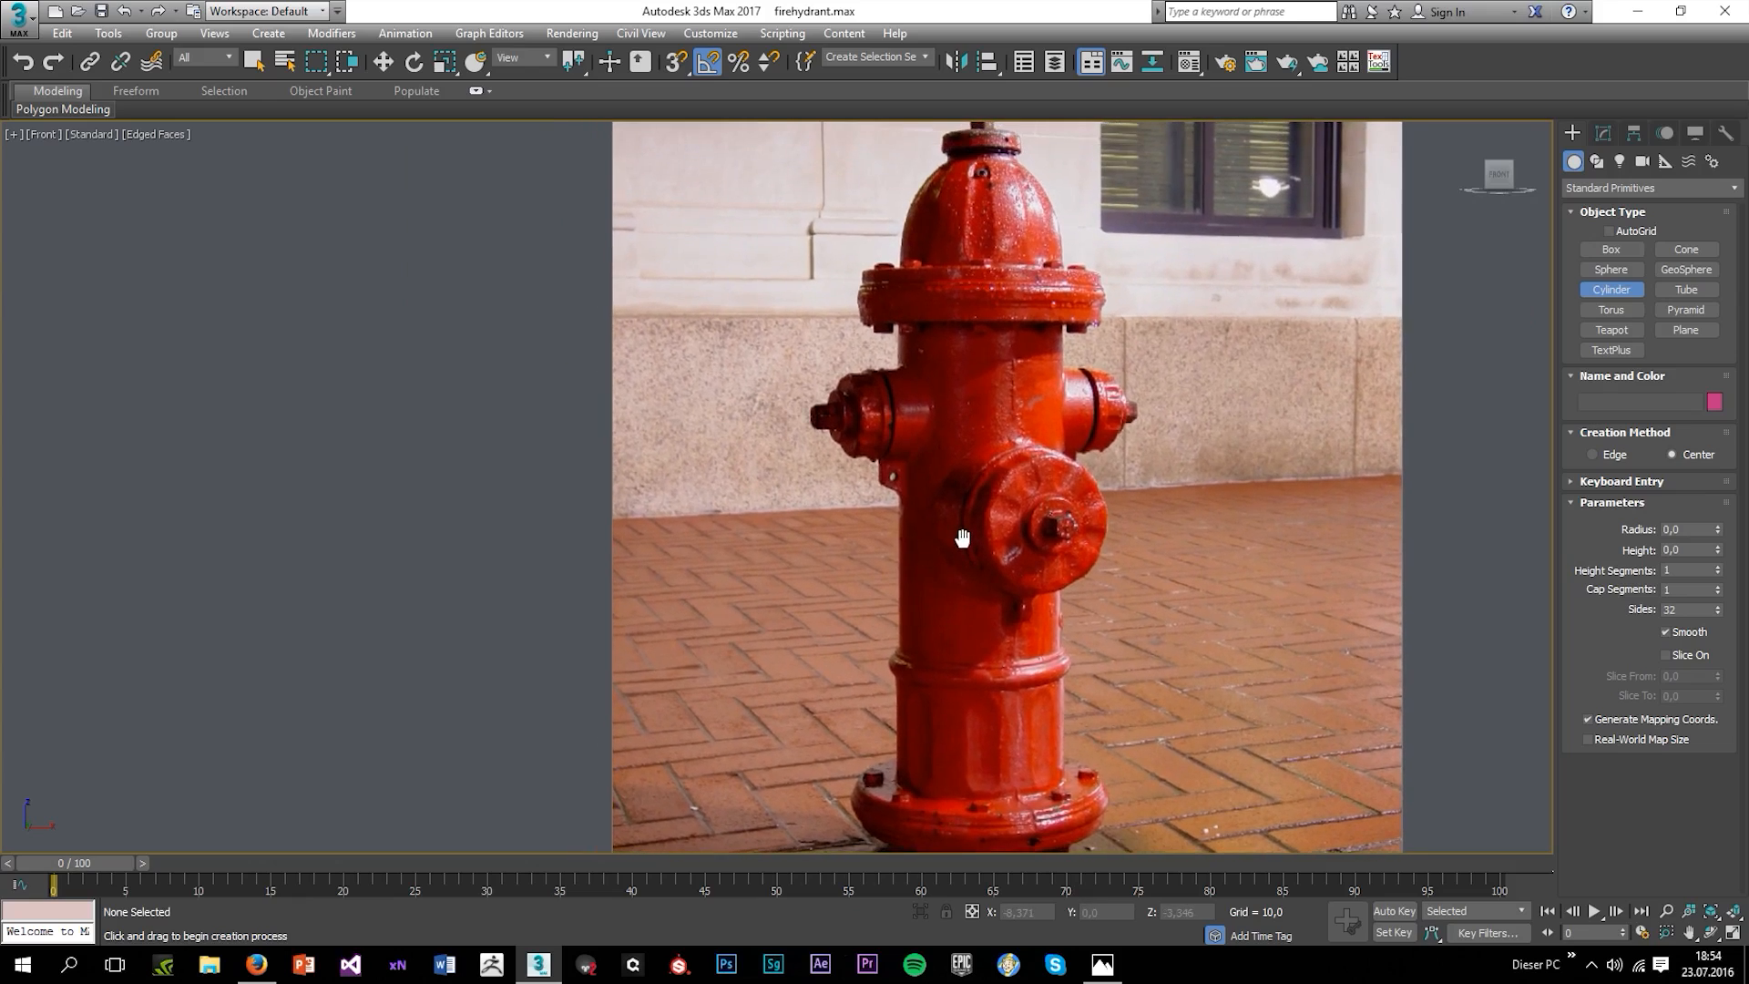
# Examine the fire hydrant reference image in the front view, from the whole hydrant to its base, flanges and side outlets.
pyautogui.scroll(-2, 941, 466)
pyautogui.scroll(1, 943, 514)
pyautogui.scroll(-1, 943, 515)
pyautogui.scroll(1, 943, 514)
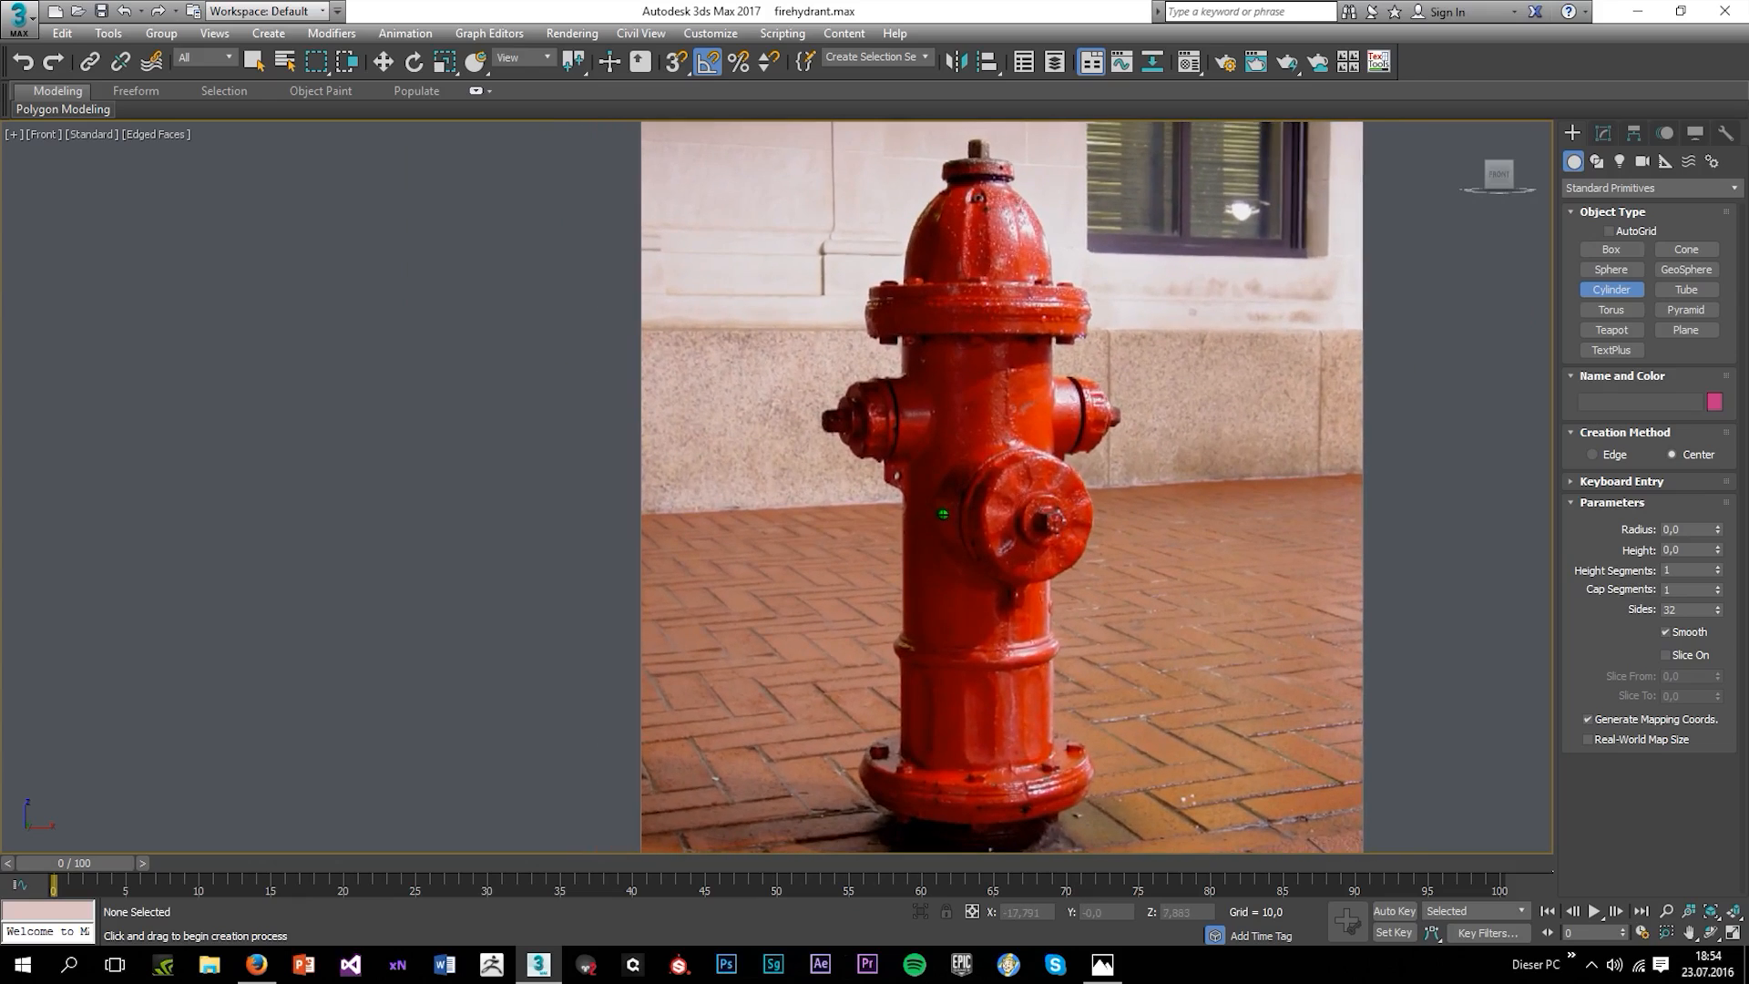
pyautogui.scroll(-1, 942, 513)
pyautogui.keyDown('alt'); pyautogui.moveTo(922, 499); pyautogui.dragTo(925, 506, button='middle'); pyautogui.keyUp('alt')
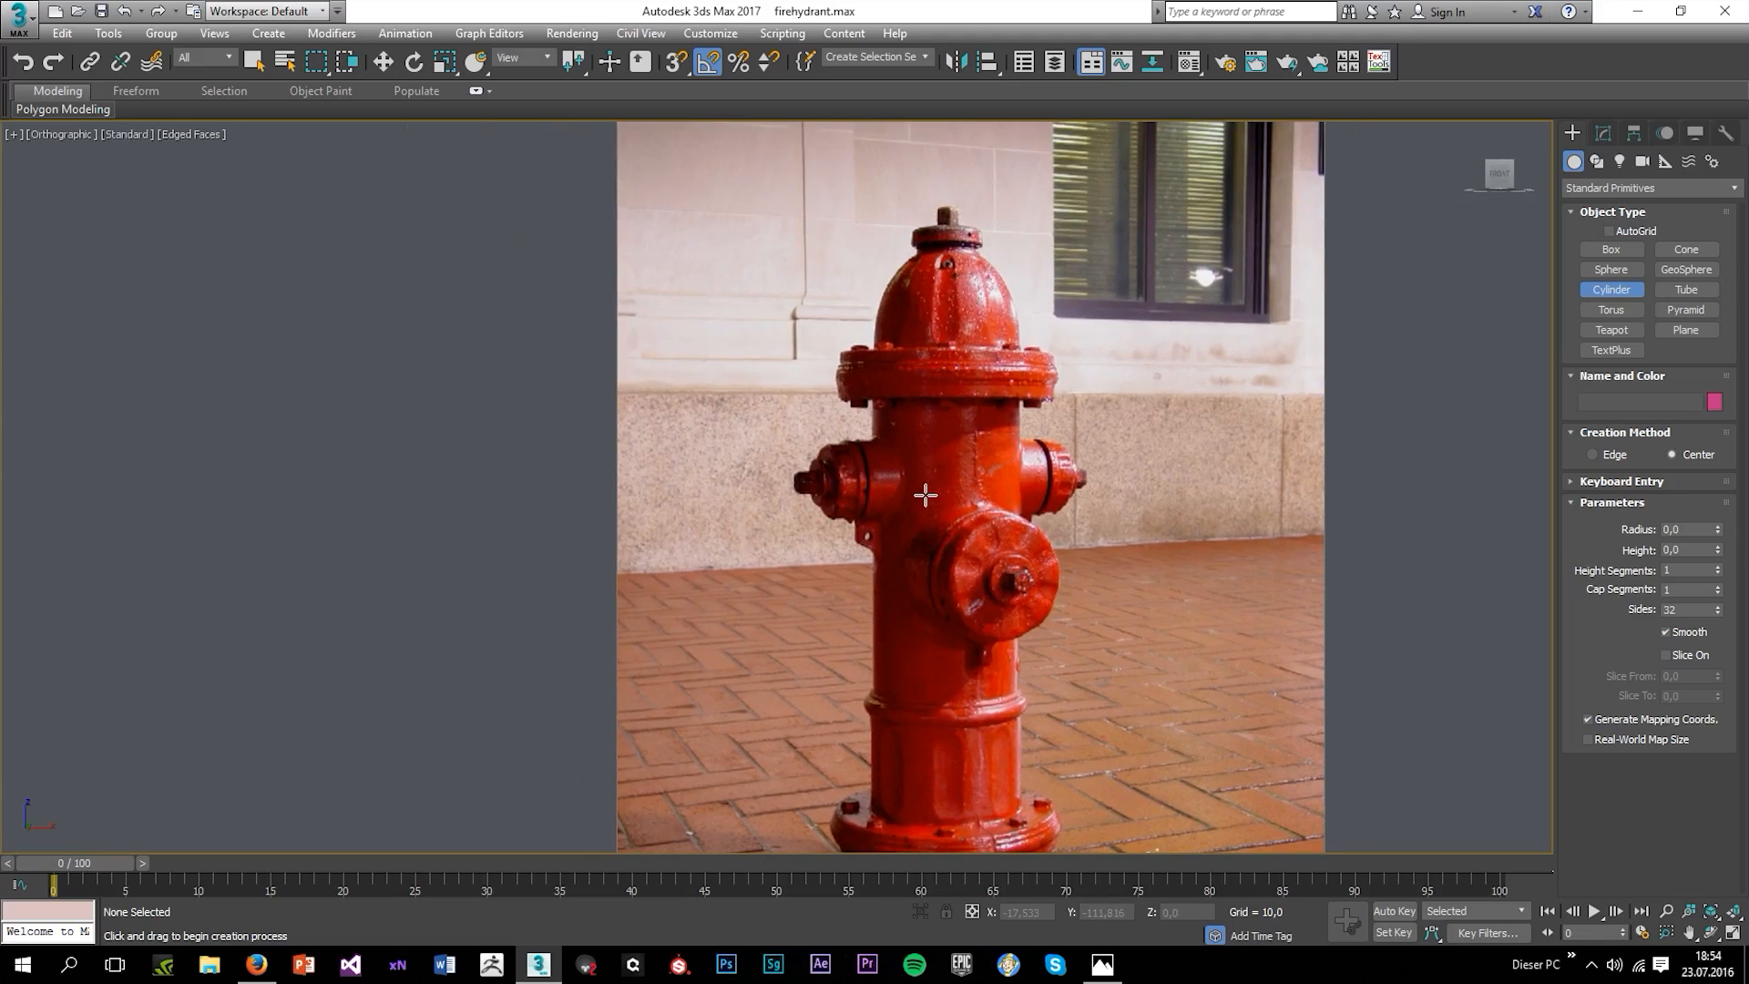
pyautogui.press('f')
pyautogui.scroll(-5, 942, 606)
pyautogui.moveTo(950, 608); pyautogui.dragTo(938, 485, button='middle')
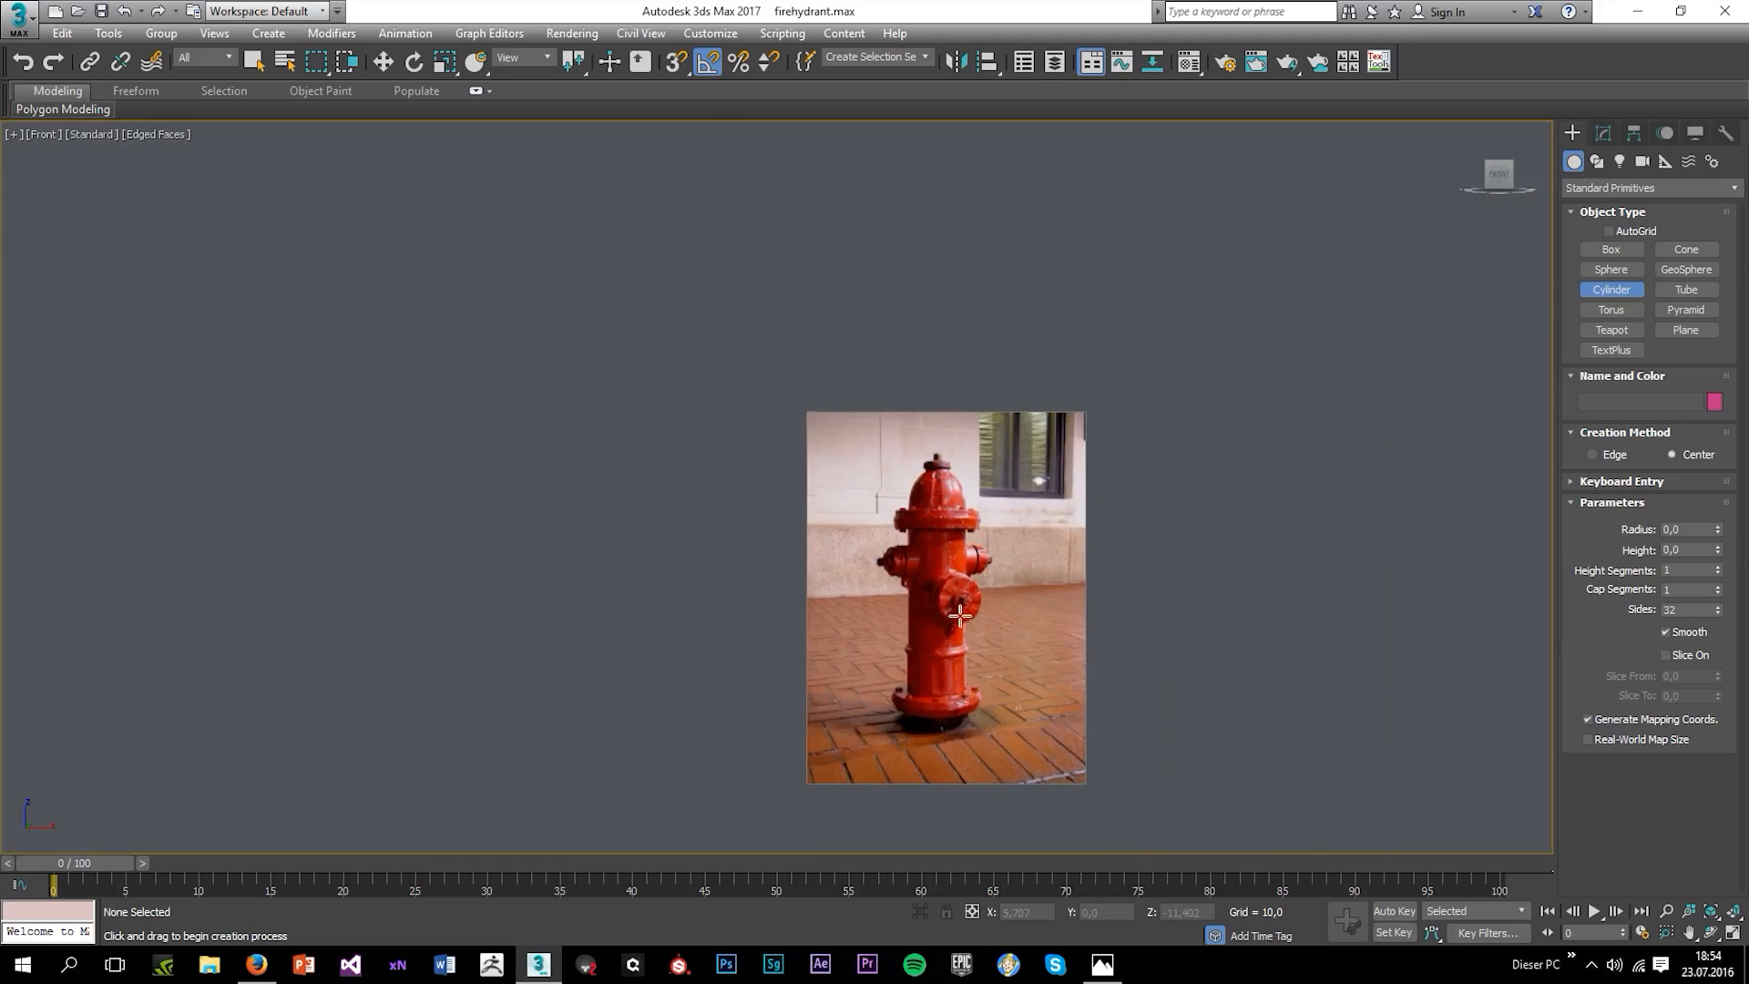
pyautogui.scroll(5, 960, 616)
pyautogui.scroll(-3, 850, 632)
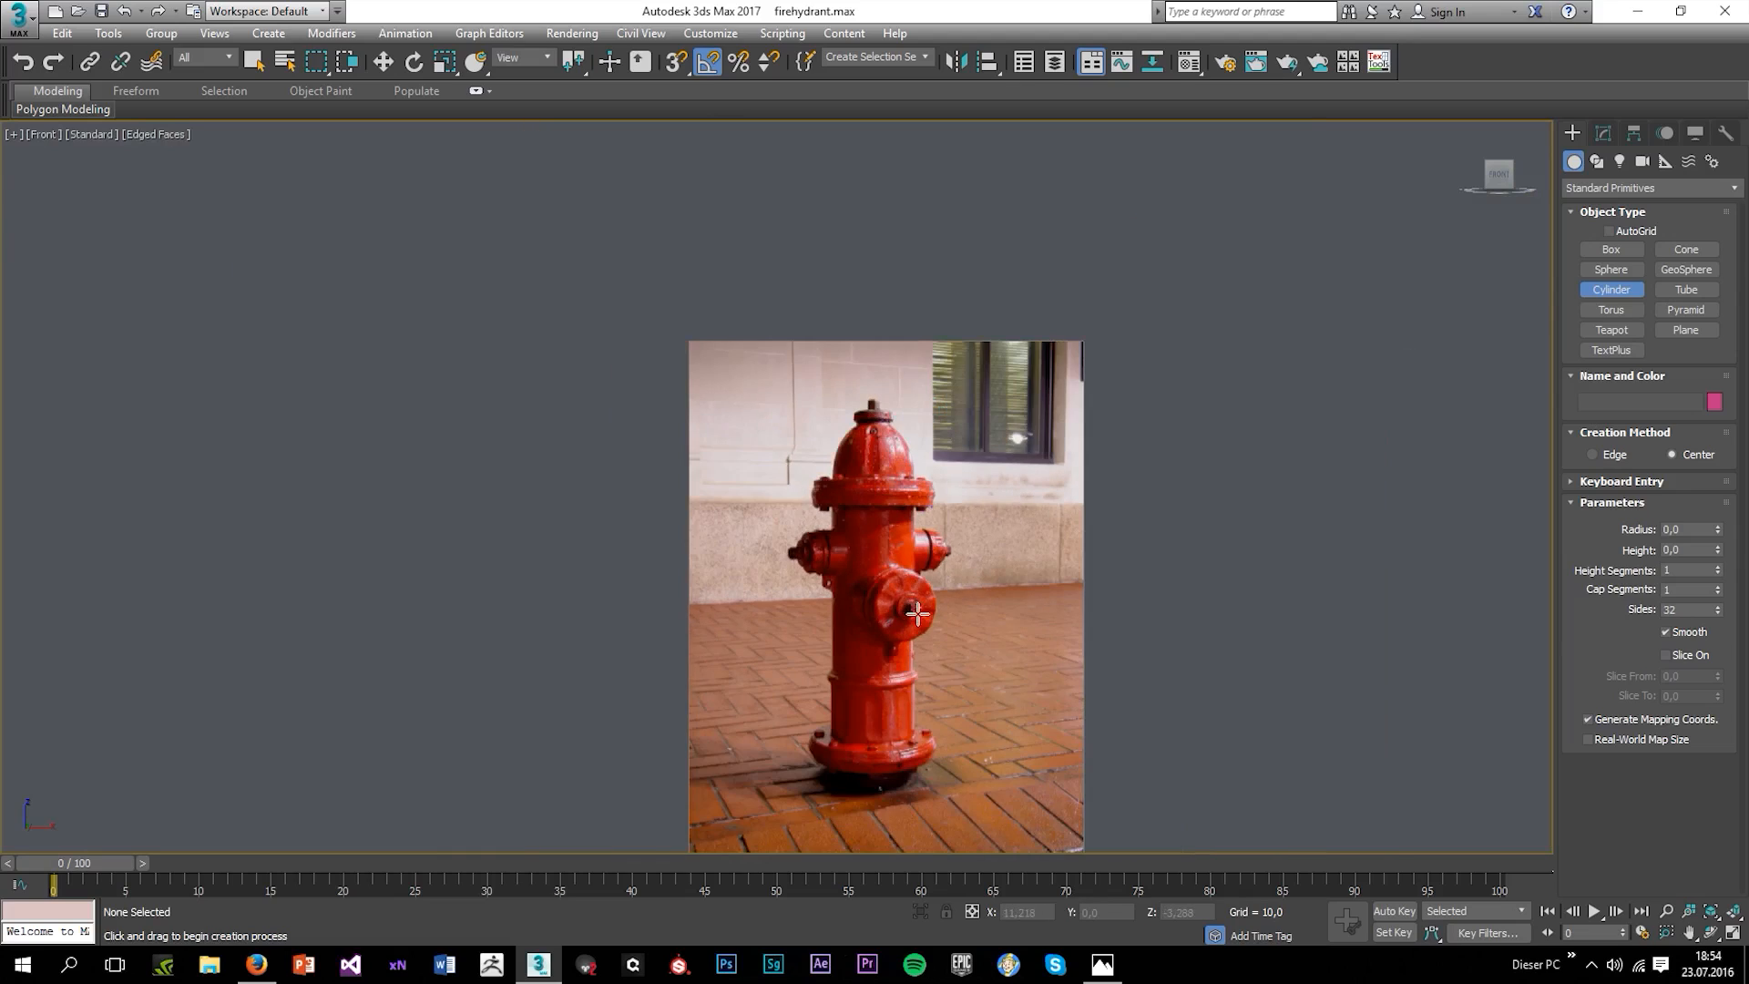
pyautogui.scroll(5, 1162, 635)
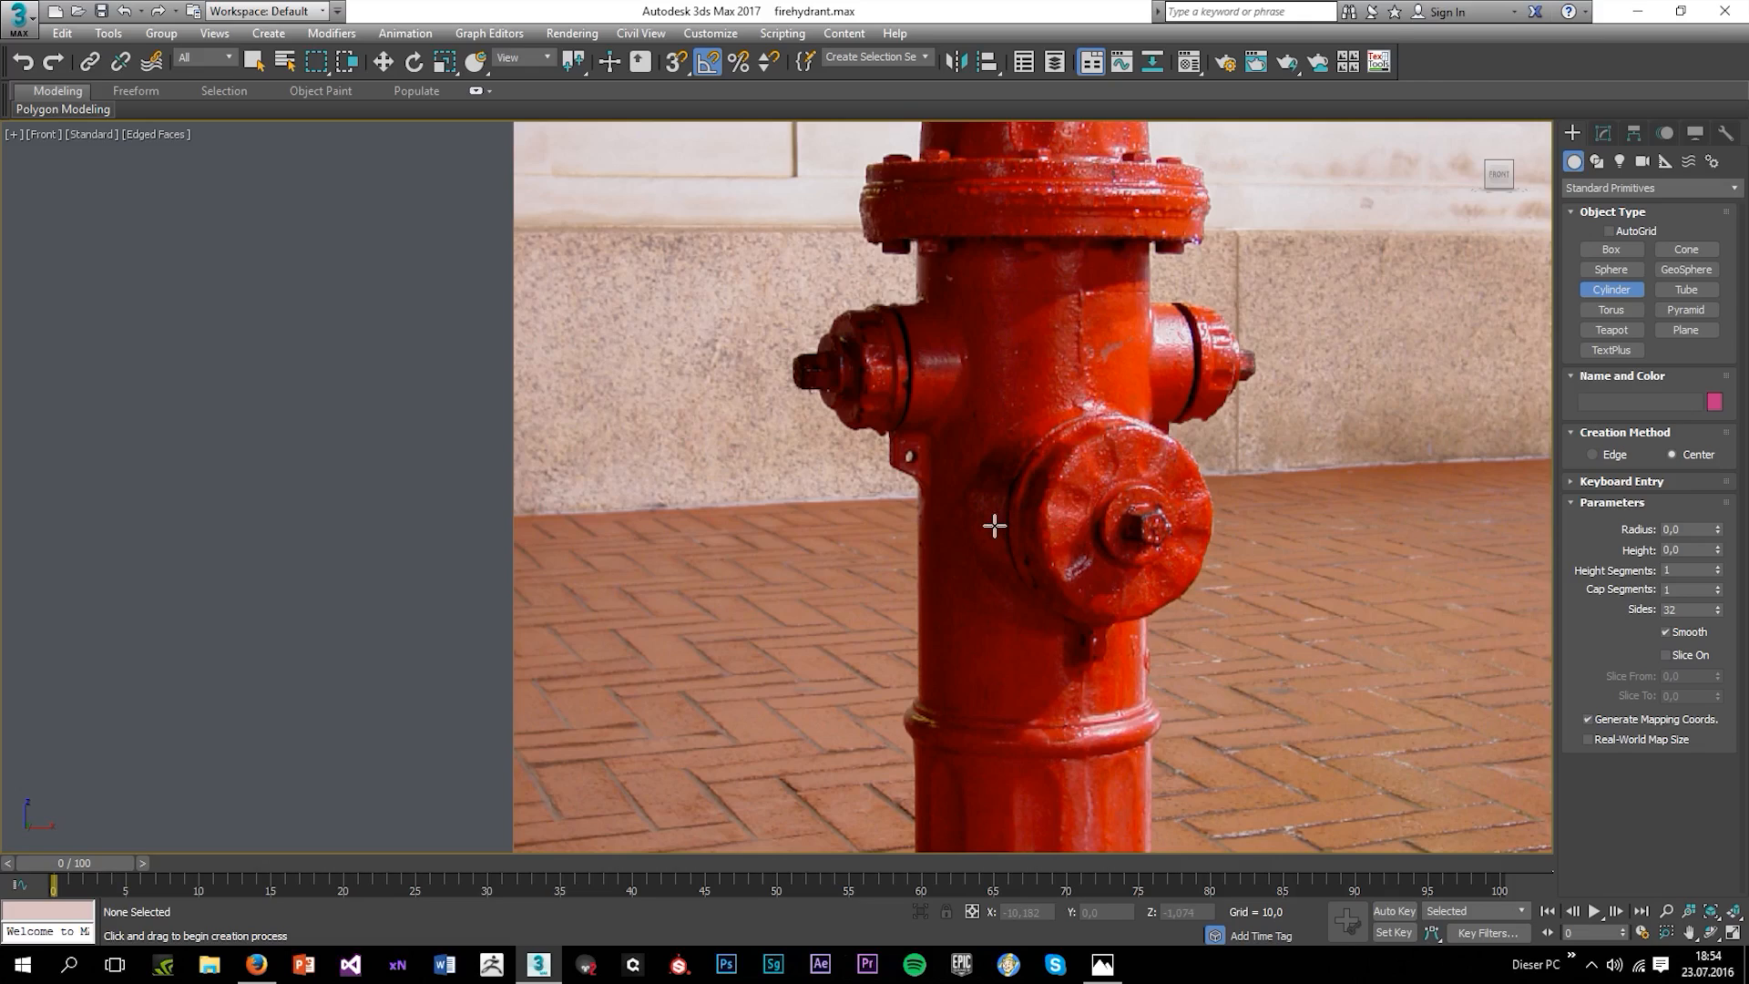
pyautogui.scroll(-2, 994, 525)
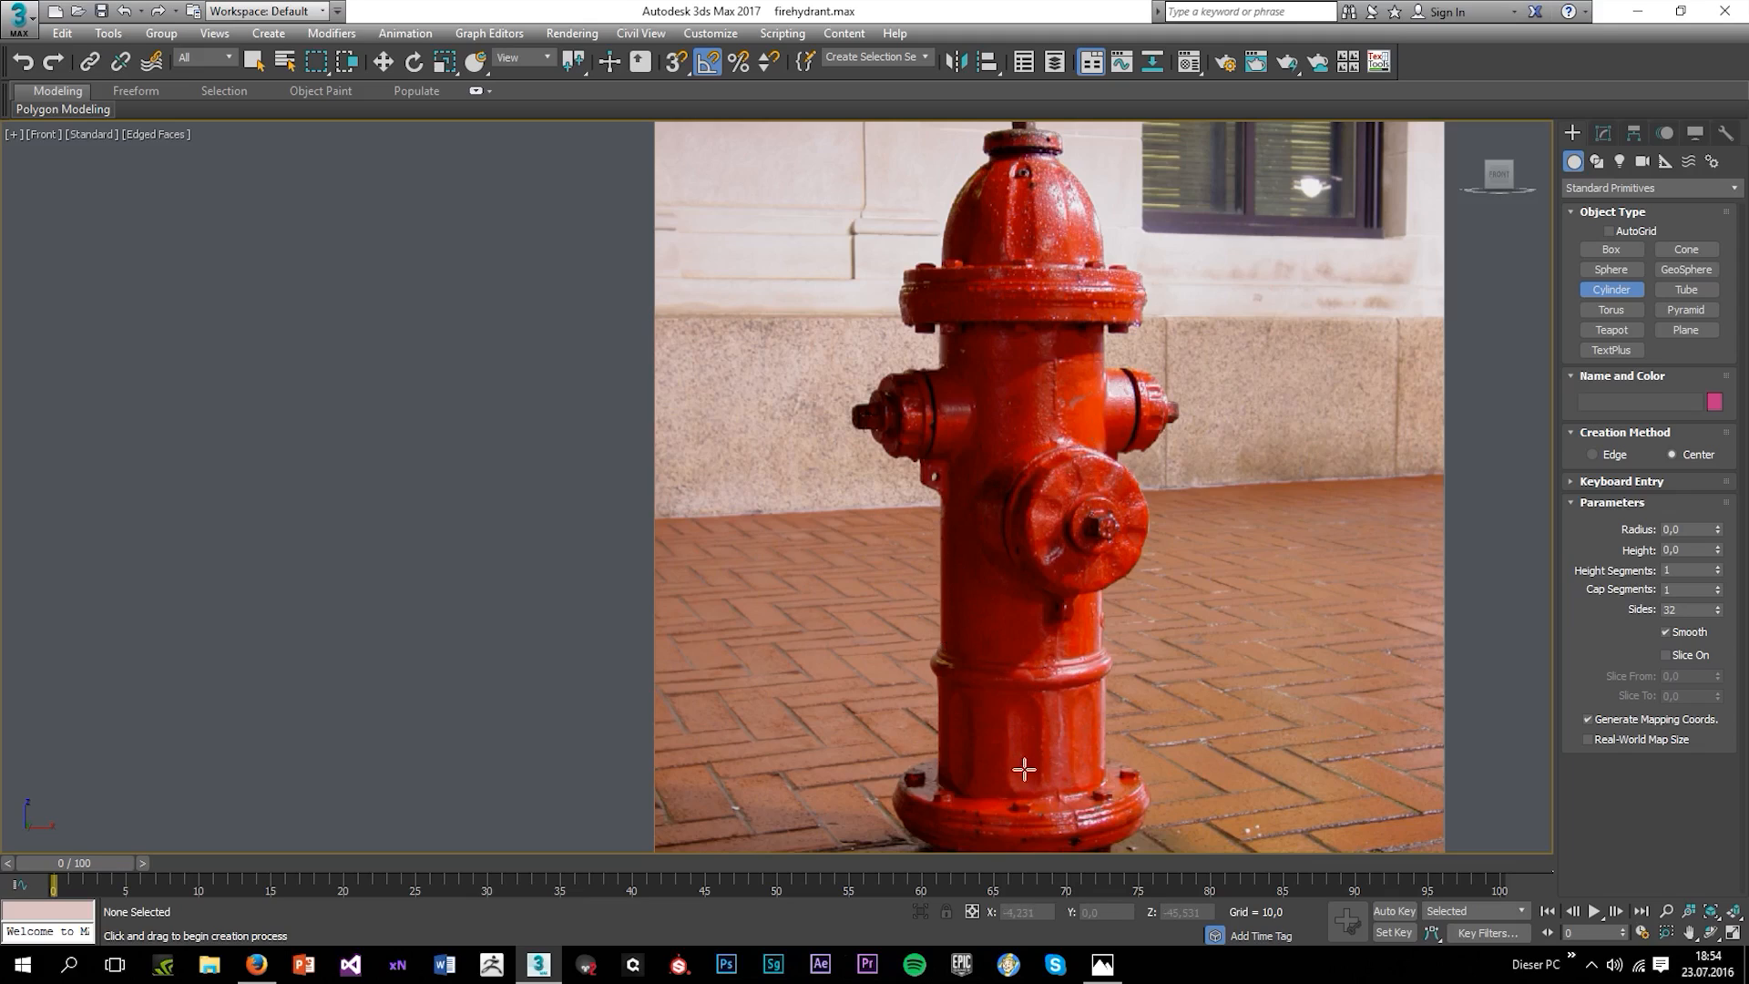
pyautogui.scroll(-2, 1075, 732)
pyautogui.scroll(1, 1076, 638)
pyautogui.scroll(2, 1046, 422)
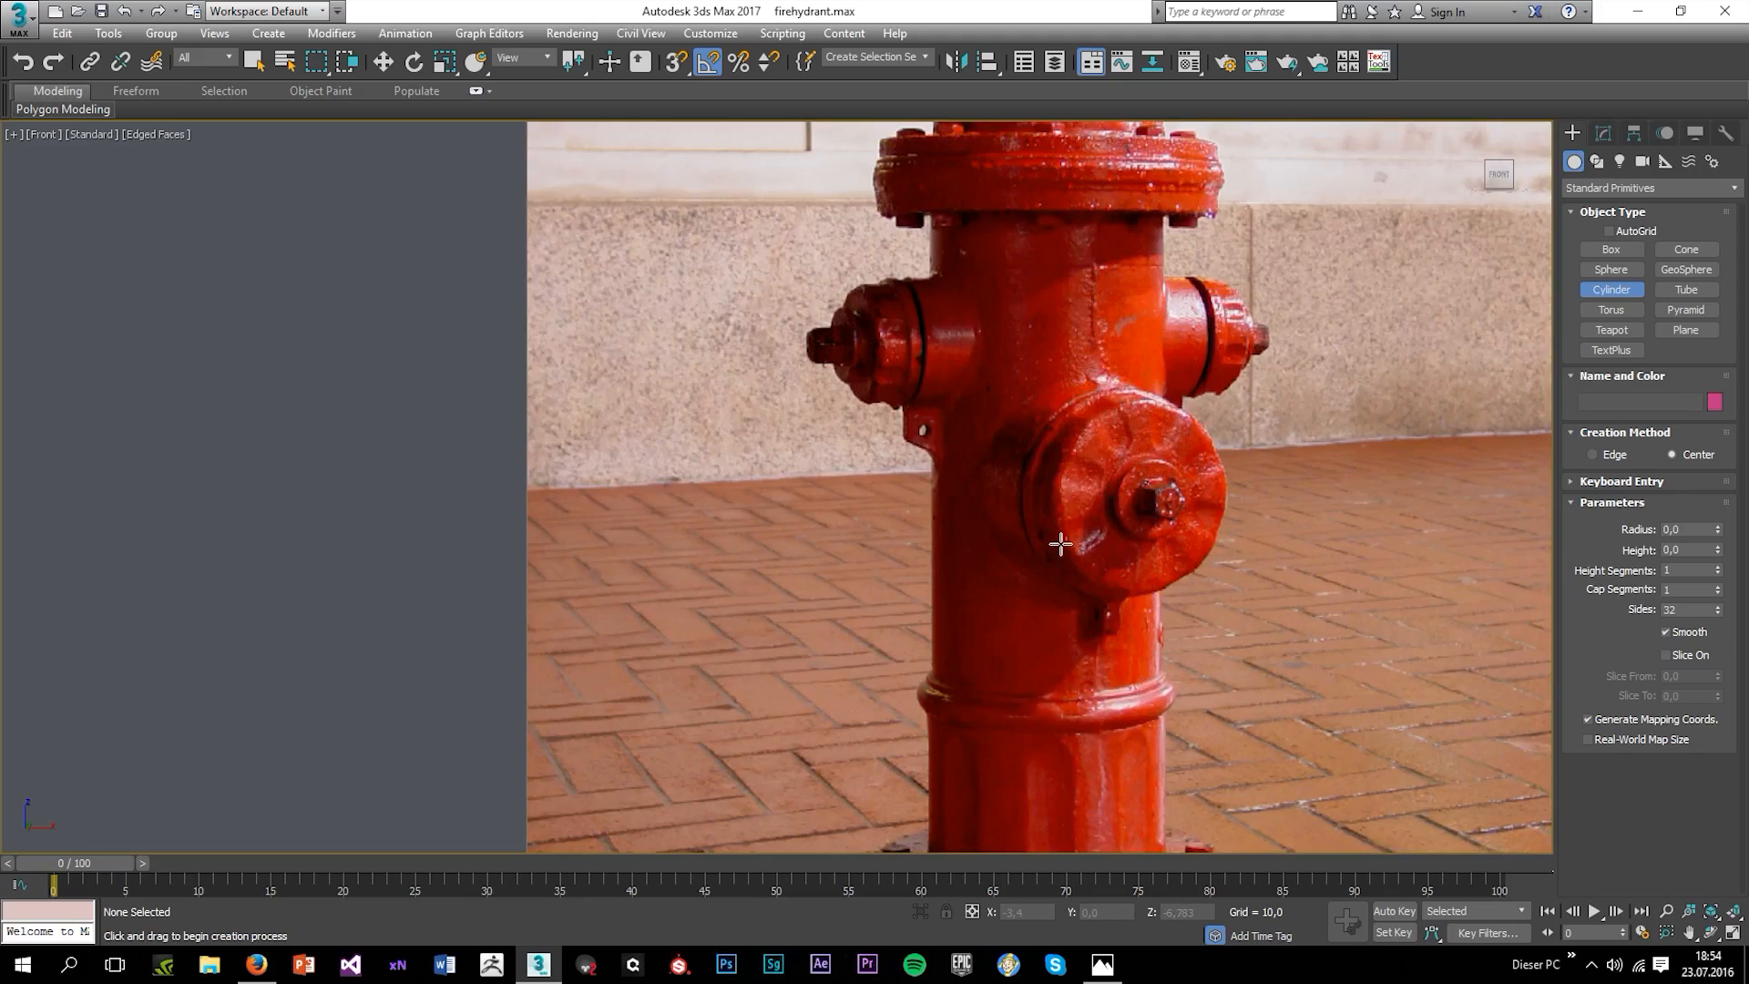
pyautogui.scroll(-3, 1060, 544)
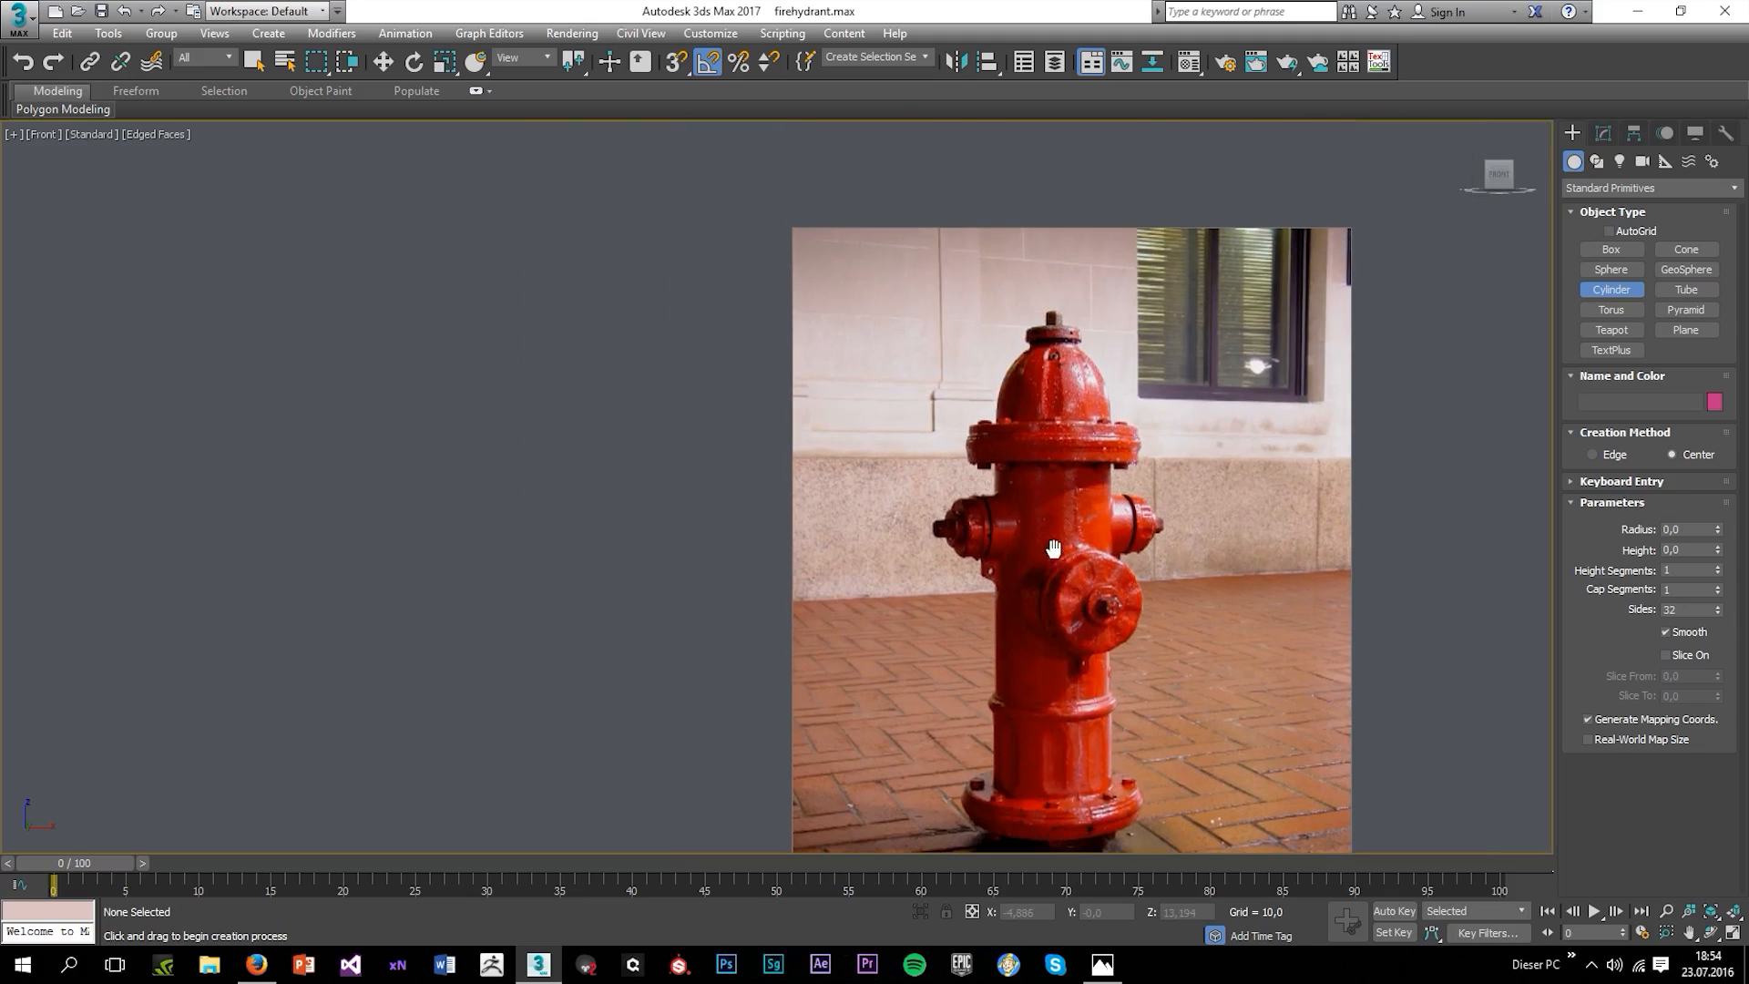
pyautogui.scroll(5, 1093, 765)
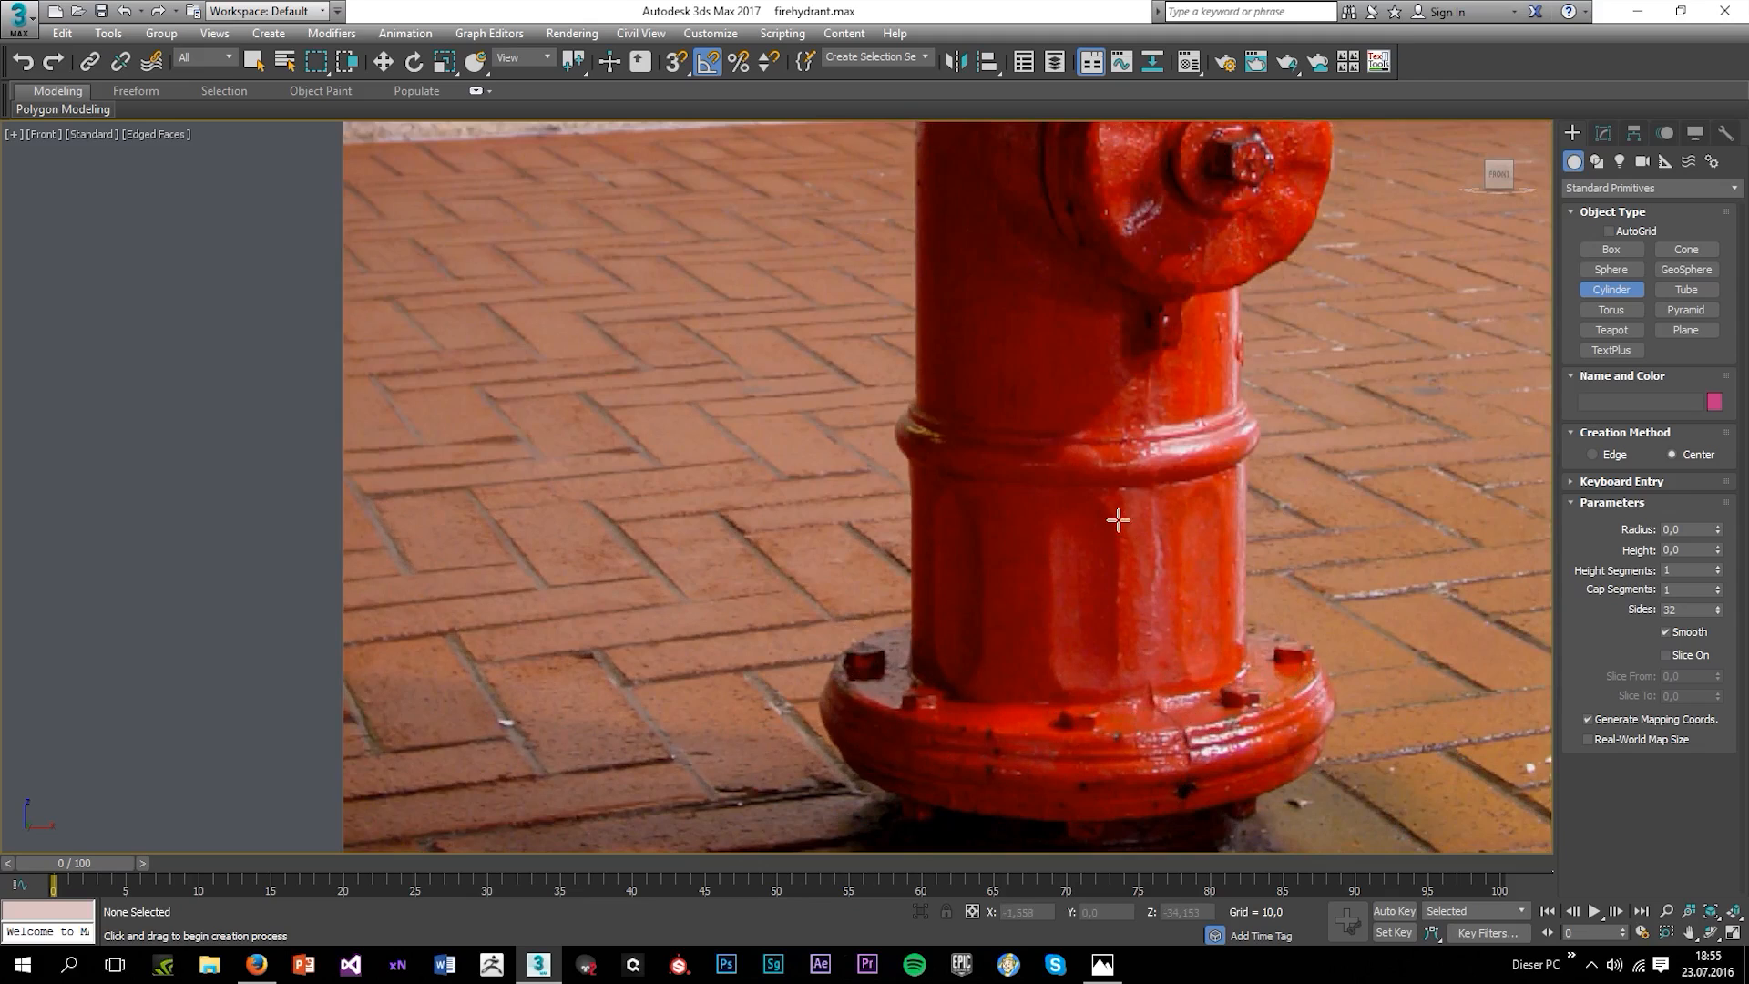
pyautogui.scroll(-4, 998, 357)
pyautogui.moveTo(993, 381); pyautogui.dragTo(996, 747, button='middle')
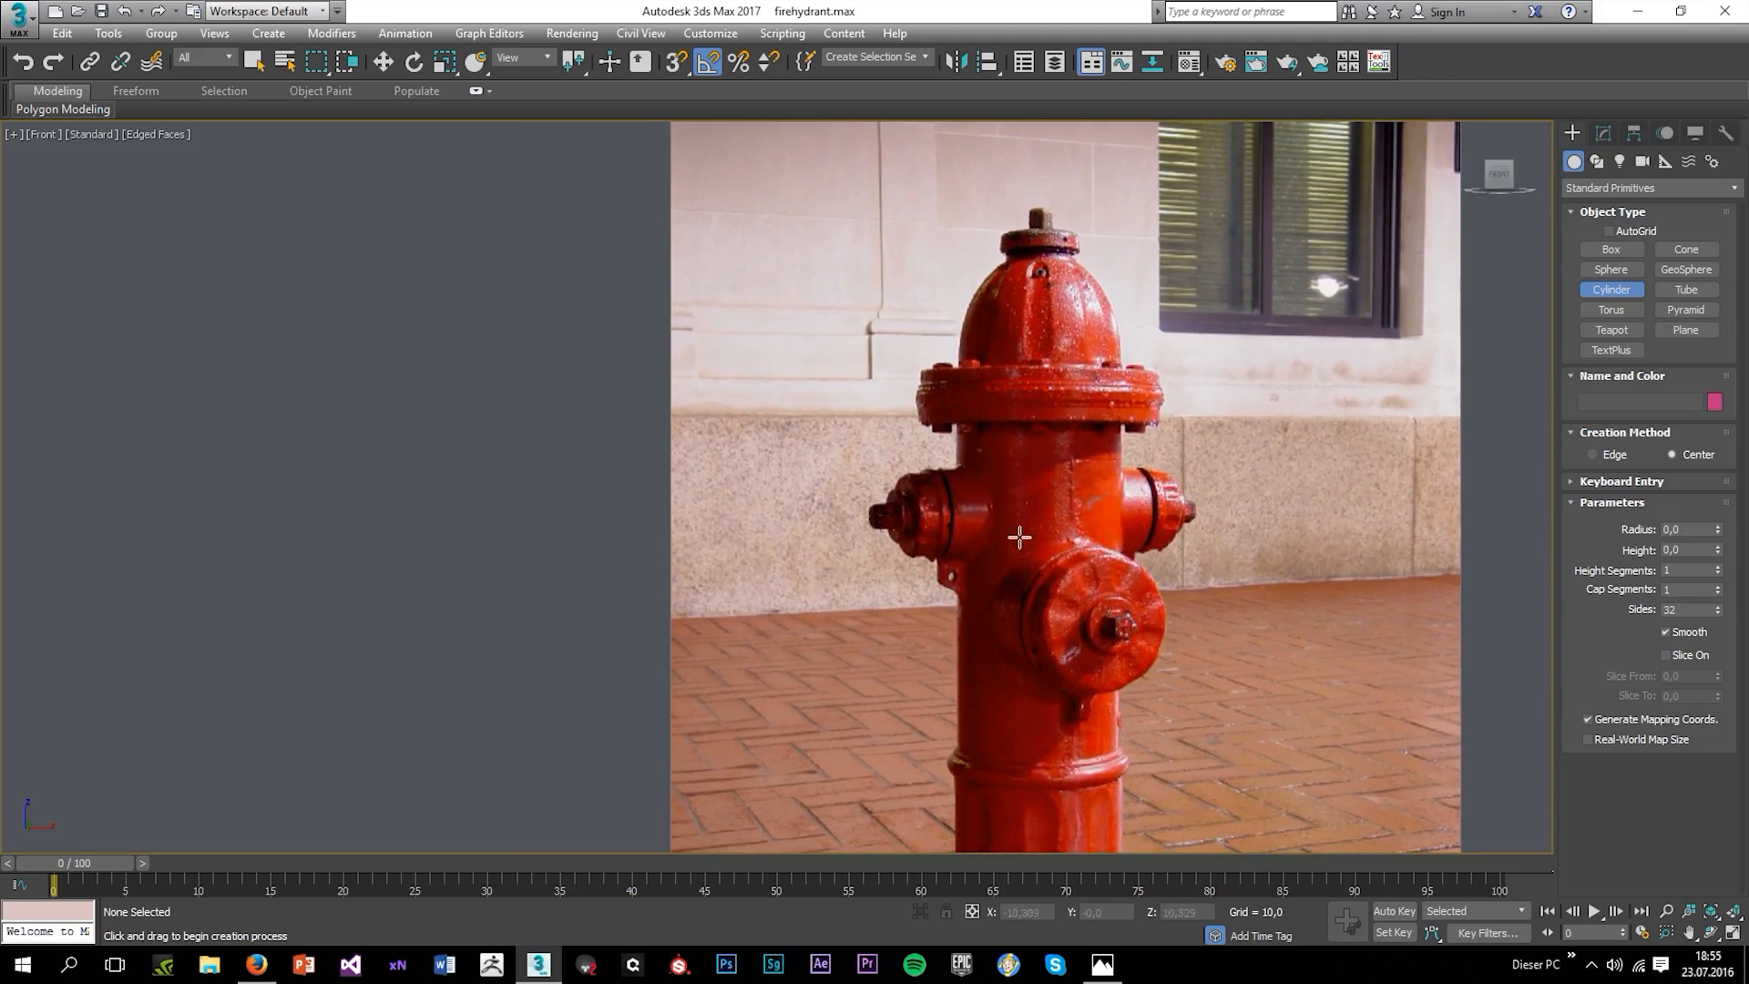
pyautogui.scroll(2, 1015, 414)
pyautogui.scroll(2, 1008, 357)
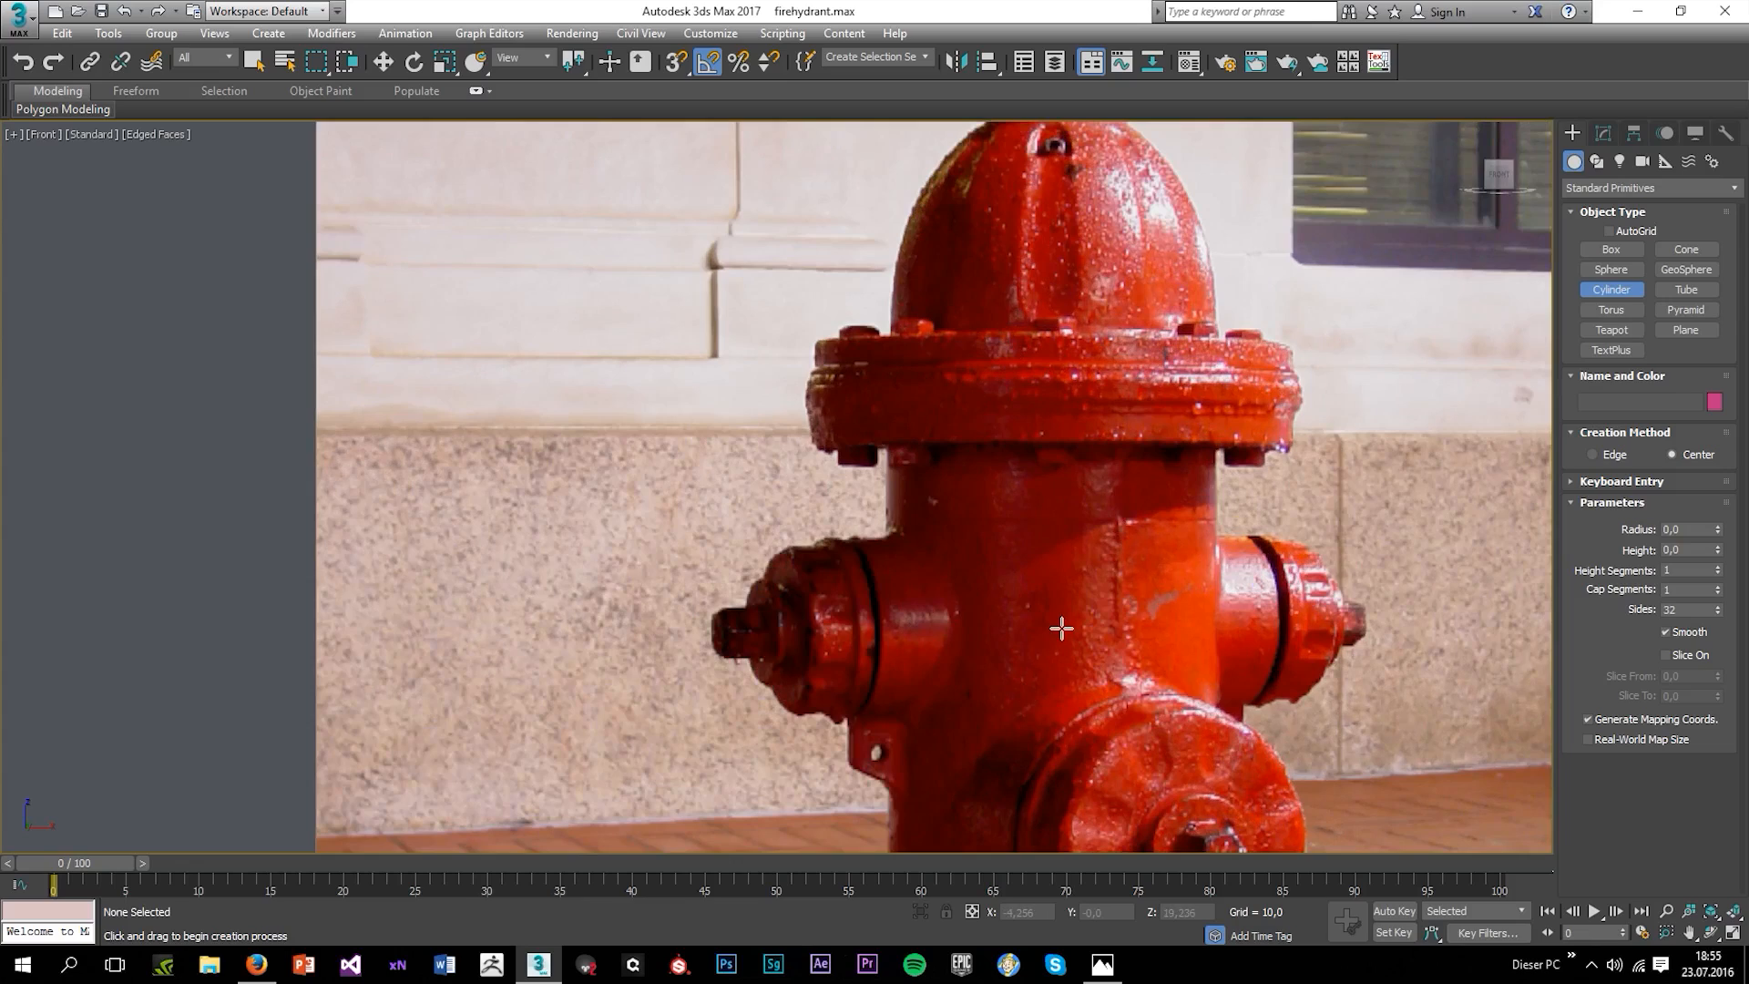
pyautogui.moveTo(1063, 681); pyautogui.dragTo(1094, 508, button='middle')
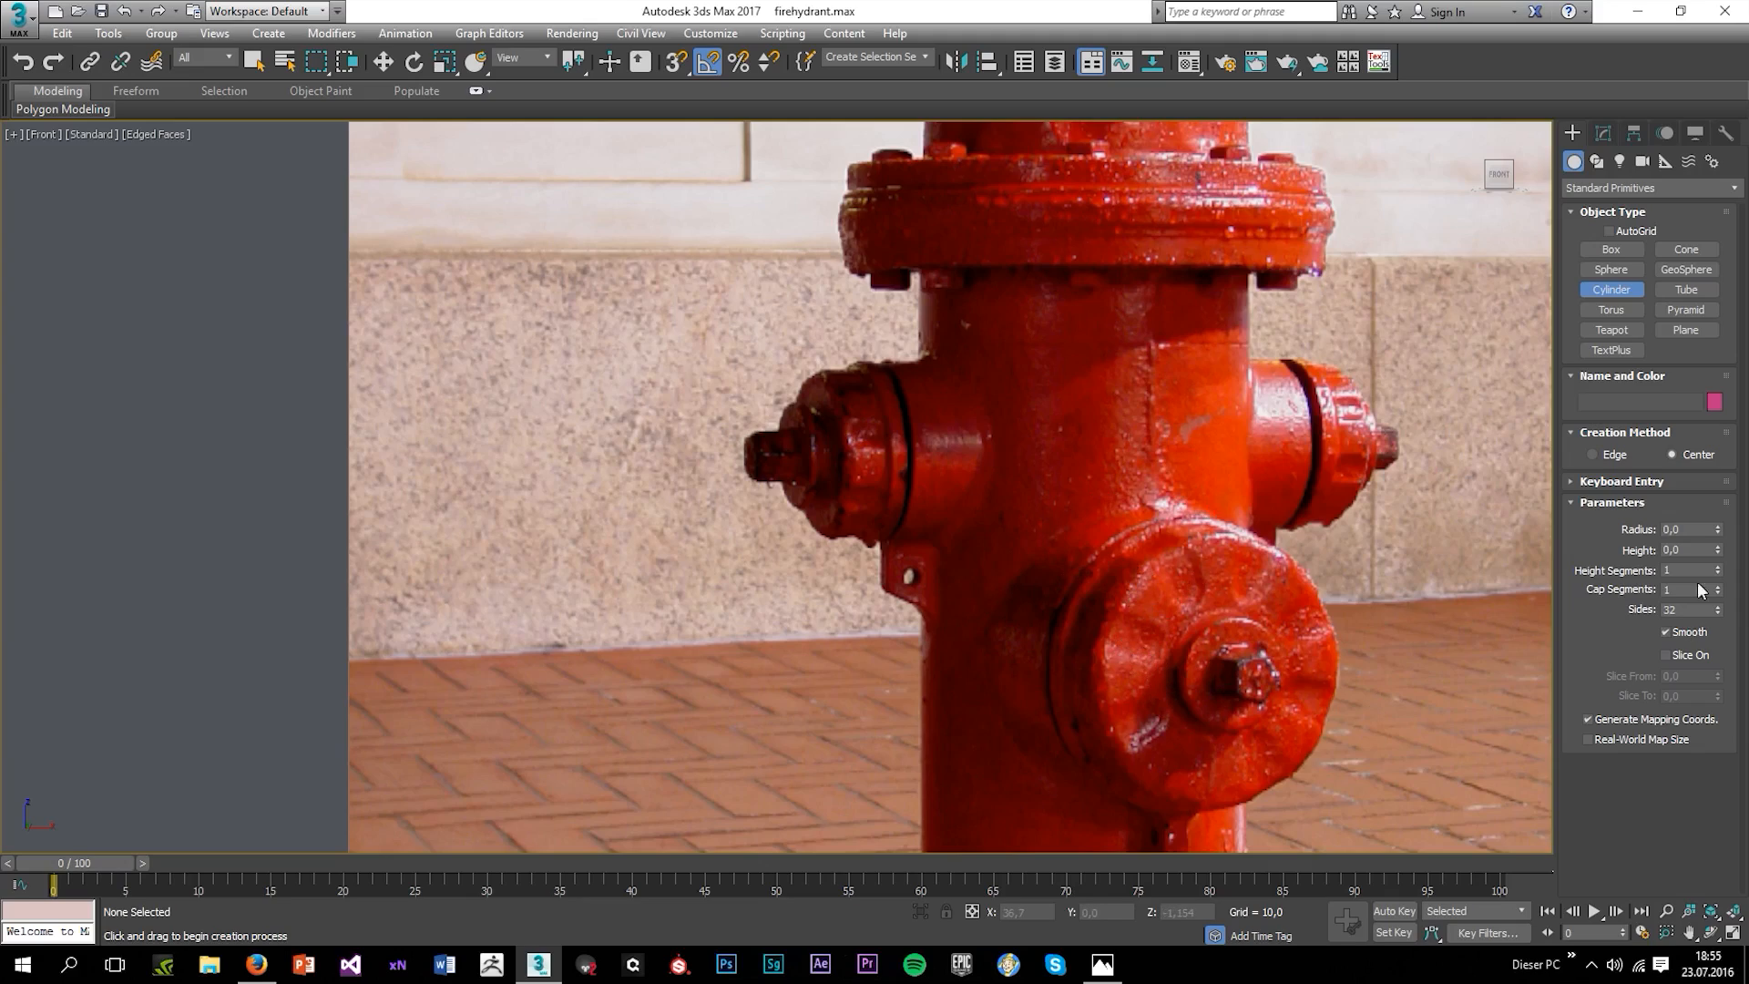
# Create a 32-sided cylinder with a radius of about 14 over the hydrant's body in the front view.
pyautogui.scroll(-2, 1087, 645)
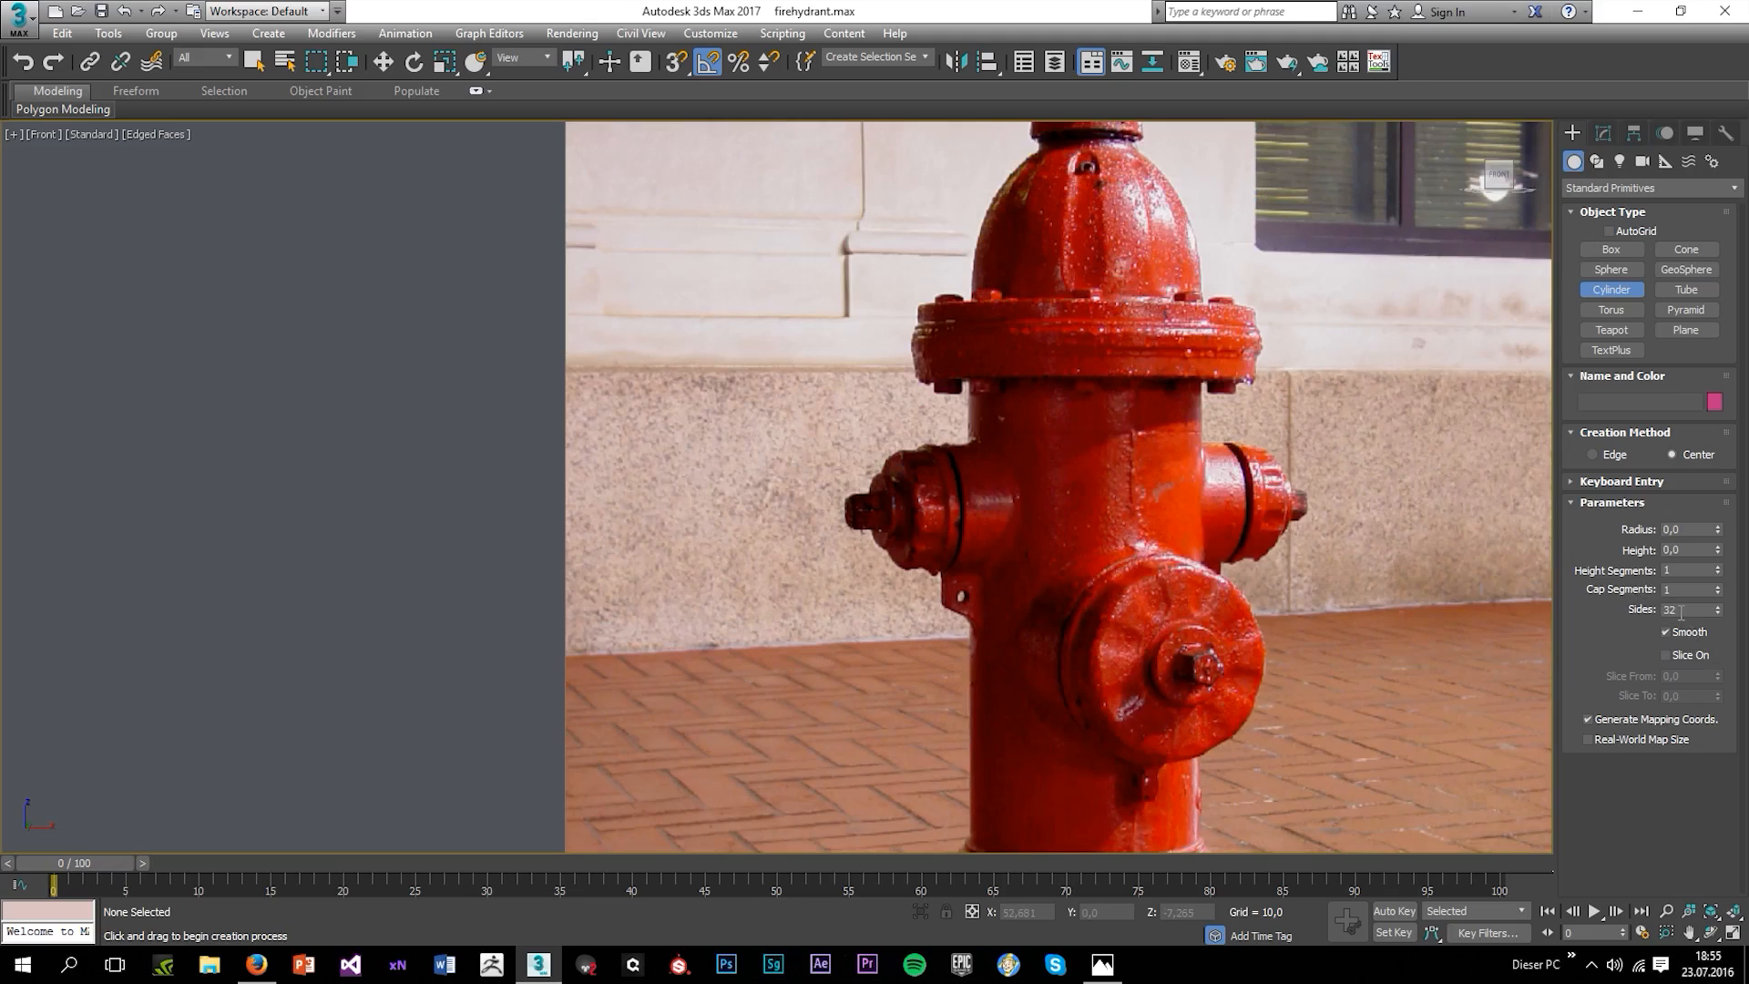
pyautogui.scroll(-2, 1044, 565)
pyautogui.scroll(3, 1116, 547)
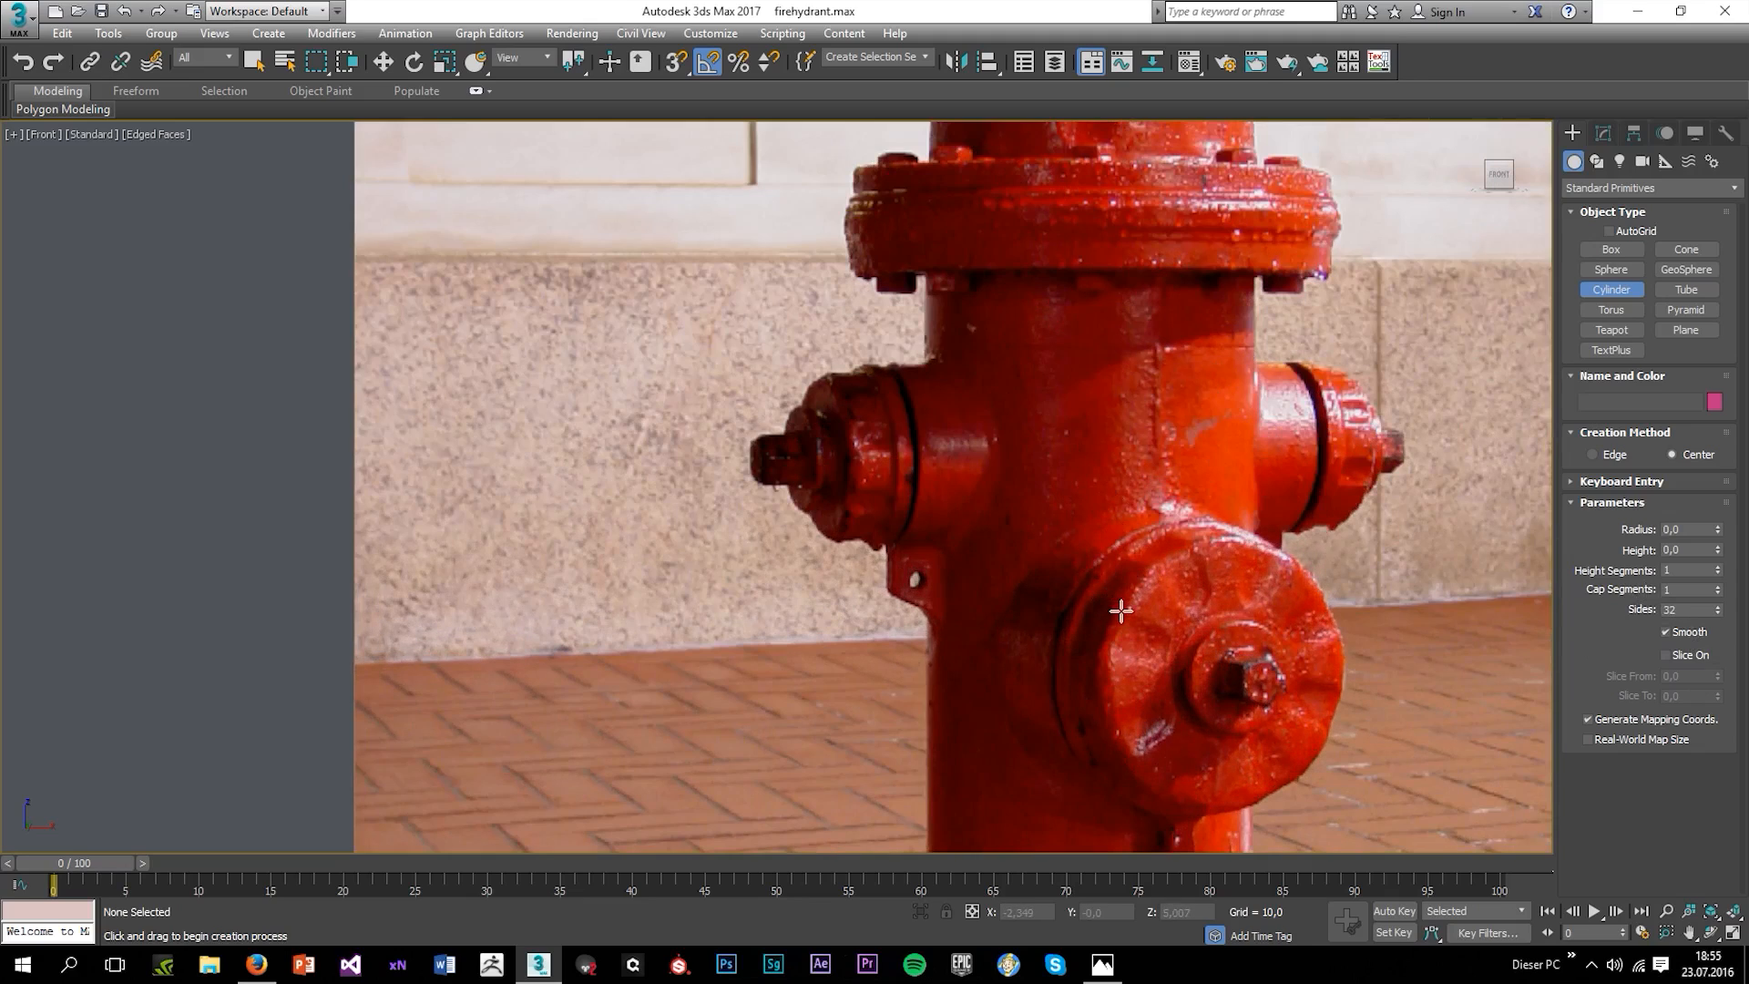
pyautogui.moveTo(1120, 610); pyautogui.dragTo(1177, 756)
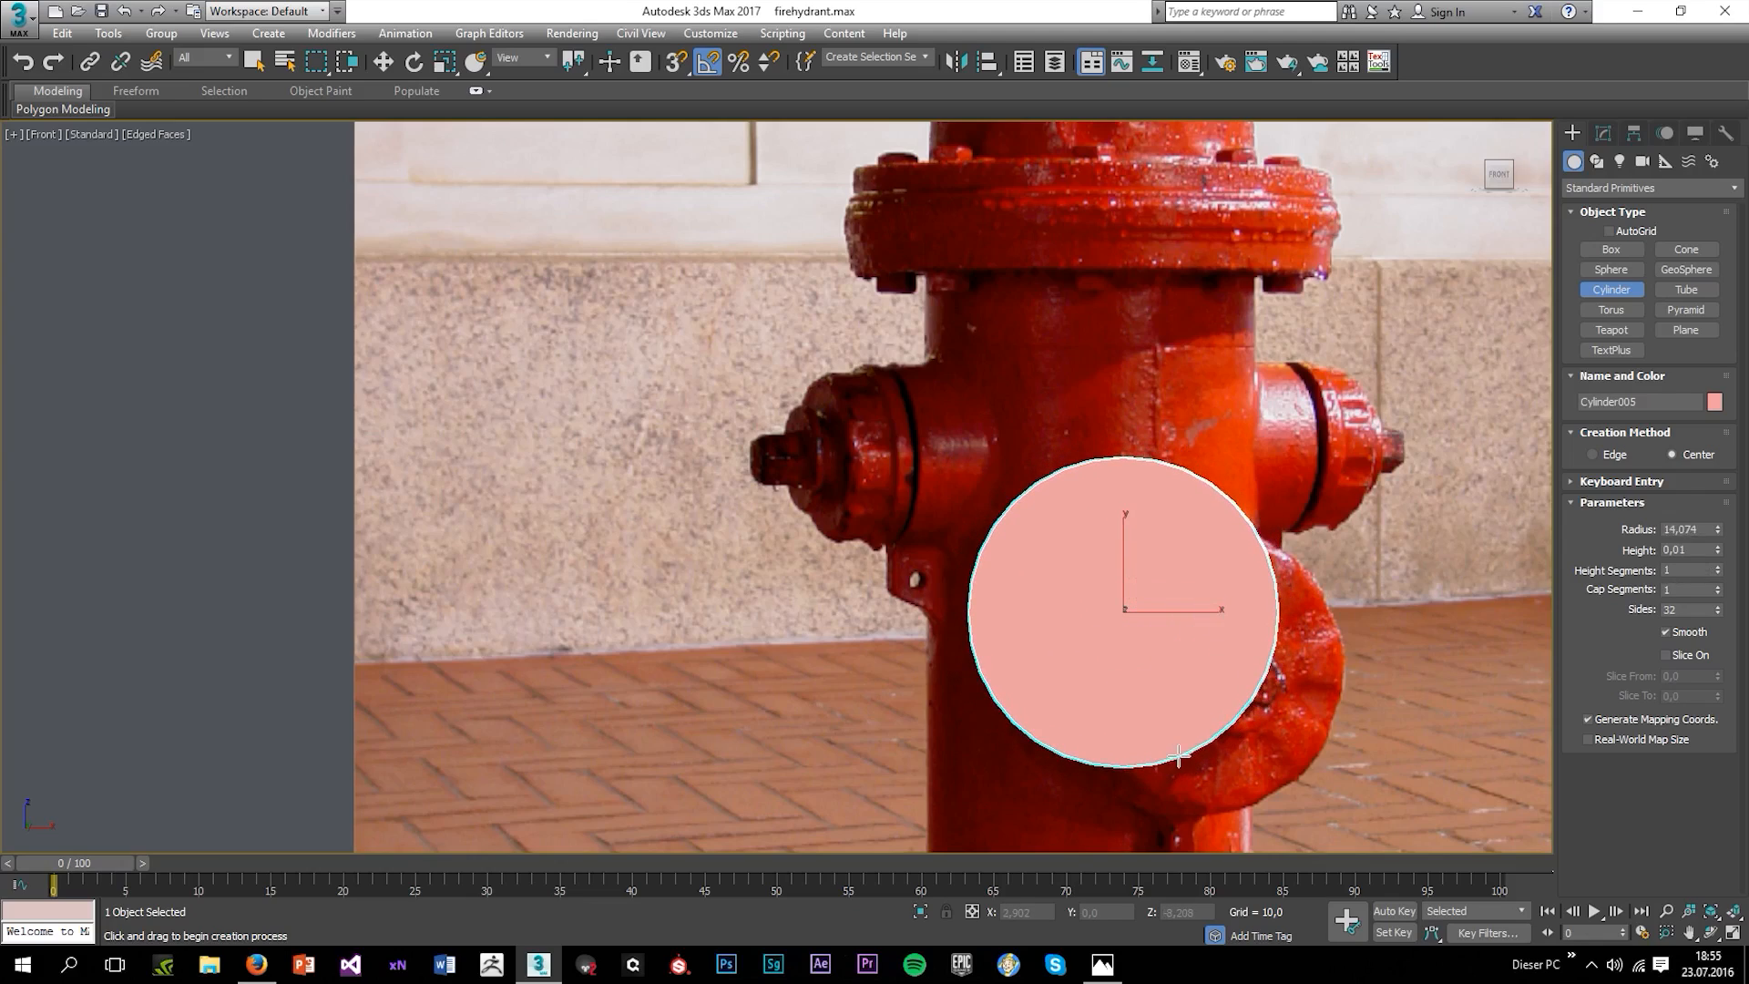
pyautogui.click(1178, 572)
# Move the cylinder onto the hydrant's body, scale it uniformly to about 105% to match the body's width, and turn off 3D snapping.
pyautogui.press('w')
pyautogui.moveTo(1180, 618)
pyautogui.mouseDown()
pyautogui.moveTo(1094, 604)
pyautogui.moveTo(1165, 618)
pyautogui.moveTo(1102, 601)
pyautogui.moveTo(1151, 619)
pyautogui.mouseUp()
pyautogui.press('r')
pyautogui.press('w')
pyautogui.press('r')
pyautogui.press('w')
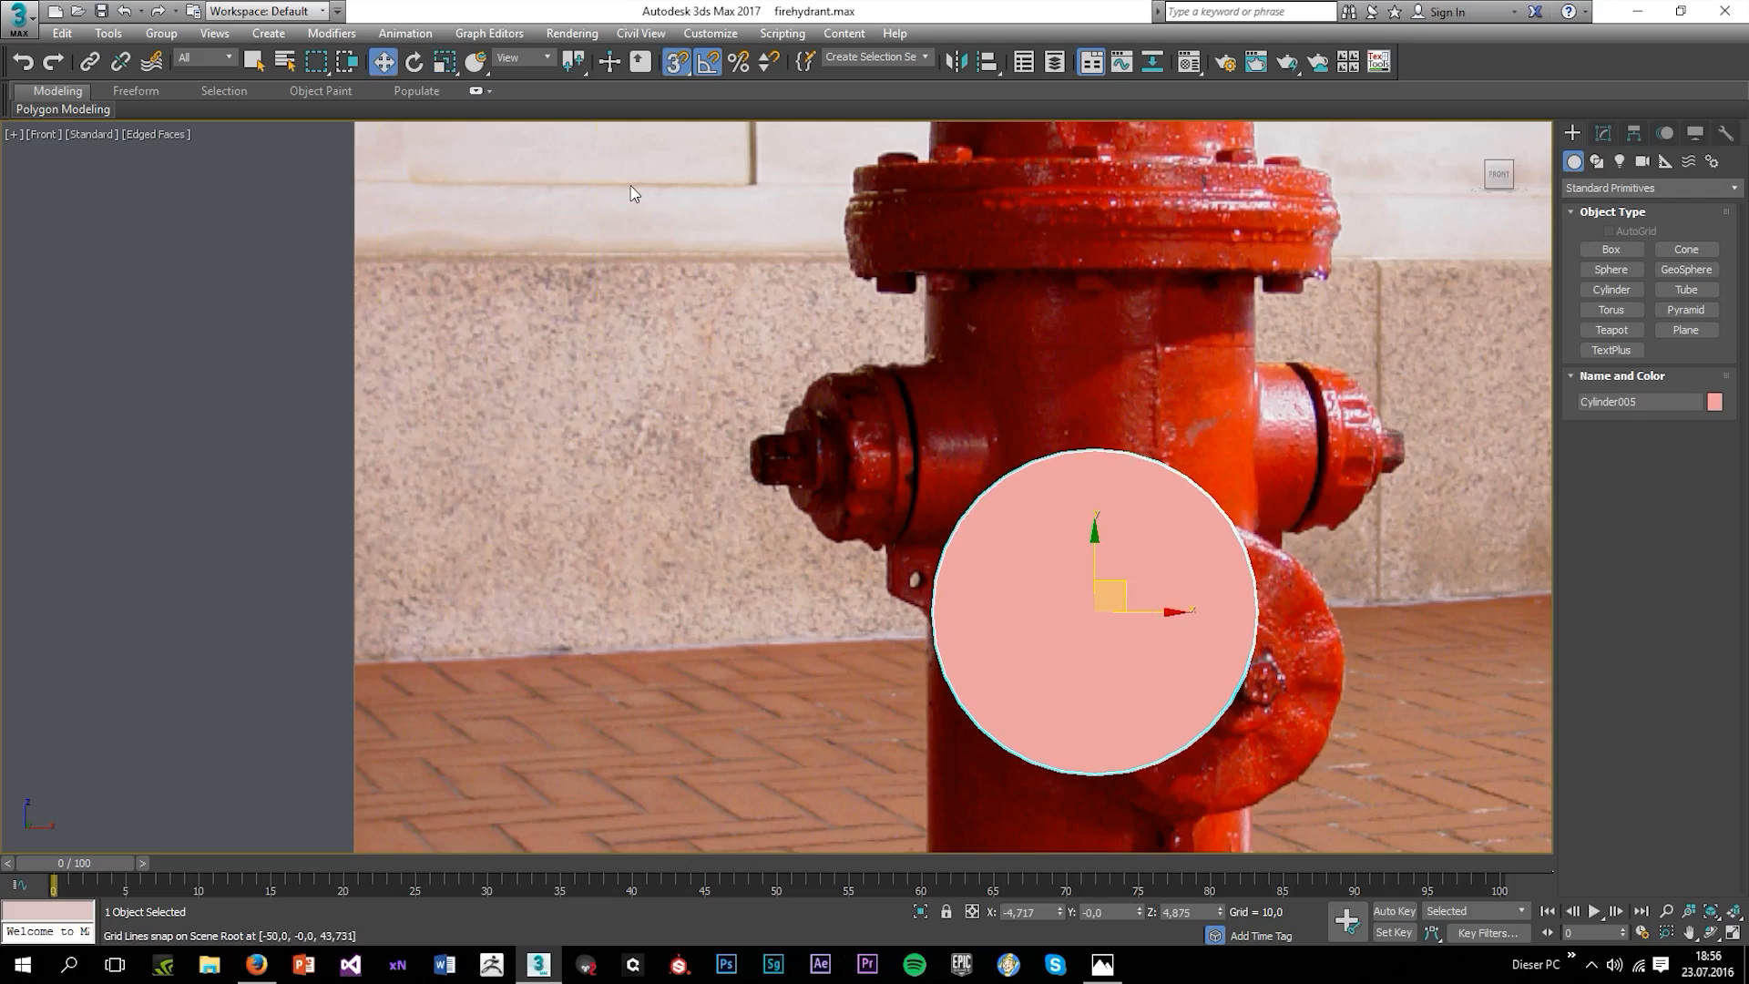
pyautogui.click(699, 66)
pyautogui.press('a')
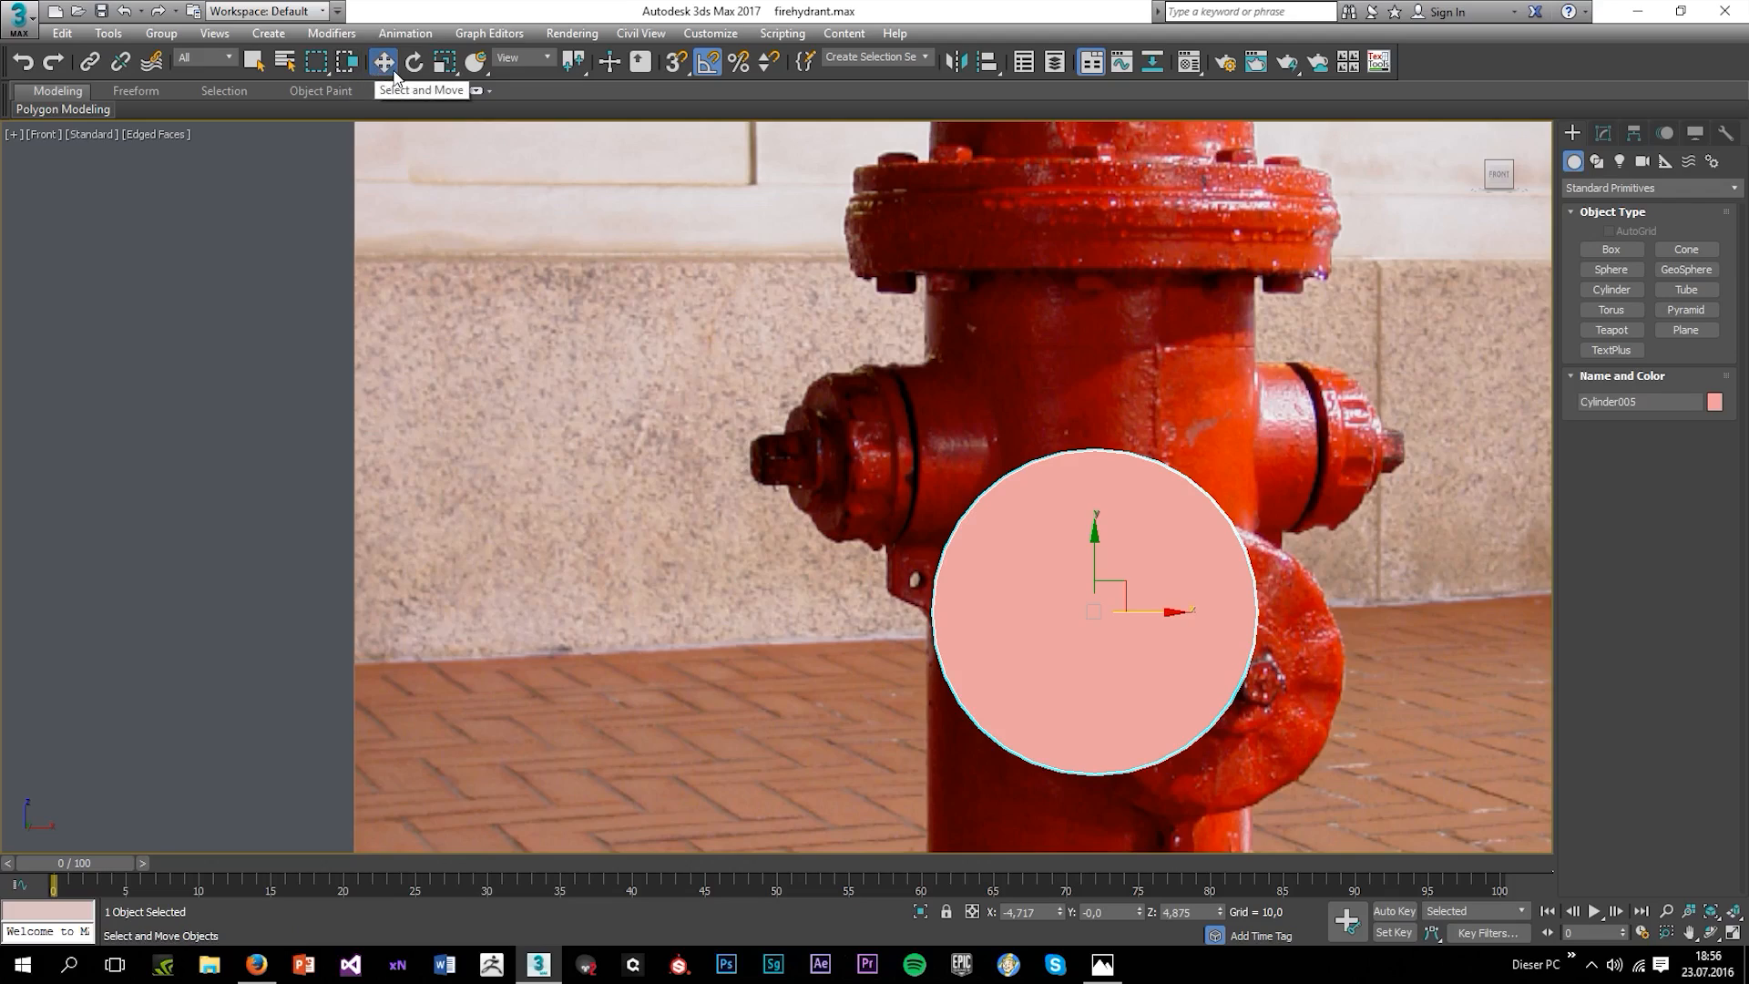
pyautogui.press('e')
pyautogui.press('r')
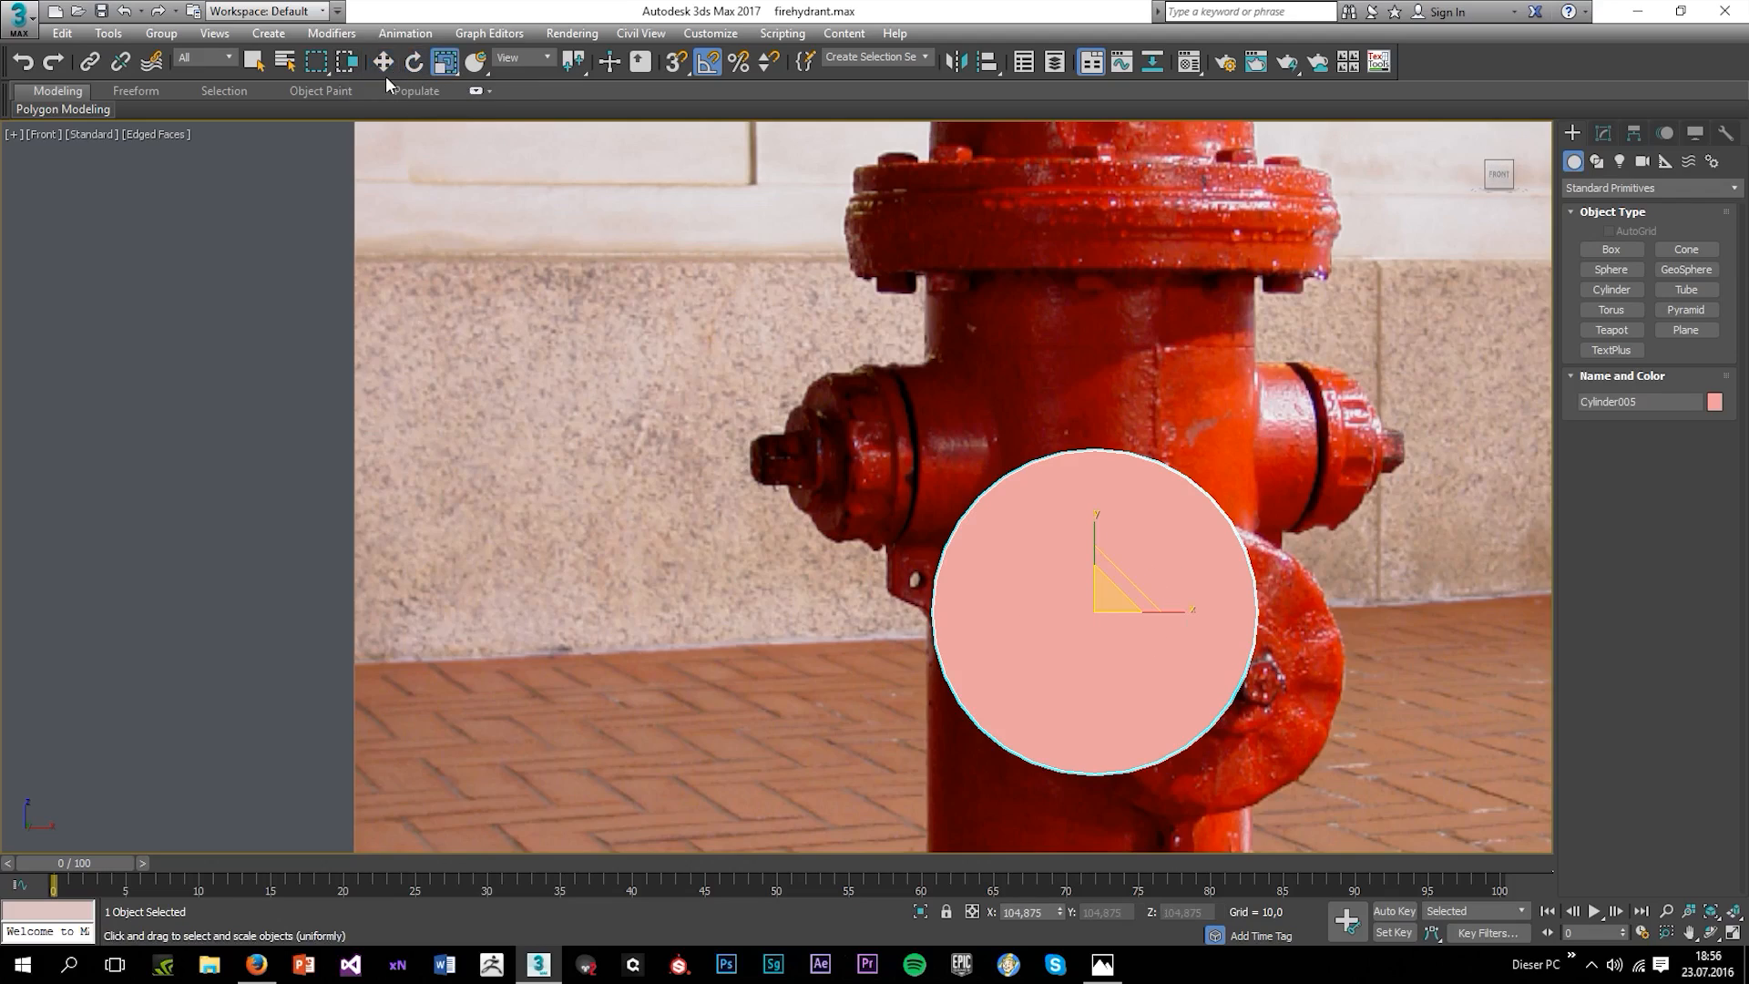
pyautogui.press('w')
pyautogui.press('e')
pyautogui.press('r')
pyautogui.press('w')
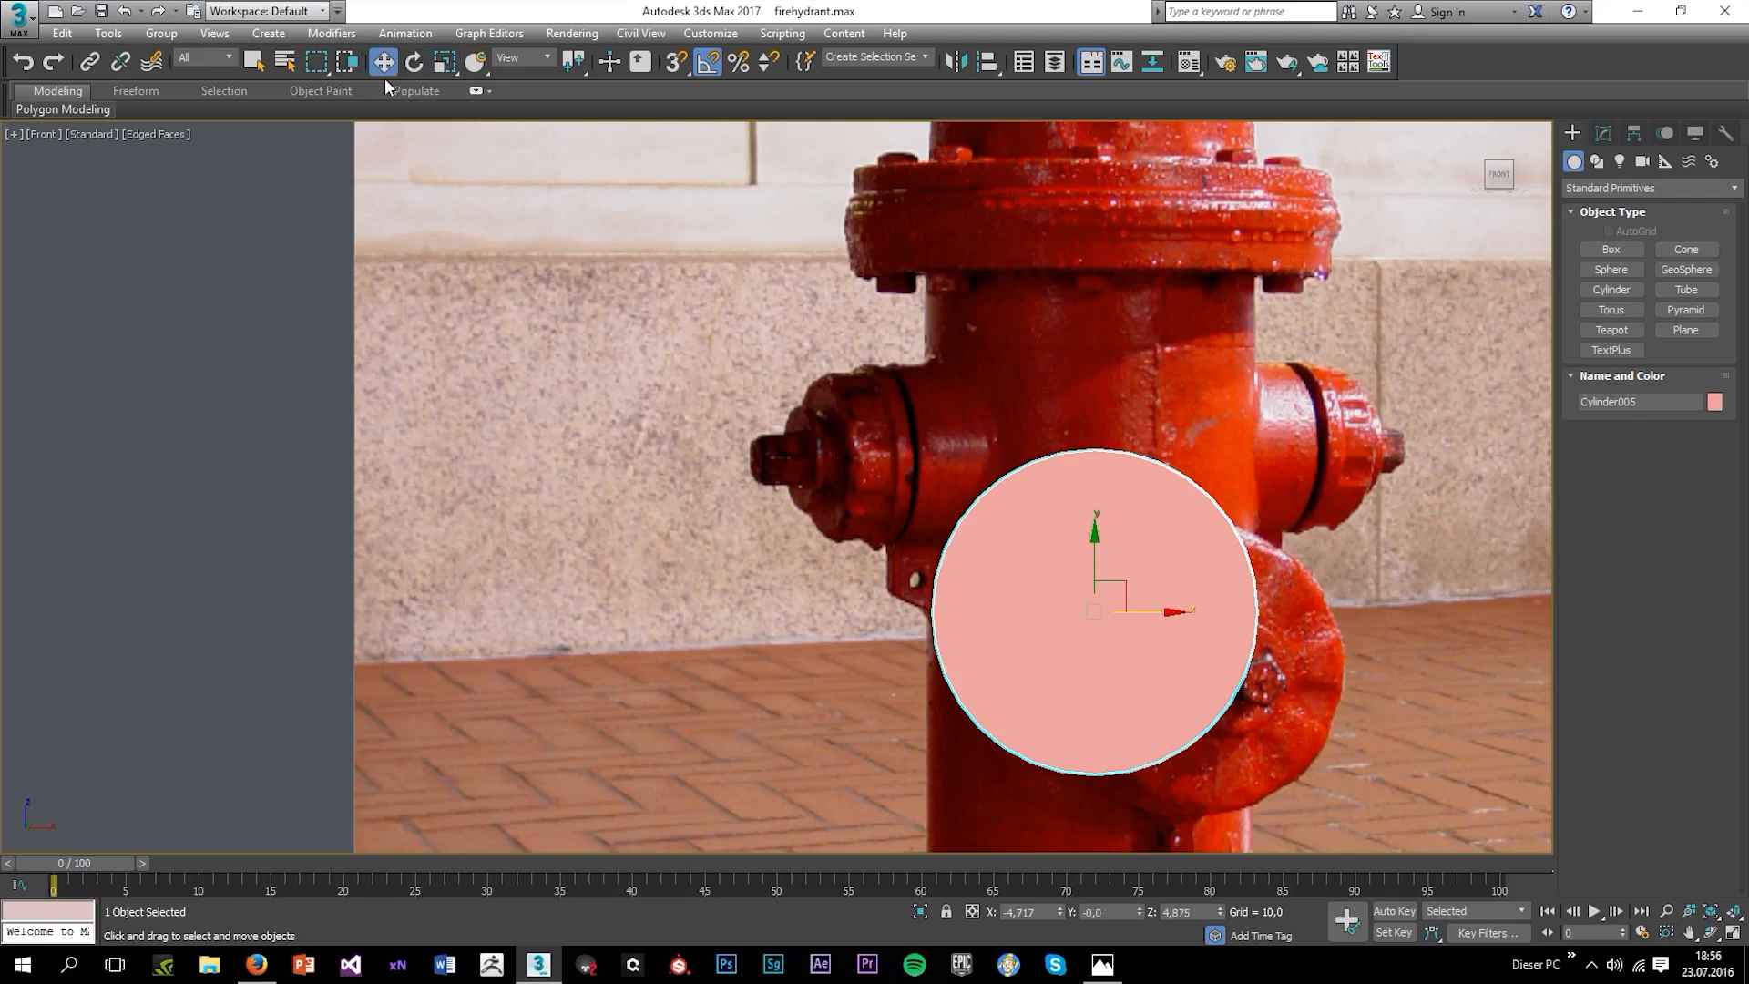
pyautogui.press('e')
pyautogui.press('r')
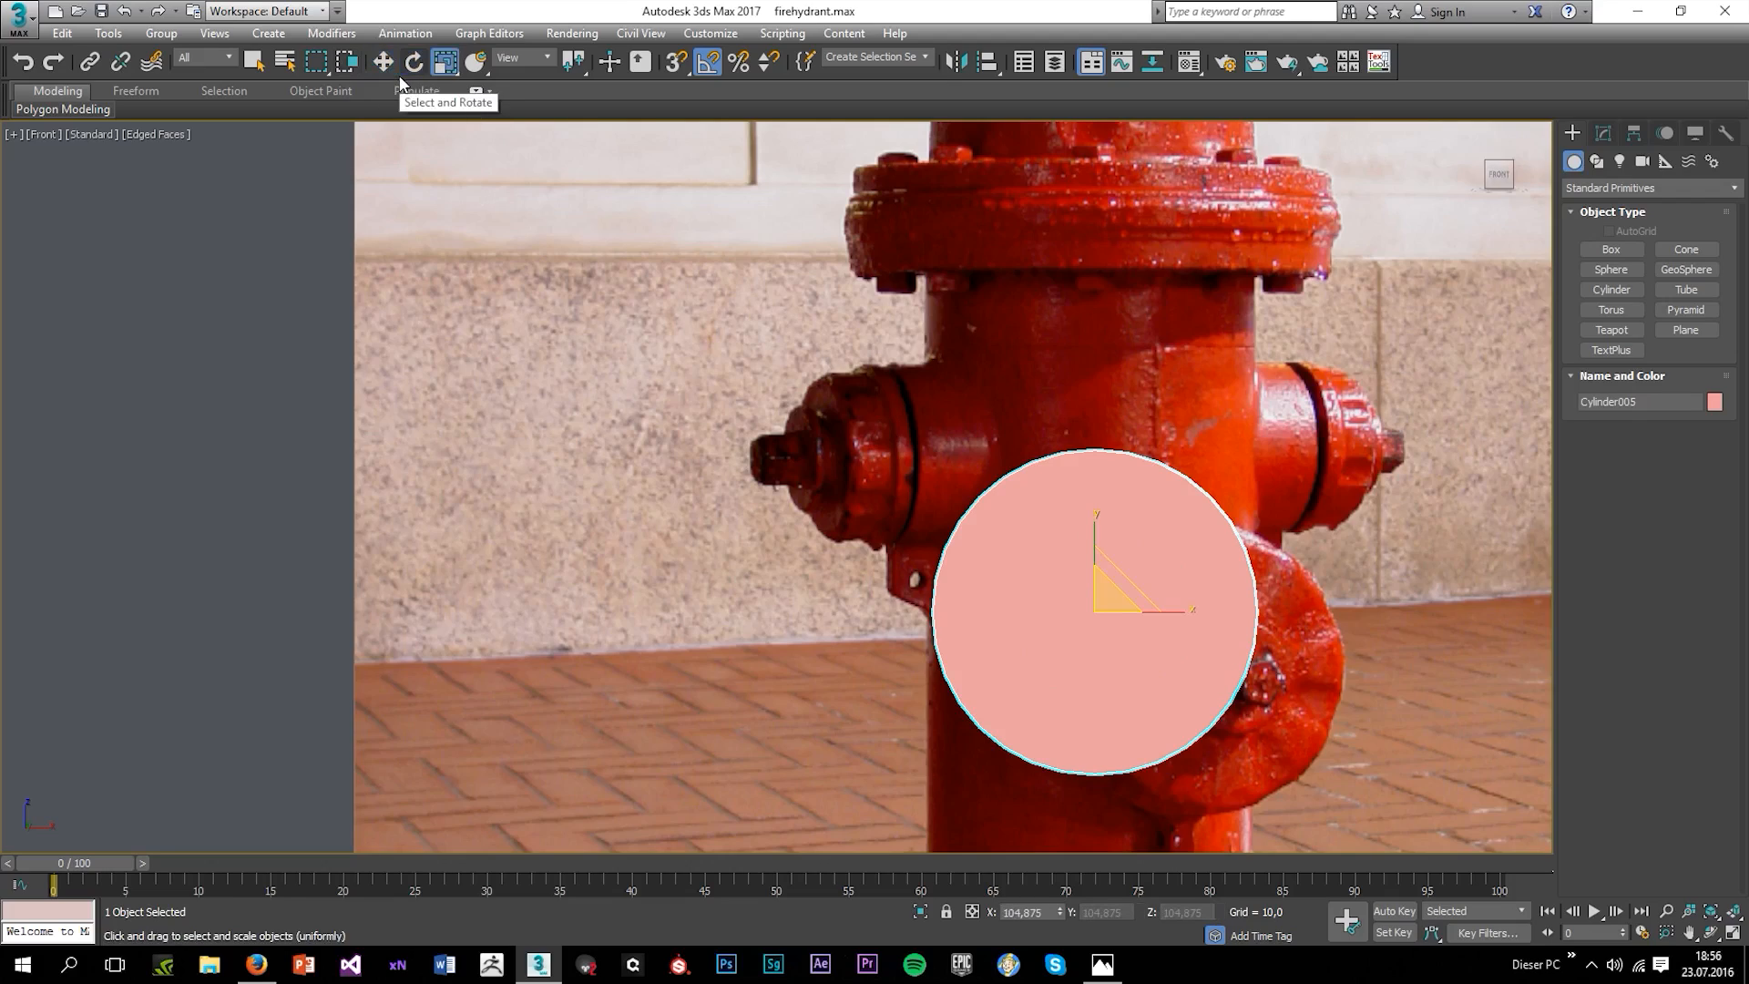
pyautogui.press('w')
# Rotate the cylinder 90 degrees upright and move it directly beneath the hydrant's upper flange, in line with the body.
pyautogui.press('e')
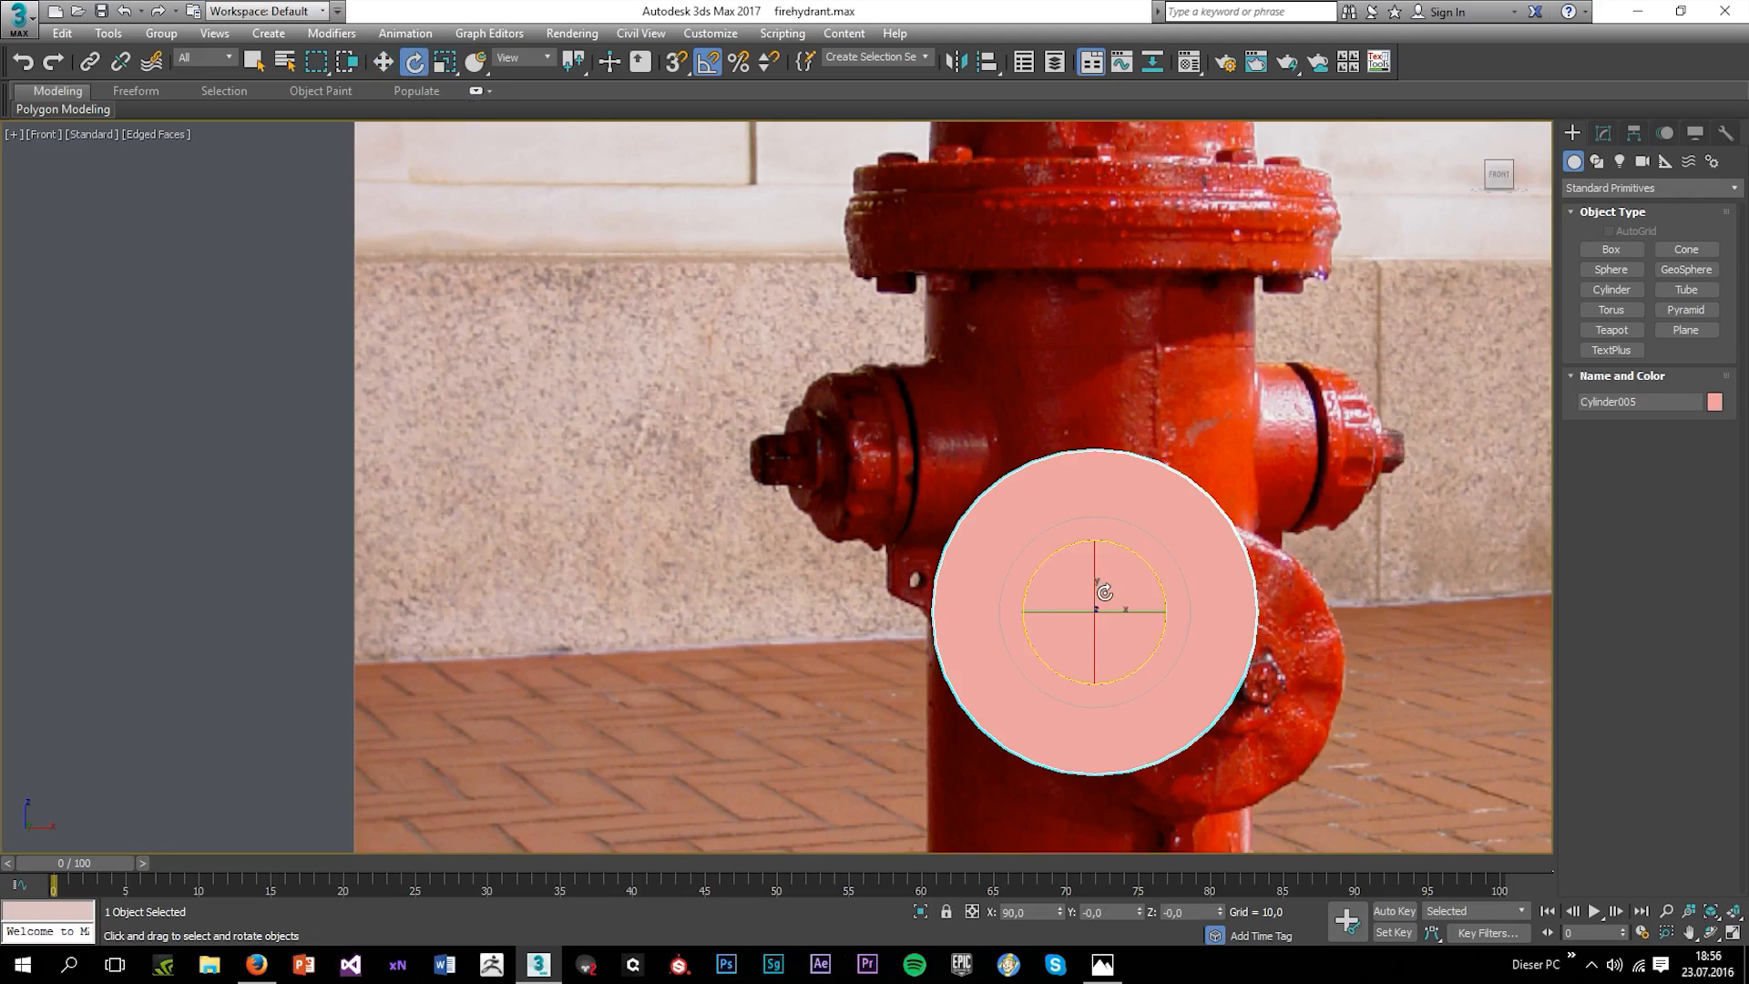
pyautogui.click(710, 67)
pyautogui.moveTo(1129, 608); pyautogui.dragTo(1079, 500)
pyautogui.press('w')
pyautogui.moveTo(1044, 556); pyautogui.dragTo(1044, 411)
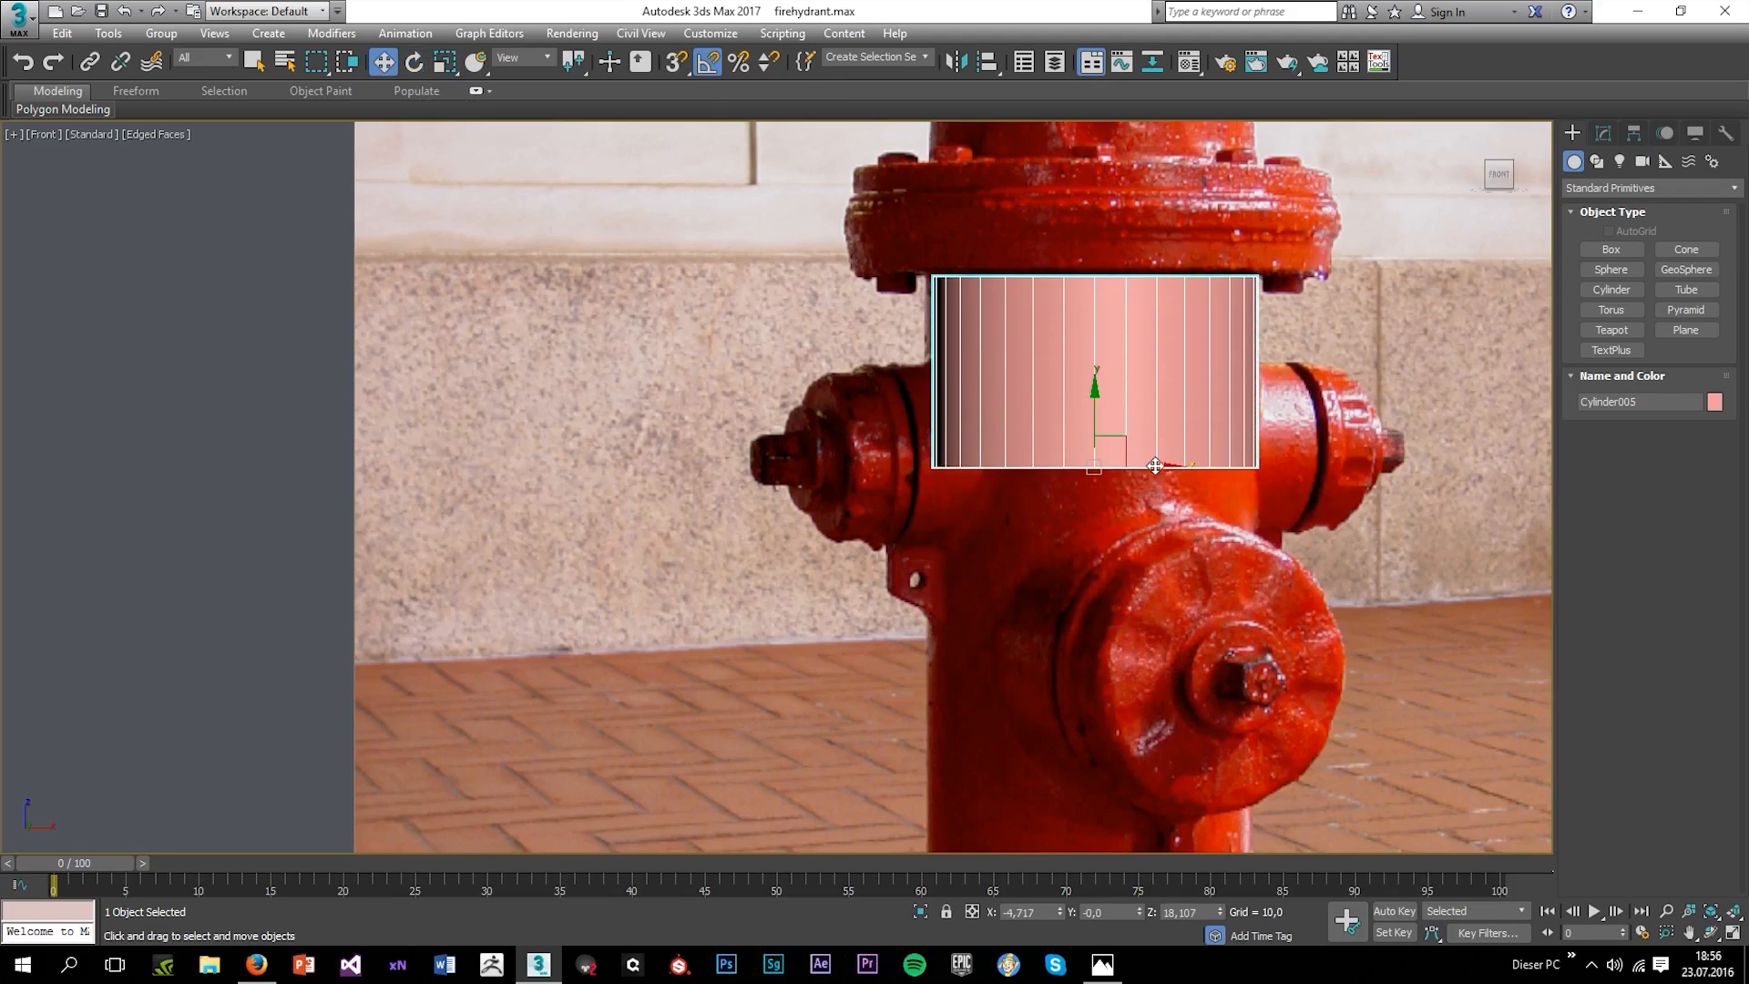
pyautogui.moveTo(1153, 465); pyautogui.dragTo(1145, 465)
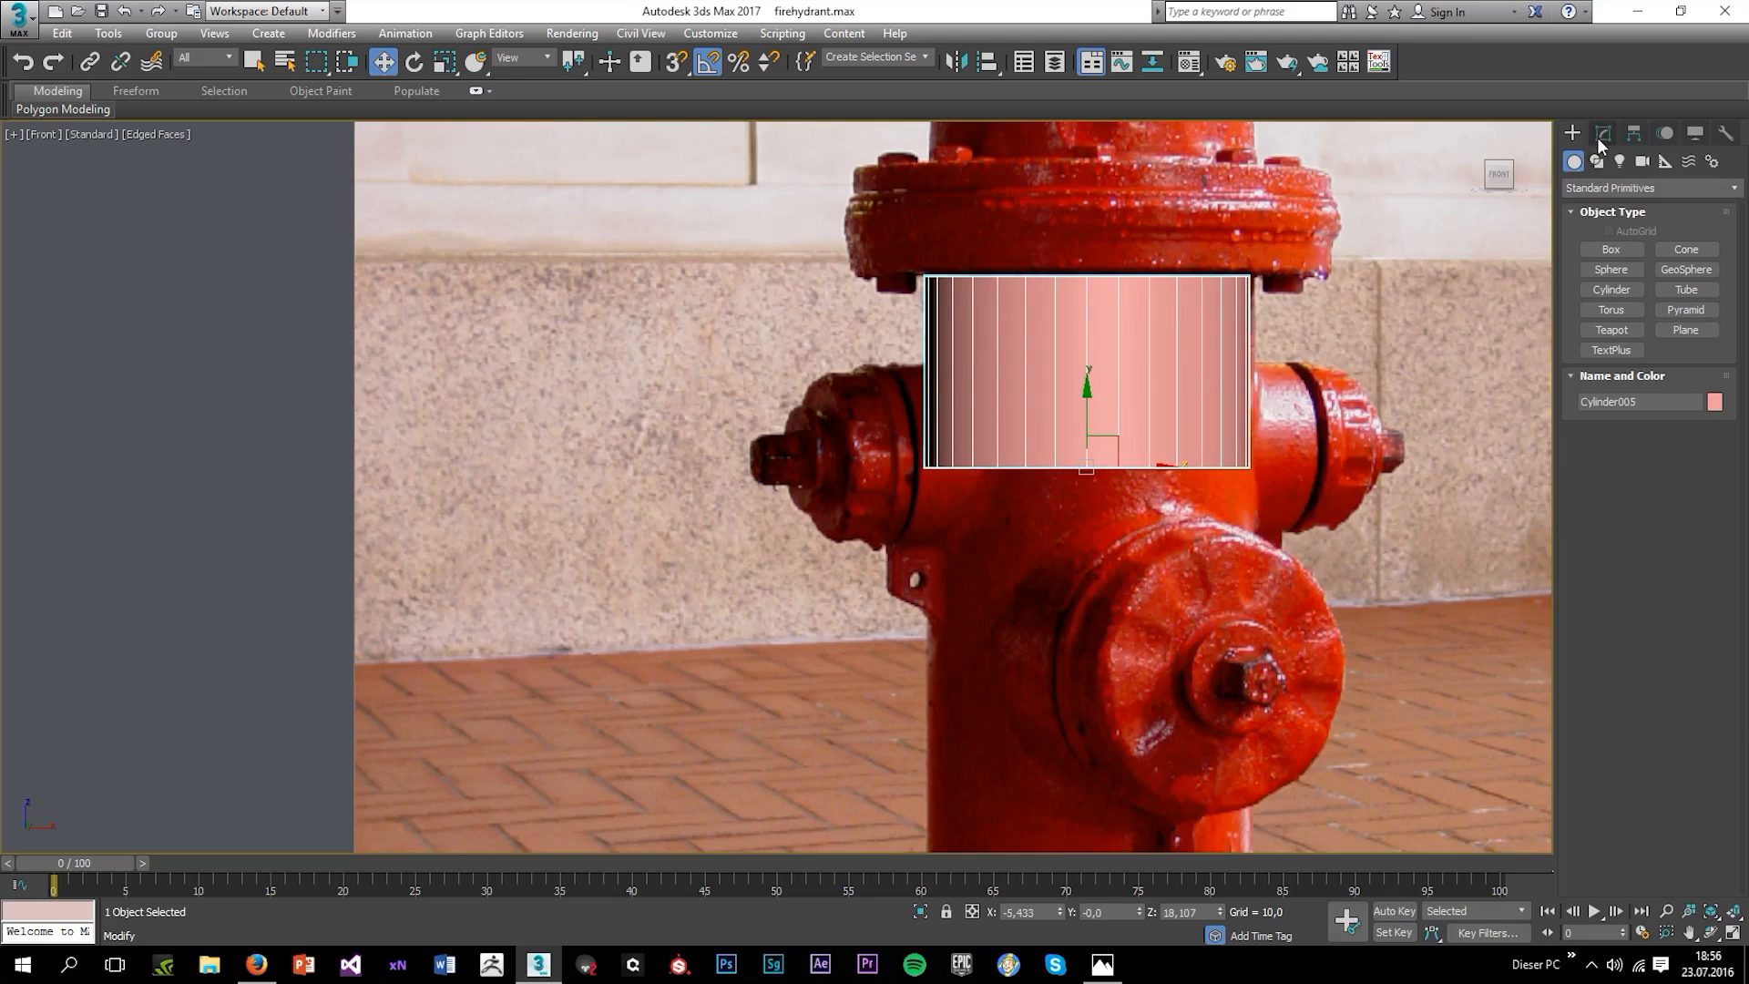
# Convert the cylinder to an Editable Poly.
pyautogui.click(1603, 133)
pyautogui.rightClick(1601, 312)
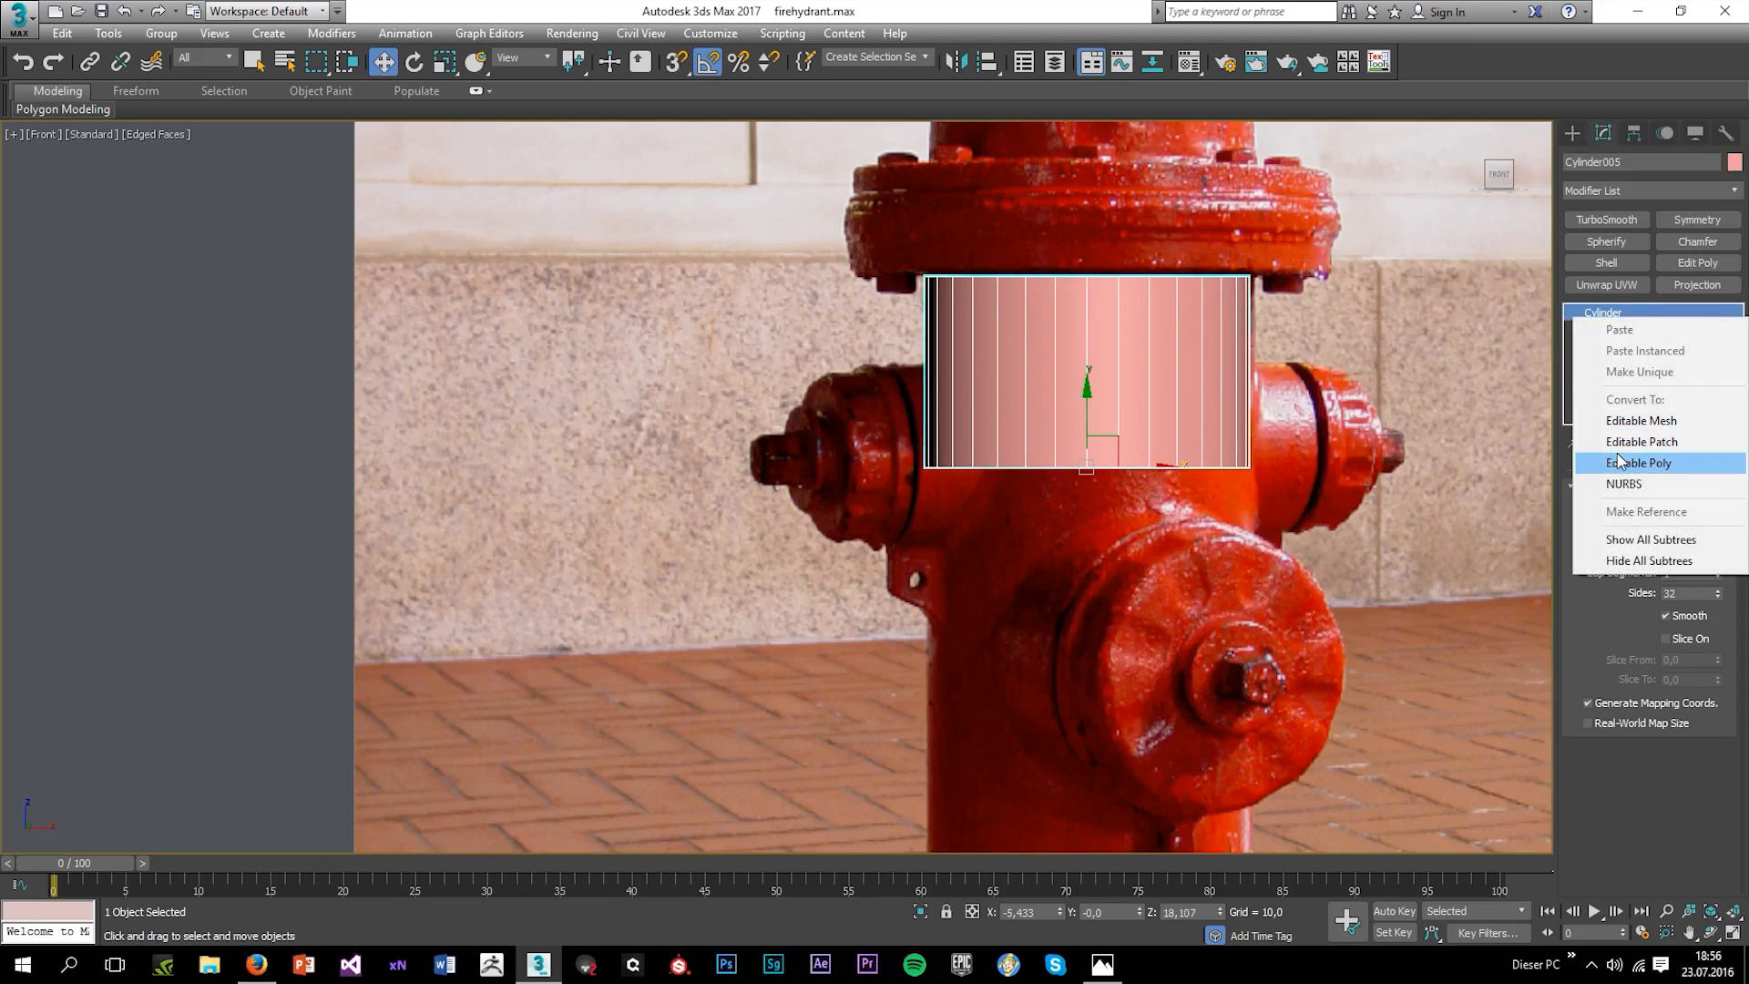
pyautogui.click(1621, 456)
# Delete the cap polygons at both ends of the cylinder.
pyautogui.click(1671, 511)
pyautogui.hotkey('alt', 'w')
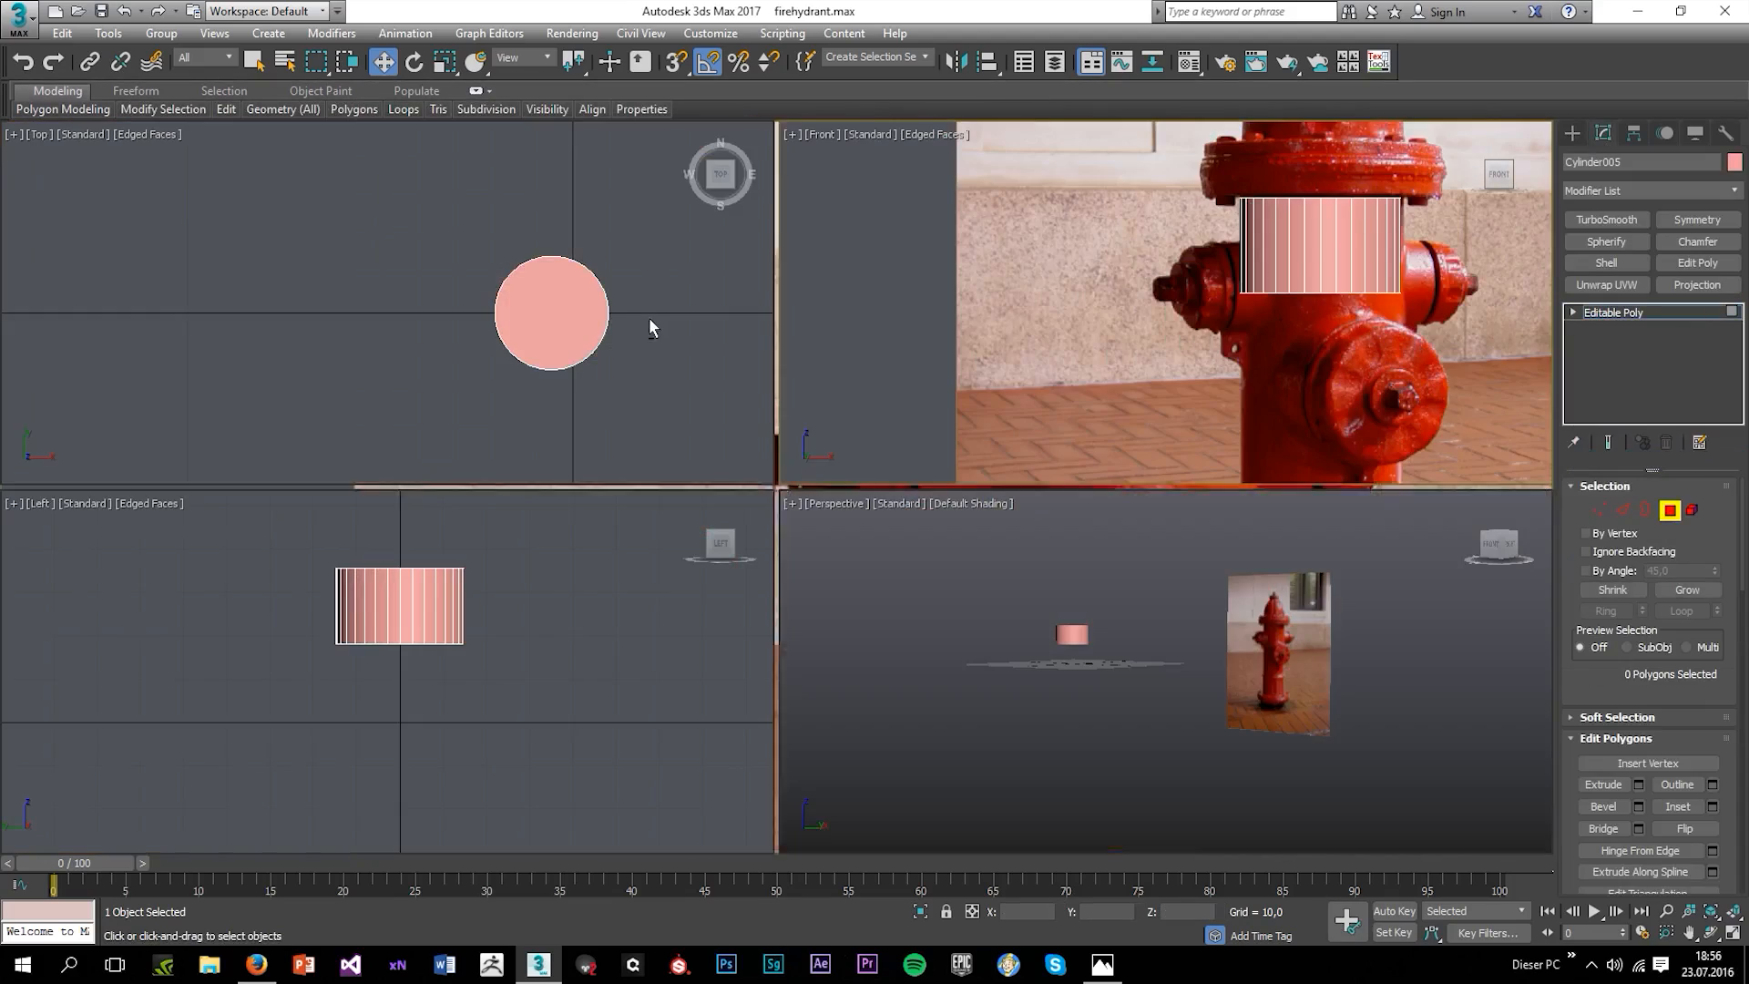
pyautogui.click(652, 321)
pyautogui.hotkey('alt', 'w')
pyautogui.click(1195, 549)
pyautogui.press('Delete')
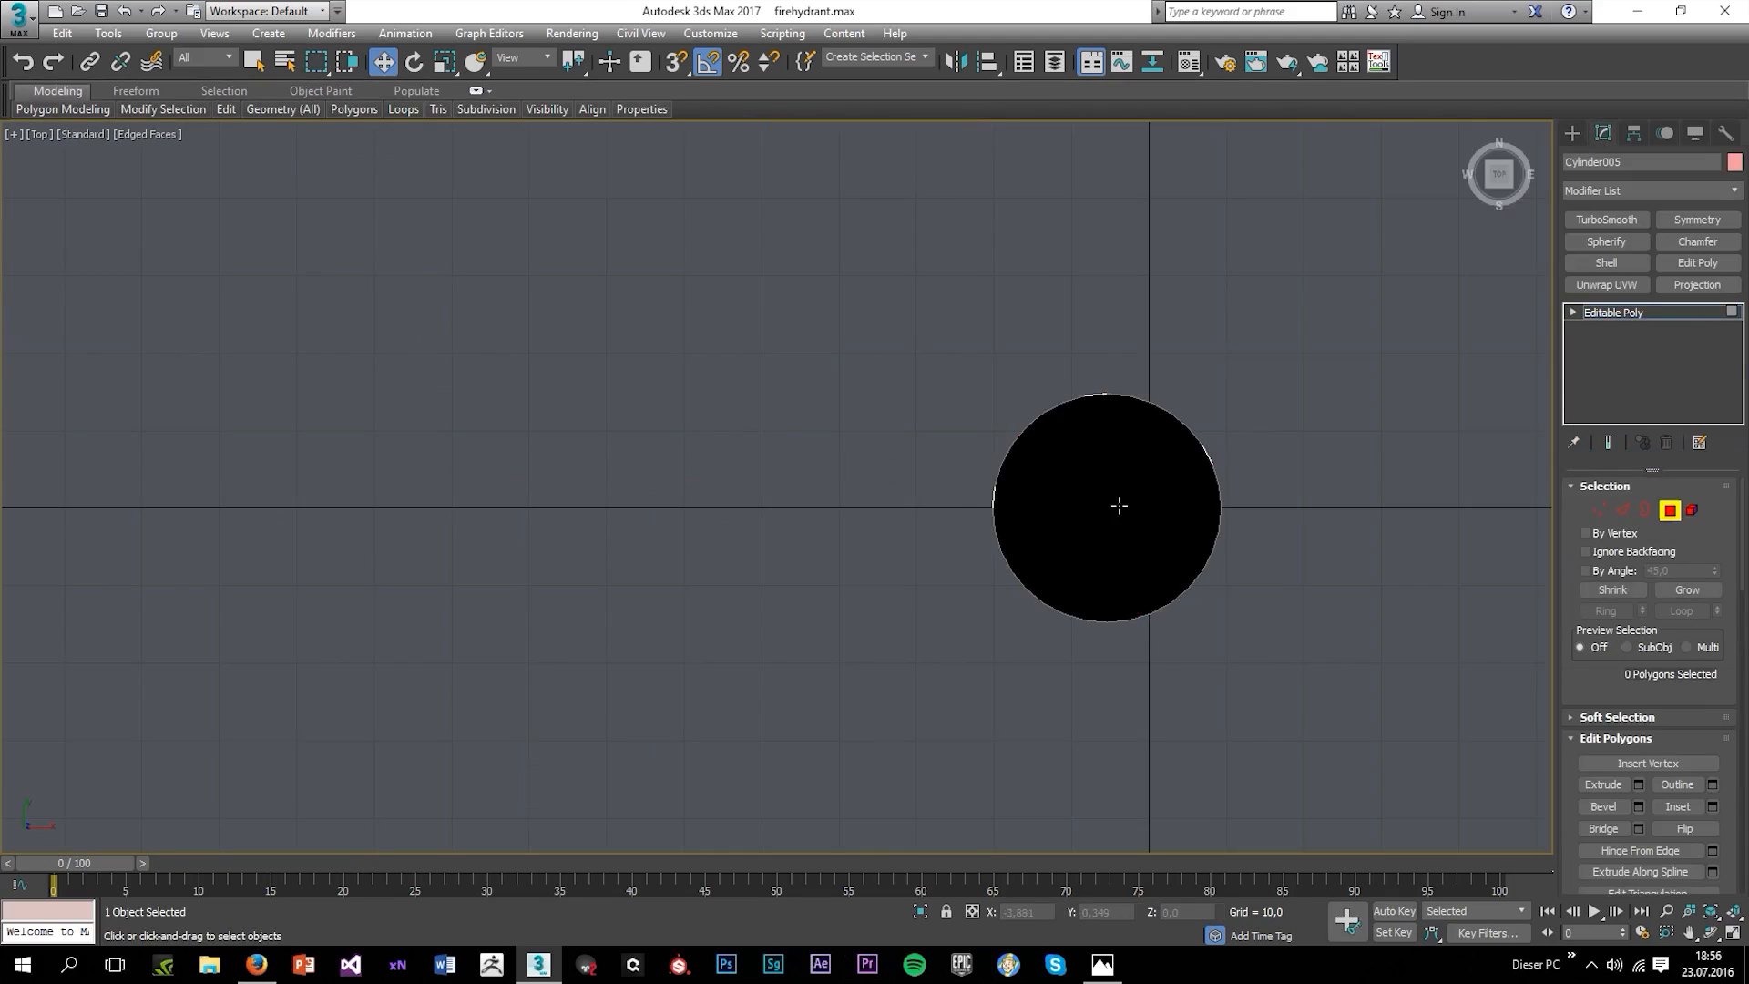
# Extend the cylinder's lower open border straight down to the top of the raised ring on the hydrant's body.
pyautogui.click(1643, 515)
pyautogui.hotkey('alt', 'w')
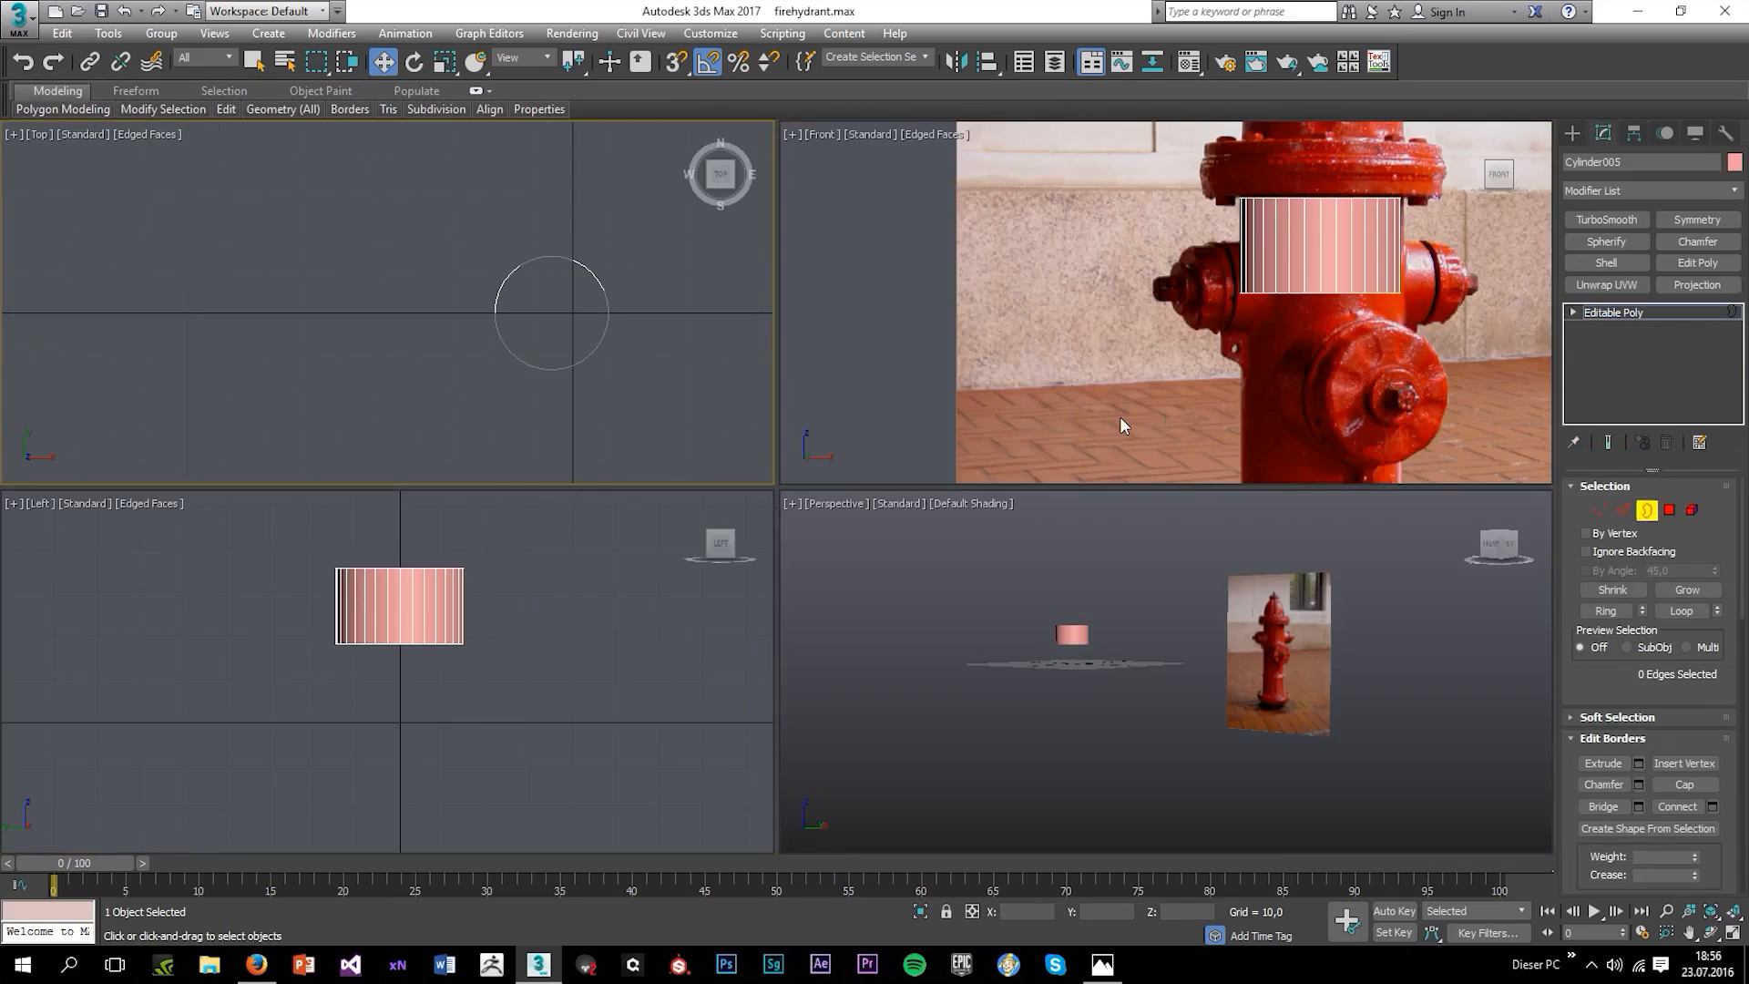
pyautogui.click(1118, 421)
pyautogui.hotkey('alt', 'w')
pyautogui.click(1091, 469)
pyautogui.moveTo(1035, 540); pyautogui.dragTo(1055, 334, button='middle')
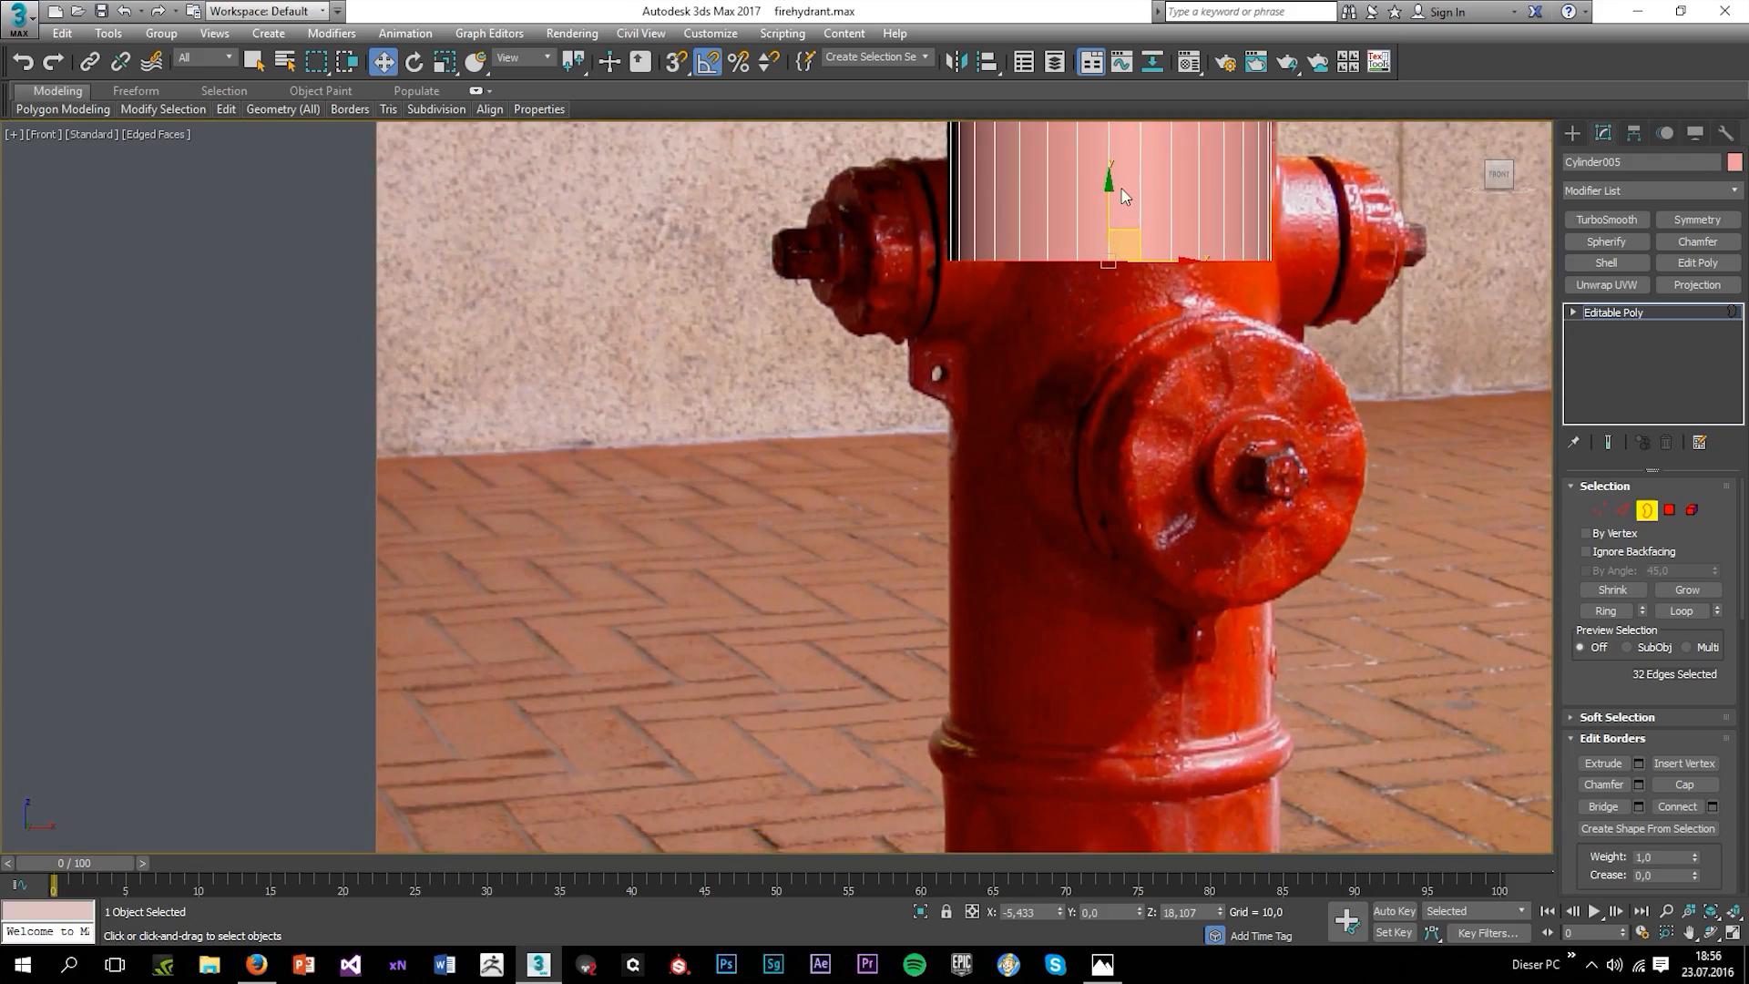
pyautogui.keyDown('shift'); pyautogui.moveTo(1106, 212); pyautogui.dragTo(1072, 688); pyautogui.keyUp('shift')
# Extend the lower border over the raised ring, flaring outward, continuing straight down, and tapering back to the lower body's width.
pyautogui.moveTo(1137, 781); pyautogui.dragTo(1164, 612, button='middle')
pyautogui.scroll(2, 1164, 612)
pyautogui.scroll(1, 1162, 610)
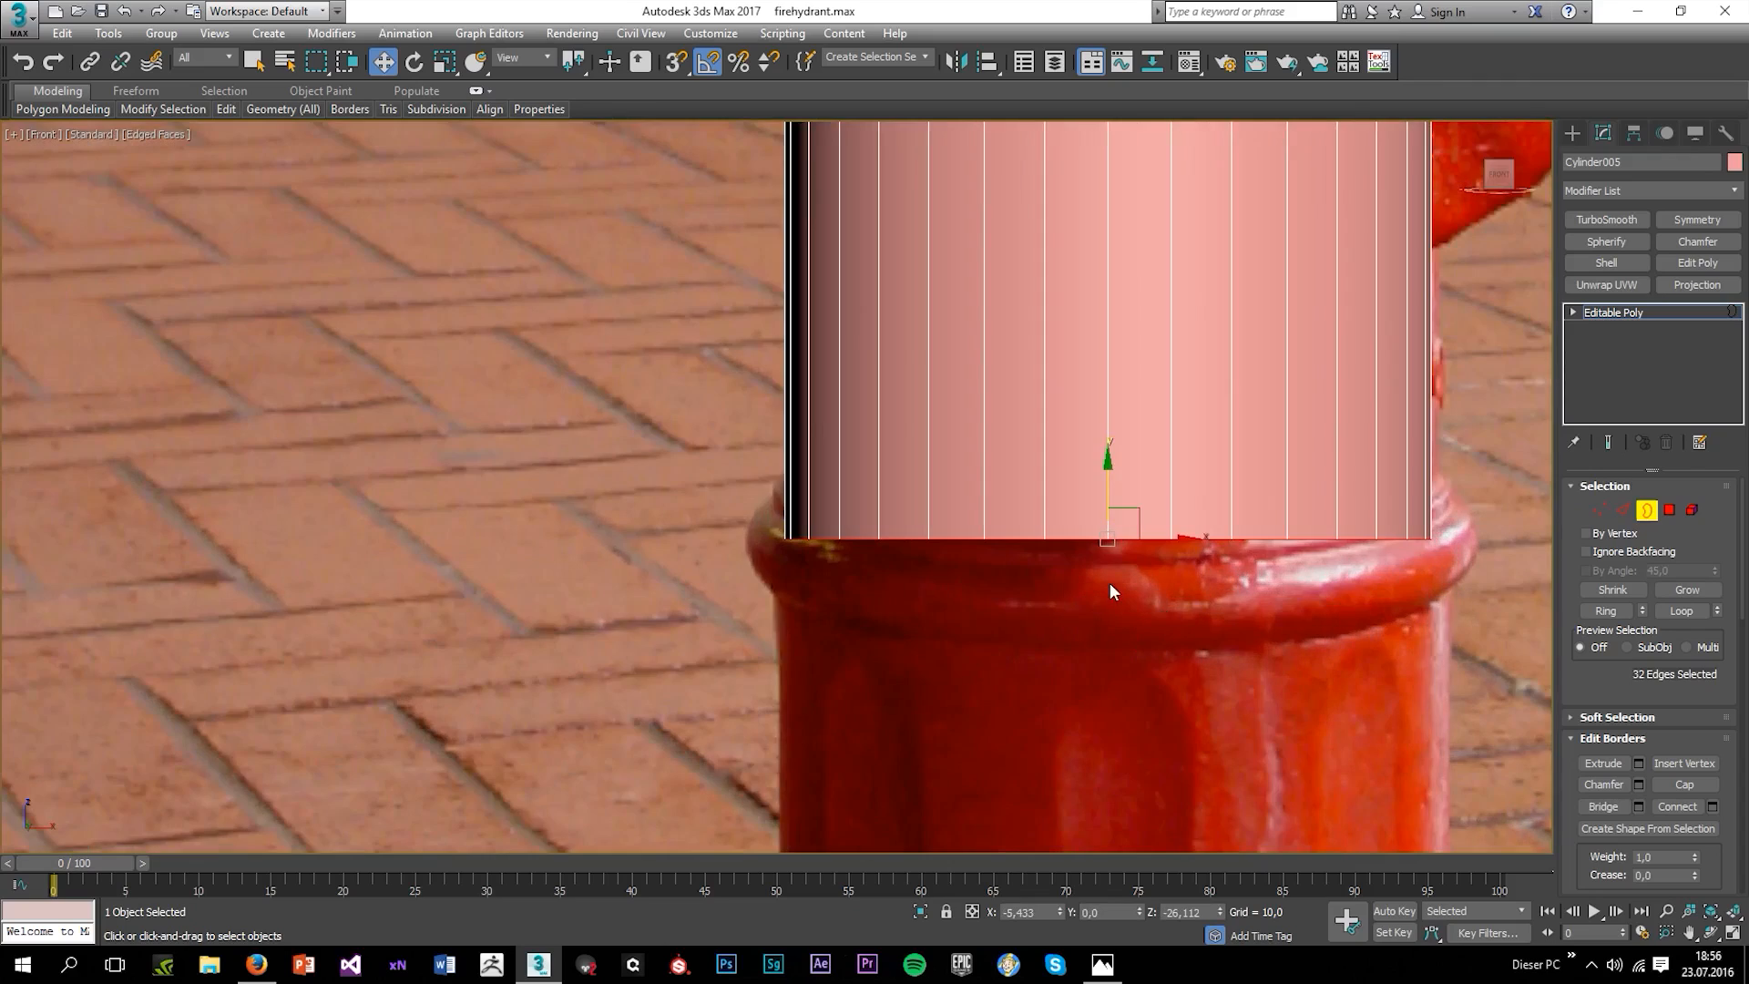
pyautogui.press('r')
pyautogui.moveTo(1113, 536)
pyautogui.mouseDown()
pyautogui.moveTo(1099, 510)
pyautogui.moveTo(1089, 524)
pyautogui.mouseUp()
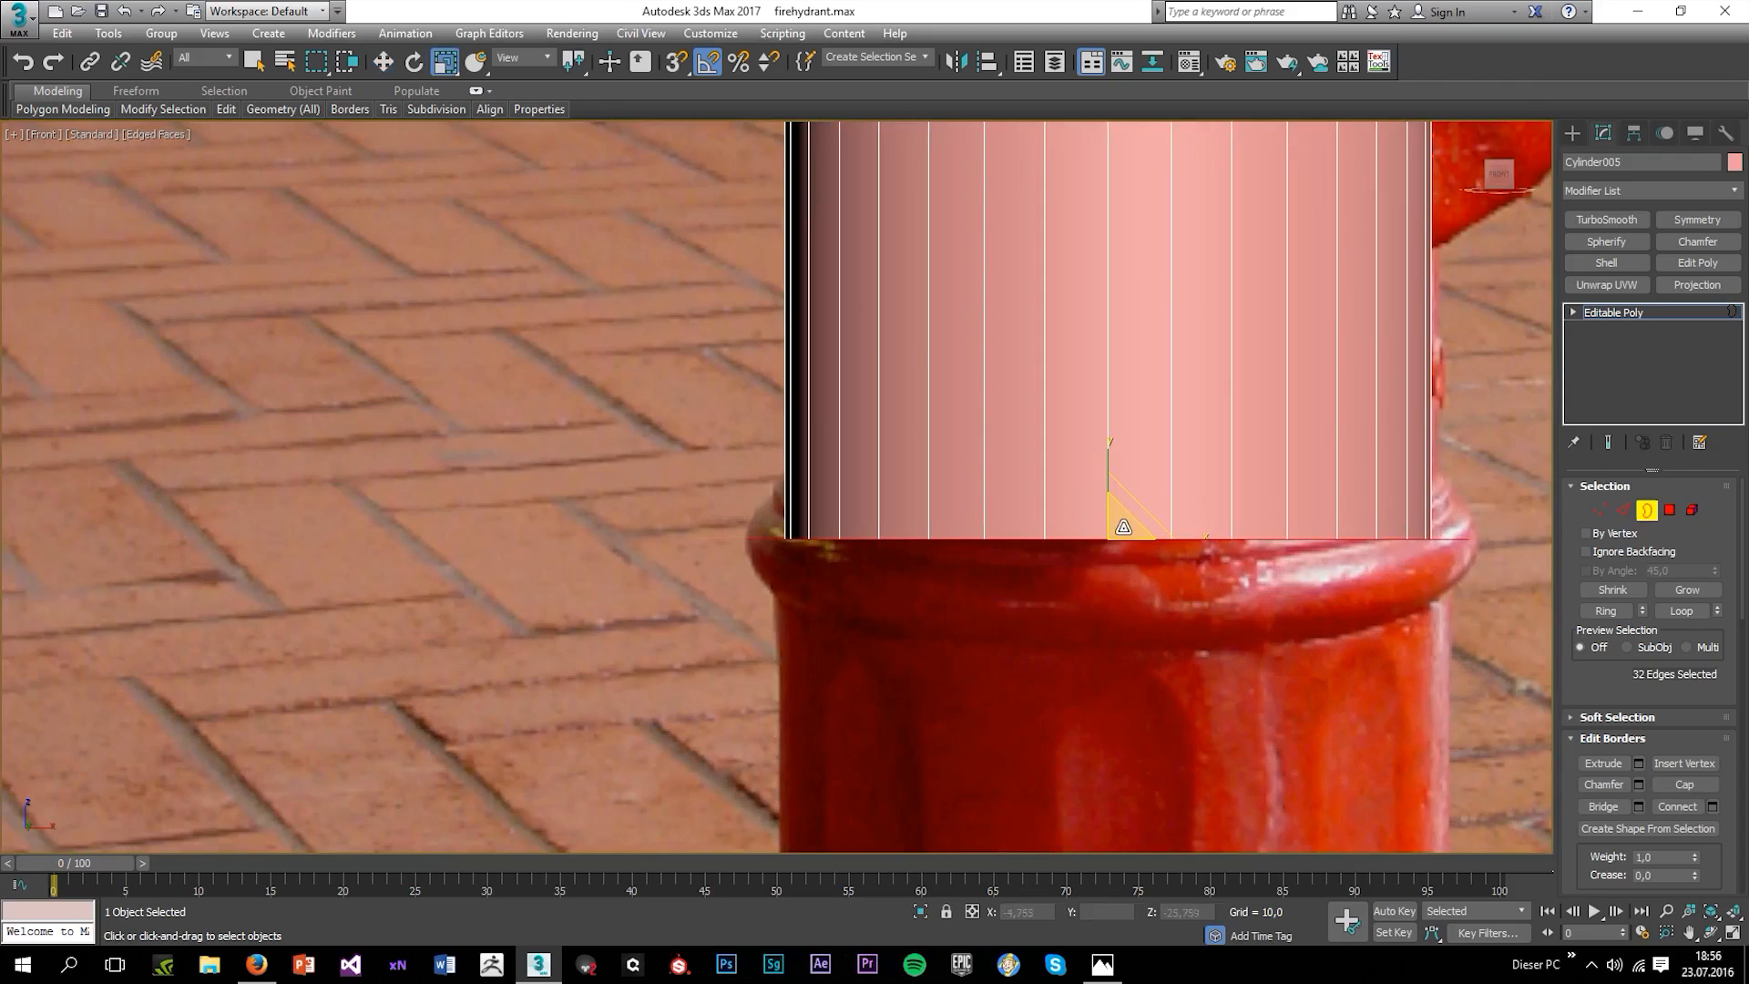
pyautogui.press('w')
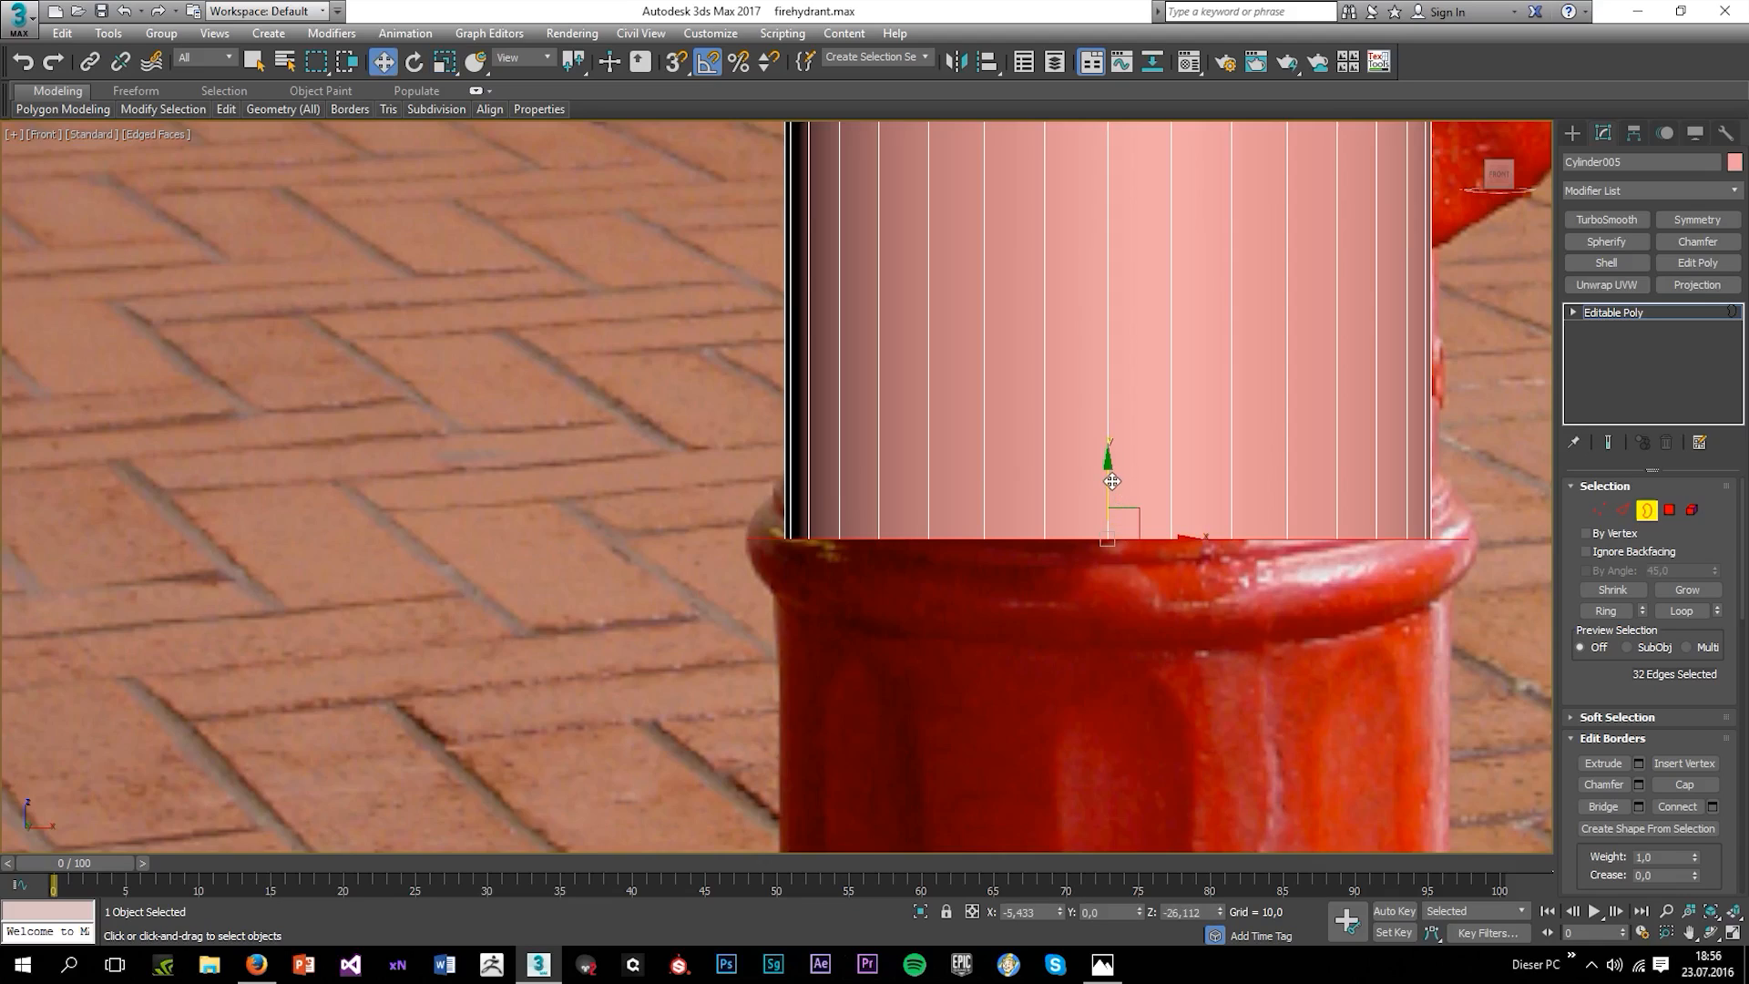
pyautogui.moveTo(1112, 481); pyautogui.dragTo(1108, 639)
pyautogui.press('r')
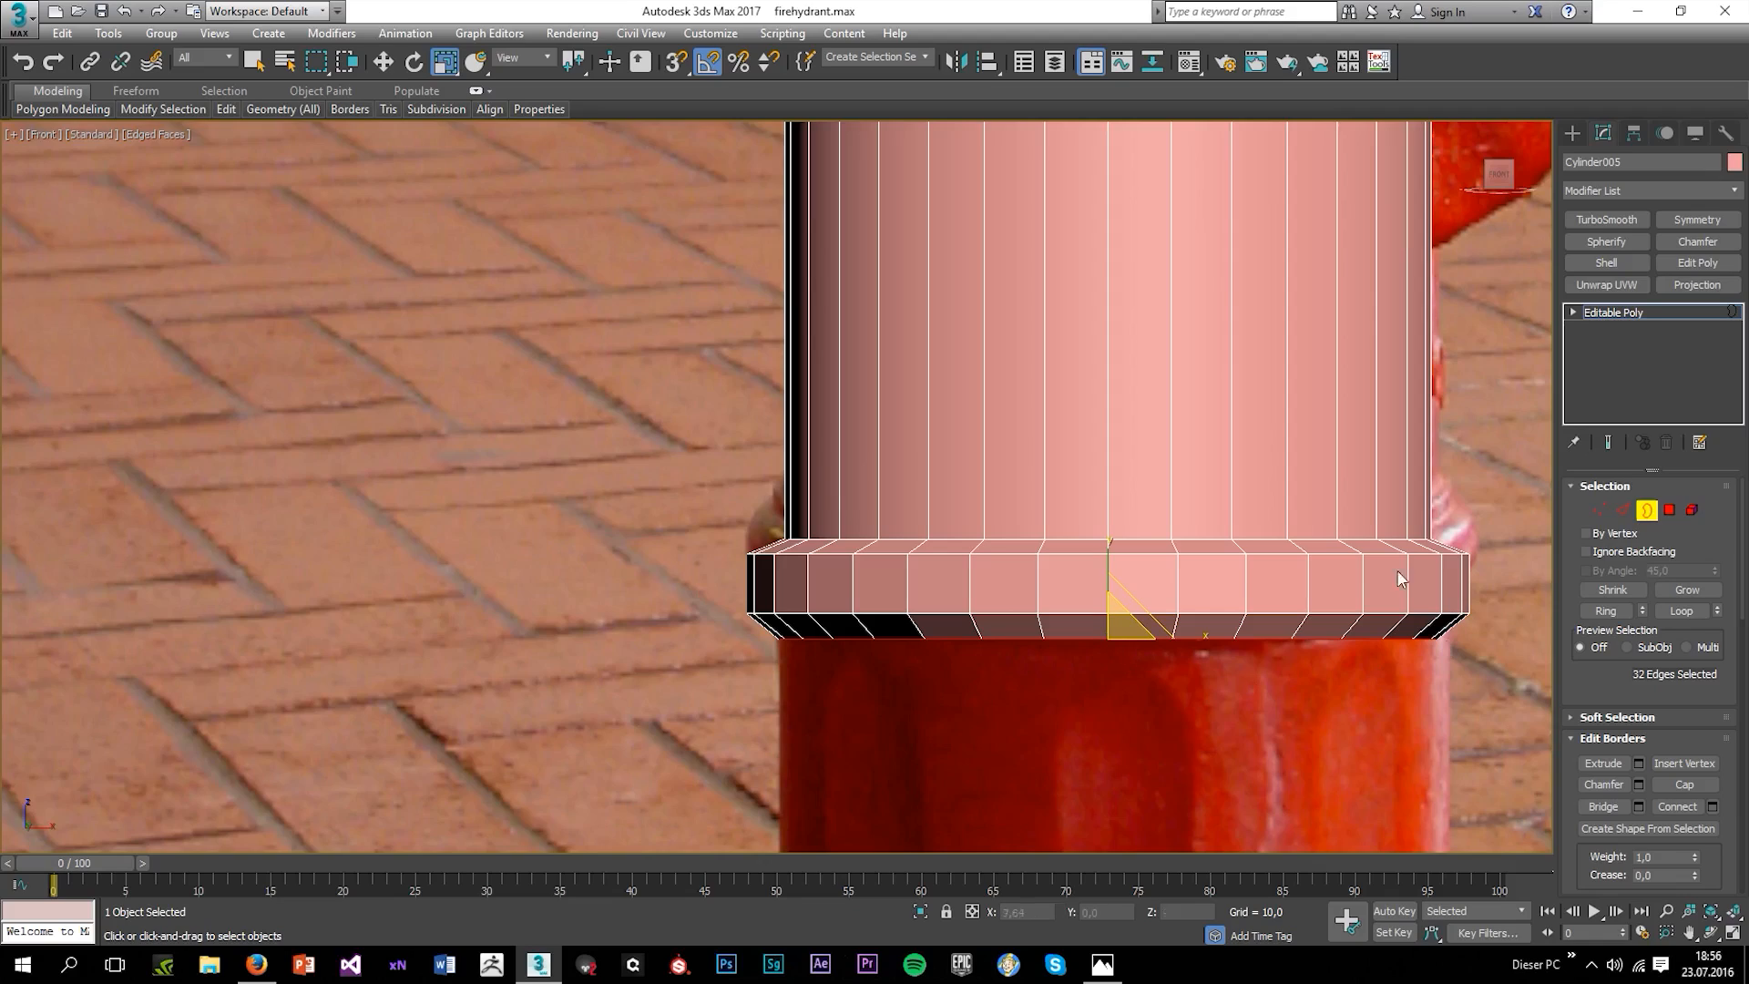
# Move the edge loop where the ring meets the upper body up by about 0.44 and exit edge editing.
pyautogui.click(1622, 510)
pyautogui.doubleClick(1241, 538)
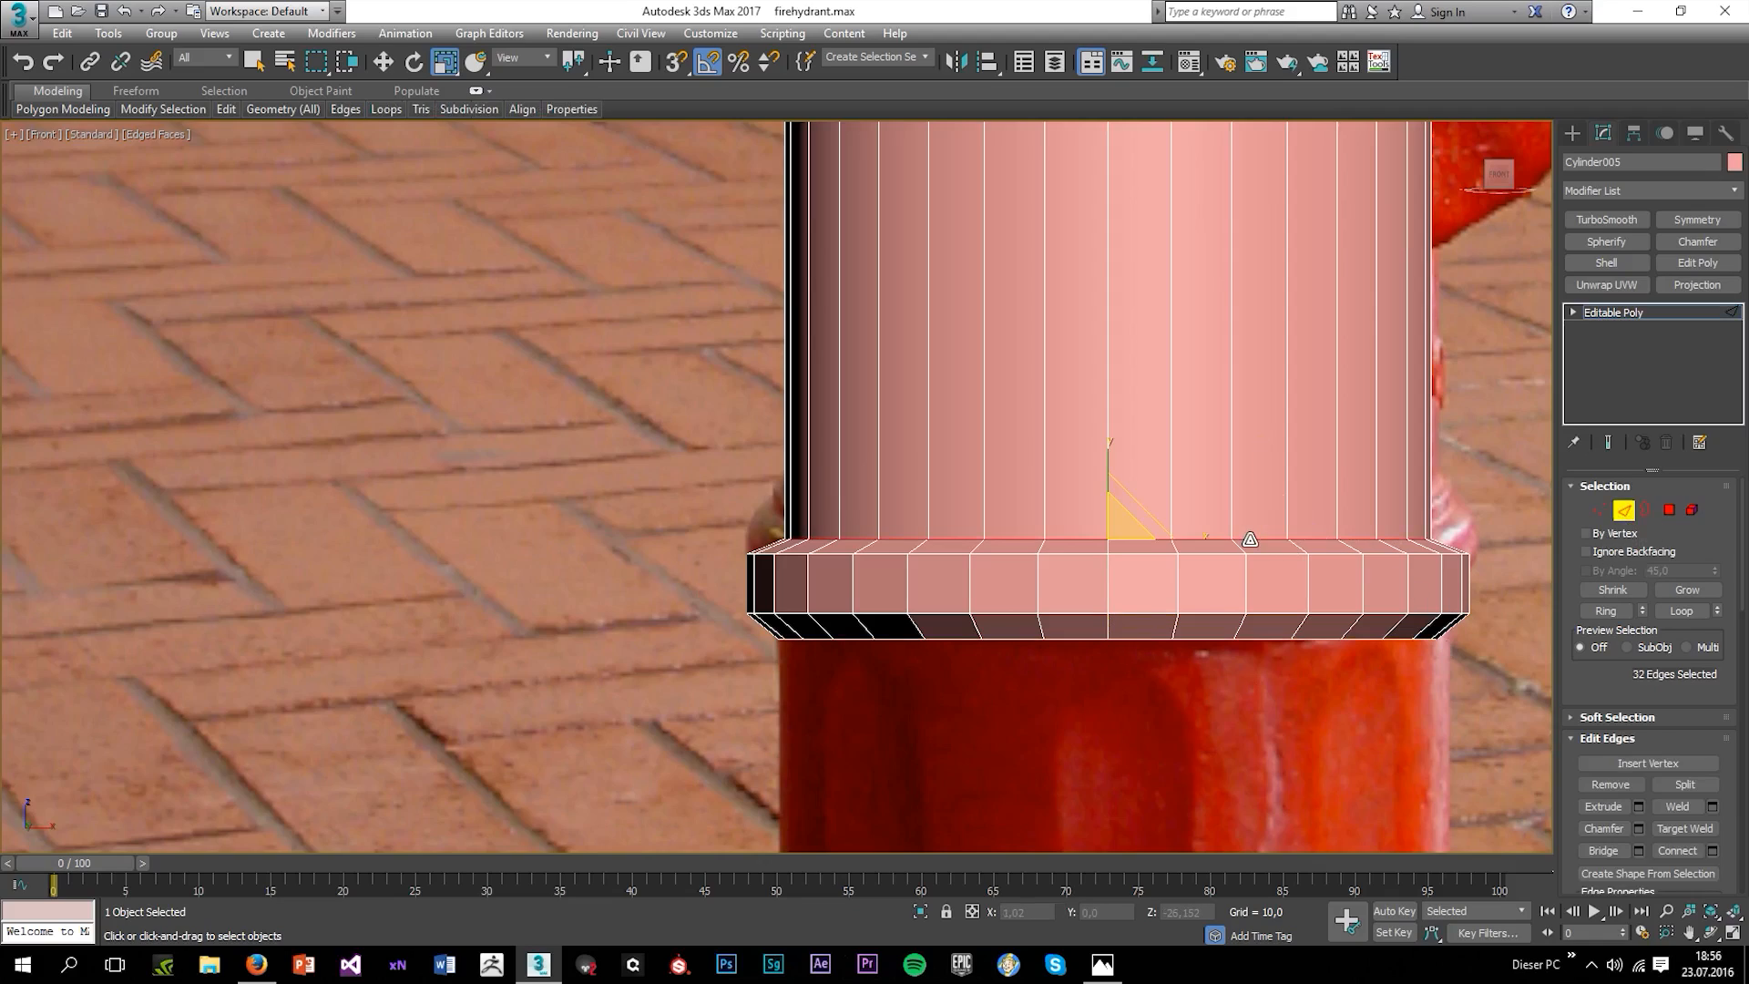
pyautogui.press('w')
pyautogui.moveTo(1103, 488); pyautogui.dragTo(1103, 476)
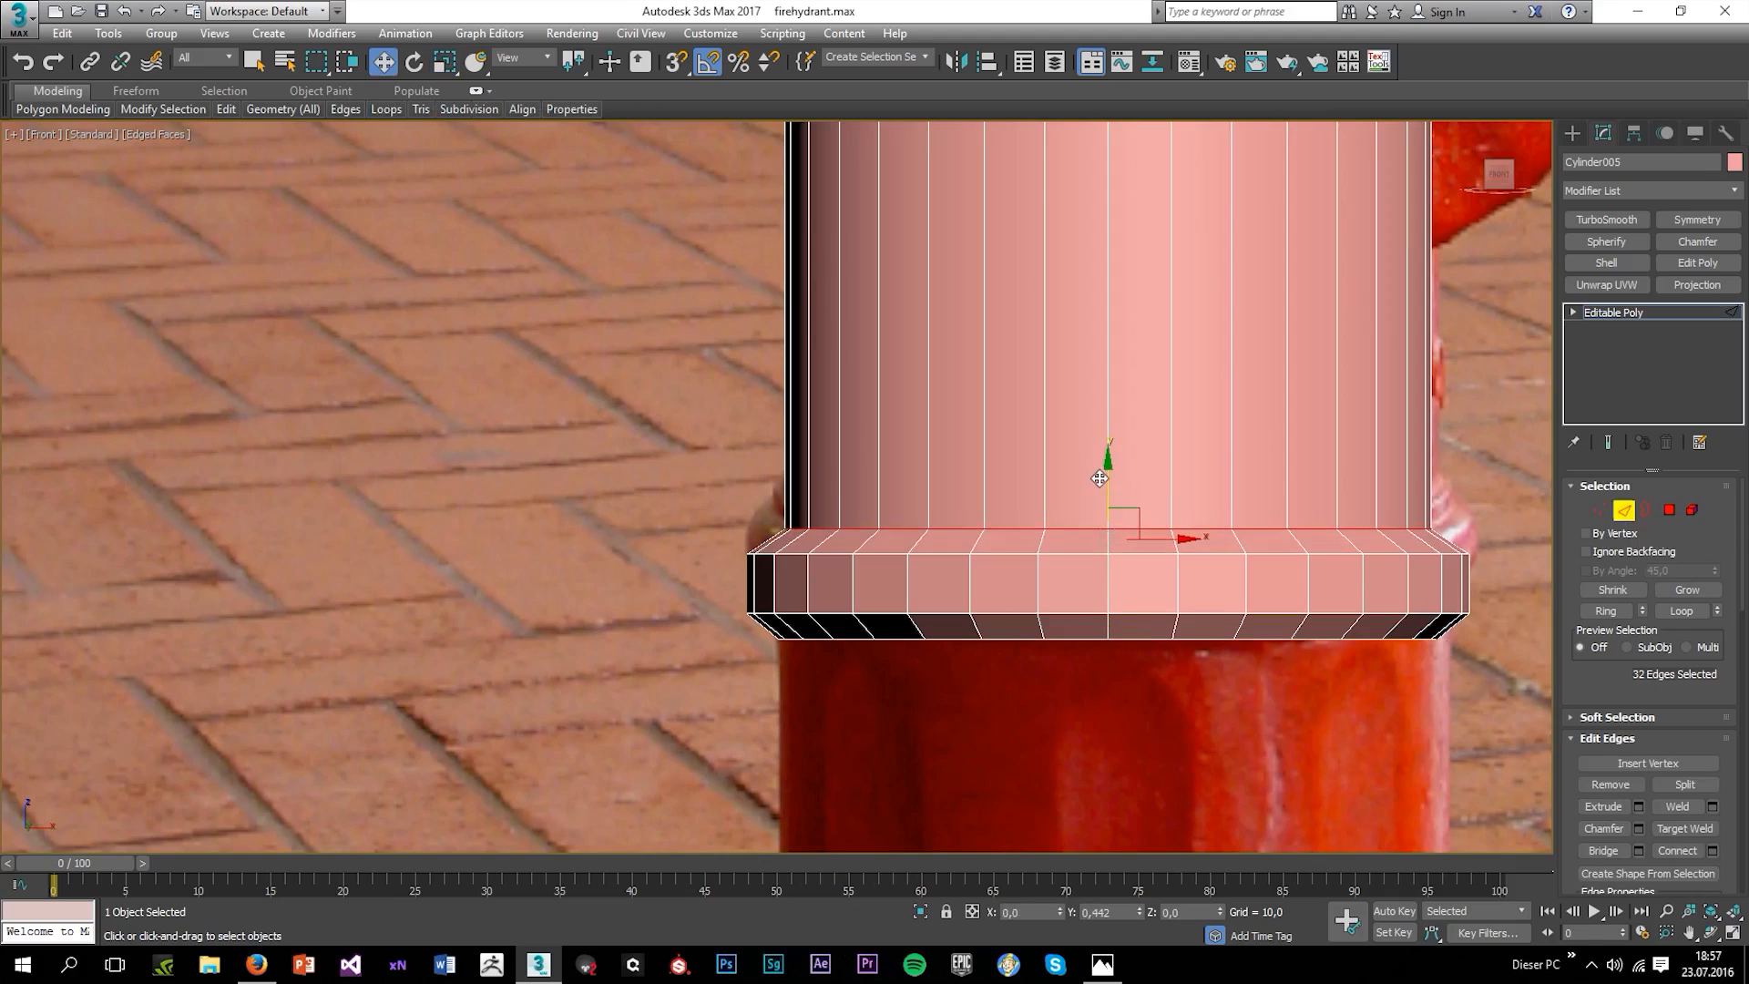
pyautogui.click(1632, 517)
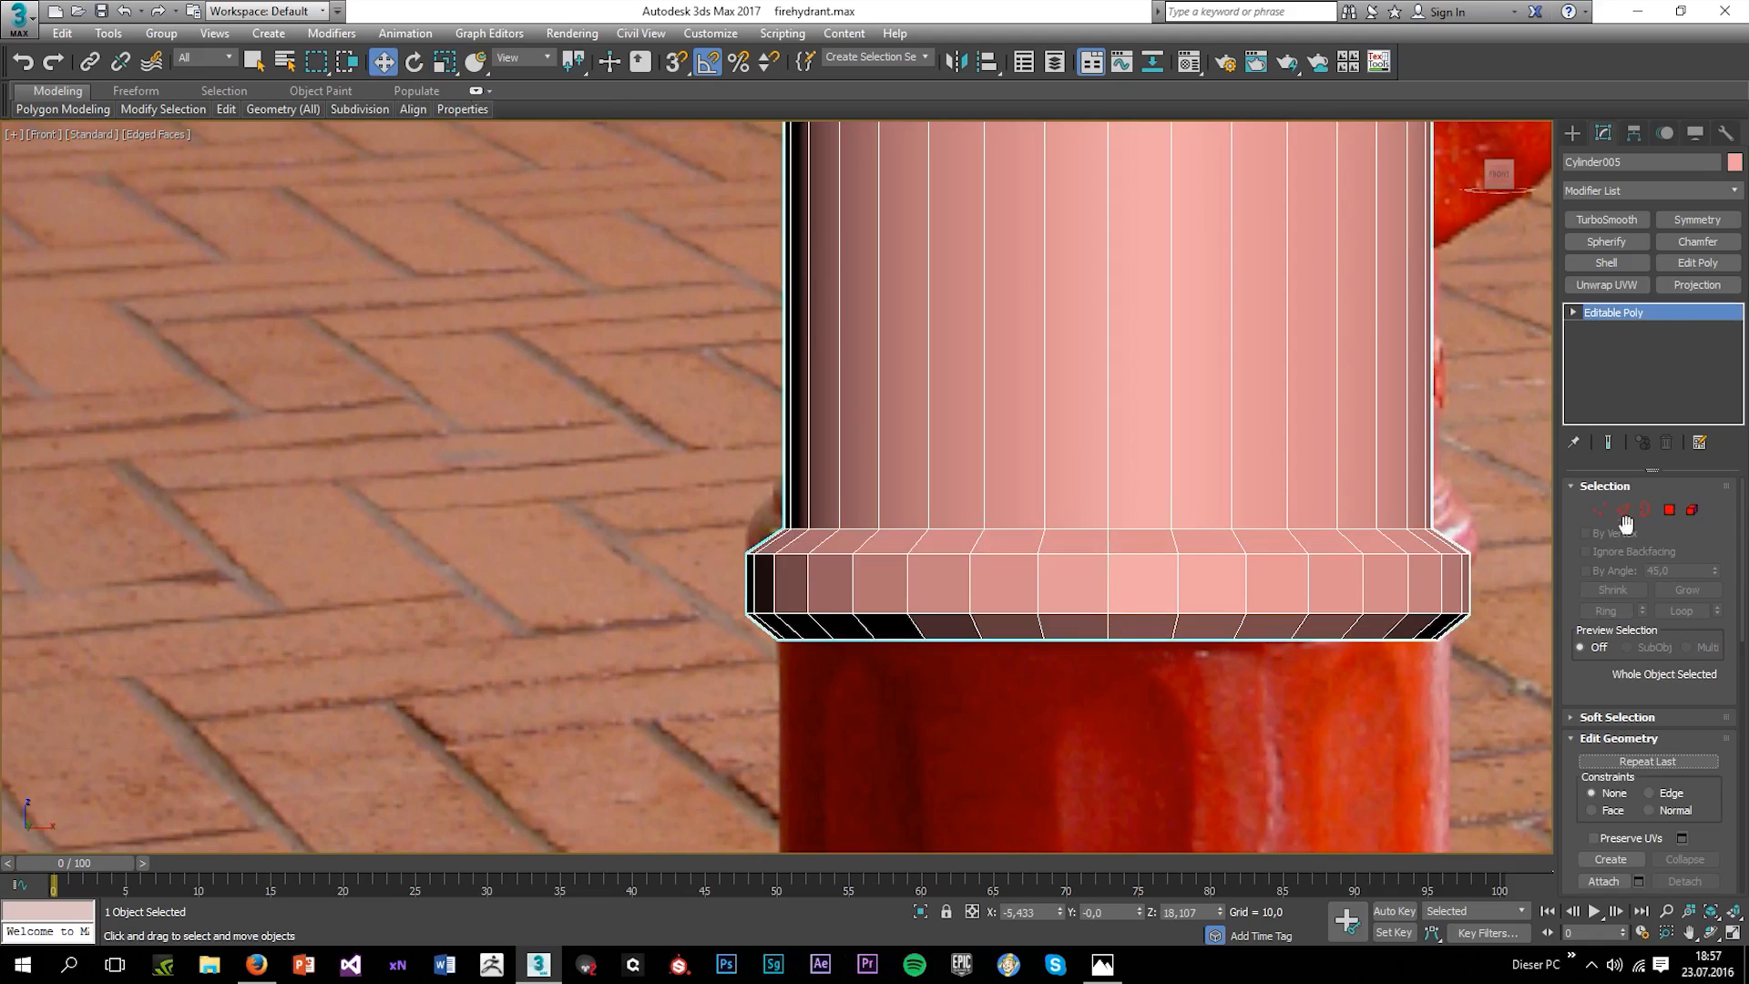
# Extend the body's lower open border straight down from the raised ring to the top of the base flange.
pyautogui.click(1645, 510)
pyautogui.scroll(-6, 1134, 469)
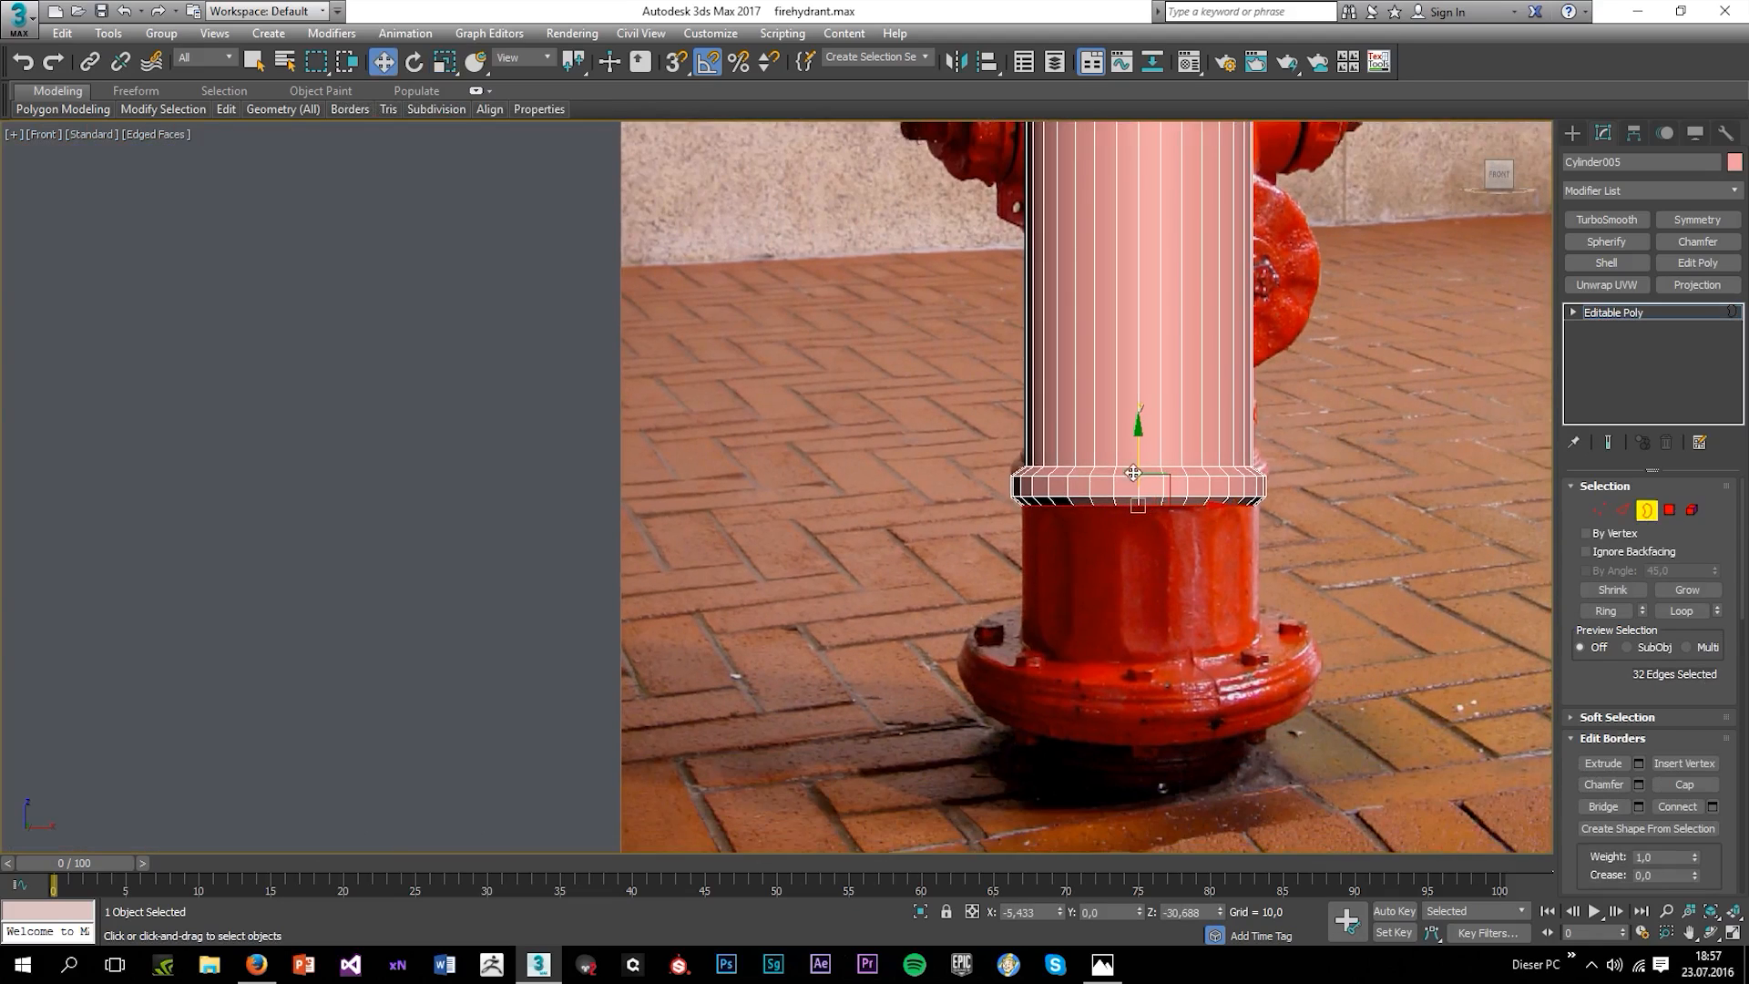
pyautogui.scroll(3, 1134, 473)
pyautogui.keyDown('shift'); pyautogui.moveTo(1138, 490); pyautogui.dragTo(1143, 685); pyautogui.keyUp('shift')
pyautogui.press('r')
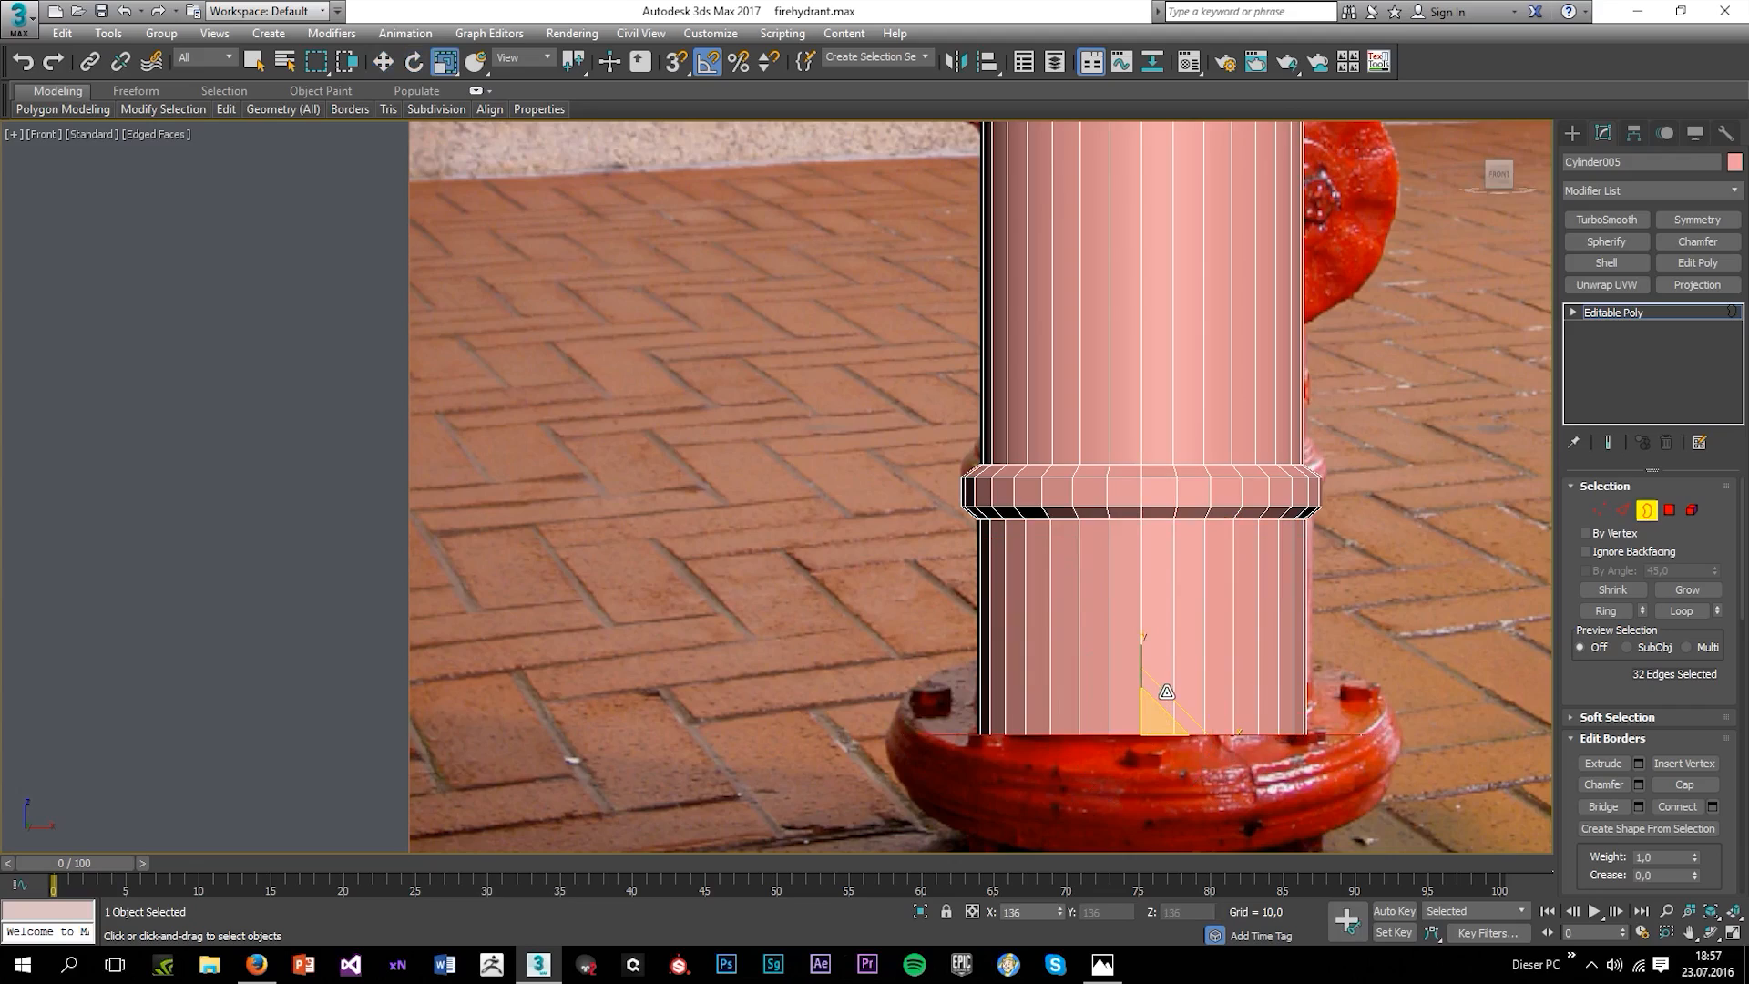
pyautogui.press('w')
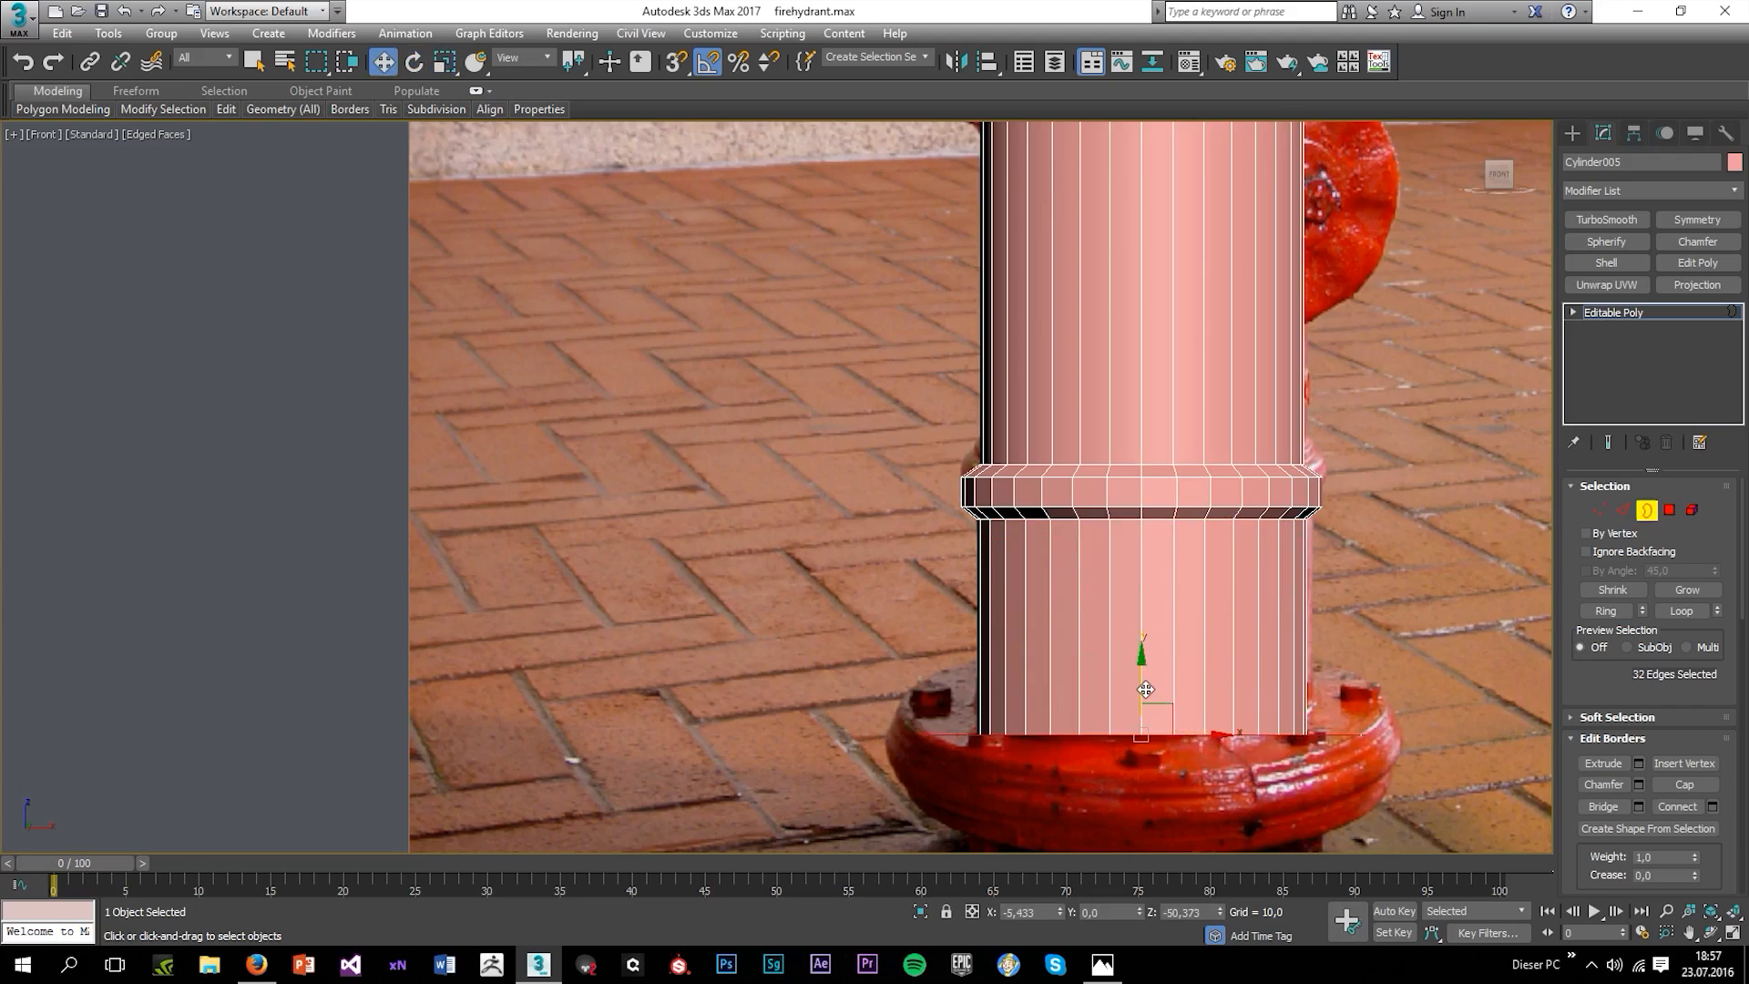
pyautogui.keyDown('shift'); pyautogui.moveTo(1143, 689); pyautogui.dragTo(1133, 782); pyautogui.keyUp('shift')
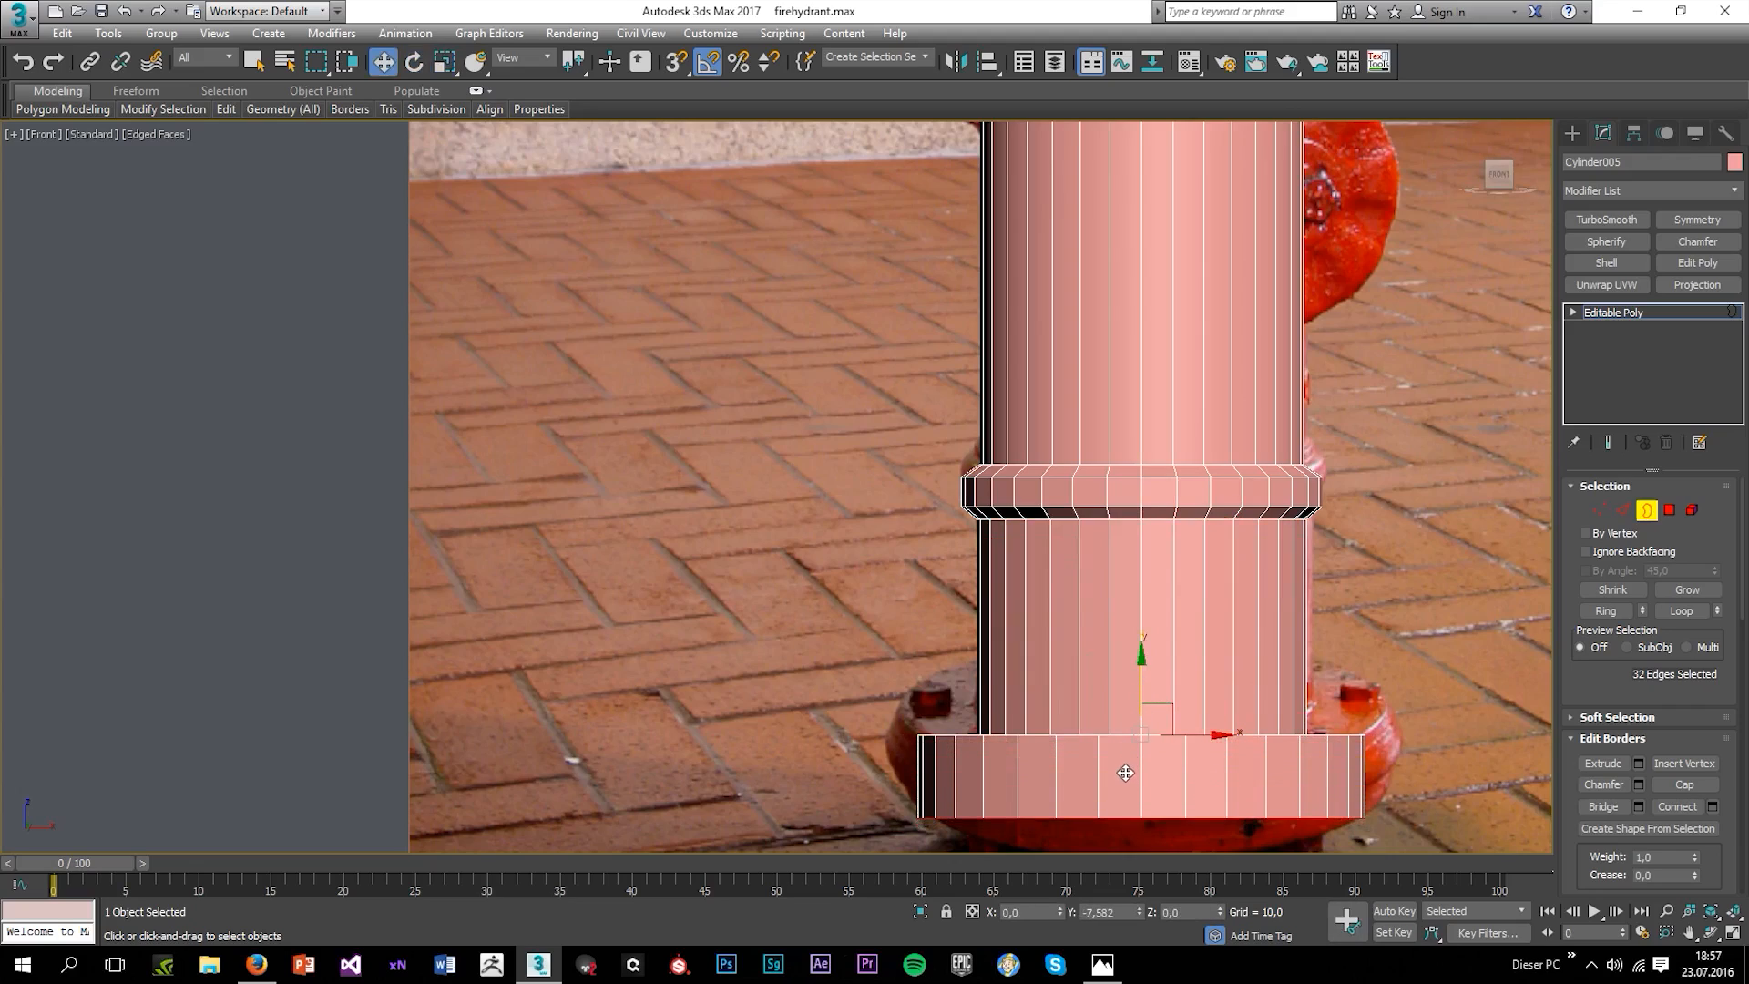
pyautogui.hotkey('alt', 'w')
pyautogui.rightClick(1229, 713)
pyautogui.hotkey('alt', 'w')
pyautogui.scroll(4, 893, 740)
pyautogui.keyDown('alt'); pyautogui.moveTo(711, 547); pyautogui.dragTo(784, 669, button='middle'); pyautogui.keyUp('alt')
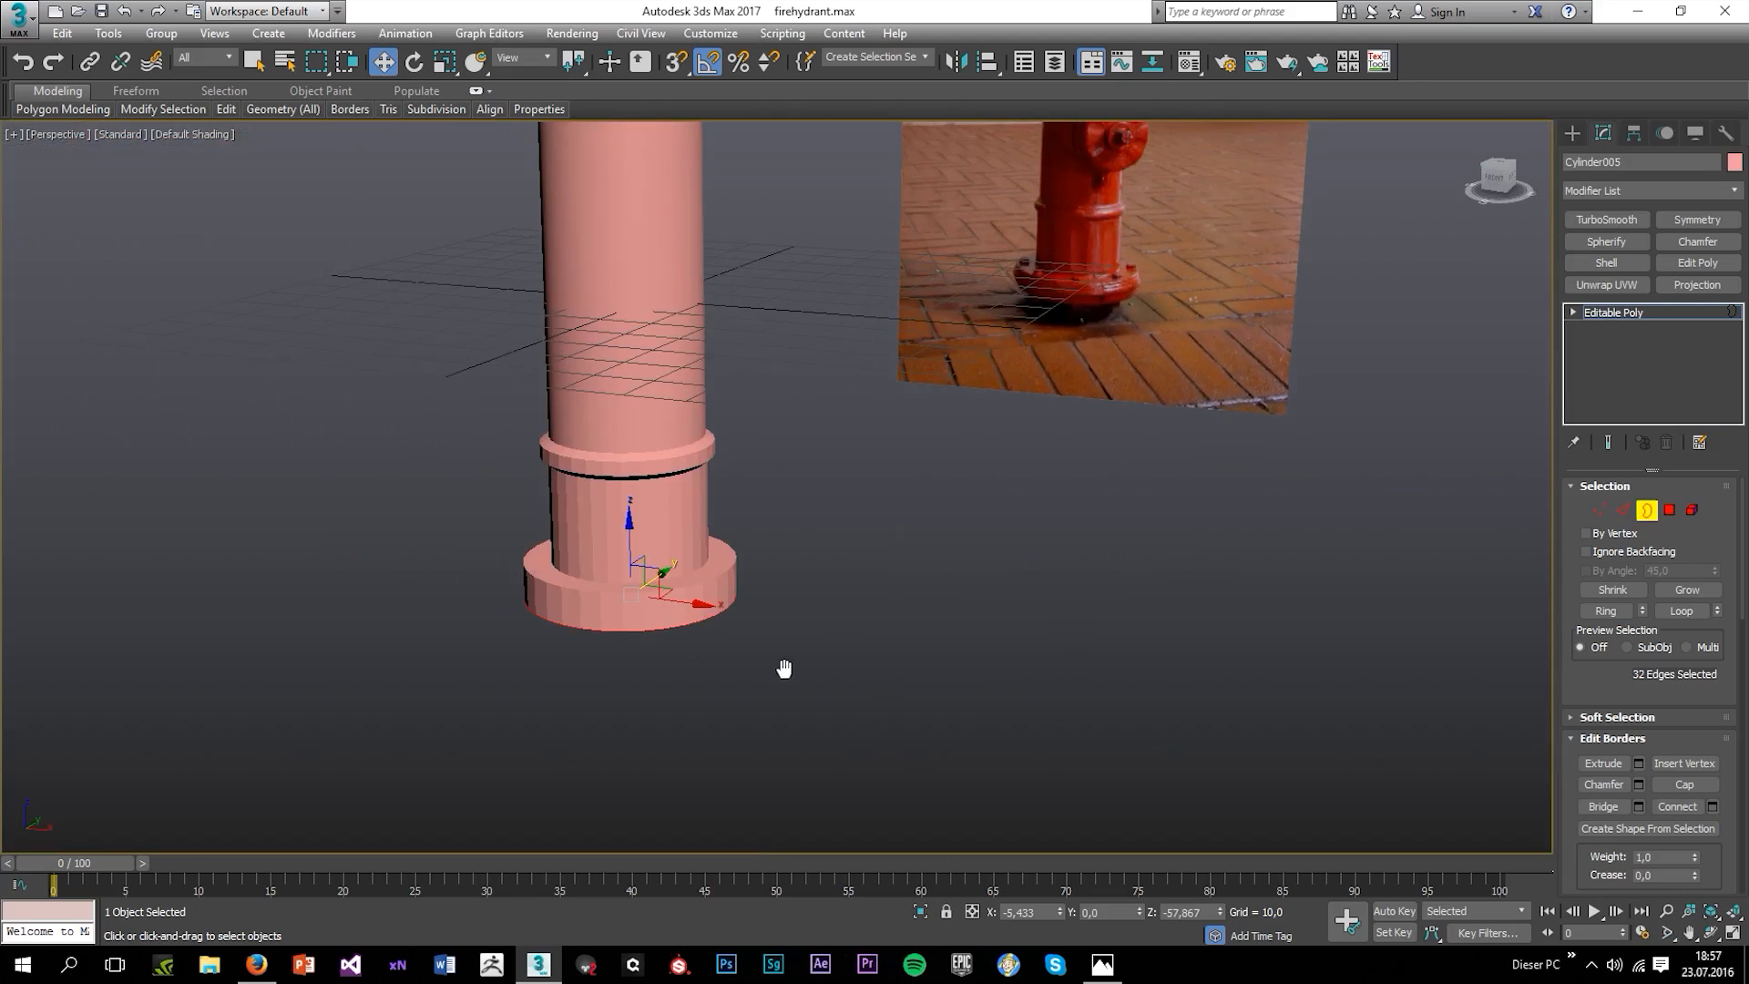
pyautogui.scroll(3, 589, 534)
pyautogui.keyDown('alt'); pyautogui.moveTo(589, 534); pyautogui.dragTo(932, 481, button='middle'); pyautogui.keyUp('alt')
pyautogui.press('g')
pyautogui.scroll(-3, 805, 407)
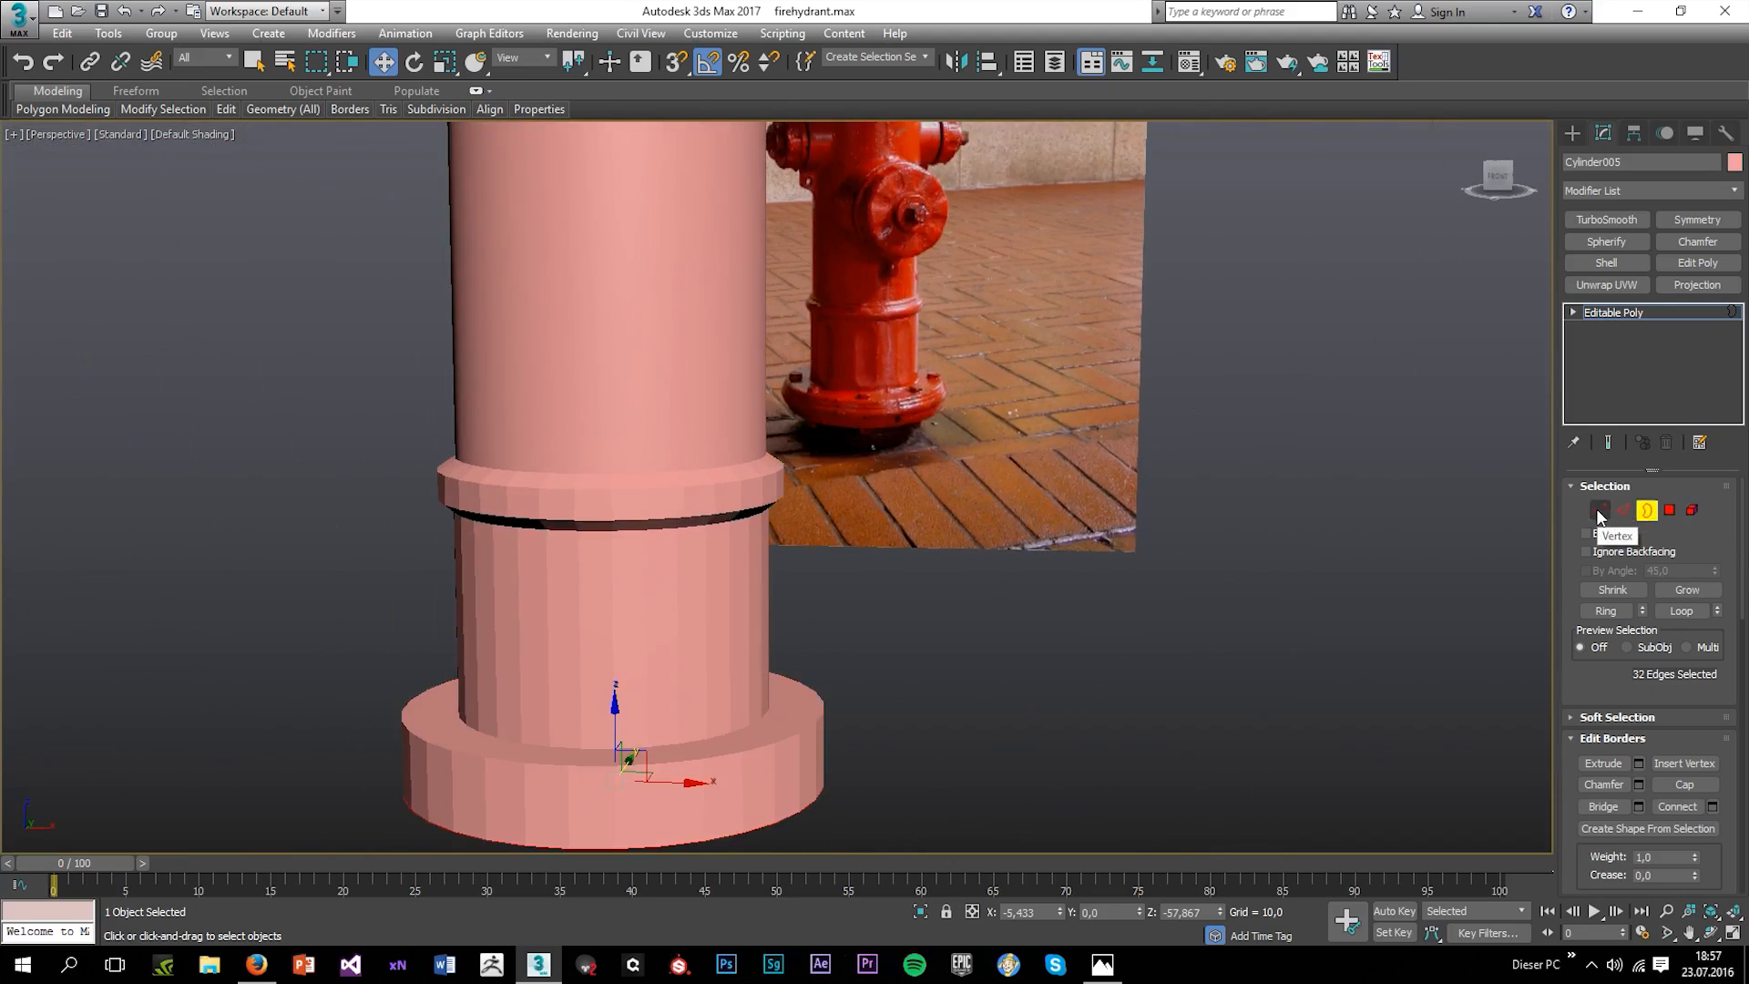
pyautogui.hotkey('ctrl', 'z')
pyautogui.hotkey('ctrl', 'z')
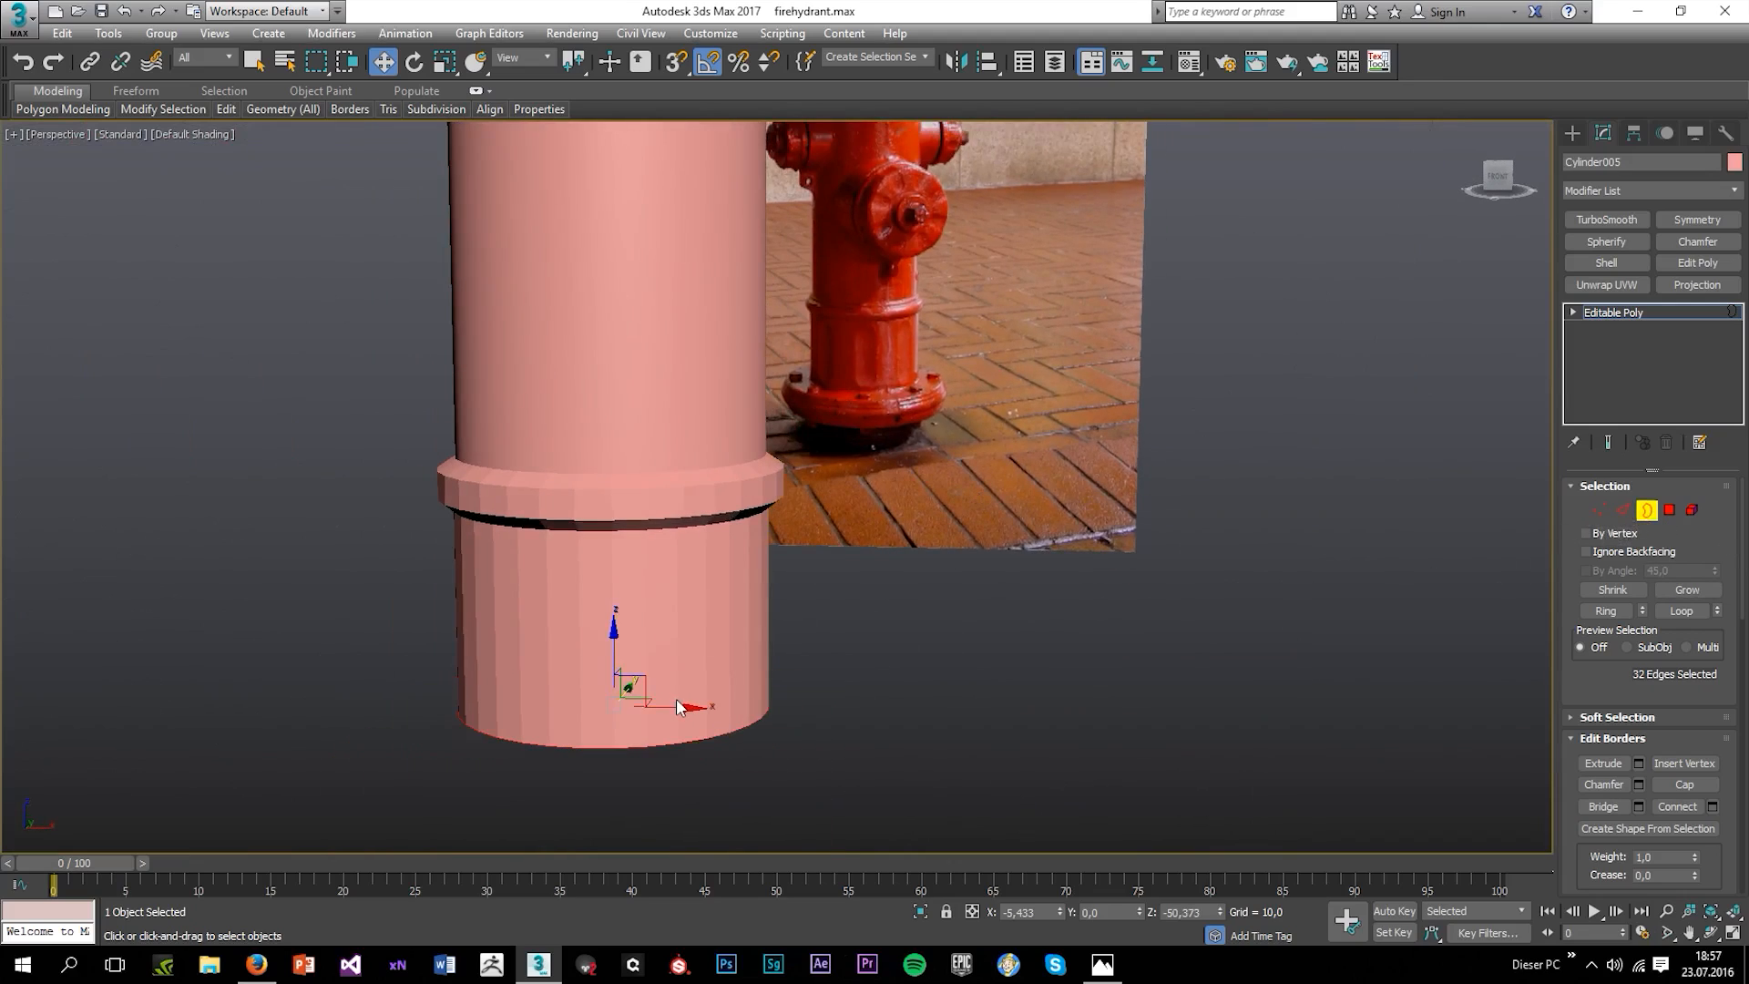
# Extend the lower border outward as a flat ring to about the width of the base flange.
pyautogui.press('r')
pyautogui.keyDown('shift'); pyautogui.moveTo(628, 694); pyautogui.dragTo(576, 708); pyautogui.keyUp('shift')
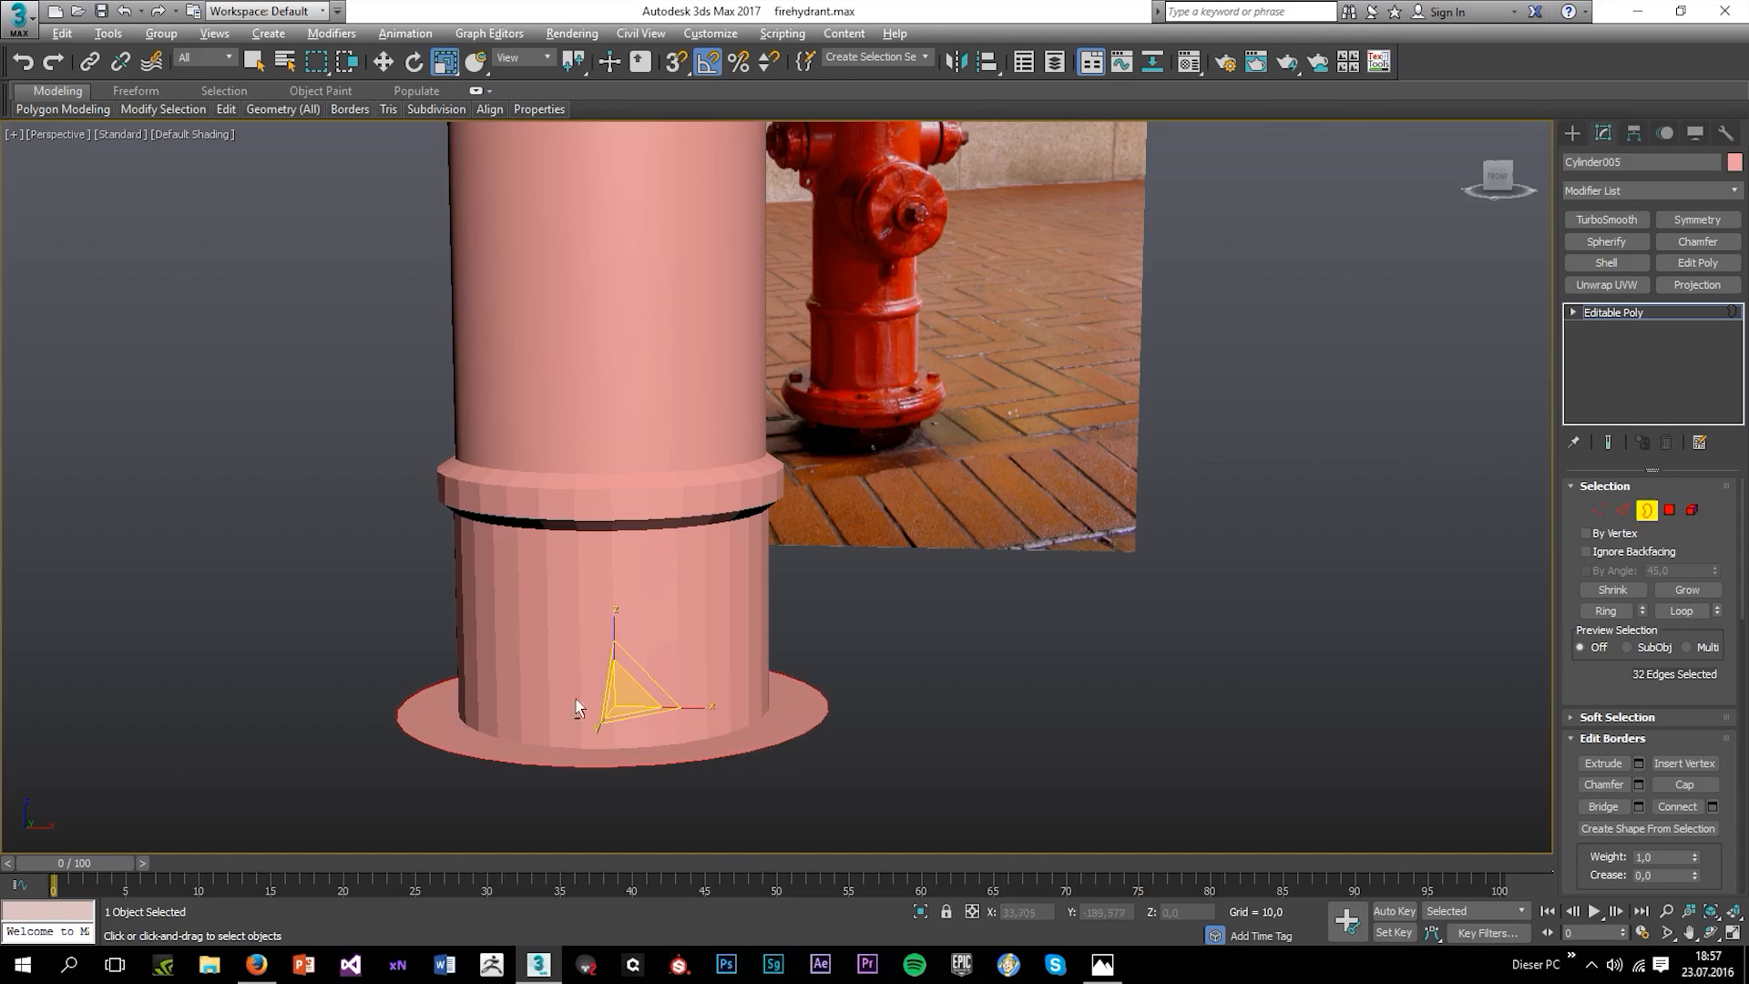
pyautogui.hotkey('alt', 'w')
pyautogui.hotkey('alt', 'w')
pyautogui.scroll(-3, 781, 574)
pyautogui.hotkey('alt', 'w')
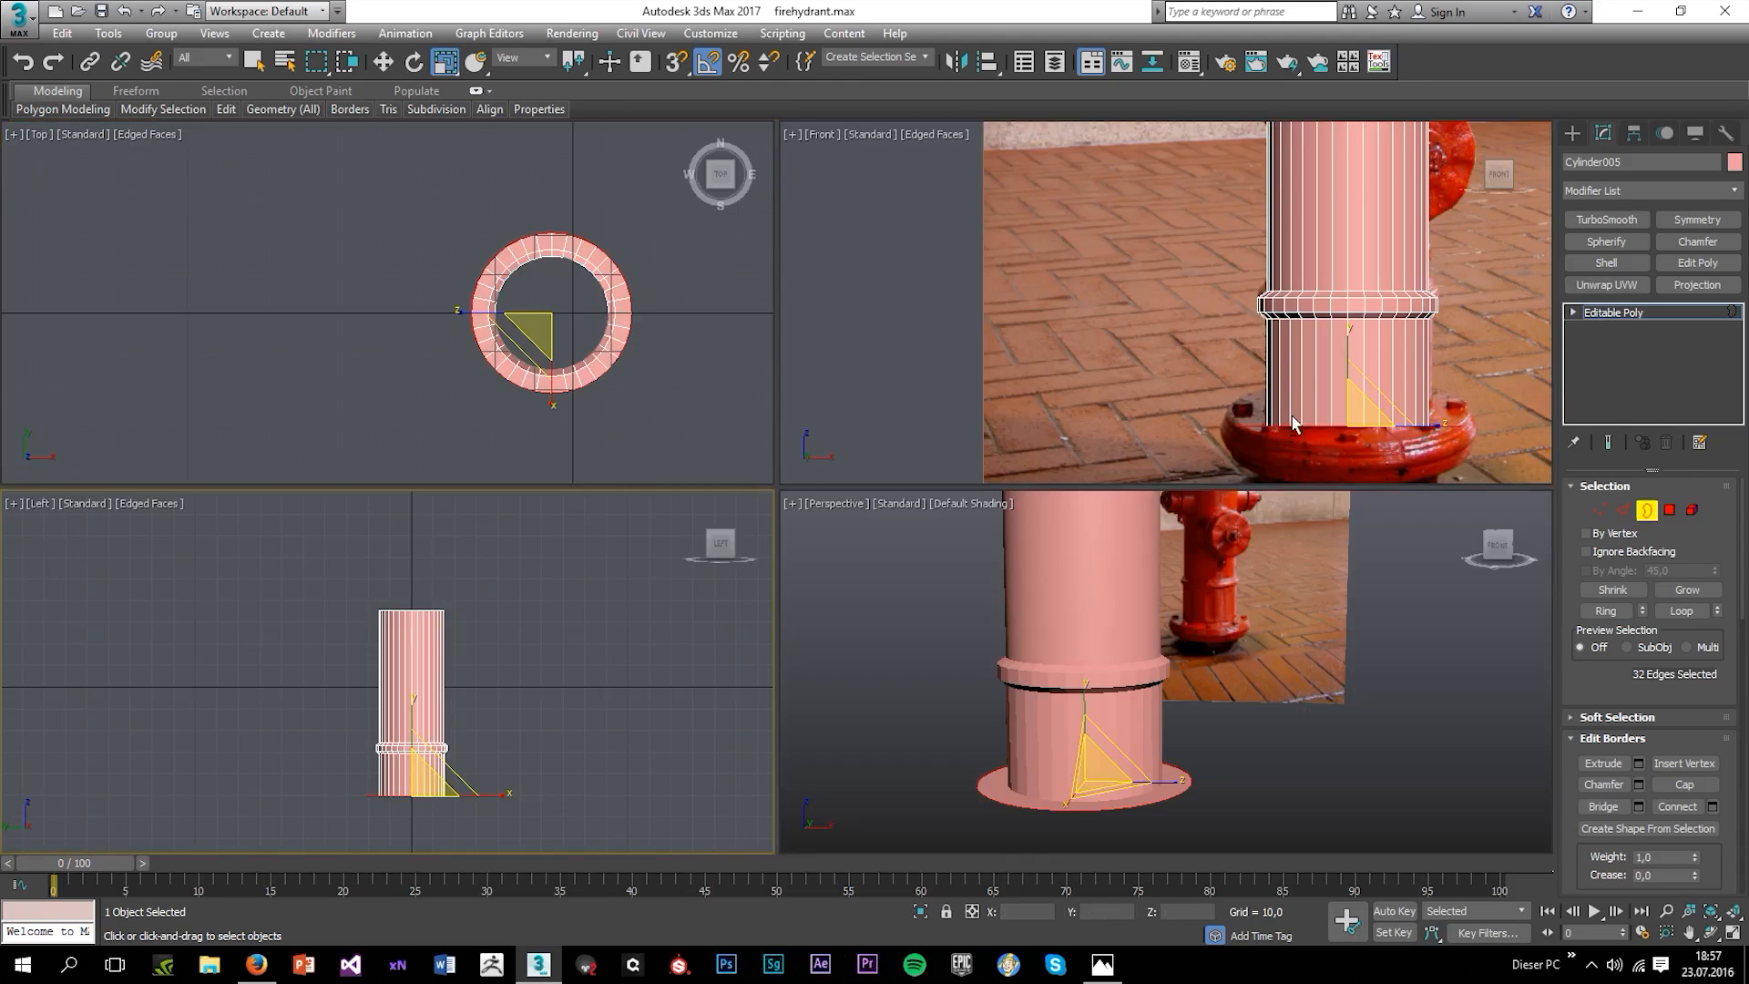
# Extend the widened lower border straight down about 9.8 to form the base flange, and check its shape in perspective.
pyautogui.middleClick(1289, 418)
pyautogui.hotkey('alt', 'w')
pyautogui.scroll(-4, 1254, 428)
pyautogui.scroll(4, 1139, 588)
pyautogui.press('w')
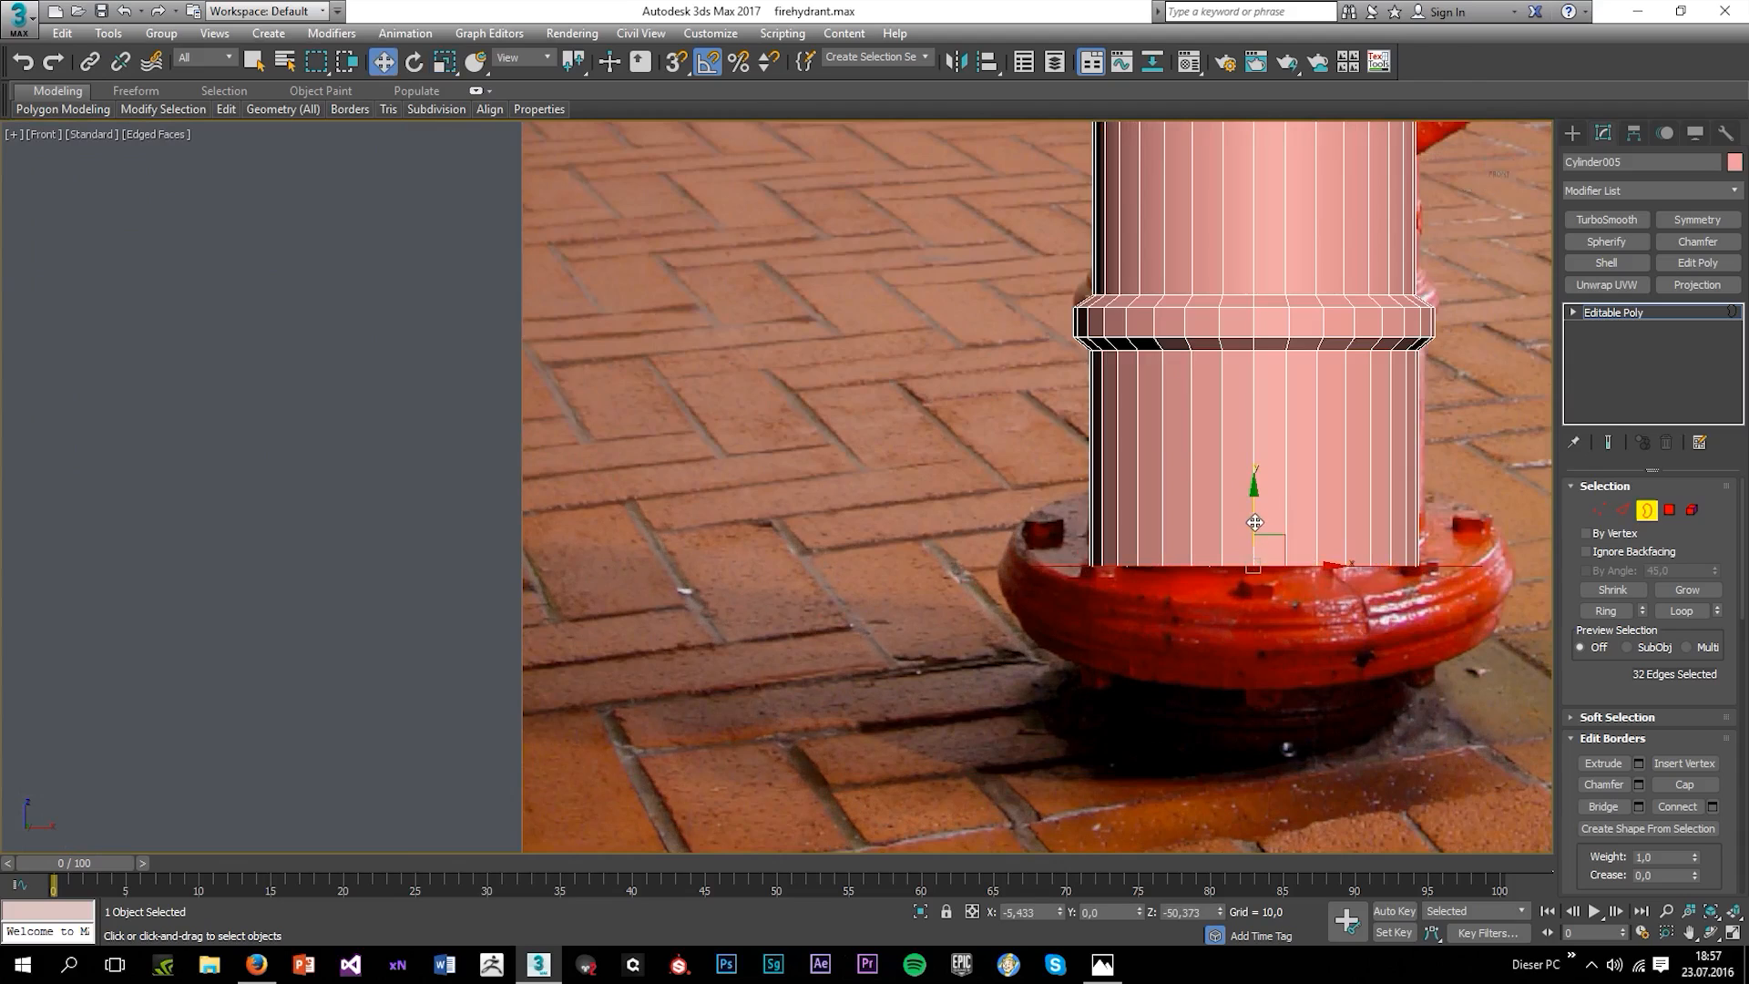
pyautogui.keyDown('shift'); pyautogui.moveTo(1255, 522); pyautogui.dragTo(1212, 628); pyautogui.keyUp('shift')
pyautogui.hotkey('alt', 'w')
pyautogui.middleClick(1262, 733)
pyautogui.hotkey('alt', 'w')
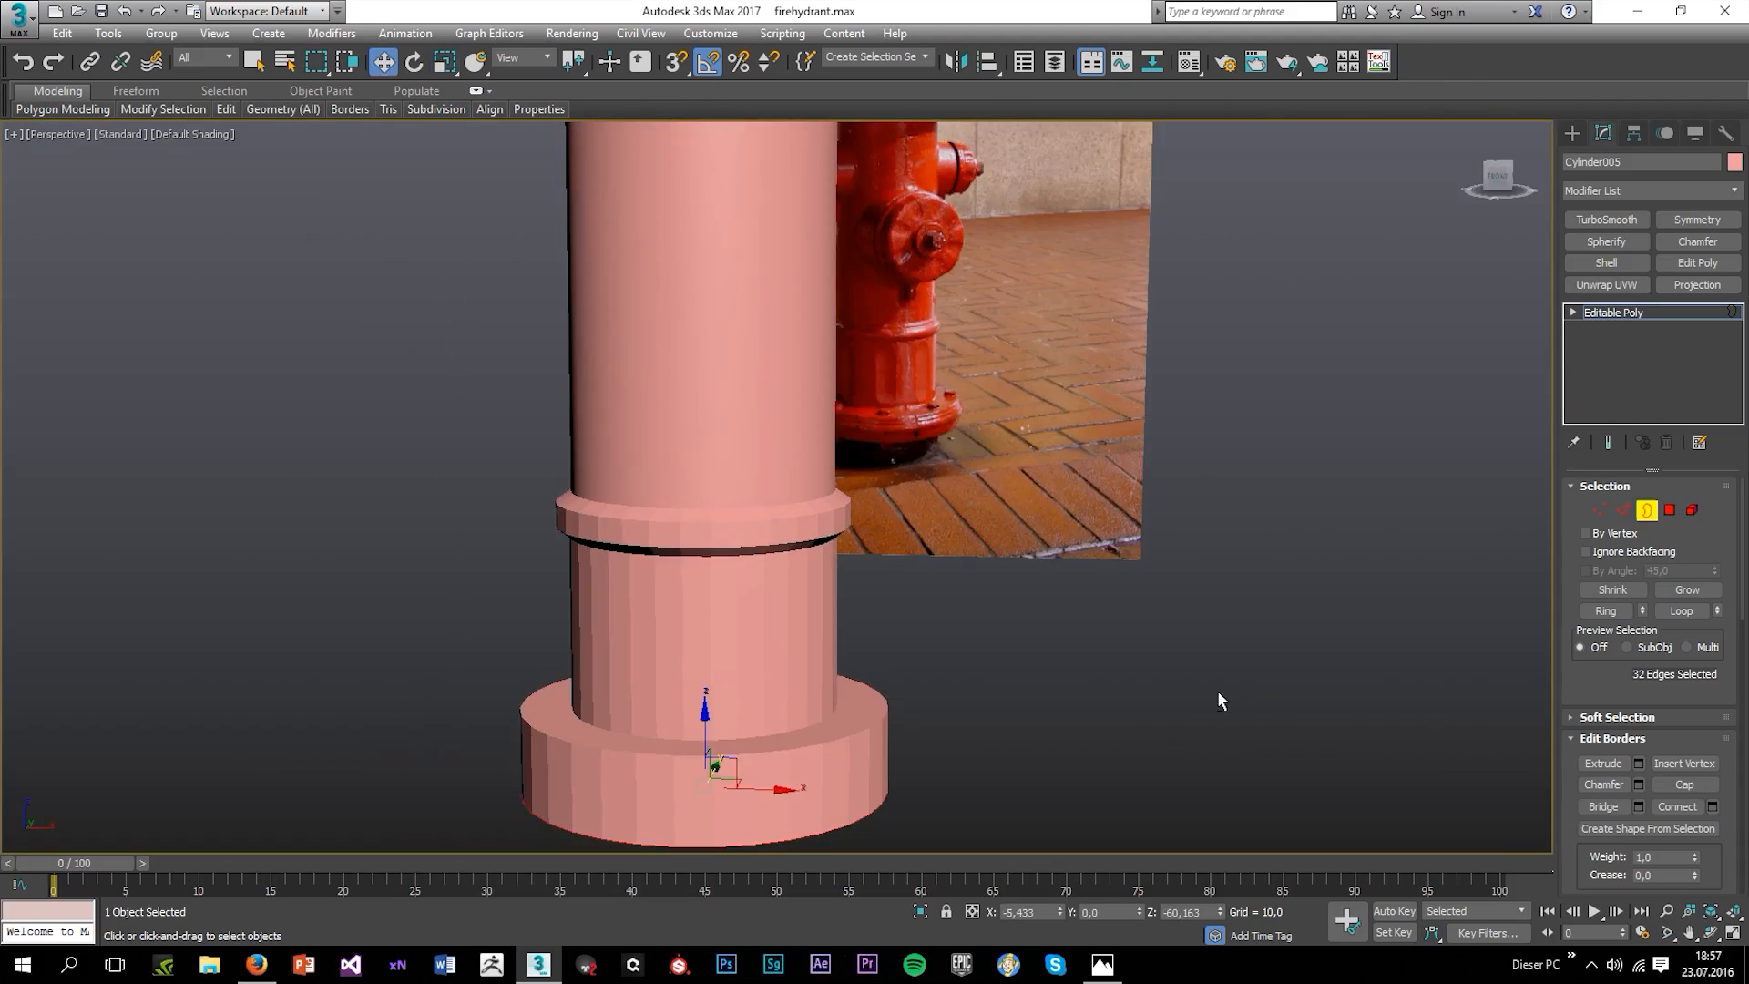
pyautogui.keyDown('alt'); pyautogui.moveTo(1216, 691); pyautogui.dragTo(1205, 629, button='middle'); pyautogui.keyUp('alt')
pyautogui.scroll(-3, 1155, 683)
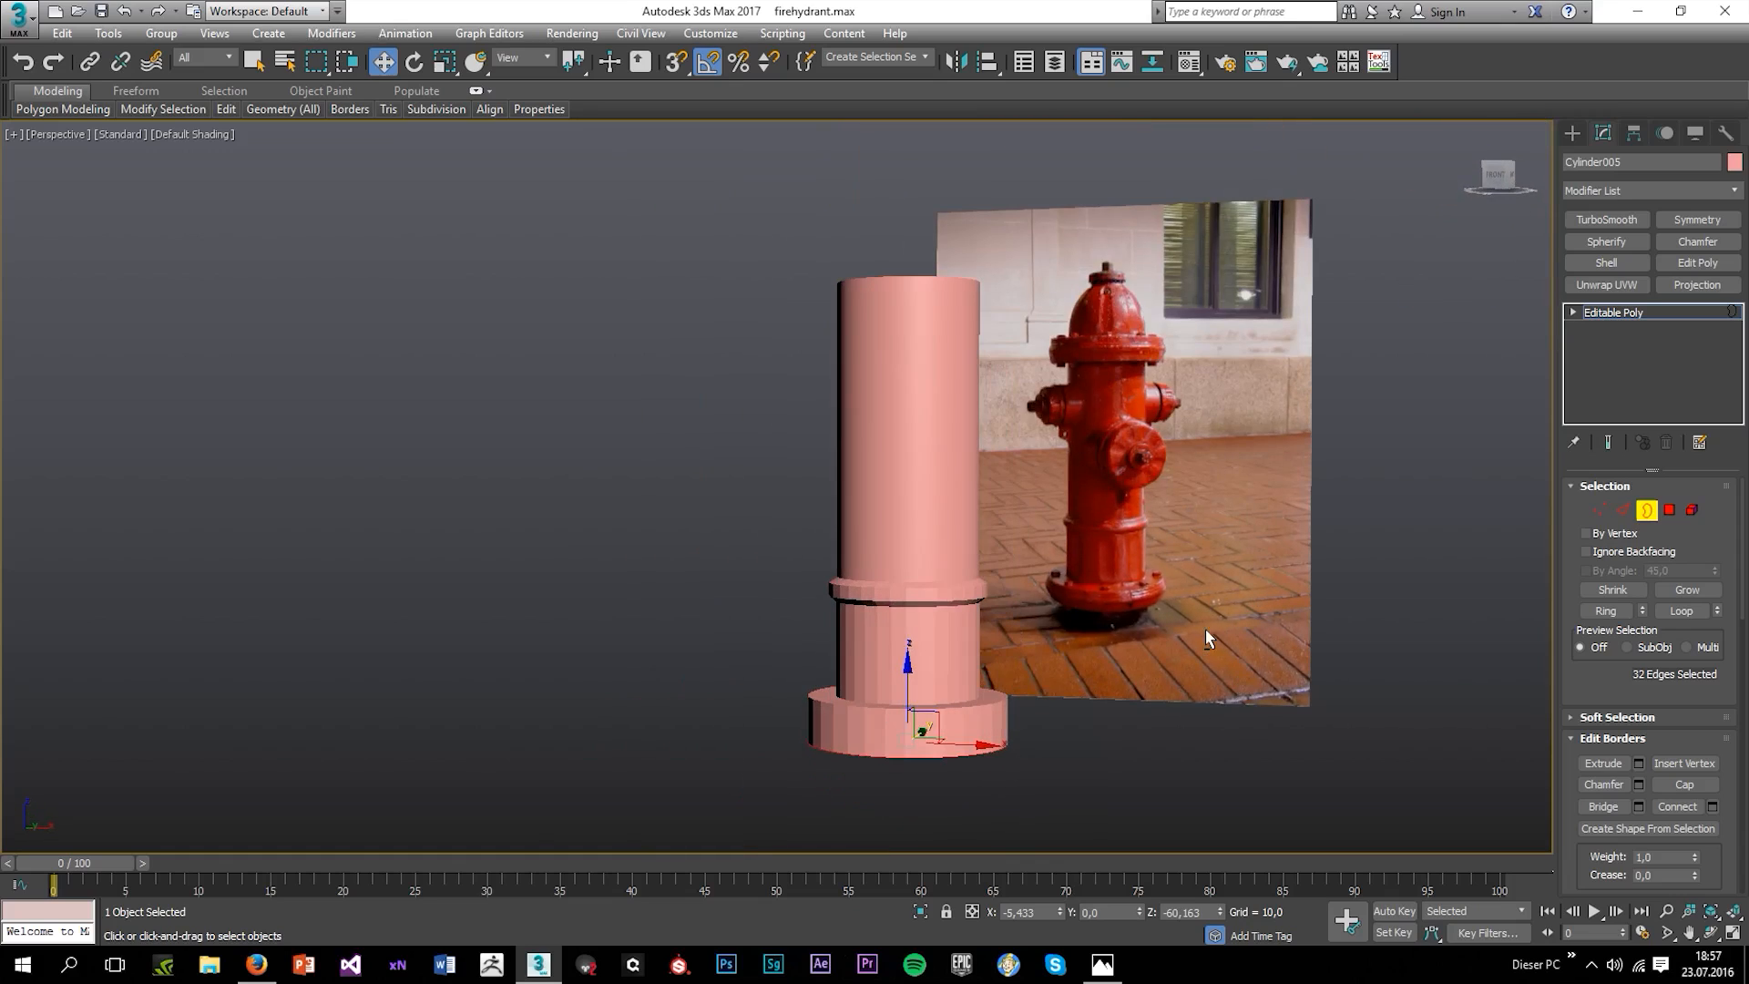
# Extend the body's upper border outward to the top flange's width, and raise it about 10.7 to that flange's upper edge.
pyautogui.hotkey('alt', 'w')
pyautogui.middleClick(1200, 415)
pyautogui.hotkey('alt', 'w')
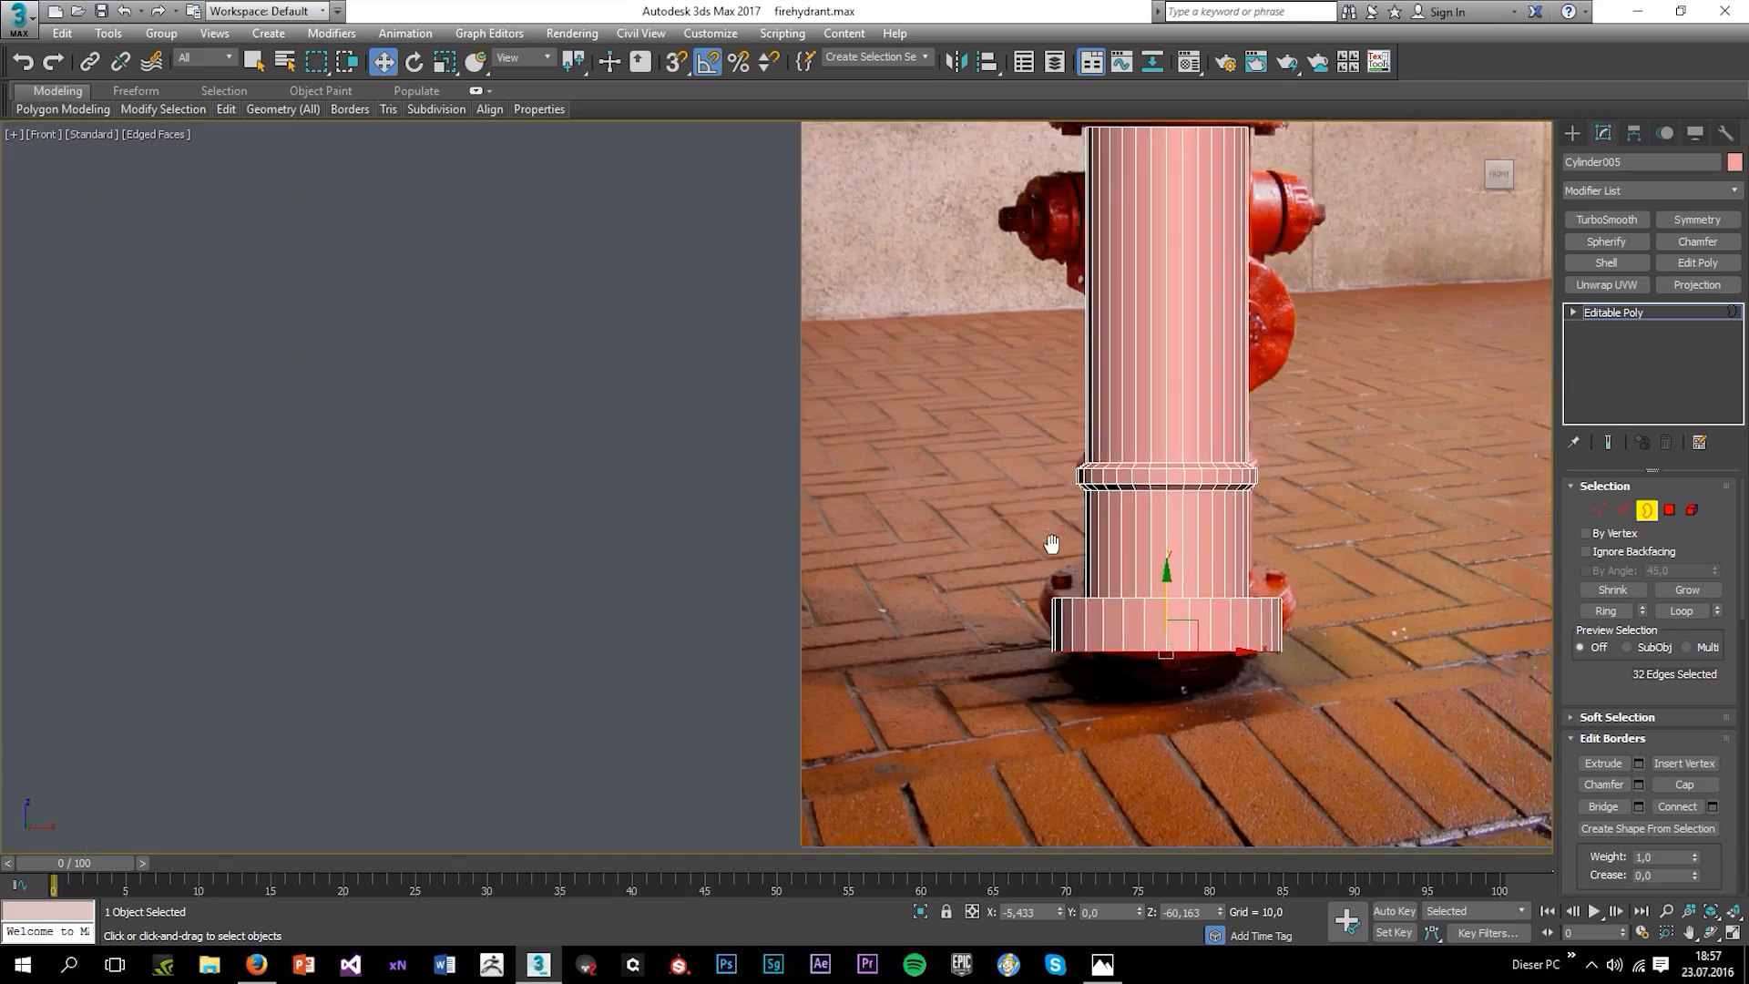
pyautogui.moveTo(1052, 543); pyautogui.dragTo(952, 865, button='middle')
pyautogui.scroll(3, 1122, 359)
pyautogui.click(1048, 492)
pyautogui.scroll(8, 1039, 490)
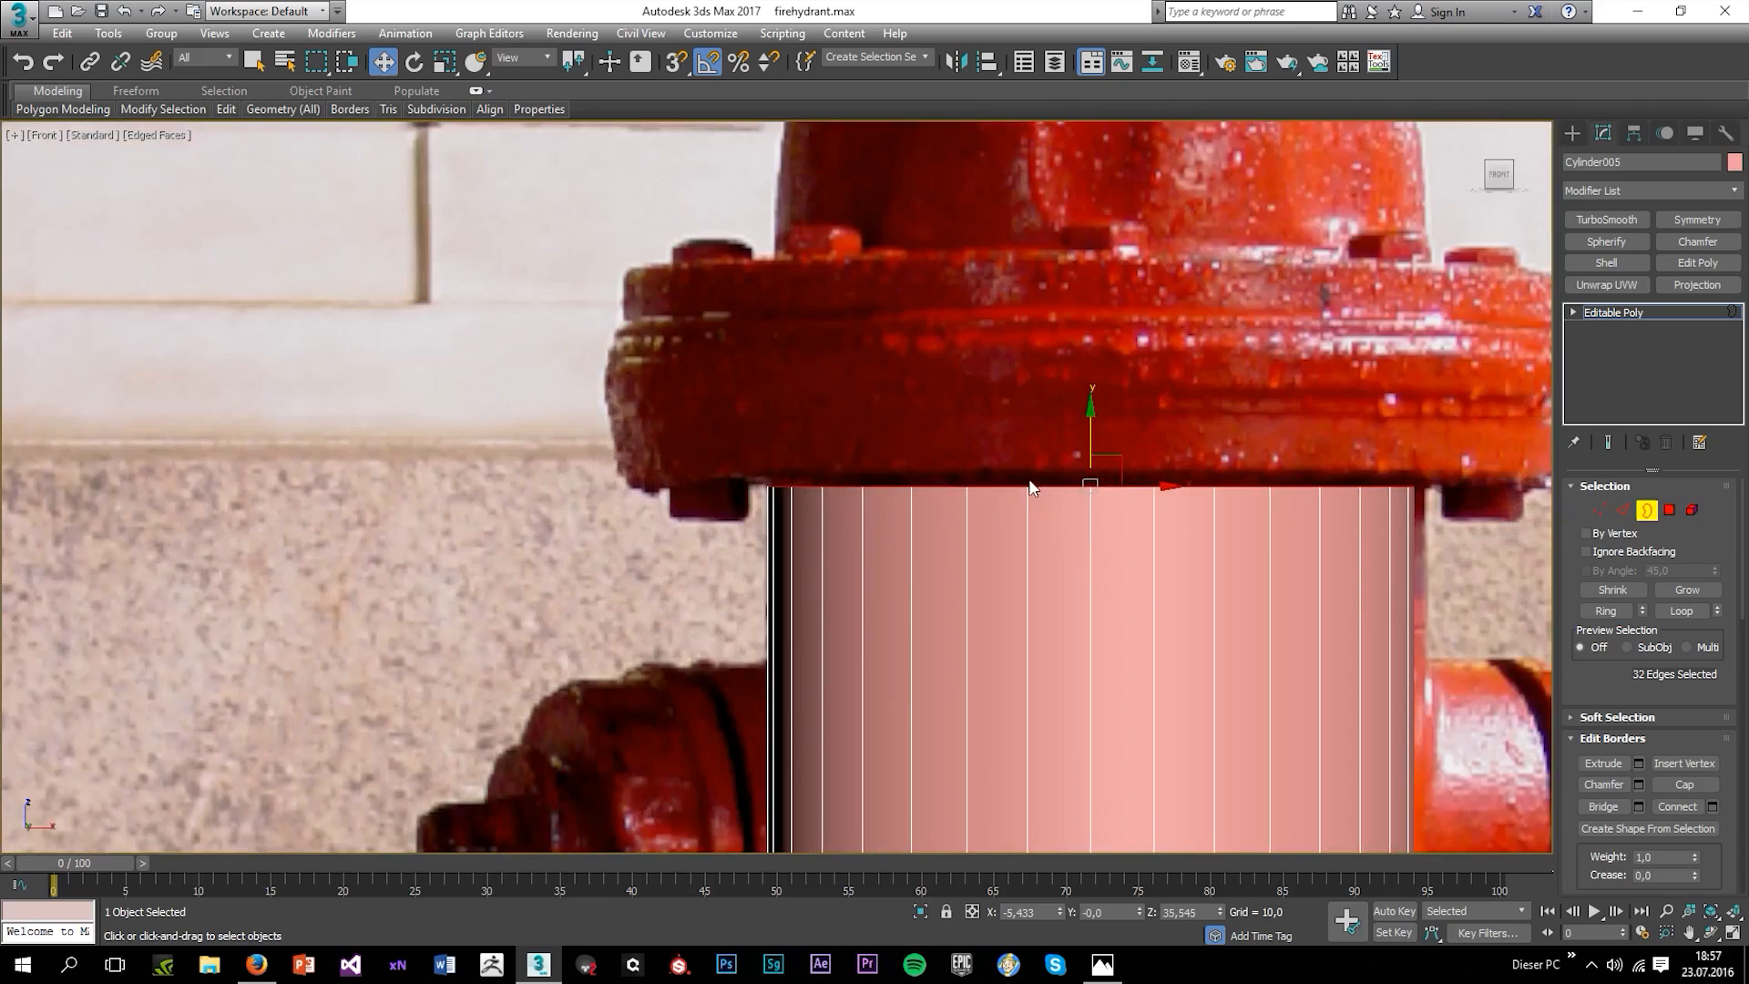
pyautogui.press('r')
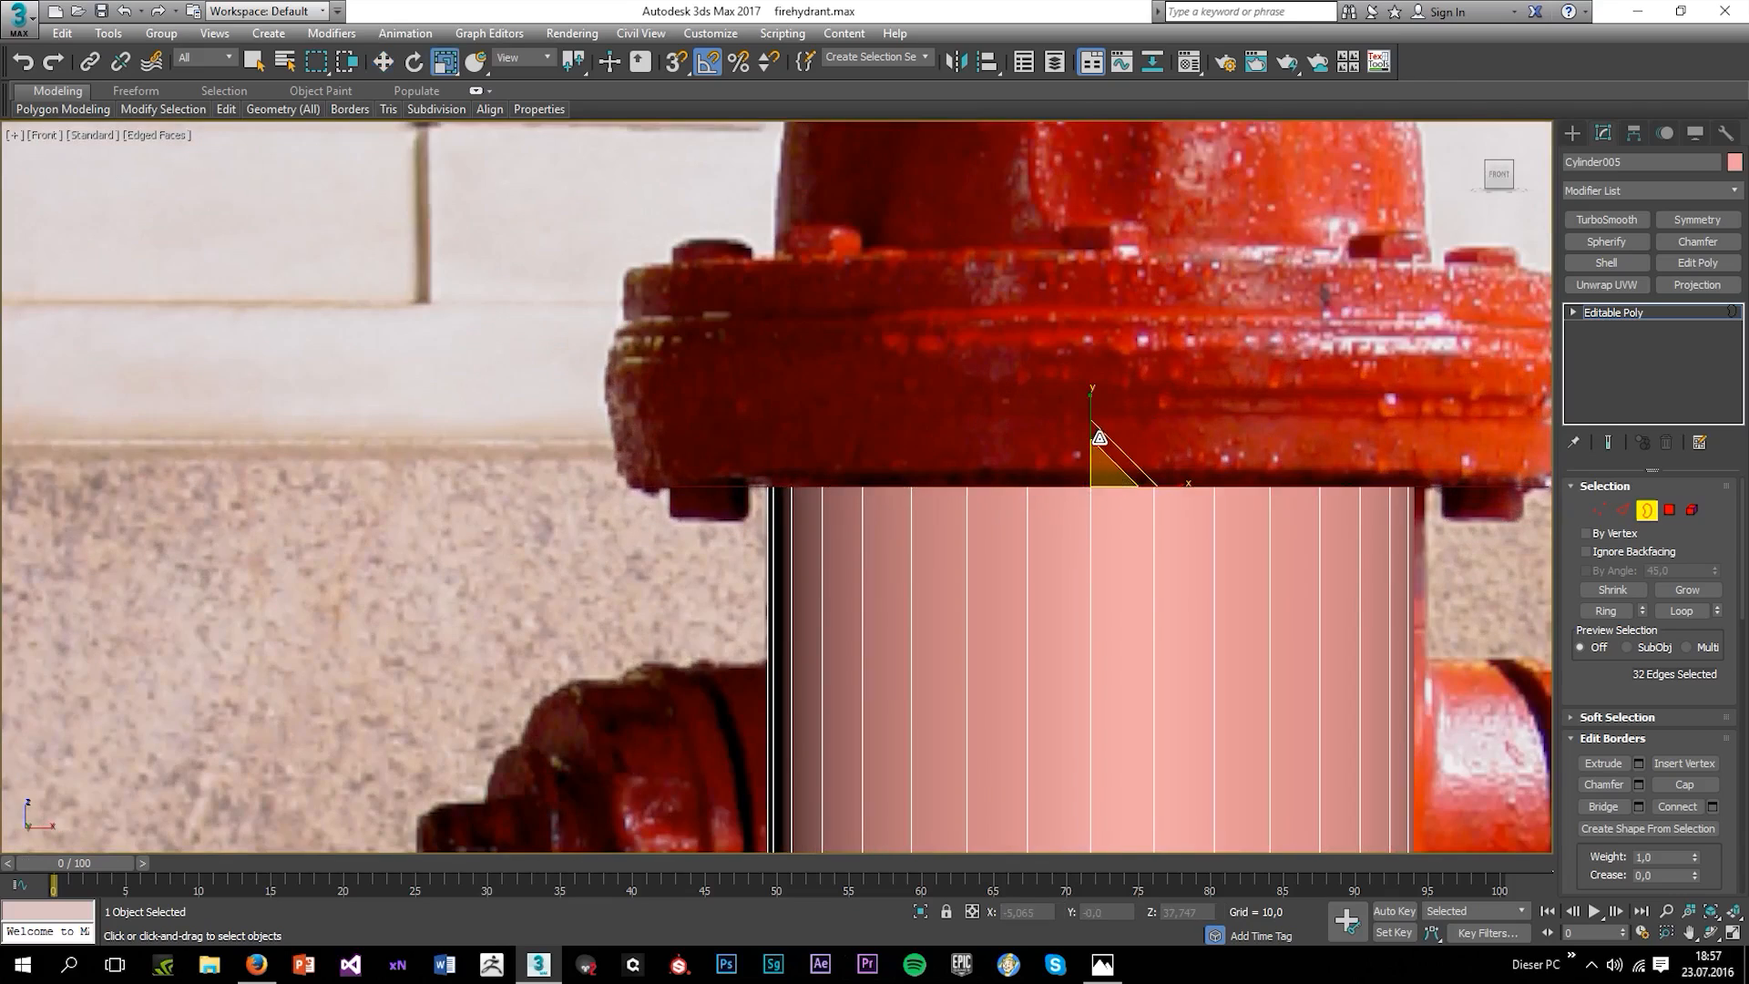
pyautogui.press('w')
pyautogui.keyDown('shift'); pyautogui.moveTo(1091, 437); pyautogui.dragTo(1015, 217); pyautogui.keyUp('shift')
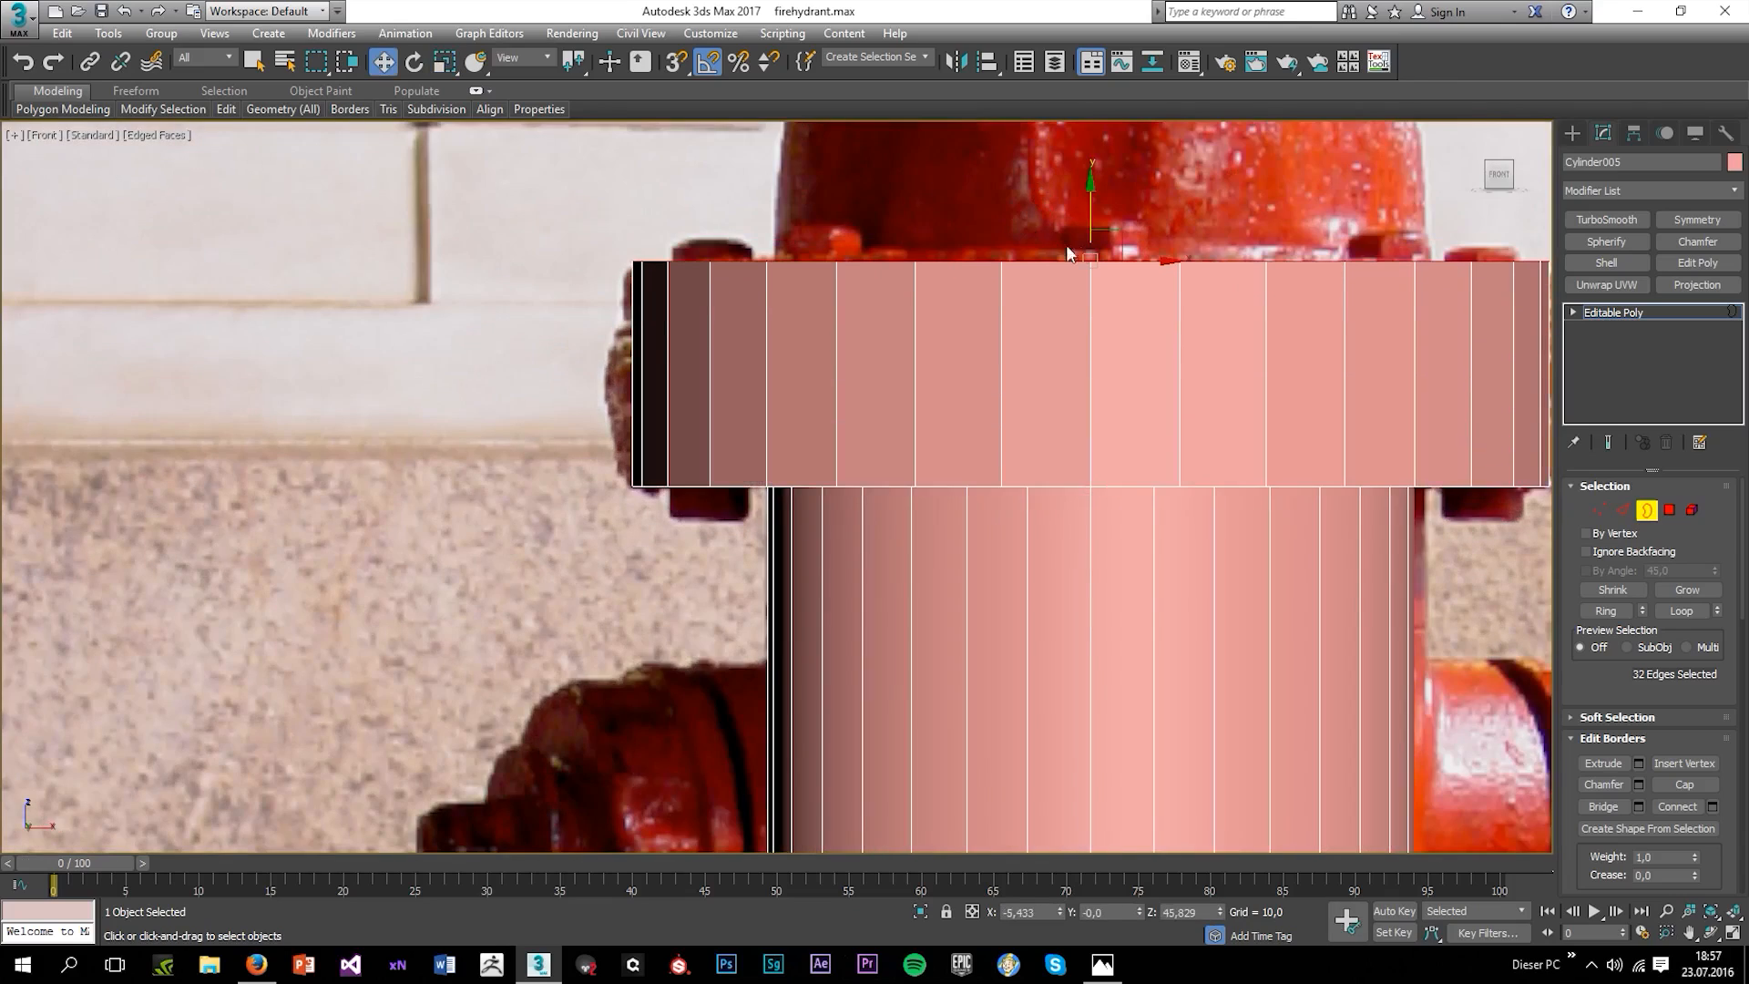
pyautogui.scroll(-3, 1069, 238)
pyautogui.moveTo(1069, 239); pyautogui.dragTo(996, 485, button='middle')
pyautogui.scroll(3, 997, 483)
pyautogui.moveTo(1000, 460); pyautogui.dragTo(1015, 559)
pyautogui.press('r')
pyautogui.press('w')
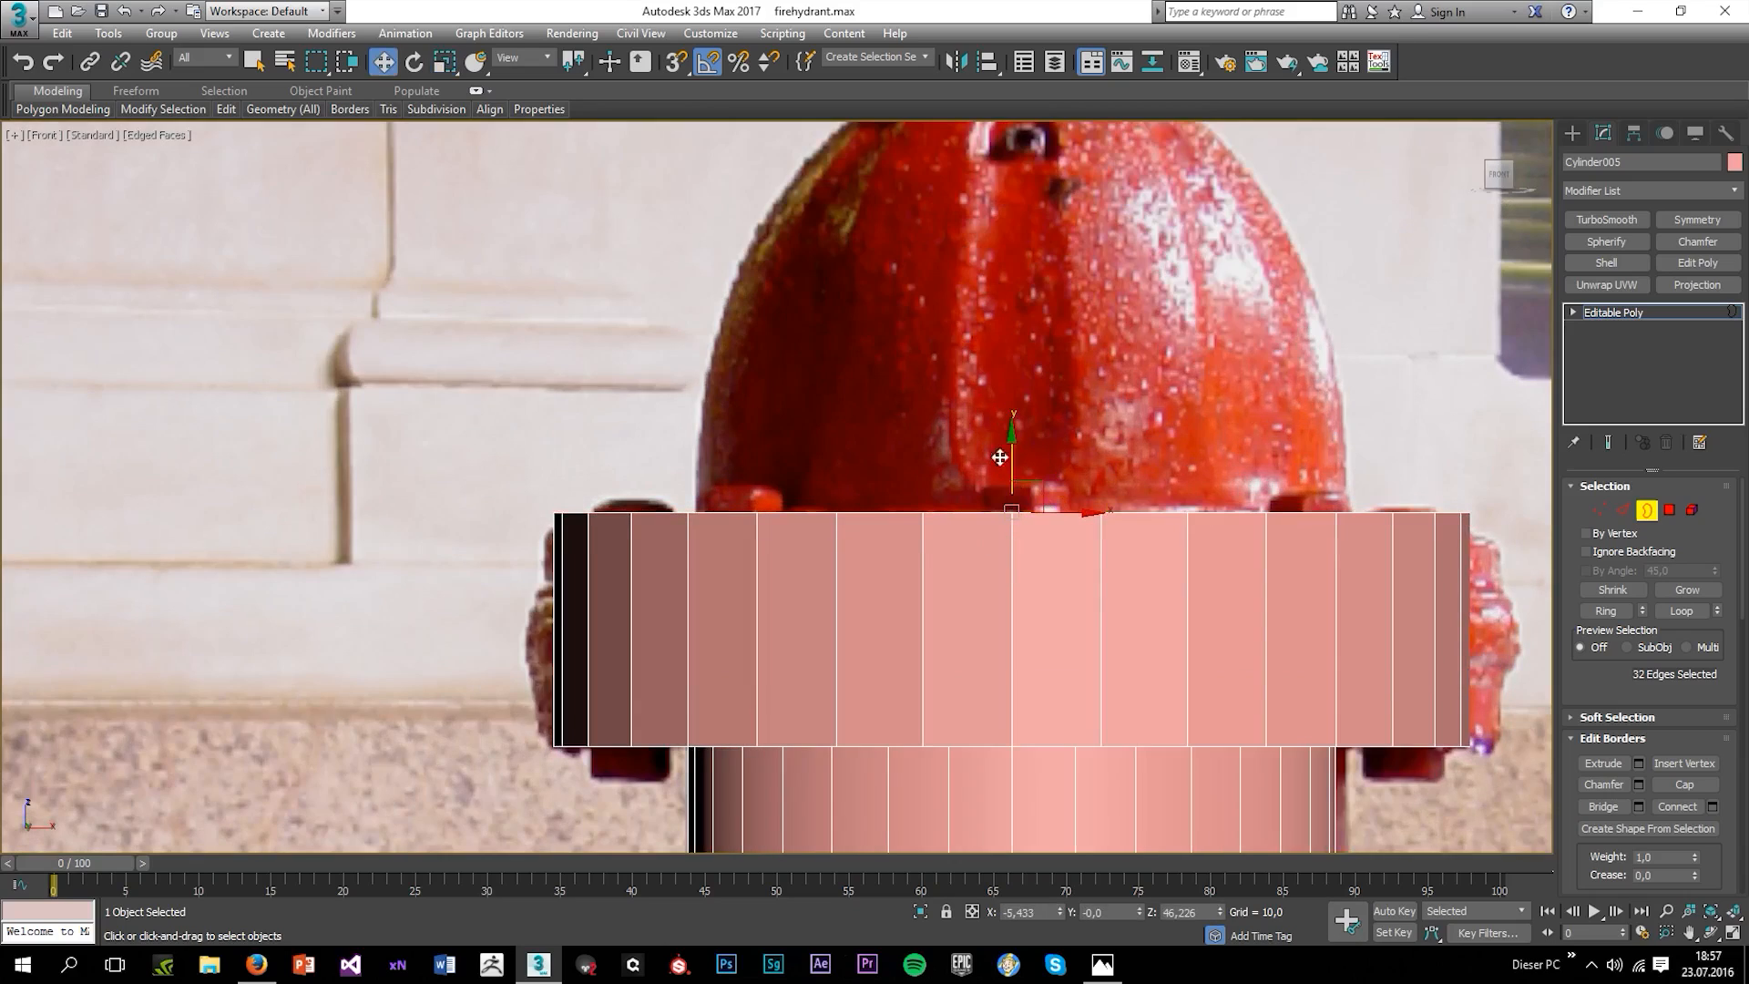
pyautogui.keyDown('shift'); pyautogui.moveTo(1000, 462); pyautogui.dragTo(992, 441); pyautogui.keyUp('shift')
pyautogui.hotkey('ctrl', 'z')
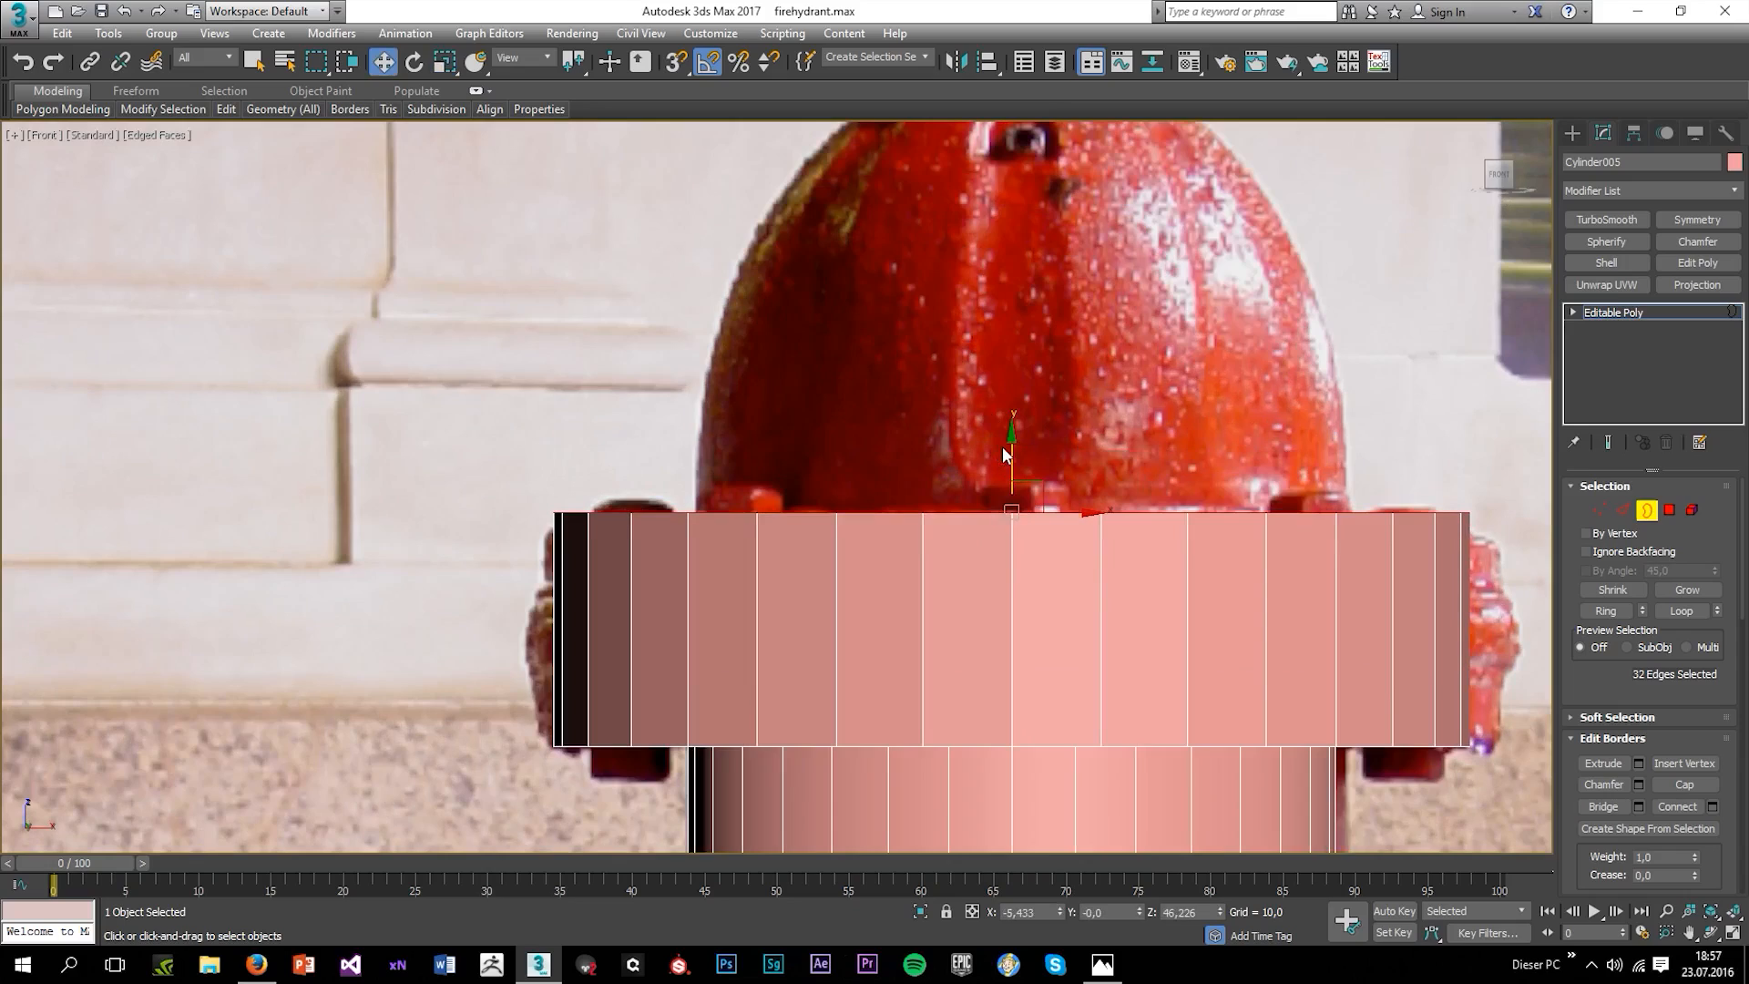
pyautogui.press('r')
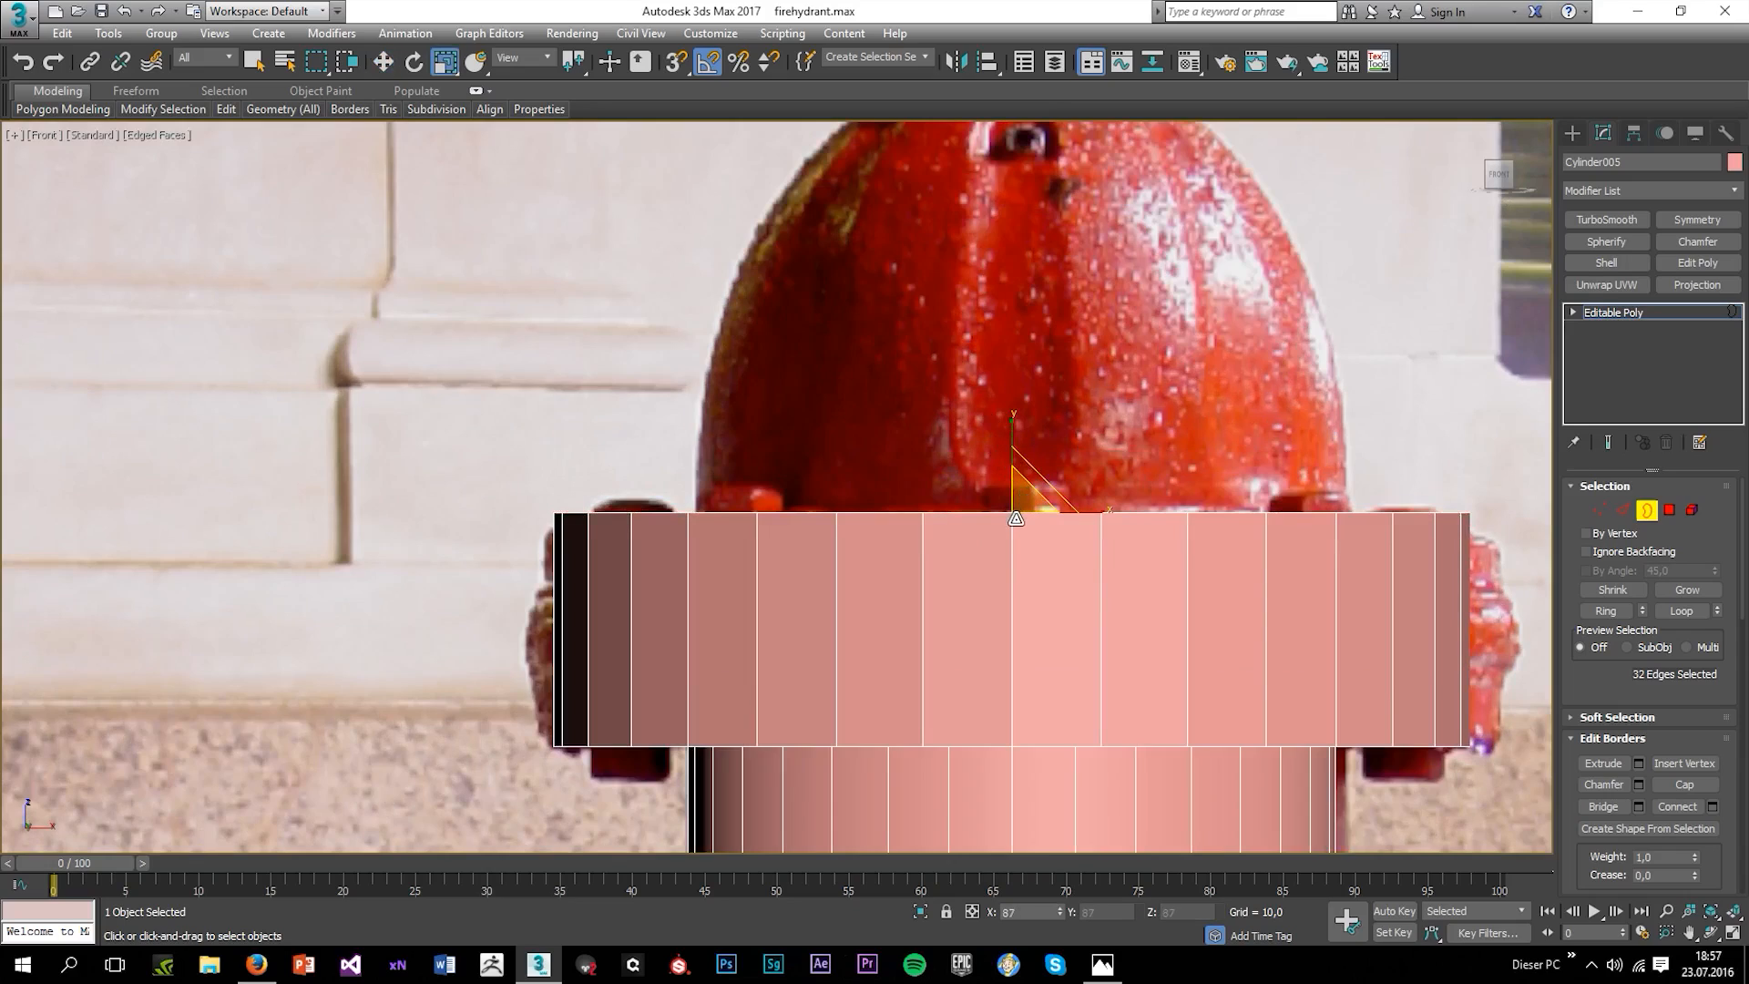
pyautogui.press('w')
pyautogui.keyDown('shift'); pyautogui.moveTo(1009, 483); pyautogui.dragTo(995, 450); pyautogui.keyUp('shift')
pyautogui.hotkey('ctrl', 'z')
pyautogui.keyDown('shift'); pyautogui.moveTo(1014, 461); pyautogui.dragTo(1007, 440); pyautogui.keyUp('shift')
pyautogui.hotkey('ctrl', 'z')
pyautogui.press('r')
pyautogui.press('w')
pyautogui.keyDown('shift'); pyautogui.moveTo(1014, 474); pyautogui.dragTo(996, 411); pyautogui.keyUp('shift')
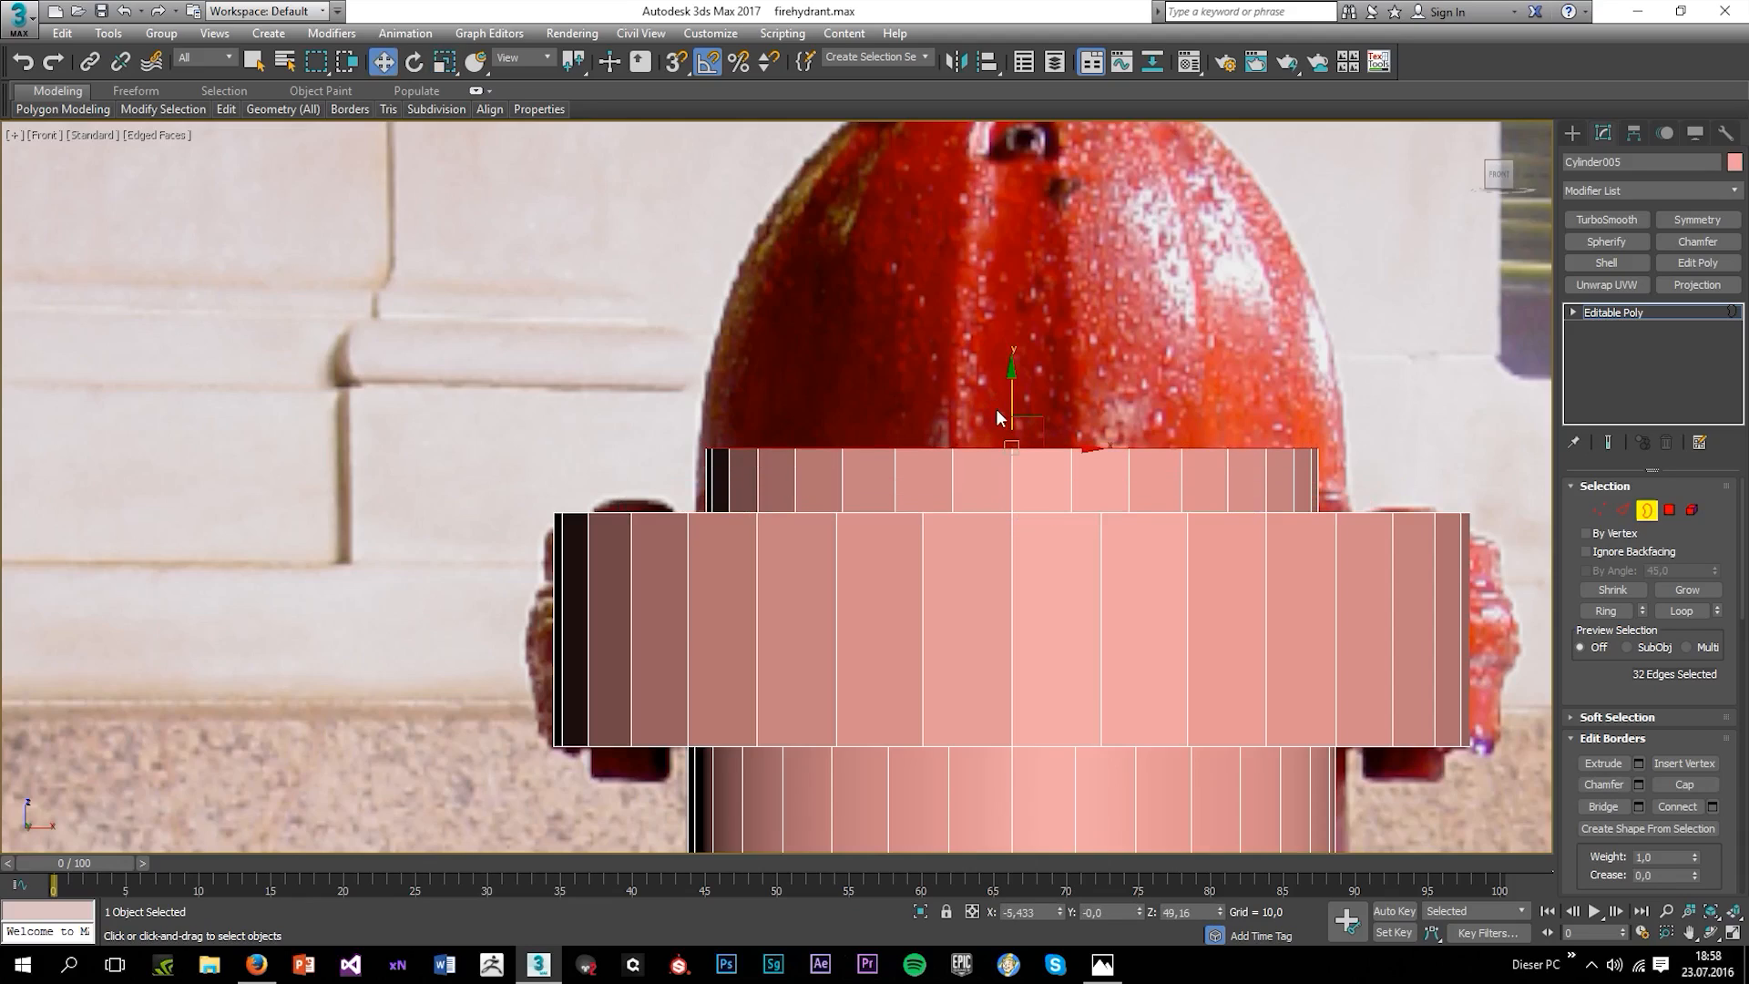
pyautogui.hotkey('ctrl', 'z')
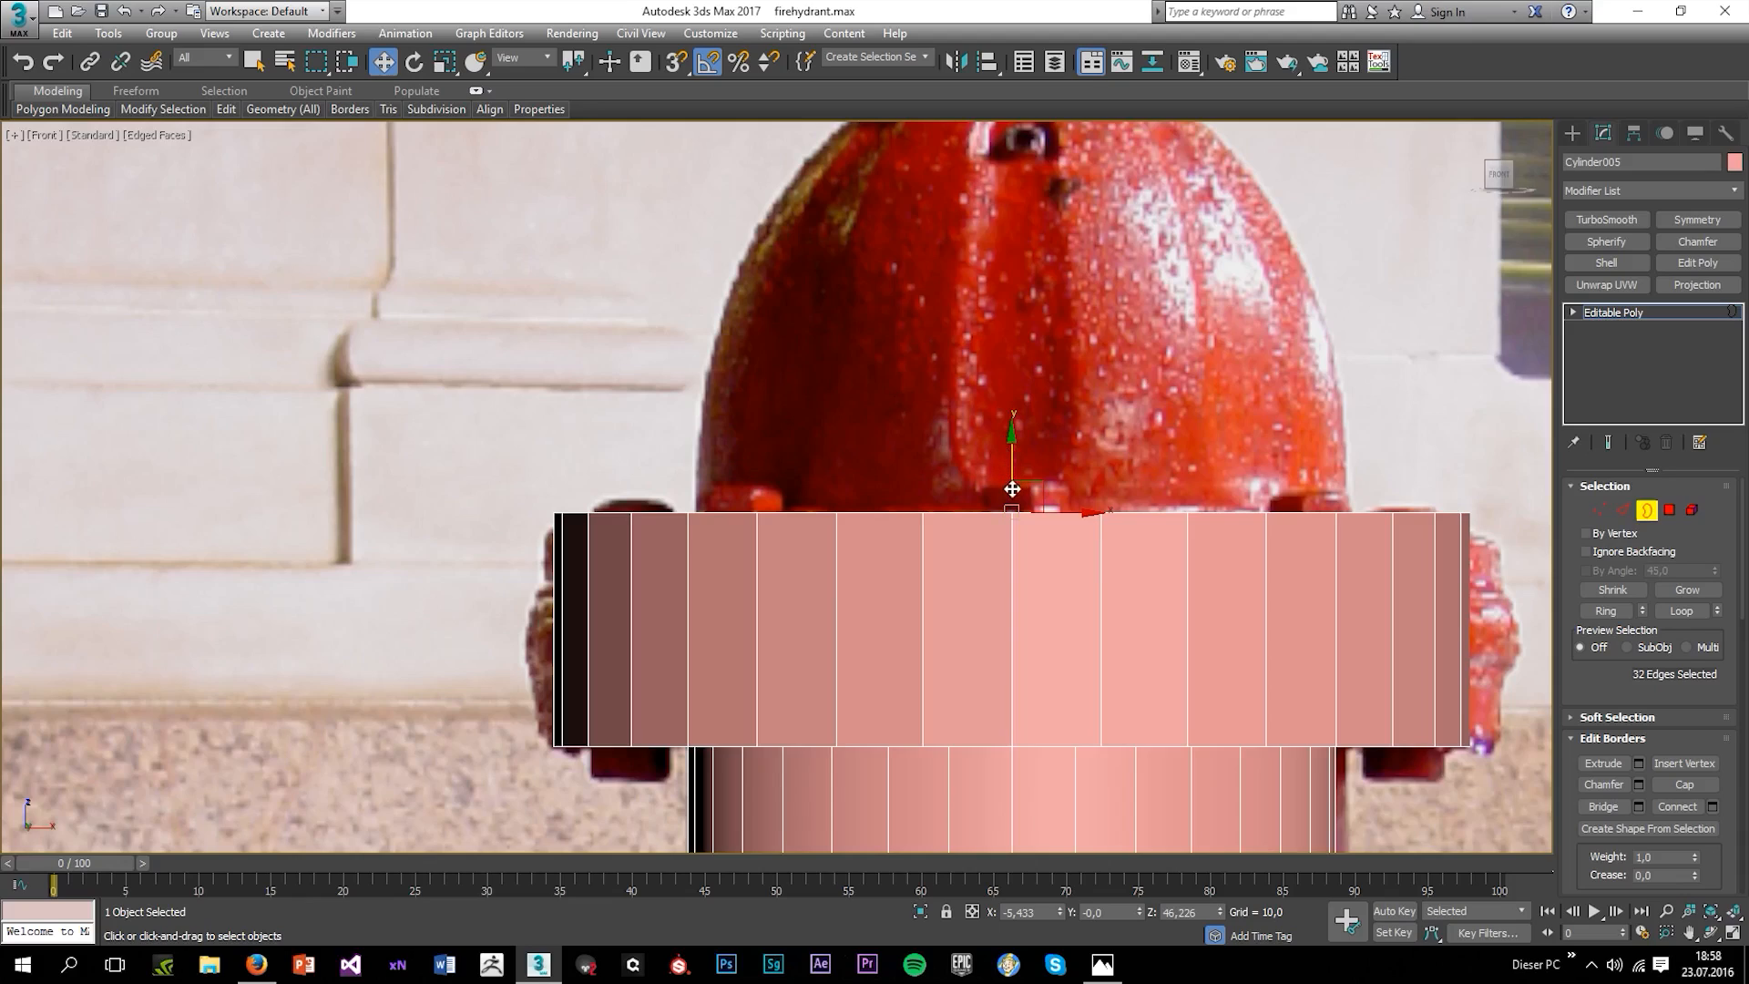
# Inset the upper border to about the dome's base width and extend it straight up about 3.1 as a collar.
pyautogui.press('r')
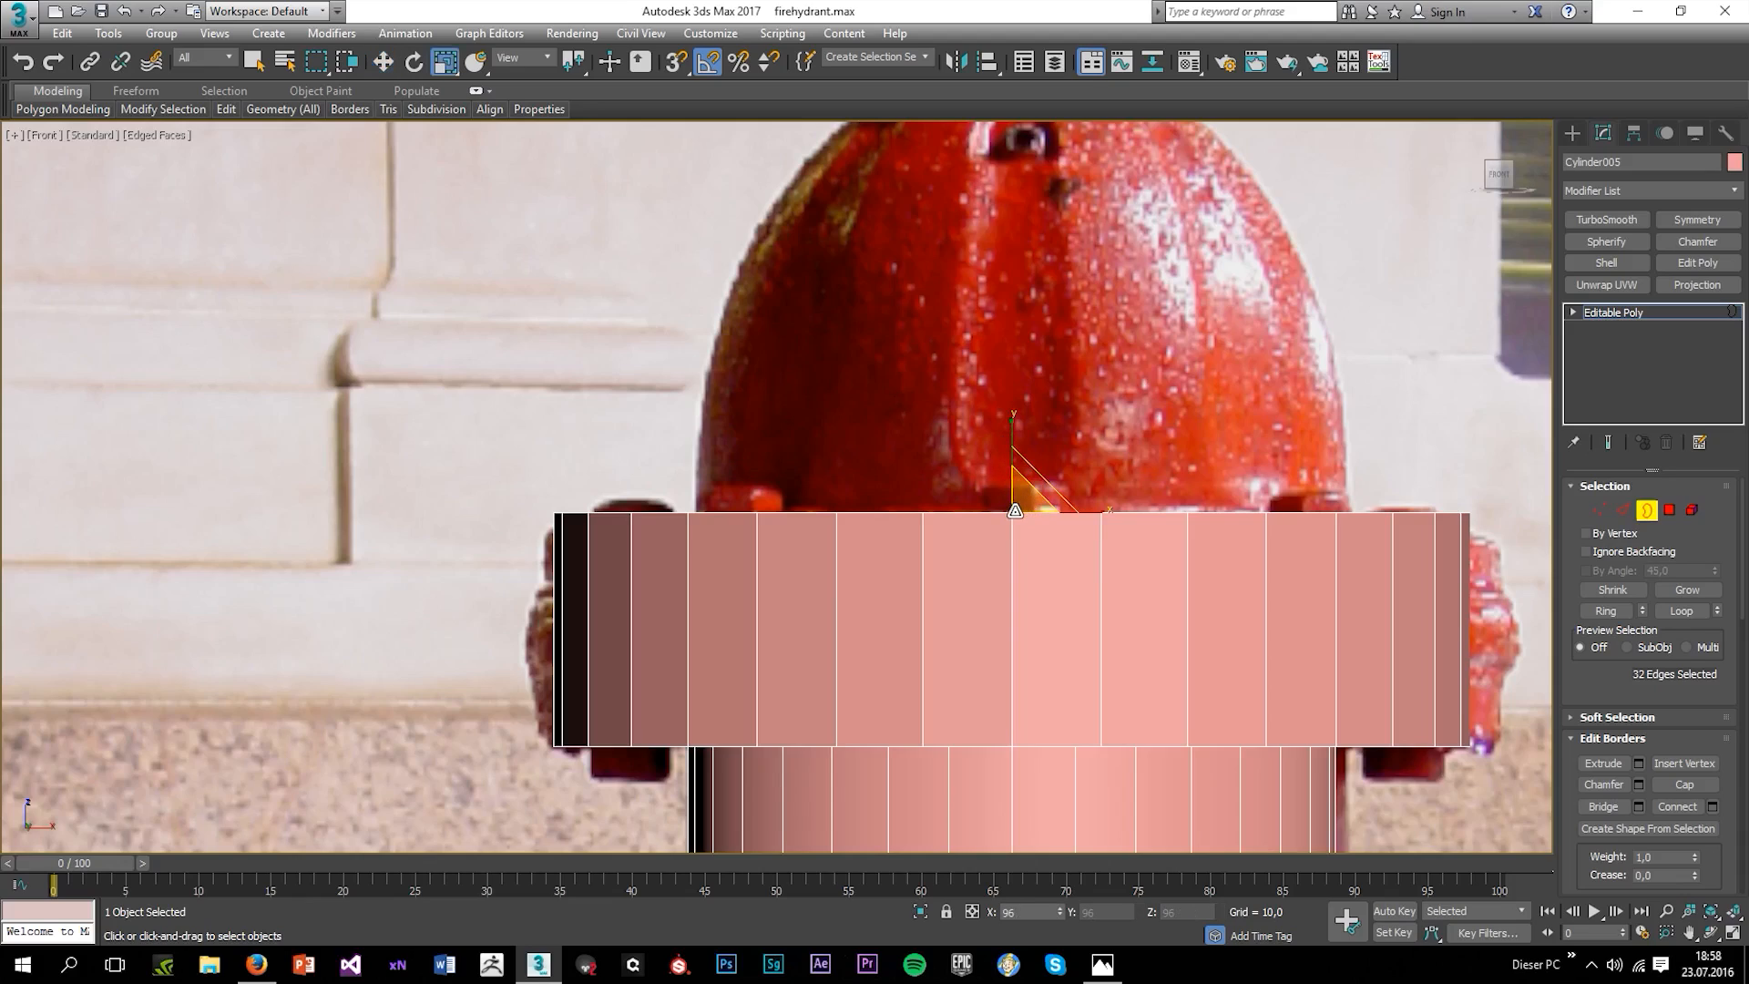
pyautogui.press('w')
pyautogui.keyDown('shift'); pyautogui.moveTo(1011, 476); pyautogui.dragTo(1000, 440); pyautogui.keyUp('shift')
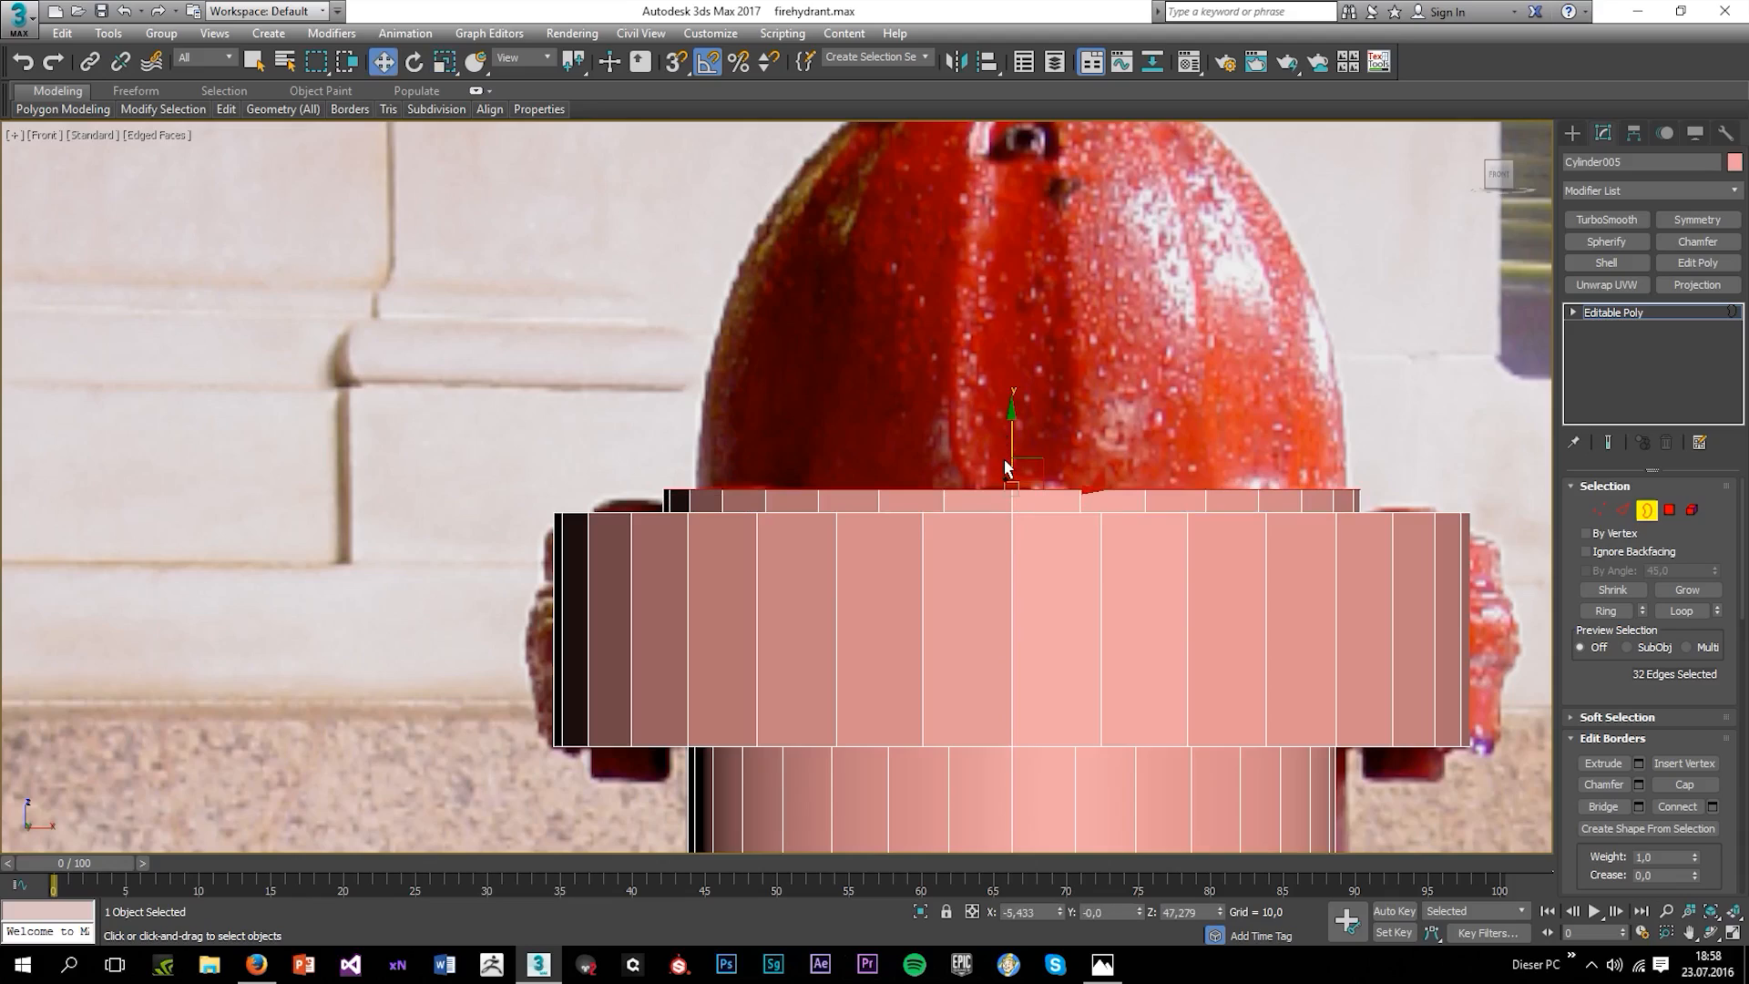
pyautogui.hotkey('ctrl', 'z')
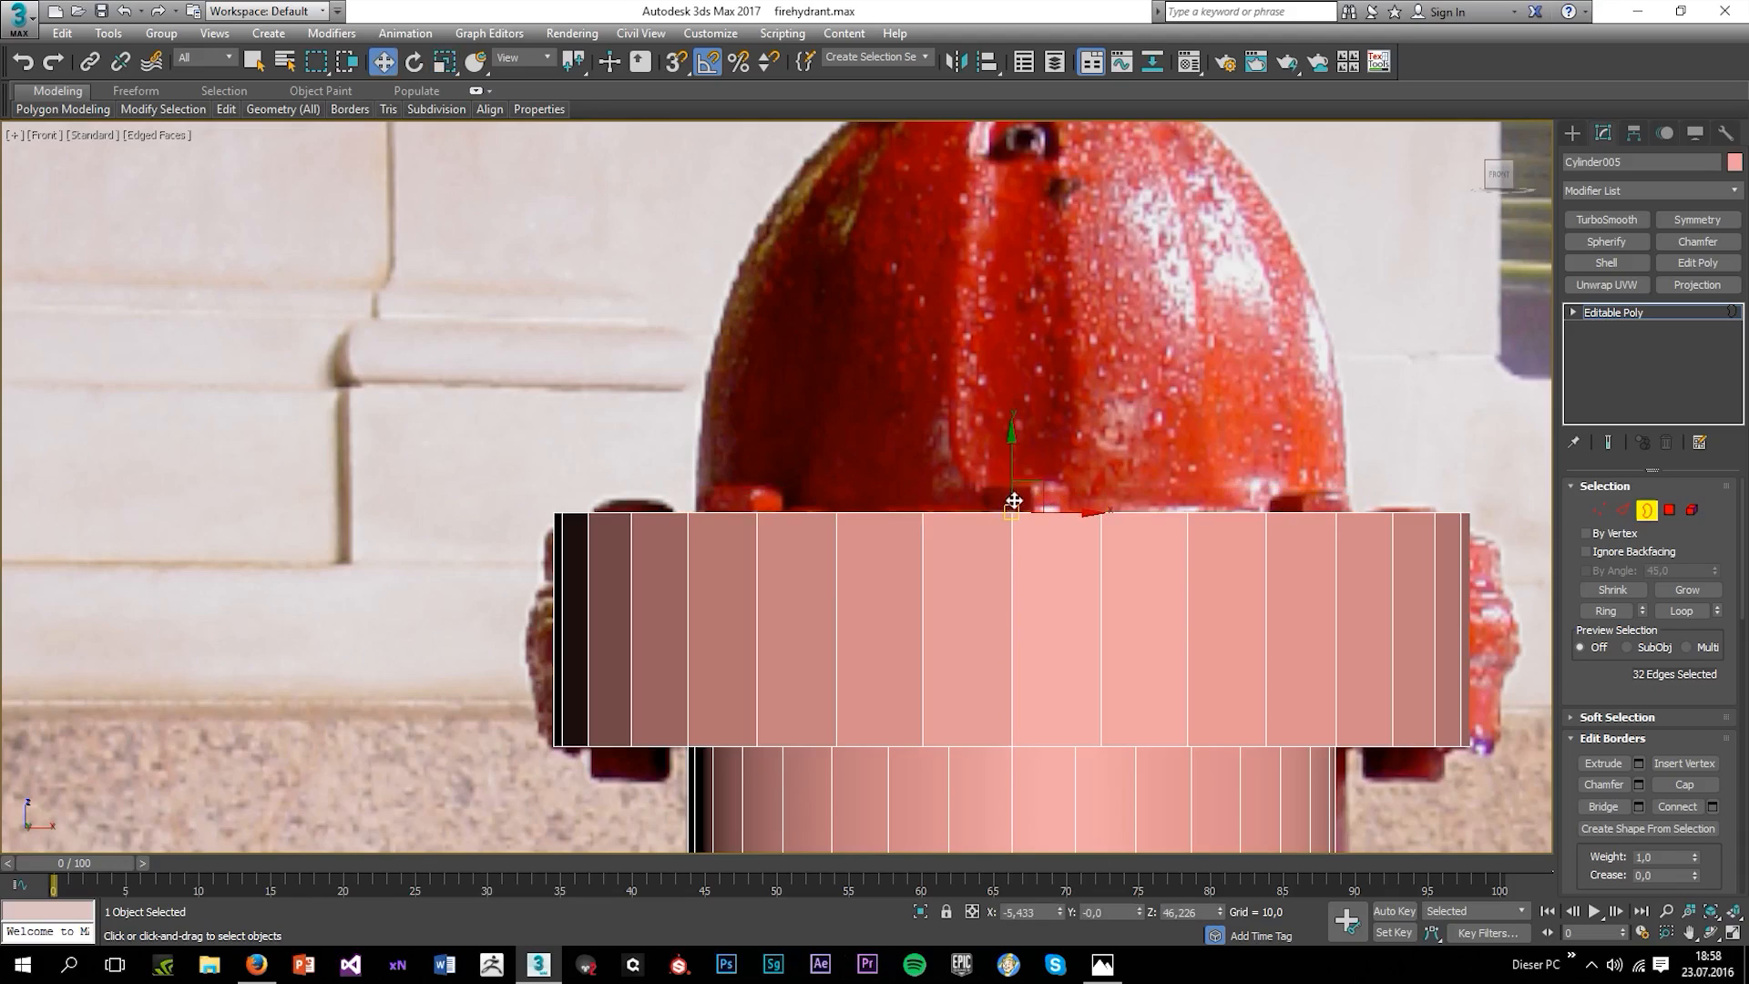
pyautogui.keyDown('shift'); pyautogui.moveTo(1014, 471); pyautogui.dragTo(1006, 403); pyautogui.keyUp('shift')
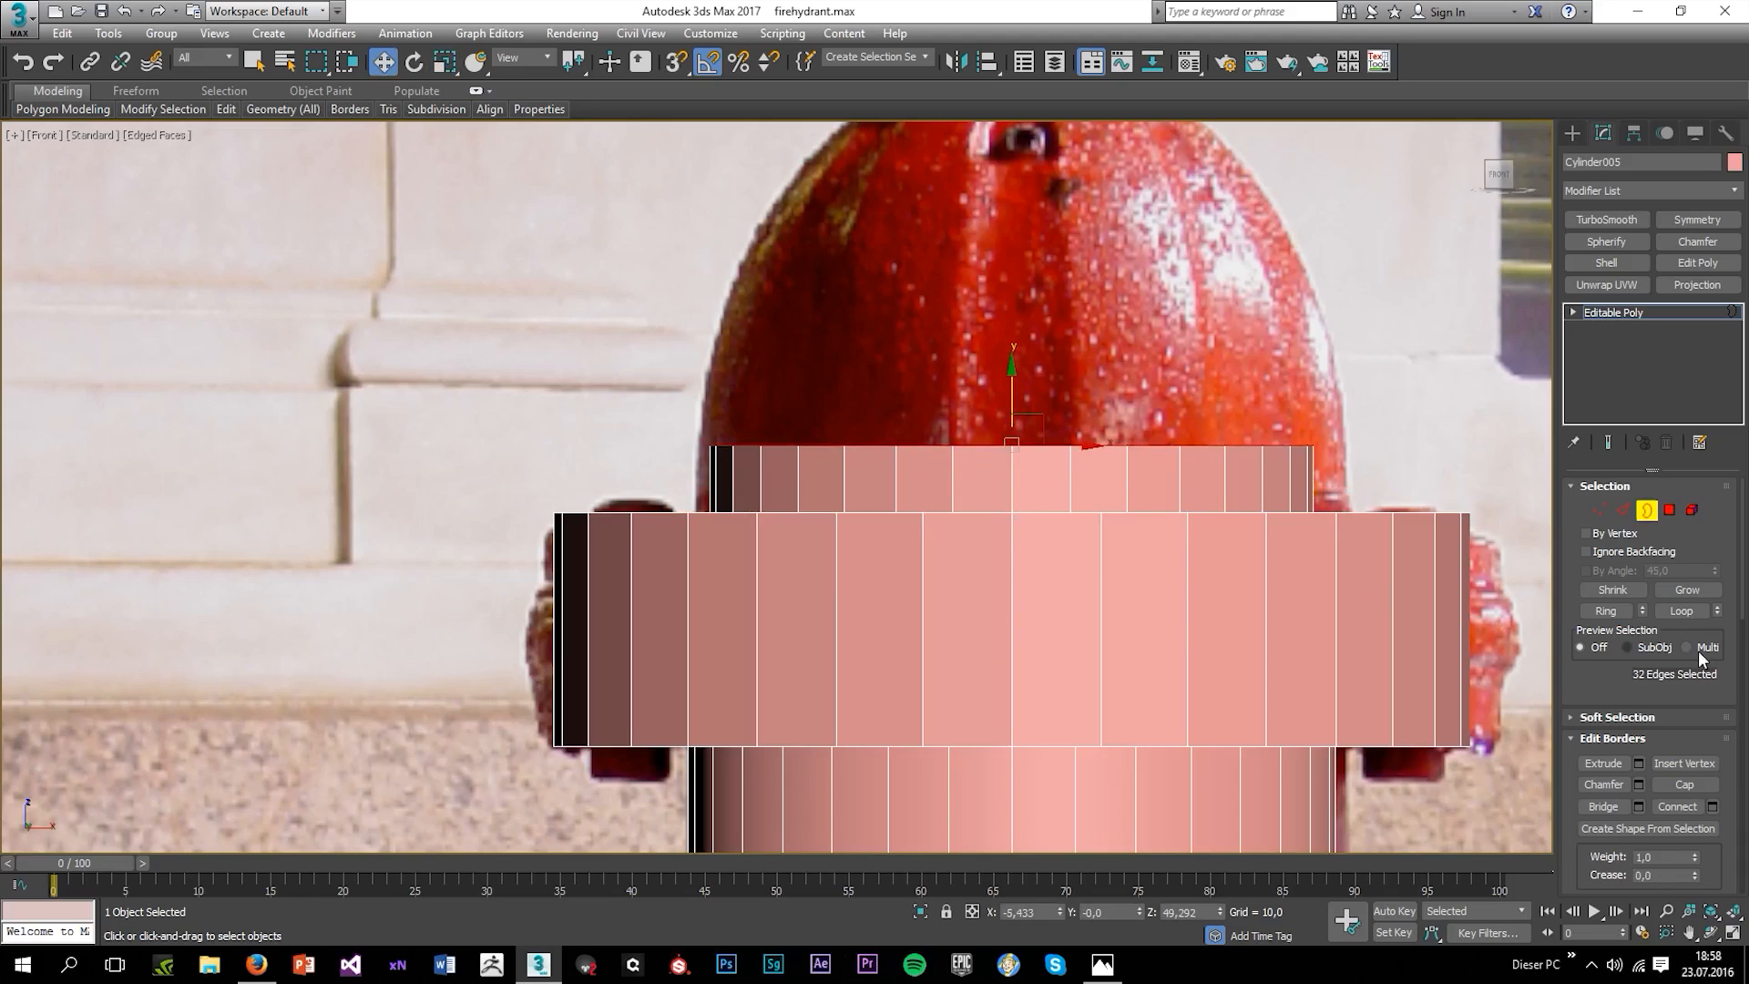
# Switch to vertex editing and select the vertices around the entire inner circle in the top view.
pyautogui.click(1599, 511)
pyautogui.hotkey('alt', 'w')
pyautogui.hotkey('alt', 'w')
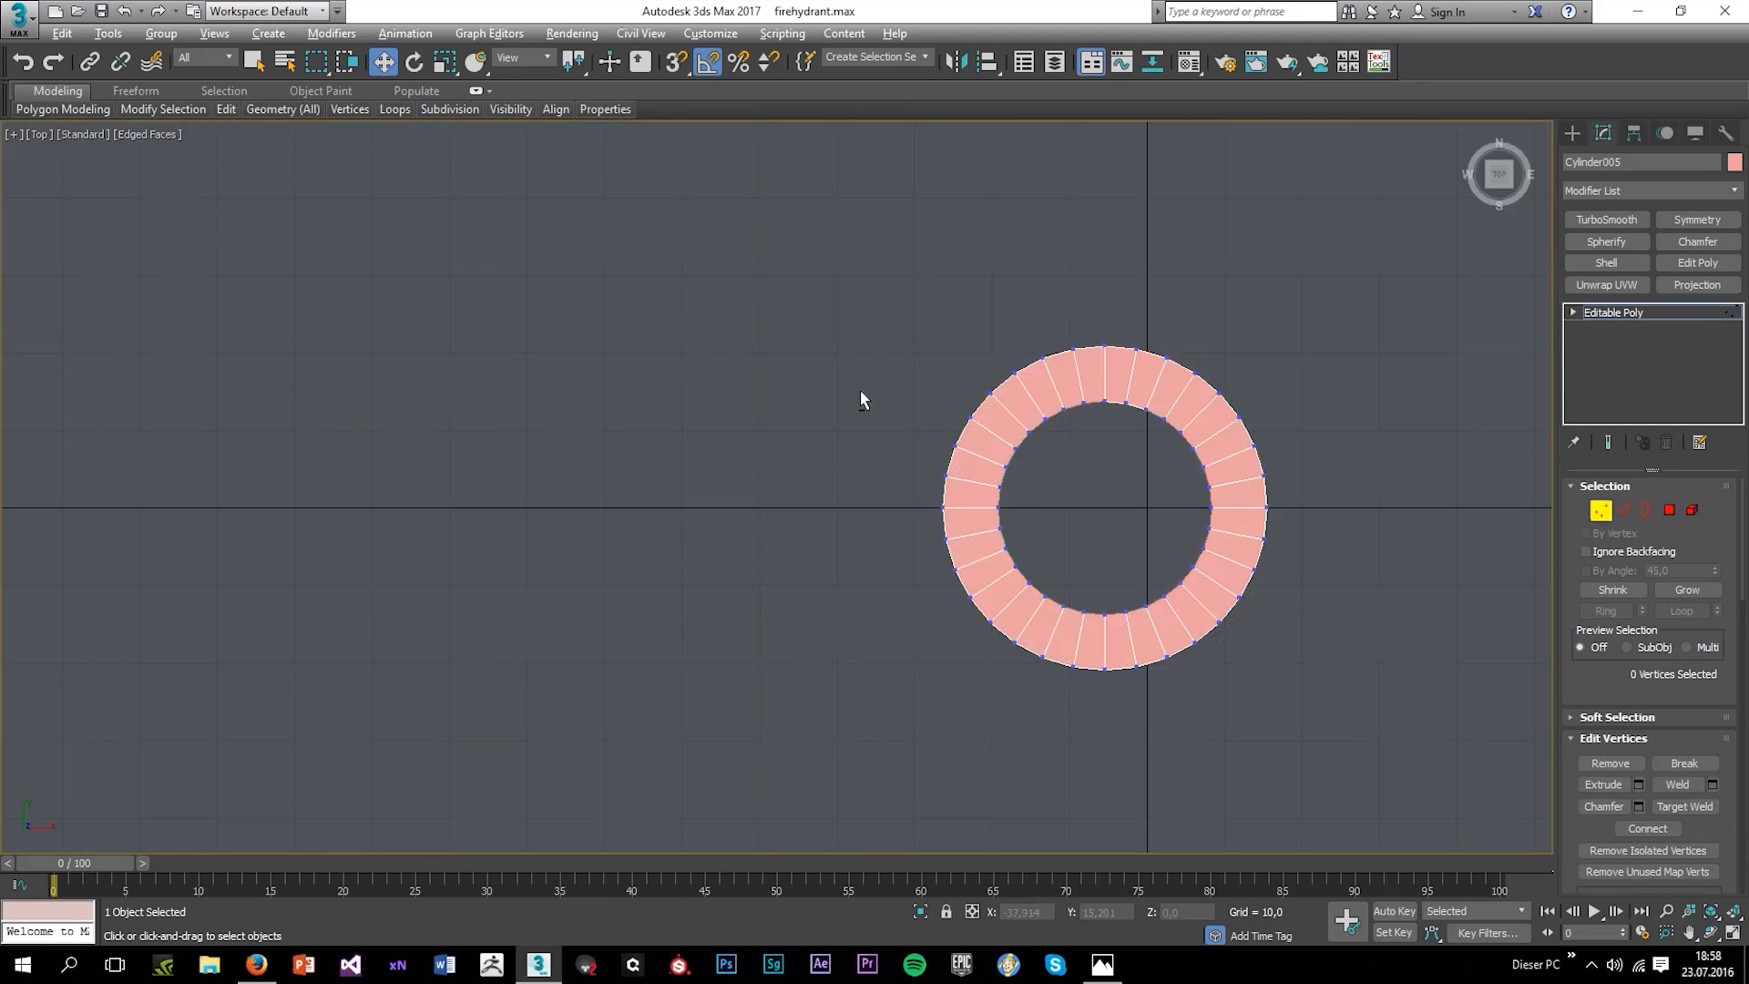
pyautogui.moveTo(1195, 611); pyautogui.dragTo(1195, 610)
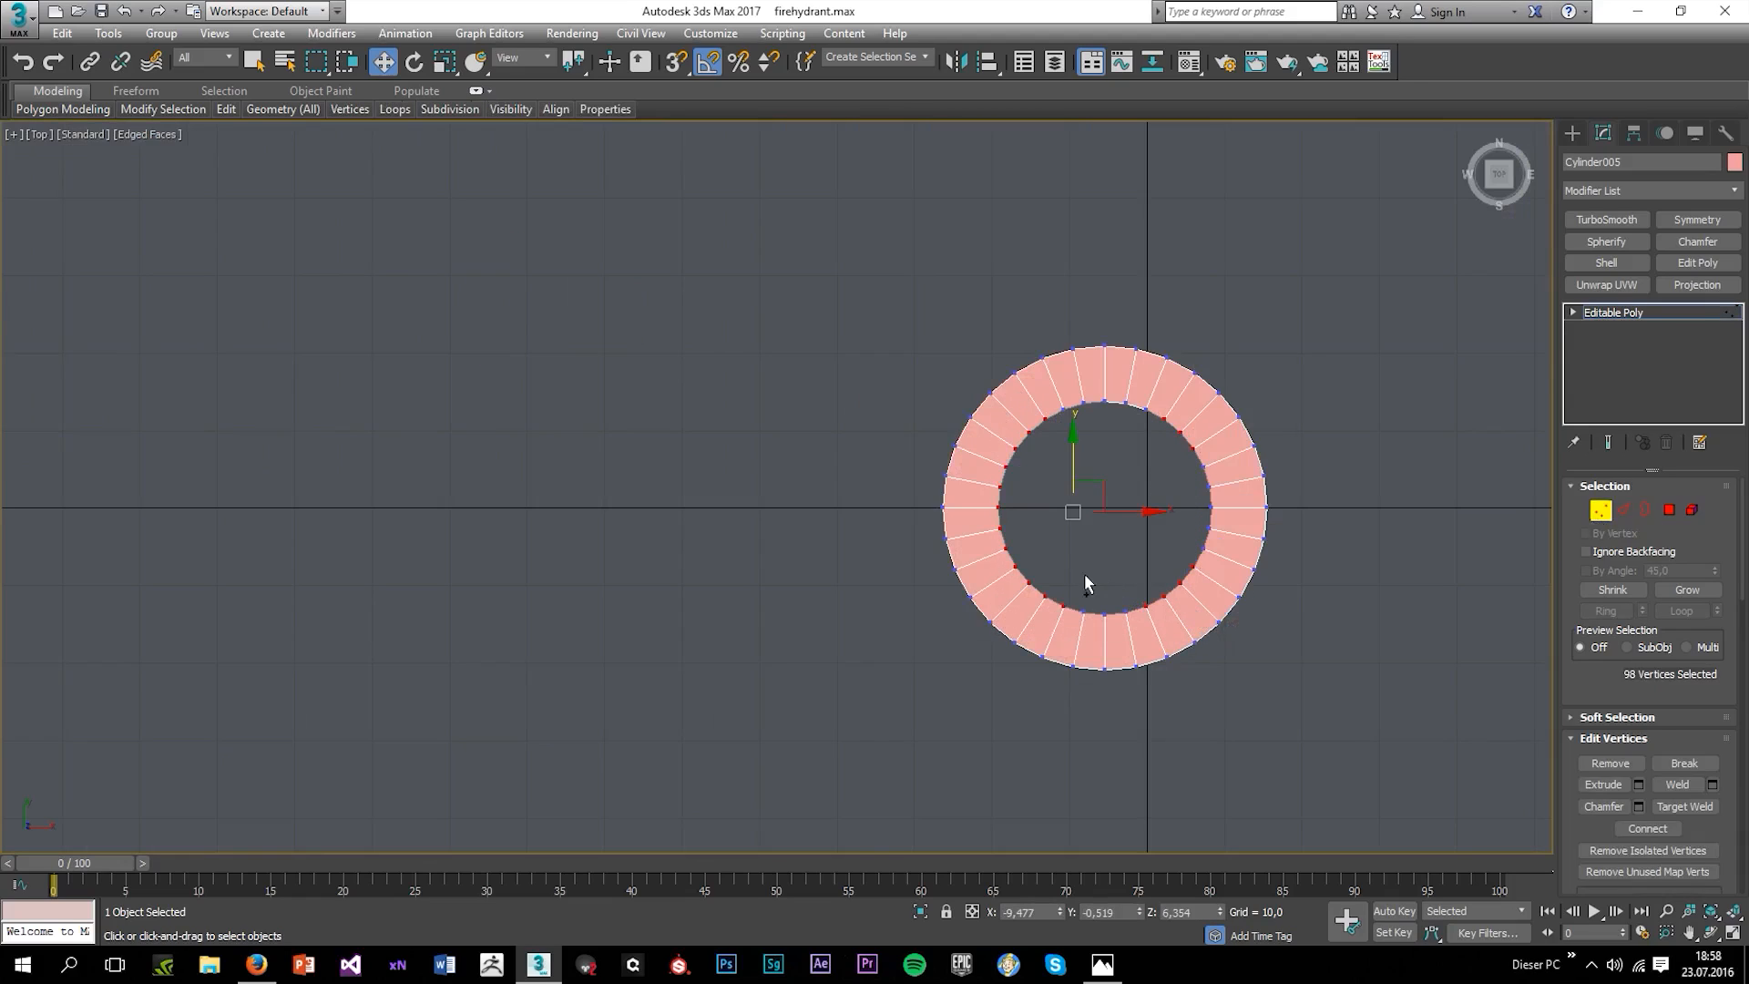
pyautogui.keyDown('ctrl'); pyautogui.moveTo(1065, 393); pyautogui.dragTo(1155, 455); pyautogui.keyUp('ctrl')
pyautogui.keyDown('ctrl'); pyautogui.moveTo(1227, 566); pyautogui.dragTo(1115, 492); pyautogui.keyUp('ctrl')
pyautogui.press('r')
pyautogui.hotkey('alt', 'w')
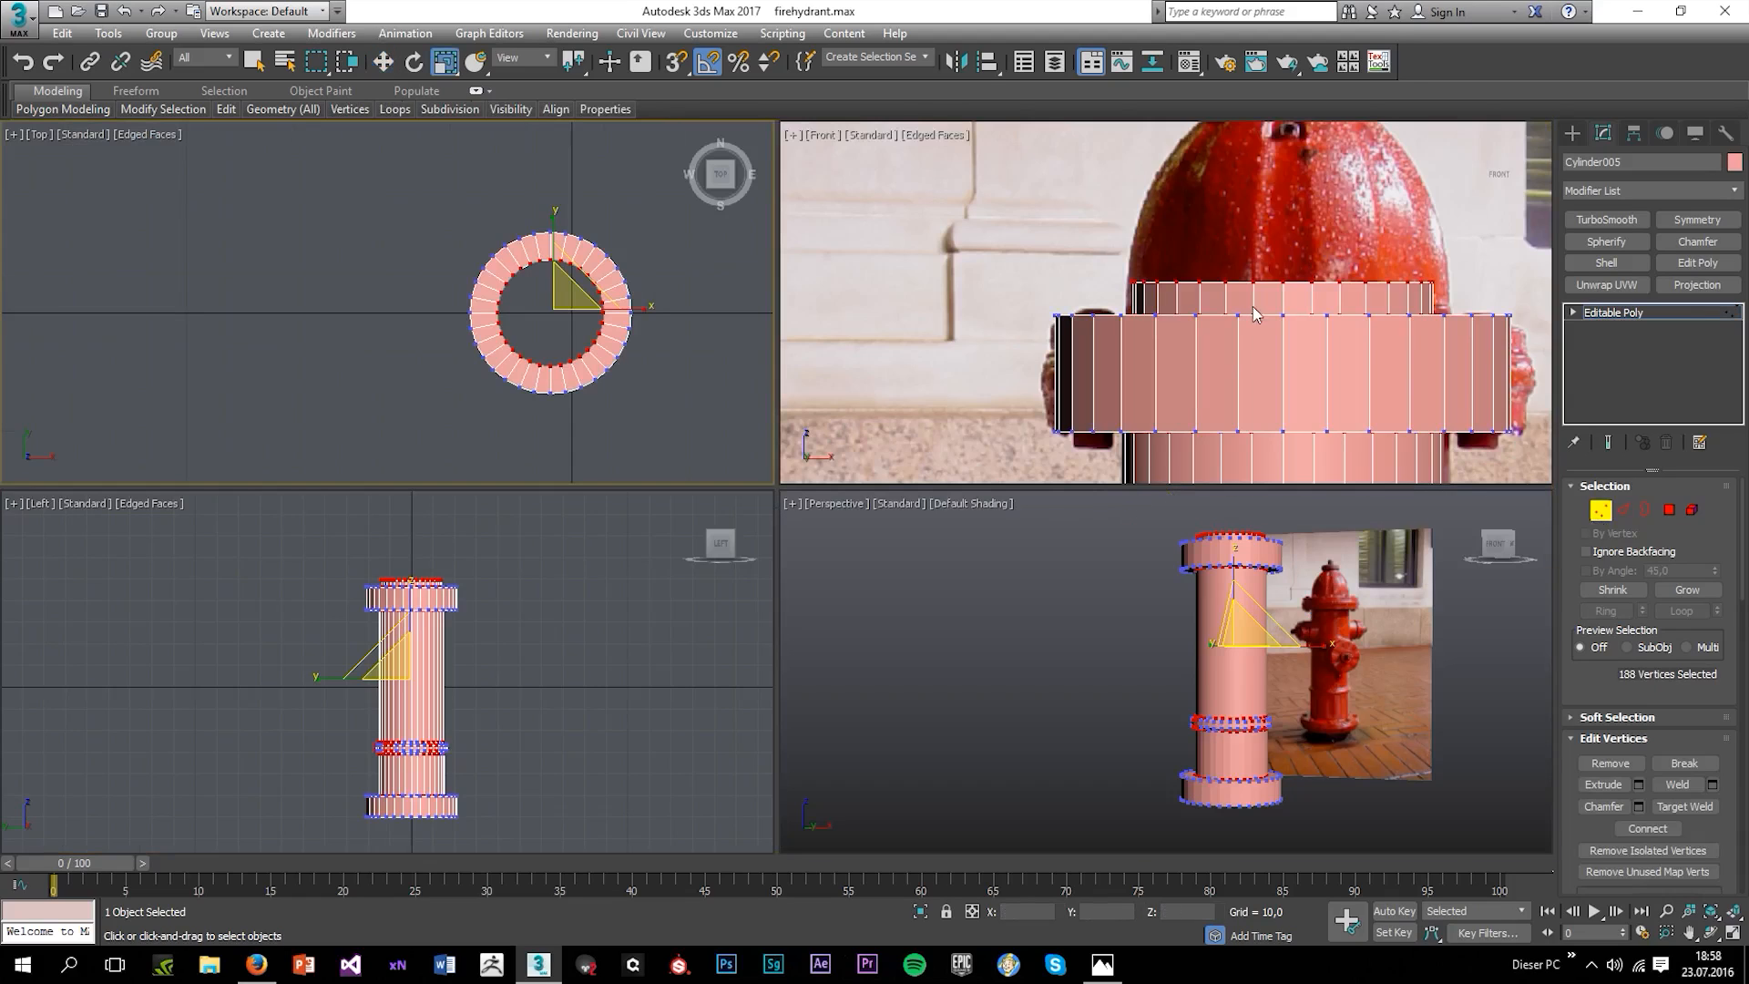
# Deselect the vertices on the lower parts of the body, keeping only those of the collar above the top flange selected.
pyautogui.scroll(-1, 1248, 173)
pyautogui.hotkey('alt', 'w')
pyautogui.moveTo(1248, 173)
pyautogui.mouseDown(button='middle')
pyautogui.moveTo(1211, 379)
pyautogui.moveTo(1254, 192)
pyautogui.mouseUp(button='middle')
pyautogui.scroll(-2, 1212, 305)
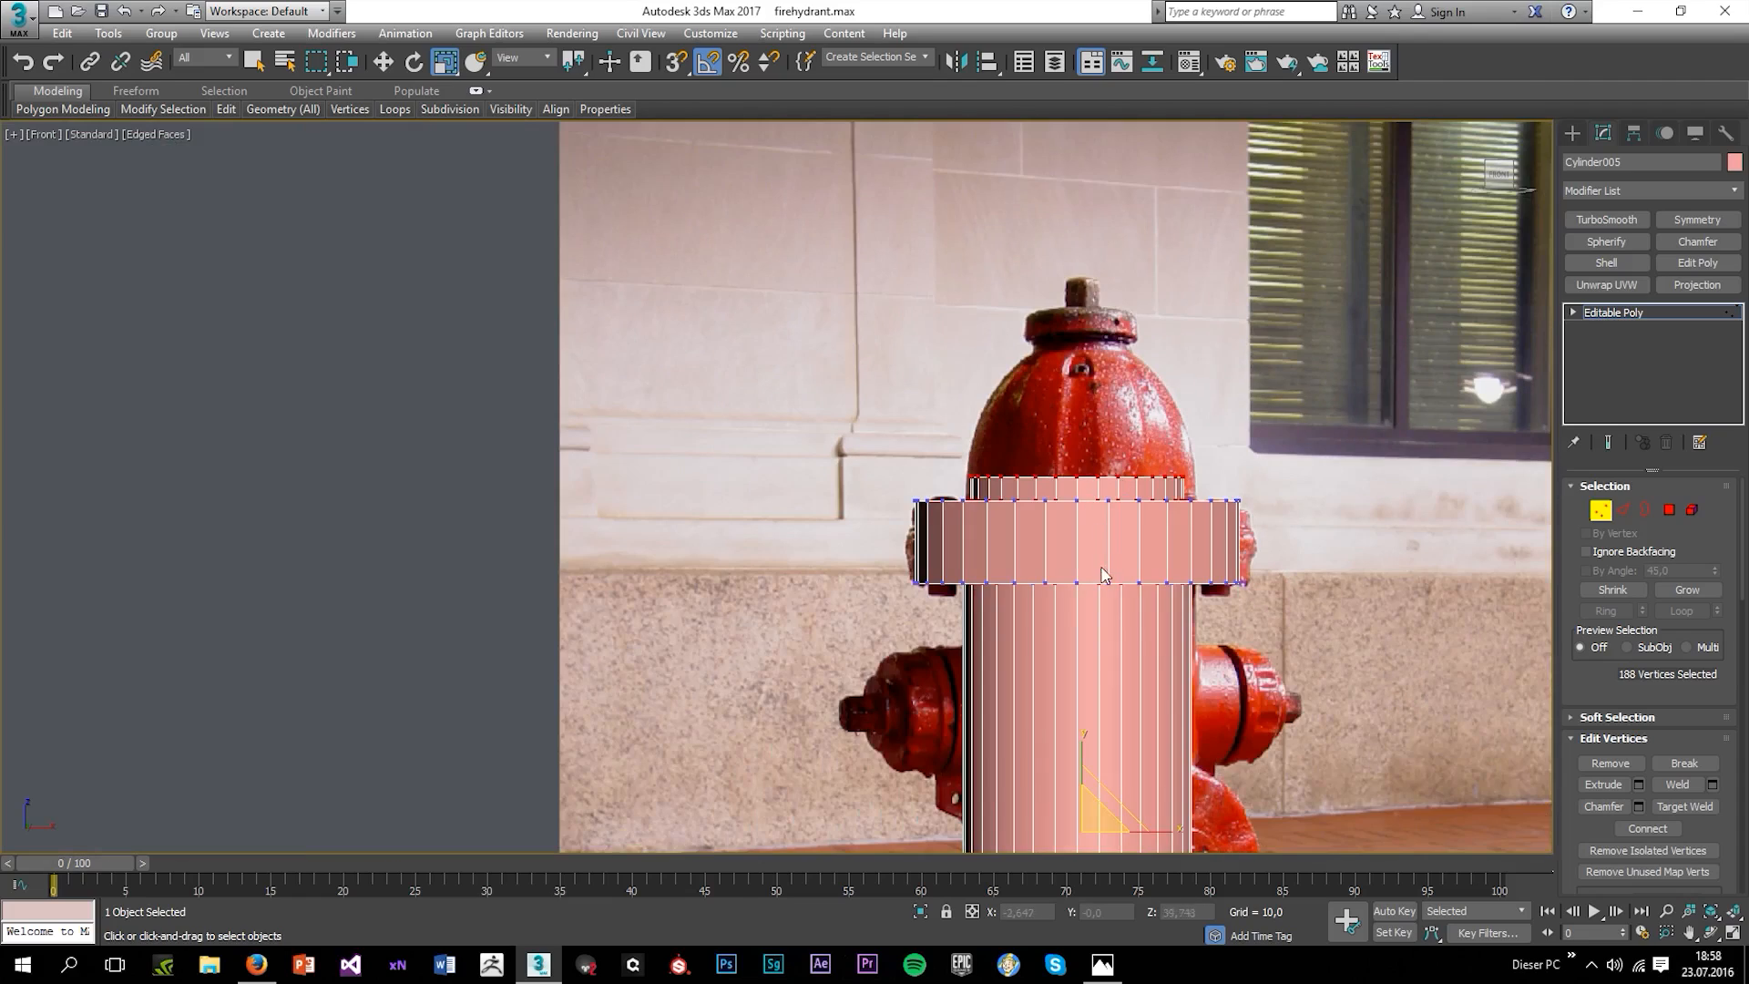
pyautogui.hotkey('alt', 'w')
pyautogui.rightClick(613, 362)
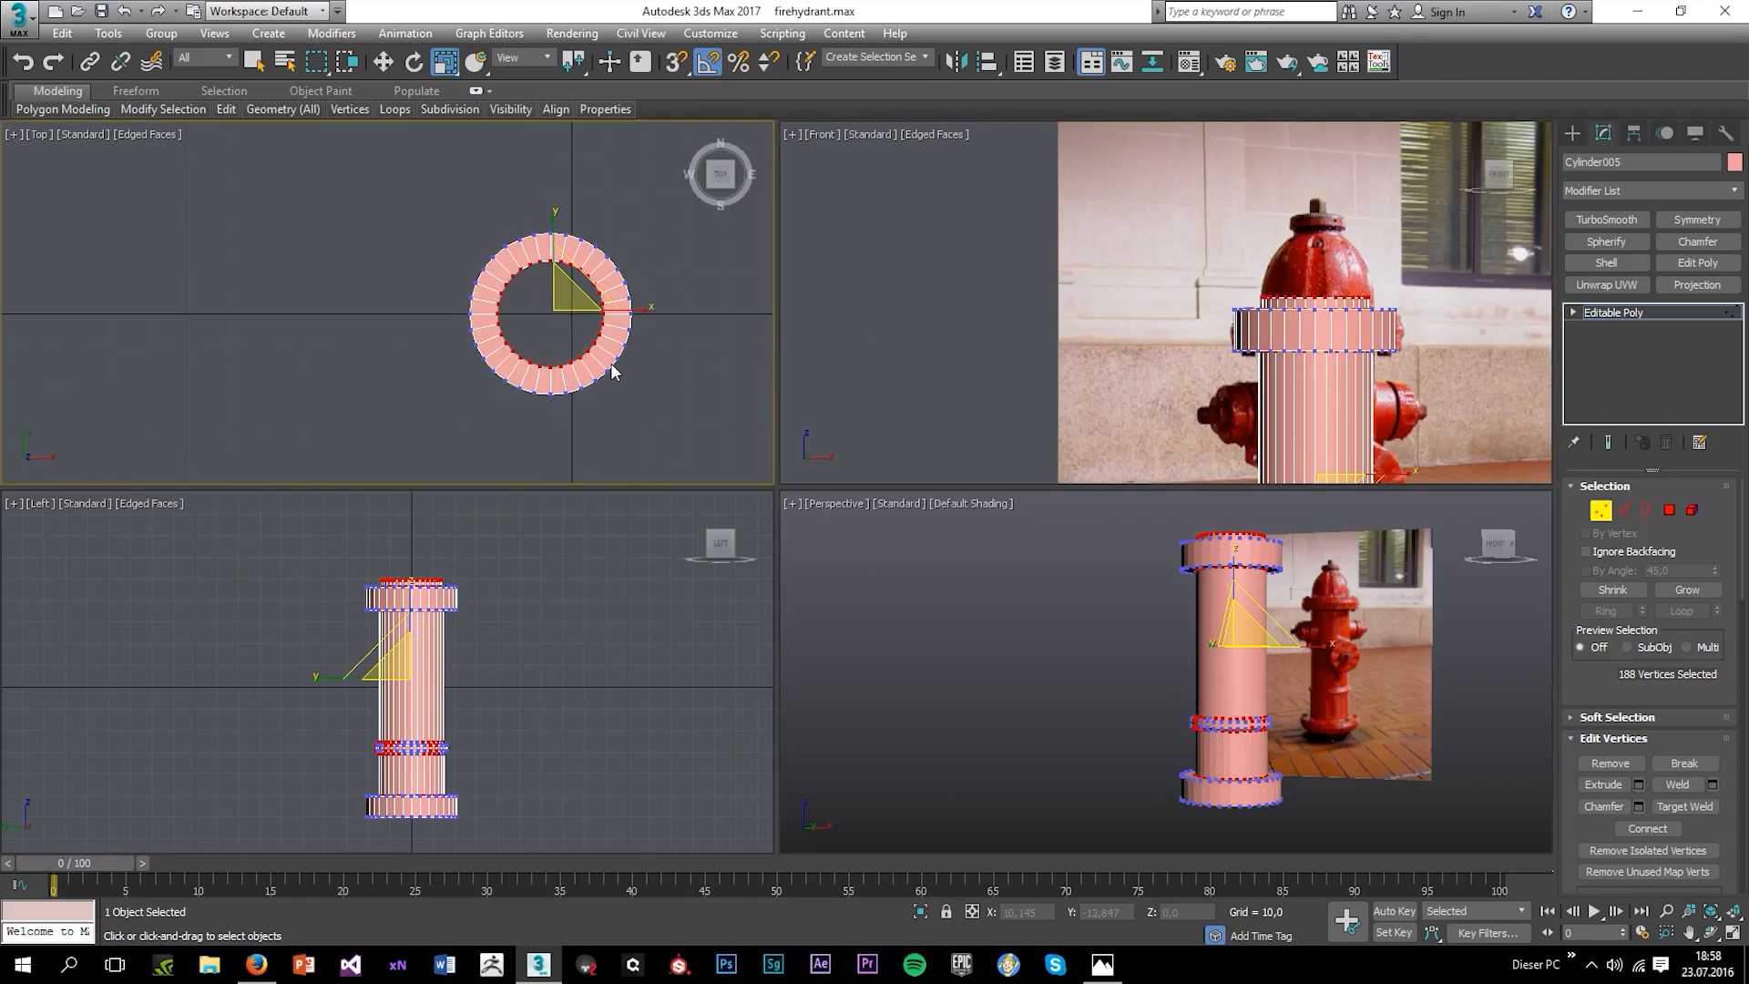
pyautogui.rightClick(1070, 564)
pyautogui.hotkey('alt', 'w')
pyautogui.keyDown('alt'); pyautogui.moveTo(1350, 893); pyautogui.dragTo(1350, 893); pyautogui.keyUp('alt')
pyautogui.keyDown('alt'); pyautogui.moveTo(991, 512); pyautogui.dragTo(1143, 405, button='middle'); pyautogui.keyUp('alt')
pyautogui.keyDown('alt'); pyautogui.moveTo(763, 260); pyautogui.dragTo(763, 260); pyautogui.keyUp('alt')
pyautogui.keyDown('alt'); pyautogui.moveTo(763, 259); pyautogui.dragTo(808, 376, button='middle'); pyautogui.keyUp('alt')
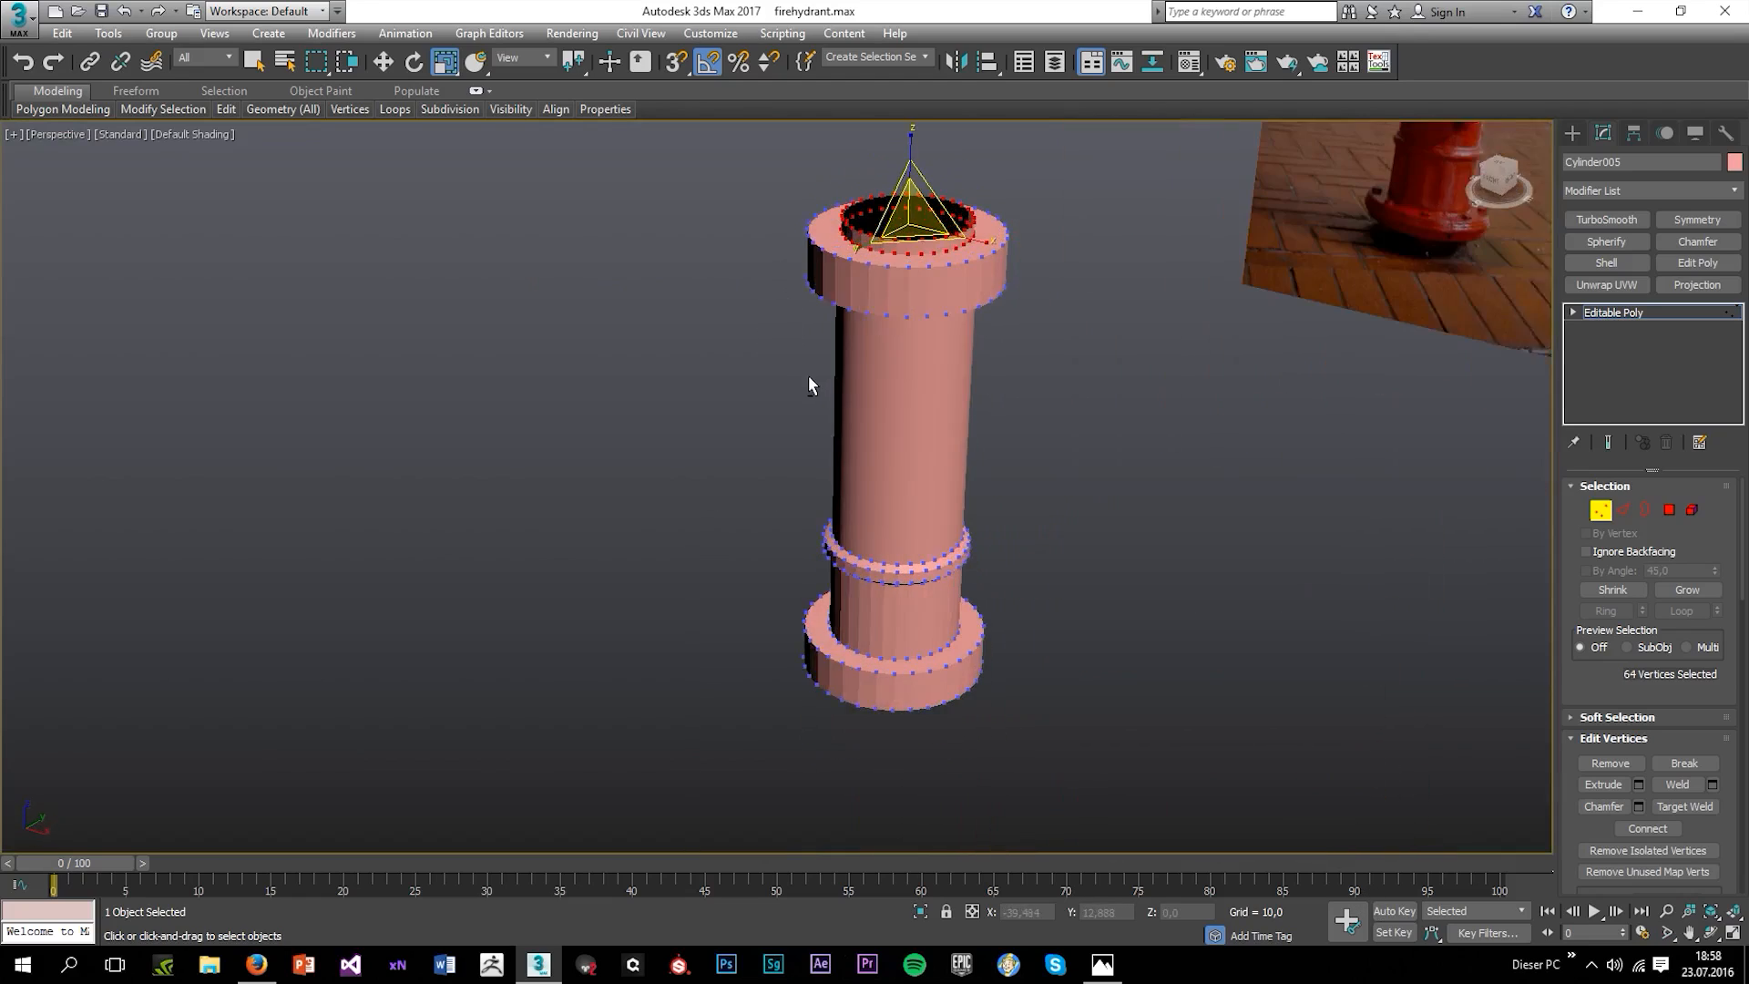
# Scale the collar's vertices outward to match the dome's base width in the front view.
pyautogui.scroll(5, 898, 228)
pyautogui.hotkey('alt', 'w')
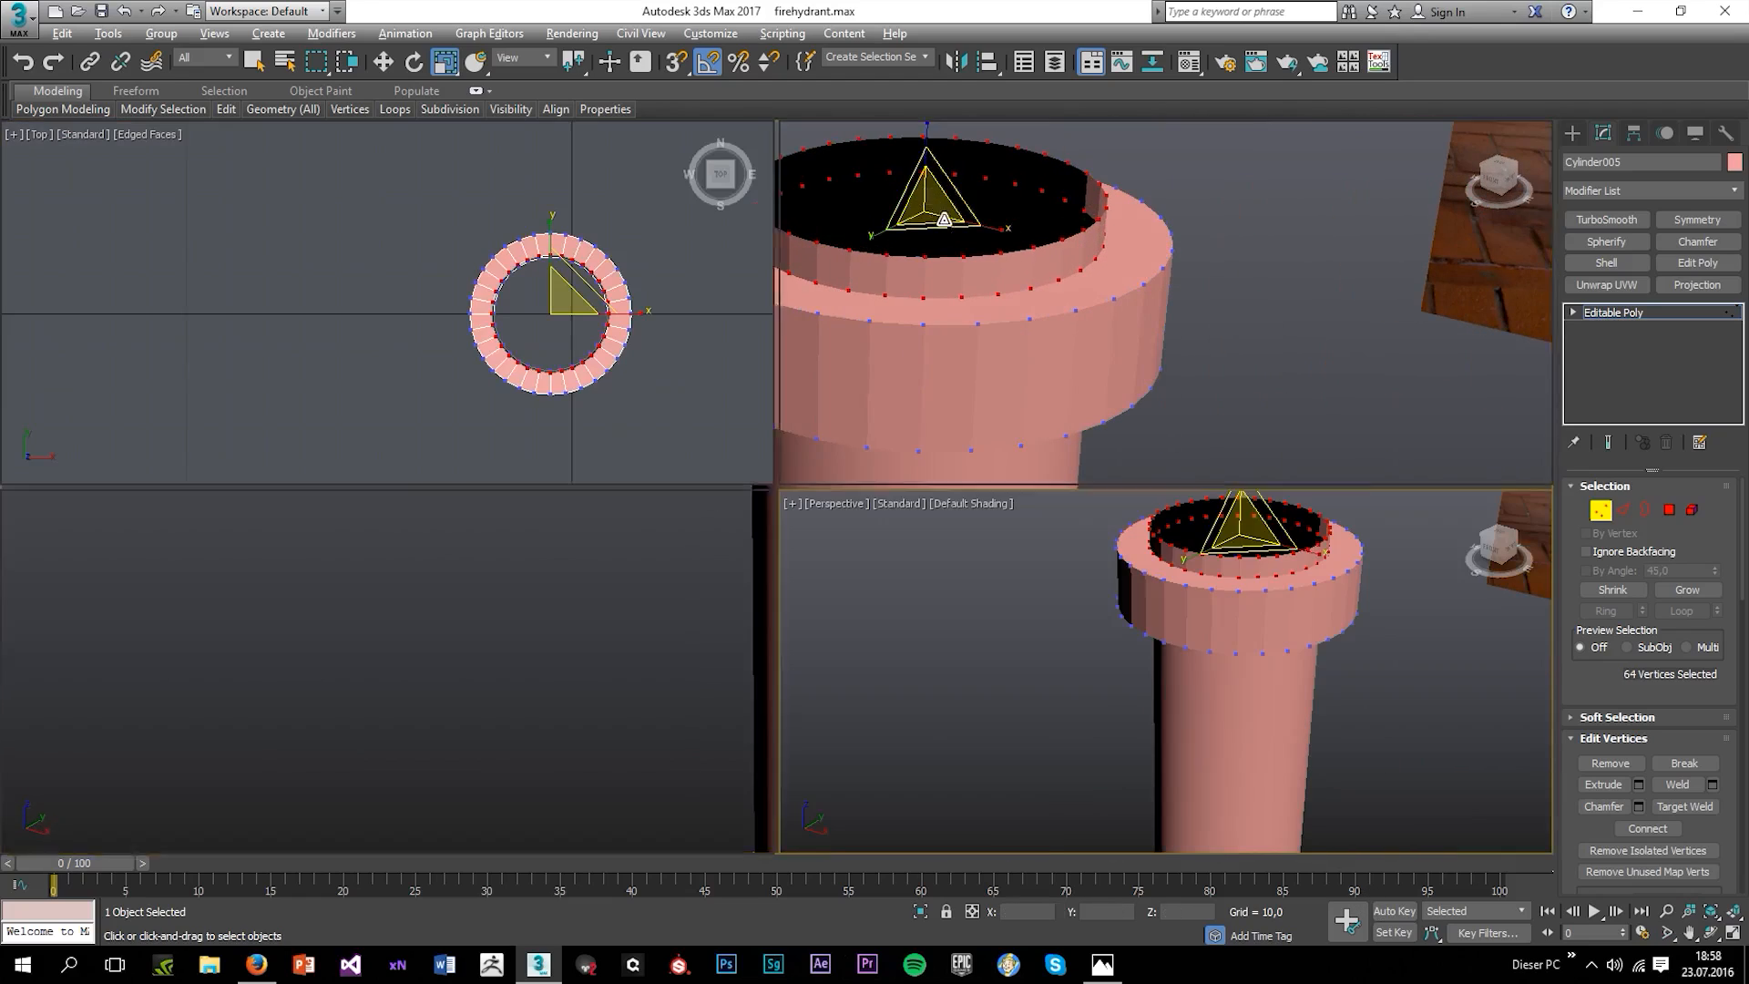
pyautogui.rightClick(1162, 312)
pyautogui.hotkey('alt', 'w')
pyautogui.scroll(4, 1052, 413)
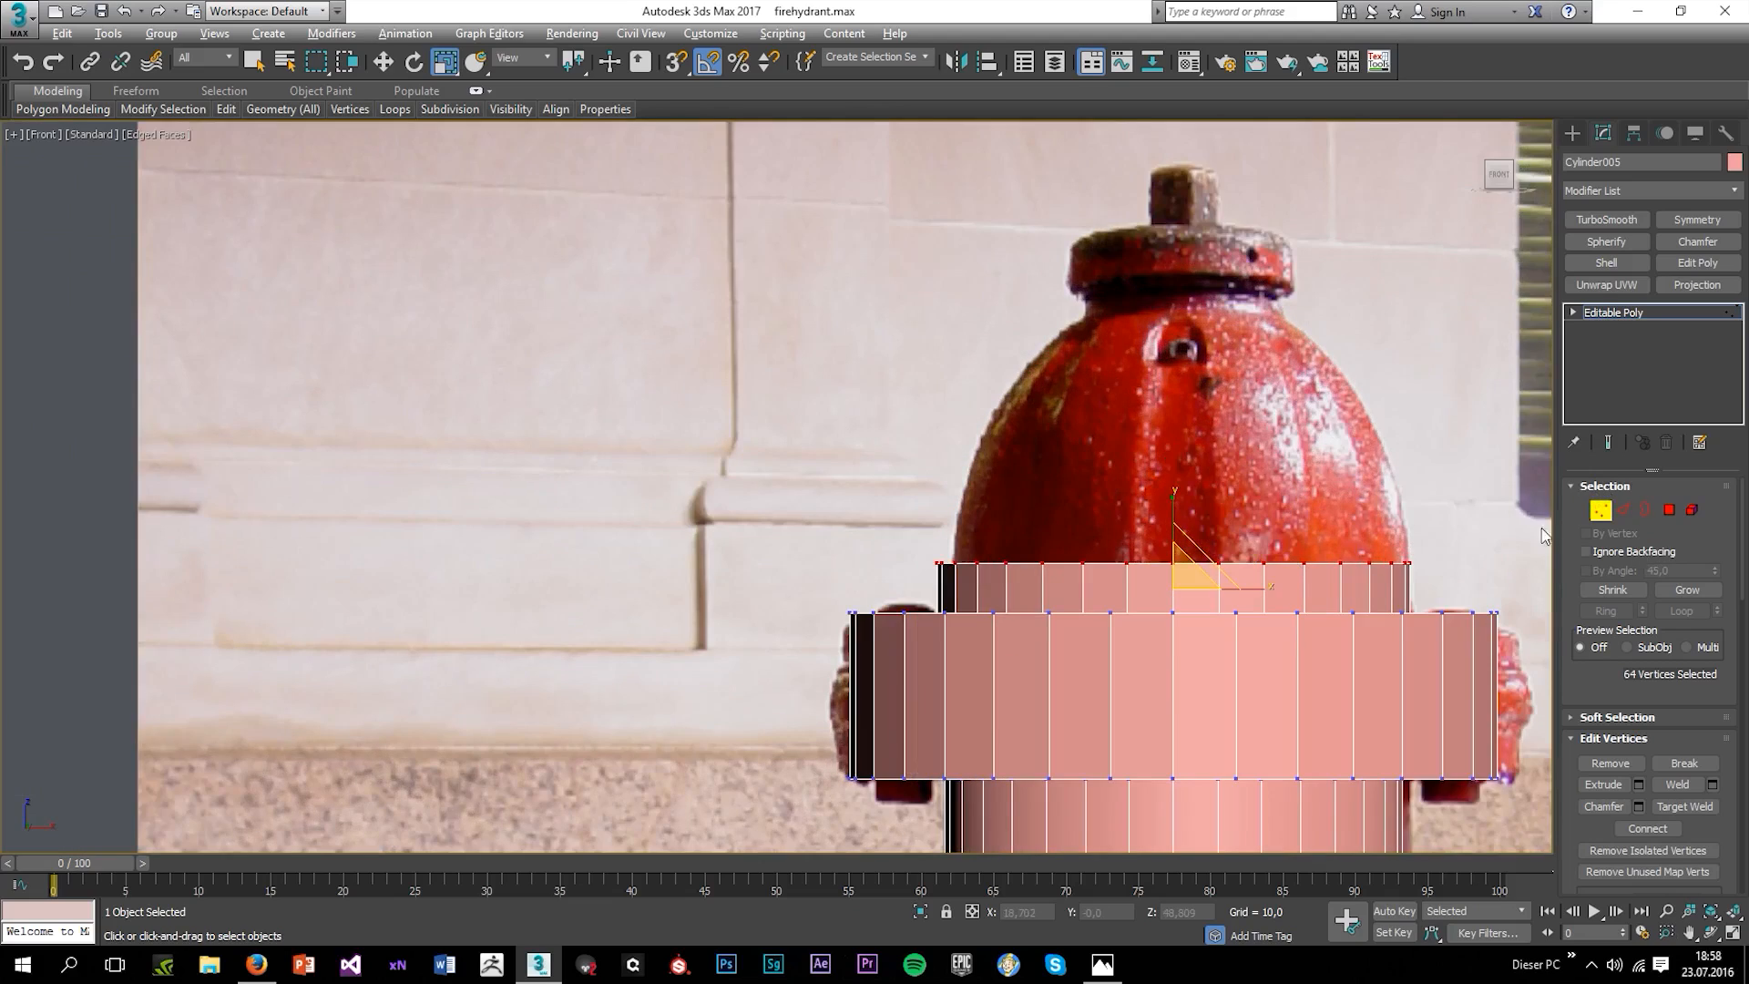
# Raise the collar's upper border to the dome's top below the small cap, narrow it to the neck's width, and deselect it.
pyautogui.click(1643, 511)
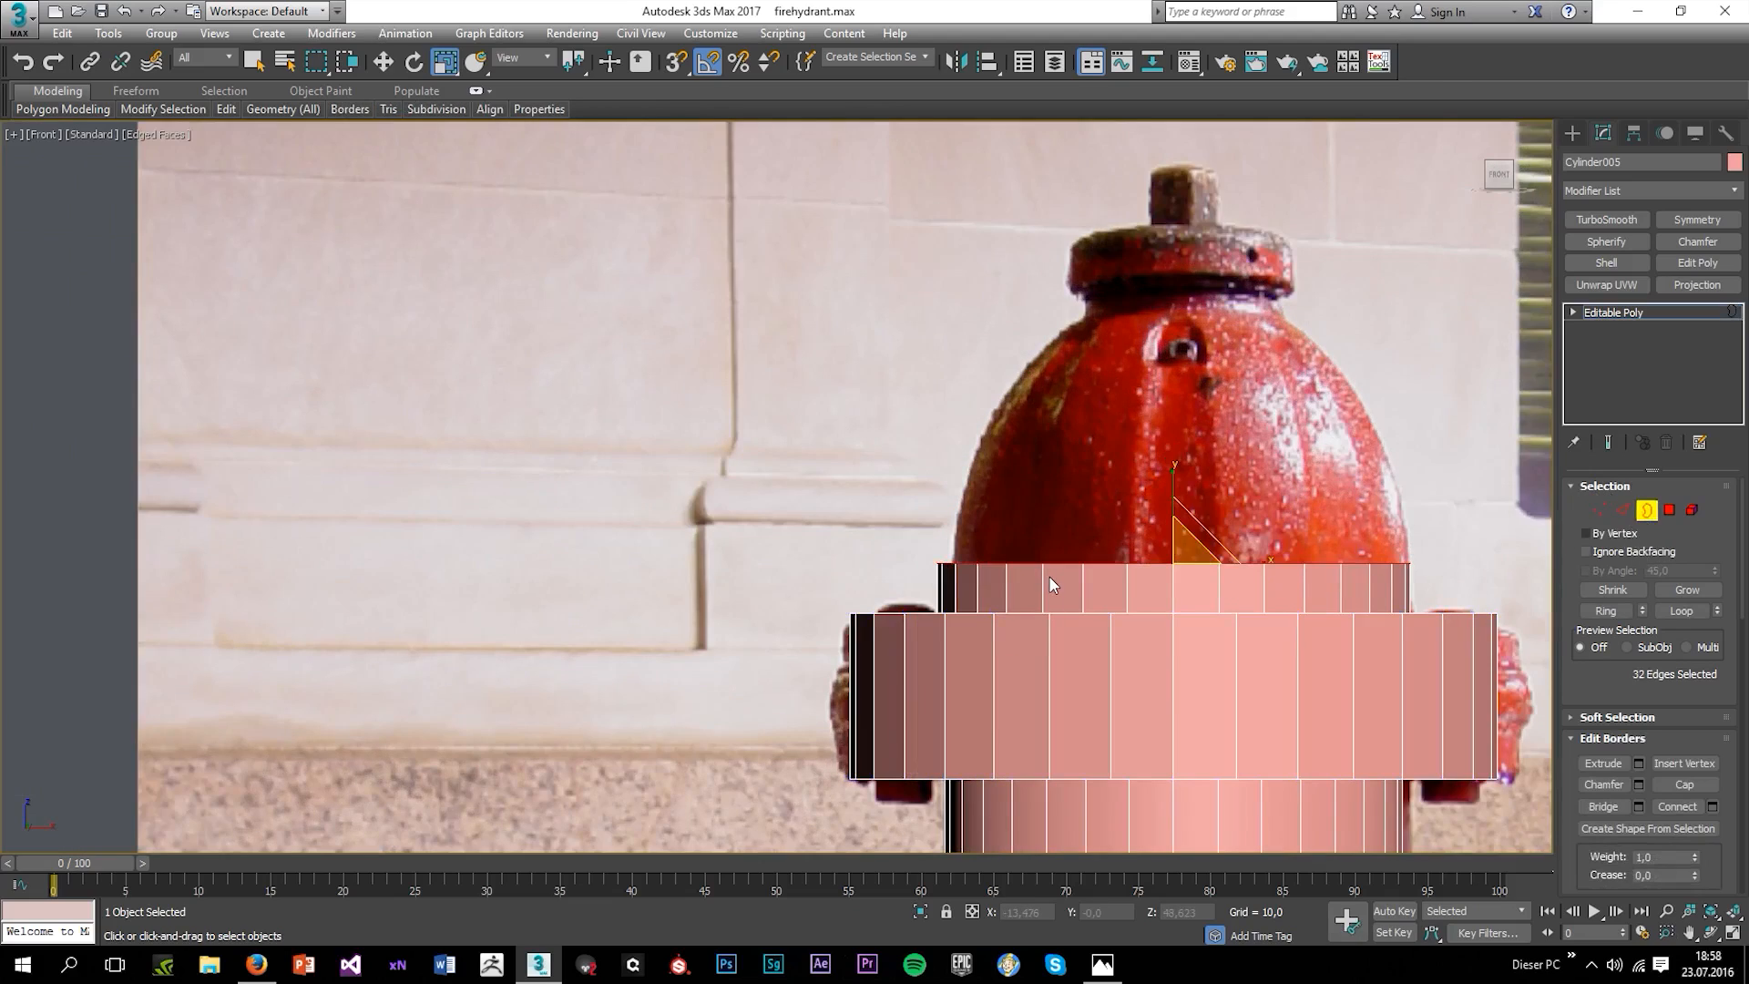
pyautogui.press('w')
pyautogui.moveTo(1173, 523); pyautogui.dragTo(1185, 434)
pyautogui.press('r')
pyautogui.click(1344, 392)
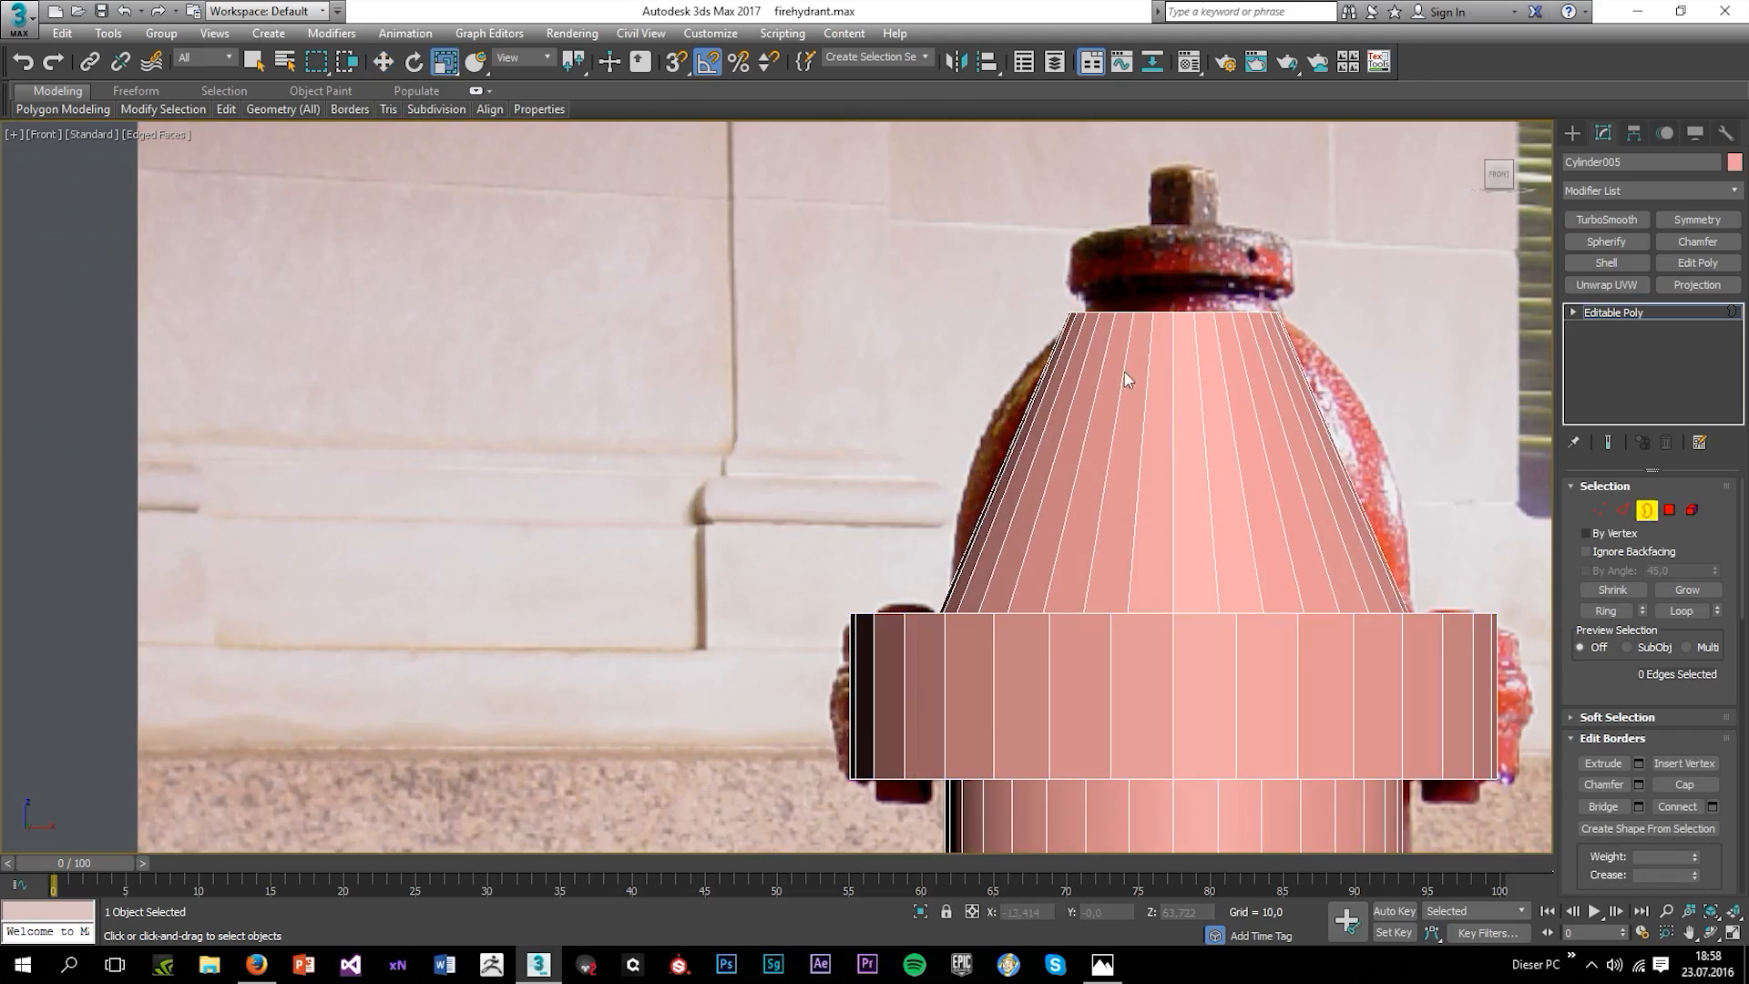
# Select the dome's slanted edges around its whole circumference and connect them with 4 segments.
pyautogui.click(1623, 509)
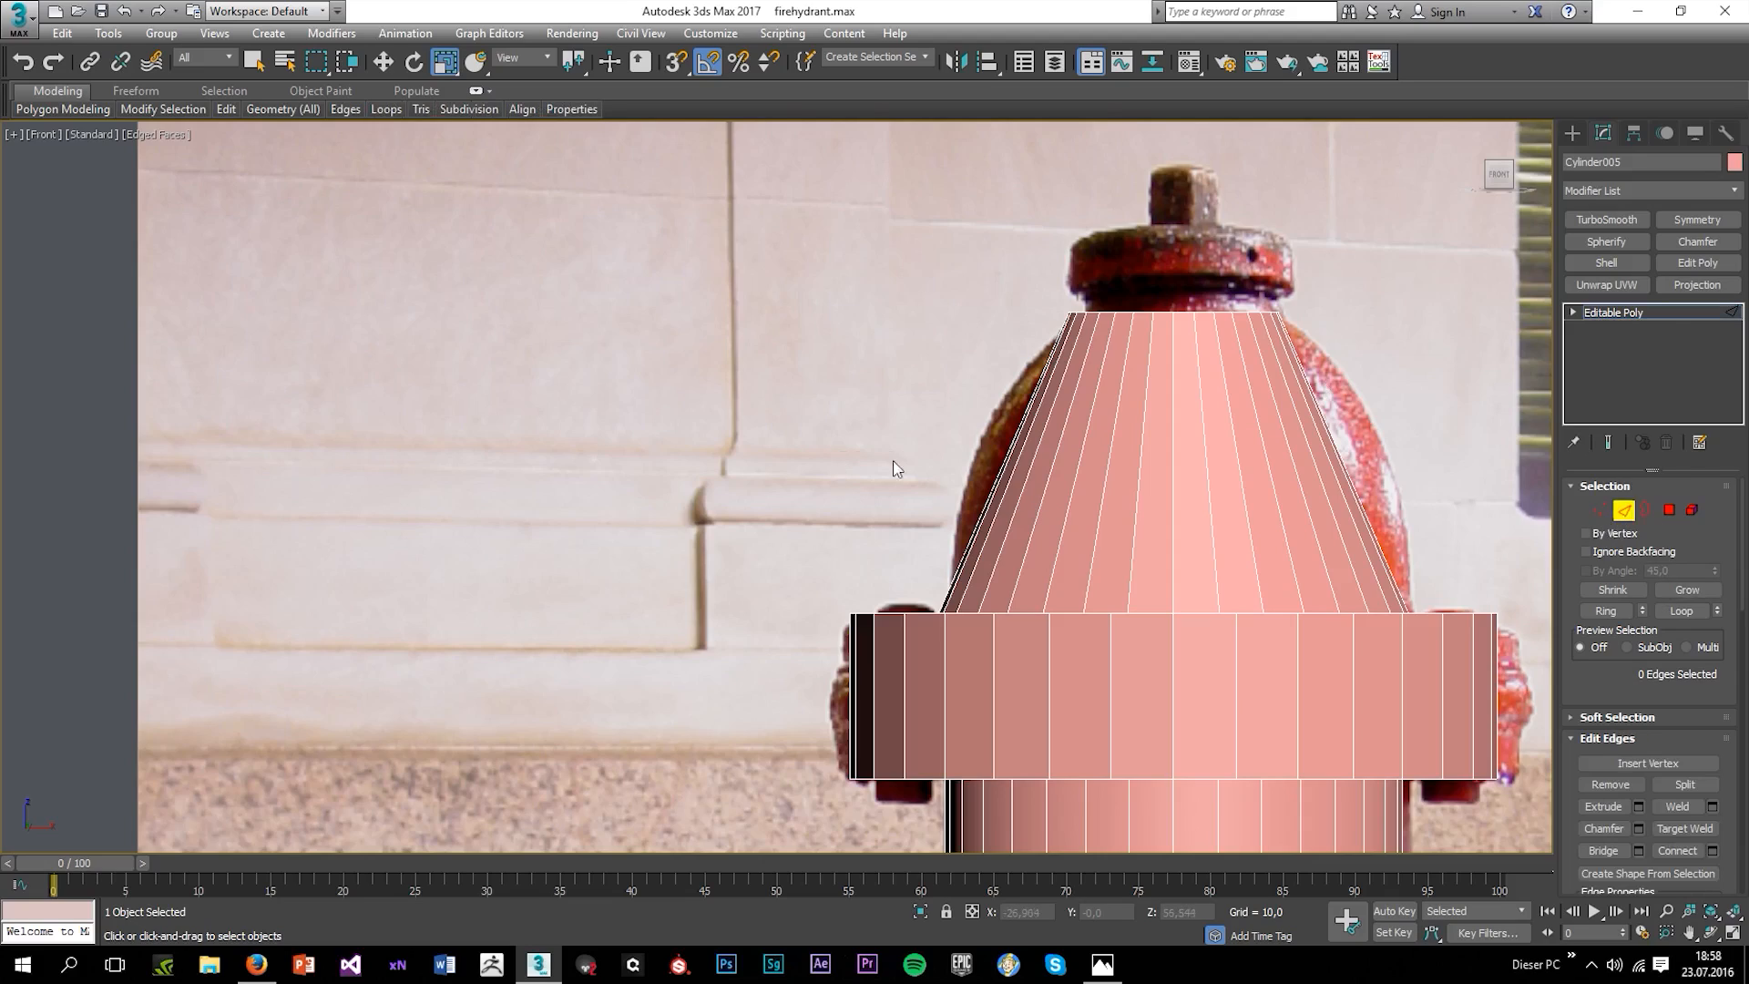
pyautogui.moveTo(893, 461); pyautogui.dragTo(1533, 489)
pyautogui.click(1712, 849)
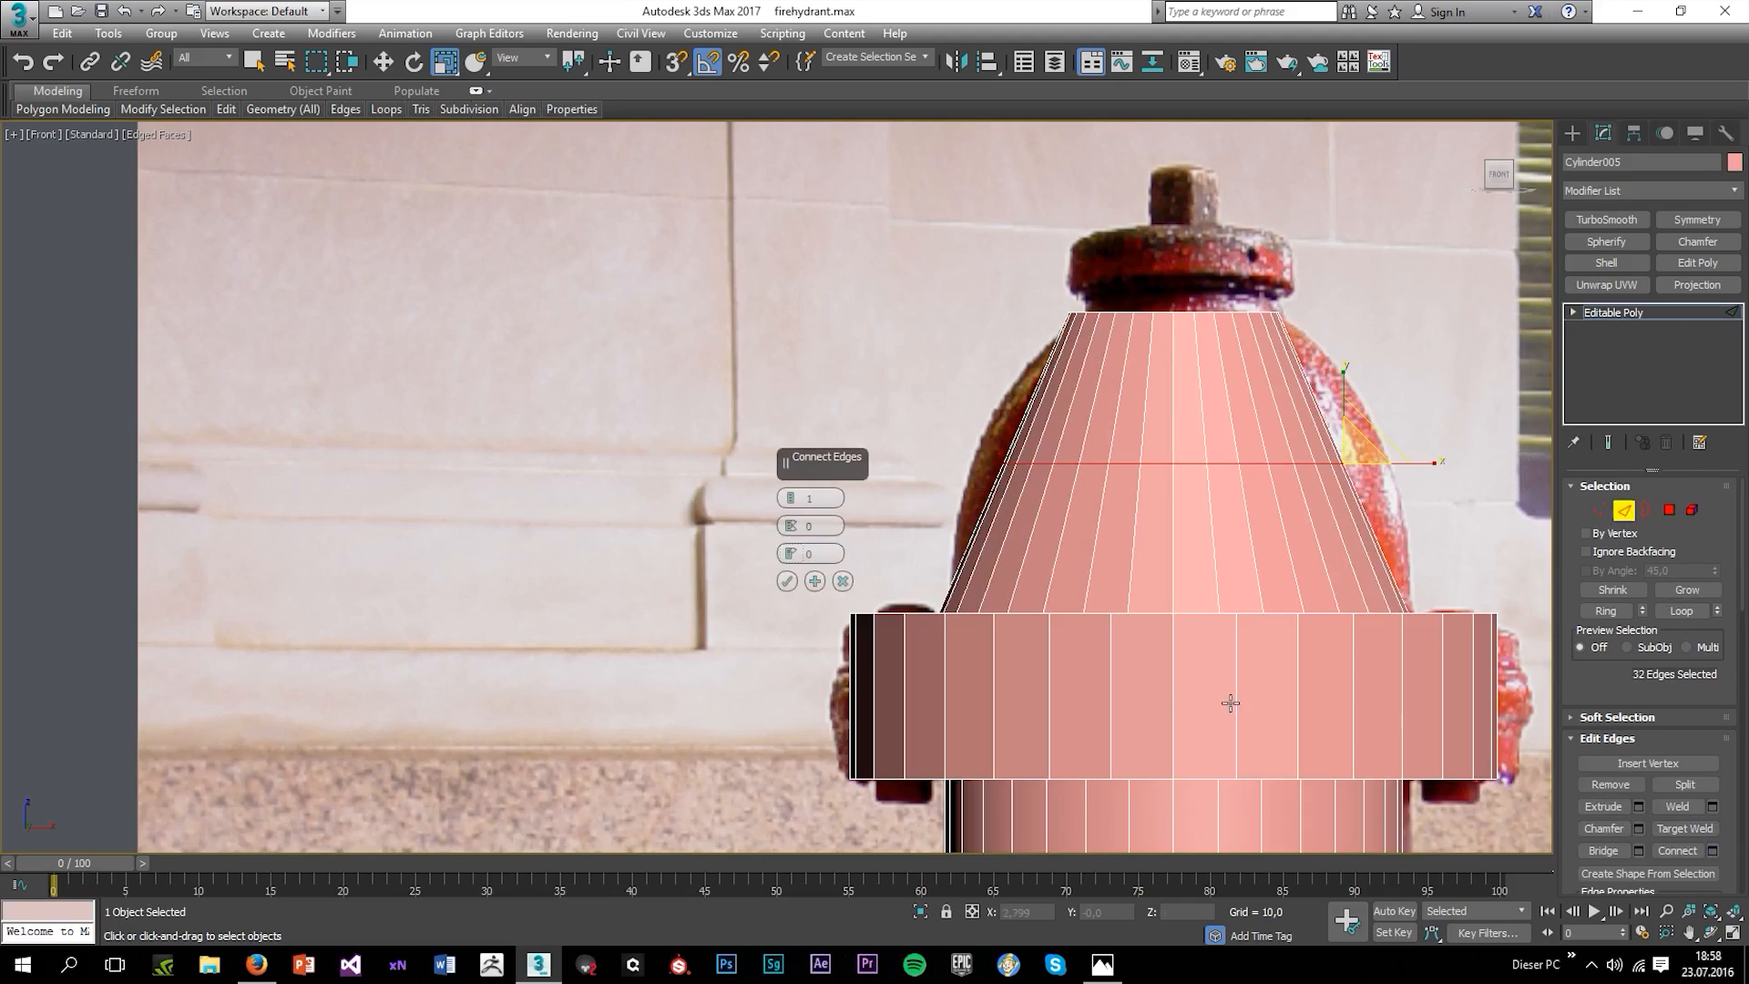
pyautogui.click(791, 495)
pyautogui.click(791, 495)
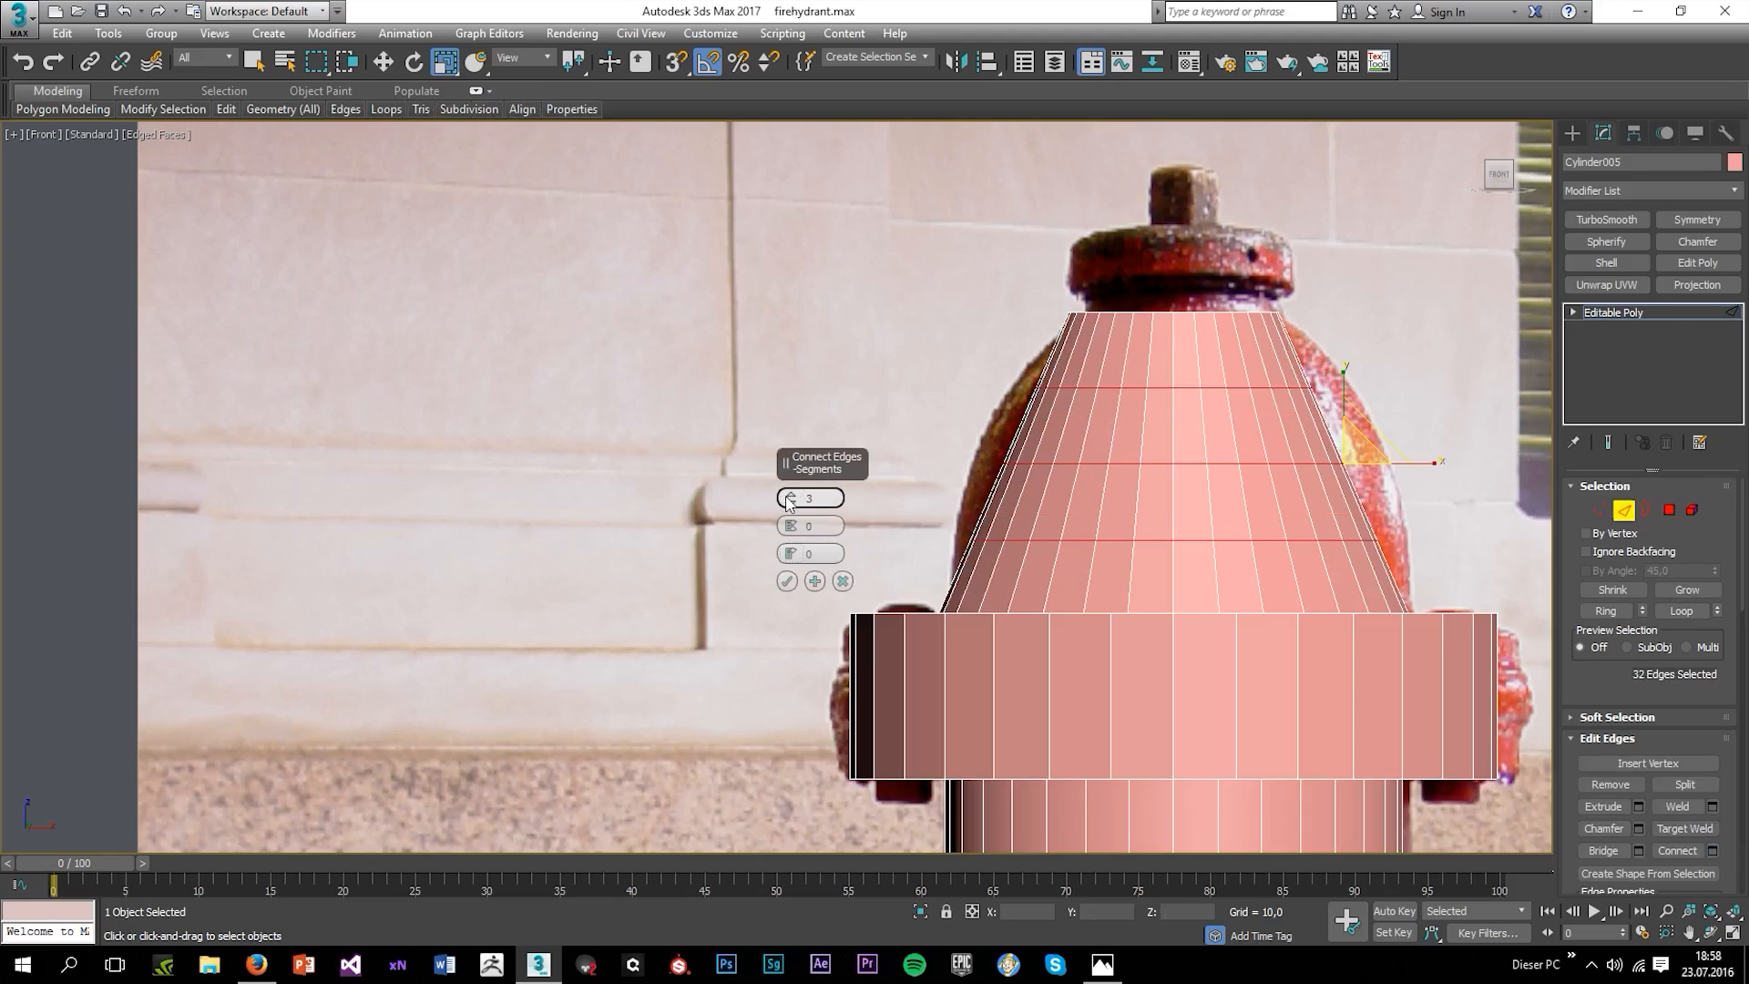
pyautogui.click(790, 494)
pyautogui.click(786, 583)
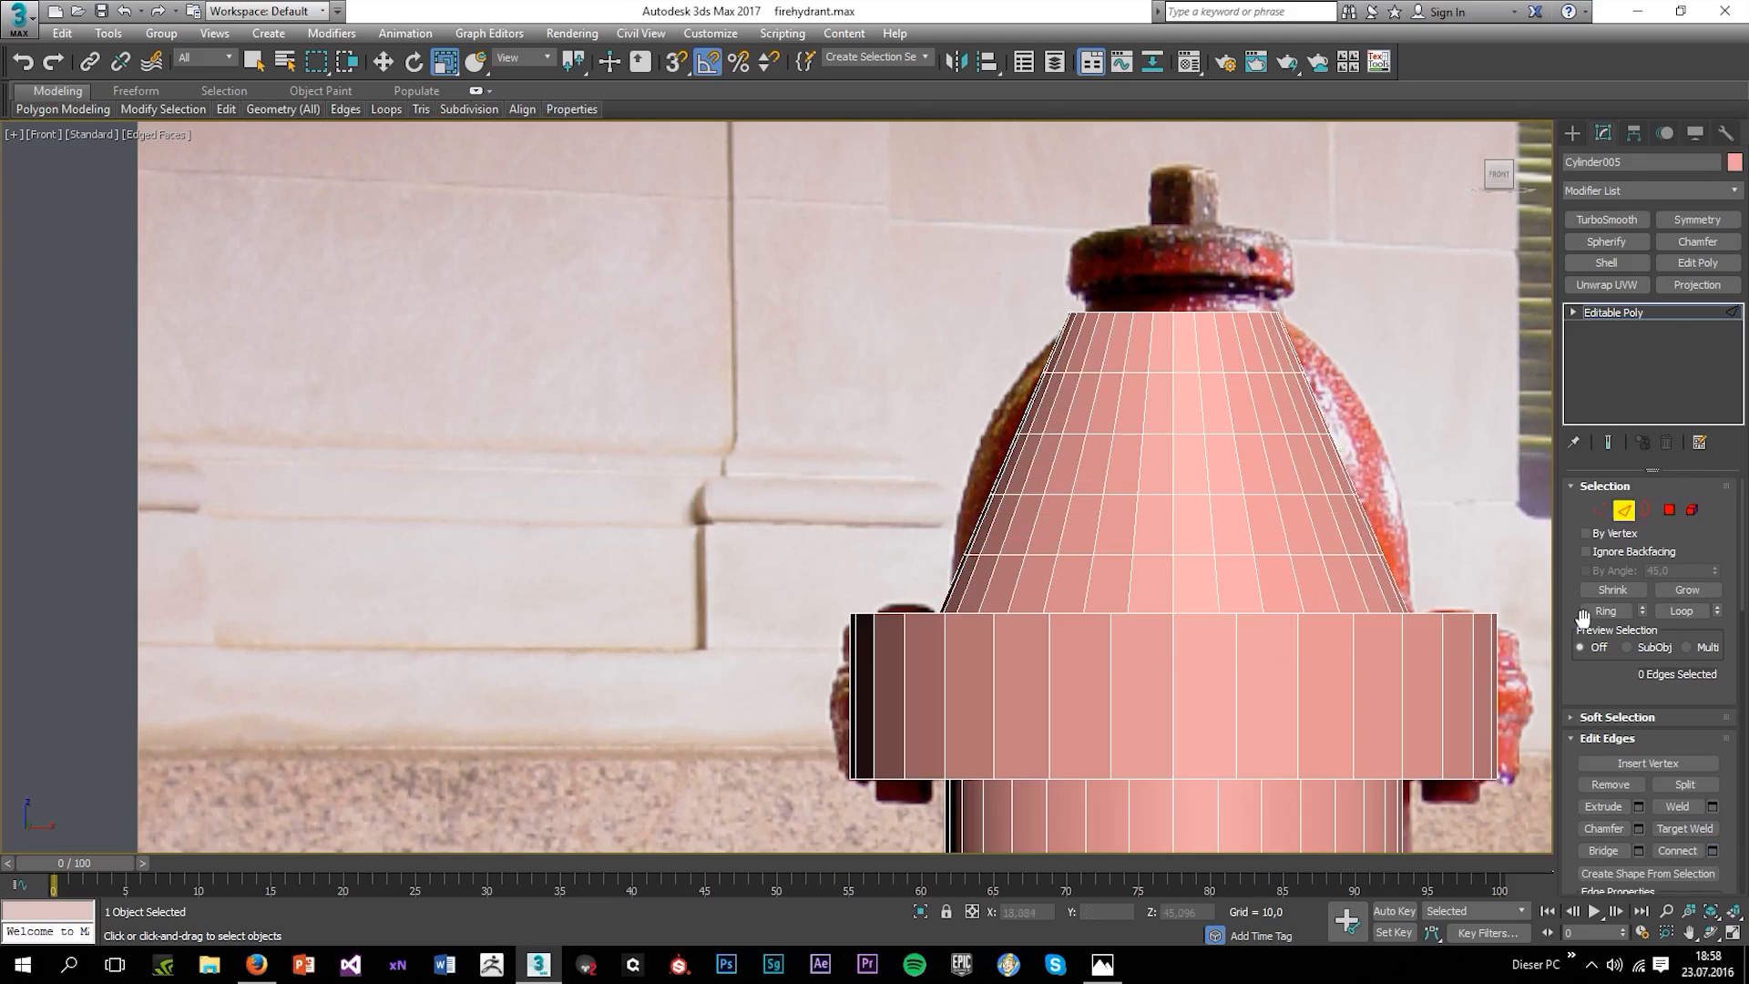
# Scale the dome's lowest two new vertex rings outward to follow the reference hydrant's curved outline.
pyautogui.click(1598, 511)
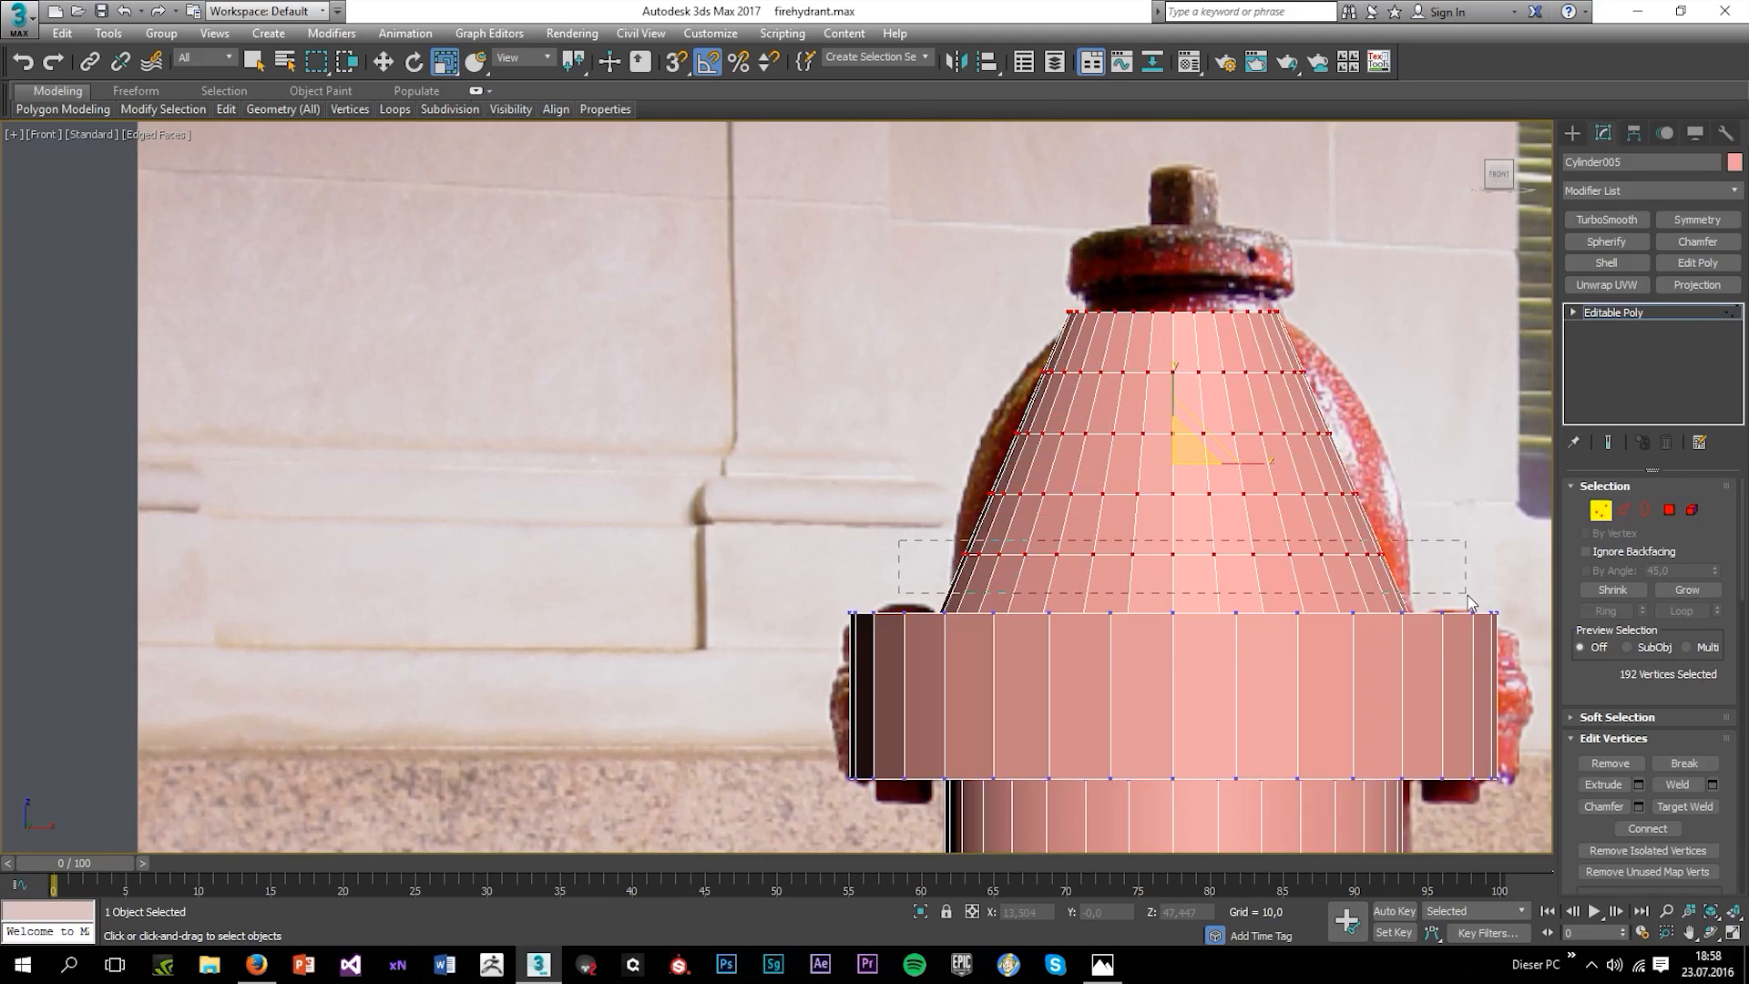
pyautogui.moveTo(1467, 594); pyautogui.dragTo(1467, 593)
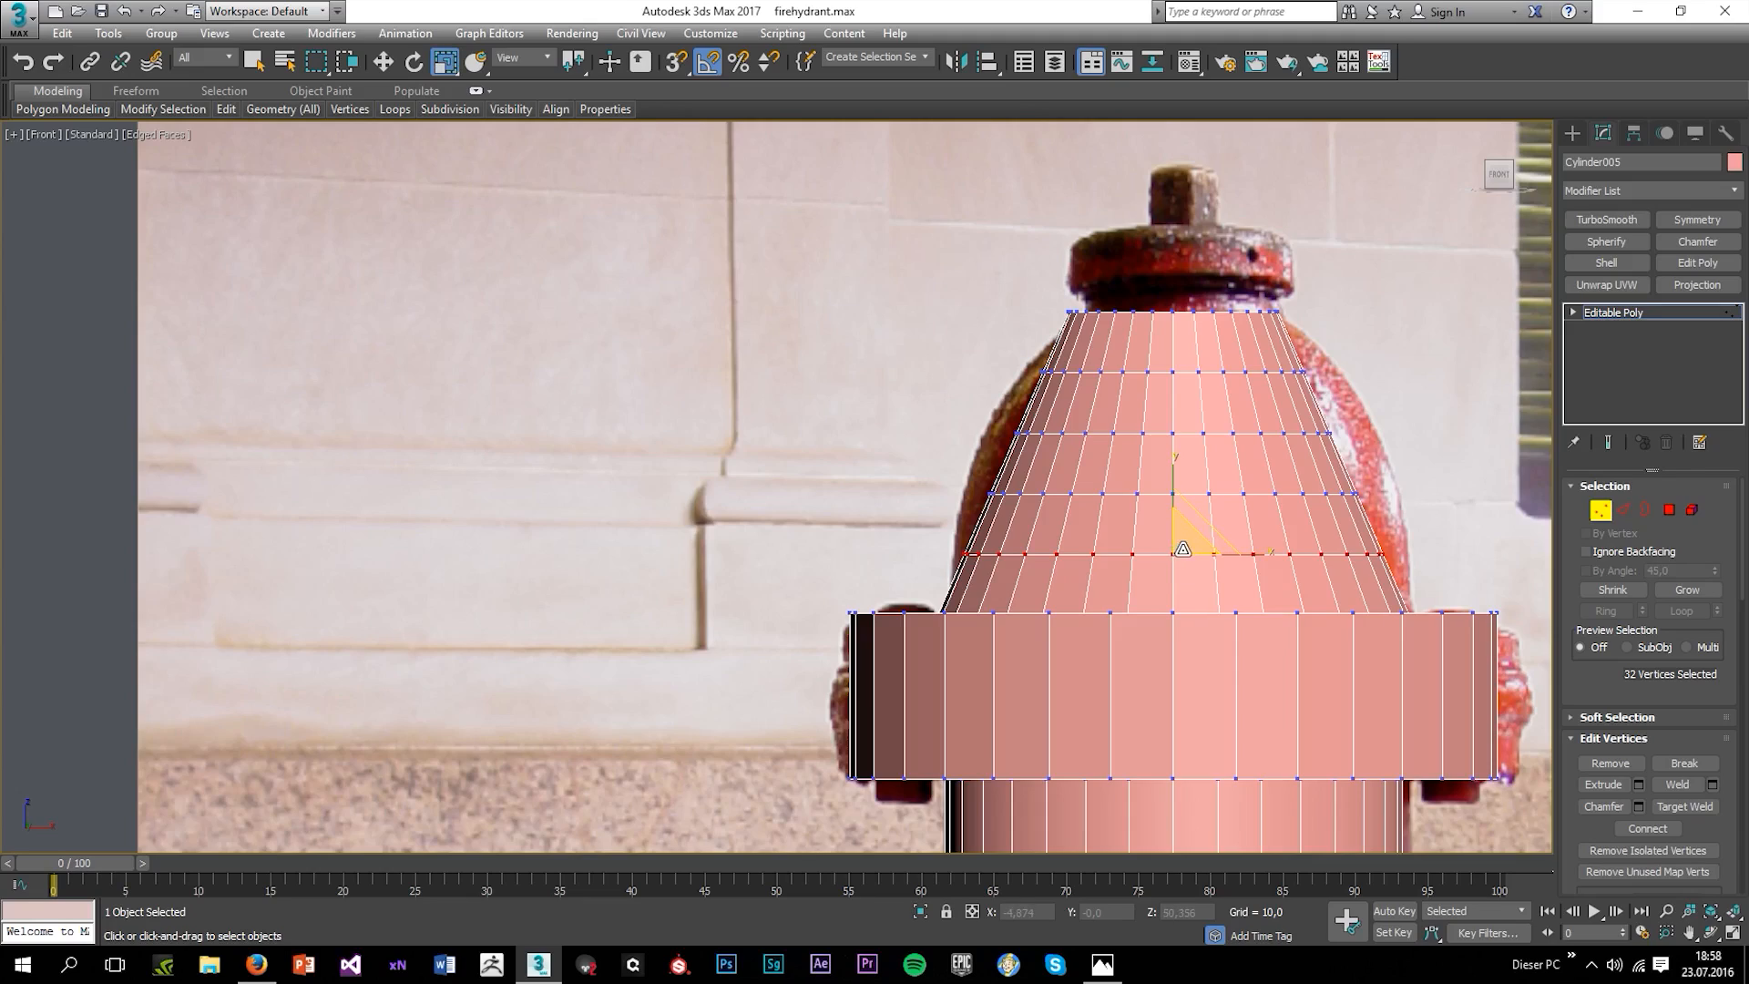
pyautogui.moveTo(1182, 549); pyautogui.dragTo(1170, 542)
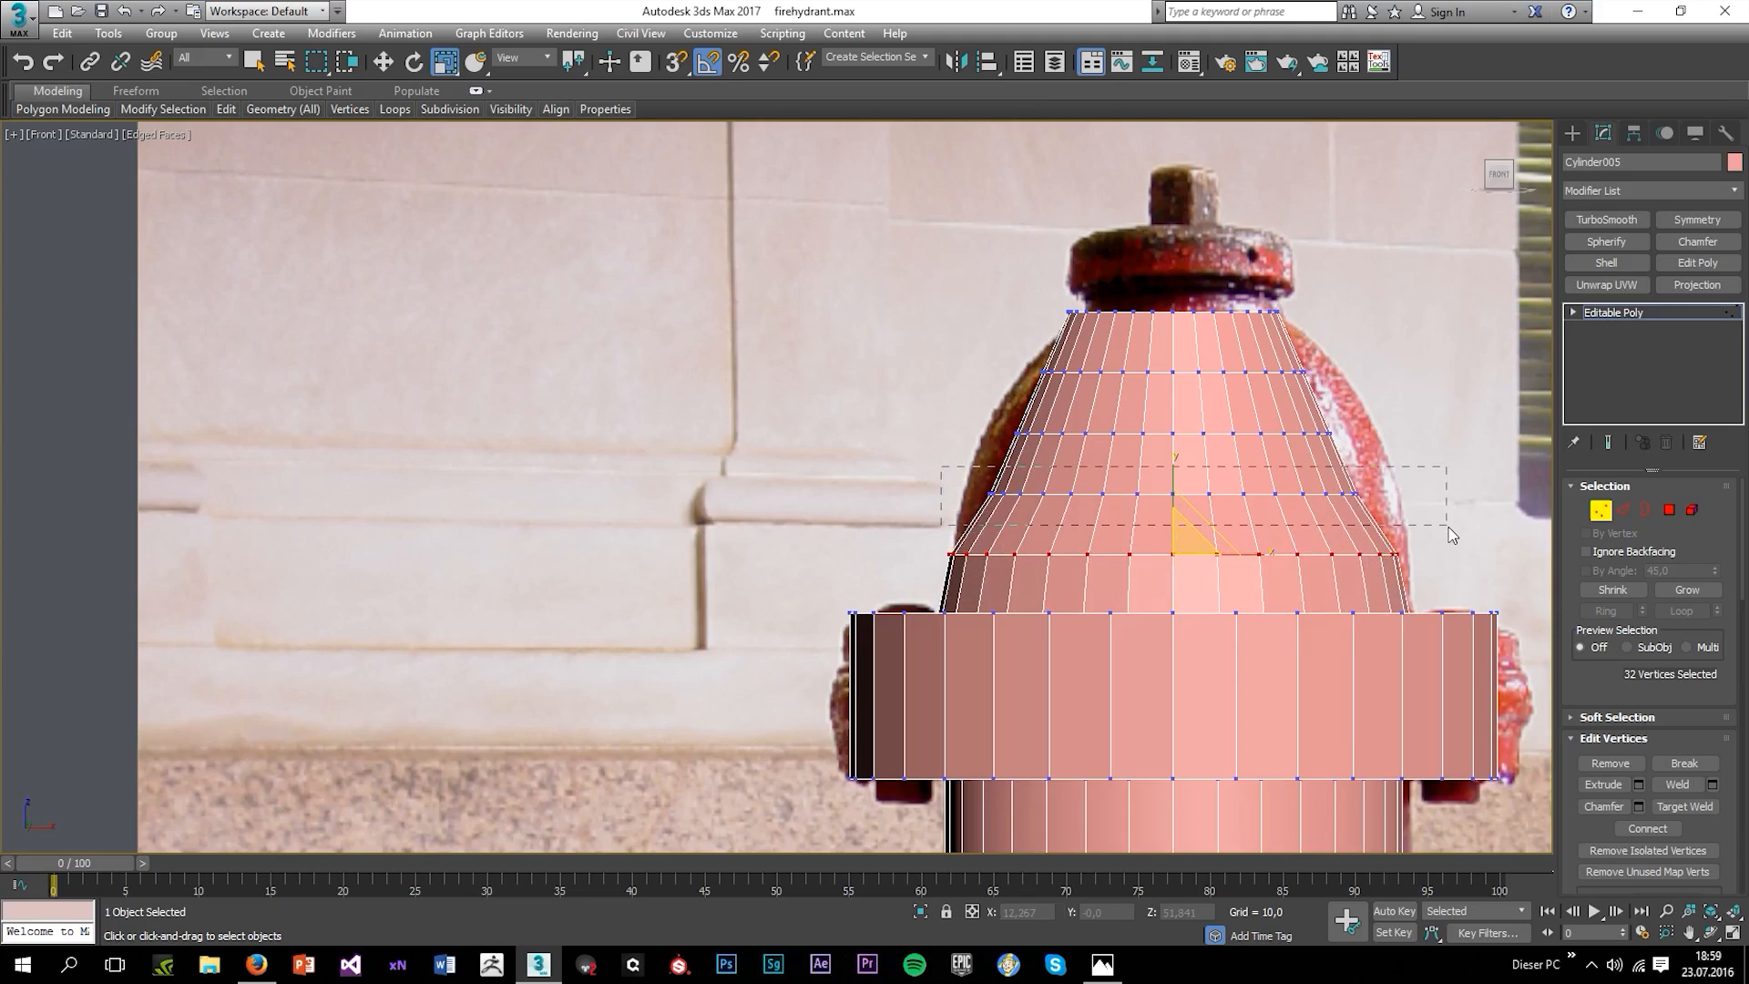
pyautogui.moveTo(1450, 534); pyautogui.dragTo(1450, 534)
pyautogui.moveTo(1176, 486); pyautogui.dragTo(1162, 474)
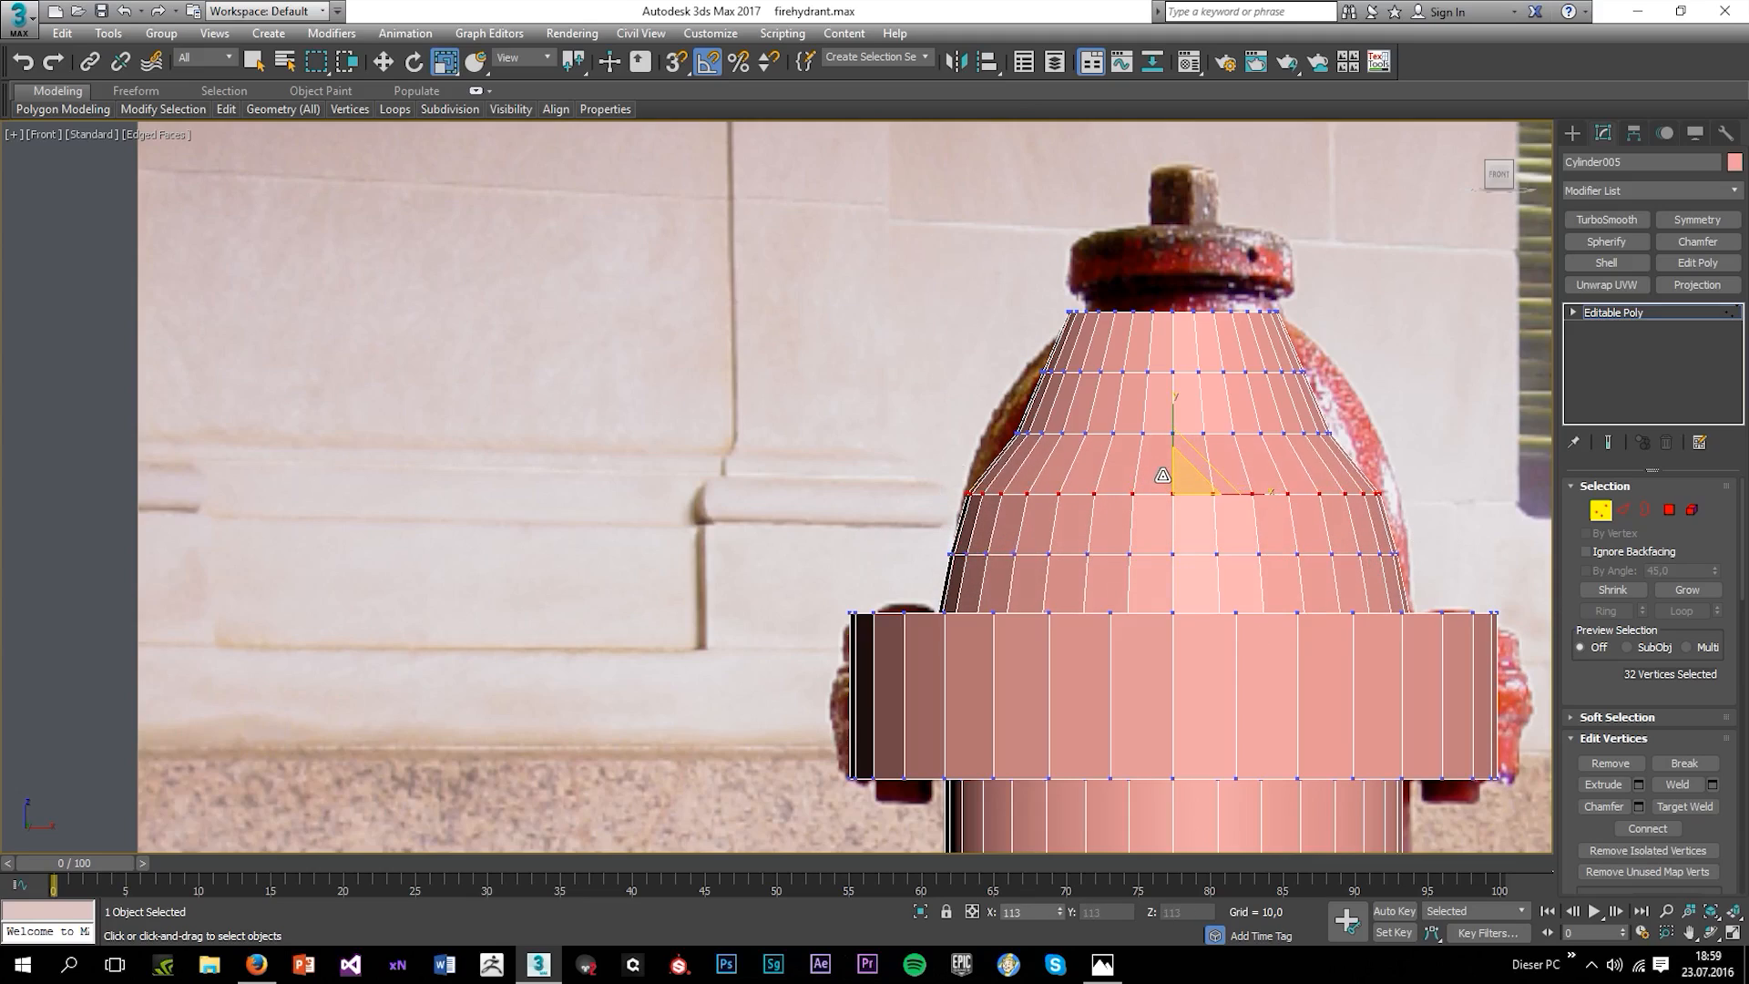
# Scale the dome's upper two new vertex rings outward to round off its shoulder like the reference.
pyautogui.moveTo(1458, 470); pyautogui.dragTo(1458, 467)
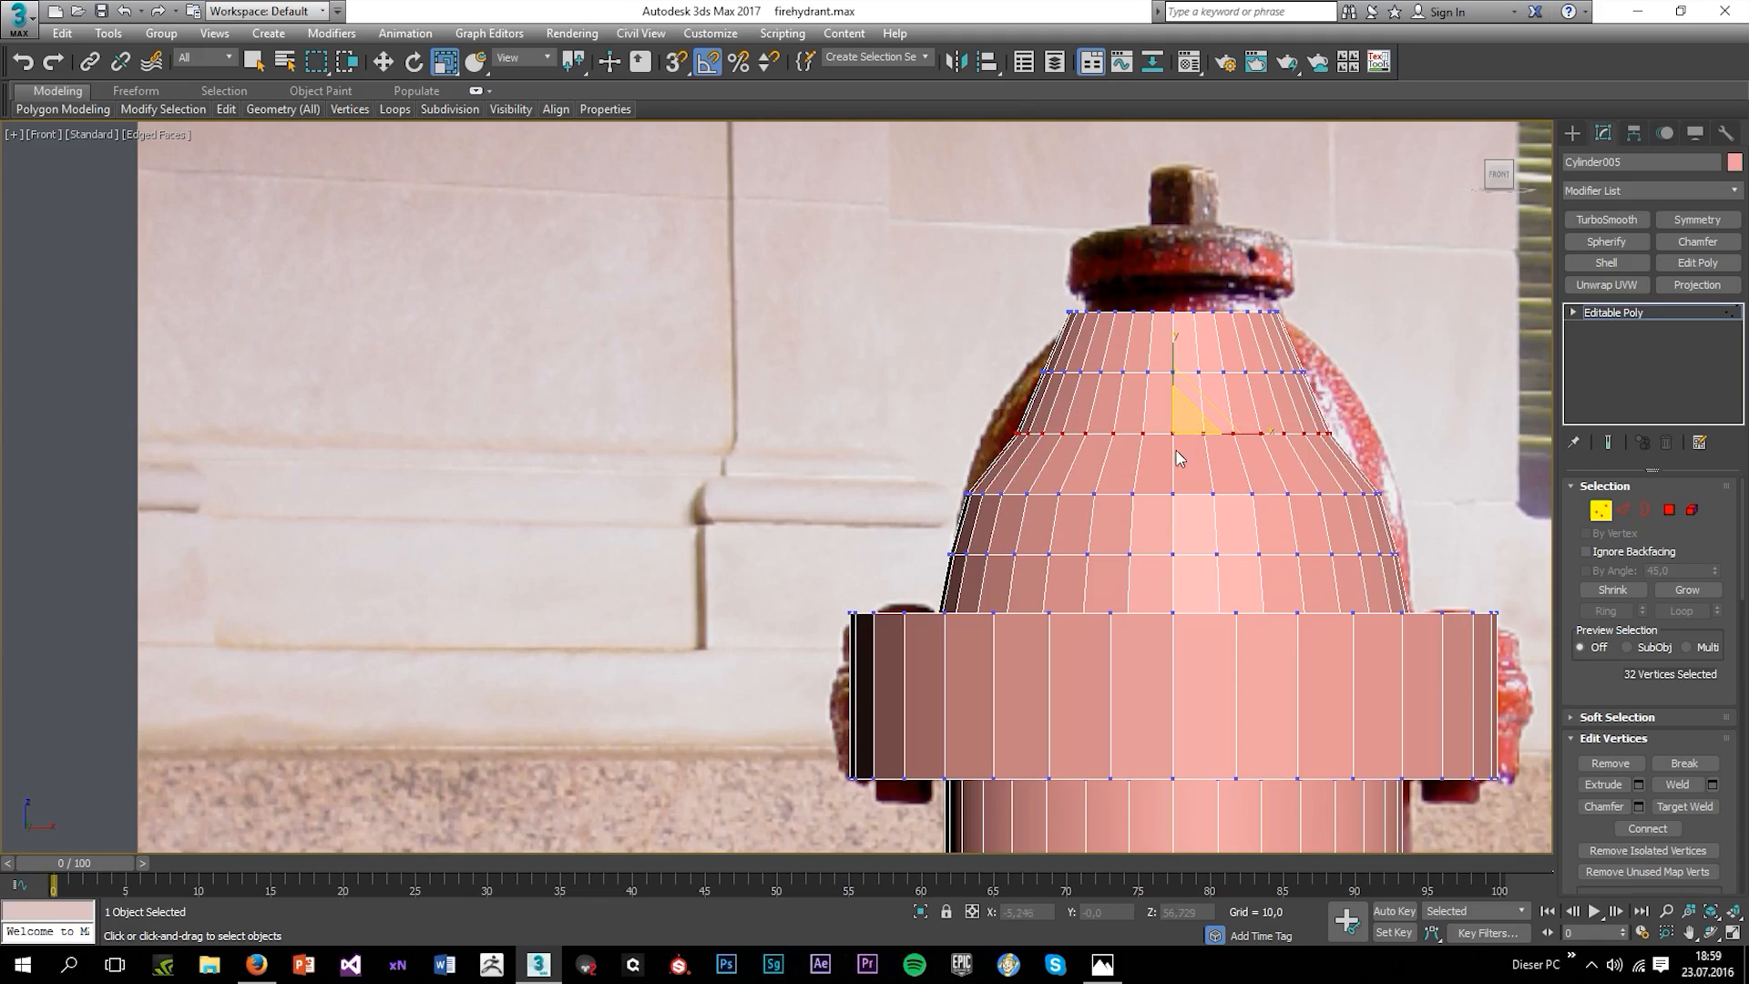
pyautogui.moveTo(1178, 425); pyautogui.dragTo(1163, 413)
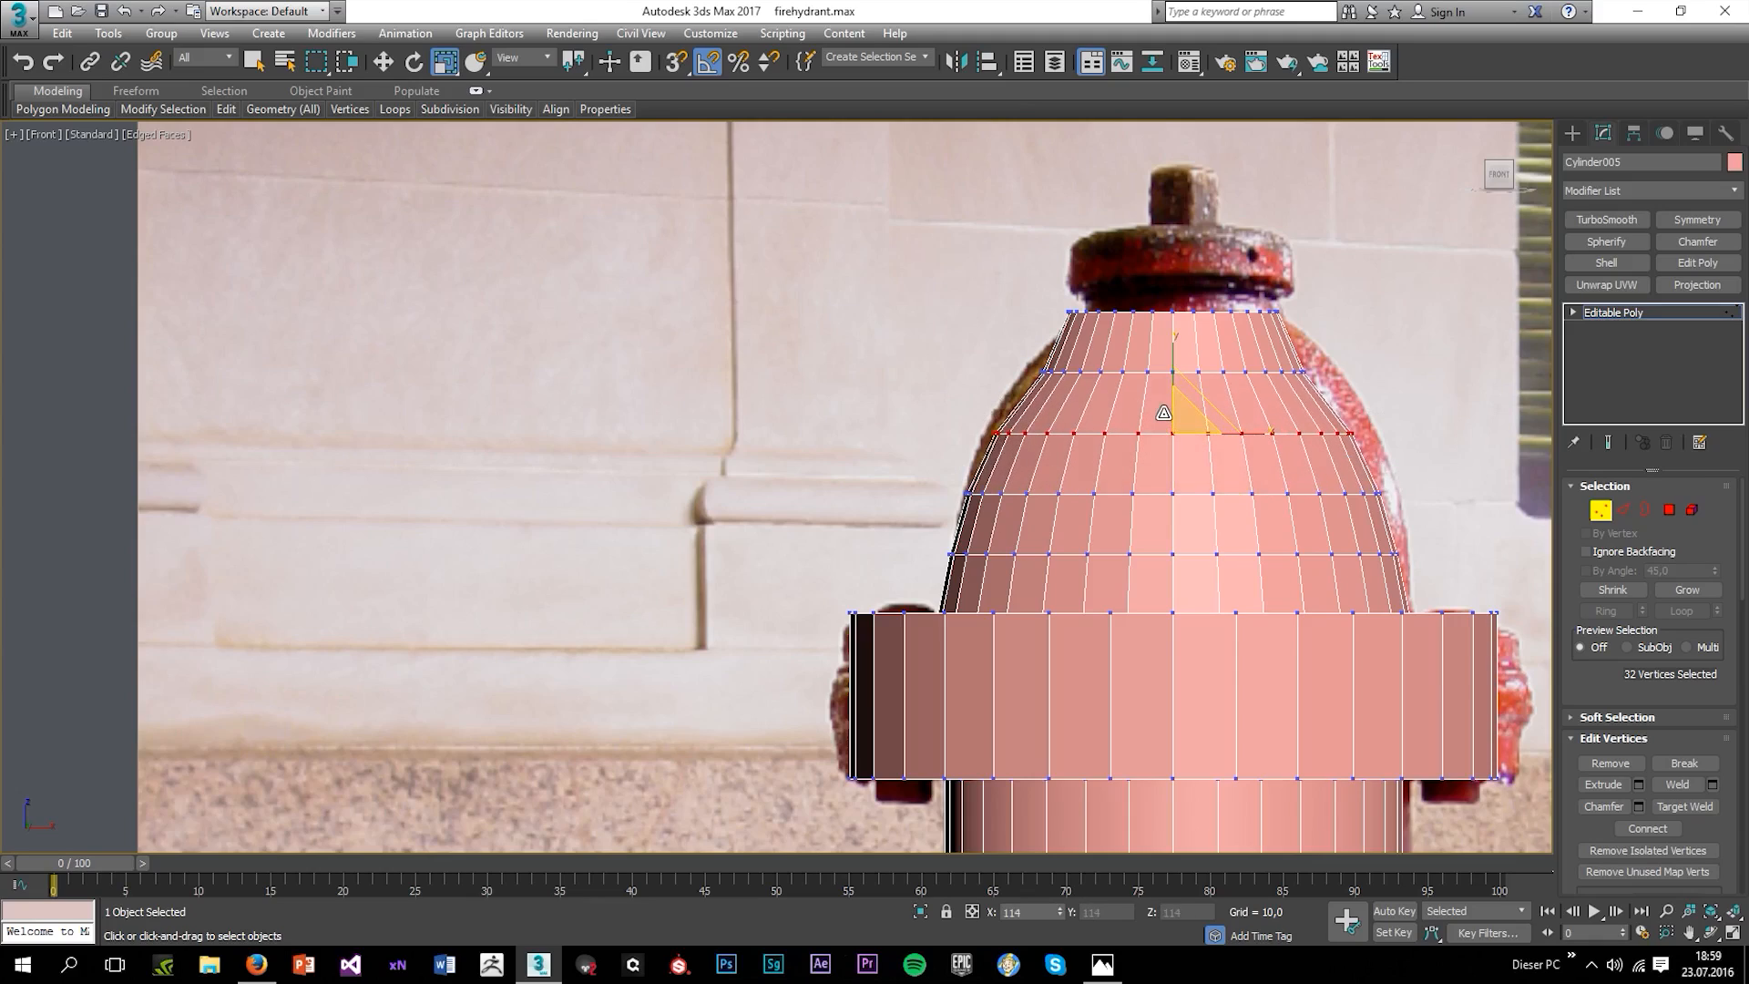
pyautogui.moveTo(1318, 412); pyautogui.dragTo(1317, 411)
pyautogui.moveTo(1175, 374); pyautogui.dragTo(1161, 359)
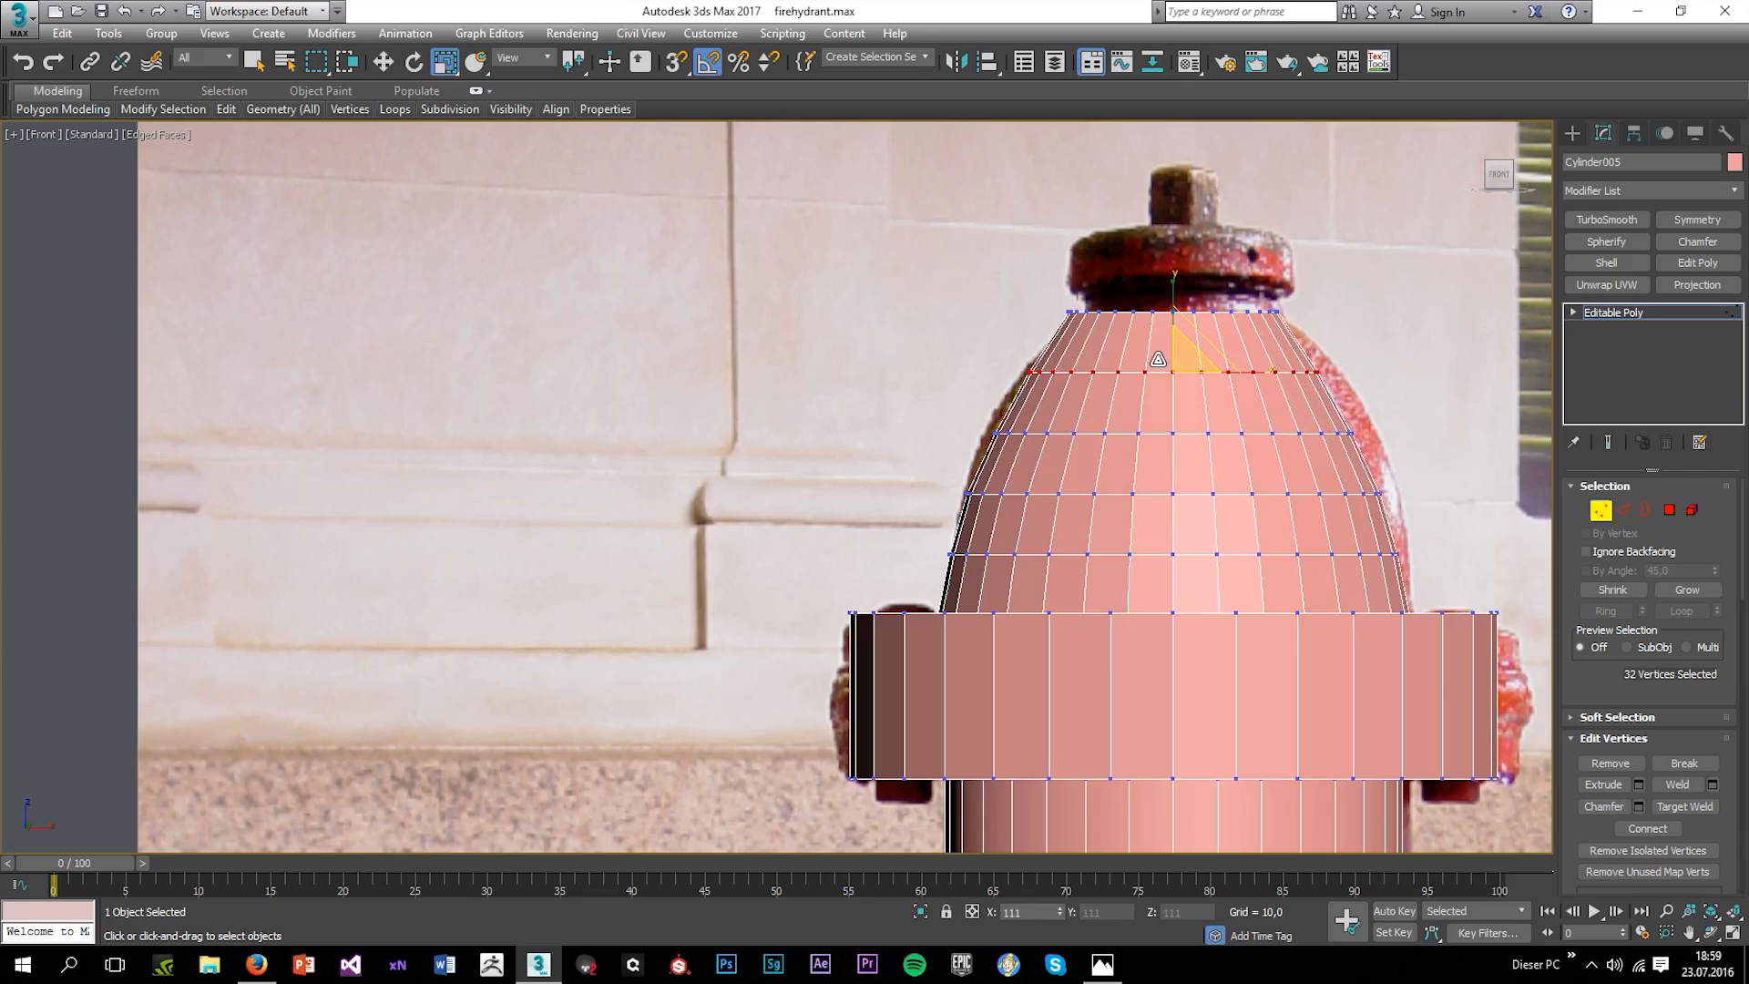
# Lower the dome's open top border slightly below the neck in the front view, checking its shape in perspective.
pyautogui.click(1644, 510)
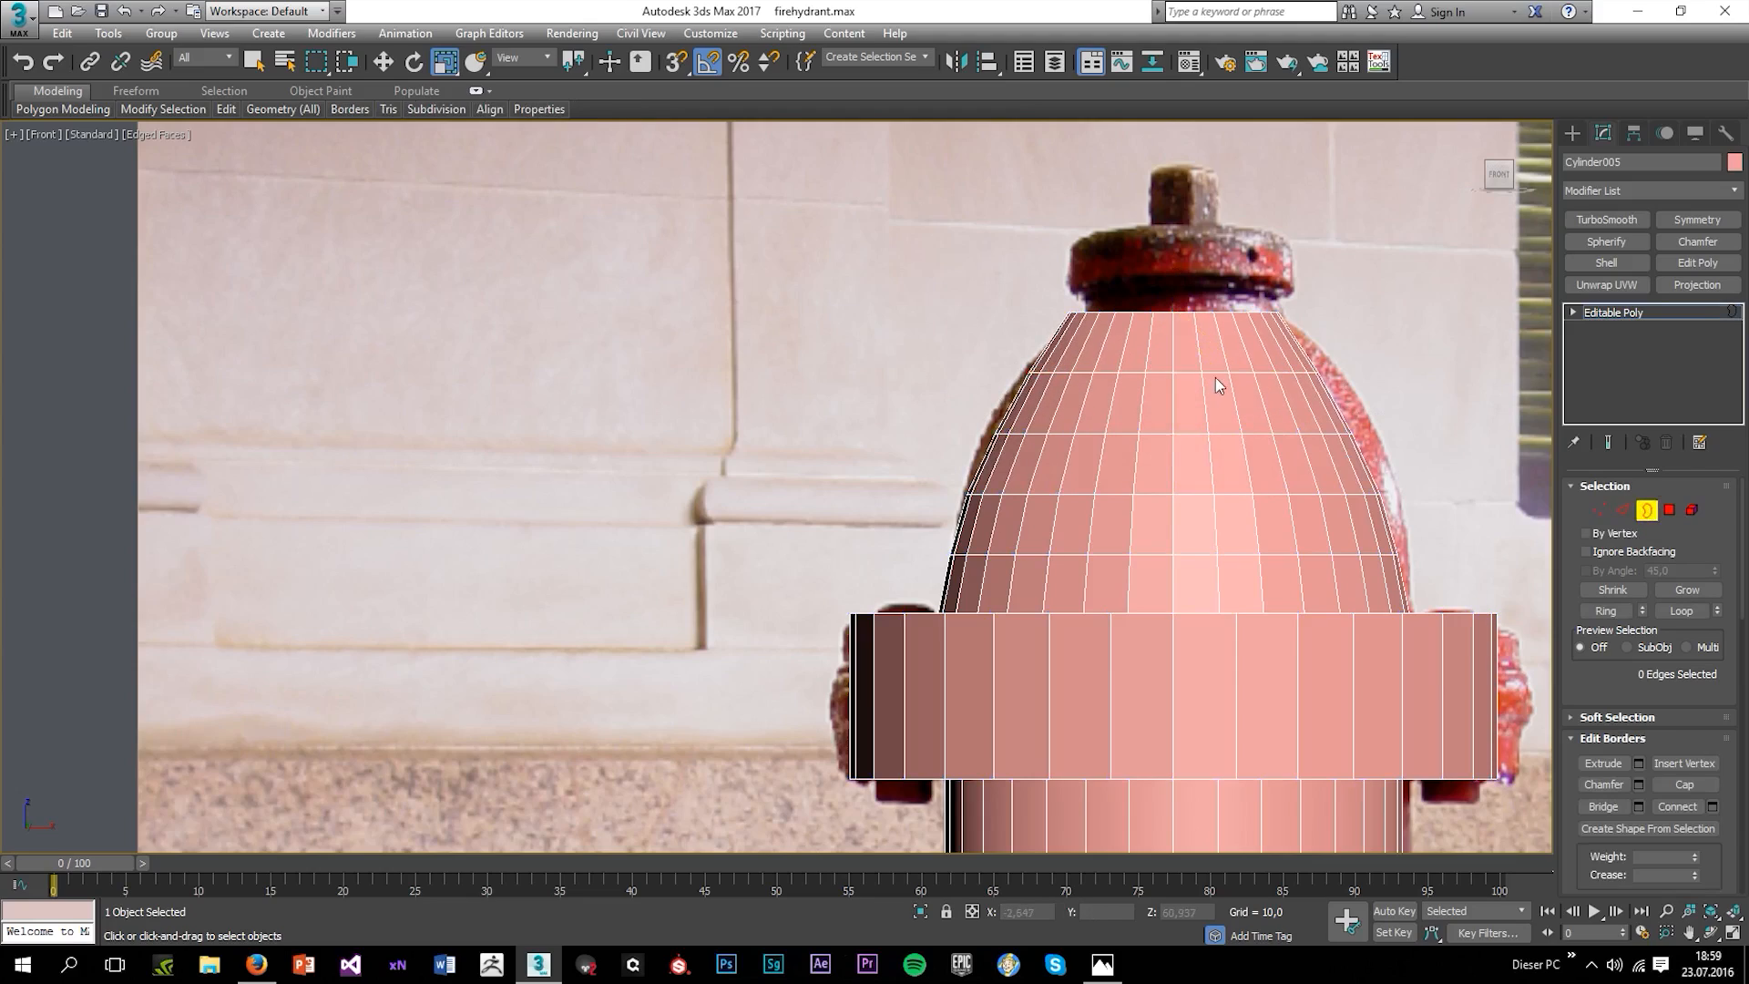
pyautogui.click(1149, 313)
pyautogui.press('w')
pyautogui.moveTo(1171, 247); pyautogui.dragTo(1157, 257)
pyautogui.hotkey('alt', 'w')
pyautogui.middleClick(1347, 625)
pyautogui.hotkey('alt', 'w')
pyautogui.scroll(-3, 1169, 552)
pyautogui.moveTo(1168, 552)
pyautogui.keyDown('alt'); pyautogui.mouseDown(button='middle')
pyautogui.moveTo(1200, 506)
pyautogui.moveTo(1181, 524)
pyautogui.mouseUp(button='middle'); pyautogui.keyUp('alt')
pyautogui.moveTo(1086, 394); pyautogui.dragTo(1061, 461, button='middle')
pyautogui.scroll(5, 1035, 288)
pyautogui.moveTo(980, 328); pyautogui.dragTo(973, 333)
pyautogui.hotkey('alt', 'w')
pyautogui.middleClick(1124, 312)
pyautogui.hotkey('alt', 'w')
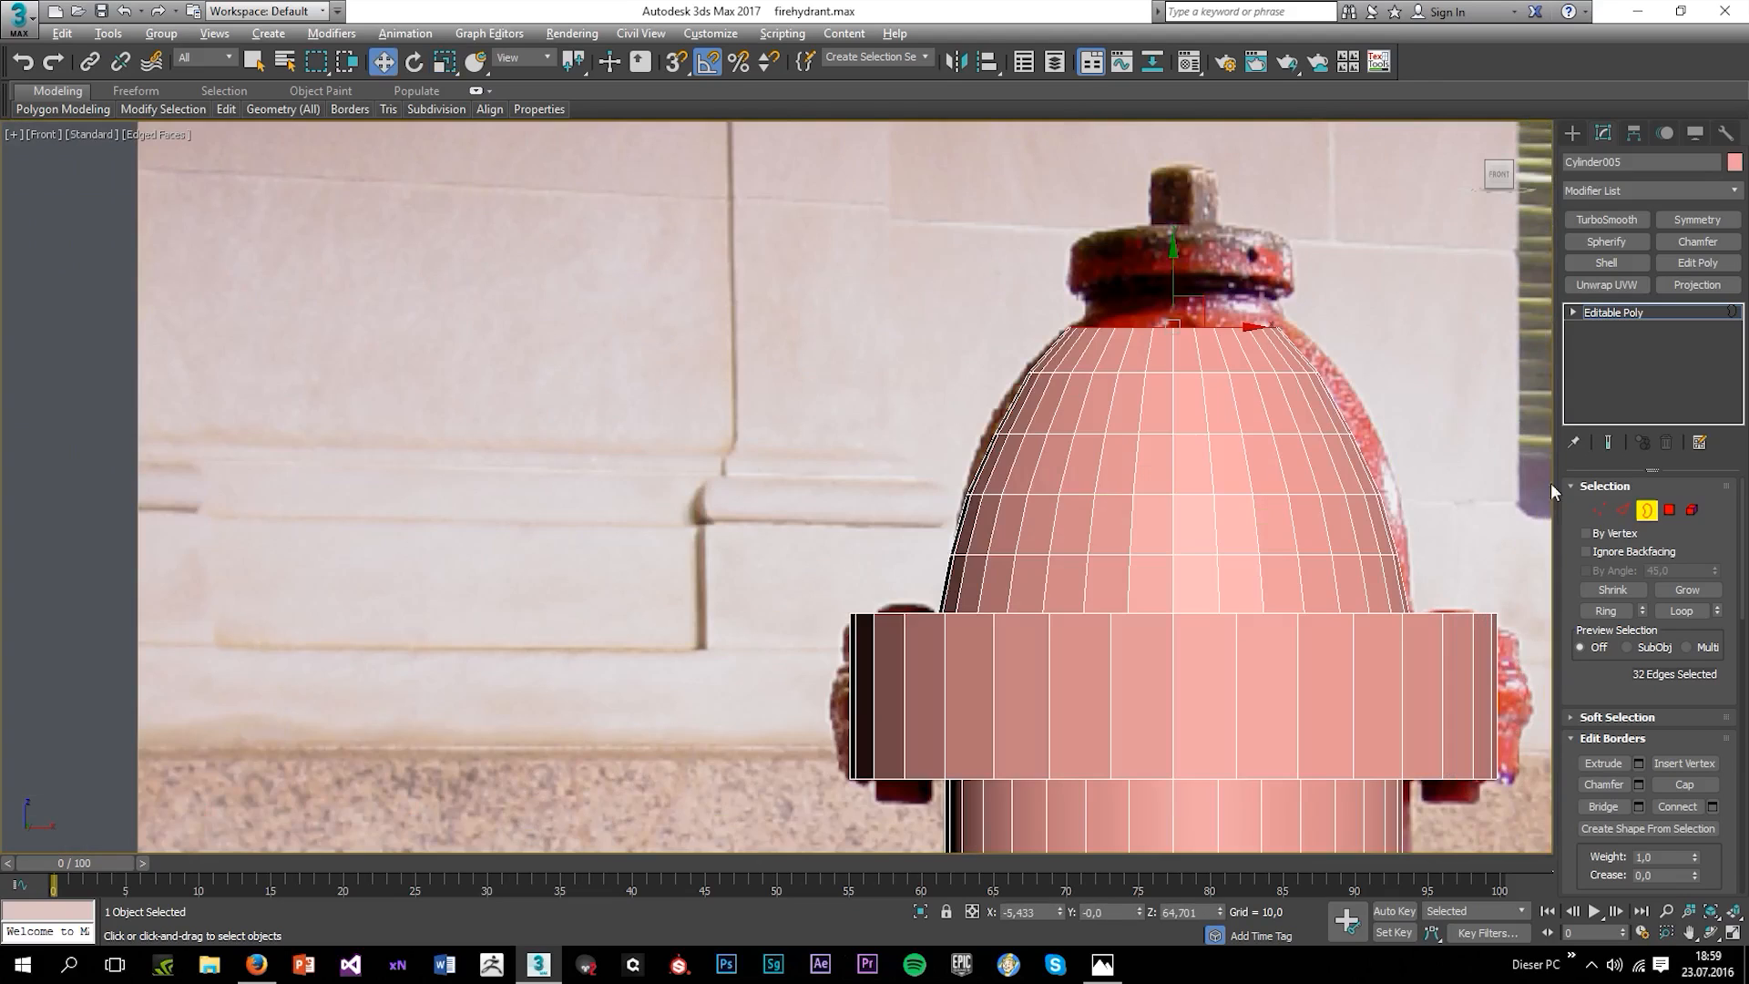
# Select all dome vertices above the top flange, compress them vertically and raise them towards the neck in the reference.
pyautogui.click(1600, 512)
pyautogui.moveTo(1397, 399); pyautogui.dragTo(1397, 401)
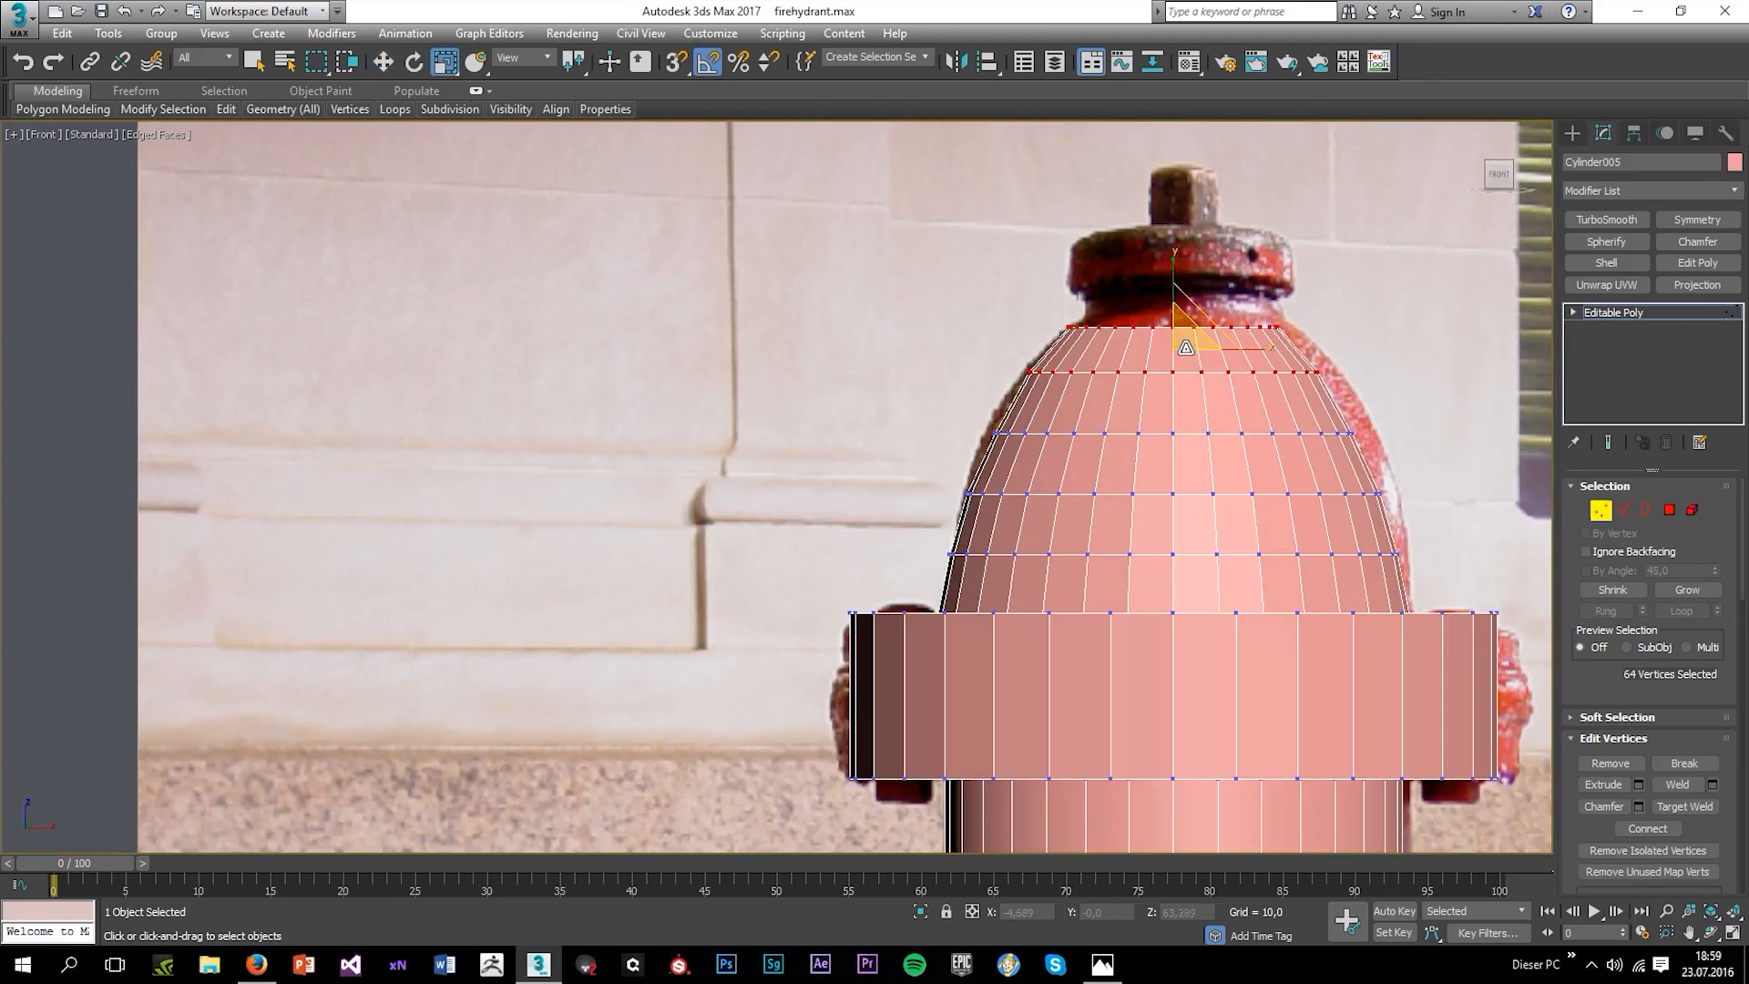
pyautogui.press('r')
pyautogui.moveTo(1391, 461); pyautogui.dragTo(1391, 462)
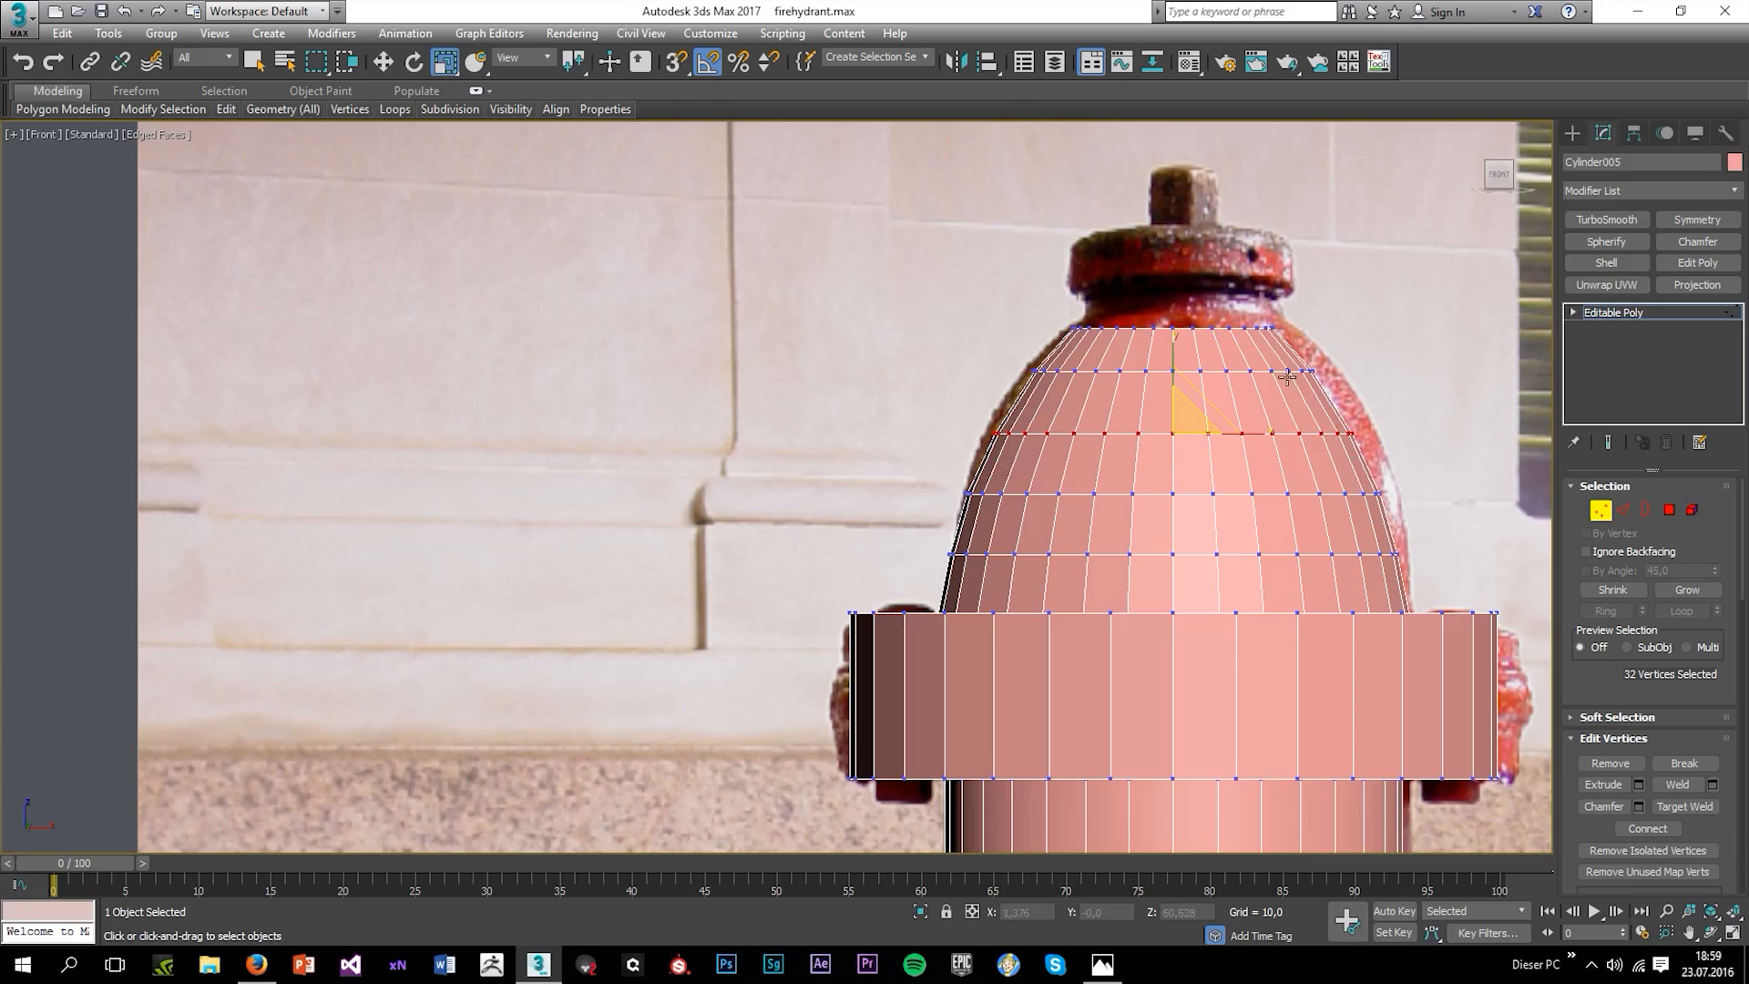
pyautogui.click(1292, 321)
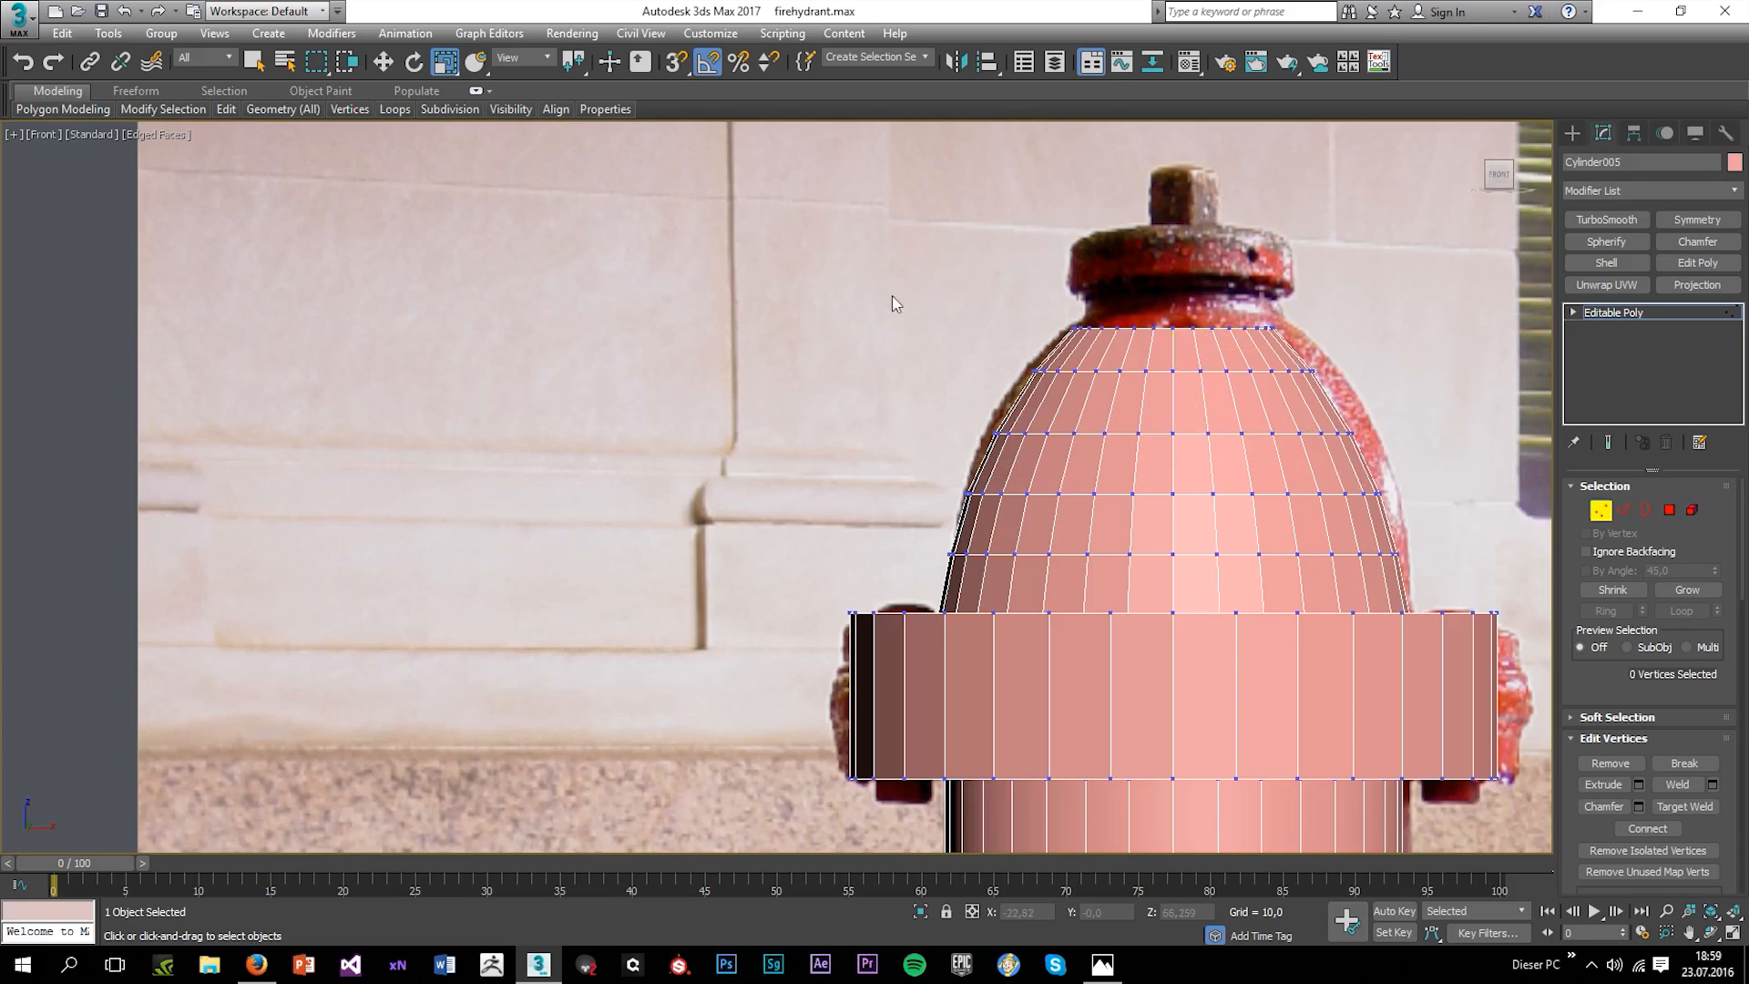
pyautogui.hotkey('alt', 'w')
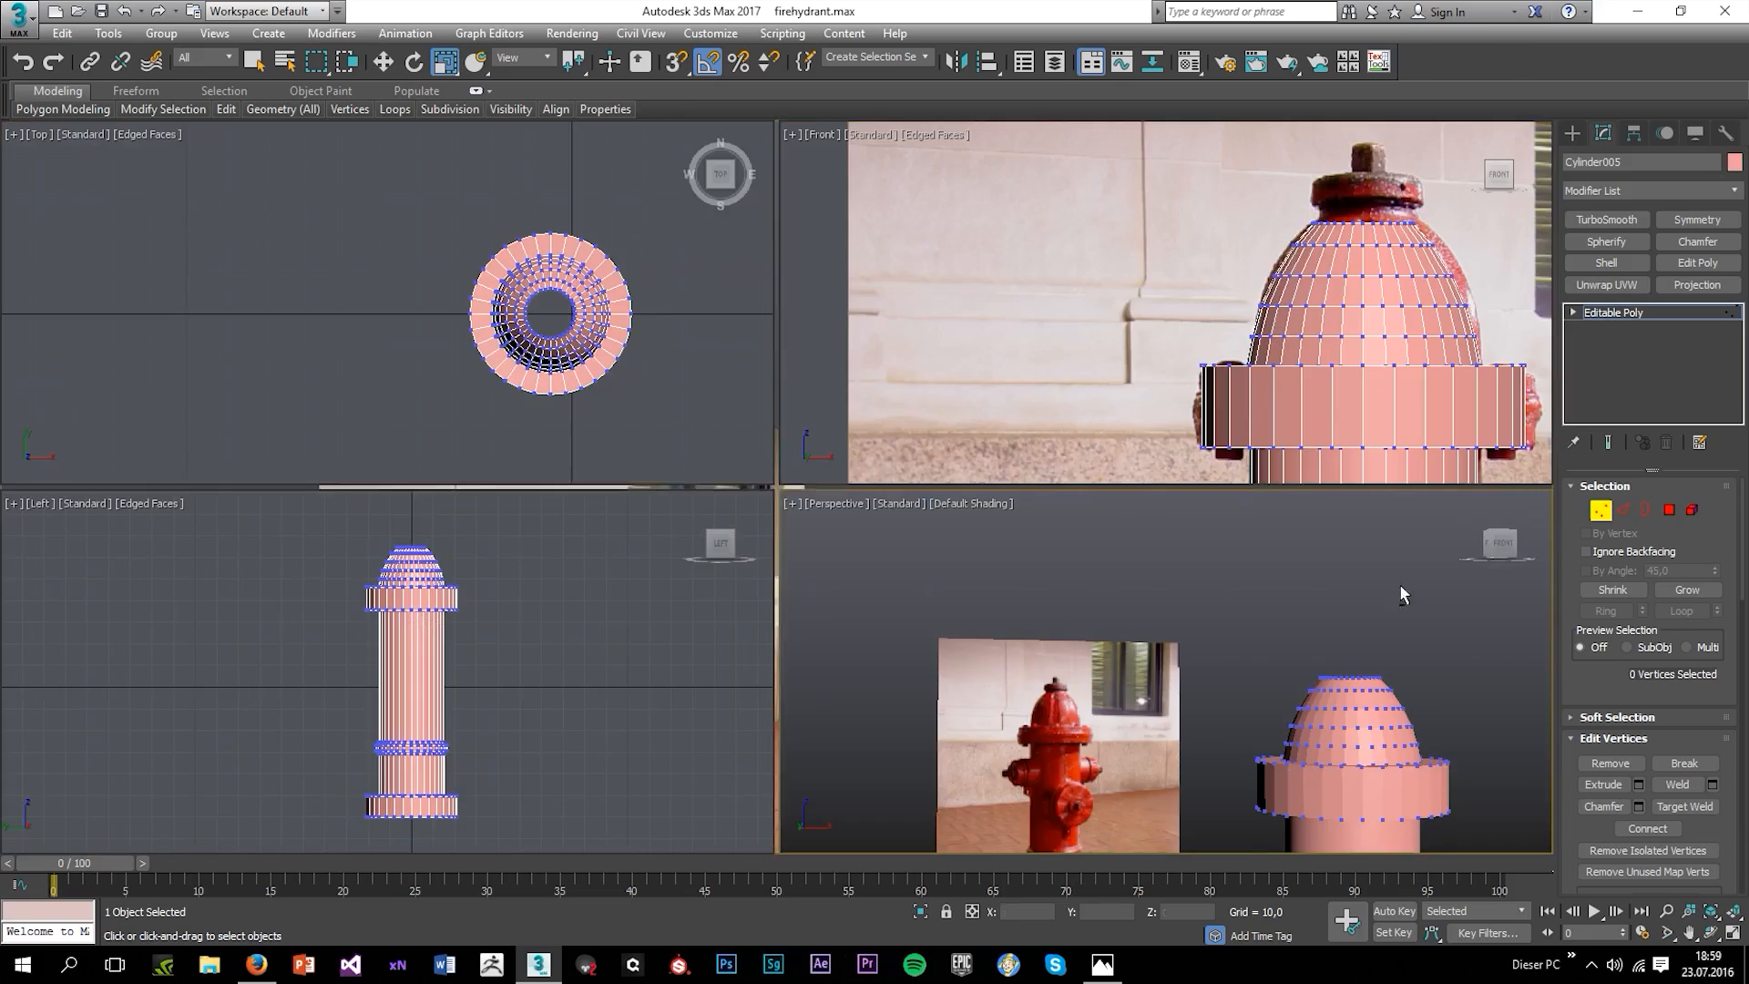
pyautogui.click(893, 254)
pyautogui.hotkey('alt', 'w')
pyautogui.moveTo(1497, 577); pyautogui.dragTo(1496, 579)
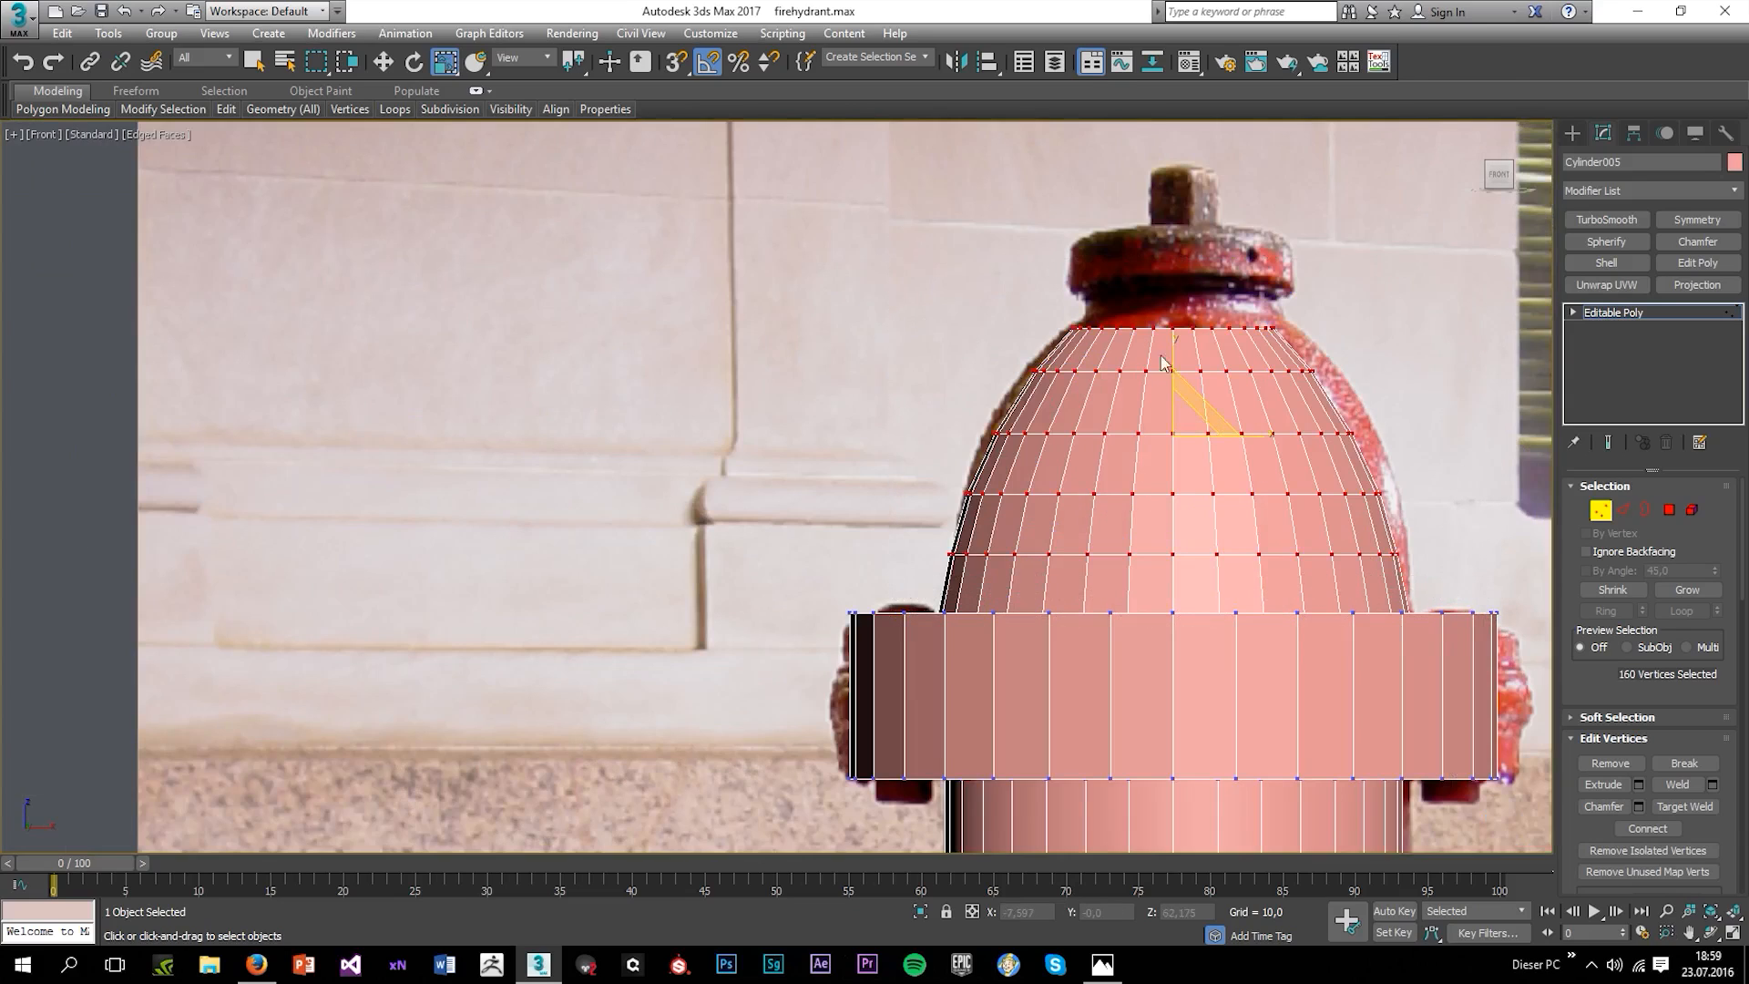
pyautogui.moveTo(1182, 355)
pyautogui.mouseDown()
pyautogui.moveTo(1166, 371)
pyautogui.moveTo(1158, 341)
pyautogui.mouseUp()
pyautogui.press('w')
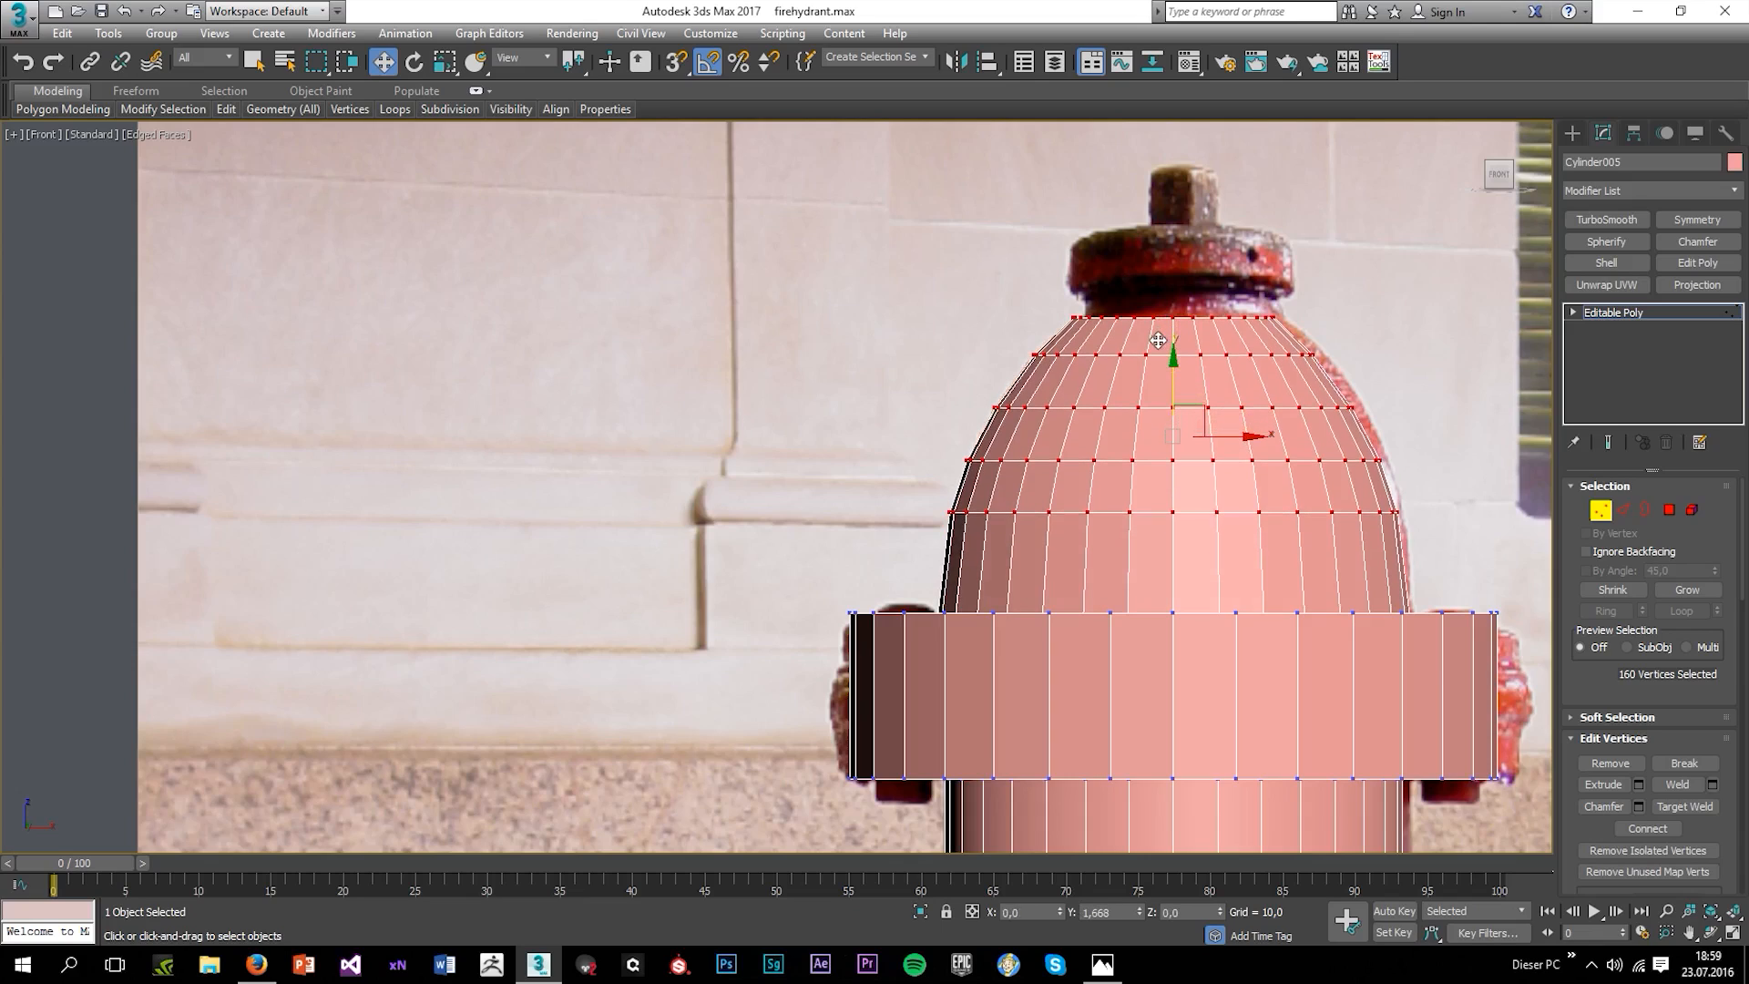
# Examine the reshaped dome and its open top from several angles in the perspective view.
pyautogui.hotkey('alt', 'w')
pyautogui.middleClick(1319, 694)
pyautogui.hotkey('alt', 'w')
pyautogui.keyDown('alt'); pyautogui.moveTo(1311, 695); pyautogui.dragTo(1229, 655, button='middle'); pyautogui.keyUp('alt')
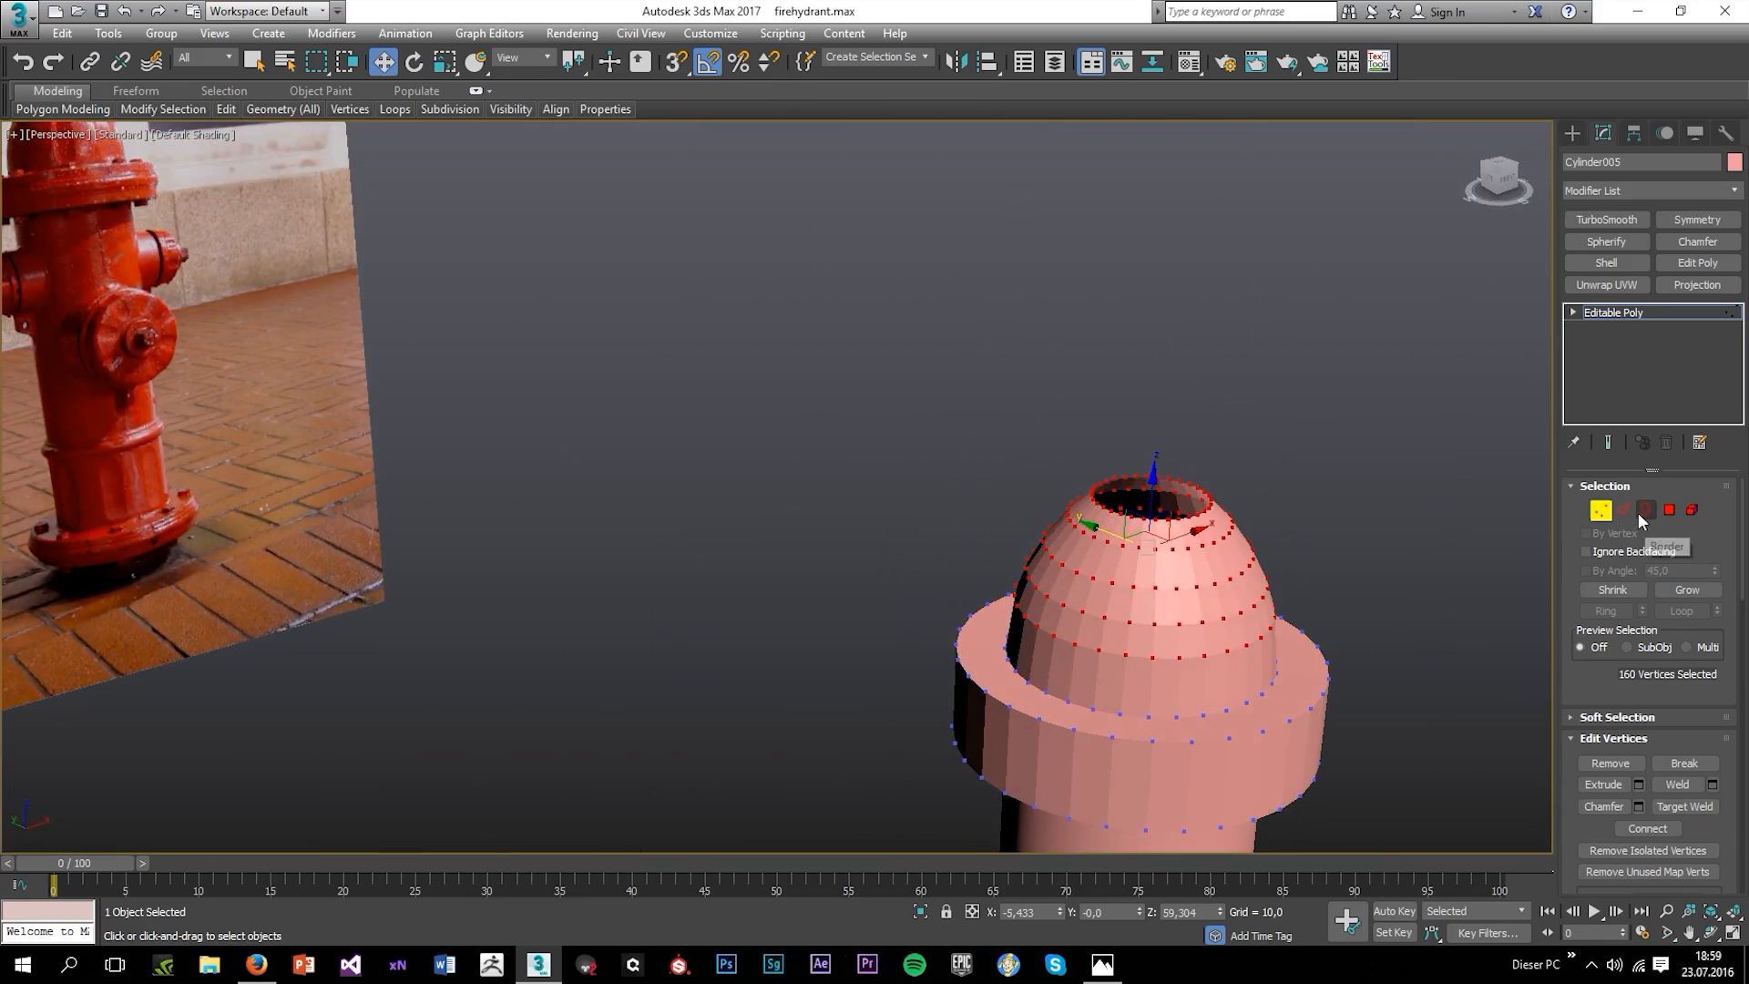
pyautogui.click(1644, 510)
pyautogui.hotkey('alt', 'w')
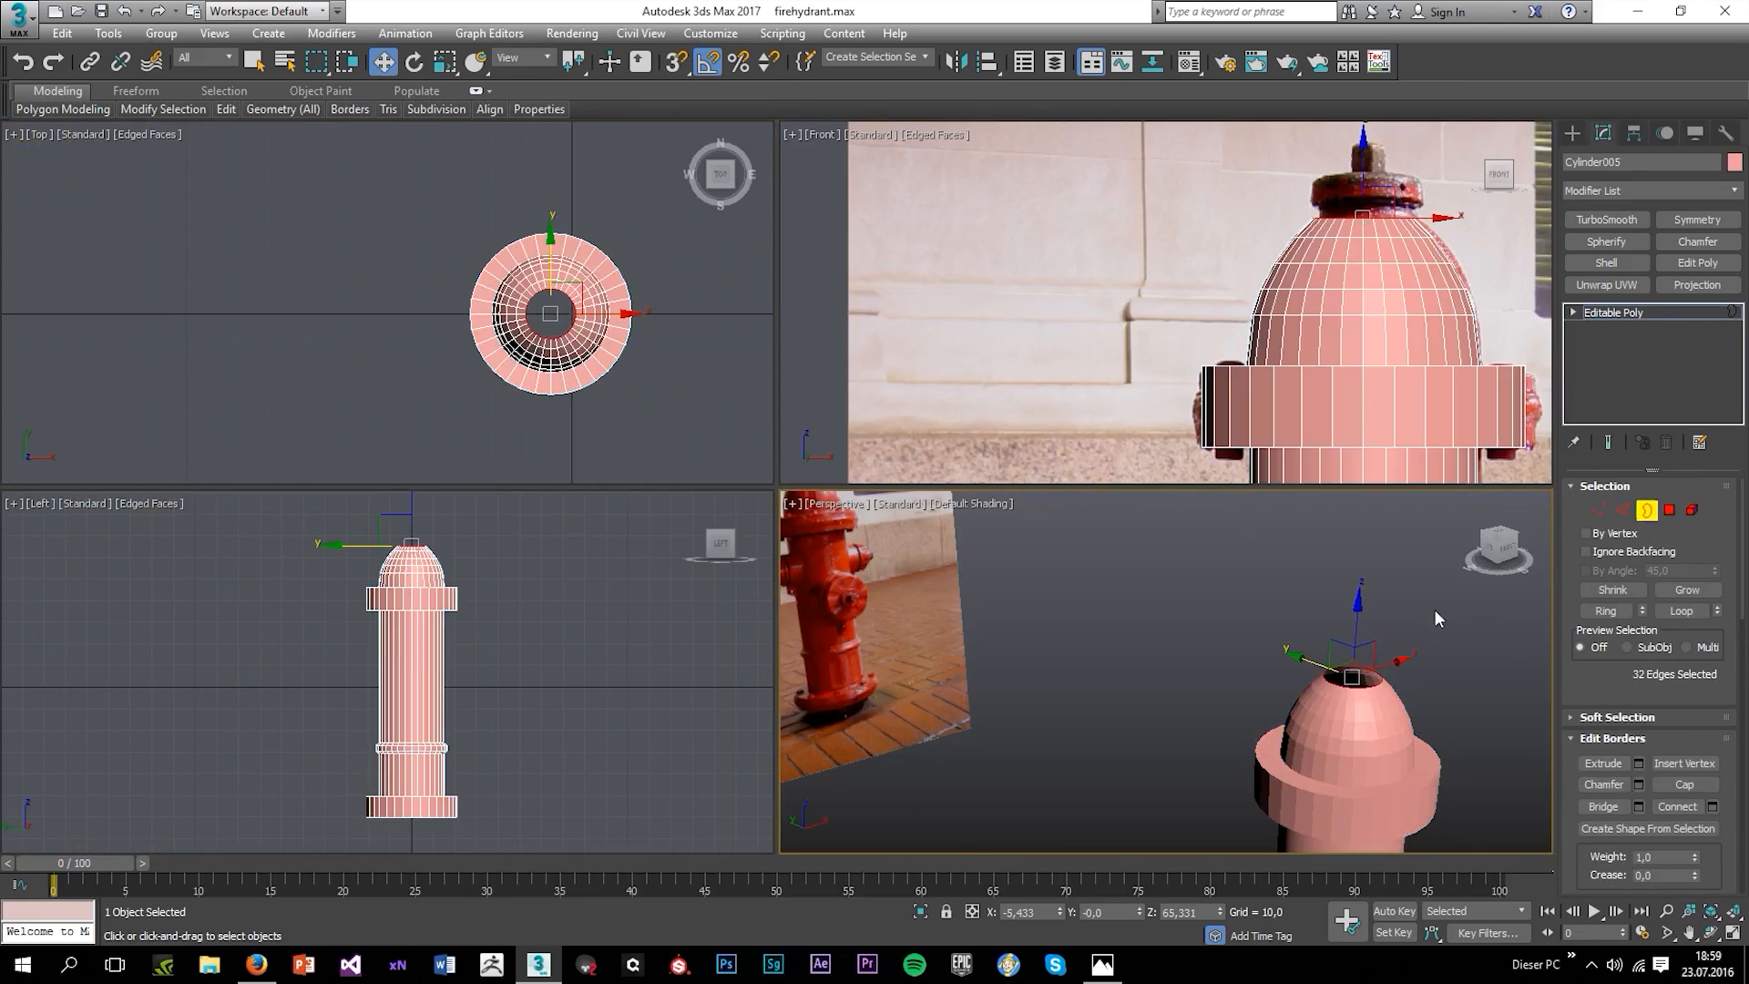
pyautogui.hotkey('alt', 'w')
pyautogui.keyDown('alt'); pyautogui.moveTo(1237, 654); pyautogui.dragTo(1155, 605, button='middle'); pyautogui.keyUp('alt')
pyautogui.click(1600, 511)
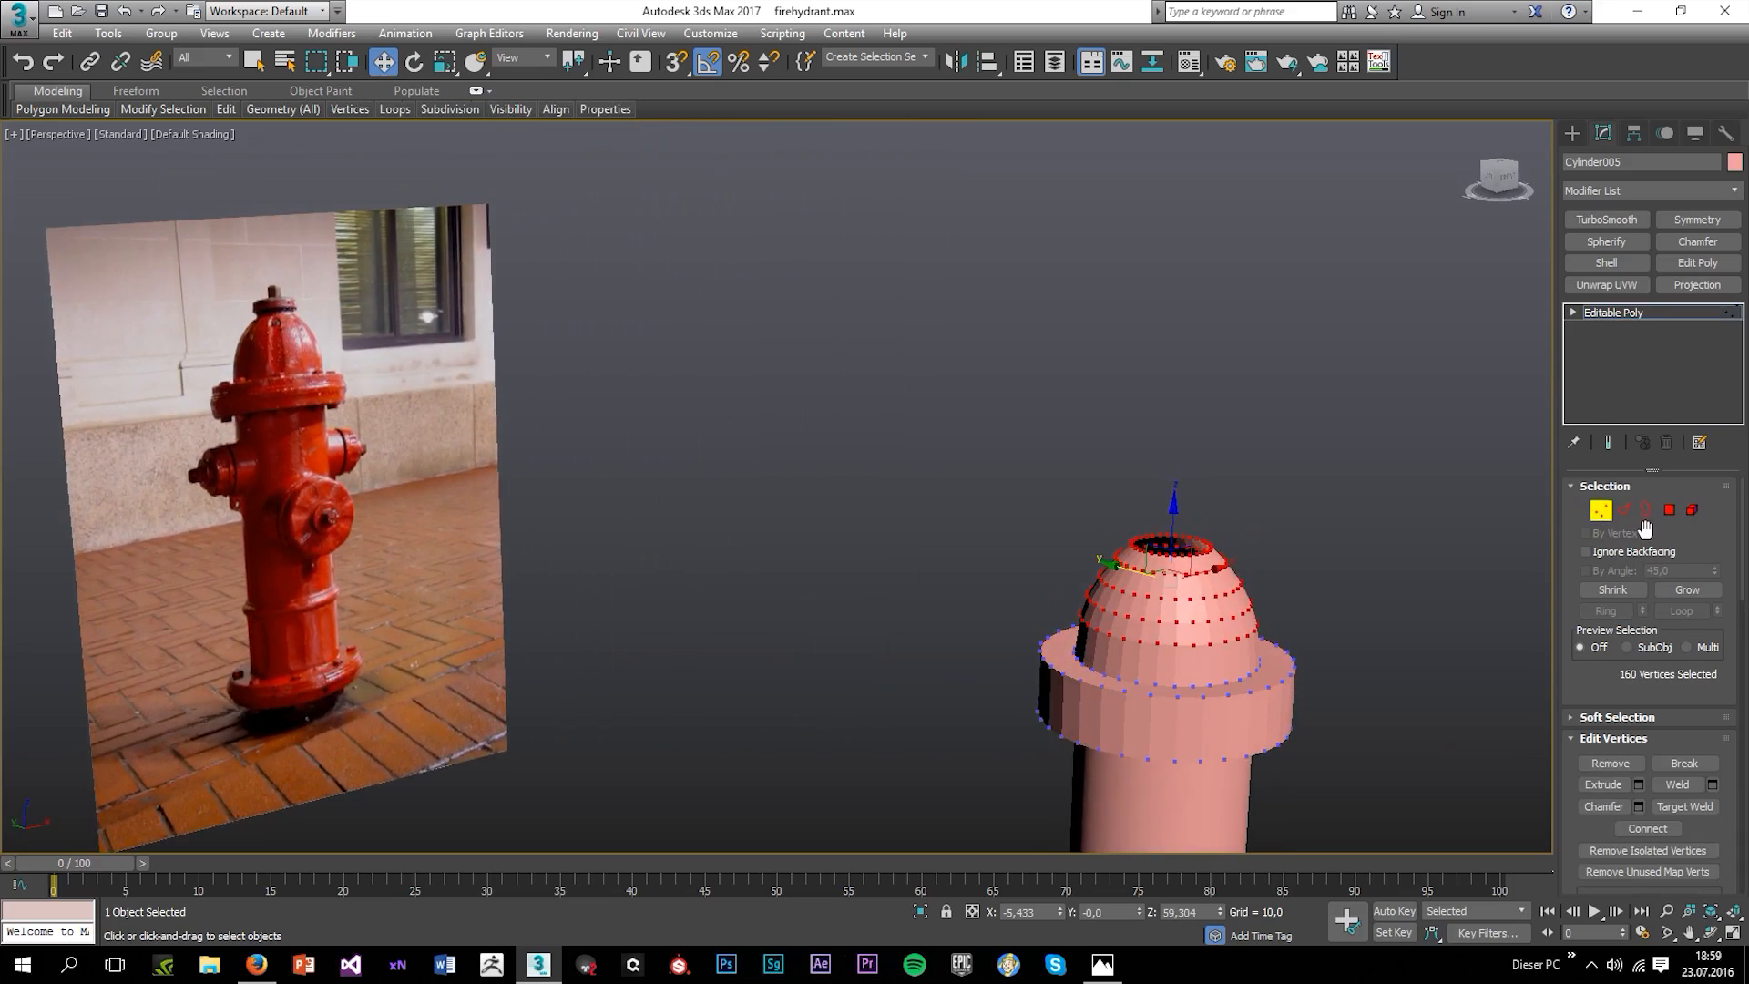
# Show edged faces in the perspective view and select the top flange's upper and lower outer edge loops.
pyautogui.click(1624, 510)
pyautogui.press('F4')
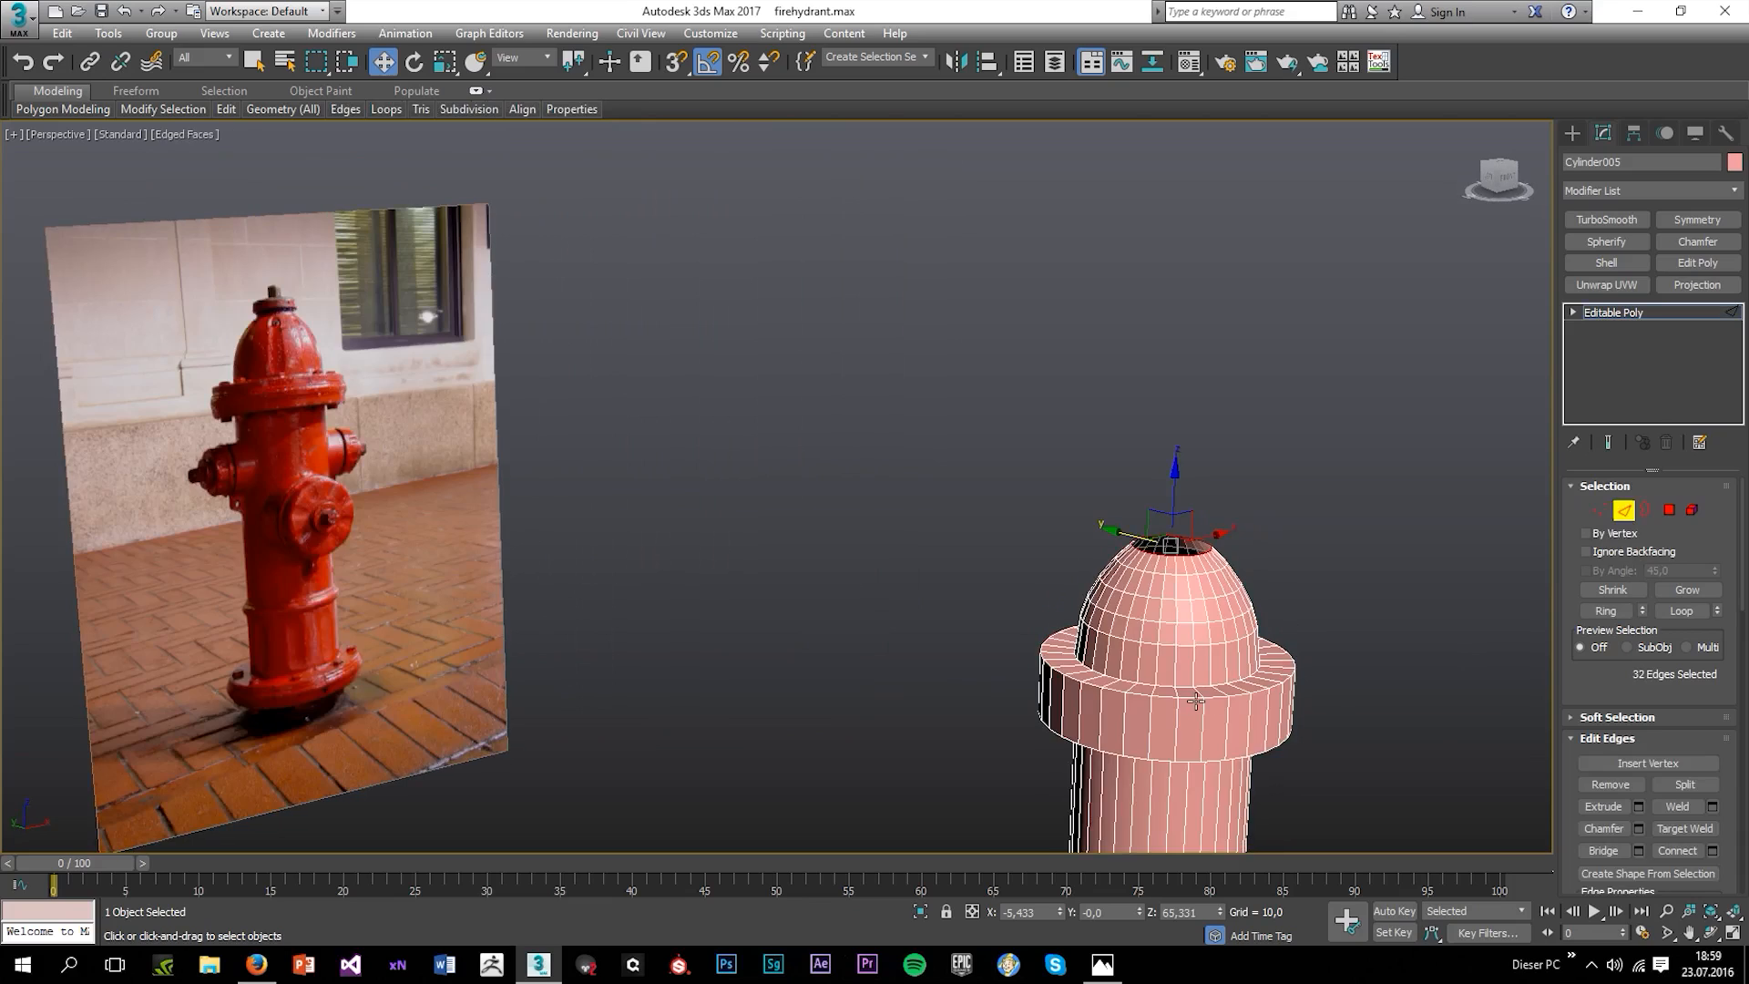
pyautogui.doubleClick(1198, 694)
pyautogui.keyDown('alt'); pyautogui.moveTo(1200, 748); pyautogui.dragTo(1173, 690, button='middle'); pyautogui.keyUp('alt')
pyautogui.keyDown('ctrl'); pyautogui.doubleClick(1172, 688); pyautogui.keyUp('ctrl')
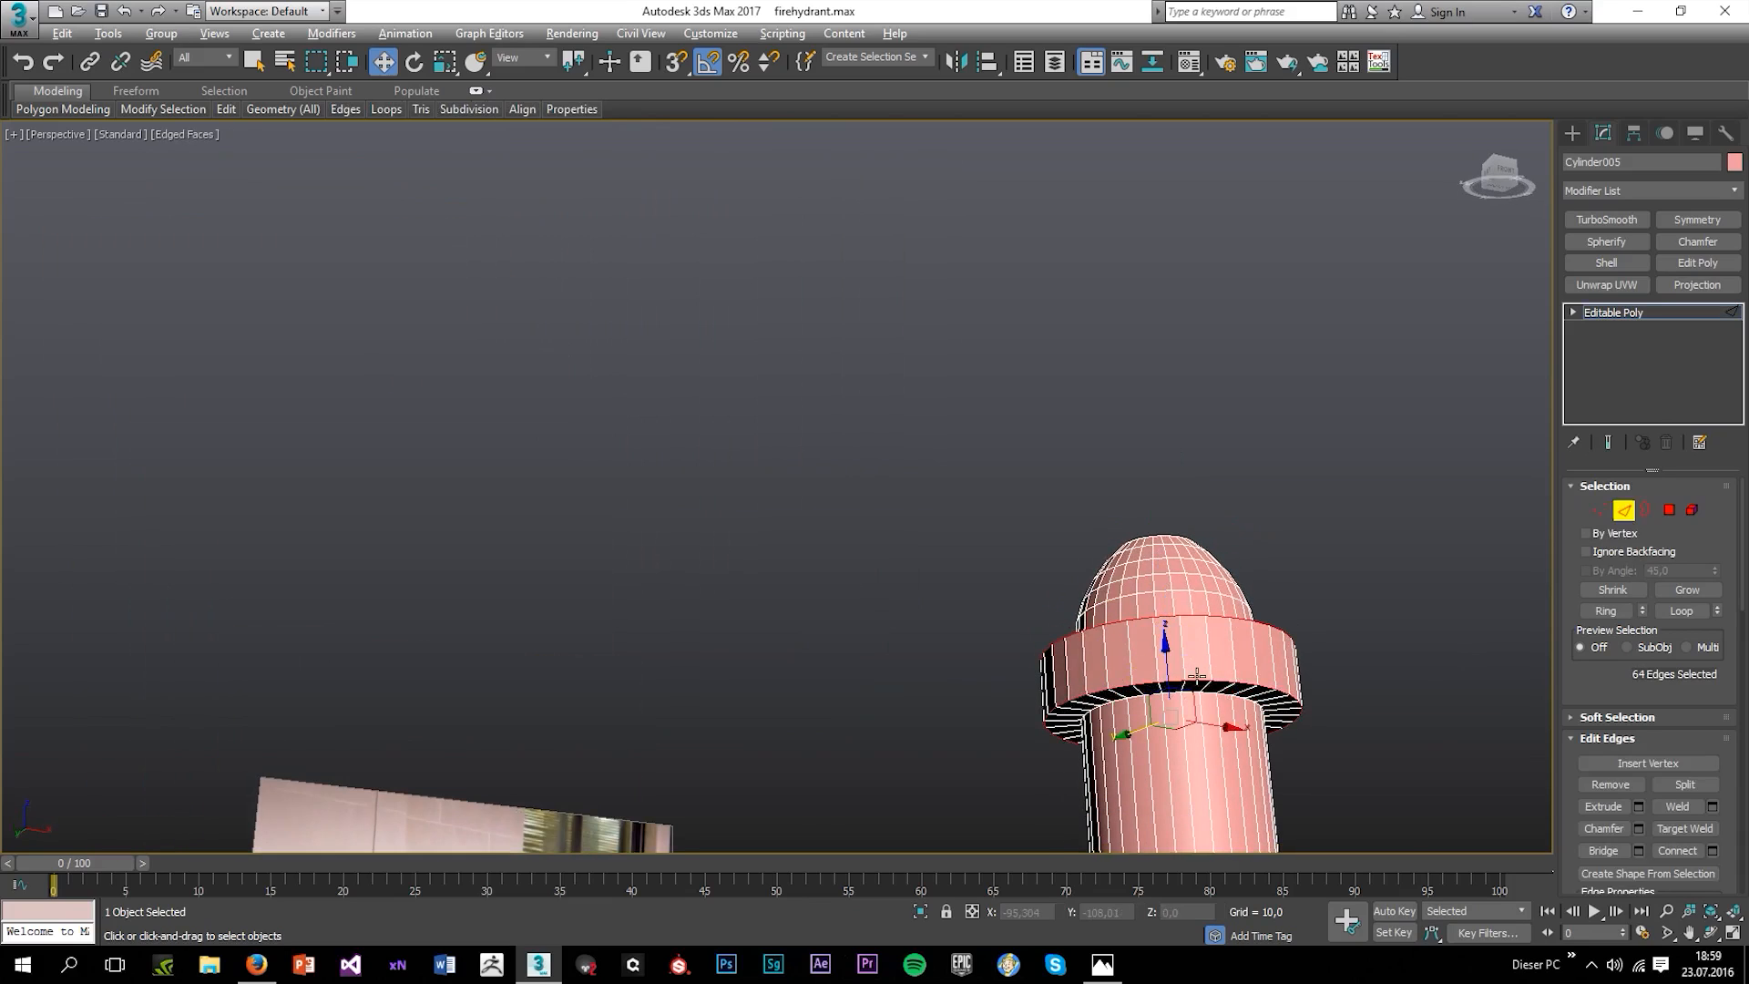
# Scale the flange's two selected outer edge loops inward in the top view to narrow the top flange.
pyautogui.hotkey('alt', 'w')
pyautogui.middleClick(785, 184)
pyautogui.middleClick(607, 356)
pyautogui.hotkey('alt', 'w')
pyautogui.press('r')
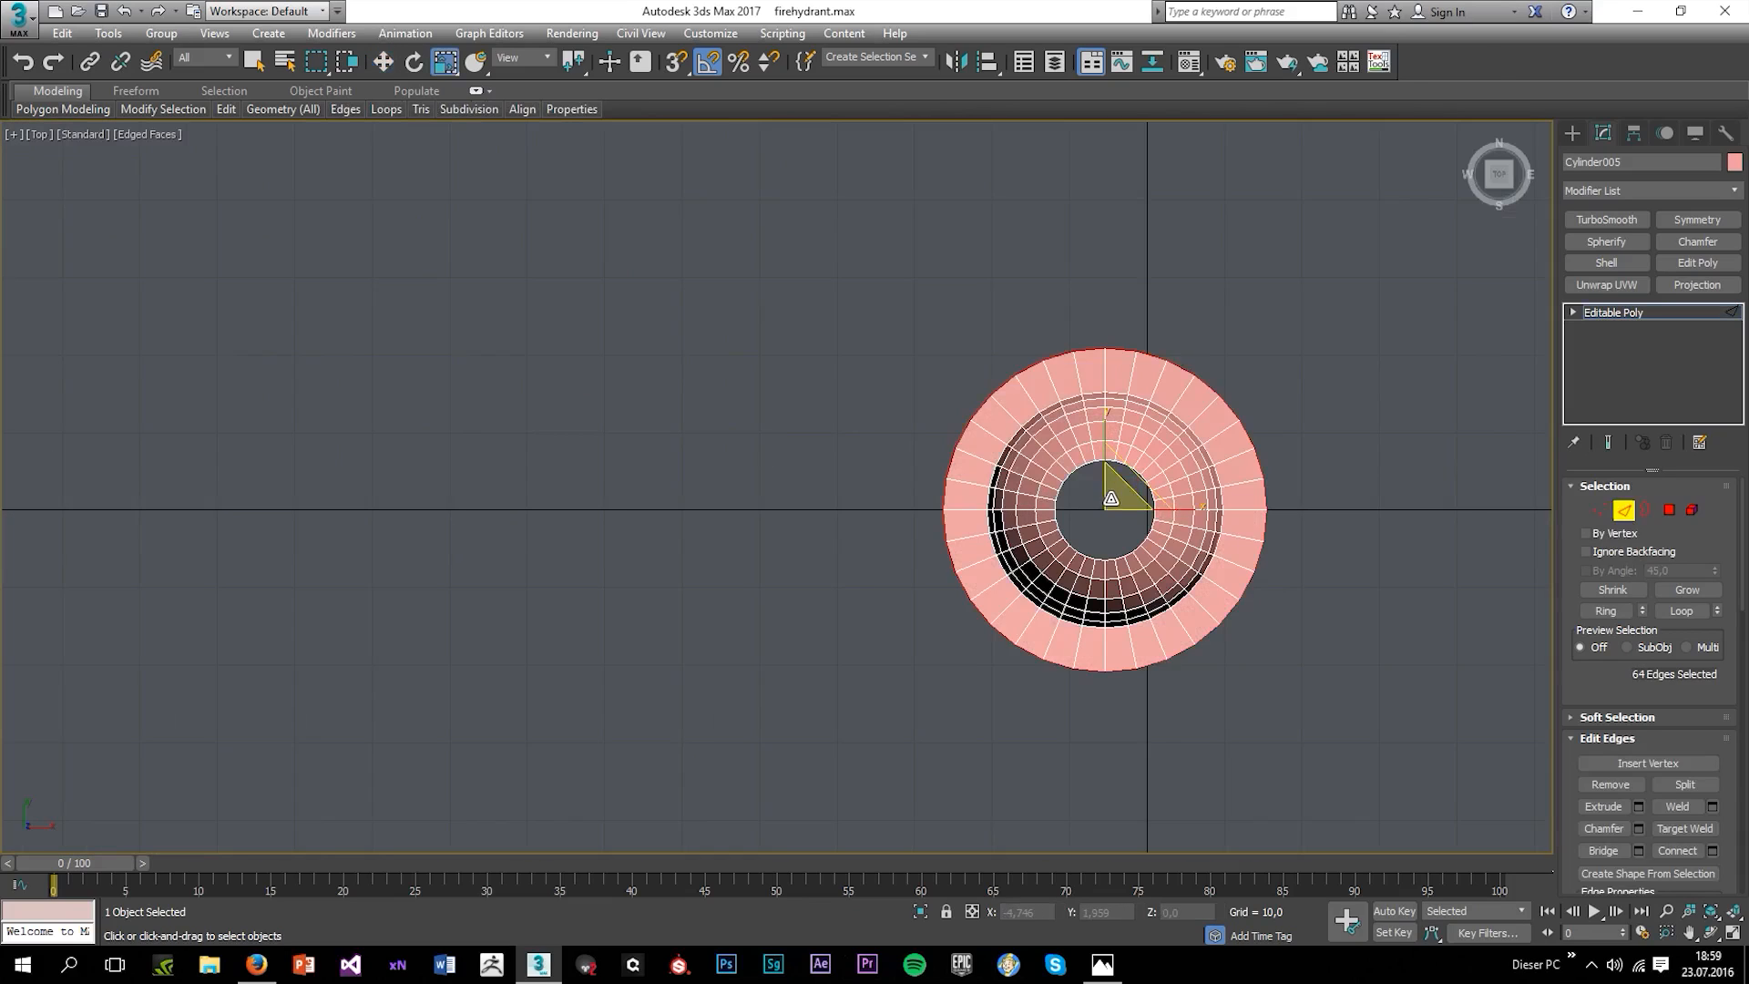
pyautogui.moveTo(1110, 497); pyautogui.dragTo(1108, 506)
pyautogui.hotkey('alt', 'w')
pyautogui.middleClick(1323, 695)
pyautogui.hotkey('alt', 'w')
pyautogui.scroll(3, 1202, 765)
pyautogui.keyDown('alt'); pyautogui.moveTo(1202, 774); pyautogui.dragTo(1218, 712, button='middle'); pyautogui.keyUp('alt')
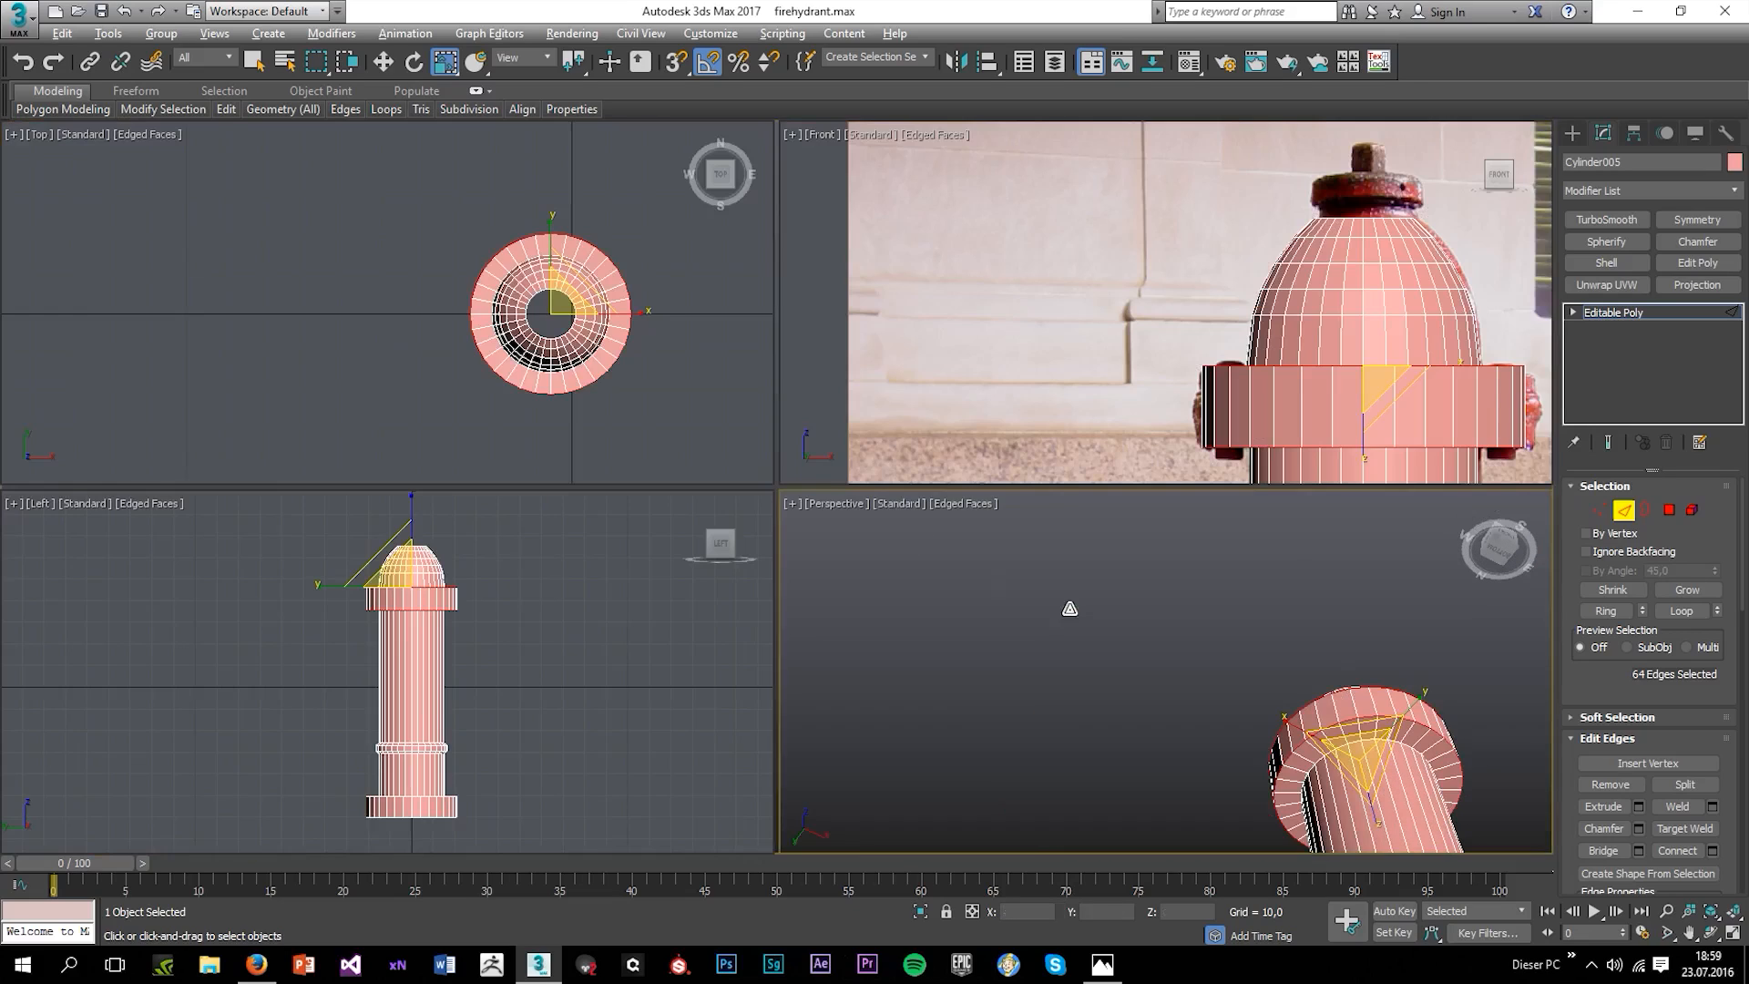
pyautogui.hotkey('alt', 'w')
pyautogui.middleClick(691, 417)
pyautogui.hotkey('alt', 'w')
pyautogui.moveTo(1109, 522); pyautogui.dragTo(1110, 519)
pyautogui.press('g')
pyautogui.hotkey('alt', 'w')
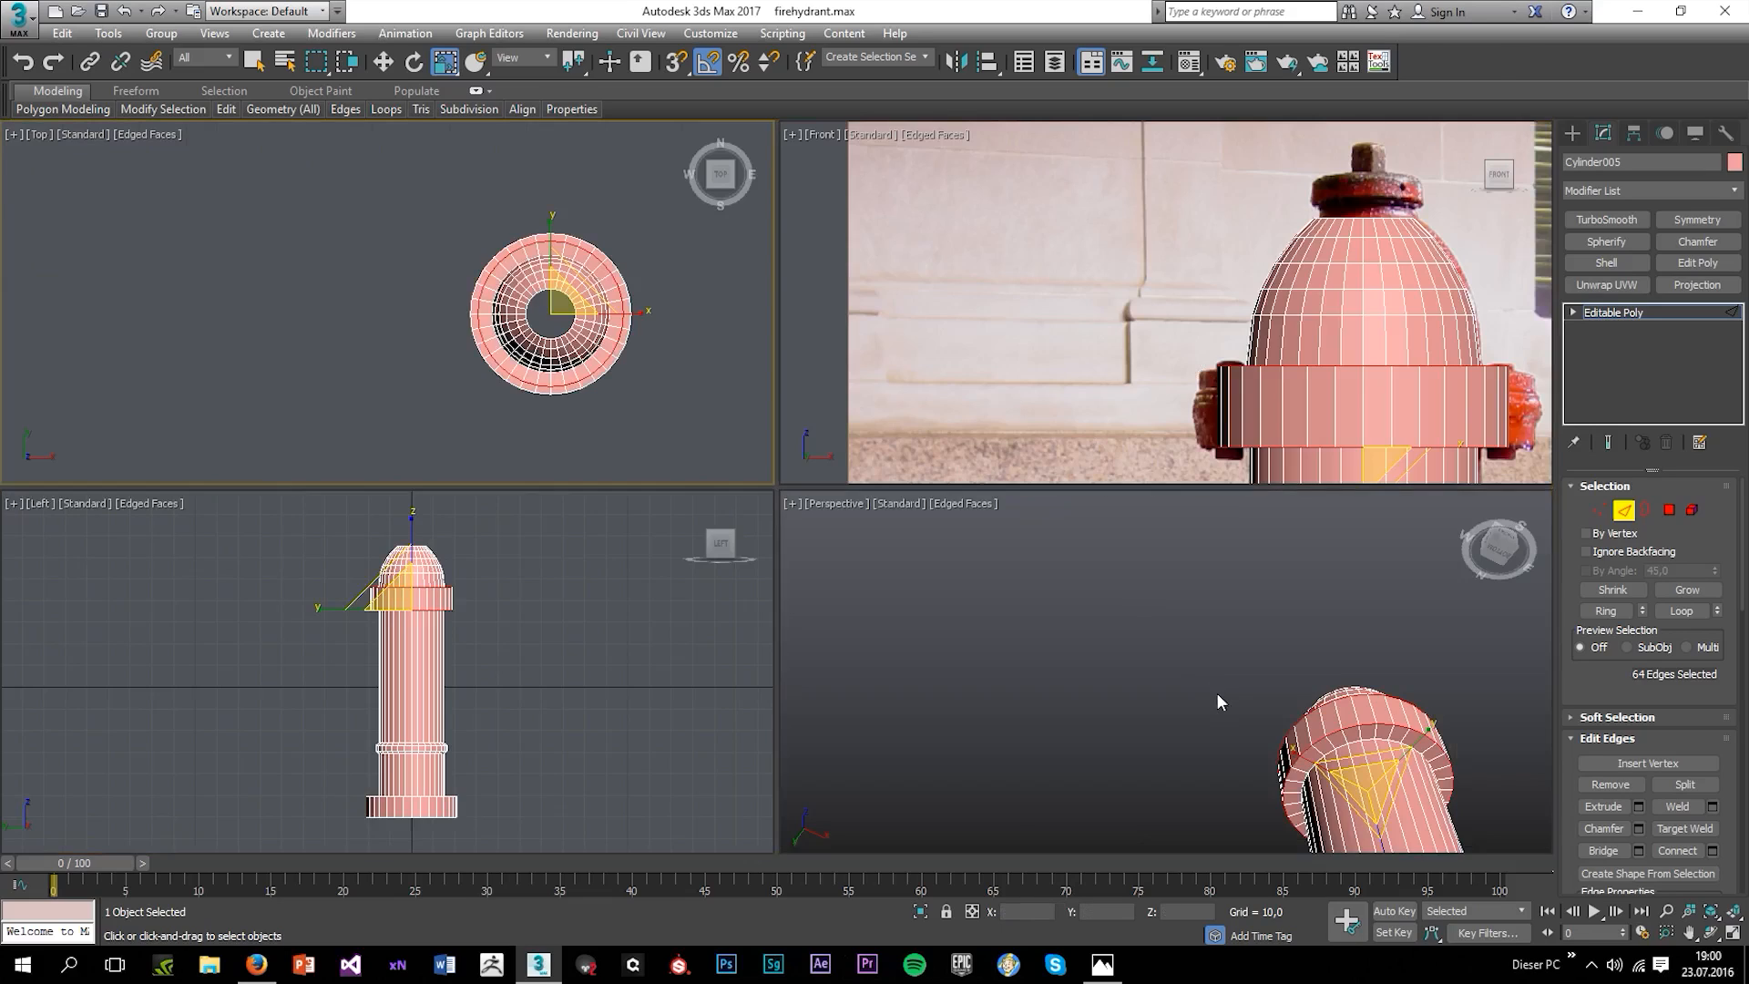
# Check the top flange's width in the perspective and front views, and deselect its edge loops.
pyautogui.middleClick(1216, 692)
pyautogui.hotkey('alt', 'w')
pyautogui.keyDown('alt'); pyautogui.moveTo(1129, 615); pyautogui.dragTo(1184, 761, button='middle'); pyautogui.keyUp('alt')
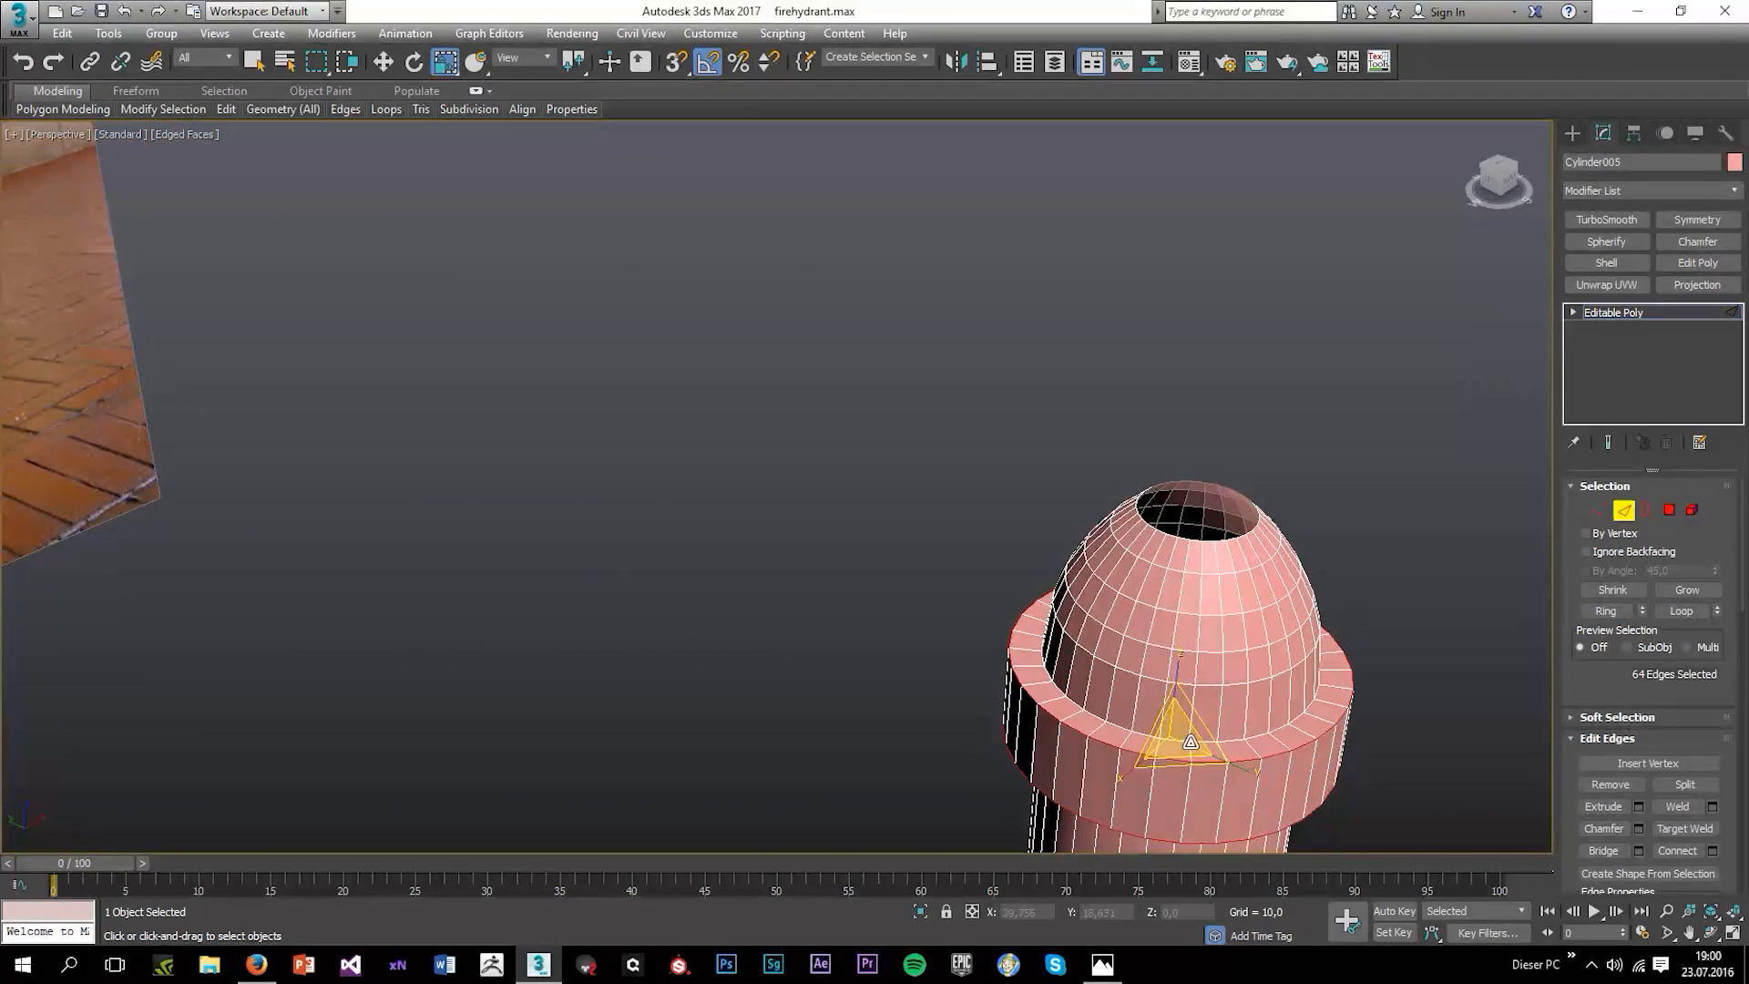
pyautogui.hotkey('alt', 'w')
pyautogui.middleClick(1189, 391)
pyautogui.hotkey('alt', 'w')
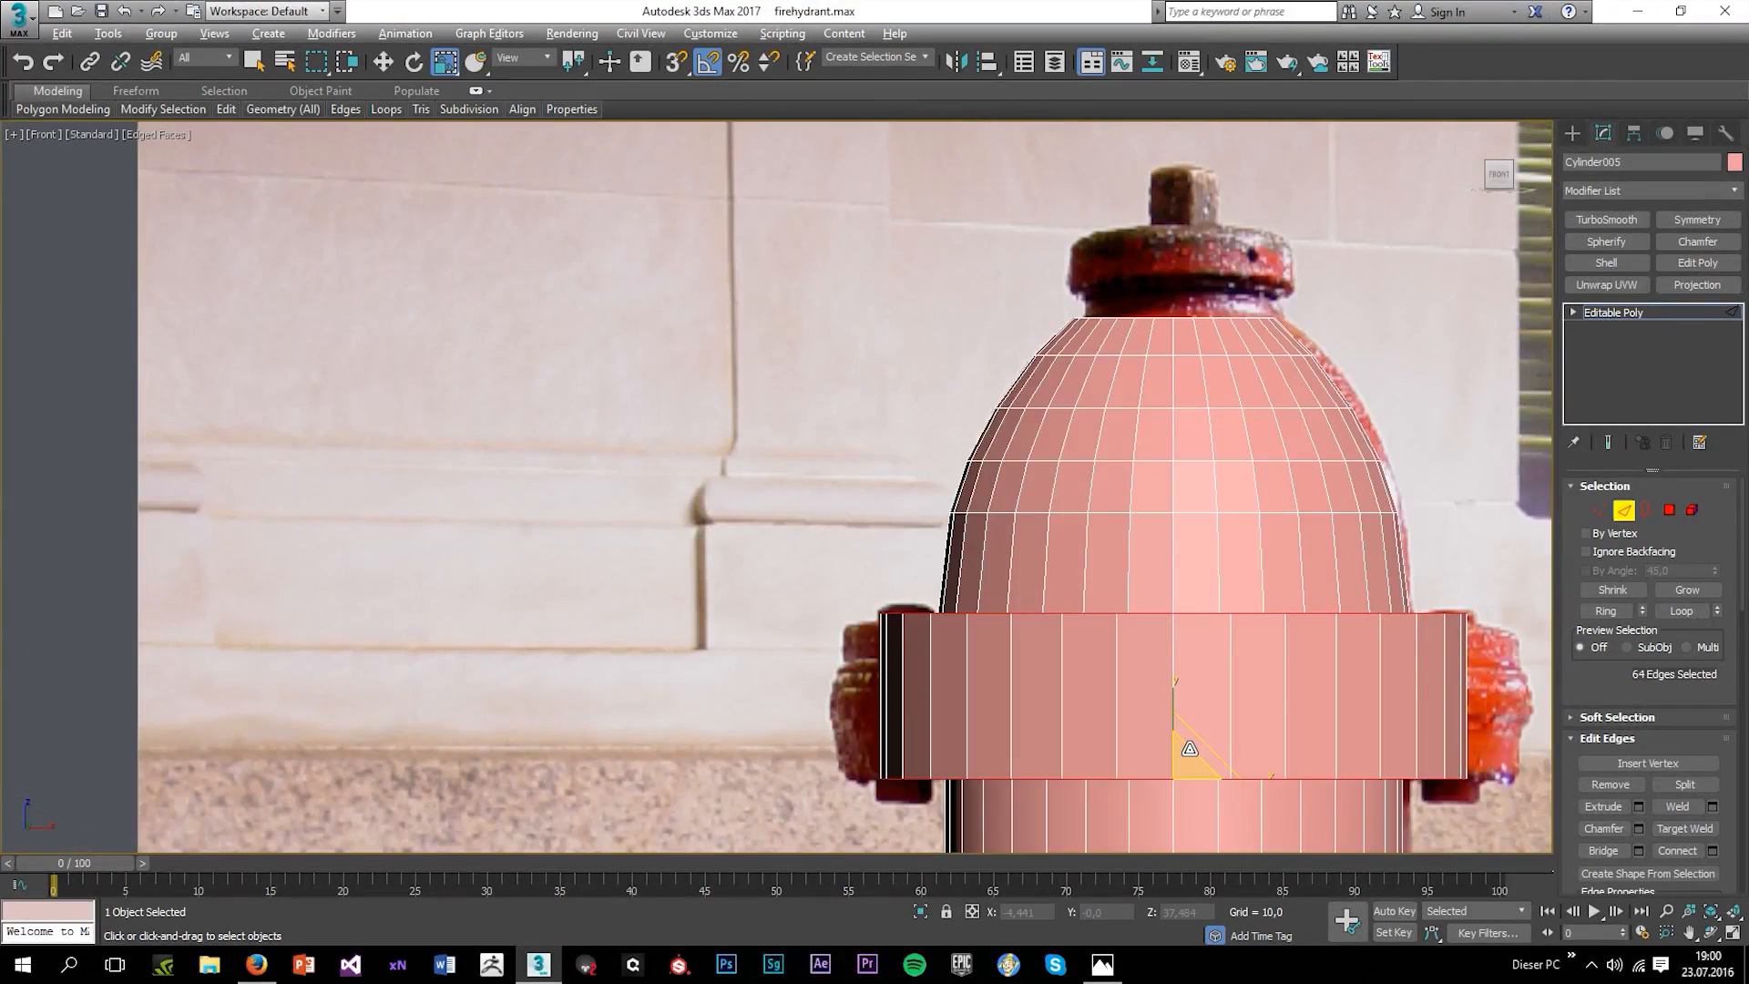
pyautogui.moveTo(1174, 771); pyautogui.dragTo(1159, 770)
pyautogui.click(778, 608)
pyautogui.press('p')
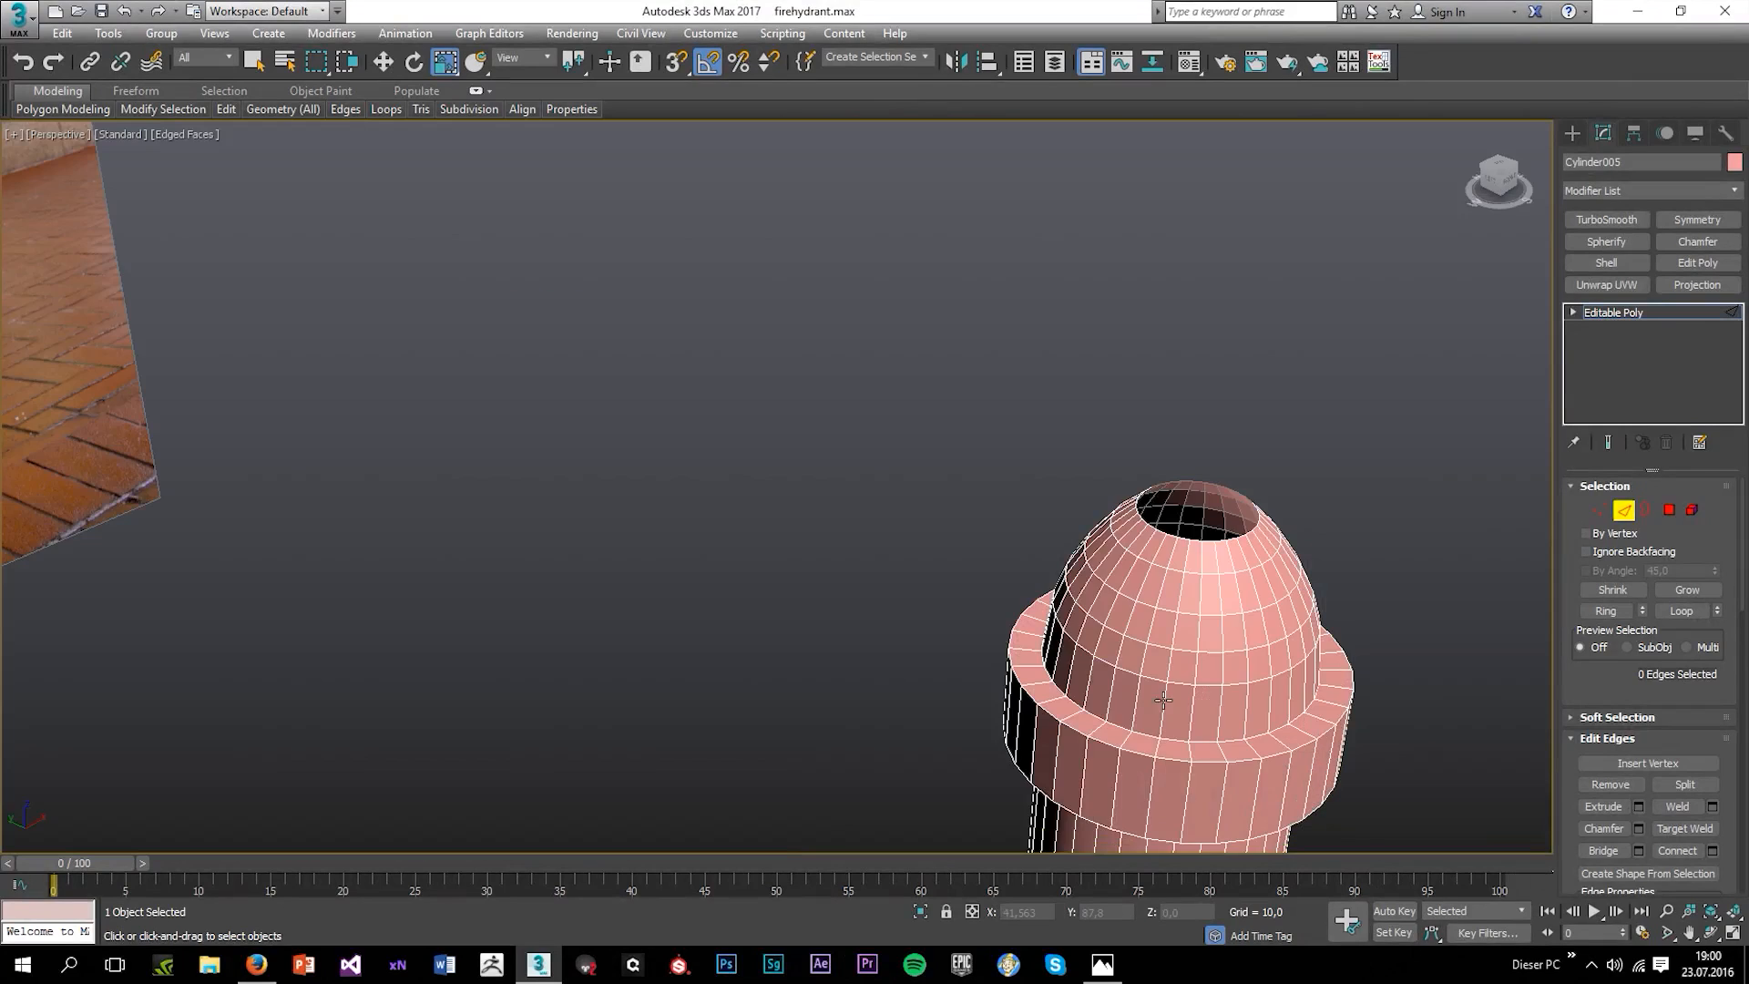
# Extrude the dome's open top border upward into a short neck reaching the small cap's underside, undoing the excess changes.
pyautogui.hotkey('alt', 'w')
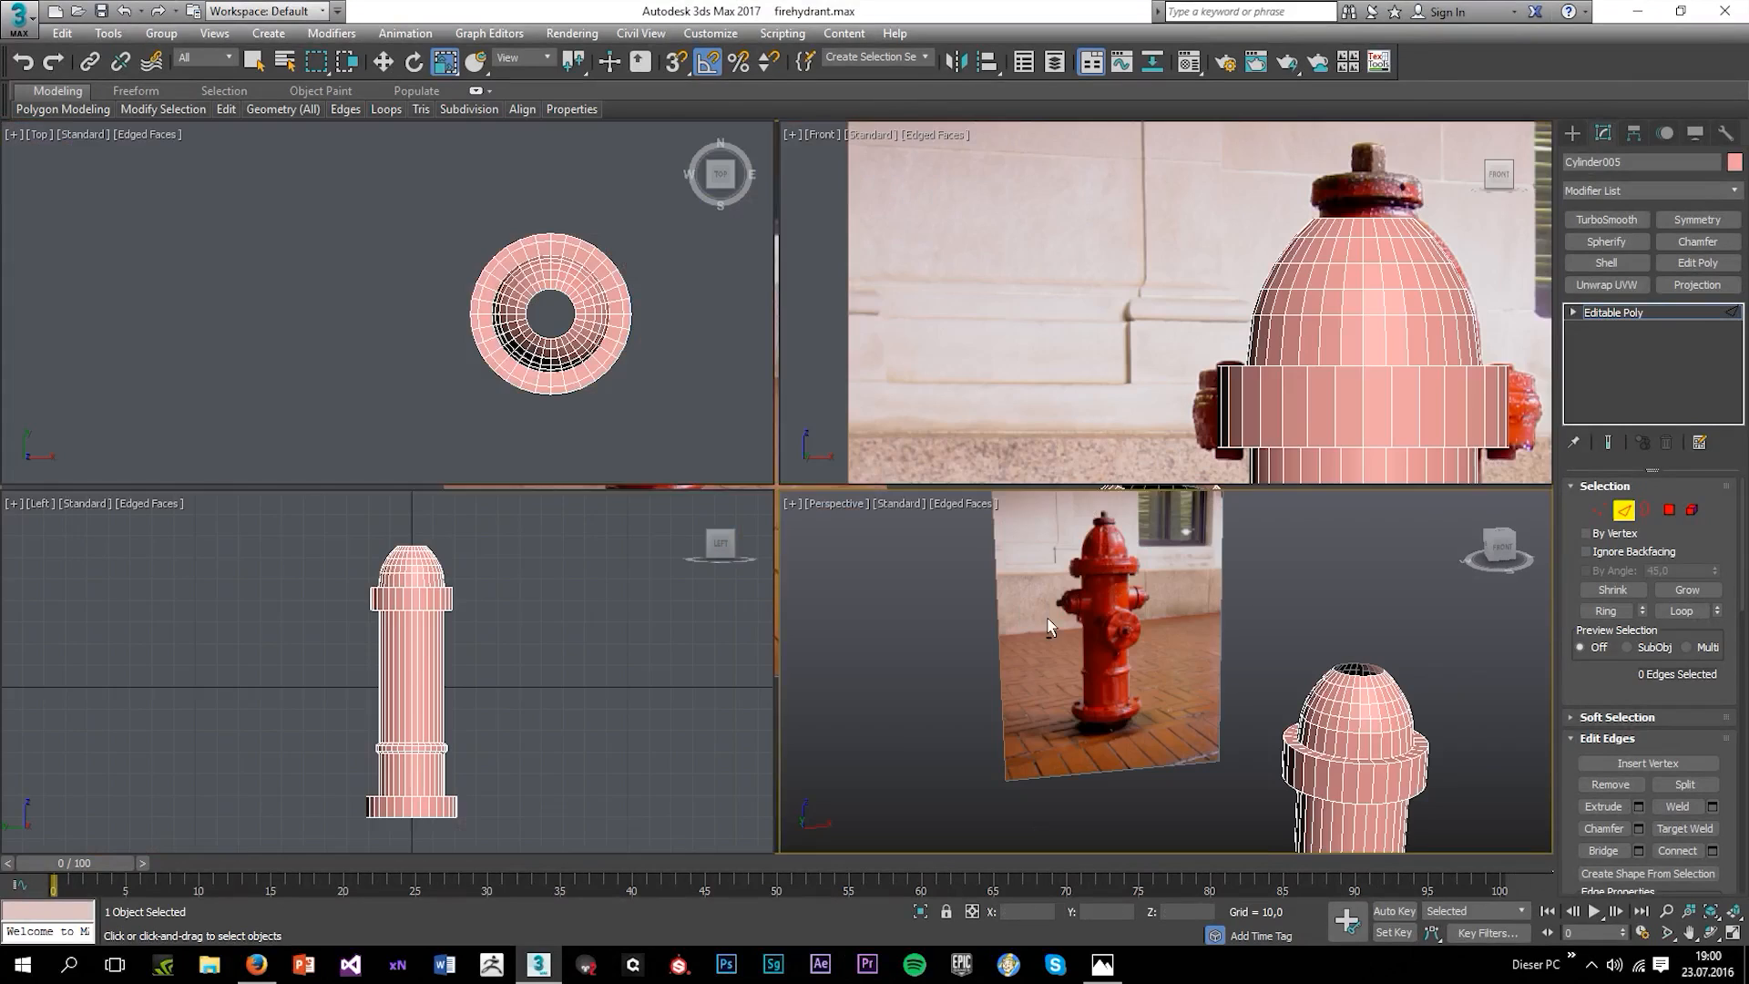
pyautogui.hotkey('alt', 'w')
pyautogui.click(1645, 510)
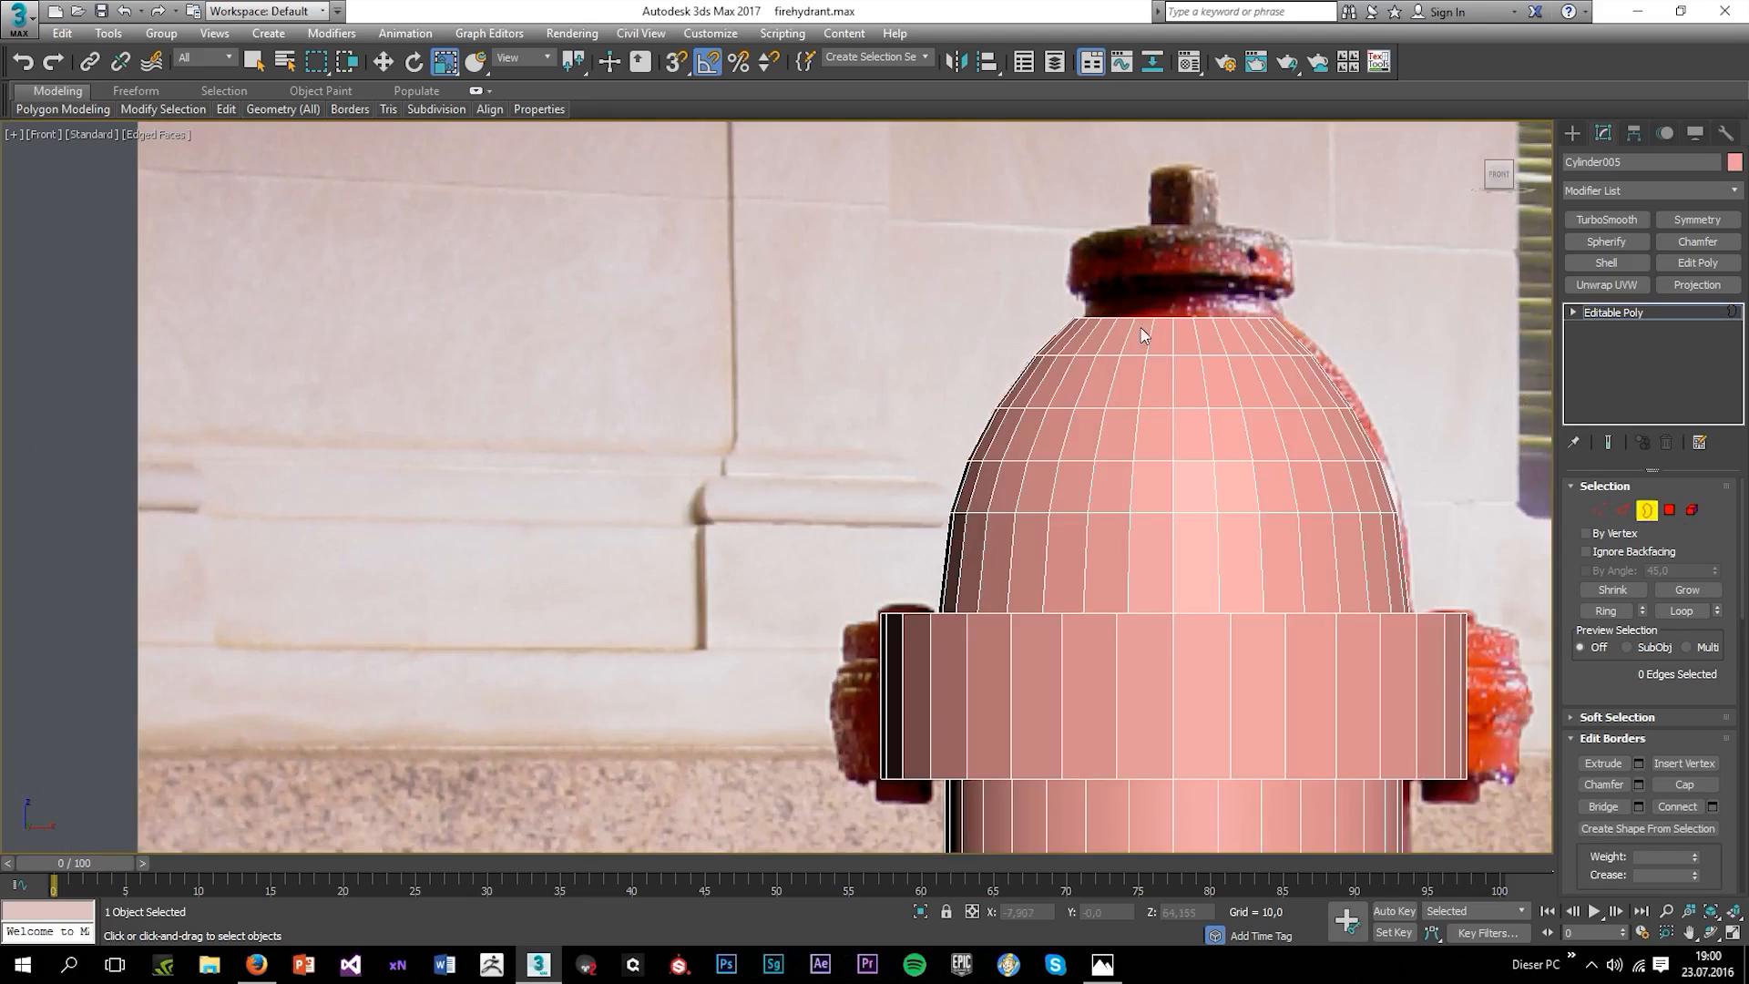
pyautogui.press('w')
pyautogui.click(1184, 318)
pyautogui.keyDown('shift'); pyautogui.moveTo(1177, 267); pyautogui.dragTo(1157, 190); pyautogui.keyUp('shift')
pyautogui.press('r')
pyautogui.press('w')
pyautogui.hotkey('ctrl', 'z')
pyautogui.hotkey('ctrl', 'z')
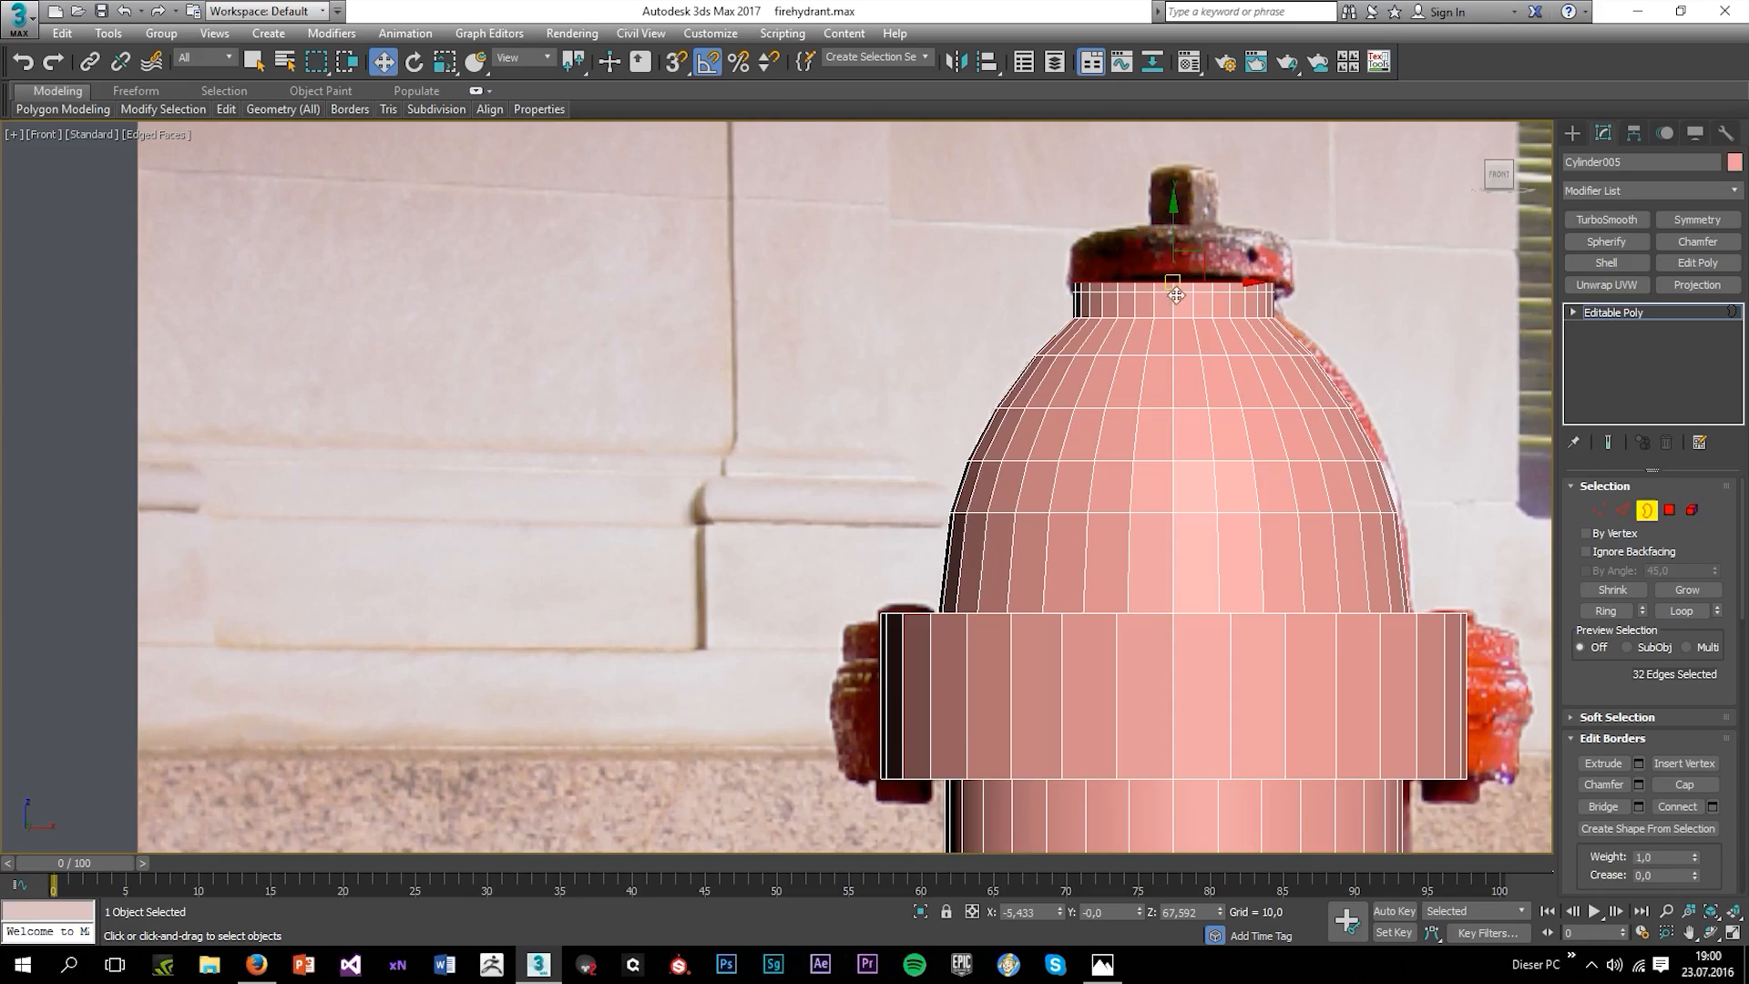
pyautogui.press('t')
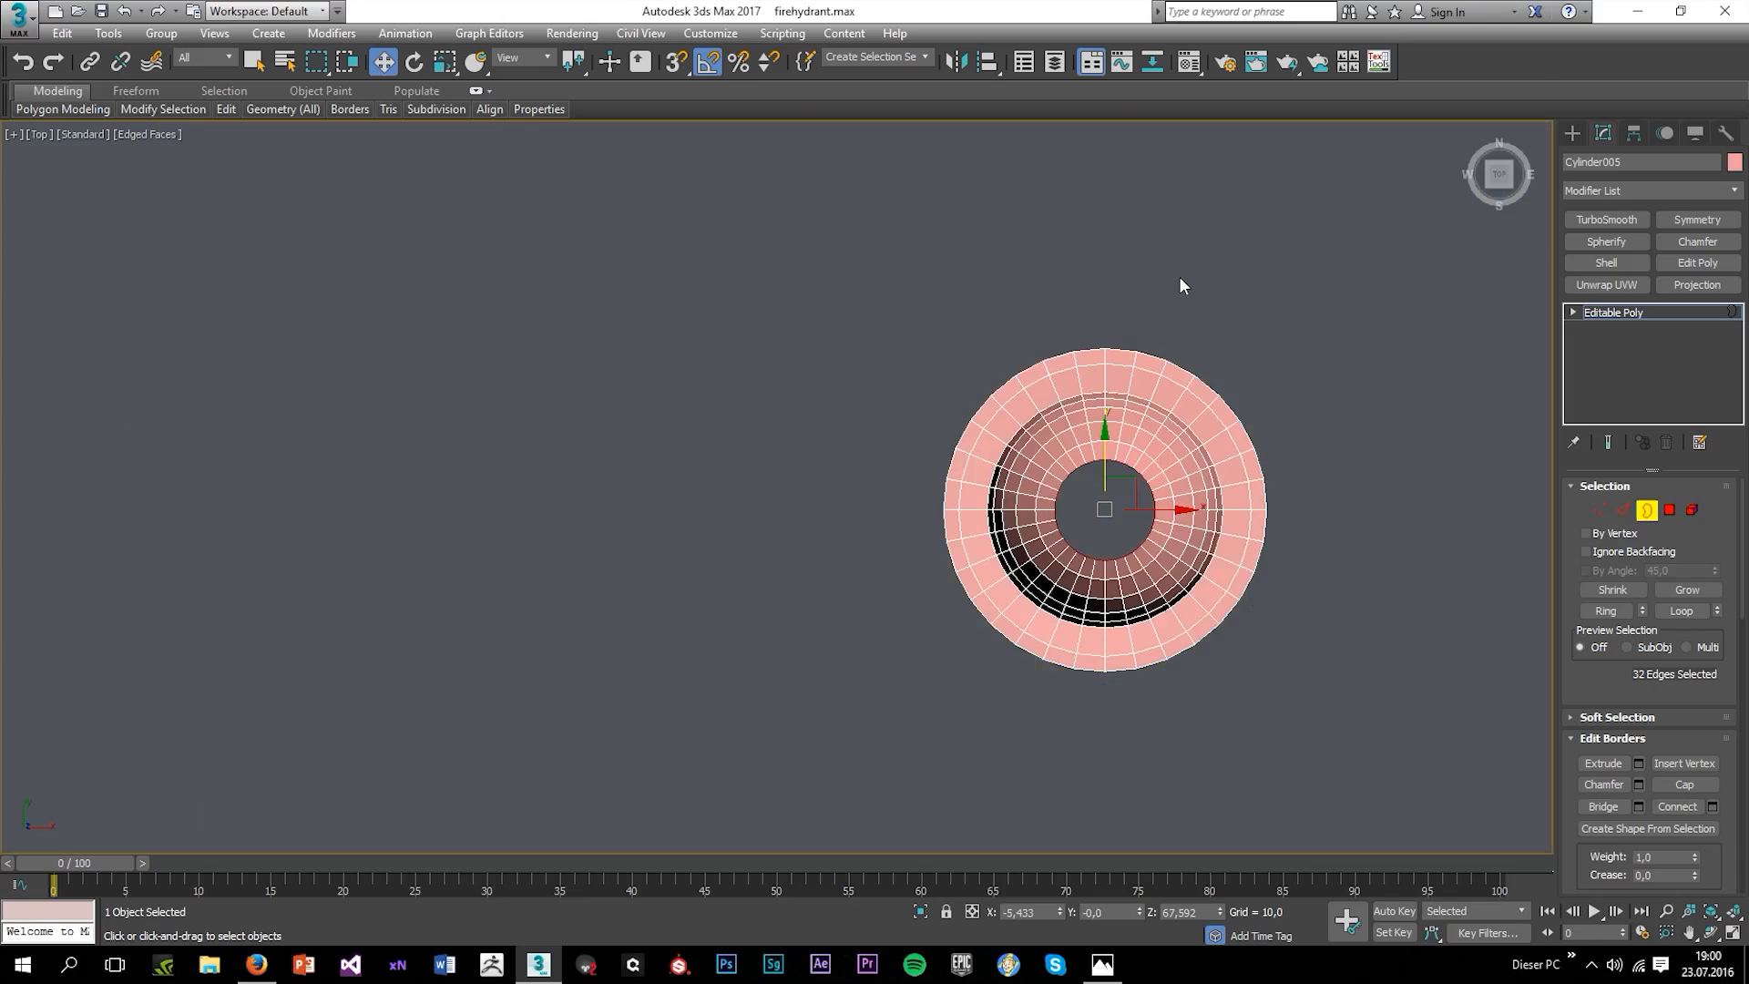
pyautogui.press('p')
pyautogui.press('l')
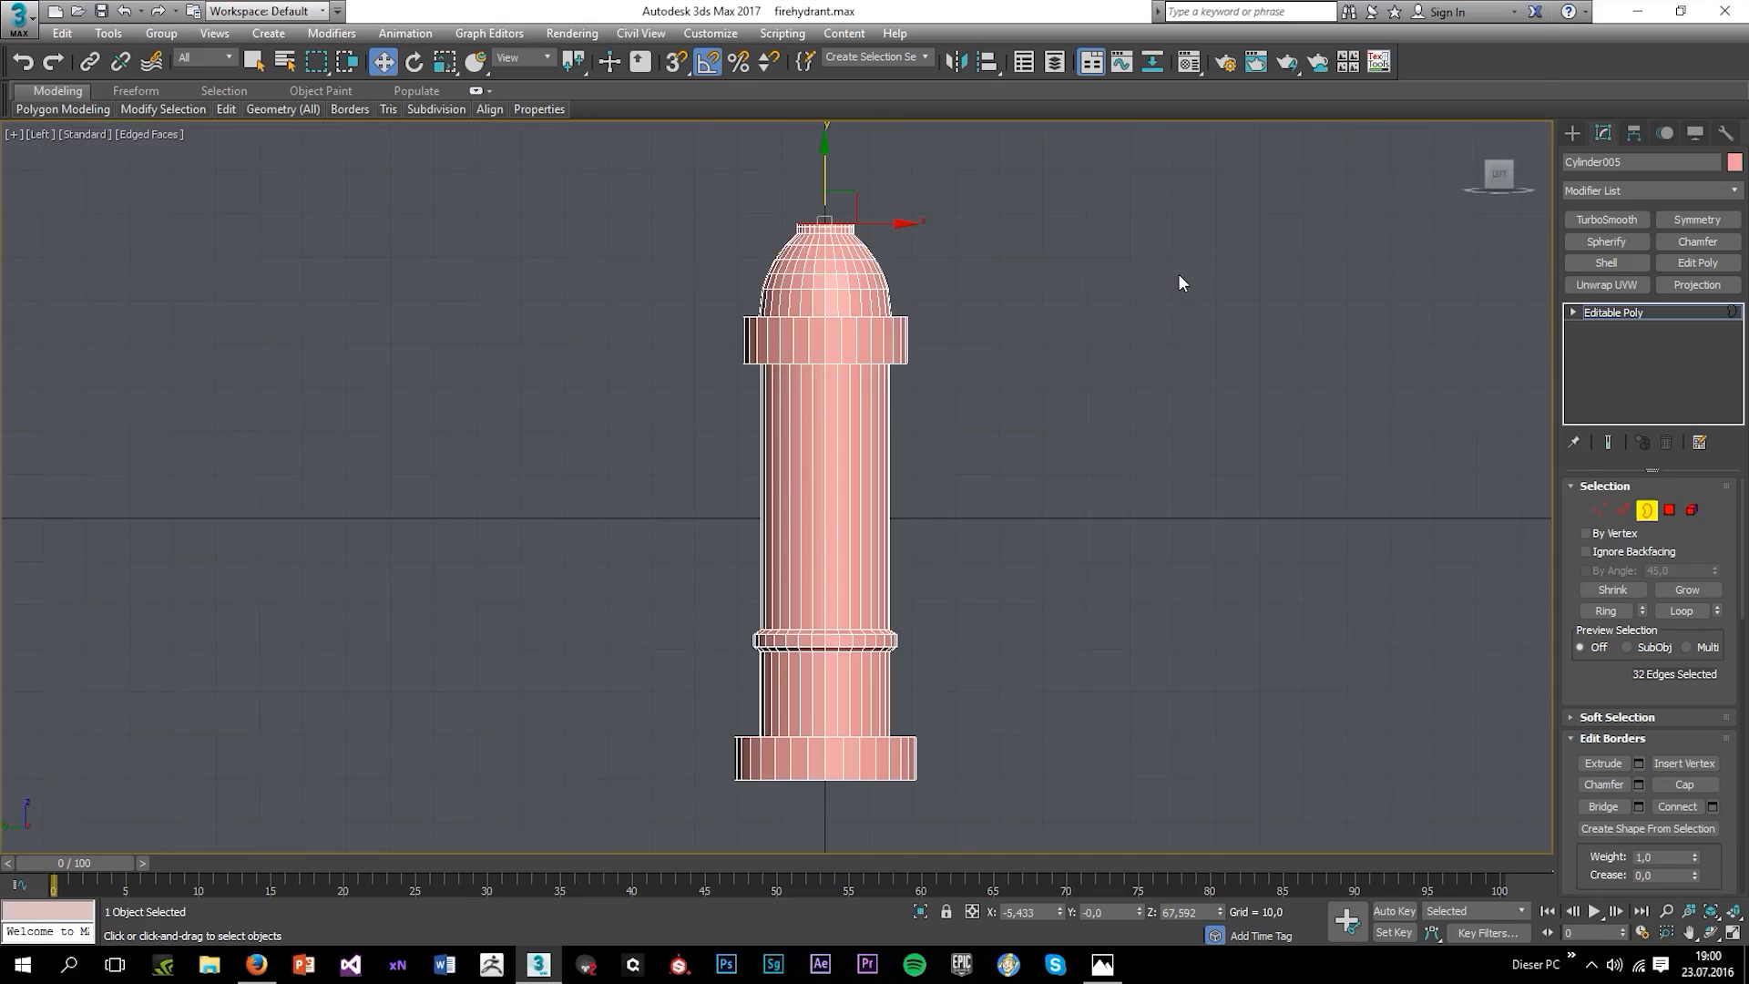
# Extrude the neck's top border outward and upward in the front view to form the small cap's rim.
pyautogui.press('f')
pyautogui.keyDown('shift'); pyautogui.moveTo(1176, 244); pyautogui.dragTo(1157, 184); pyautogui.keyUp('shift')
pyautogui.press('r')
pyautogui.press('w')
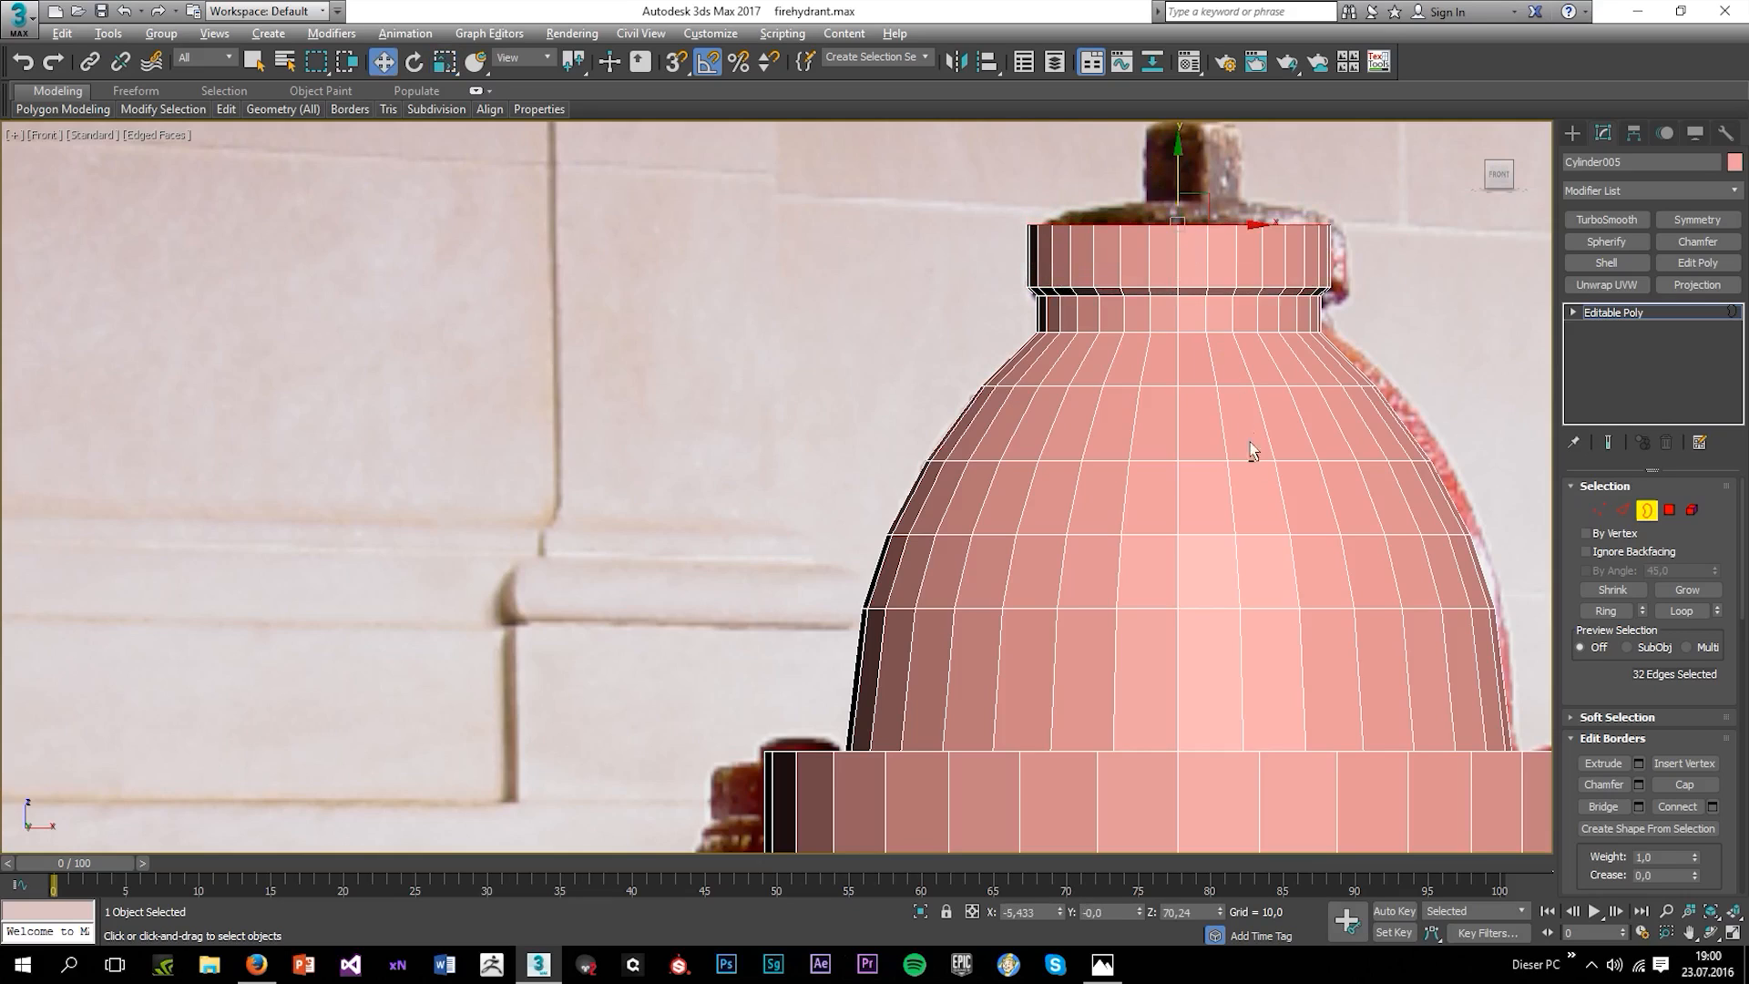
# Extrude the small cap's open top border inward in the perspective view to form a flat ring.
pyautogui.hotkey('alt', 'w')
pyautogui.rightClick(1269, 500)
pyautogui.hotkey('alt', 'w')
pyautogui.keyDown('alt'); pyautogui.moveTo(1277, 526); pyautogui.dragTo(1260, 649, button='middle'); pyautogui.keyUp('alt')
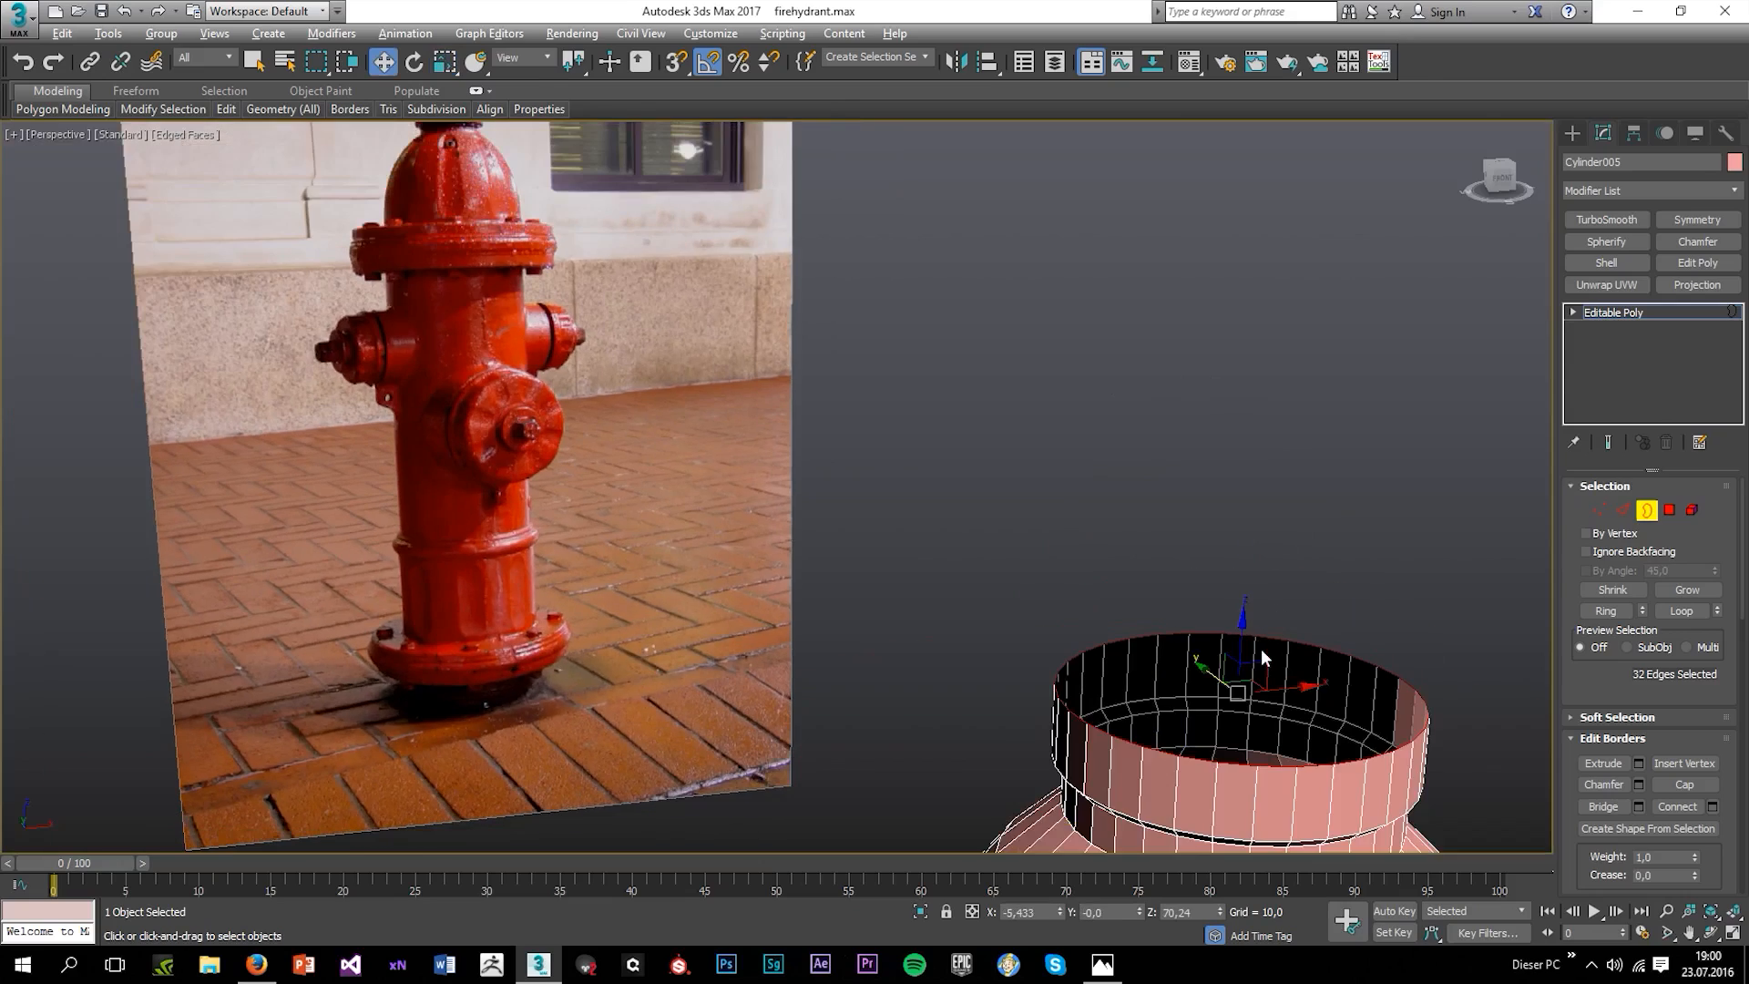
pyautogui.press('r')
pyautogui.keyDown('shift'); pyautogui.moveTo(1232, 697); pyautogui.dragTo(1225, 747); pyautogui.keyUp('shift')
# Extrude the ring's inner border down and inward into a shallow recess and cap the remaining hole.
pyautogui.press('w')
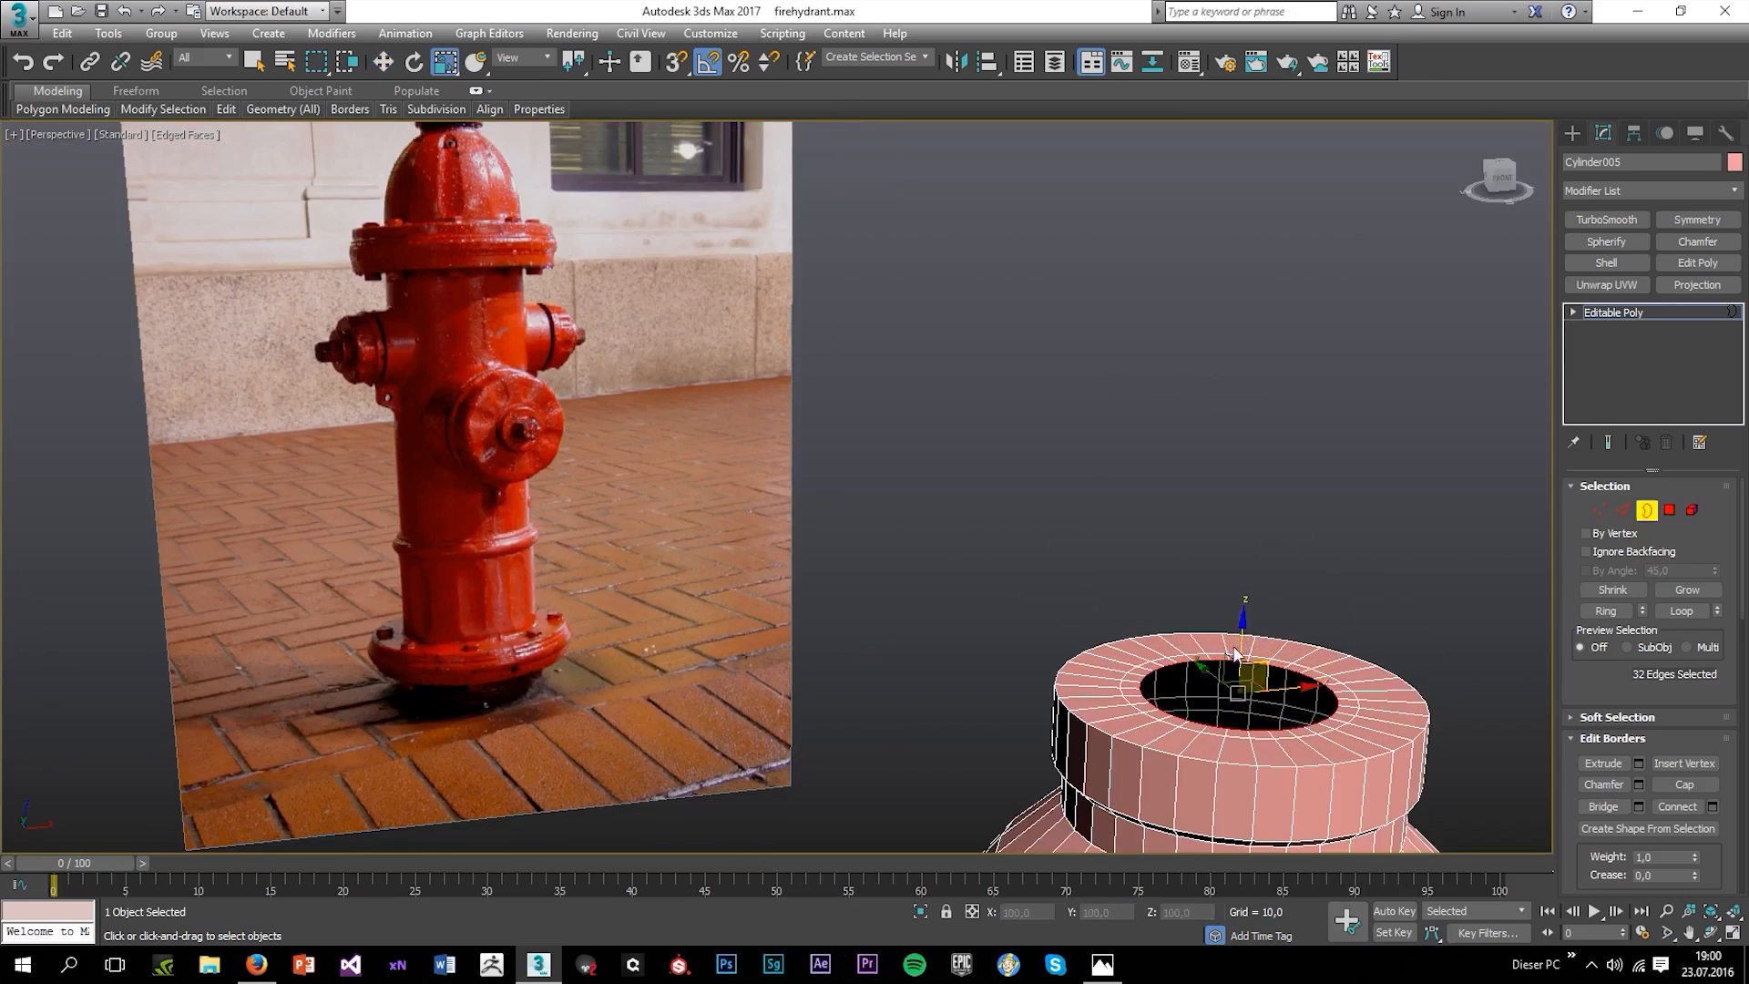
pyautogui.keyDown('shift'); pyautogui.moveTo(1245, 637); pyautogui.dragTo(1218, 752); pyautogui.keyUp('shift')
pyautogui.press('r')
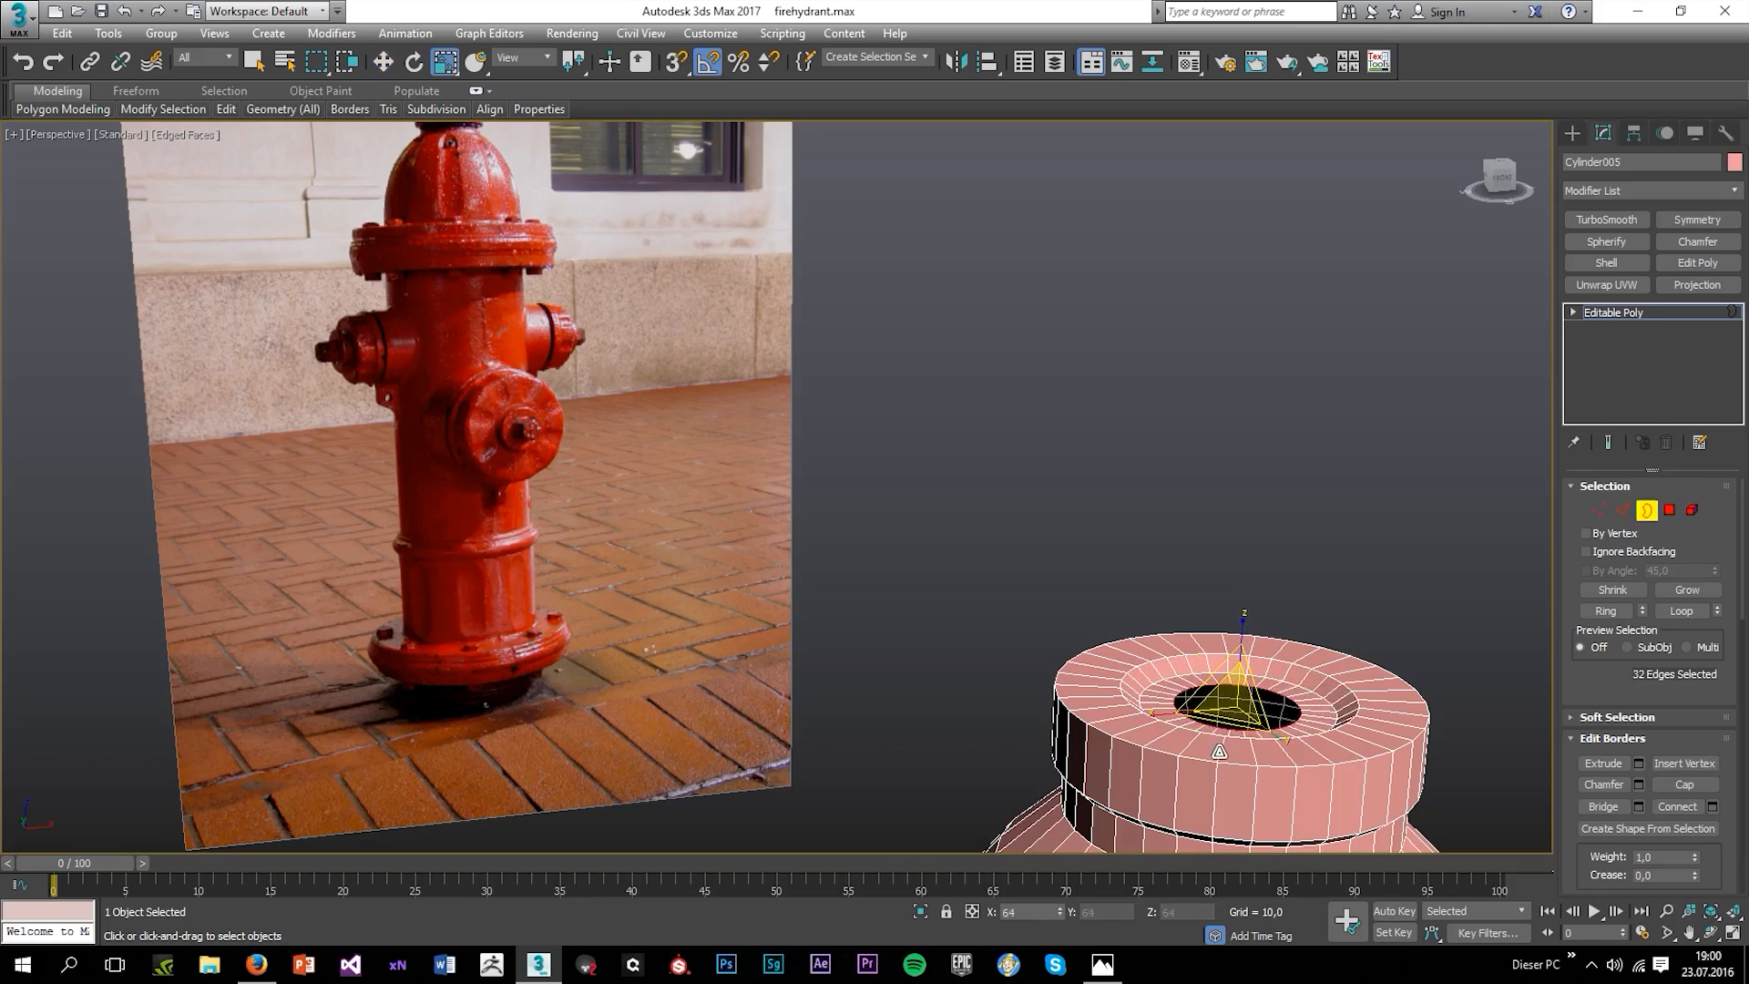
pyautogui.hotkey('alt', 'p')
pyautogui.scroll(-4, 1139, 506)
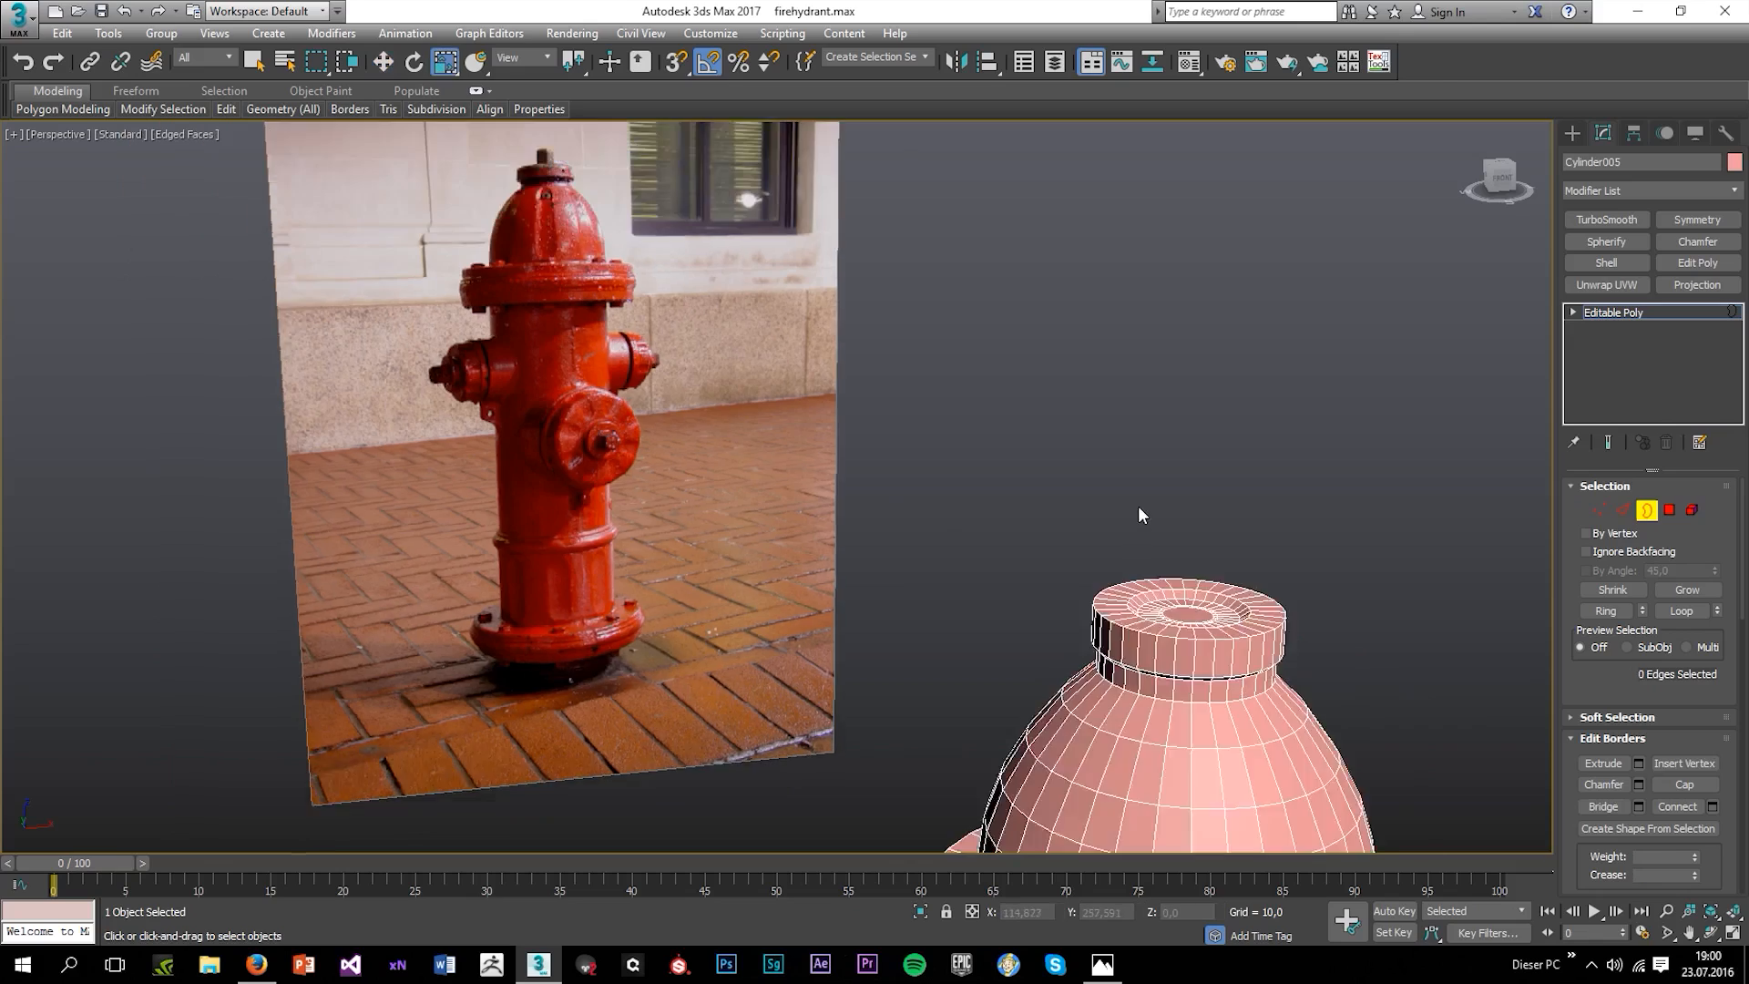
# Hide edged faces in the perspective view and nudge the lower band's vertices upward in the front view.
pyautogui.moveTo(1227, 640)
pyautogui.keyDown('alt'); pyautogui.mouseDown(button='middle')
pyautogui.moveTo(1156, 668)
pyautogui.moveTo(1288, 637)
pyautogui.moveTo(1111, 680)
pyautogui.moveTo(1181, 652)
pyautogui.mouseUp(button='middle'); pyautogui.keyUp('alt')
pyautogui.press('F4')
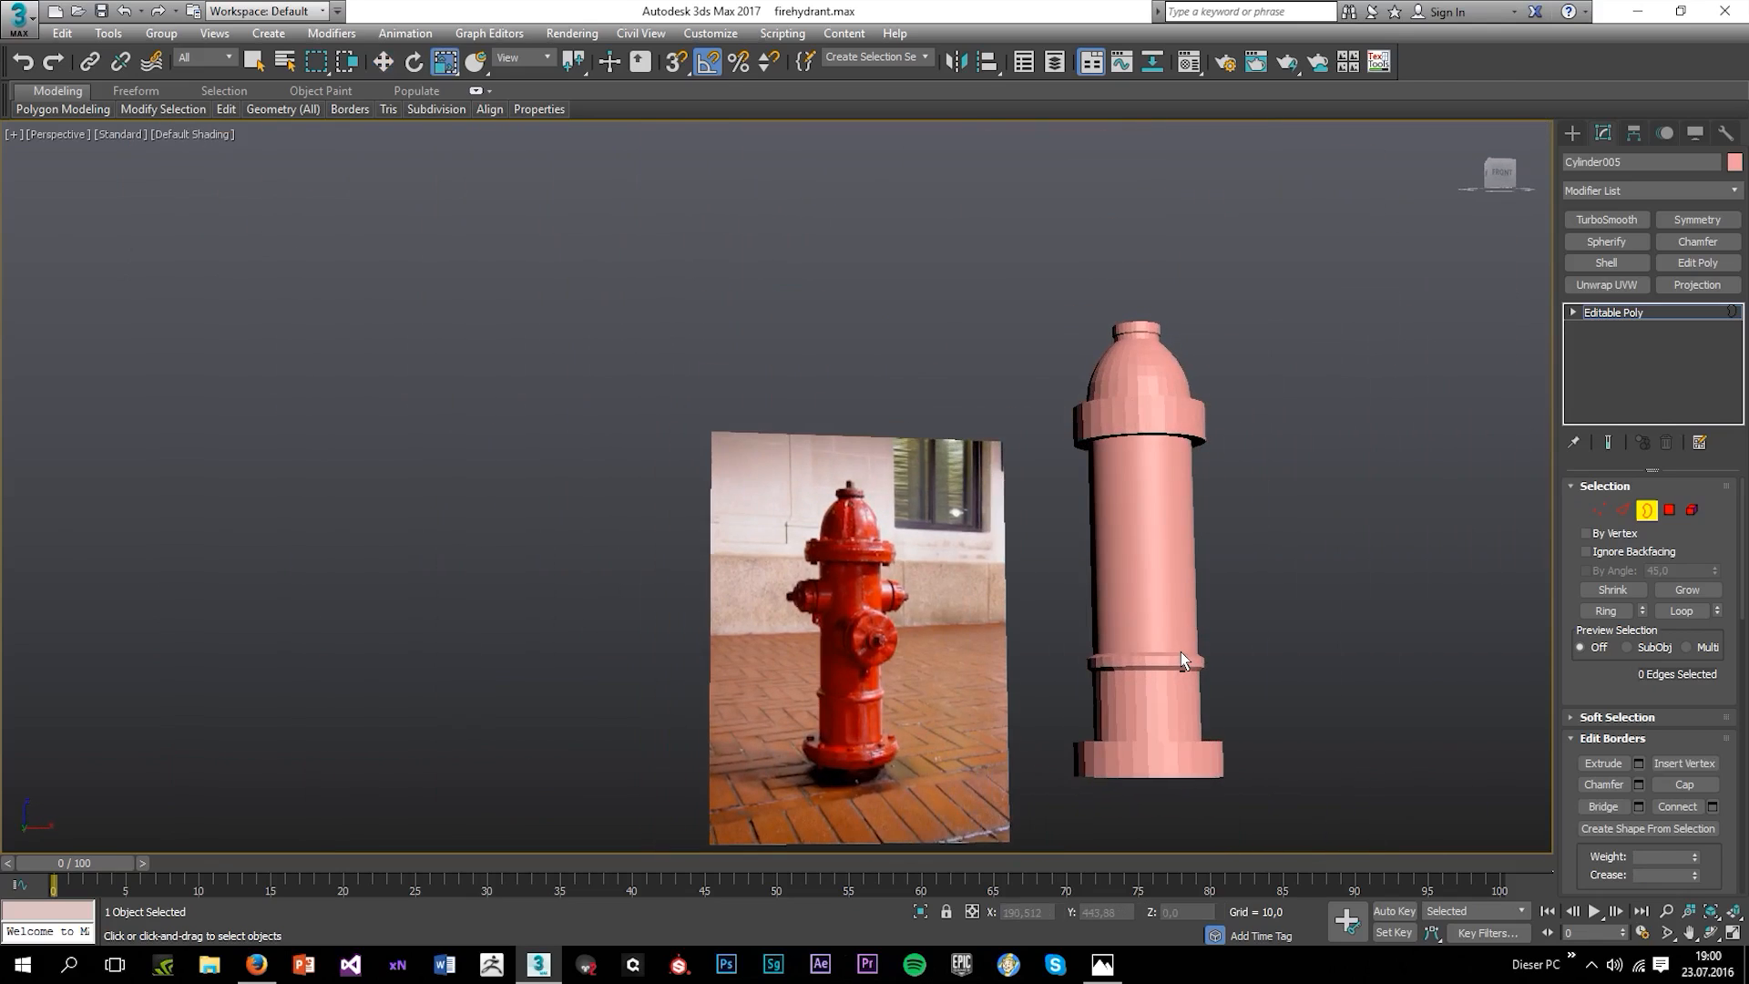
pyautogui.scroll(3, 1078, 698)
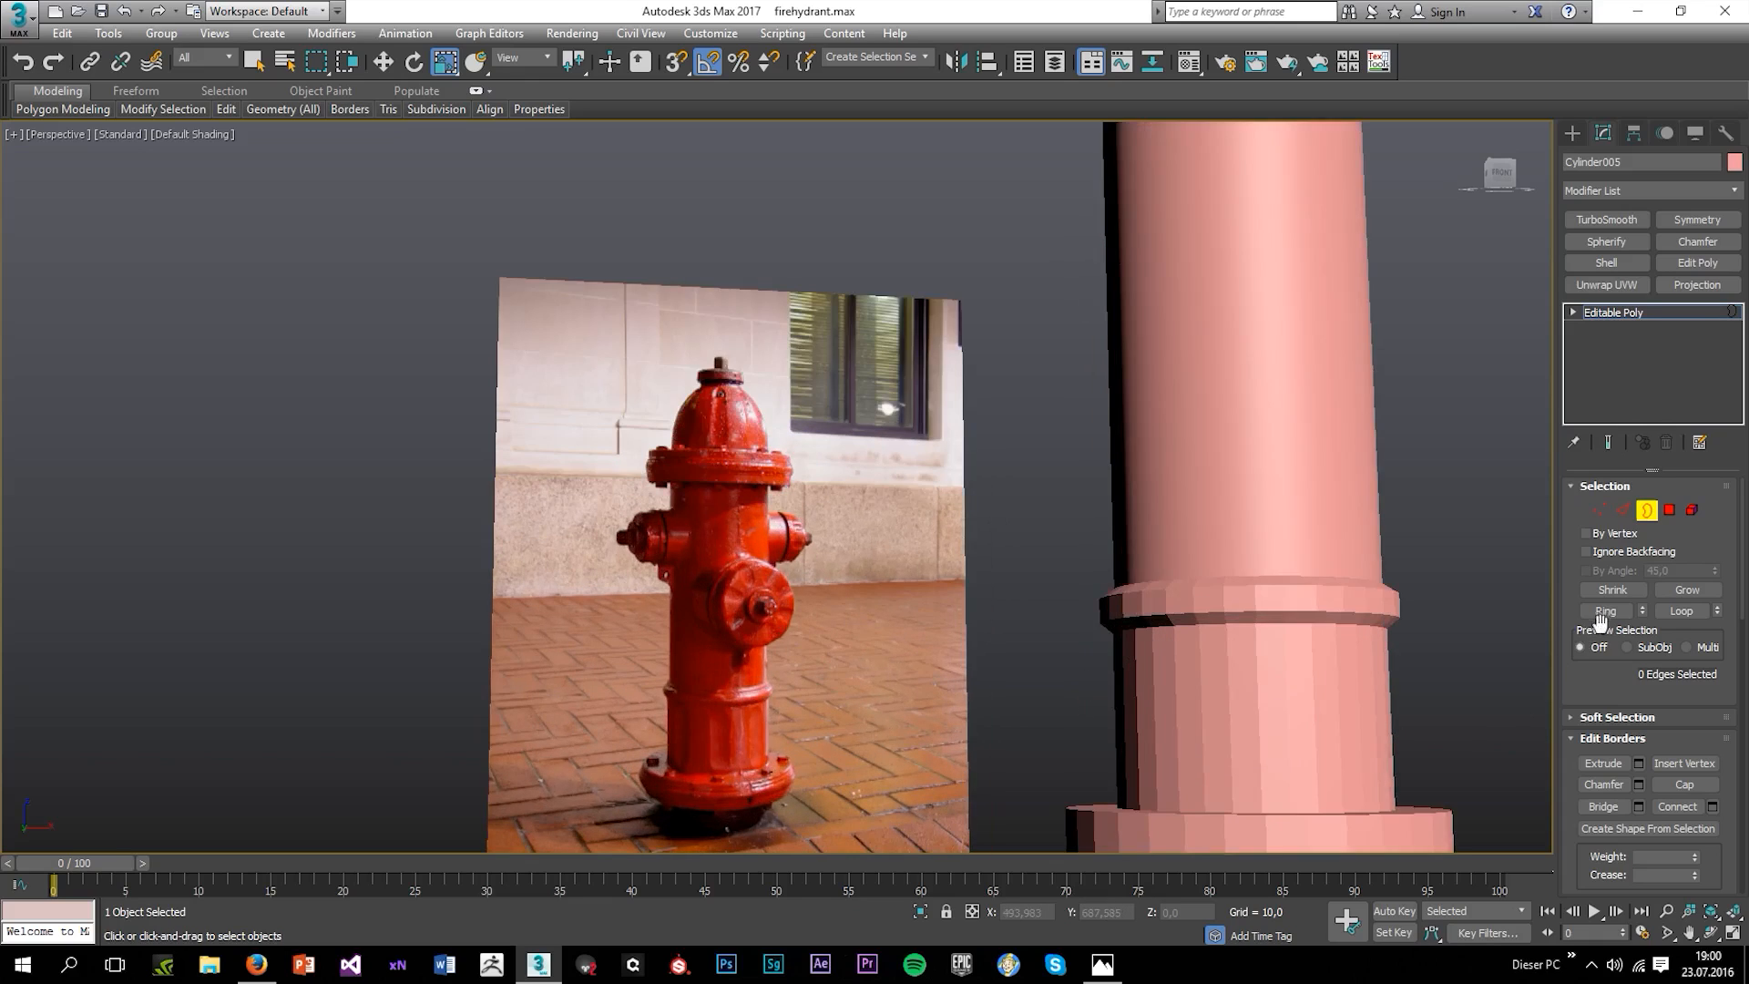
pyautogui.click(1596, 514)
pyautogui.hotkey('alt', 'w')
pyautogui.scroll(-1, 1260, 379)
pyautogui.hotkey('alt', 'w')
pyautogui.scroll(-6, 1249, 546)
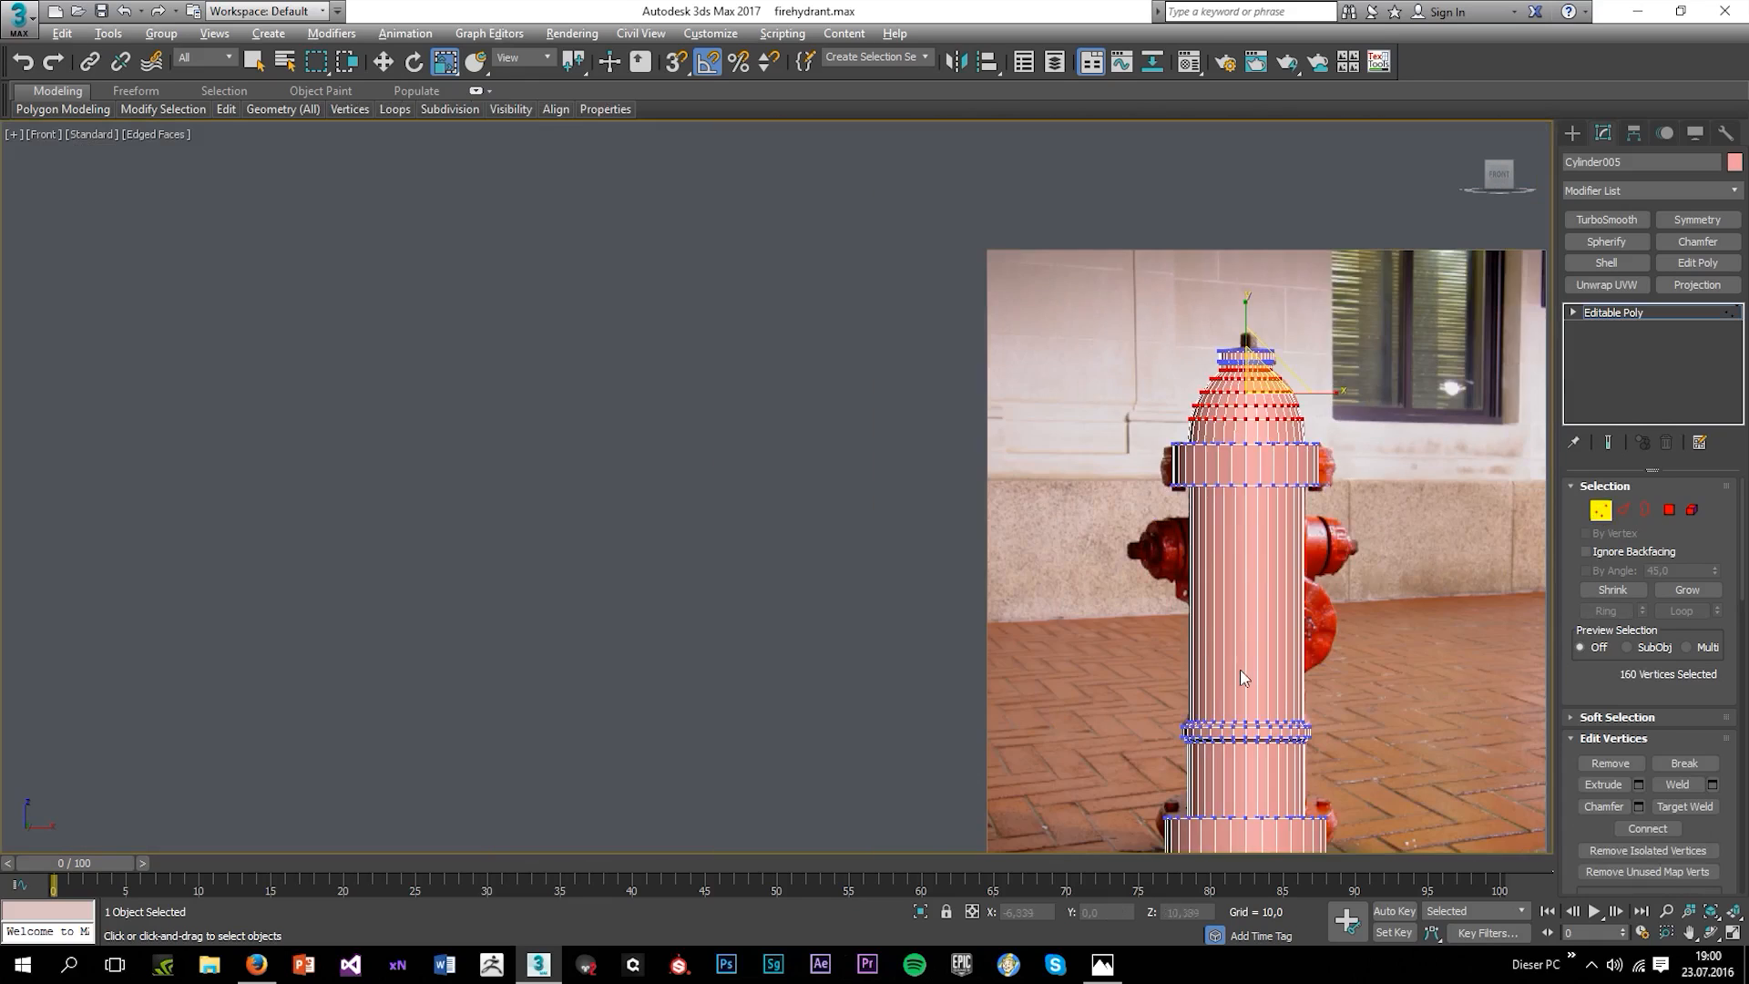
pyautogui.moveTo(1239, 669); pyautogui.dragTo(1100, 417, button='middle')
pyautogui.scroll(3, 1100, 428)
pyautogui.press('w')
pyautogui.moveTo(1108, 477); pyautogui.dragTo(1109, 467)
# Check the band and the overall body shape in the perspective and left views.
pyautogui.hotkey('alt', 'w')
pyautogui.middleClick(1310, 639)
pyautogui.hotkey('alt', 'w')
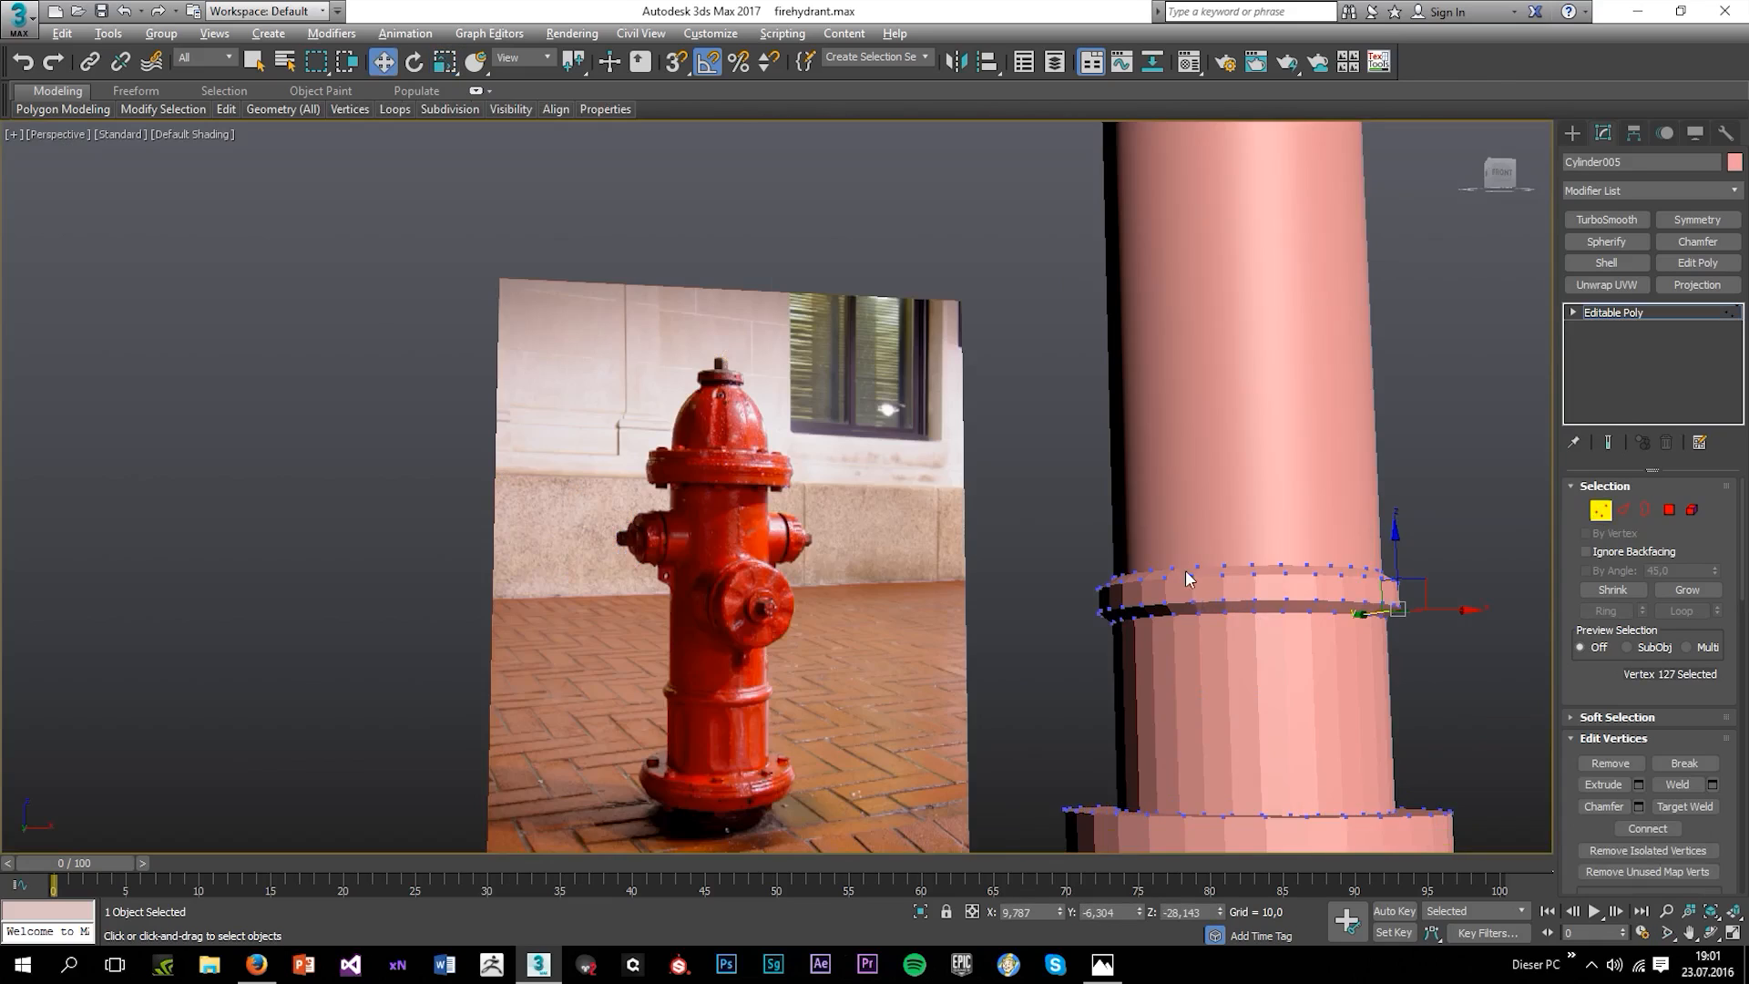
pyautogui.scroll(-6, 1225, 547)
pyautogui.keyDown('alt'); pyautogui.moveTo(1190, 576); pyautogui.dragTo(1134, 593, button='middle'); pyautogui.keyUp('alt')
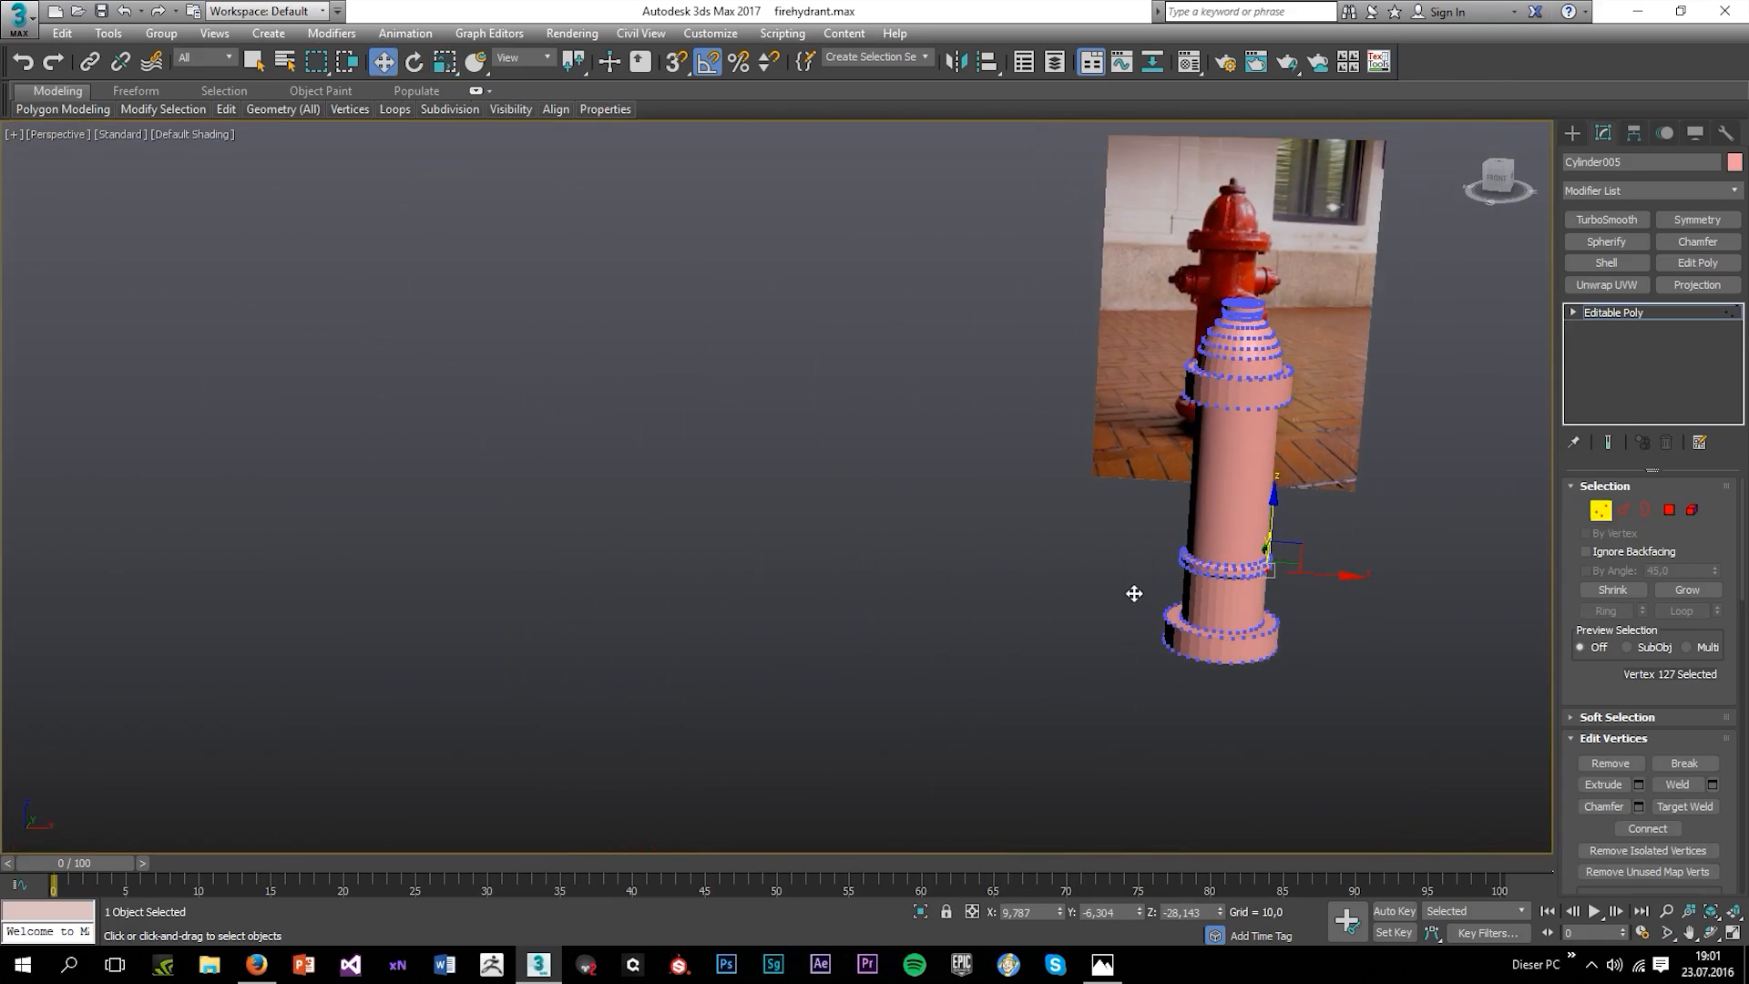
pyautogui.click(1627, 315)
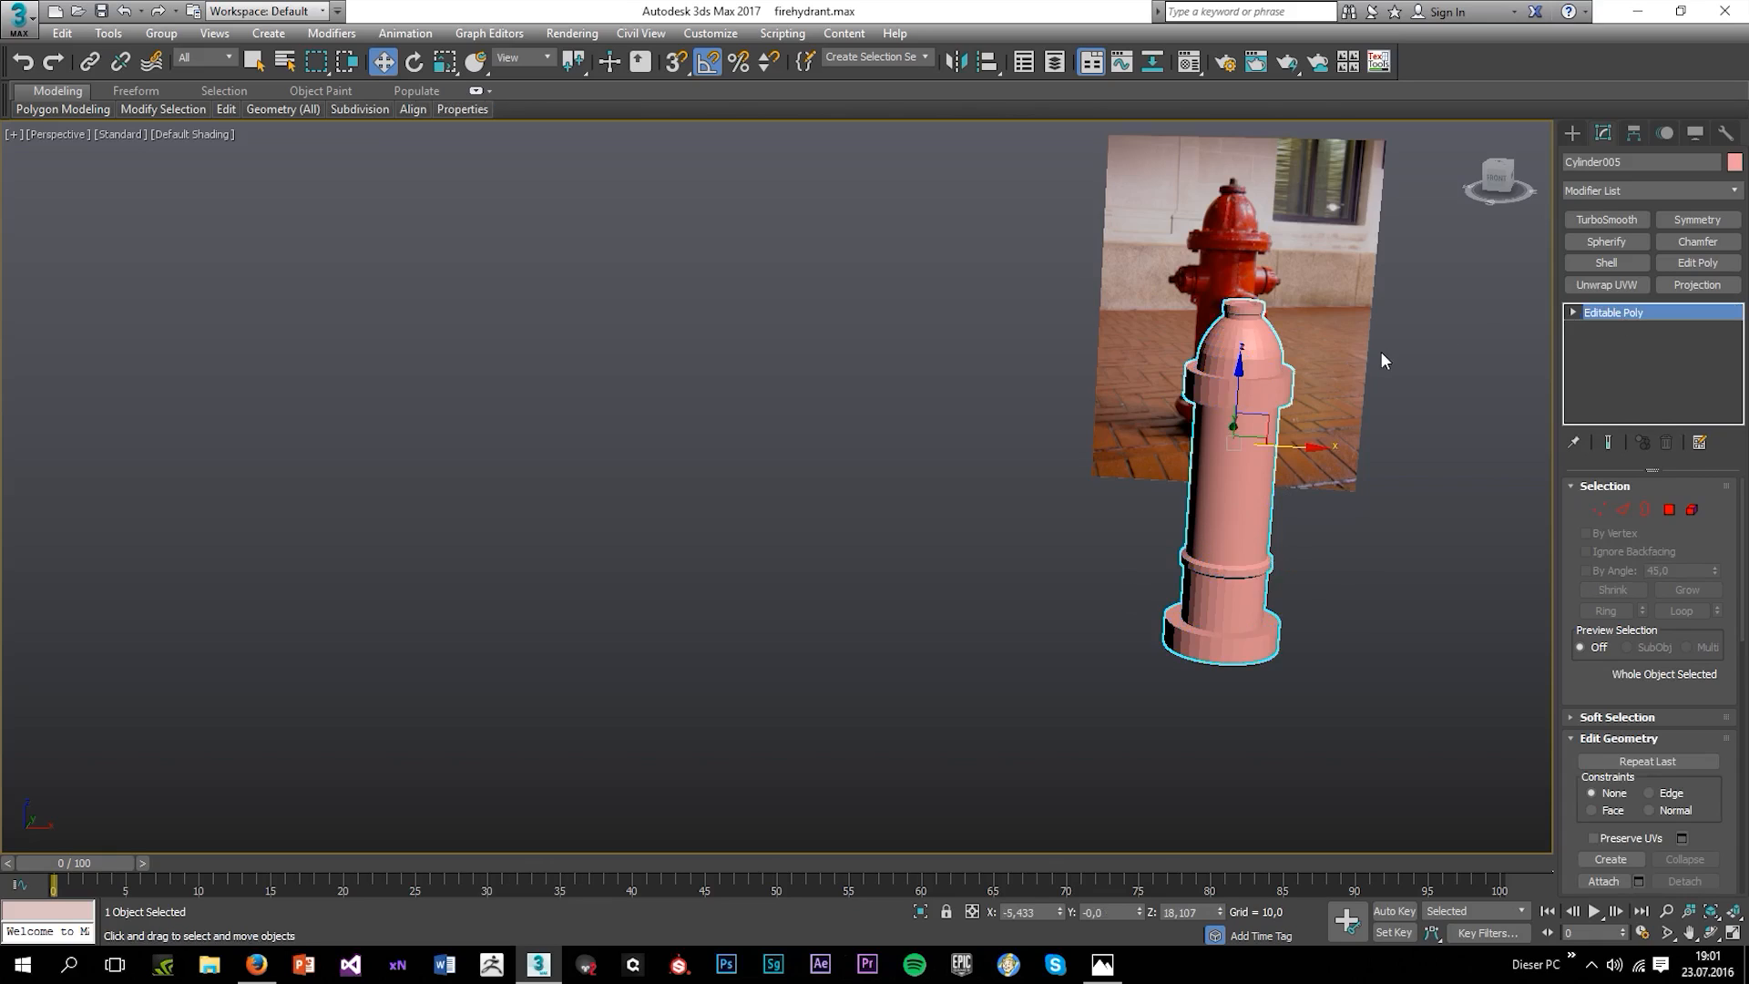
pyautogui.scroll(4, 1380, 351)
pyautogui.click(1599, 509)
pyautogui.hotkey('alt', 'w')
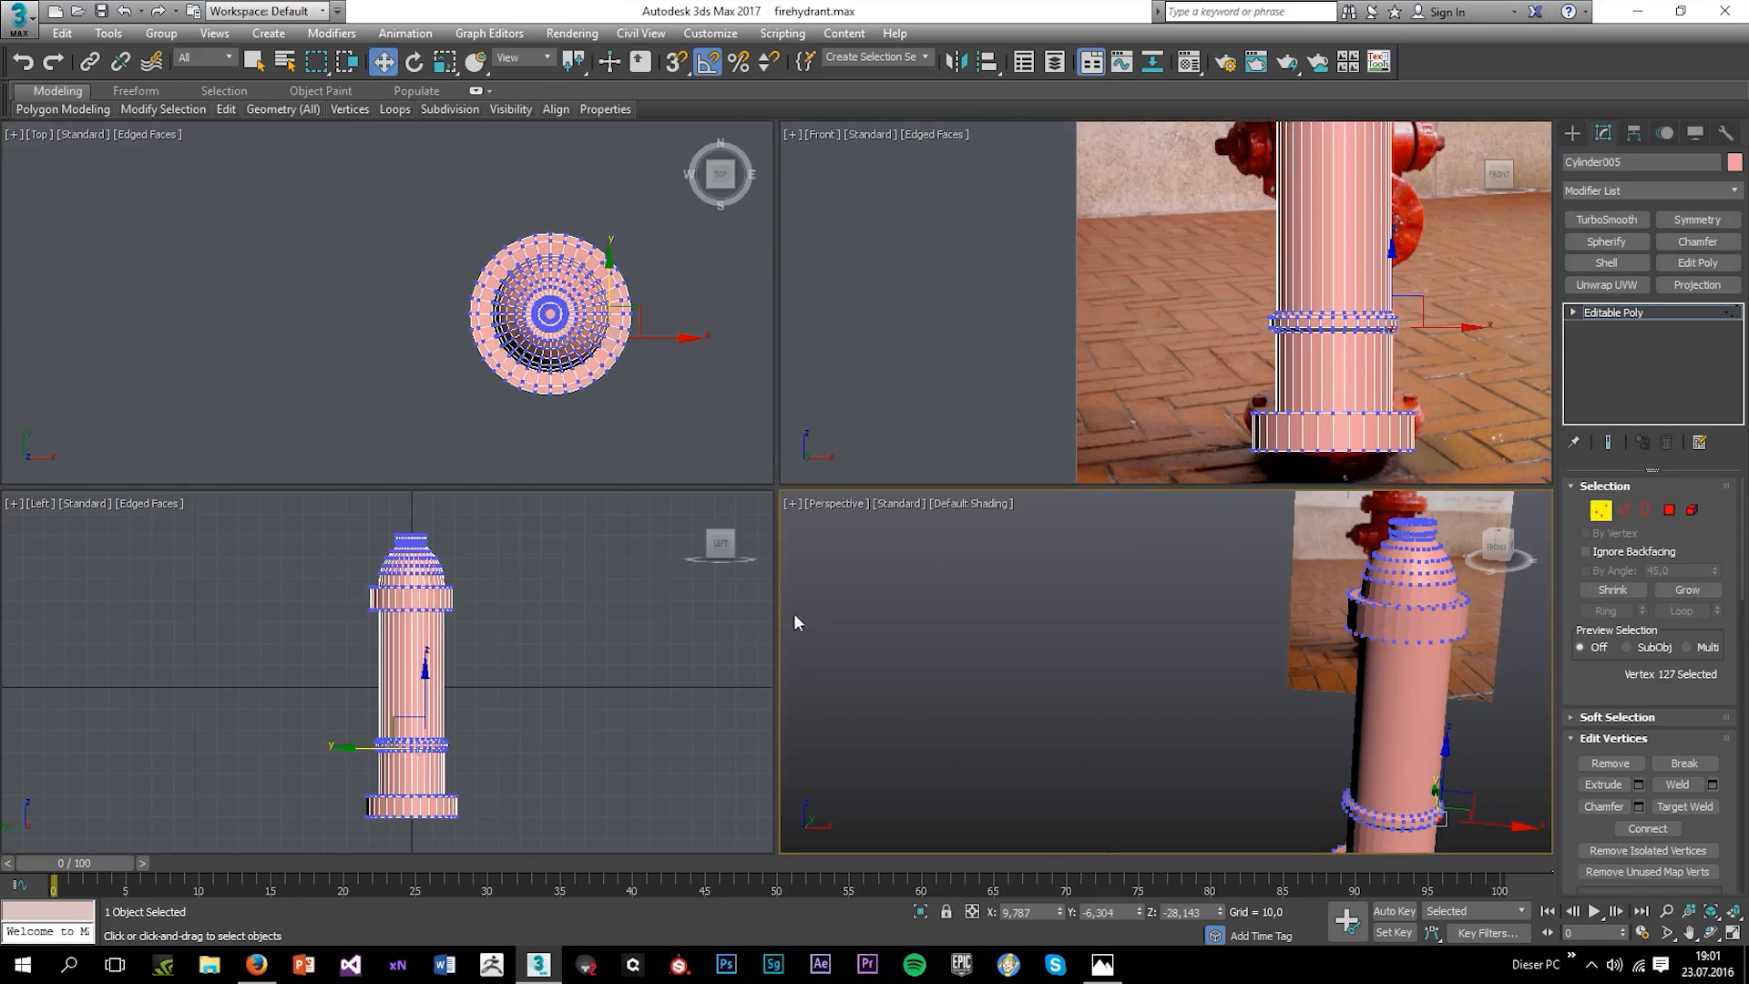
pyautogui.middleClick(641, 621)
pyautogui.hotkey('alt', 'w')
pyautogui.moveTo(849, 306); pyautogui.dragTo(844, 570, button='middle')
pyautogui.hotkey('alt', 'w')
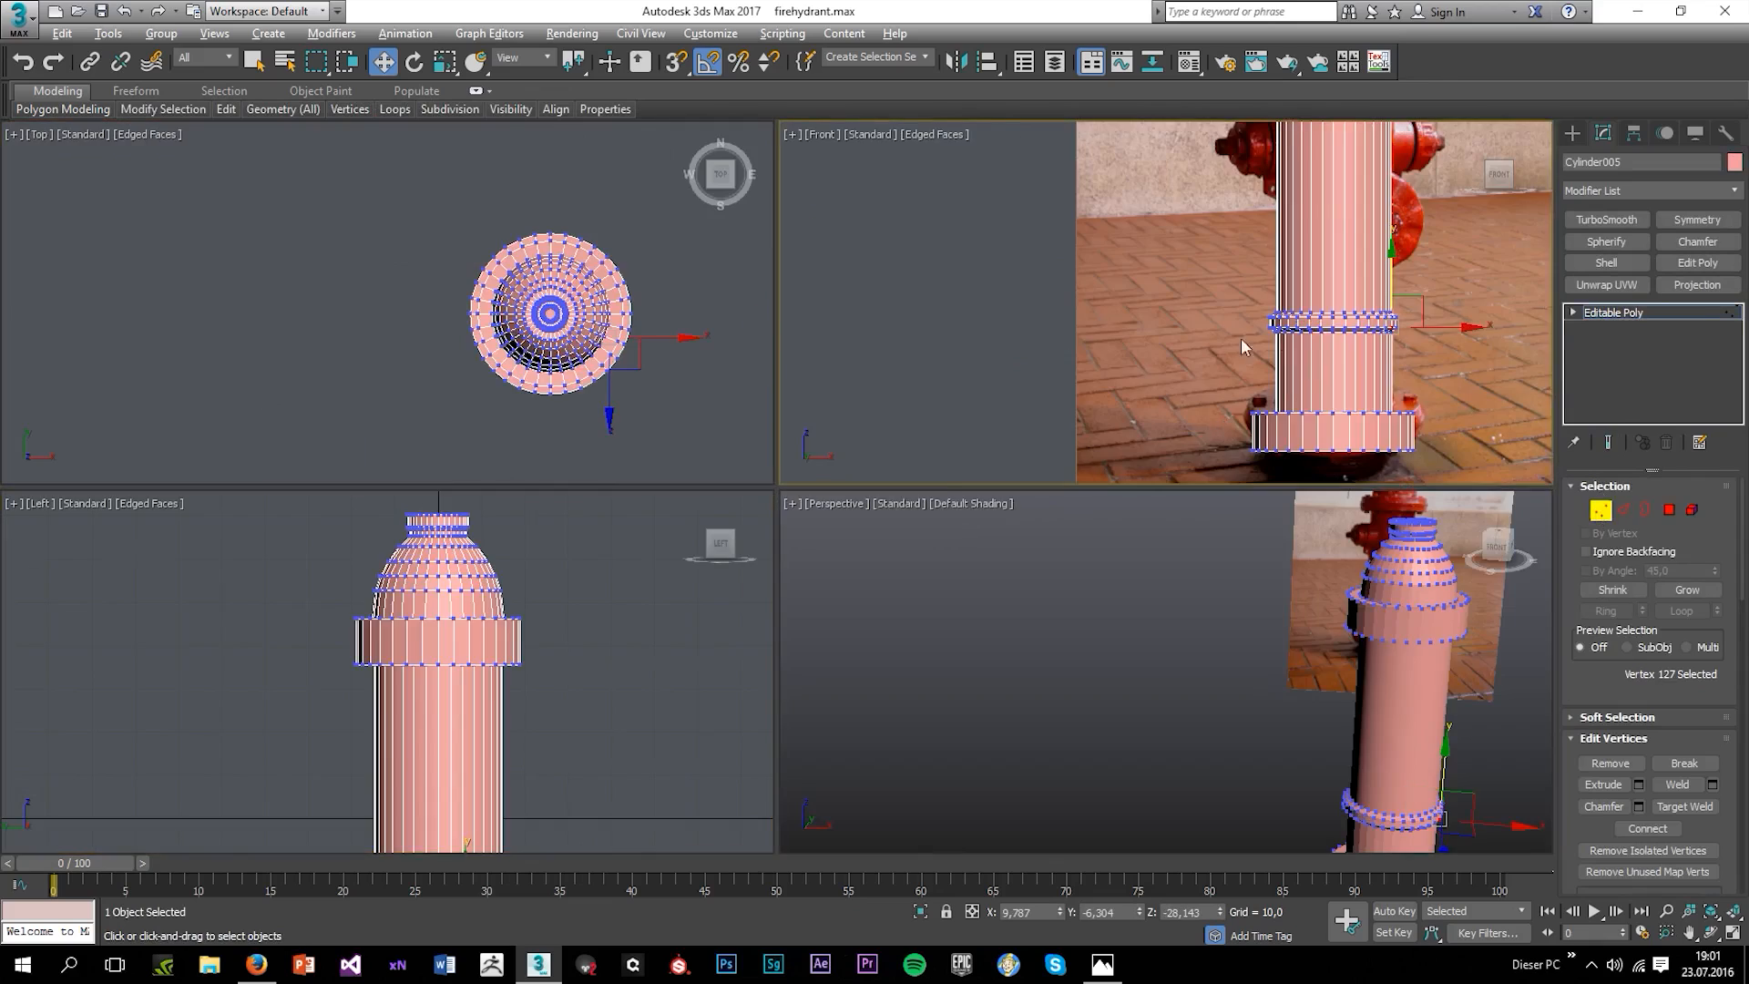
# Make the body see-through in the front view and raise the top flange's lower vertex row slightly.
pyautogui.middleClick(1108, 643)
pyautogui.hotkey('alt', 'w')
pyautogui.hotkey('alt', 'x')
pyautogui.scroll(5, 981, 309)
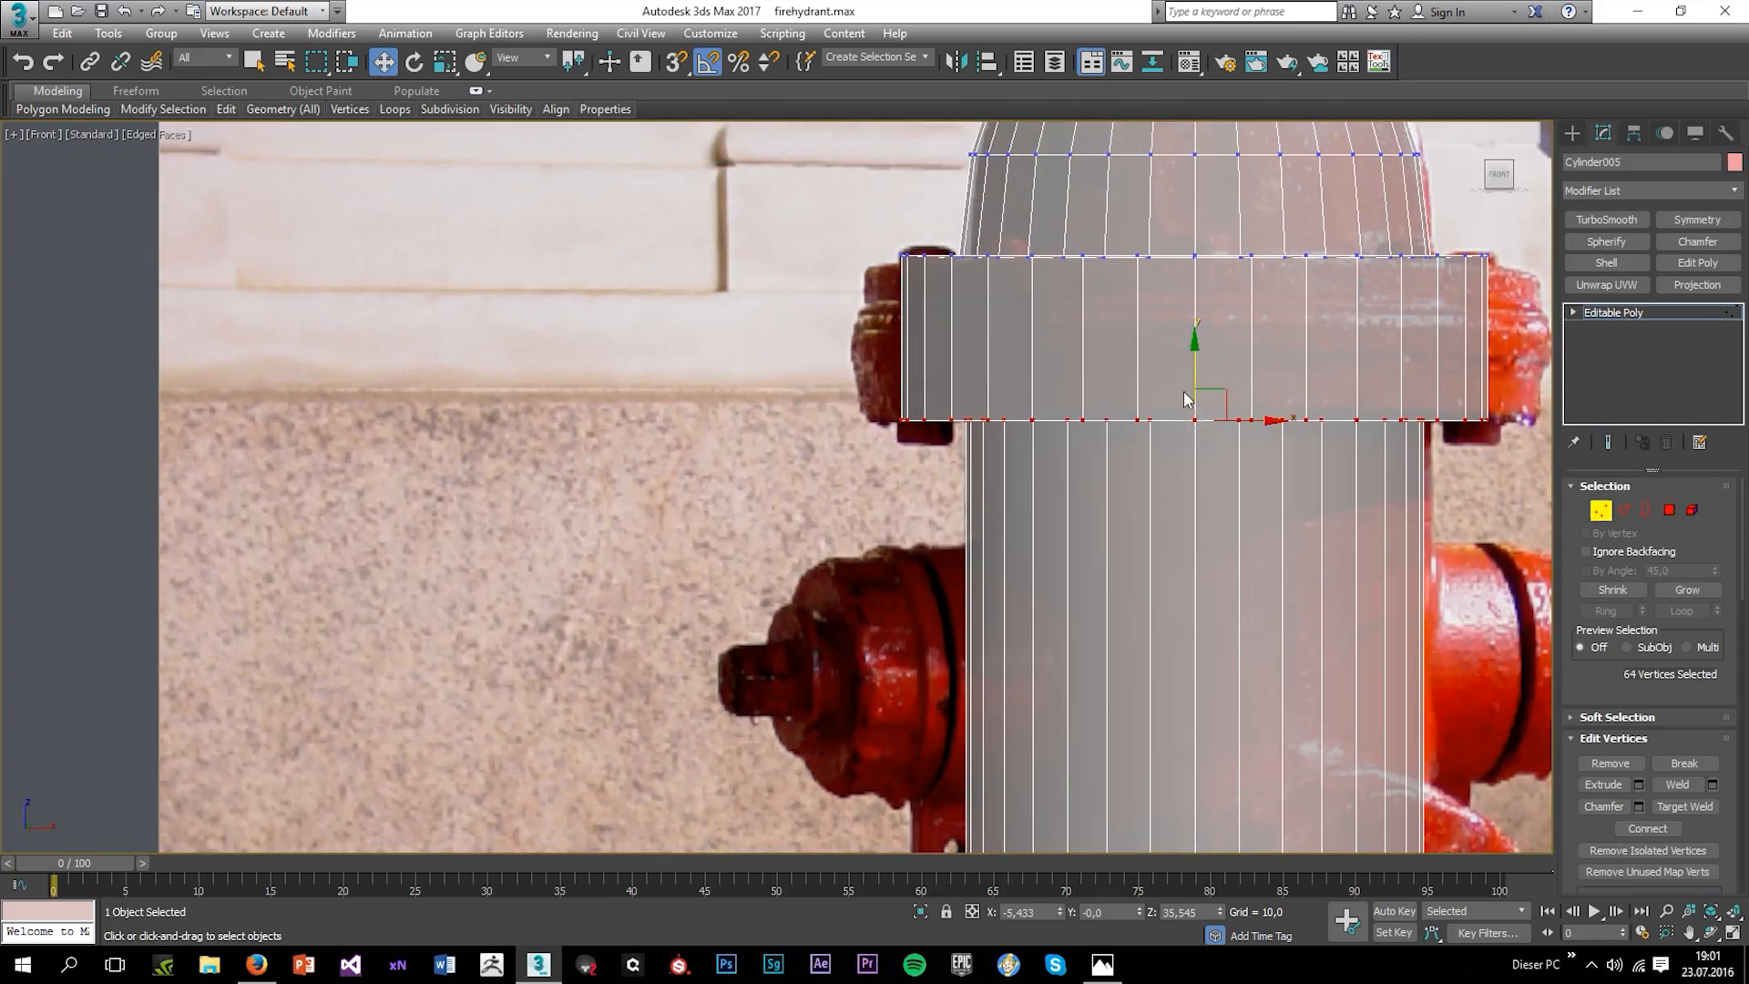
pyautogui.moveTo(1193, 384); pyautogui.dragTo(1178, 359)
pyautogui.click(1227, 452)
# Compare the see-through body with the reference in the front and perspective views, and restore its solid shaded display.
pyautogui.scroll(-2, 1227, 451)
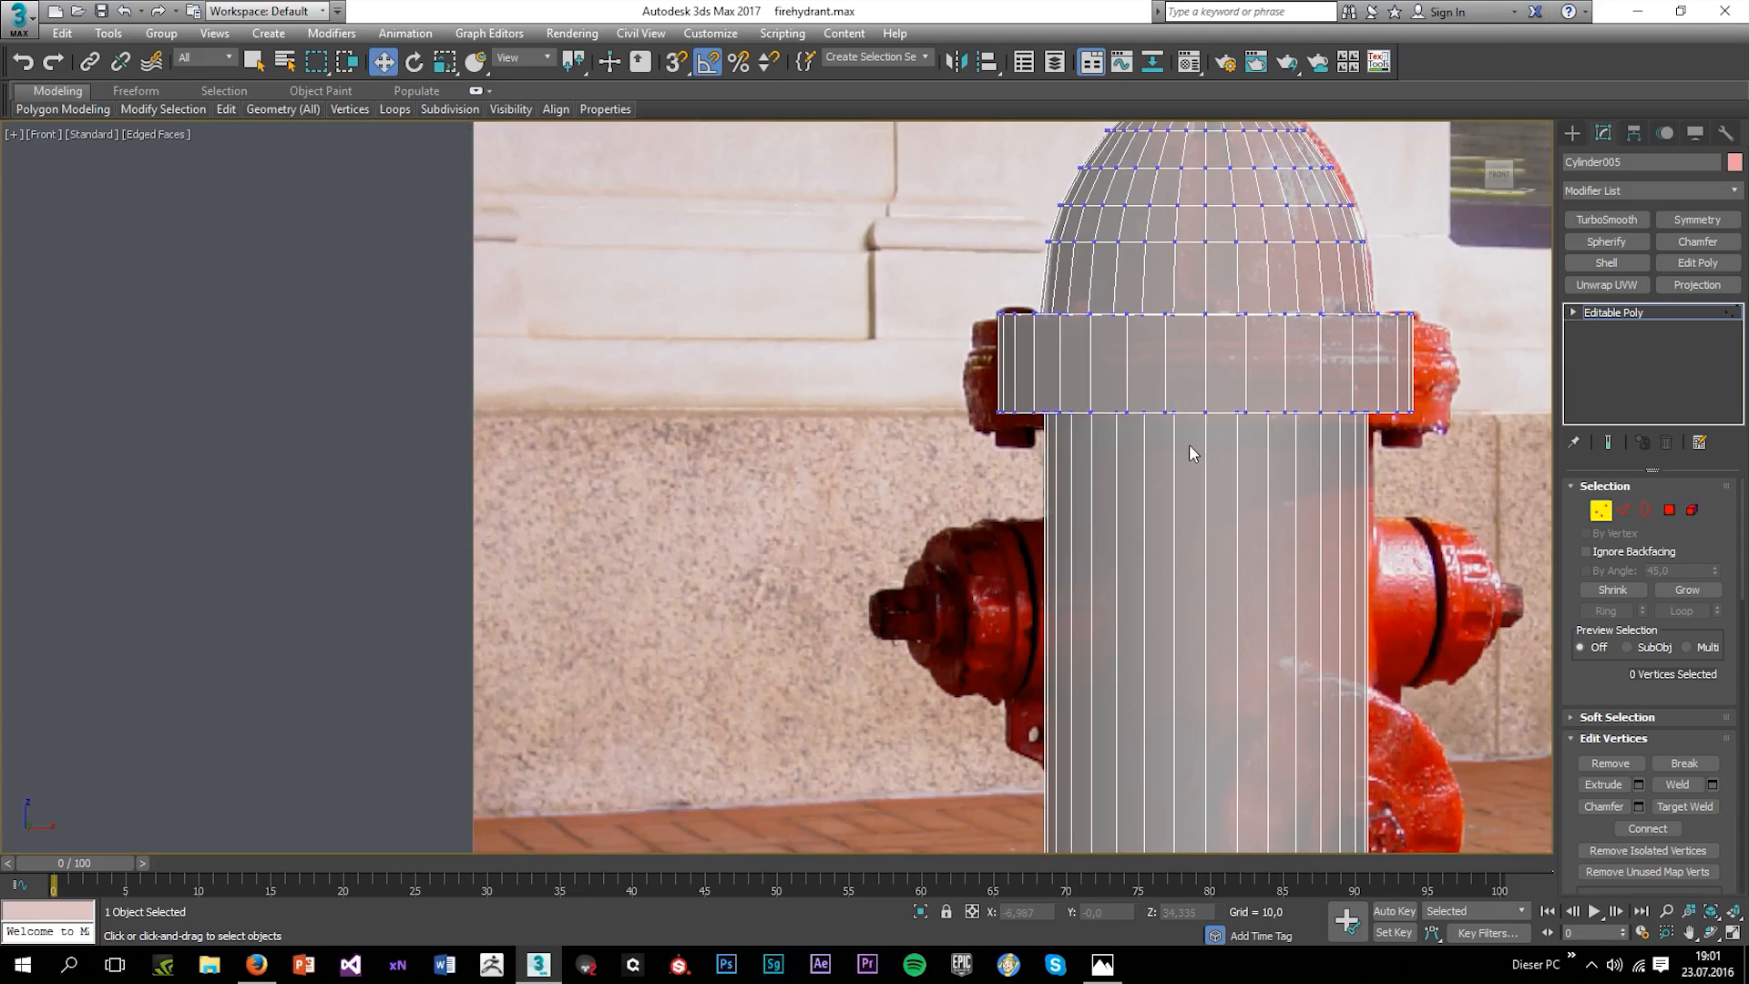
pyautogui.moveTo(1189, 447); pyautogui.dragTo(1092, 563, button='middle')
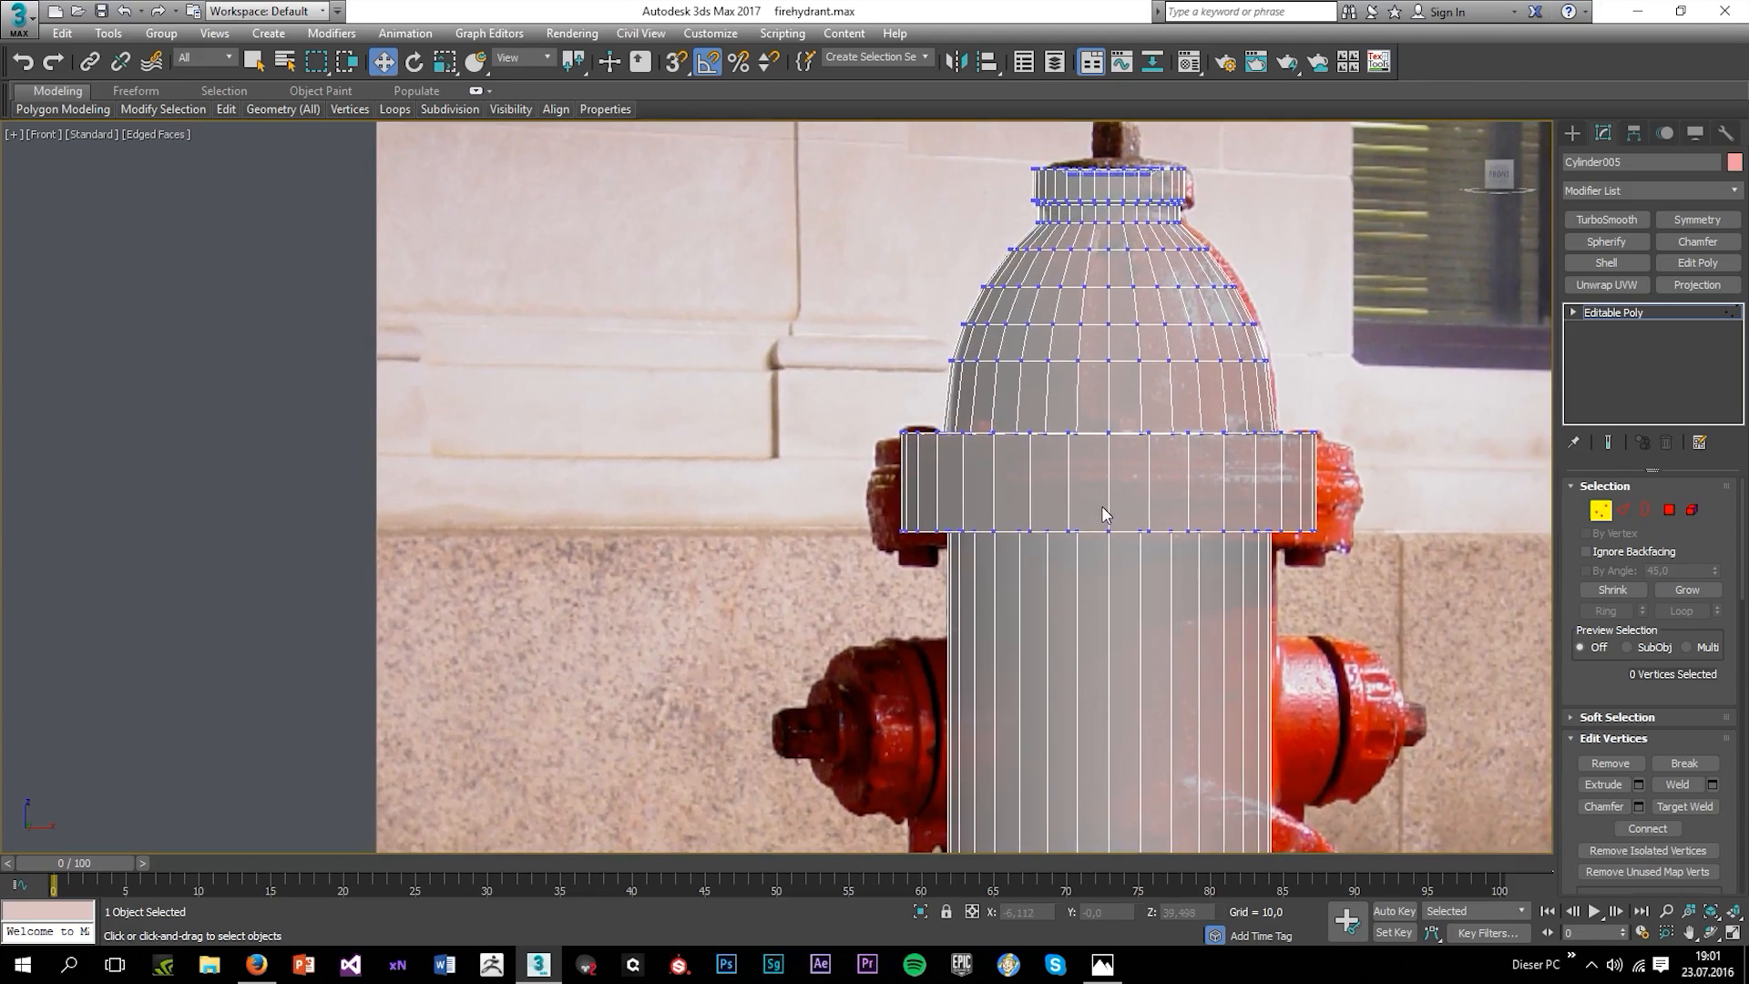
pyautogui.scroll(-6, 1101, 505)
pyautogui.scroll(4, 1129, 435)
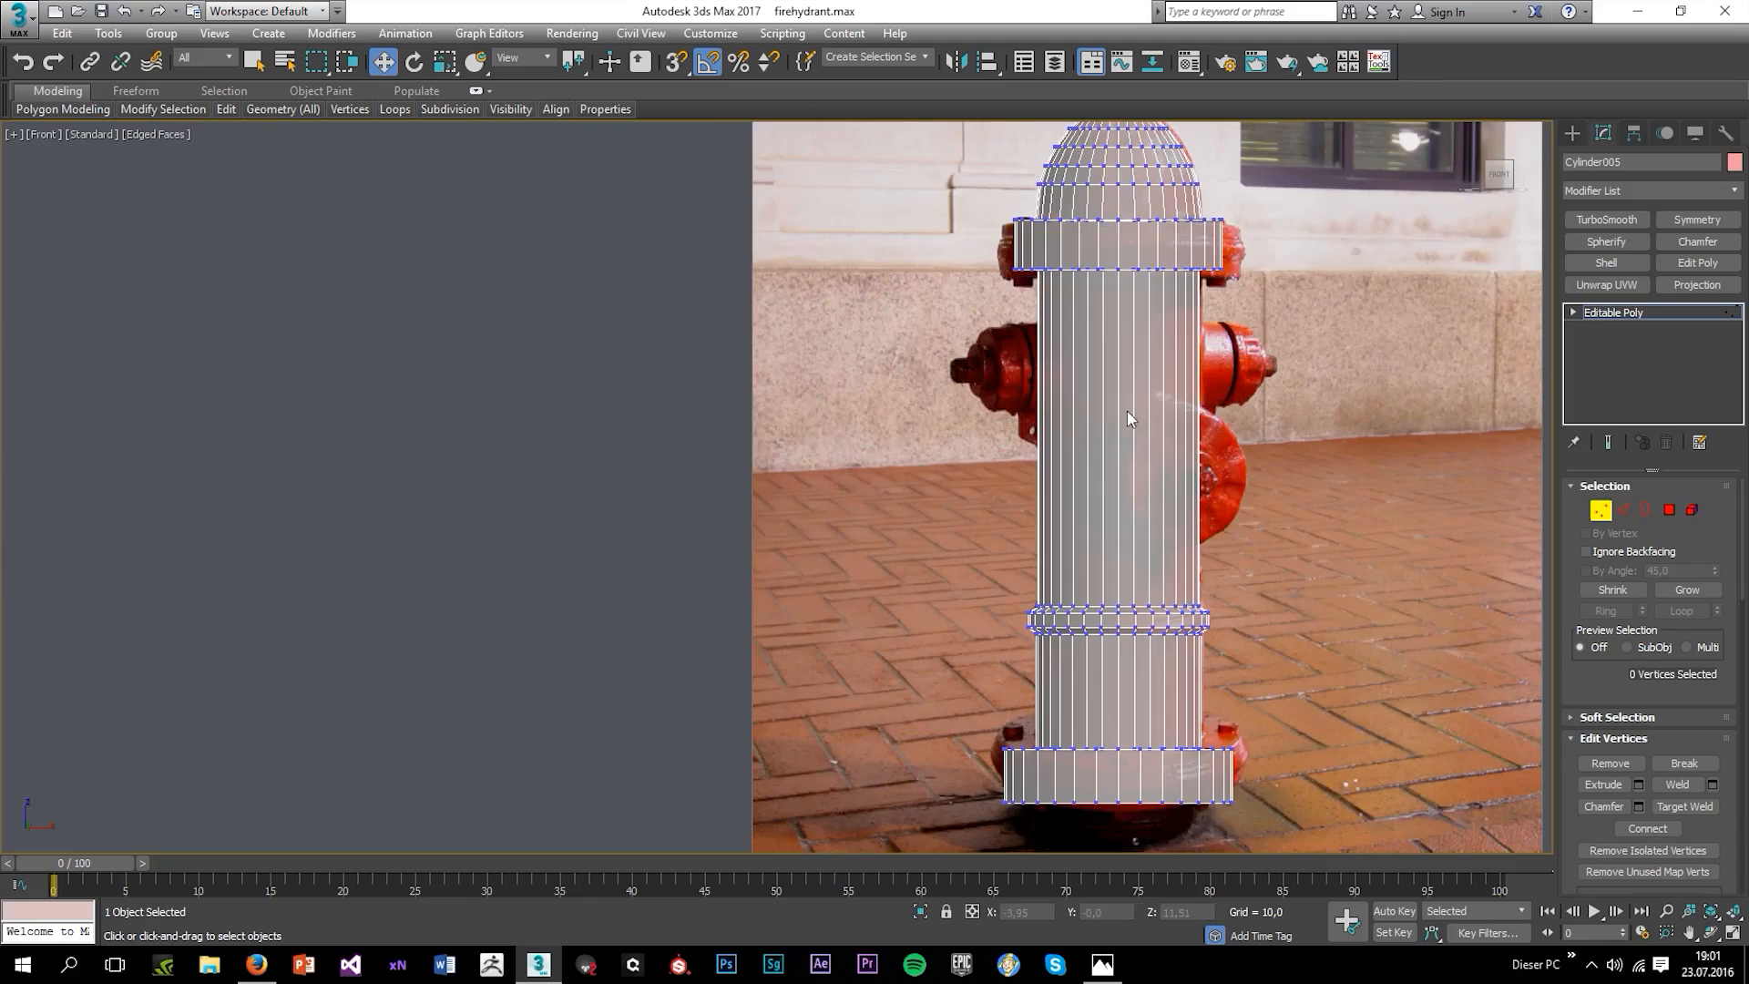
pyautogui.hotkey('alt', 'w')
pyautogui.click(1235, 529)
pyautogui.hotkey('alt', 'w')
pyautogui.press('F3')
pyautogui.press('F3')
pyautogui.press('F4')
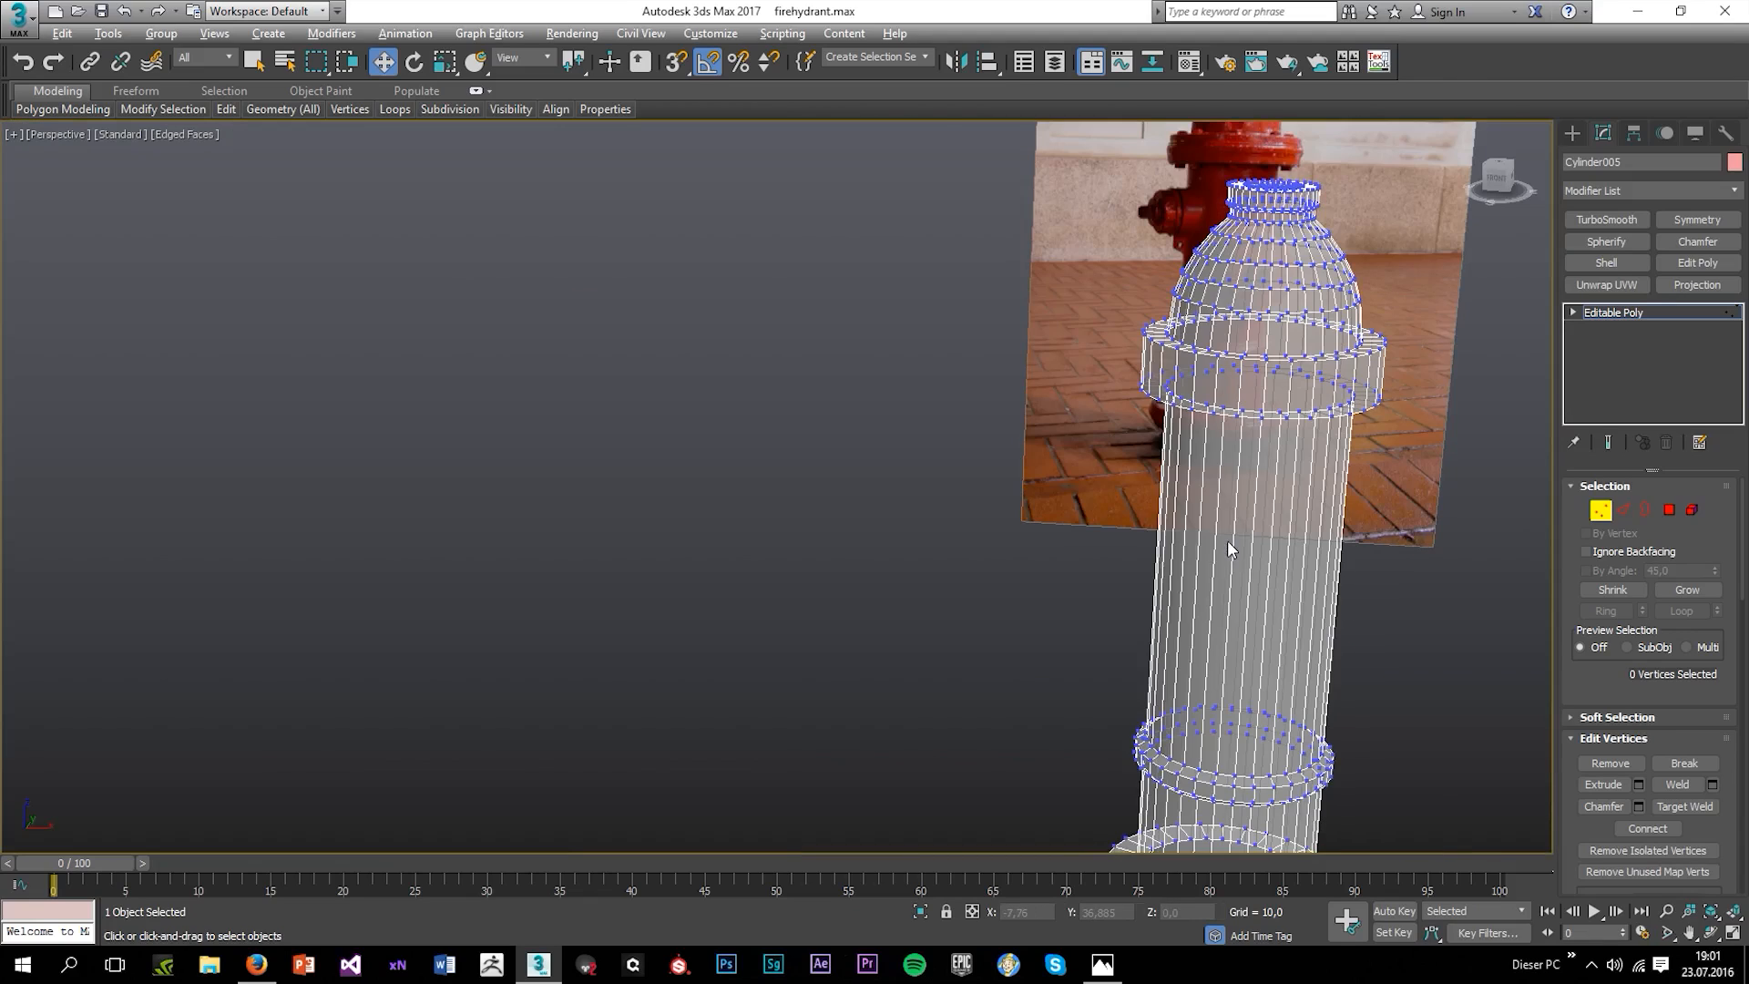
pyautogui.press('F4')
pyautogui.hotkey('alt', 'x')
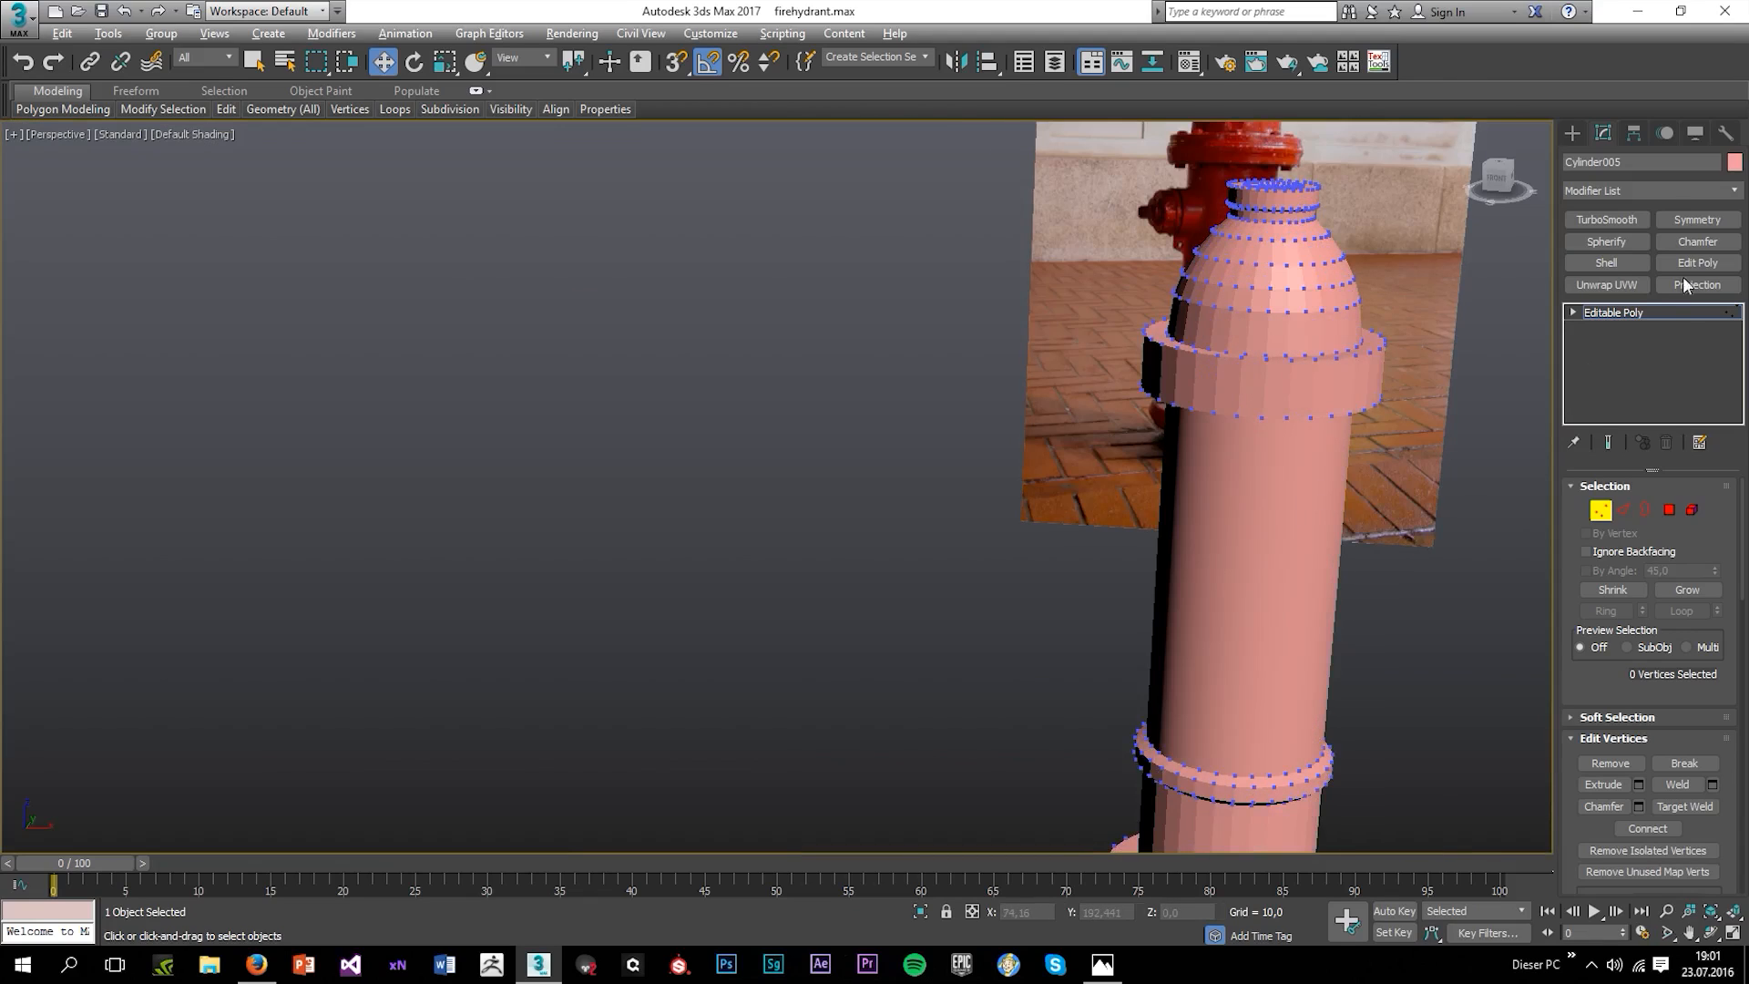
# Add a horizontal edge loop around the body's middle section in the front view at the side outlet's height.
pyautogui.click(1573, 134)
pyautogui.click(1607, 289)
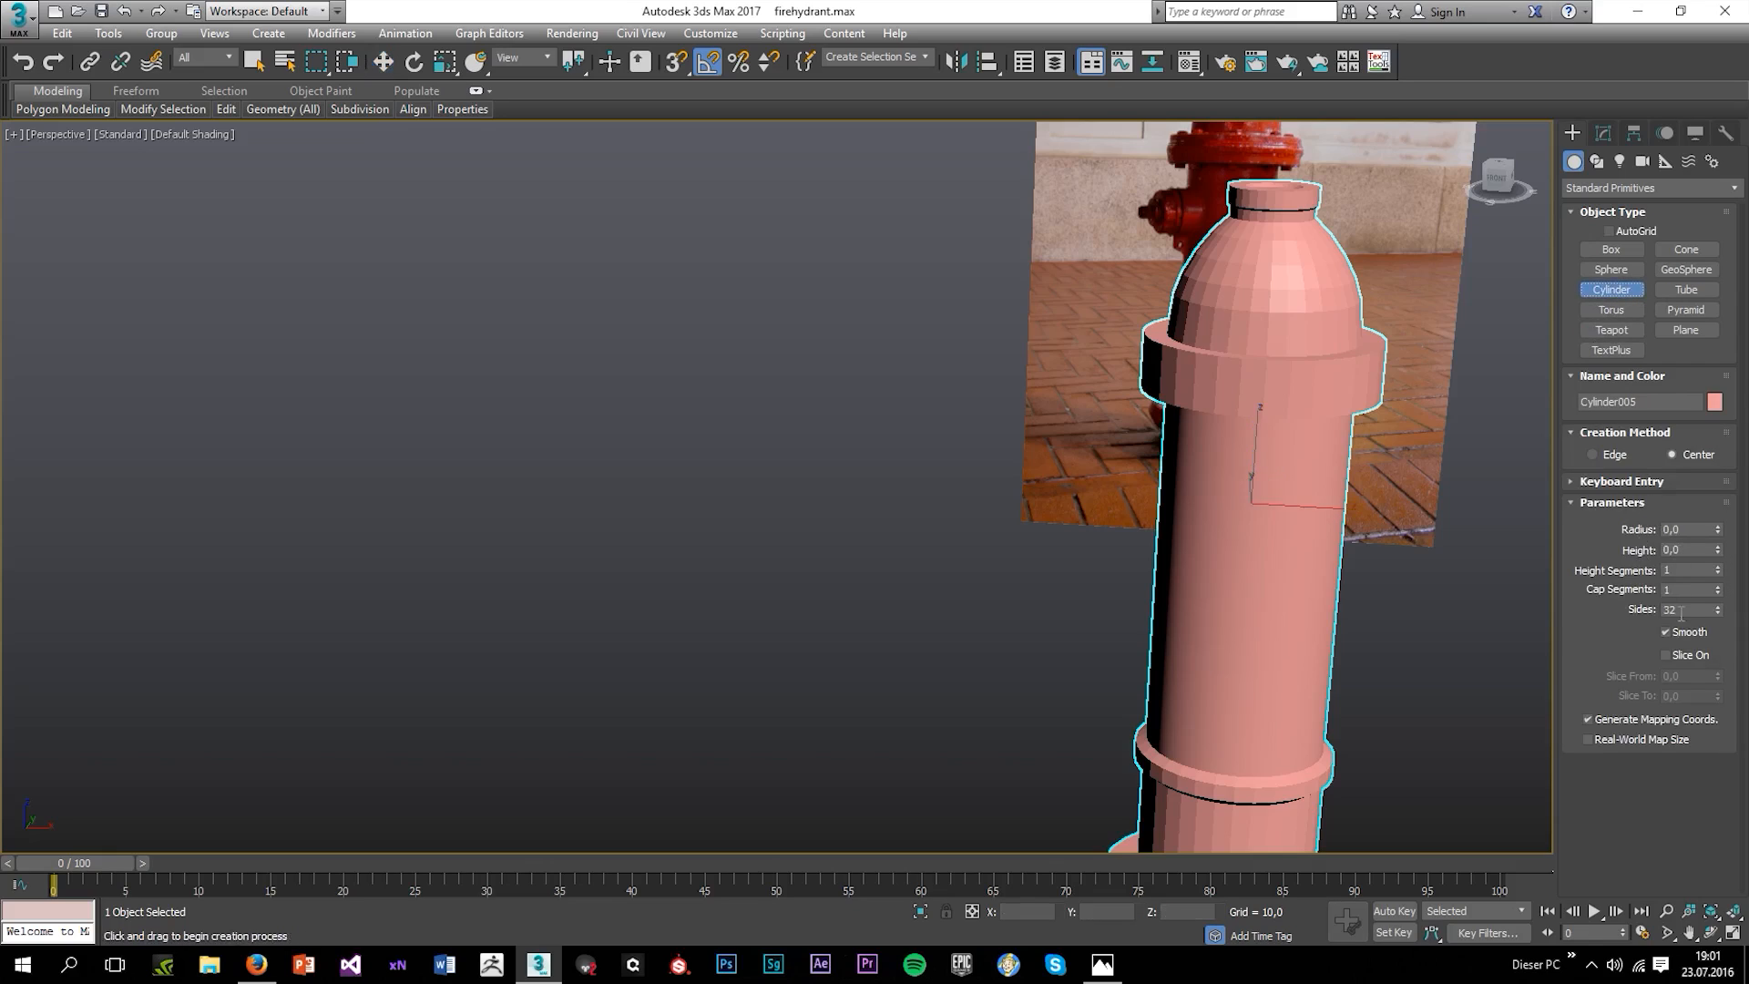
pyautogui.hotkey('alt', 'w')
pyautogui.rightClick(1216, 472)
pyautogui.hotkey('alt', 'w')
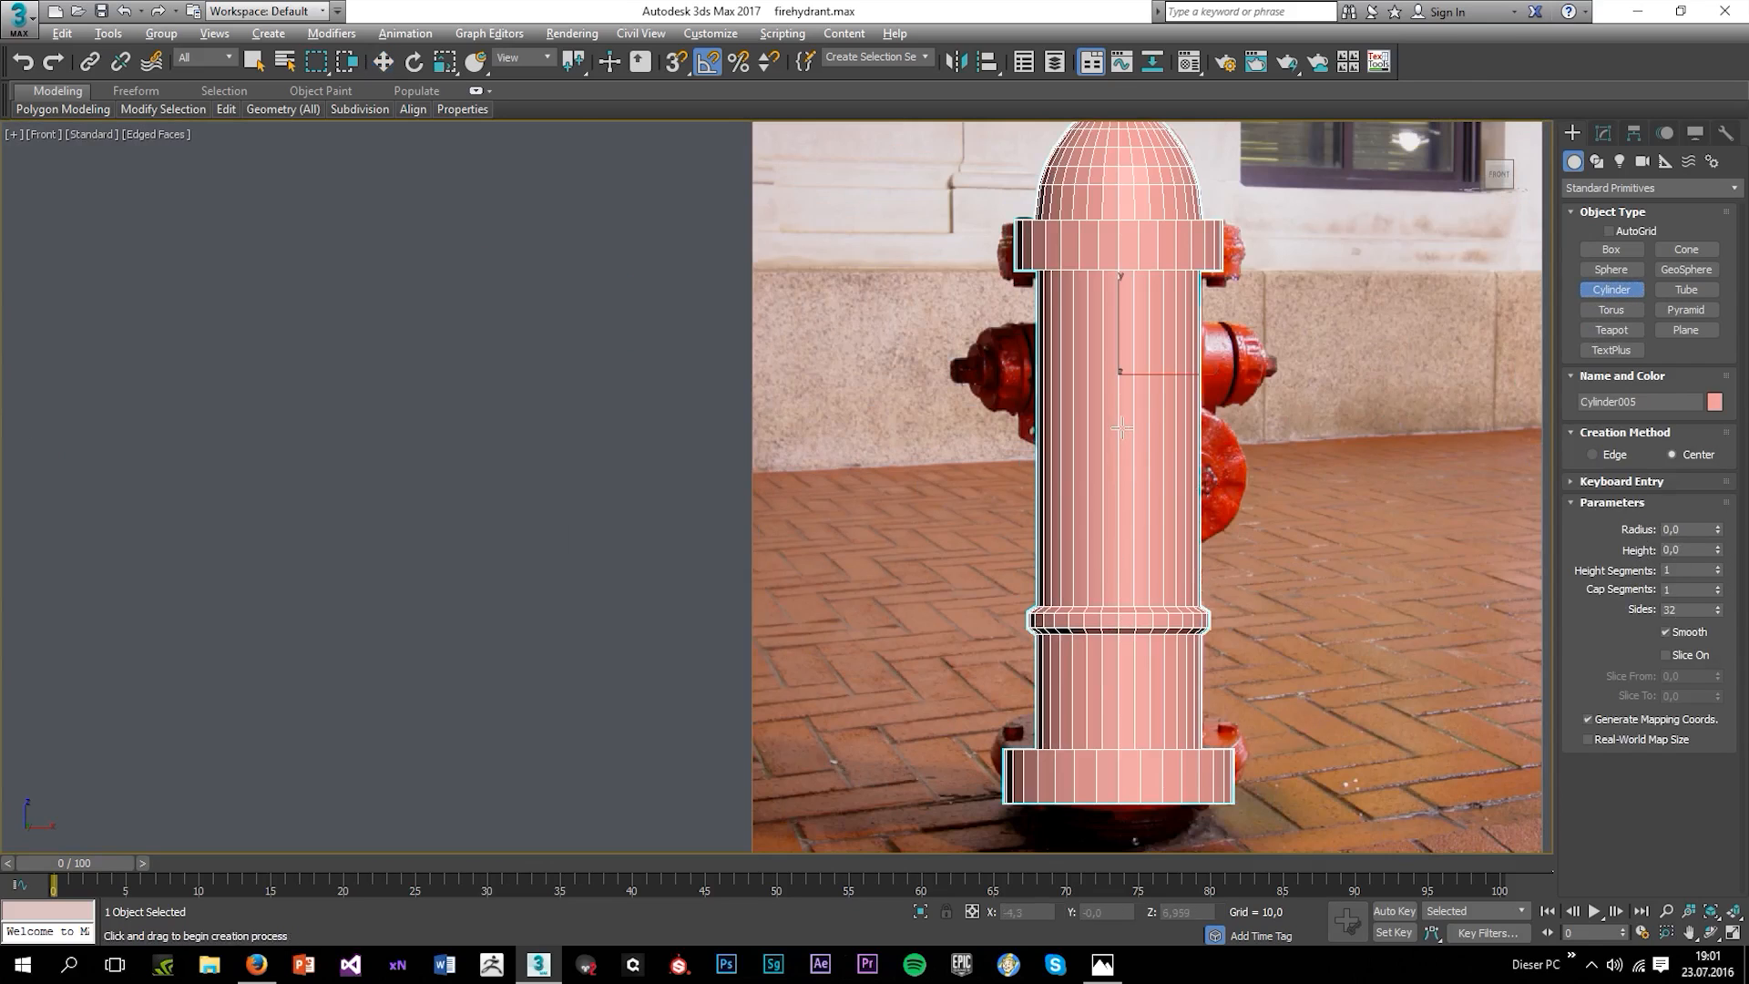
pyautogui.scroll(2, 1121, 428)
pyautogui.click(1605, 132)
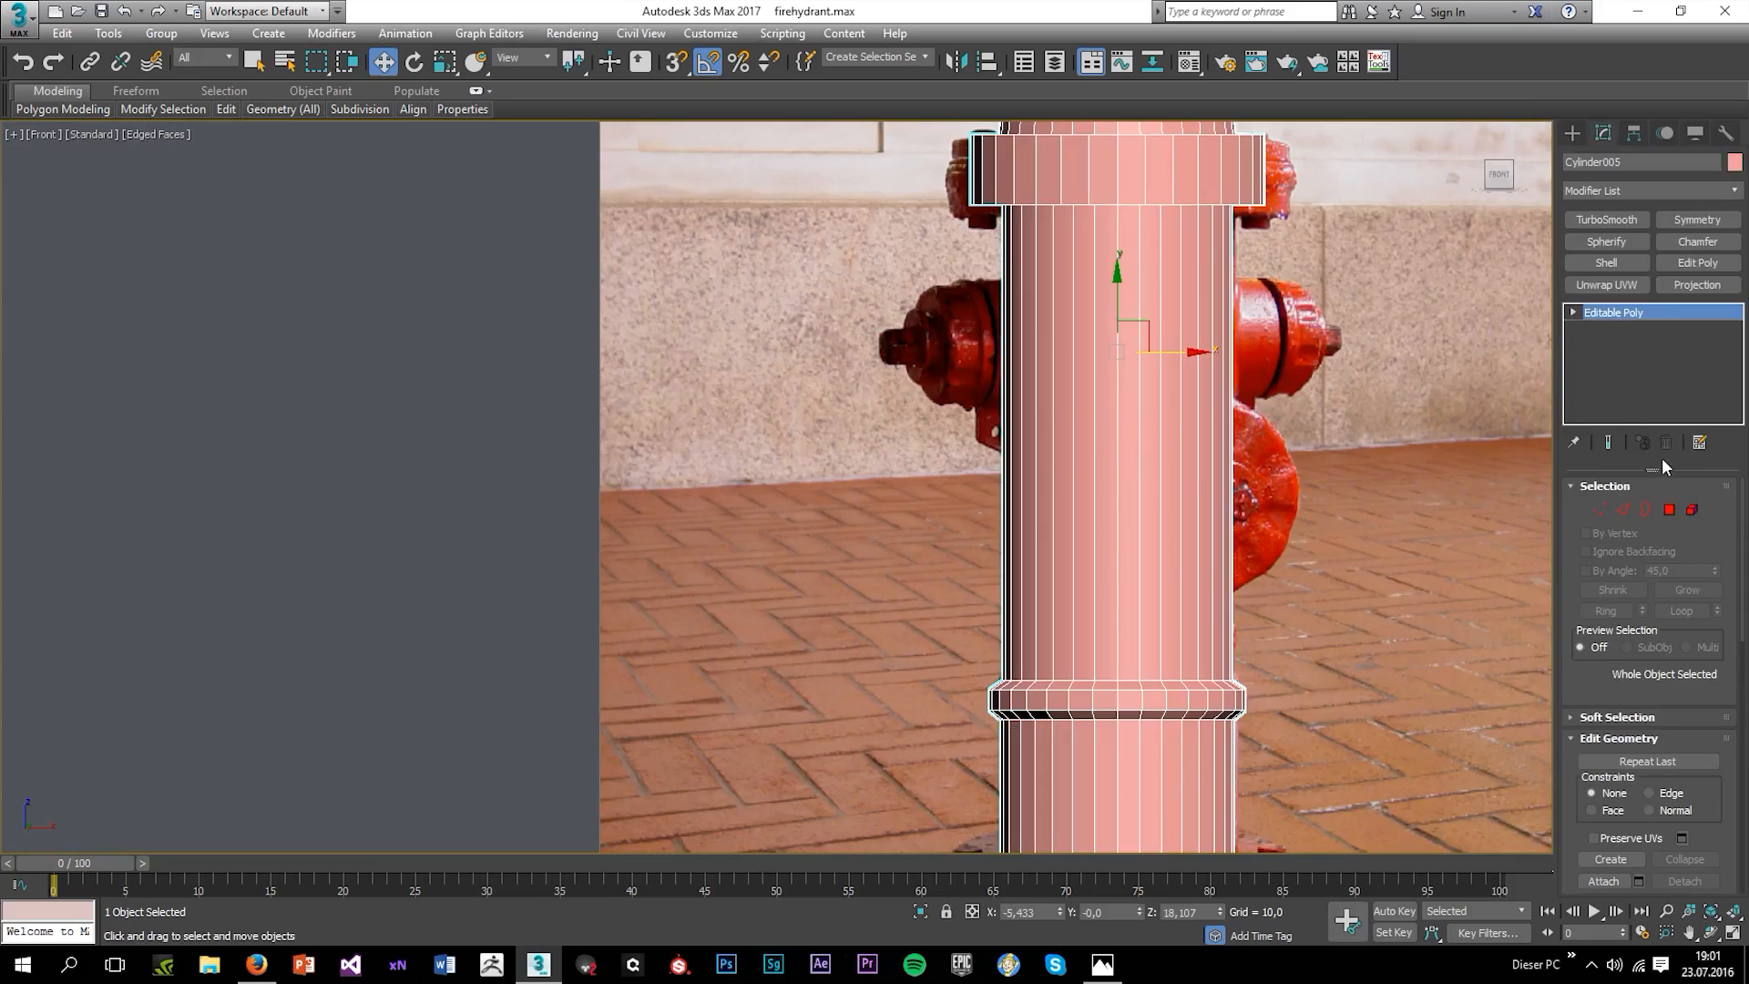
pyautogui.click(1623, 509)
pyautogui.moveTo(1495, 530); pyautogui.dragTo(1493, 528)
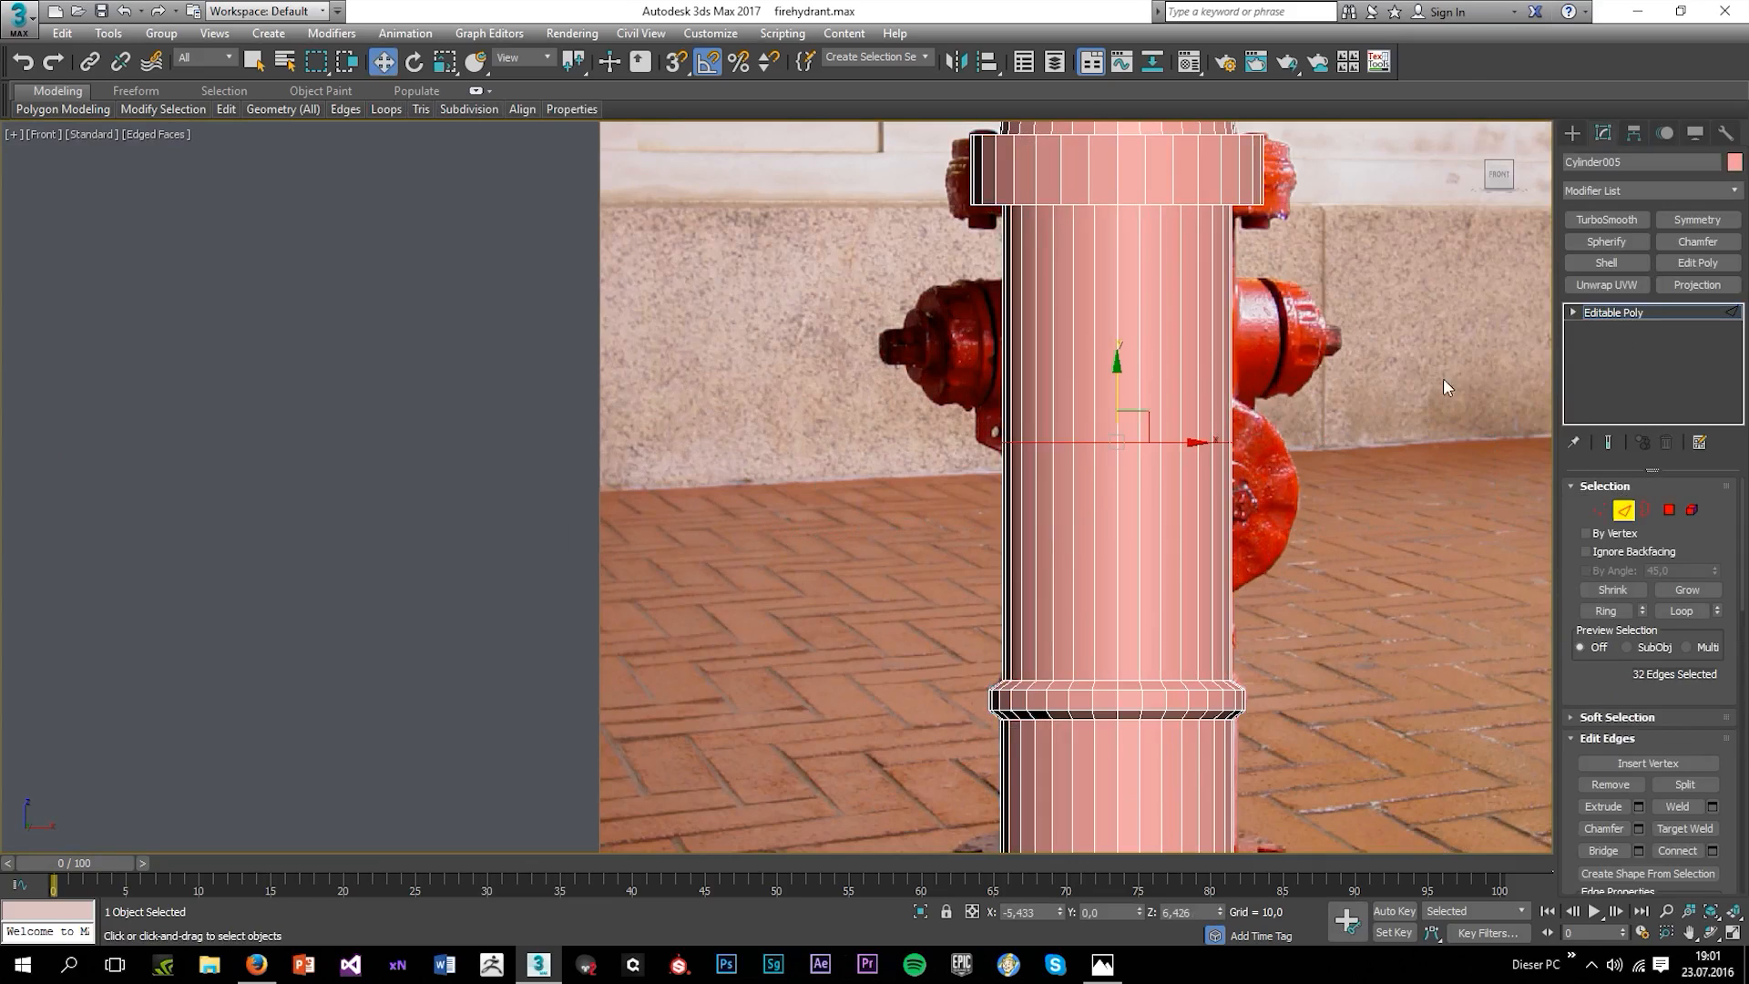
# Create a 32-sided cylinder centred on the body's new edge loop in the front view, about 9.4 in radius and 16.6 high.
pyautogui.click(1572, 133)
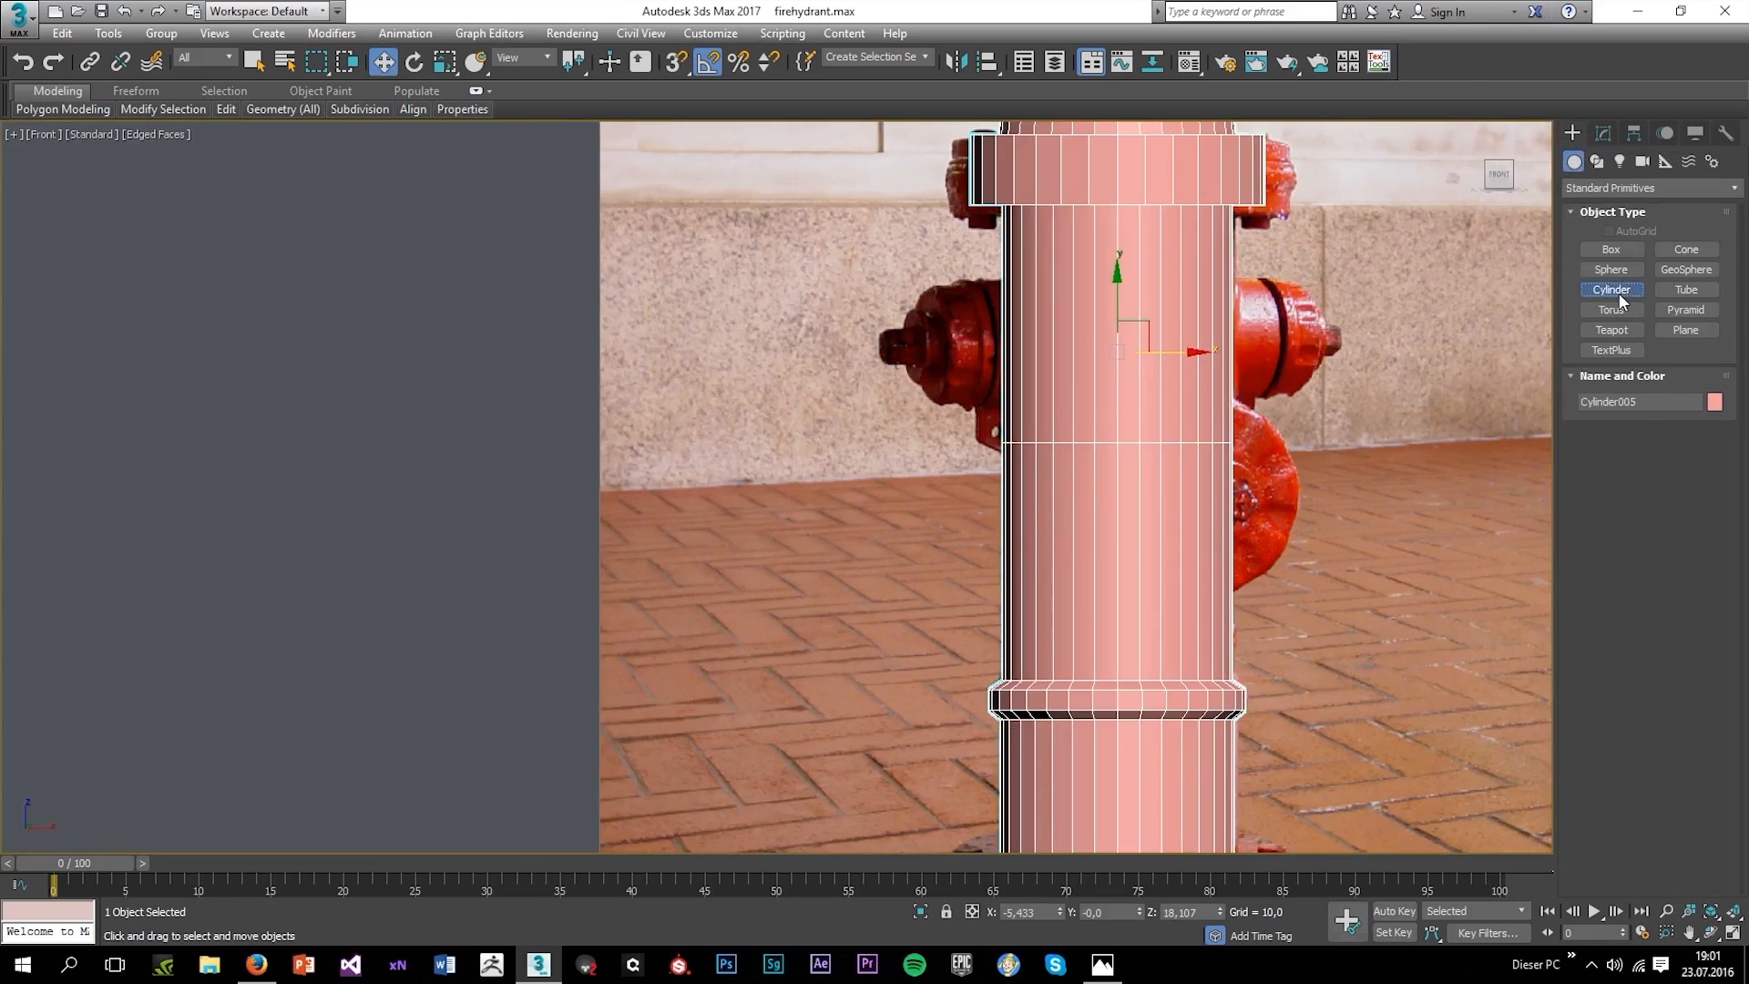
pyautogui.click(1611, 290)
pyautogui.scroll(3, 1126, 458)
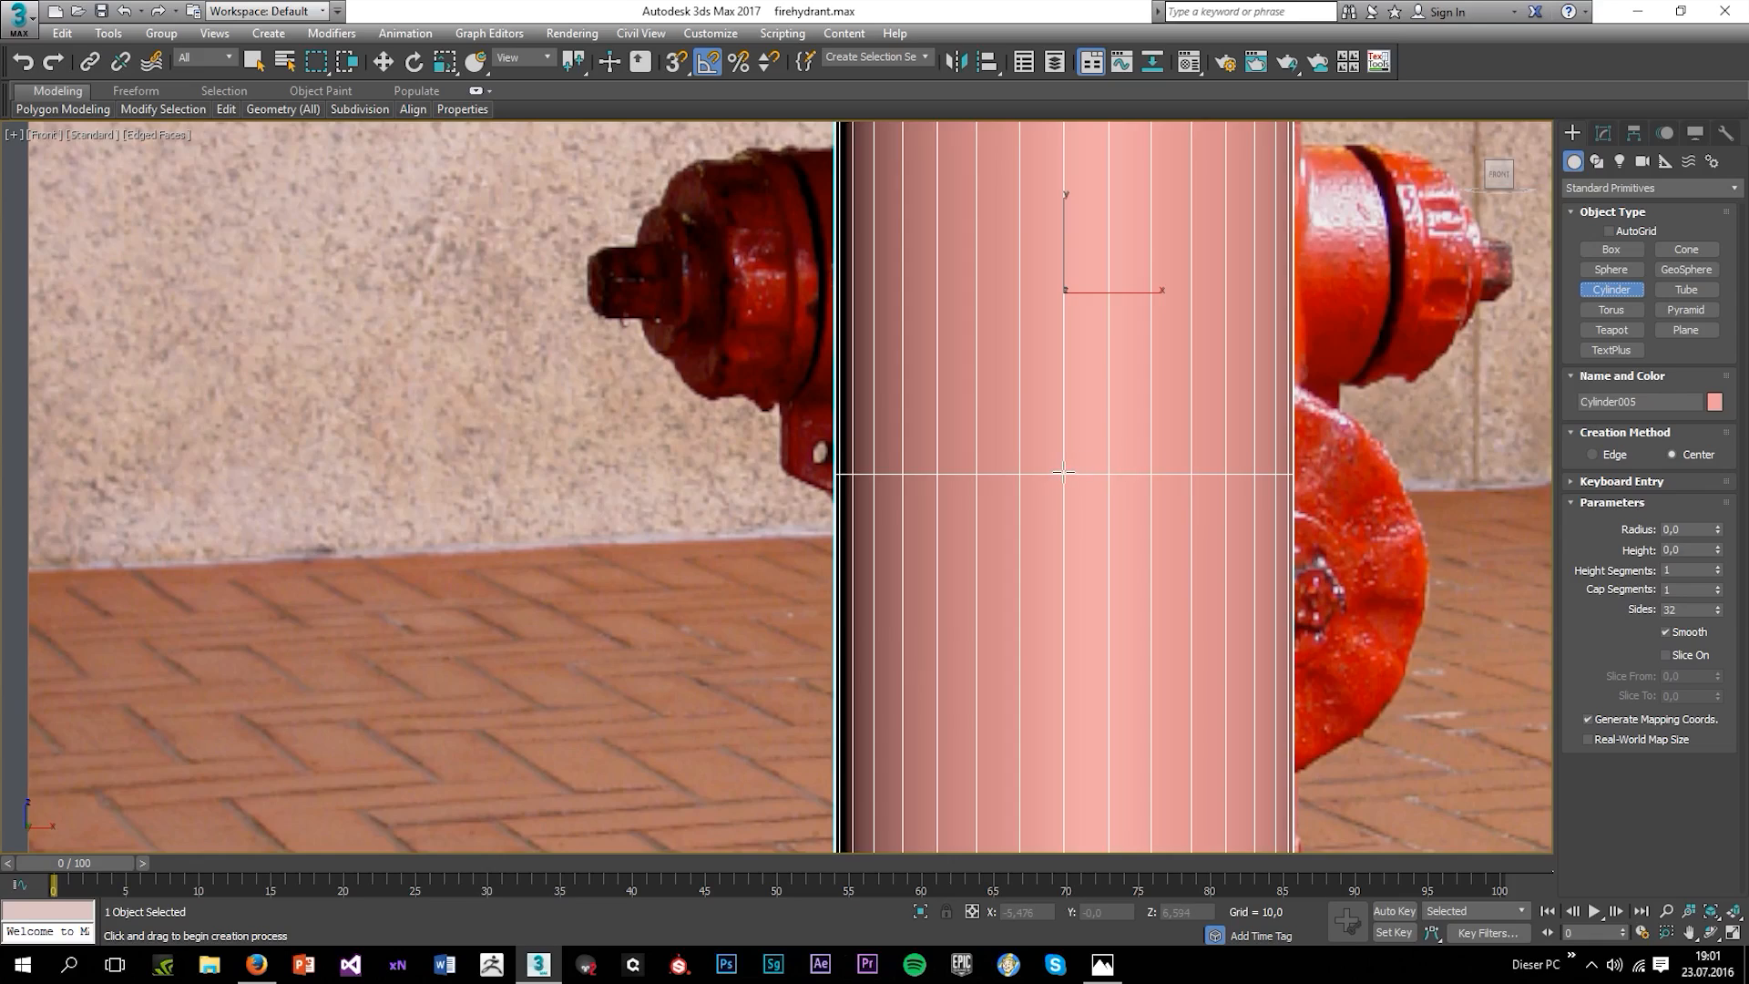
pyautogui.moveTo(1062, 473); pyautogui.dragTo(1108, 611)
pyautogui.click(1337, 355)
# Move the new cylinder forward in the perspective view so it protrudes from the front of the hydrant body.
pyautogui.hotkey('alt', 'w')
pyautogui.middleClick(1263, 642)
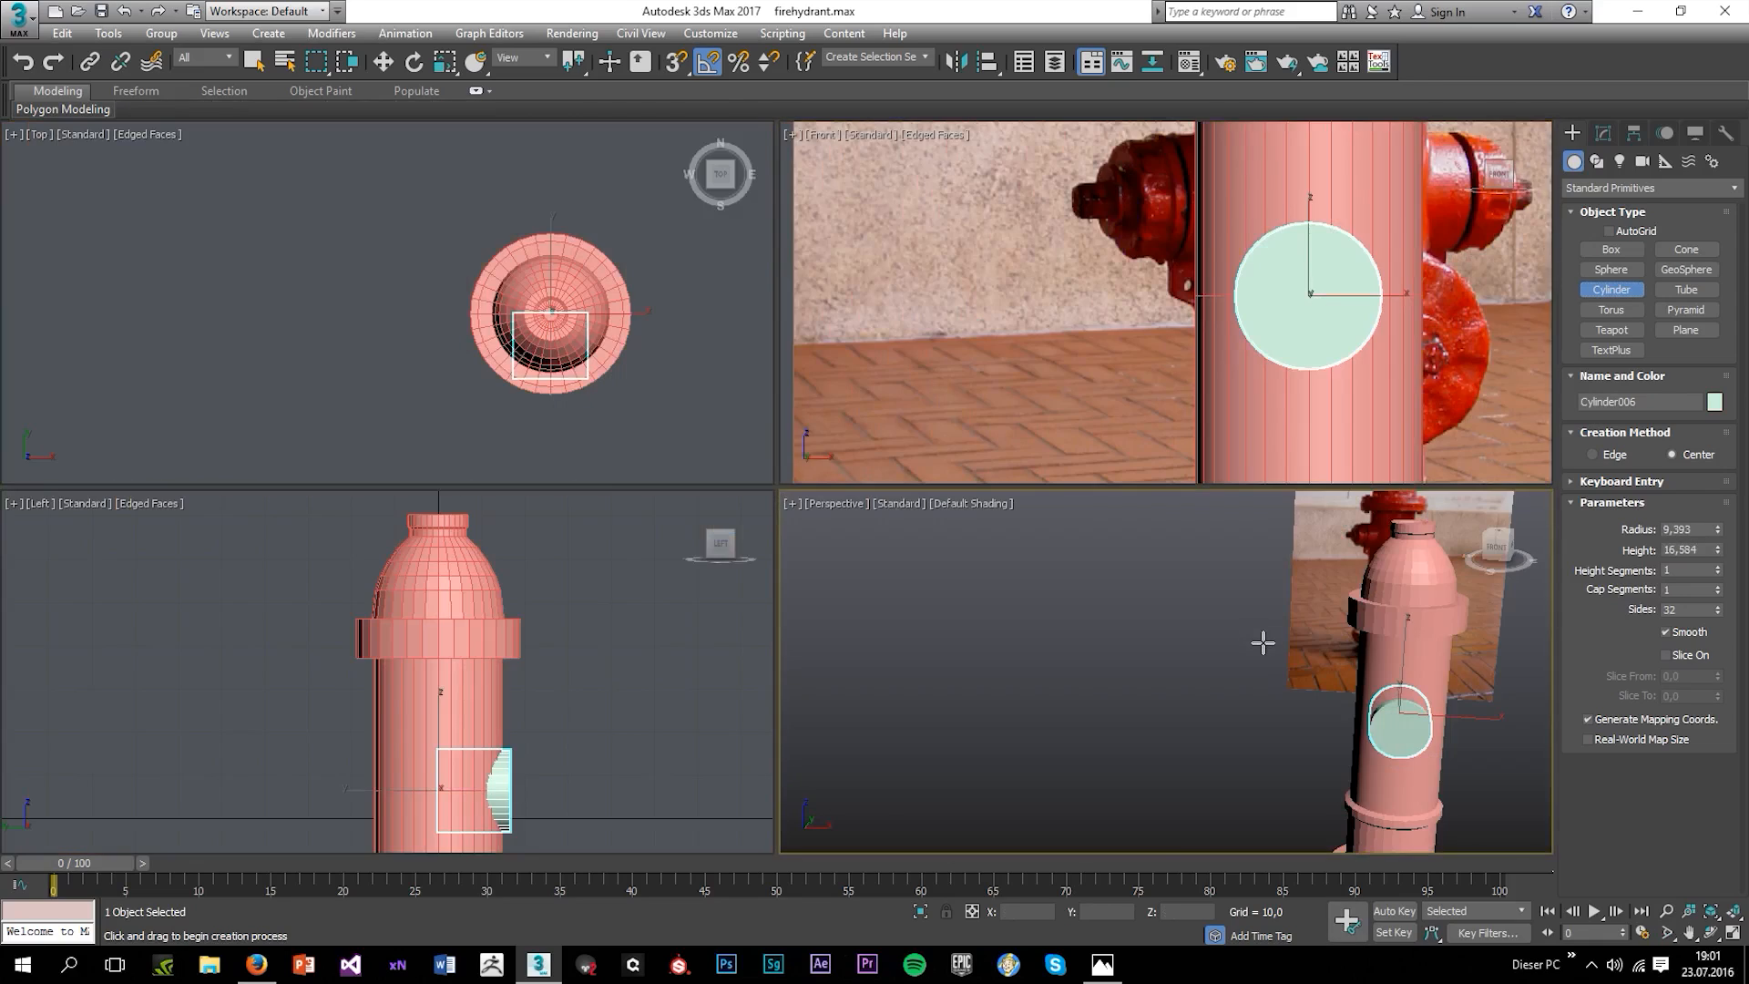
pyautogui.hotkey('alt', 'w')
pyautogui.keyDown('alt'); pyautogui.moveTo(1056, 624); pyautogui.dragTo(1209, 649, button='middle'); pyautogui.keyUp('alt')
pyautogui.press('w')
pyautogui.moveTo(1153, 574); pyautogui.dragTo(1212, 607)
# Scale the front cylinder uniformly to about 106%, show edged faces and deselect it.
pyautogui.keyDown('alt'); pyautogui.moveTo(1243, 652); pyautogui.dragTo(1095, 589, button='middle'); pyautogui.keyUp('alt')
pyautogui.press('r')
pyautogui.moveTo(1279, 576); pyautogui.dragTo(1276, 570)
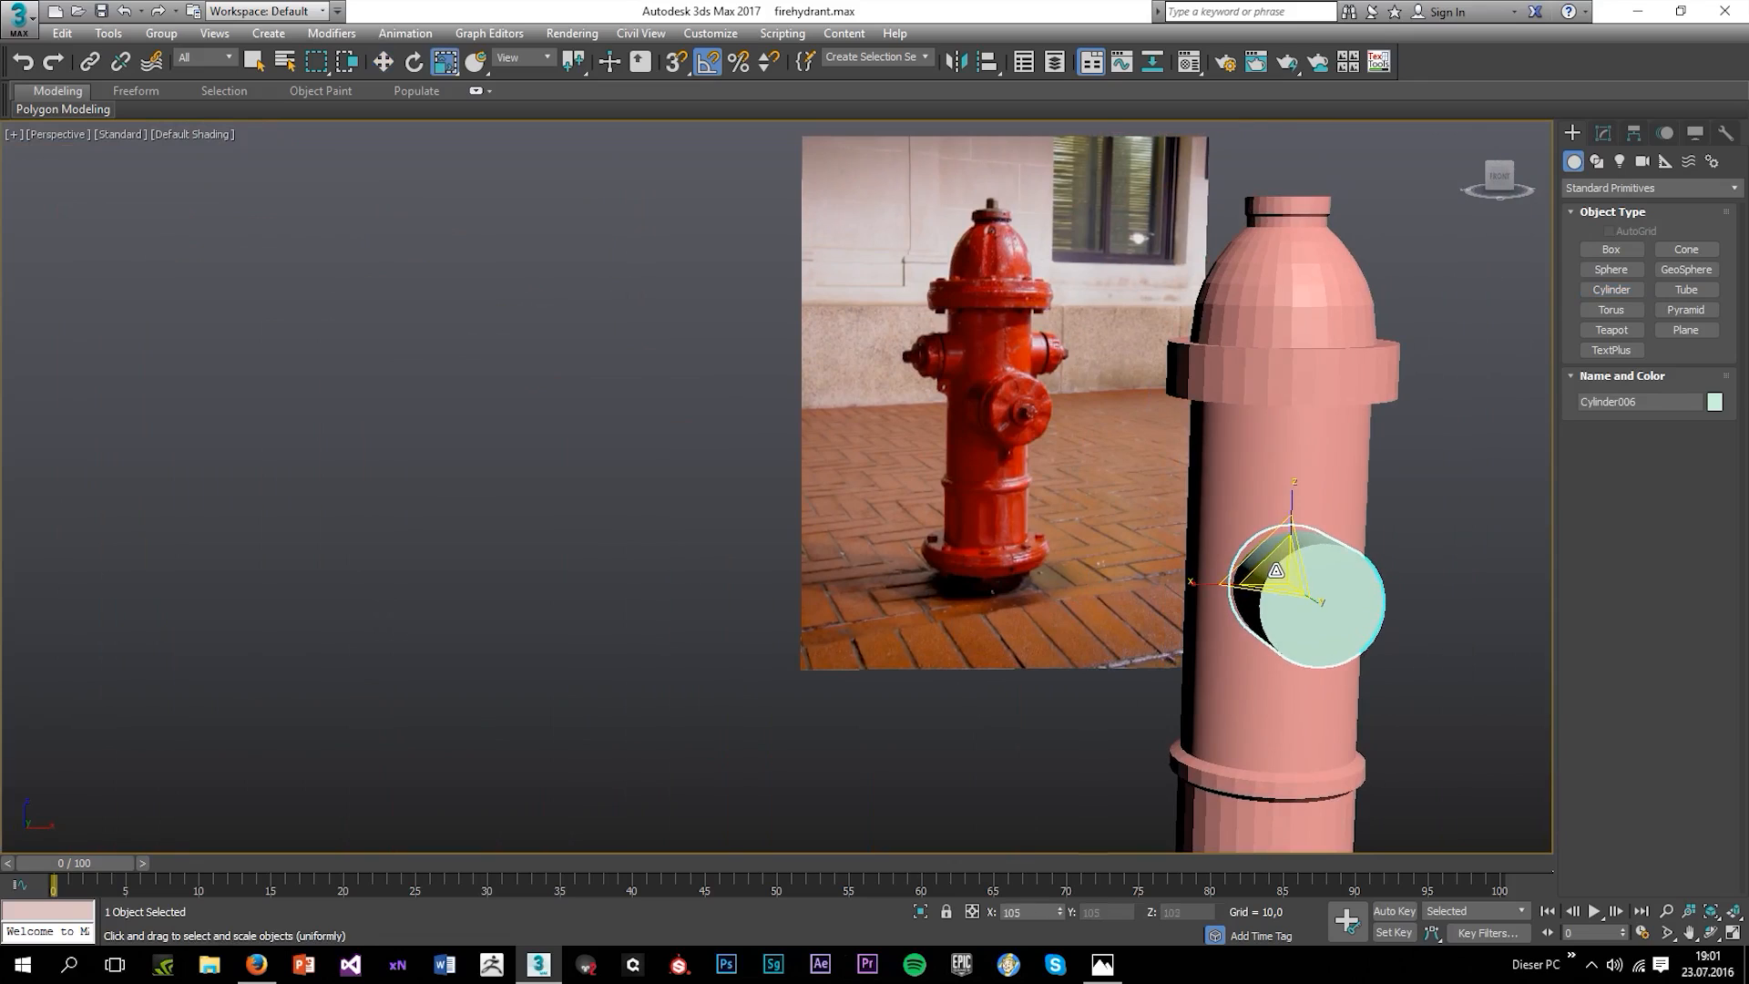
pyautogui.press('F4')
pyautogui.scroll(5, 1257, 583)
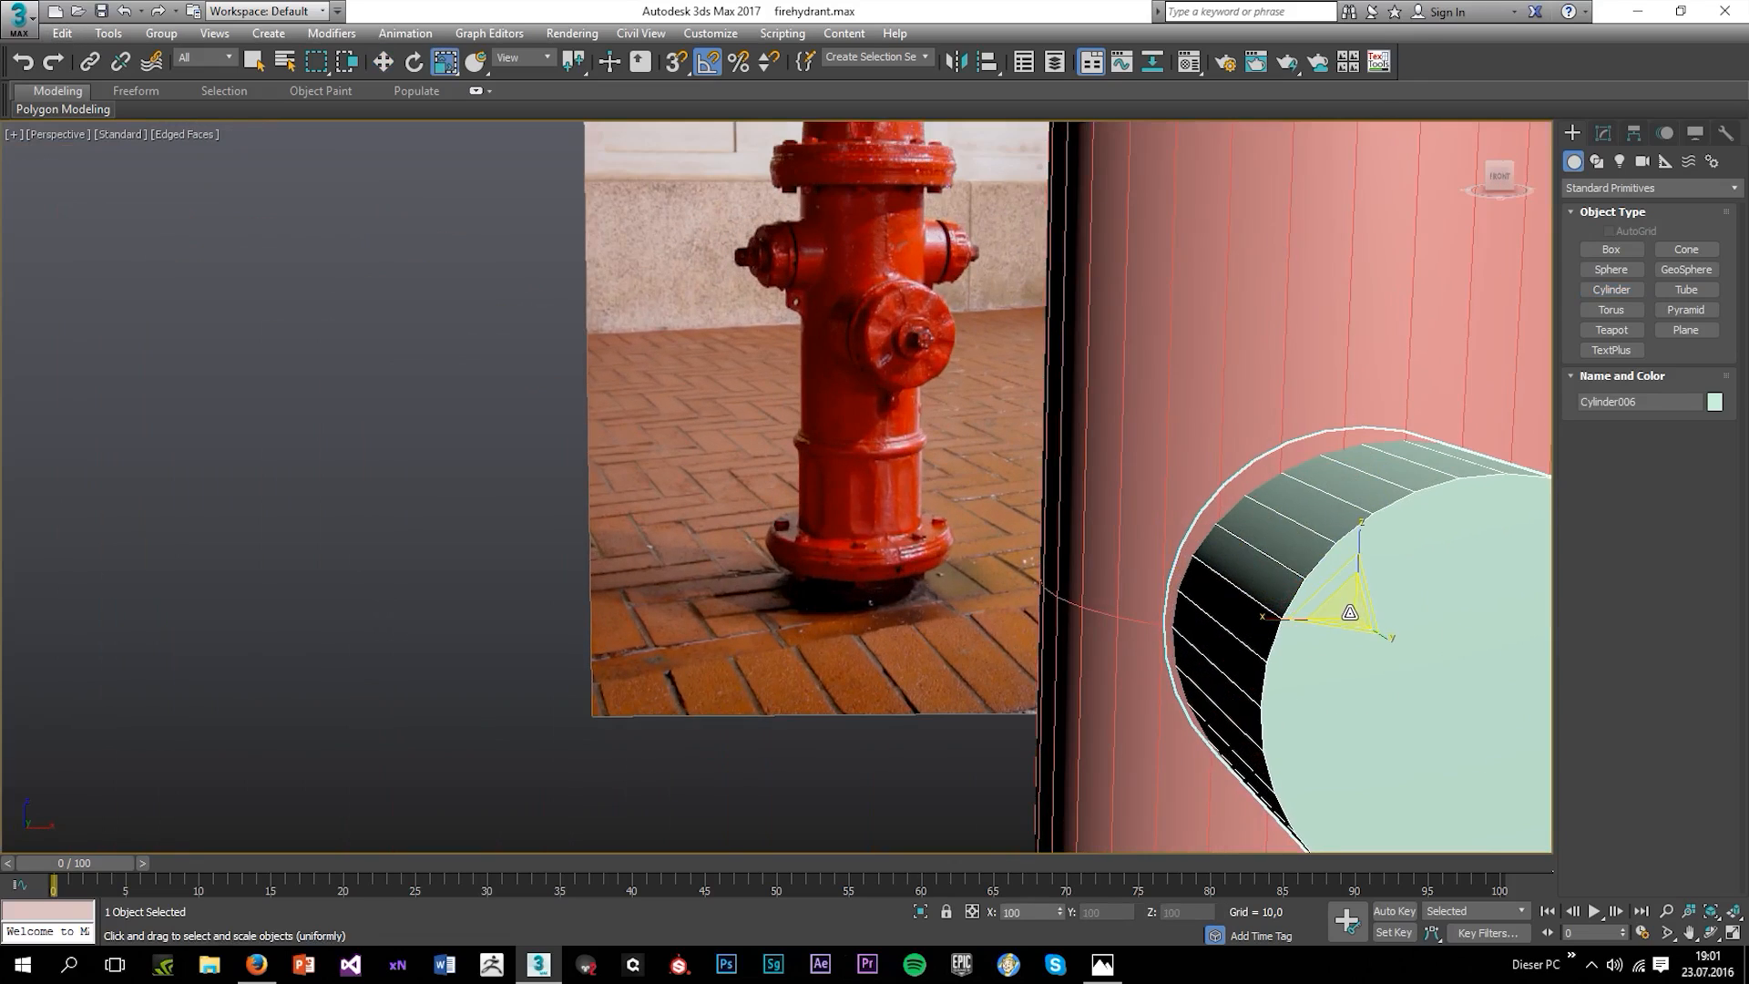
pyautogui.click(961, 554)
pyautogui.scroll(-5, 963, 558)
pyautogui.moveTo(971, 556)
pyautogui.keyDown('alt'); pyautogui.mouseDown(button='middle')
pyautogui.moveTo(1047, 578)
pyautogui.moveTo(999, 558)
pyautogui.mouseUp(button='middle'); pyautogui.keyUp('alt')
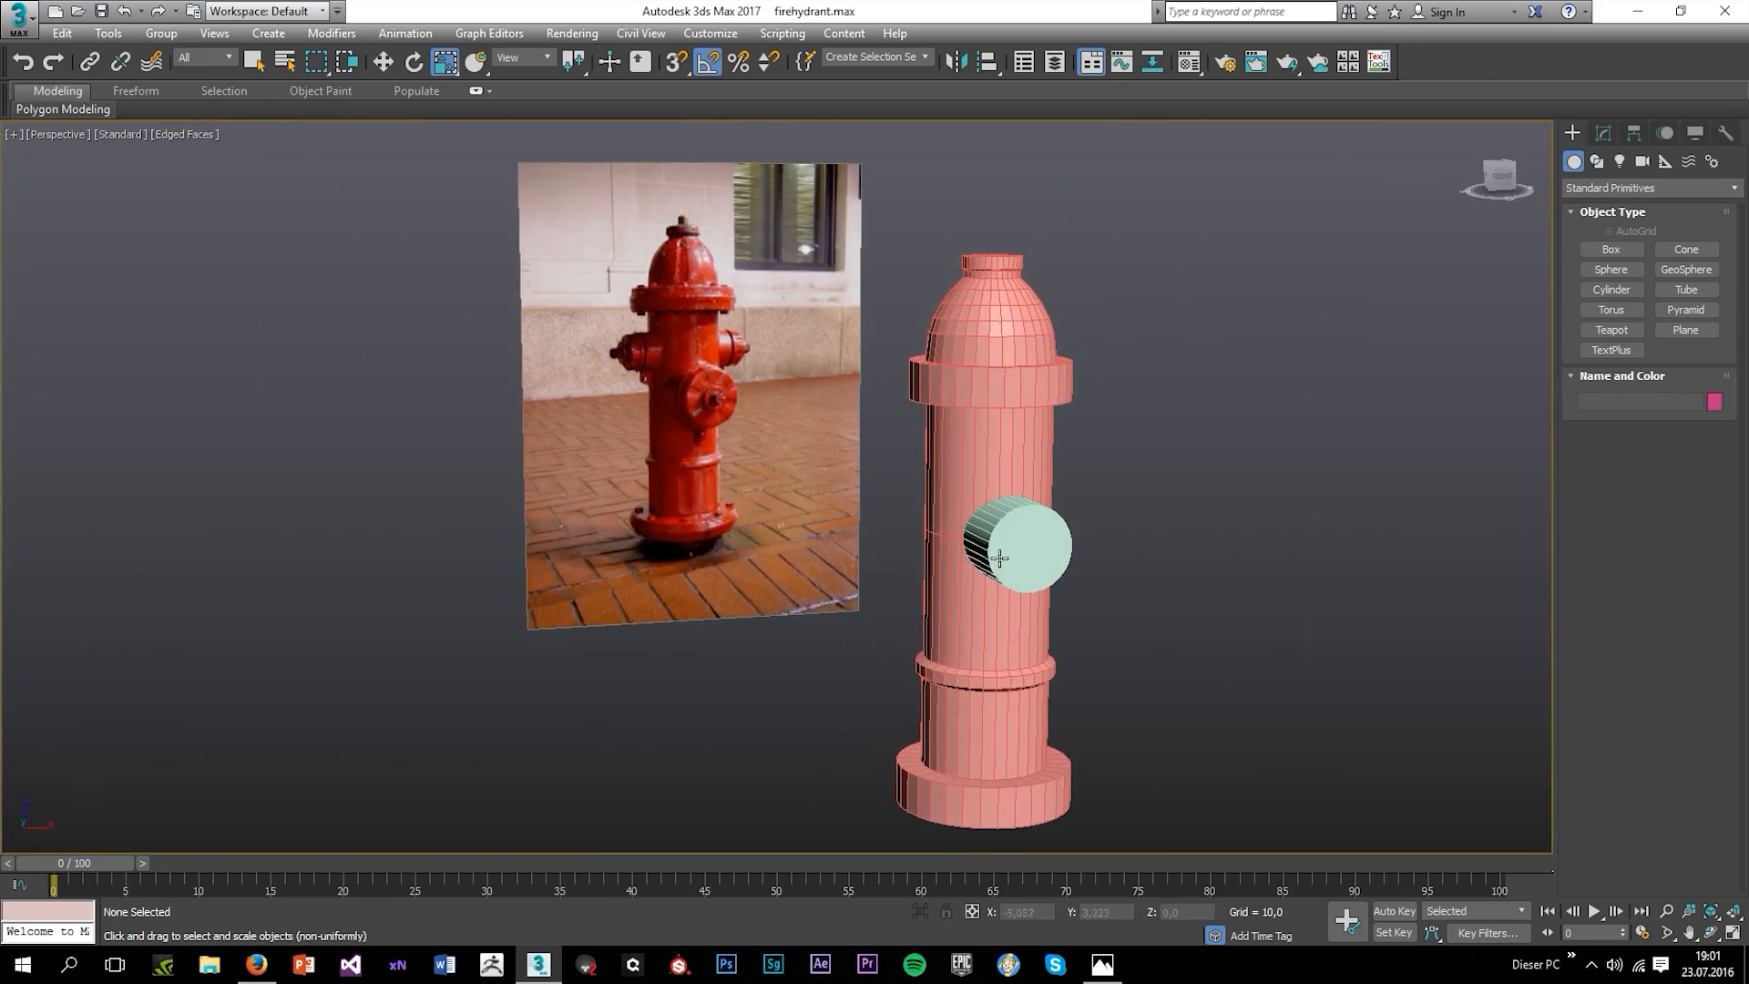
# Apply the glossy grey 01 - Default material to the hydrant body and front cylinder, and hide edged faces.
pyautogui.press('m')
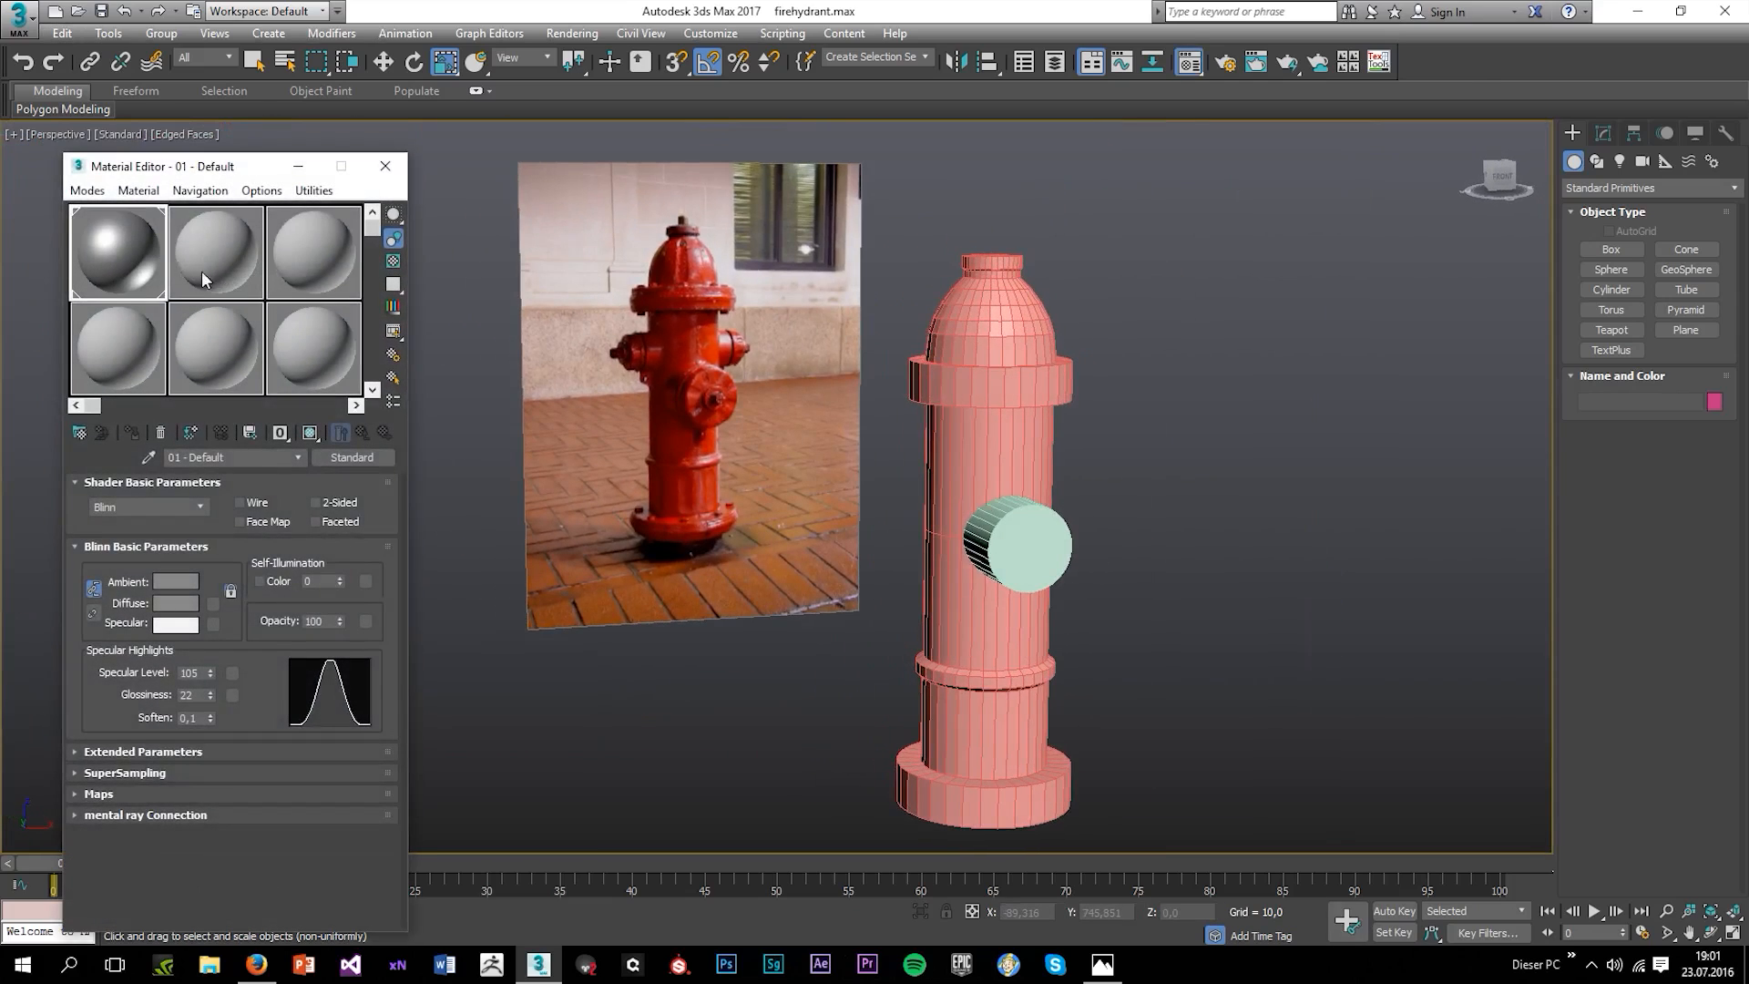
pyautogui.keyDown('alt'); pyautogui.moveTo(965, 406); pyautogui.dragTo(933, 647, button='middle'); pyautogui.keyUp('alt')
pyautogui.moveTo(202, 282); pyautogui.dragTo(958, 514)
pyautogui.keyDown('alt'); pyautogui.moveTo(1079, 434); pyautogui.dragTo(1178, 486, button='middle'); pyautogui.keyUp('alt')
pyautogui.press('F4')
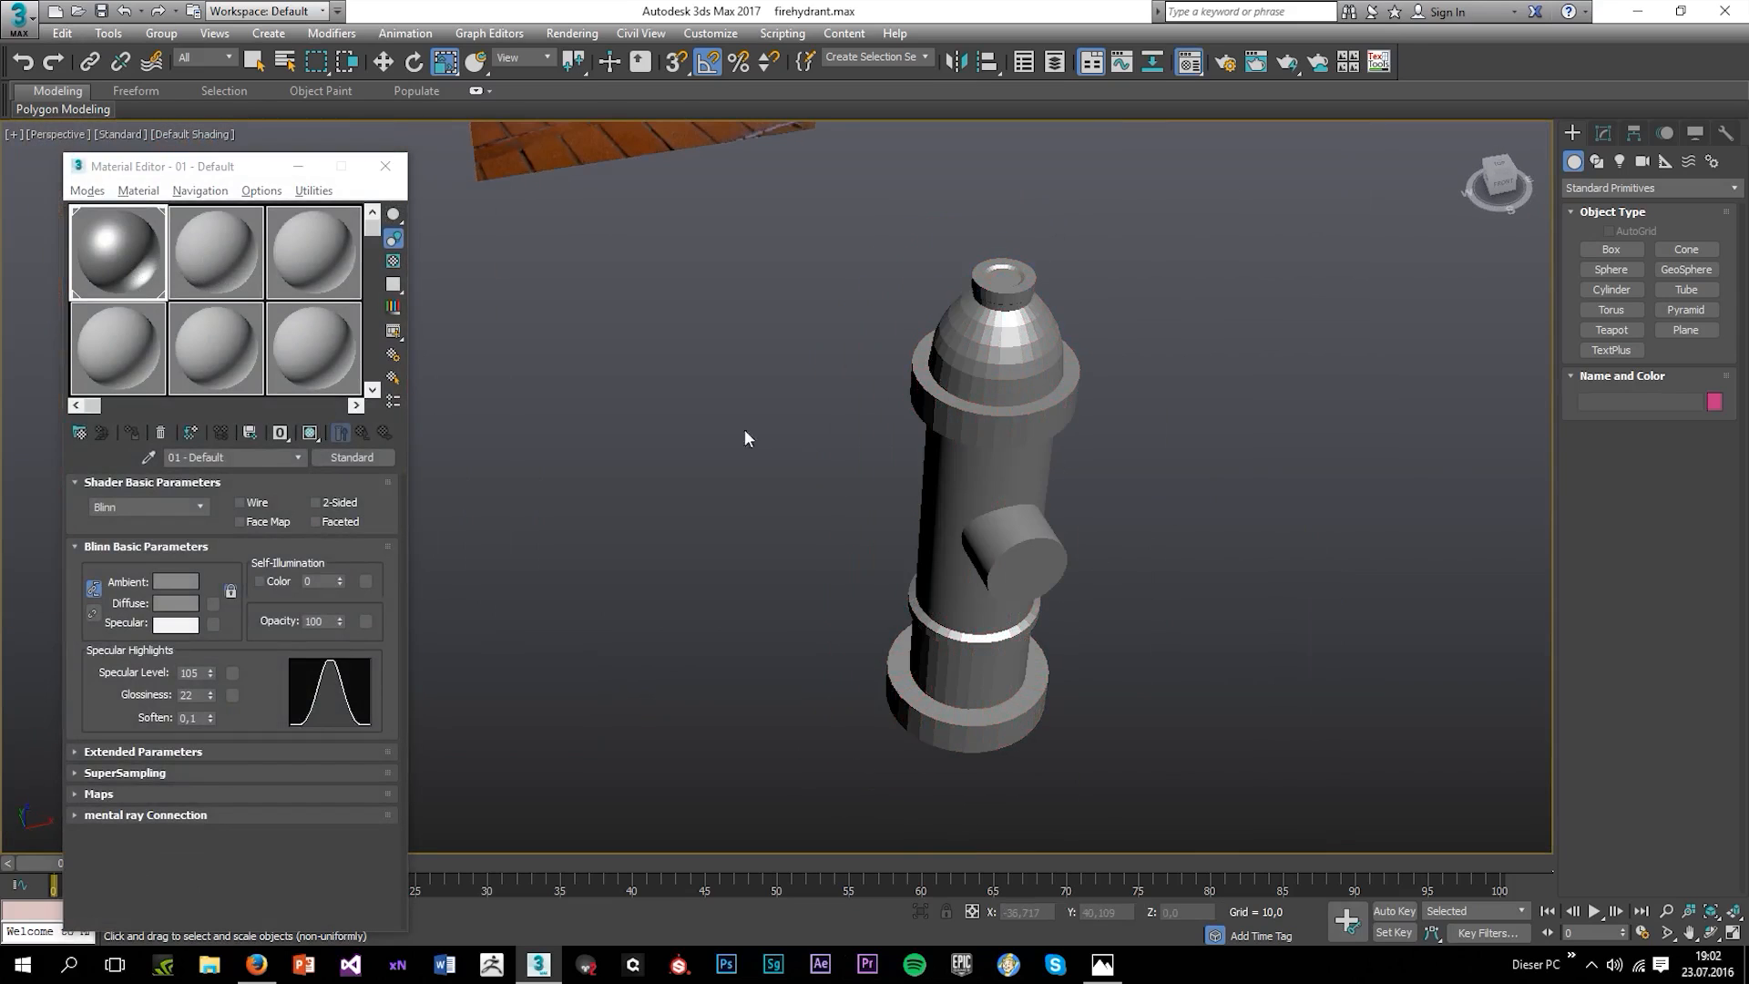
pyautogui.click(386, 169)
# Scale the front cylinder uniformly to about 115%, deselect it and turn off edged faces.
pyautogui.keyDown('alt'); pyautogui.moveTo(510, 383); pyautogui.dragTo(934, 450, button='middle'); pyautogui.keyUp('alt')
pyautogui.scroll(5, 930, 455)
pyautogui.click(948, 485)
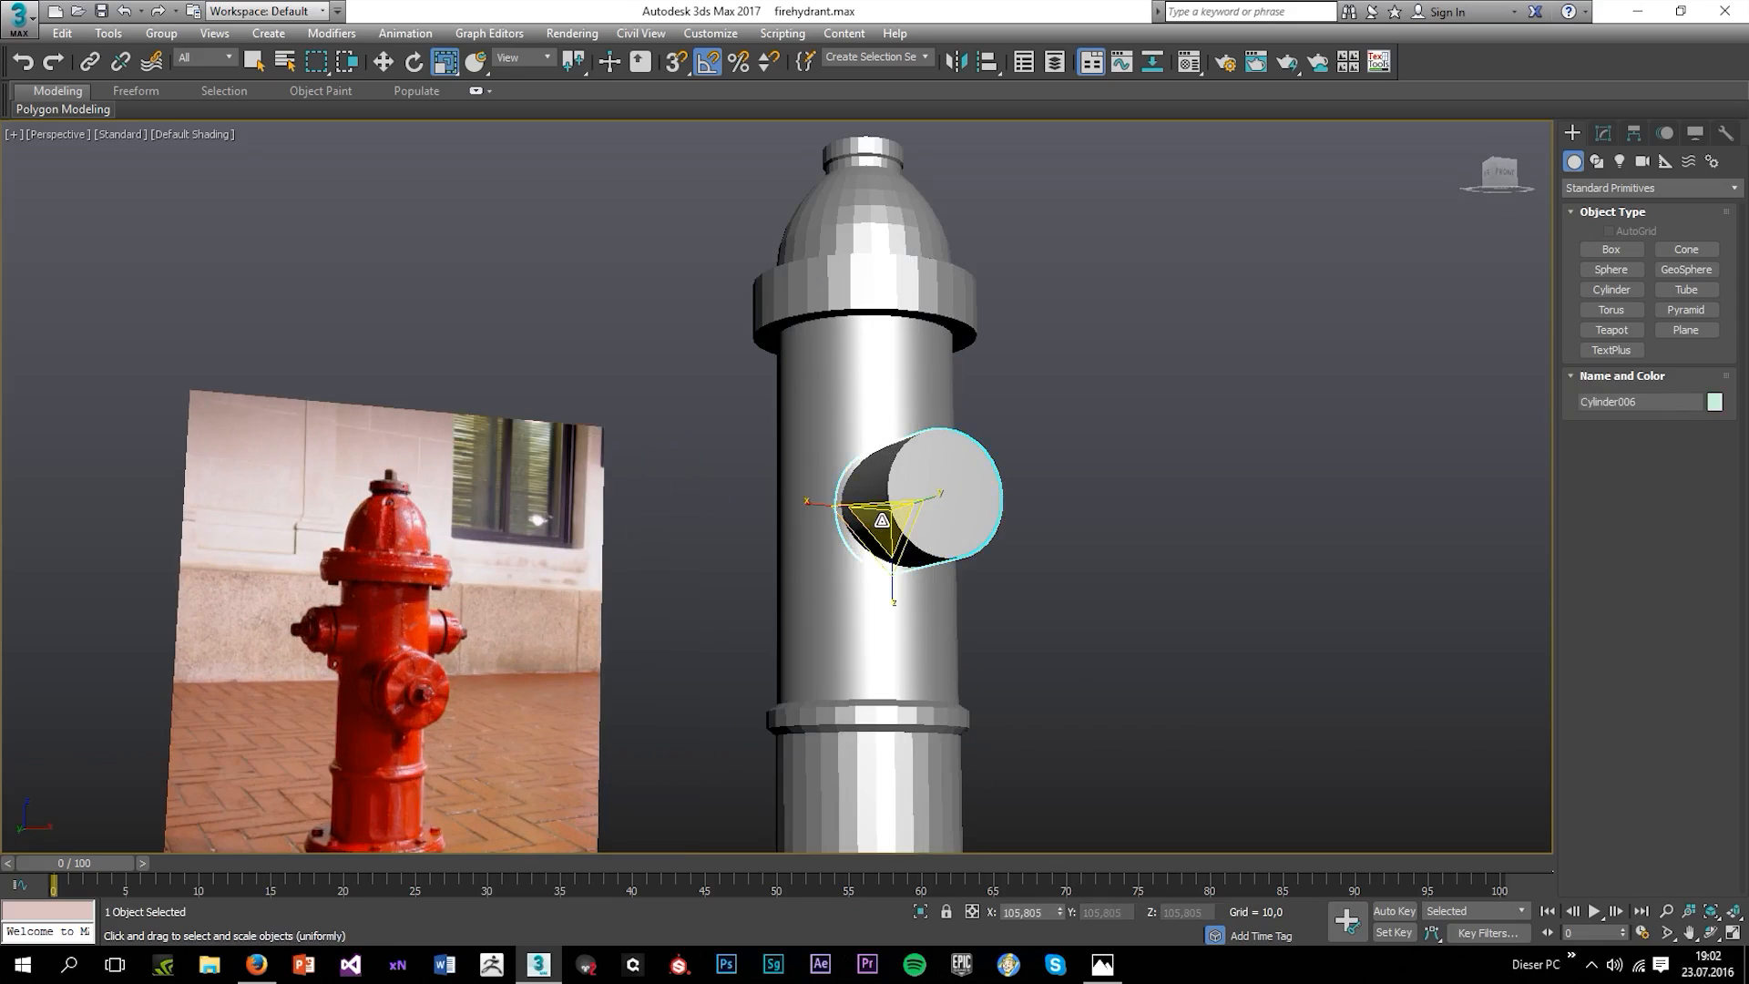
pyautogui.moveTo(881, 520)
pyautogui.keyDown('alt'); pyautogui.mouseDown(button='middle')
pyautogui.moveTo(915, 601)
pyautogui.moveTo(908, 516)
pyautogui.mouseUp(button='middle'); pyautogui.keyUp('alt')
pyautogui.press('w')
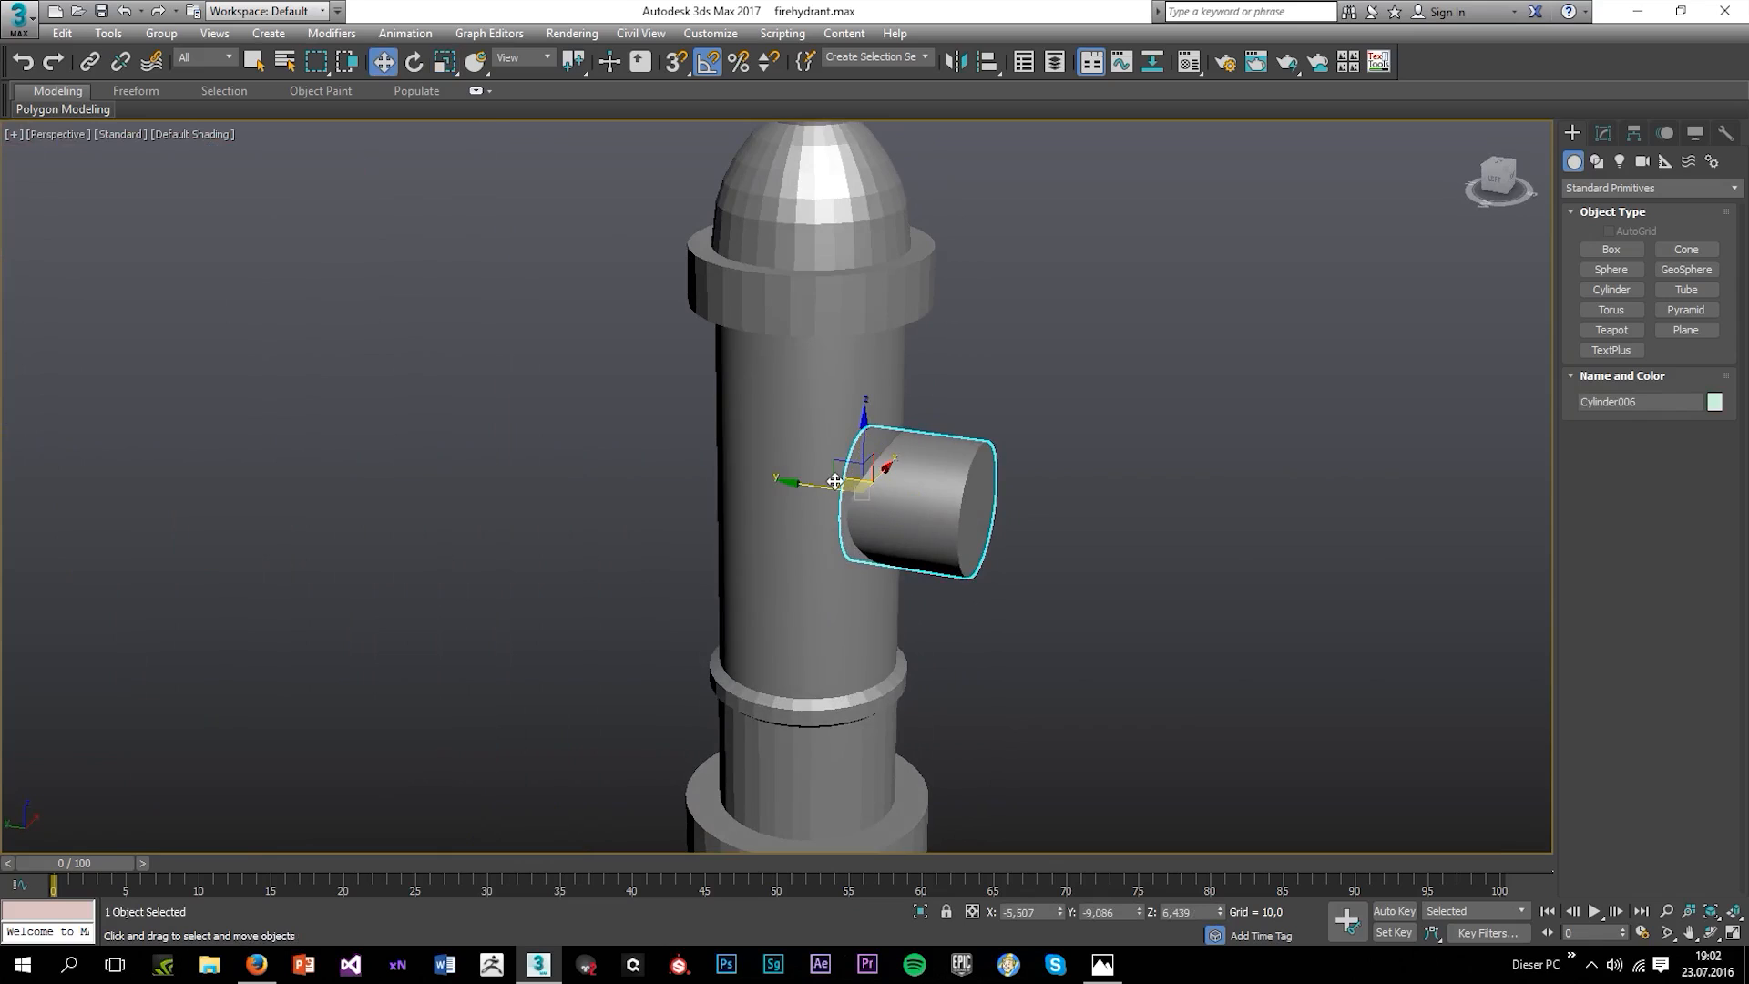
pyautogui.press('F4')
pyautogui.scroll(4, 815, 496)
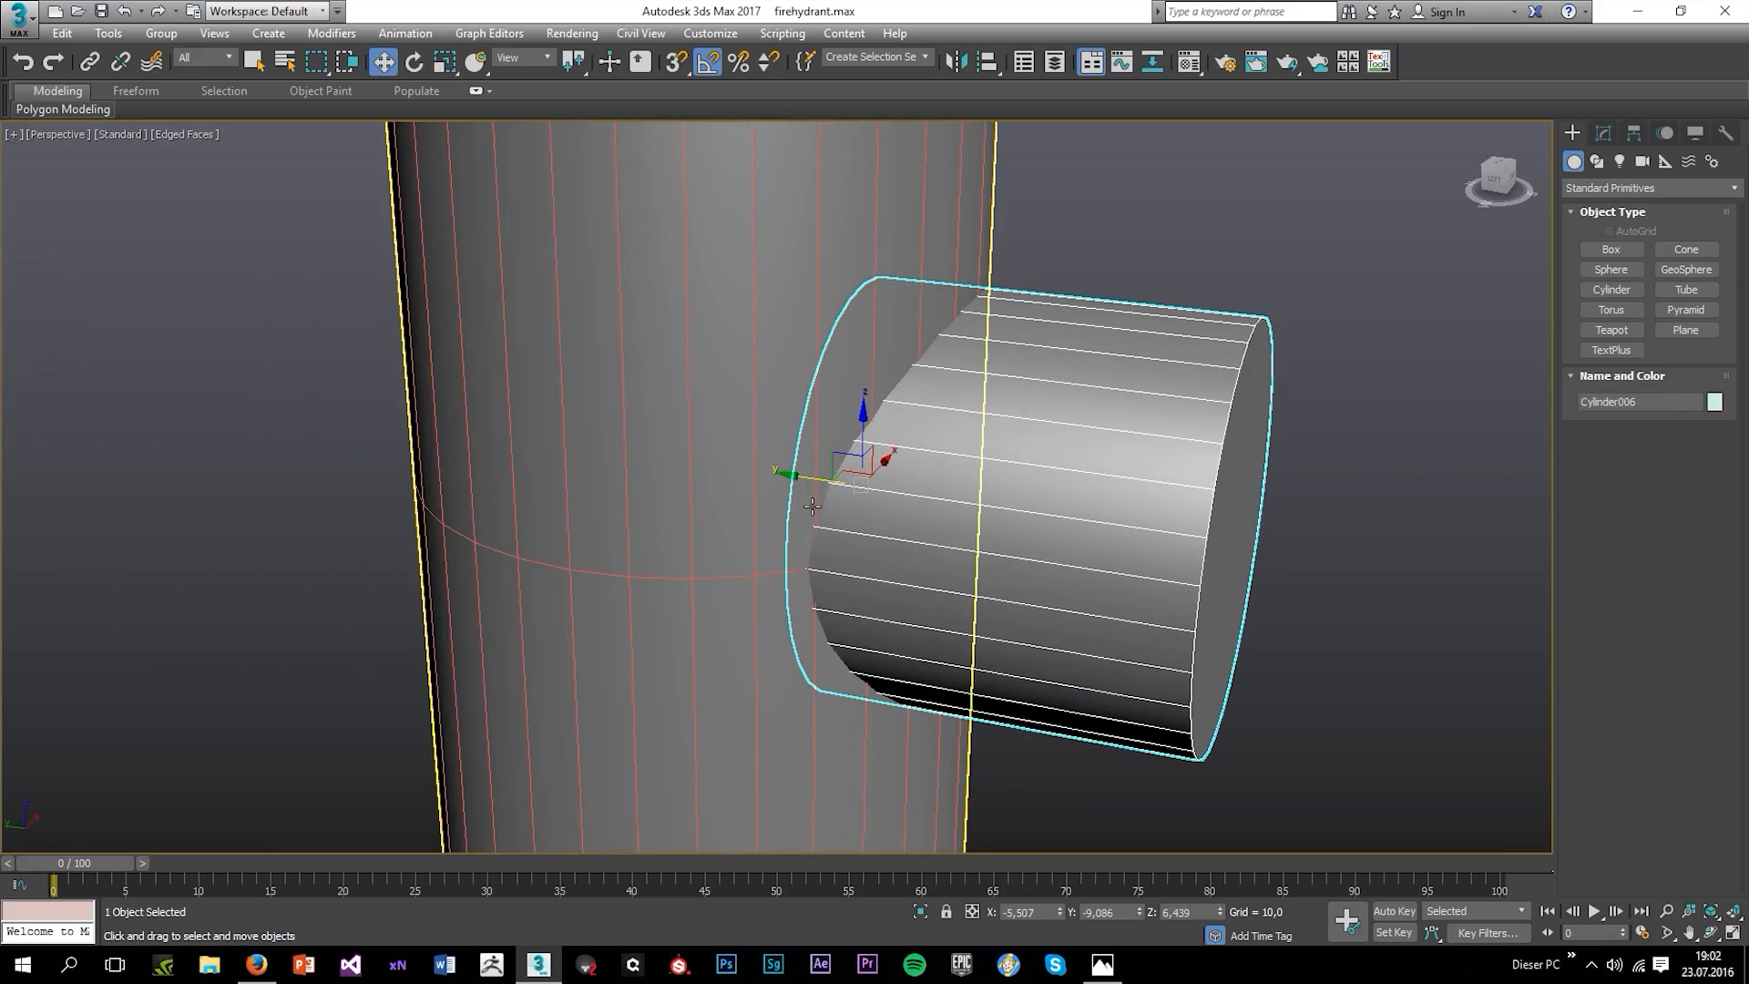
pyautogui.press('r')
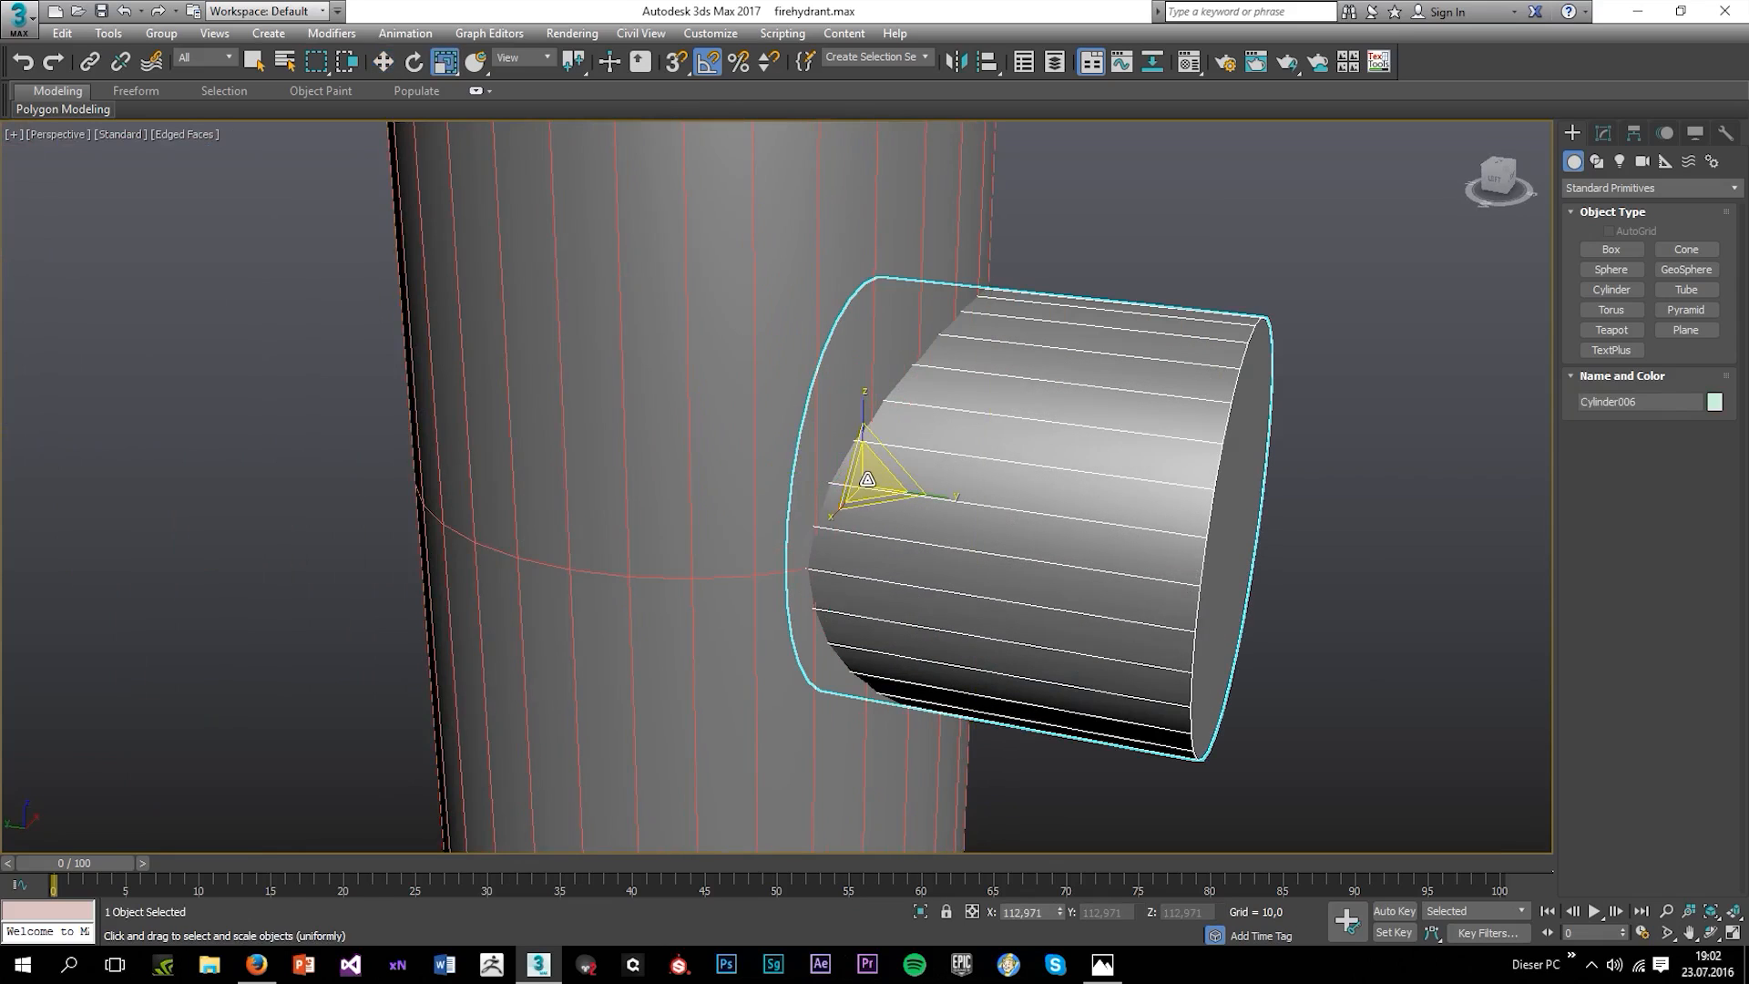
pyautogui.moveTo(867, 478); pyautogui.dragTo(836, 477)
pyautogui.scroll(-3, 936, 519)
pyautogui.moveTo(935, 519)
pyautogui.keyDown('alt'); pyautogui.mouseDown(button='middle')
pyautogui.moveTo(836, 503)
pyautogui.moveTo(1047, 497)
pyautogui.moveTo(990, 512)
pyautogui.moveTo(1040, 487)
pyautogui.mouseUp(button='middle'); pyautogui.keyUp('alt')
pyautogui.scroll(-4, 836, 503)
pyautogui.click(999, 489)
pyautogui.scroll(-4, 999, 488)
pyautogui.press('F4')
pyautogui.scroll(3, 990, 516)
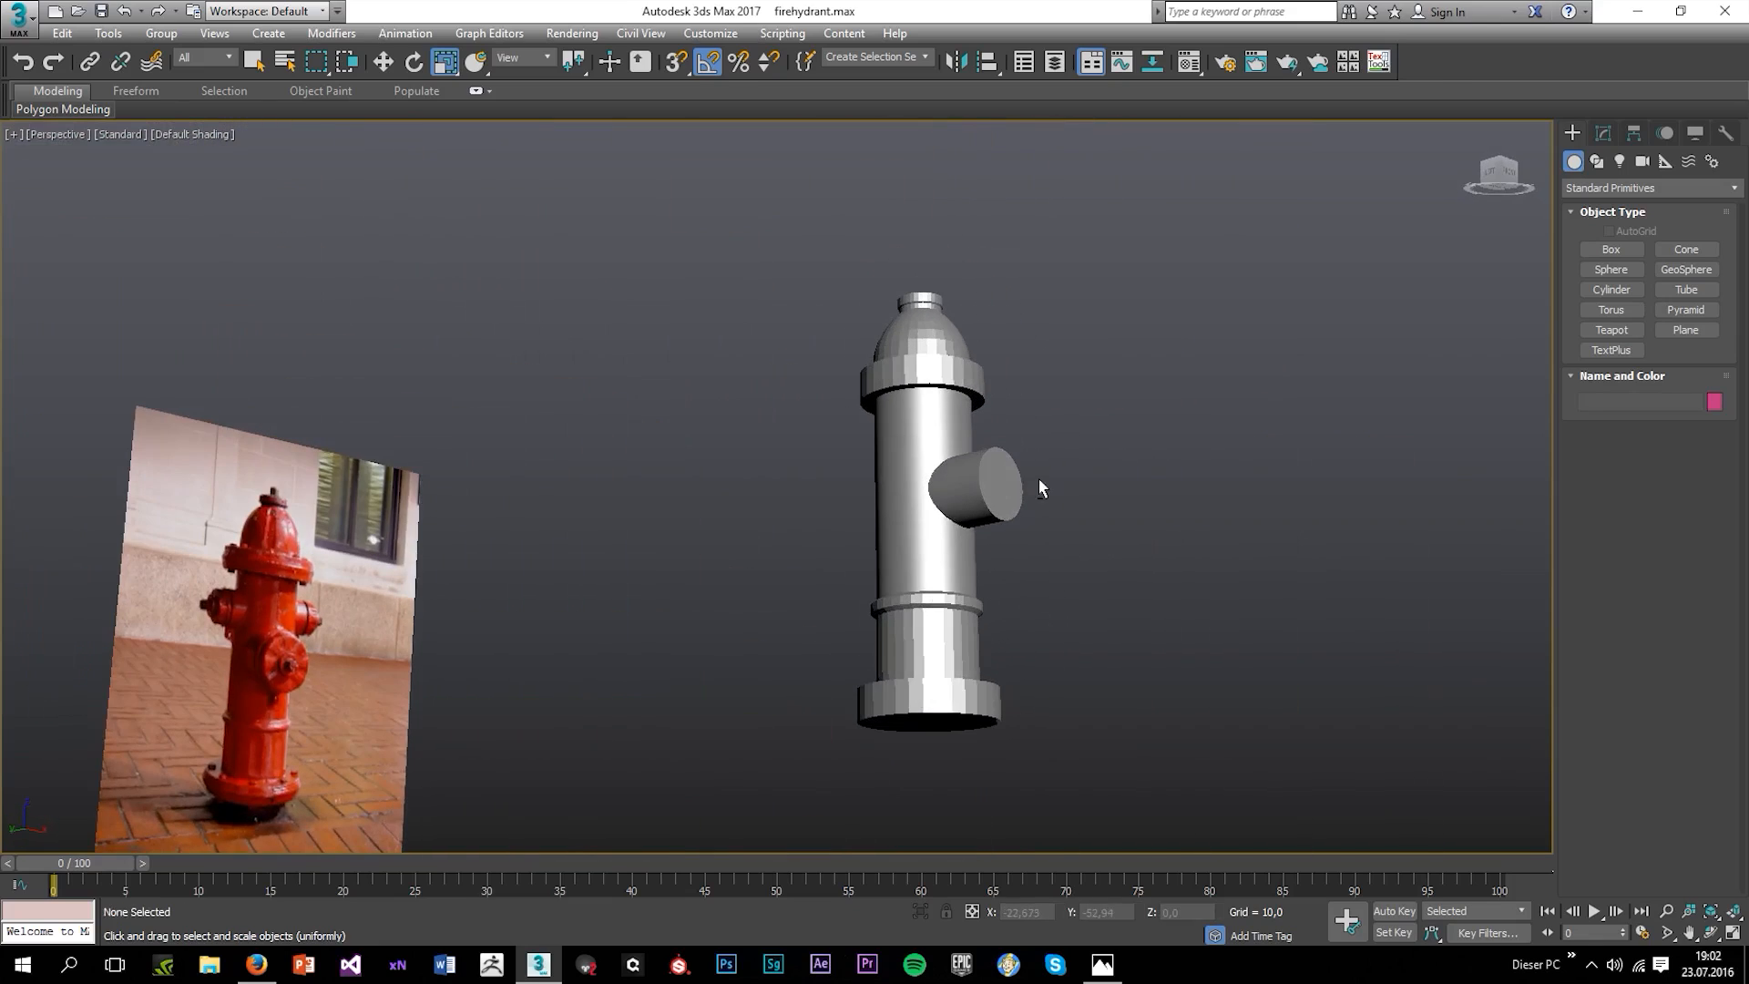
# Create a 32-sided cylinder on the body above the front outlet in the left view, about 7.2 in radius and 17.6 high.
pyautogui.click(998, 488)
pyautogui.click(1602, 133)
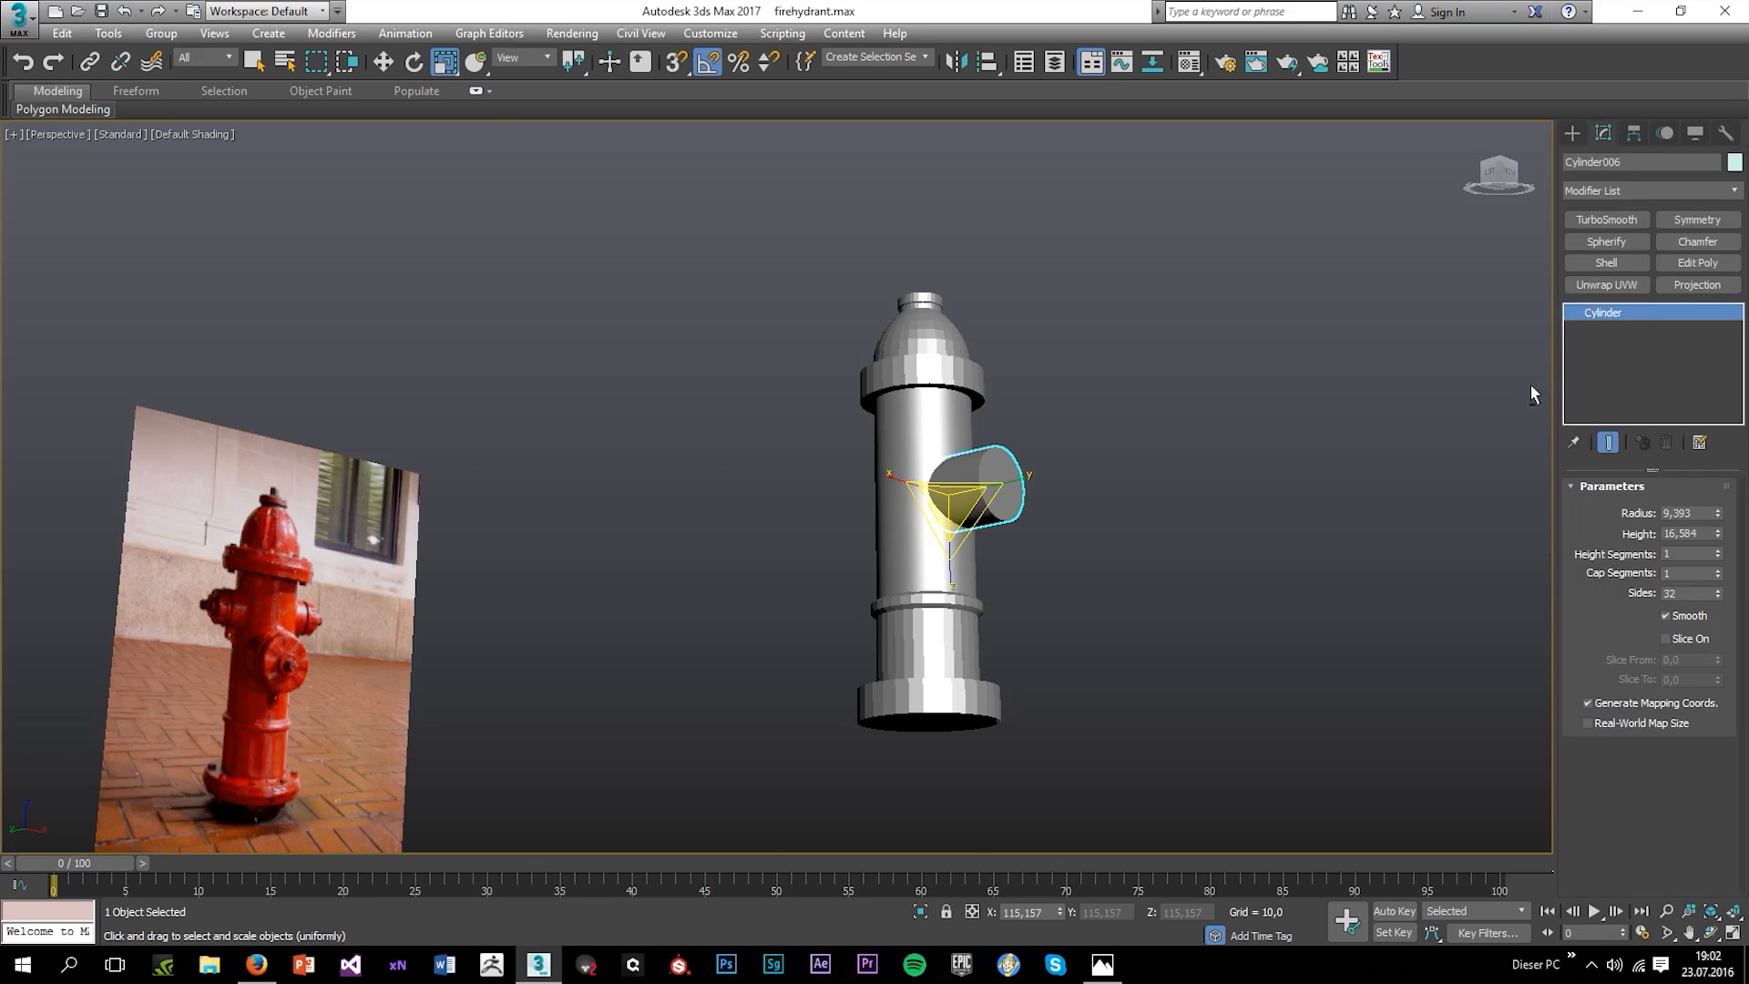
pyautogui.hotkey('alt', 'w')
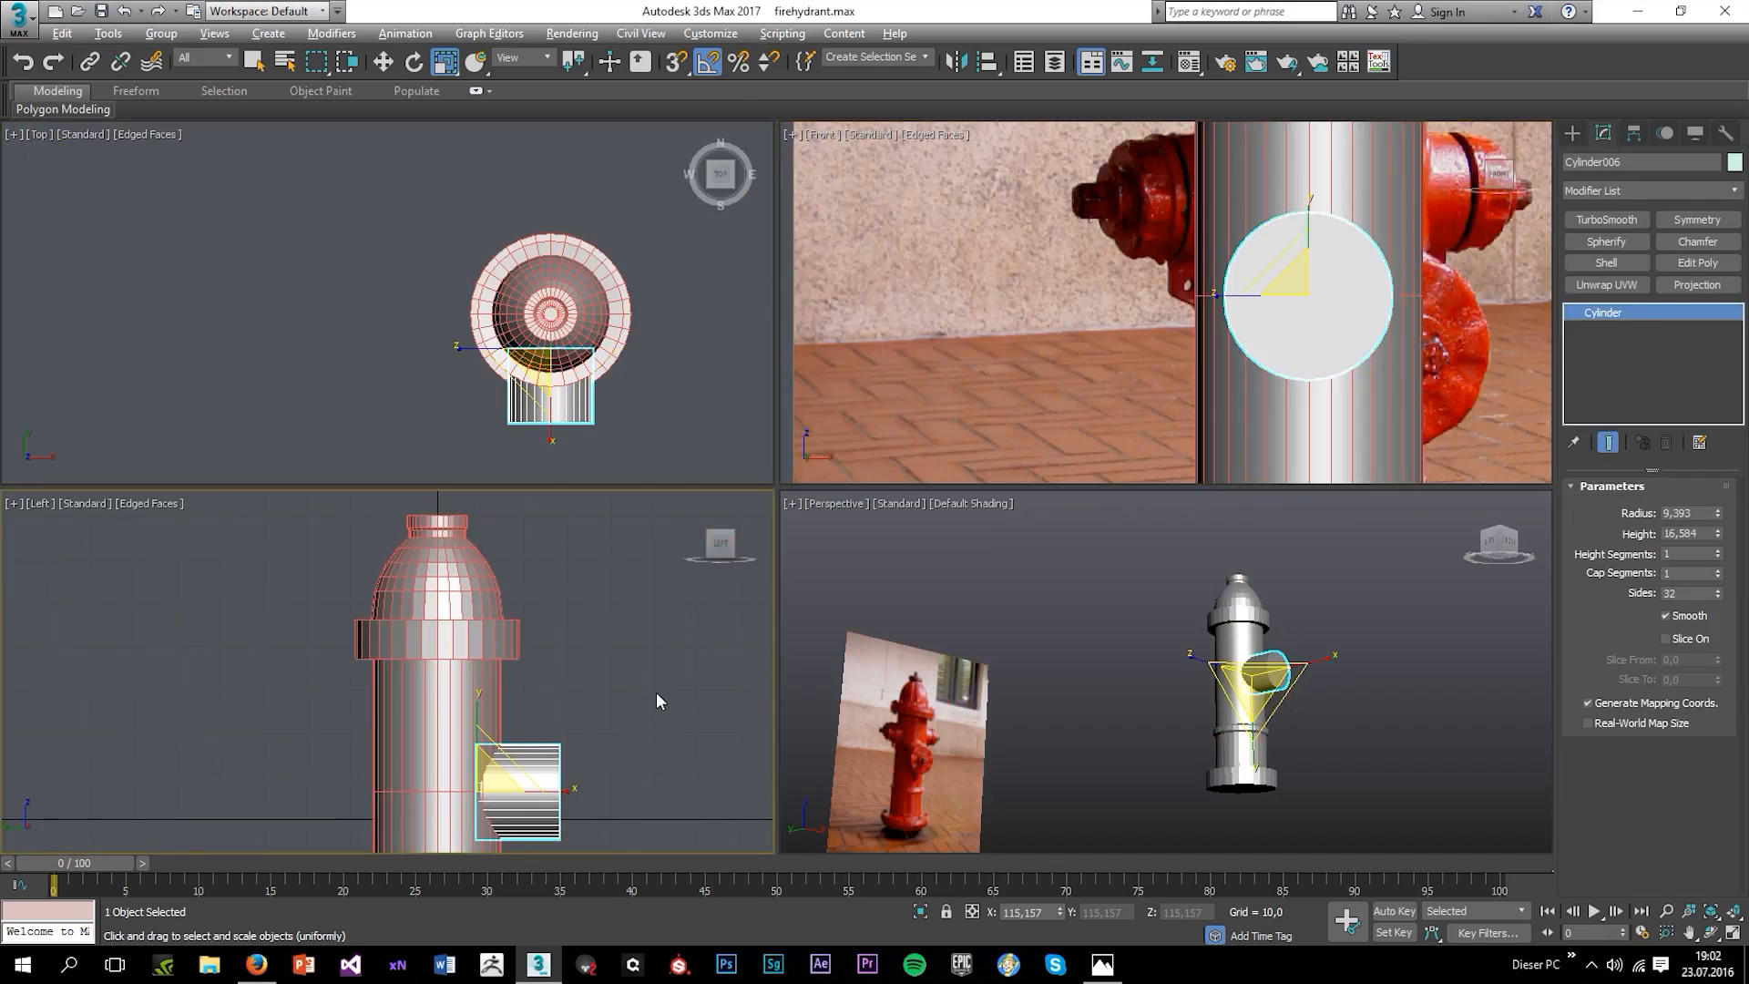
pyautogui.hotkey('alt', 'w')
pyautogui.click(1571, 134)
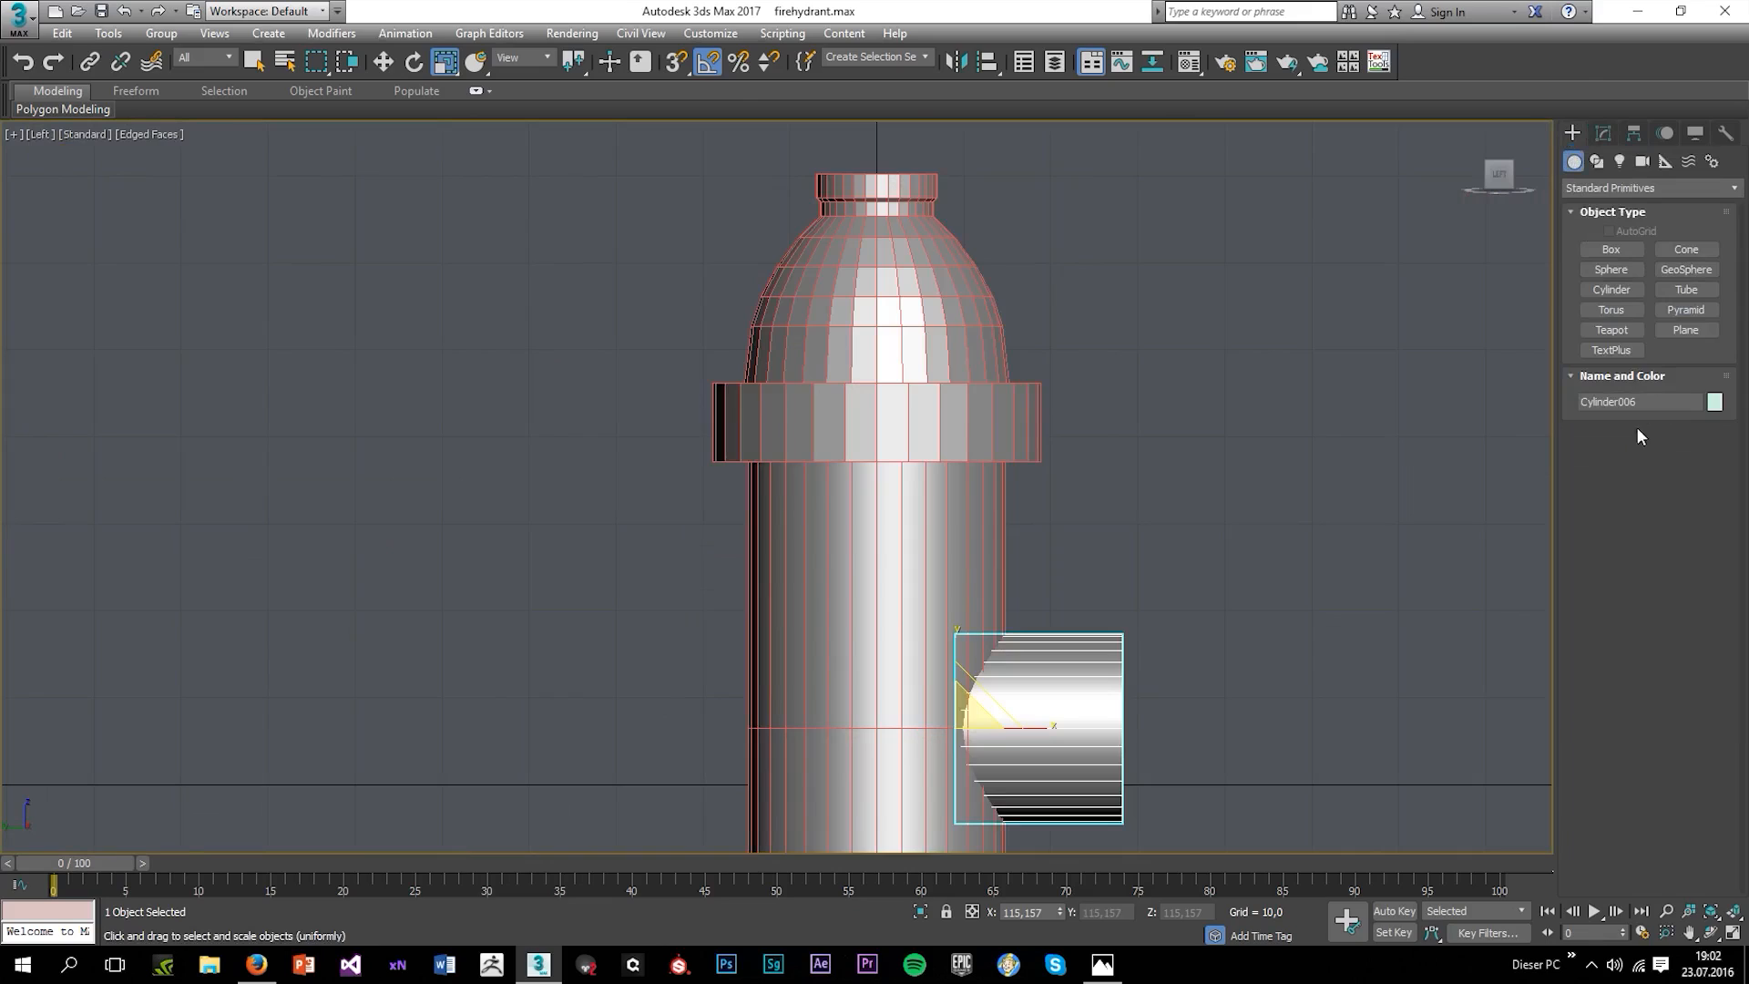
pyautogui.click(1609, 289)
pyautogui.moveTo(845, 544); pyautogui.dragTo(1035, 505, button='middle')
pyautogui.scroll(3, 1047, 561)
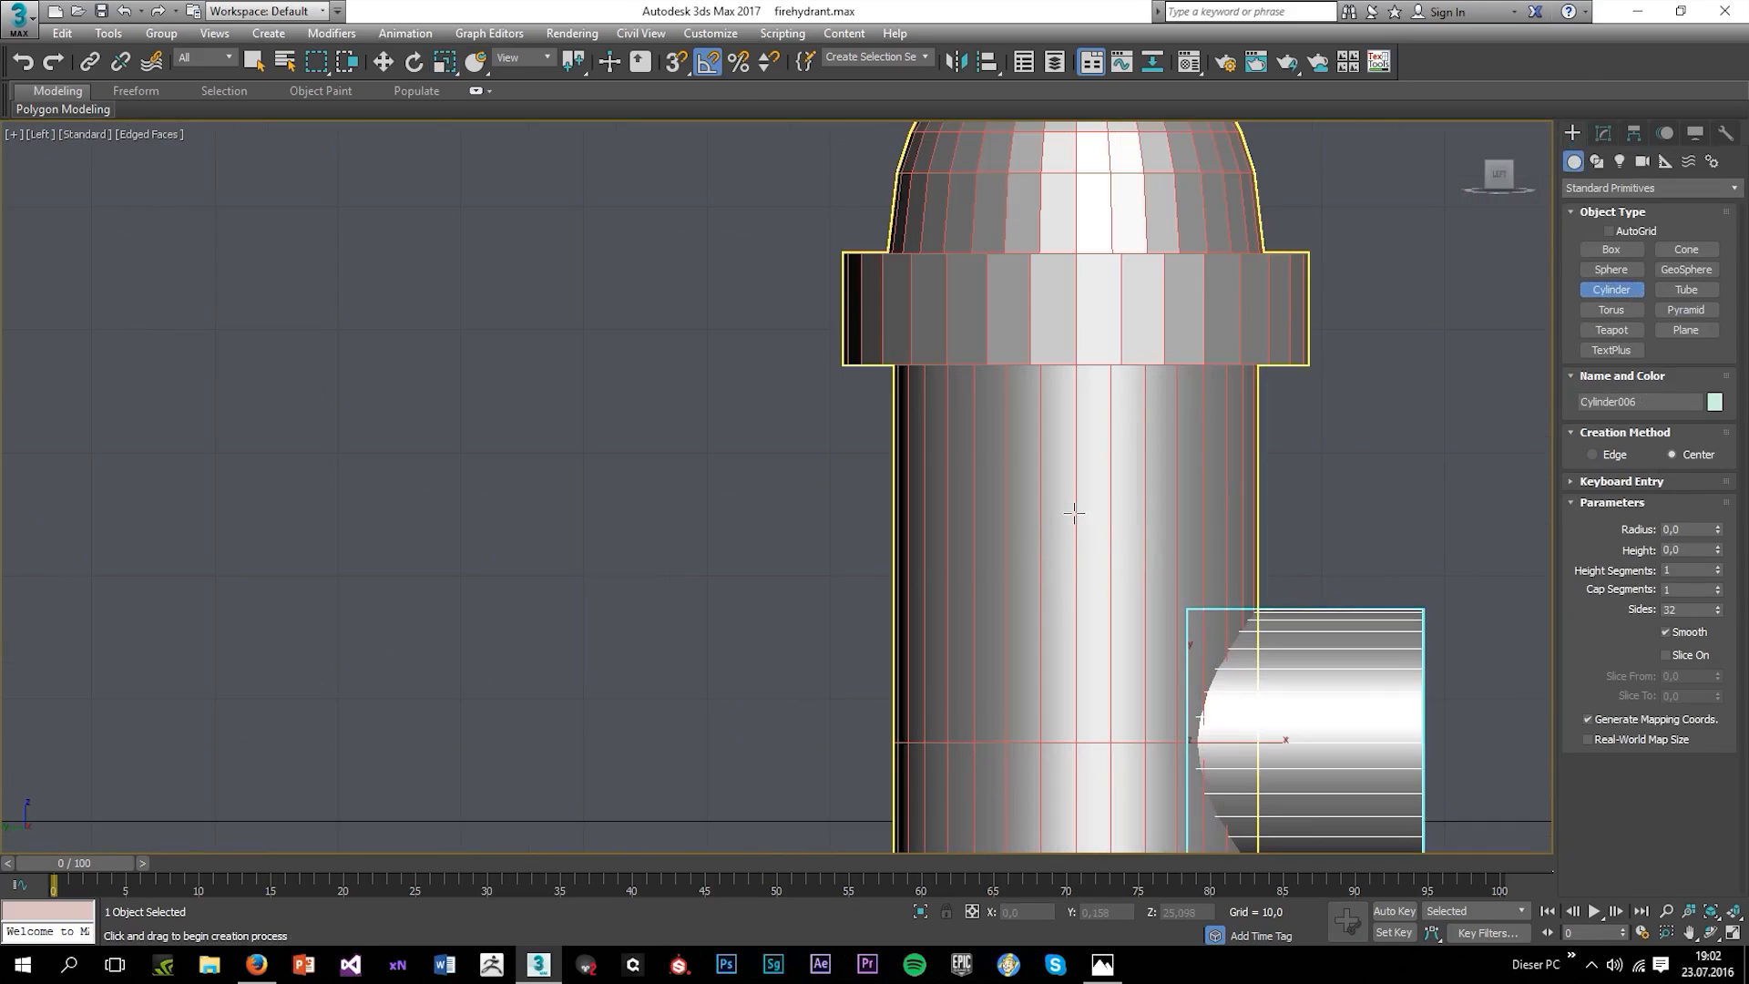
pyautogui.moveTo(1076, 528); pyautogui.dragTo(1107, 616)
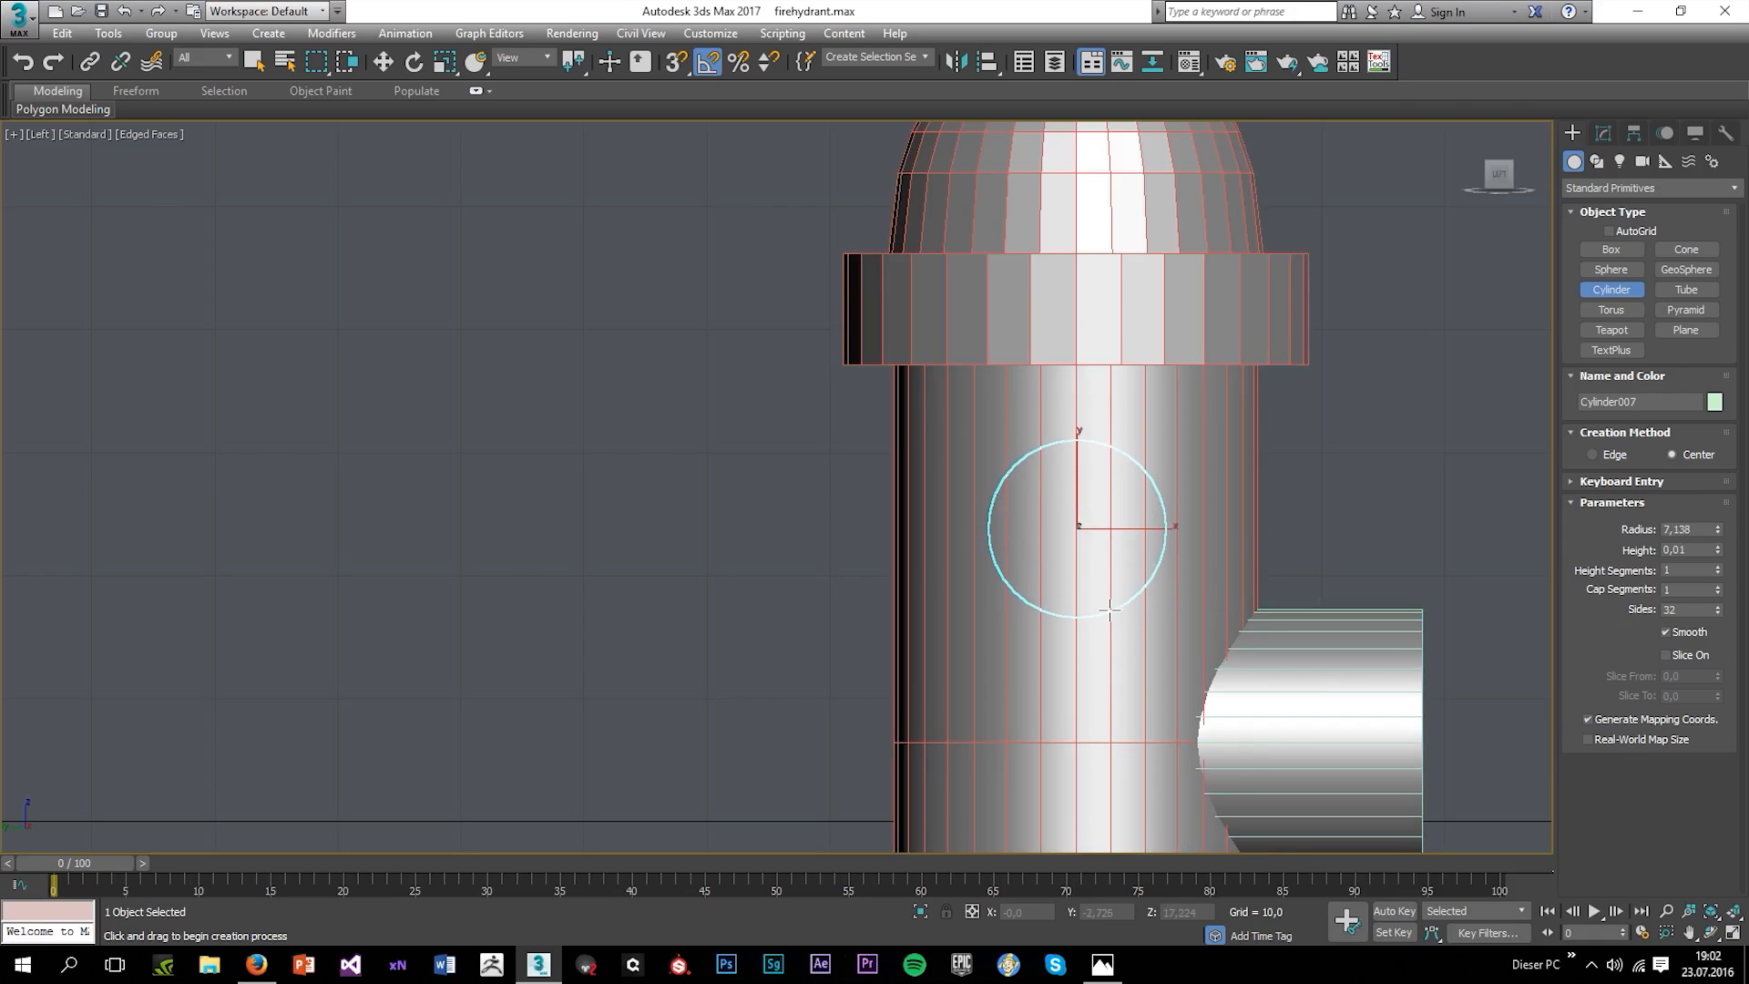
pyautogui.hotkey('alt', 'w')
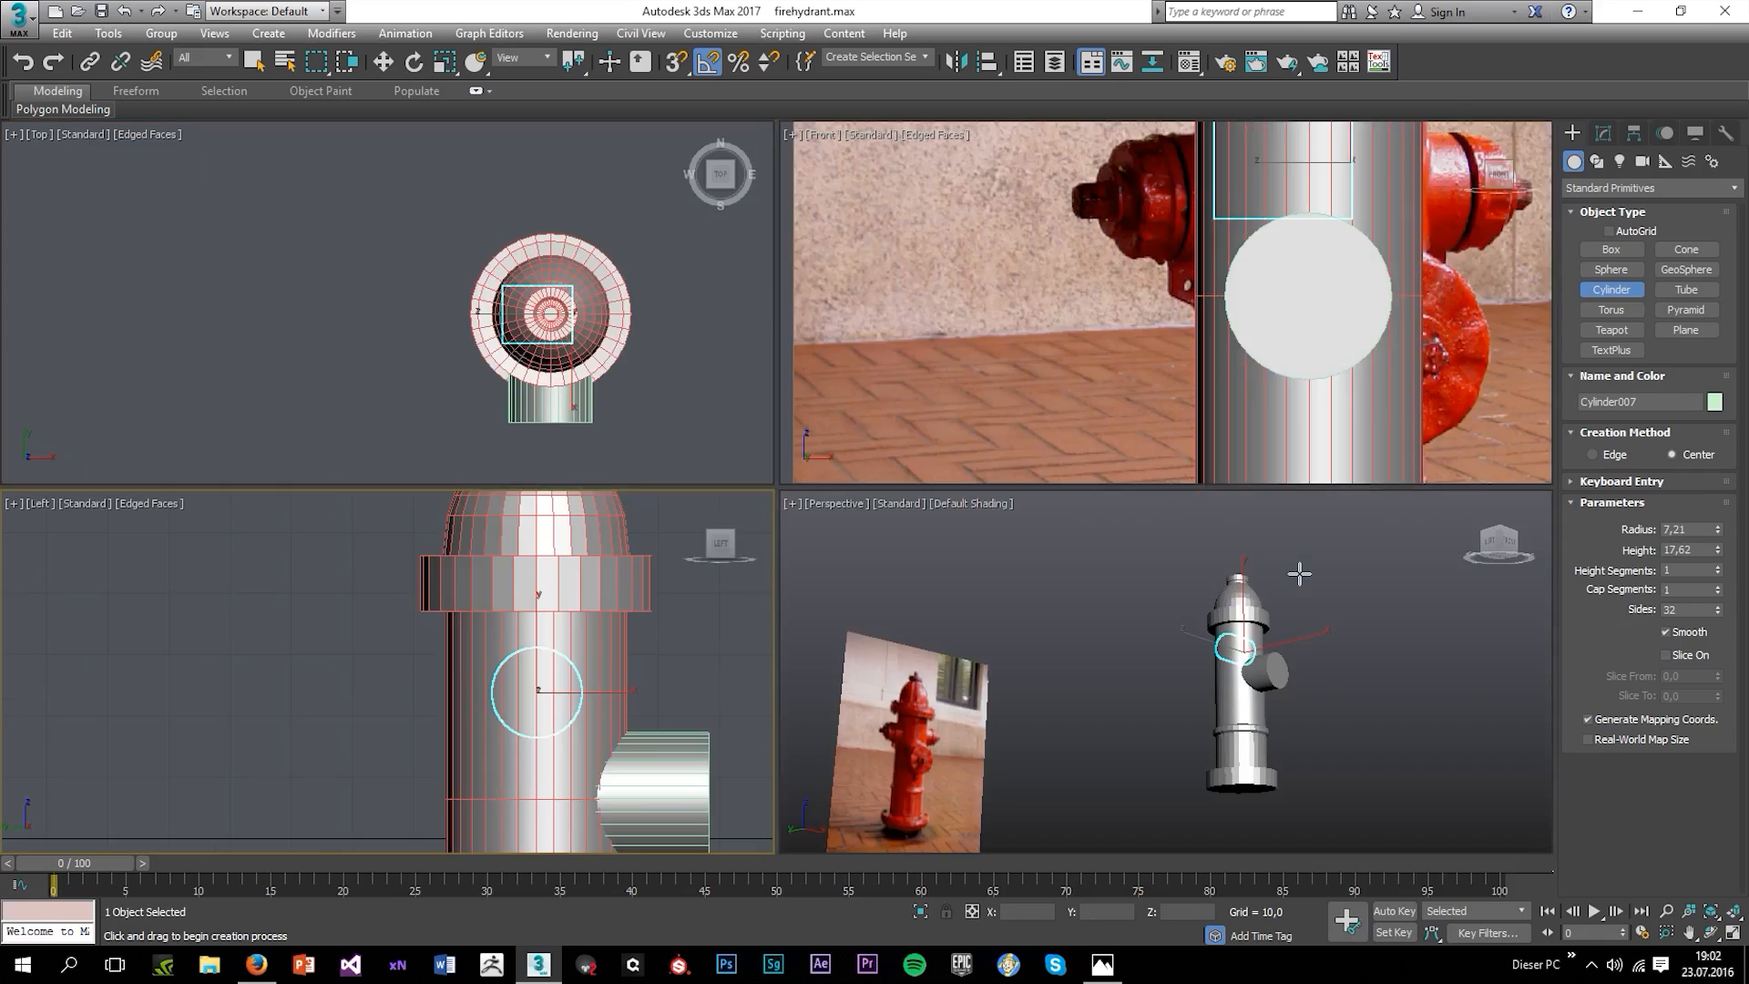
# Move the new small cylinder sideways in the perspective view so it protrudes from the left side of the hydrant body.
pyautogui.middleClick(1300, 574)
pyautogui.hotkey('alt', 'w')
pyautogui.scroll(3, 874, 558)
pyautogui.press('w')
pyautogui.keyDown('alt'); pyautogui.moveTo(1189, 471); pyautogui.dragTo(1106, 465, button='middle'); pyautogui.keyUp('alt')
pyautogui.moveTo(1105, 466); pyautogui.dragTo(1025, 468)
pyautogui.moveTo(1020, 469)
pyautogui.keyDown('alt'); pyautogui.mouseDown(button='middle')
pyautogui.moveTo(993, 464)
pyautogui.moveTo(1031, 466)
pyautogui.mouseUp(button='middle'); pyautogui.keyUp('alt')
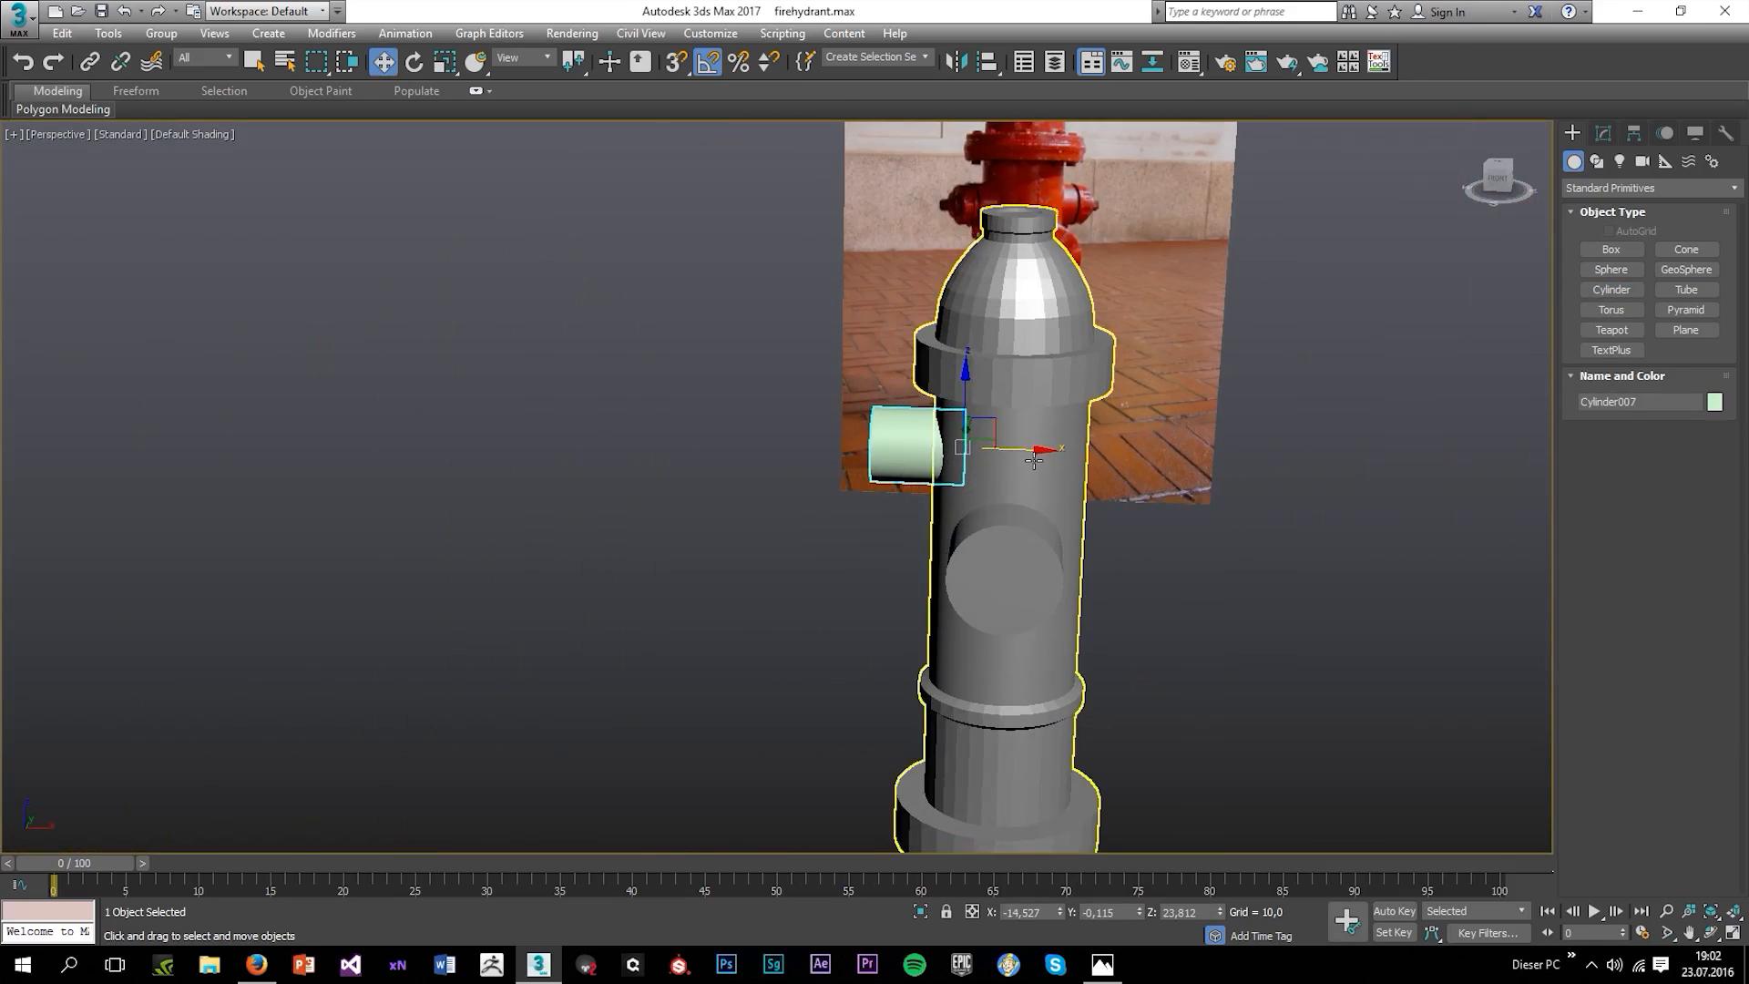
# Clone the side cylinder as an instance protruding from the opposite side of the hydrant body and clear the selection.
pyautogui.keyDown('shift'); pyautogui.moveTo(1029, 456); pyautogui.dragTo(1197, 469); pyautogui.keyUp('shift')
pyautogui.click(881, 571)
pyautogui.click(894, 574)
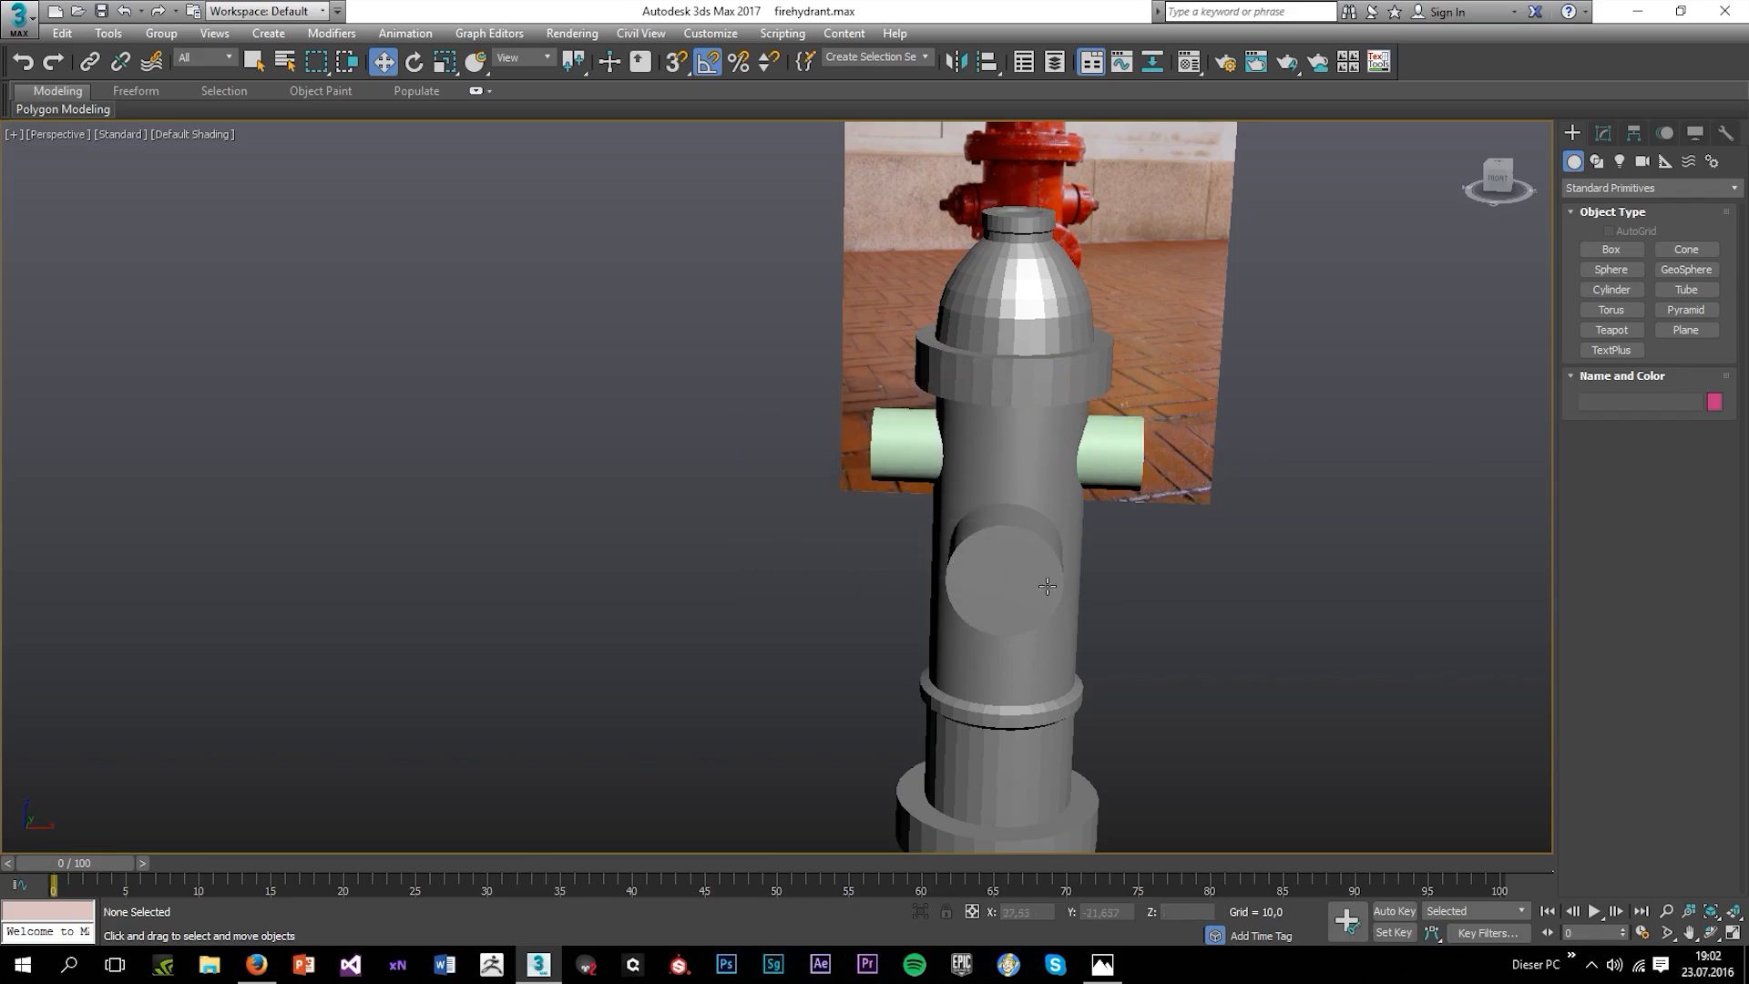
# Apply the glossy grey 01 - Default material to both side cylinders.
pyautogui.keyDown('alt'); pyautogui.moveTo(1046, 581); pyautogui.dragTo(1112, 592, button='middle'); pyautogui.keyUp('alt')
pyautogui.scroll(-4, 1112, 592)
pyautogui.scroll(5, 982, 548)
pyautogui.press('m')
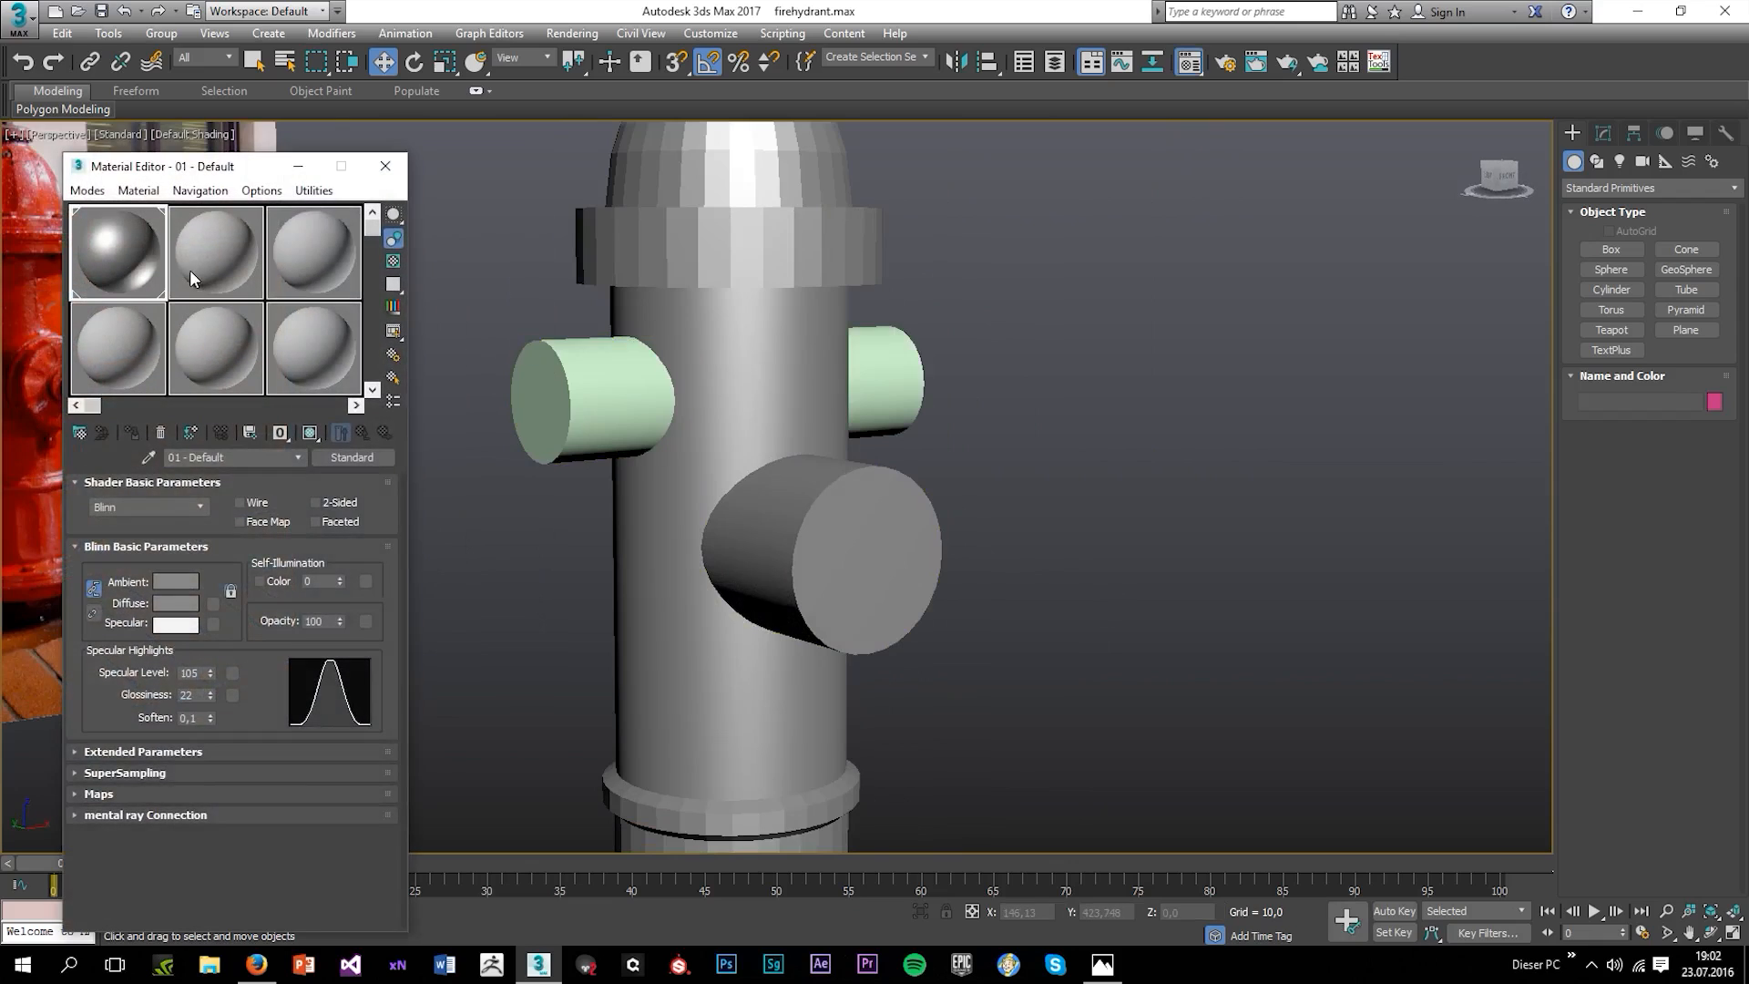
pyautogui.moveTo(128, 260); pyautogui.dragTo(638, 410)
pyautogui.scroll(-3, 992, 503)
pyautogui.keyDown('alt'); pyautogui.moveTo(992, 503); pyautogui.dragTo(793, 554, button='middle'); pyautogui.keyUp('alt')
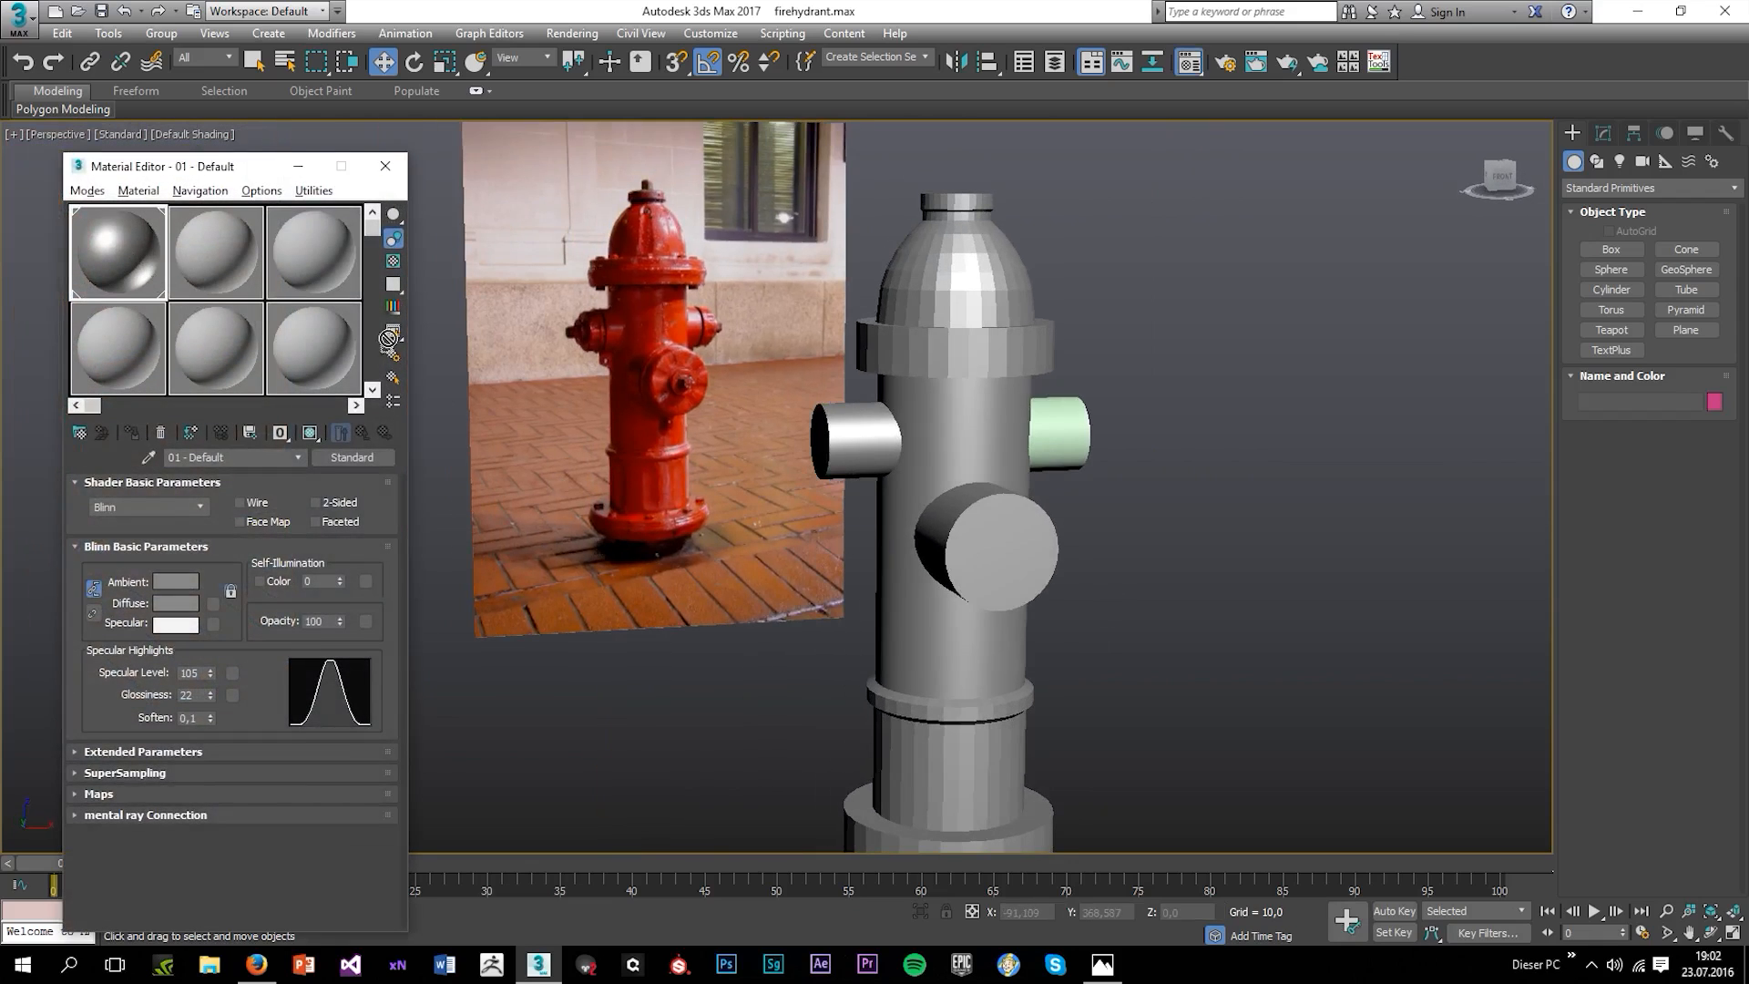
pyautogui.moveTo(388, 338); pyautogui.dragTo(1074, 408)
pyautogui.scroll(-4, 1025, 510)
pyautogui.moveTo(1020, 515)
pyautogui.keyDown('alt'); pyautogui.mouseDown(button='middle')
pyautogui.moveTo(913, 538)
pyautogui.moveTo(968, 527)
pyautogui.moveTo(1018, 560)
pyautogui.moveTo(975, 487)
pyautogui.moveTo(1029, 500)
pyautogui.mouseUp(button='middle'); pyautogui.keyUp('alt')
pyautogui.scroll(5, 1057, 469)
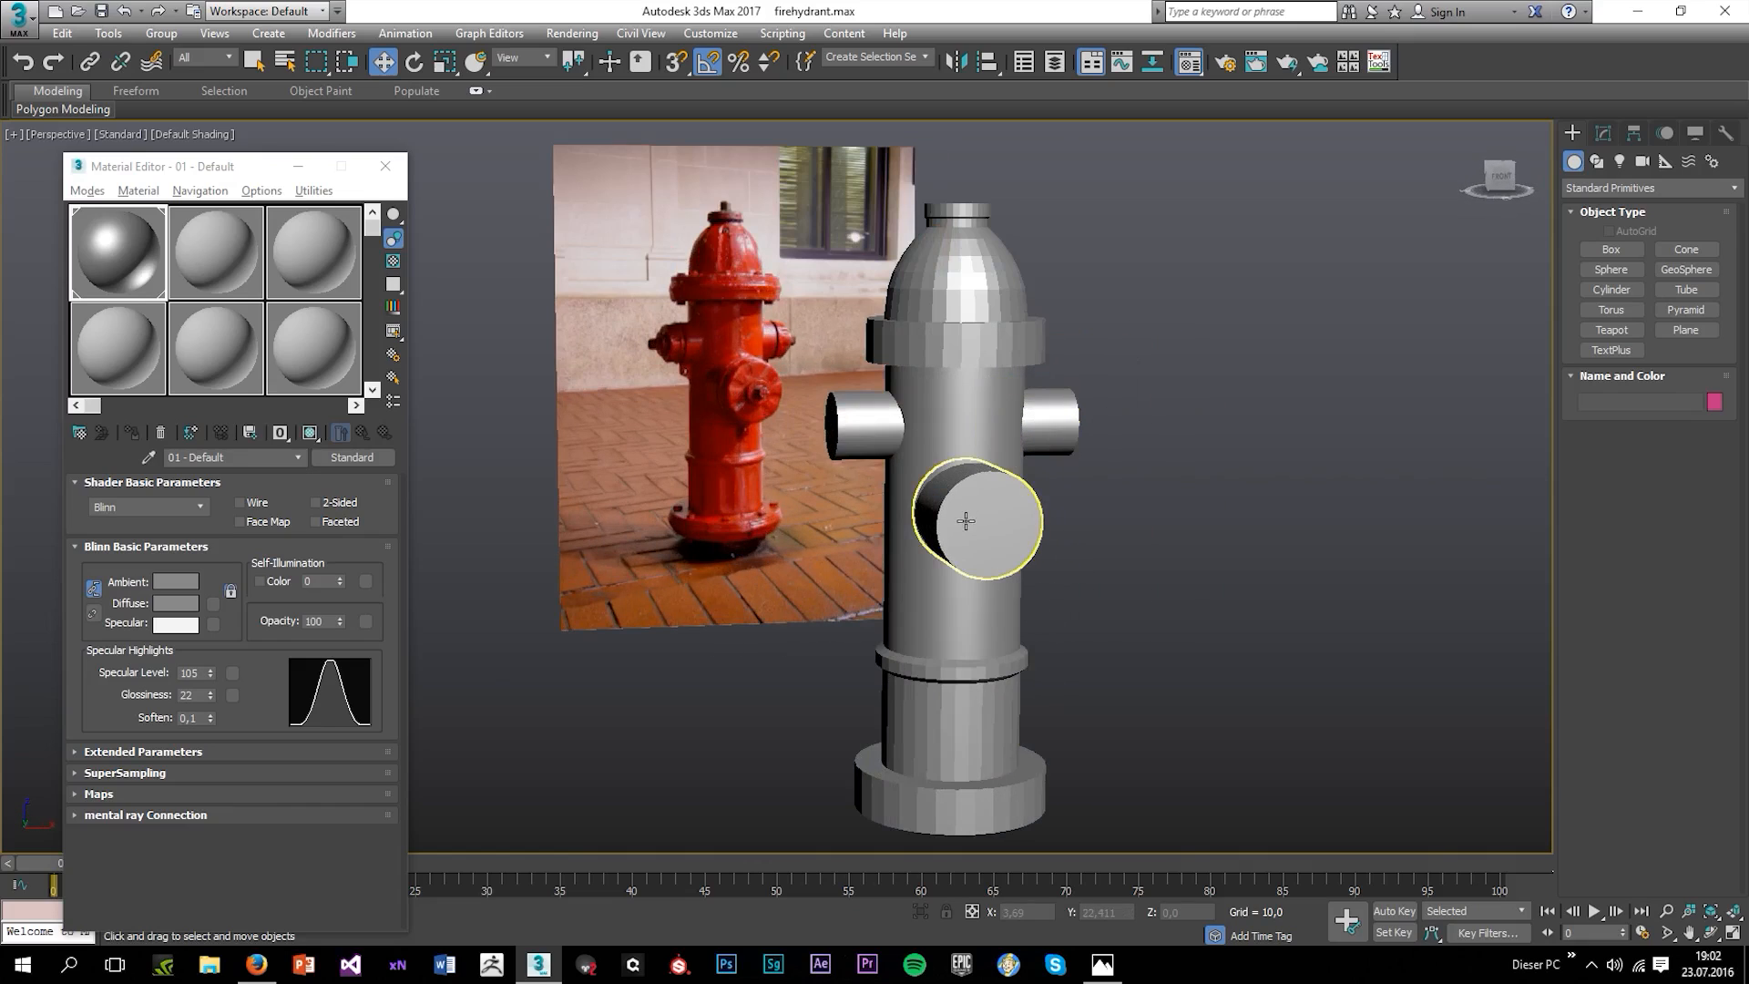
# Scale the front cylinder uniformly to about 121%, show edged faces and deselect it.
pyautogui.click(992, 526)
pyautogui.scroll(3, 992, 527)
pyautogui.scroll(3, 1002, 474)
pyautogui.press('r')
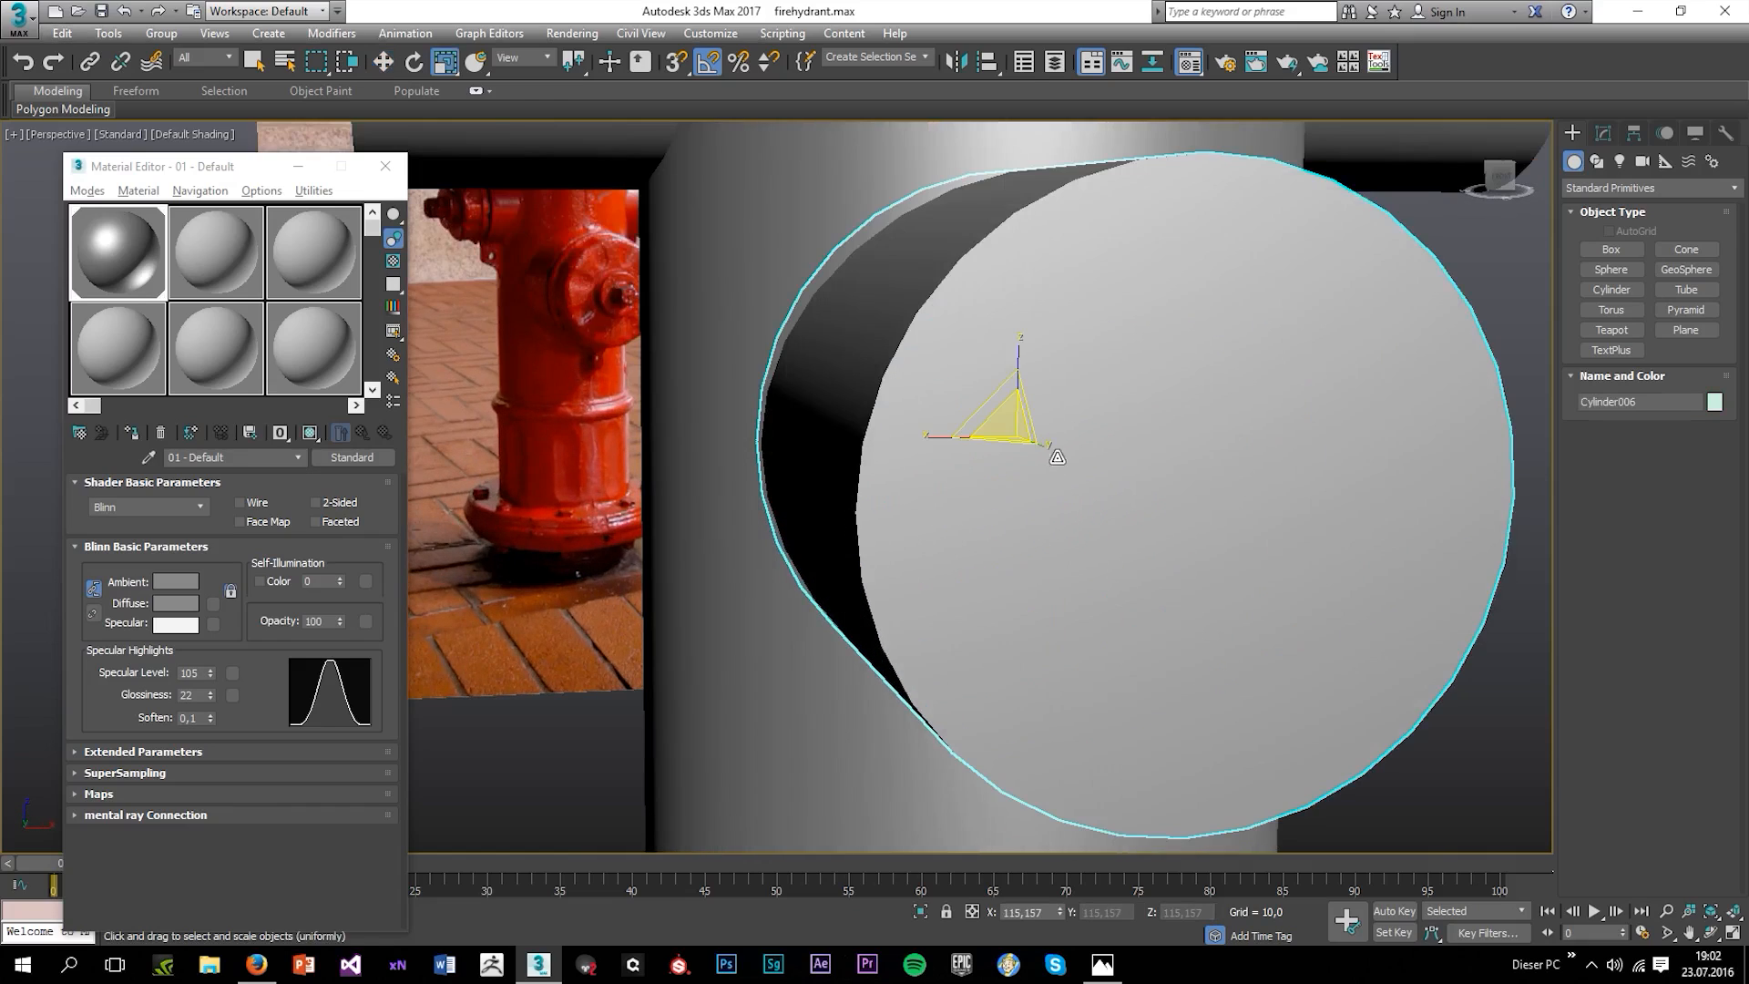
pyautogui.moveTo(1012, 439); pyautogui.dragTo(1007, 425)
pyautogui.press('F4')
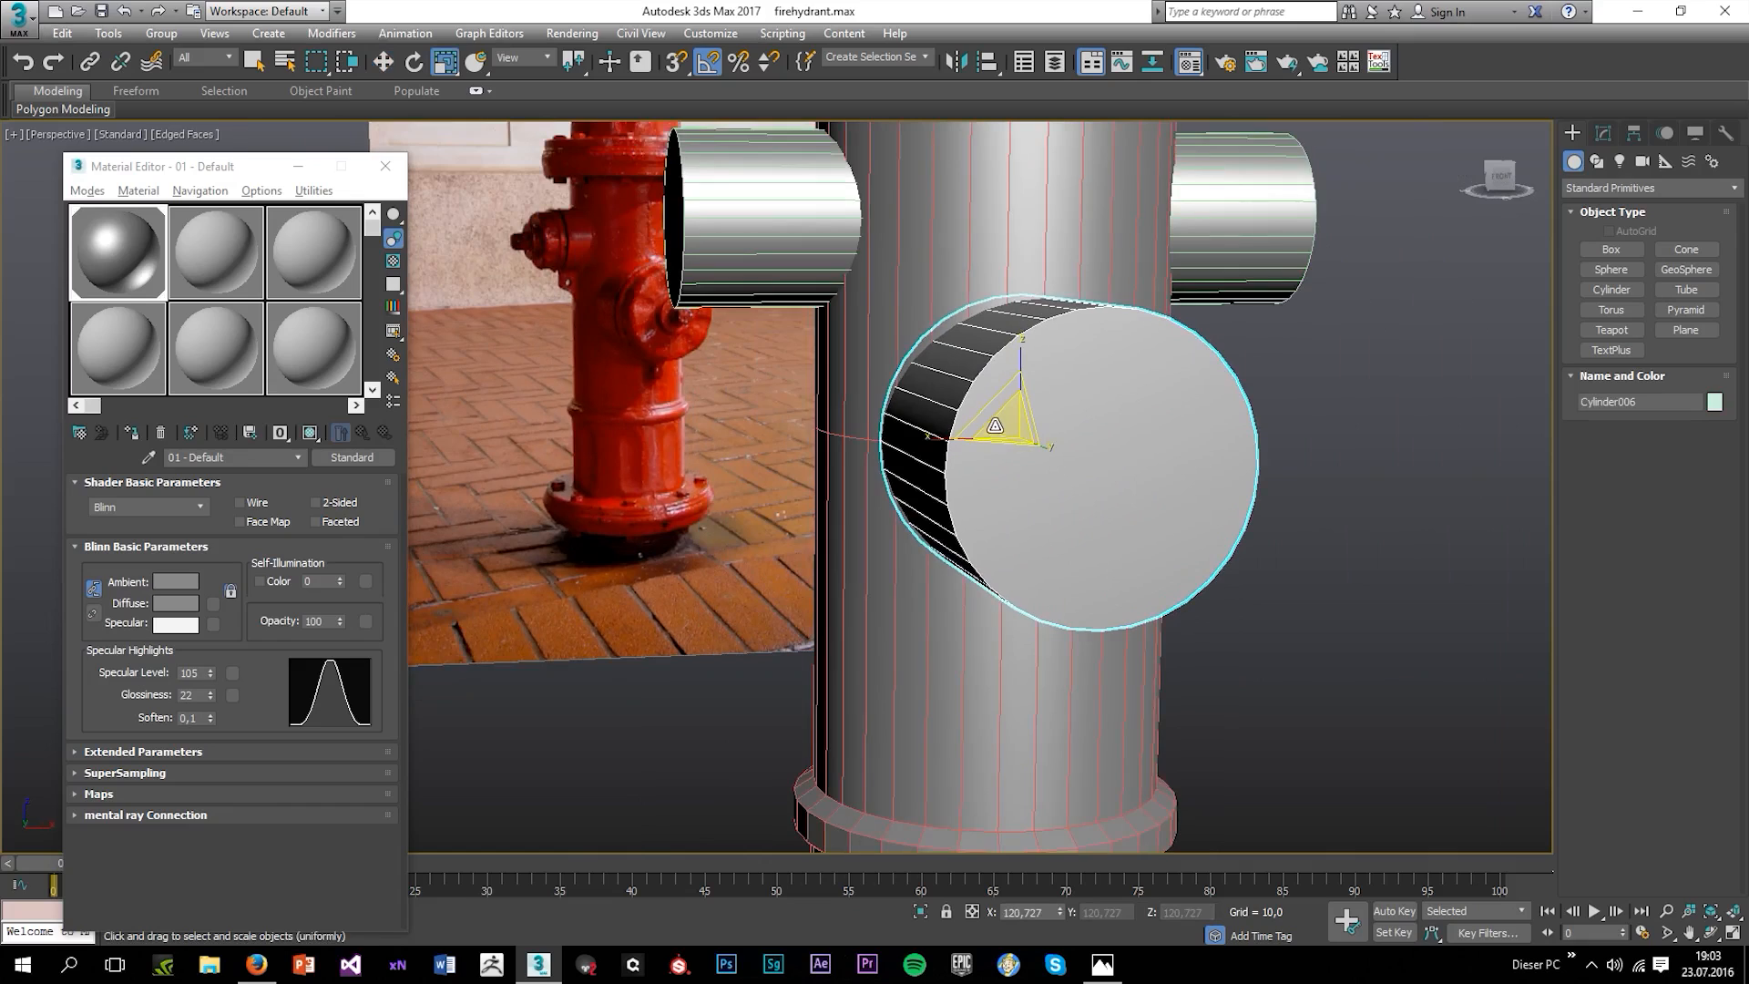
pyautogui.moveTo(979, 444)
pyautogui.keyDown('alt'); pyautogui.mouseDown(button='middle')
pyautogui.moveTo(1034, 443)
pyautogui.moveTo(1007, 437)
pyautogui.mouseUp(button='middle'); pyautogui.keyUp('alt')
pyautogui.click(1273, 358)
# Close the Material Editor with nothing selected in the scene.
pyautogui.keyDown('alt'); pyautogui.moveTo(1188, 414); pyautogui.dragTo(1237, 452, button='middle'); pyautogui.keyUp('alt')
pyautogui.scroll(-6, 1237, 452)
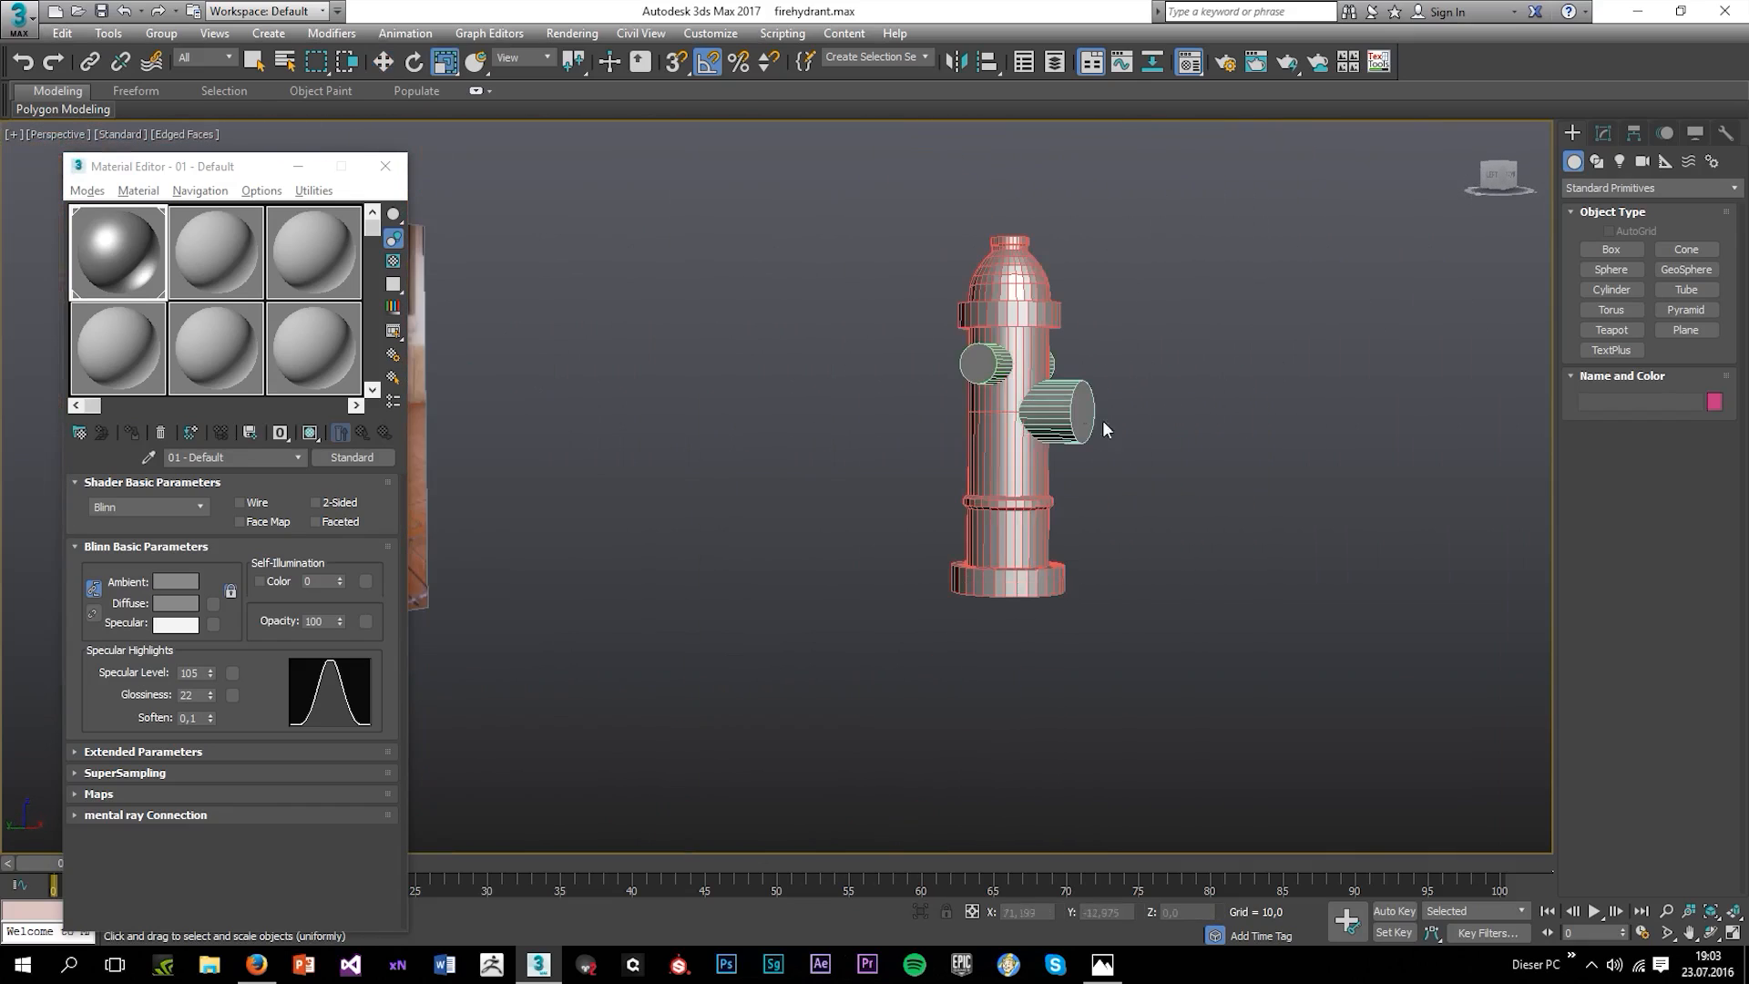
pyautogui.keyDown('alt'); pyautogui.moveTo(1101, 419); pyautogui.dragTo(980, 497, button='middle'); pyautogui.keyUp('alt')
pyautogui.scroll(3, 975, 413)
pyautogui.click(1039, 375)
pyautogui.click(927, 430)
pyautogui.scroll(-4, 980, 498)
pyautogui.click(385, 165)
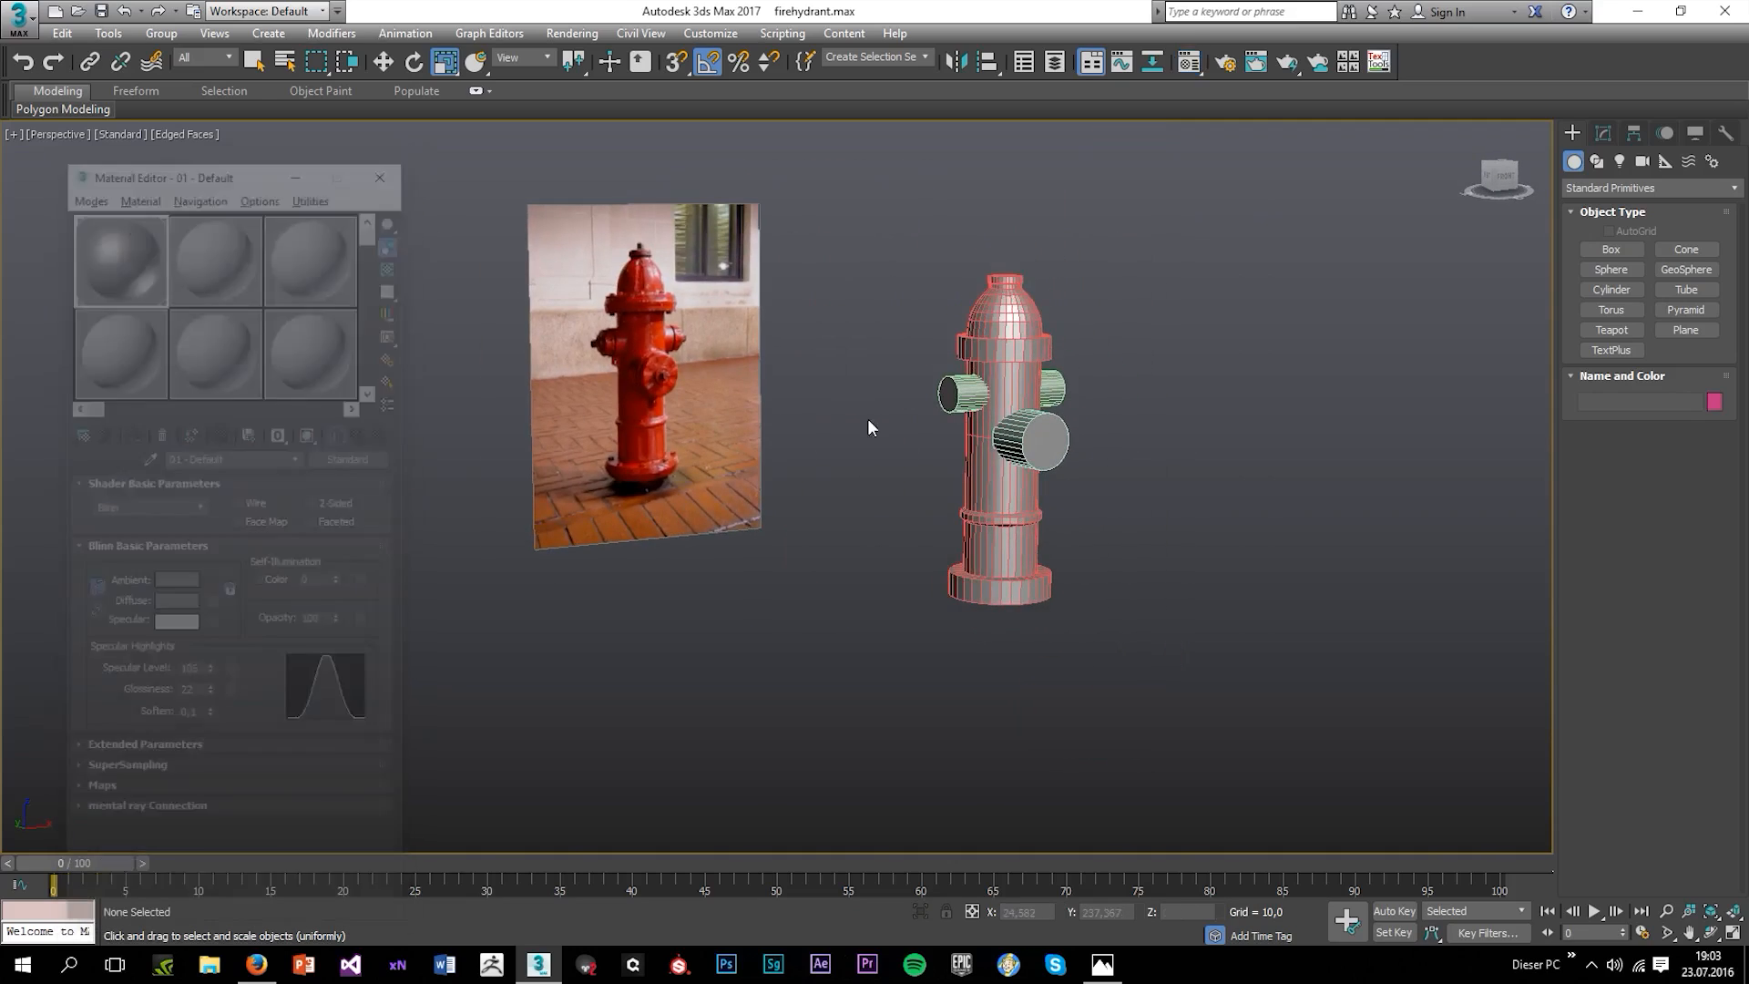
# Move the front cylinder slightly back into the hydrant body, to a Y position of about -7.8, and deselect it.
pyautogui.scroll(3, 871, 425)
pyautogui.keyDown('alt'); pyautogui.moveTo(871, 426); pyautogui.dragTo(983, 401, button='middle'); pyautogui.keyUp('alt')
pyautogui.click(956, 388)
pyautogui.scroll(5, 928, 373)
pyautogui.press('w')
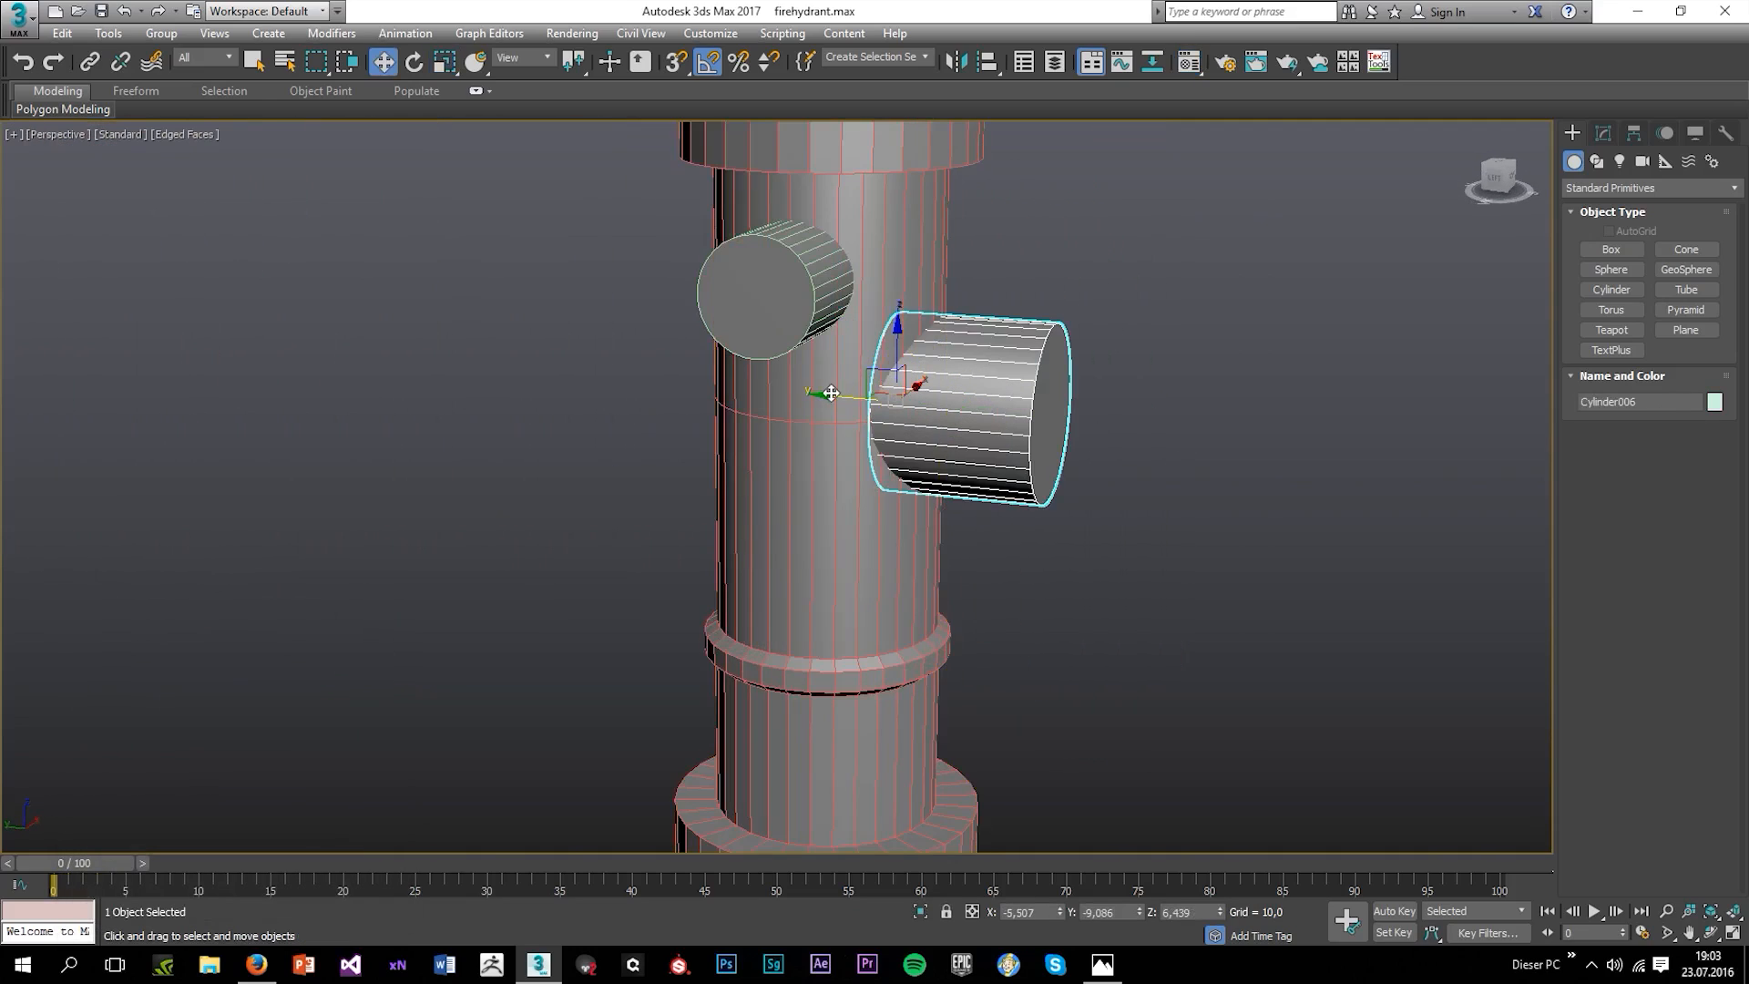
pyautogui.moveTo(838, 396); pyautogui.dragTo(826, 396)
pyautogui.keyDown('alt'); pyautogui.moveTo(956, 483); pyautogui.dragTo(1048, 527, button='middle'); pyautogui.keyUp('alt')
pyautogui.click(1162, 528)
# Reduce the height of the instanced side cylinders to about 8.1.
pyautogui.scroll(-5, 1161, 537)
pyautogui.scroll(5, 1218, 497)
pyautogui.click(1175, 515)
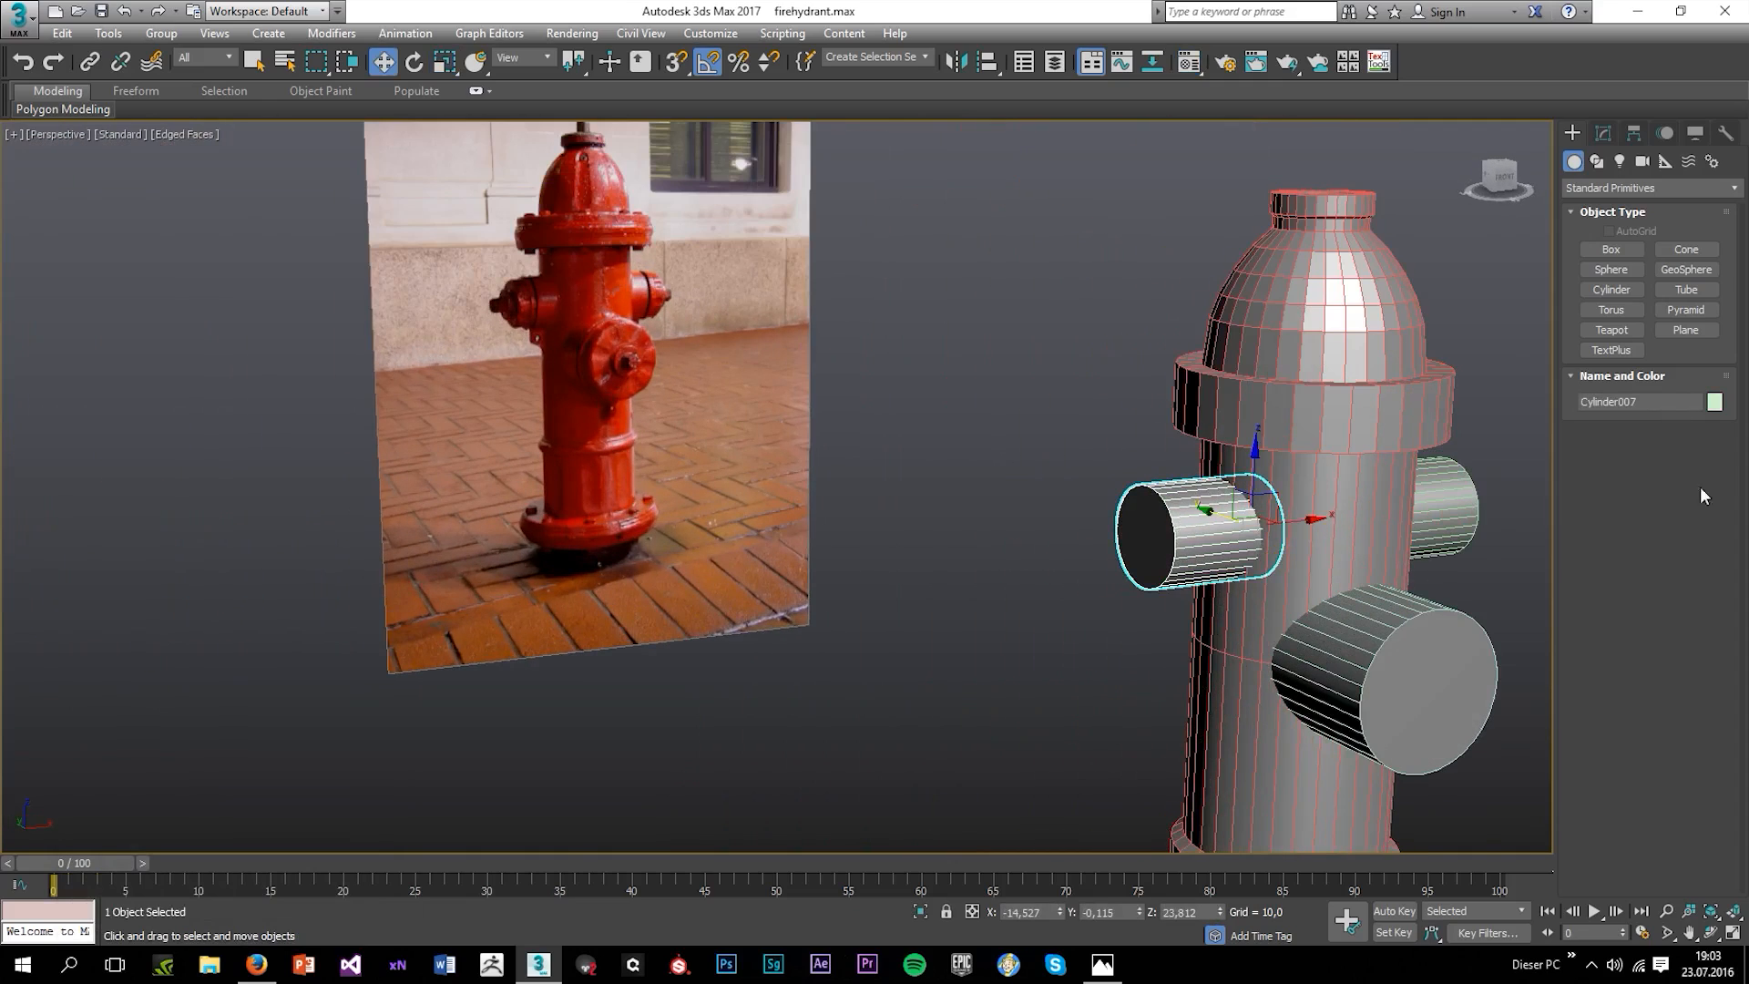
pyautogui.click(1604, 137)
pyautogui.keyDown('alt'); pyautogui.moveTo(1512, 565); pyautogui.dragTo(1741, 567, button='middle'); pyautogui.keyUp('alt')
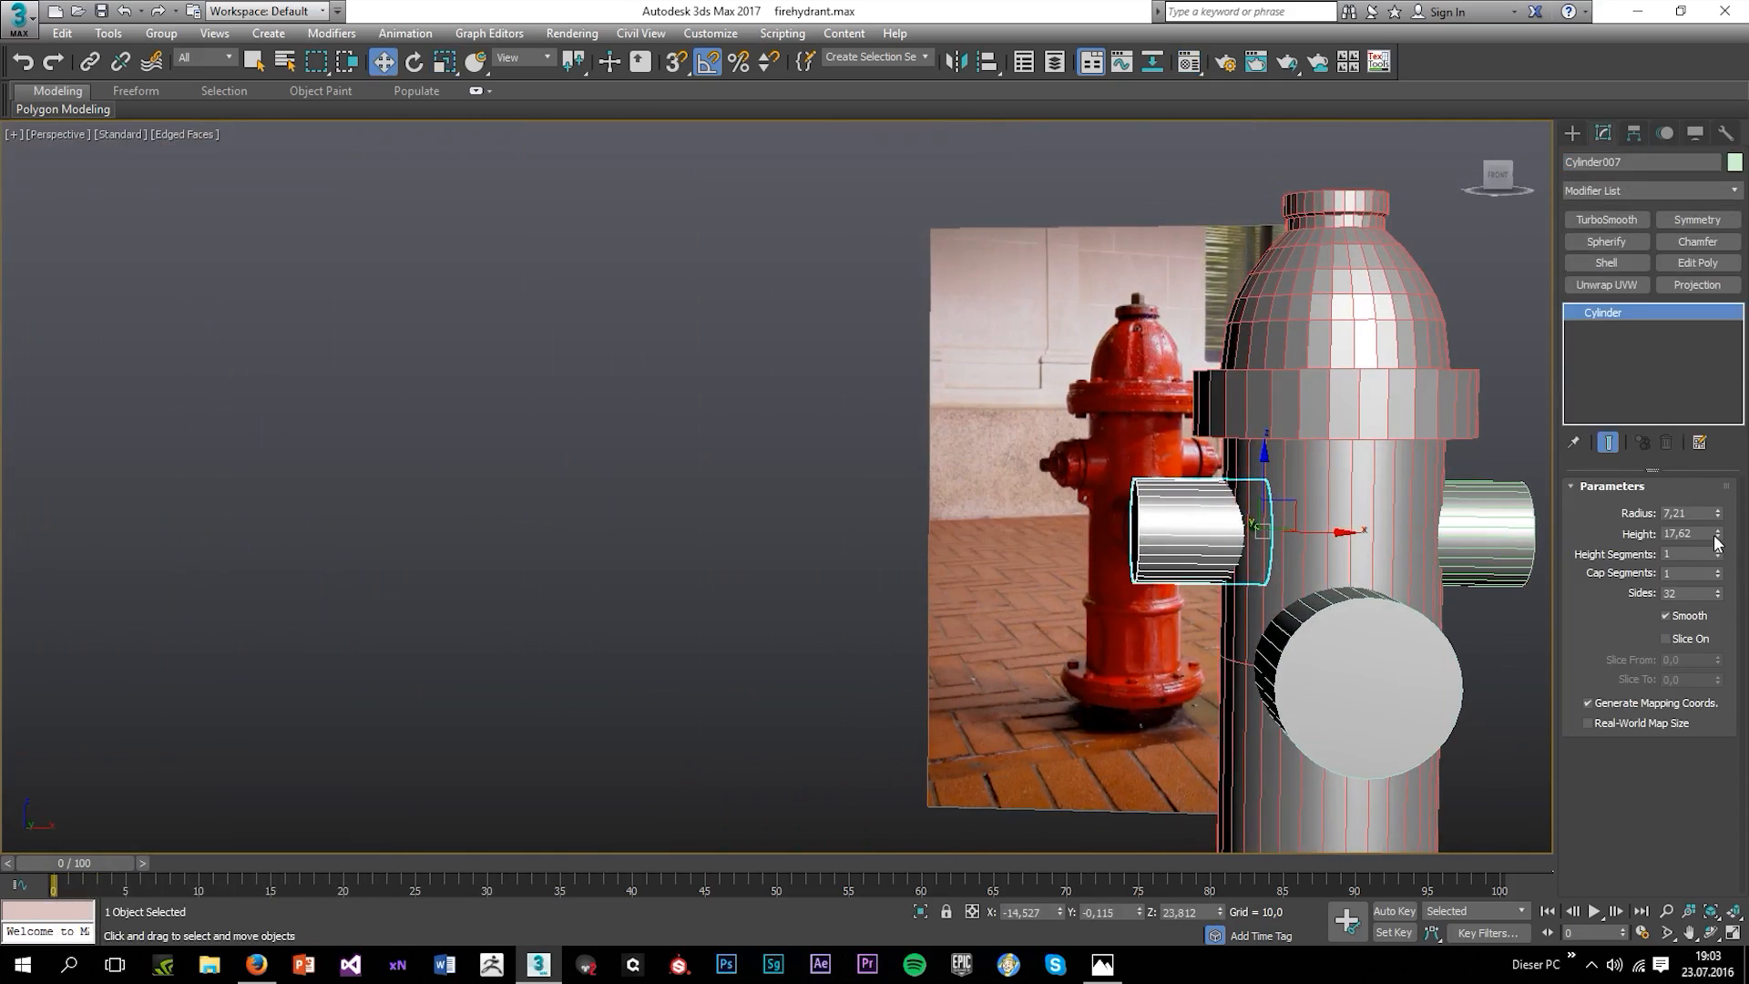
pyautogui.moveTo(1717, 537); pyautogui.dragTo(1693, 580)
# Move the right side cylinder about 6.7 units inward so it sits against the hydrant body, and deselect it.
pyautogui.click(1499, 527)
pyautogui.moveTo(1549, 541); pyautogui.dragTo(1537, 536, button='middle')
pyautogui.moveTo(1508, 524); pyautogui.dragTo(1458, 550)
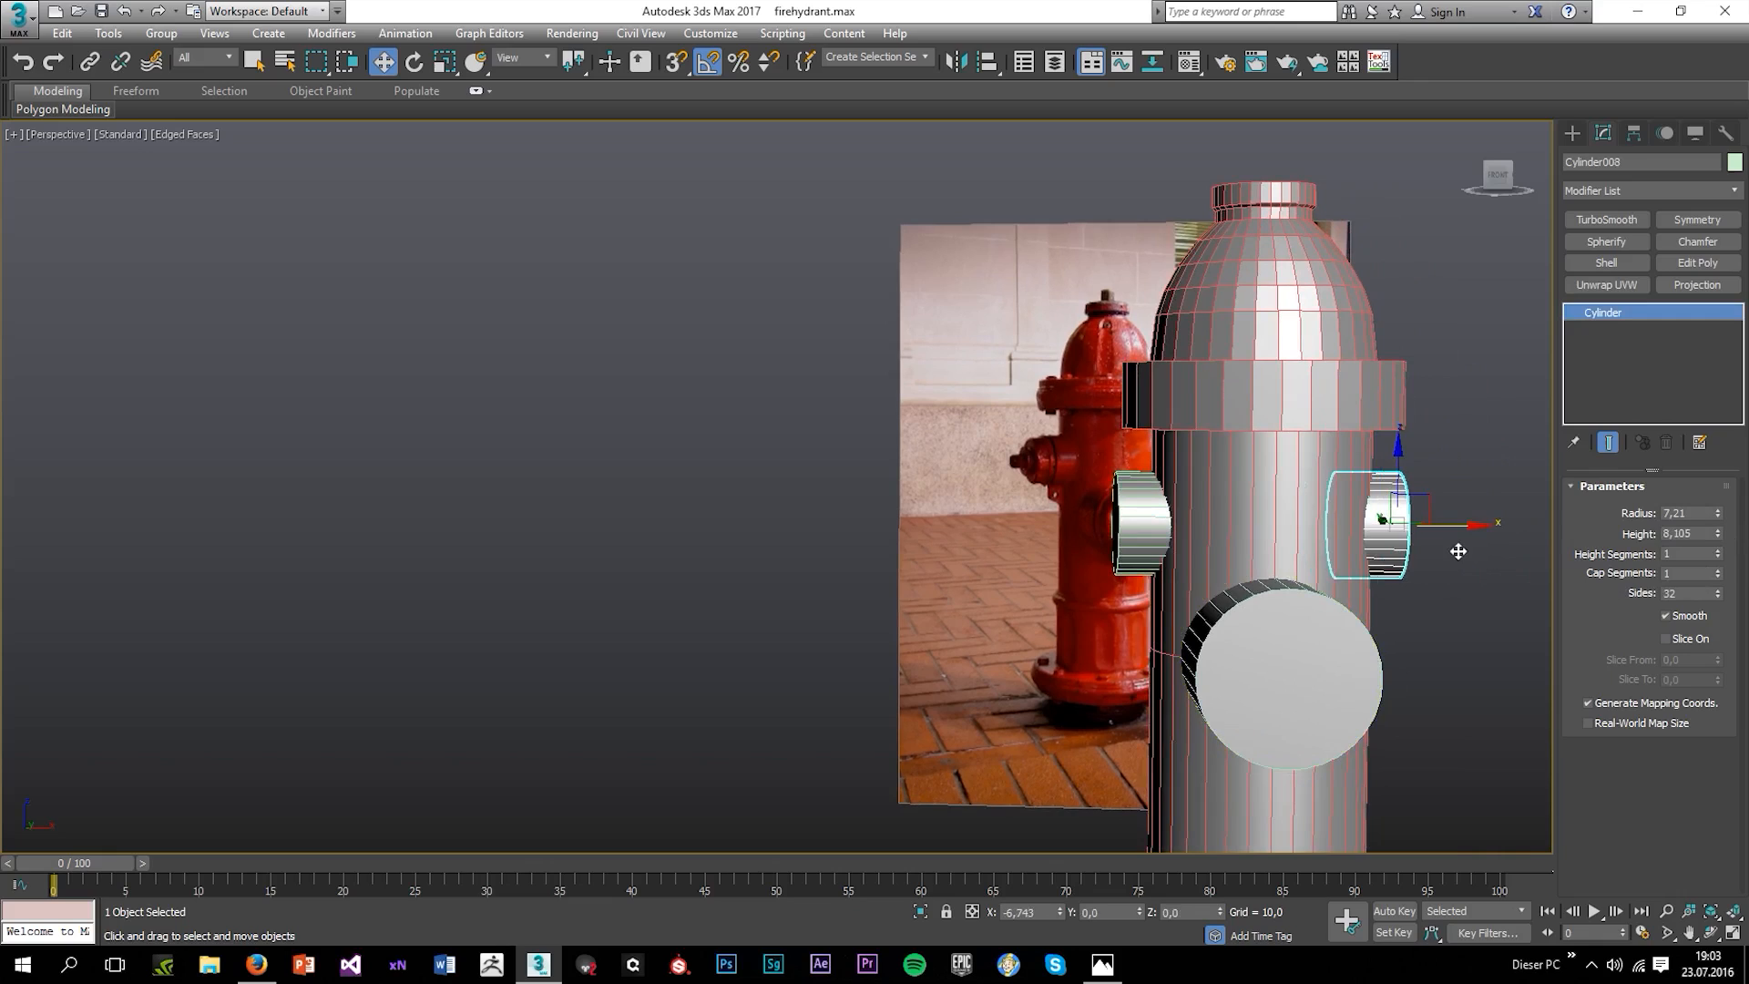
pyautogui.click(1423, 629)
pyautogui.scroll(-5, 1422, 628)
# Reduce the front cylinder's height to about 10.4 and deselect it.
pyautogui.moveTo(1412, 632)
pyautogui.keyDown('alt'); pyautogui.mouseDown(button='middle')
pyautogui.moveTo(1452, 652)
pyautogui.moveTo(1385, 652)
pyautogui.mouseUp(button='middle'); pyautogui.keyUp('alt')
pyautogui.scroll(-1, 1385, 652)
pyautogui.click(1163, 598)
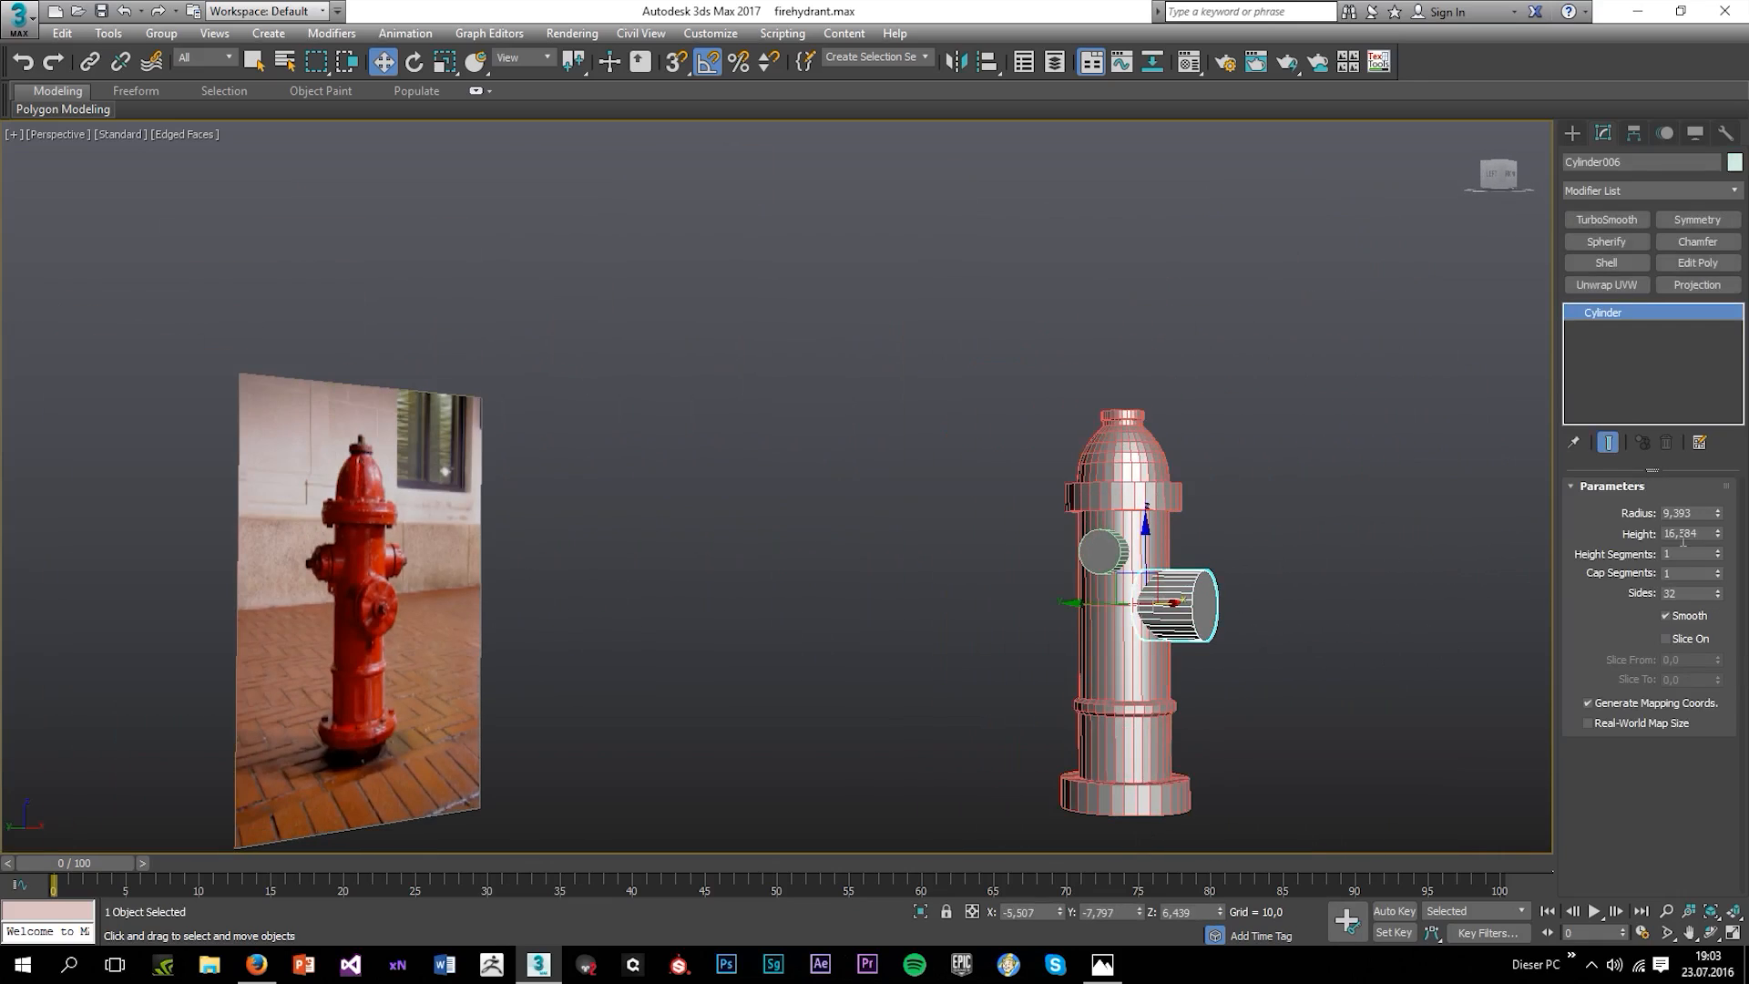
pyautogui.moveTo(1706, 570); pyautogui.dragTo(1706, 569)
pyautogui.click(1303, 582)
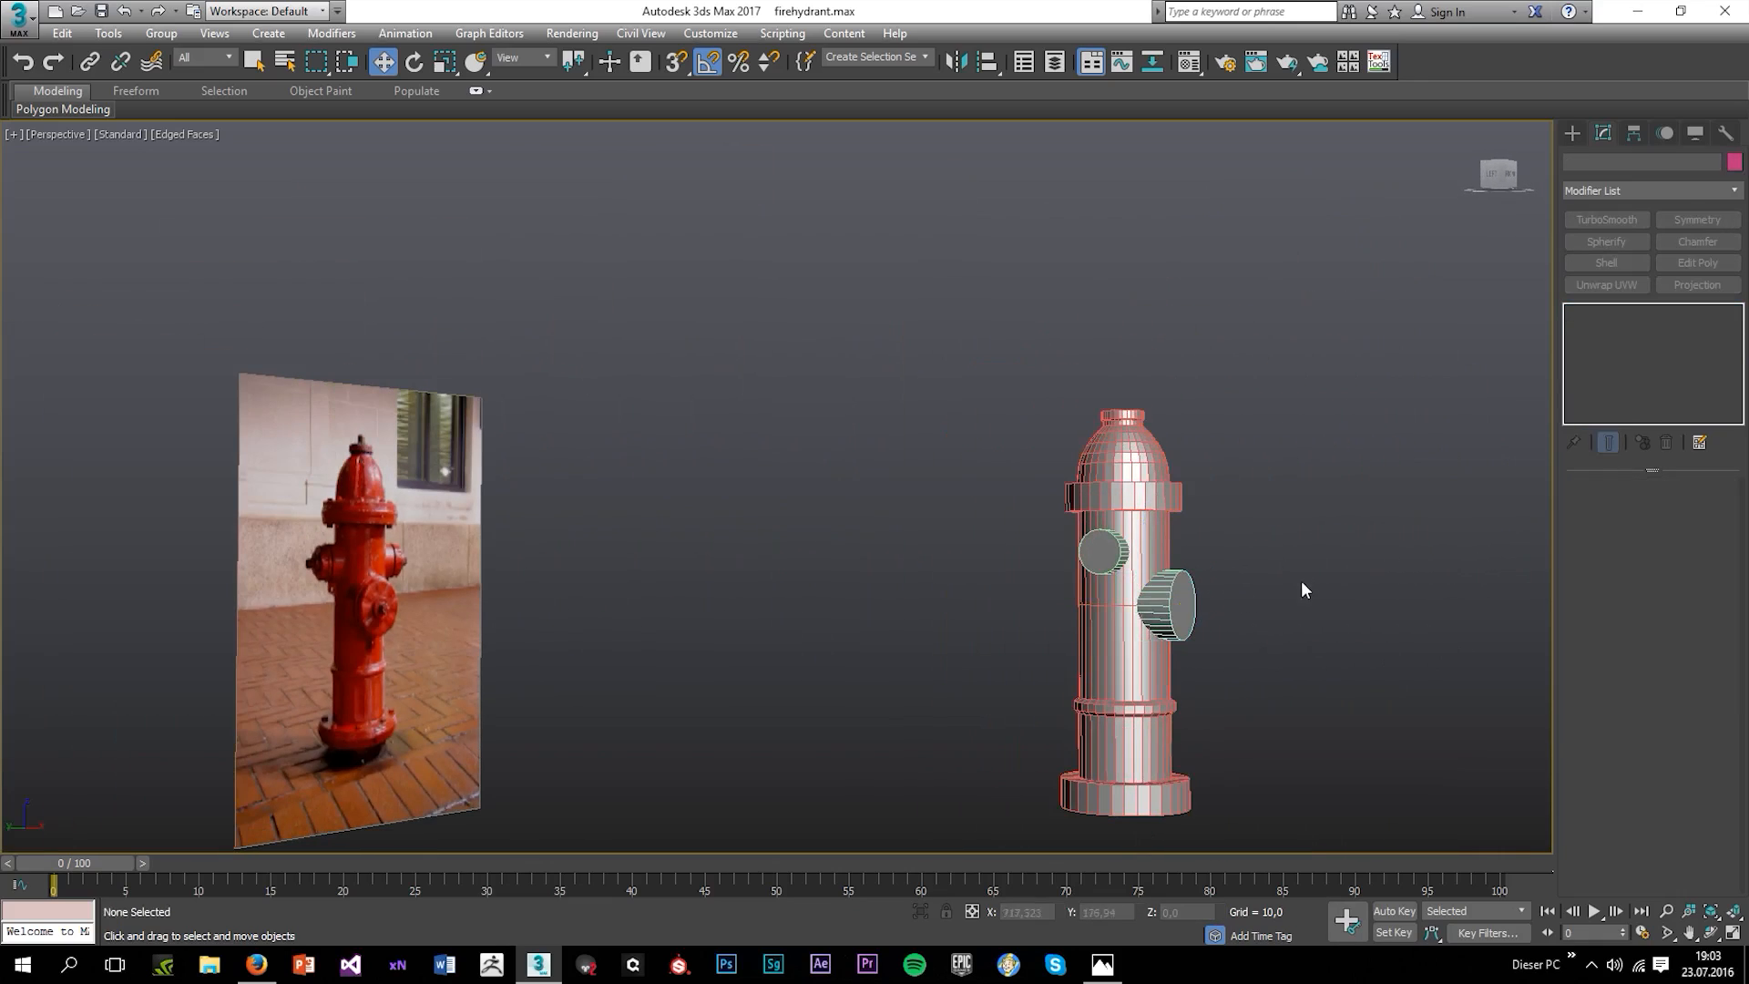
# Turn off edged faces and move the vertices of the body's lower ring slightly upward to match the reference image.
pyautogui.keyDown('alt'); pyautogui.moveTo(1301, 583); pyautogui.dragTo(1231, 594, button='middle'); pyautogui.keyUp('alt')
pyautogui.press('F4')
pyautogui.scroll(-4, 1020, 623)
pyautogui.keyDown('alt'); pyautogui.moveTo(1134, 645); pyautogui.dragTo(1178, 649, button='middle'); pyautogui.keyUp('alt')
pyautogui.scroll(5, 1045, 654)
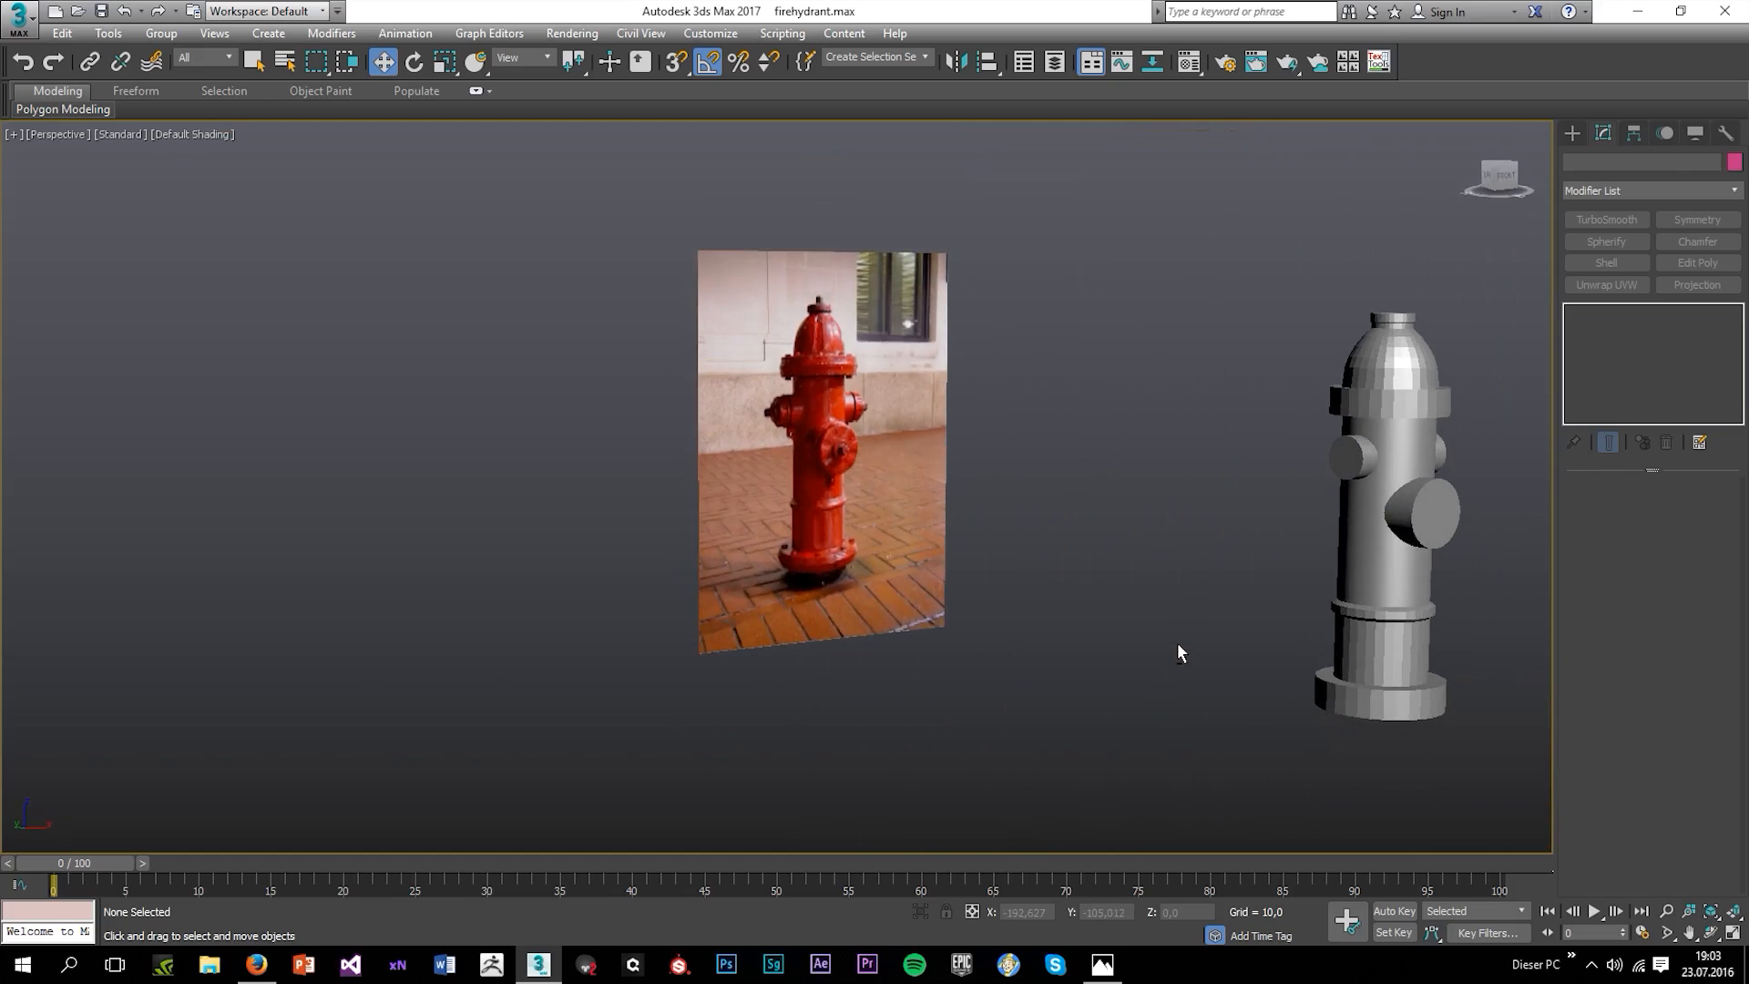
pyautogui.keyDown('alt'); pyautogui.moveTo(1416, 510); pyautogui.dragTo(1094, 555, button='middle'); pyautogui.keyUp('alt')
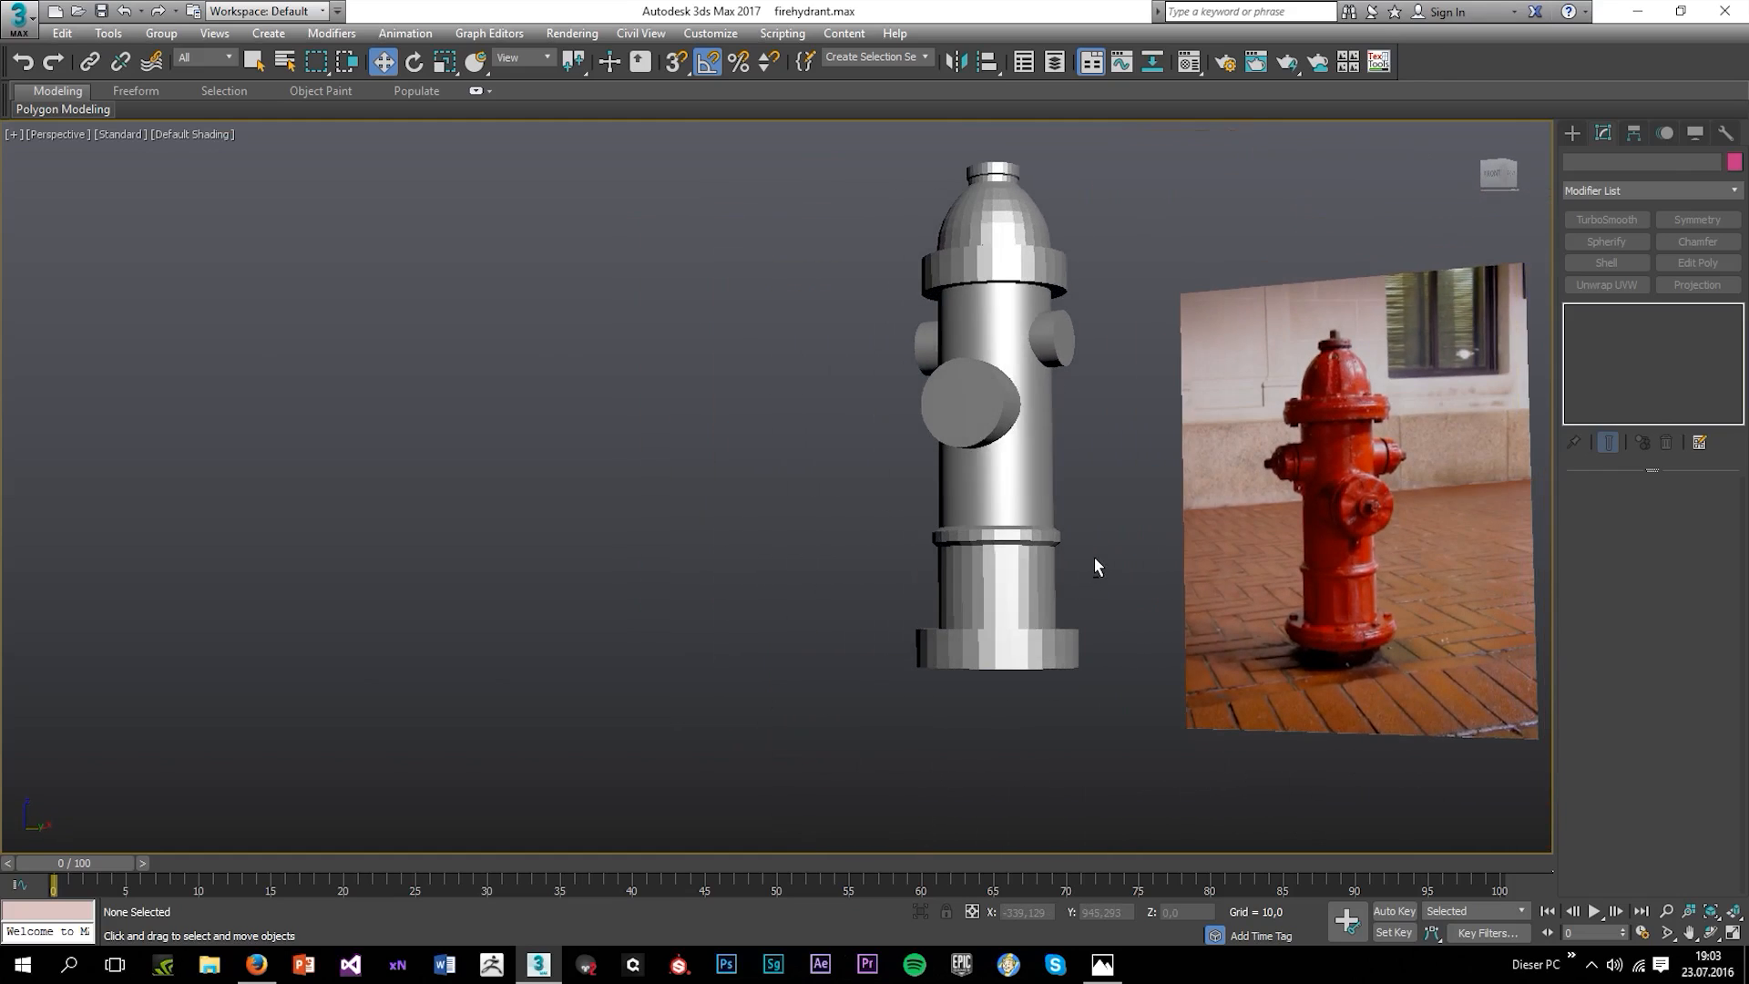
pyautogui.click(1033, 550)
pyautogui.click(1598, 510)
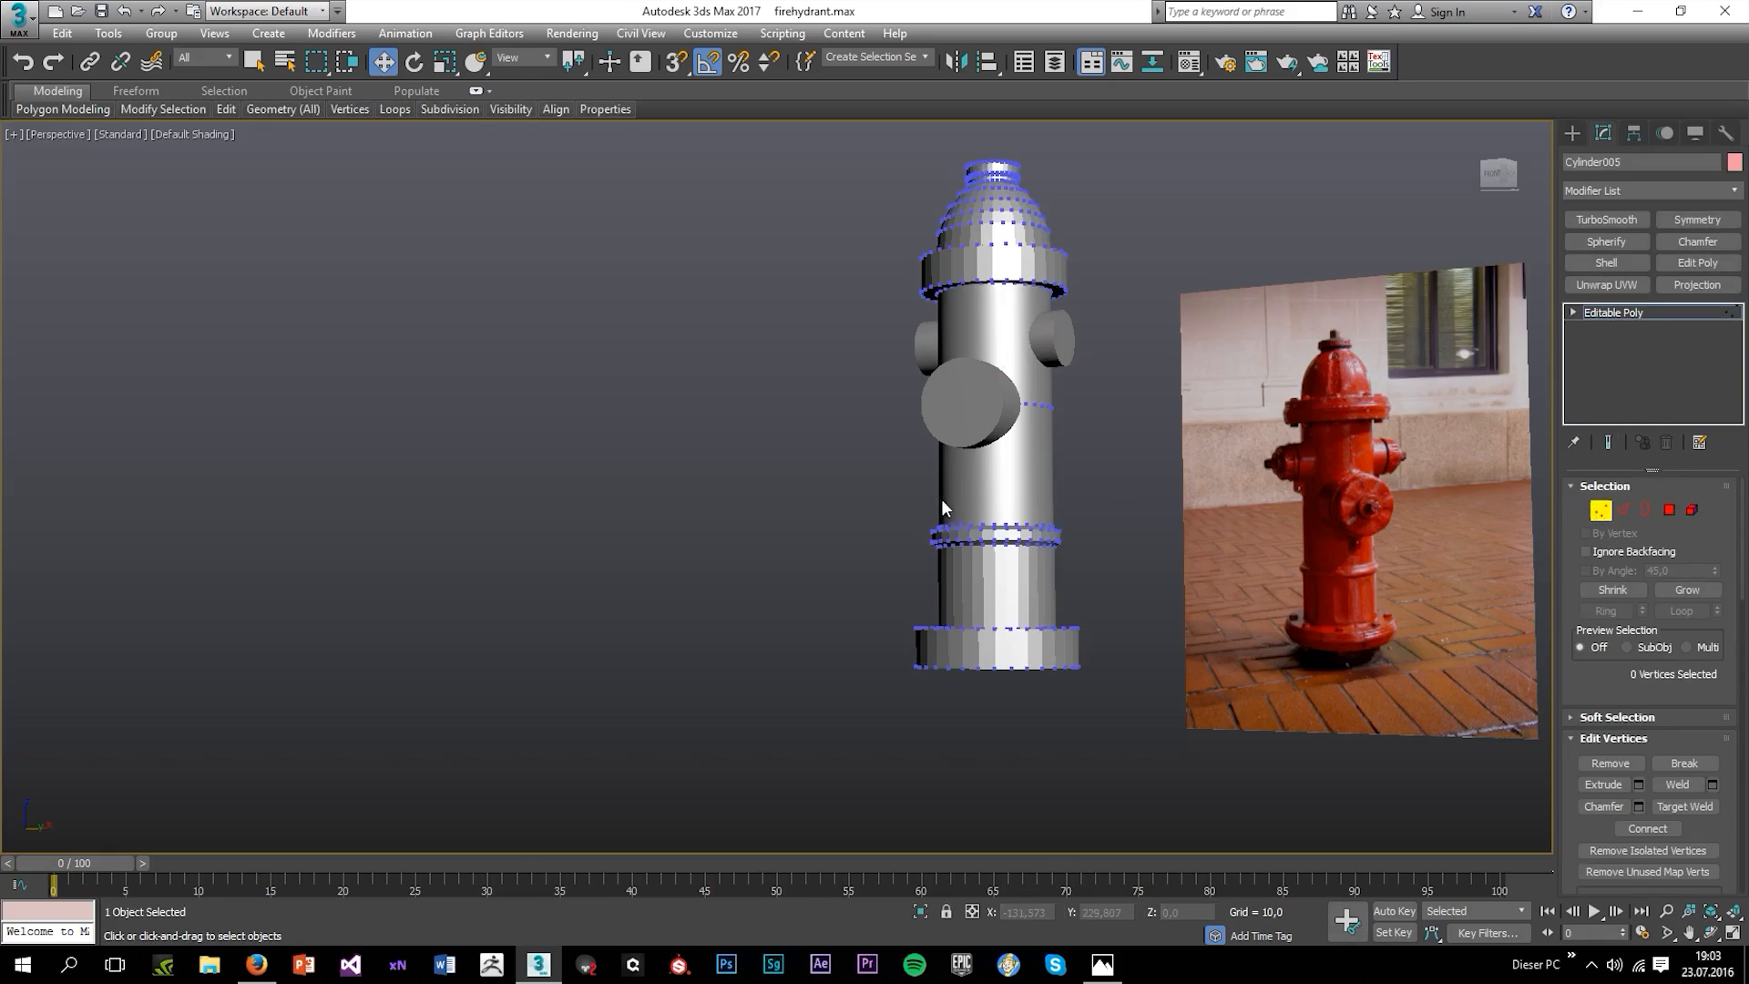
pyautogui.moveTo(999, 500); pyautogui.dragTo(999, 495)
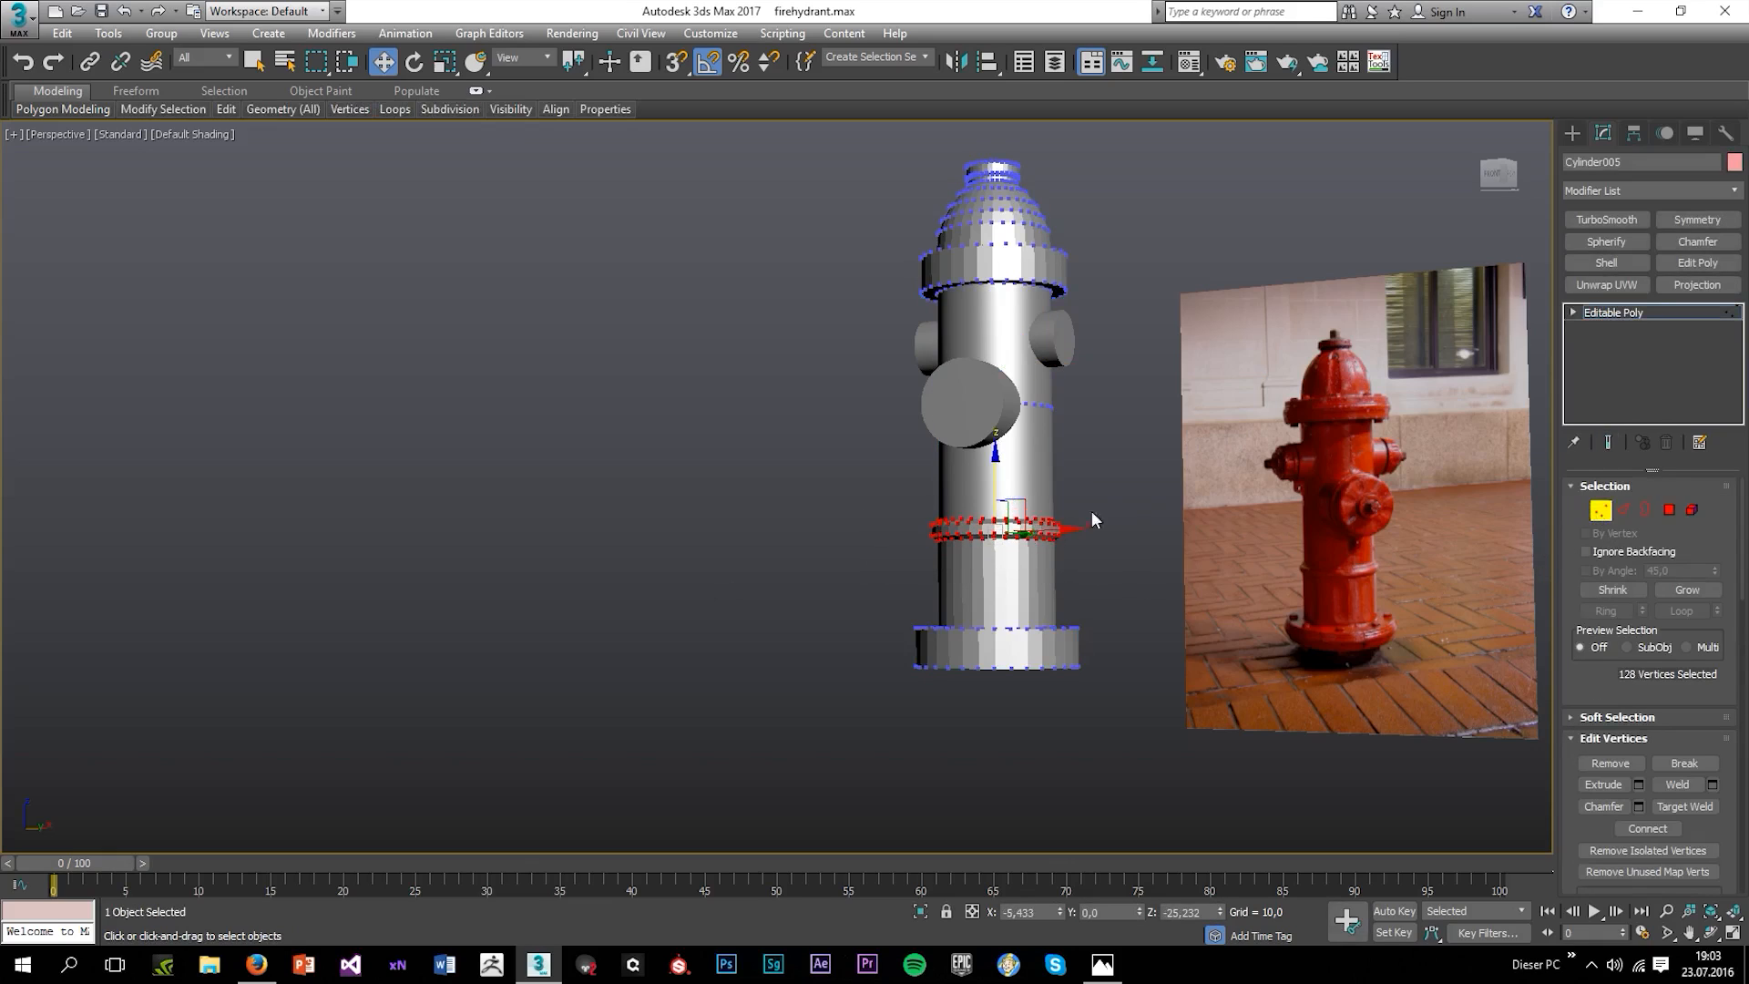
pyautogui.click(1621, 317)
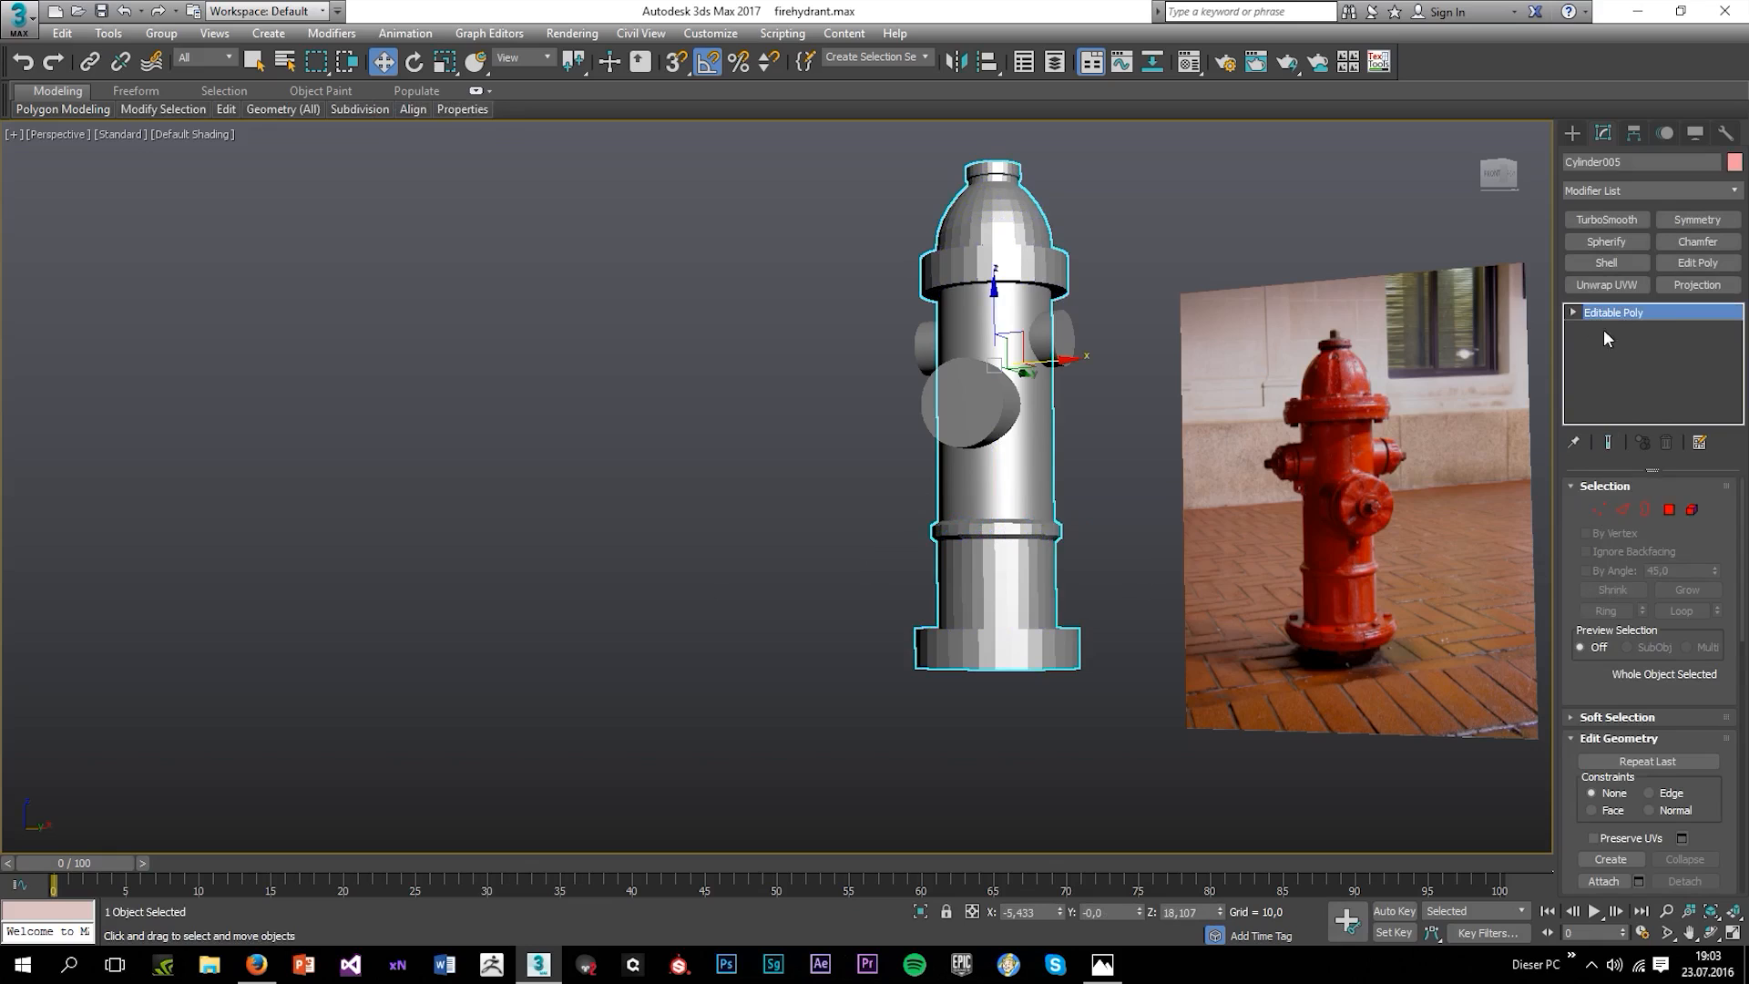
pyautogui.click(1138, 479)
# Show edged faces and slightly scale the vertices of the hydrant body's upper collar.
pyautogui.keyDown('alt'); pyautogui.moveTo(1081, 479); pyautogui.dragTo(1154, 535, button='middle'); pyautogui.keyUp('alt')
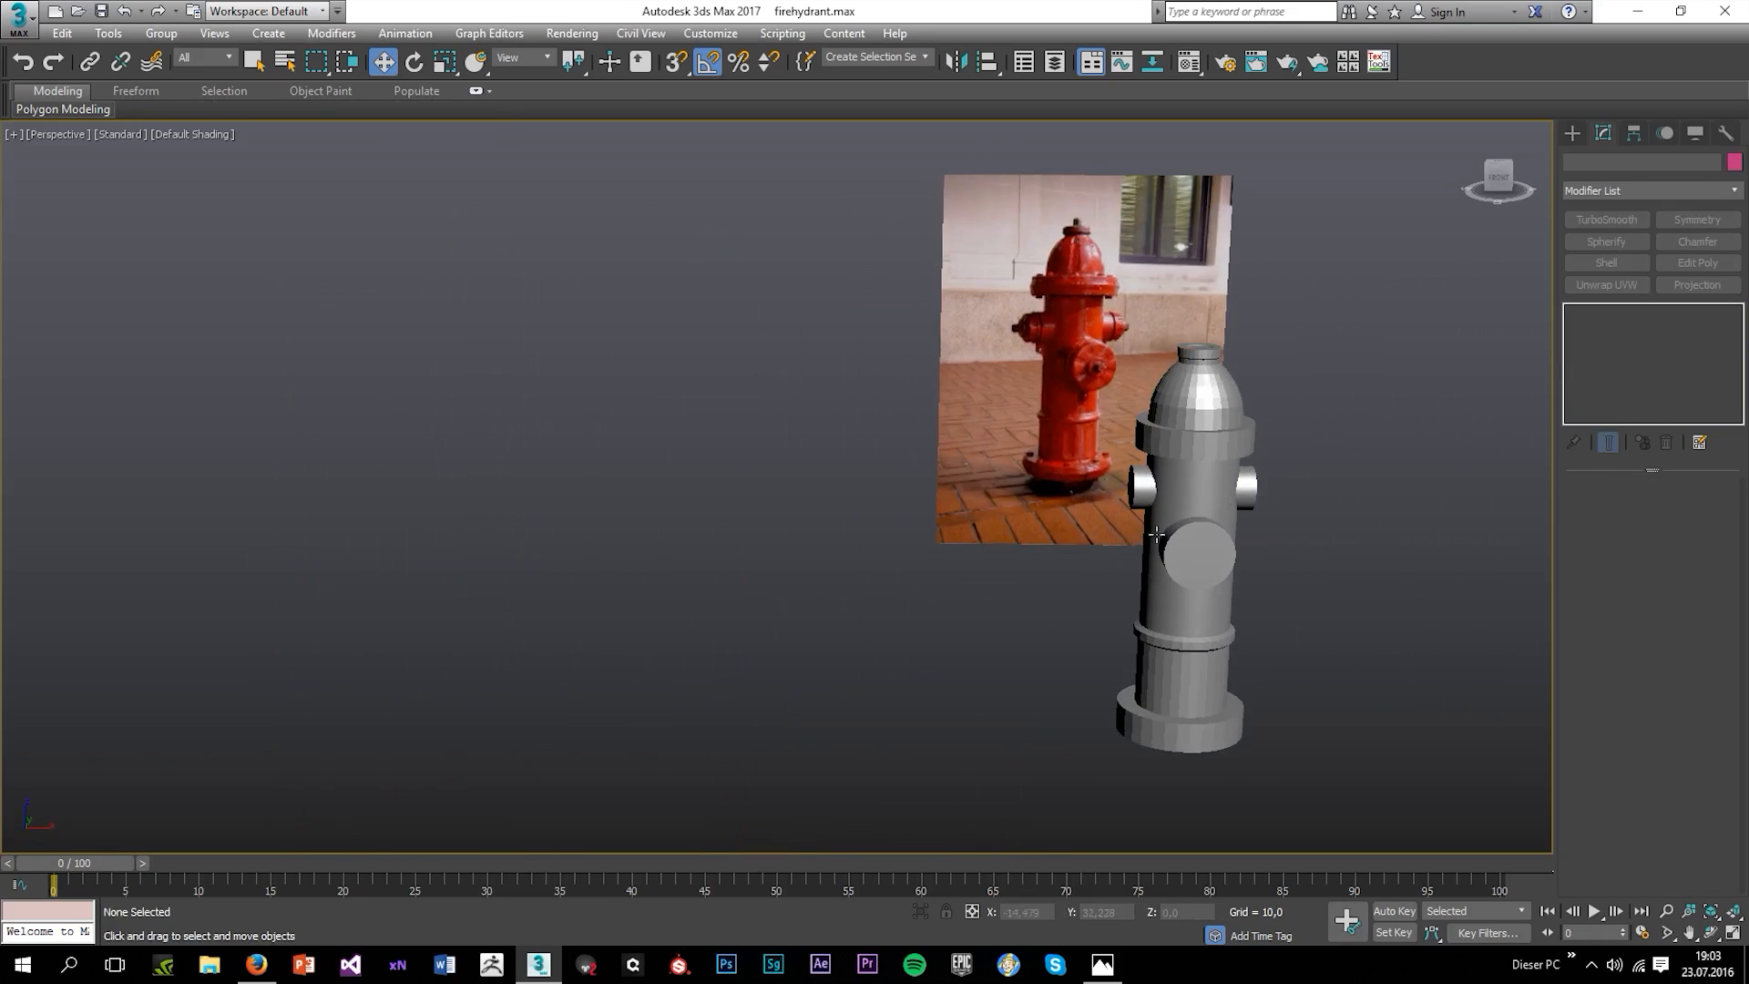
pyautogui.scroll(4, 1202, 501)
pyautogui.press('F4')
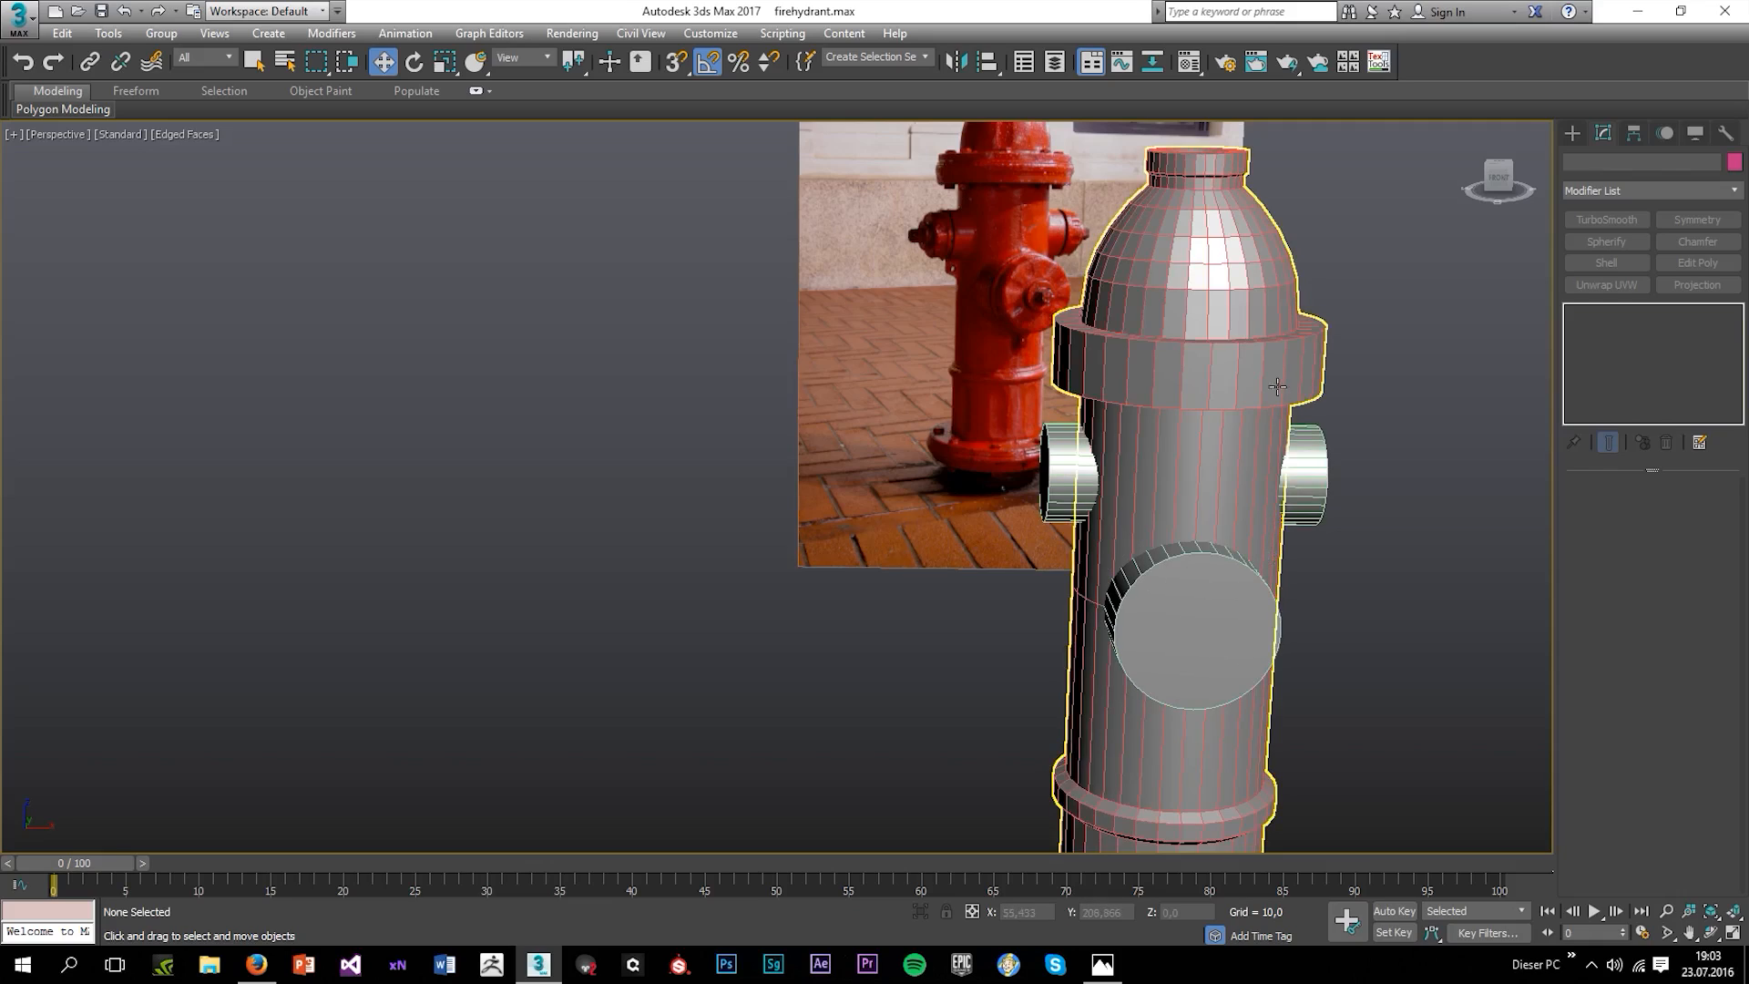
pyautogui.click(1228, 601)
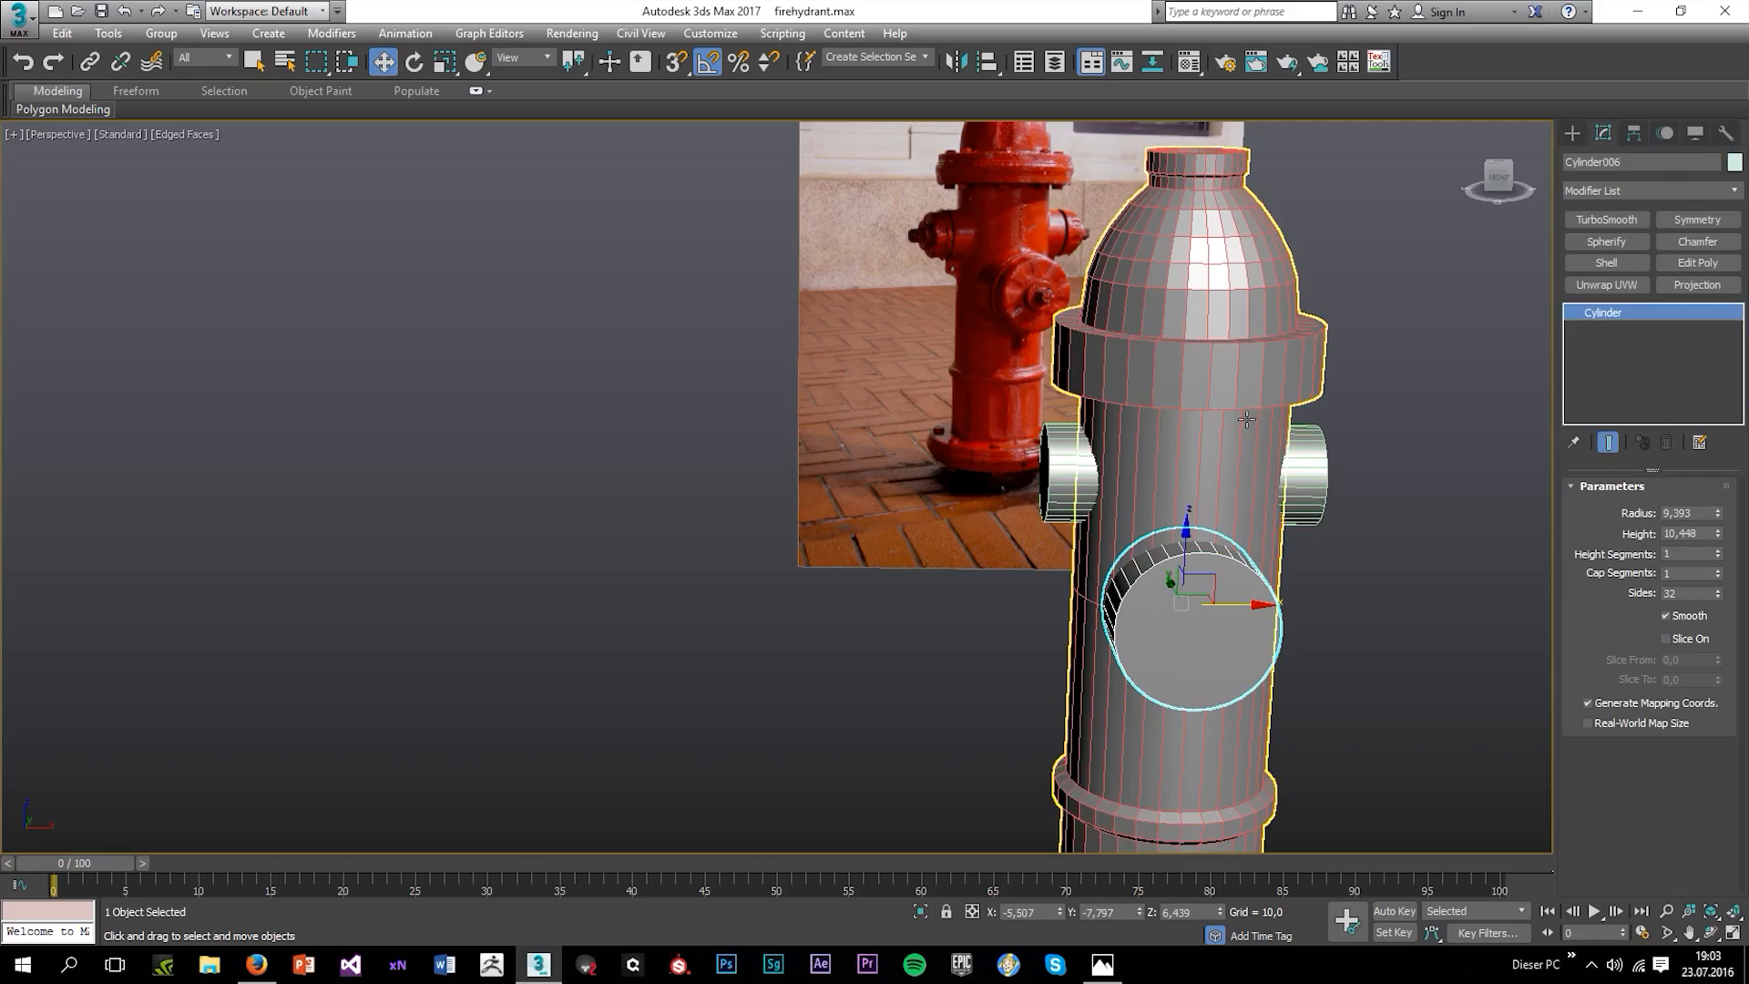
pyautogui.scroll(4, 1173, 330)
pyautogui.moveTo(1173, 329)
pyautogui.keyDown('alt'); pyautogui.mouseDown(button='middle')
pyautogui.moveTo(1135, 479)
pyautogui.moveTo(1184, 319)
pyautogui.mouseUp(button='middle'); pyautogui.keyUp('alt')
pyautogui.click(1202, 342)
pyautogui.click(1600, 511)
pyautogui.keyDown('alt'); pyautogui.moveTo(1537, 532); pyautogui.dragTo(1332, 537, button='middle'); pyautogui.keyUp('alt')
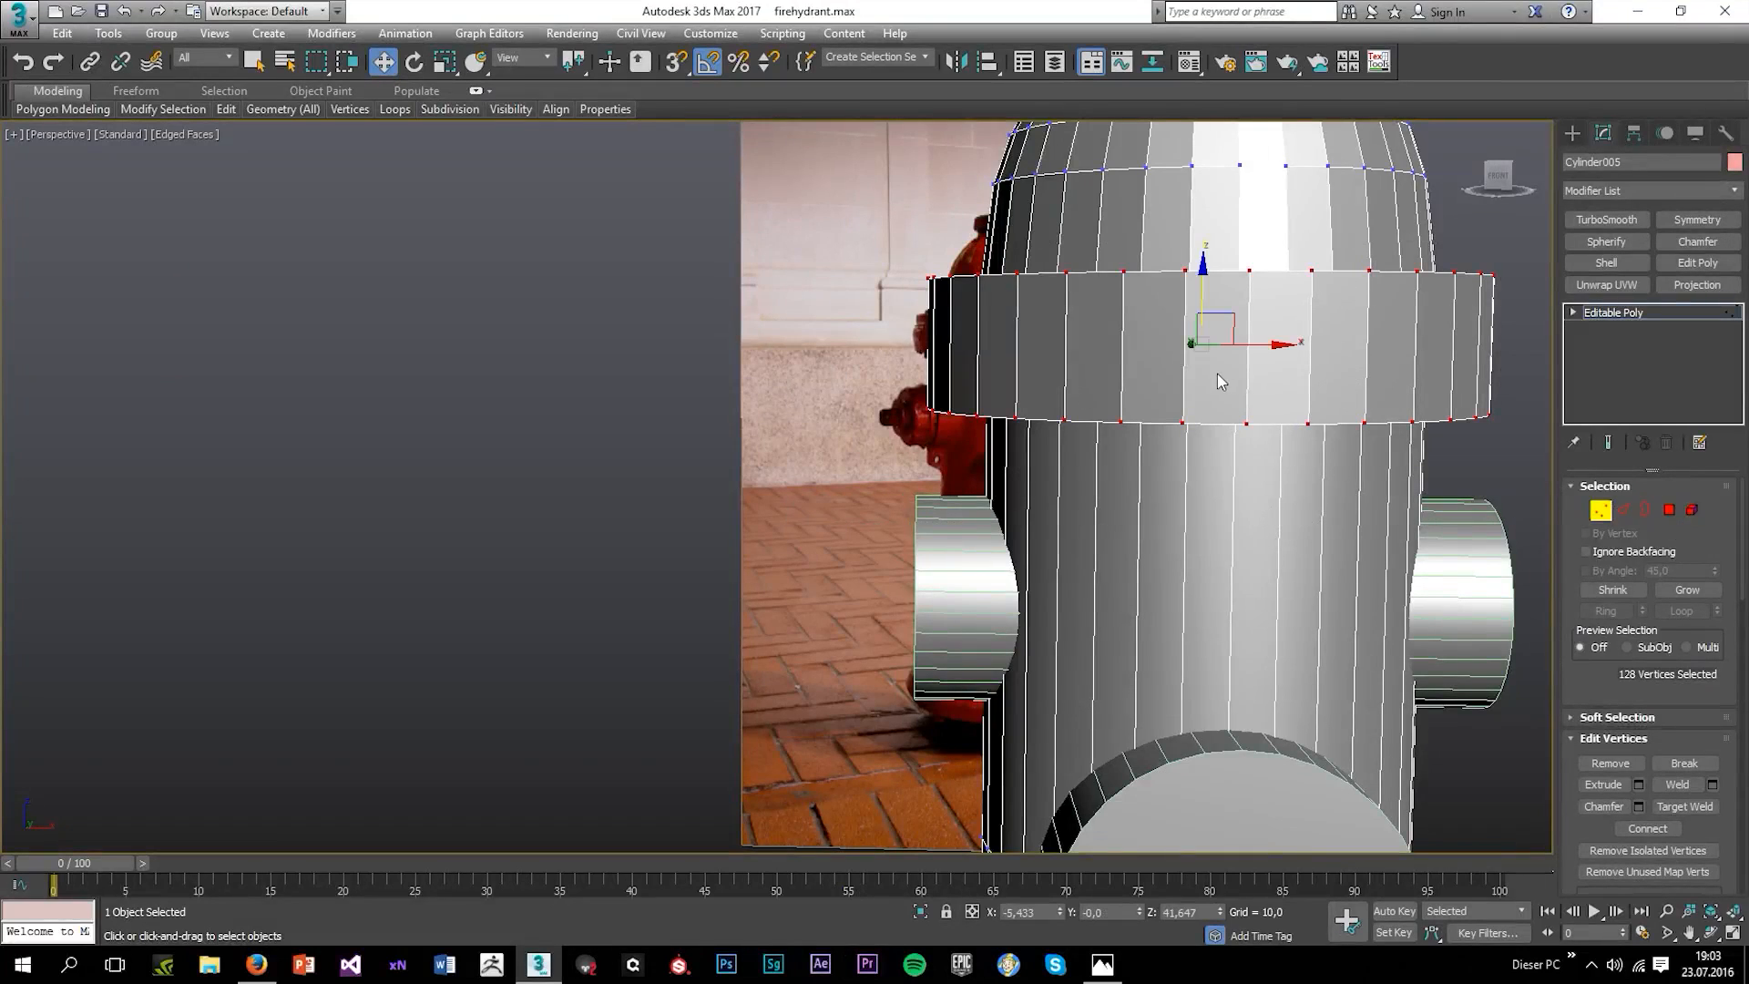
pyautogui.press('r')
pyautogui.moveTo(1207, 336)
pyautogui.mouseDown()
pyautogui.moveTo(1206, 318)
pyautogui.moveTo(1213, 337)
pyautogui.mouseUp()
pyautogui.keyDown('alt'); pyautogui.moveTo(1220, 391); pyautogui.dragTo(1153, 401, button='middle'); pyautogui.keyUp('alt')
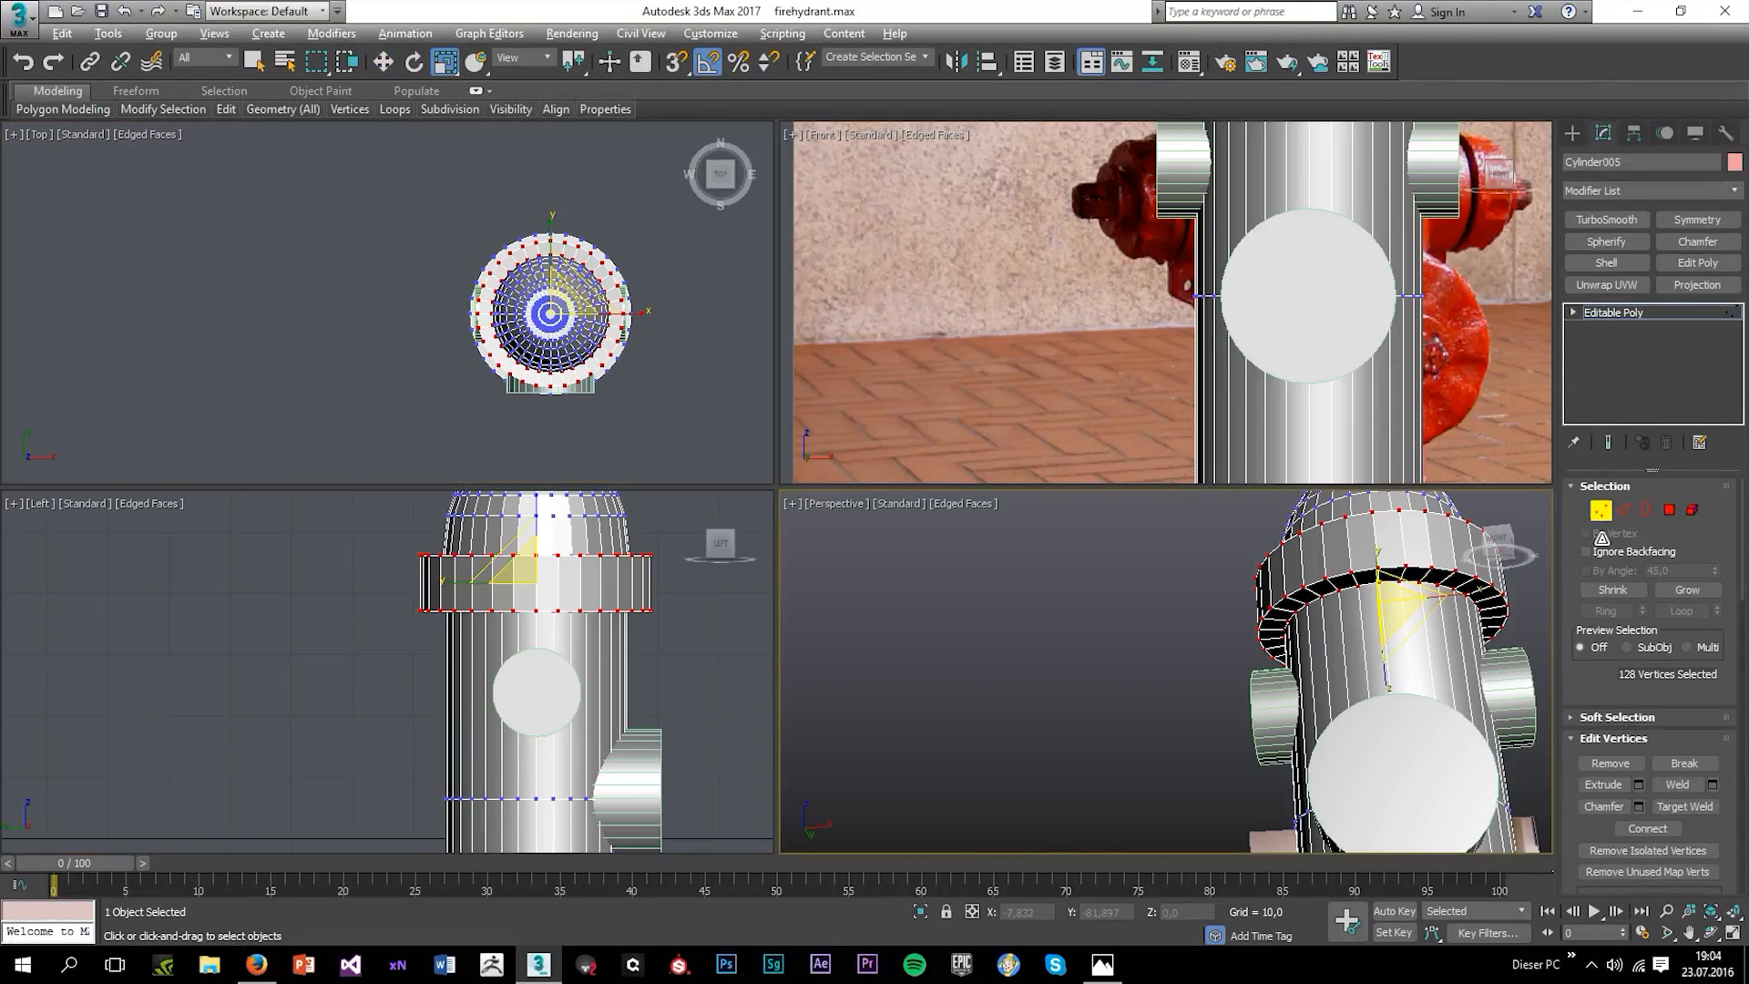
# Scale the upper collar's two outer edge loops slightly outward.
pyautogui.hotkey('alt', 'w')
pyautogui.click(1628, 511)
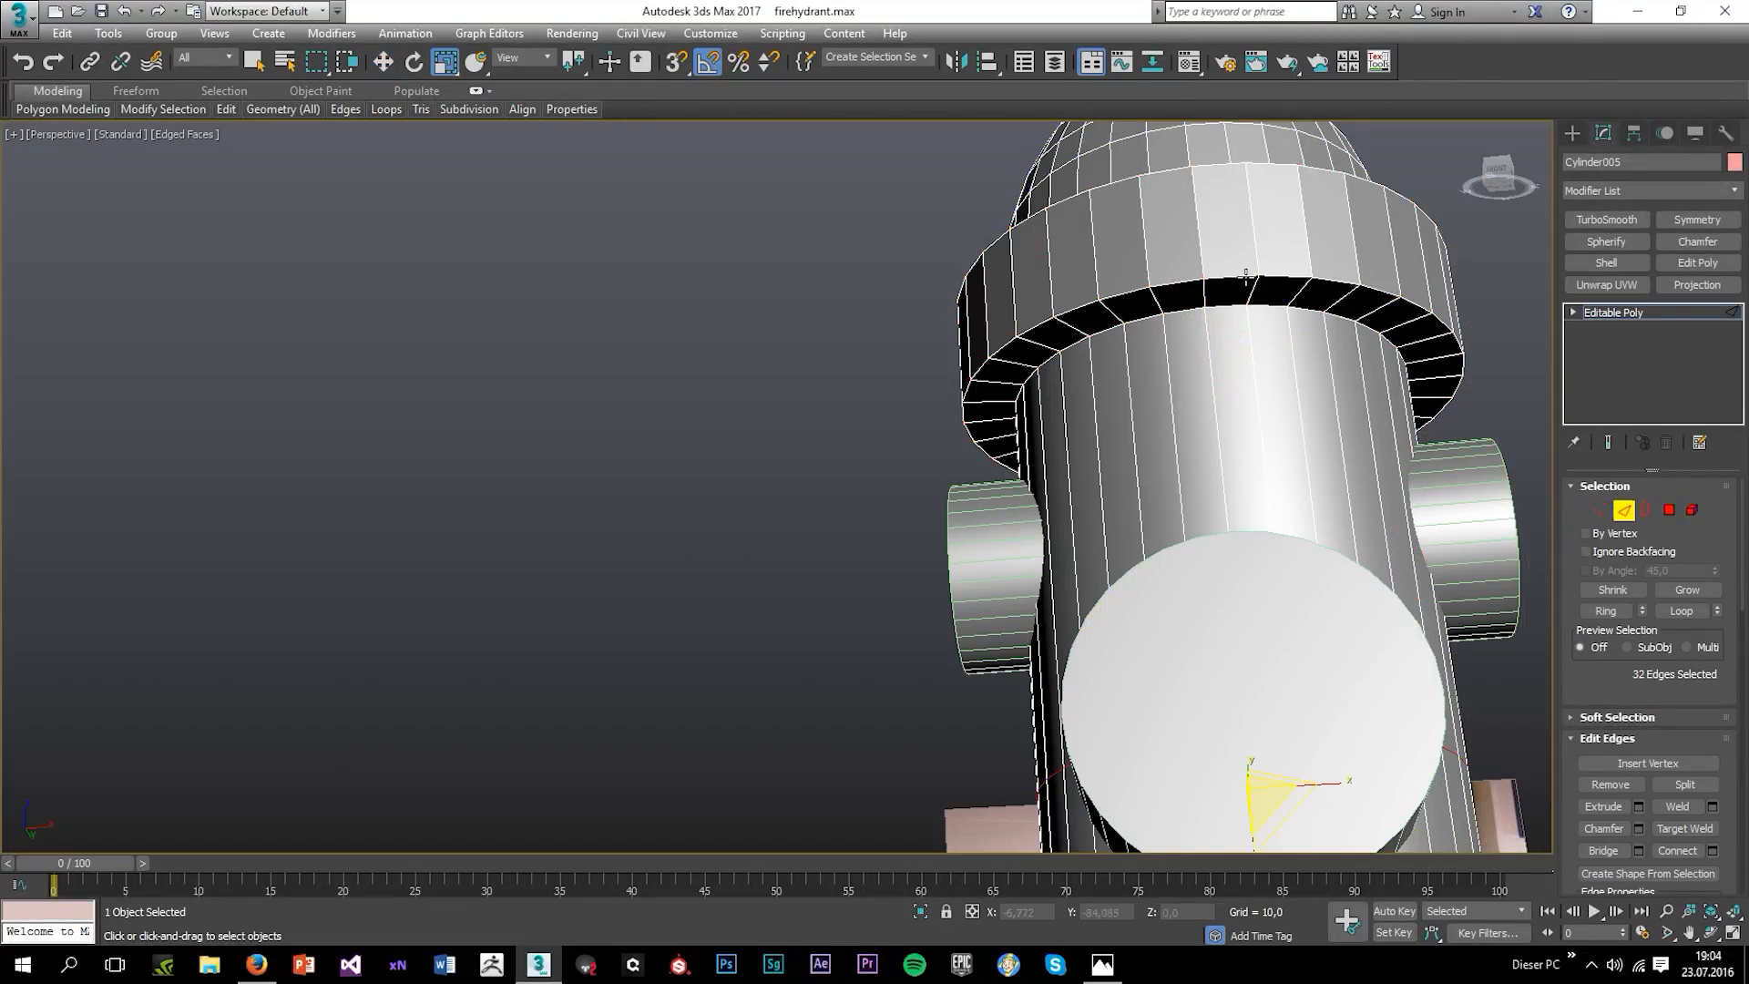
pyautogui.doubleClick(1245, 276)
pyautogui.keyDown('alt'); pyautogui.moveTo(1244, 278); pyautogui.dragTo(1061, 497, button='middle'); pyautogui.keyUp('alt')
pyautogui.keyDown('ctrl'); pyautogui.doubleClick(1172, 344); pyautogui.keyUp('ctrl')
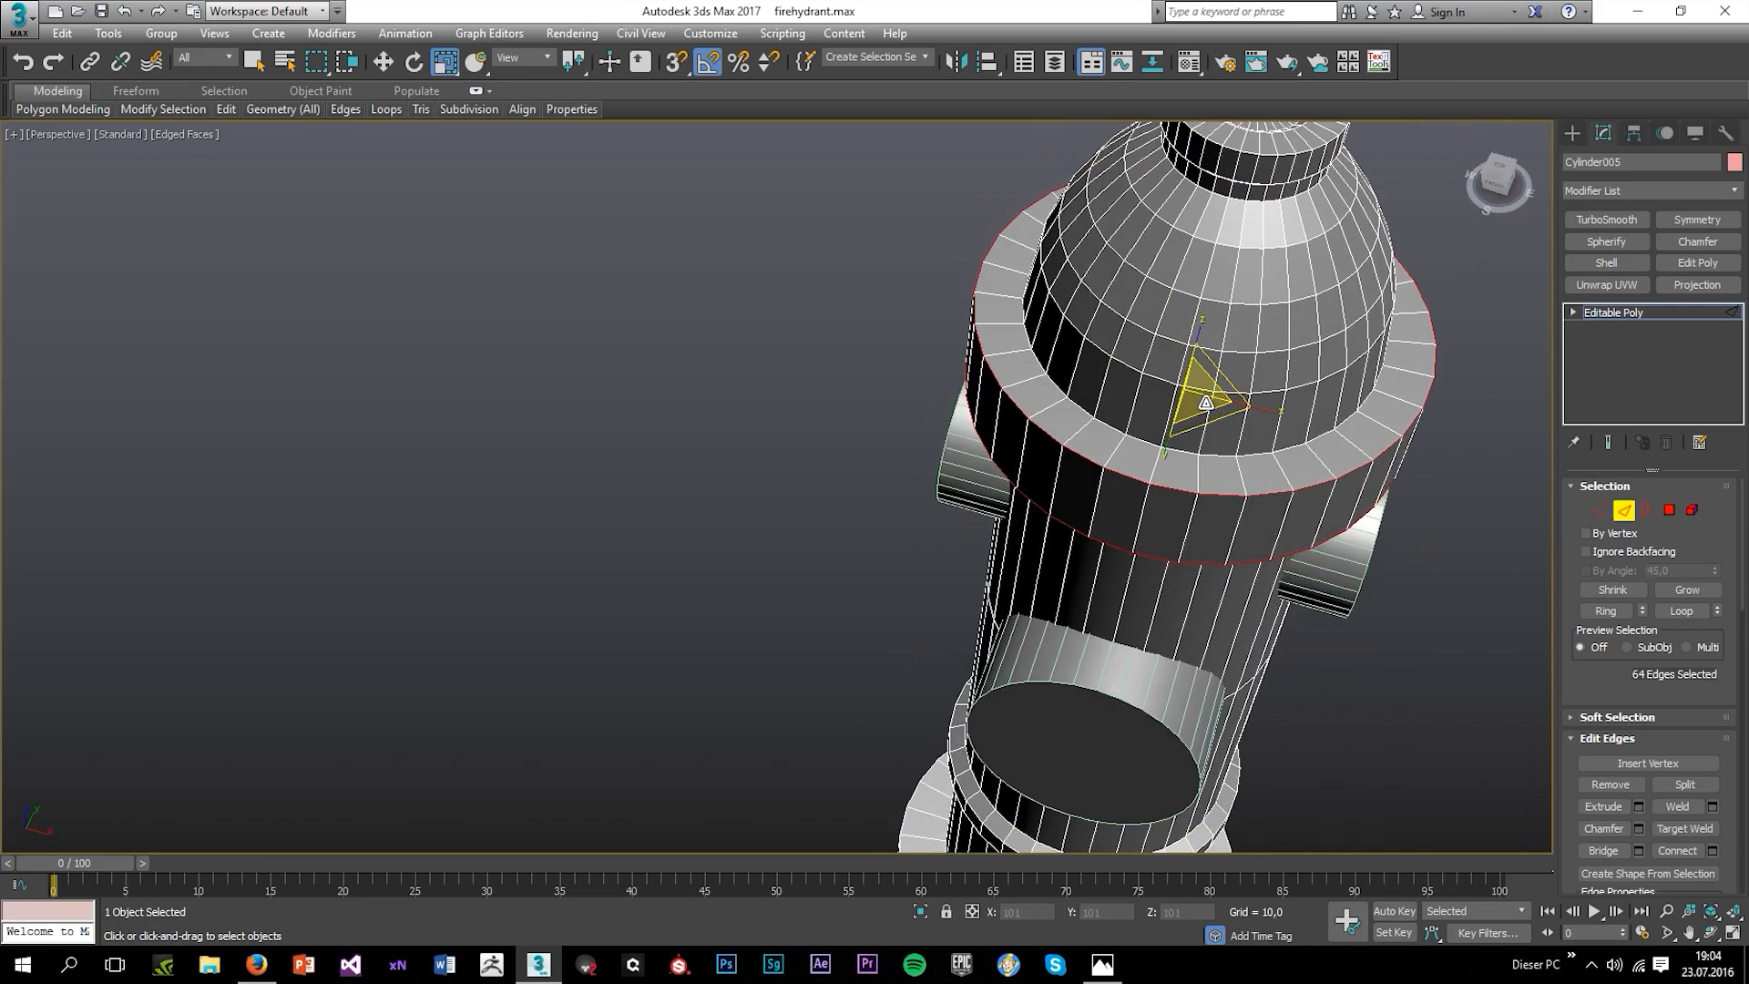
pyautogui.click(975, 523)
pyautogui.keyDown('alt'); pyautogui.moveTo(974, 523); pyautogui.dragTo(1379, 450, button='middle'); pyautogui.keyUp('alt')
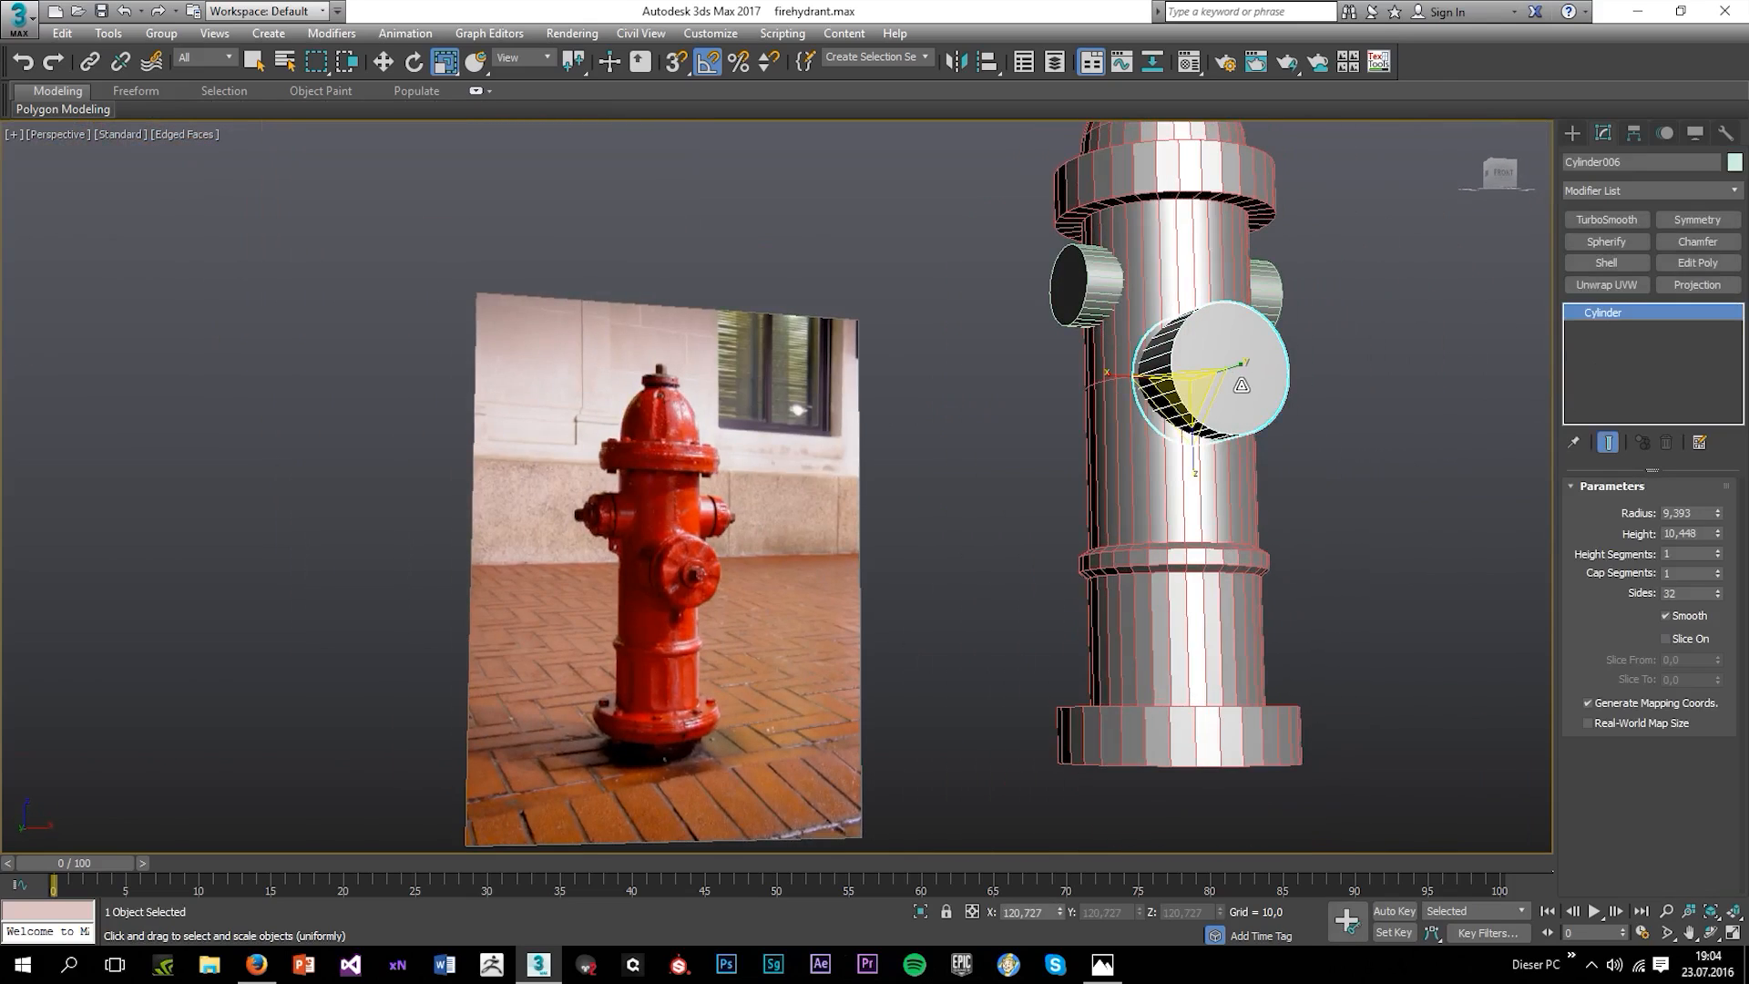
# Remove the horizontal edge loop that runs around the body behind the front outlet, and deselect the body.
pyautogui.scroll(3, 1241, 385)
pyautogui.keyDown('alt'); pyautogui.moveTo(1090, 346); pyautogui.dragTo(1139, 391, button='middle'); pyautogui.keyUp('alt')
pyautogui.scroll(3, 1029, 364)
pyautogui.click(960, 379)
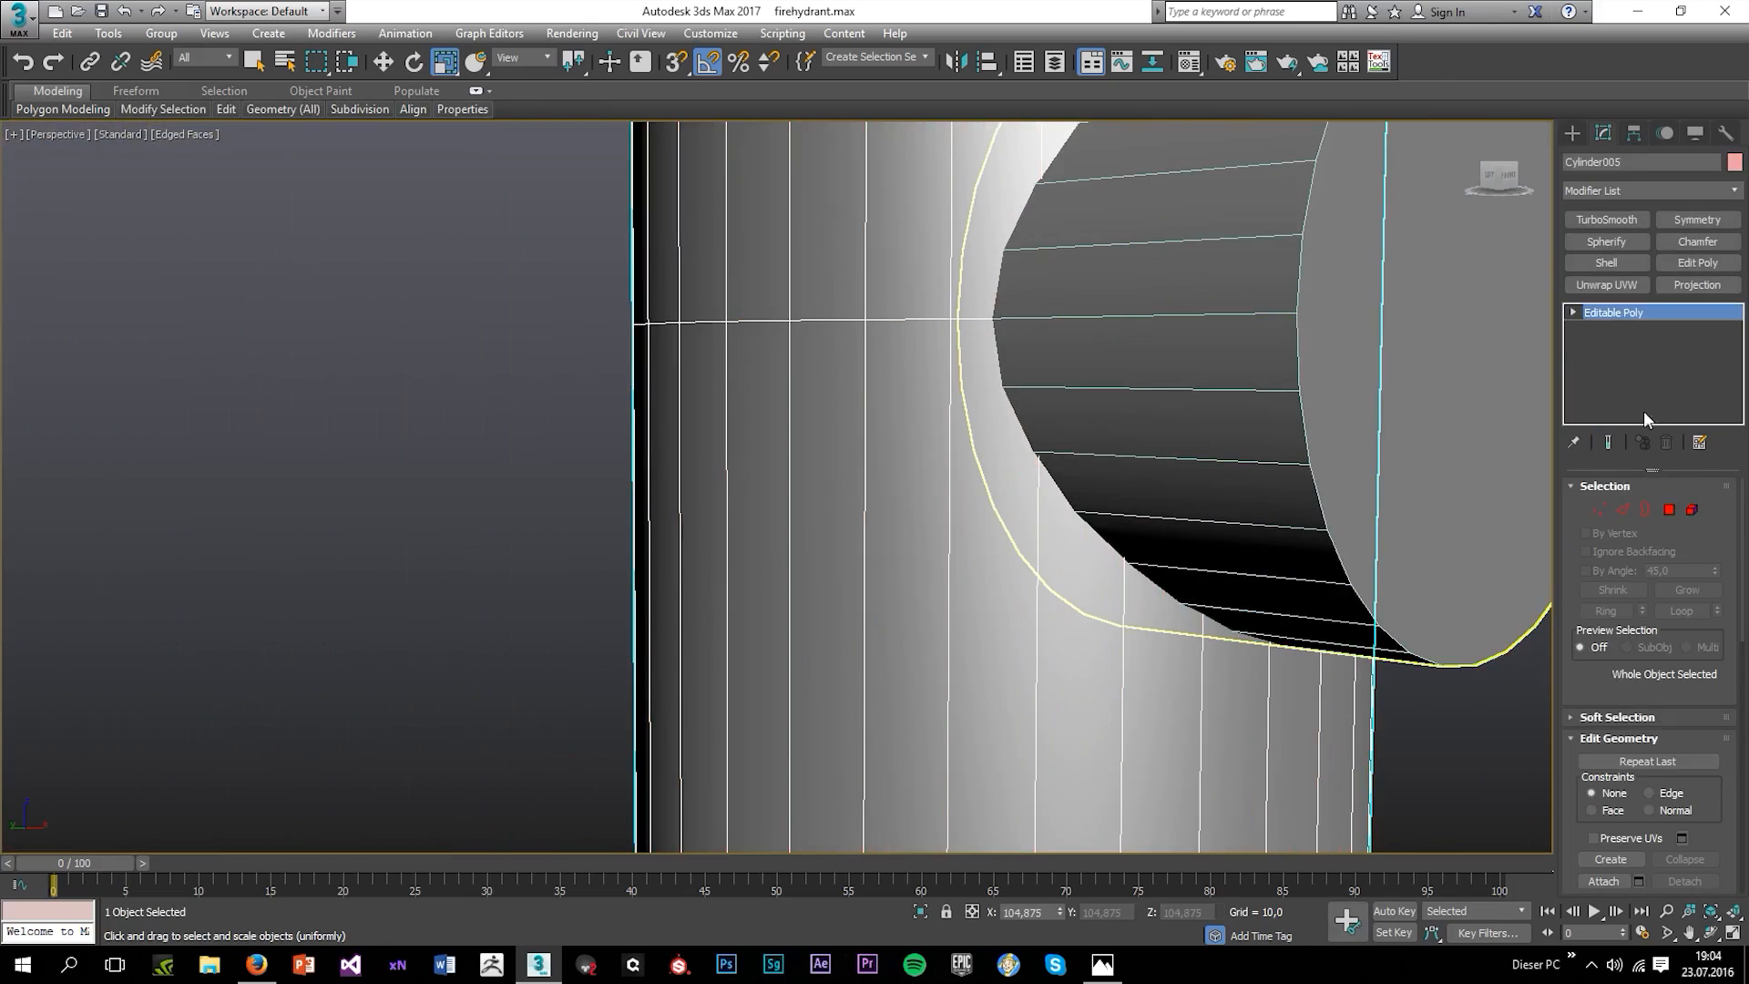
pyautogui.click(1623, 510)
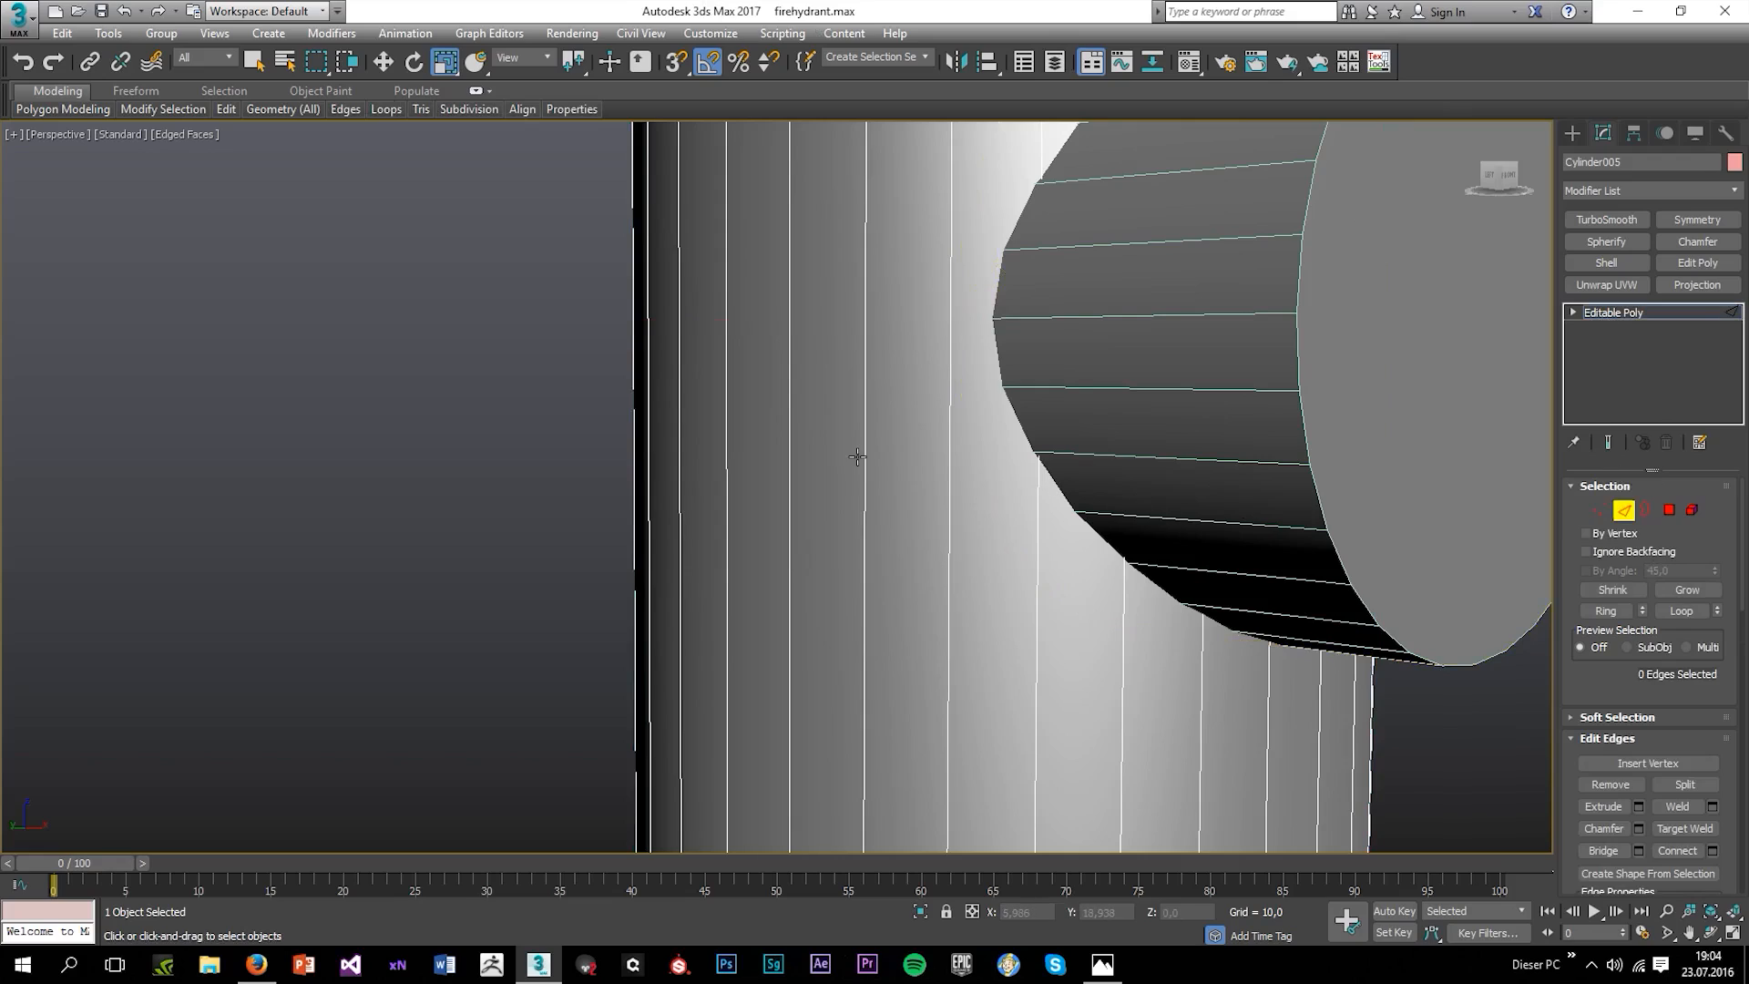
pyautogui.scroll(-2, 857, 456)
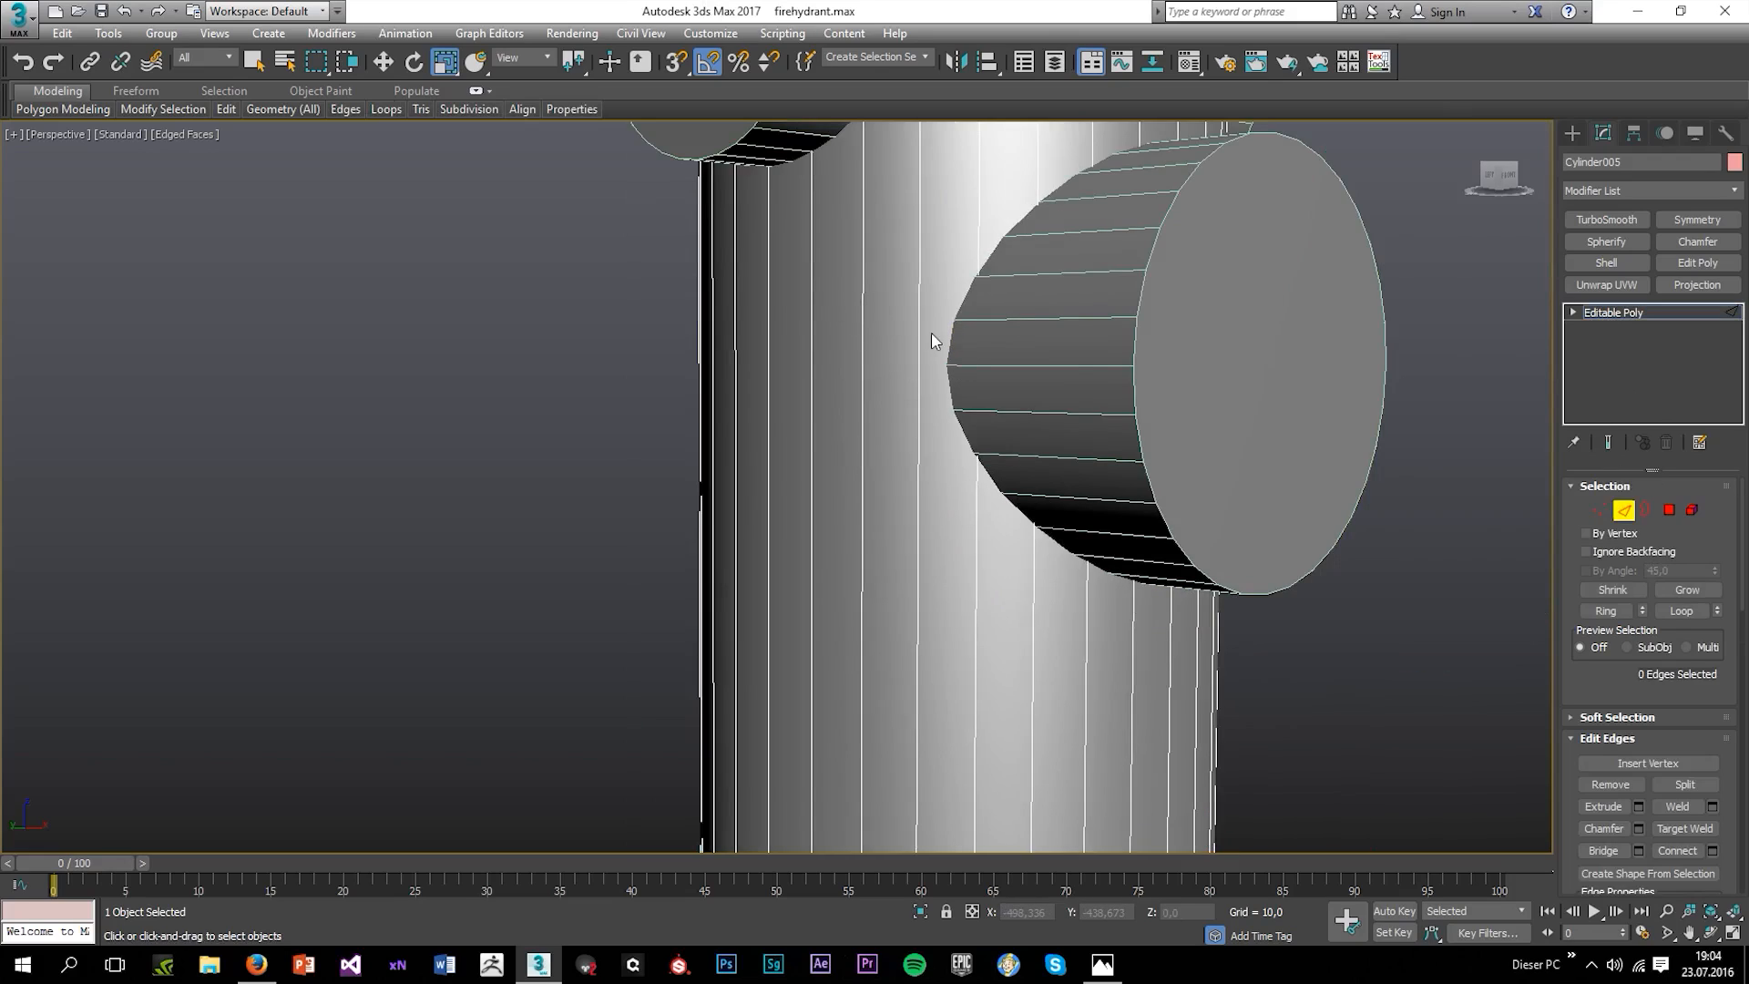
pyautogui.scroll(-4, 1057, 362)
pyautogui.keyDown('alt'); pyautogui.moveTo(1084, 369); pyautogui.dragTo(996, 429, button='middle'); pyautogui.keyUp('alt')
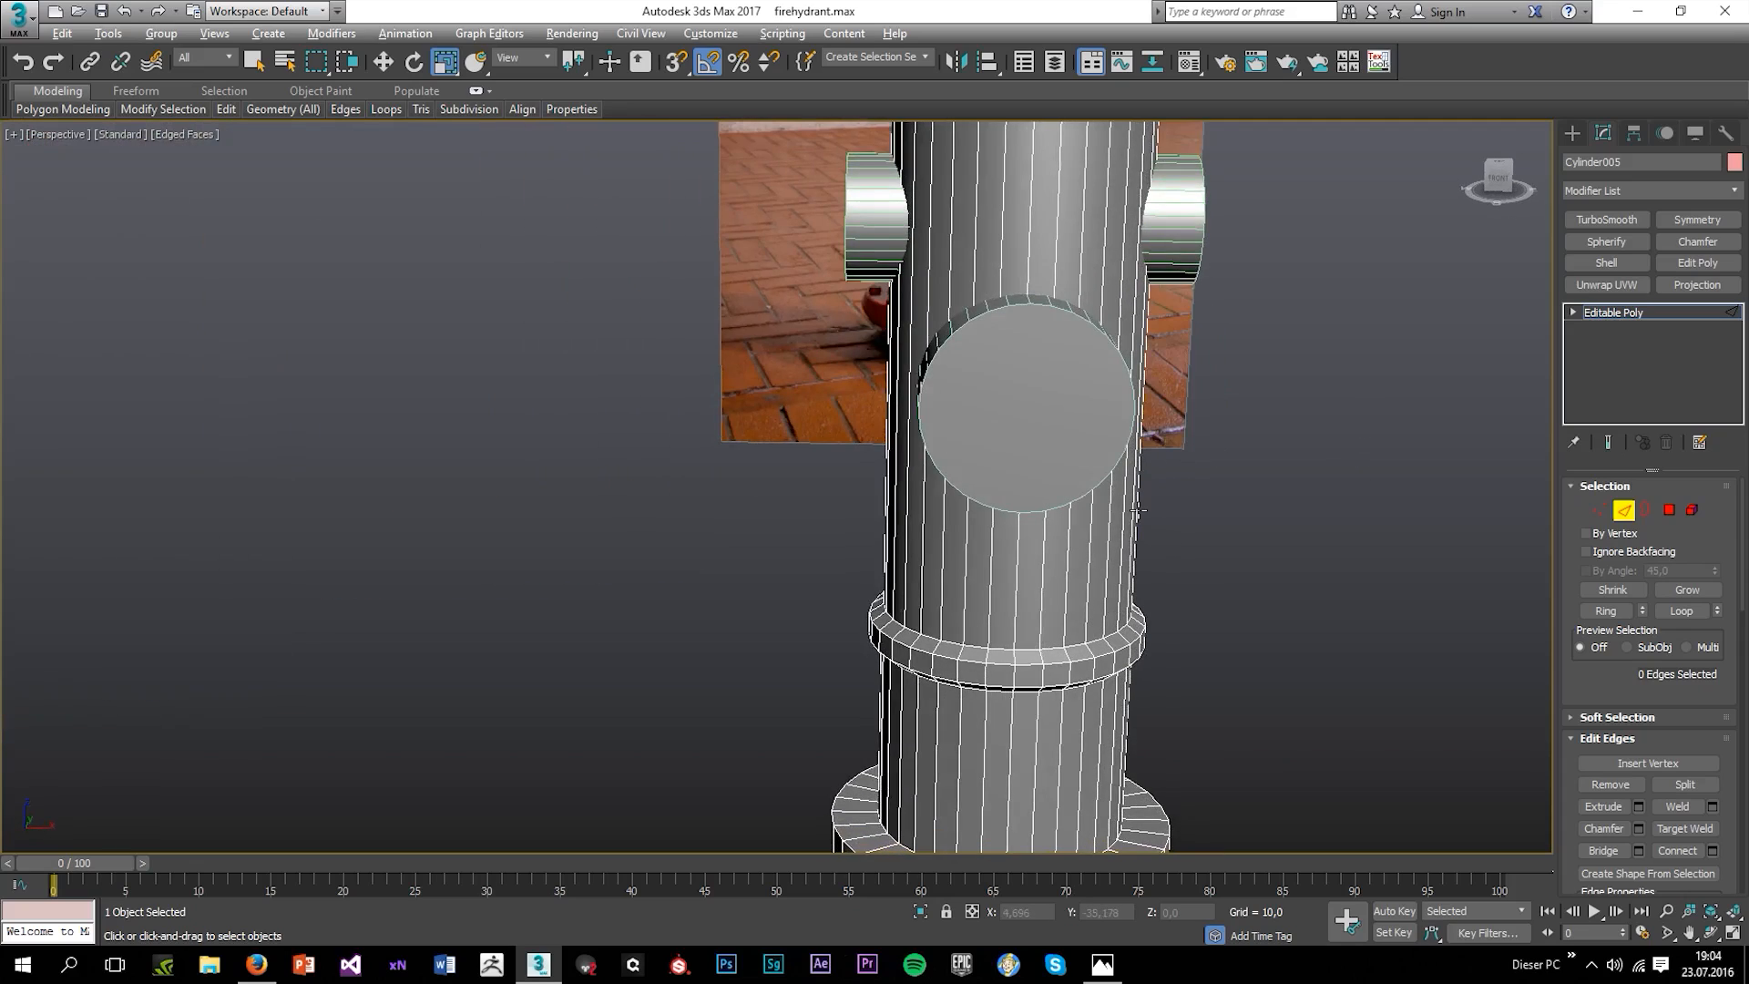
pyautogui.keyDown('alt'); pyautogui.moveTo(1040, 539); pyautogui.dragTo(1145, 458, button='middle'); pyautogui.keyUp('alt')
pyautogui.scroll(-4, 1166, 486)
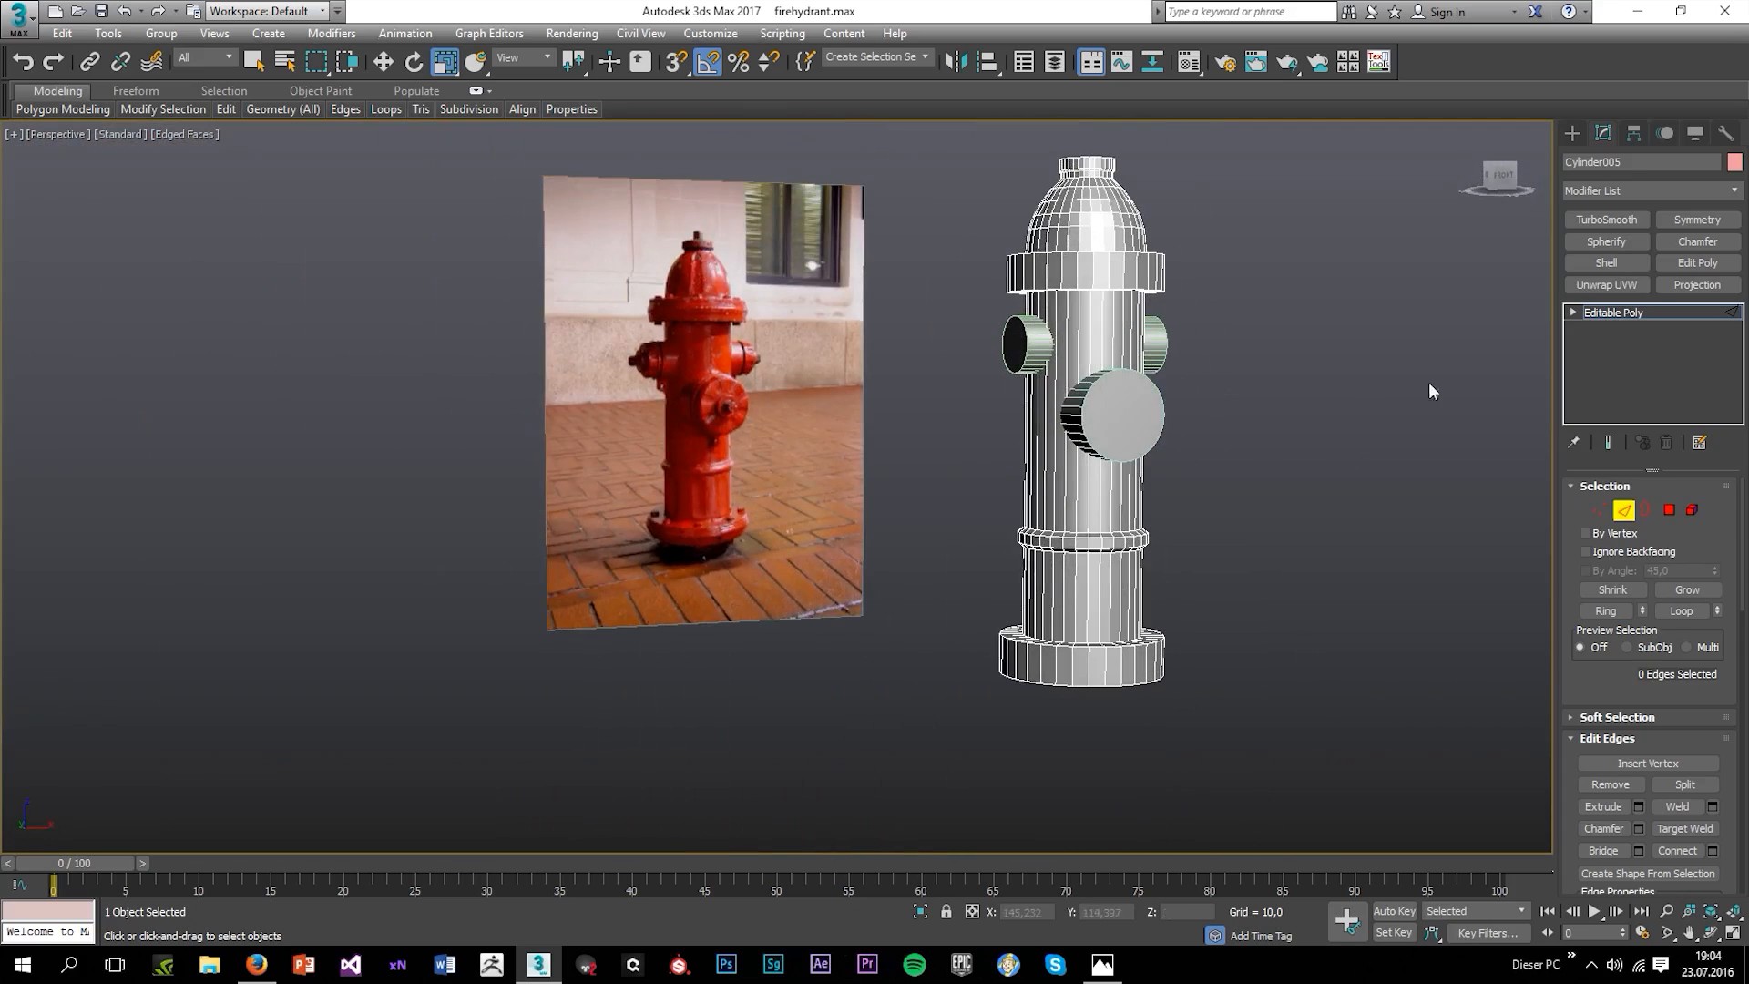
pyautogui.click(1619, 313)
pyautogui.click(1443, 405)
# Set the object colour of the hydrant body and the left side cylinder to black, and deselect them.
pyautogui.scroll(4, 1055, 410)
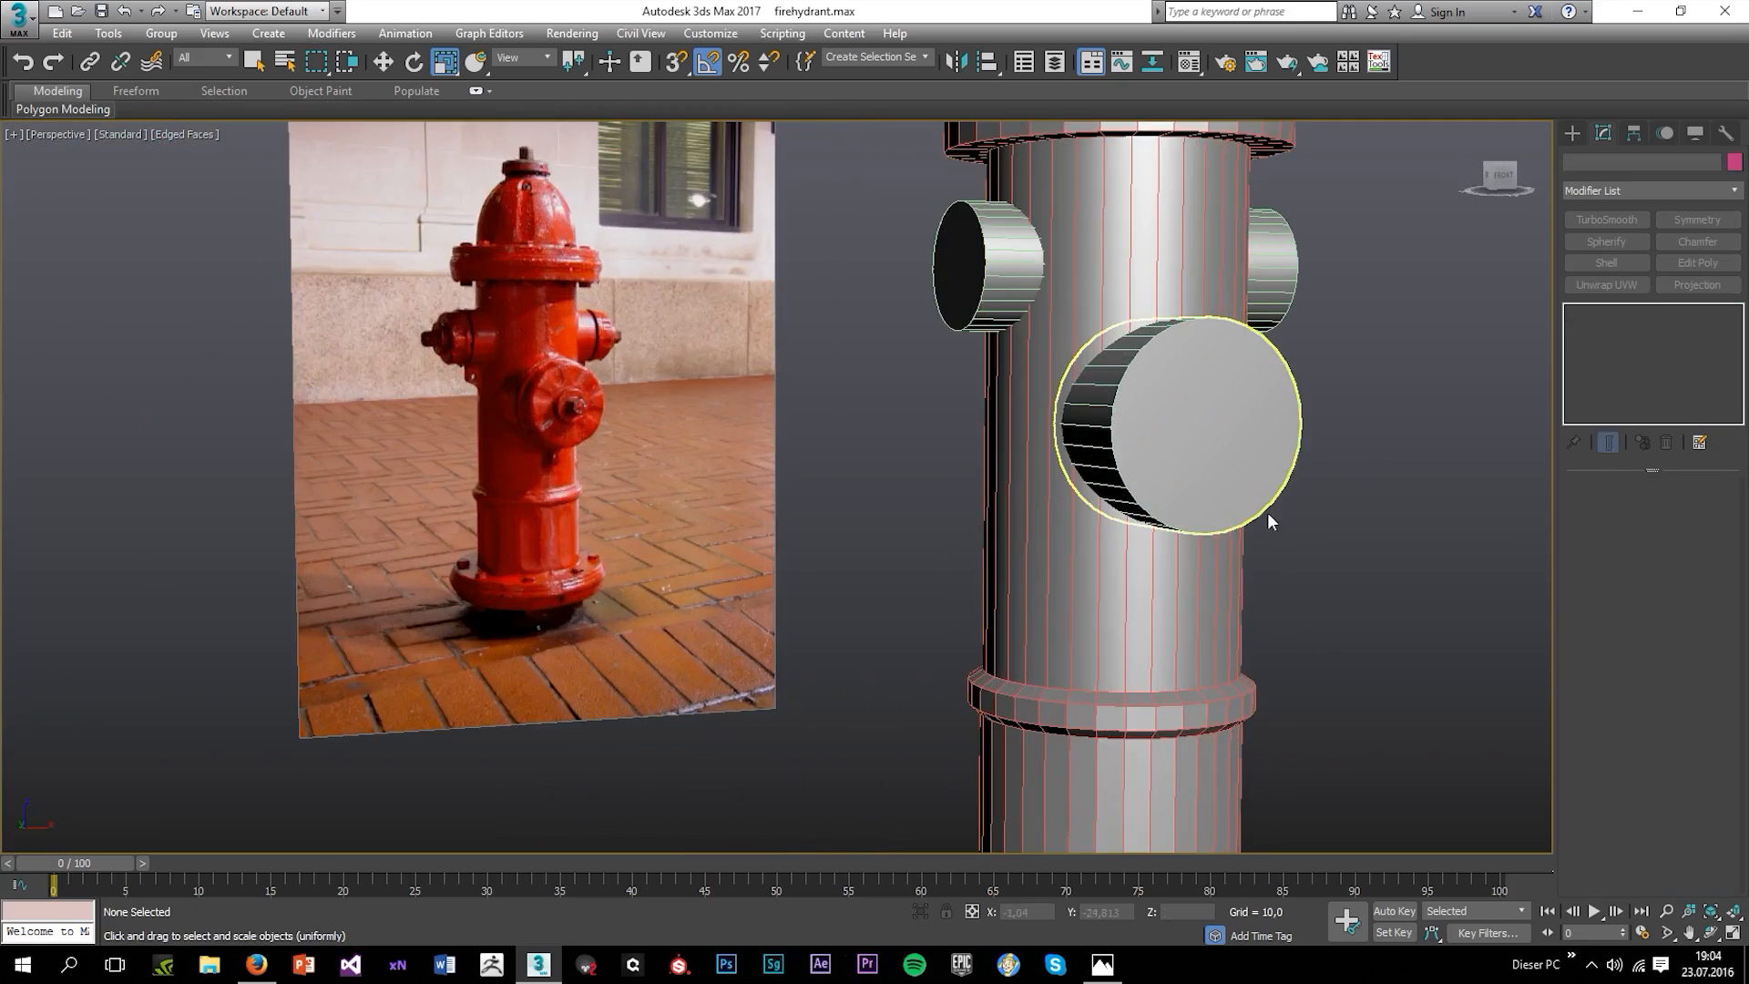
pyautogui.click(1169, 332)
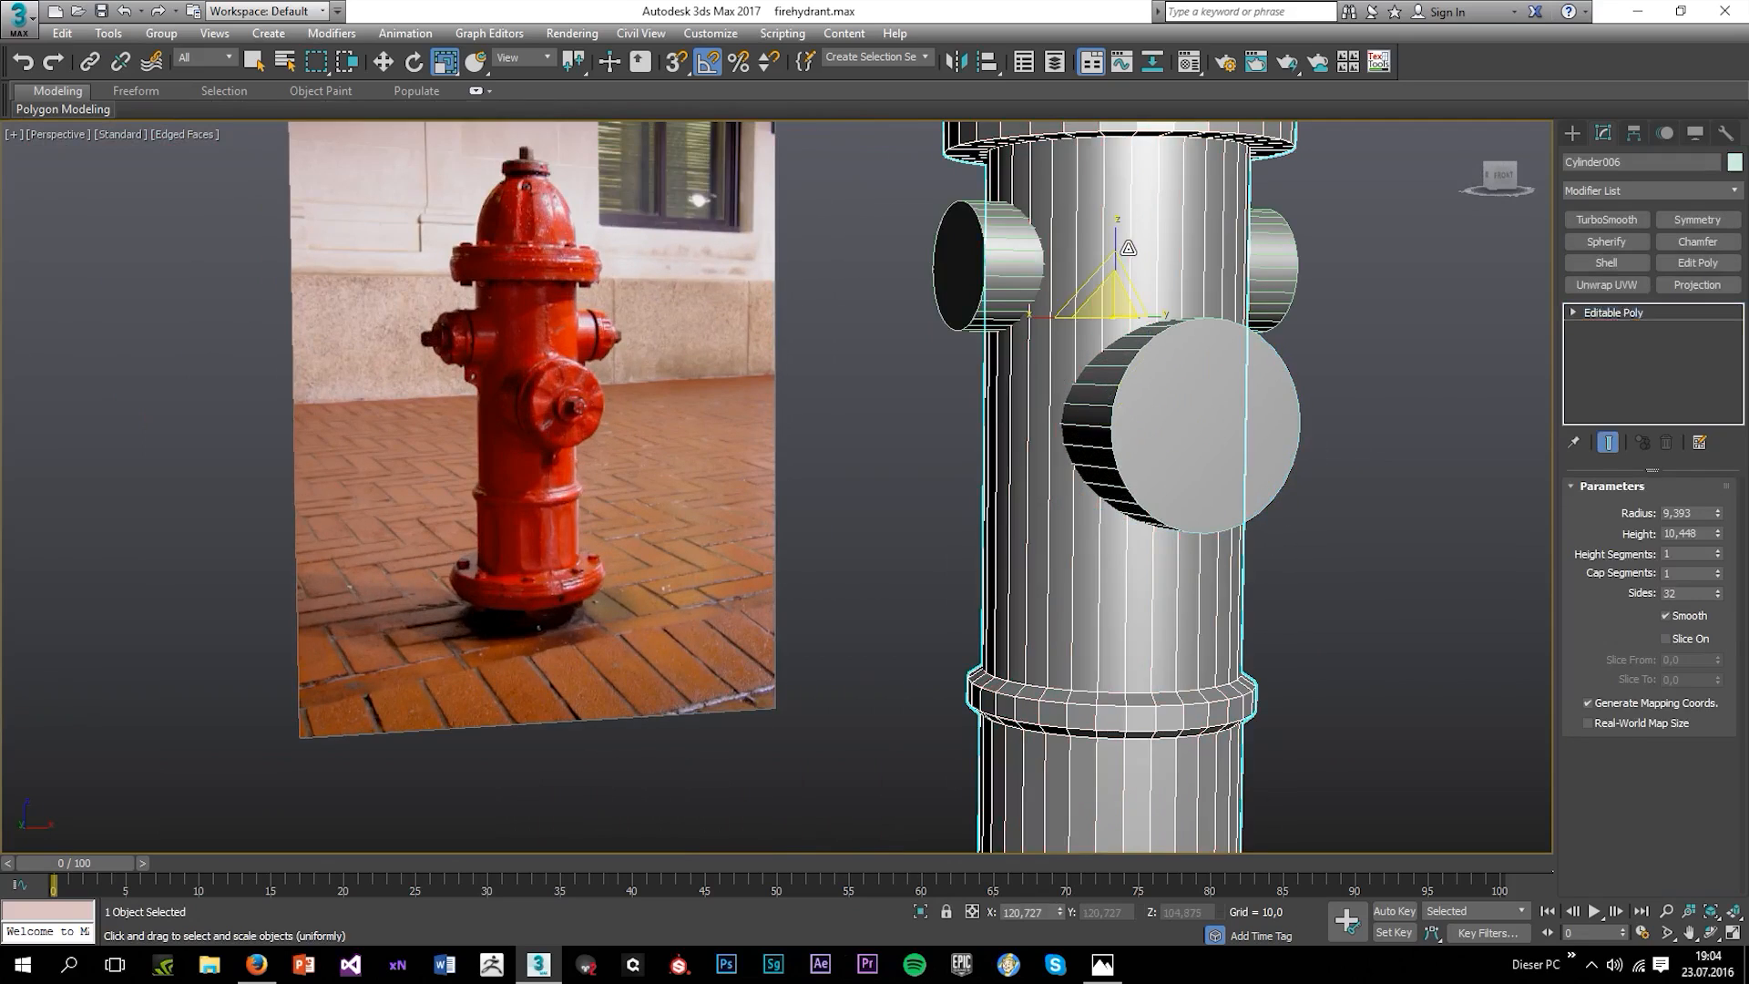
pyautogui.click(1732, 163)
pyautogui.click(1017, 612)
pyautogui.click(1011, 264)
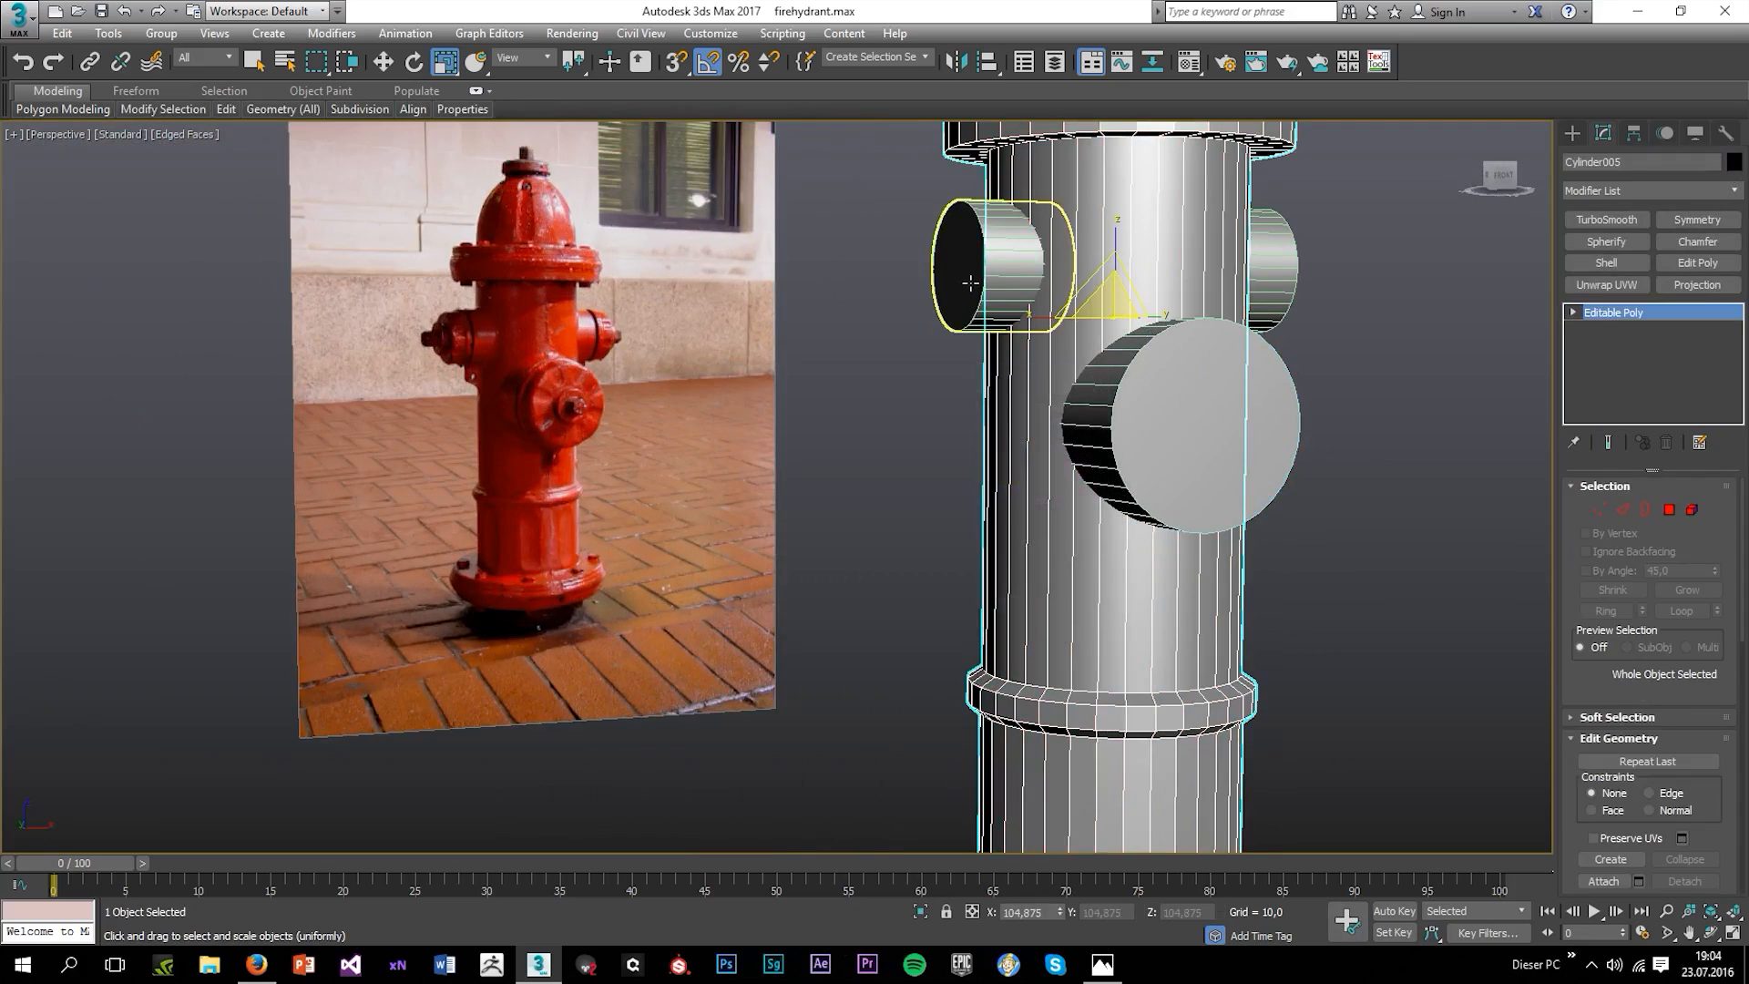
pyautogui.click(1734, 163)
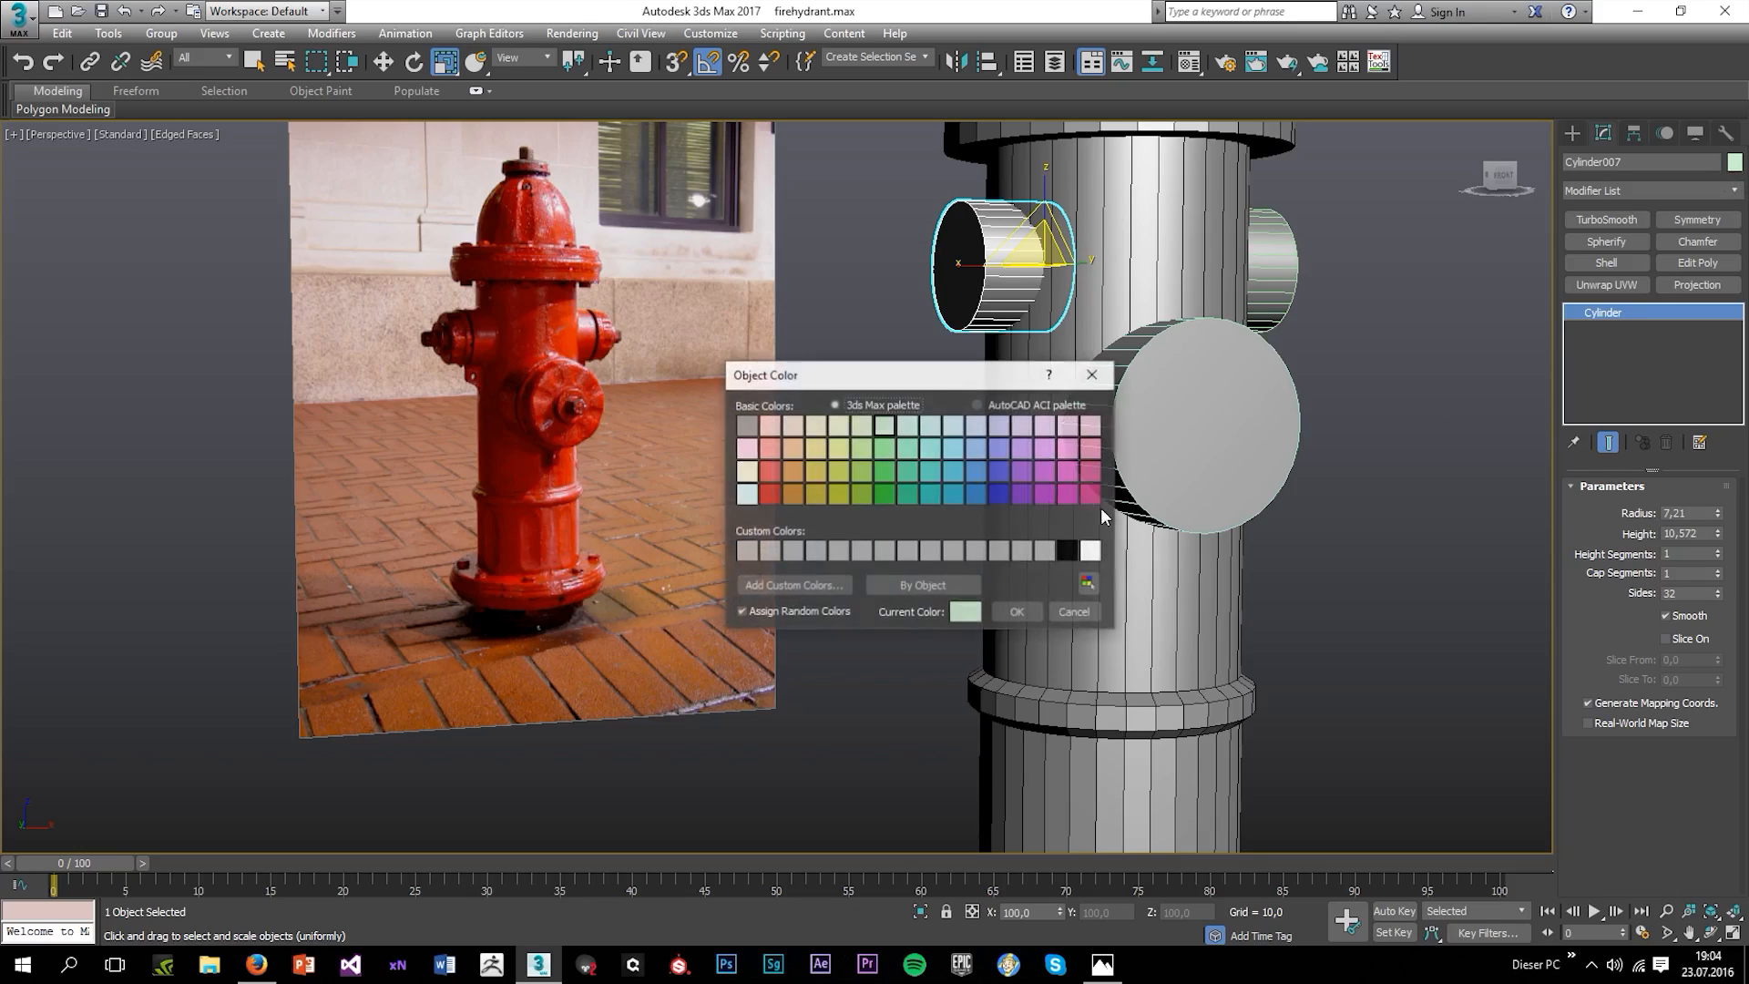
pyautogui.click(1062, 544)
pyautogui.click(1026, 614)
pyautogui.click(1402, 514)
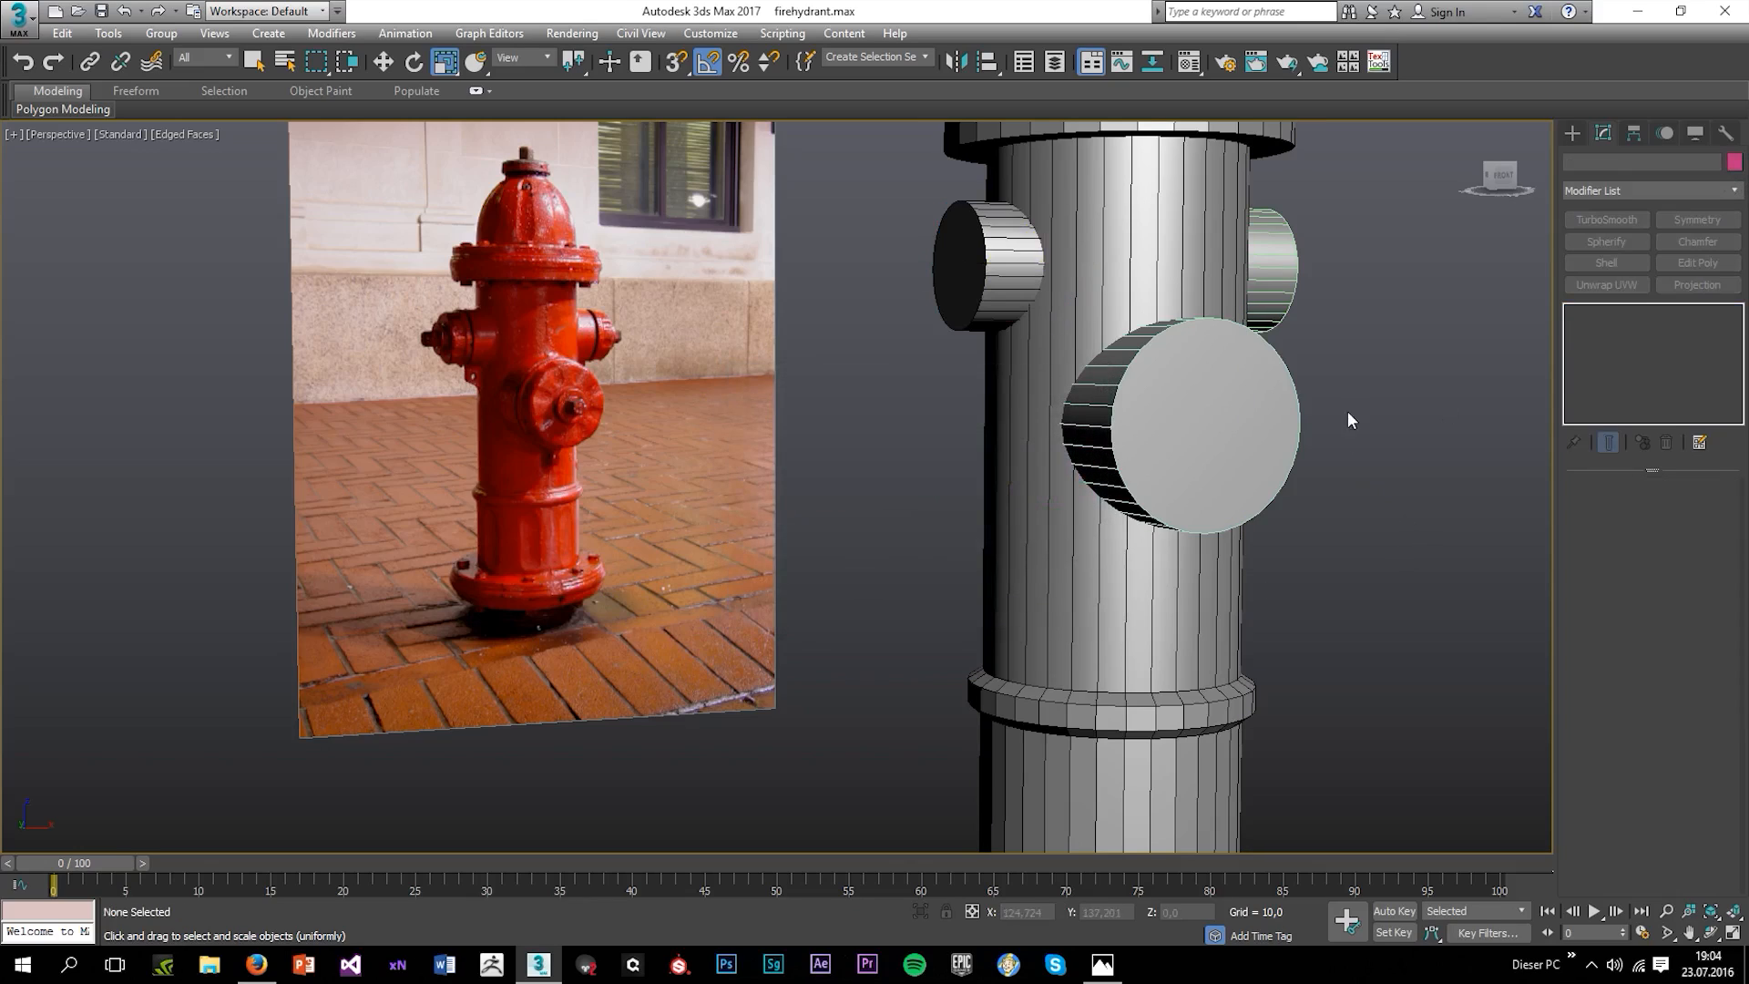
# Delete the right side cylinder and set the front cylinder's object colour to black.
pyautogui.click(1266, 231)
pyautogui.press('Delete')
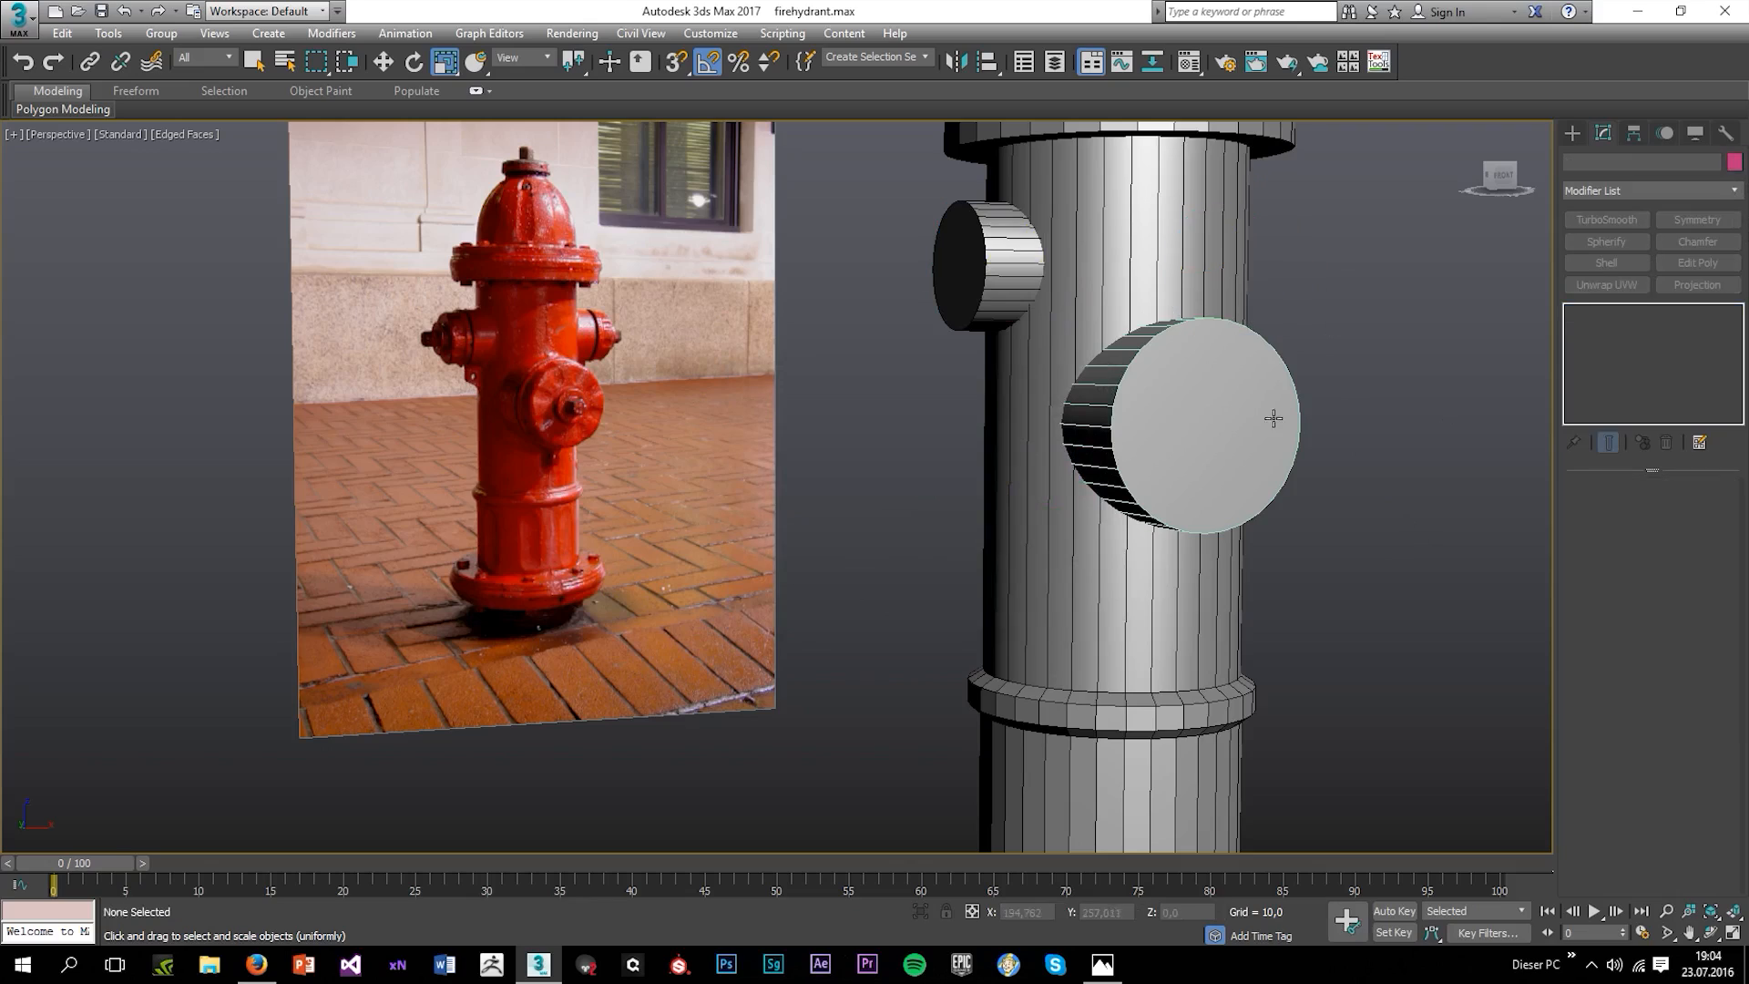
pyautogui.click(1268, 417)
pyautogui.click(1733, 162)
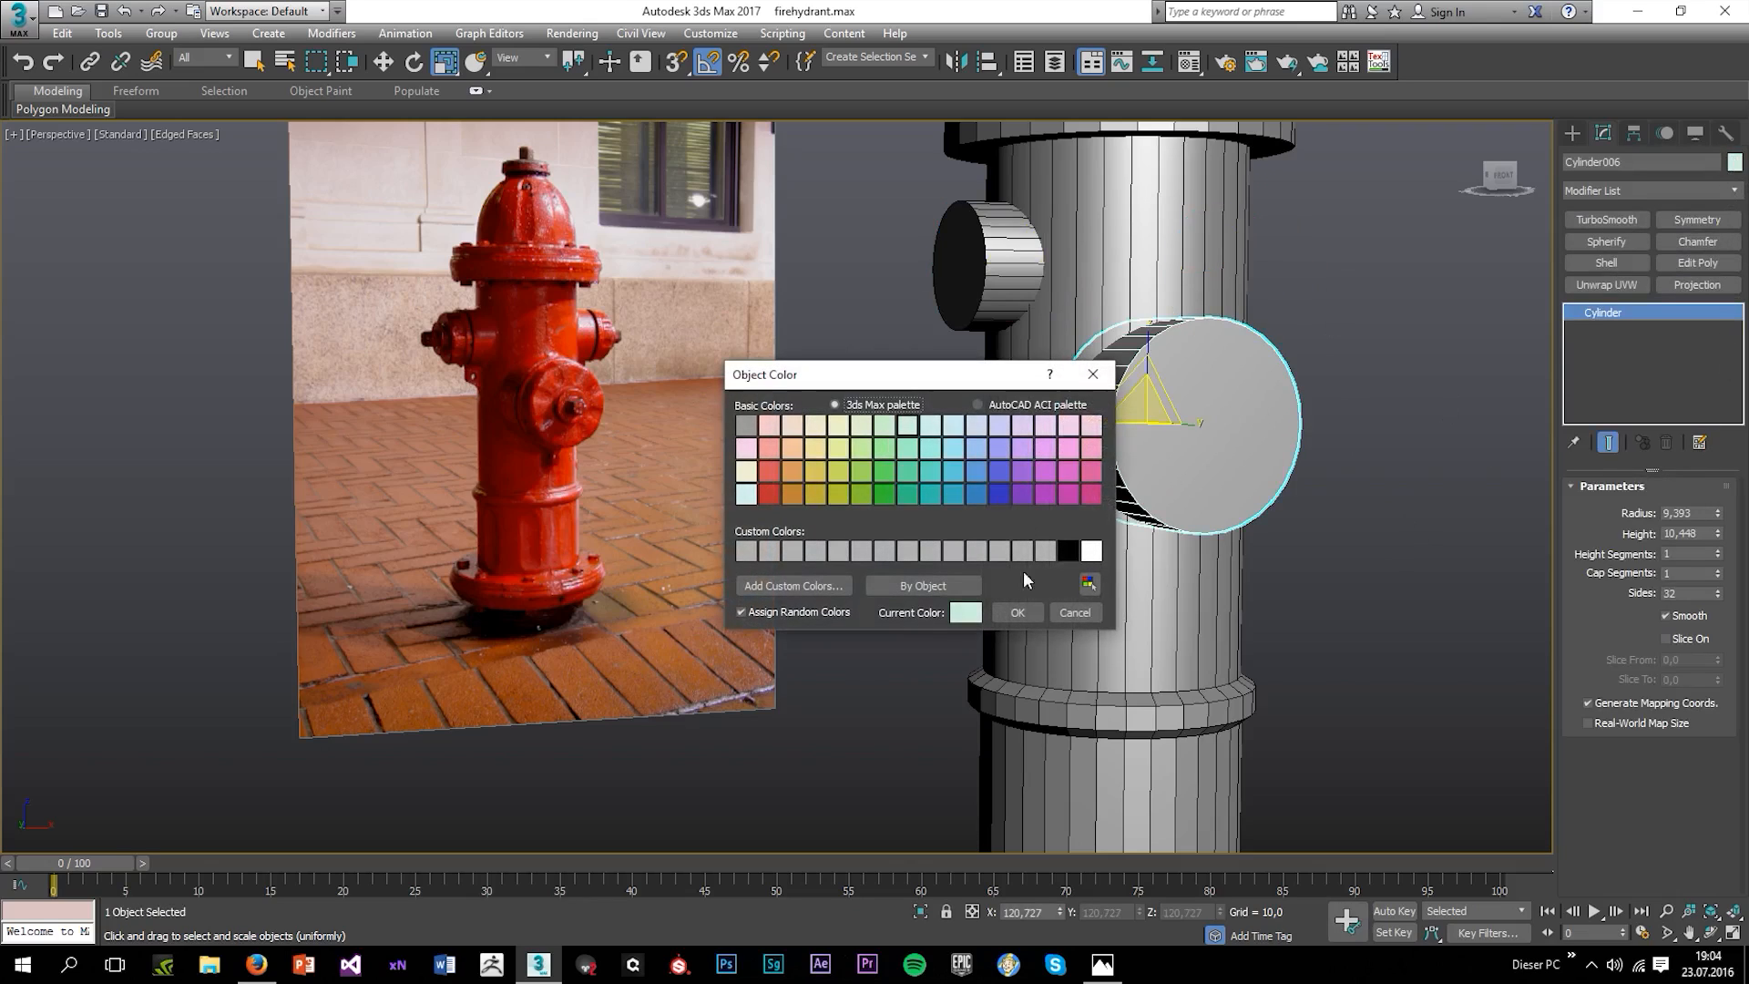
pyautogui.click(1030, 614)
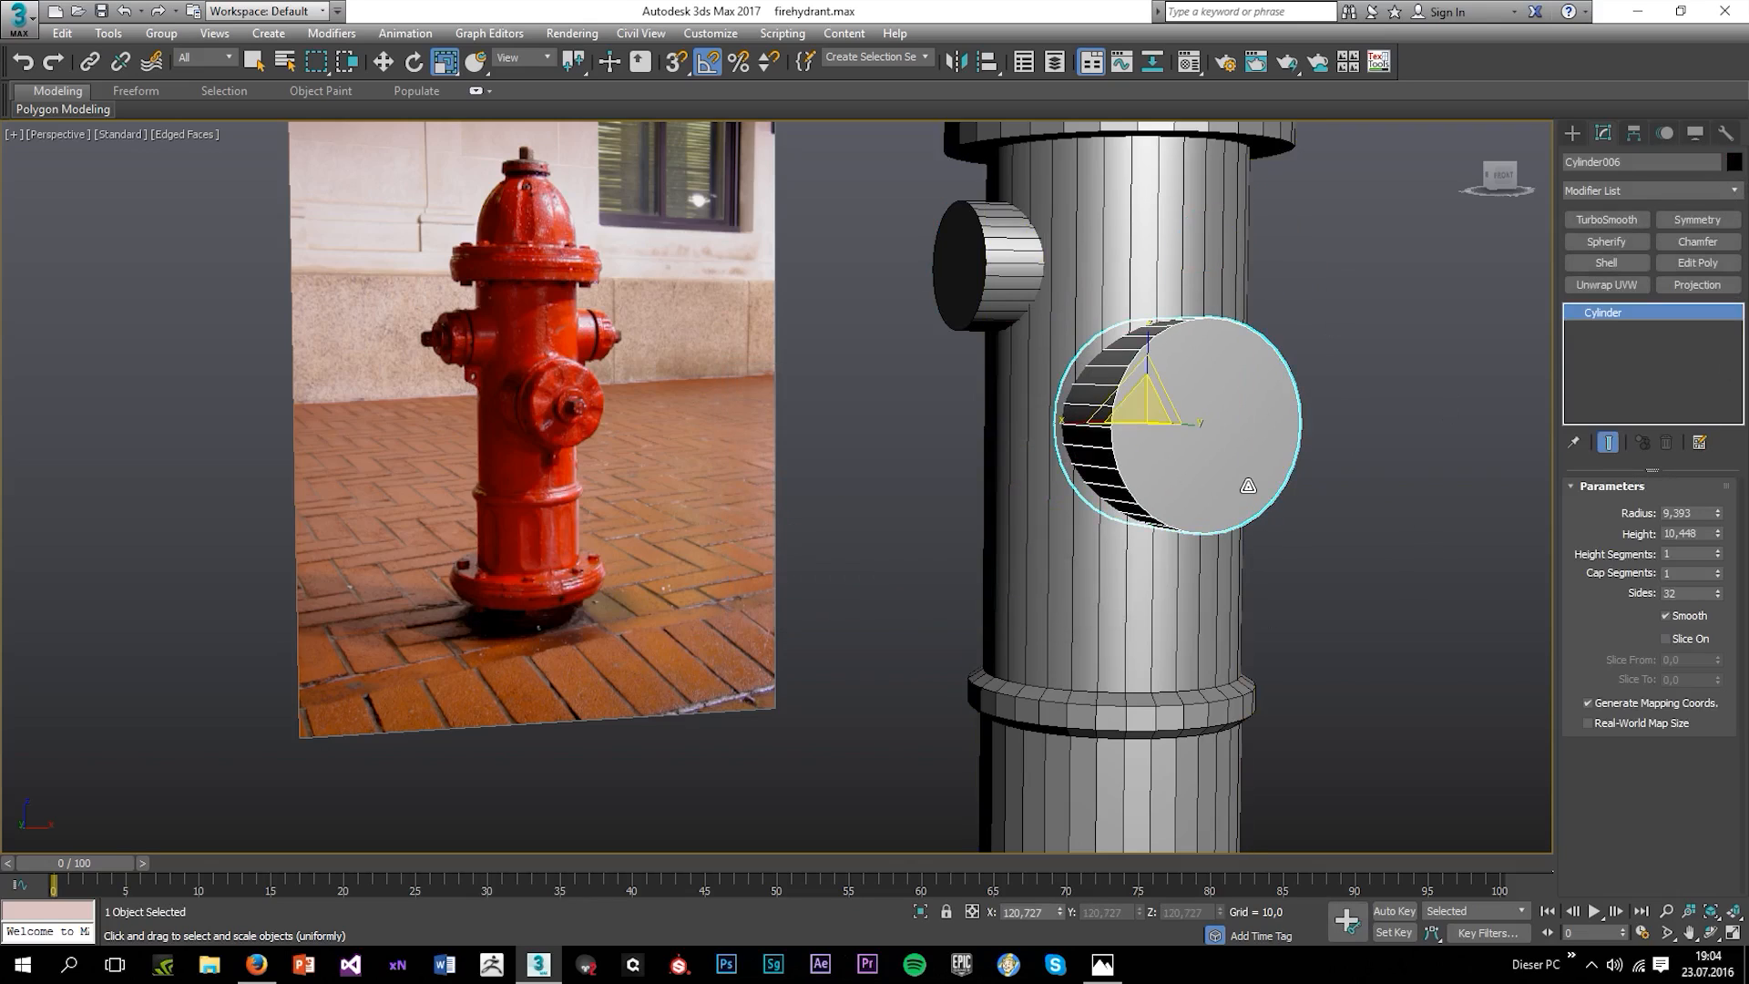
# Reduce the front cylinder's number of sides to 24.
pyautogui.scroll(3, 1074, 427)
pyautogui.keyDown('alt'); pyautogui.moveTo(1075, 427); pyautogui.dragTo(1030, 479, button='middle'); pyautogui.keyUp('alt')
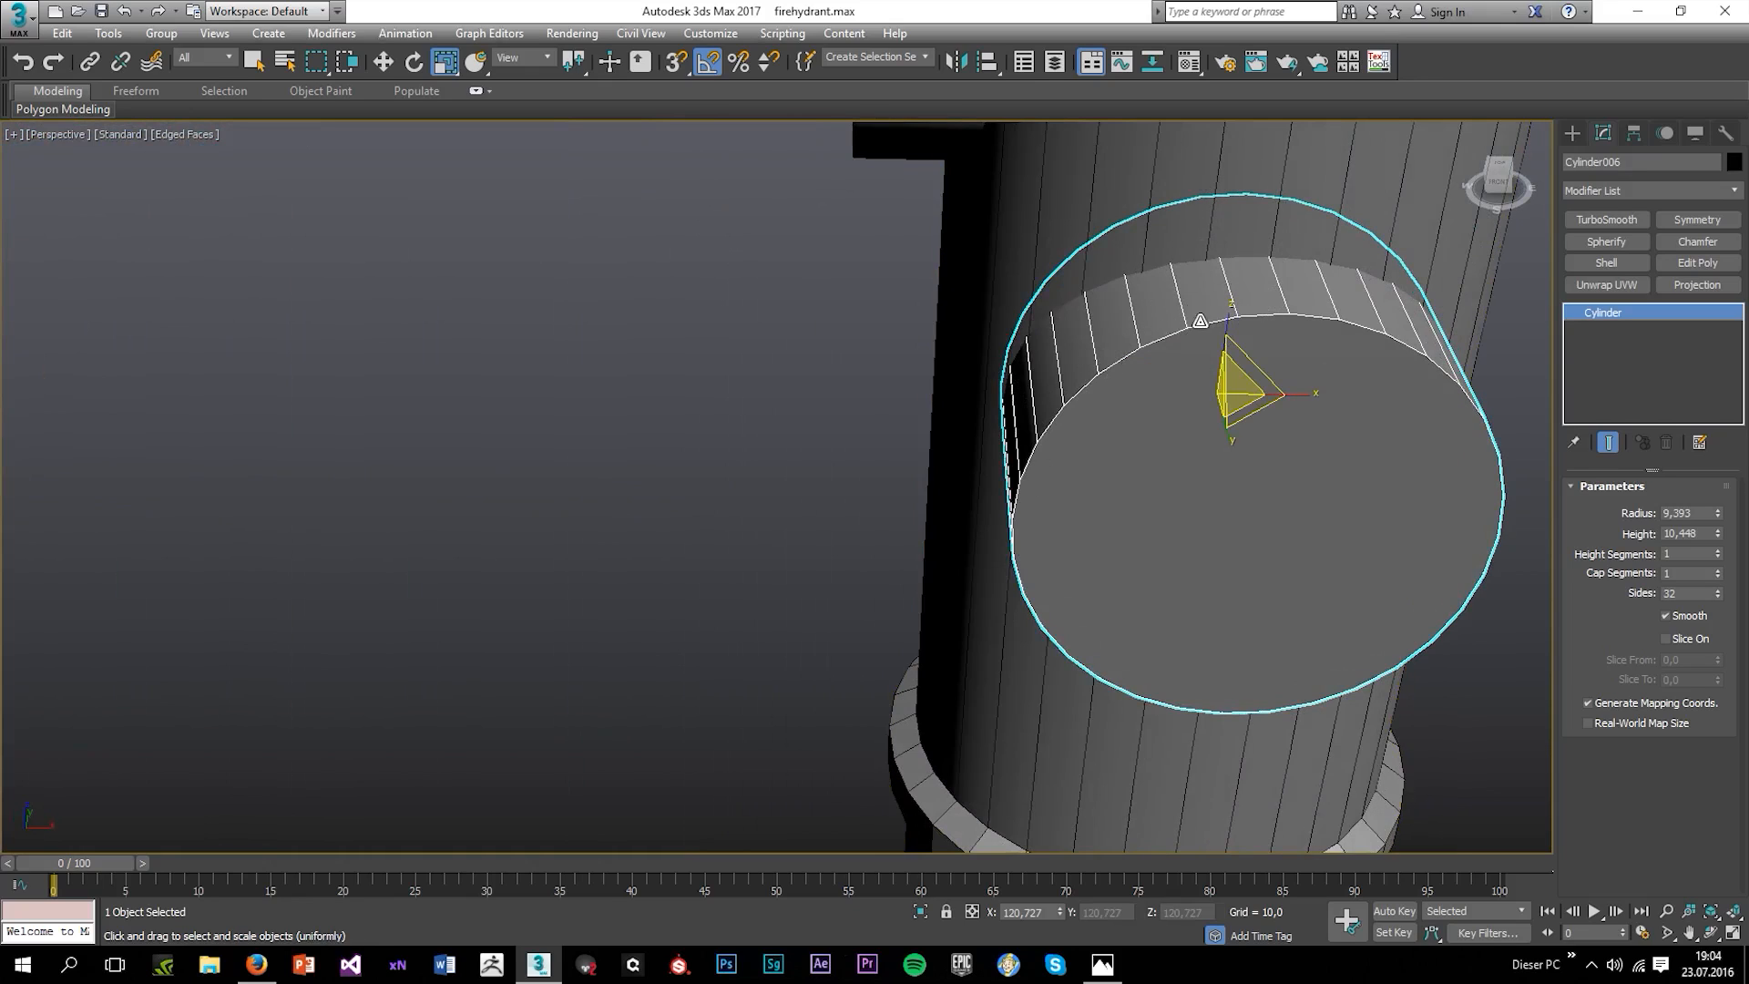
pyautogui.keyDown('alt'); pyautogui.moveTo(1117, 402); pyautogui.dragTo(1214, 389, button='middle'); pyautogui.keyUp('alt')
pyautogui.scroll(5, 1193, 336)
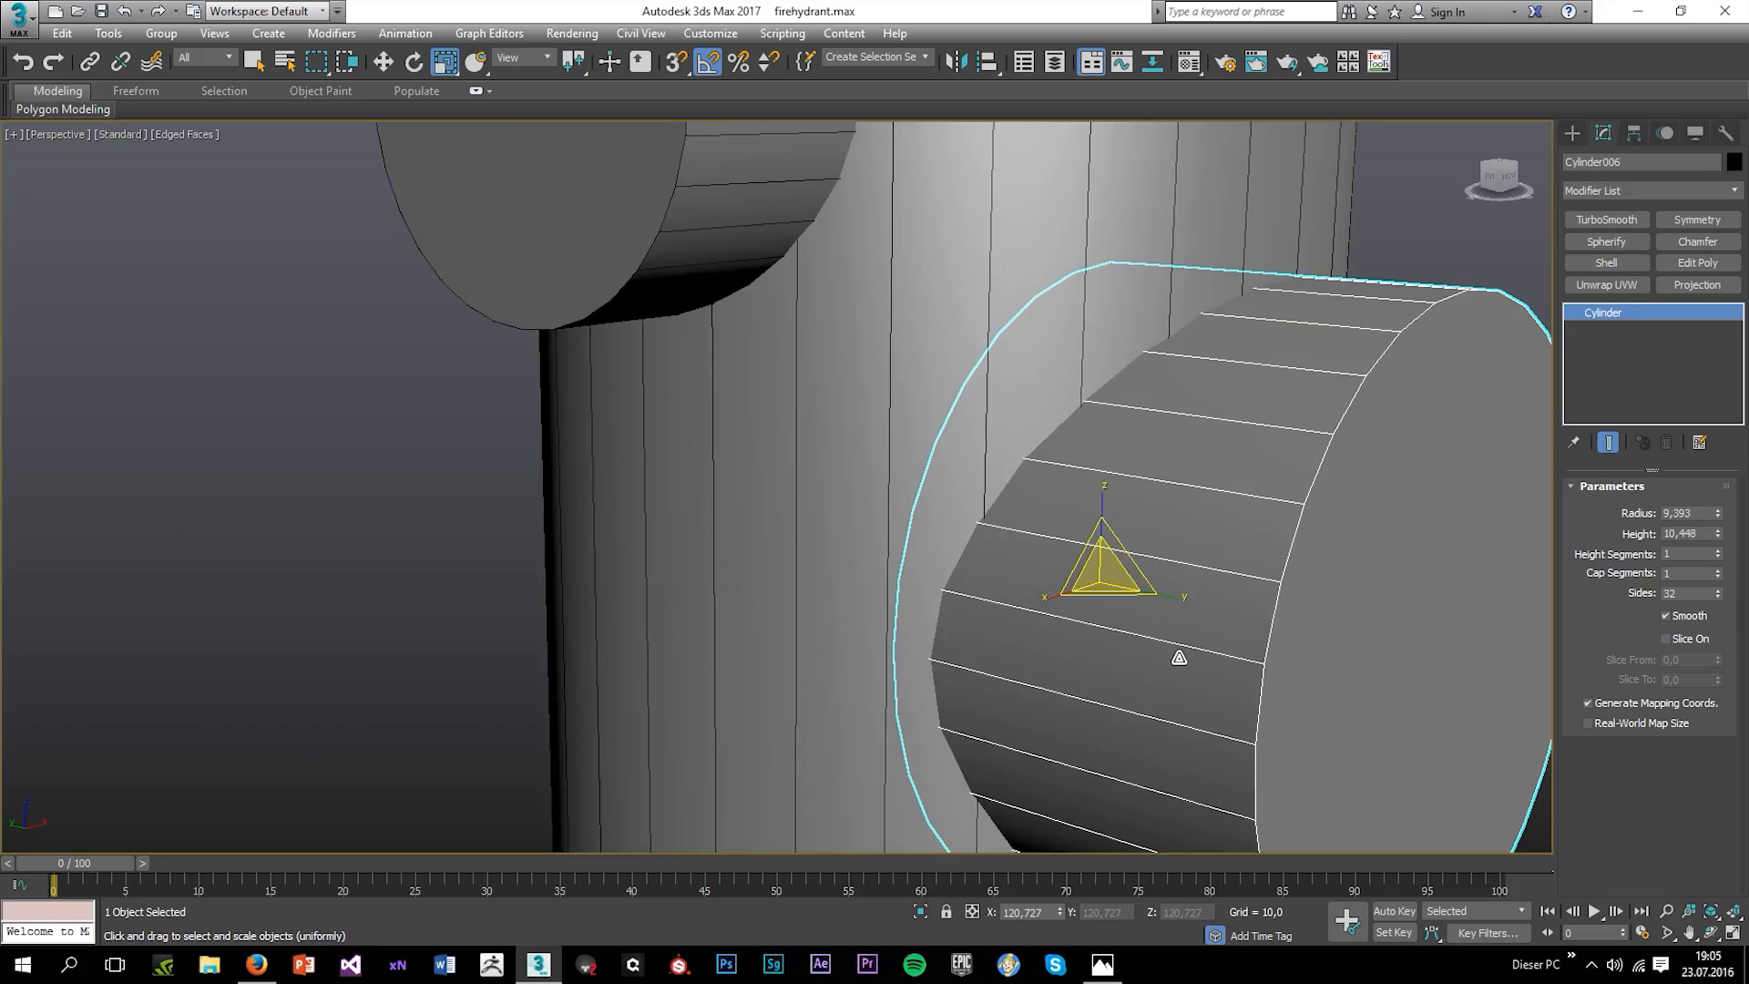
pyautogui.scroll(-3, 1184, 593)
pyautogui.keyDown('alt'); pyautogui.moveTo(1184, 593); pyautogui.dragTo(1002, 634, button='middle'); pyautogui.keyUp('alt')
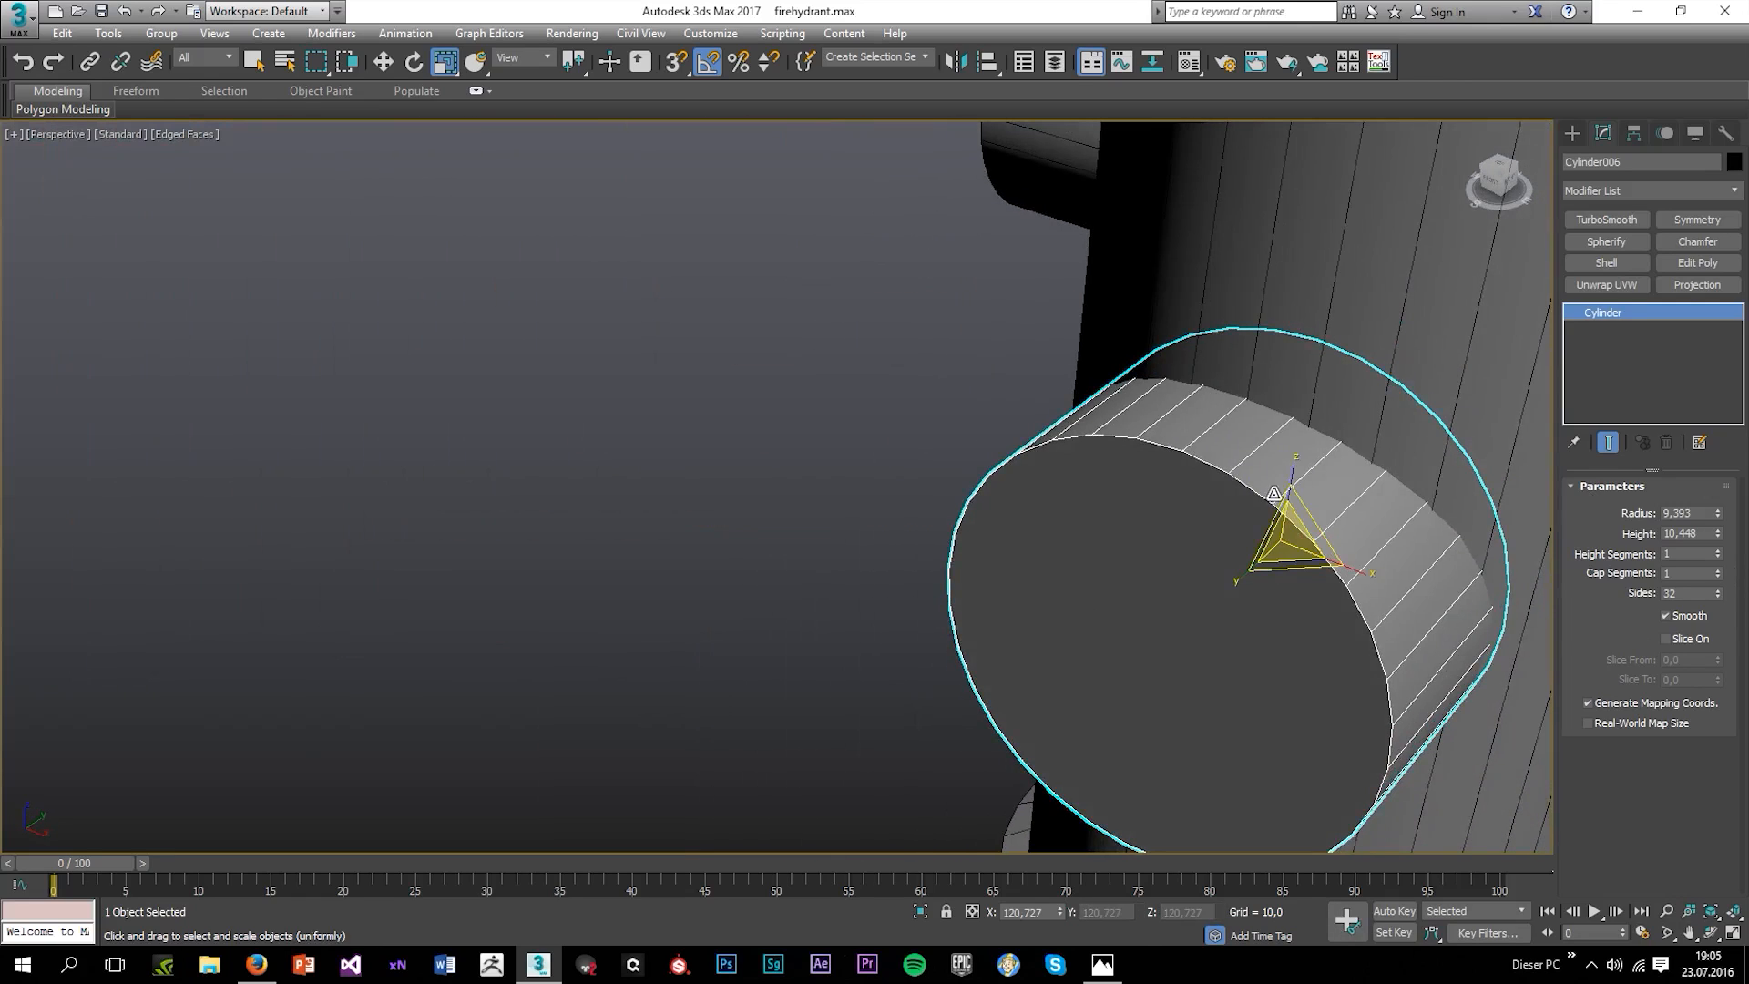
pyautogui.keyDown('alt'); pyautogui.moveTo(1235, 516); pyautogui.dragTo(1331, 523, button='middle'); pyautogui.keyUp('alt')
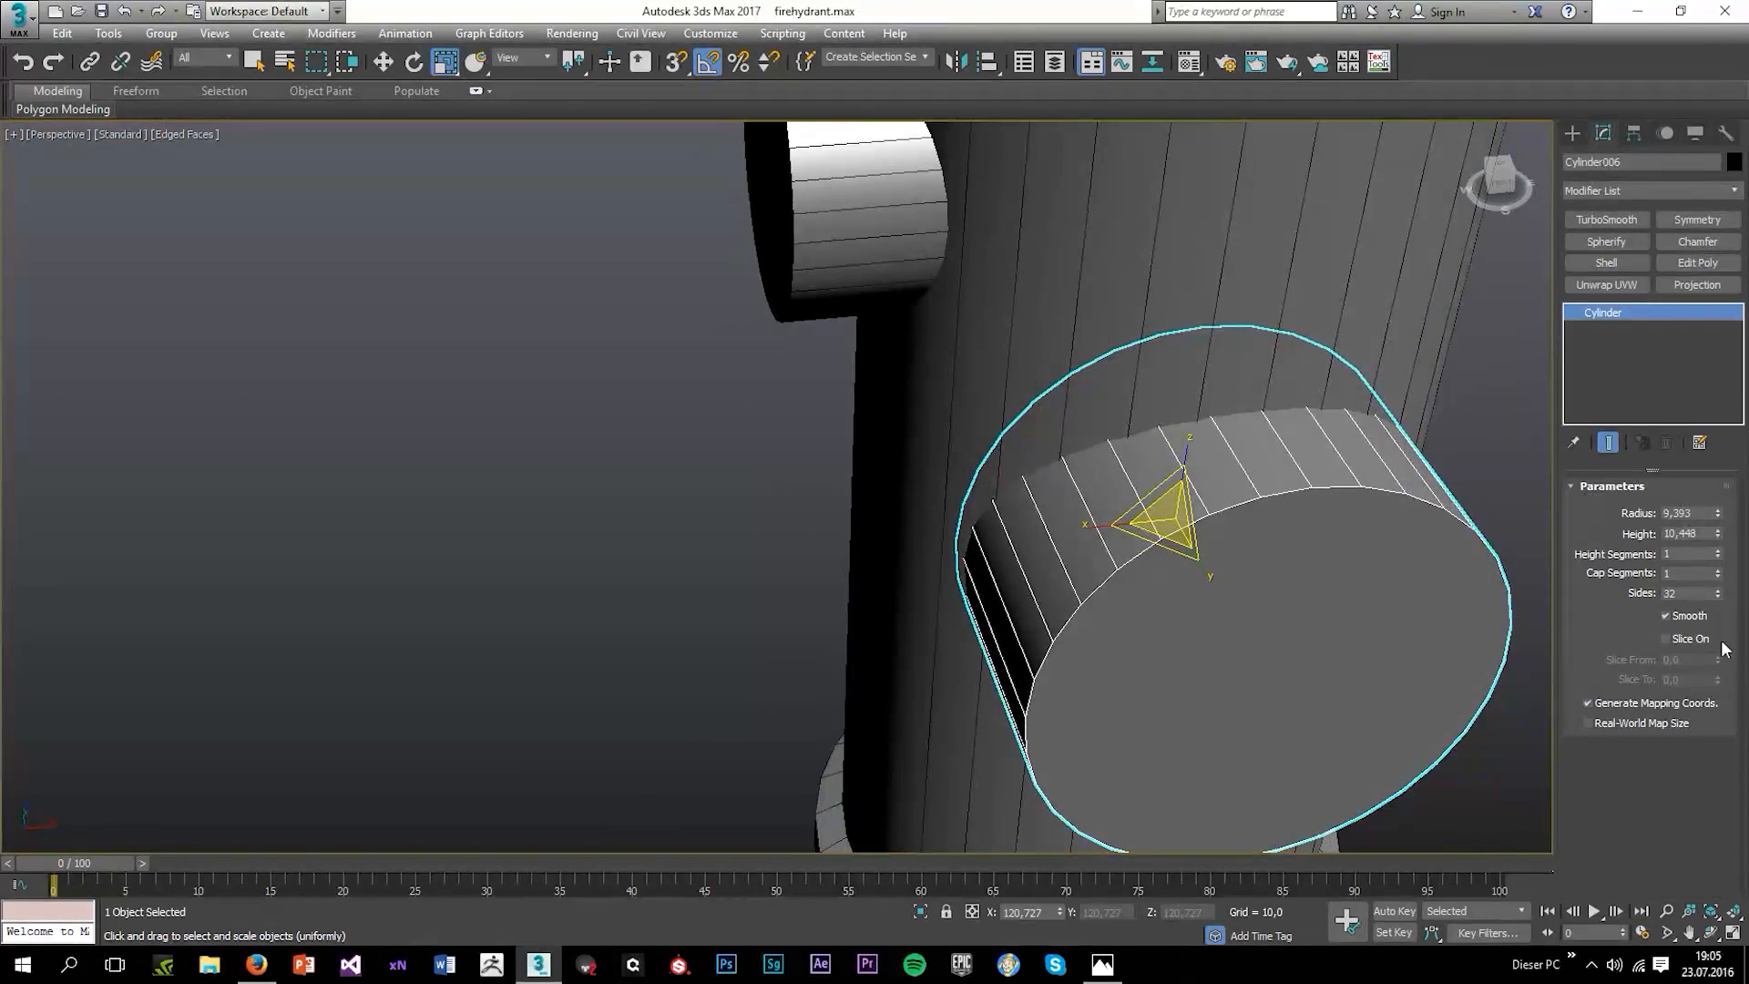
pyautogui.moveTo(1718, 595); pyautogui.dragTo(1699, 605)
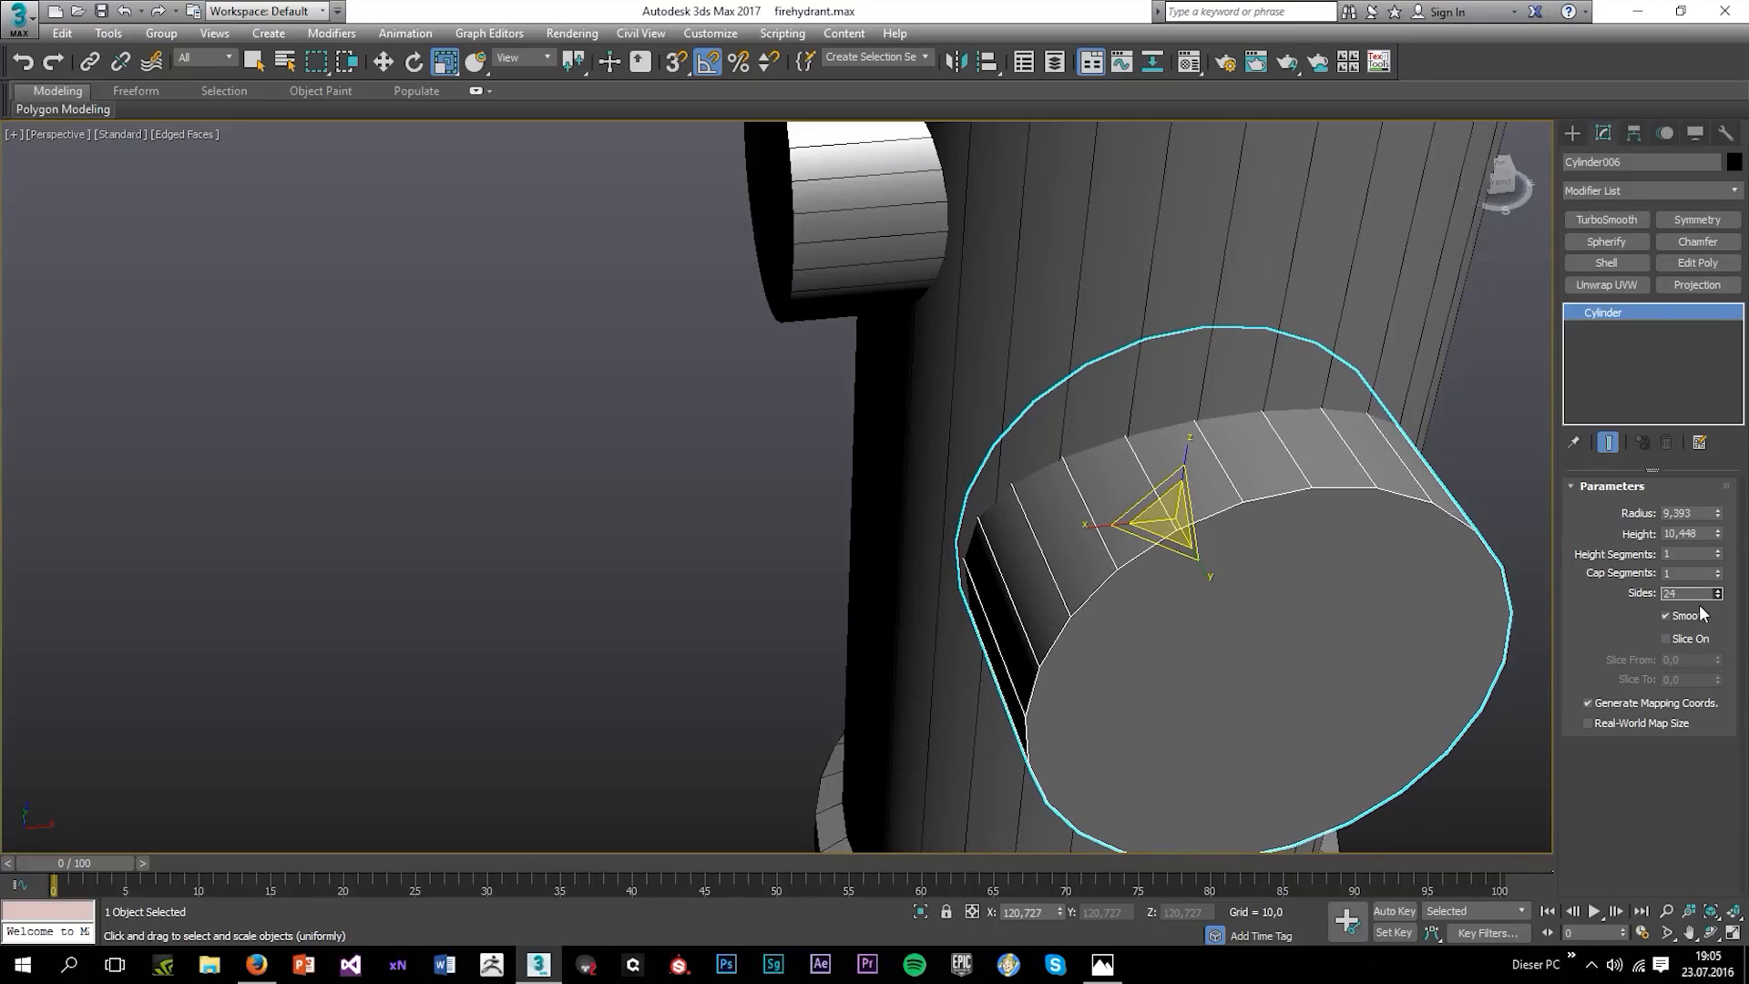
pyautogui.keyDown('alt'); pyautogui.moveTo(1311, 556); pyautogui.dragTo(1200, 348, button='middle'); pyautogui.keyUp('alt')
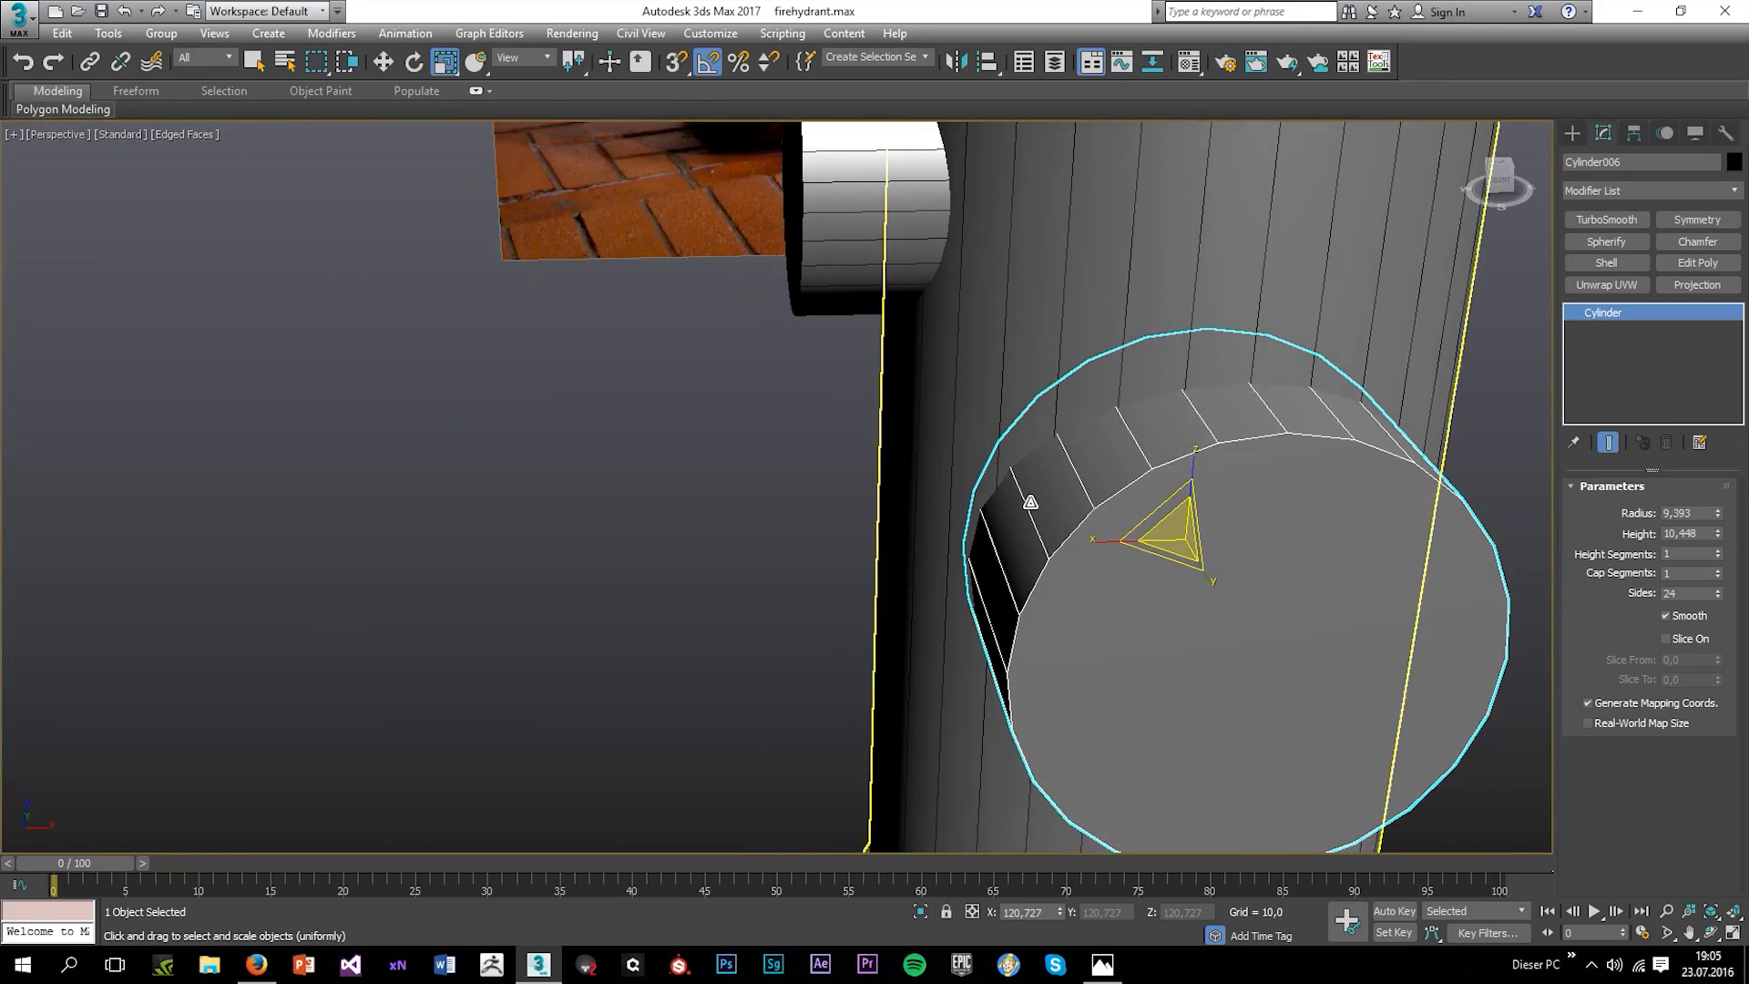
# Move the remaining side cylinder about 0.13 units along Y to centre it on the hydrant body.
pyautogui.keyDown('alt'); pyautogui.moveTo(1030, 500); pyautogui.dragTo(991, 579, button='middle'); pyautogui.keyUp('alt')
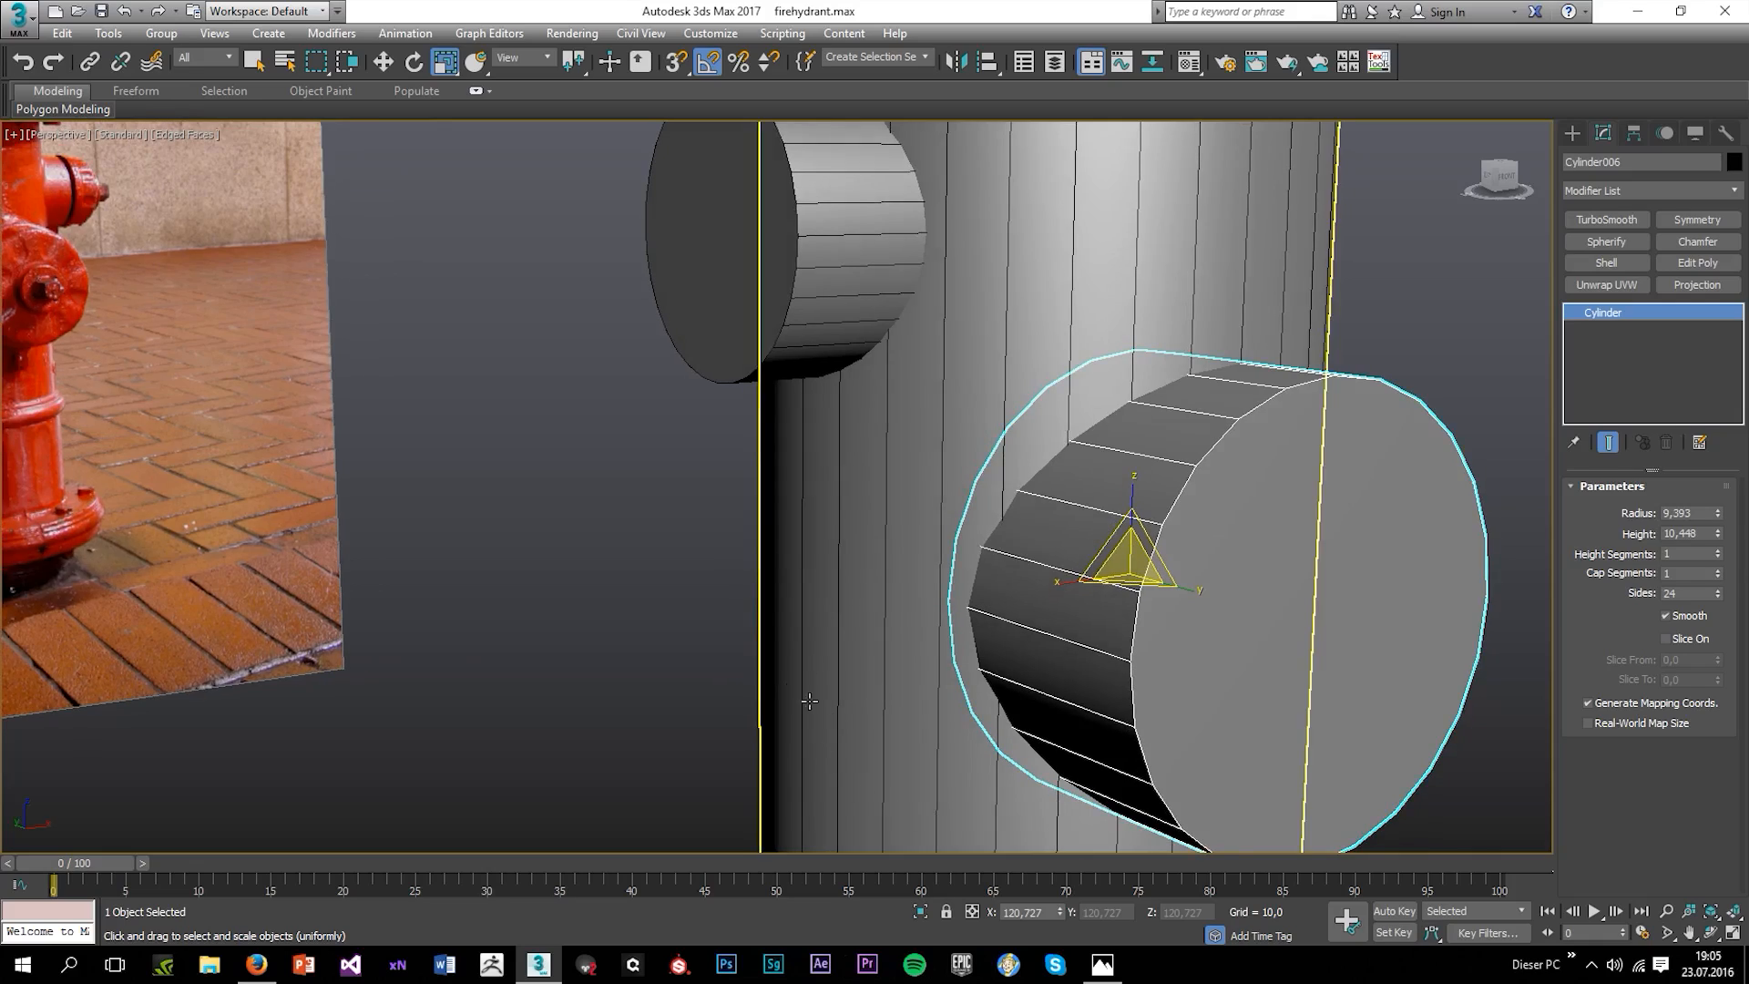
pyautogui.scroll(-5, 808, 700)
pyautogui.keyDown('alt'); pyautogui.moveTo(809, 701); pyautogui.dragTo(697, 681, button='middle'); pyautogui.keyUp('alt')
pyautogui.click(1390, 488)
pyautogui.keyDown('alt'); pyautogui.moveTo(1390, 488); pyautogui.dragTo(1348, 546, button='middle'); pyautogui.keyUp('alt')
pyautogui.scroll(5, 1232, 460)
pyautogui.click(1230, 424)
pyautogui.keyDown('alt'); pyautogui.moveTo(1203, 561); pyautogui.dragTo(1345, 575, button='middle'); pyautogui.keyUp('alt')
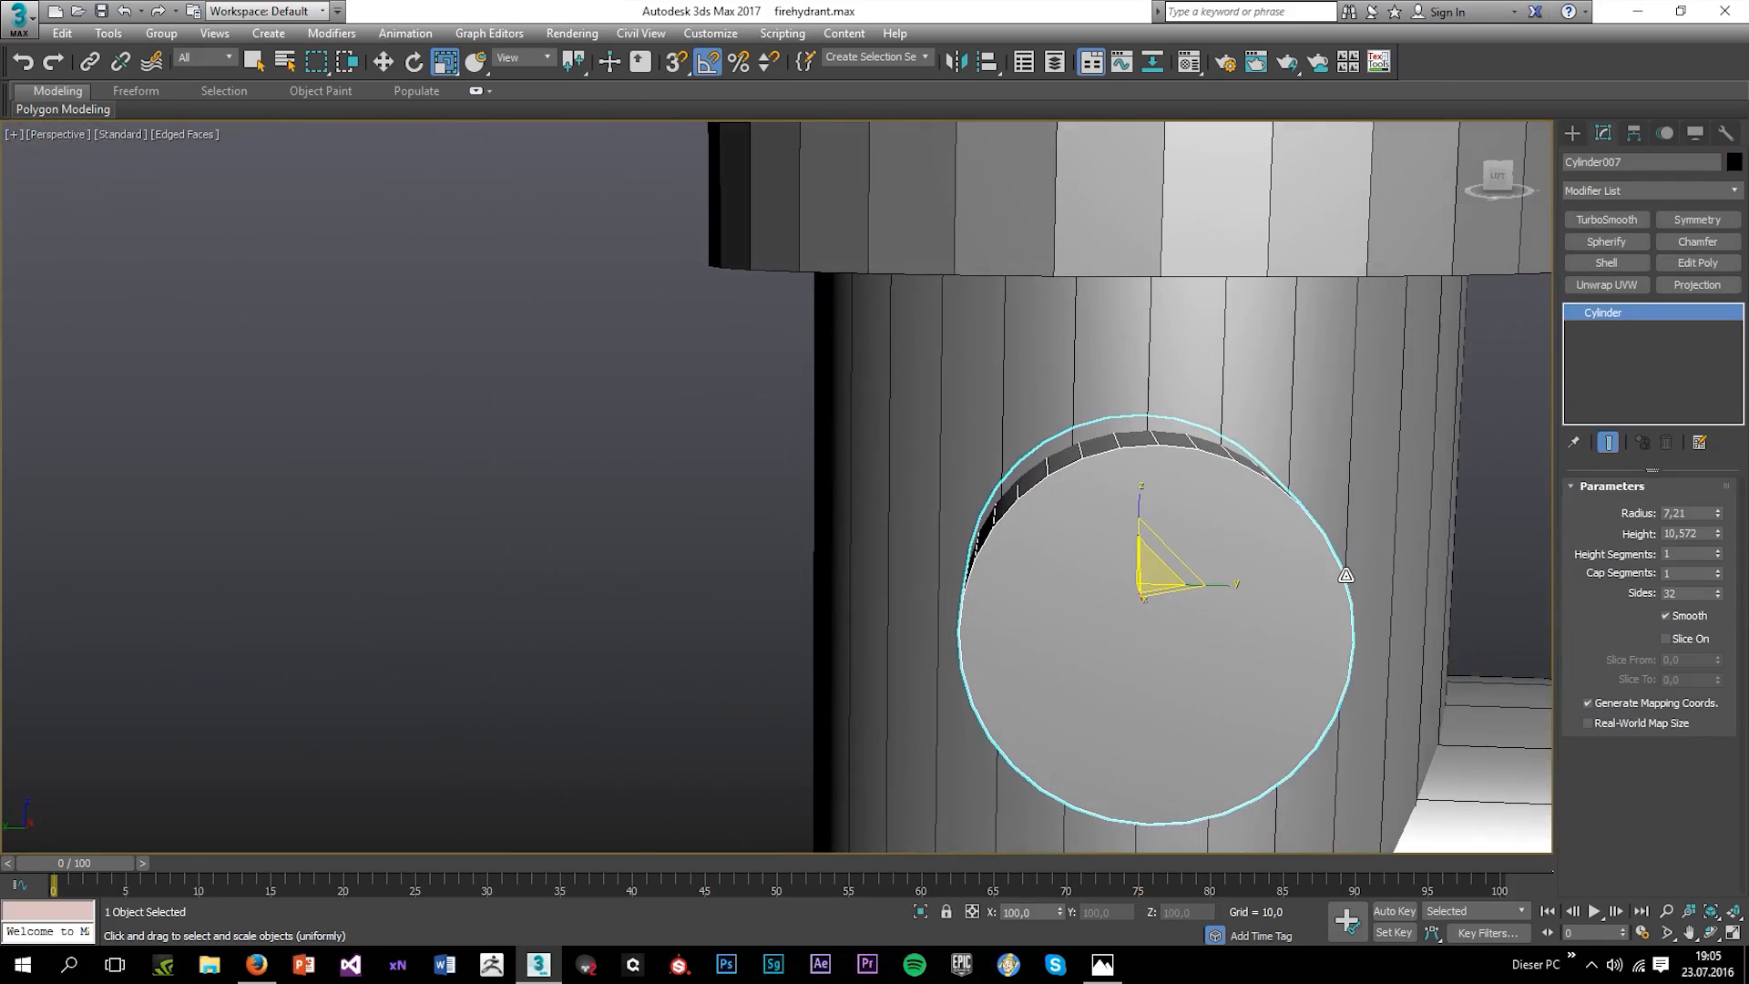
pyautogui.scroll(2, 1255, 514)
pyautogui.press('w')
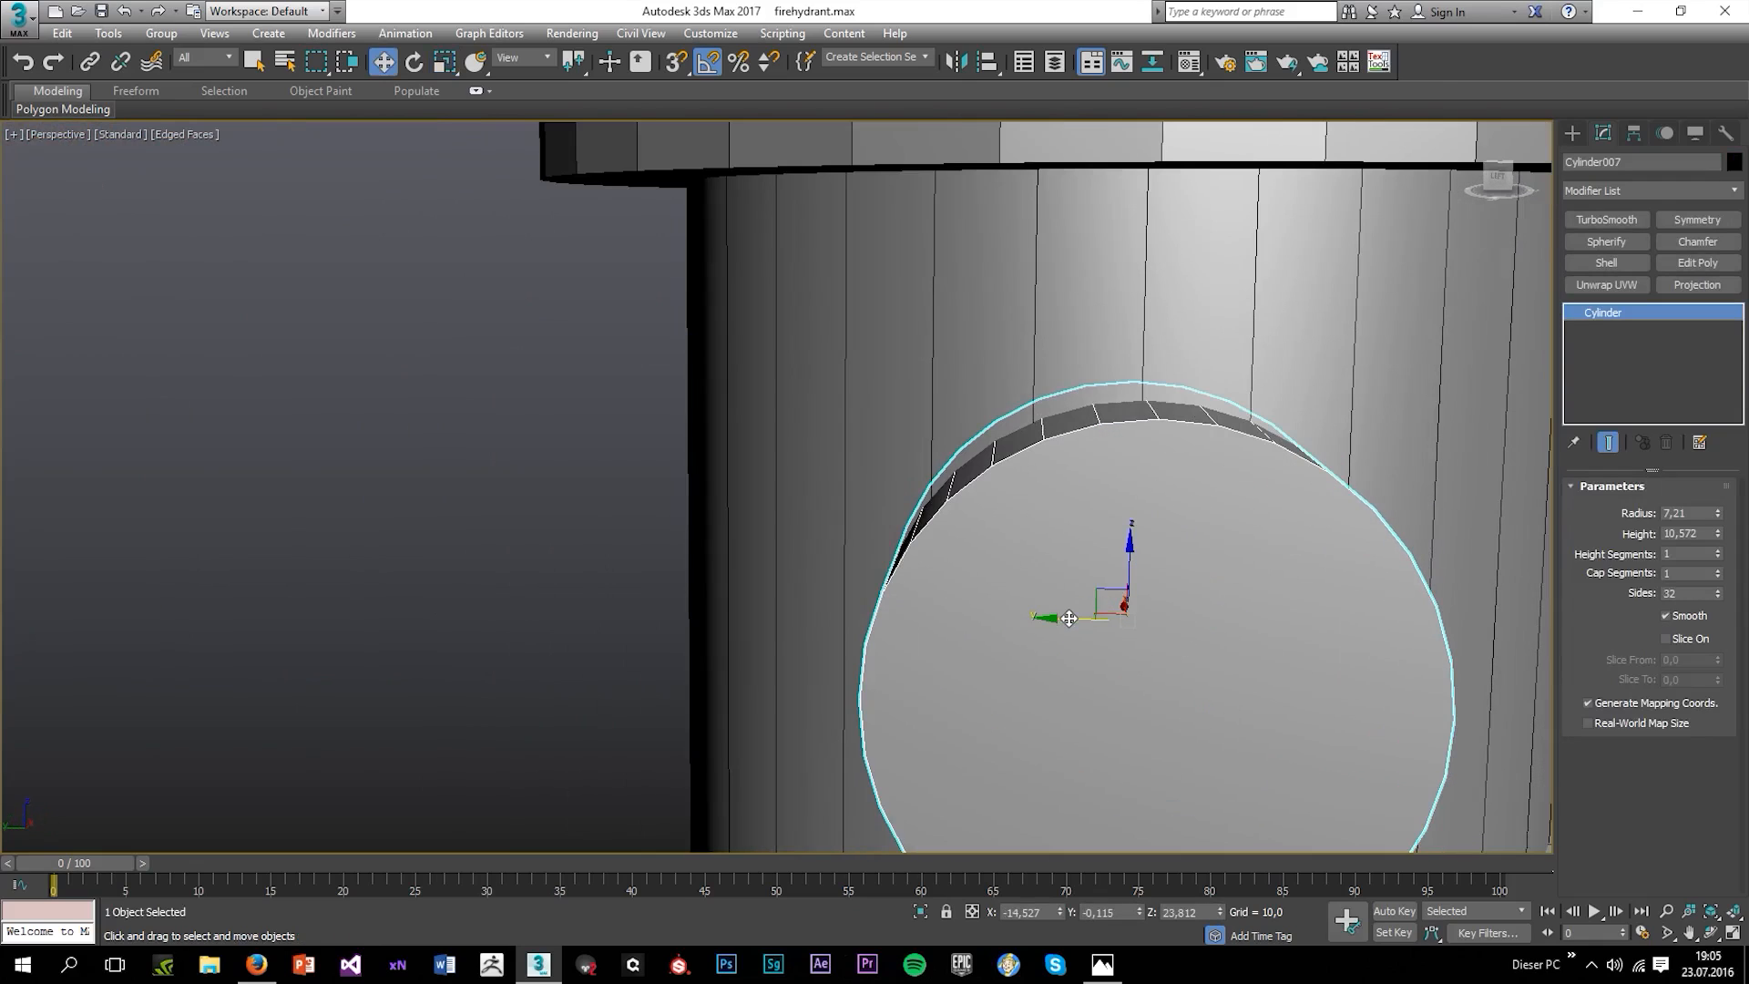
pyautogui.moveTo(1069, 619); pyautogui.dragTo(1063, 630)
# Reduce the side cylinder's number of sides to 16 and deselect it.
pyautogui.keyDown('alt'); pyautogui.moveTo(1297, 547); pyautogui.dragTo(1261, 595, button='middle'); pyautogui.keyUp('alt')
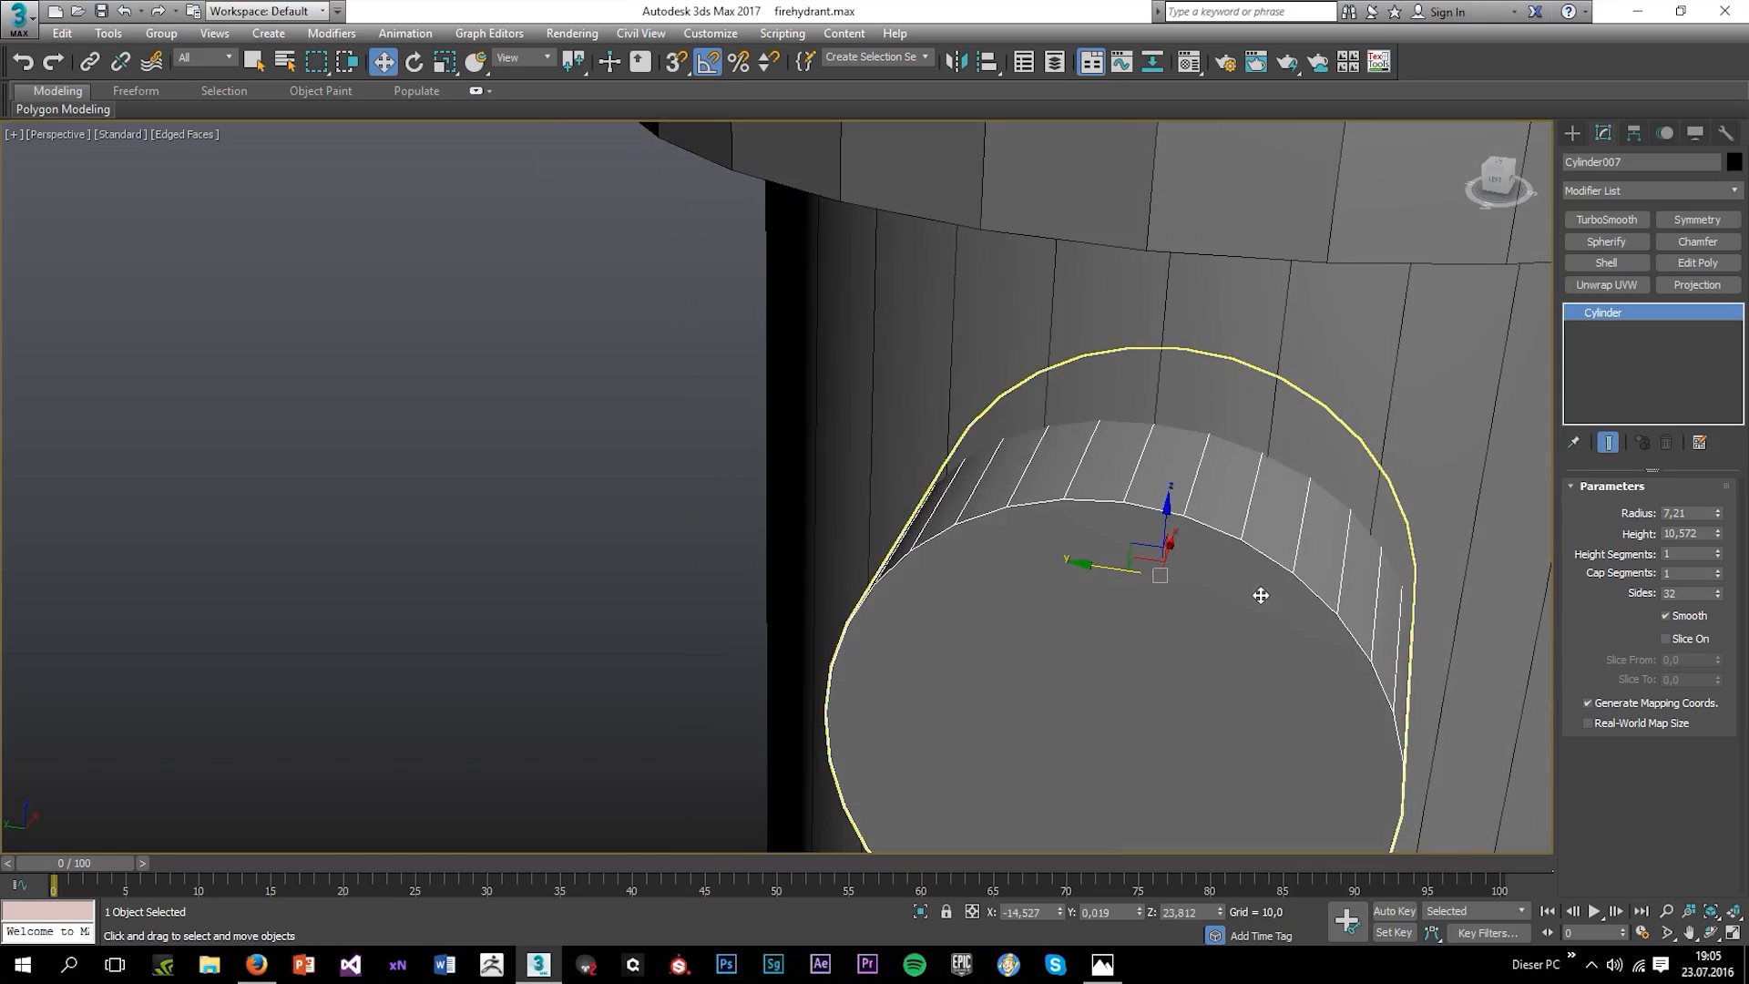
pyautogui.moveTo(1718, 594)
pyautogui.mouseDown()
pyautogui.moveTo(1708, 618)
pyautogui.moveTo(1717, 604)
pyautogui.mouseUp()
pyautogui.scroll(-1, 1296, 616)
pyautogui.keyDown('alt'); pyautogui.moveTo(1296, 617); pyautogui.dragTo(1254, 587, button='middle'); pyautogui.keyUp('alt')
pyautogui.scroll(-5, 1254, 586)
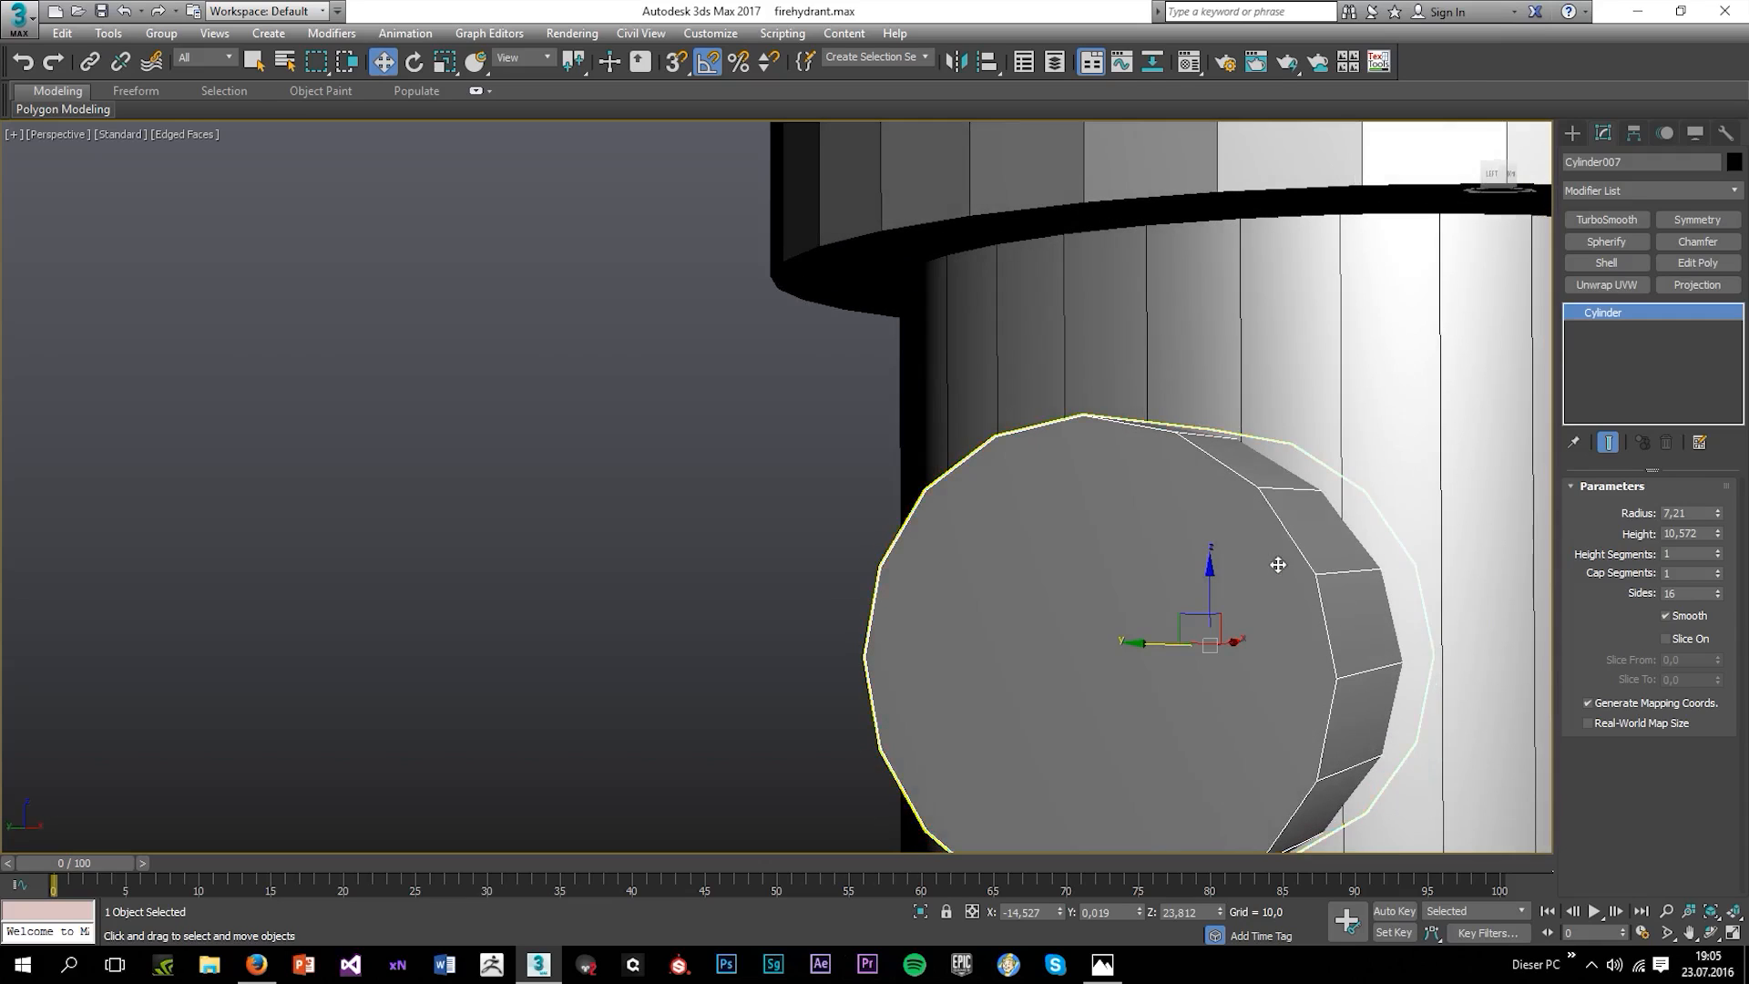
pyautogui.click(1370, 605)
# Scale the side cylinder slightly to match the reference image, and deselect it.
pyautogui.scroll(-4, 849, 555)
pyautogui.keyDown('alt'); pyautogui.moveTo(1092, 582); pyautogui.dragTo(1139, 609, button='middle'); pyautogui.keyUp('alt')
pyautogui.scroll(-3, 971, 645)
pyautogui.scroll(3, 1074, 564)
pyautogui.scroll(5, 1177, 470)
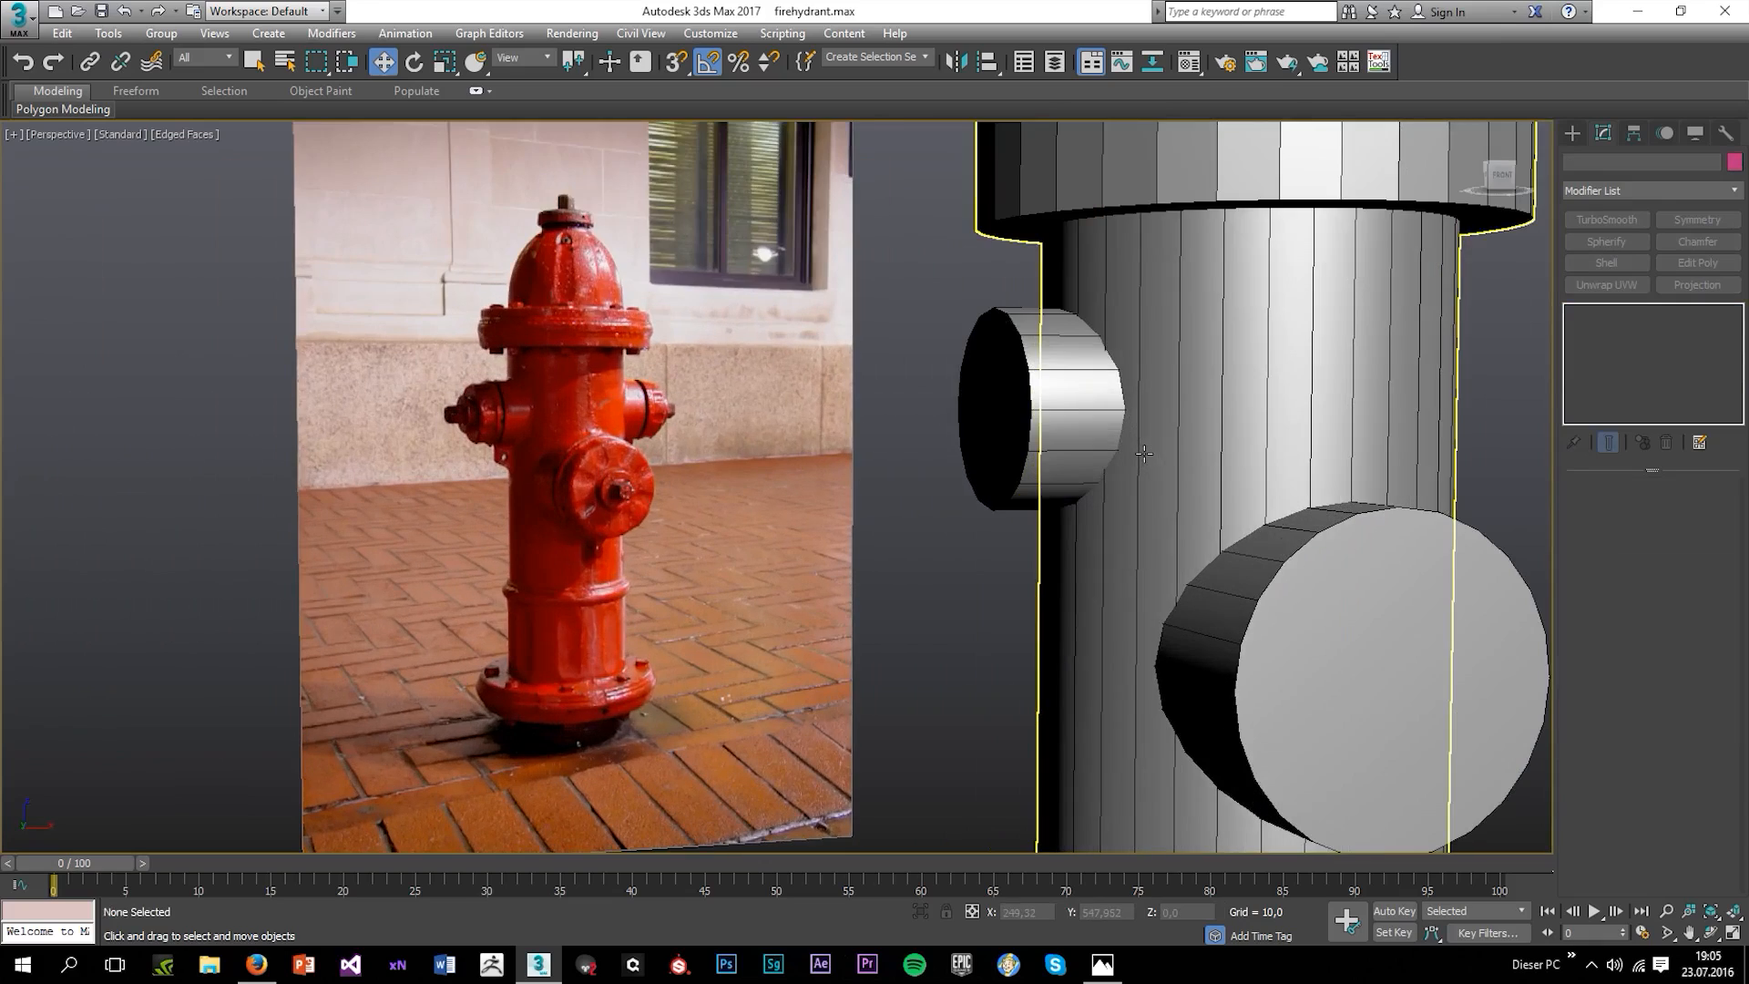
pyautogui.click(1087, 437)
pyautogui.press('r')
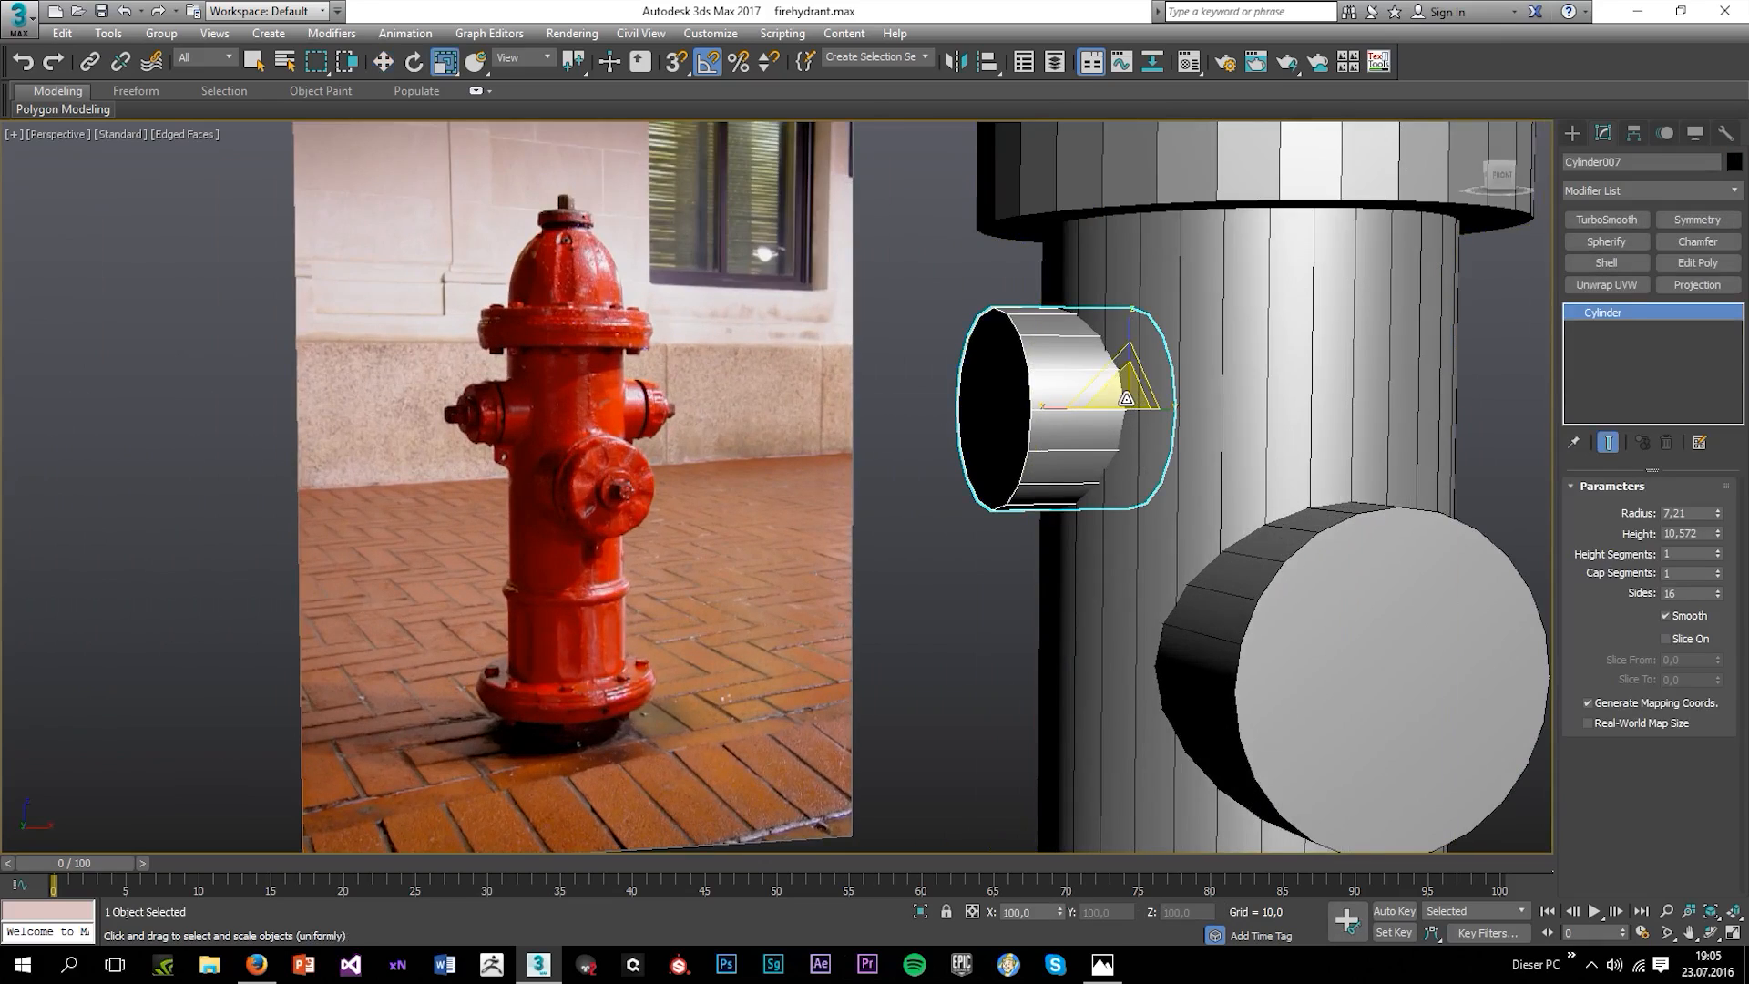
pyautogui.moveTo(1126, 399); pyautogui.dragTo(1131, 386)
pyautogui.keyDown('alt'); pyautogui.moveTo(1132, 455); pyautogui.dragTo(1245, 474, button='middle'); pyautogui.keyUp('alt')
pyautogui.scroll(-3, 1245, 474)
pyautogui.click(822, 474)
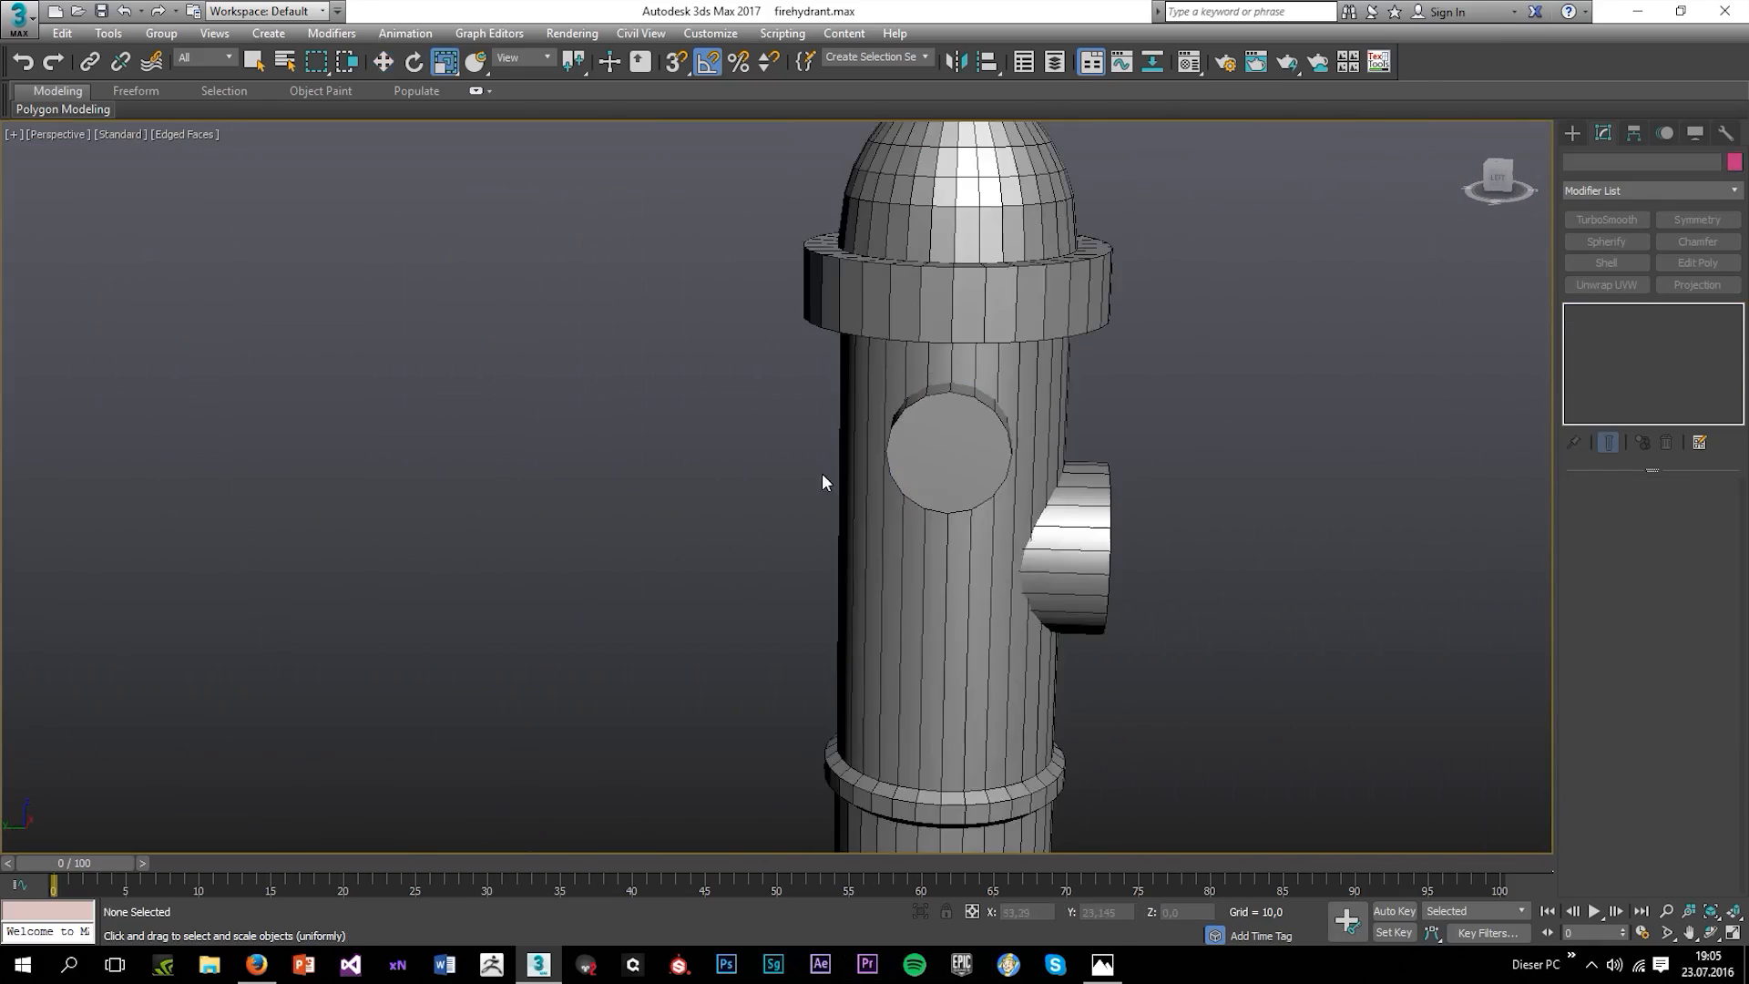
# Select the hydrant body and turn it into a Boolean compound object.
pyautogui.scroll(-3, 821, 474)
pyautogui.keyDown('alt'); pyautogui.moveTo(876, 575); pyautogui.dragTo(770, 574, button='middle'); pyautogui.keyUp('alt')
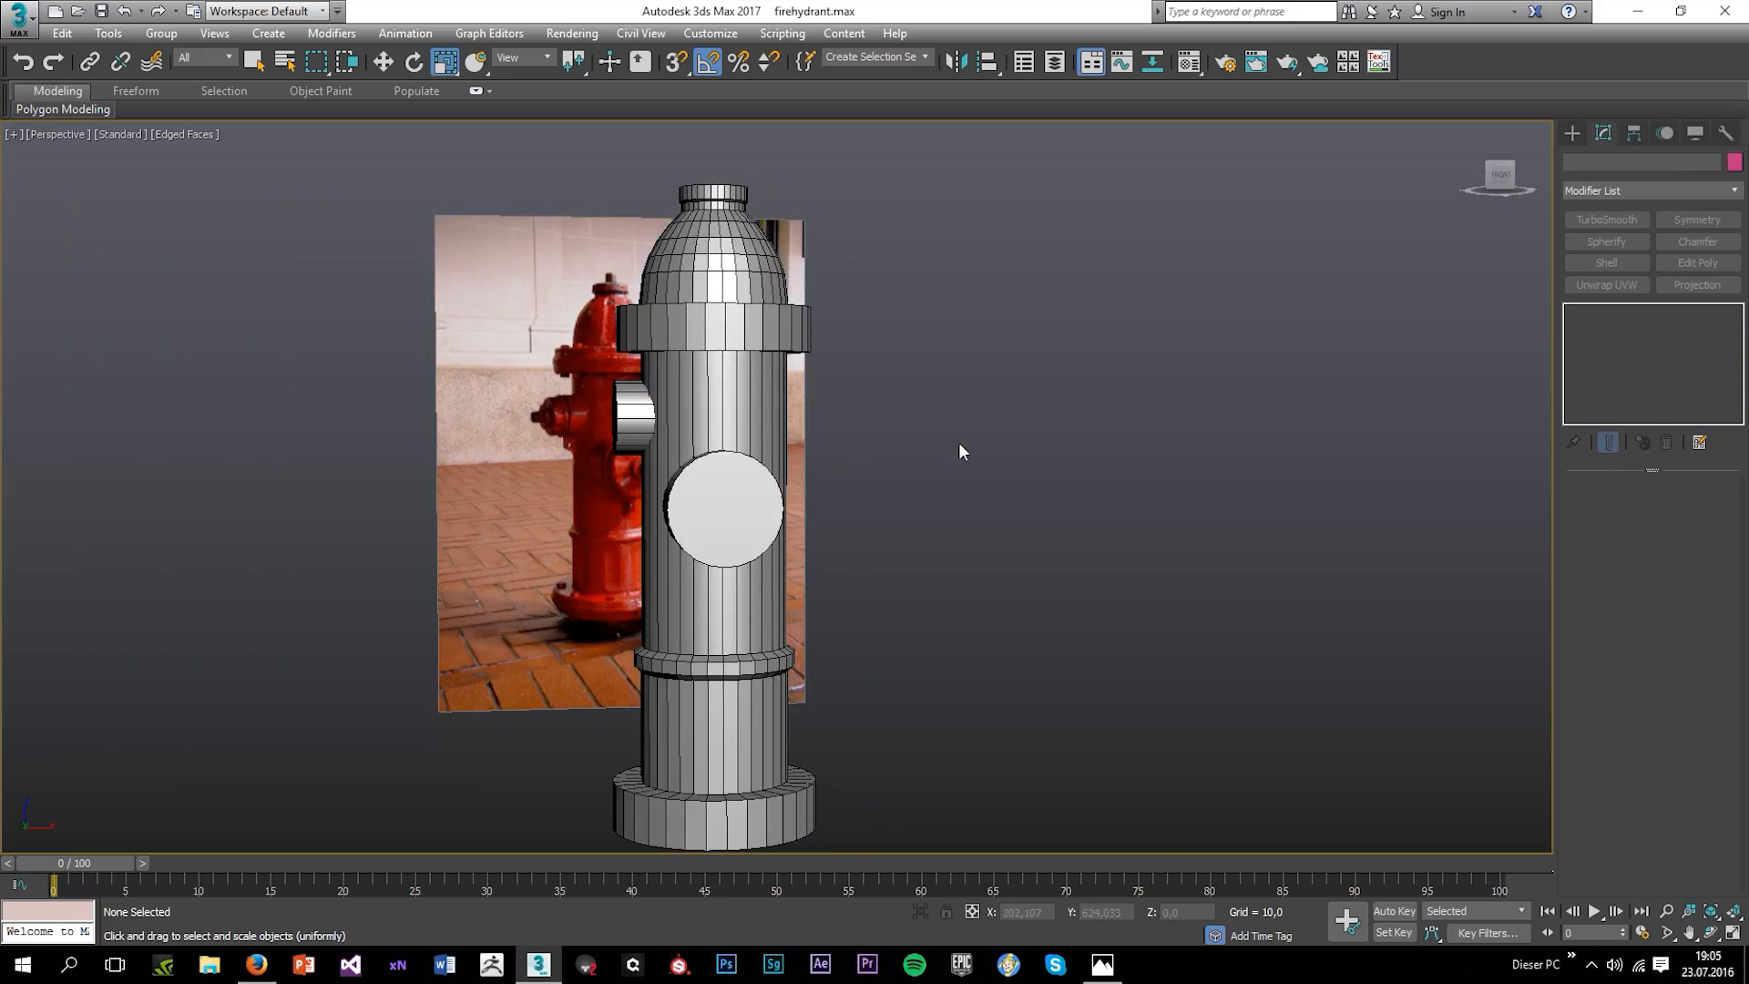
pyautogui.keyDown('alt'); pyautogui.moveTo(959, 451); pyautogui.dragTo(999, 574, button='middle'); pyautogui.keyUp('alt')
pyautogui.scroll(5, 911, 569)
pyautogui.click(896, 575)
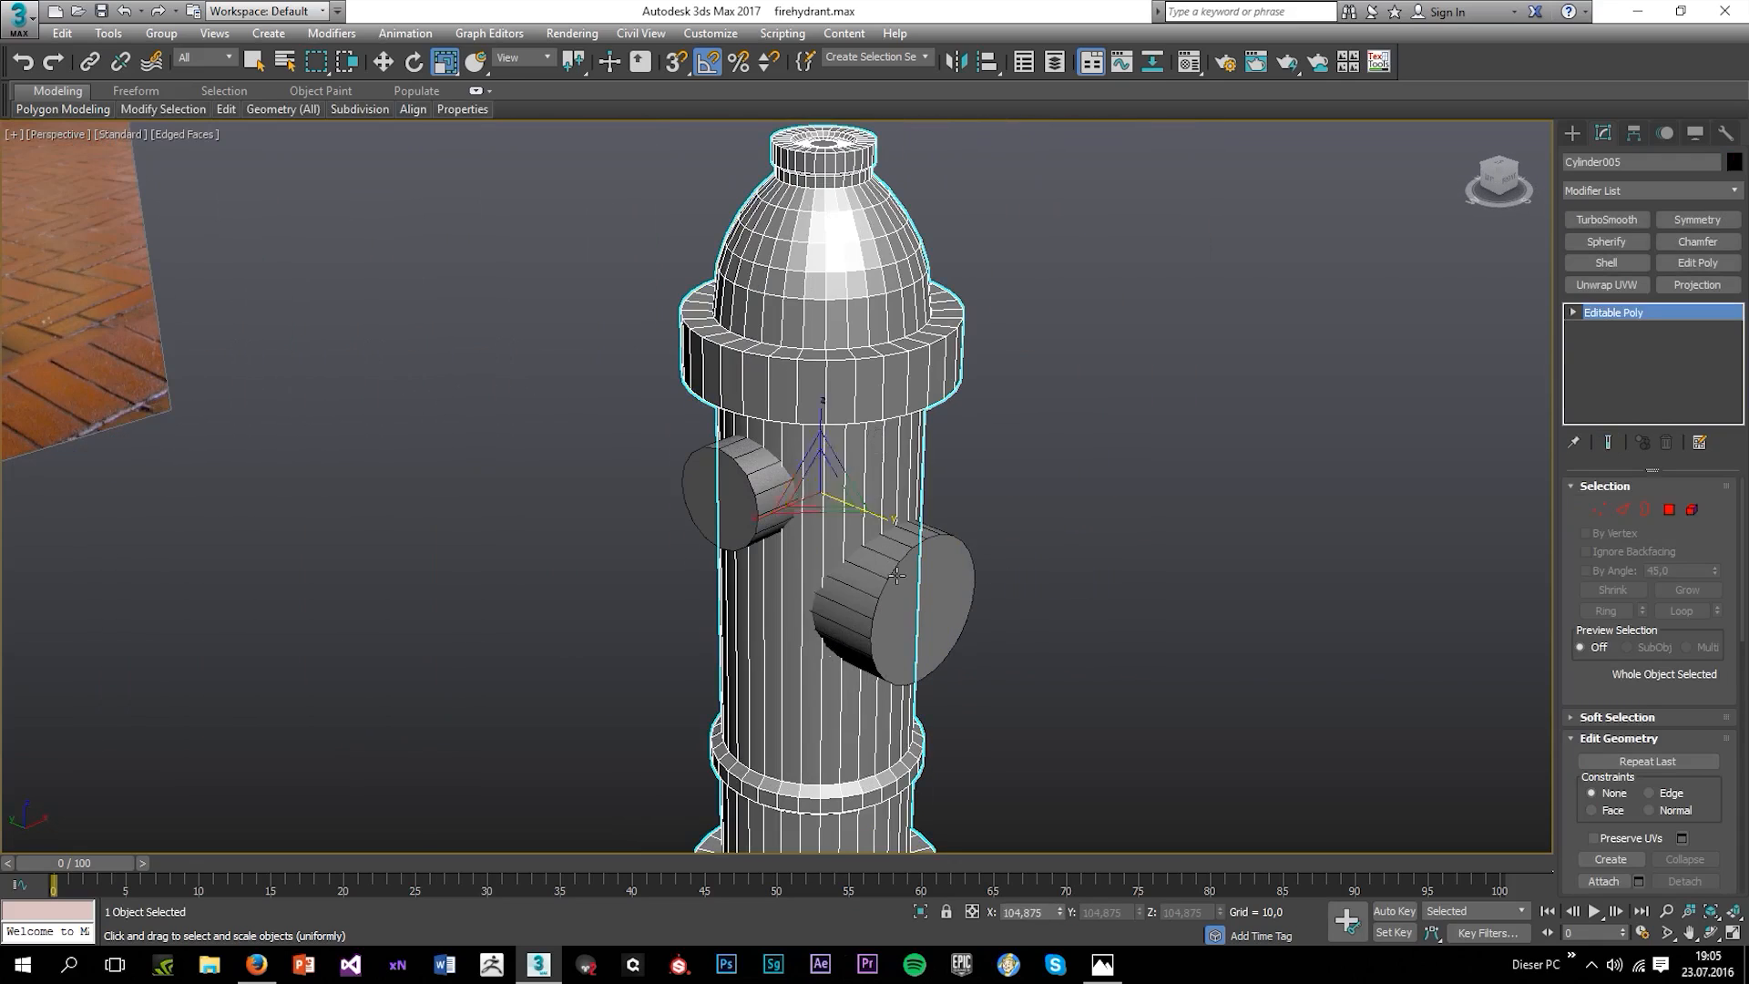
pyautogui.click(938, 538)
pyautogui.click(913, 487)
pyautogui.scroll(-3, 1020, 480)
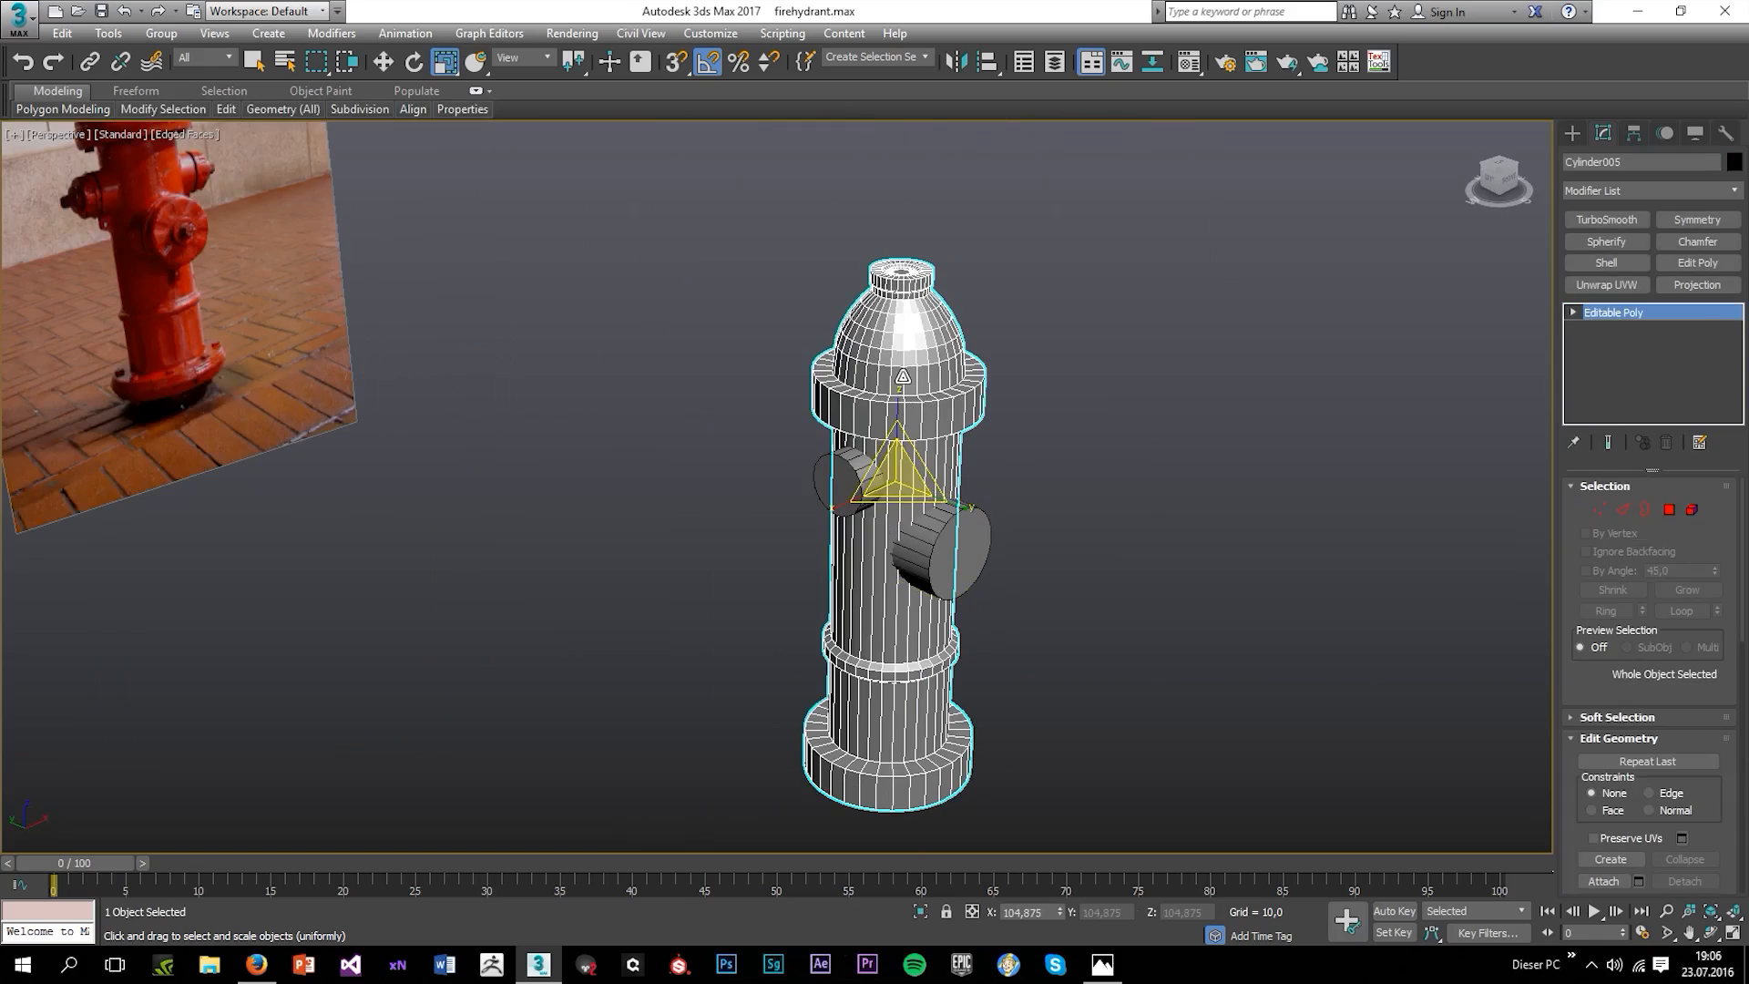
pyautogui.click(1572, 133)
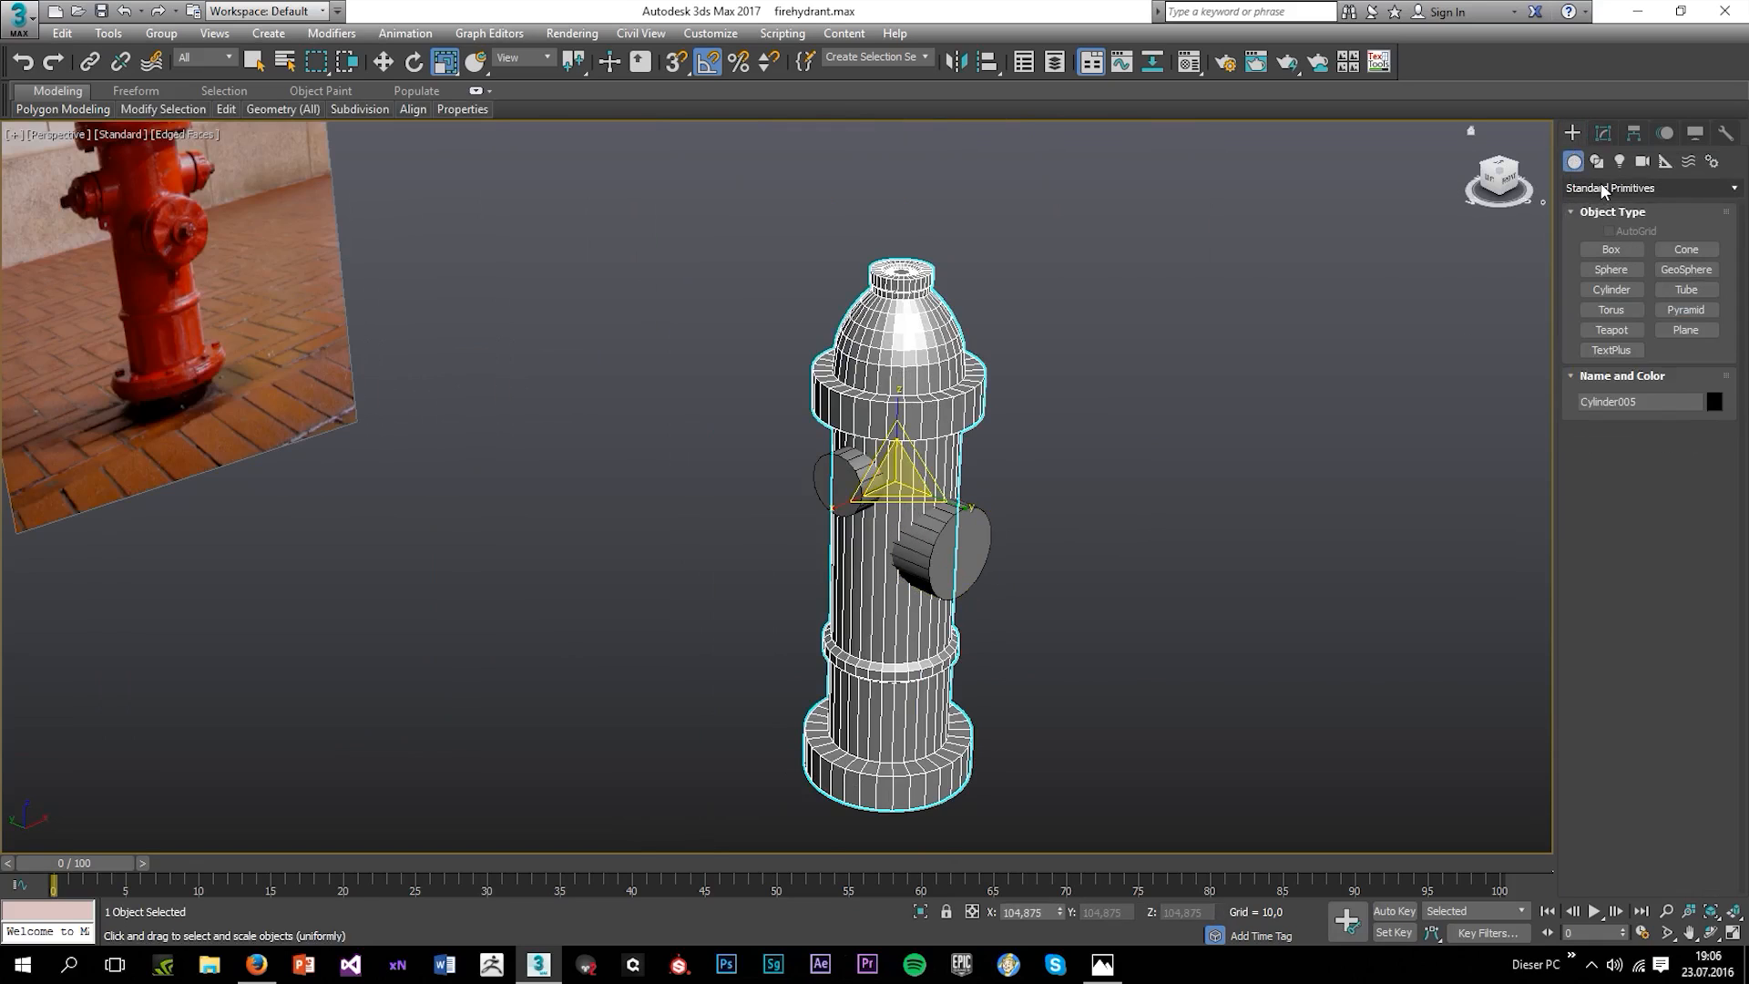
pyautogui.click(1658, 188)
pyautogui.click(1609, 222)
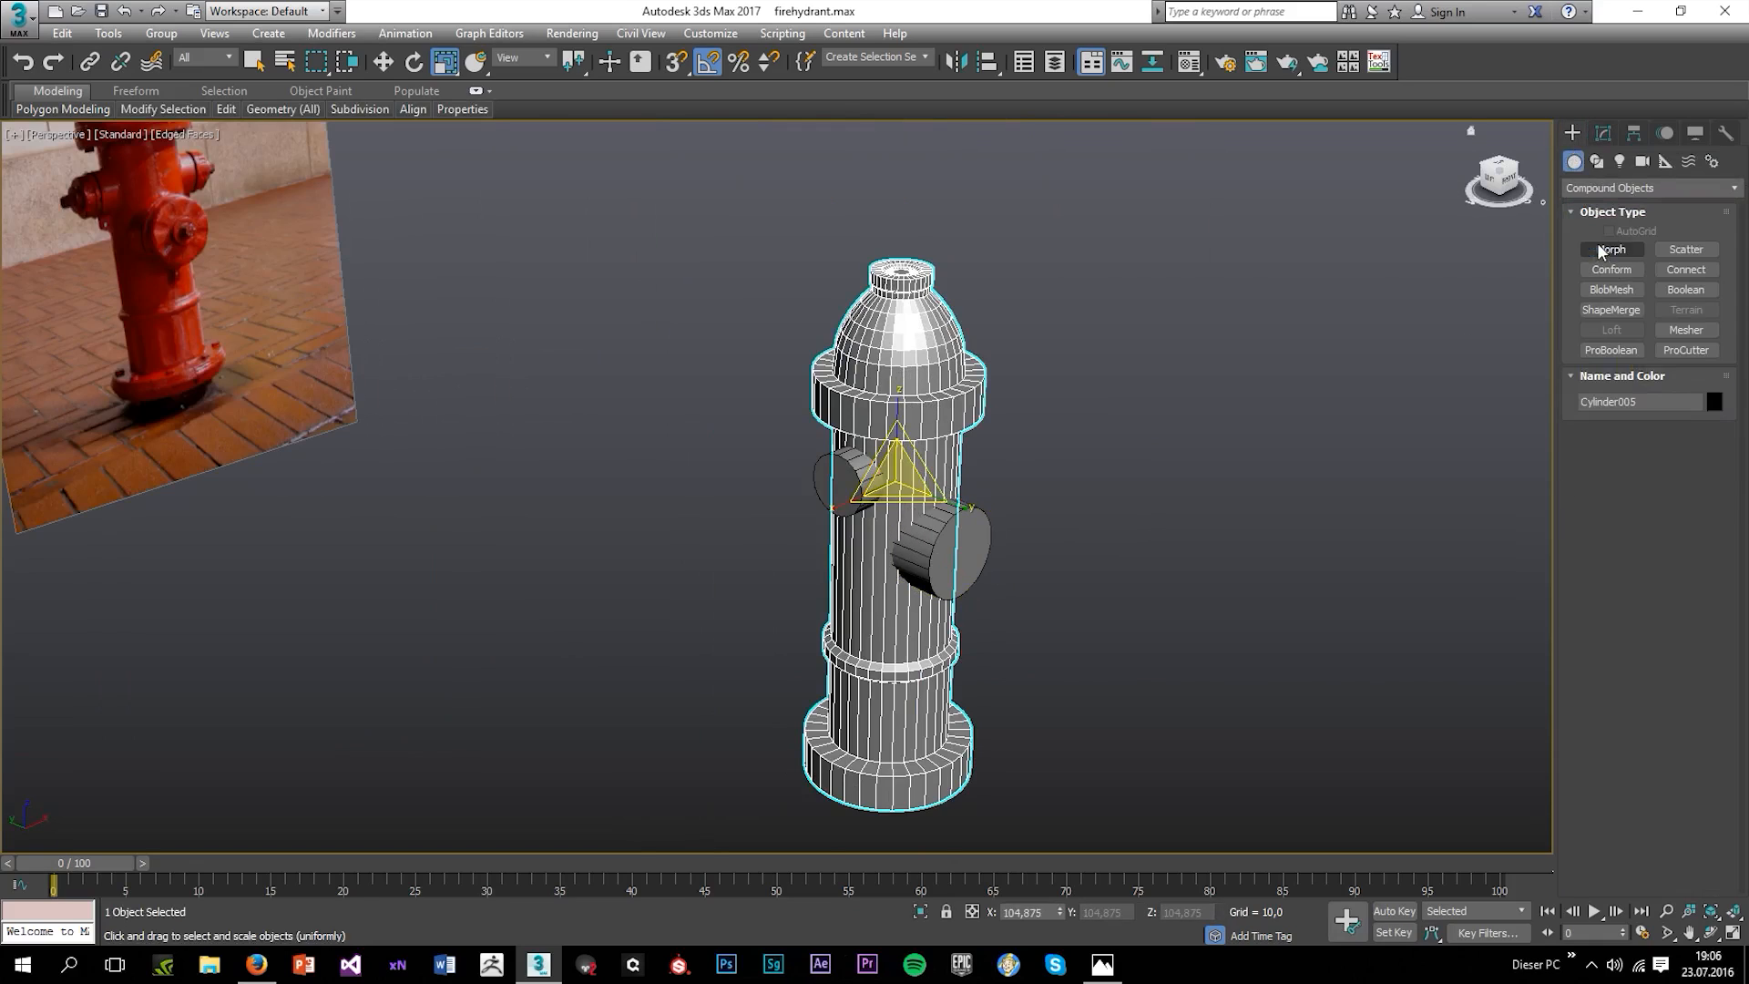
pyautogui.click(1678, 290)
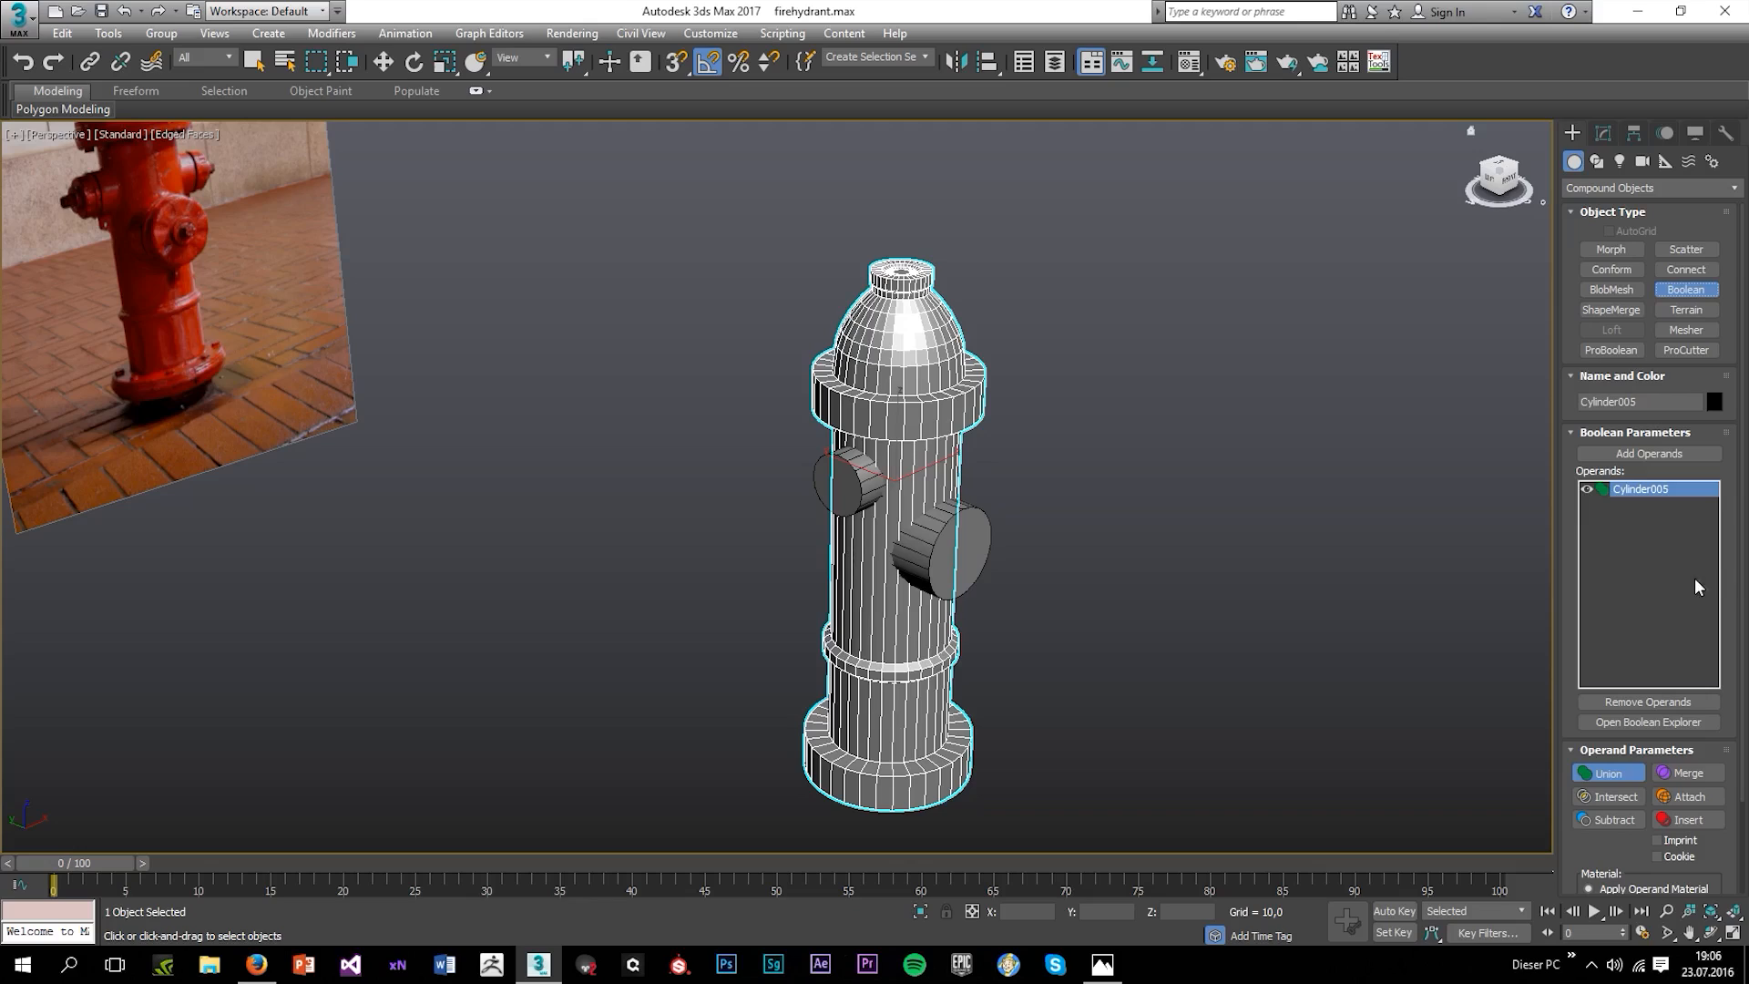
# Add the side and front outlet cylinders to the hydrant body's Boolean as union operands.
pyautogui.click(1655, 455)
pyautogui.scroll(5, 865, 517)
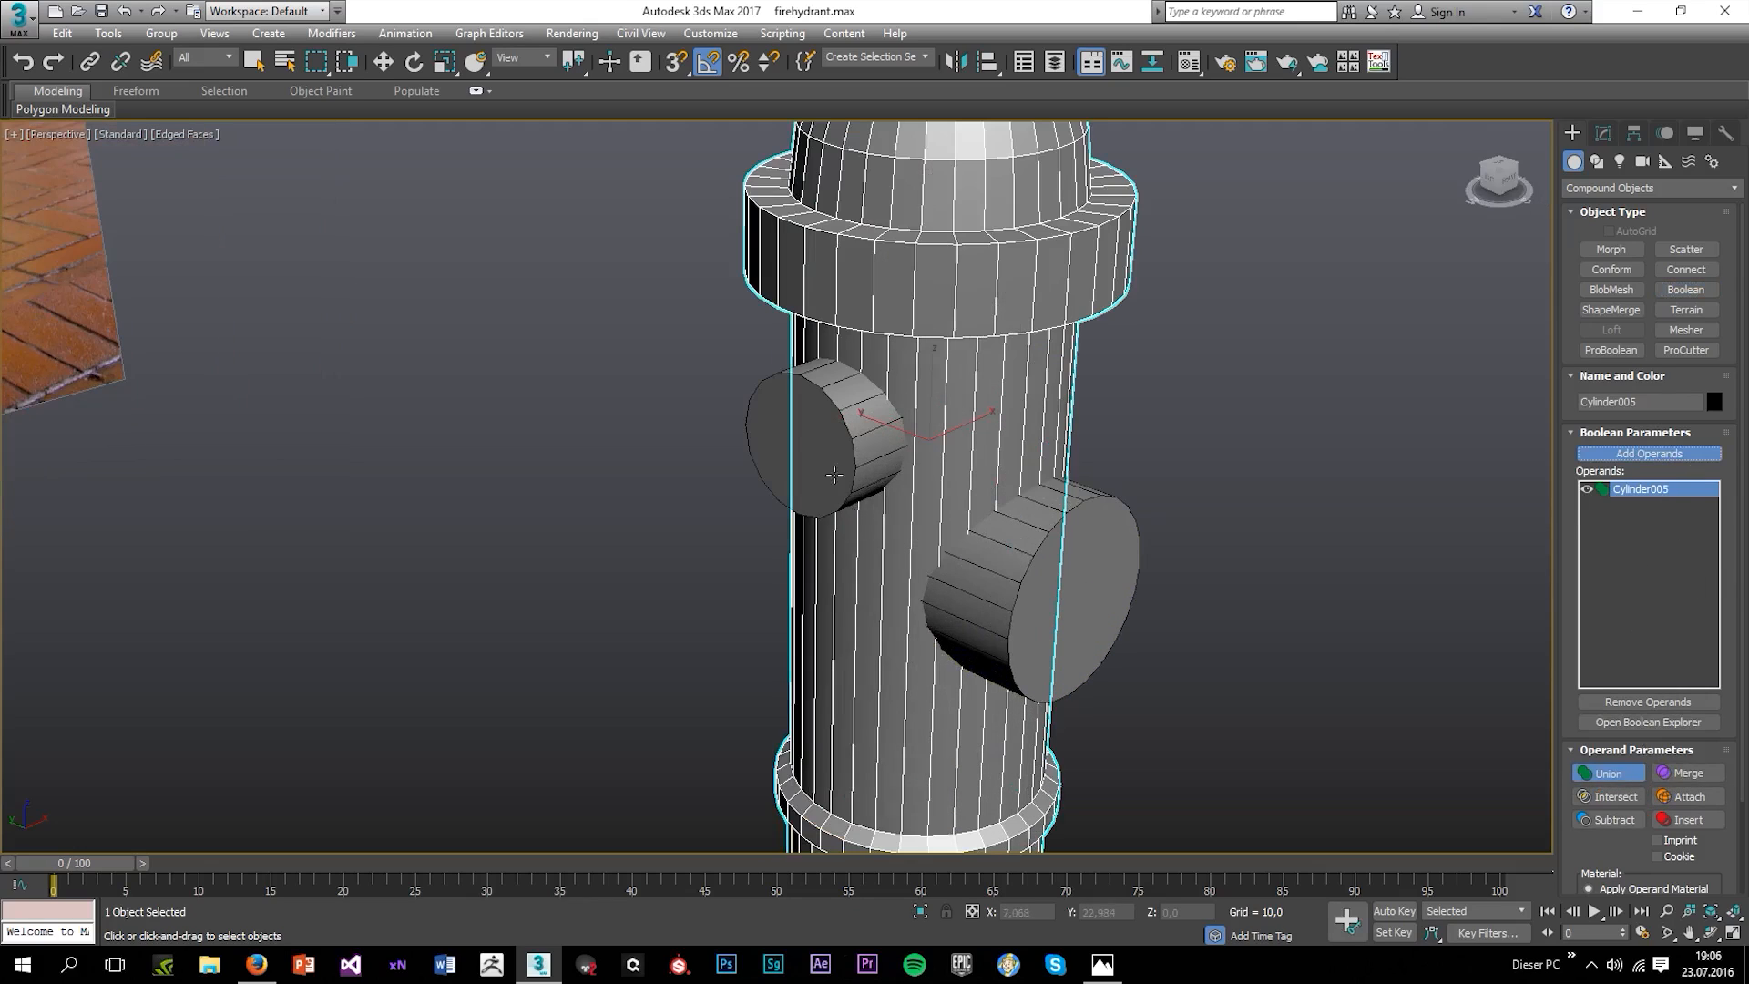
pyautogui.click(834, 437)
pyautogui.click(1075, 592)
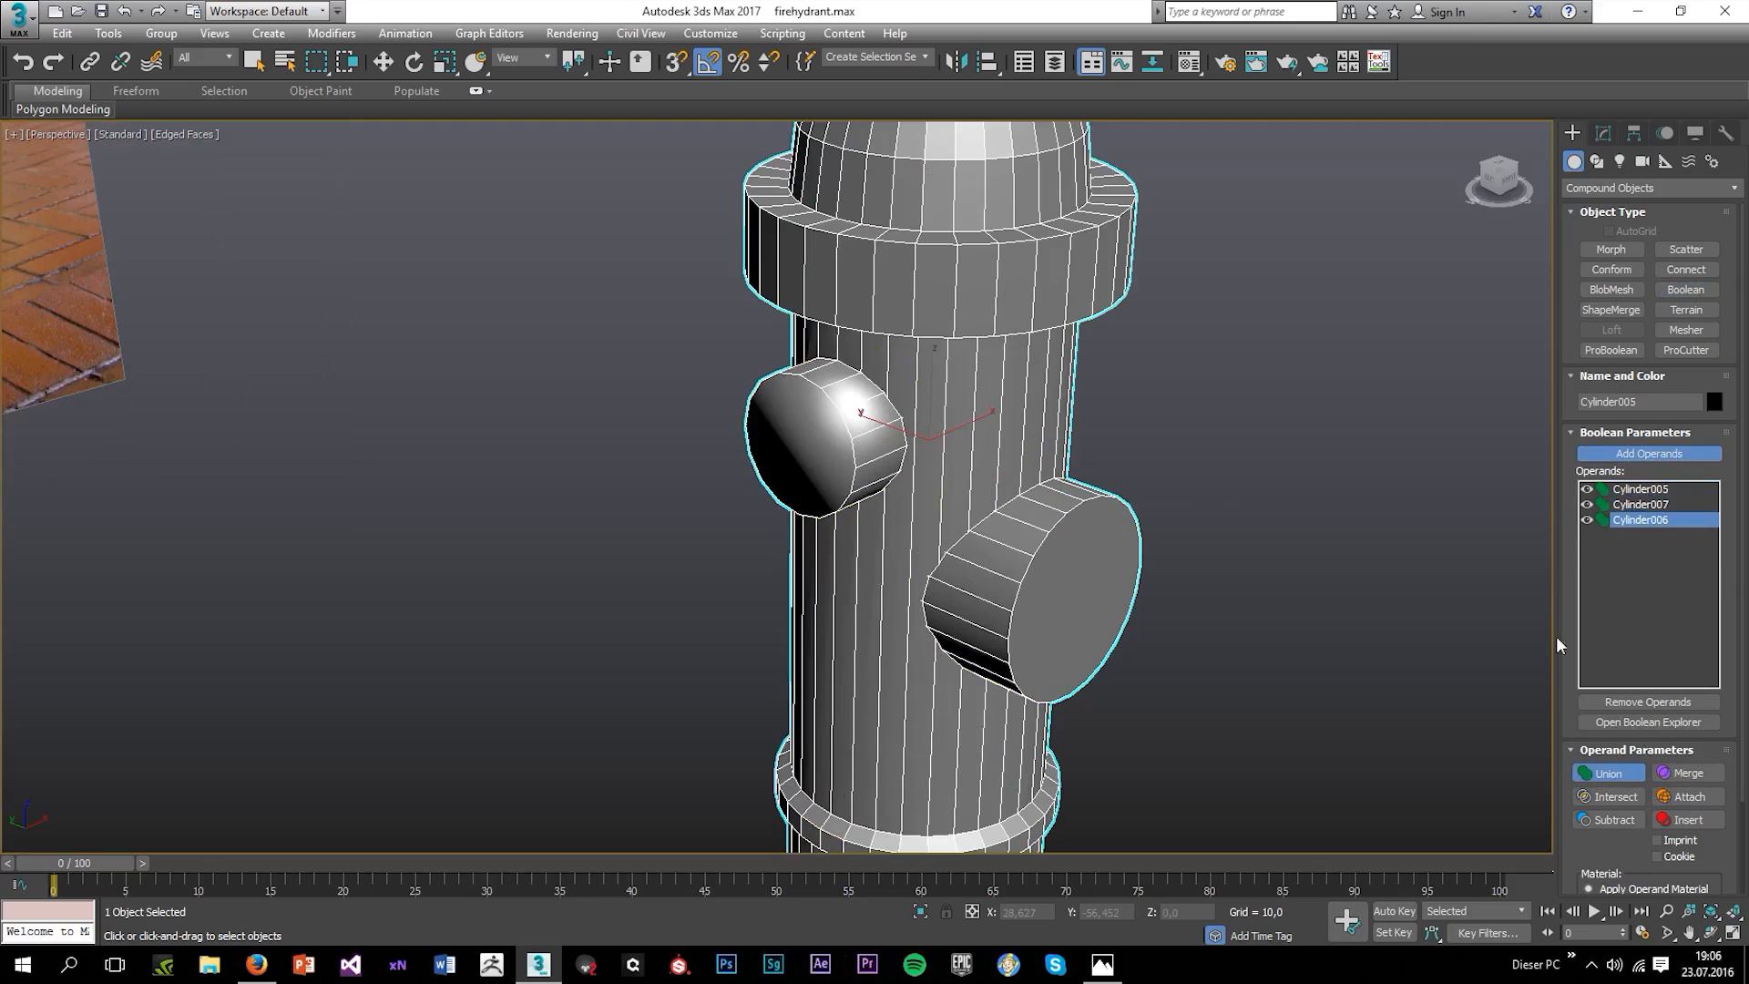
# Try the Intersect, Subtract, Insert, Attach and Merge operations on the front cylinder operand, and return it to Union.
pyautogui.click(1612, 797)
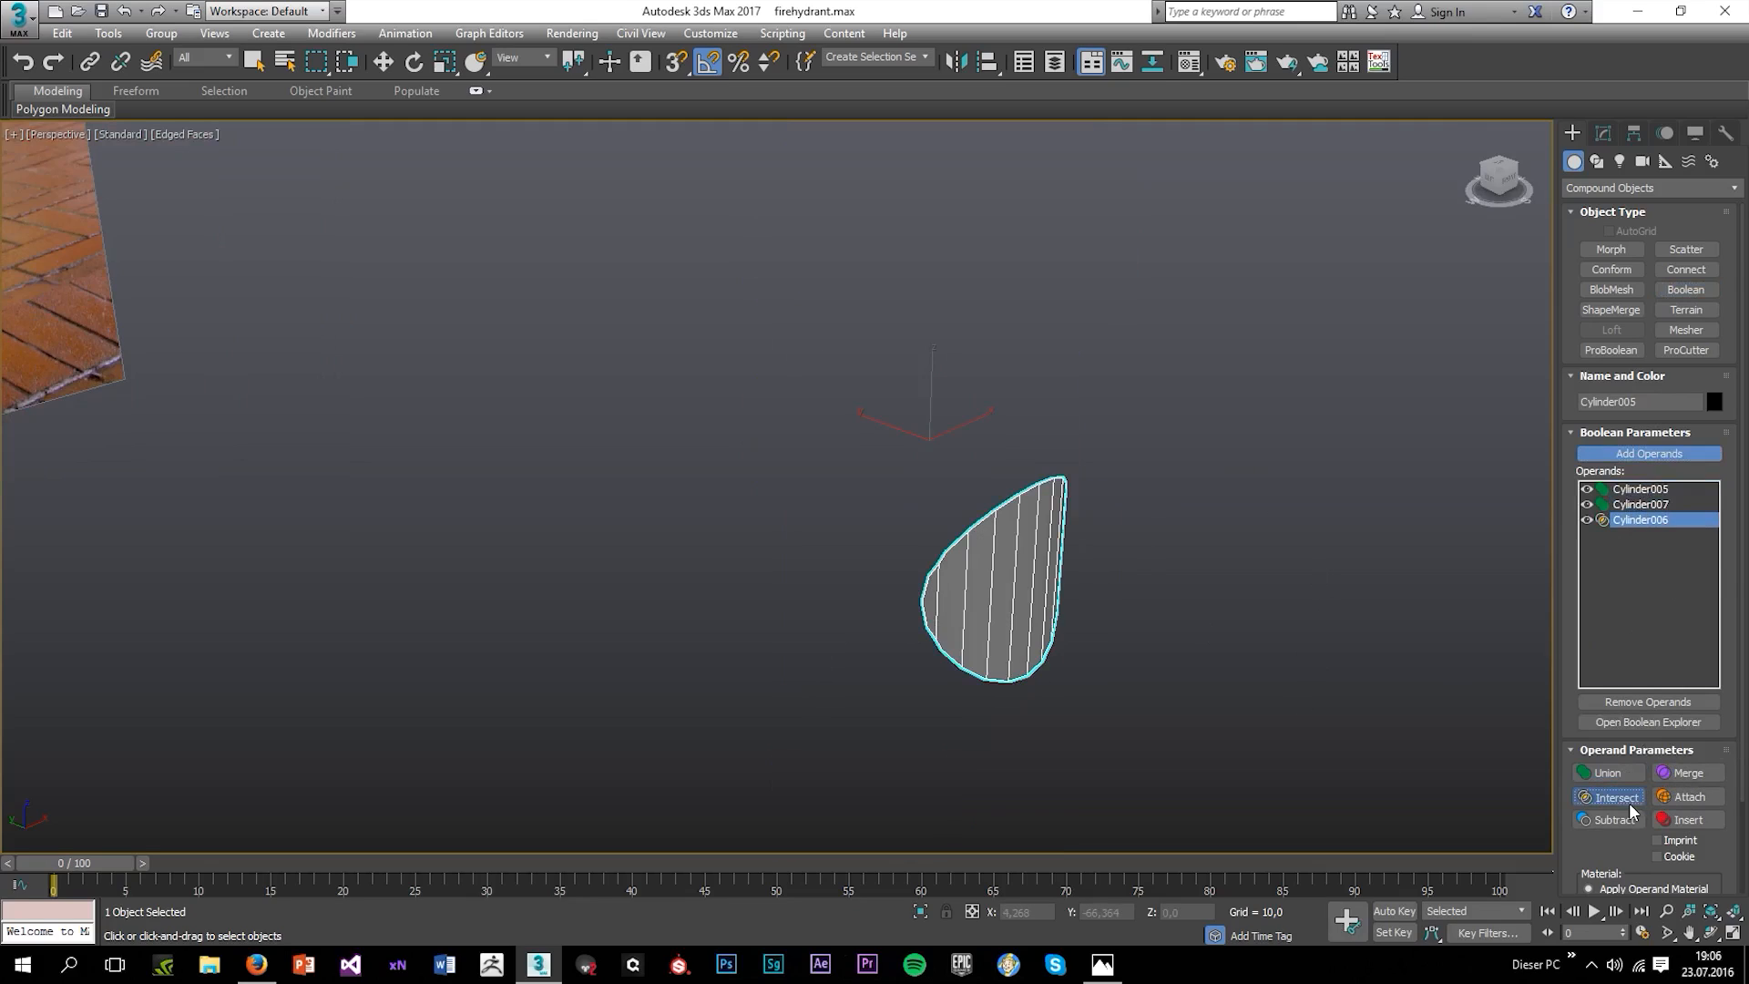
pyautogui.click(1621, 826)
pyautogui.click(1692, 821)
pyautogui.click(1688, 798)
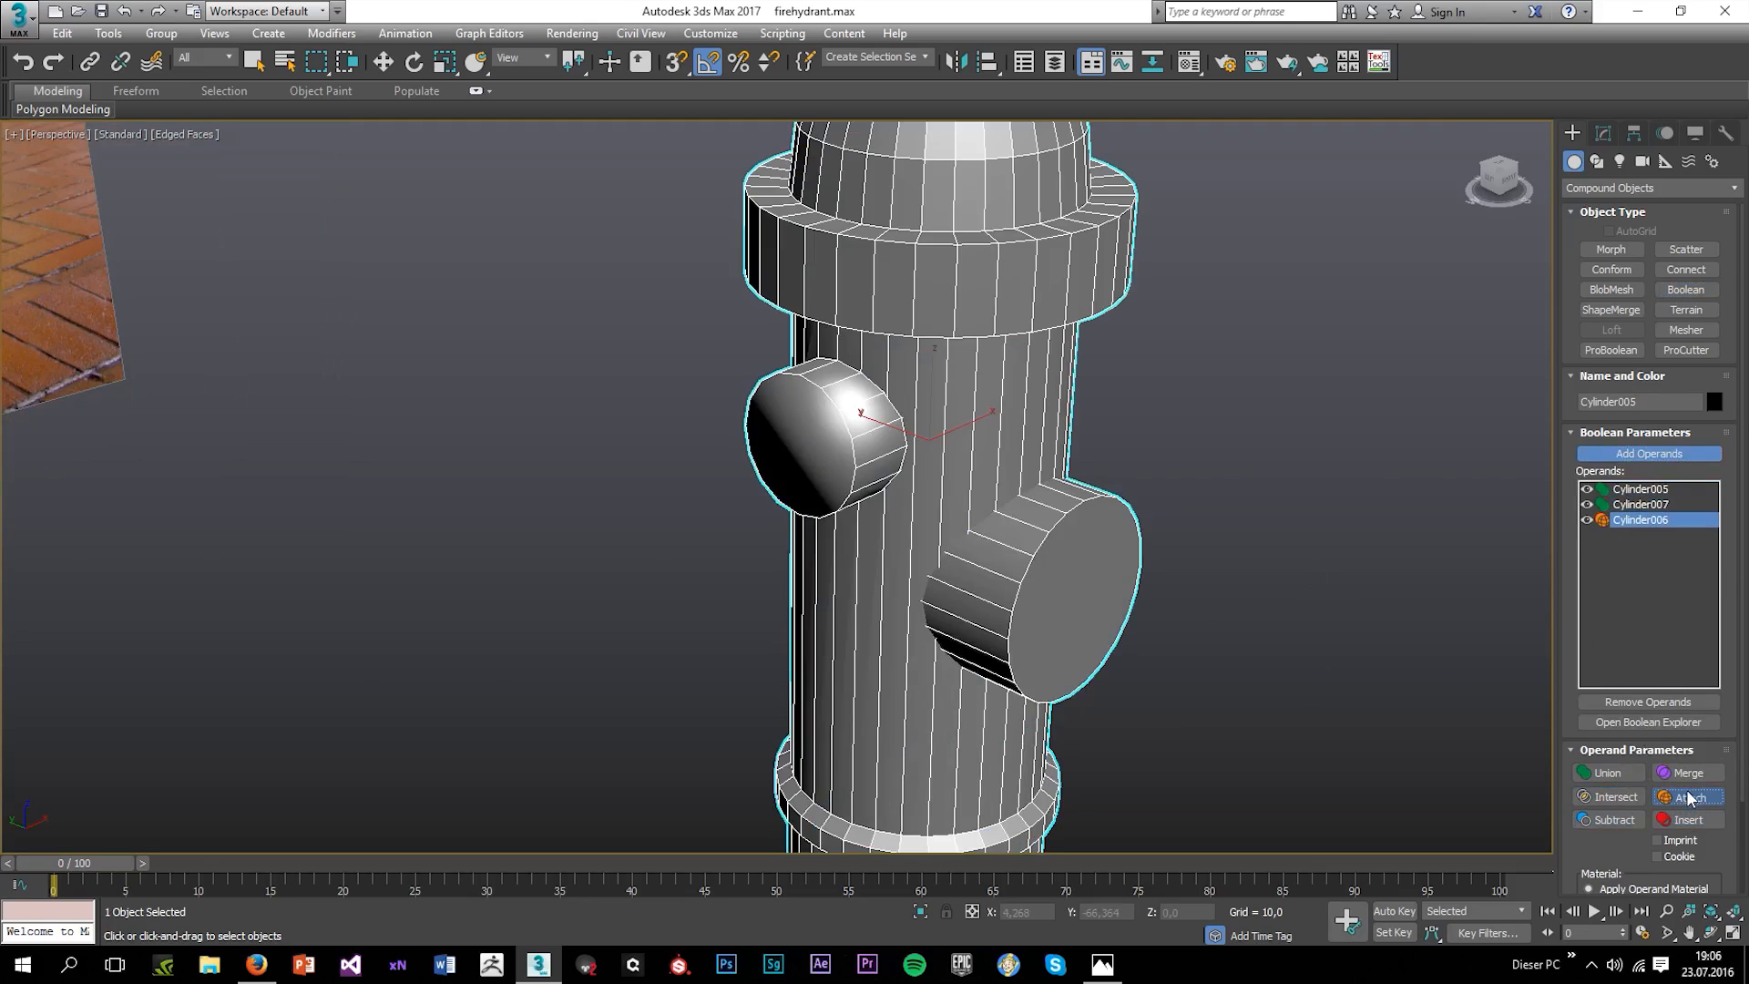
pyautogui.click(1684, 775)
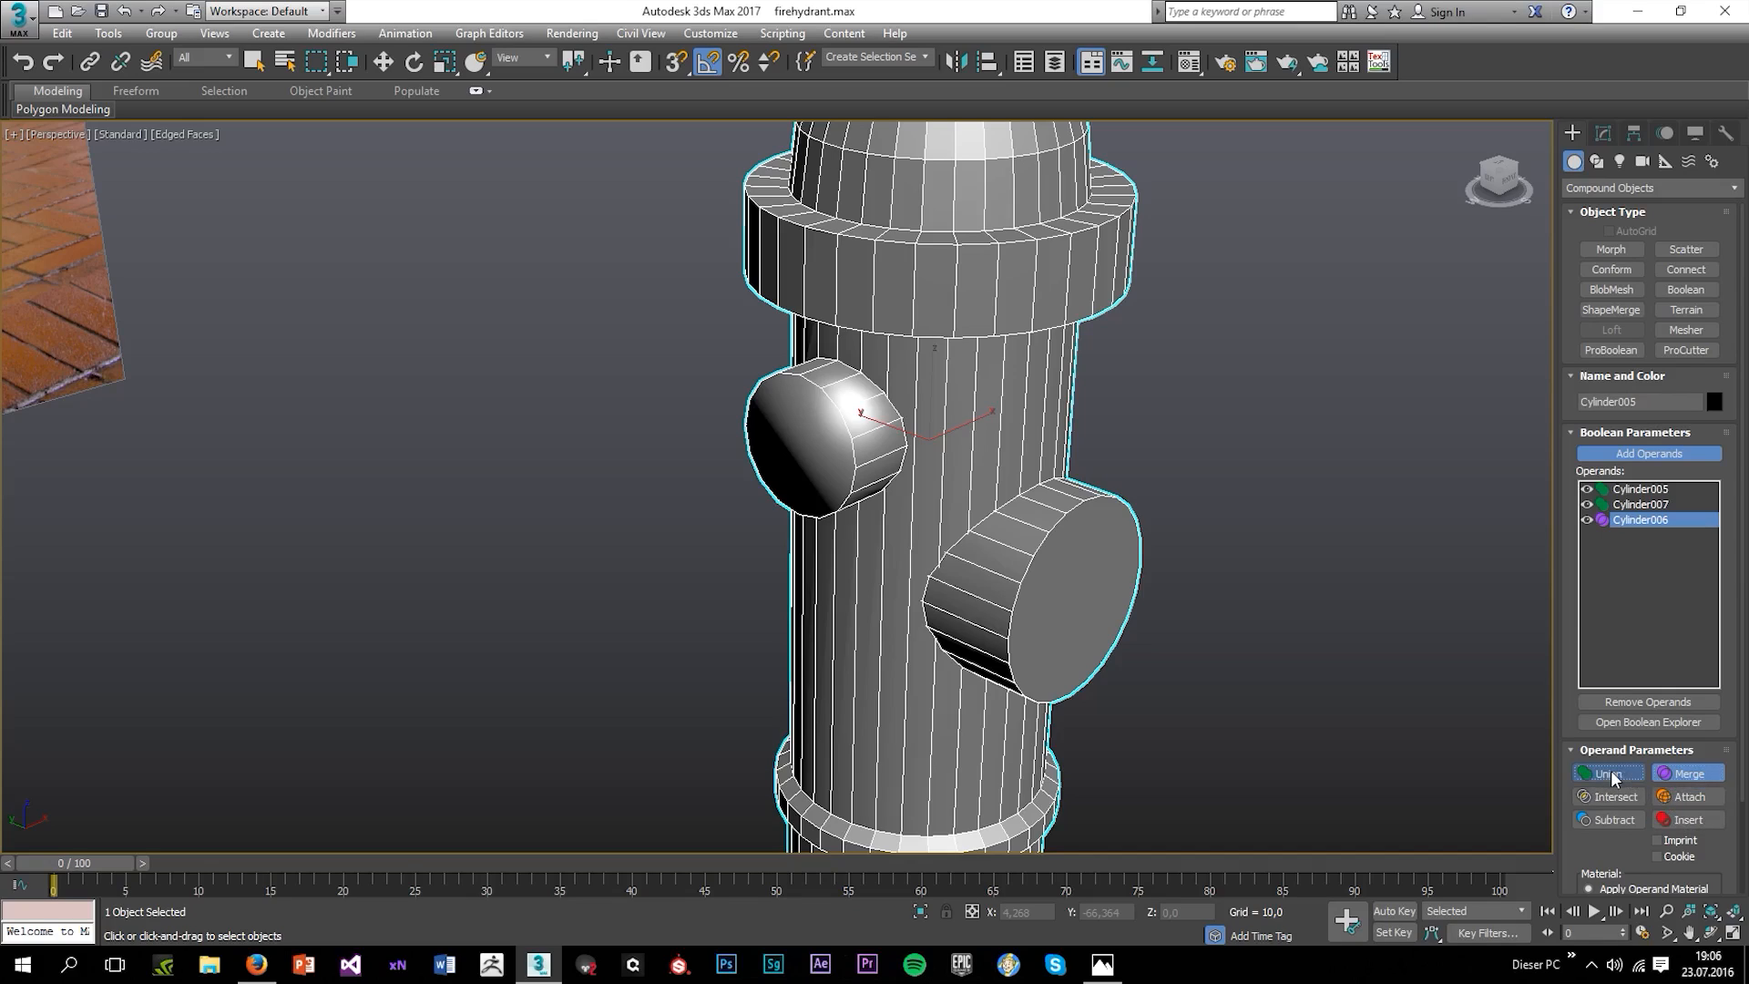
pyautogui.press('r')
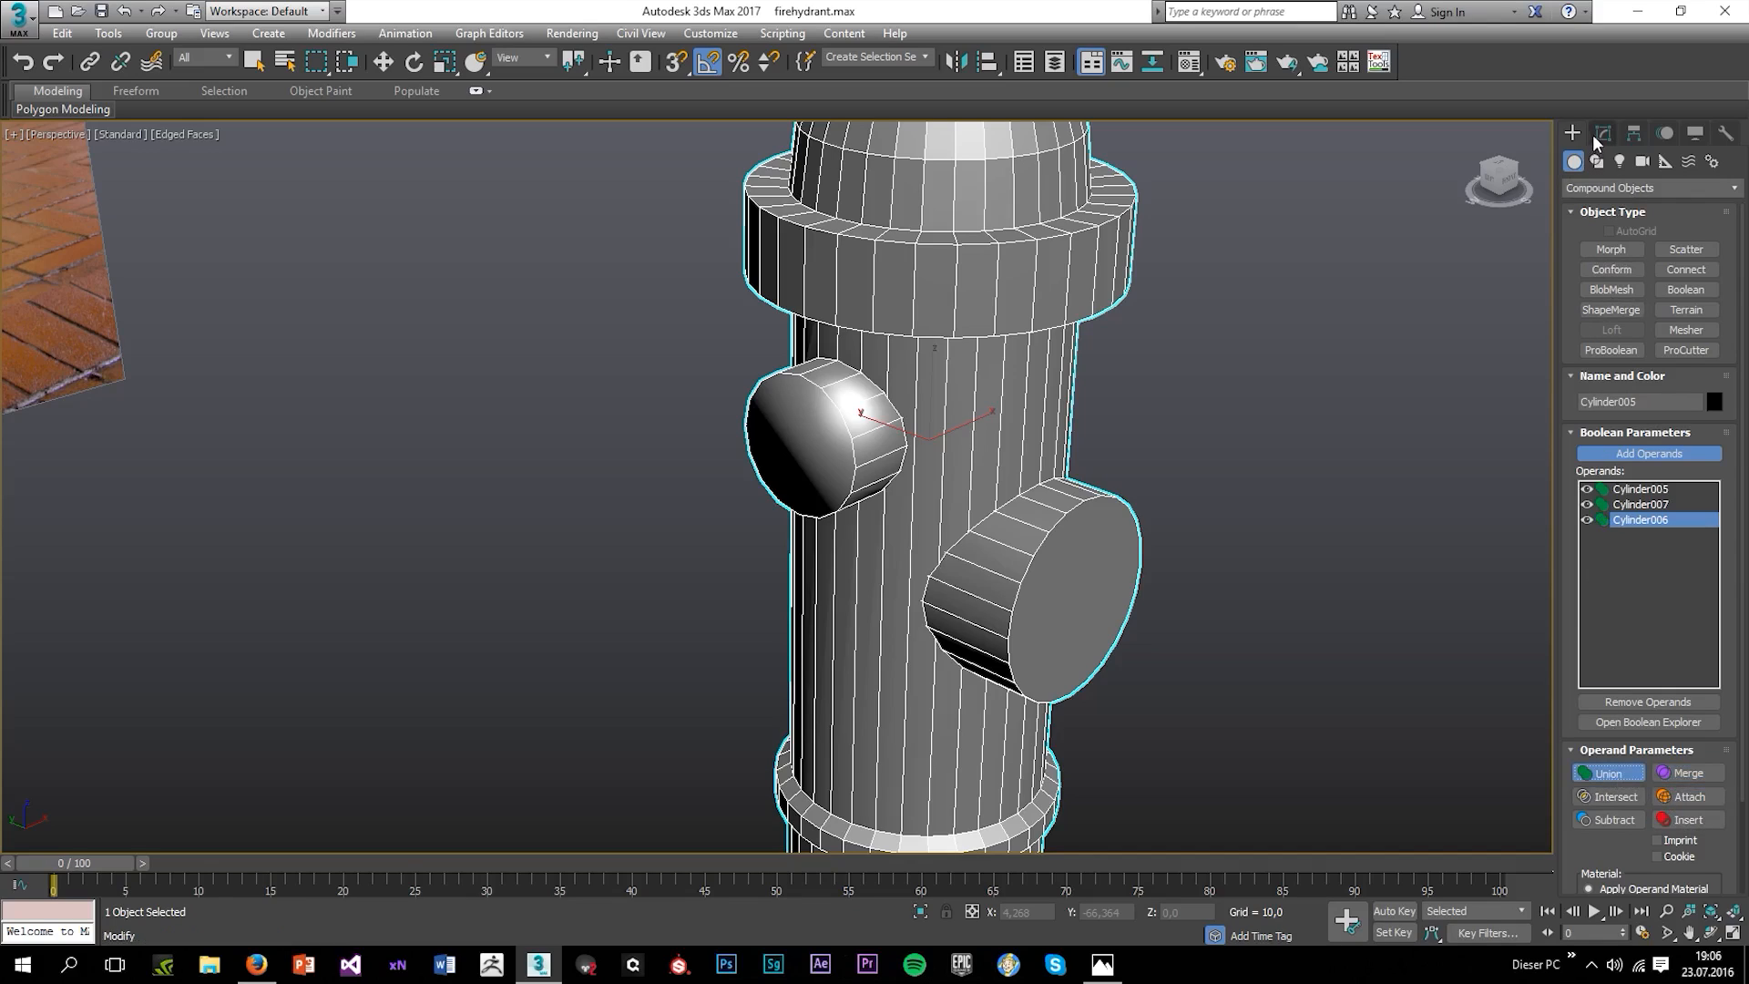
# Convert the united hydrant Boolean to an Editable Poly.
pyautogui.click(1603, 133)
pyautogui.rightClick(1614, 319)
pyautogui.click(1639, 454)
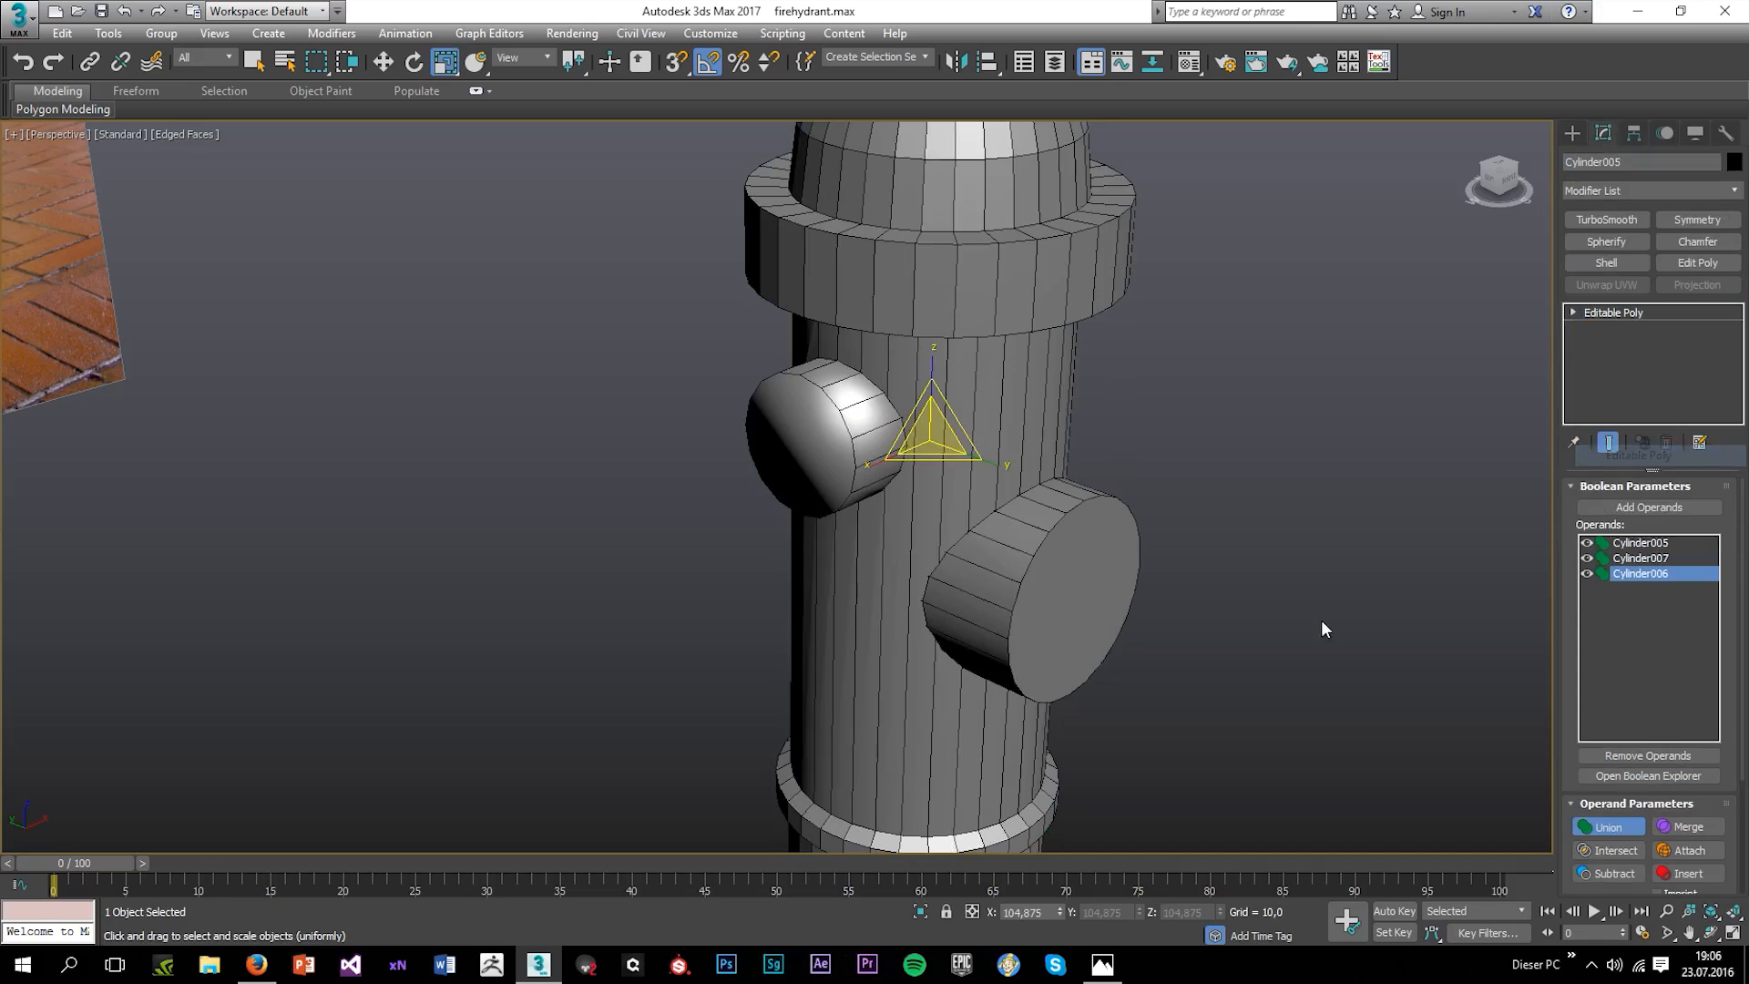
# Connect the topmost and bottommost vertices of the front outlet's cap with a vertical edge through its centre.
pyautogui.click(1598, 509)
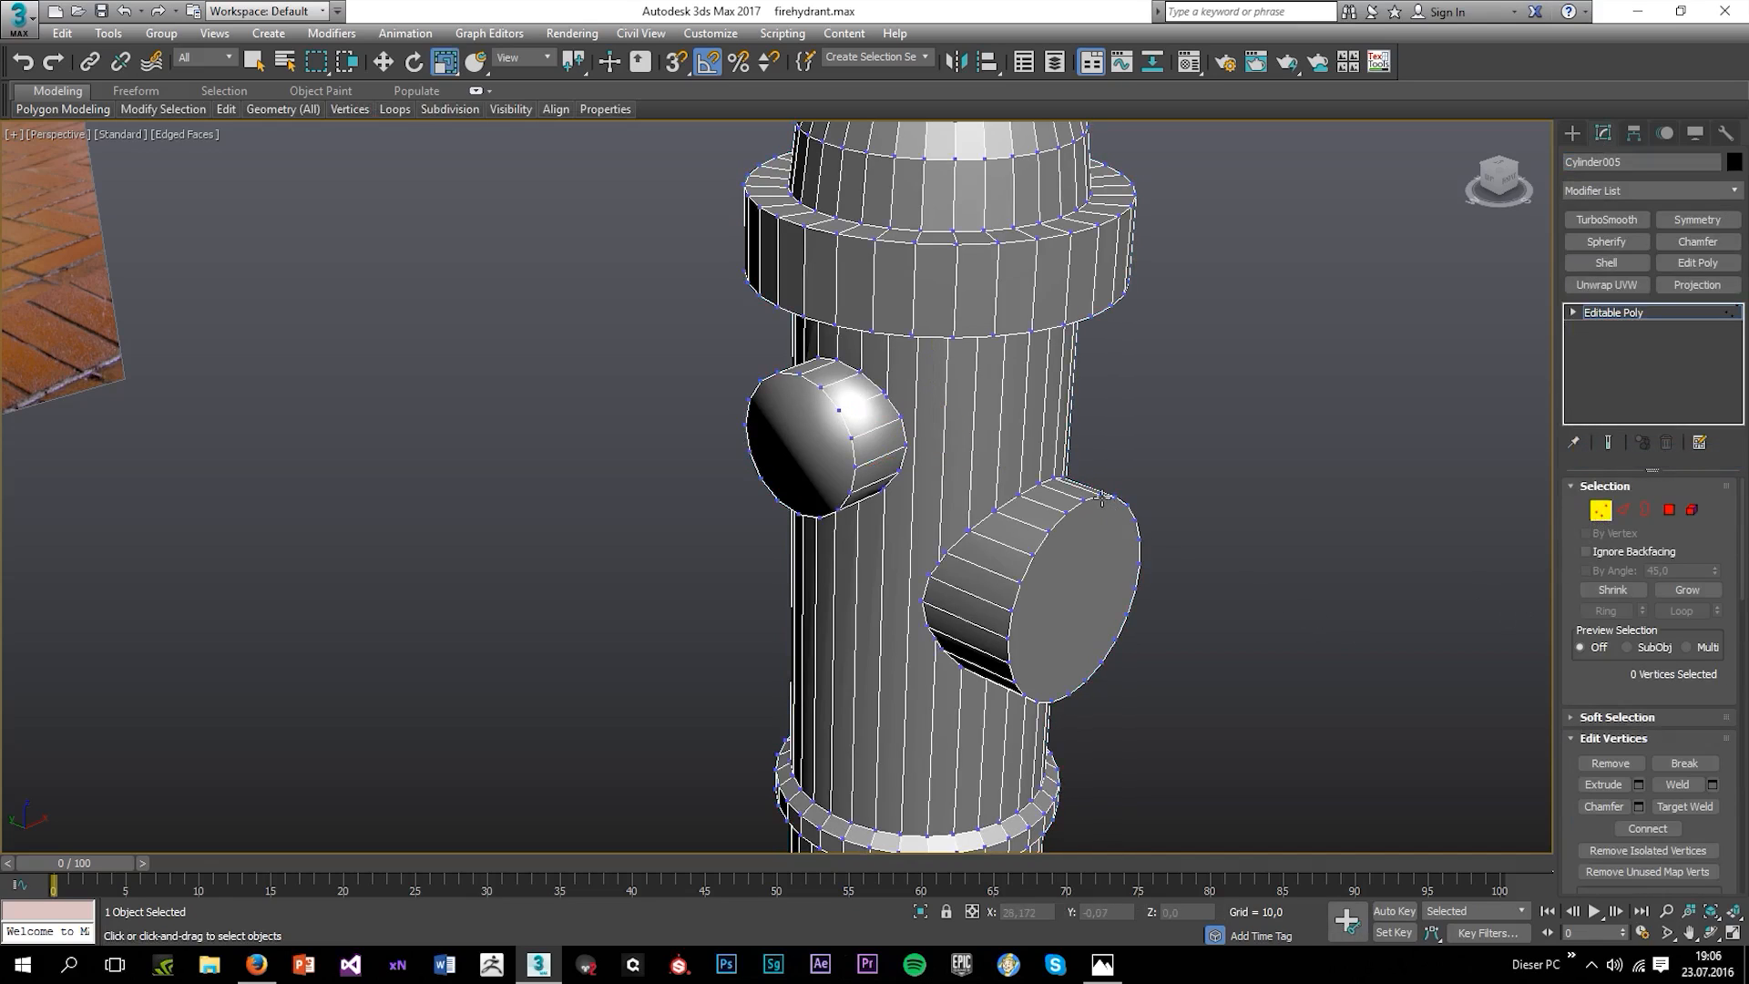
pyautogui.keyDown('alt'); pyautogui.moveTo(1102, 498); pyautogui.dragTo(970, 548, button='middle'); pyautogui.keyUp('alt')
pyautogui.click(942, 590)
pyautogui.keyDown('alt'); pyautogui.moveTo(929, 702); pyautogui.dragTo(968, 765, button='middle'); pyautogui.keyUp('alt')
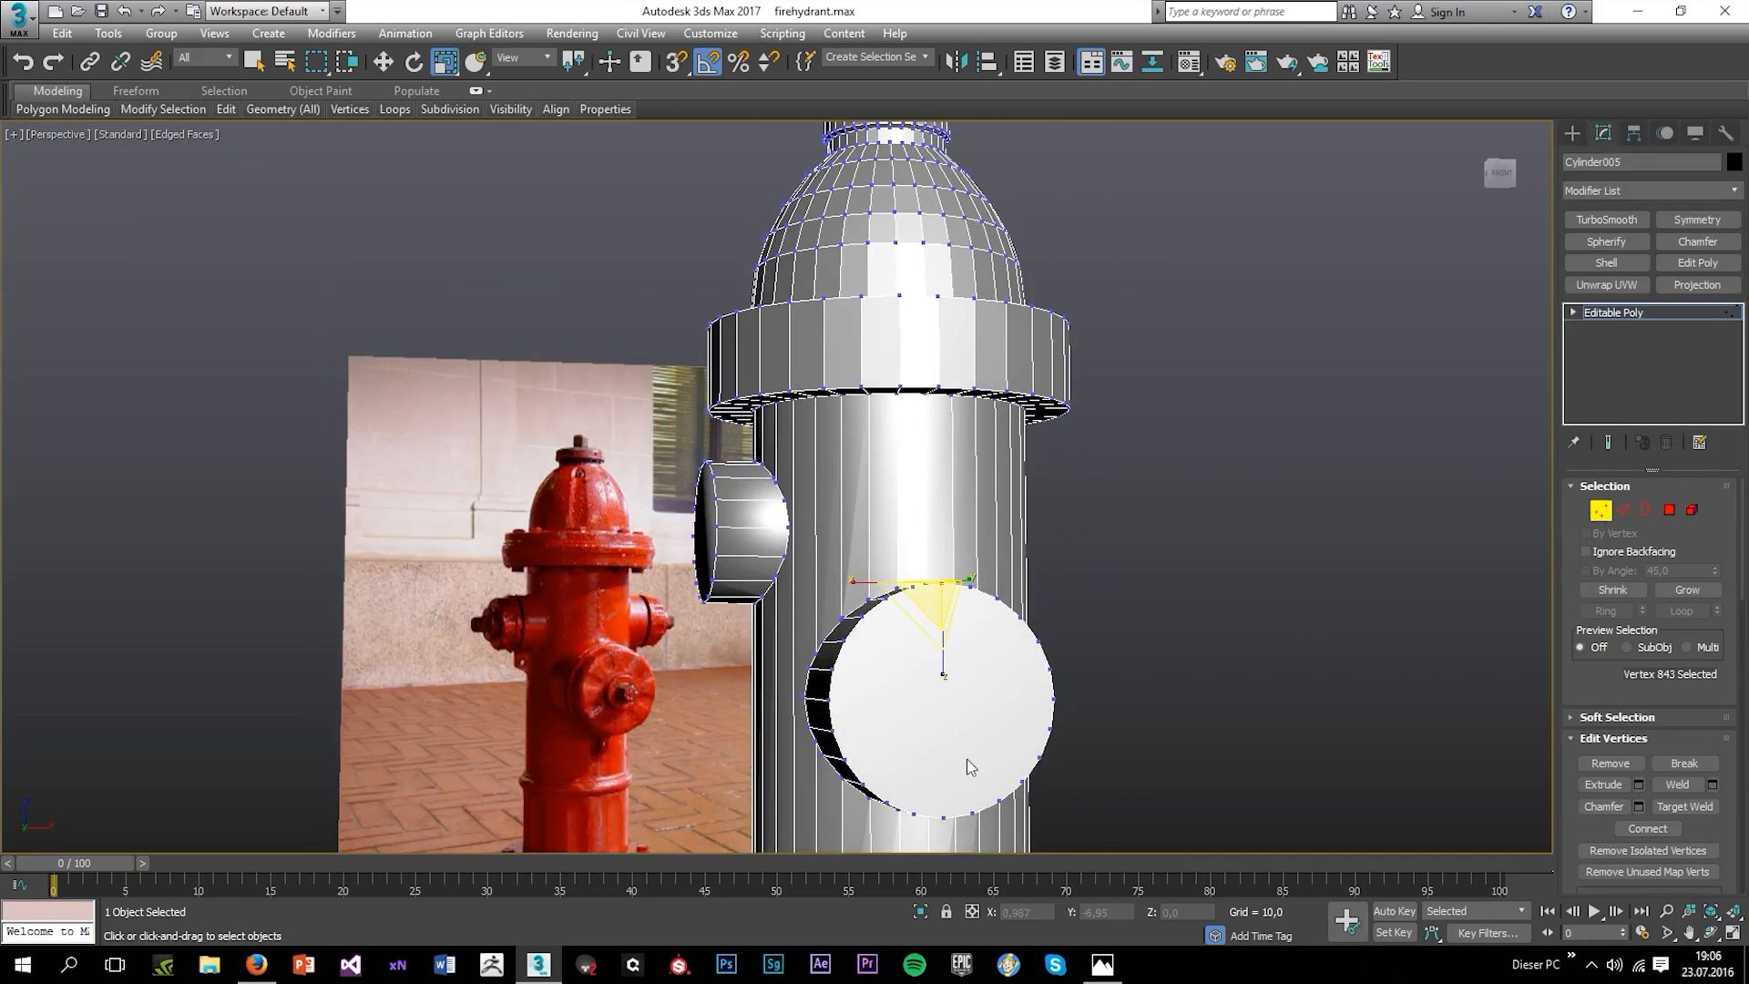
pyautogui.keyDown('ctrl'); pyautogui.click(943, 816); pyautogui.keyUp('ctrl')
pyautogui.press('w')
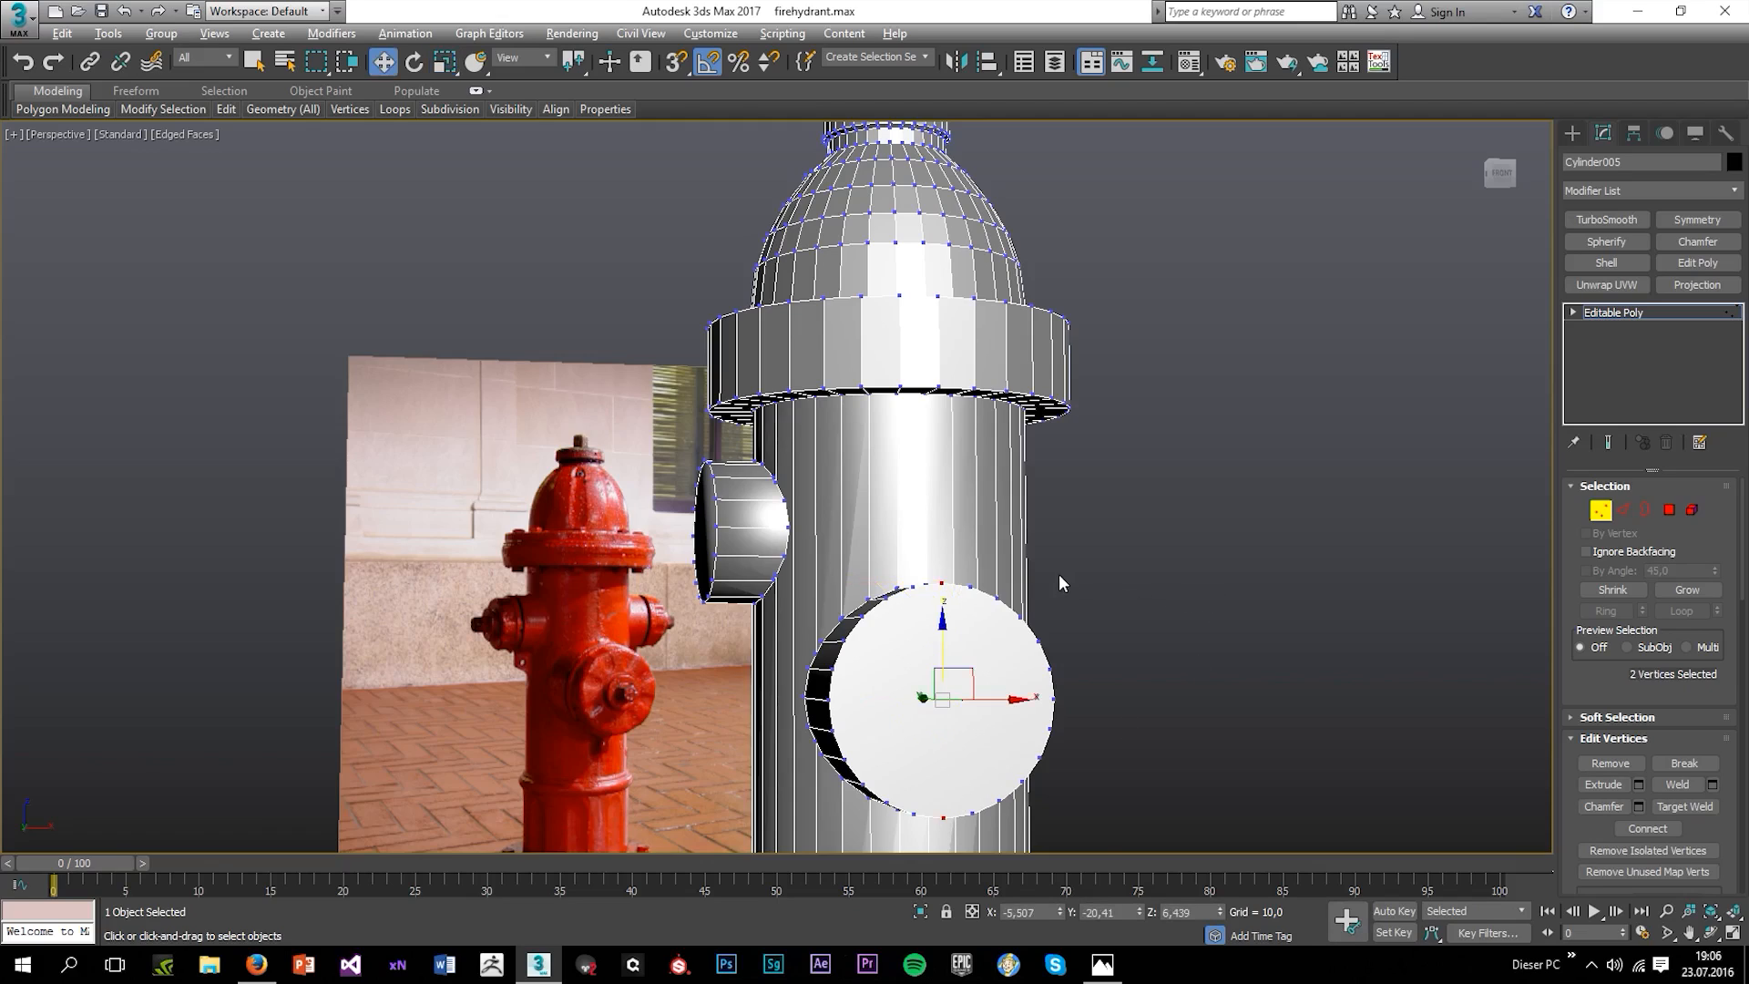
pyautogui.keyDown('alt'); pyautogui.moveTo(1058, 574); pyautogui.dragTo(1001, 589, button='middle'); pyautogui.keyUp('alt')
pyautogui.moveTo(402, 111)
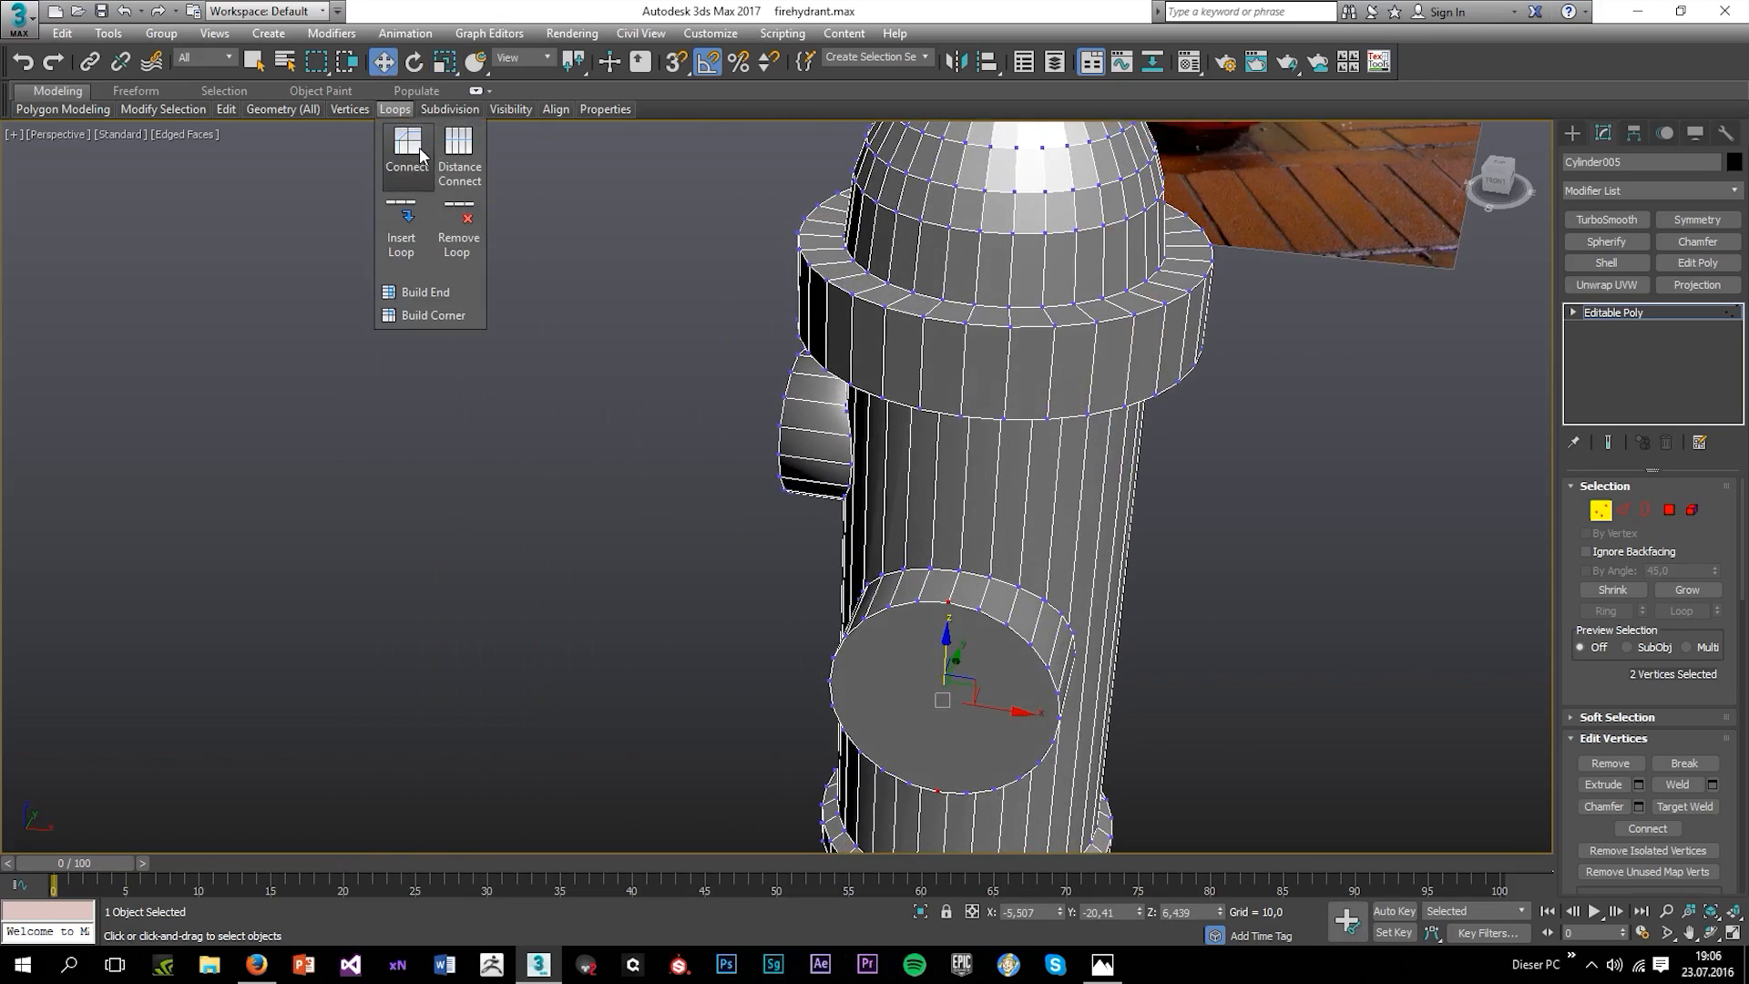
pyautogui.click(406, 155)
# Select all polygons right of the hydrant's vertical centre line in the front view and delete them.
pyautogui.click(1668, 509)
pyautogui.hotkey('alt', 'w')
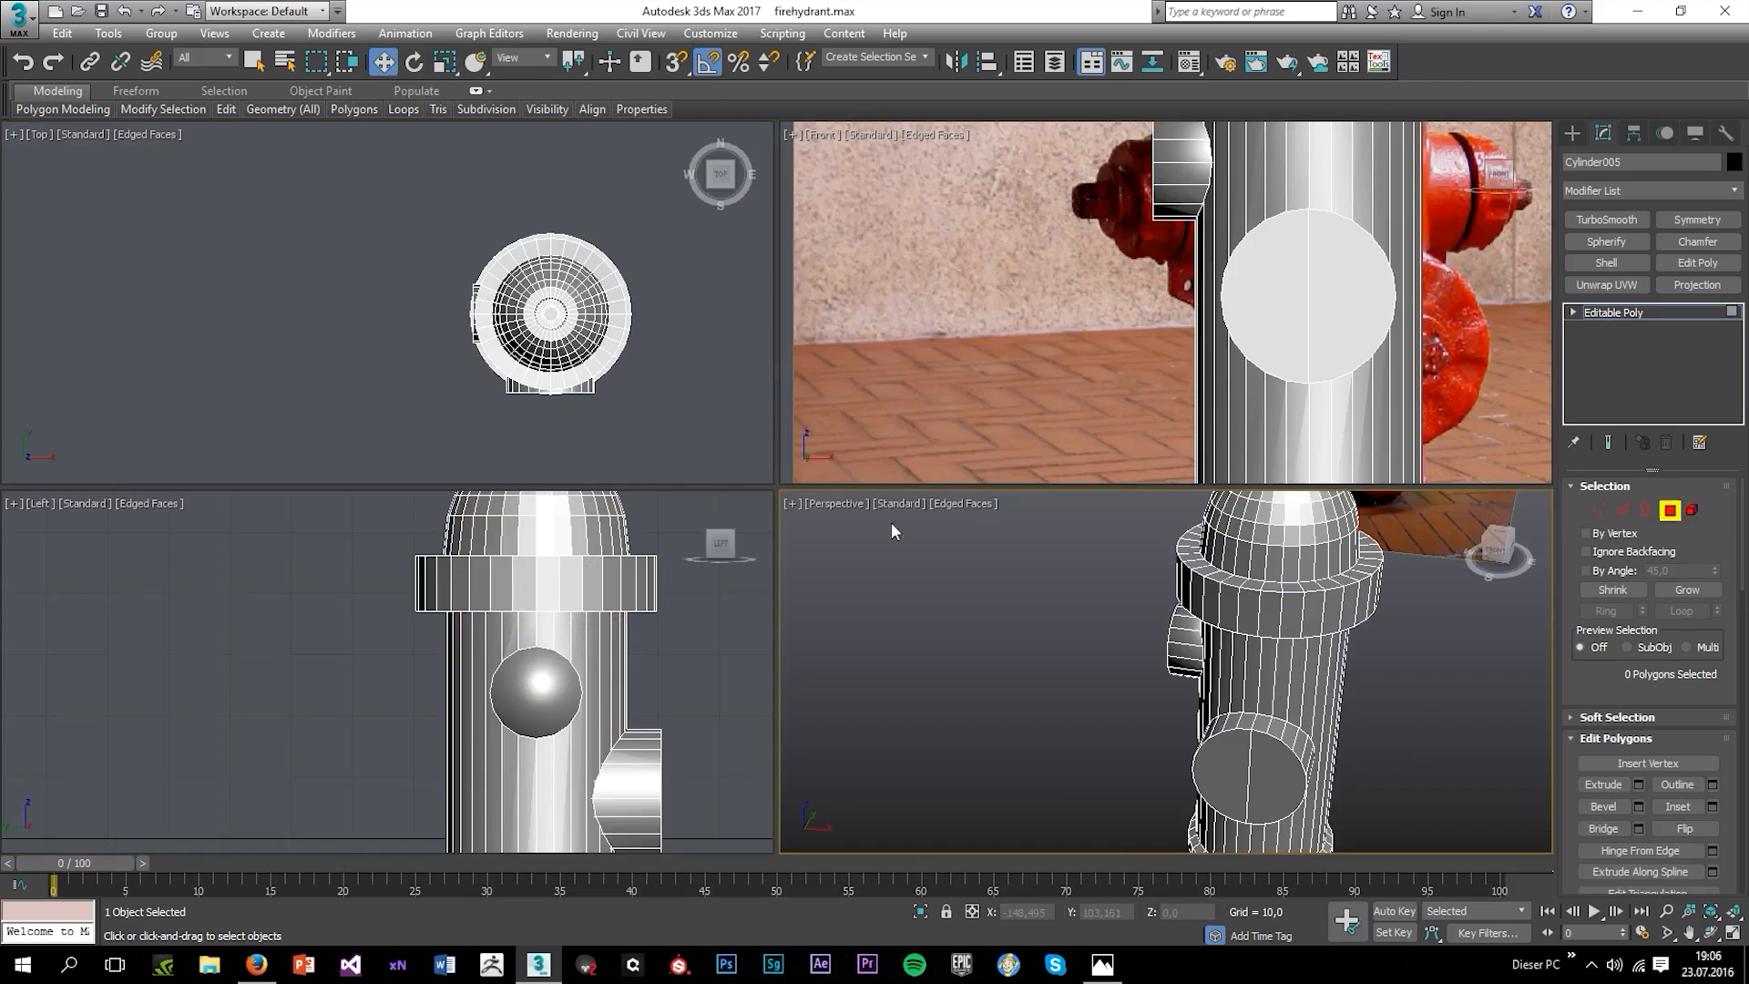
pyautogui.middleClick(1219, 378)
pyautogui.scroll(-5, 1195, 362)
pyautogui.hotkey('alt', 'w')
pyautogui.moveTo(1081, 647); pyautogui.dragTo(1112, 495, button='middle')
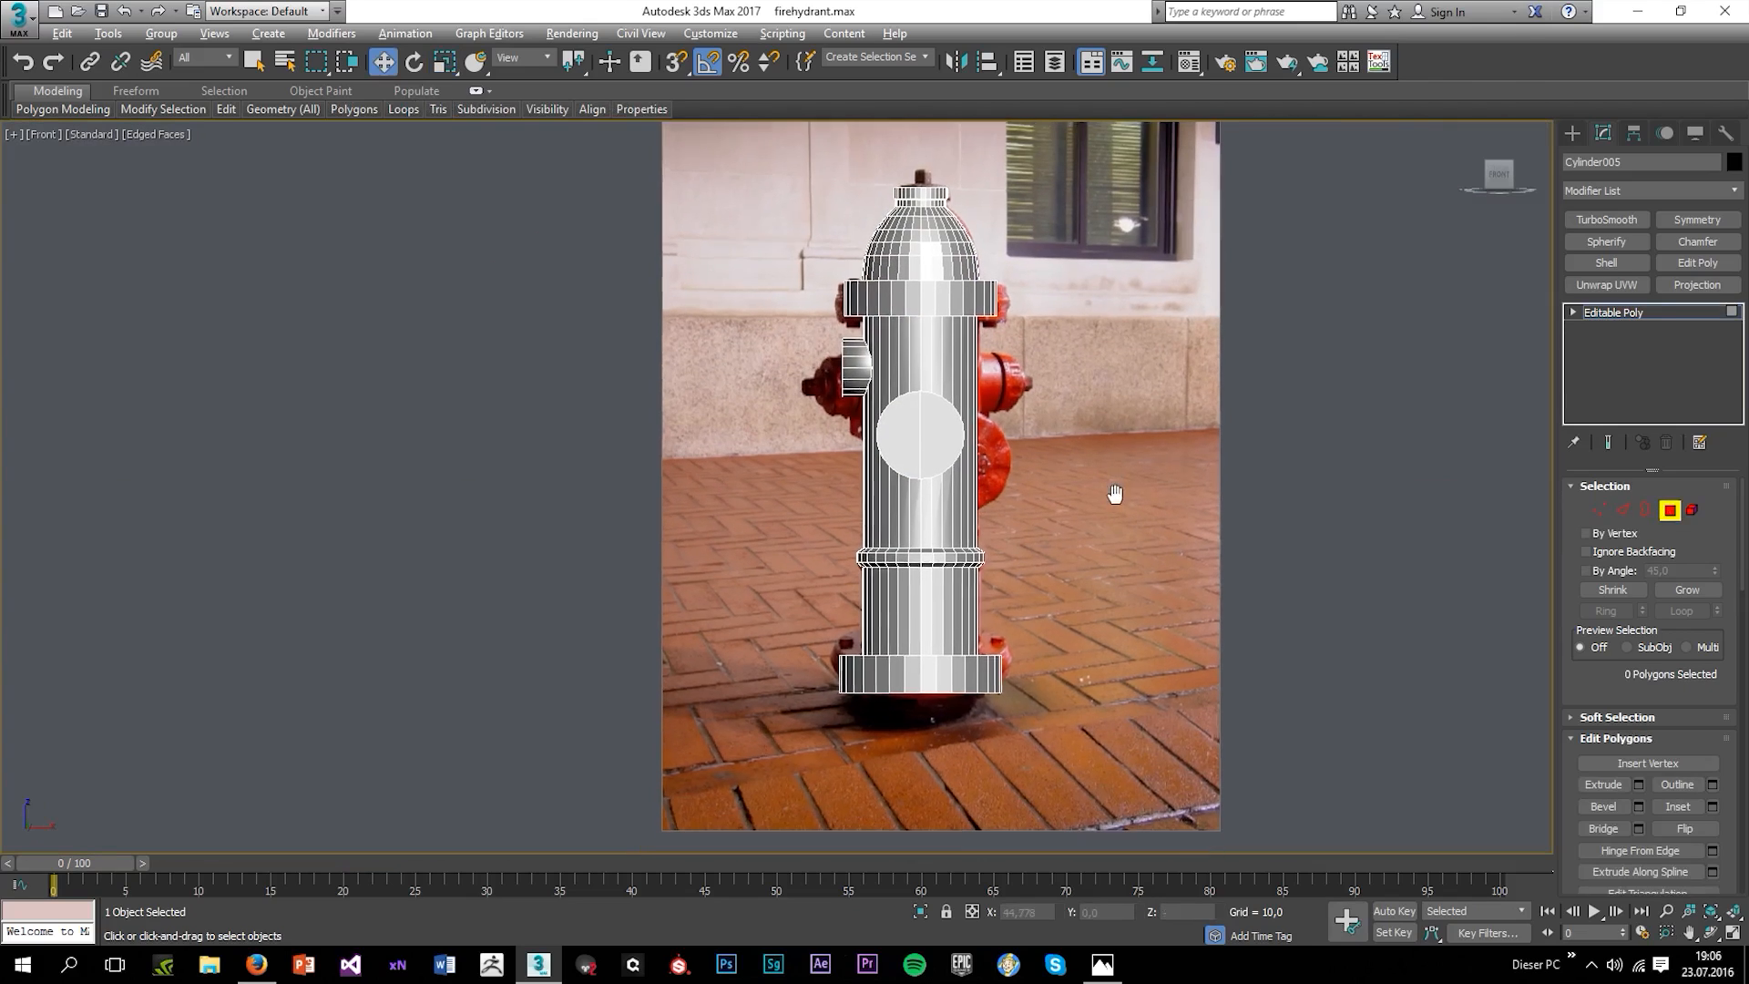
pyautogui.moveTo(1148, 728); pyautogui.dragTo(990, 409)
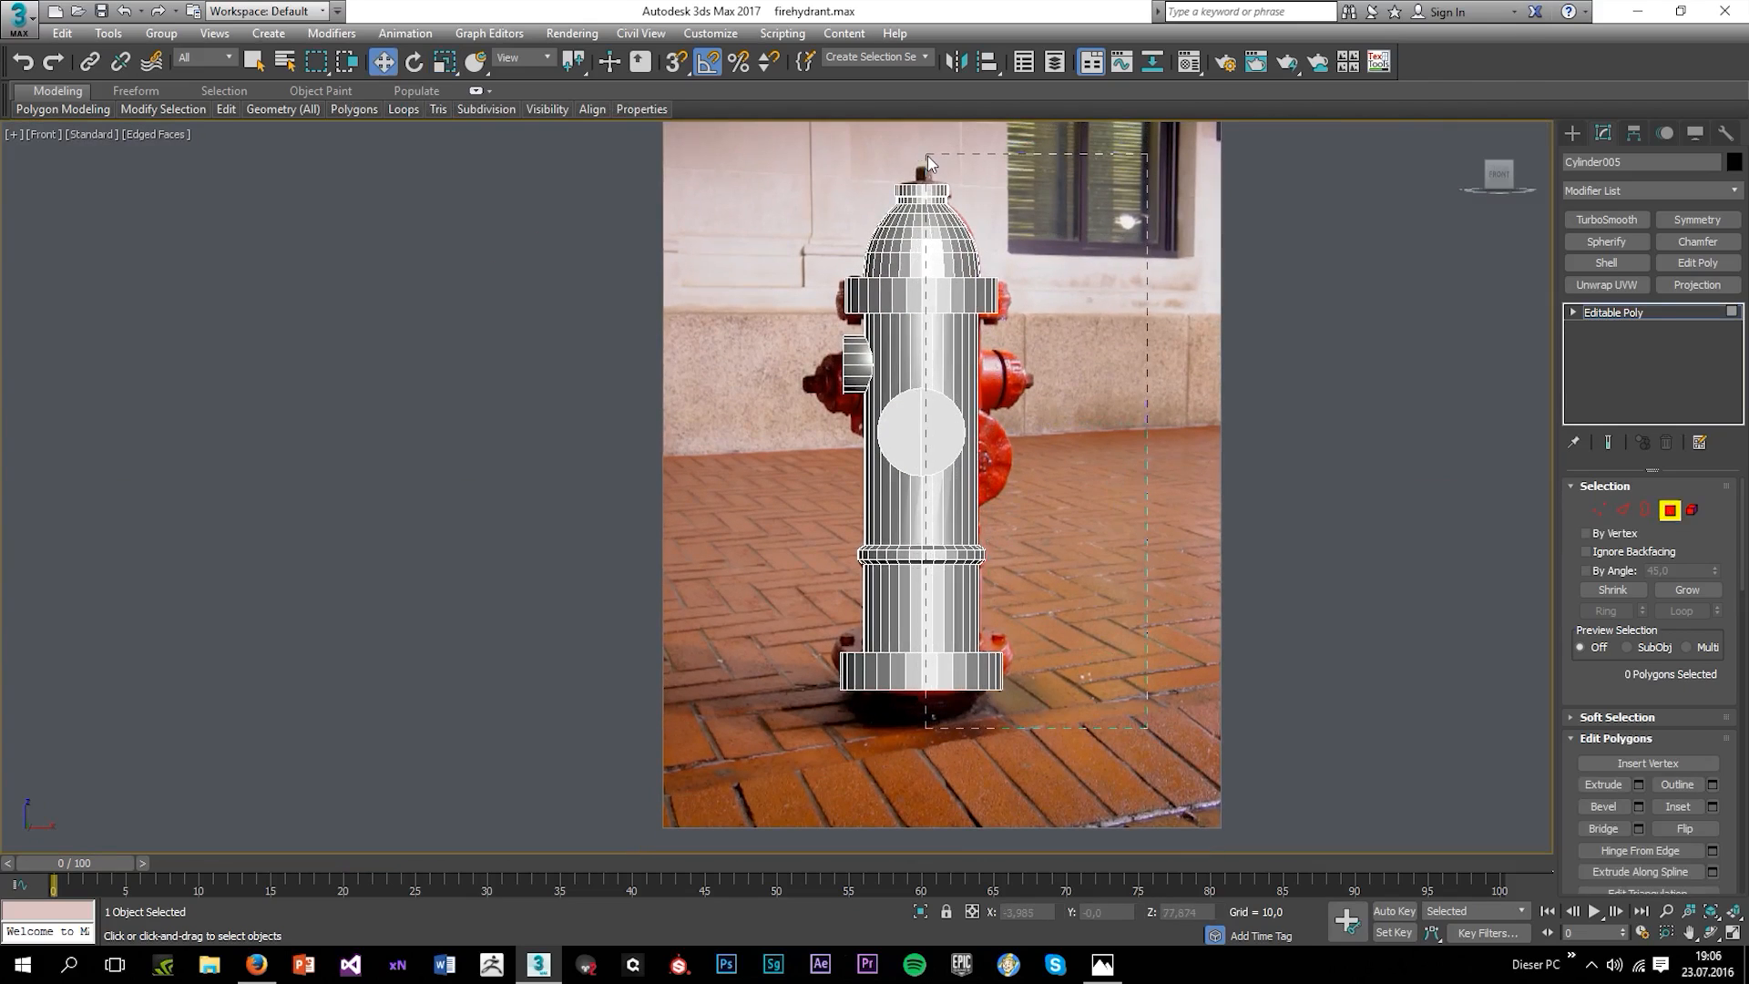
pyautogui.moveTo(927, 164); pyautogui.dragTo(927, 164)
pyautogui.scroll(2, 960, 350)
pyautogui.press('Delete')
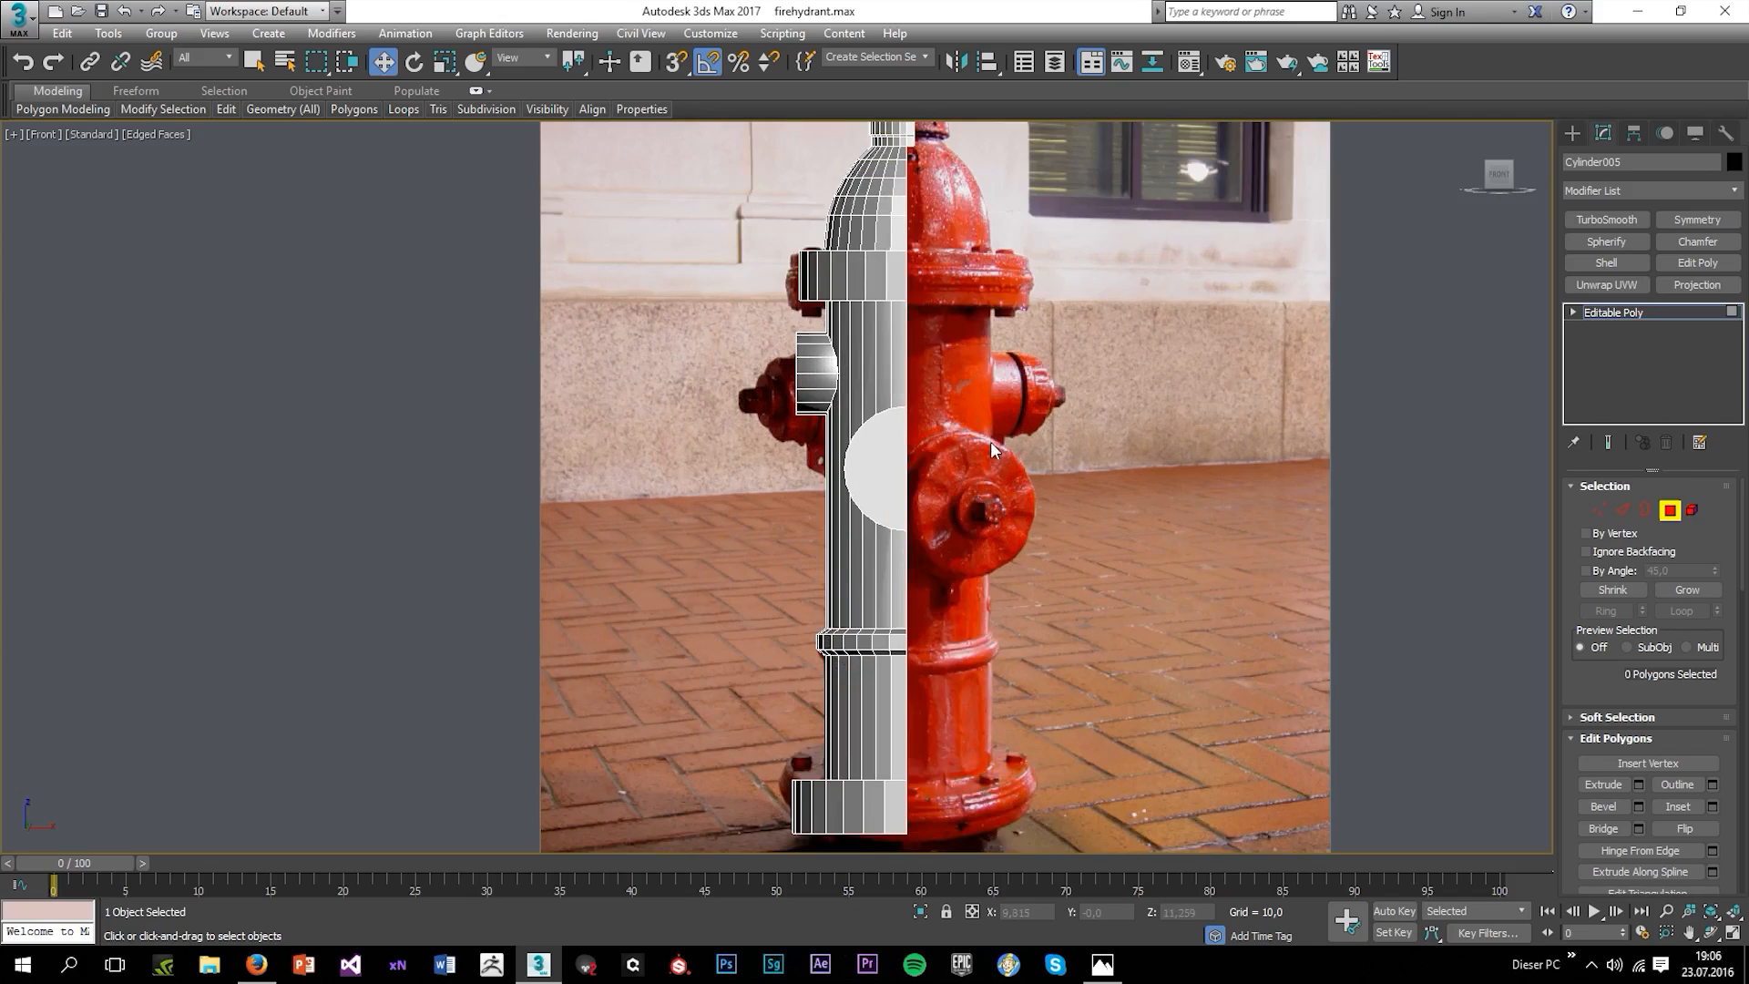
# Delete the front outlet's polygons that lie inside the hydrant body, along with the side outlet's inner end cap.
pyautogui.hotkey('alt', 'w')
pyautogui.middleClick(993, 646)
pyautogui.hotkey('alt', 'w')
pyautogui.keyDown('alt'); pyautogui.moveTo(993, 647); pyautogui.dragTo(880, 594, button='middle'); pyautogui.keyUp('alt')
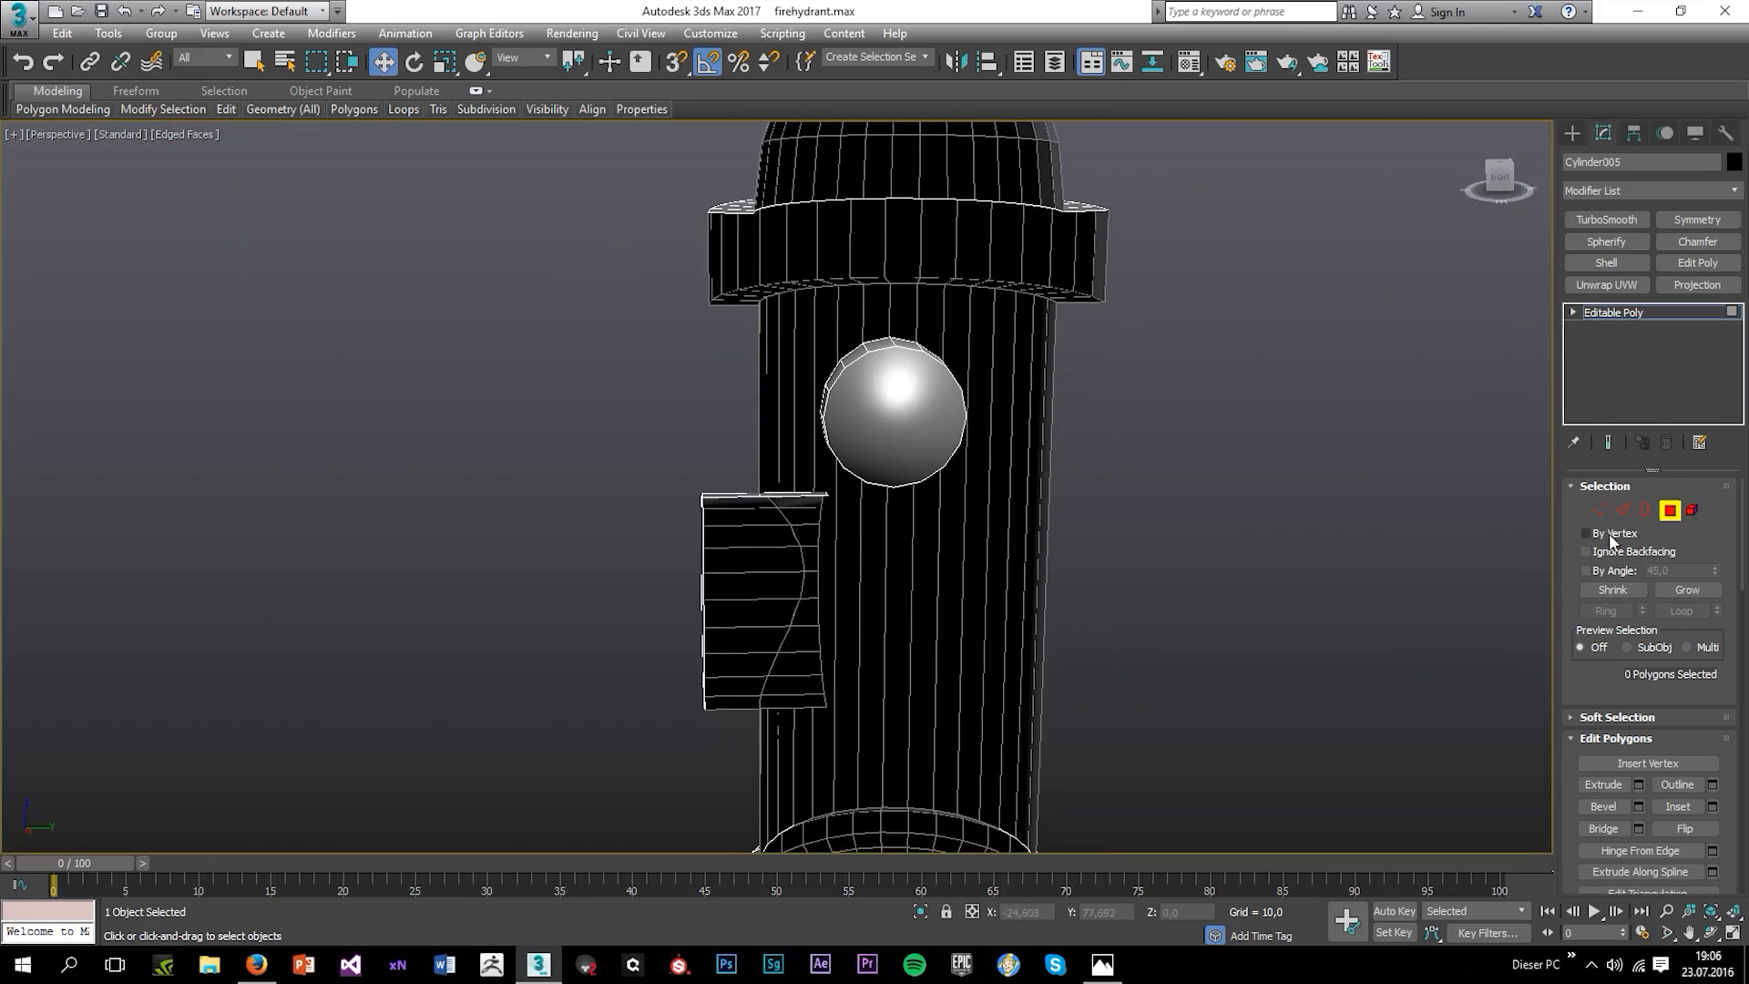
pyautogui.click(809, 702)
pyautogui.keyDown('ctrl'); pyautogui.click(812, 666); pyautogui.keyUp('ctrl')
pyautogui.keyDown('ctrl'); pyautogui.click(804, 687); pyautogui.keyUp('ctrl')
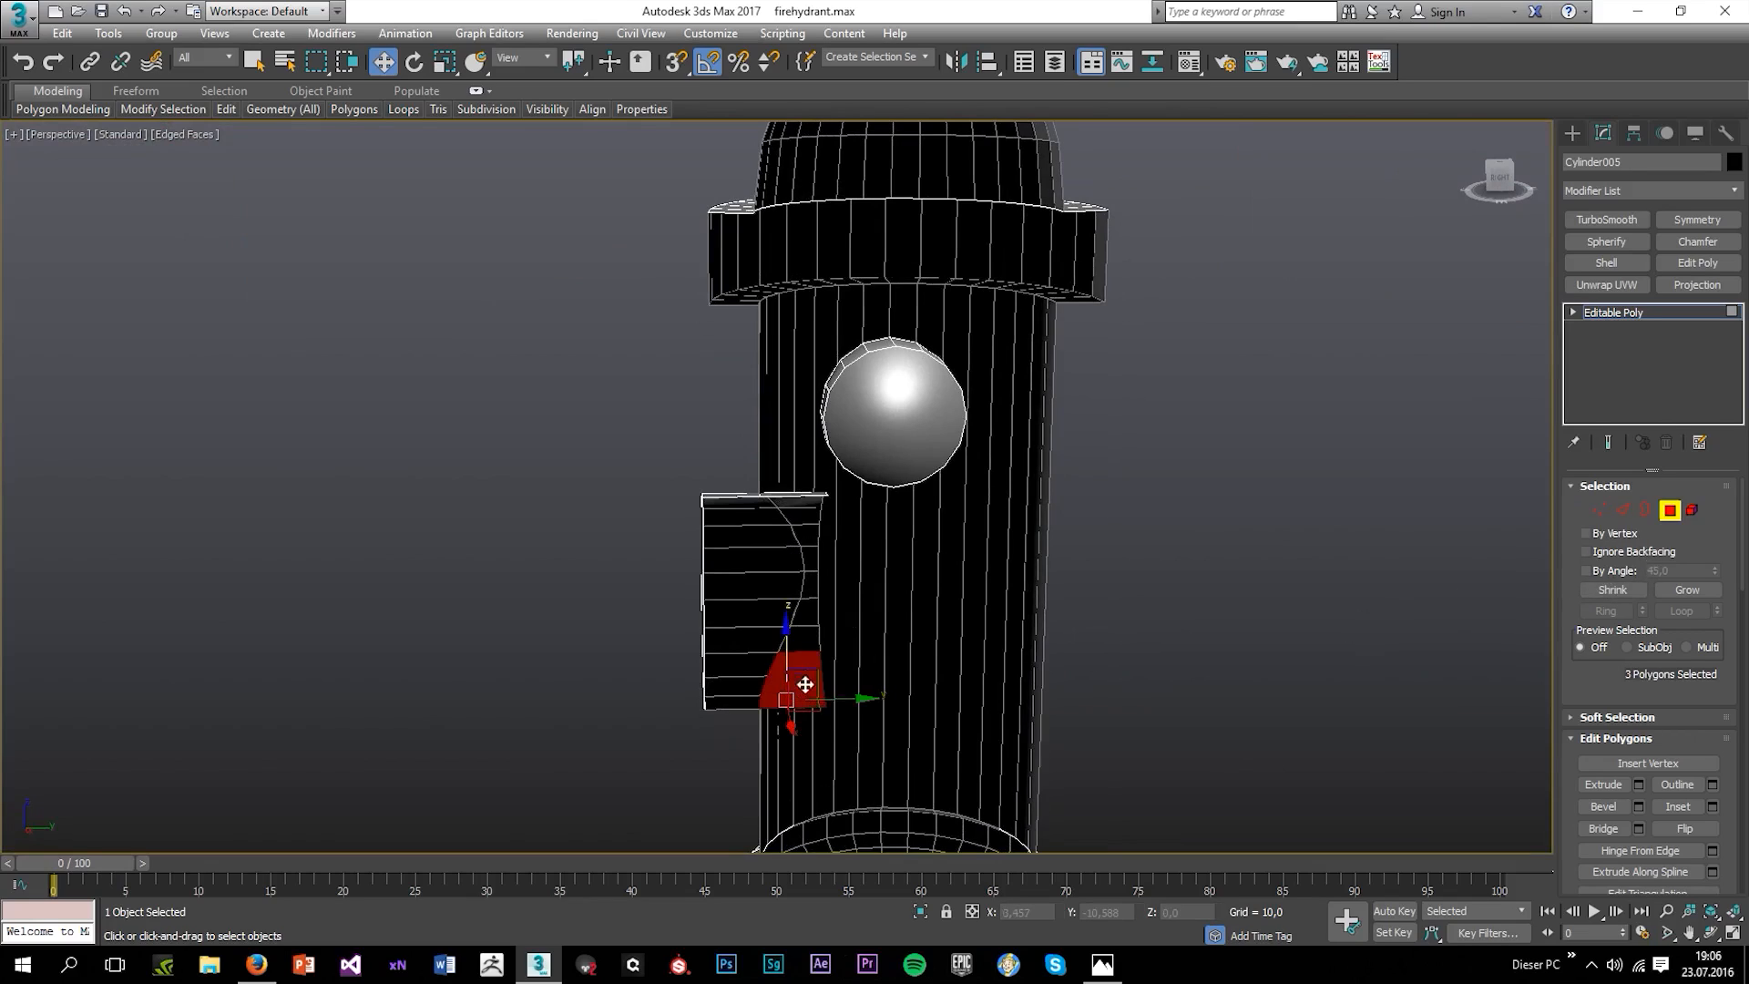
pyautogui.keyDown('ctrl'); pyautogui.click(812, 615); pyautogui.keyUp('ctrl')
pyautogui.keyDown('ctrl'); pyautogui.click(810, 576); pyautogui.keyUp('ctrl')
pyautogui.keyDown('ctrl'); pyautogui.click(808, 557); pyautogui.keyUp('ctrl')
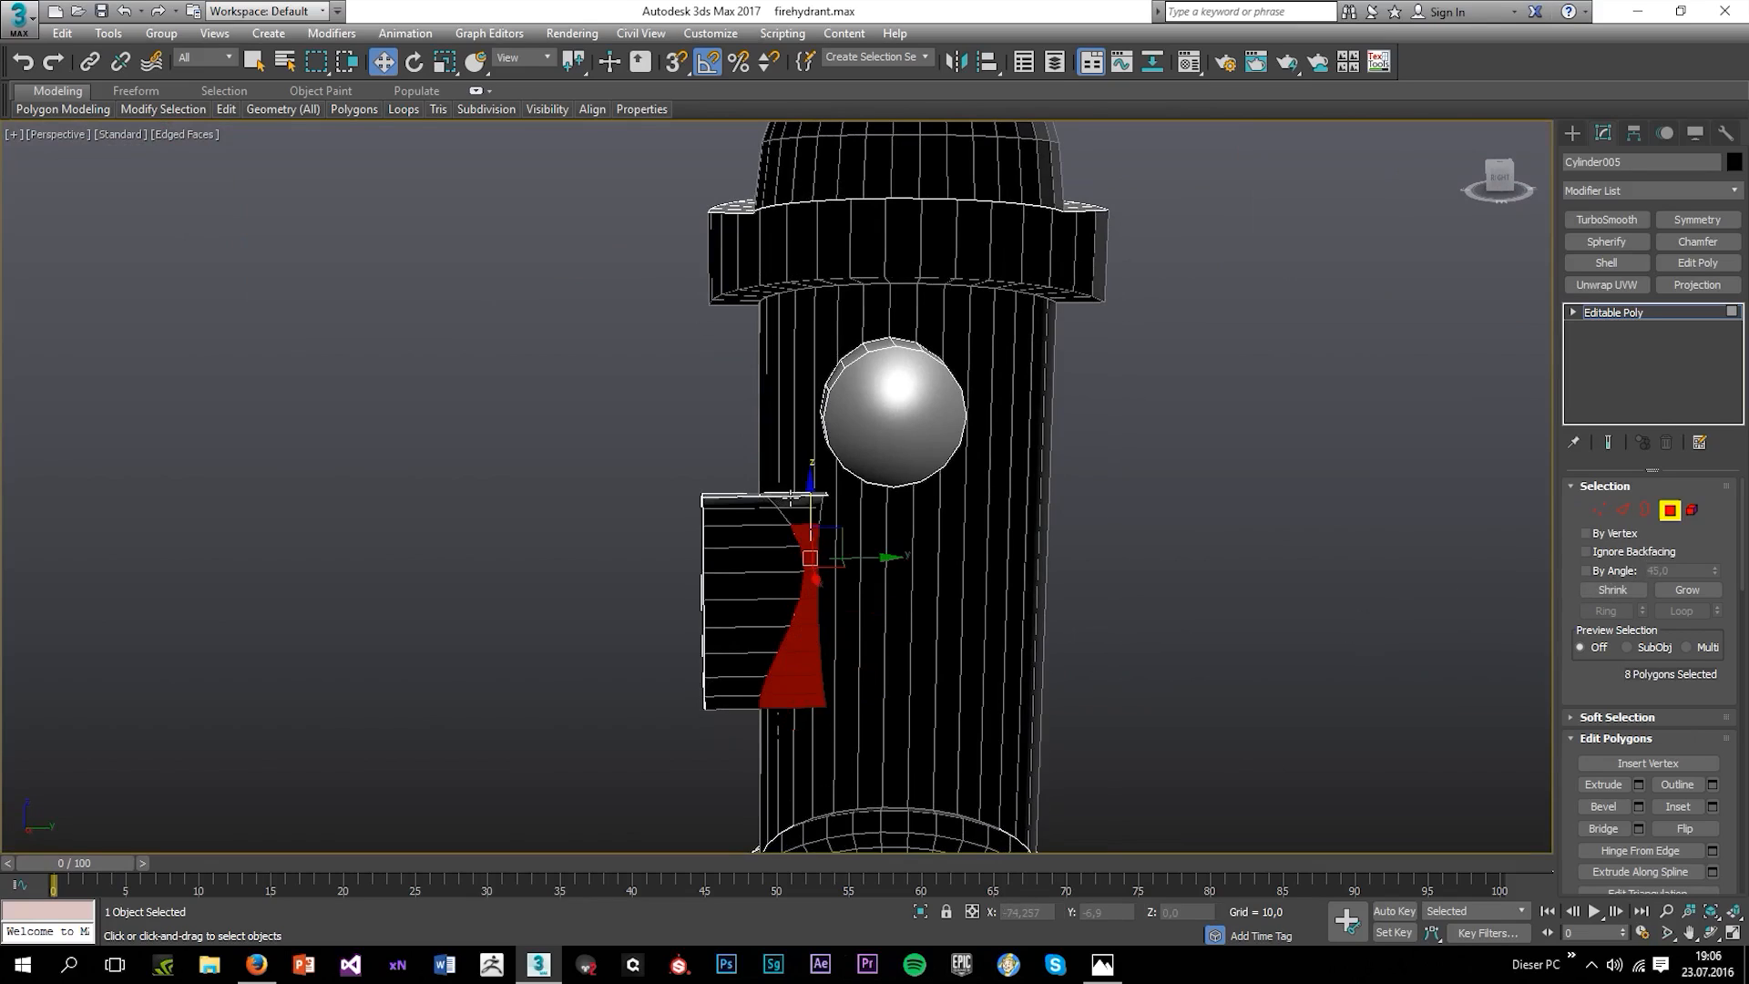
pyautogui.keyDown('ctrl'); pyautogui.click(806, 514); pyautogui.keyUp('ctrl')
pyautogui.keyDown('ctrl'); pyautogui.click(797, 508); pyautogui.keyUp('ctrl')
pyautogui.scroll(-3, 775, 447)
pyautogui.keyDown('alt'); pyautogui.moveTo(796, 511); pyautogui.dragTo(850, 573, button='middle'); pyautogui.keyUp('alt')
pyautogui.keyDown('ctrl'); pyautogui.click(774, 450); pyautogui.keyUp('ctrl')
pyautogui.scroll(5, 792, 446)
pyautogui.keyDown('ctrl'); pyautogui.click(913, 418); pyautogui.keyUp('ctrl')
pyautogui.press('Delete')
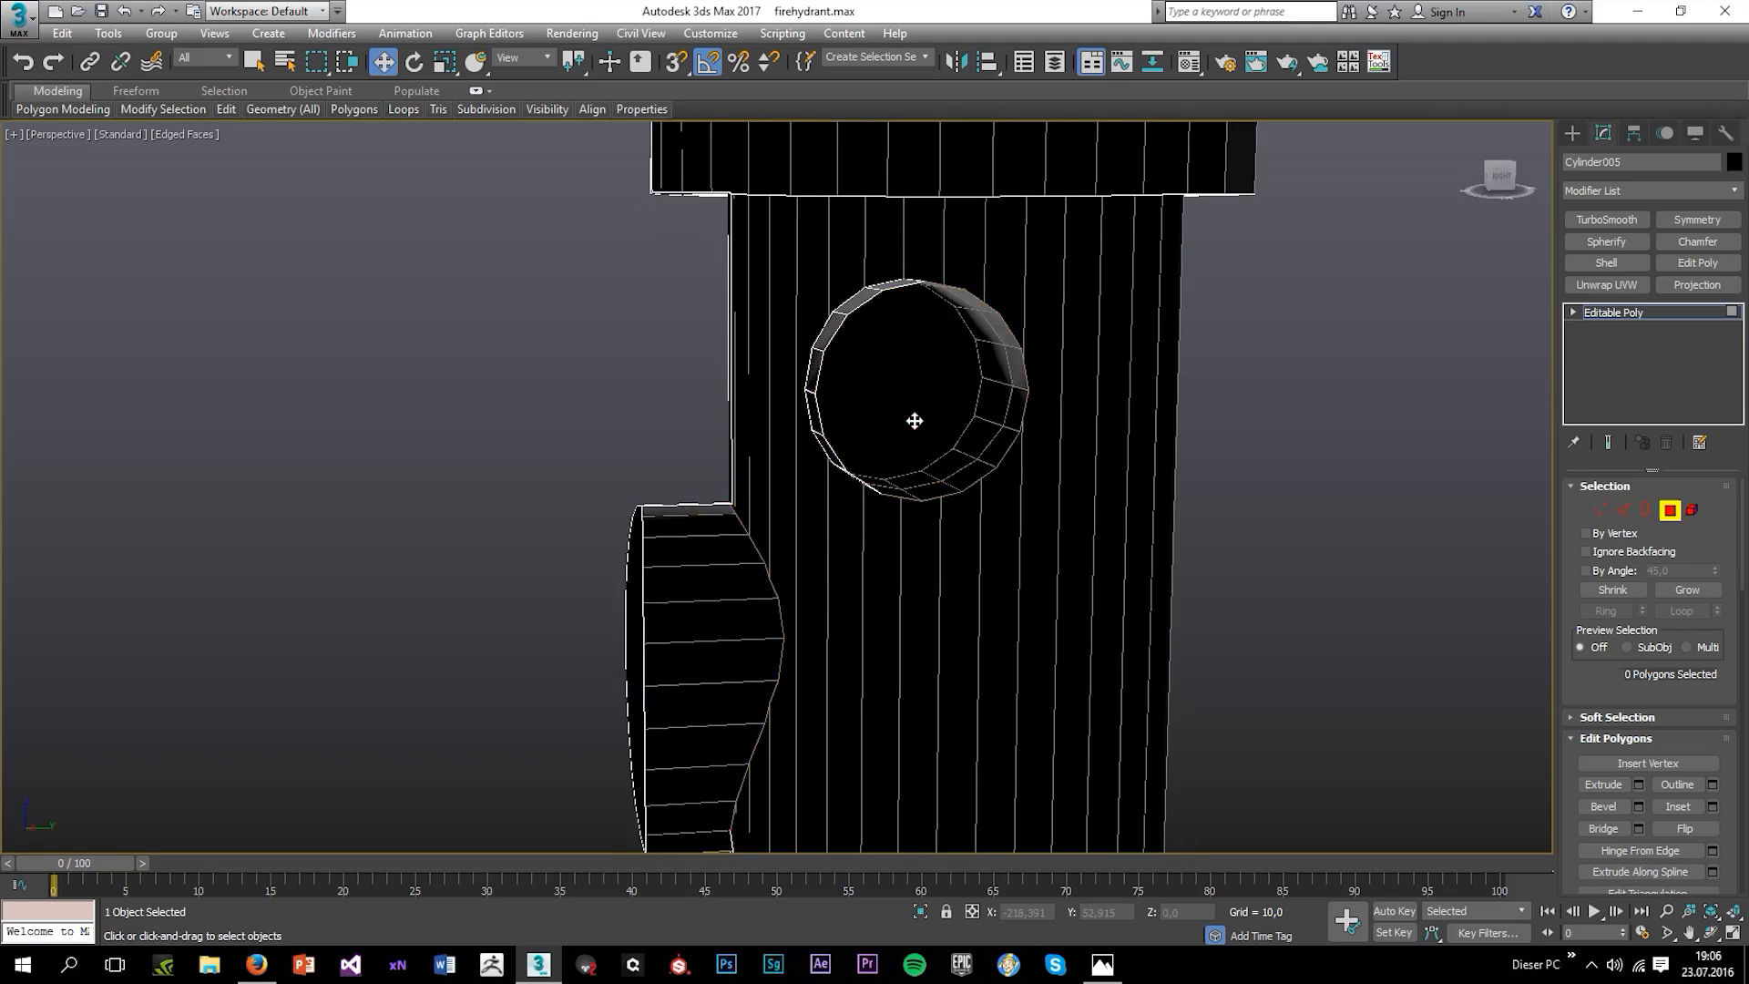
# Delete the ring of side outlet wall polygons that protrudes inside the hydrant body.
pyautogui.click(1014, 351)
pyautogui.keyDown('alt'); pyautogui.moveTo(1015, 355); pyautogui.dragTo(1002, 362, button='middle'); pyautogui.keyUp('alt')
pyautogui.keyDown('ctrl'); pyautogui.click(936, 293); pyautogui.keyUp('ctrl')
pyautogui.keyDown('ctrl'); pyautogui.click(895, 299); pyautogui.keyUp('ctrl')
pyautogui.keyDown('ctrl'); pyautogui.click(855, 314); pyautogui.keyUp('ctrl')
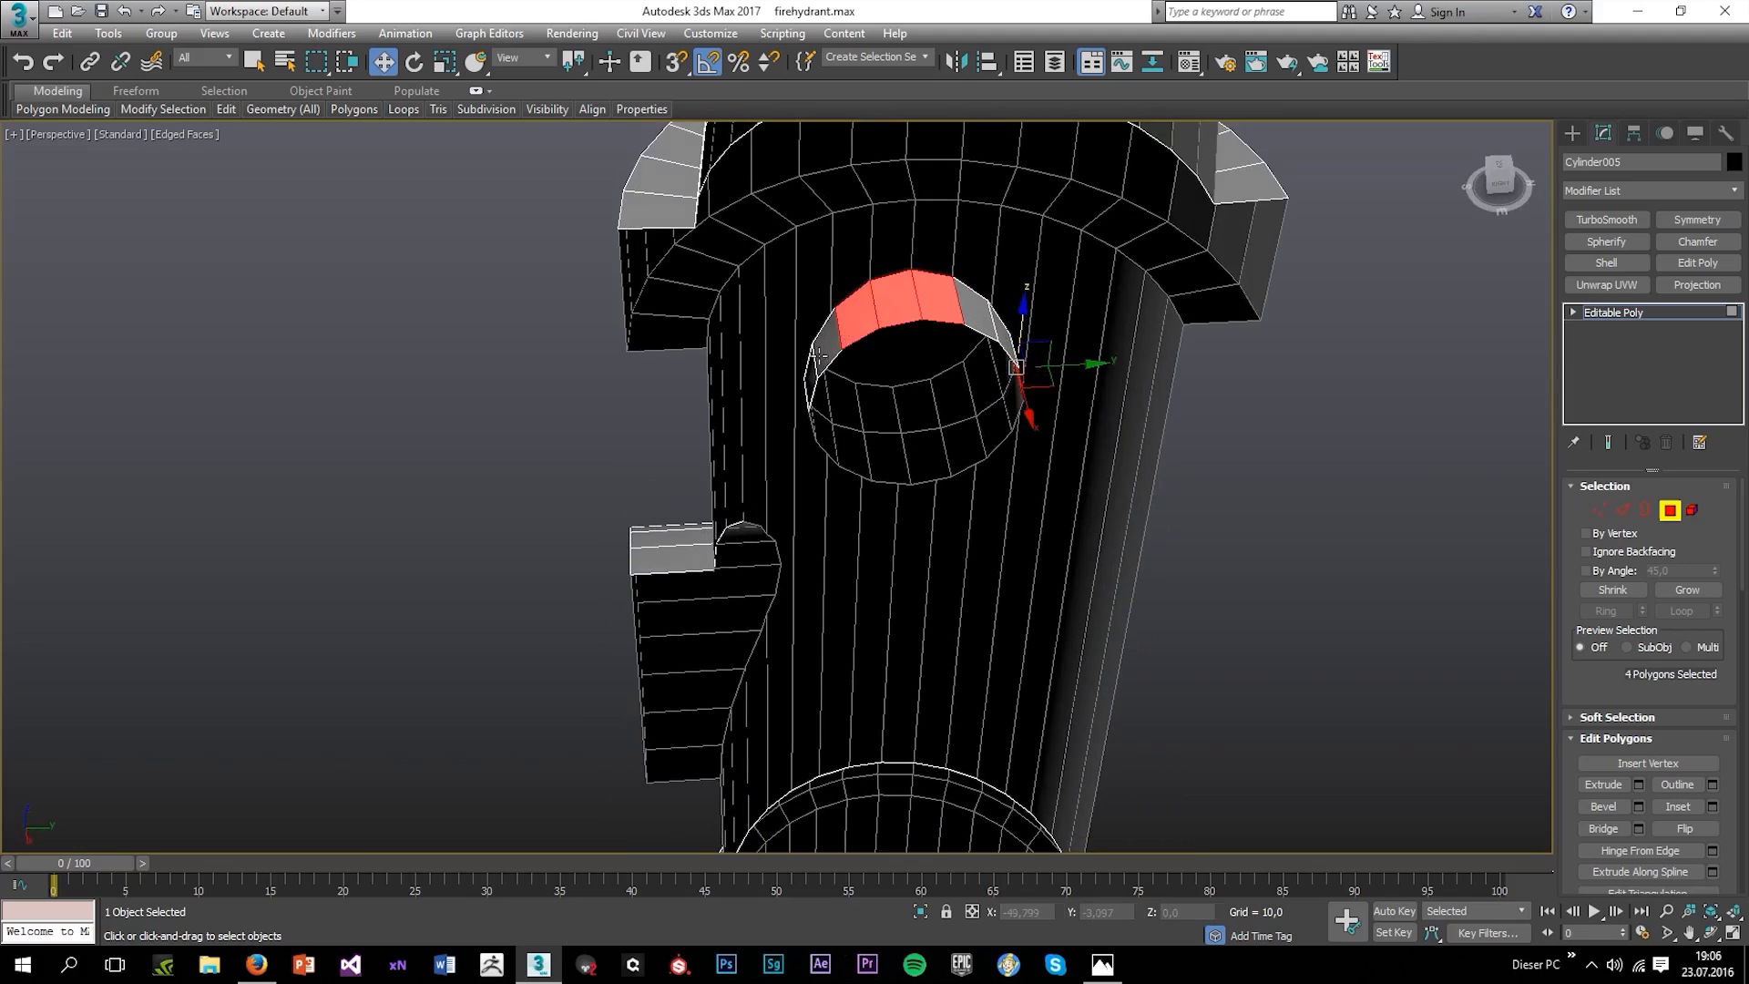
pyautogui.keyDown('ctrl'); pyautogui.click(819, 356); pyautogui.keyUp('ctrl')
pyautogui.keyDown('ctrl'); pyautogui.click(810, 378); pyautogui.keyUp('ctrl')
pyautogui.keyDown('alt'); pyautogui.moveTo(810, 380); pyautogui.dragTo(1029, 576, button='middle'); pyautogui.keyUp('alt')
pyautogui.keyDown('ctrl'); pyautogui.click(818, 407); pyautogui.keyUp('ctrl')
pyautogui.keyDown('ctrl'); pyautogui.click(834, 446); pyautogui.keyUp('ctrl')
pyautogui.keyDown('ctrl'); pyautogui.click(868, 486); pyautogui.keyUp('ctrl')
pyautogui.keyDown('ctrl'); pyautogui.click(902, 486); pyautogui.keyUp('ctrl')
pyautogui.keyDown('ctrl'); pyautogui.click(940, 482); pyautogui.keyUp('ctrl')
pyautogui.keyDown('ctrl'); pyautogui.click(1002, 457); pyautogui.keyUp('ctrl')
pyautogui.keyDown('ctrl'); pyautogui.click(975, 473); pyautogui.keyUp('ctrl')
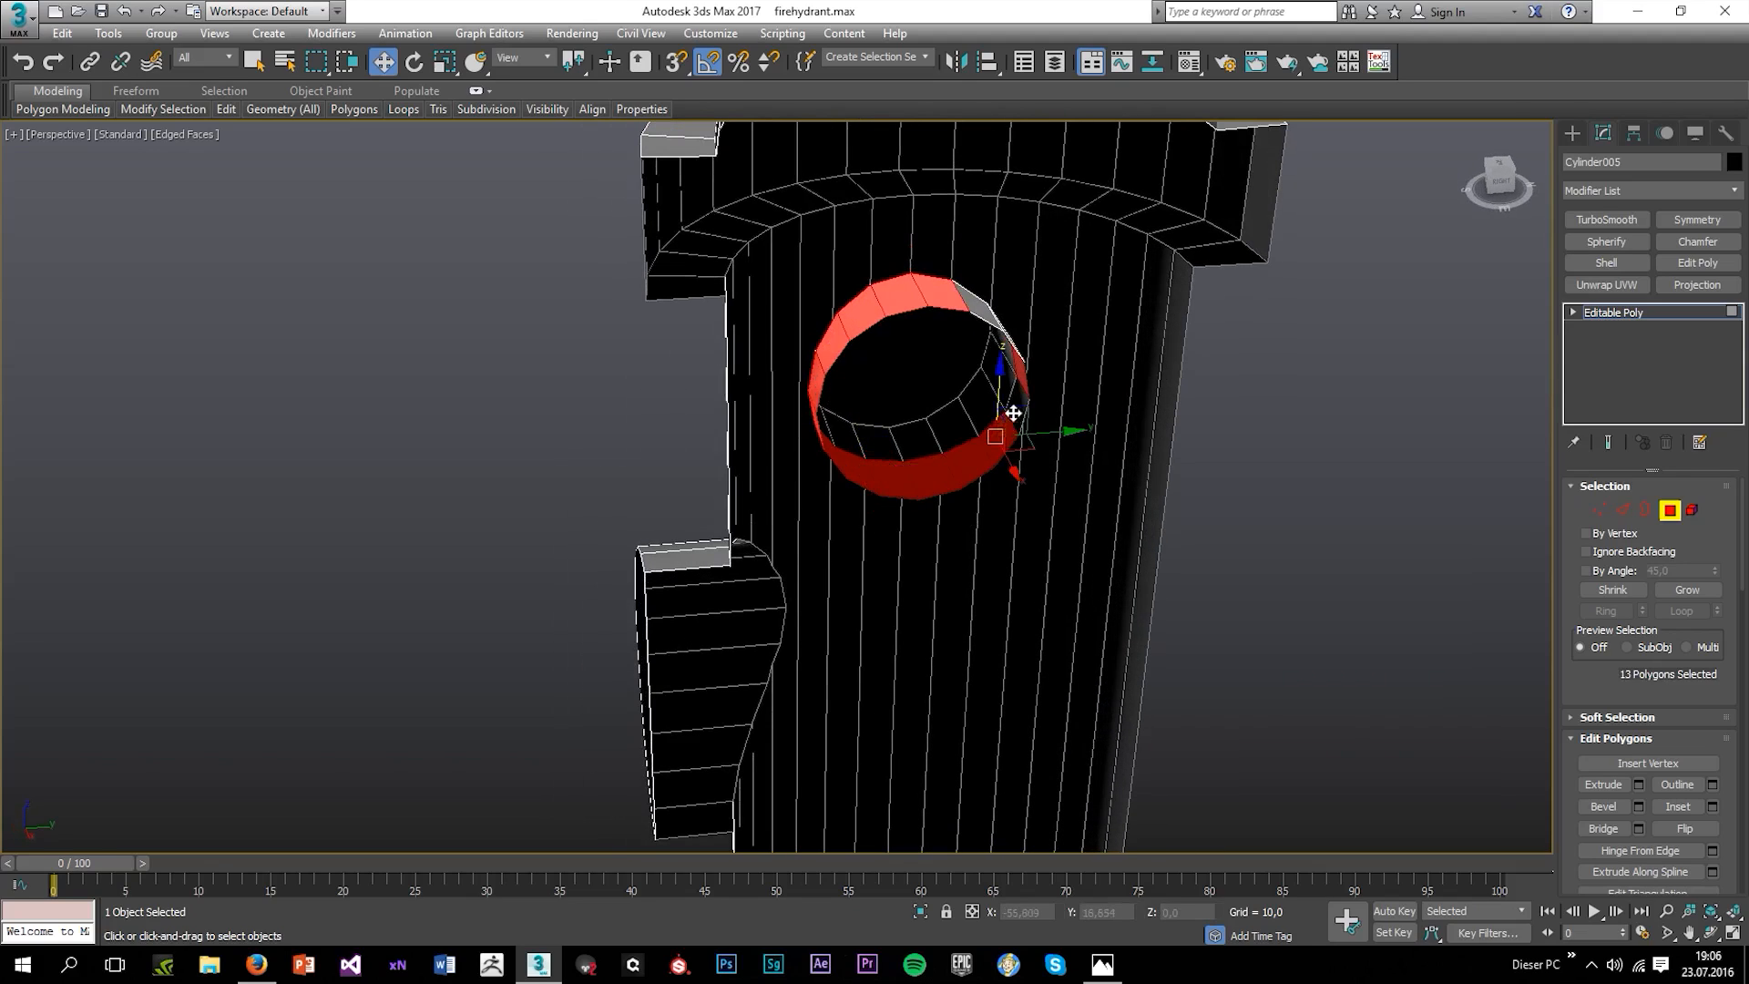
pyautogui.keyDown('alt'); pyautogui.moveTo(1002, 410); pyautogui.dragTo(980, 382, button='middle'); pyautogui.keyUp('alt')
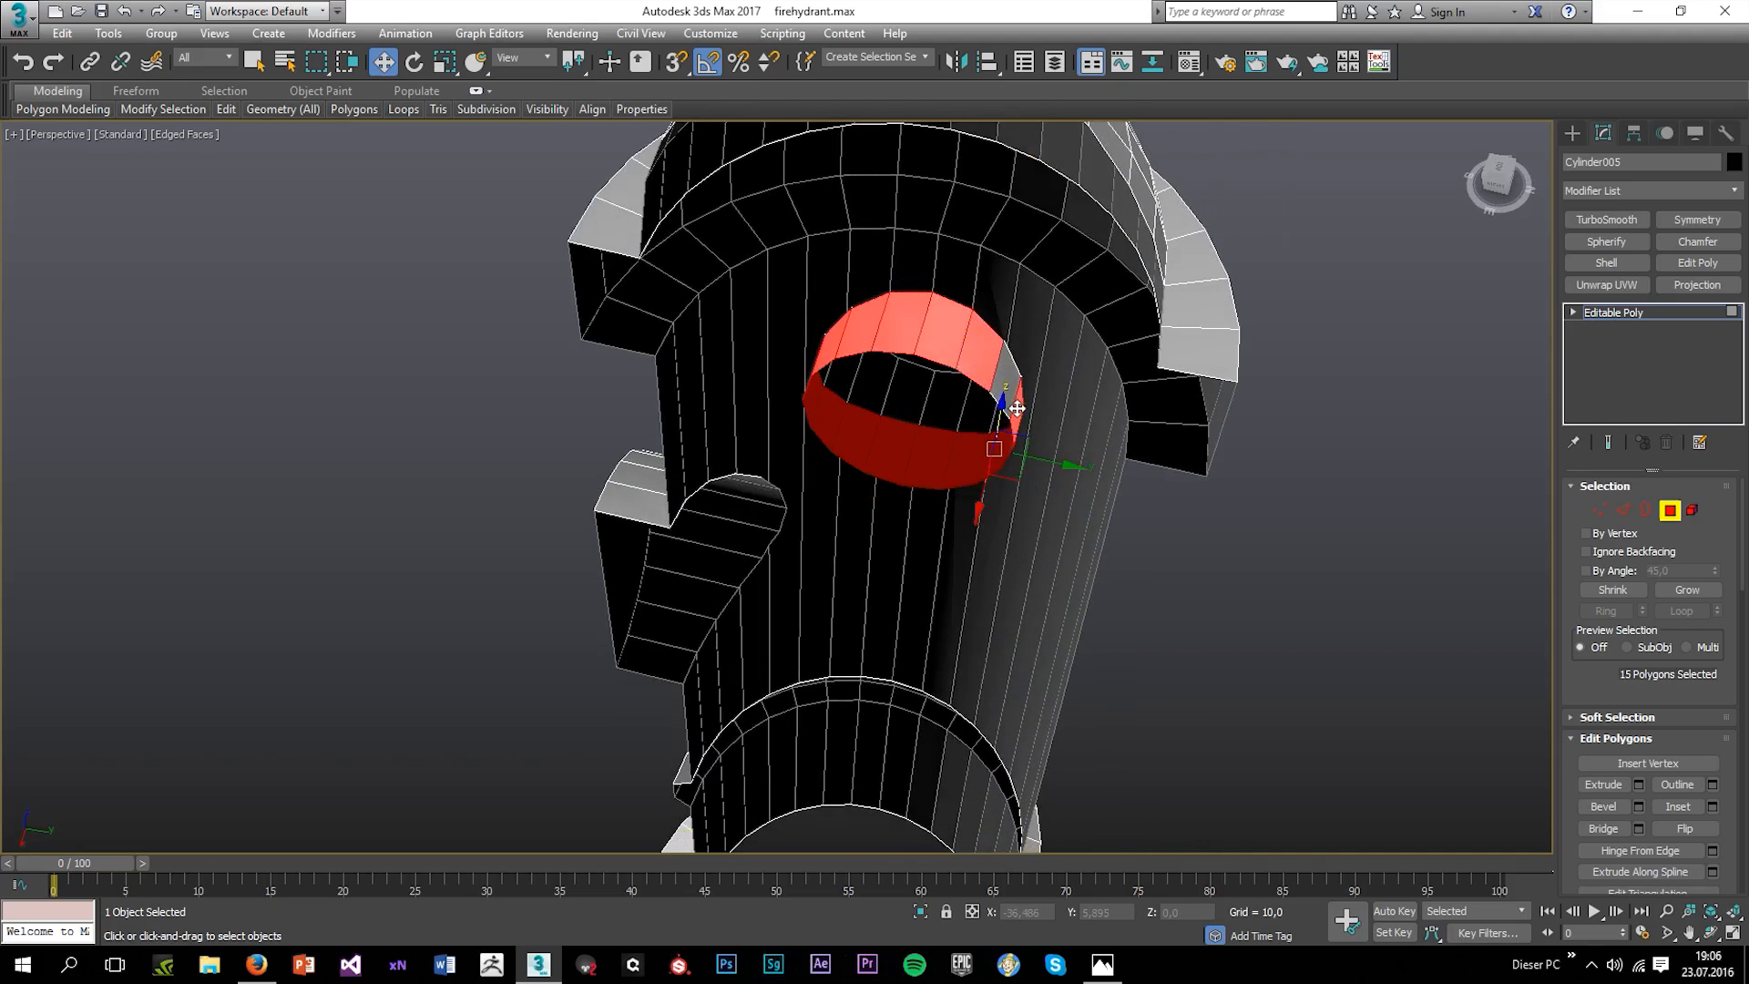
pyautogui.hotkey('ctrl', 'd')
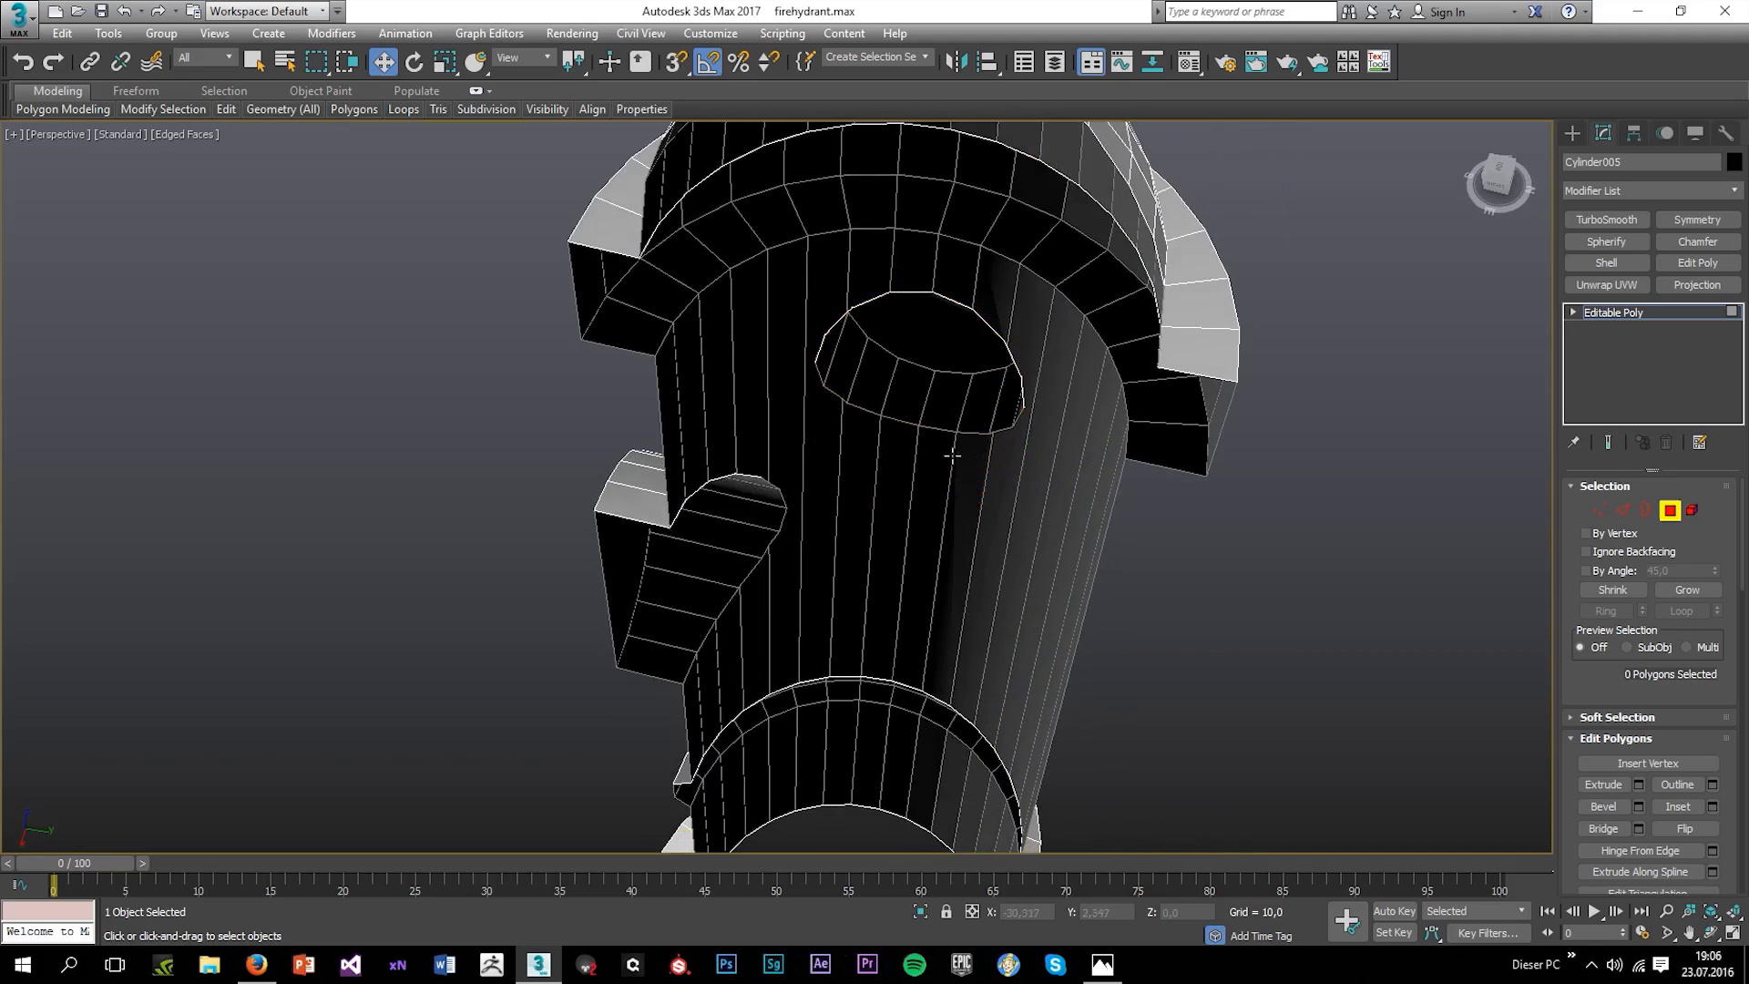
# Try to cut a new edge across the body faces just above the front outlet at vertex level.
pyautogui.keyDown('alt'); pyautogui.moveTo(942, 506); pyautogui.dragTo(1264, 449, button='middle'); pyautogui.keyUp('alt')
pyautogui.click(1599, 510)
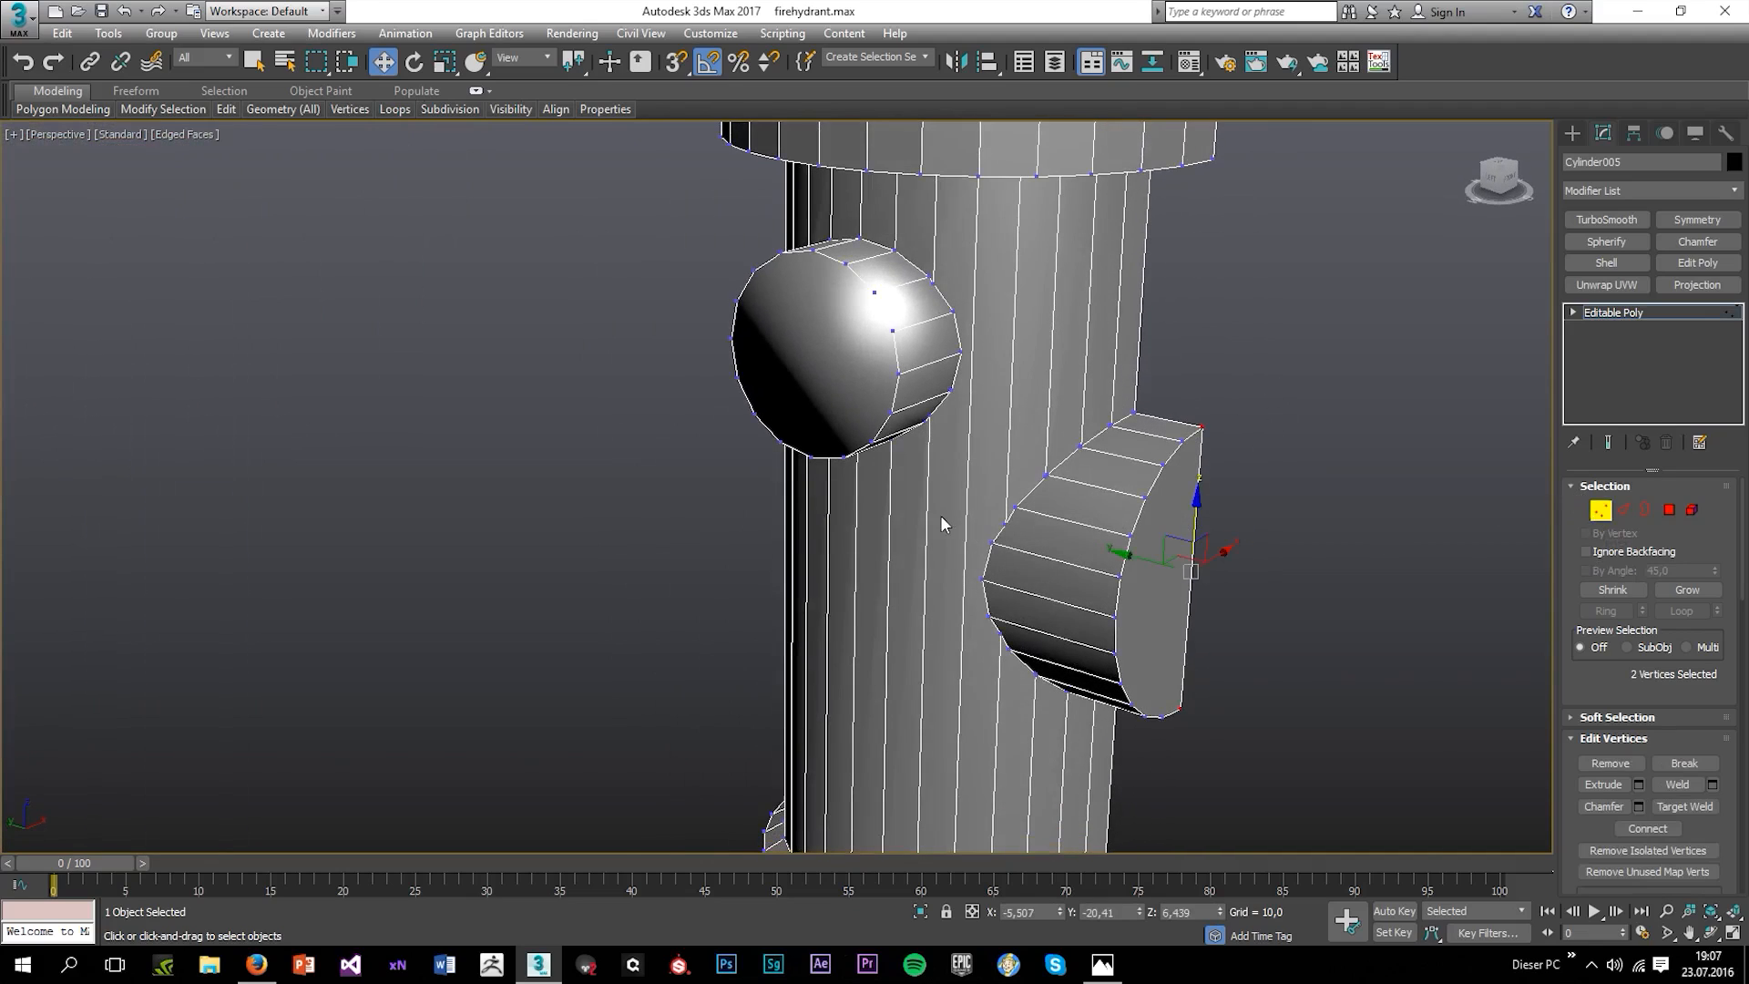
pyautogui.scroll(5, 965, 437)
pyautogui.moveTo(218, 111)
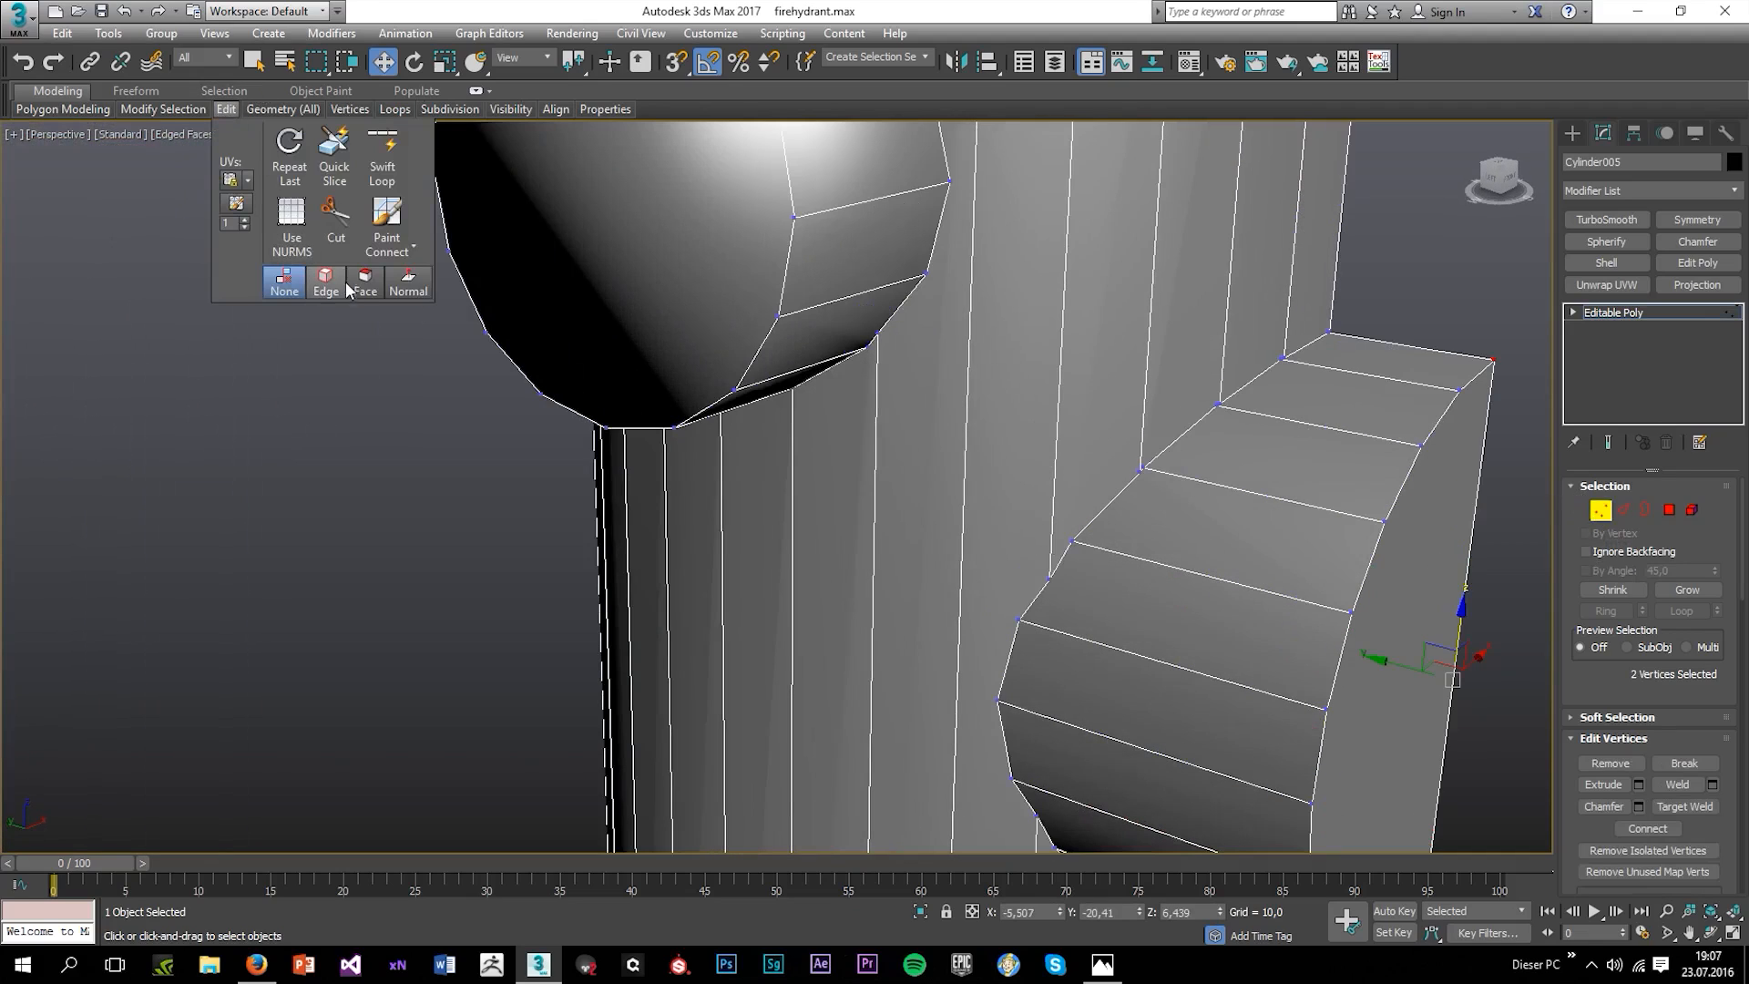
pyautogui.click(335, 212)
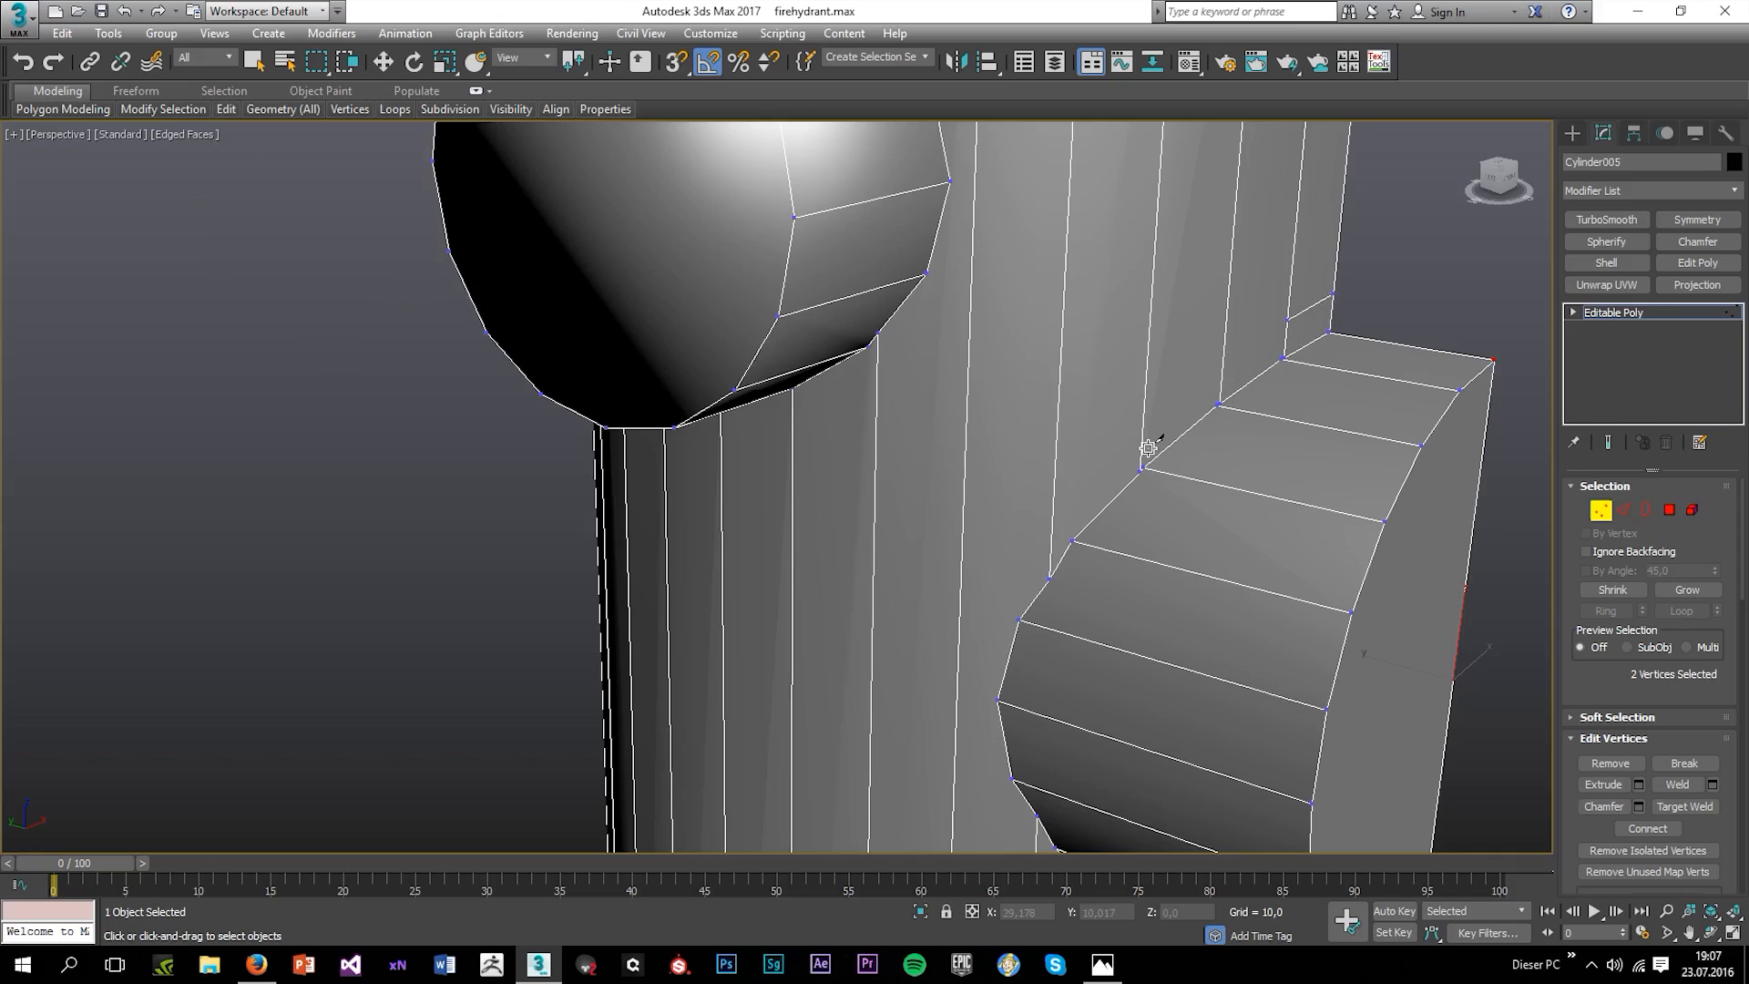
pyautogui.rightClick(1576, 539)
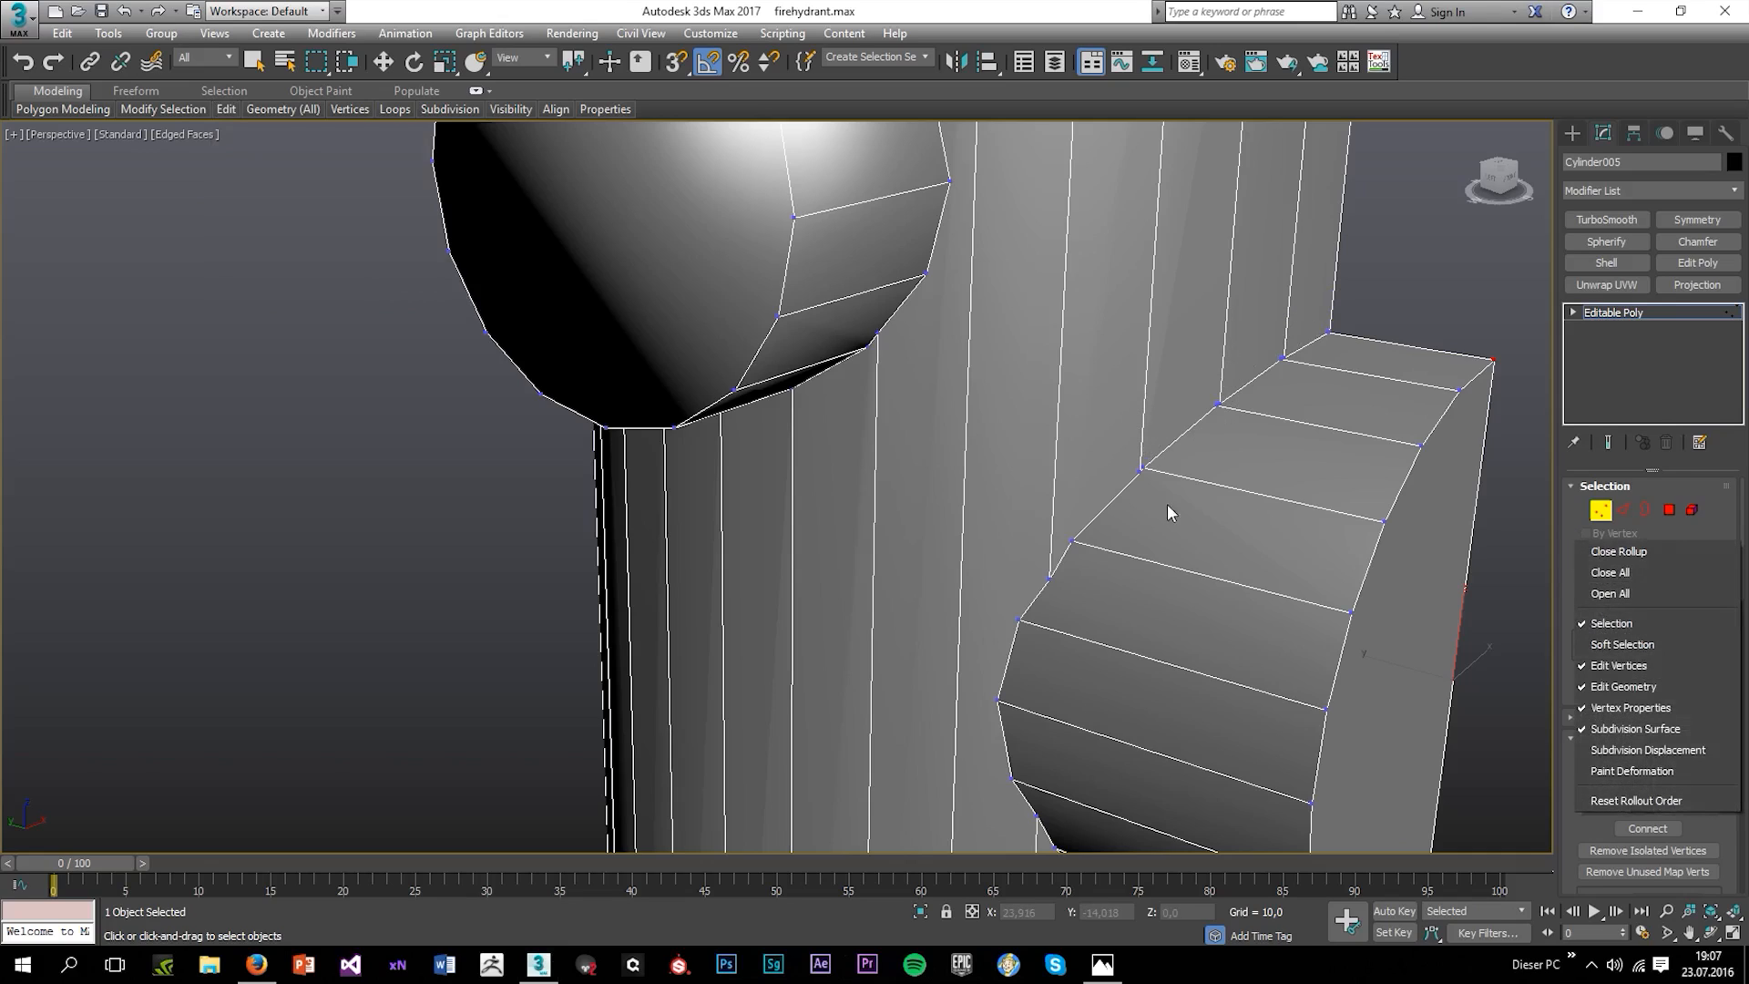
# Select all the lengthwise edges around the front outlet's wall, from its upper to its lower end.
pyautogui.scroll(5, 1221, 401)
pyautogui.scroll(-4, 1379, 494)
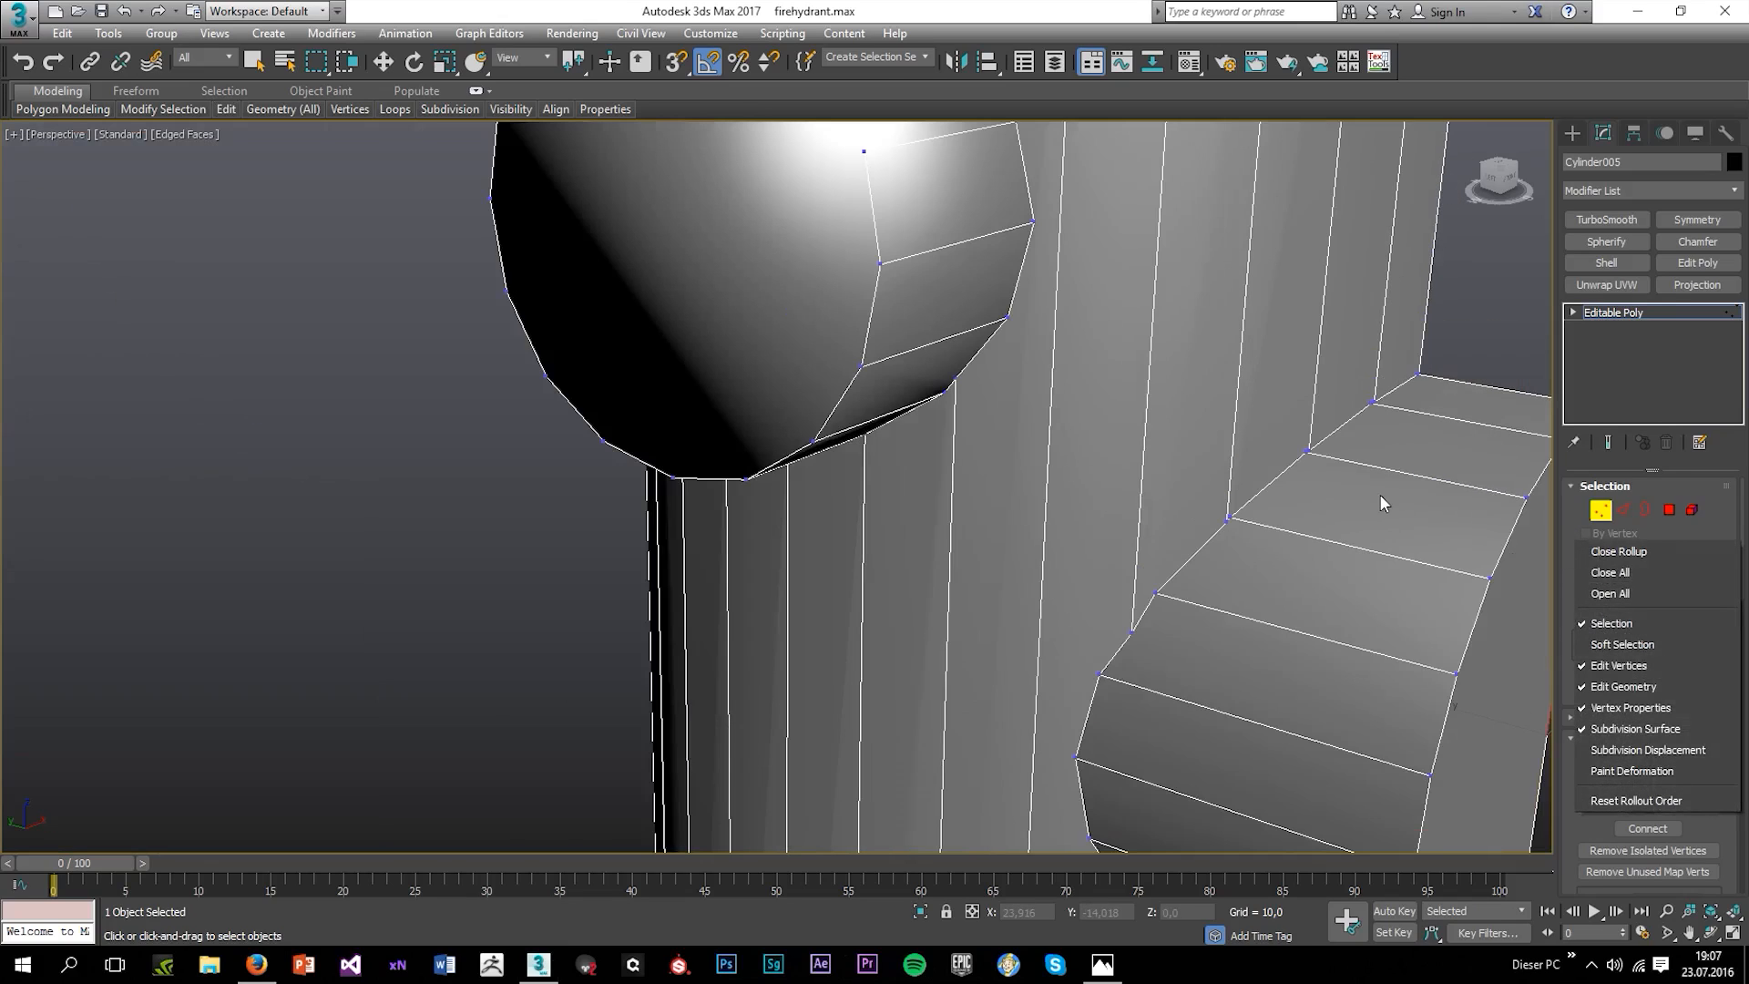
pyautogui.click(1622, 510)
pyautogui.scroll(-3, 1330, 597)
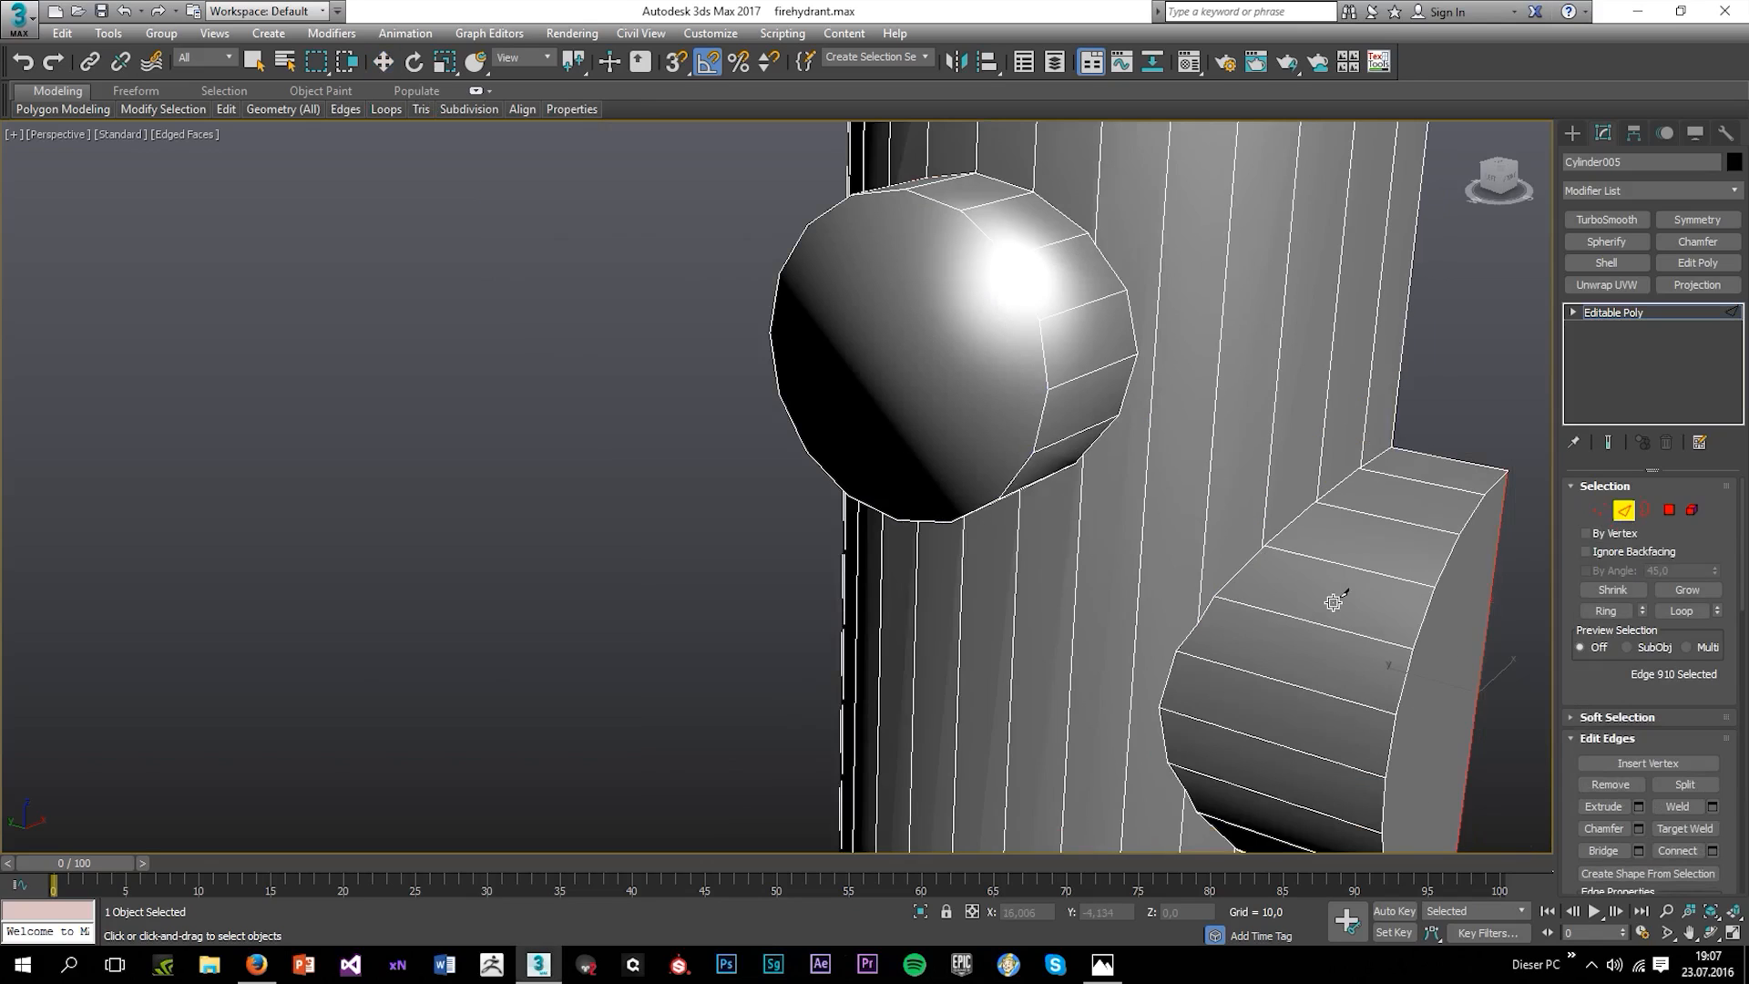
pyautogui.press('w')
pyautogui.click(1350, 572)
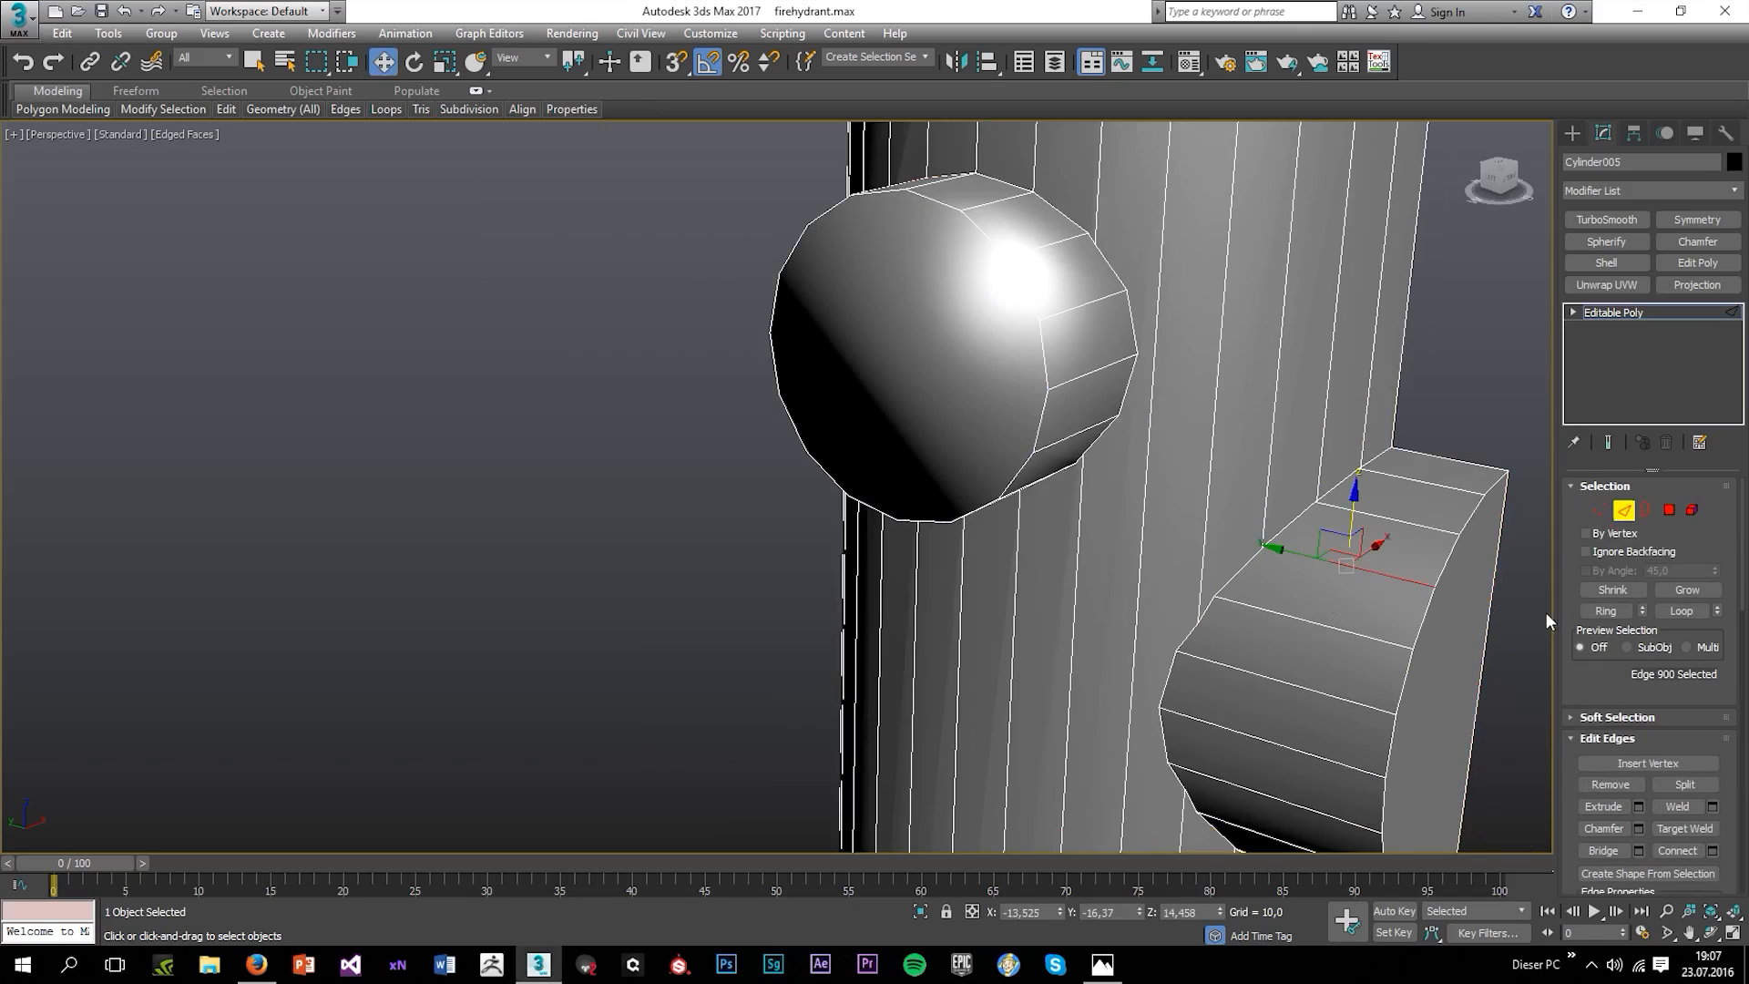
pyautogui.click(1605, 610)
pyautogui.keyDown('alt'); pyautogui.moveTo(1421, 656); pyautogui.dragTo(1372, 662, button='middle'); pyautogui.keyUp('alt')
pyautogui.scroll(-3, 1409, 478)
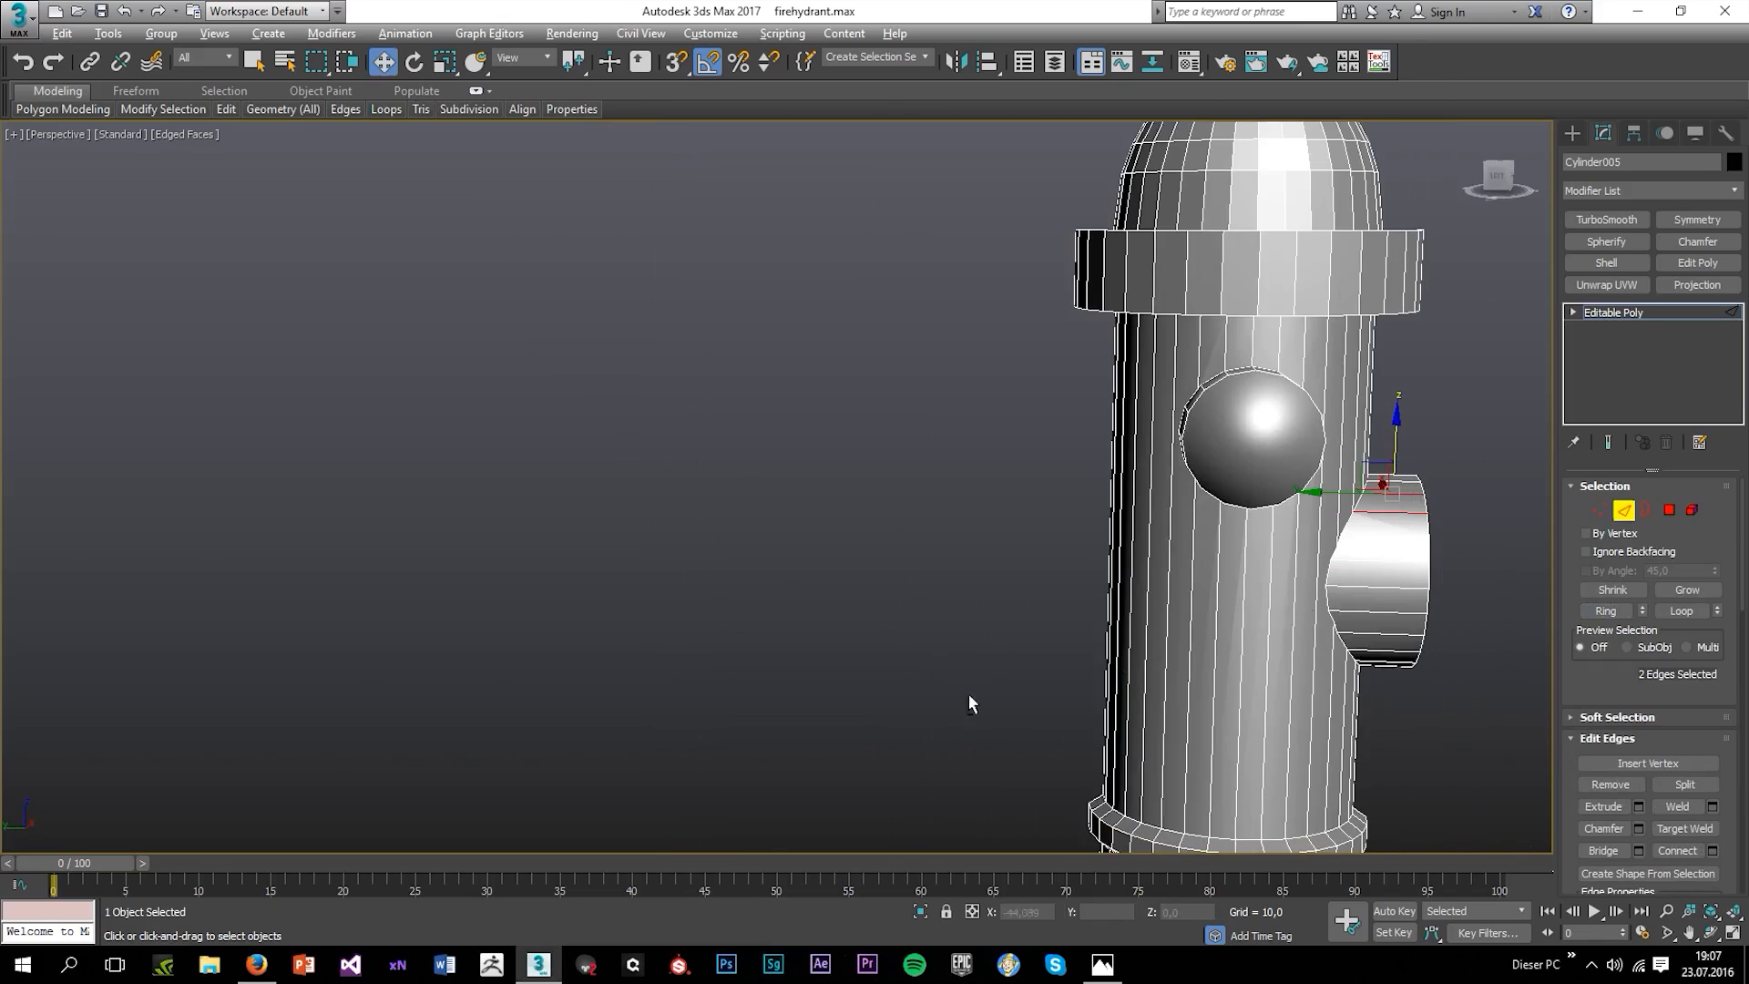
pyautogui.hotkey('alt', 'w')
pyautogui.hotkey('alt', 'w')
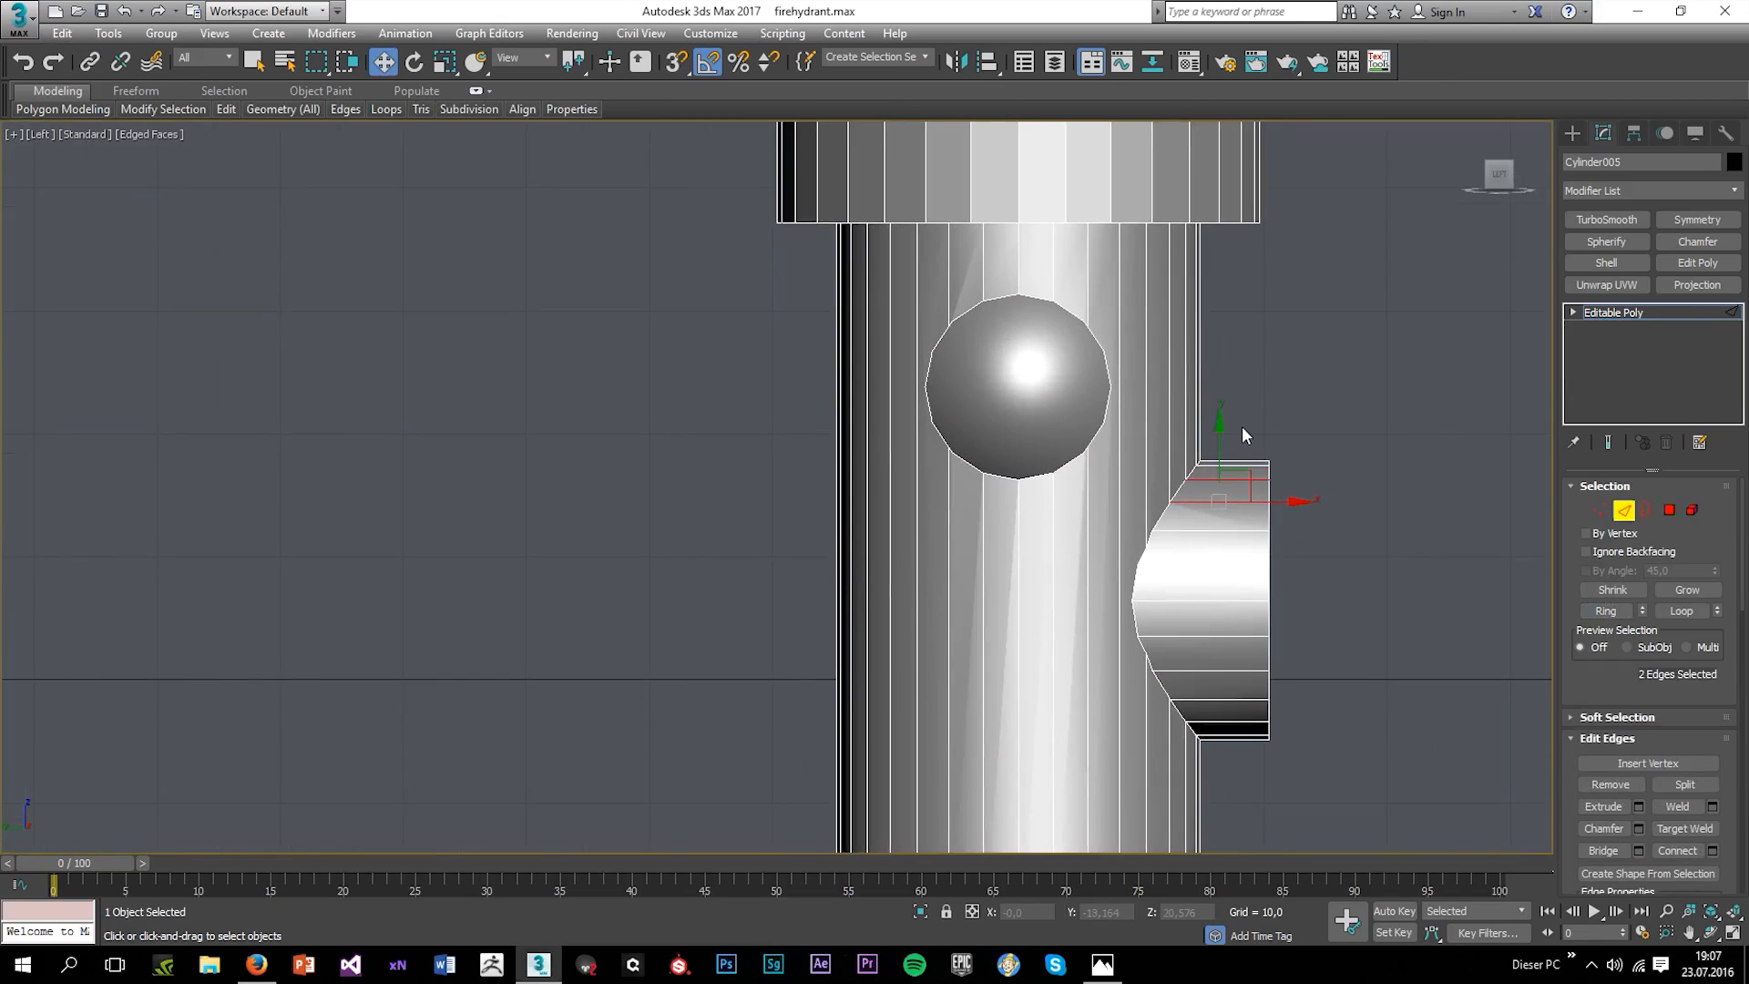
pyautogui.keyDown('shift'); pyautogui.click(1254, 736); pyautogui.keyUp('shift')
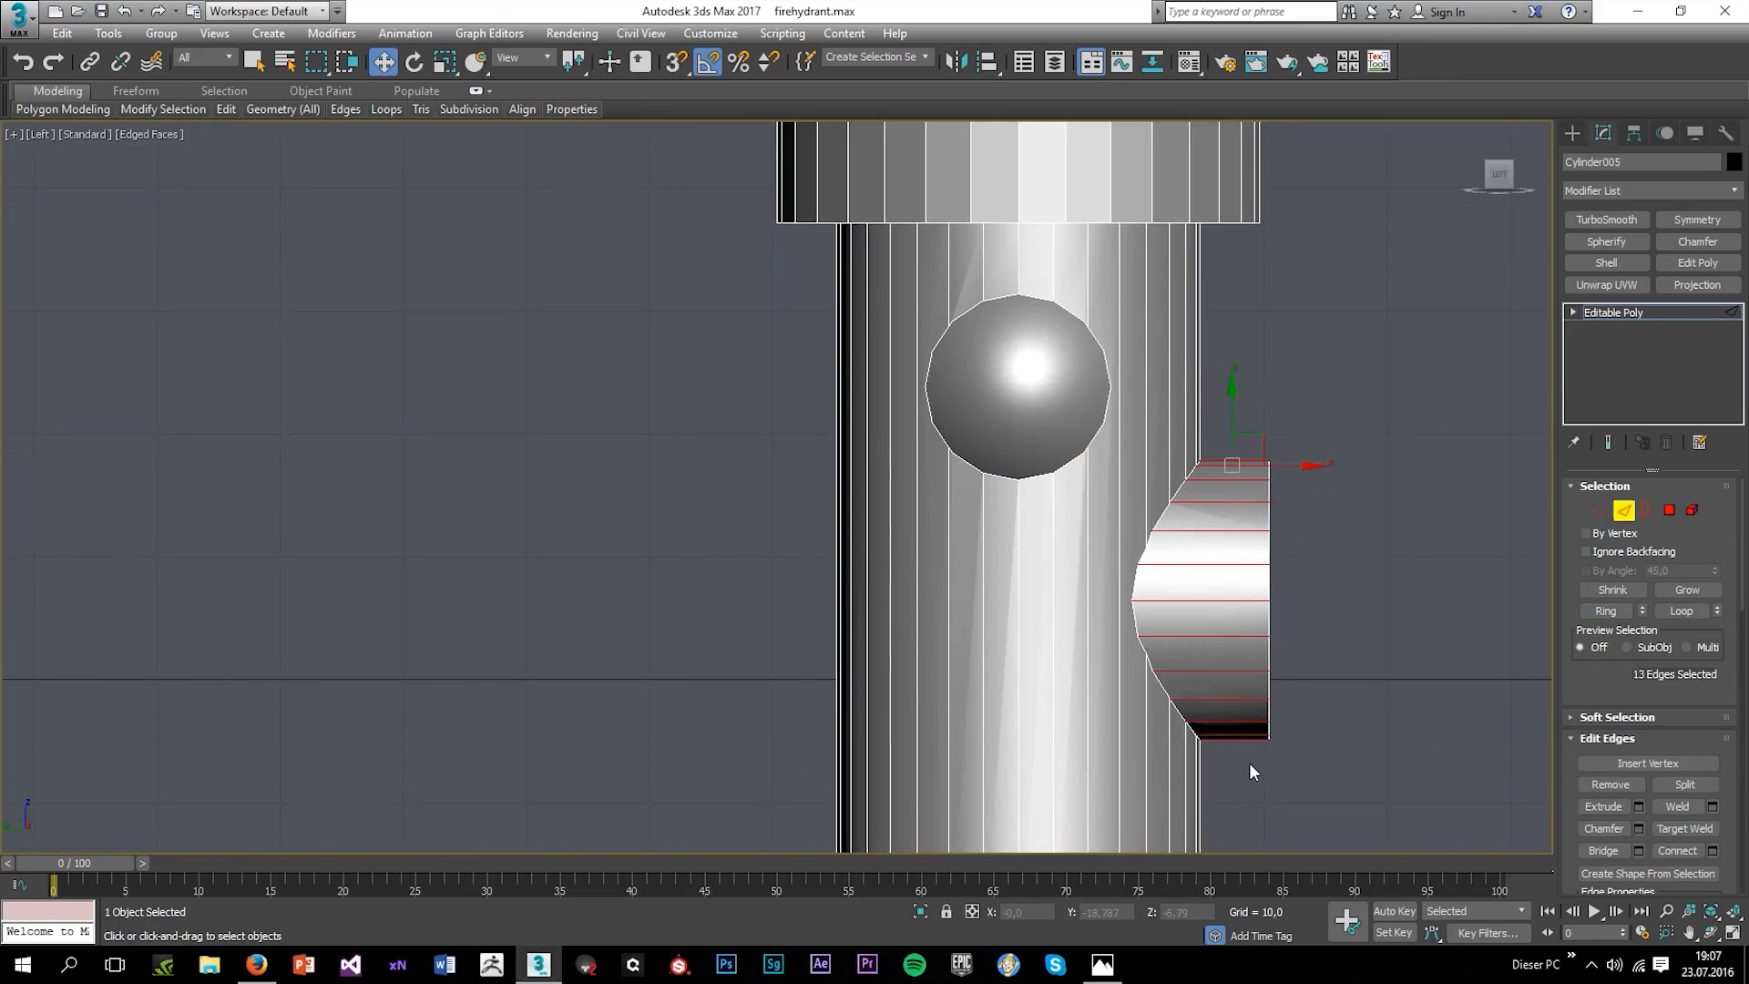
# Connect the selected outlet wall edges with one new edge loop and move the loop closer to the hydrant body.
pyautogui.click(1712, 850)
pyautogui.click(792, 582)
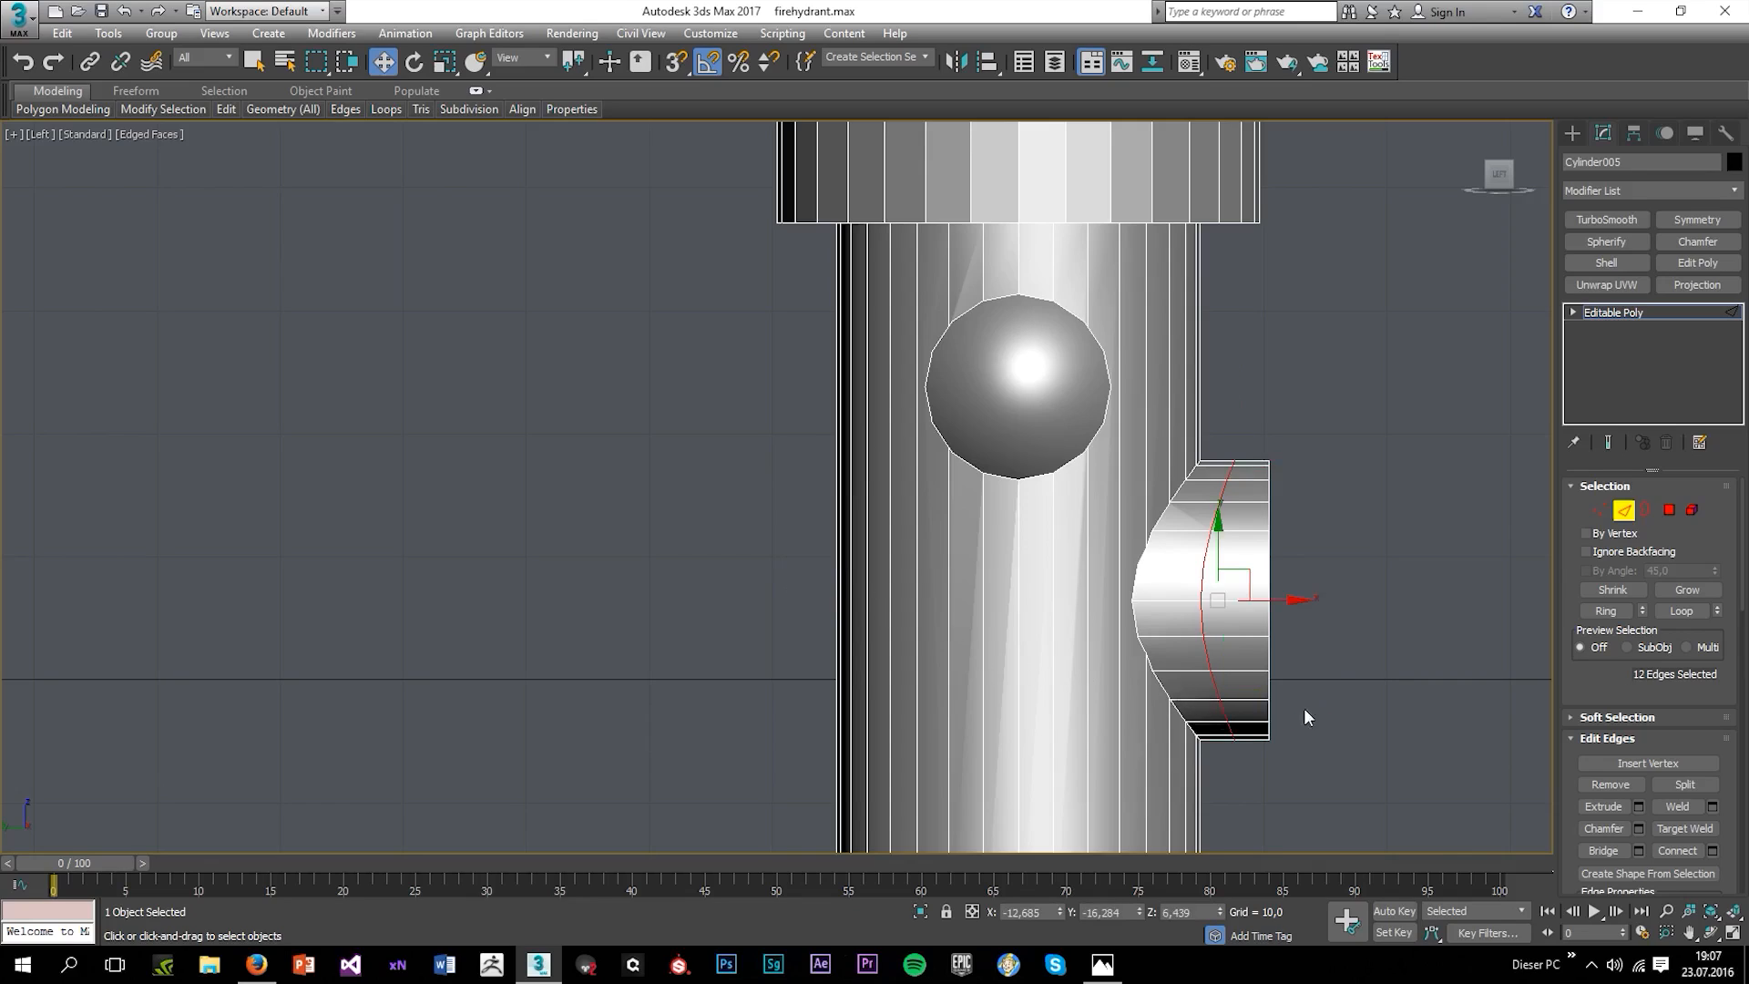
pyautogui.press('r')
pyautogui.moveTo(1295, 598); pyautogui.dragTo(1255, 602)
pyautogui.press('w')
pyautogui.press('r')
pyautogui.press('w')
pyautogui.hotkey('alt', 'w')
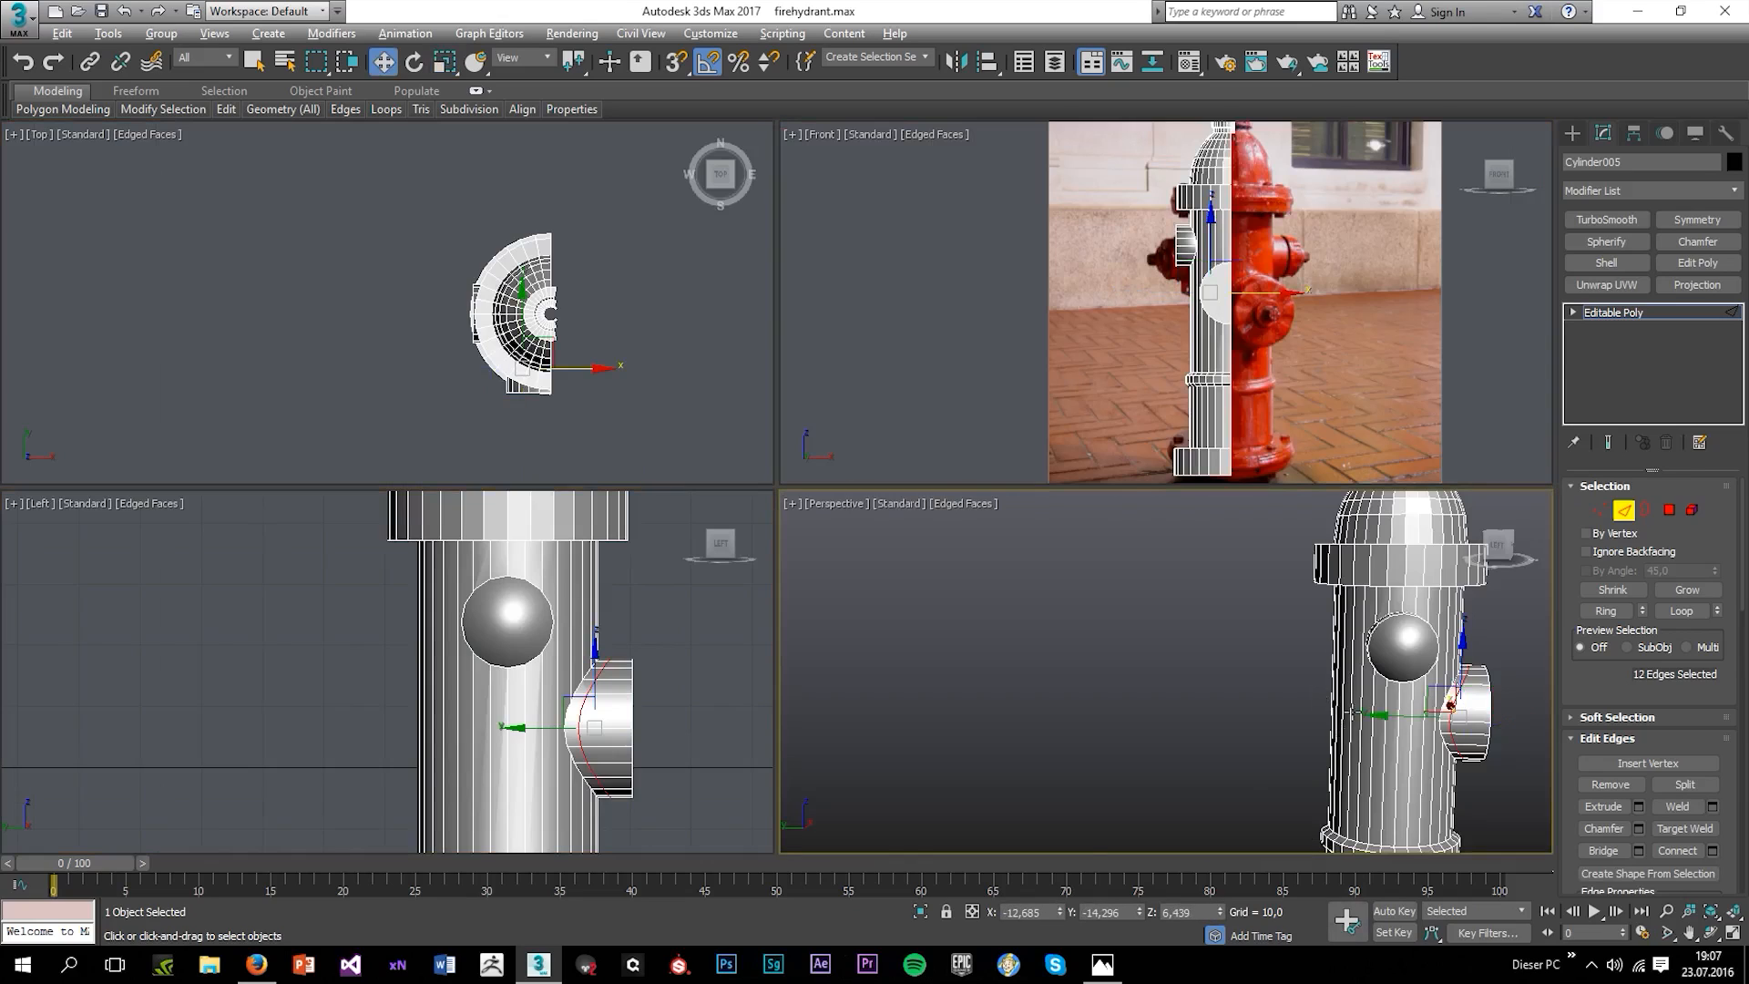
# Target-weld the front outlet's upper rim vertex next to the centre-line one with the adjacent body vertex.
pyautogui.hotkey('alt', 'w')
pyautogui.click(1600, 513)
pyautogui.scroll(5, 1385, 506)
pyautogui.keyDown('alt'); pyautogui.moveTo(1361, 549); pyautogui.dragTo(1266, 569, button='middle'); pyautogui.keyUp('alt')
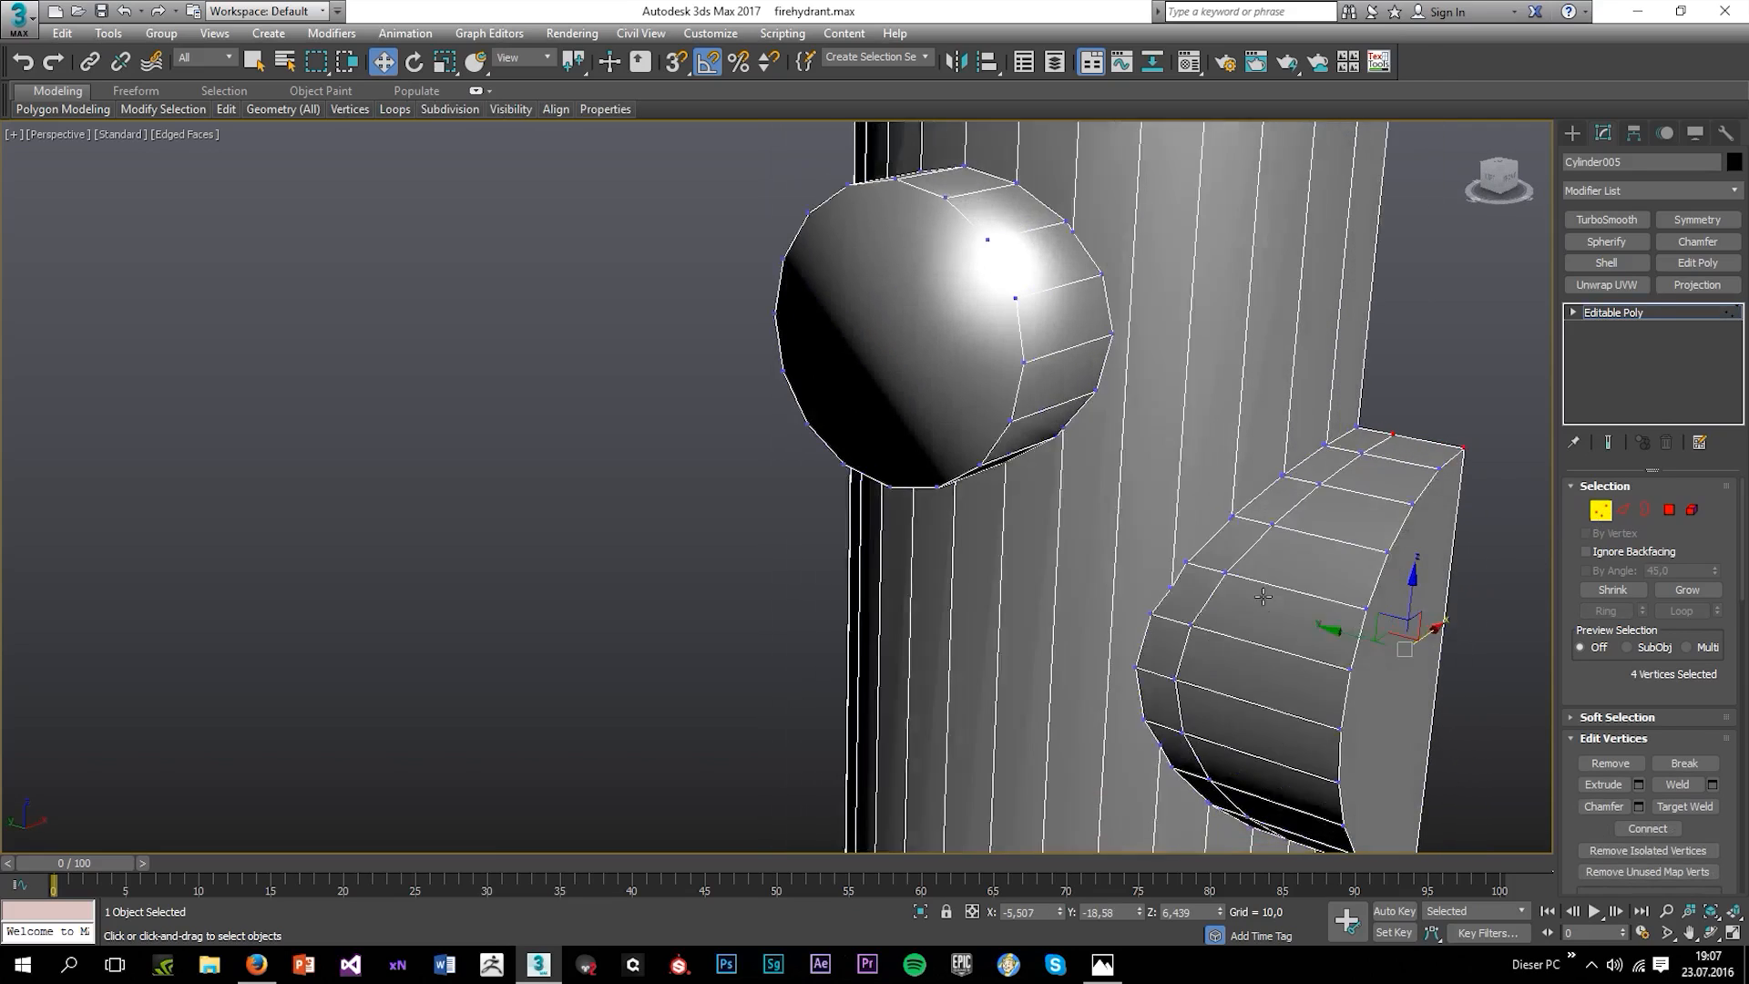
pyautogui.scroll(8, 1357, 401)
pyautogui.click(1680, 806)
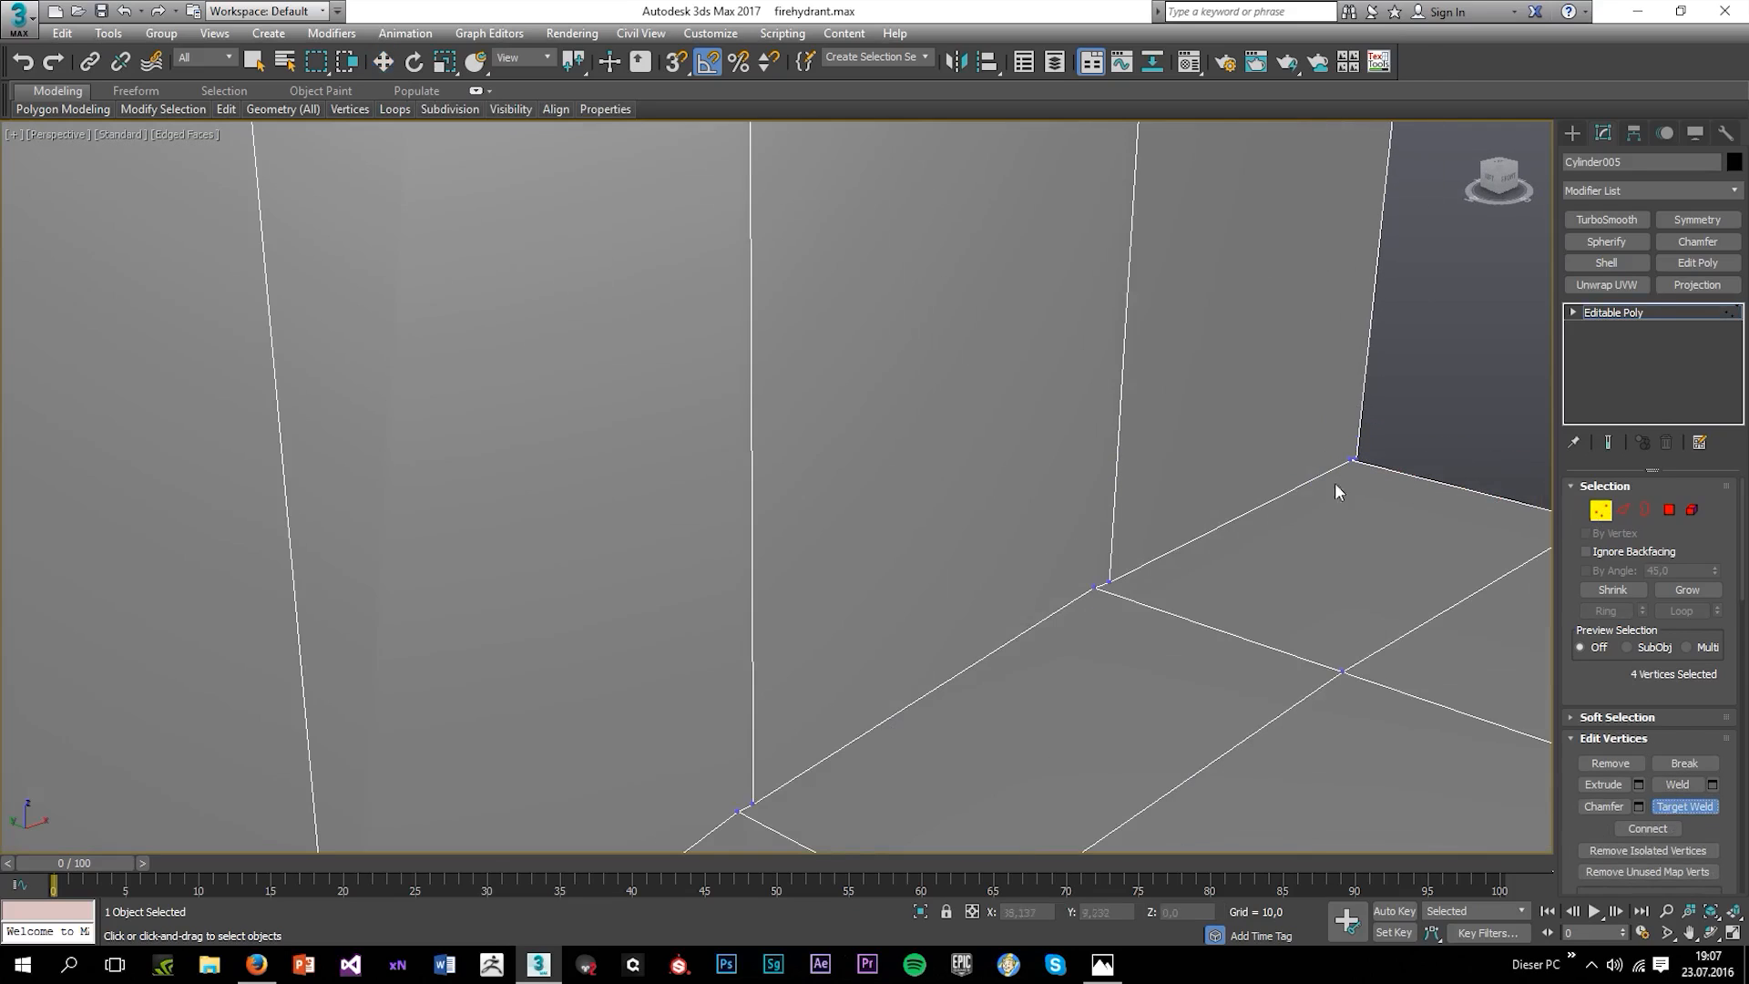
pyautogui.press('w')
pyautogui.scroll(-3, 1354, 461)
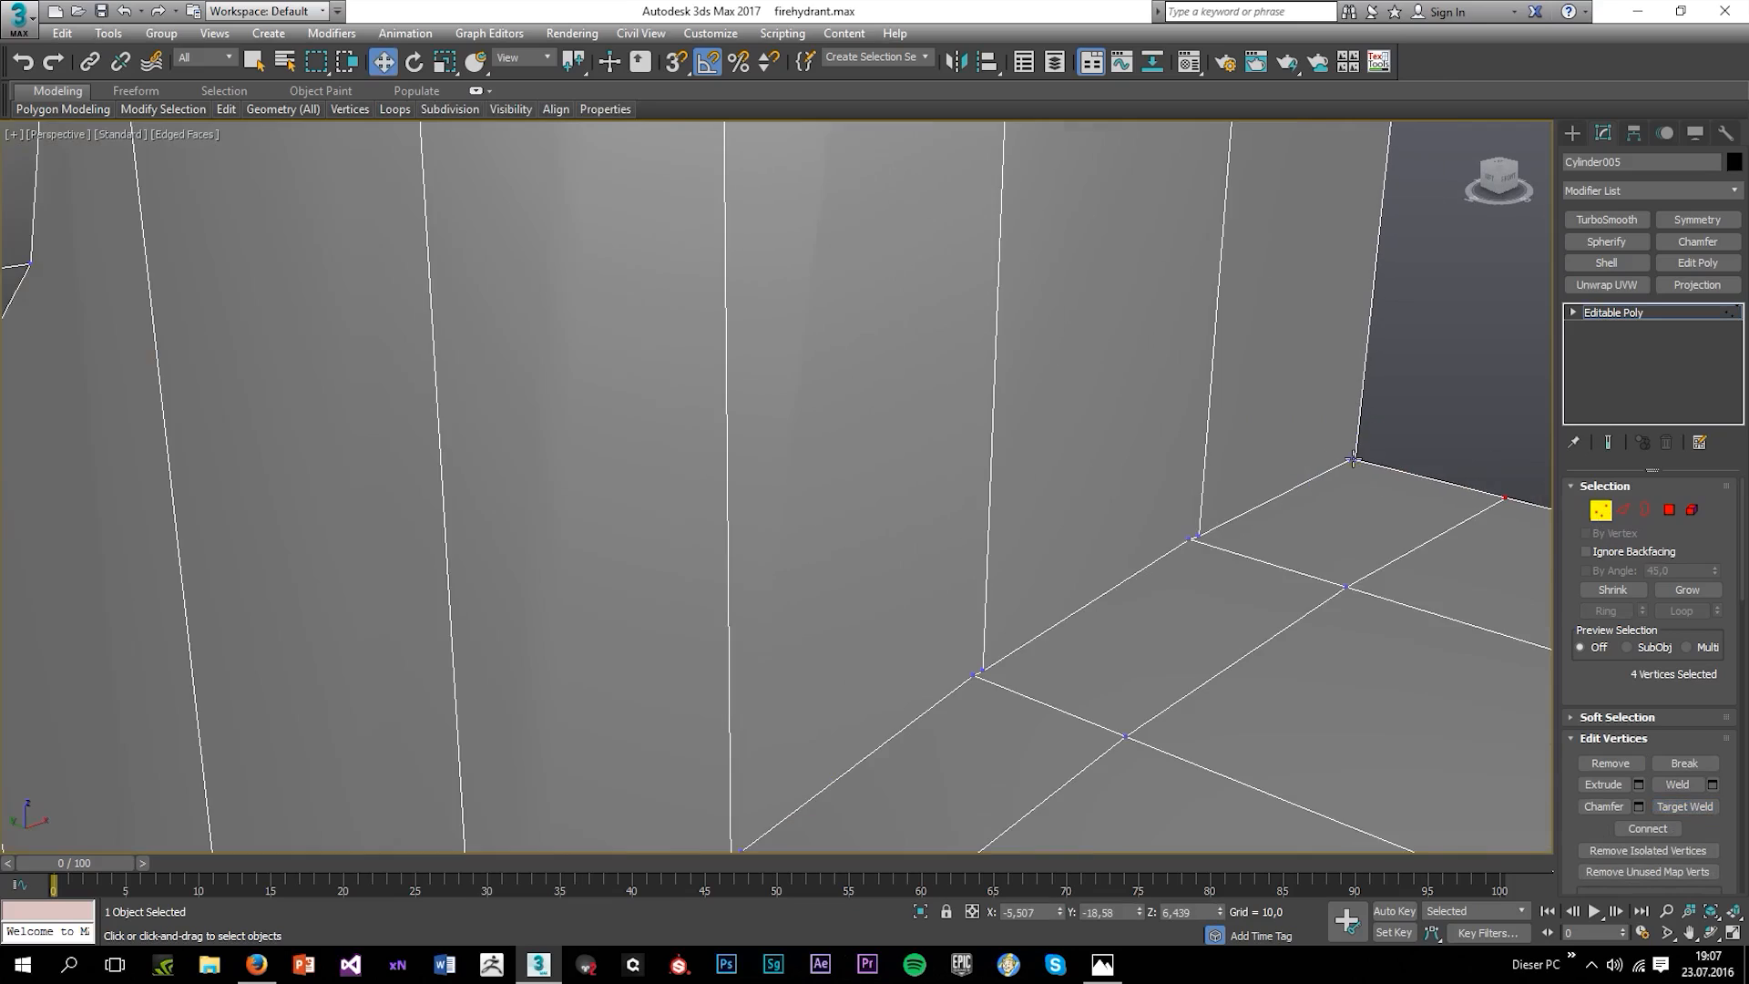
pyautogui.keyDown('alt'); pyautogui.moveTo(1354, 461); pyautogui.dragTo(1149, 645, button='middle'); pyautogui.keyUp('alt')
pyautogui.scroll(1, 1155, 525)
pyautogui.scroll(-3, 1220, 529)
pyautogui.scroll(4, 1149, 645)
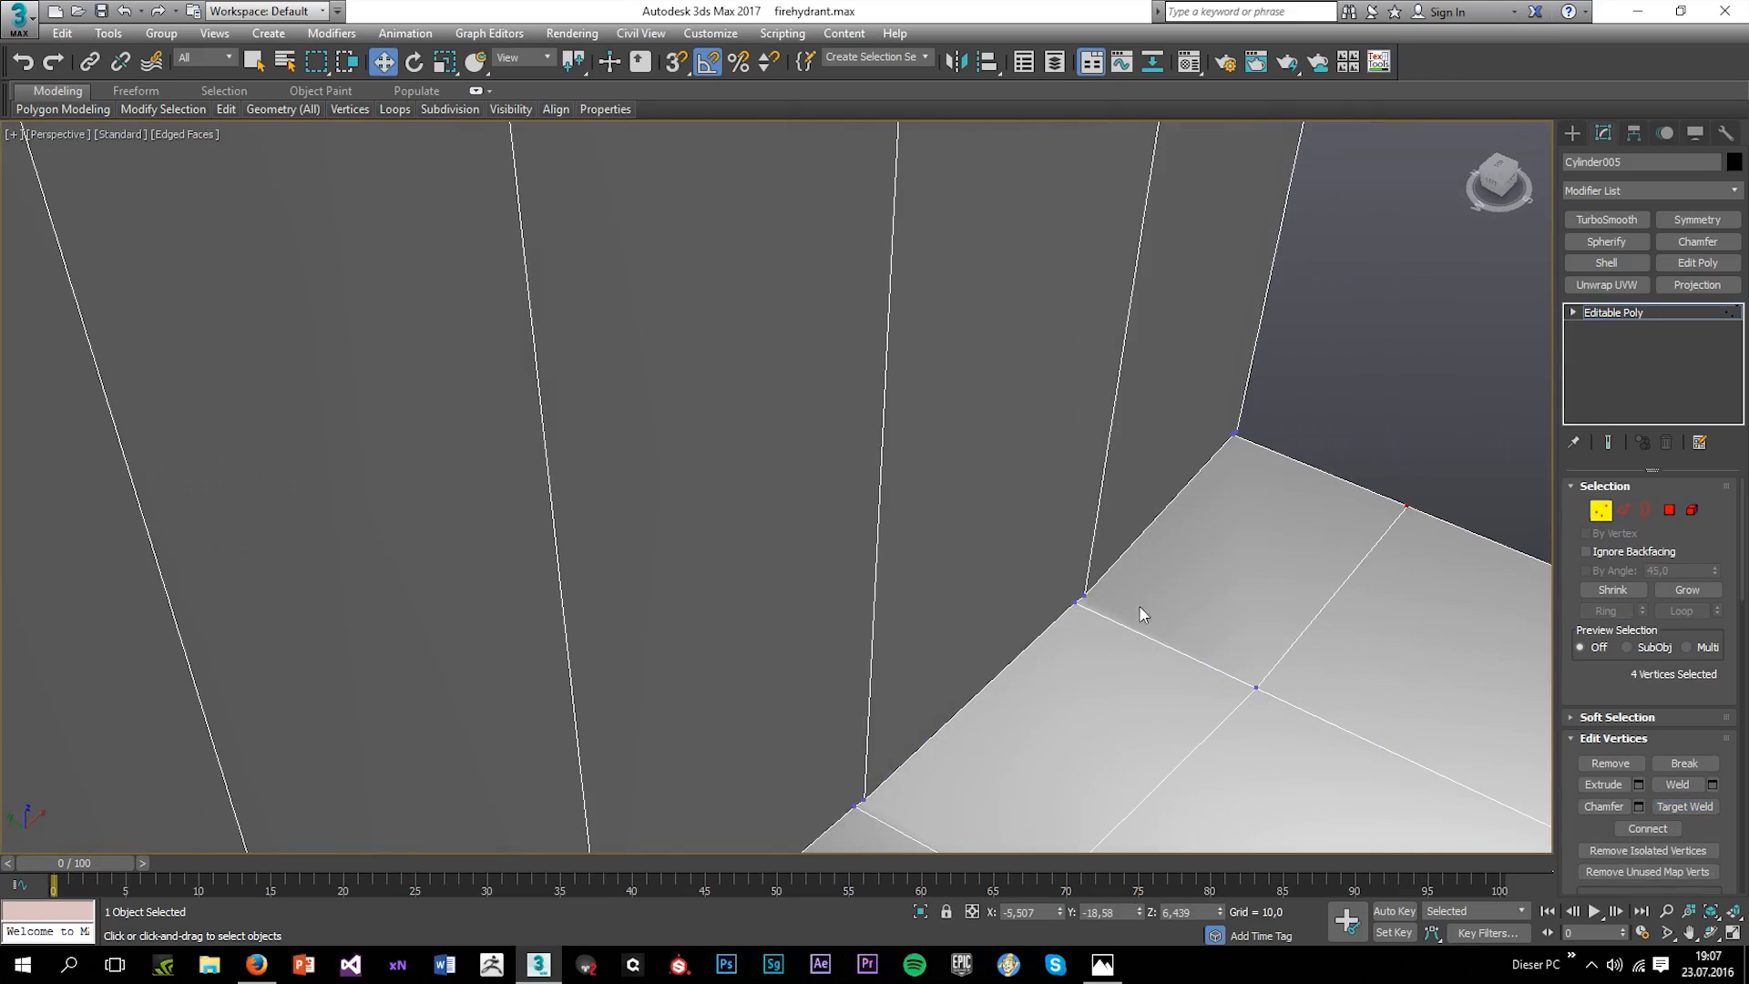
pyautogui.scroll(-2, 1079, 612)
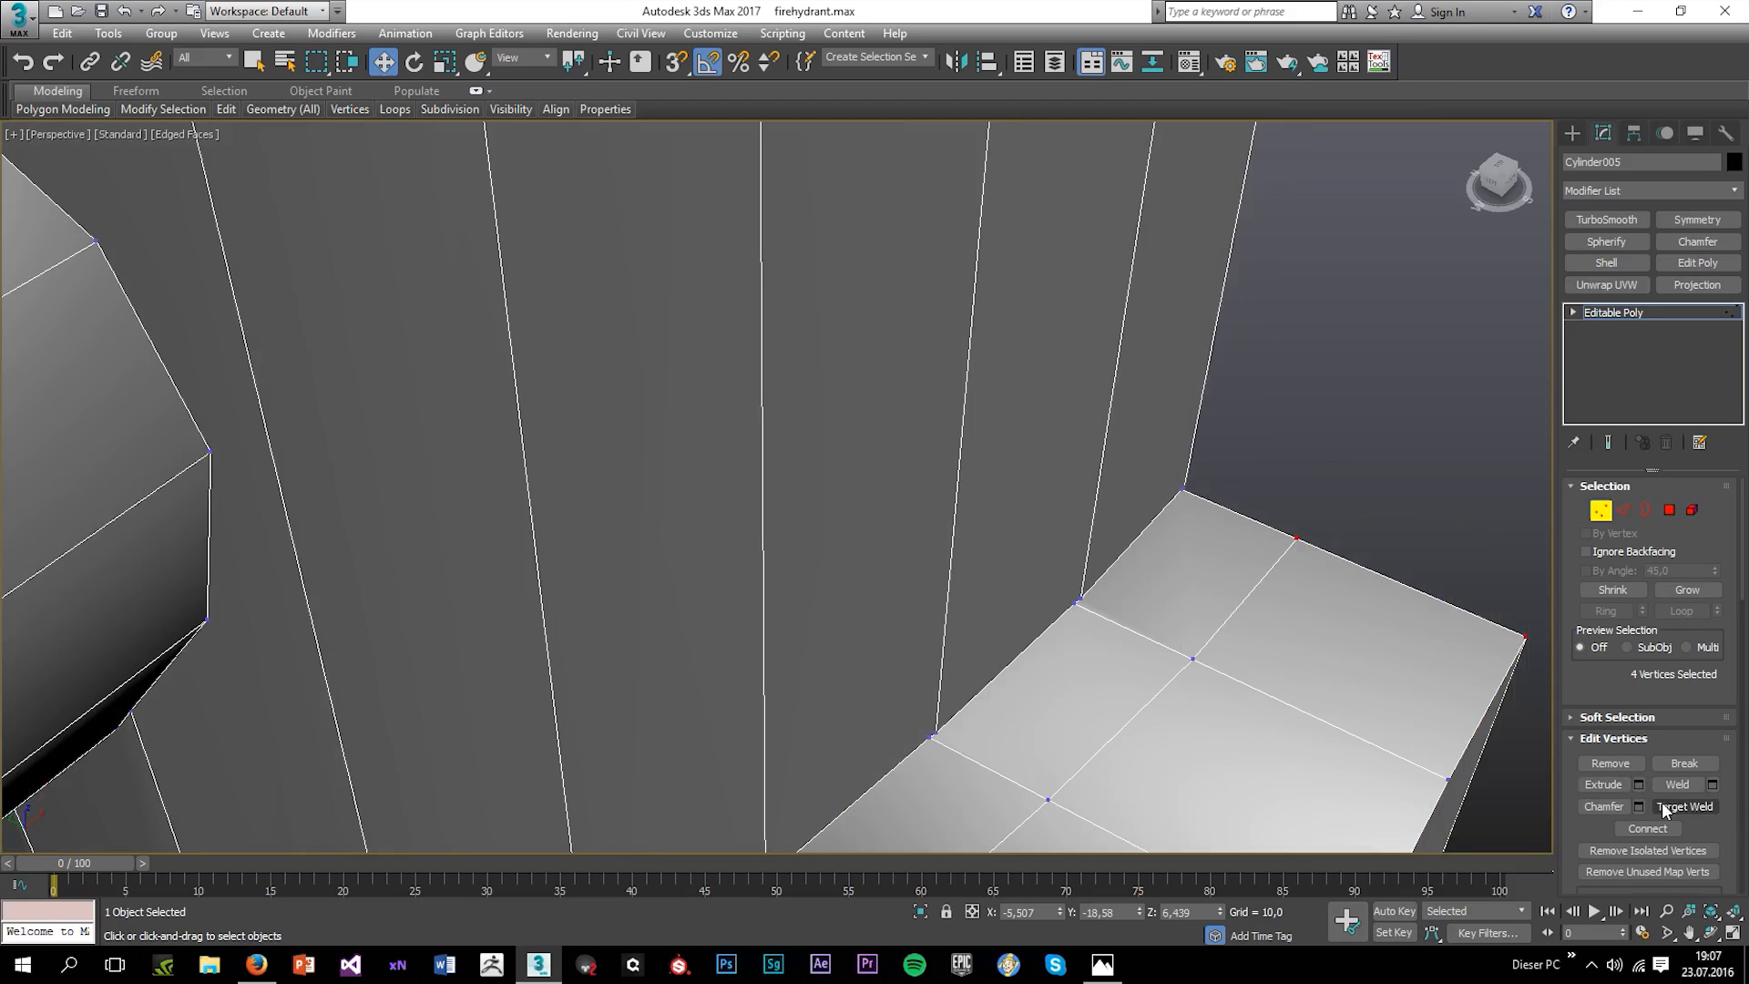
pyautogui.click(1684, 806)
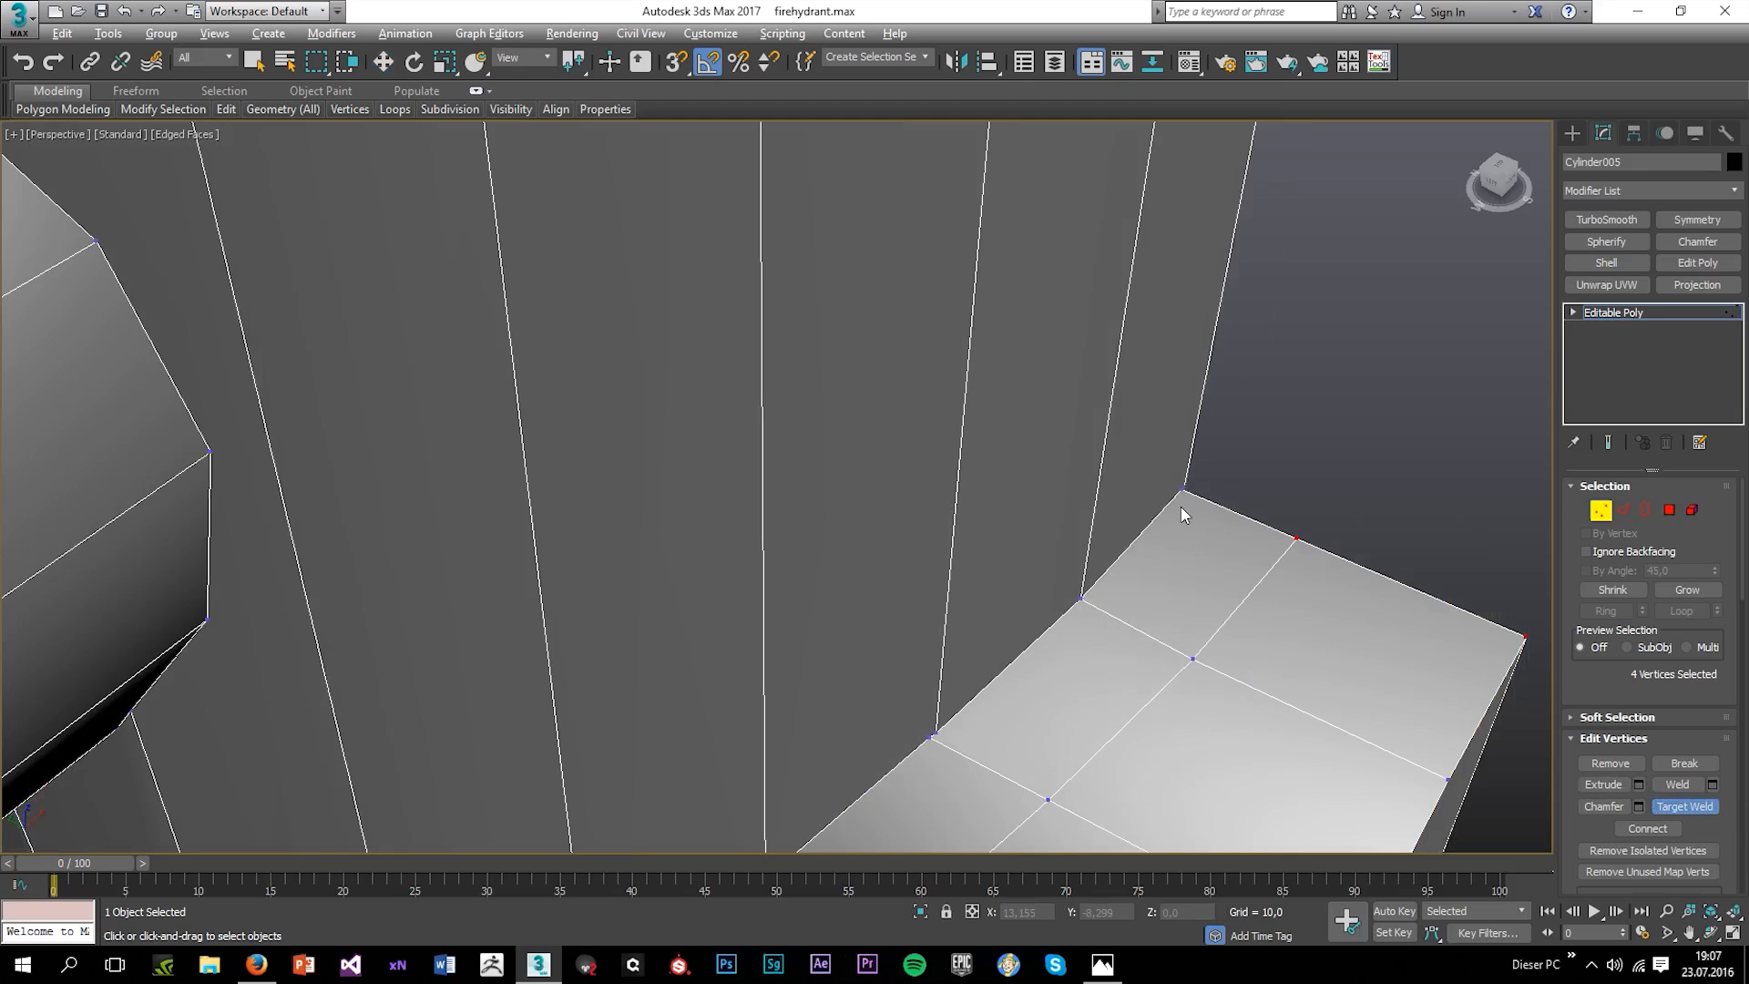
pyautogui.keyDown('alt'); pyautogui.moveTo(1181, 506); pyautogui.dragTo(1167, 450, button='middle'); pyautogui.keyUp('alt')
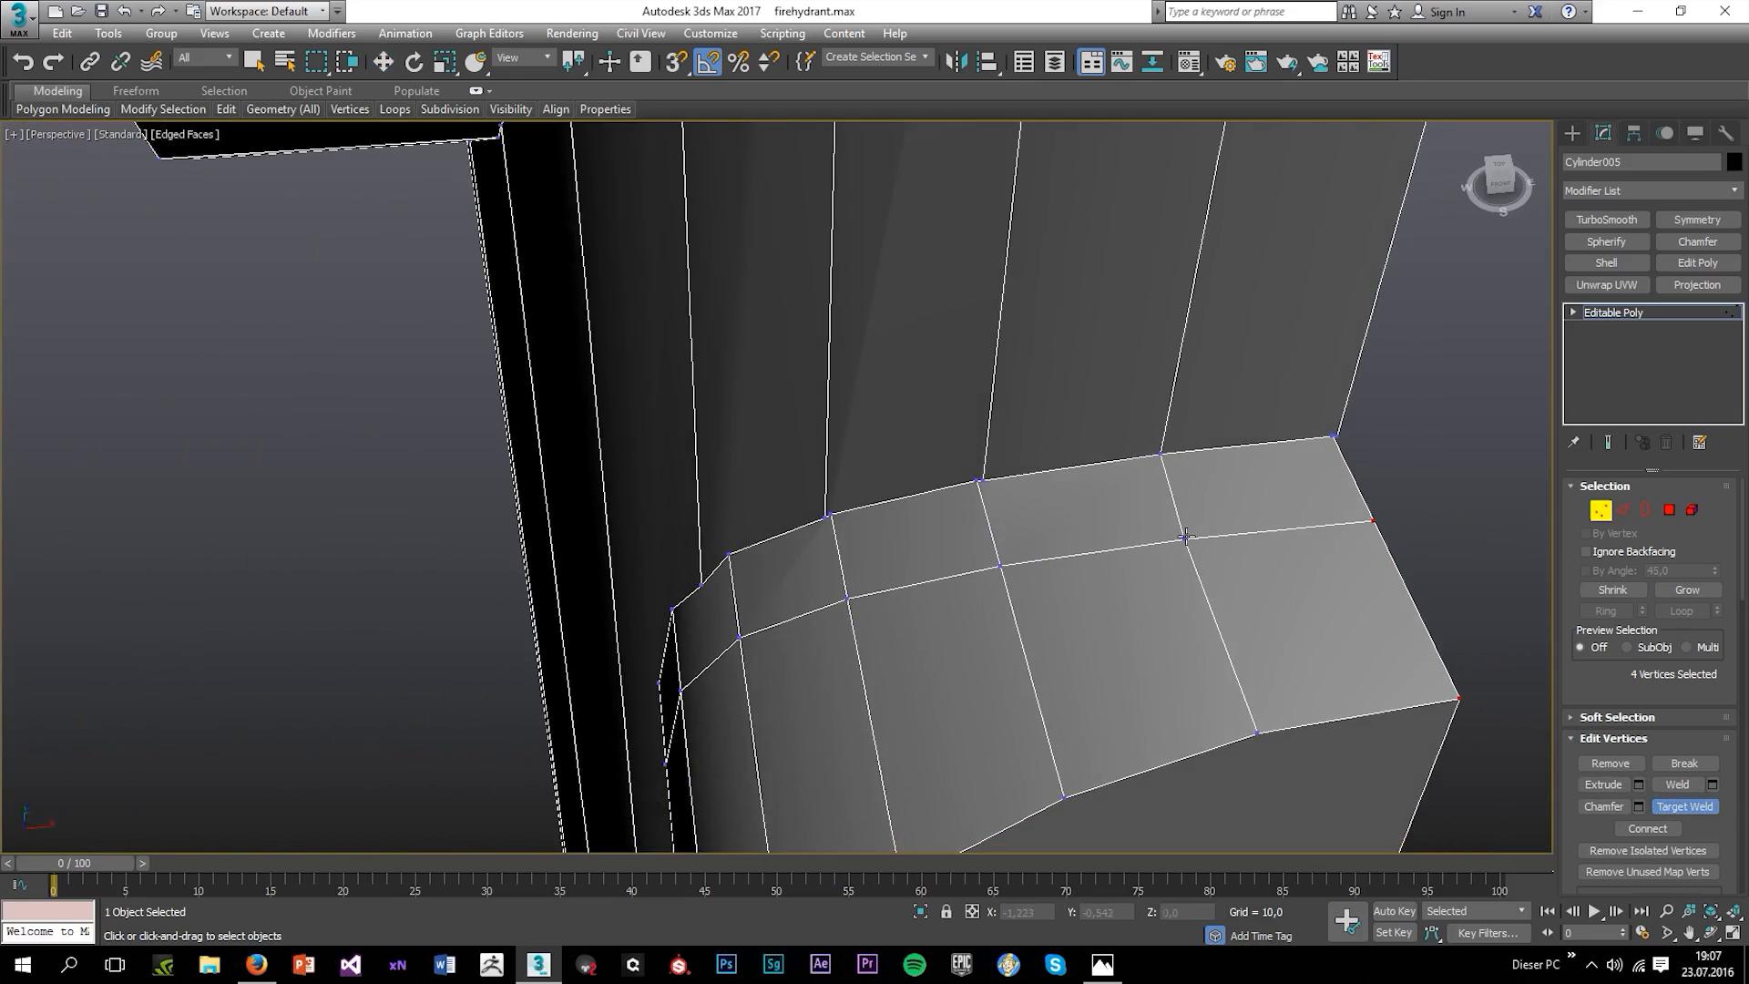
pyautogui.scroll(-2, 1240, 658)
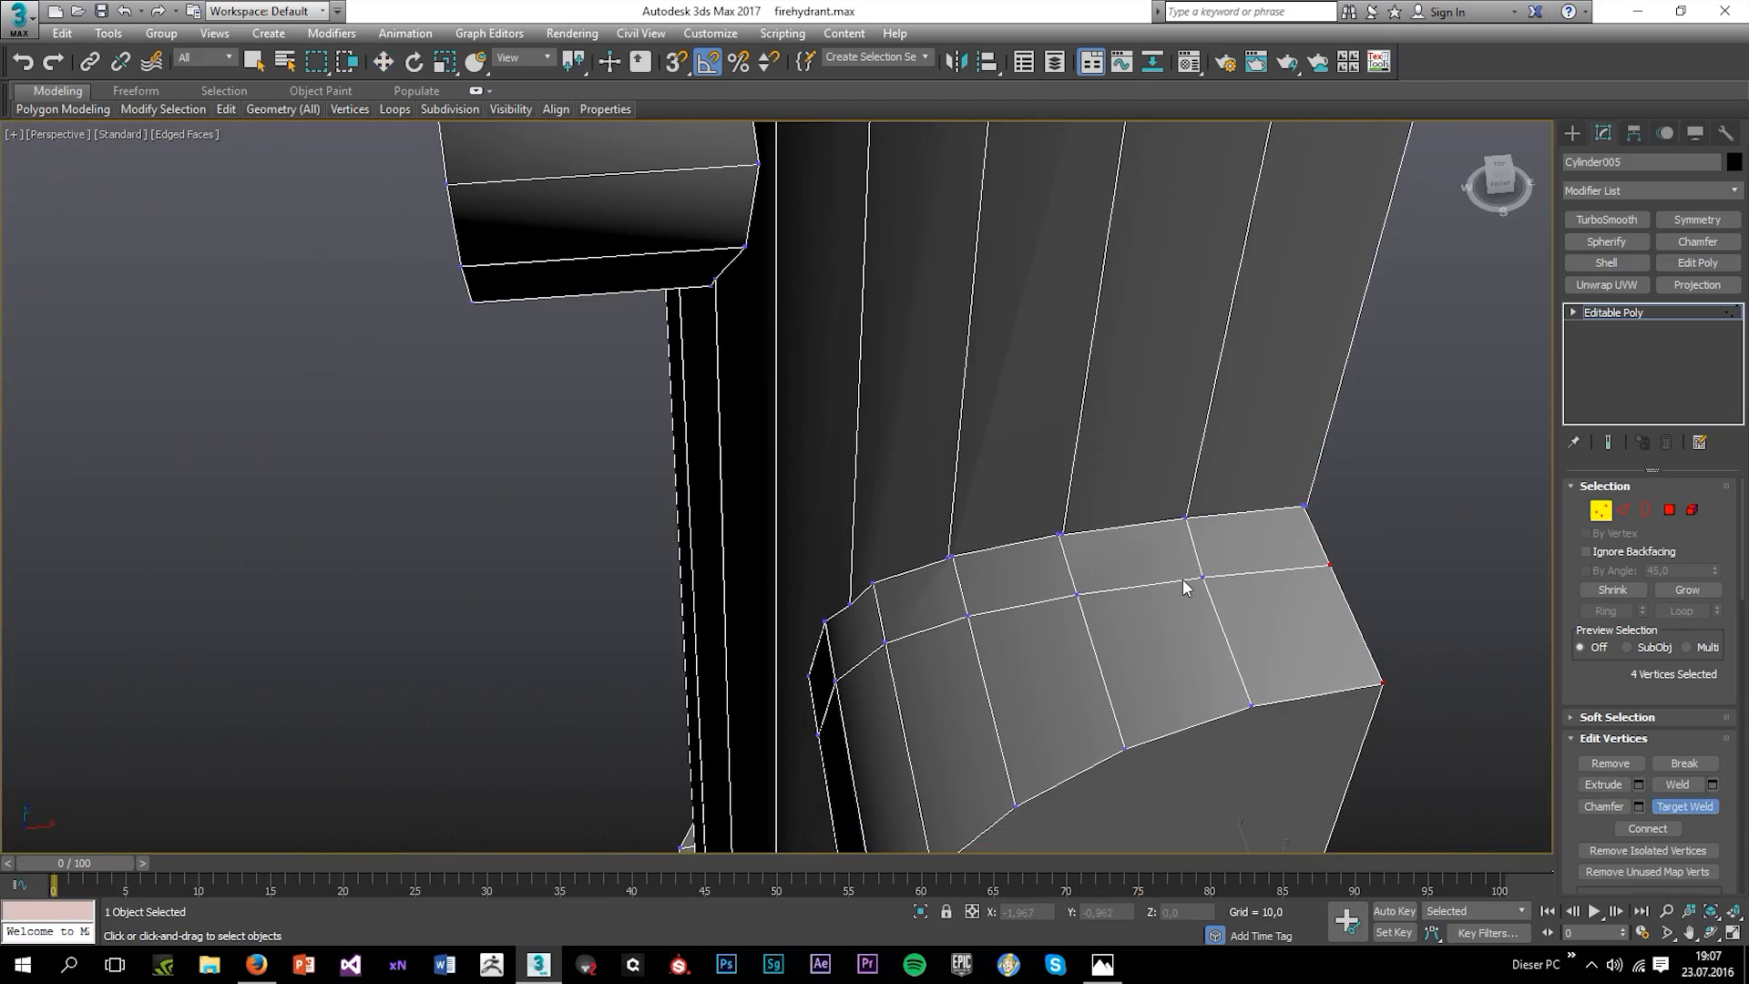
# Remove the front outlet's new edge loop and target-weld its other upper rim vertices with the neighbouring body vertices.
pyautogui.click(1622, 510)
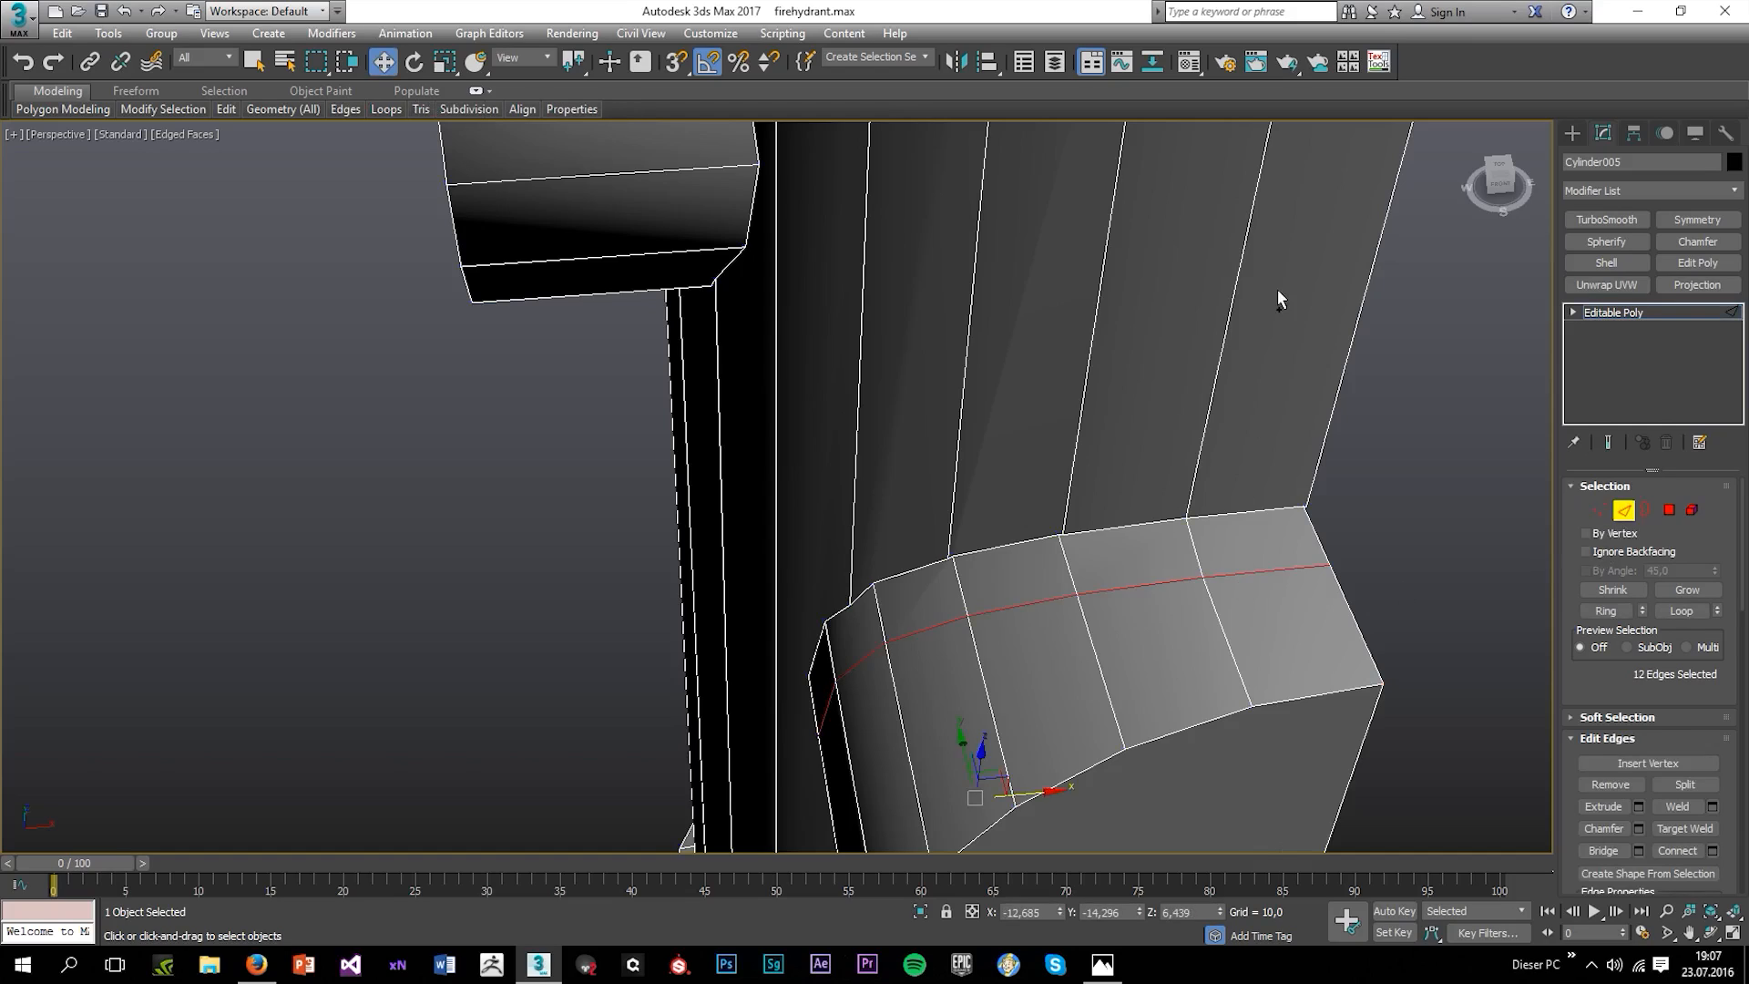
pyautogui.click(1242, 348)
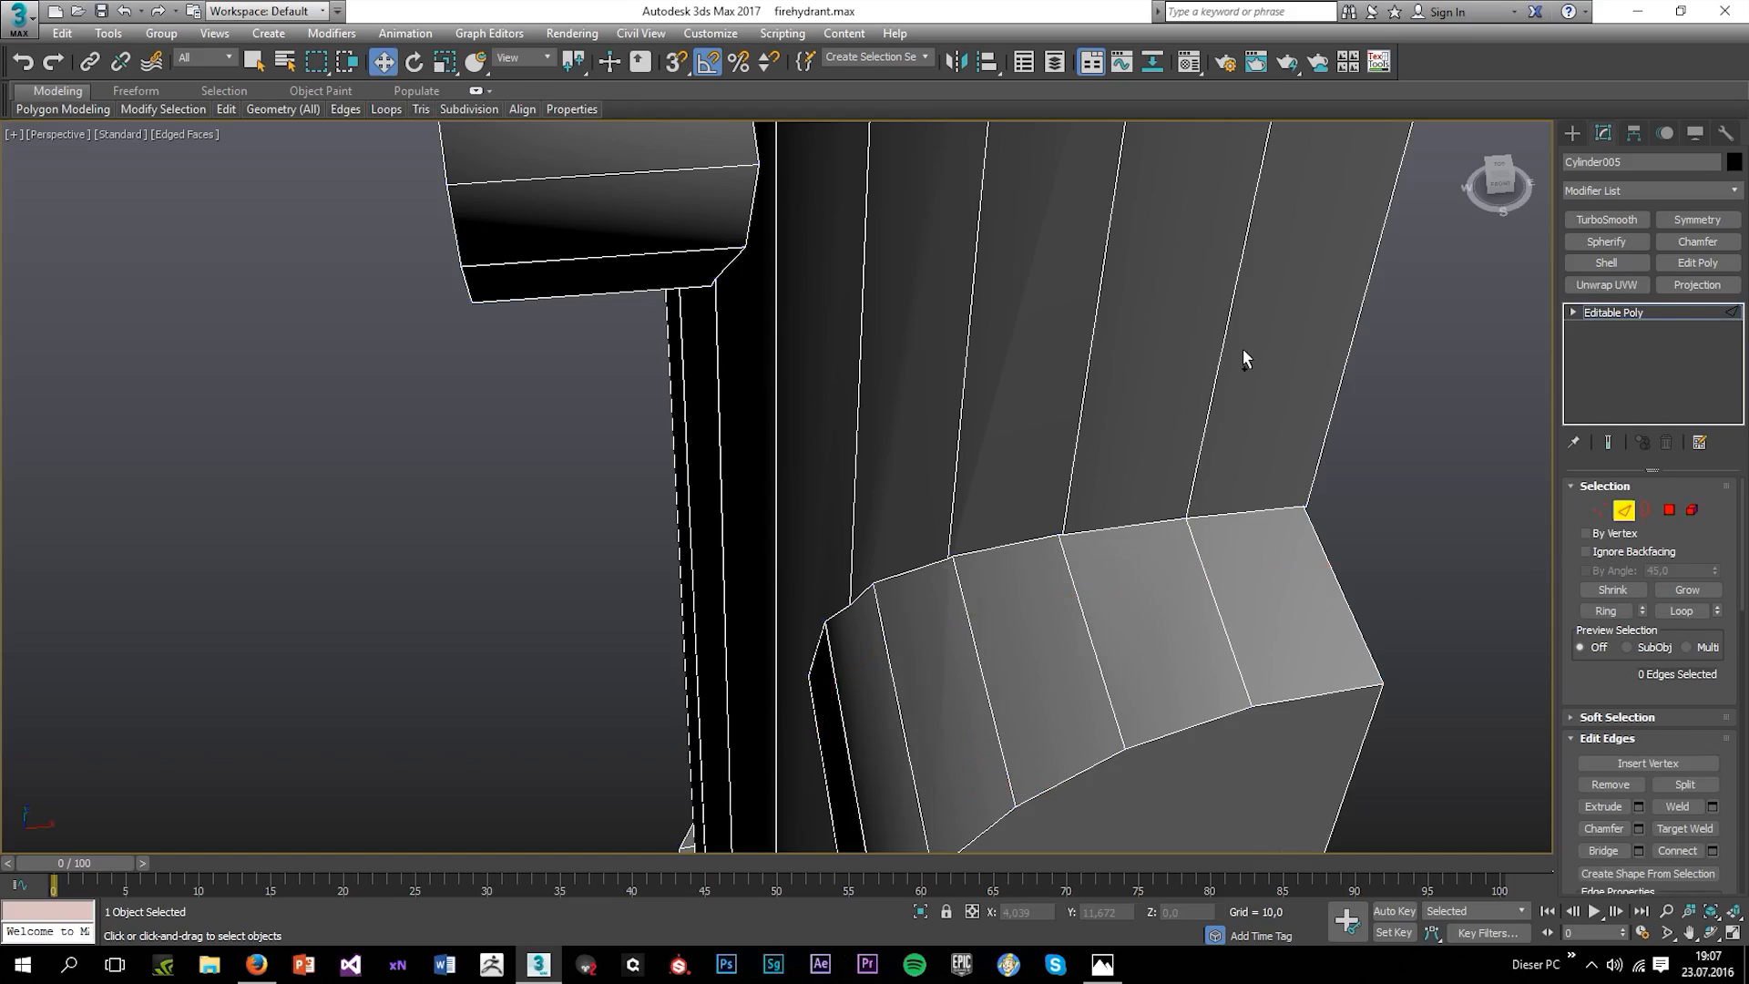
pyautogui.click(1597, 512)
pyautogui.scroll(3, 898, 533)
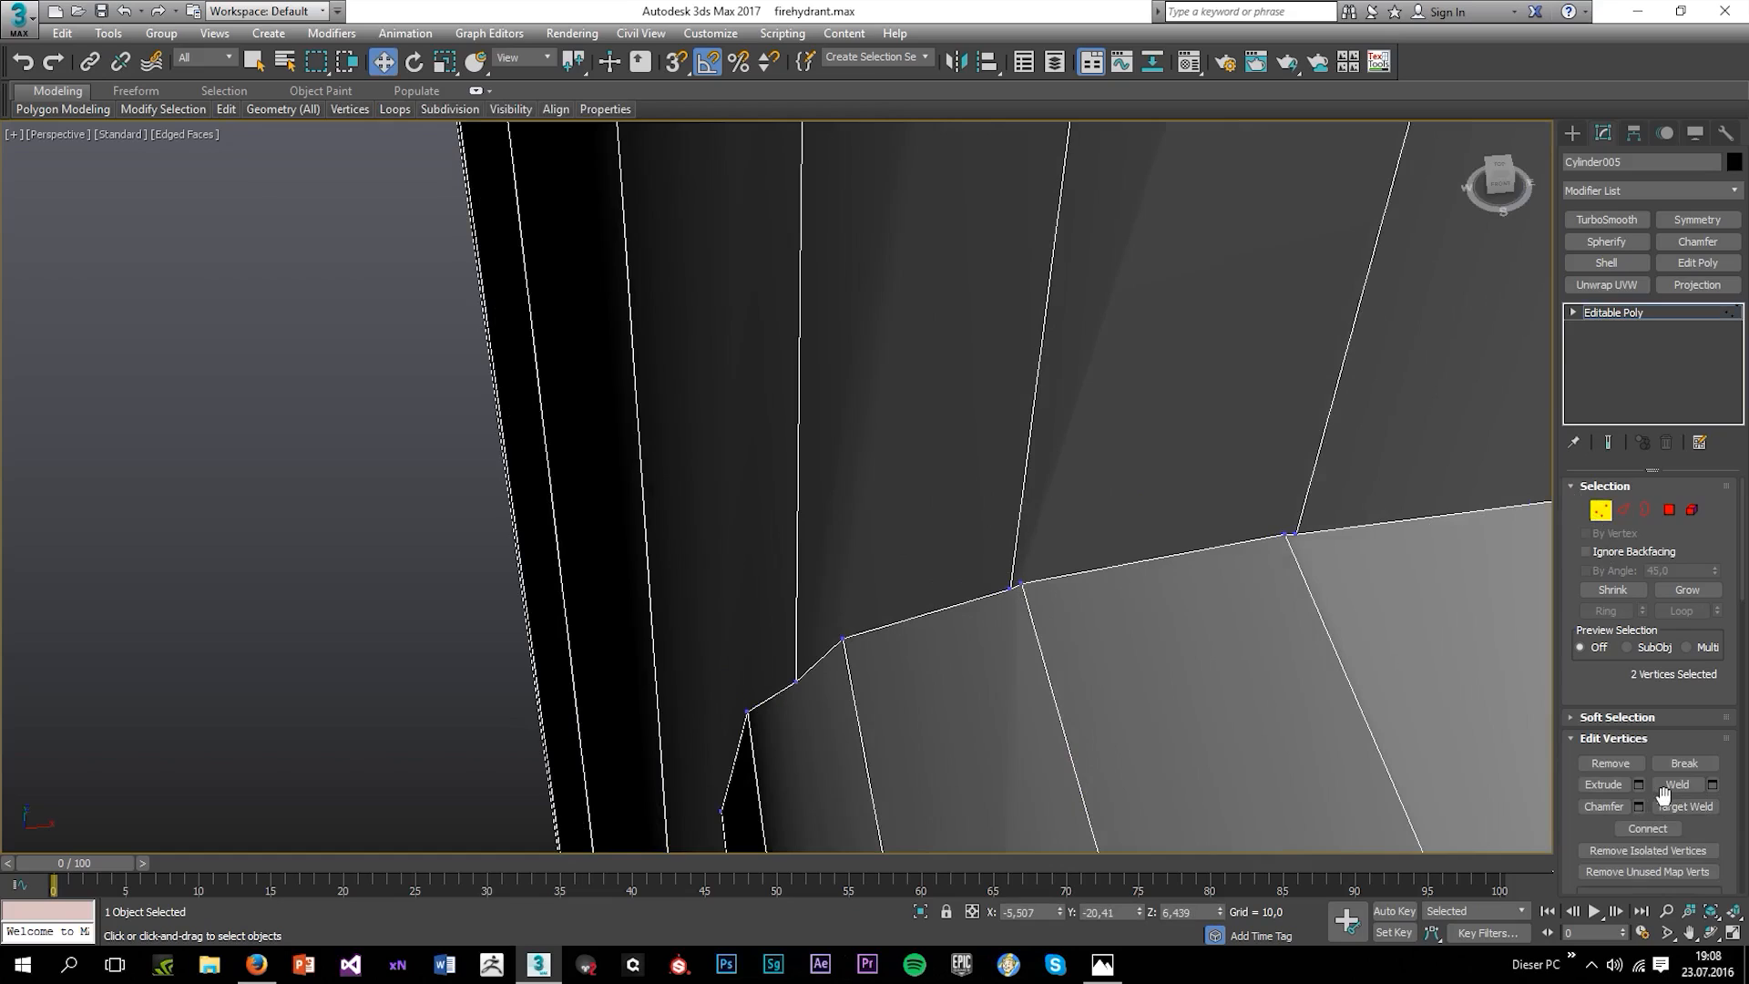
pyautogui.click(1684, 805)
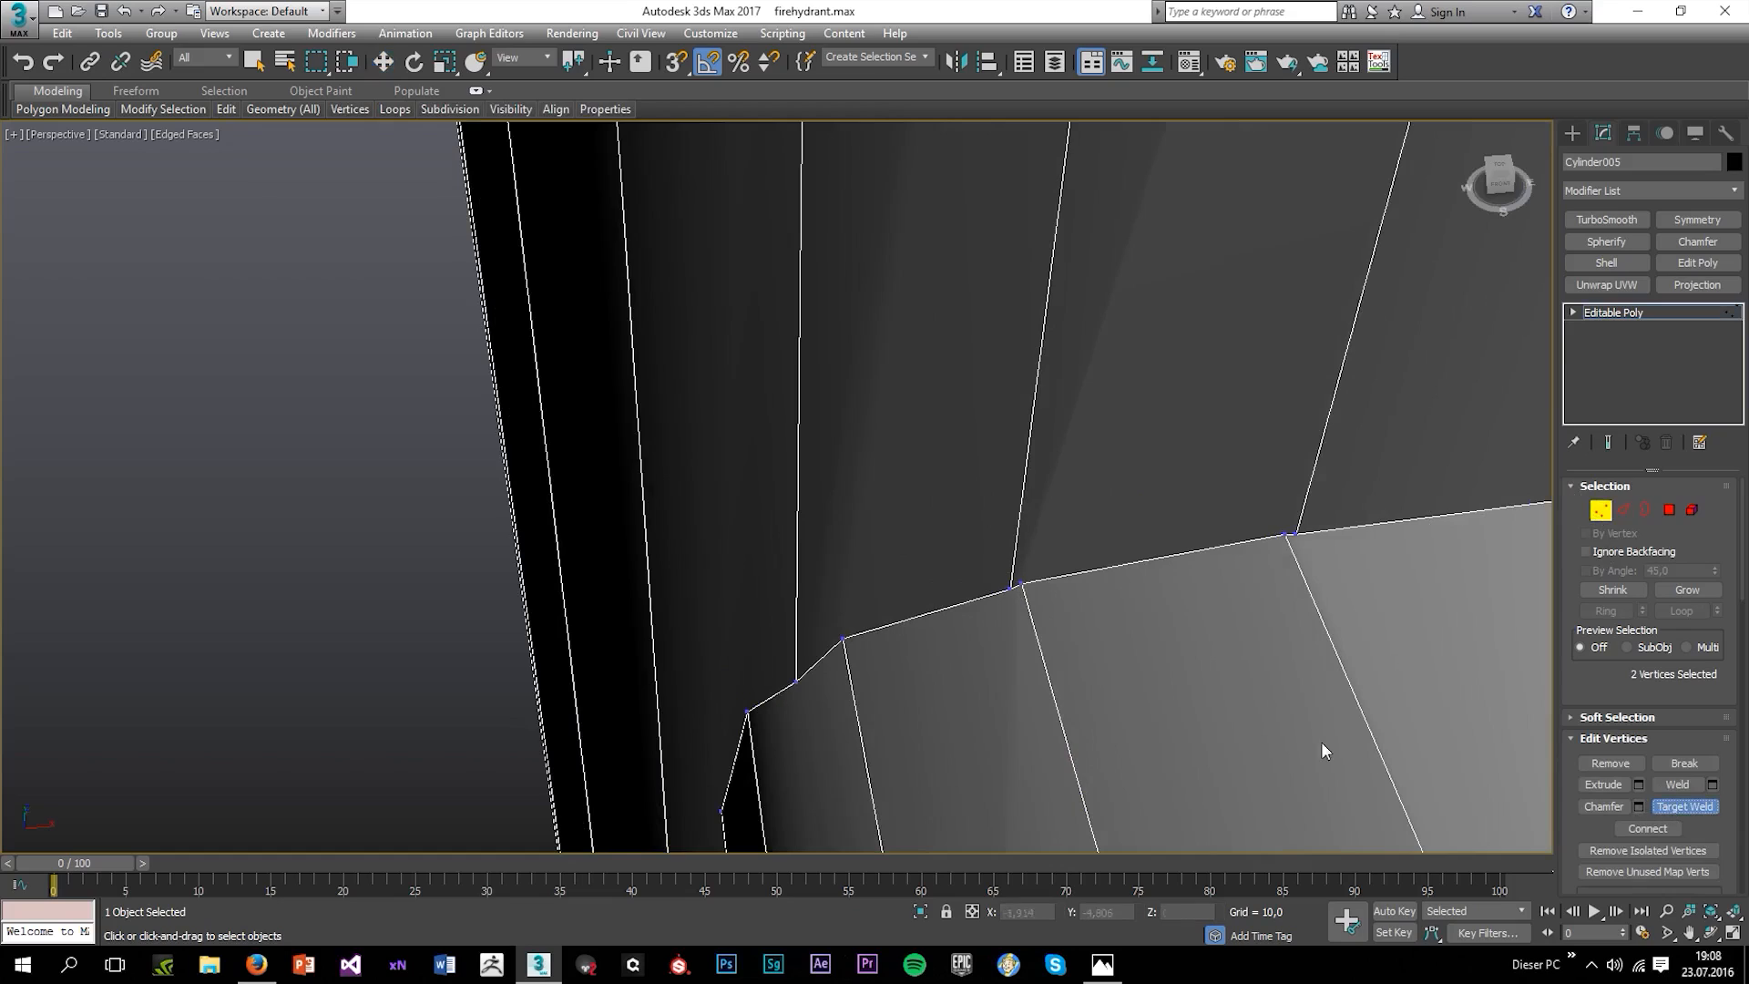
pyautogui.click(1013, 588)
pyautogui.scroll(-4, 1040, 633)
pyautogui.moveTo(1075, 712); pyautogui.dragTo(1050, 657, button='middle')
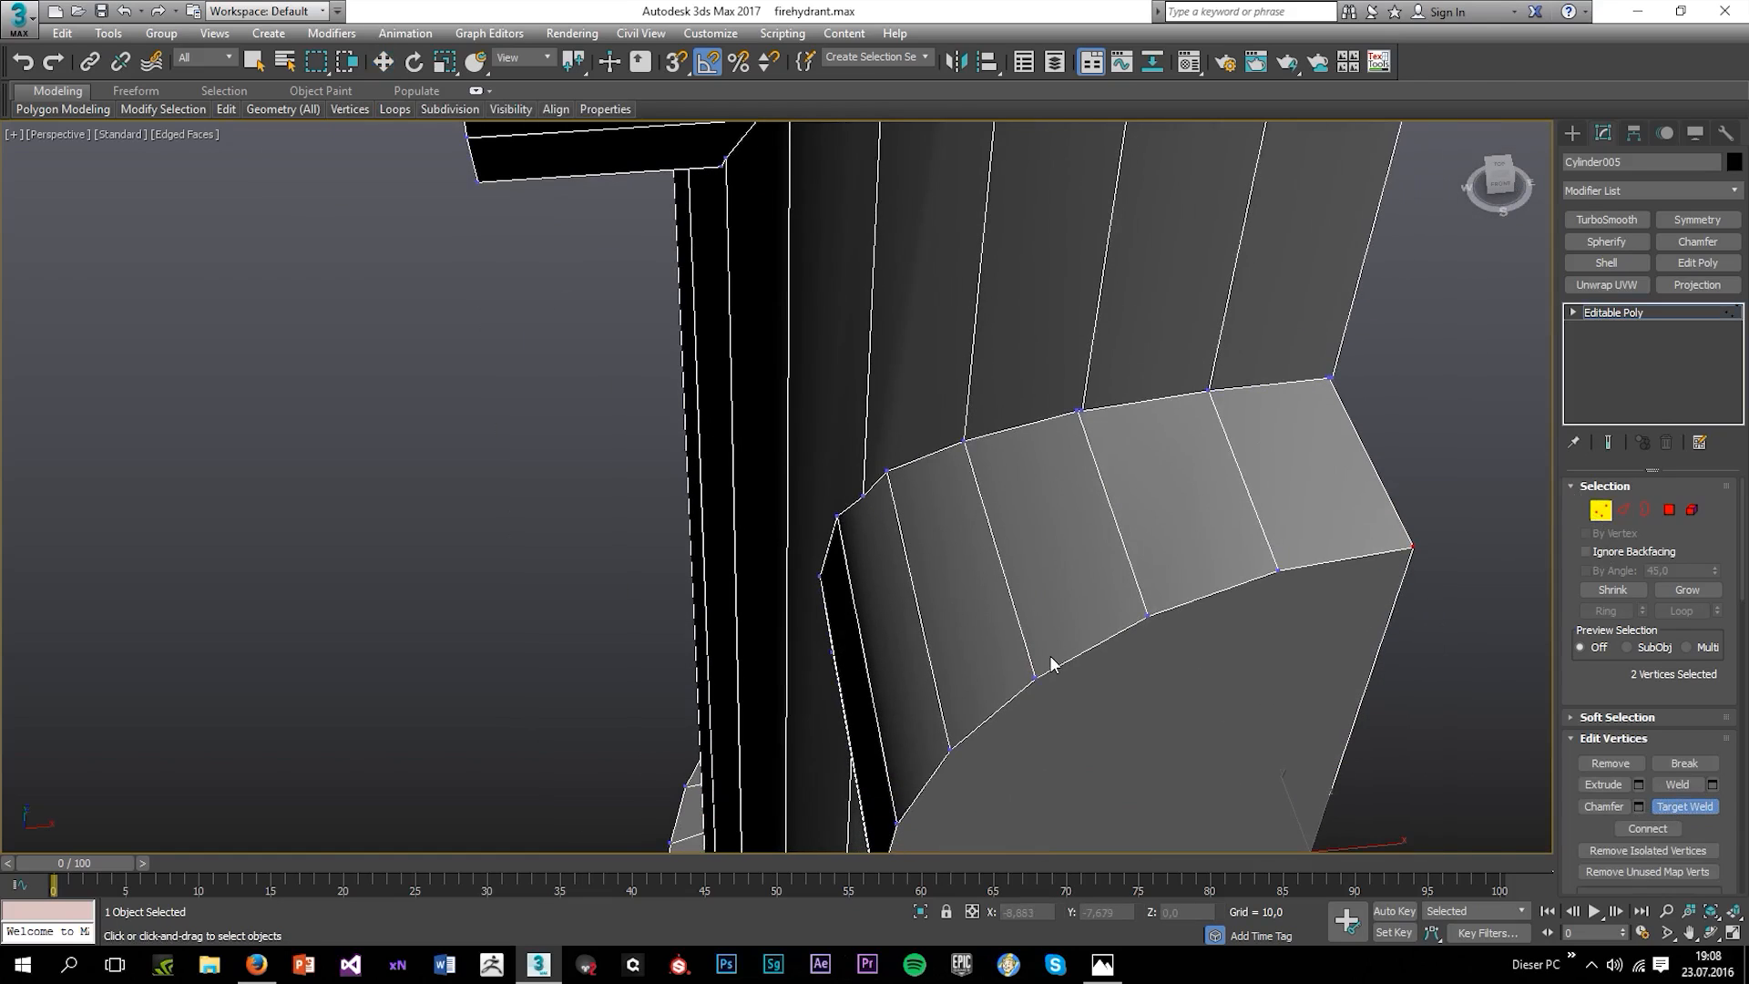
pyautogui.click(887, 472)
pyautogui.click(864, 495)
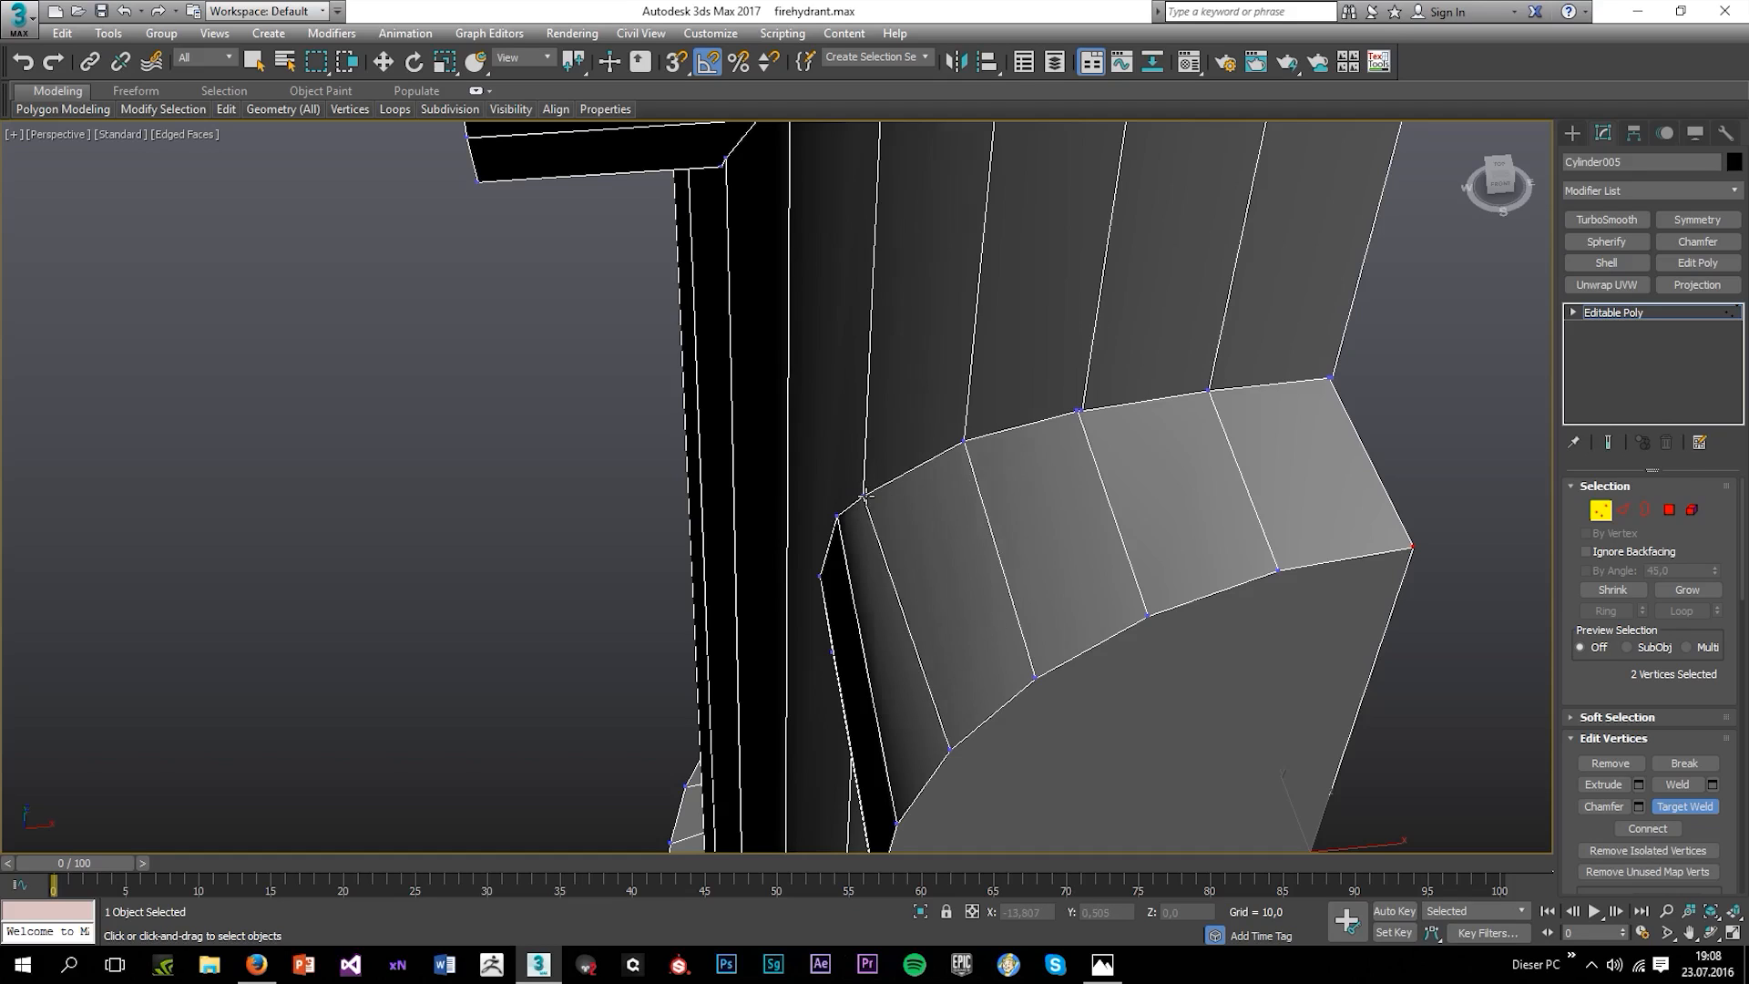
# Undo the latest rim vertex welds and the removal of the front outlet's edge loop.
pyautogui.keyDown('alt'); pyautogui.moveTo(973, 667); pyautogui.dragTo(953, 610, button='middle'); pyautogui.keyUp('alt')
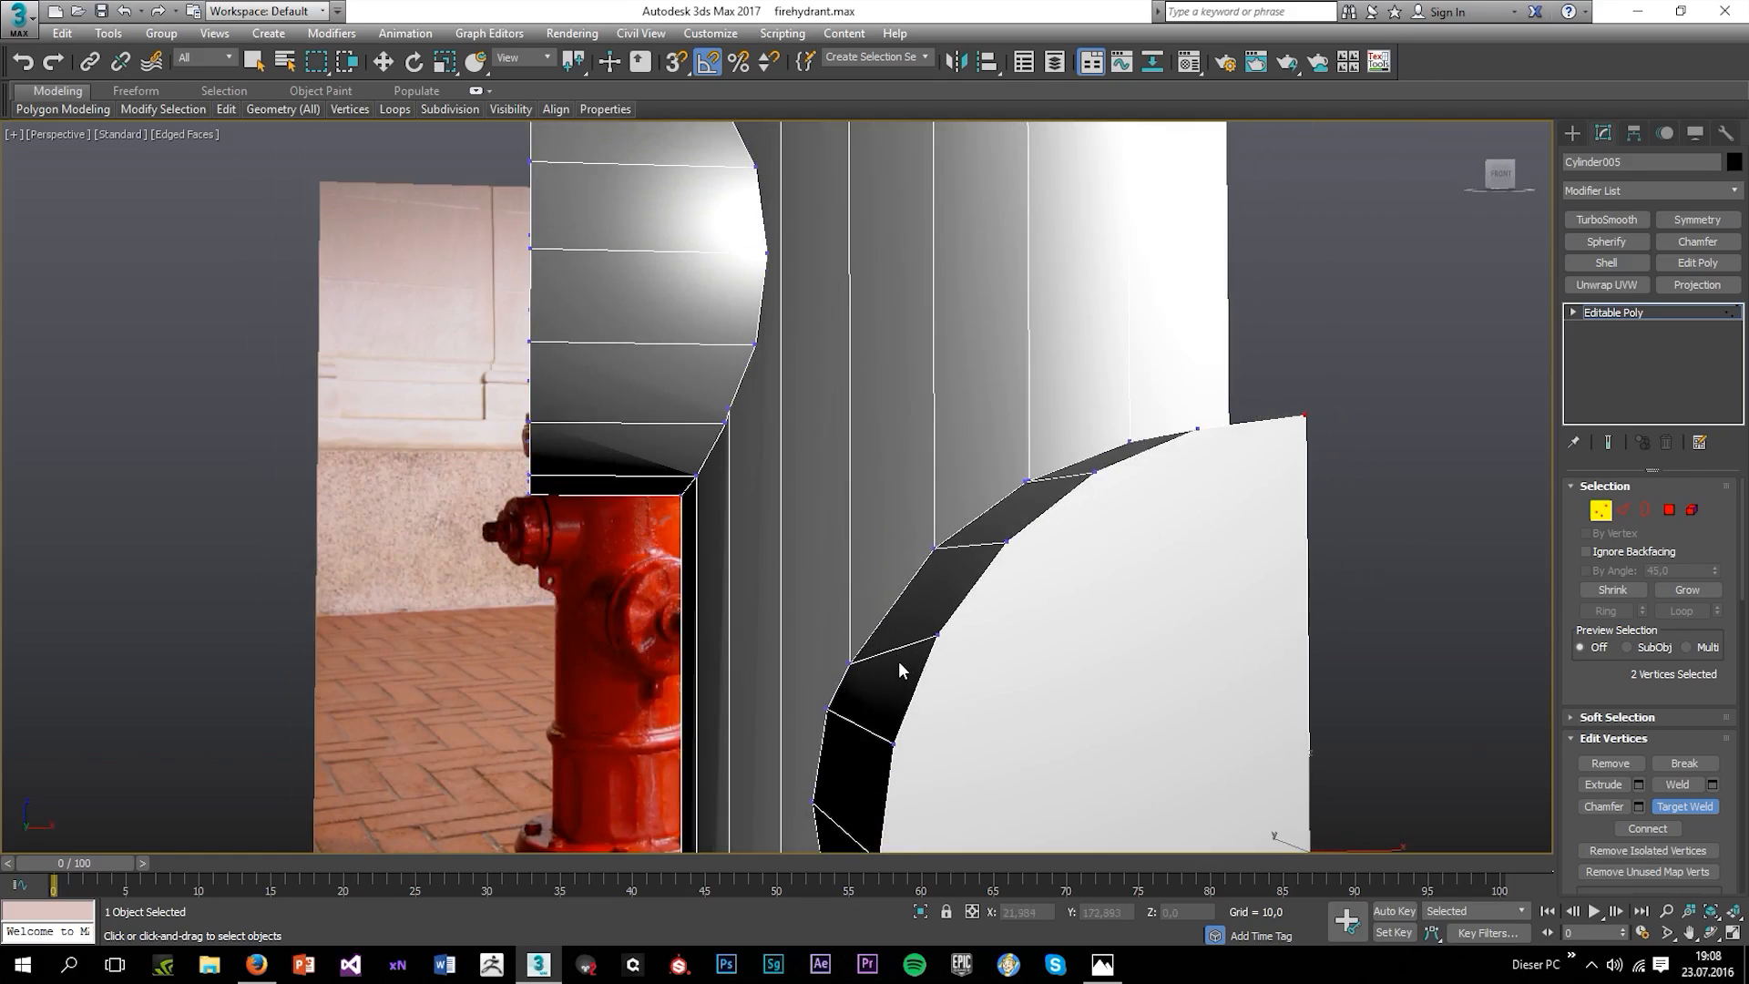
pyautogui.keyDown('alt'); pyautogui.moveTo(897, 662); pyautogui.dragTo(969, 680, button='middle'); pyautogui.keyUp('alt')
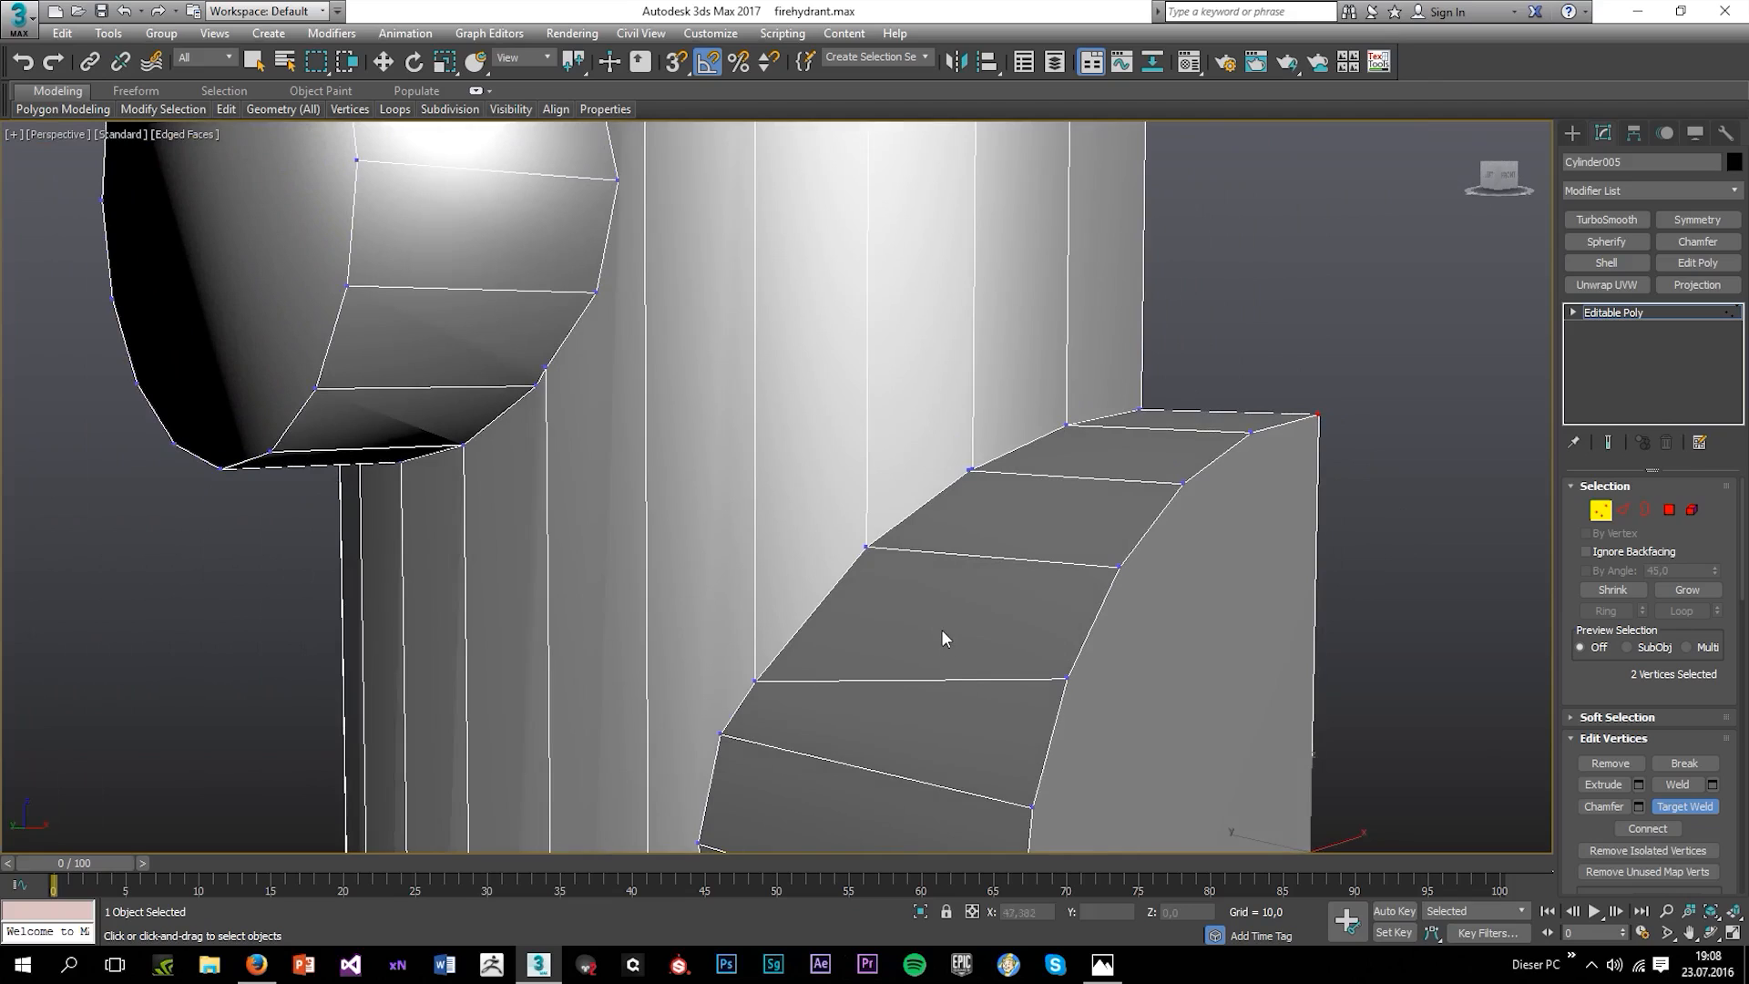
pyautogui.hotkey('ctrl', 'z')
pyautogui.hotkey('ctrl', 'z')
pyautogui.hotkey('ctrl', 'z')
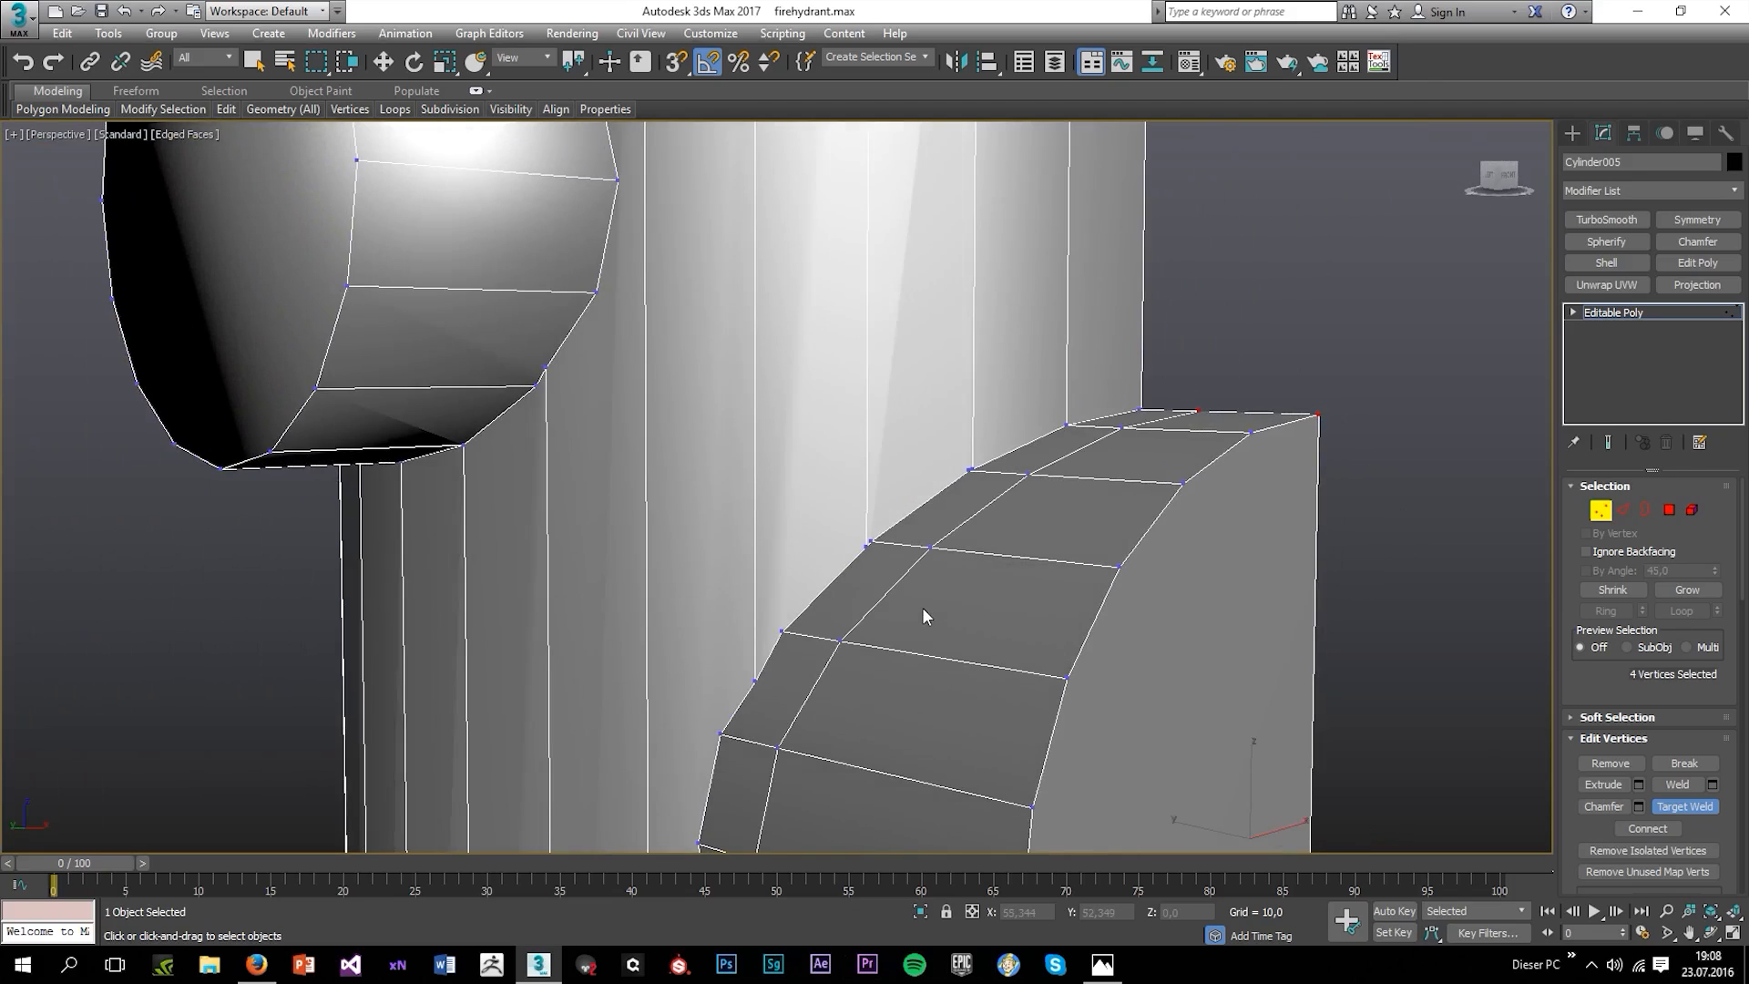
# Target-weld the two closely spaced vertex pairs along the front outlet's upper rim.
pyautogui.scroll(4, 942, 452)
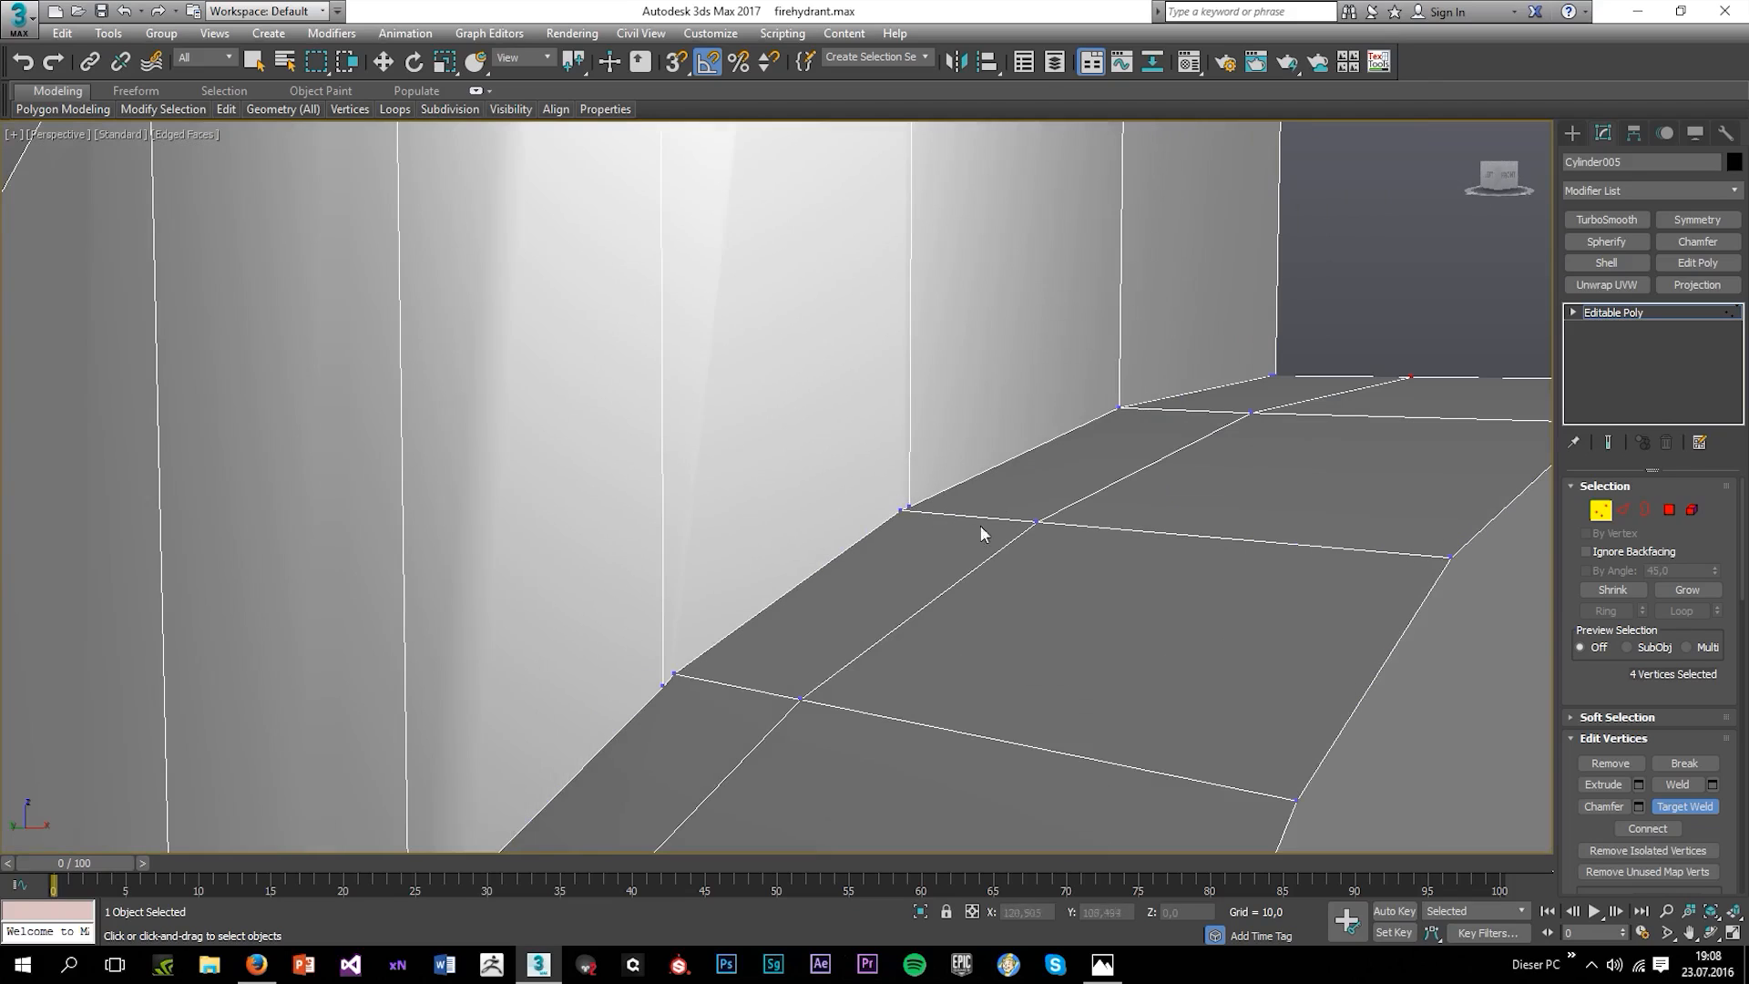
pyautogui.click(664, 691)
pyautogui.scroll(-5, 715, 678)
pyautogui.moveTo(742, 723); pyautogui.dragTo(797, 588, button='middle')
pyautogui.scroll(4, 797, 586)
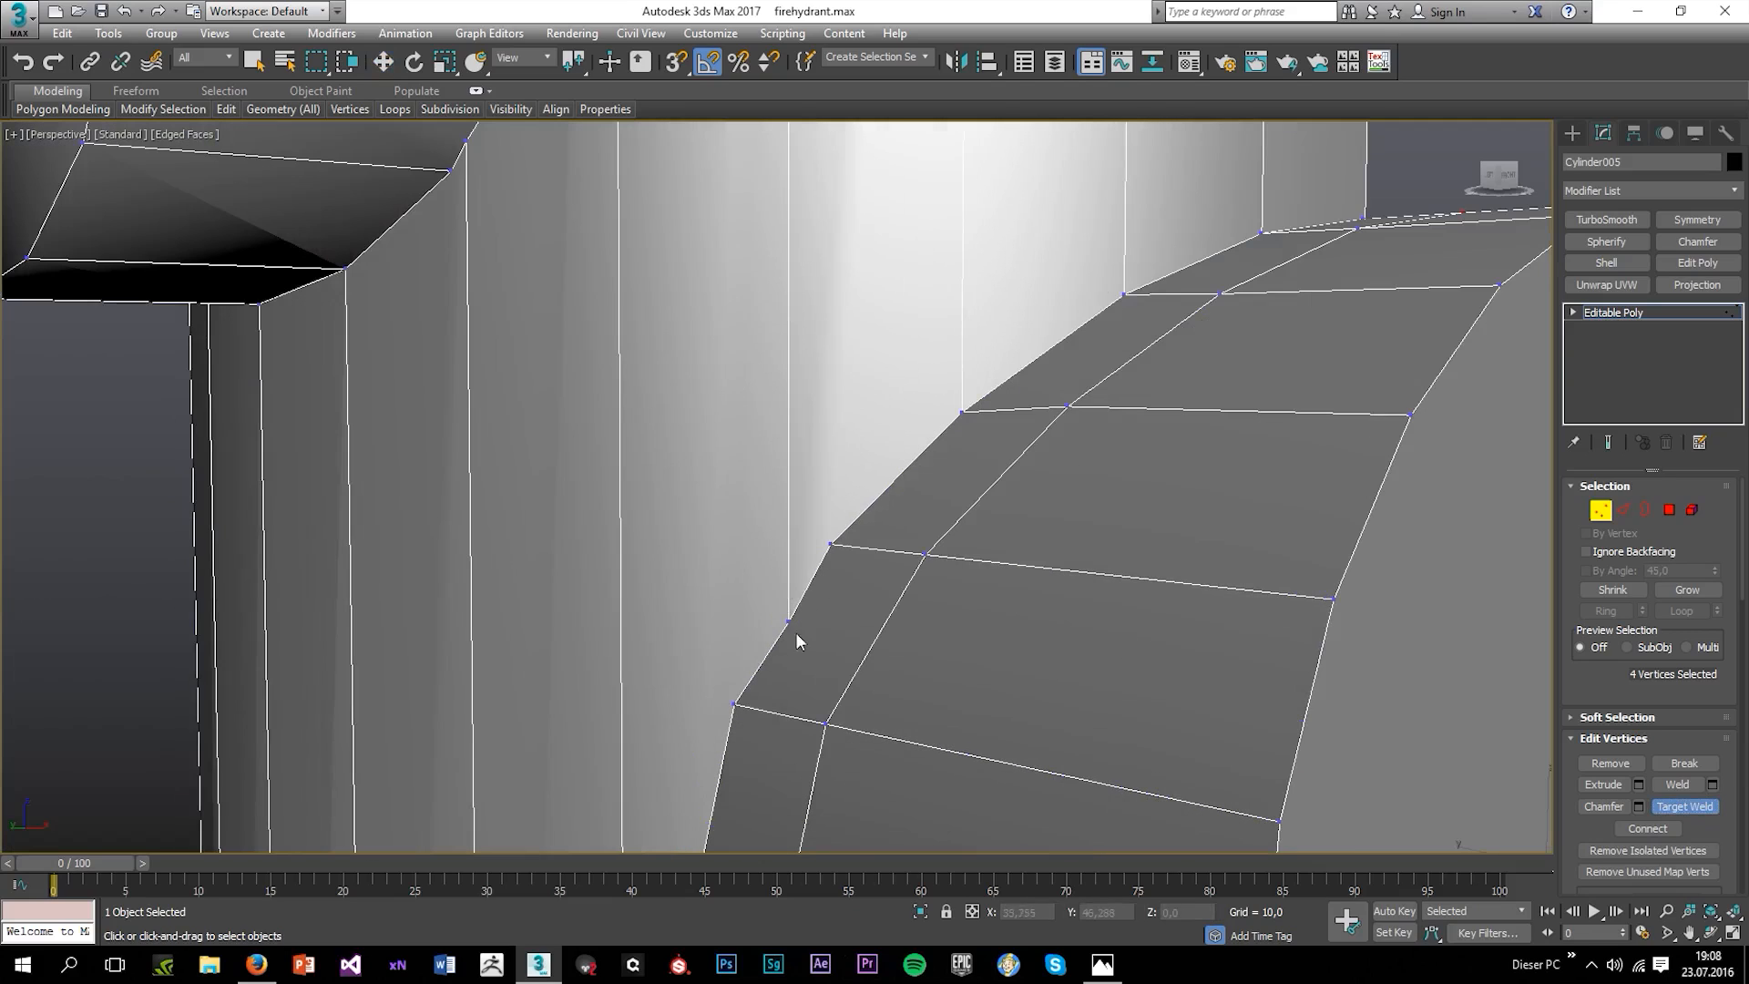
# Try to weld the next, more widely spaced vertex pair on the front outlet's upper rim, and undo it.
pyautogui.scroll(-2, 831, 563)
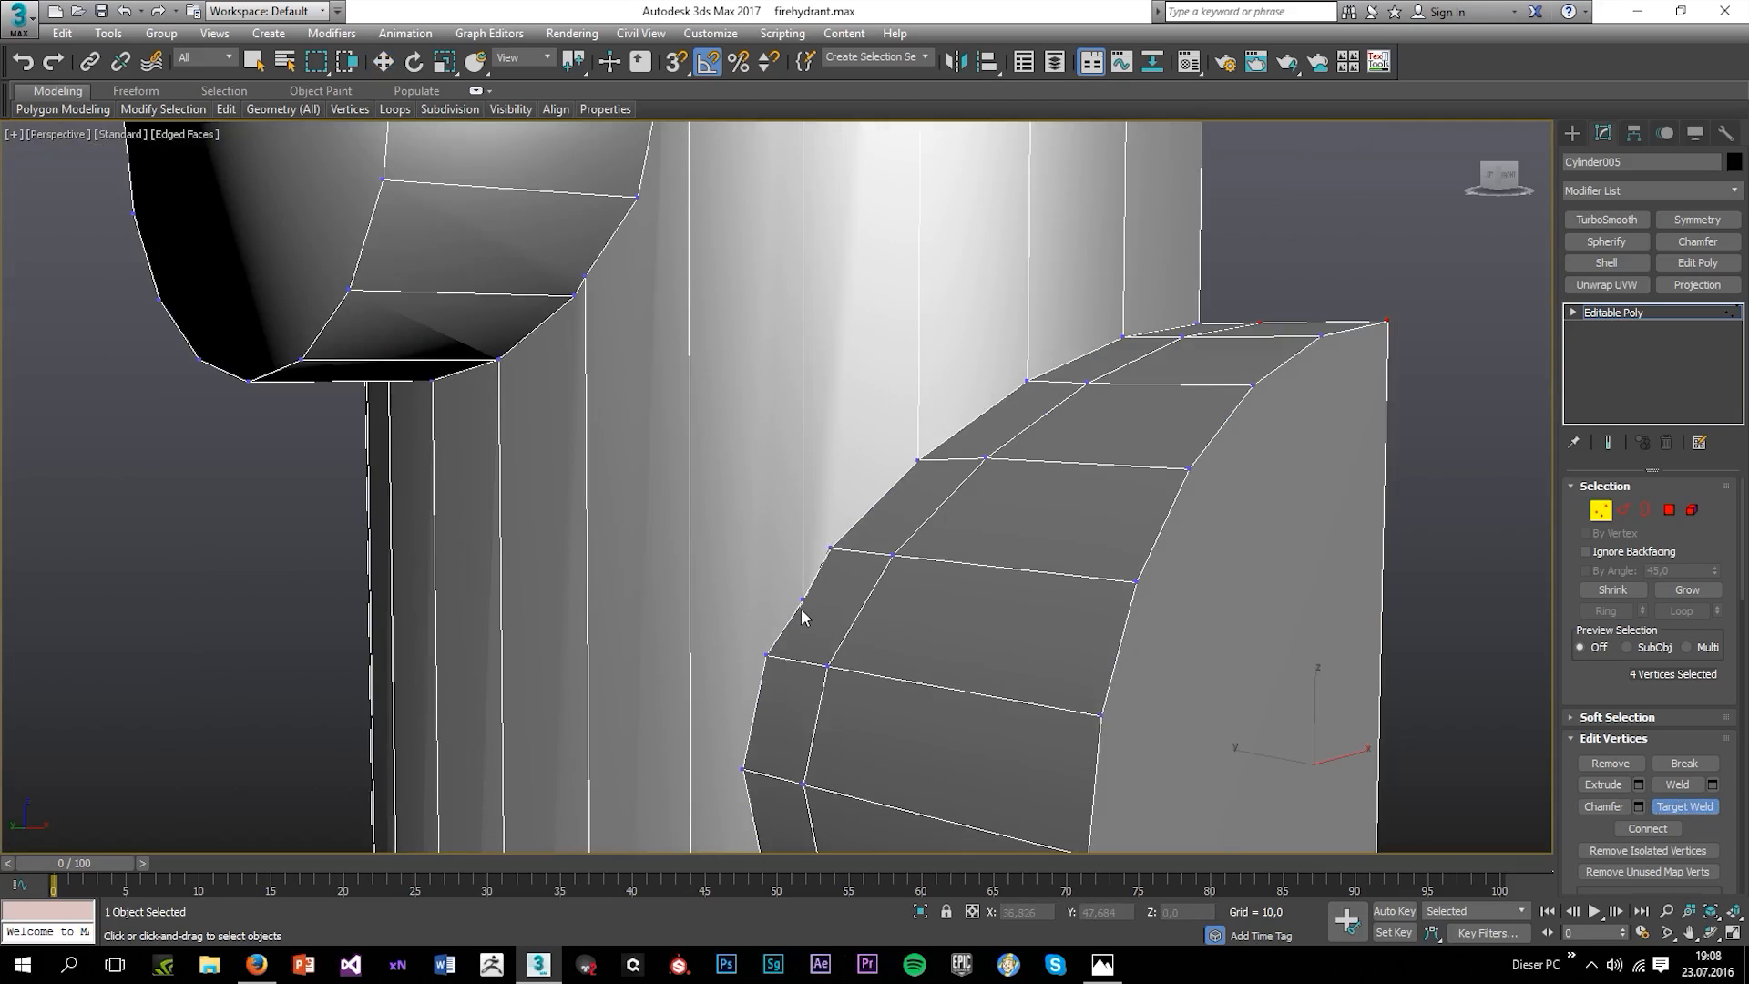
pyautogui.scroll(-5, 801, 611)
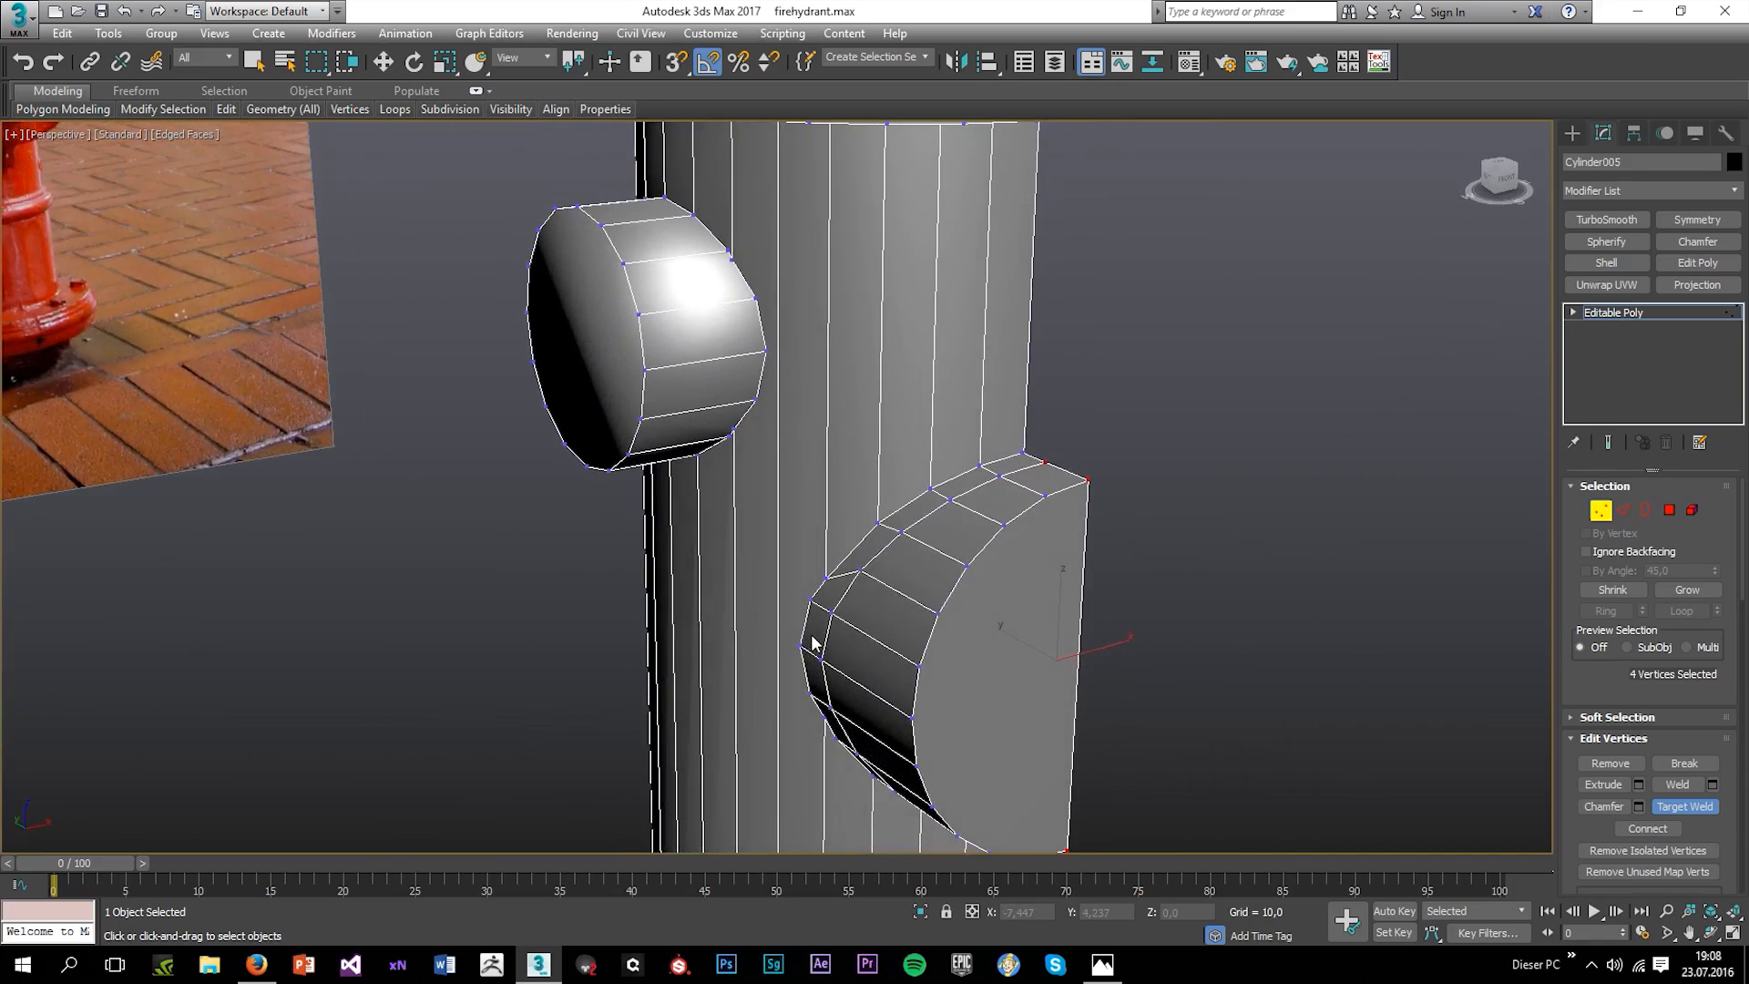
pyautogui.hotkey('ctrl', 'z')
# Target-weld the closely spaced vertex pairs along the front outlet's lower rim, where it meets the body.
pyautogui.keyDown('alt'); pyautogui.moveTo(838, 707); pyautogui.dragTo(882, 584, button='middle'); pyautogui.keyUp('alt')
pyautogui.scroll(6, 882, 584)
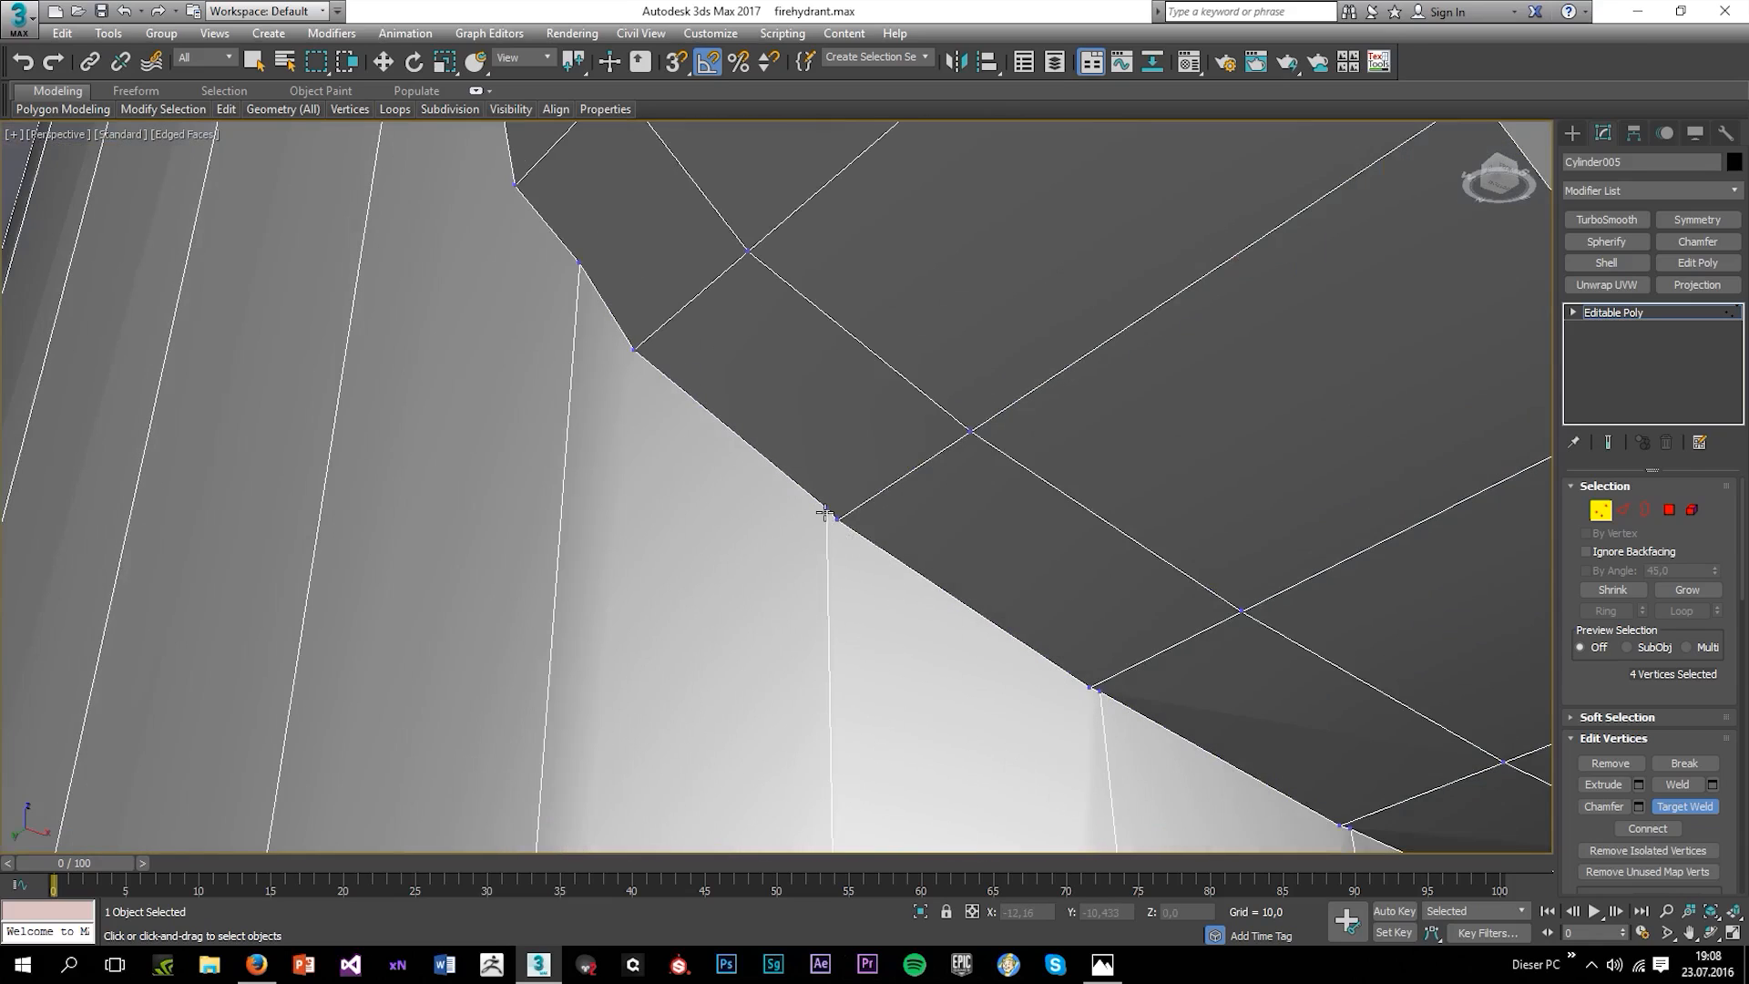
pyautogui.moveTo(836, 520); pyautogui.dragTo(826, 507)
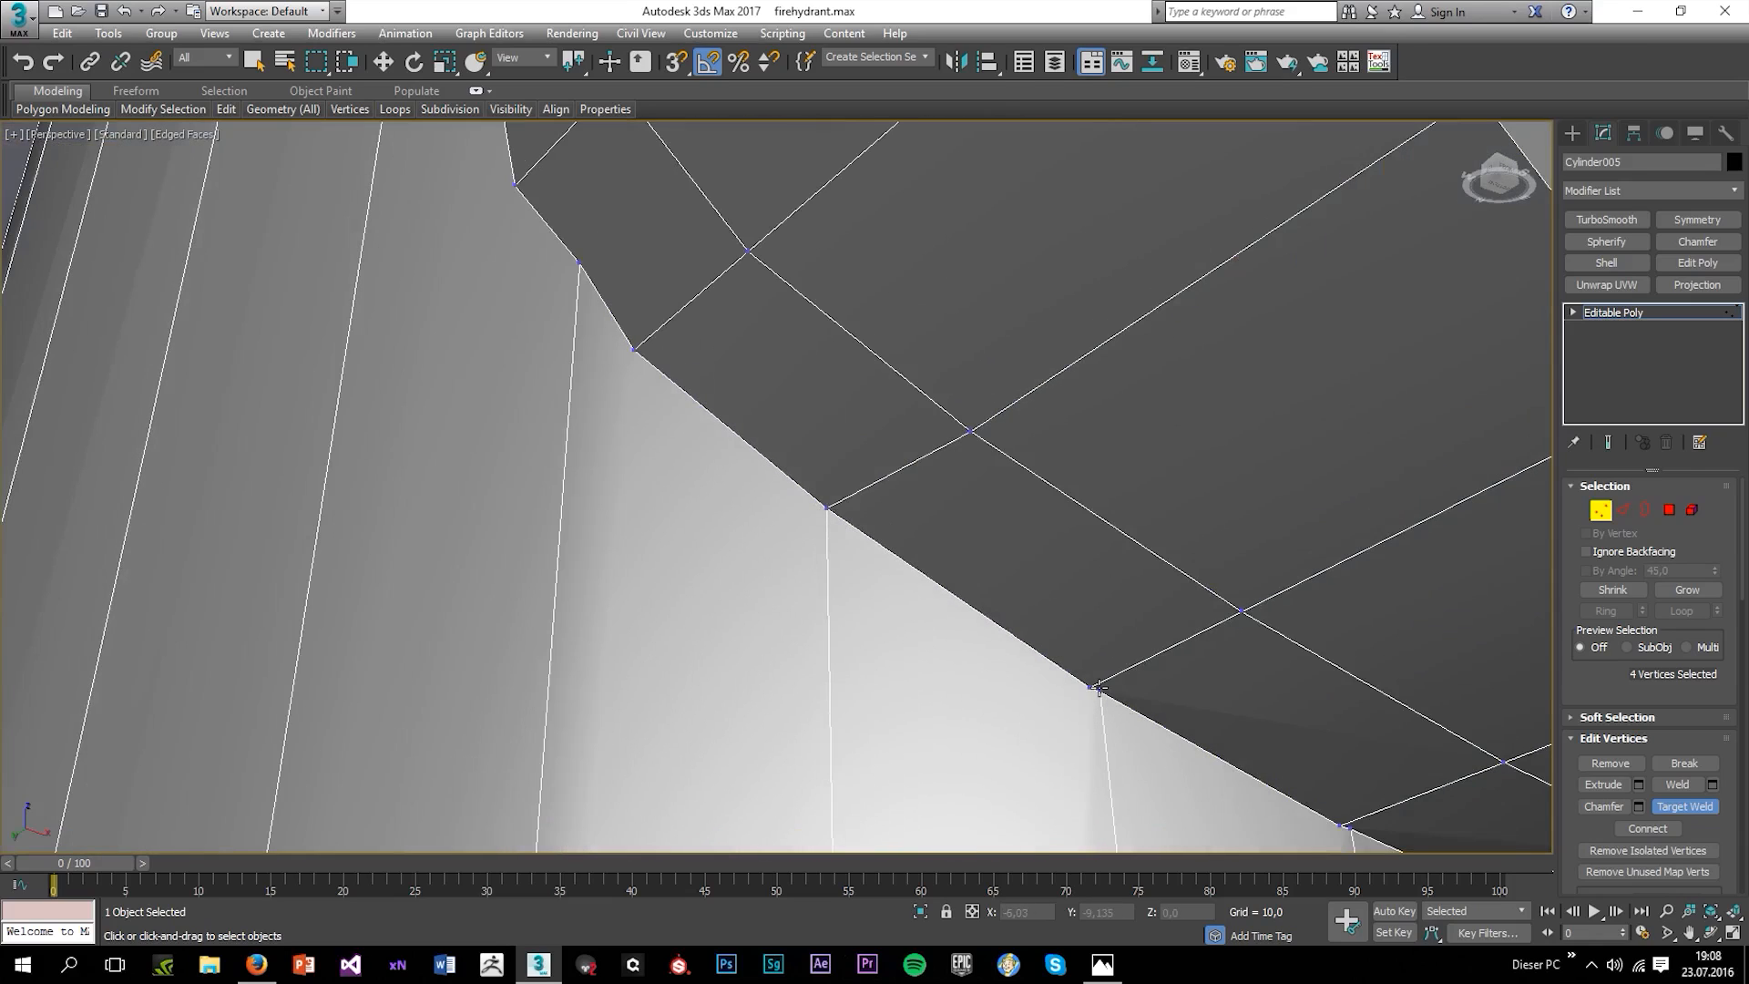
pyautogui.keyDown('alt'); pyautogui.moveTo(1111, 697); pyautogui.dragTo(1074, 695, button='middle'); pyautogui.keyUp('alt')
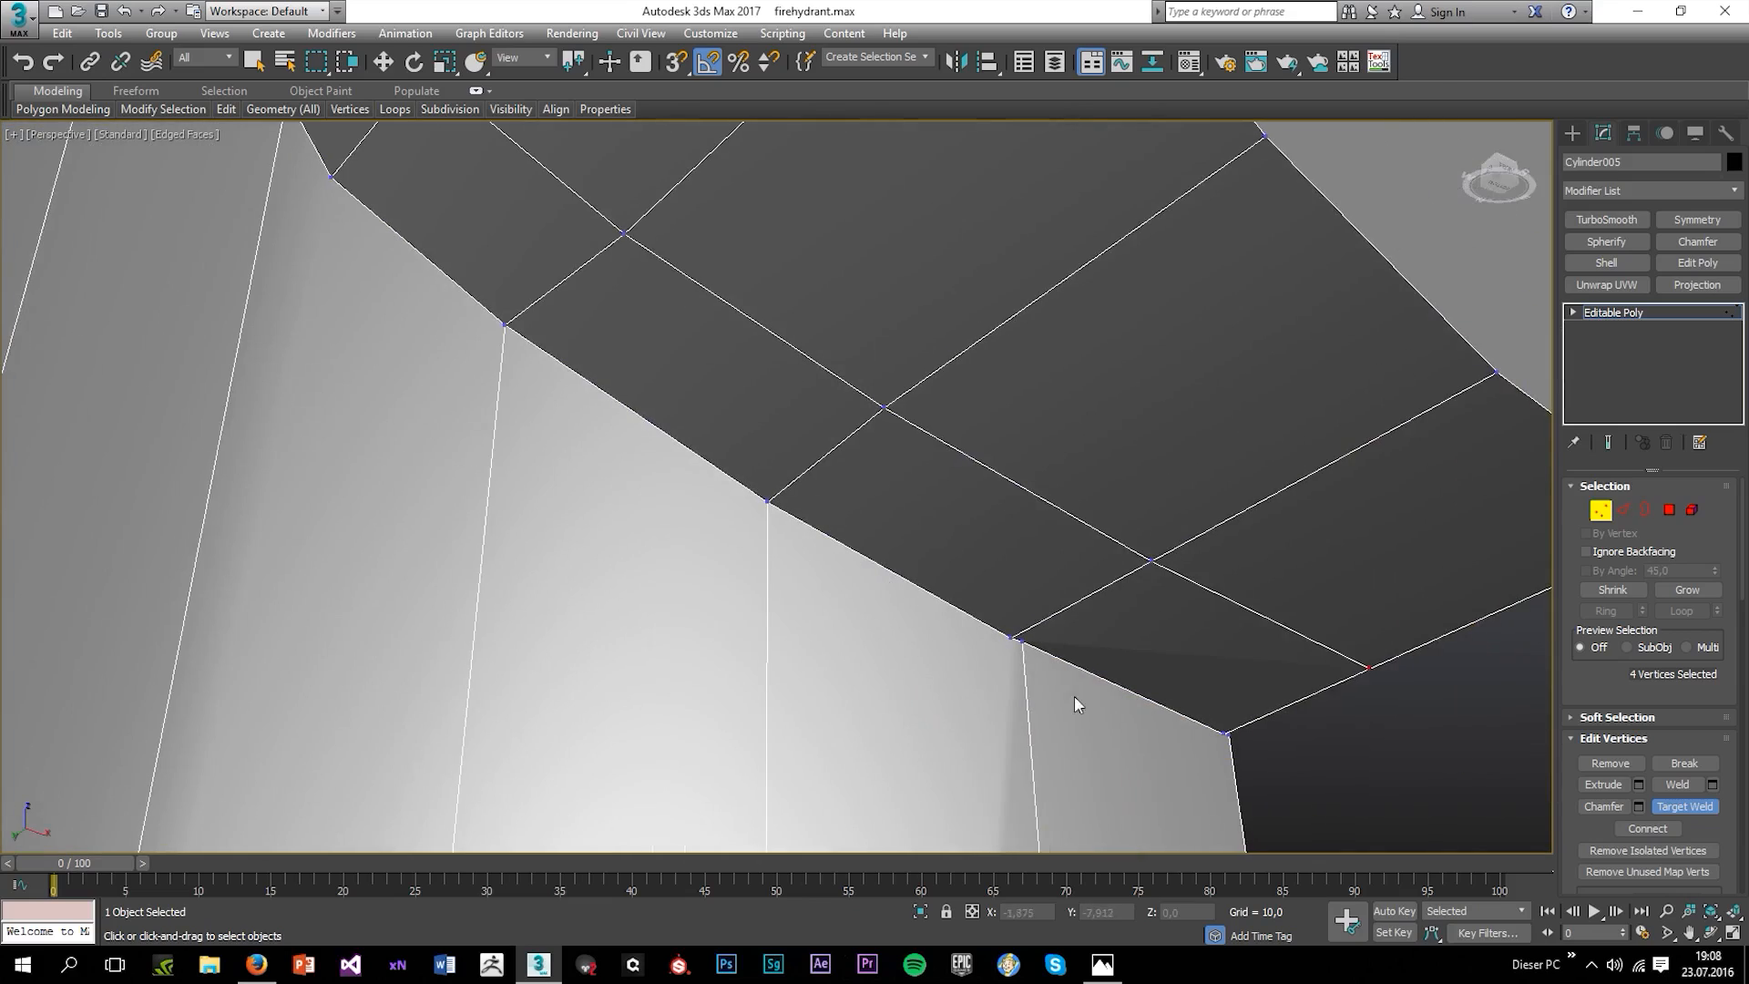
pyautogui.click(1023, 643)
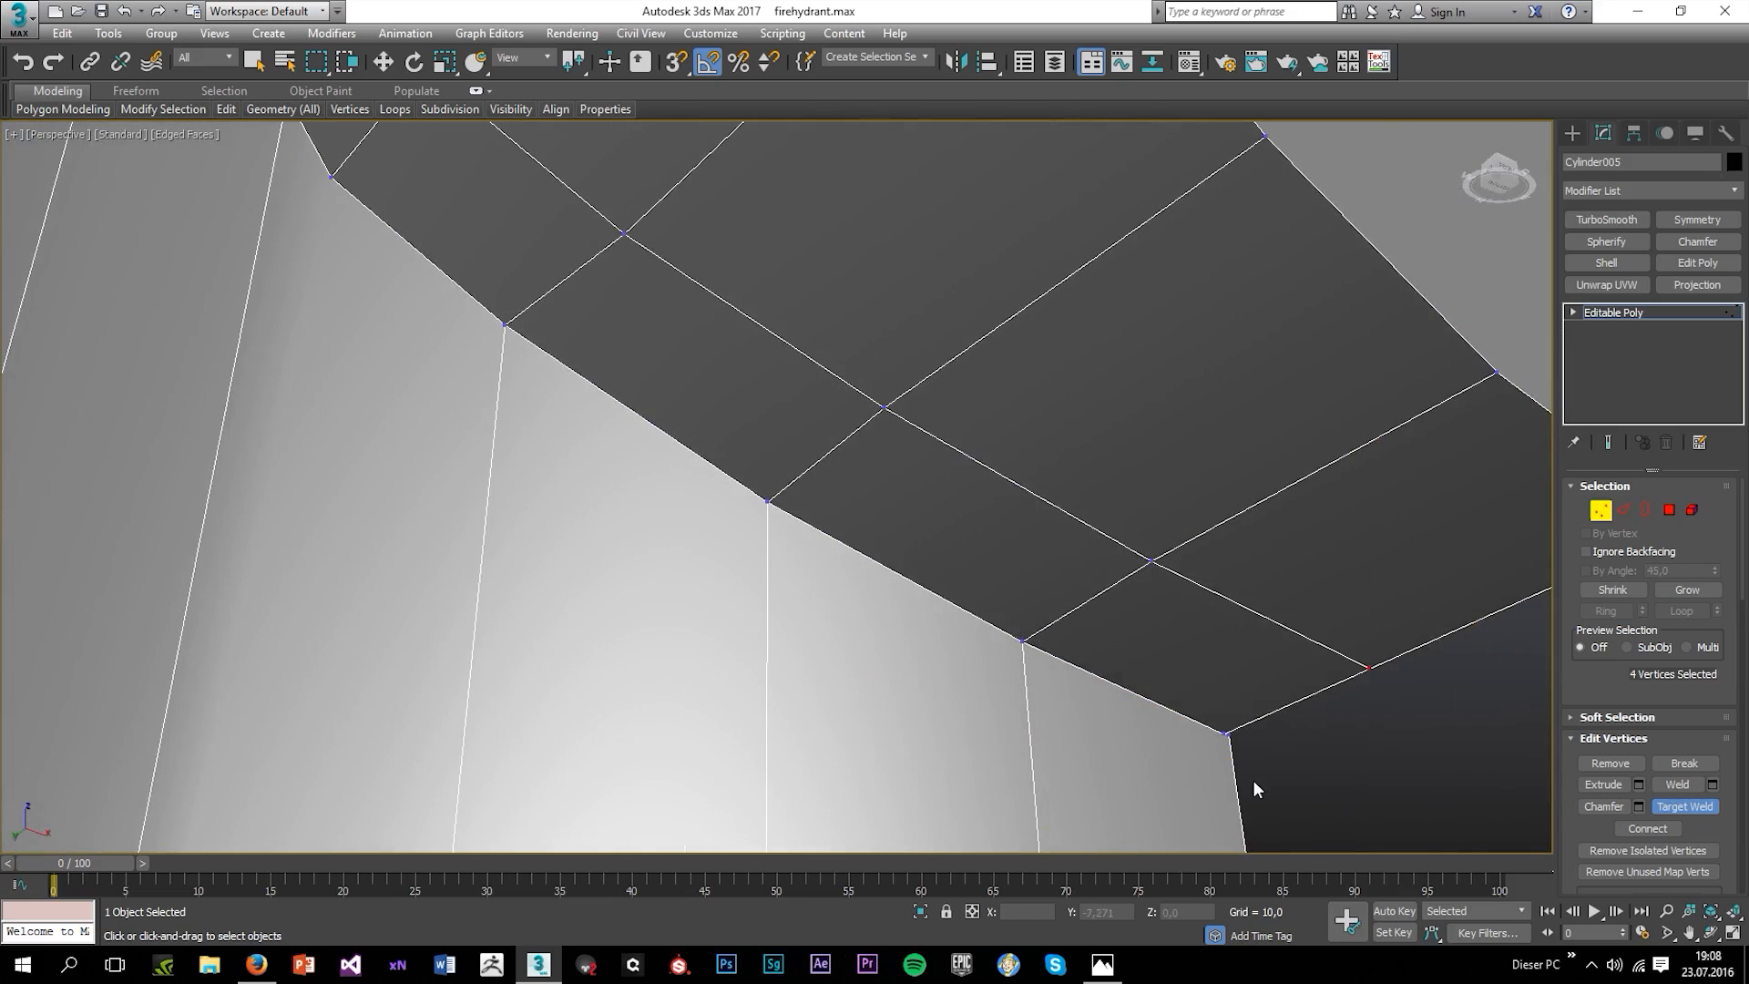
pyautogui.click(1228, 735)
pyautogui.scroll(-5, 1048, 661)
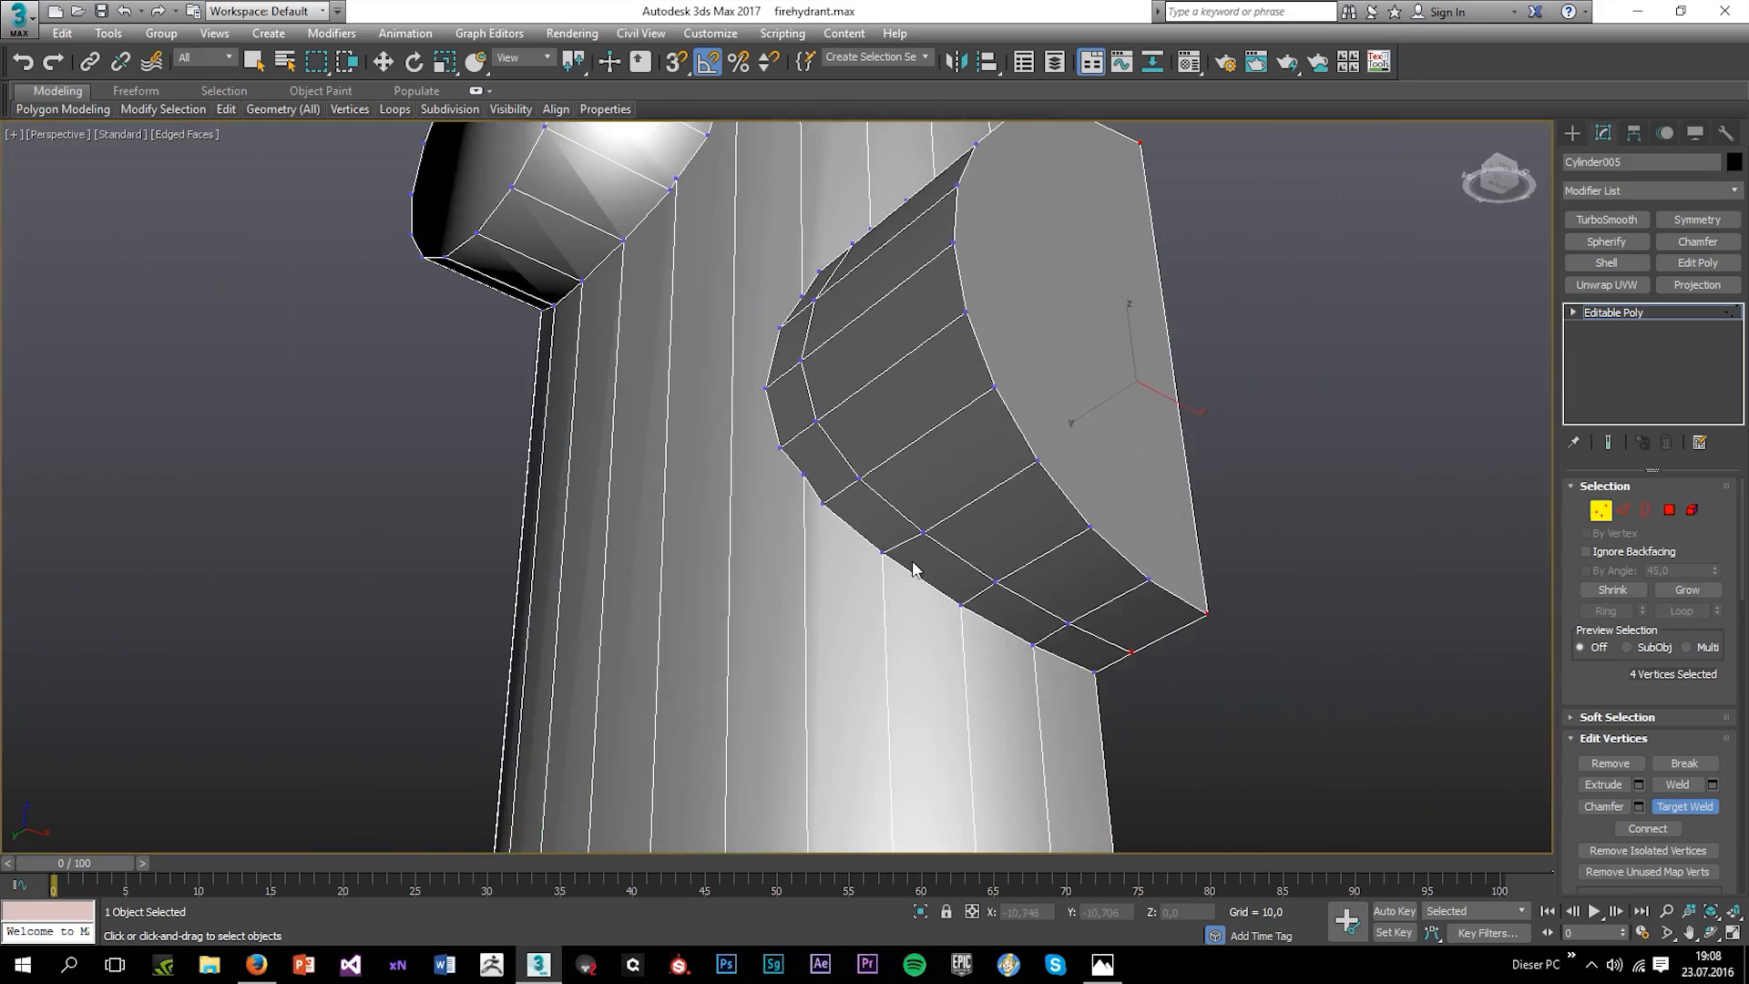
pyautogui.scroll(2, 796, 464)
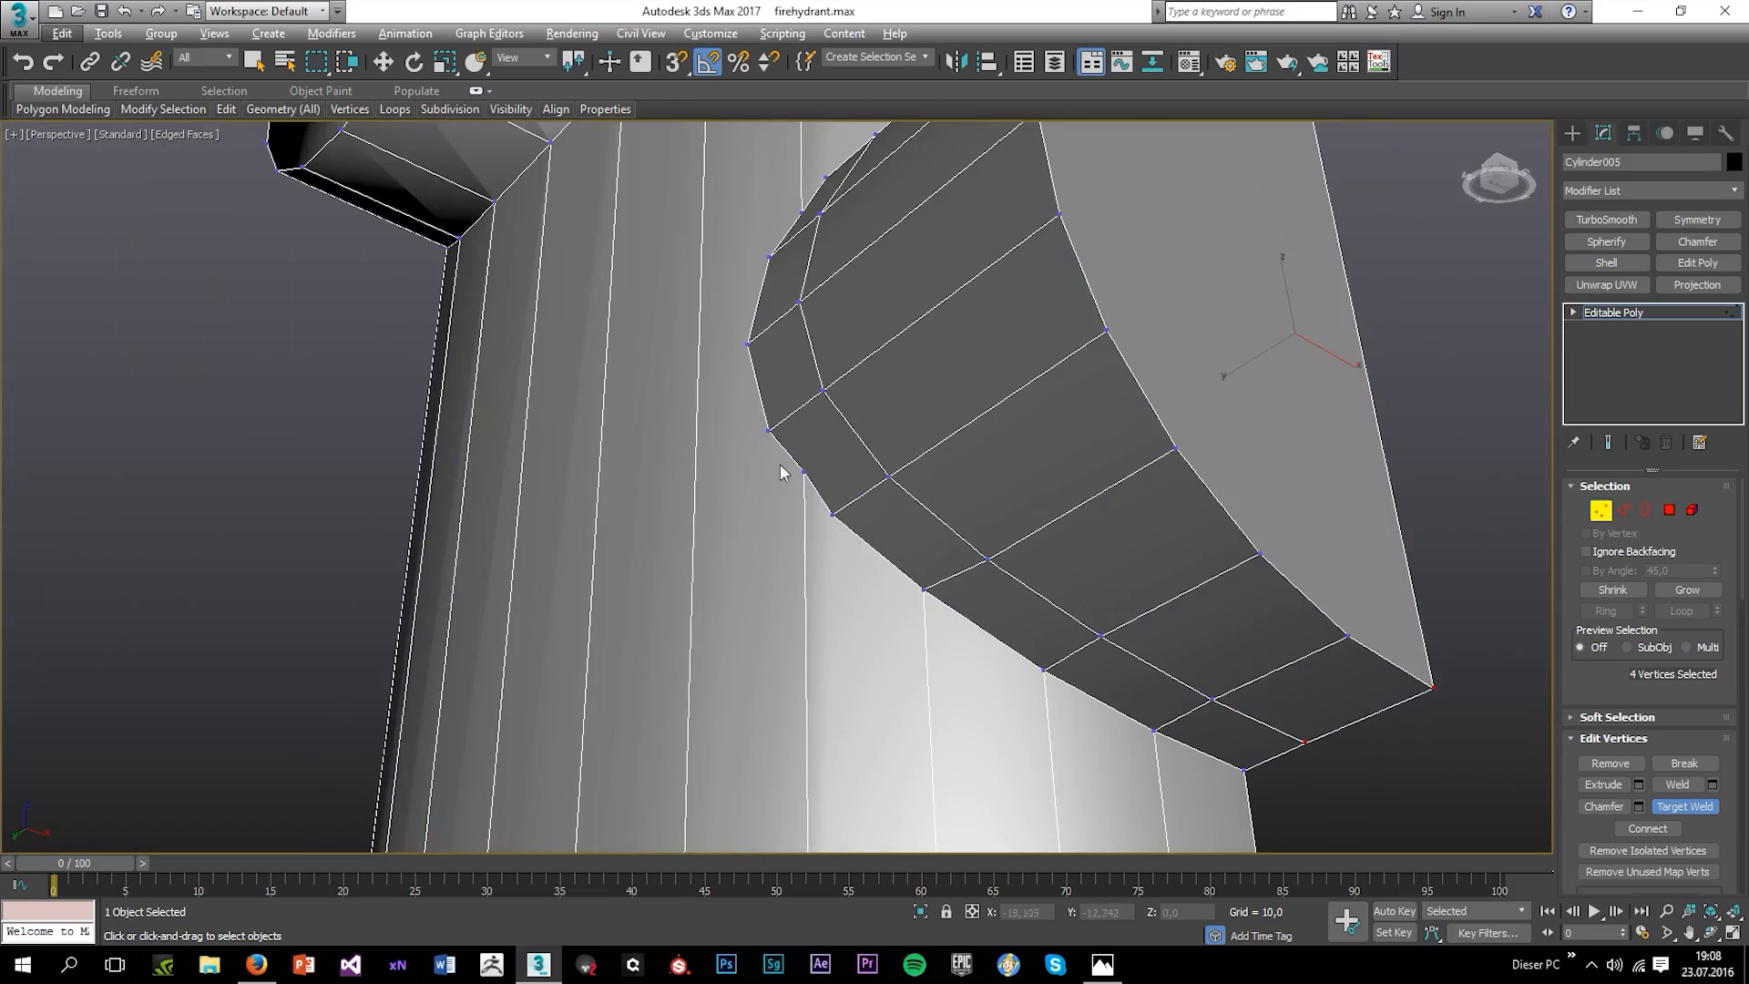
# Cut a supporting edge line across the body just above the front outlet's upper rim, following the rim's curve.
pyautogui.scroll(-3, 776, 455)
pyautogui.scroll(2, 802, 309)
pyautogui.keyDown('alt'); pyautogui.moveTo(802, 323); pyautogui.dragTo(805, 392, button='middle'); pyautogui.keyUp('alt')
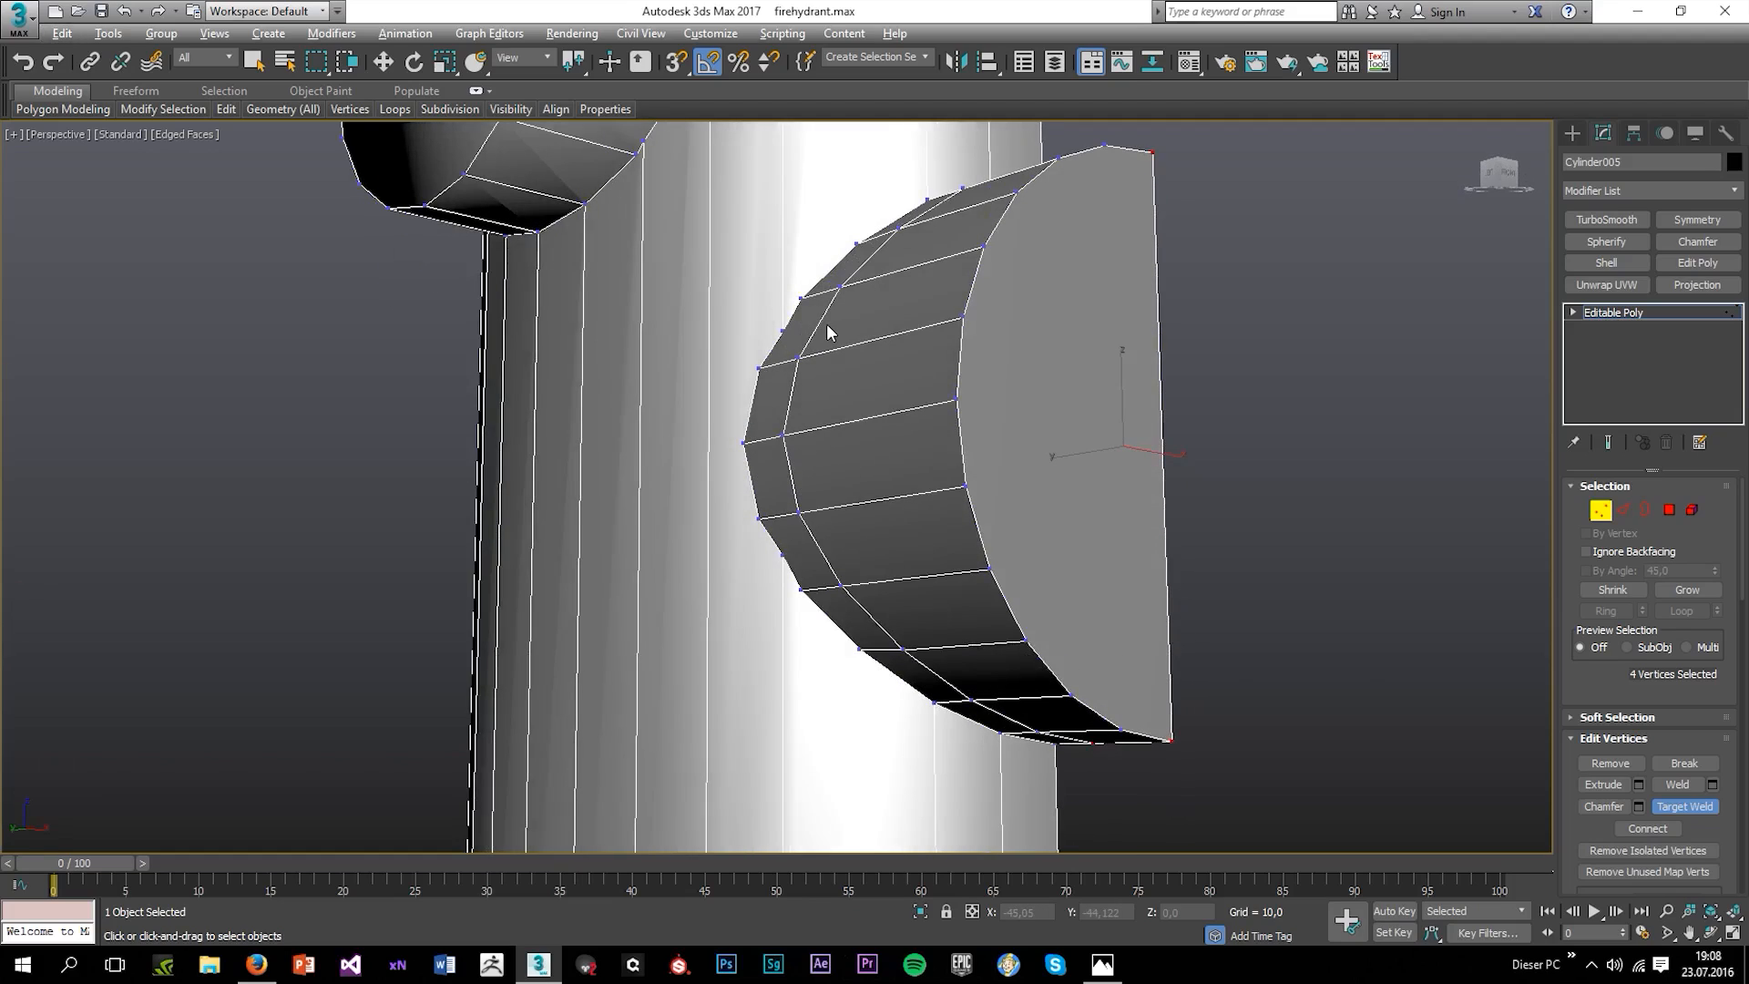
pyautogui.keyDown('alt'); pyautogui.moveTo(827, 333); pyautogui.dragTo(819, 434, button='middle'); pyautogui.keyUp('alt')
pyautogui.moveTo(231, 112)
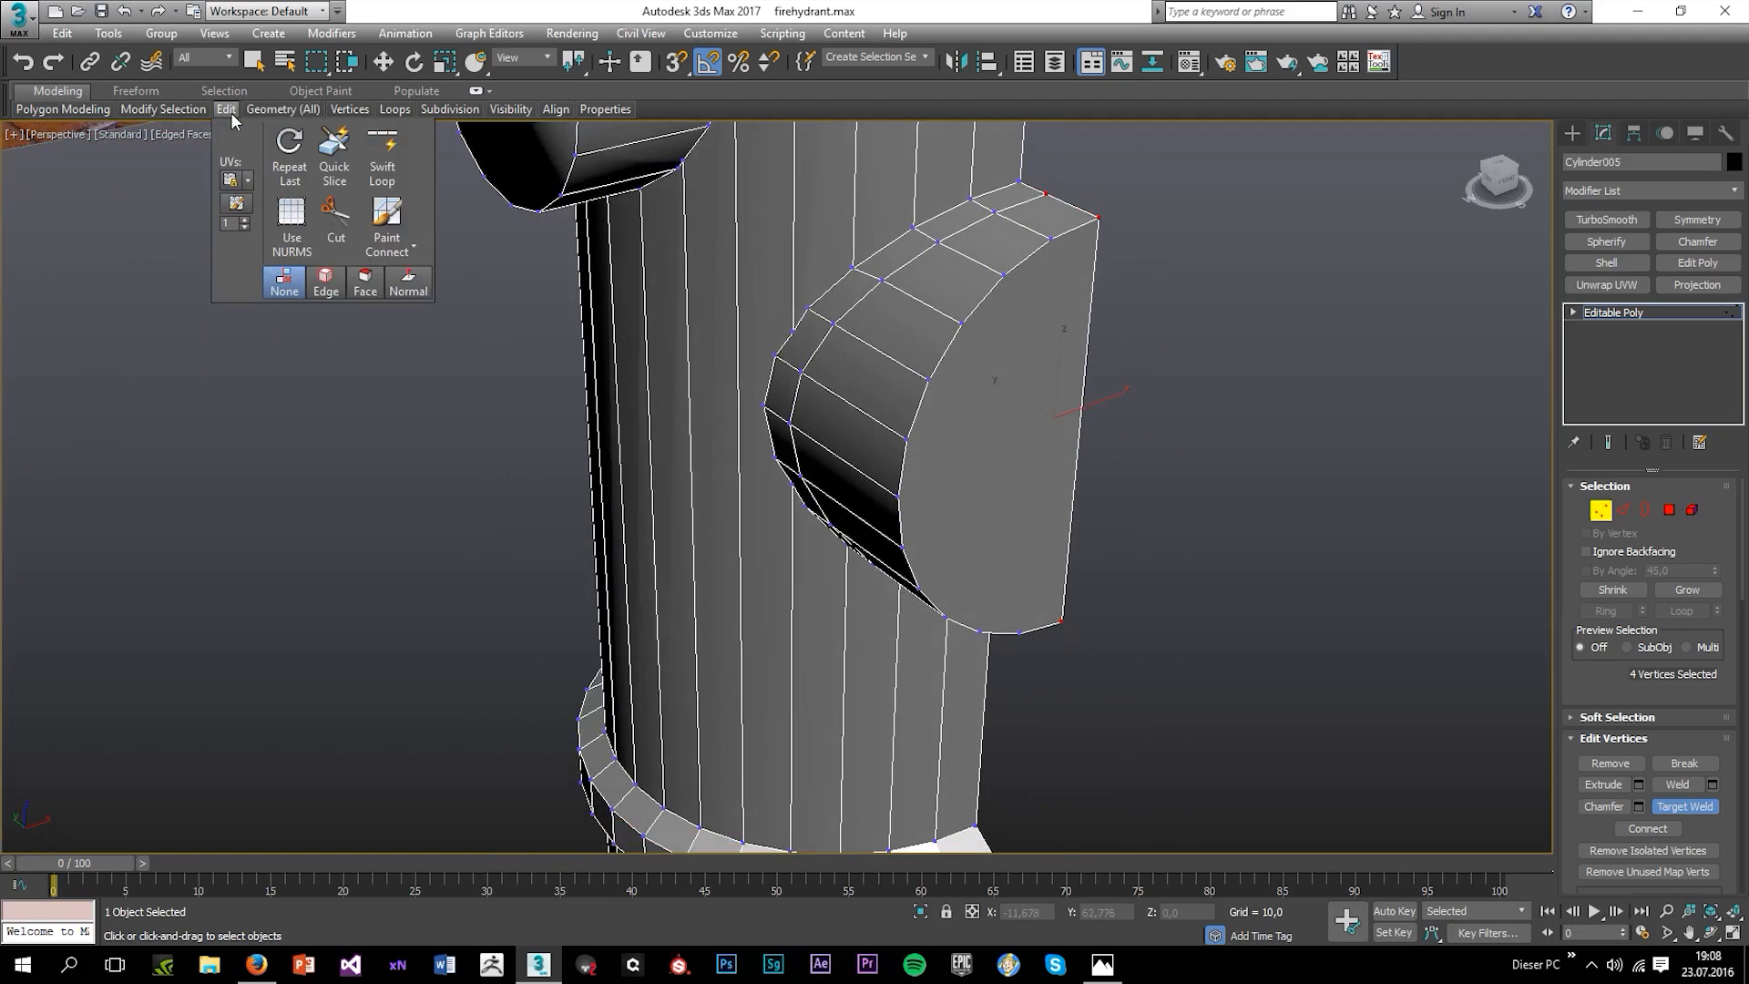
pyautogui.click(339, 220)
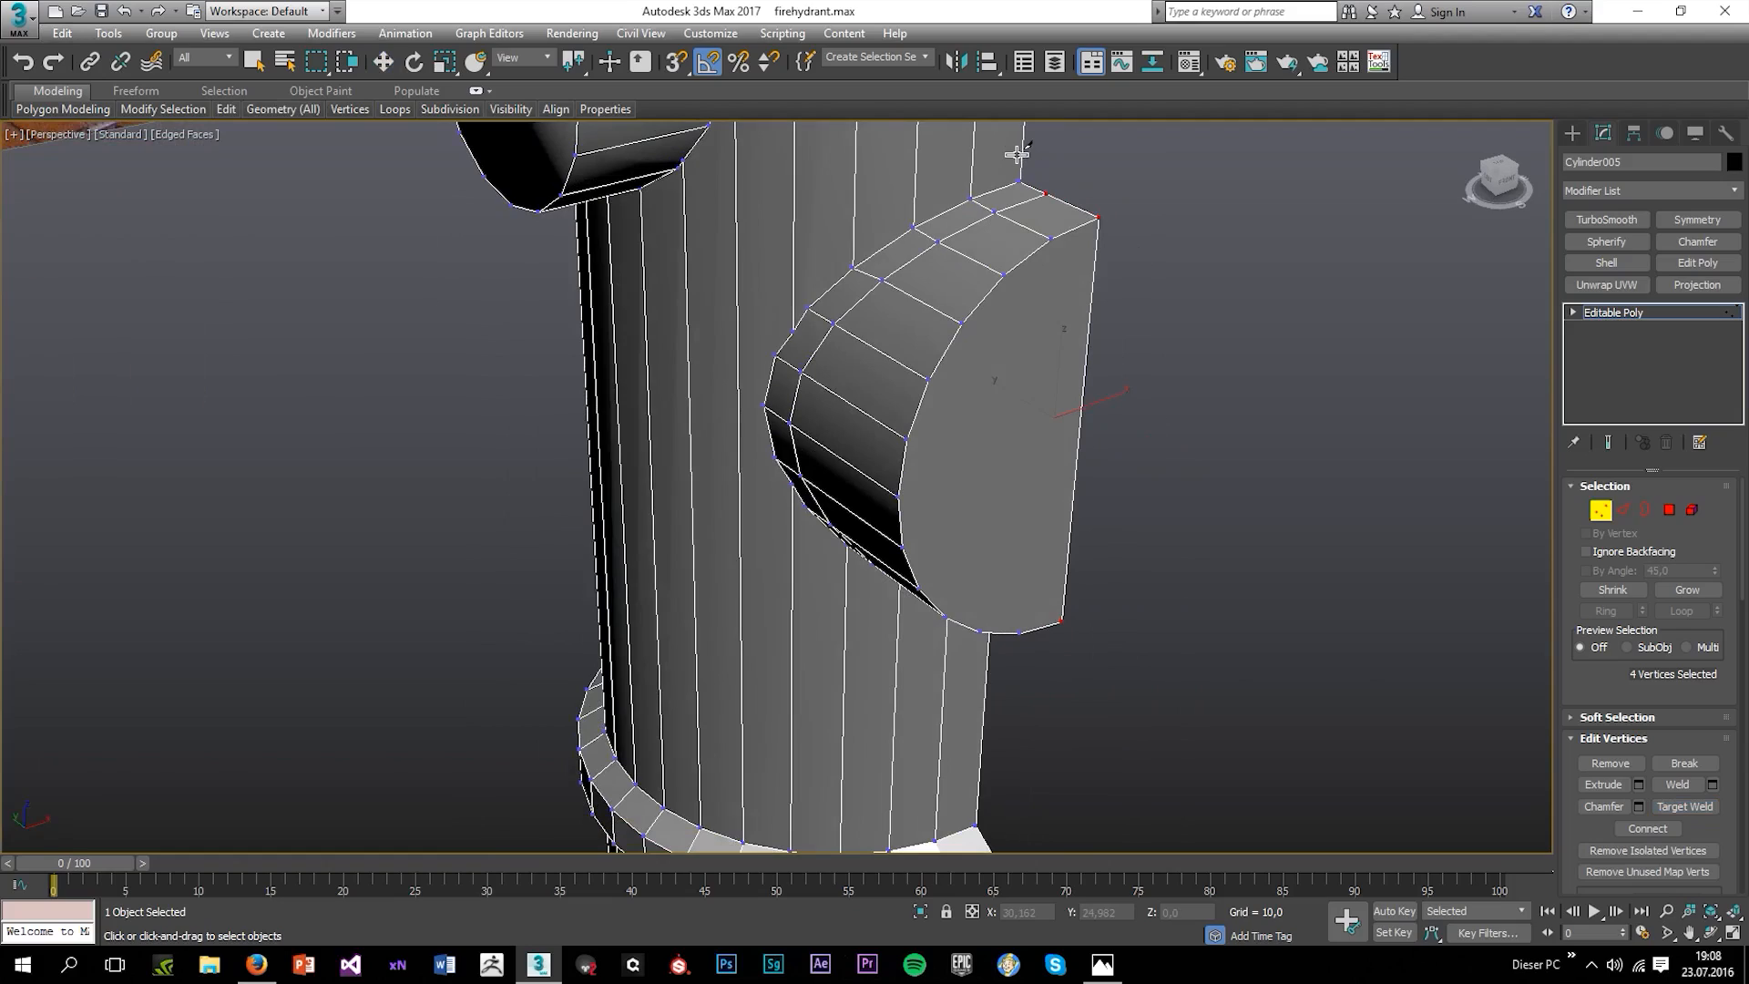
pyautogui.click(1018, 155)
pyautogui.click(971, 171)
pyautogui.click(911, 197)
pyautogui.click(851, 241)
pyautogui.click(791, 293)
pyautogui.click(1671, 805)
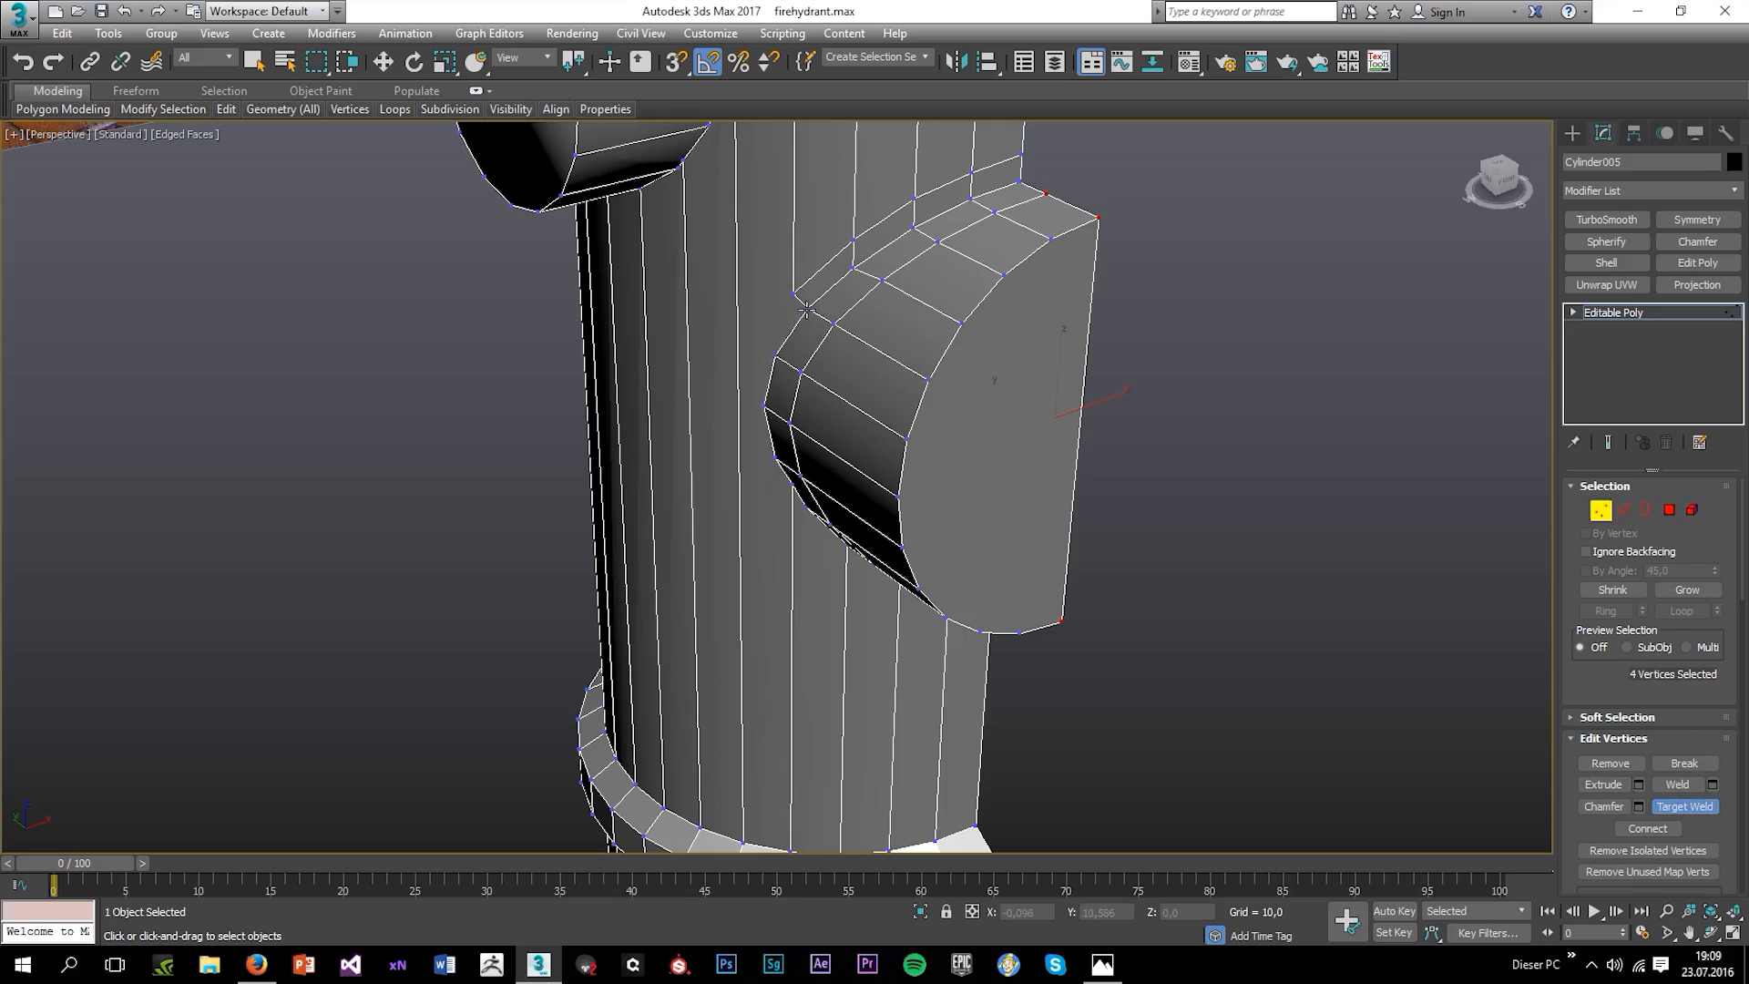
# Cut a matching supporting edge line across the body just below the front outlet's lower rim.
pyautogui.keyDown('alt'); pyautogui.moveTo(806, 310); pyautogui.dragTo(291, 151, button='middle'); pyautogui.keyUp('alt')
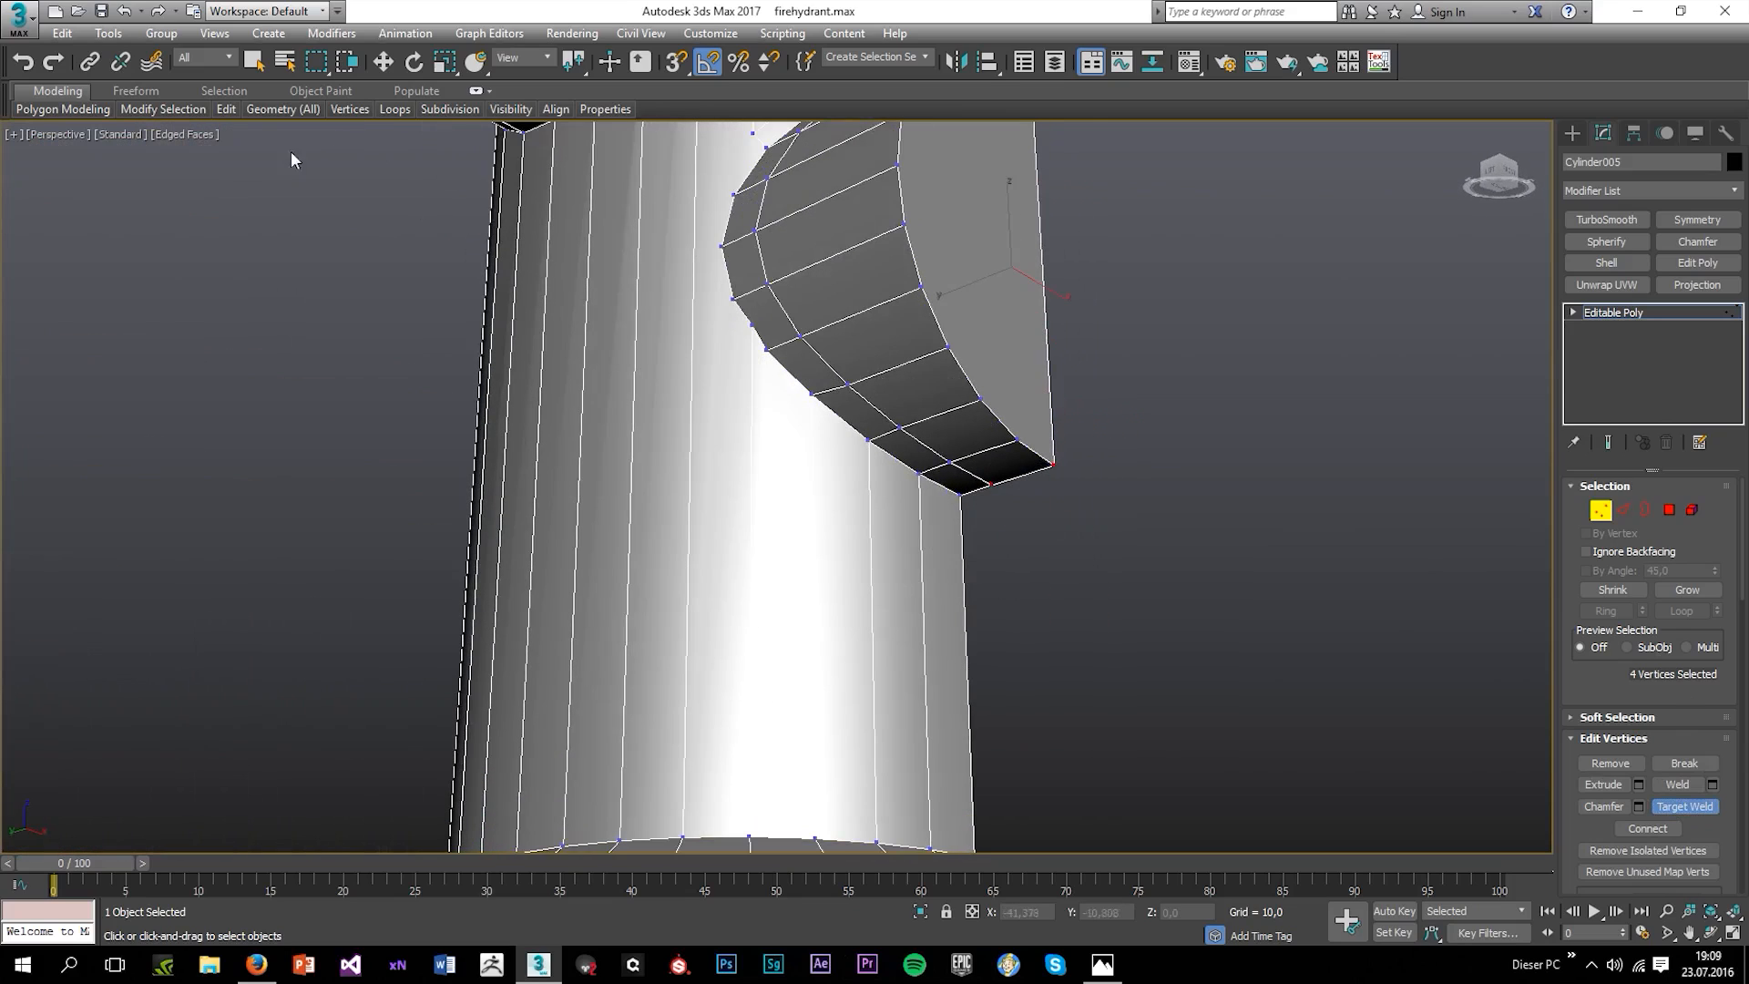
pyautogui.moveTo(227, 110)
pyautogui.click(337, 221)
pyautogui.keyDown('alt'); pyautogui.moveTo(710, 446); pyautogui.dragTo(974, 543, button='middle'); pyautogui.keyUp('alt')
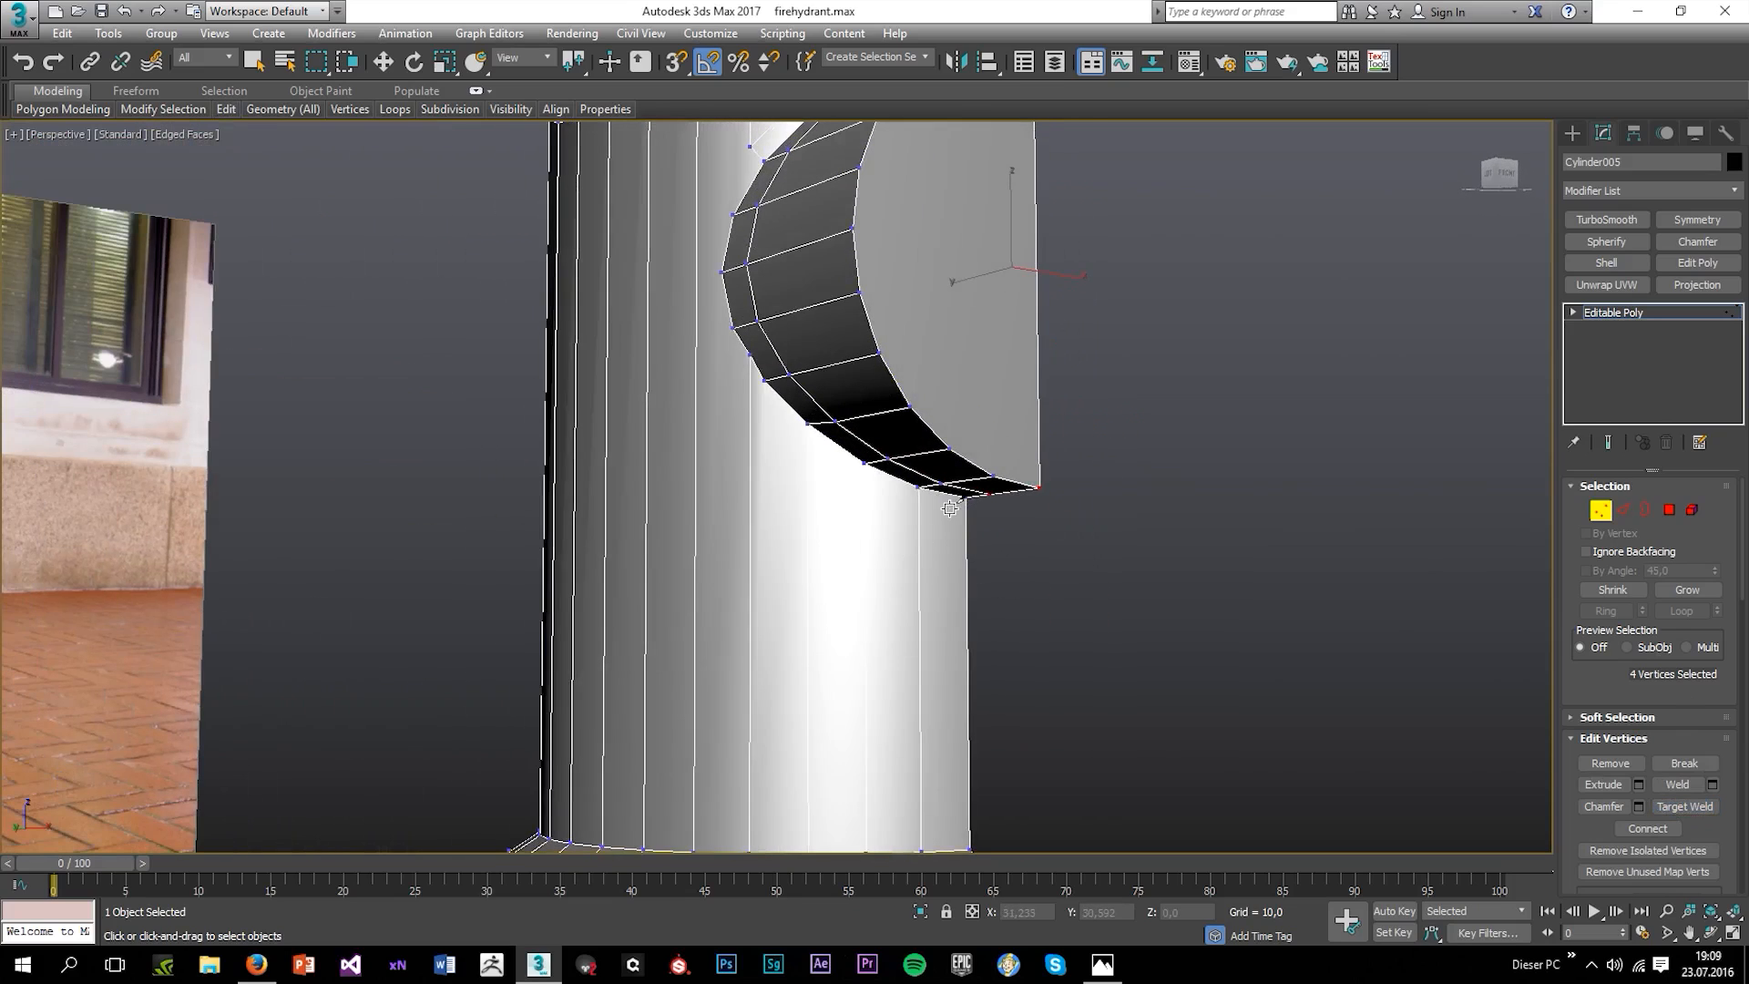
pyautogui.click(965, 517)
pyautogui.click(918, 507)
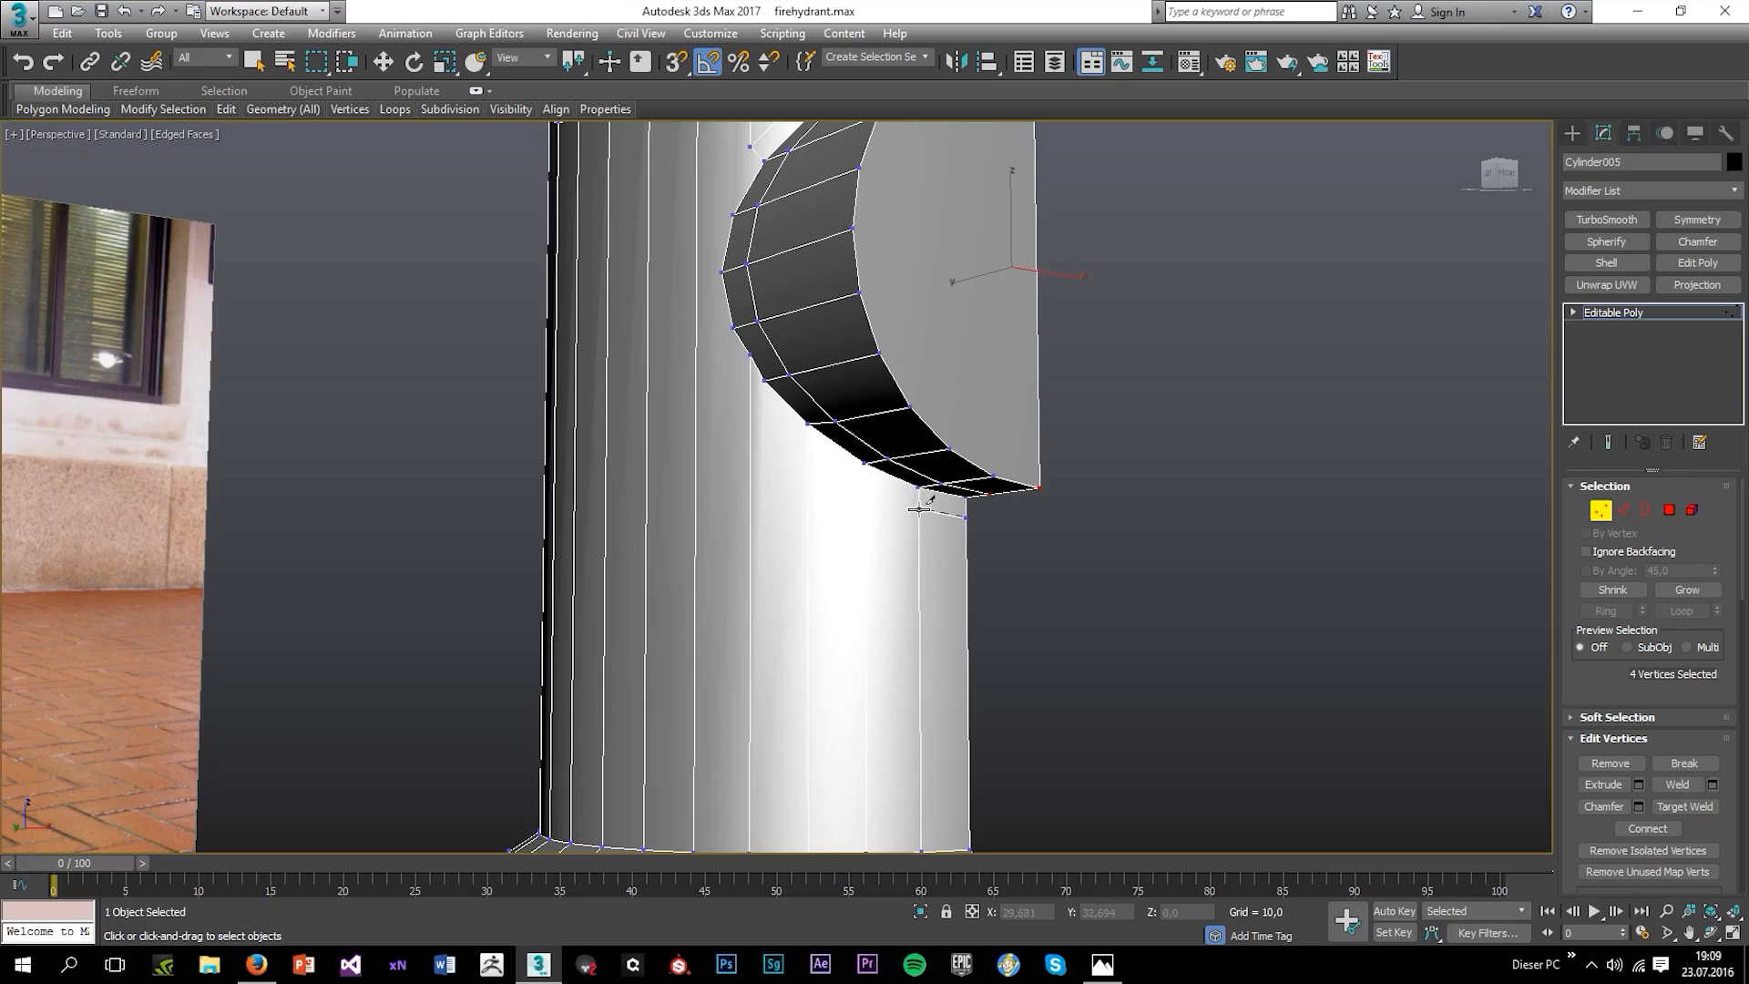
pyautogui.keyDown('alt'); pyautogui.moveTo(851, 491); pyautogui.dragTo(890, 494, button='middle'); pyautogui.keyUp('alt')
pyautogui.click(866, 485)
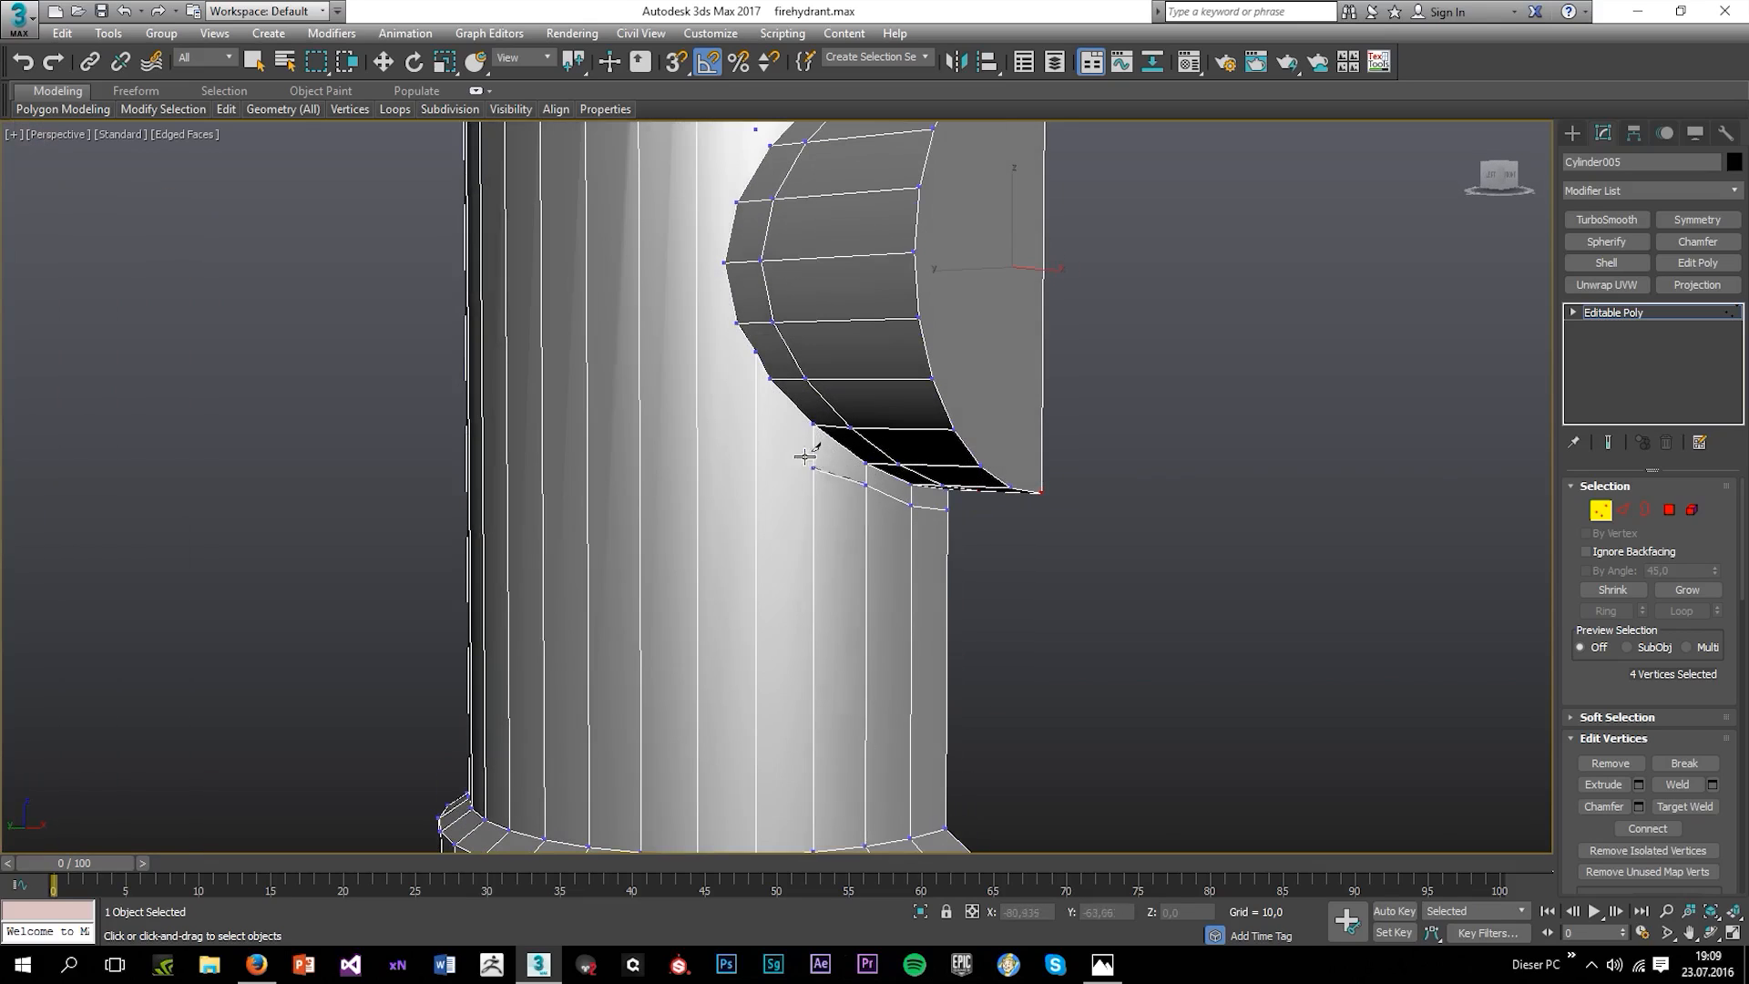
pyautogui.click(812, 446)
pyautogui.click(756, 396)
# Target-weld the stray vertex on the front outlet's lower rim to the neighbouring rim vertex.
pyautogui.press('w')
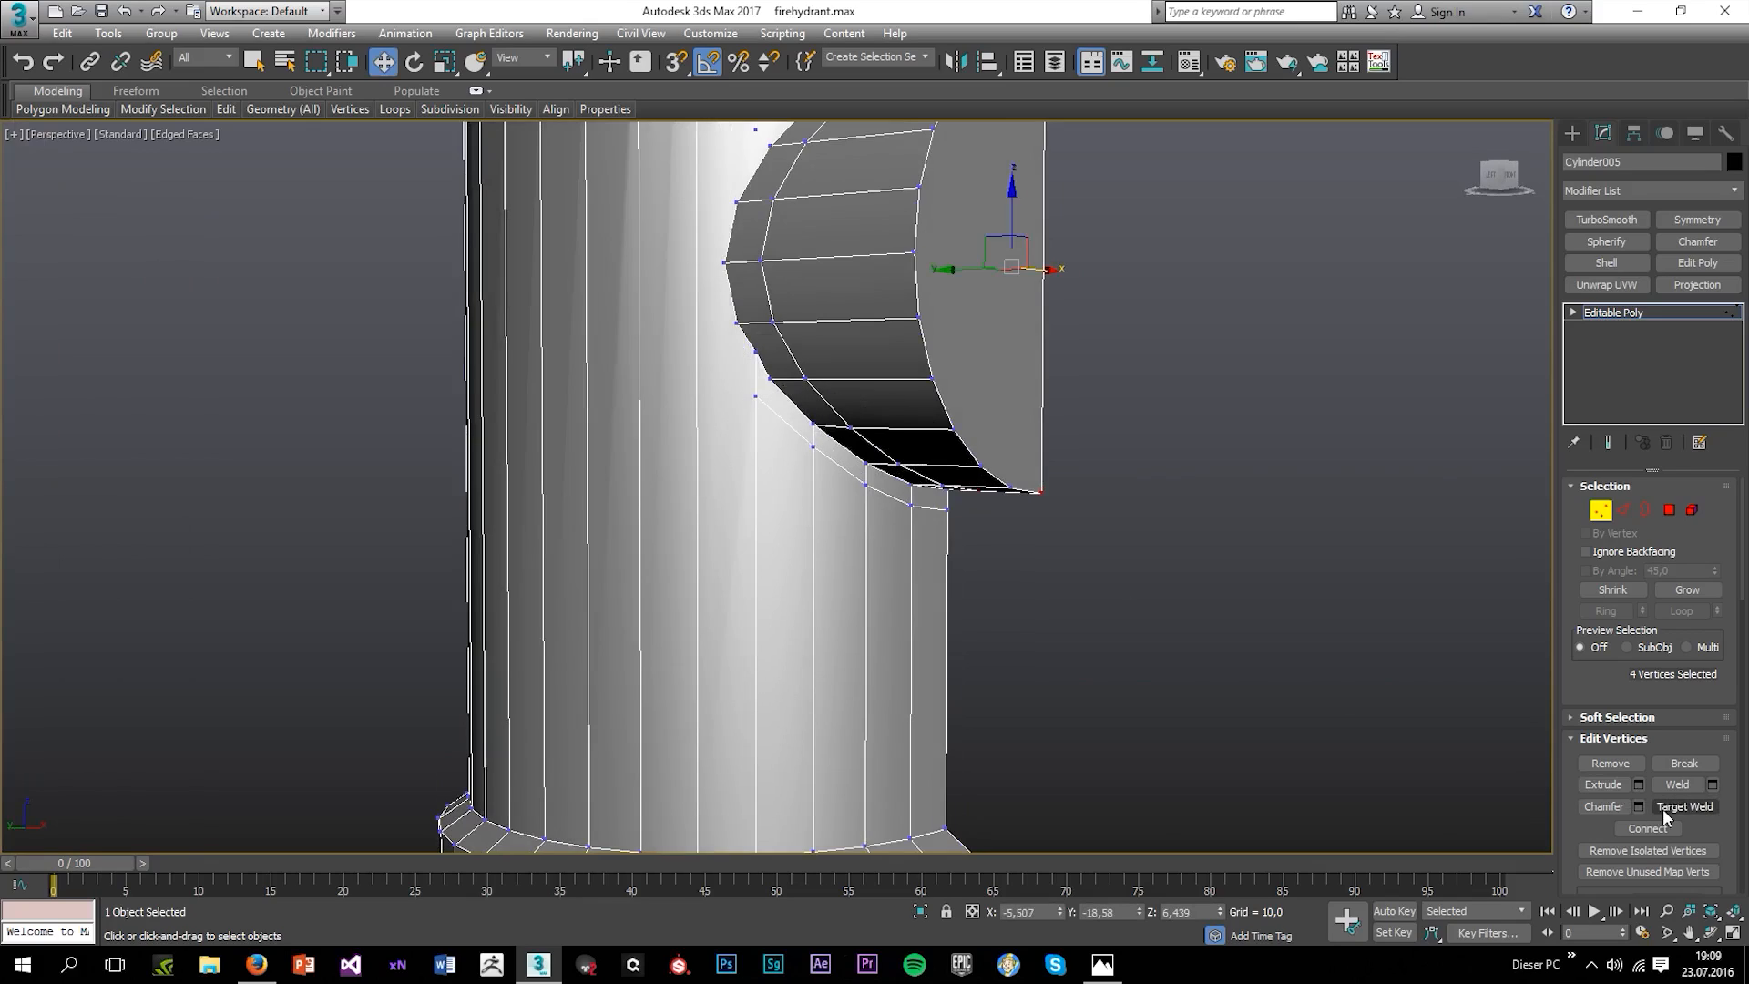
pyautogui.click(761, 353)
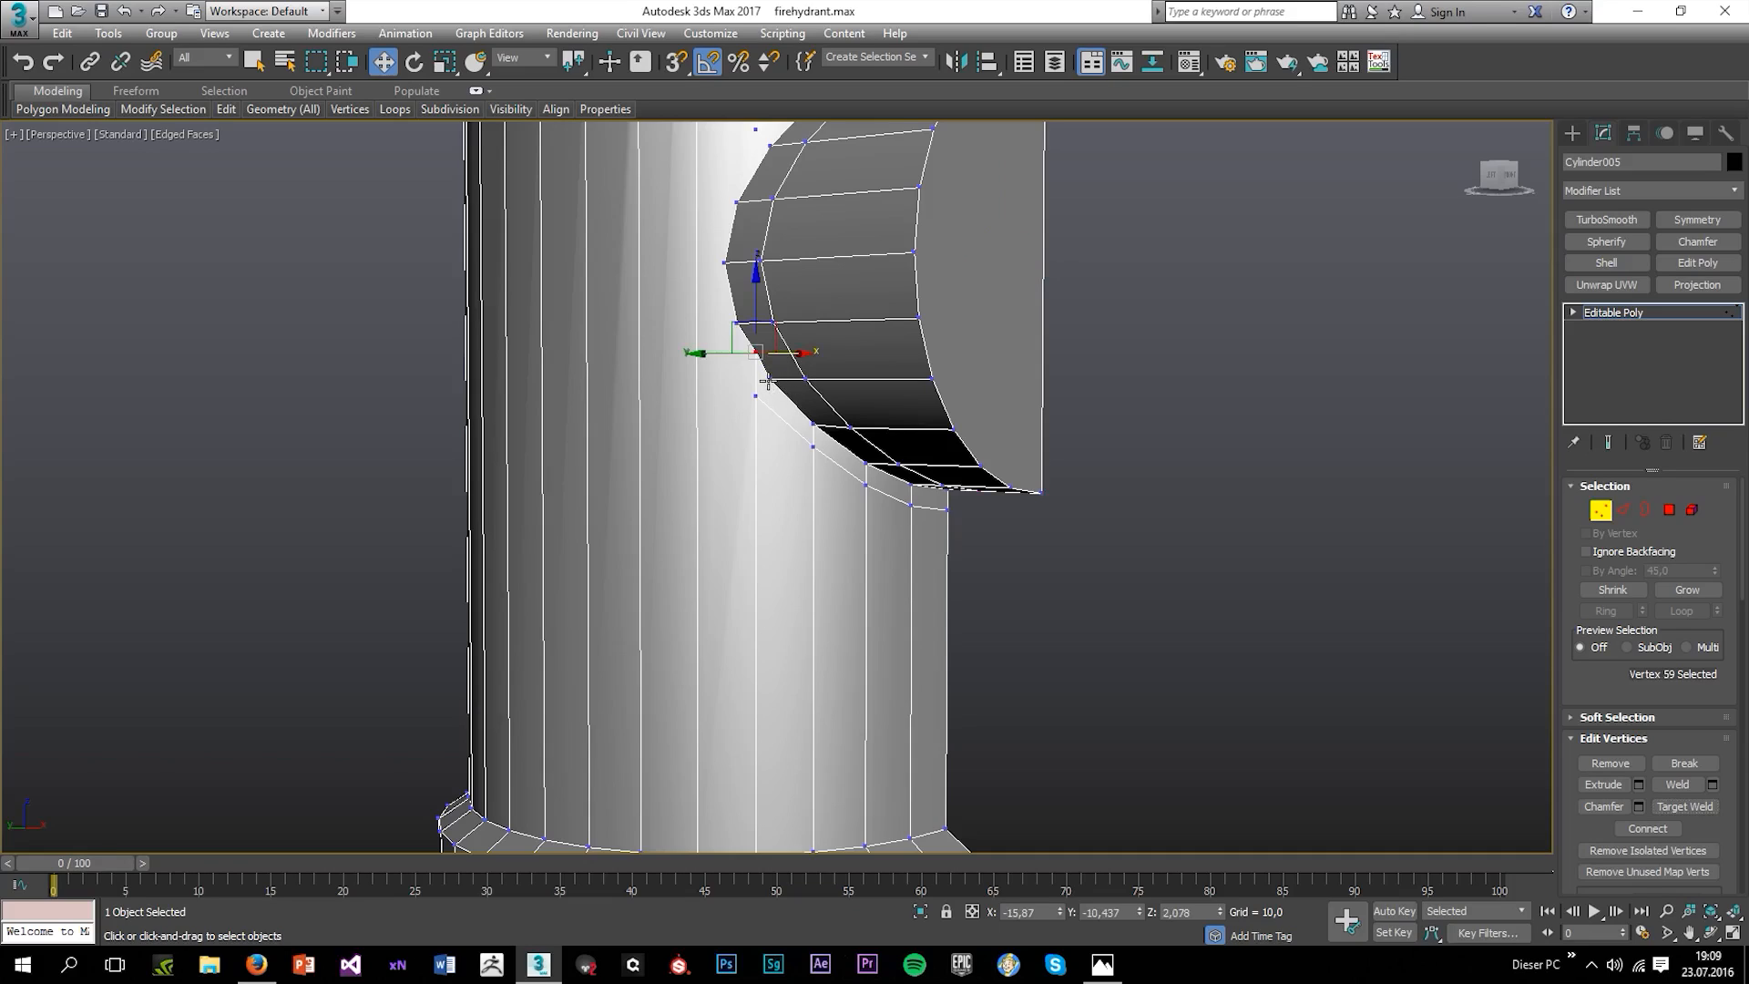
pyautogui.click(1660, 806)
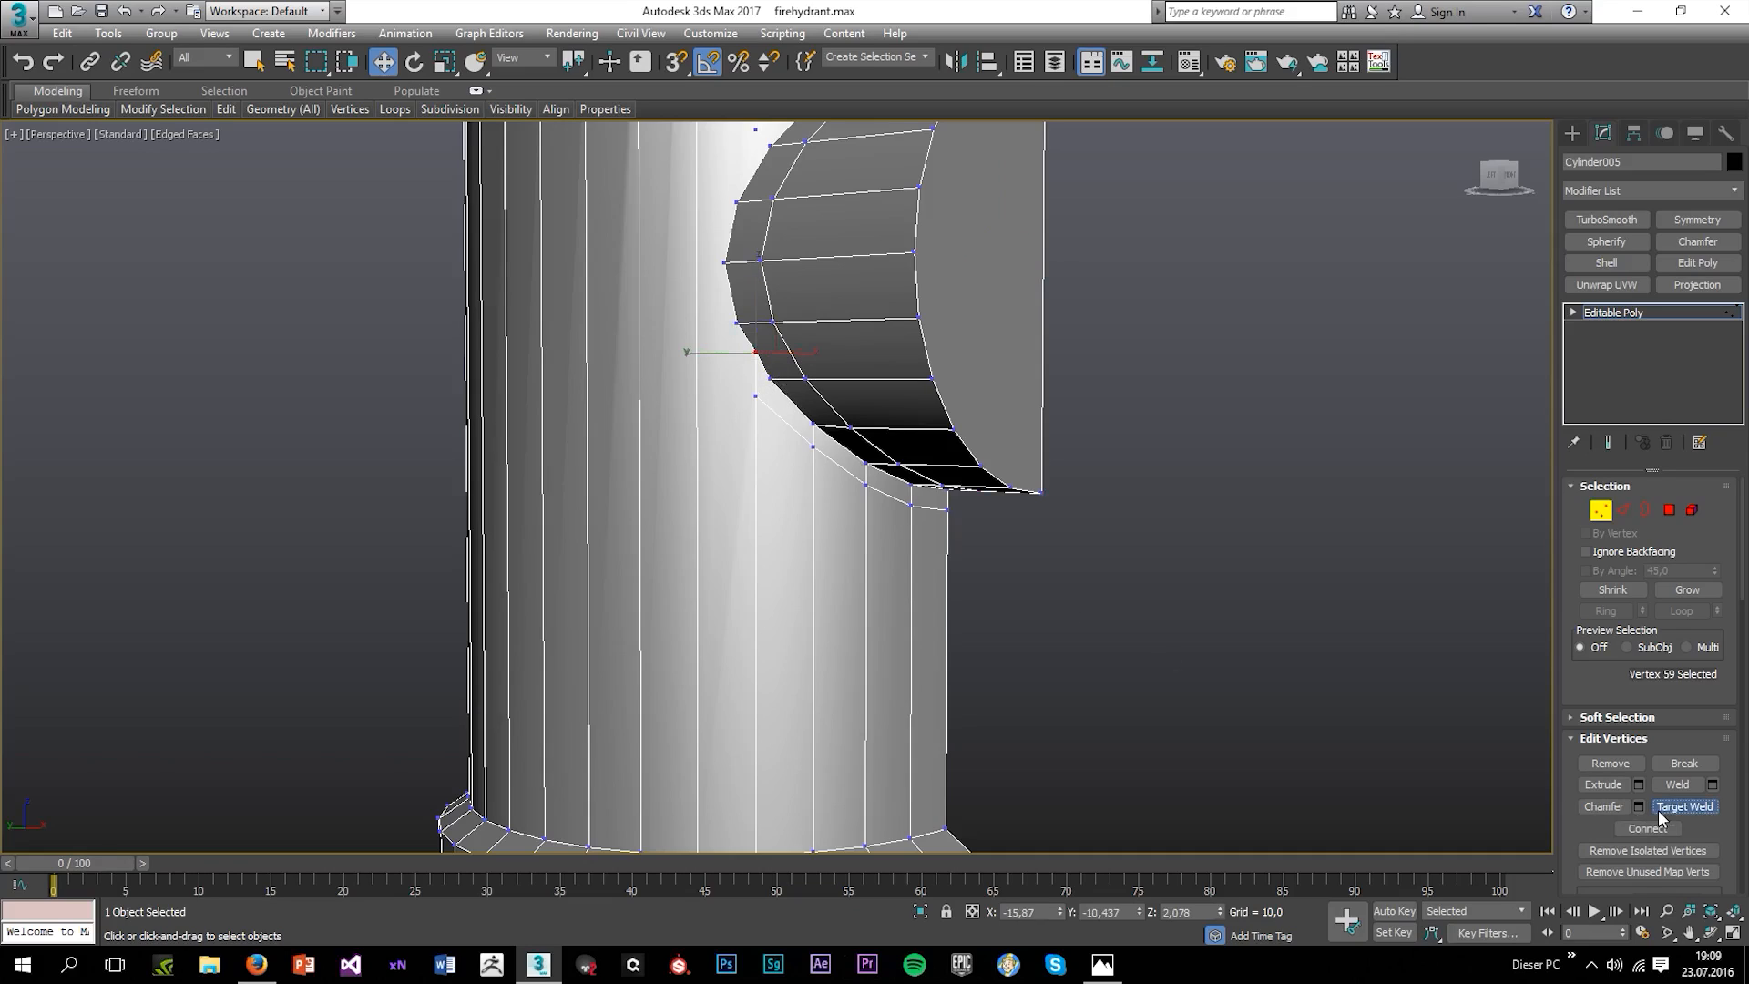
pyautogui.click(769, 380)
pyautogui.keyDown('alt'); pyautogui.moveTo(851, 472); pyautogui.dragTo(755, 499, button='middle'); pyautogui.keyUp('alt')
pyautogui.scroll(-3, 663, 383)
# Cut a horizontal edge from the front outlet's middle rim vertex across the body to its far edge.
pyautogui.moveTo(228, 117)
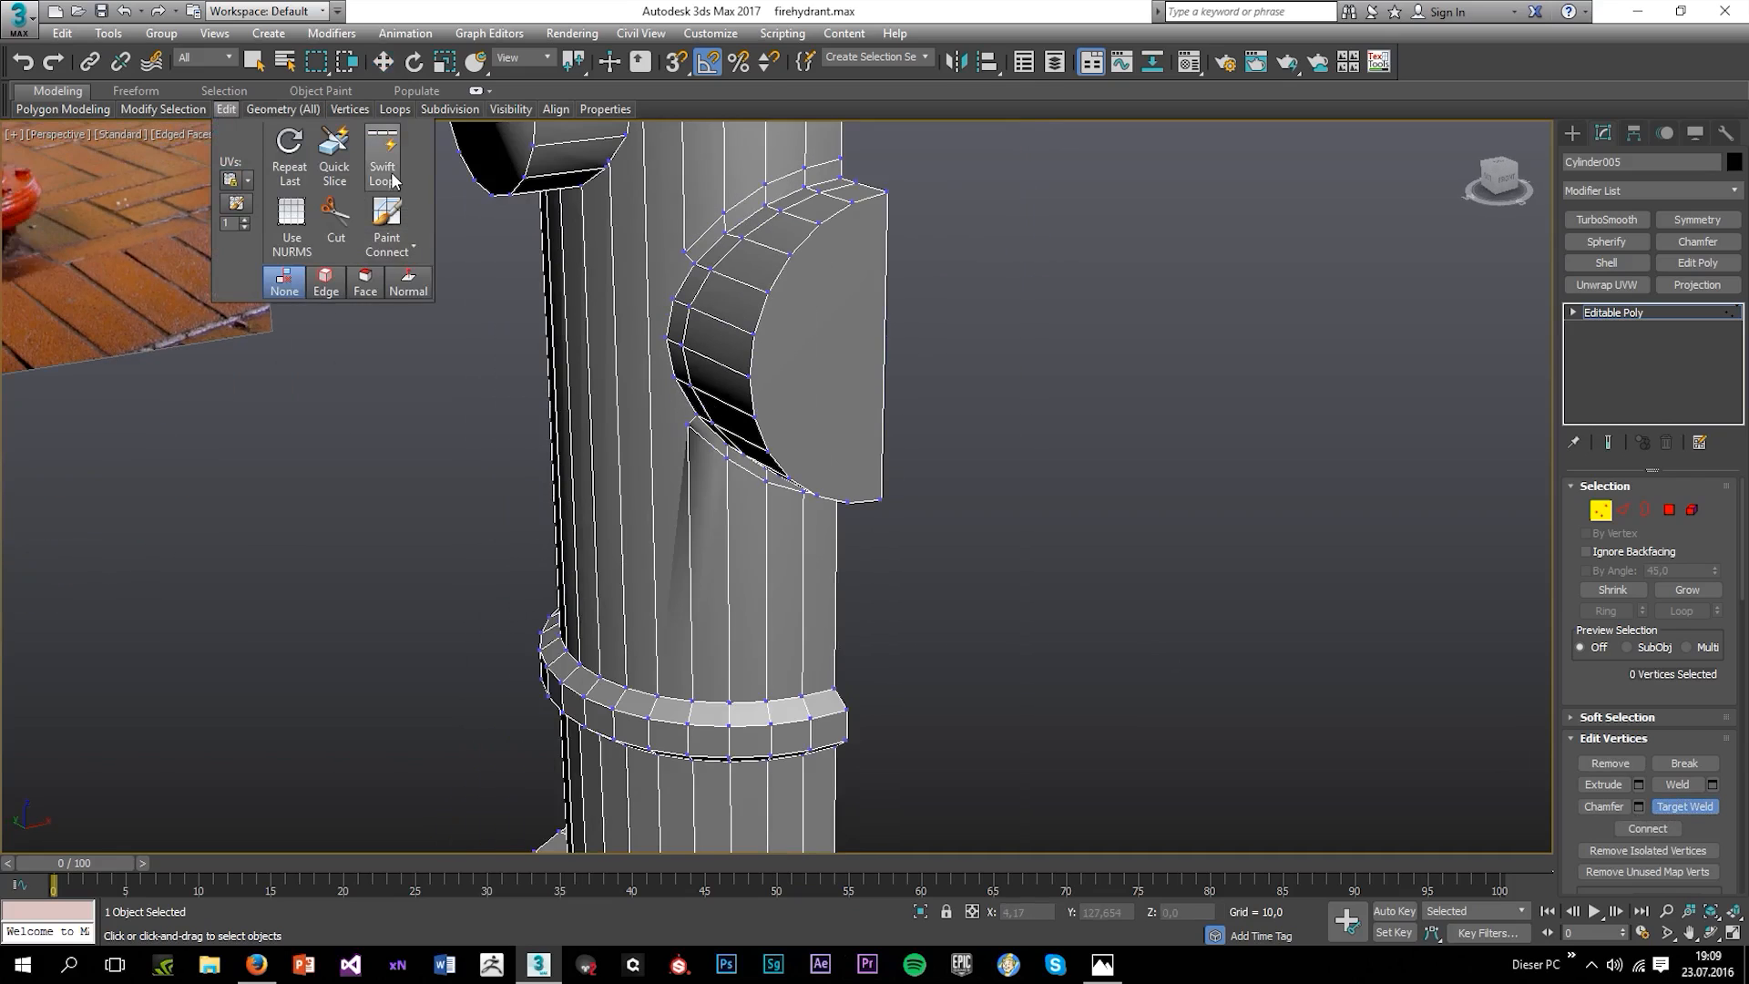
pyautogui.click(340, 224)
pyautogui.scroll(-2, 555, 301)
pyautogui.keyDown('alt'); pyautogui.moveTo(556, 319); pyautogui.dragTo(772, 382, button='middle'); pyautogui.keyUp('alt')
pyautogui.scroll(3, 792, 396)
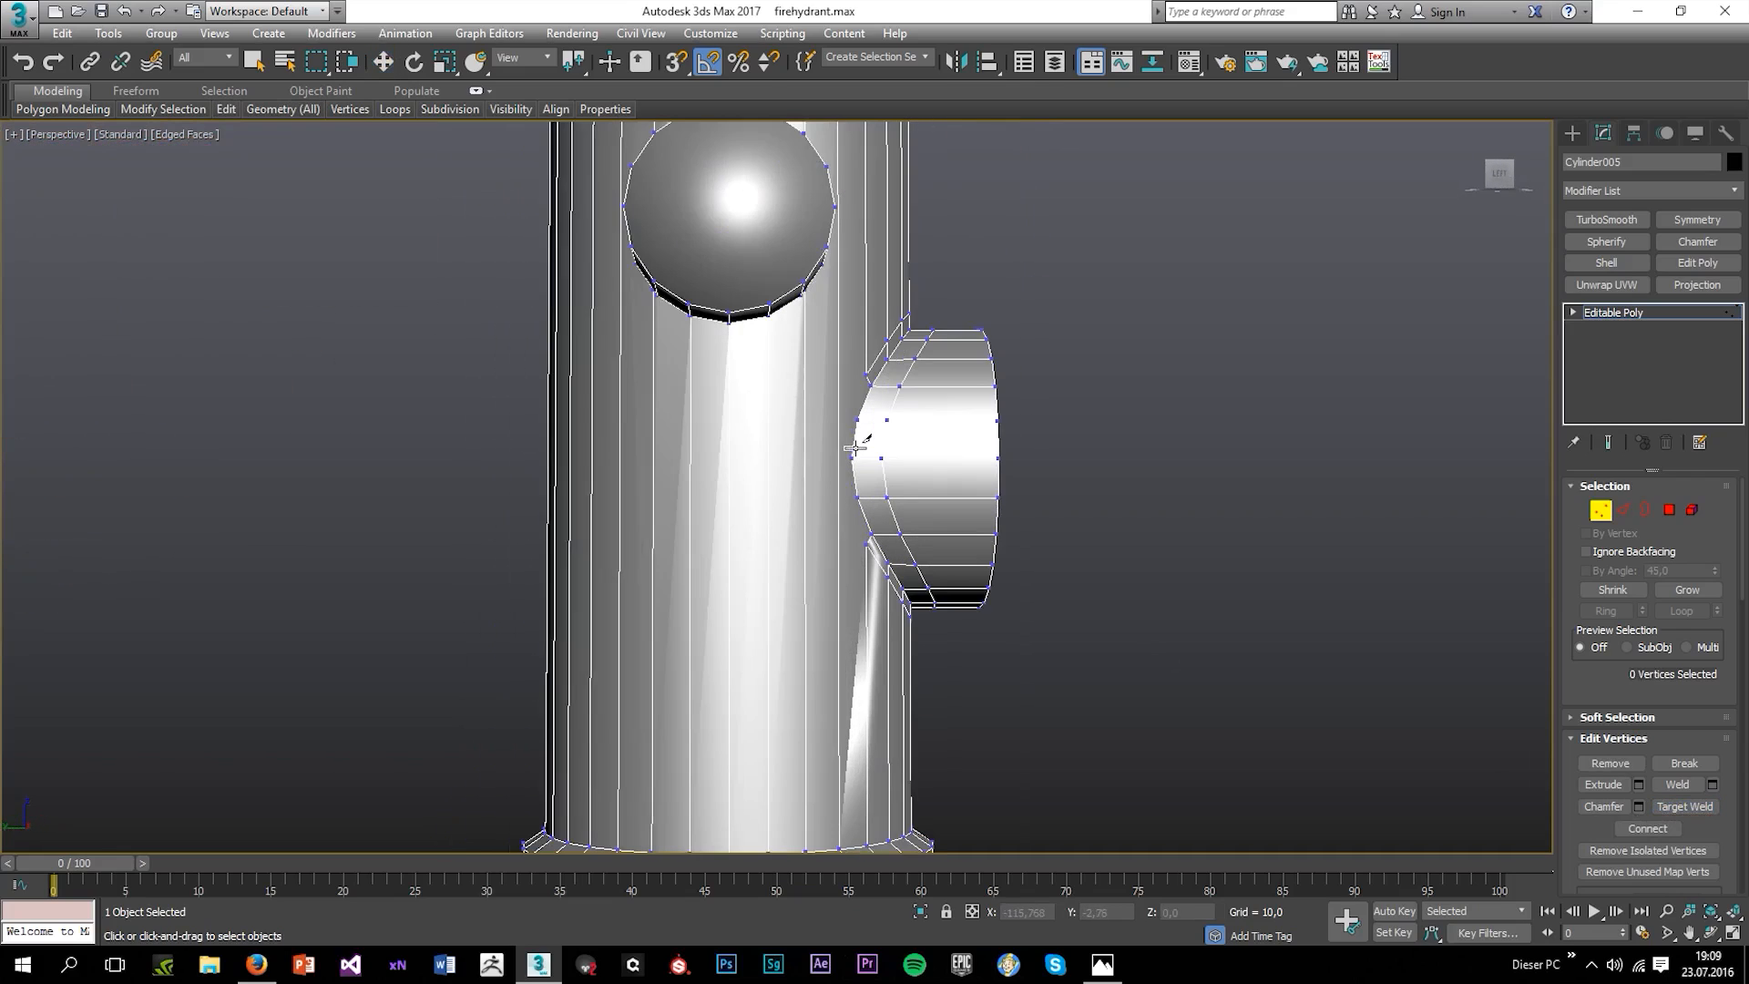
pyautogui.keyDown('alt'); pyautogui.moveTo(882, 469); pyautogui.dragTo(906, 480, button='middle'); pyautogui.keyUp('alt')
pyautogui.scroll(-1, 902, 478)
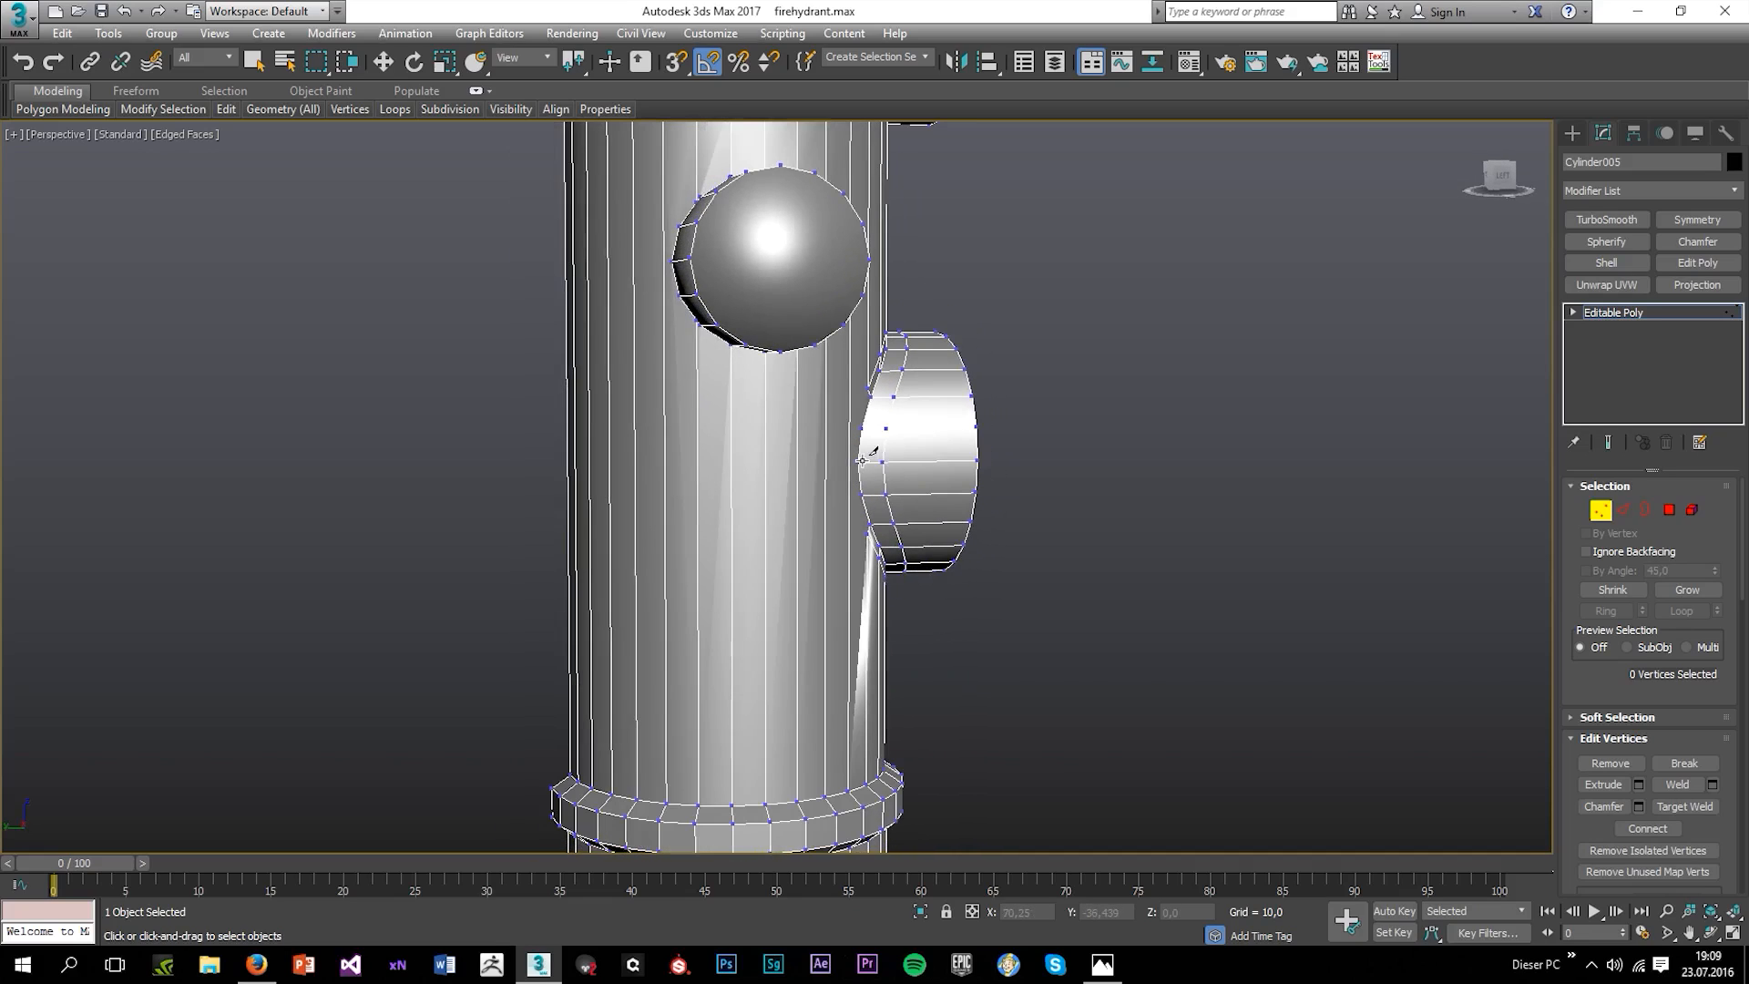
pyautogui.click(858, 462)
pyautogui.click(569, 449)
pyautogui.rightClick(625, 469)
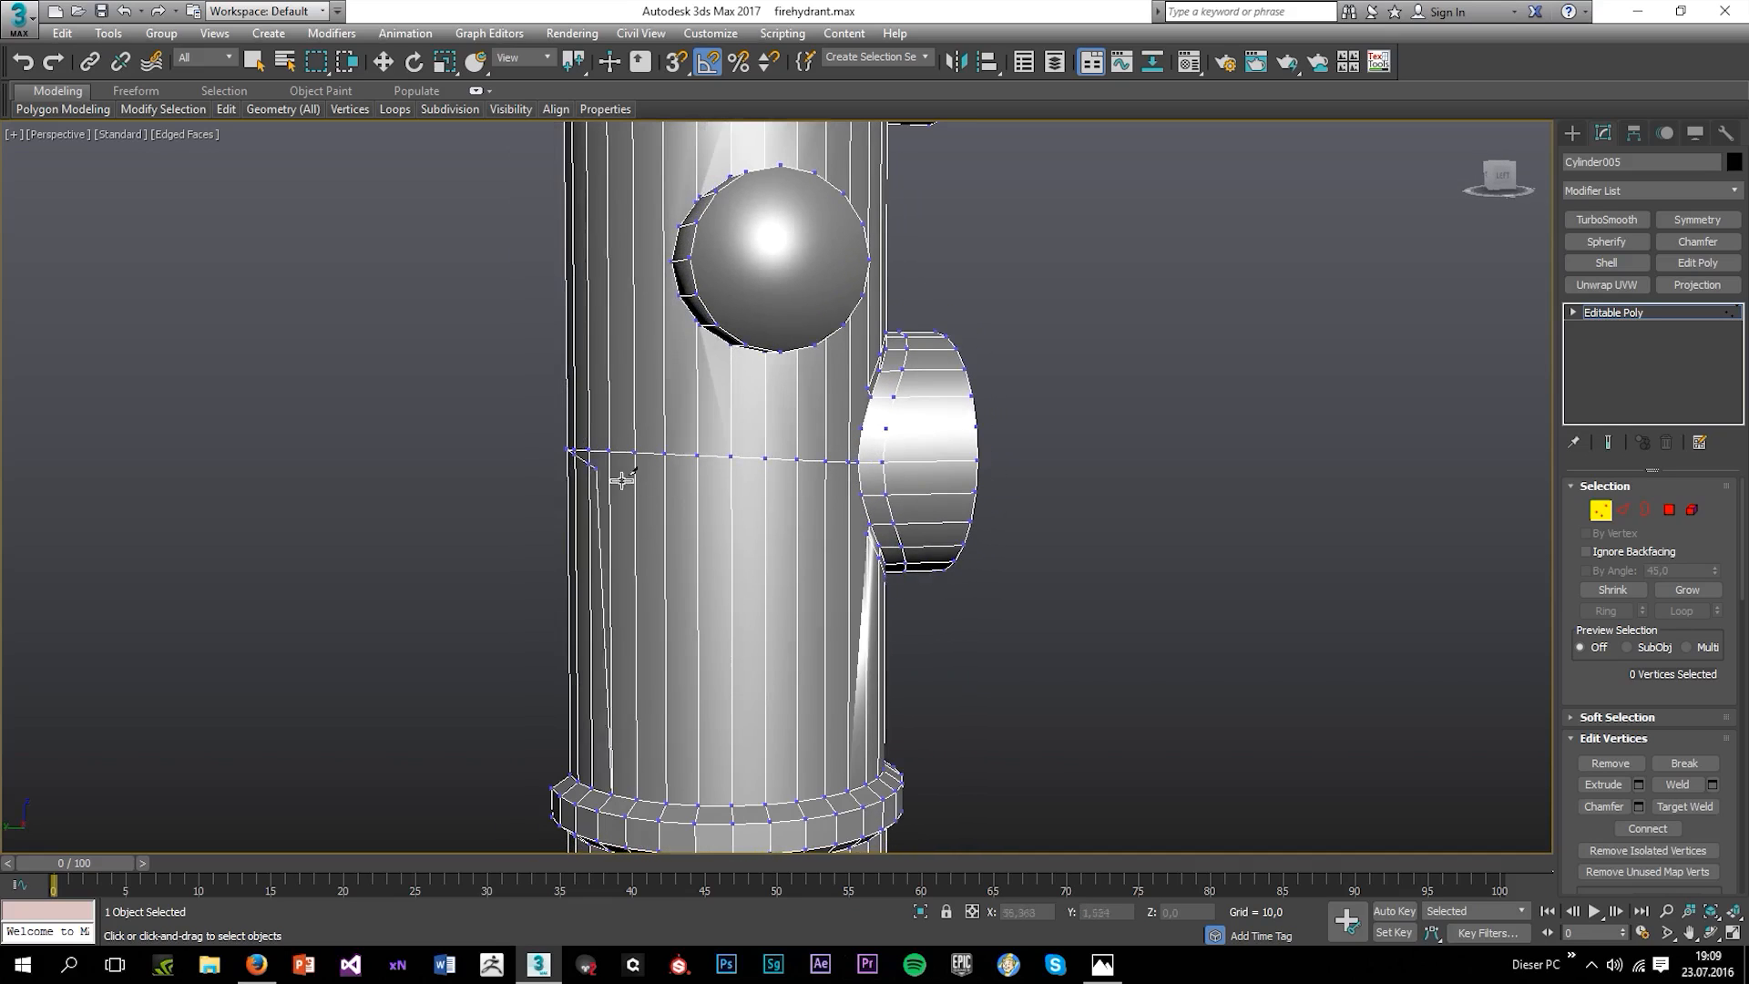
# Cut two more horizontal edges across the body from the rim vertices directly above and below the middle cut.
pyautogui.click(882, 428)
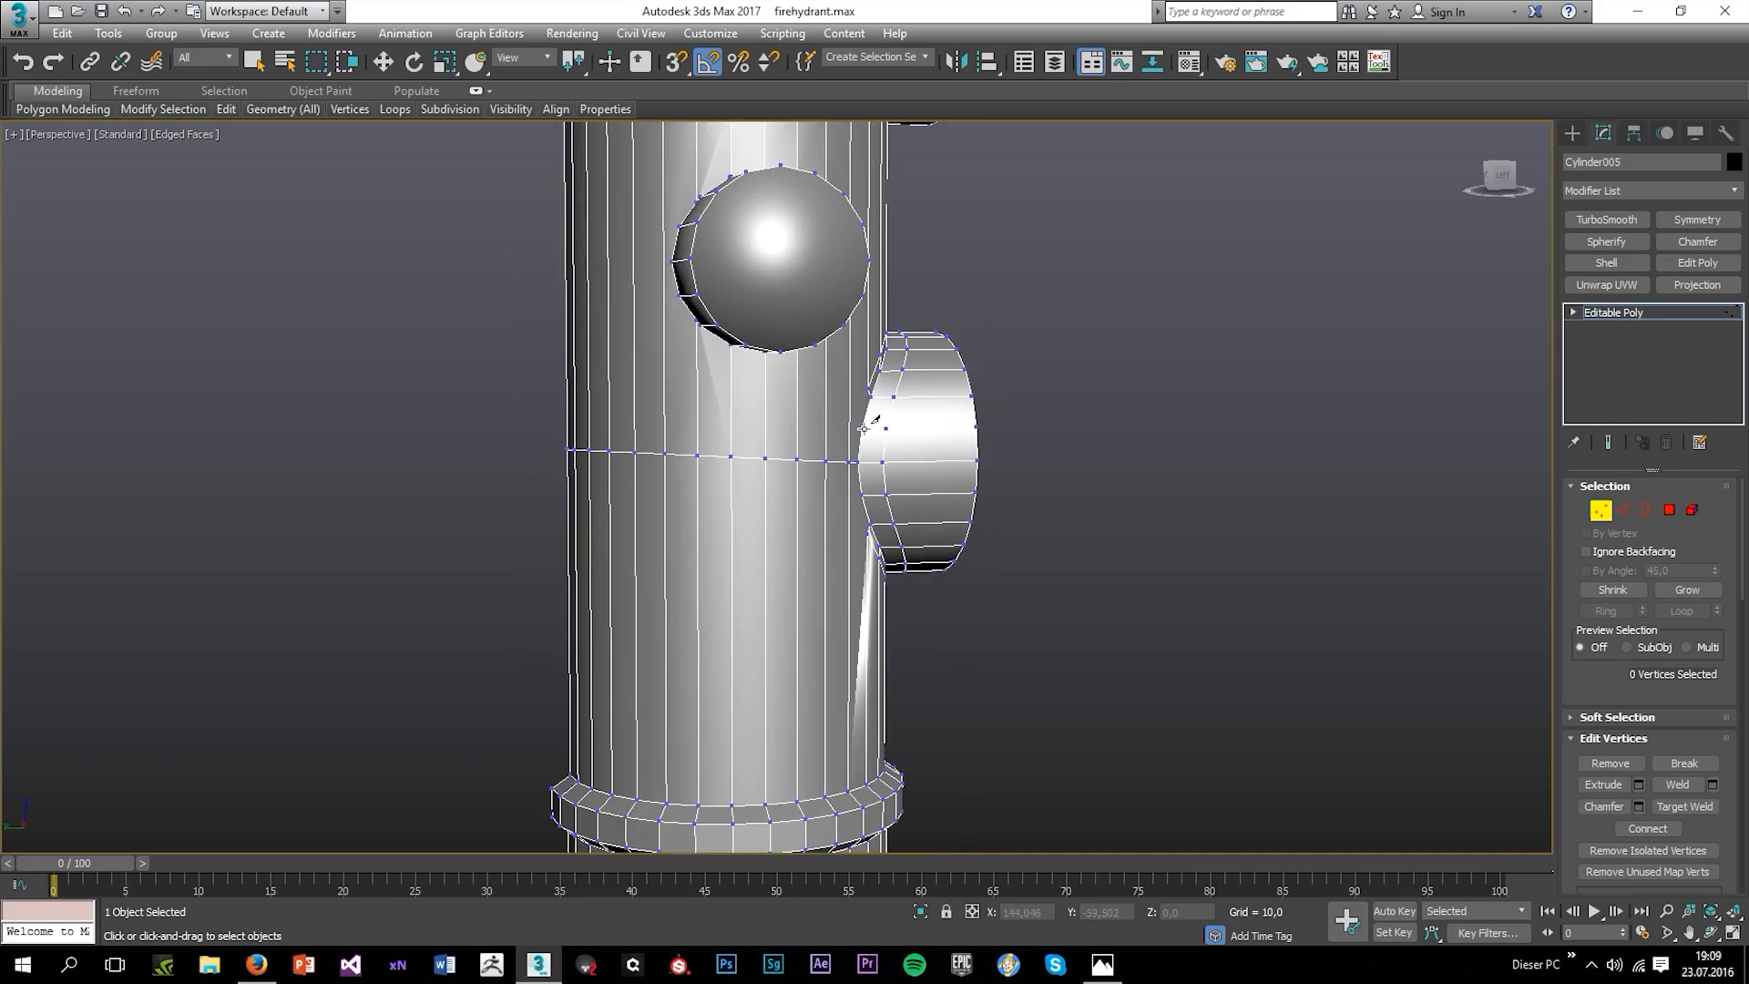
pyautogui.click(569, 412)
pyautogui.rightClick(900, 533)
pyautogui.click(862, 491)
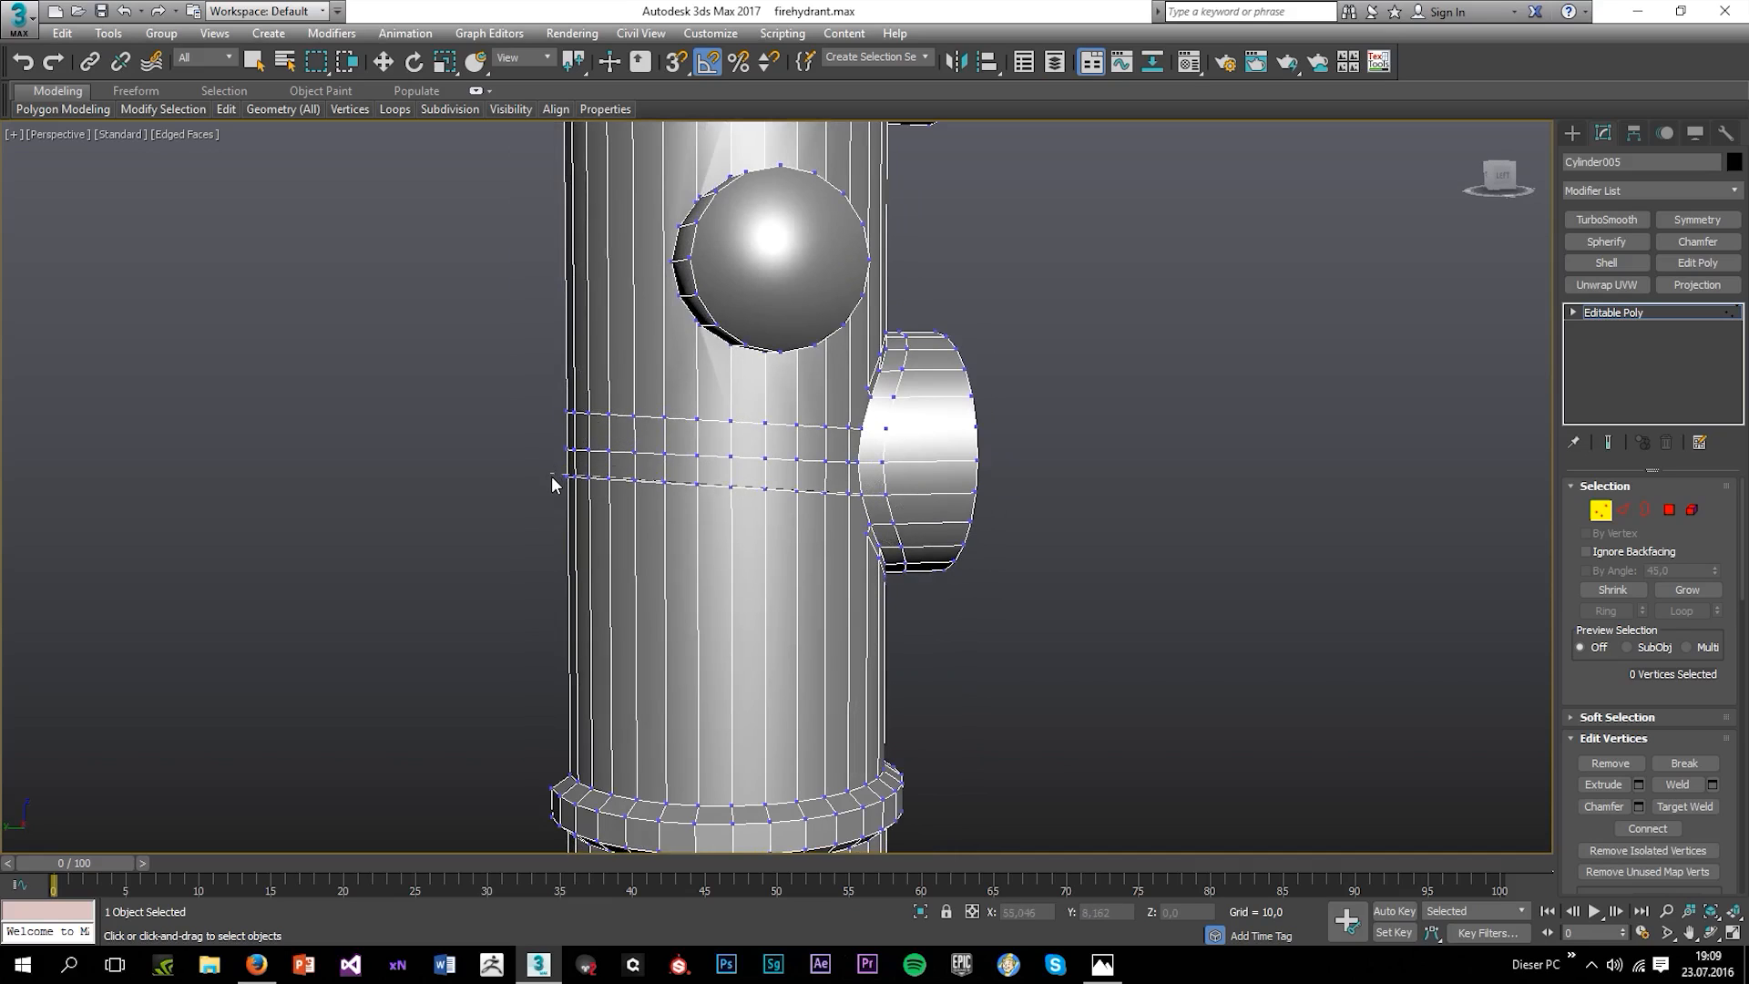
pyautogui.click(563, 483)
pyautogui.rightClick(800, 503)
# Cut edges joining the outer horizontal cuts to the ends of the supporting lines around the front outlet.
pyautogui.scroll(2, 907, 545)
pyautogui.keyDown('alt'); pyautogui.moveTo(905, 548); pyautogui.dragTo(808, 543, button='middle'); pyautogui.keyUp('alt')
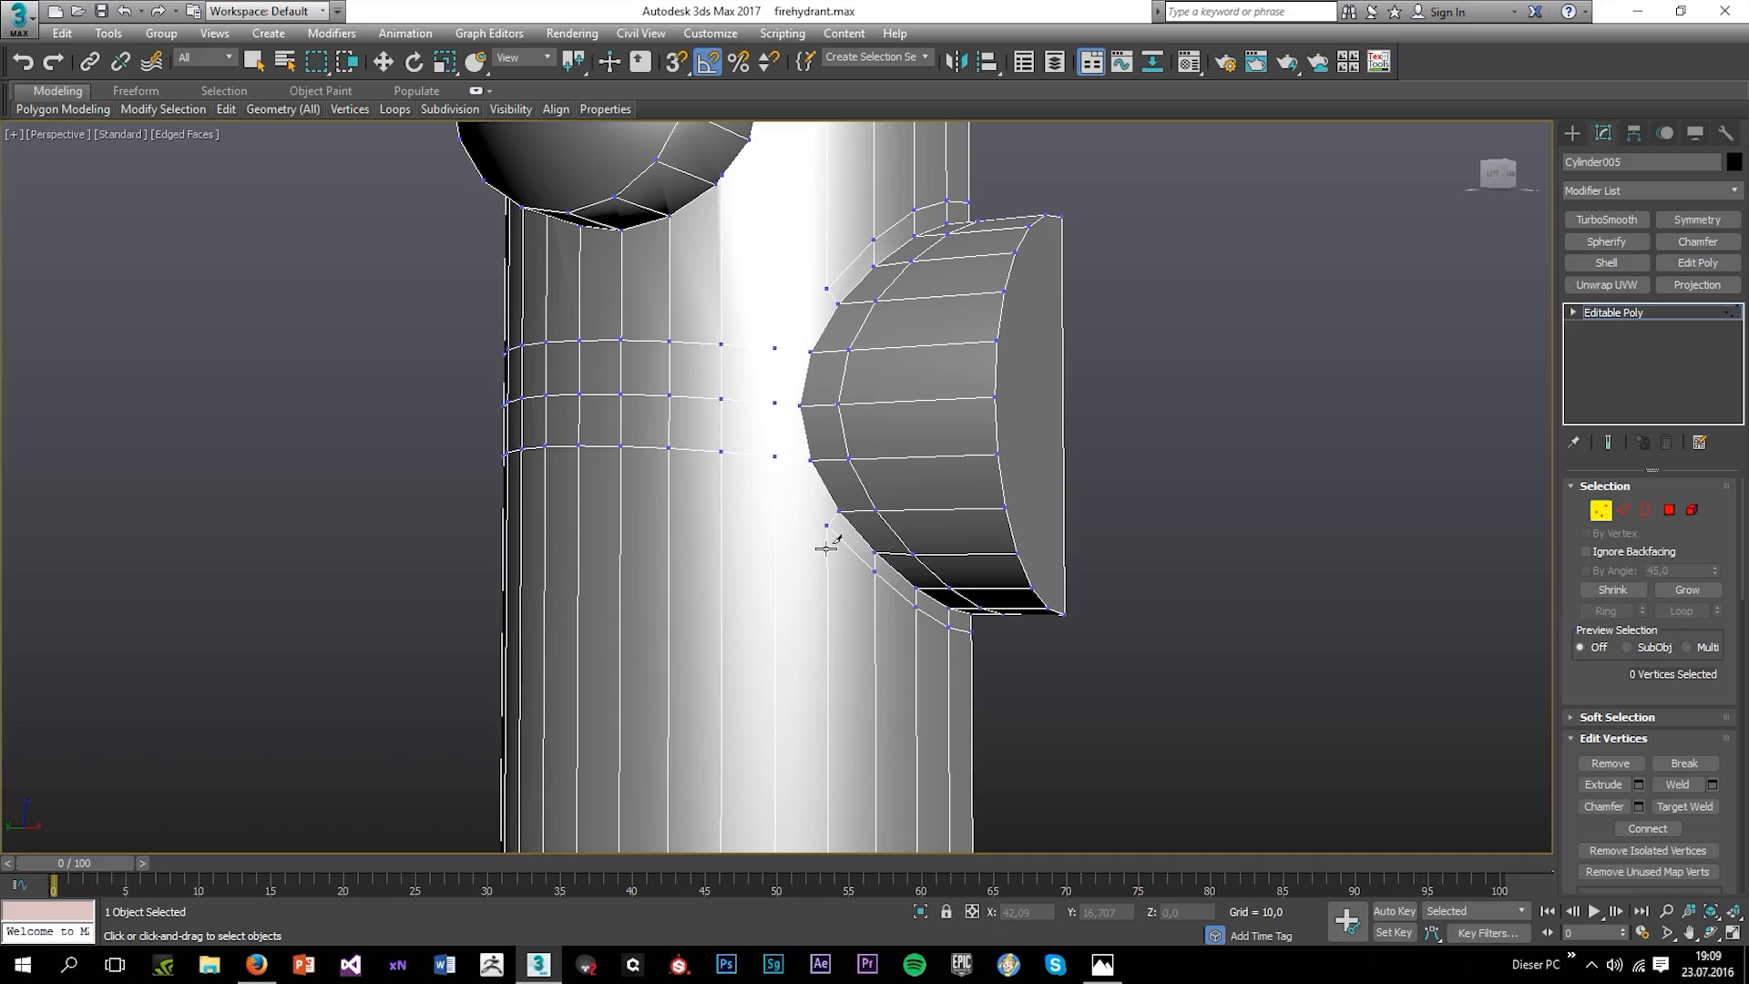
pyautogui.click(775, 458)
pyautogui.rightClick(791, 479)
pyautogui.keyDown('alt'); pyautogui.moveTo(790, 479); pyautogui.dragTo(772, 540, button='middle'); pyautogui.keyUp('alt')
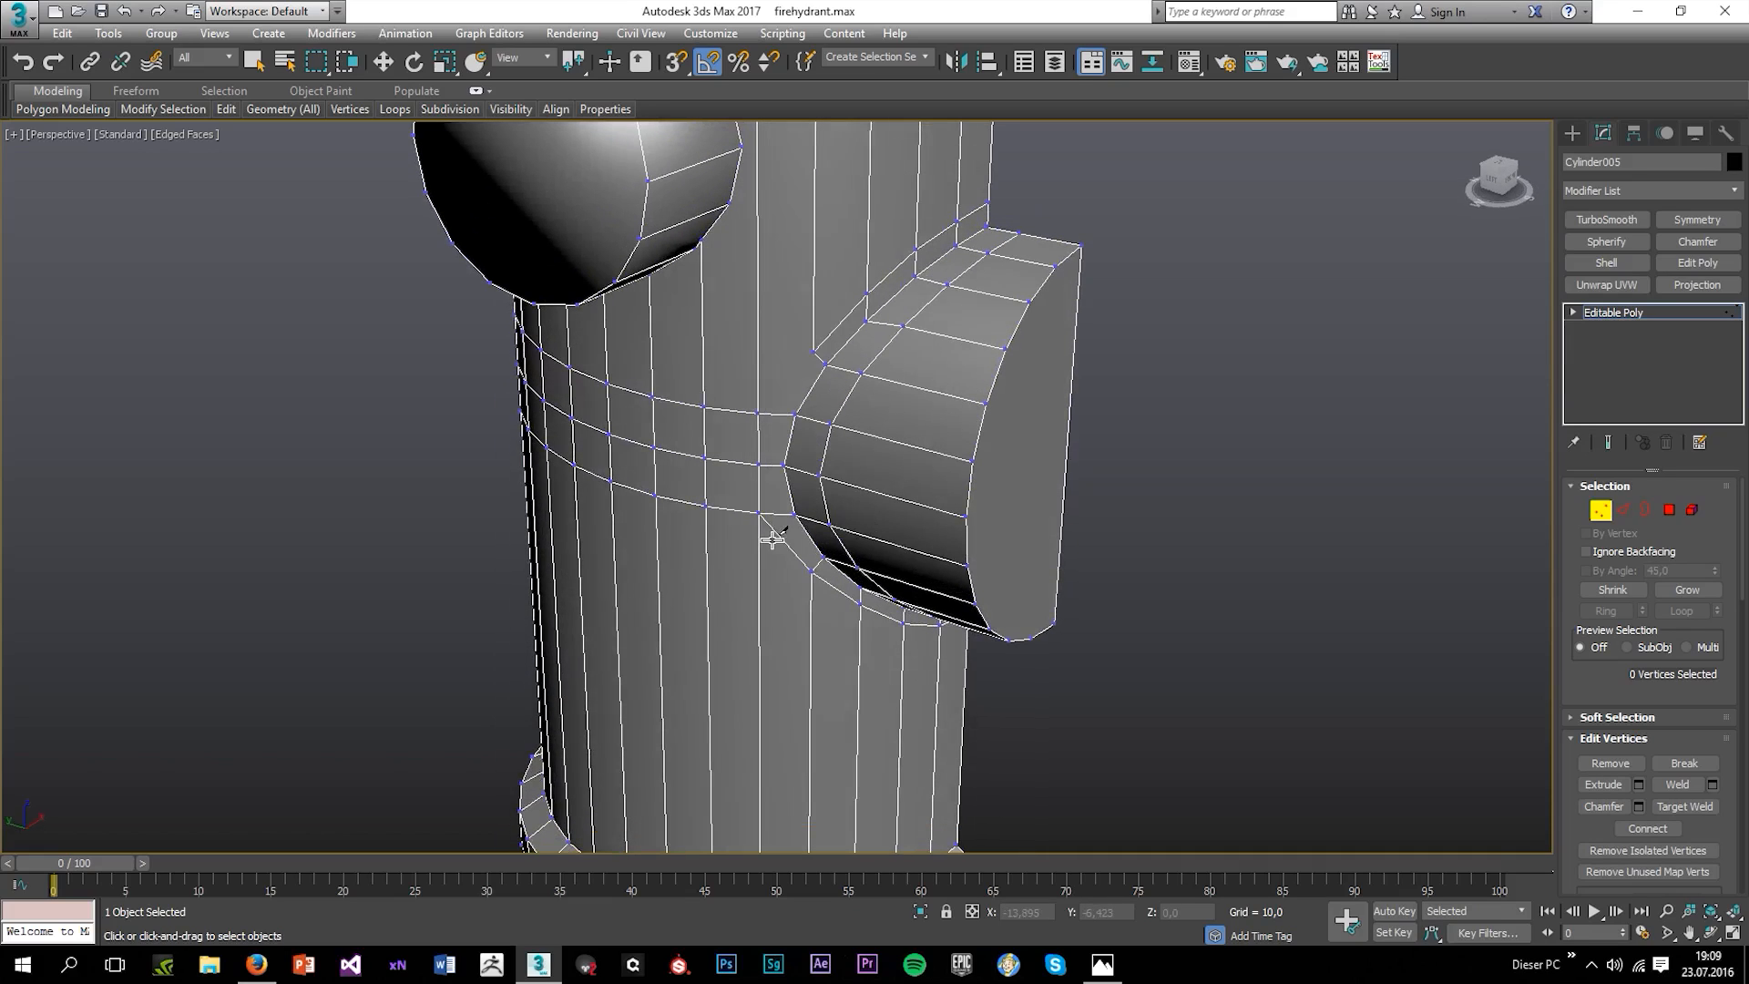
pyautogui.click(755, 412)
pyautogui.click(825, 364)
pyautogui.rightClick(780, 450)
# Slide the middle cut's vertex beside the front outlet slightly away from the rim, using the Edge constraint.
pyautogui.press('w')
pyautogui.click(759, 469)
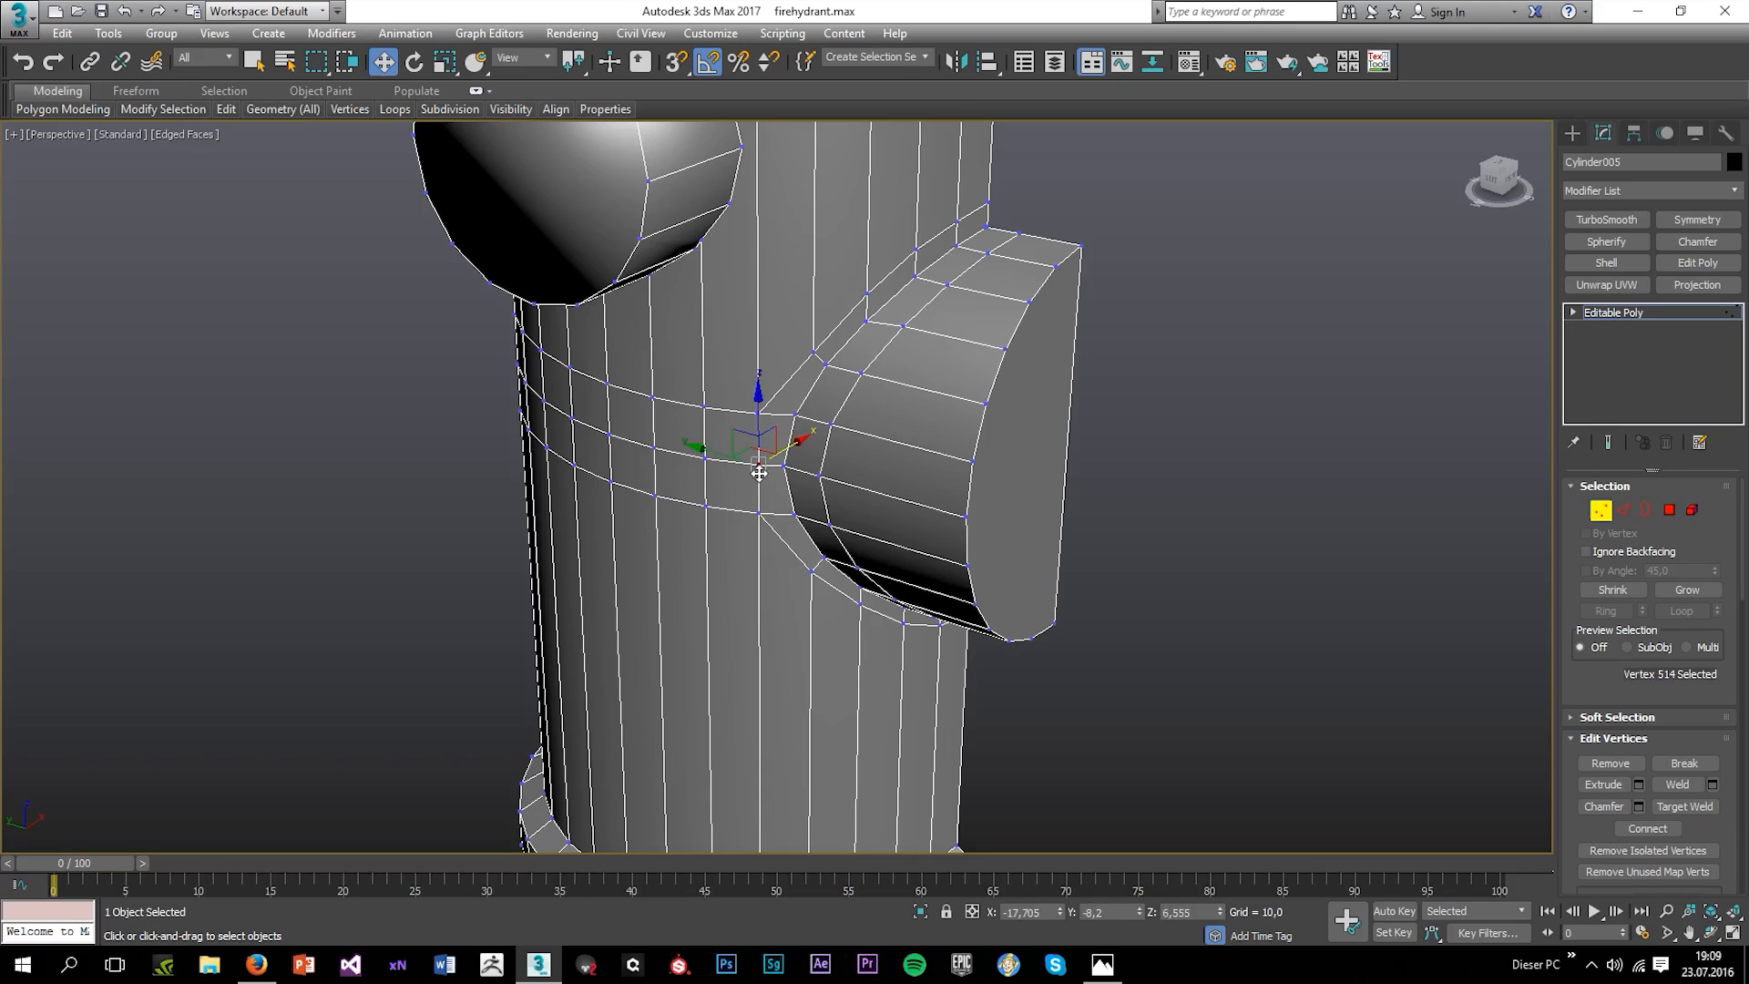
pyautogui.scroll(-3, 1680, 825)
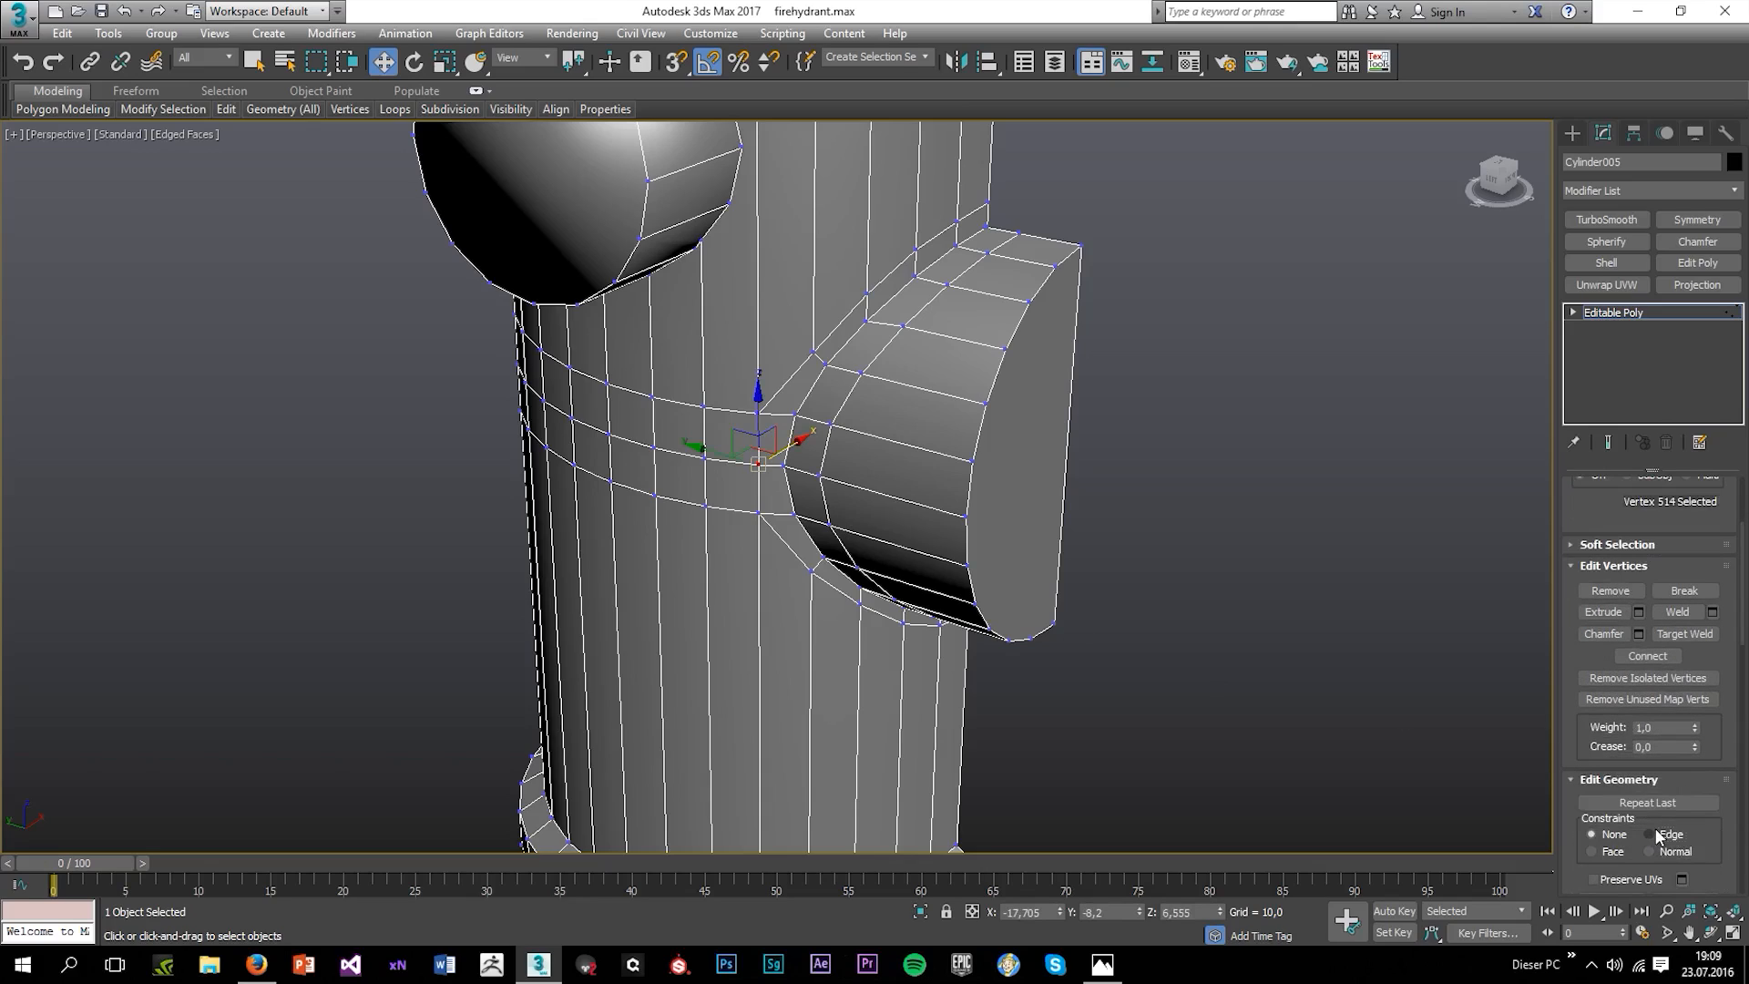
pyautogui.moveTo(724, 462); pyautogui.dragTo(715, 468)
pyautogui.keyDown('alt'); pyautogui.moveTo(885, 594); pyautogui.dragTo(906, 556, button='middle'); pyautogui.keyUp('alt')
pyautogui.scroll(-4, 847, 530)
pyautogui.scroll(4, 818, 374)
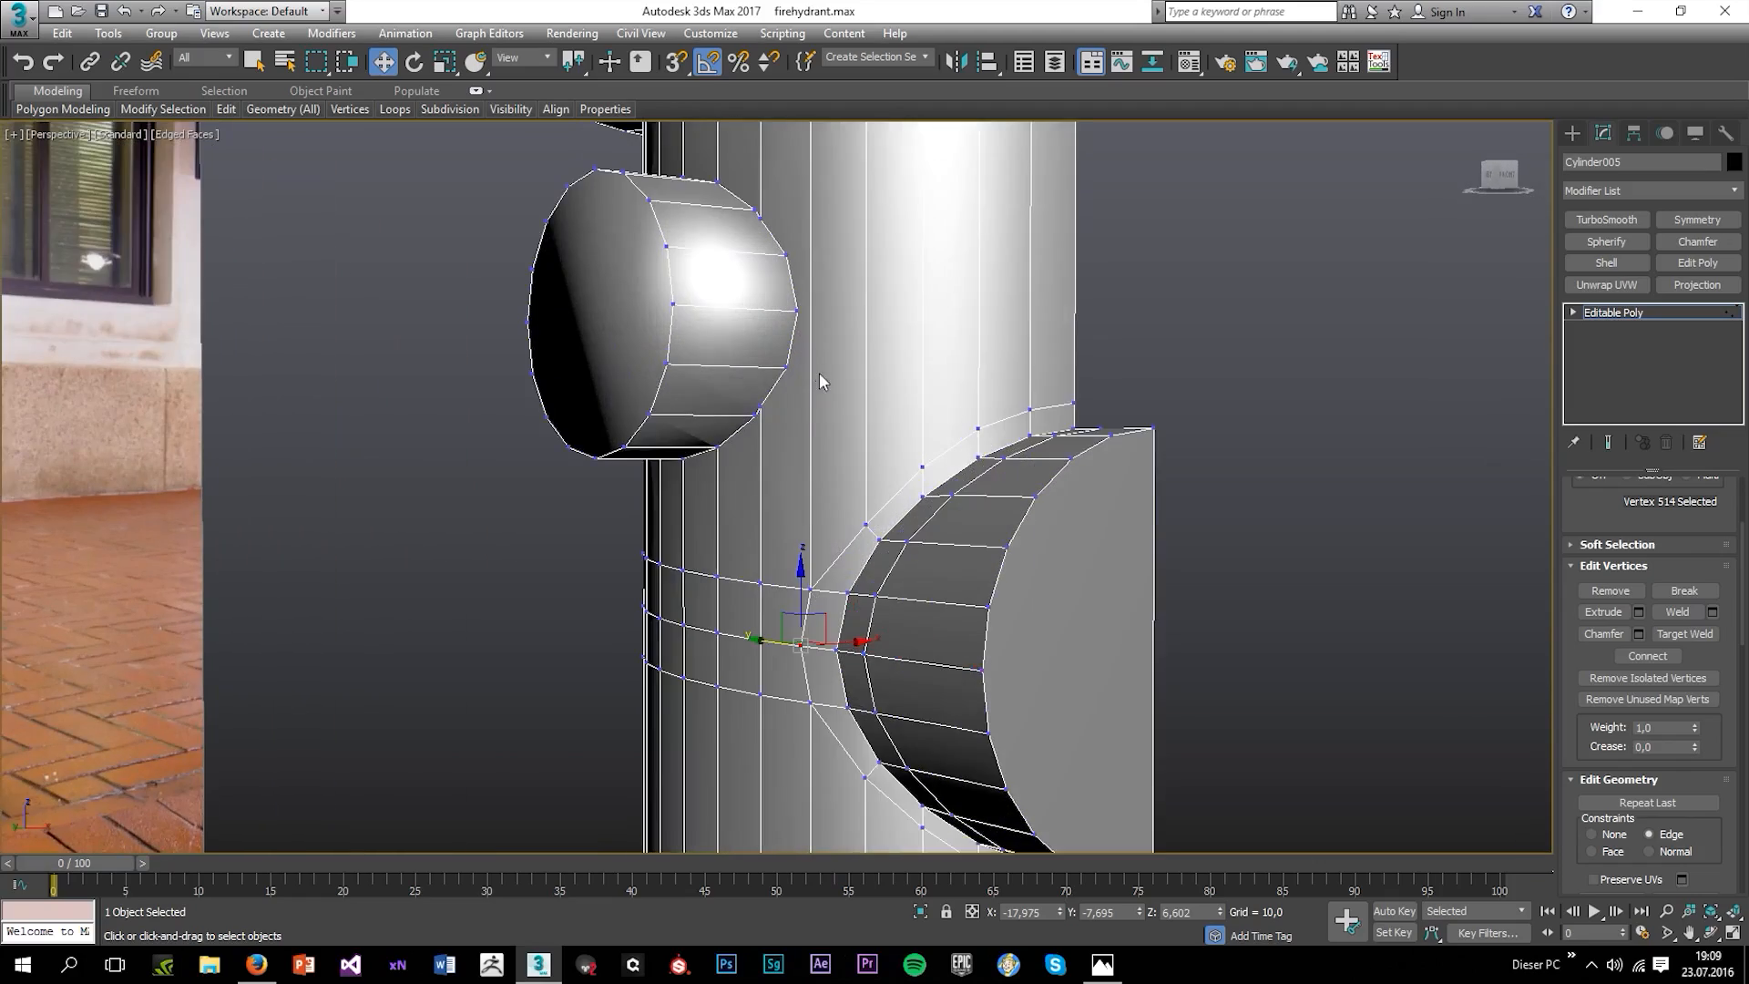
pyautogui.keyDown('alt'); pyautogui.moveTo(818, 374); pyautogui.dragTo(889, 462, button='middle'); pyautogui.keyUp('alt')
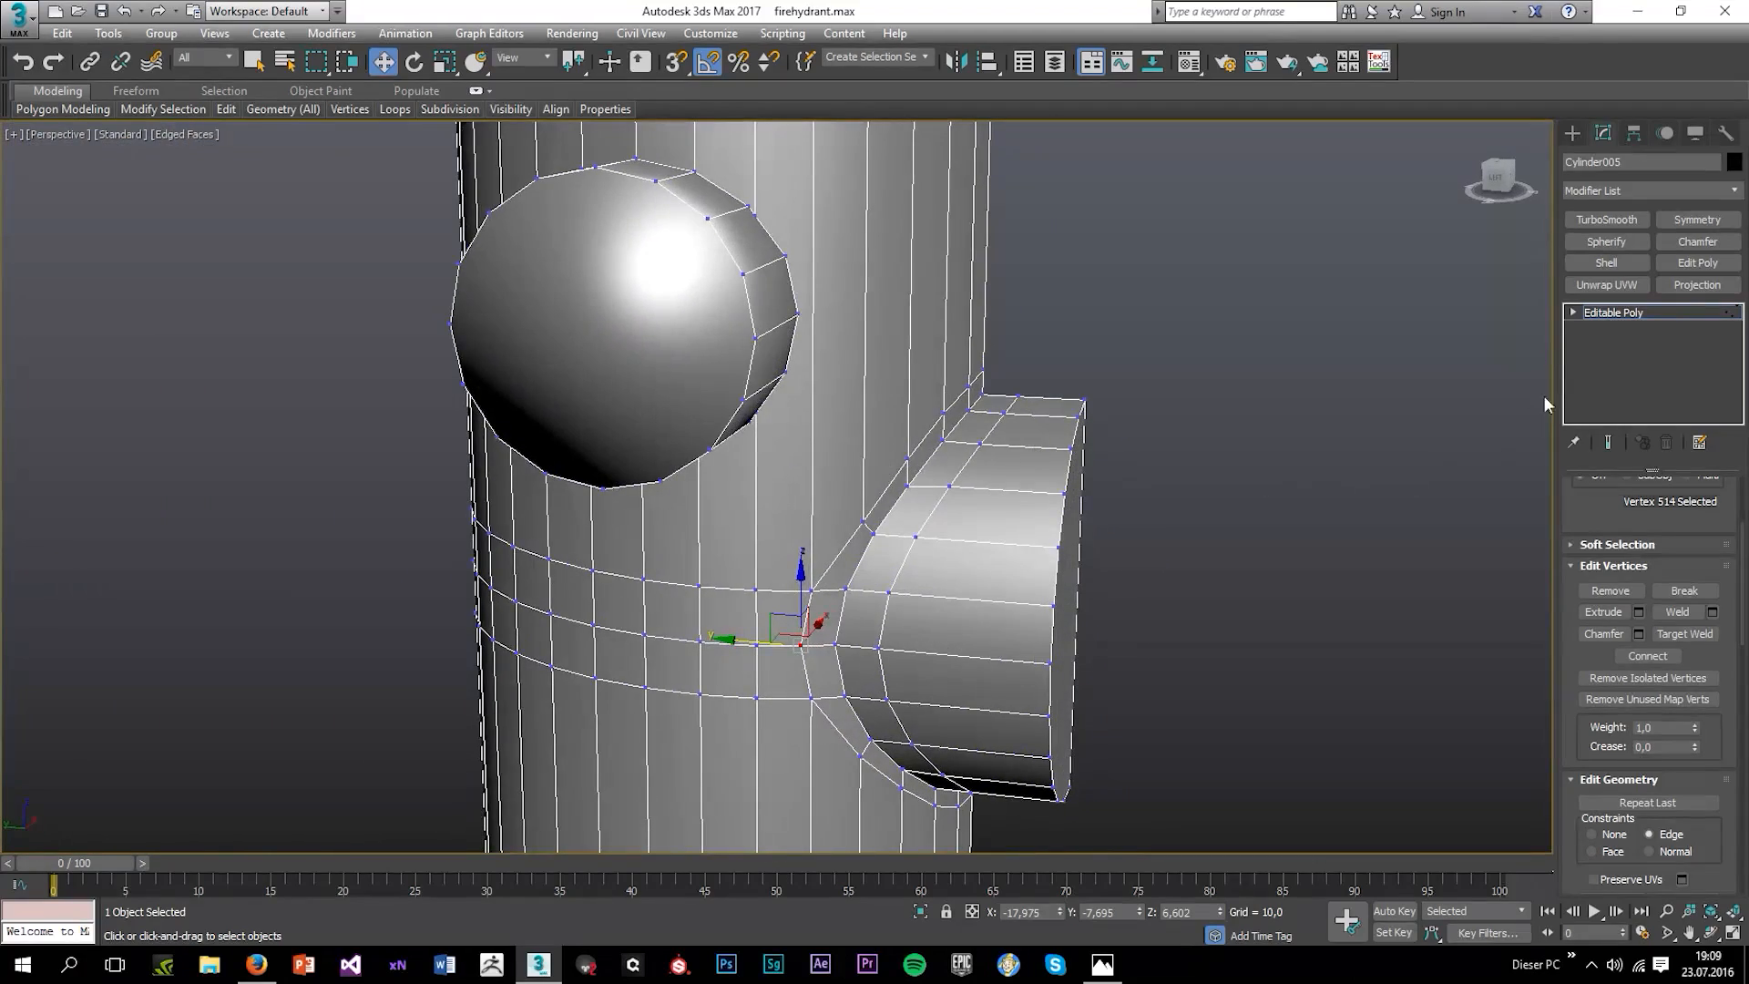
# Preview the smoothed mesh with a TurboSmooth modifier and delete the modifier again.
pyautogui.click(1604, 221)
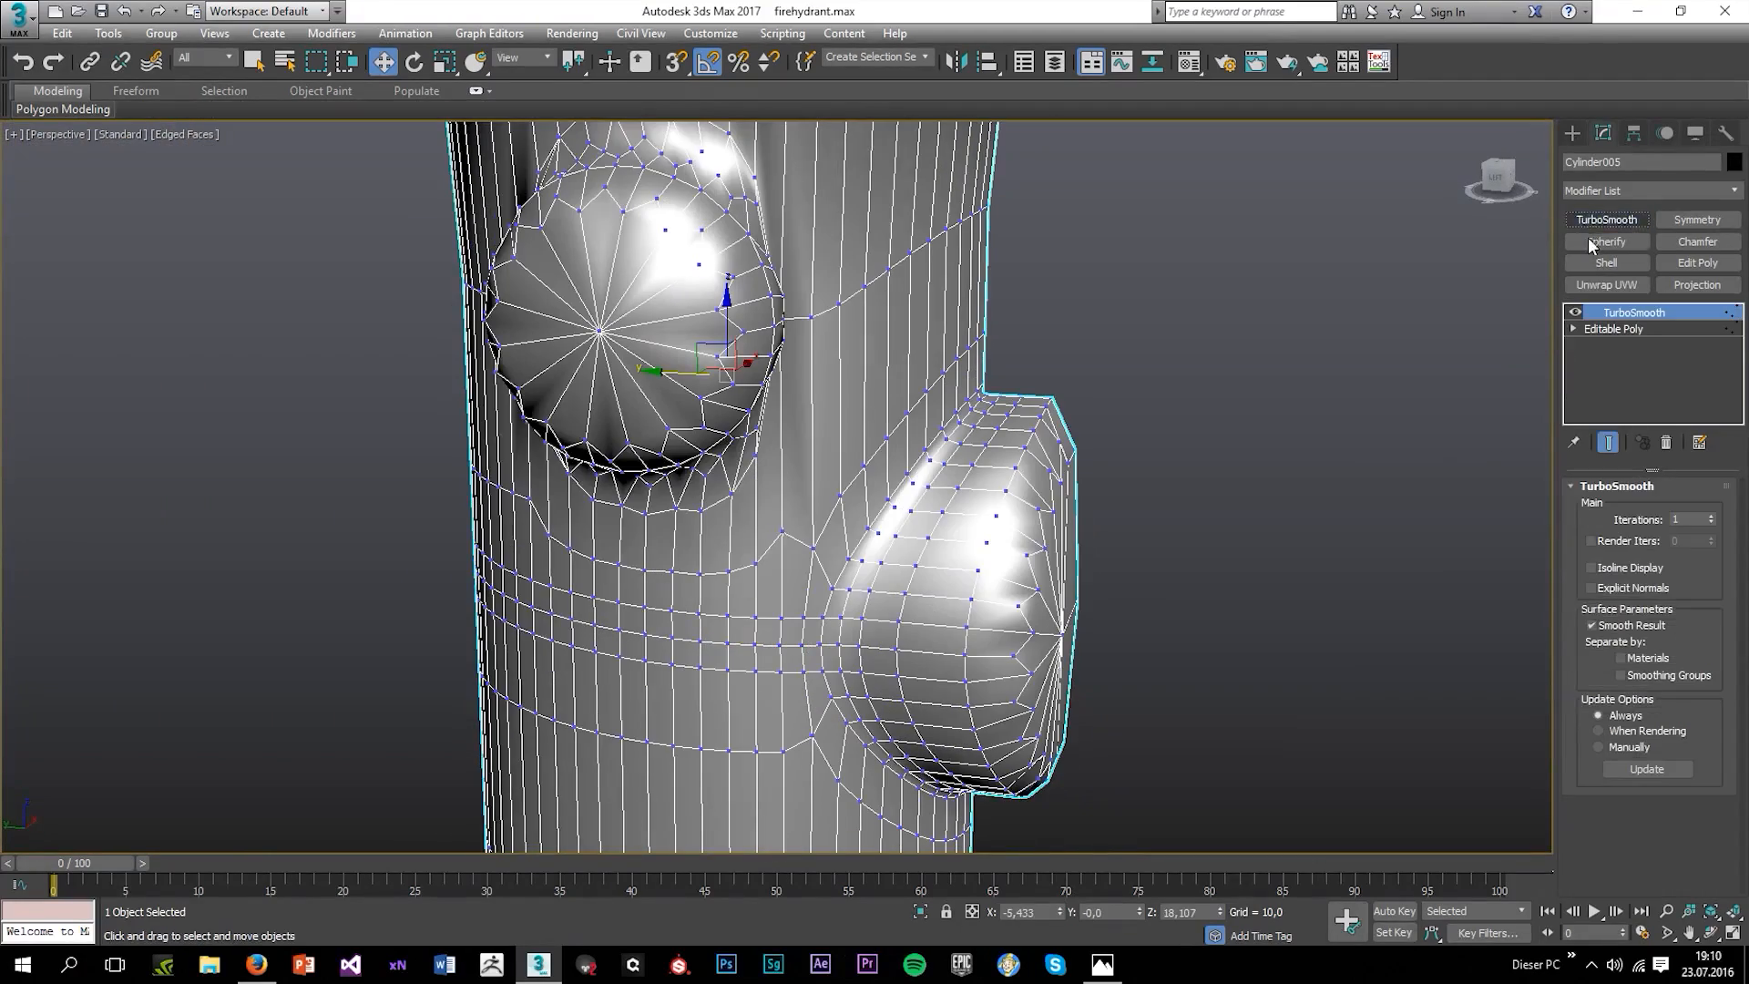
pyautogui.rightClick(1646, 324)
pyautogui.click(1630, 344)
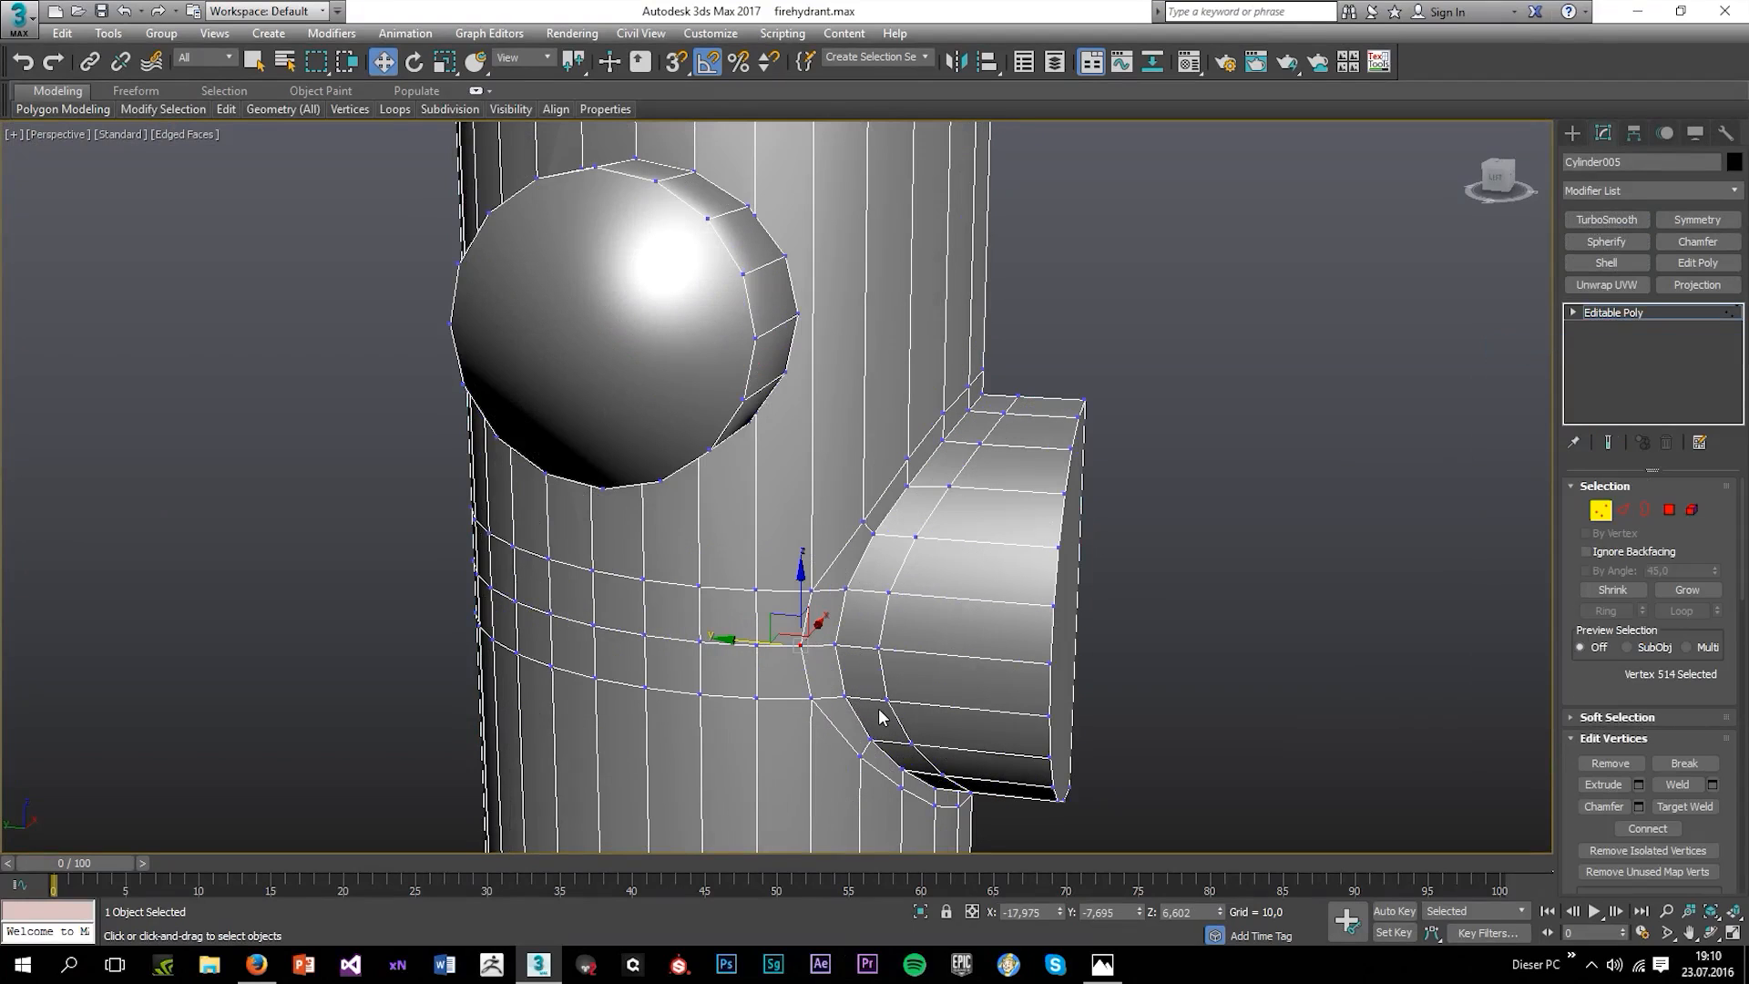
# Delete the end-cap polygon of the round side outlet.
pyautogui.keyDown('alt'); pyautogui.moveTo(779, 407); pyautogui.dragTo(965, 565, button='middle'); pyautogui.keyUp('alt')
pyautogui.click(1669, 510)
pyautogui.click(772, 522)
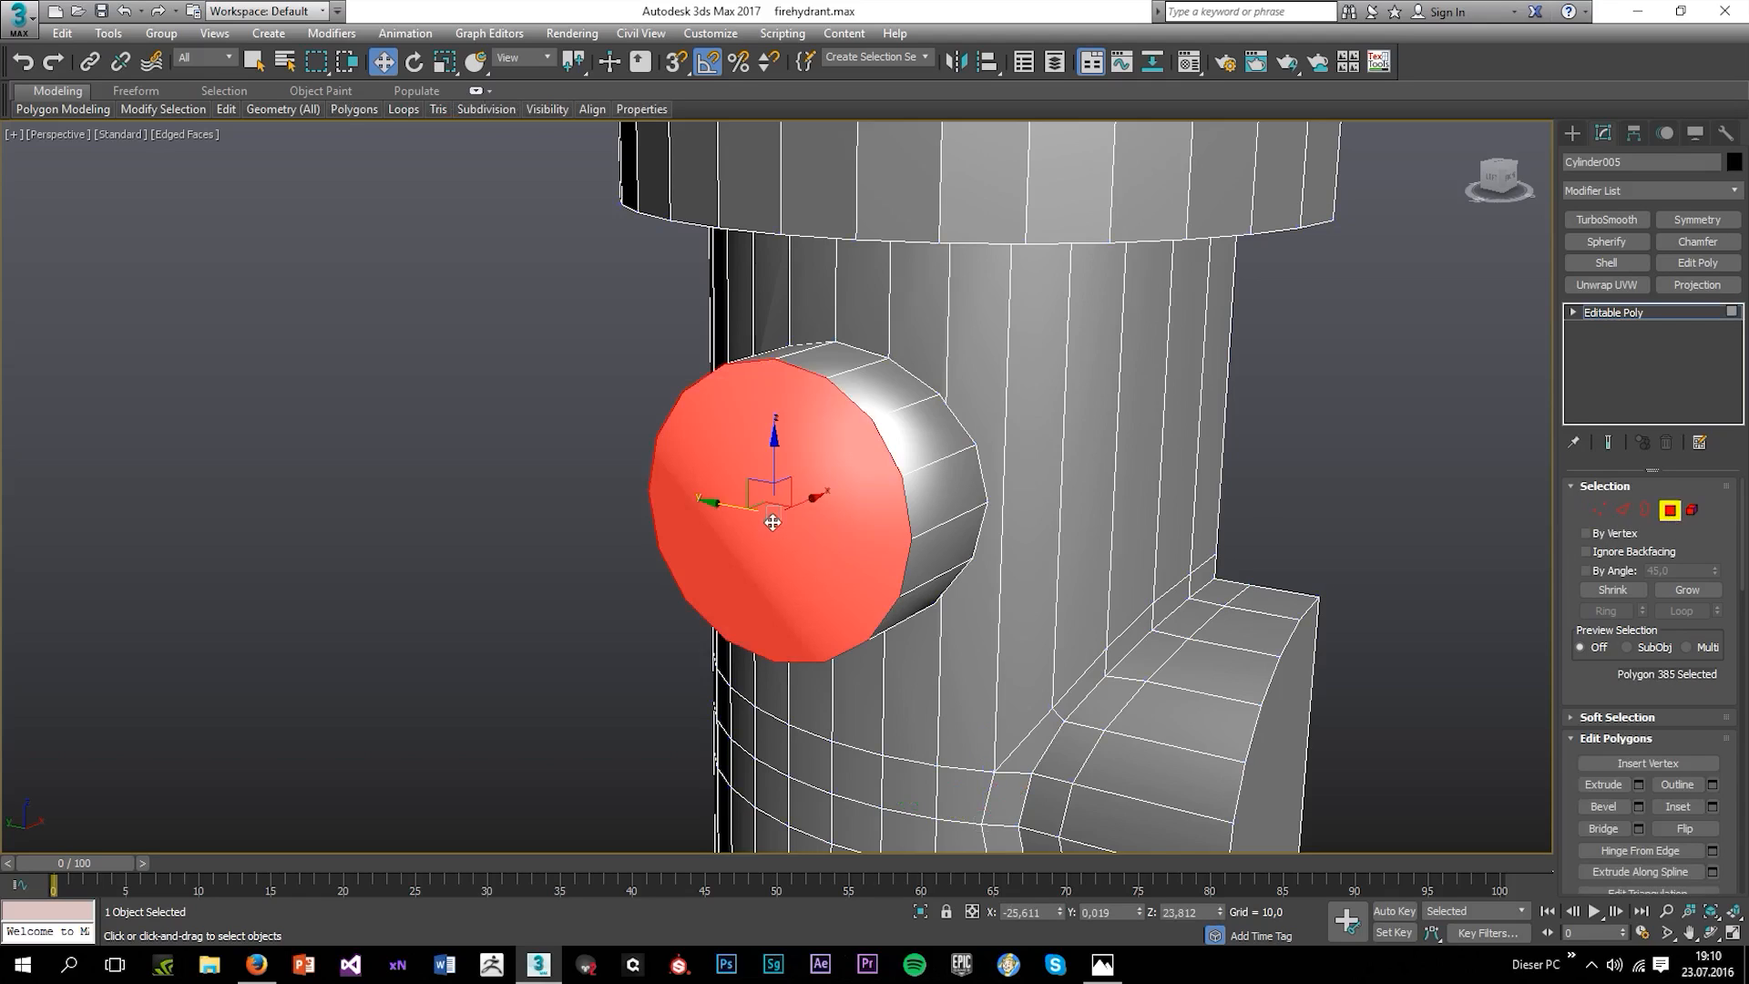
pyautogui.press('Delete')
# Scale the edge loop around the side outlet and move it close to the body junction.
pyautogui.keyDown('alt'); pyautogui.moveTo(772, 522); pyautogui.dragTo(992, 382, button='middle'); pyautogui.keyUp('alt')
pyautogui.click(1624, 510)
pyautogui.doubleClick(1007, 474)
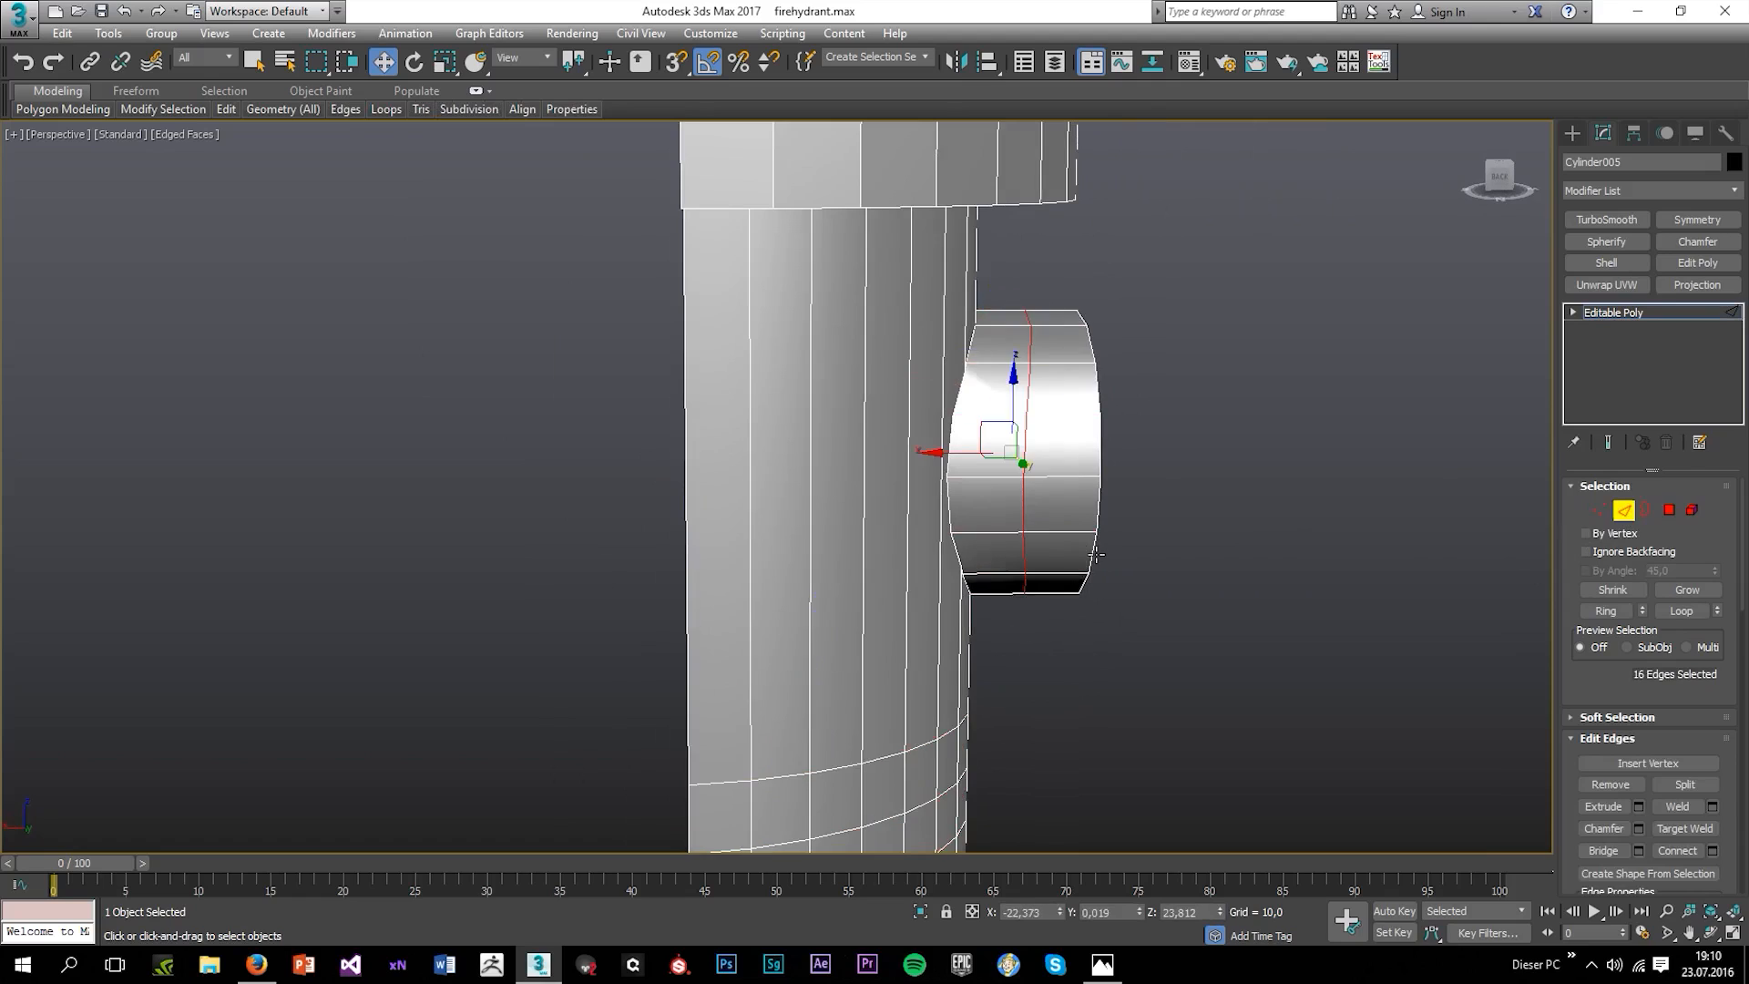
pyautogui.keyDown('alt'); pyautogui.moveTo(1007, 473); pyautogui.dragTo(1011, 504, button='middle'); pyautogui.keyUp('alt')
pyautogui.press('r')
pyautogui.moveTo(1101, 464); pyautogui.dragTo(1201, 551)
pyautogui.press('w')
pyautogui.keyDown('alt'); pyautogui.moveTo(1104, 503); pyautogui.dragTo(1048, 492, button='middle'); pyautogui.keyUp('alt')
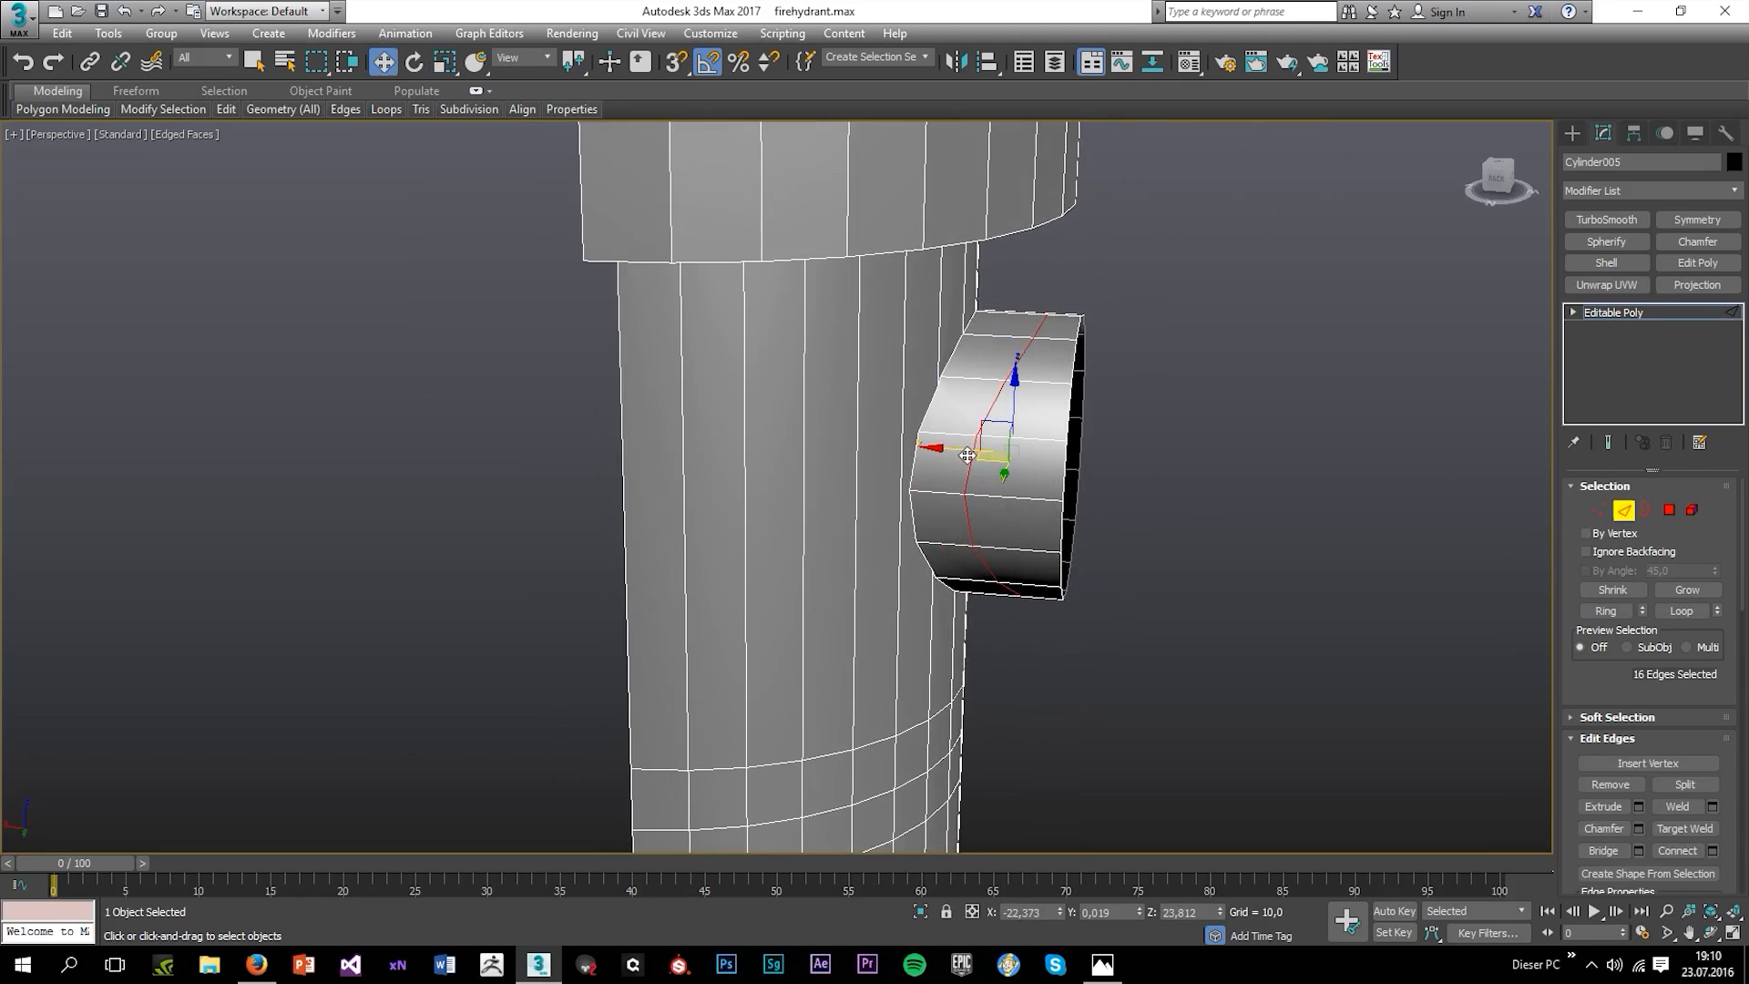
pyautogui.keyDown('alt'); pyautogui.moveTo(934, 460); pyautogui.dragTo(1014, 468, button='middle'); pyautogui.keyUp('alt')
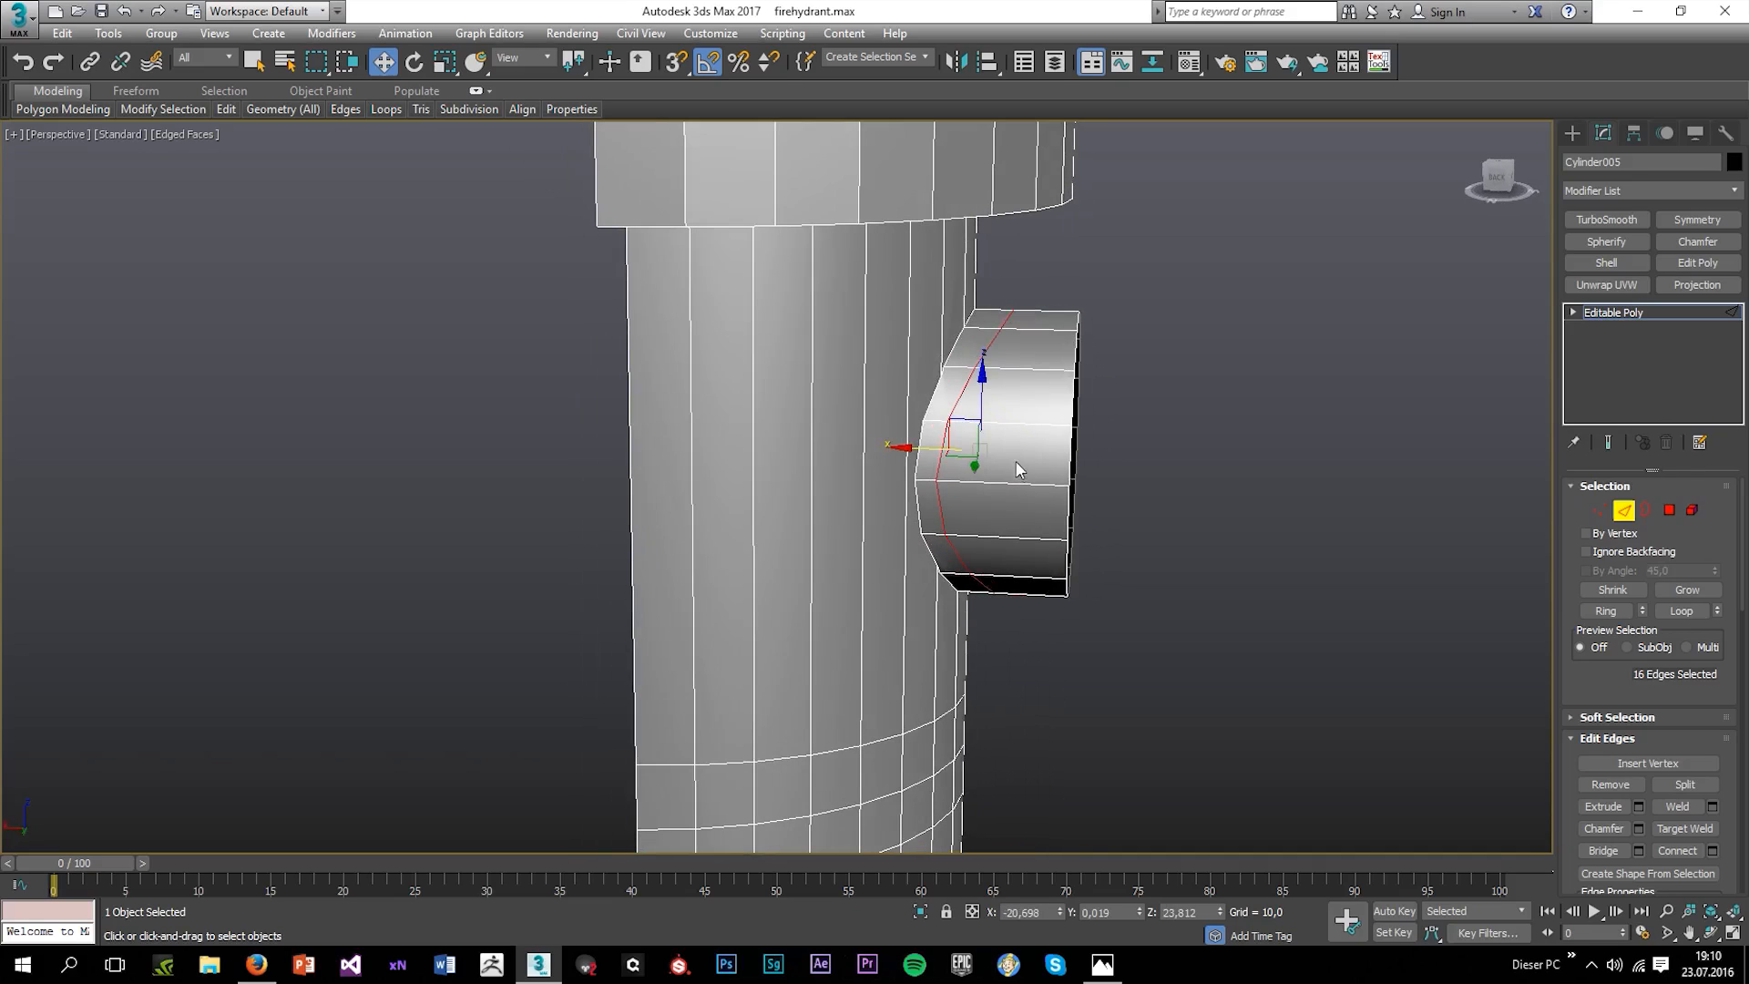
pyautogui.press('r')
pyautogui.moveTo(1073, 441); pyautogui.dragTo(1068, 453)
pyautogui.press('w')
# Target-weld the closely spaced vertex pairs along the side outlet's upper rim, where it meets the body.
pyautogui.click(1598, 510)
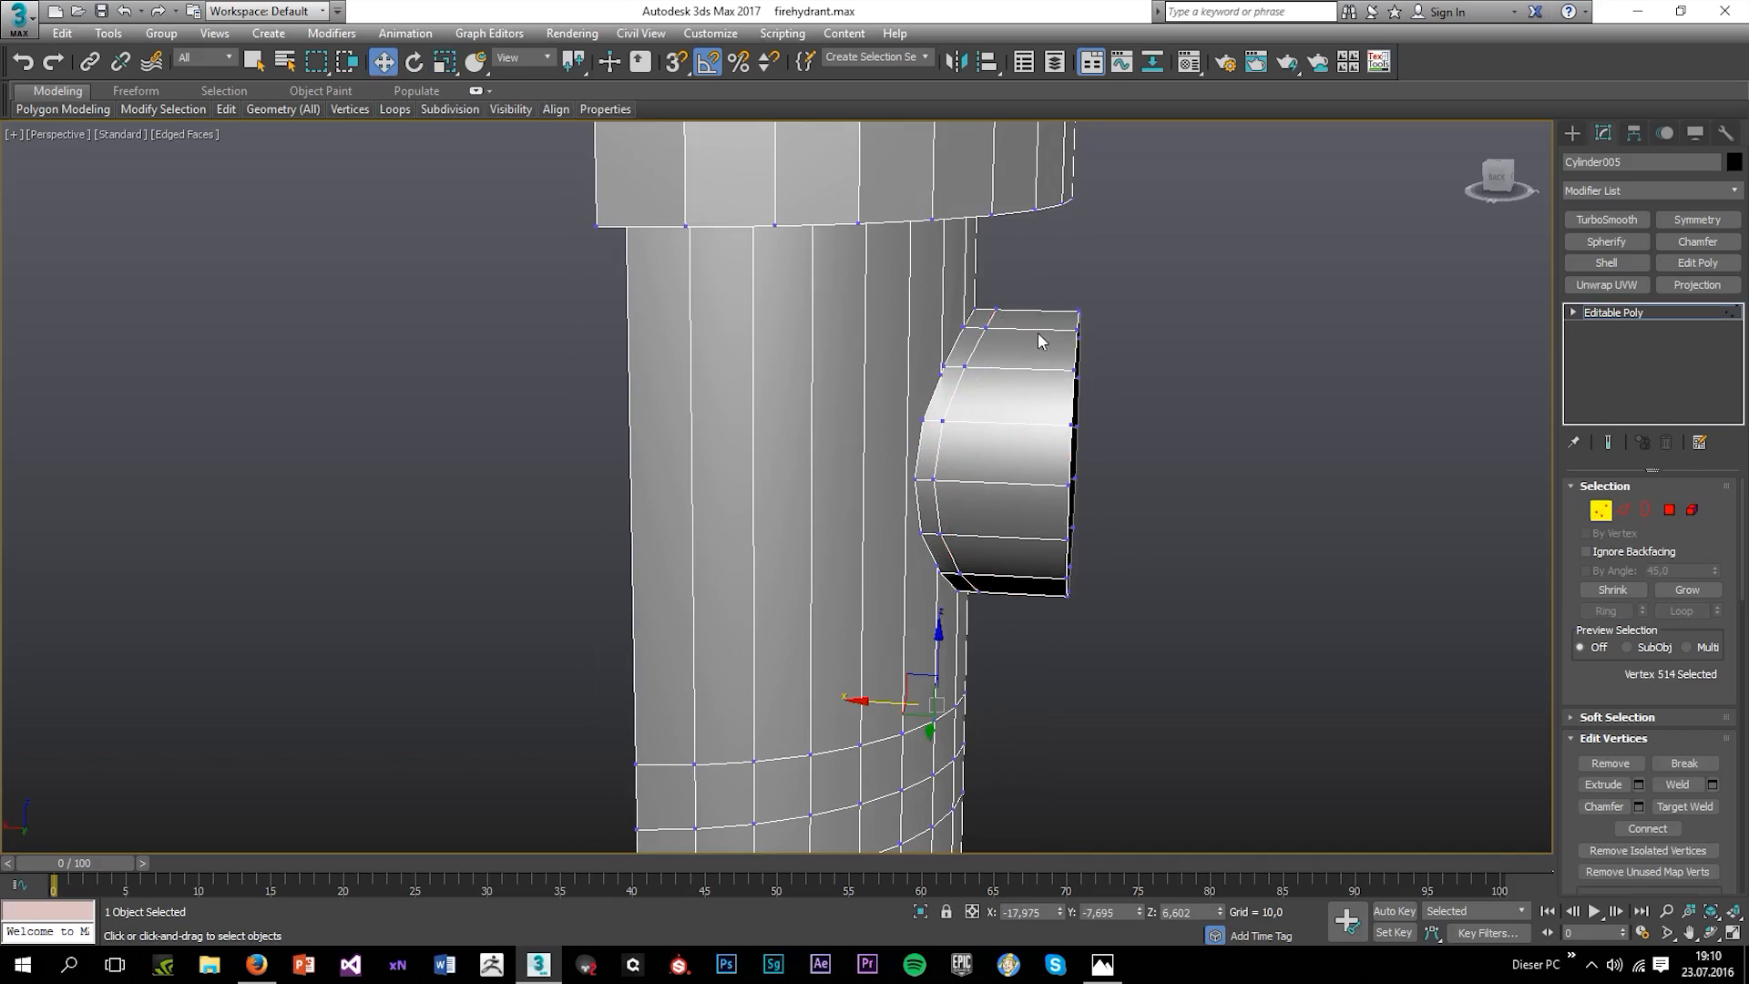
pyautogui.scroll(5, 811, 464)
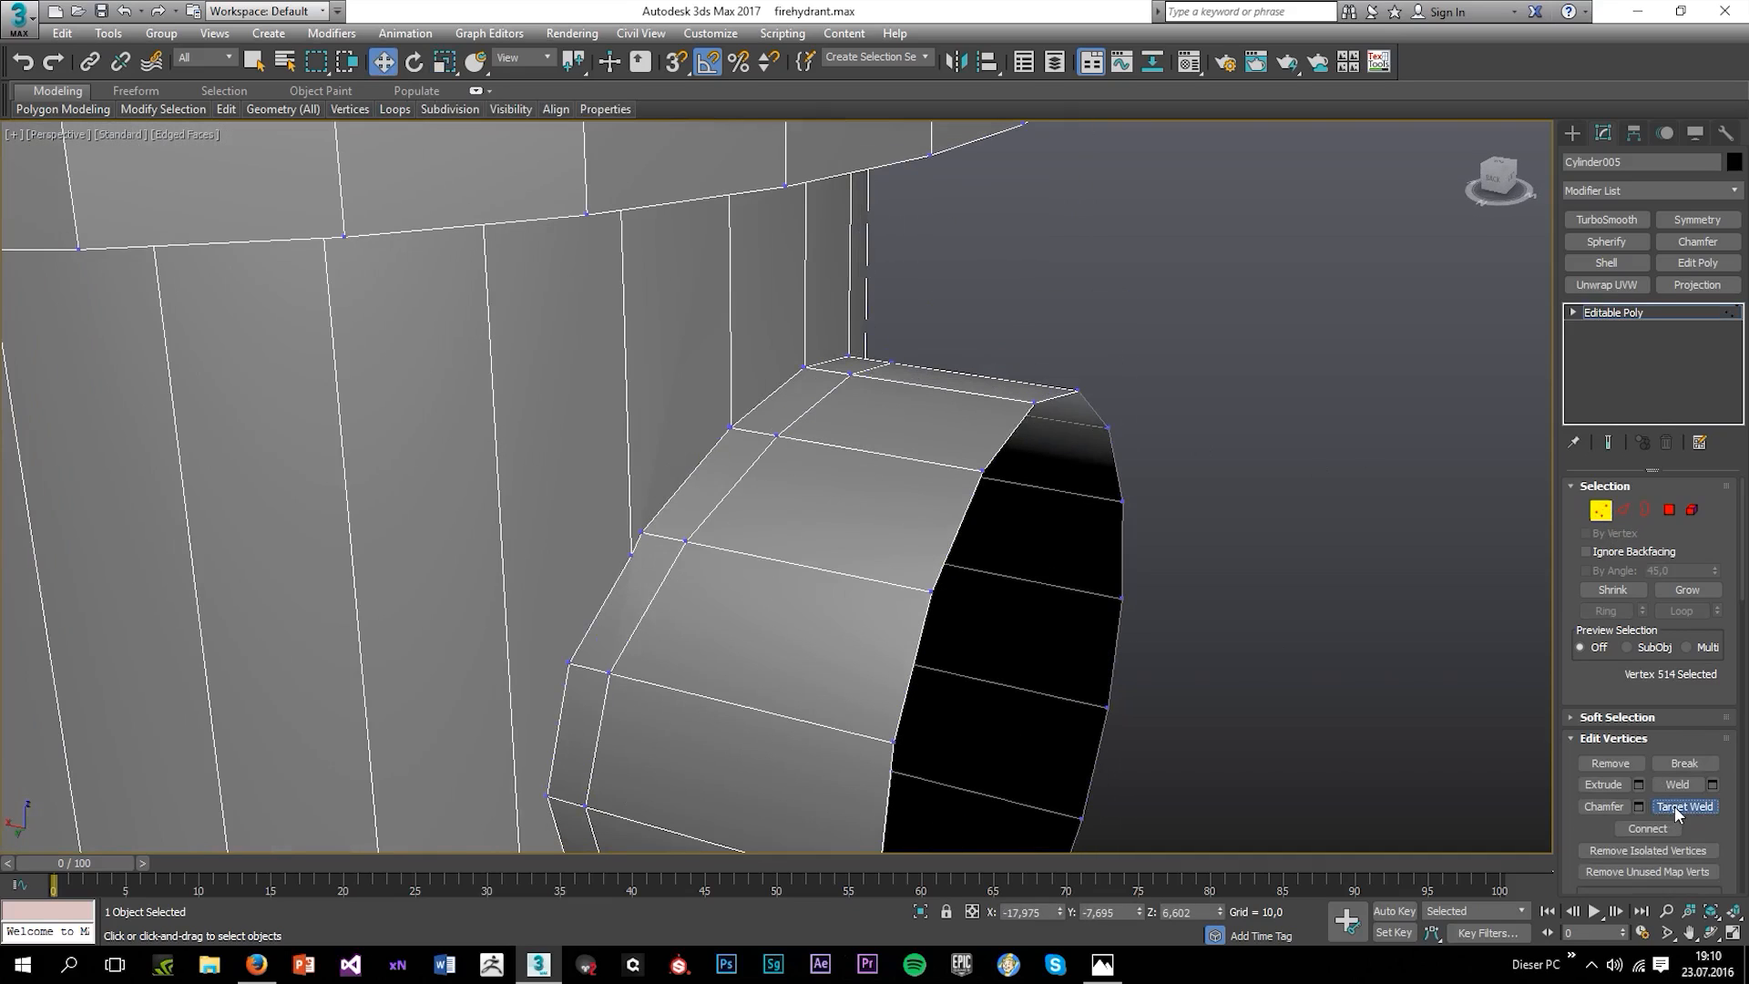
pyautogui.click(1676, 808)
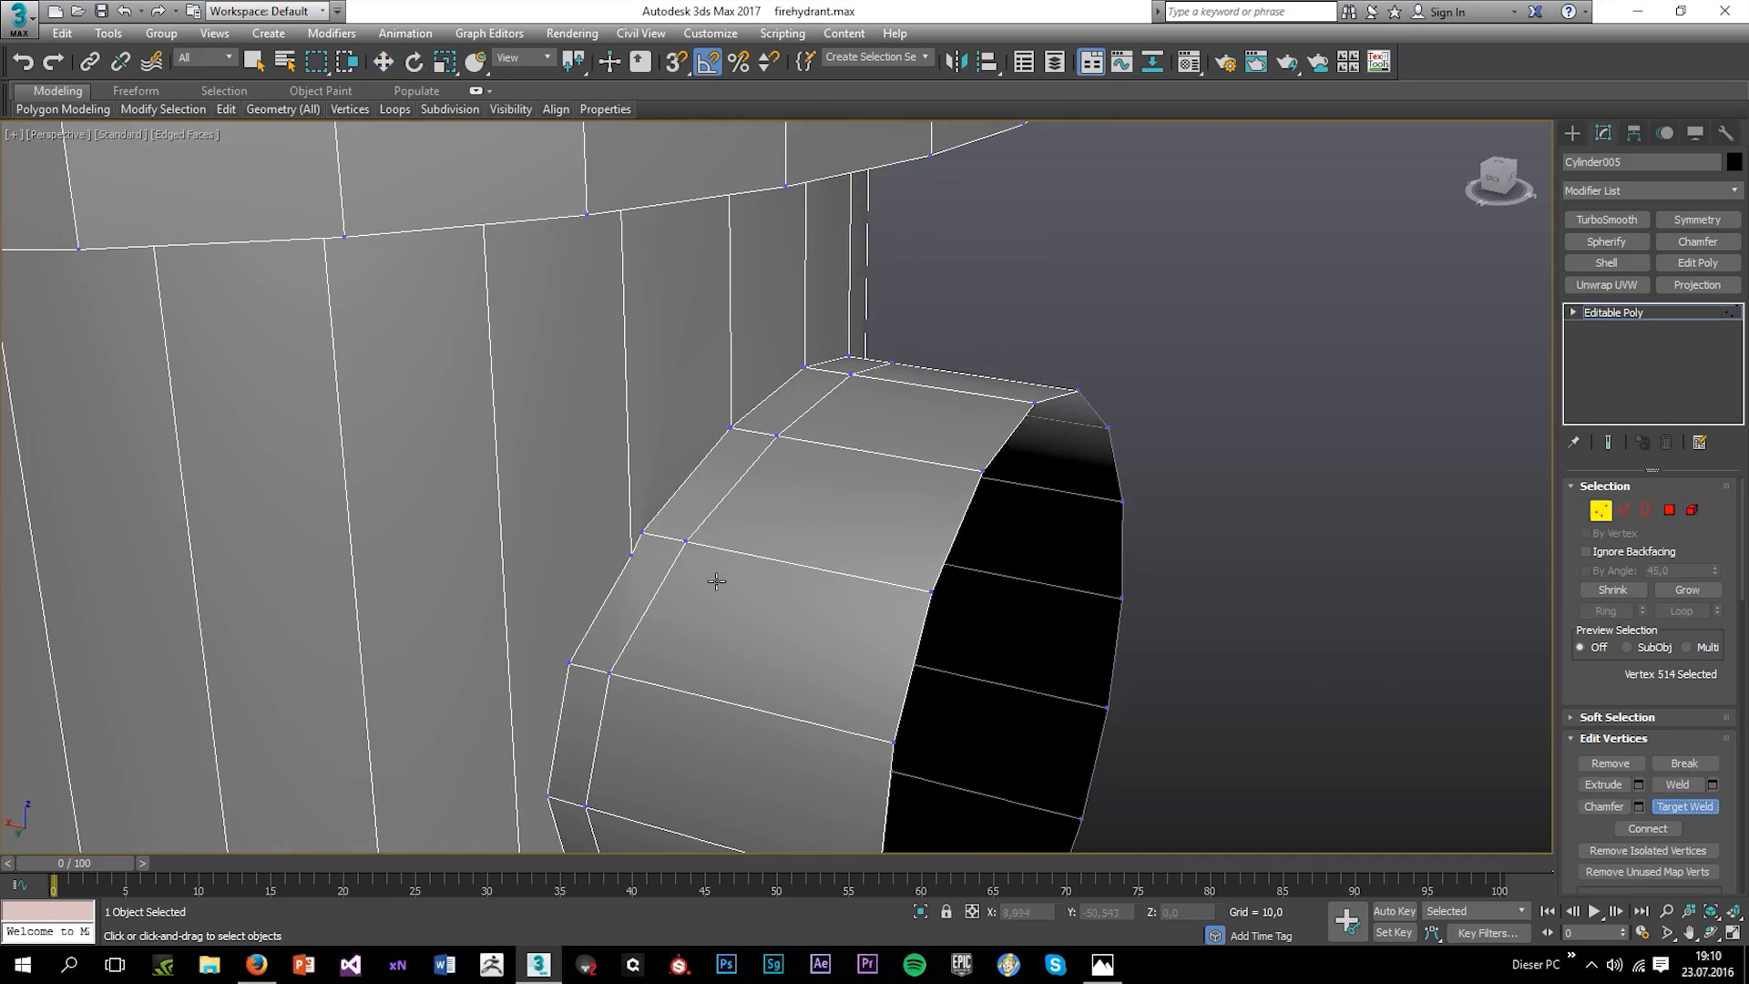
pyautogui.click(634, 554)
pyautogui.click(642, 532)
pyautogui.keyDown('alt'); pyautogui.moveTo(761, 542); pyautogui.dragTo(594, 481, button='middle'); pyautogui.keyUp('alt')
pyautogui.keyDown('alt'); pyautogui.moveTo(841, 519); pyautogui.dragTo(760, 652, button='middle'); pyautogui.keyUp('alt')
pyautogui.click(764, 415)
pyautogui.click(773, 433)
# Target-weld the closely spaced vertex pairs along the side outlet's lower rim.
pyautogui.keyDown('alt'); pyautogui.moveTo(852, 555); pyautogui.dragTo(675, 663, button='middle'); pyautogui.keyUp('alt')
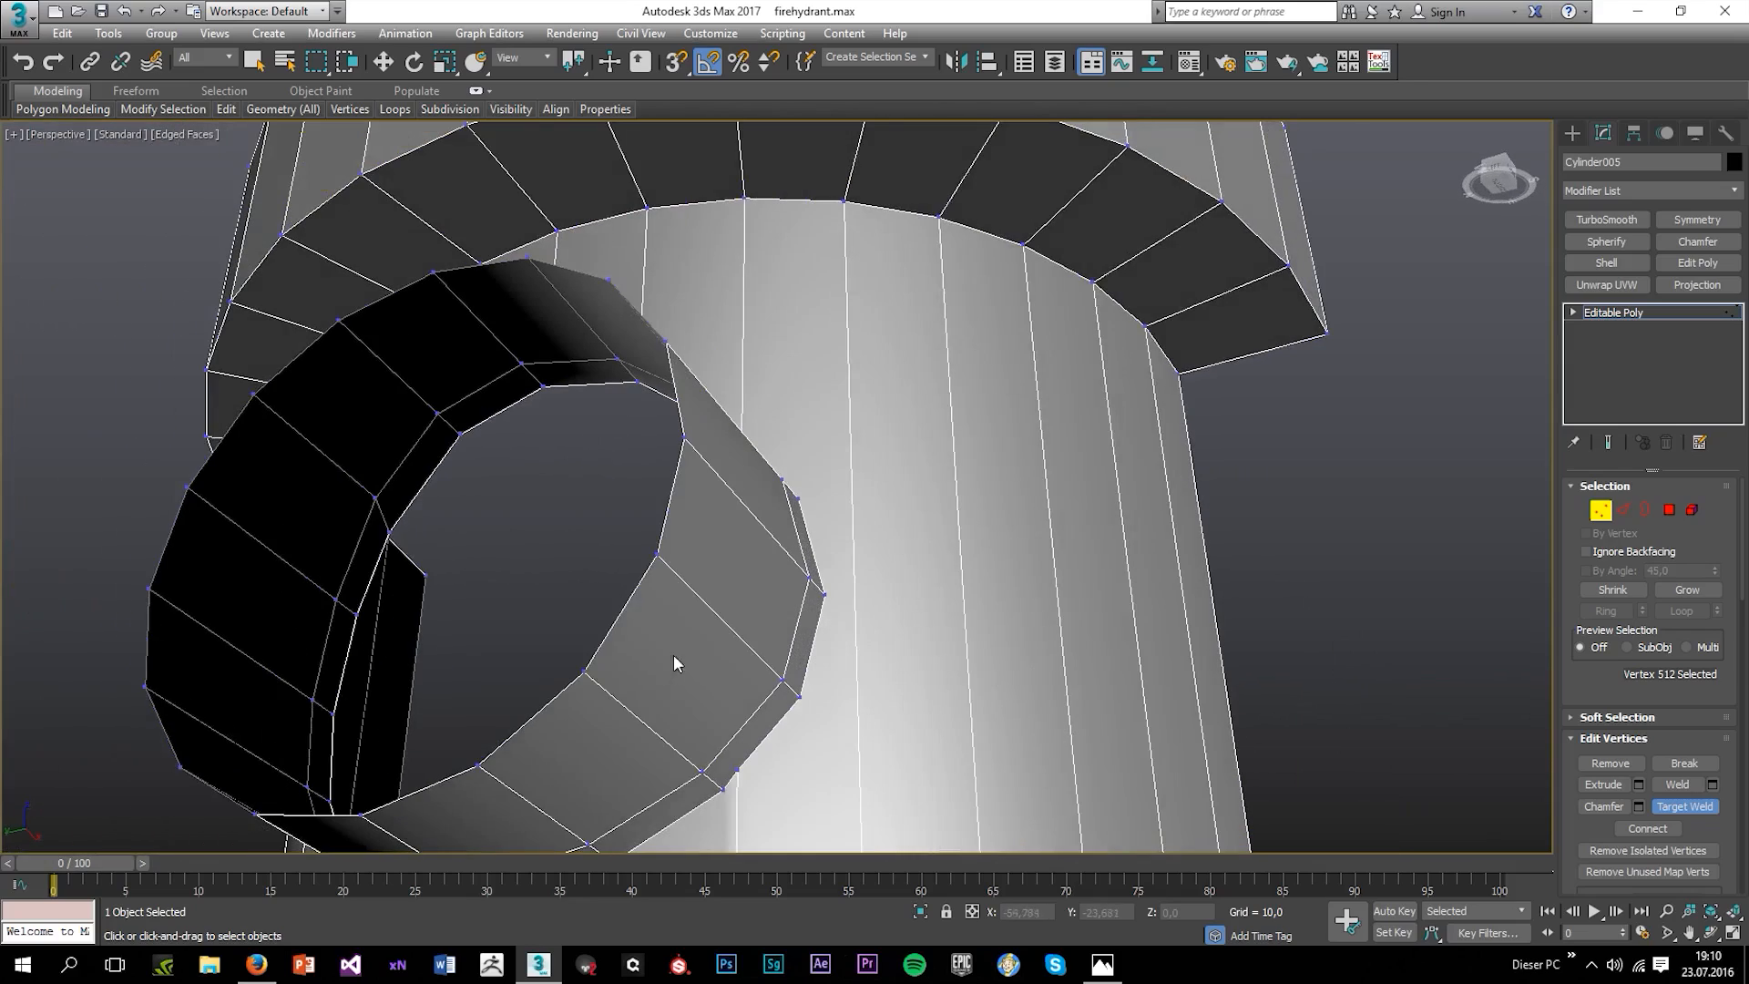
pyautogui.click(736, 770)
pyautogui.keyDown('alt'); pyautogui.moveTo(720, 792); pyautogui.dragTo(882, 696, button='middle'); pyautogui.keyUp('alt')
pyautogui.click(597, 440)
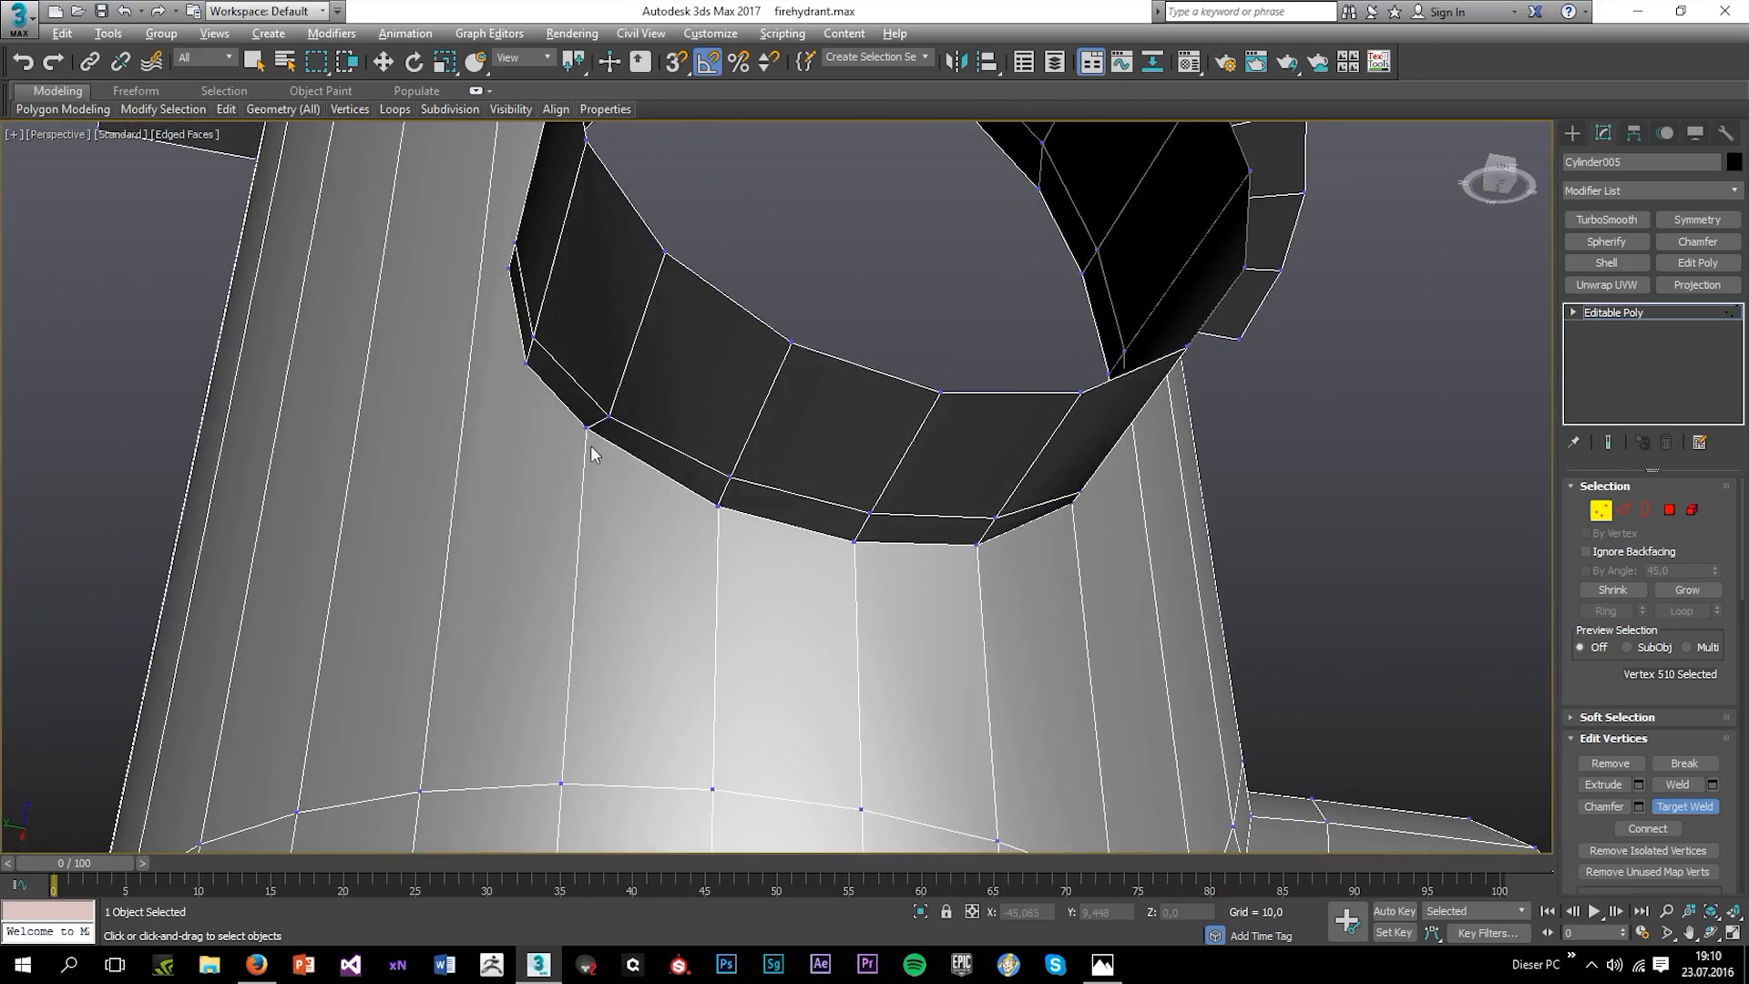
pyautogui.keyDown('alt'); pyautogui.moveTo(590, 444); pyautogui.dragTo(703, 552, button='middle'); pyautogui.keyUp('alt')
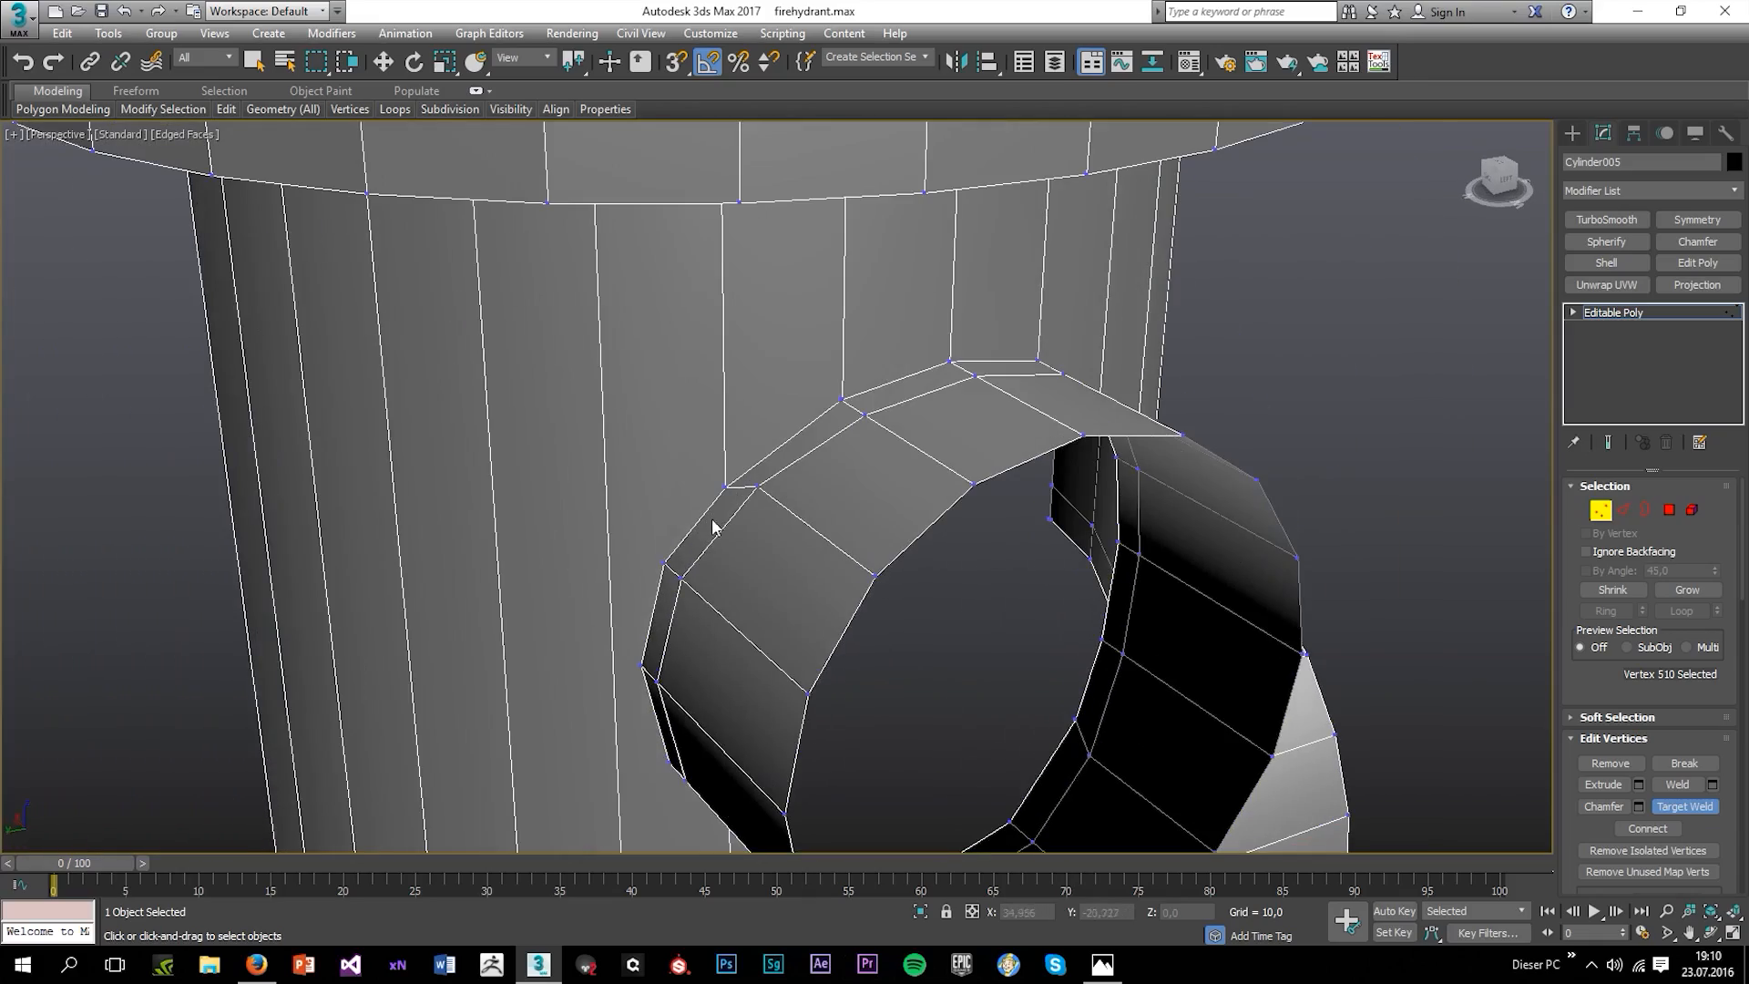
pyautogui.scroll(-5, 728, 518)
pyautogui.keyDown('alt'); pyautogui.moveTo(891, 504); pyautogui.dragTo(808, 457, button='middle'); pyautogui.keyUp('alt')
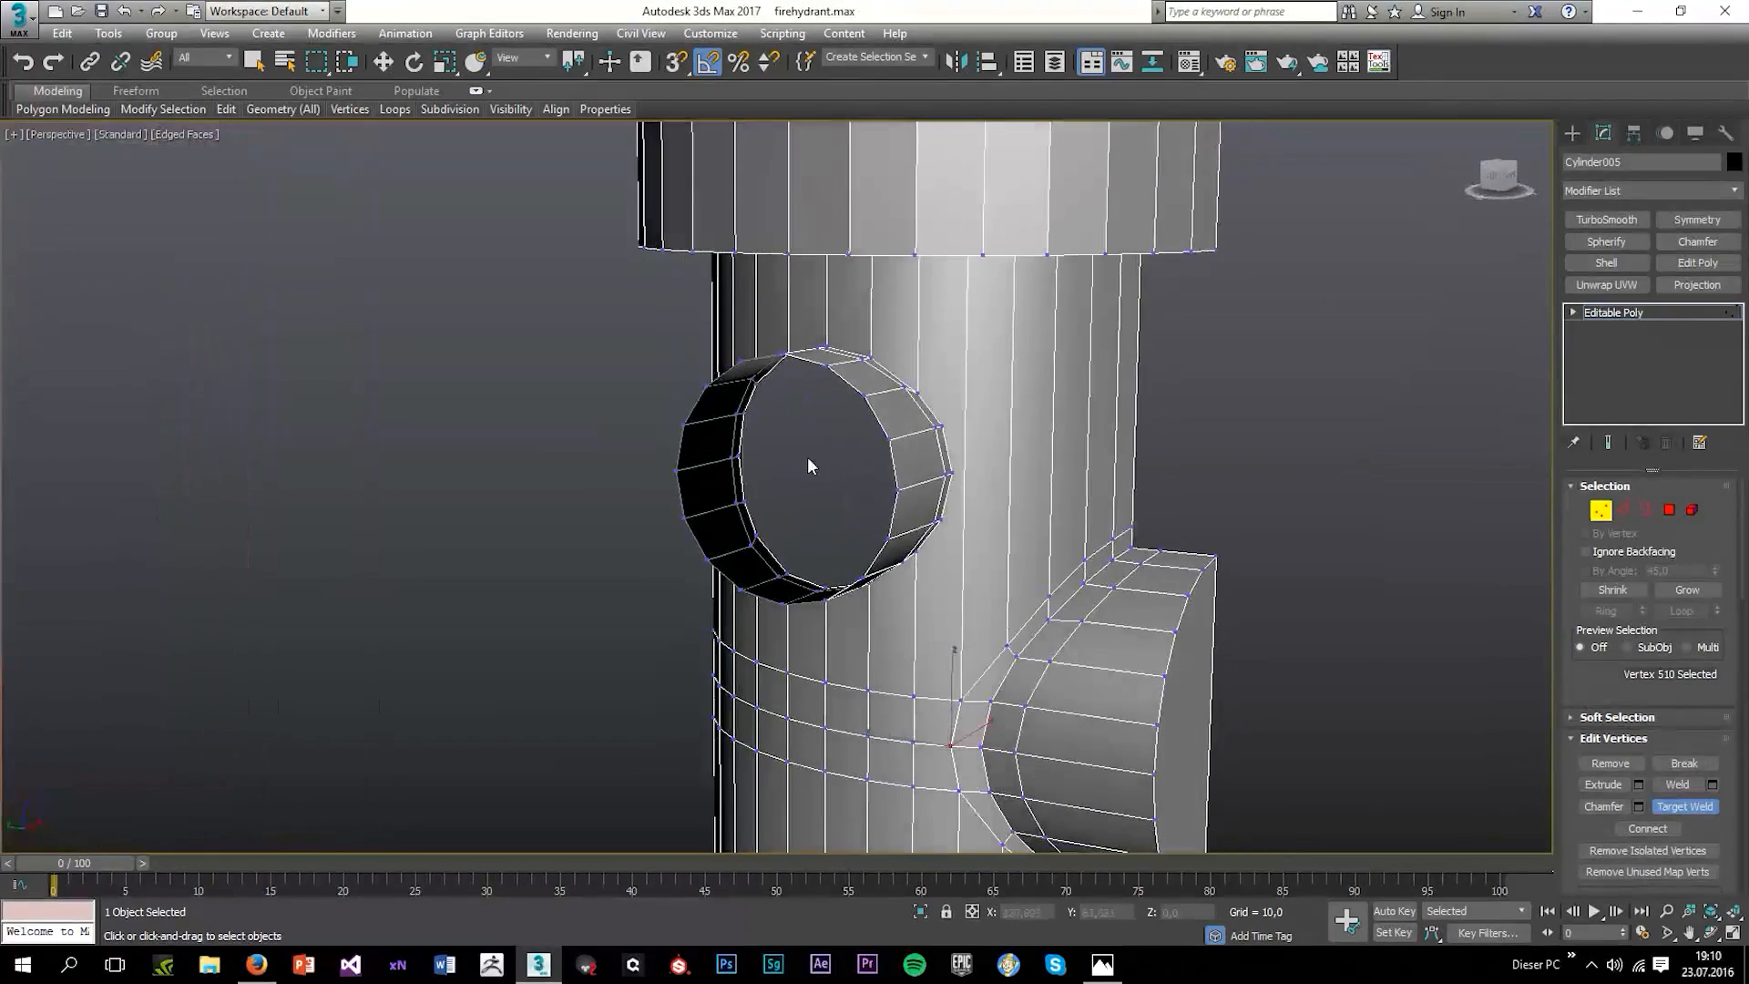
pyautogui.press('w')
pyautogui.click(224, 110)
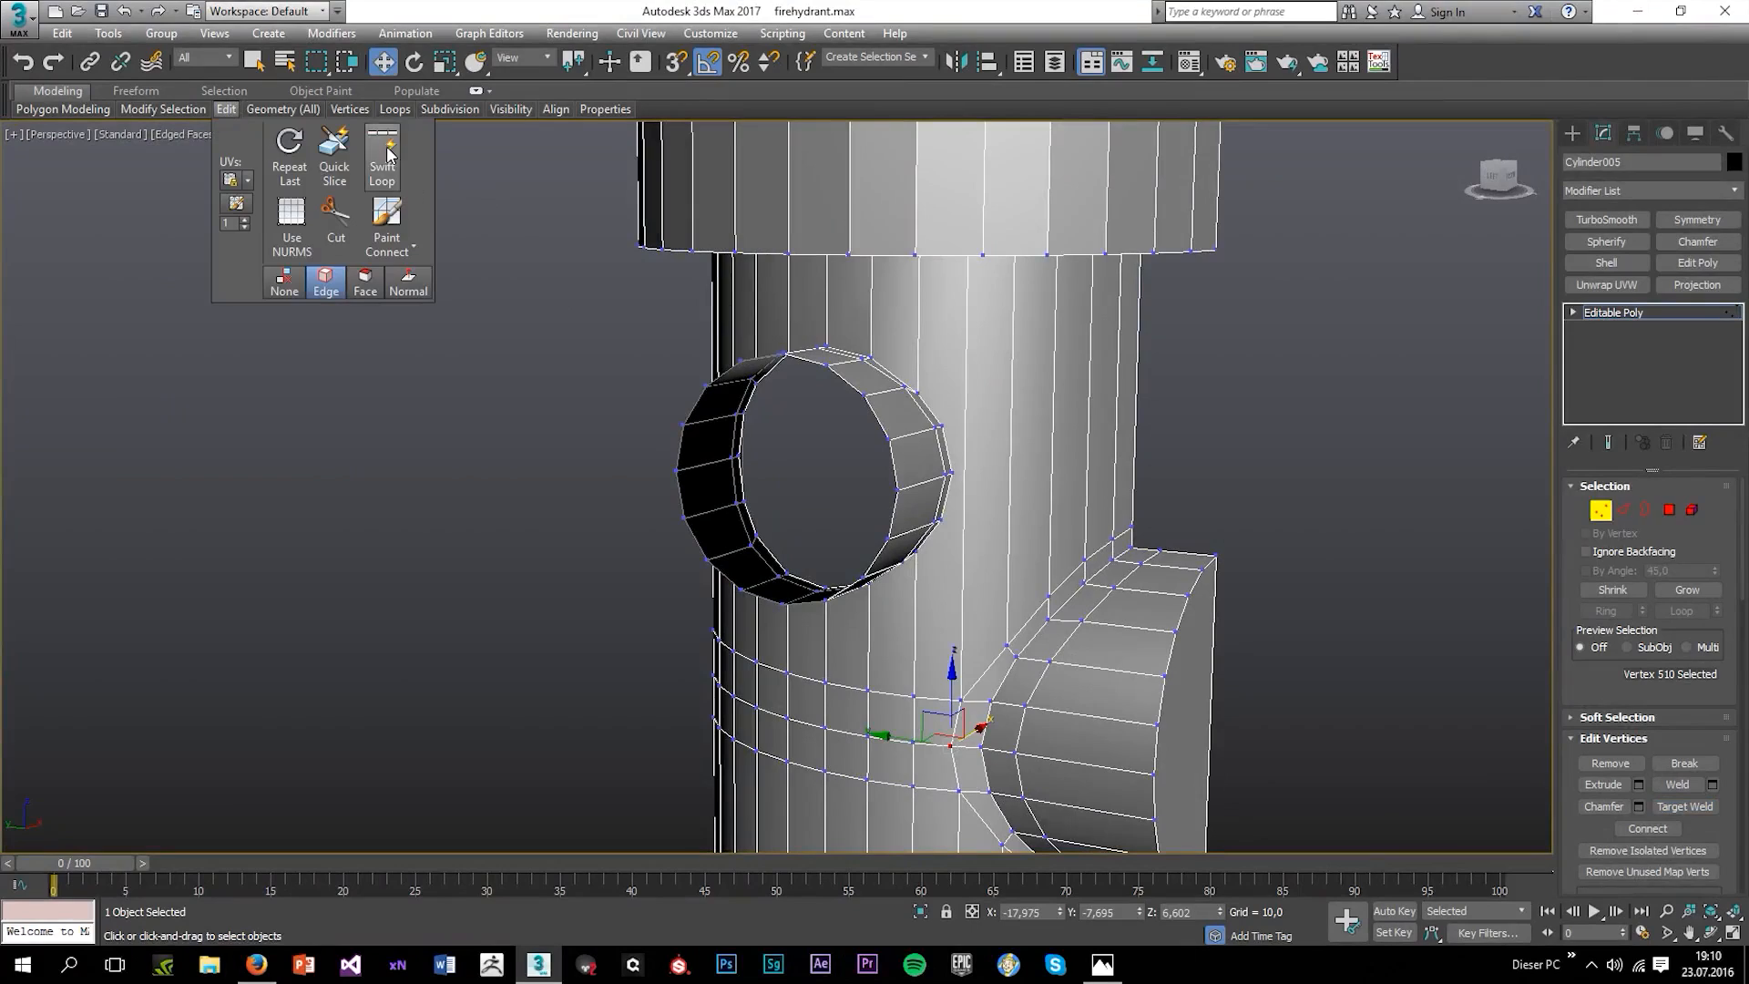
pyautogui.click(383, 146)
pyautogui.rightClick(1041, 438)
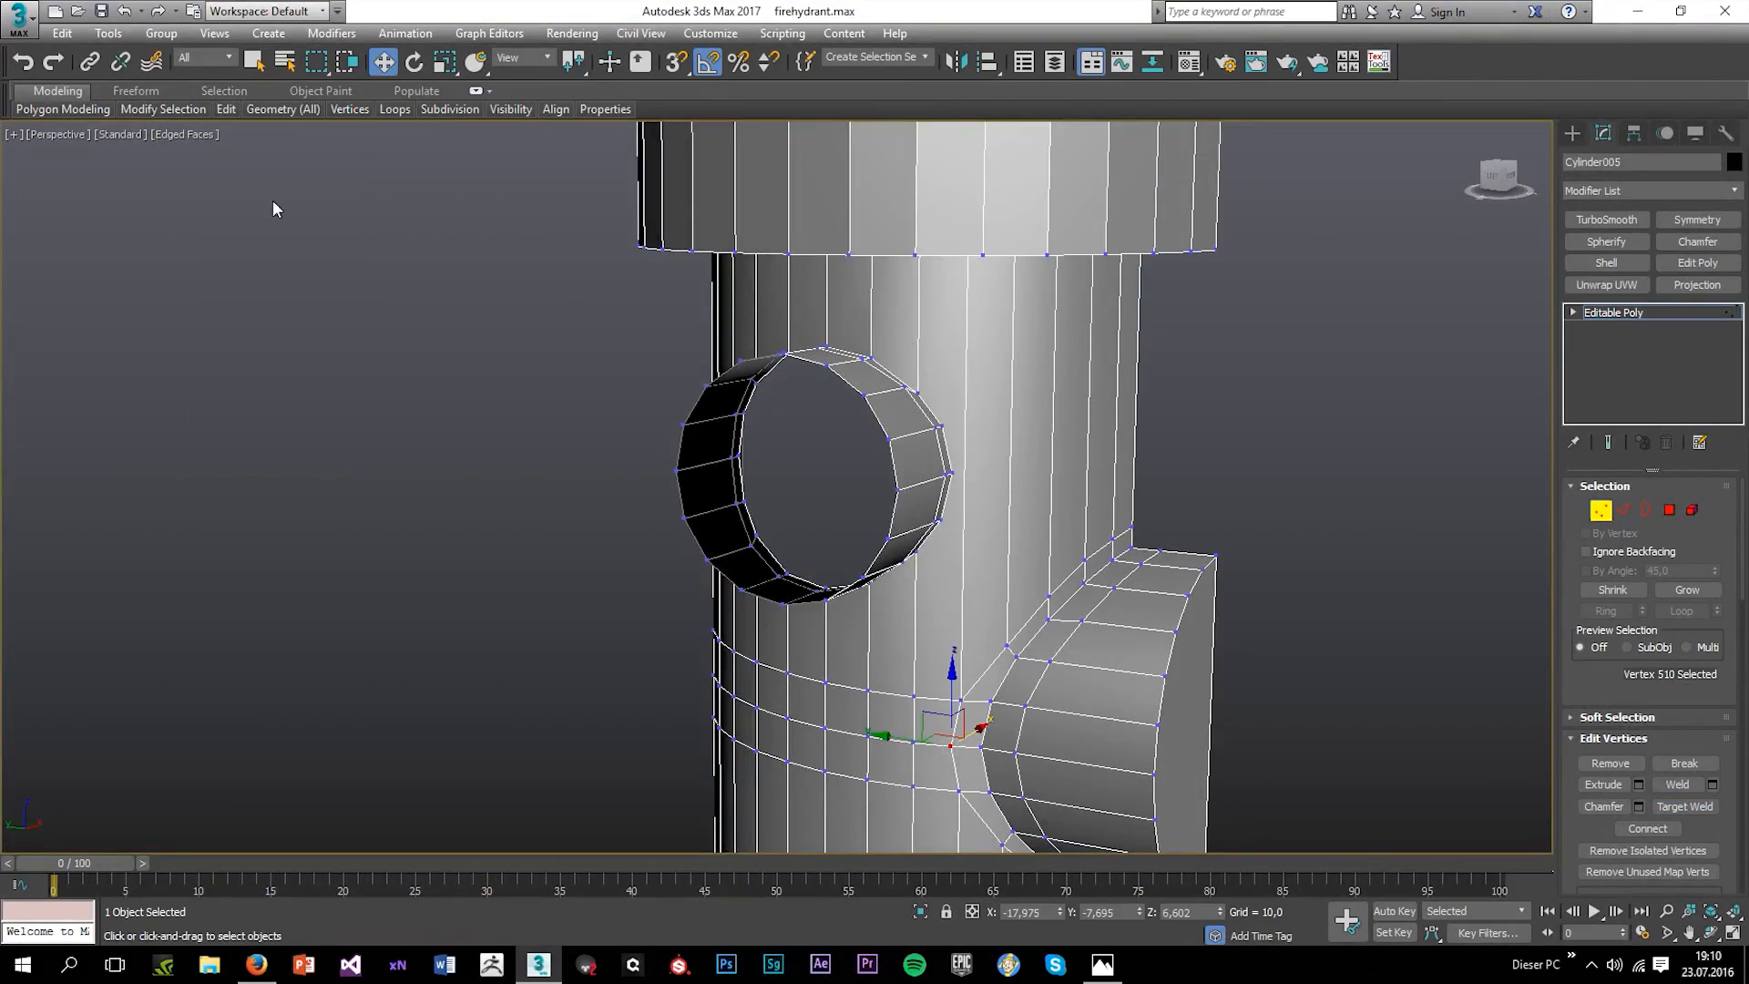
# Cut three parallel horizontal edge lines from the small side outlet across the body, above the large front outlet, to the open edge.
pyautogui.click(224, 110)
pyautogui.click(350, 227)
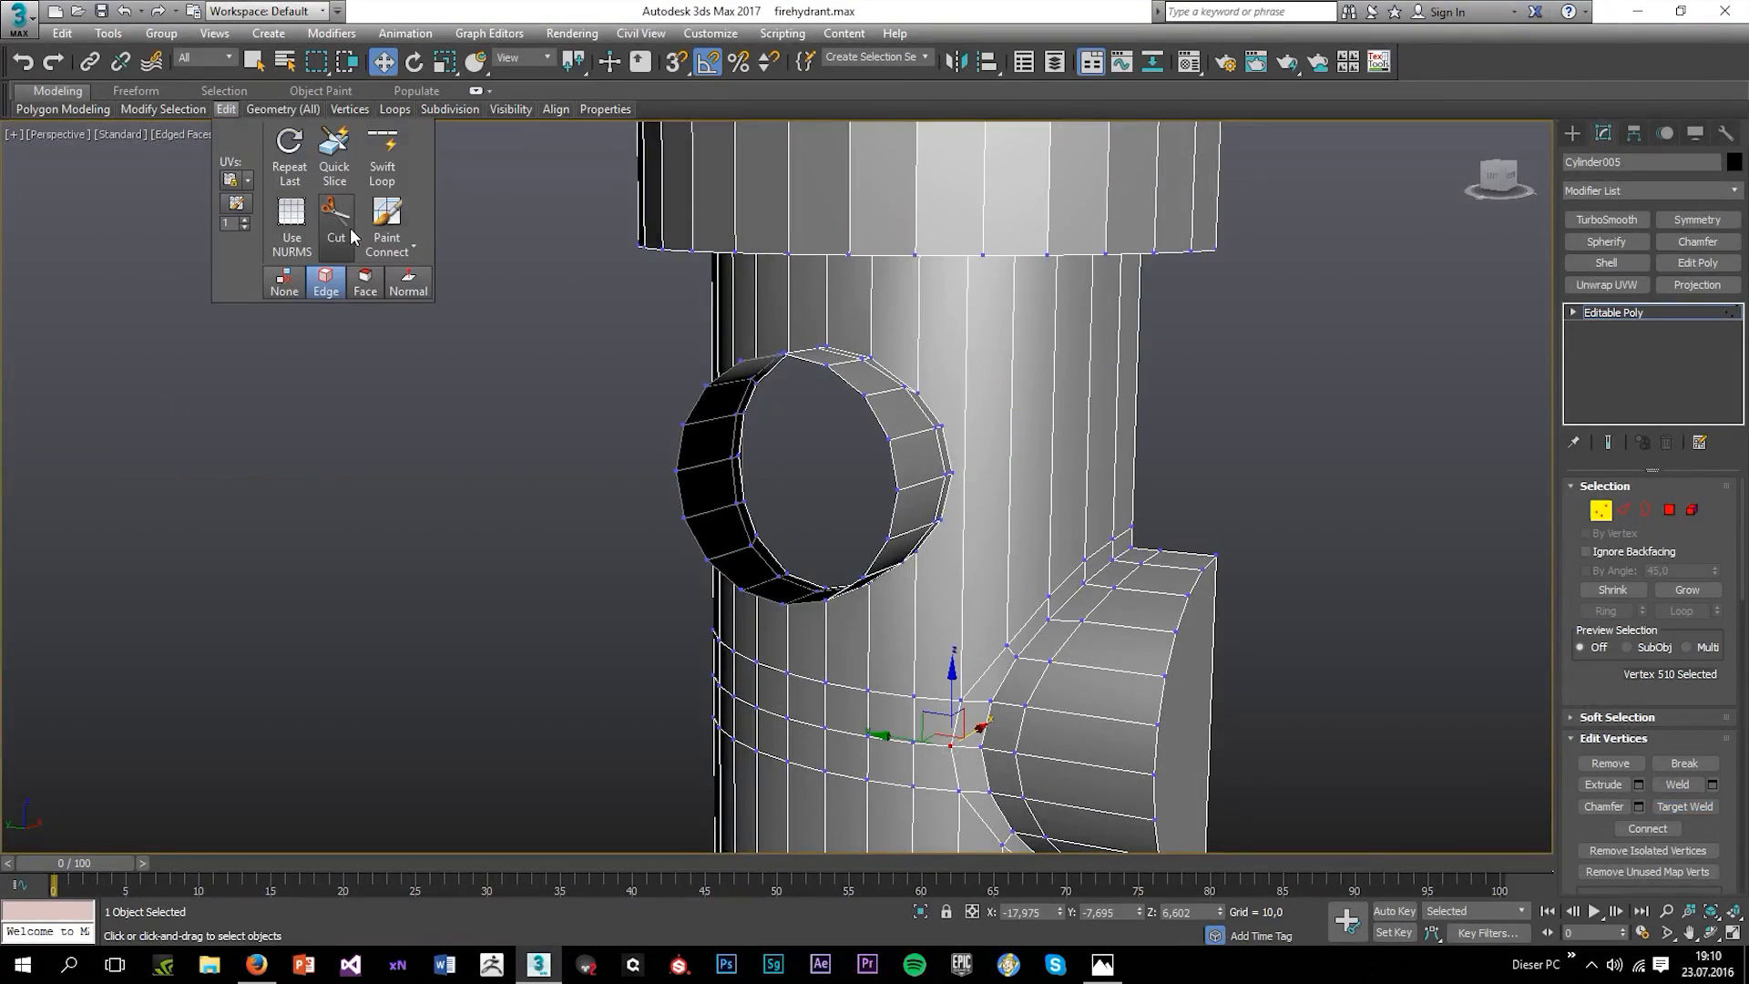
pyautogui.click(950, 473)
pyautogui.click(1134, 457)
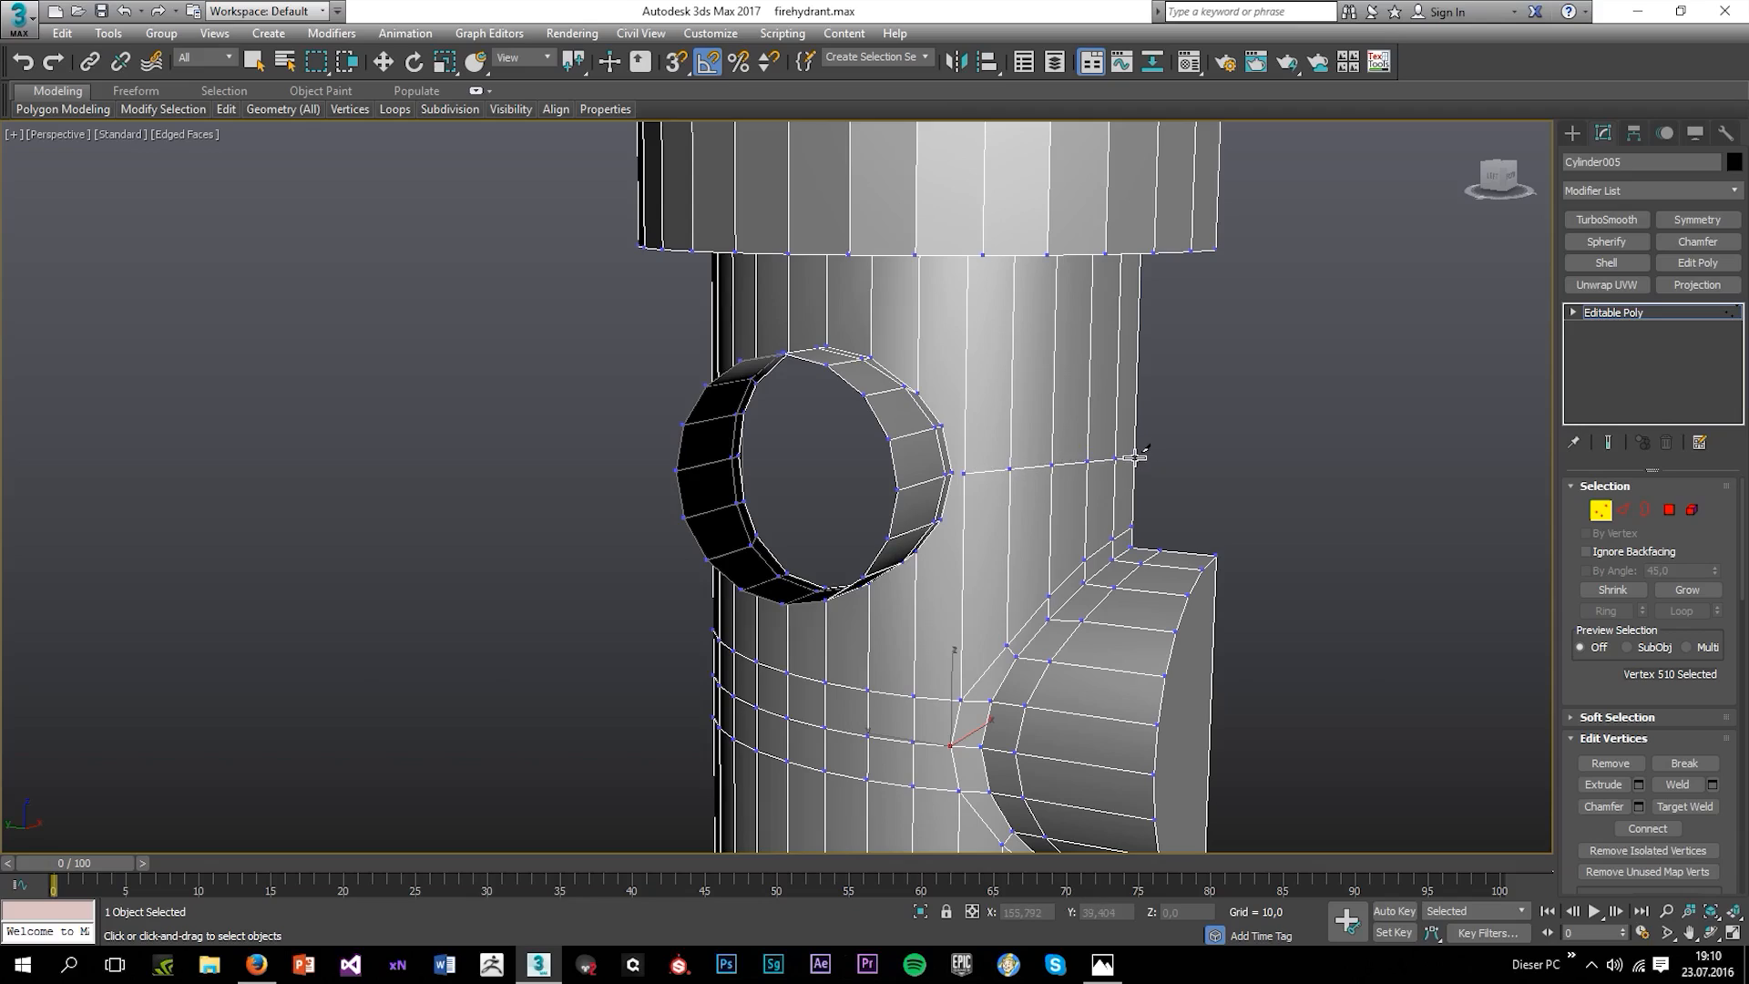
pyautogui.click(963, 427)
pyautogui.click(1136, 419)
pyautogui.click(963, 518)
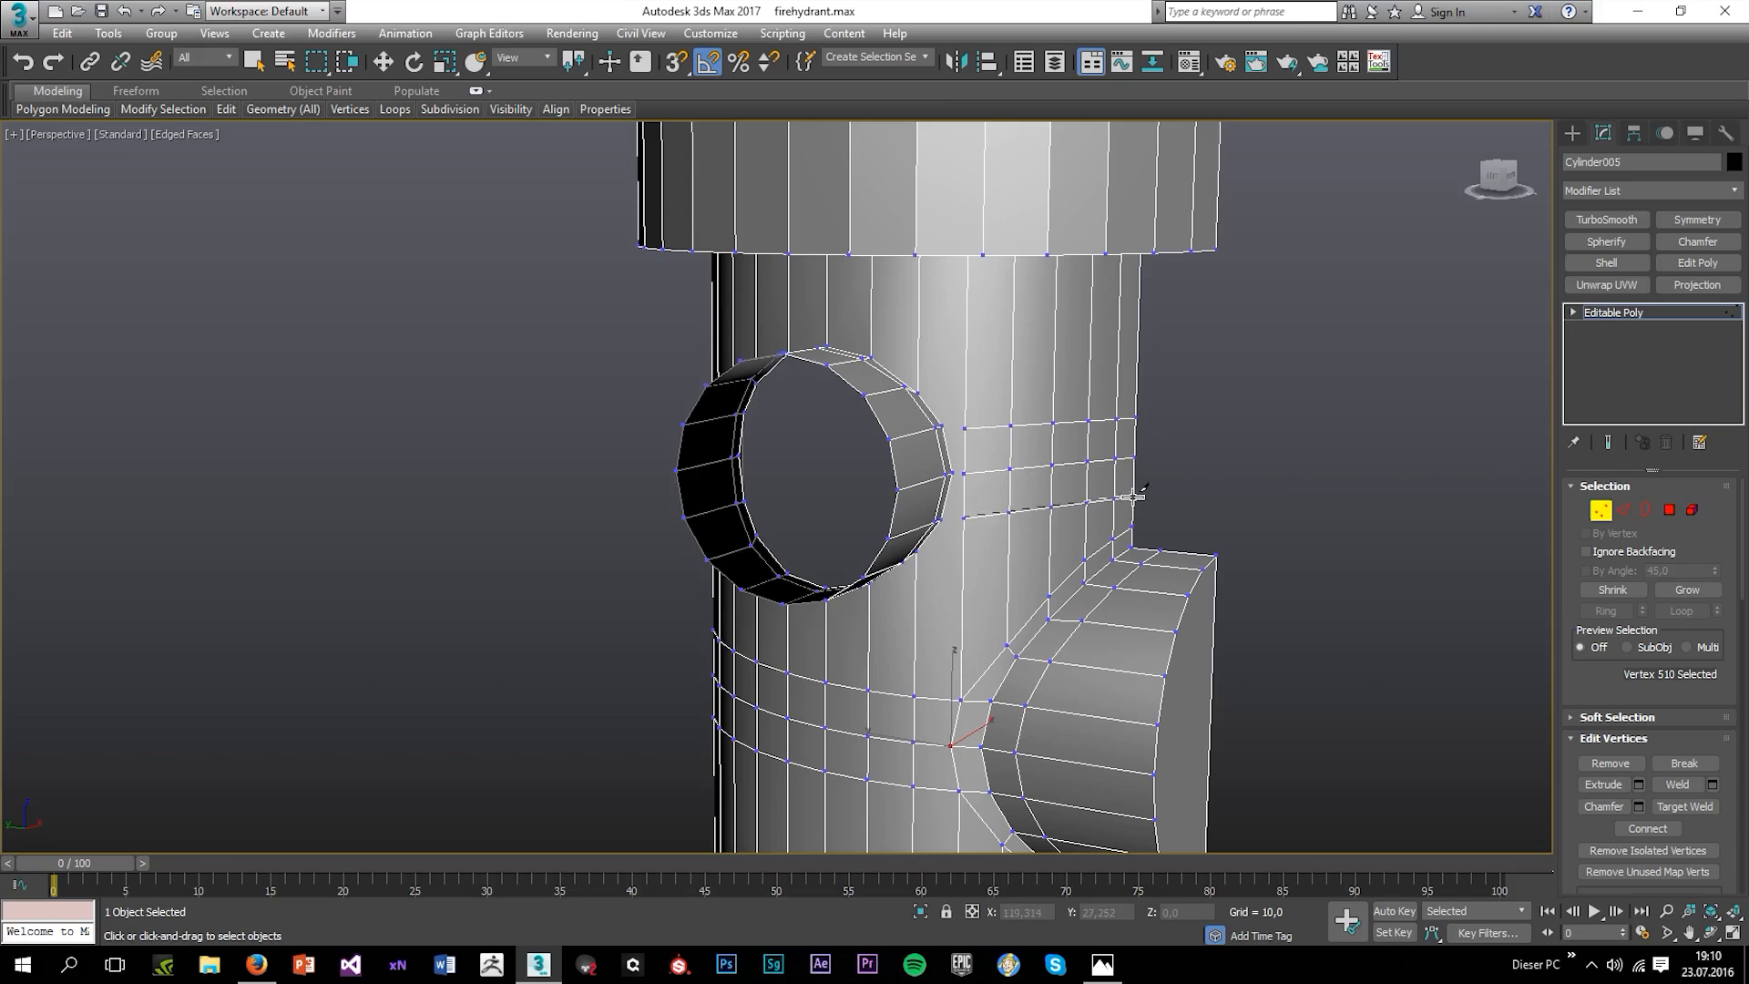
# Cut three matching horizontal edge lines from the small side outlet across the opposite, rear part of the body to its open edge.
pyautogui.keyDown('alt'); pyautogui.moveTo(893, 509); pyautogui.dragTo(1073, 525, button='middle'); pyautogui.keyUp('alt')
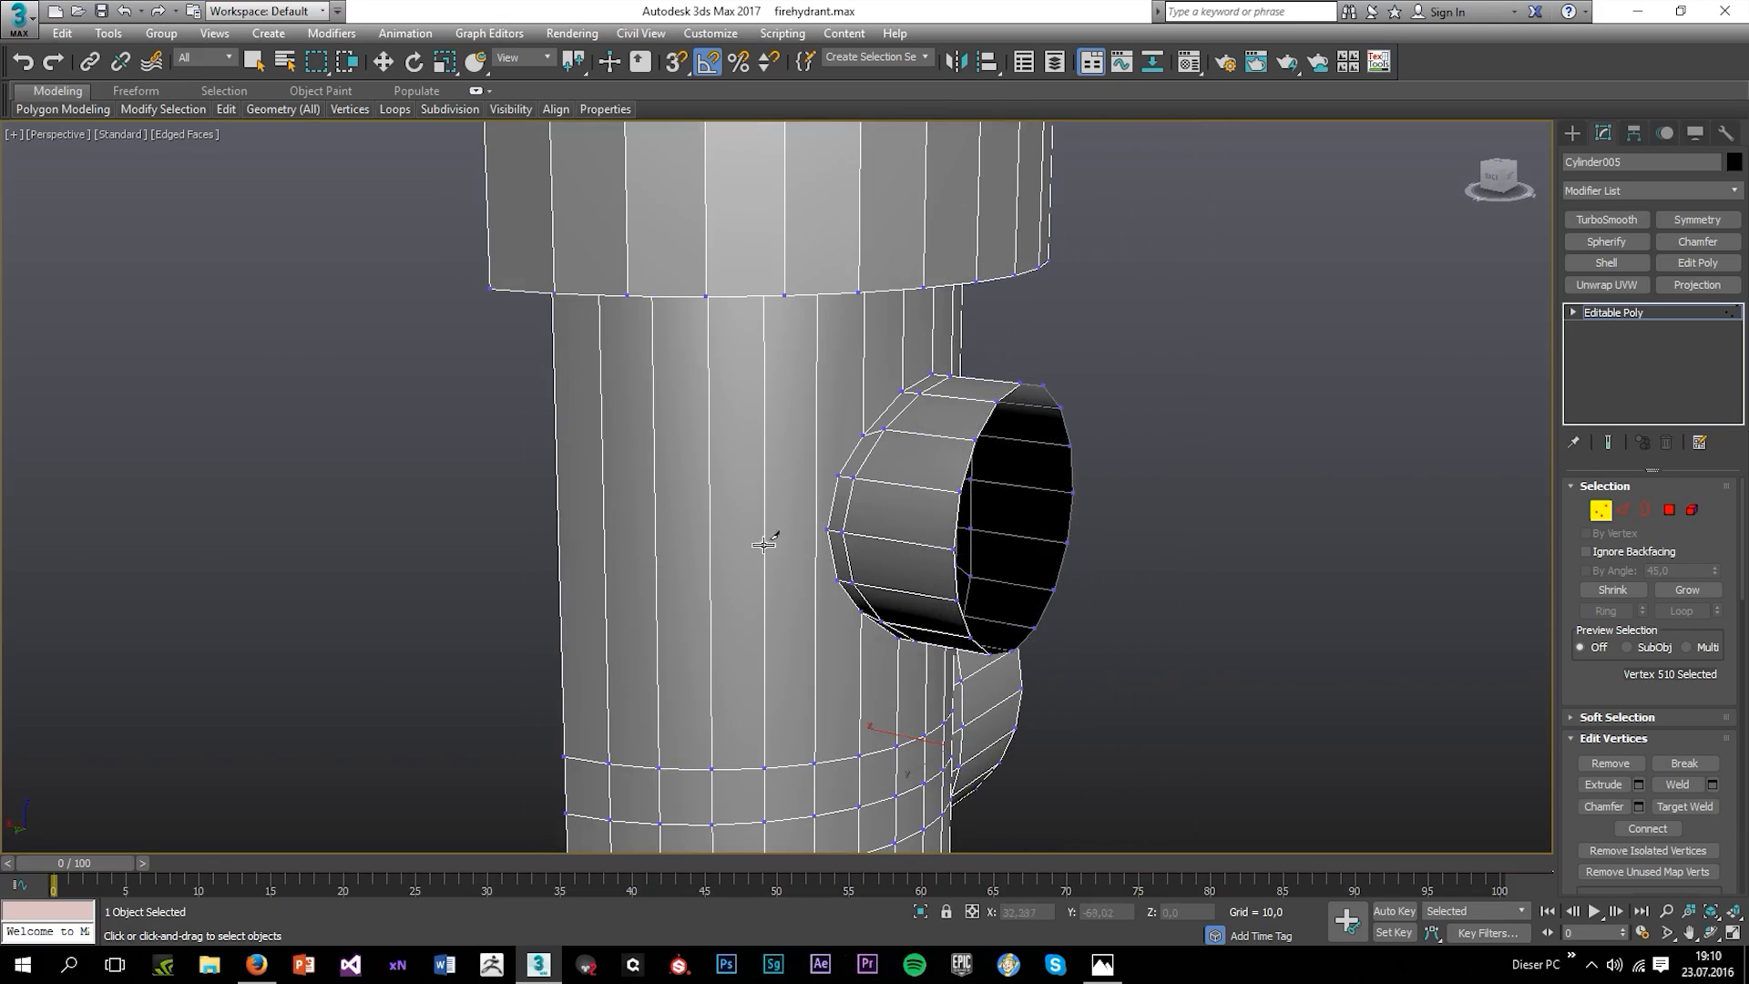
pyautogui.click(826, 529)
pyautogui.click(558, 530)
pyautogui.rightClick(835, 465)
pyautogui.click(814, 479)
pyautogui.click(557, 480)
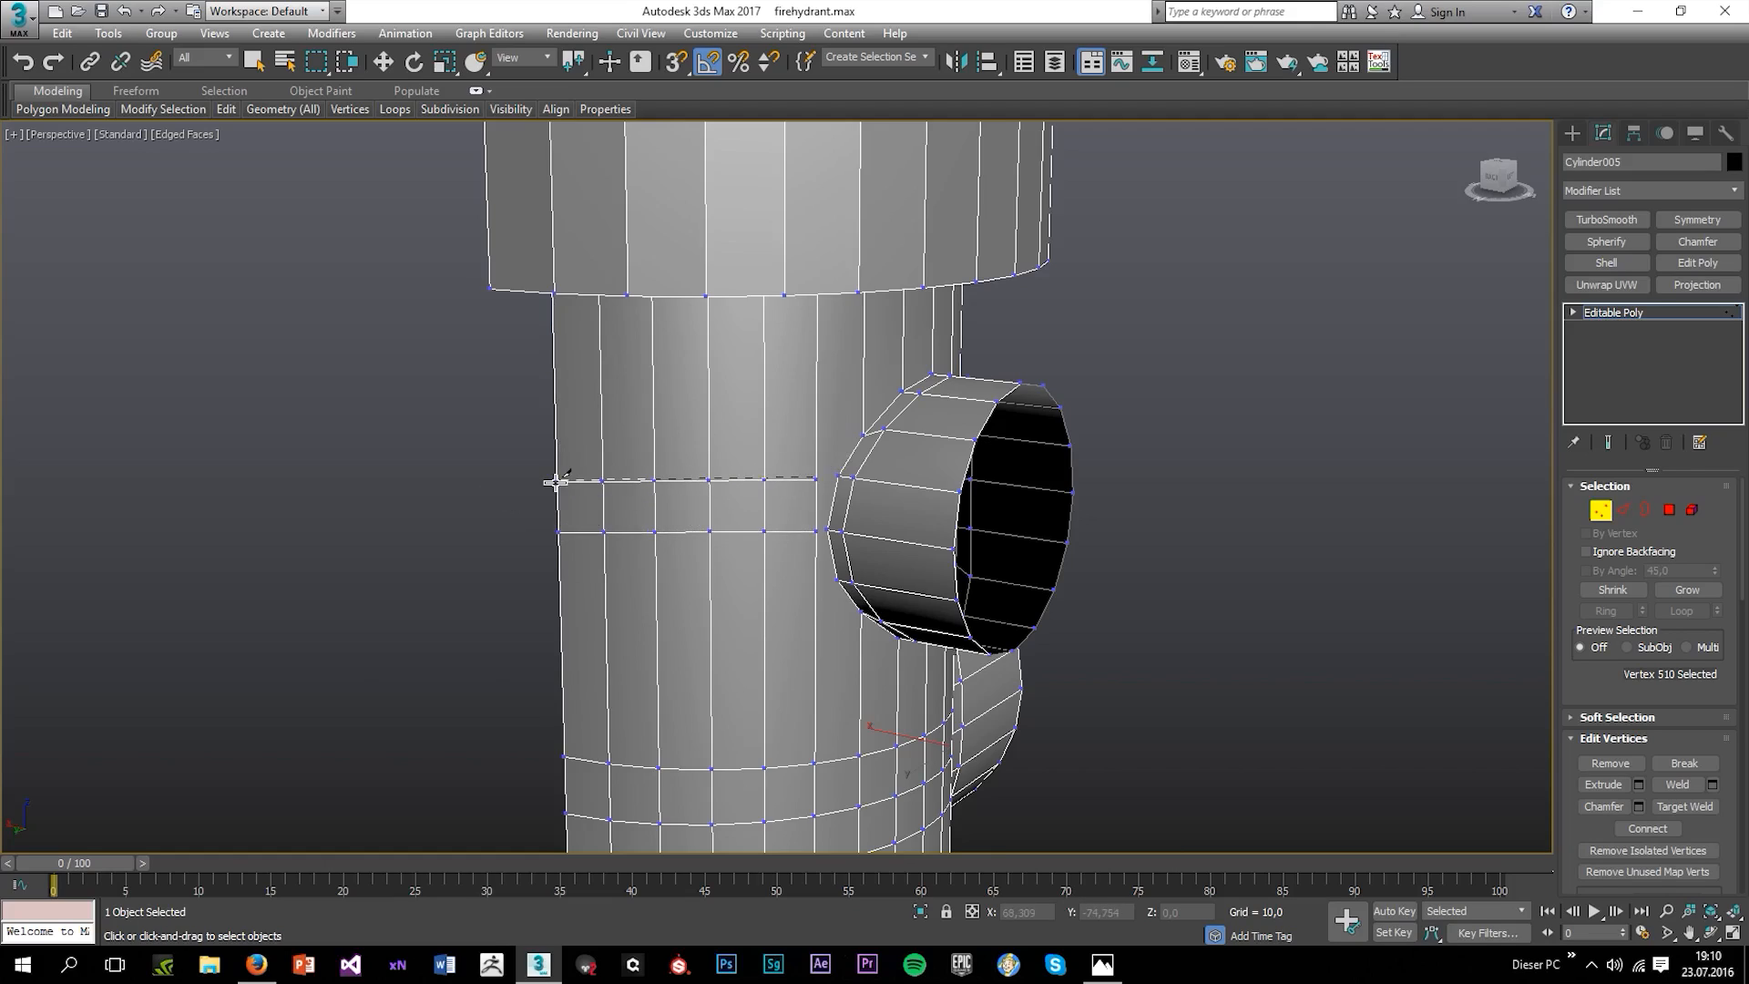
pyautogui.rightClick(560, 483)
pyautogui.click(816, 581)
# Move the middle cut vertex on the rear side of the small outlet about 0.6 units along Y, away from the ring.
pyautogui.keyDown('alt'); pyautogui.moveTo(1007, 577); pyautogui.dragTo(864, 566, button='middle'); pyautogui.keyUp('alt')
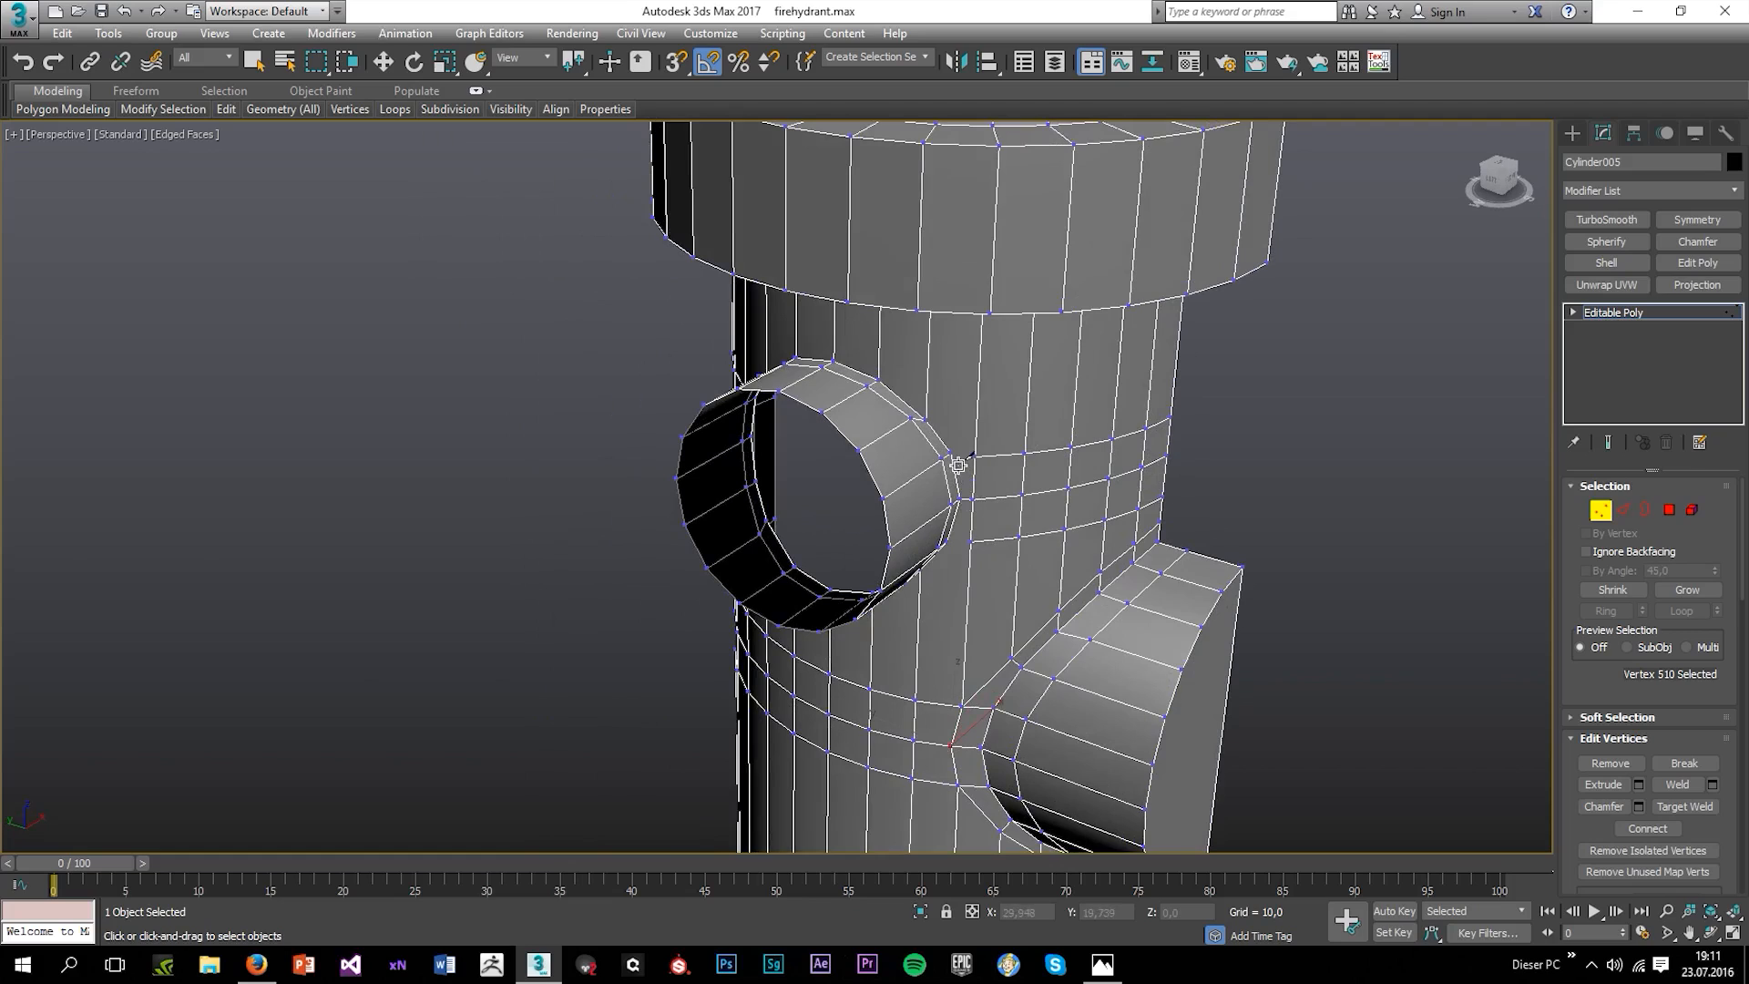
pyautogui.keyDown('alt'); pyautogui.moveTo(979, 504); pyautogui.dragTo(955, 521, button='middle'); pyautogui.keyUp('alt')
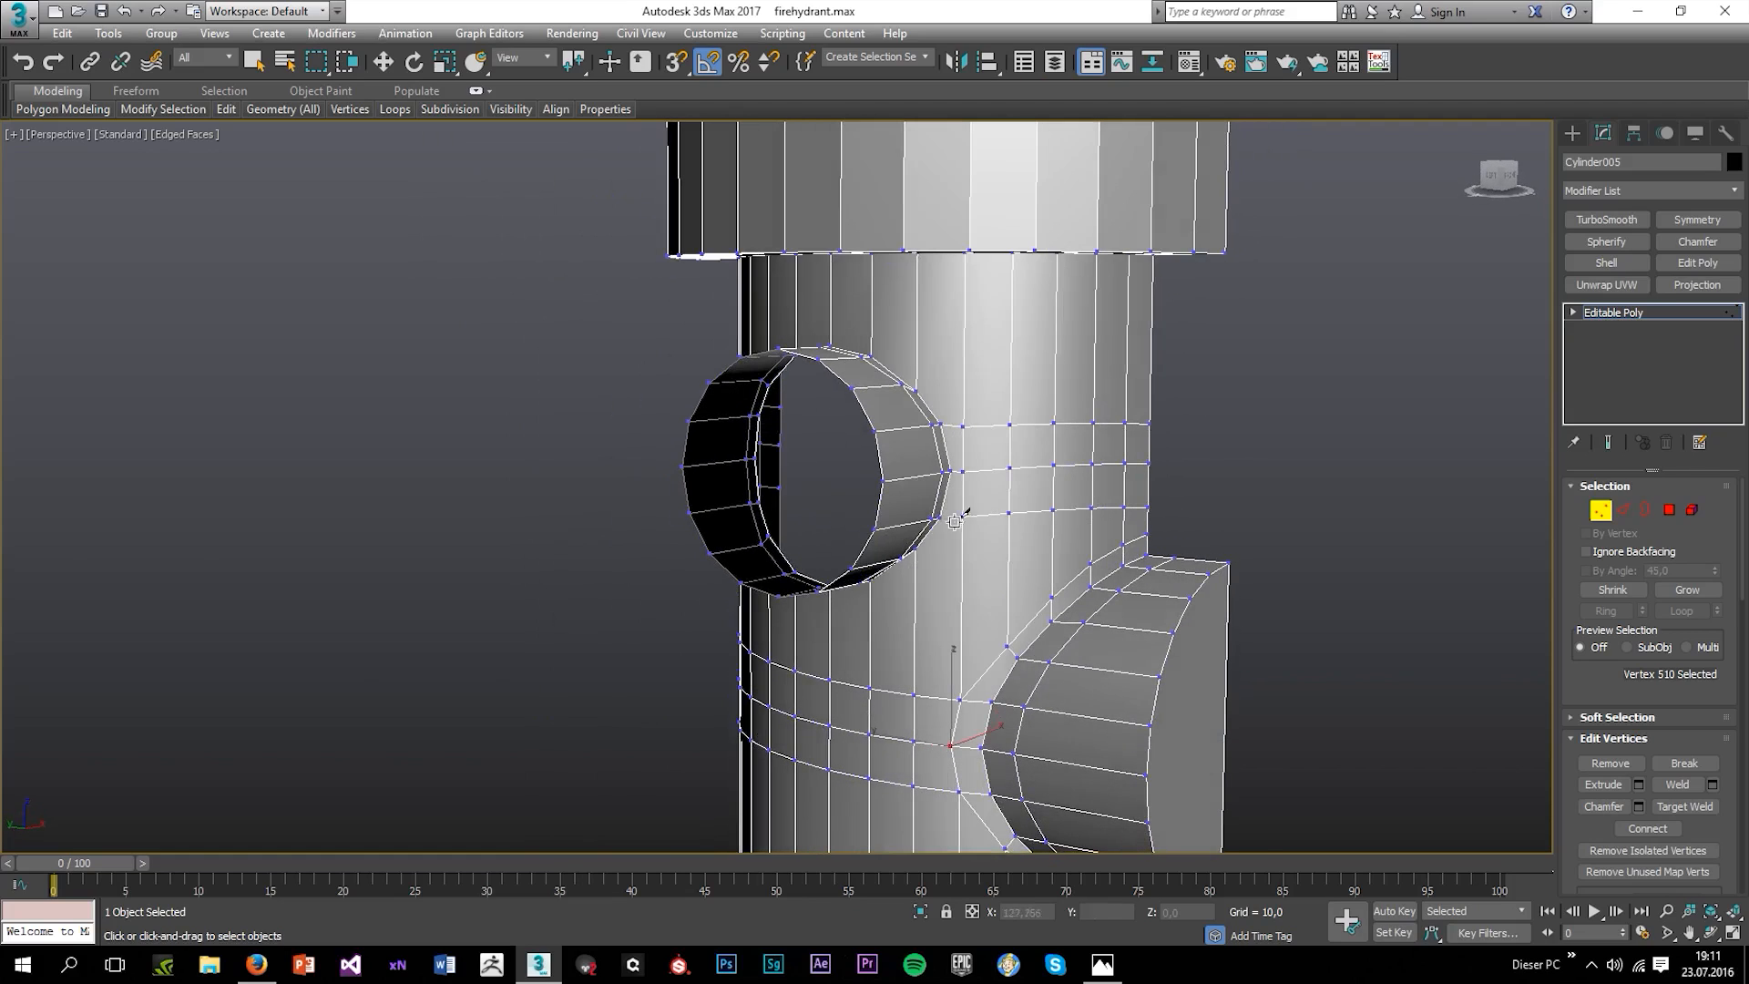
pyautogui.press('w')
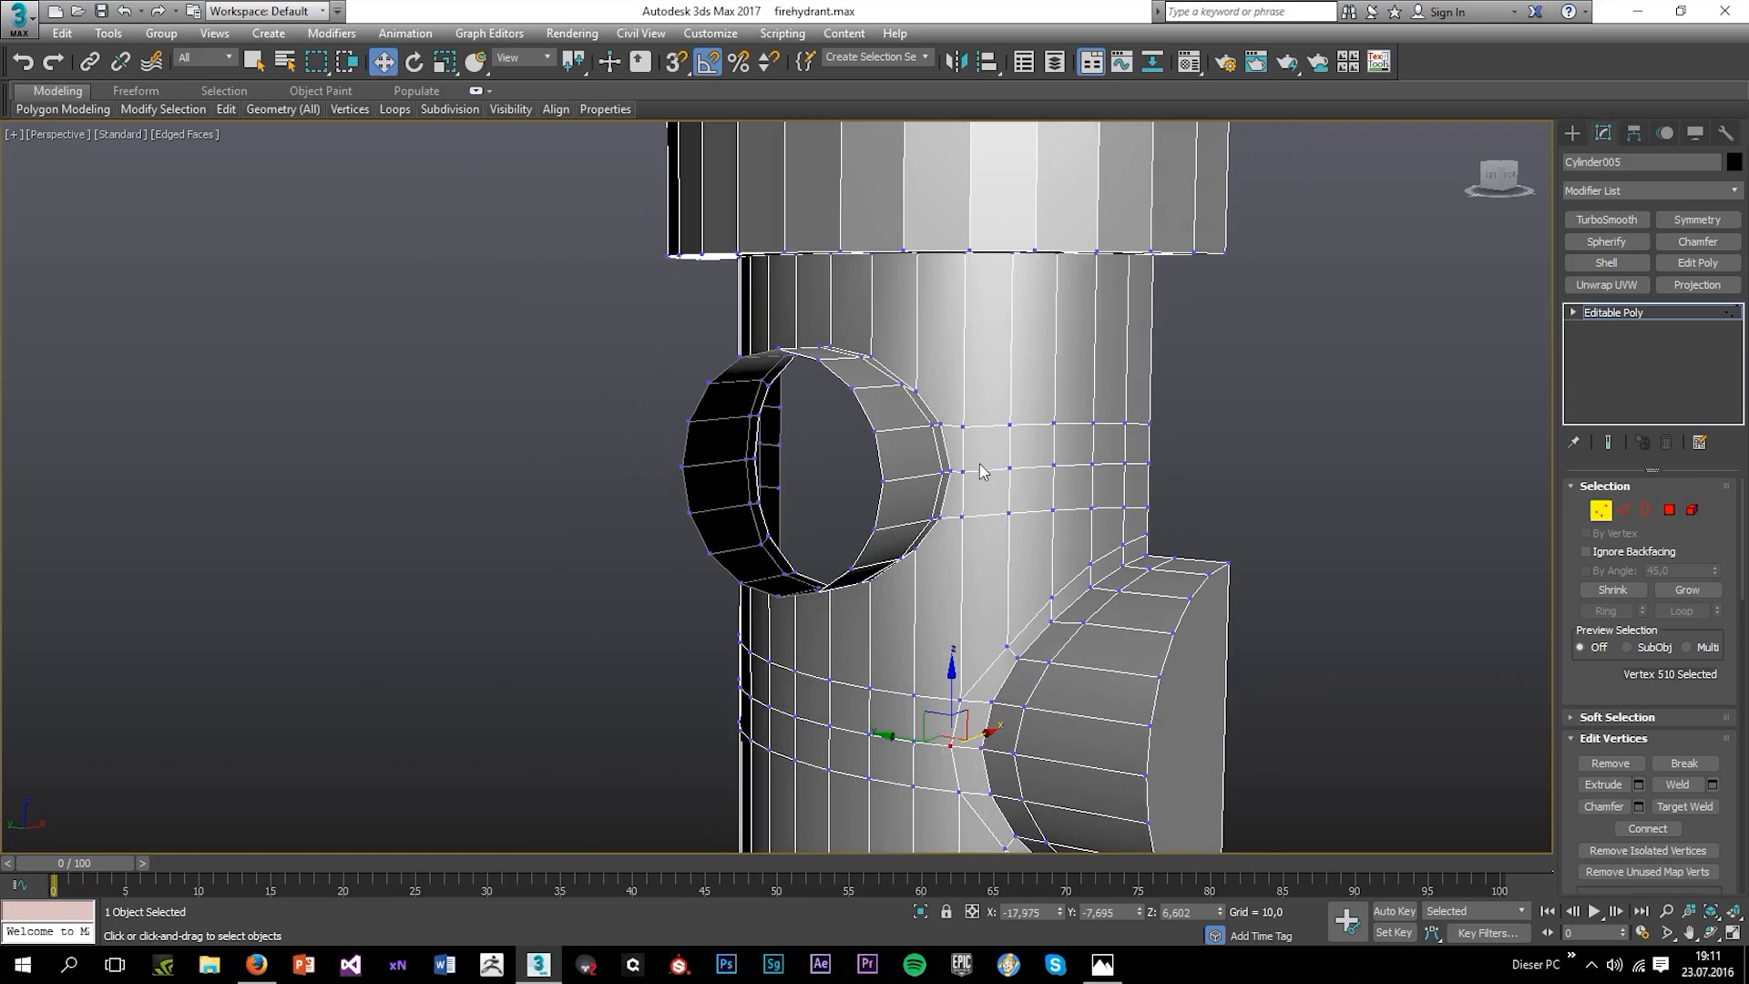
pyautogui.keyDown('alt'); pyautogui.moveTo(1011, 469); pyautogui.dragTo(1095, 515, button='middle'); pyautogui.keyUp('alt')
pyautogui.scroll(-4, 1710, 725)
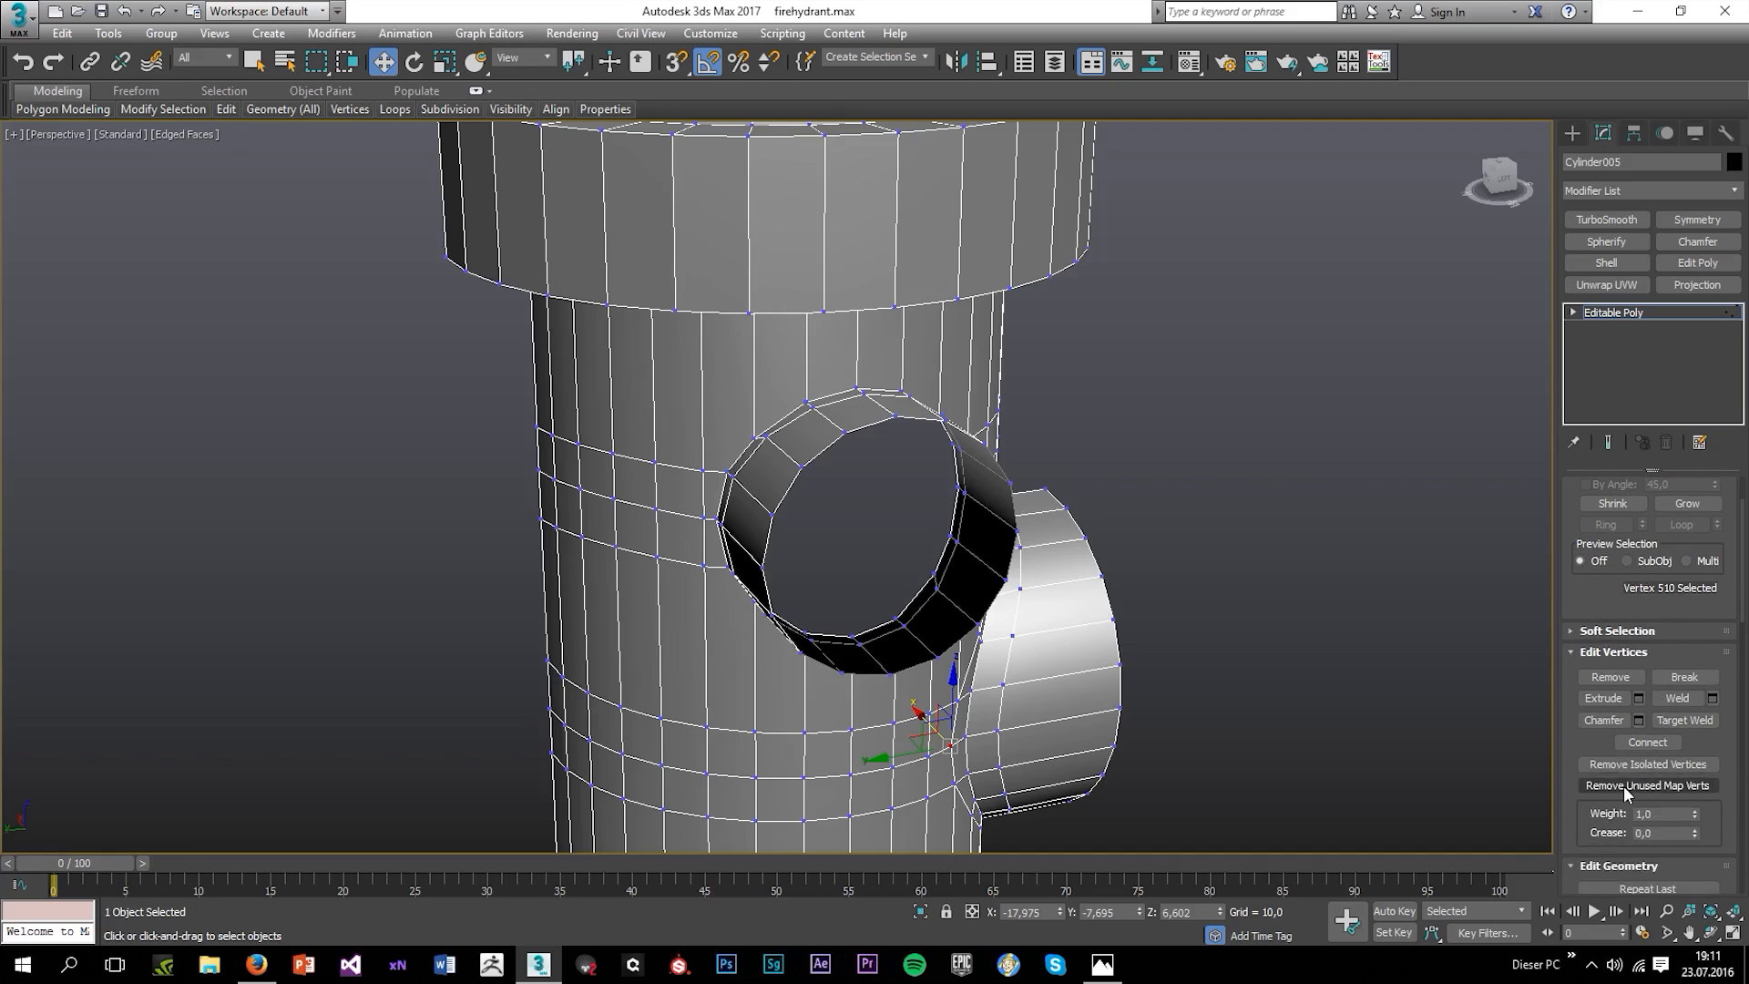
pyautogui.scroll(4, 696, 570)
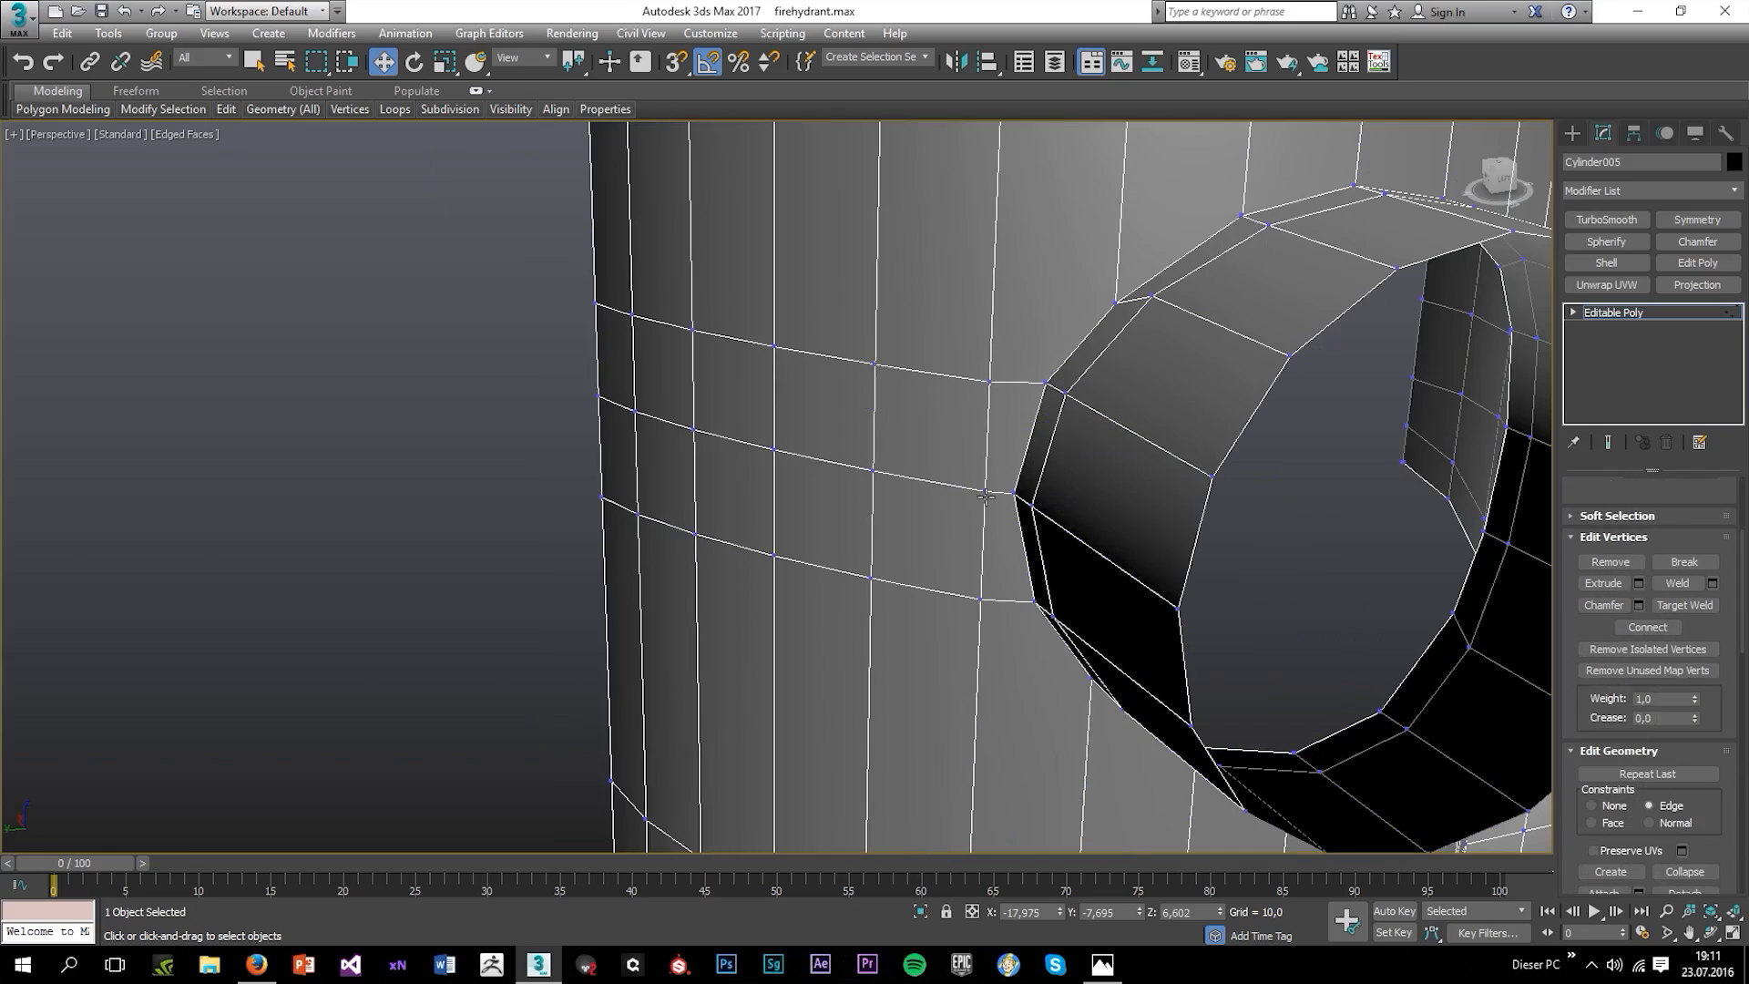
pyautogui.click(985, 493)
pyautogui.moveTo(937, 503); pyautogui.dragTo(920, 502)
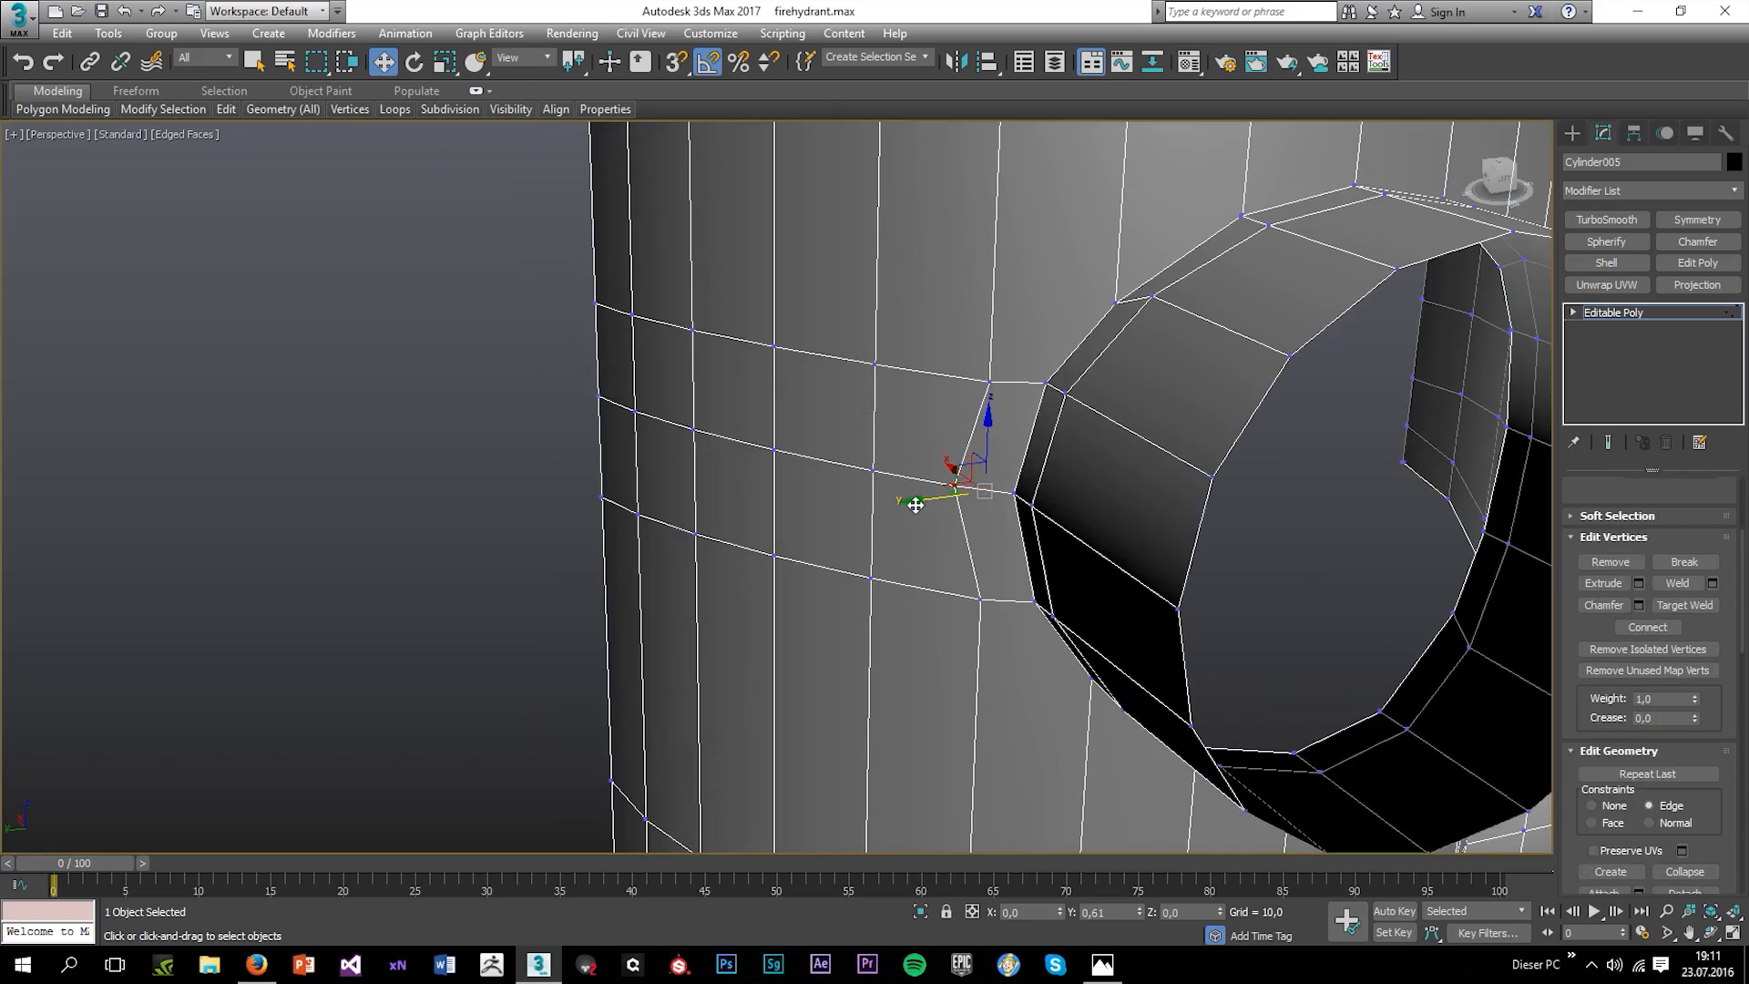
# Move the middle cut vertex on the front side of the small outlet slightly away from the ring along its edge.
pyautogui.scroll(-4, 1202, 573)
pyautogui.keyDown('alt'); pyautogui.moveTo(1191, 600); pyautogui.dragTo(1203, 606, button='middle'); pyautogui.keyUp('alt')
pyautogui.scroll(2, 1203, 606)
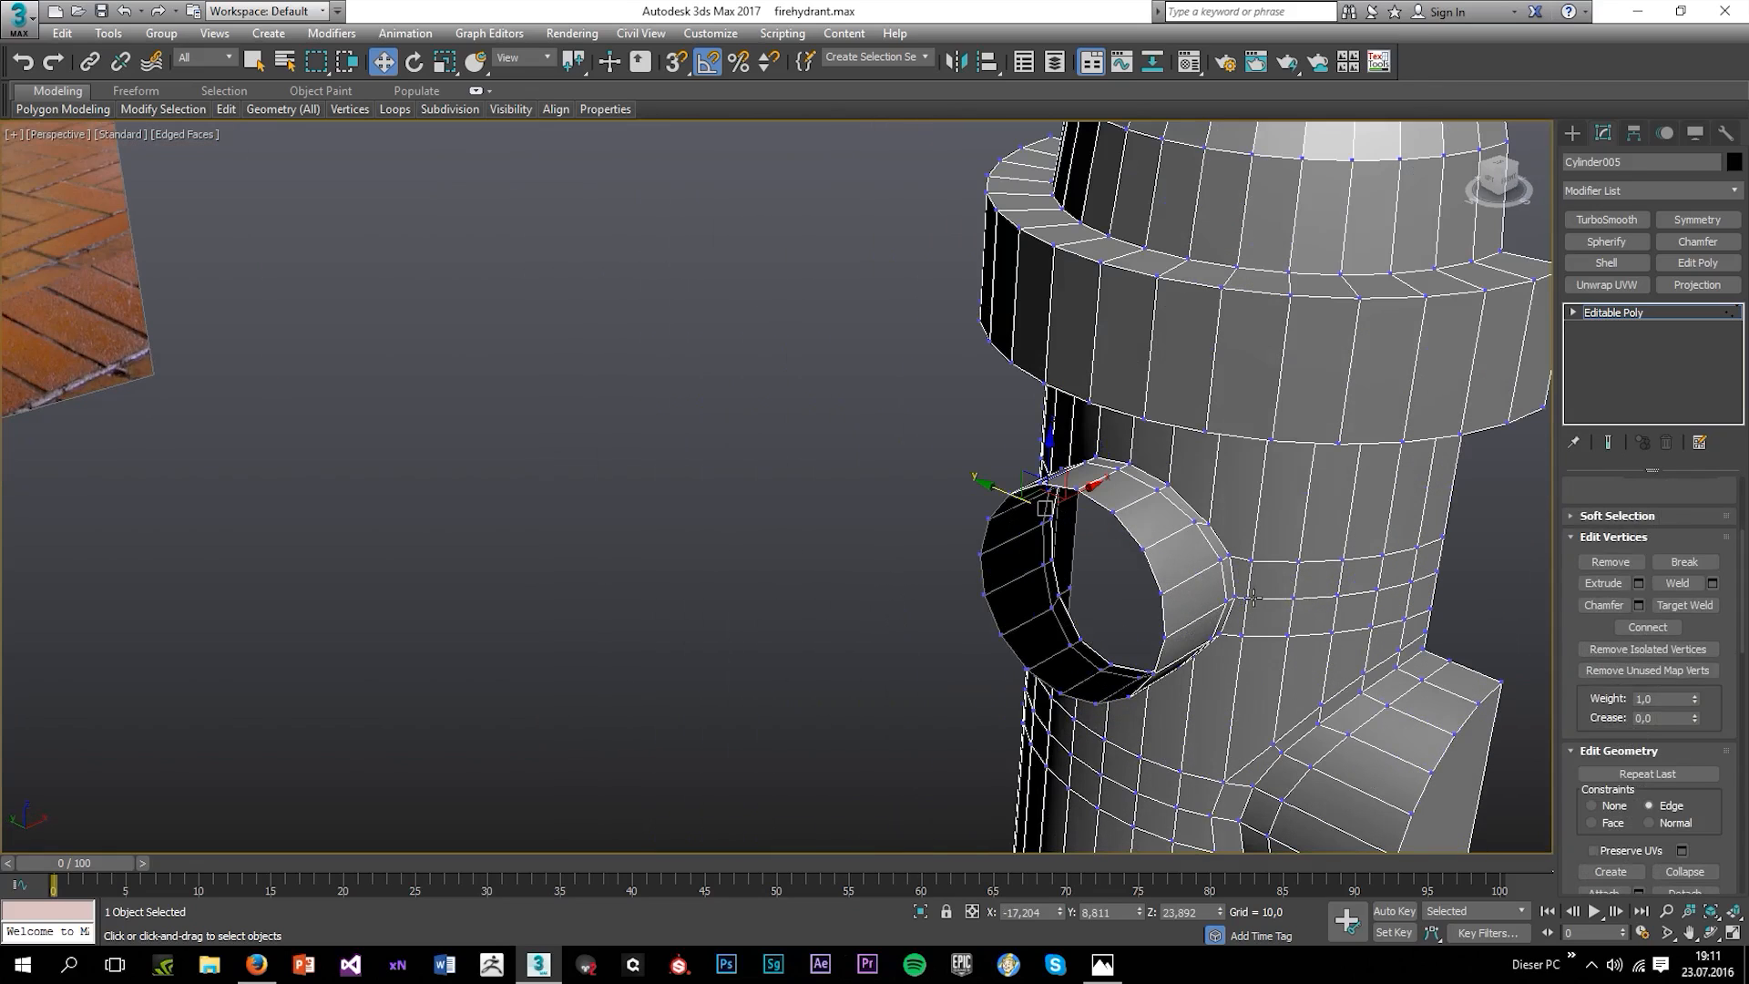
pyautogui.click(1247, 595)
pyautogui.moveTo(1205, 583); pyautogui.dragTo(1216, 587)
pyautogui.keyDown('alt'); pyautogui.moveTo(1201, 601); pyautogui.dragTo(1307, 604, button='middle'); pyautogui.keyUp('alt')
pyautogui.moveTo(231, 111)
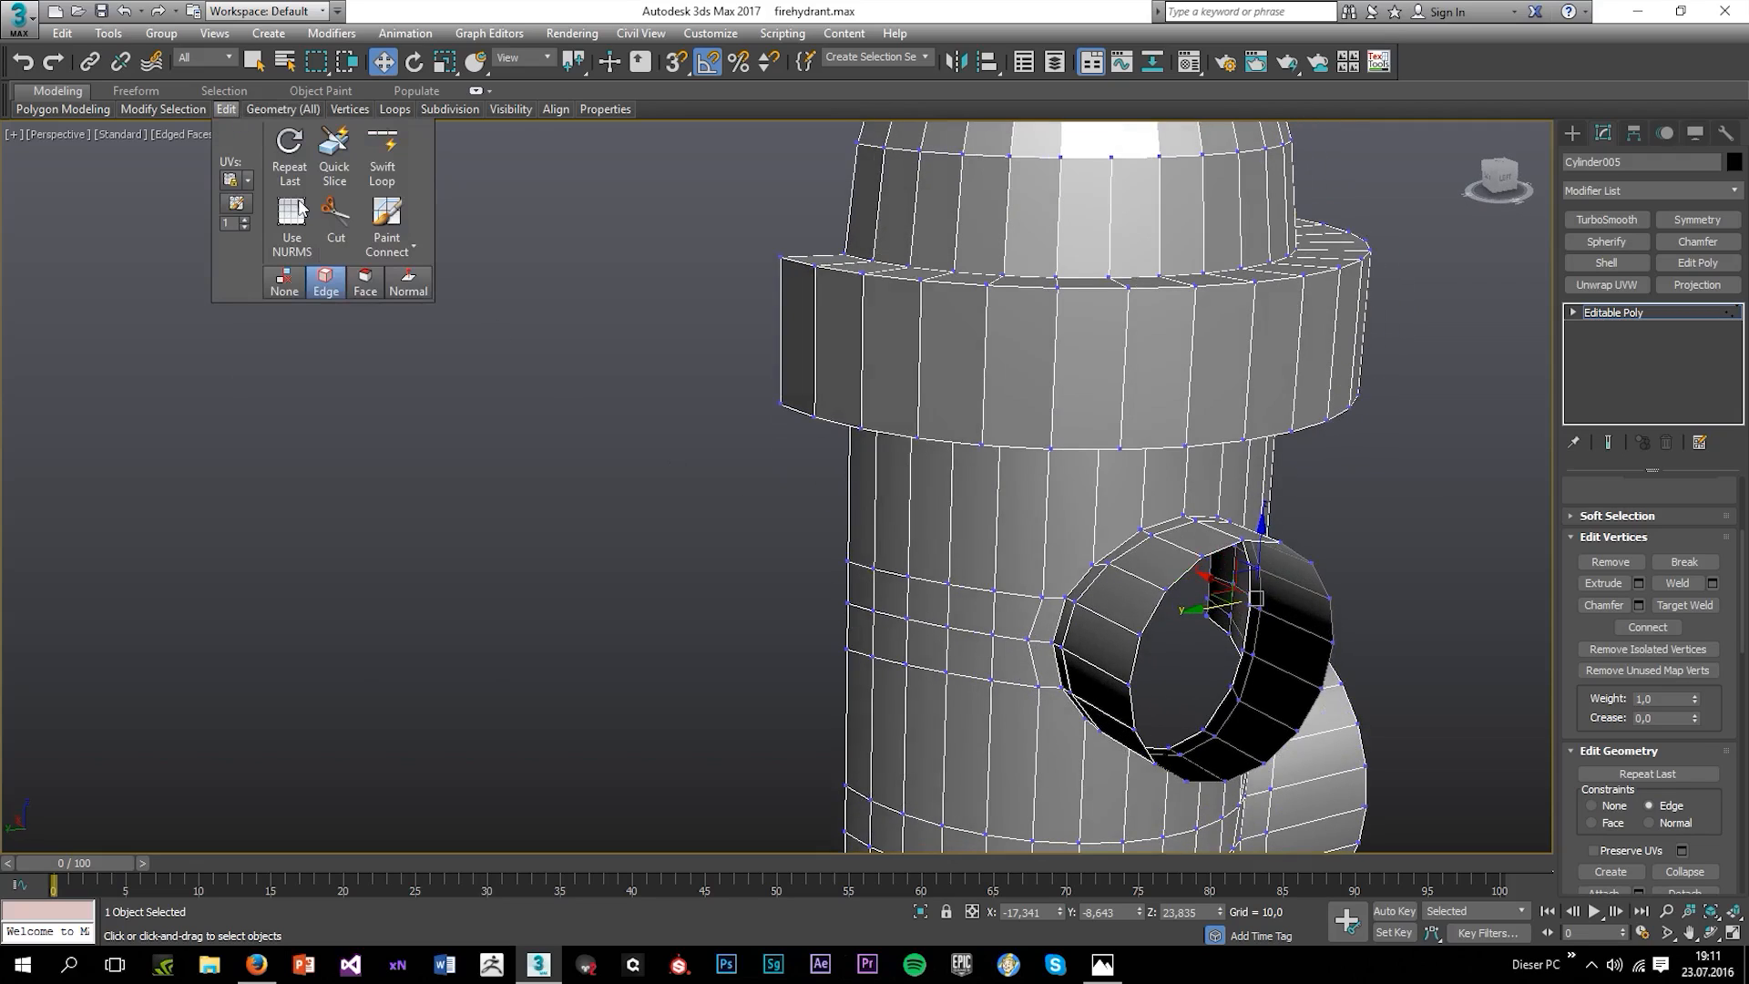
pyautogui.click(337, 228)
pyautogui.scroll(2, 1039, 572)
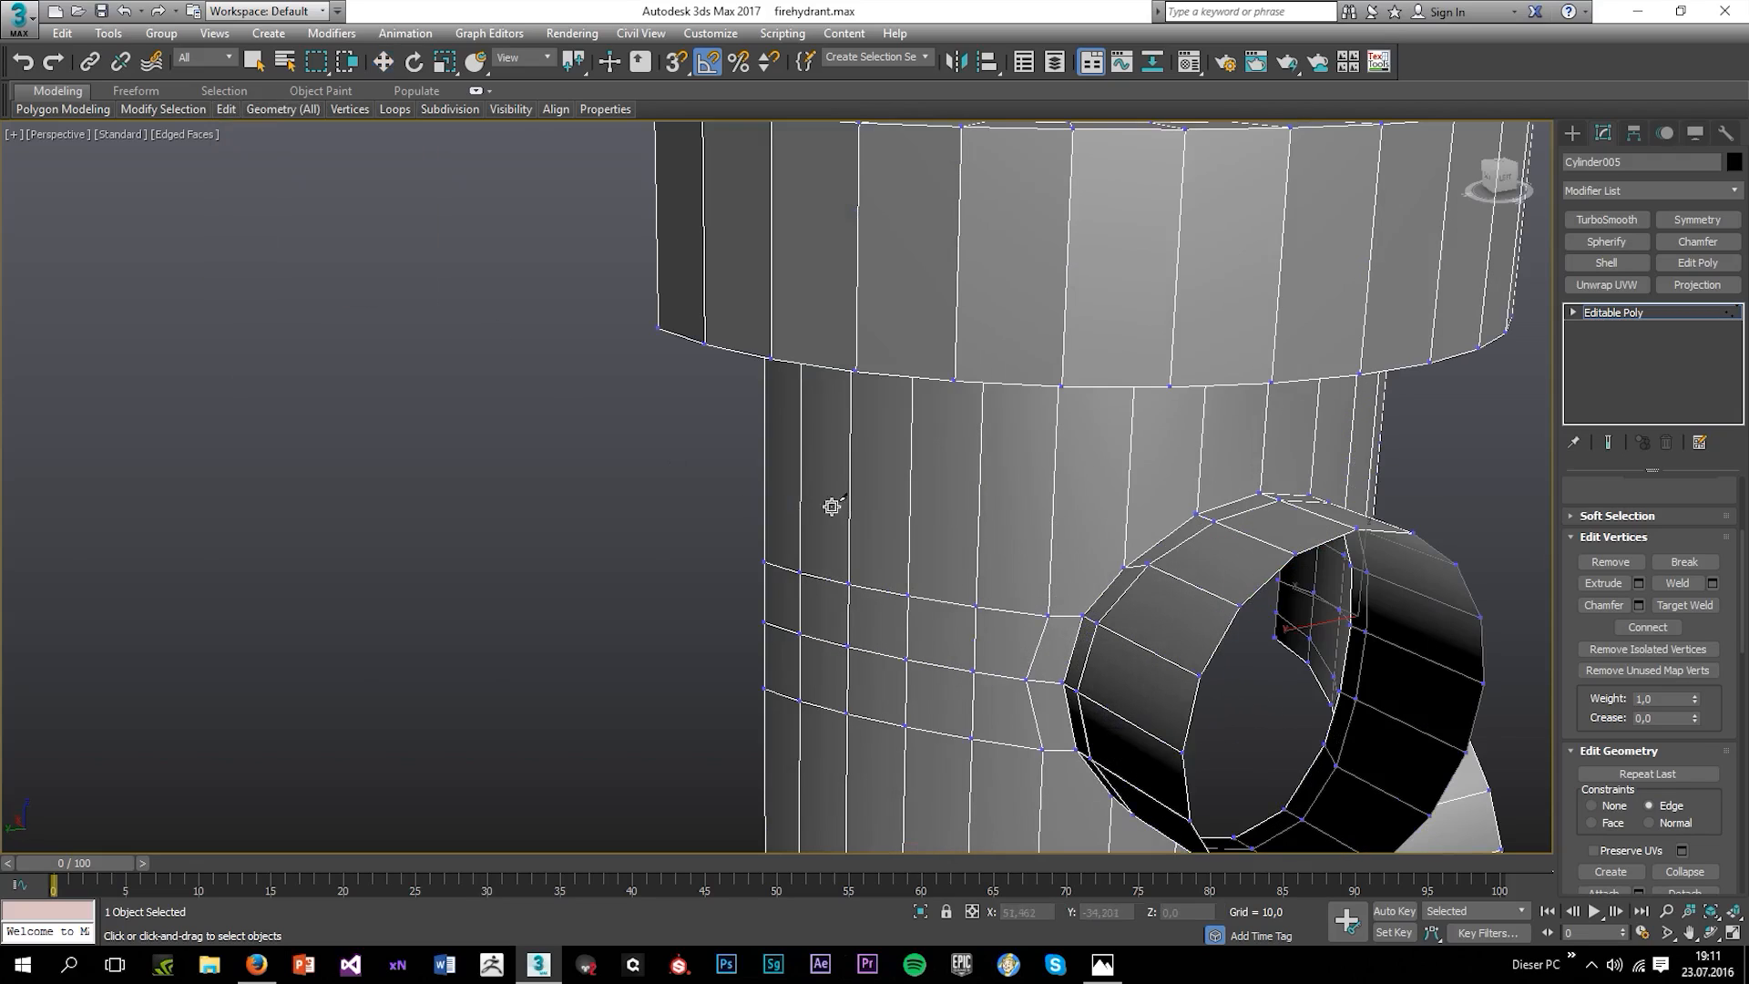
pyautogui.moveTo(226, 110)
pyautogui.click(382, 159)
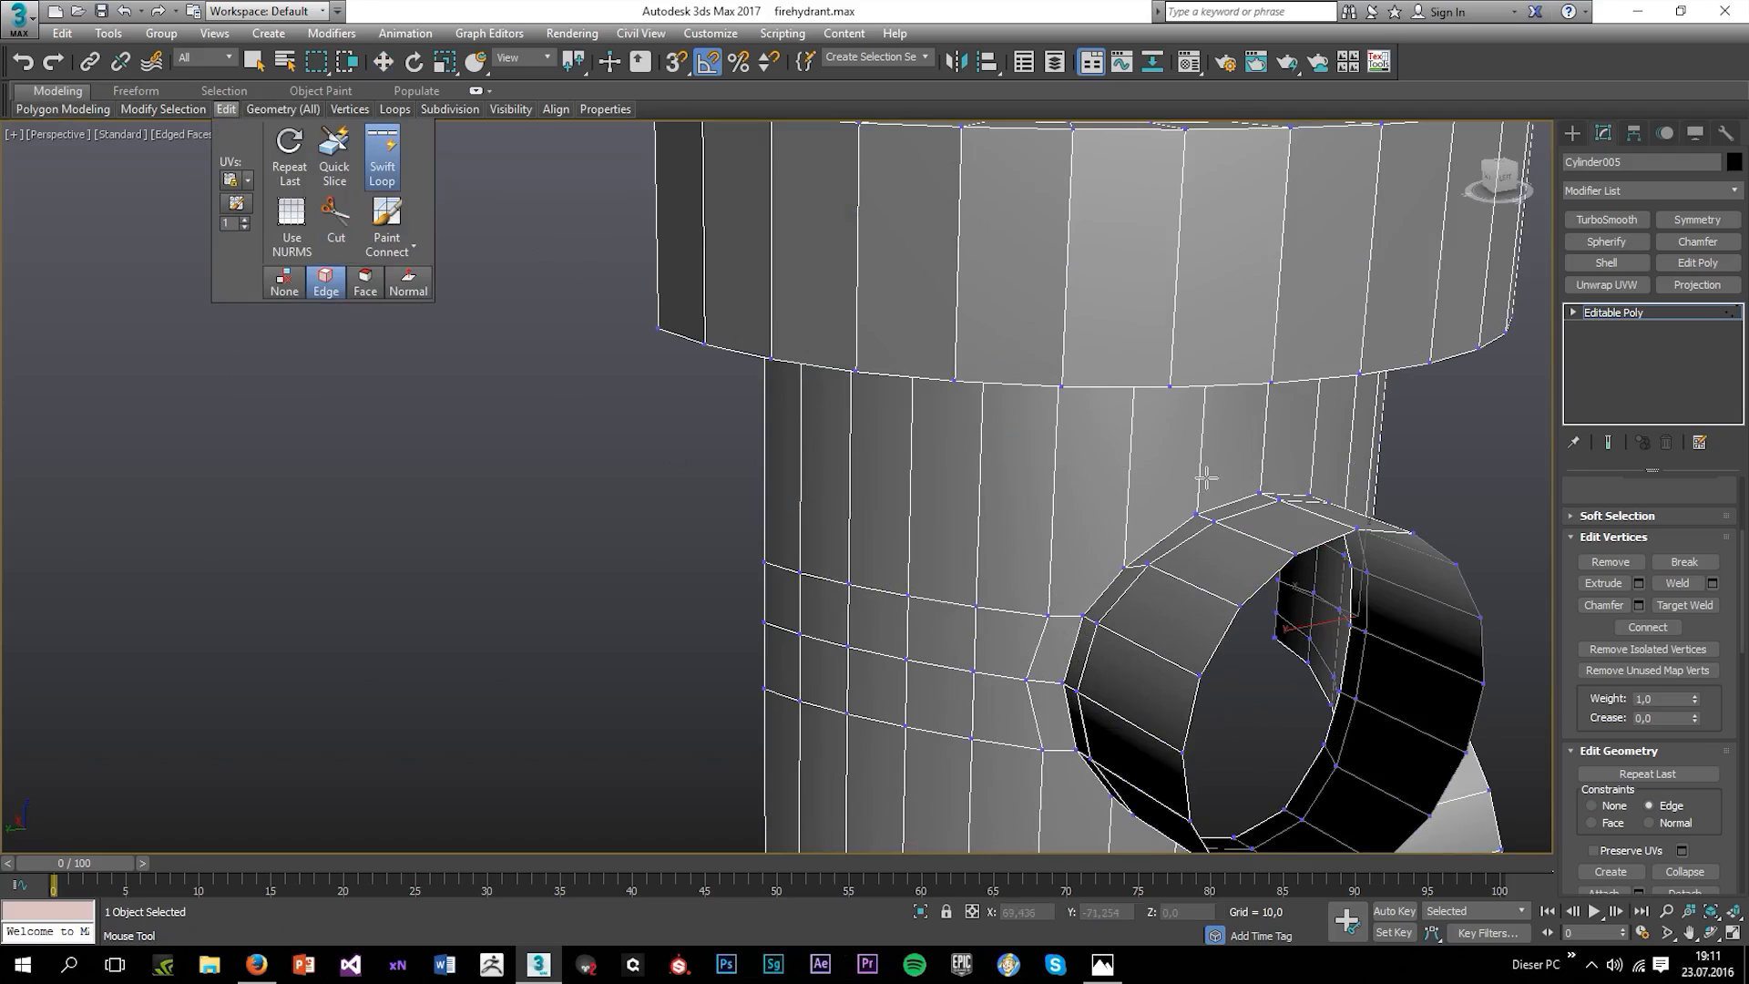
pyautogui.scroll(-6, 1205, 477)
pyautogui.press('w')
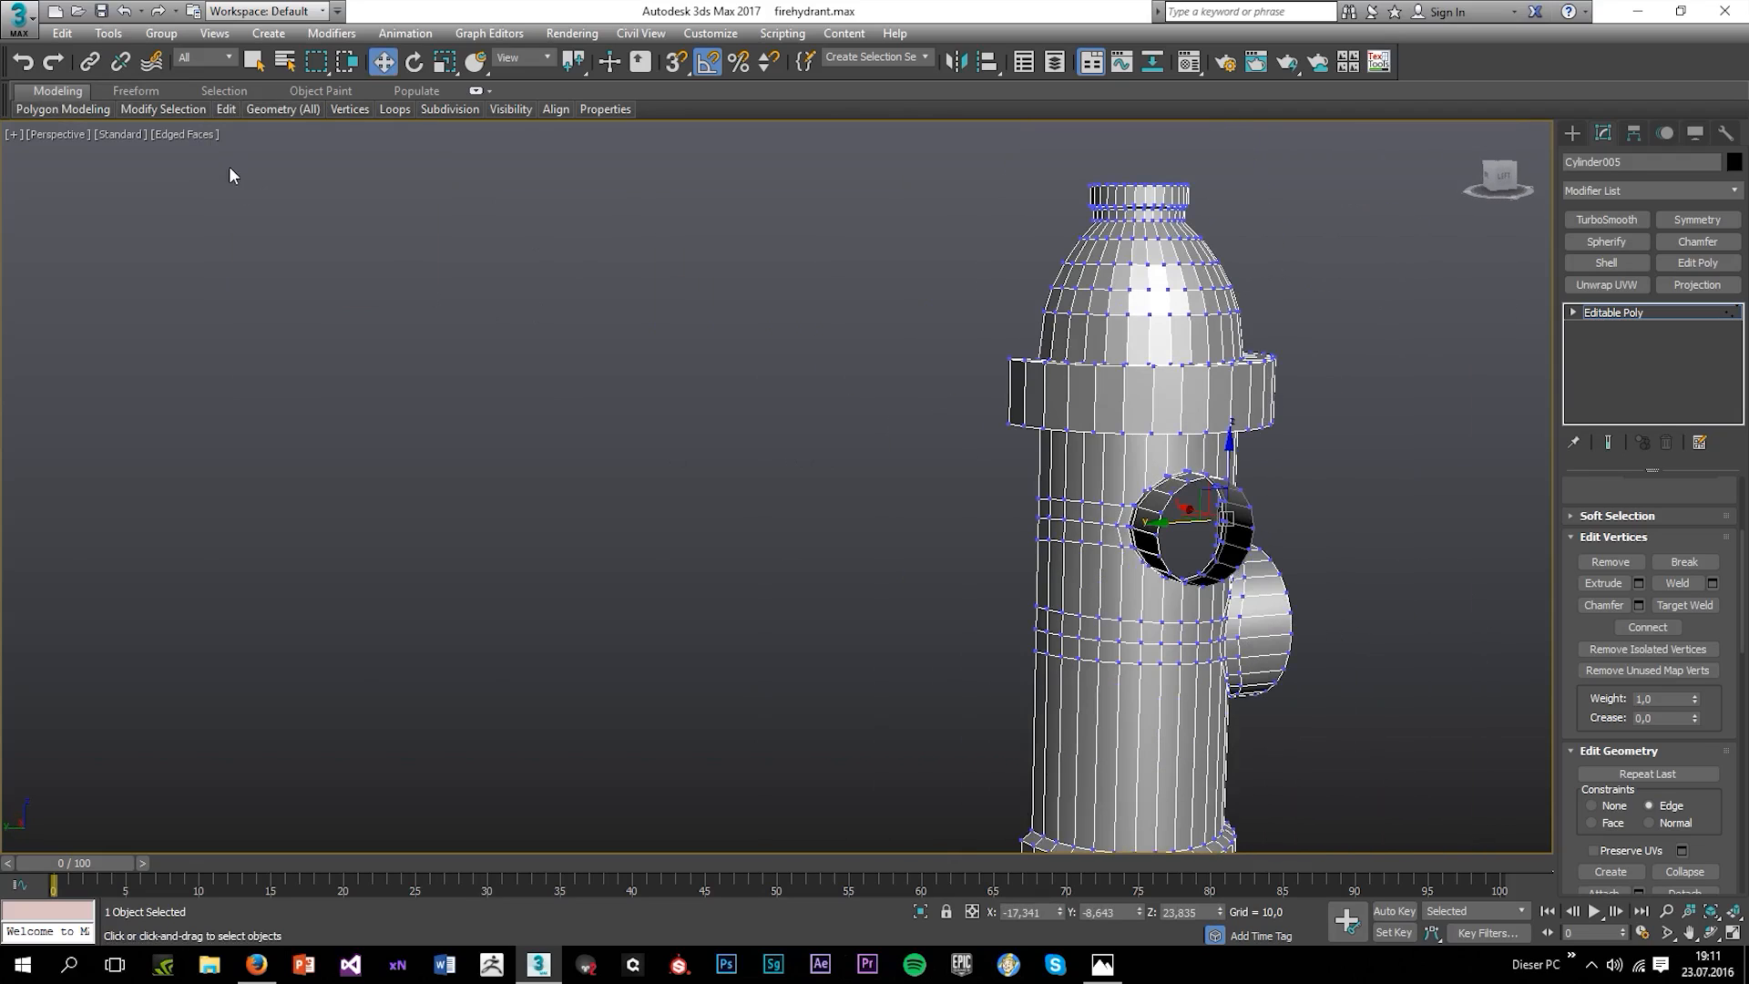
# Cut an arc of edges just above the small side outlet, following its rim from the rear cut lines to the front ones.
pyautogui.moveTo(227, 110)
pyautogui.click(335, 229)
pyautogui.scroll(4, 1179, 488)
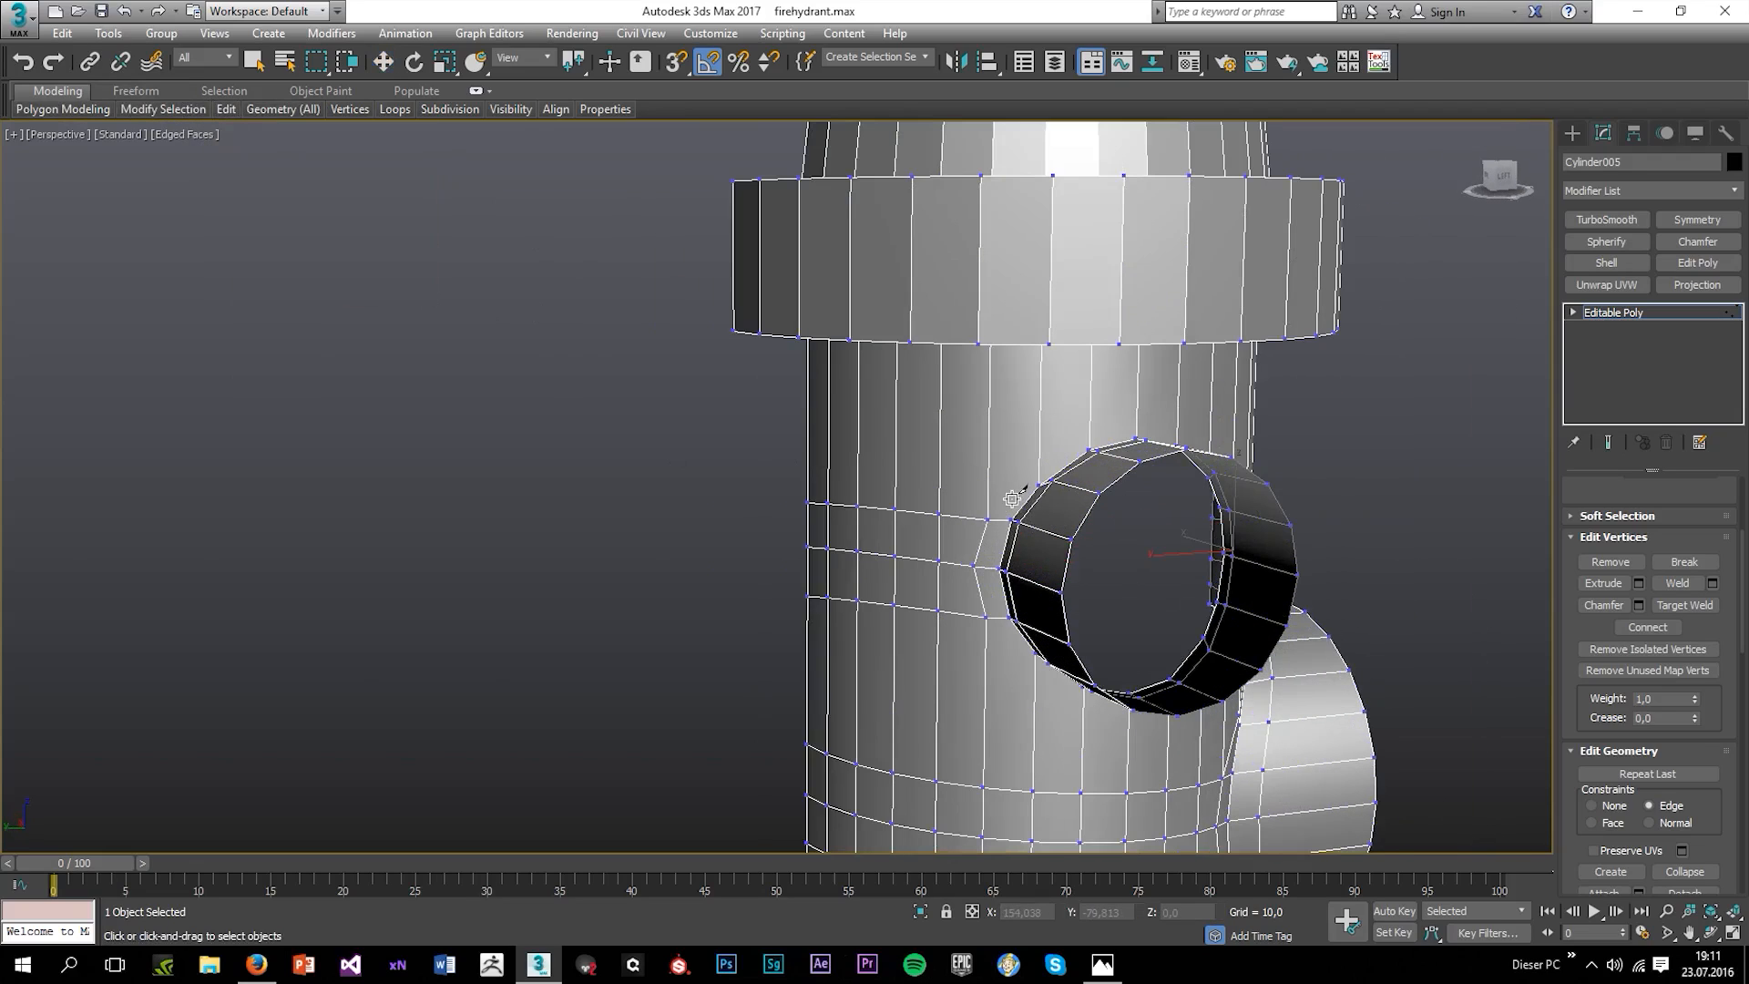
pyautogui.scroll(2, 1012, 498)
pyautogui.click(976, 529)
pyautogui.click(1052, 434)
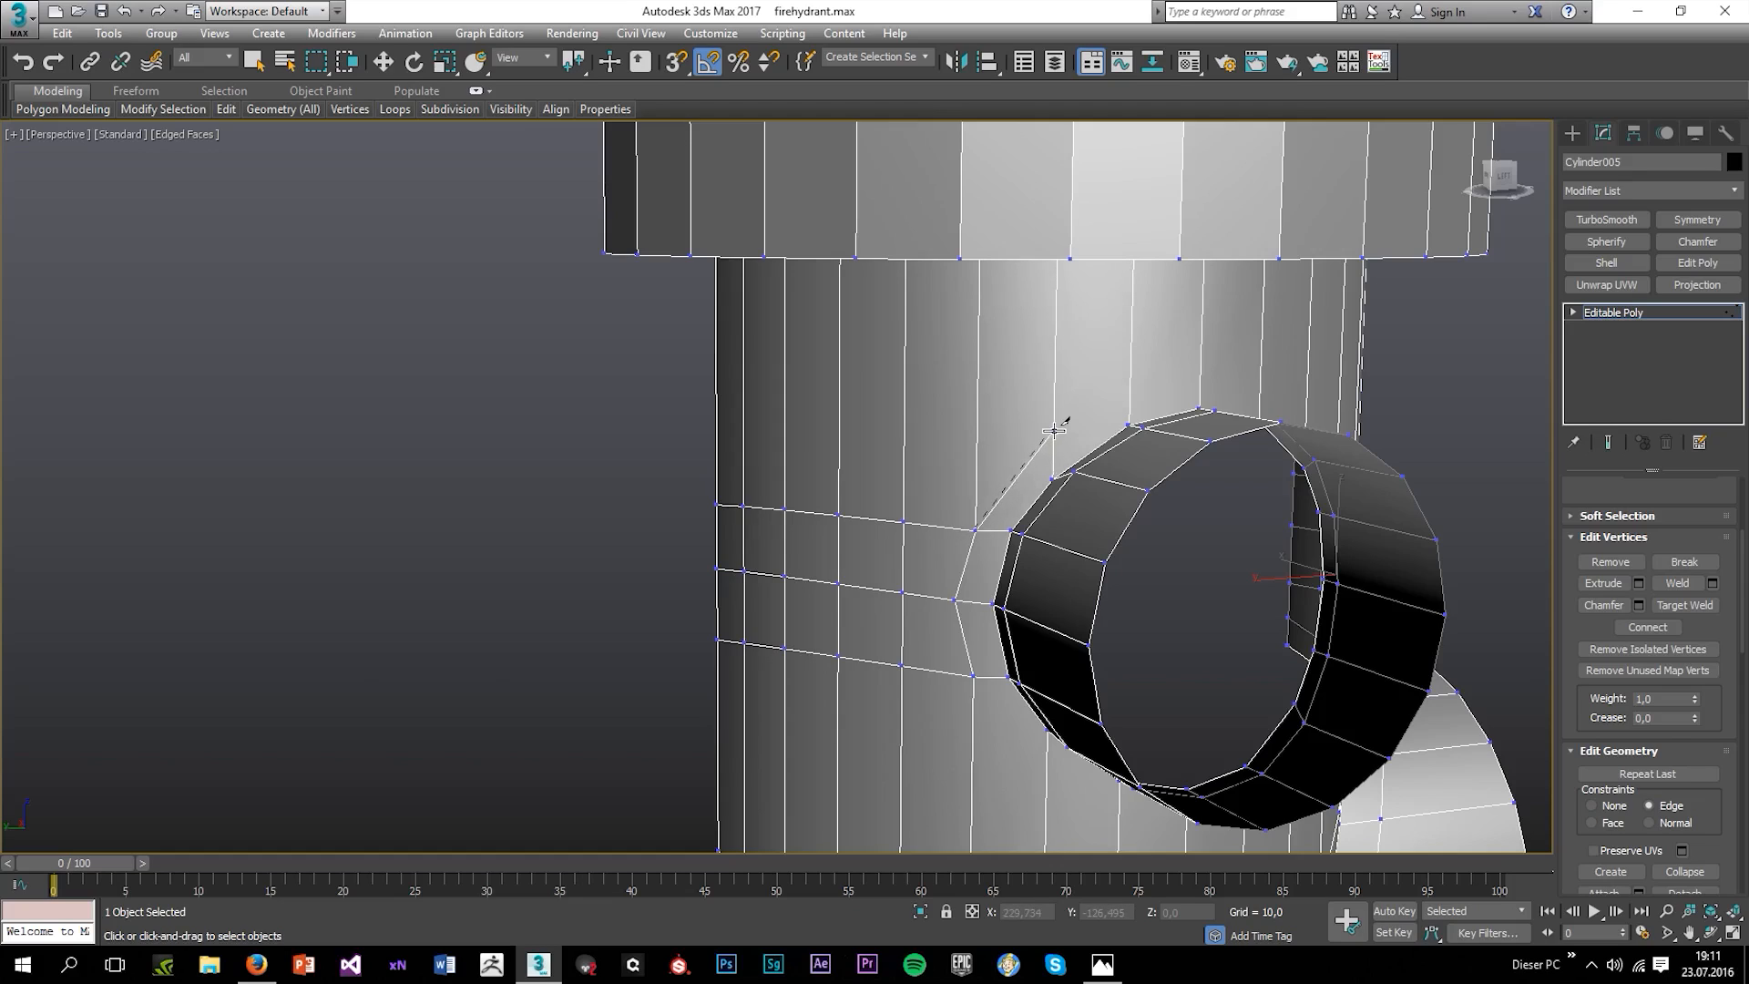
pyautogui.click(1138, 395)
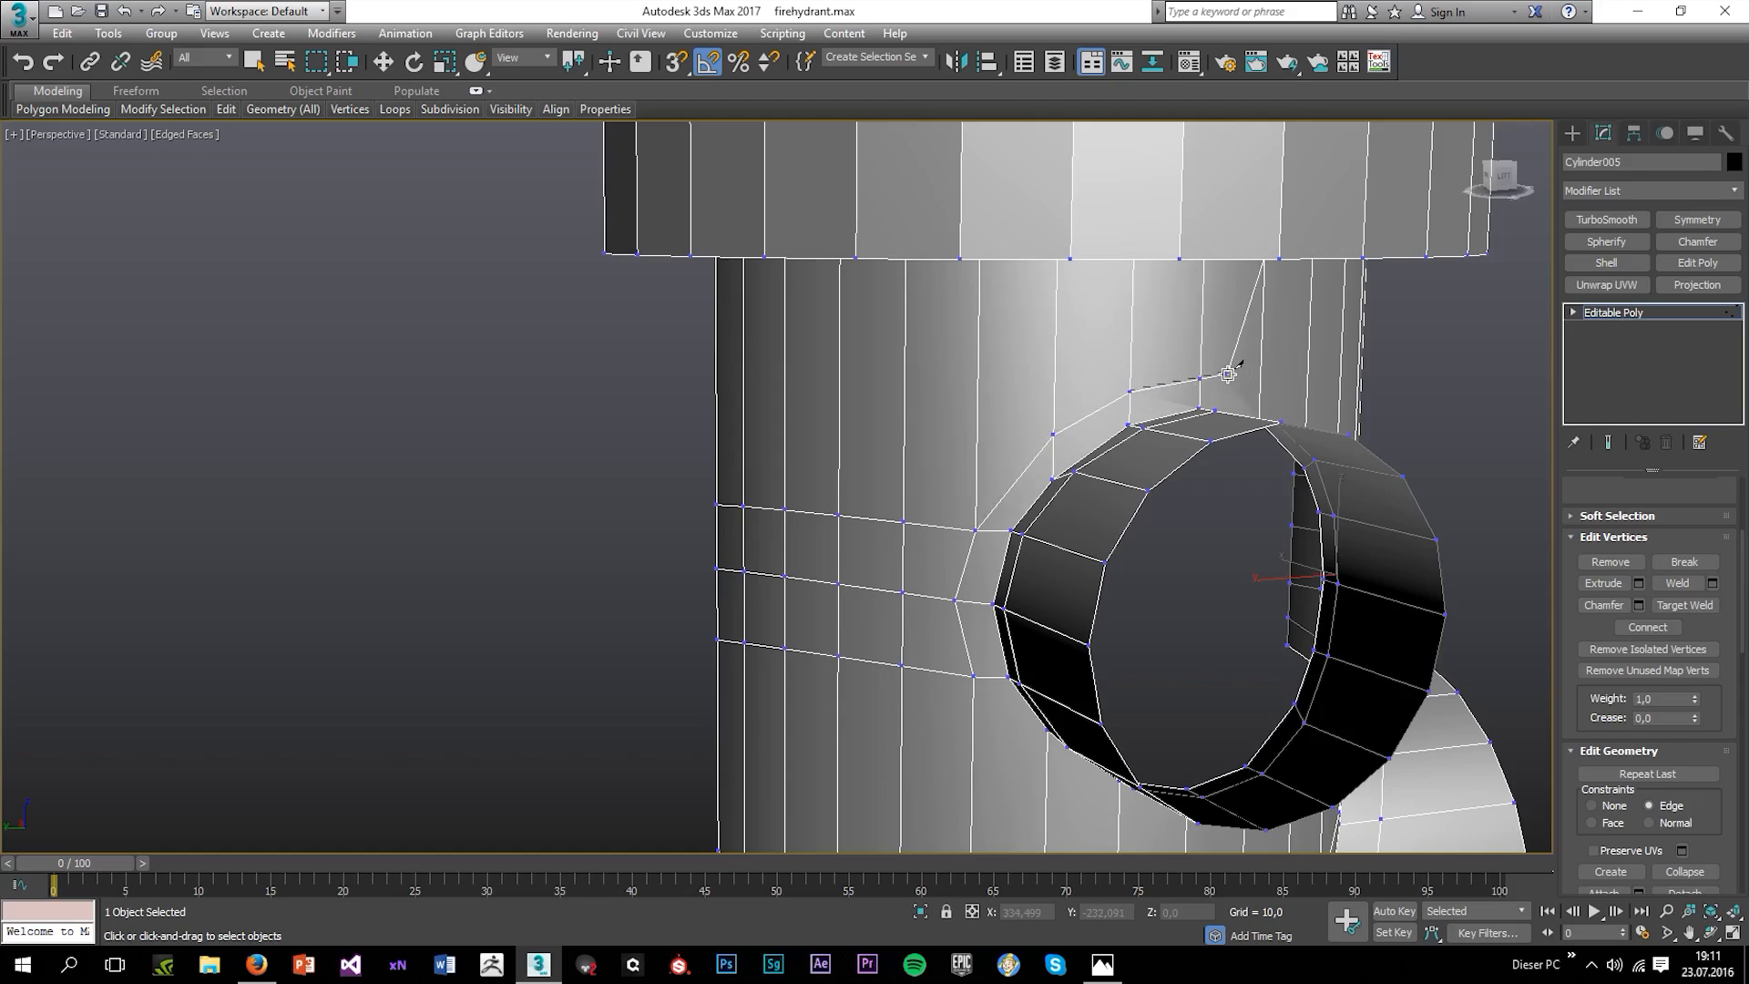
pyautogui.click(1198, 379)
pyautogui.keyDown('alt'); pyautogui.moveTo(1242, 402); pyautogui.dragTo(1211, 383, button='middle'); pyautogui.keyUp('alt')
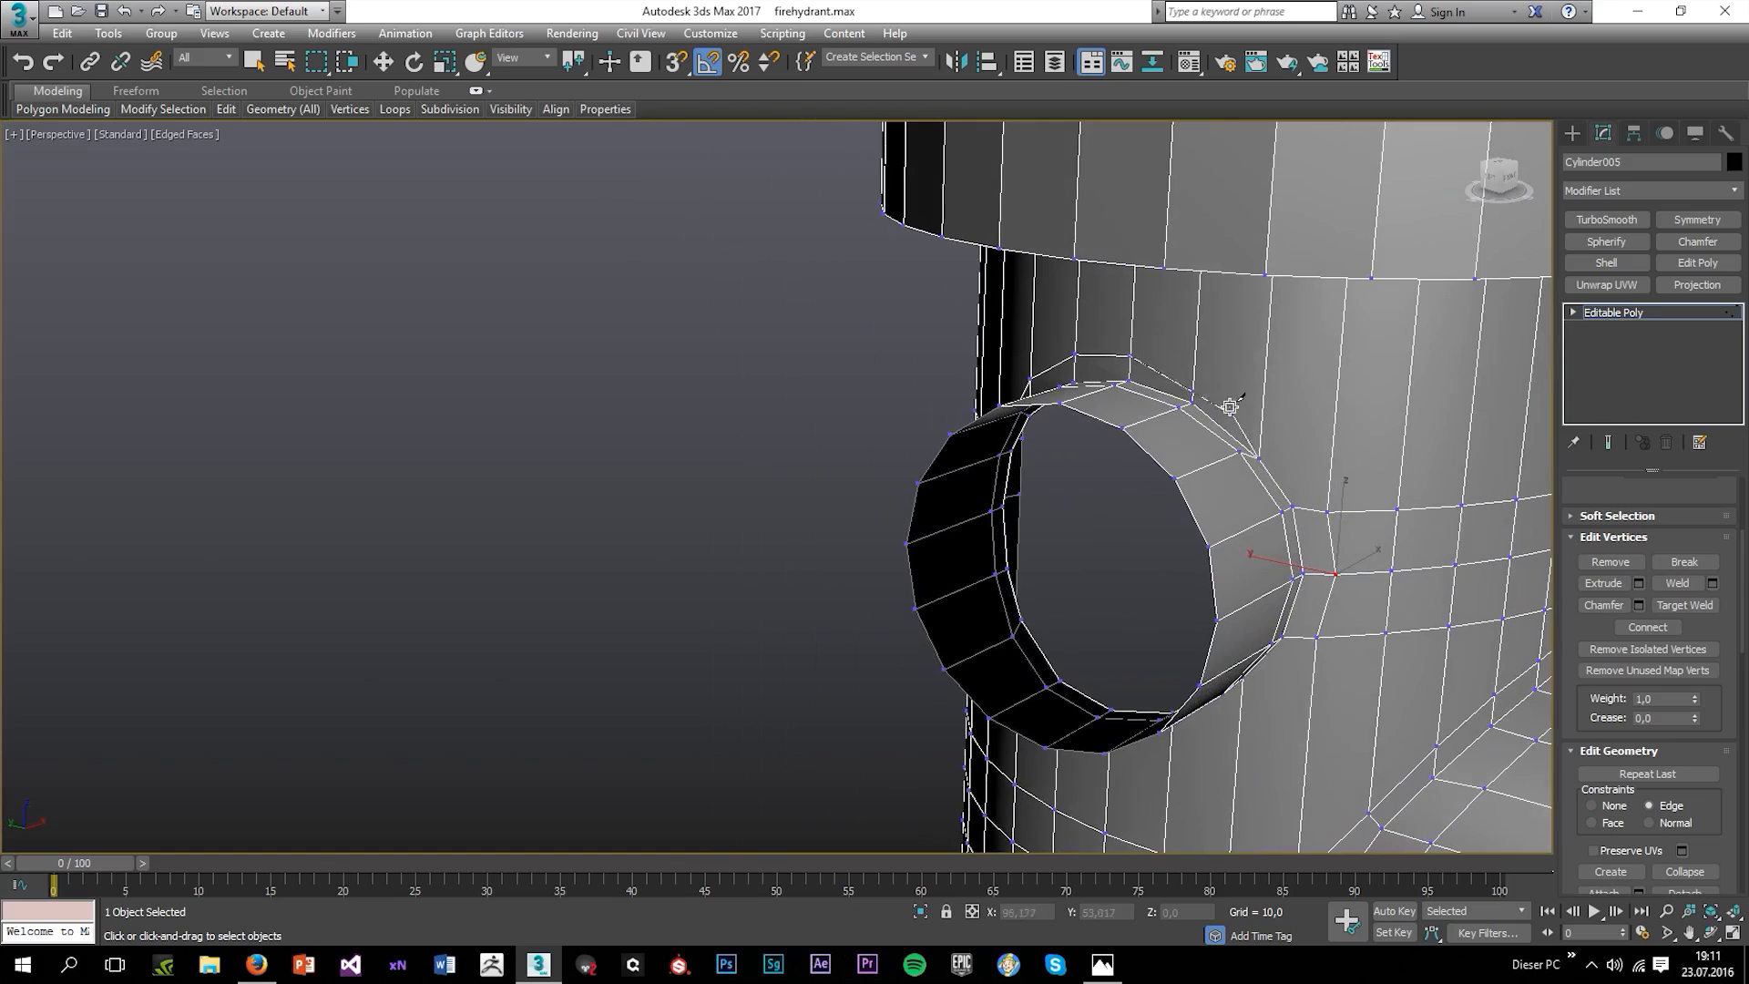
pyautogui.click(1193, 373)
pyautogui.click(1259, 422)
# Cut a matching arc of edges just below the small side outlet, joining the front and rear cut lines.
pyautogui.keyDown('alt'); pyautogui.moveTo(1266, 535); pyautogui.dragTo(1369, 524, button='middle'); pyautogui.keyUp('alt')
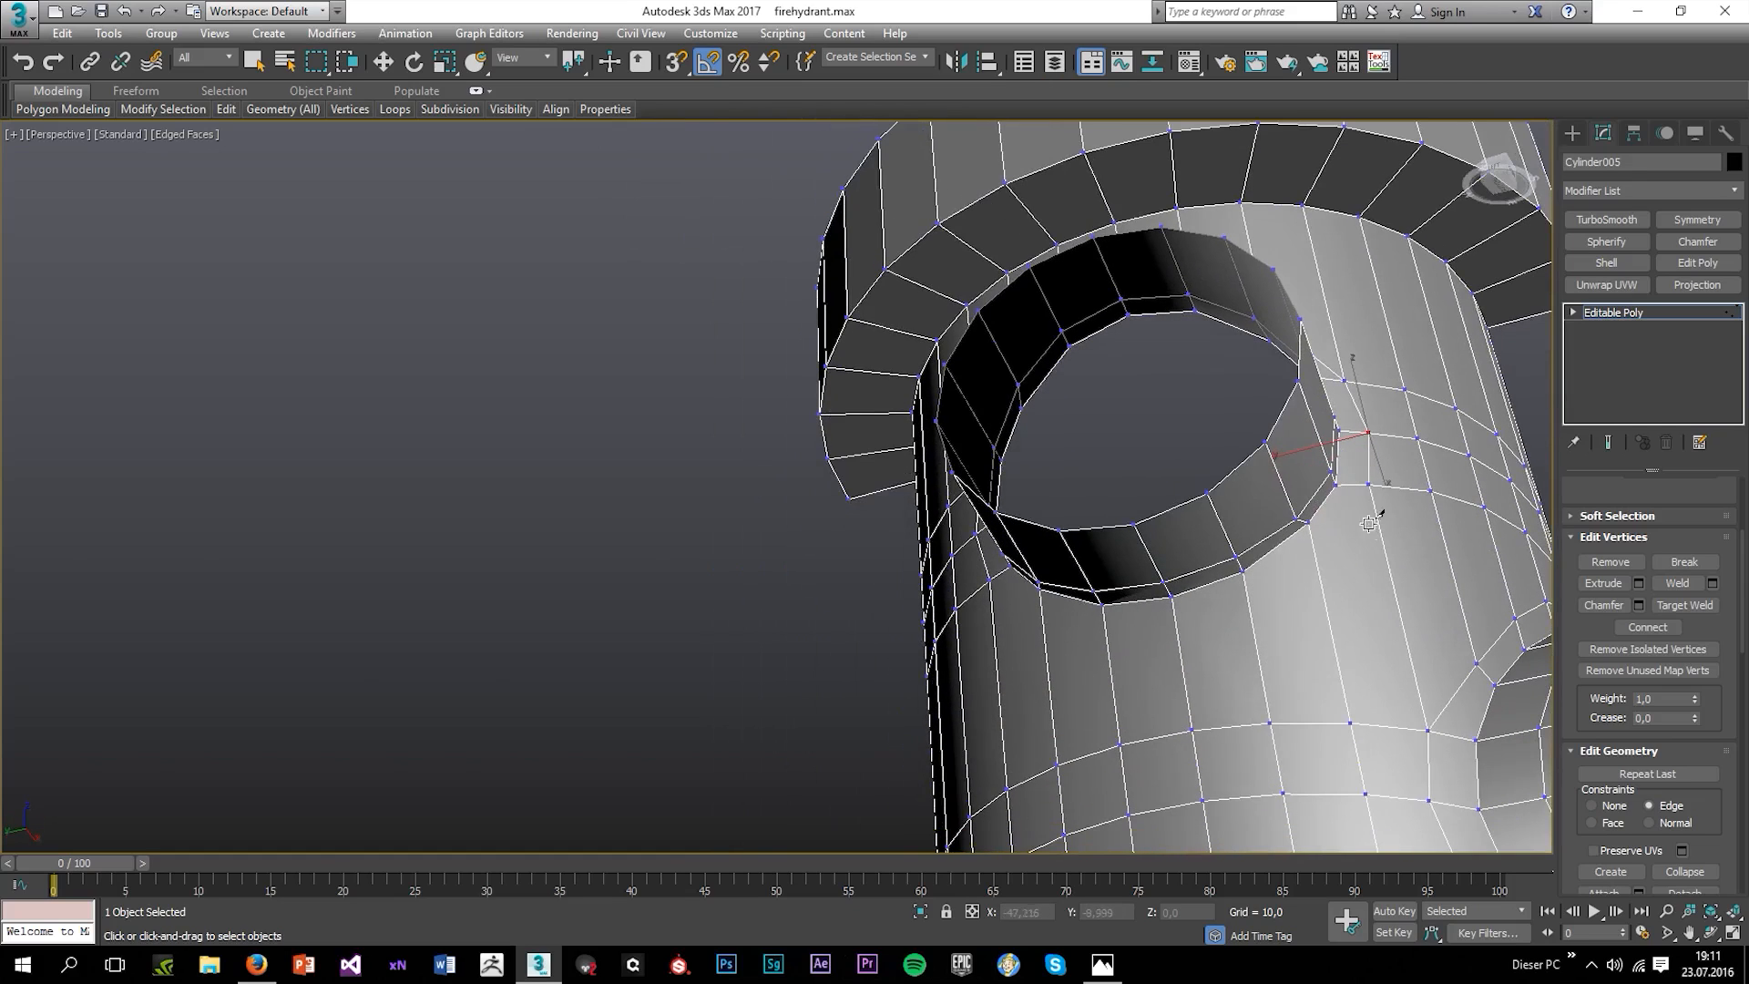
pyautogui.click(1315, 558)
pyautogui.click(1246, 594)
pyautogui.click(1173, 616)
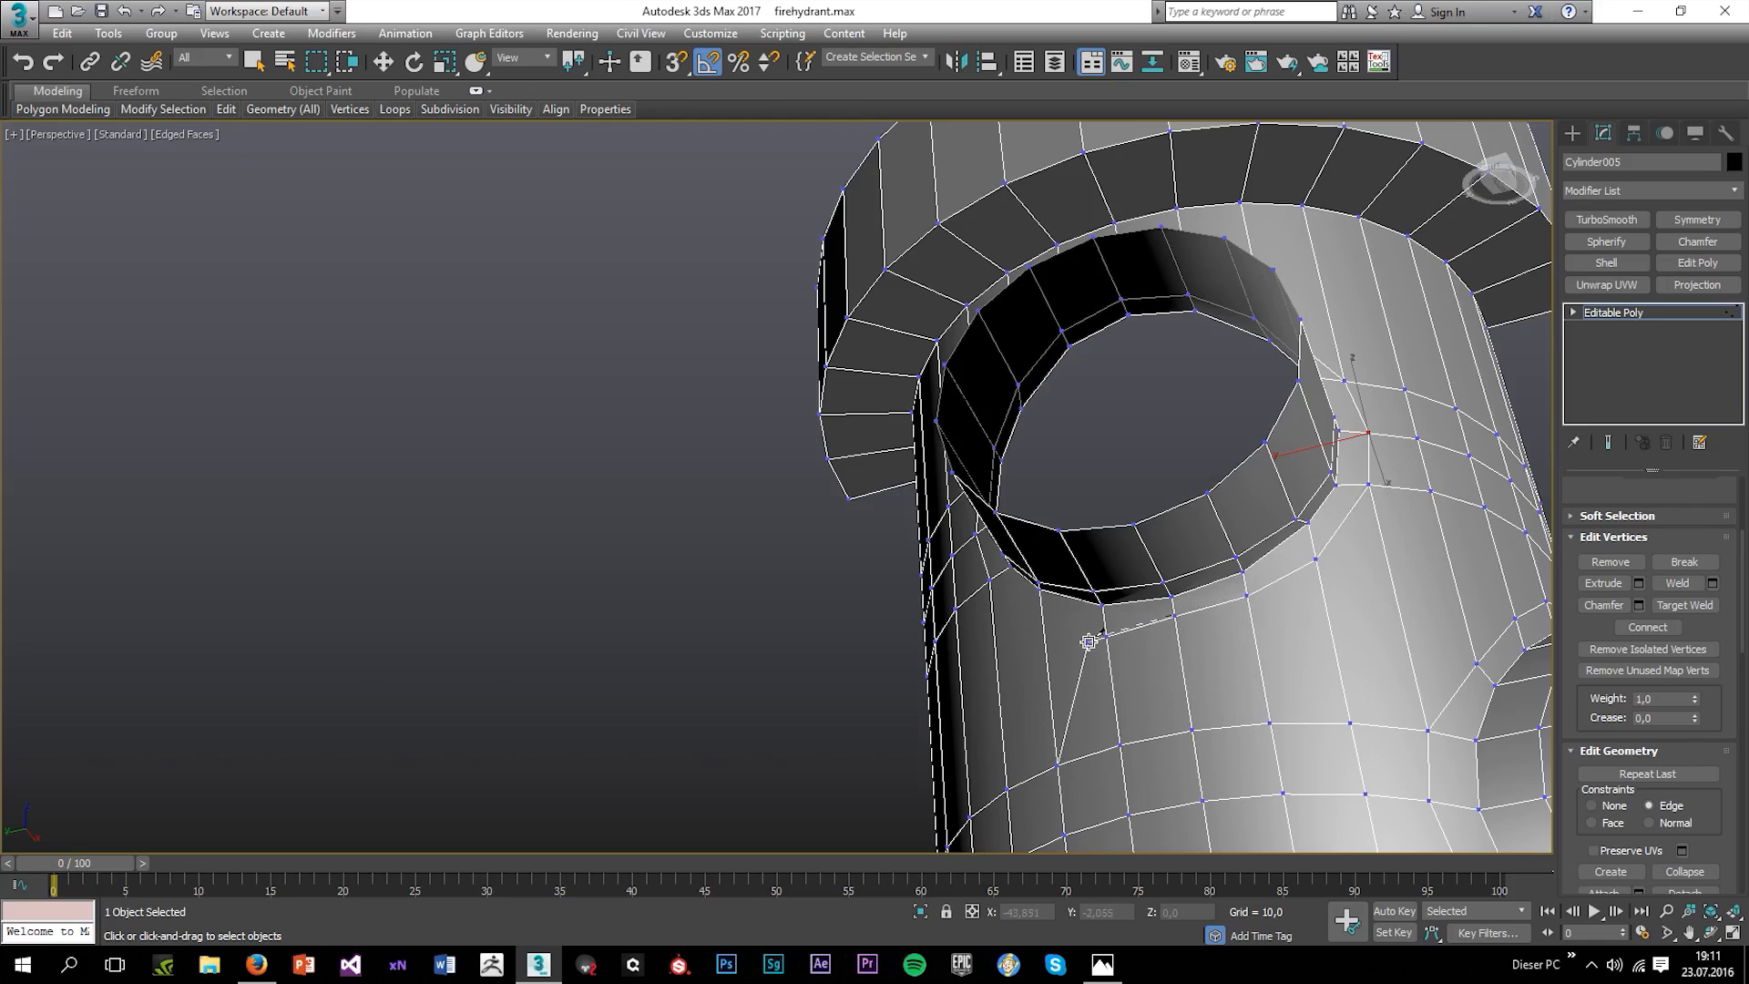
pyautogui.click(1104, 629)
pyautogui.click(1044, 618)
pyautogui.click(994, 580)
pyautogui.rightClick(994, 580)
pyautogui.scroll(-4, 1182, 523)
pyautogui.moveTo(1190, 495)
pyautogui.keyDown('alt'); pyautogui.mouseDown(button='middle')
pyautogui.moveTo(1093, 629)
pyautogui.moveTo(1184, 552)
pyautogui.moveTo(1215, 433)
pyautogui.moveTo(1199, 503)
pyautogui.mouseUp(button='middle'); pyautogui.keyUp('alt')
pyautogui.rightClick(1176, 544)
# Delete the flat cap polygon that closes the end of the large front outlet.
pyautogui.scroll(4, 1177, 544)
pyautogui.scroll(5, 1216, 434)
pyautogui.scroll(-7, 1223, 408)
pyautogui.scroll(-8, 1167, 448)
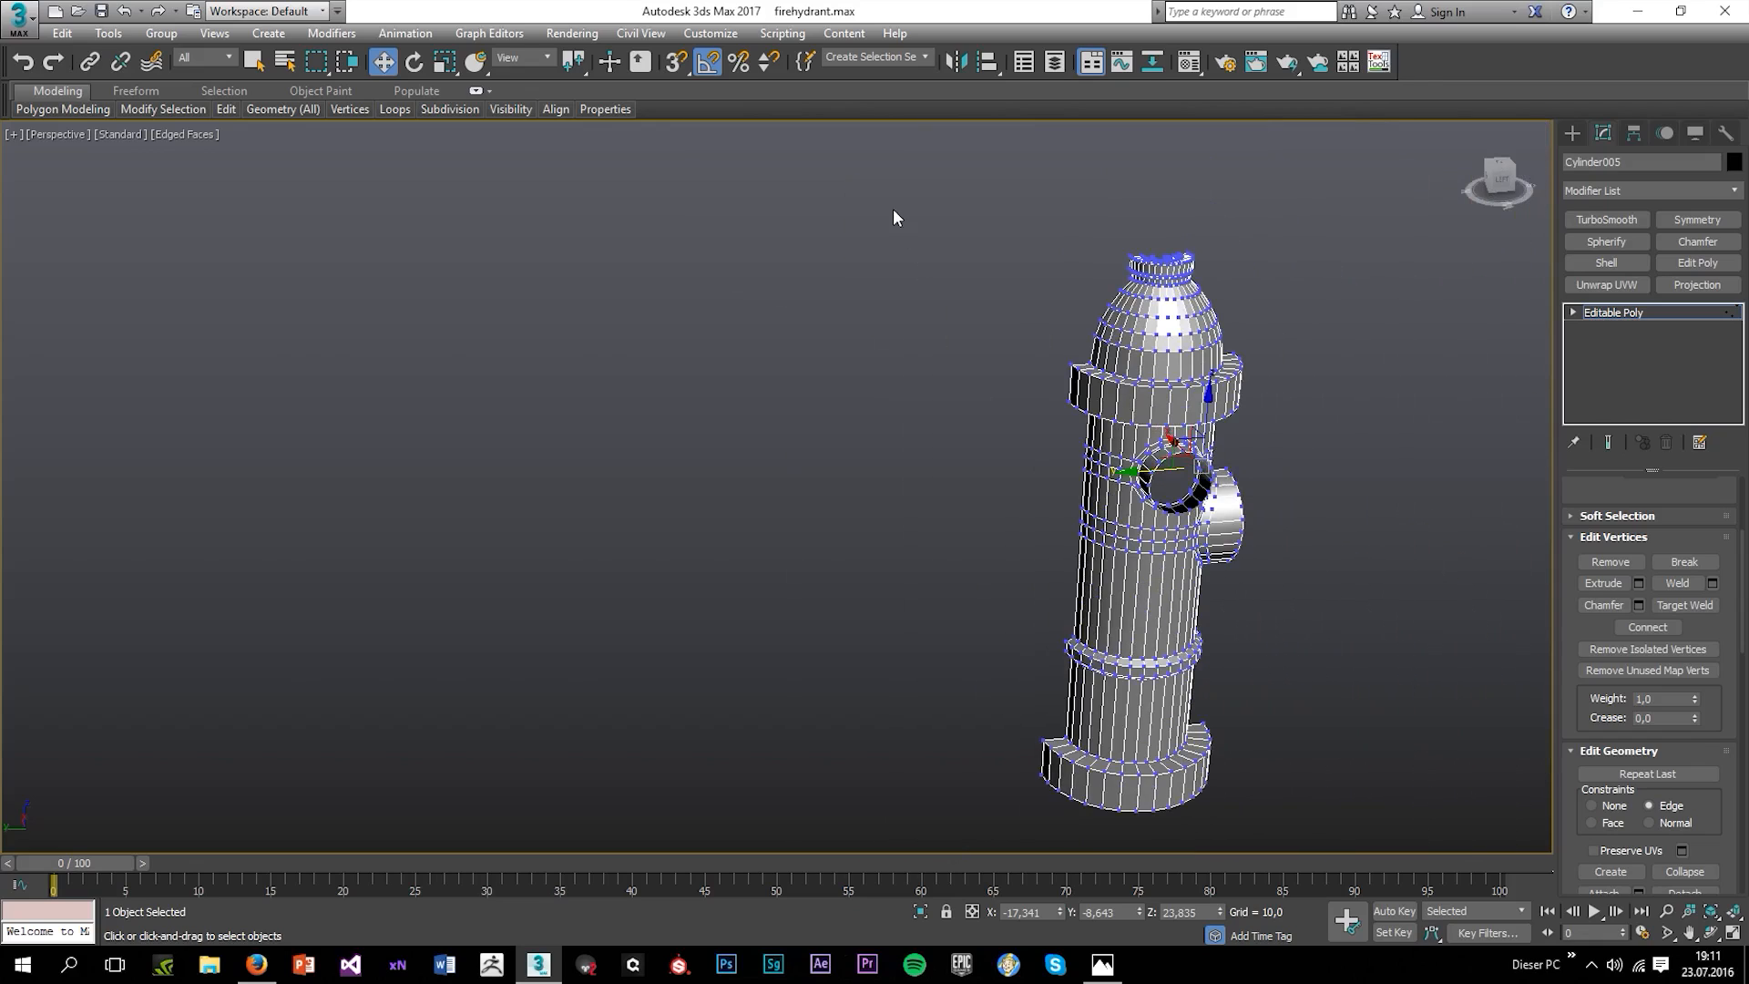
pyautogui.hotkey('ctrl', 'a')
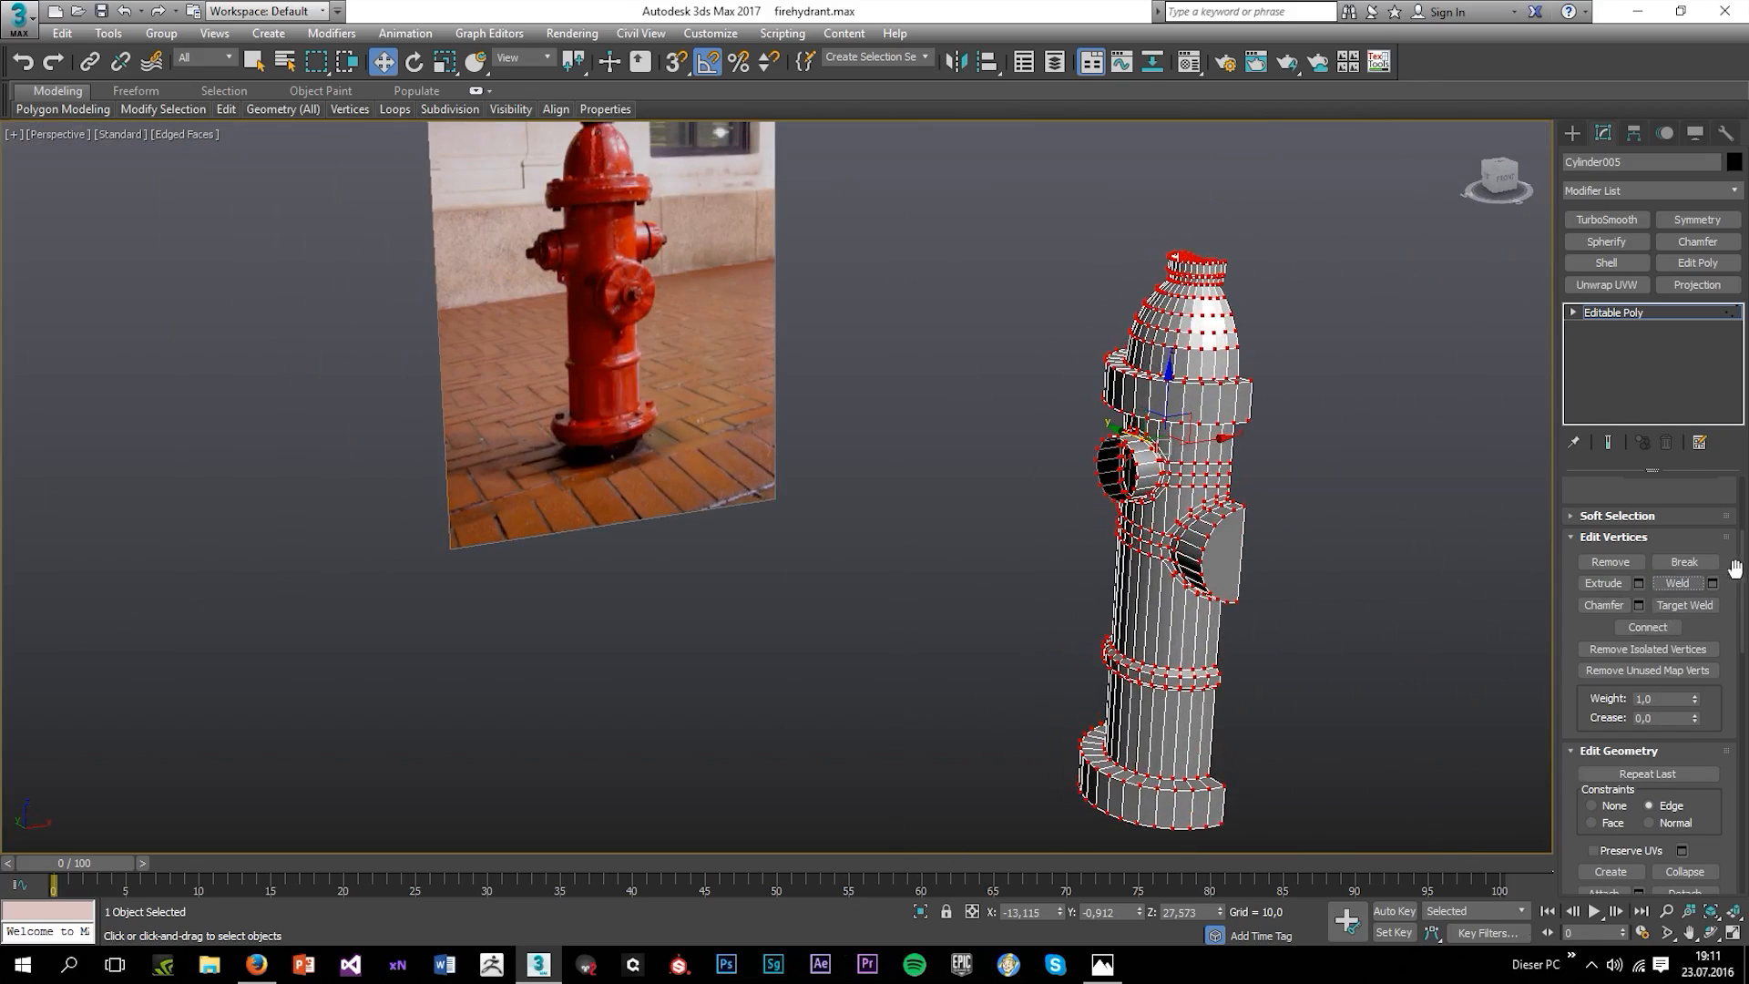
pyautogui.scroll(3, 1678, 510)
pyautogui.scroll(1, 1677, 510)
pyautogui.click(1669, 510)
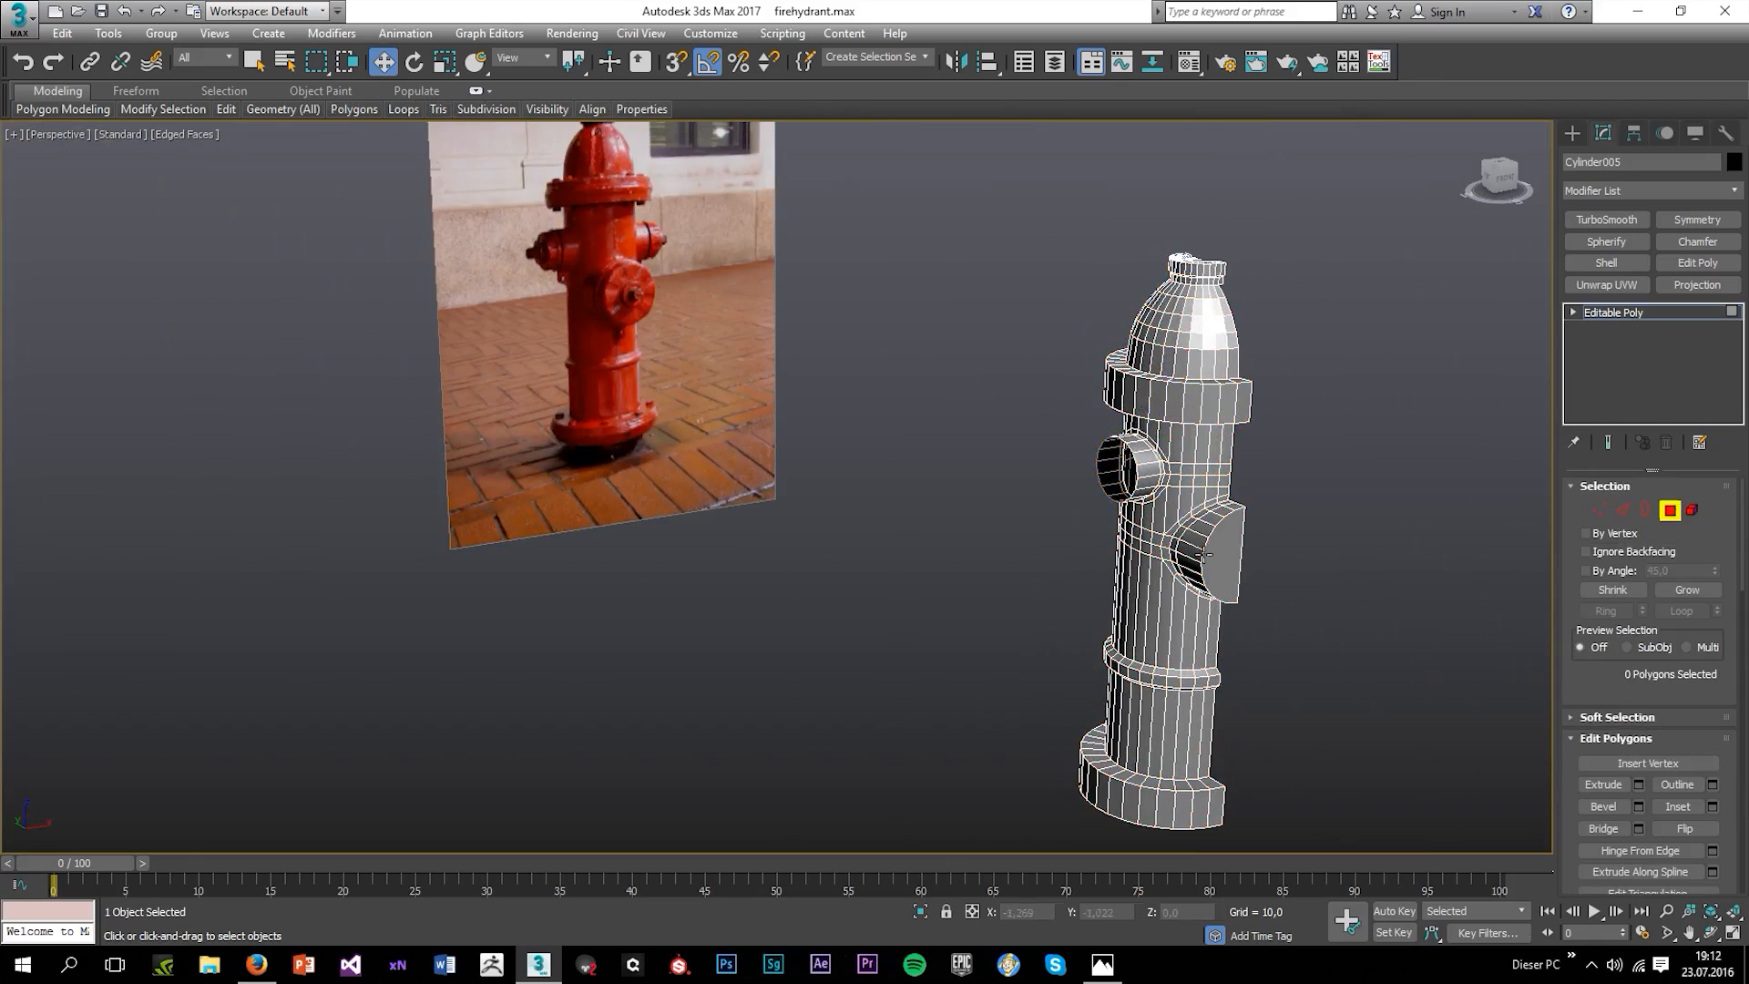
pyautogui.click(1229, 546)
pyautogui.press('Delete')
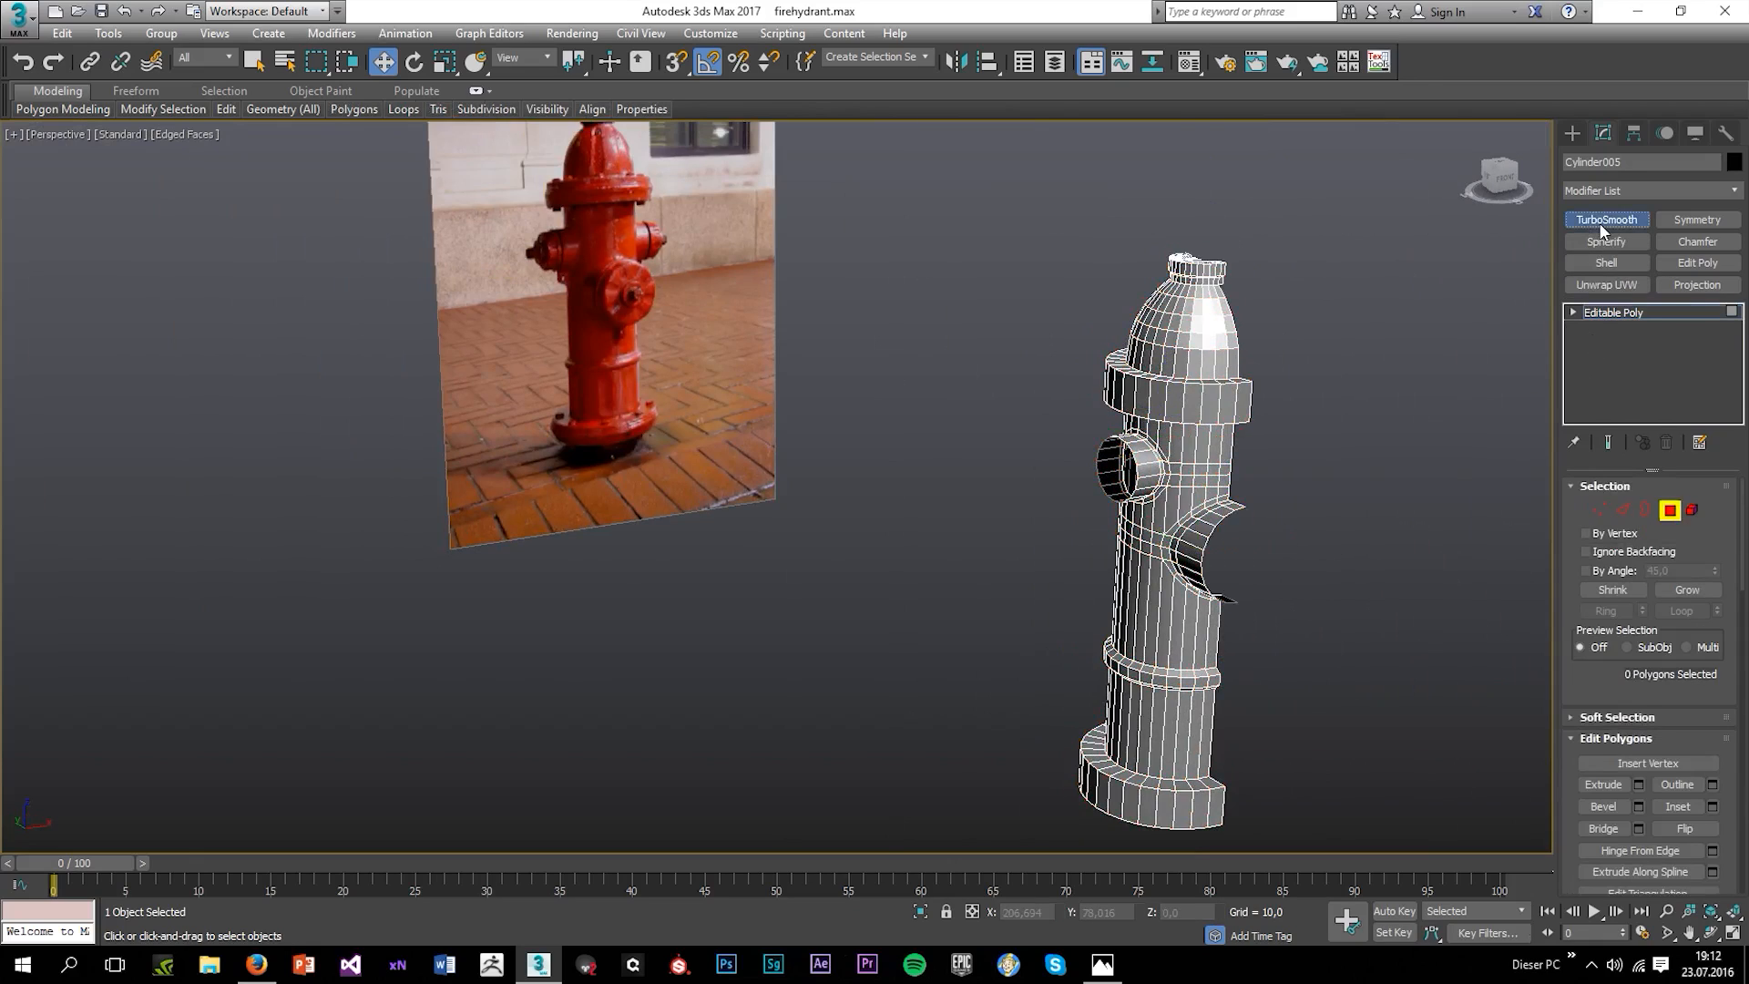
# Apply a TurboSmooth modifier with 2 iterations to the hydrant and turn off the edged faces display.
pyautogui.click(1601, 225)
pyautogui.click(1397, 494)
pyautogui.press('F4')
pyautogui.scroll(5, 1234, 533)
pyautogui.keyDown('alt'); pyautogui.moveTo(1169, 516); pyautogui.dragTo(1252, 483, button='middle'); pyautogui.keyUp('alt')
pyautogui.click(1241, 453)
pyautogui.click(1710, 517)
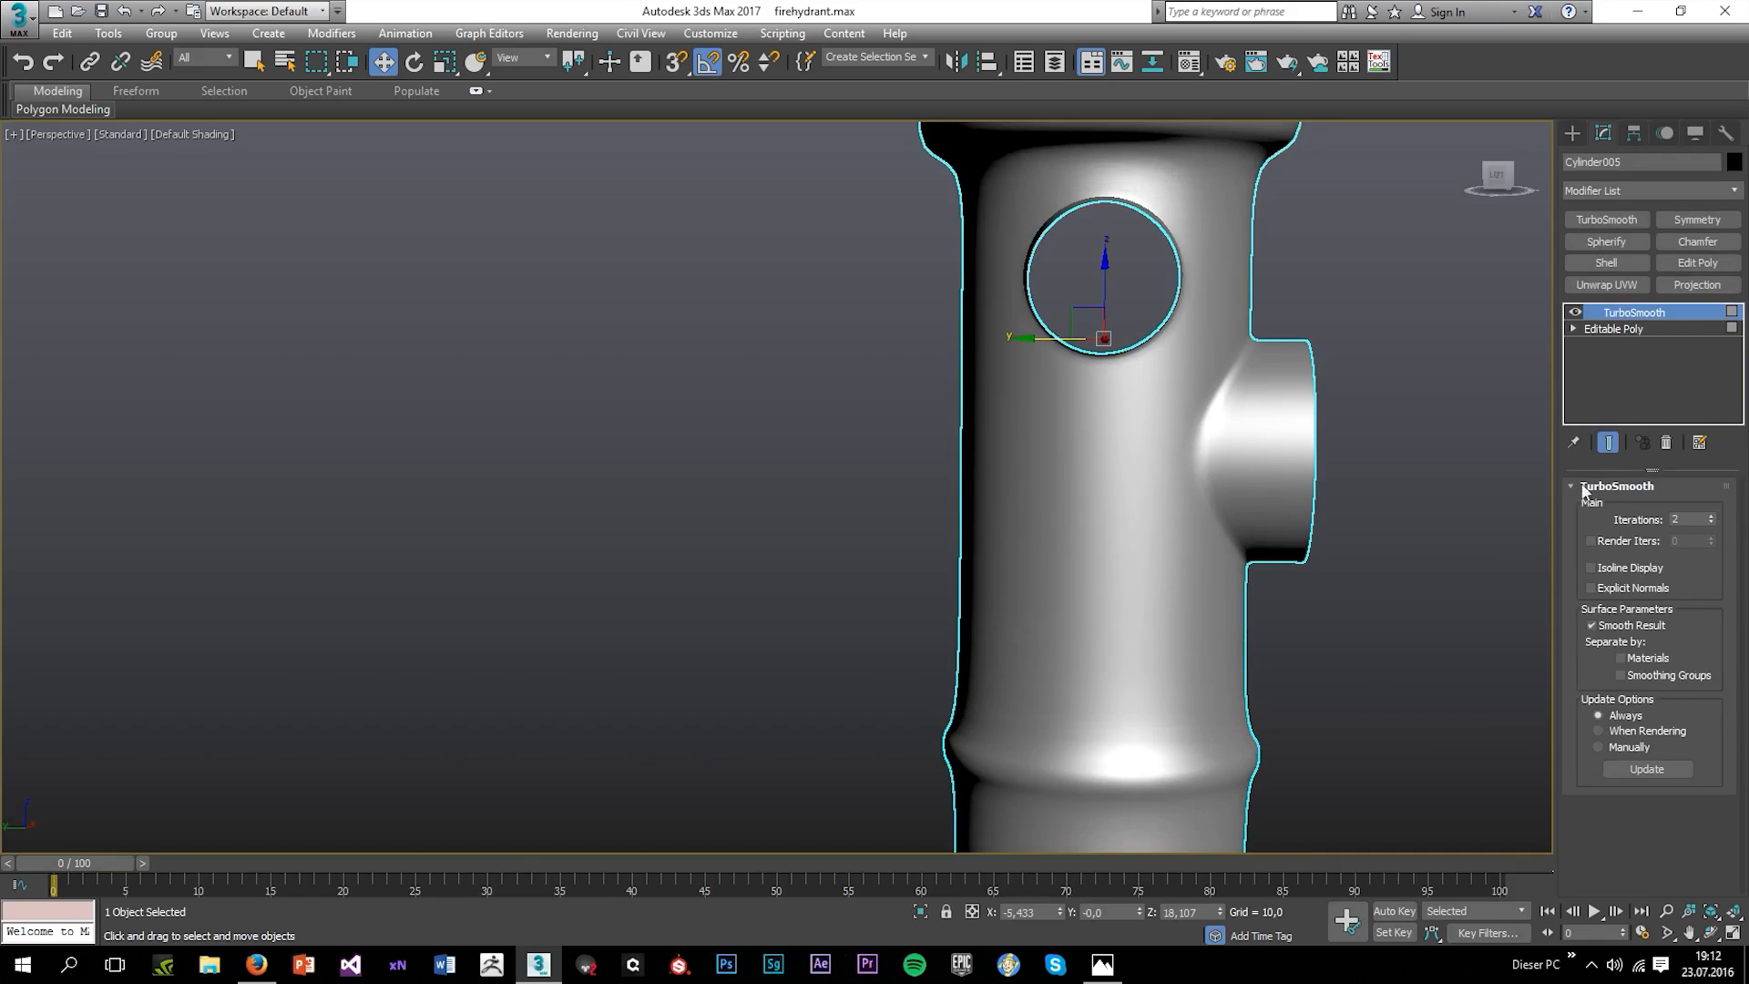
# Inspect the smoothed transitions around both outlets and delete the TurboSmooth modifier.
pyautogui.keyDown('alt'); pyautogui.moveTo(1357, 510); pyautogui.dragTo(1335, 439, button='middle'); pyautogui.keyUp('alt')
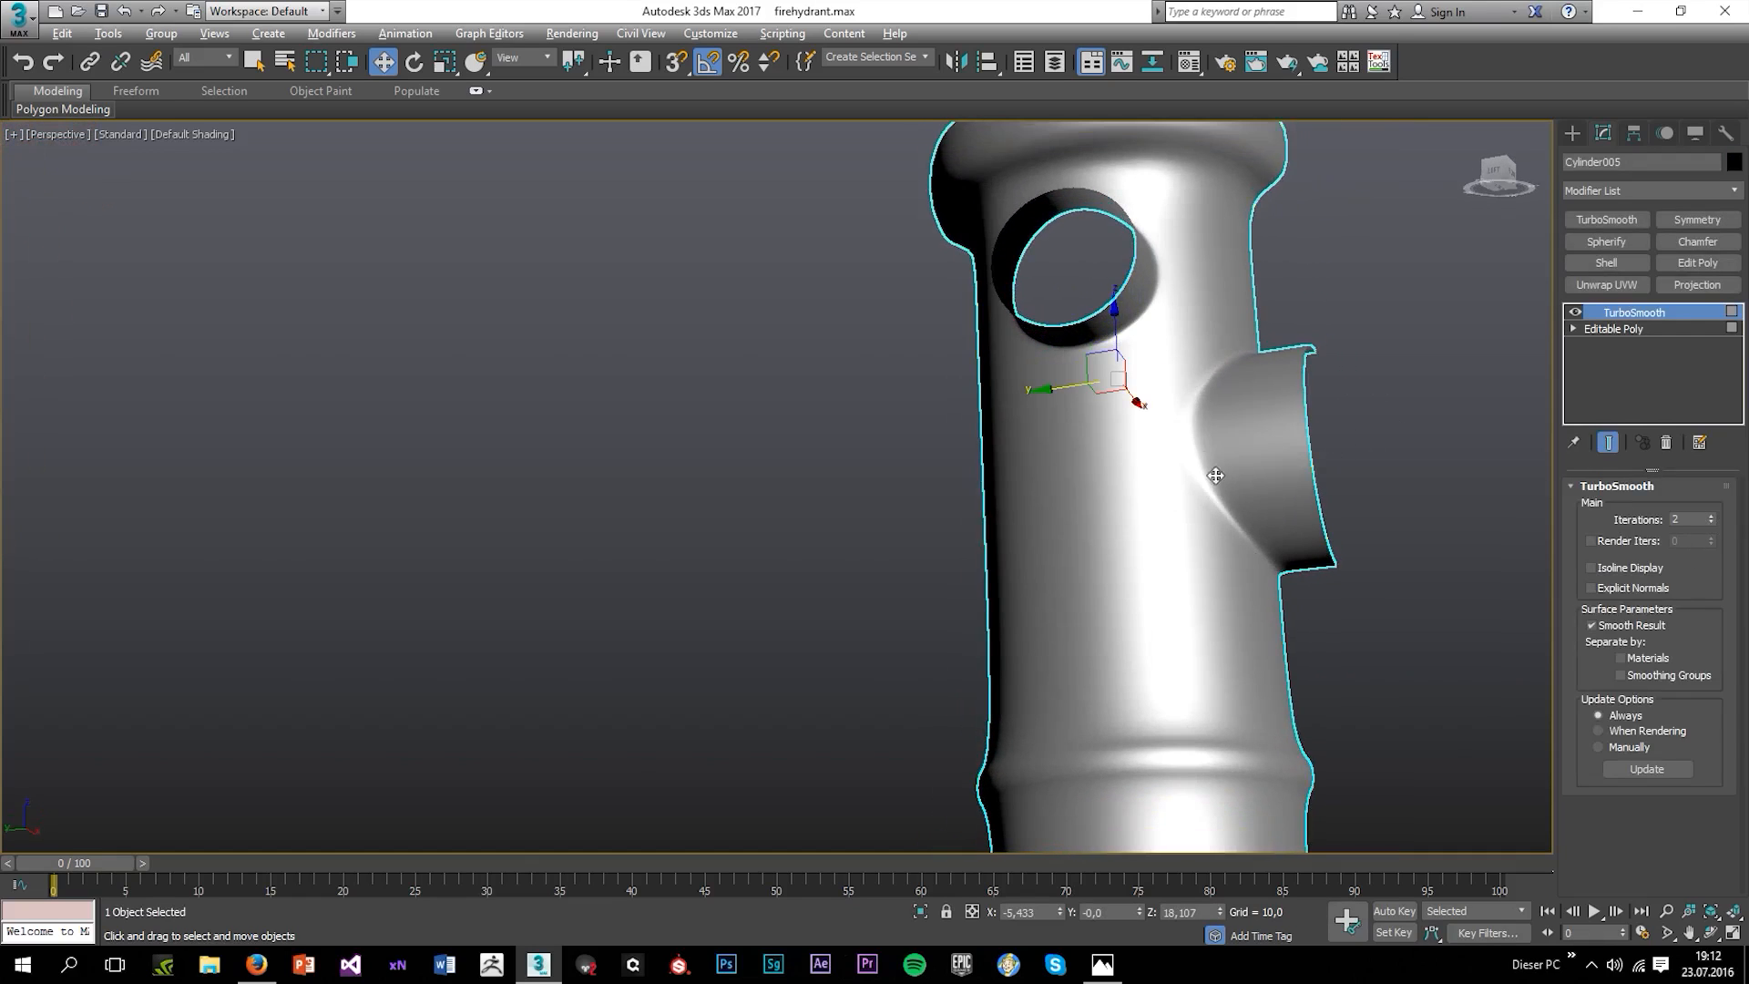
pyautogui.keyDown('alt'); pyautogui.moveTo(1215, 474); pyautogui.dragTo(1175, 527, button='middle'); pyautogui.keyUp('alt')
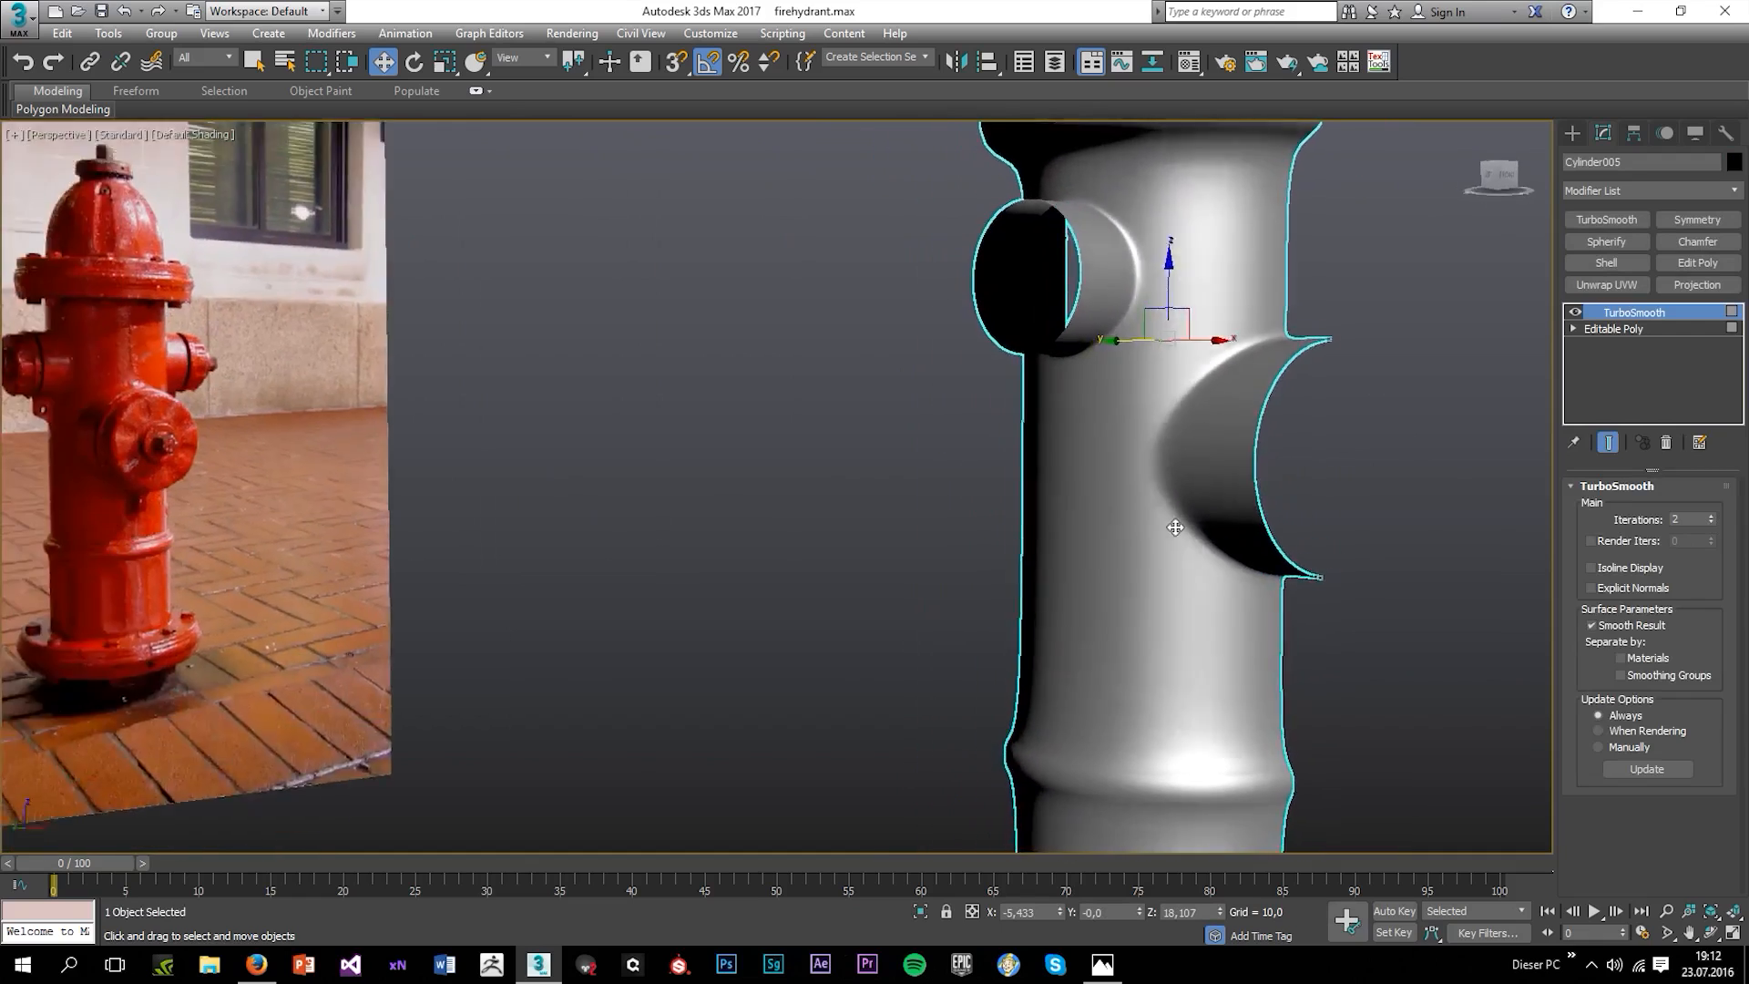
pyautogui.scroll(-5, 1036, 381)
pyautogui.keyDown('alt'); pyautogui.moveTo(1036, 381); pyautogui.dragTo(1298, 410, button='middle'); pyautogui.keyUp('alt')
pyautogui.scroll(5, 1035, 323)
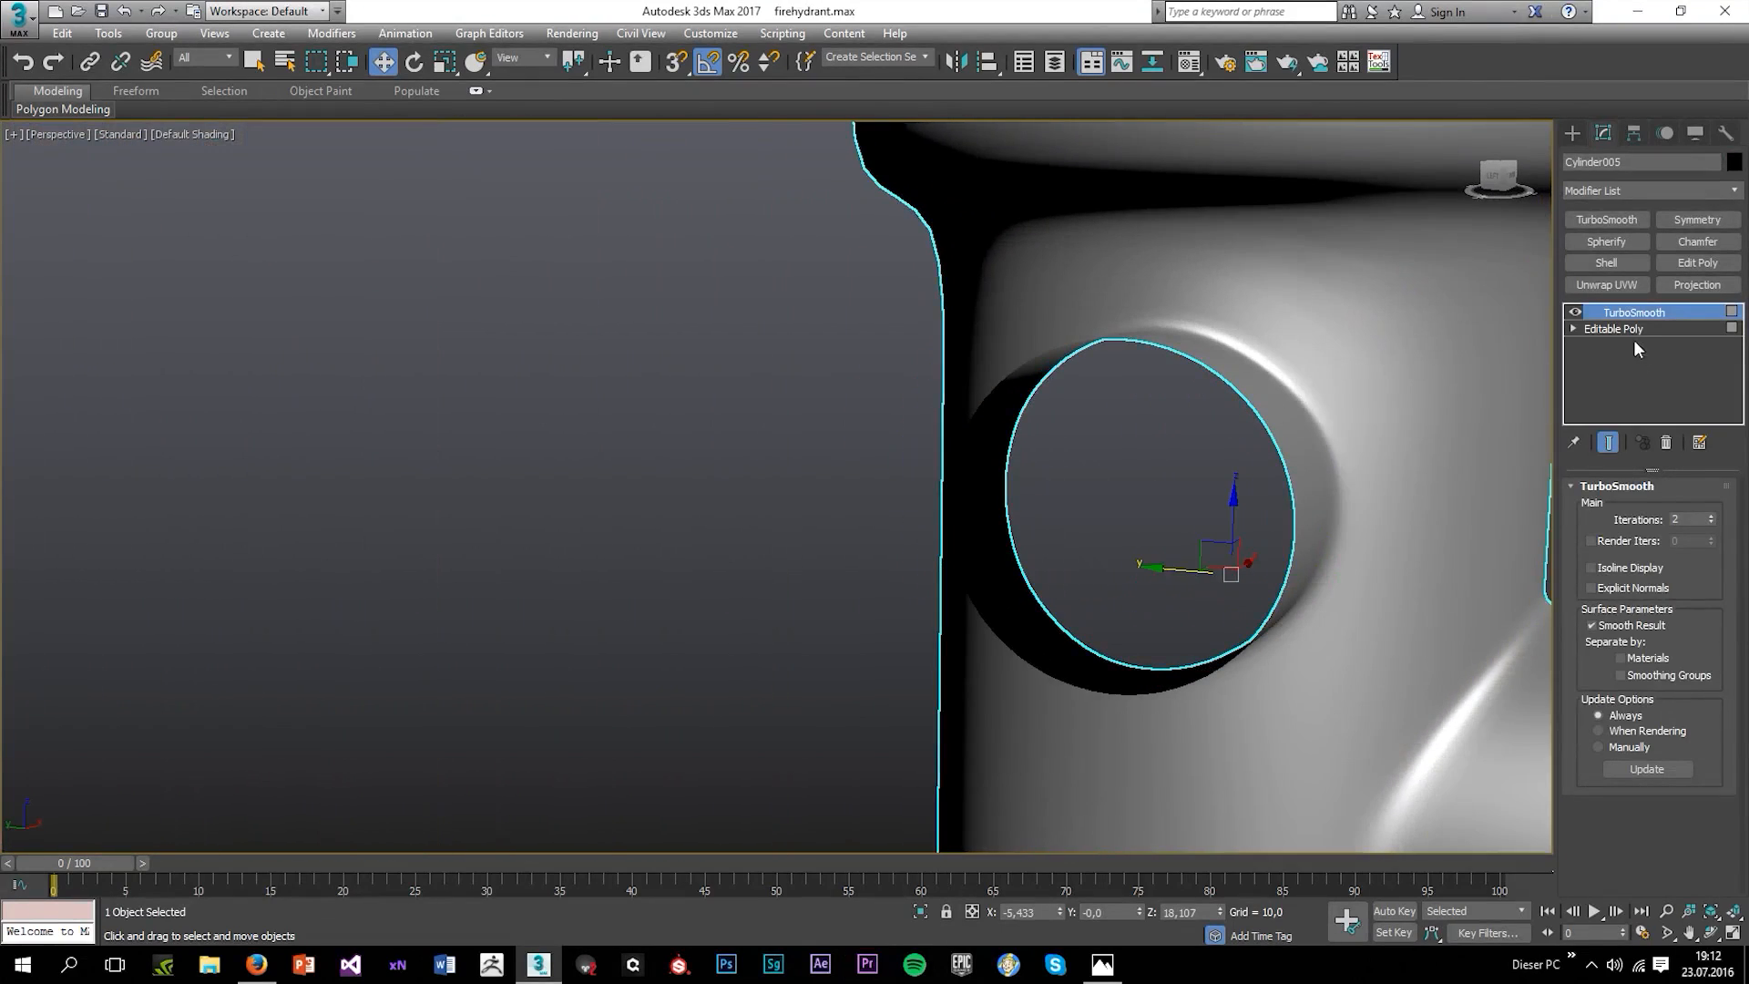
pyautogui.rightClick(1628, 311)
pyautogui.click(1530, 344)
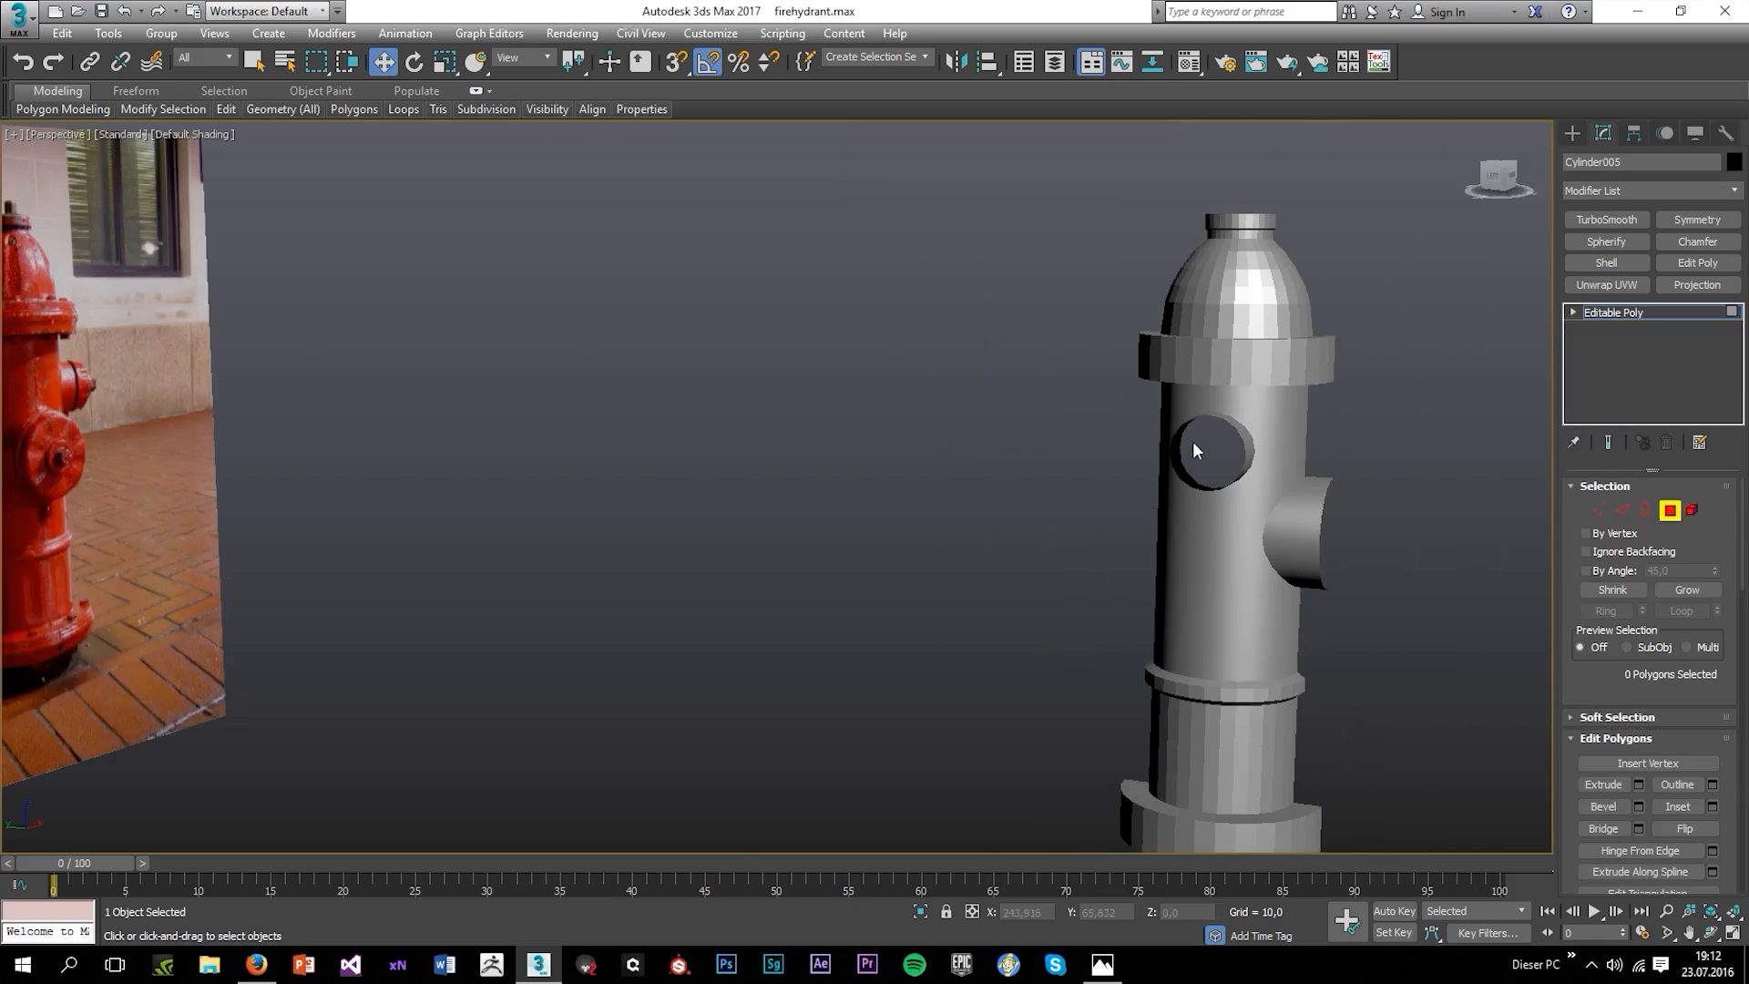
# Apply a Symmetry modifier to the half hydrant, mirroring along X with Flip enabled.
pyautogui.keyDown('alt'); pyautogui.moveTo(1129, 539); pyautogui.dragTo(993, 546, button='middle'); pyautogui.keyUp('alt')
pyautogui.click(1696, 219)
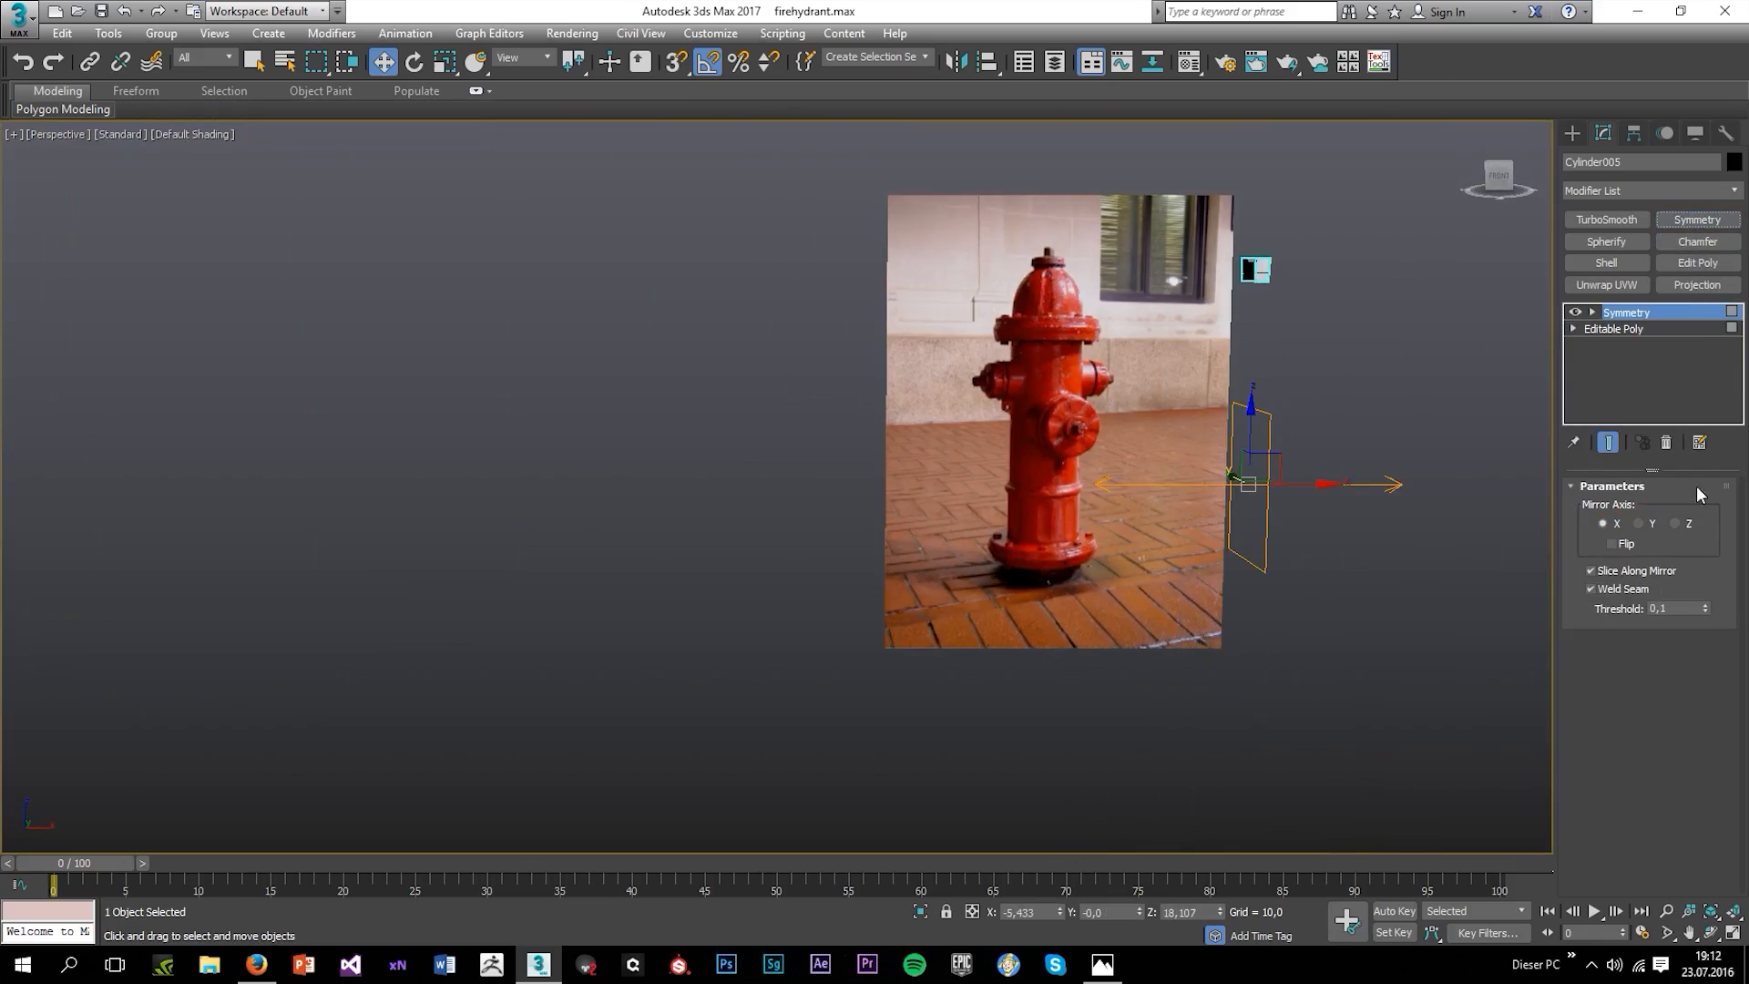
pyautogui.click(1612, 544)
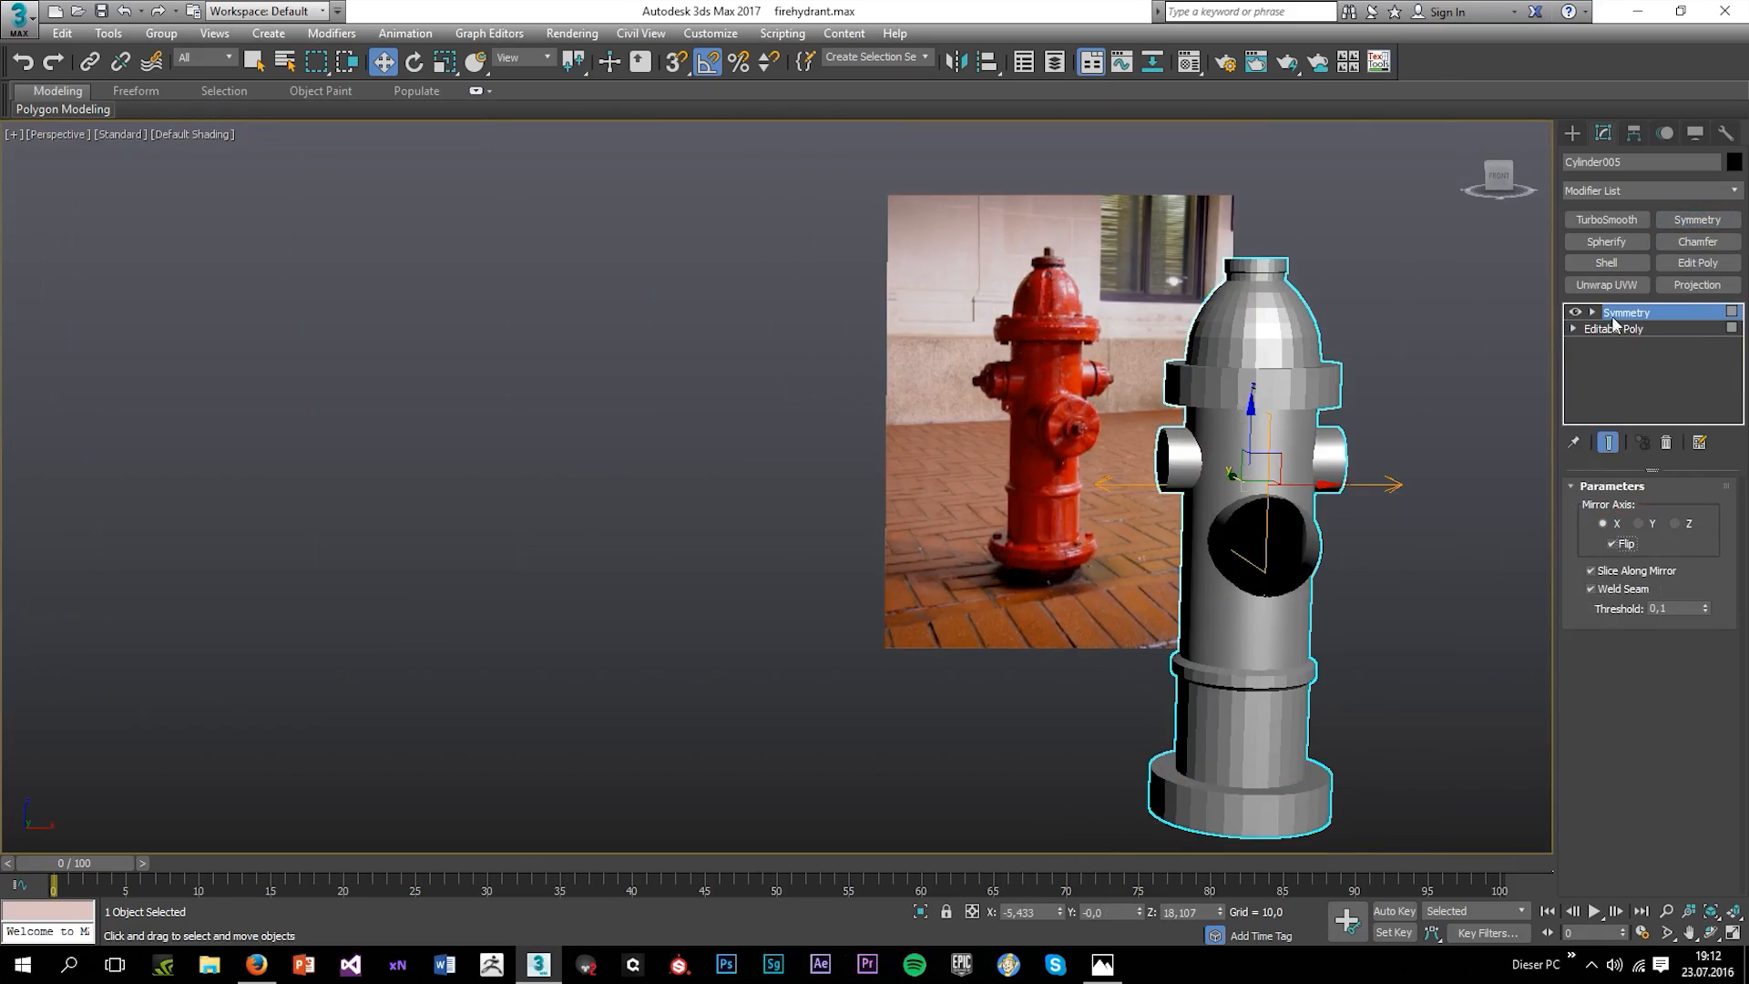
# Display edged faces and fine-tune the Symmetry modifier's mirror plane with slight shifts along X.
pyautogui.click(1592, 312)
pyautogui.press('F4')
pyautogui.click(1625, 329)
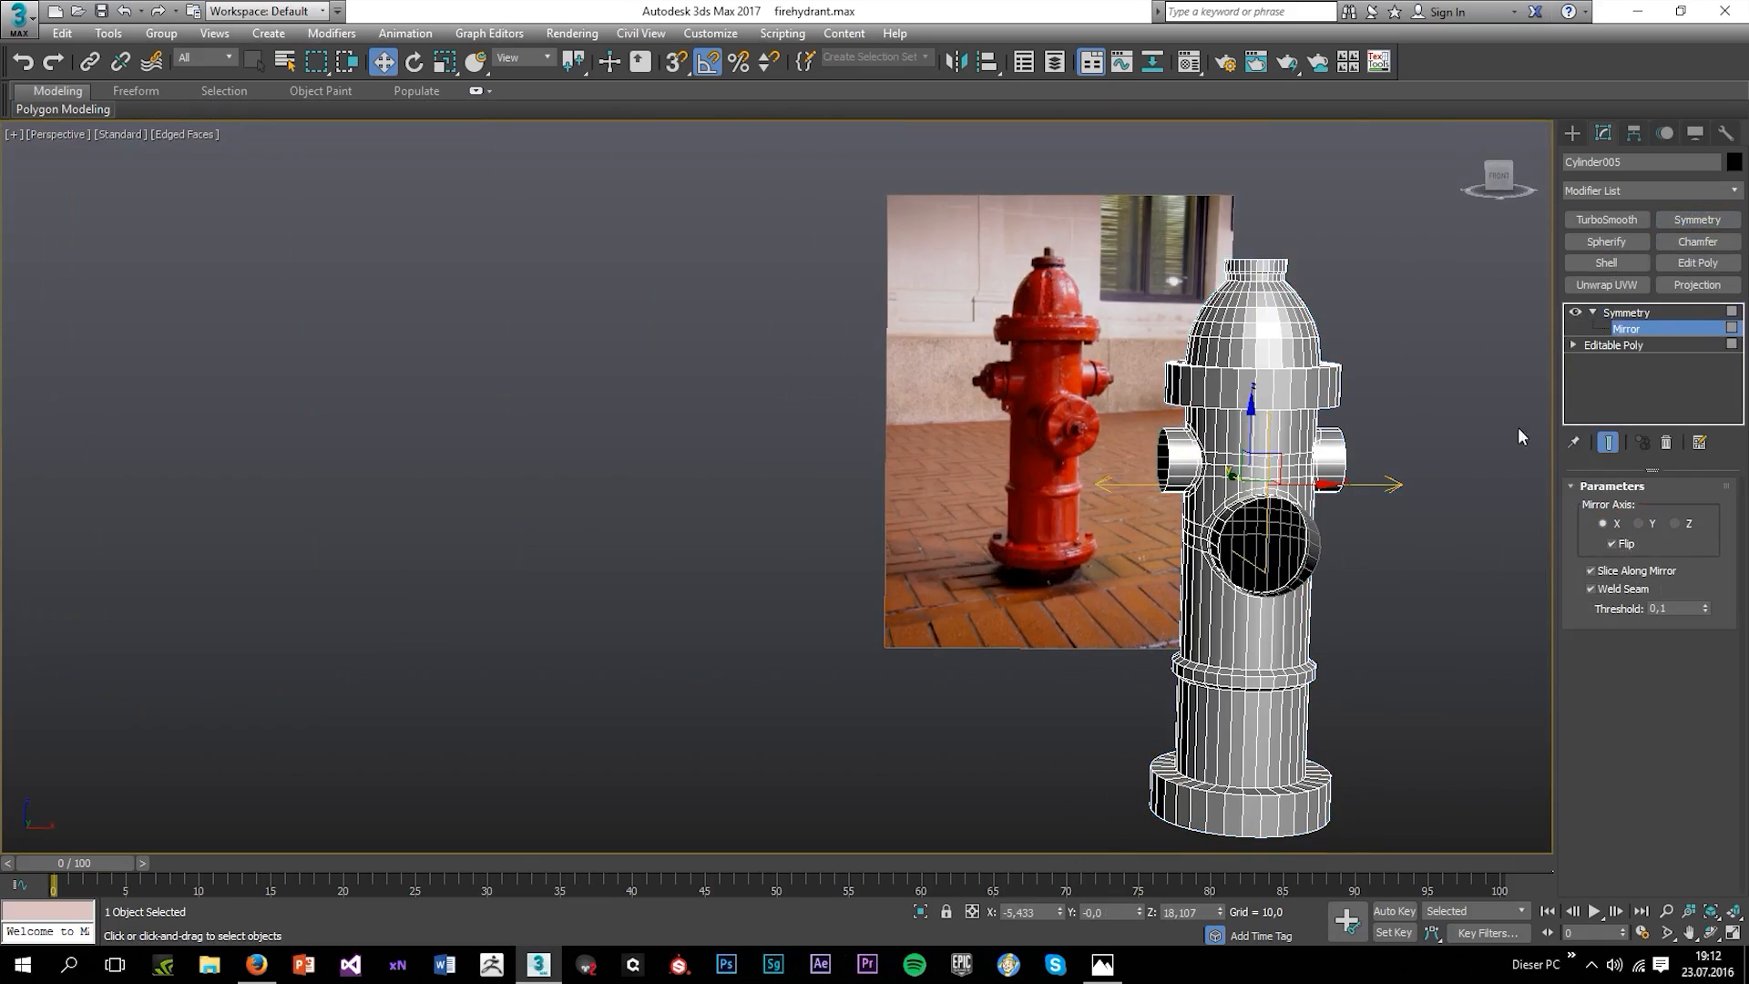
pyautogui.scroll(3, 1384, 455)
pyautogui.moveTo(1273, 505)
pyautogui.mouseDown()
pyautogui.moveTo(1253, 506)
pyautogui.moveTo(1270, 523)
pyautogui.mouseUp()
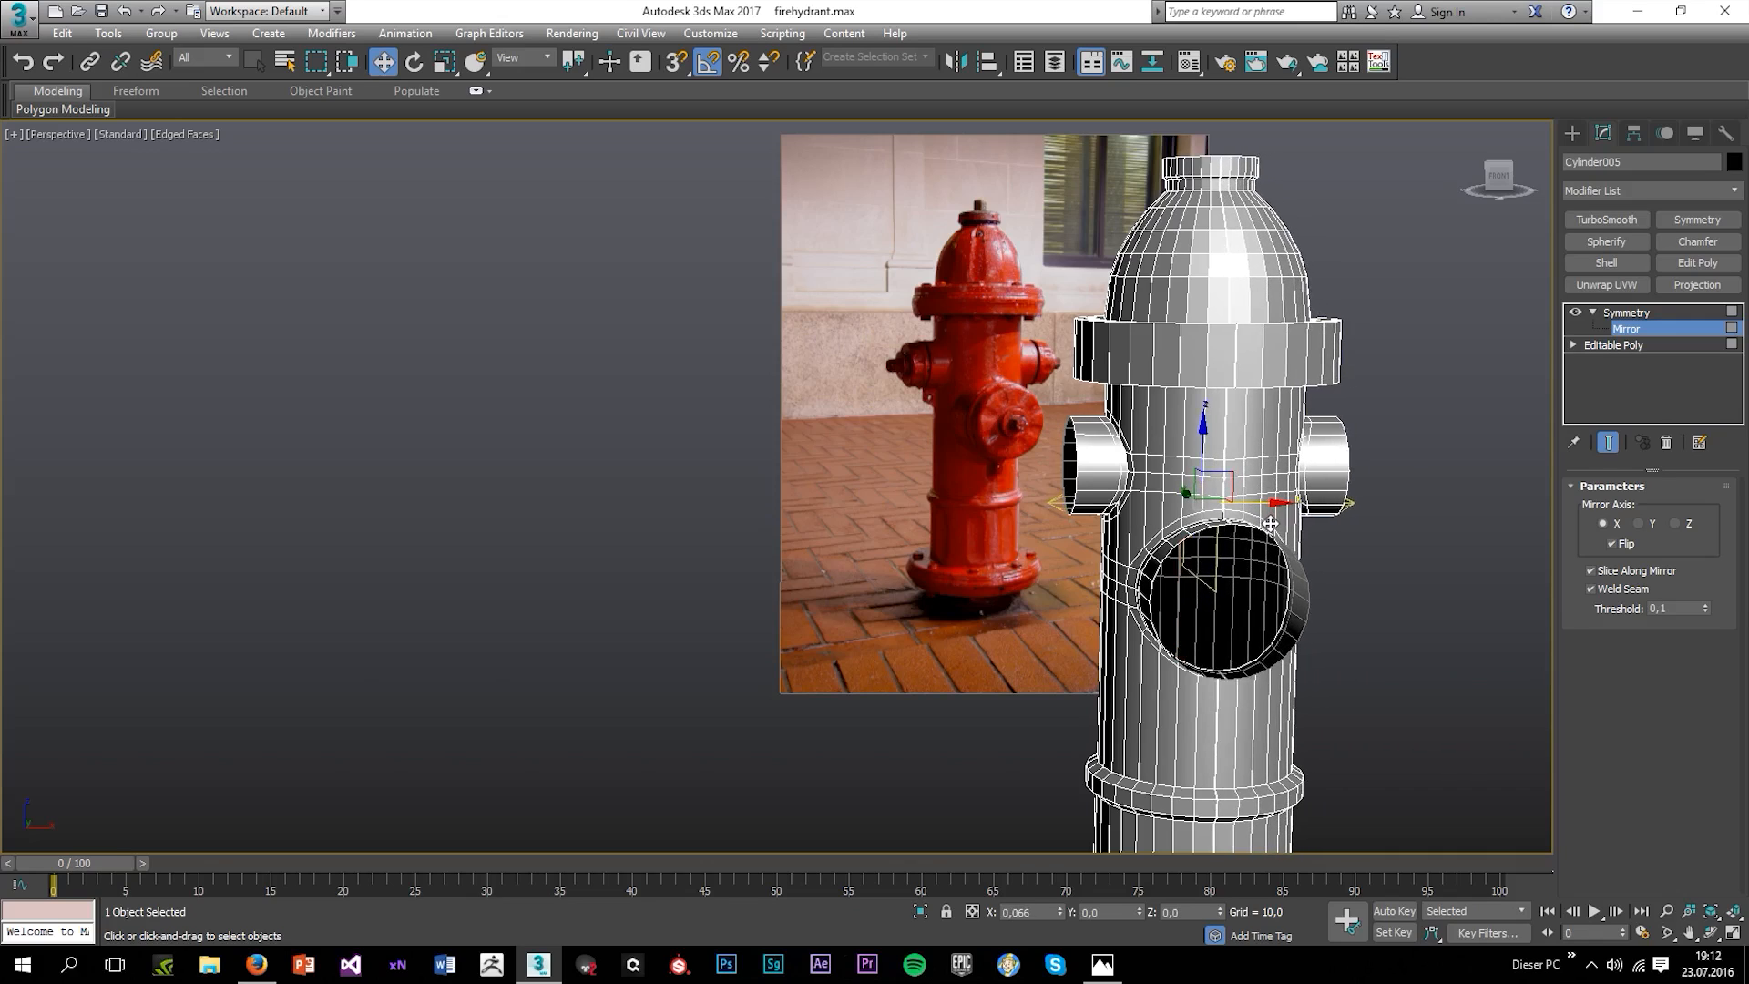
pyautogui.keyDown('alt'); pyautogui.moveTo(1273, 502); pyautogui.dragTo(1262, 566, button='middle'); pyautogui.keyUp('alt')
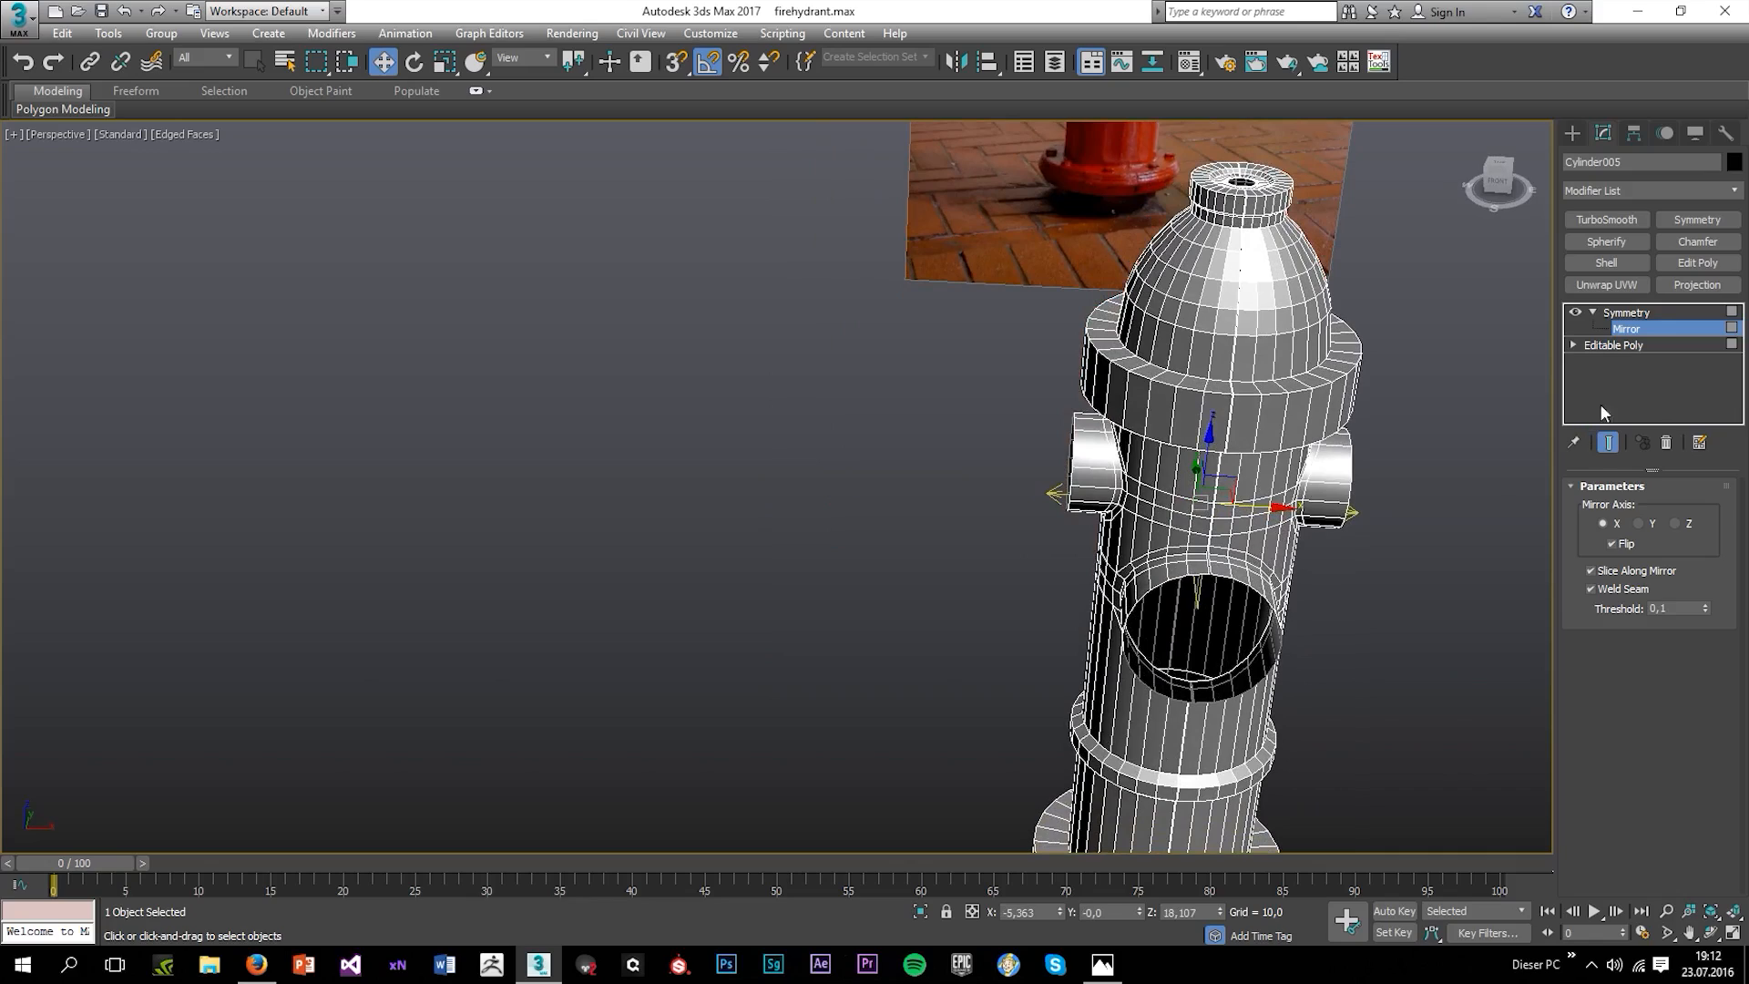
pyautogui.moveTo(1257, 506); pyautogui.dragTo(1256, 513)
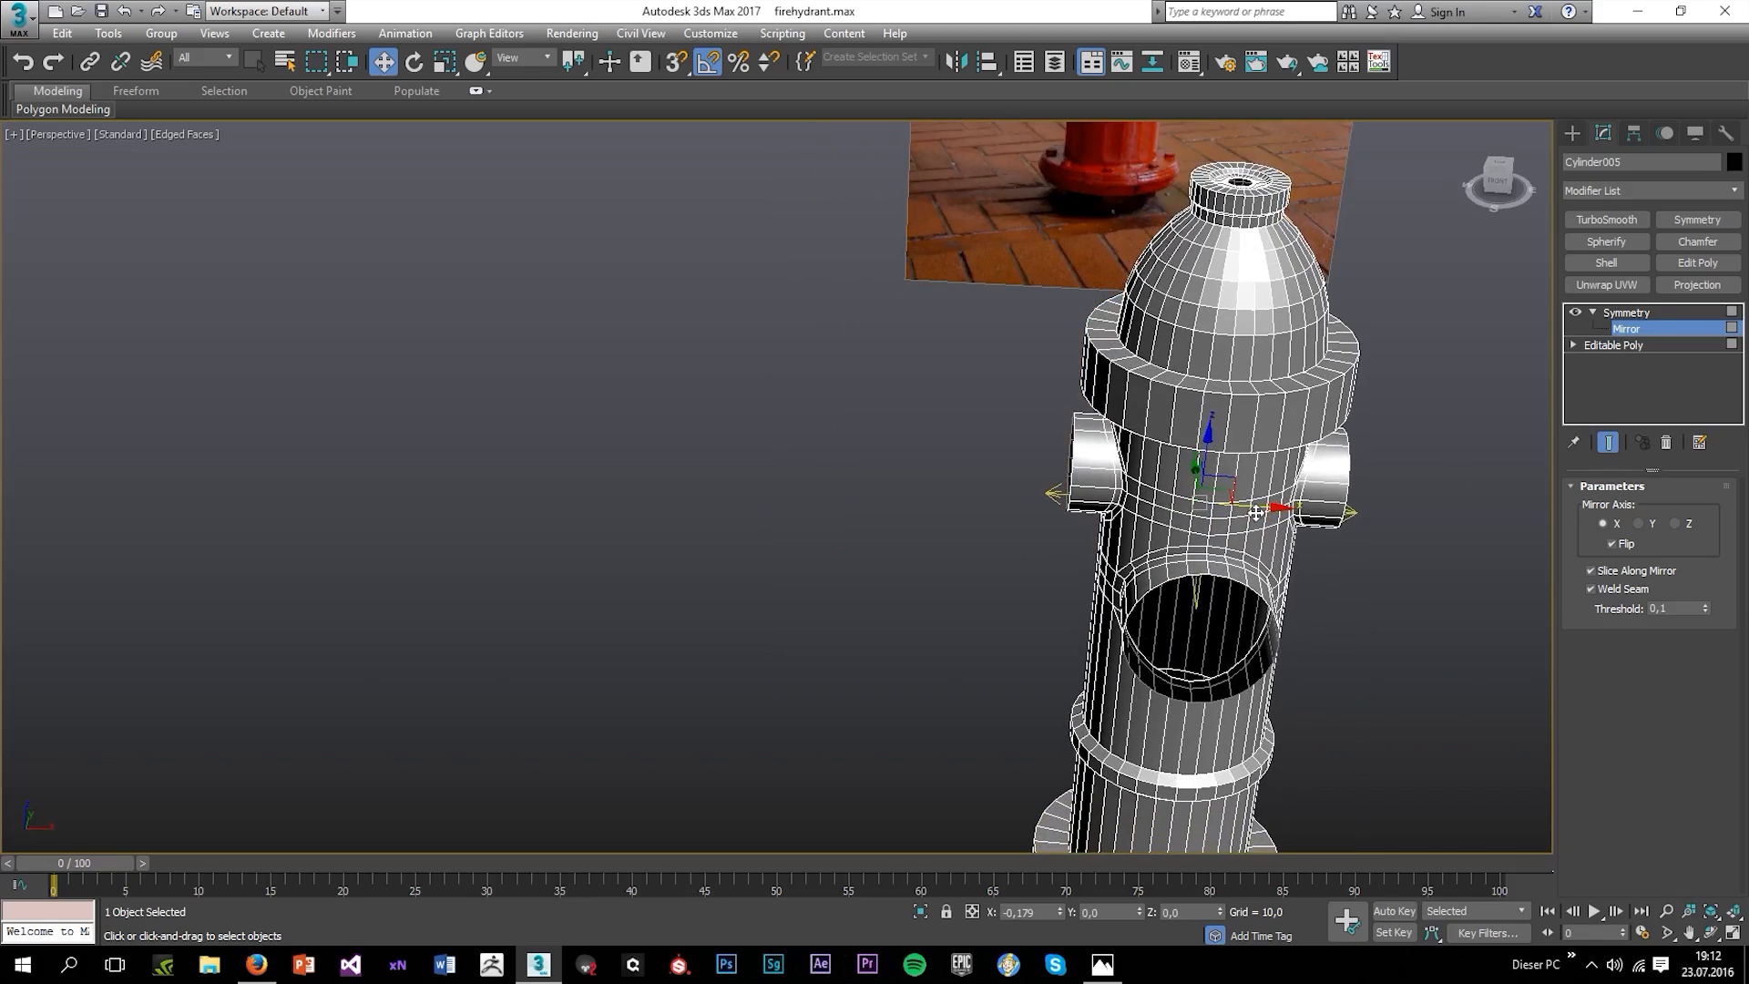
# Collapse the Symmetry modifier into the hydrant's editable poly and deselect the object.
pyautogui.rightClick(1649, 311)
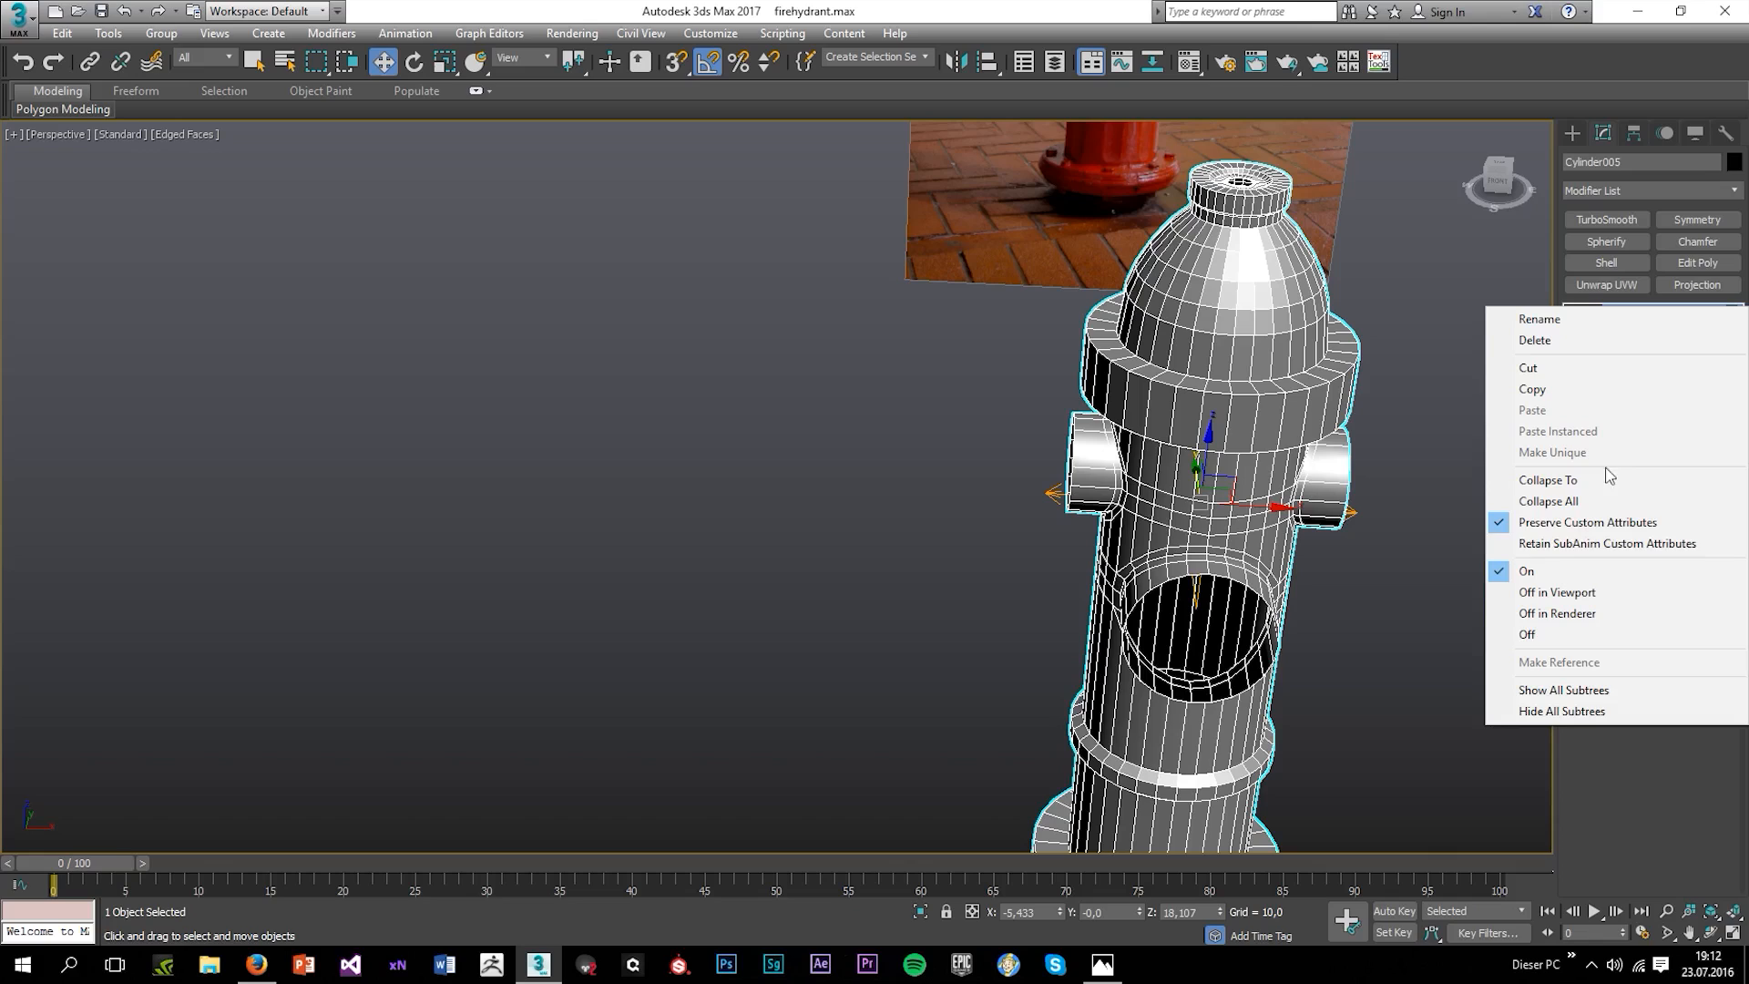
pyautogui.click(1547, 480)
pyautogui.click(961, 560)
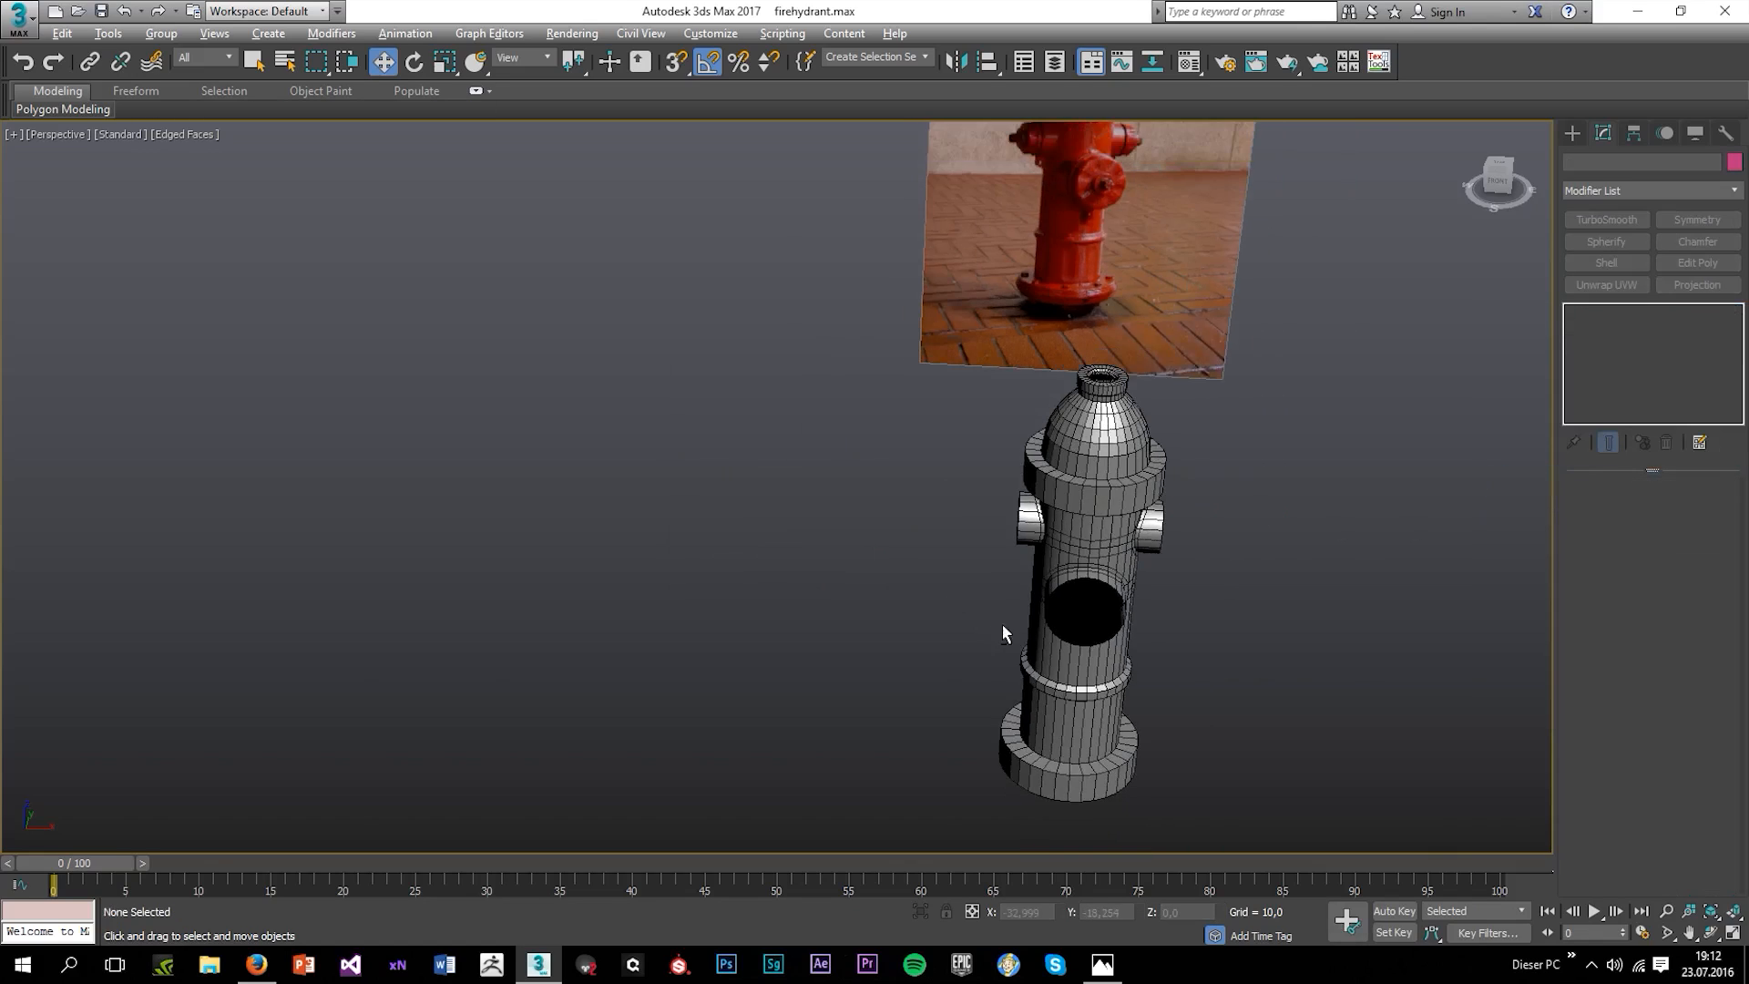
# Compare the mirrored hydrant and its three outlets with the reference photo from several angles.
pyautogui.keyDown('alt'); pyautogui.moveTo(1002, 625); pyautogui.dragTo(984, 589, button='middle'); pyautogui.keyUp('alt')
pyautogui.scroll(5, 983, 546)
pyautogui.click(974, 496)
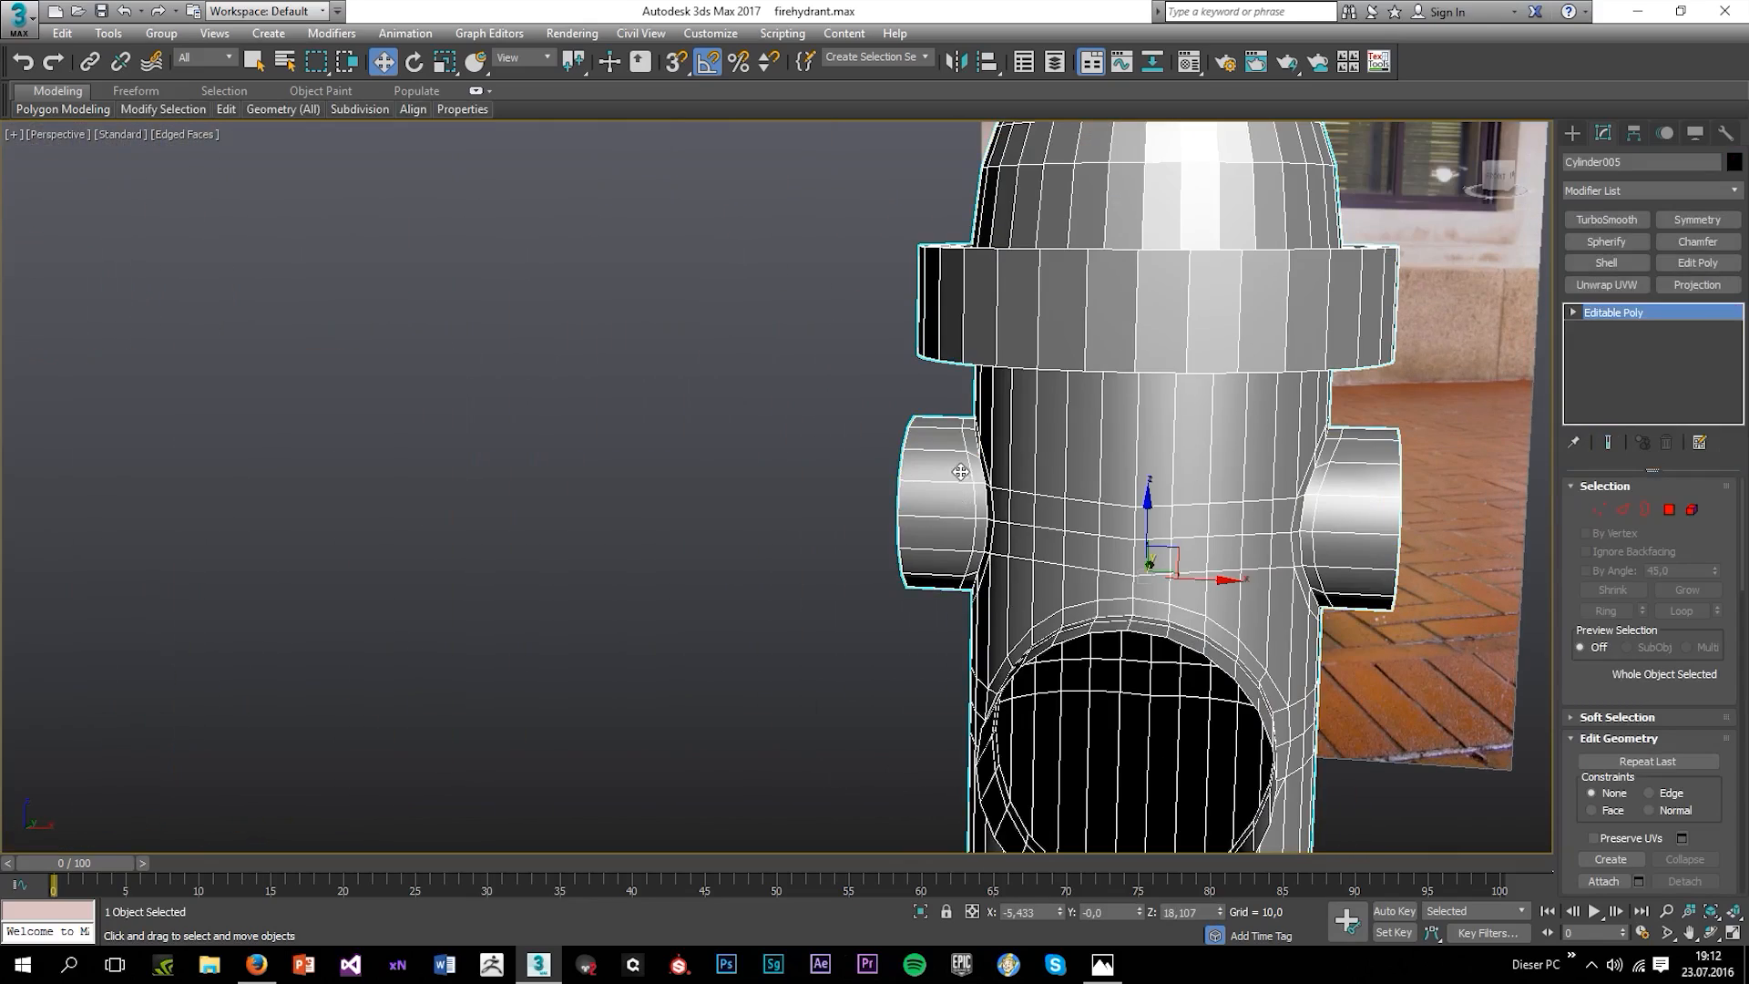
pyautogui.scroll(-3, 1014, 380)
pyautogui.moveTo(1015, 428)
pyautogui.keyDown('alt'); pyautogui.mouseDown(button='middle')
pyautogui.moveTo(1198, 483)
pyautogui.moveTo(1157, 410)
pyautogui.moveTo(960, 510)
pyautogui.moveTo(996, 419)
pyautogui.mouseUp(button='middle'); pyautogui.keyUp('alt')
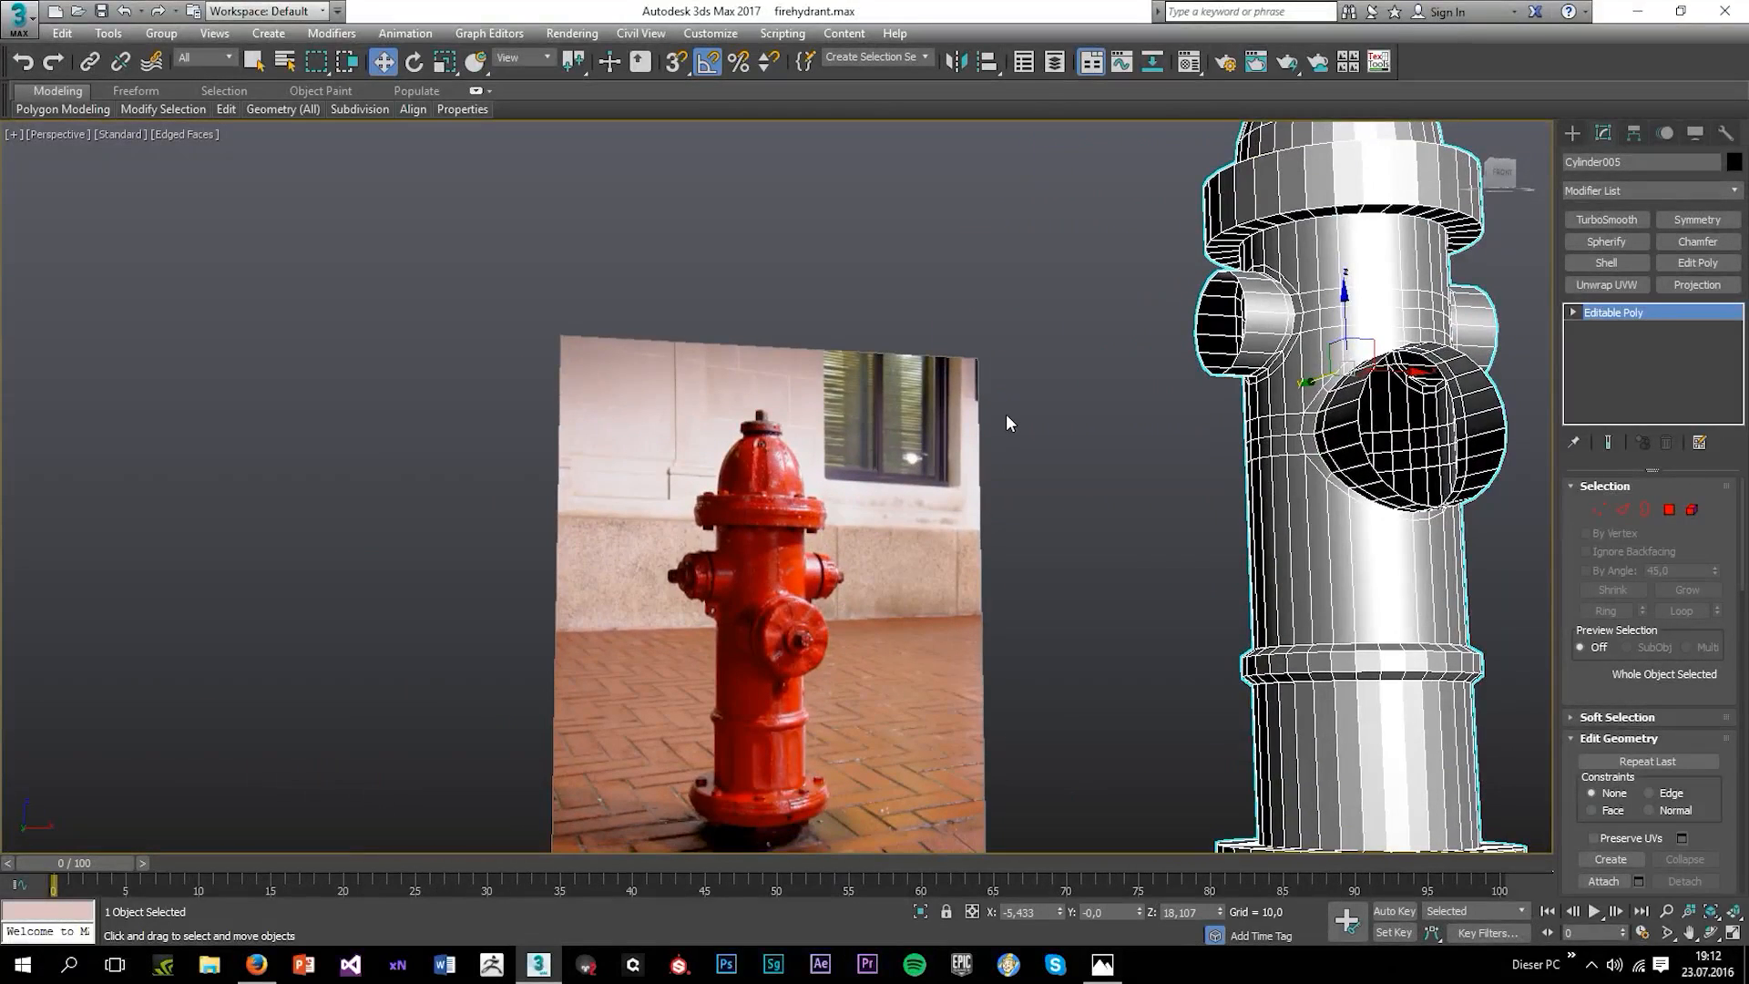
pyautogui.scroll(2, 827, 627)
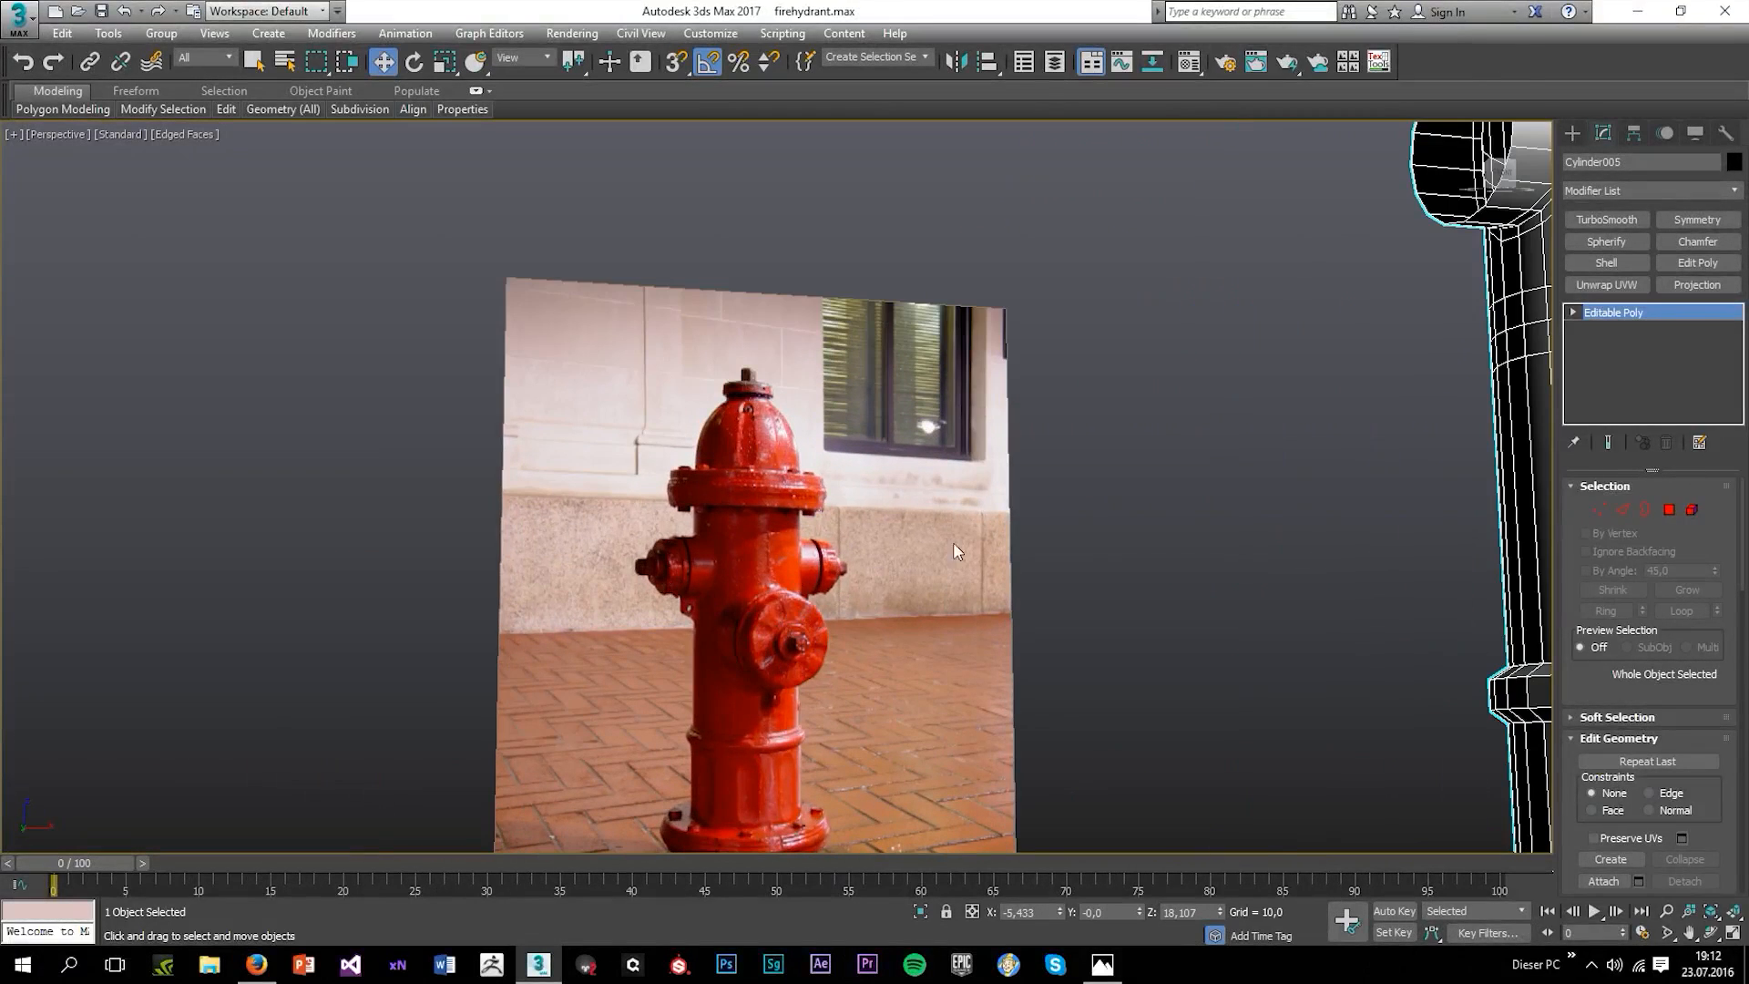
pyautogui.scroll(-3, 965, 565)
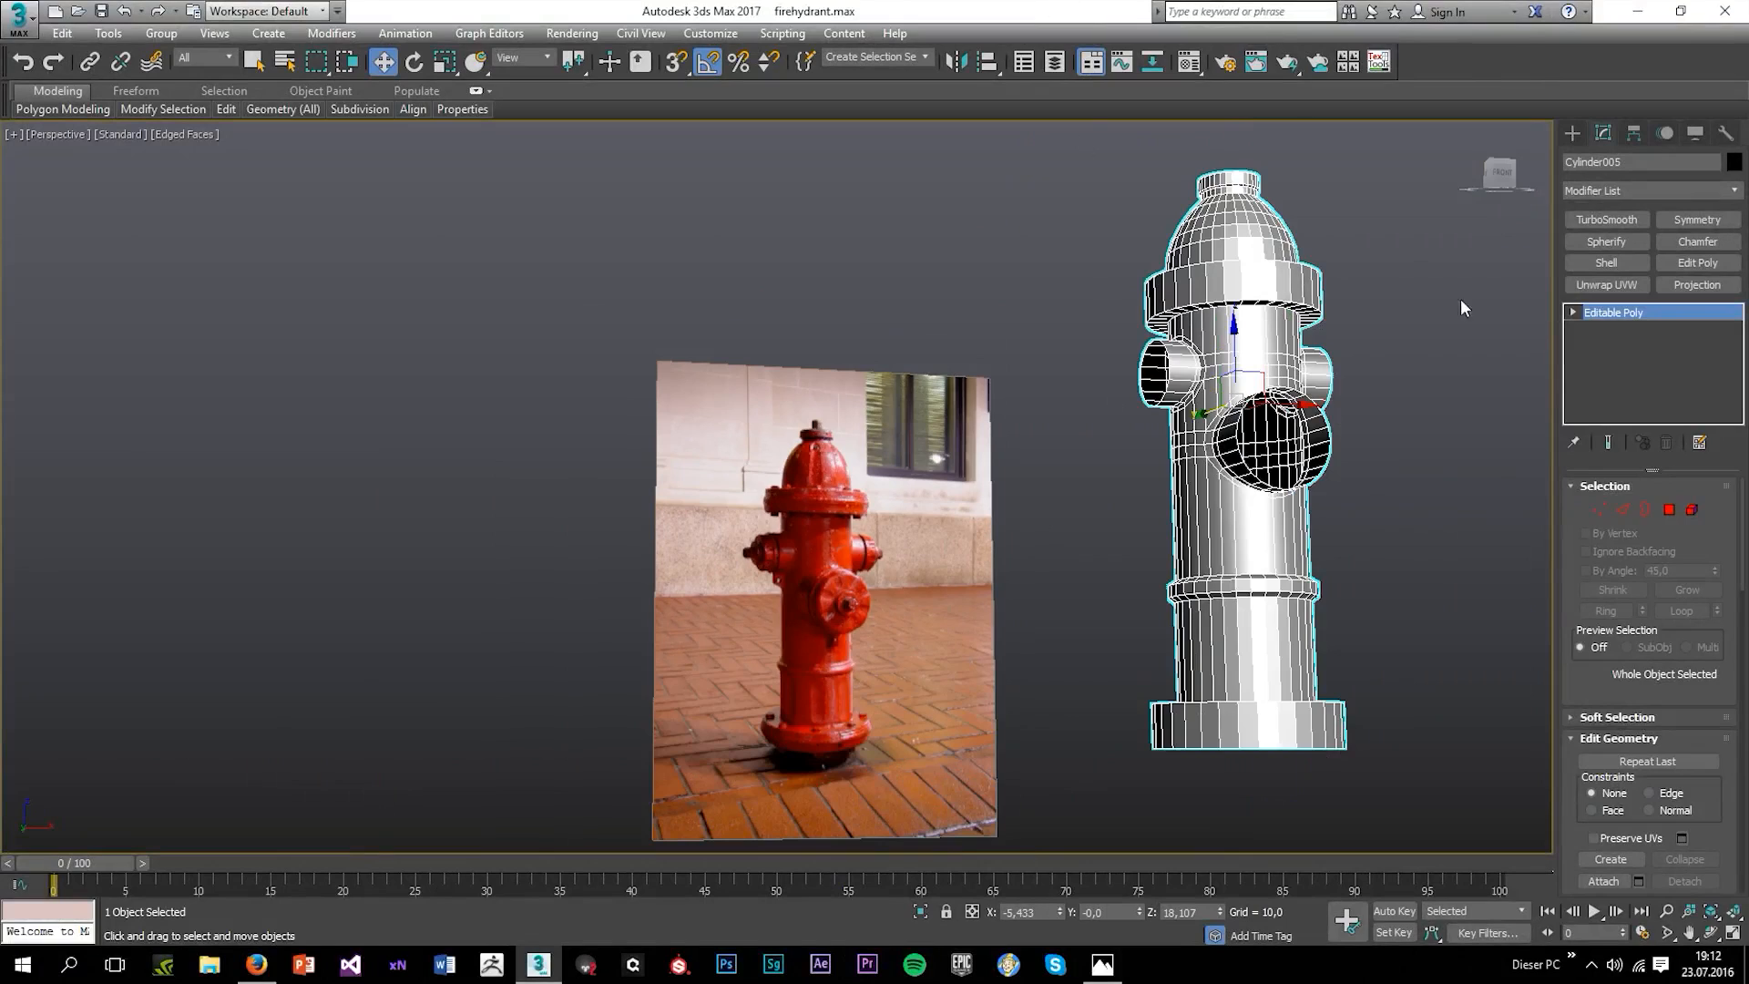
pyautogui.scroll(3, 1460, 308)
# Select the open end borders of the two small side outlets in turn and adjust their positions along X.
pyautogui.click(1646, 510)
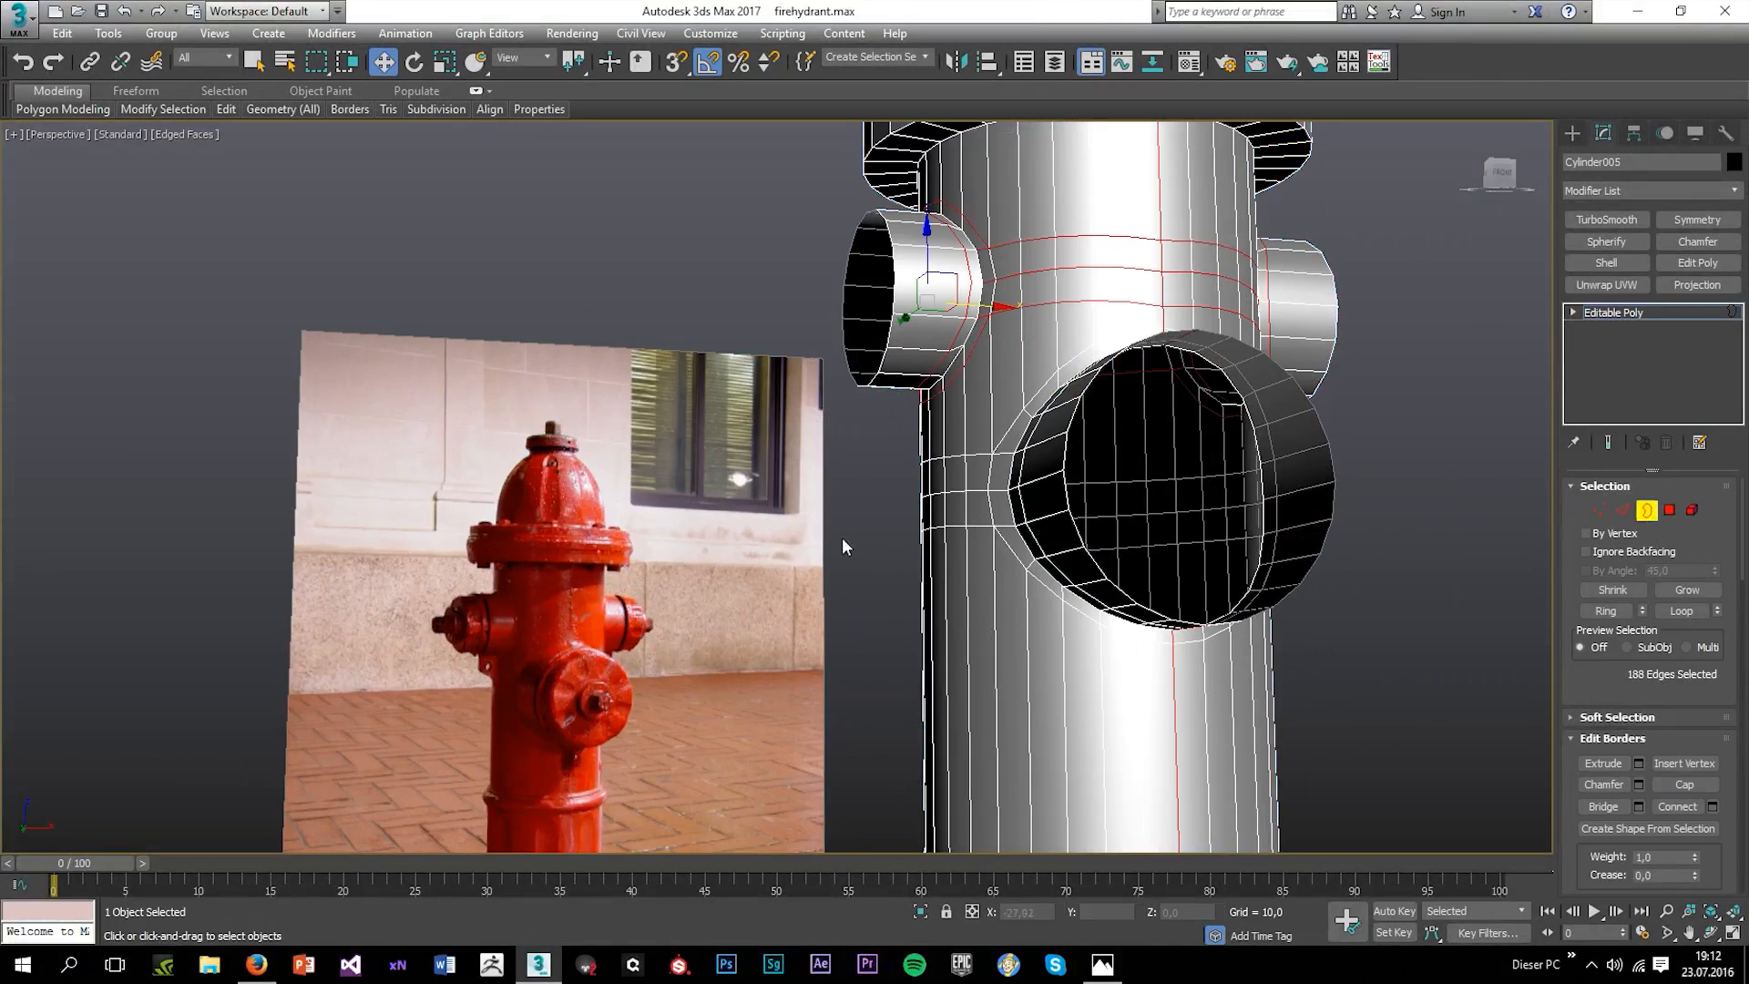
pyautogui.click(897, 291)
pyautogui.keyDown('alt'); pyautogui.moveTo(979, 342); pyautogui.dragTo(941, 369, button='middle'); pyautogui.keyUp('alt')
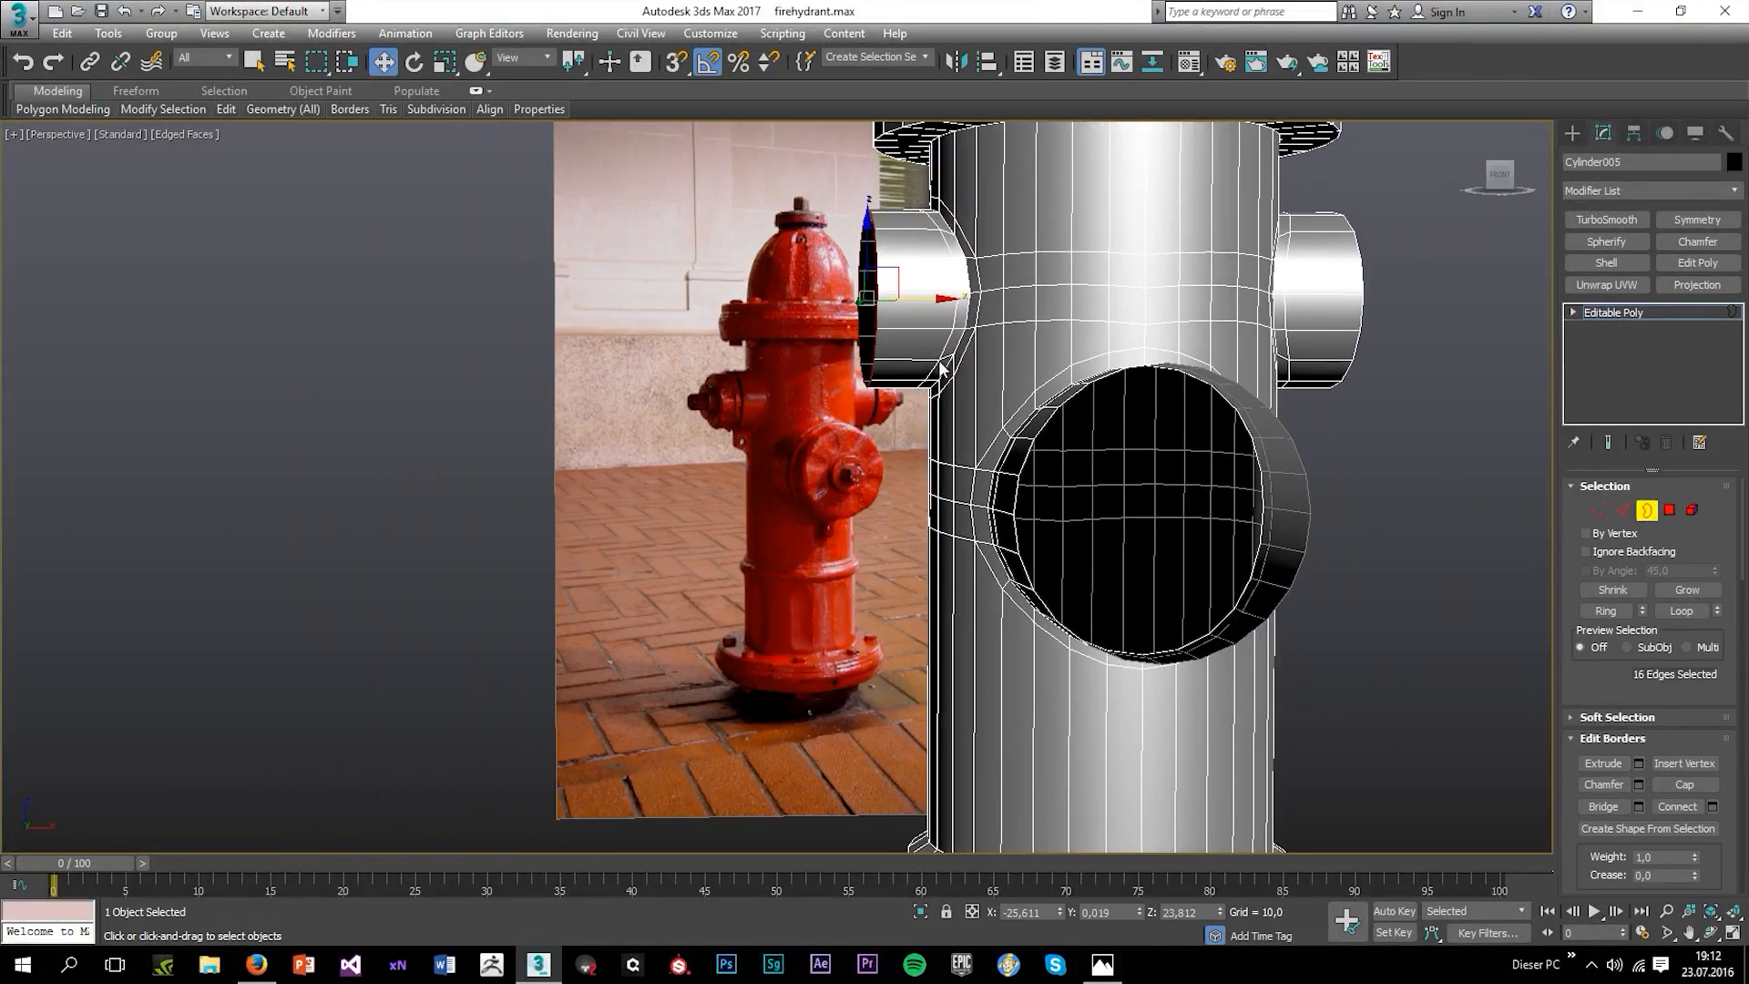
pyautogui.moveTo(928, 299); pyautogui.dragTo(938, 310)
pyautogui.click(1359, 322)
pyautogui.moveTo(1394, 302); pyautogui.dragTo(1381, 305)
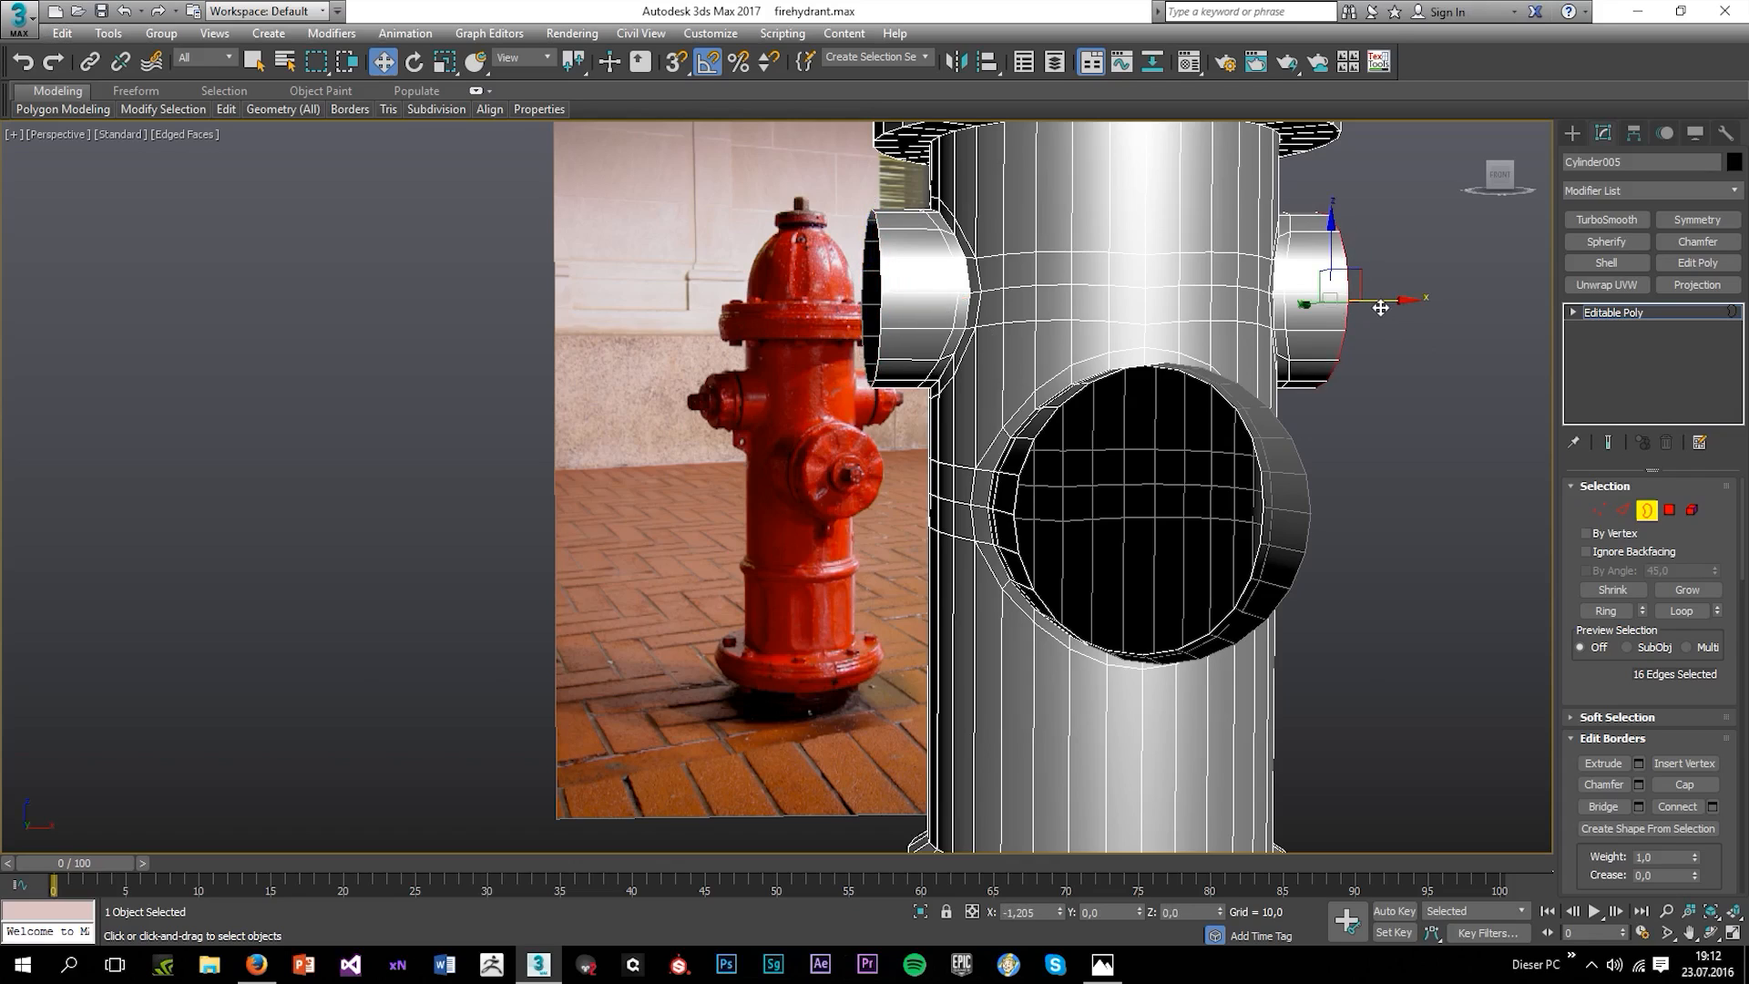
pyautogui.keyDown('alt'); pyautogui.moveTo(1371, 353); pyautogui.dragTo(1319, 377, button='middle'); pyautogui.keyUp('alt')
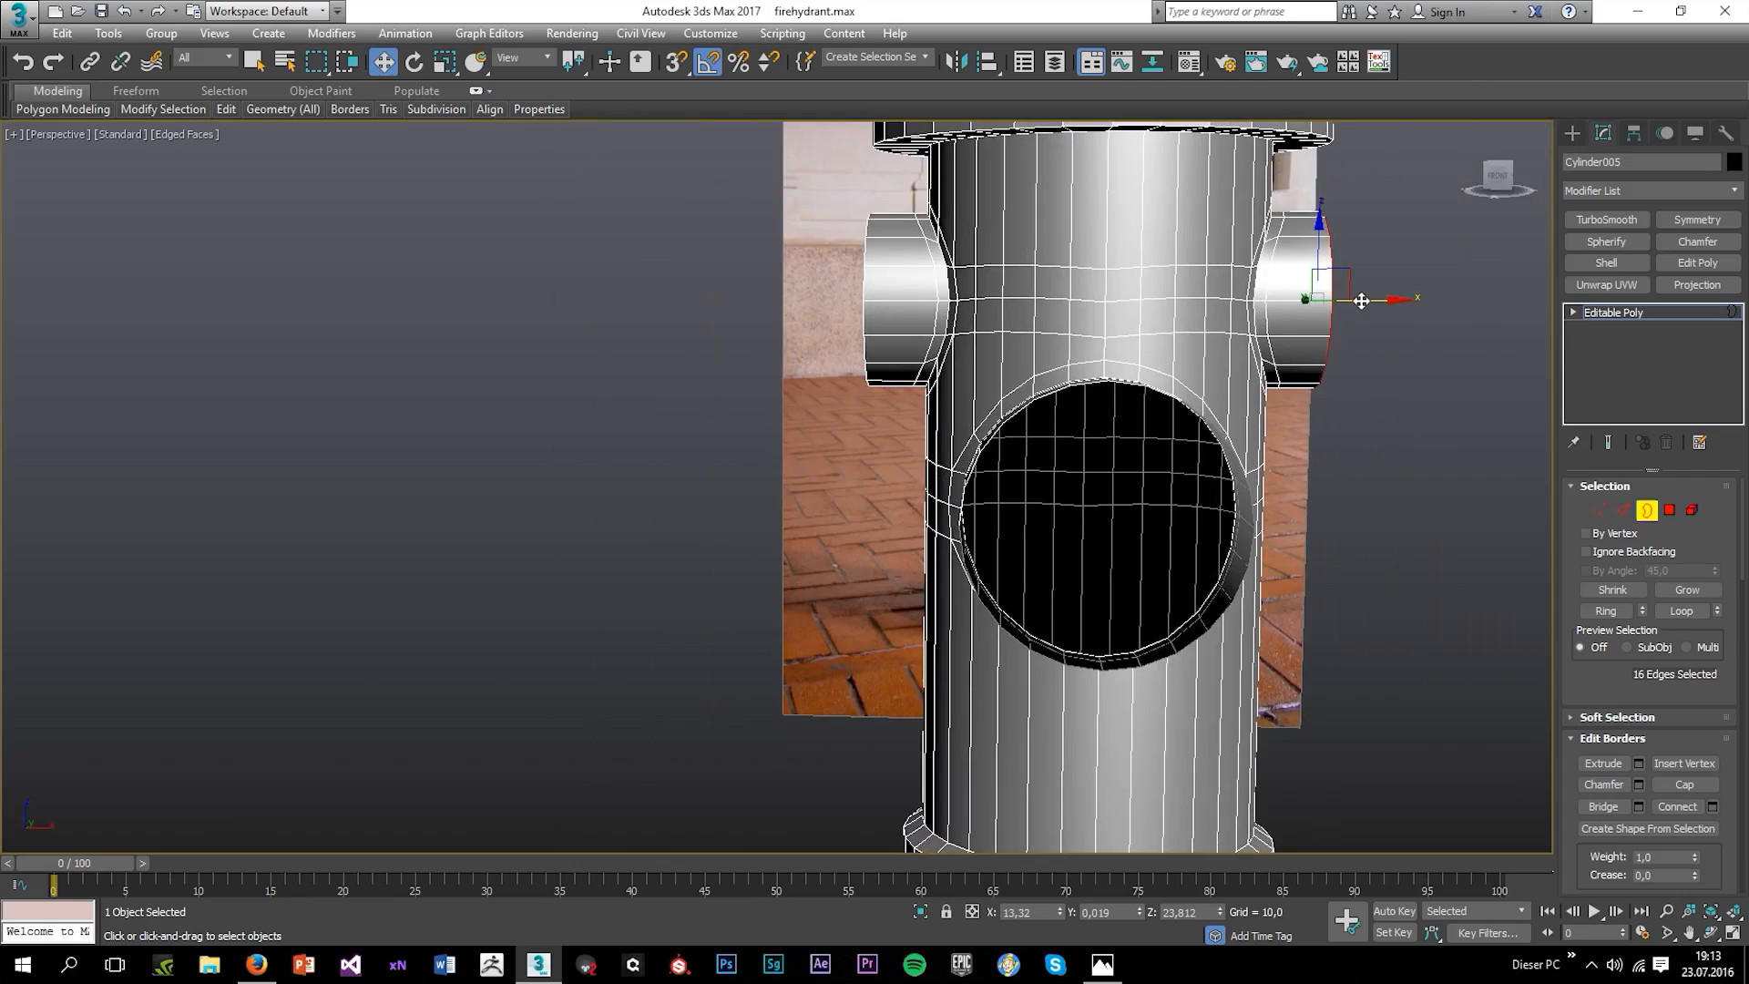
# Fine-tune both side outlets' end borders along X against the reference photo in the front view.
pyautogui.hotkey('alt', 'w')
pyautogui.hotkey('alt', 'w')
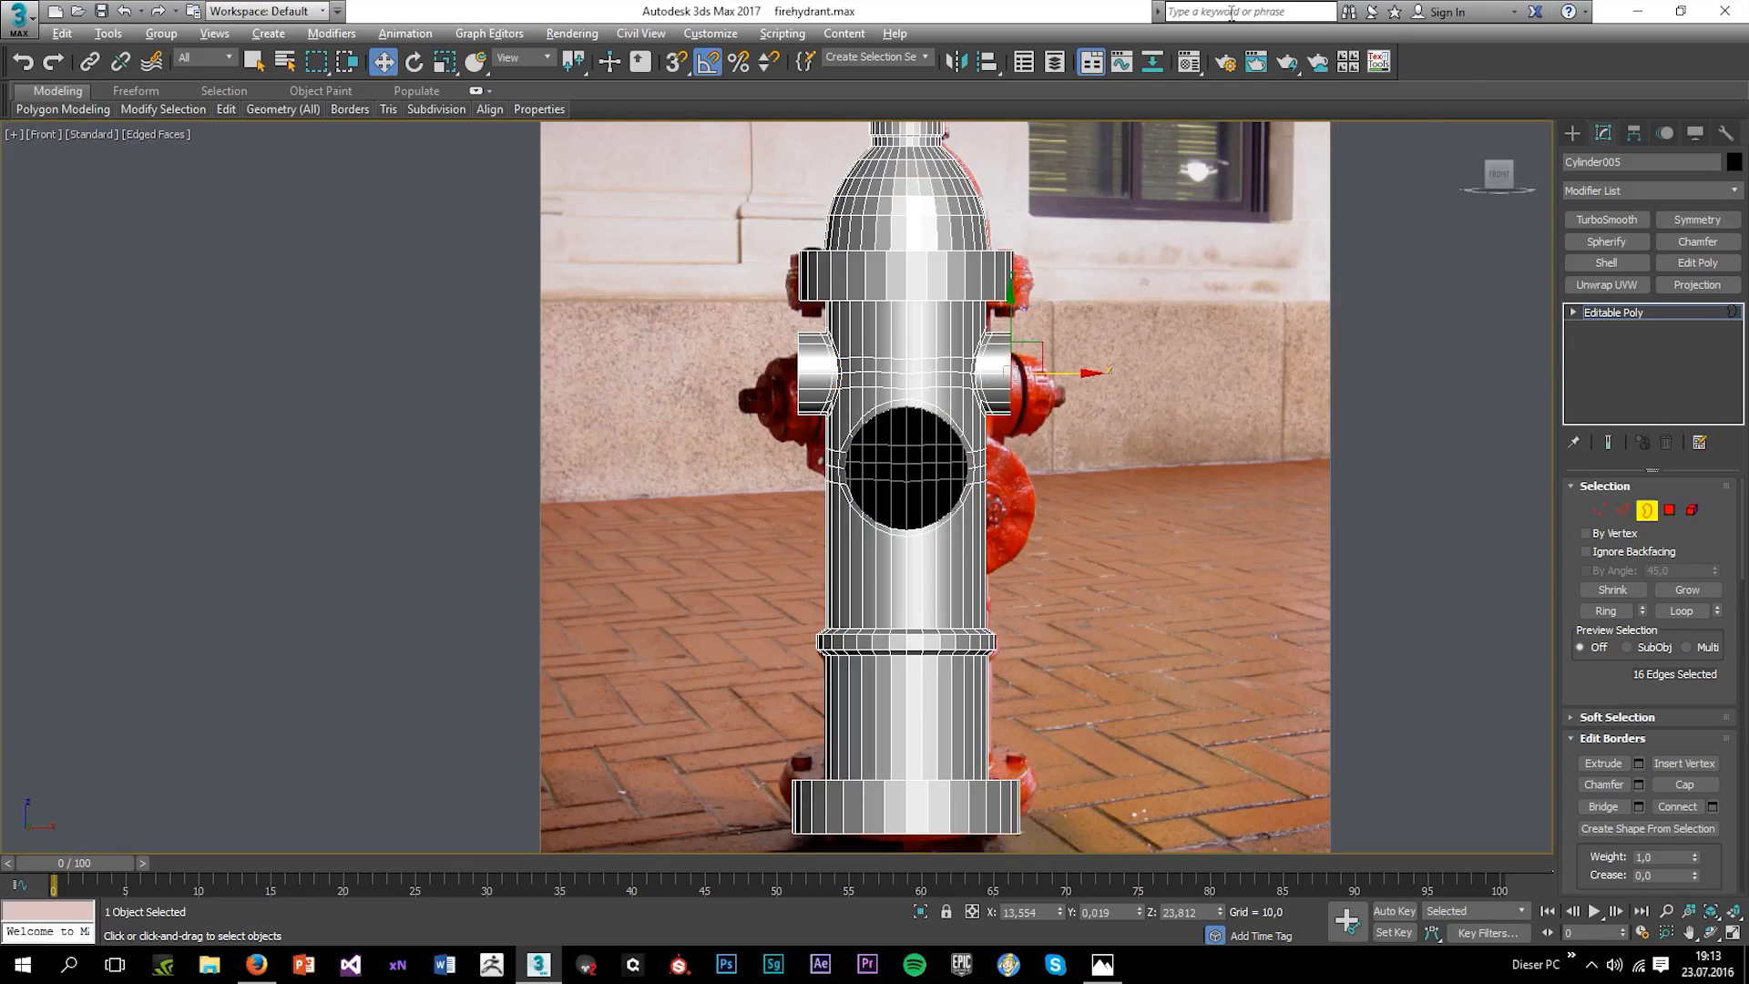
pyautogui.moveTo(1064, 372); pyautogui.dragTo(1069, 373)
pyautogui.click(798, 372)
pyautogui.moveTo(856, 373); pyautogui.dragTo(854, 372)
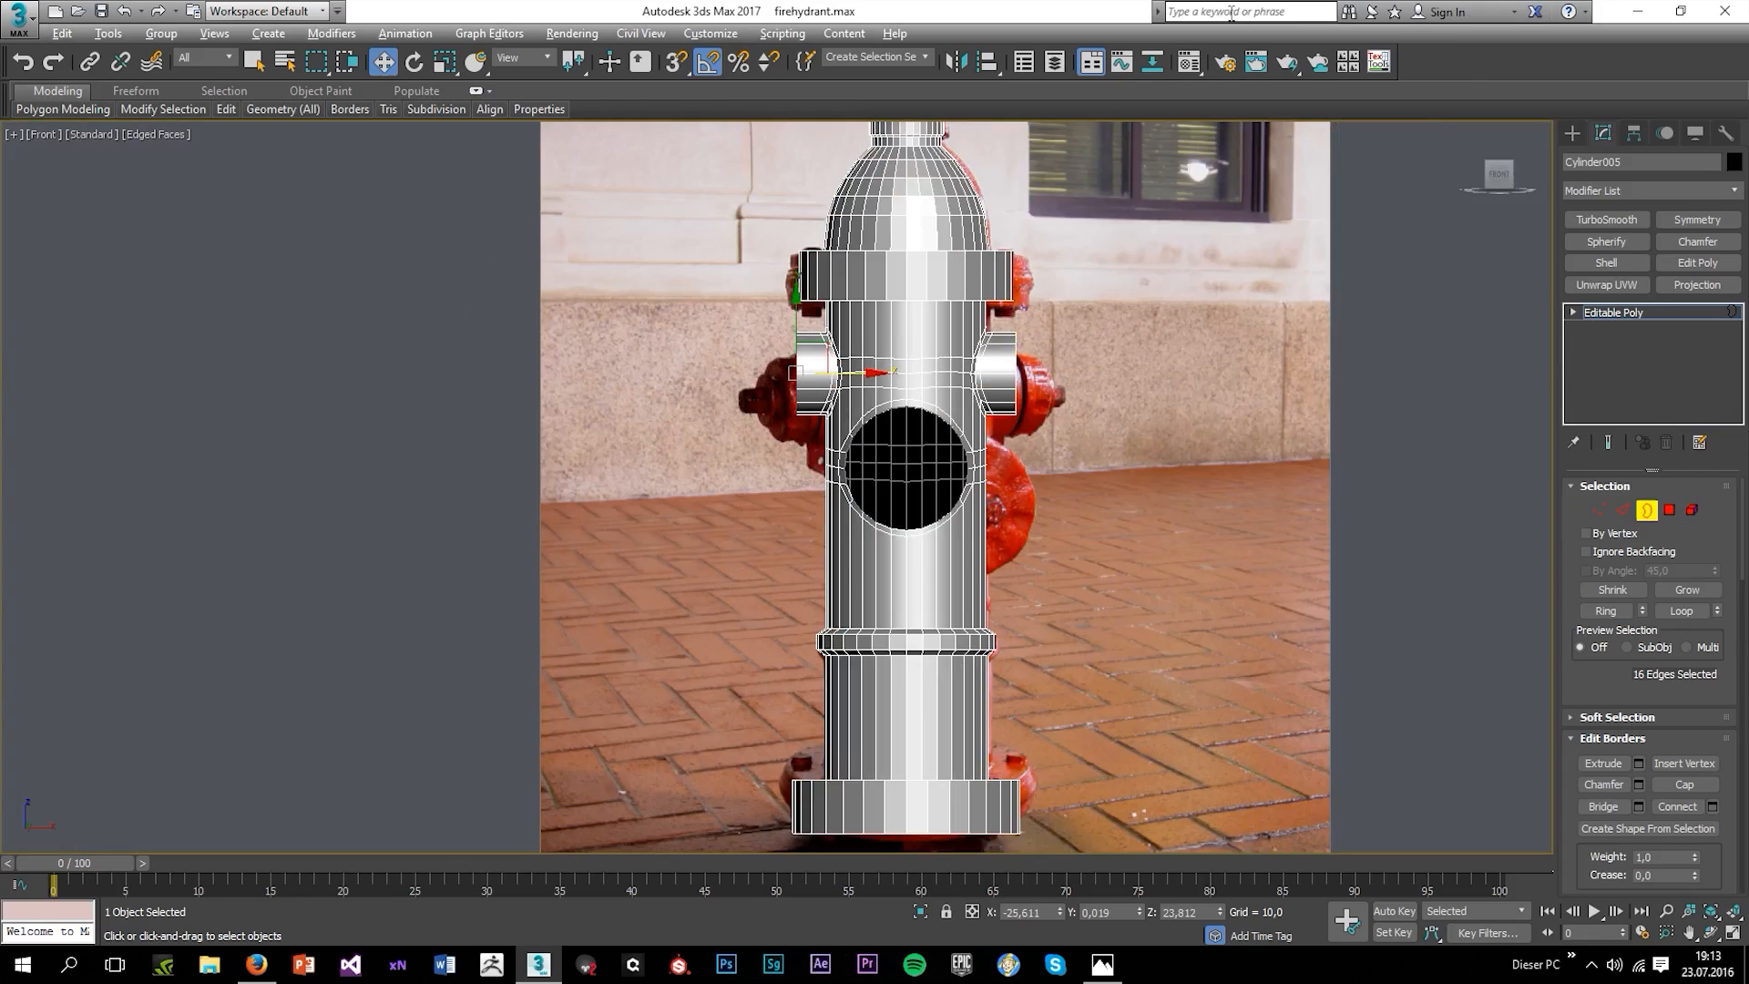
# Extrude both side outlets' open borders inward by uniform scaling, then collapse each inner border to a centre point to close the ends.
pyautogui.keyDown('ctrl'); pyautogui.click(1015, 371); pyautogui.keyUp('ctrl')
pyautogui.hotkey('alt', 'w')
pyautogui.middleClick(1177, 629)
pyautogui.hotkey('alt', 'w')
pyautogui.keyDown('alt'); pyautogui.moveTo(998, 419); pyautogui.dragTo(1051, 412, button='middle'); pyautogui.keyUp('alt')
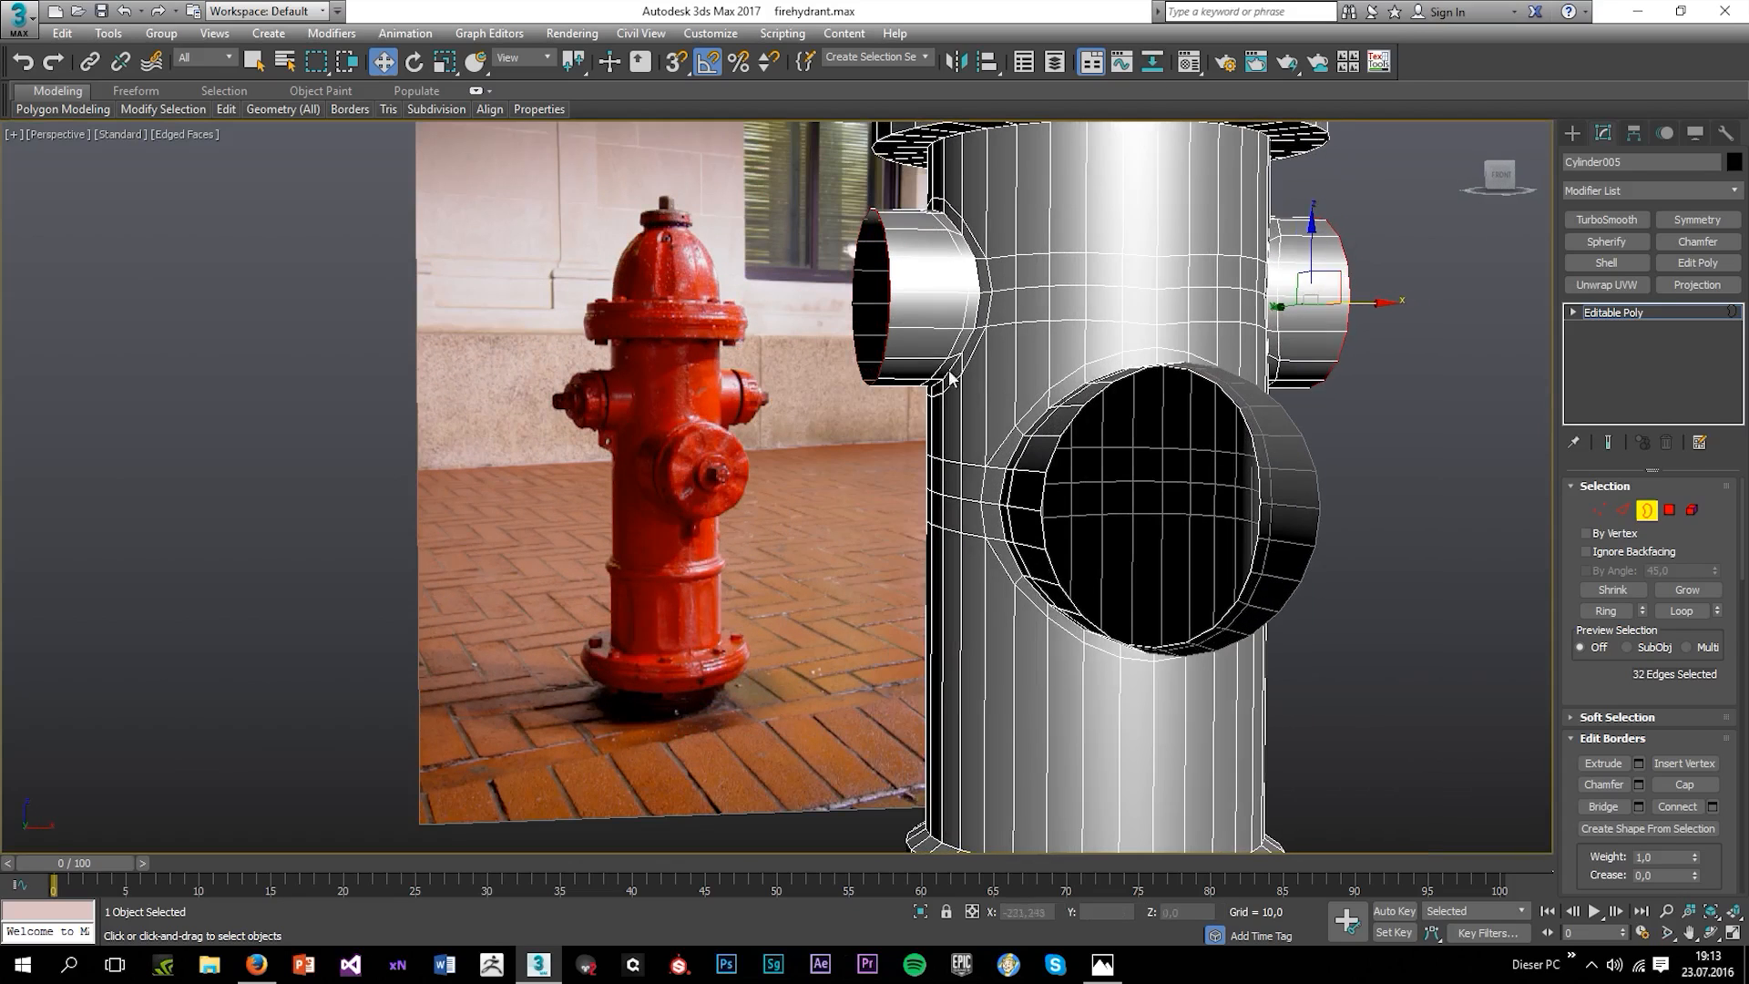
pyautogui.scroll(2, 824, 248)
pyautogui.press('r')
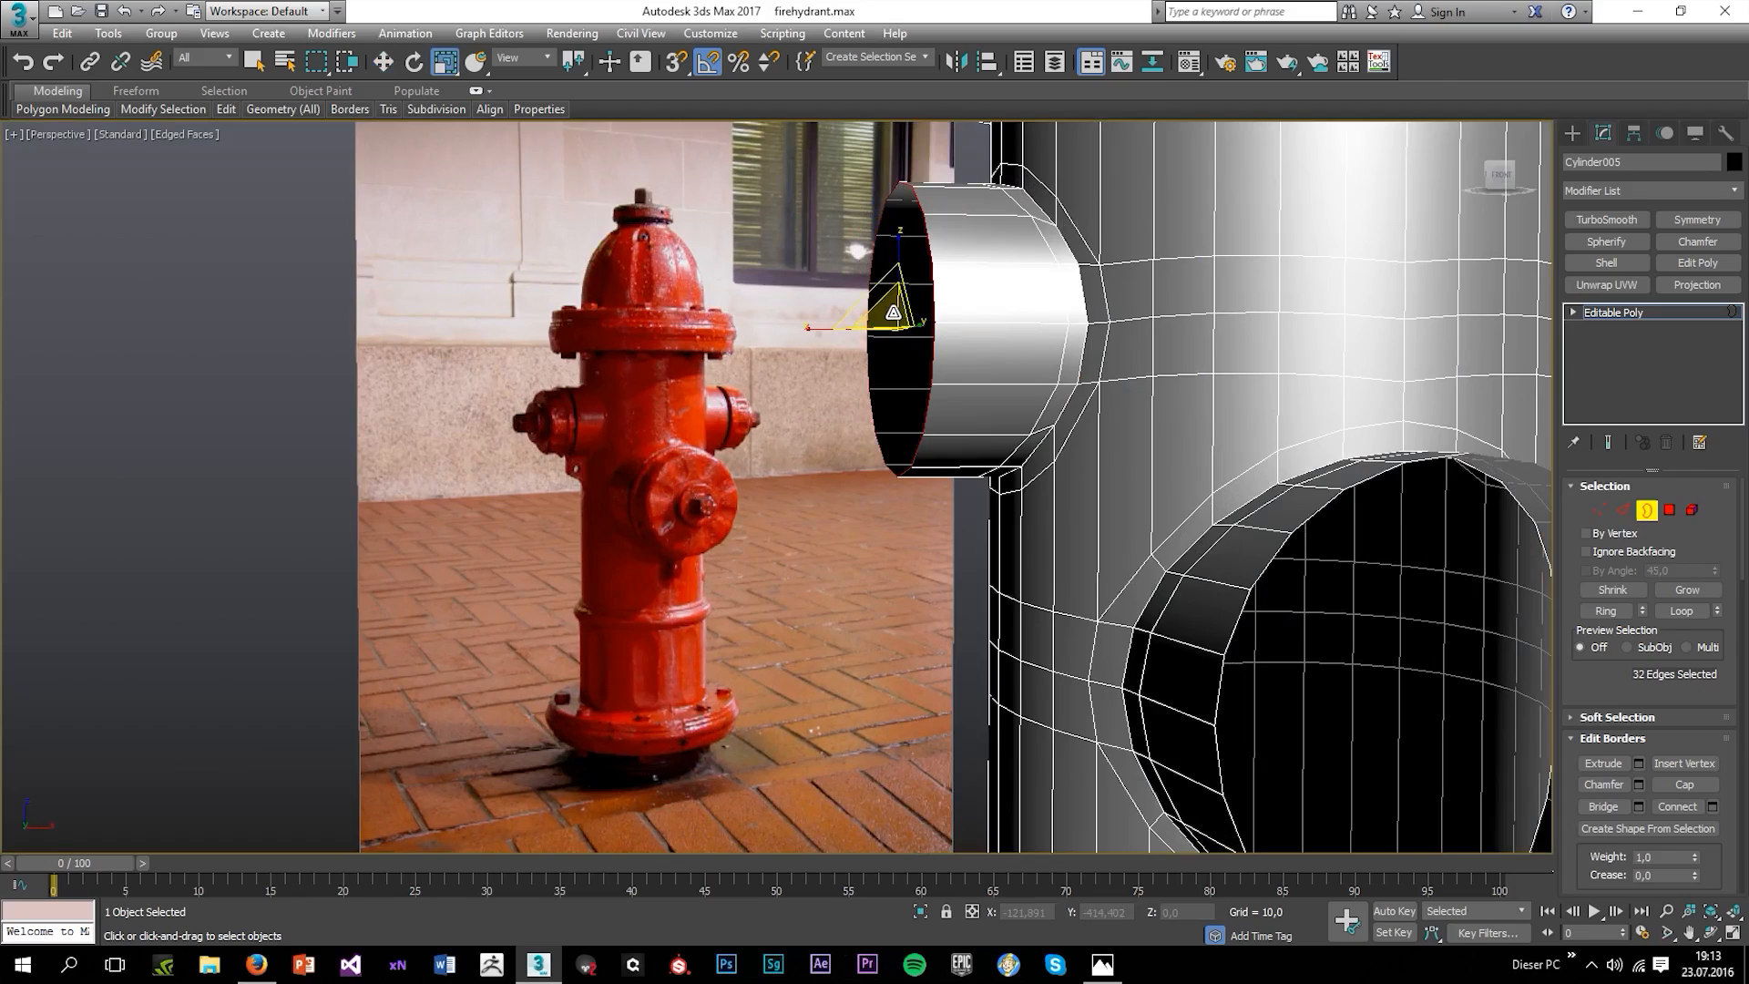
pyautogui.keyDown('alt'); pyautogui.moveTo(887, 317); pyautogui.dragTo(927, 334, button='middle'); pyautogui.keyUp('alt')
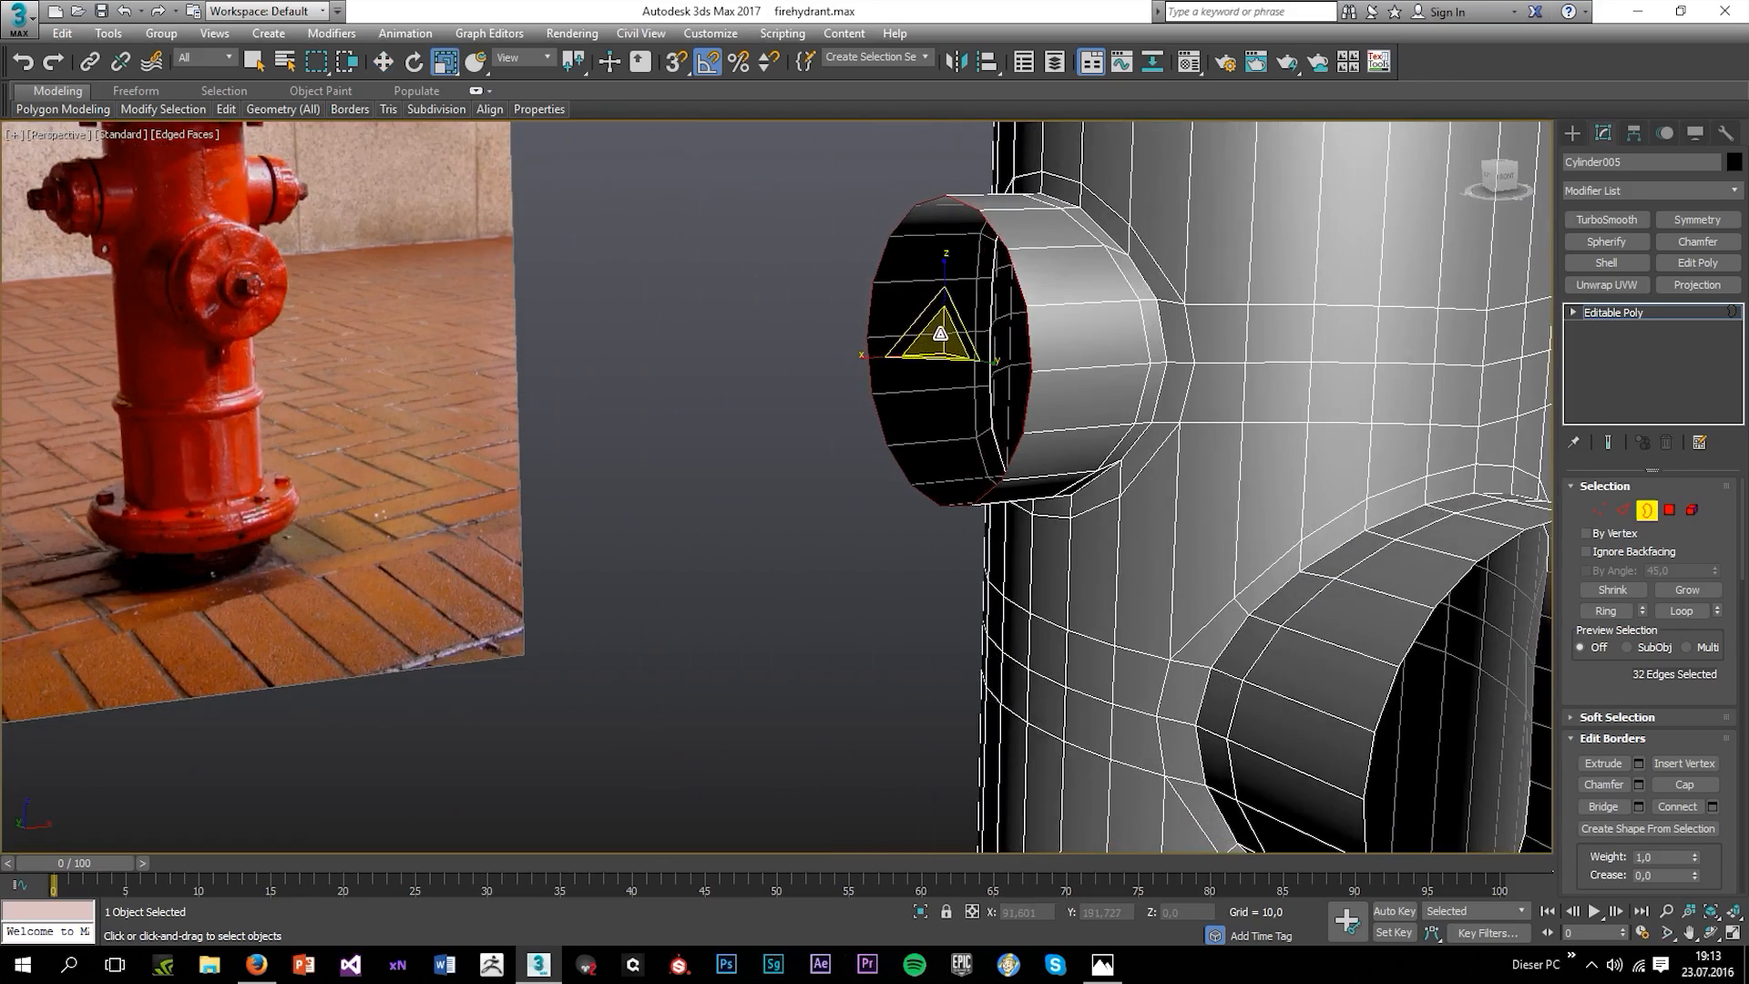
pyautogui.keyDown('shift'); pyautogui.moveTo(940, 334); pyautogui.dragTo(927, 373); pyautogui.keyUp('shift')
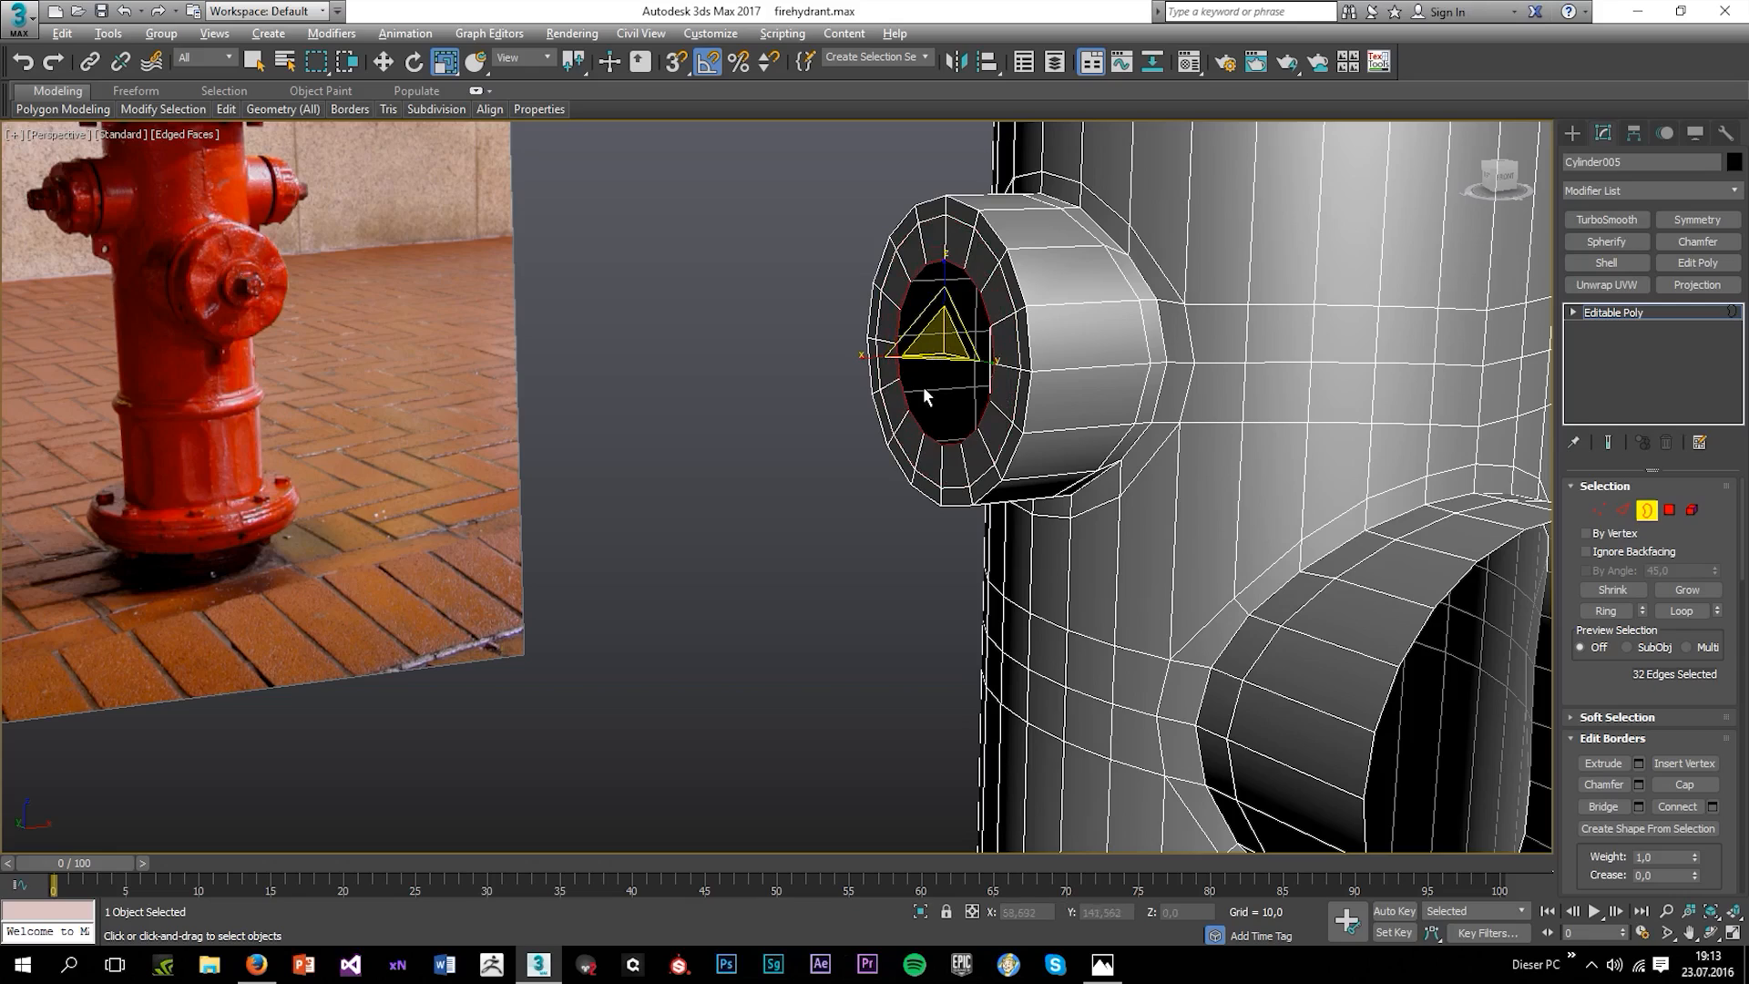
pyautogui.hotkey('ctrl', 'alt', 'c')
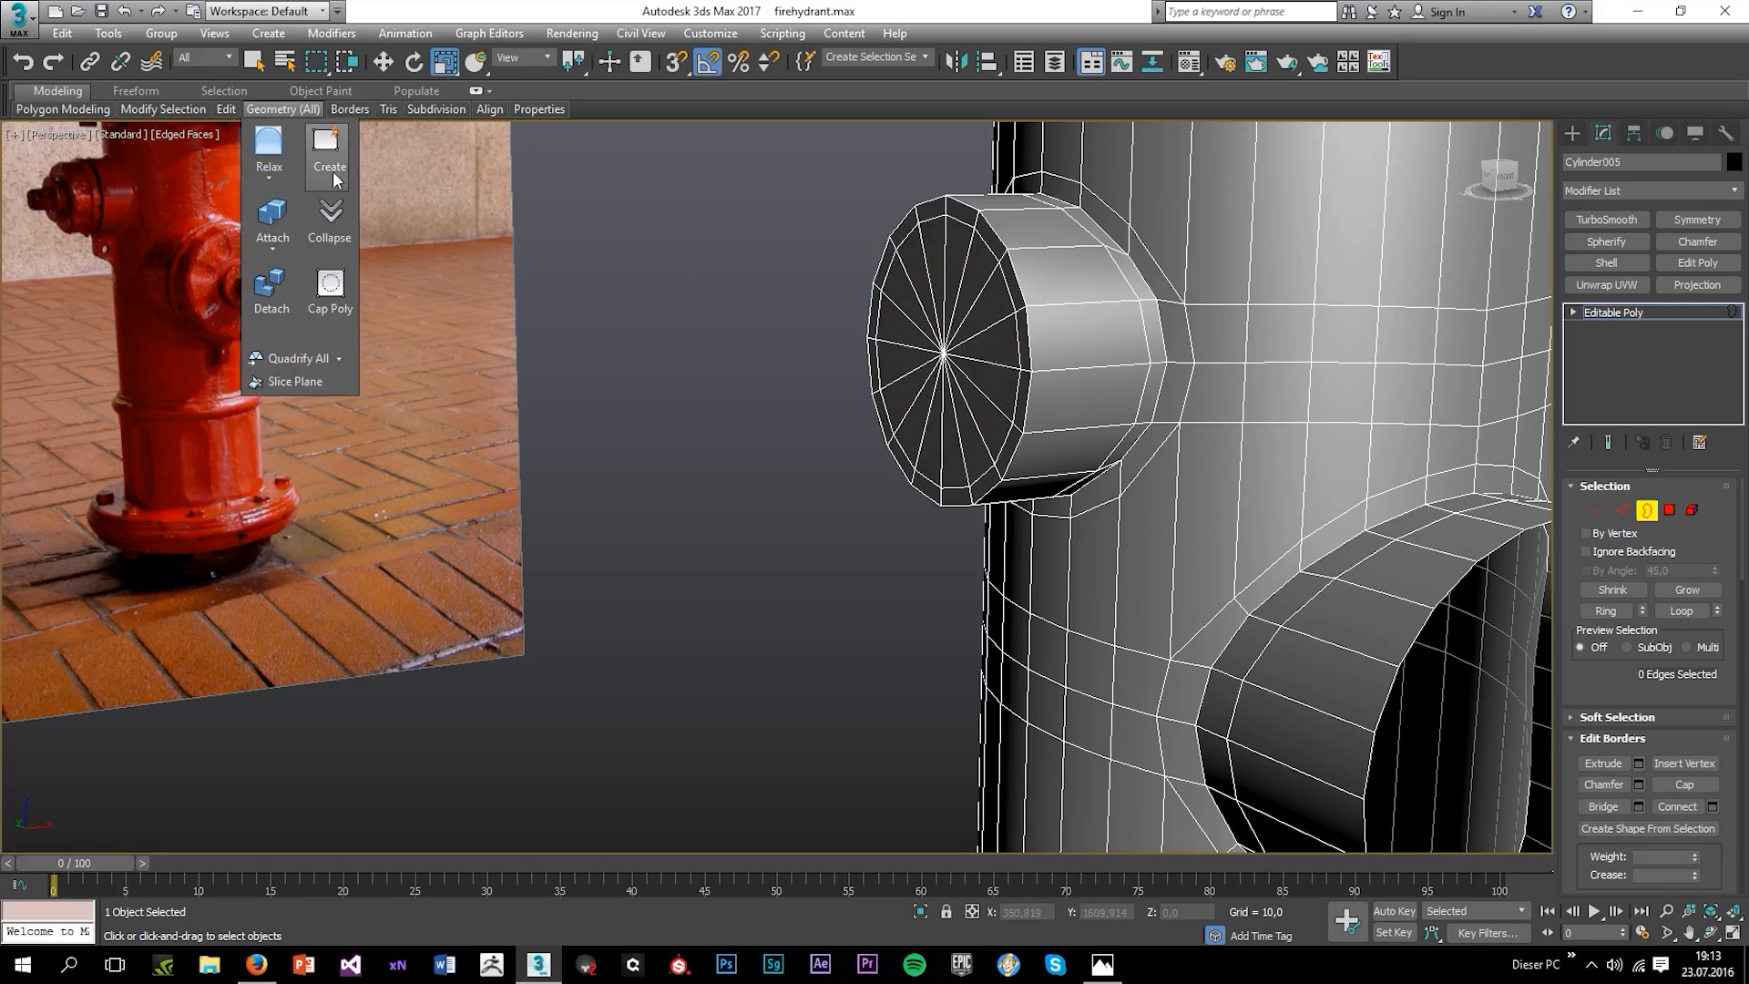
# Add a supporting edge loop with SwiftLoop close to the outer rim of the left side outlet.
pyautogui.moveTo(227, 110)
pyautogui.click(383, 160)
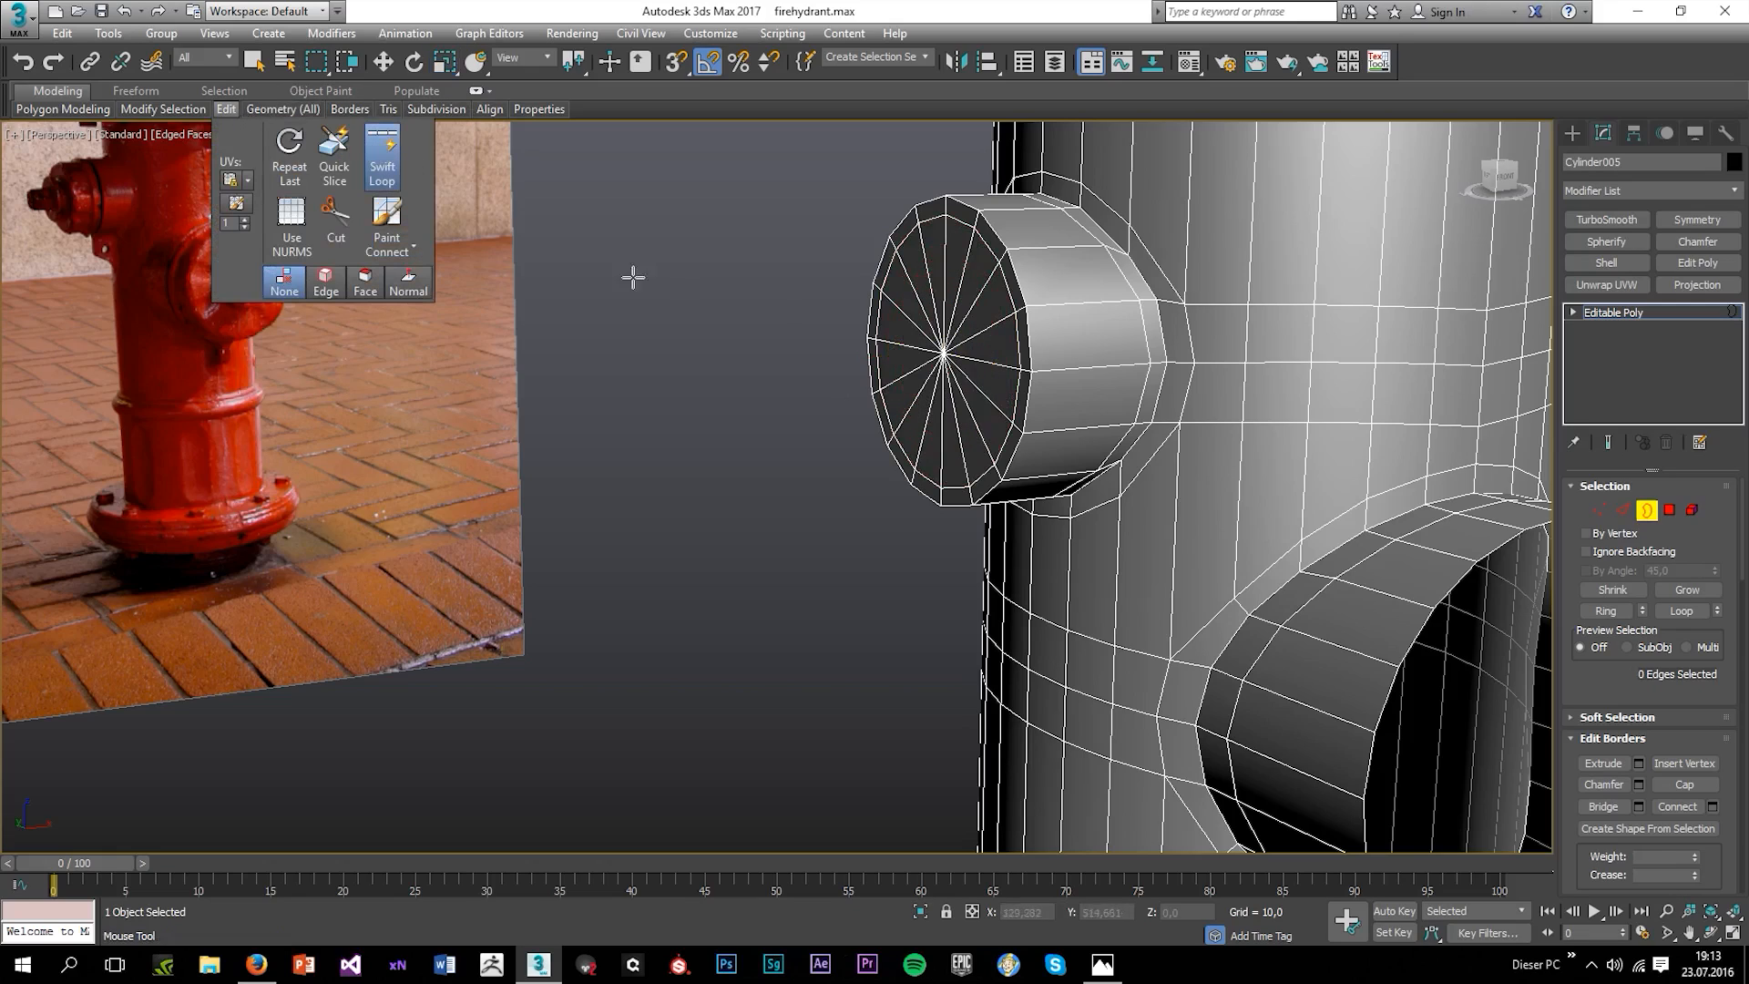
pyautogui.scroll(-5, 1056, 328)
pyautogui.scroll(5, 1061, 330)
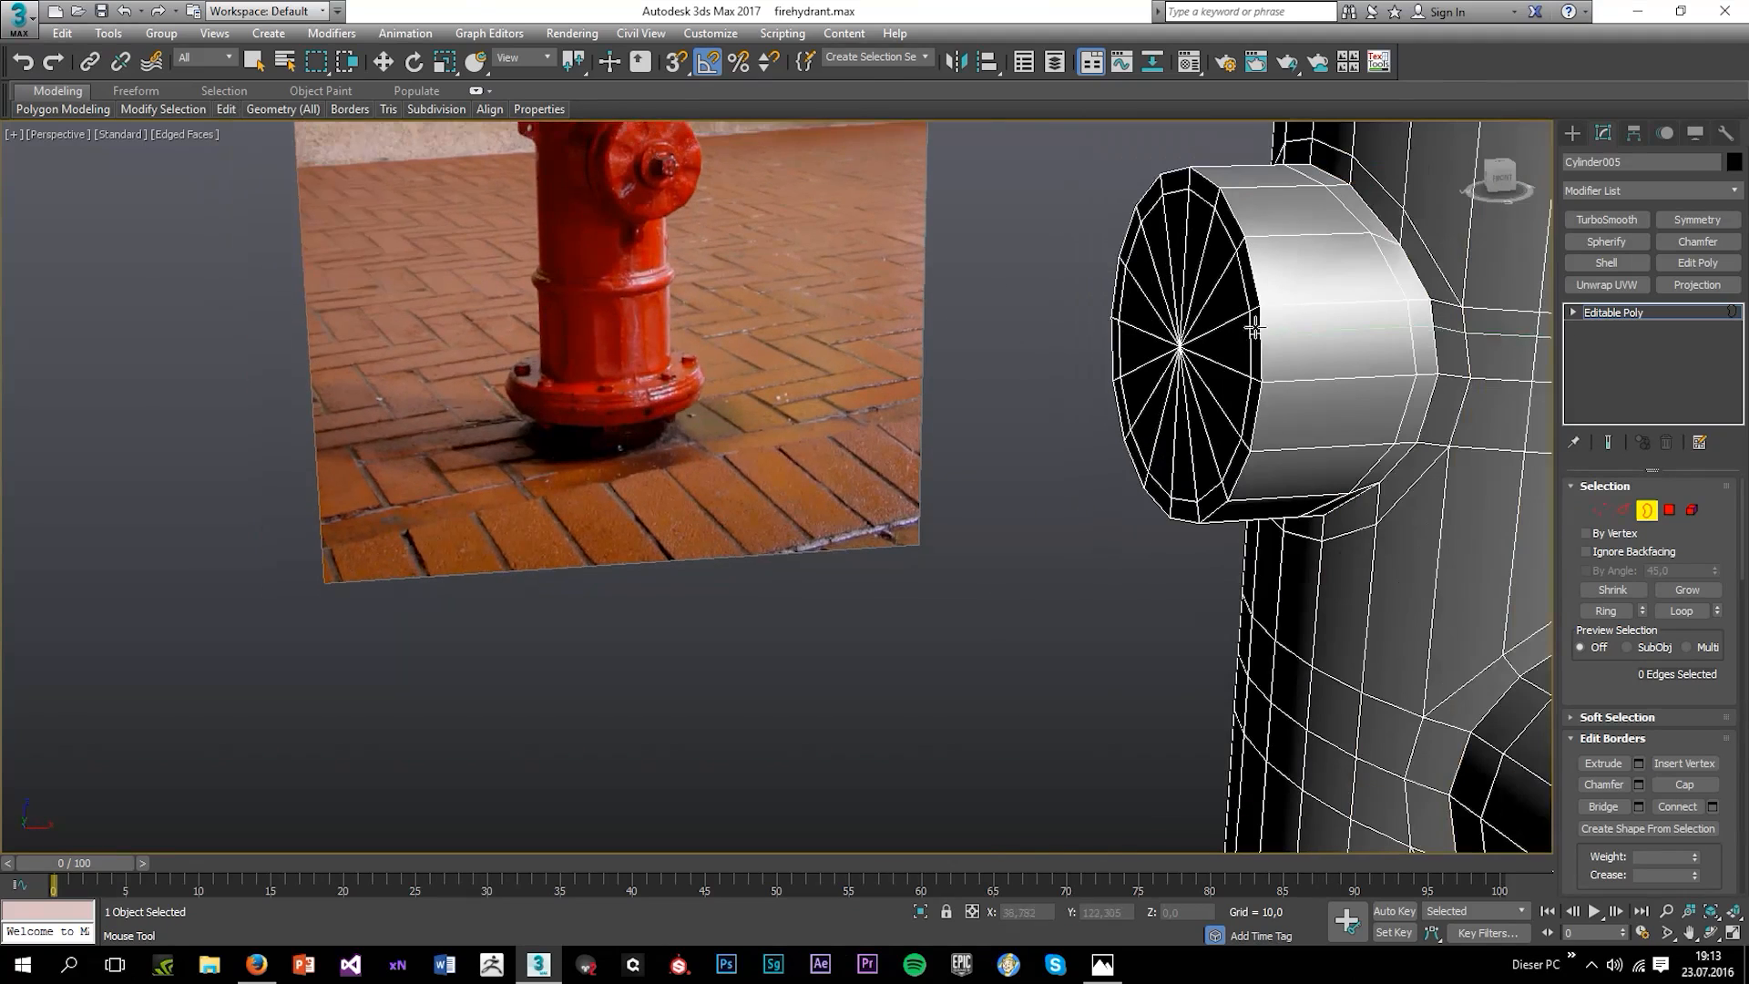
pyautogui.click(1252, 337)
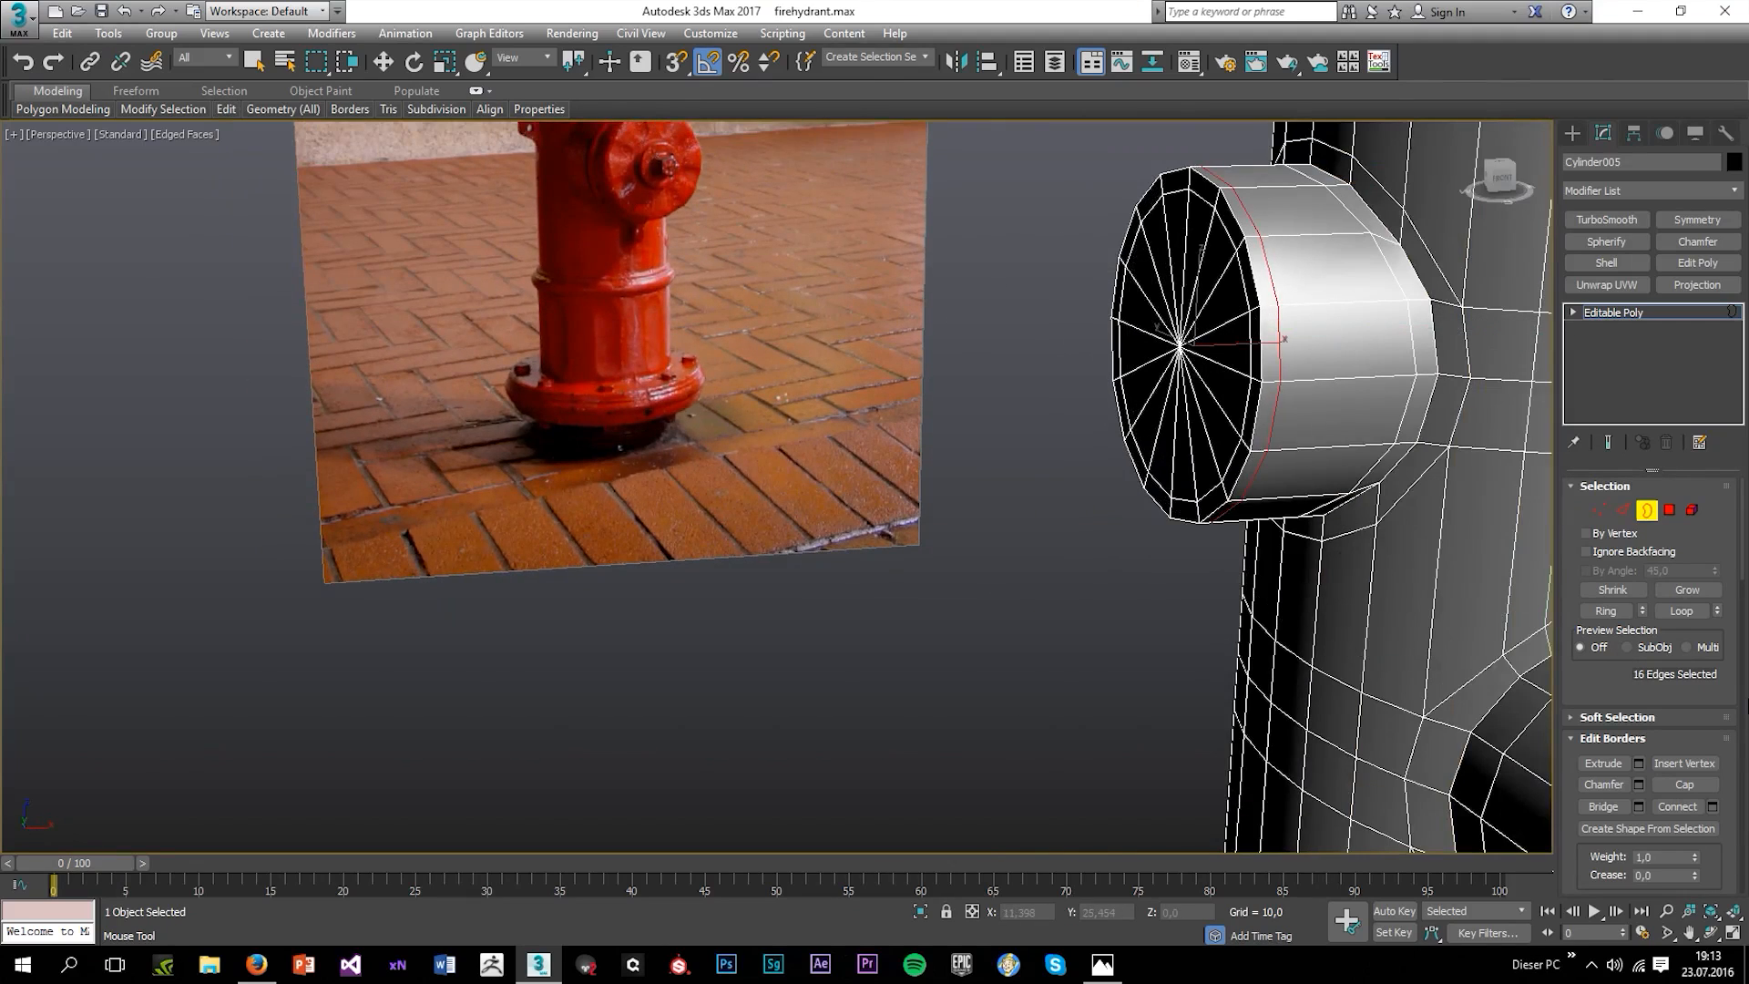
pyautogui.scroll(-10, 1685, 742)
pyautogui.click(1691, 769)
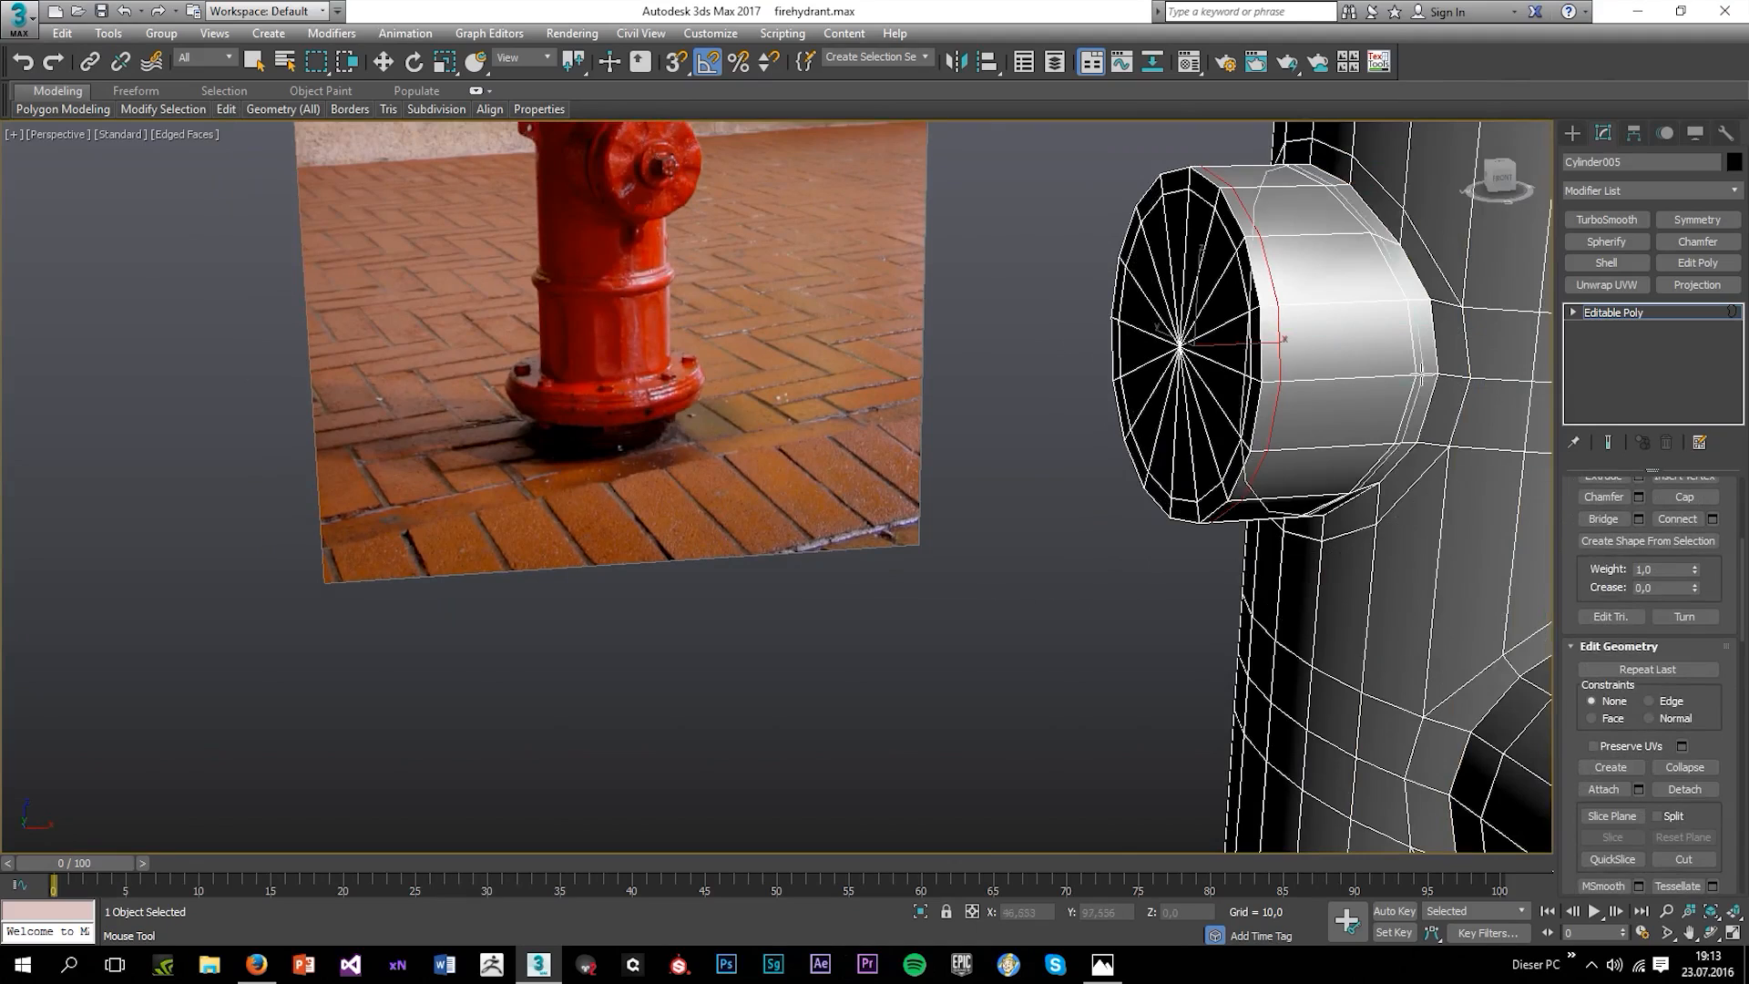
# Add a matching SwiftLoop edge loop close to the outer rim of the opposite side outlet.
pyautogui.scroll(-8, 1275, 492)
pyautogui.scroll(-3, 1275, 499)
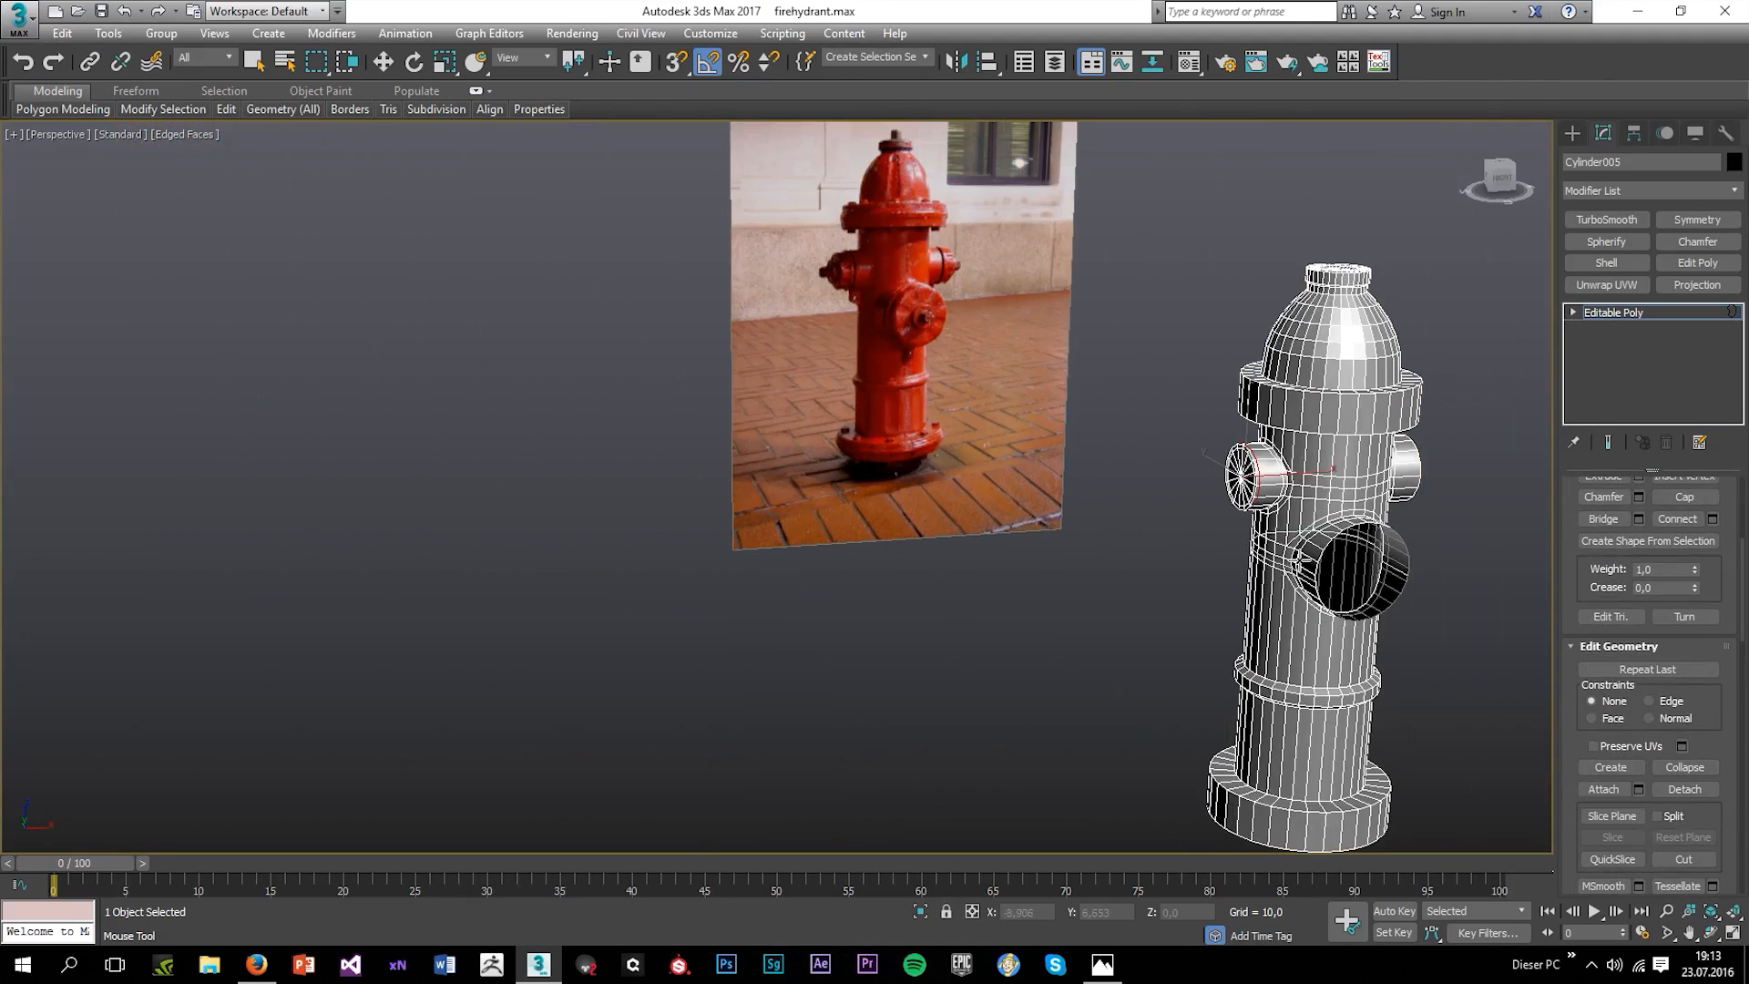
pyautogui.scroll(8, 1439, 487)
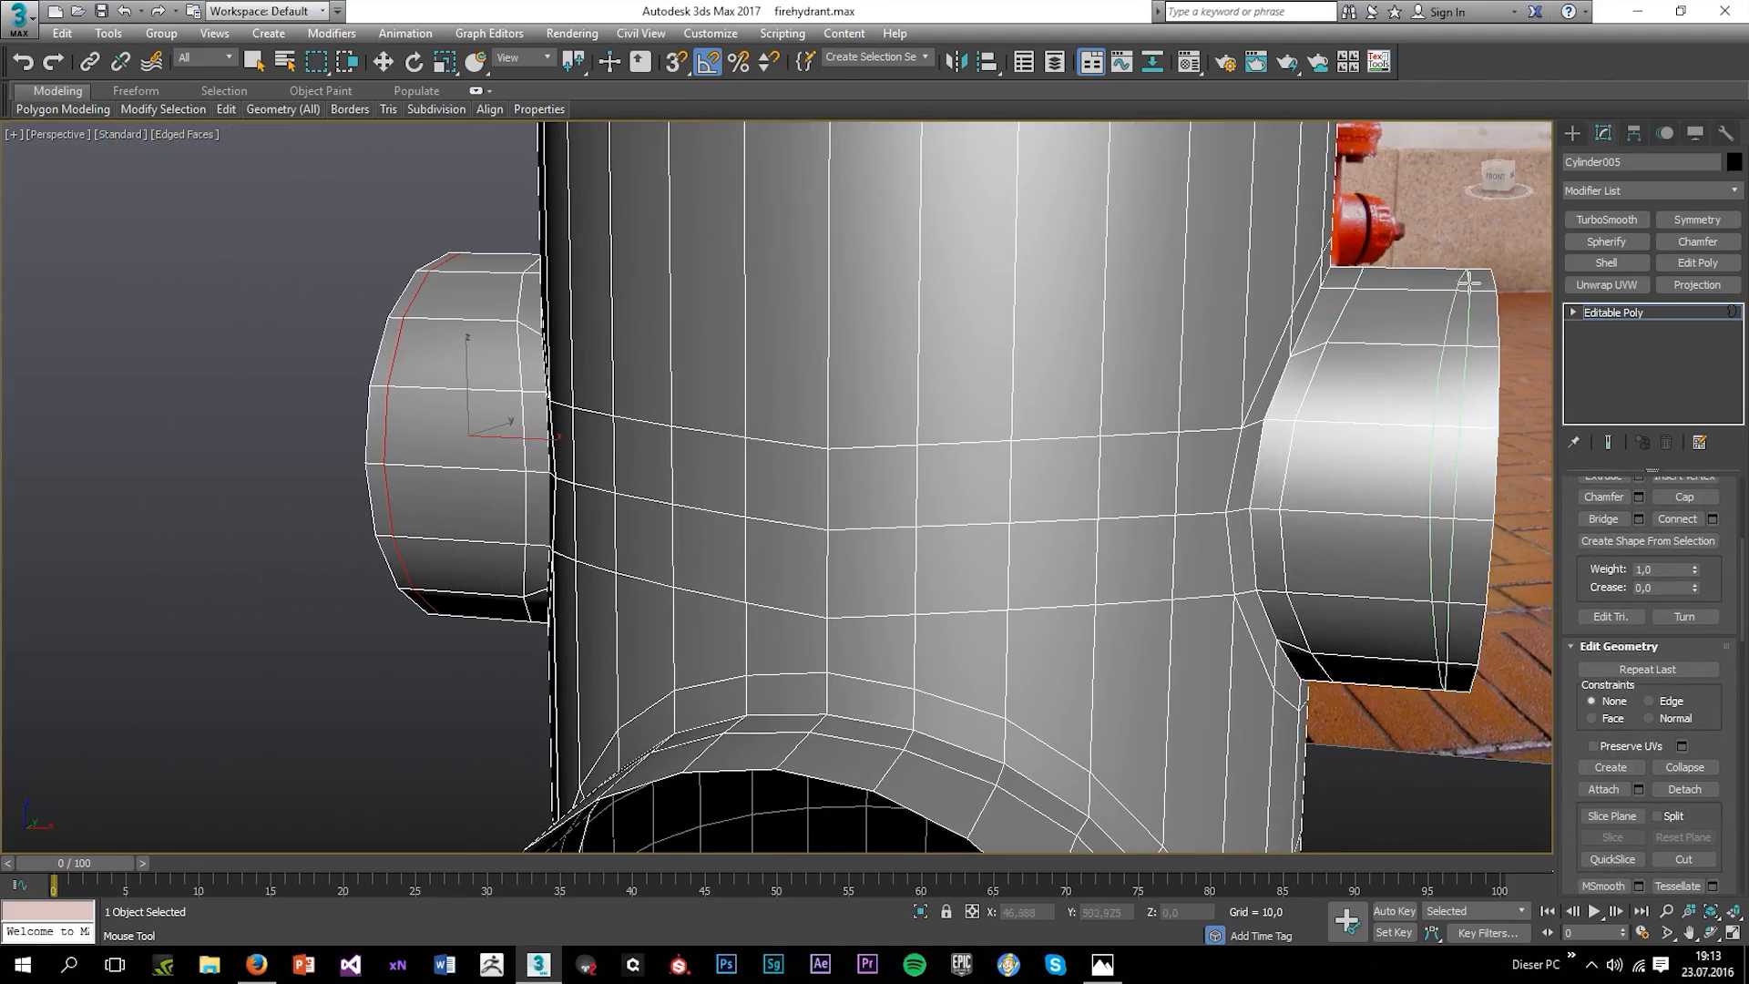
pyautogui.scroll(-3, 1466, 355)
pyautogui.scroll(-3, 1329, 519)
pyautogui.moveTo(1320, 529)
pyautogui.keyDown('alt'); pyautogui.mouseDown(button='middle')
pyautogui.moveTo(1269, 555)
pyautogui.moveTo(1349, 521)
pyautogui.moveTo(1321, 528)
pyautogui.mouseUp(button='middle'); pyautogui.keyUp('alt')
pyautogui.scroll(3, 1393, 453)
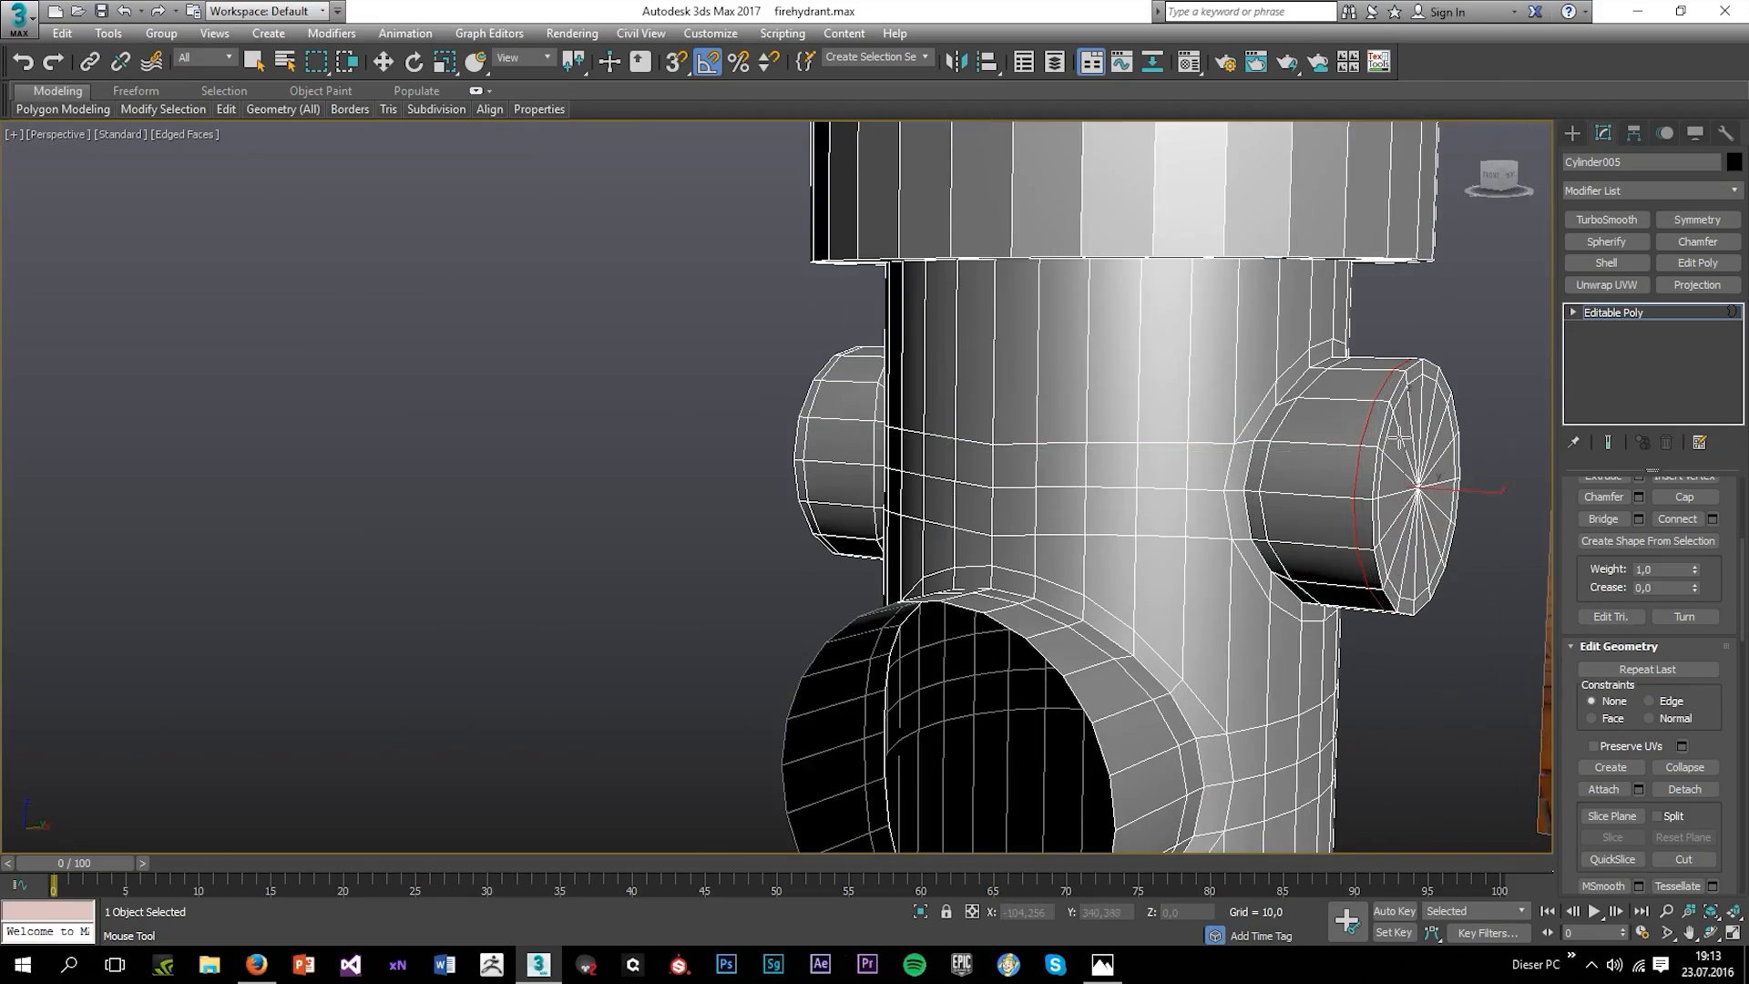
# Select the open border of the large front outlet and move it about 0.93 units along Y toward the body.
pyautogui.moveTo(1409, 418)
pyautogui.keyDown('alt'); pyautogui.mouseDown(button='middle')
pyautogui.moveTo(1325, 415)
pyautogui.moveTo(1421, 411)
pyautogui.mouseUp(button='middle'); pyautogui.keyUp('alt')
pyautogui.scroll(-3, 1439, 453)
pyautogui.keyDown('alt'); pyautogui.moveTo(1366, 474); pyautogui.dragTo(1448, 460, button='middle'); pyautogui.keyUp('alt')
pyautogui.moveTo(1320, 451); pyautogui.dragTo(1168, 409, button='middle')
pyautogui.scroll(5, 1658, 541)
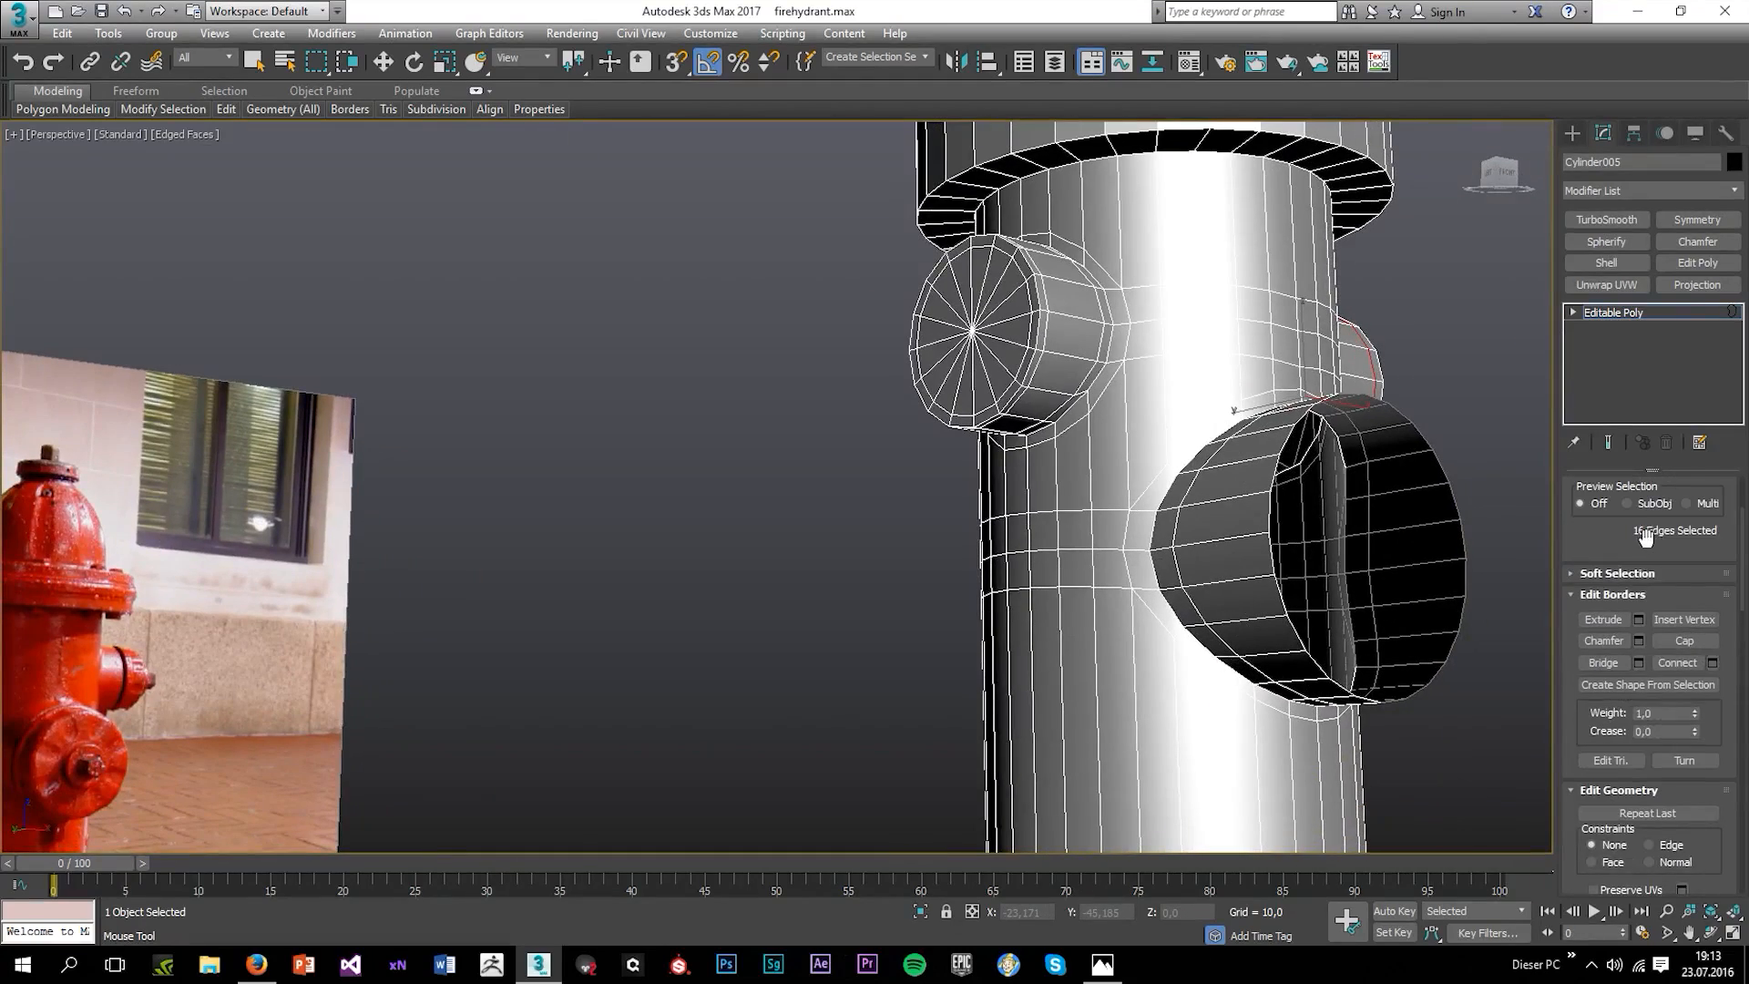
pyautogui.press('w')
pyautogui.keyDown('ctrl'); pyautogui.click(1450, 512); pyautogui.keyUp('ctrl')
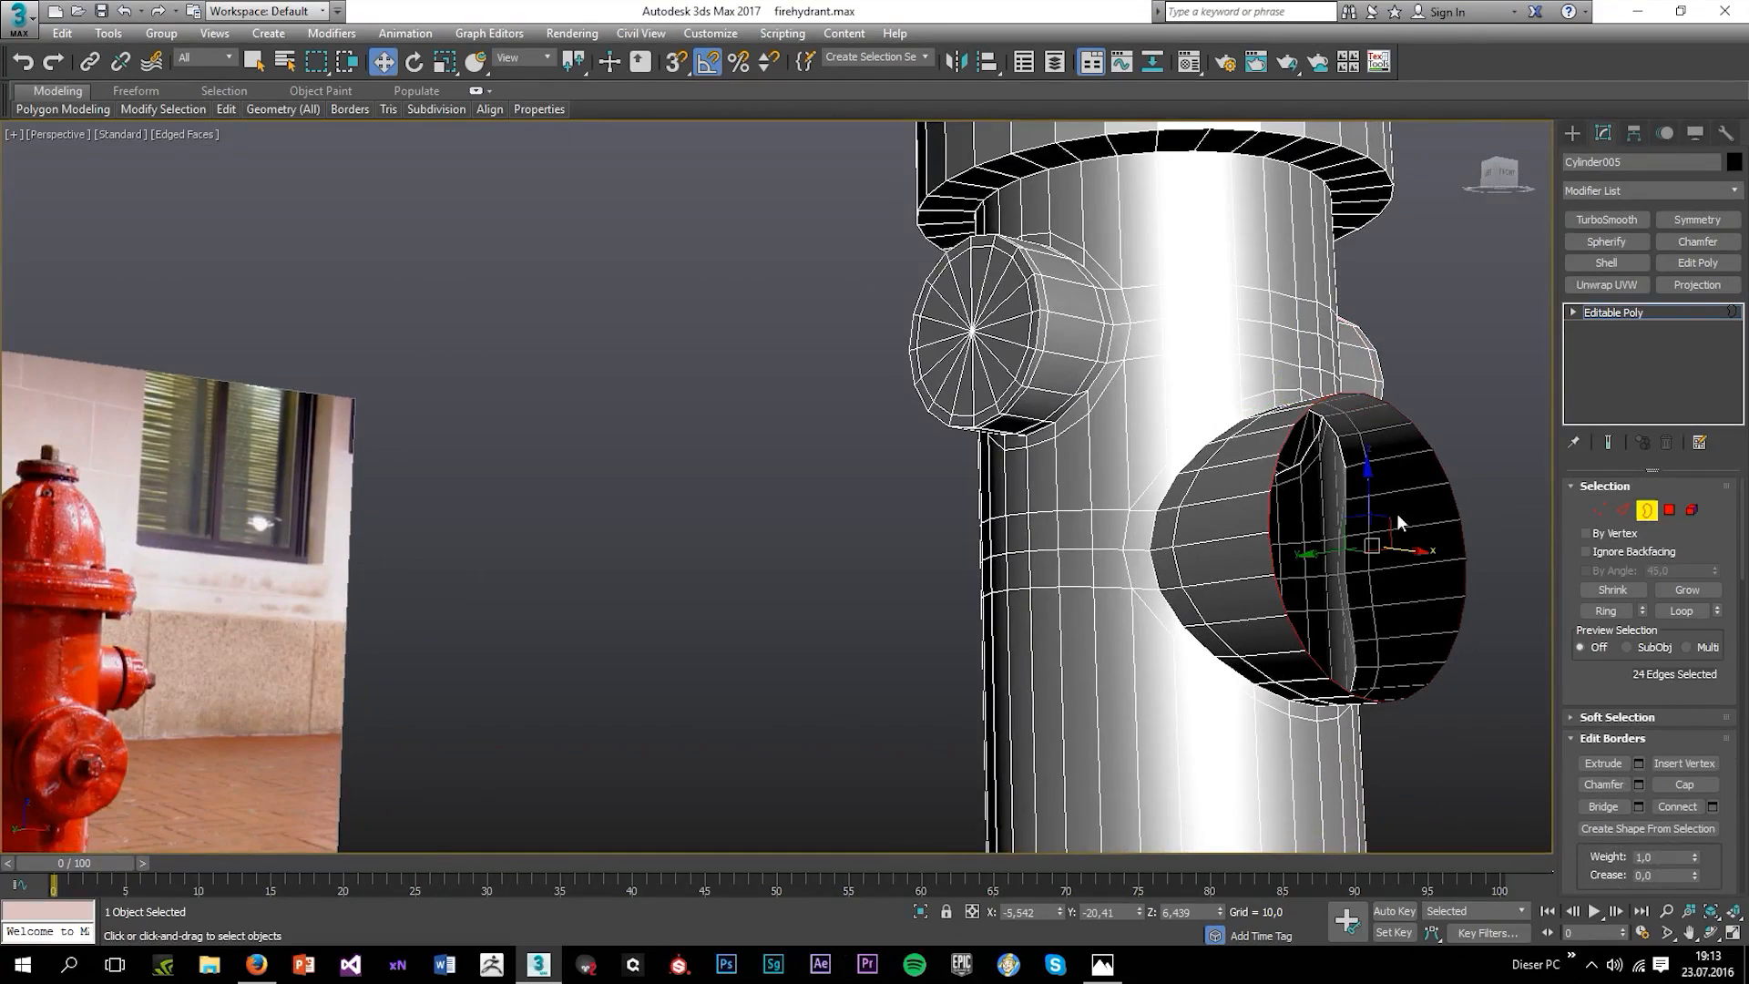
pyautogui.scroll(-5, 1396, 512)
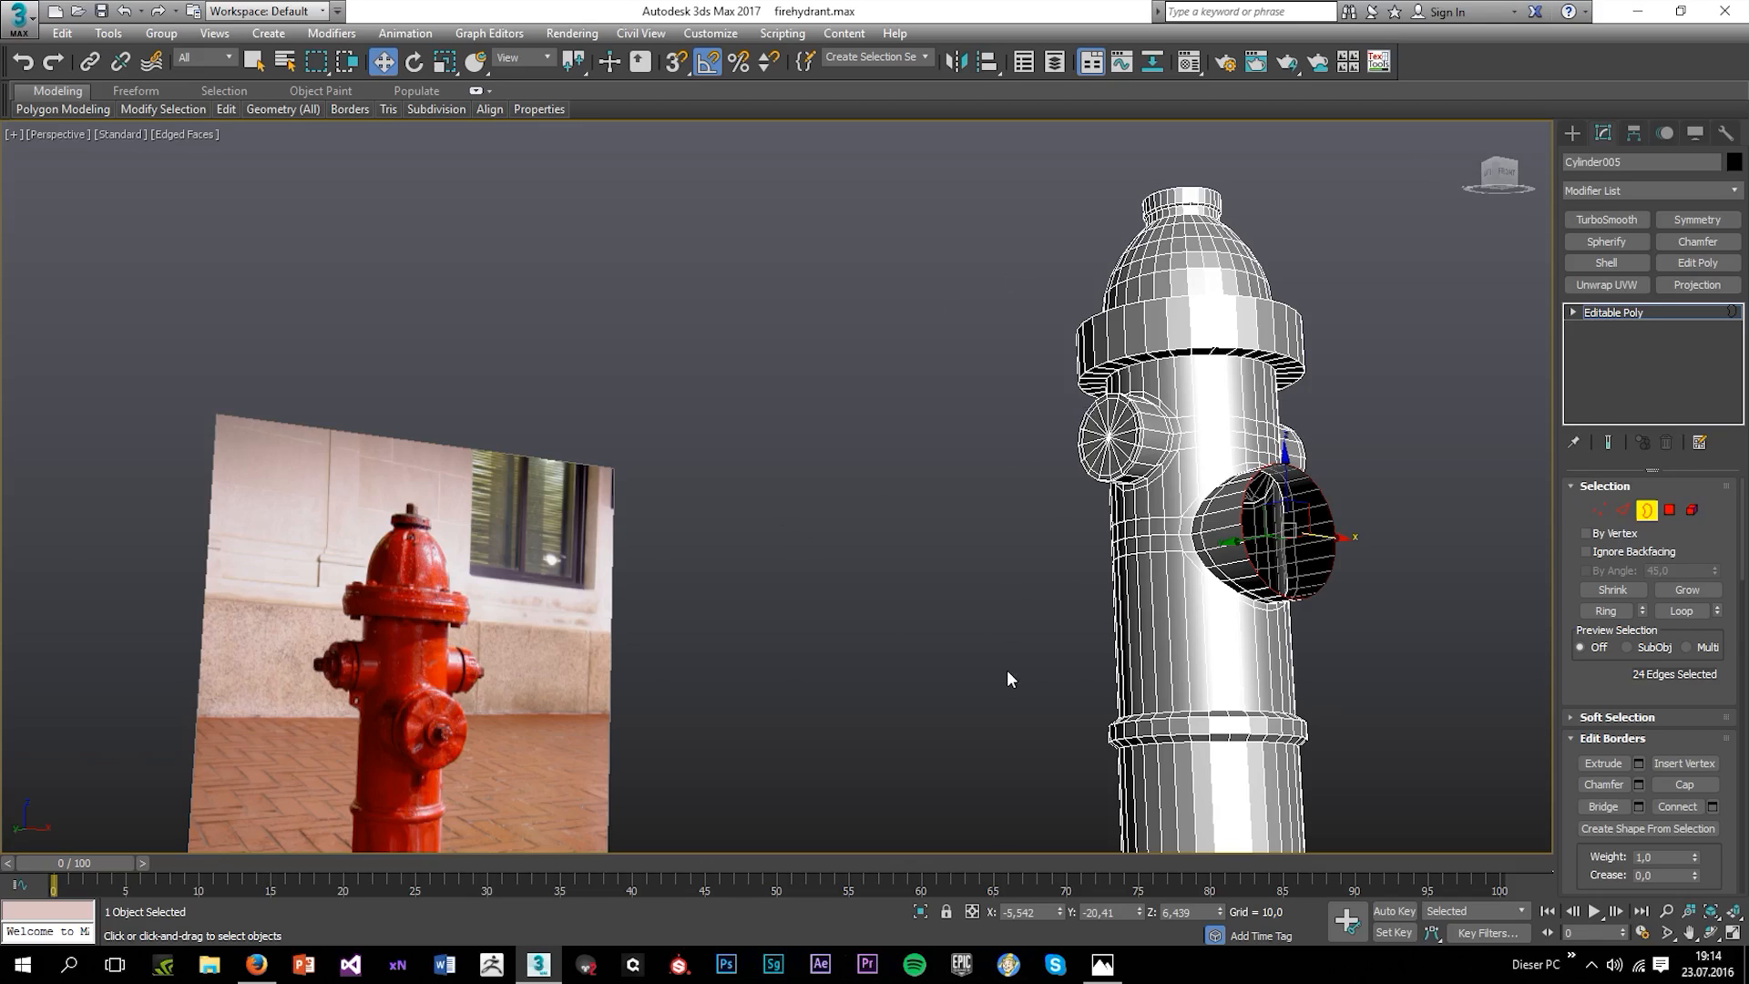
pyautogui.keyDown('alt'); pyautogui.moveTo(963, 672); pyautogui.dragTo(1181, 619, button='middle'); pyautogui.keyUp('alt')
pyautogui.scroll(5, 1227, 544)
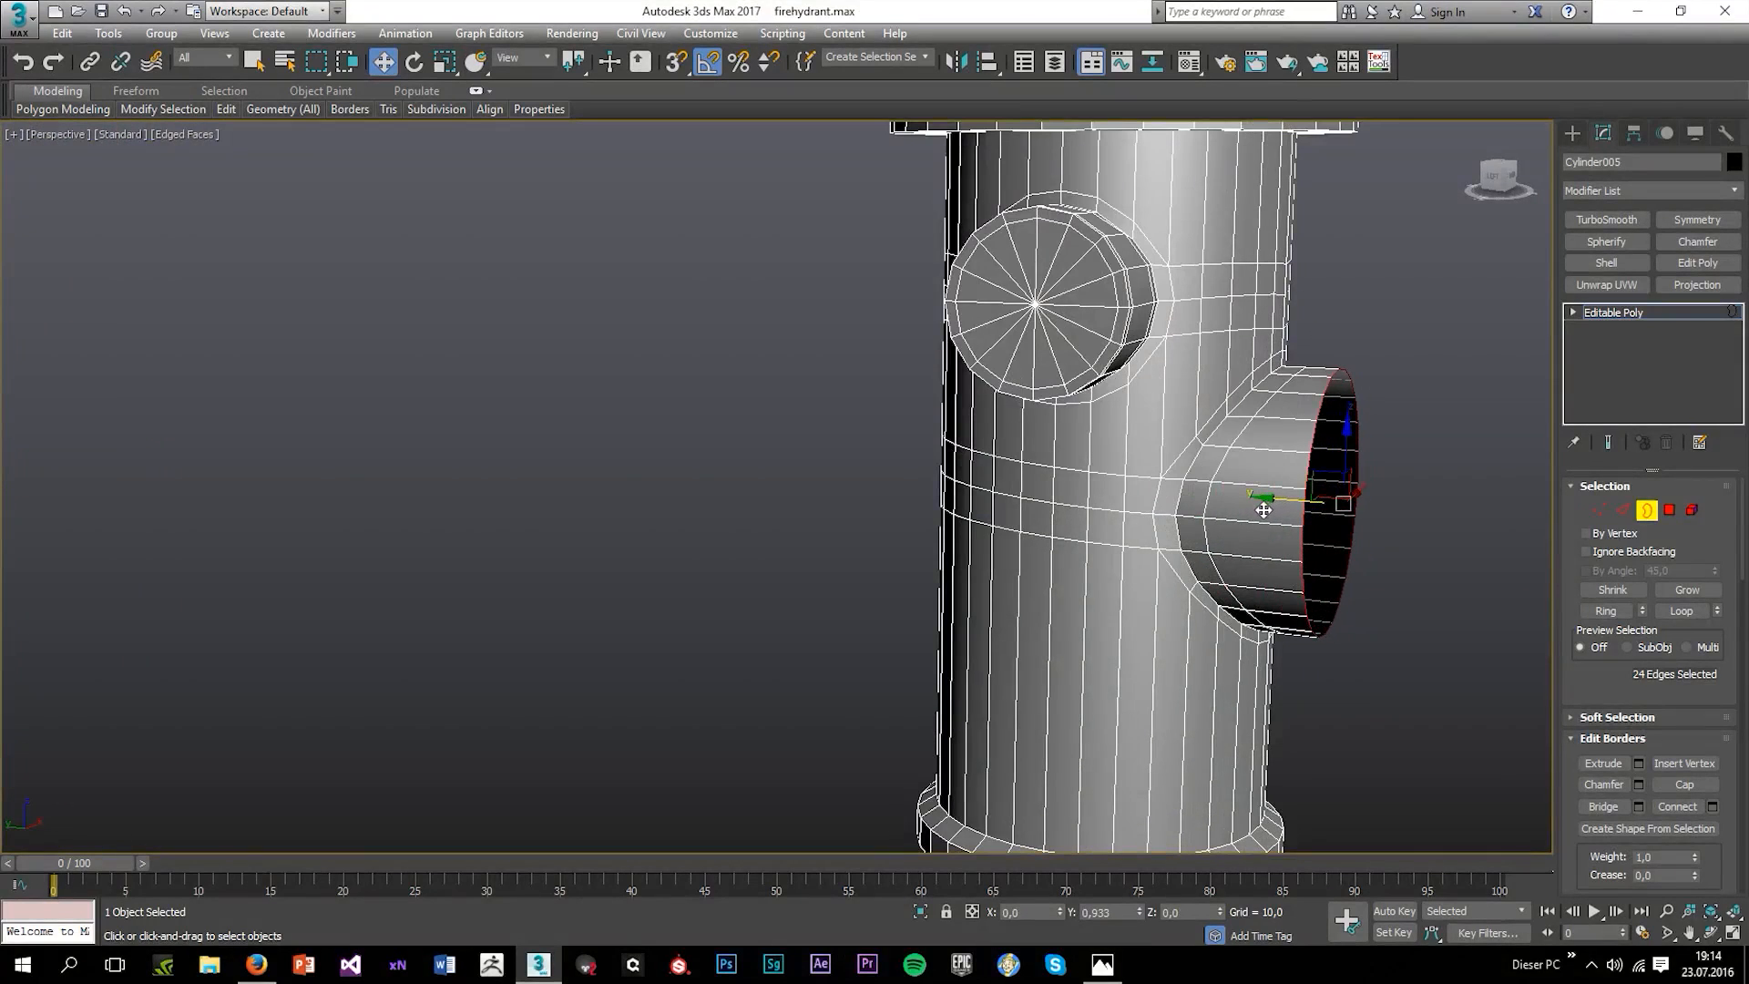
pyautogui.scroll(3, 1322, 531)
pyautogui.press('t')
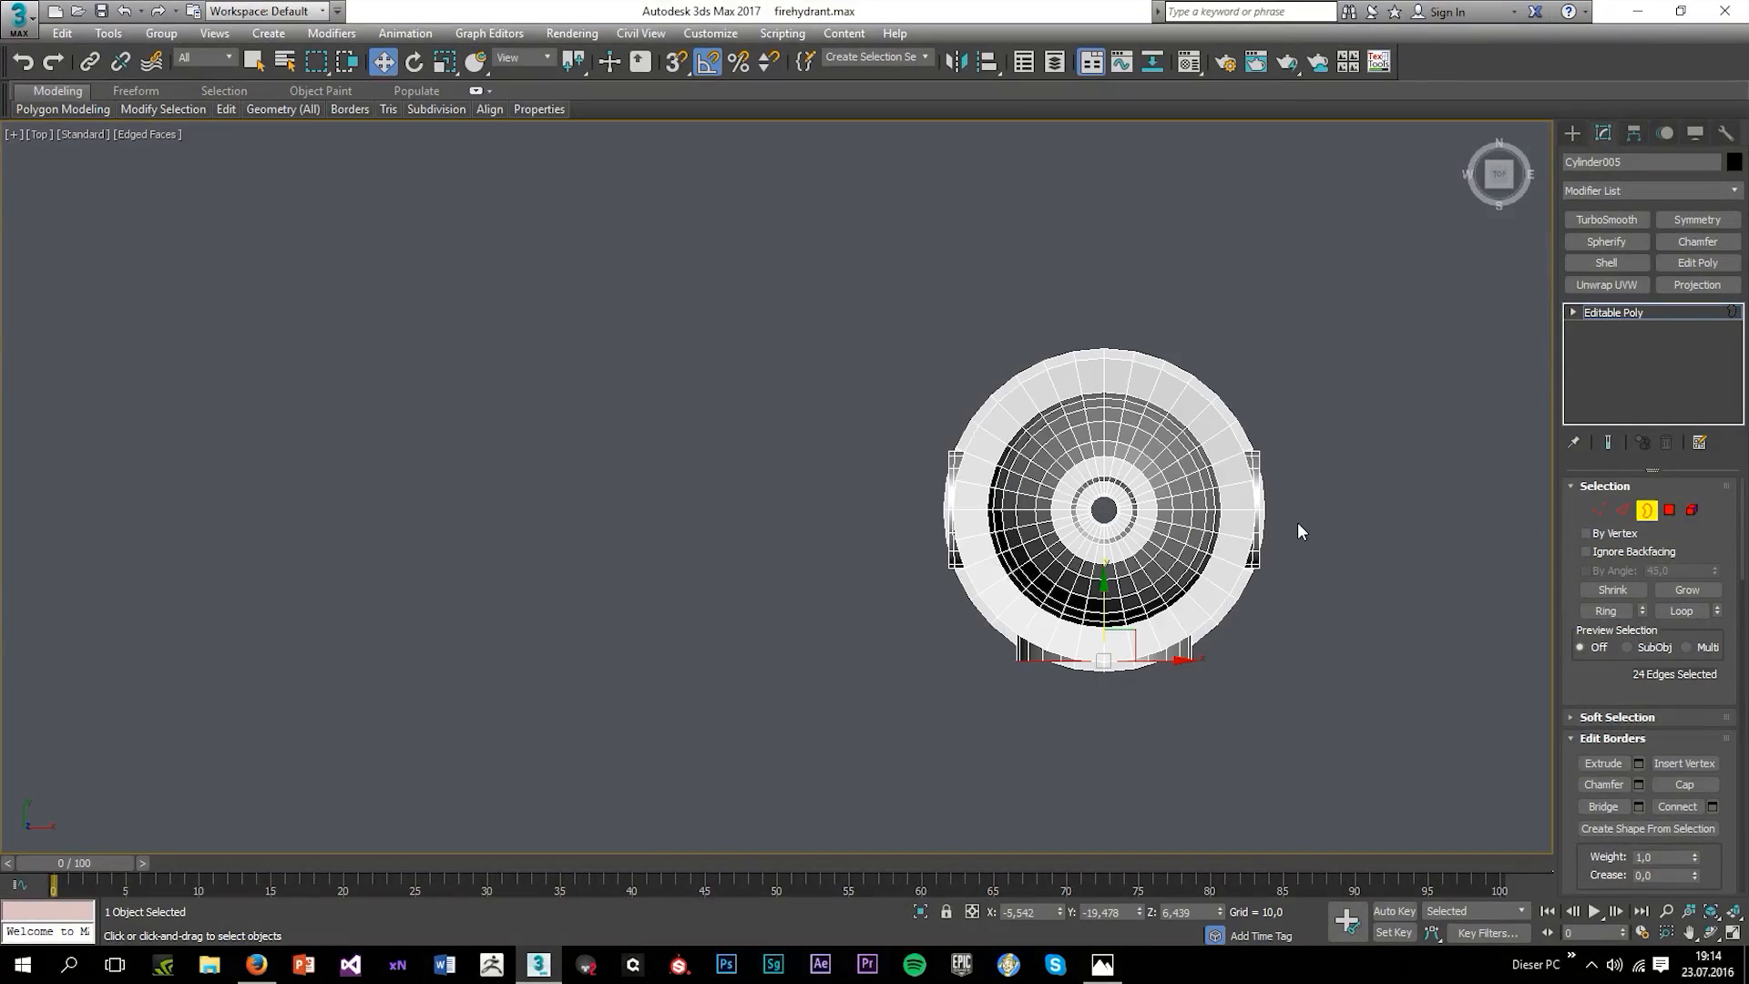
# Extrude the front outlet's open border inward by uniform scaling, then collapse the inner border to a centre point to close it.
pyautogui.press('p')
pyautogui.press('r')
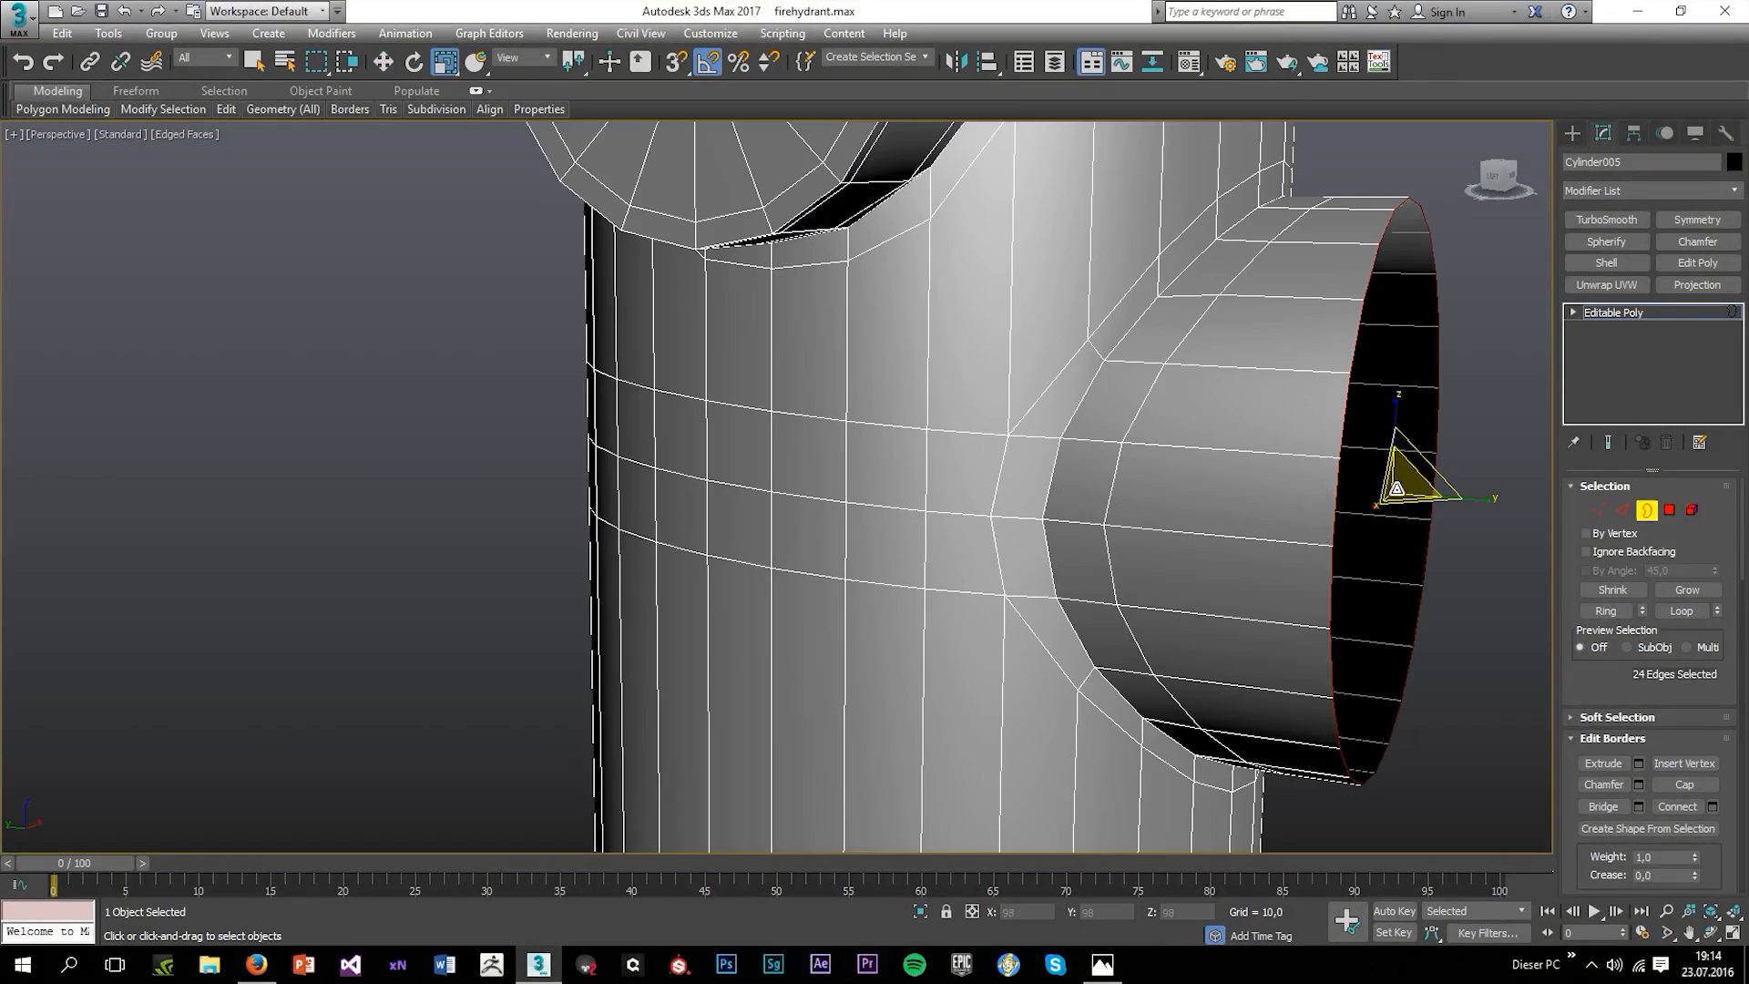
pyautogui.keyDown('shift'); pyautogui.moveTo(1395, 486); pyautogui.dragTo(1390, 497); pyautogui.keyUp('shift')
pyautogui.keyDown('alt'); pyautogui.moveTo(1390, 497); pyautogui.dragTo(1272, 552, button='middle'); pyautogui.keyUp('alt')
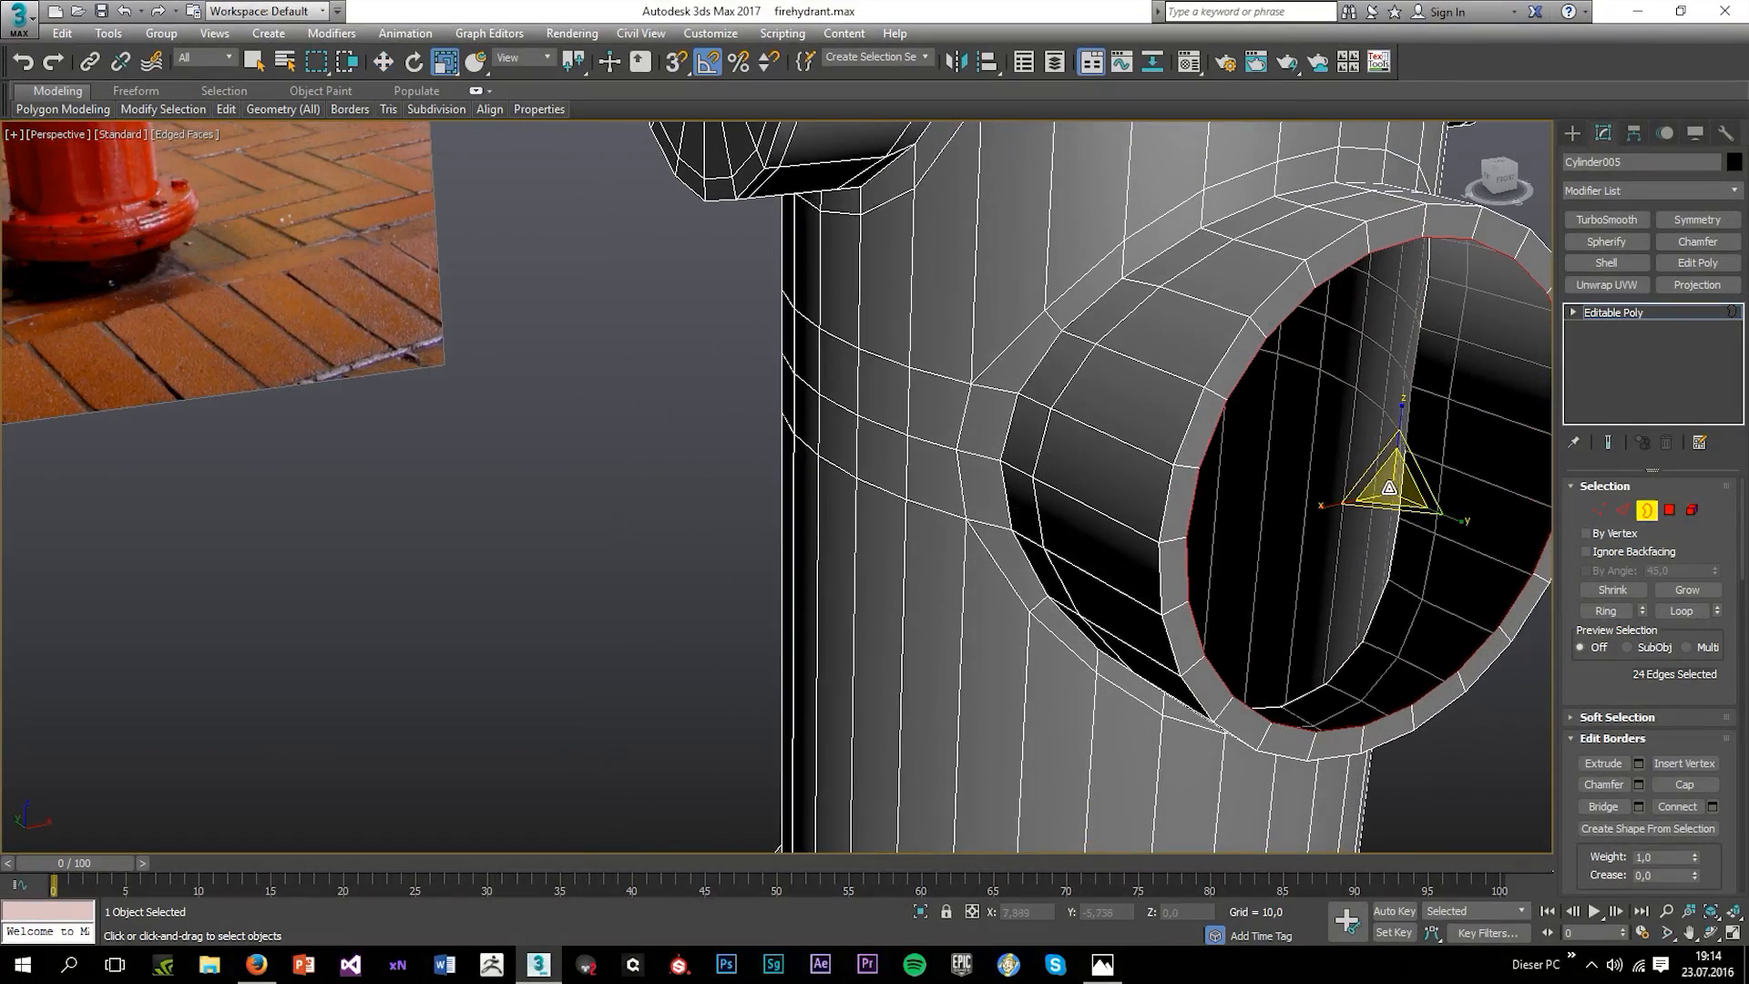
pyautogui.moveTo(1392, 488); pyautogui.dragTo(1379, 525)
pyautogui.hotkey('alt', 'p')
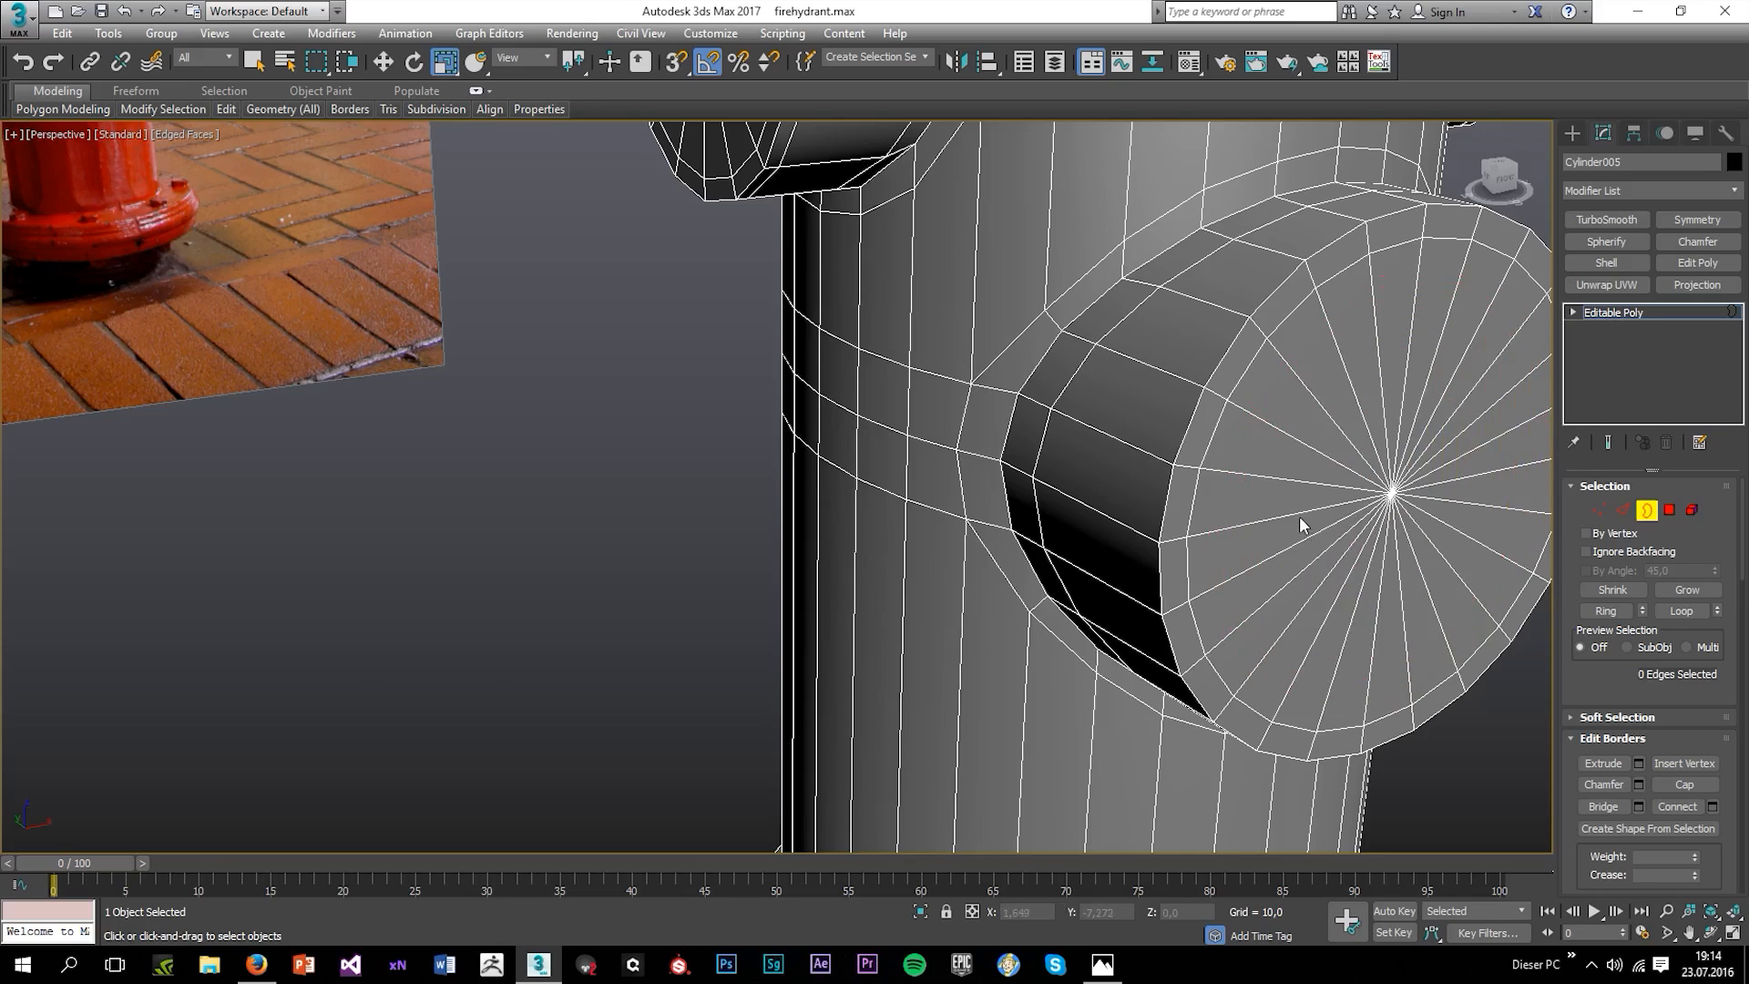
# Add a SwiftLoop edge loop close to the outer rim of the front outlet and flatten it along Y by scaling.
pyautogui.scroll(-5, 1293, 473)
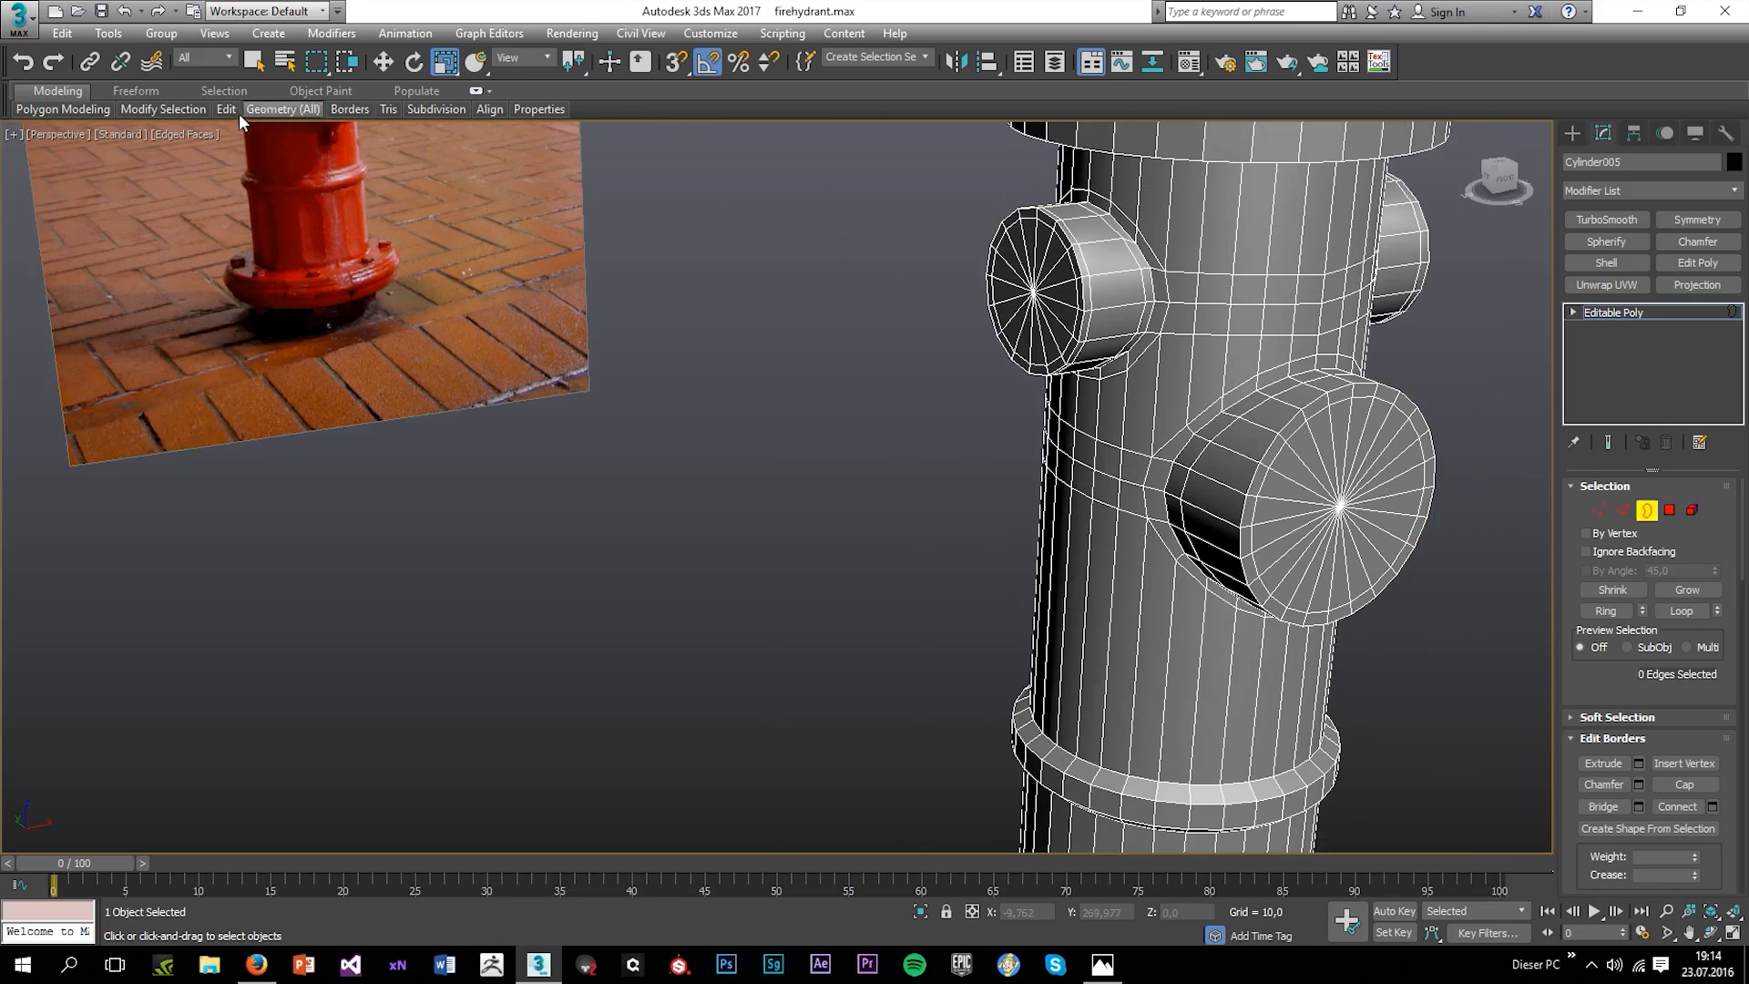
pyautogui.keyDown('alt'); pyautogui.moveTo(934, 359); pyautogui.dragTo(1393, 381, button='middle'); pyautogui.keyUp('alt')
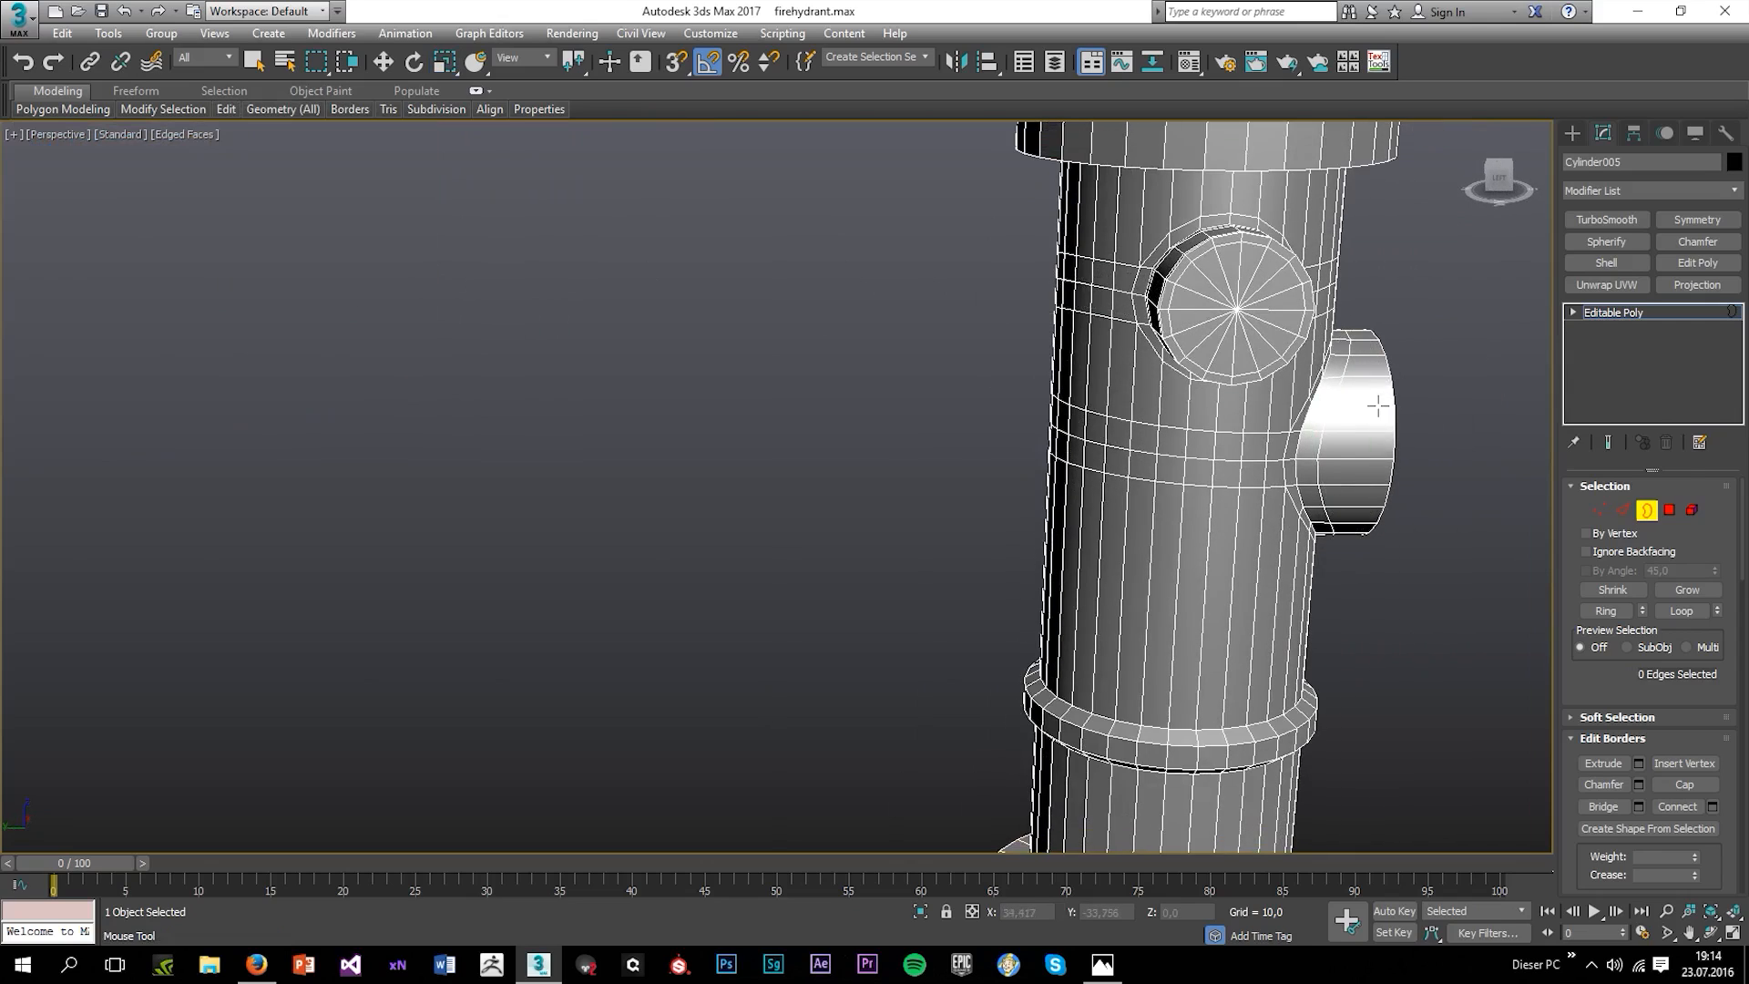
pyautogui.click(1380, 409)
pyautogui.press('w')
pyautogui.scroll(4, 1370, 437)
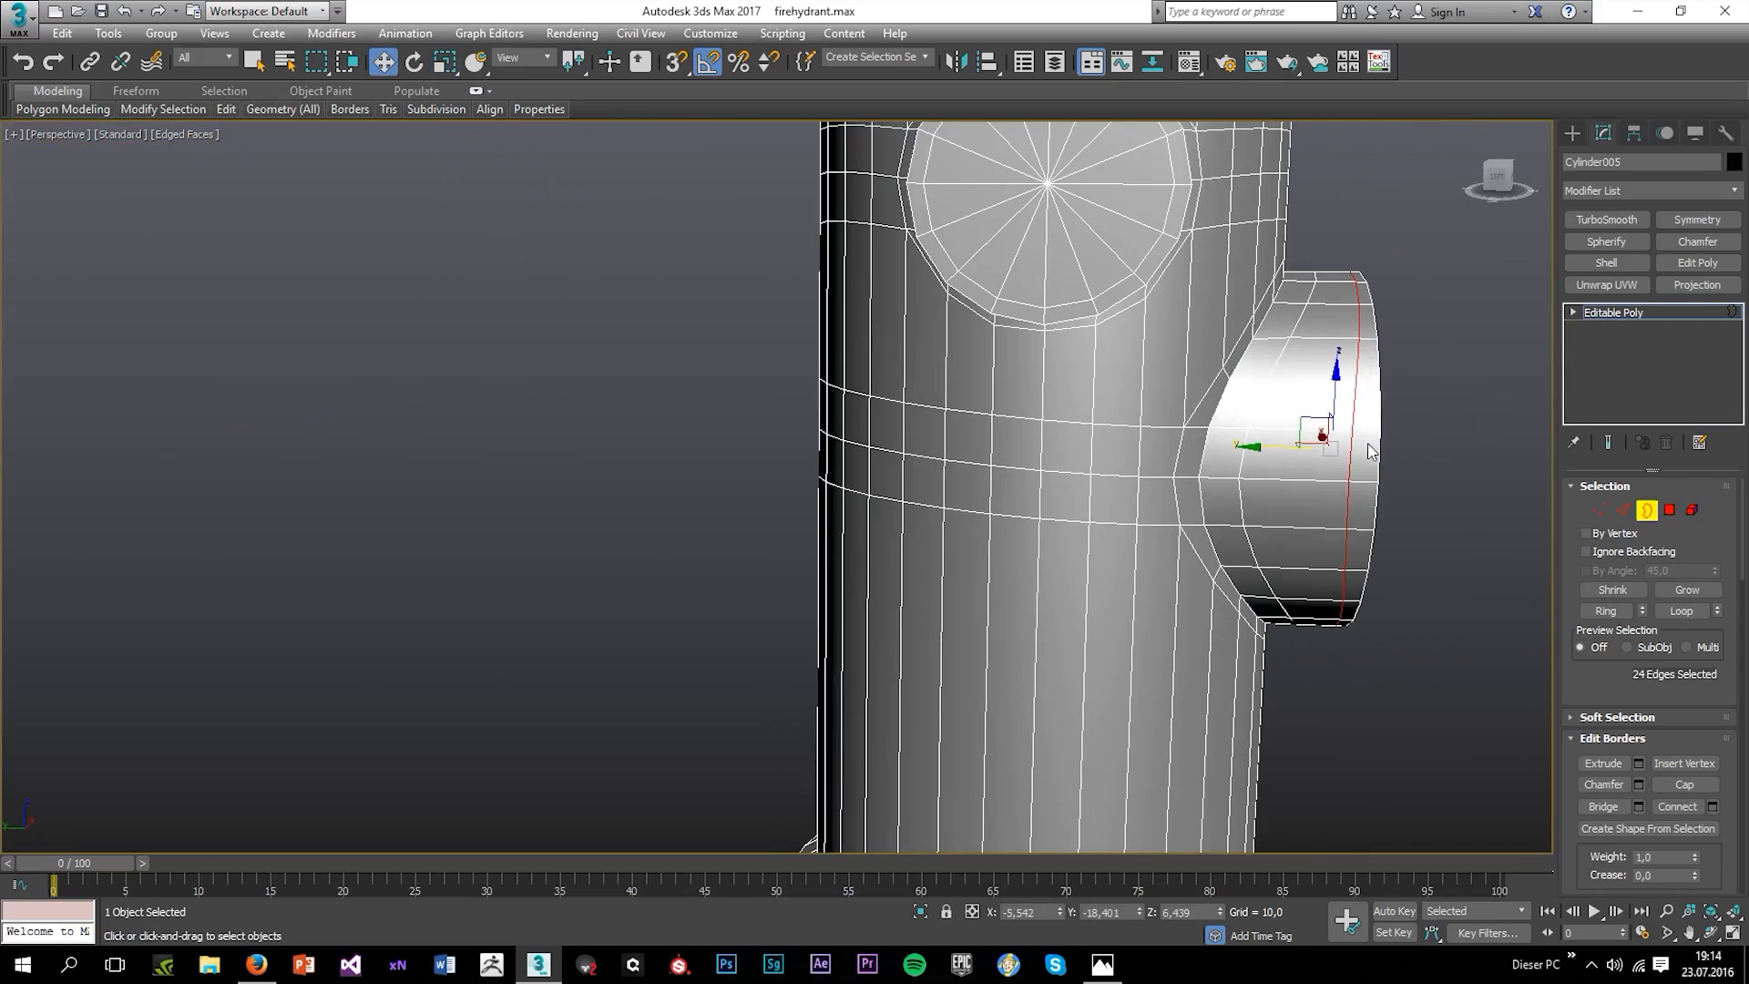
pyautogui.press('t')
pyautogui.press('r')
pyautogui.scroll(4, 1106, 601)
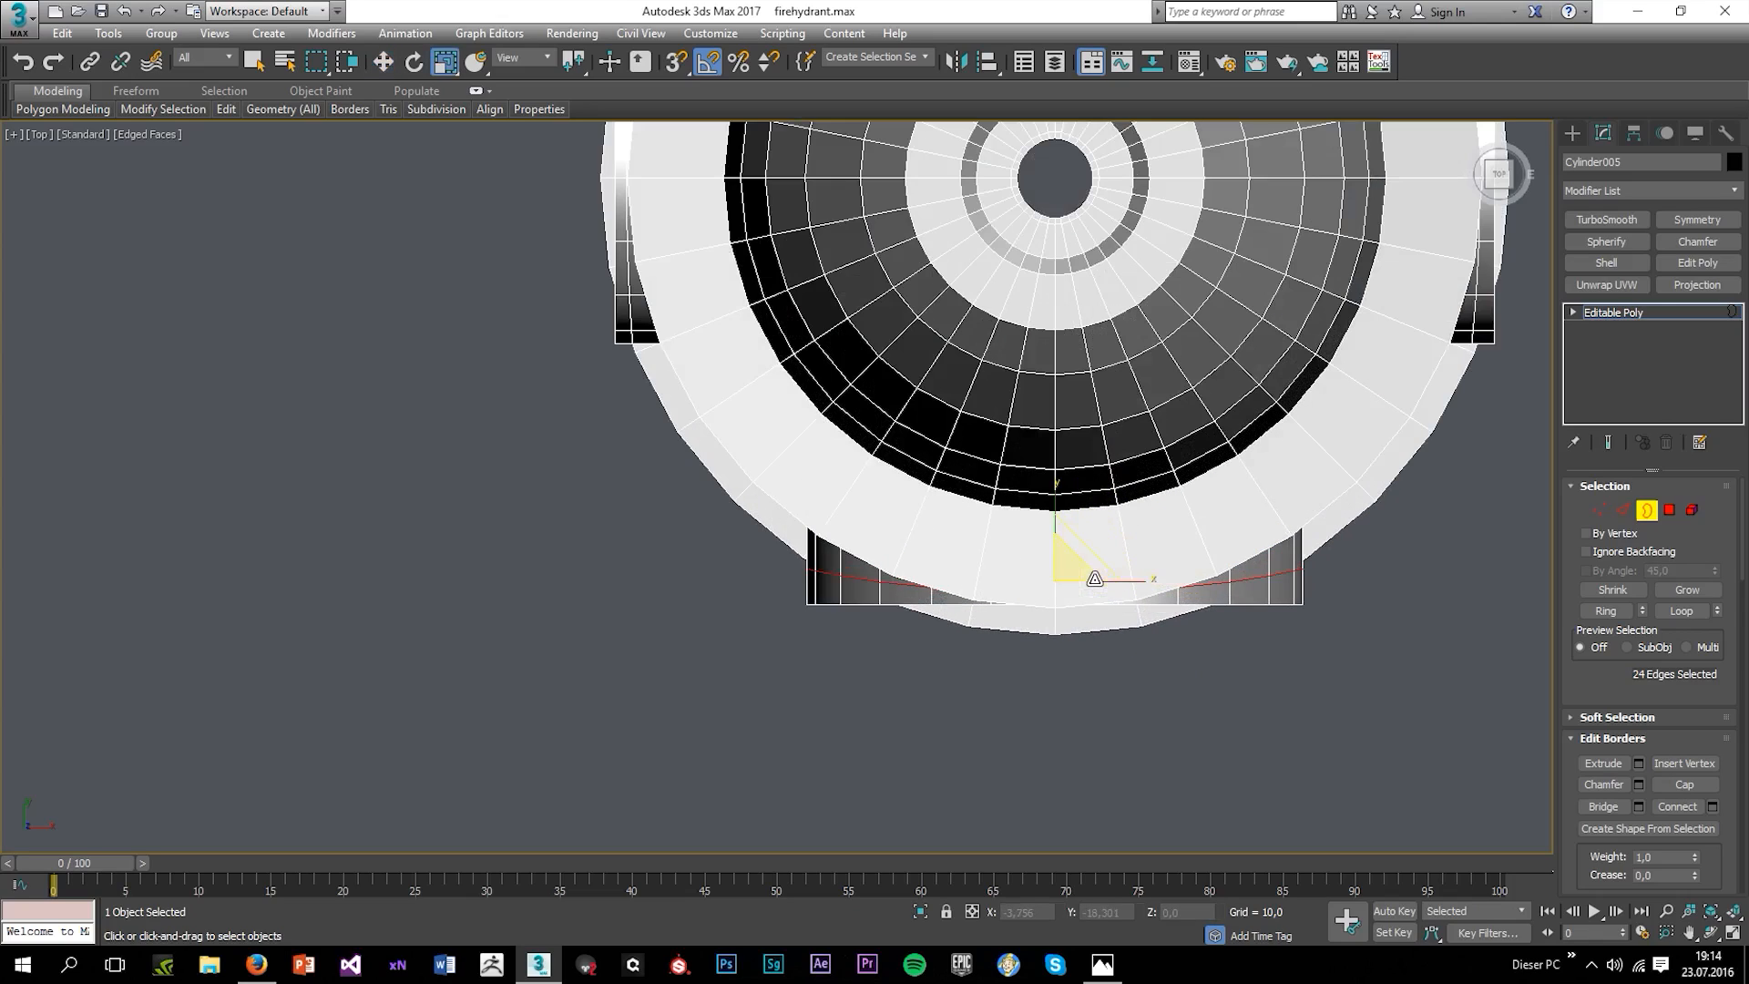
pyautogui.moveTo(1094, 578); pyautogui.dragTo(1065, 702)
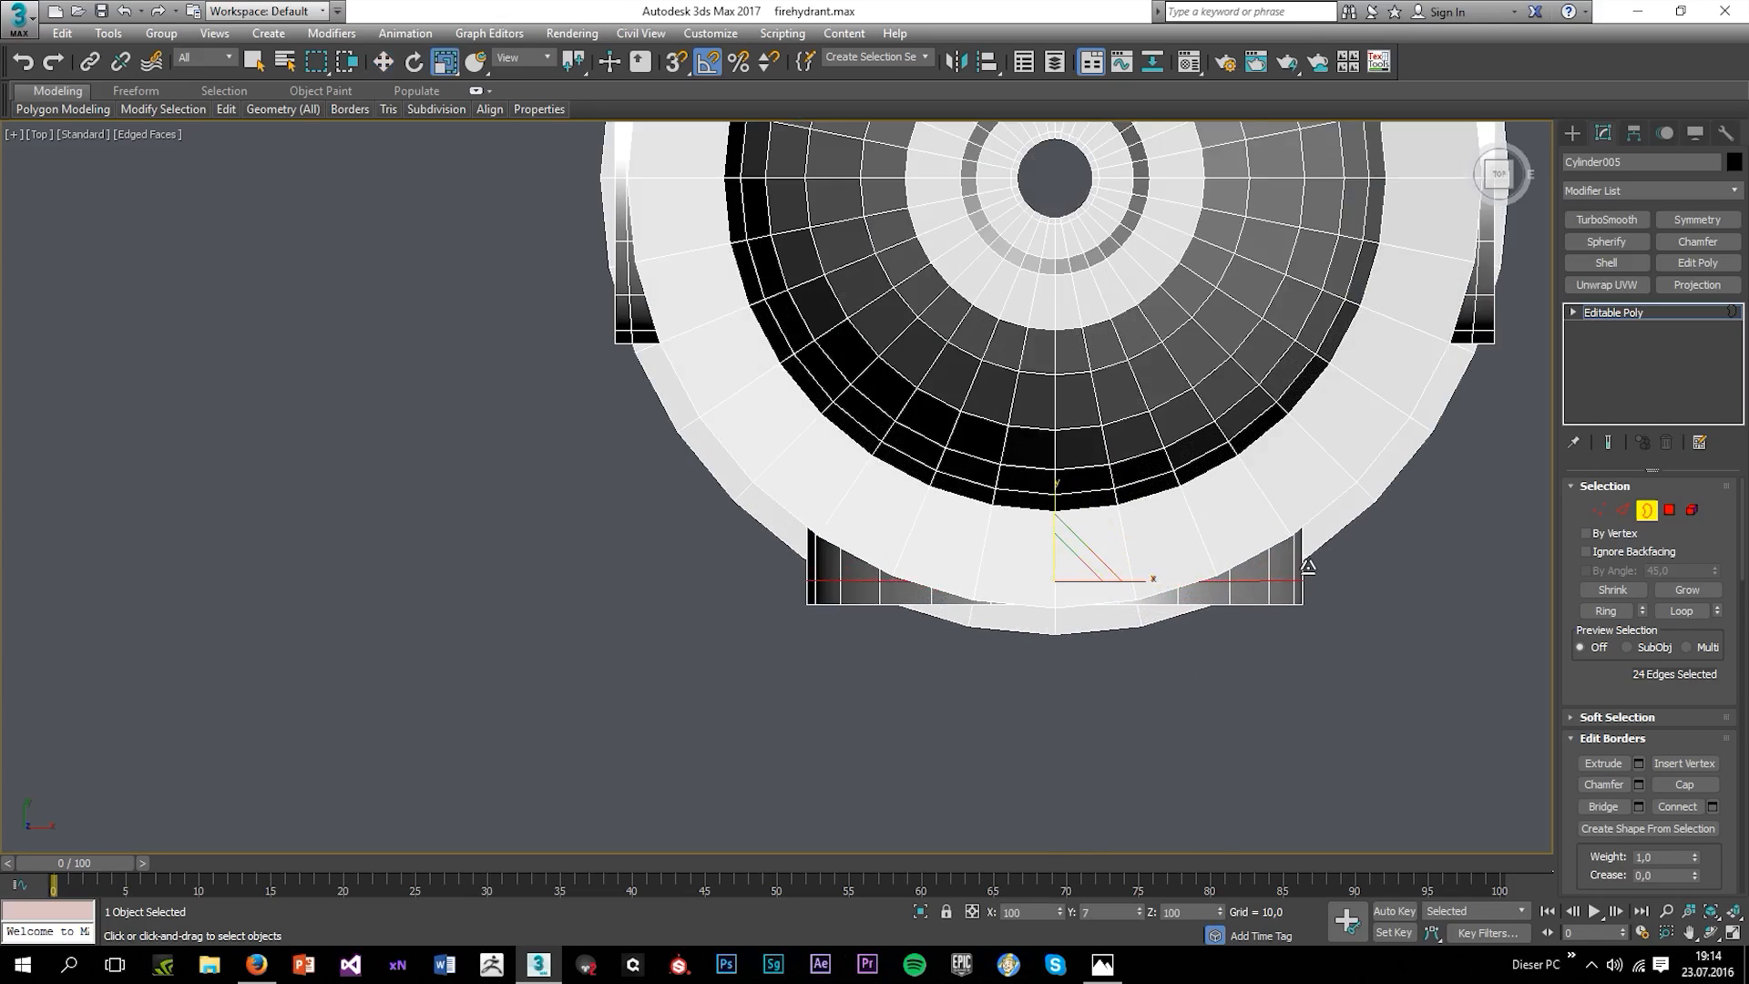
pyautogui.moveTo(1295, 462); pyautogui.dragTo(1293, 460)
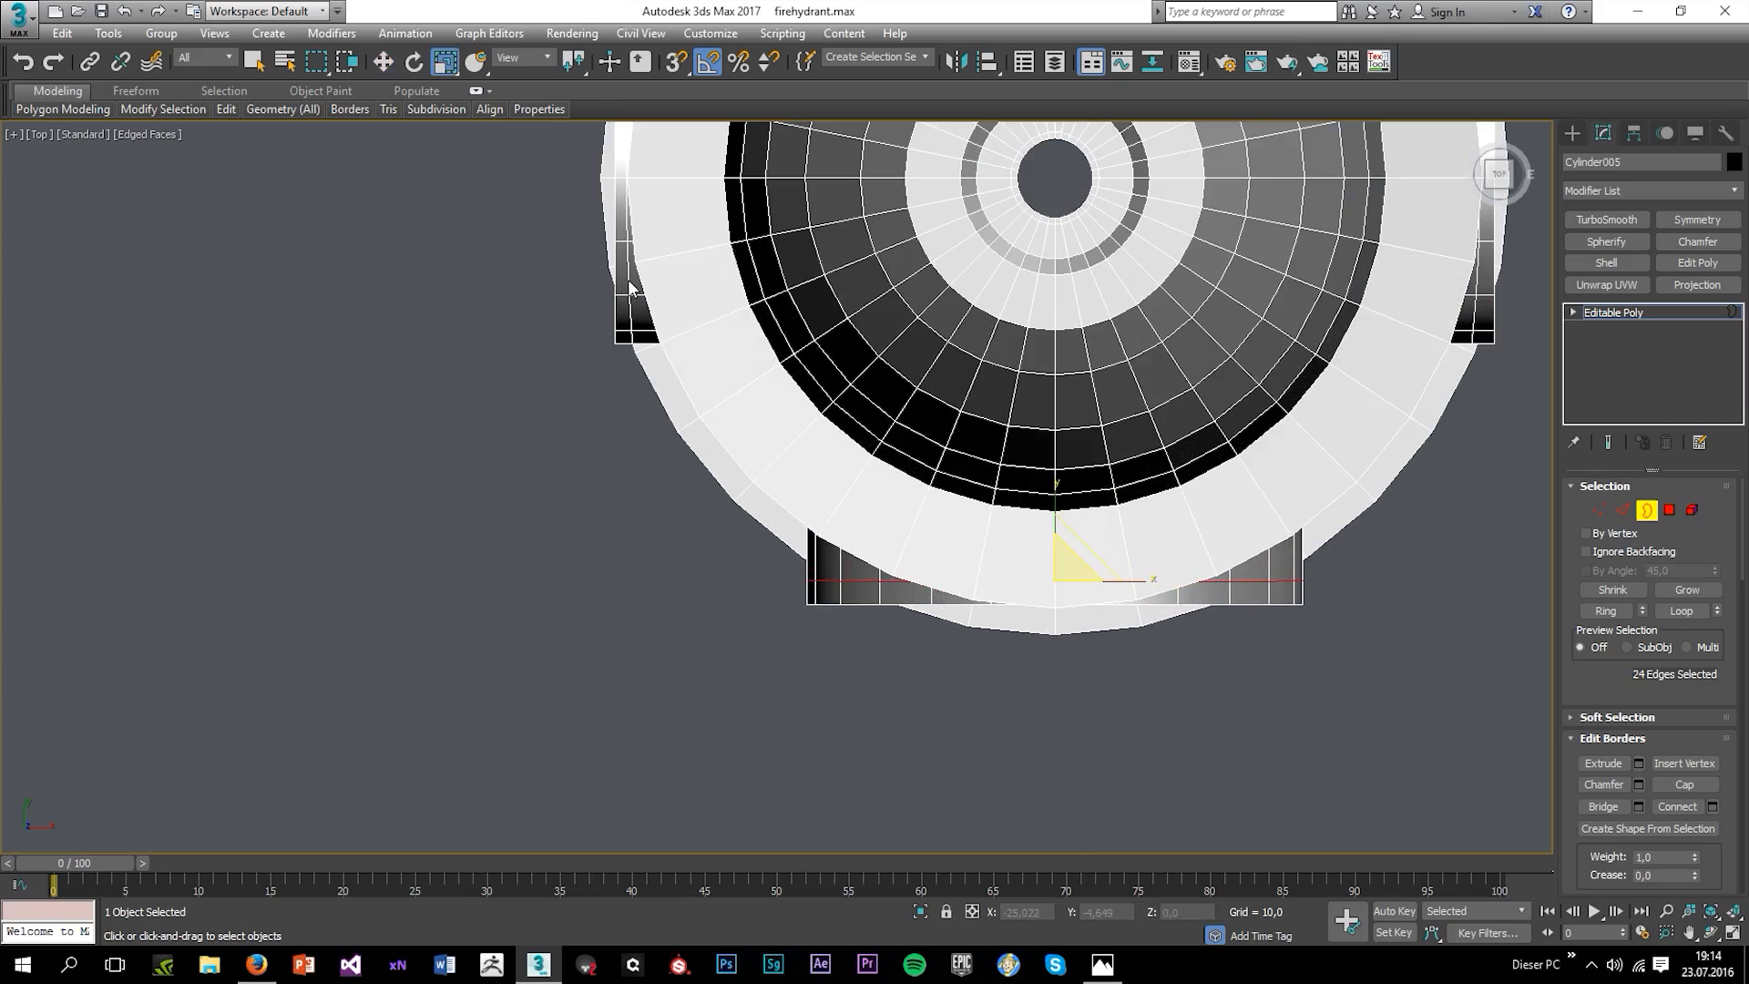
# Scale the left side outlet's supporting edge loop flat along X, then select the matching loop on the opposite outlet for scaling.
pyautogui.click(630, 284)
pyautogui.click(1622, 511)
pyautogui.press('w')
pyautogui.doubleClick(629, 314)
pyautogui.scroll(-3, 986, 424)
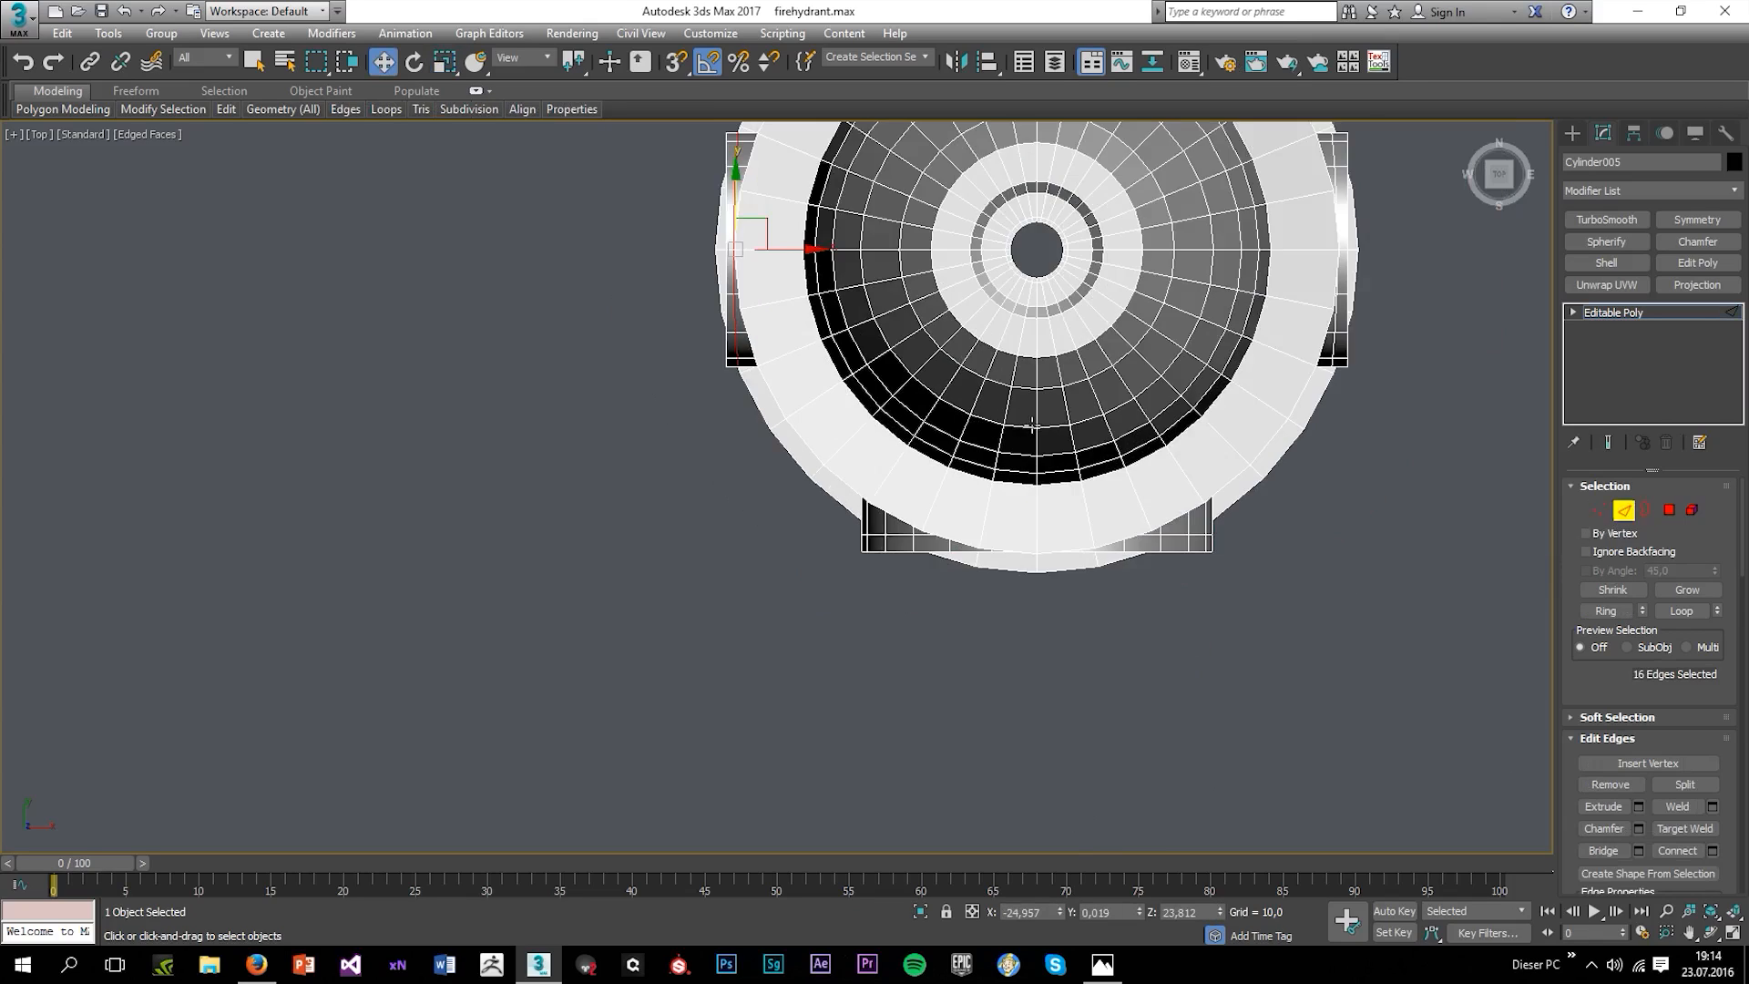
pyautogui.moveTo(1234, 342); pyautogui.dragTo(1017, 376, button='middle')
pyautogui.press('r')
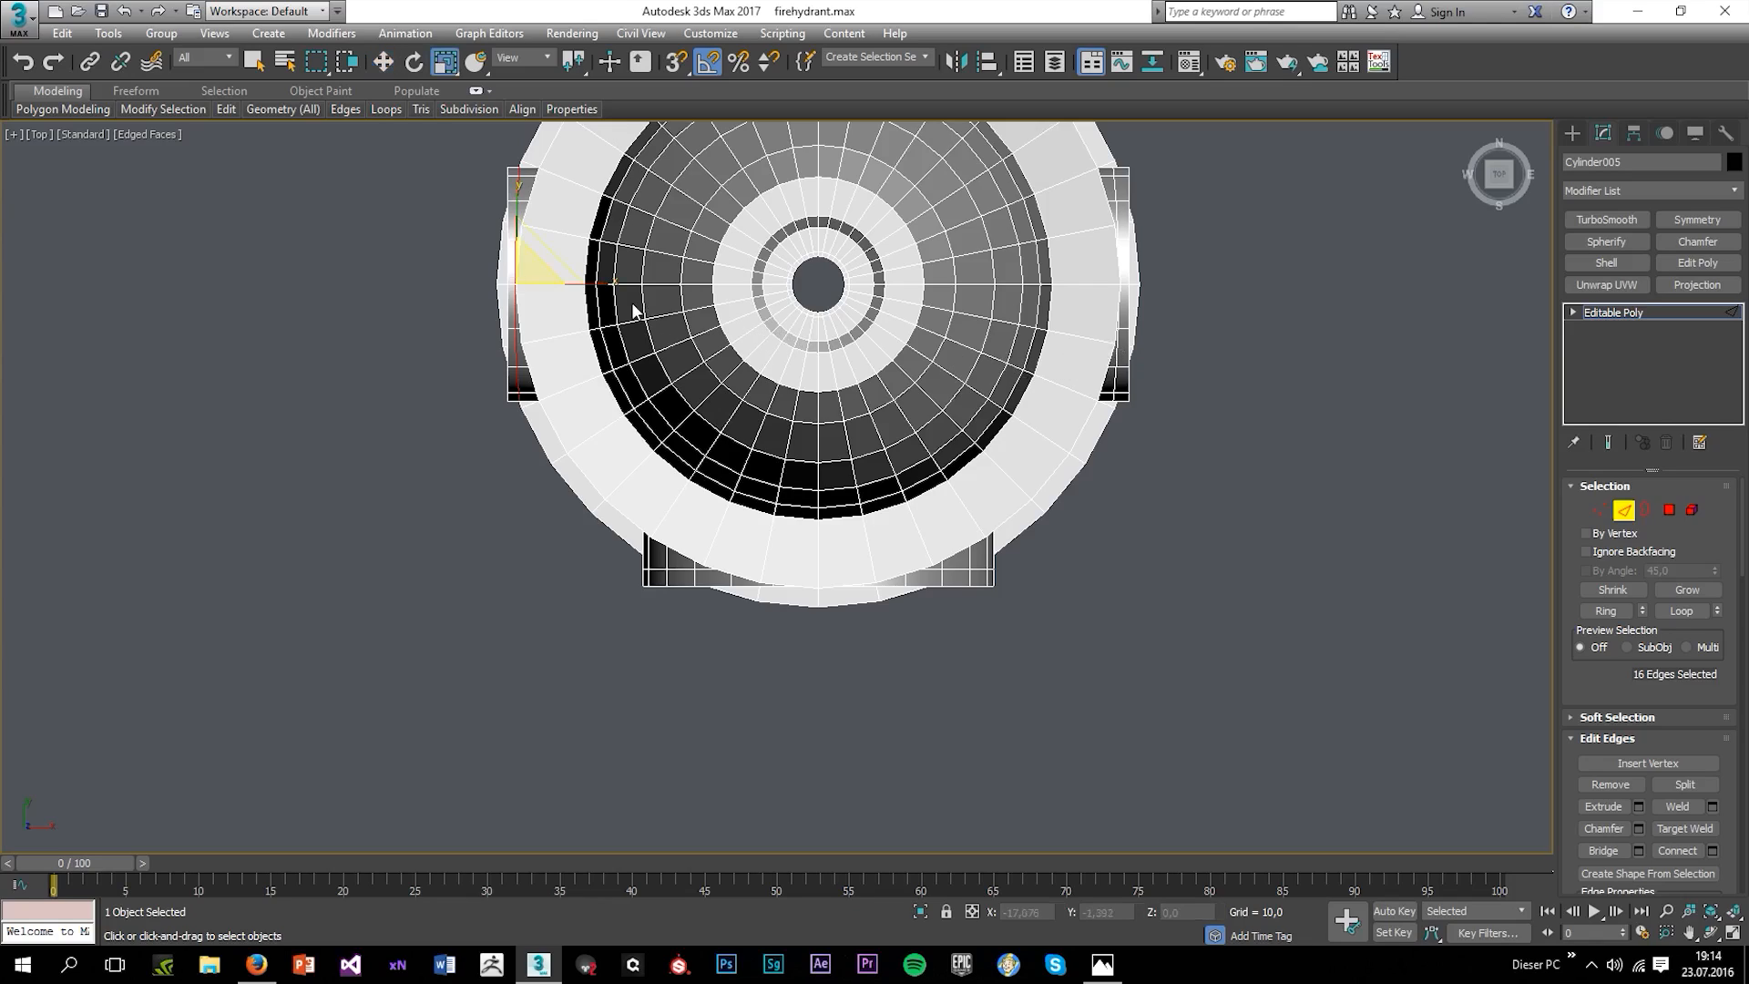
pyautogui.moveTo(591, 290); pyautogui.dragTo(12, 198)
pyautogui.press('w')
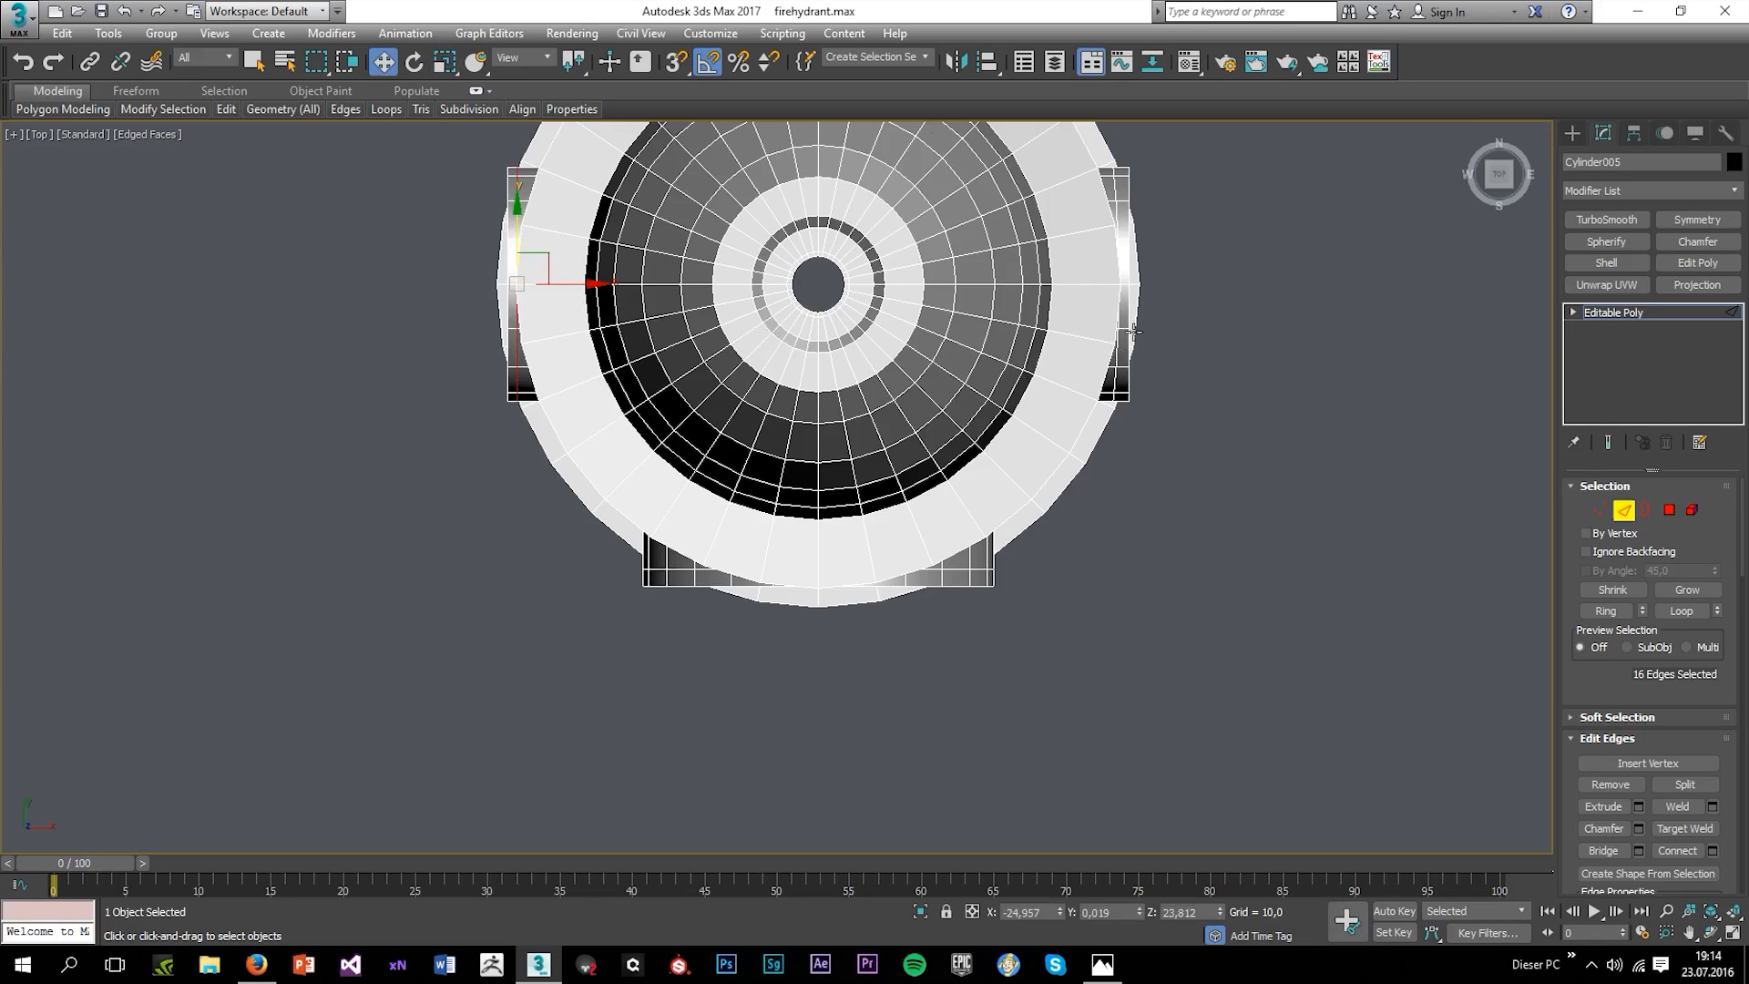
pyautogui.doubleClick(1116, 351)
pyautogui.hotkey('ctrl', 'z')
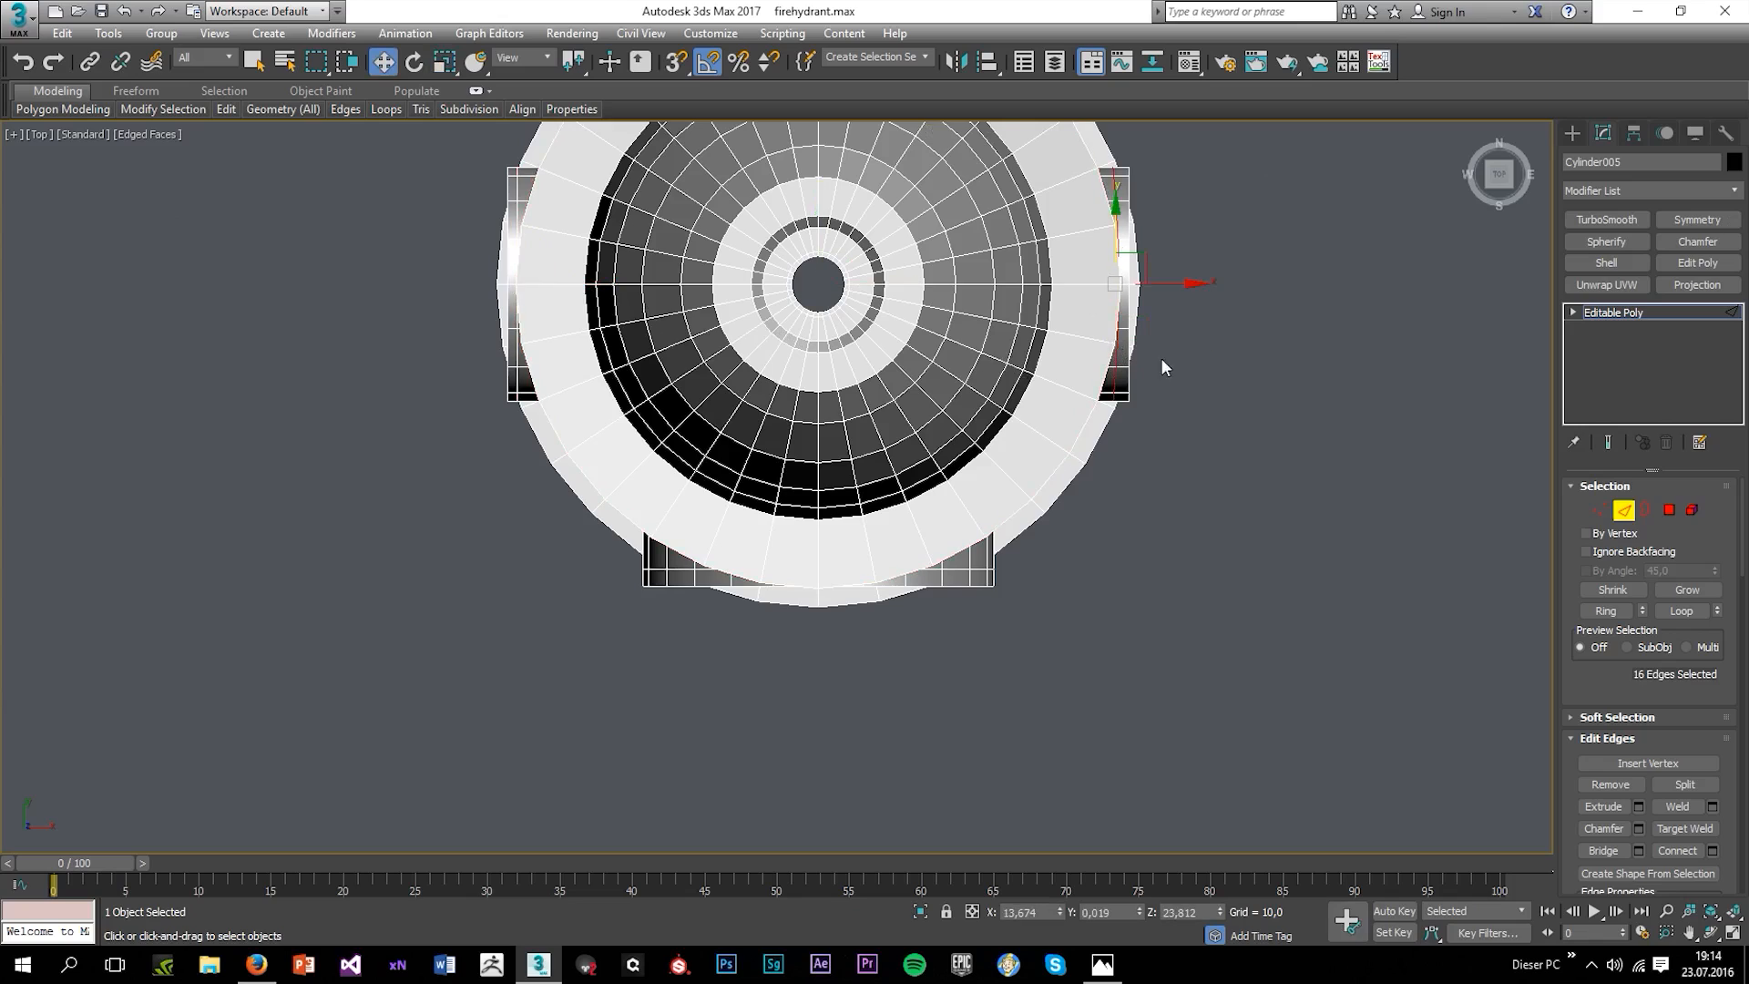
pyautogui.press('r')
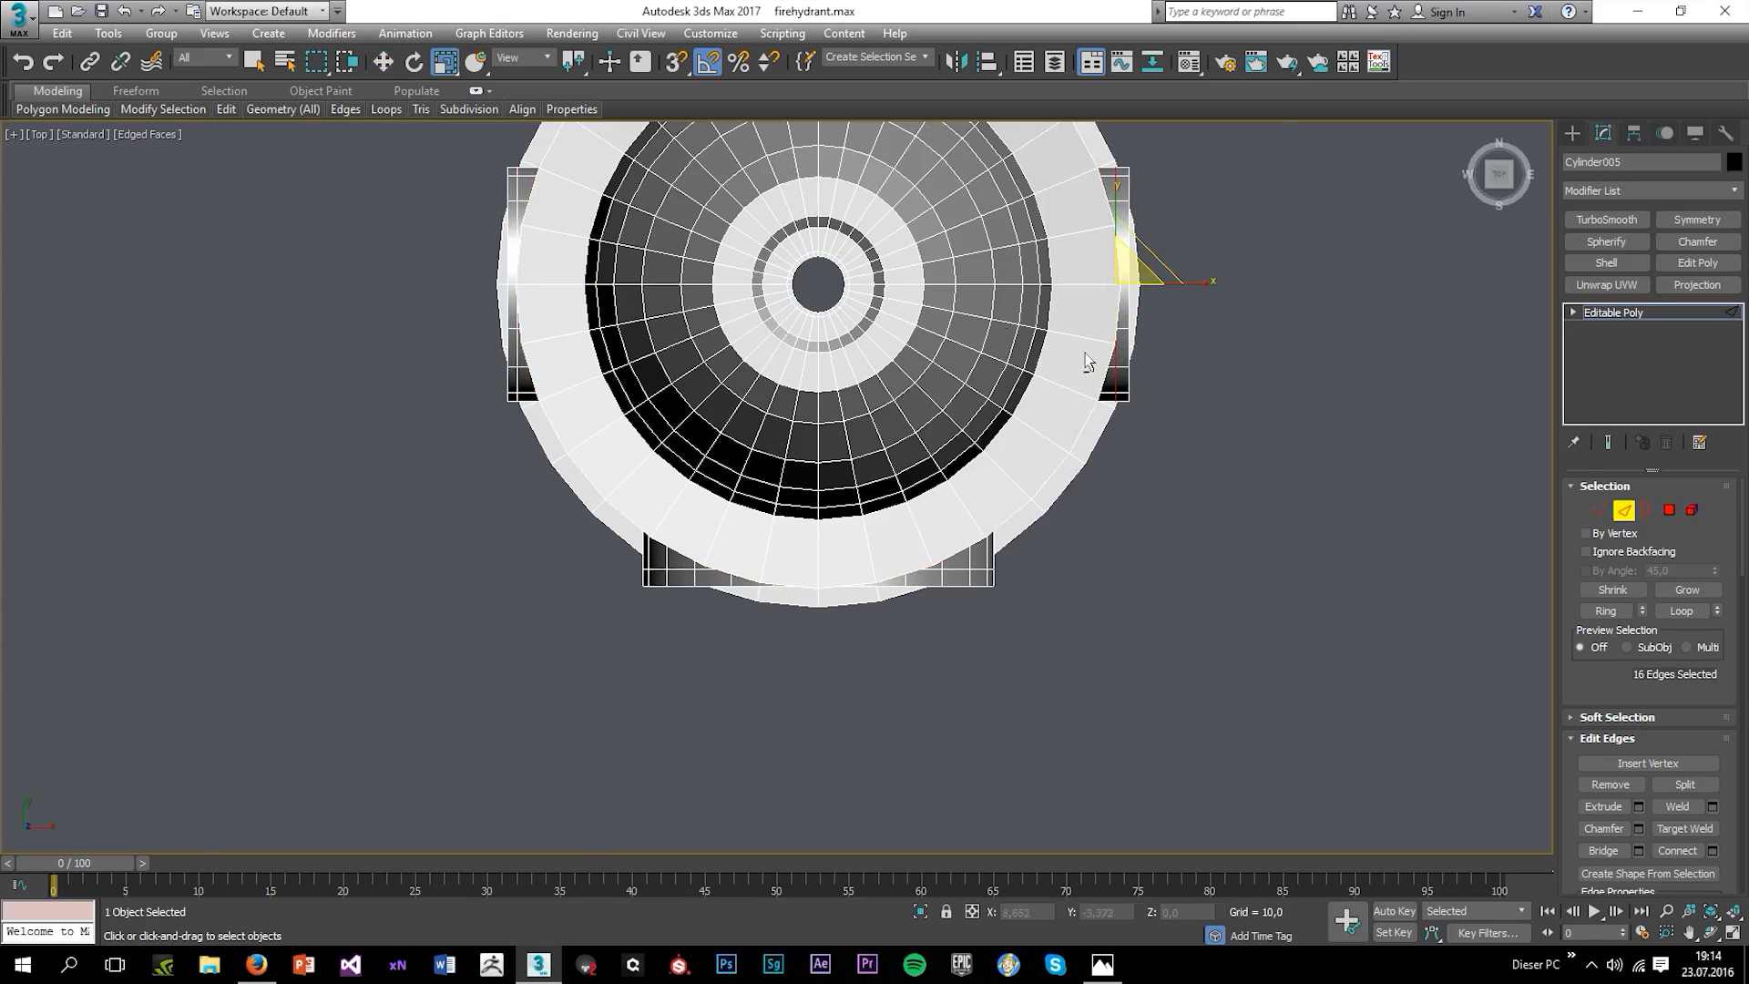
# Leave edge editing in the perspective view, deselect the hydrant and turn off the edged-faces display.
pyautogui.hotkey('alt', 'w')
pyautogui.rightClick(1034, 739)
pyautogui.hotkey('alt', 'w')
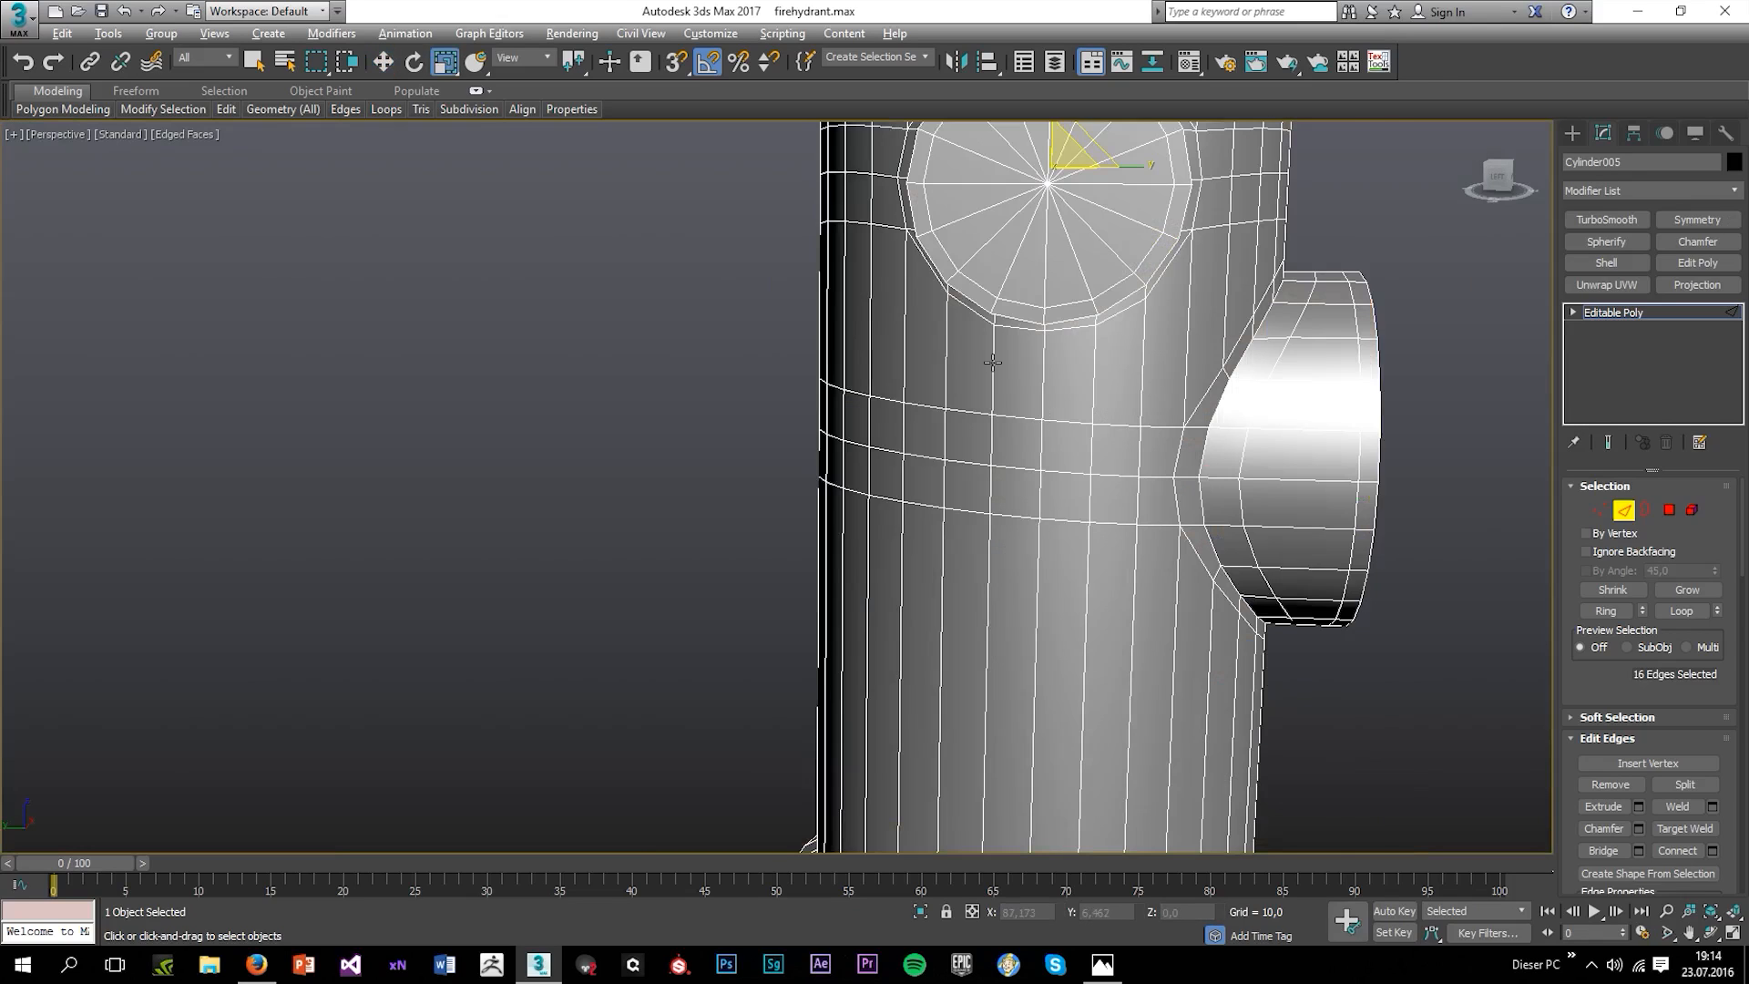
pyautogui.scroll(-5, 992, 363)
pyautogui.keyDown('alt'); pyautogui.moveTo(992, 363); pyautogui.dragTo(828, 392, button='middle'); pyautogui.keyUp('alt')
pyautogui.click(1257, 364)
pyautogui.click(1627, 315)
pyautogui.click(1351, 382)
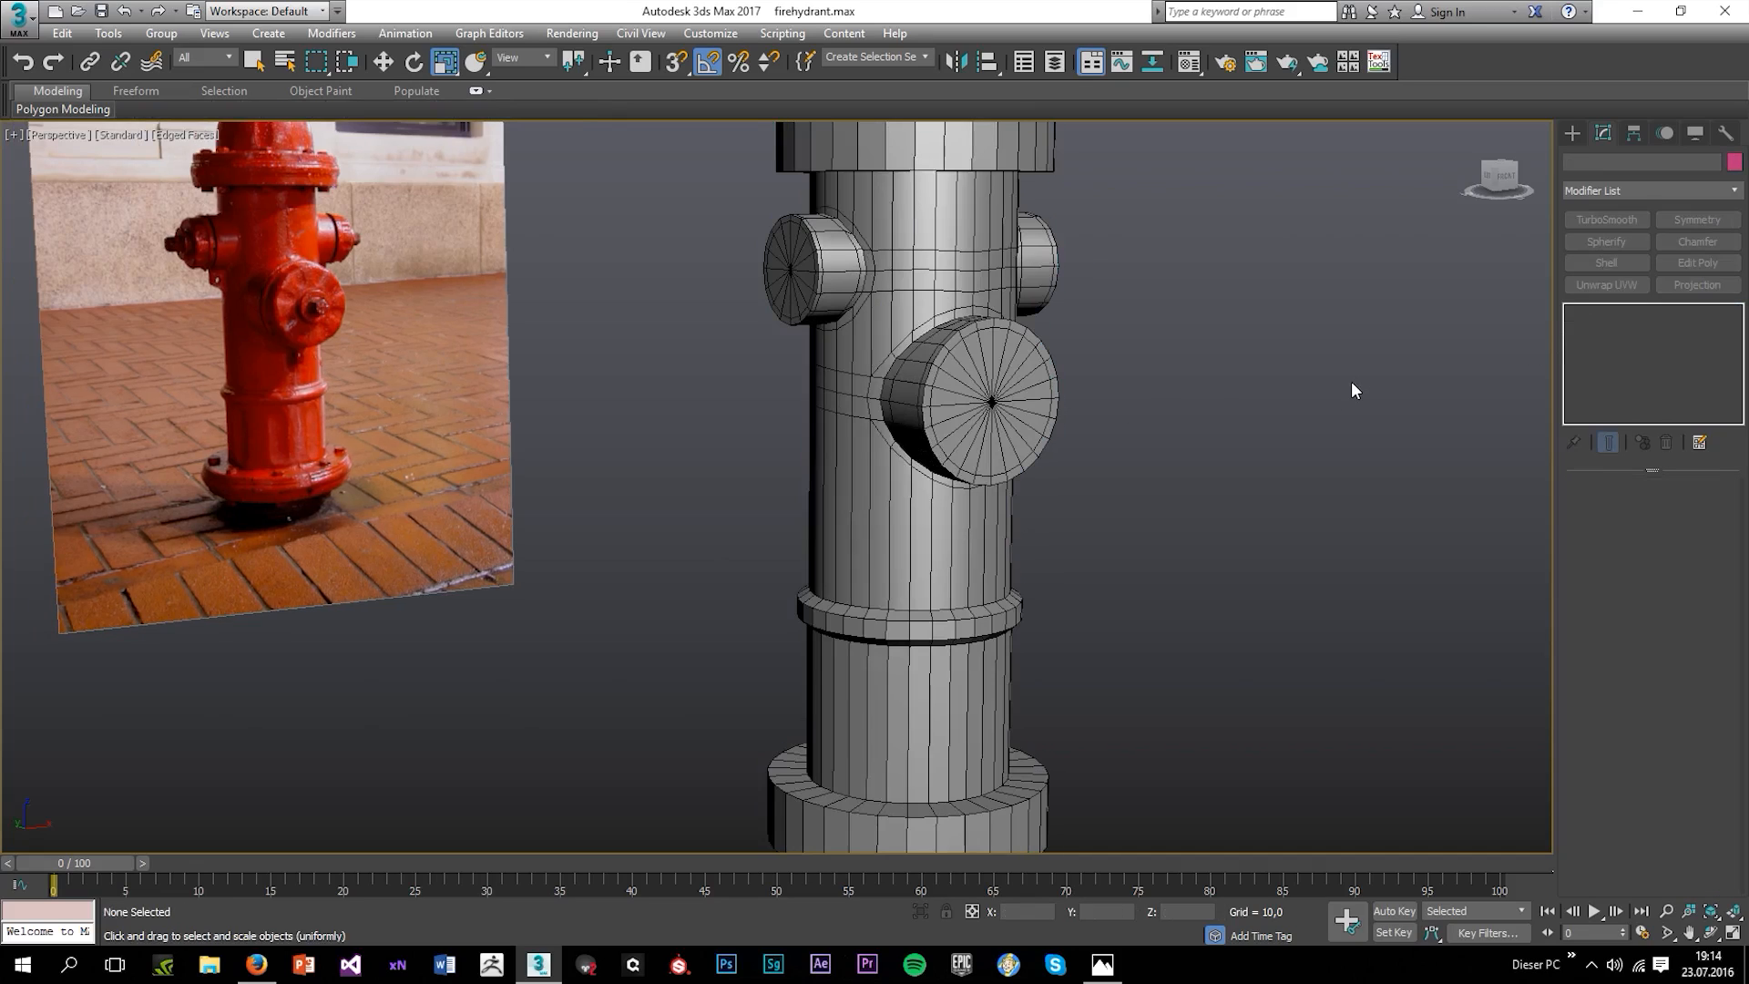
pyautogui.press('F4')
# Set up a Cylinder from the standard primitives with 32 sides for the front outlet's cap.
pyautogui.scroll(-5, 1302, 397)
pyautogui.moveTo(1257, 419)
pyautogui.keyDown('alt'); pyautogui.mouseDown(button='middle')
pyautogui.moveTo(1163, 488)
pyautogui.moveTo(1069, 474)
pyautogui.moveTo(1097, 498)
pyautogui.mouseUp(button='middle'); pyautogui.keyUp('alt')
pyautogui.scroll(3, 1168, 386)
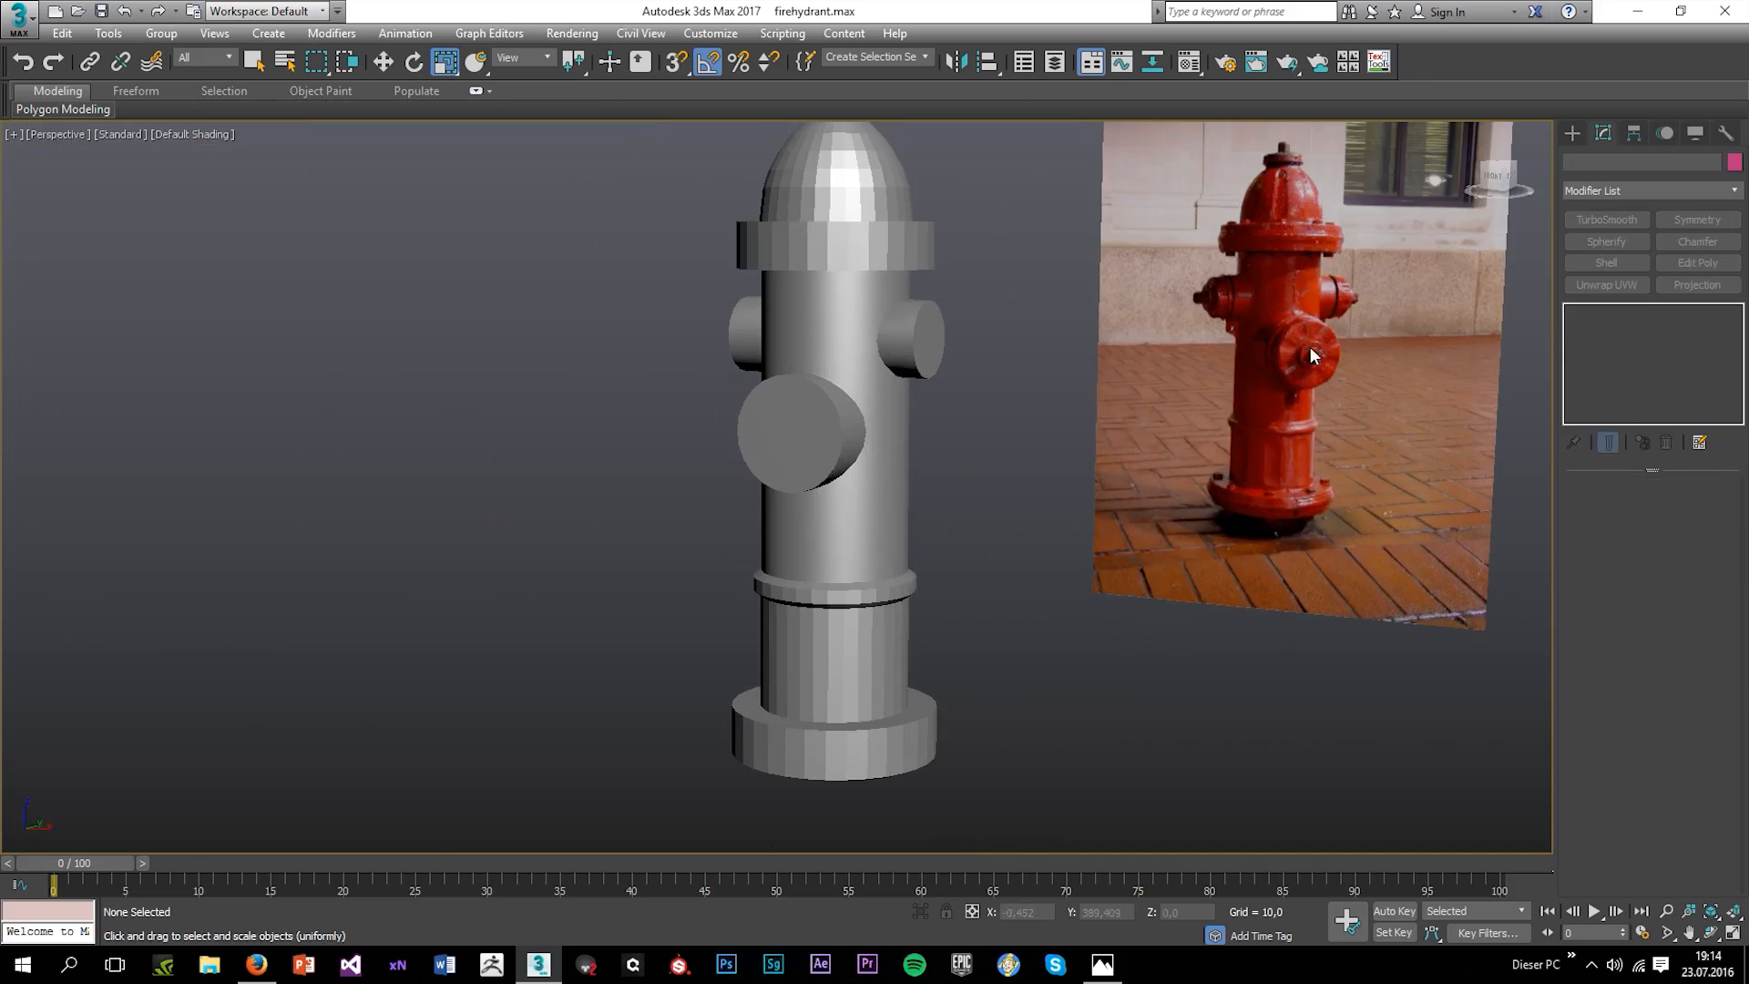
pyautogui.scroll(5, 1310, 349)
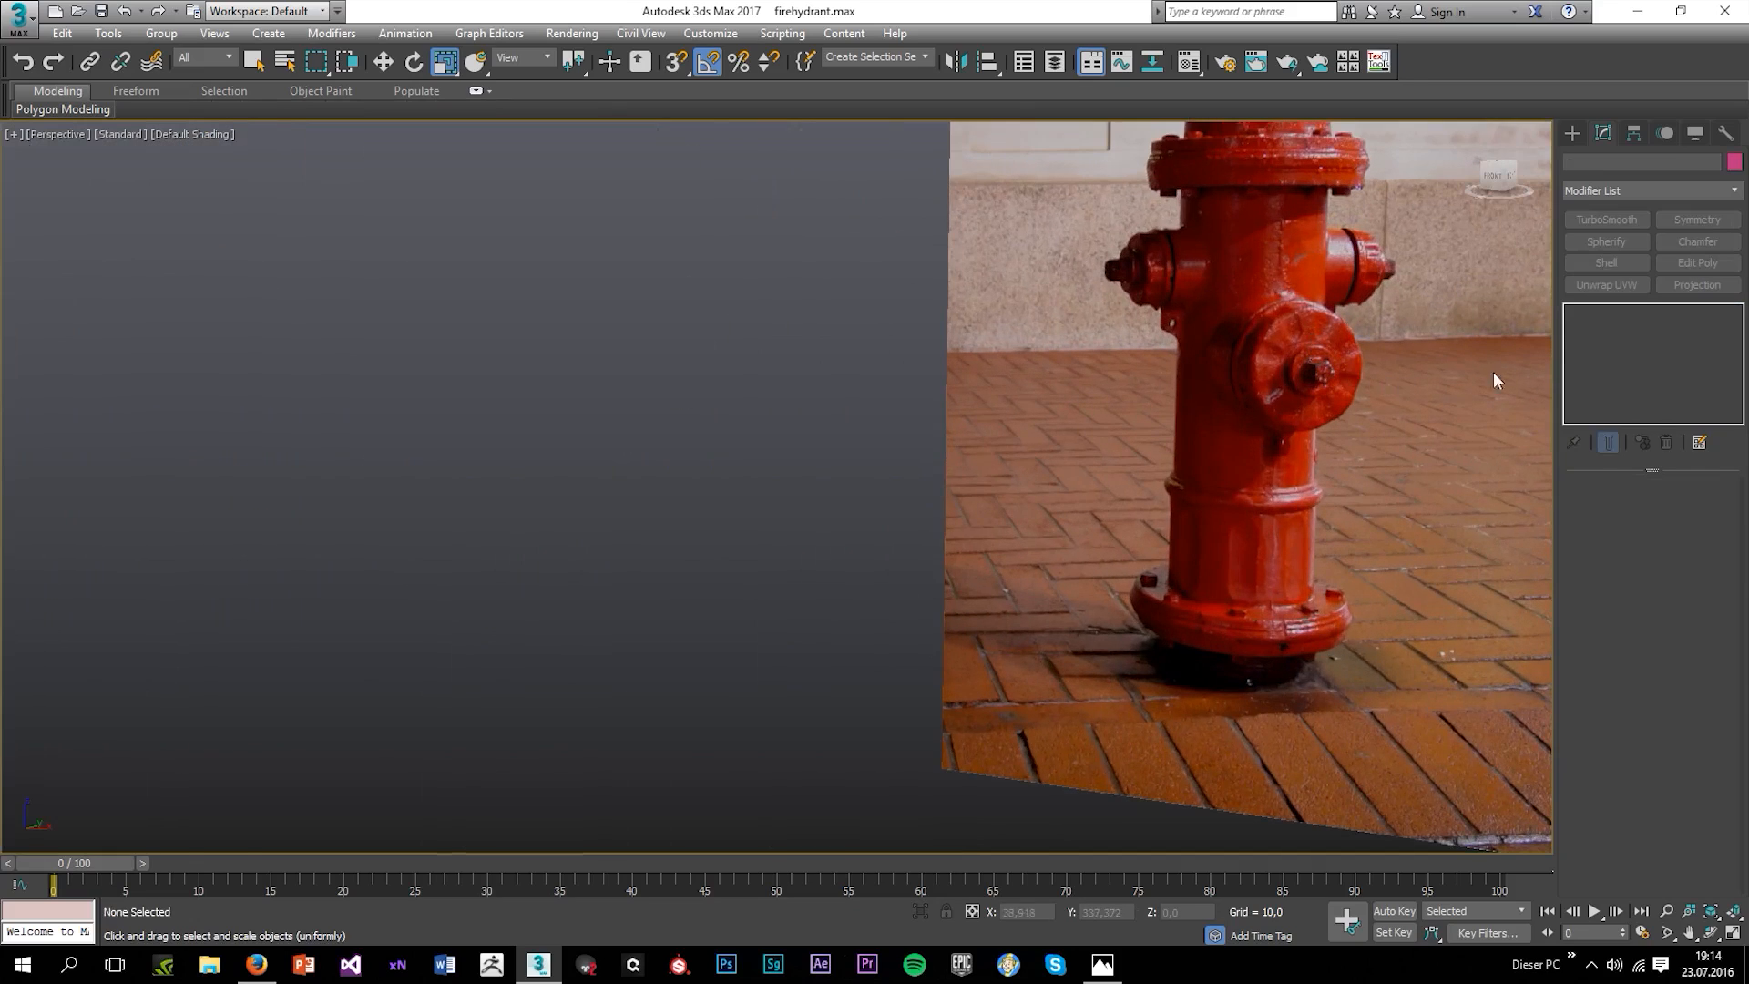
pyautogui.click(1572, 133)
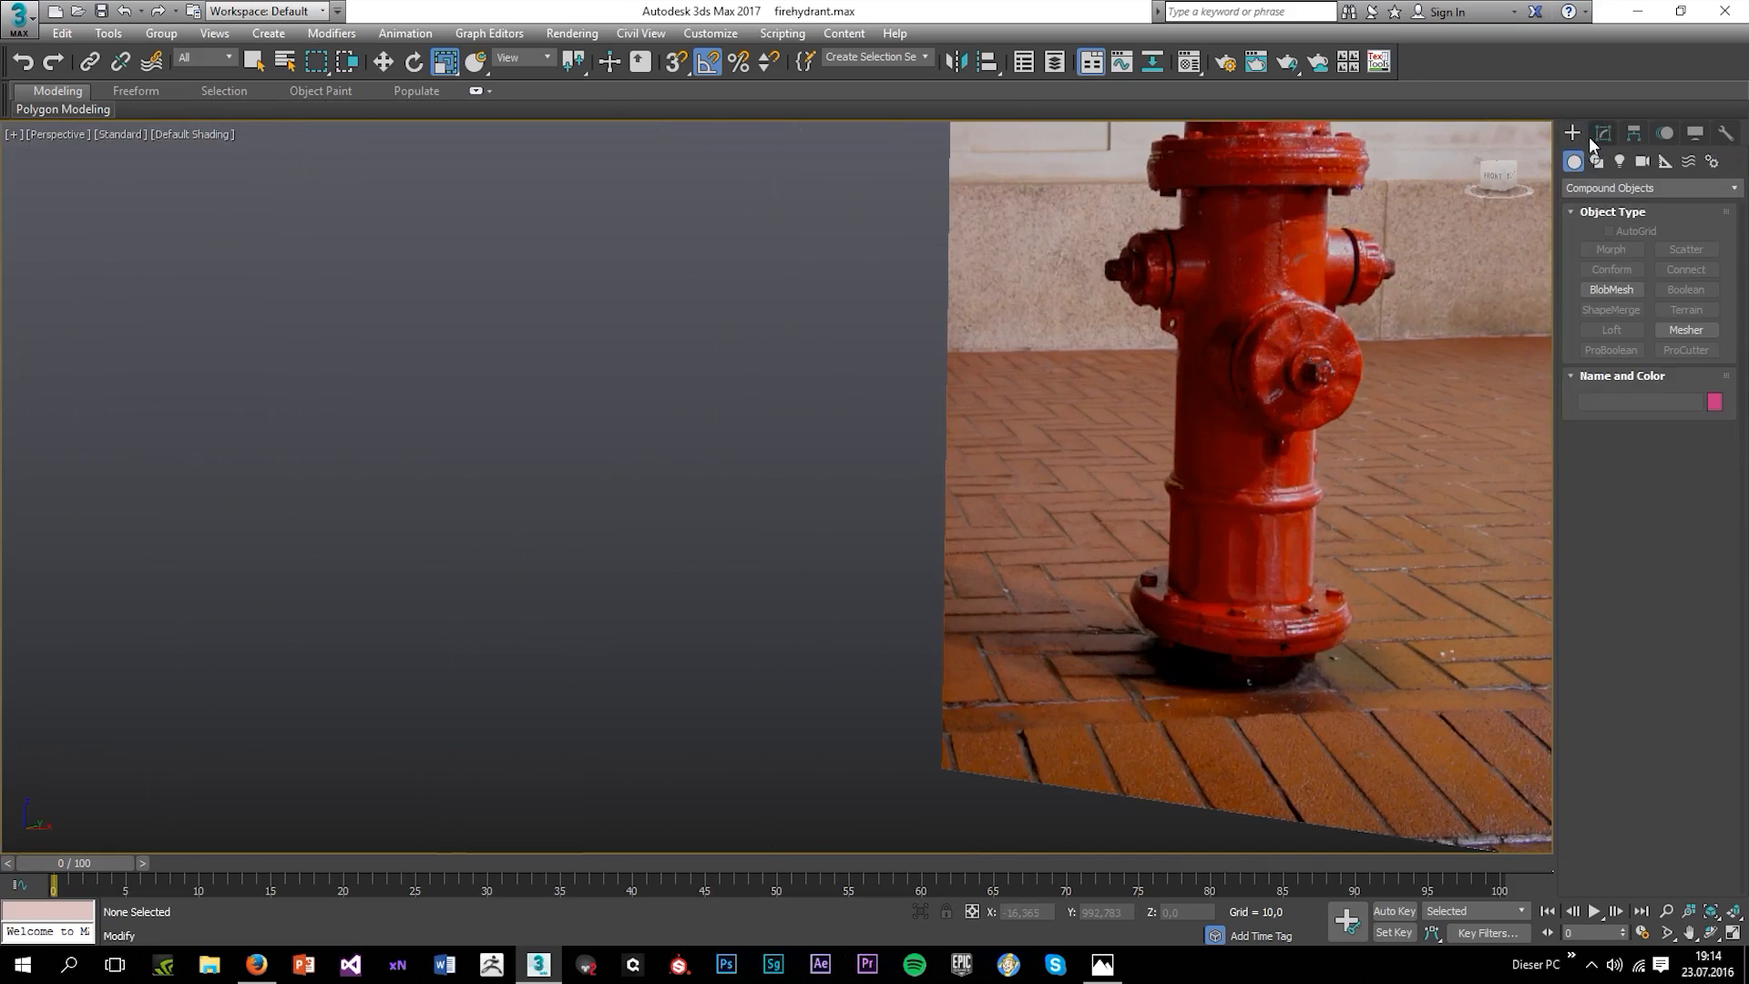
pyautogui.click(1598, 194)
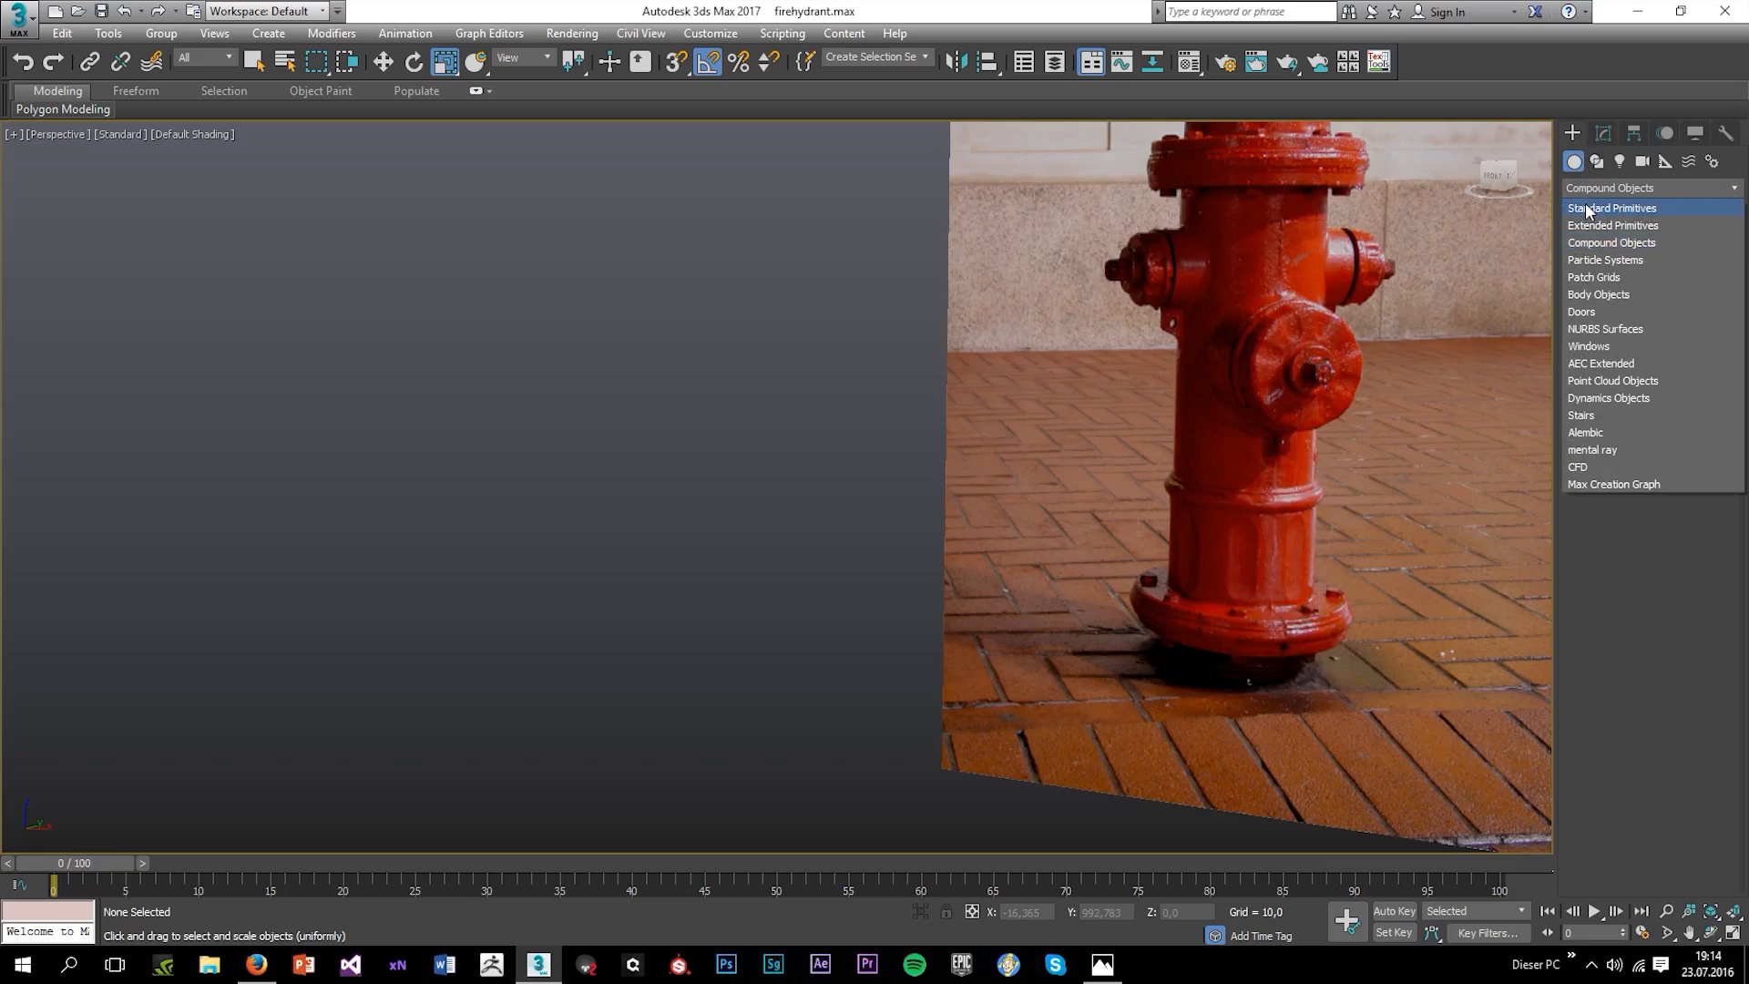
pyautogui.click(1585, 202)
pyautogui.click(1625, 290)
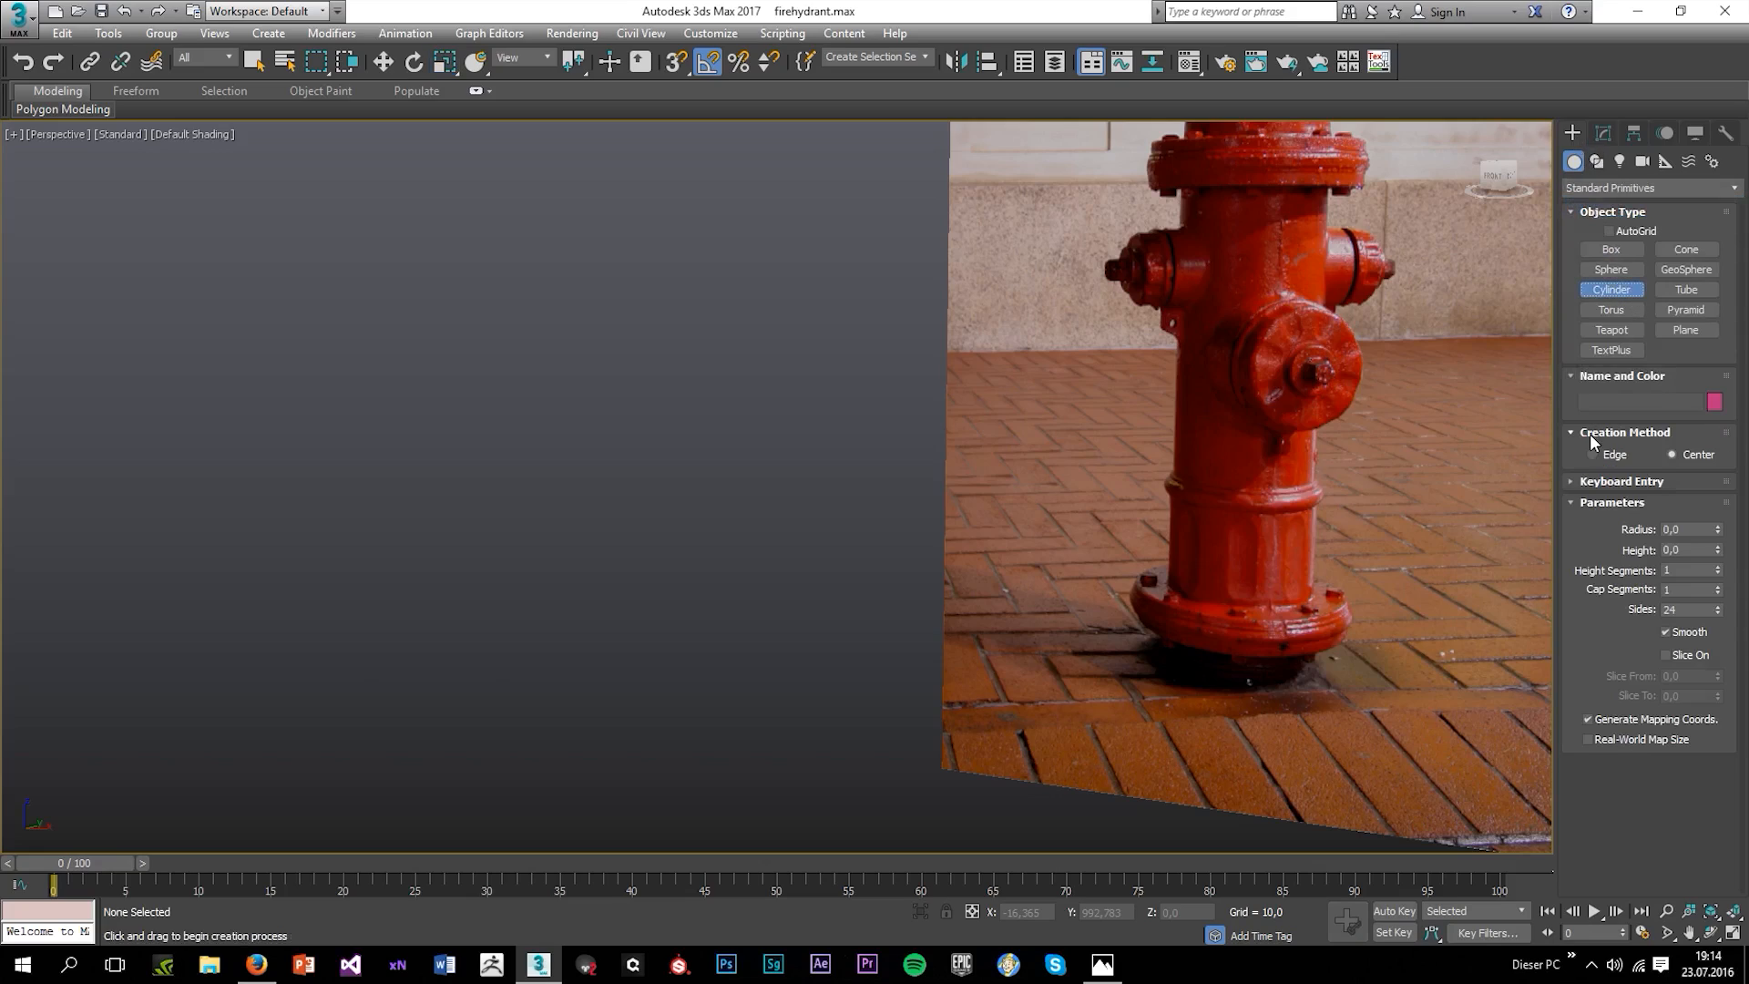
pyautogui.click(1704, 609)
pyautogui.write('32')
pyautogui.scroll(-3, 1112, 466)
pyautogui.scroll(6, 1047, 492)
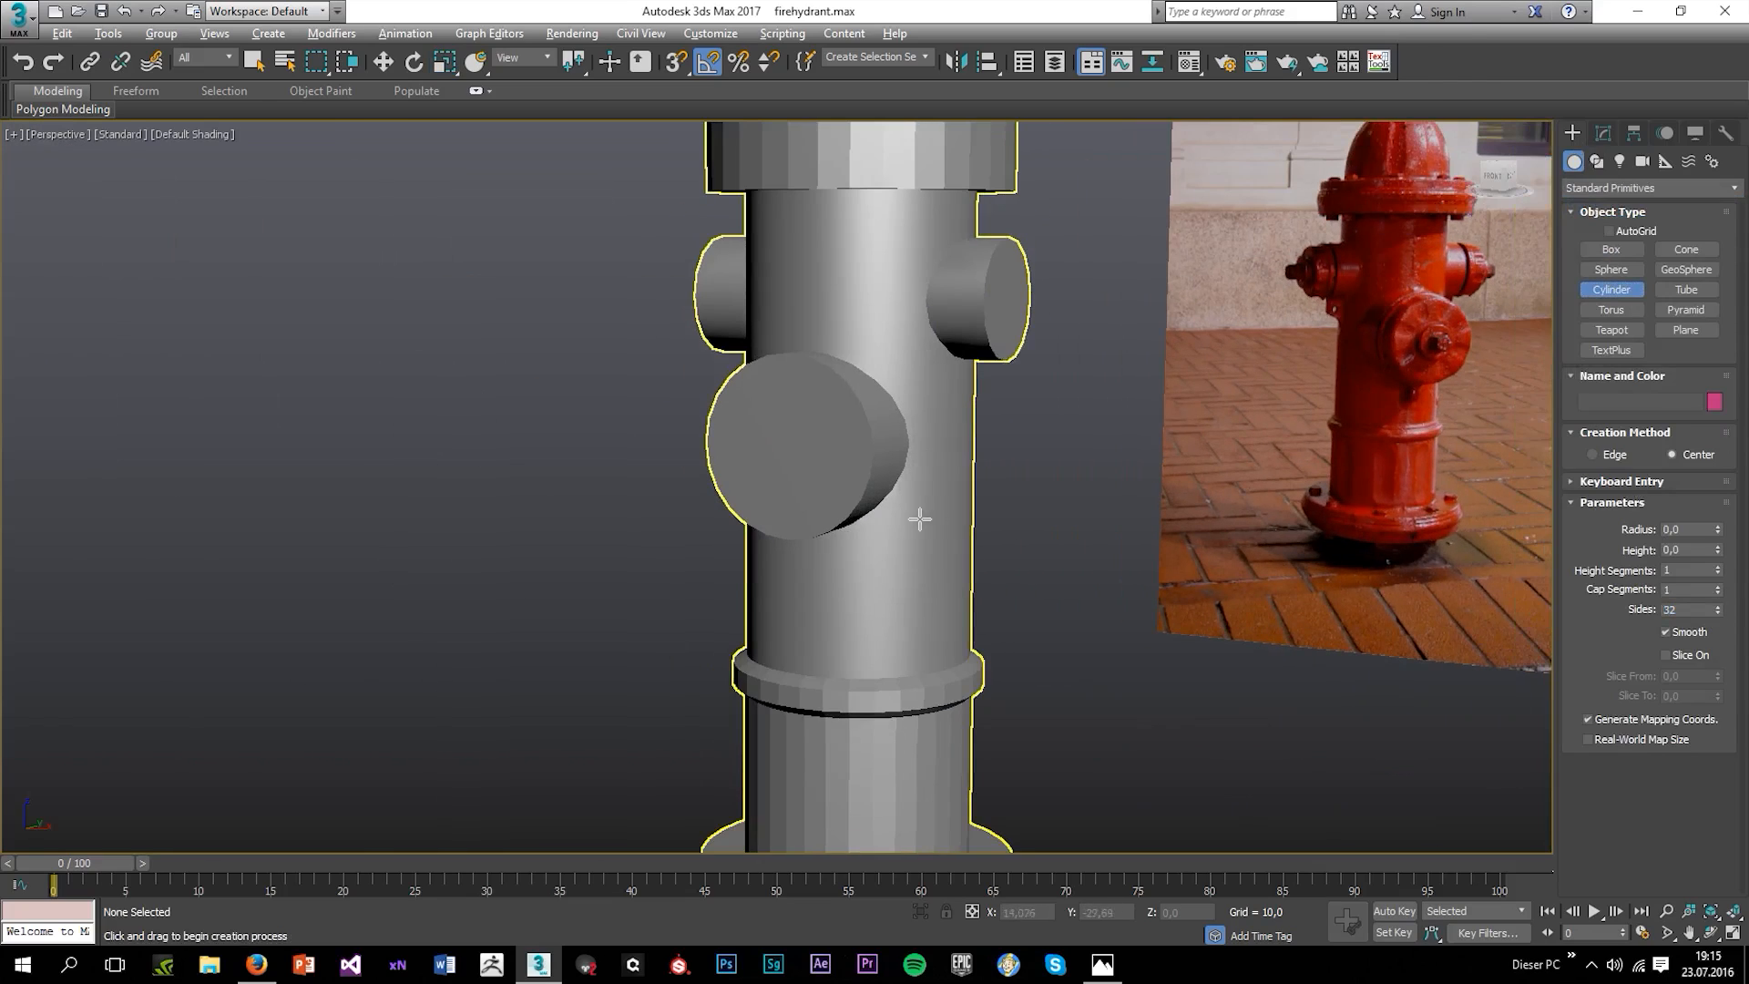
pyautogui.press('alt')
pyautogui.scroll(-6, 1013, 470)
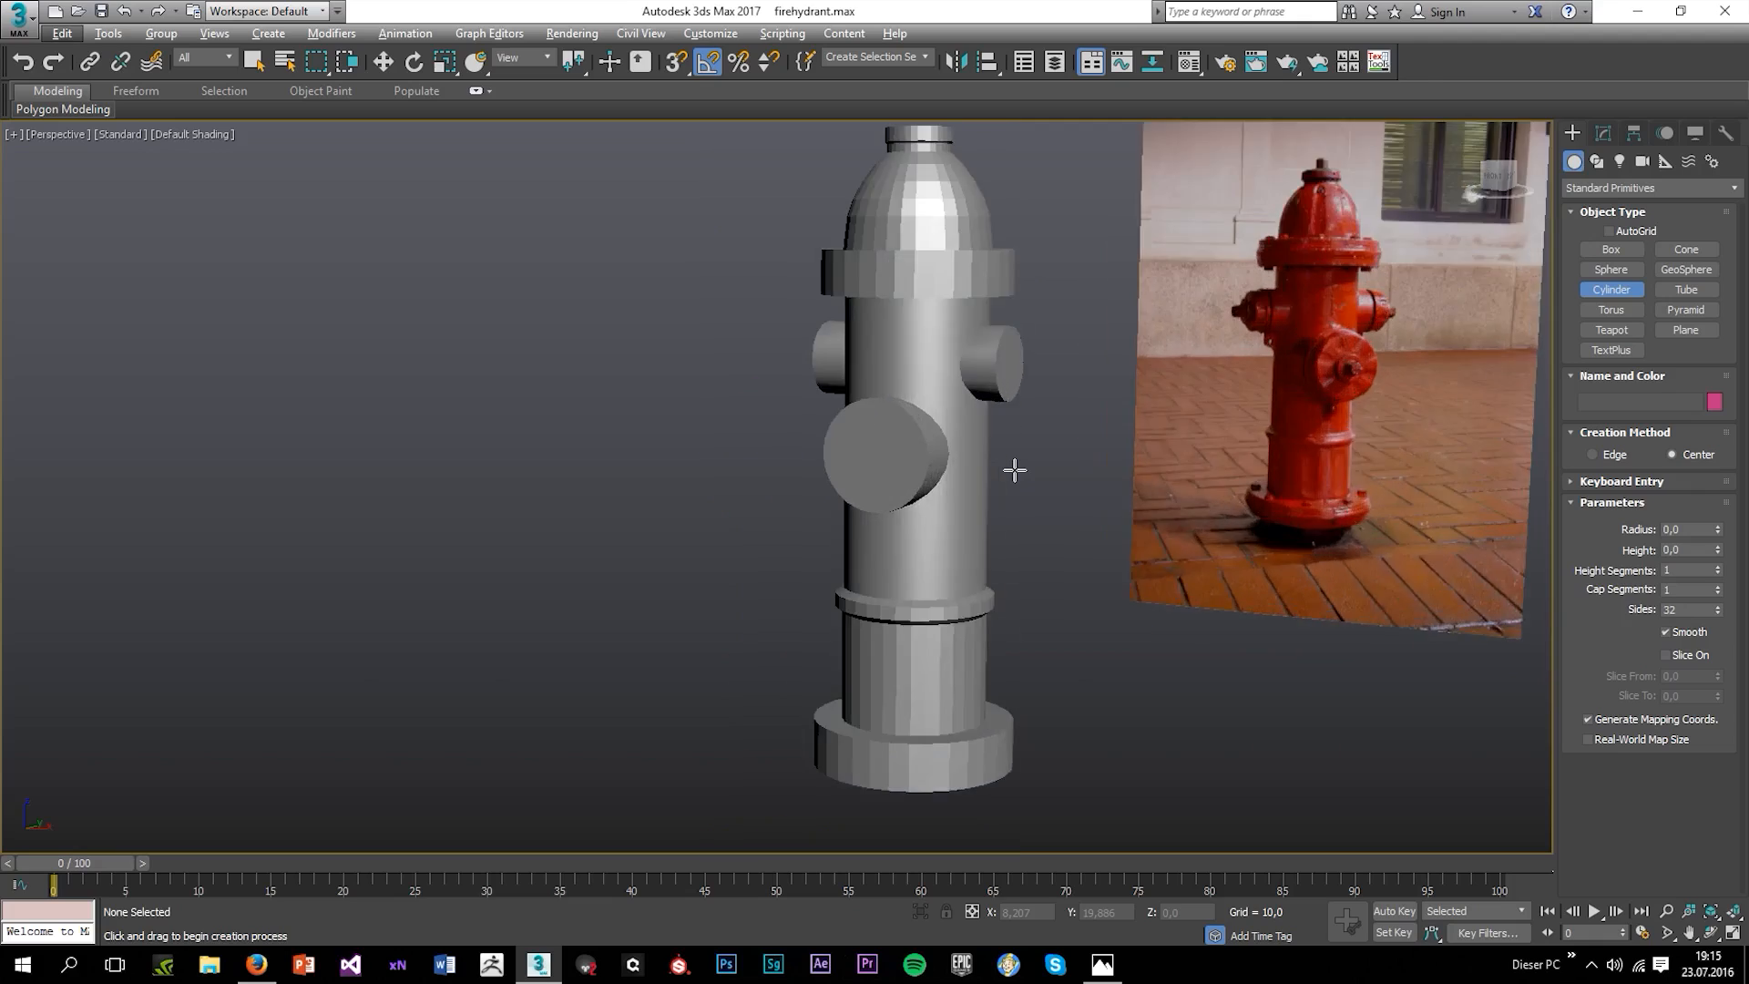
# Draw the cylinder in the front view from the front outlet's centre to its rim, radius about 11.08 and height about 10.33.
pyautogui.hotkey('alt', 'w')
pyautogui.middleClick(1046, 396)
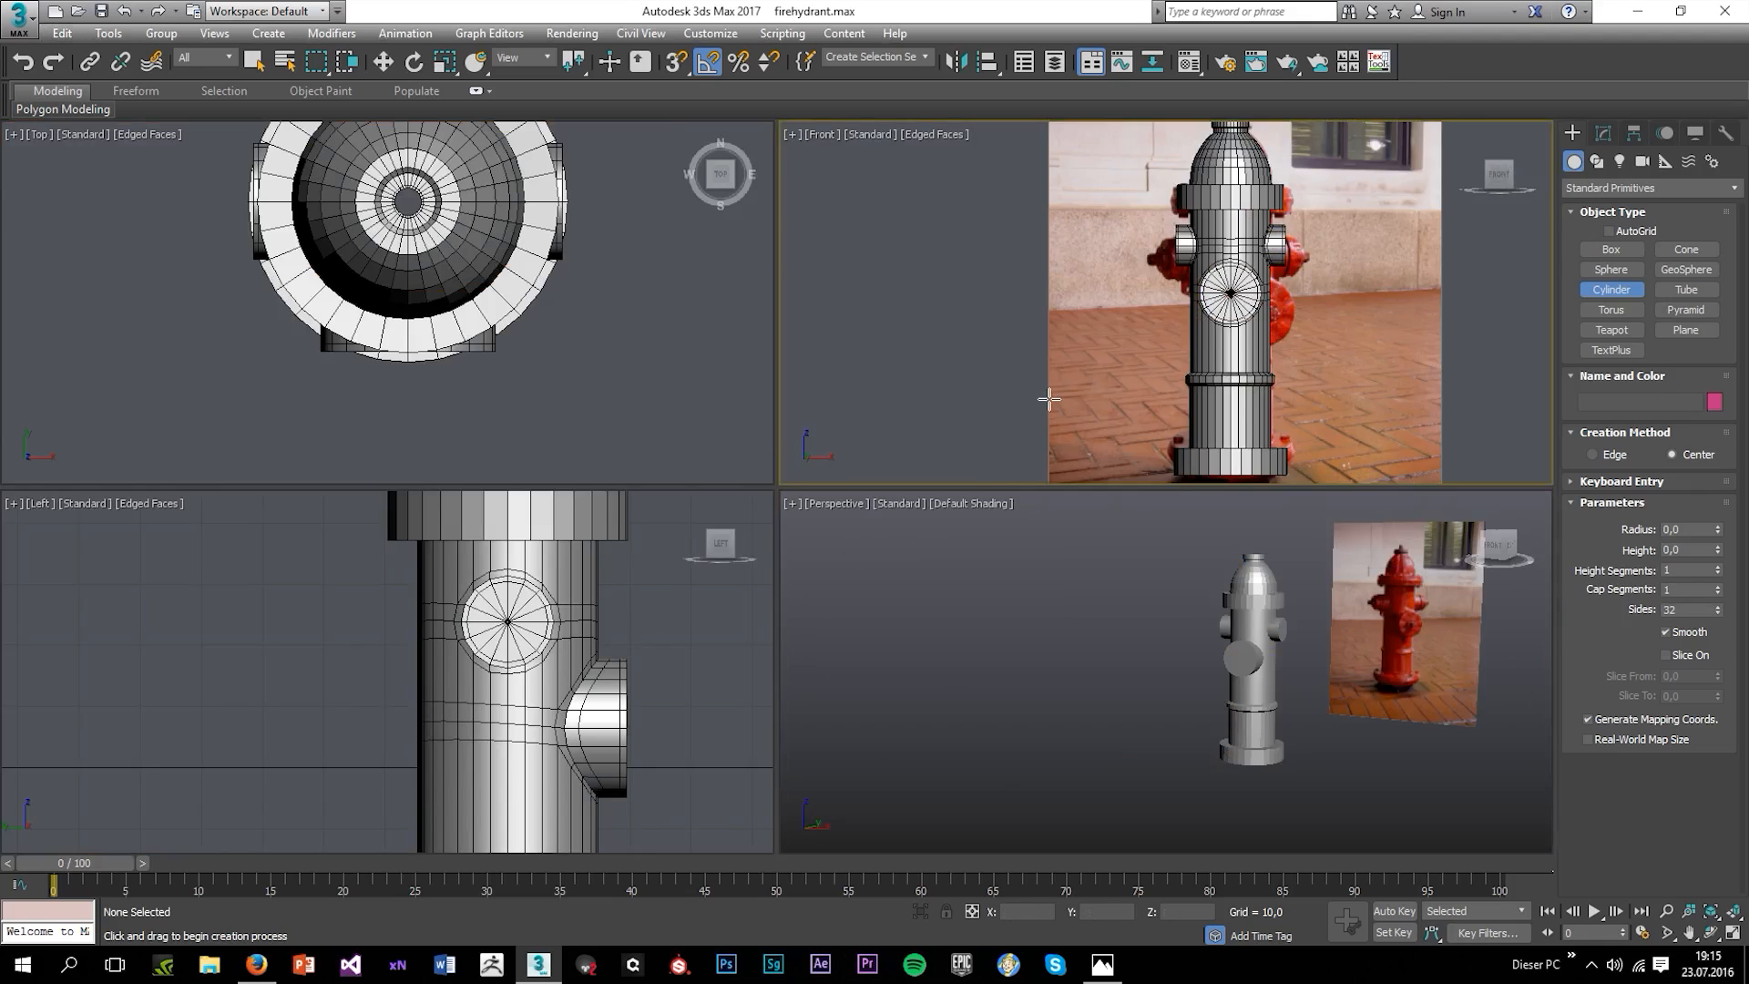
pyautogui.hotkey('alt', 'w')
pyautogui.scroll(8, 897, 463)
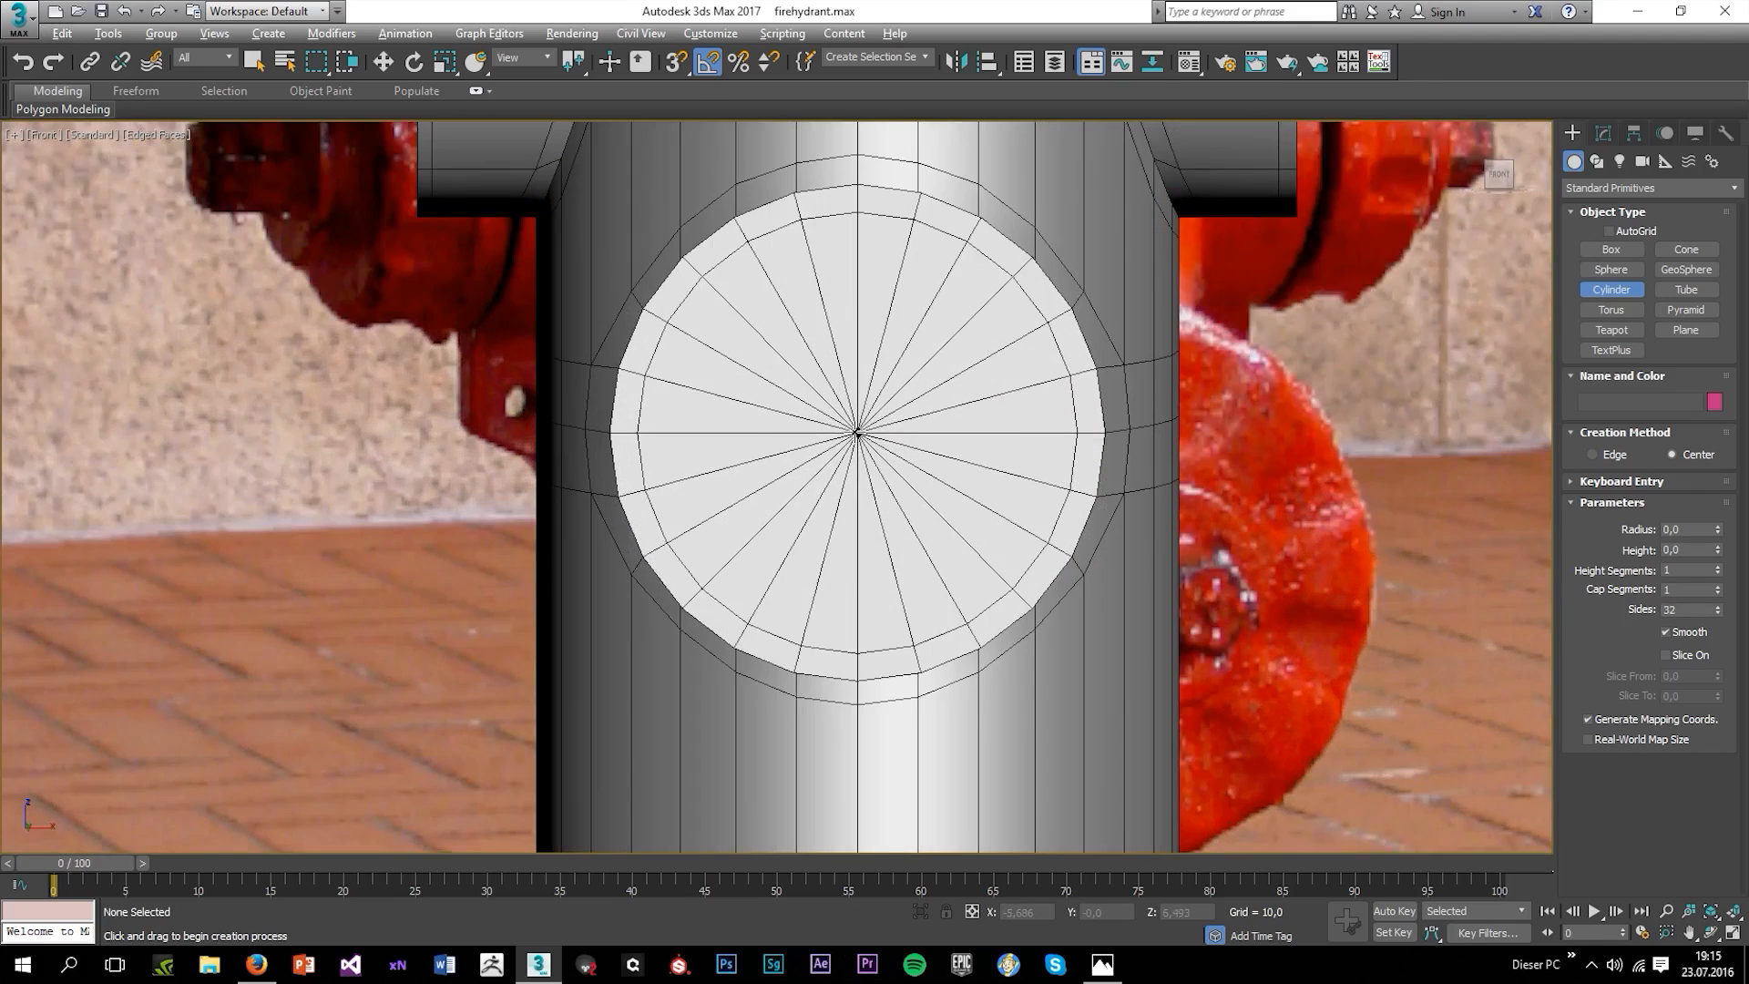
pyautogui.moveTo(857, 433); pyautogui.dragTo(966, 646)
pyautogui.click(1019, 546)
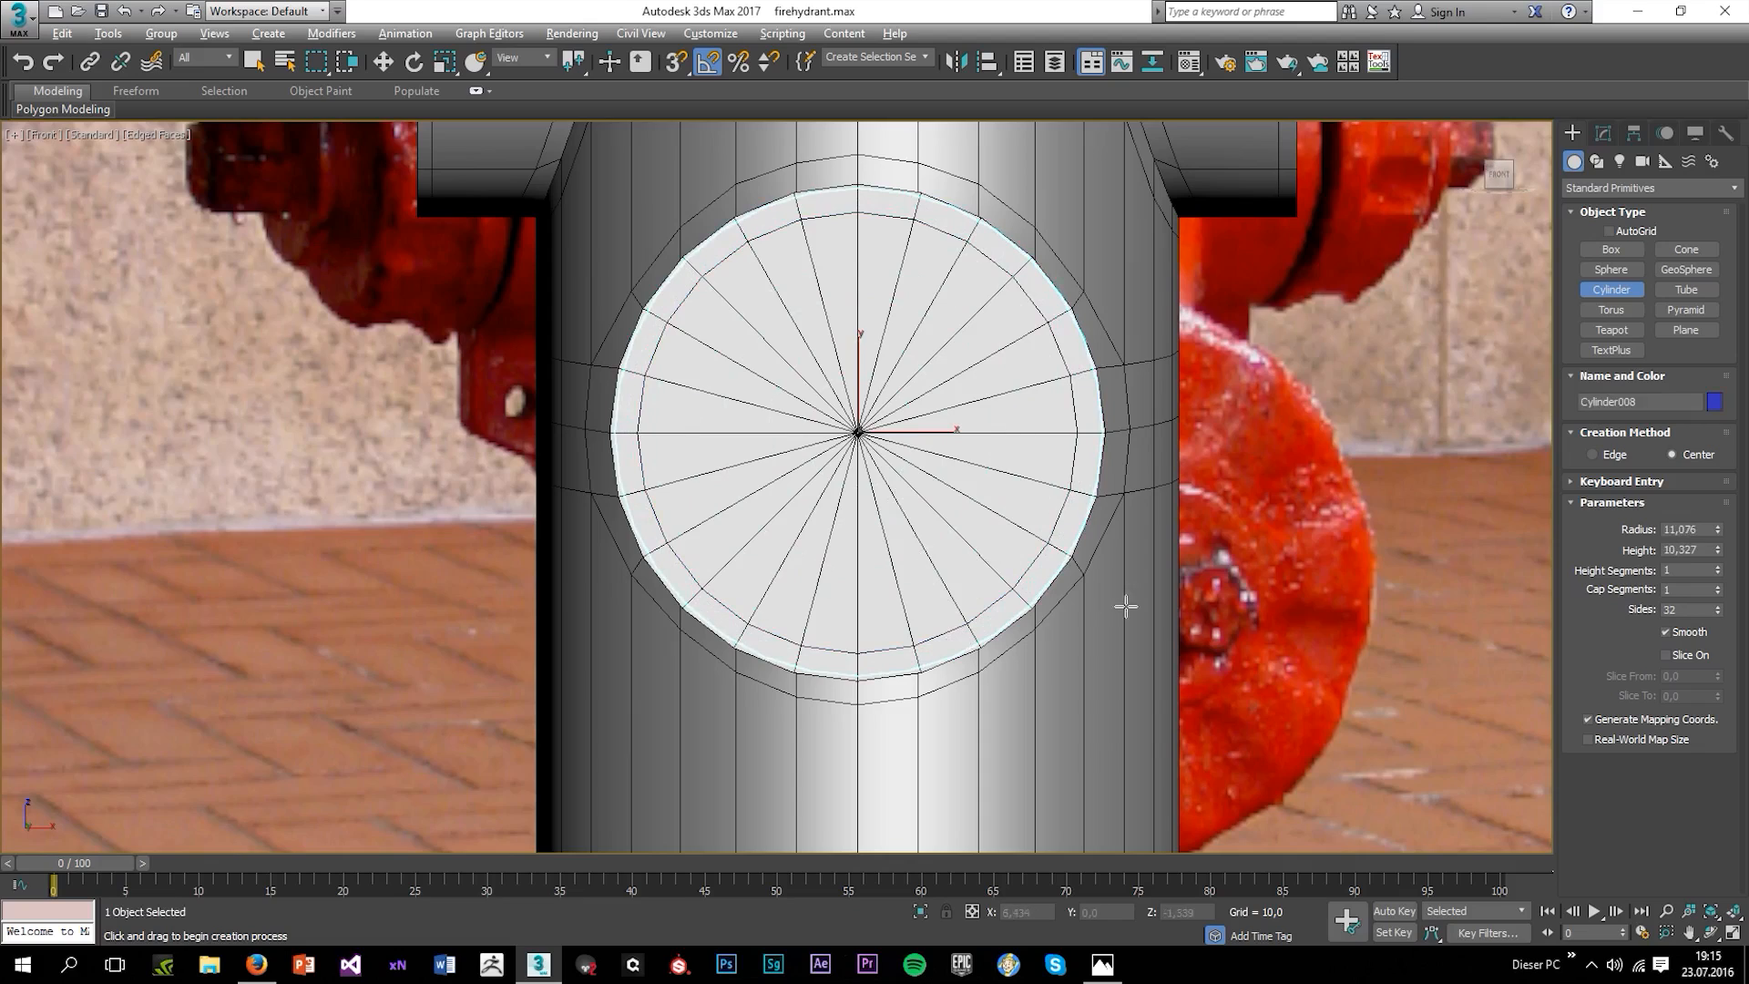
# Move the new cylinder along Y to about -19.77 so it sits against the front outlet's end face.
pyautogui.hotkey('alt', 'w')
pyautogui.click(1210, 640)
pyautogui.hotkey('alt', 'w')
pyautogui.scroll(4, 1045, 582)
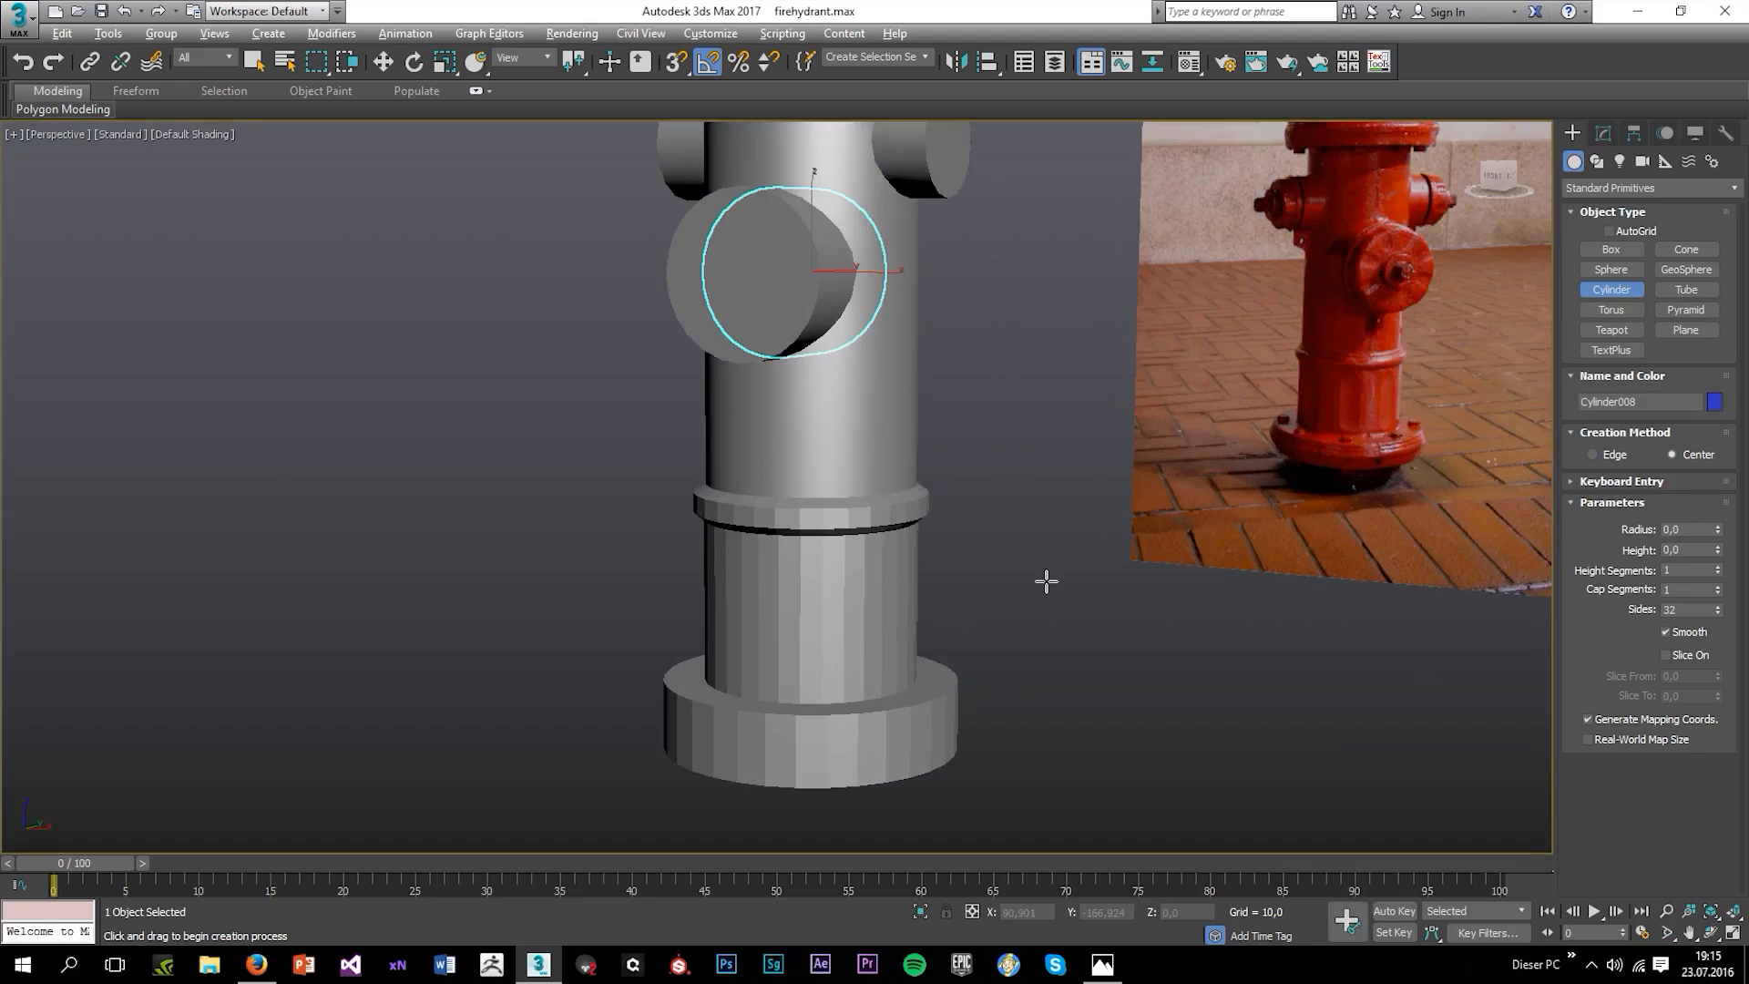
pyautogui.keyDown('alt'); pyautogui.moveTo(1046, 582); pyautogui.dragTo(1184, 665, button='middle'); pyautogui.keyUp('alt')
pyautogui.press('w')
pyautogui.keyDown('alt'); pyautogui.moveTo(921, 454); pyautogui.dragTo(988, 473, button='middle'); pyautogui.keyUp('alt')
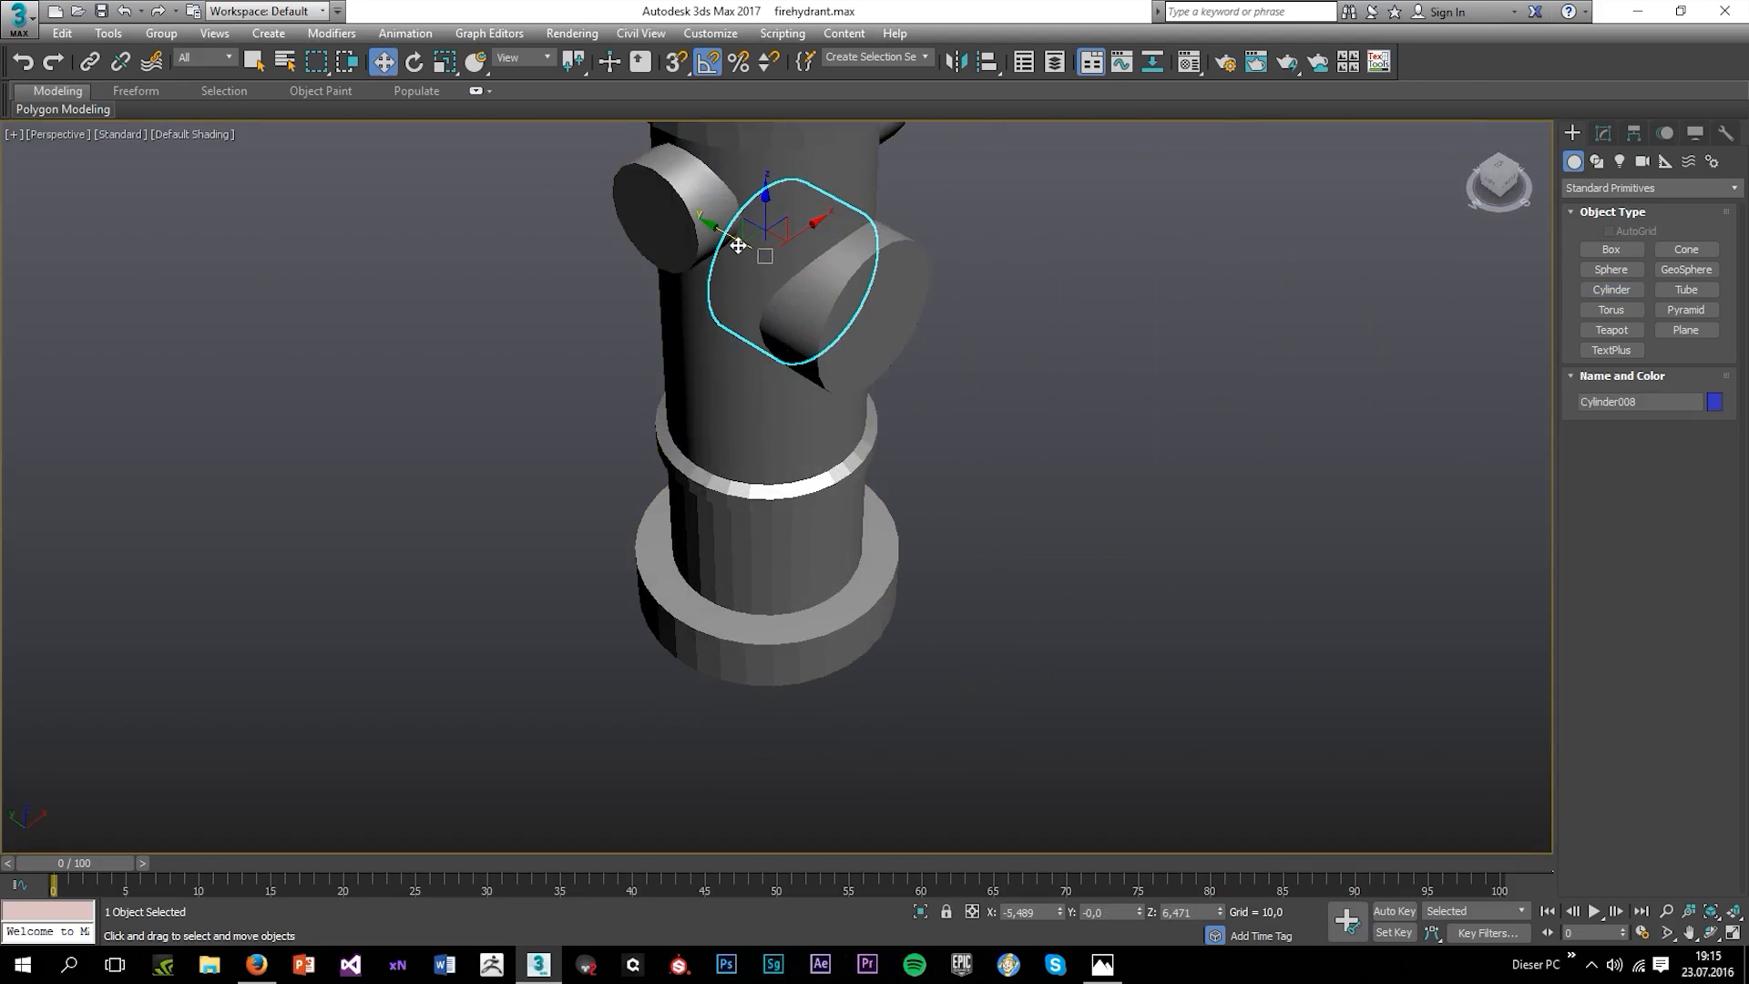
pyautogui.moveTo(731, 246); pyautogui.dragTo(838, 316)
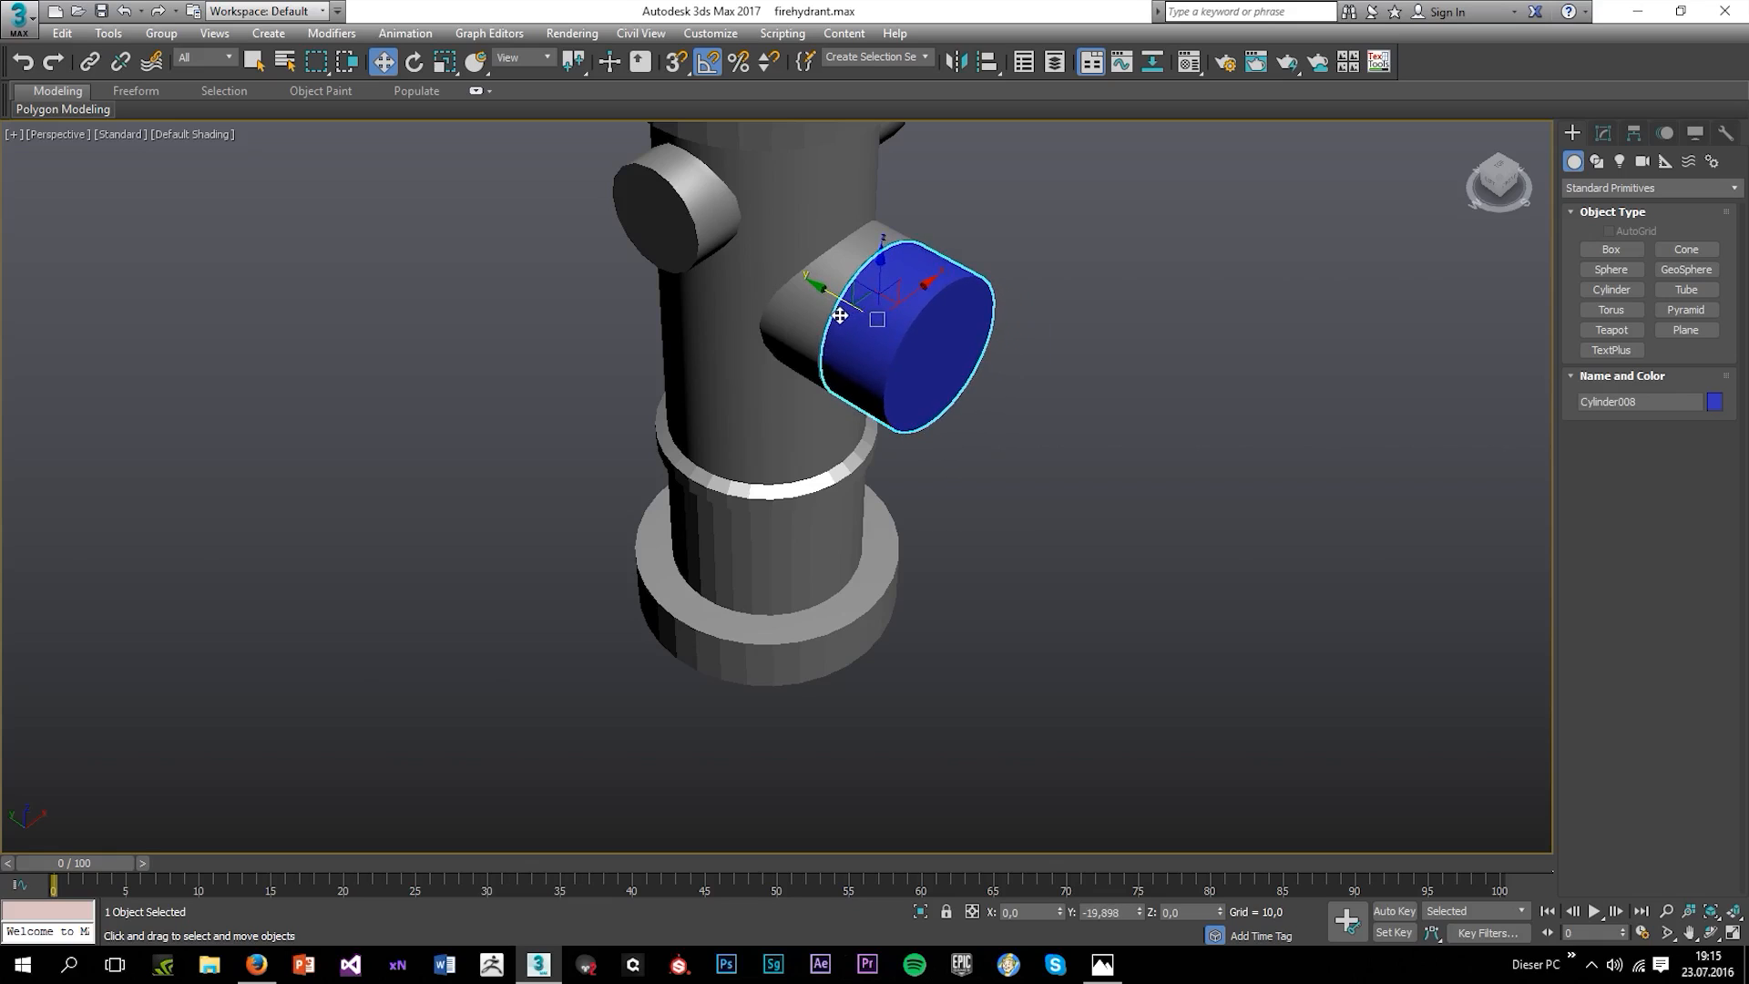
pyautogui.keyDown('alt'); pyautogui.moveTo(844, 317); pyautogui.dragTo(949, 299, button='middle'); pyautogui.keyUp('alt')
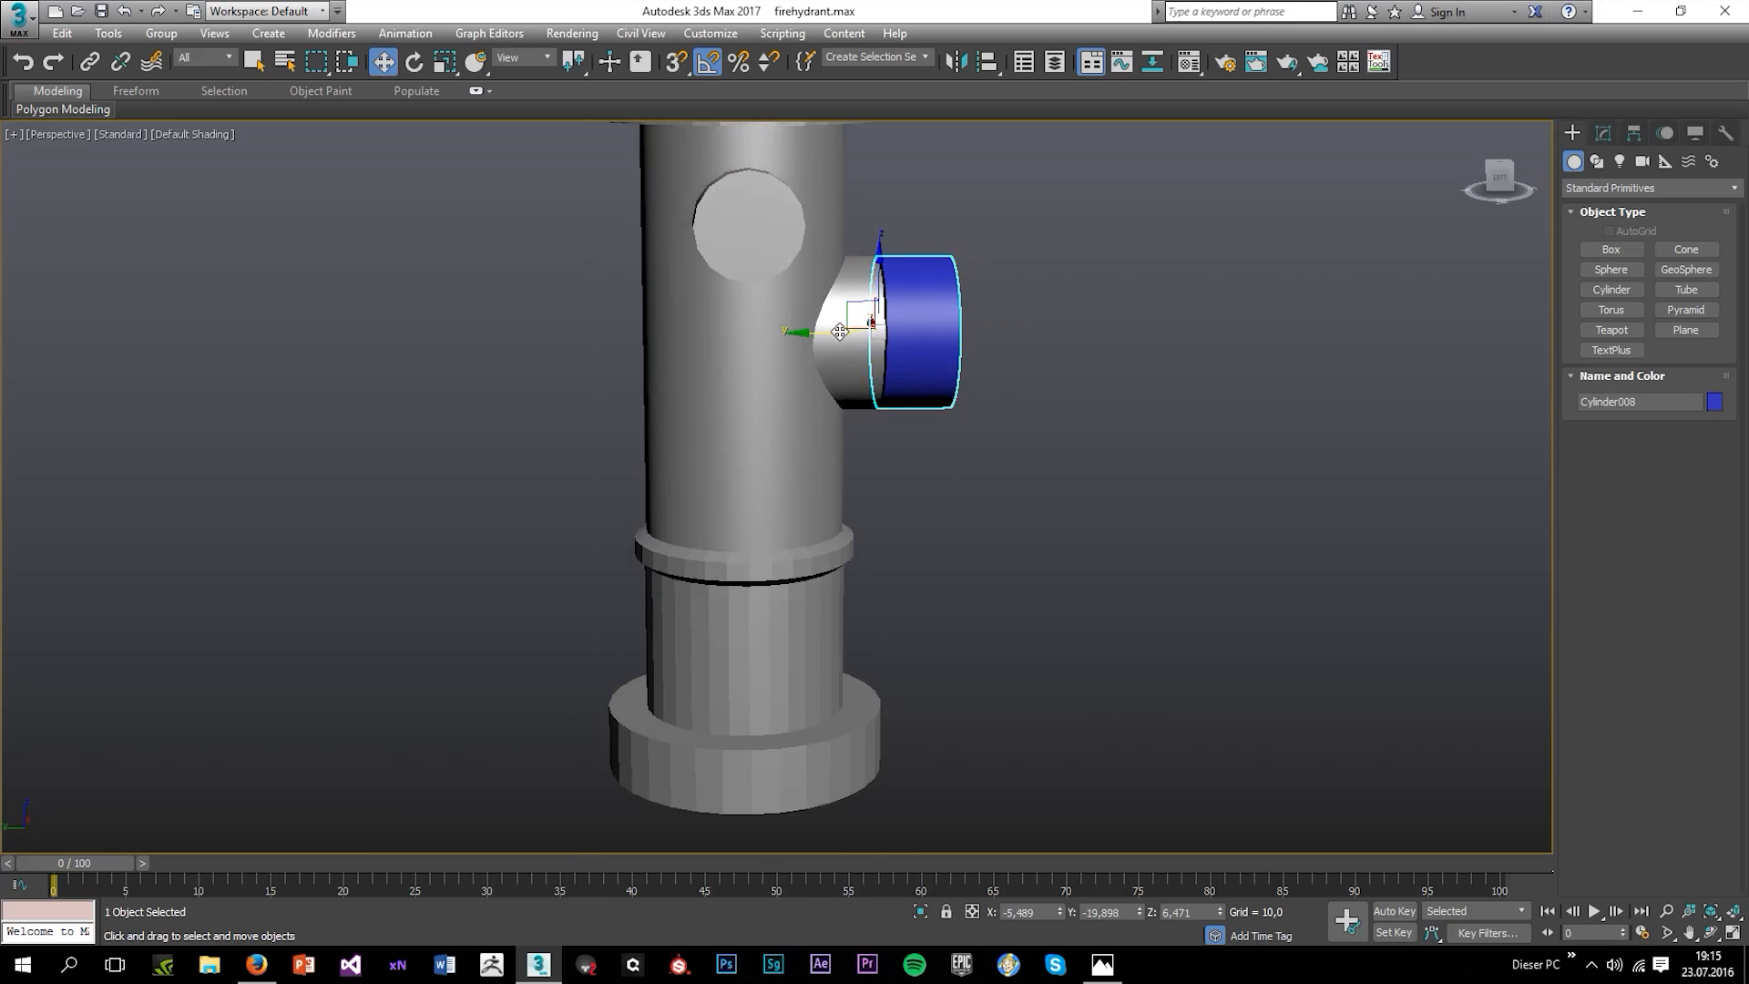
pyautogui.moveTo(840, 335); pyautogui.dragTo(839, 340)
pyautogui.click(970, 468)
# Select the blue cap cylinder on the front outlet and convert it to an Editable Poly.
pyautogui.scroll(-5, 970, 468)
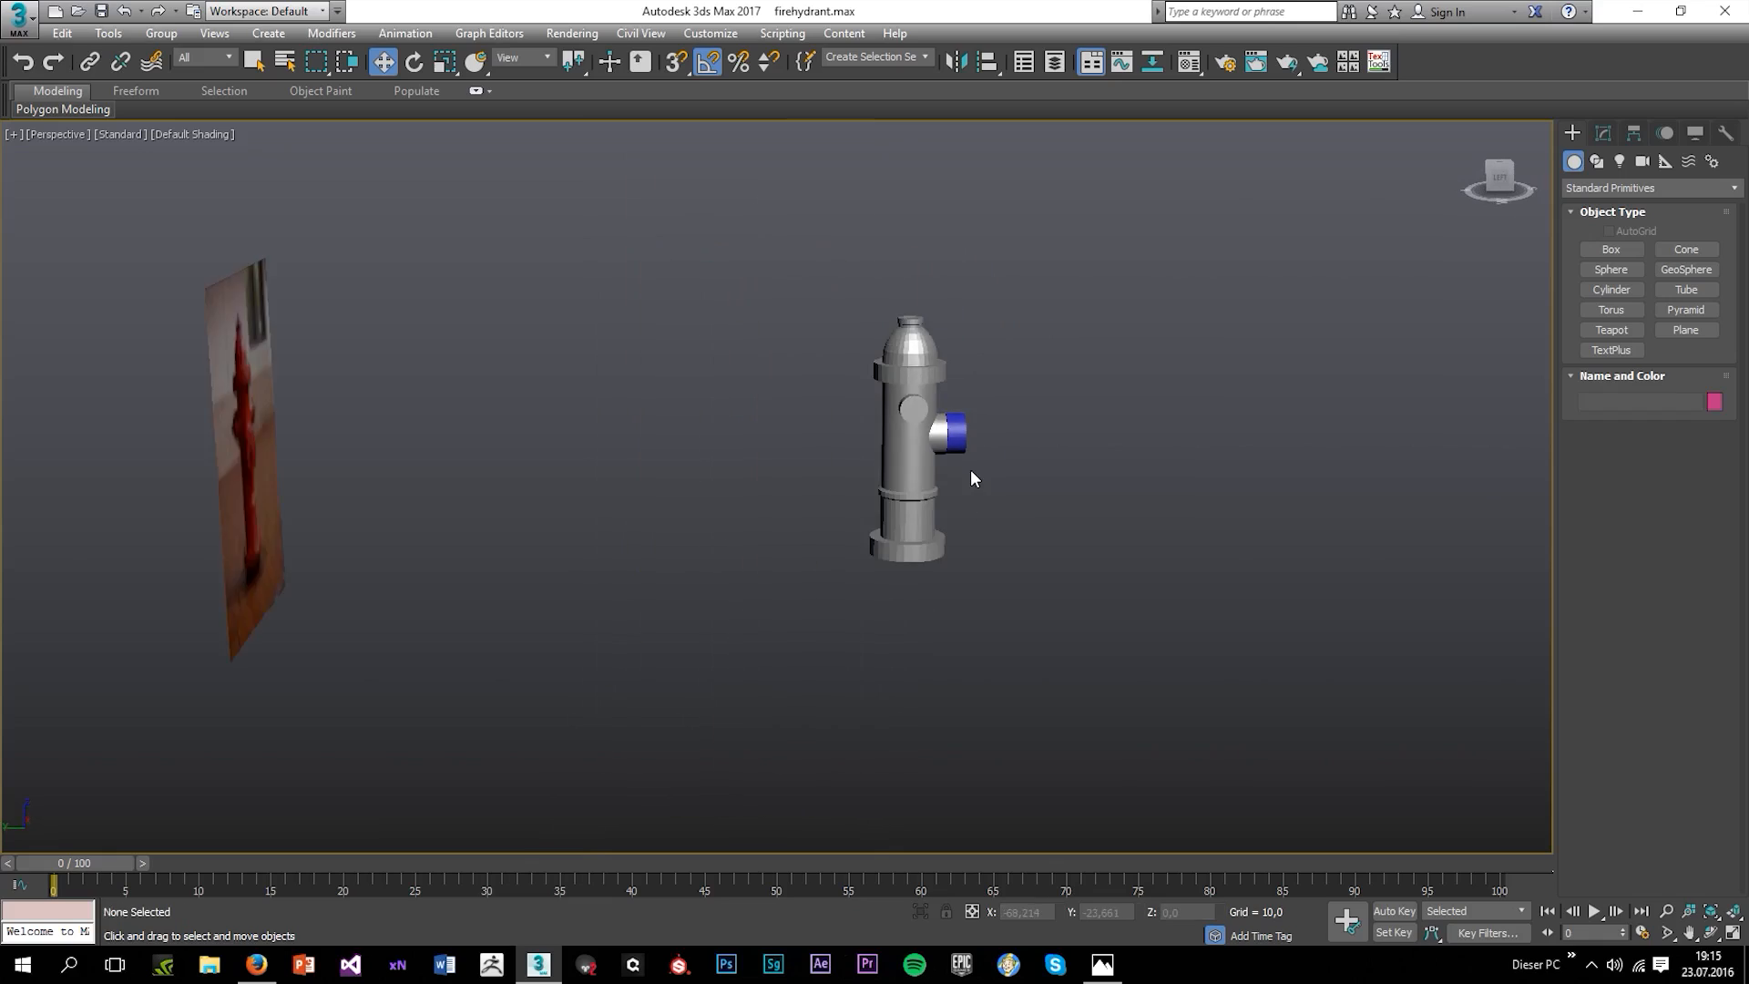
pyautogui.keyDown('alt'); pyautogui.moveTo(970, 469); pyautogui.dragTo(796, 465, button='middle'); pyautogui.keyUp('alt')
pyautogui.scroll(5, 796, 464)
pyautogui.click(836, 491)
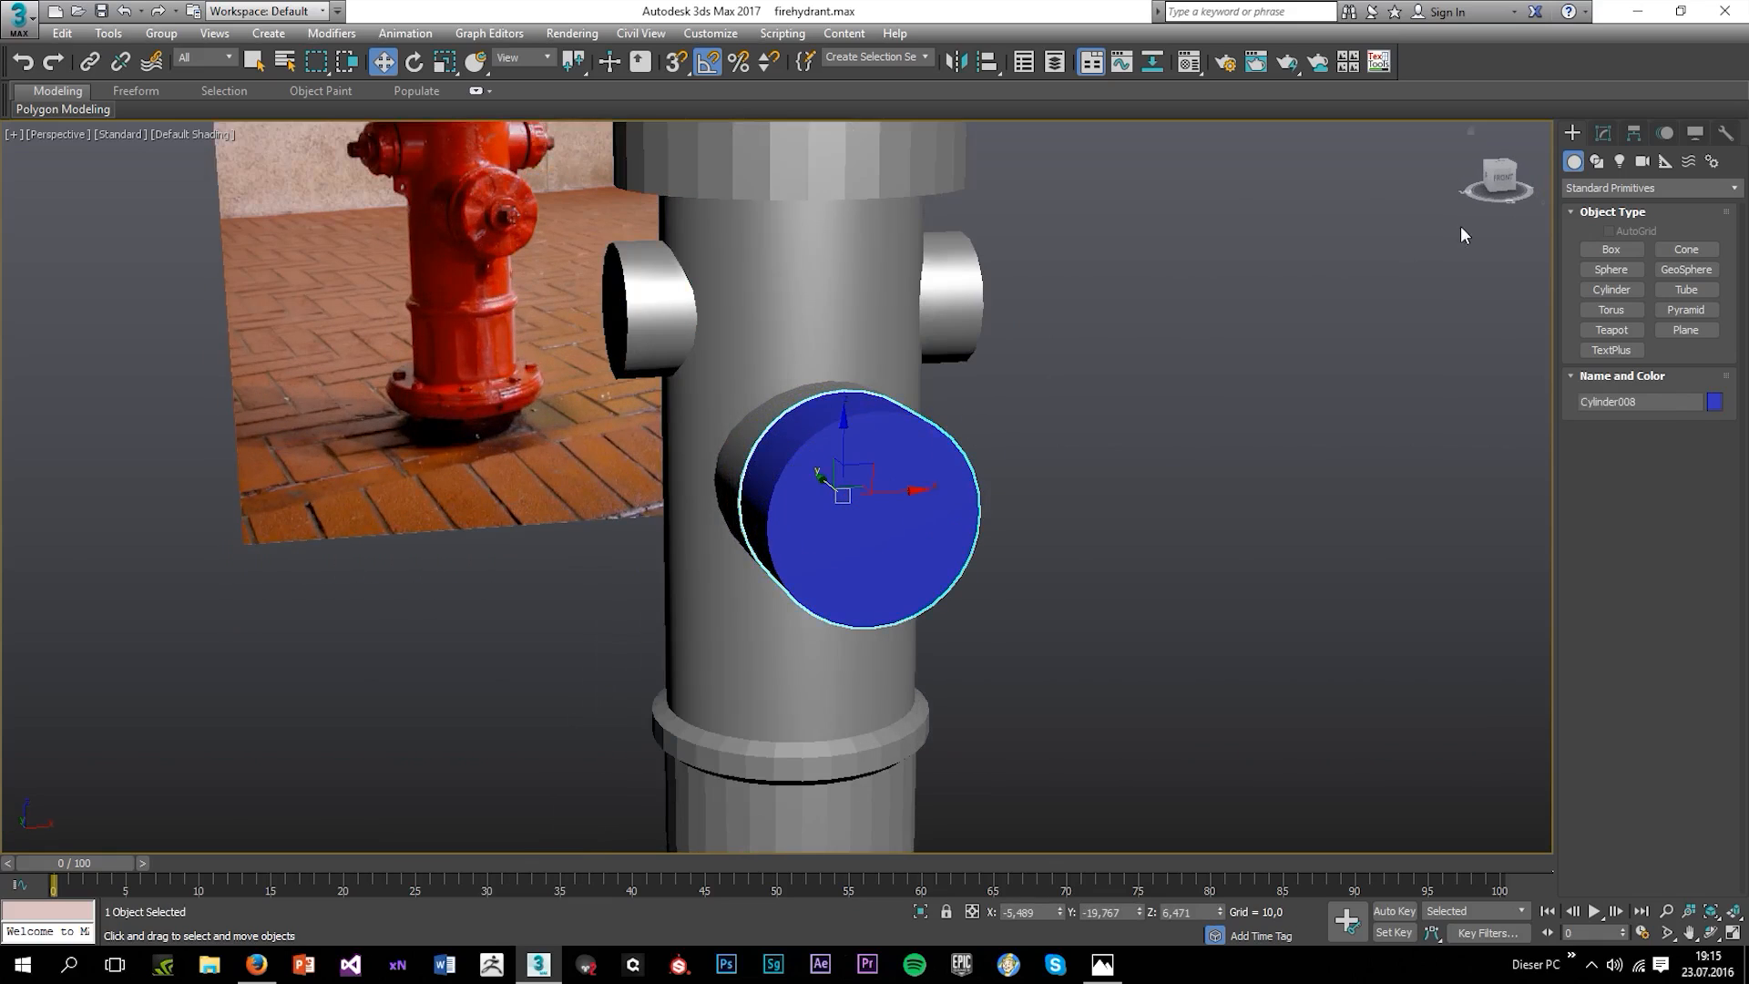
pyautogui.click(1603, 133)
pyautogui.rightClick(1610, 316)
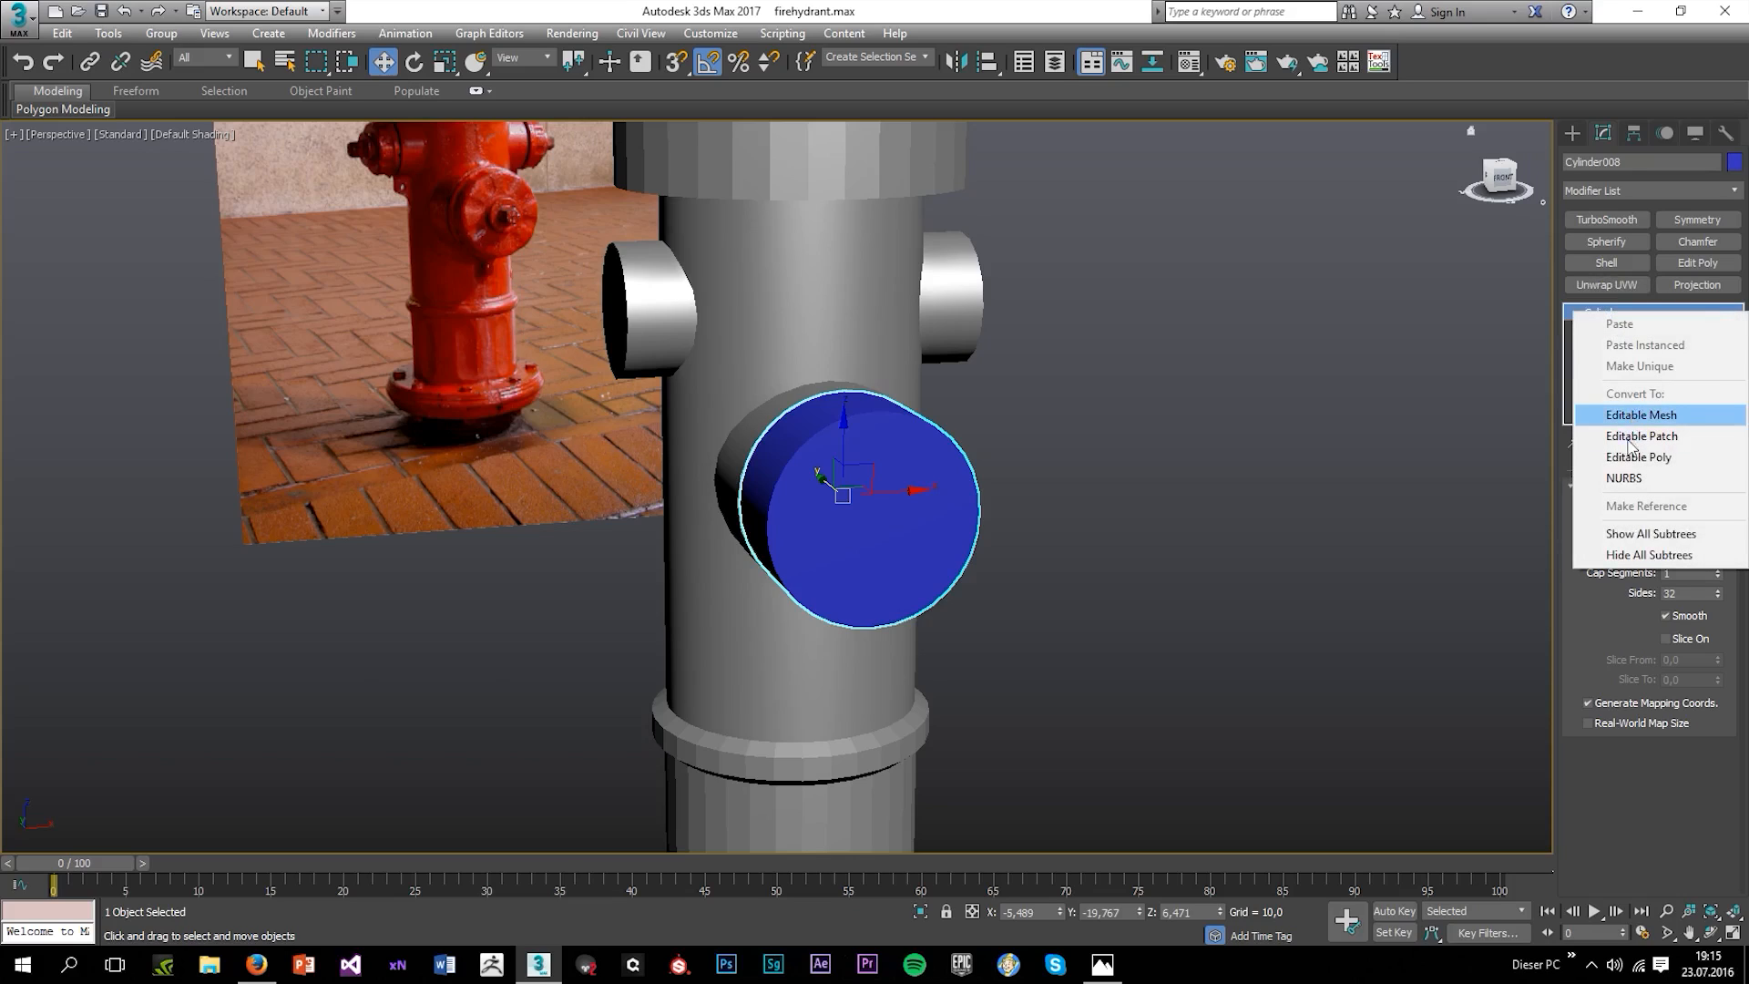
pyautogui.click(1620, 457)
# Select the cap cylinder's rear polygon, facing the front outlet, and inset it slightly to form a narrow rim.
pyautogui.click(1669, 509)
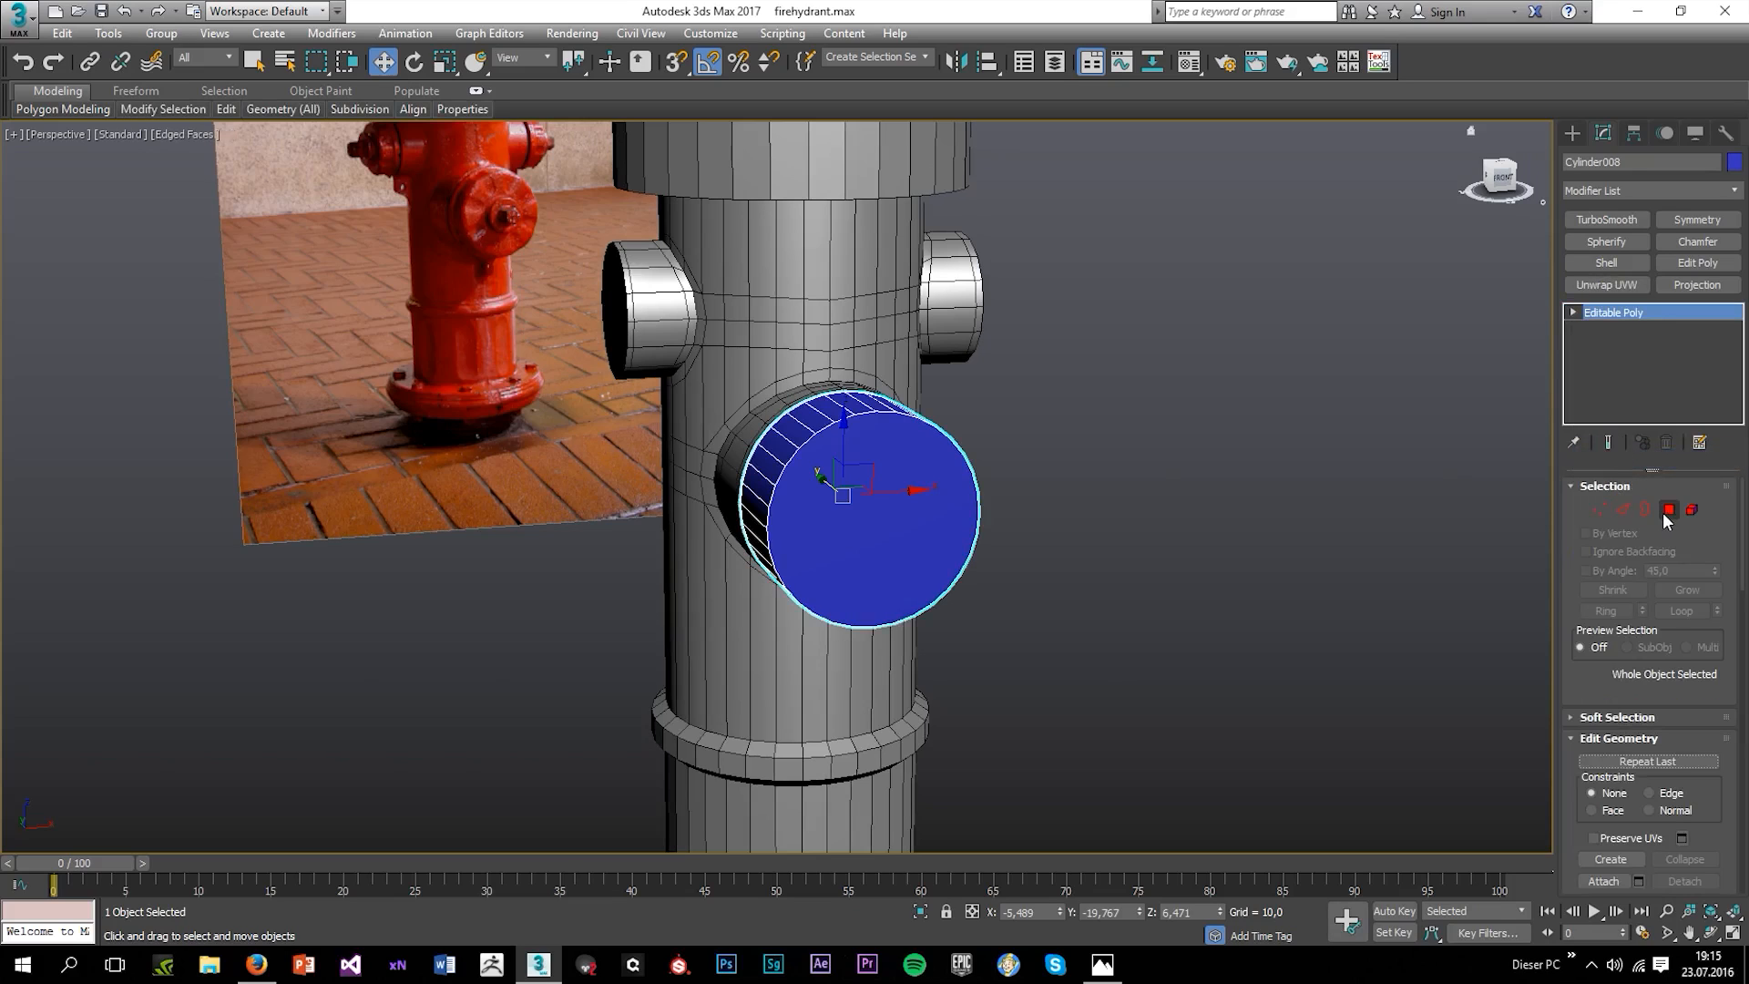
pyautogui.click(943, 525)
pyautogui.keyDown('alt'); pyautogui.moveTo(943, 524); pyautogui.dragTo(1135, 521, button='middle'); pyautogui.keyUp('alt')
pyautogui.press('F3')
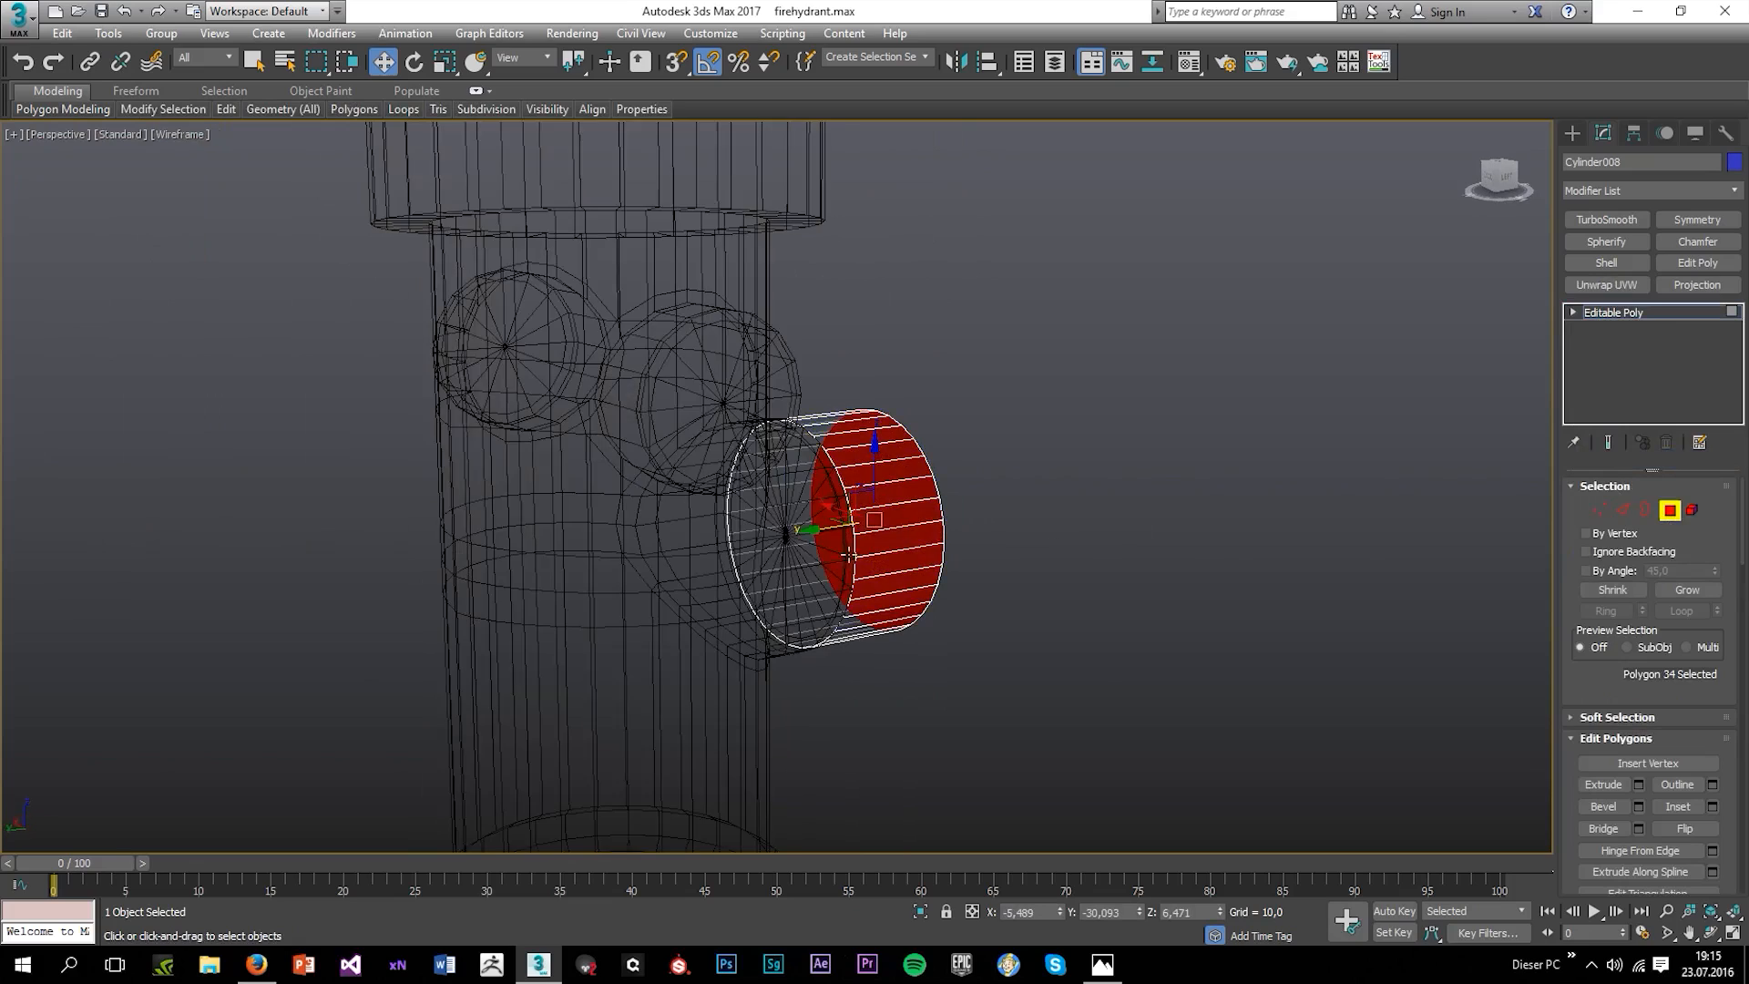
pyautogui.scroll(5, 797, 529)
pyautogui.click(797, 529)
pyautogui.click(1677, 806)
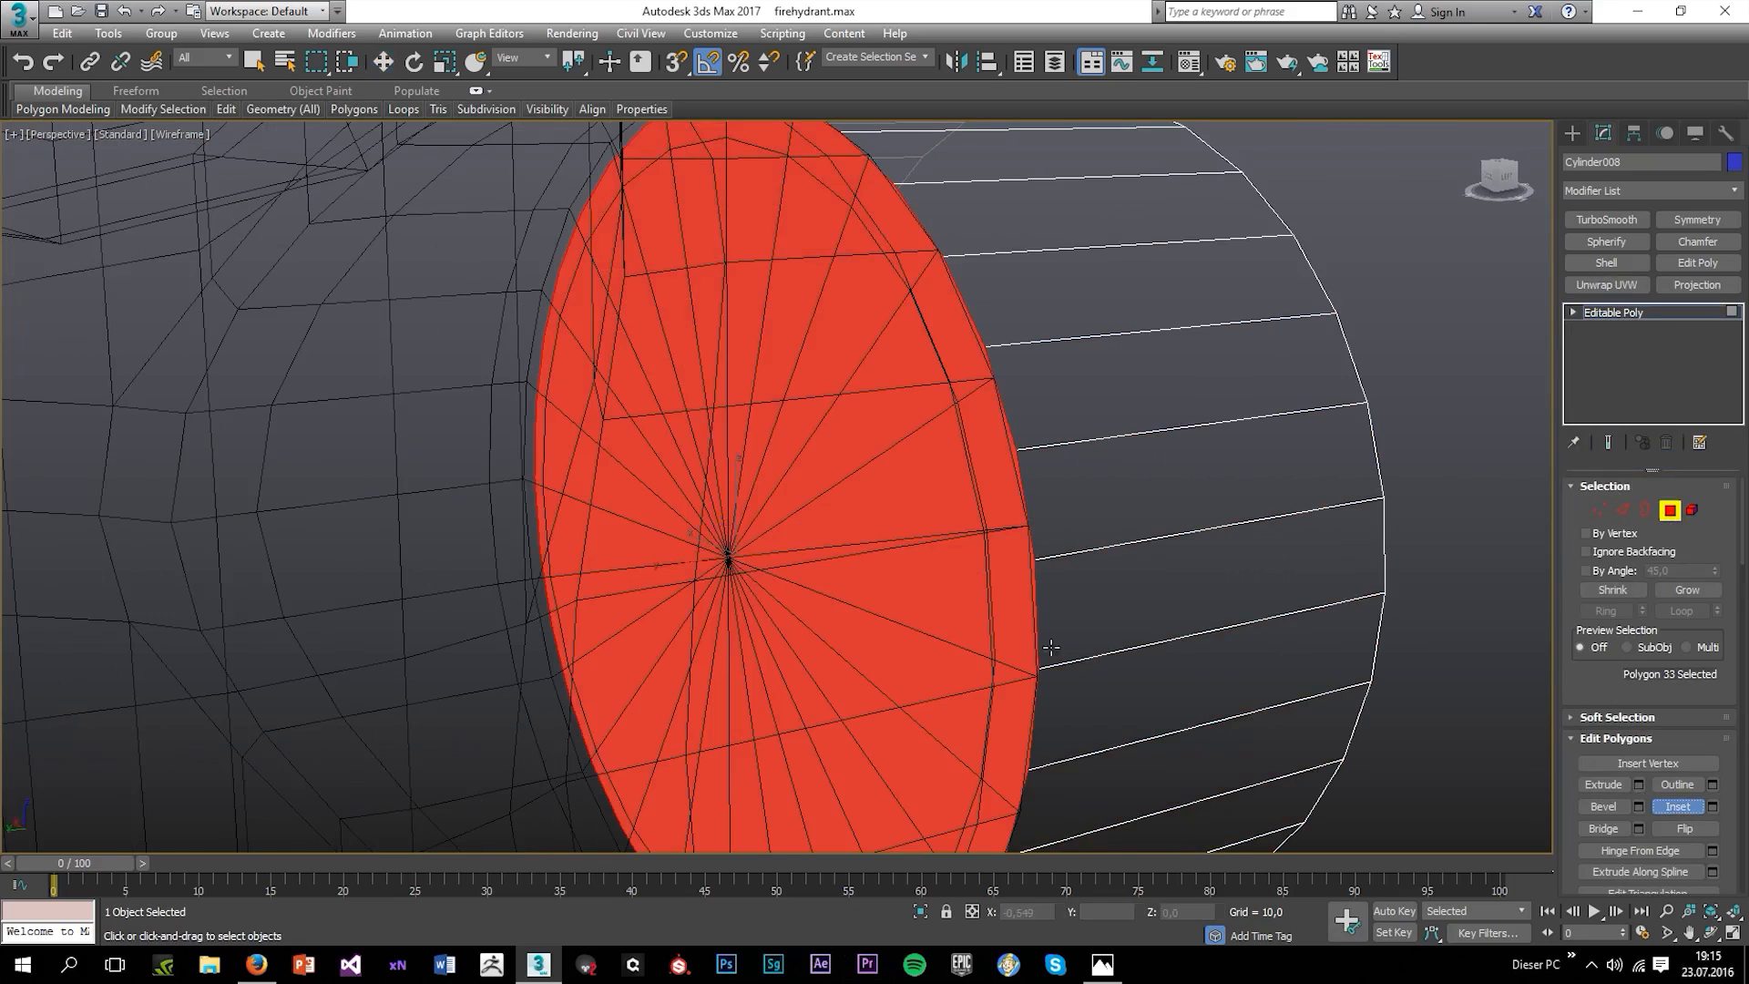
pyautogui.moveTo(981, 607); pyautogui.dragTo(976, 610)
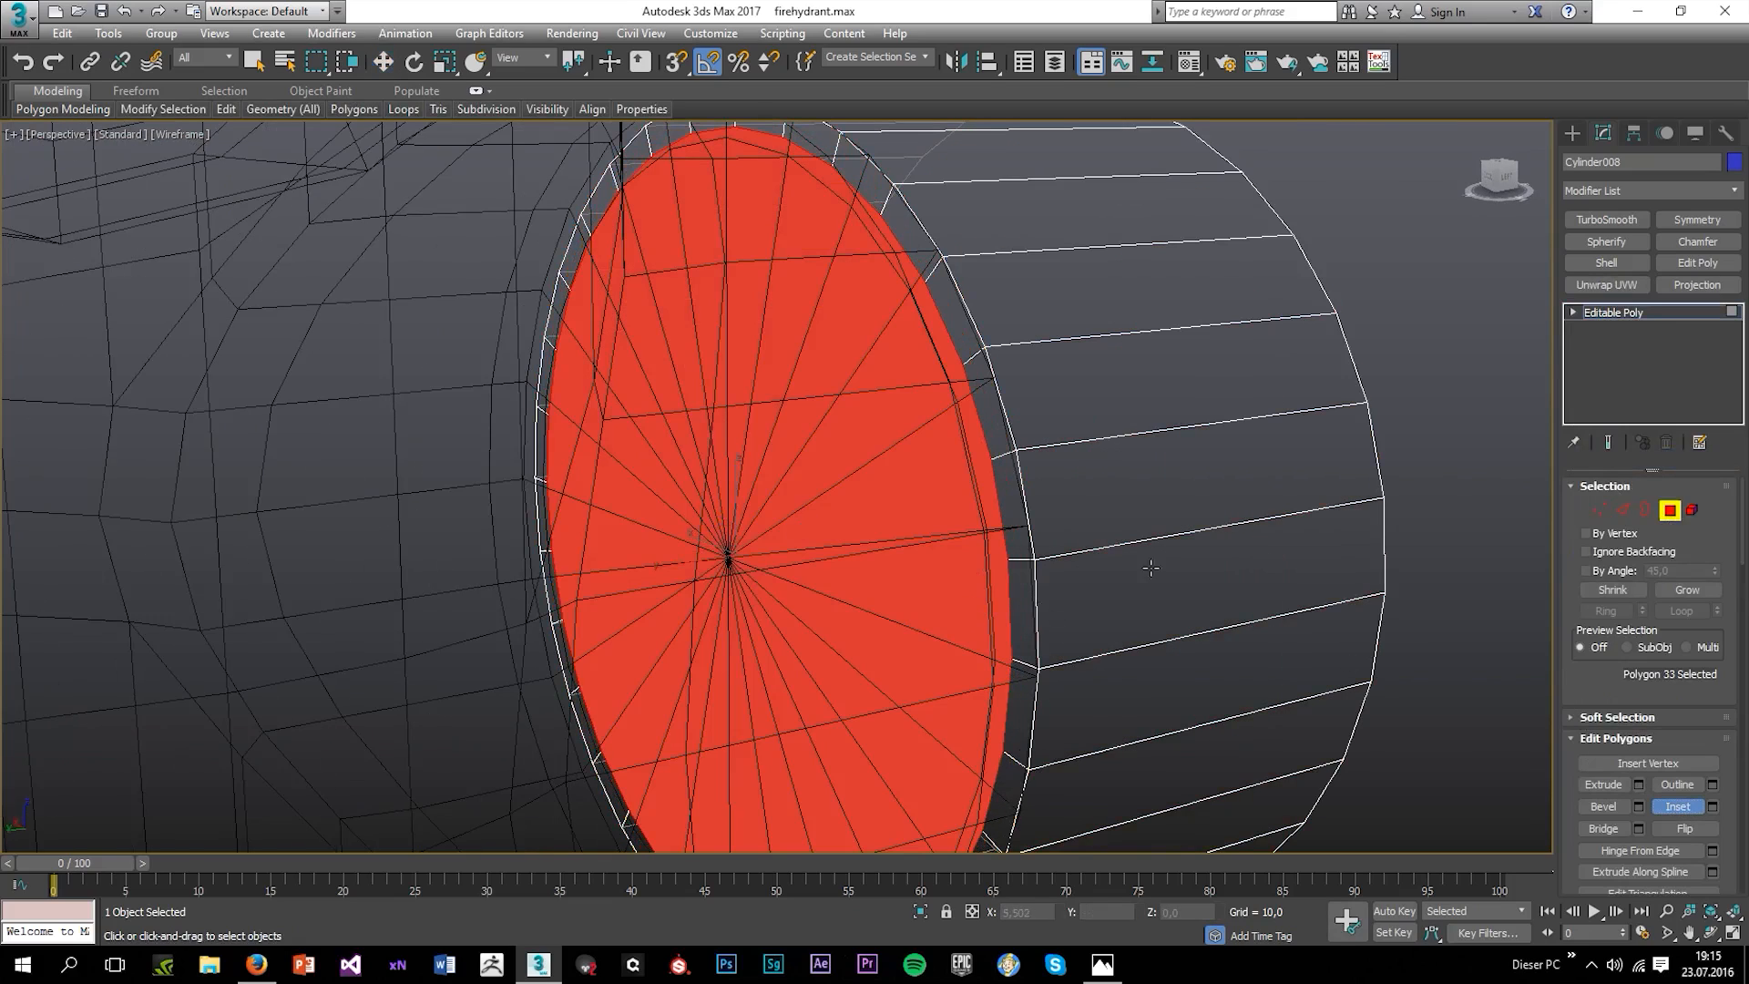
pyautogui.click(1390, 413)
# Add an edge loop around the cap's side close to its rear rim with Swift Loop.
pyautogui.moveTo(226, 109)
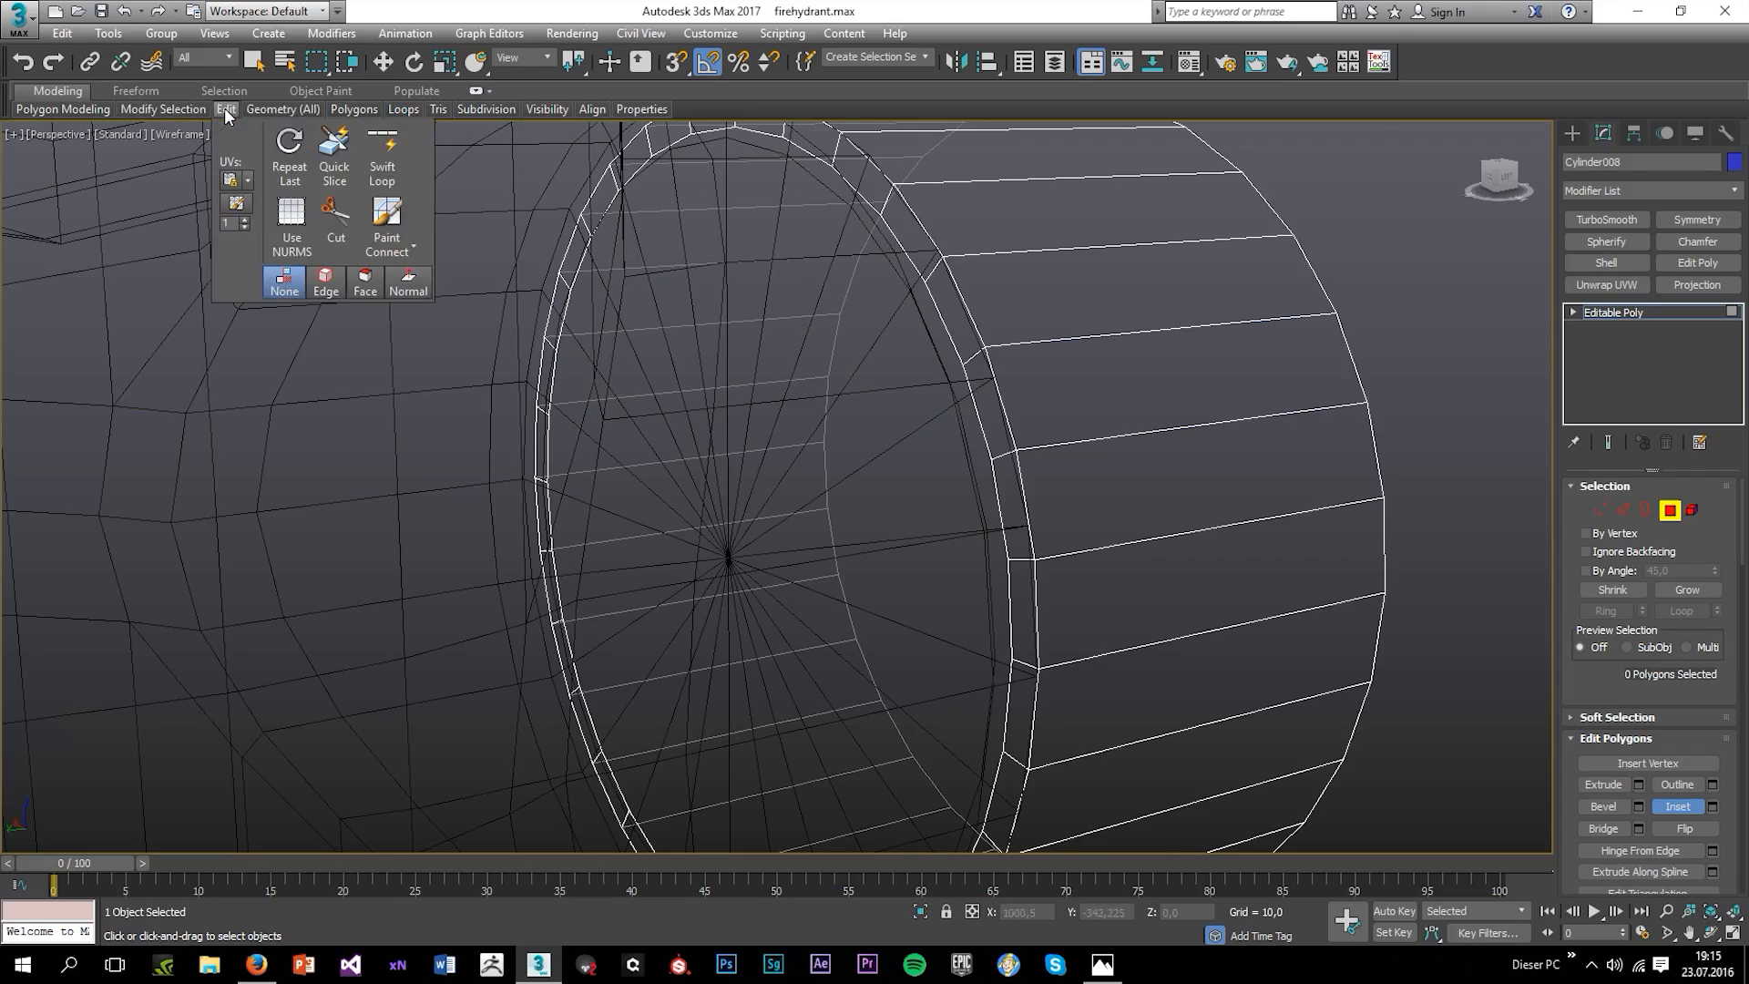
pyautogui.click(381, 159)
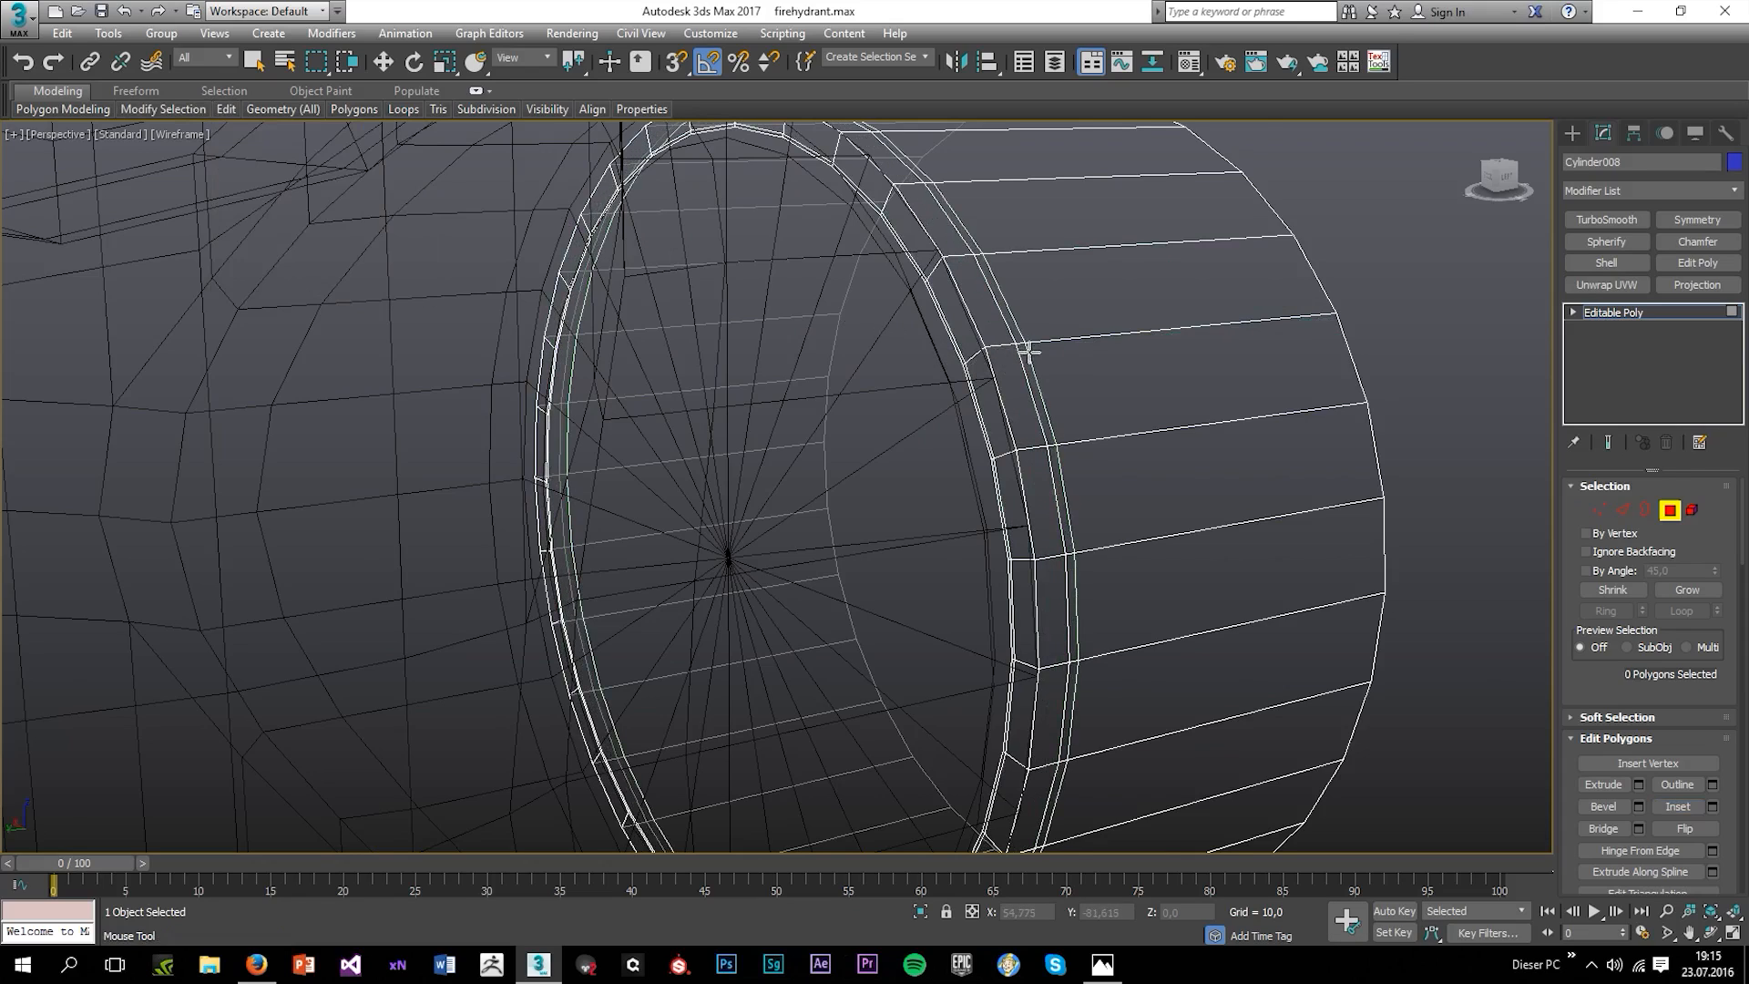
pyautogui.scroll(-5, 1099, 418)
pyautogui.press('w')
pyautogui.press('F3')
pyautogui.keyDown('alt'); pyautogui.moveTo(1106, 412); pyautogui.dragTo(942, 481, button='middle'); pyautogui.keyUp('alt')
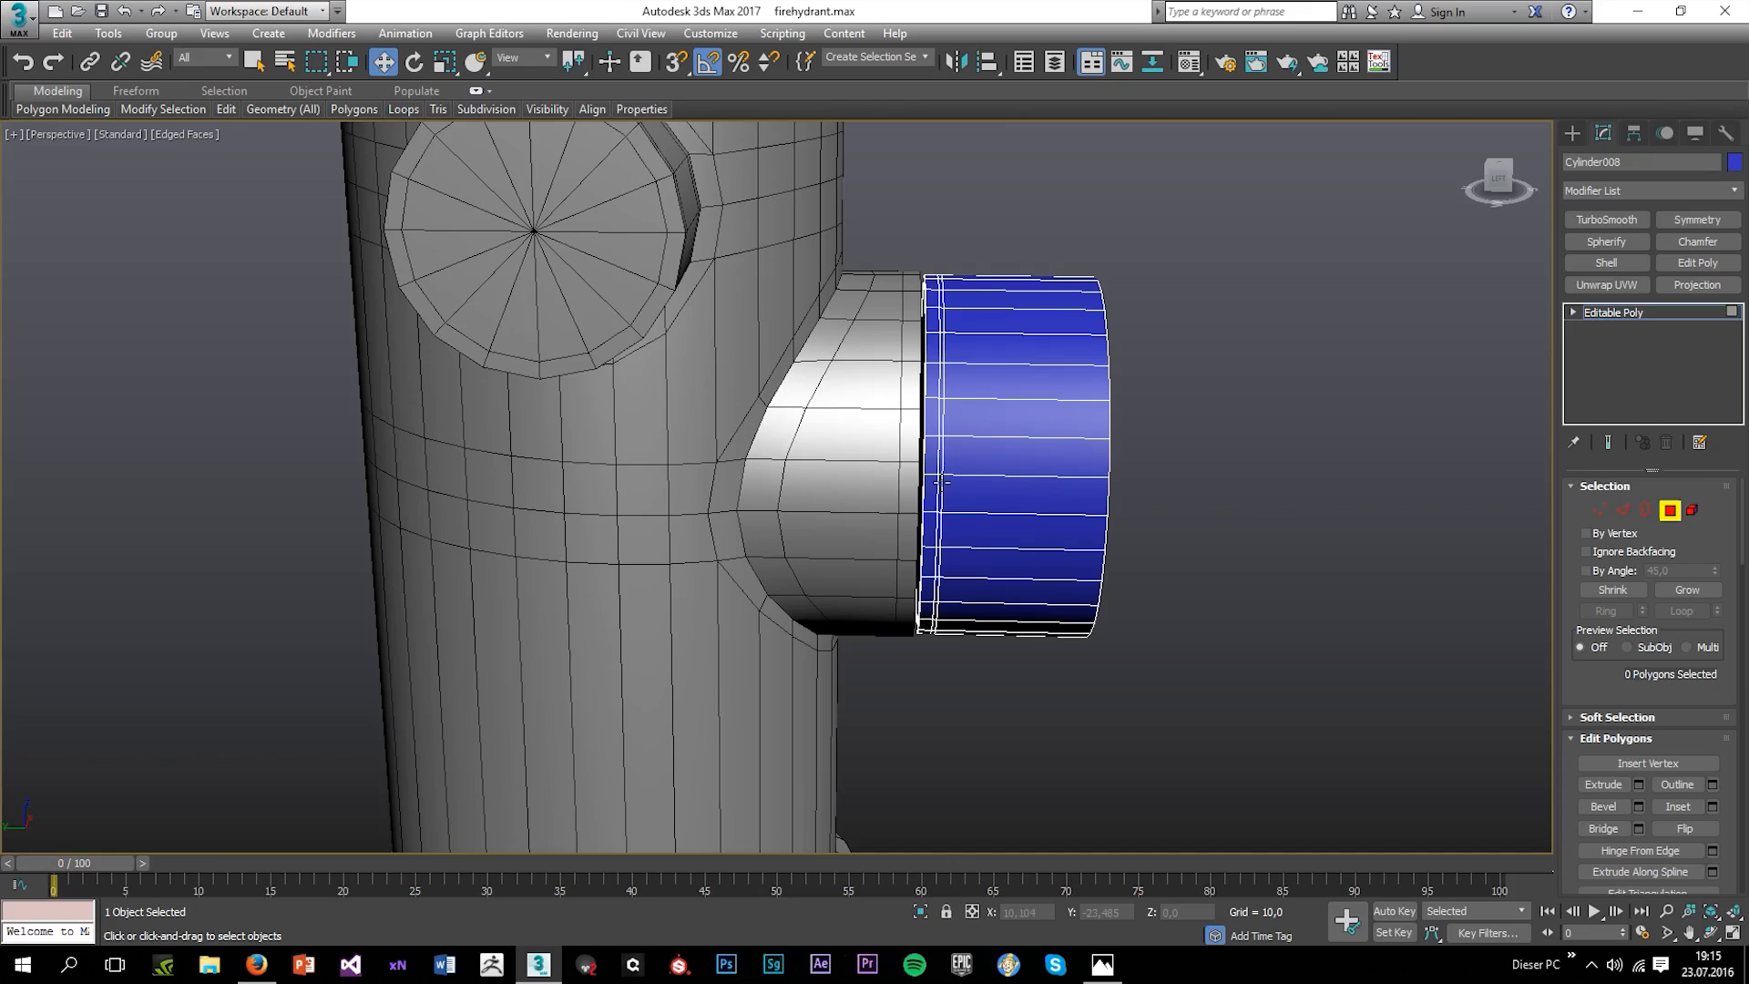
# Create a box in front of the hydrant, about 8.927 long, 47.14 wide and 22.541 high.
pyautogui.click(1573, 134)
pyautogui.click(1603, 259)
pyautogui.moveTo(1266, 378); pyautogui.dragTo(1260, 571)
pyautogui.click(1309, 306)
pyautogui.scroll(-5, 1330, 364)
pyautogui.keyDown('alt'); pyautogui.moveTo(1308, 398); pyautogui.dragTo(1348, 394, button='middle'); pyautogui.keyUp('alt')
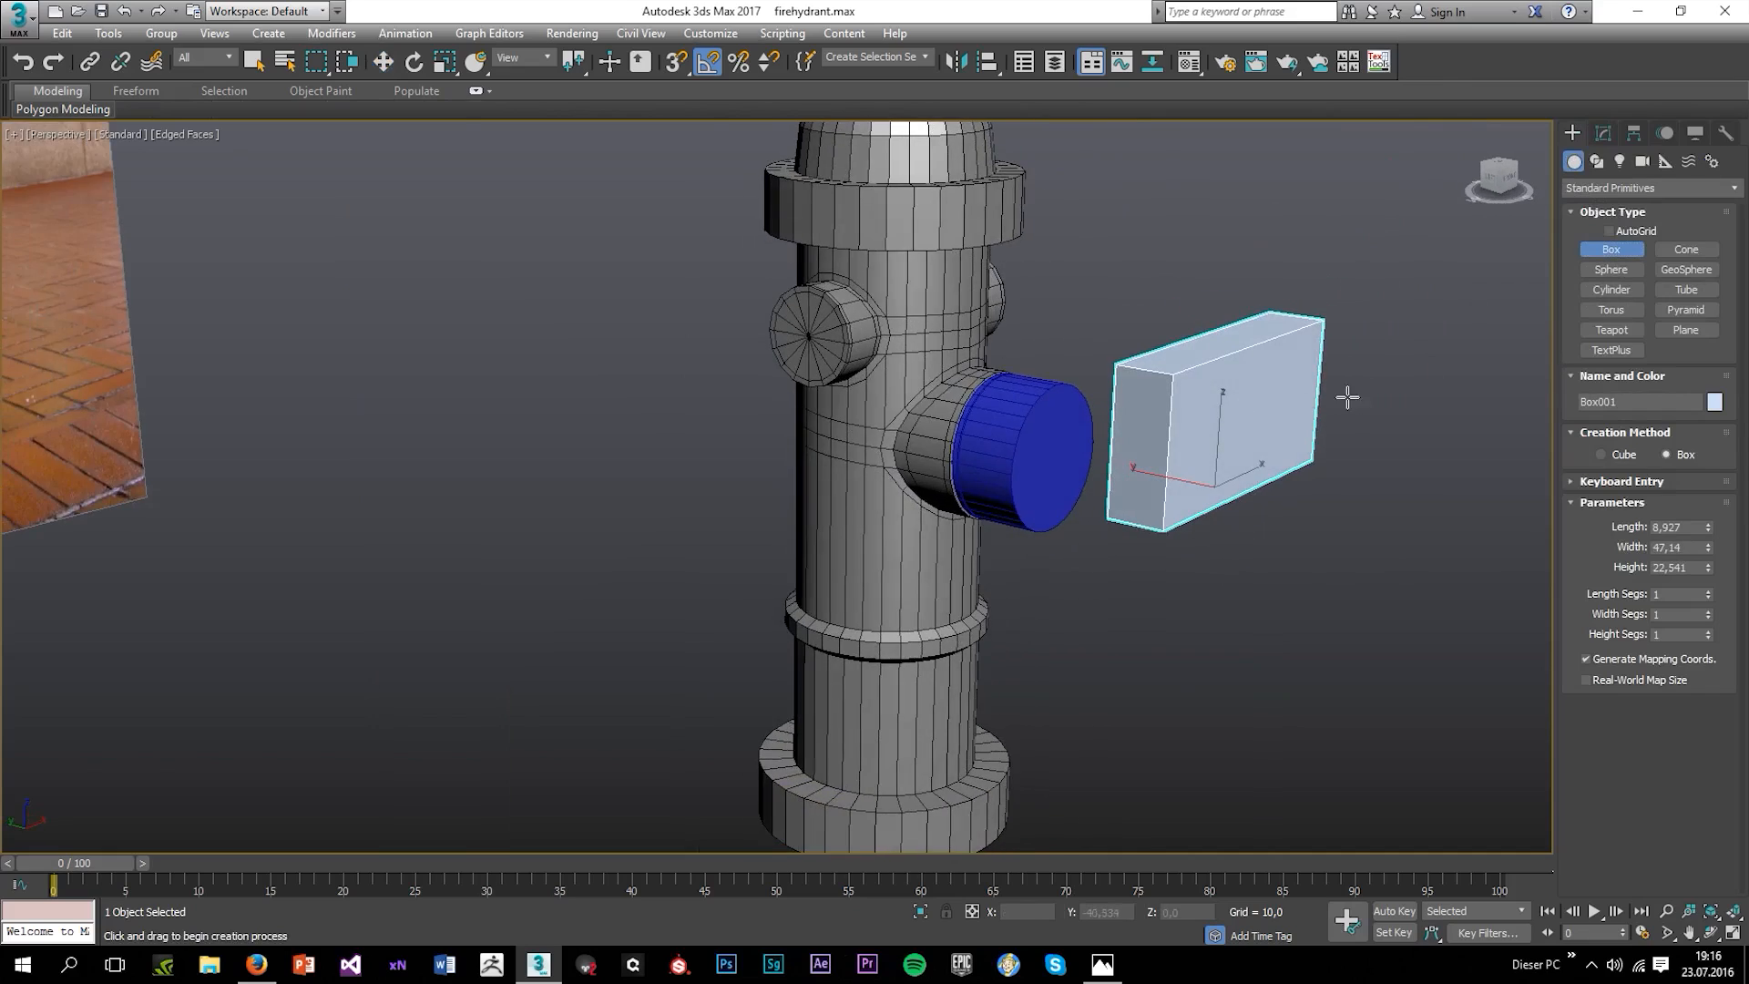
# Apply TurboSmooth to the box with 3 iterations and Isoline Display enabled.
pyautogui.scroll(5, 1366, 394)
pyautogui.click(1602, 135)
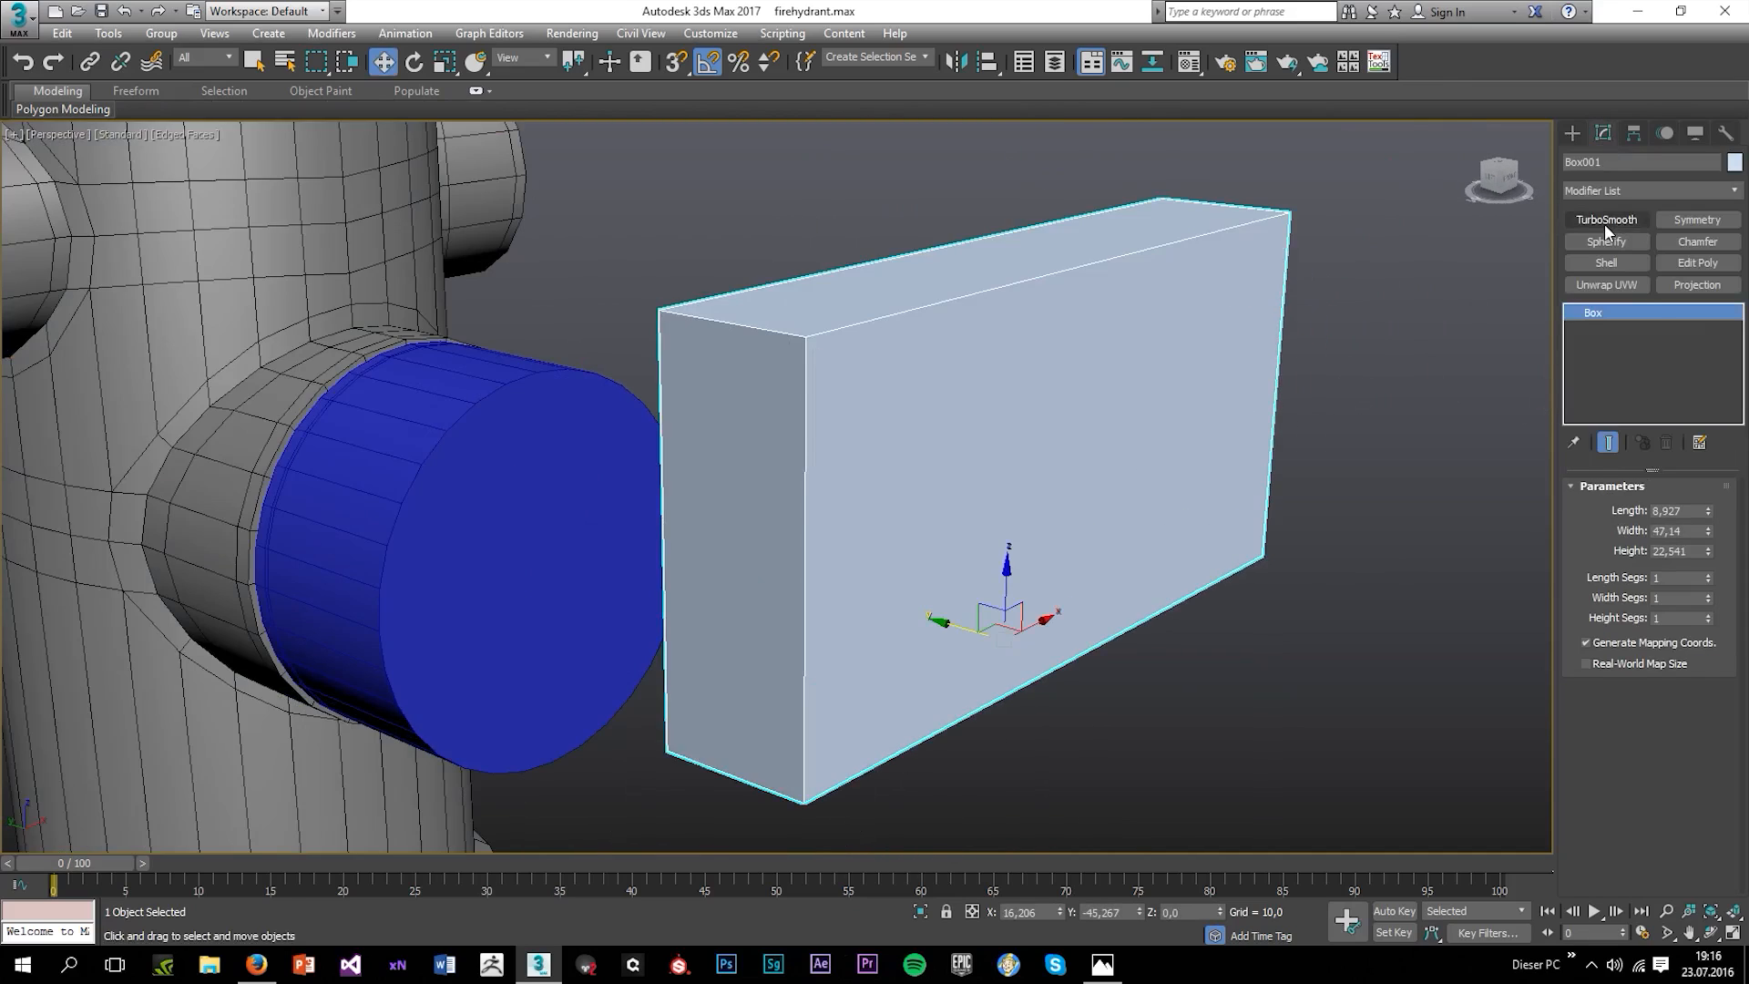
pyautogui.click(1604, 220)
pyautogui.click(1712, 515)
pyautogui.click(1711, 515)
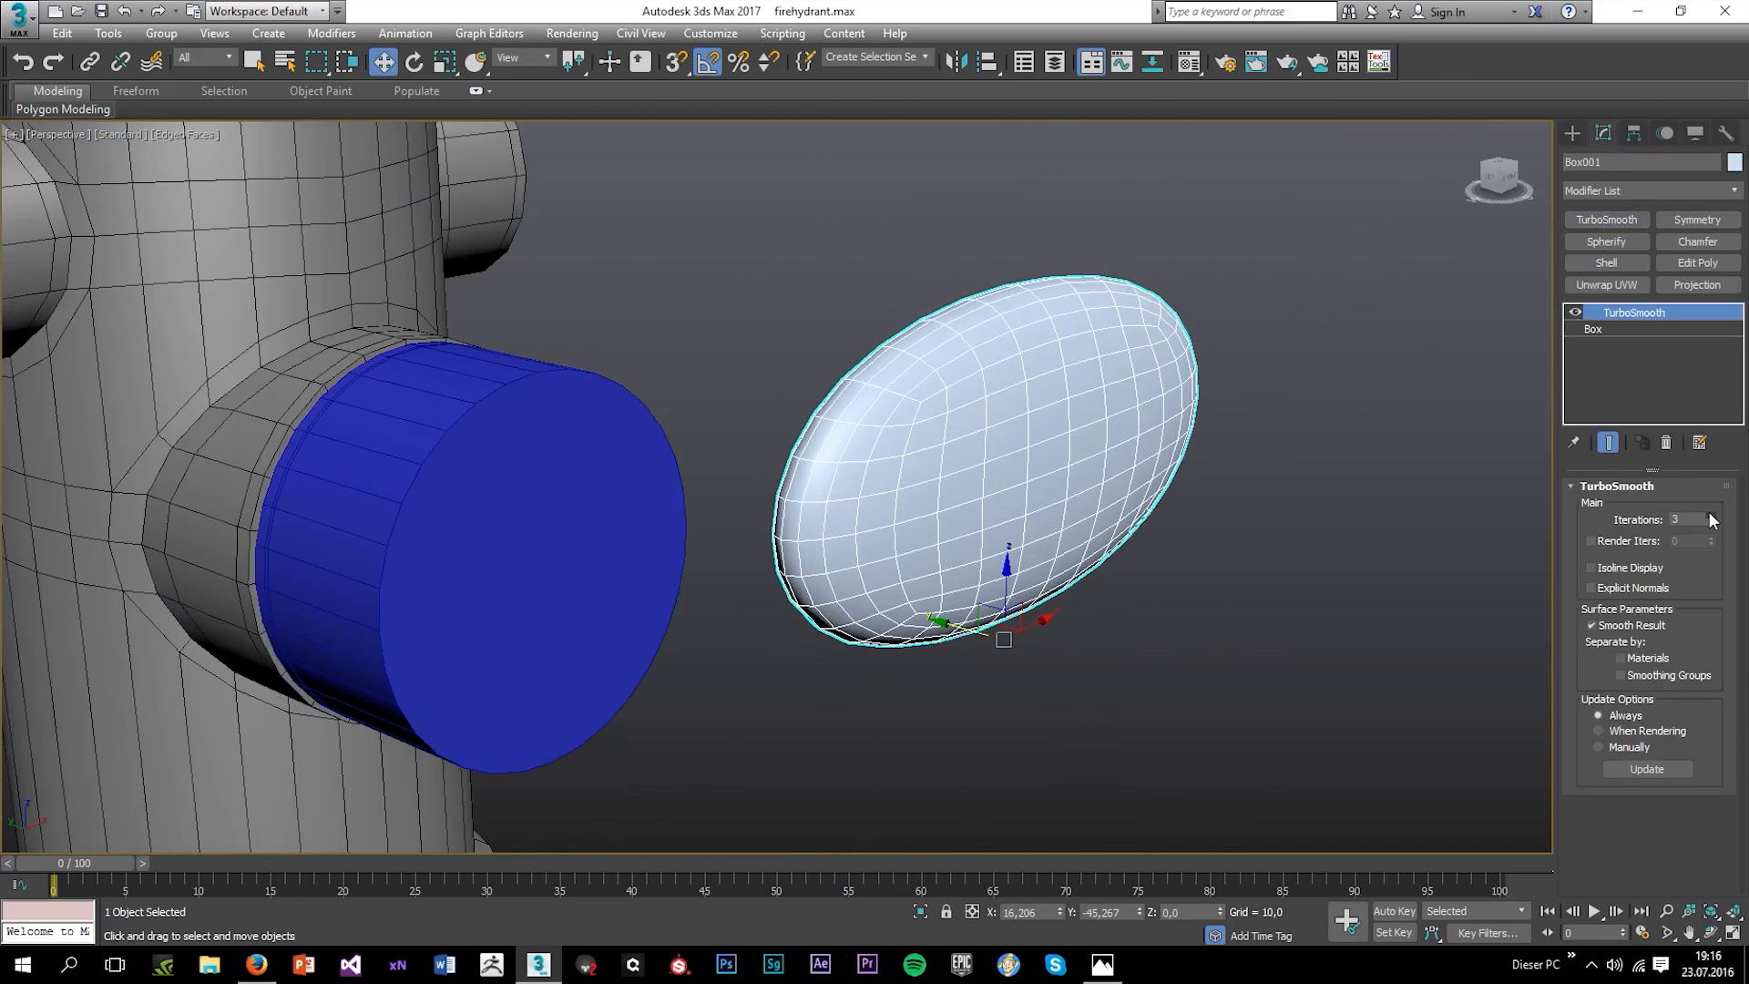
pyautogui.click(1645, 567)
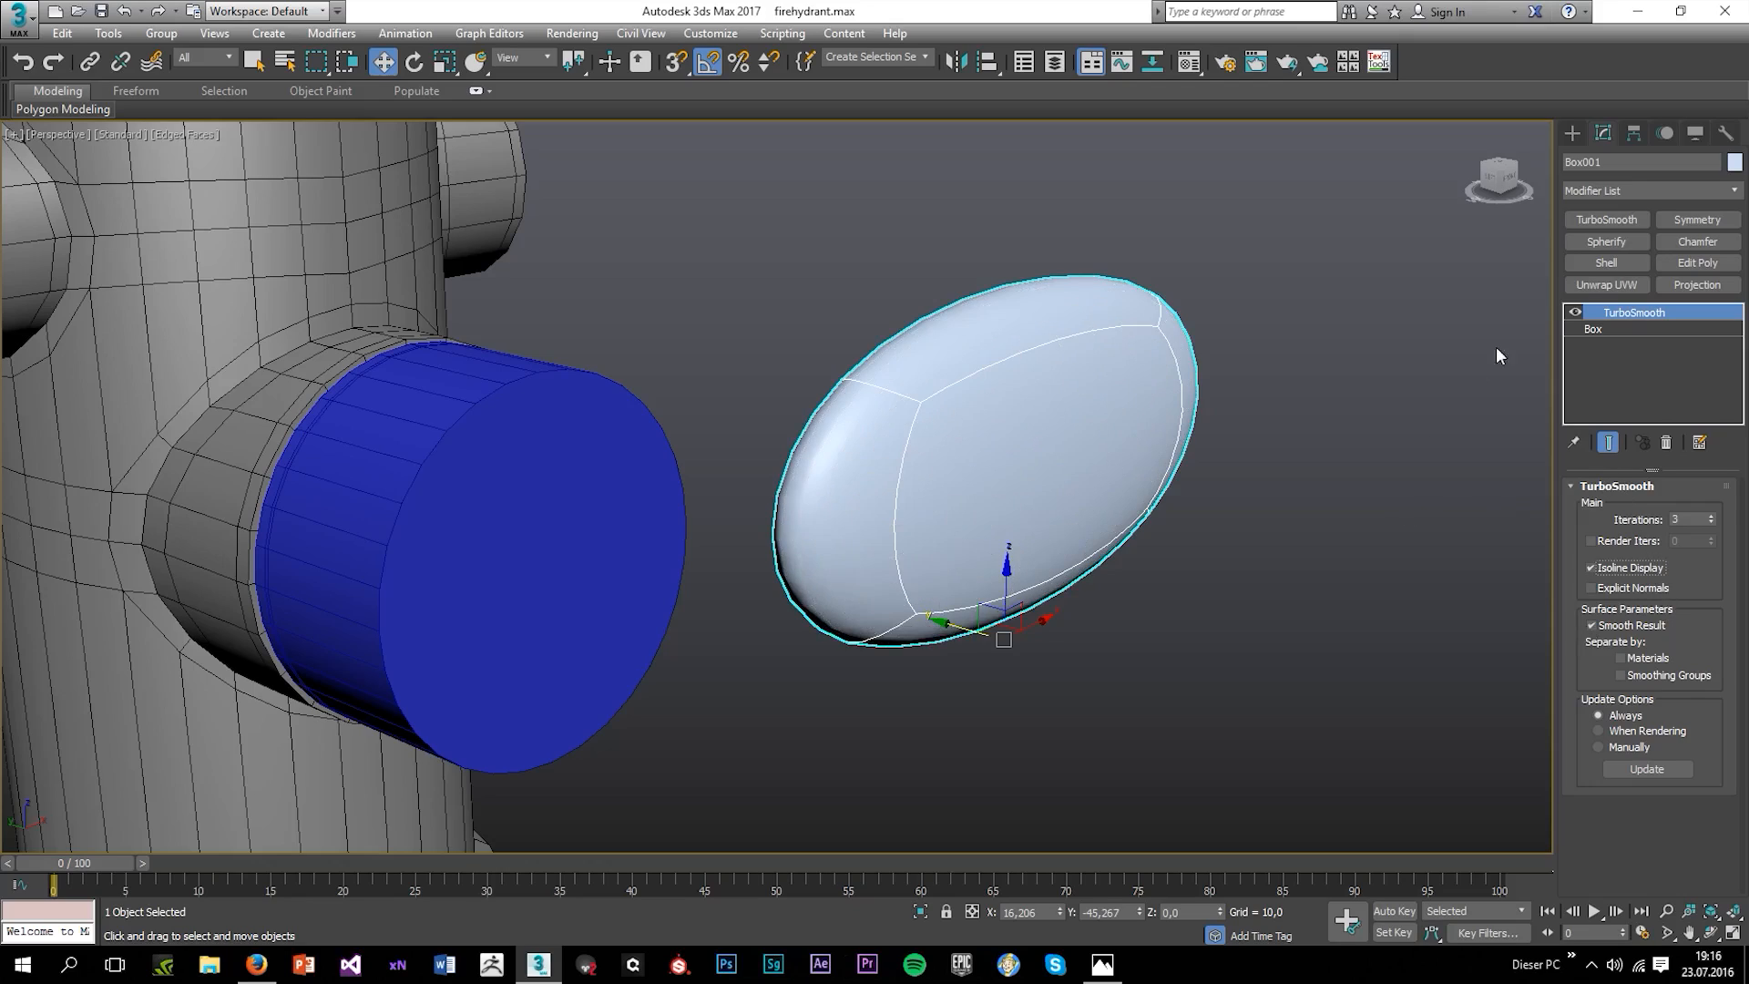
# Set the base box's length segments and width segments to 6 each beneath the TurboSmooth modifier.
pyautogui.click(1626, 329)
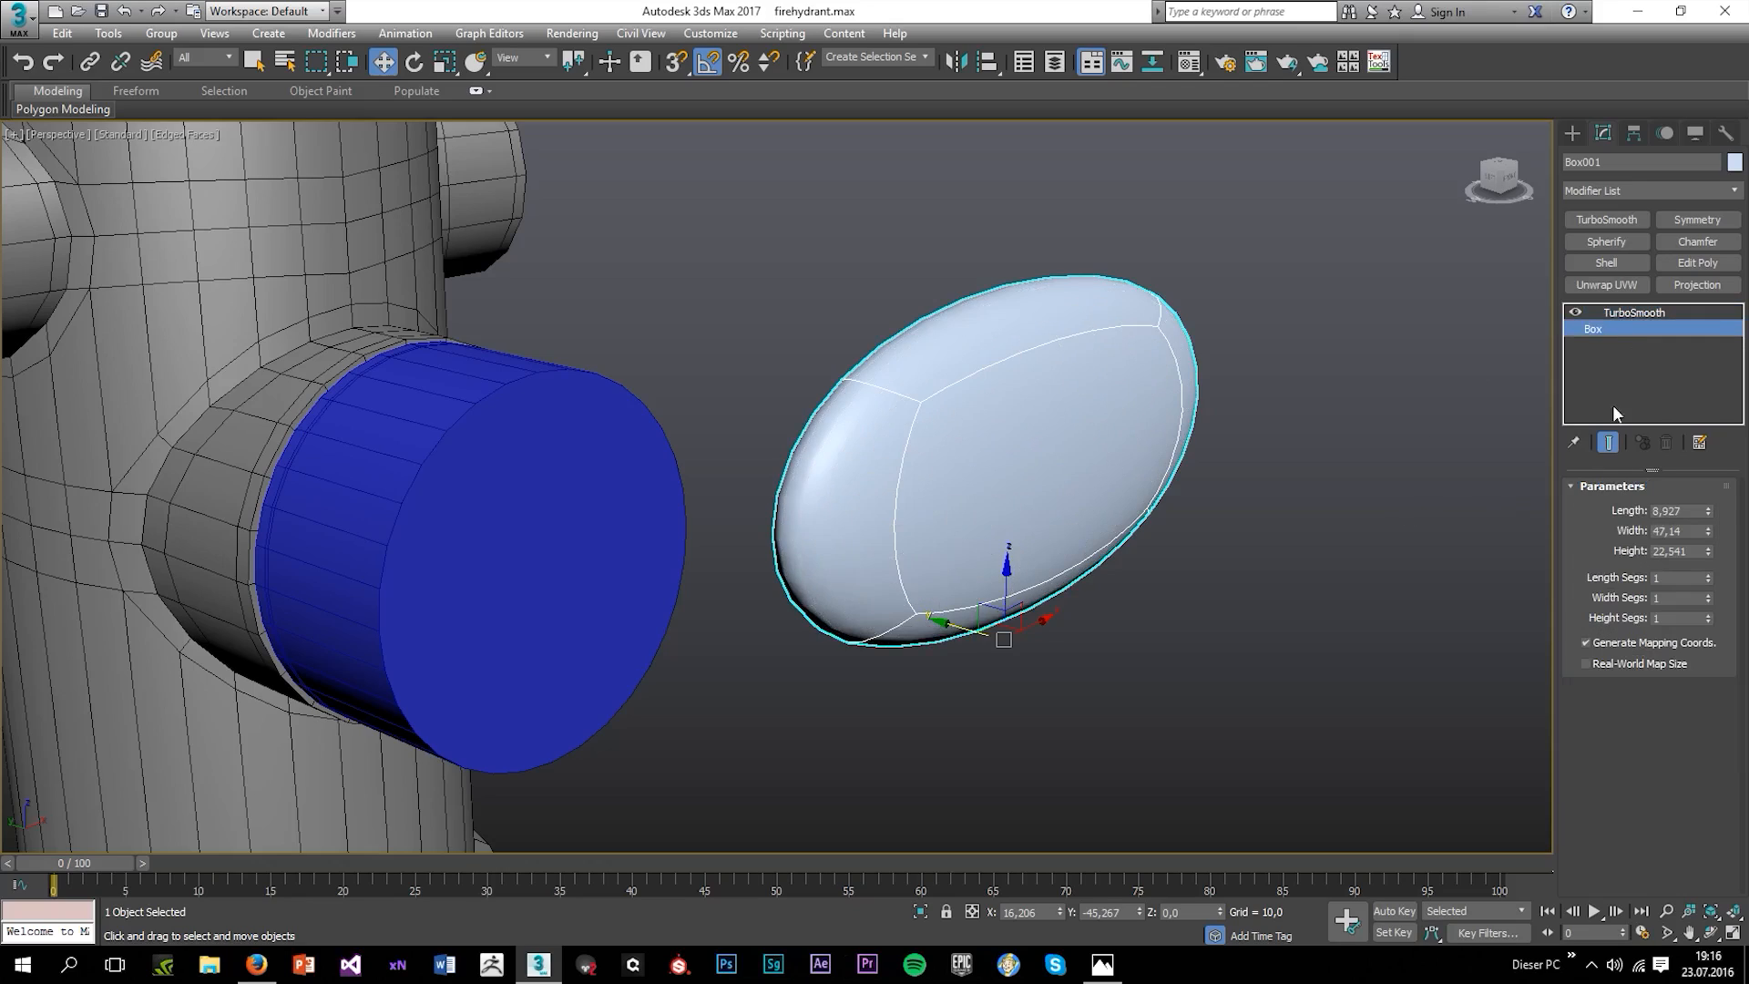
pyautogui.click(1704, 574)
pyautogui.click(1704, 575)
pyautogui.click(1705, 574)
pyautogui.click(1705, 575)
pyautogui.click(1705, 575)
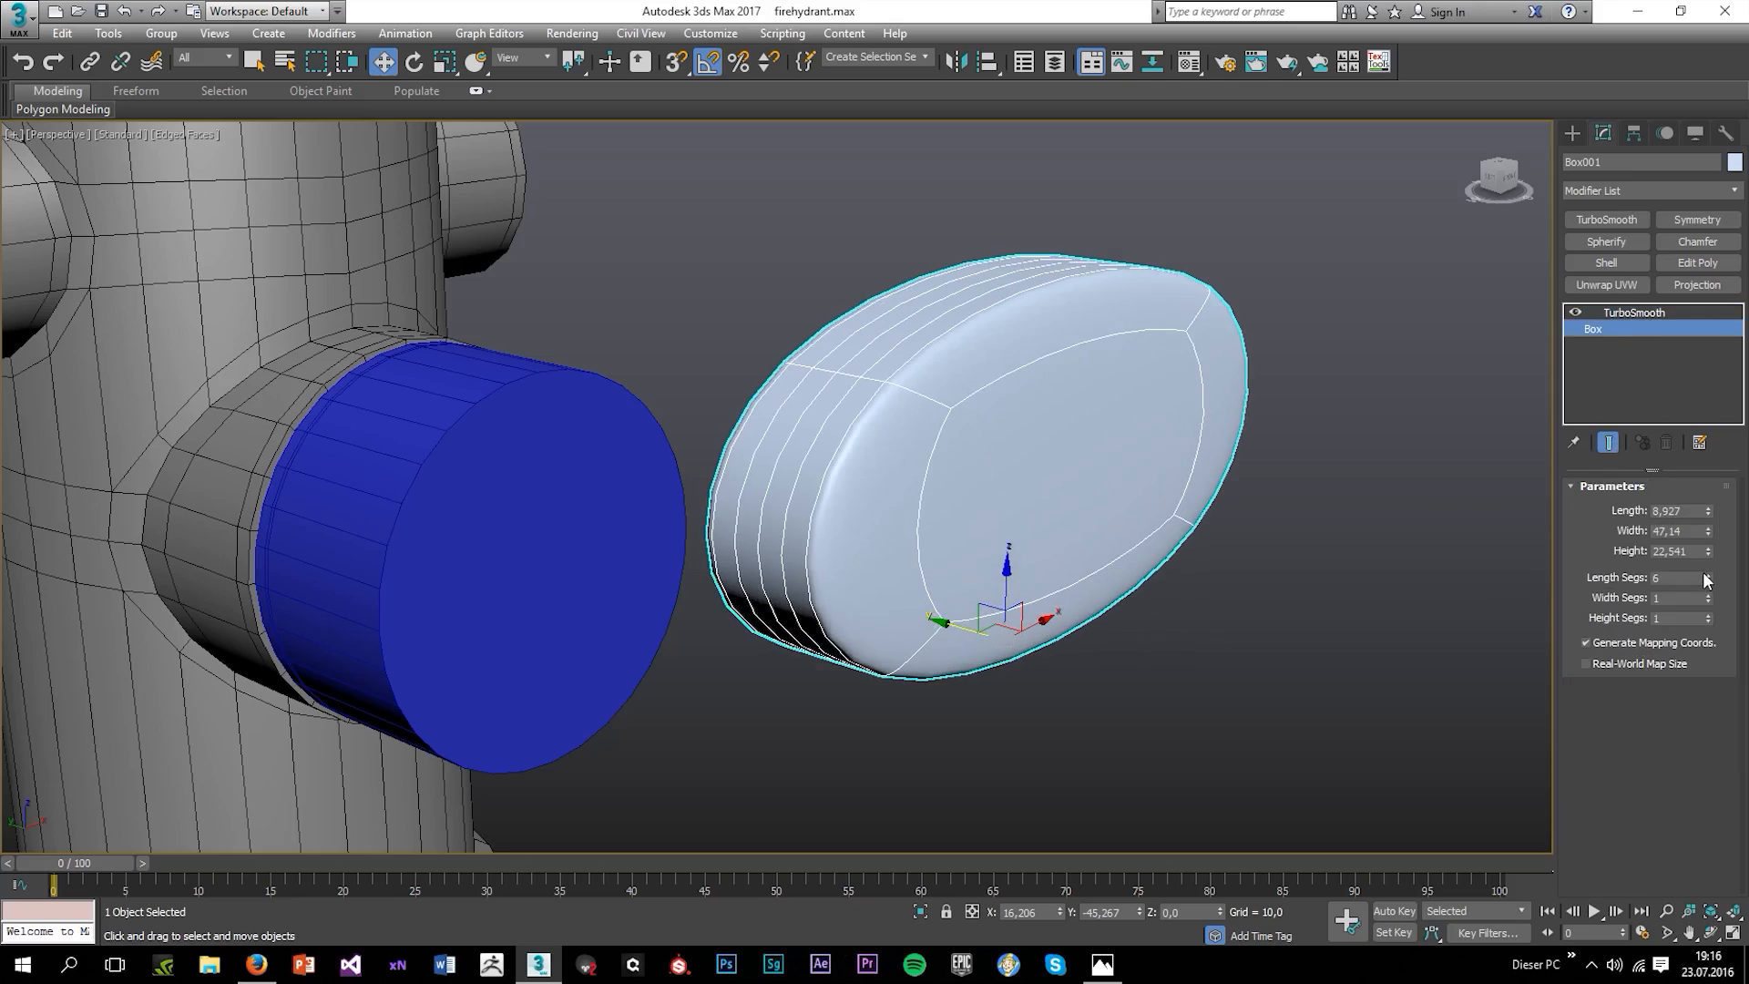
pyautogui.click(1706, 594)
pyautogui.click(1706, 594)
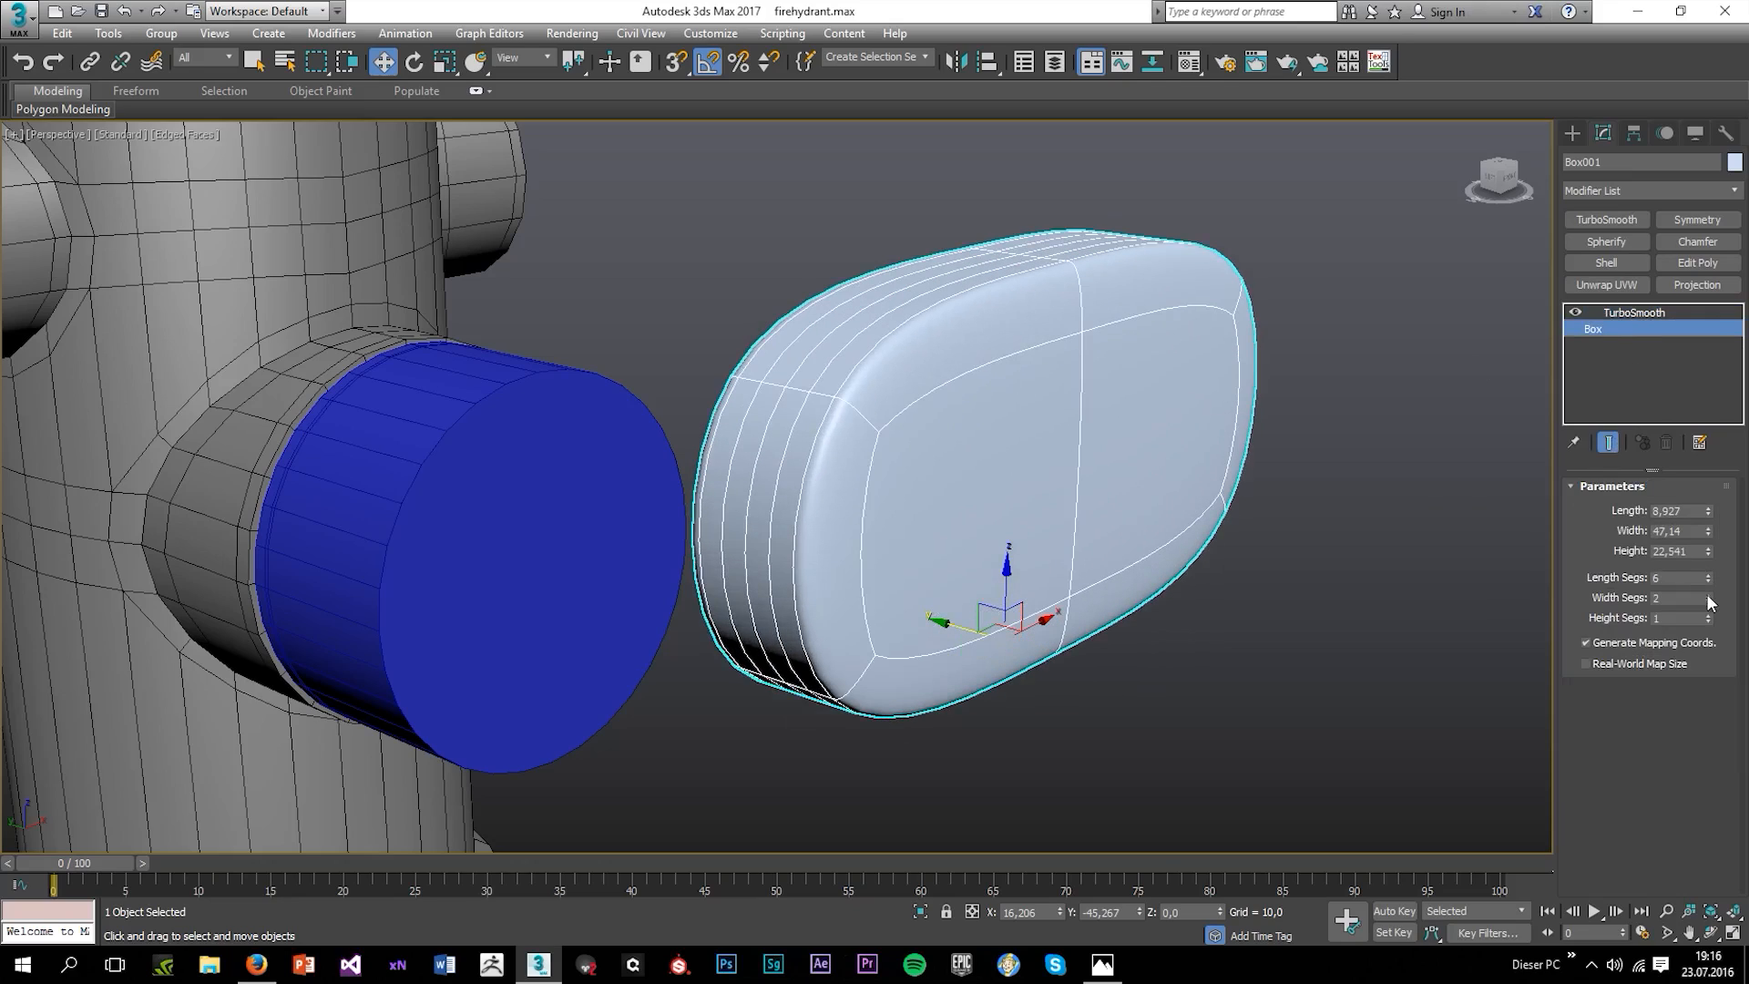
pyautogui.click(1707, 594)
pyautogui.click(1706, 594)
pyautogui.click(1706, 594)
# Set the box's height segments to 10.
pyautogui.click(1707, 616)
pyautogui.click(1707, 616)
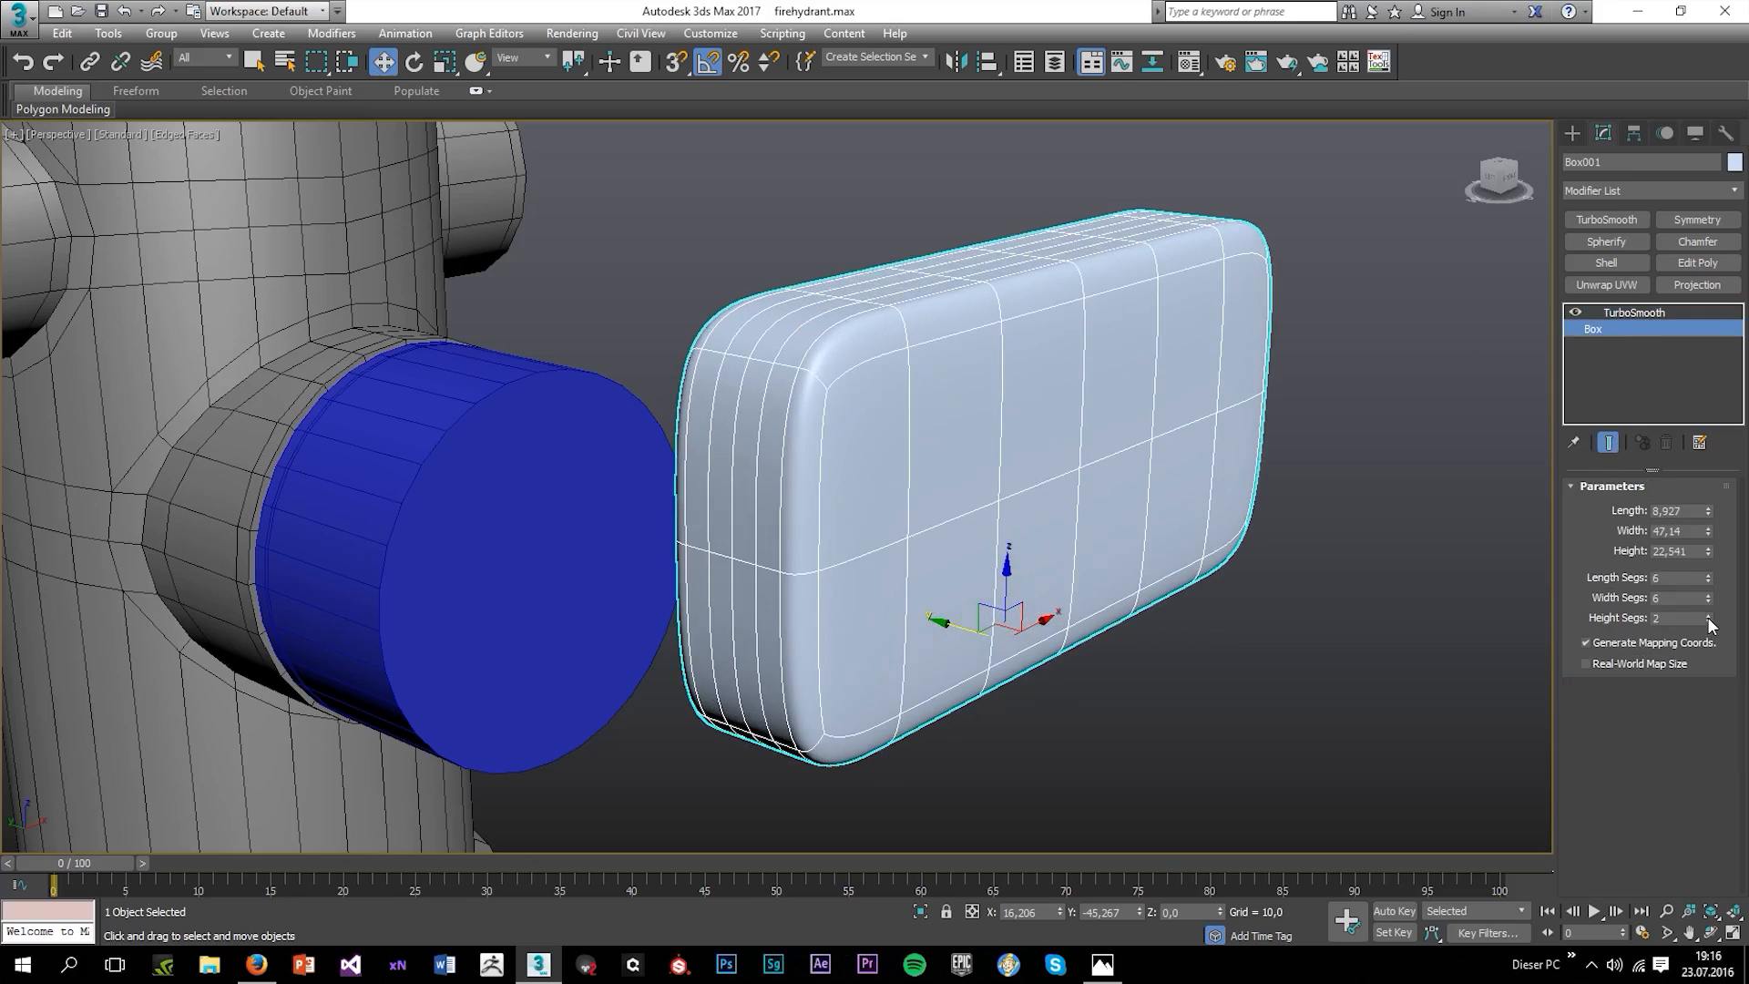
pyautogui.click(1707, 615)
pyautogui.click(1707, 615)
pyautogui.click(1707, 616)
pyautogui.click(1707, 616)
pyautogui.click(1706, 615)
pyautogui.click(1706, 616)
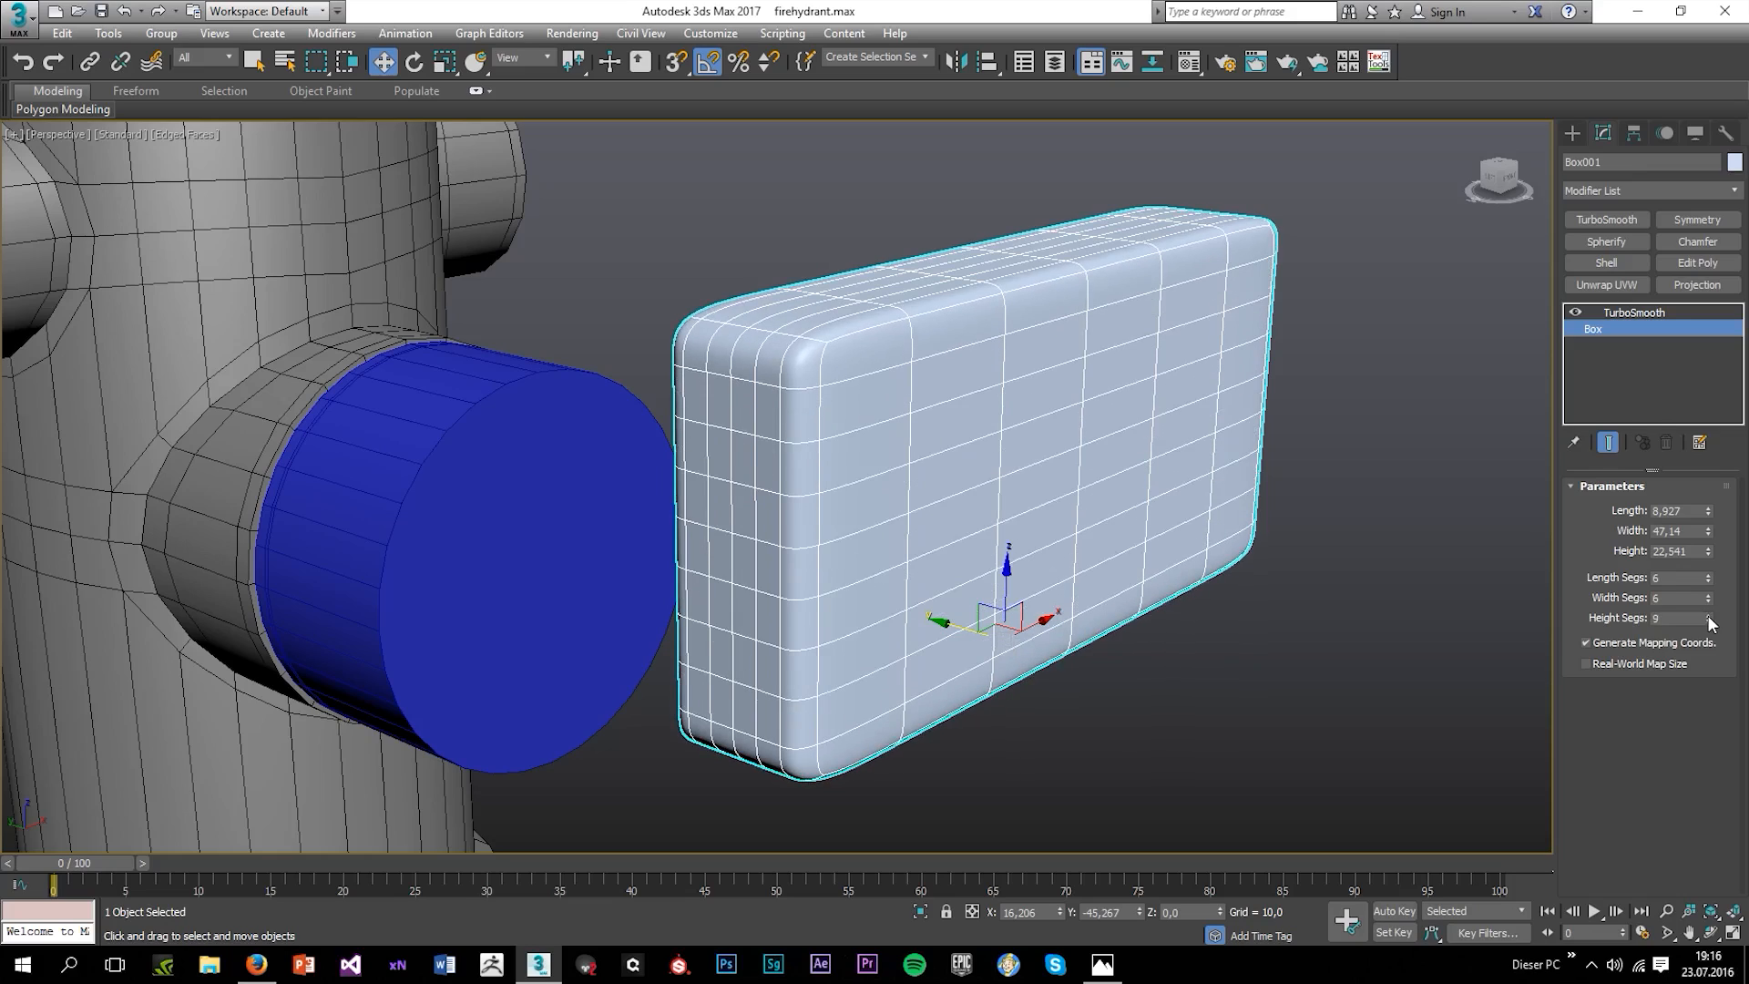
pyautogui.click(1706, 615)
# Disable TurboSmooth on the box and set its width segments to 11 and length segments to 15.
pyautogui.press('F4')
pyautogui.click(1573, 313)
pyautogui.press('F4')
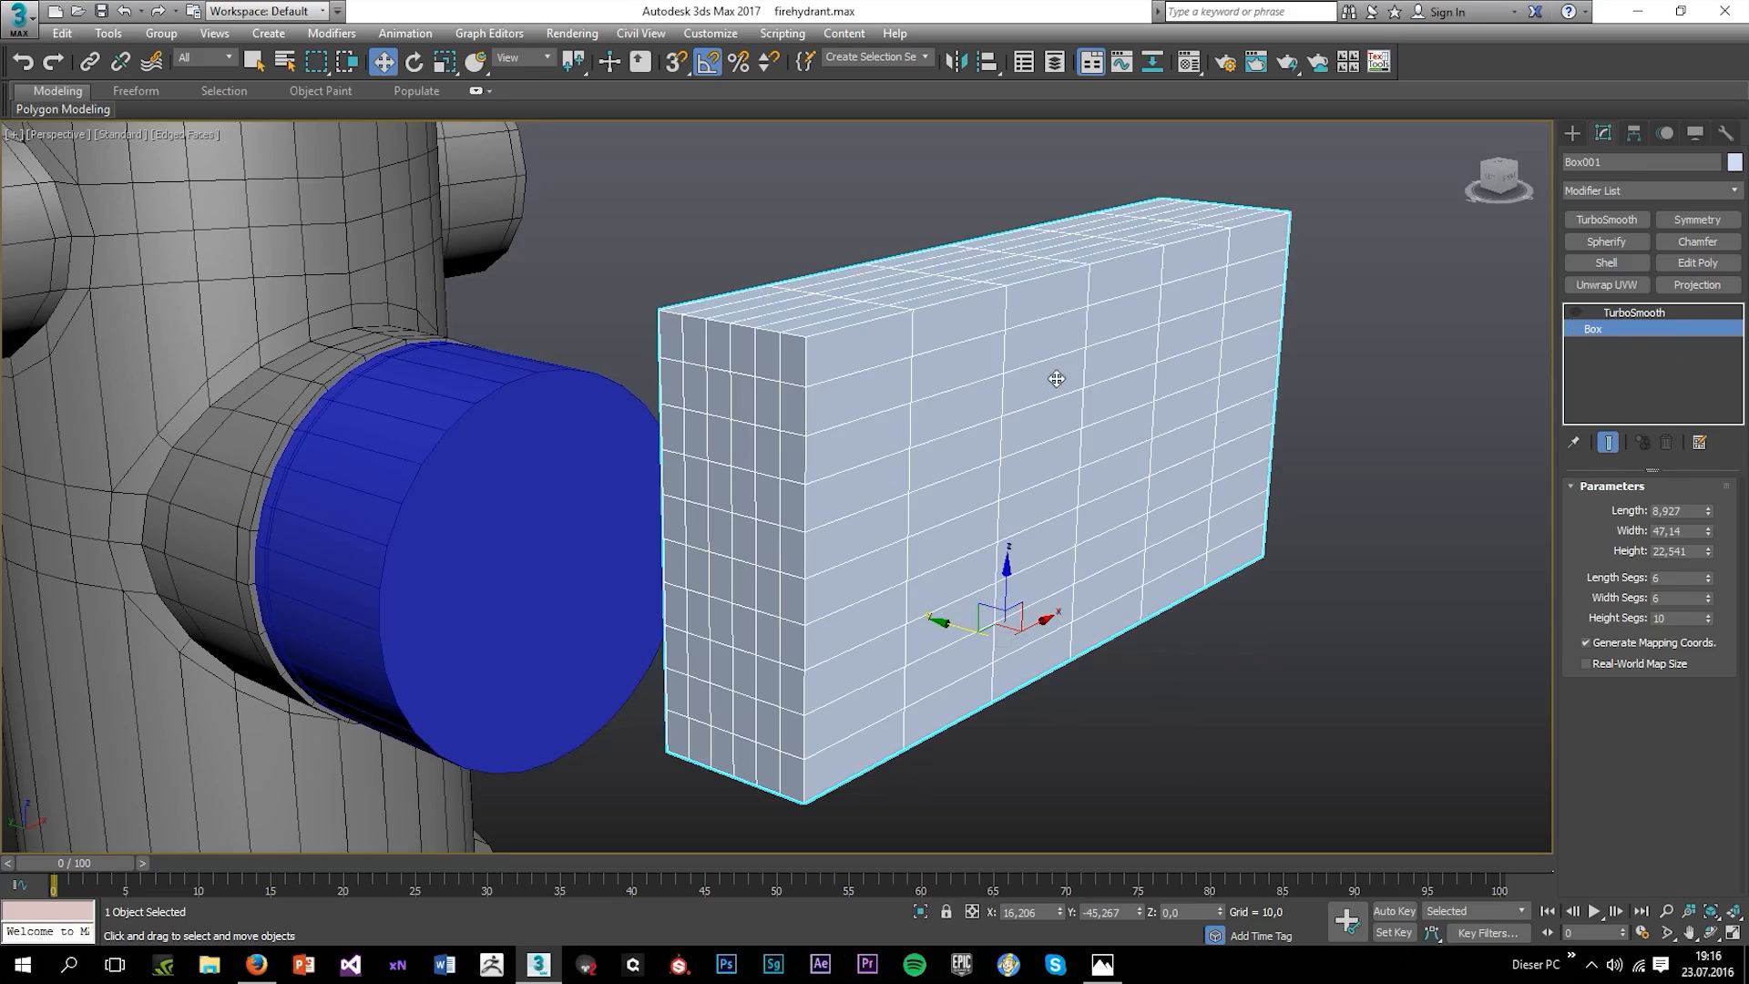
pyautogui.click(1707, 594)
pyautogui.click(1707, 594)
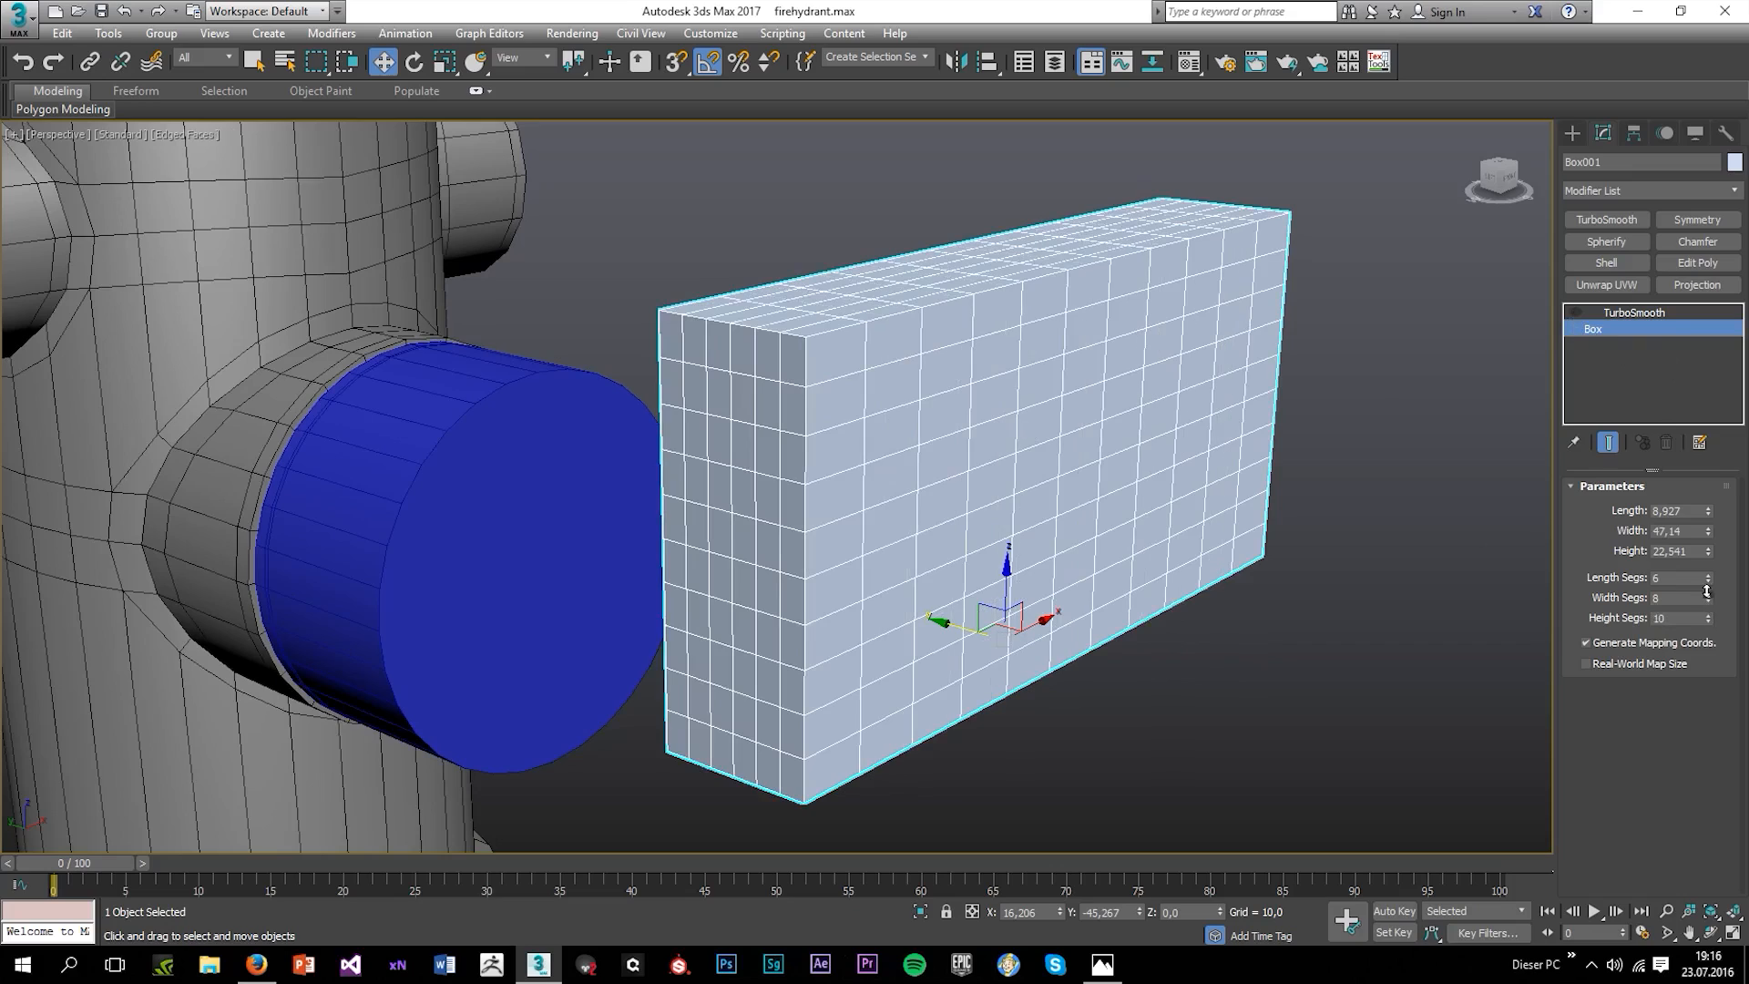
pyautogui.moveTo(1706, 578); pyautogui.dragTo(1707, 570)
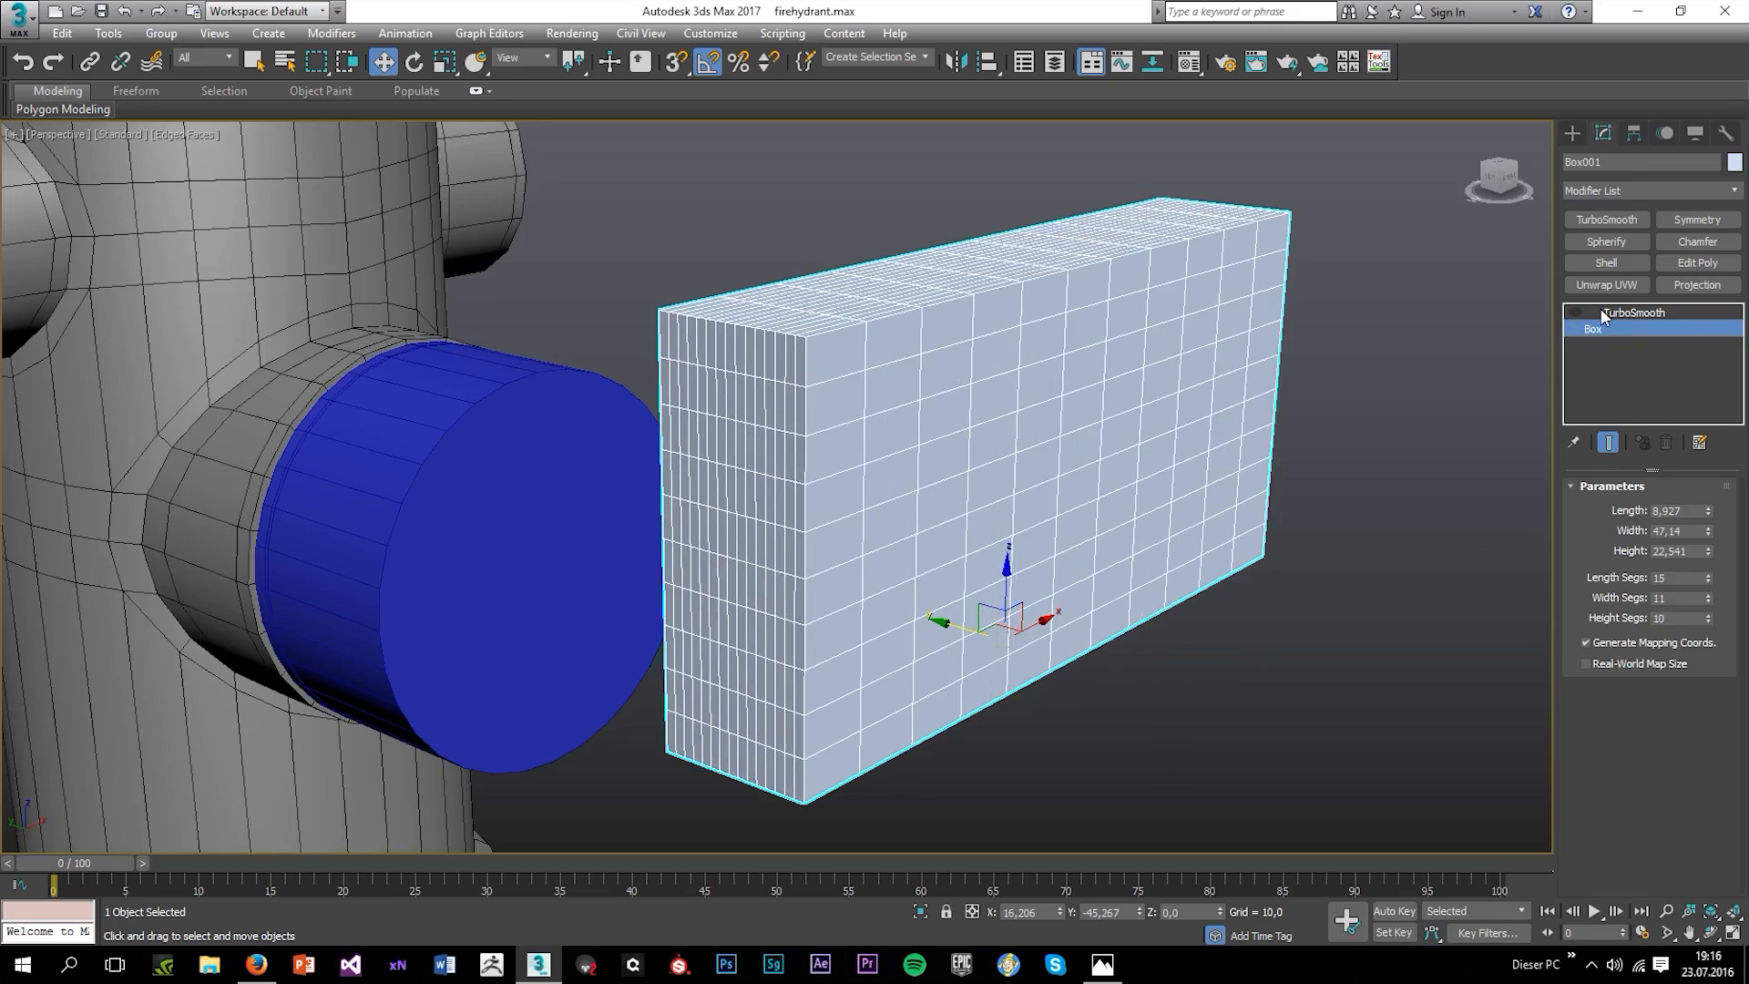
# Re-enable TurboSmooth on the box and inspect its smoothed edges without edged faces.
pyautogui.click(1573, 314)
pyautogui.press('F4')
pyautogui.click(1402, 413)
pyautogui.scroll(-5, 1327, 424)
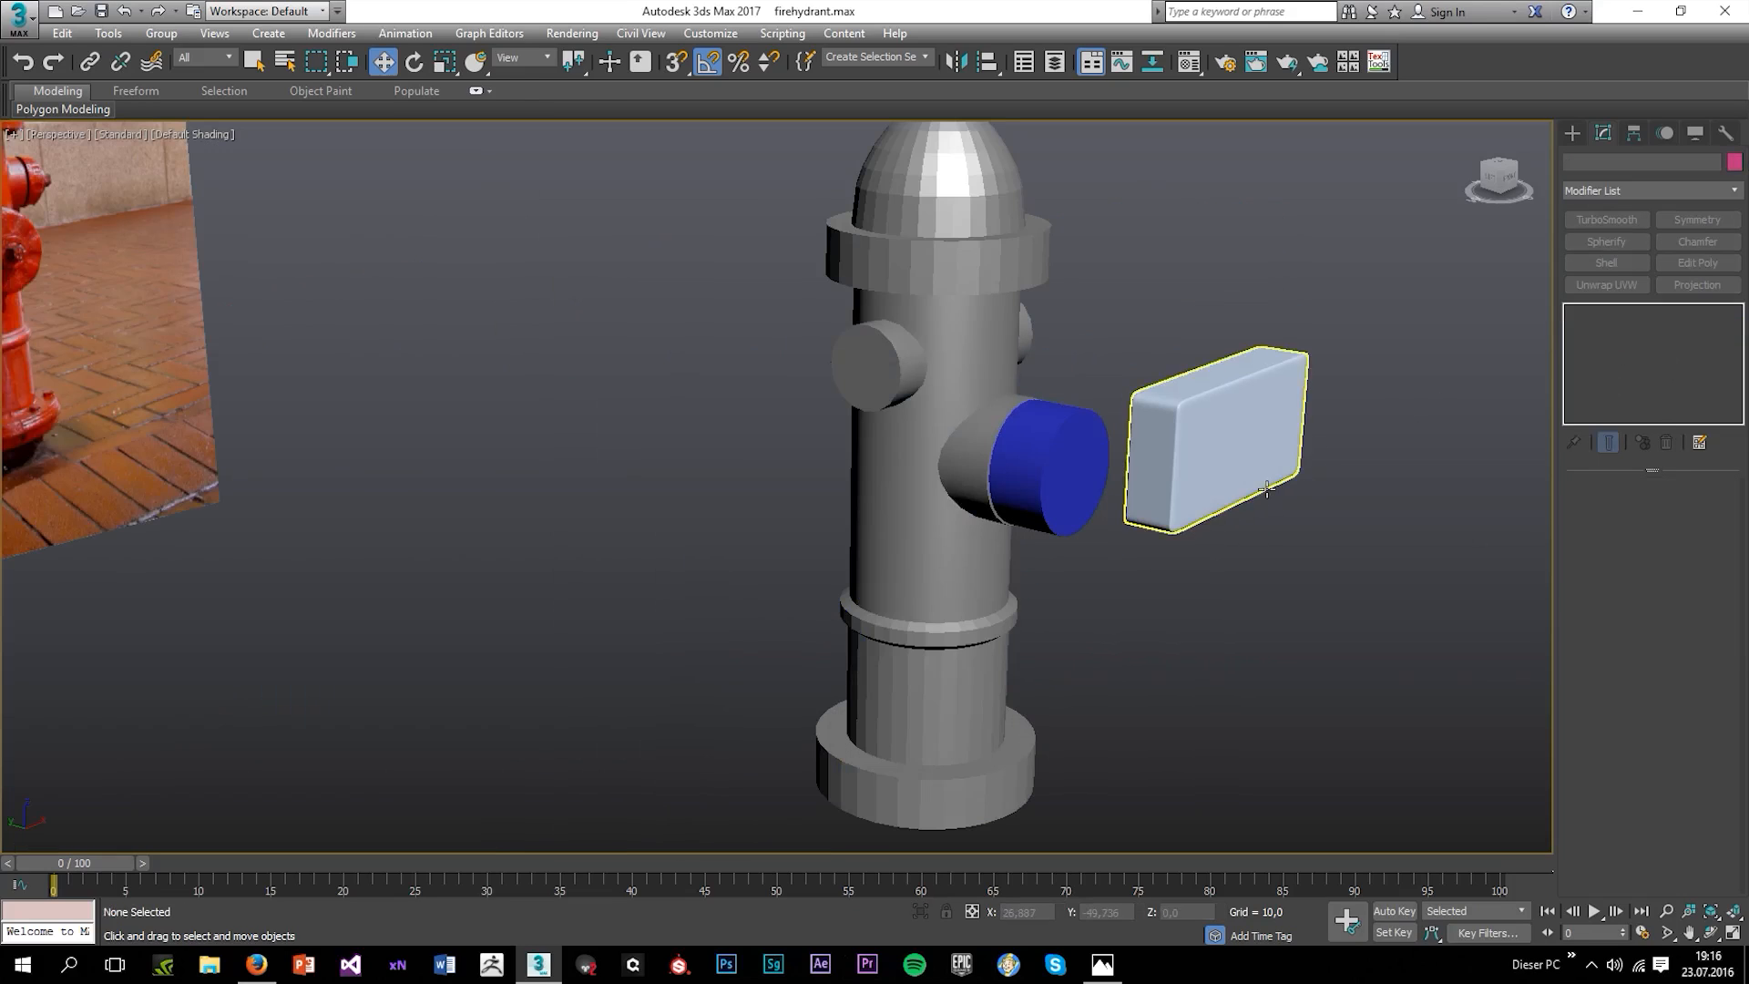
pyautogui.scroll(3, 1206, 543)
pyautogui.keyDown('alt'); pyautogui.moveTo(1206, 543); pyautogui.dragTo(1331, 545, button='middle'); pyautogui.keyUp('alt')
pyautogui.scroll(5, 1347, 429)
pyautogui.click(1346, 429)
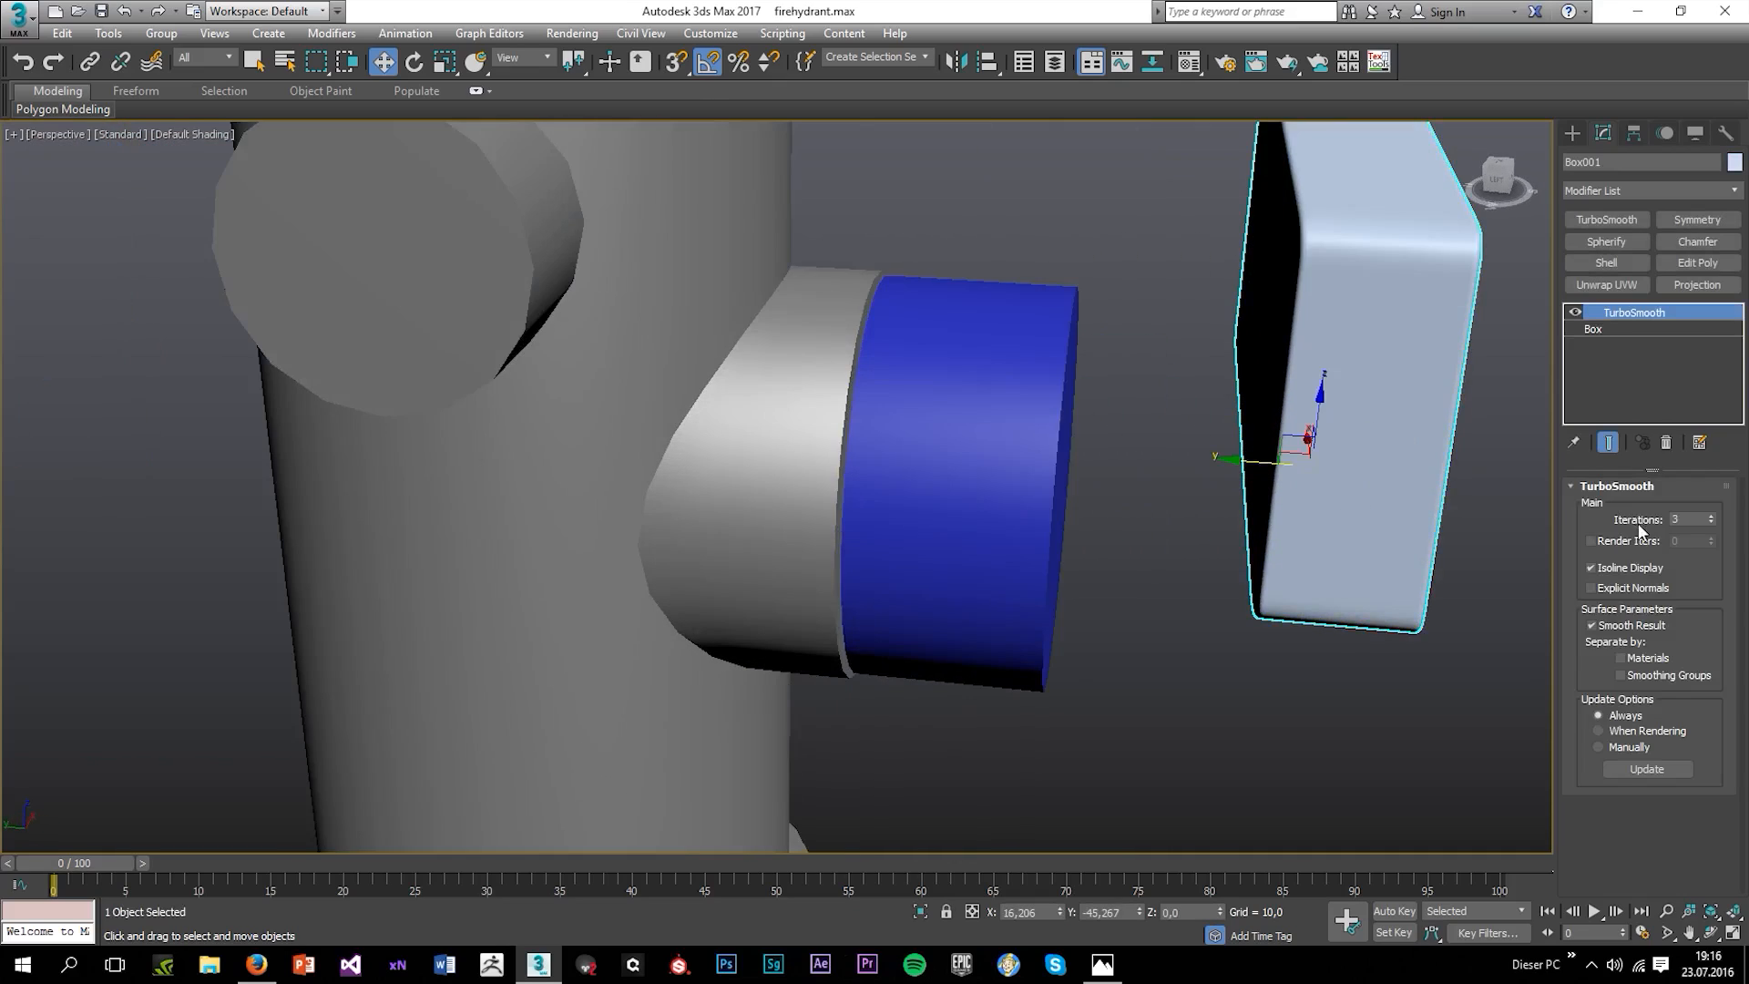
# Set the base box's width segments to 59 while TurboSmooth stays enabled.
pyautogui.click(1599, 330)
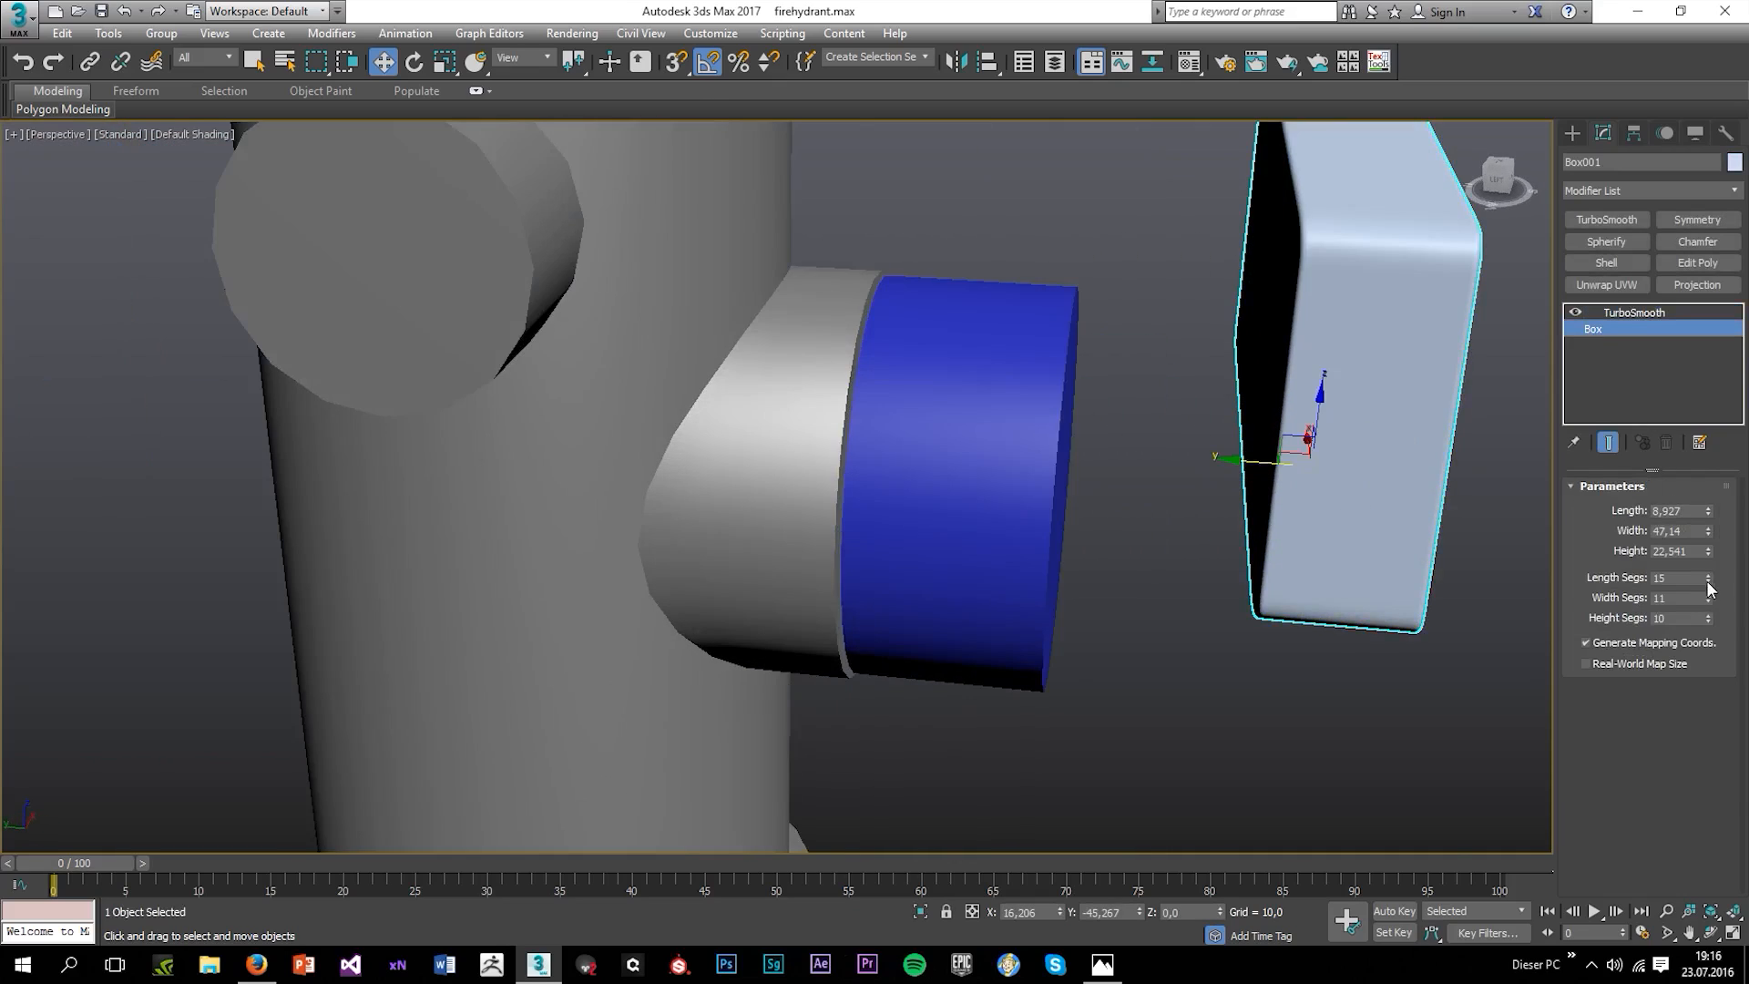
pyautogui.press('F3')
pyautogui.click(1708, 595)
pyautogui.press('F3')
pyautogui.moveTo(1708, 595); pyautogui.dragTo(1691, 549)
pyautogui.keyDown('alt'); pyautogui.moveTo(1360, 519); pyautogui.dragTo(1291, 503, button='middle'); pyautogui.keyUp('alt')
pyautogui.scroll(-6, 1155, 510)
# Delete the TurboSmooth modifier from the box.
pyautogui.rightClick(1600, 334)
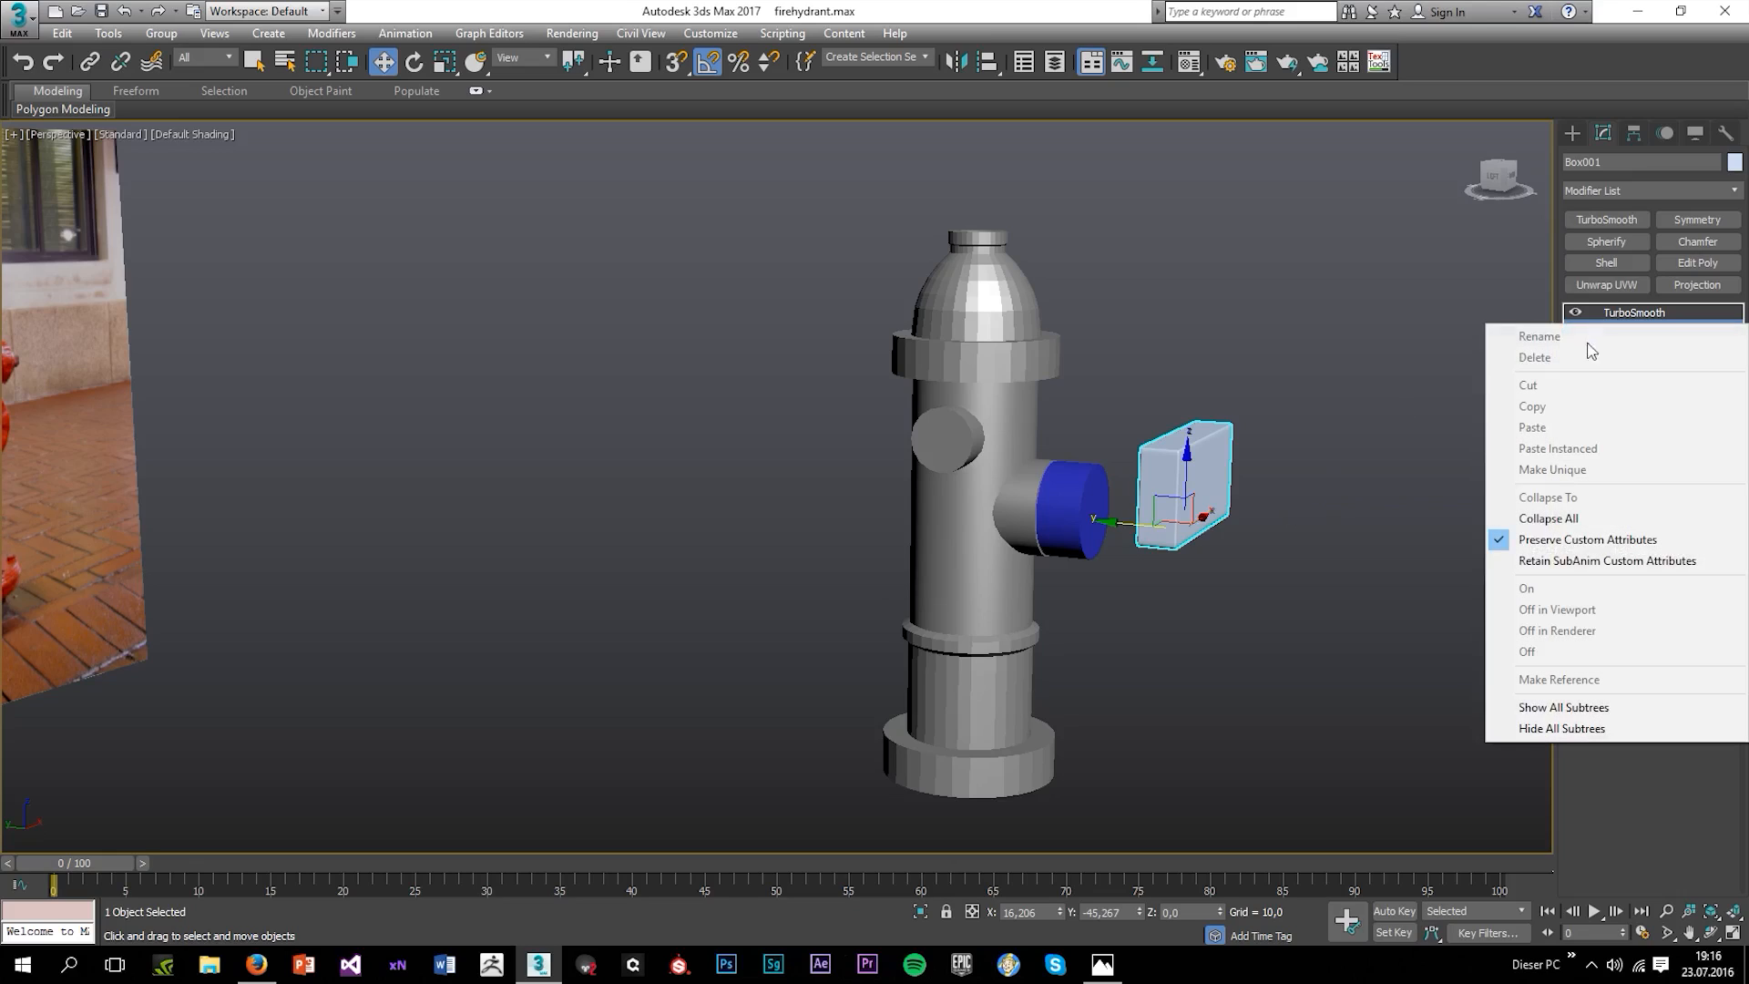
pyautogui.click(1621, 313)
pyautogui.rightClick(1621, 313)
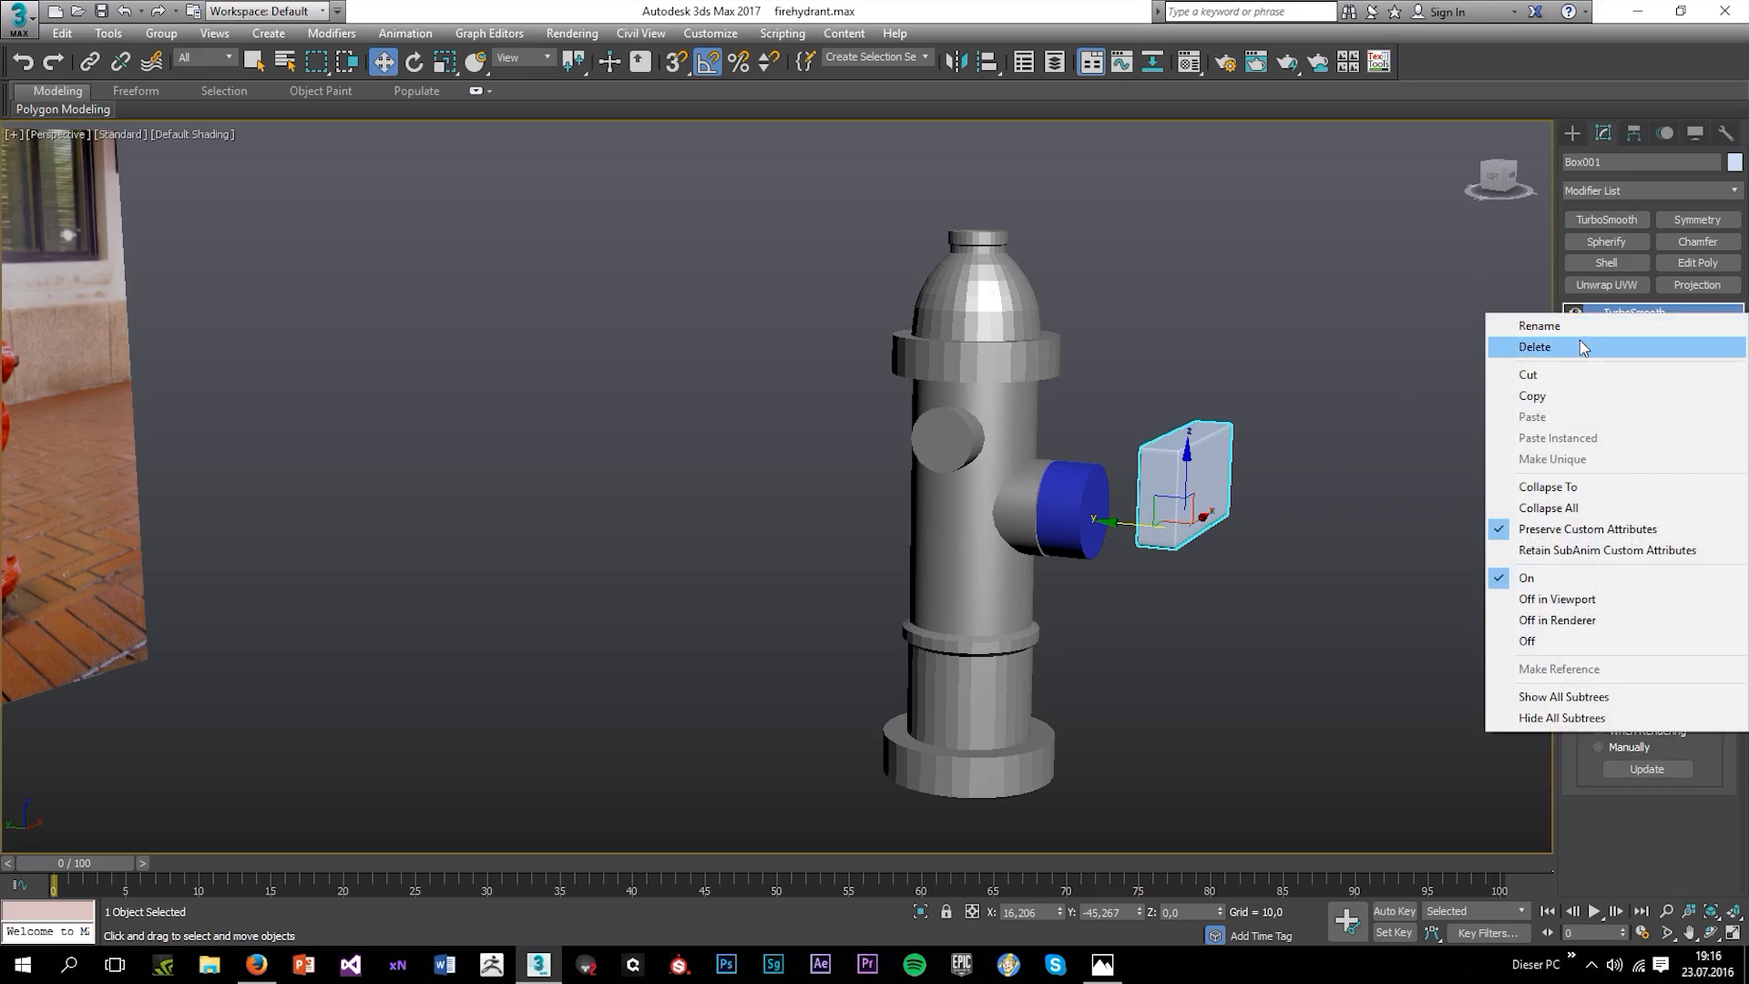
pyautogui.click(1581, 347)
# Display edged faces to examine the box's dense segments, and delete the box.
pyautogui.scroll(8, 1247, 467)
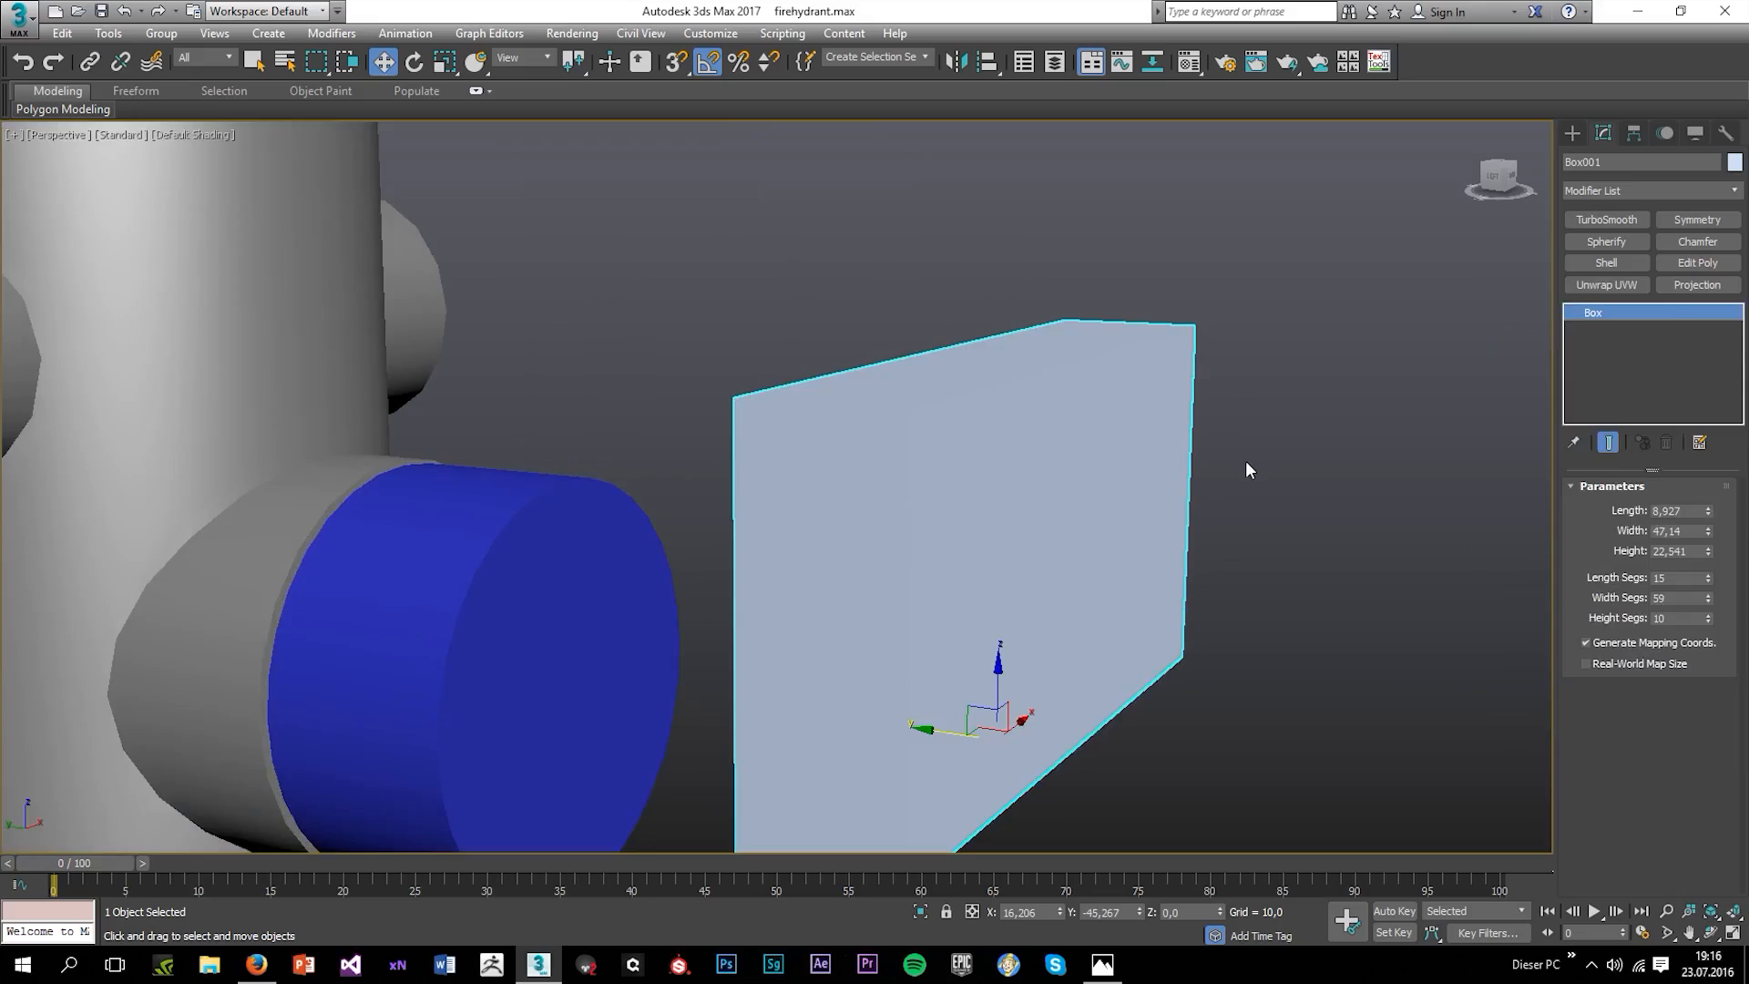
pyautogui.press('F4')
pyautogui.scroll(-3, 1056, 481)
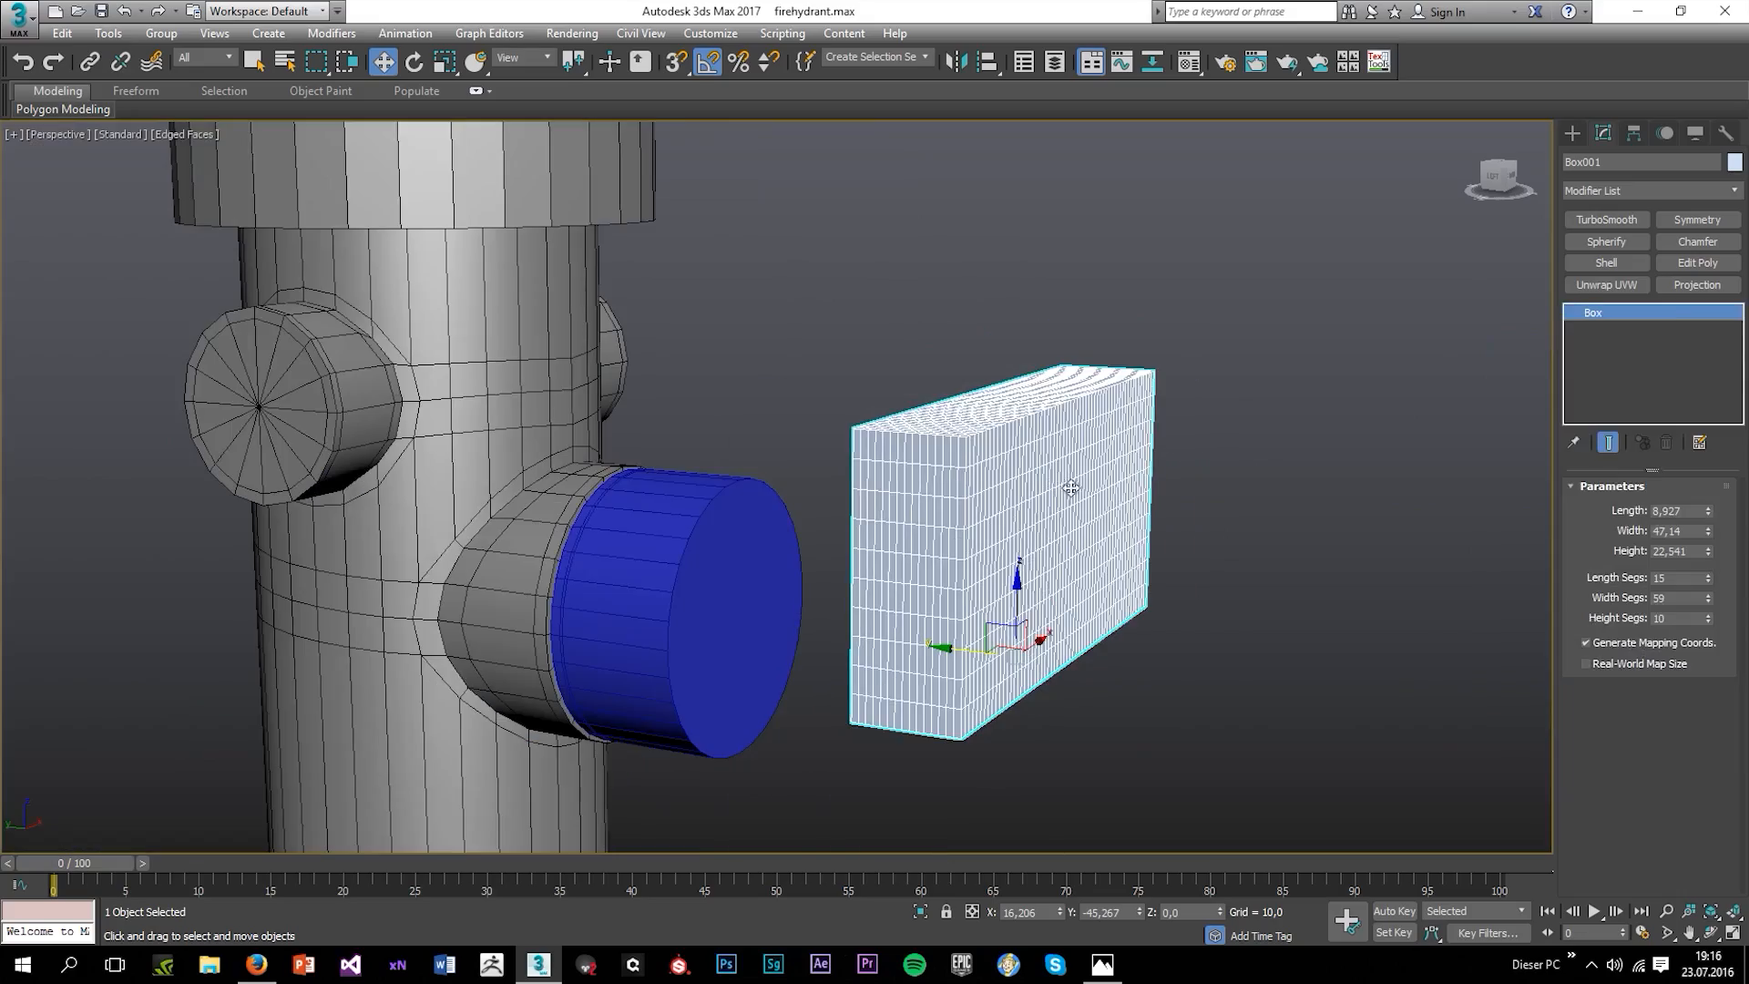
pyautogui.moveTo(1113, 500)
pyautogui.keyDown('alt'); pyautogui.mouseDown(button='middle')
pyautogui.moveTo(1018, 500)
pyautogui.moveTo(947, 428)
pyautogui.moveTo(984, 351)
pyautogui.moveTo(1030, 511)
pyautogui.moveTo(1118, 514)
pyautogui.mouseUp(button='middle'); pyautogui.keyUp('alt')
pyautogui.scroll(3, 1000, 528)
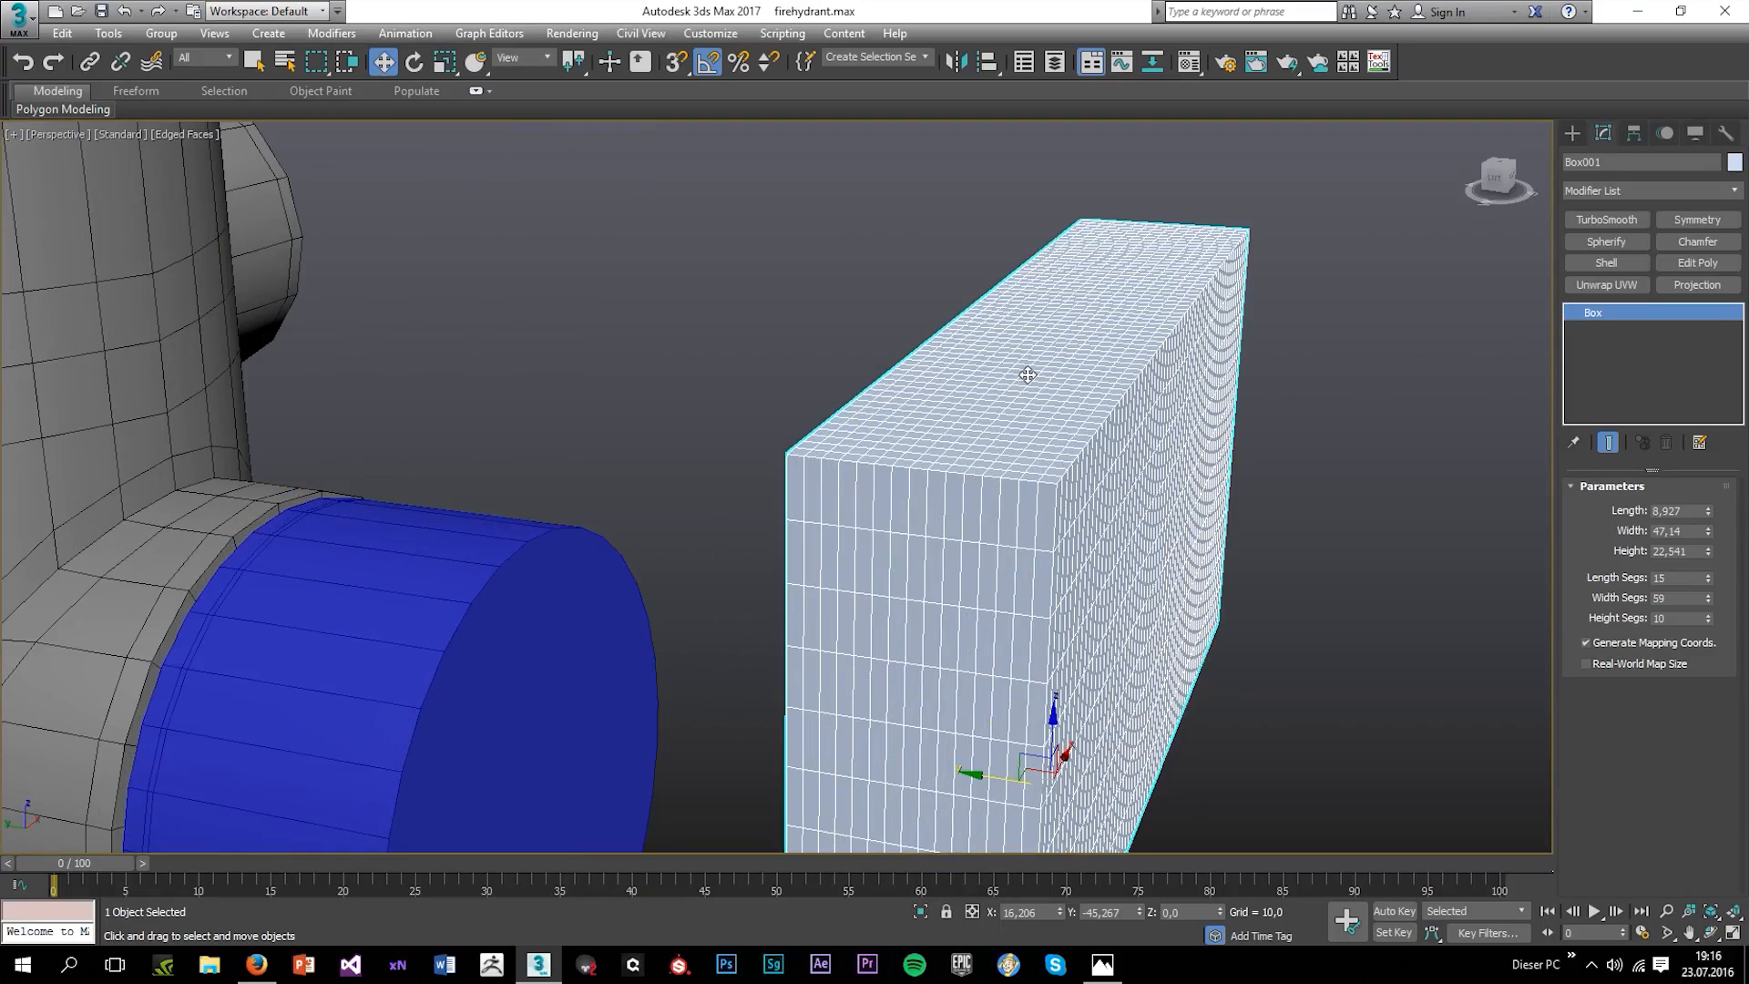
pyautogui.press('Delete')
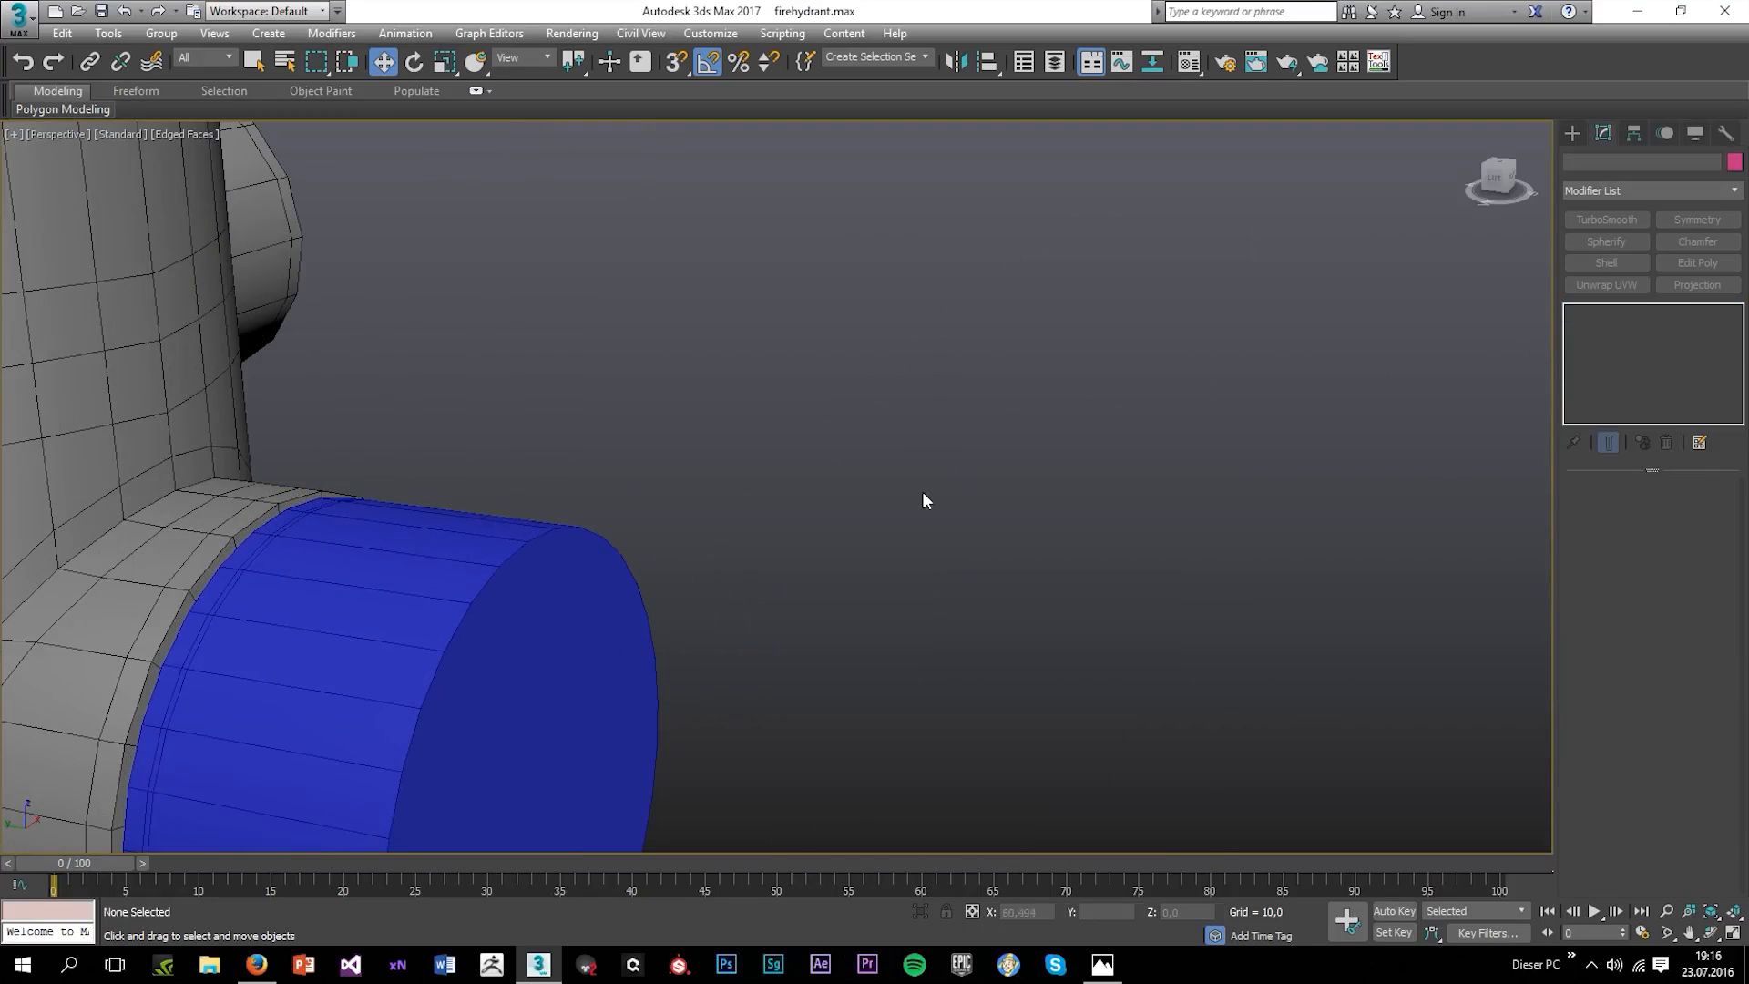
# Assign the grey material from the Material Editor to the blue cap on the front outlet.
pyautogui.scroll(-5, 921, 490)
pyautogui.moveTo(872, 560)
pyautogui.keyDown('alt'); pyautogui.mouseDown(button='middle')
pyautogui.moveTo(767, 565)
pyautogui.moveTo(790, 605)
pyautogui.moveTo(838, 570)
pyautogui.mouseUp(button='middle'); pyautogui.keyUp('alt')
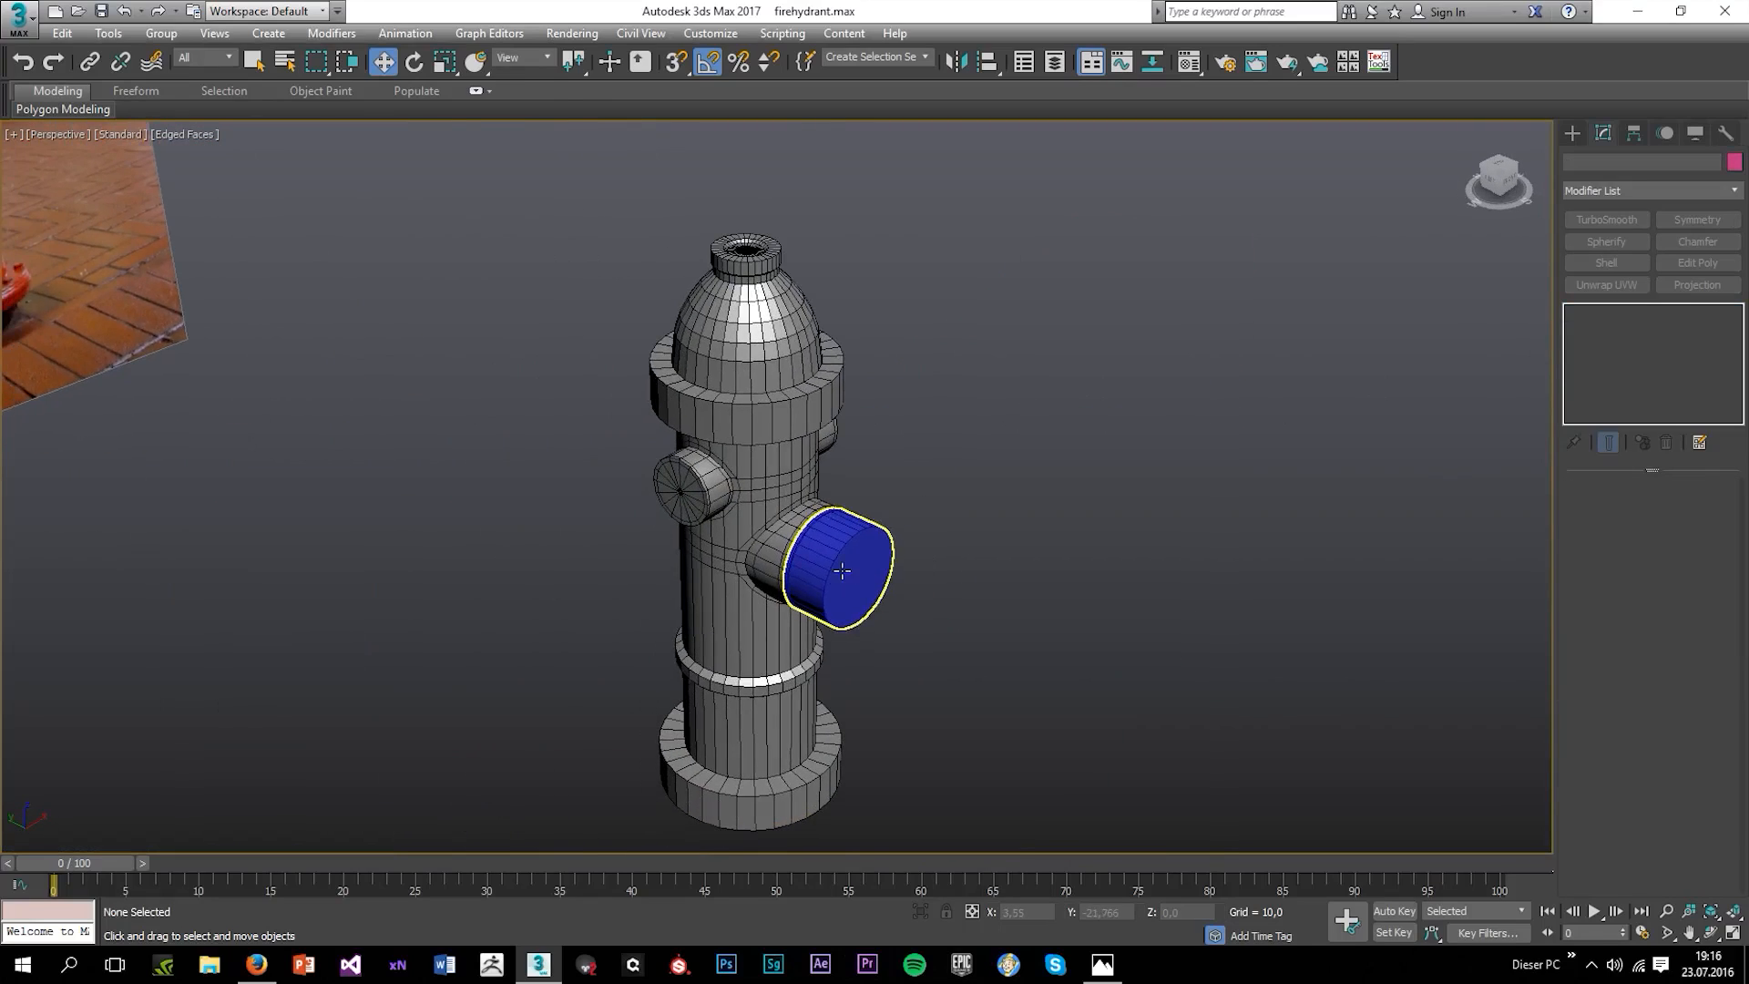
pyautogui.scroll(5, 826, 572)
pyautogui.press('m')
pyautogui.moveTo(131, 254); pyautogui.dragTo(820, 528)
pyautogui.click(385, 166)
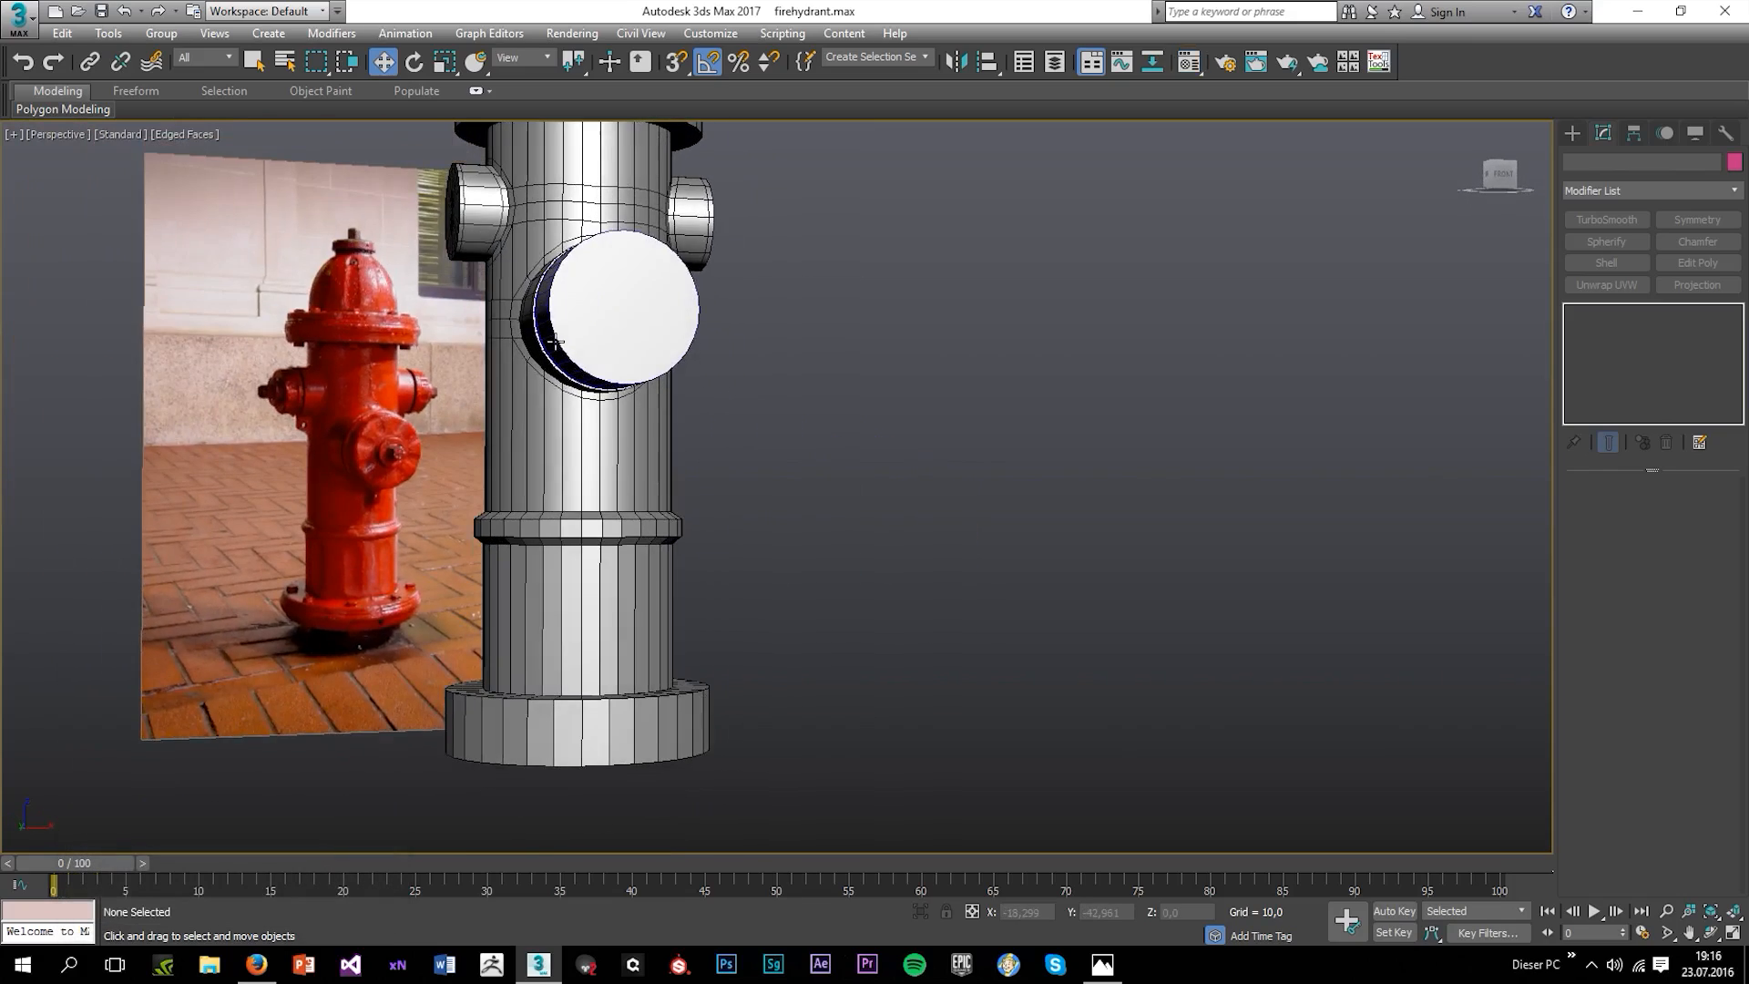
# Select the cap's front polygon and move it along Y to about -27.26 to shorten the cap.
pyautogui.keyDown('alt'); pyautogui.moveTo(556, 341); pyautogui.dragTo(692, 401, button='middle'); pyautogui.keyUp('alt')
pyautogui.click(781, 437)
pyautogui.keyDown('alt'); pyautogui.moveTo(781, 437); pyautogui.dragTo(869, 402, button='middle'); pyautogui.keyUp('alt')
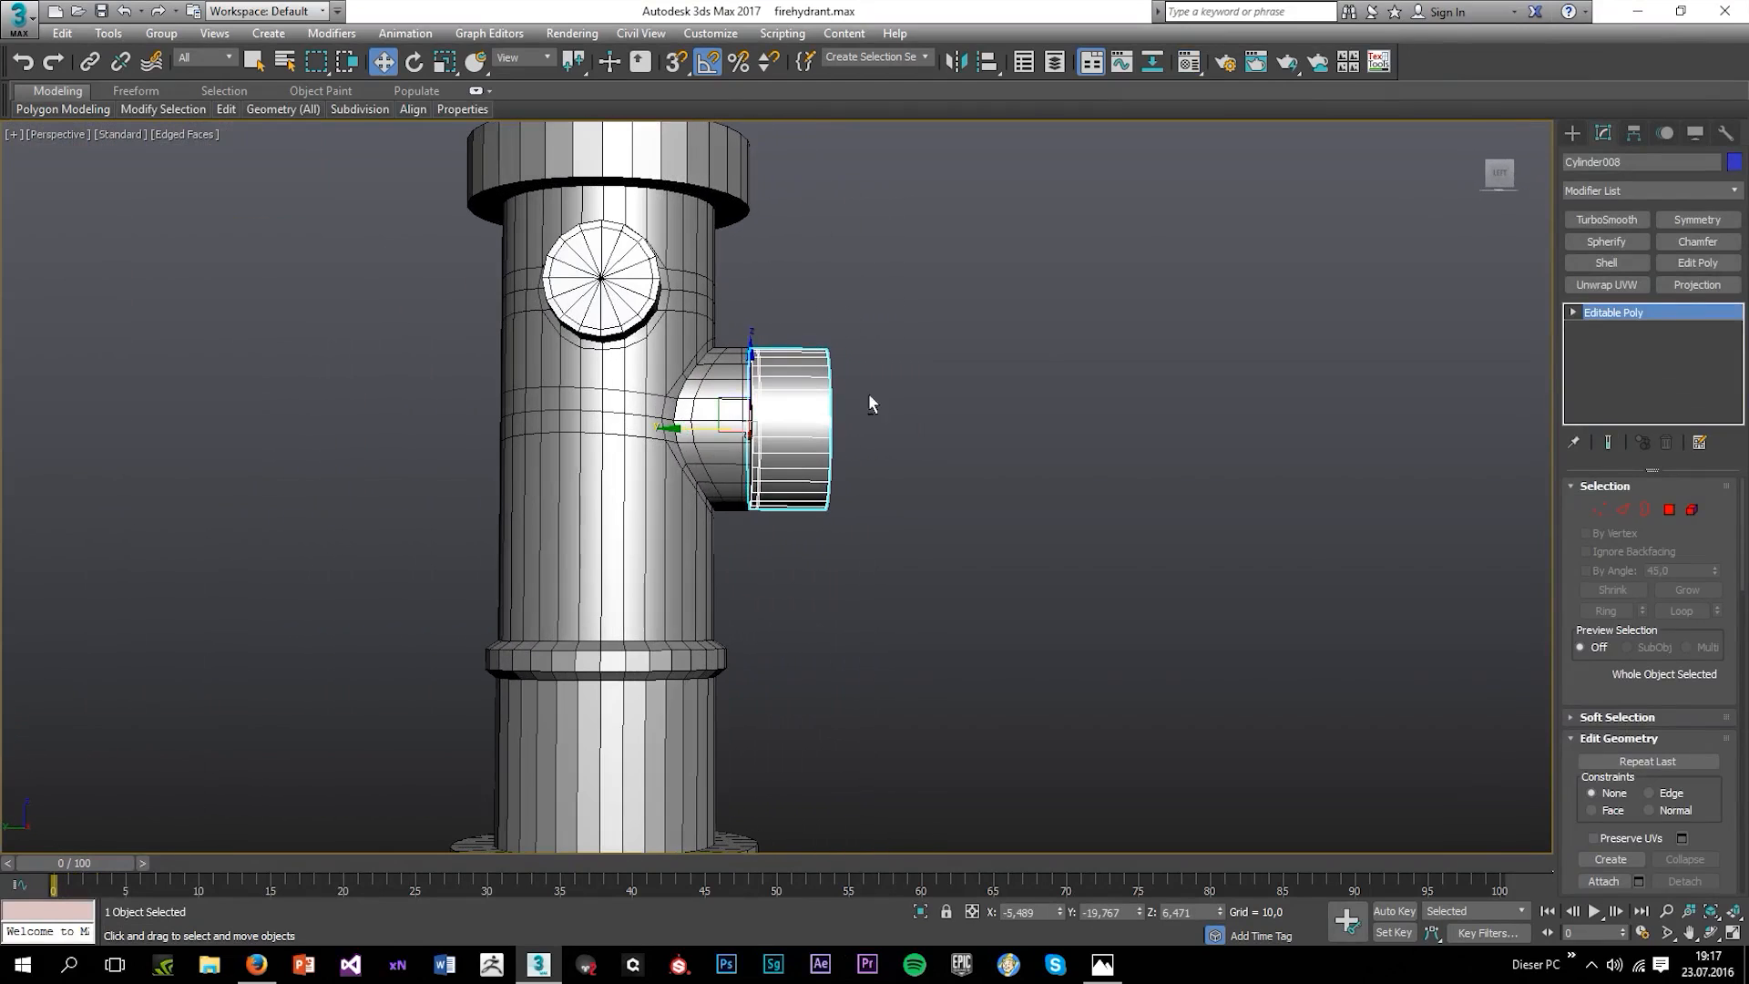
pyautogui.click(1670, 510)
pyautogui.keyDown('alt'); pyautogui.moveTo(911, 474); pyautogui.dragTo(987, 473, button='middle'); pyautogui.keyUp('alt')
pyautogui.click(834, 446)
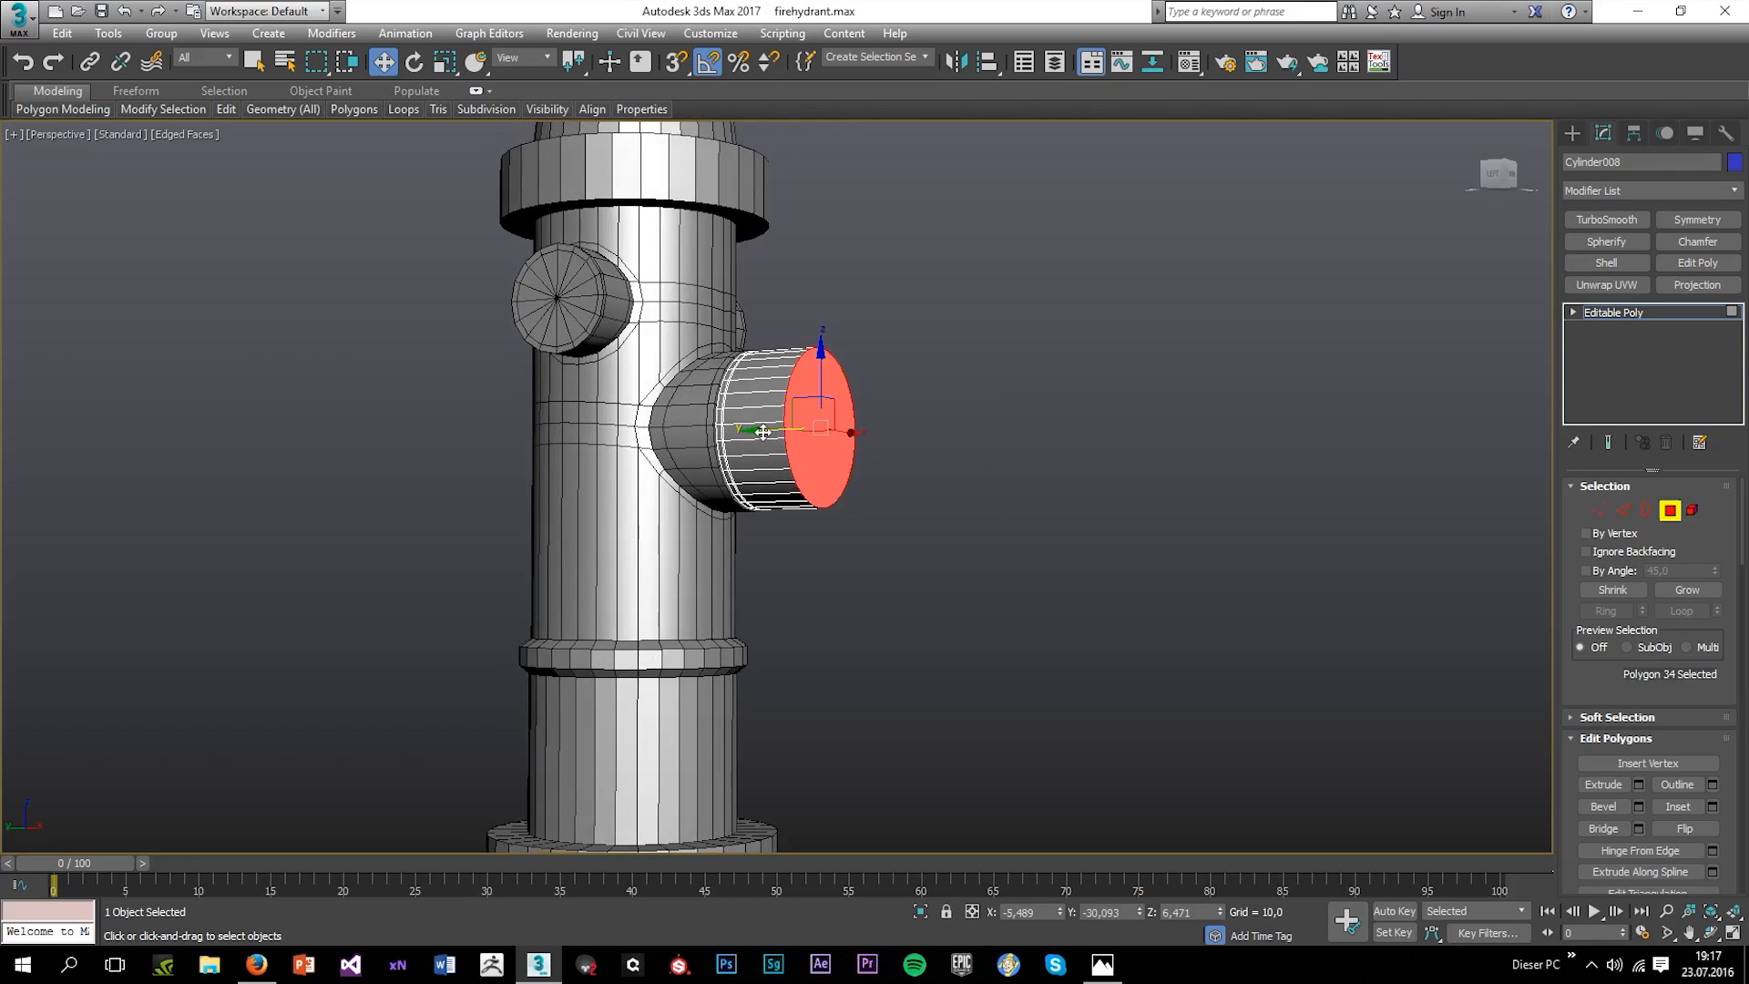
pyautogui.moveTo(763, 432); pyautogui.dragTo(747, 433)
pyautogui.keyDown('alt'); pyautogui.moveTo(739, 437); pyautogui.dragTo(770, 458, button='middle'); pyautogui.keyUp('alt')
pyautogui.moveTo(765, 426); pyautogui.dragTo(762, 426)
pyautogui.keyDown('alt'); pyautogui.moveTo(802, 451); pyautogui.dragTo(1198, 571, button='middle'); pyautogui.keyUp('alt')
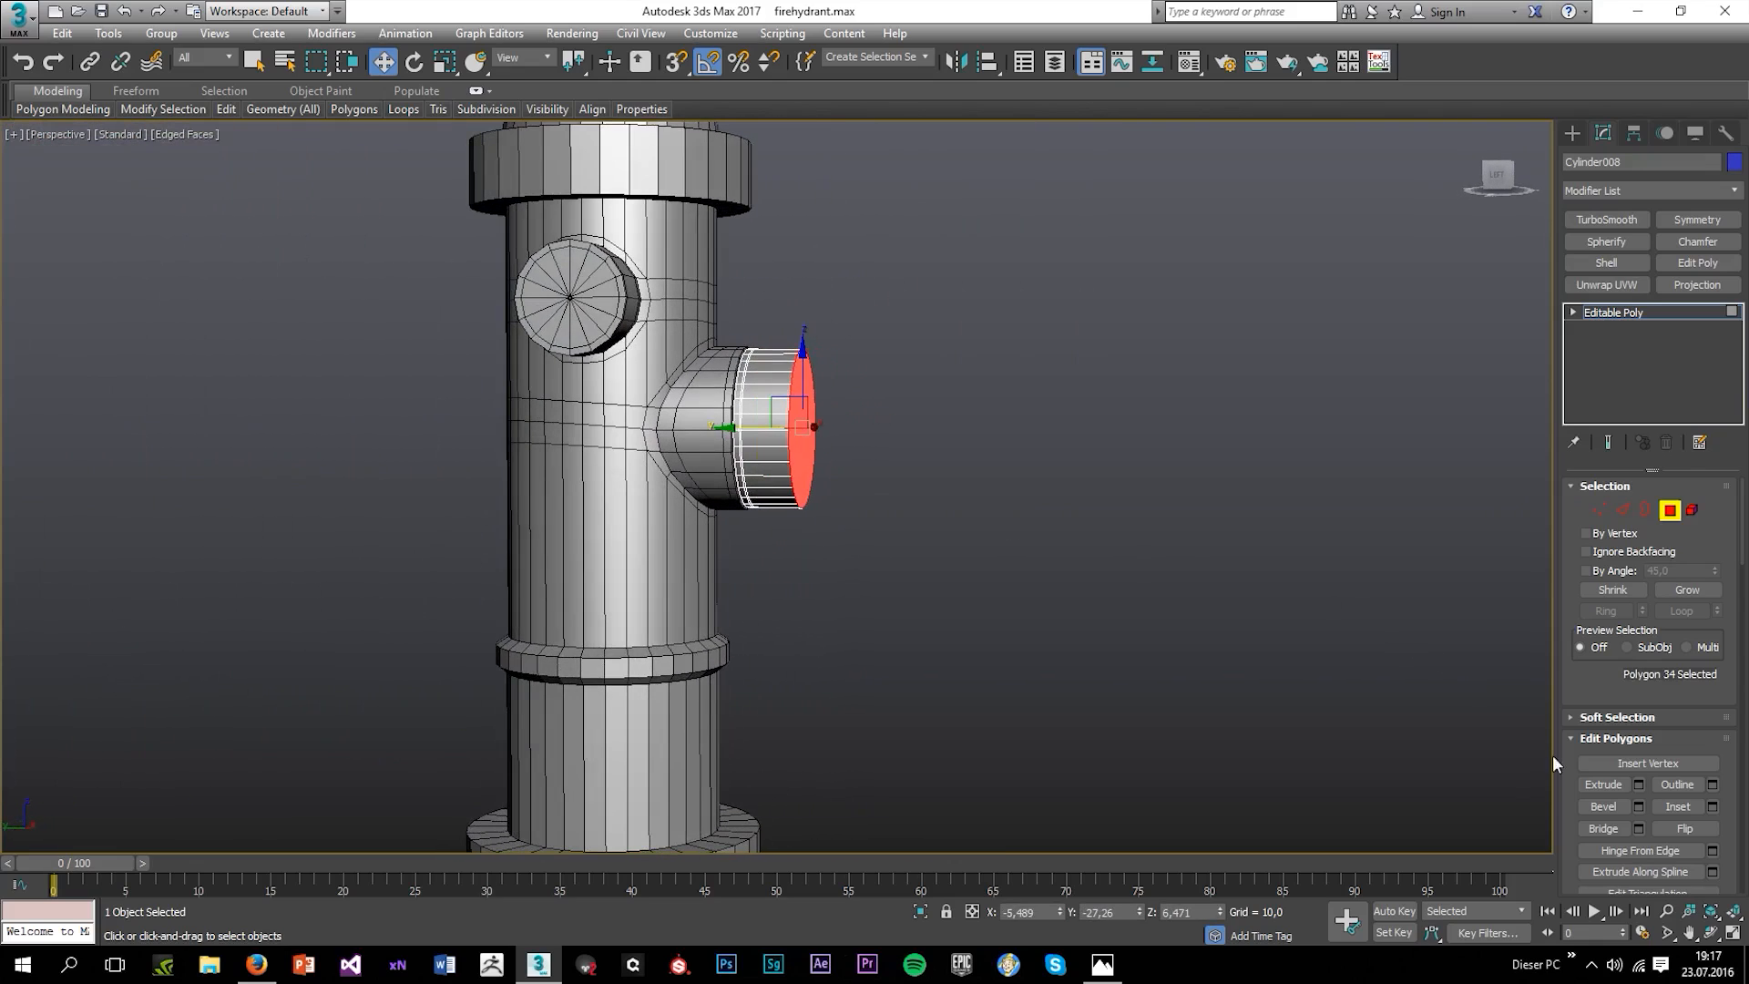
# Inset the cap's front polygon far inward, leaving a small circular face at its centre.
pyautogui.click(1666, 806)
pyautogui.keyDown('alt'); pyautogui.moveTo(1018, 570); pyautogui.dragTo(679, 390, button='middle'); pyautogui.keyUp('alt')
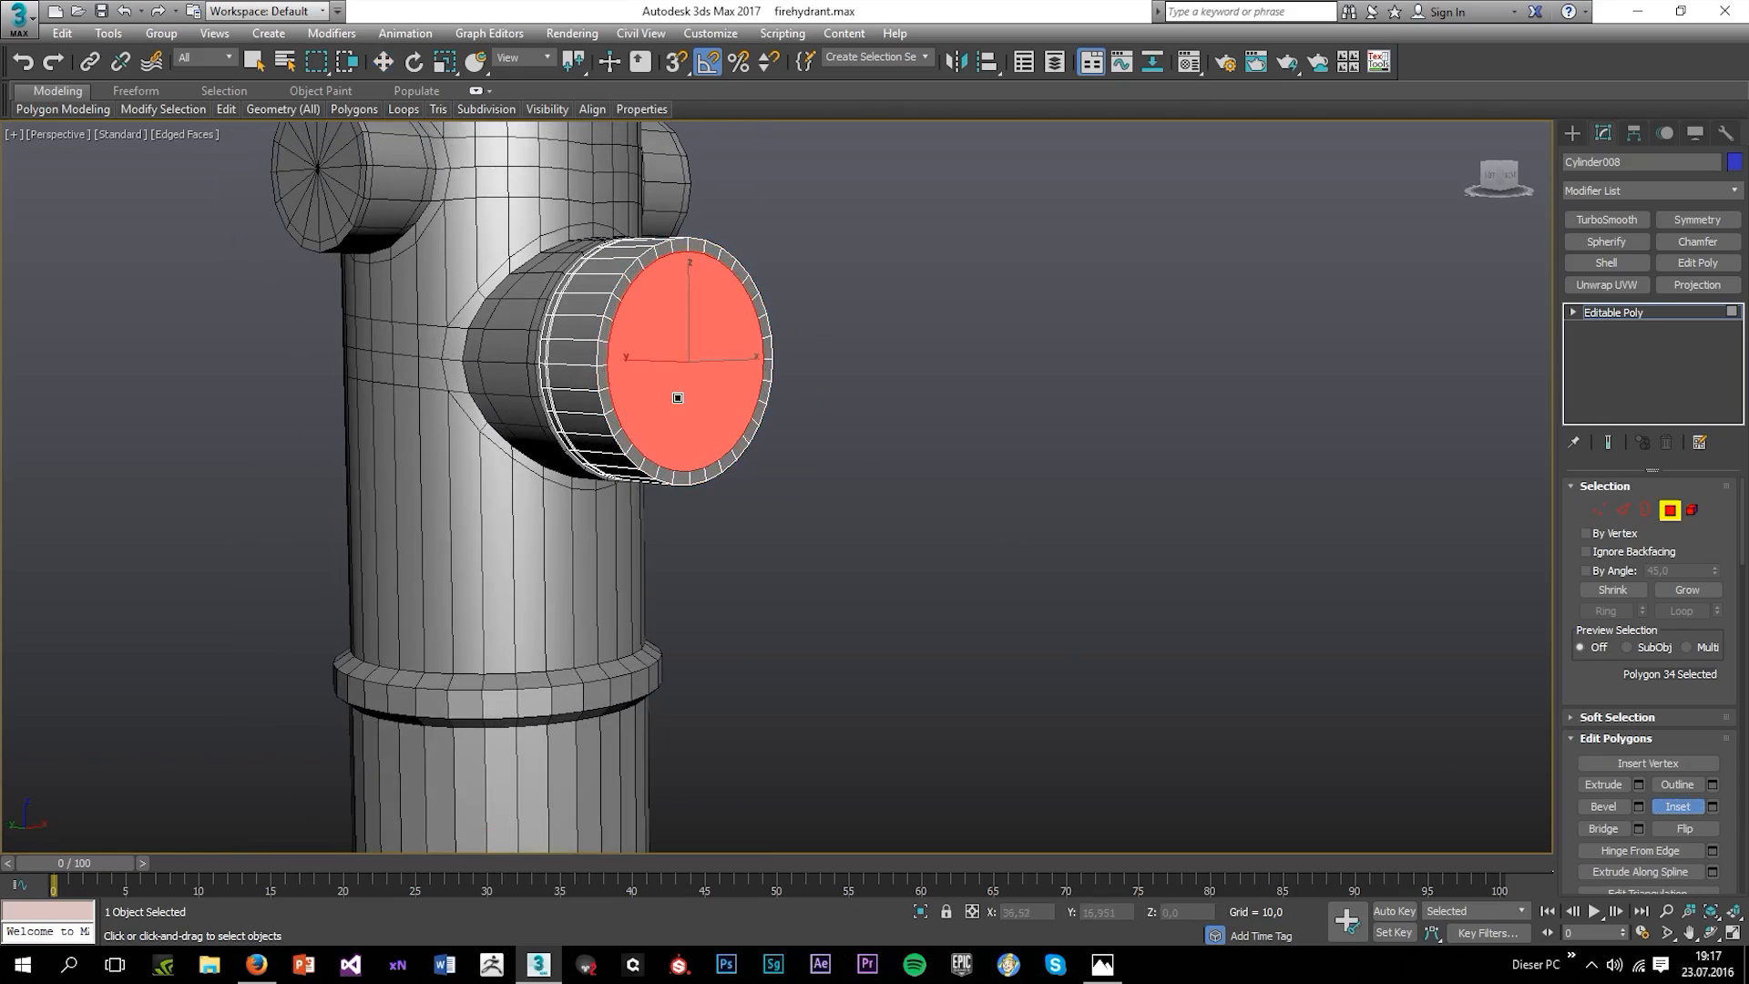
pyautogui.moveTo(679, 391); pyautogui.dragTo(673, 443)
pyautogui.scroll(-3, 678, 450)
pyautogui.moveTo(774, 514)
pyautogui.keyDown('alt'); pyautogui.mouseDown(button='middle')
pyautogui.moveTo(688, 499)
pyautogui.moveTo(795, 533)
pyautogui.mouseUp(button='middle'); pyautogui.keyUp('alt')
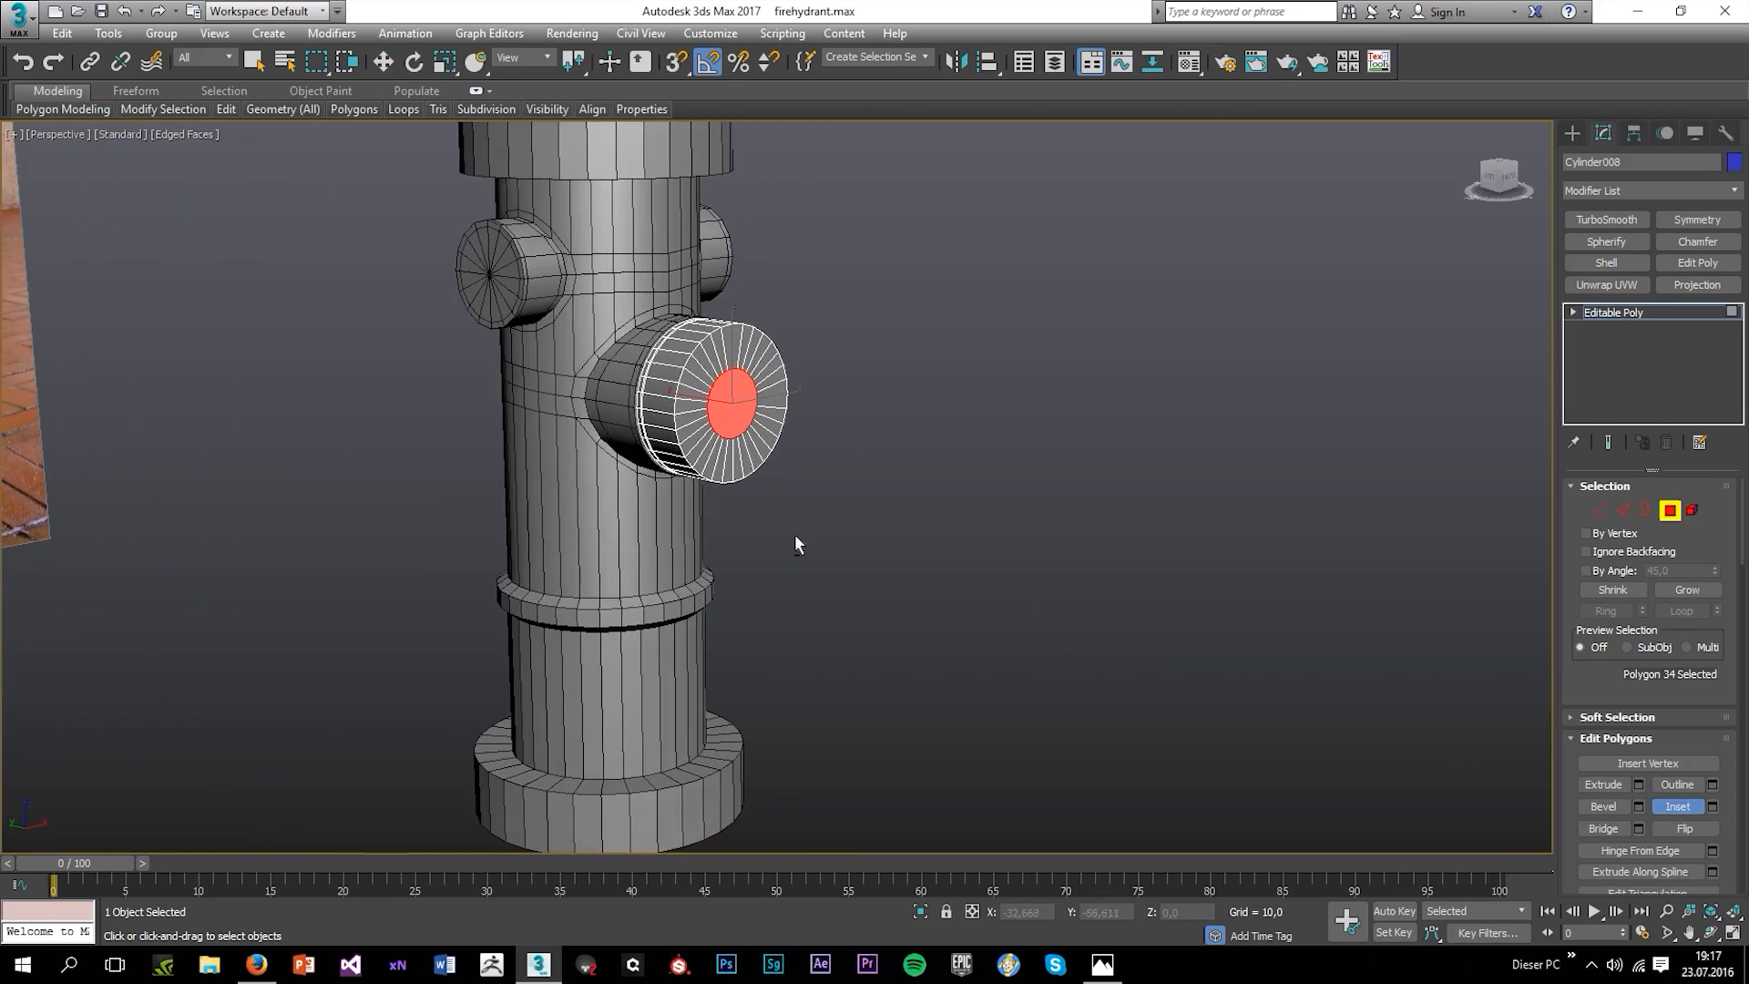
# Bevel the cap's small central face outward with a height of 1.388 and an outline of -0.59.
pyautogui.click(1637, 806)
pyautogui.moveTo(790, 526)
pyautogui.mouseDown()
pyautogui.moveTo(772, 569)
pyautogui.moveTo(787, 541)
pyautogui.moveTo(796, 556)
pyautogui.mouseUp()
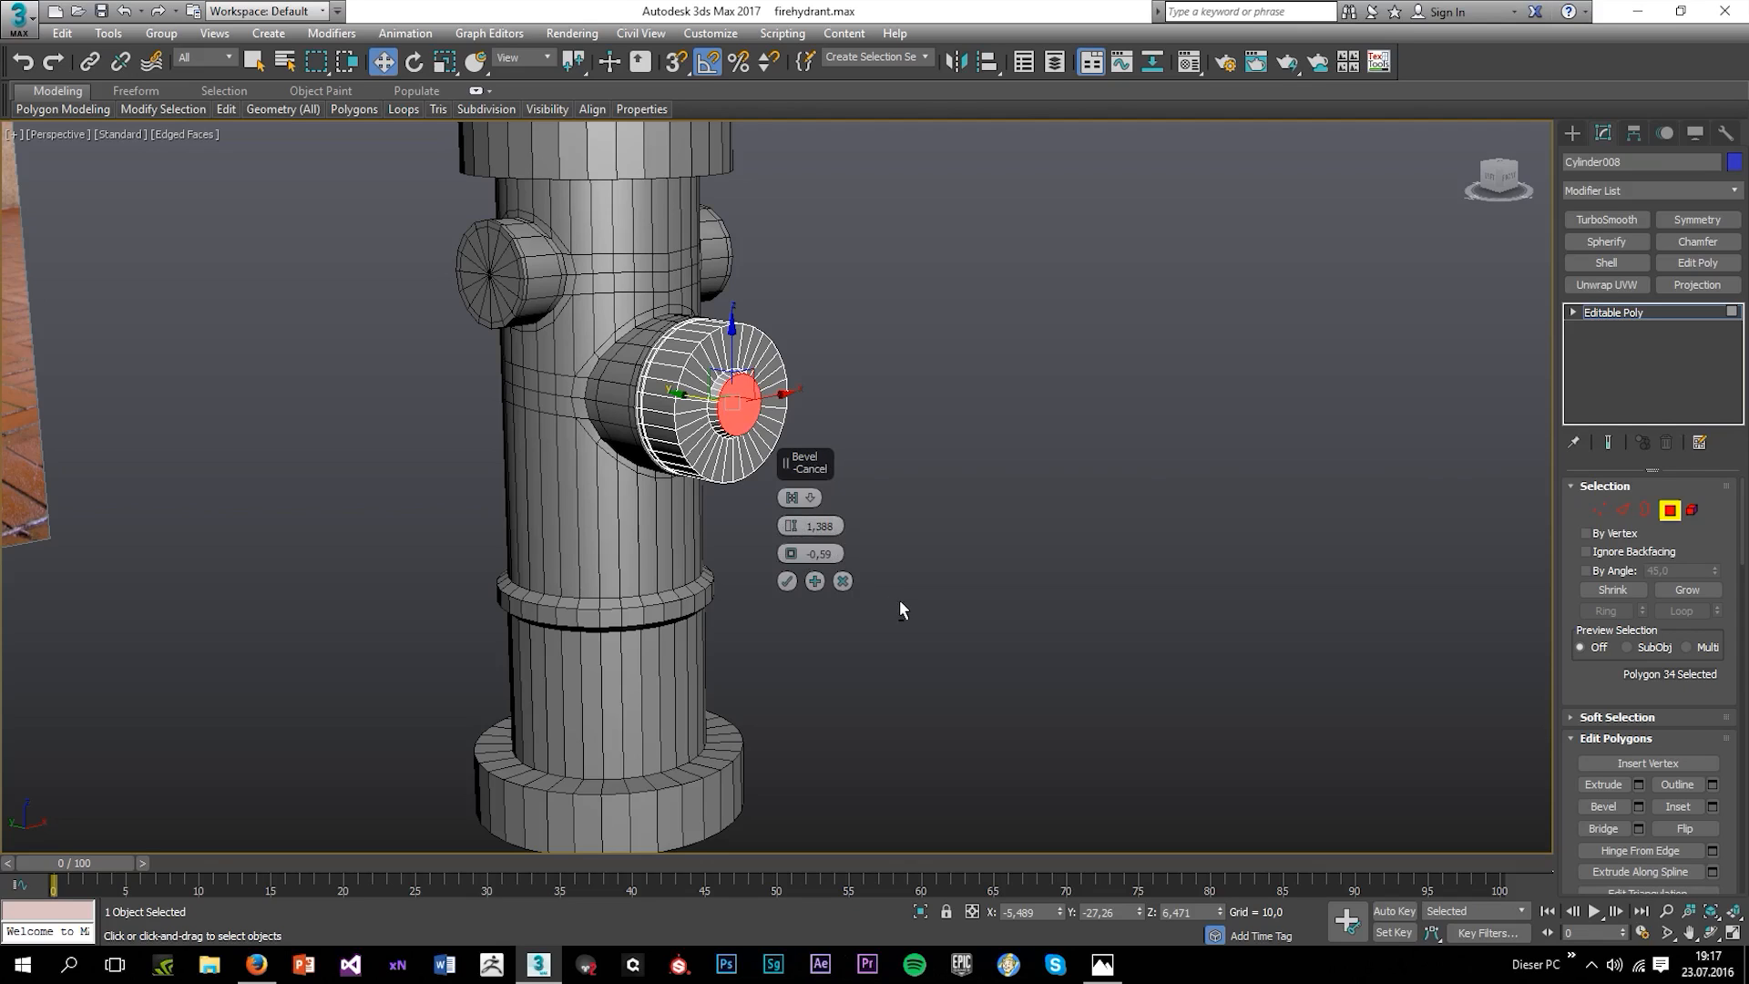
pyautogui.moveTo(899, 599)
pyautogui.keyDown('alt'); pyautogui.mouseDown(button='middle')
pyautogui.moveTo(845, 598)
pyautogui.moveTo(876, 605)
pyautogui.mouseUp(button='middle'); pyautogui.keyUp('alt')
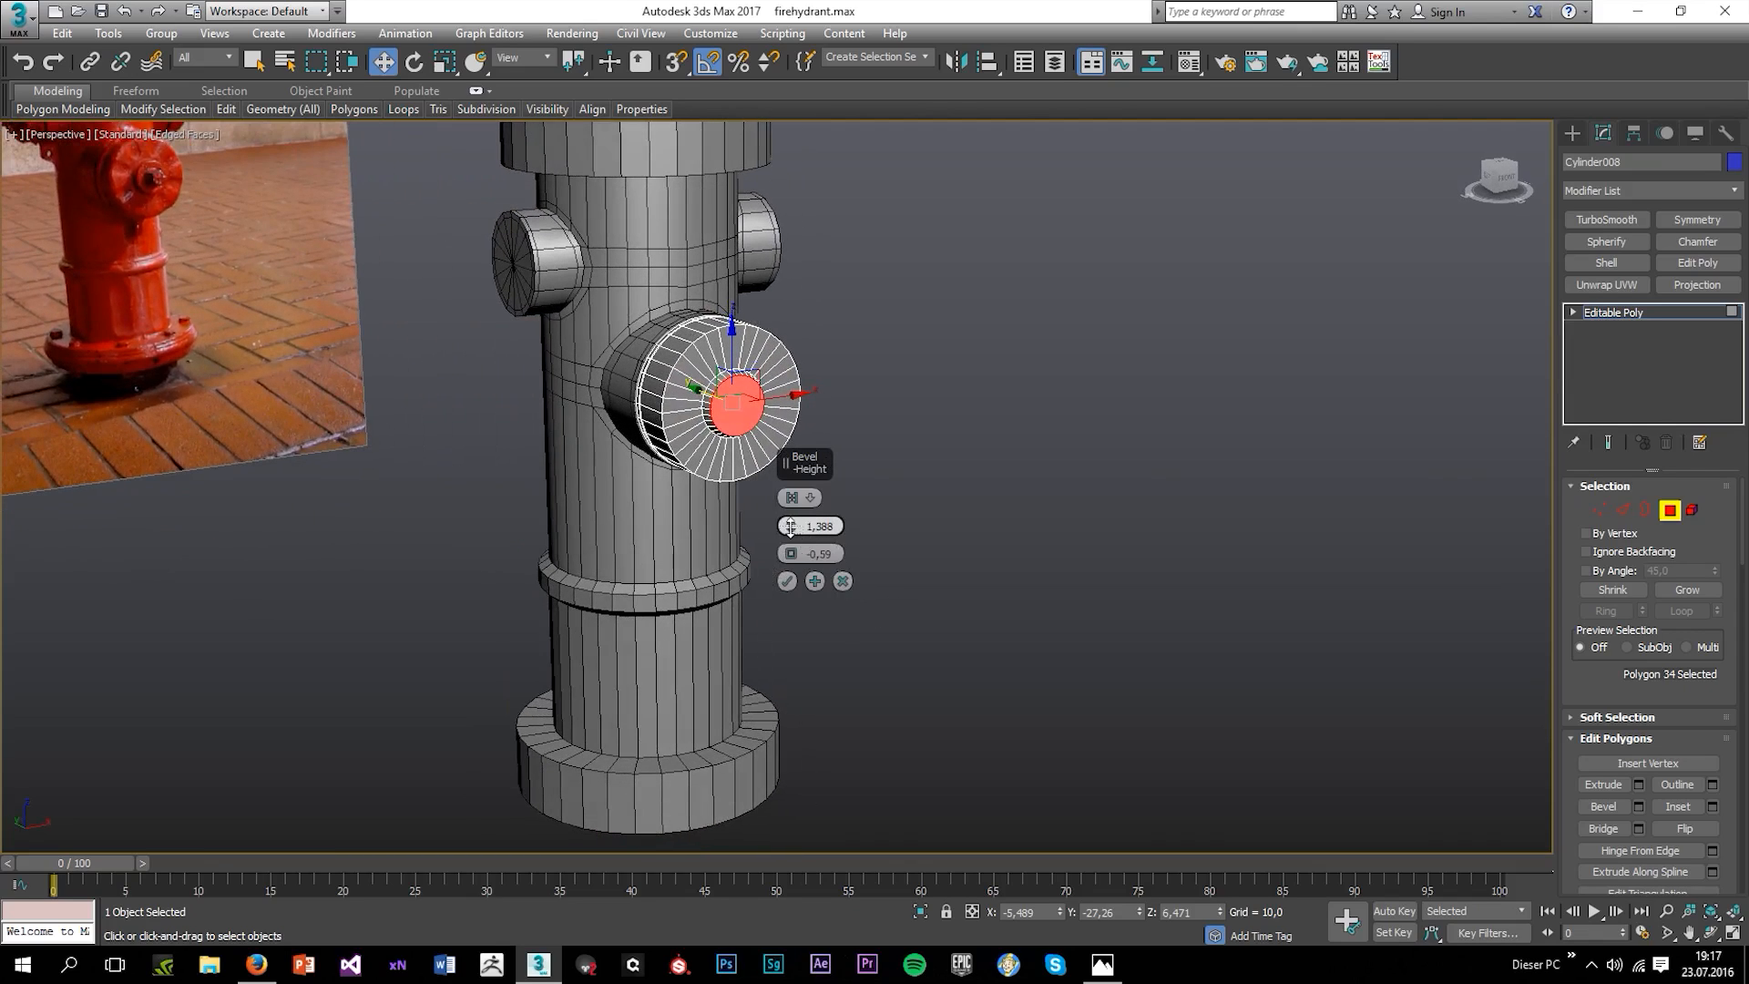
pyautogui.click(787, 581)
# Inset the raised central face concentrically and collapse the innermost polygon into a single centre point.
pyautogui.scroll(3, 726, 411)
pyautogui.moveTo(726, 410)
pyautogui.keyDown('alt'); pyautogui.mouseDown(button='middle')
pyautogui.moveTo(808, 394)
pyautogui.moveTo(747, 410)
pyautogui.mouseUp(button='middle'); pyautogui.keyUp('alt')
pyautogui.click(1677, 806)
pyautogui.scroll(2, 741, 391)
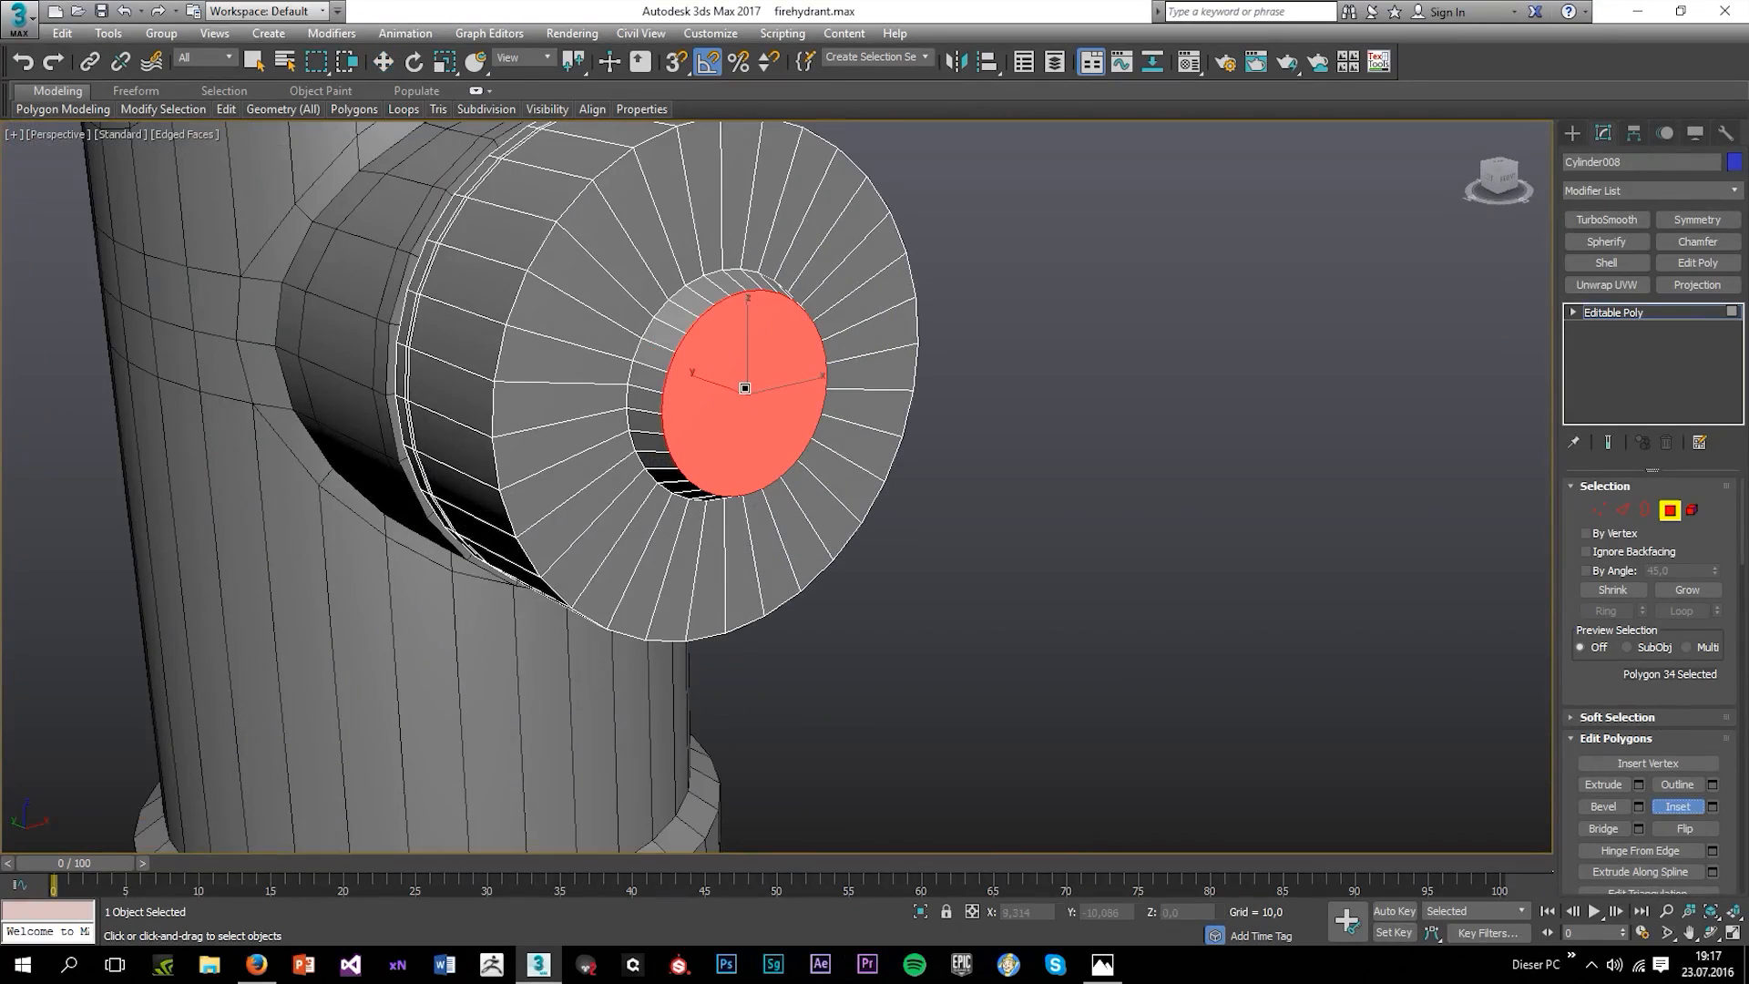
pyautogui.moveTo(740, 391); pyautogui.dragTo(743, 405)
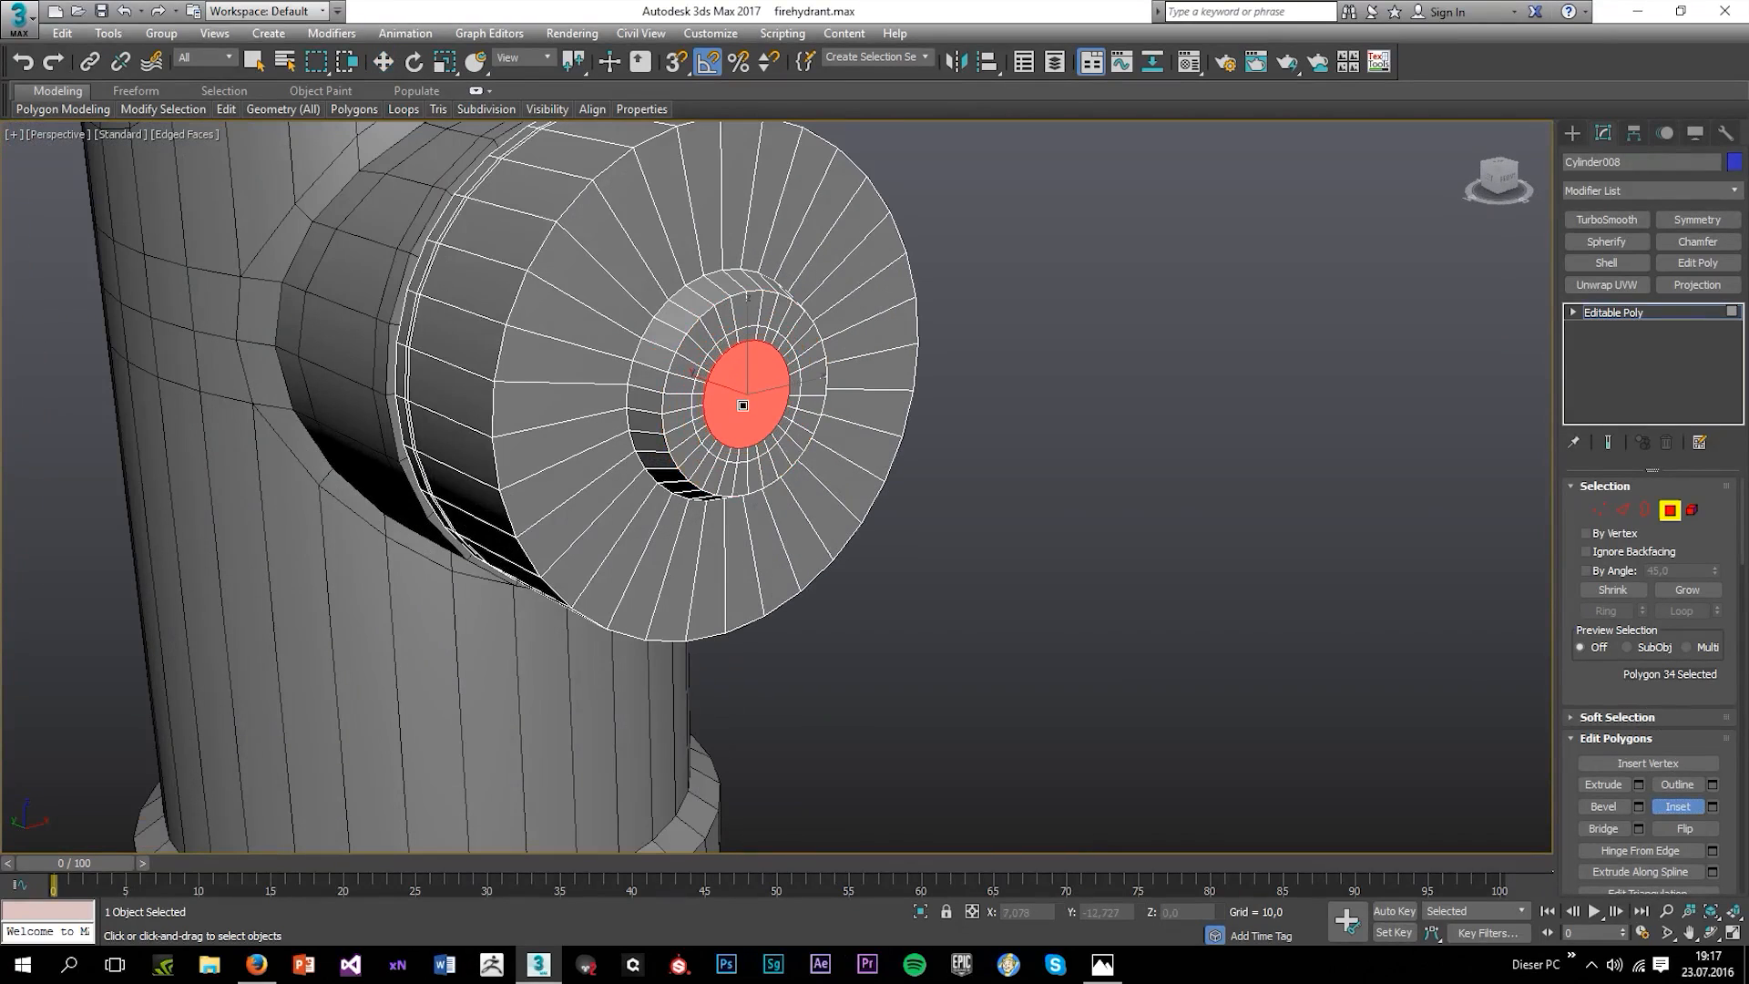
pyautogui.hotkey('ctrl', 'alt', 'c')
pyautogui.scroll(-4, 1030, 467)
pyautogui.keyDown('alt'); pyautogui.moveTo(1030, 467); pyautogui.dragTo(1099, 491, button='middle'); pyautogui.keyUp('alt')
pyautogui.press('w')
pyautogui.scroll(-4, 1068, 521)
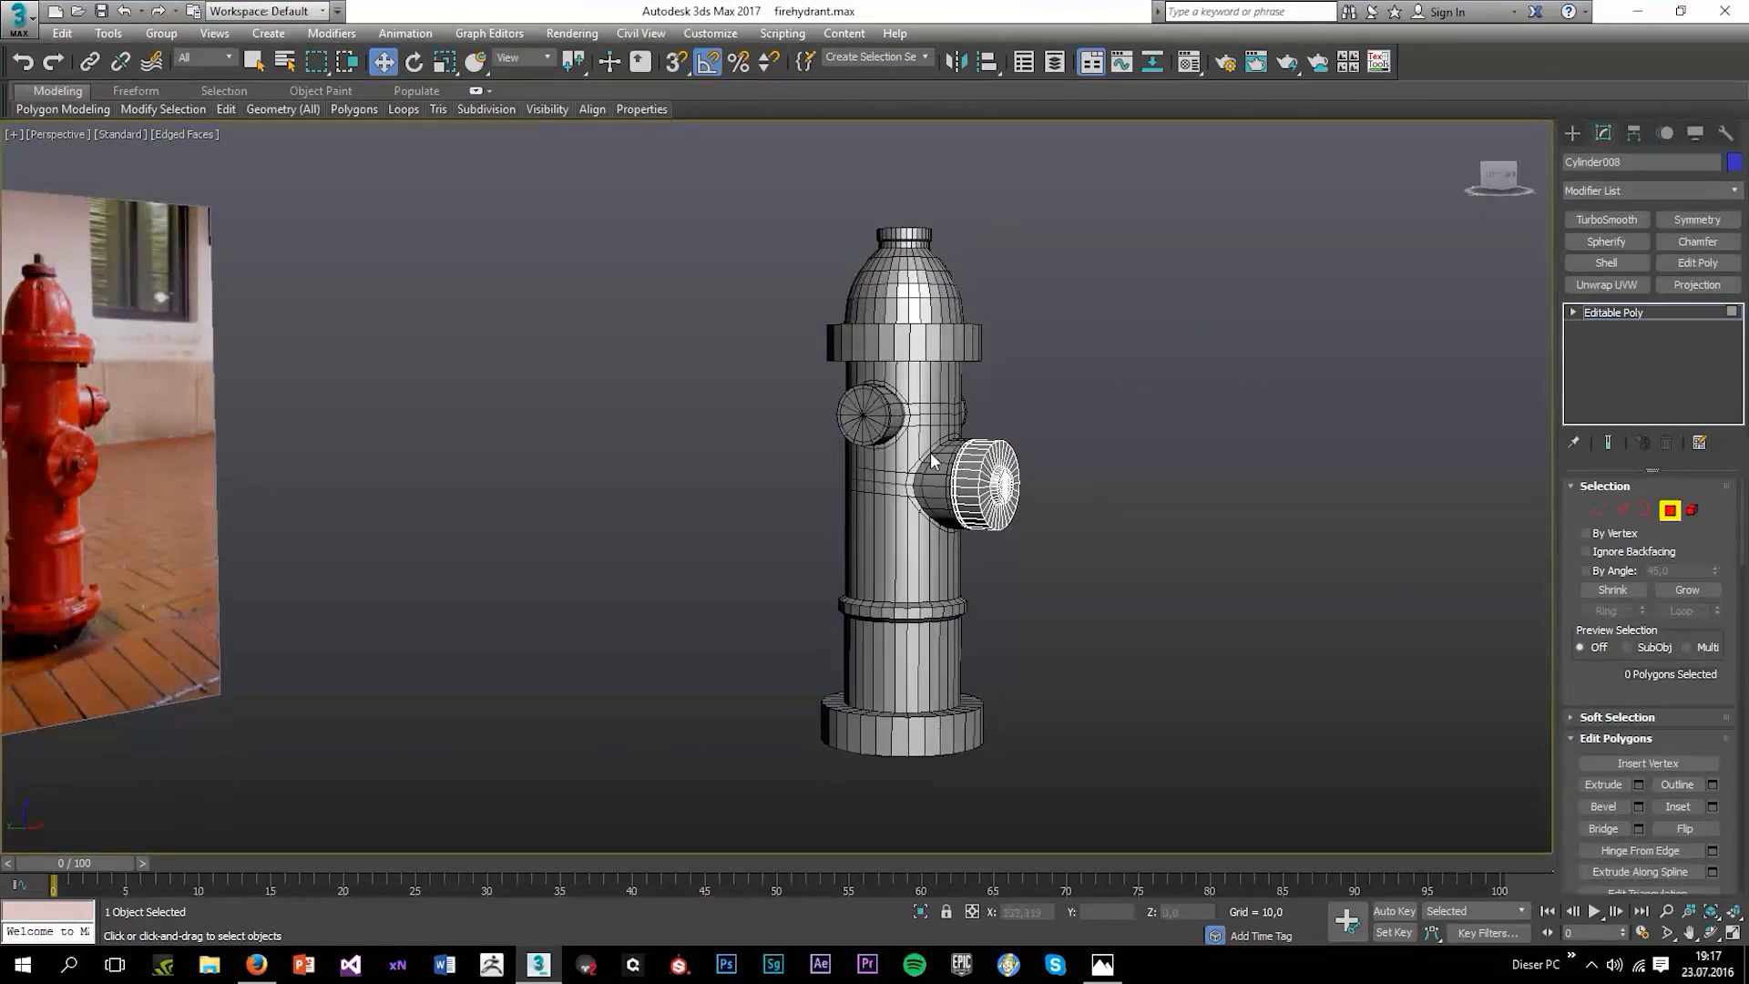
pyautogui.moveTo(225, 109)
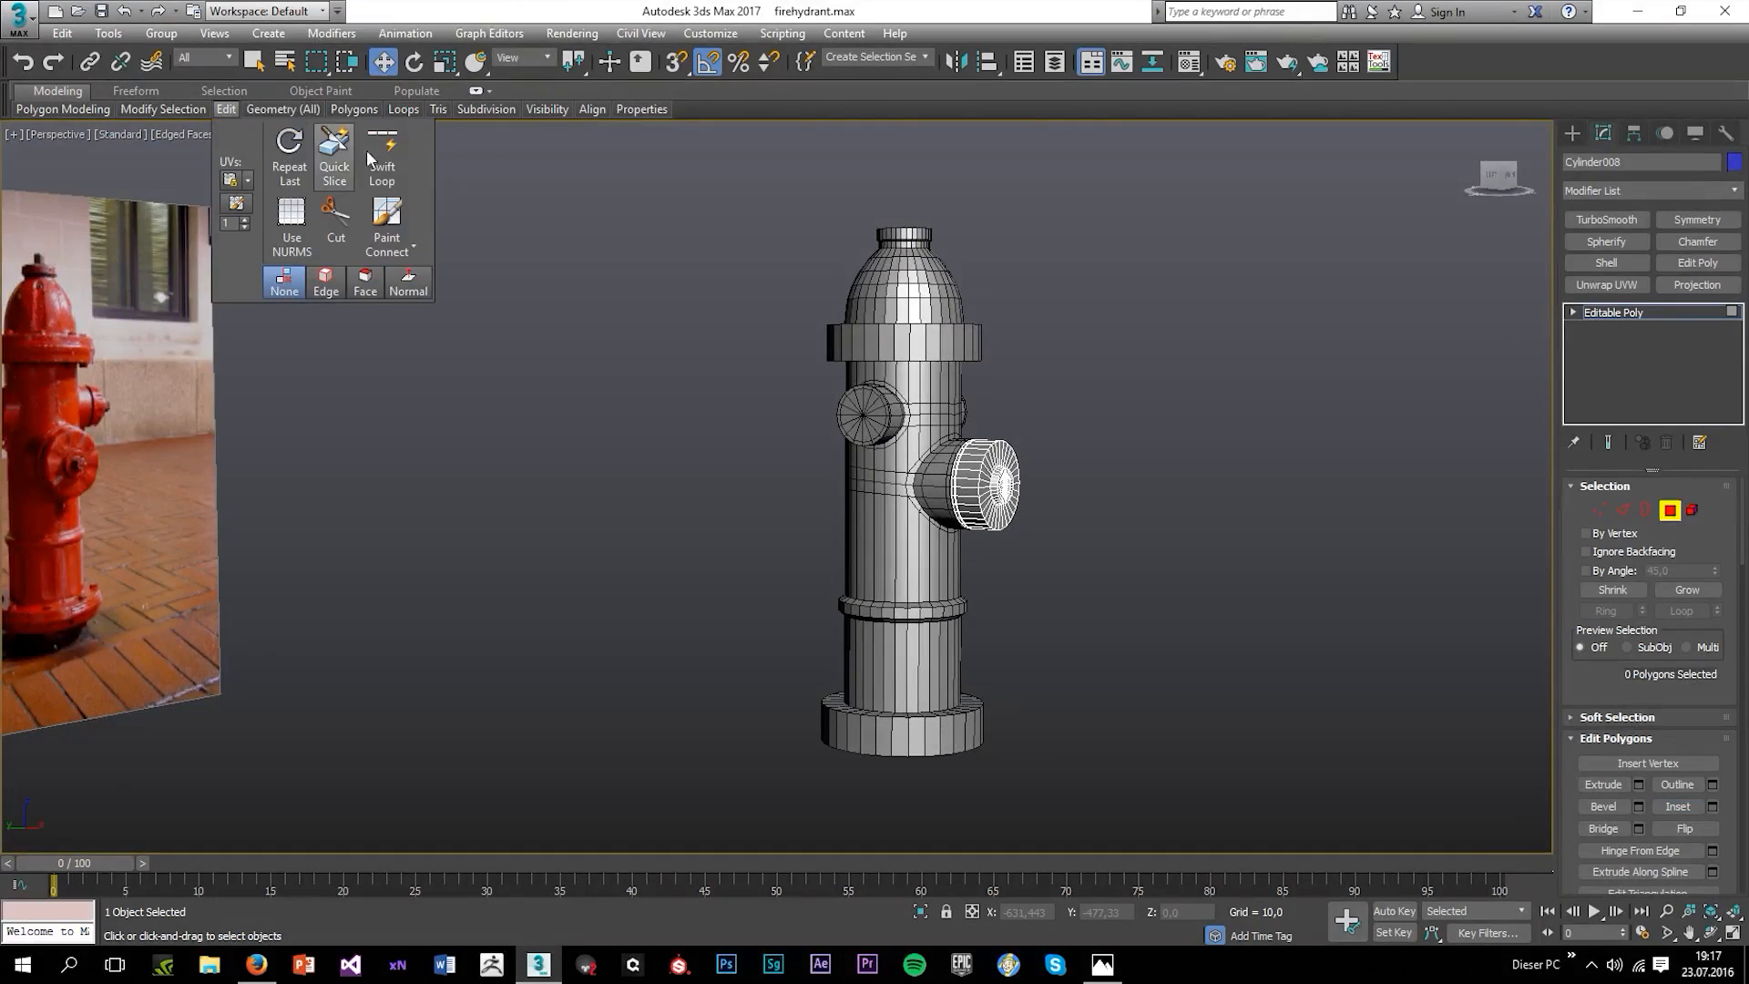
pyautogui.click(378, 148)
pyautogui.scroll(4, 820, 415)
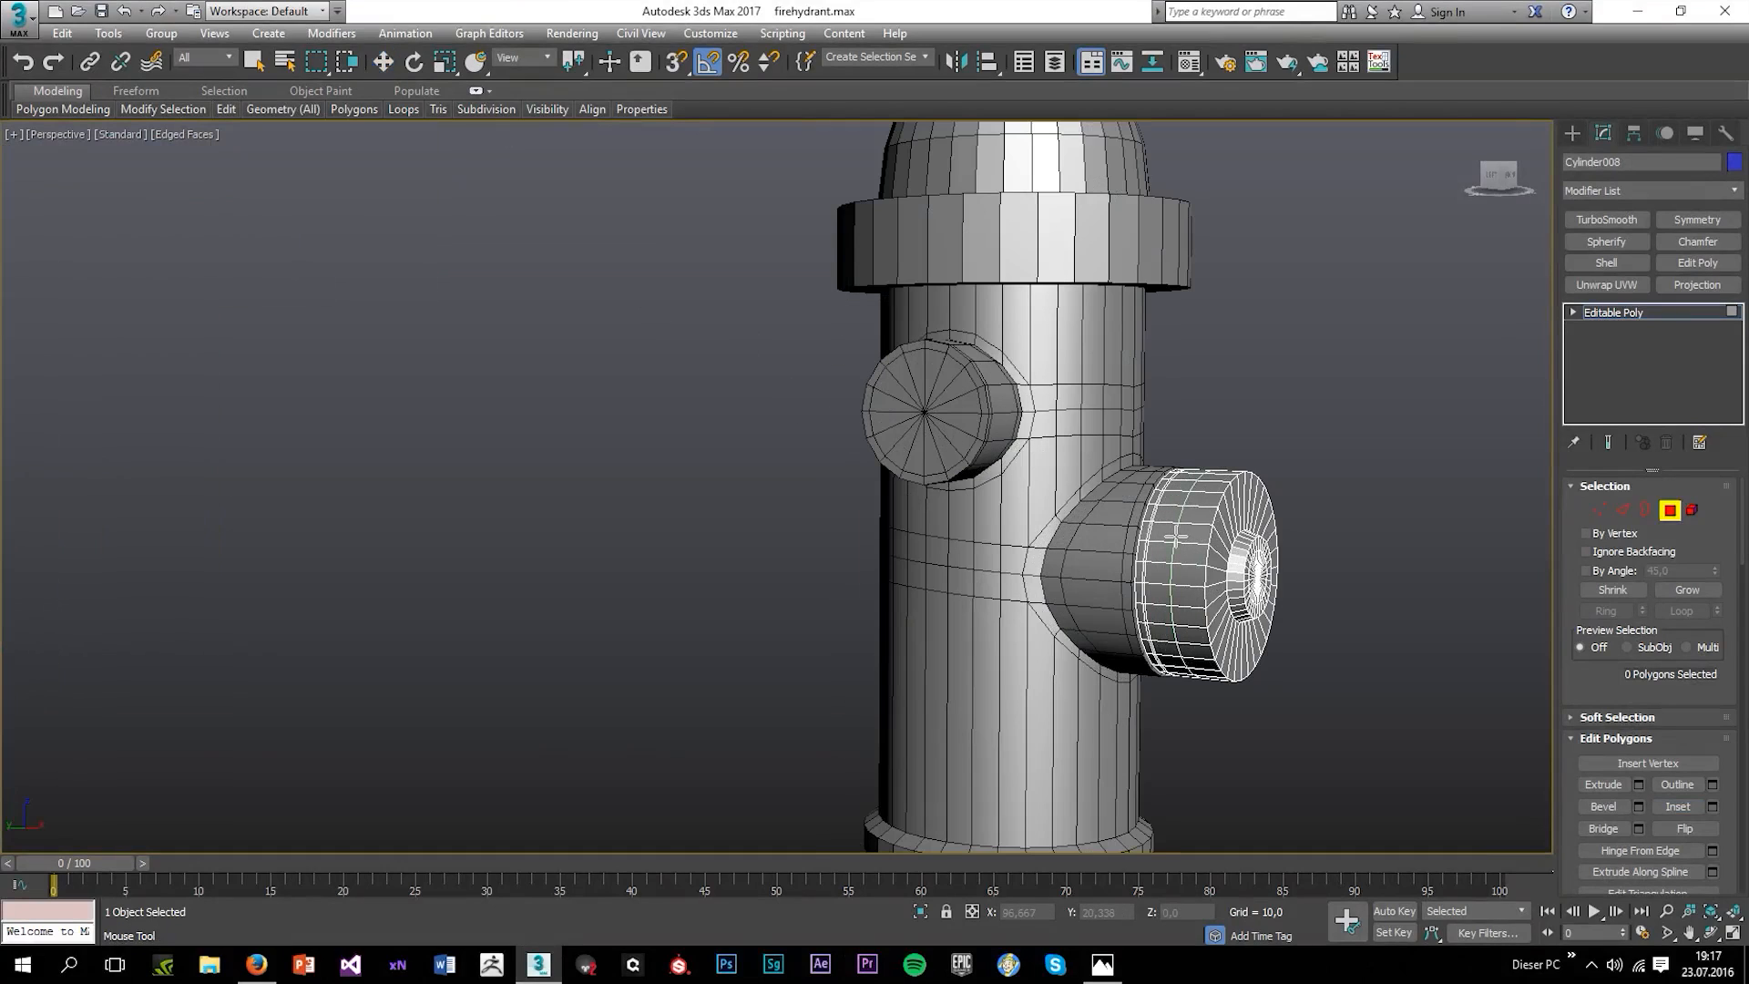
pyautogui.keyDown('alt'); pyautogui.moveTo(1174, 537); pyautogui.dragTo(1126, 567, button='middle'); pyautogui.keyUp('alt')
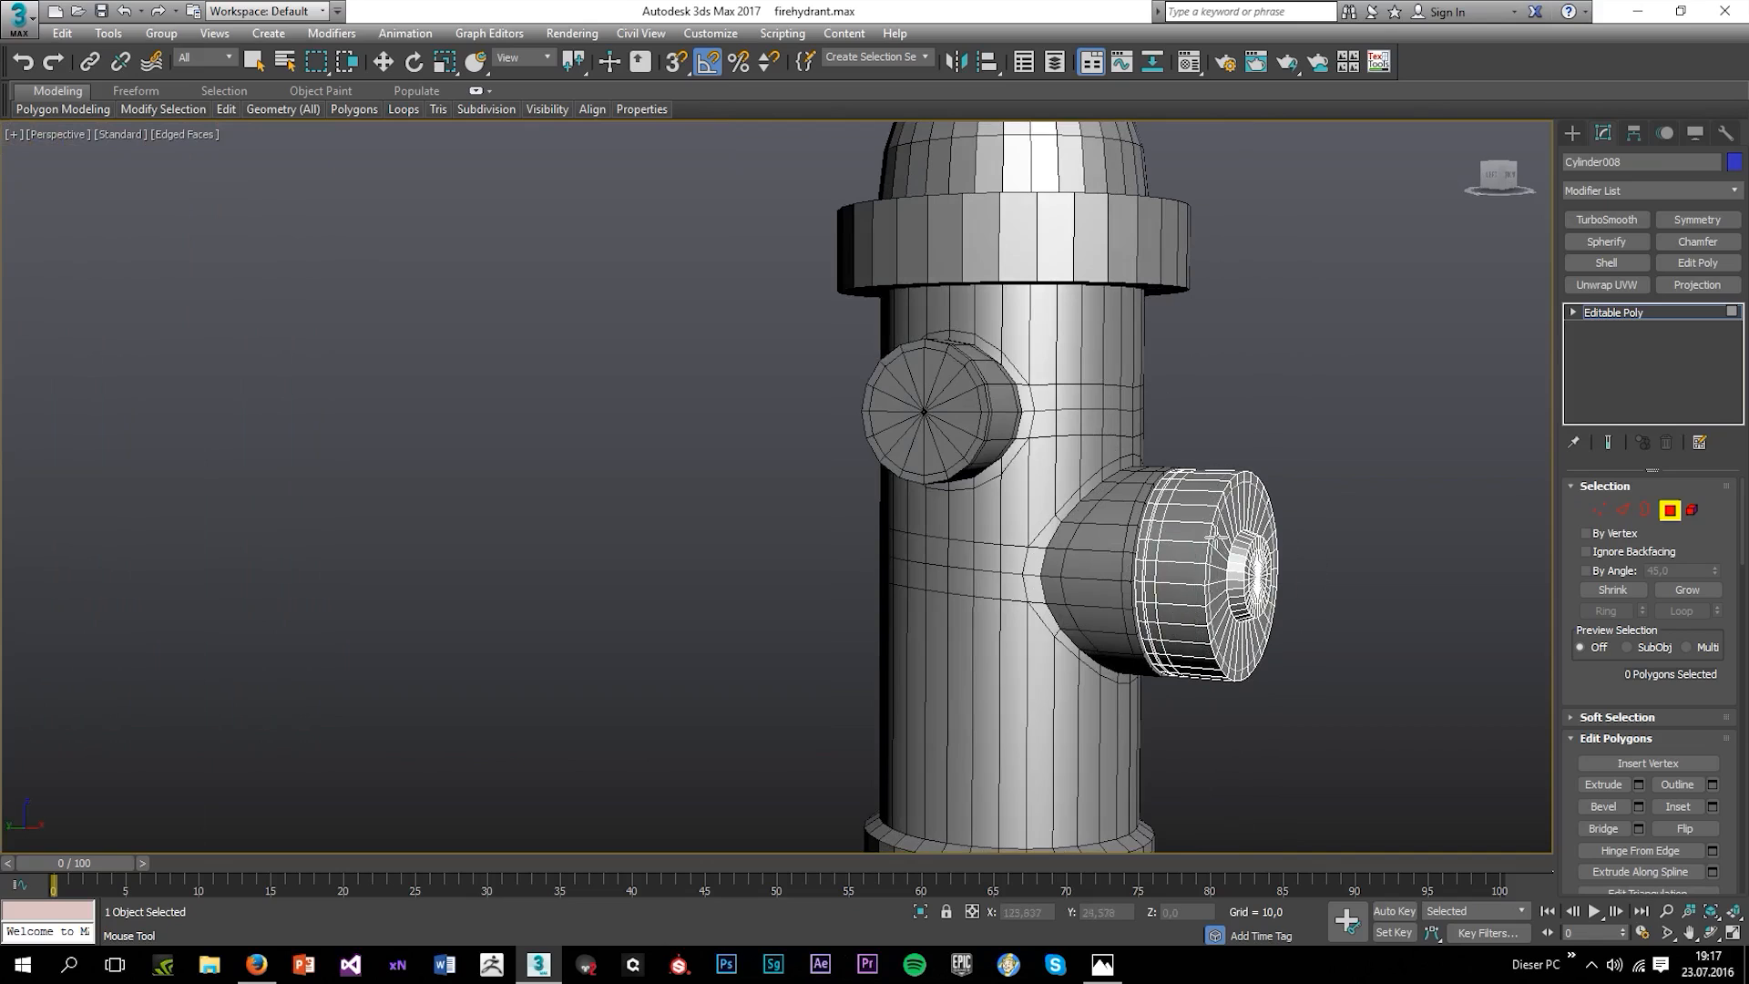
pyautogui.keyDown('alt'); pyautogui.moveTo(1175, 547); pyautogui.dragTo(1197, 537, button='middle'); pyautogui.keyUp('alt')
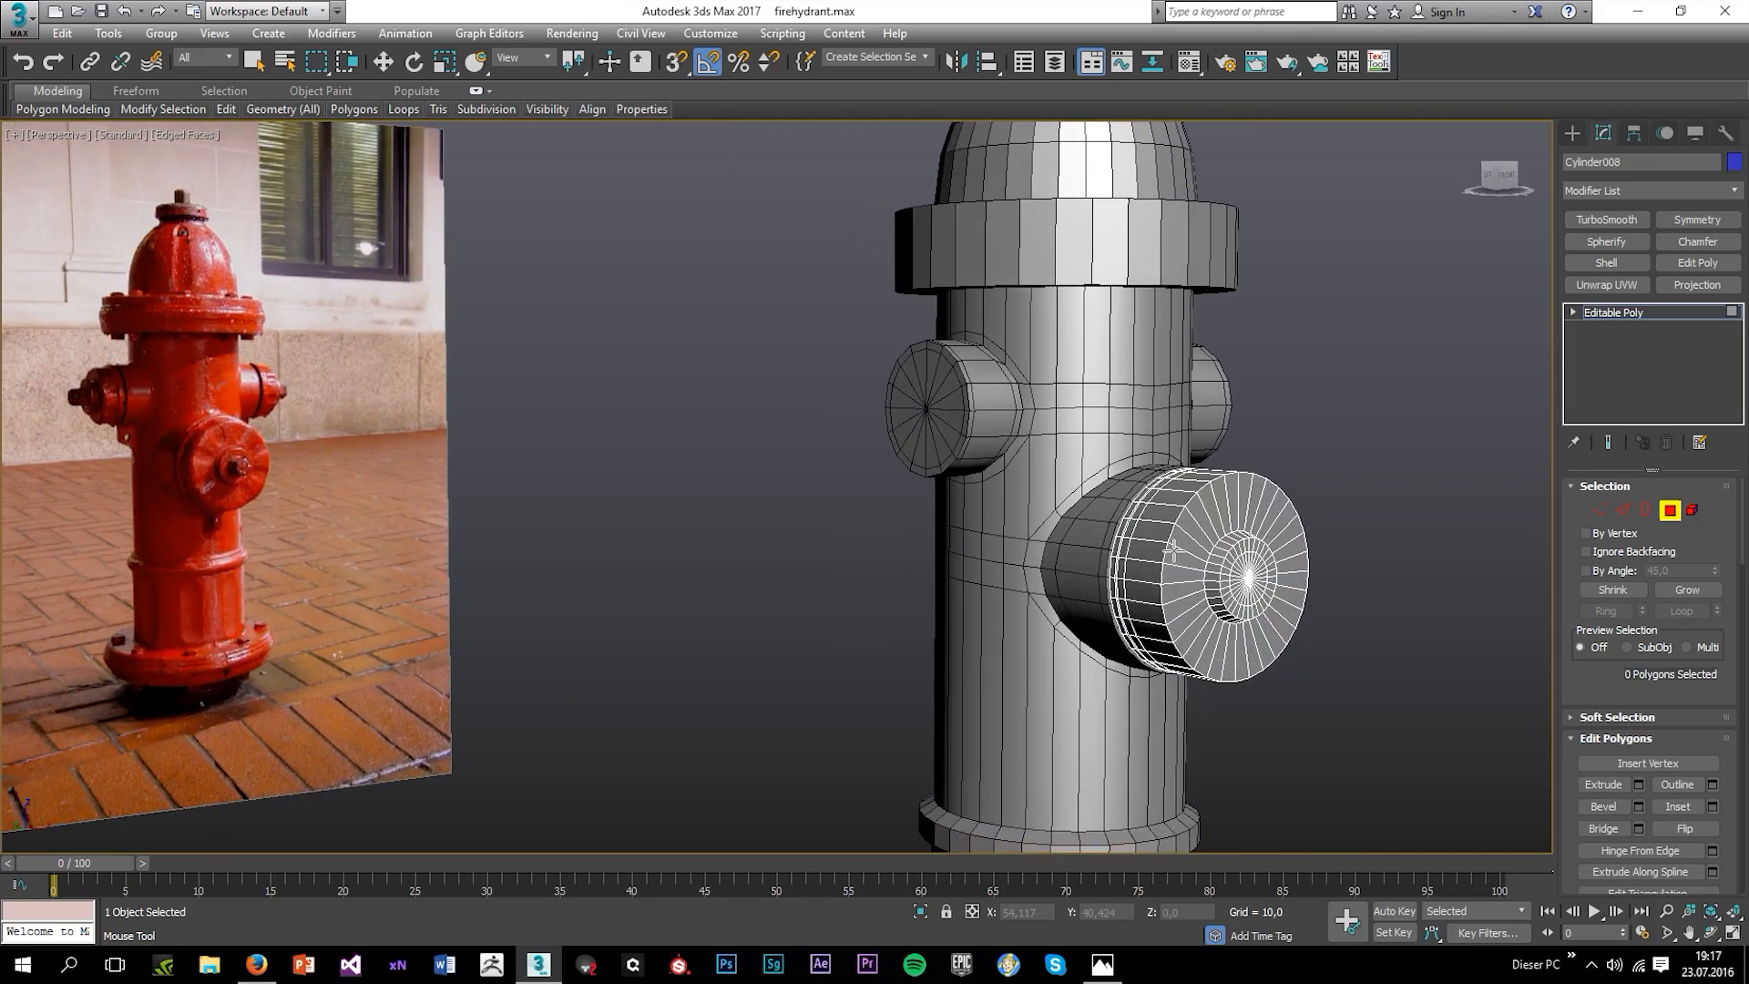
pyautogui.press('w')
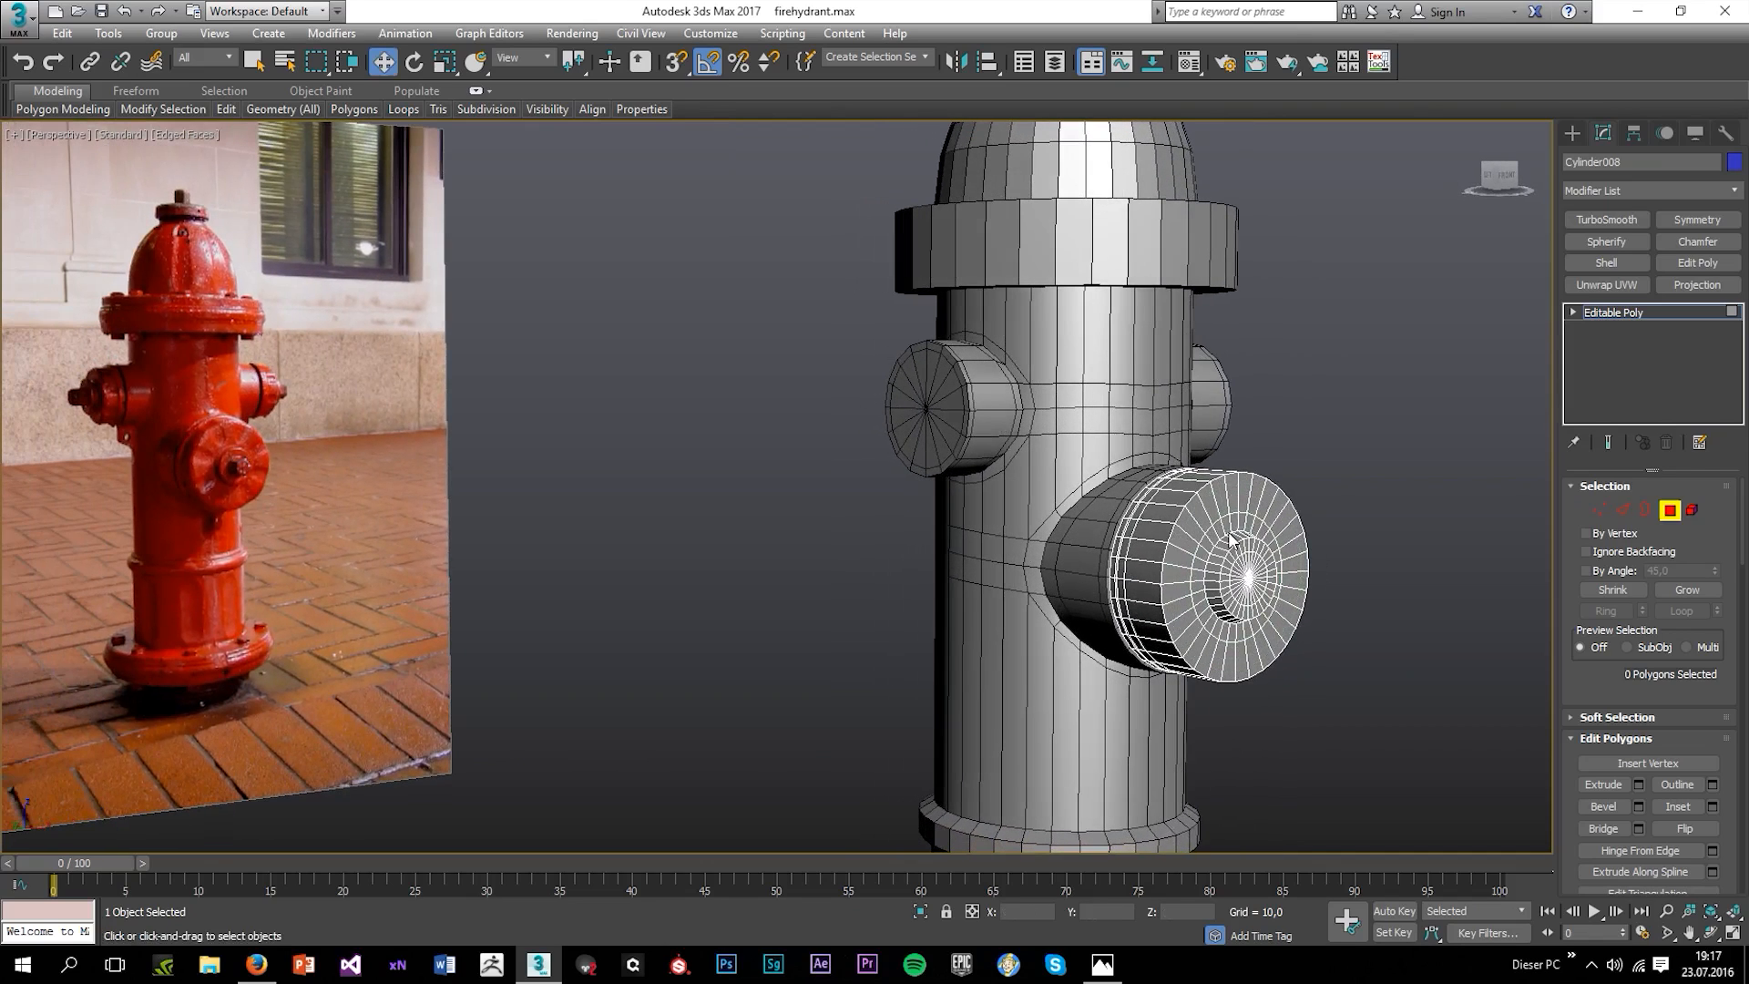
# Select the first two notch areas on the cap's rim, each with two adjacent front polygons and the two side polygons behind them.
pyautogui.scroll(5, 1196, 525)
pyautogui.click(1176, 510)
pyautogui.keyDown('ctrl'); pyautogui.click(1170, 537); pyautogui.keyUp('ctrl')
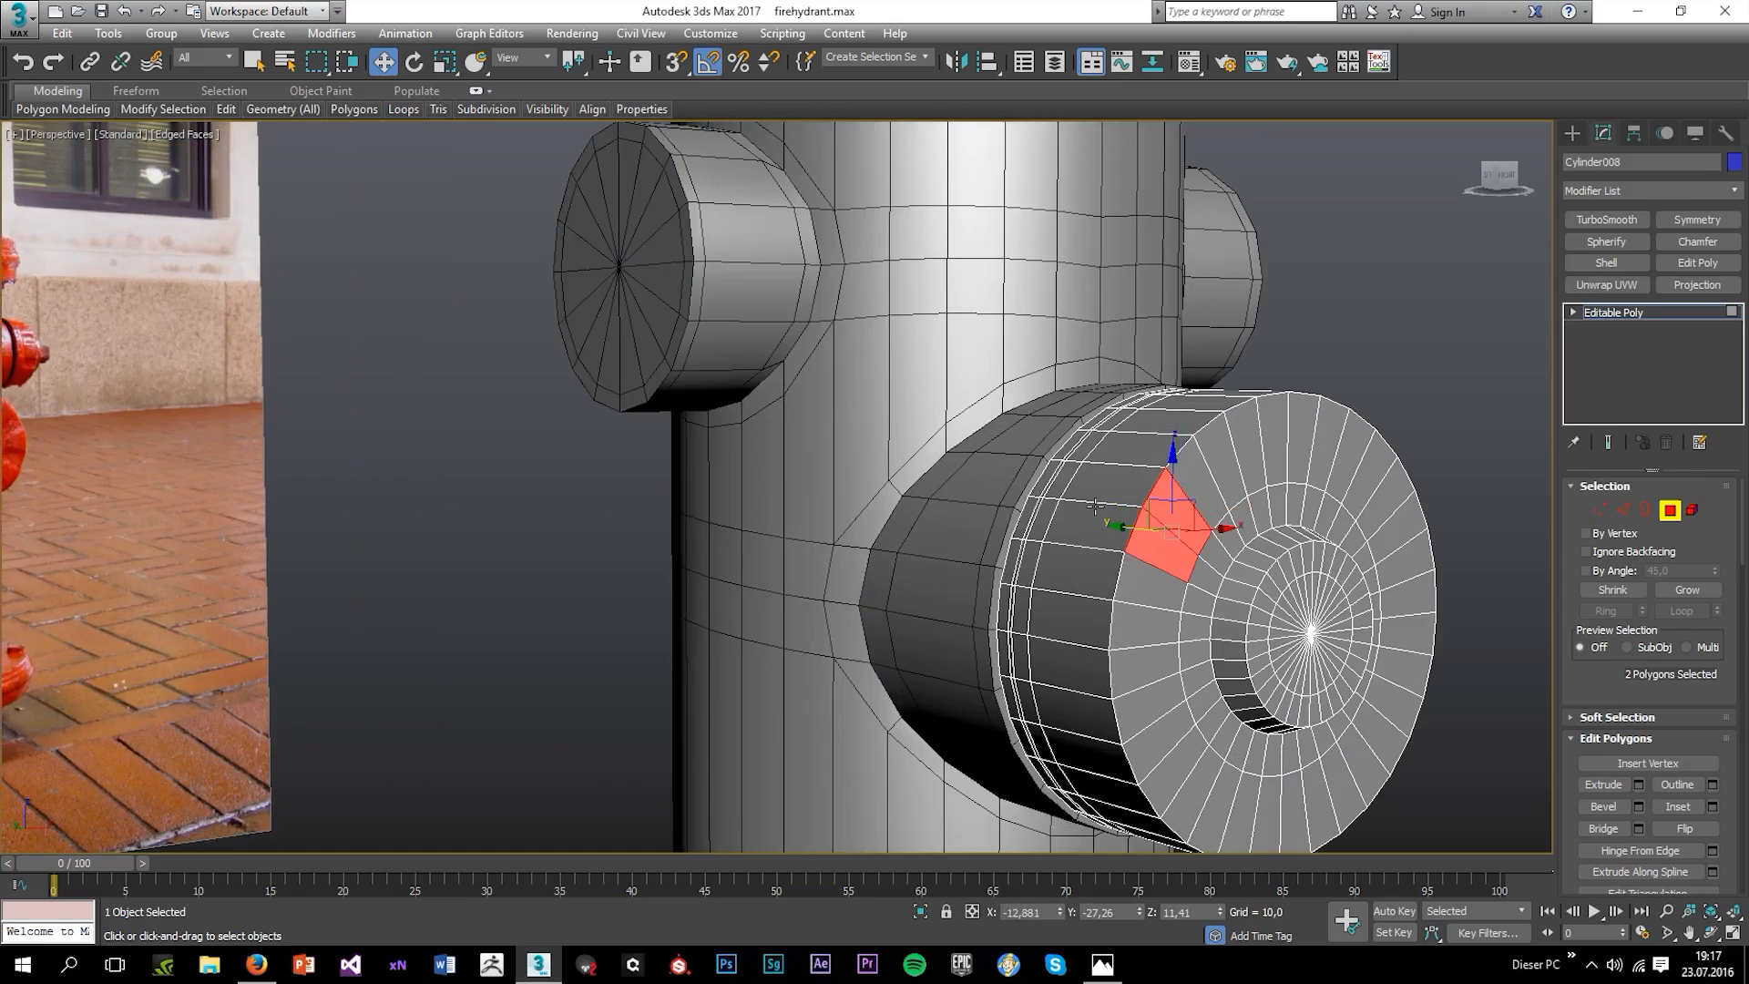
pyautogui.keyDown('ctrl'); pyautogui.click(1093, 515); pyautogui.keyUp('ctrl')
pyautogui.keyDown('ctrl'); pyautogui.click(1125, 487); pyautogui.keyUp('ctrl')
pyautogui.keyDown('alt'); pyautogui.moveTo(1407, 455); pyautogui.dragTo(1270, 430, button='middle'); pyautogui.keyUp('alt')
pyautogui.keyDown('ctrl'); pyautogui.click(1287, 469); pyautogui.keyUp('ctrl')
pyautogui.keyDown('ctrl'); pyautogui.click(1260, 403); pyautogui.keyUp('ctrl')
pyautogui.keyDown('ctrl'); pyautogui.click(1306, 391); pyautogui.keyUp('ctrl')
pyautogui.keyDown('ctrl'); pyautogui.click(1318, 439); pyautogui.keyUp('ctrl')
# Add the third and fourth notch areas to the selection clockwise around the rim, leaving two front polygons between neighbouring areas.
pyautogui.moveTo(1297, 419); pyautogui.dragTo(1156, 396, button='middle')
pyautogui.keyDown('ctrl'); pyautogui.click(1284, 480); pyautogui.keyUp('ctrl')
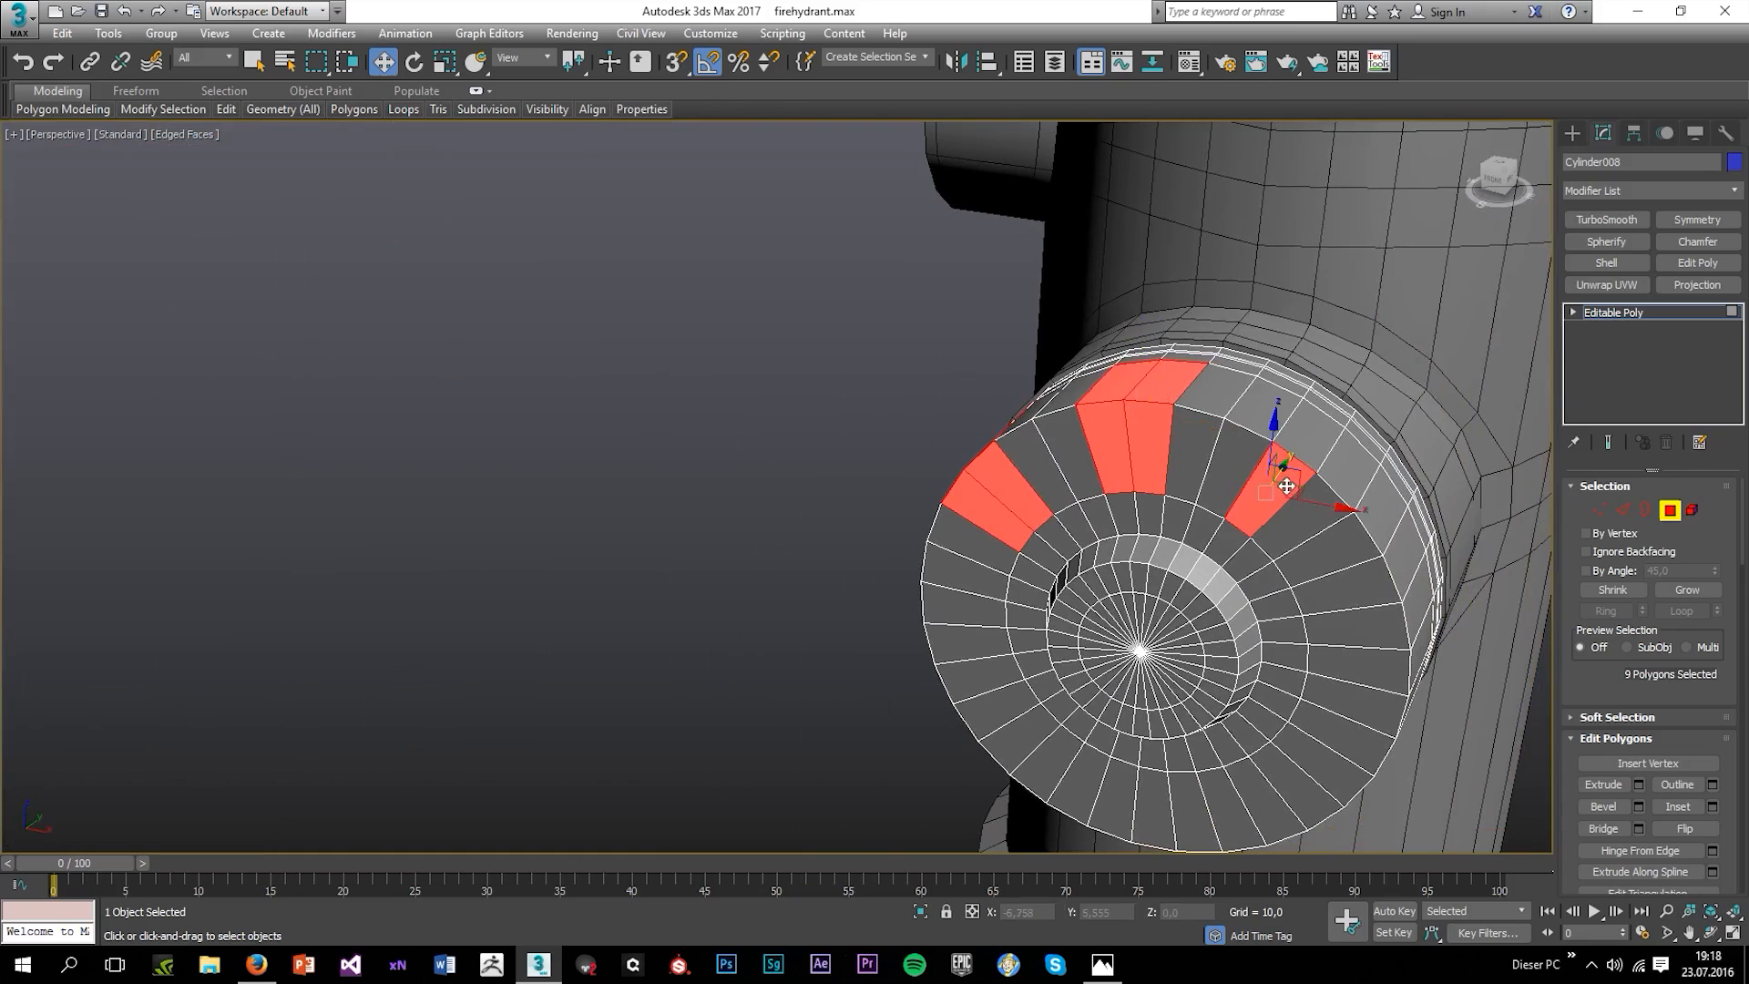
pyautogui.keyDown('ctrl'); pyautogui.click(1306, 445); pyautogui.keyUp('ctrl')
pyautogui.keyDown('ctrl'); pyautogui.click(1337, 466); pyautogui.keyUp('ctrl')
pyautogui.keyDown('ctrl'); pyautogui.click(1303, 514); pyautogui.keyUp('ctrl')
pyautogui.keyDown('alt'); pyautogui.moveTo(1343, 608); pyautogui.dragTo(1334, 563, button='middle'); pyautogui.keyUp('alt')
pyautogui.keyDown('ctrl'); pyautogui.click(1350, 555); pyautogui.keyUp('ctrl')
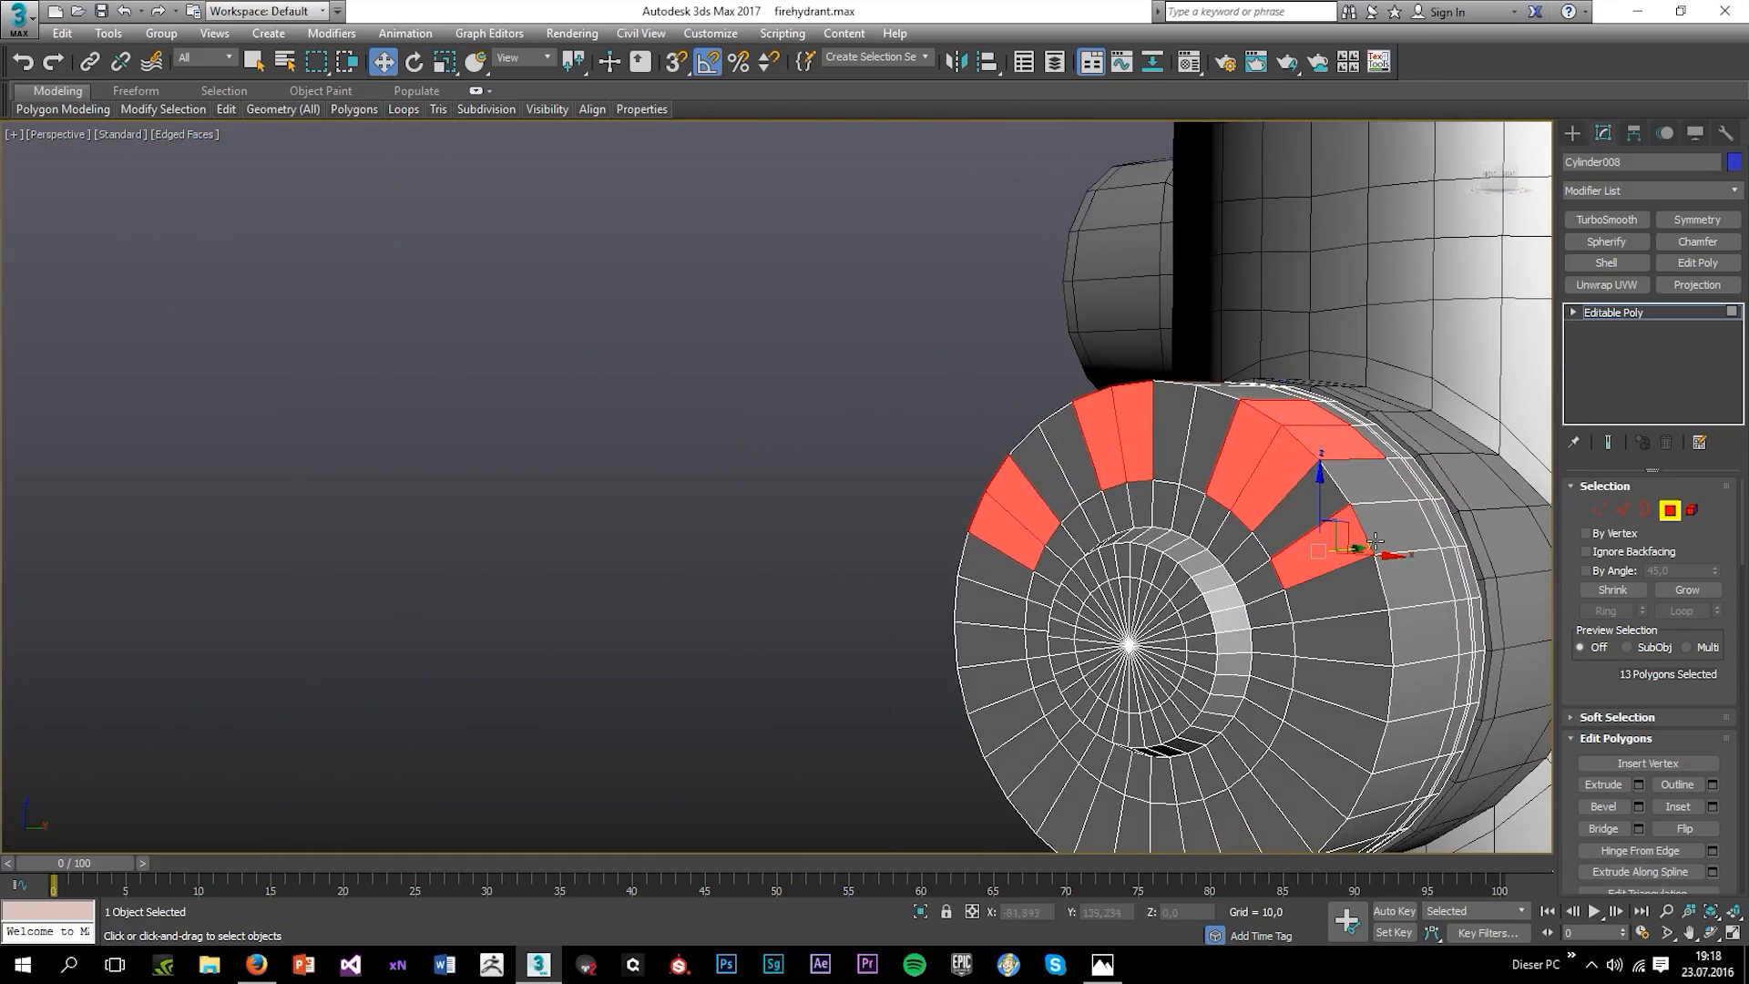
pyautogui.hotkey('ctrl', 'z')
pyautogui.keyDown('ctrl'); pyautogui.click(1352, 591); pyautogui.keyUp('ctrl')
pyautogui.keyDown('ctrl'); pyautogui.click(1422, 581); pyautogui.keyUp('ctrl')
pyautogui.keyDown('ctrl'); pyautogui.click(1413, 627); pyautogui.keyUp('ctrl')
pyautogui.keyDown('ctrl'); pyautogui.click(1354, 643); pyautogui.keyUp('ctrl')
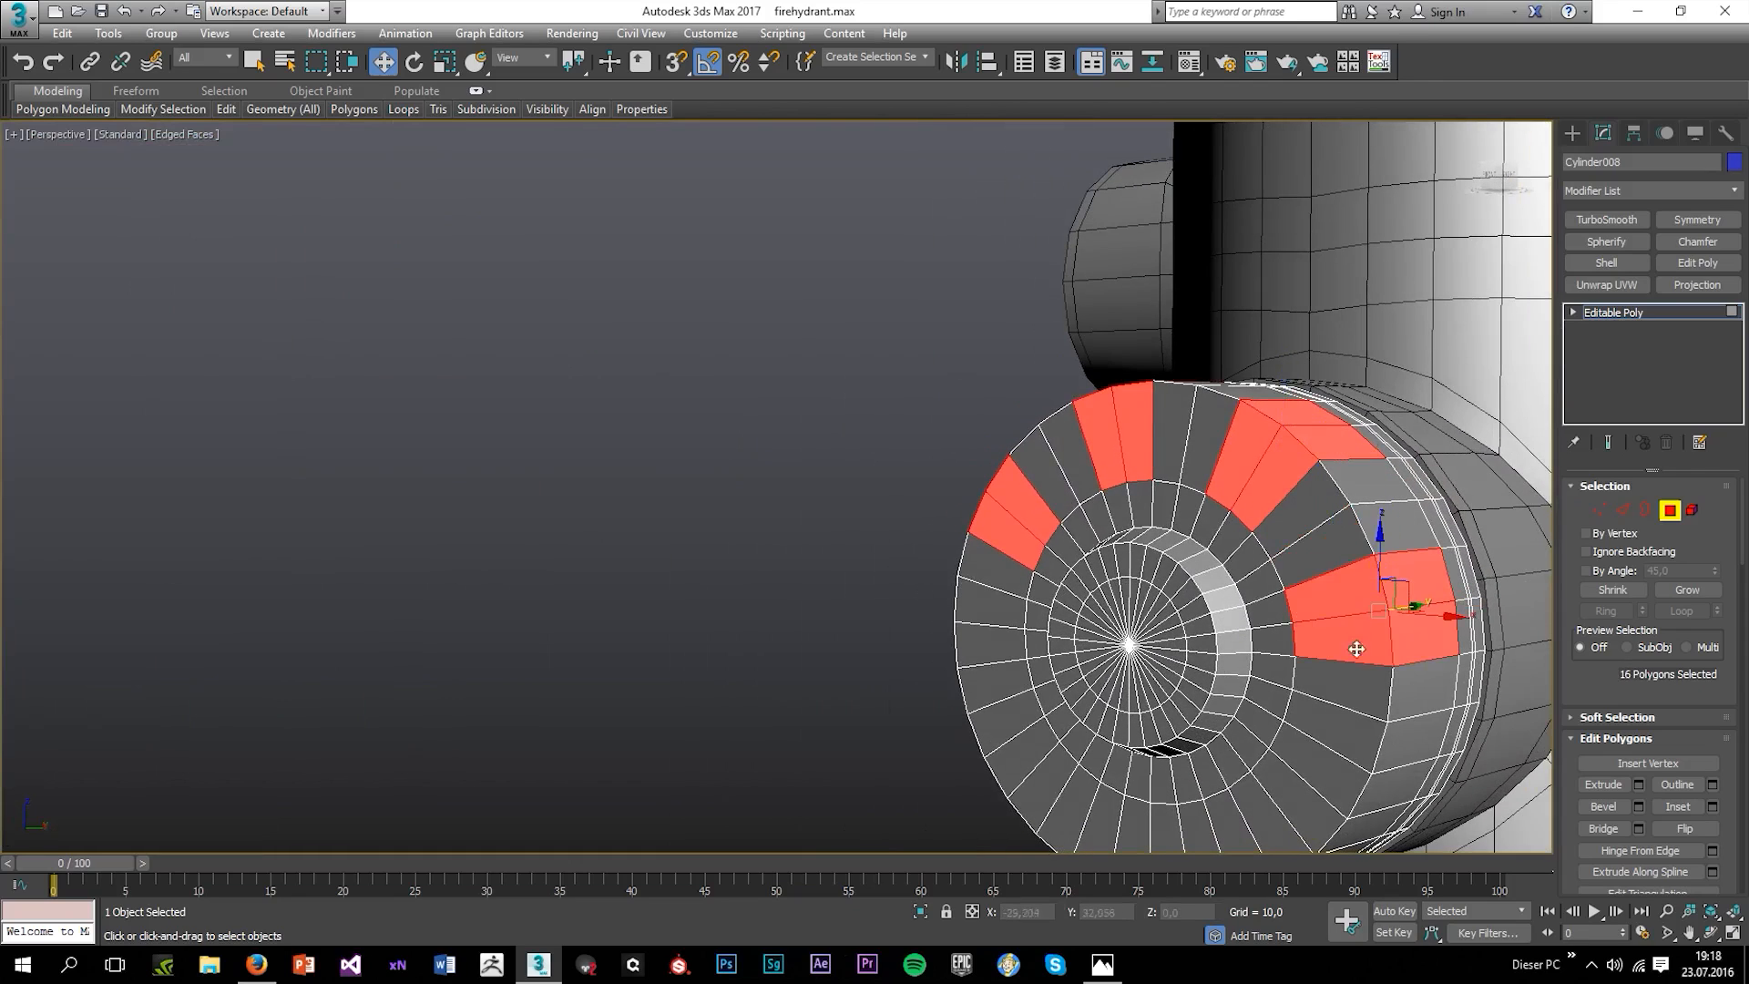
# Extend the selection with the fifth and sixth notch areas, again two front and two side polygons each, keeping the two-polygon gaps.
pyautogui.moveTo(1315, 736); pyautogui.dragTo(1318, 598, button='middle')
pyautogui.keyDown('ctrl'); pyautogui.click(1326, 602); pyautogui.keyUp('ctrl')
pyautogui.keyDown('ctrl'); pyautogui.click(1392, 613); pyautogui.keyUp('ctrl')
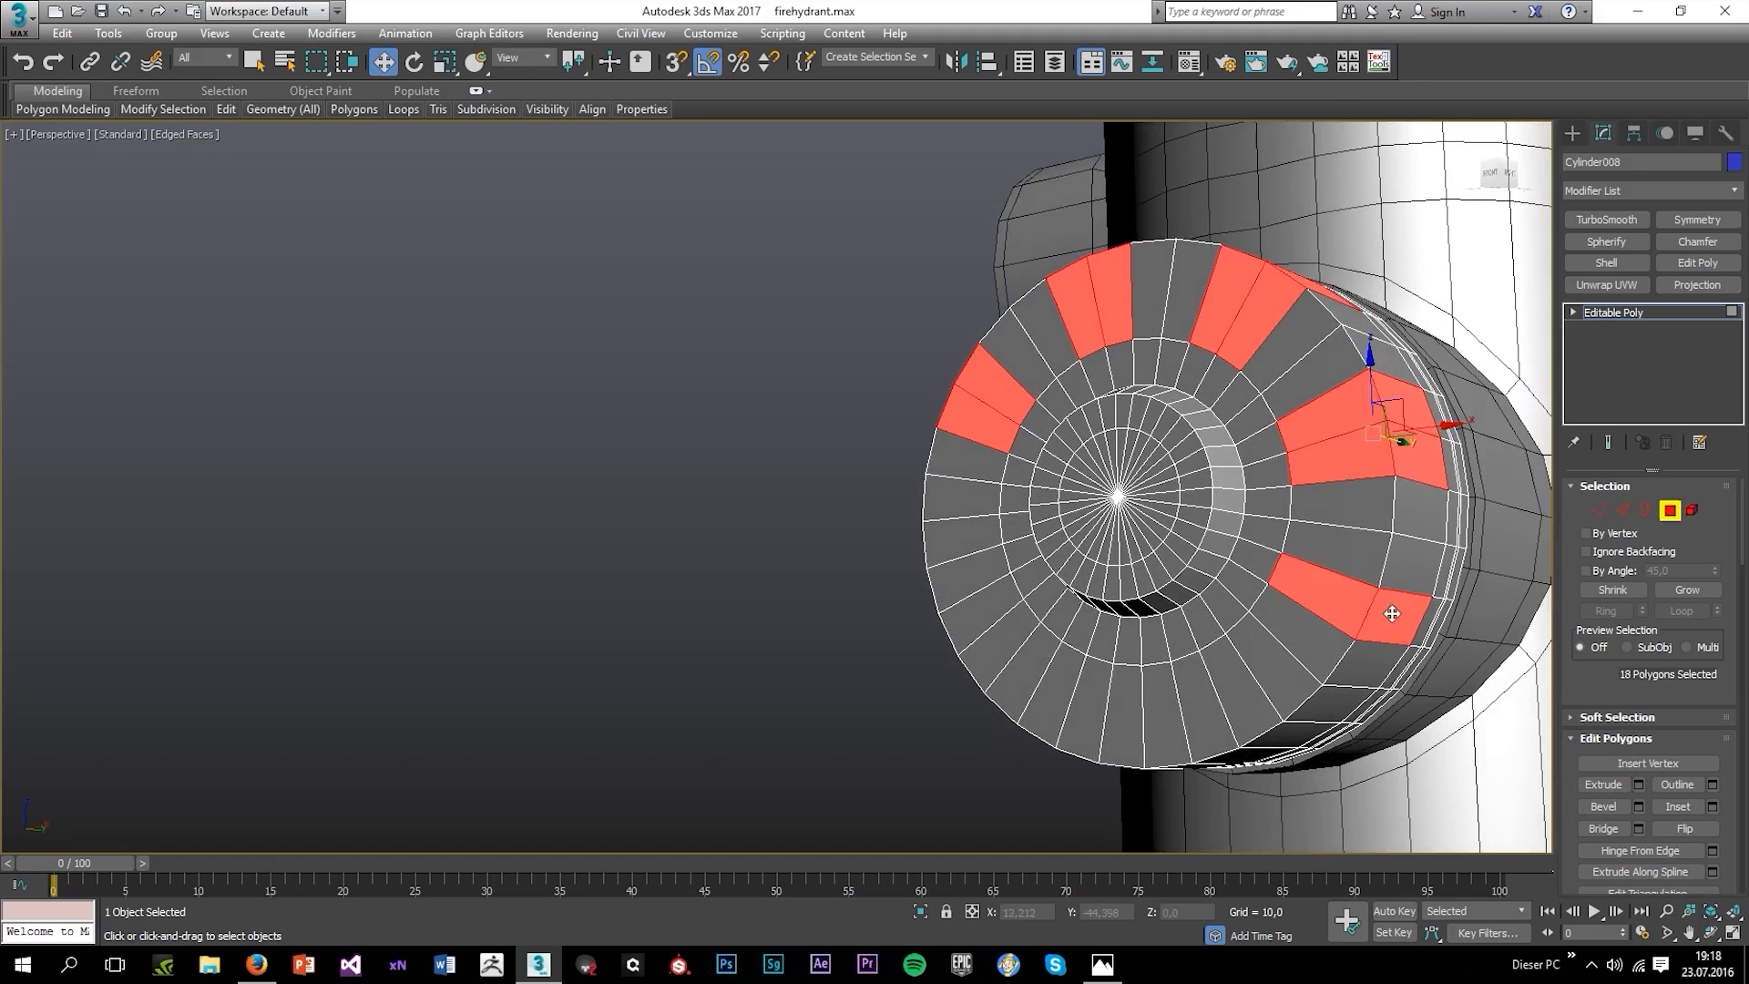
pyautogui.keyDown('ctrl'); pyautogui.click(1335, 641); pyautogui.keyUp('ctrl')
pyautogui.keyDown('ctrl'); pyautogui.click(1332, 678); pyautogui.keyUp('ctrl')
pyautogui.keyDown('alt'); pyautogui.moveTo(1166, 700); pyautogui.dragTo(1194, 642, button='middle'); pyautogui.keyUp('alt')
pyautogui.keyDown('ctrl'); pyautogui.click(1247, 642); pyautogui.keyUp('ctrl')
pyautogui.keyDown('ctrl'); pyautogui.click(1279, 720); pyautogui.keyUp('ctrl')
pyautogui.keyDown('ctrl'); pyautogui.click(1230, 737); pyautogui.keyUp('ctrl')
pyautogui.keyDown('ctrl'); pyautogui.click(1211, 673); pyautogui.keyUp('ctrl')
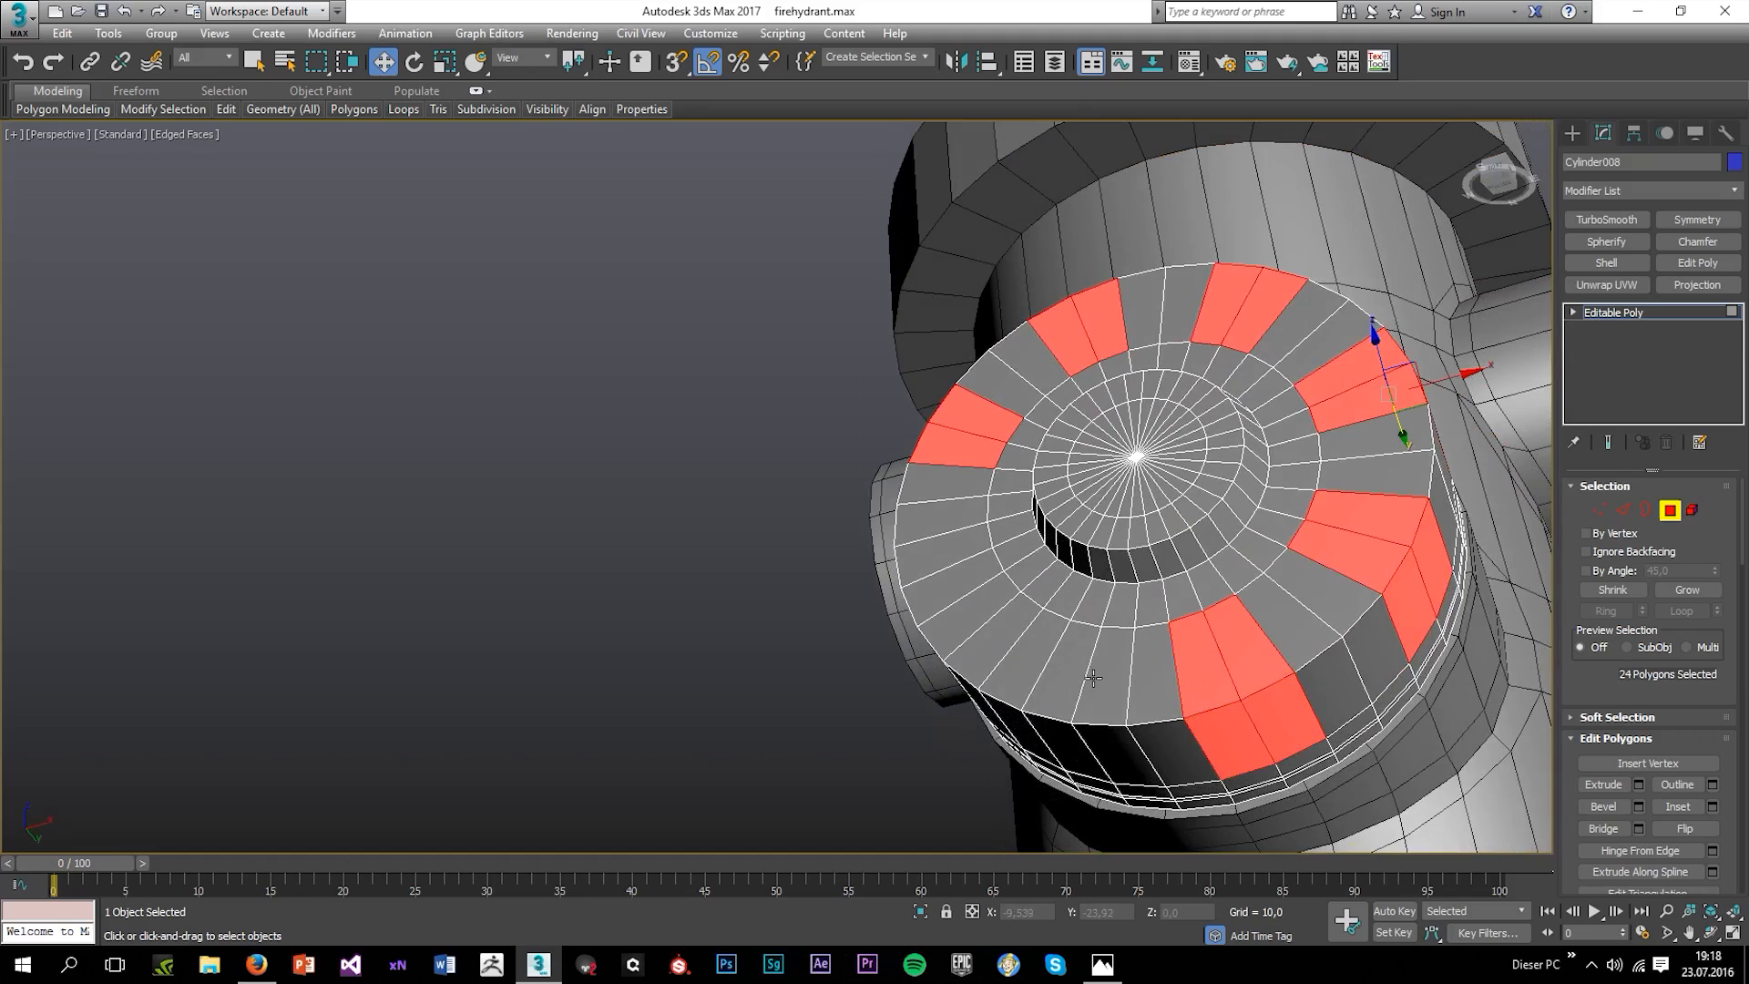
# Complete the selection of 32 polygons with the seventh and eighth notch areas, including their side polygons.
pyautogui.keyDown('ctrl'); pyautogui.click(1073, 678); pyautogui.keyUp('ctrl')
pyautogui.keyDown('ctrl'); pyautogui.click(1057, 737); pyautogui.keyUp('ctrl')
pyautogui.keyDown('ctrl'); pyautogui.click(1017, 702); pyautogui.keyUp('ctrl')
pyautogui.keyDown('ctrl'); pyautogui.click(1014, 687); pyautogui.keyUp('ctrl')
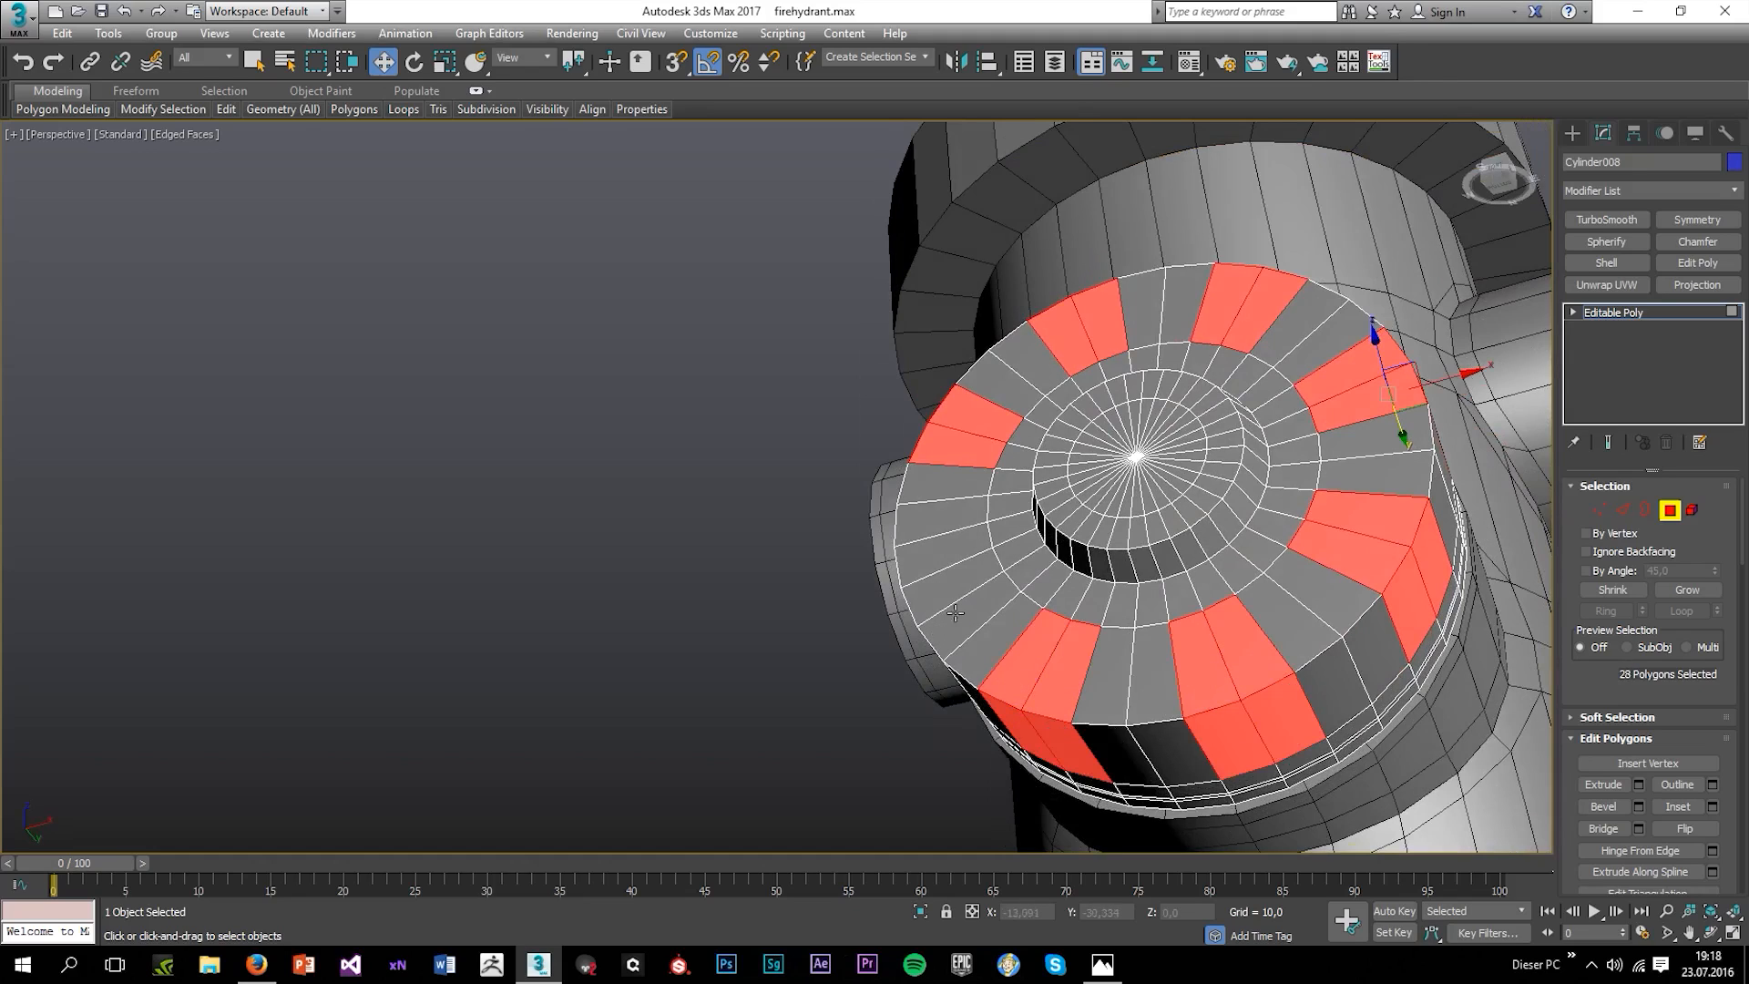
pyautogui.keyDown('ctrl'); pyautogui.click(947, 598); pyautogui.keyUp('ctrl')
pyautogui.keyDown('ctrl'); pyautogui.click(917, 566); pyautogui.keyUp('ctrl')
pyautogui.keyDown('alt'); pyautogui.moveTo(993, 596); pyautogui.dragTo(1122, 631, button='middle'); pyautogui.keyUp('alt')
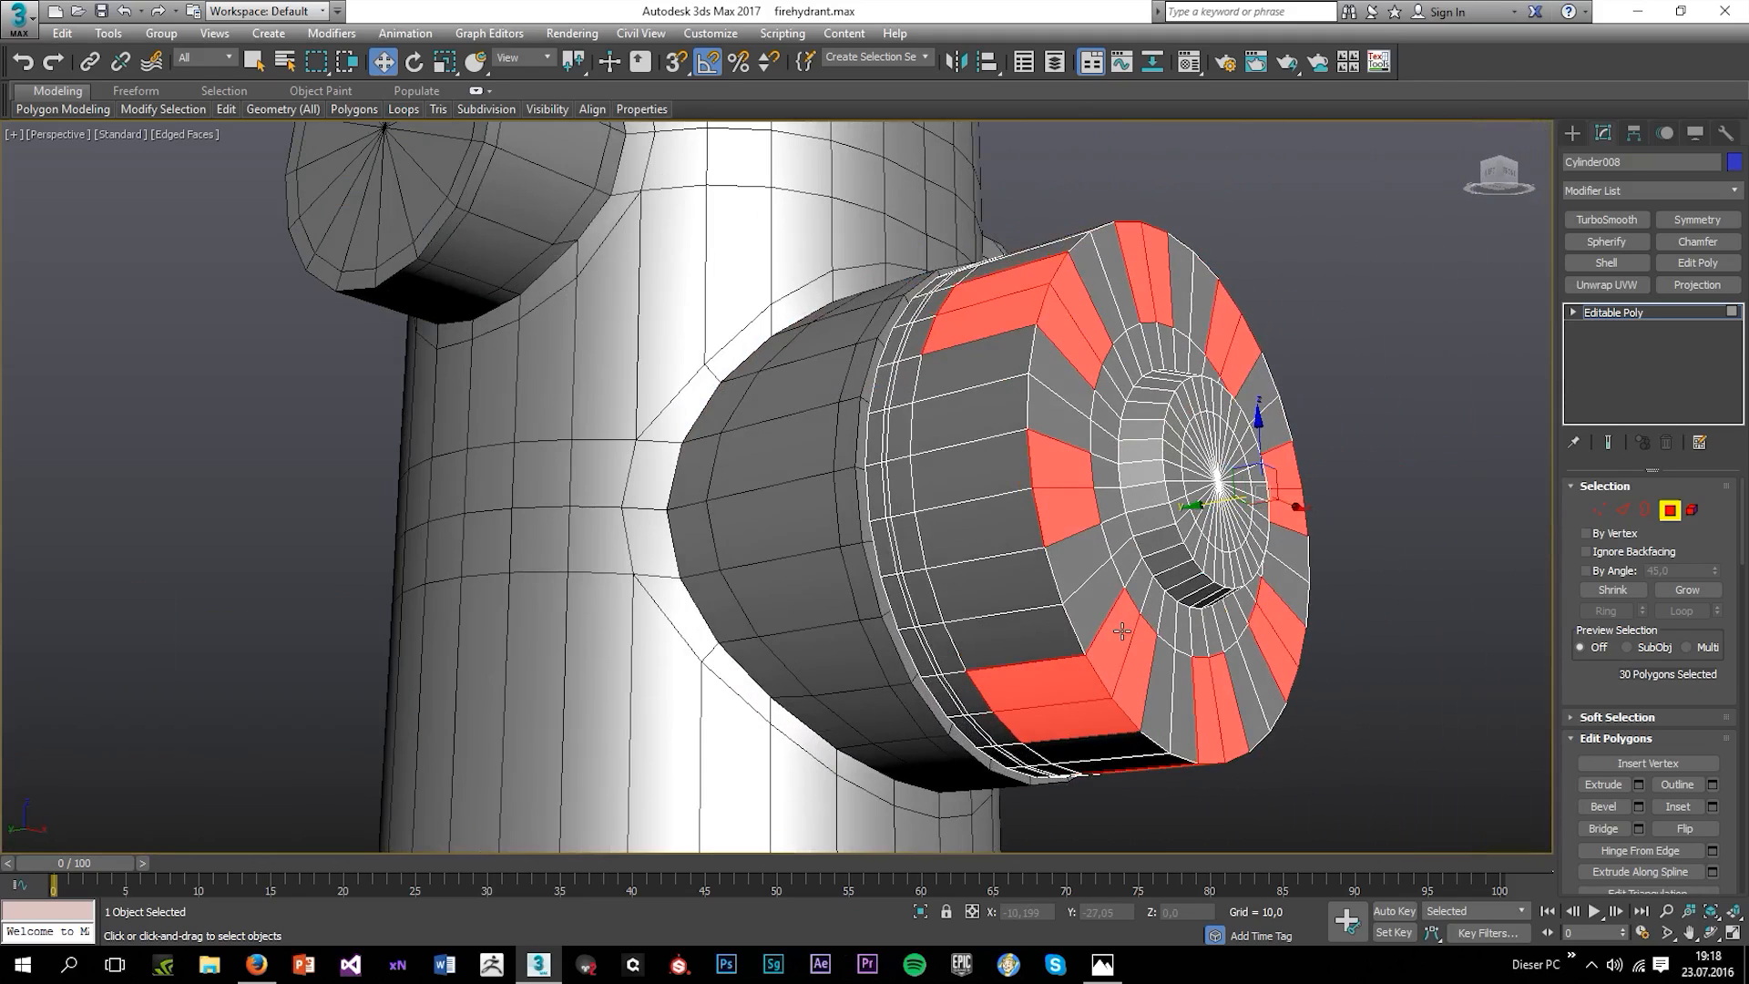
pyautogui.keyDown('ctrl'); pyautogui.click(982, 523); pyautogui.keyUp('ctrl')
pyautogui.keyDown('ctrl'); pyautogui.click(979, 463); pyautogui.keyUp('ctrl')
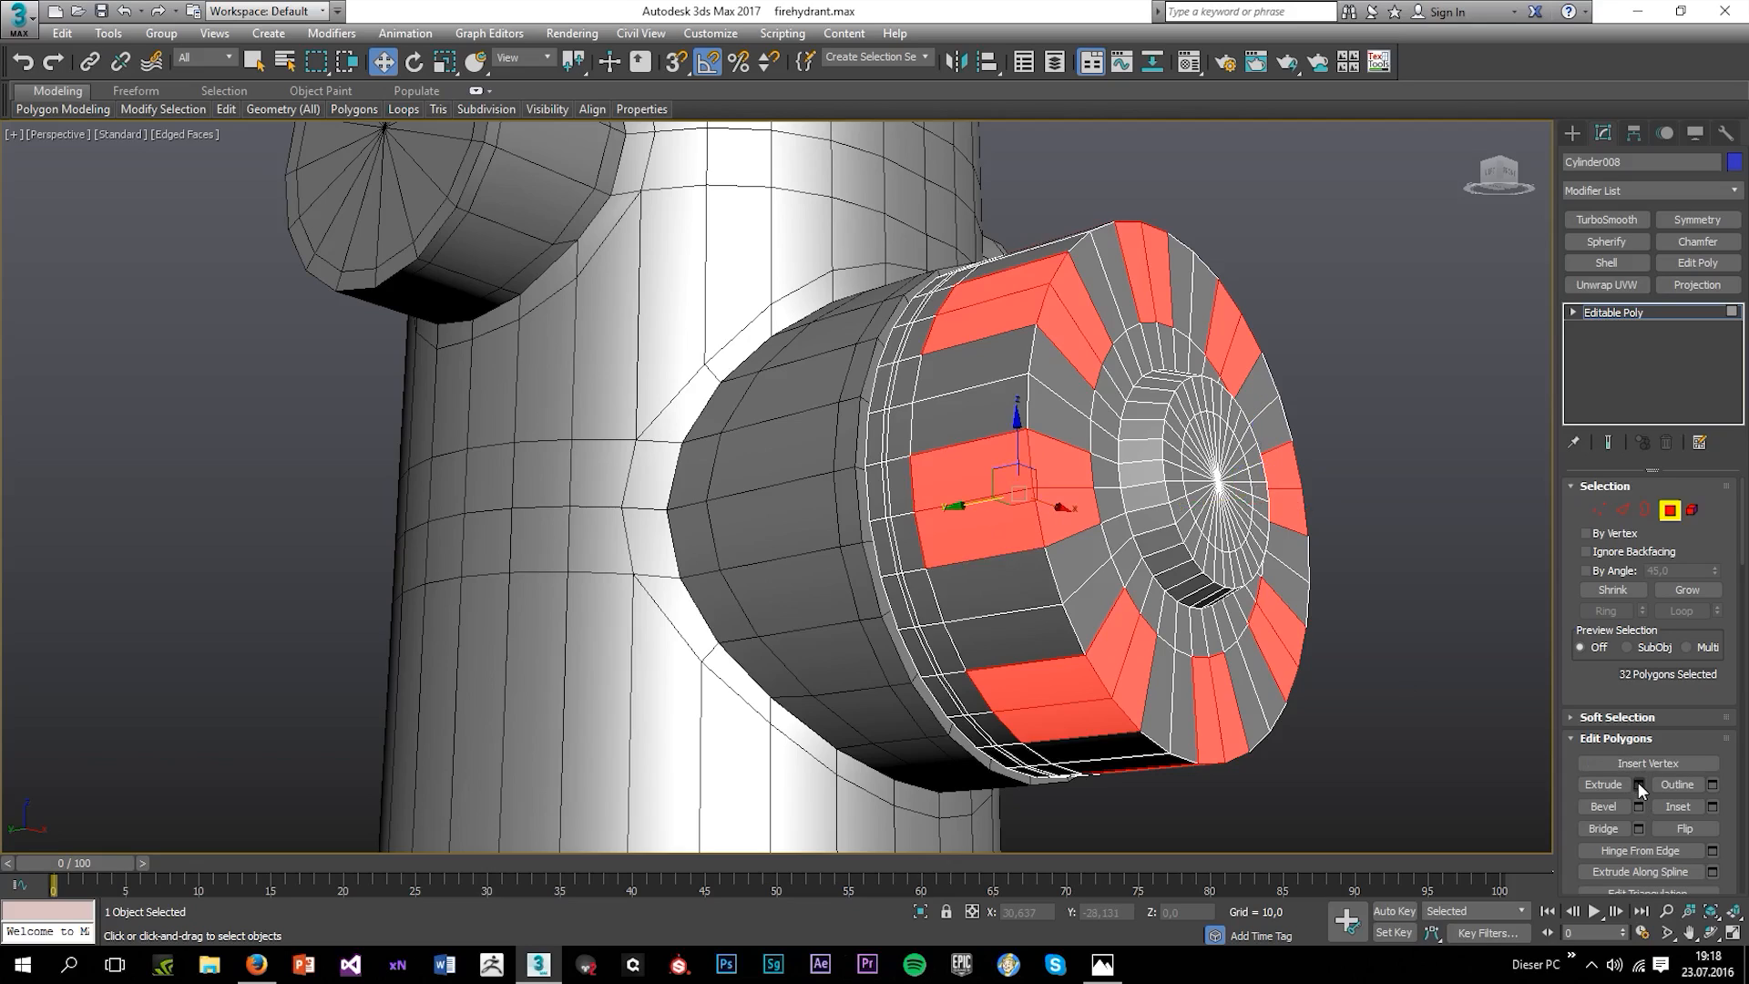
# Bevel the selected polygons inward into eight notches, changing the group type and using a height of -0.355 and an outline of -0.385.
pyautogui.click(1712, 806)
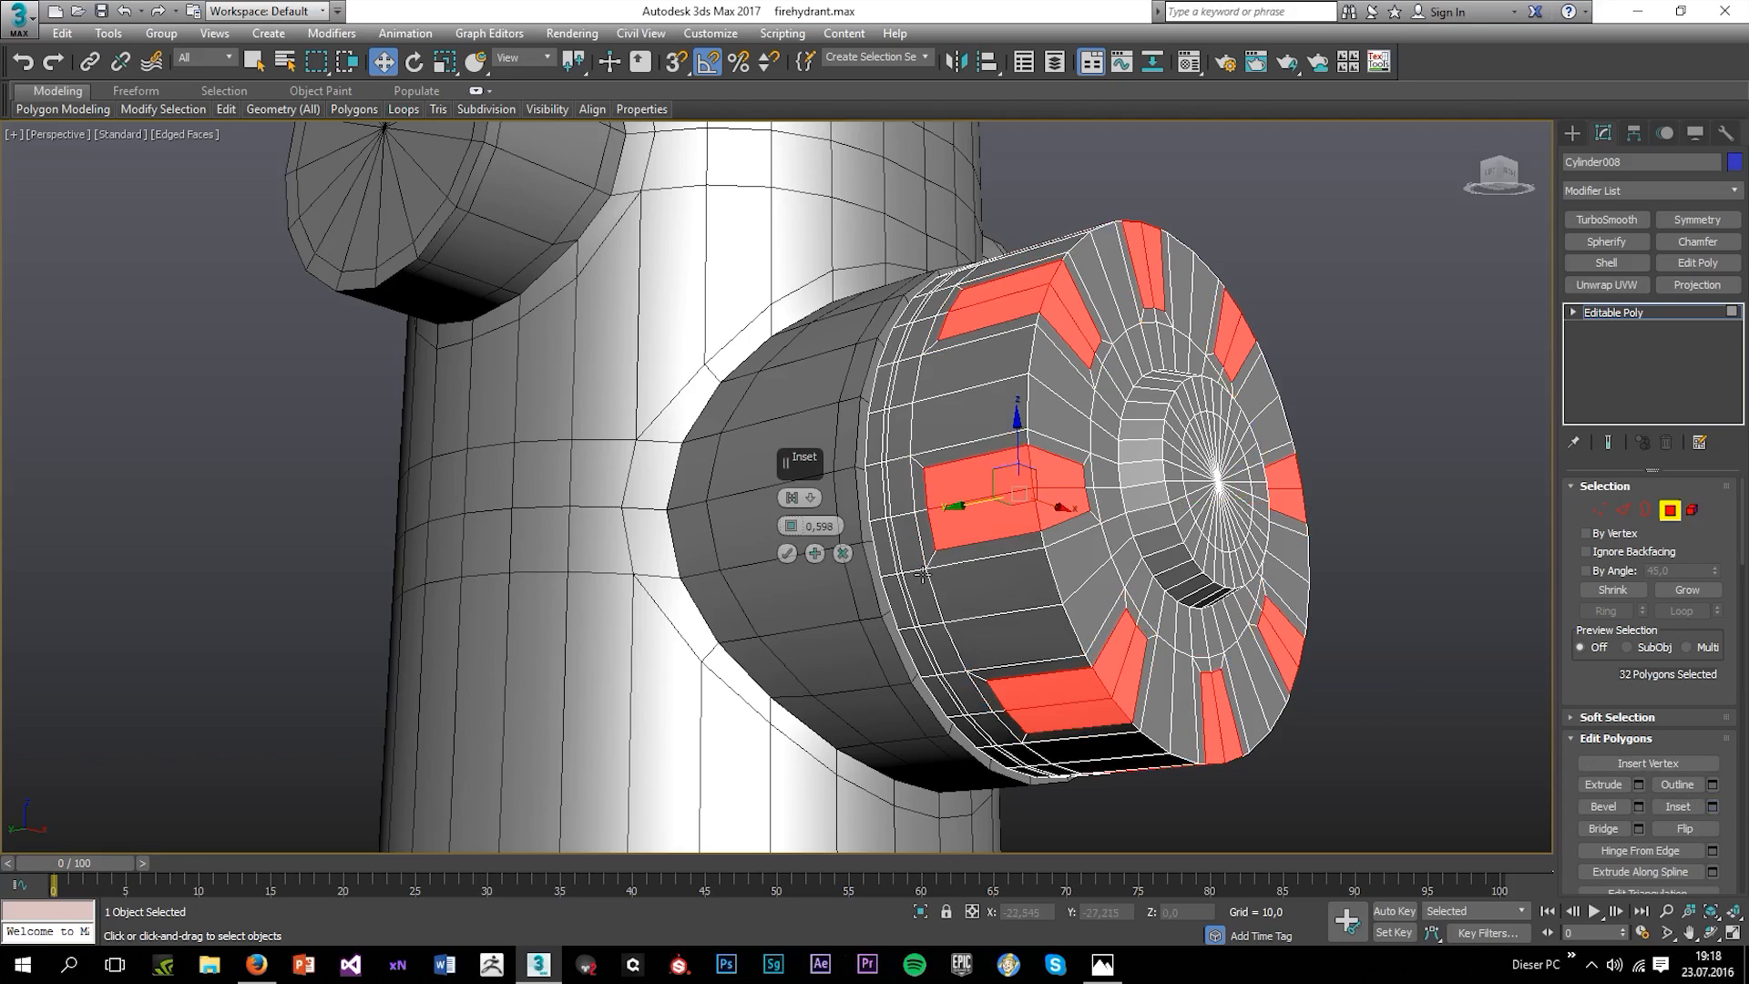
pyautogui.click(841, 553)
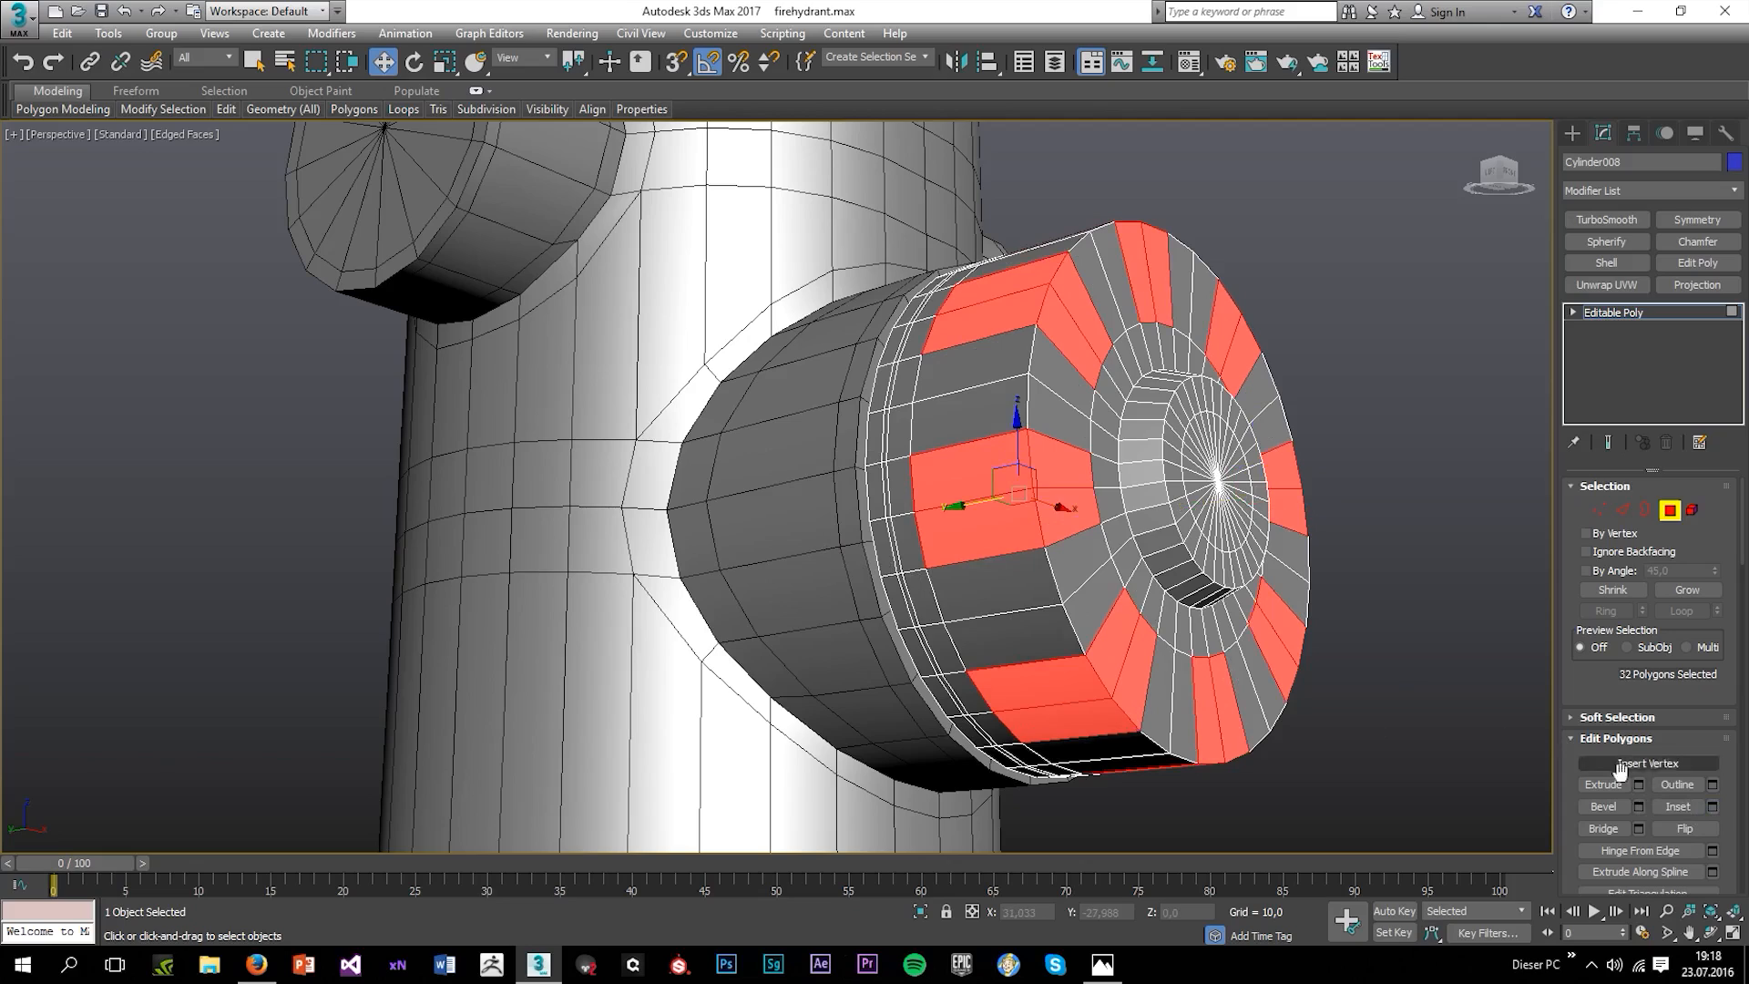
pyautogui.click(1638, 806)
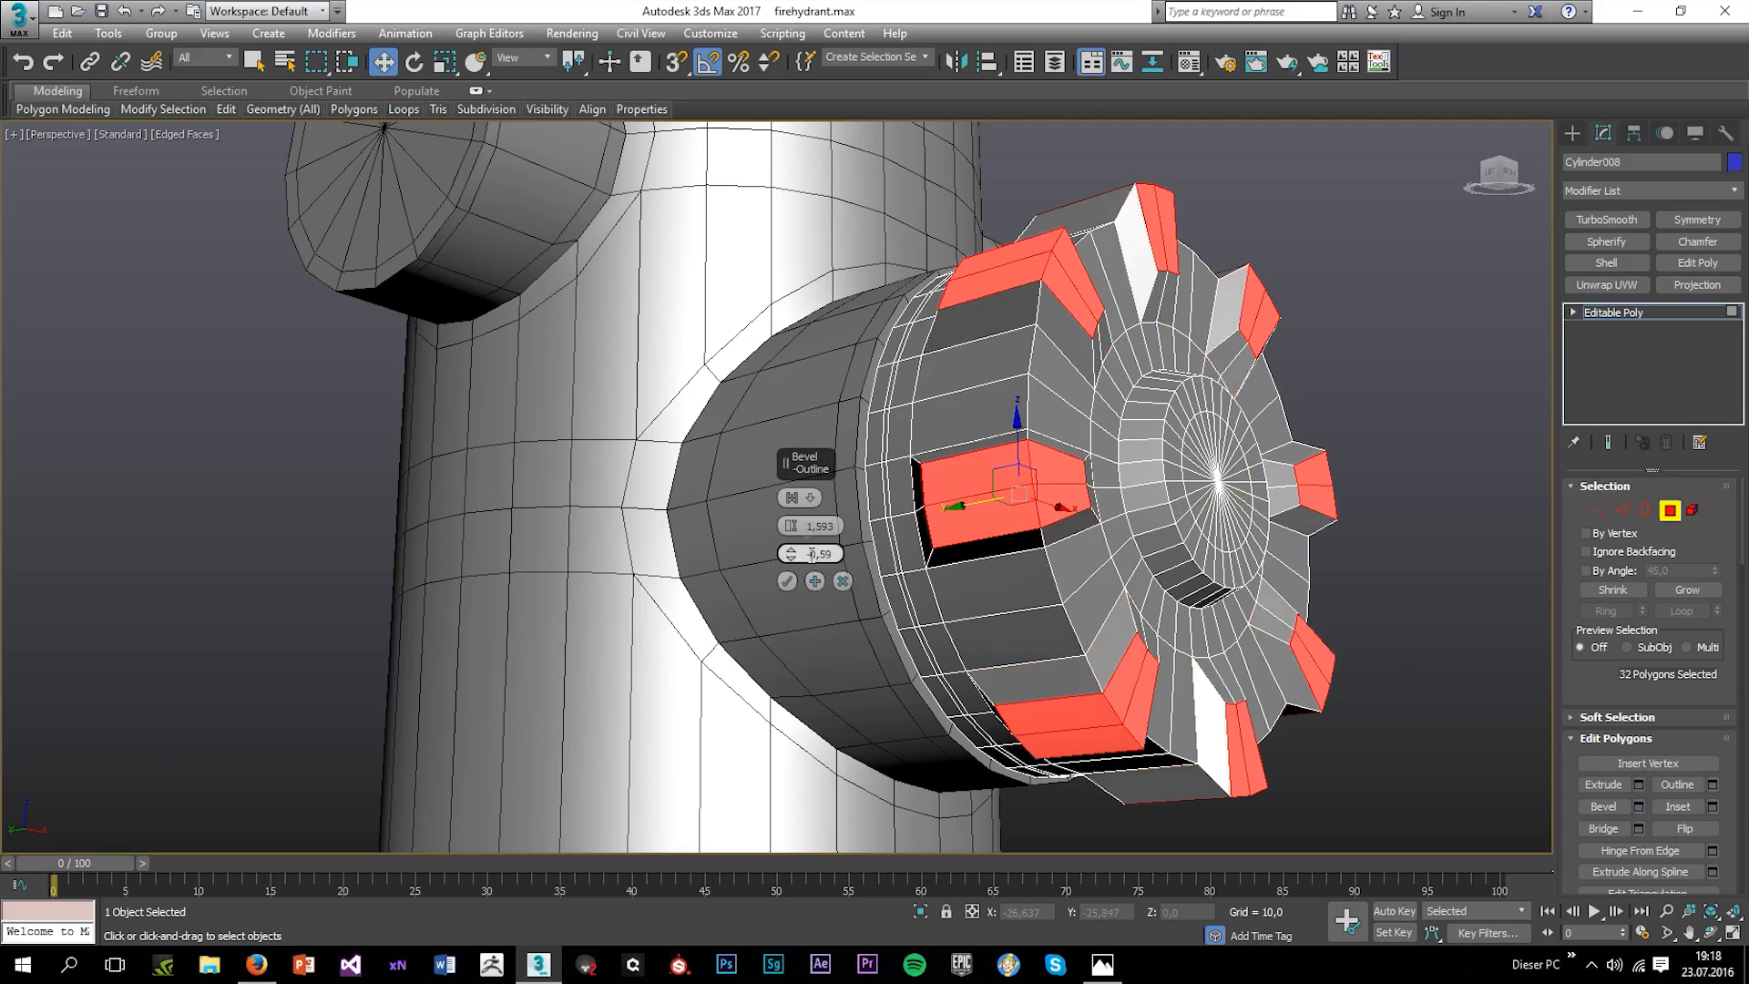
pyautogui.click(791, 500)
pyautogui.click(792, 500)
pyautogui.click(792, 500)
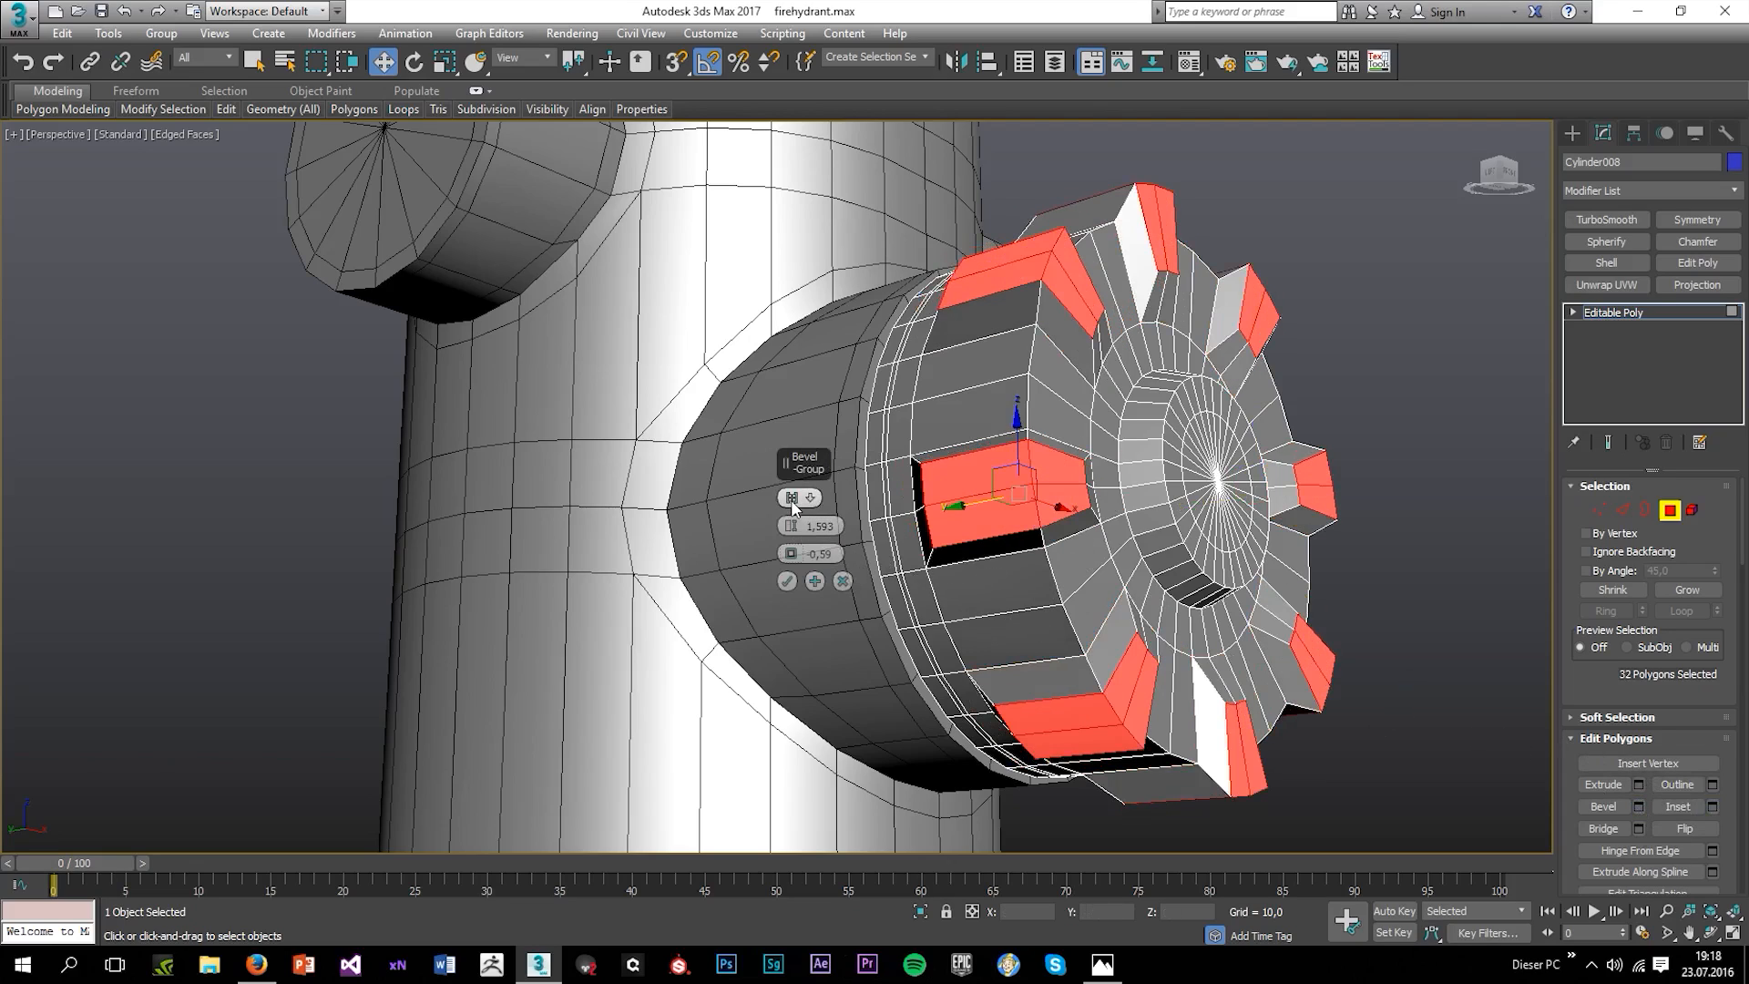
pyautogui.click(792, 500)
pyautogui.moveTo(797, 535); pyautogui.dragTo(791, 547)
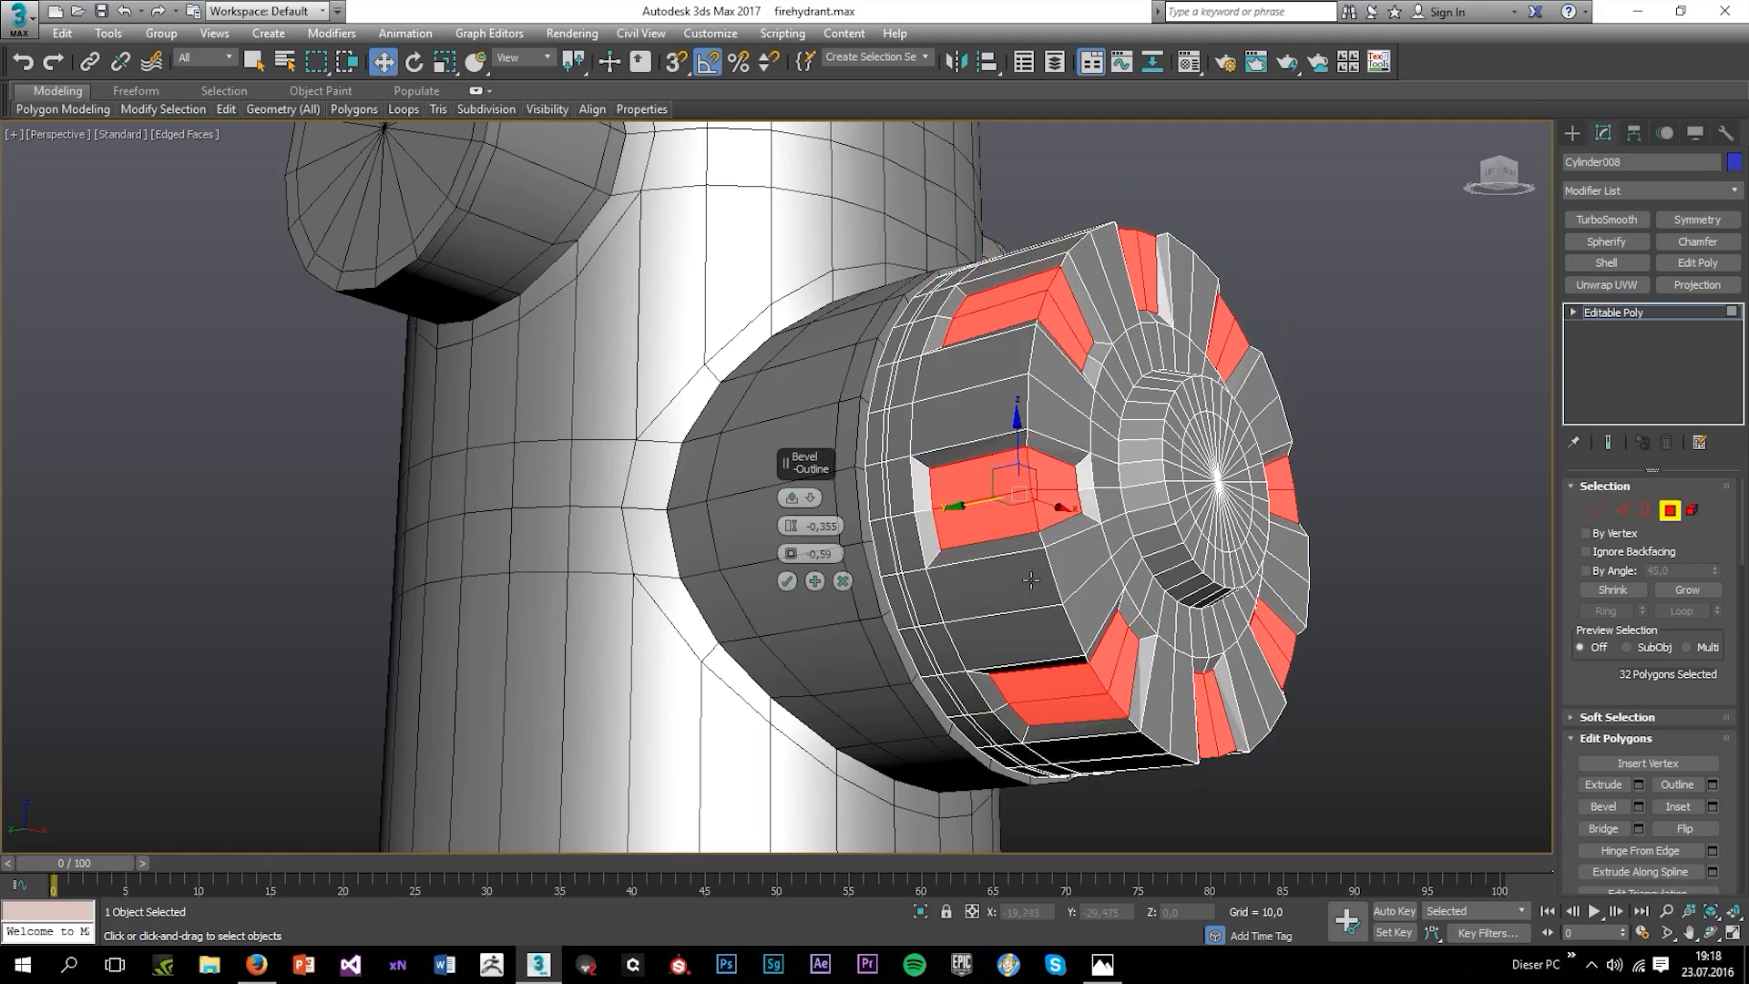
pyautogui.keyDown('alt'); pyautogui.moveTo(1047, 621); pyautogui.dragTo(963, 597, button='middle'); pyautogui.keyUp('alt')
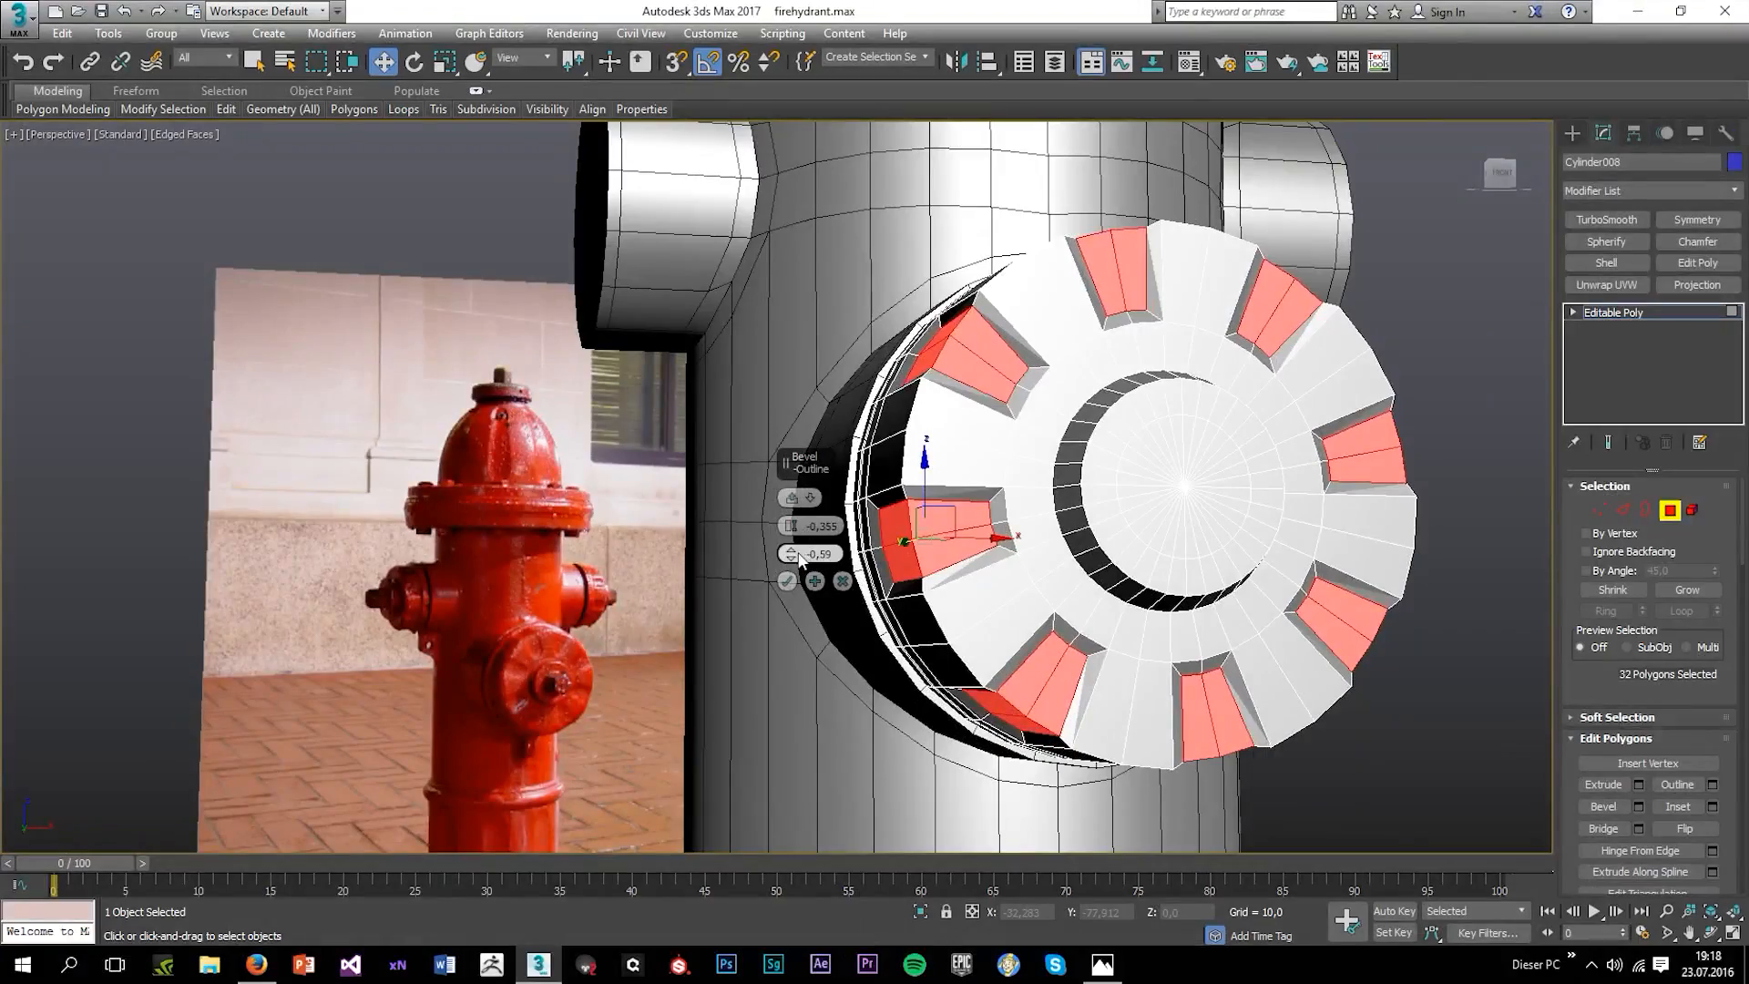
pyautogui.moveTo(798, 558); pyautogui.dragTo(798, 550)
pyautogui.keyDown('alt'); pyautogui.moveTo(1028, 607); pyautogui.dragTo(1067, 625, button='middle'); pyautogui.keyUp('alt')
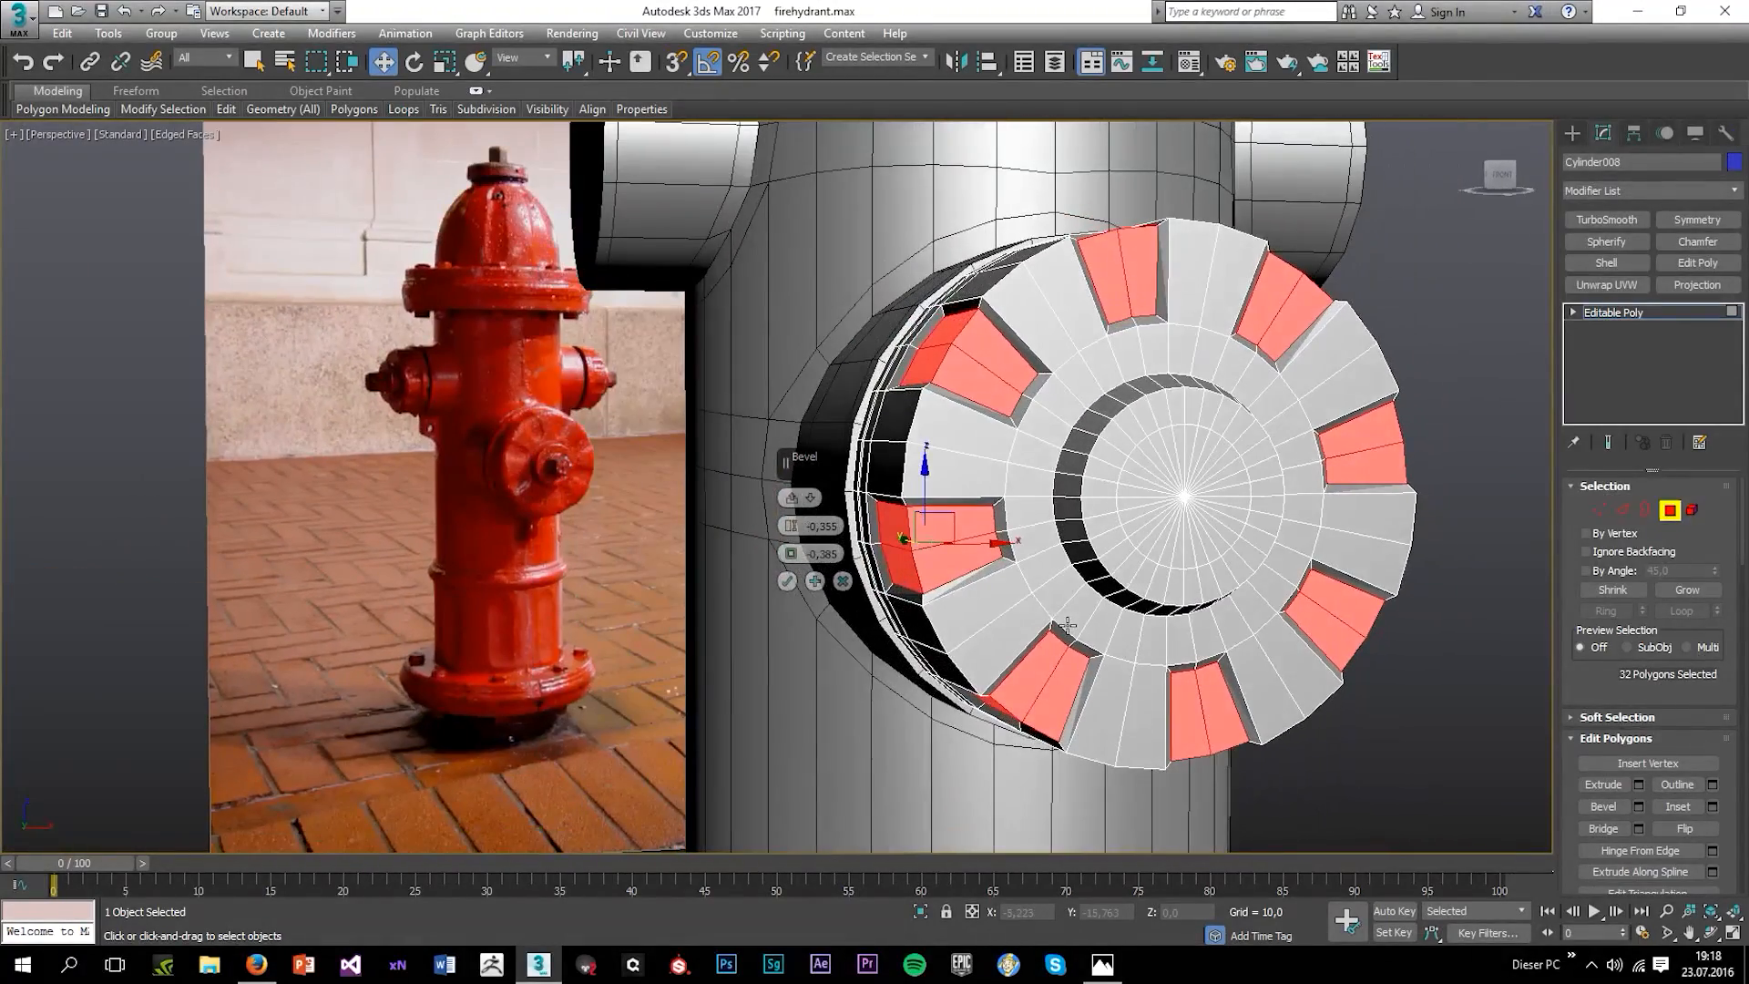
pyautogui.click(787, 581)
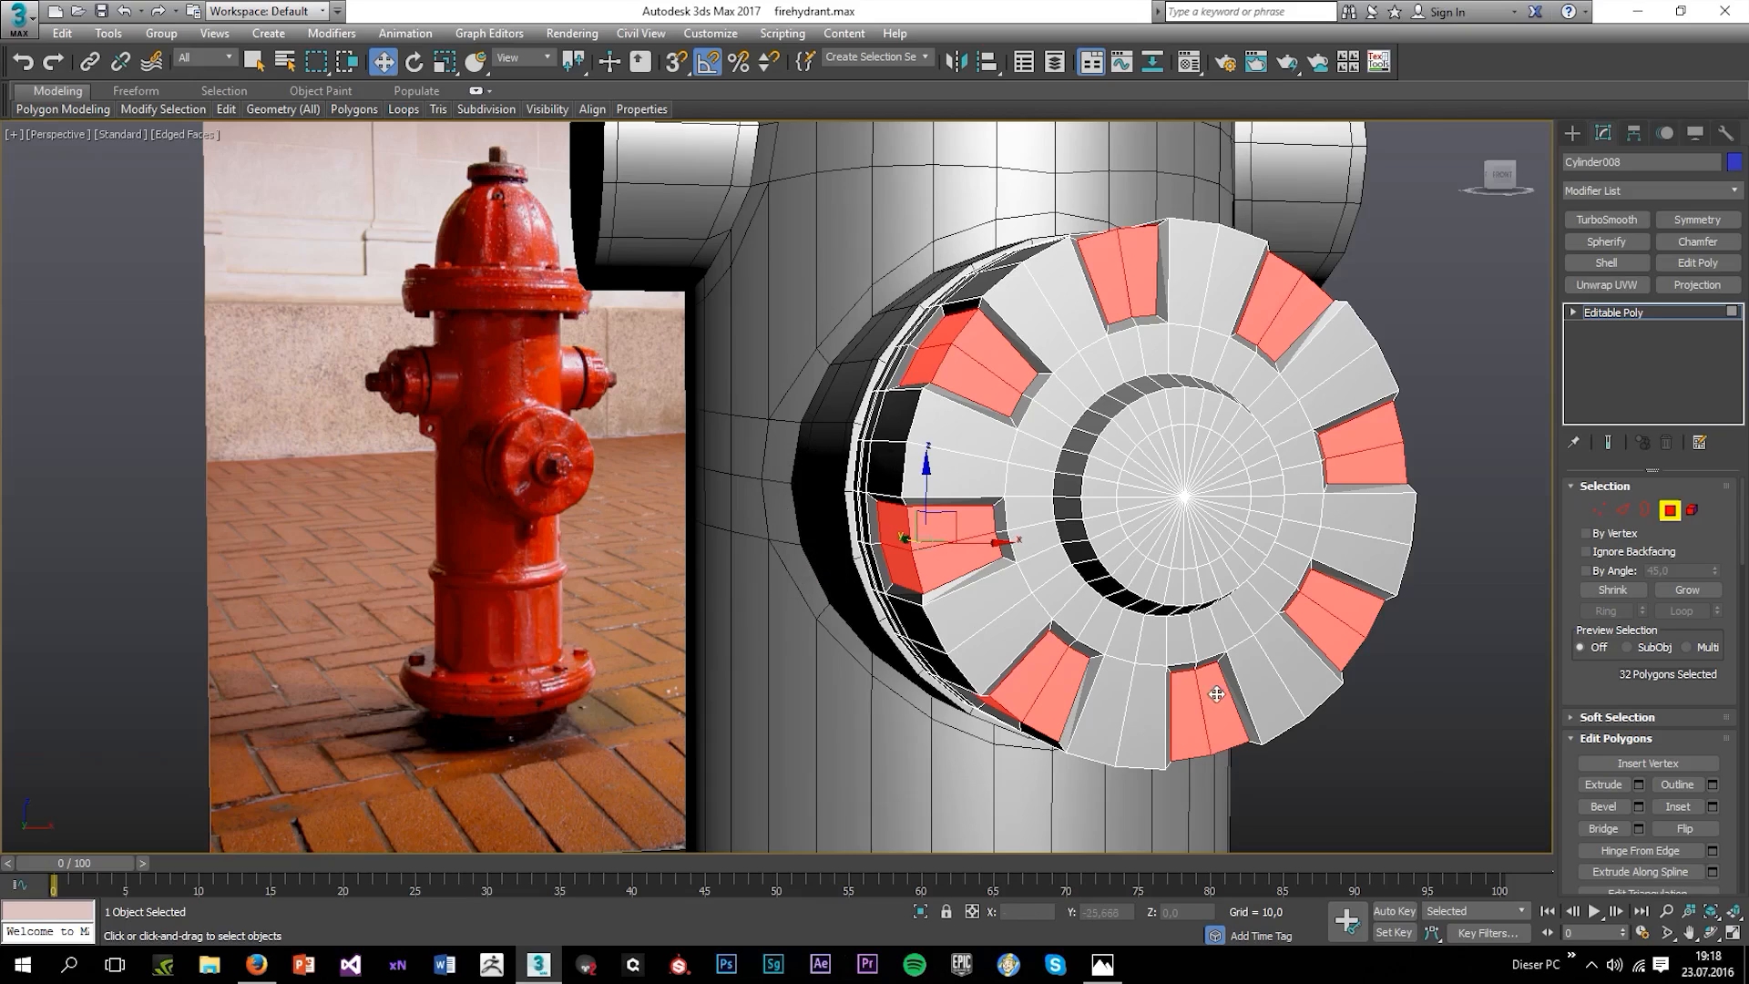
# Inset the floor polygons of all eight notches slightly, keeping the full 32-polygon selection.
pyautogui.scroll(2, 1057, 664)
pyautogui.click(1056, 664)
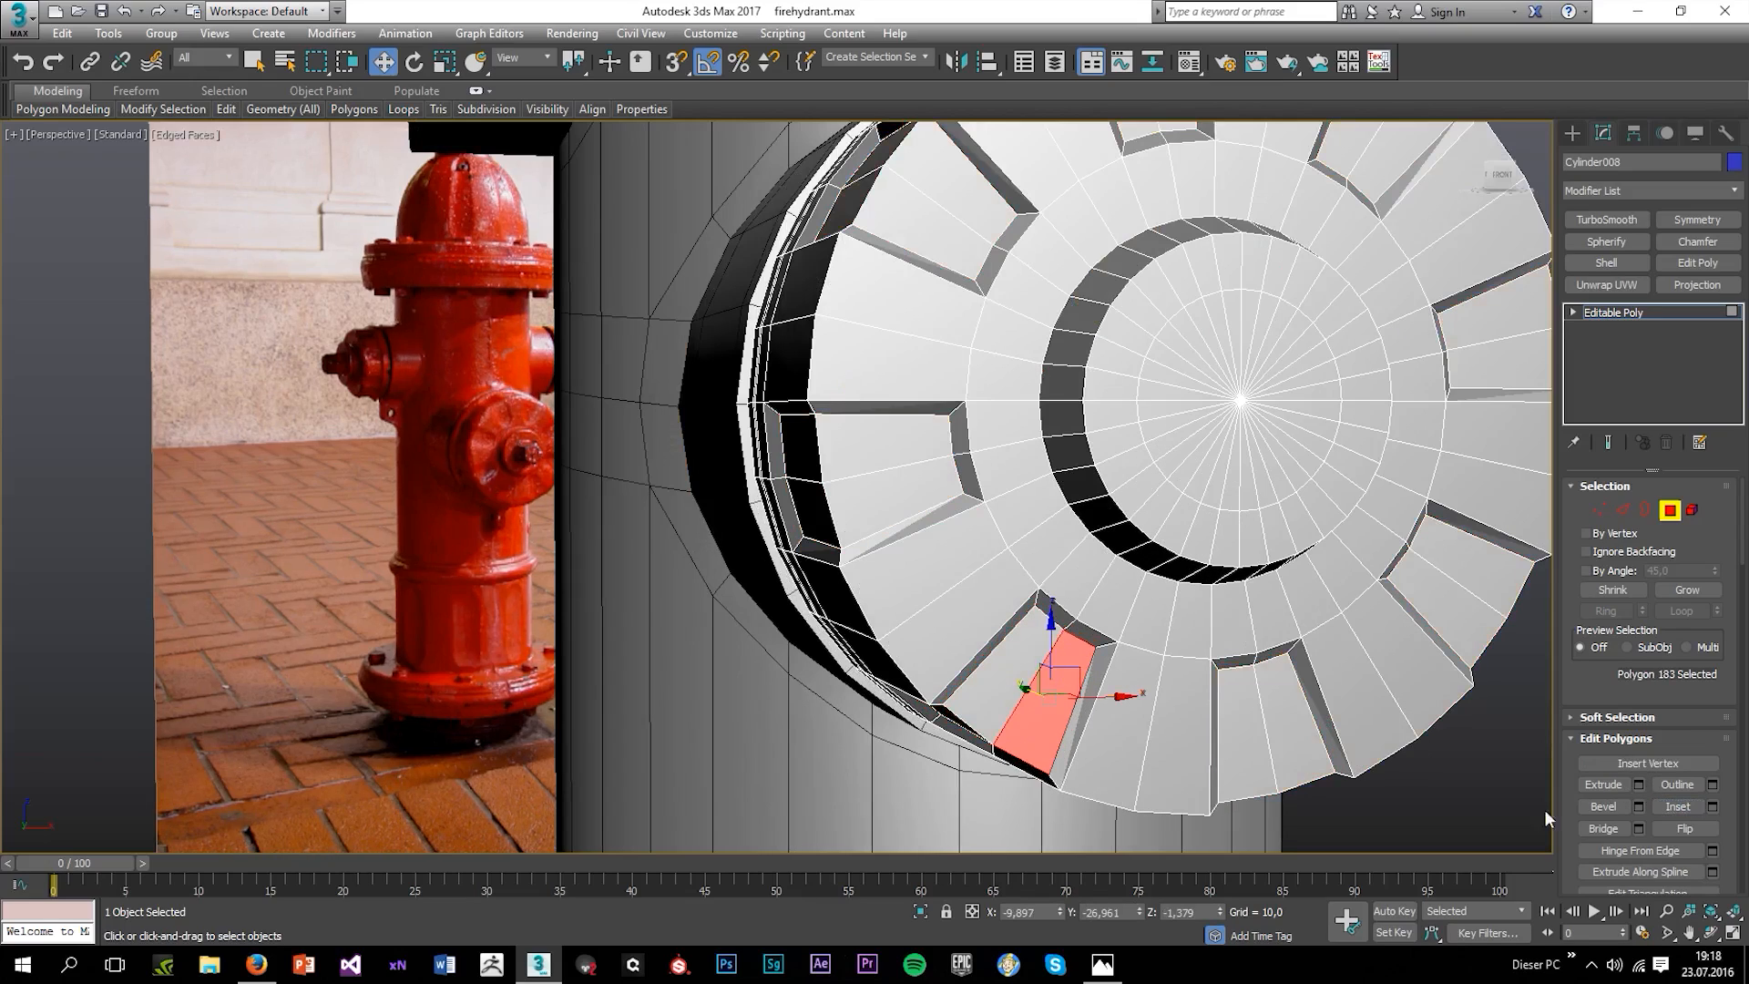
pyautogui.hotkey('ctrl', 'z')
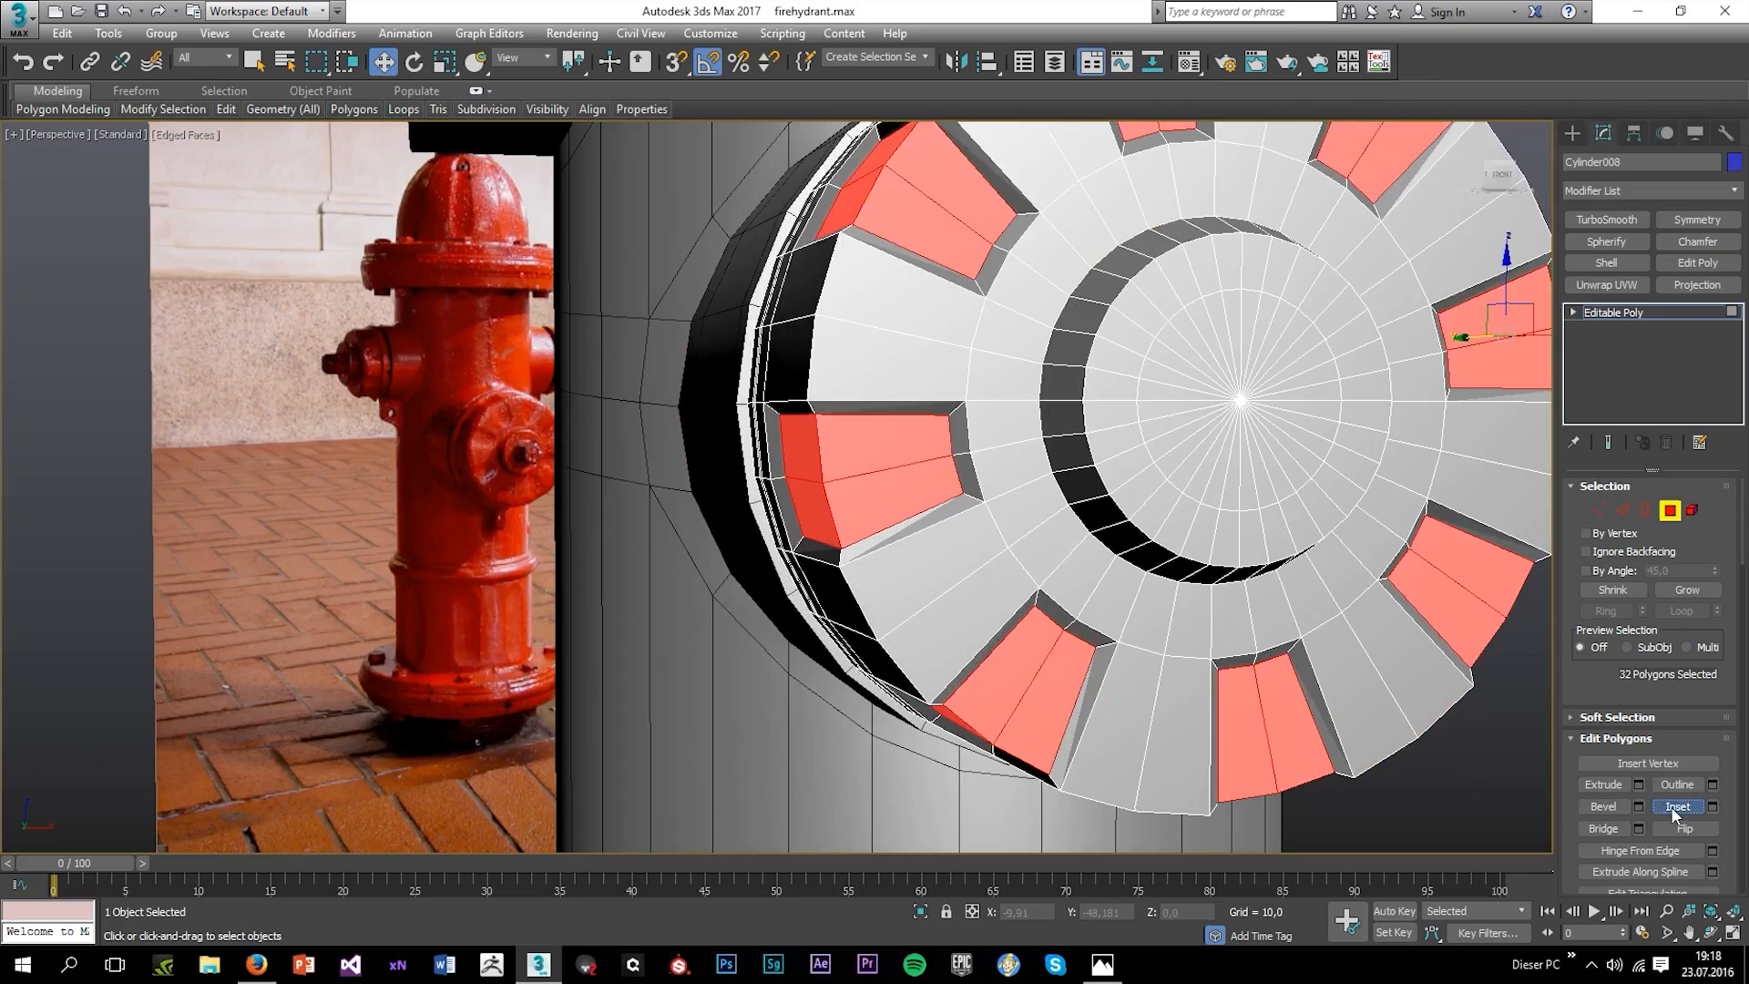
pyautogui.click(1674, 806)
pyautogui.moveTo(1071, 672); pyautogui.dragTo(1072, 675)
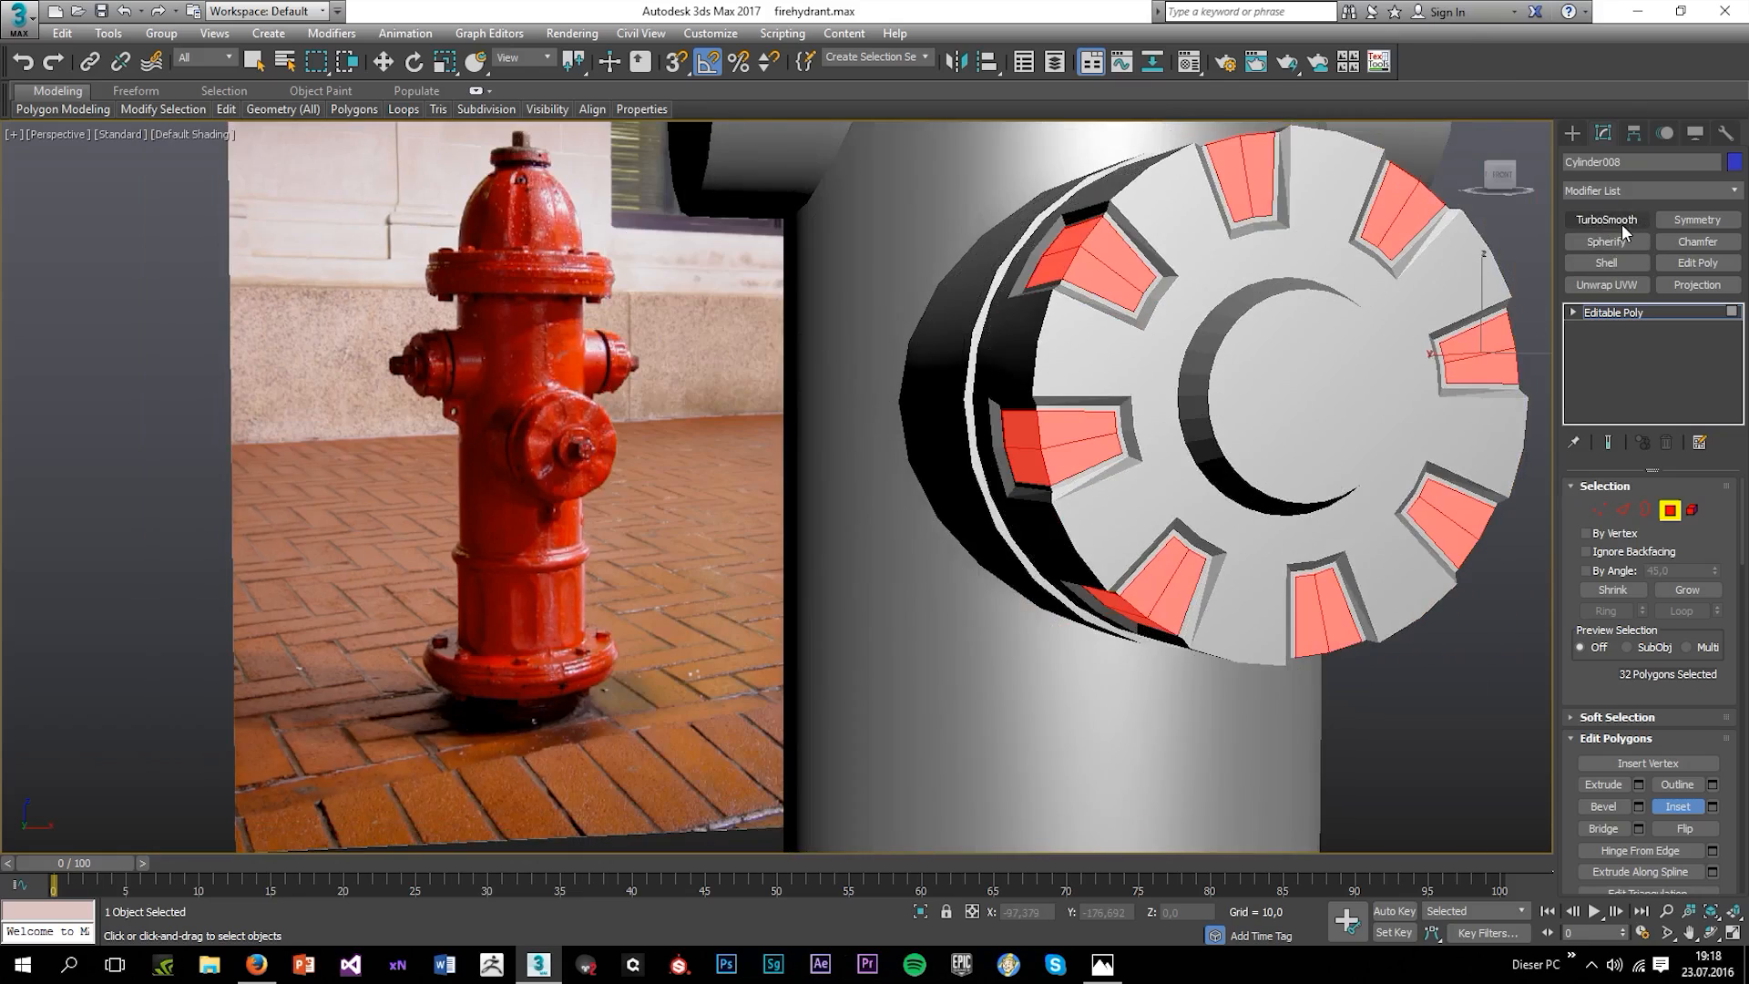
# Apply a TurboSmooth modifier with 1 iteration to the cap and return to its Editable Poly level with edged faces displayed.
pyautogui.click(1621, 222)
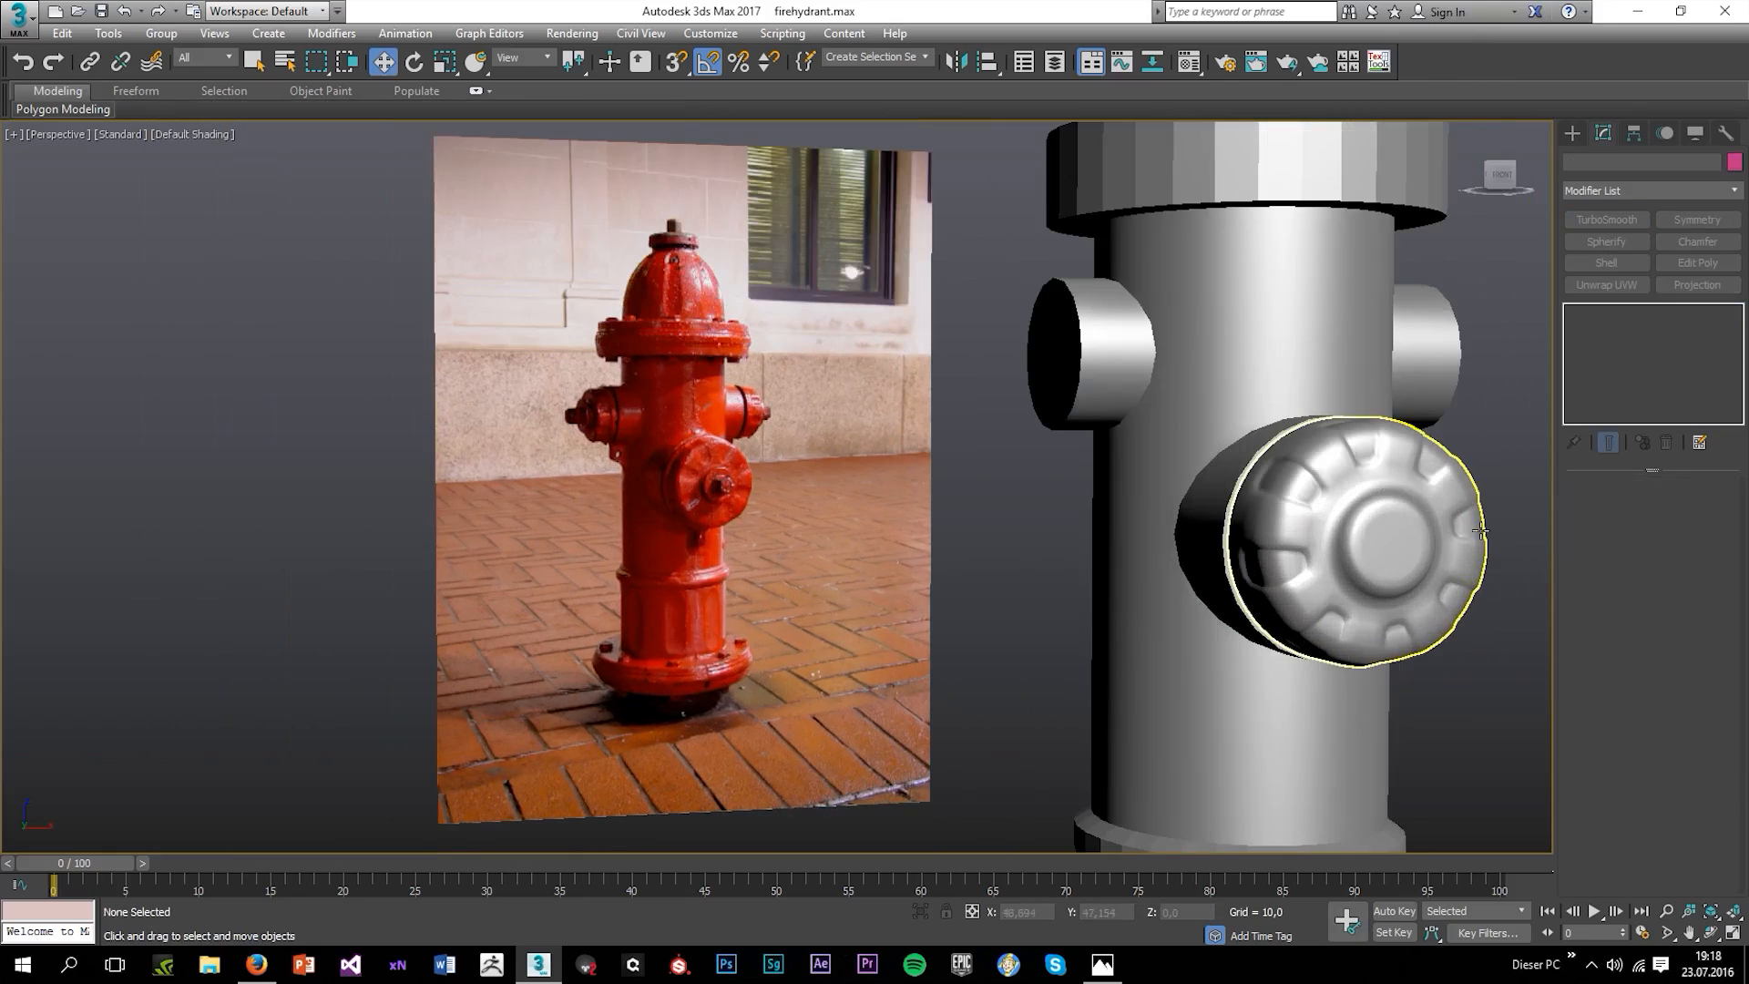
pyautogui.click(1437, 532)
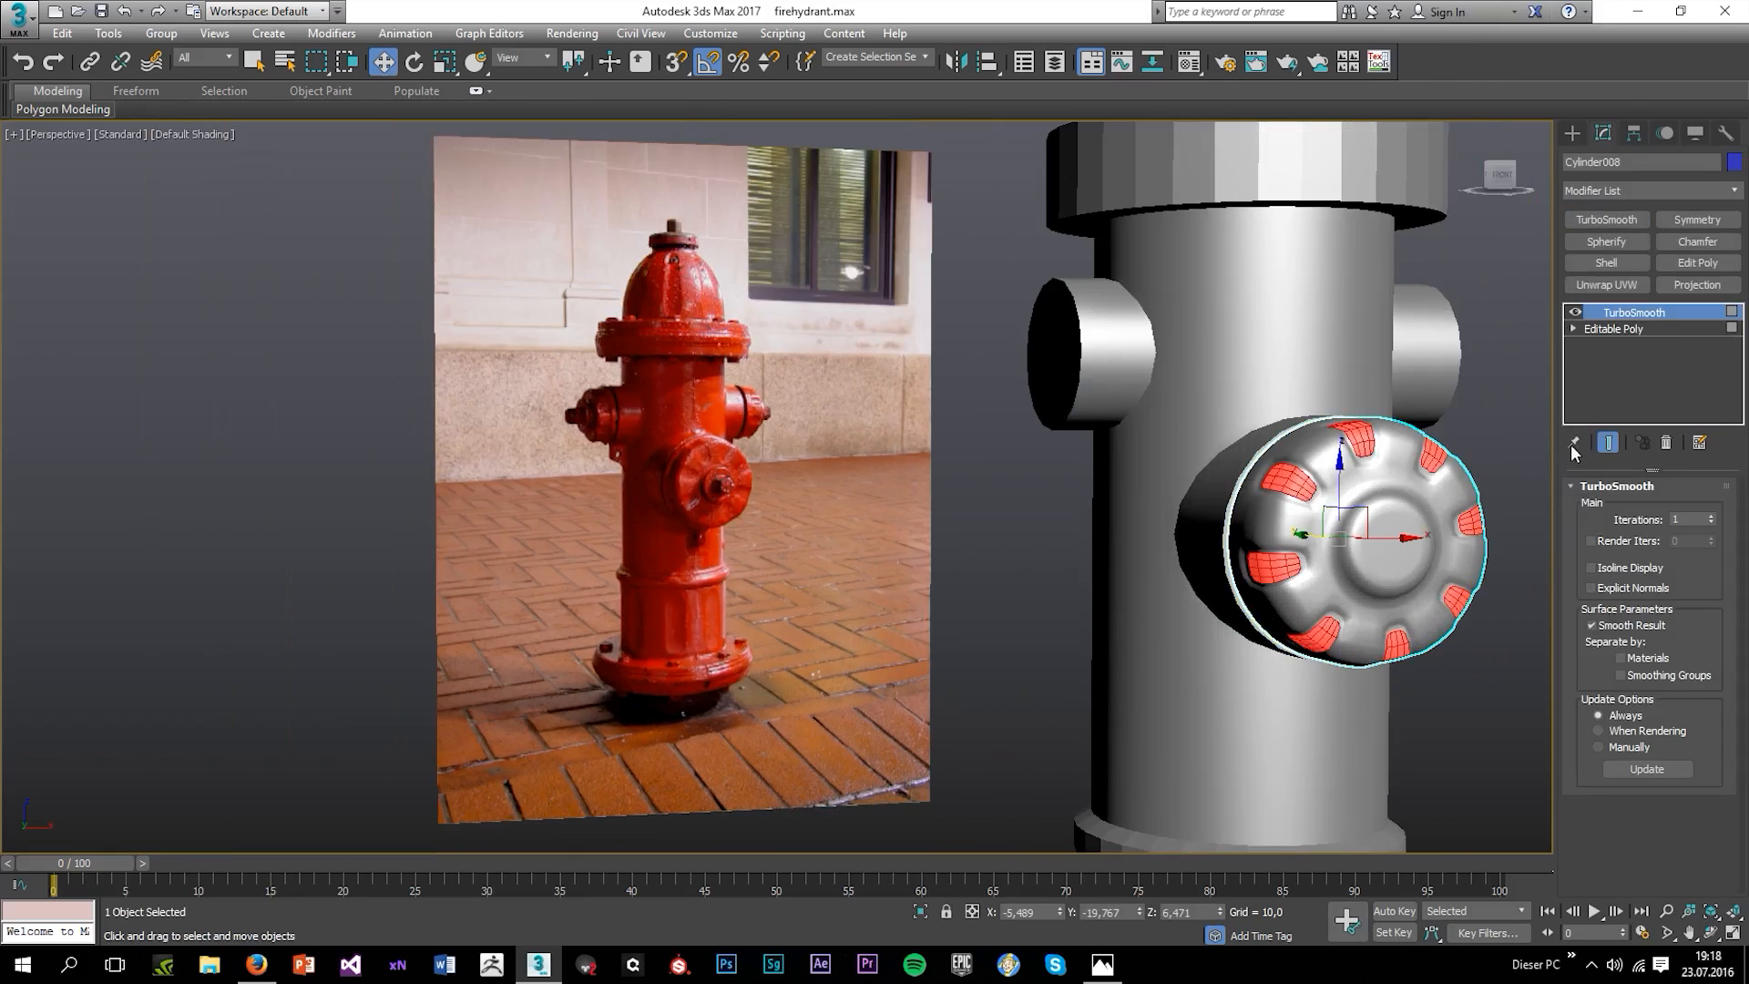
pyautogui.click(1612, 329)
pyautogui.press('F4')
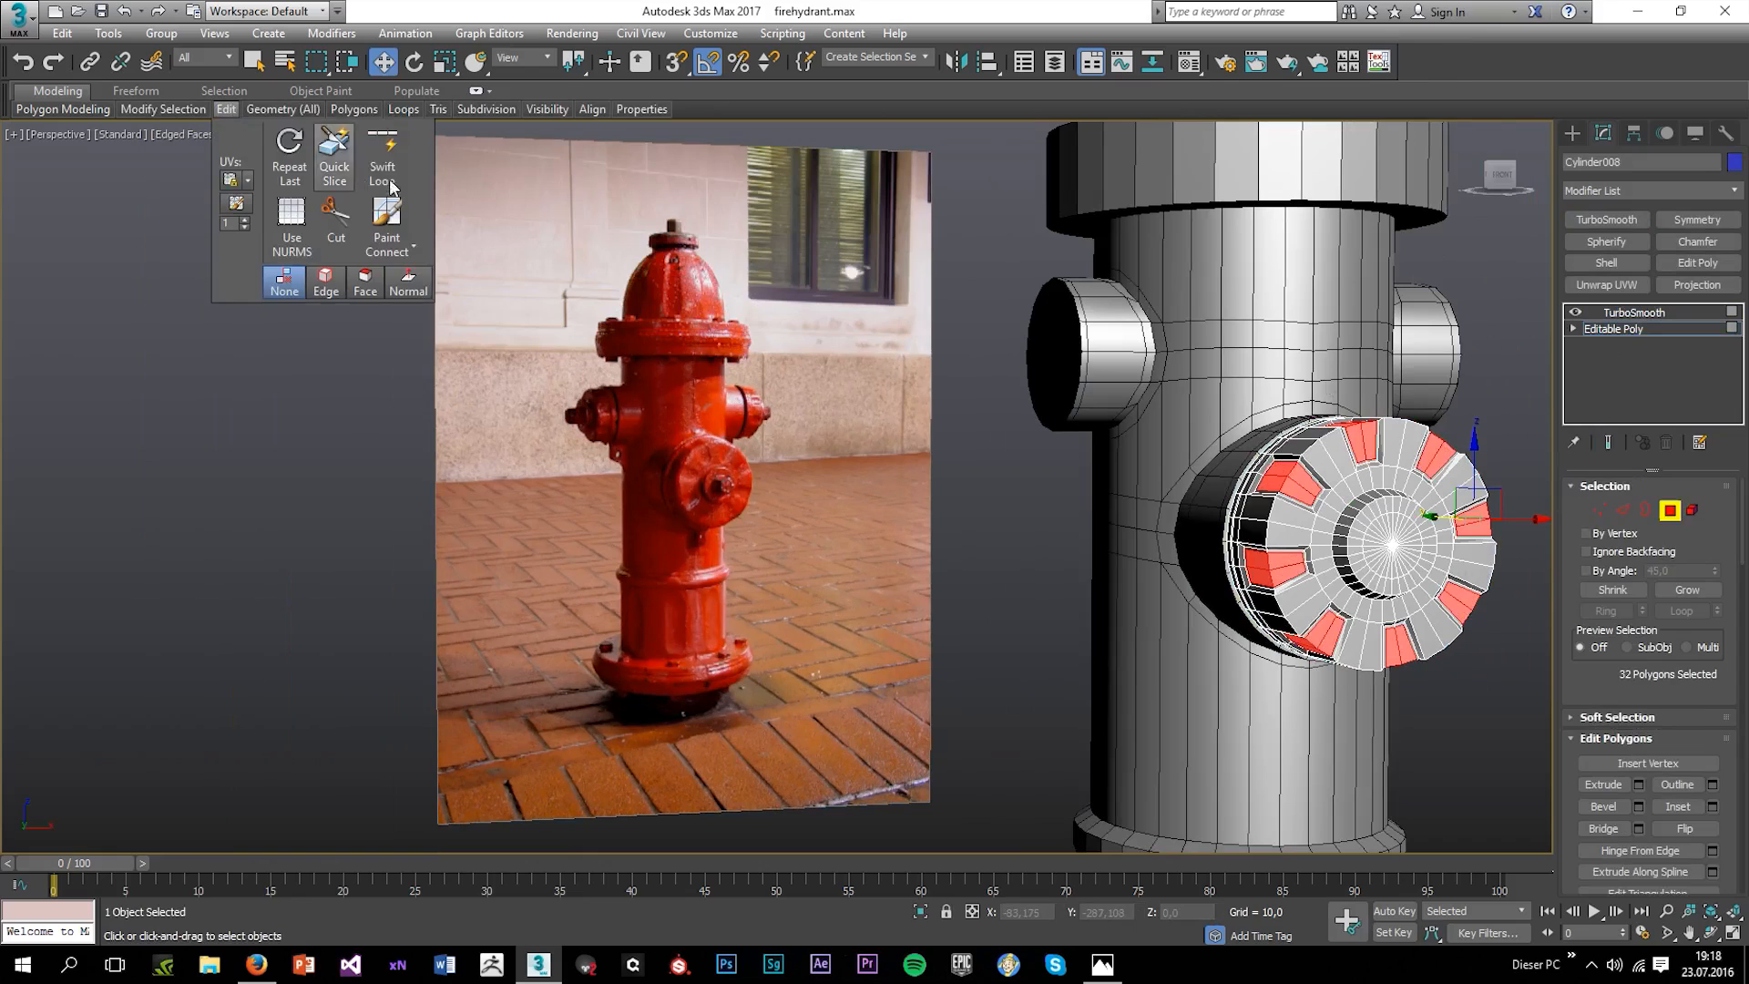
# Insert Swift Loop support loops beside the cap's outer corner, near the notches' rear ends and across the face near their inner ends.
pyautogui.scroll(5, 1275, 510)
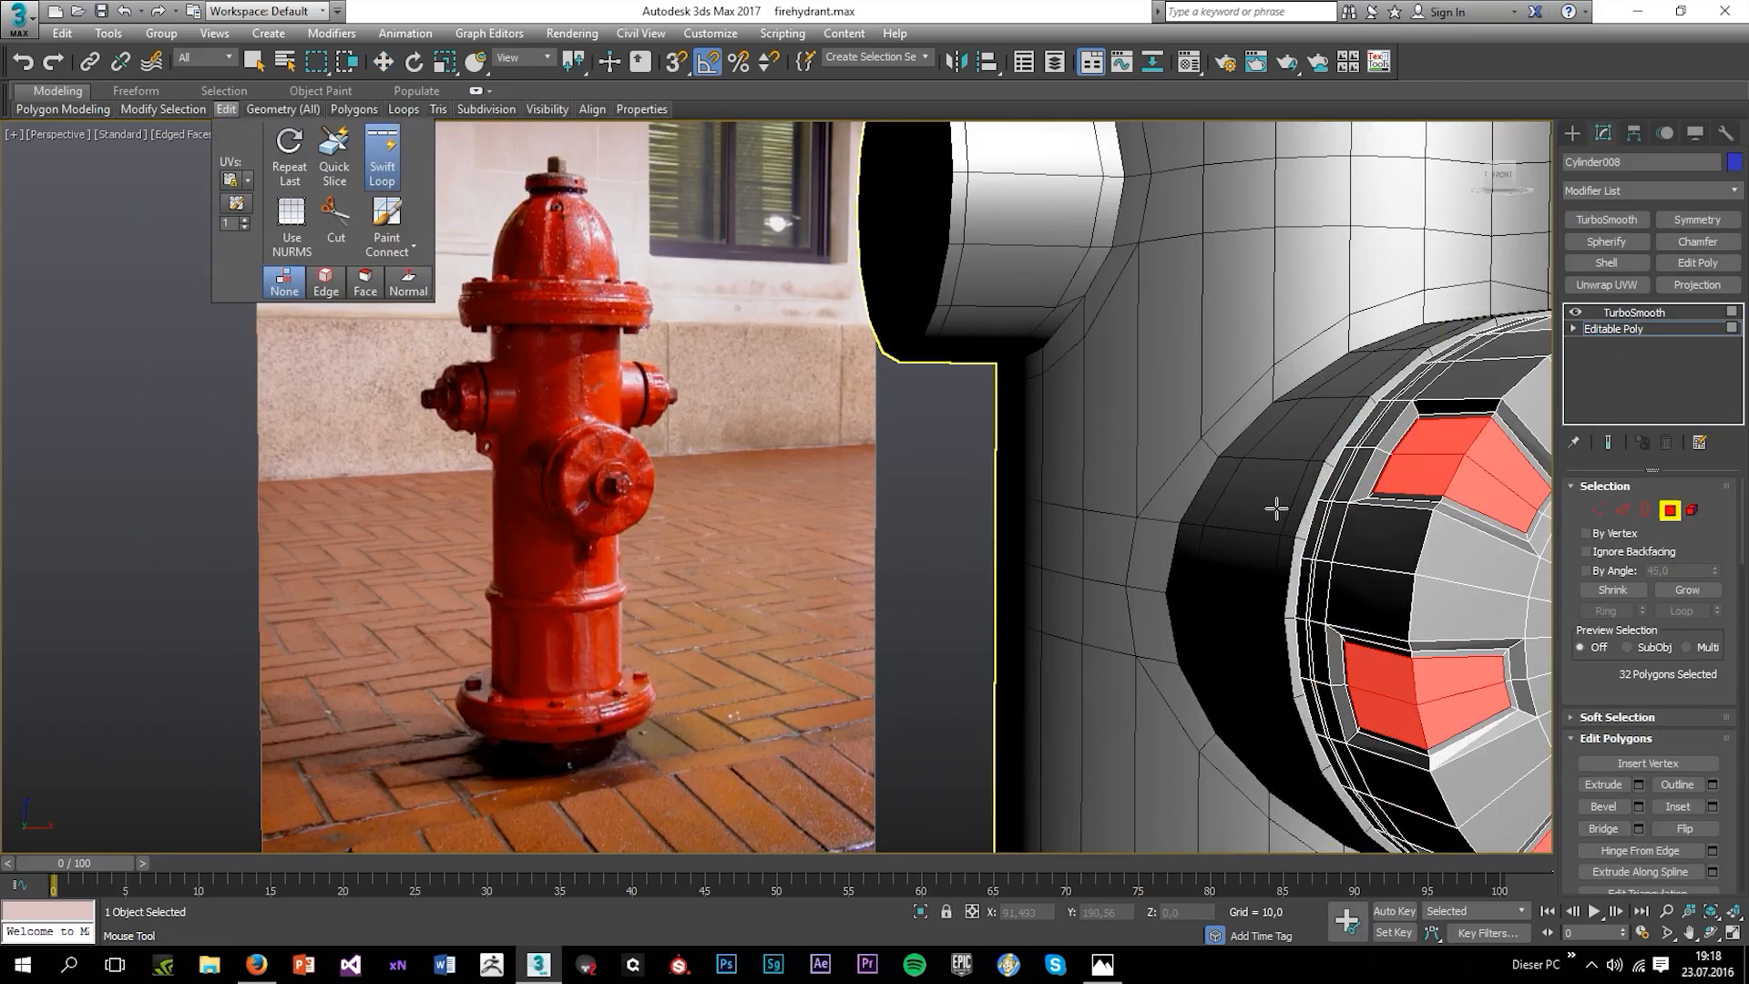
pyautogui.click(1426, 564)
pyautogui.click(1397, 572)
pyautogui.keyDown('alt'); pyautogui.moveTo(1363, 542); pyautogui.dragTo(1227, 537, button='middle'); pyautogui.keyUp('alt')
pyautogui.click(1227, 537)
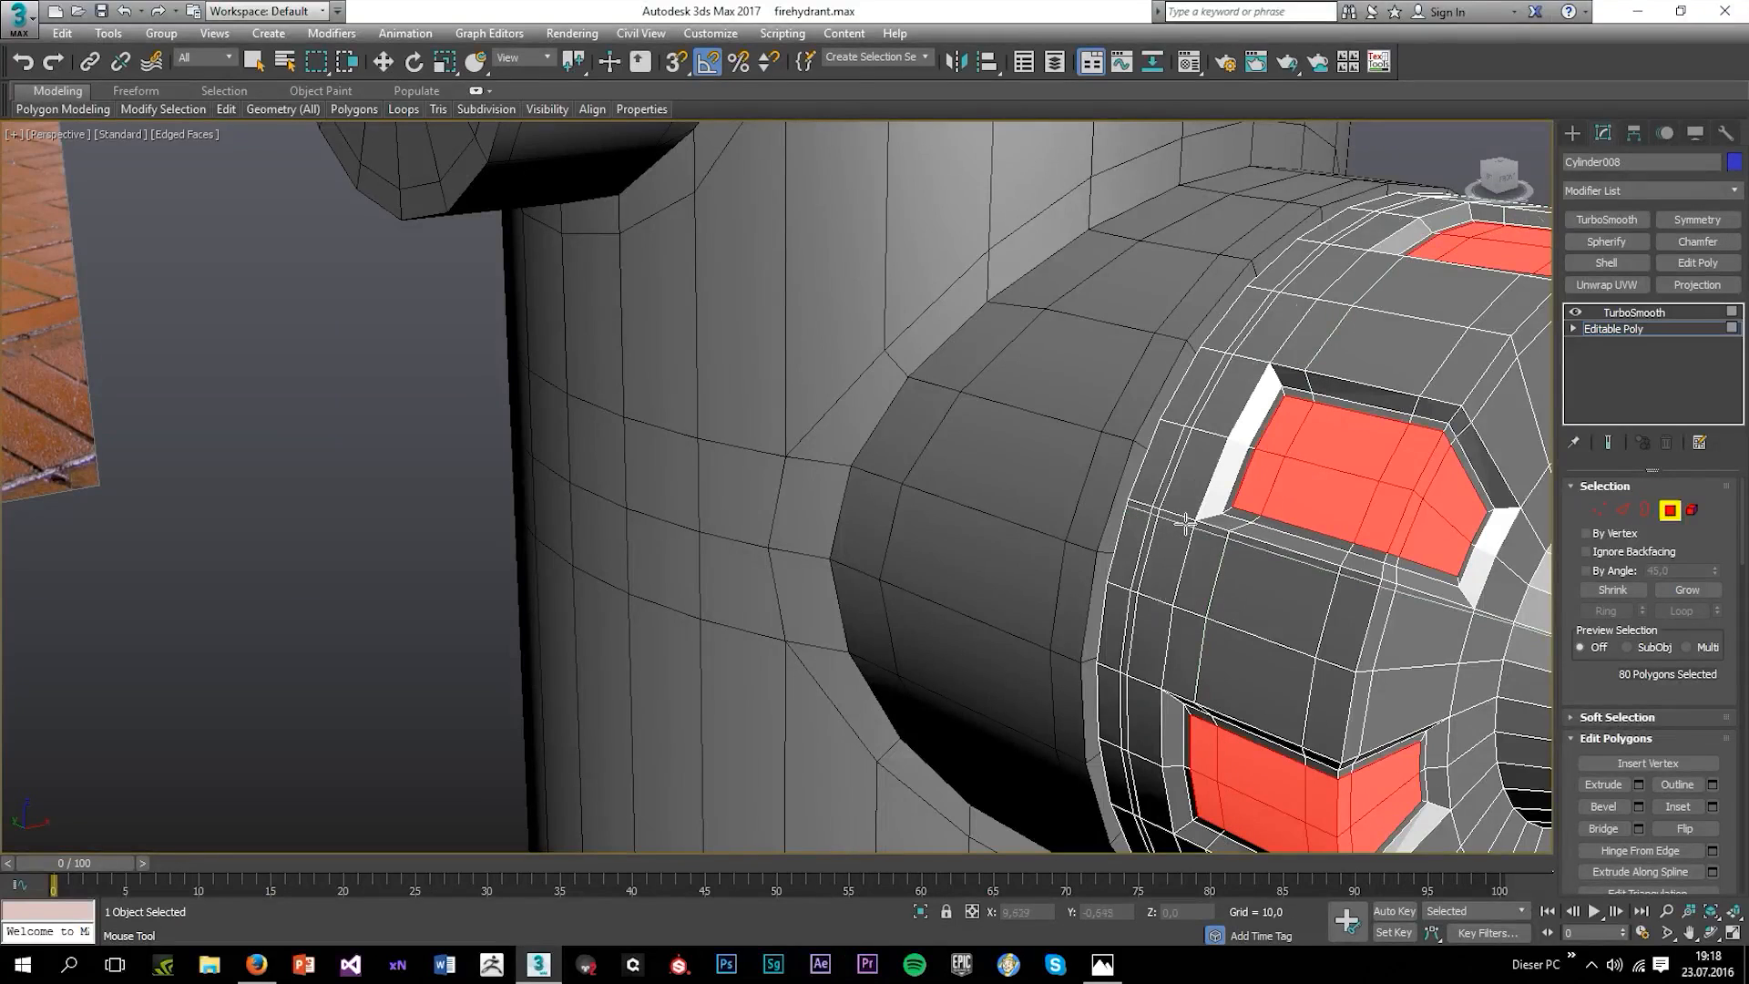
pyautogui.click(1178, 516)
pyautogui.moveTo(1271, 537); pyautogui.dragTo(1246, 531, button='middle')
pyautogui.scroll(-4, 1246, 531)
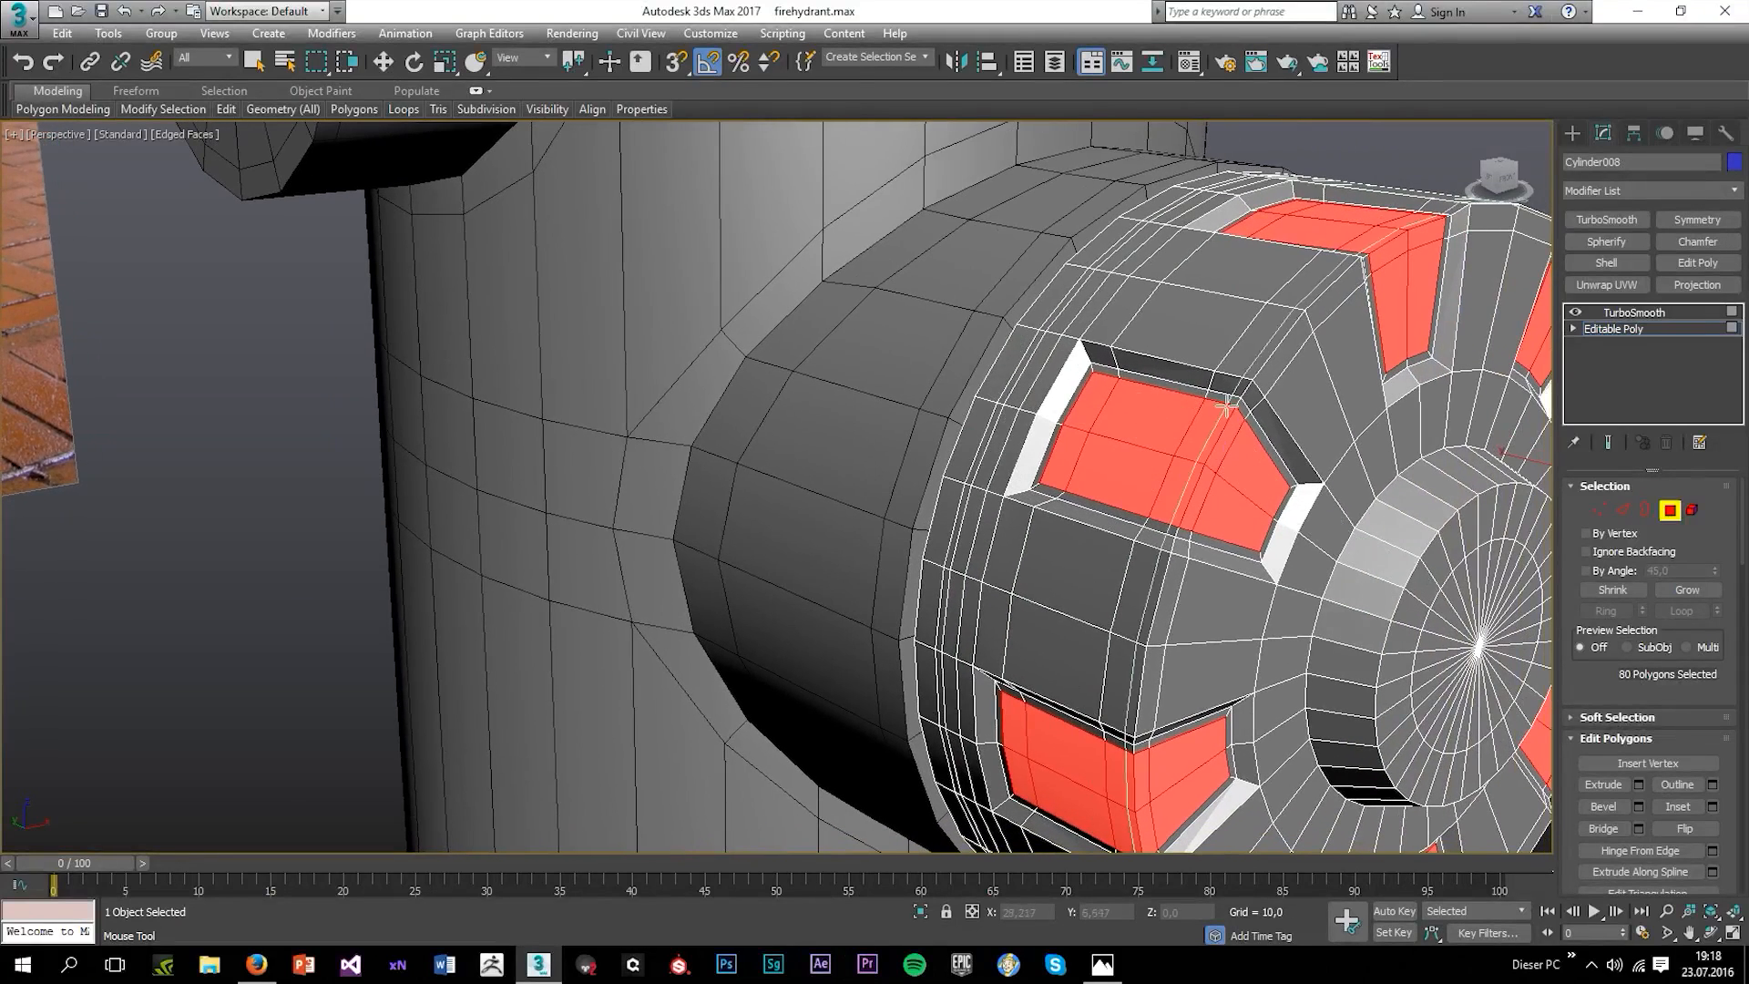
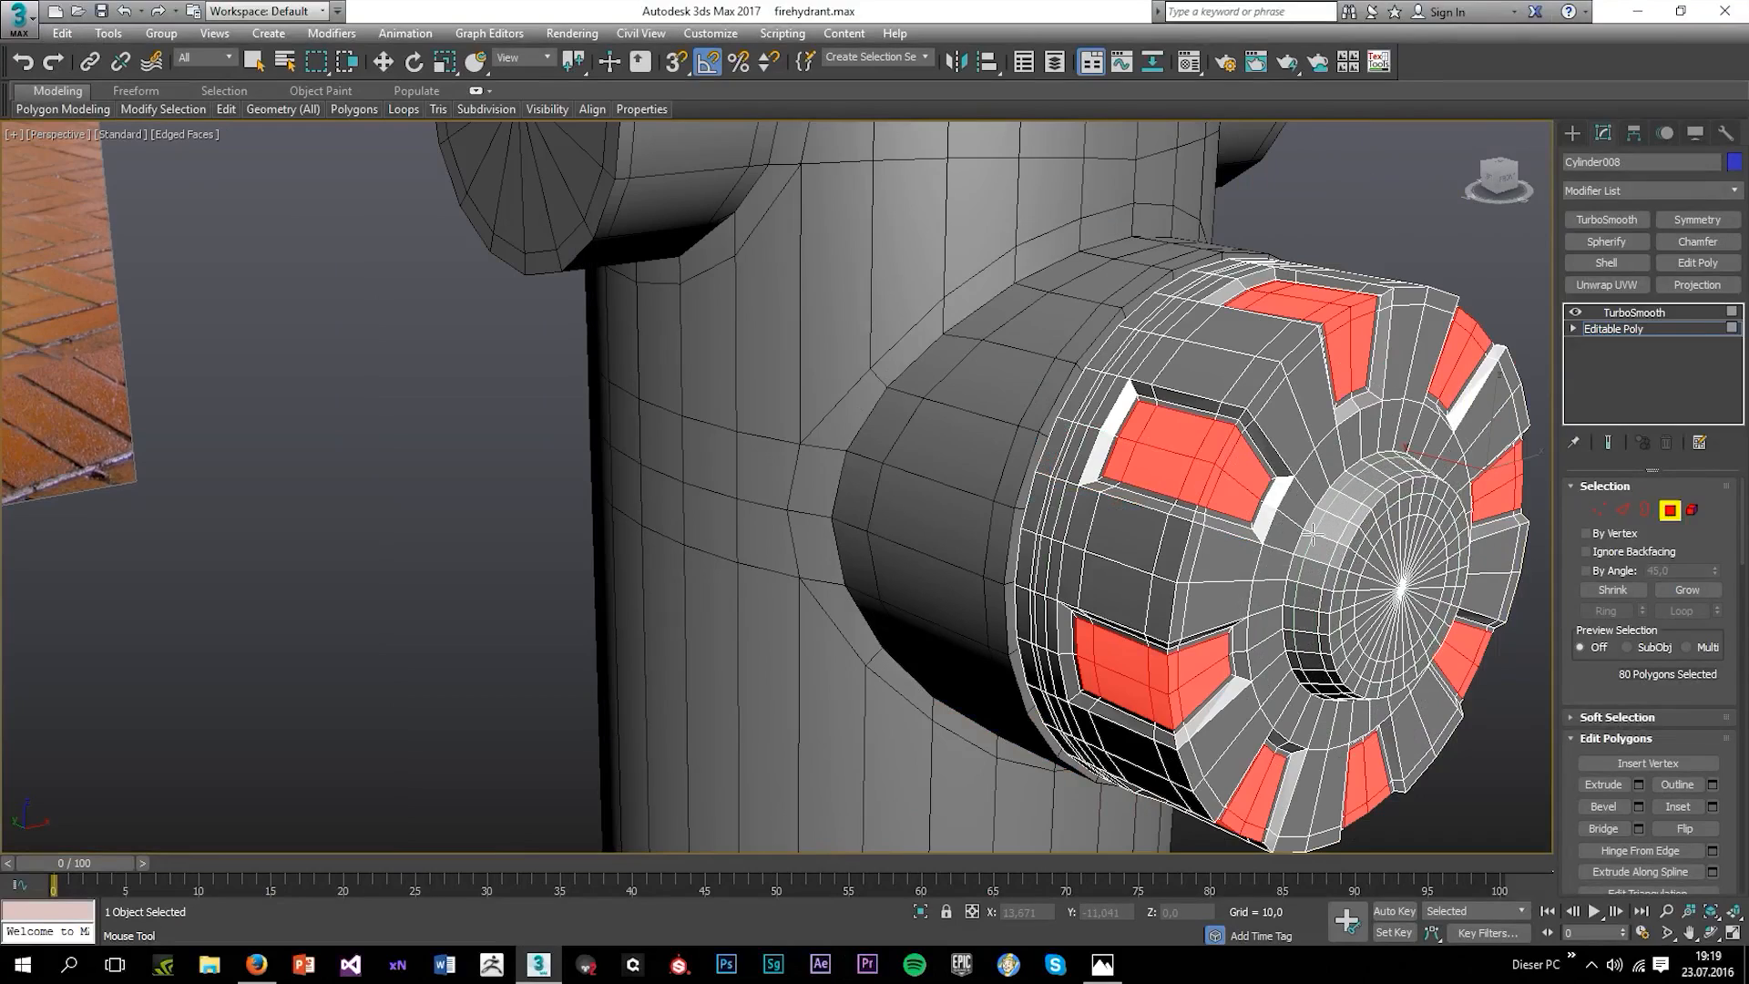
pyautogui.click(1268, 463)
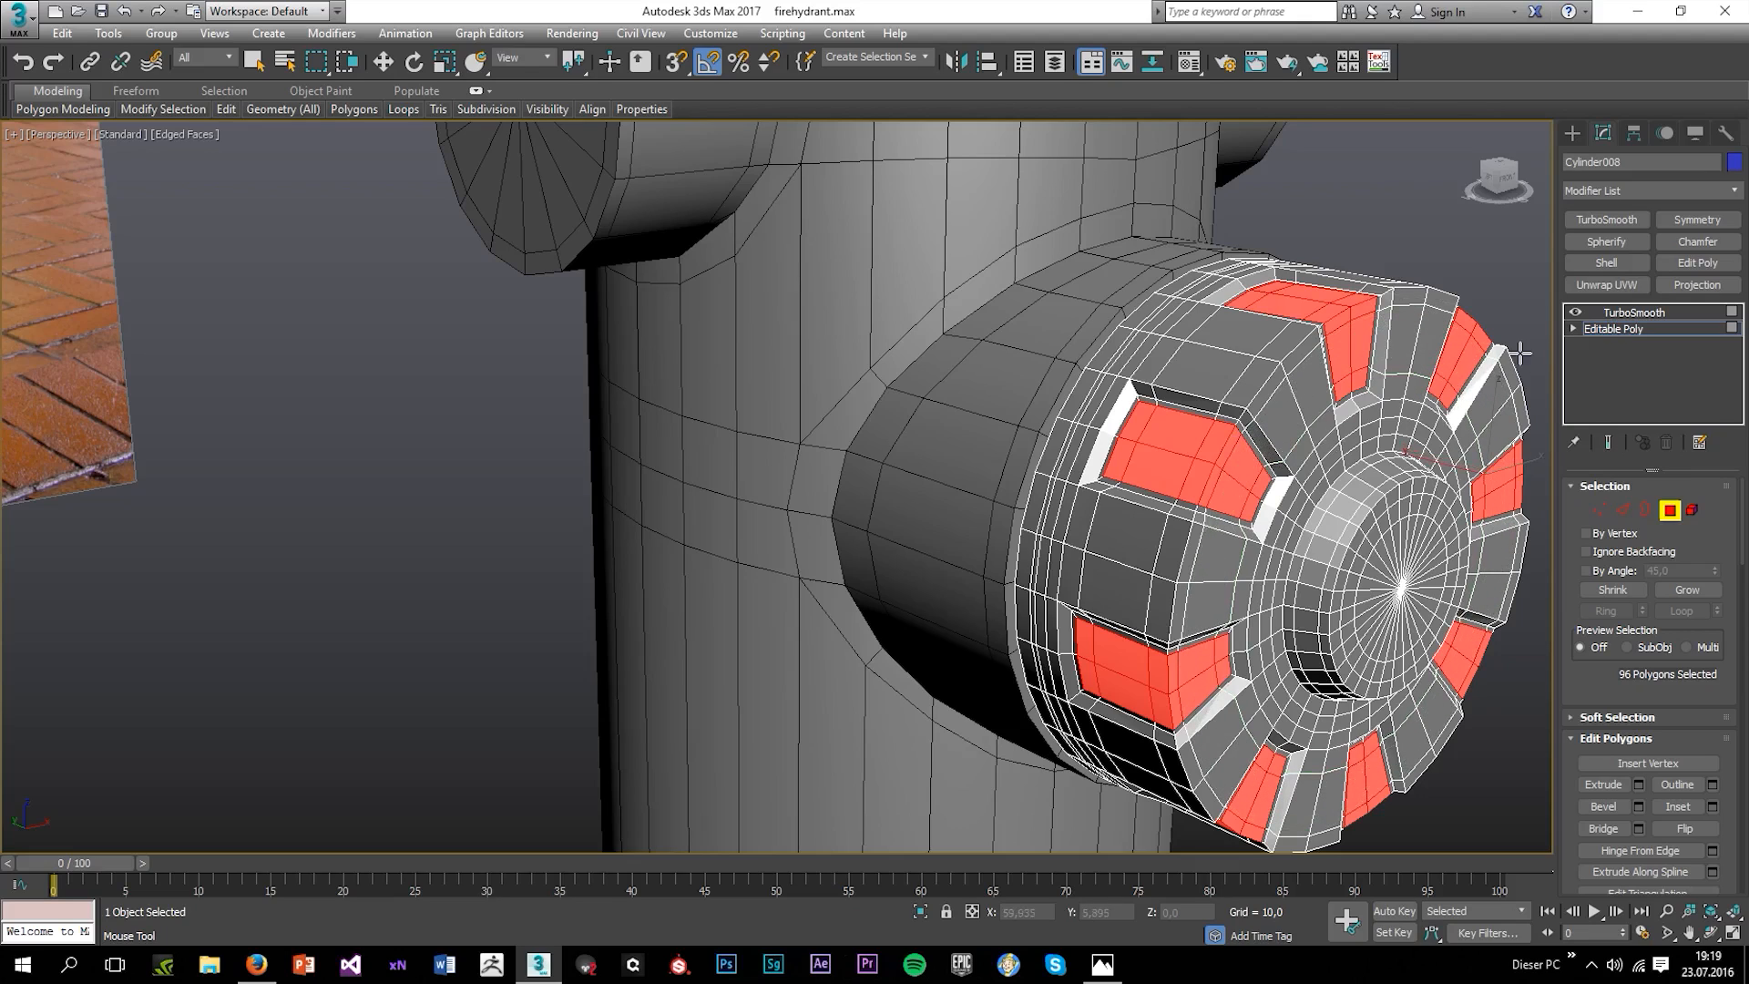
# Examine the TurboSmoothed cap from several angles, comparing it with its base mesh edges and the reference photo.
pyautogui.click(1621, 313)
pyautogui.click(1410, 220)
pyautogui.press('F4')
pyautogui.scroll(-5, 1321, 391)
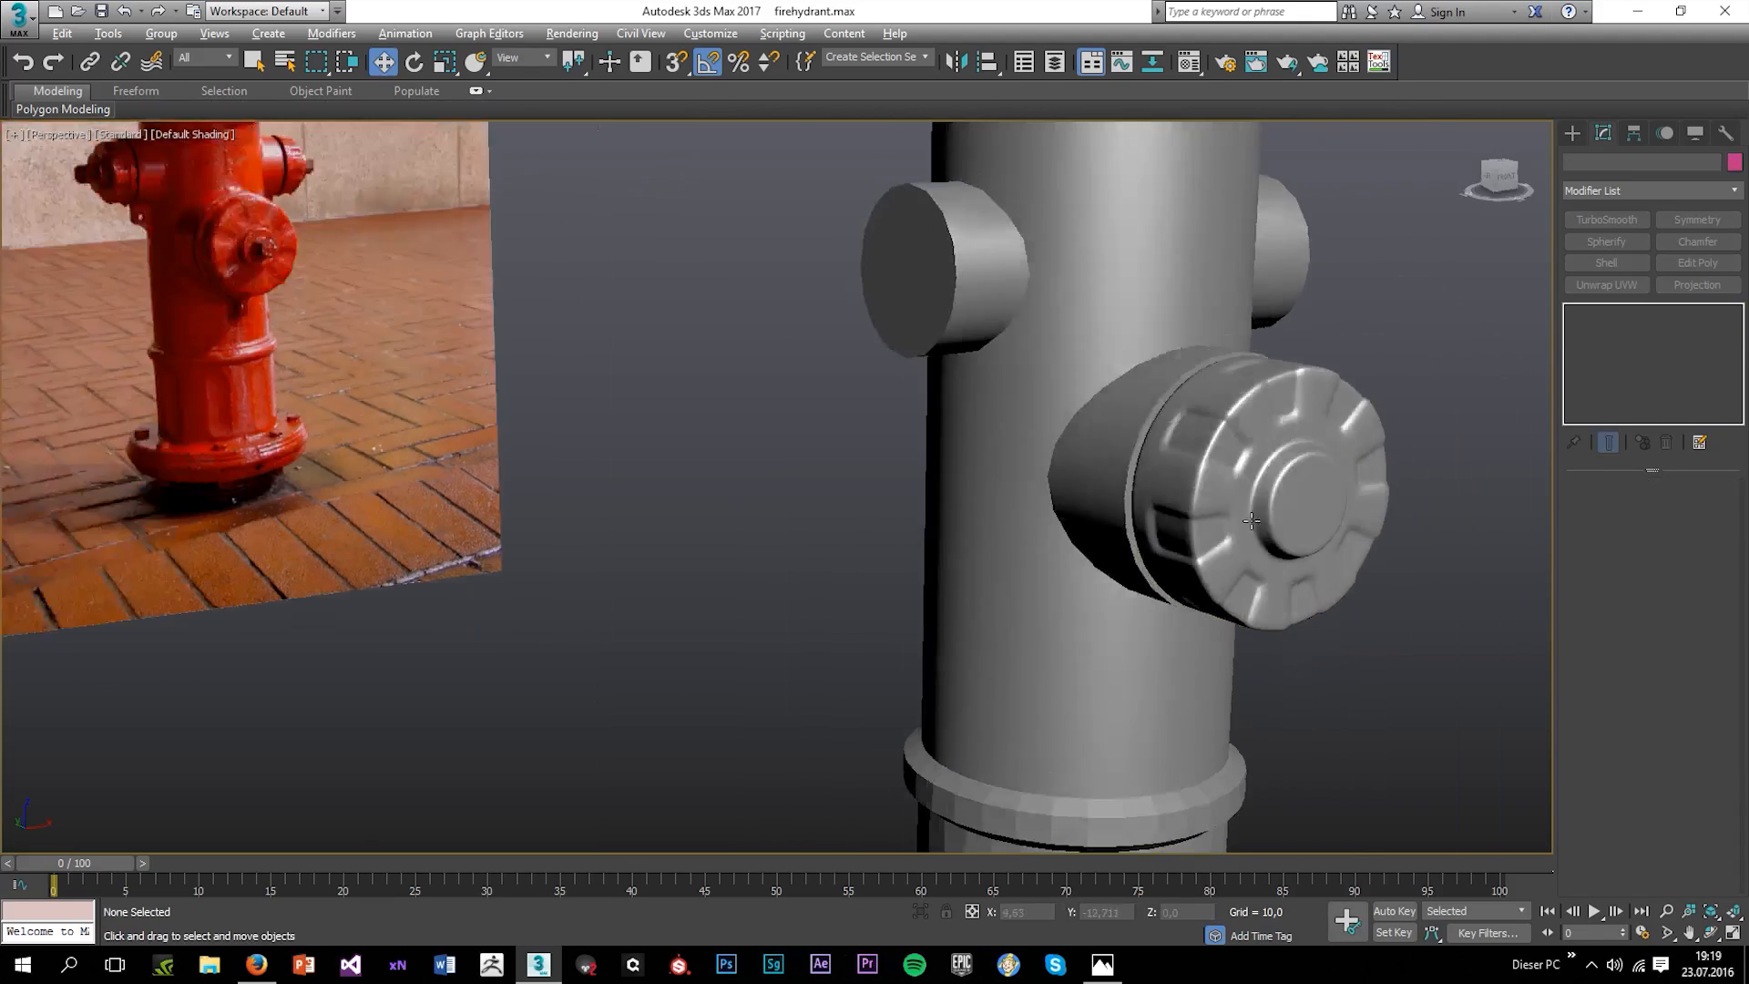
pyautogui.keyDown('alt'); pyautogui.moveTo(1348, 532); pyautogui.dragTo(1229, 505, button='middle'); pyautogui.keyUp('alt')
pyautogui.scroll(4, 1136, 480)
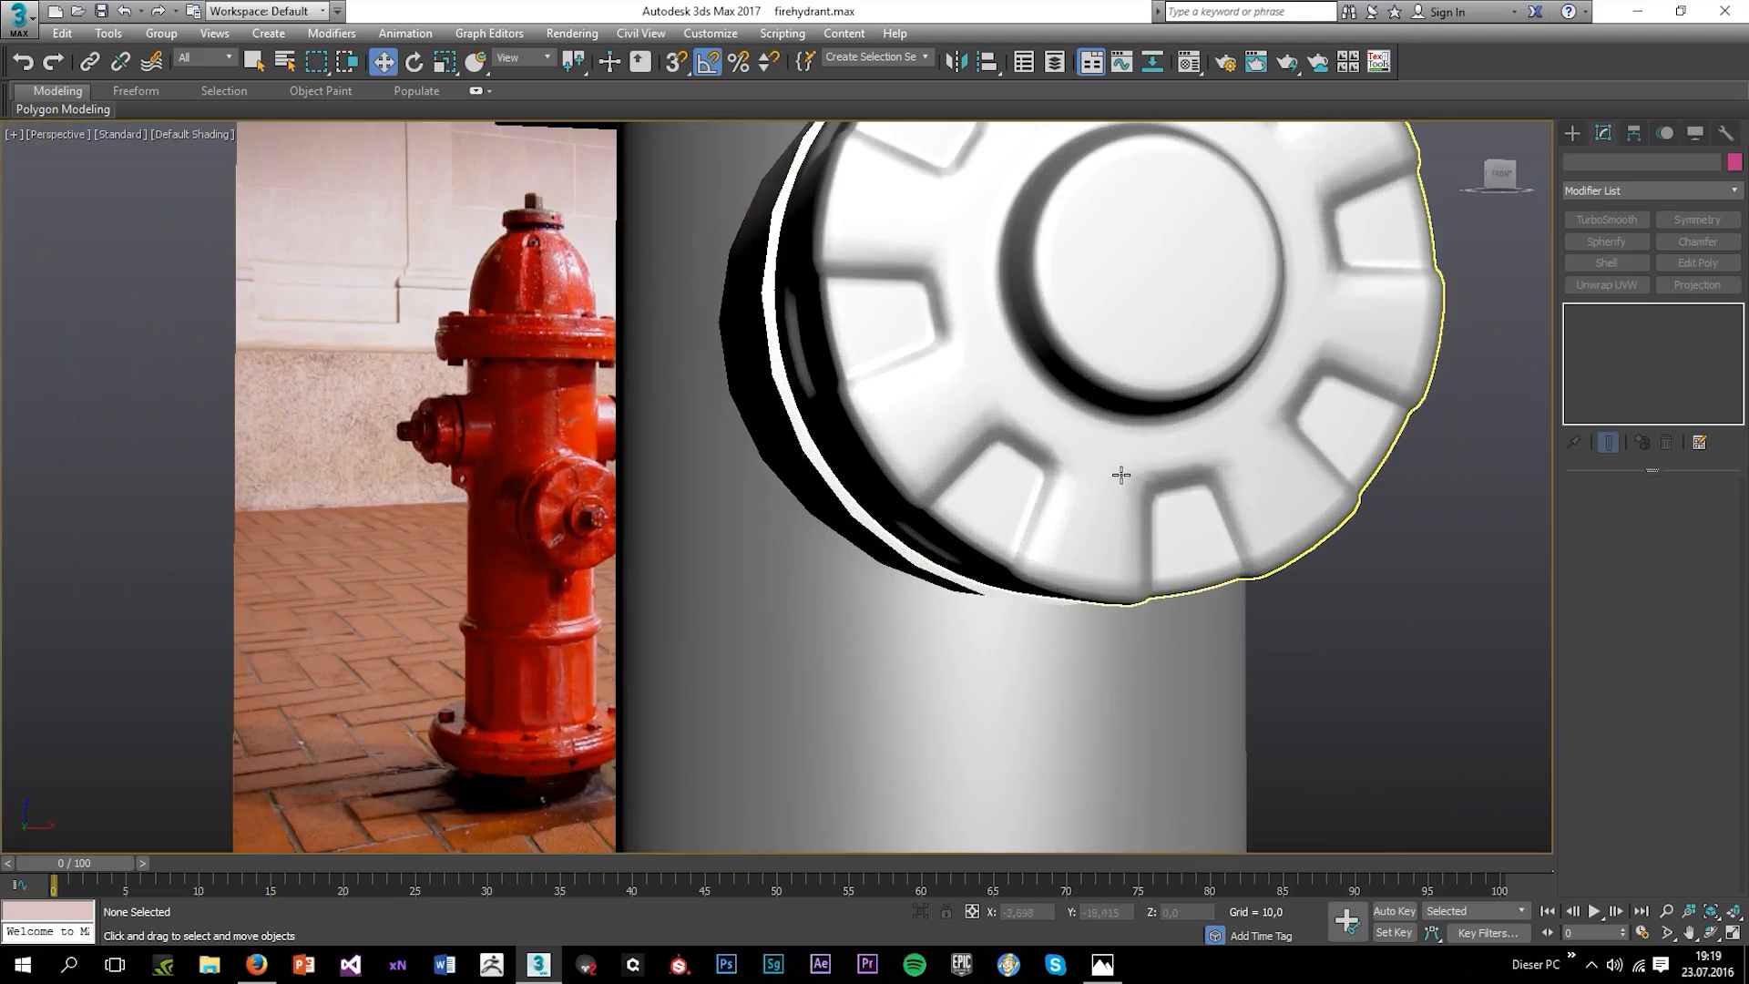
pyautogui.click(1120, 473)
pyautogui.scroll(-2, 1120, 475)
pyautogui.click(1616, 327)
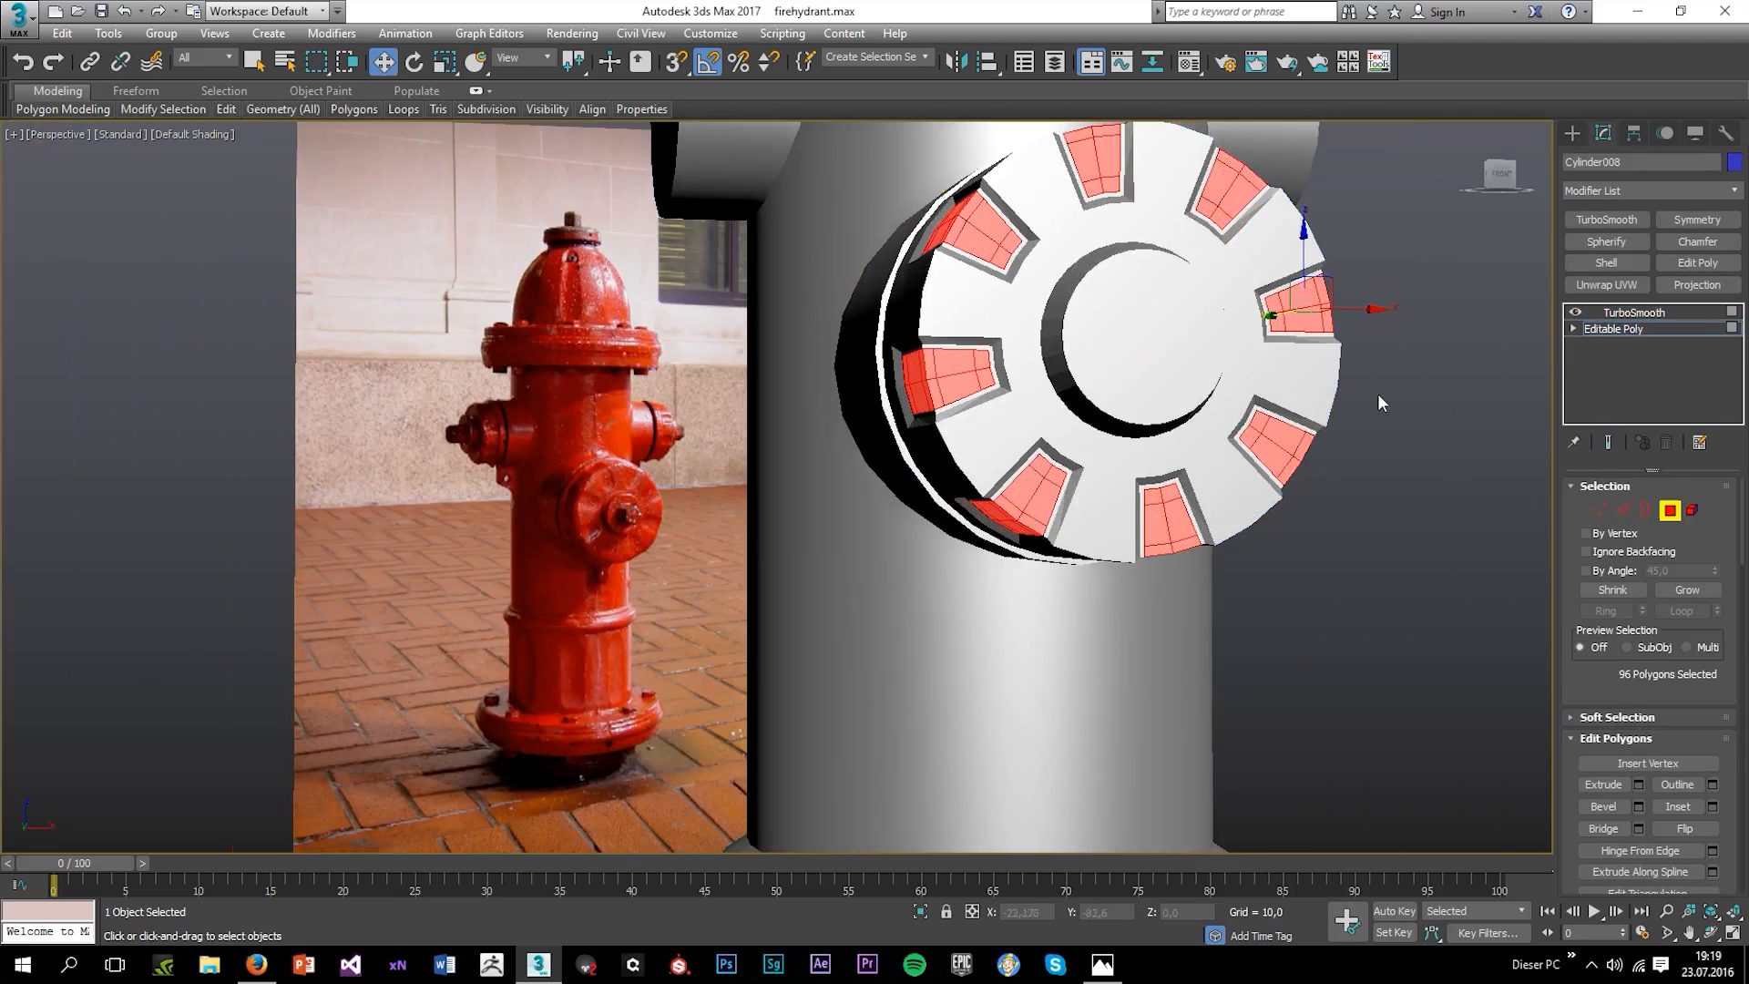
pyautogui.press('F4')
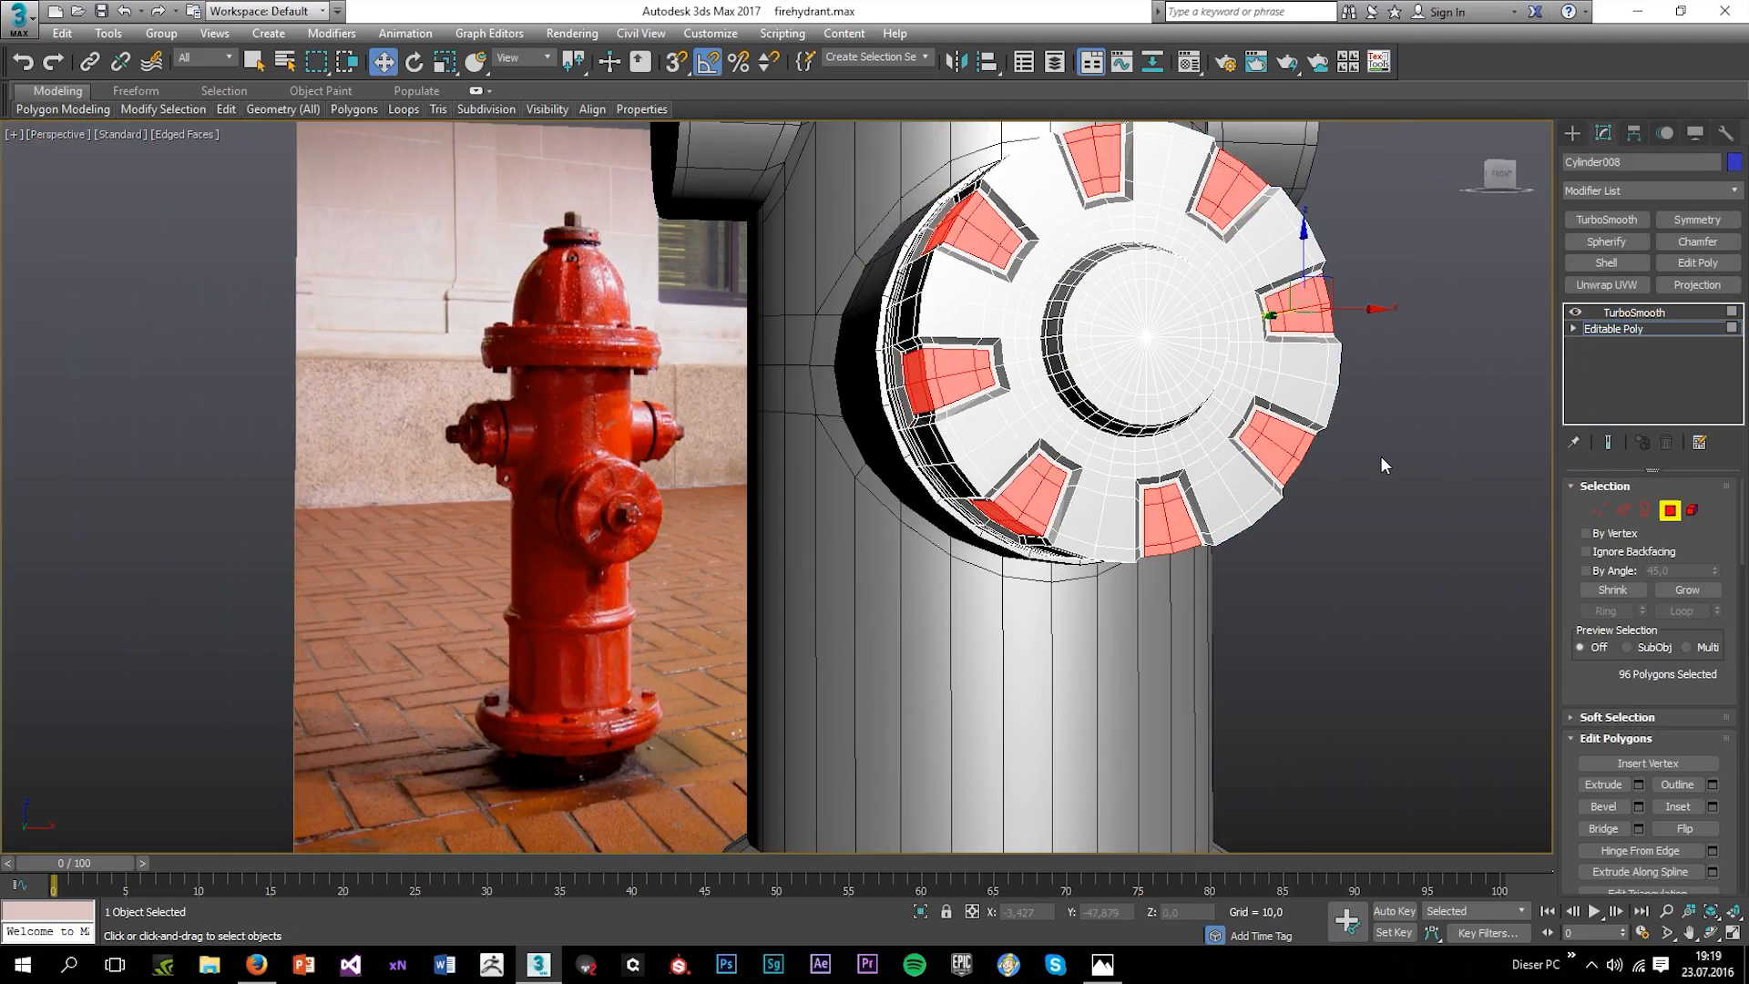
pyautogui.click(1625, 510)
pyautogui.scroll(4, 1414, 490)
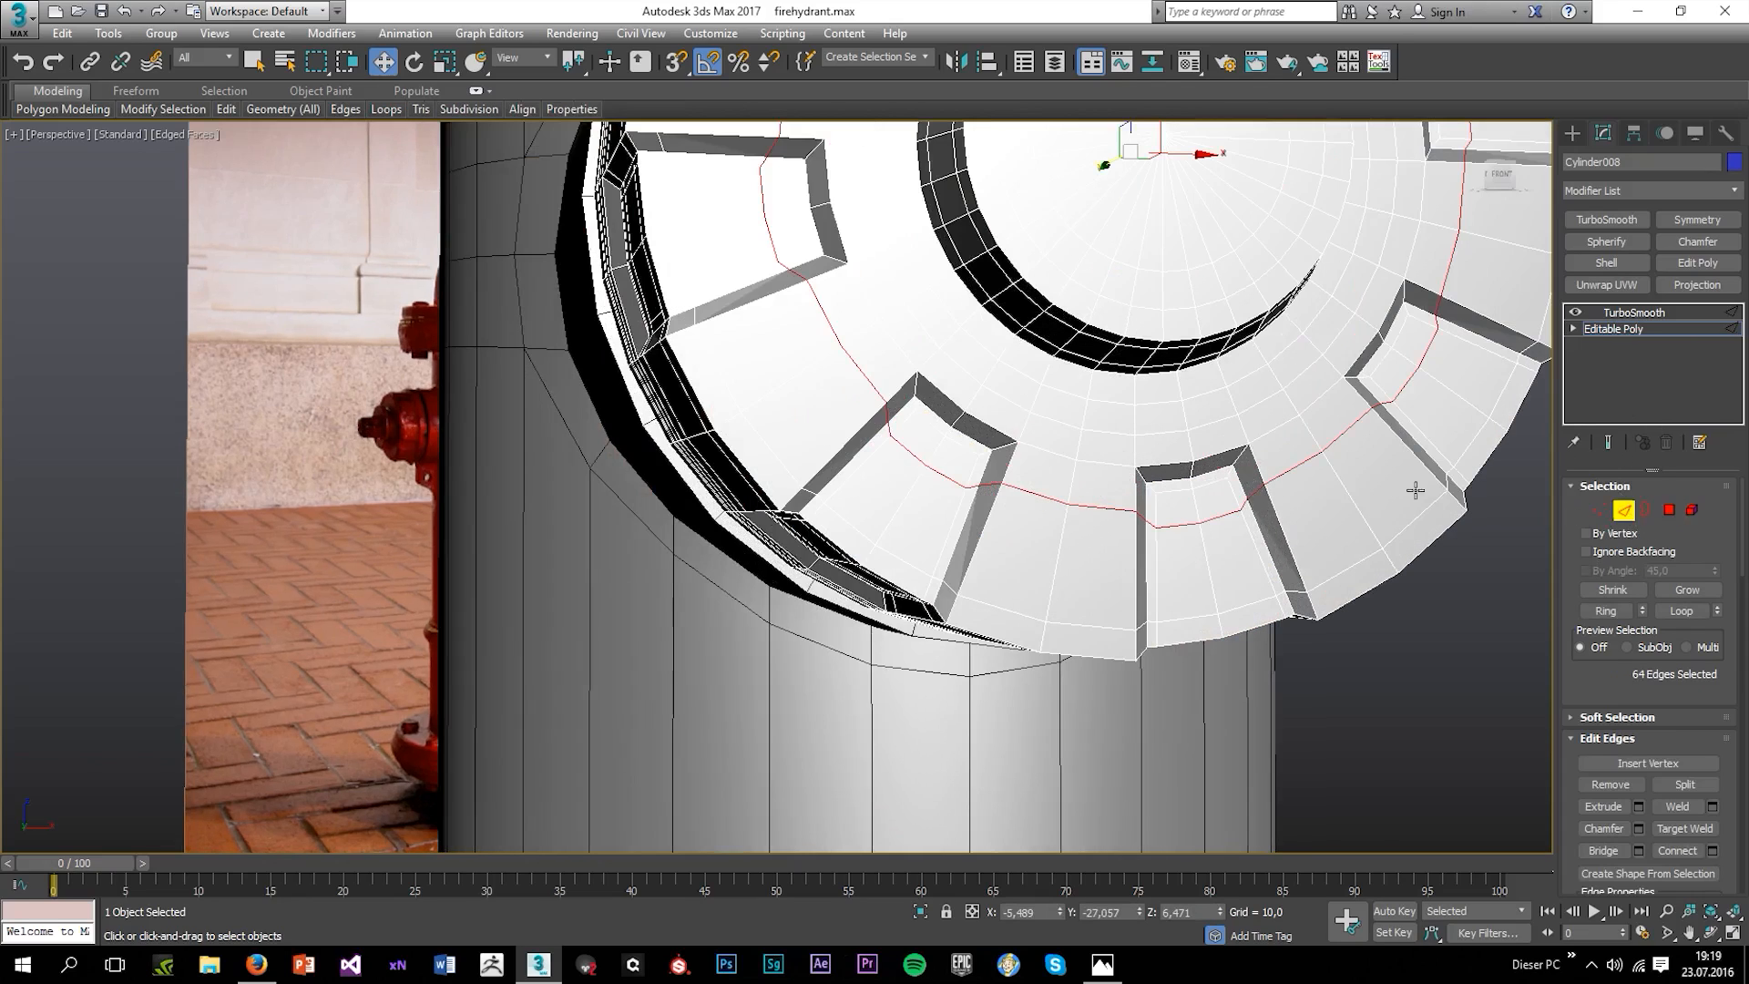
pyautogui.click(1630, 312)
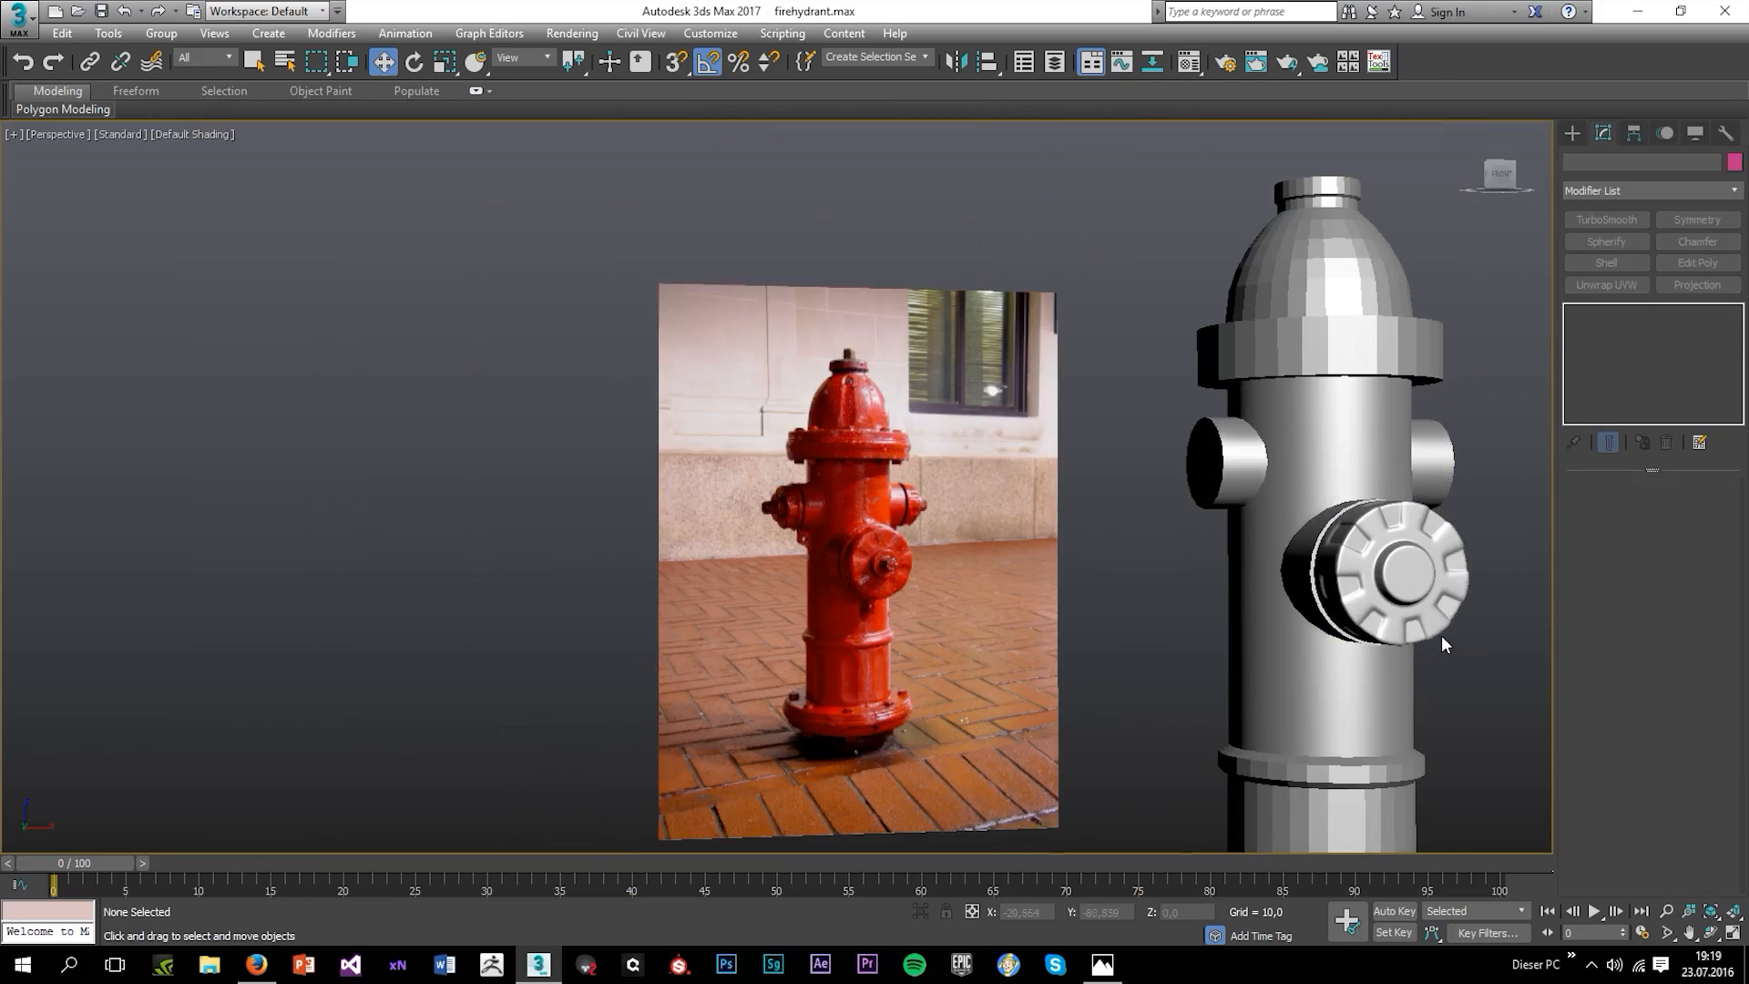
pyautogui.moveTo(1441, 636)
pyautogui.keyDown('alt'); pyautogui.mouseDown(button='middle')
pyautogui.moveTo(1383, 643)
pyautogui.moveTo(1428, 655)
pyautogui.mouseUp(button='middle'); pyautogui.keyUp('alt')
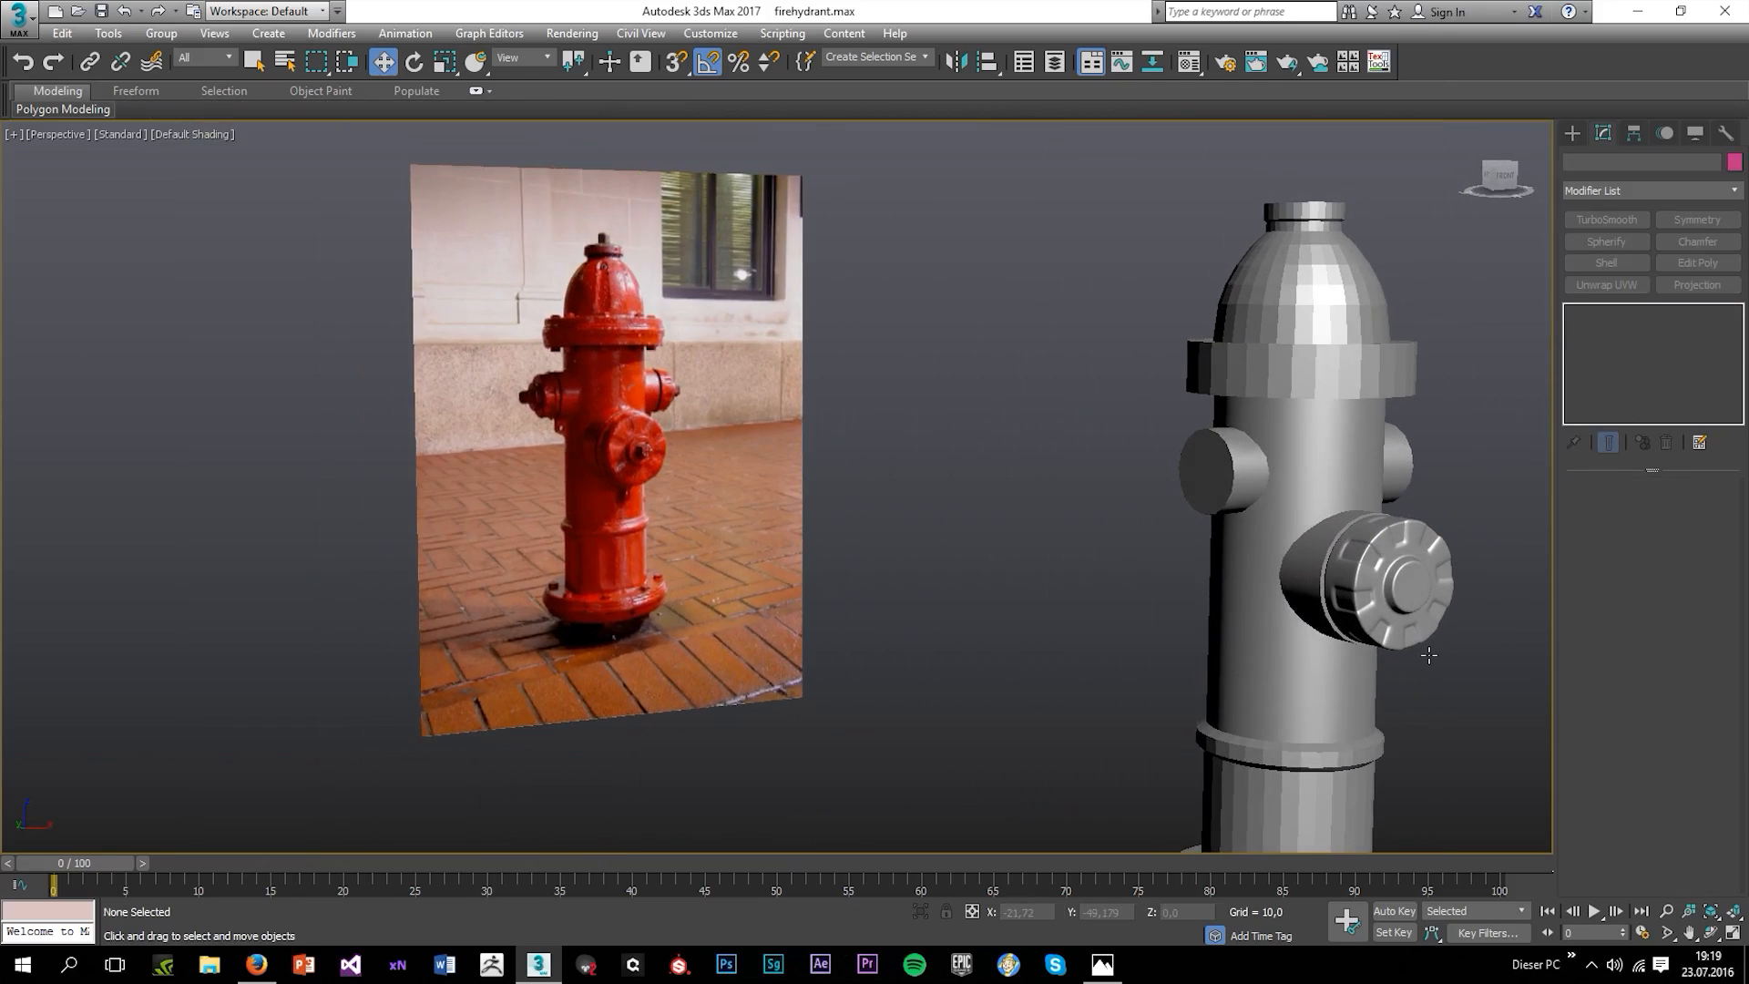
pyautogui.scroll(2, 1384, 552)
# Select one edge across the inner side wall of each of the first three notches, at edge level with edged faces displayed.
pyautogui.click(1384, 552)
pyautogui.click(1616, 329)
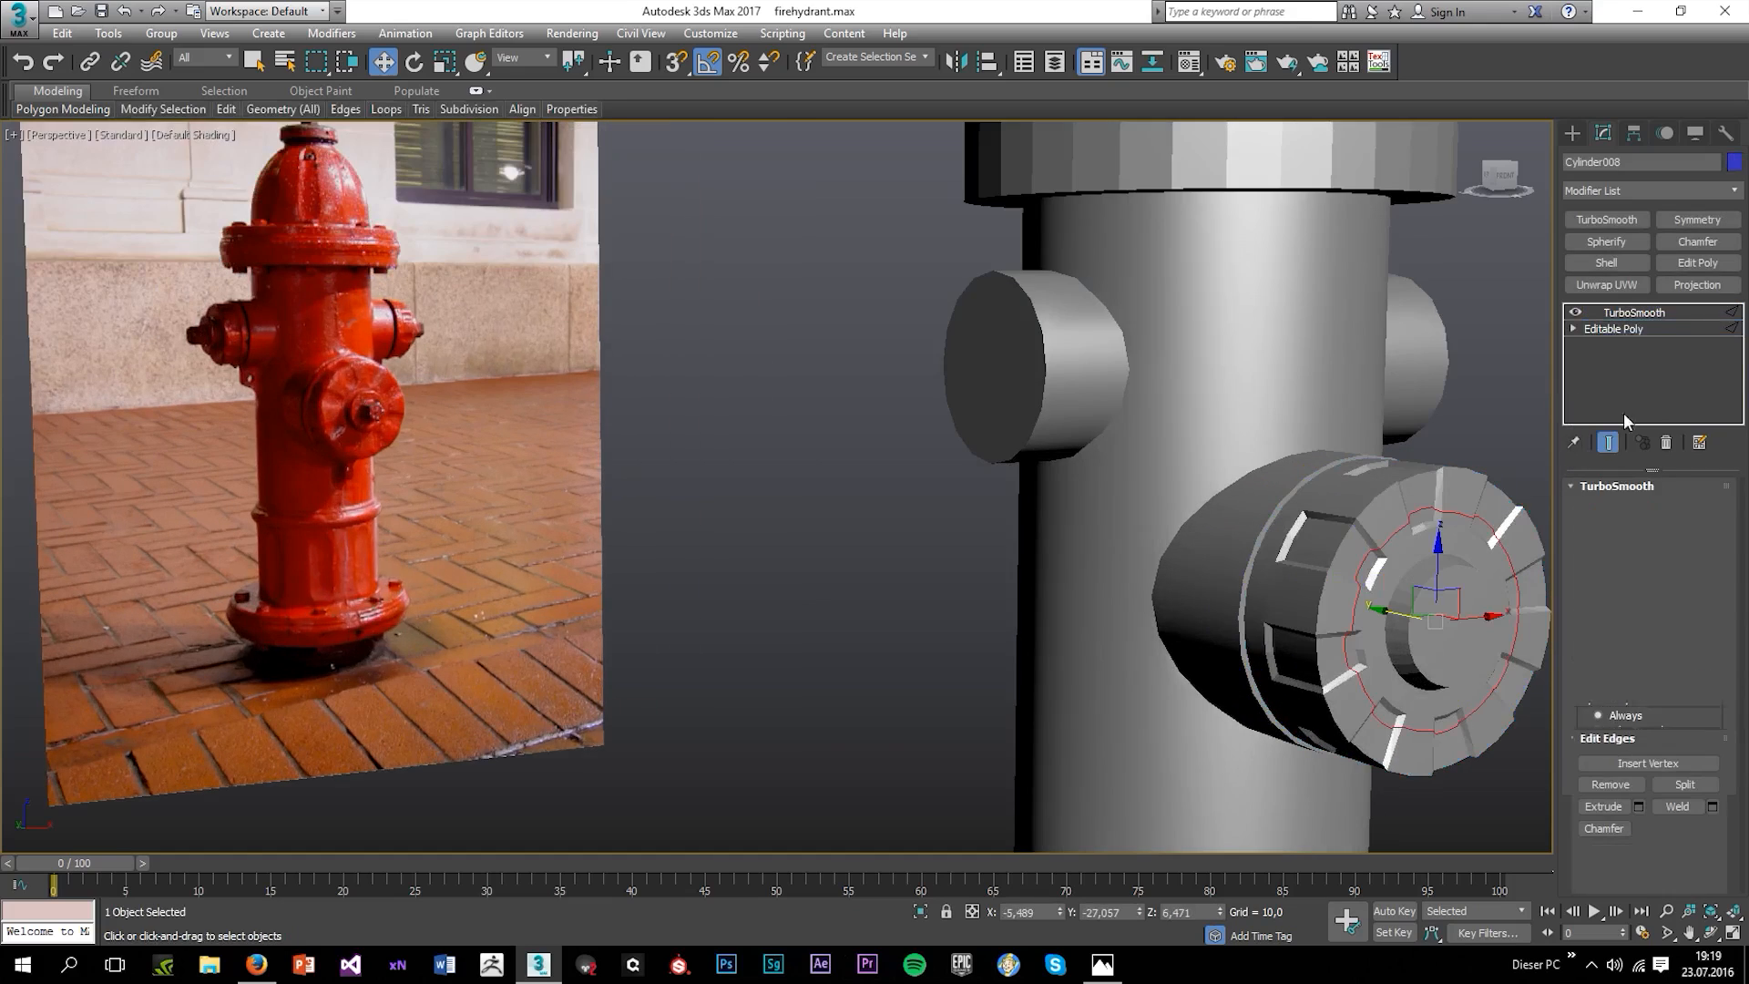
pyautogui.click(1603, 508)
pyautogui.scroll(3, 1405, 575)
pyautogui.press('F4')
pyautogui.click(1624, 510)
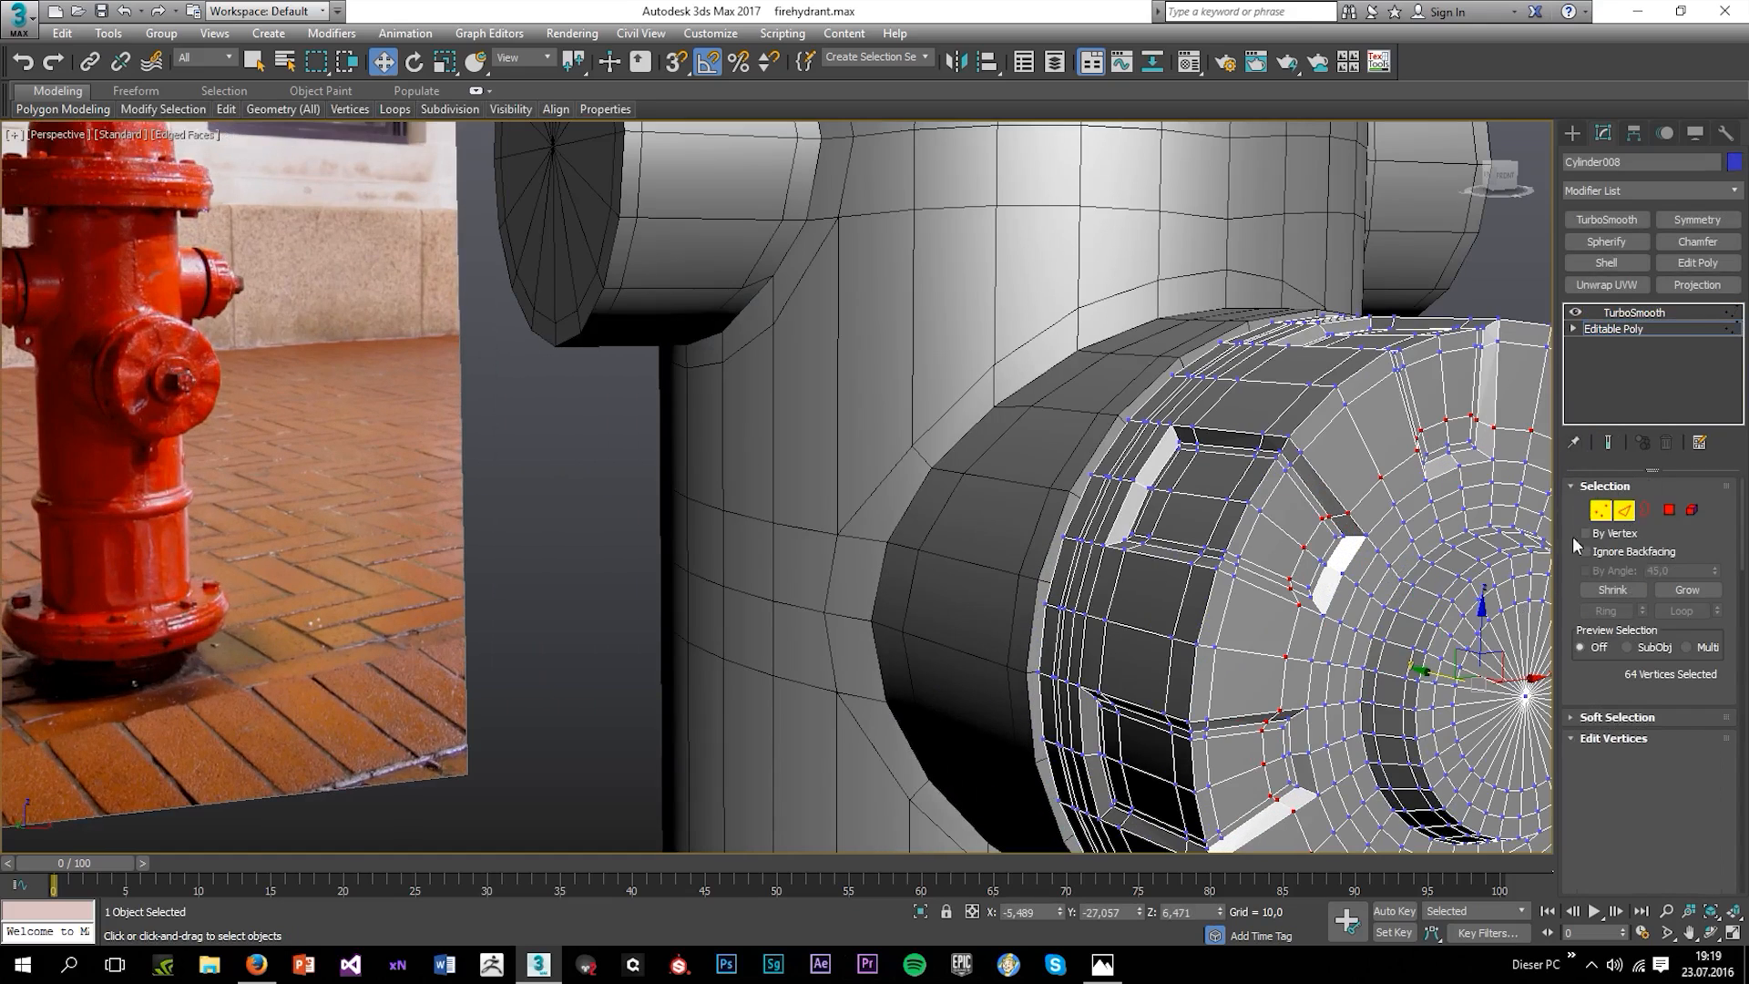
pyautogui.click(1343, 570)
pyautogui.keyDown('alt'); pyautogui.moveTo(1366, 544); pyautogui.dragTo(1376, 581, button='middle'); pyautogui.keyUp('alt')
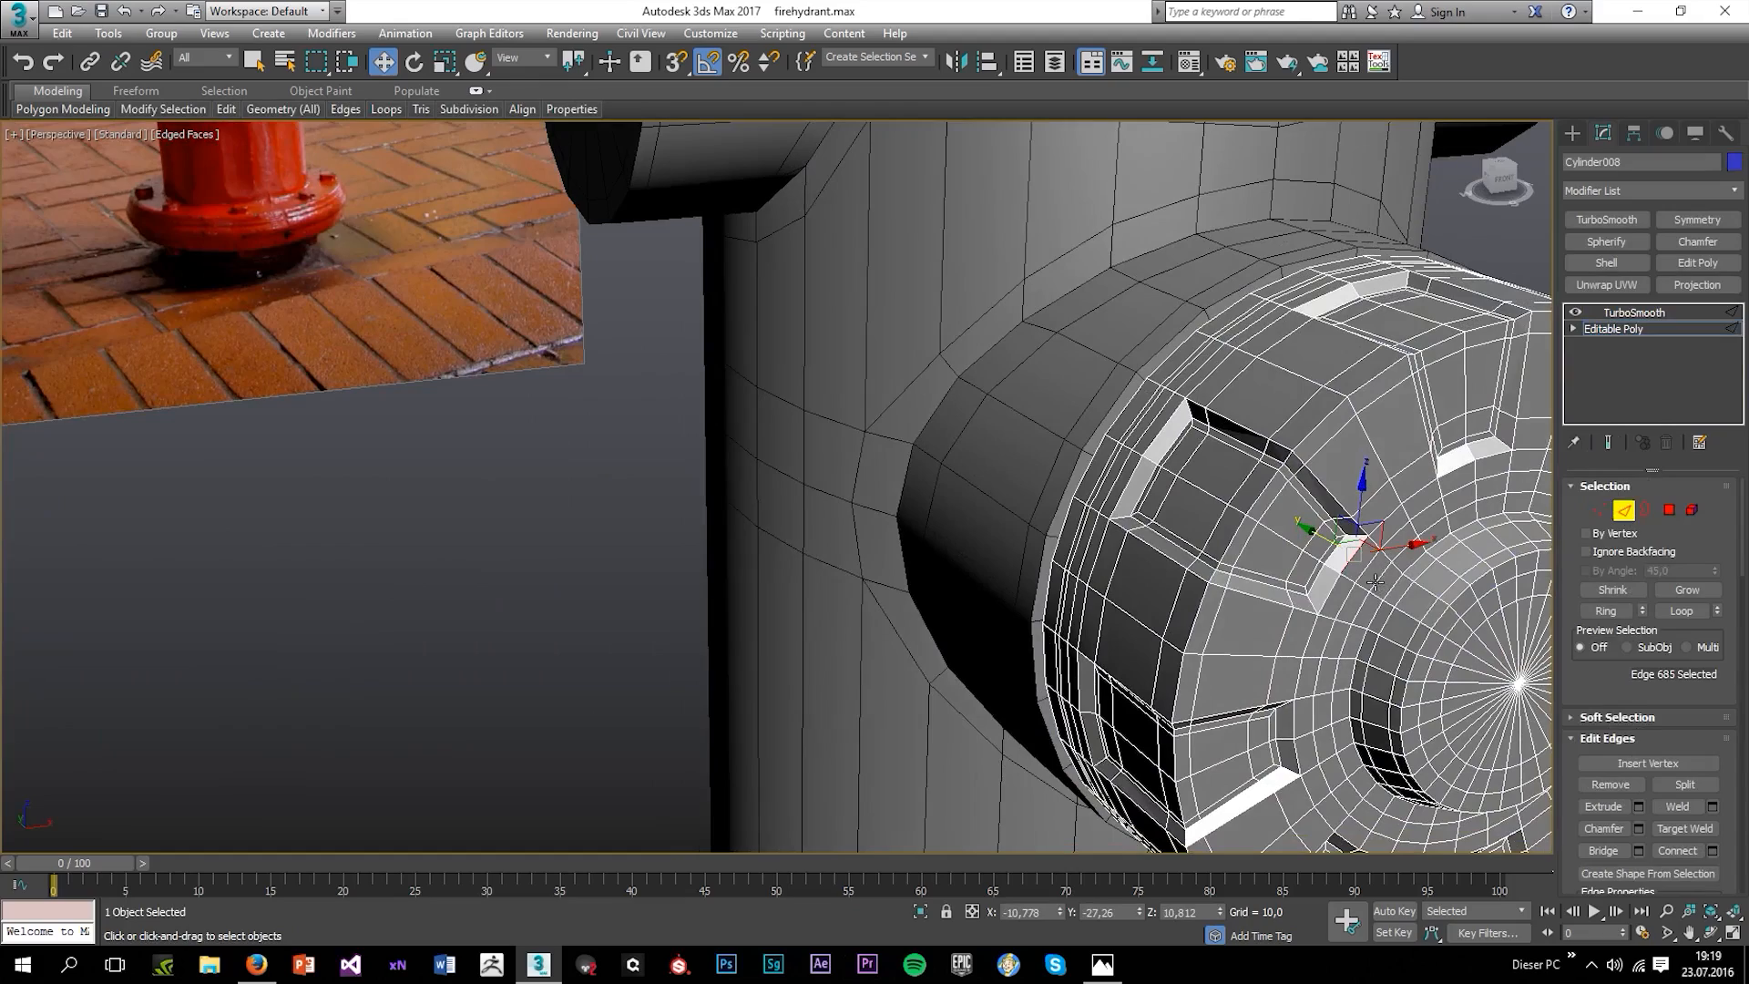
pyautogui.click(1332, 566)
pyautogui.keyDown('ctrl'); pyautogui.click(1472, 451); pyautogui.keyUp('ctrl')
pyautogui.keyDown('alt'); pyautogui.moveTo(1473, 451); pyautogui.dragTo(1363, 465, button='middle'); pyautogui.keyUp('alt')
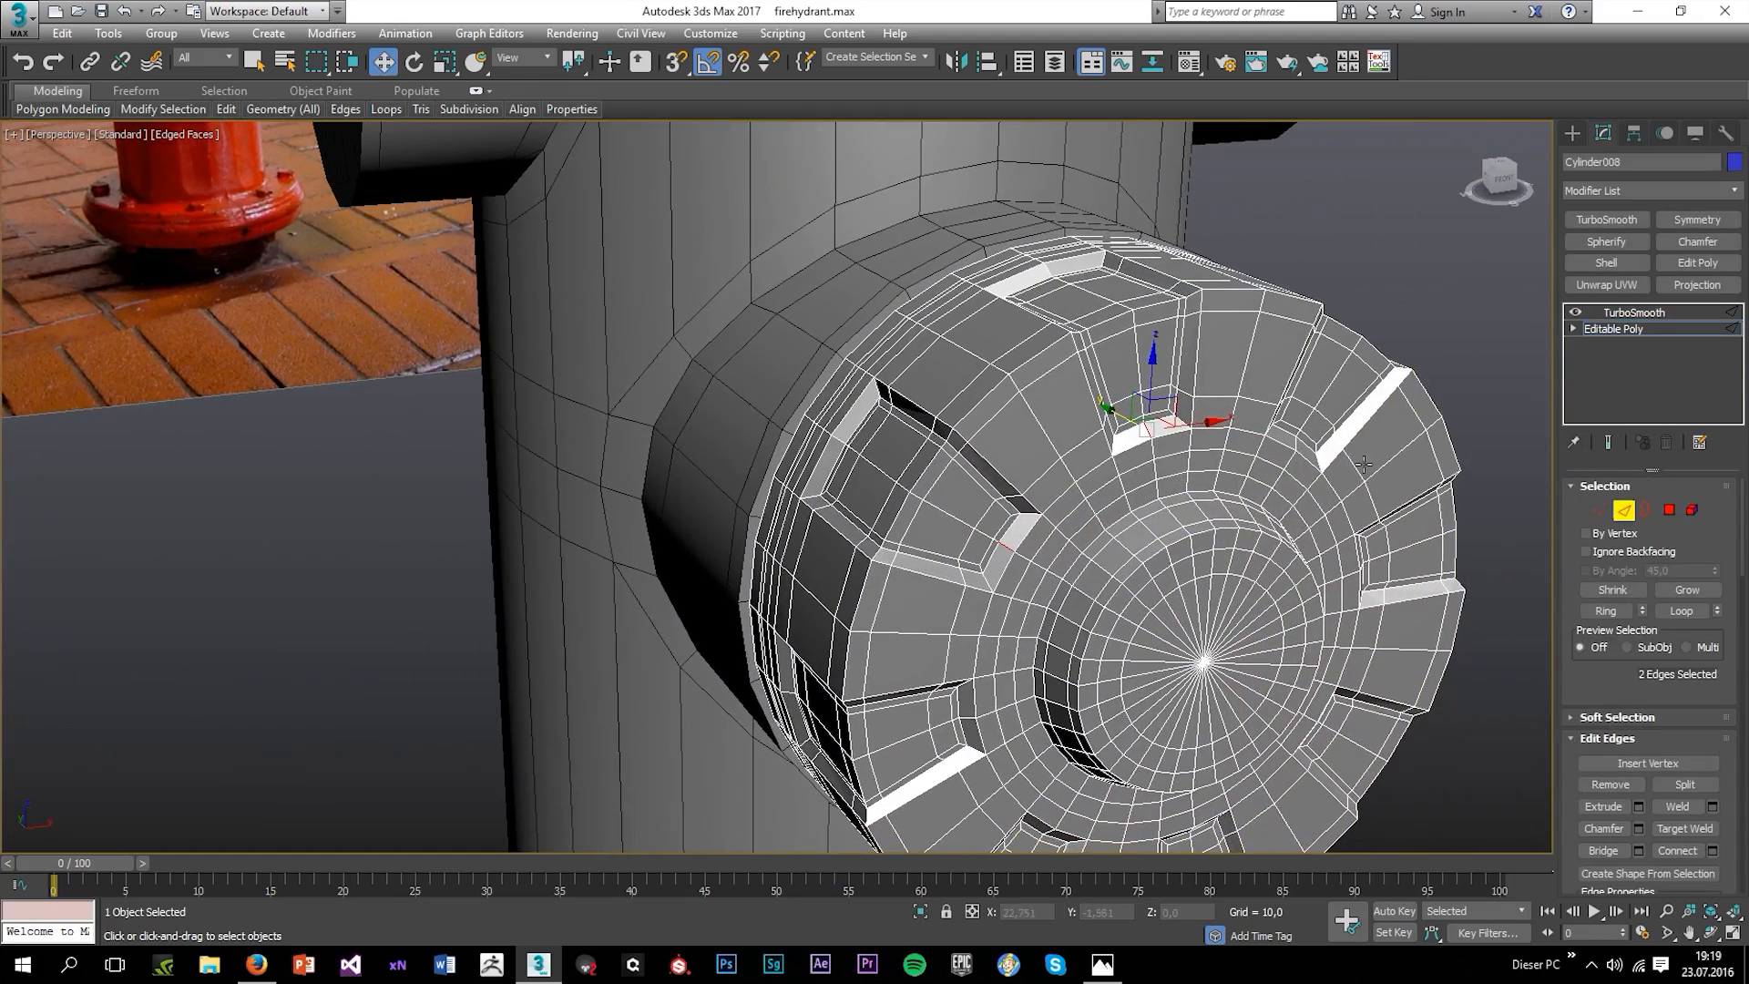
pyautogui.keyDown('ctrl'); pyautogui.click(1317, 463); pyautogui.keyUp('ctrl')
pyautogui.keyDown('alt'); pyautogui.moveTo(1349, 564); pyautogui.dragTo(1331, 513, button='middle'); pyautogui.keyUp('alt')
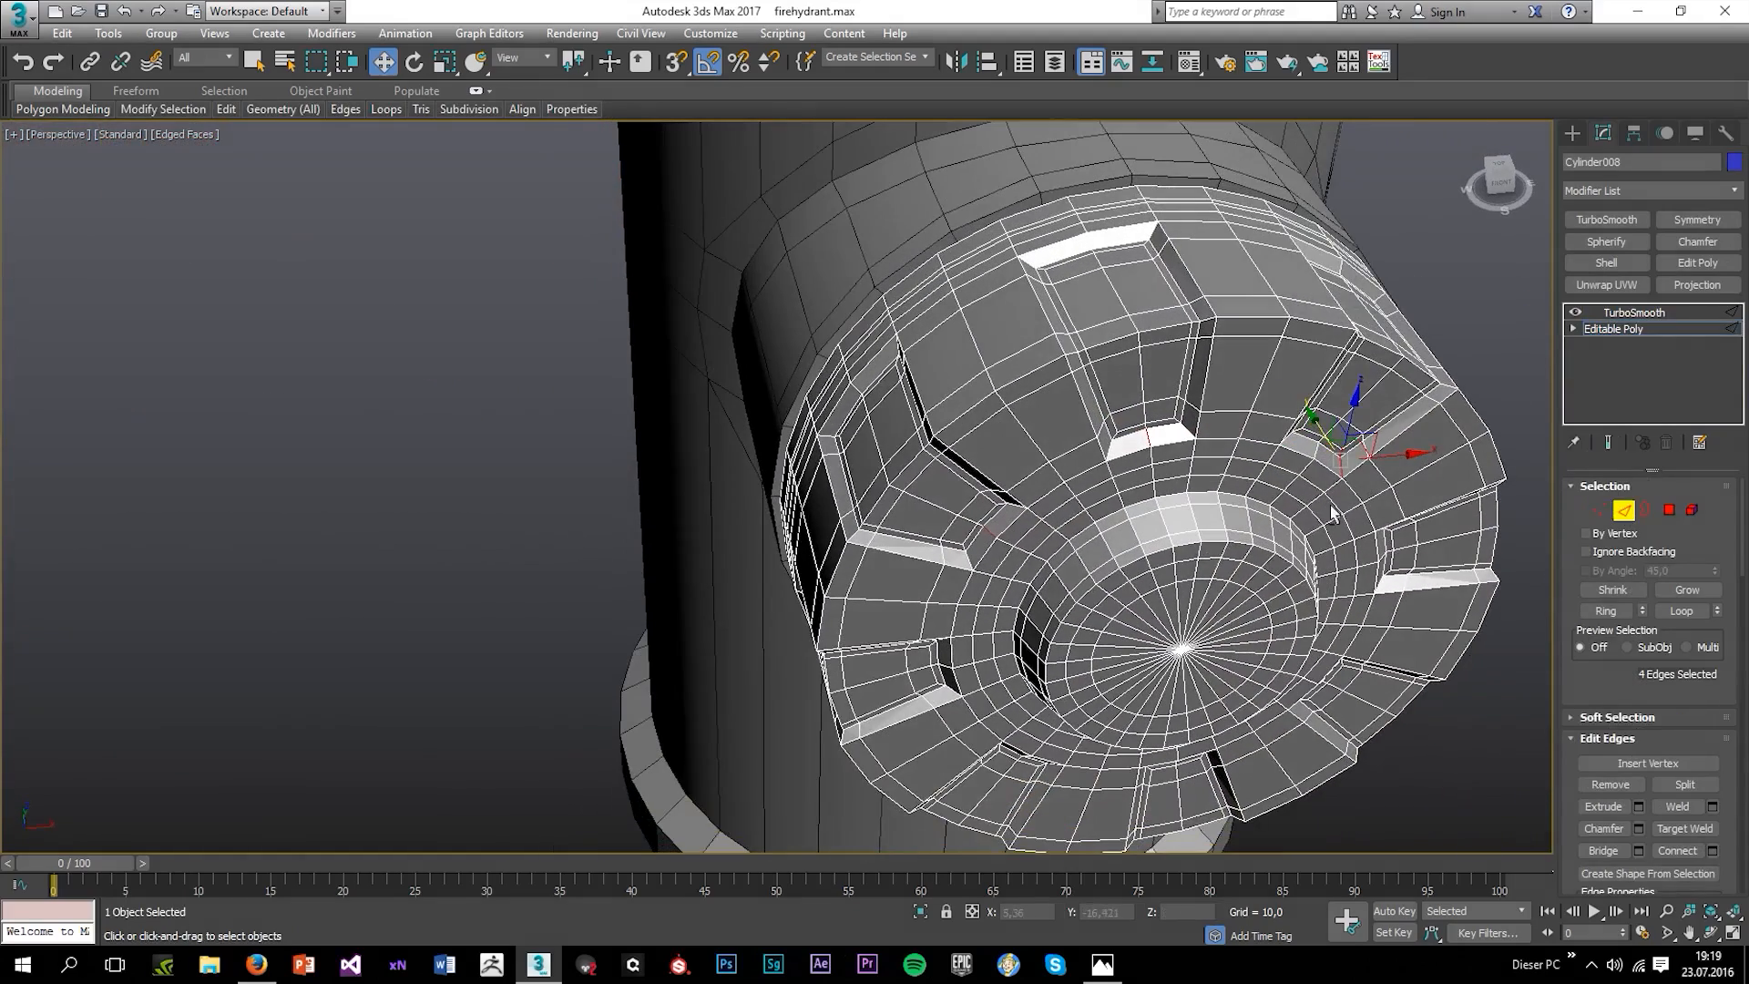
pyautogui.scroll(5, 1359, 458)
pyautogui.keyDown('alt'); pyautogui.click(1299, 455); pyautogui.keyUp('alt')
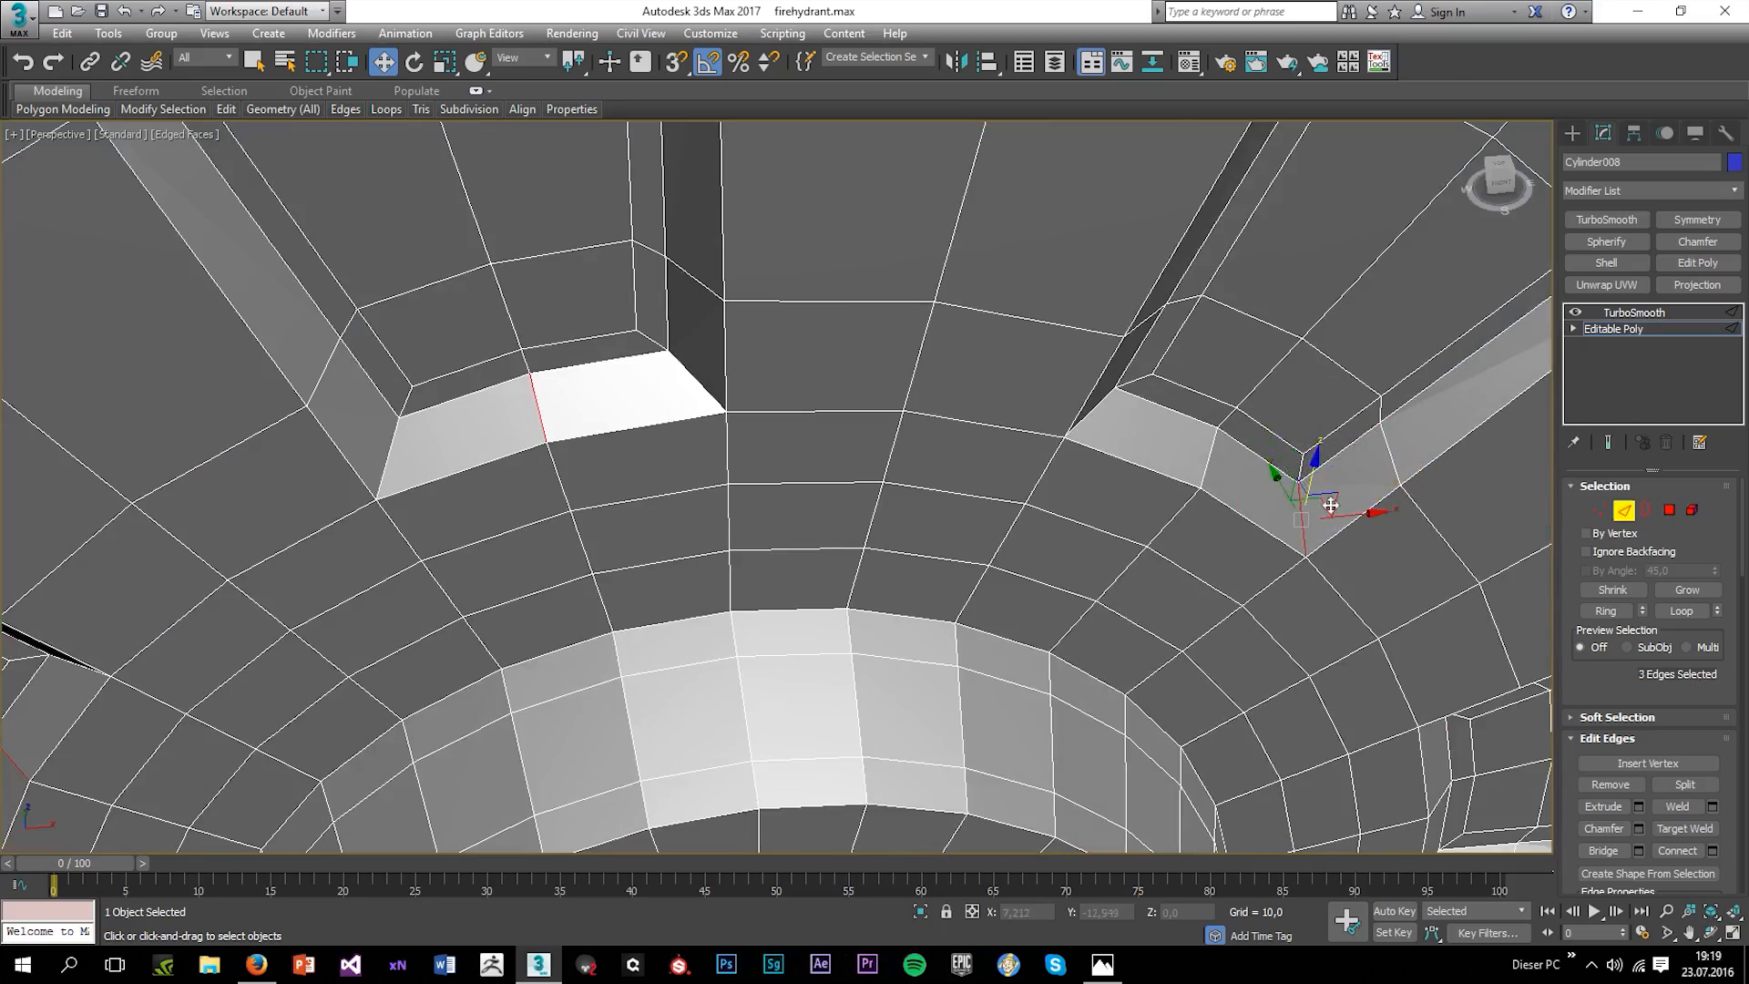
# Add one matching inner wall edge from each of the remaining five notches, completing a selection of eight edges.
pyautogui.scroll(-4, 1325, 515)
pyautogui.moveTo(1318, 596); pyautogui.dragTo(1218, 460, button='middle')
pyautogui.scroll(2, 1262, 521)
pyautogui.keyDown('ctrl'); pyautogui.click(1286, 574); pyautogui.keyUp('ctrl')
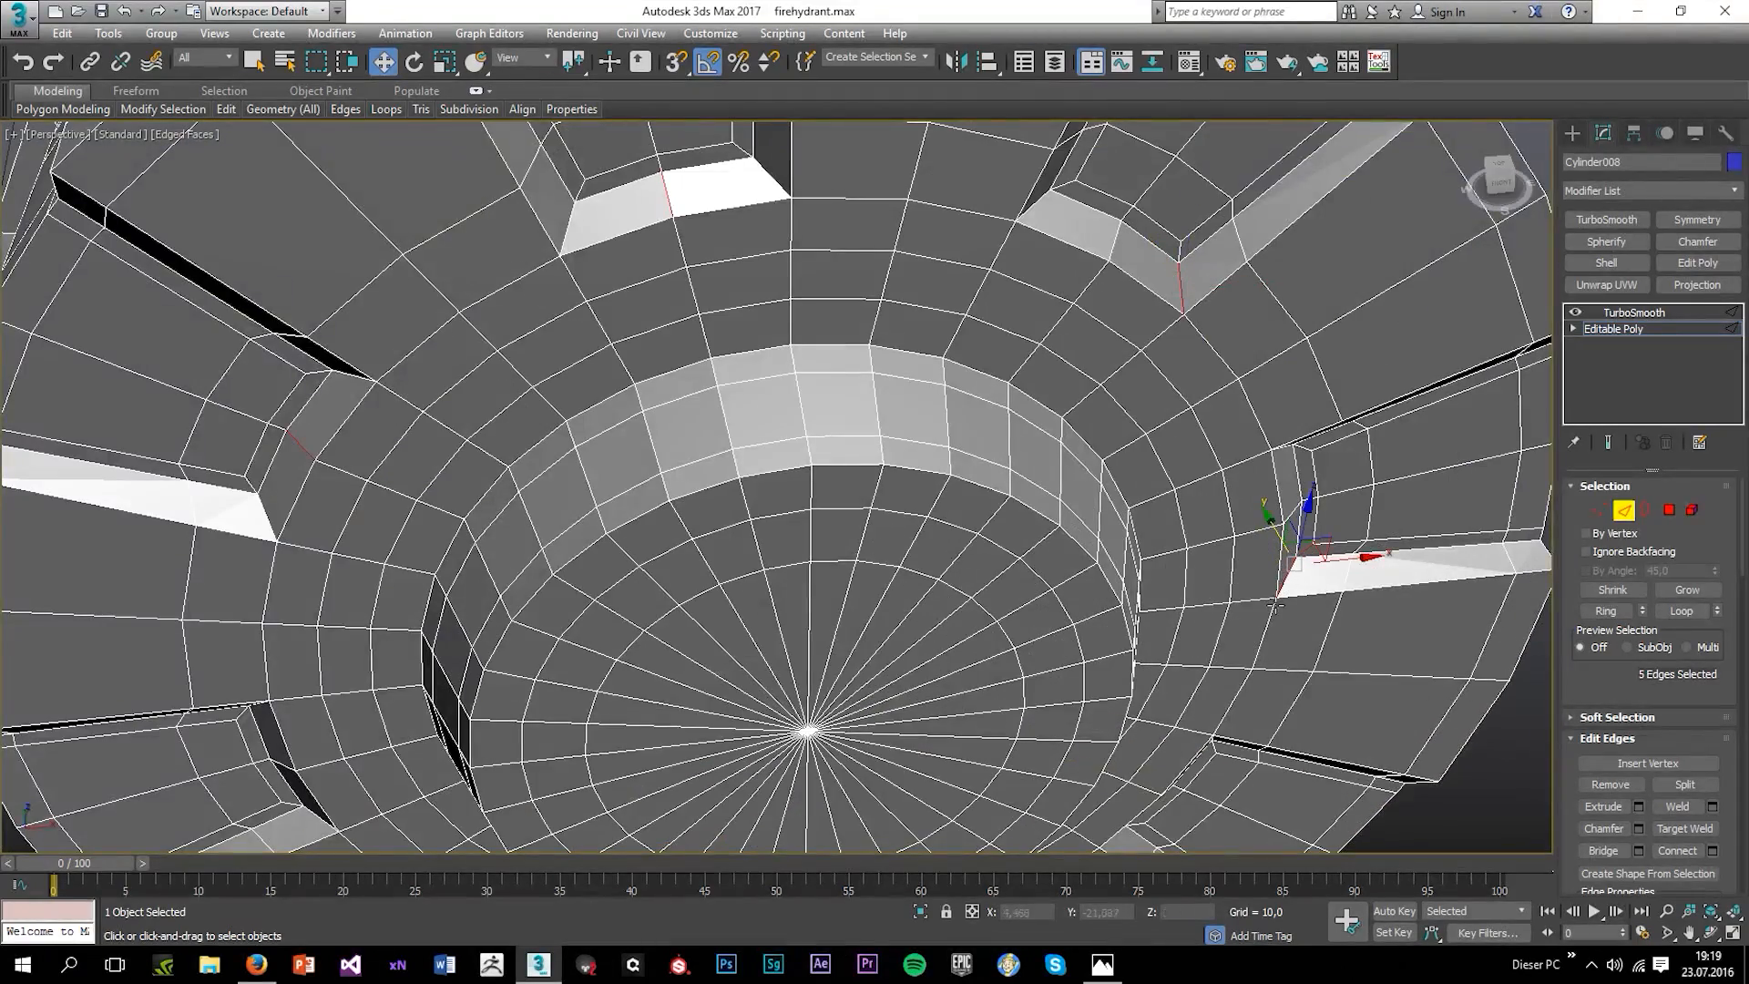
pyautogui.moveTo(1314, 615); pyautogui.dragTo(1319, 590, button='middle')
pyautogui.keyDown('alt'); pyautogui.click(1314, 520); pyautogui.keyUp('alt')
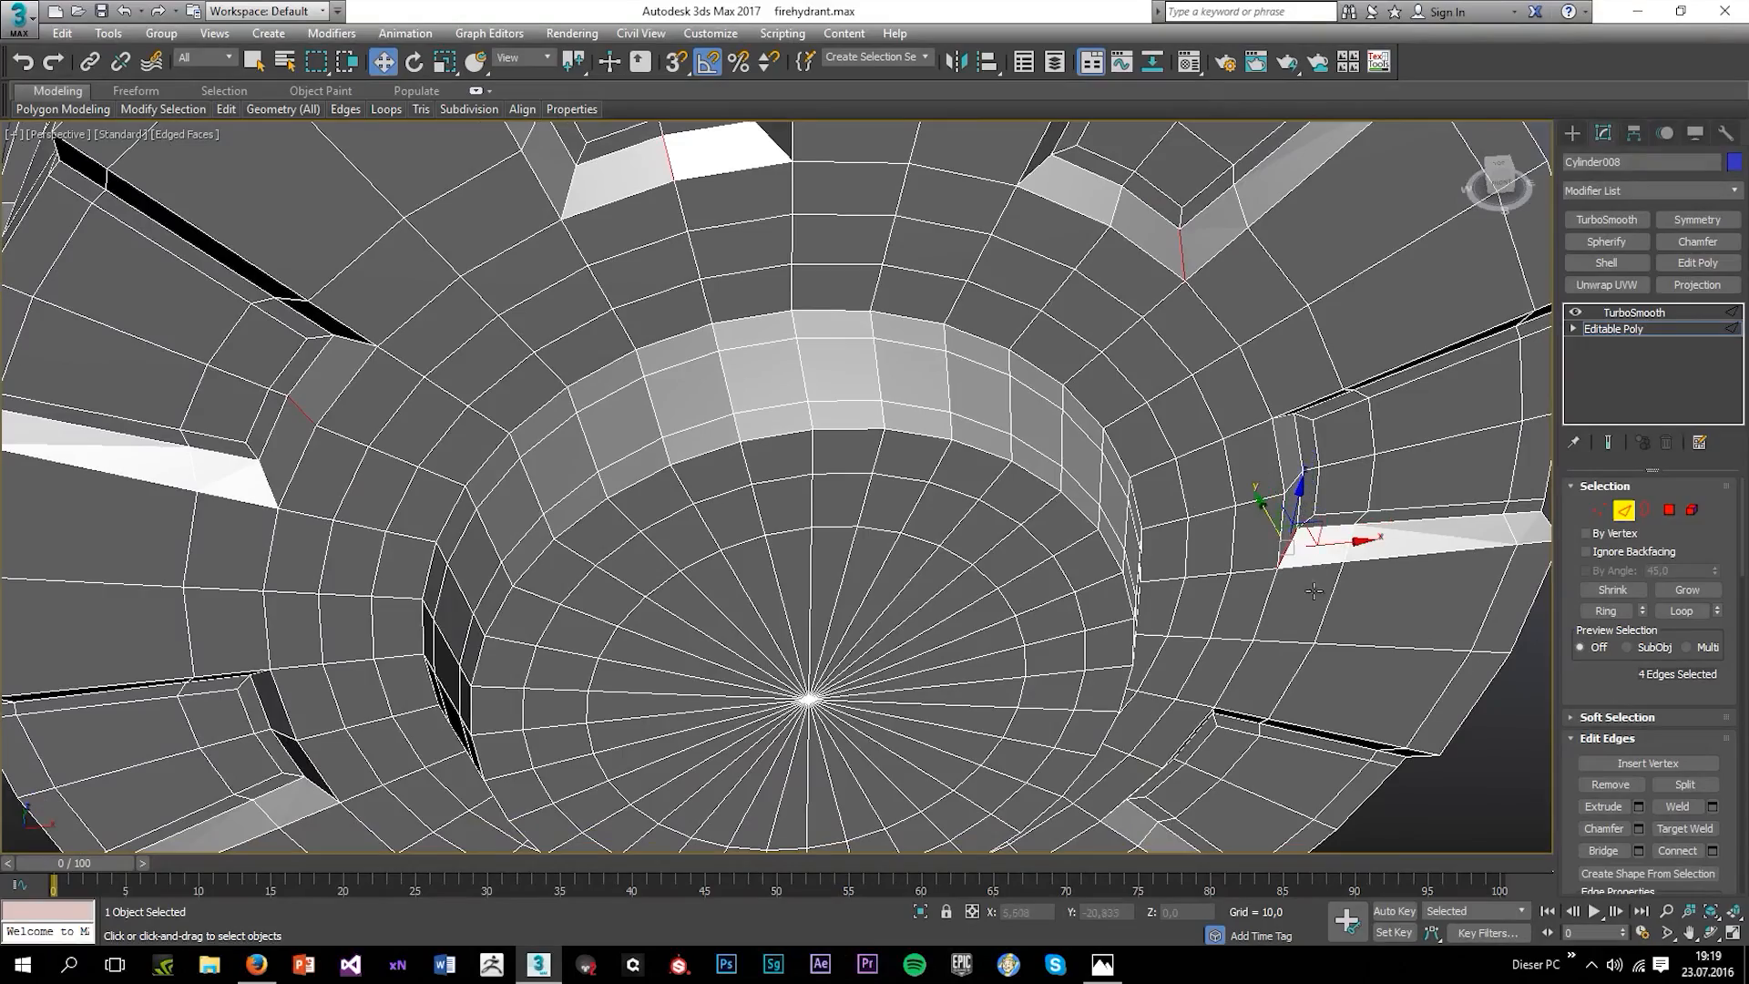
pyautogui.moveTo(1314, 521); pyautogui.dragTo(1336, 351, button='middle')
pyautogui.keyDown('alt'); pyautogui.moveTo(1148, 683); pyautogui.dragTo(1157, 714, button='middle'); pyautogui.keyUp('alt')
pyautogui.moveTo(1196, 842); pyautogui.dragTo(1194, 546, button='middle')
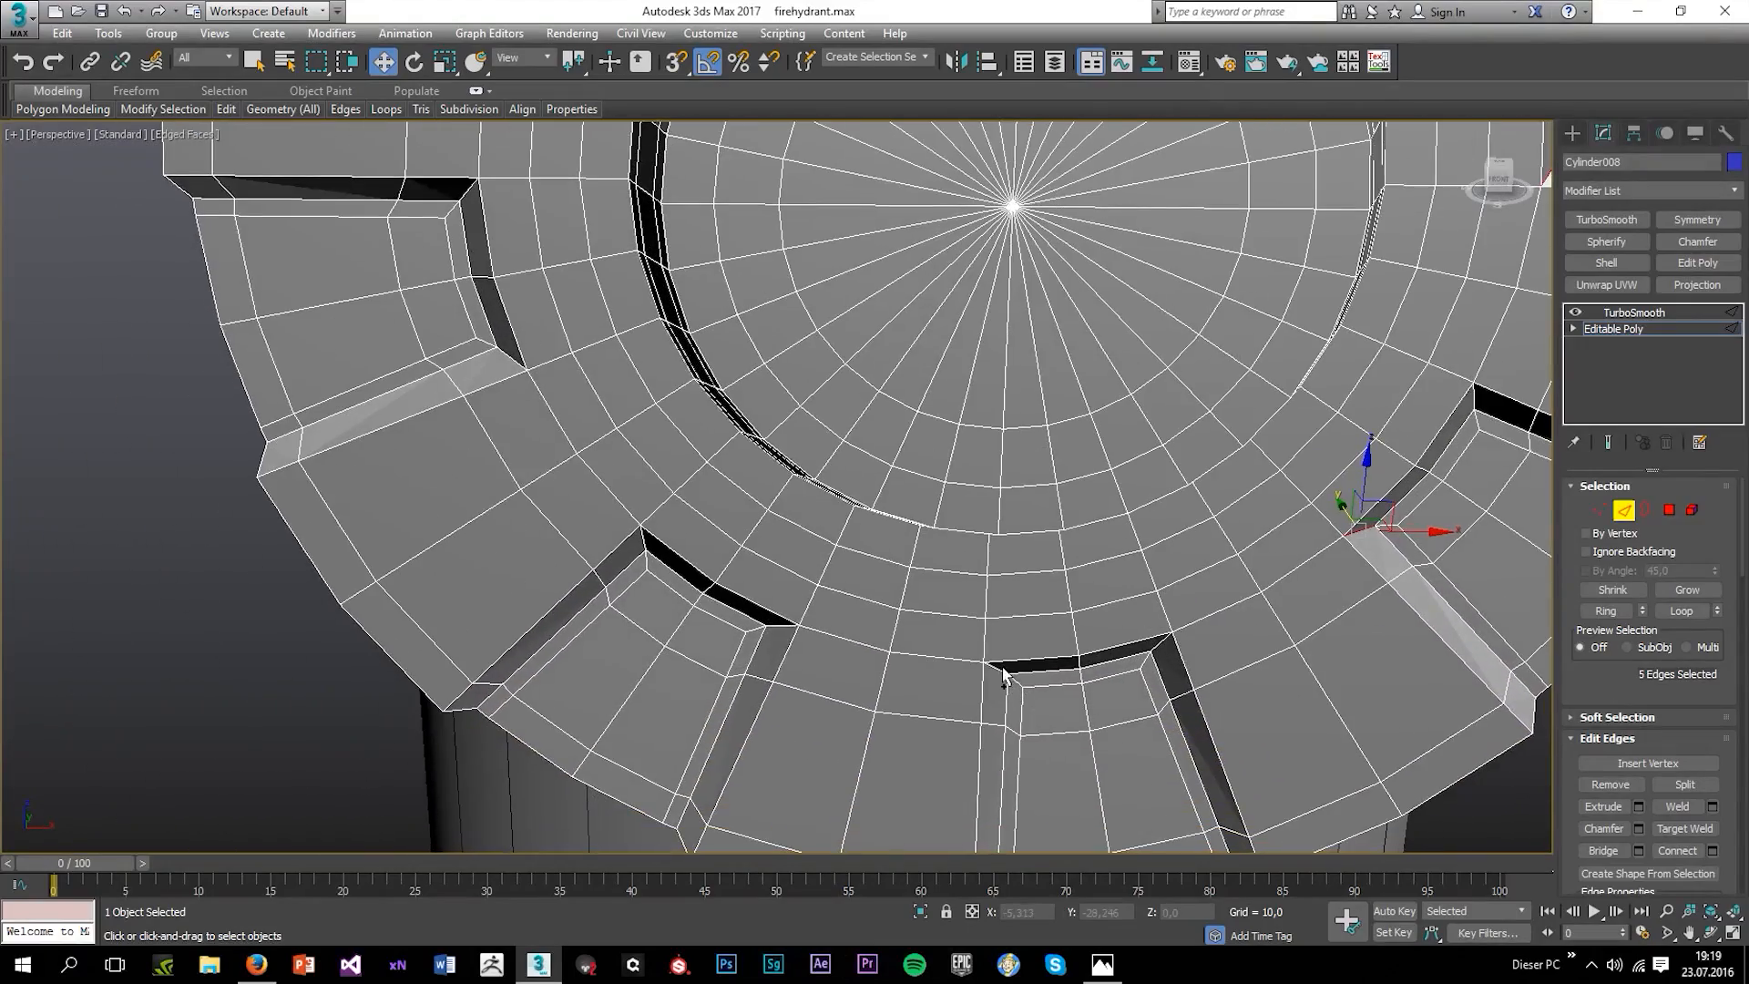
pyautogui.keyDown('alt'); pyautogui.moveTo(1015, 680); pyautogui.dragTo(1009, 696, button='middle'); pyautogui.keyUp('alt')
pyautogui.keyDown('ctrl'); pyautogui.click(1009, 696); pyautogui.keyUp('ctrl')
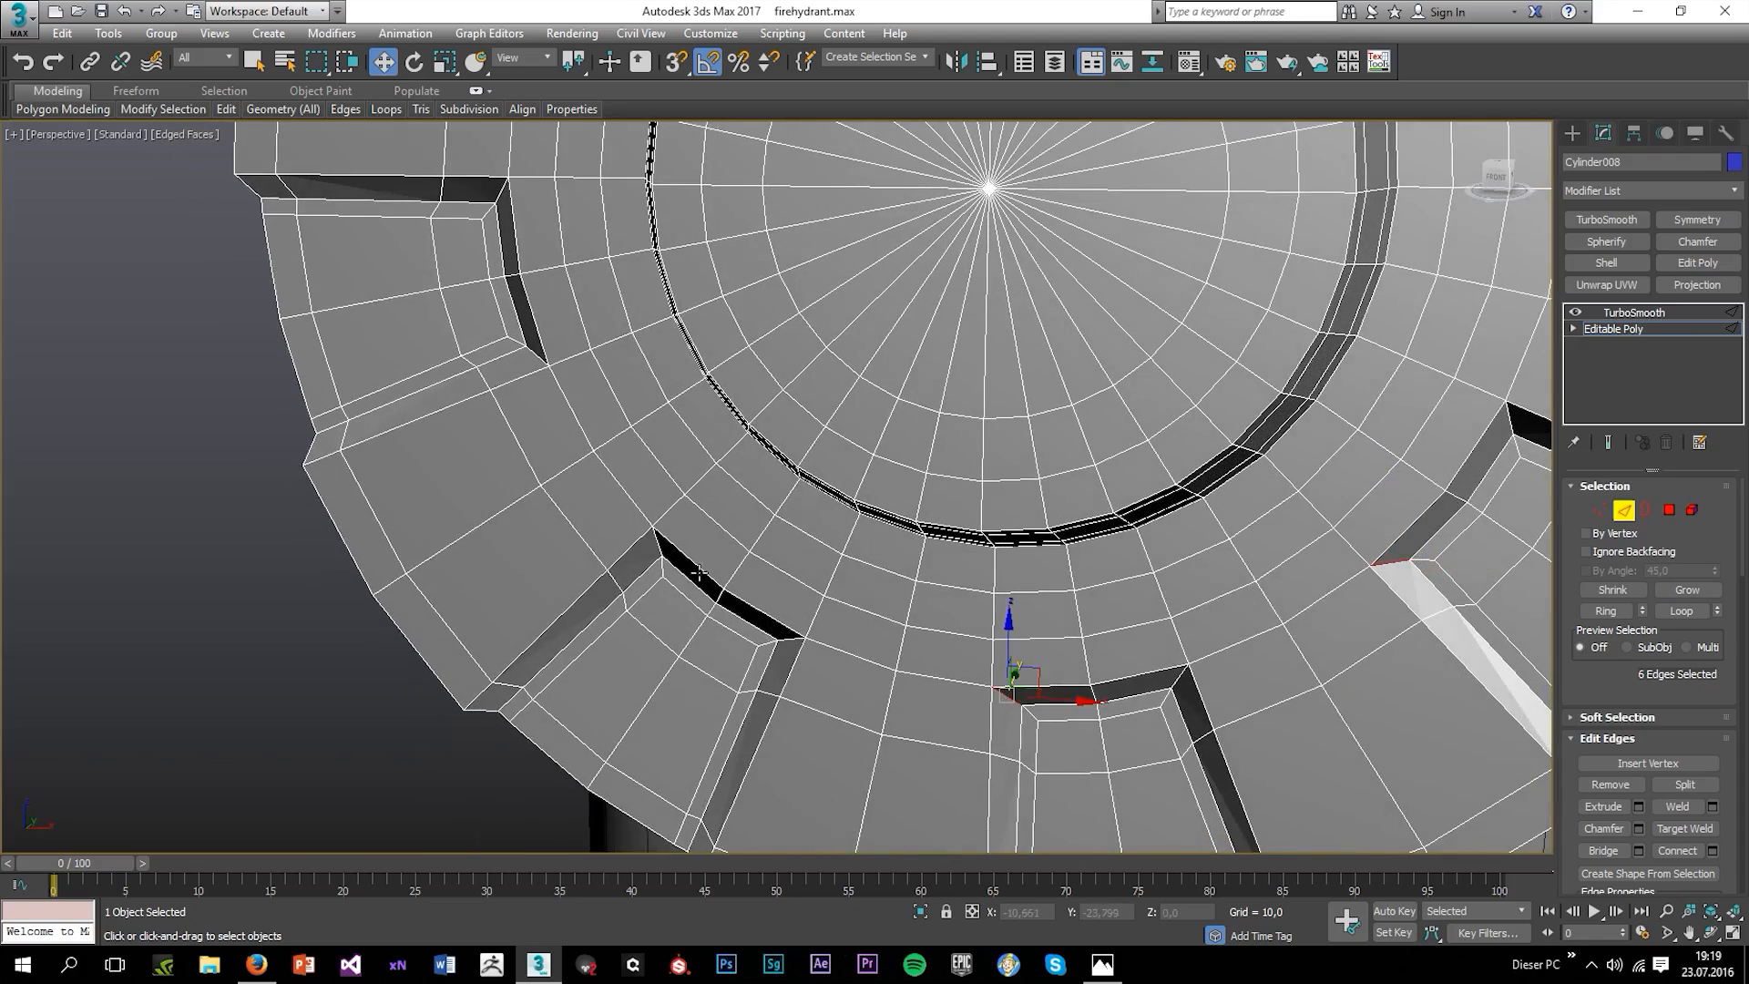
pyautogui.keyDown('ctrl'); pyautogui.click(661, 546); pyautogui.keyUp('ctrl')
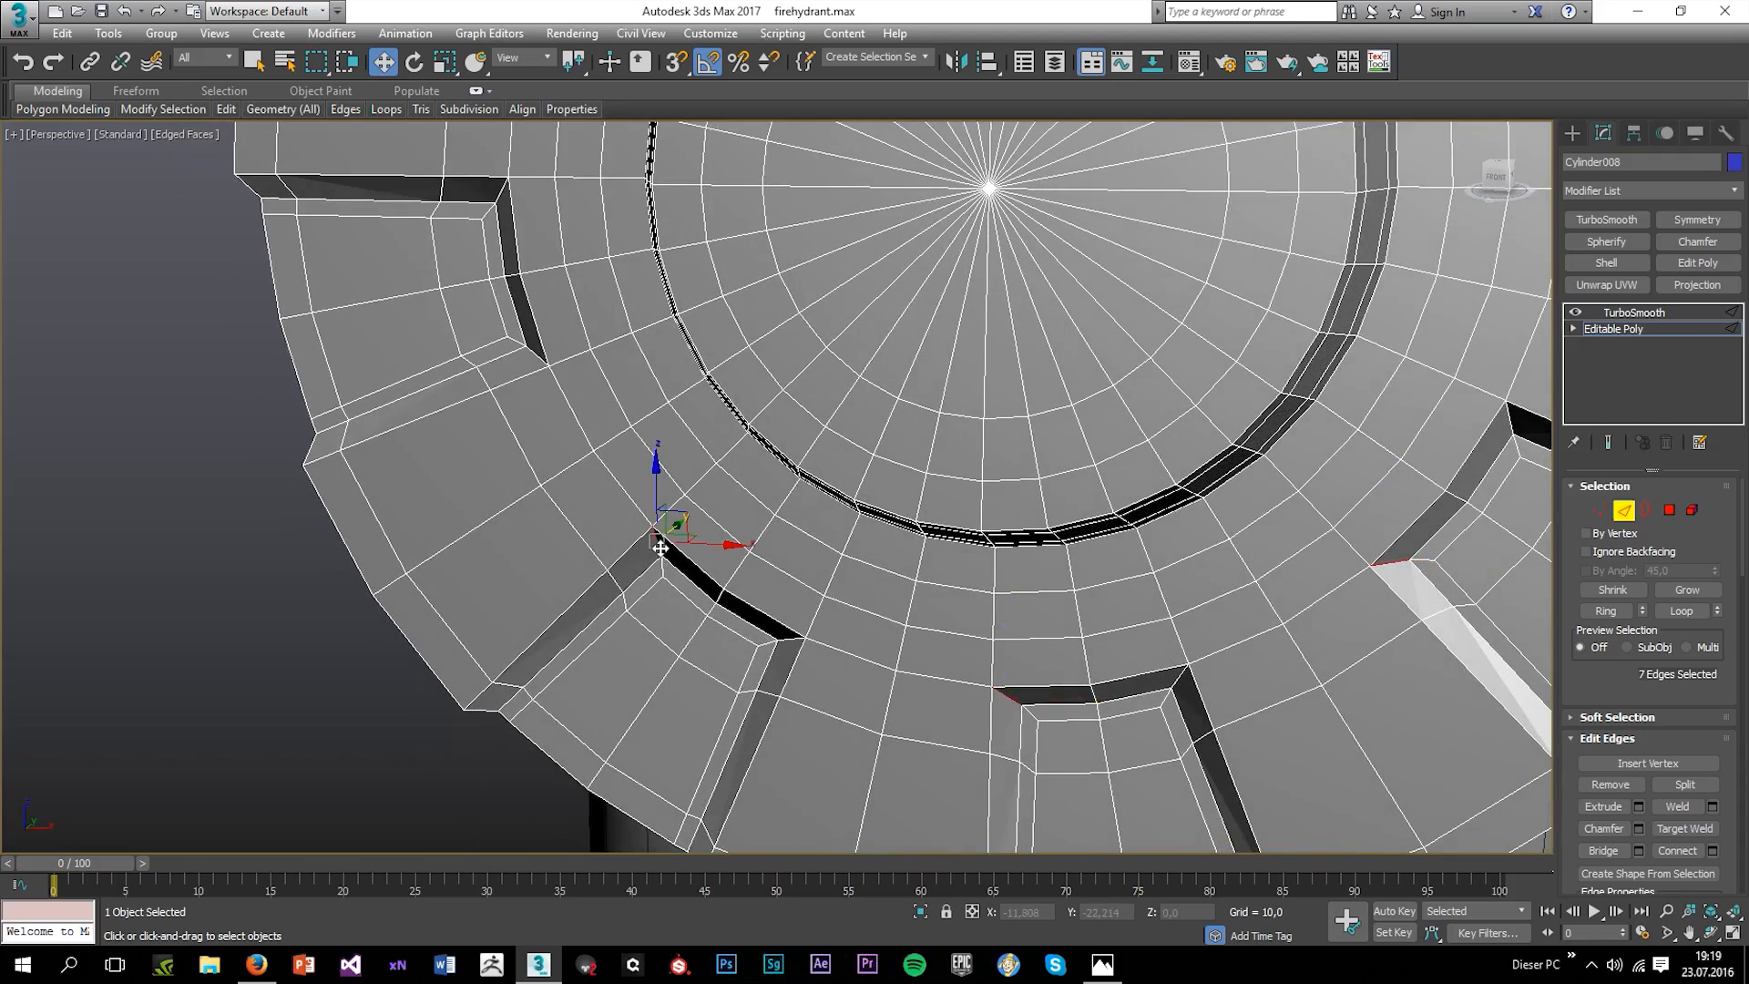
pyautogui.keyDown('ctrl'); pyautogui.click(496, 195); pyautogui.keyUp('ctrl')
pyautogui.keyDown('alt'); pyautogui.moveTo(496, 196); pyautogui.dragTo(646, 369, button='middle'); pyautogui.keyUp('alt')
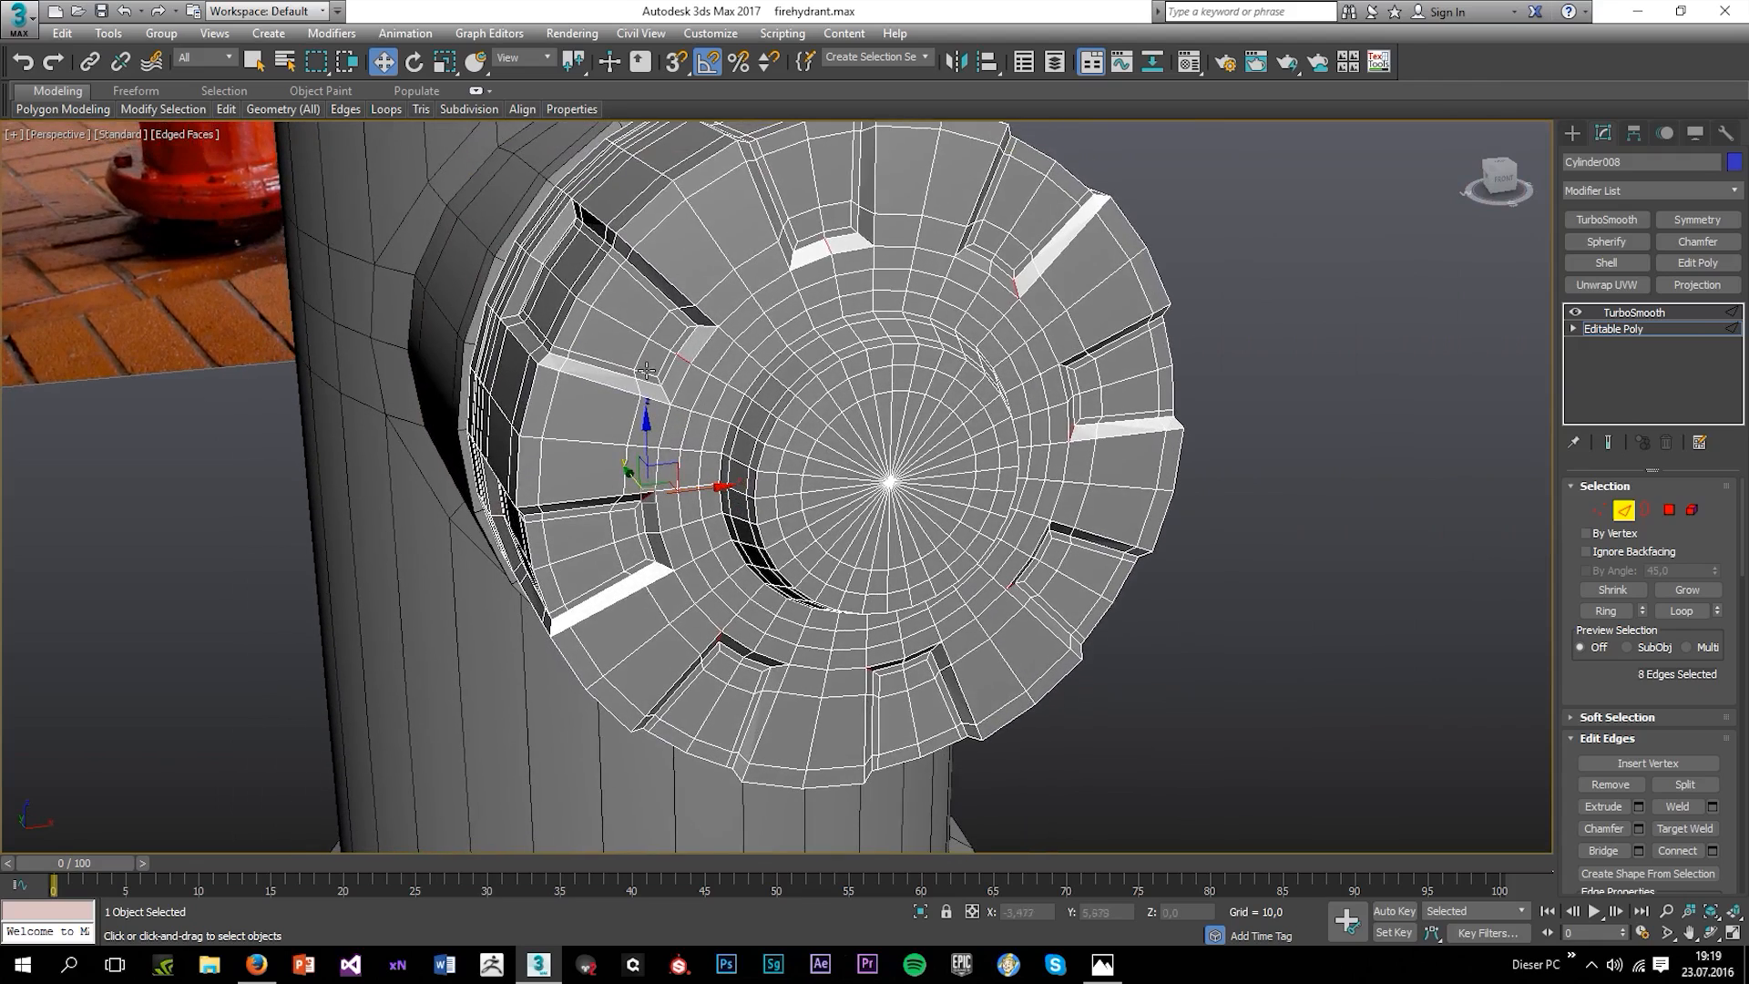
# Expand the selection to edge rings, connect them with 2 segments around all notch walls, and display the smoothed cap without edges.
pyautogui.click(1593, 612)
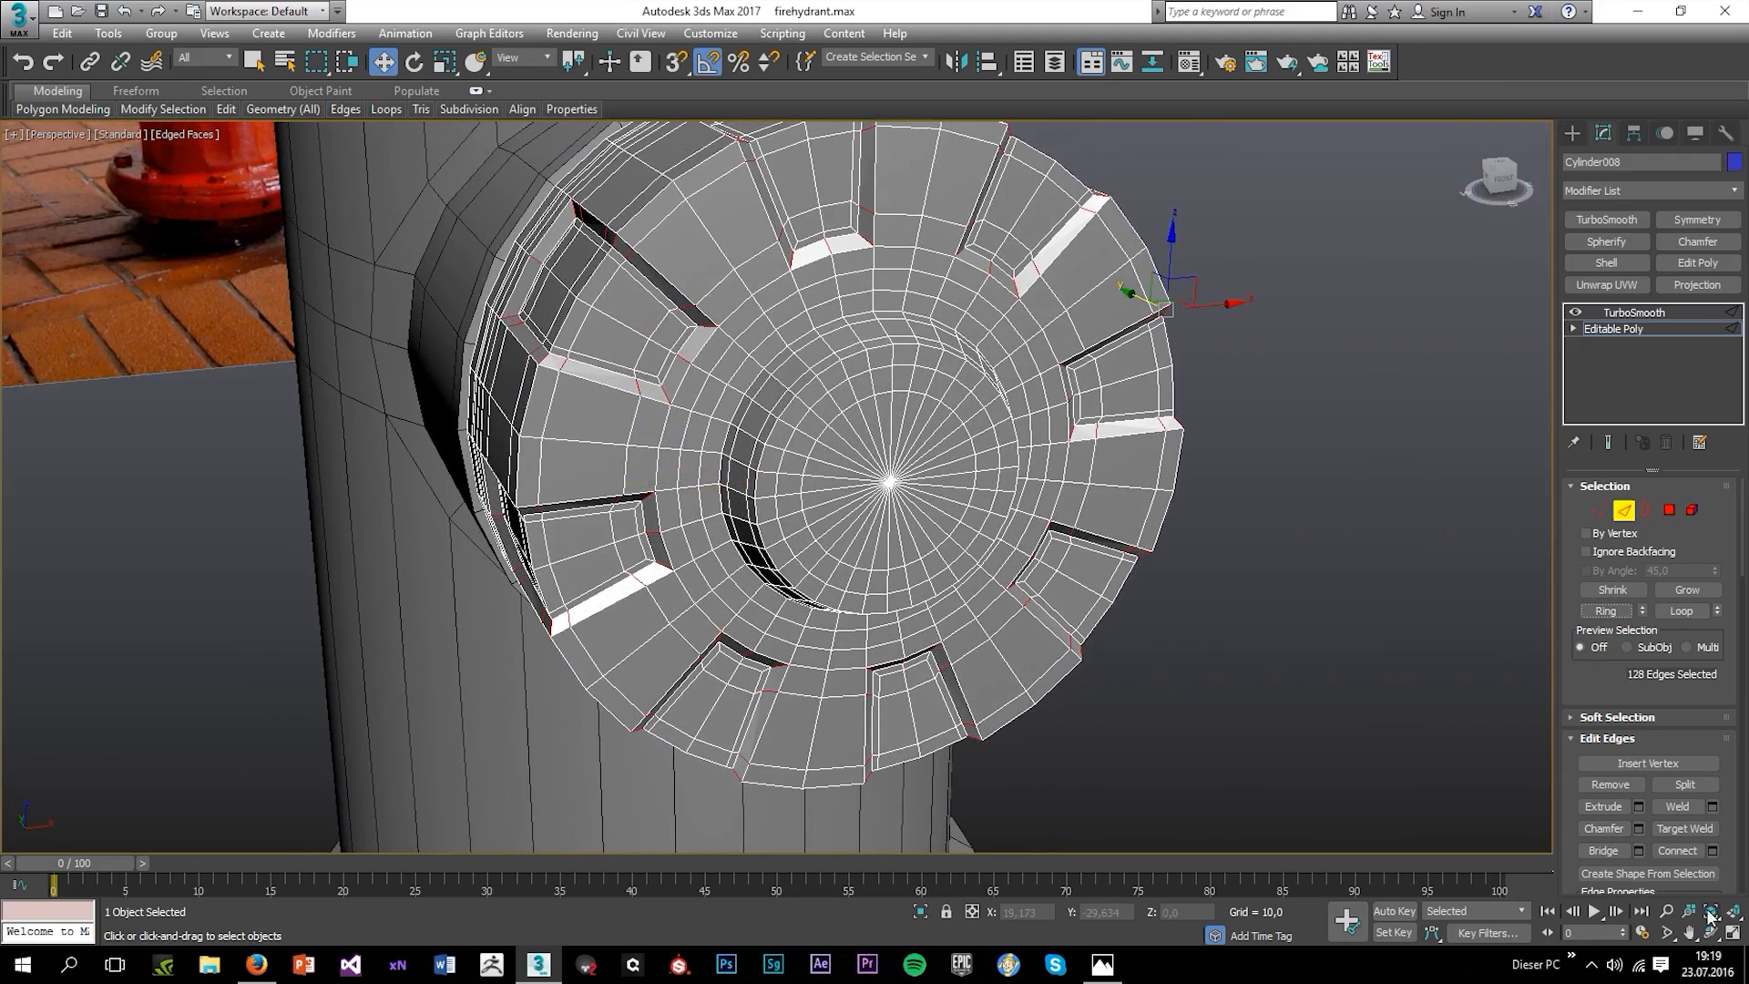
pyautogui.click(1711, 853)
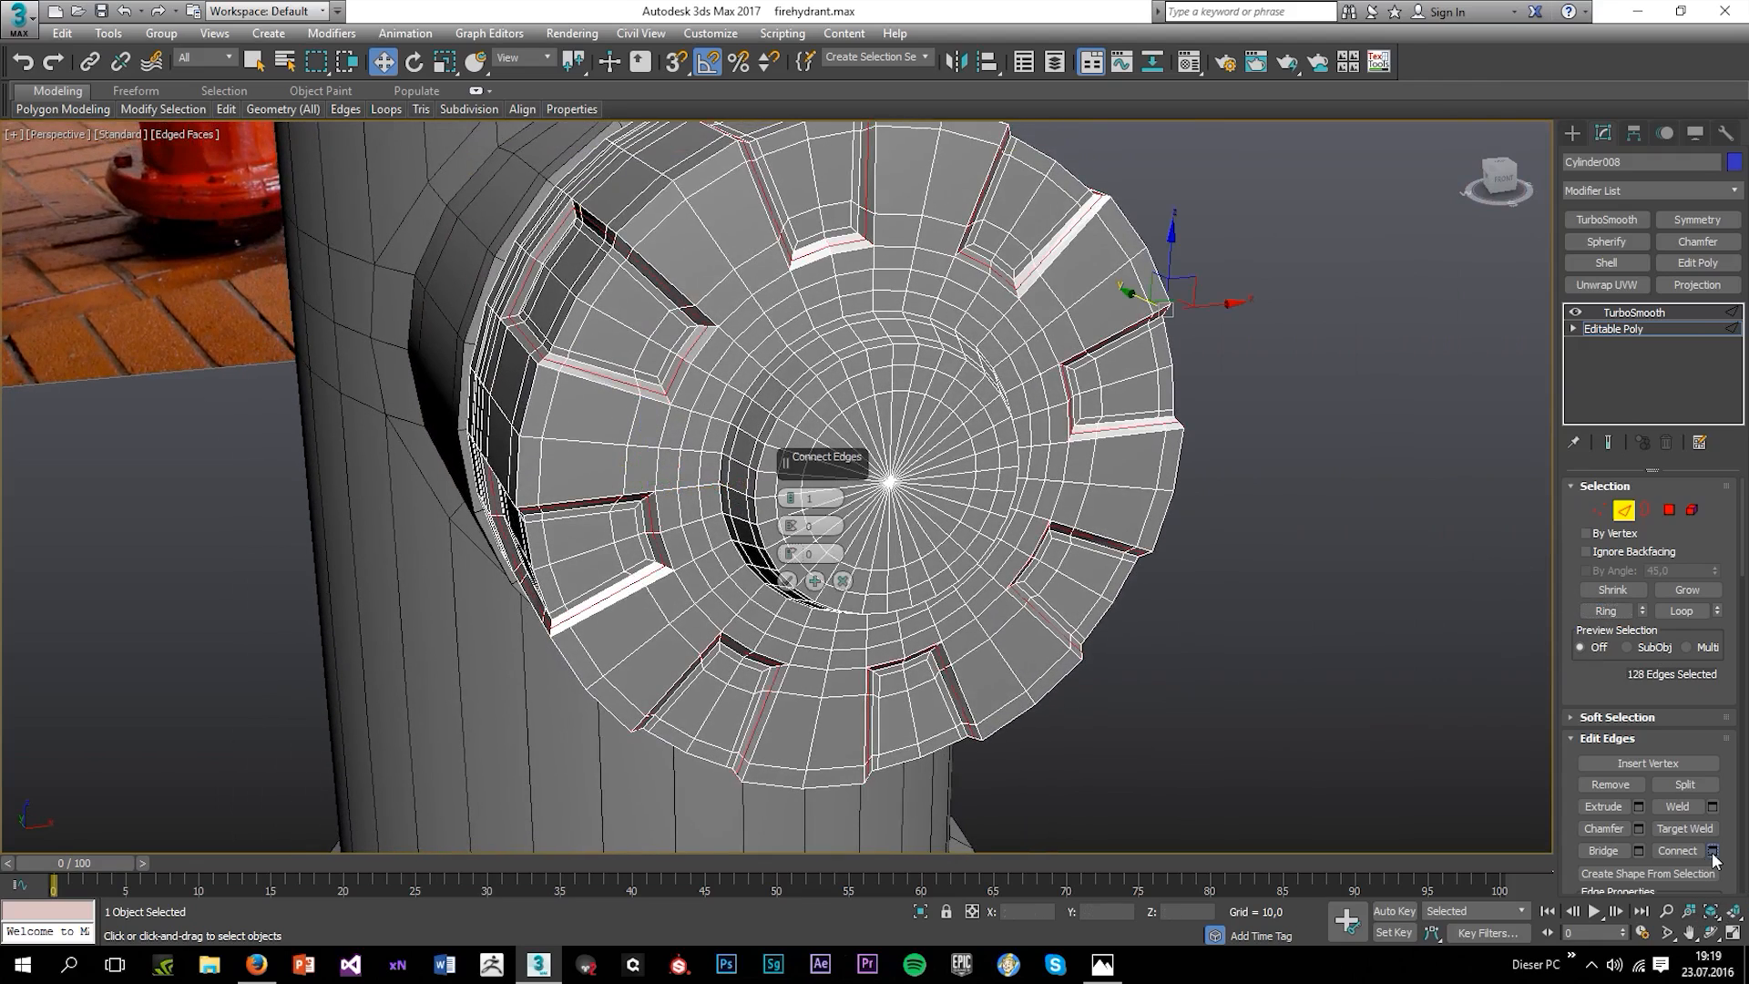
pyautogui.click(785, 497)
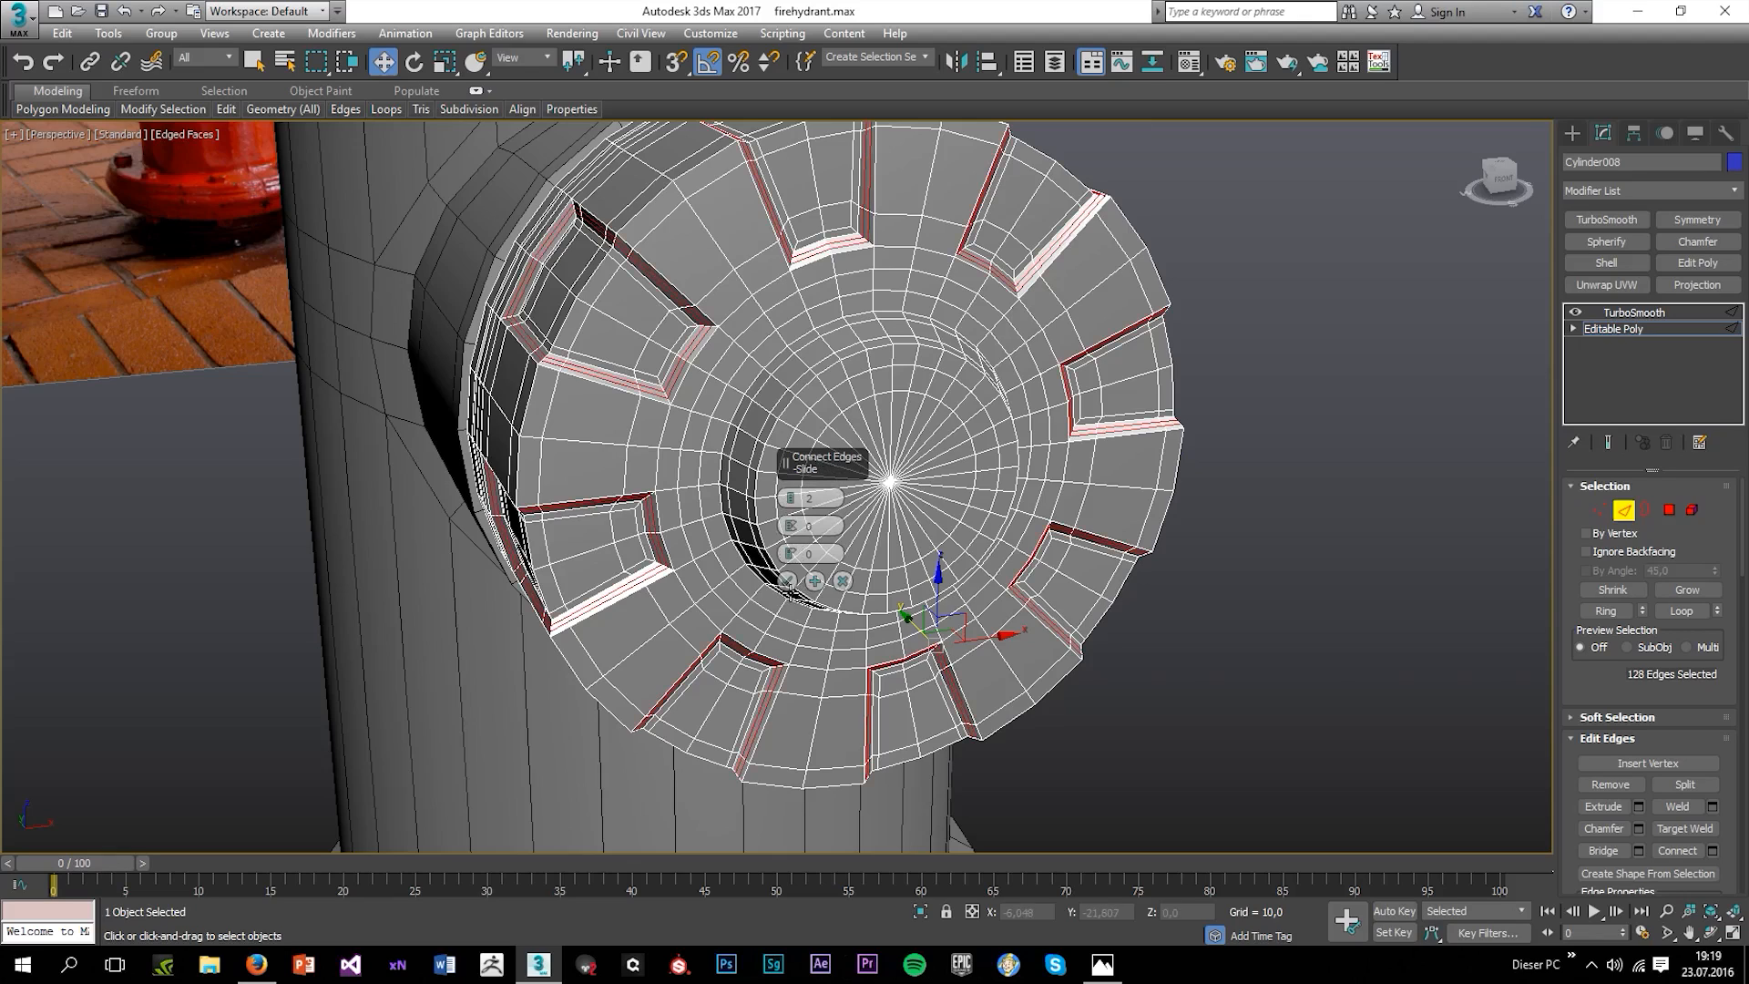
pyautogui.click(787, 580)
pyautogui.click(1625, 313)
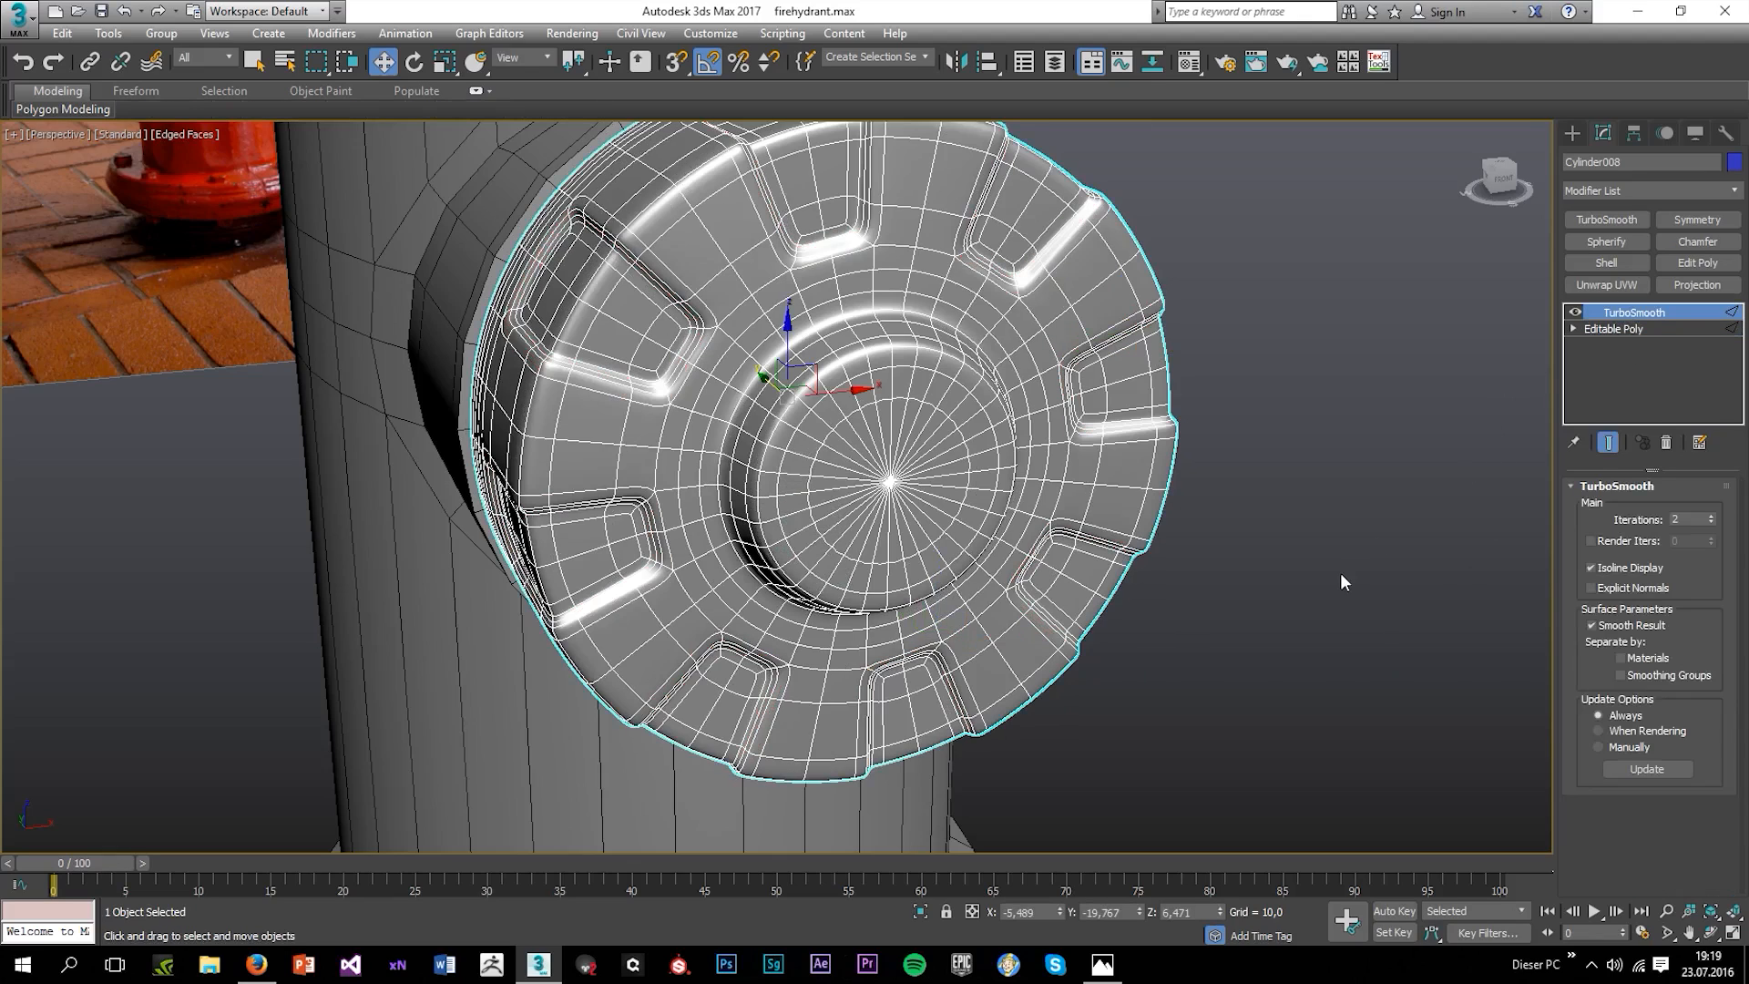
pyautogui.click(1340, 574)
pyautogui.press('F4')
pyautogui.scroll(-6, 1162, 540)
pyautogui.keyDown('alt'); pyautogui.moveTo(1141, 542); pyautogui.dragTo(1127, 520, button='middle'); pyautogui.keyUp('alt')
# Show the cap's base mesh vertices in a maximized, shaded Front view with edged faces.
pyautogui.click(1127, 520)
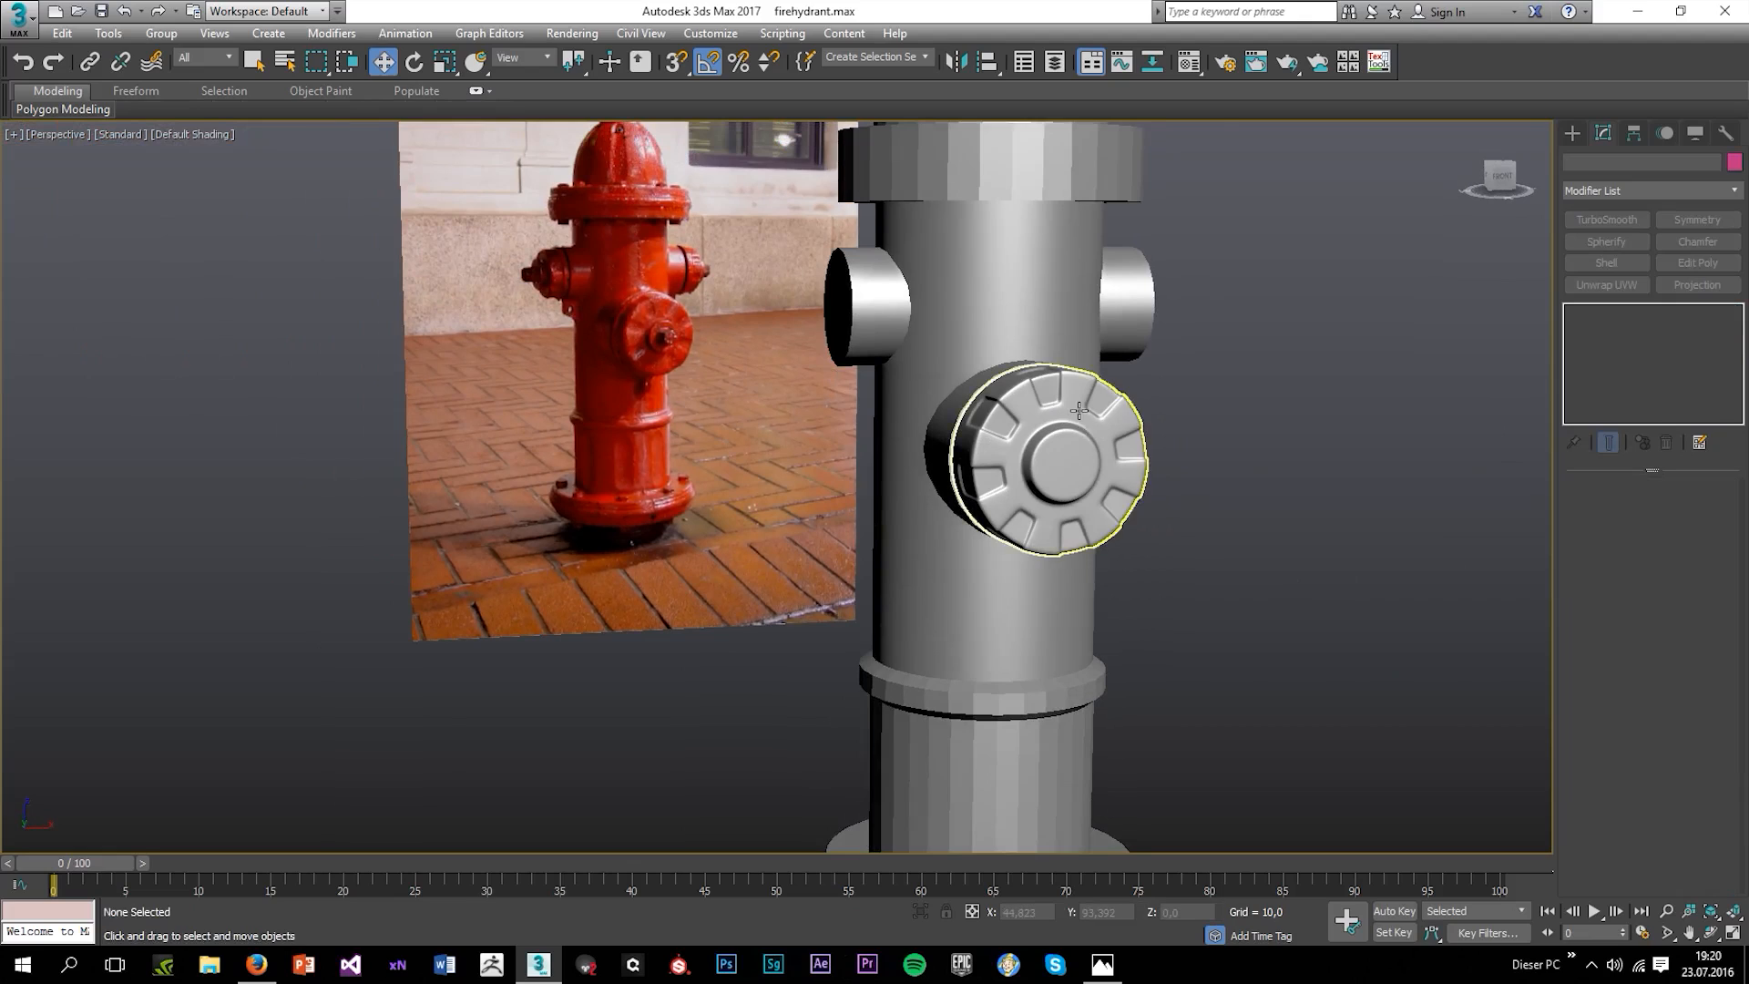
pyautogui.scroll(5, 1079, 411)
pyautogui.click(1614, 328)
pyautogui.click(1624, 510)
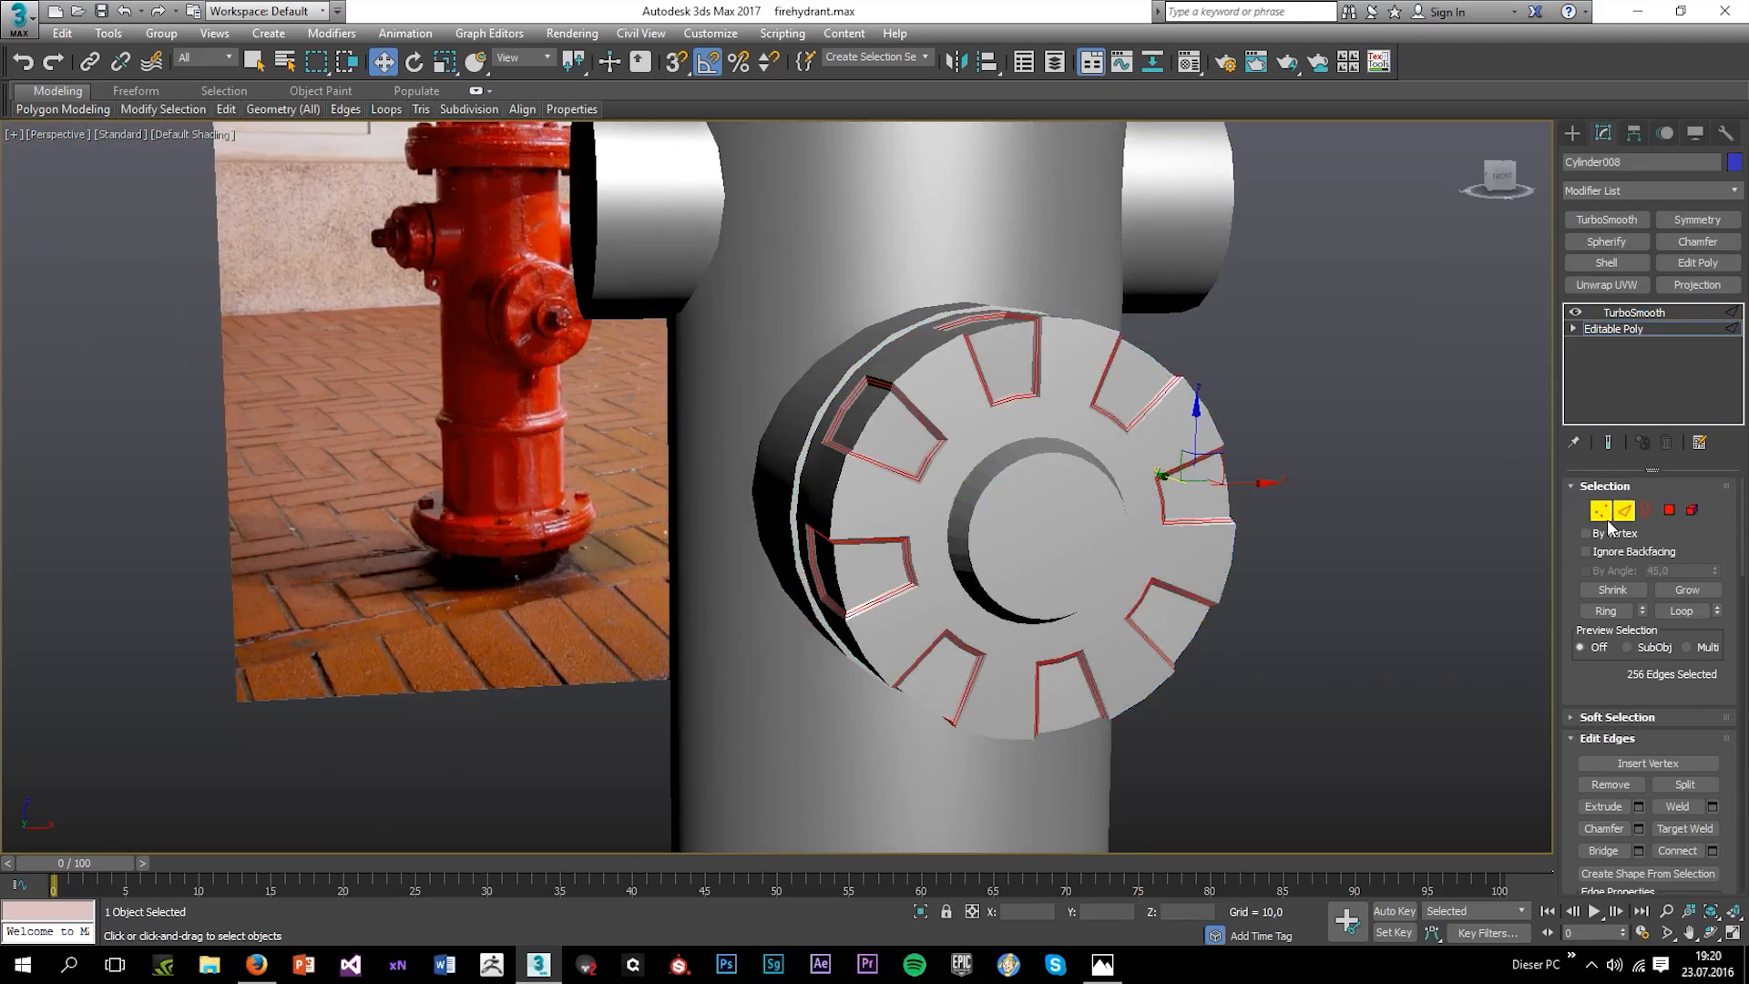
pyautogui.click(1607, 519)
pyautogui.hotkey('alt', 'w')
pyautogui.middleClick(1082, 351)
pyautogui.hotkey('alt', 'w')
pyautogui.scroll(4, 828, 511)
pyautogui.press('F3')
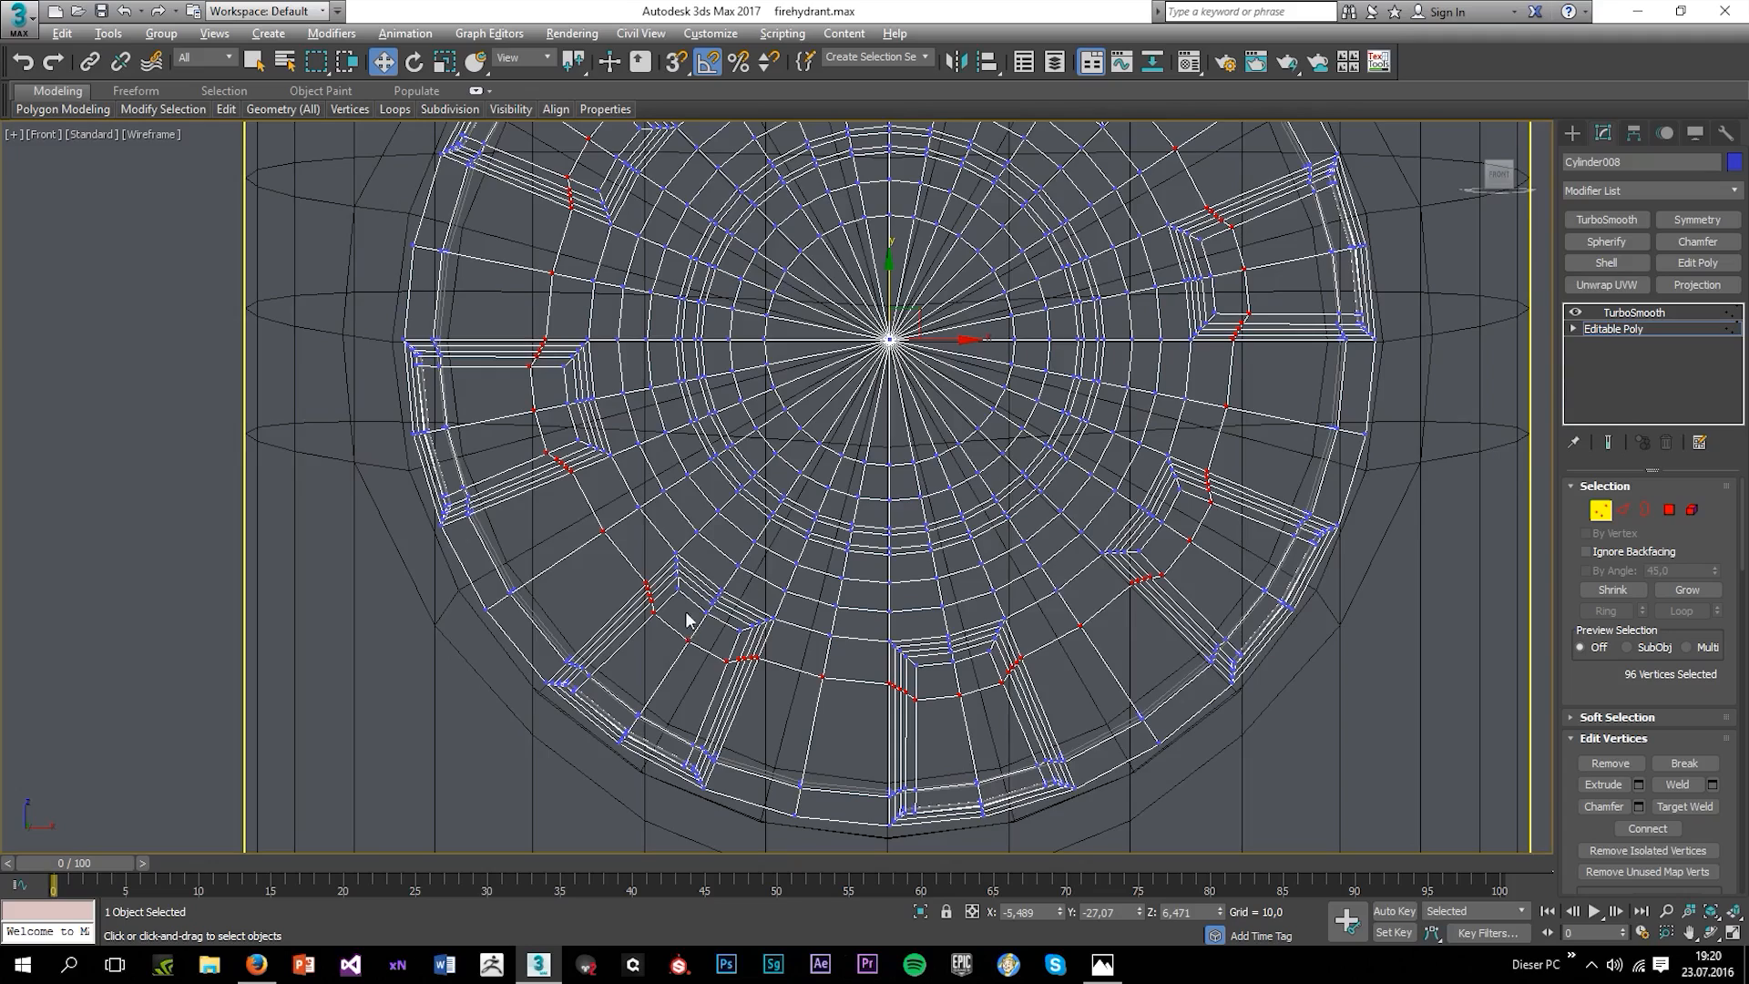
pyautogui.press('F3')
pyautogui.scroll(3, 702, 596)
# Select the vertices across the middle of the inner walls of the lower and right-hand cap notches in the Front view.
pyautogui.moveTo(739, 632); pyautogui.dragTo(721, 641)
pyautogui.keyDown('ctrl'); pyautogui.moveTo(1057, 700); pyautogui.dragTo(1083, 717); pyautogui.keyUp('ctrl')
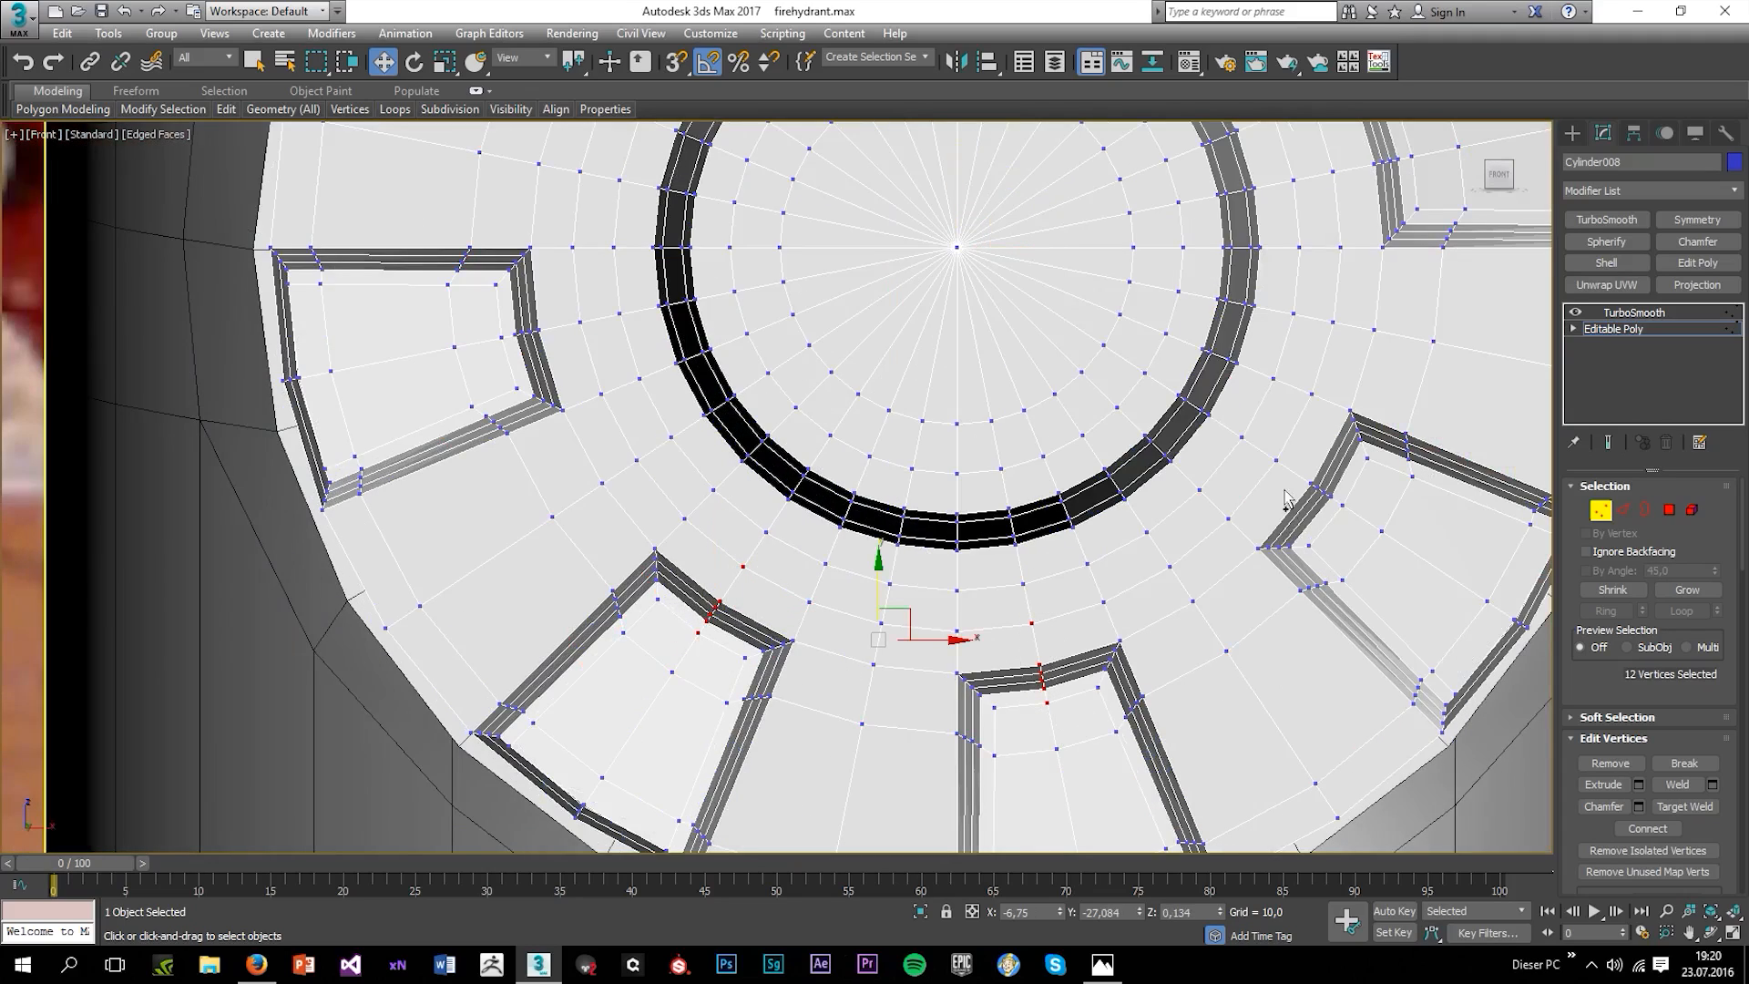
pyautogui.keyDown('ctrl'); pyautogui.moveTo(1363, 537); pyautogui.dragTo(1363, 538); pyautogui.keyUp('ctrl')
pyautogui.moveTo(1364, 184); pyautogui.dragTo(1200, 432, button='middle')
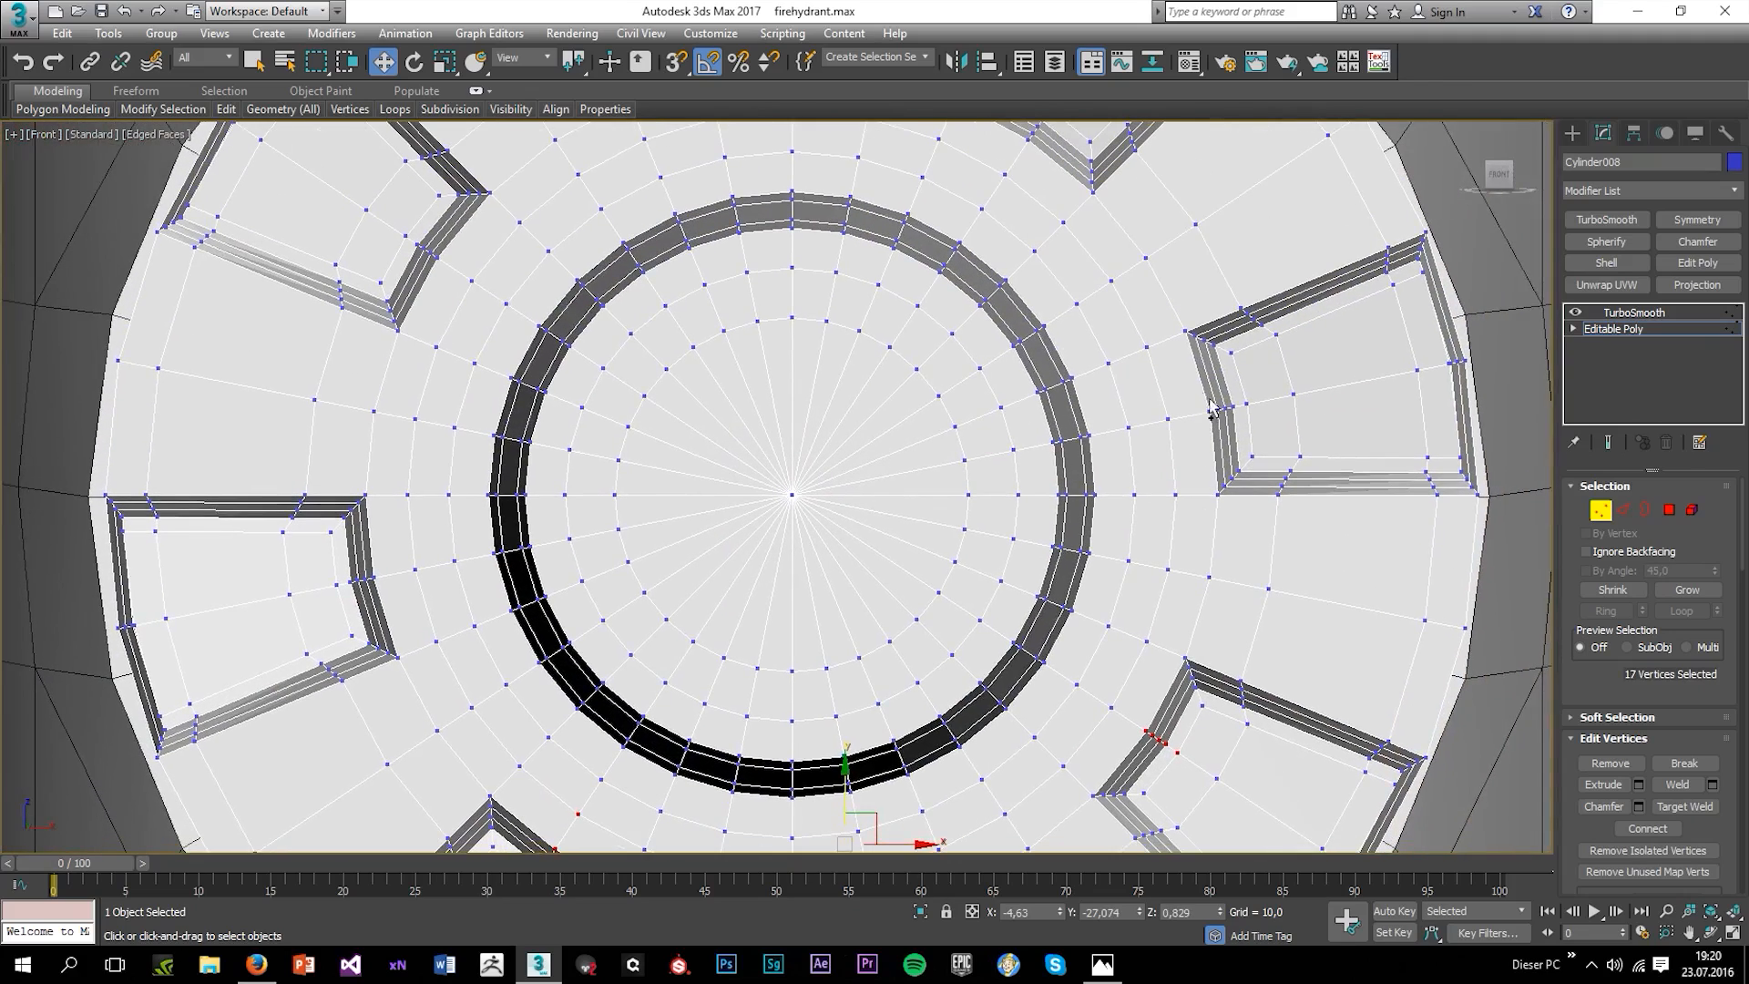
pyautogui.keyDown('ctrl'); pyautogui.moveTo(1200, 398); pyautogui.dragTo(1225, 417); pyautogui.keyUp('ctrl')
pyautogui.moveTo(1046, 150); pyautogui.dragTo(1040, 398, button='middle')
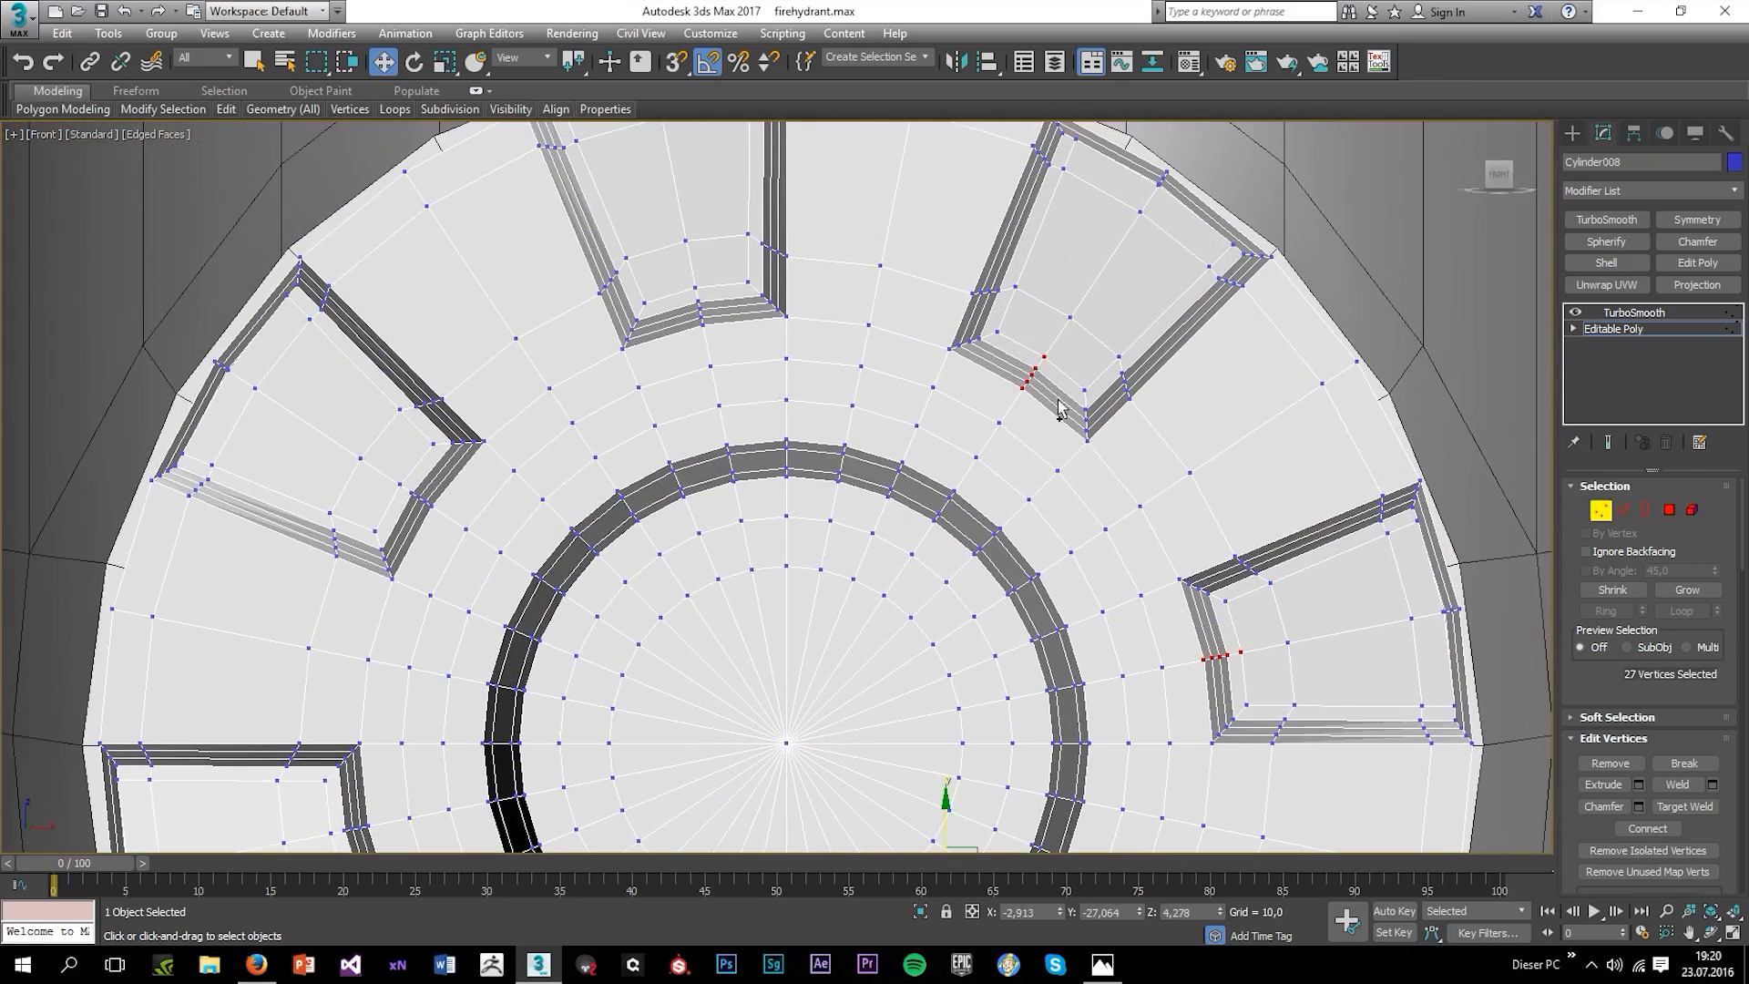
# Add the middle inner wall vertices of the remaining upper and left-hand notches, completing the selection around all eight notches.
pyautogui.keyDown('ctrl'); pyautogui.moveTo(713, 348); pyautogui.dragTo(713, 348); pyautogui.keyUp('ctrl')
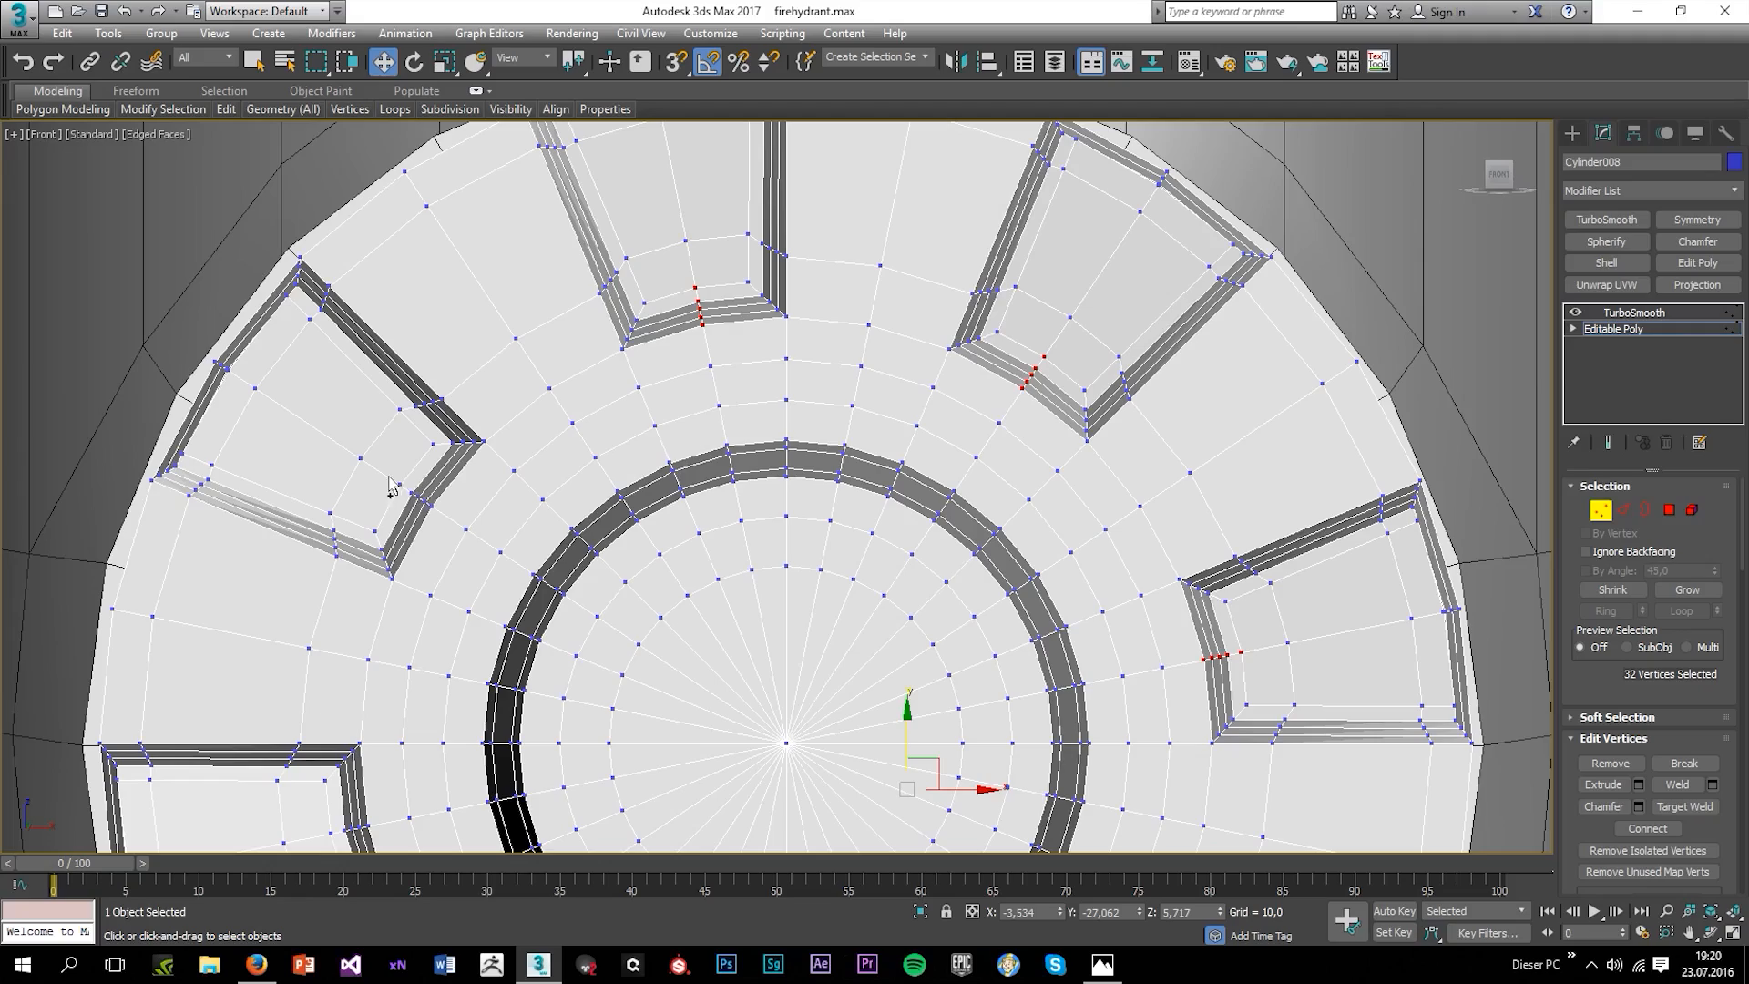
pyautogui.keyDown('ctrl'); pyautogui.moveTo(456, 528); pyautogui.dragTo(456, 528); pyautogui.keyUp('ctrl')
pyautogui.moveTo(361, 852); pyautogui.dragTo(603, 637, button='middle')
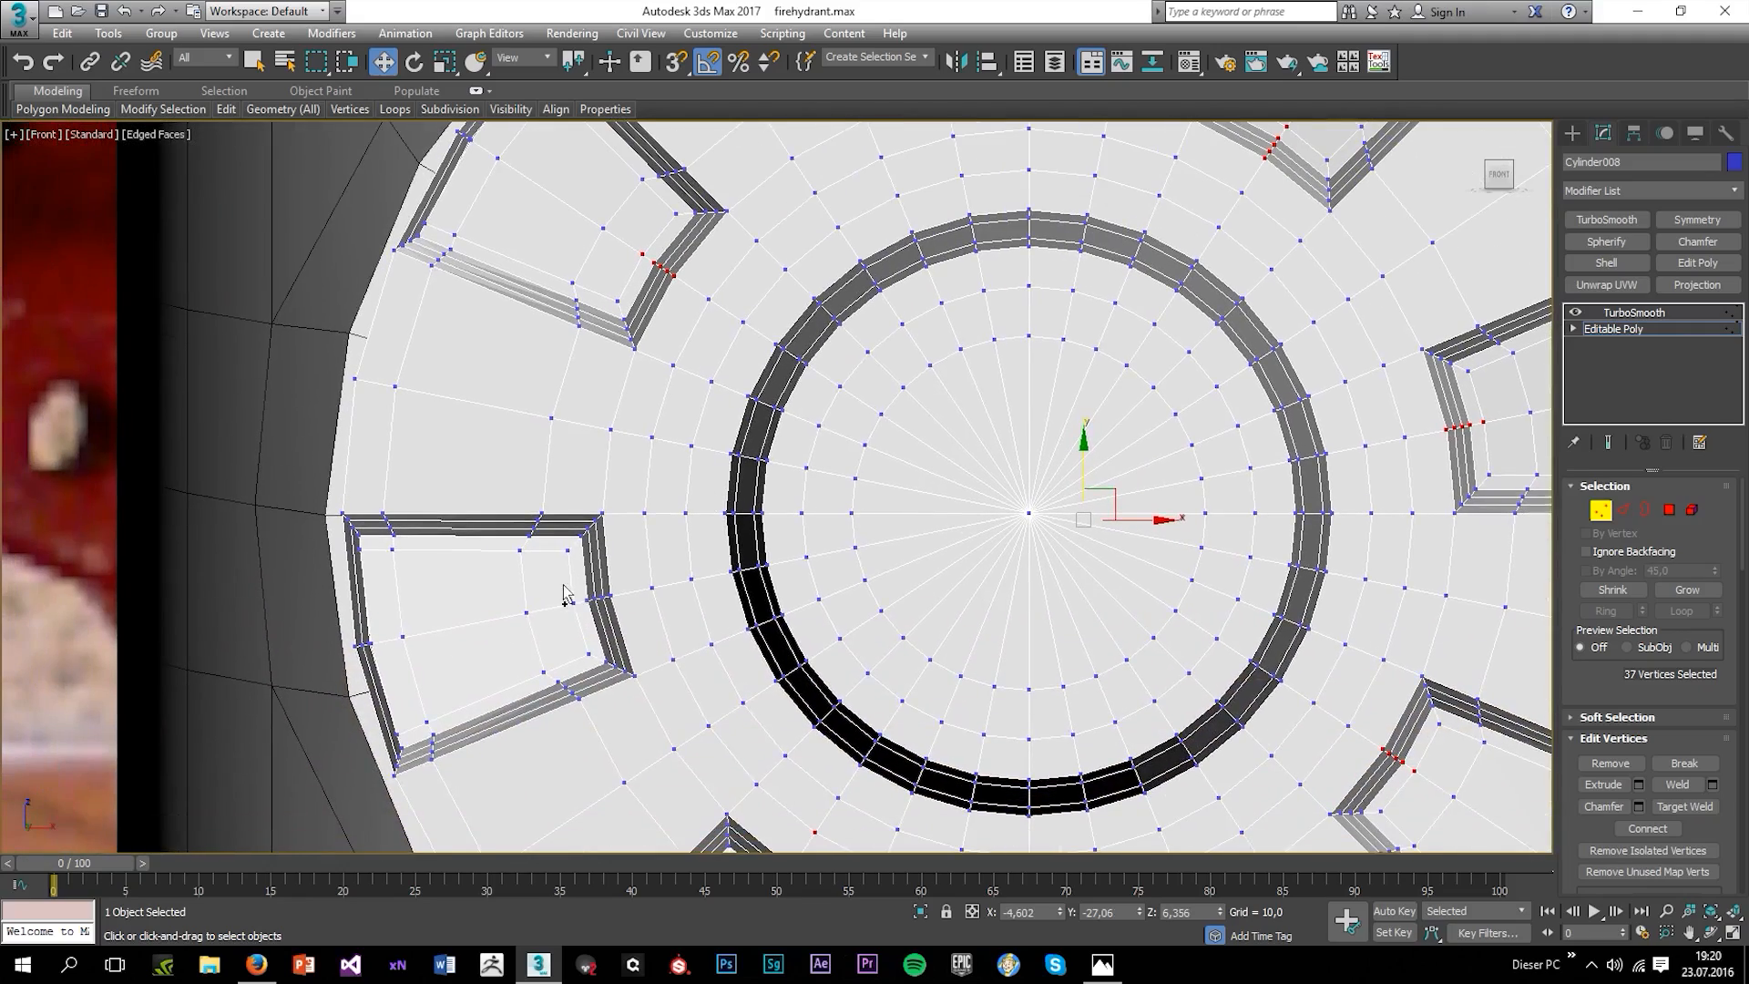
pyautogui.keyDown('ctrl'); pyautogui.moveTo(562, 585); pyautogui.dragTo(631, 628); pyautogui.keyUp('ctrl')
pyautogui.moveTo(633, 628); pyautogui.dragTo(1130, 473, button='middle')
pyautogui.scroll(-10, 1130, 474)
# Scale the selected vertices toward the cap's centre in the maximized Front view, rounding the inner ends of all eight notches.
pyautogui.hotkey('alt', 'w')
pyautogui.middleClick(1134, 662)
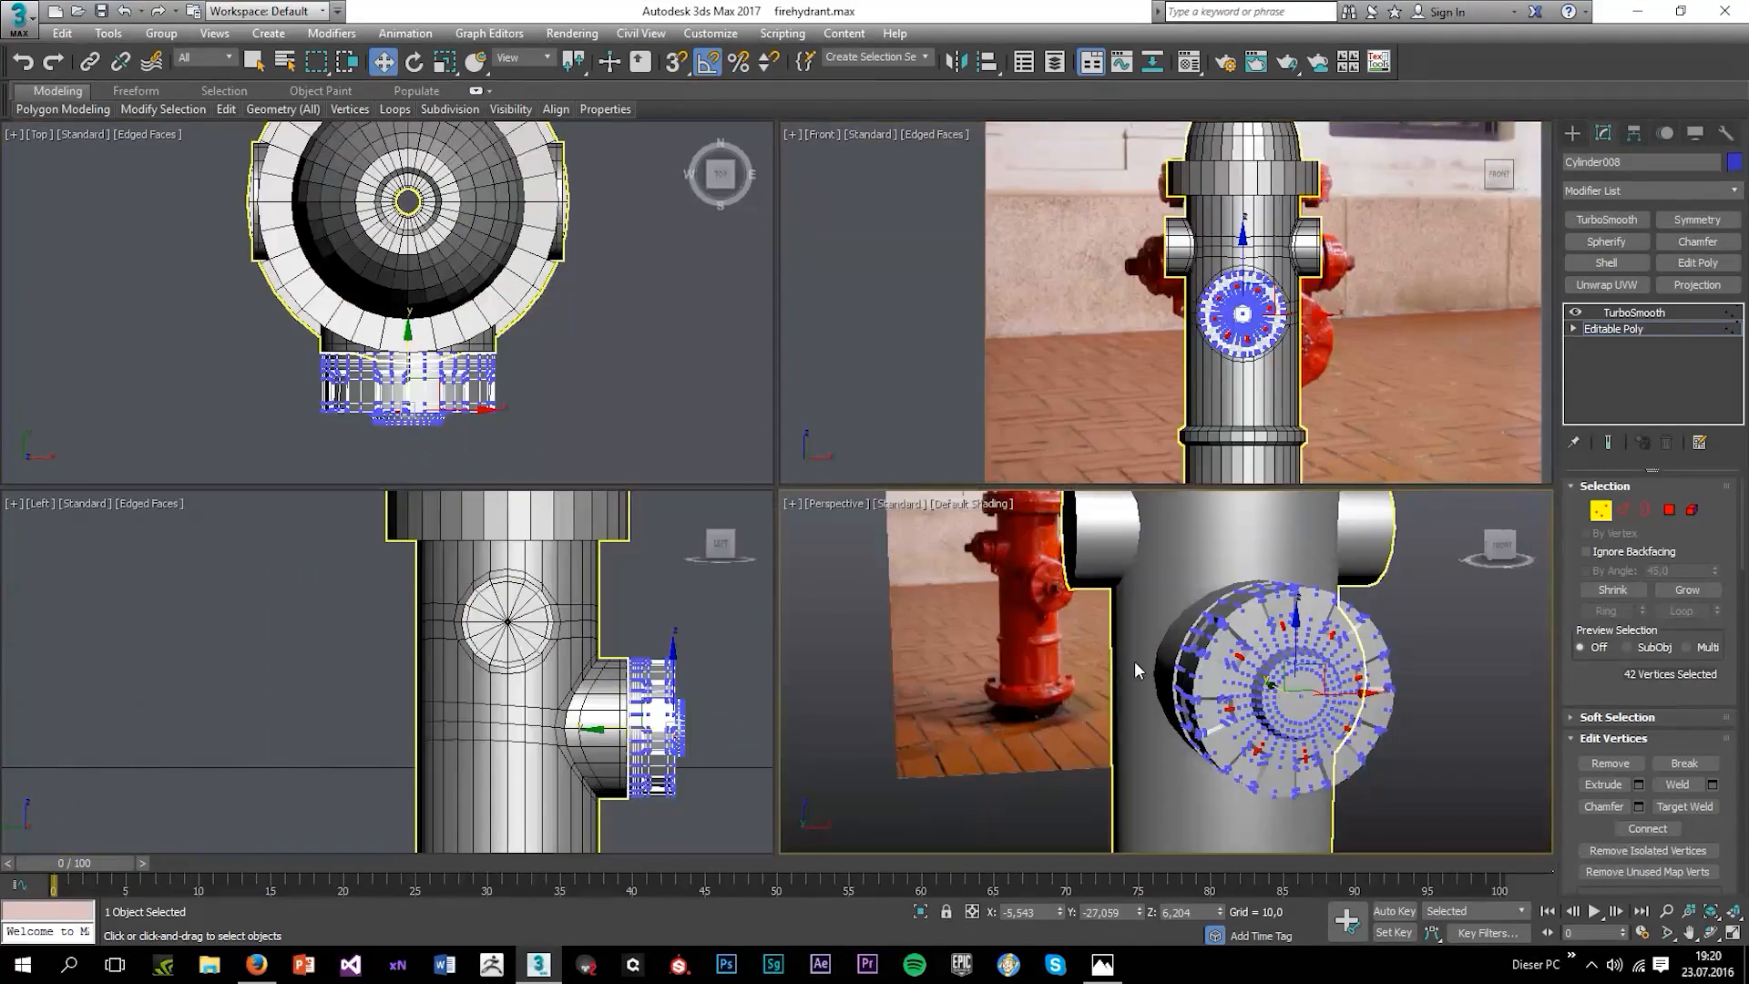
pyautogui.hotkey('alt', 'w')
pyautogui.hotkey('alt', 'w')
pyautogui.middleClick(1075, 395)
pyautogui.hotkey('alt', 'w')
pyautogui.scroll(6, 916, 506)
pyautogui.scroll(2, 854, 672)
pyautogui.moveTo(884, 728); pyautogui.dragTo(918, 622, button='middle')
pyautogui.press('r')
pyautogui.moveTo(1048, 465); pyautogui.dragTo(1041, 470)
pyautogui.click(1041, 470)
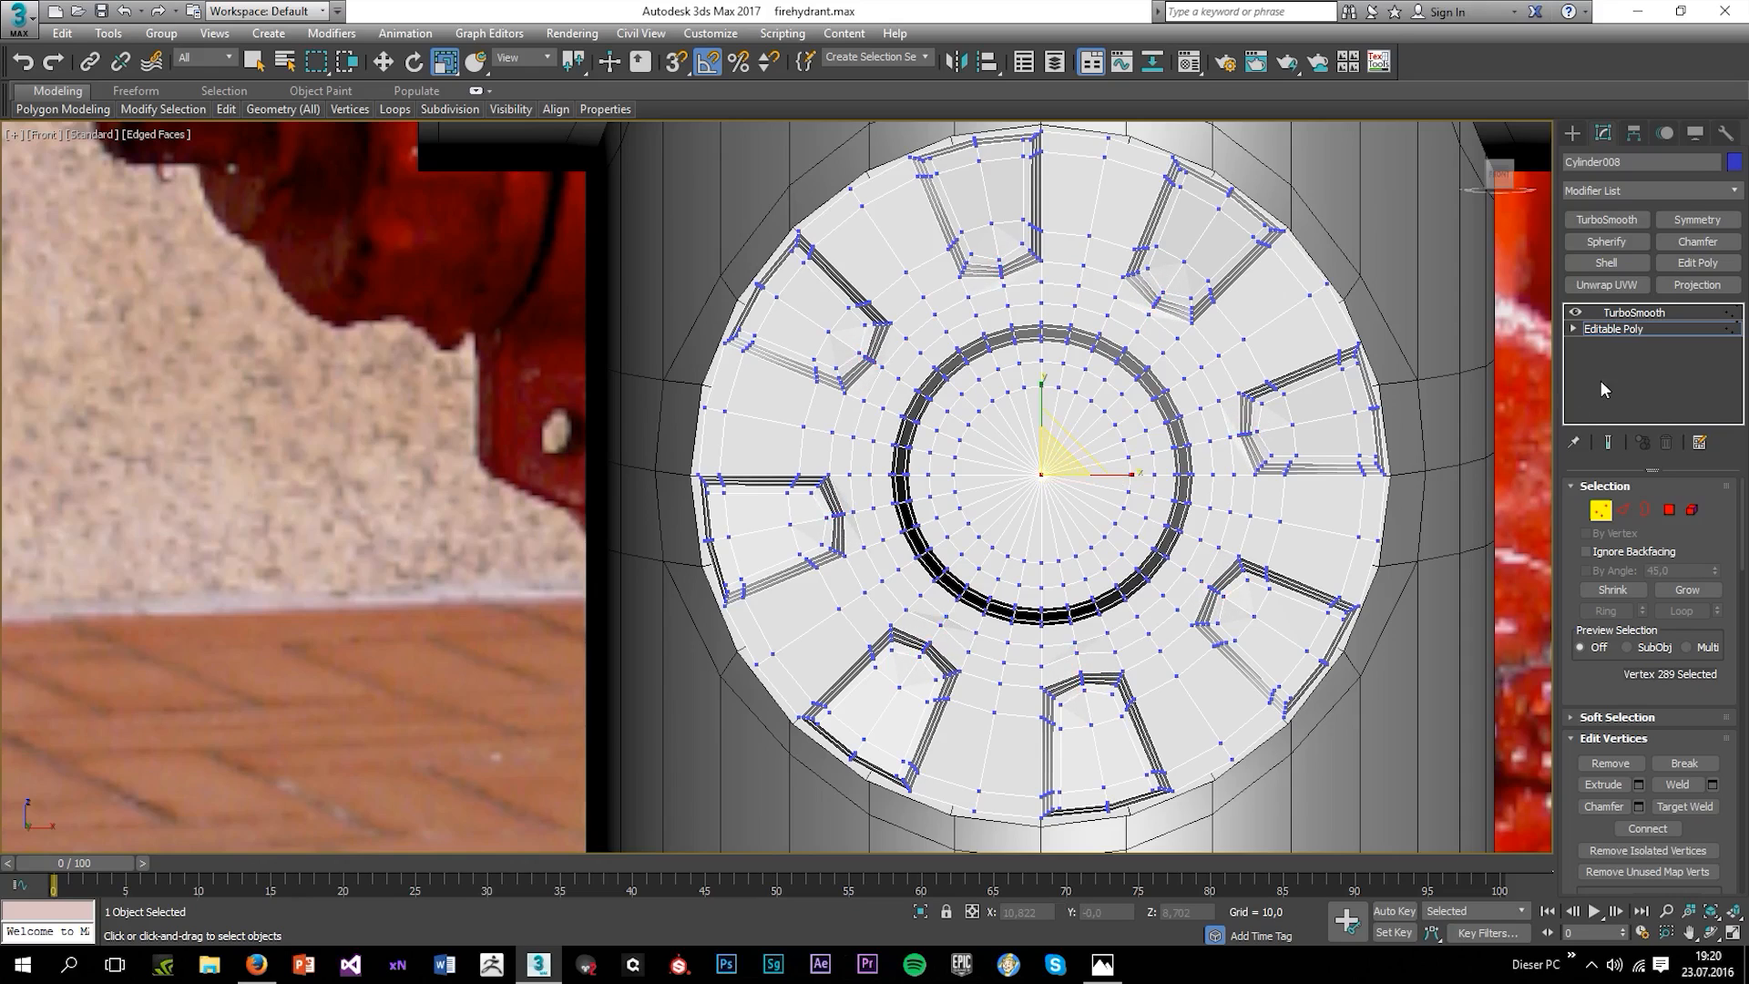
# Preview the smoothed cap without edges in the Front view, and return to its base mesh vertices with edged faces.
pyautogui.click(1622, 314)
pyautogui.click(1446, 445)
pyautogui.press('F4')
pyautogui.scroll(-3, 1318, 567)
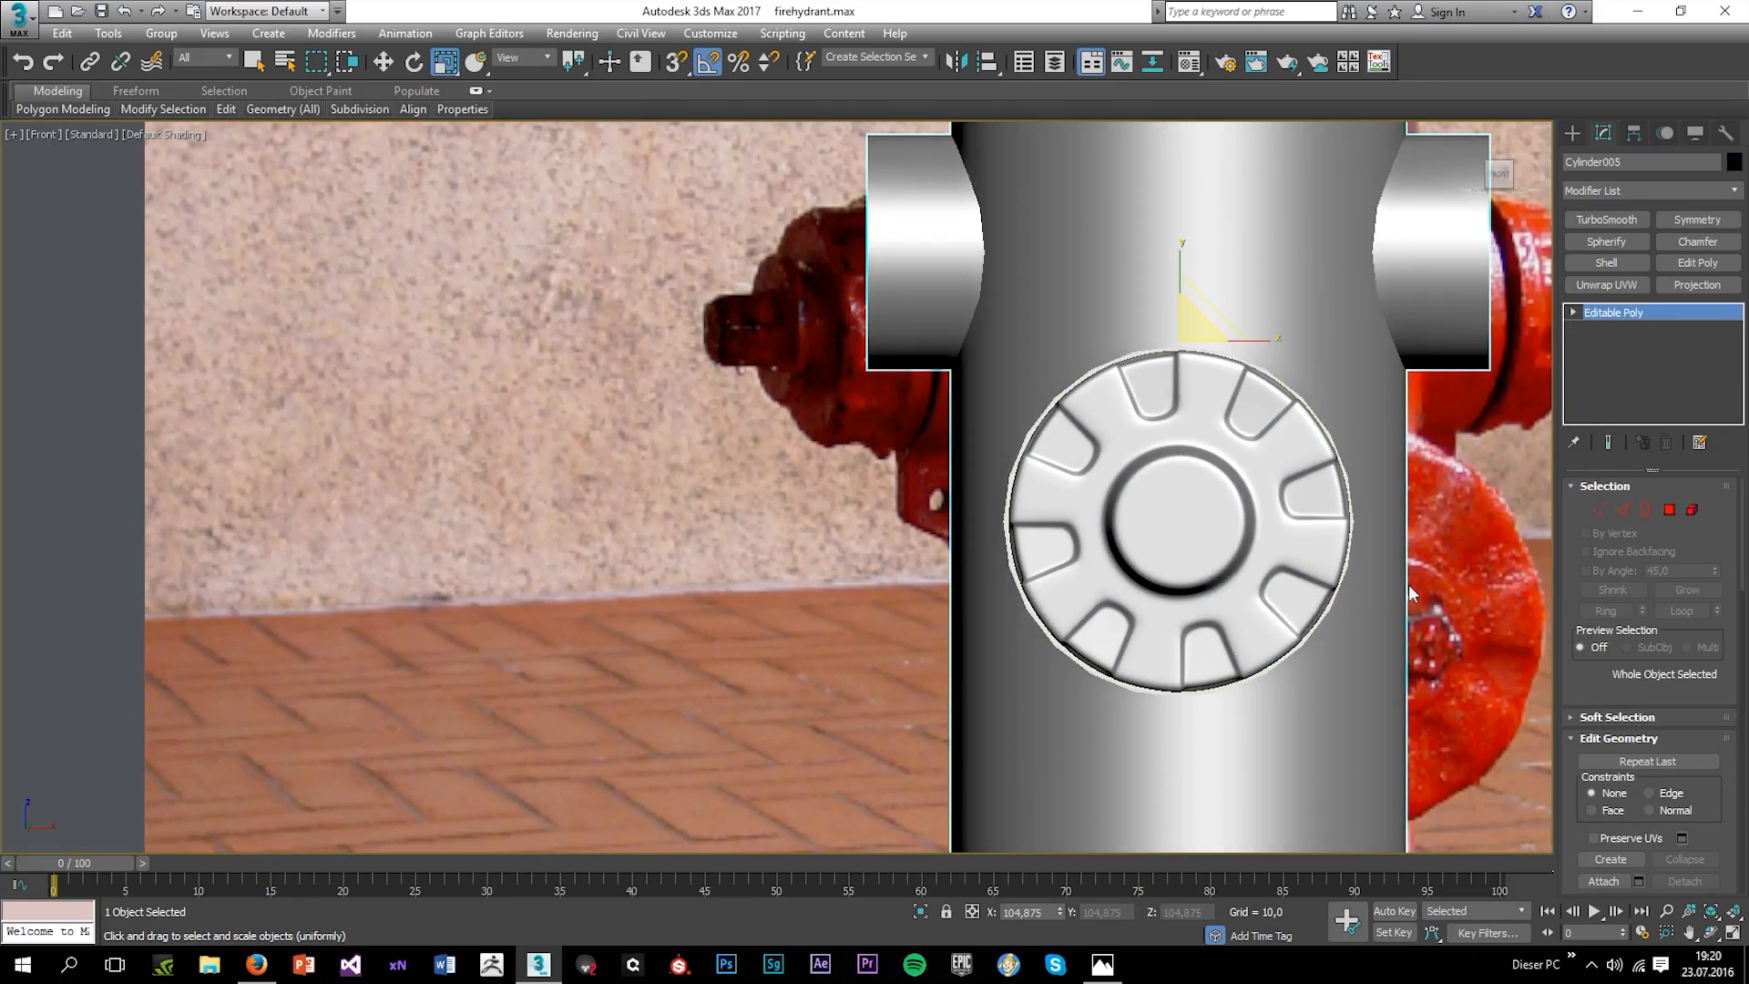
pyautogui.click(1283, 595)
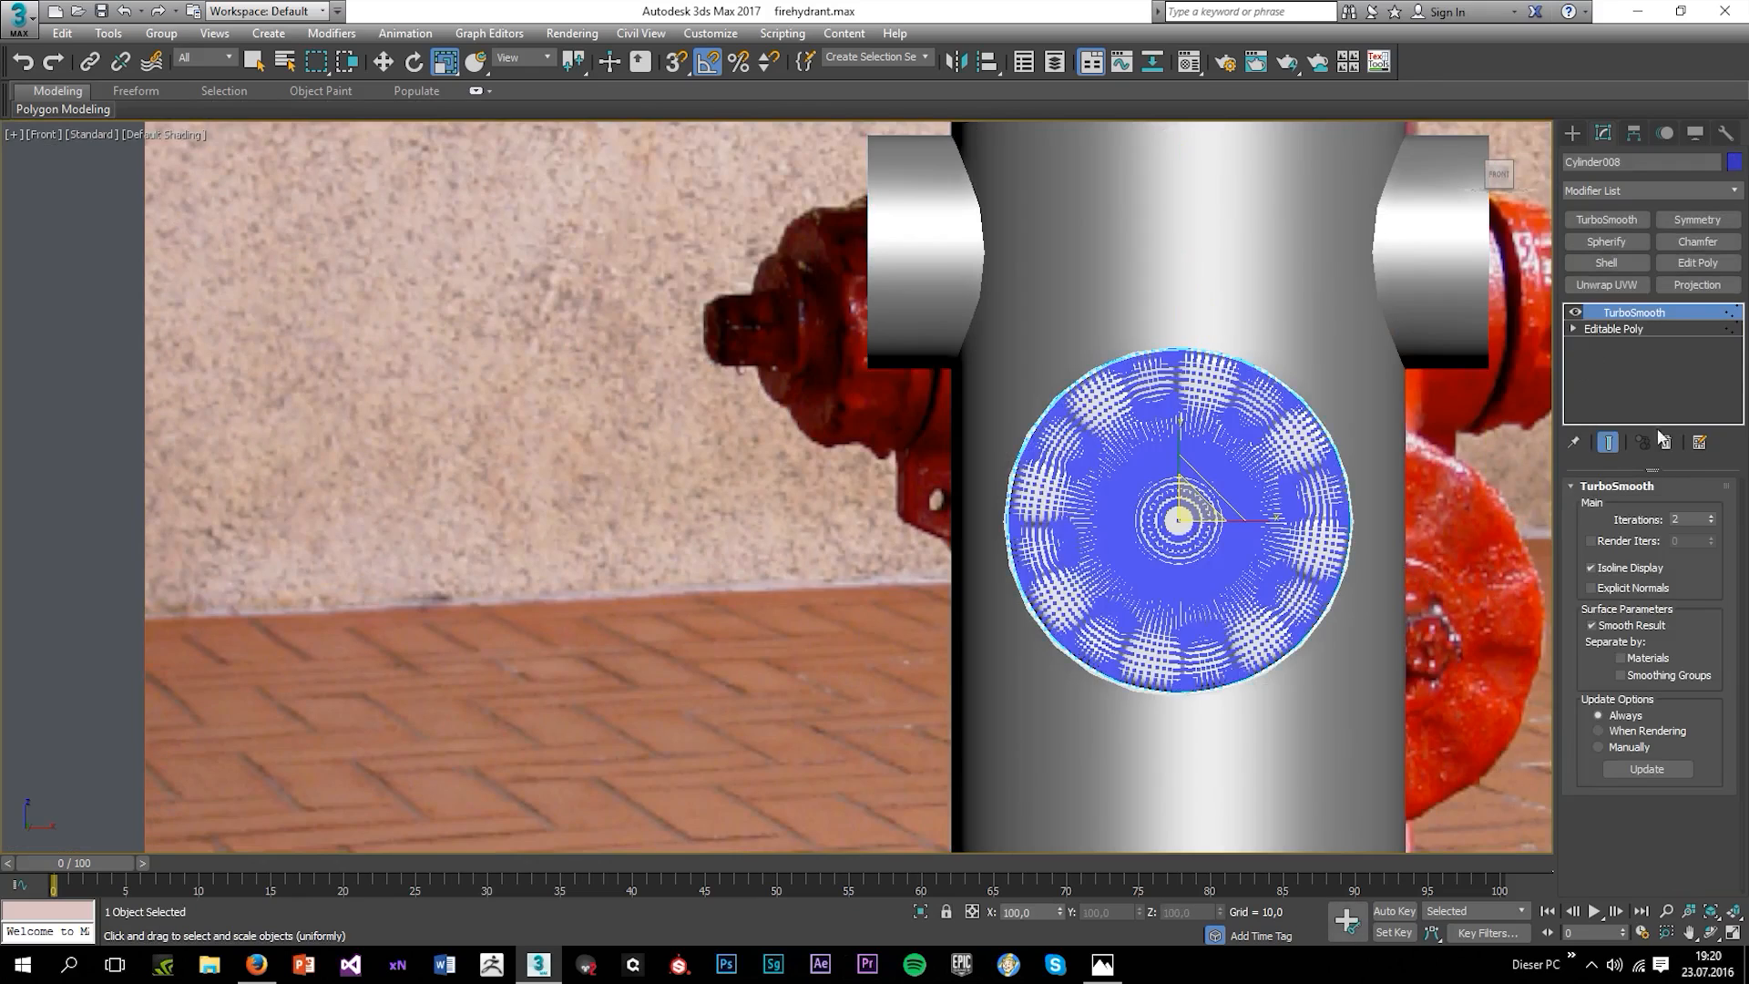
pyautogui.click(1593, 332)
pyautogui.press('F4')
pyautogui.scroll(3, 1329, 525)
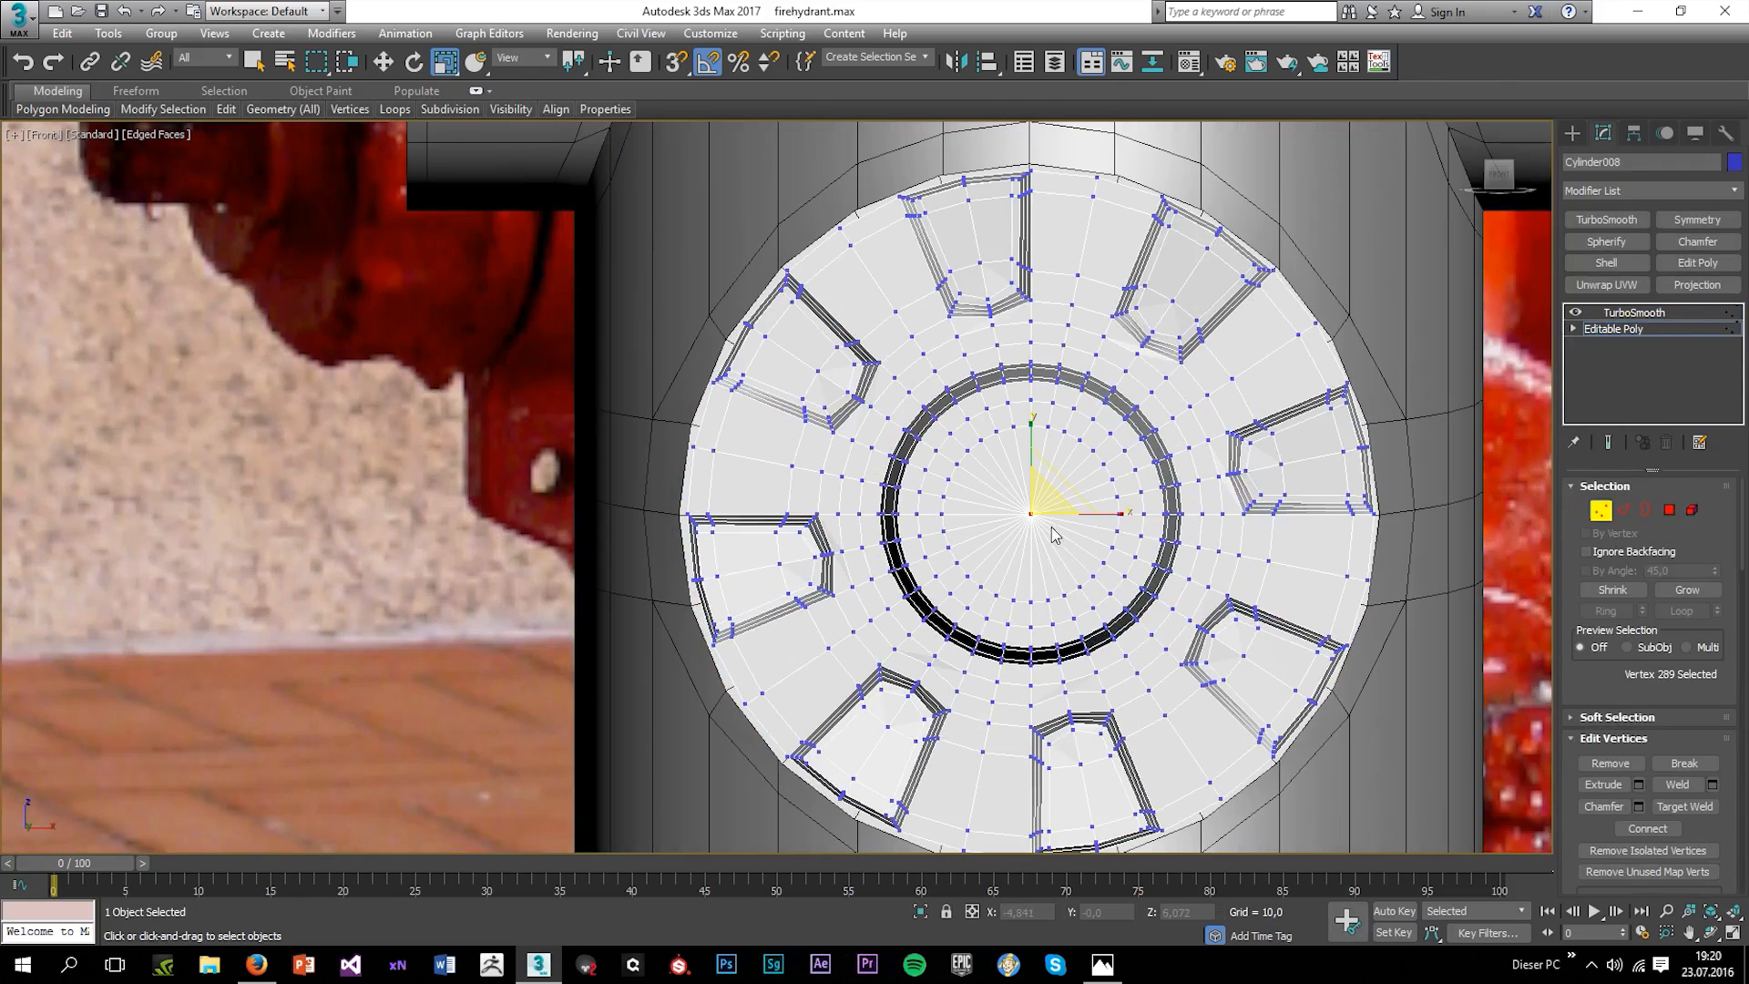
# Deselect the vertices and inspect the smoothed front cap from the side in a maximized Perspective view.
pyautogui.click(1463, 608)
pyautogui.hotkey('alt', 'w')
pyautogui.click(1462, 615)
pyautogui.hotkey('alt', 'w')
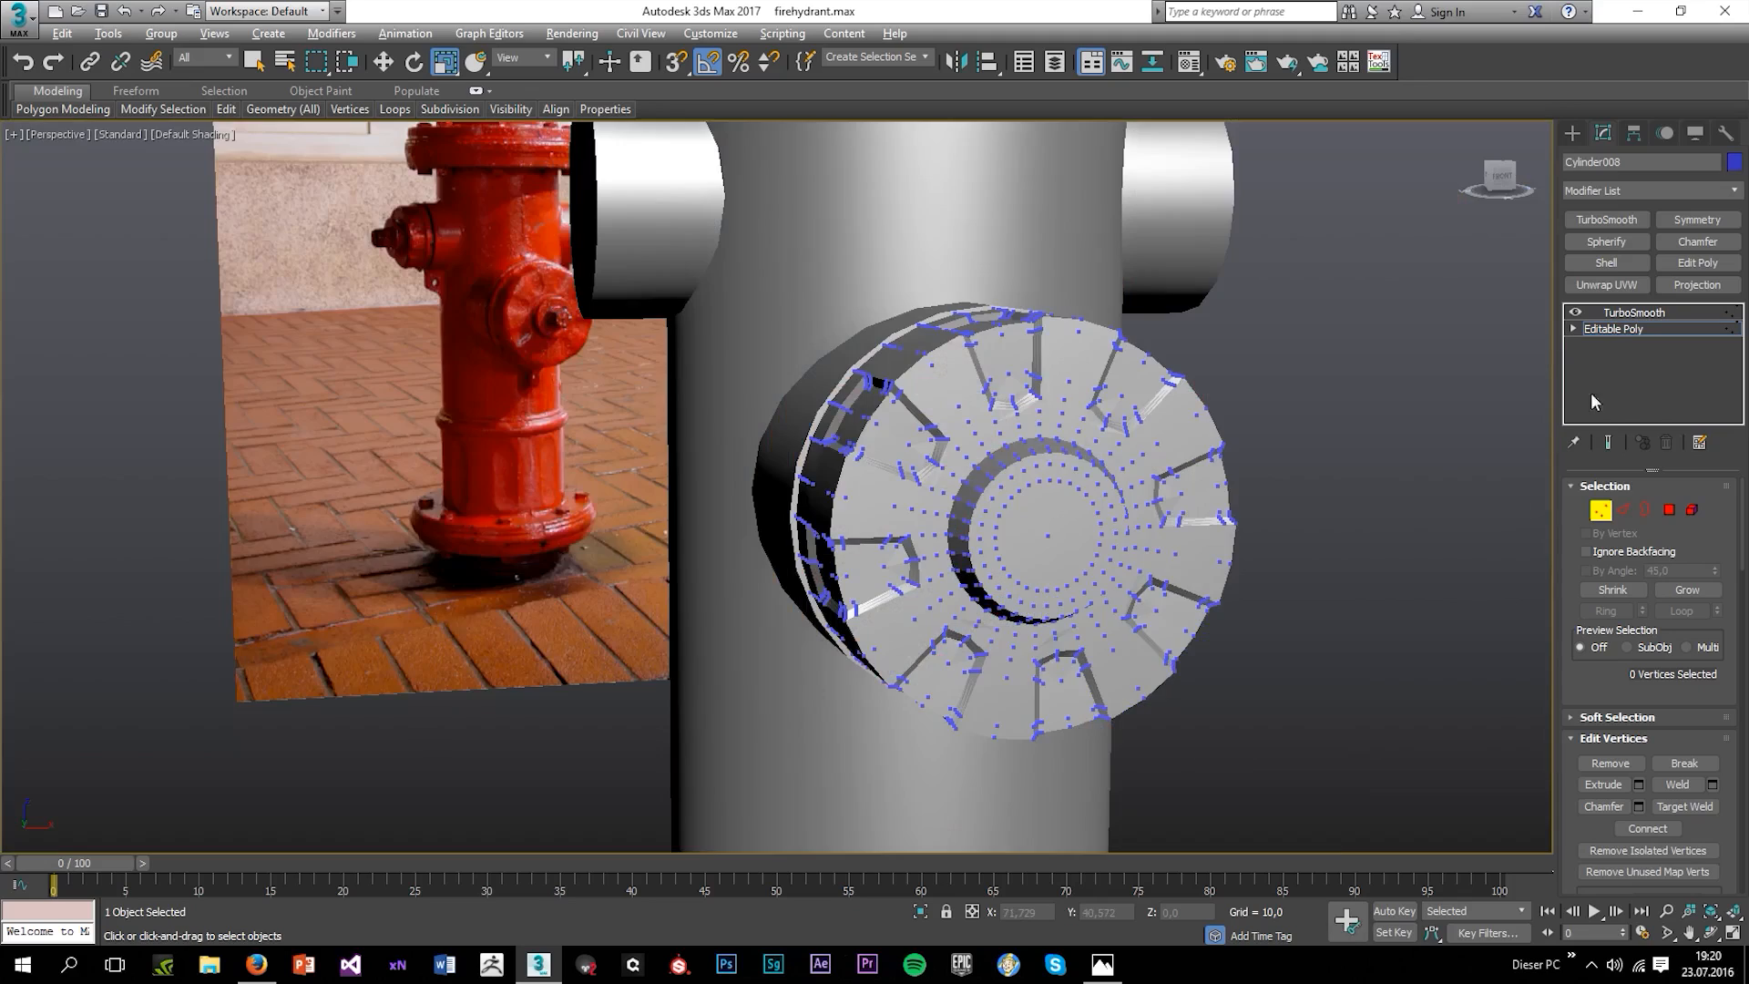
pyautogui.click(1631, 313)
pyautogui.click(1374, 511)
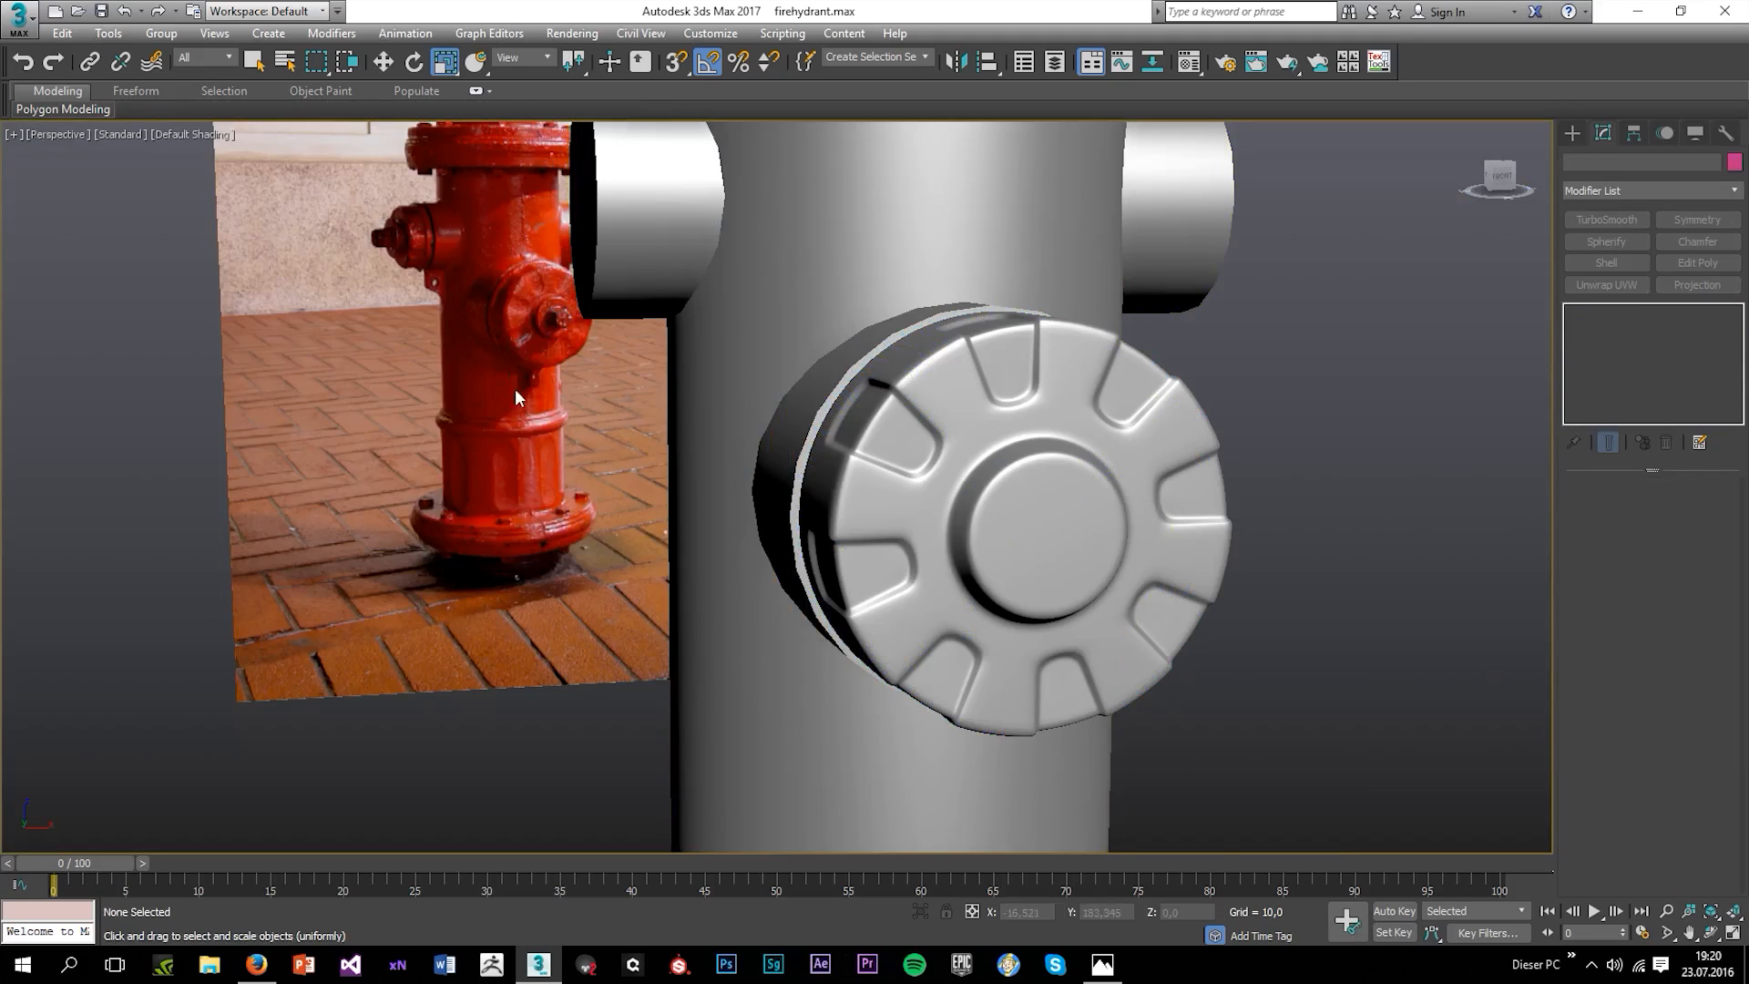
pyautogui.scroll(-5, 515, 388)
pyautogui.keyDown('alt'); pyautogui.moveTo(410, 392); pyautogui.dragTo(804, 559, button='middle'); pyautogui.keyUp('alt')
pyautogui.scroll(4, 959, 430)
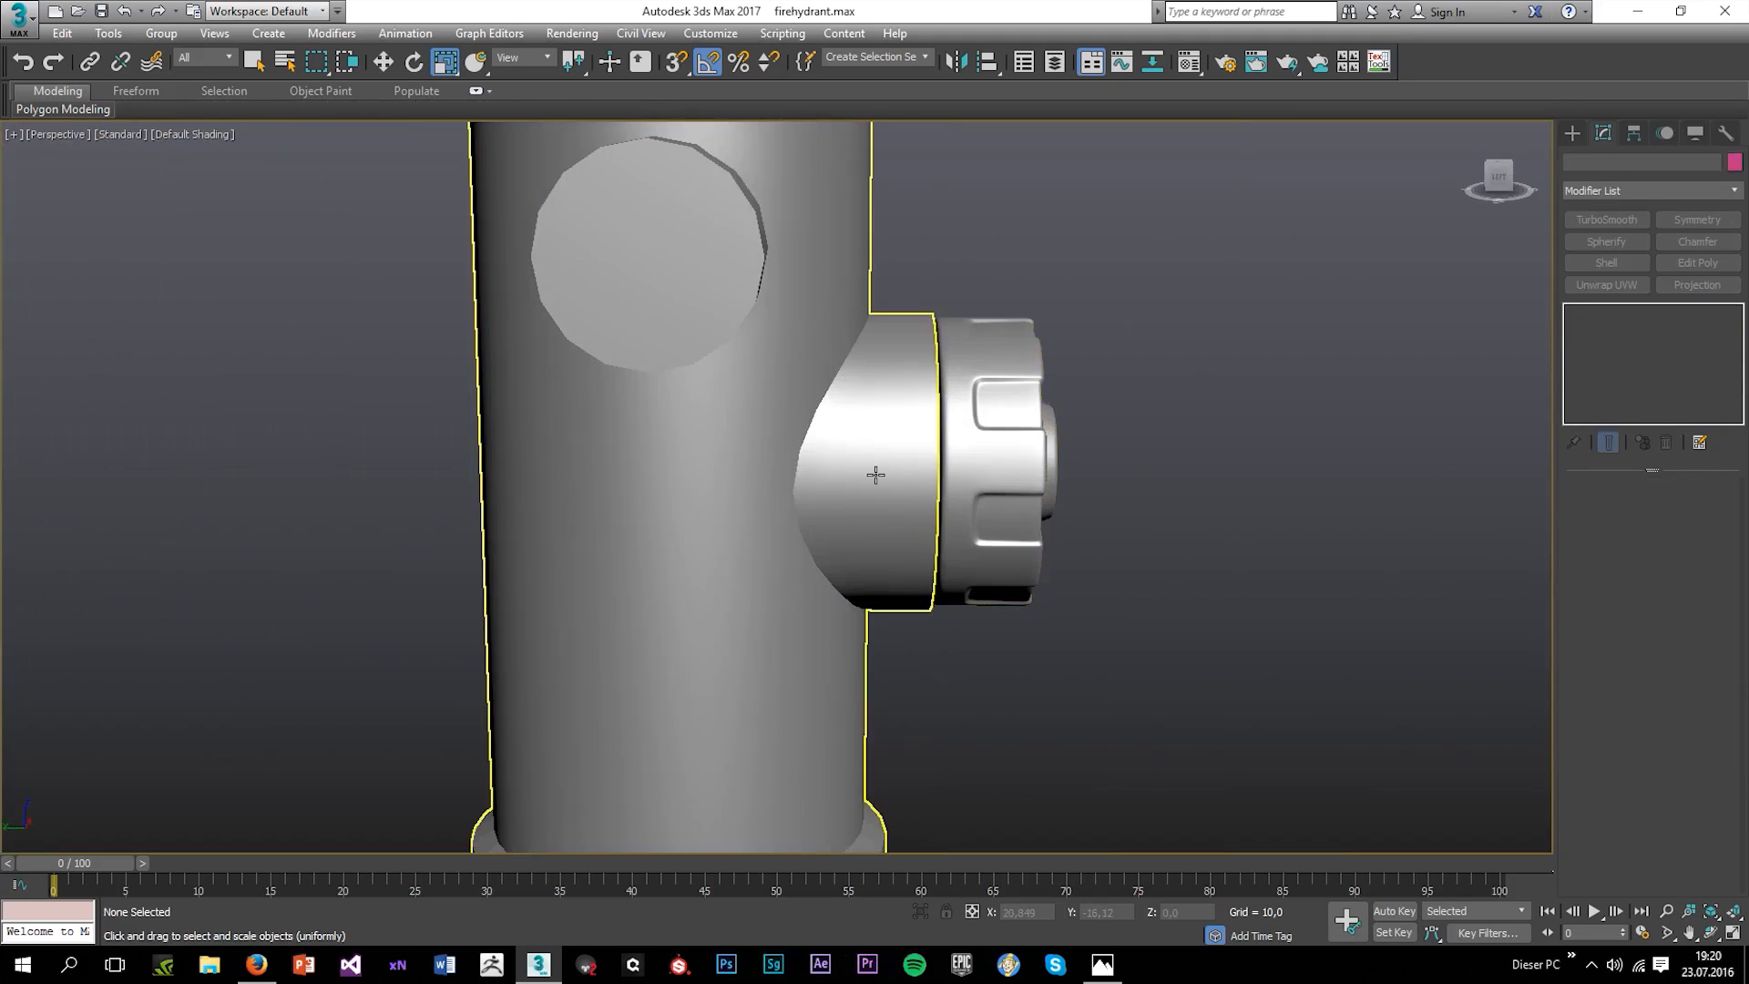
# Move the whole front cap about 0.29 along Y against the end of the front outlet and deselect it.
pyautogui.click(876, 473)
pyautogui.keyDown('alt'); pyautogui.moveTo(876, 472); pyautogui.dragTo(879, 418, button='middle'); pyautogui.keyUp('alt')
pyautogui.keyDown('alt'); pyautogui.moveTo(942, 483); pyautogui.dragTo(953, 512, button='middle'); pyautogui.keyUp('alt')
pyautogui.press('r')
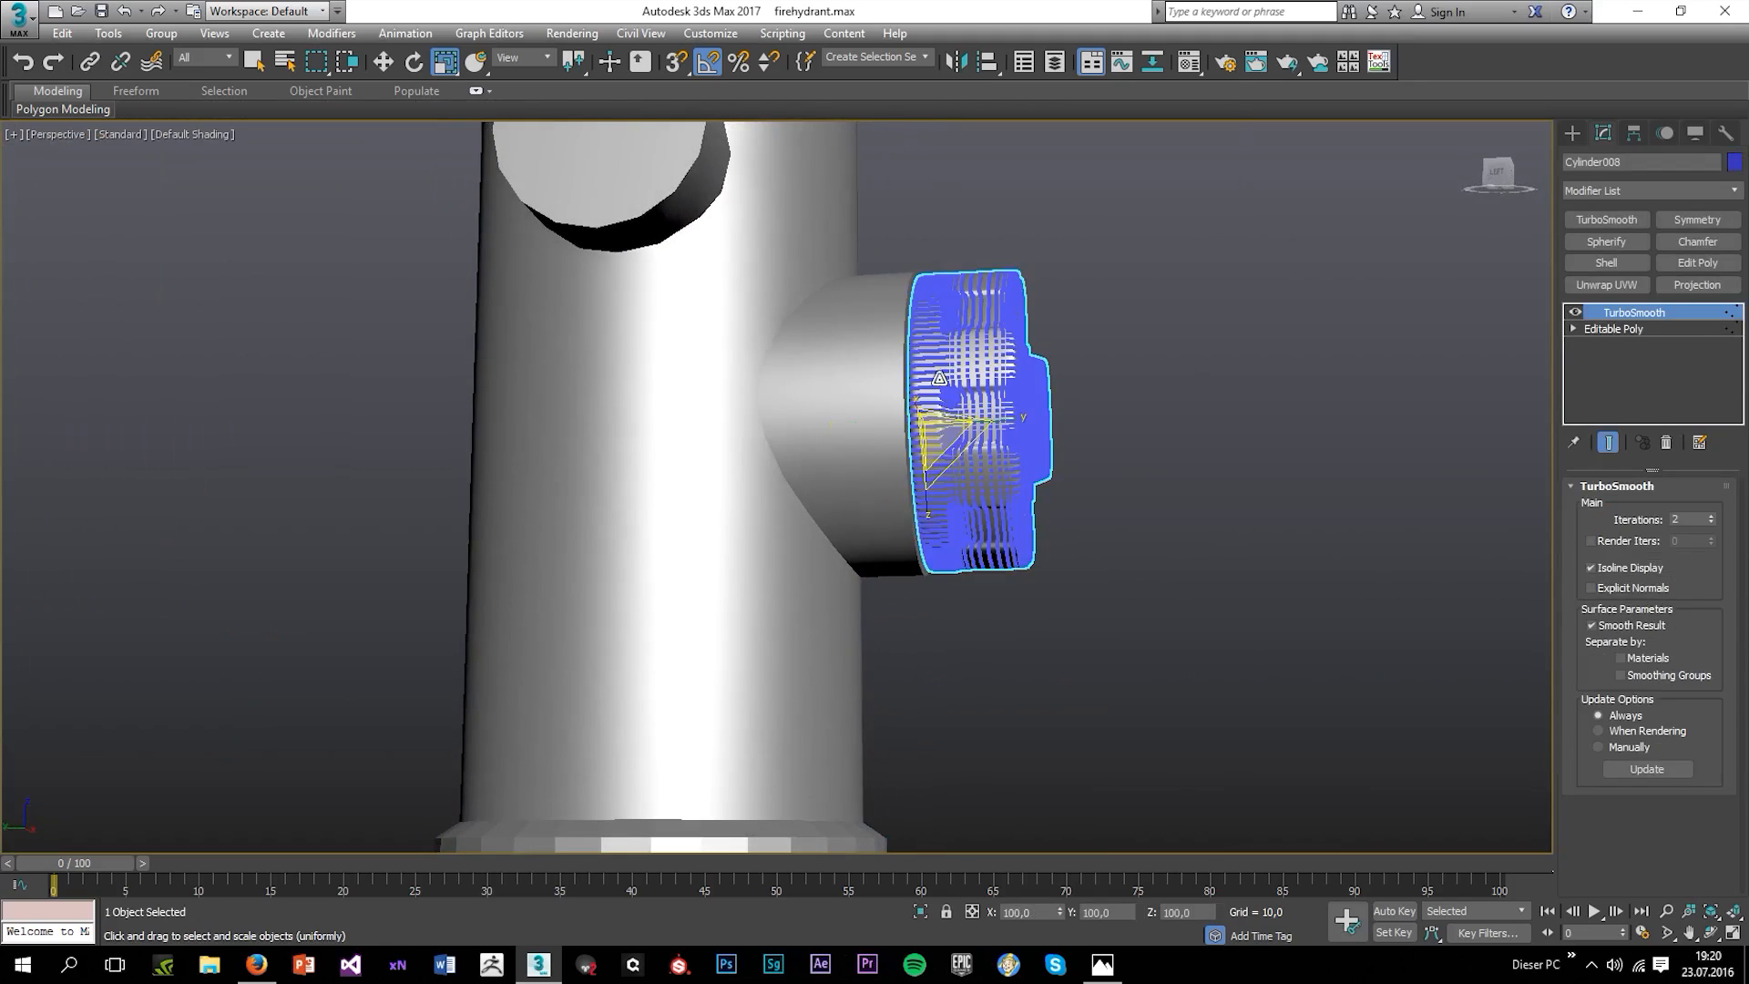
pyautogui.press('w')
pyautogui.moveTo(924, 368); pyautogui.dragTo(925, 391)
pyautogui.keyDown('alt'); pyautogui.moveTo(926, 391); pyautogui.dragTo(926, 427, button='middle'); pyautogui.keyUp('alt')
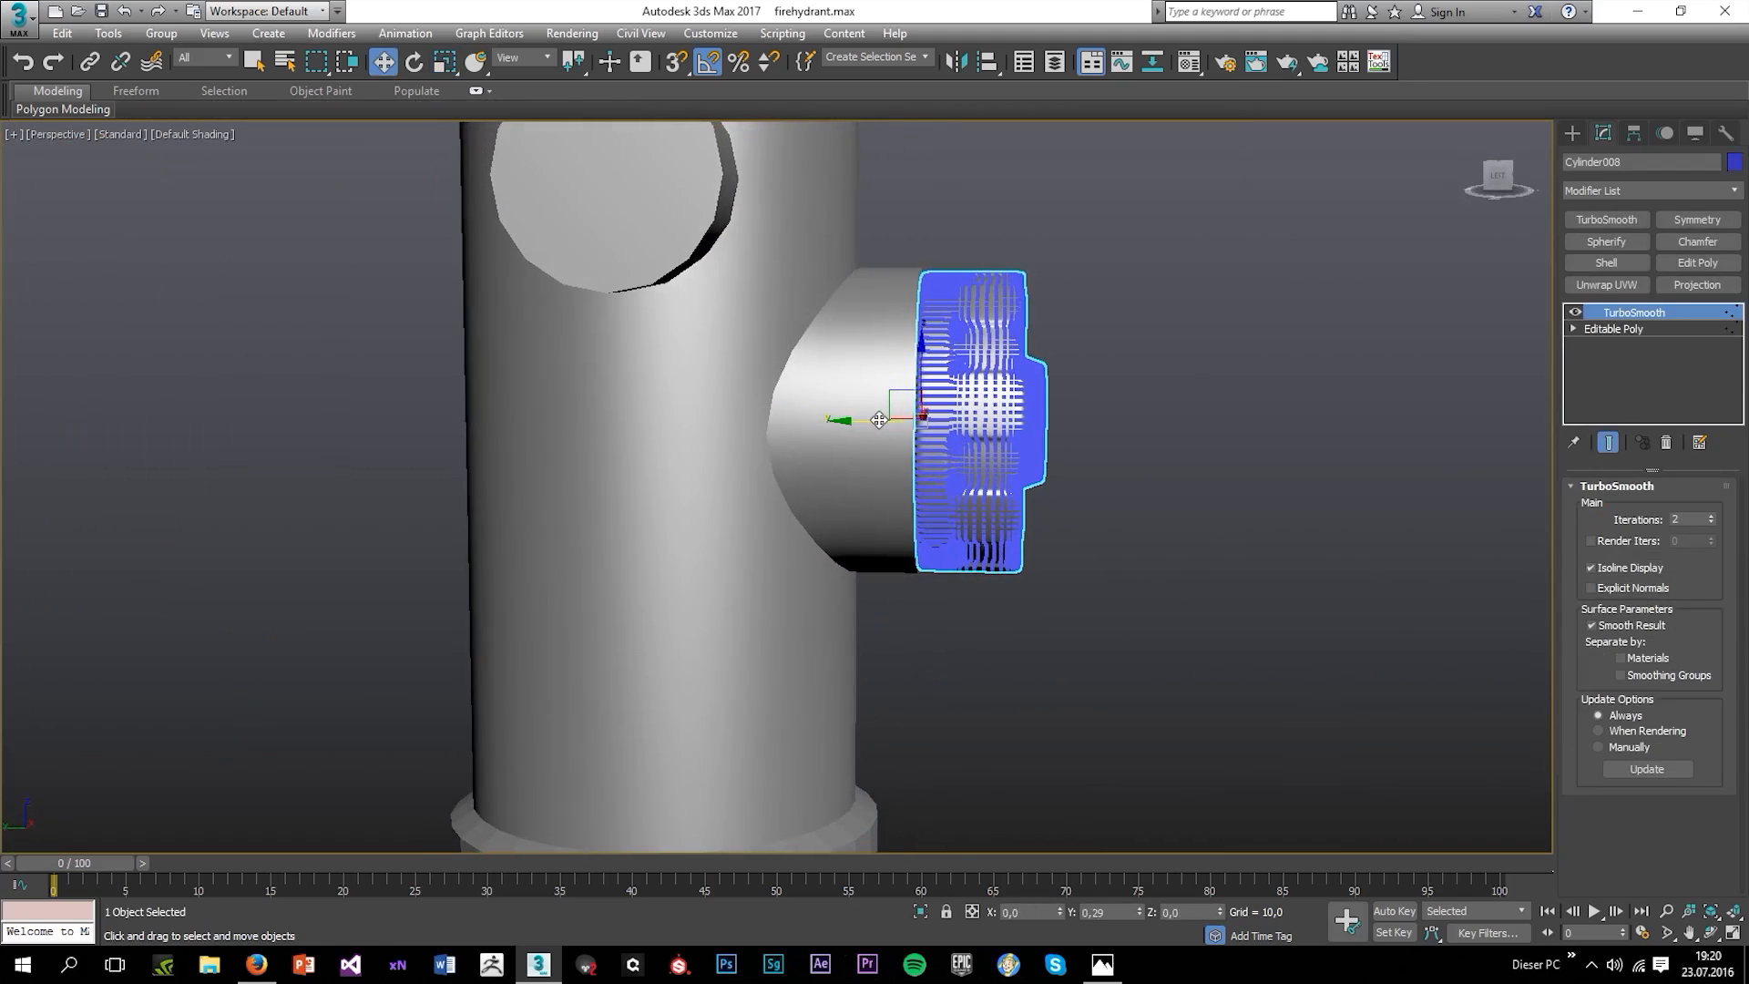
pyautogui.click(1140, 397)
# Compare the hydrant's front cap and uncapped side outlets with the reference photo.
pyautogui.scroll(-3, 1035, 481)
pyautogui.keyDown('alt'); pyautogui.moveTo(1035, 481); pyautogui.dragTo(889, 466, button='middle'); pyautogui.keyUp('alt')
pyautogui.scroll(-3, 764, 466)
pyautogui.keyDown('alt'); pyautogui.moveTo(763, 467); pyautogui.dragTo(664, 452, button='middle'); pyautogui.keyUp('alt')
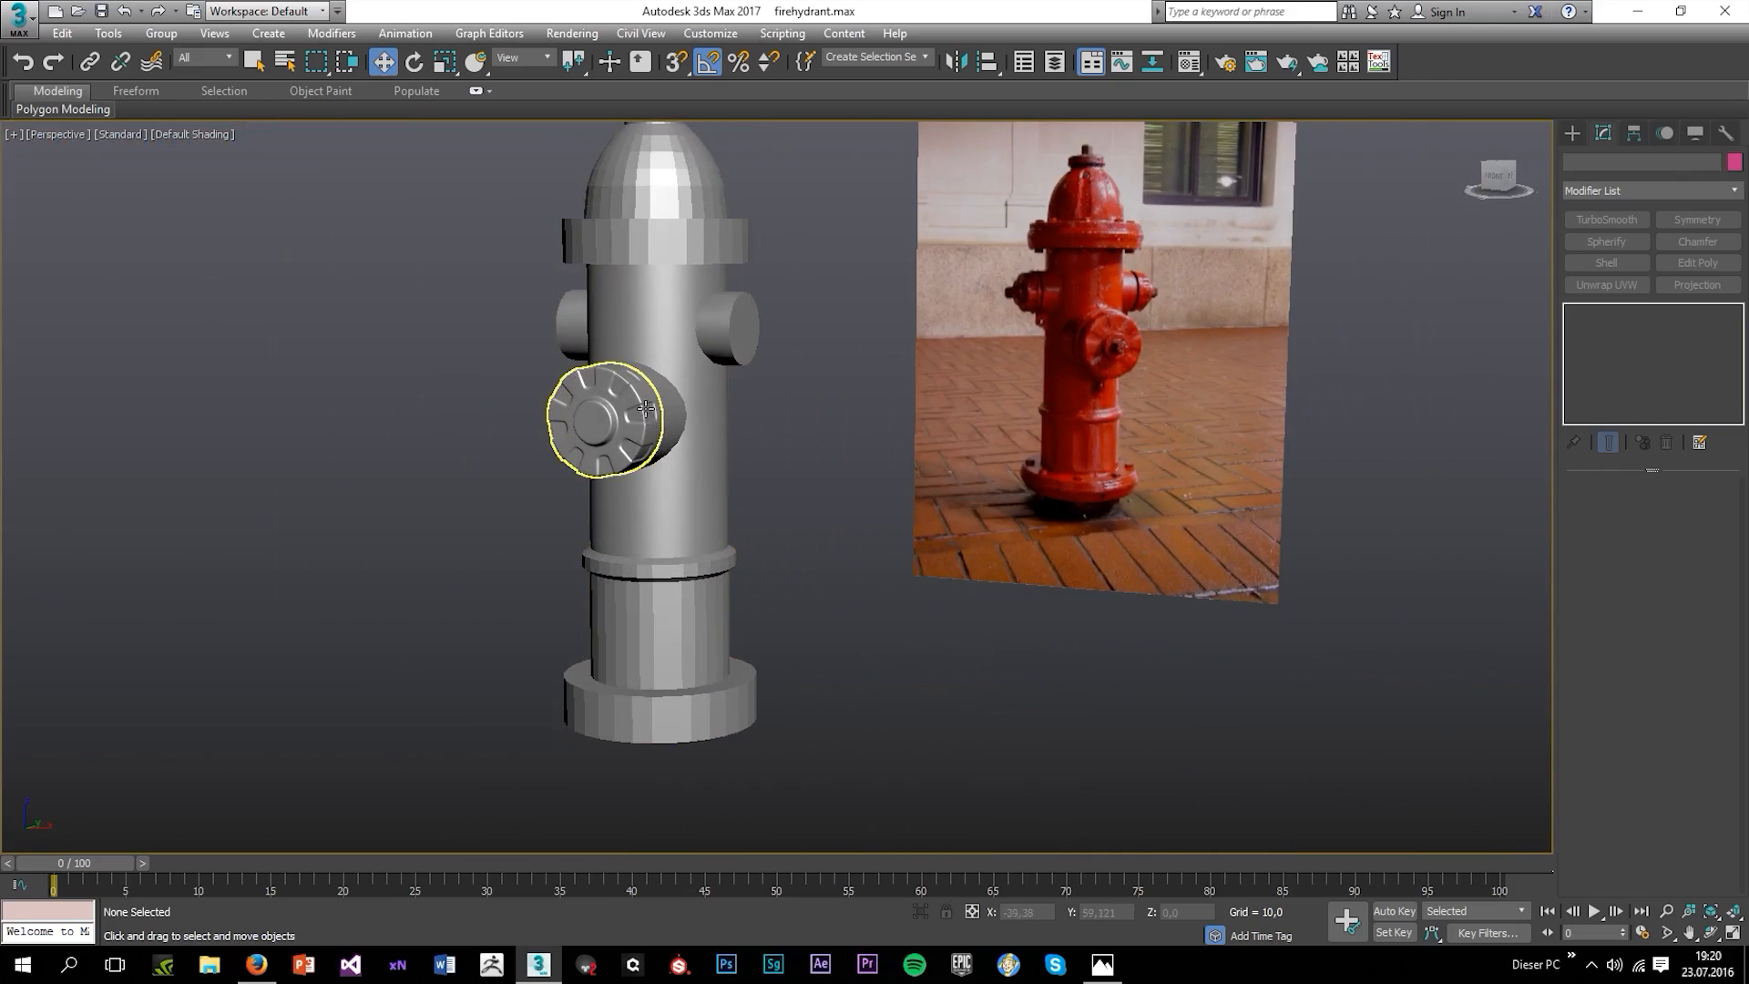
pyautogui.scroll(4, 663, 453)
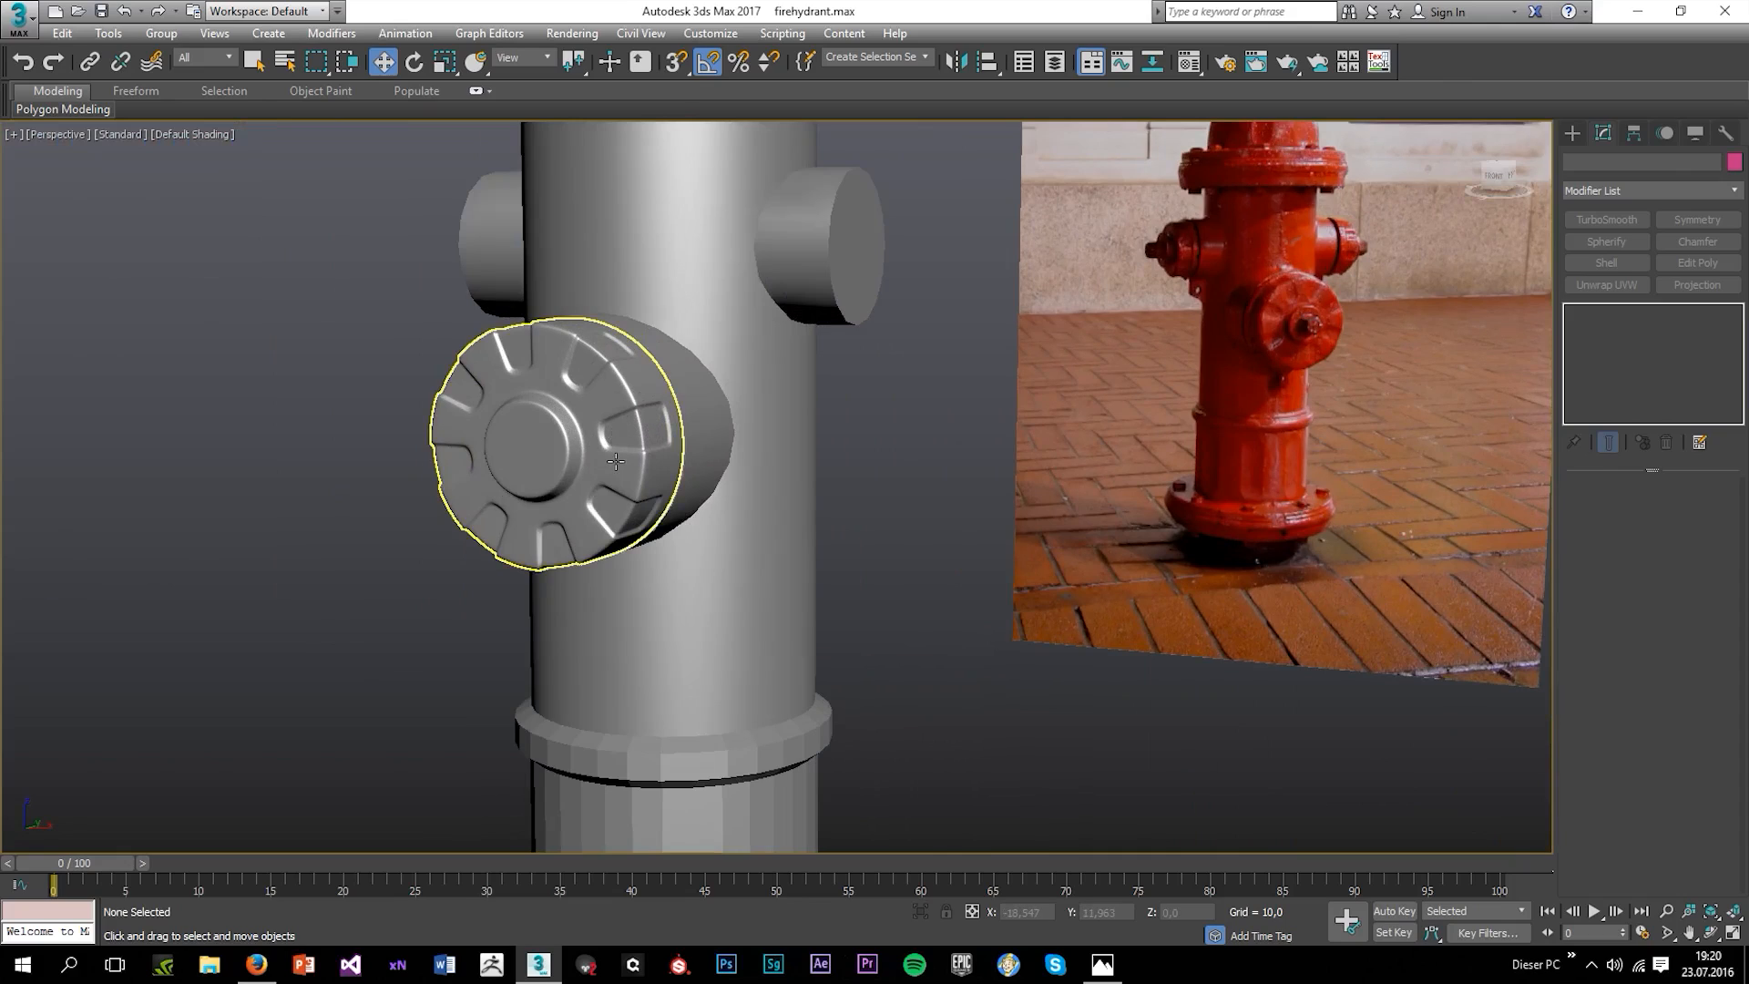
pyautogui.scroll(2, 1164, 255)
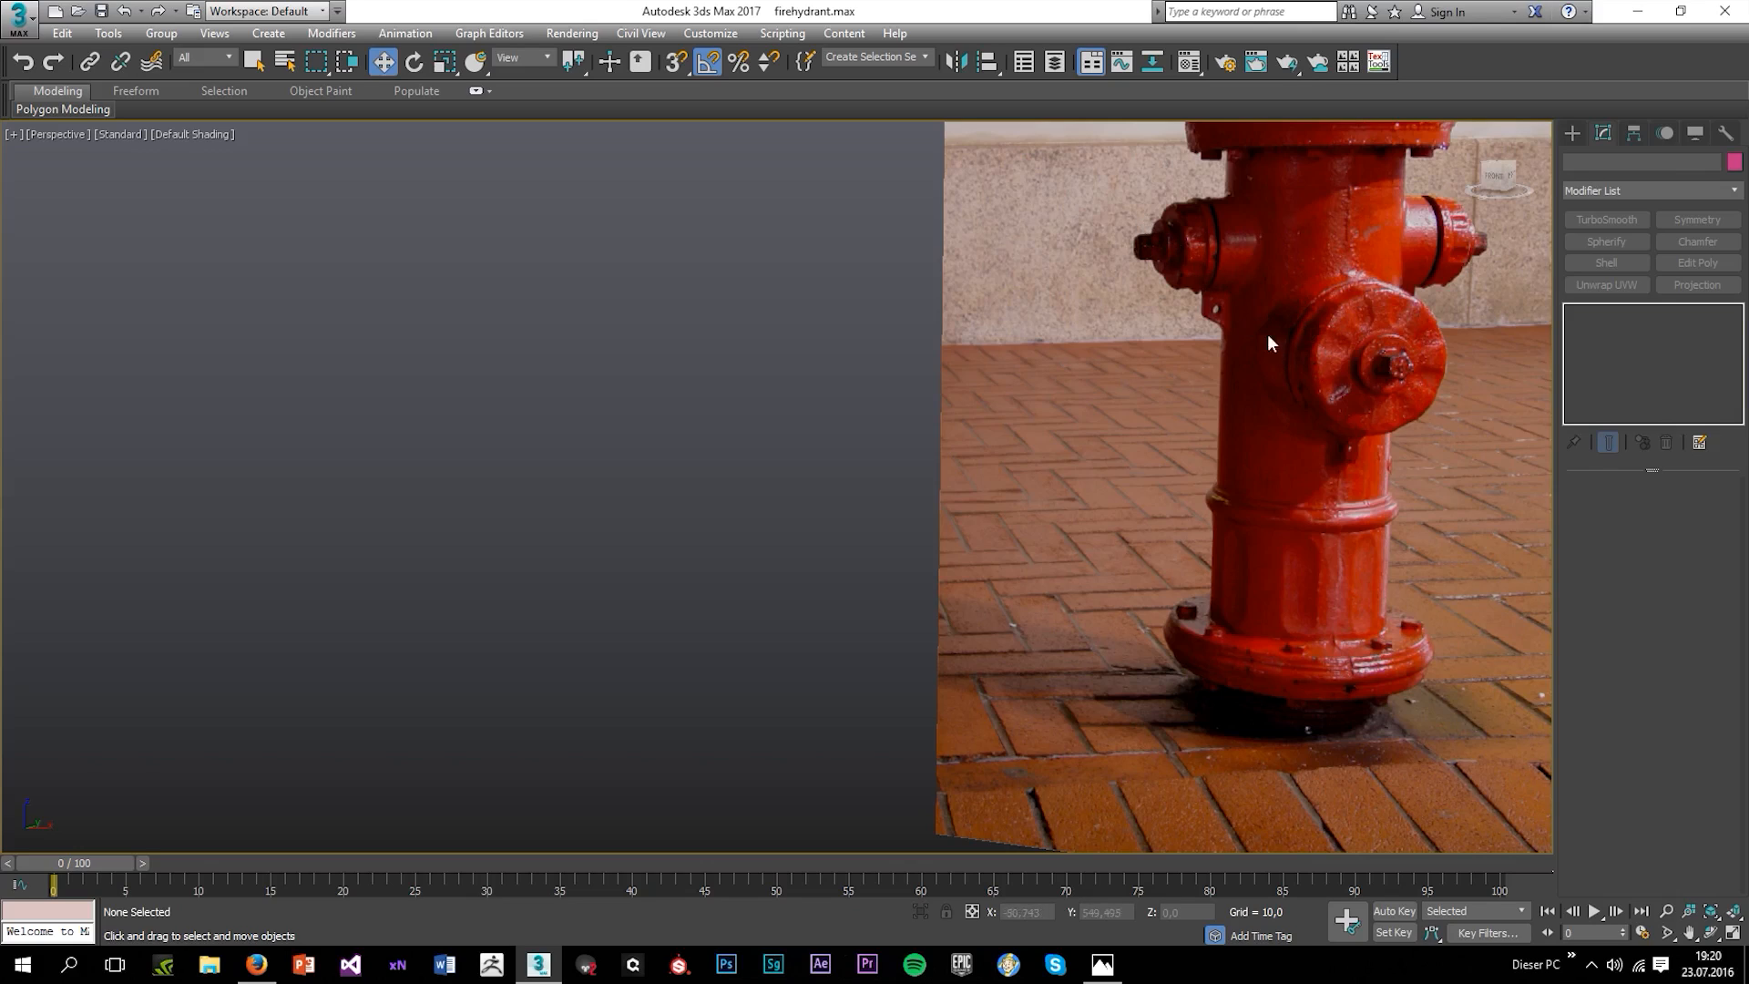
pyautogui.scroll(-6, 838, 516)
pyautogui.scroll(6, 774, 457)
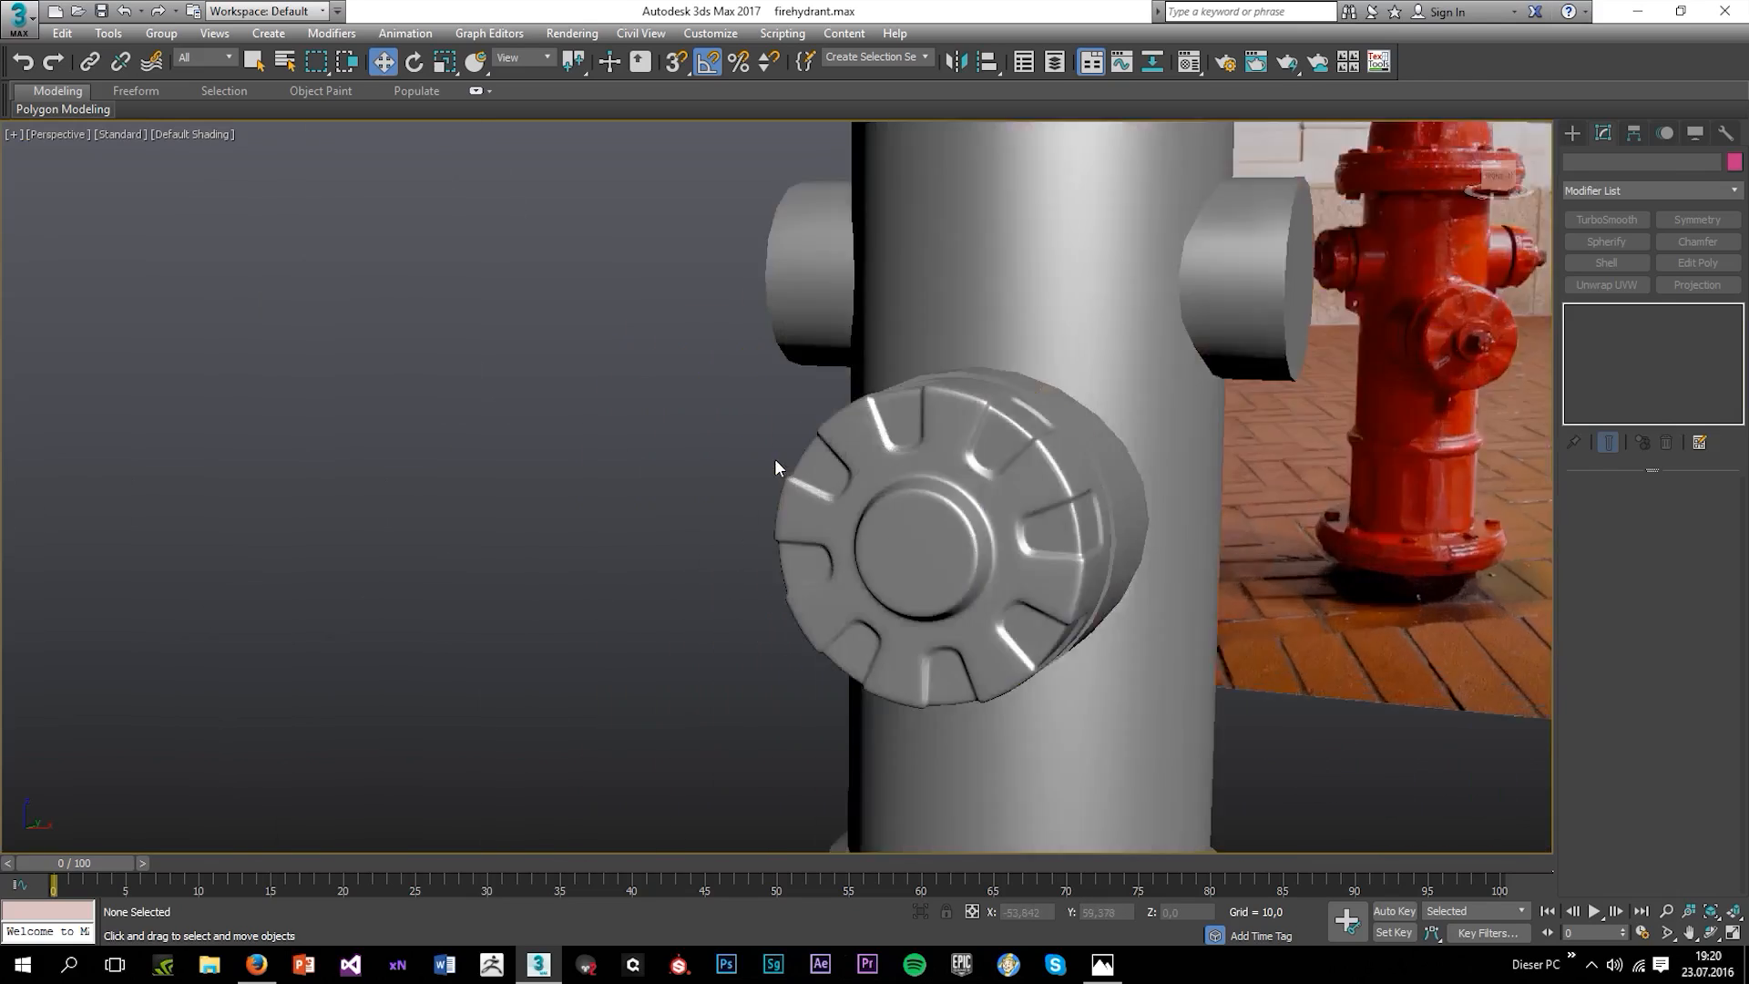
# Select the entire front cap at element level of its Editable Poly and show it in the maximized Front view.
pyautogui.click(1037, 440)
pyautogui.click(1612, 329)
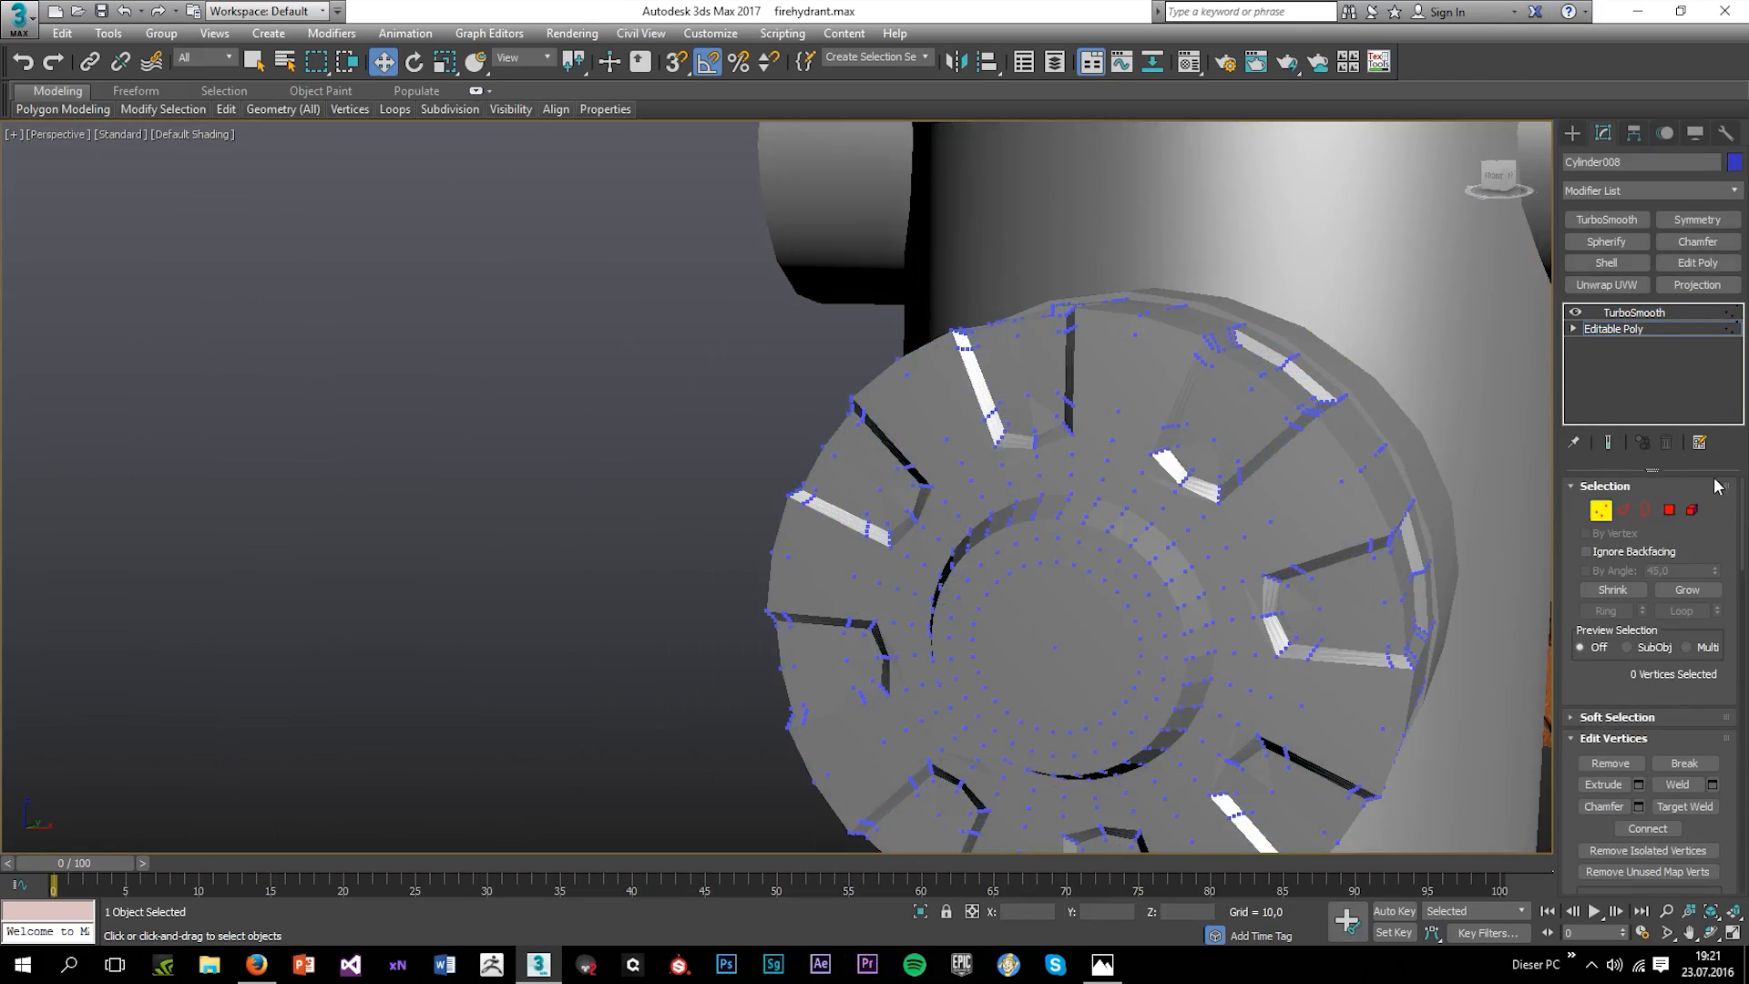
pyautogui.click(1692, 510)
pyautogui.click(1292, 544)
pyautogui.hotkey('alt', 'w')
pyautogui.rightClick(987, 386)
pyautogui.hotkey('alt', 'w')
pyautogui.scroll(-3, 1043, 399)
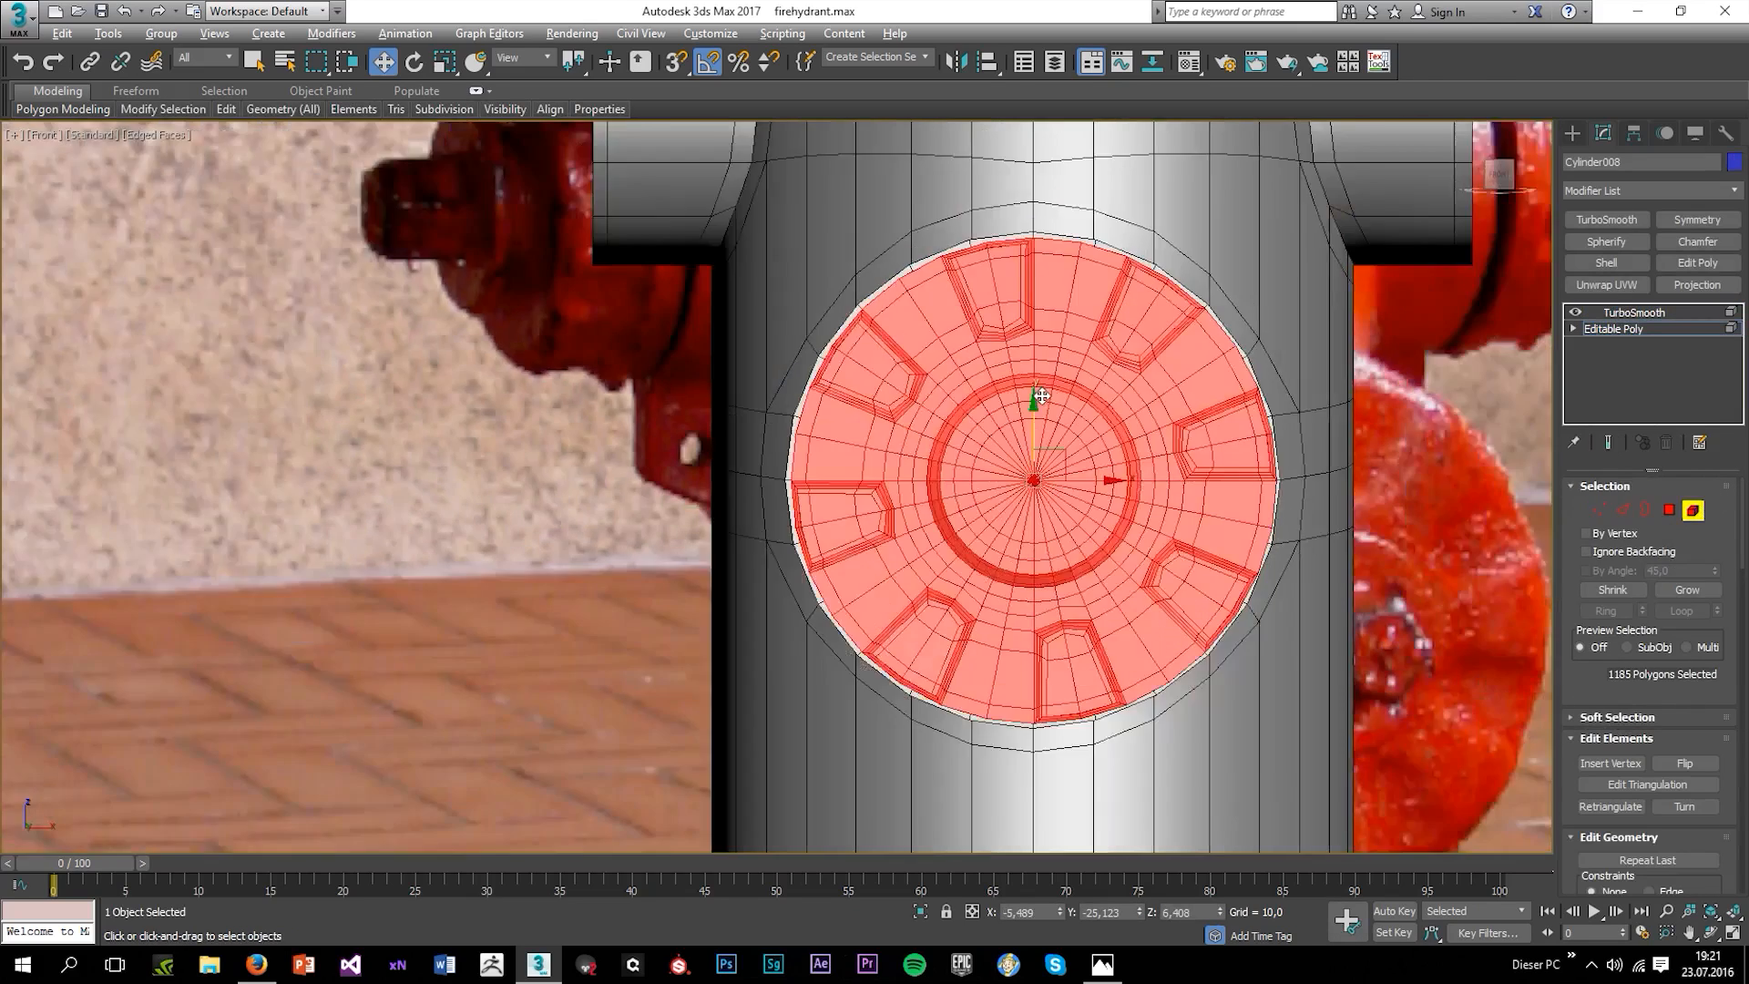
# Clone the front cap as an element, rotated 90° to face the left-hand side outlet's direction.
pyautogui.press('e')
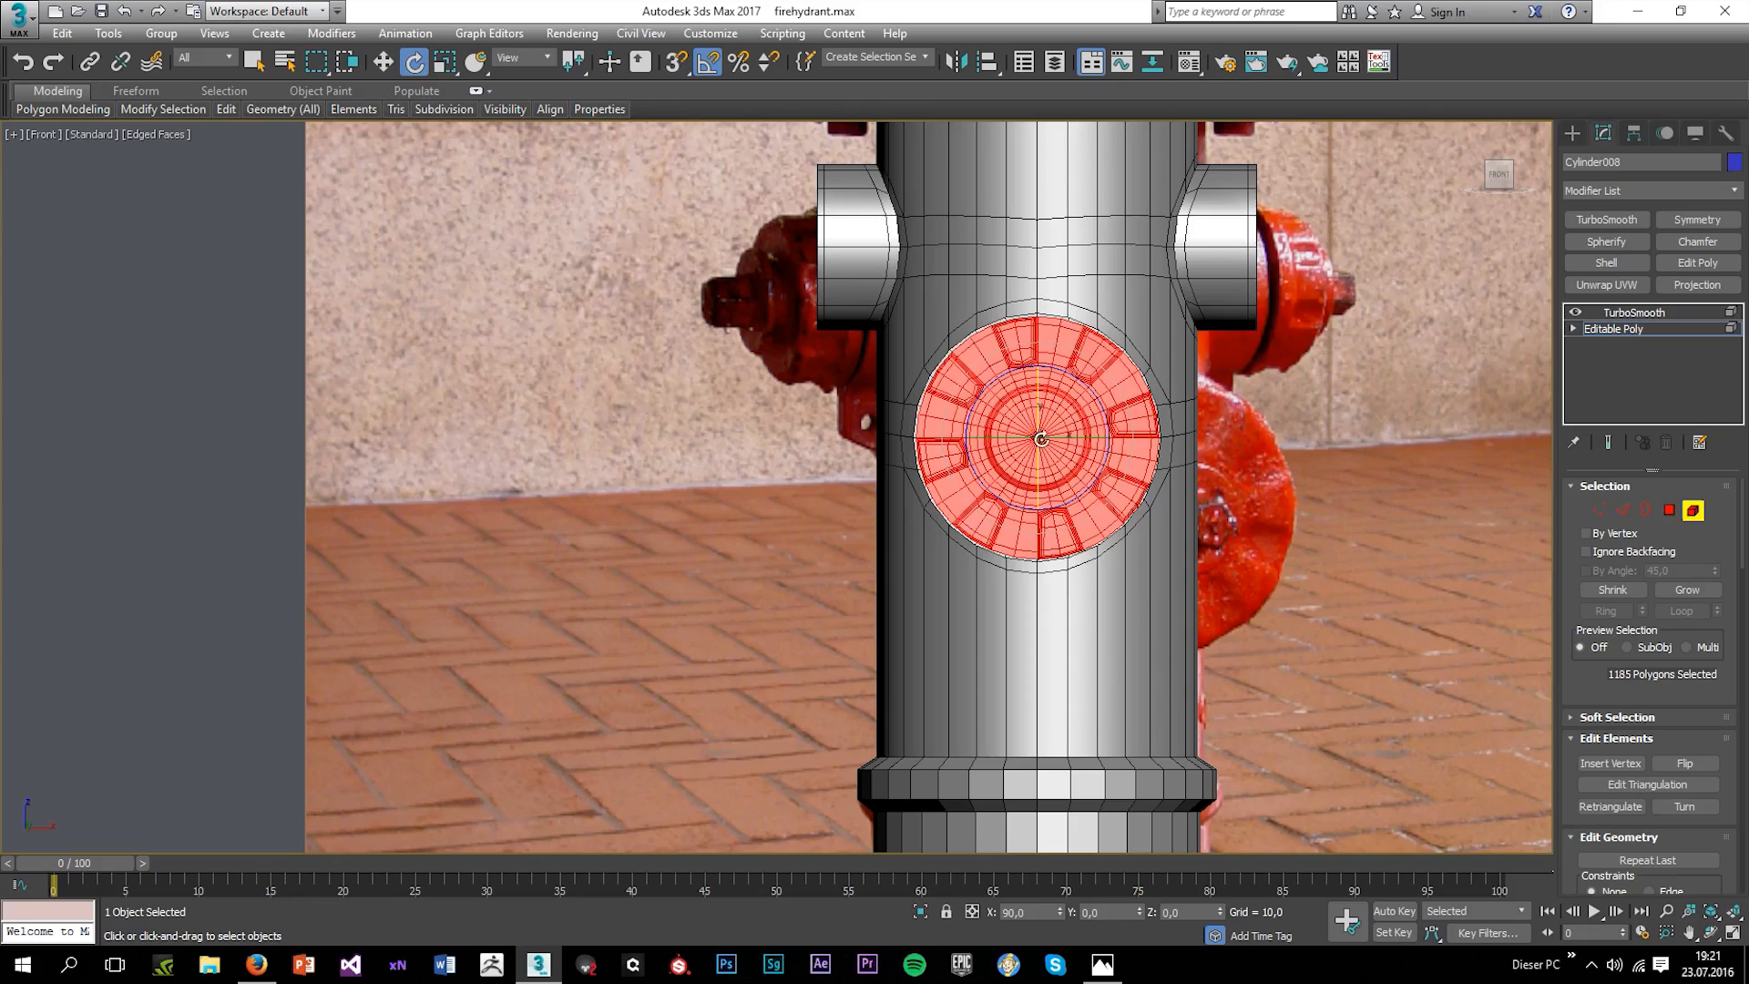
pyautogui.moveTo(1071, 441)
pyautogui.keyDown('shift'); pyautogui.mouseDown()
pyautogui.moveTo(996, 439)
pyautogui.moveTo(1073, 469)
pyautogui.moveTo(824, 232)
pyautogui.moveTo(775, 231)
pyautogui.moveTo(793, 300)
pyautogui.mouseUp(); pyautogui.keyUp('shift')
pyautogui.click(949, 498)
# Scale the cloned cap down to the side outlet's diameter and move it against the left-hand outlet's end.
pyautogui.press('w')
pyautogui.press('r')
pyautogui.press('w')
pyautogui.moveTo(777, 237); pyautogui.dragTo(808, 238)
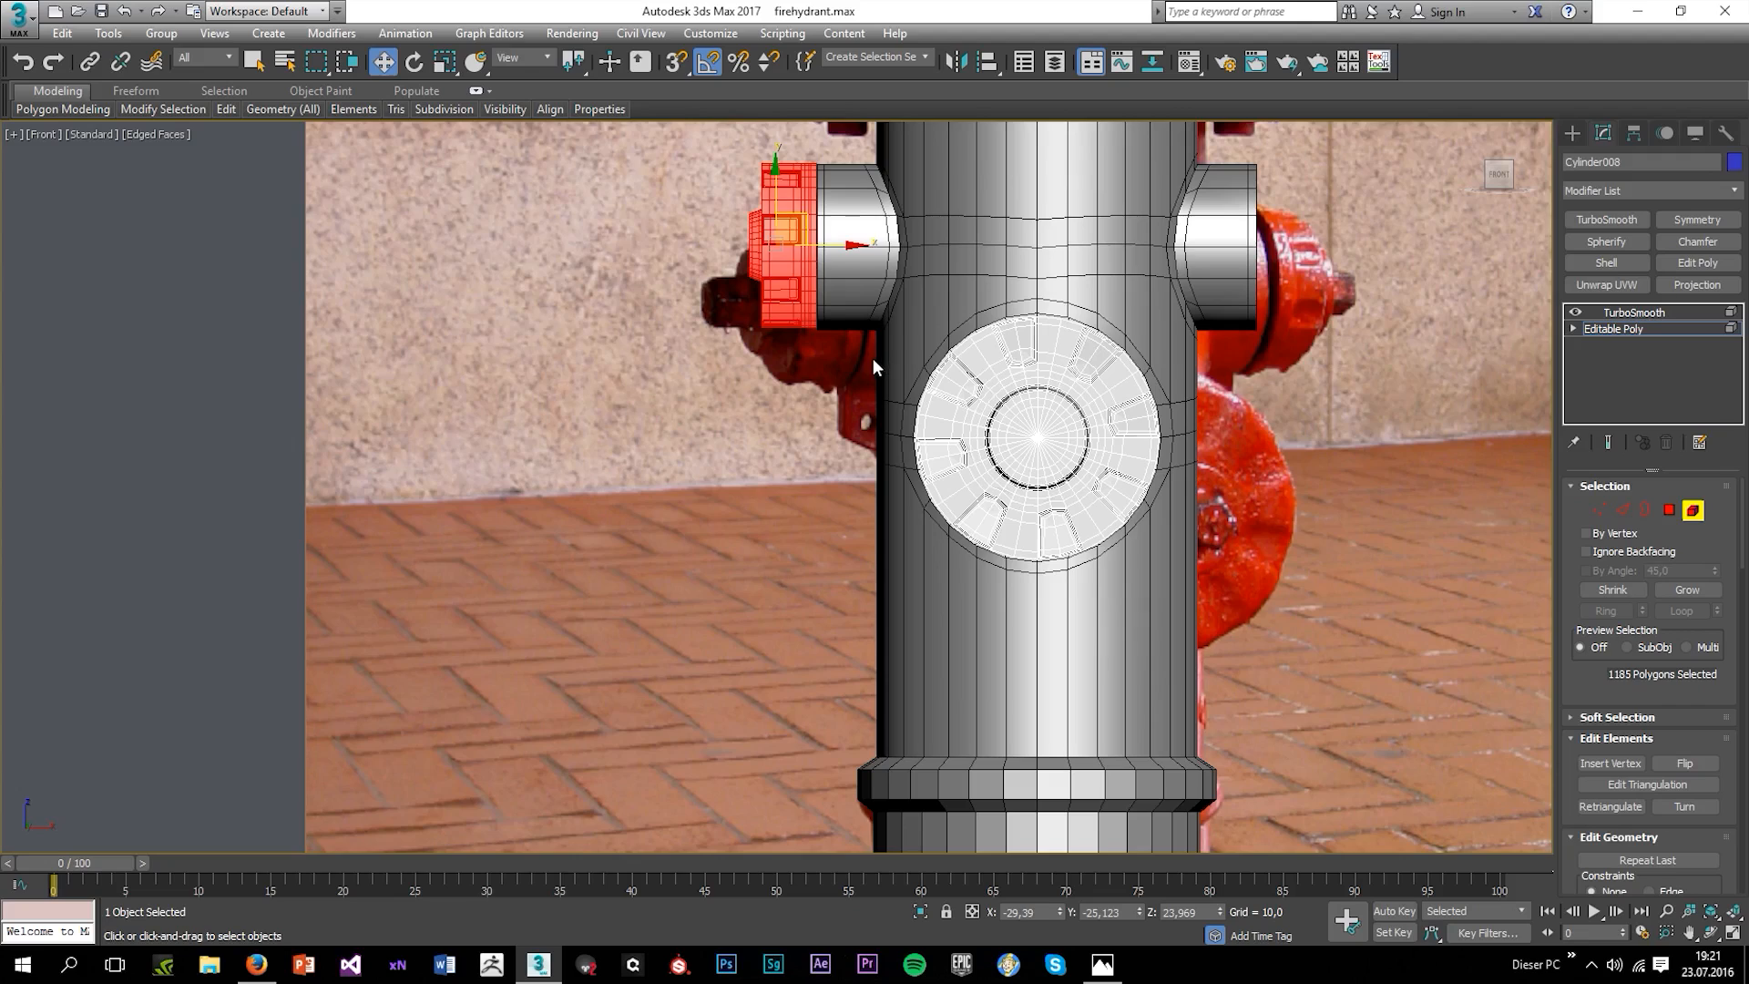
# Center the cloned cap on the round end of the side outlet in the maximized Left view.
pyautogui.scroll(3, 822, 282)
pyautogui.moveTo(797, 285); pyautogui.dragTo(822, 444, button='middle')
pyautogui.hotkey('alt', 'w')
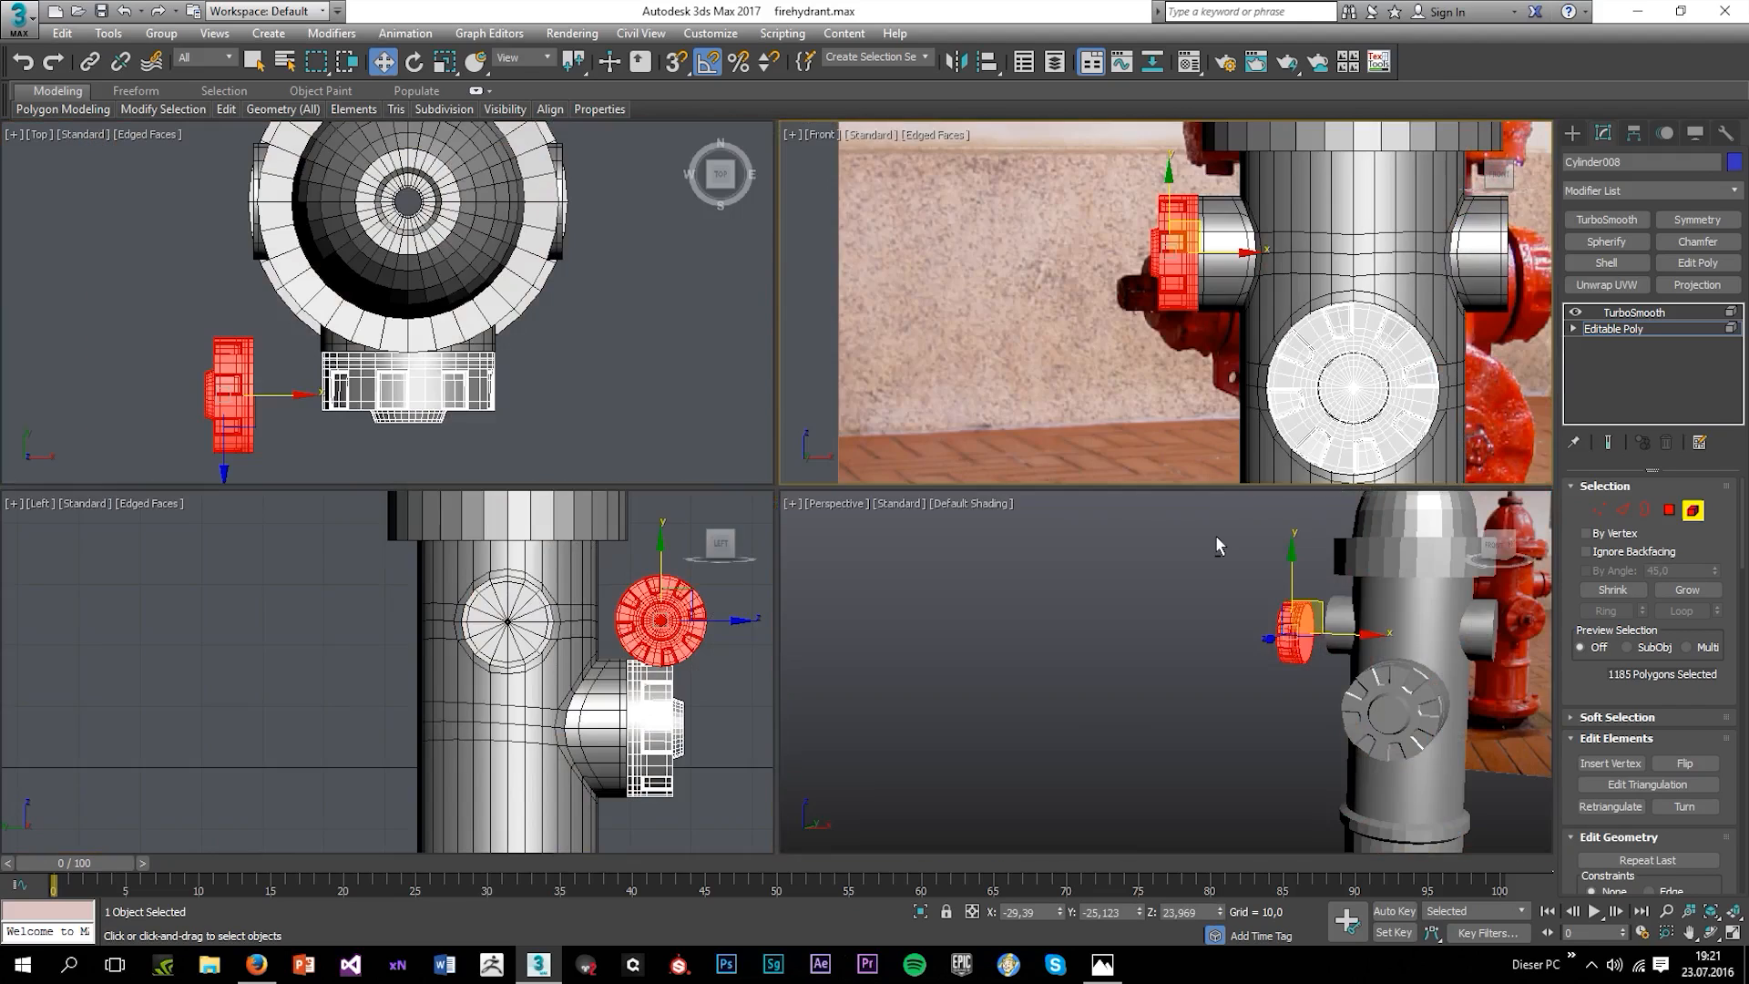
pyautogui.middleClick(1215, 533)
pyautogui.hotkey('alt', 'w')
pyautogui.hotkey('alt', 'w')
pyautogui.middleClick(641, 545)
pyautogui.hotkey('alt', 'w')
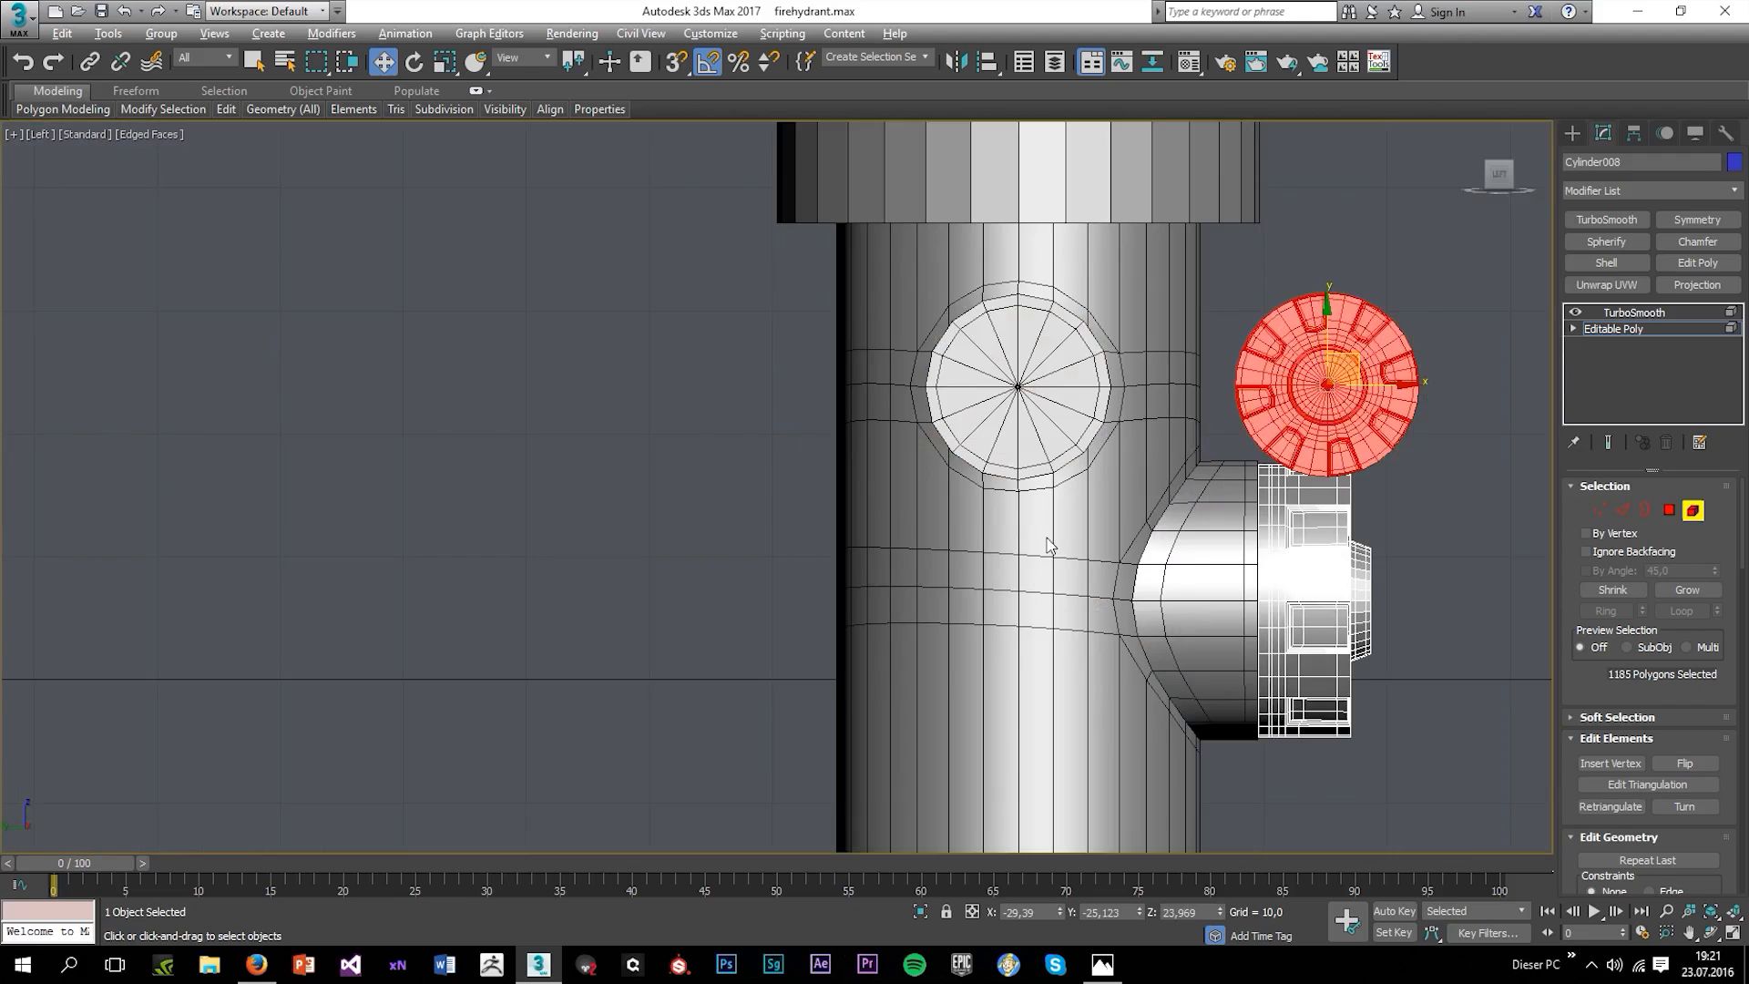
pyautogui.moveTo(1354, 407); pyautogui.dragTo(1087, 424)
pyautogui.moveTo(1030, 341); pyautogui.dragTo(1012, 332)
pyautogui.moveTo(1093, 389); pyautogui.dragTo(1088, 390)
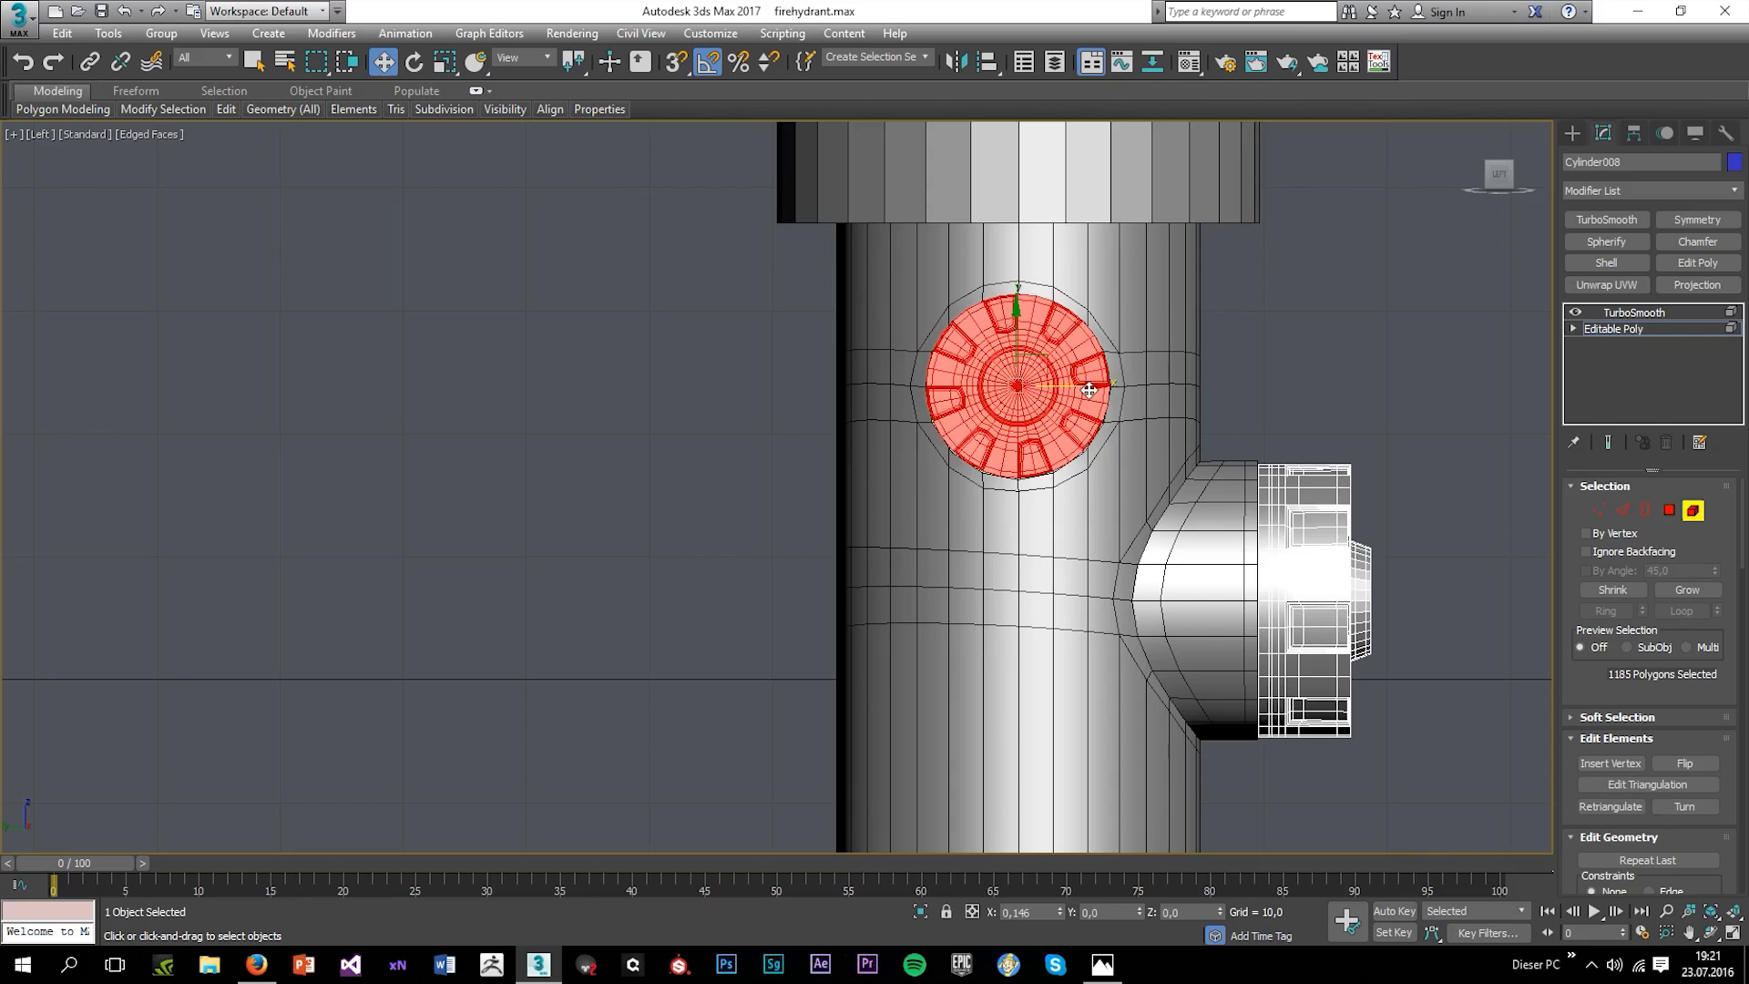
# Select the side cap element in the Perspective view and rotate a cloned element around Z to face the opposite direction.
pyautogui.hotkey('alt', 'w')
pyautogui.middleClick(1229, 551)
pyautogui.hotkey('alt', 'w')
pyautogui.keyDown('alt'); pyautogui.moveTo(1229, 551); pyautogui.dragTo(1153, 537, button='middle'); pyautogui.keyUp('alt')
pyautogui.click(1060, 534)
pyautogui.click(1052, 399)
pyautogui.click(1106, 487)
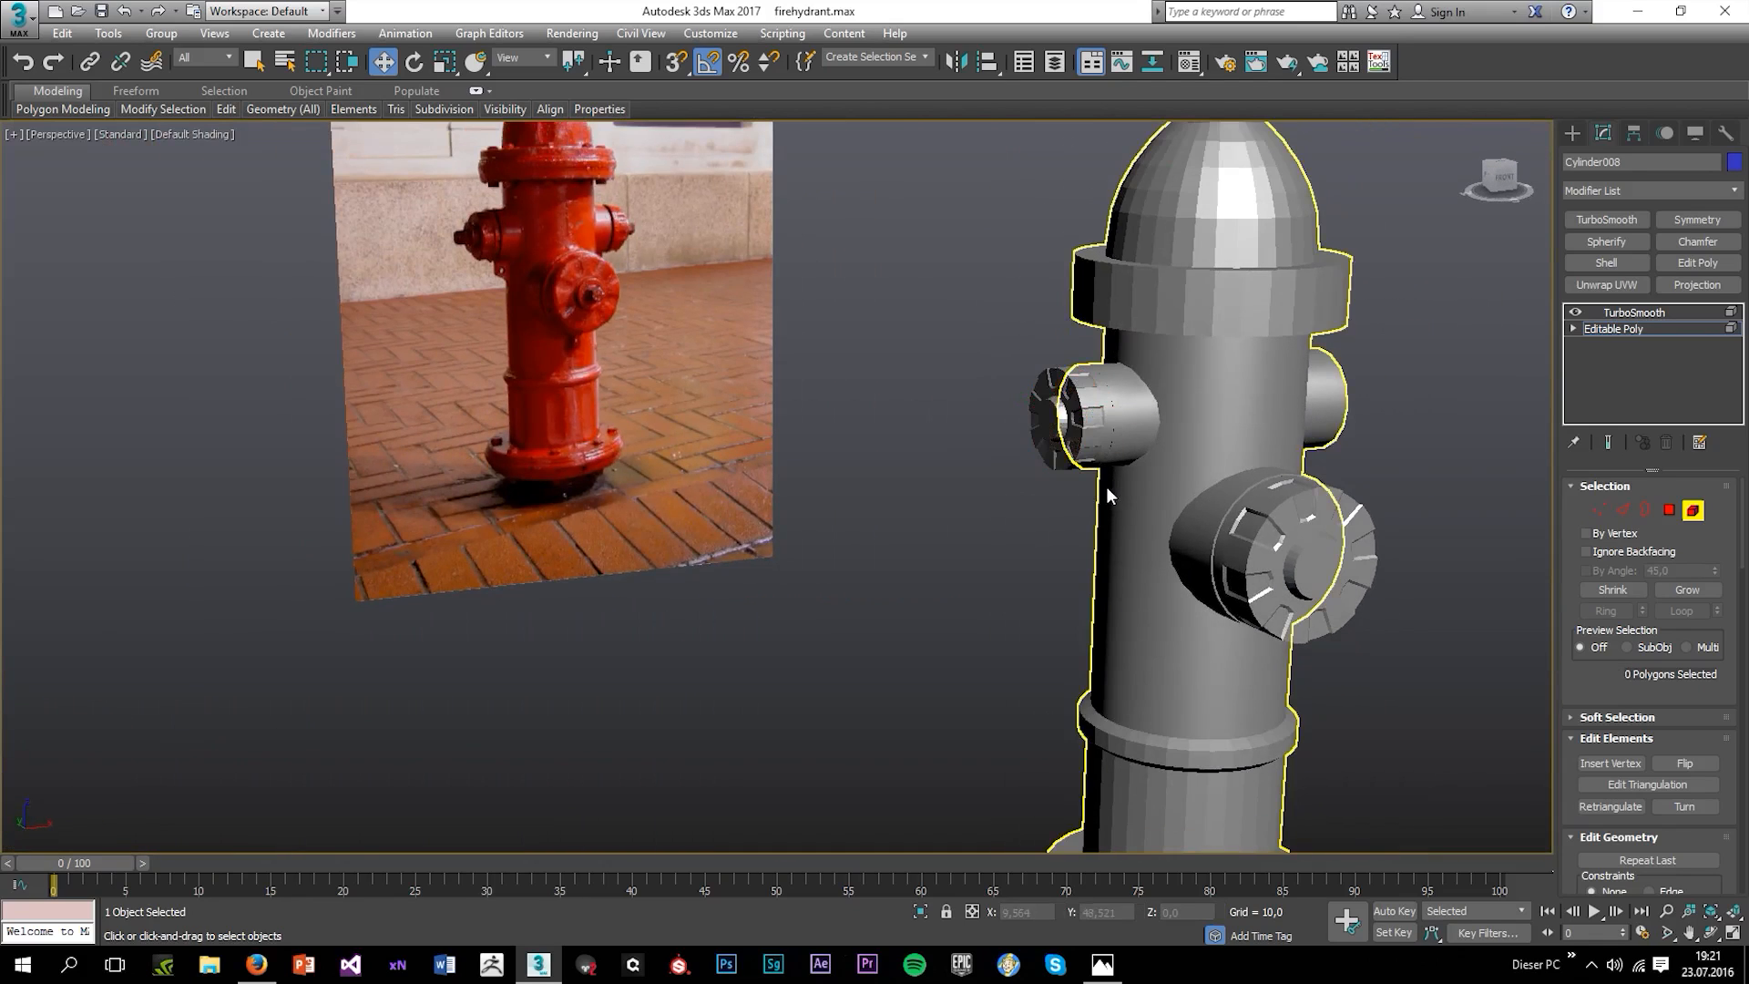
pyautogui.click(1098, 448)
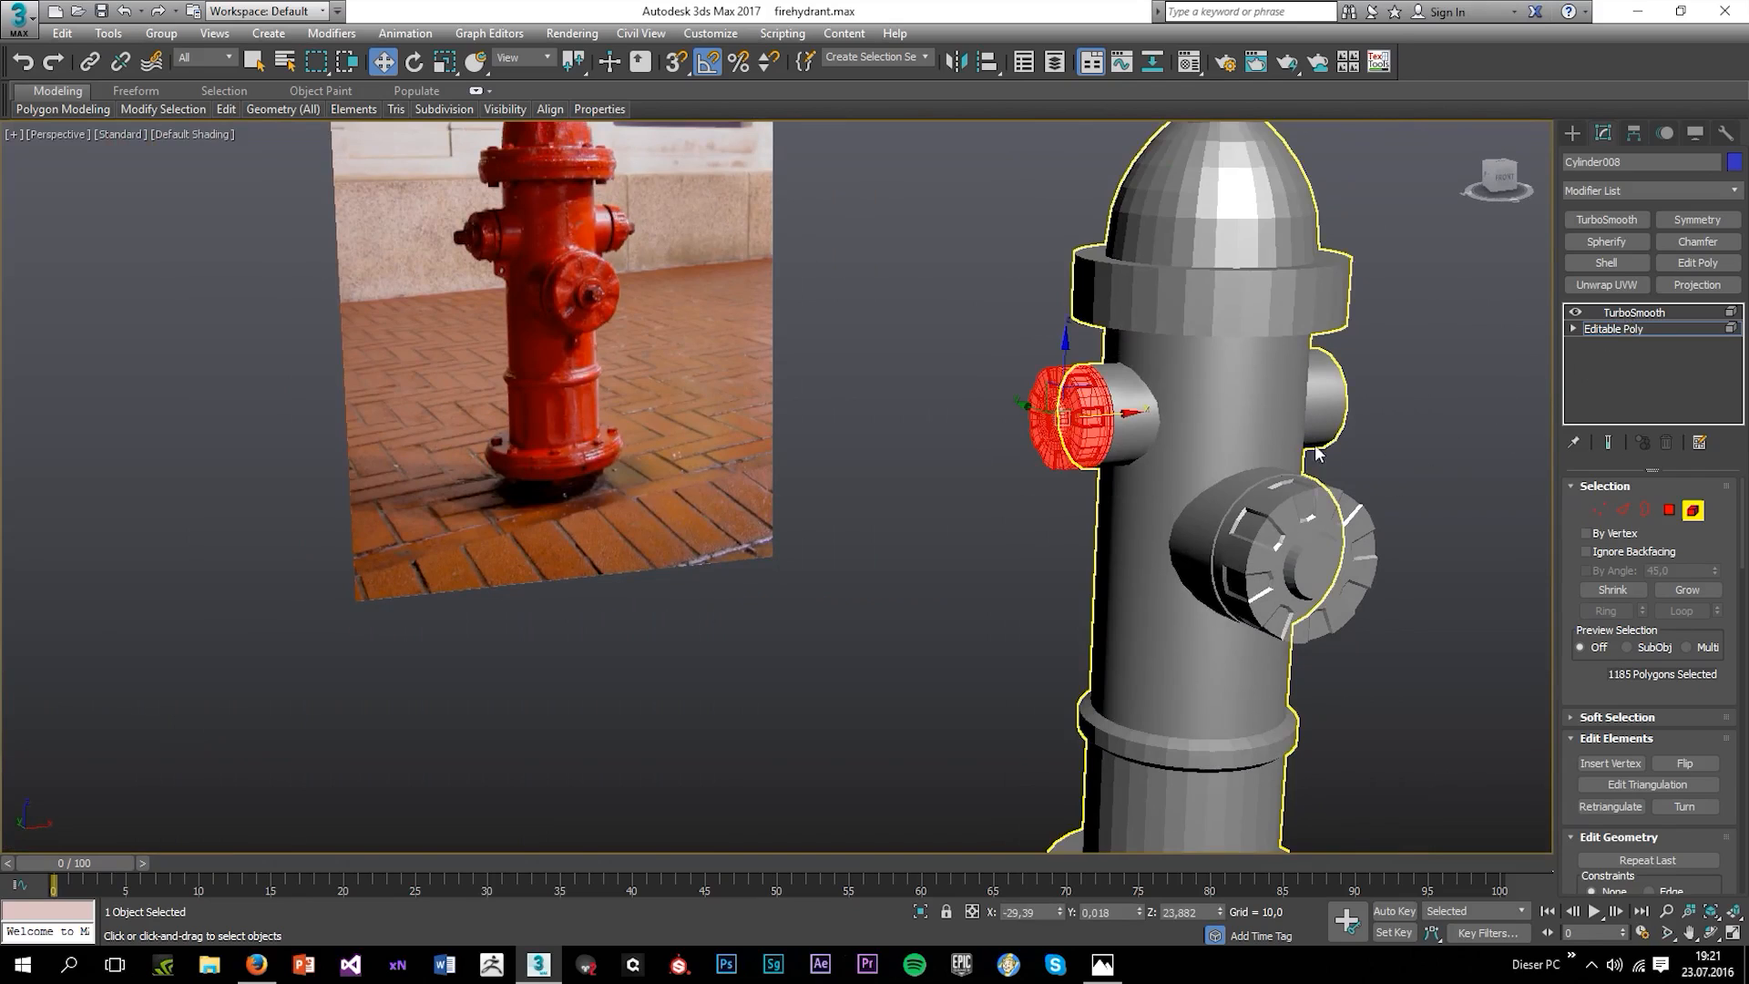
pyautogui.press('e')
pyautogui.keyDown('shift'); pyautogui.moveTo(1083, 438); pyautogui.dragTo(894, 382); pyautogui.keyUp('shift')
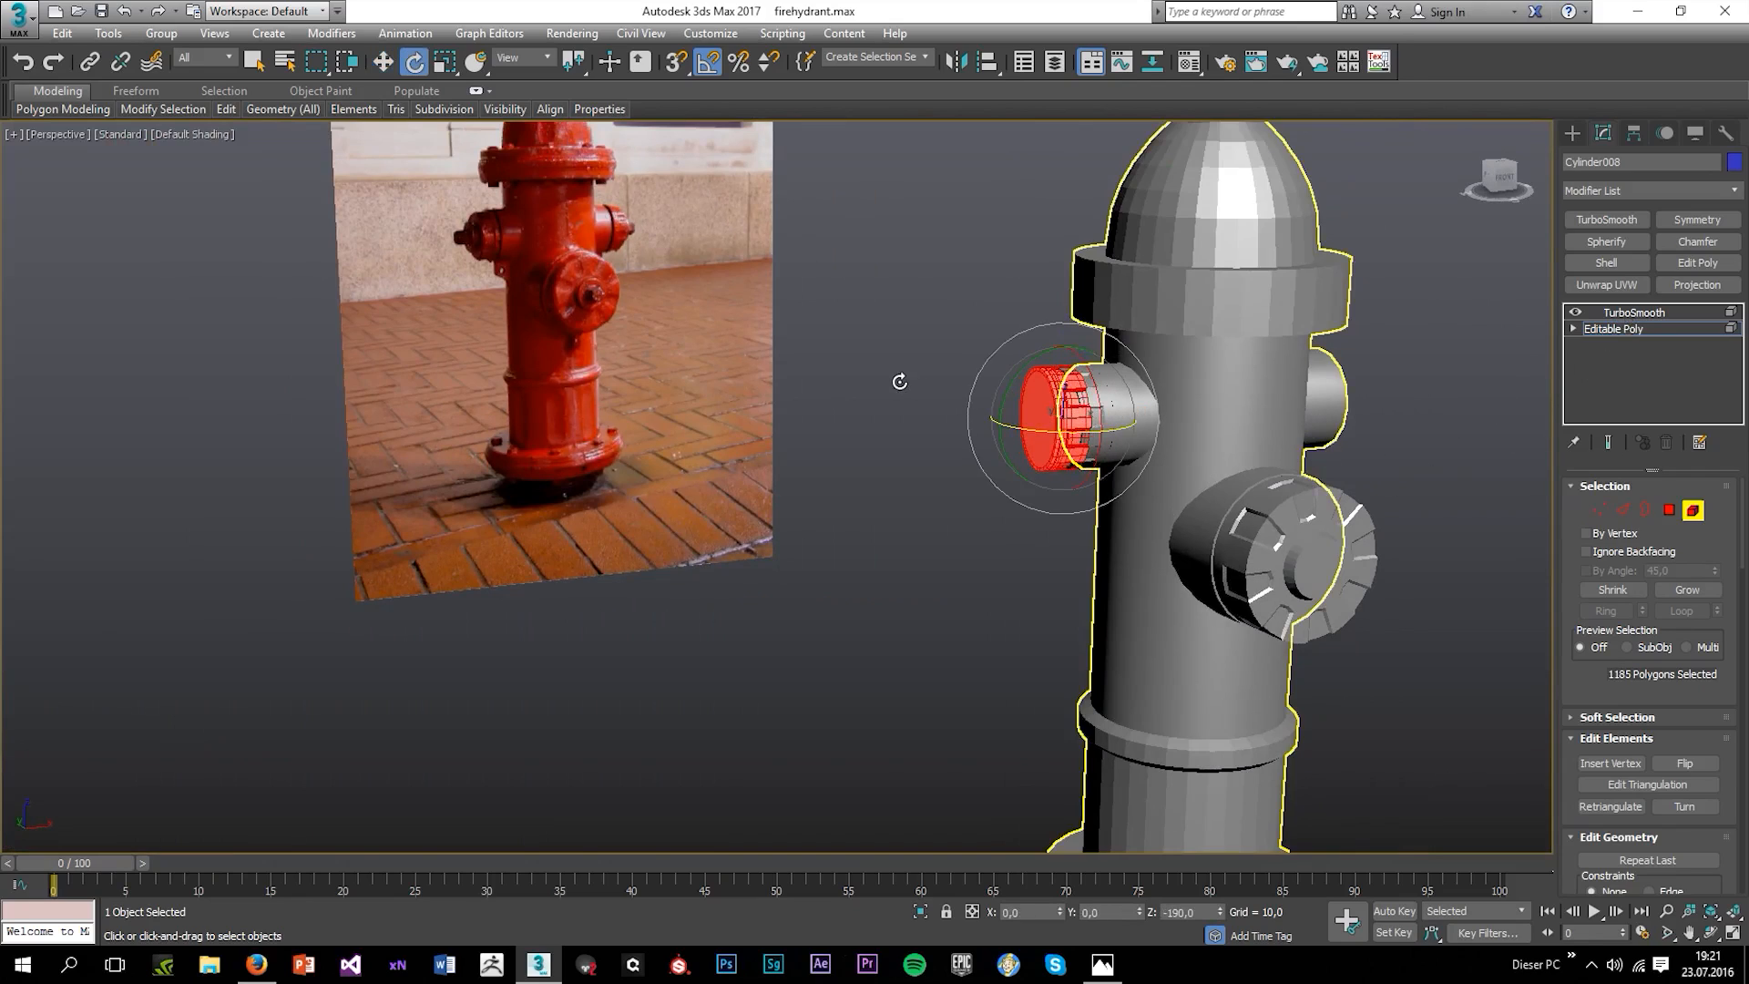
pyautogui.click(964, 501)
# Align the second side cap in the Front view and move it against the end of the right-hand side outlet.
pyautogui.hotkey('alt', 'w')
pyautogui.middleClick(900, 359)
pyautogui.hotkey('alt', 'w')
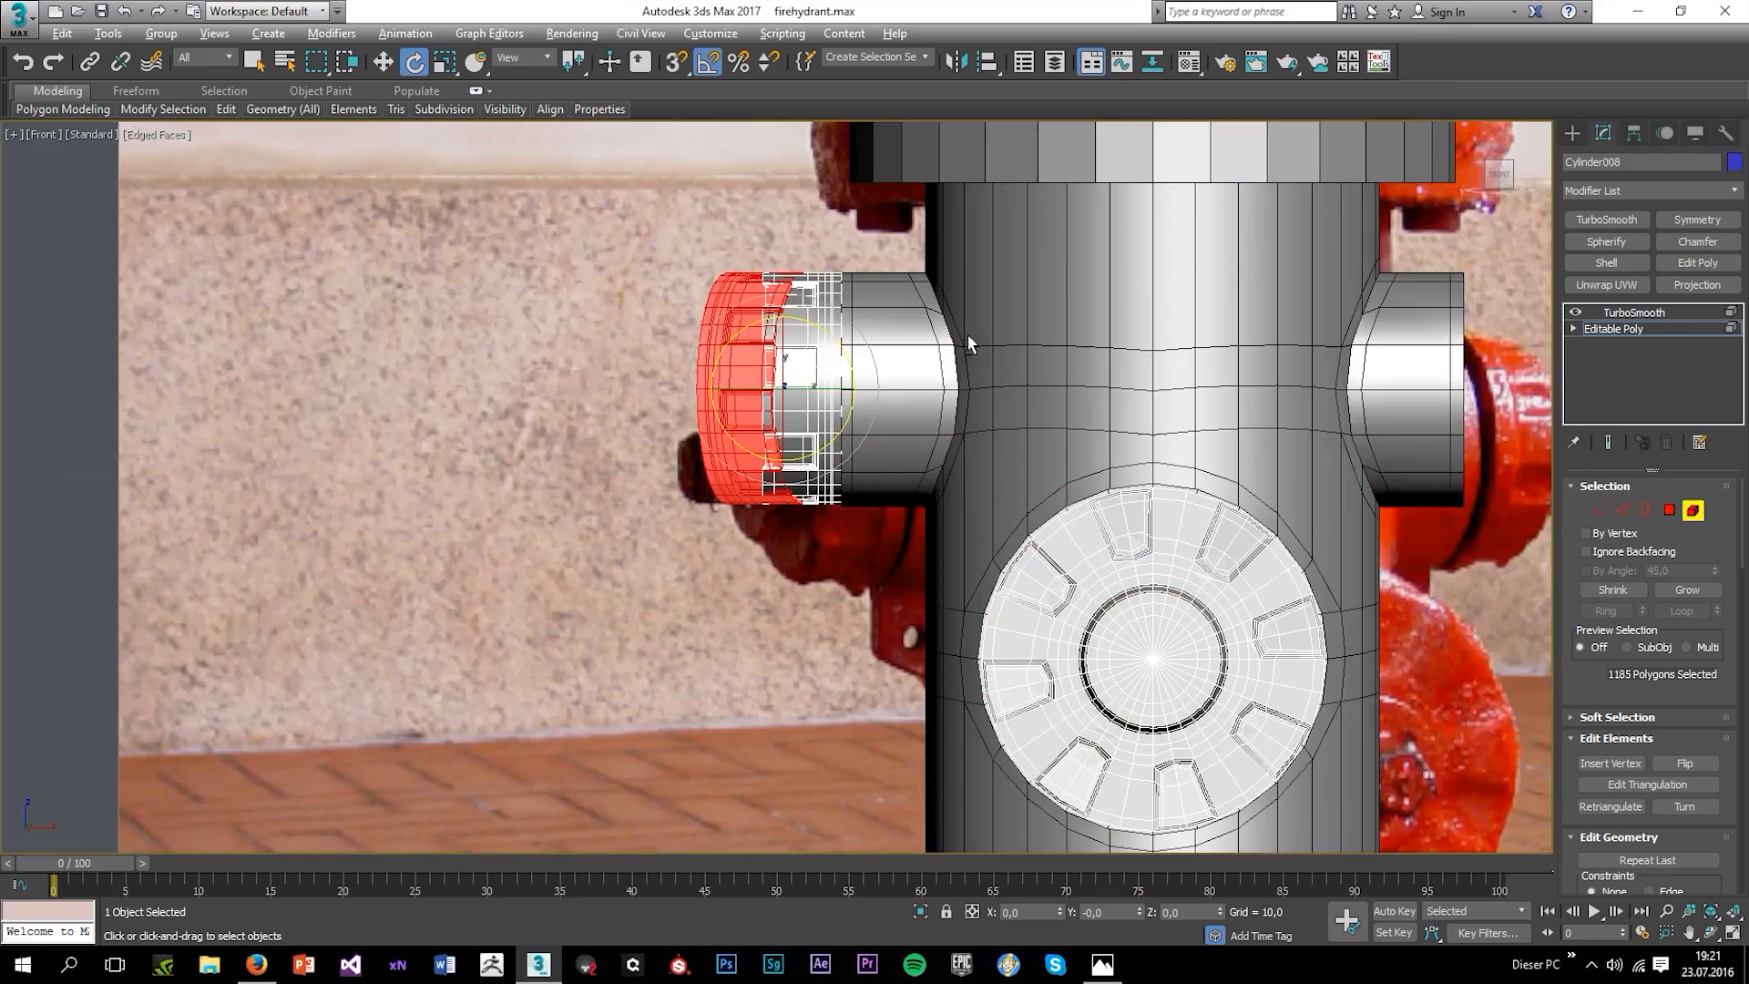
pyautogui.moveTo(812, 390); pyautogui.dragTo(1345, 409)
pyautogui.press('w')
pyautogui.moveTo(1345, 409); pyautogui.dragTo(1022, 409, button='middle')
pyautogui.moveTo(1052, 404); pyautogui.dragTo(1278, 460)
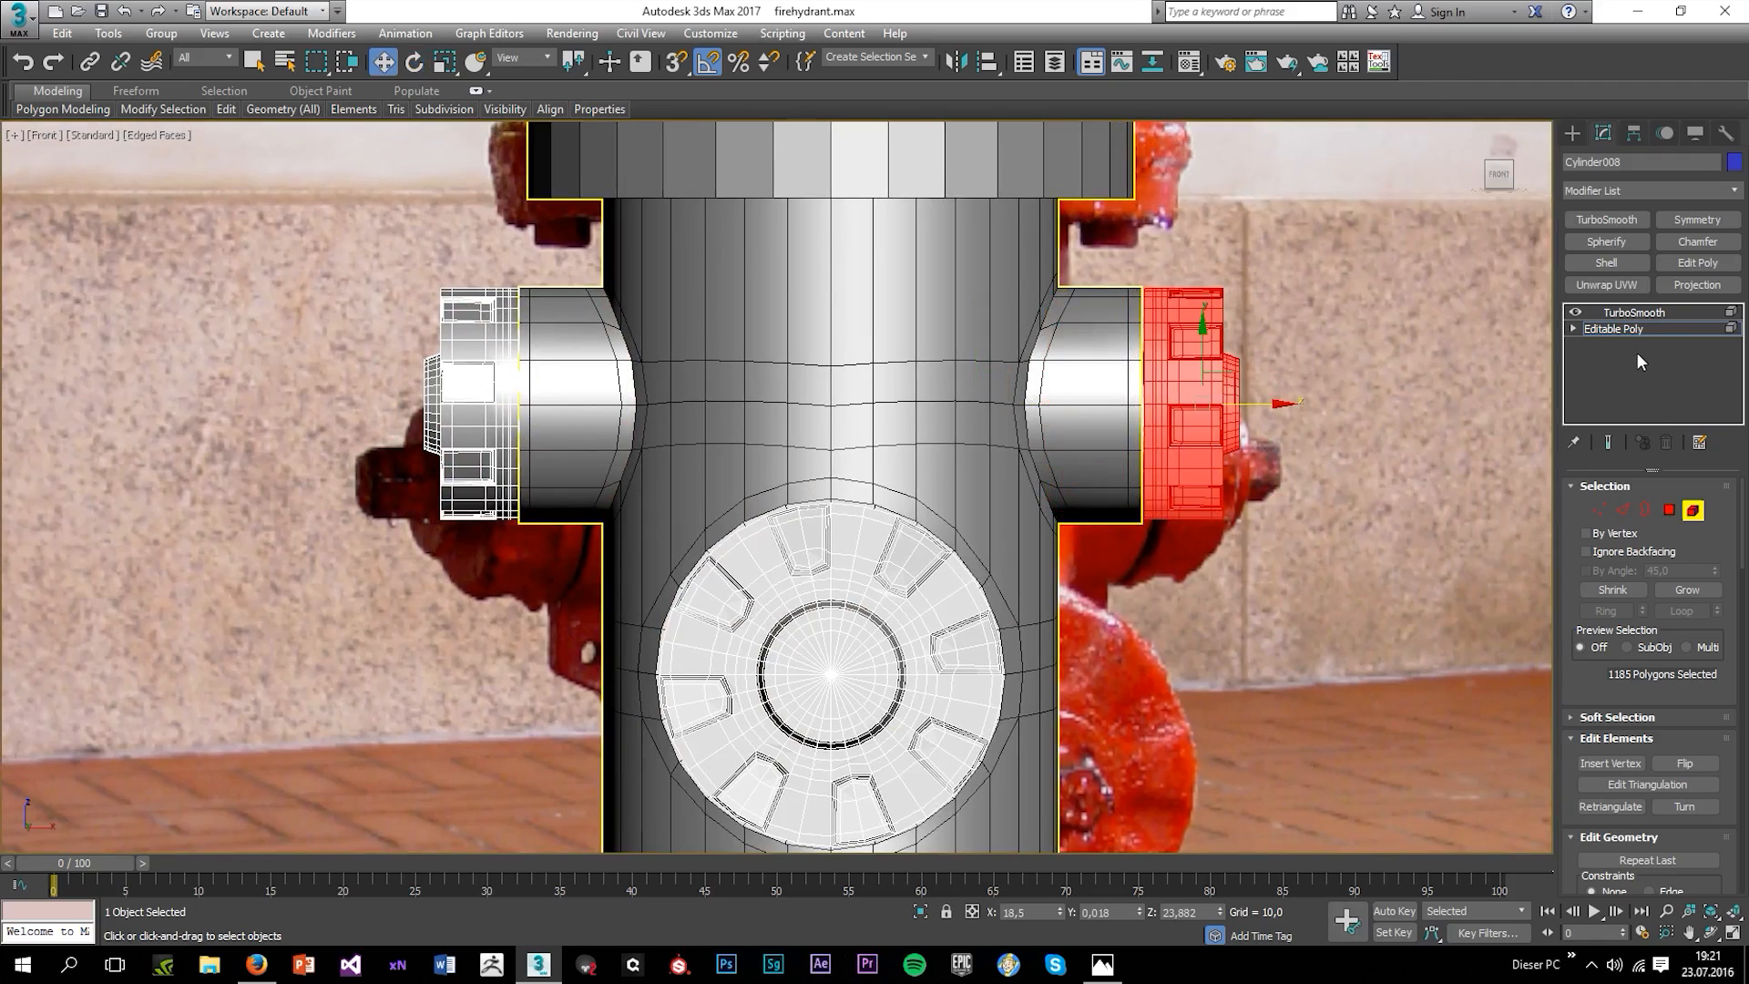
# Return to the TurboSmooth level, inspect the three smoothed caps in the Perspective view, and reselect the cap object.
pyautogui.click(1614, 313)
pyautogui.click(1349, 478)
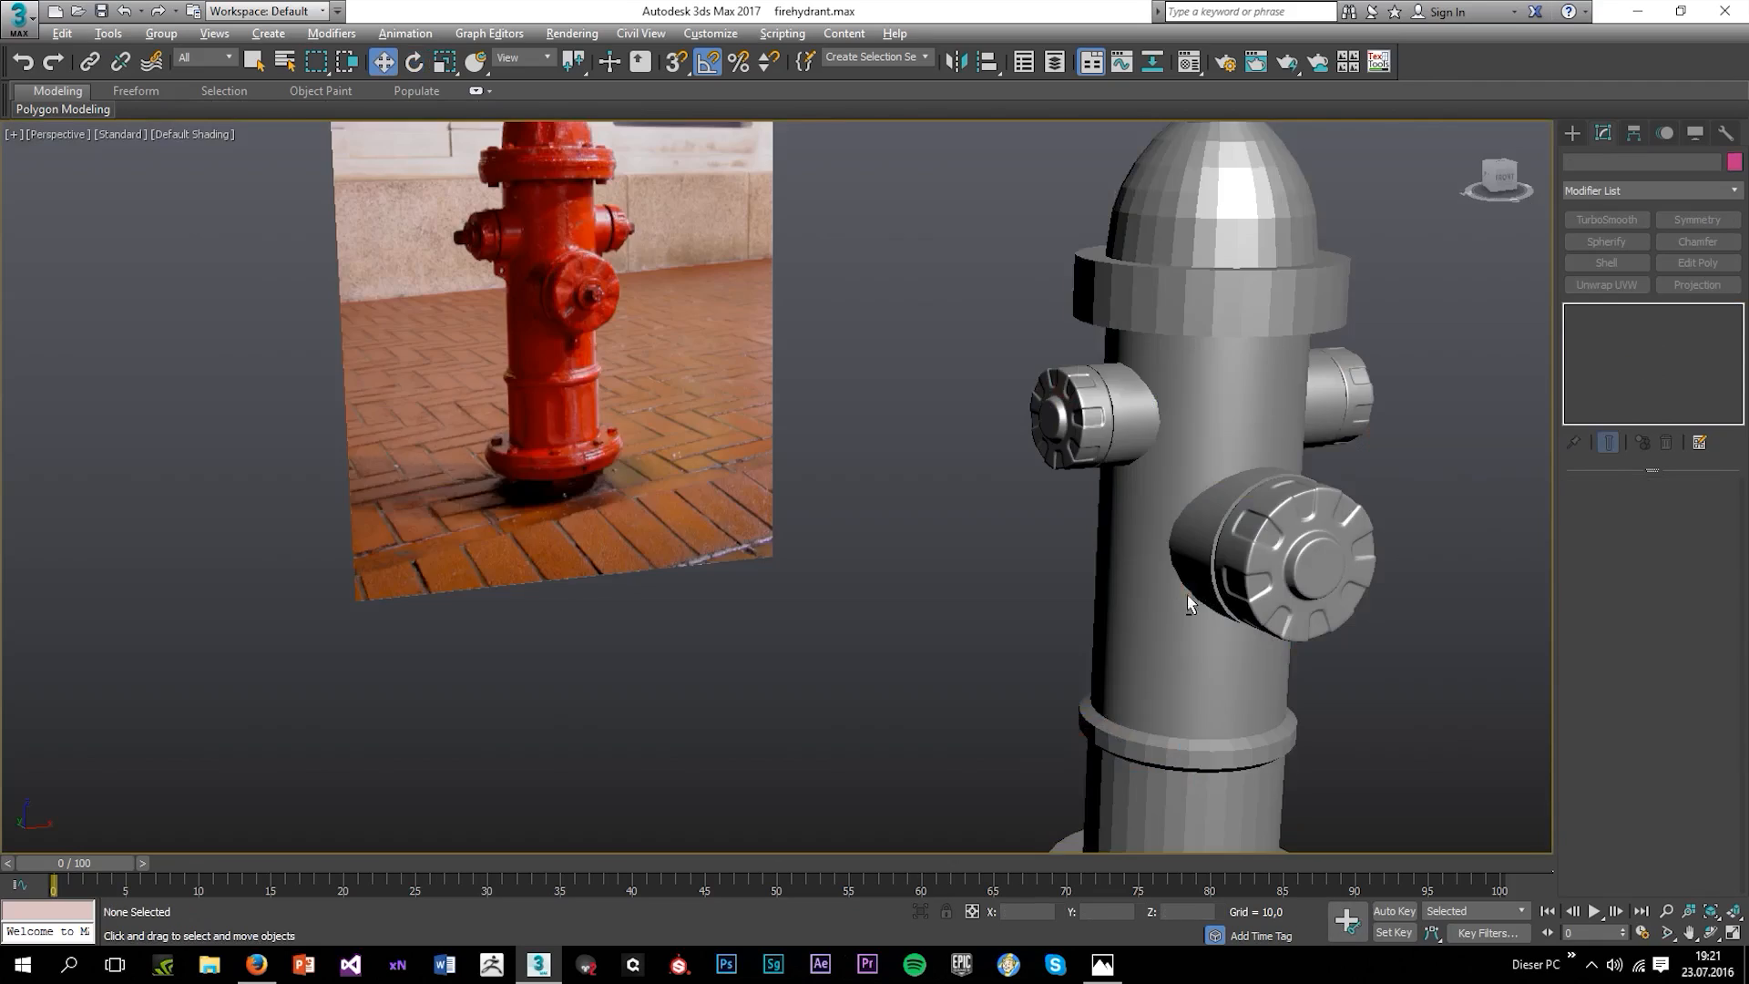
pyautogui.scroll(5, 1150, 510)
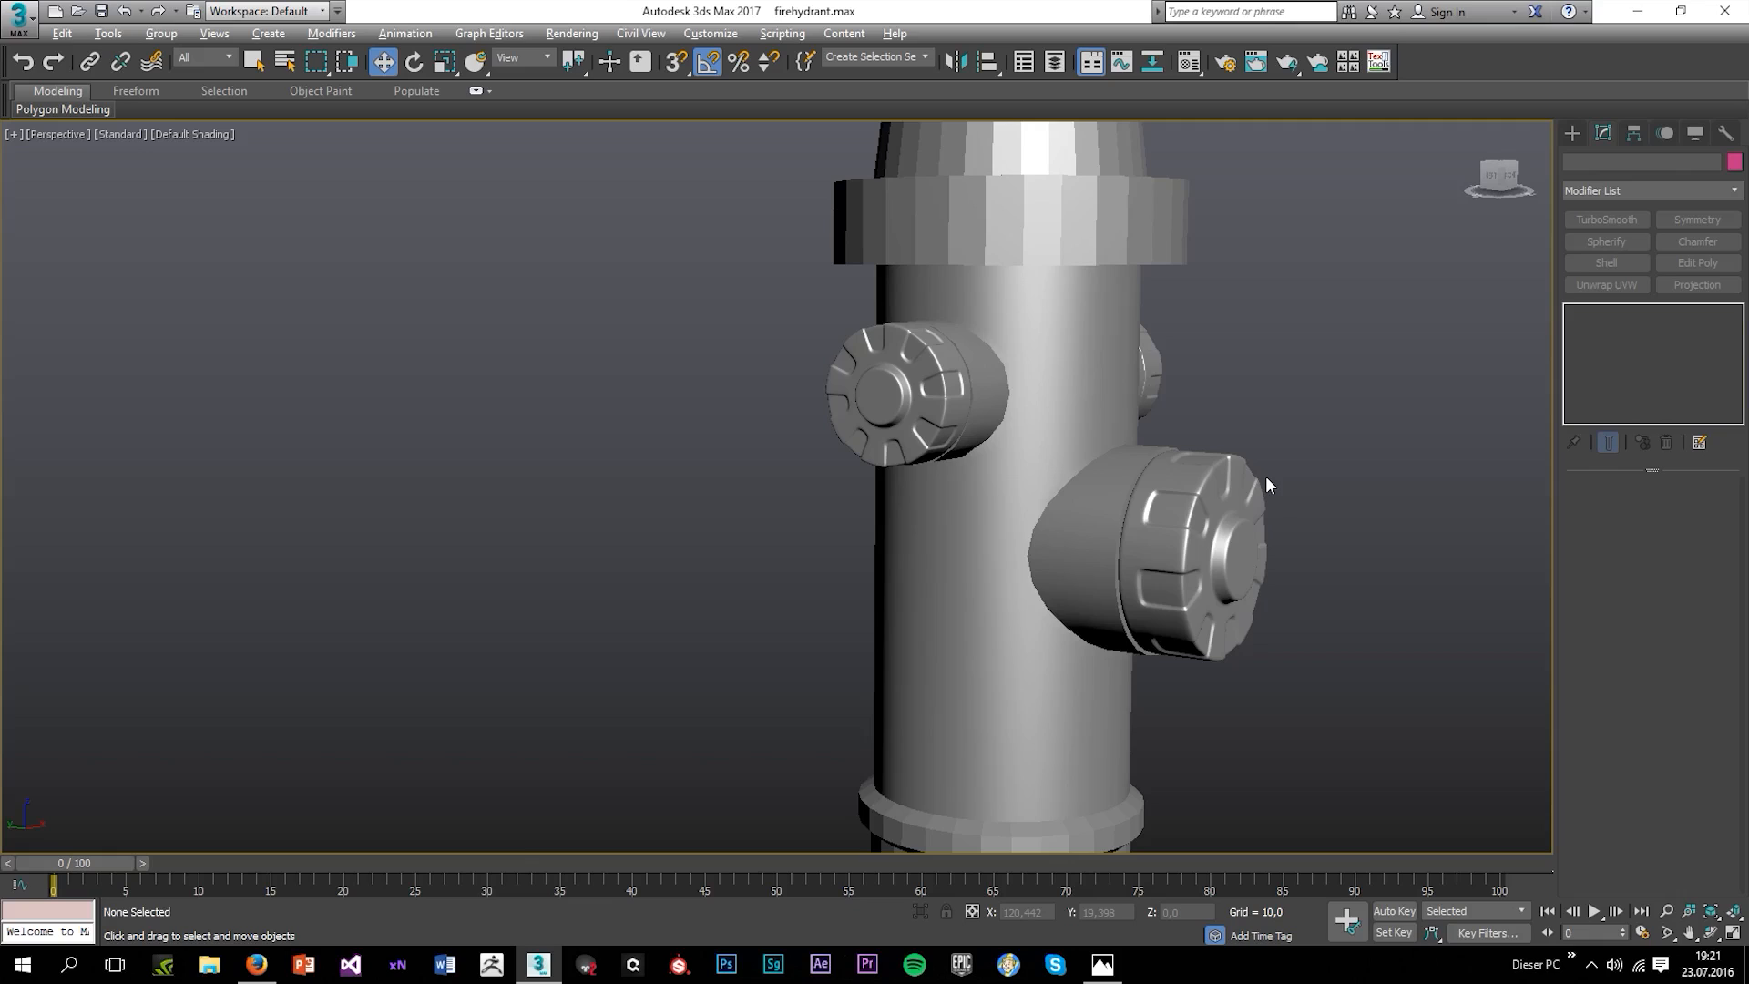
pyautogui.keyDown('alt'); pyautogui.moveTo(1265, 475); pyautogui.dragTo(1161, 486, button='middle'); pyautogui.keyUp('alt')
pyautogui.click(1384, 546)
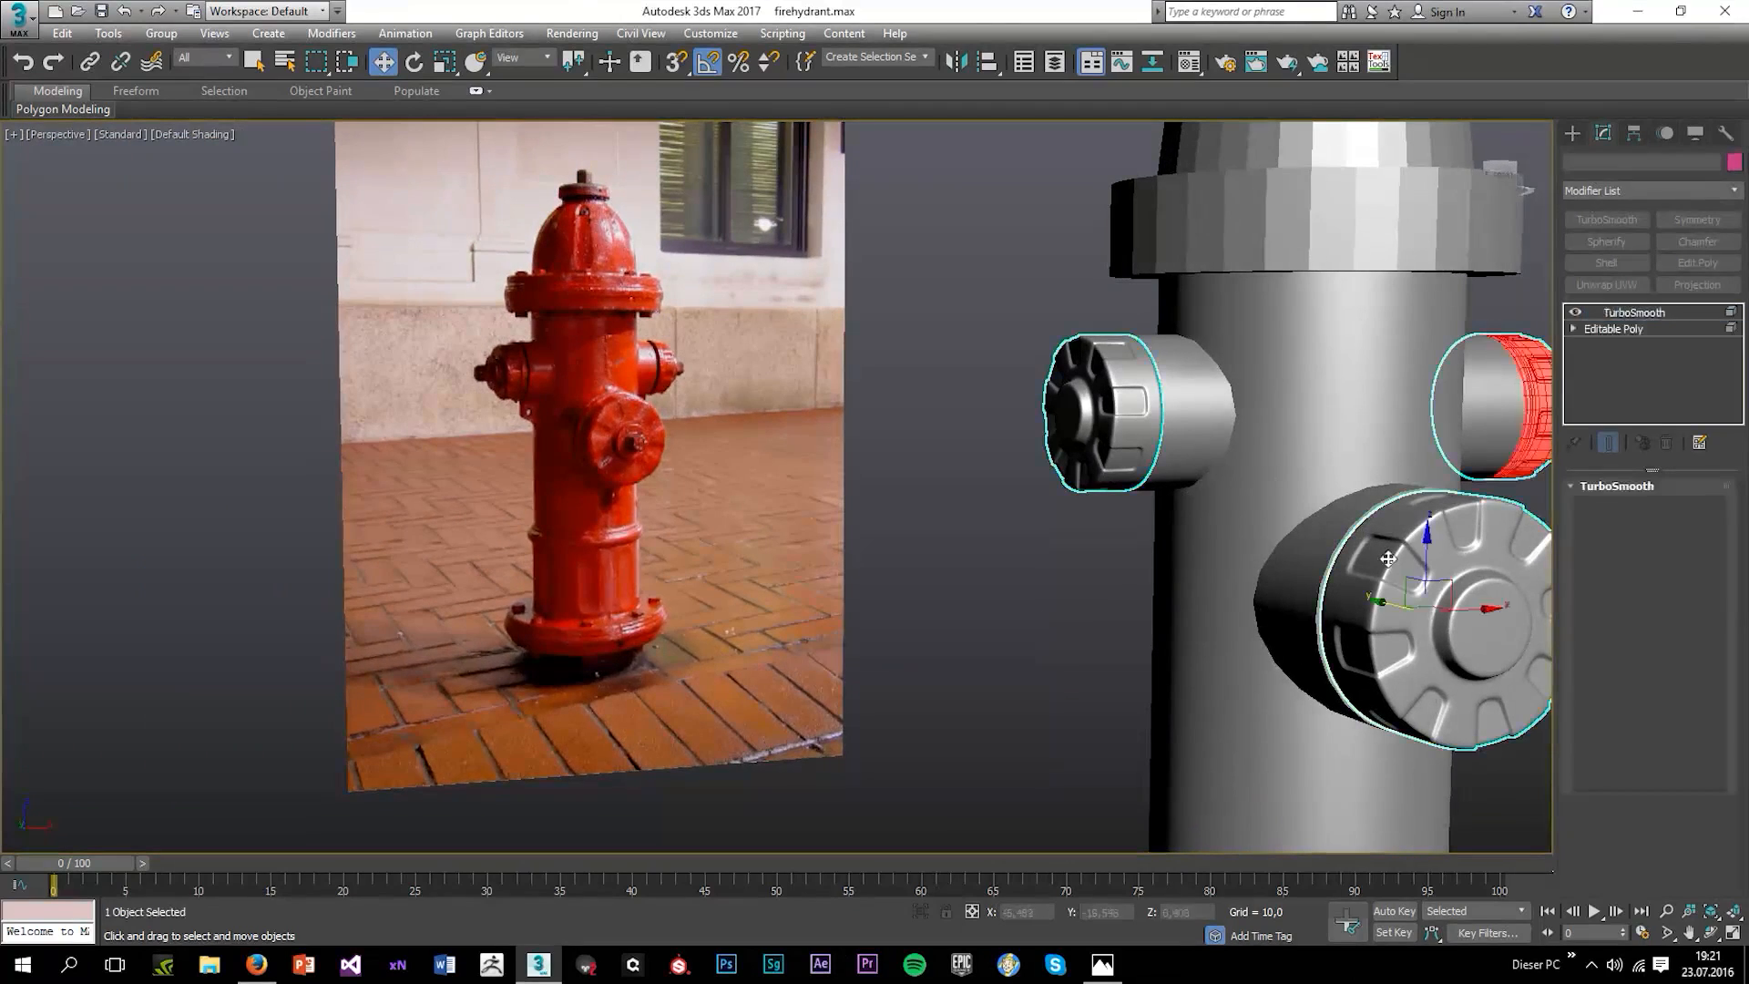
pyautogui.moveTo(1384, 547); pyautogui.dragTo(1136, 519, button='middle')
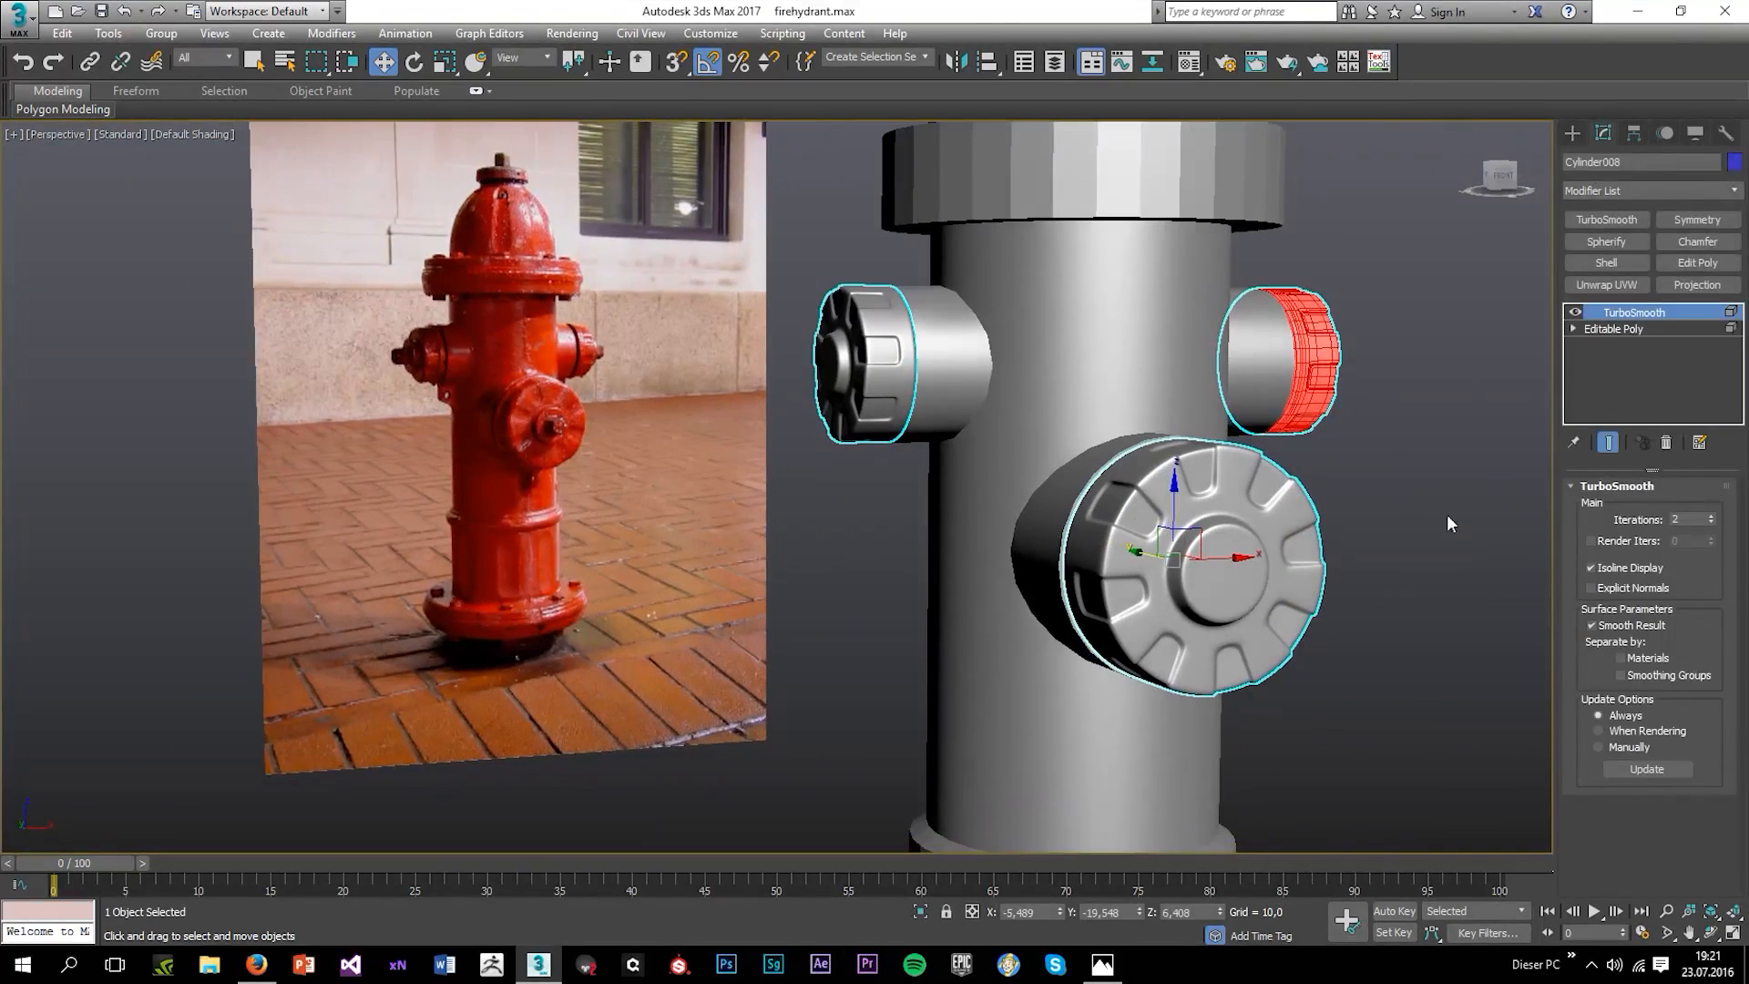
# At the Editable Poly level, select the front cap element and scale it slightly in the Perspective view.
pyautogui.click(1618, 332)
pyautogui.keyDown('alt'); pyautogui.moveTo(1426, 560); pyautogui.dragTo(1366, 548, button='middle'); pyautogui.keyUp('alt')
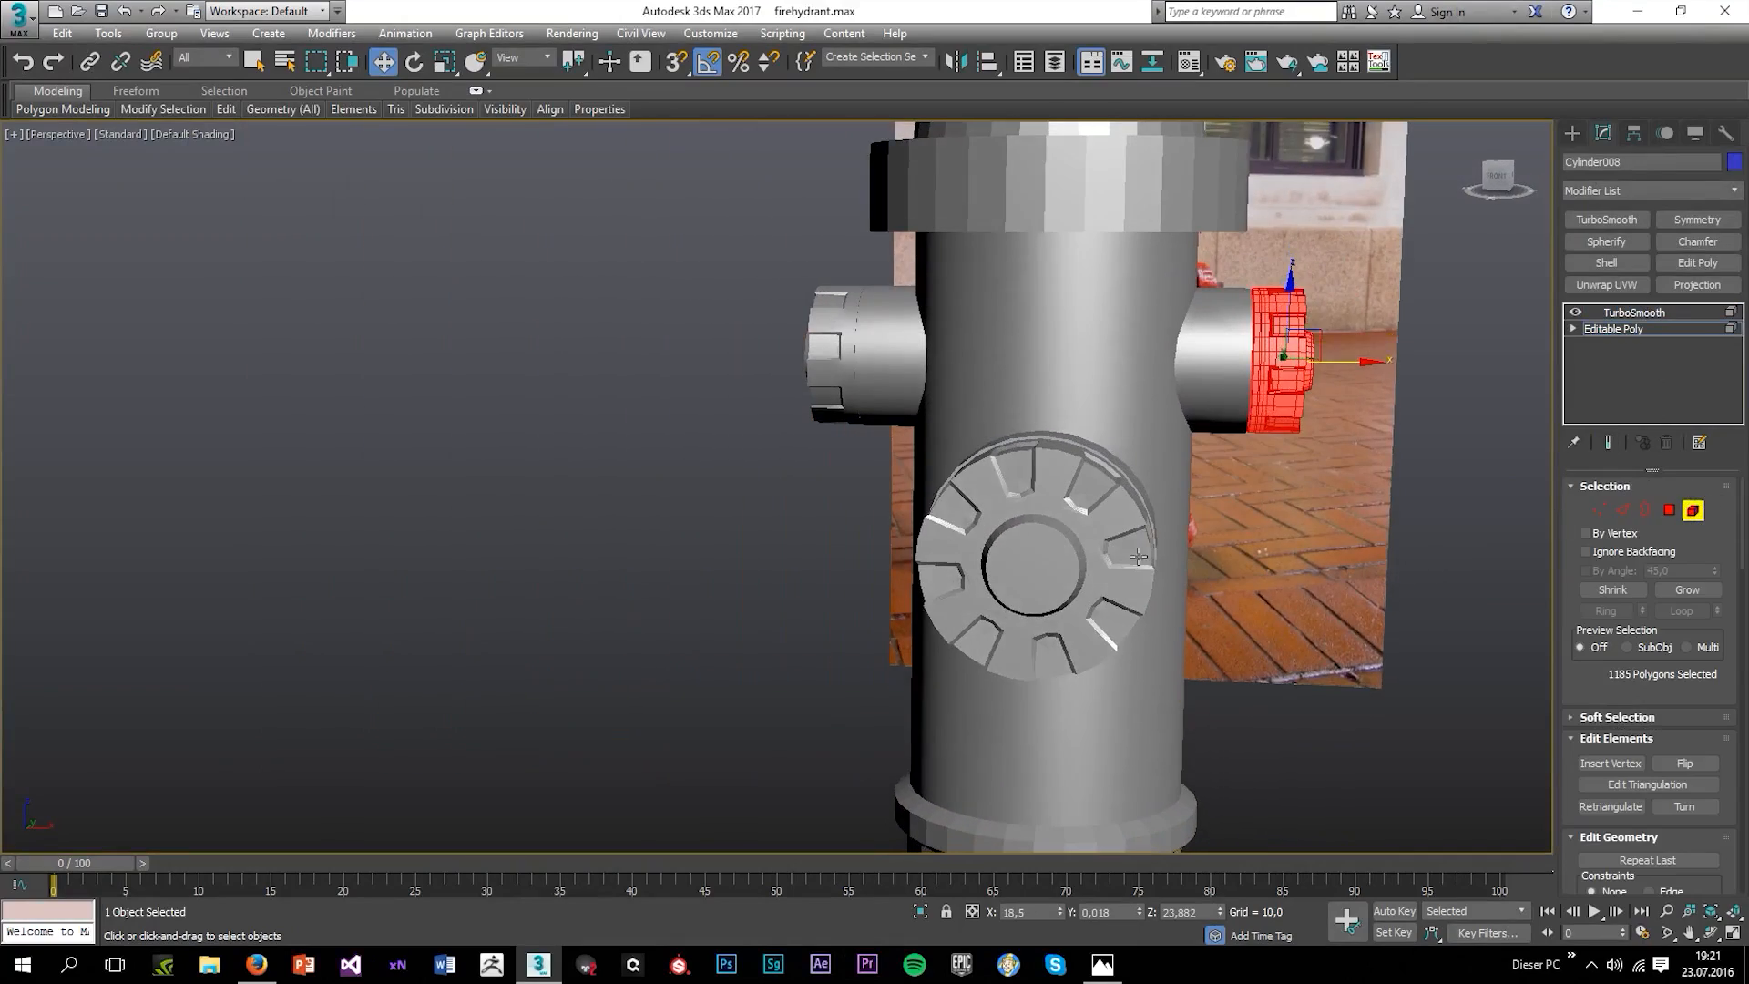
pyautogui.click(1048, 501)
pyautogui.scroll(3, 1048, 501)
pyautogui.keyDown('alt'); pyautogui.moveTo(1043, 542); pyautogui.dragTo(1083, 549, button='middle'); pyautogui.keyUp('alt')
pyautogui.press('r')
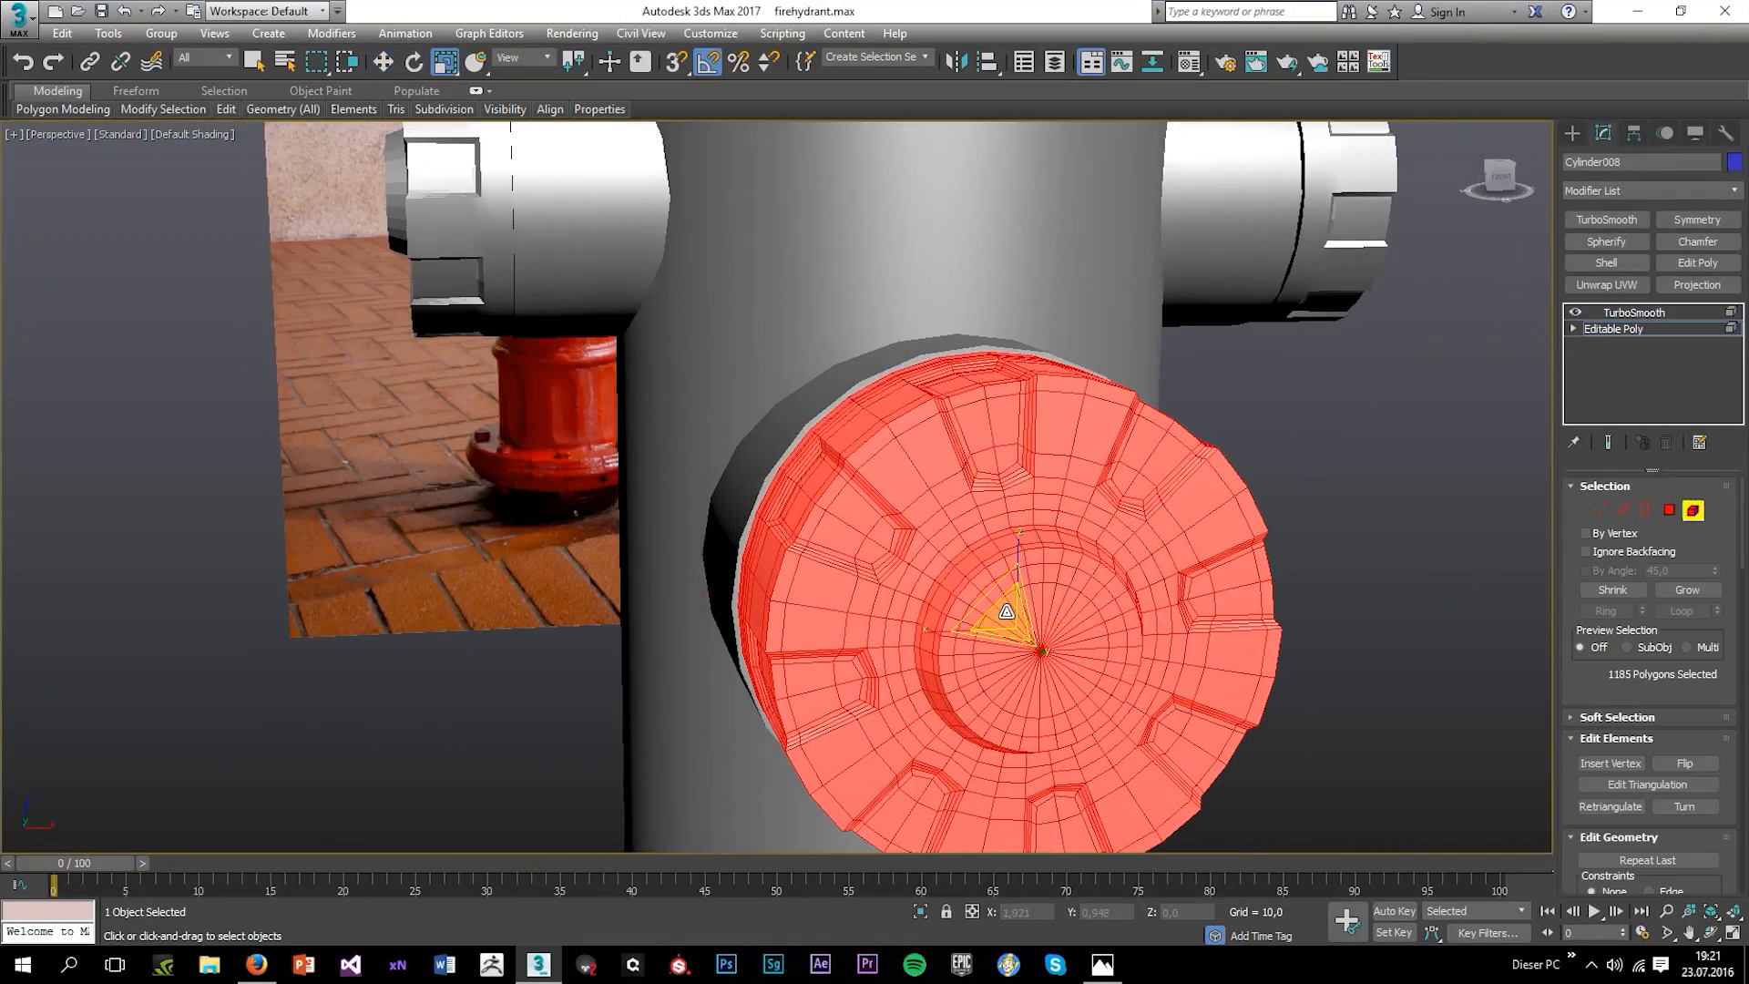
pyautogui.moveTo(1003, 611); pyautogui.dragTo(1003, 609)
# Select the right-hand side cap element and move it about 0.24 units along X toward its outlet.
pyautogui.keyDown('alt'); pyautogui.moveTo(1003, 609); pyautogui.dragTo(1029, 560, button='middle'); pyautogui.keyUp('alt')
pyautogui.scroll(-3, 1184, 493)
pyautogui.click(1216, 497)
pyautogui.keyDown('alt'); pyautogui.moveTo(1215, 496); pyautogui.dragTo(1302, 420, button='middle'); pyautogui.keyUp('alt')
pyautogui.click(1302, 420)
pyautogui.press('w')
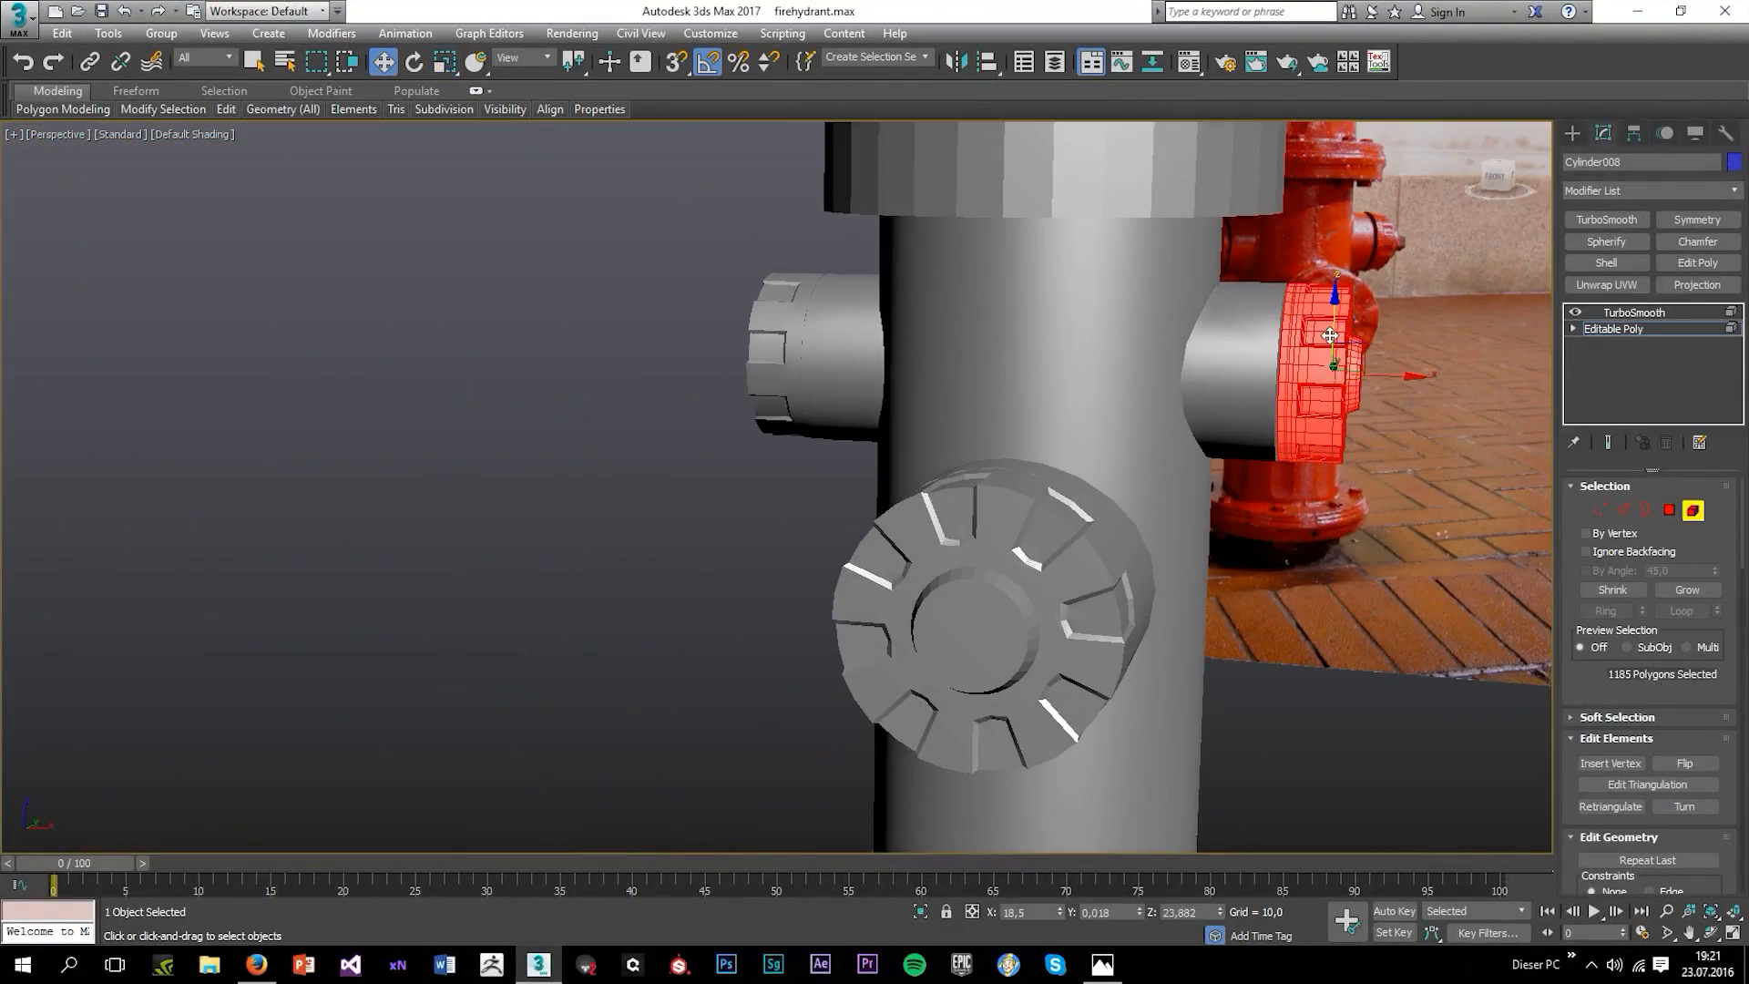
pyautogui.moveTo(1333, 323); pyautogui.dragTo(1319, 322)
pyautogui.moveTo(1374, 375); pyautogui.dragTo(1371, 380)
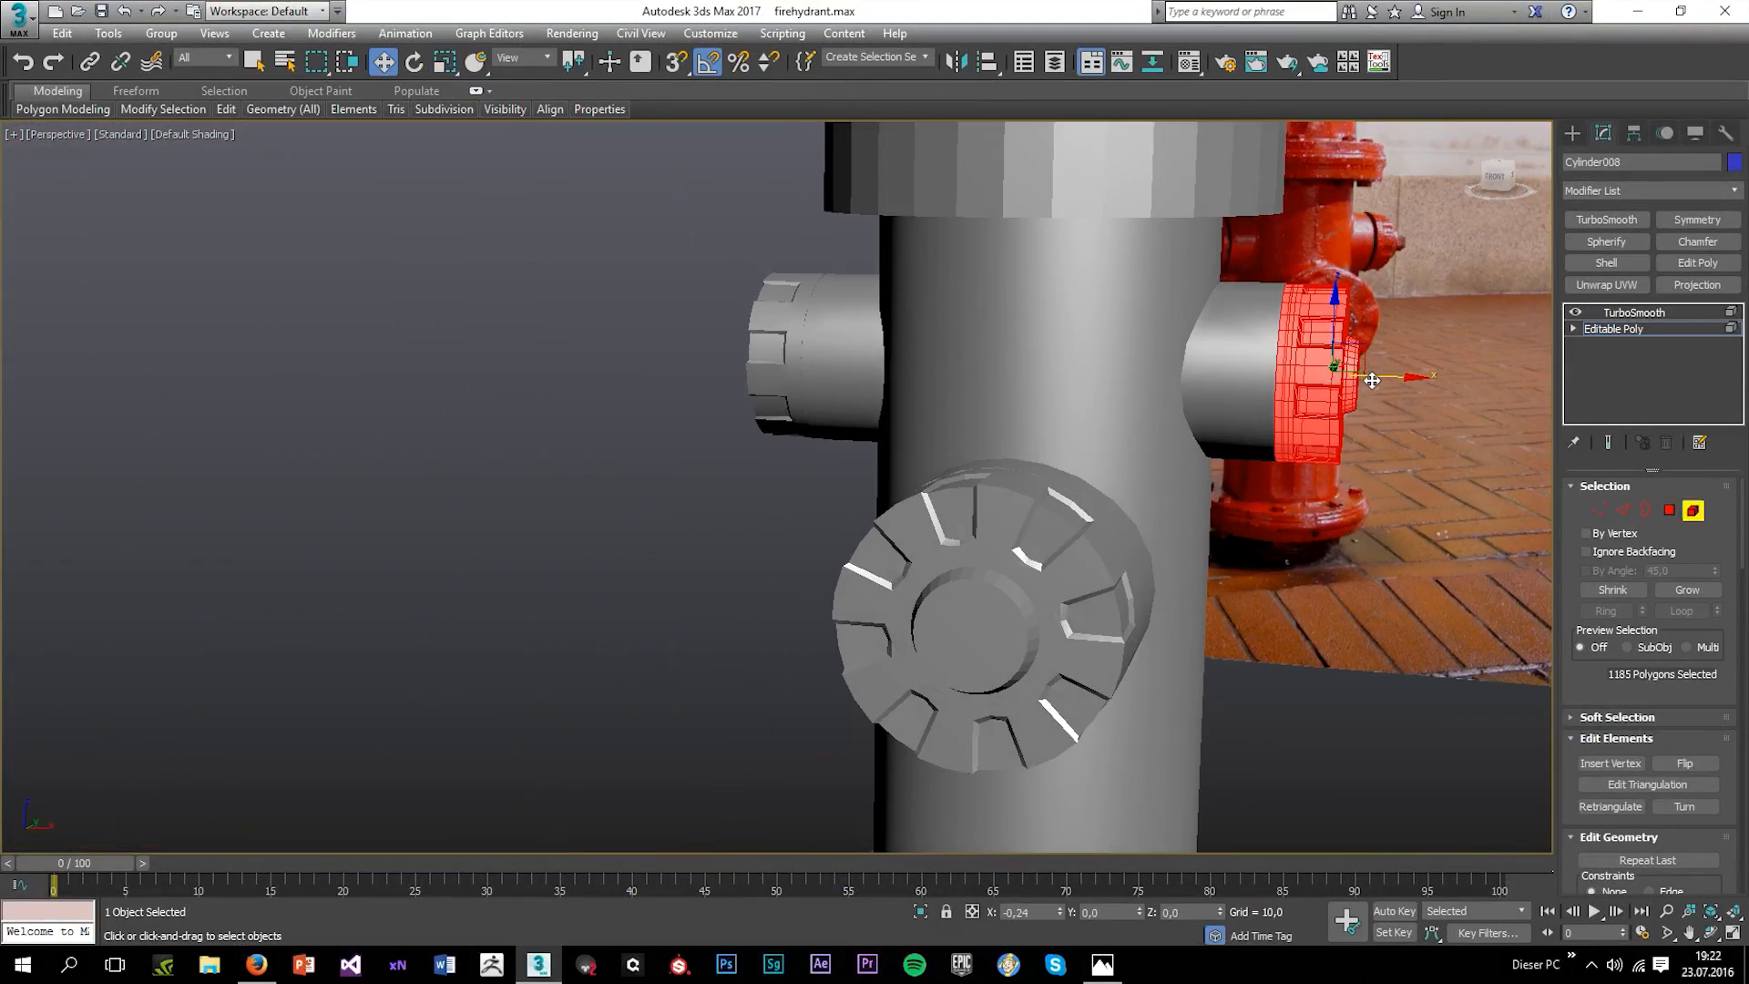
# Clear the cap selection, check the caps from both sides, return to the TurboSmooth level, and deselect the cap object.
pyautogui.click(1317, 506)
pyautogui.keyDown('alt'); pyautogui.moveTo(1317, 506); pyautogui.dragTo(1234, 472, button='middle'); pyautogui.keyUp('alt')
pyautogui.click(765, 381)
pyautogui.click(1134, 433)
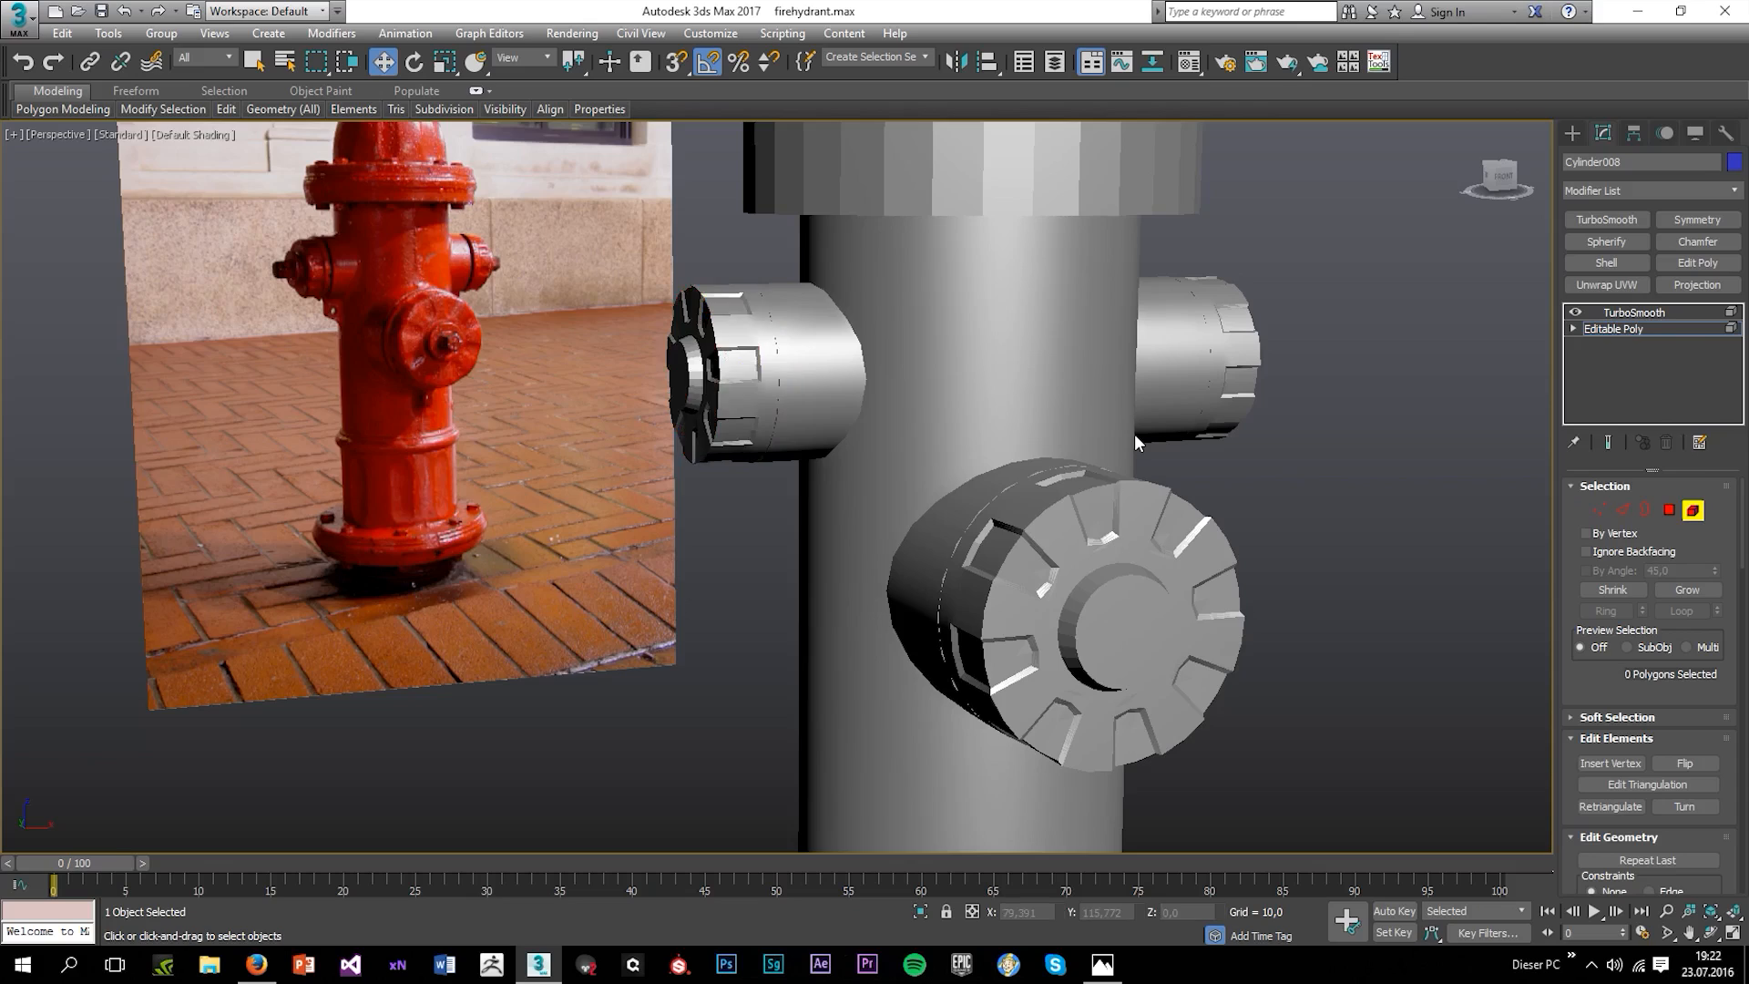
pyautogui.scroll(-3, 1134, 434)
pyautogui.keyDown('alt'); pyautogui.moveTo(1134, 433); pyautogui.dragTo(1229, 437, button='middle'); pyautogui.keyUp('alt')
pyautogui.click(1618, 314)
pyautogui.click(1297, 445)
pyautogui.scroll(-5, 1297, 444)
pyautogui.scroll(5, 820, 347)
pyautogui.scroll(-3, 800, 347)
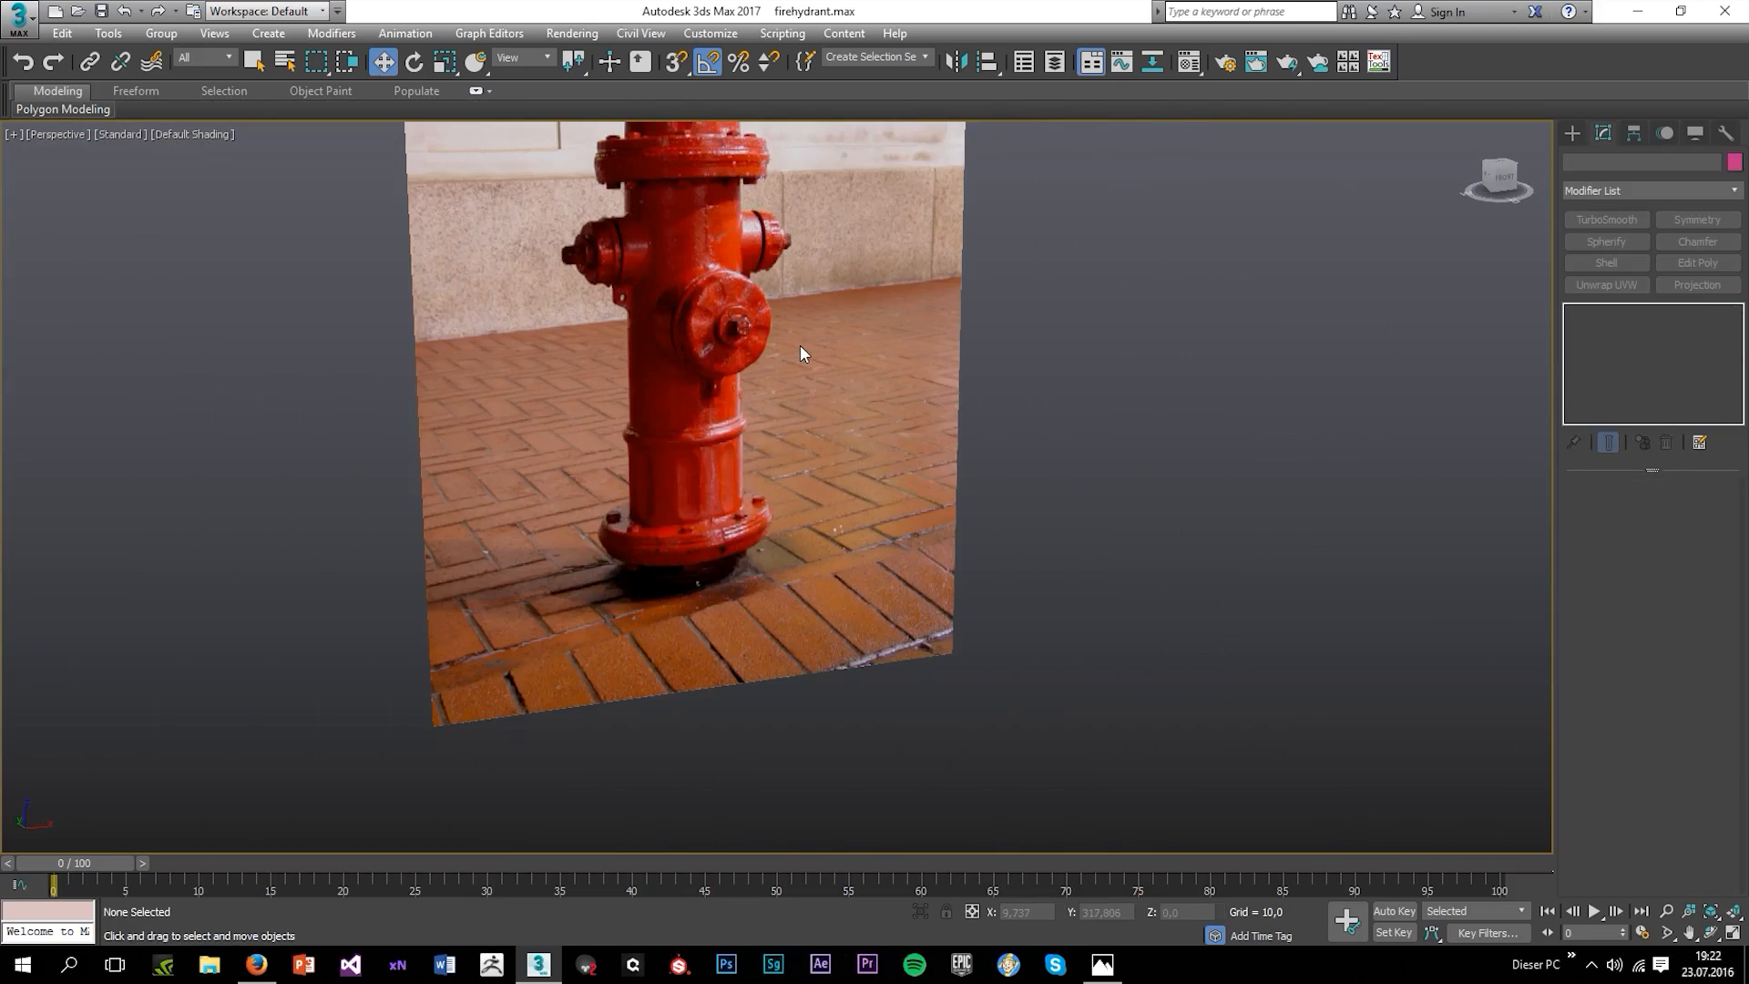
# Select the hydrant body, display edged faces, and enter Edge sub-object level.
pyautogui.keyDown('alt'); pyautogui.moveTo(800, 347); pyautogui.dragTo(978, 467, button='middle'); pyautogui.keyUp('alt')
pyautogui.click(978, 467)
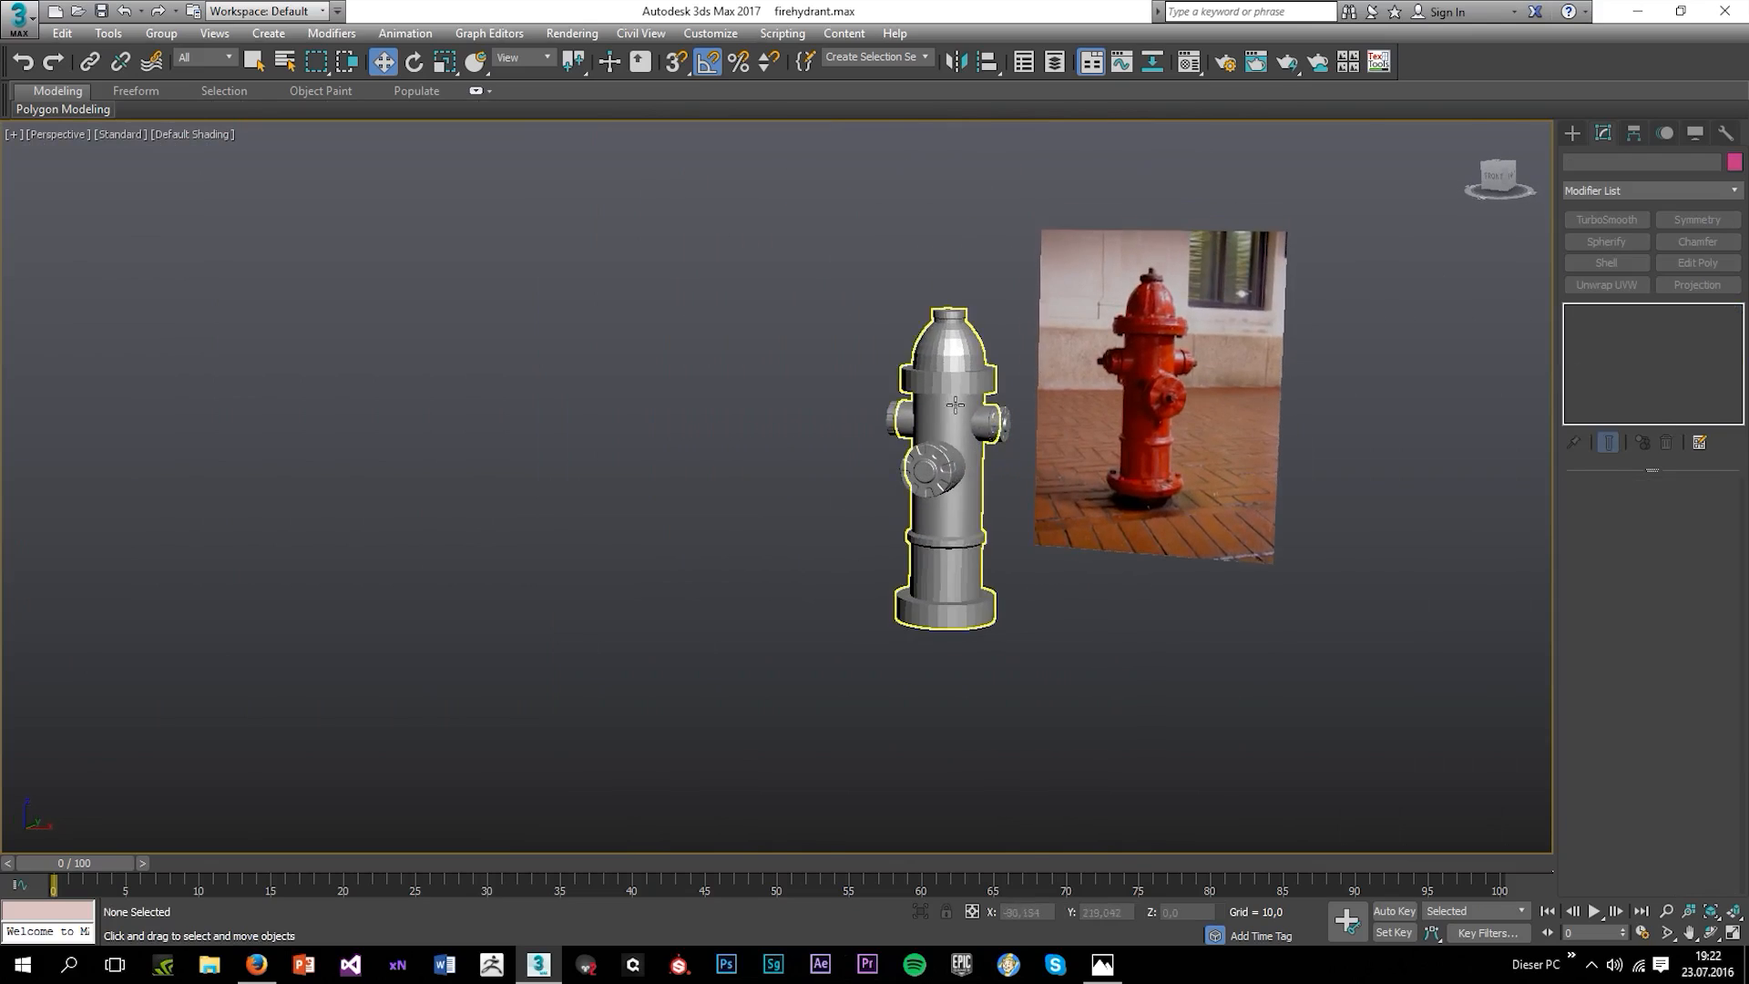
pyautogui.scroll(4, 978, 467)
pyautogui.click(1615, 508)
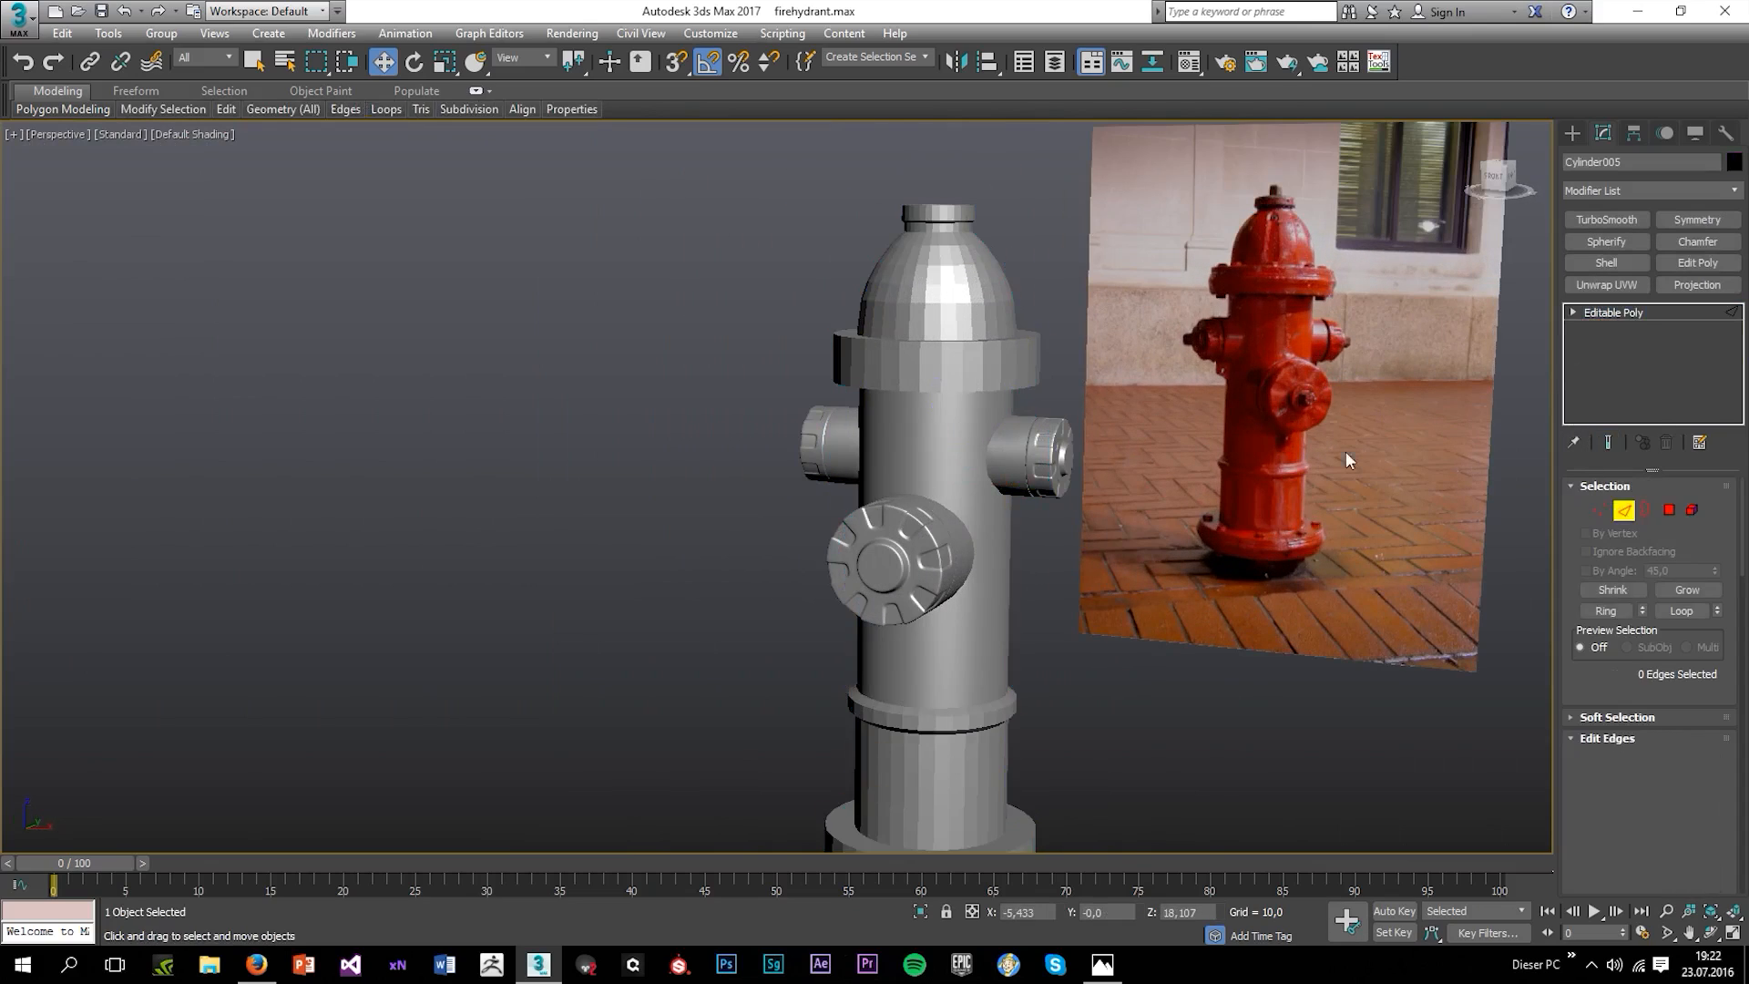
pyautogui.press('2')
pyautogui.press('F4')
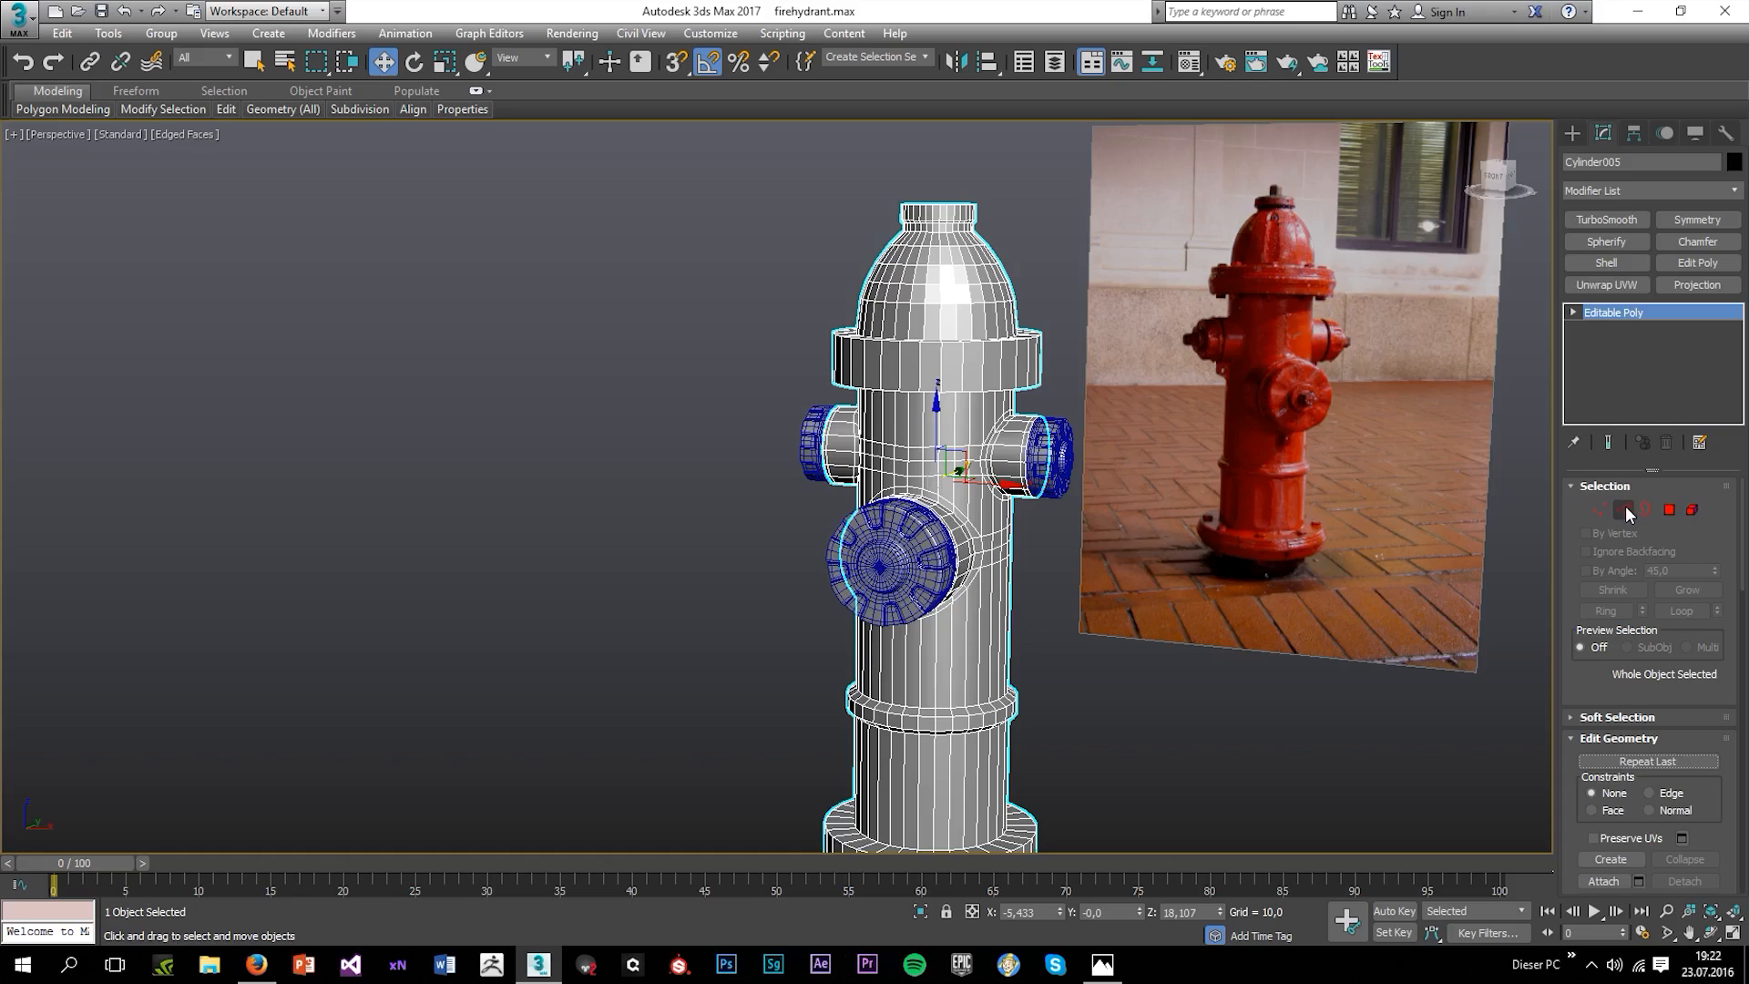
pyautogui.click(1625, 509)
# In the maximized Front view, connect the upper flange's vertical edges with a horizontal loop and scale it outward.
pyautogui.hotkey('alt', 'w')
pyautogui.click(957, 391)
pyautogui.hotkey('alt', 'w')
pyautogui.scroll(-4, 962, 378)
pyautogui.moveTo(829, 233); pyautogui.dragTo(877, 473, button='middle')
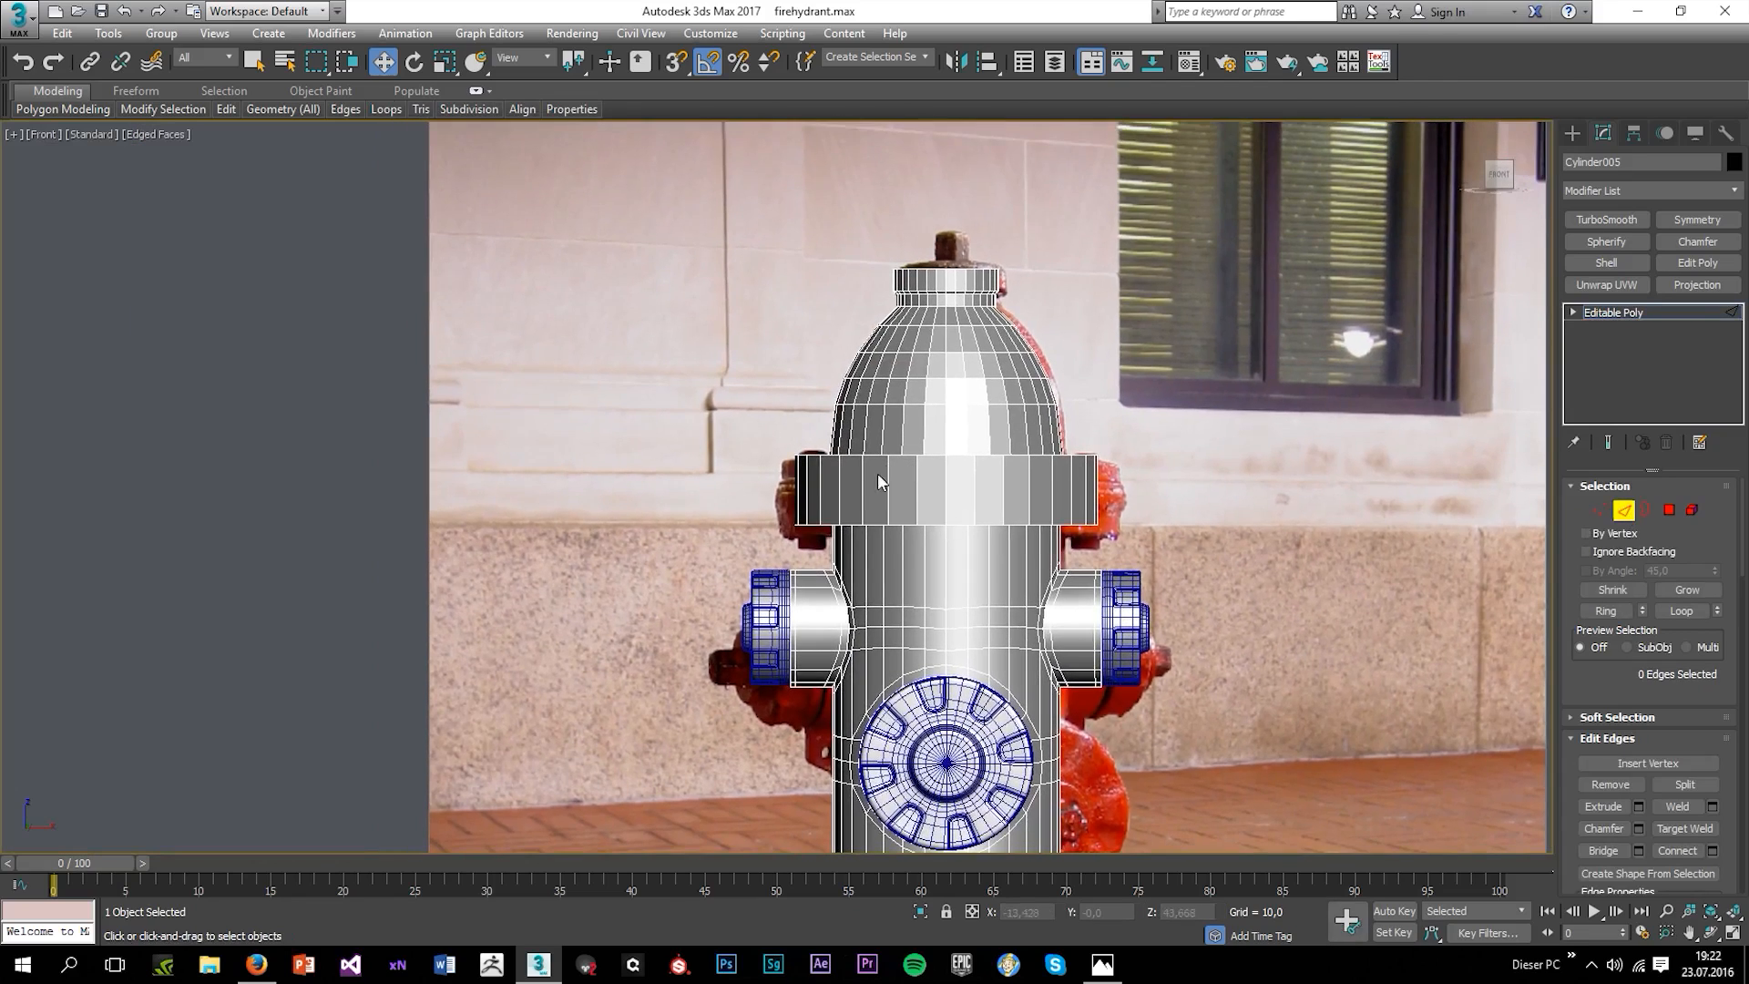
pyautogui.scroll(3, 877, 473)
pyautogui.moveTo(1265, 533); pyautogui.dragTo(1267, 535)
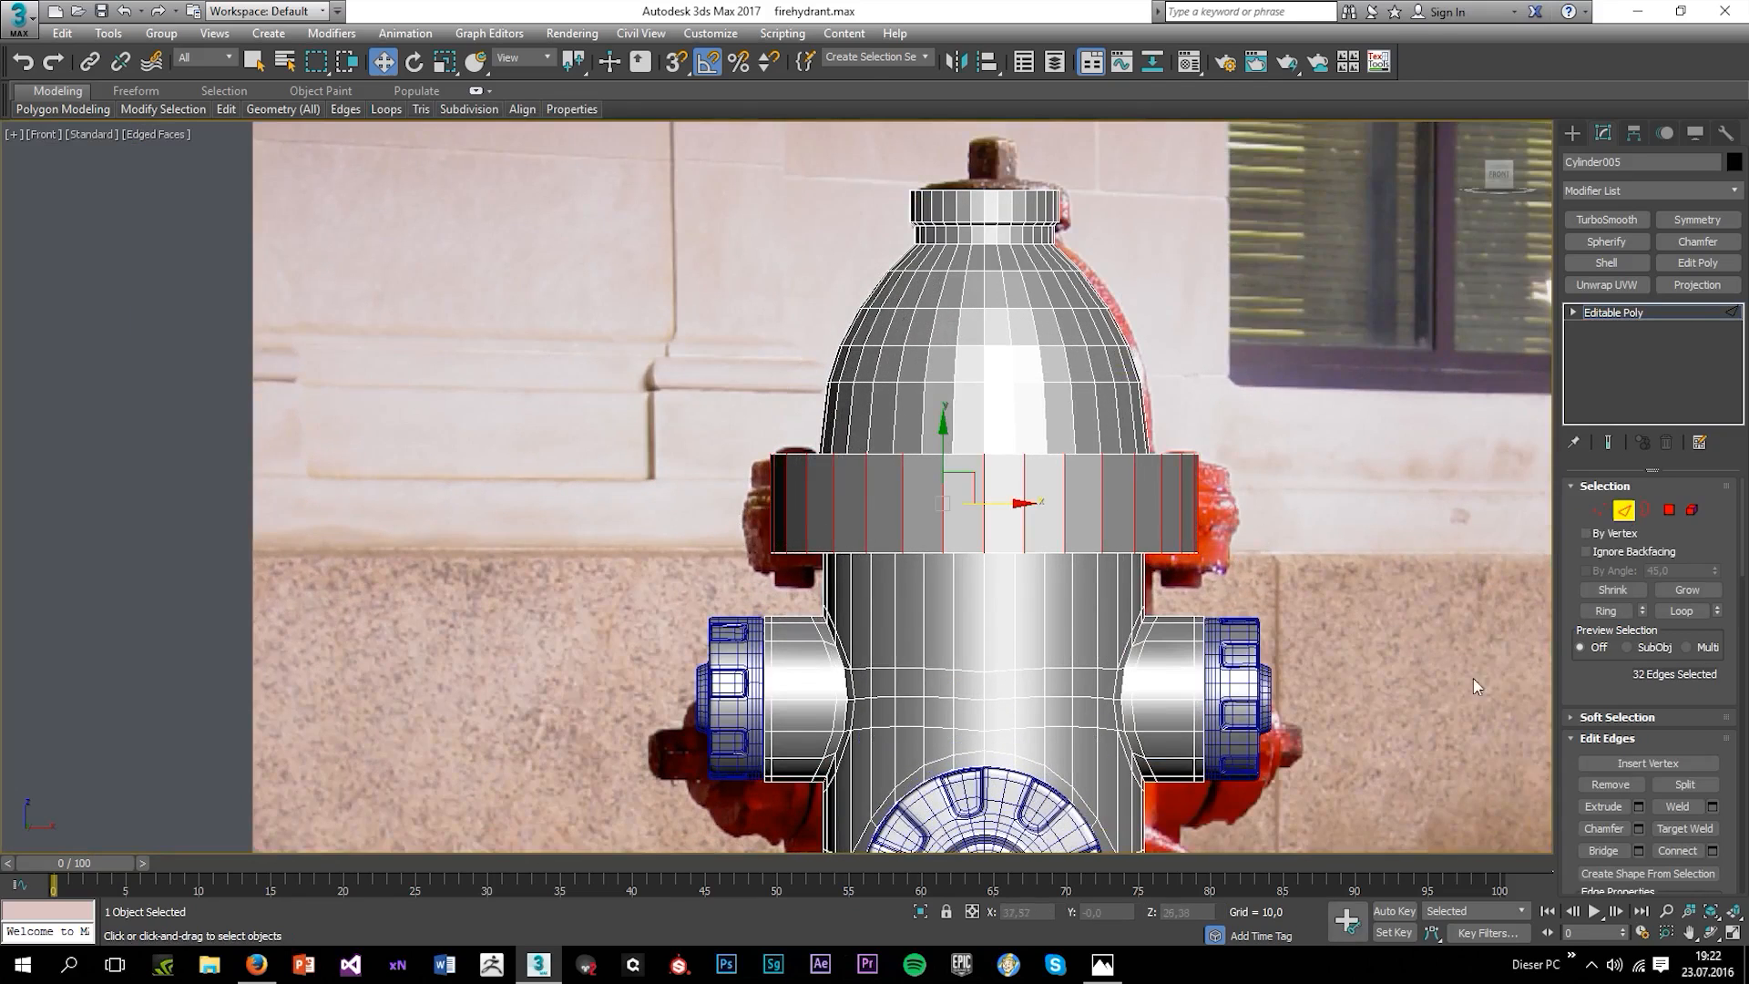
pyautogui.press('r')
pyautogui.moveTo(1009, 516); pyautogui.dragTo(1000, 497)
# Chamfer the upper flange's middle edge loop with extra segments to round its profile.
pyautogui.click(1636, 828)
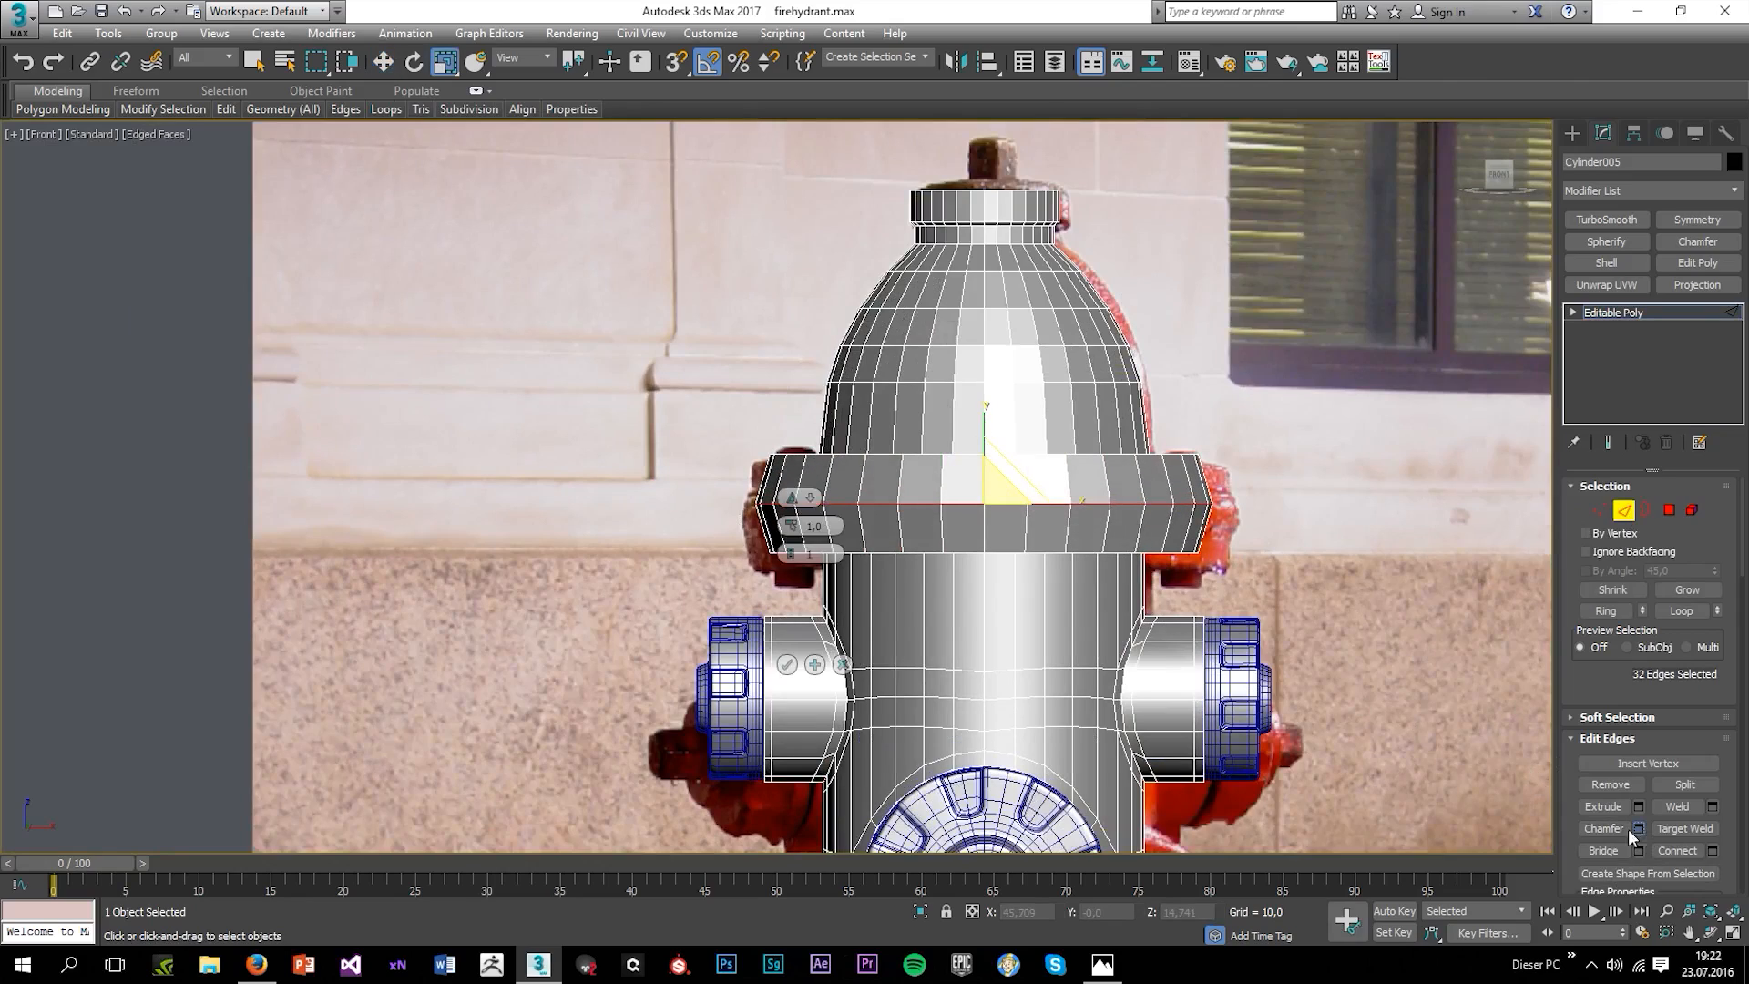
pyautogui.click(793, 551)
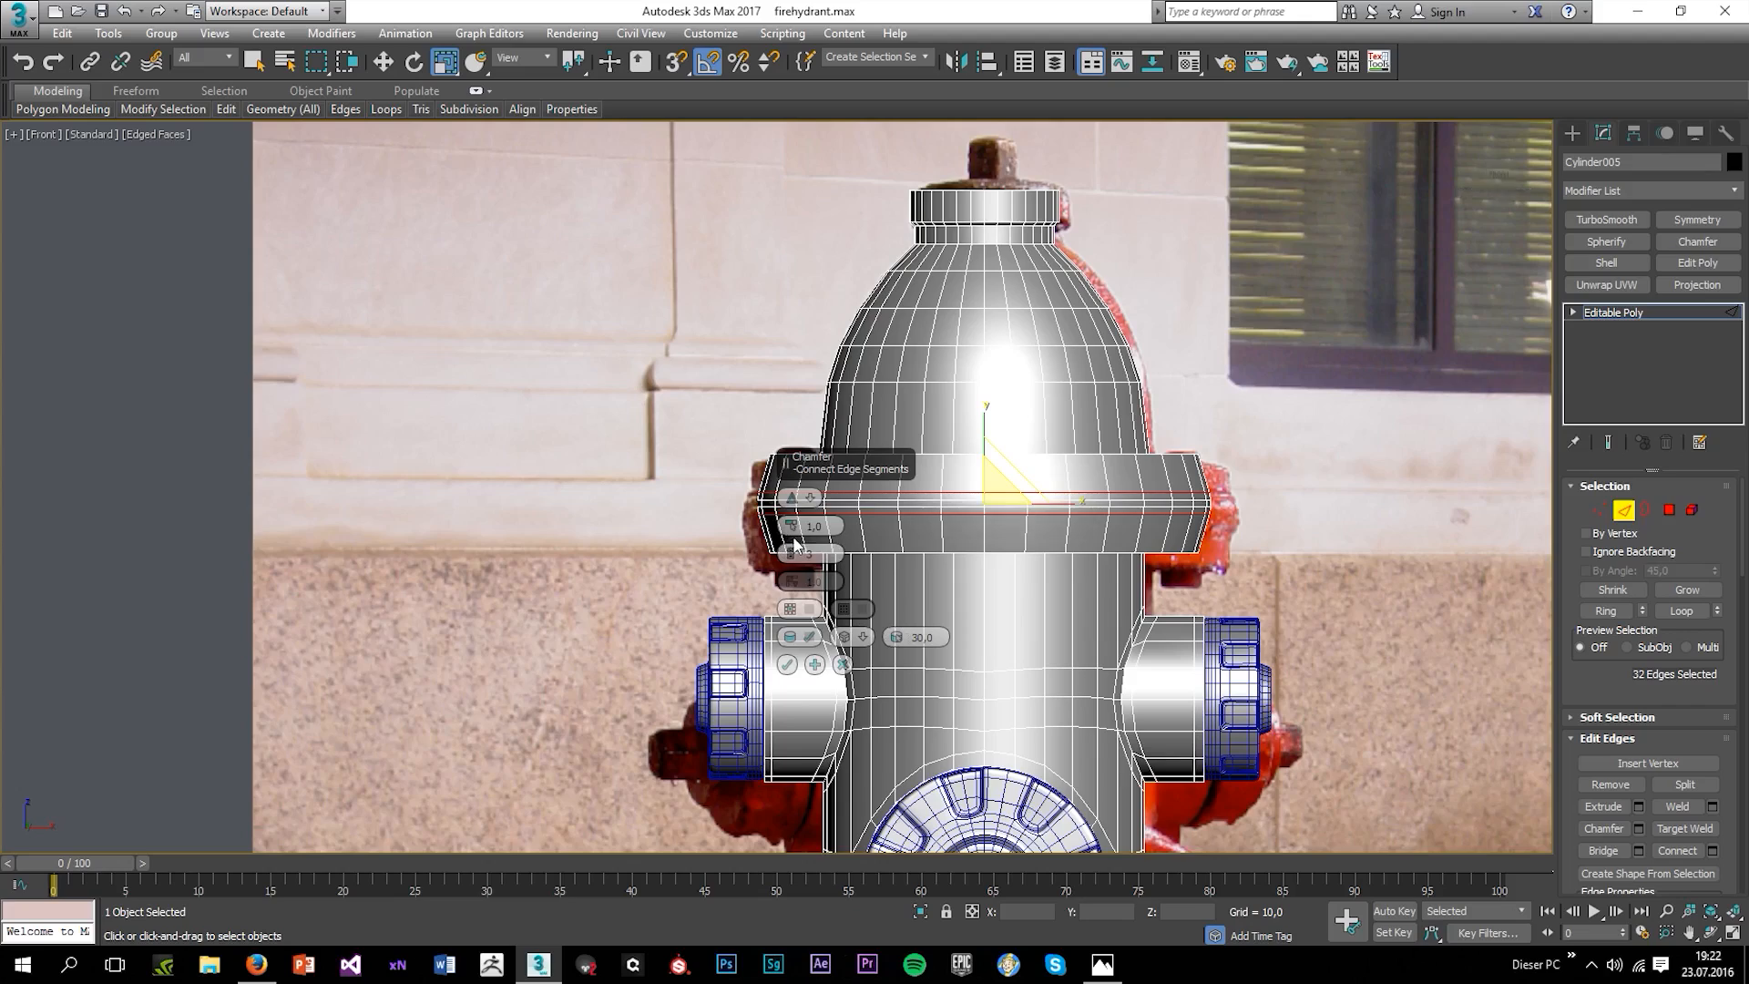
pyautogui.moveTo(791, 526)
pyautogui.mouseDown()
pyautogui.moveTo(790, 494)
pyautogui.moveTo(791, 523)
pyautogui.mouseUp()
pyautogui.click(788, 549)
pyautogui.click(791, 554)
pyautogui.click(786, 664)
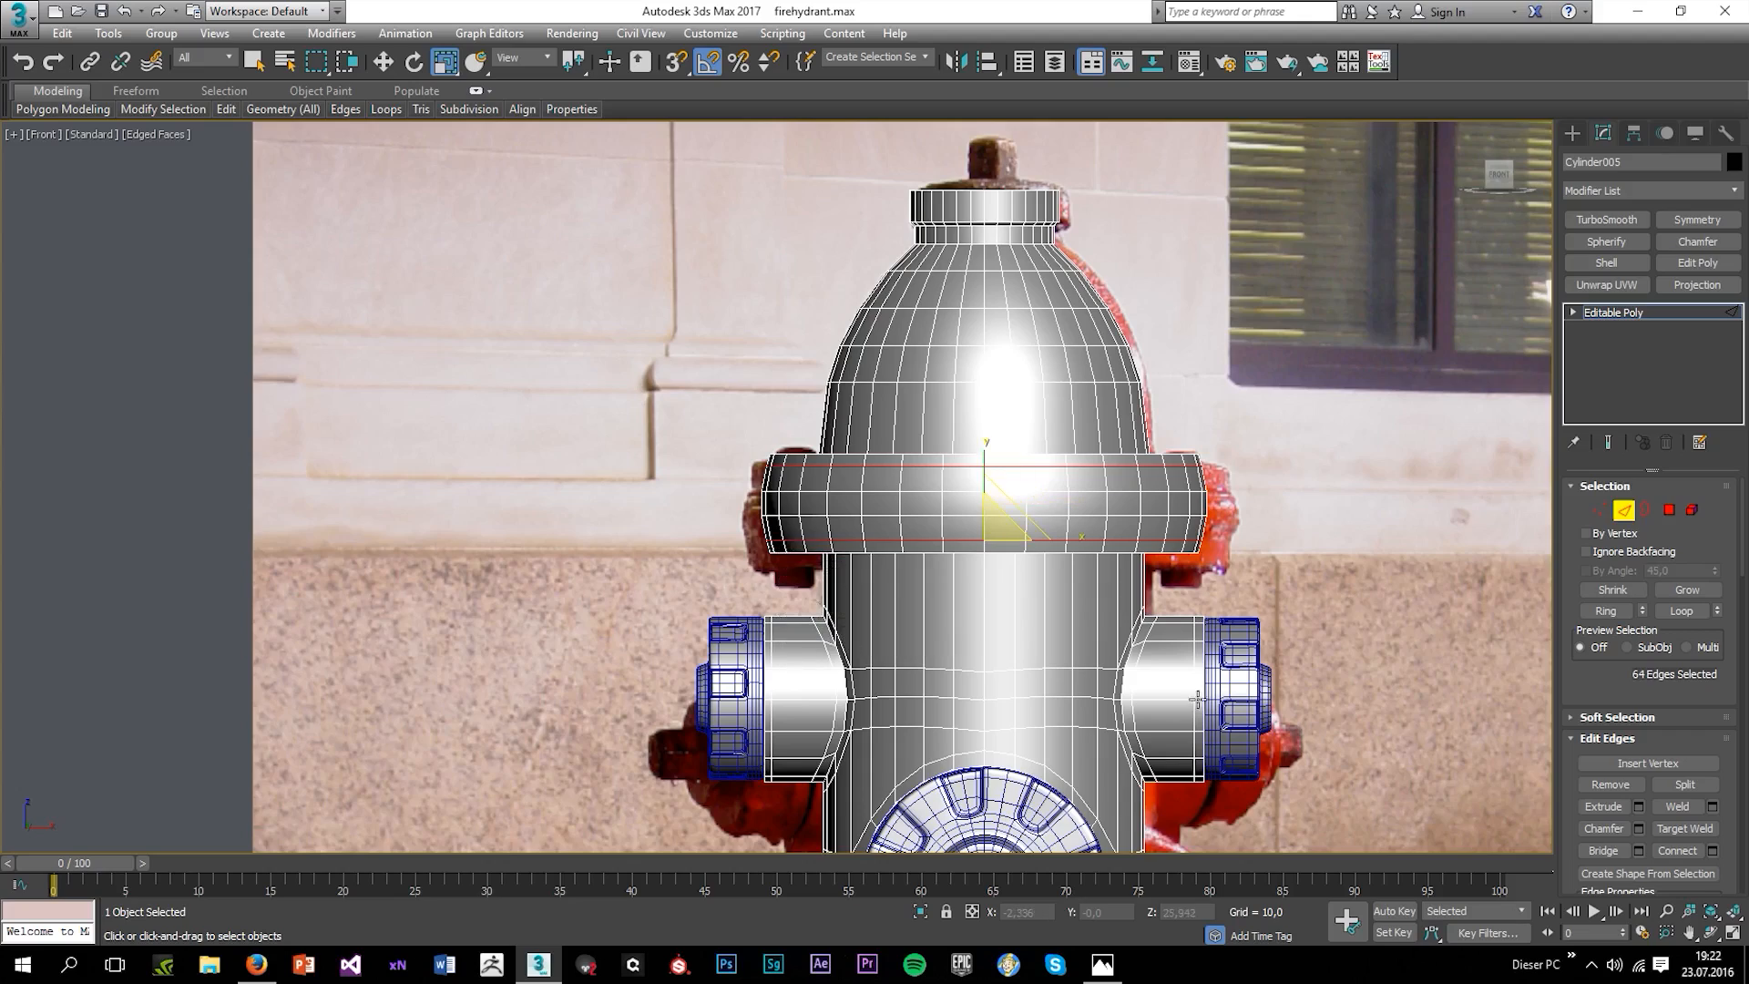
# Undo the last scaling of the chamfered flange loops and scale their vertices vertically to about 114%.
pyautogui.hotkey('ctrl', 'z')
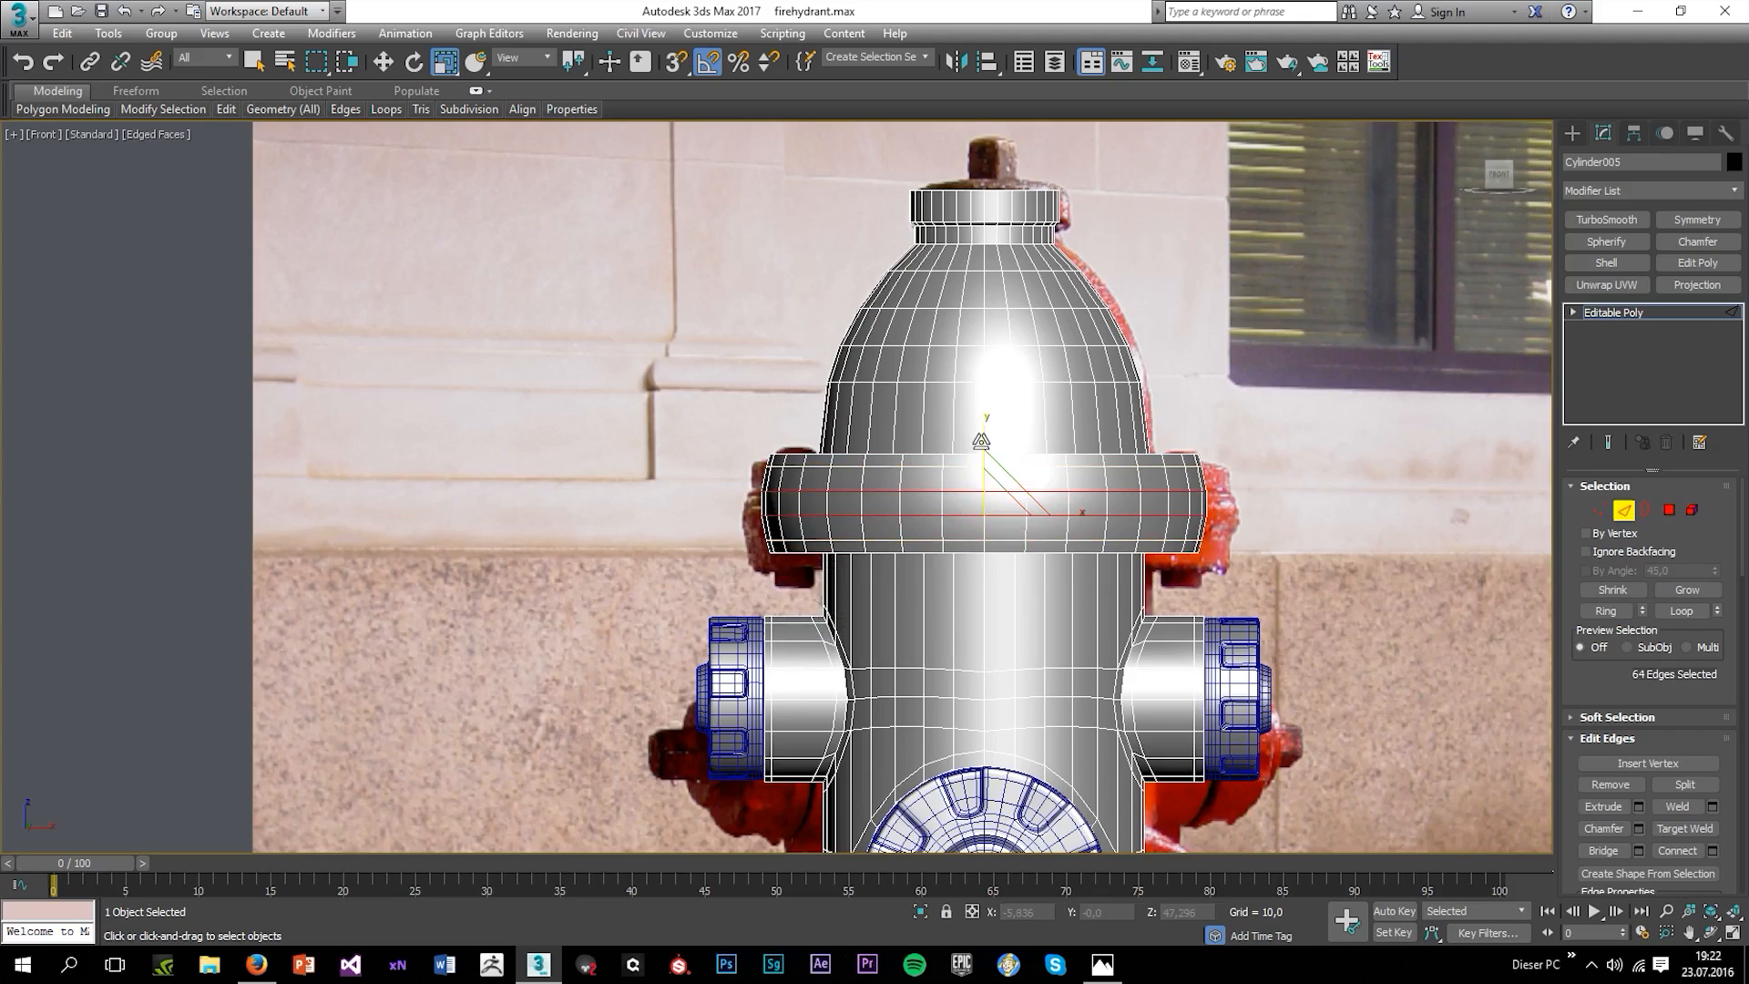
pyautogui.keyDown('ctrl'); pyautogui.click(1600, 510); pyautogui.keyUp('ctrl')
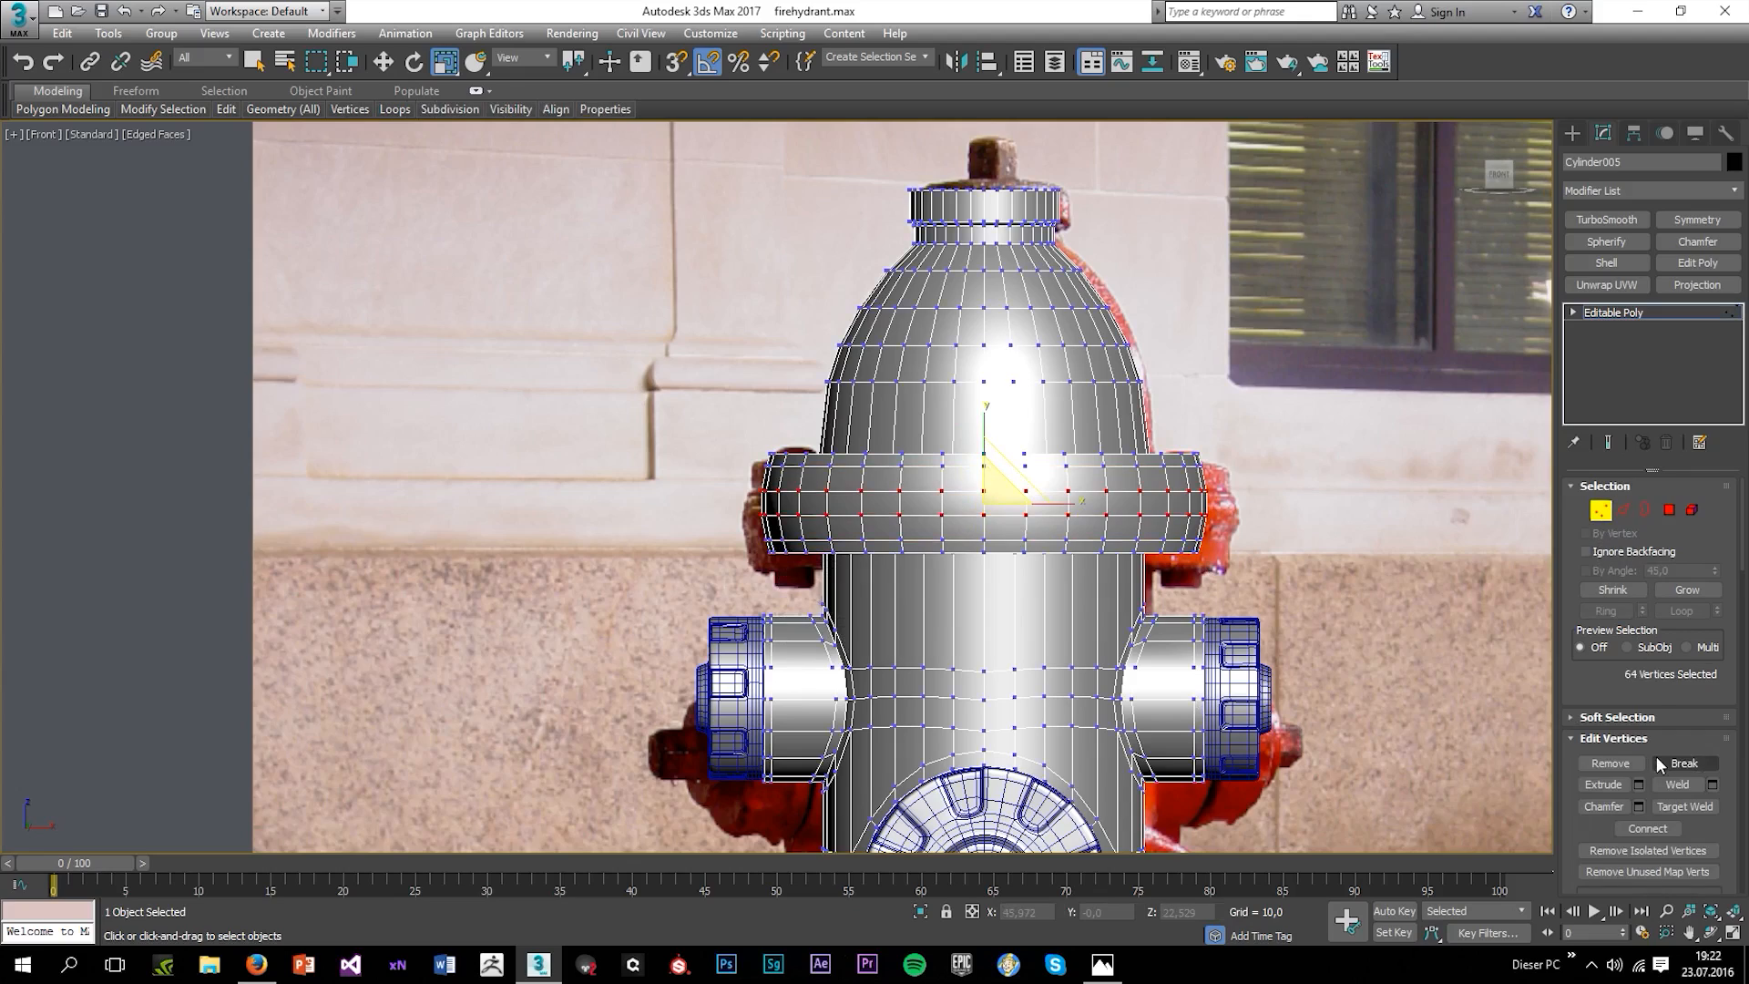
pyautogui.scroll(-3, 1639, 802)
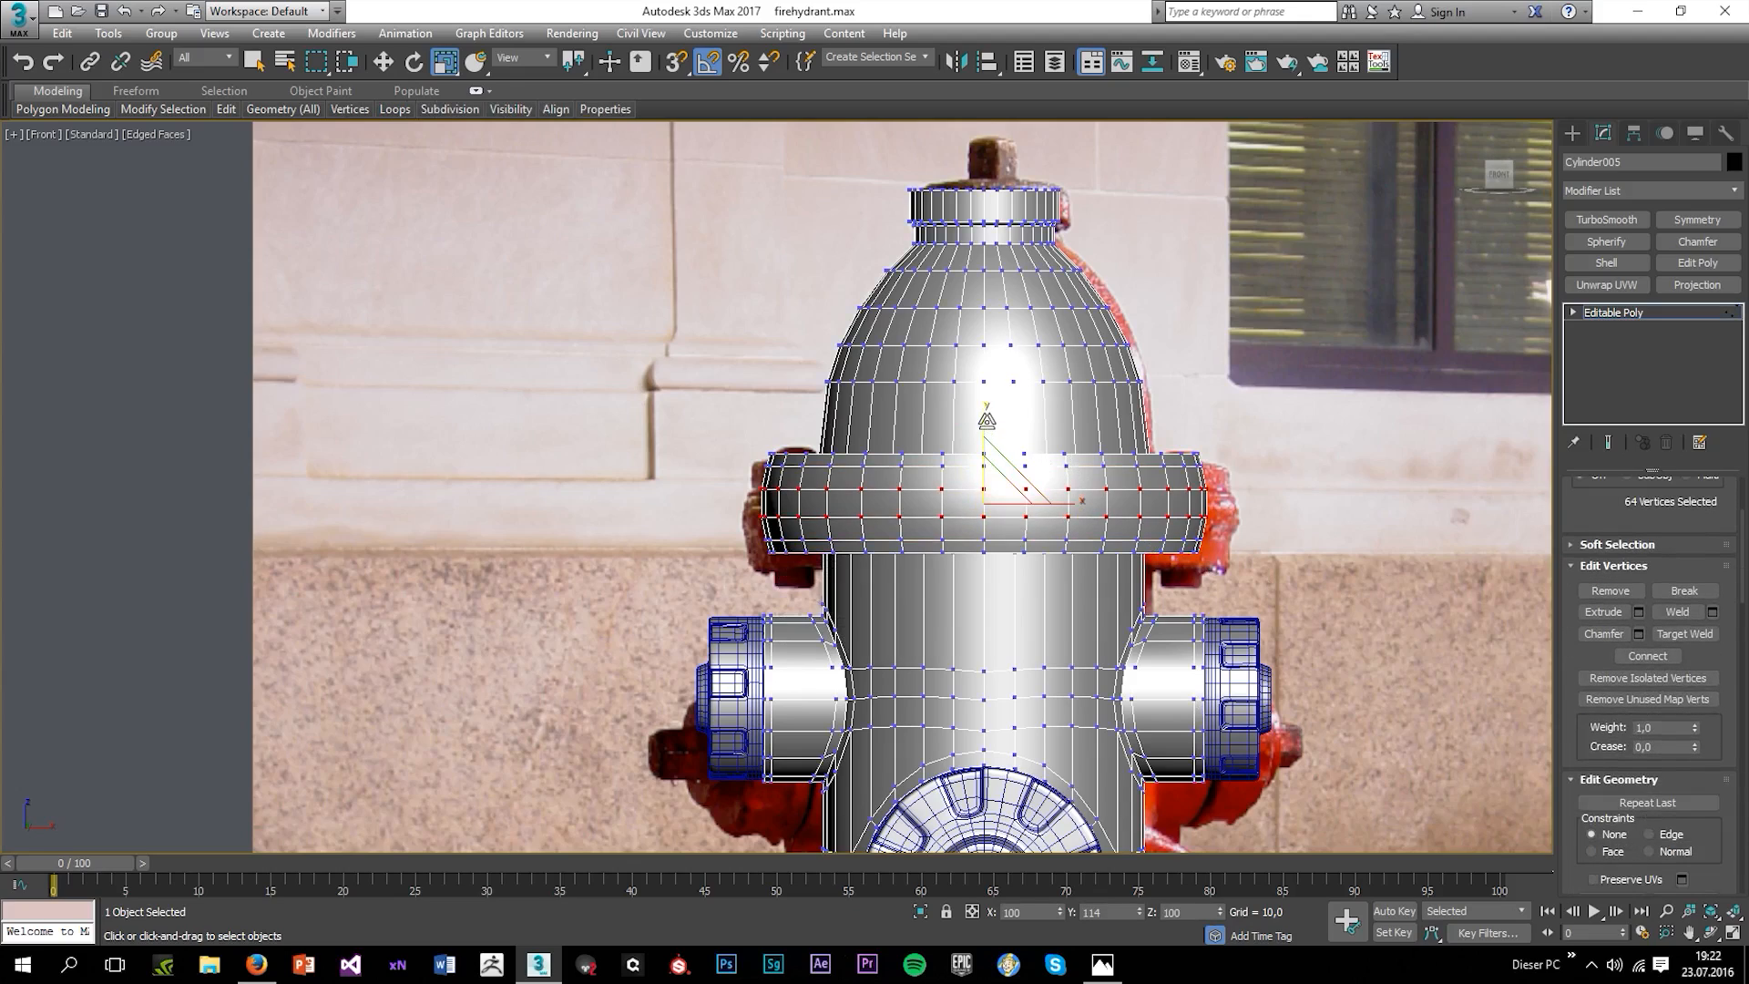
pyautogui.scroll(3, 1649, 532)
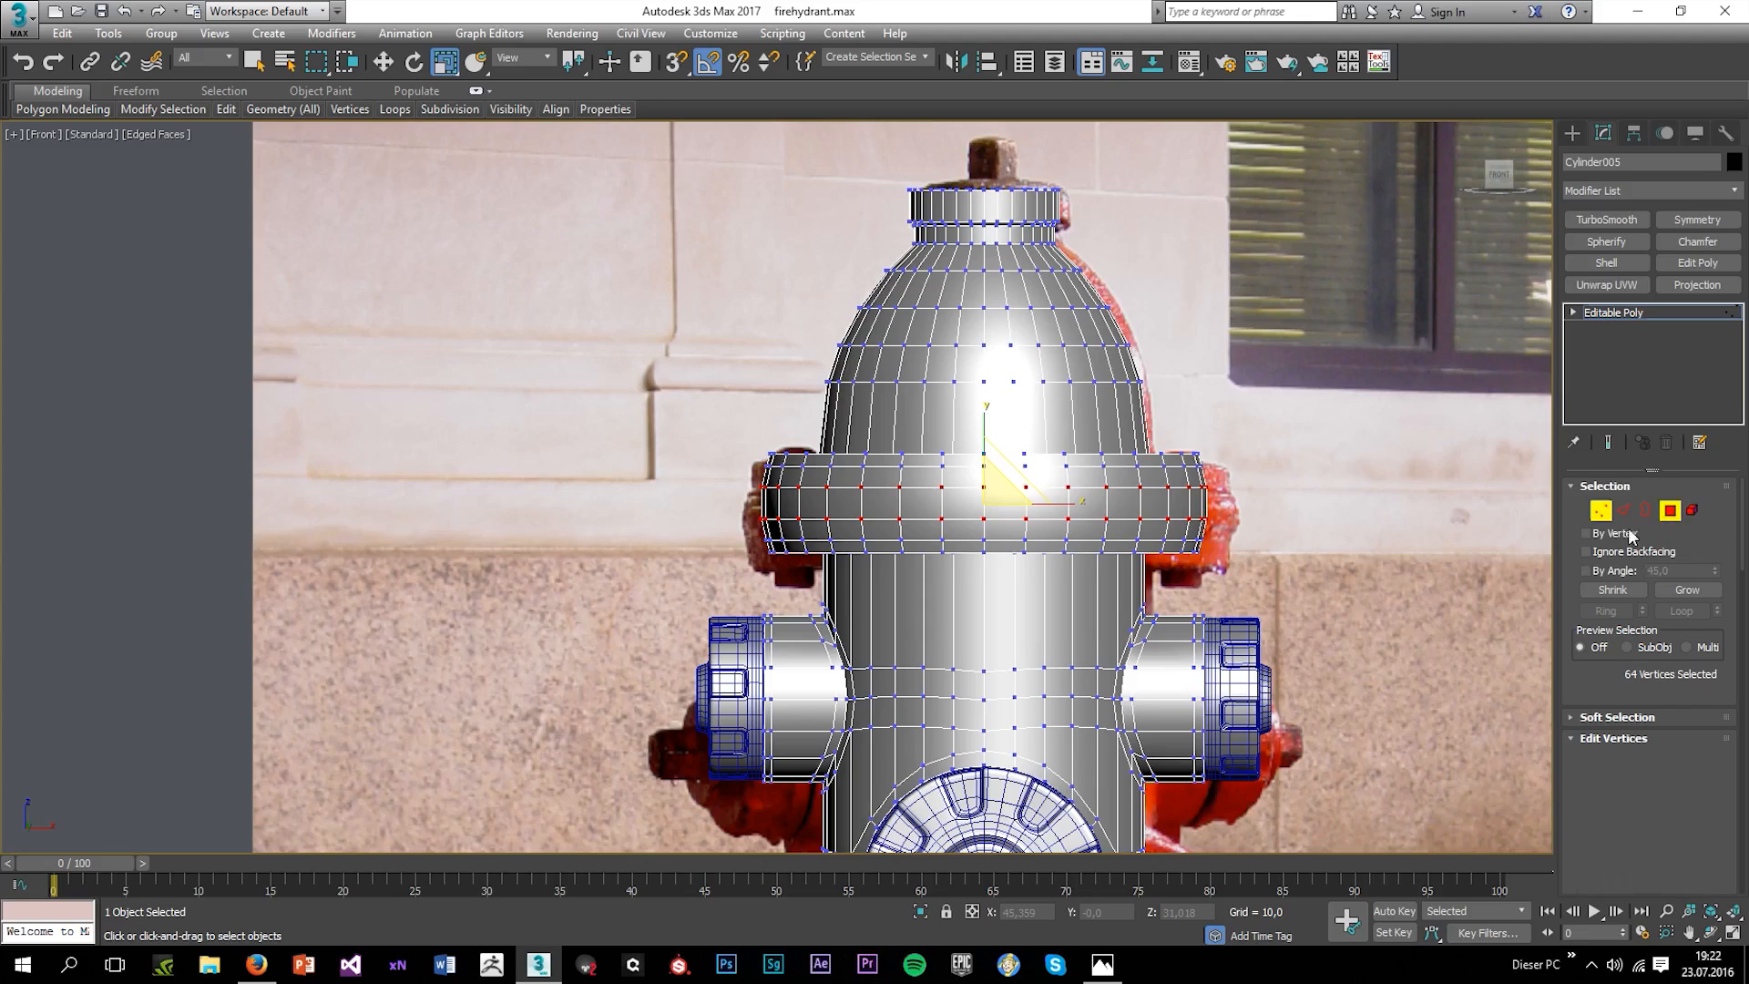
# Select the polygon band around the middle of the upper flange and bevel it outward into a narrow ridge.
pyautogui.press('4')
pyautogui.moveTo(1288, 521); pyautogui.dragTo(1290, 523)
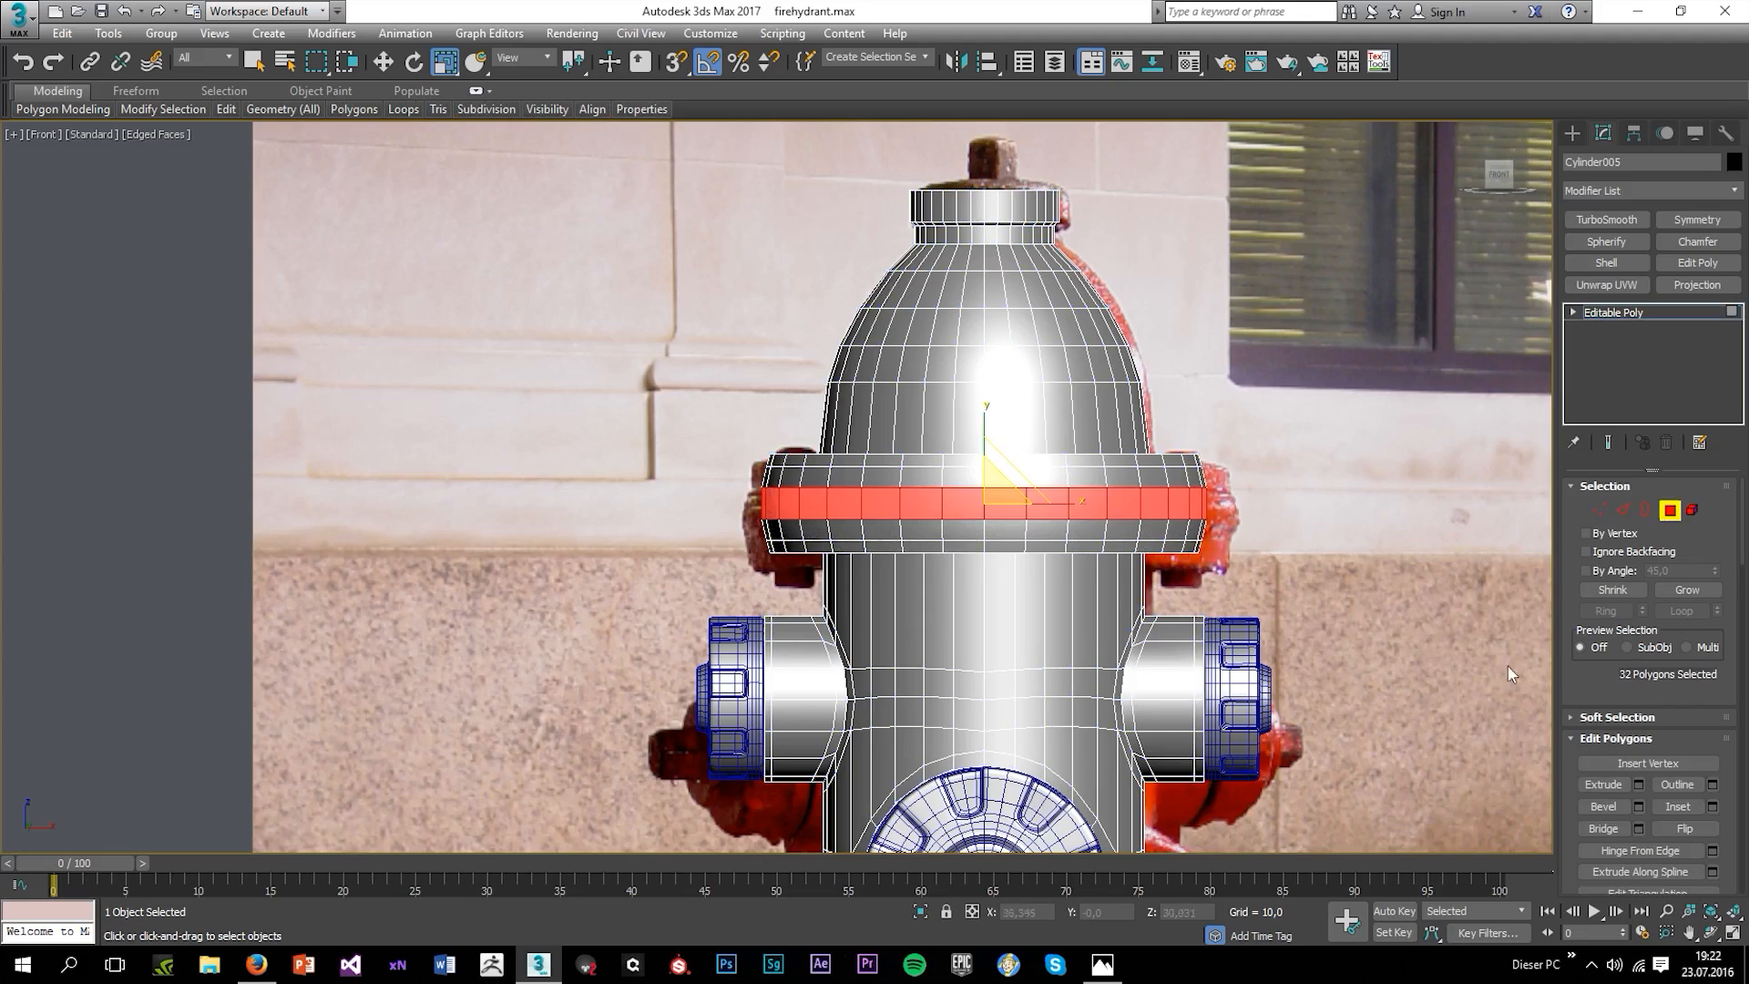
pyautogui.click(1638, 806)
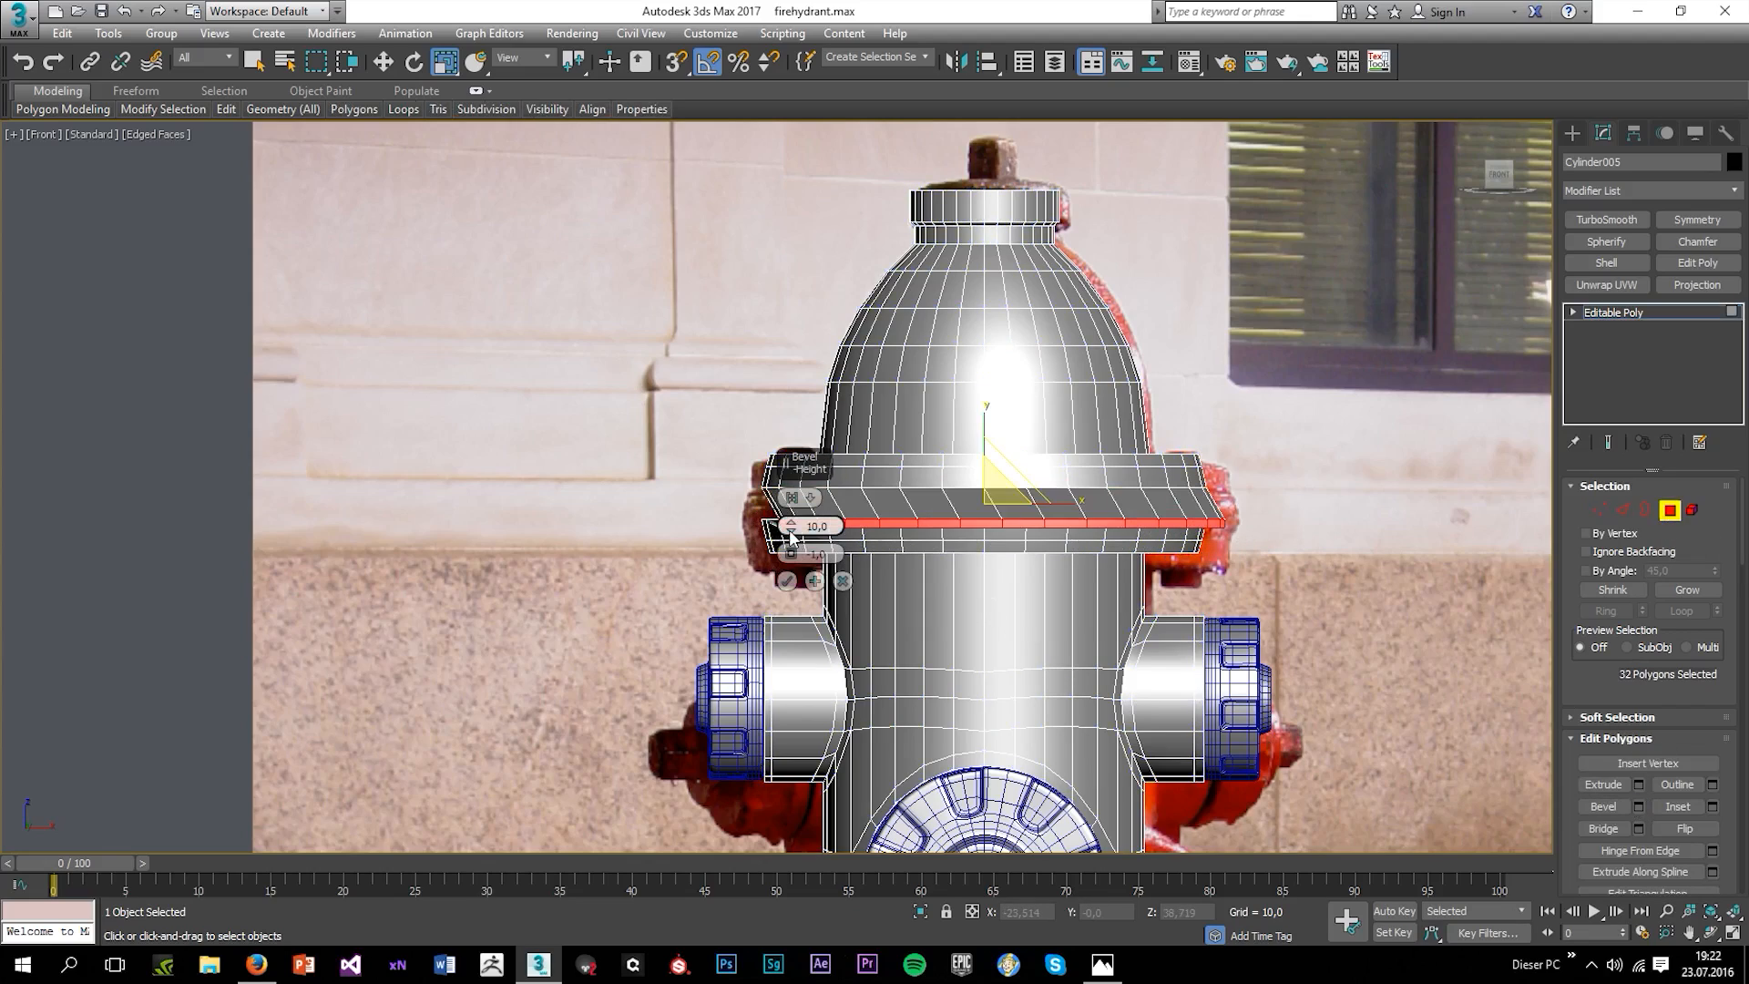
pyautogui.moveTo(790, 526); pyautogui.dragTo(805, 625)
pyautogui.moveTo(789, 556); pyautogui.dragTo(779, 531)
pyautogui.click(788, 581)
pyautogui.hotkey('ctrl', 'd')
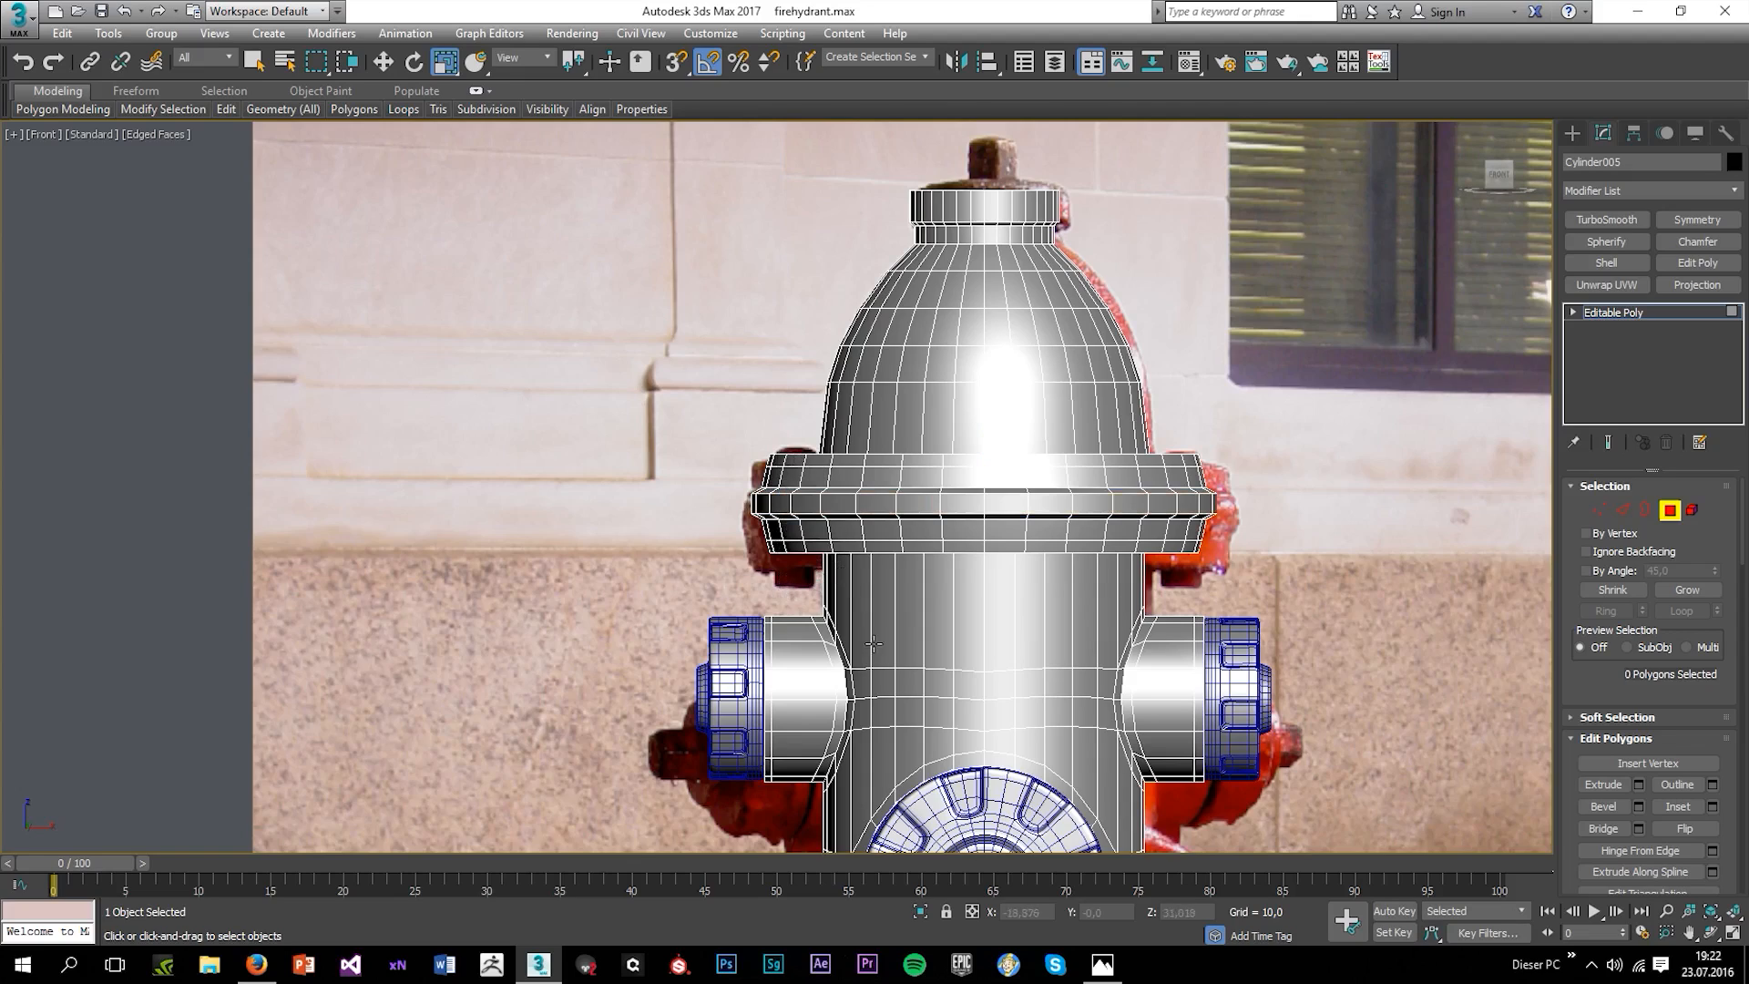
# Inspect the beveled upper flange and the hydrant's base in the Perspective view, with and without edged faces.
pyautogui.hotkey('alt', 'w')
pyautogui.click(1196, 764)
pyautogui.hotkey('alt', 'w')
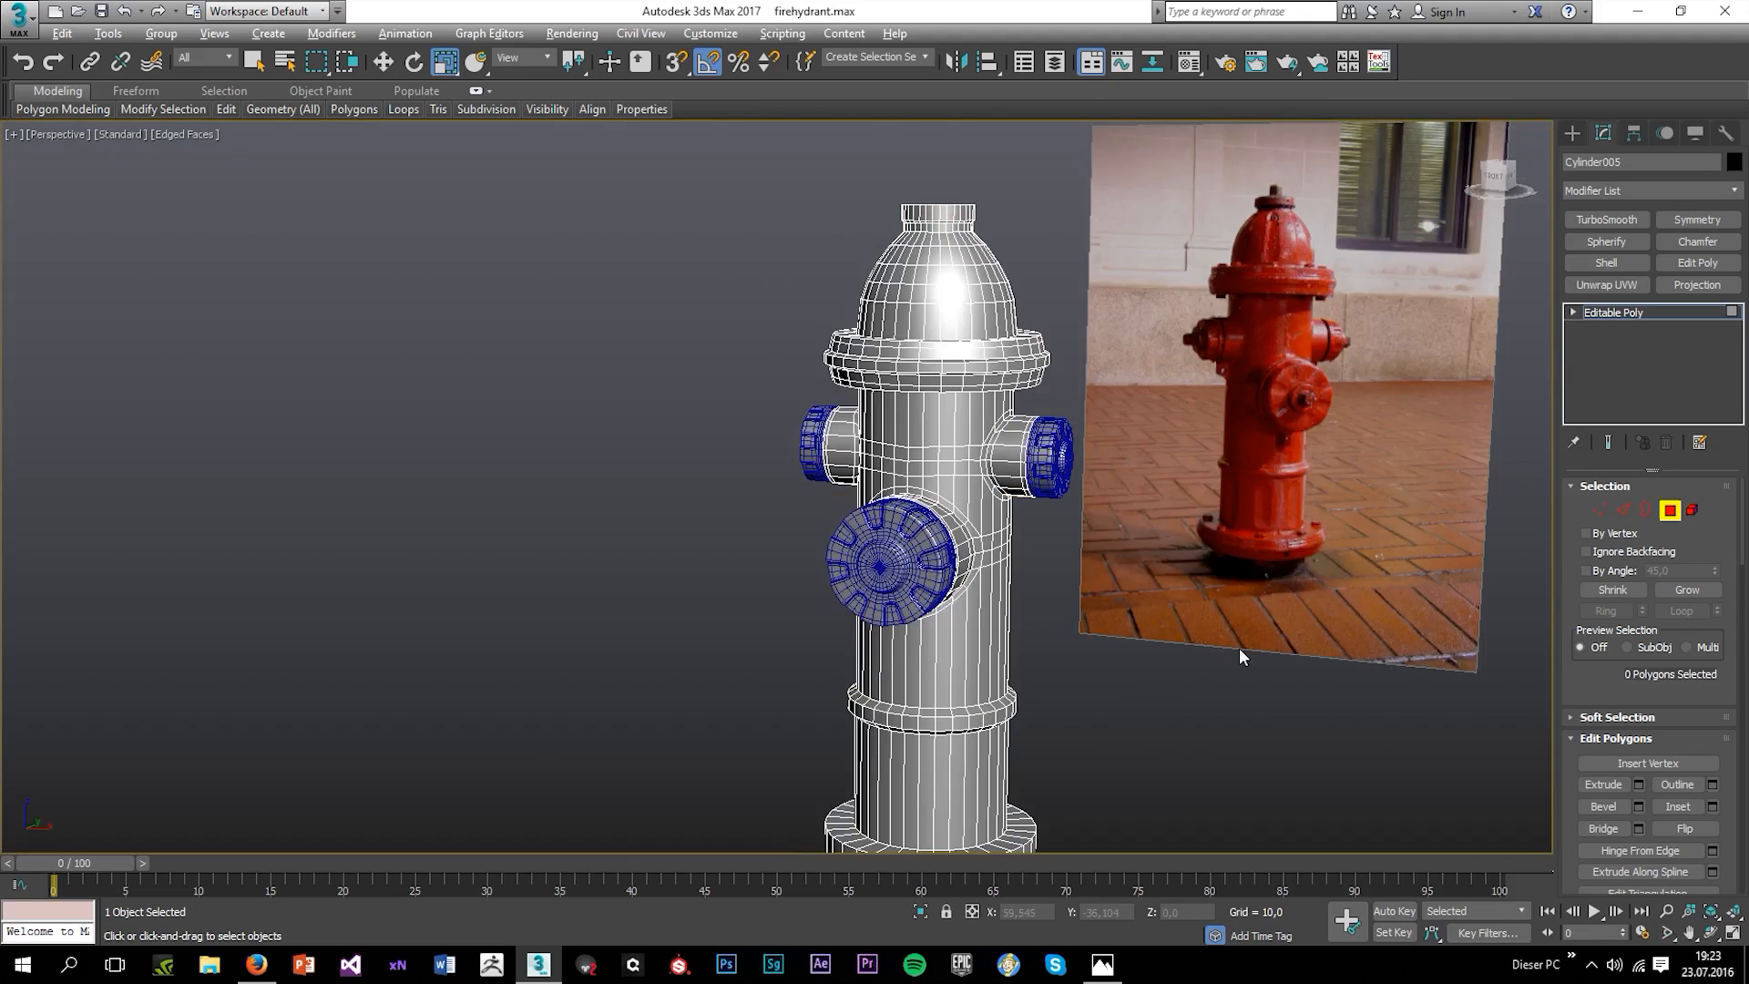
pyautogui.moveTo(1233, 574)
pyautogui.keyDown('alt'); pyautogui.mouseDown(button='middle')
pyautogui.moveTo(1084, 517)
pyautogui.moveTo(1063, 437)
pyautogui.moveTo(1080, 581)
pyautogui.moveTo(1078, 396)
pyautogui.moveTo(1056, 484)
pyautogui.mouseUp(button='middle'); pyautogui.keyUp('alt')
pyautogui.press('F4')
pyautogui.scroll(6, 951, 692)
pyautogui.press('F4')
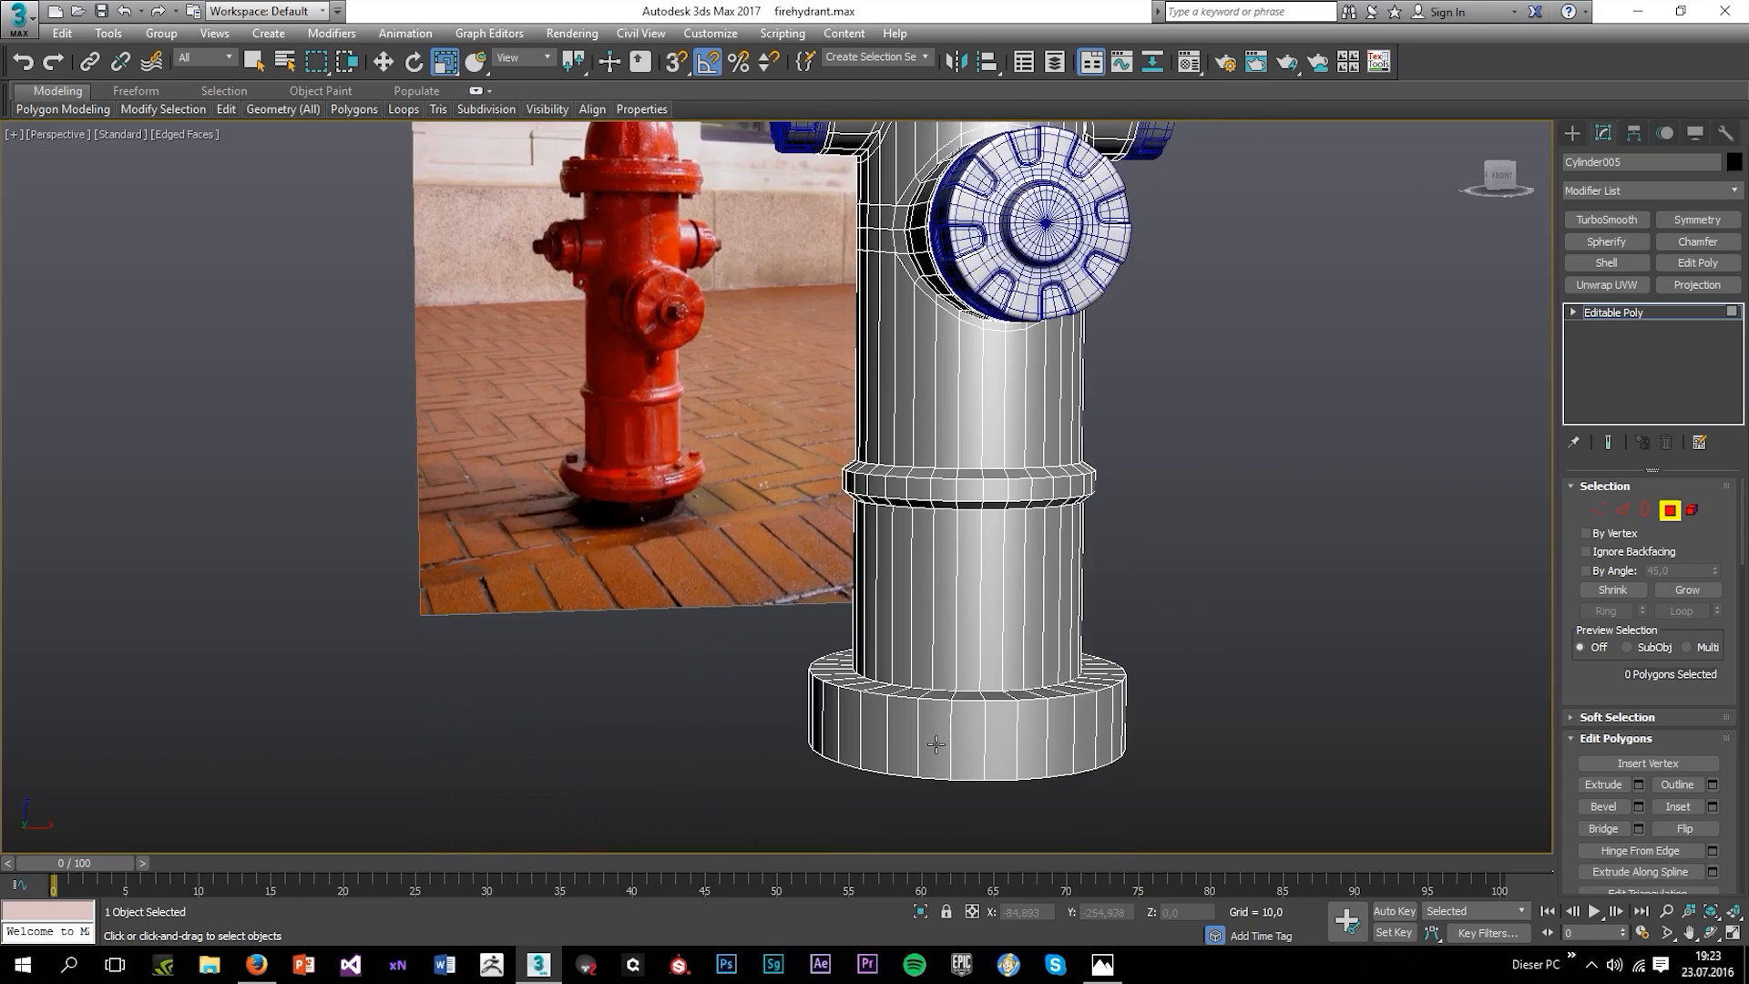
# In the Front view, select the top vertices of the base flange and move them down slightly.
pyautogui.click(1600, 510)
pyautogui.hotkey('alt', 'w')
pyautogui.rightClick(691, 735)
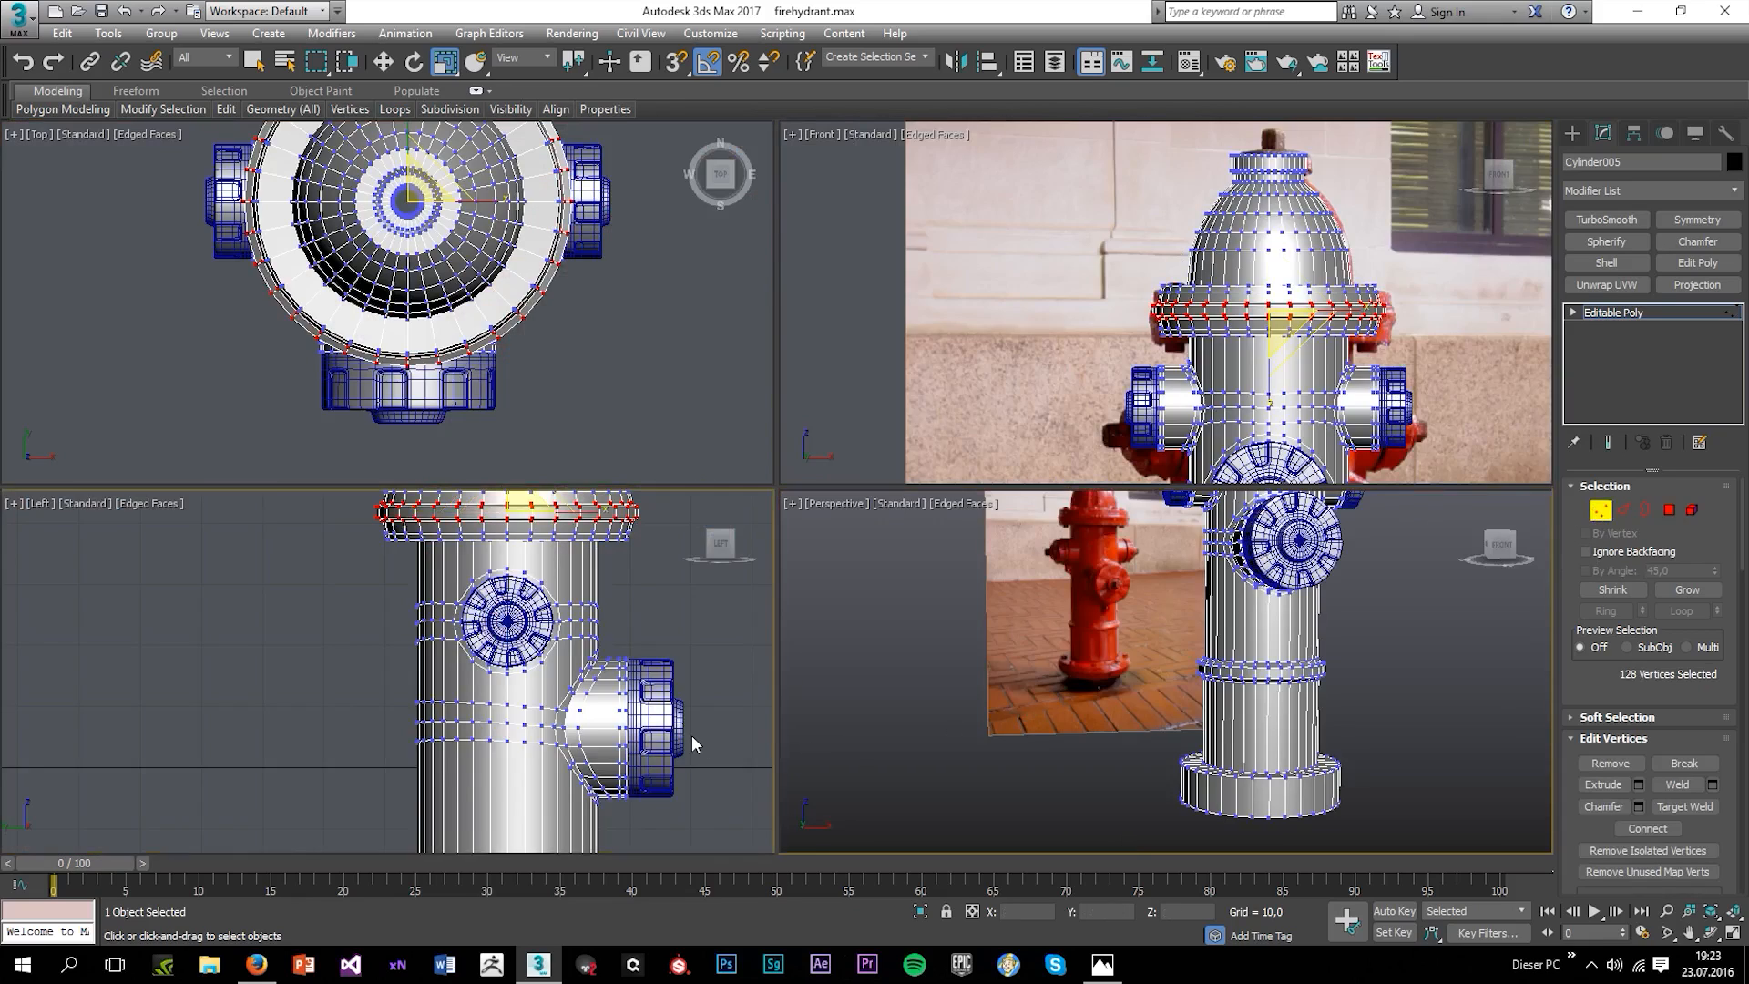
pyautogui.hotkey('alt', 'w')
pyautogui.hotkey('alt', 'w')
pyautogui.rightClick(1257, 394)
pyautogui.hotkey('alt', 'w')
pyautogui.scroll(6, 1153, 524)
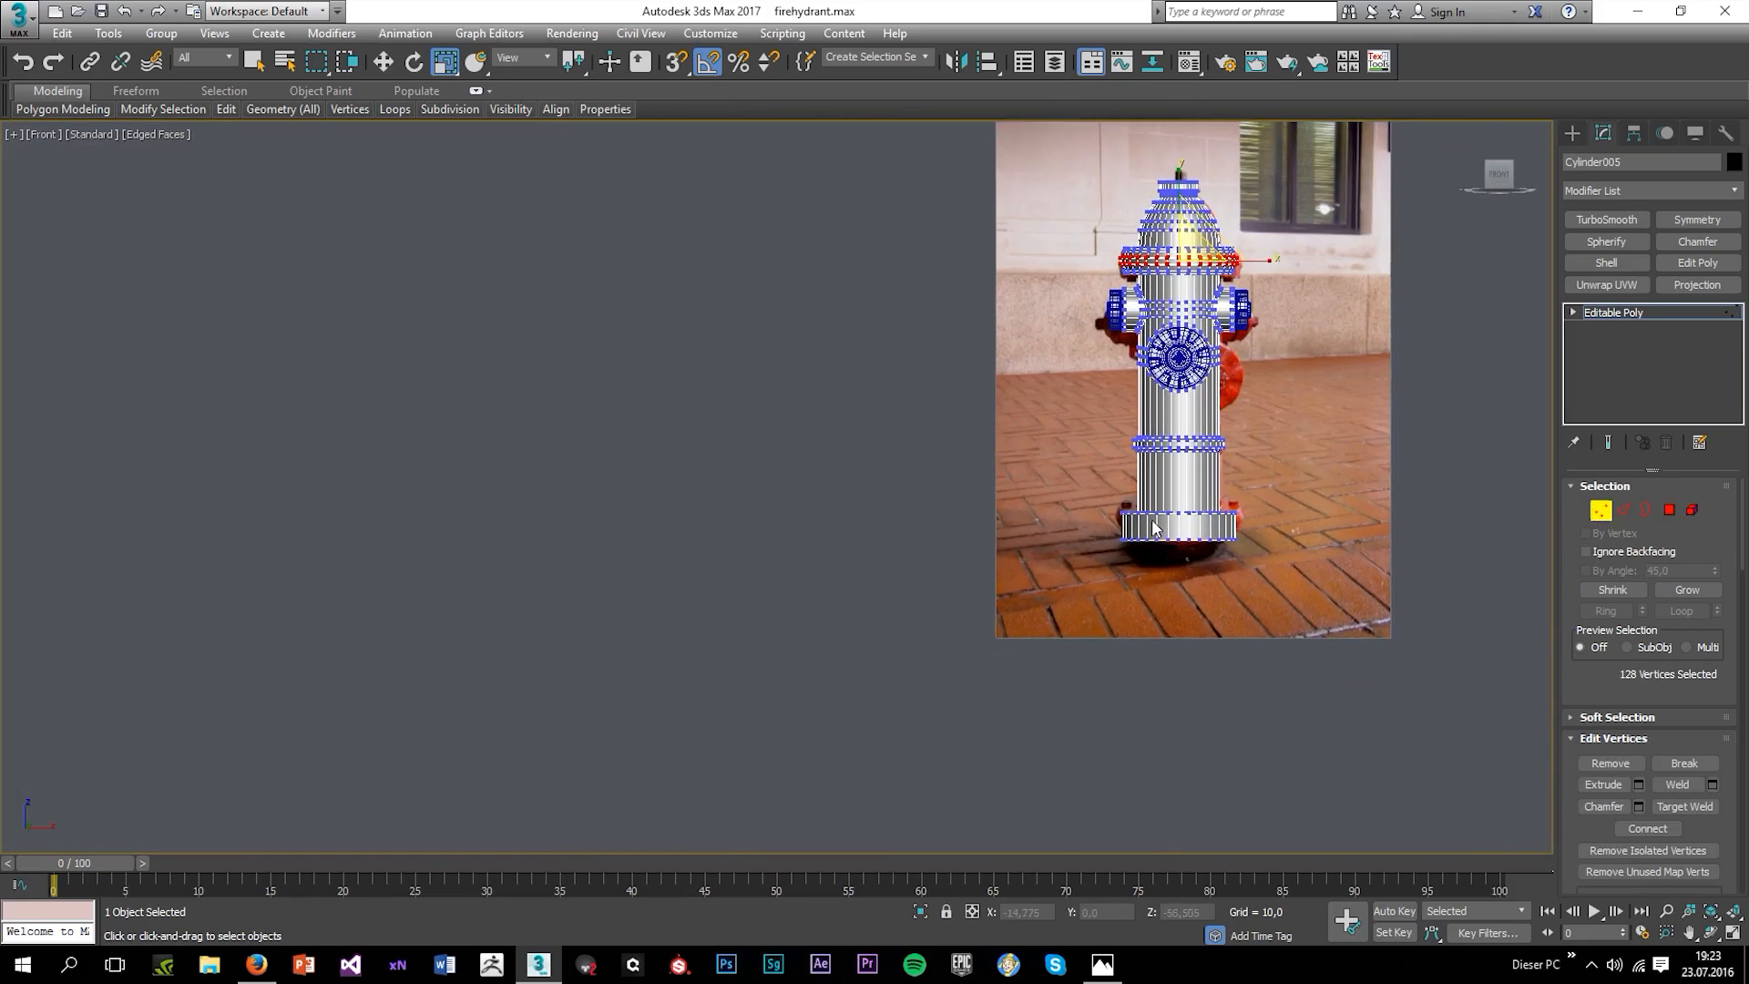
pyautogui.press('w')
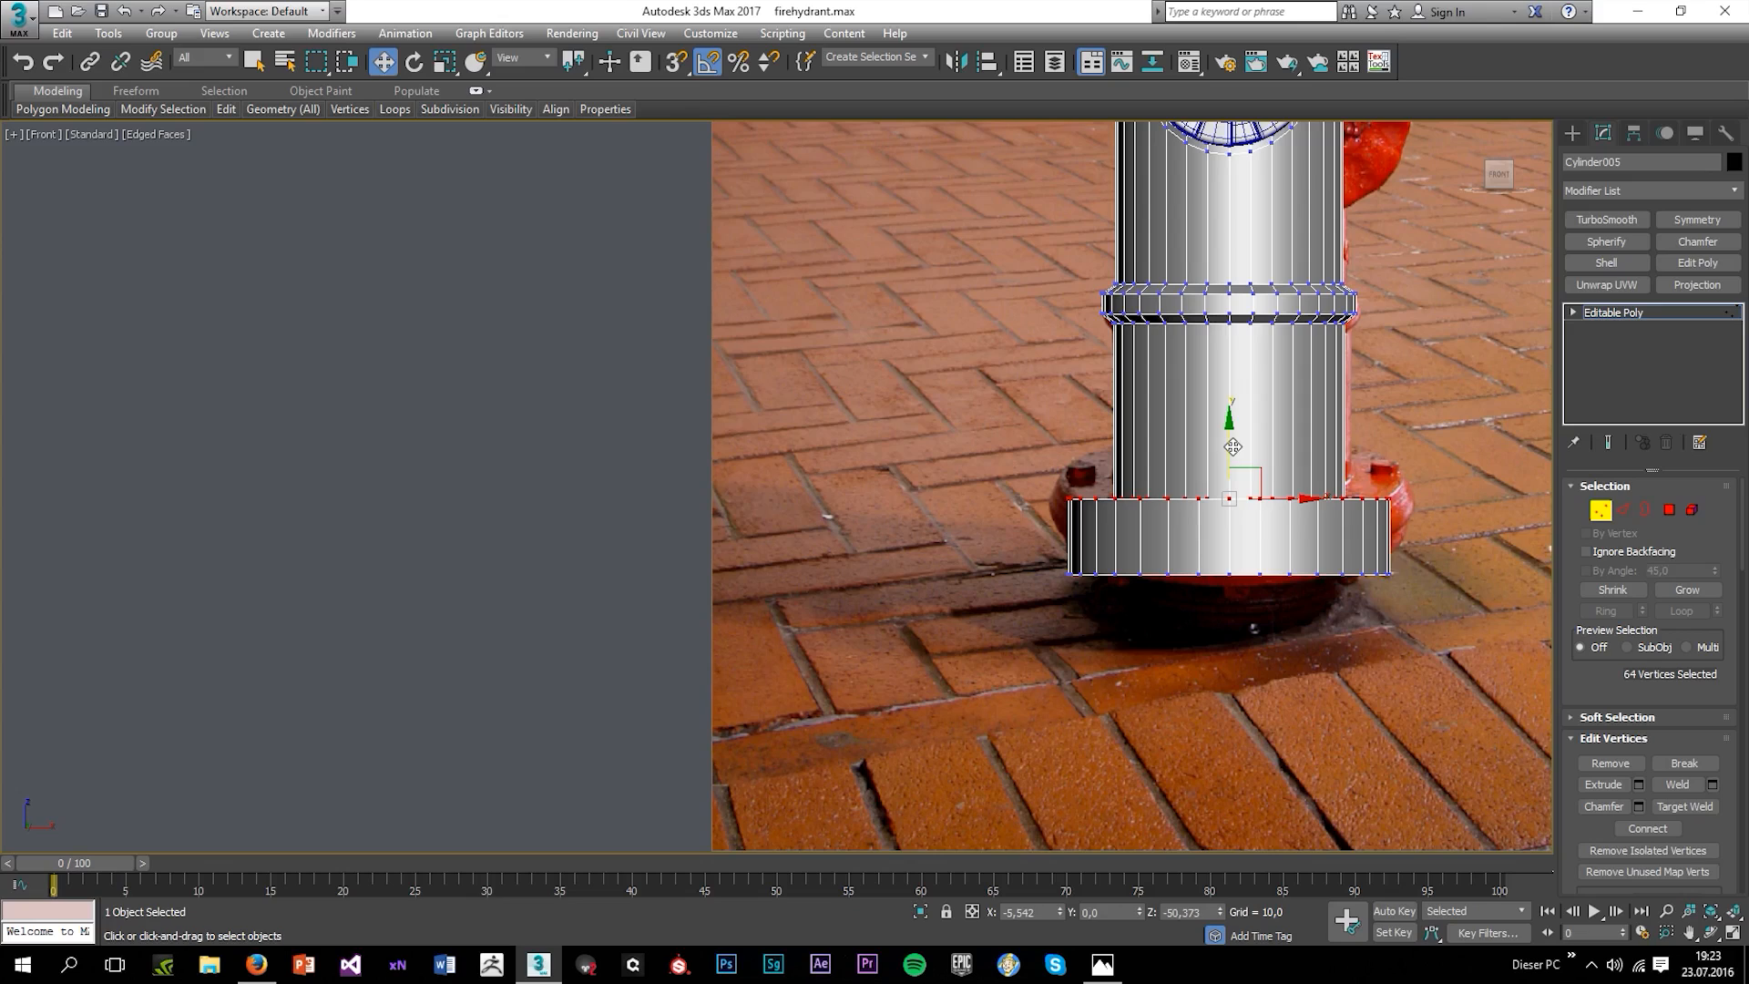
pyautogui.moveTo(1231, 447); pyautogui.dragTo(1230, 456)
# Connect the base flange's vertical edges with a horizontal loop and scale that loop outward.
pyautogui.click(1619, 512)
pyautogui.moveTo(1137, 562); pyautogui.dragTo(890, 563, button='middle')
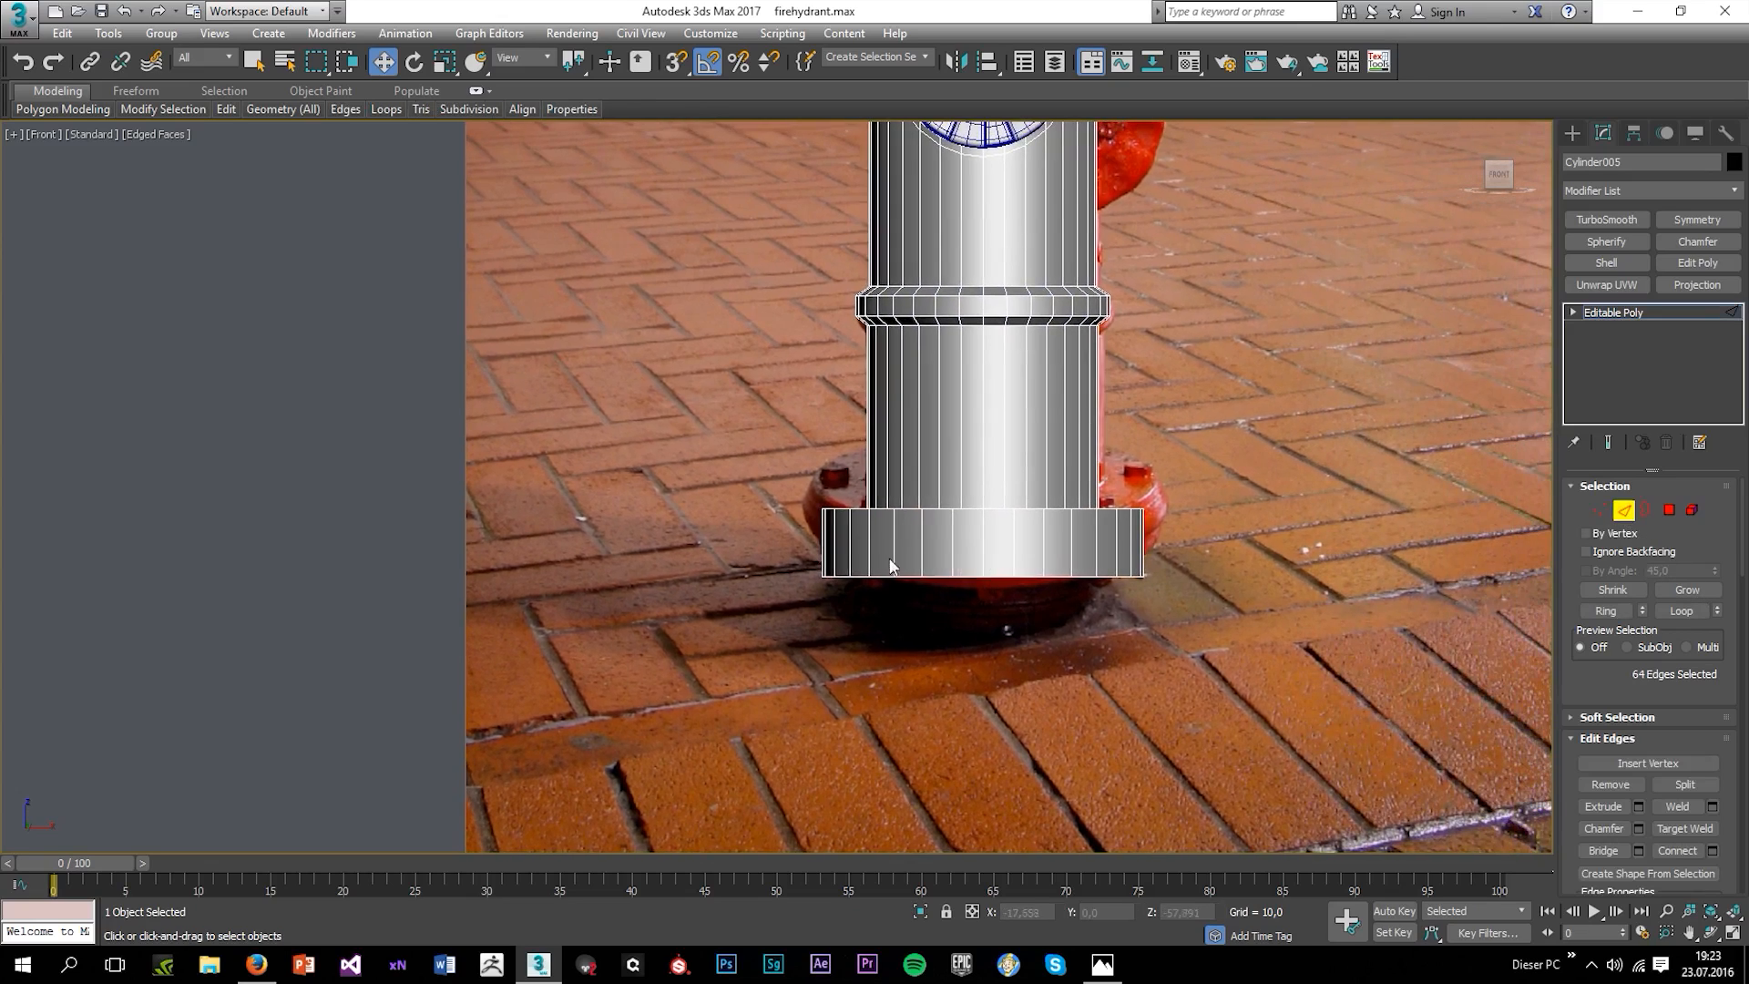
pyautogui.scroll(3, 888, 562)
pyautogui.moveTo(1463, 566); pyautogui.dragTo(1463, 566)
pyautogui.press('r')
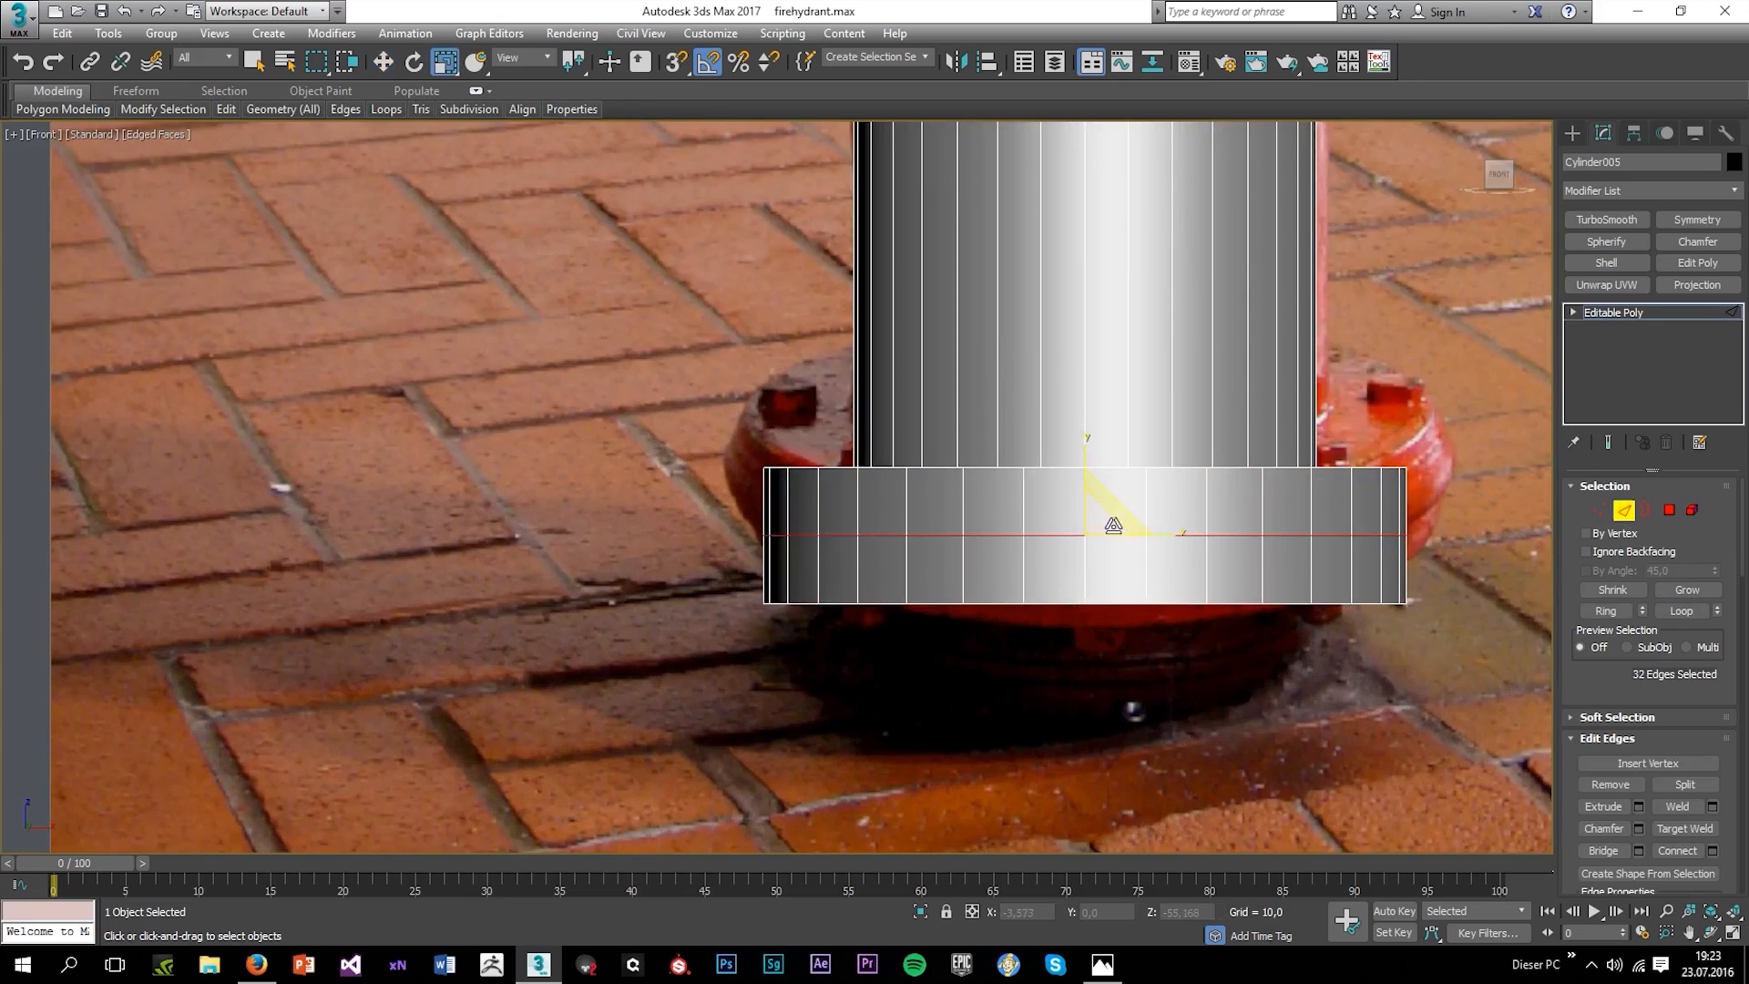
pyautogui.moveTo(1104, 512); pyautogui.dragTo(1100, 524)
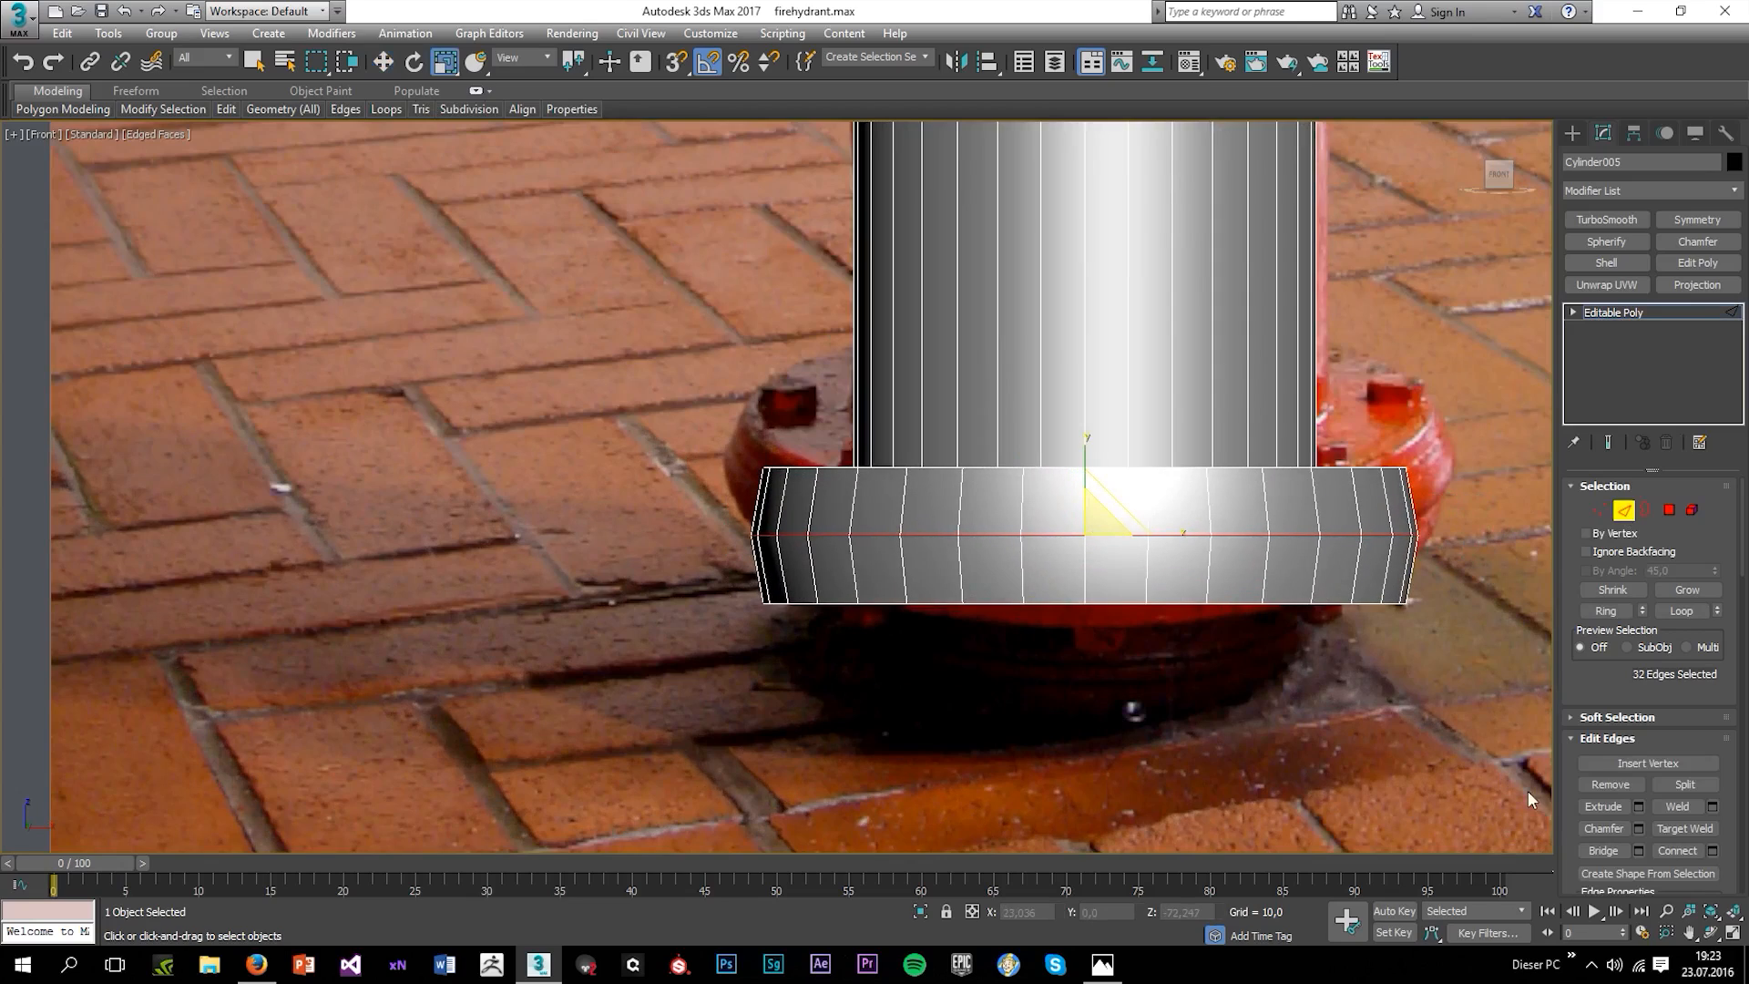
# Chamfer the base flange's middle edge loop by 2.682 with 3 segments.
pyautogui.click(1638, 829)
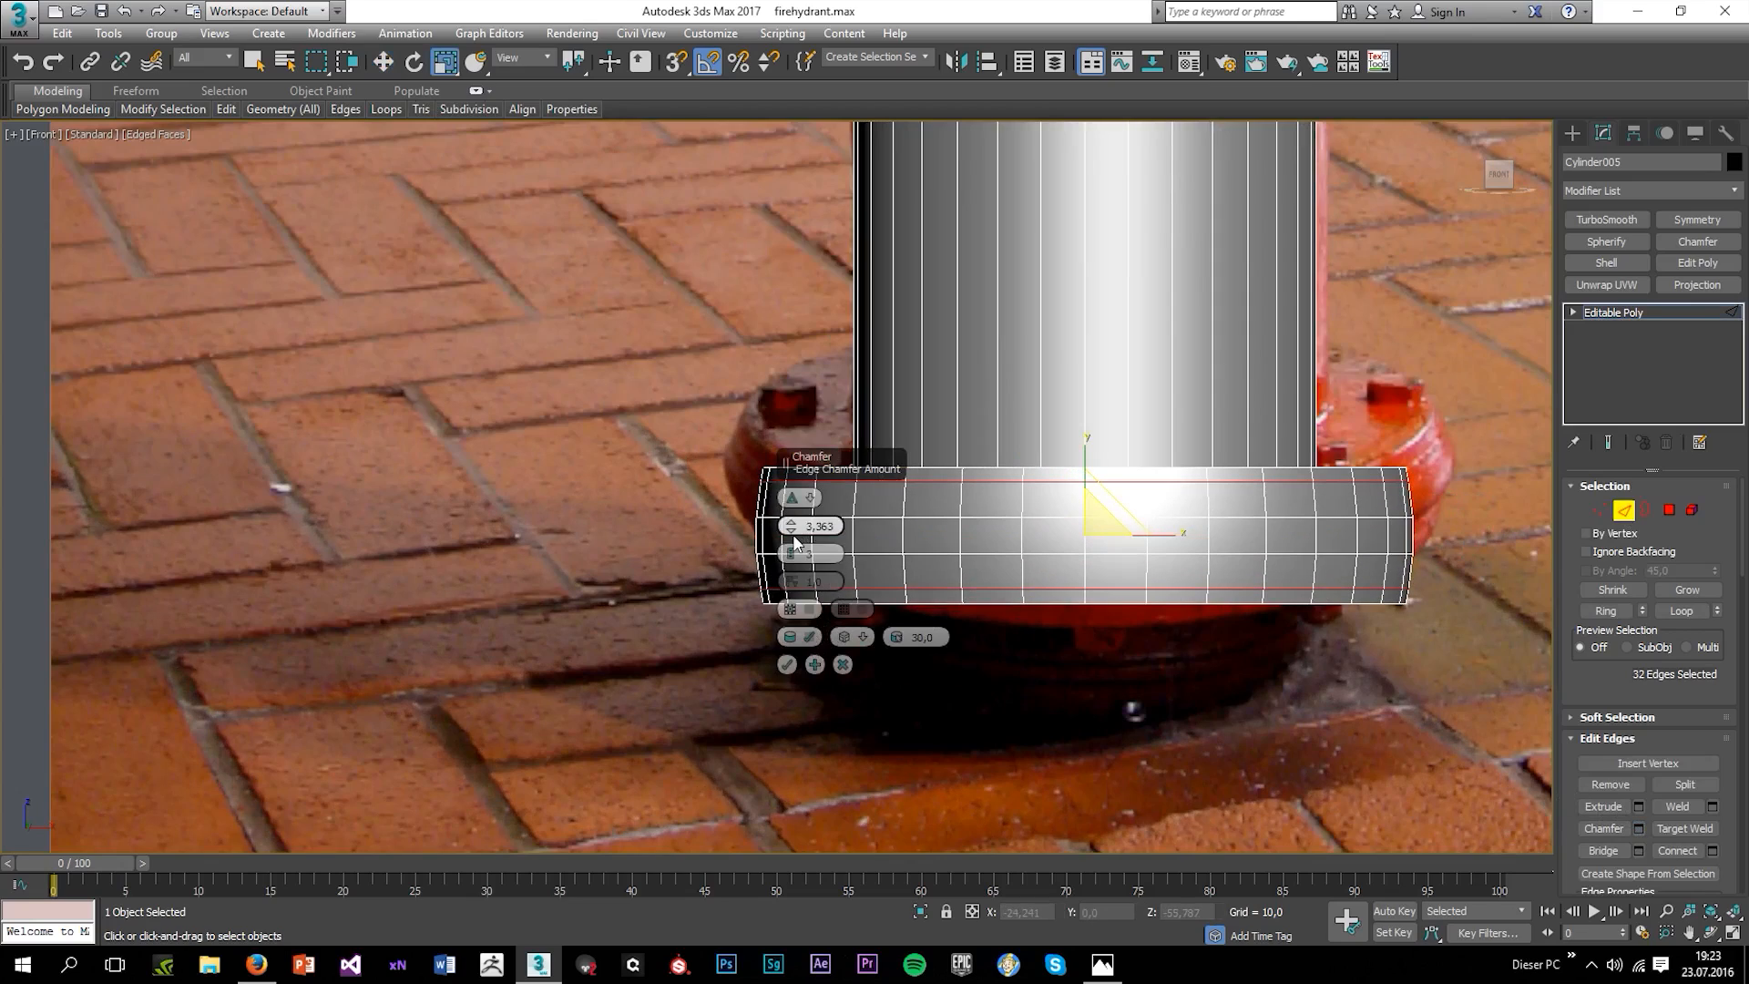
pyautogui.moveTo(791, 527); pyautogui.dragTo(791, 570)
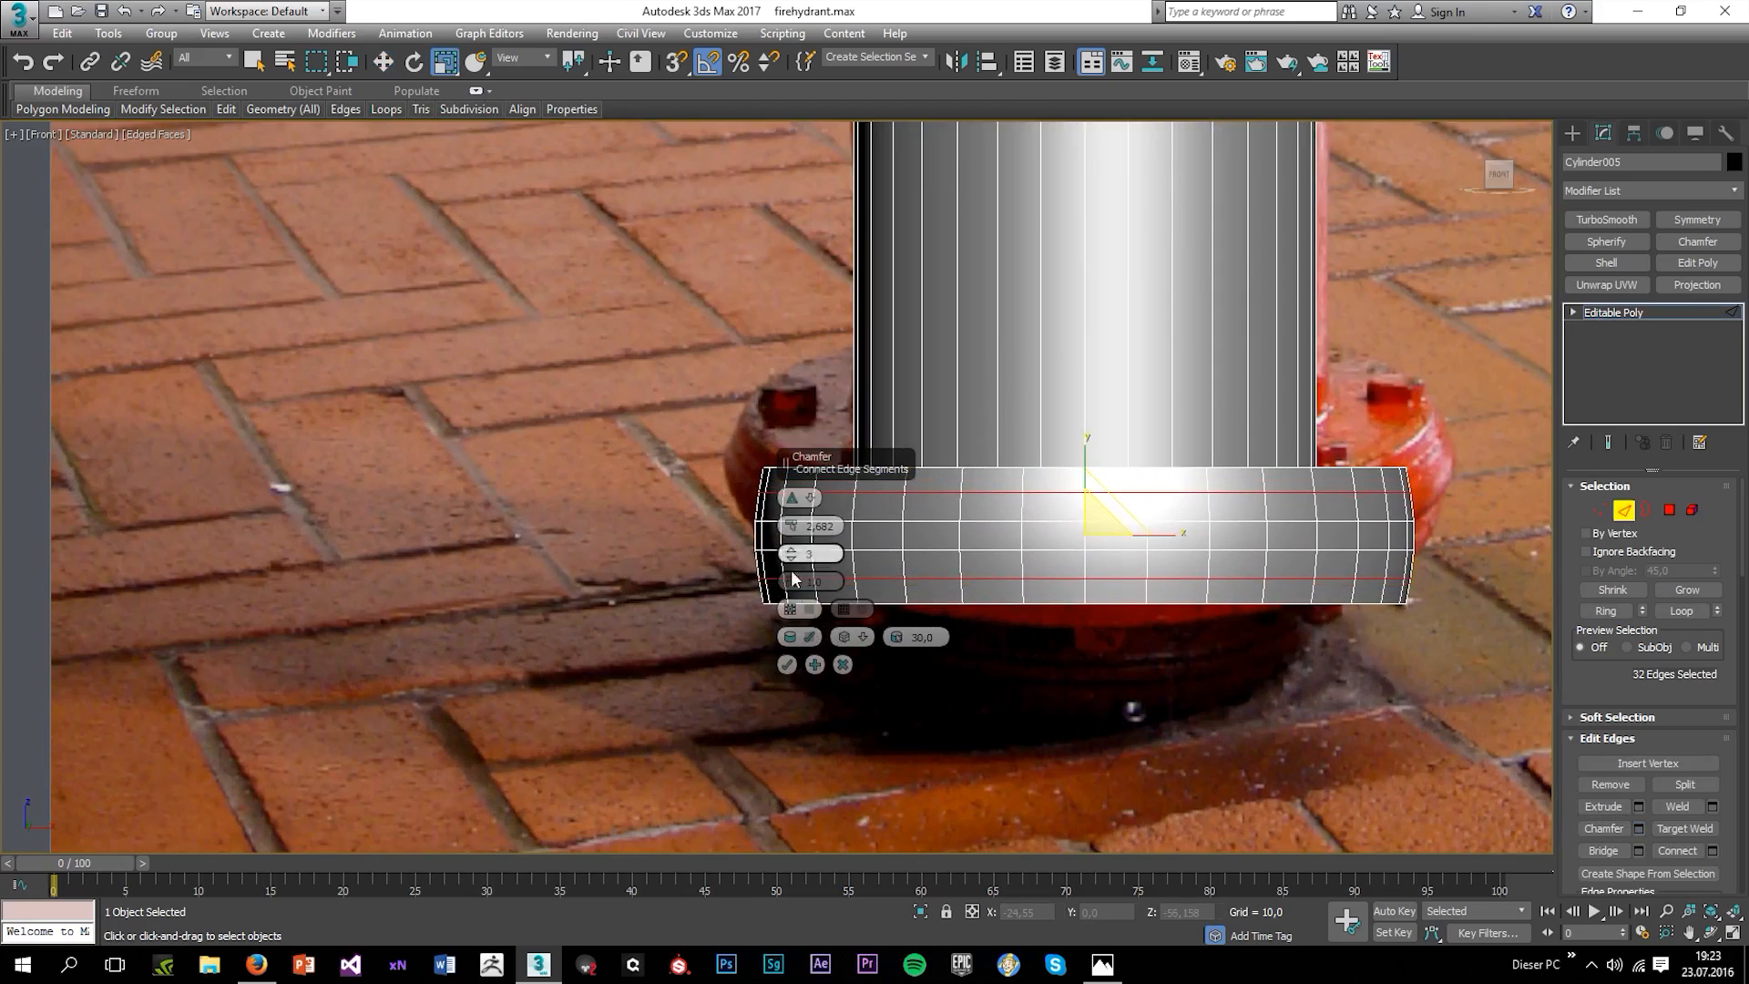
pyautogui.click(786, 664)
# Select the middle polygon band around the base flange and bevel it outward into a ridge.
pyautogui.click(1667, 510)
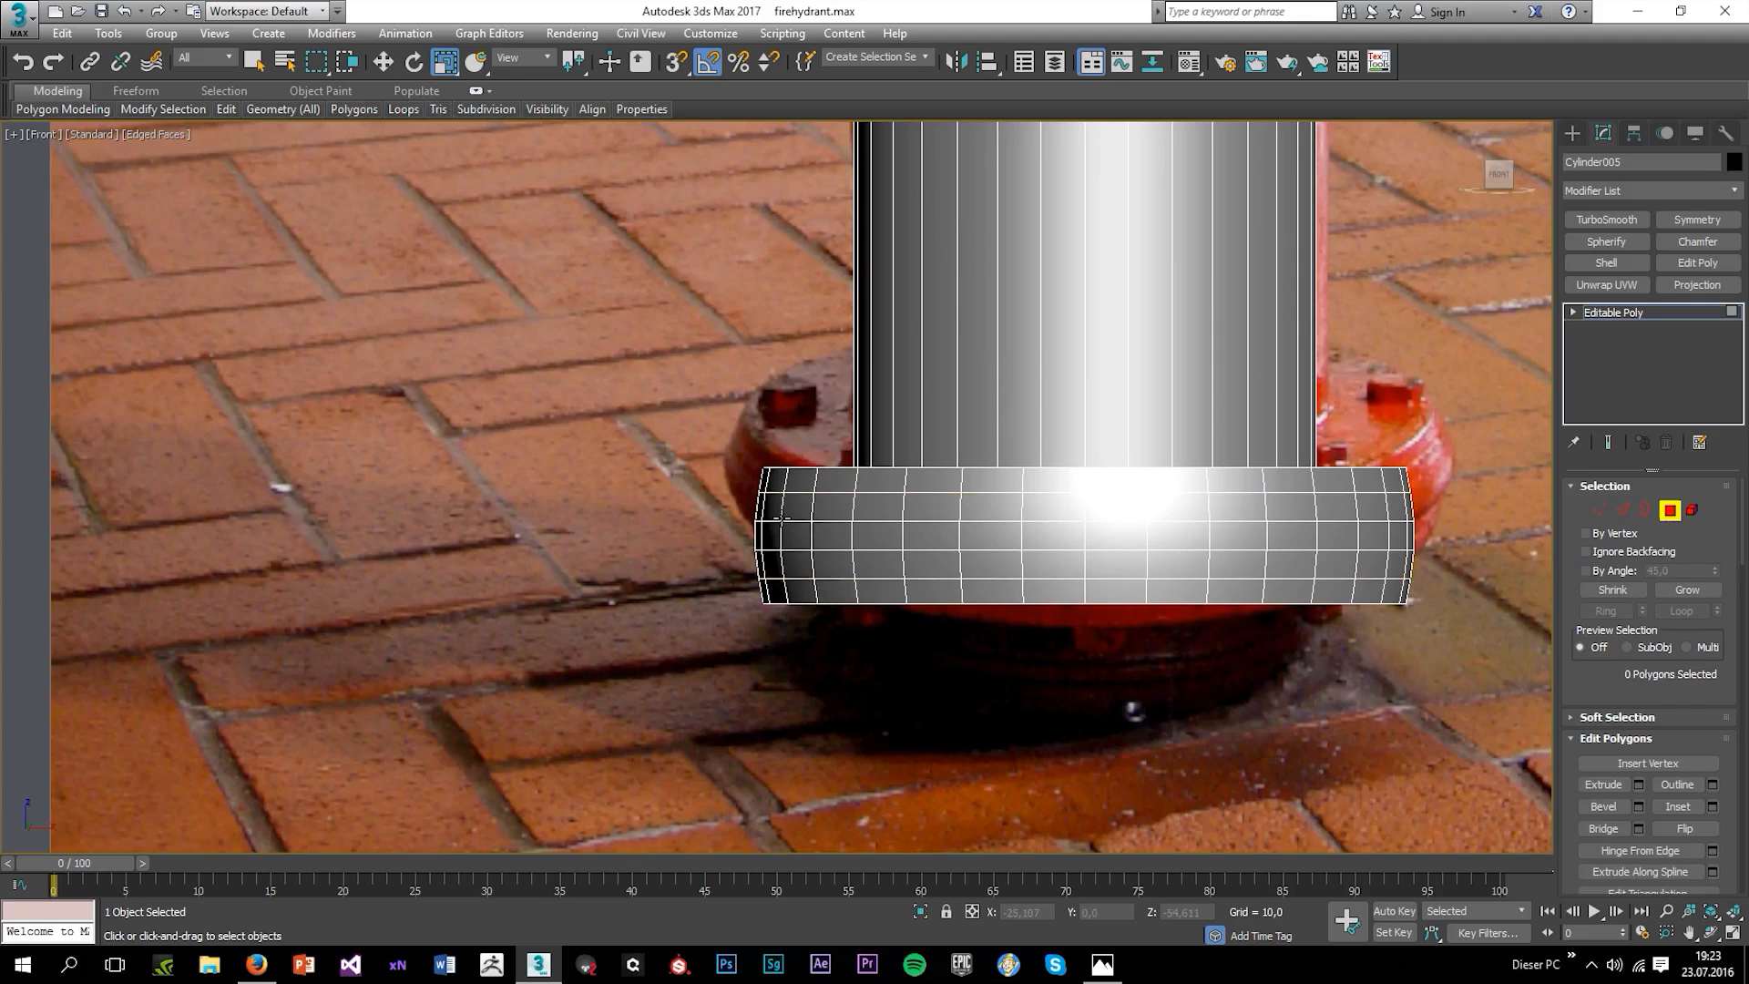
pyautogui.moveTo(1525, 545); pyautogui.dragTo(1524, 545)
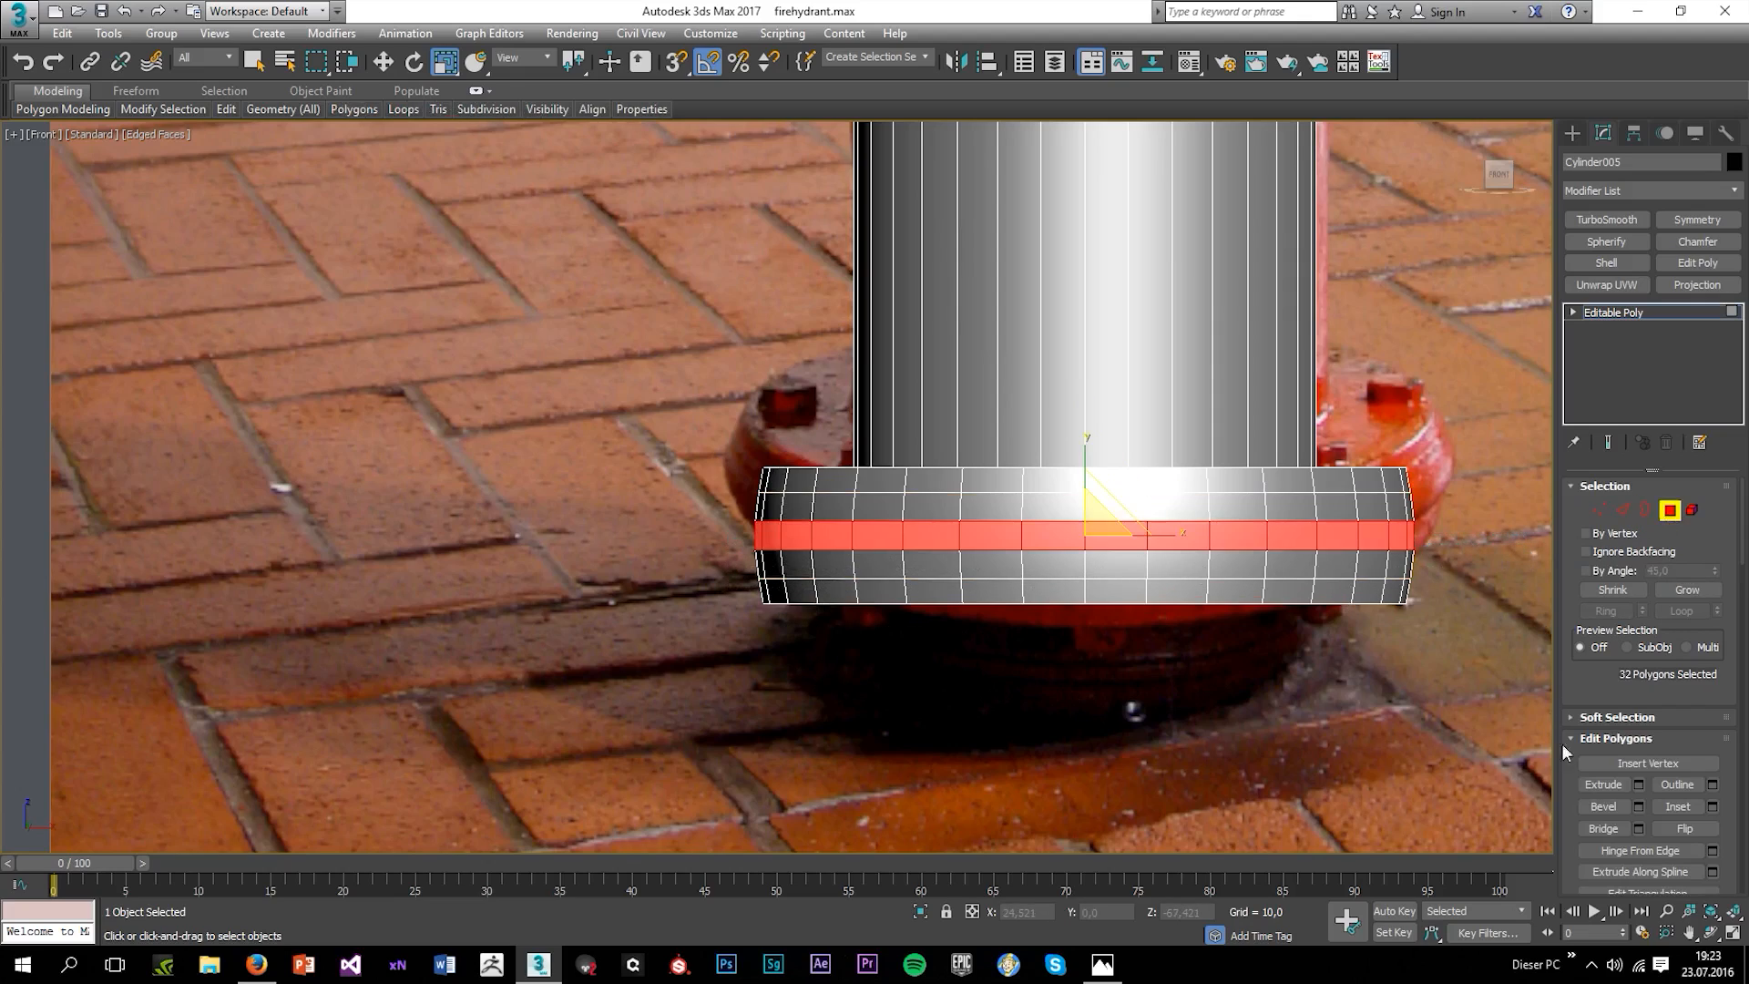
pyautogui.click(1638, 805)
pyautogui.click(788, 583)
# In the Front view, widen the base flange's ridge by moving its upper vertices up and its lower vertices down.
pyautogui.click(795, 564)
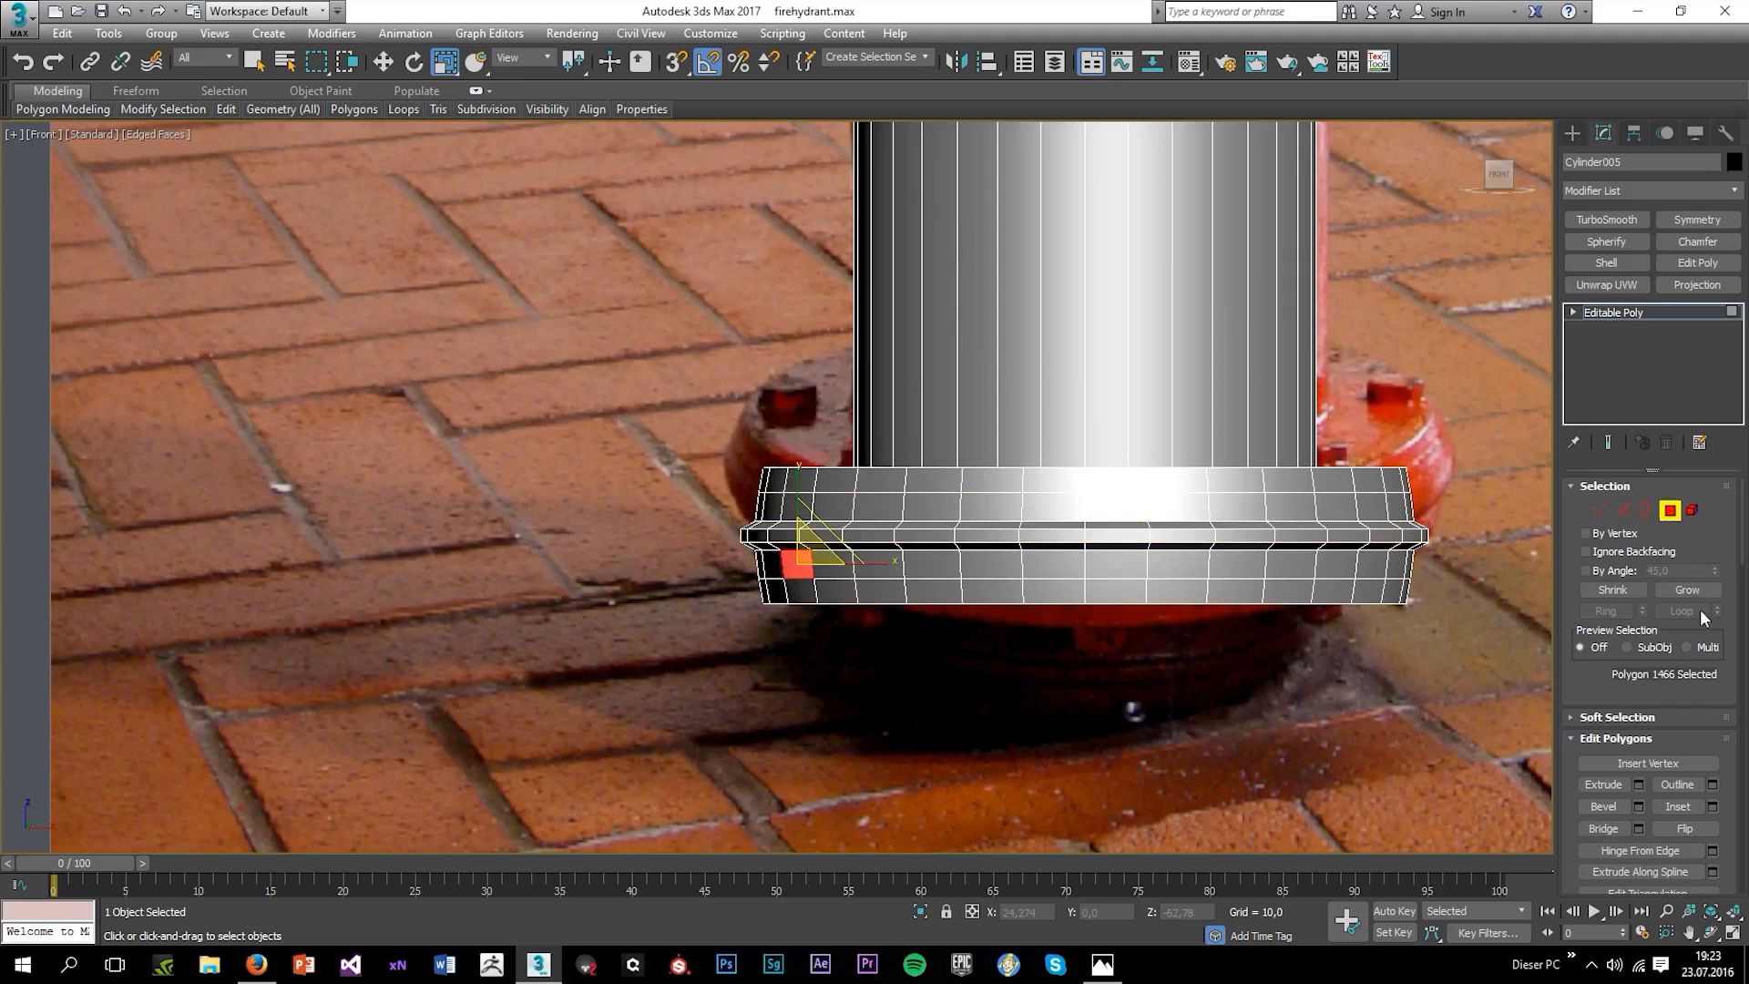
pyautogui.click(1597, 511)
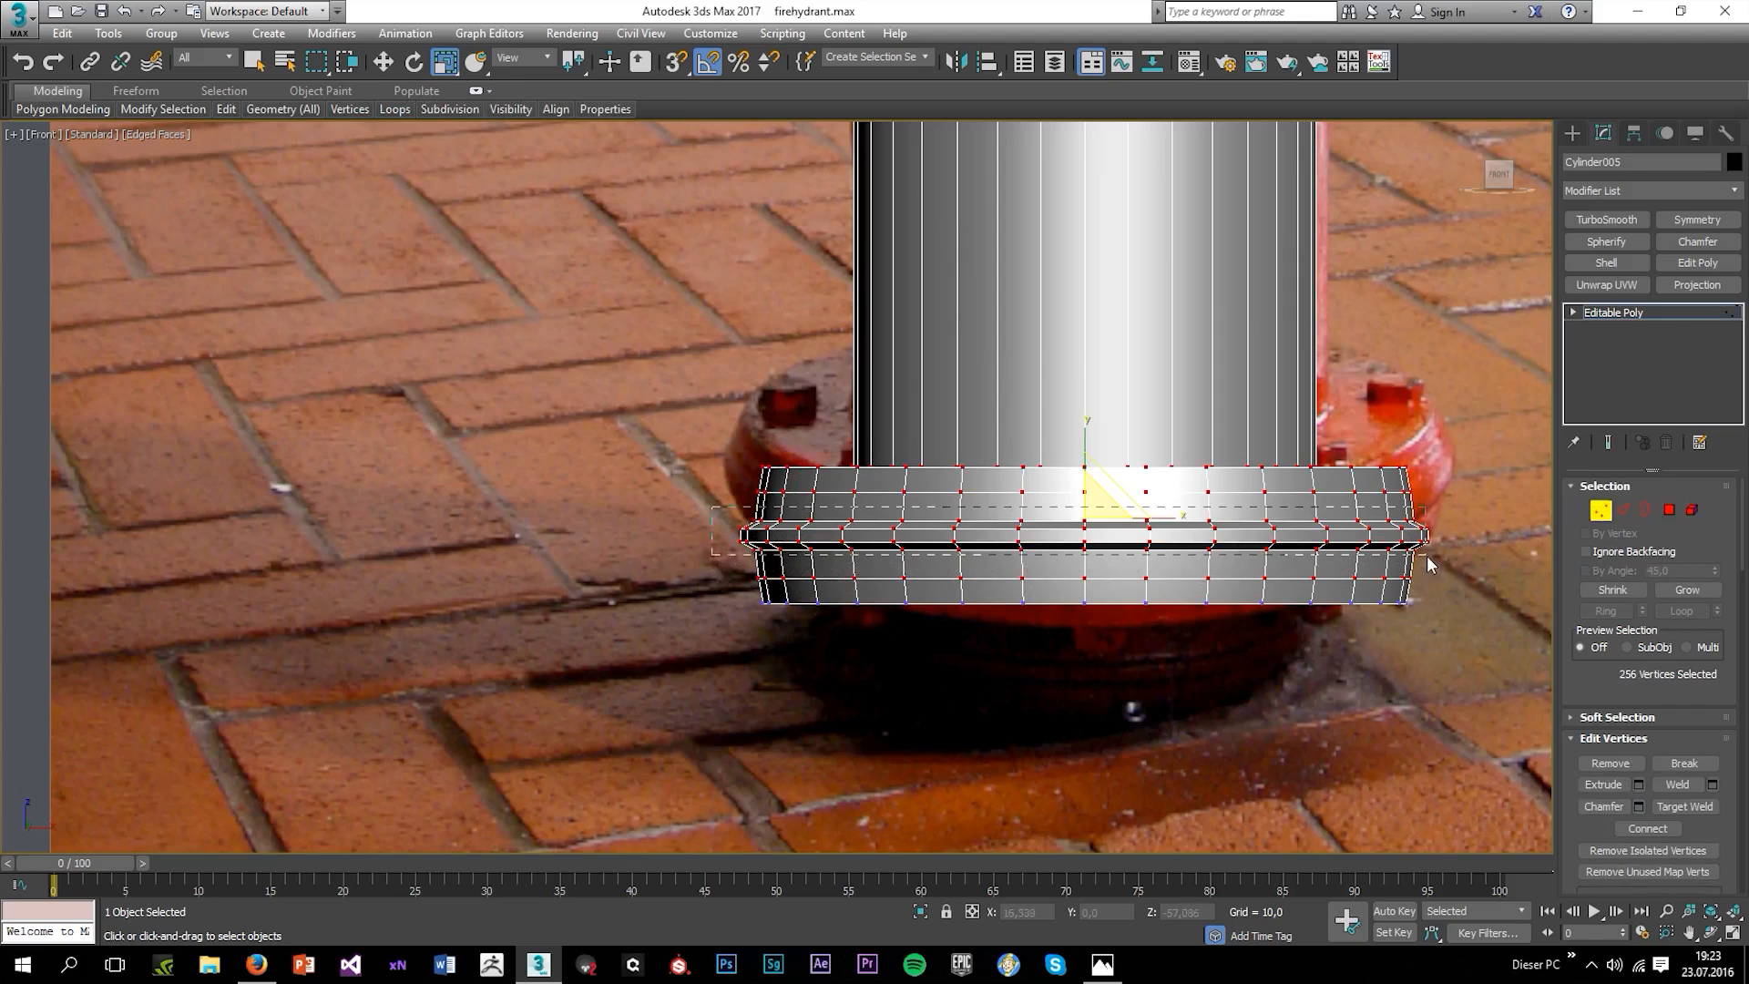
pyautogui.moveTo(1427, 558); pyautogui.dragTo(1460, 538)
pyautogui.press('w')
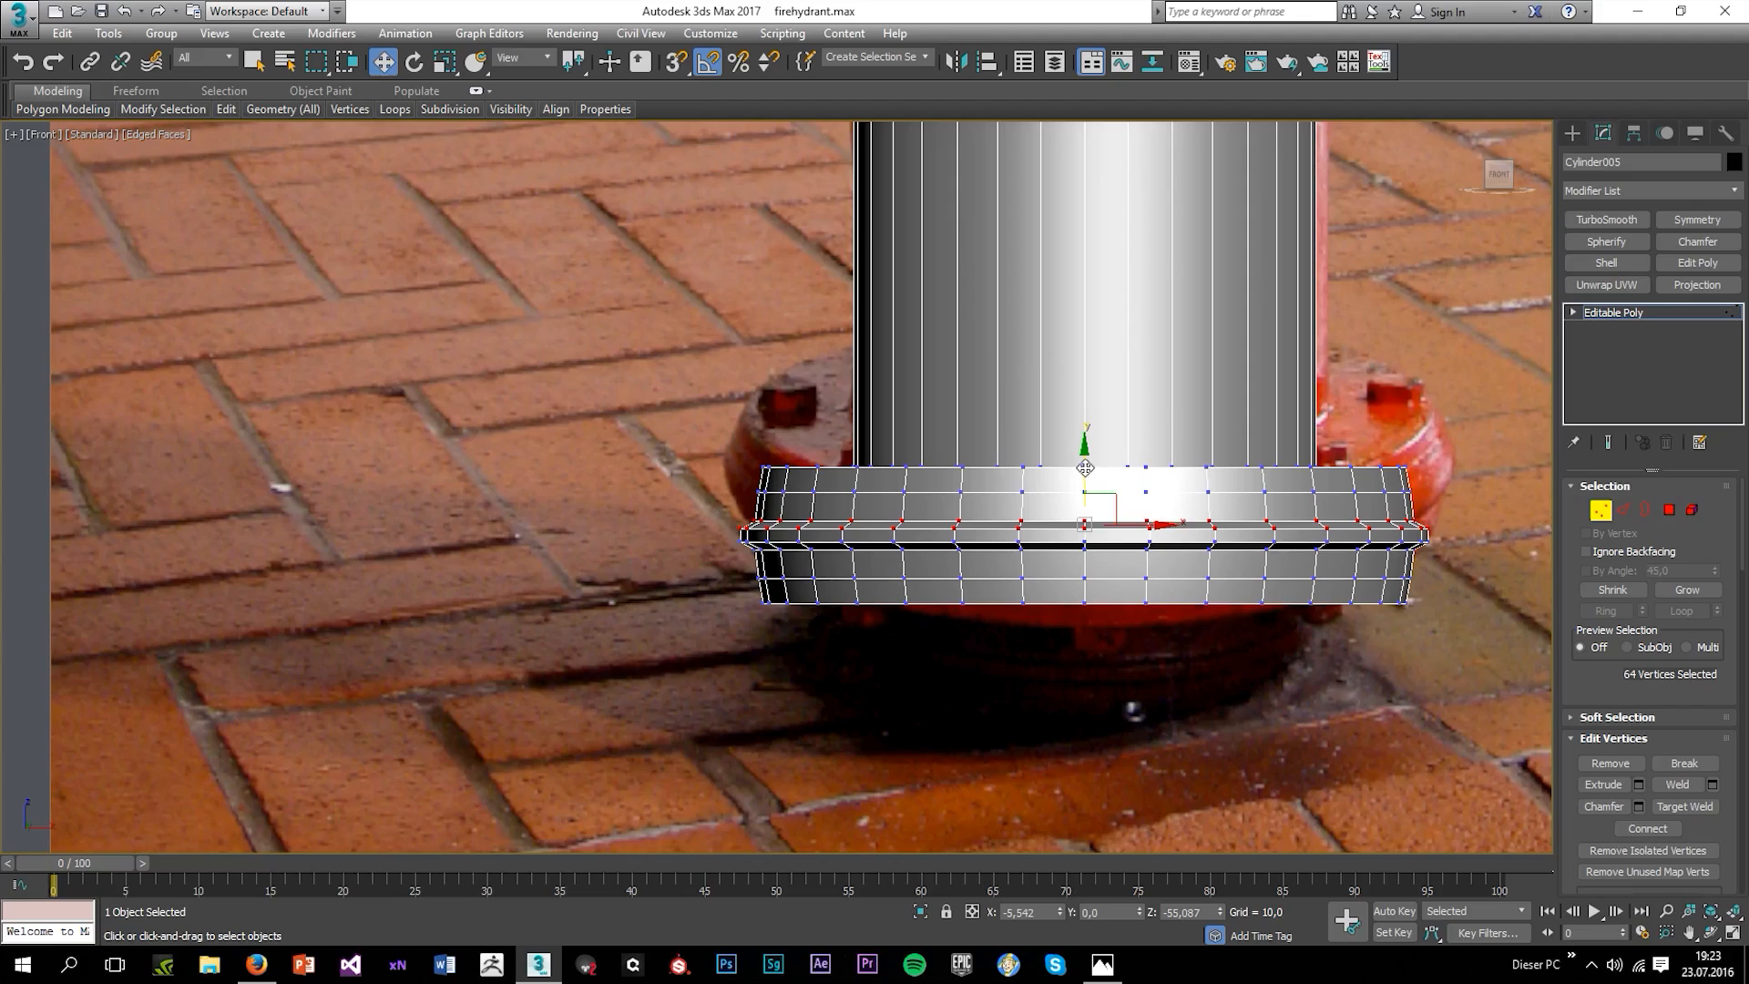
pyautogui.moveTo(1084, 468); pyautogui.dragTo(1085, 453)
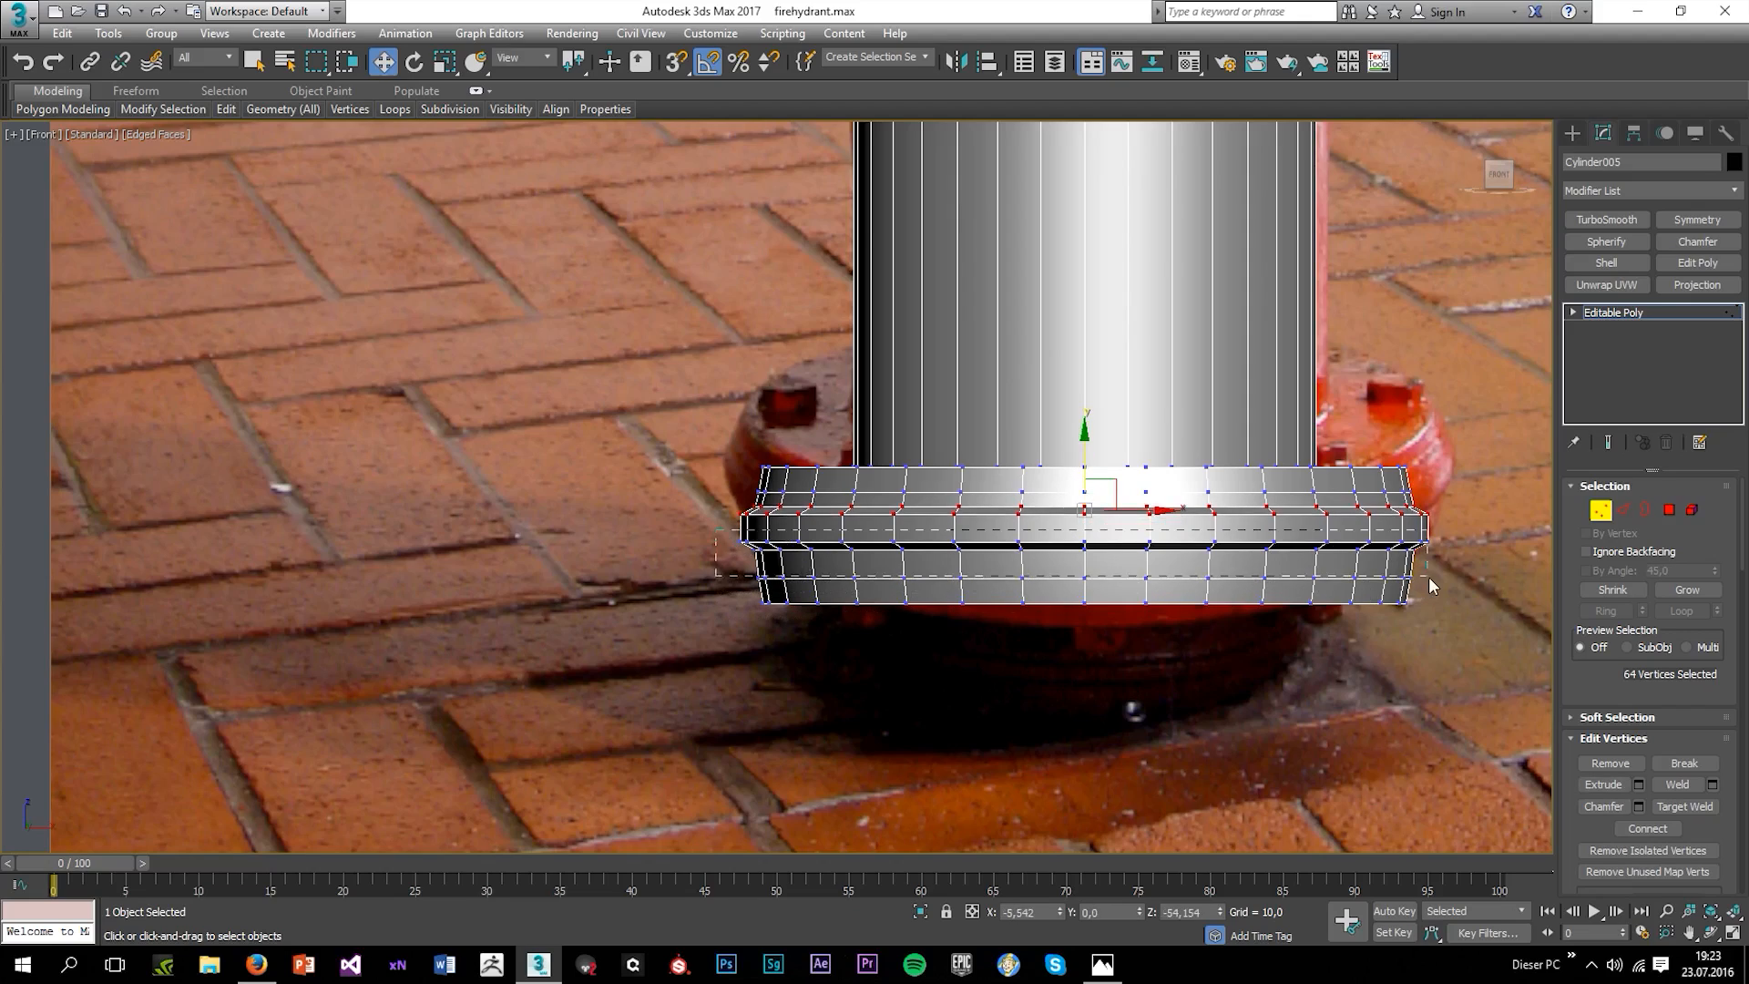
pyautogui.moveTo(1428, 577); pyautogui.dragTo(1461, 561)
pyautogui.moveTo(1087, 496); pyautogui.dragTo(1078, 514)
pyautogui.click(1131, 656)
pyautogui.hotkey('alt', 'w')
pyautogui.click(1241, 720)
pyautogui.hotkey('alt', 'w')
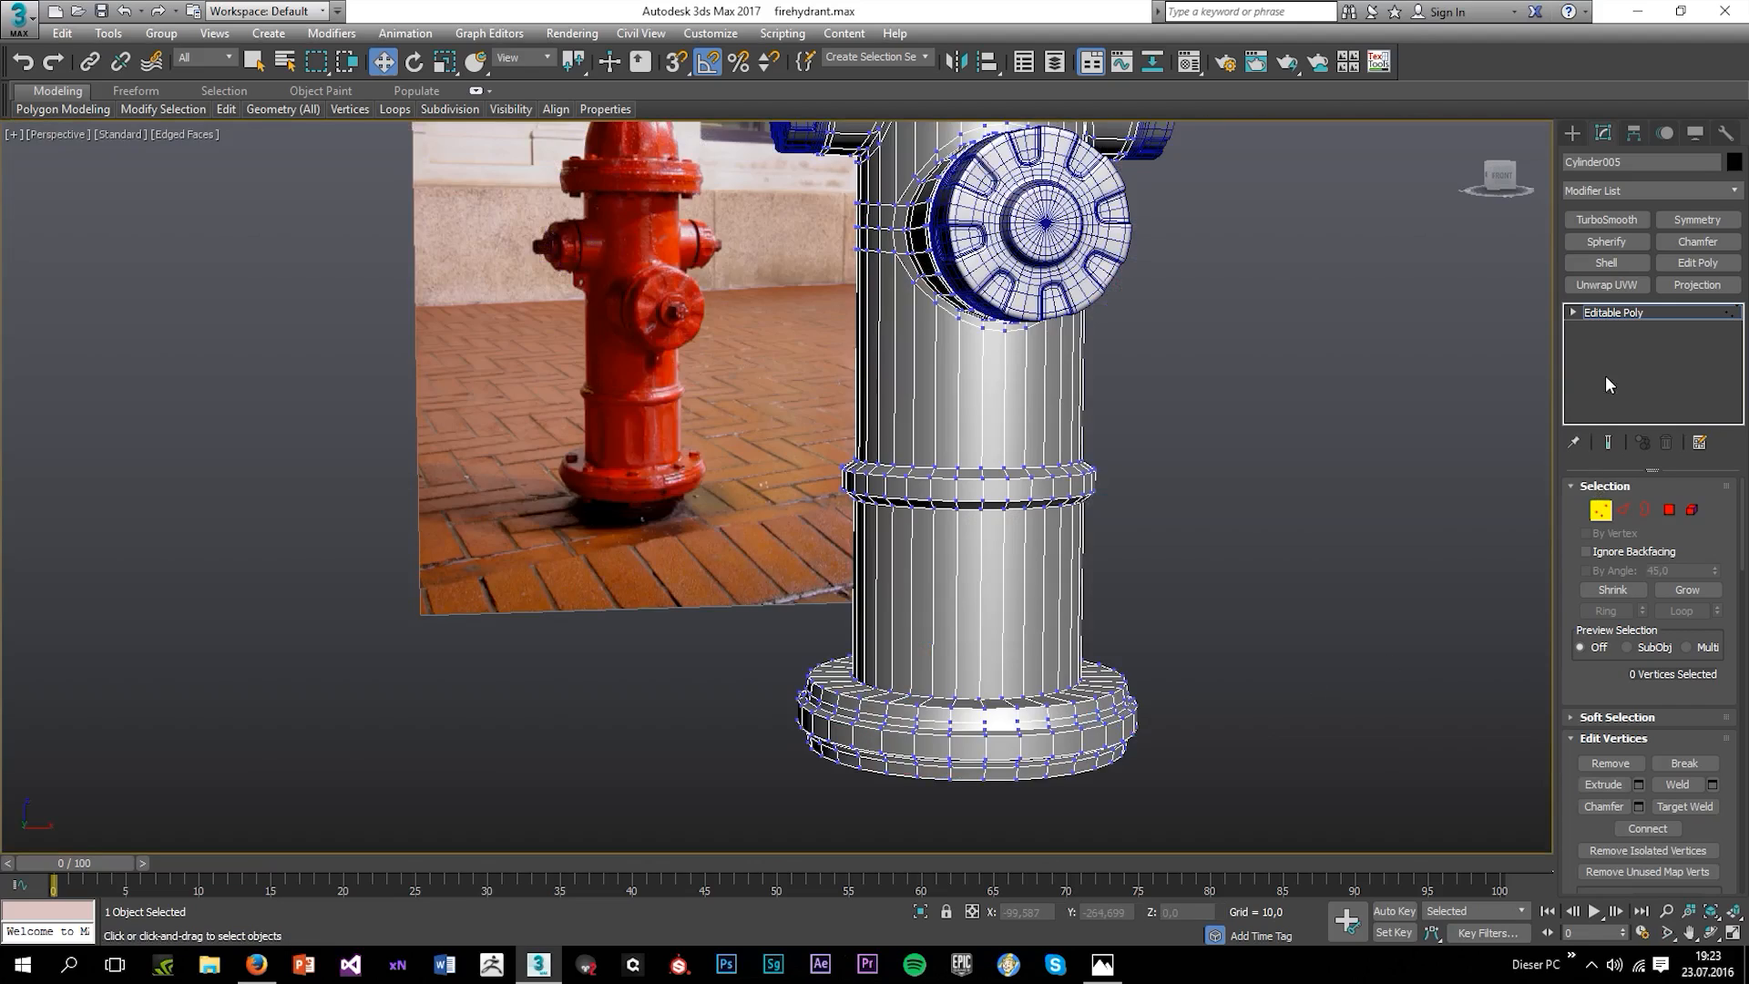
# Leave vertex editing, select the hydrant body together with its caps and assign them the black object color.
pyautogui.click(1619, 315)
pyautogui.click(1318, 483)
pyautogui.scroll(-3, 1165, 516)
pyautogui.moveTo(1162, 515)
pyautogui.keyDown('alt'); pyautogui.mouseDown(button='middle')
pyautogui.moveTo(1133, 548)
pyautogui.moveTo(1178, 532)
pyautogui.mouseUp(button='middle'); pyautogui.keyUp('alt')
pyautogui.scroll(-3, 1132, 549)
pyautogui.scroll(2, 1155, 446)
pyautogui.scroll(-2, 1099, 443)
pyautogui.moveTo(949, 258); pyautogui.dragTo(1433, 652)
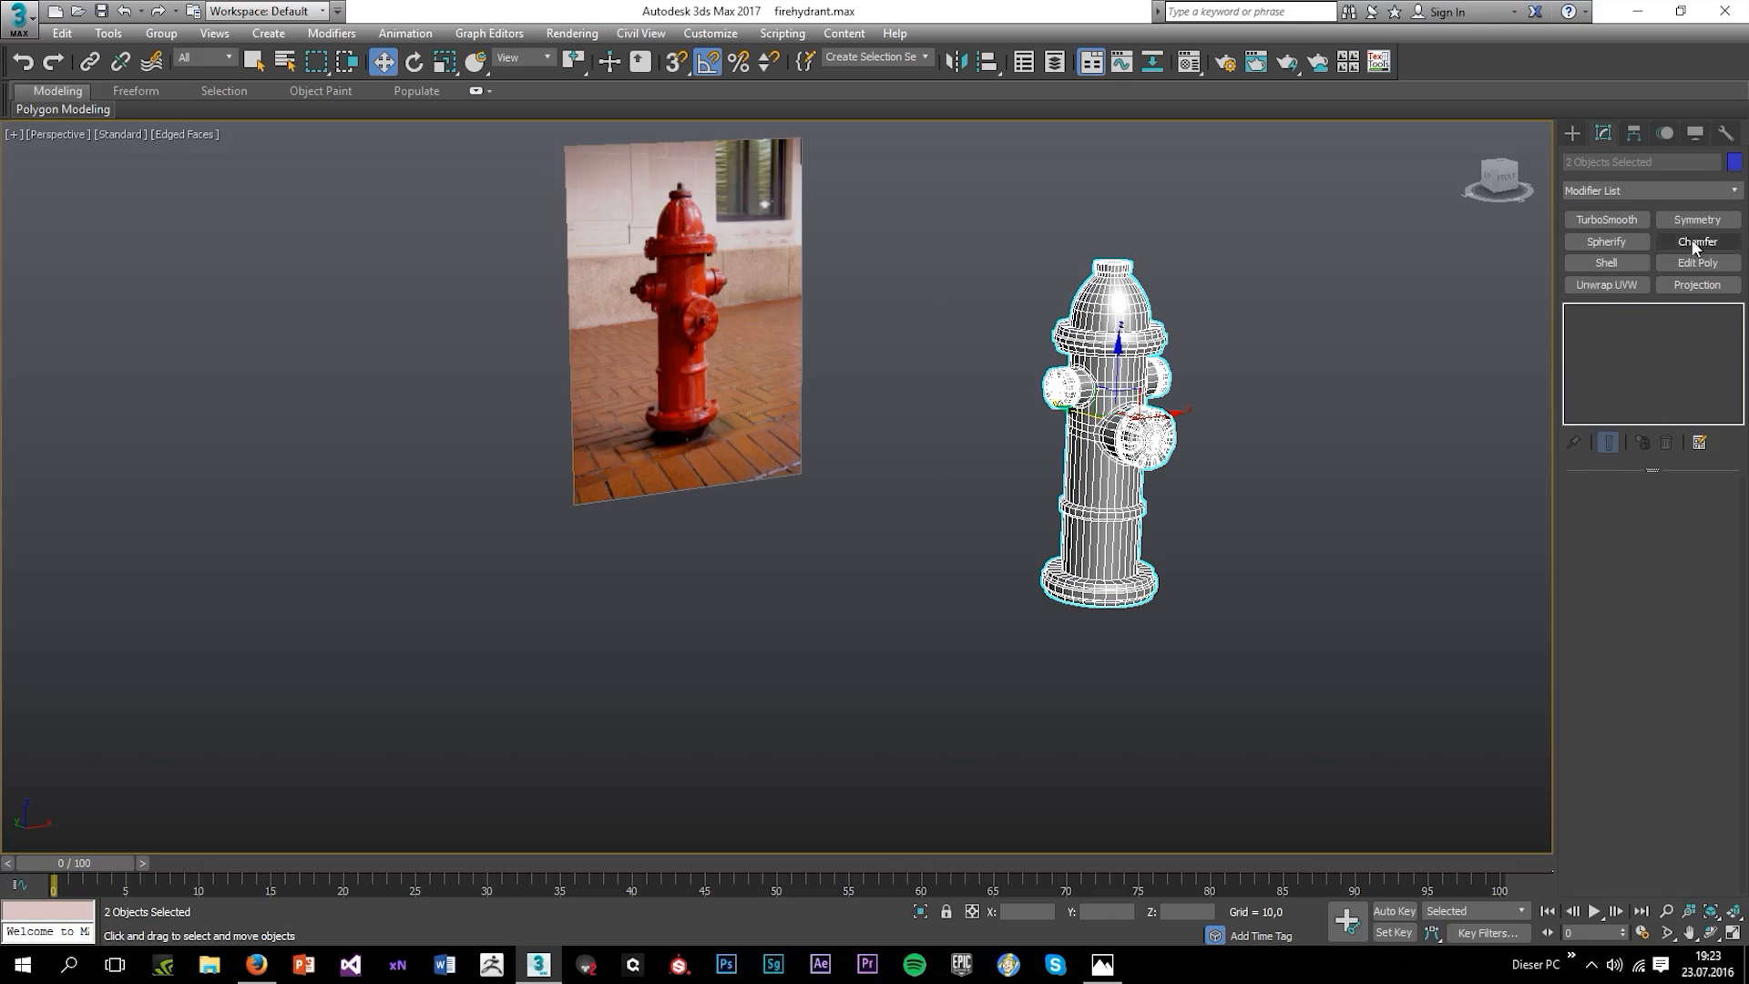
pyautogui.click(1730, 165)
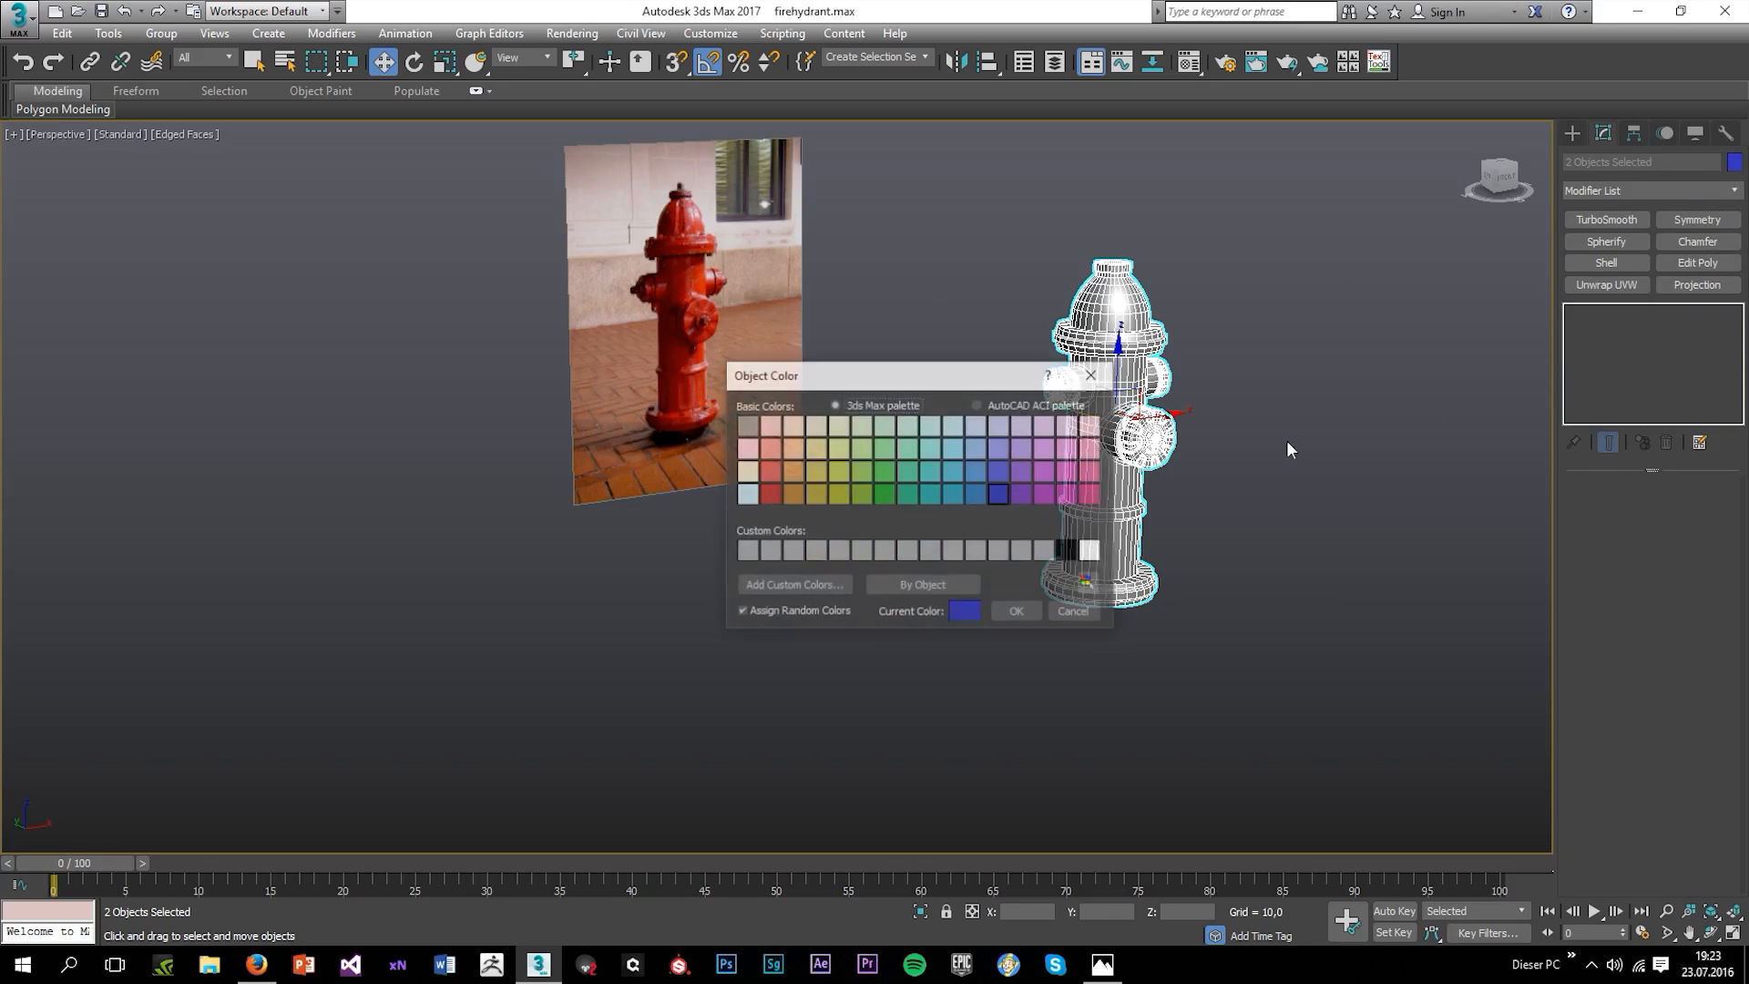
pyautogui.click(1029, 617)
# Examine the hydrant's shaded shape without edged faces and compare its dome and caps with the reference photo.
pyautogui.click(1057, 603)
pyautogui.keyDown('alt'); pyautogui.moveTo(1057, 603); pyautogui.dragTo(1029, 564, button='middle'); pyautogui.keyUp('alt')
pyautogui.scroll(5, 1053, 398)
pyautogui.press('F4')
pyautogui.scroll(-2, 1054, 398)
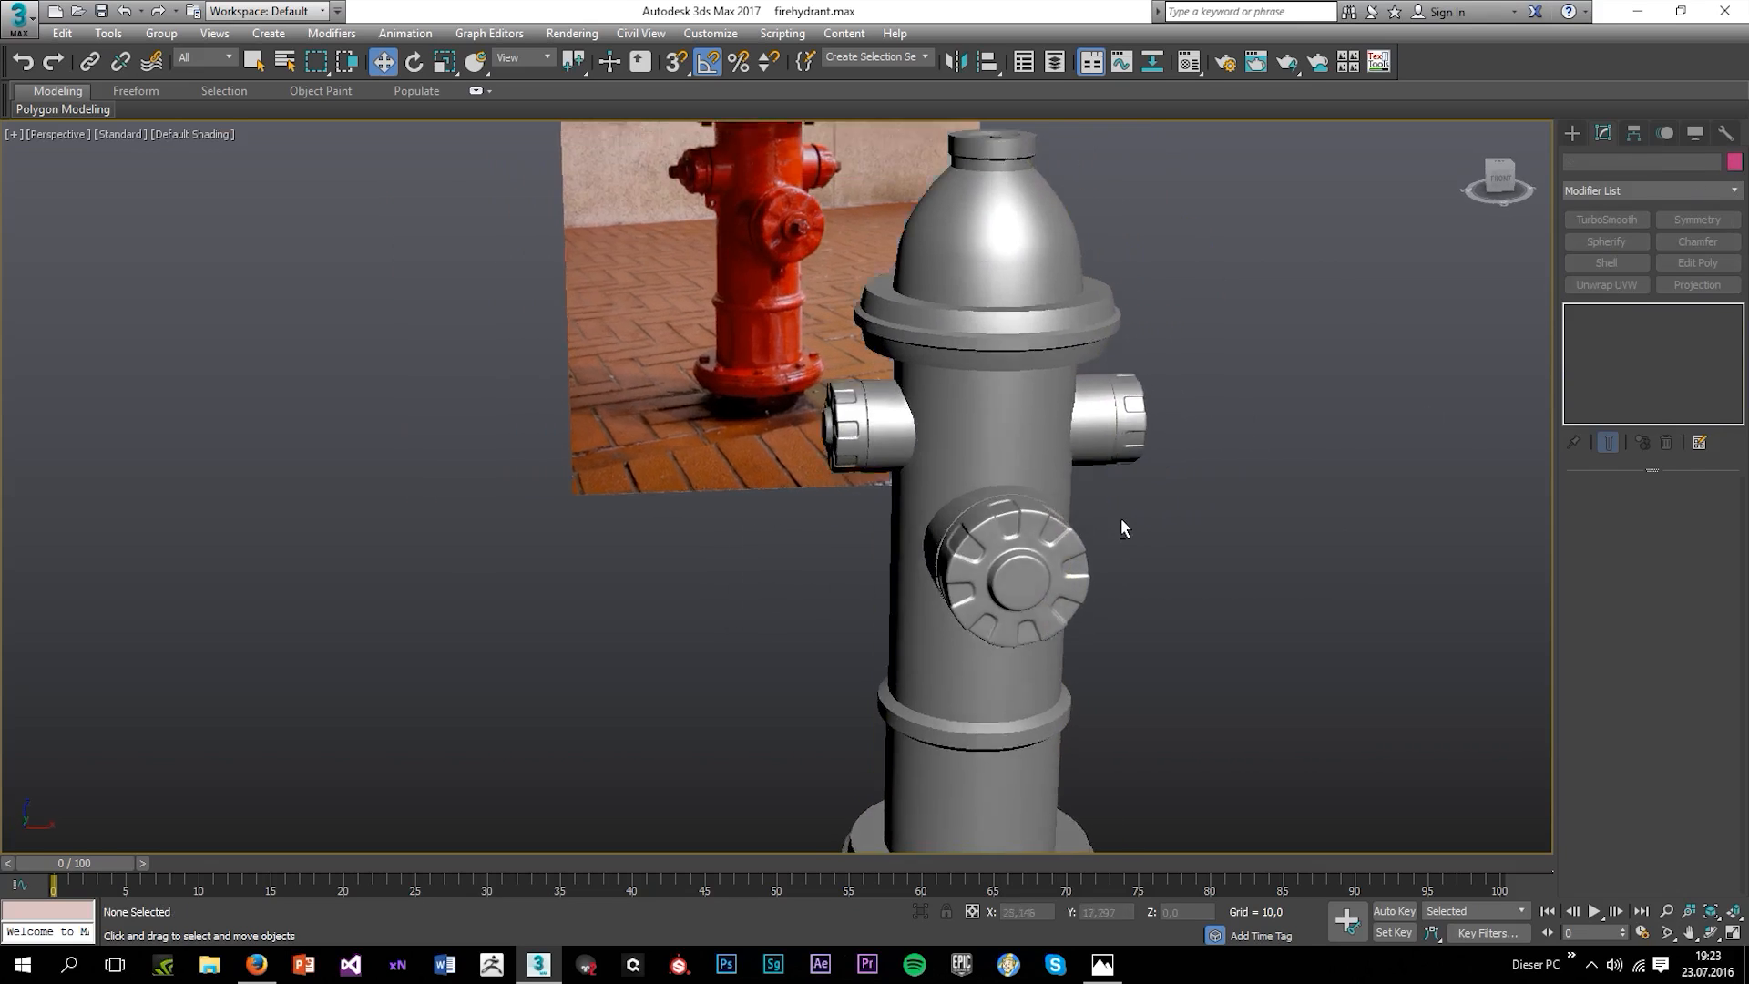
pyautogui.moveTo(1120, 519)
pyautogui.keyDown('alt'); pyautogui.mouseDown(button='middle')
pyautogui.moveTo(1091, 516)
pyautogui.moveTo(1139, 527)
pyautogui.mouseUp(button='middle'); pyautogui.keyUp('alt')
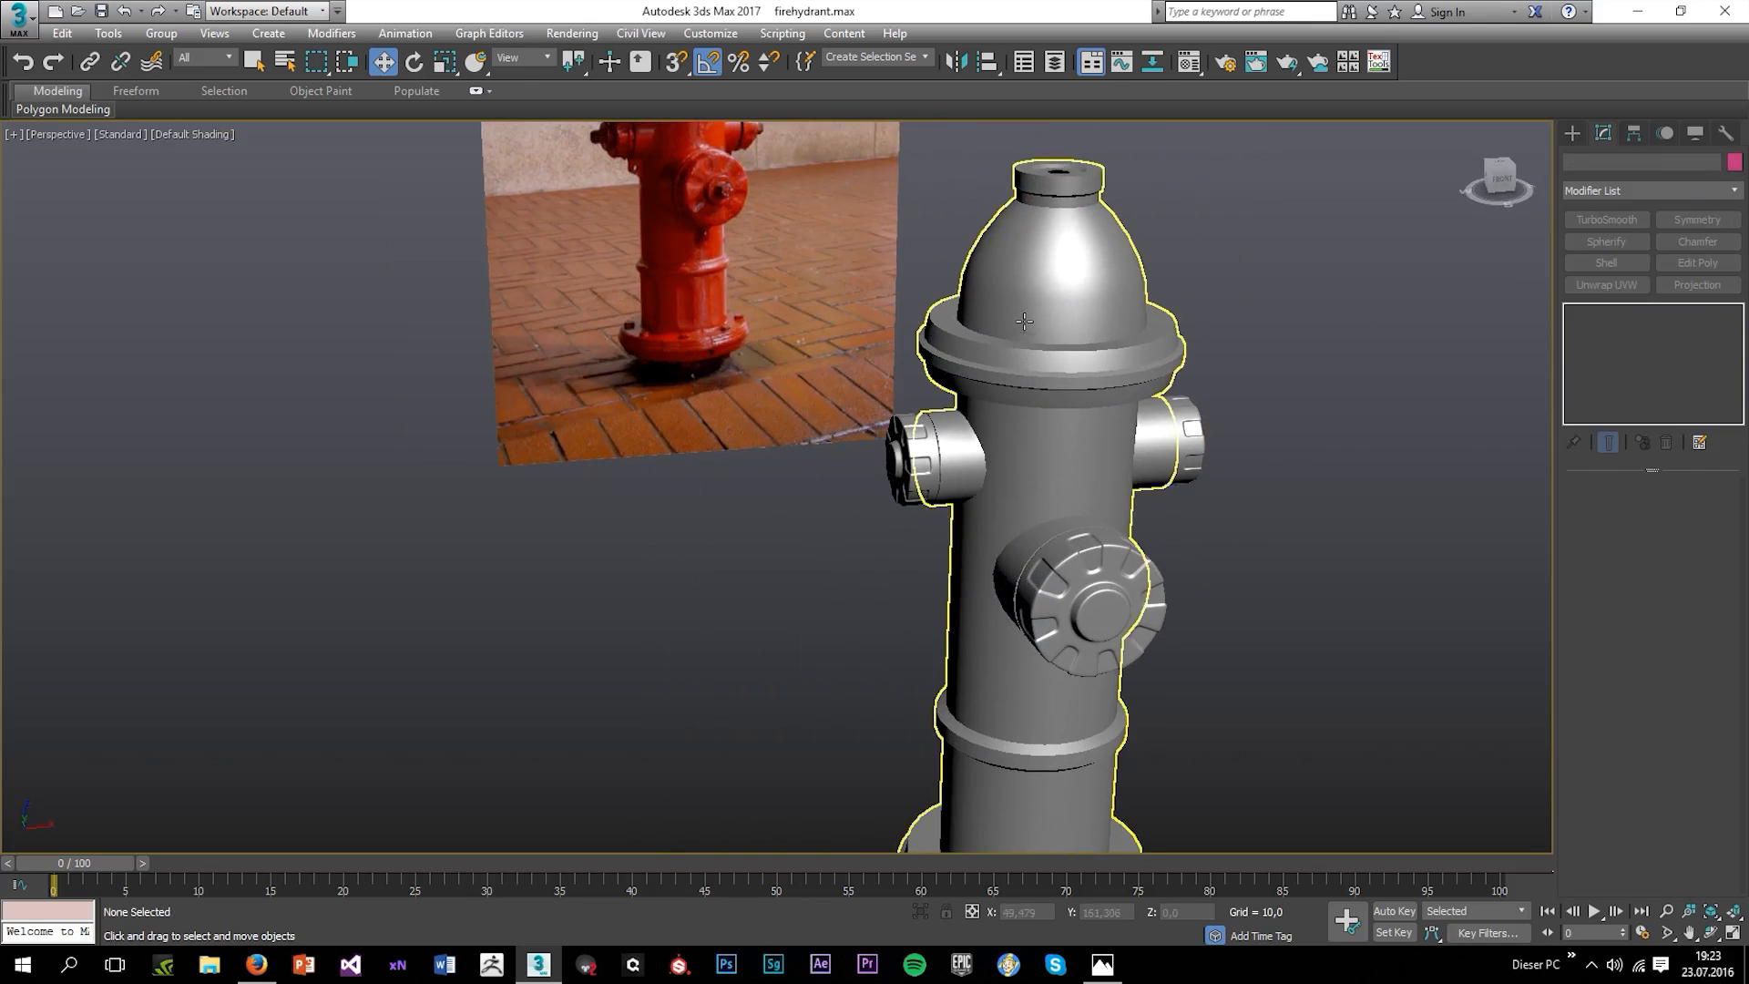
pyautogui.keyDown('alt'); pyautogui.moveTo(1033, 386); pyautogui.dragTo(1016, 424, button='middle'); pyautogui.keyUp('alt')
pyautogui.moveTo(999, 549)
pyautogui.keyDown('alt'); pyautogui.mouseDown(button='middle')
pyautogui.moveTo(1053, 517)
pyautogui.moveTo(995, 547)
pyautogui.mouseUp(button='middle'); pyautogui.keyUp('alt')
pyautogui.scroll(3, 1073, 363)
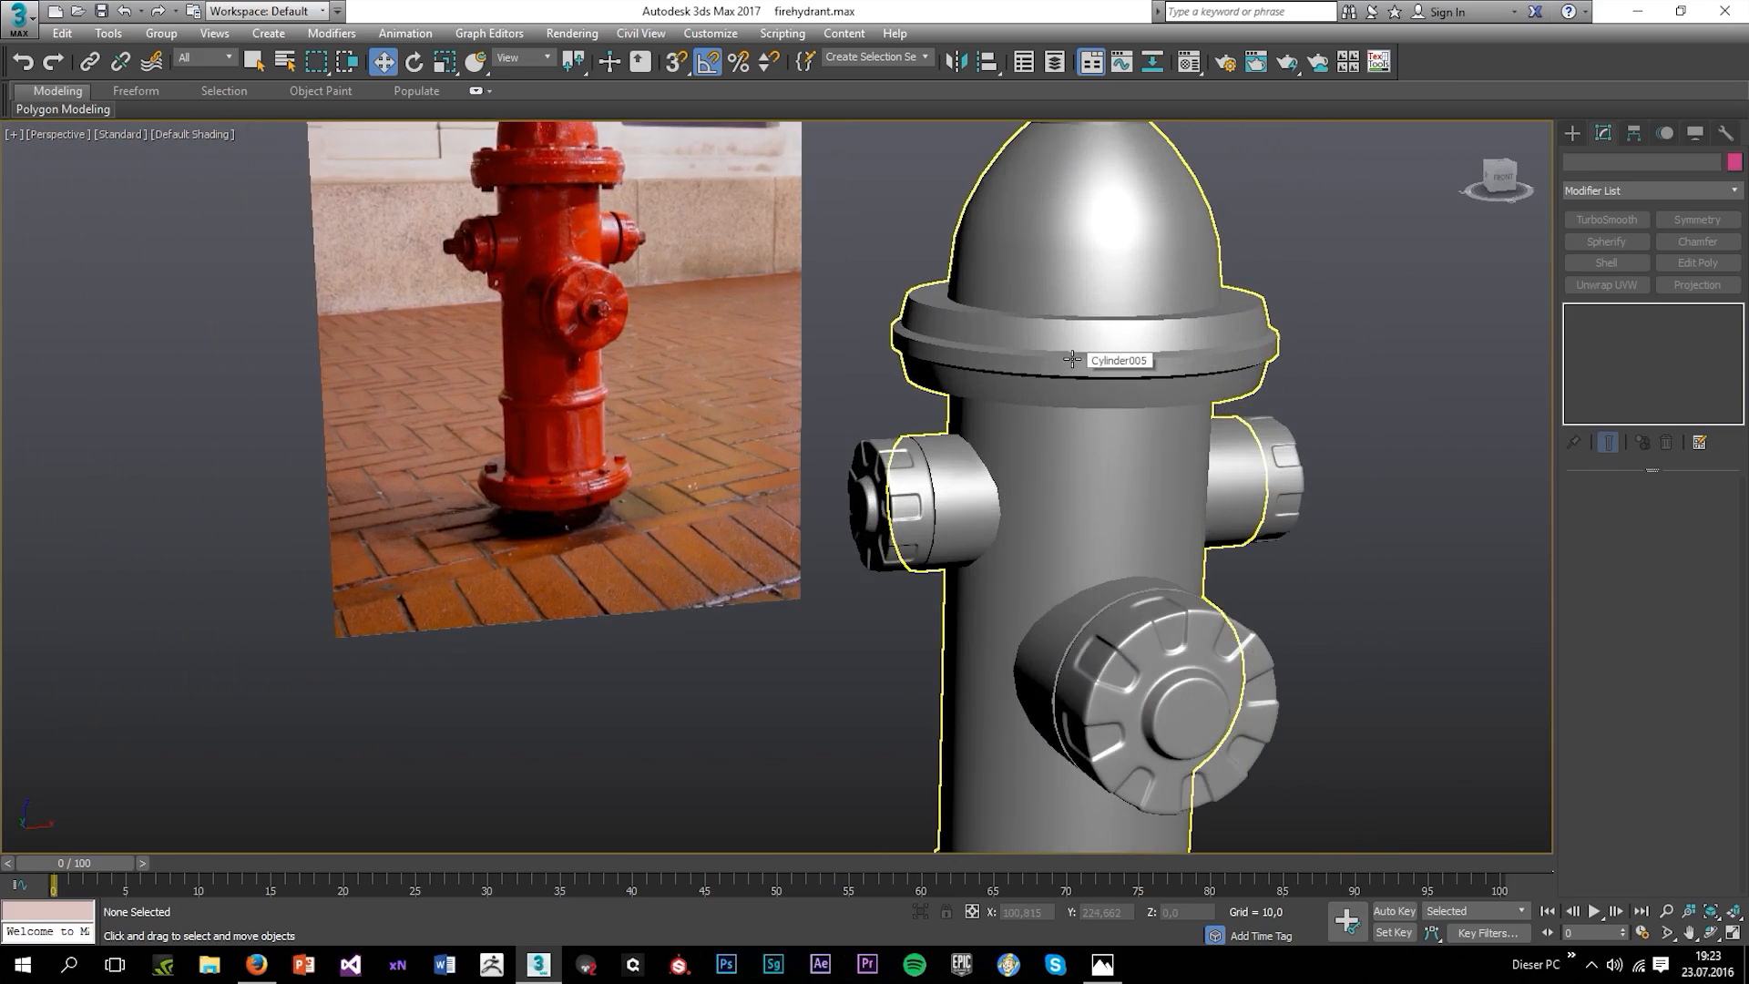
pyautogui.moveTo(1069, 351); pyautogui.dragTo(1071, 578, button='middle')
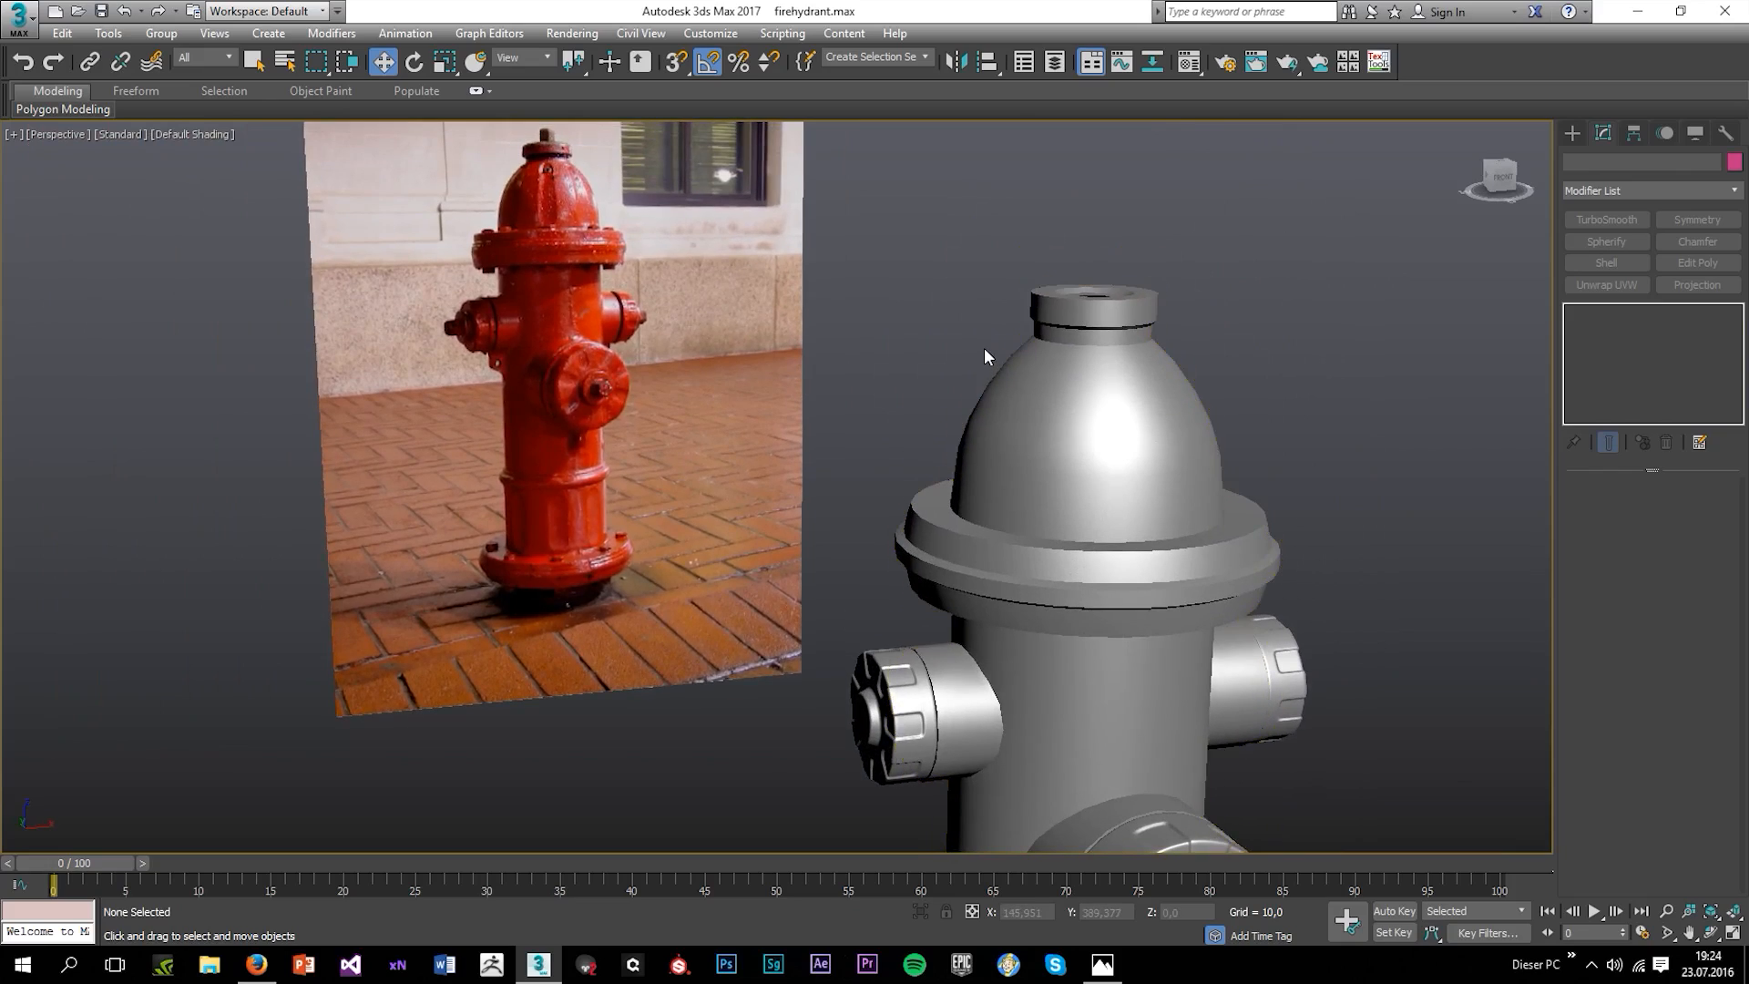
# Select the hydrant body and enter polygon editing with edged faces displayed.
pyautogui.click(1075, 394)
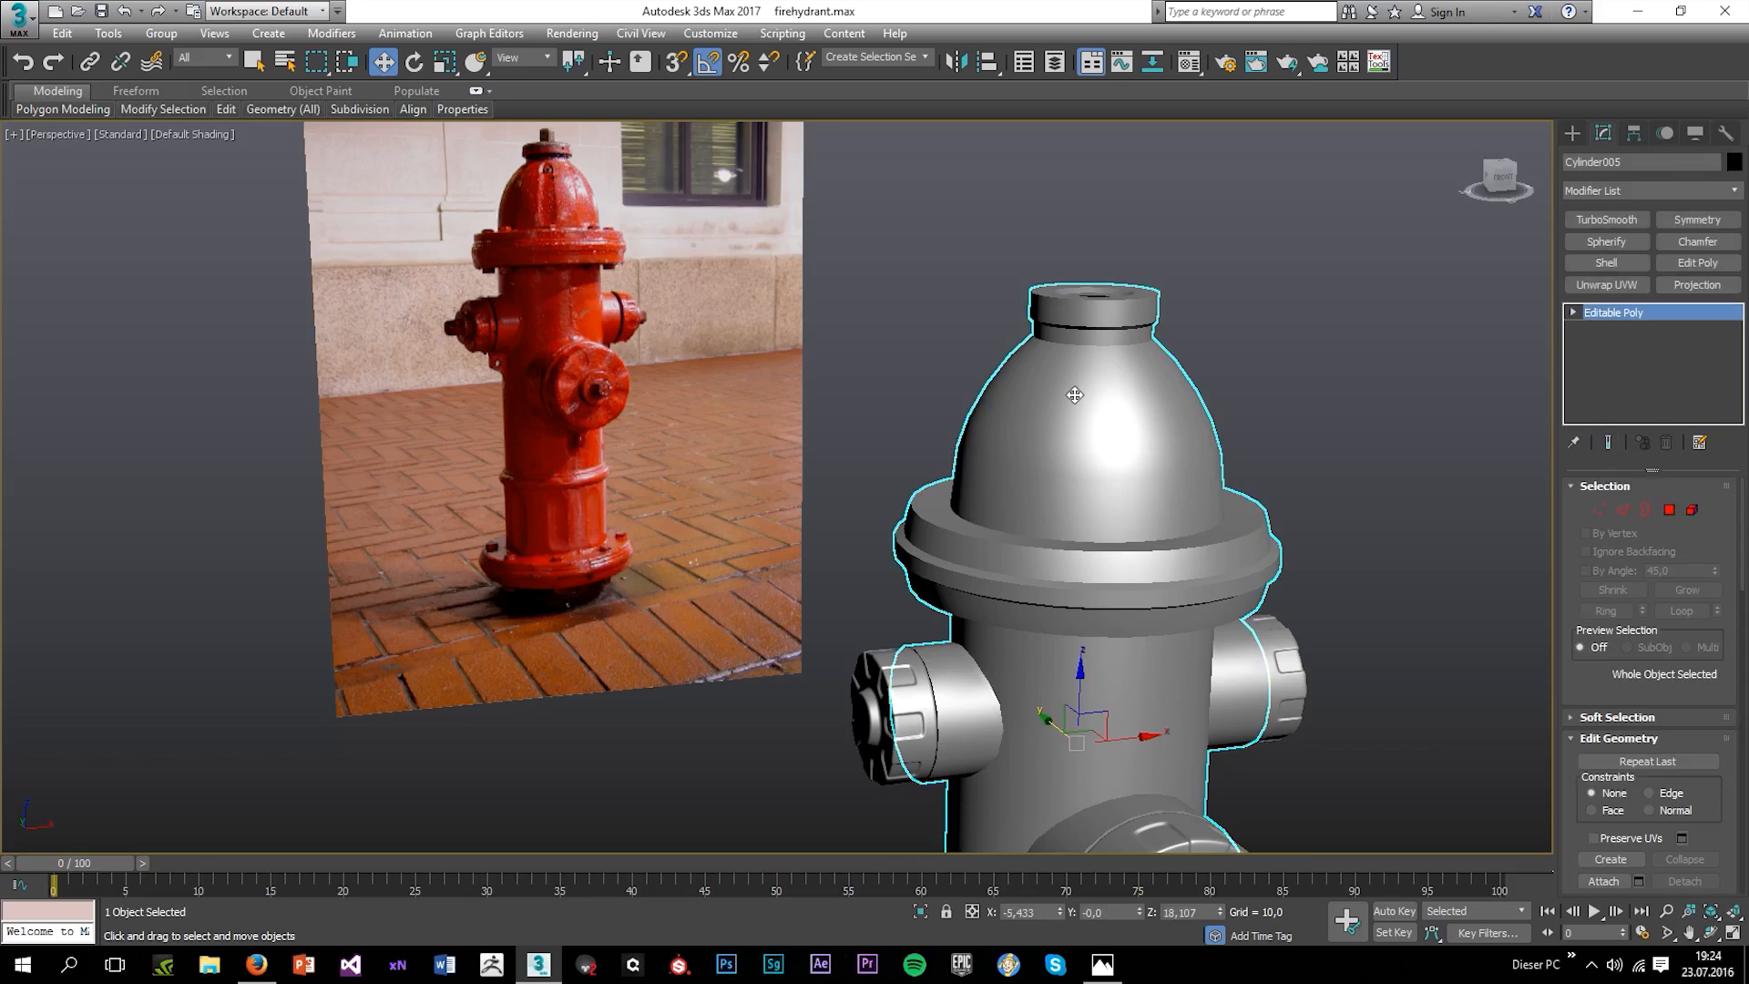
pyautogui.click(1668, 509)
pyautogui.press('F4')
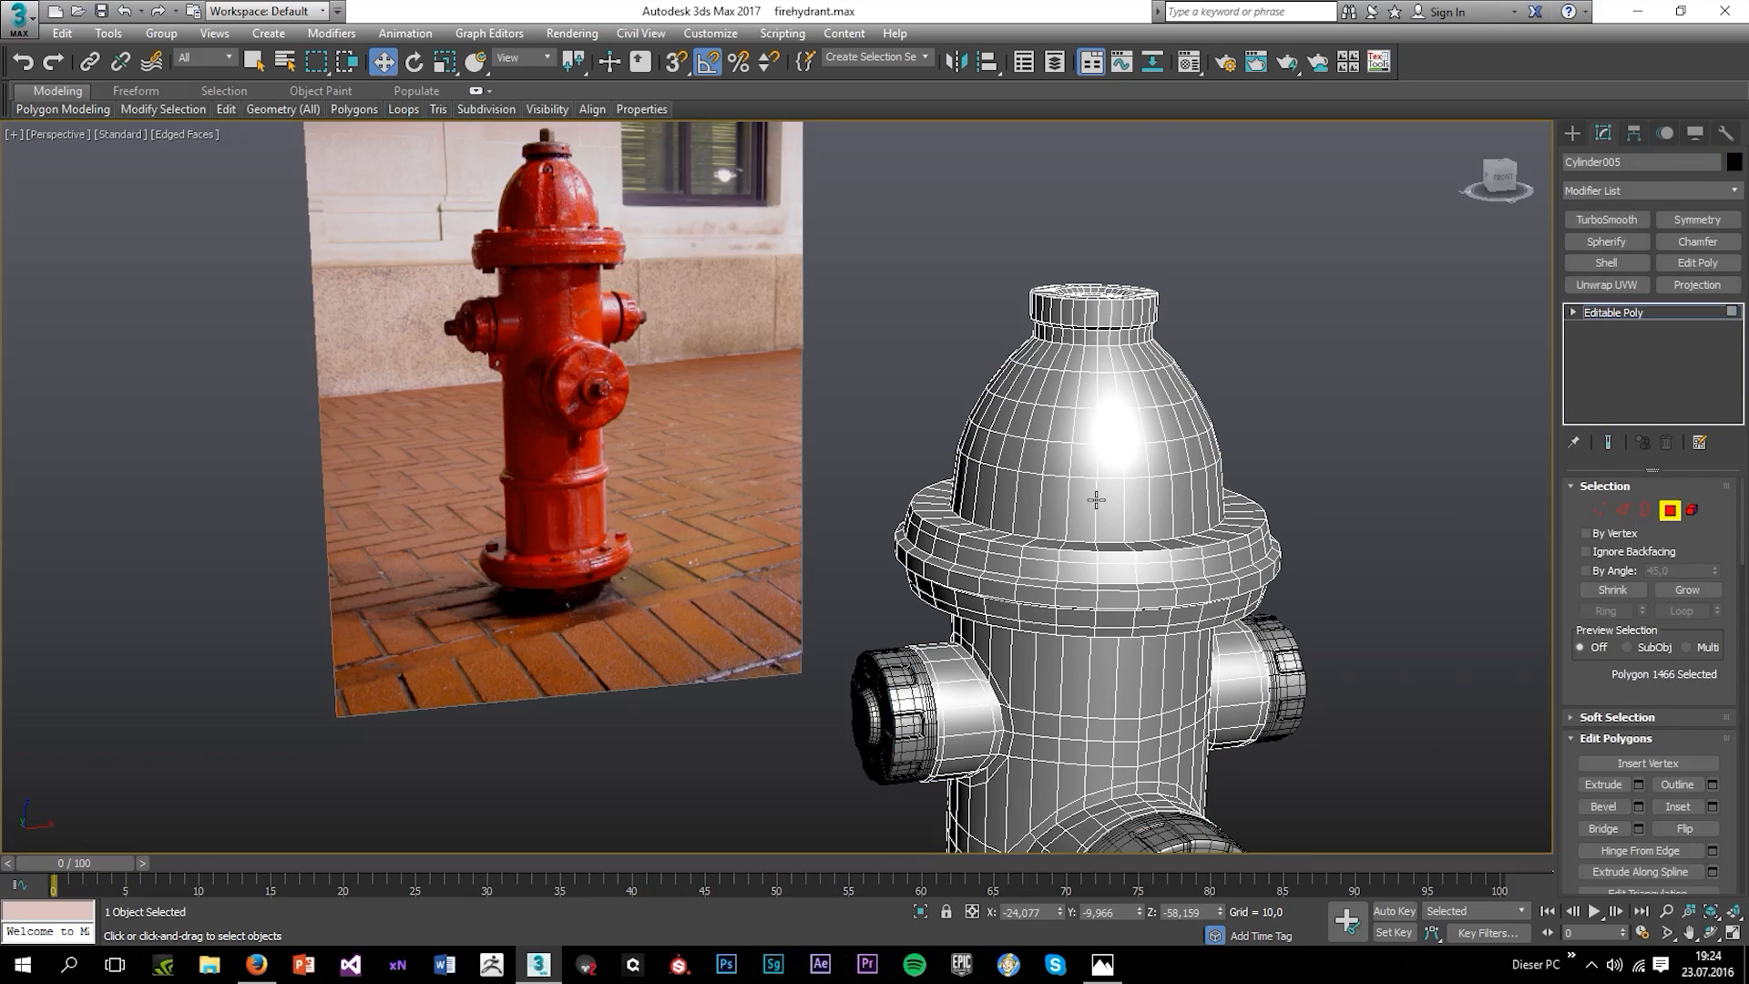
pyautogui.moveTo(219, 108)
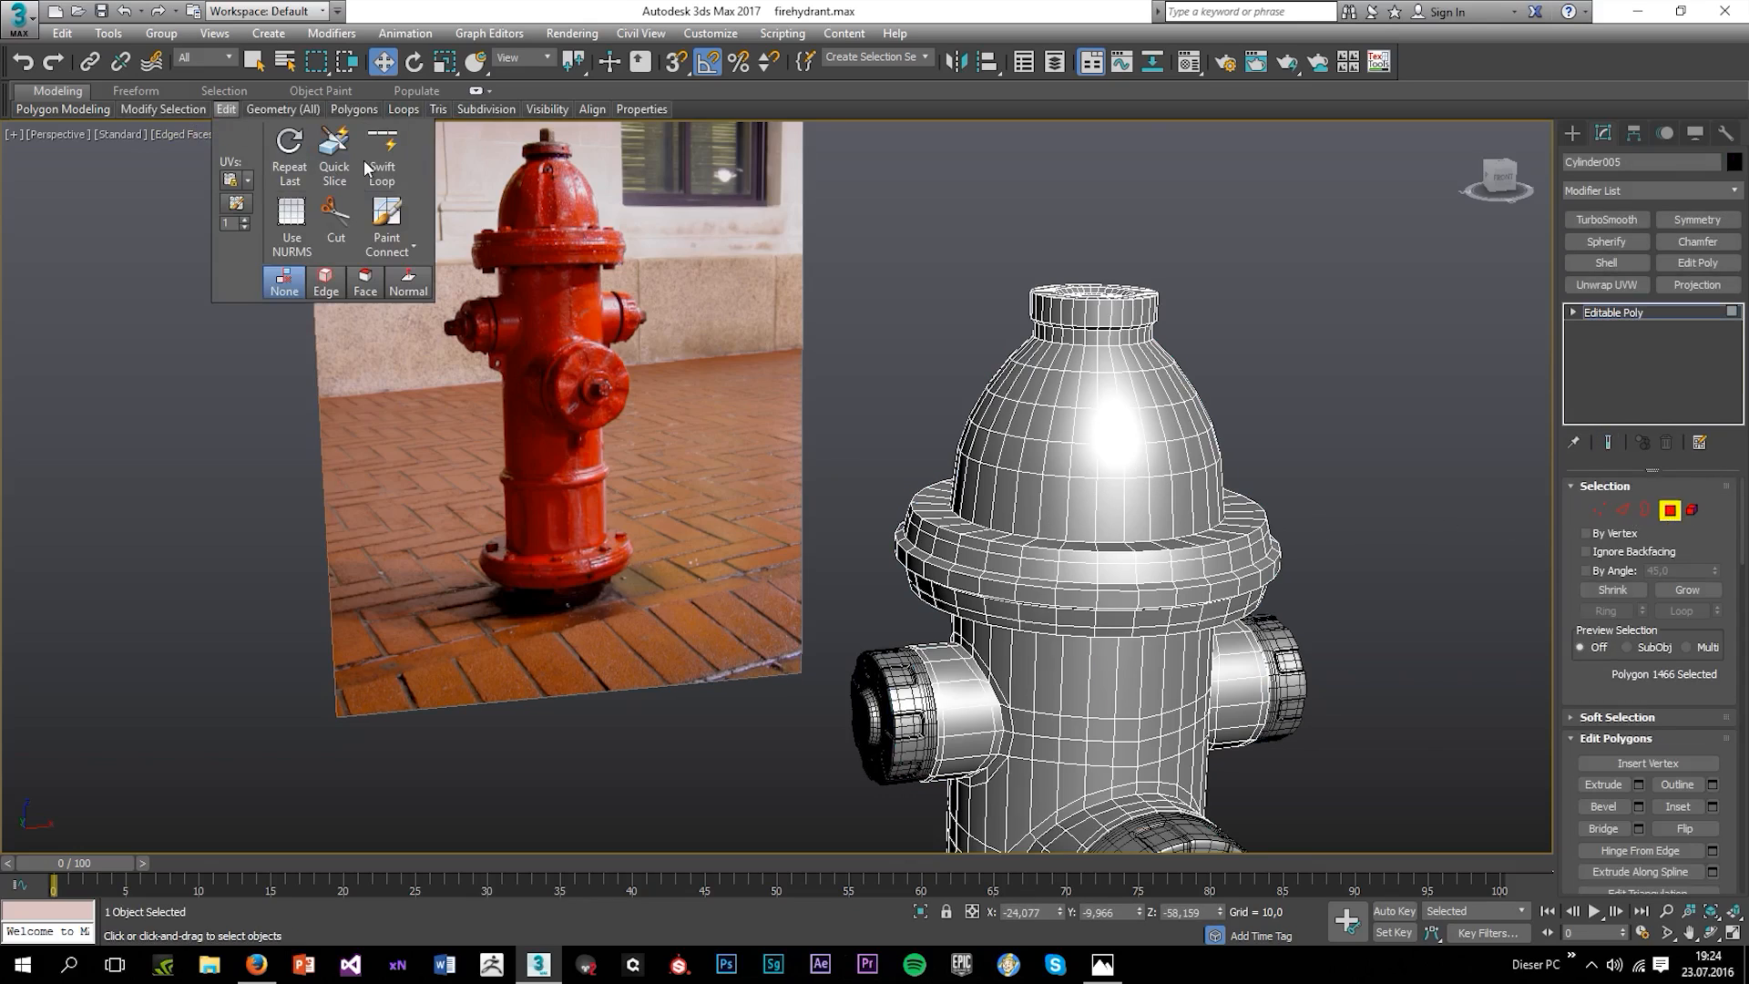
pyautogui.click(382, 157)
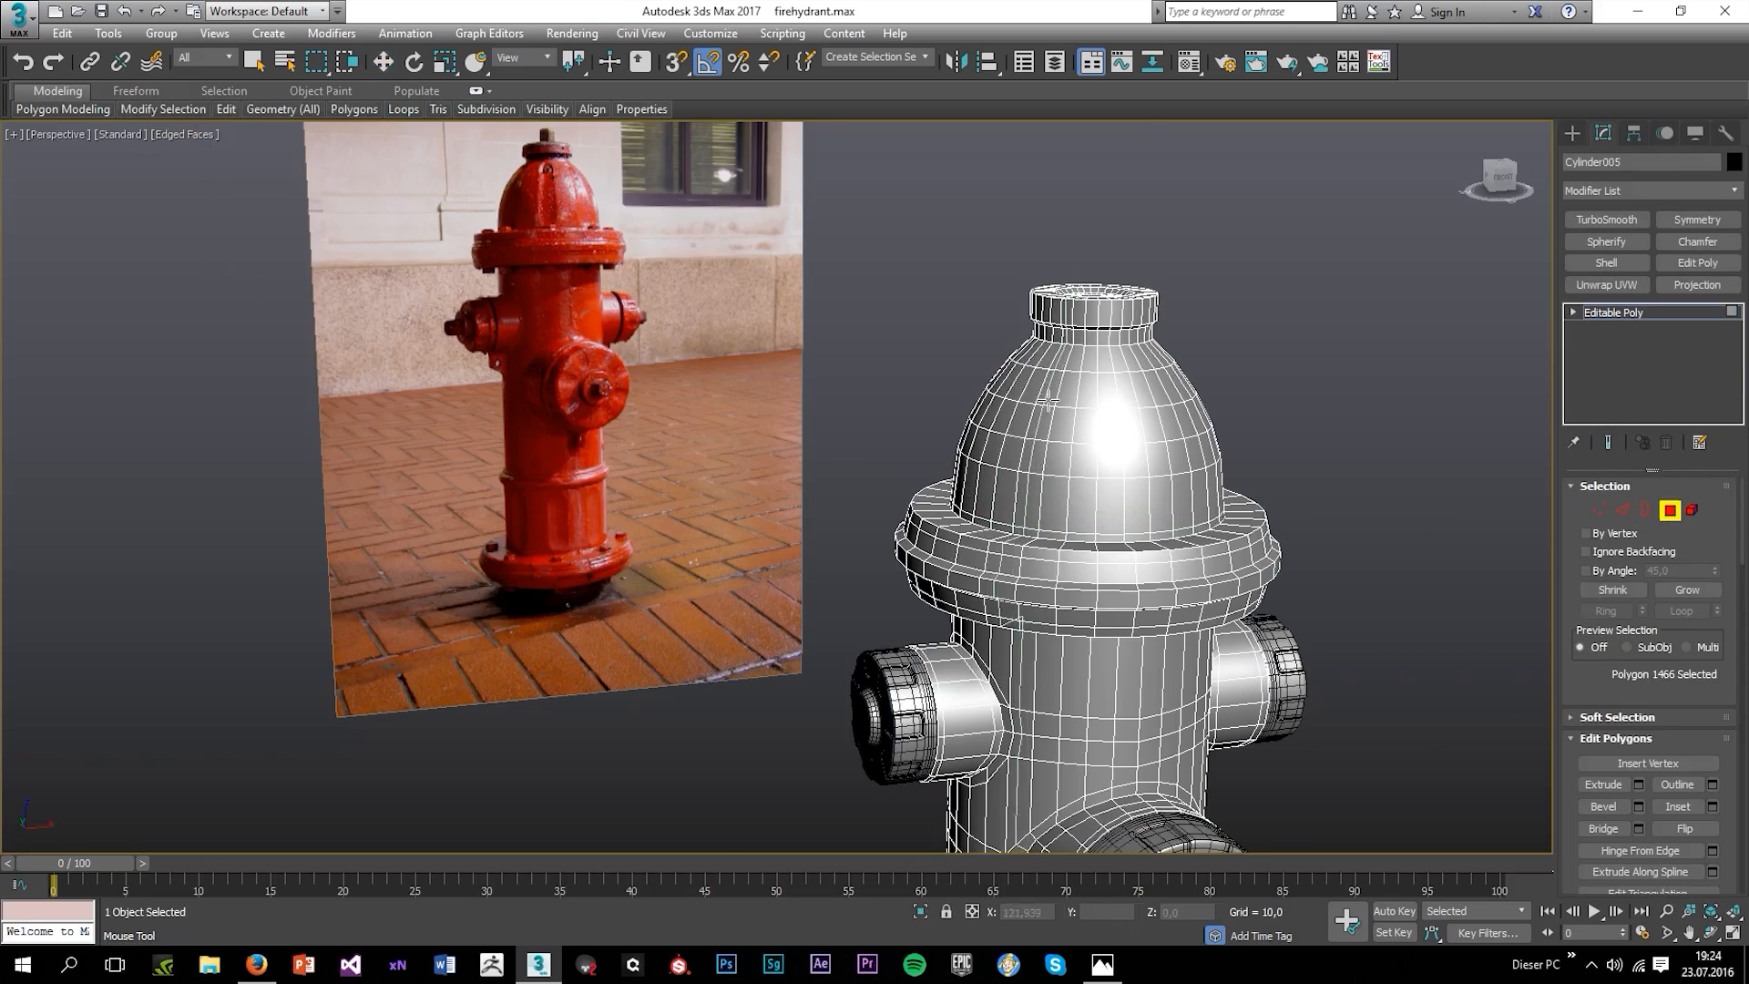
pyautogui.scroll(5, 876, 424)
pyautogui.press('w')
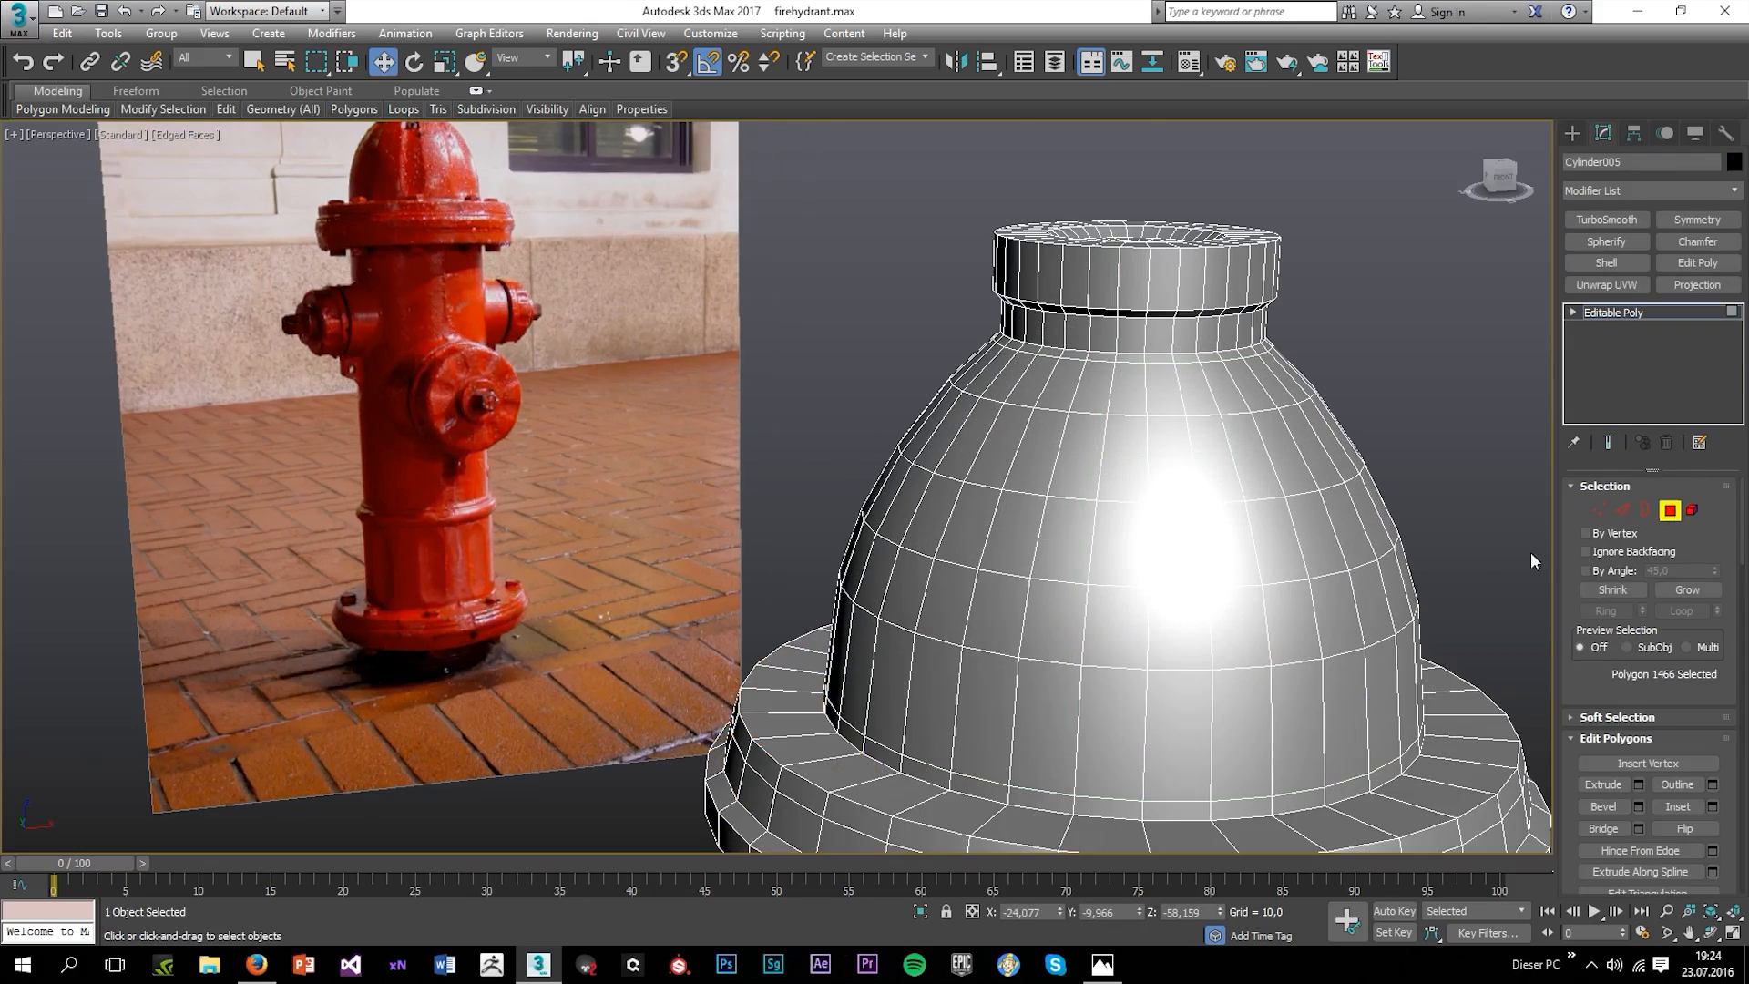
# Select a vertical strip of polygons, two wide and five high, running up the front of the dome.
pyautogui.click(1120, 748)
pyautogui.keyDown('ctrl'); pyautogui.click(1173, 735); pyautogui.keyUp('ctrl')
pyautogui.keyDown('ctrl'); pyautogui.click(1164, 630); pyautogui.keyUp('ctrl')
pyautogui.keyDown('ctrl'); pyautogui.click(1104, 635); pyautogui.keyUp('ctrl')
pyautogui.keyDown('ctrl'); pyautogui.click(1132, 544); pyautogui.keyUp('ctrl')
pyautogui.keyDown('ctrl'); pyautogui.click(1164, 561); pyautogui.keyUp('ctrl')
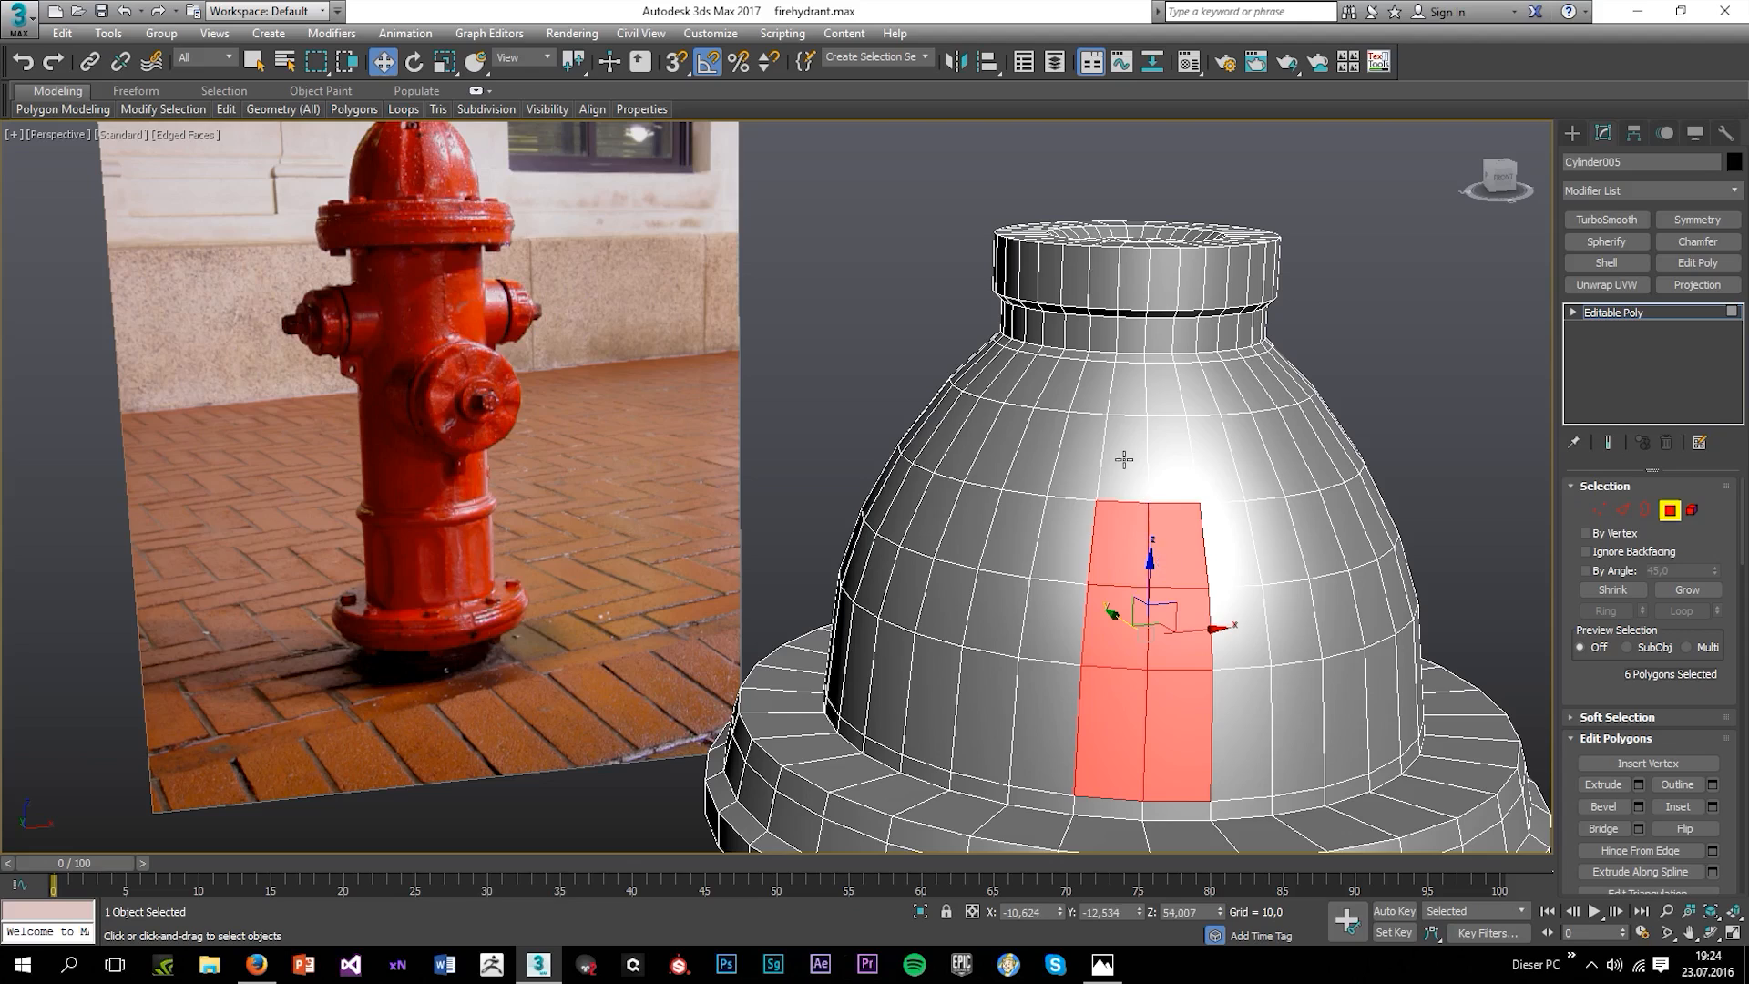
pyautogui.keyDown('ctrl'); pyautogui.click(1126, 458); pyautogui.keyUp('ctrl')
pyautogui.keyDown('ctrl'); pyautogui.click(1169, 461); pyautogui.keyUp('ctrl')
pyautogui.keyDown('ctrl'); pyautogui.click(1131, 395); pyautogui.keyUp('ctrl')
pyautogui.keyDown('ctrl'); pyautogui.click(1161, 407); pyautogui.keyUp('ctrl')
# Add a second two-by-five polygon strip on the dome to the selection, leaving two columns free beside the first.
pyautogui.keyDown('alt'); pyautogui.moveTo(1249, 589); pyautogui.dragTo(1126, 586, button='middle'); pyautogui.keyUp('alt')
pyautogui.moveTo(1330, 526); pyautogui.dragTo(1197, 492, button='middle')
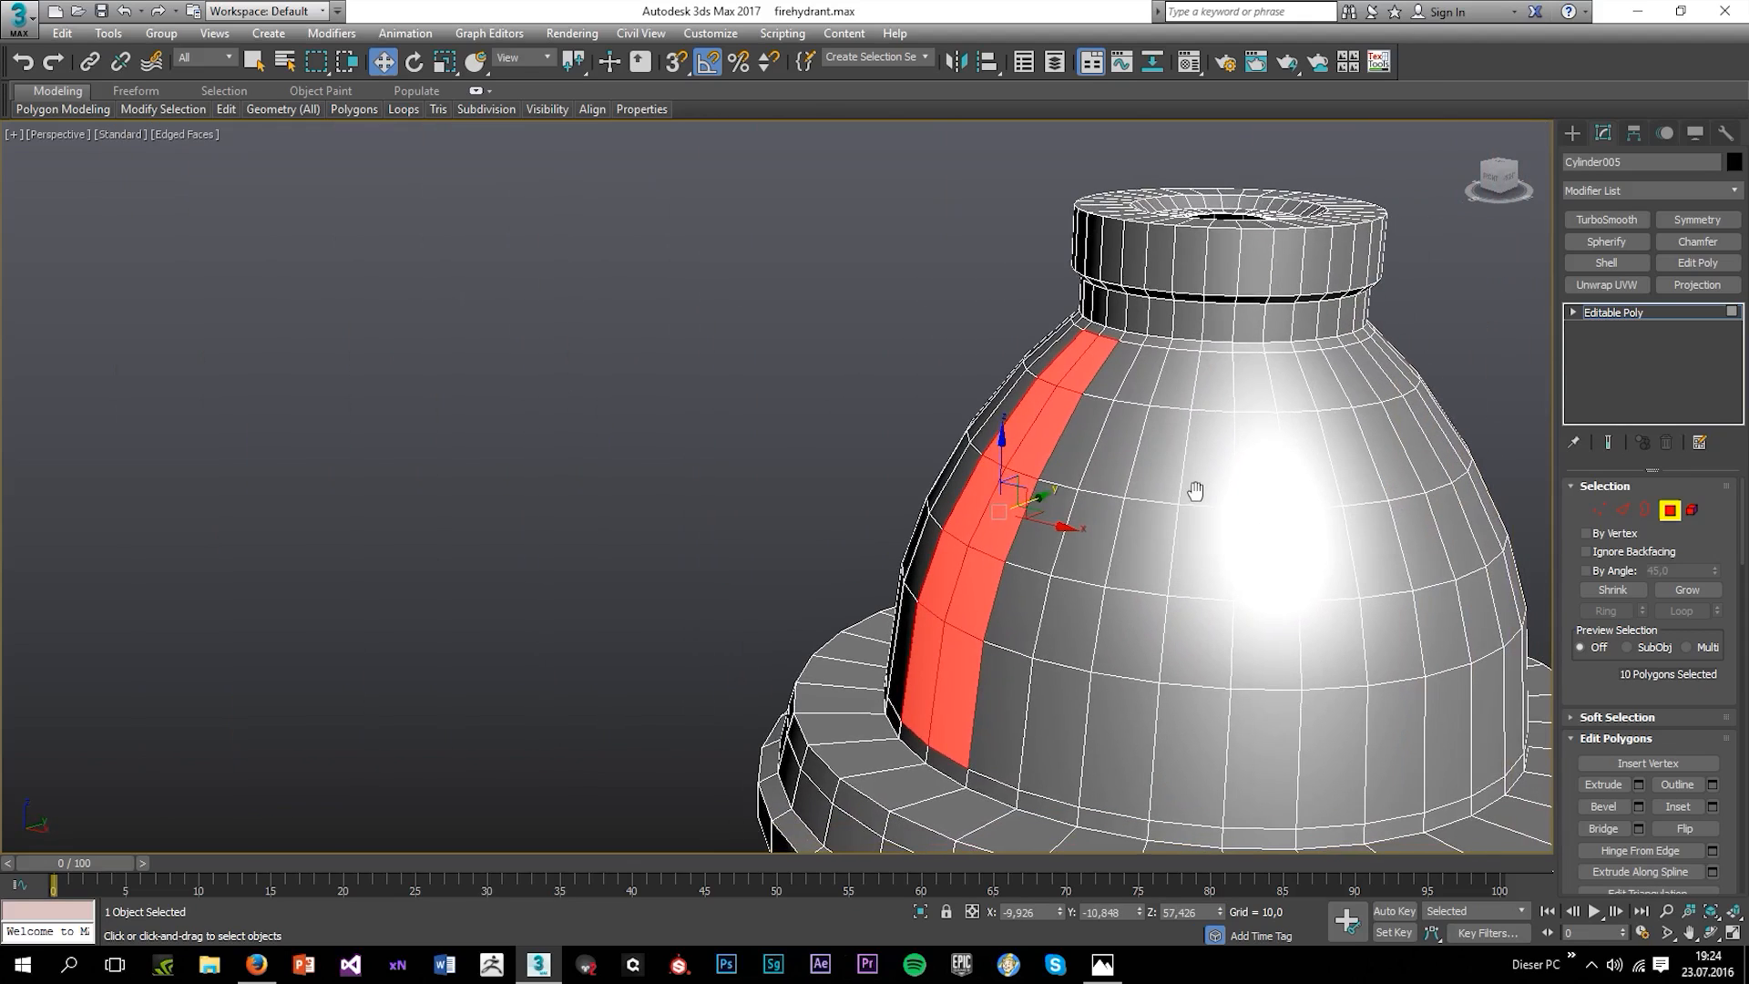
pyautogui.keyDown('ctrl'); pyautogui.click(1162, 467); pyautogui.keyUp('ctrl')
pyautogui.keyDown('ctrl'); pyautogui.click(1177, 387); pyautogui.keyUp('ctrl')
pyautogui.keyDown('ctrl'); pyautogui.click(1216, 387); pyautogui.keyUp('ctrl')
pyautogui.keyDown('ctrl'); pyautogui.click(1211, 466); pyautogui.keyUp('ctrl')
pyautogui.keyDown('ctrl'); pyautogui.click(1148, 572); pyautogui.keyUp('ctrl')
pyautogui.keyDown('ctrl'); pyautogui.click(1134, 637); pyautogui.keyUp('ctrl')
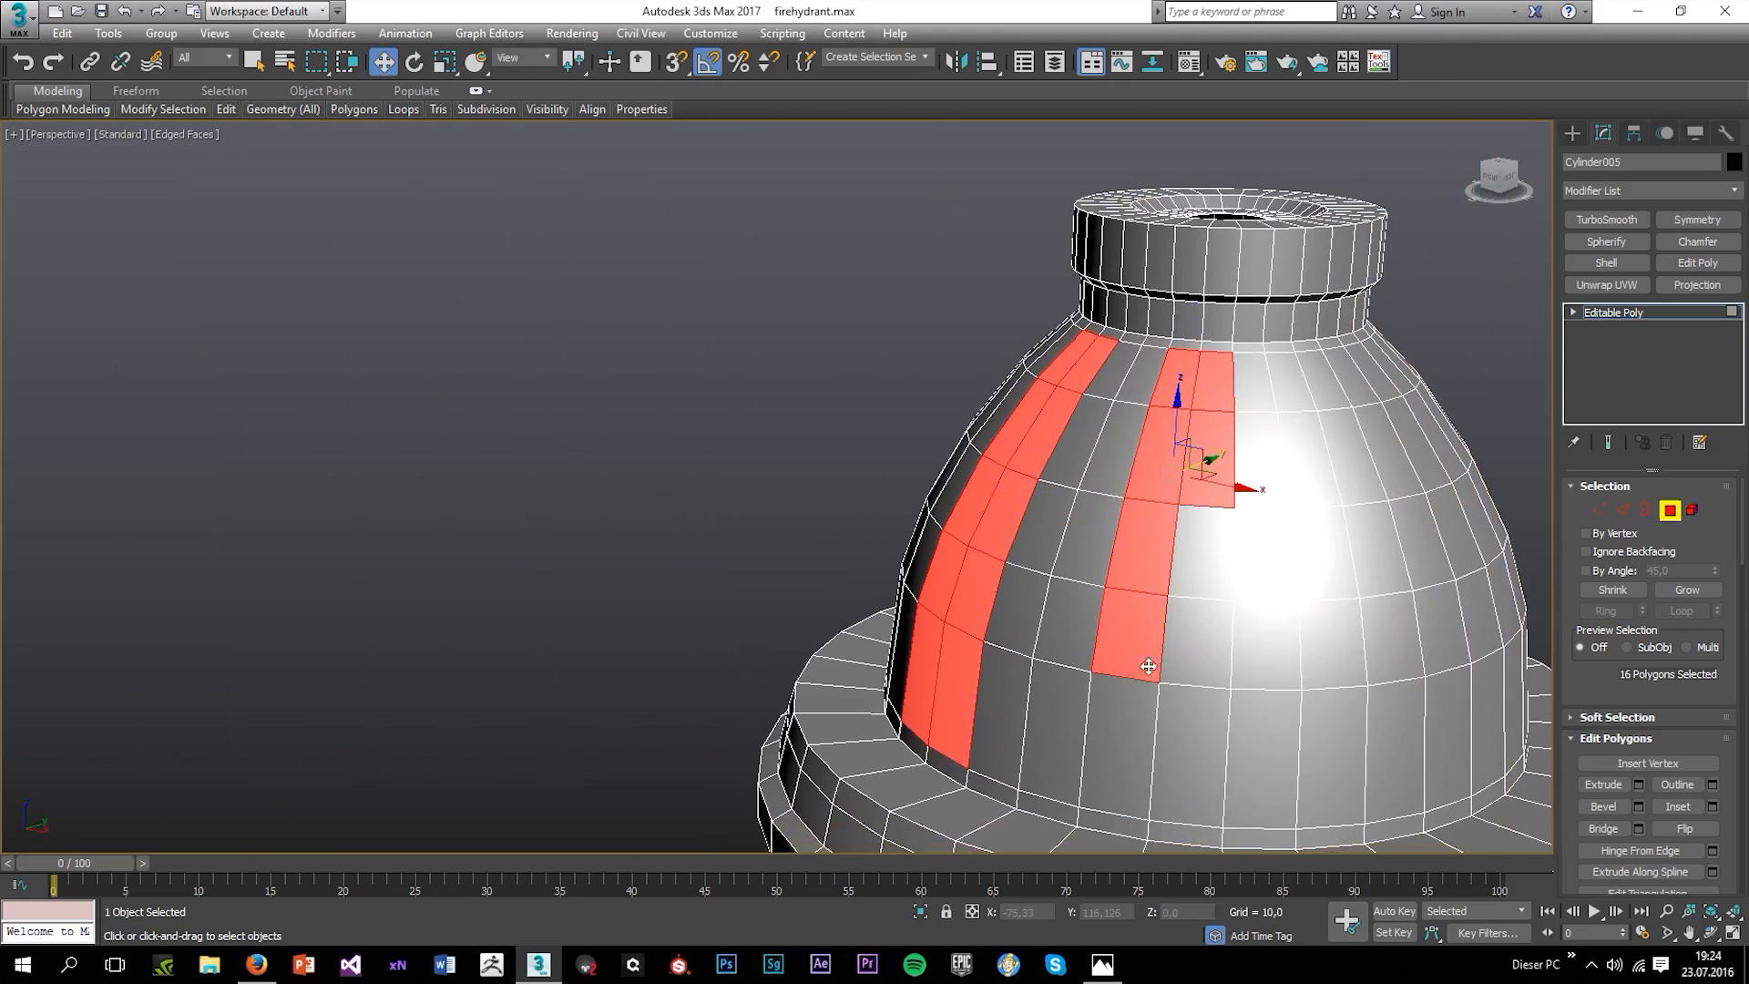
pyautogui.keyDown('ctrl'); pyautogui.click(1116, 747); pyautogui.keyUp('ctrl')
pyautogui.keyDown('ctrl'); pyautogui.click(1186, 756); pyautogui.keyUp('ctrl')
pyautogui.keyDown('ctrl'); pyautogui.click(1197, 640); pyautogui.keyUp('ctrl')
pyautogui.keyDown('ctrl'); pyautogui.click(1191, 544); pyautogui.keyUp('ctrl')
# Add a third two-by-five polygon strip to the dome selection, again leaving a gap of two columns.
pyautogui.keyDown('alt'); pyautogui.moveTo(1145, 647); pyautogui.dragTo(1038, 537, button='middle'); pyautogui.keyUp('alt')
pyautogui.keyDown('ctrl'); pyautogui.click(1047, 410); pyautogui.keyUp('ctrl')
pyautogui.keyDown('ctrl'); pyautogui.click(1032, 507); pyautogui.keyUp('ctrl')
pyautogui.keyDown('ctrl'); pyautogui.click(1024, 585); pyautogui.keyUp('ctrl')
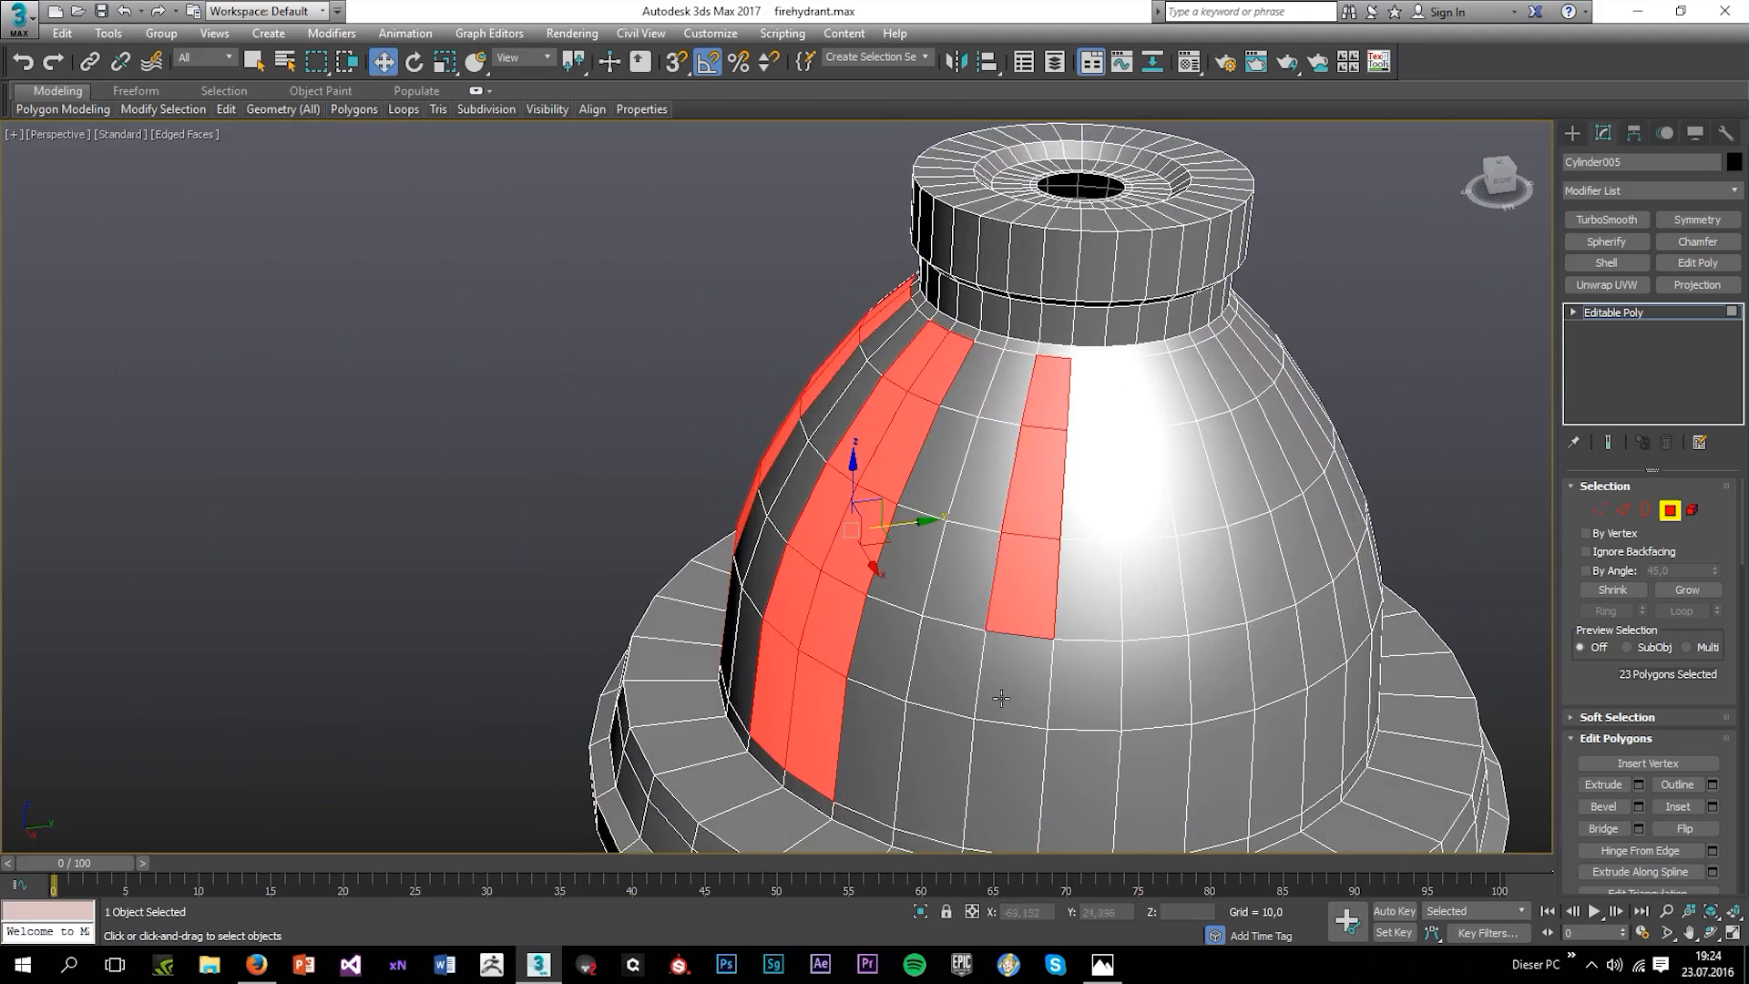
pyautogui.keyDown('ctrl'); pyautogui.click(1014, 683); pyautogui.keyUp('ctrl')
pyautogui.keyDown('ctrl'); pyautogui.click(1002, 785); pyautogui.keyUp('ctrl')
pyautogui.keyDown('ctrl'); pyautogui.click(1079, 783); pyautogui.keyUp('ctrl')
pyautogui.keyDown('ctrl'); pyautogui.click(1089, 683); pyautogui.keyUp('ctrl')
pyautogui.keyDown('ctrl'); pyautogui.click(1088, 587); pyautogui.keyUp('ctrl')
pyautogui.keyDown('ctrl'); pyautogui.click(1084, 482); pyautogui.keyUp('ctrl')
pyautogui.keyDown('ctrl'); pyautogui.click(1097, 393); pyautogui.keyUp('ctrl')
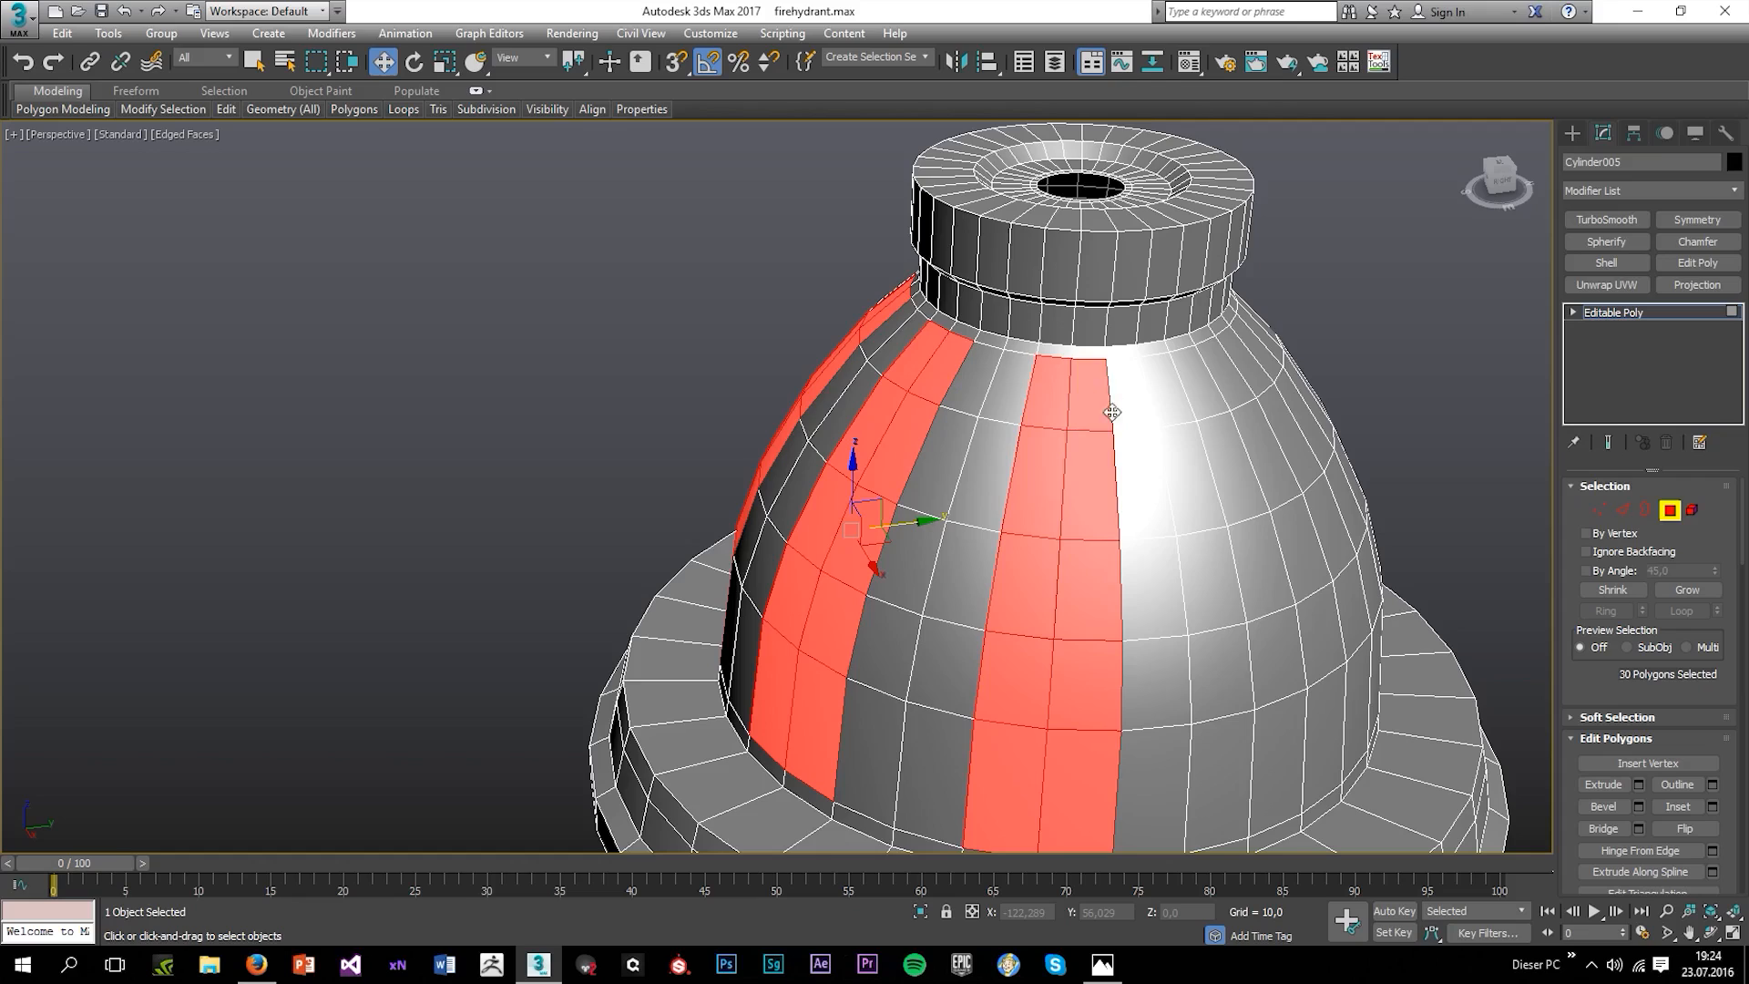
# Add a fourth two-by-five polygon strip to the selection, two columns past the third strip on the dome.
pyautogui.keyDown('alt'); pyautogui.moveTo(1106, 406); pyautogui.dragTo(971, 478, button='middle'); pyautogui.keyUp('alt')
pyautogui.keyDown('ctrl'); pyautogui.click(940, 426); pyautogui.keyUp('ctrl')
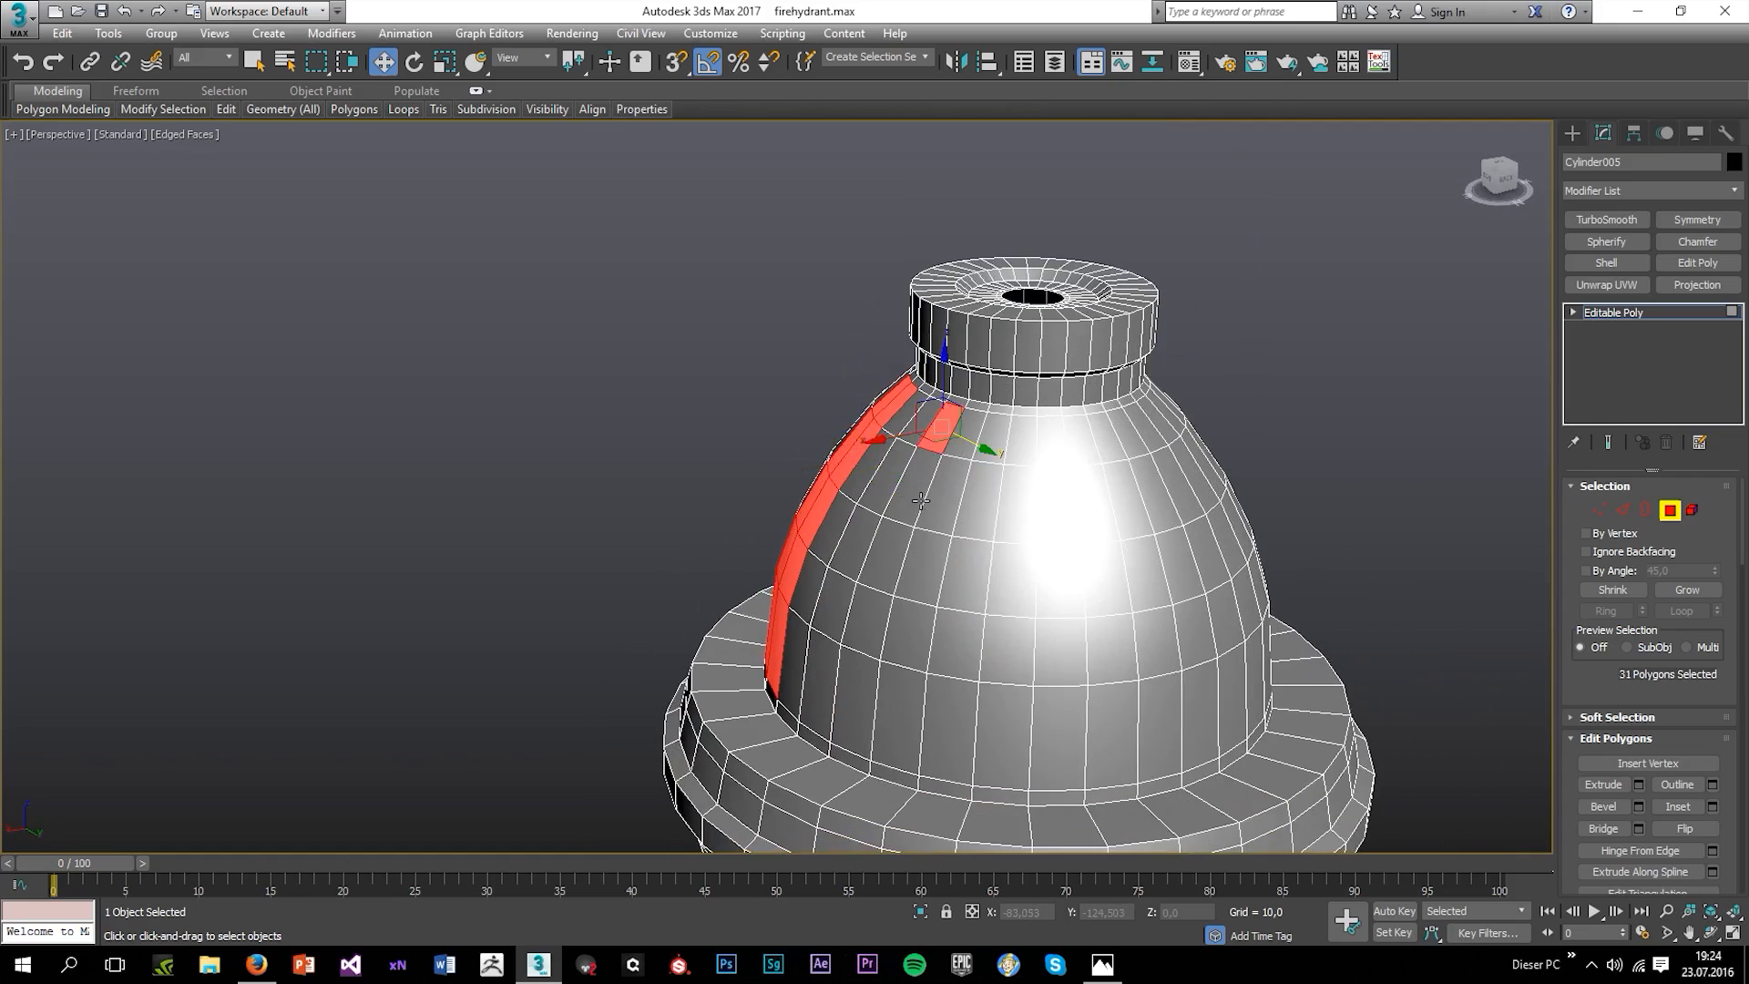
pyautogui.keyDown('ctrl'); pyautogui.click(916, 484); pyautogui.keyUp('ctrl')
pyautogui.keyDown('ctrl'); pyautogui.click(889, 552); pyautogui.keyUp('ctrl')
pyautogui.keyDown('ctrl'); pyautogui.click(867, 616); pyautogui.keyUp('ctrl')
pyautogui.keyDown('ctrl'); pyautogui.click(856, 701); pyautogui.keyUp('ctrl')
pyautogui.keyDown('ctrl'); pyautogui.click(899, 719); pyautogui.keyUp('ctrl')
pyautogui.keyDown('ctrl'); pyautogui.click(916, 629); pyautogui.keyUp('ctrl')
pyautogui.keyDown('ctrl'); pyautogui.click(927, 565); pyautogui.keyUp('ctrl')
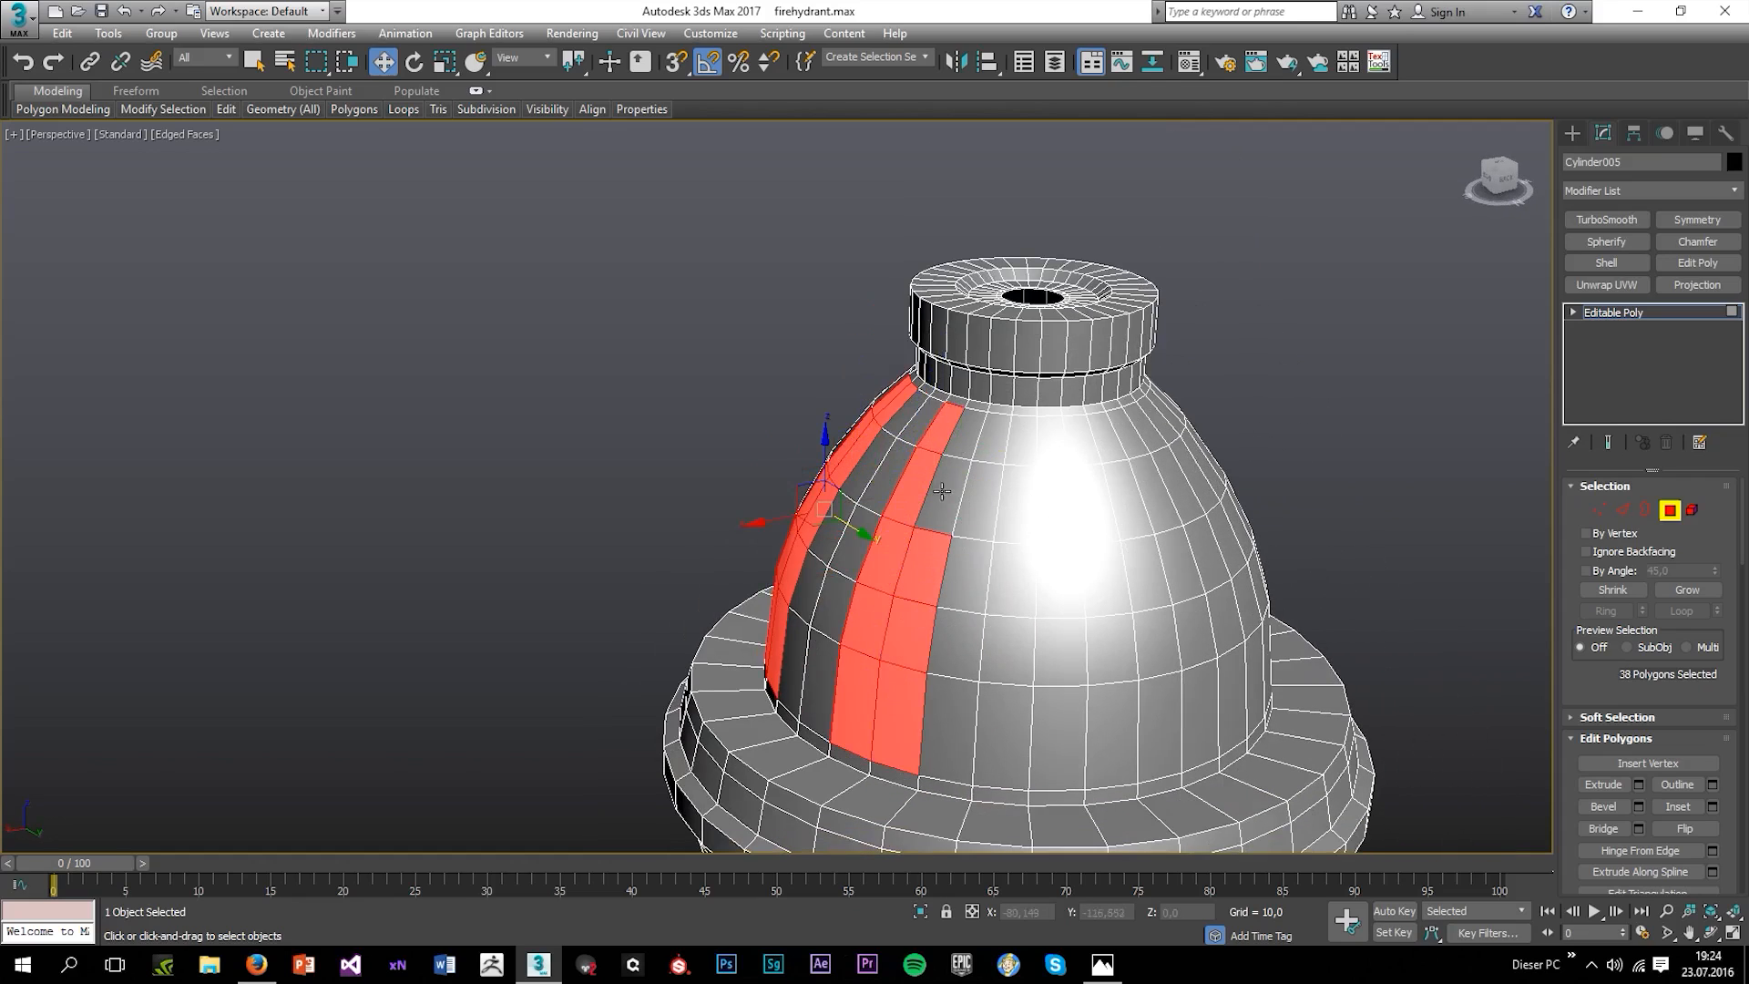
pyautogui.keyDown('ctrl'); pyautogui.click(945, 492); pyautogui.keyUp('ctrl')
pyautogui.keyDown('ctrl'); pyautogui.click(966, 438); pyautogui.keyUp('ctrl')
# Add a fifth two-by-five polygon strip to the dome selection, keeping the two-column spacing.
pyautogui.keyDown('ctrl'); pyautogui.click(1072, 443); pyautogui.keyUp('ctrl')
pyautogui.keyDown('ctrl'); pyautogui.click(1069, 513); pyautogui.keyUp('ctrl')
pyautogui.keyDown('ctrl'); pyautogui.click(1052, 446); pyautogui.keyUp('ctrl')
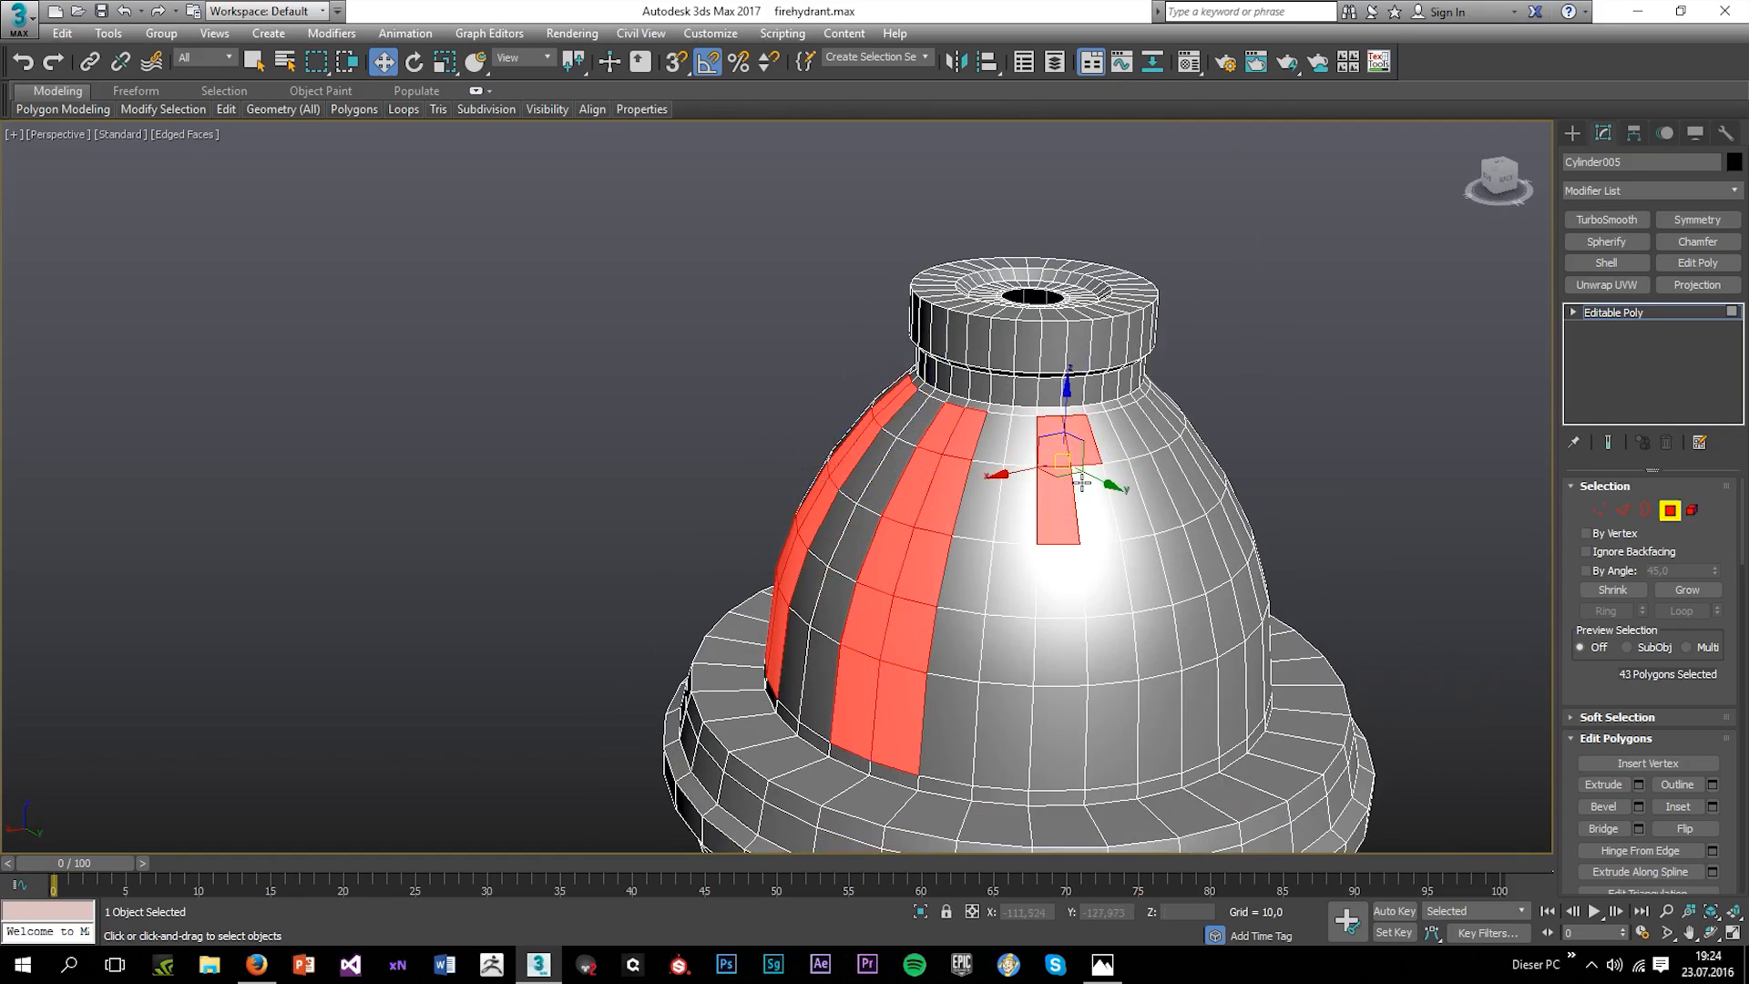
pyautogui.keyDown('ctrl'); pyautogui.click(1091, 500); pyautogui.keyUp('ctrl')
pyautogui.keyDown('ctrl'); pyautogui.click(1067, 602); pyautogui.keyUp('ctrl')
pyautogui.keyDown('ctrl'); pyautogui.click(1106, 584); pyautogui.keyUp('ctrl')
pyautogui.keyDown('ctrl'); pyautogui.click(1079, 663); pyautogui.keyUp('ctrl')
pyautogui.keyDown('ctrl'); pyautogui.click(1110, 659); pyautogui.keyUp('ctrl')
pyautogui.keyDown('ctrl'); pyautogui.click(1082, 718); pyautogui.keyUp('ctrl')
pyautogui.keyDown('ctrl'); pyautogui.click(1109, 718); pyautogui.keyUp('ctrl')
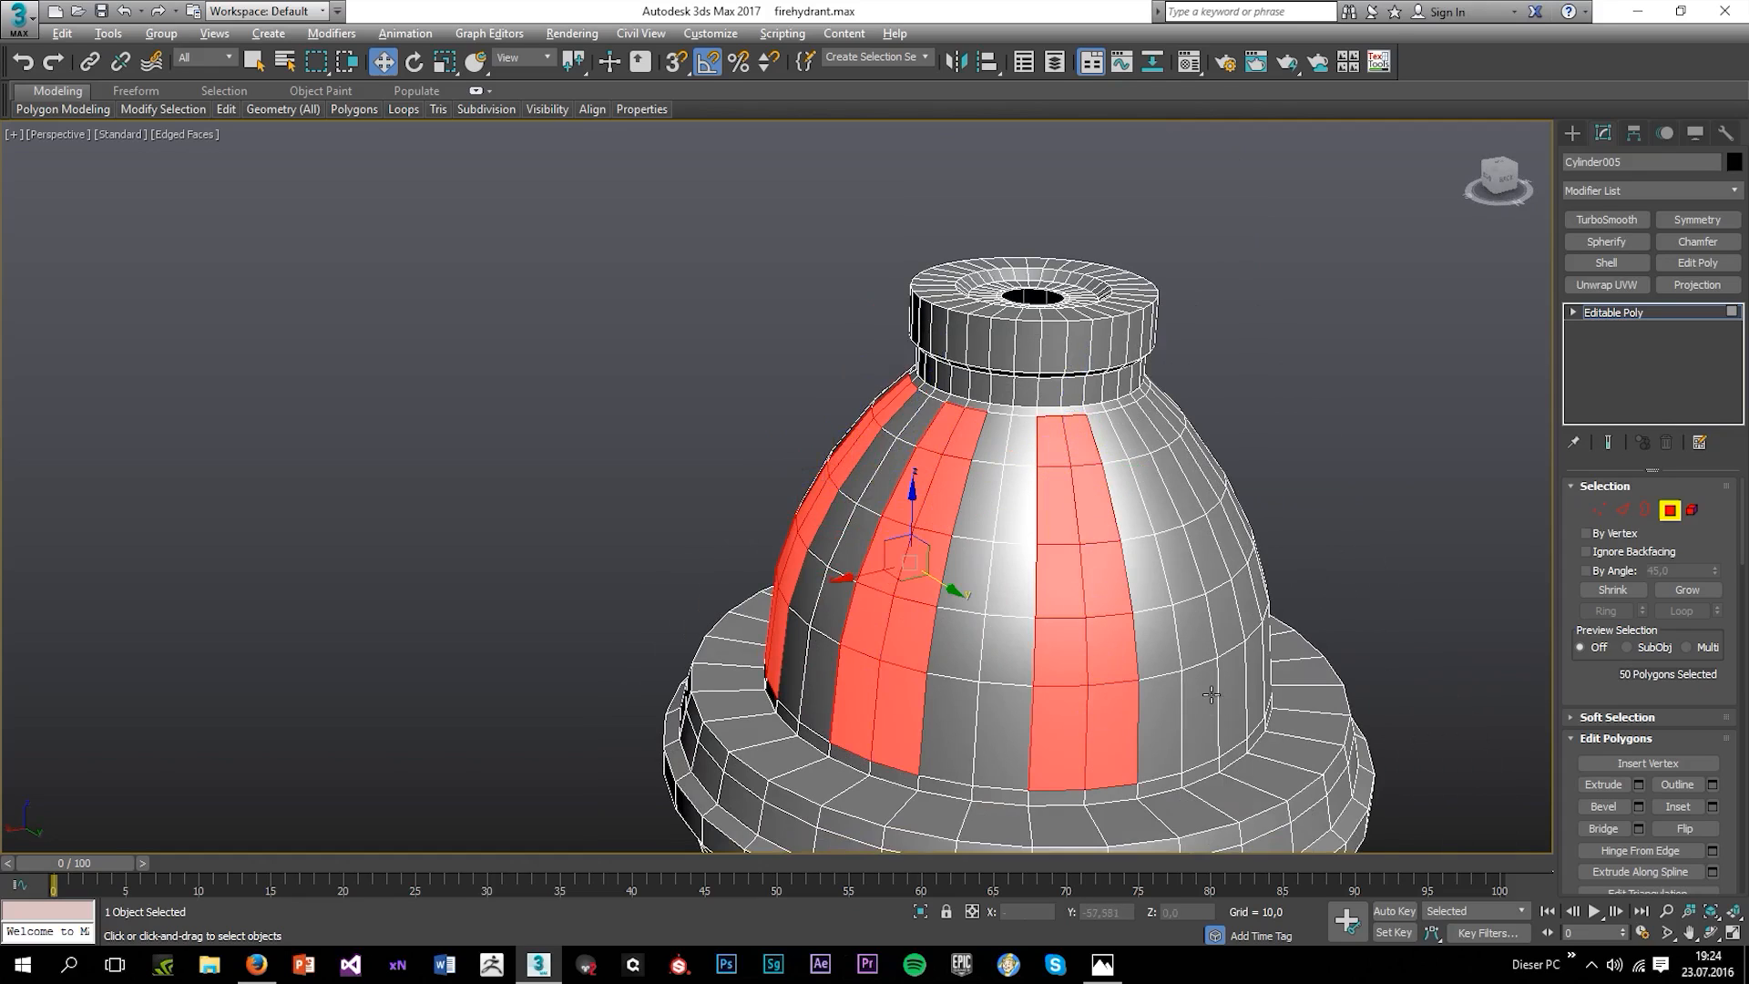
# Continue around the dome and add a sixth two-by-five polygon strip to the selection.
pyautogui.keyDown('alt'); pyautogui.moveTo(1211, 694); pyautogui.dragTo(1037, 534, button='middle'); pyautogui.keyUp('alt')
pyautogui.keyDown('ctrl'); pyautogui.click(988, 446); pyautogui.keyUp('ctrl')
pyautogui.keyDown('ctrl'); pyautogui.click(1020, 448); pyautogui.keyUp('ctrl')
pyautogui.keyDown('ctrl'); pyautogui.click(982, 511); pyautogui.keyUp('ctrl')
pyautogui.keyDown('ctrl'); pyautogui.click(1025, 512); pyautogui.keyUp('ctrl')
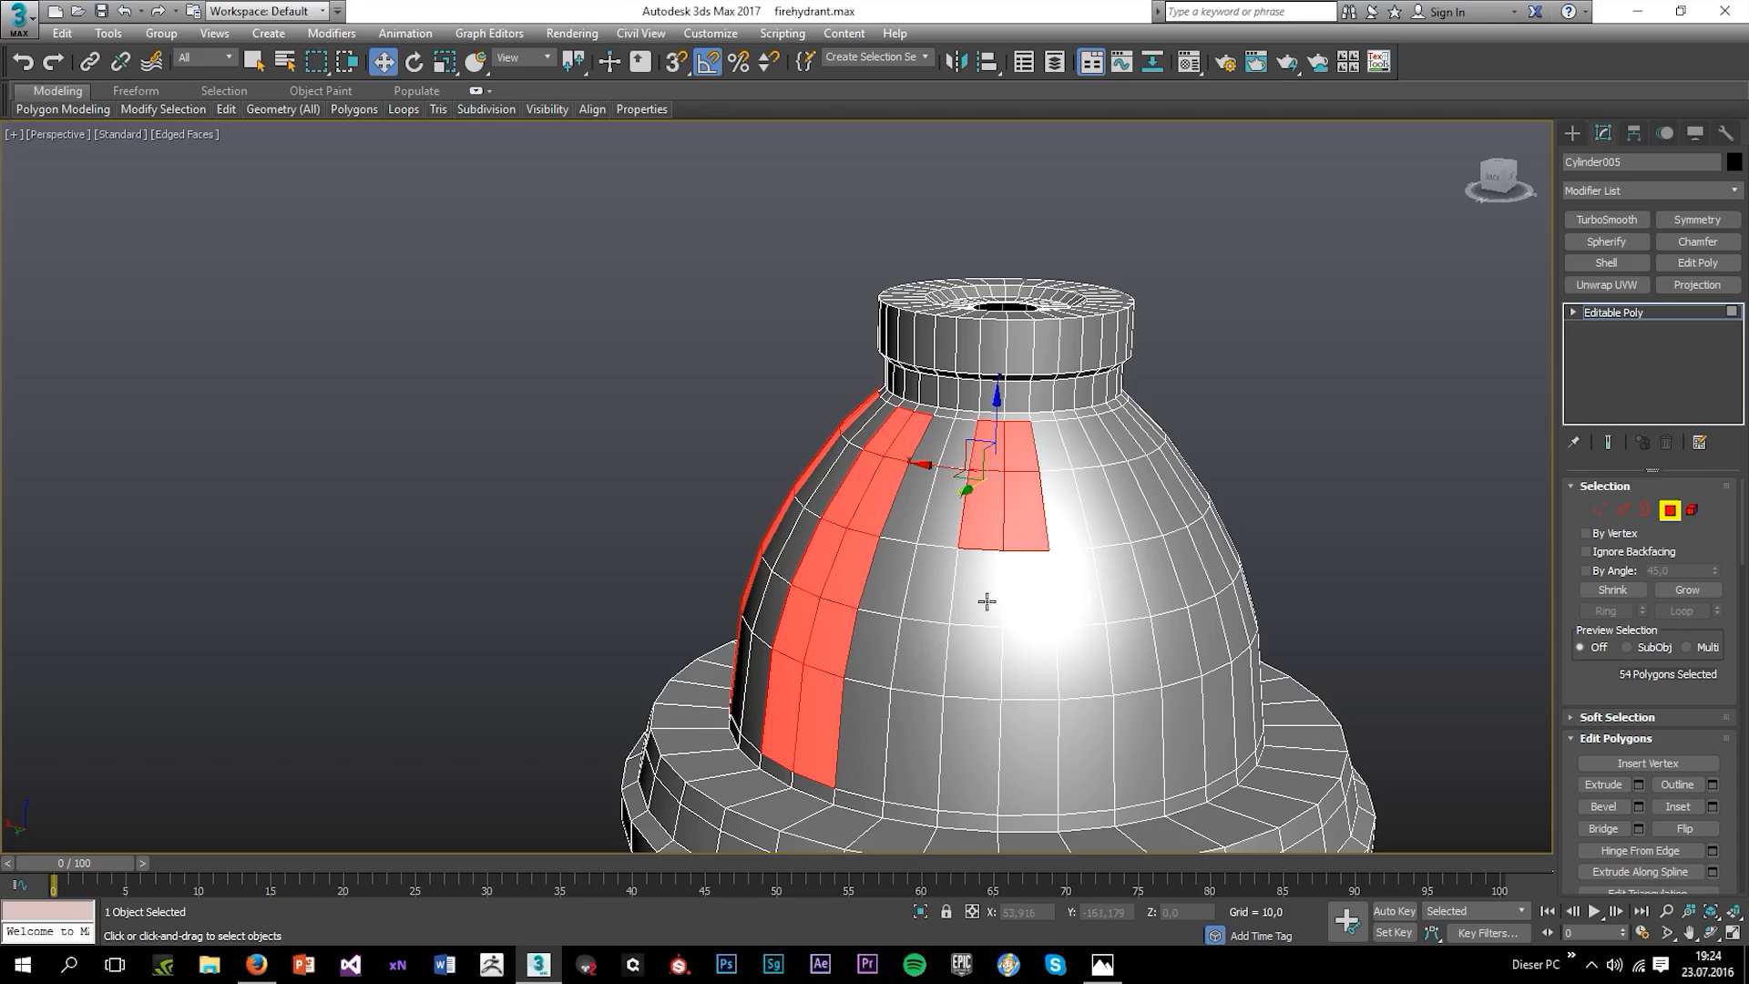
pyautogui.keyDown('ctrl'); pyautogui.click(976, 587); pyautogui.keyUp('ctrl')
pyautogui.keyDown('ctrl'); pyautogui.click(1029, 588); pyautogui.keyUp('ctrl')
pyautogui.keyDown('ctrl'); pyautogui.click(972, 661); pyautogui.keyUp('ctrl')
pyautogui.keyDown('ctrl'); pyautogui.click(1031, 661); pyautogui.keyUp('ctrl')
pyautogui.keyDown('ctrl'); pyautogui.click(982, 719); pyautogui.keyUp('ctrl')
pyautogui.keyDown('ctrl'); pyautogui.click(1029, 728); pyautogui.keyUp('ctrl')
# Add a seventh two-by-five polygon strip to the dome selection, two columns past the sixth.
pyautogui.keyDown('alt'); pyautogui.moveTo(1105, 632); pyautogui.dragTo(1027, 555, button='middle'); pyautogui.keyUp('alt')
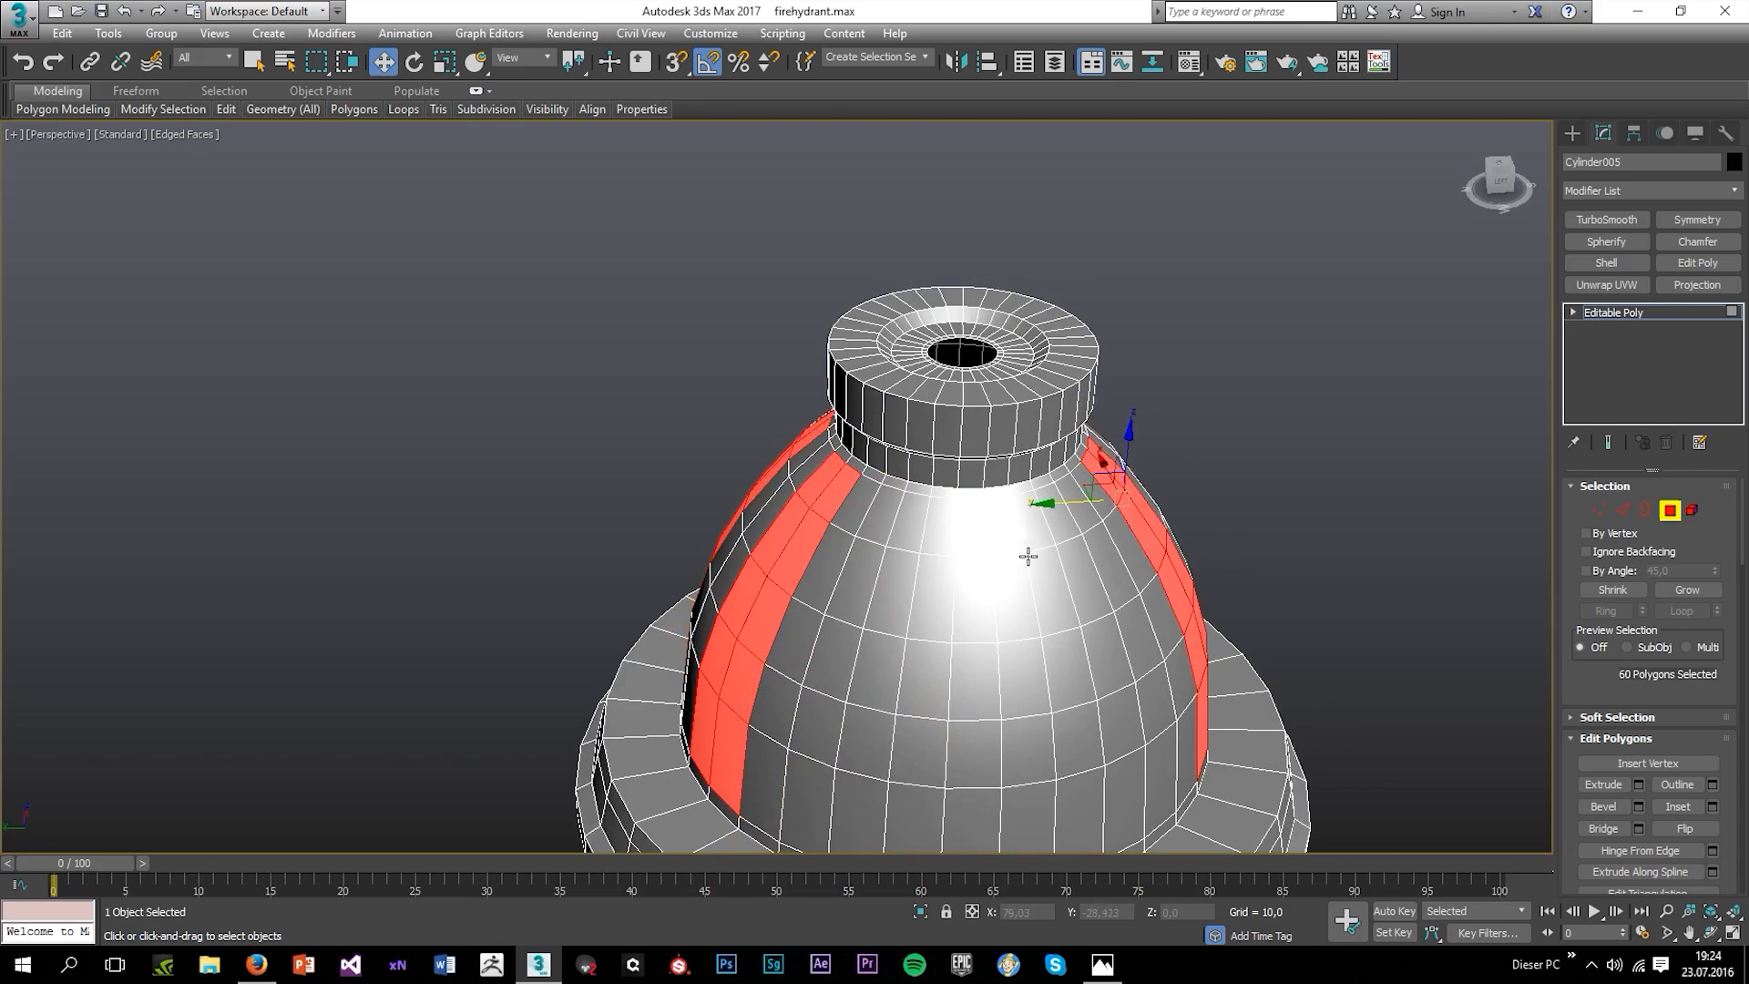
pyautogui.keyDown('ctrl'); pyautogui.click(912, 523); pyautogui.keyUp('ctrl')
pyautogui.keyDown('ctrl'); pyautogui.click(939, 527); pyautogui.keyUp('ctrl')
pyautogui.keyDown('ctrl'); pyautogui.click(893, 596); pyautogui.keyUp('ctrl')
pyautogui.keyDown('ctrl'); pyautogui.click(931, 599); pyautogui.keyUp('ctrl')
pyautogui.keyDown('ctrl'); pyautogui.click(873, 674); pyautogui.keyUp('ctrl')
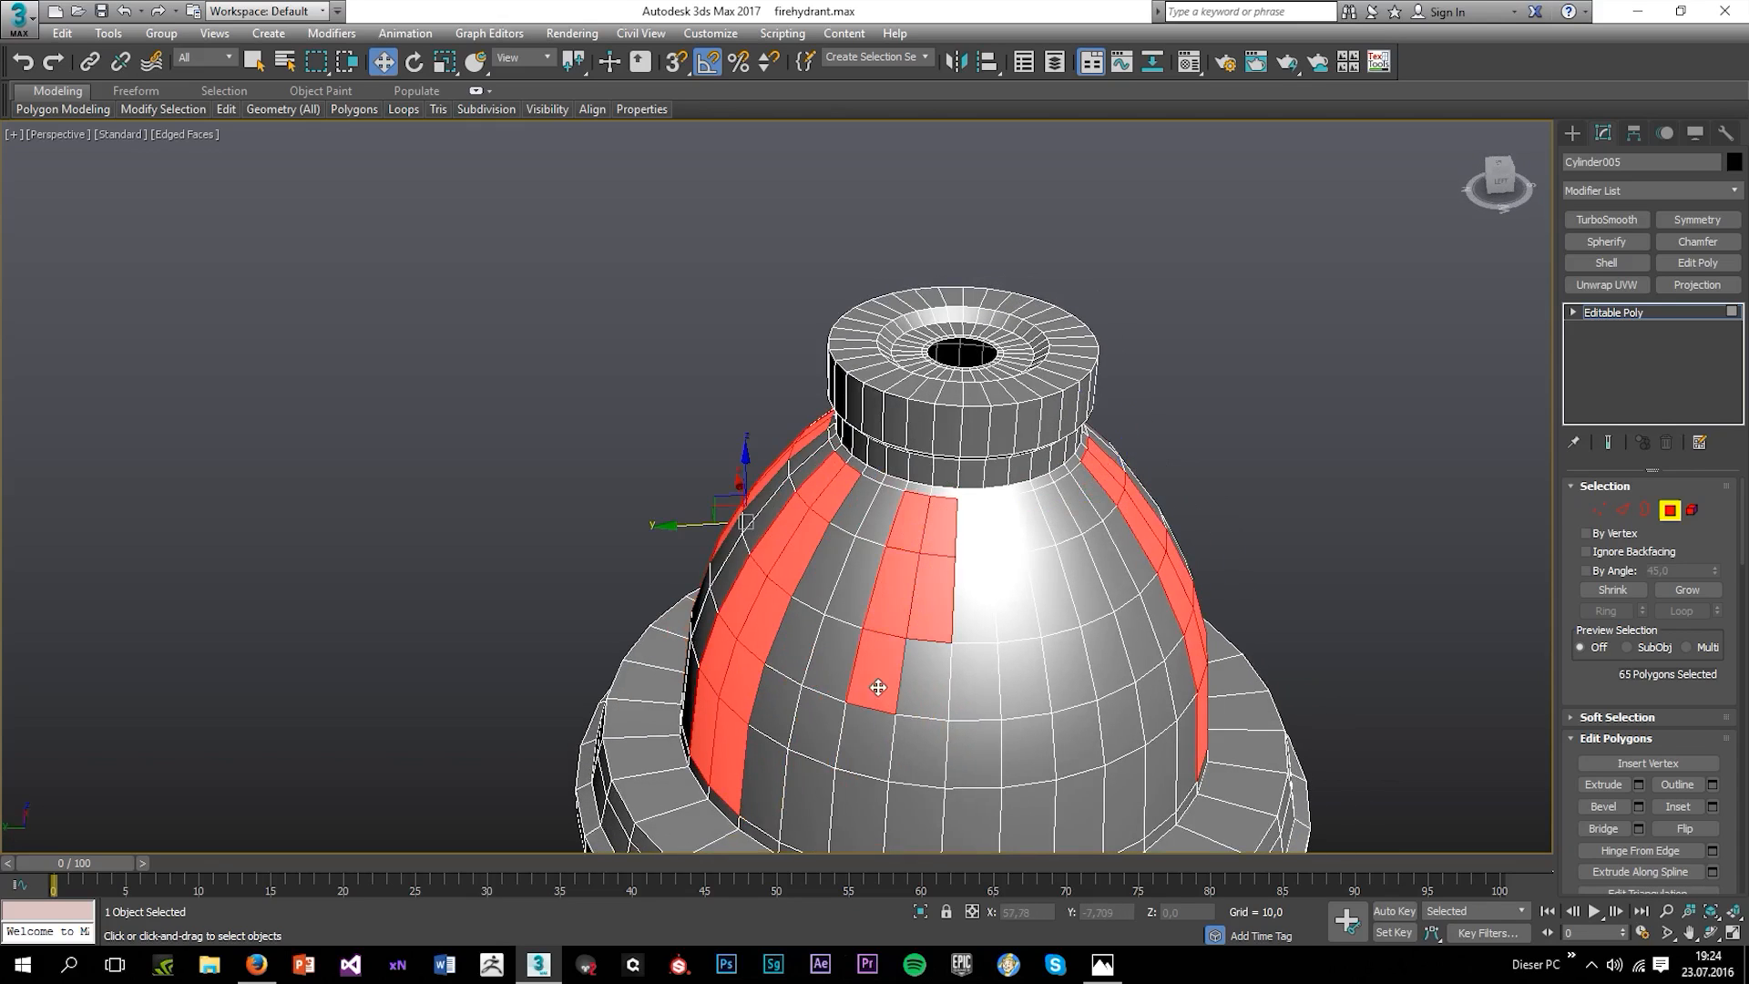
pyautogui.keyDown('ctrl'); pyautogui.click(925, 679); pyautogui.keyUp('ctrl')
pyautogui.keyDown('ctrl'); pyautogui.click(855, 640); pyautogui.keyUp('ctrl')
pyautogui.moveTo(904, 737); pyautogui.dragTo(858, 544, button='middle')
pyautogui.keyDown('ctrl'); pyautogui.click(906, 663); pyautogui.keyUp('ctrl')
pyautogui.keyDown('ctrl'); pyautogui.click(903, 615); pyautogui.keyUp('ctrl')
pyautogui.keyDown('ctrl'); pyautogui.click(868, 601); pyautogui.keyUp('ctrl')
# Add the eighth two-by-five polygon strip in the remaining dome gap and deselect the stray polygon beside it.
pyautogui.keyDown('ctrl'); pyautogui.click(848, 400); pyautogui.keyUp('ctrl')
pyautogui.keyDown('ctrl'); pyautogui.click(875, 403); pyautogui.keyUp('ctrl')
pyautogui.keyDown('ctrl'); pyautogui.click(827, 448); pyautogui.keyUp('ctrl')
pyautogui.keyDown('ctrl'); pyautogui.click(891, 473); pyautogui.keyUp('ctrl')
pyautogui.keyDown('ctrl'); pyautogui.click(855, 488); pyautogui.keyUp('ctrl')
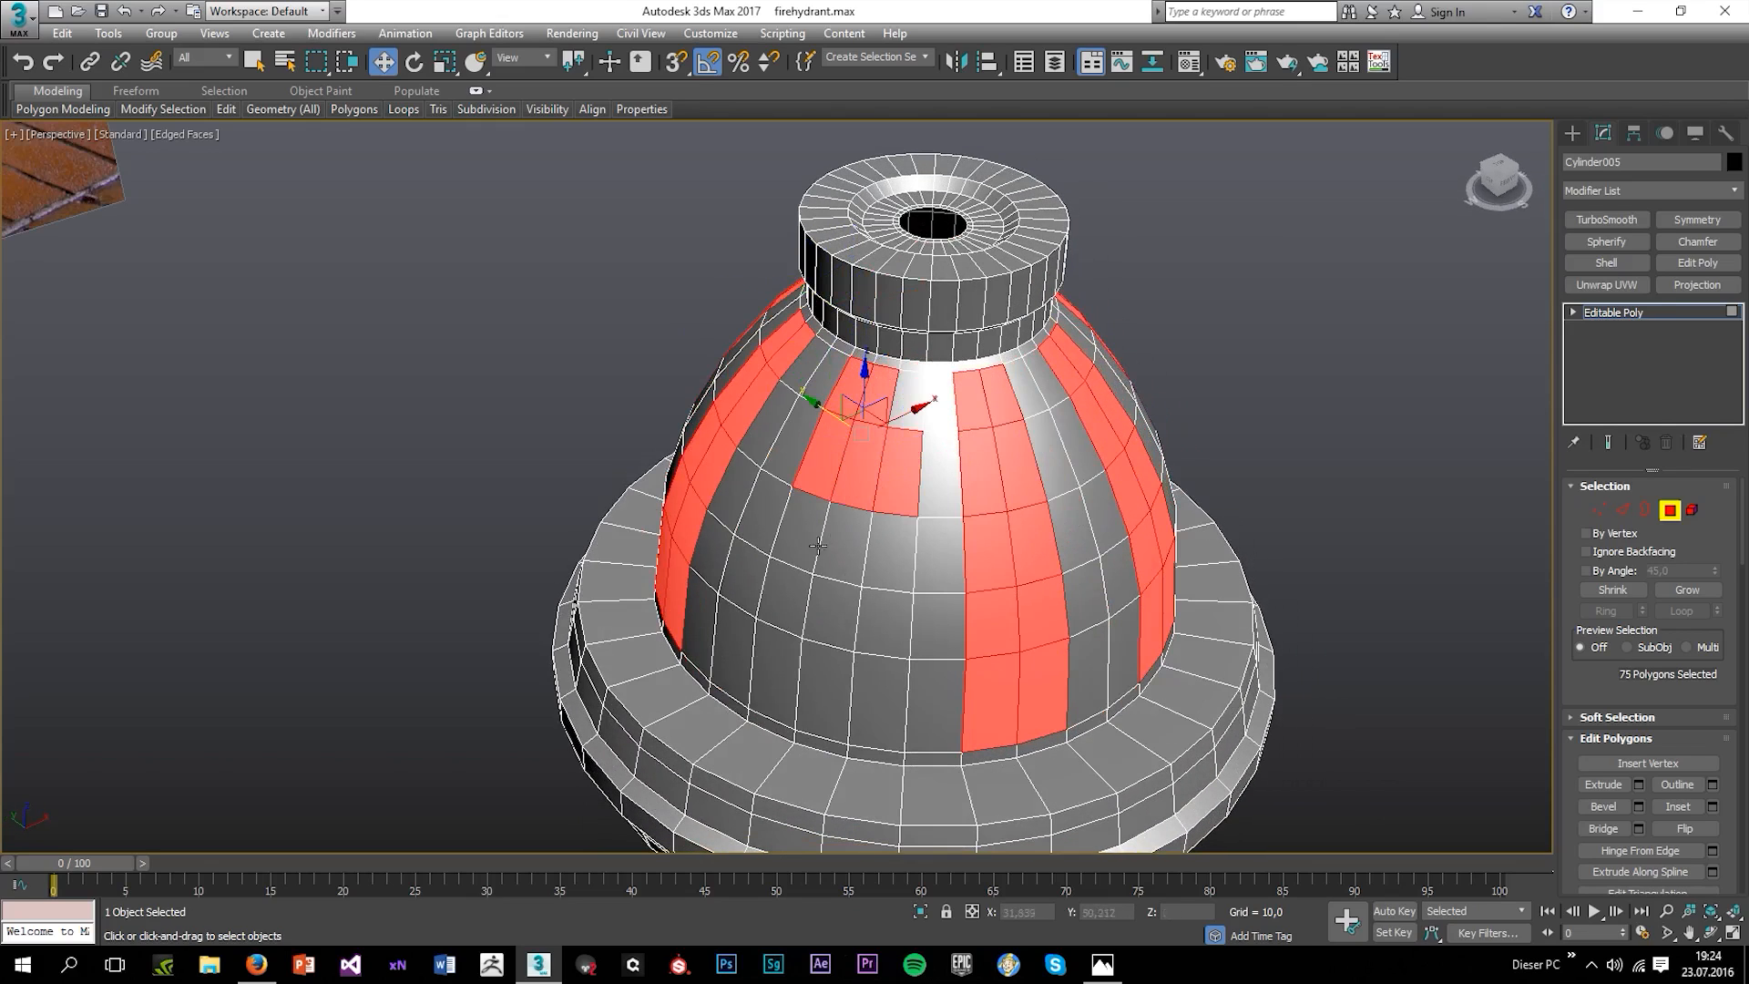
pyautogui.keyDown('ctrl'); pyautogui.click(808, 546); pyautogui.keyUp('ctrl')
pyautogui.keyDown('ctrl'); pyautogui.click(840, 551); pyautogui.keyUp('ctrl')
pyautogui.keyDown('ctrl'); pyautogui.click(784, 598); pyautogui.keyUp('ctrl')
pyautogui.keyDown('ctrl'); pyautogui.click(831, 613); pyautogui.keyUp('ctrl')
pyautogui.keyDown('ctrl'); pyautogui.click(774, 674); pyautogui.keyUp('ctrl')
pyautogui.keyDown('ctrl'); pyautogui.click(823, 692); pyautogui.keyUp('ctrl')
pyautogui.keyDown('alt'); pyautogui.click(903, 472); pyautogui.keyUp('alt')
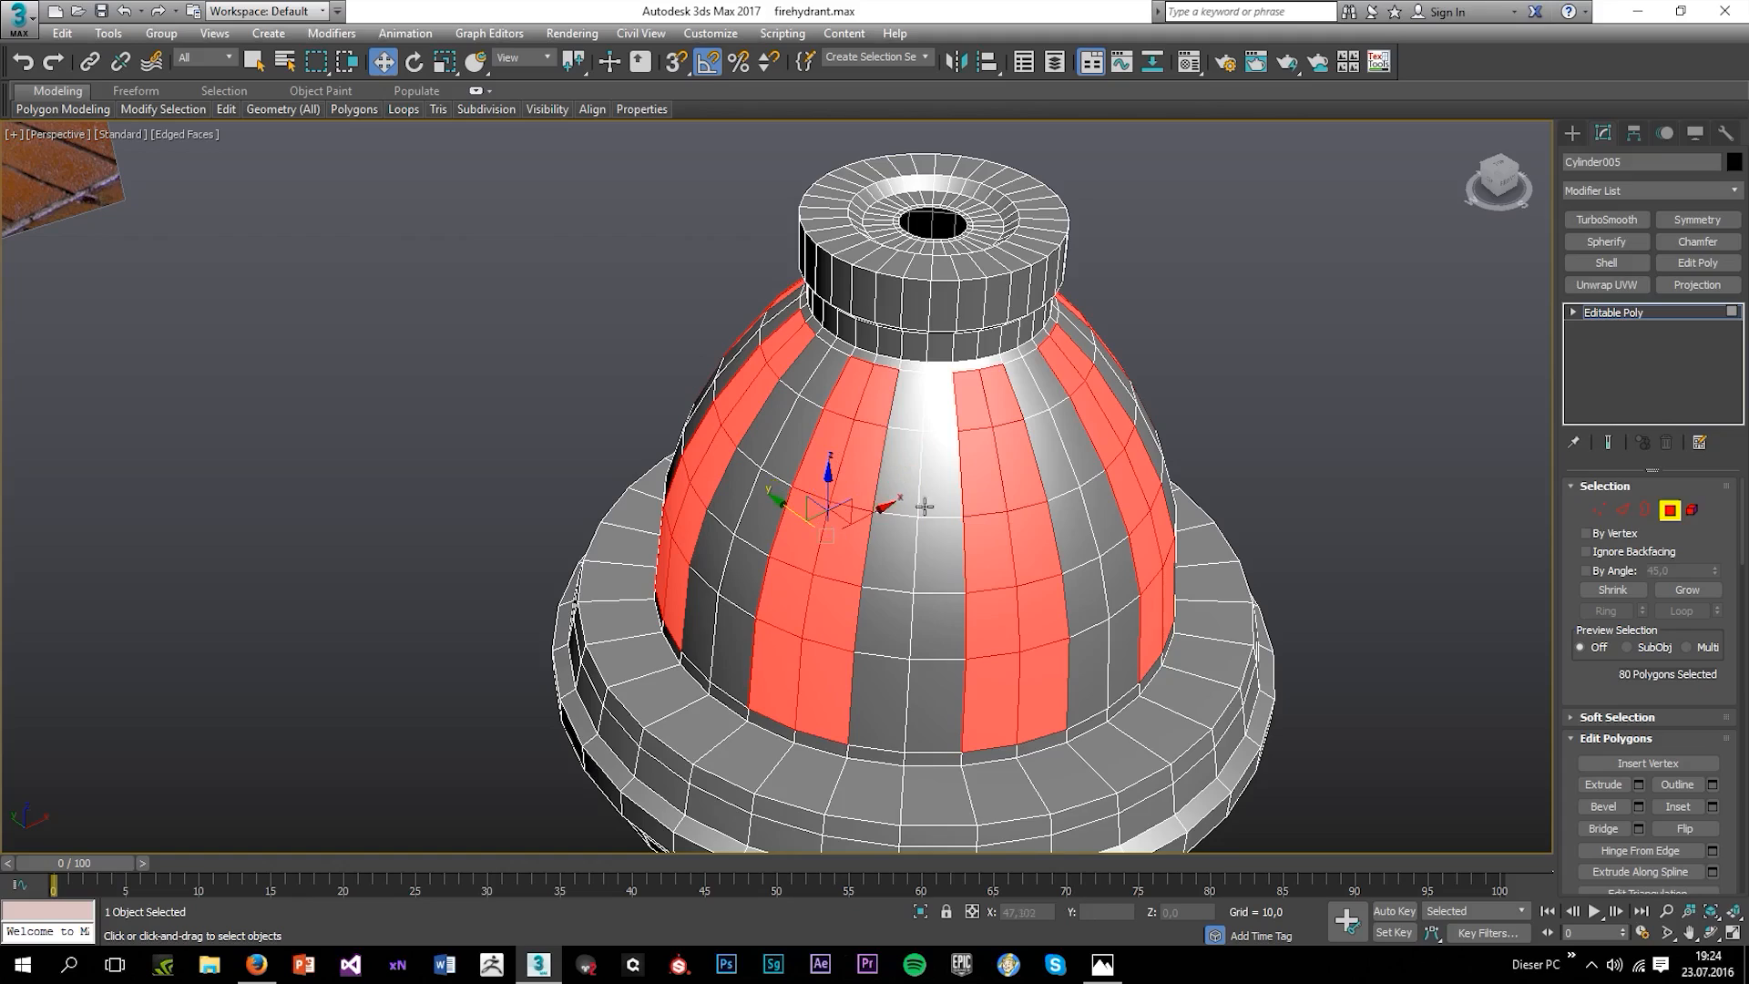
# Inset the eight selected polygon strips on the dome slightly as groups.
pyautogui.click(1674, 807)
pyautogui.click(1674, 807)
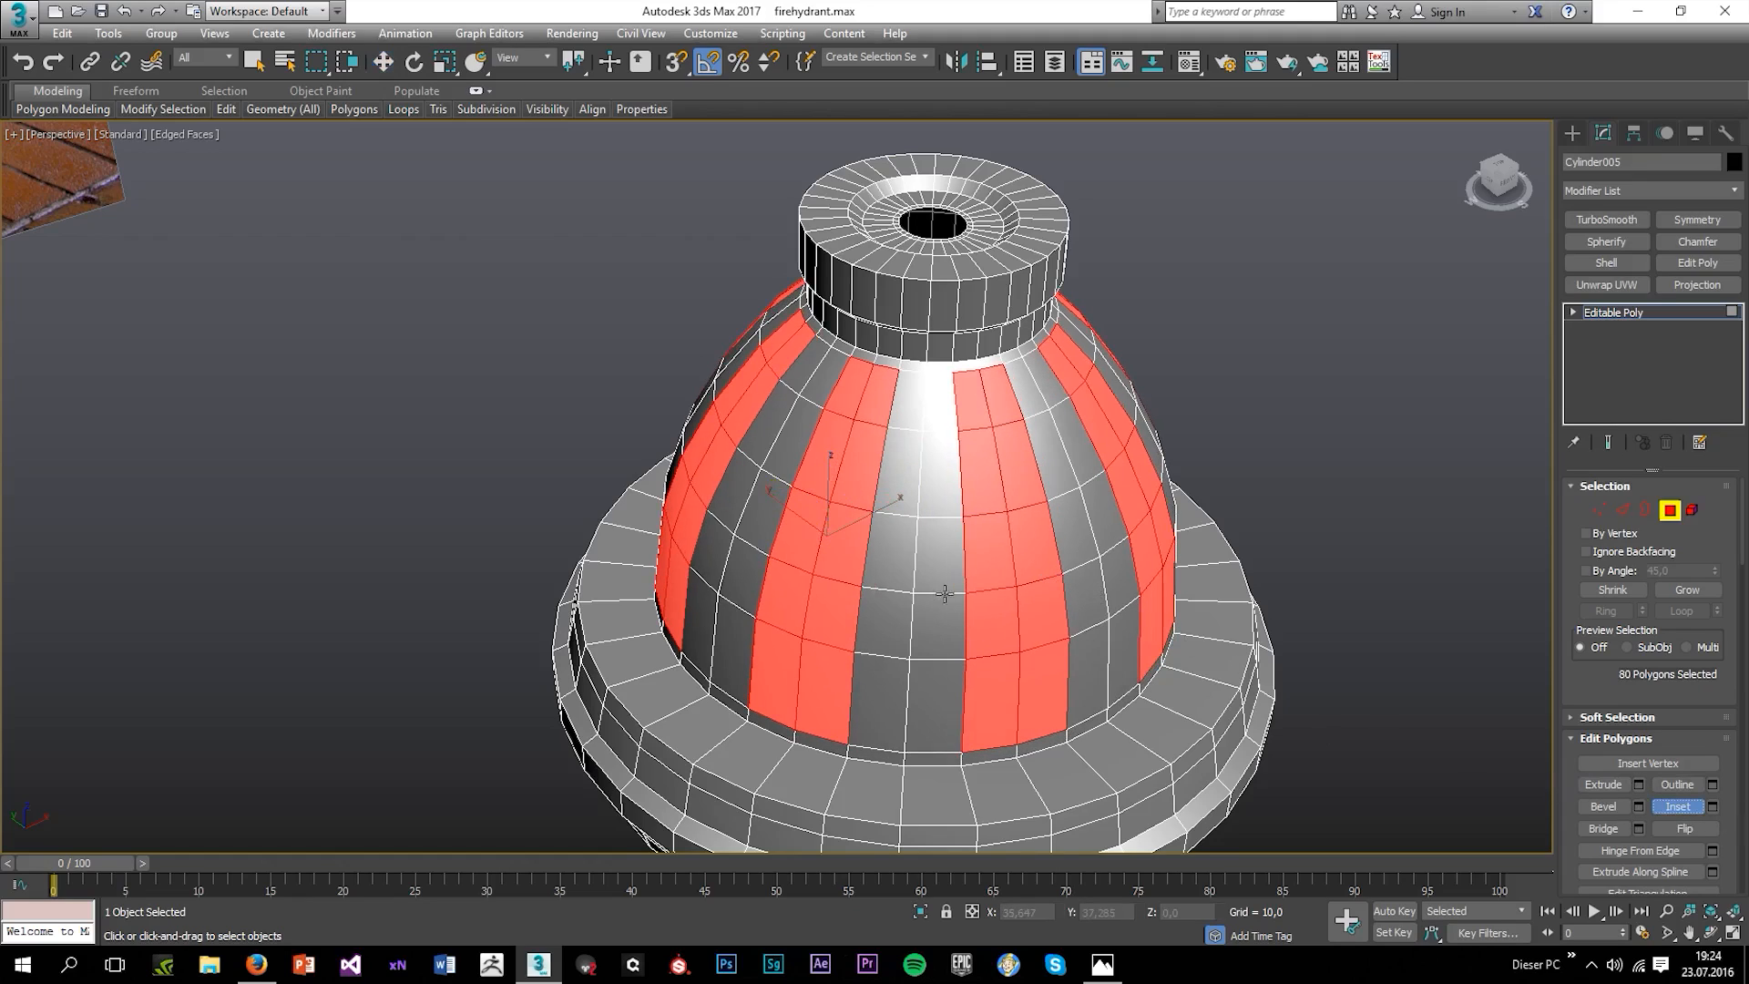
pyautogui.moveTo(1023, 553); pyautogui.dragTo(1020, 556)
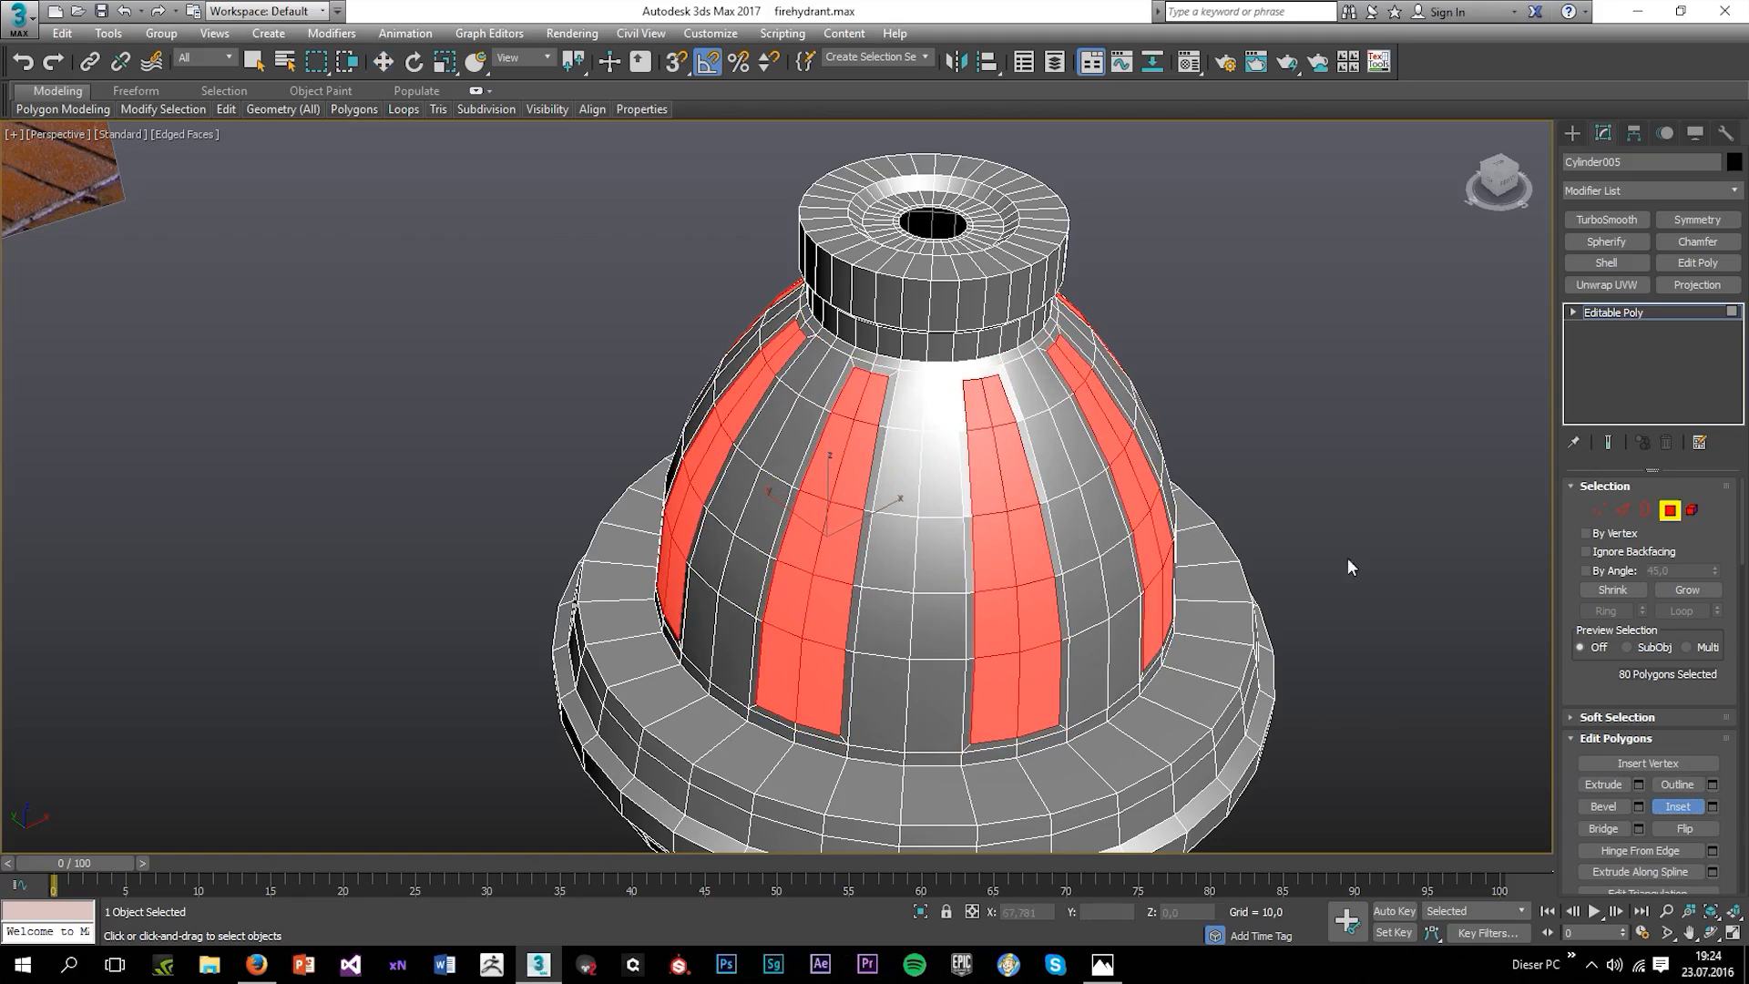
# Switch to vertex editing and select the vertices at the lower corners of the inset dome strips.
pyautogui.click(1600, 511)
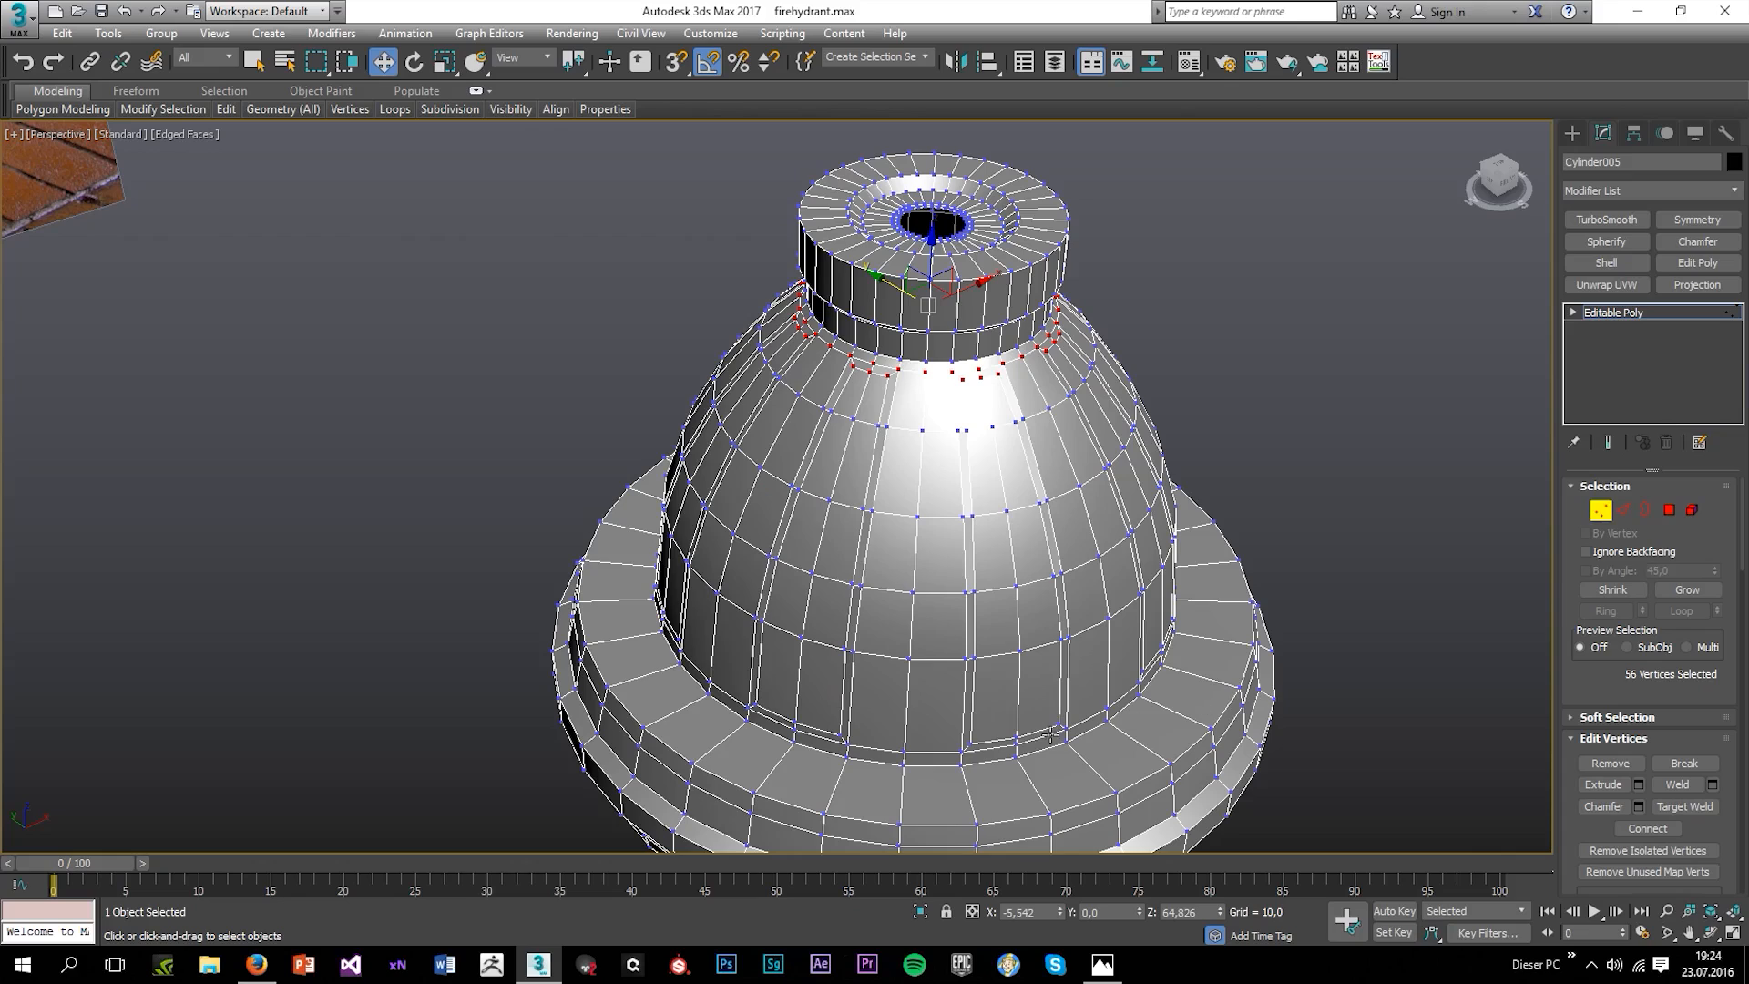
pyautogui.scroll(4, 965, 749)
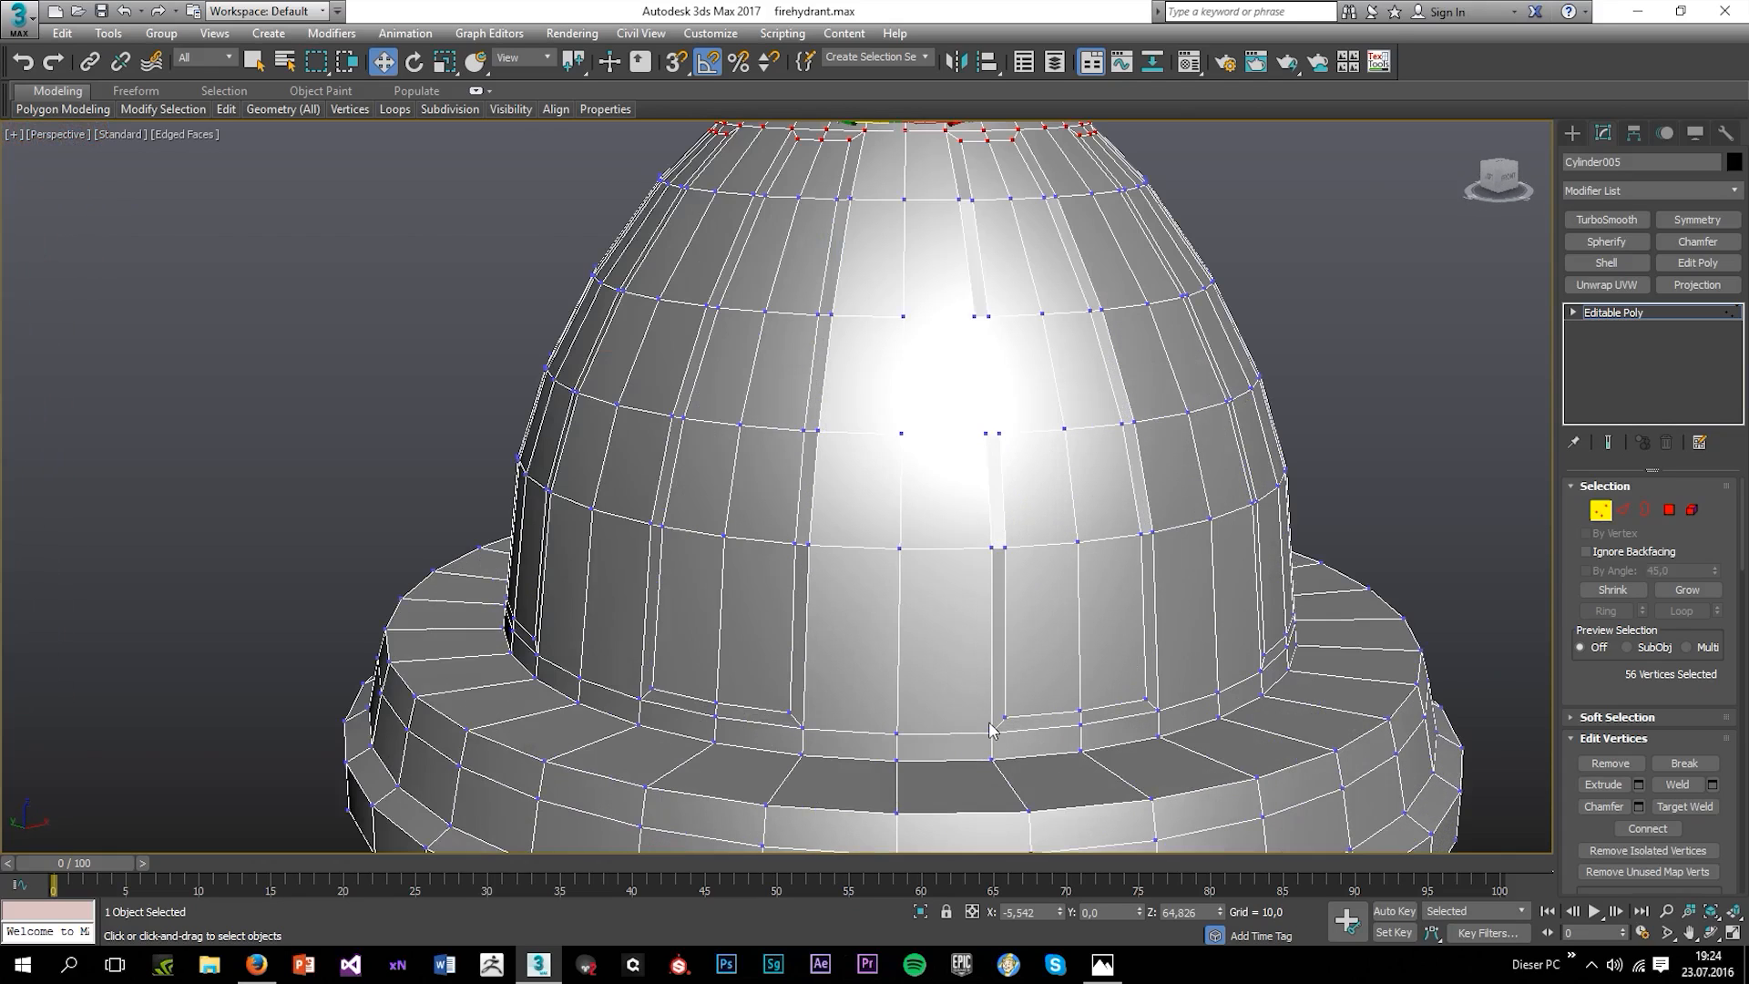
pyautogui.moveTo(1019, 743); pyautogui.dragTo(1020, 743)
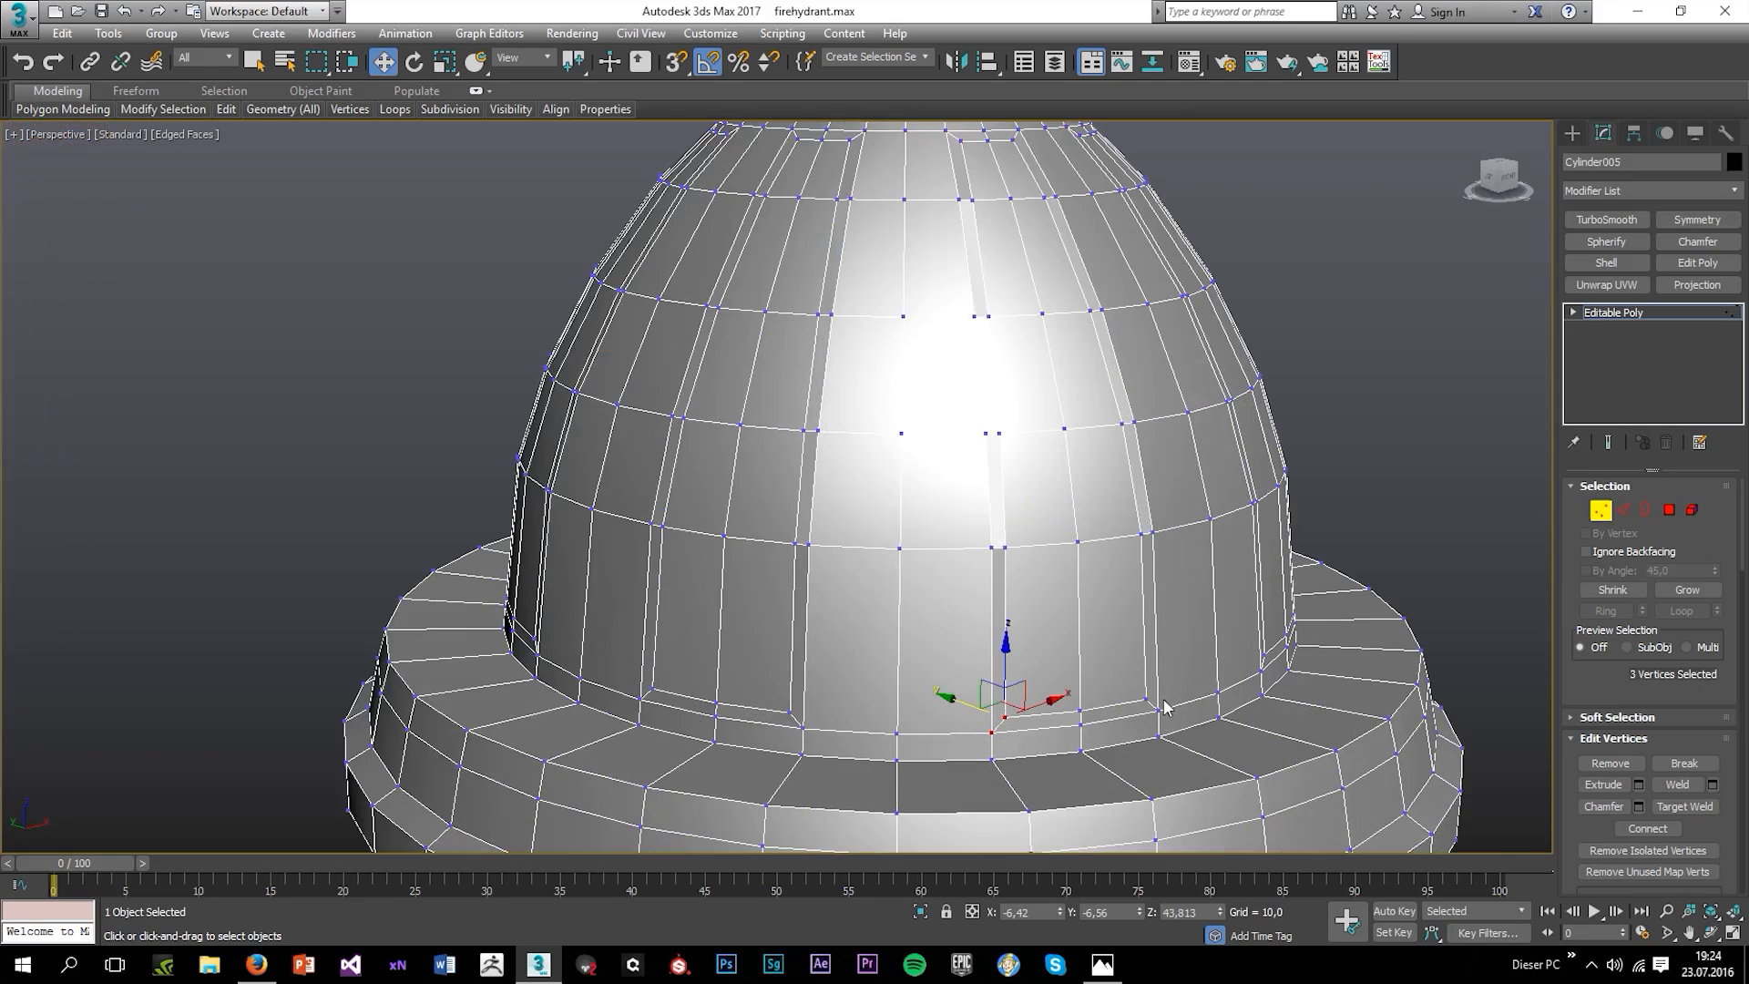
pyautogui.keyDown('ctrl'); pyautogui.moveTo(1135, 696); pyautogui.dragTo(1160, 717); pyautogui.keyUp('ctrl')
pyautogui.keyDown('alt'); pyautogui.moveTo(1216, 715); pyautogui.dragTo(1129, 706, button='middle'); pyautogui.keyUp('alt')
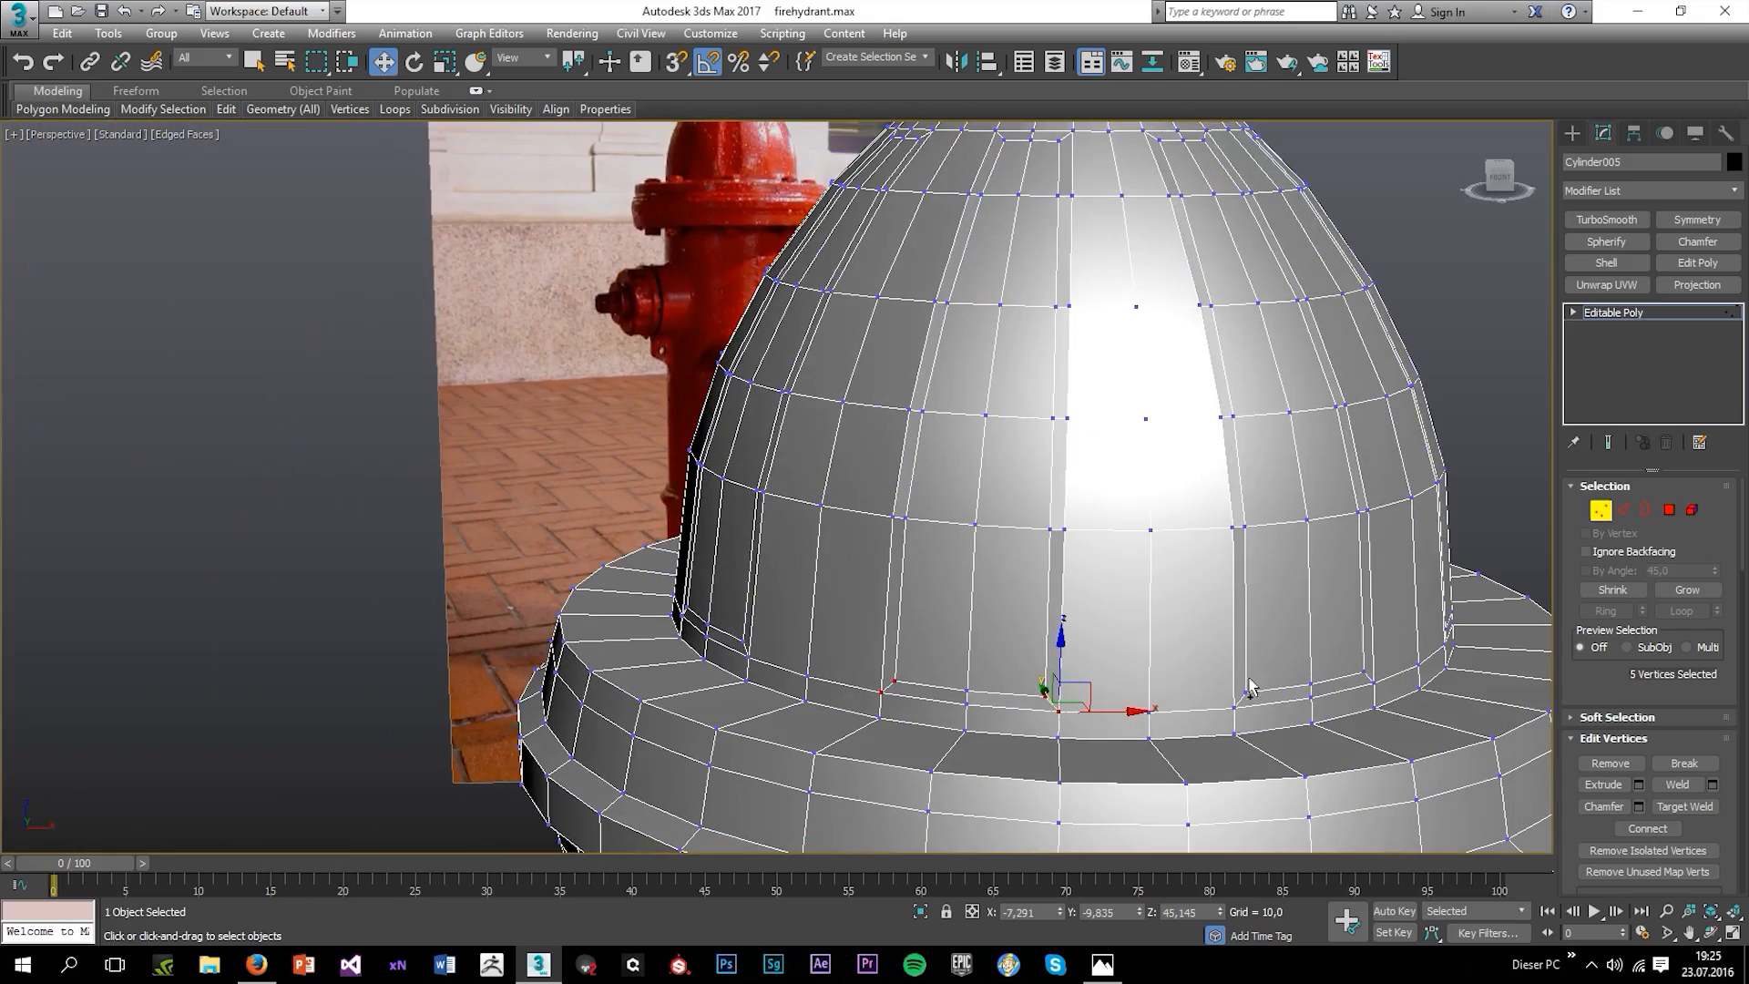
# Add the lower corner vertices of the dome's vertical panels to the selection, working around the base of the dome.
pyautogui.keyDown('ctrl'); pyautogui.moveTo(1247, 679); pyautogui.dragTo(1232, 700); pyautogui.keyUp('ctrl')
pyautogui.keyDown('alt'); pyautogui.moveTo(1301, 710); pyautogui.dragTo(1227, 711, button='middle'); pyautogui.keyUp('alt')
pyautogui.keyDown('ctrl'); pyautogui.moveTo(1326, 713); pyautogui.dragTo(1357, 755); pyautogui.keyUp('ctrl')
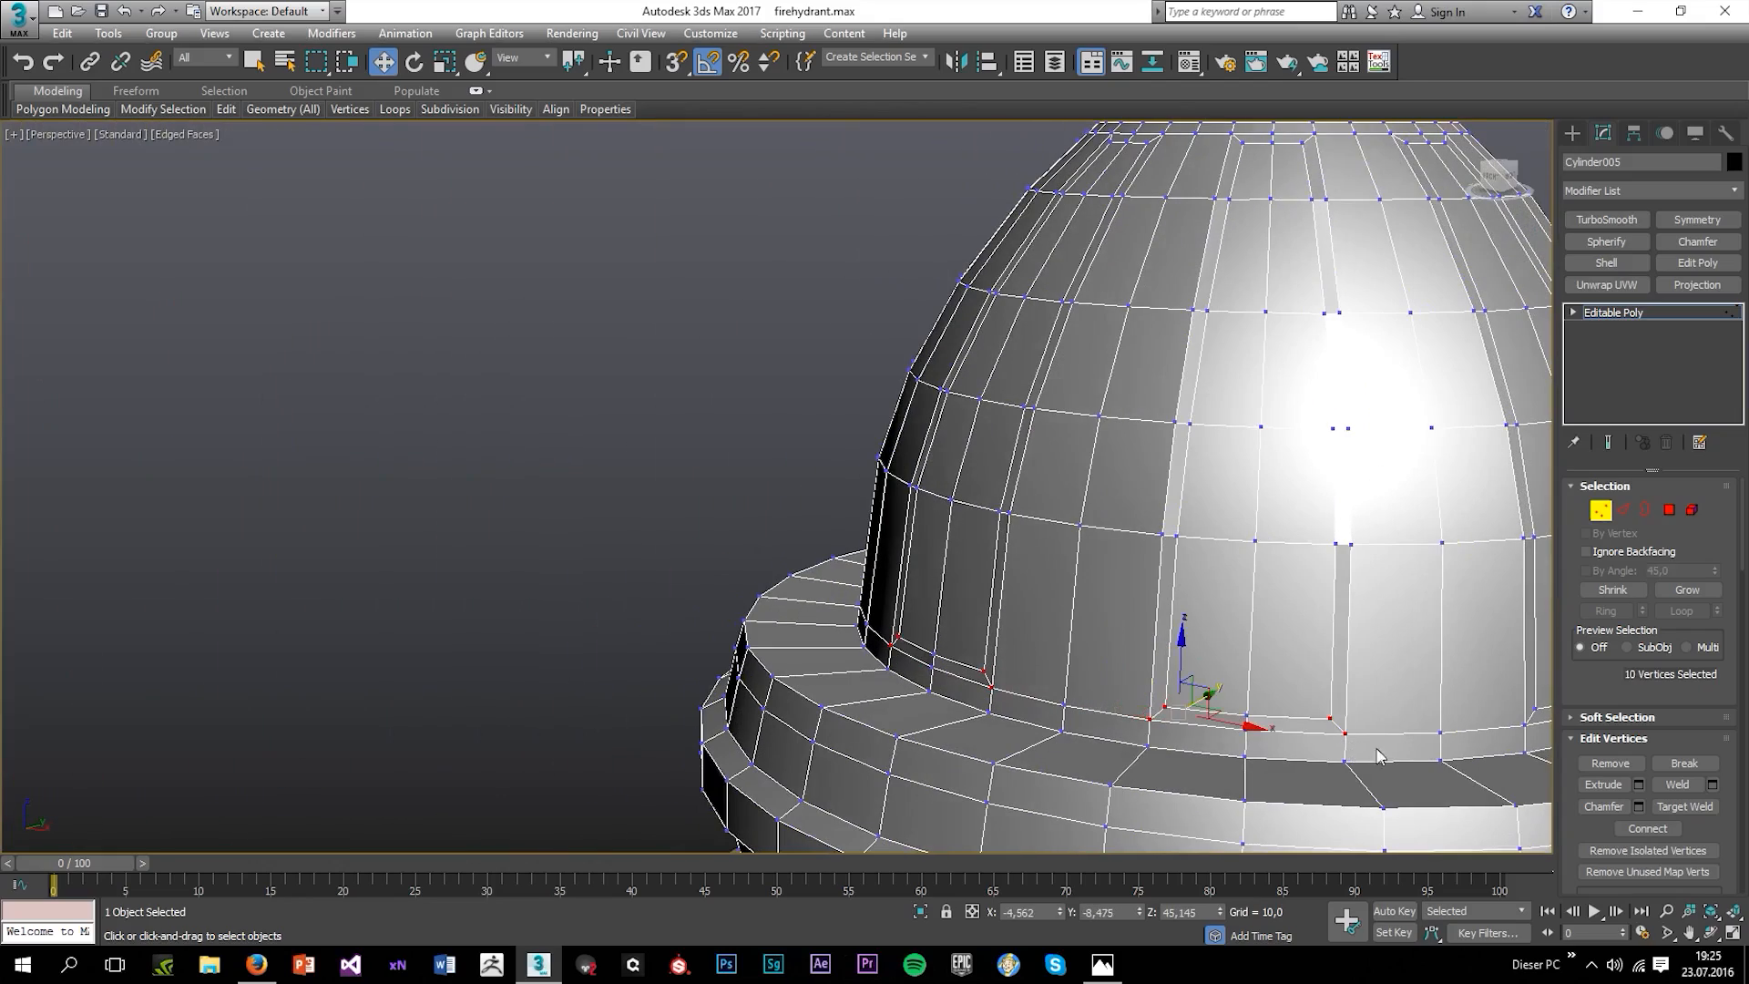
pyautogui.keyDown('alt'); pyautogui.moveTo(1357, 756); pyautogui.dragTo(1172, 680, button='middle'); pyautogui.keyUp('alt')
pyautogui.keyDown('ctrl'); pyautogui.moveTo(1180, 696); pyautogui.dragTo(1244, 736); pyautogui.keyUp('ctrl')
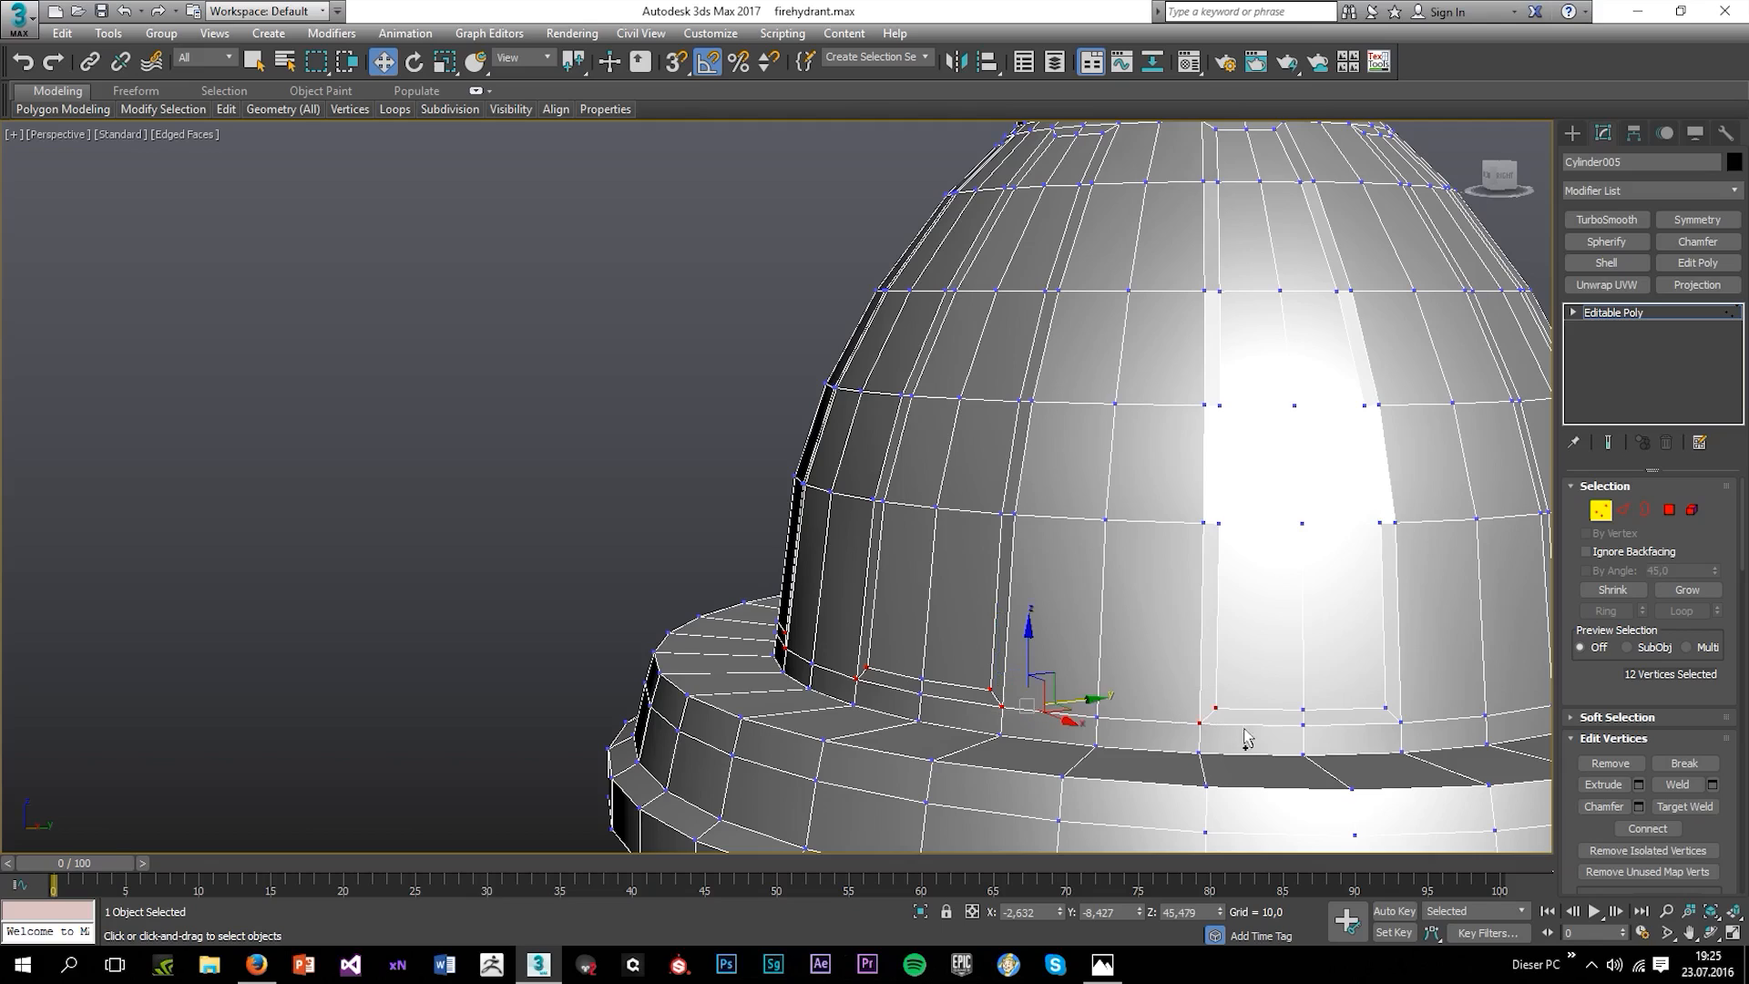
pyautogui.keyDown('ctrl'); pyautogui.moveTo(1371, 702); pyautogui.dragTo(1416, 734); pyautogui.keyUp('ctrl')
pyautogui.keyDown('alt'); pyautogui.moveTo(1423, 730); pyautogui.dragTo(1175, 703, button='middle'); pyautogui.keyUp('alt')
pyautogui.keyDown('ctrl'); pyautogui.moveTo(1223, 701); pyautogui.dragTo(1277, 741); pyautogui.keyUp('ctrl')
pyautogui.keyDown('alt'); pyautogui.moveTo(1439, 720); pyautogui.dragTo(1219, 801, button='middle'); pyautogui.keyUp('alt')
pyautogui.keyDown('ctrl'); pyautogui.moveTo(1167, 842); pyautogui.dragTo(1175, 848); pyautogui.keyUp('ctrl')
pyautogui.moveTo(1207, 809); pyautogui.dragTo(1084, 692, button='middle')
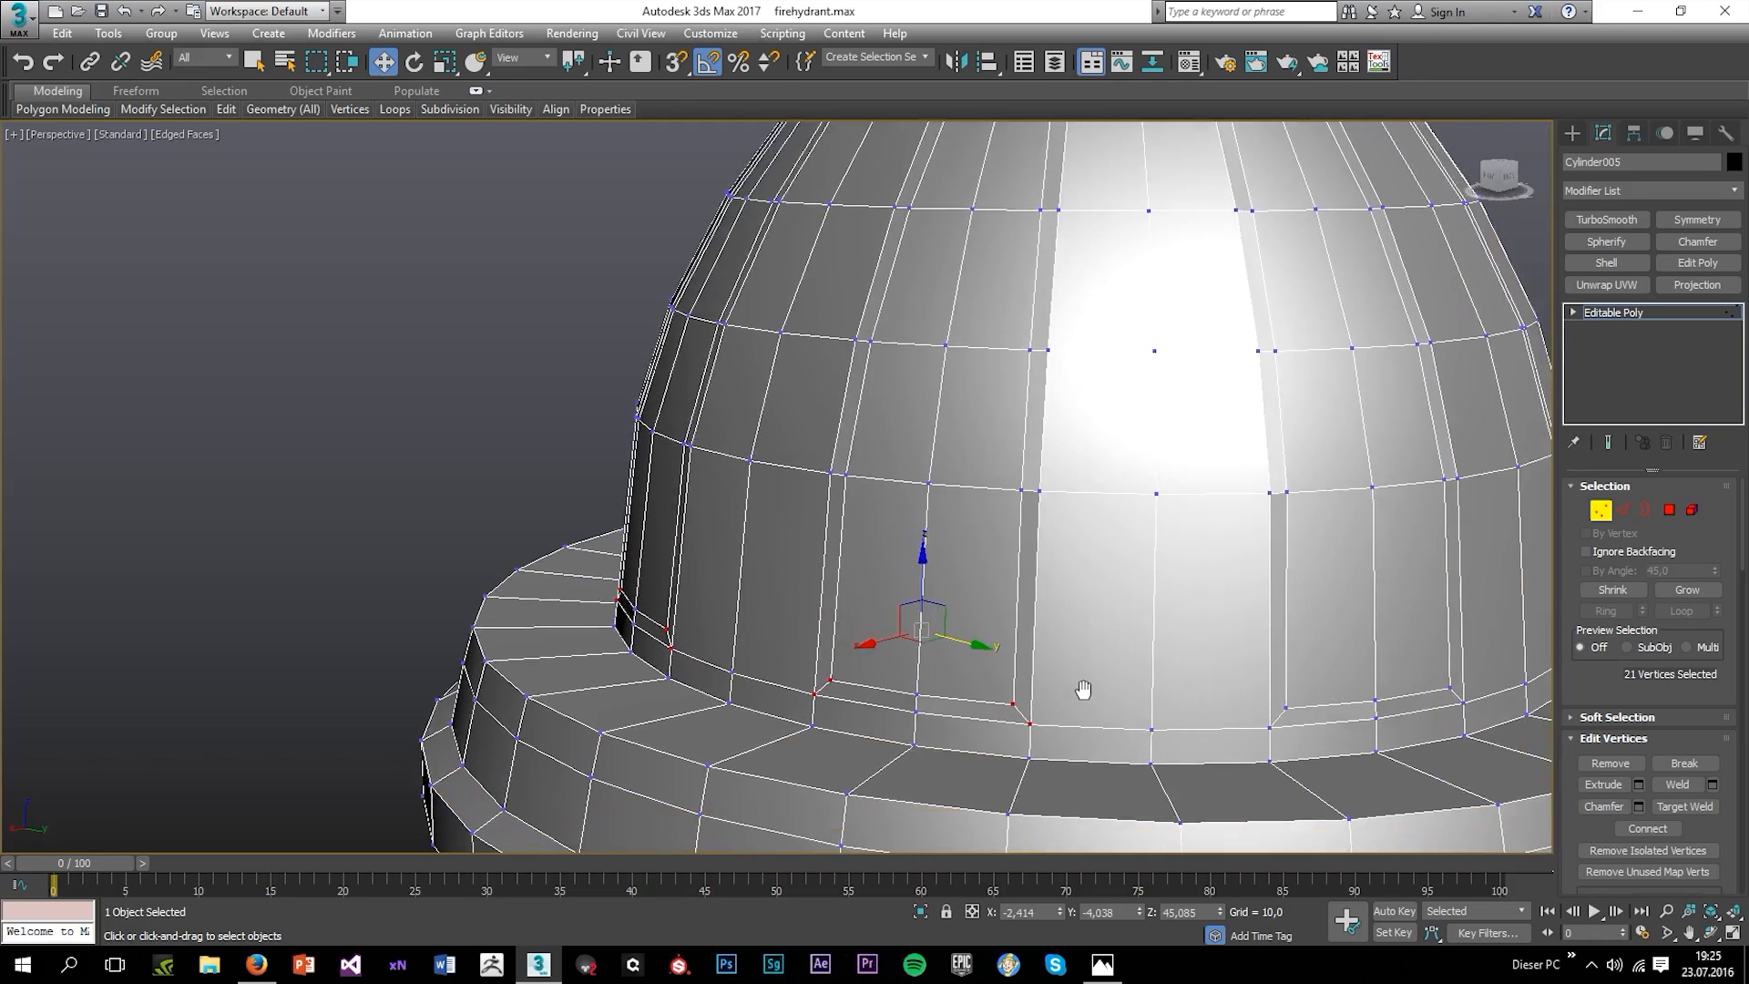
pyautogui.click(1302, 732)
pyautogui.keyDown('alt'); pyautogui.moveTo(1343, 718); pyautogui.dragTo(1230, 742, button='middle'); pyautogui.keyUp('alt')
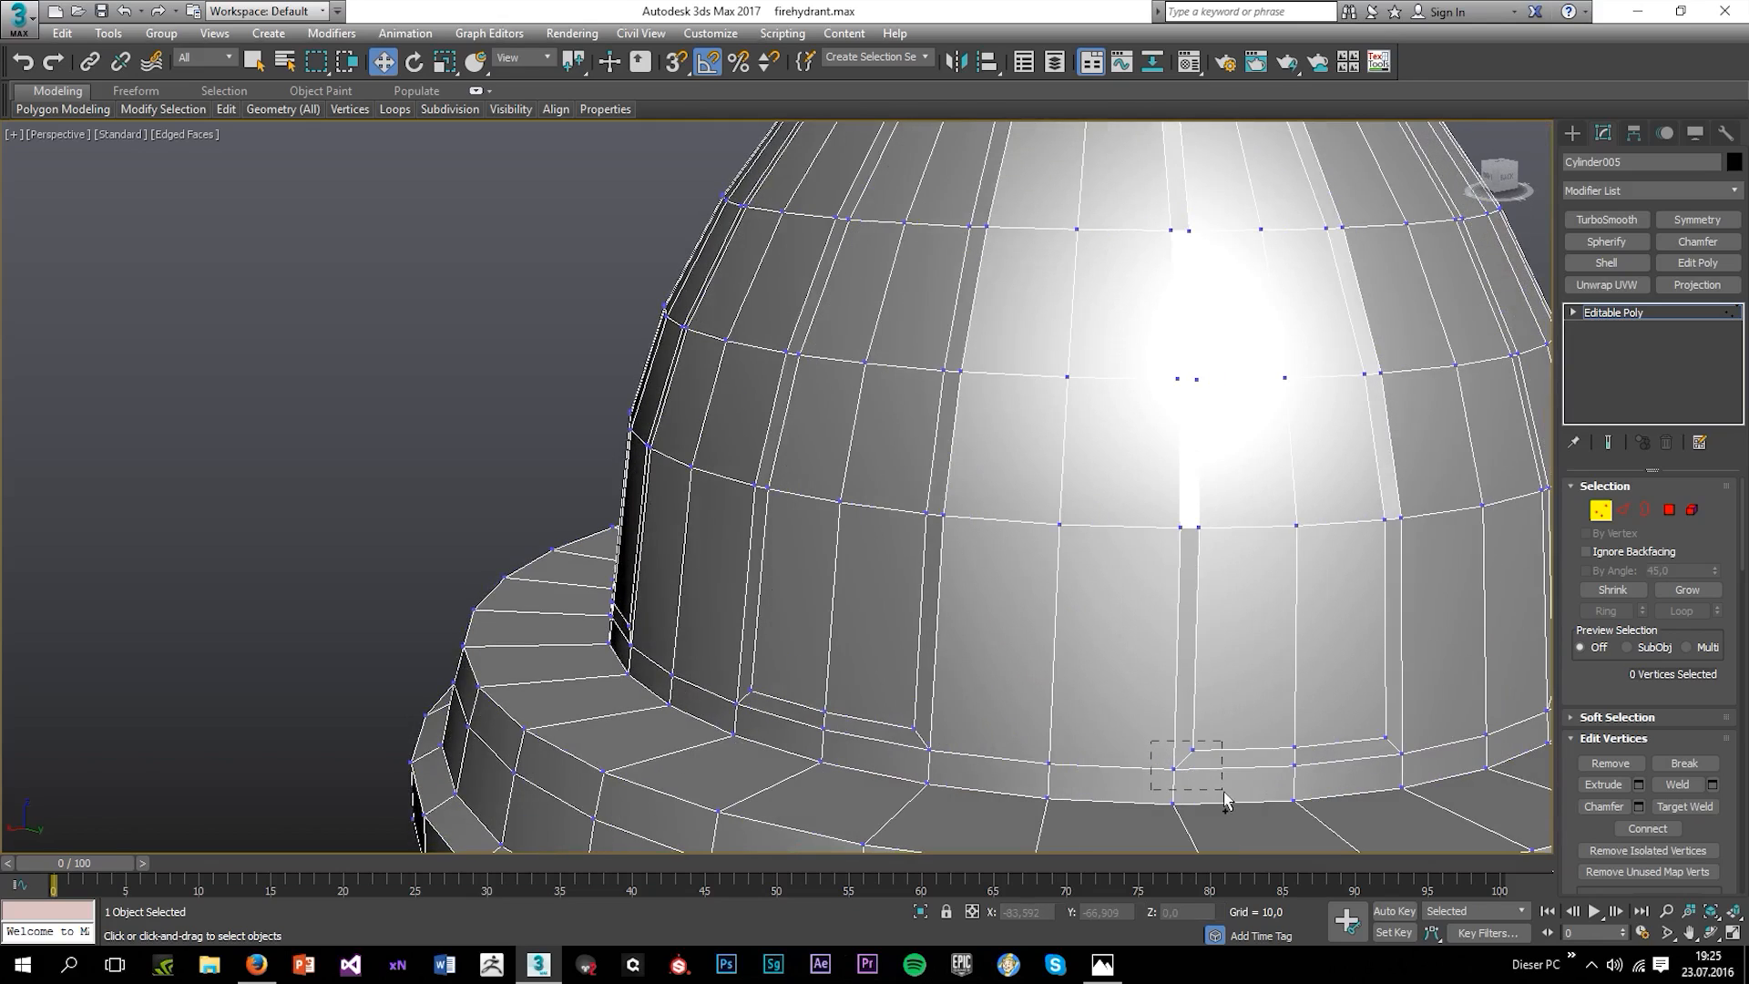
pyautogui.keyDown('ctrl'); pyautogui.moveTo(1223, 792); pyautogui.dragTo(1224, 791); pyautogui.keyUp('ctrl')
pyautogui.hotkey('ctrl', 'z')
pyautogui.hotkey('ctrl', 'z')
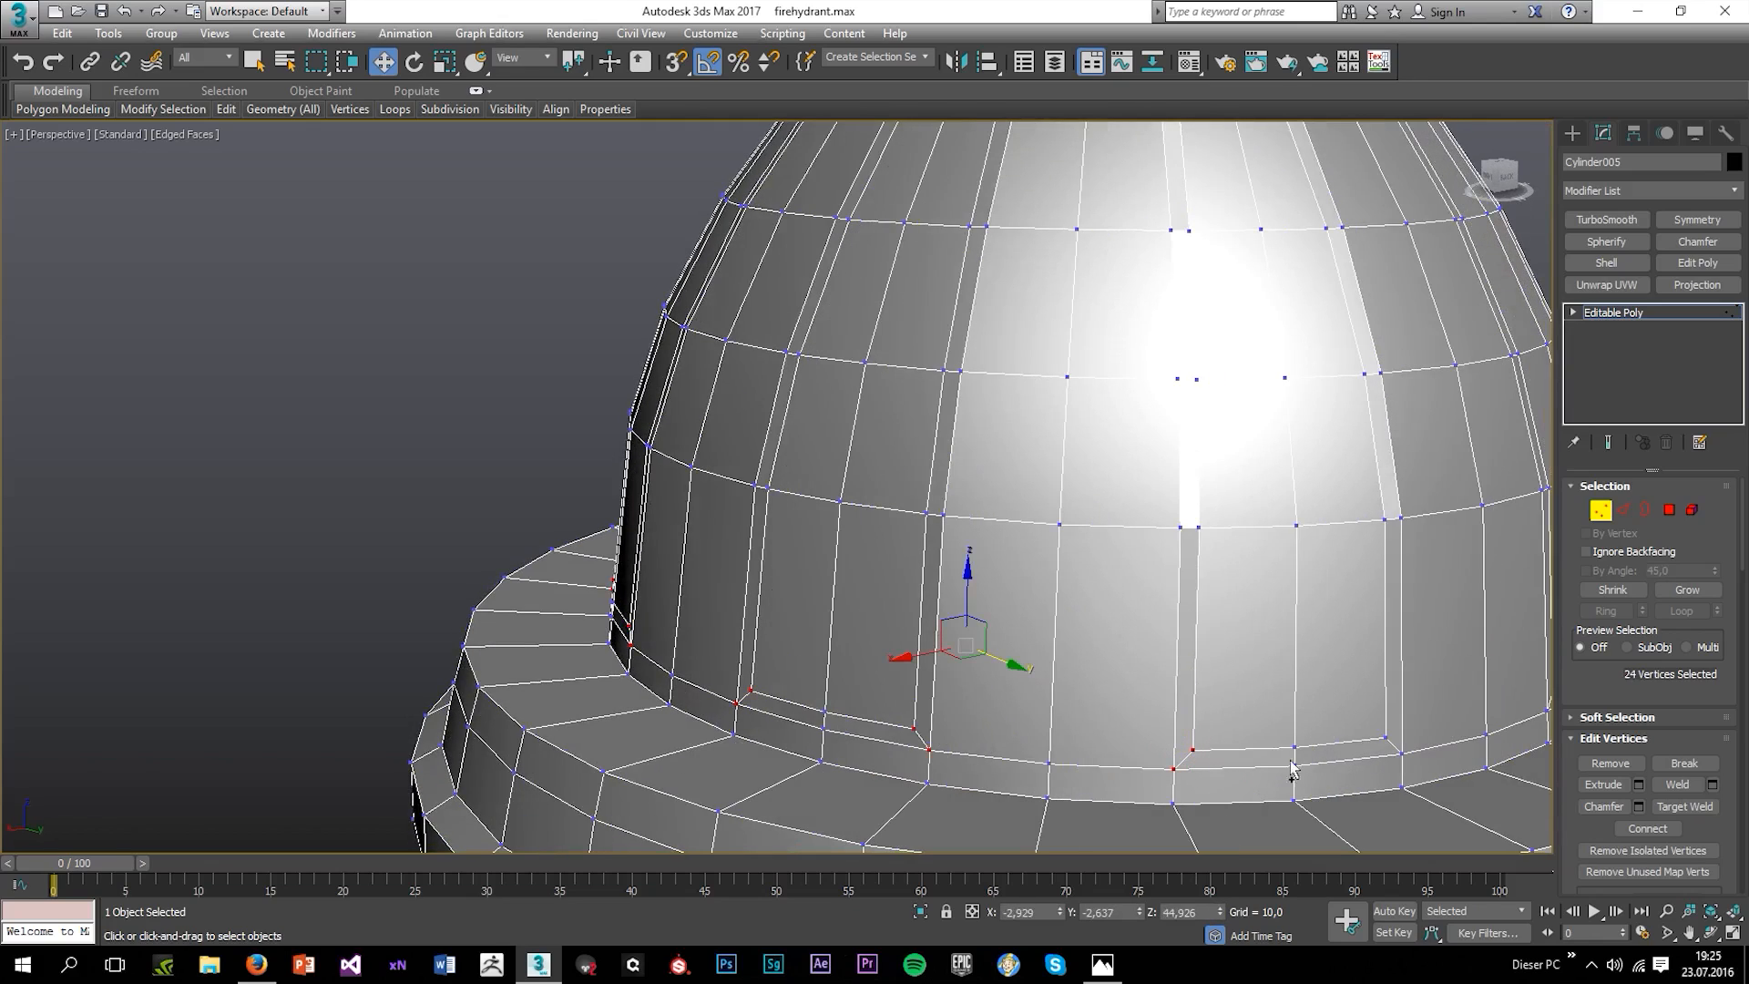
# Continue around the dome's base until the lower corner vertices of the remaining panels are also selected.
pyautogui.keyDown('alt'); pyautogui.moveTo(1291, 767); pyautogui.dragTo(1270, 769, button='middle'); pyautogui.keyUp('alt')
pyautogui.keyDown('ctrl'); pyautogui.moveTo(1156, 782); pyautogui.dragTo(1157, 781); pyautogui.keyUp('ctrl')
pyautogui.keyDown('alt'); pyautogui.moveTo(1407, 770); pyautogui.dragTo(1202, 719, button='middle'); pyautogui.keyUp('alt')
pyautogui.keyDown('ctrl'); pyautogui.moveTo(1184, 687); pyautogui.dragTo(1244, 734); pyautogui.keyUp('ctrl')
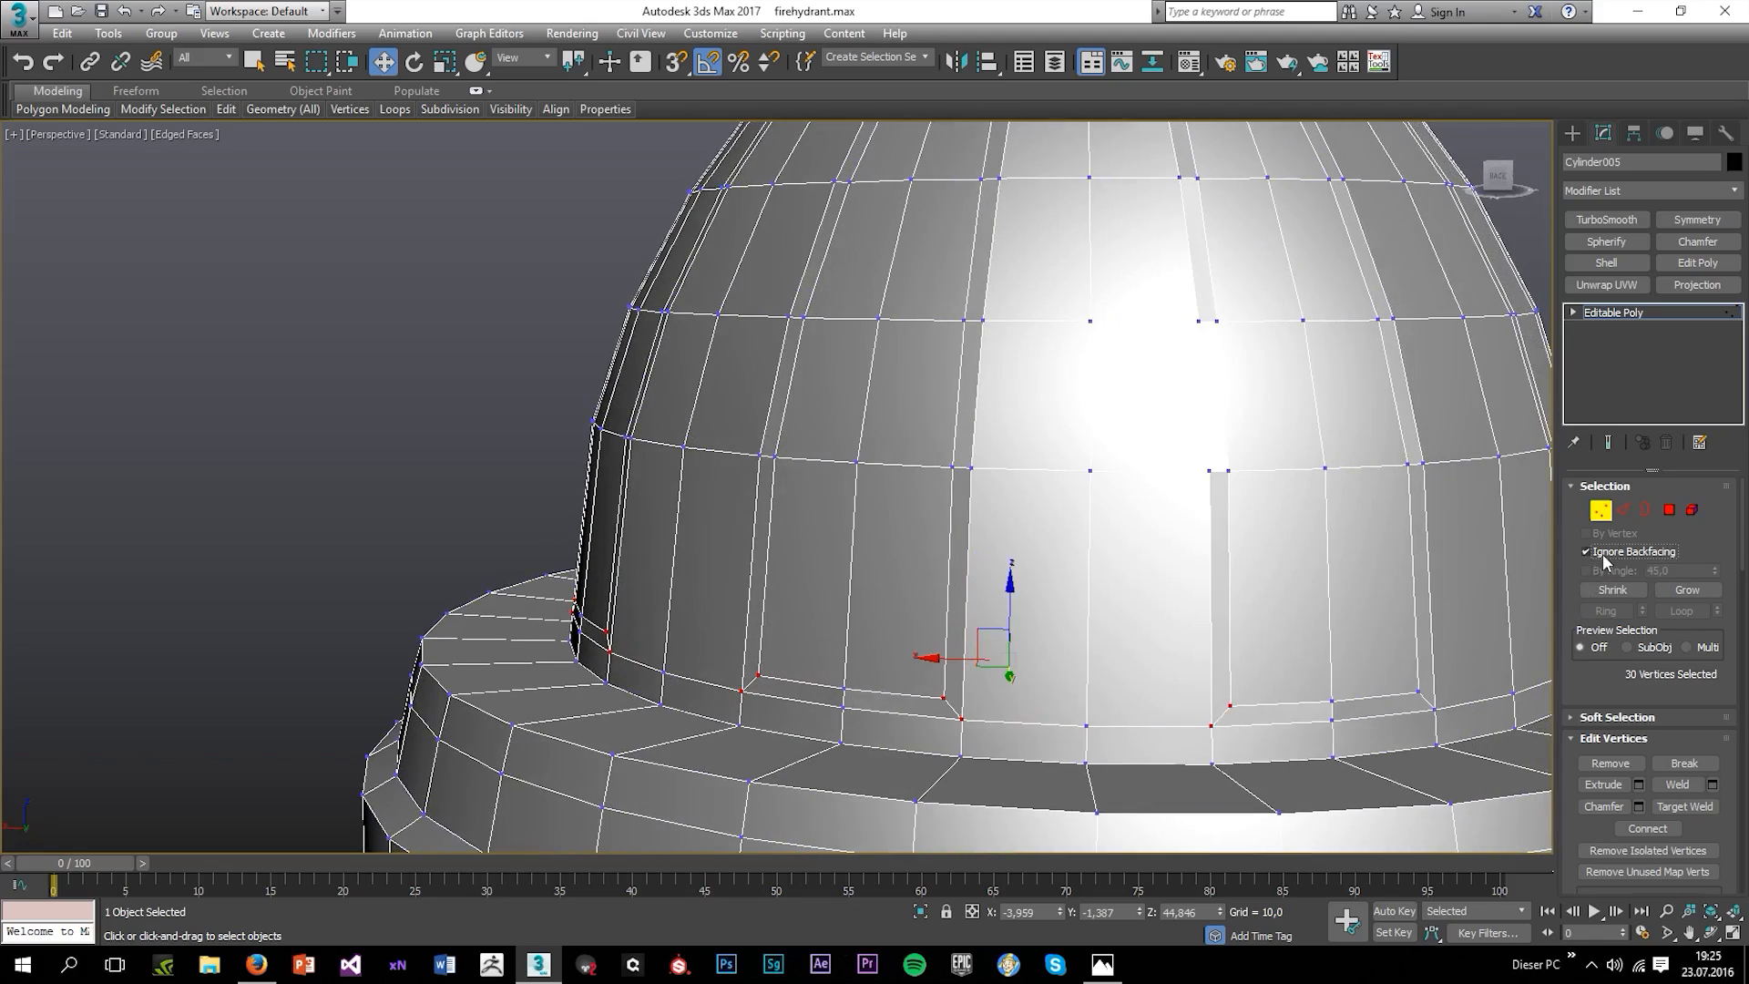
pyautogui.keyDown('alt'); pyautogui.moveTo(1339, 679); pyautogui.dragTo(1279, 676, button='middle'); pyautogui.keyUp('alt')
pyautogui.keyDown('ctrl'); pyautogui.moveTo(1027, 703); pyautogui.dragTo(1078, 761); pyautogui.keyUp('ctrl')
pyautogui.keyDown('ctrl'); pyautogui.moveTo(1299, 698); pyautogui.dragTo(1332, 750); pyautogui.keyUp('ctrl')
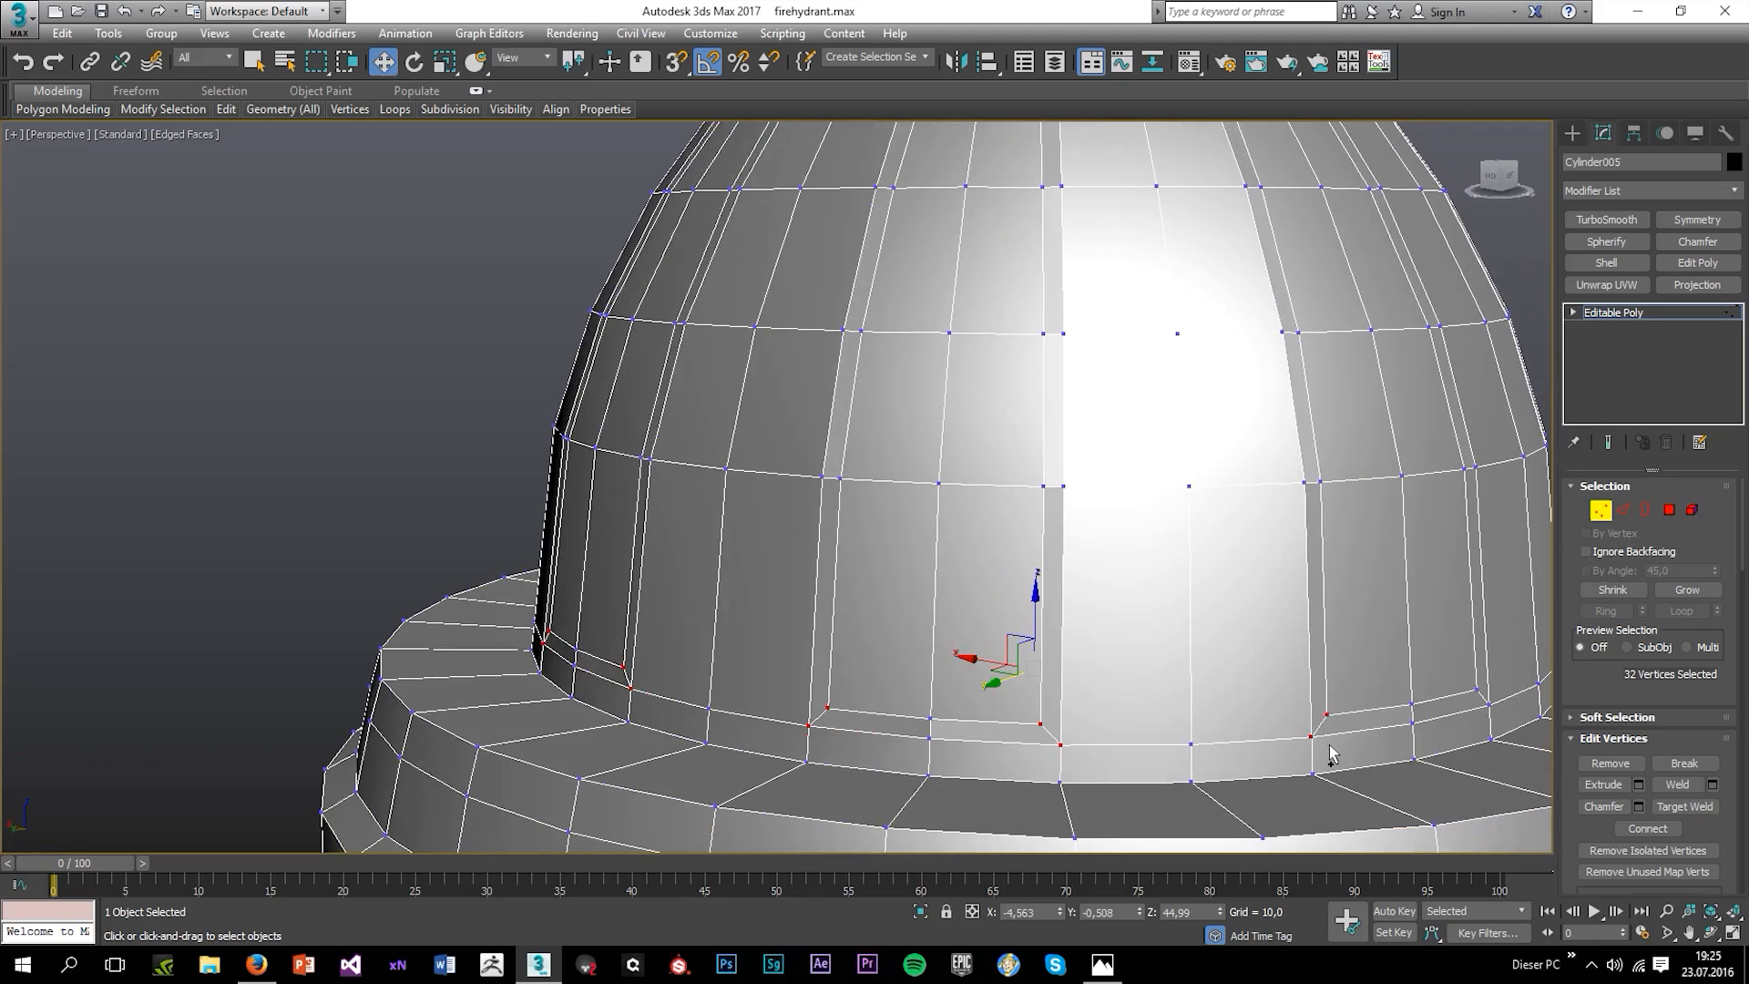
pyautogui.keyDown('alt'); pyautogui.moveTo(1373, 746); pyautogui.dragTo(1286, 738, button='middle'); pyautogui.keyUp('alt')
pyautogui.keyDown('ctrl'); pyautogui.moveTo(1140, 656); pyautogui.dragTo(1189, 729); pyautogui.keyUp('ctrl')
pyautogui.keyDown('alt'); pyautogui.moveTo(1189, 728); pyautogui.dragTo(1136, 697, button='middle'); pyautogui.keyUp('alt')
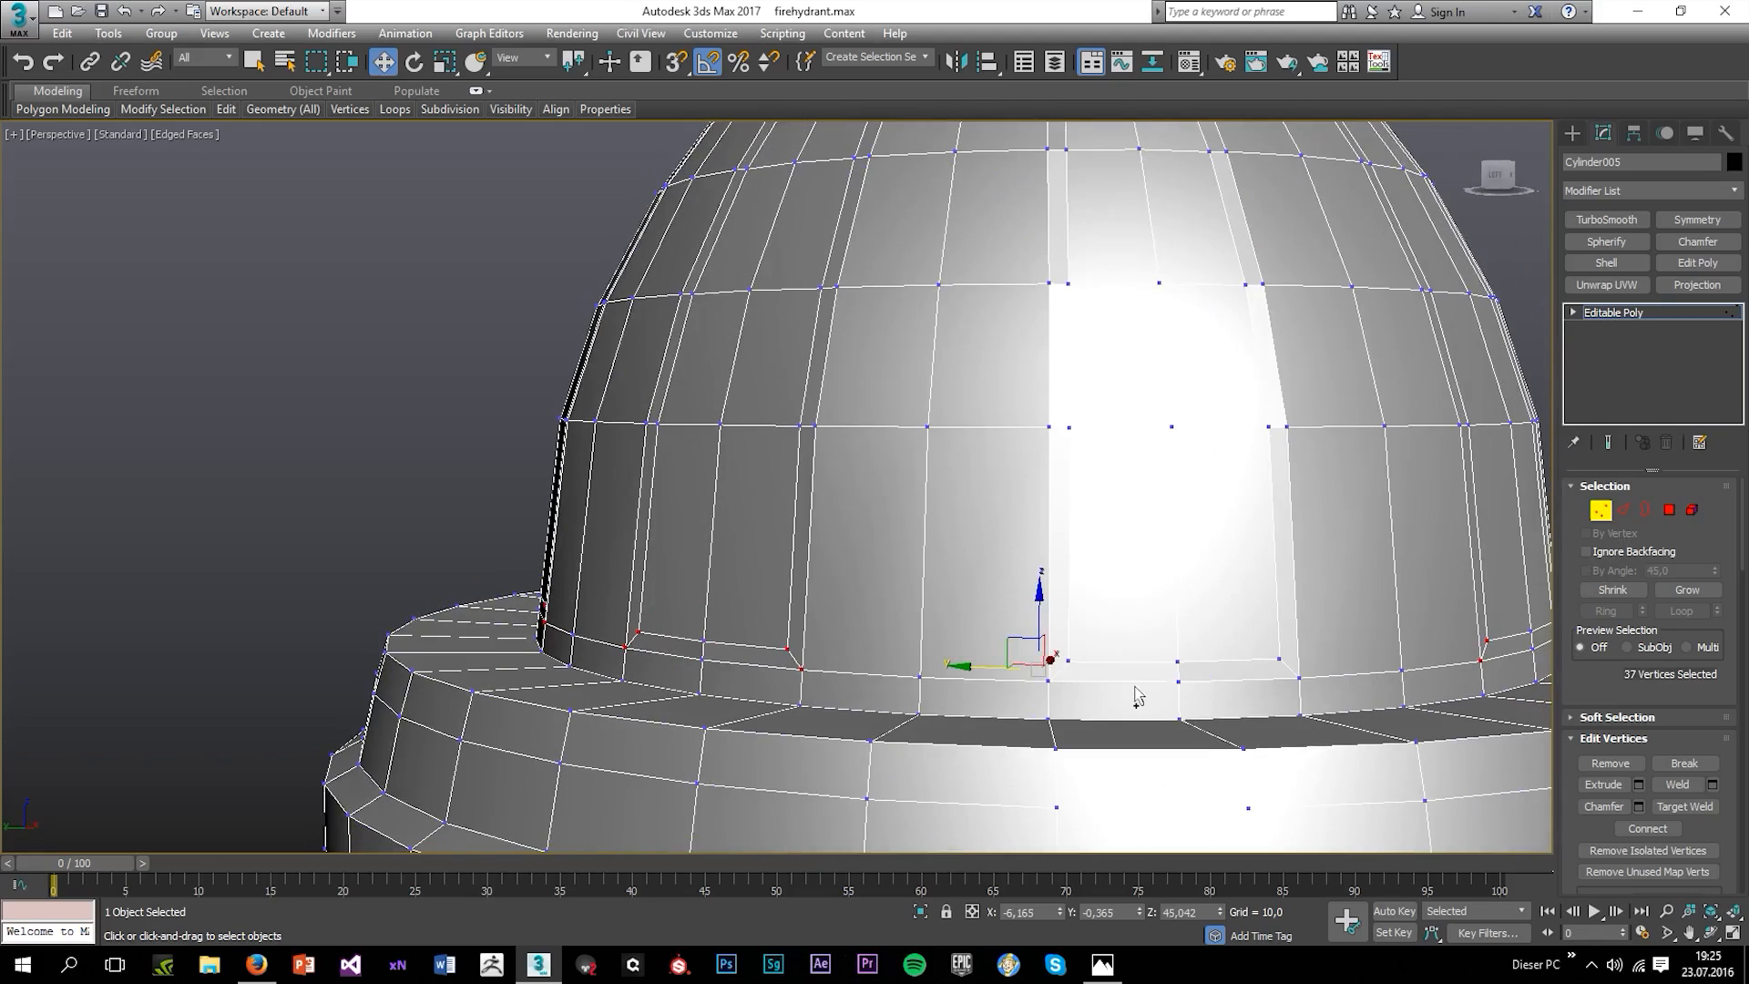
pyautogui.keyDown('ctrl'); pyautogui.moveTo(1184, 701); pyautogui.dragTo(1184, 703); pyautogui.keyUp('ctrl')
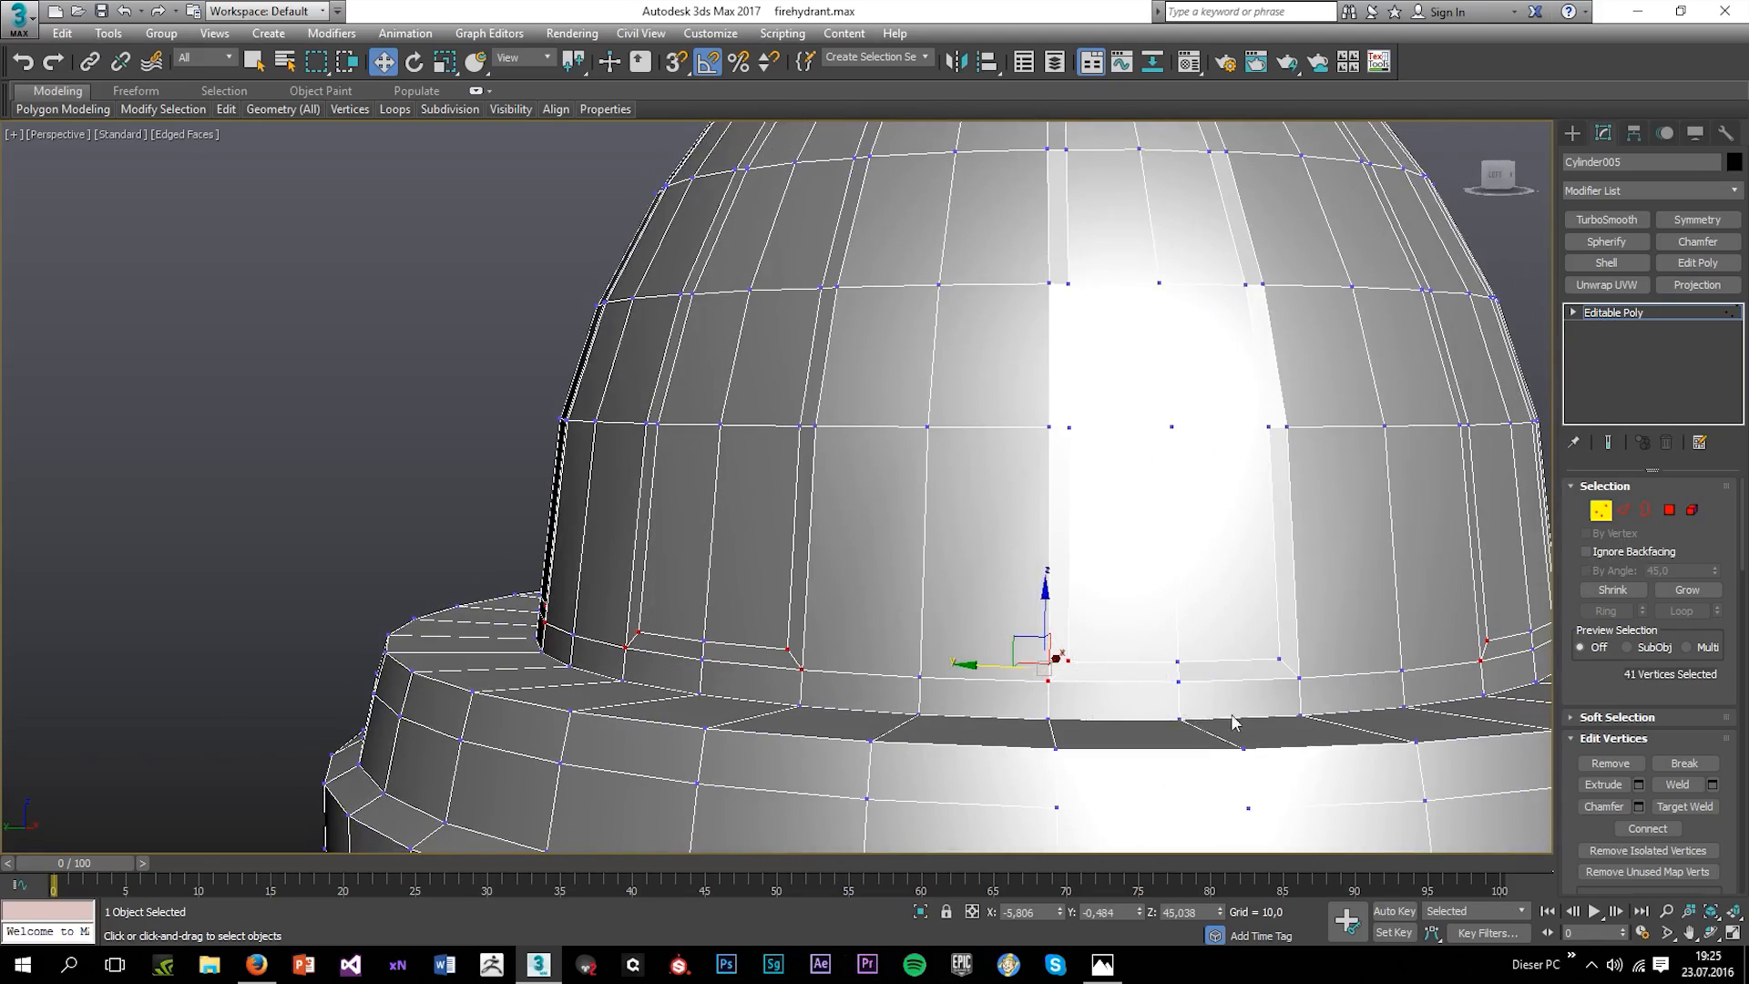
pyautogui.scroll(-5, 1110, 692)
pyautogui.keyDown('alt'); pyautogui.moveTo(1109, 692); pyautogui.dragTo(1047, 694, button='middle'); pyautogui.keyUp('alt')
pyautogui.moveTo(1243, 697); pyautogui.dragTo(803, 685, button='middle')
pyautogui.scroll(5, 1184, 619)
pyautogui.keyDown('ctrl'); pyautogui.moveTo(1141, 675); pyautogui.dragTo(1142, 678); pyautogui.keyUp('ctrl')
pyautogui.keyDown('alt'); pyautogui.moveTo(1142, 683); pyautogui.dragTo(1040, 690, button='middle'); pyautogui.keyUp('alt')
# Extend the selection to the upper corner vertices of the dome panels just below the neck.
pyautogui.moveTo(1022, 585)
pyautogui.mouseDown(button='middle')
pyautogui.moveTo(1049, 681)
pyautogui.moveTo(1029, 564)
pyautogui.mouseUp(button='middle')
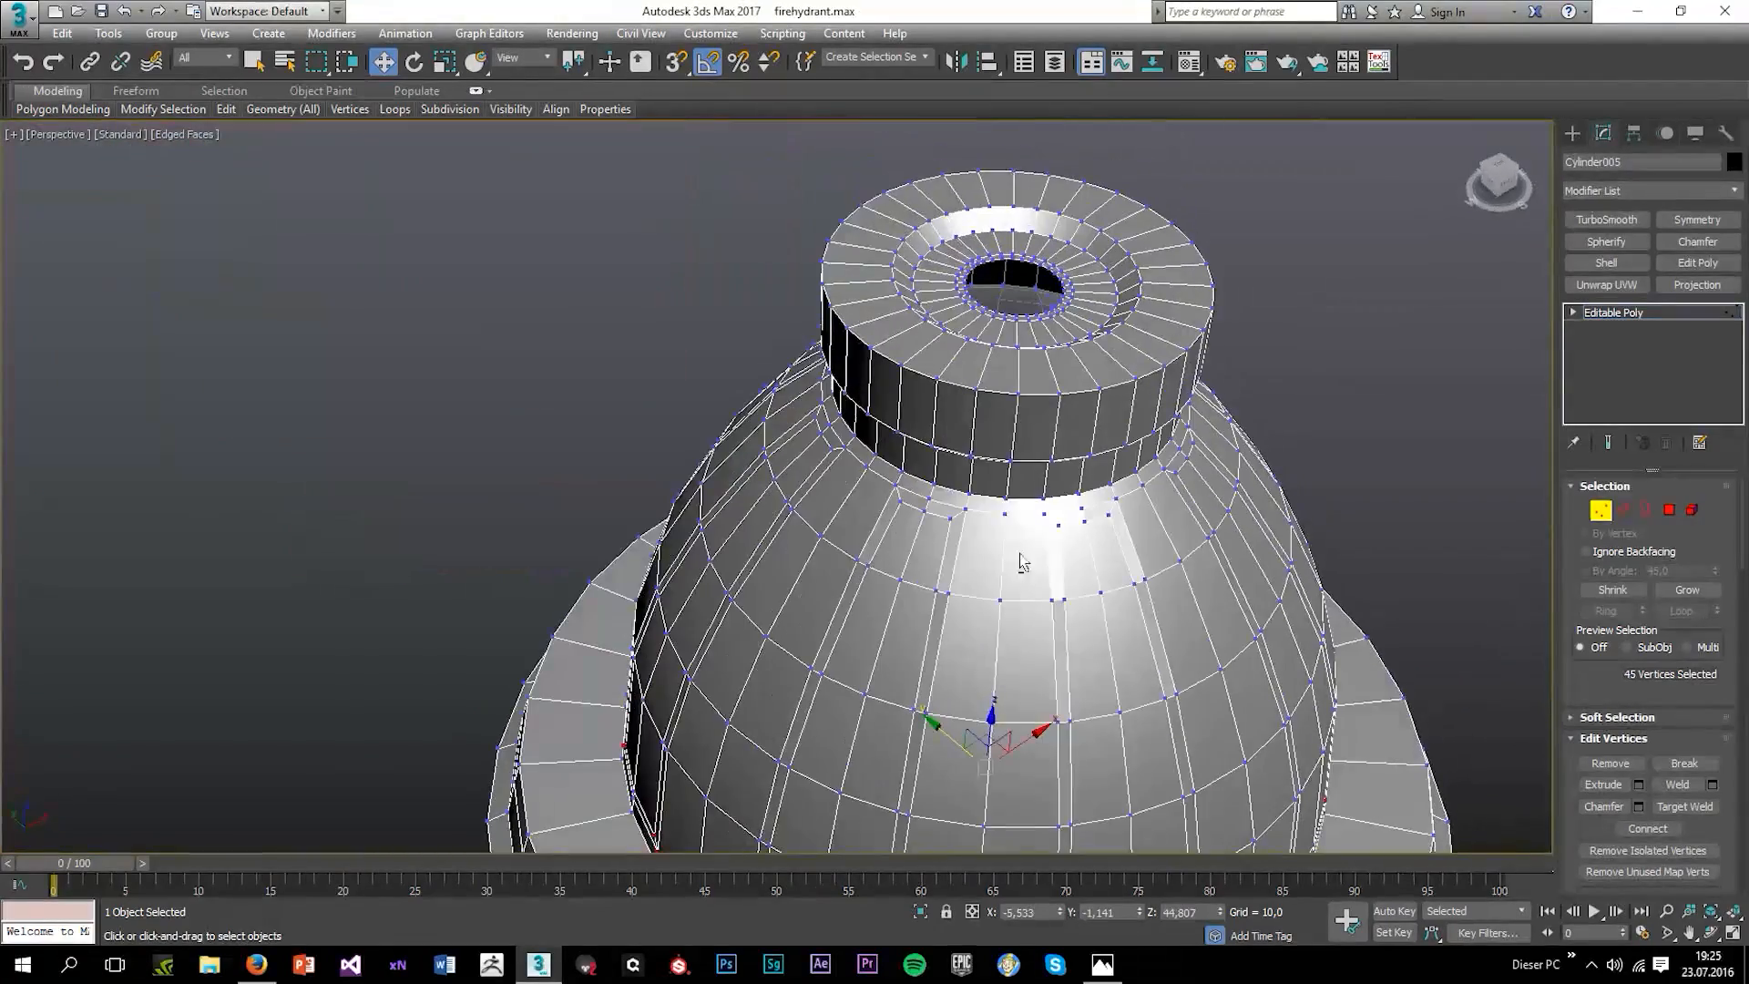
pyautogui.scroll(5, 1036, 504)
pyautogui.keyDown('ctrl'); pyautogui.moveTo(1106, 479); pyautogui.dragTo(1130, 479); pyautogui.keyUp('ctrl')
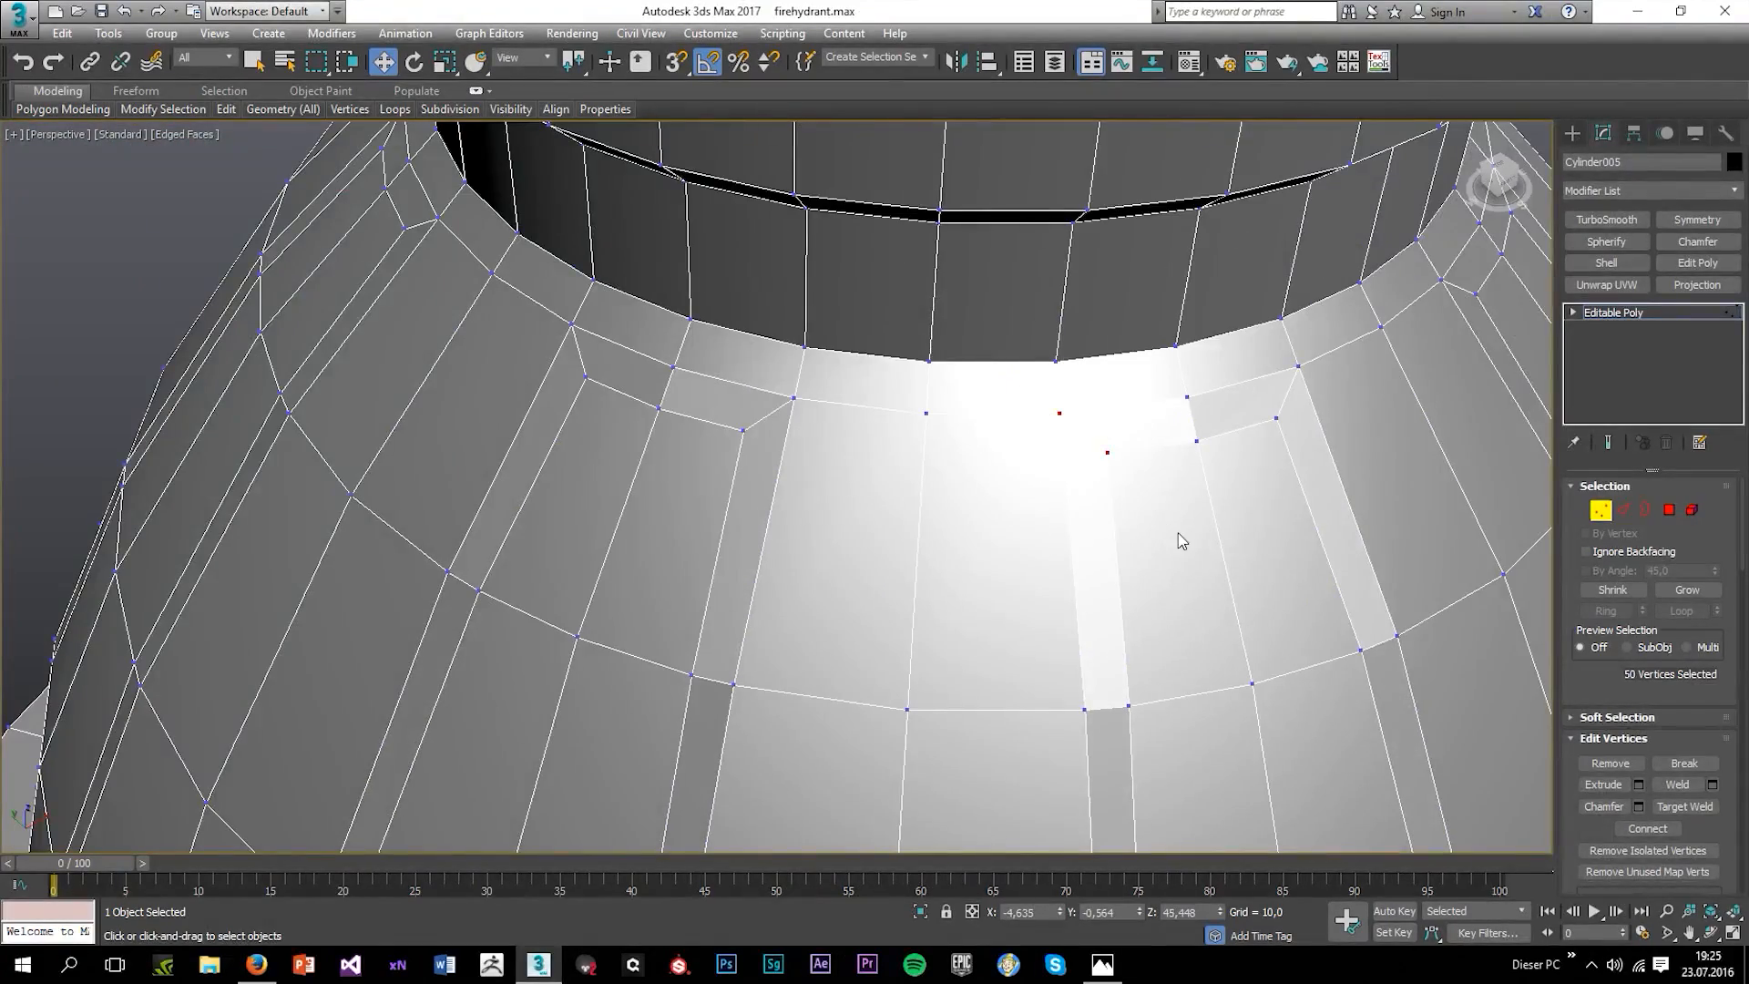
pyautogui.keyDown('alt'); pyautogui.moveTo(1178, 531); pyautogui.dragTo(1107, 517, button='middle'); pyautogui.keyUp('alt')
pyautogui.scroll(-4, 1016, 446)
pyautogui.keyDown('alt'); pyautogui.moveTo(982, 413); pyautogui.dragTo(925, 515, button='middle'); pyautogui.keyUp('alt')
pyautogui.keyDown('ctrl'); pyautogui.moveTo(925, 515); pyautogui.dragTo(847, 462); pyautogui.keyUp('ctrl')
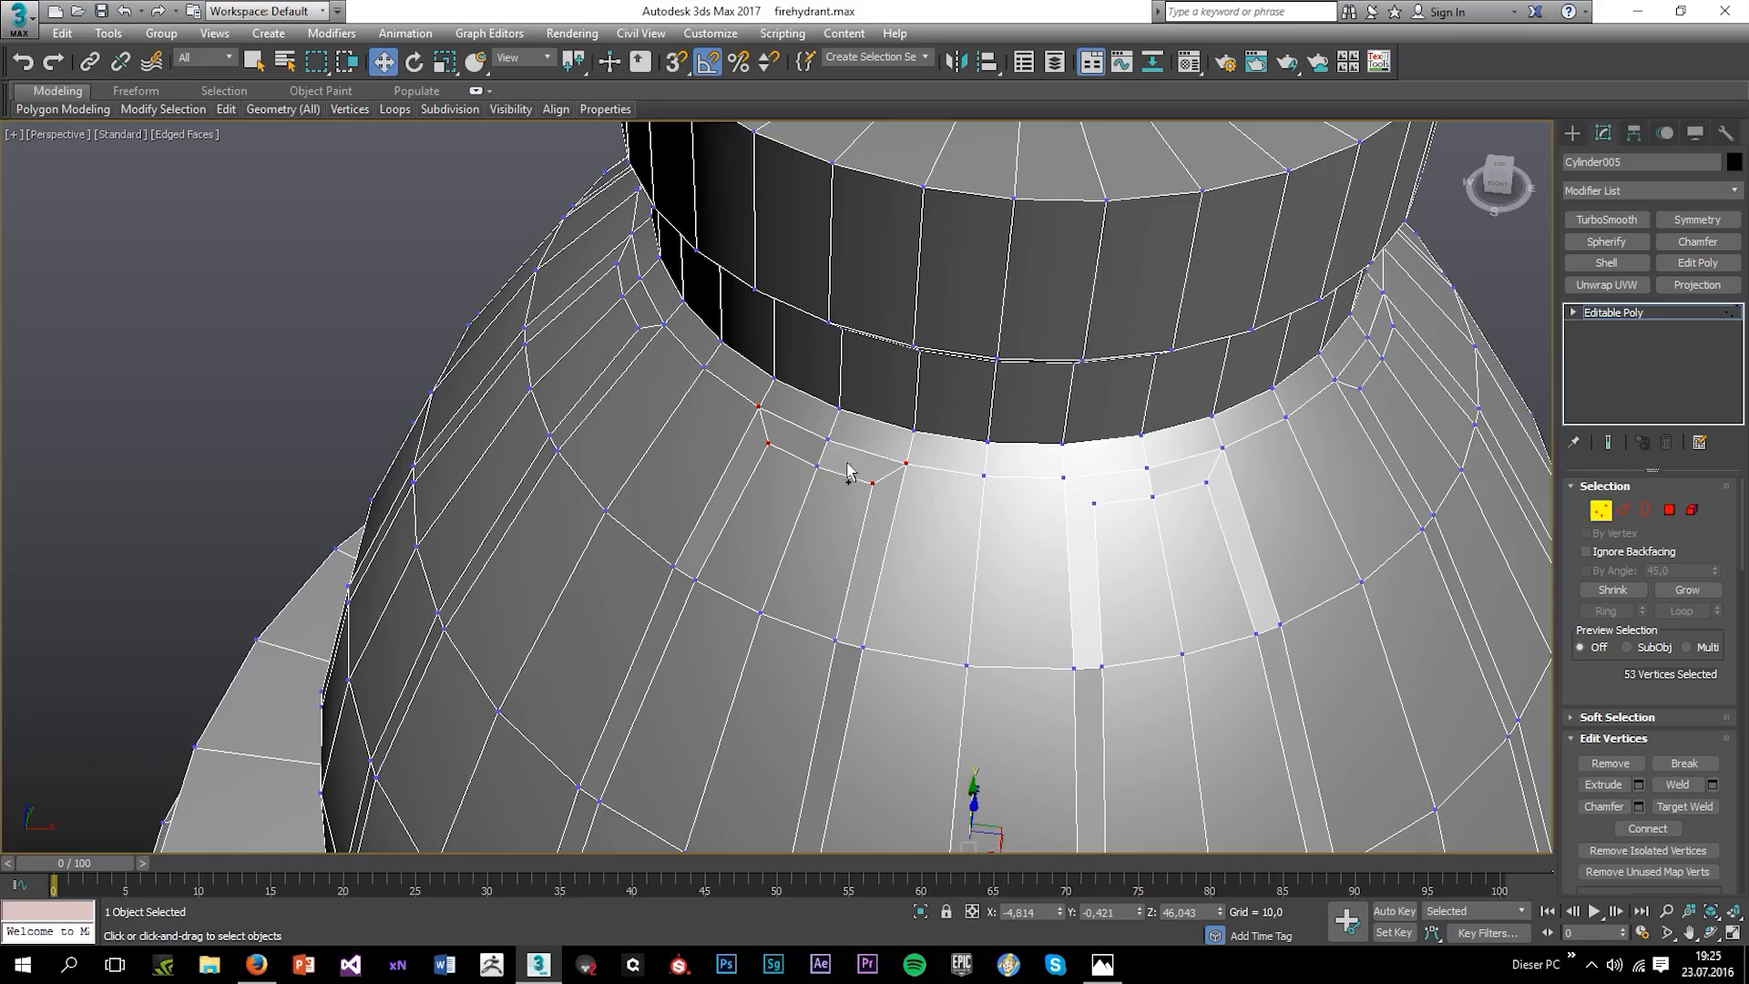
pyautogui.keyDown('ctrl'); pyautogui.moveTo(1113, 529); pyautogui.dragTo(1115, 529); pyautogui.keyUp('ctrl')
pyautogui.keyDown('ctrl'); pyautogui.moveTo(1191, 431); pyautogui.dragTo(1250, 503); pyautogui.keyUp('ctrl')
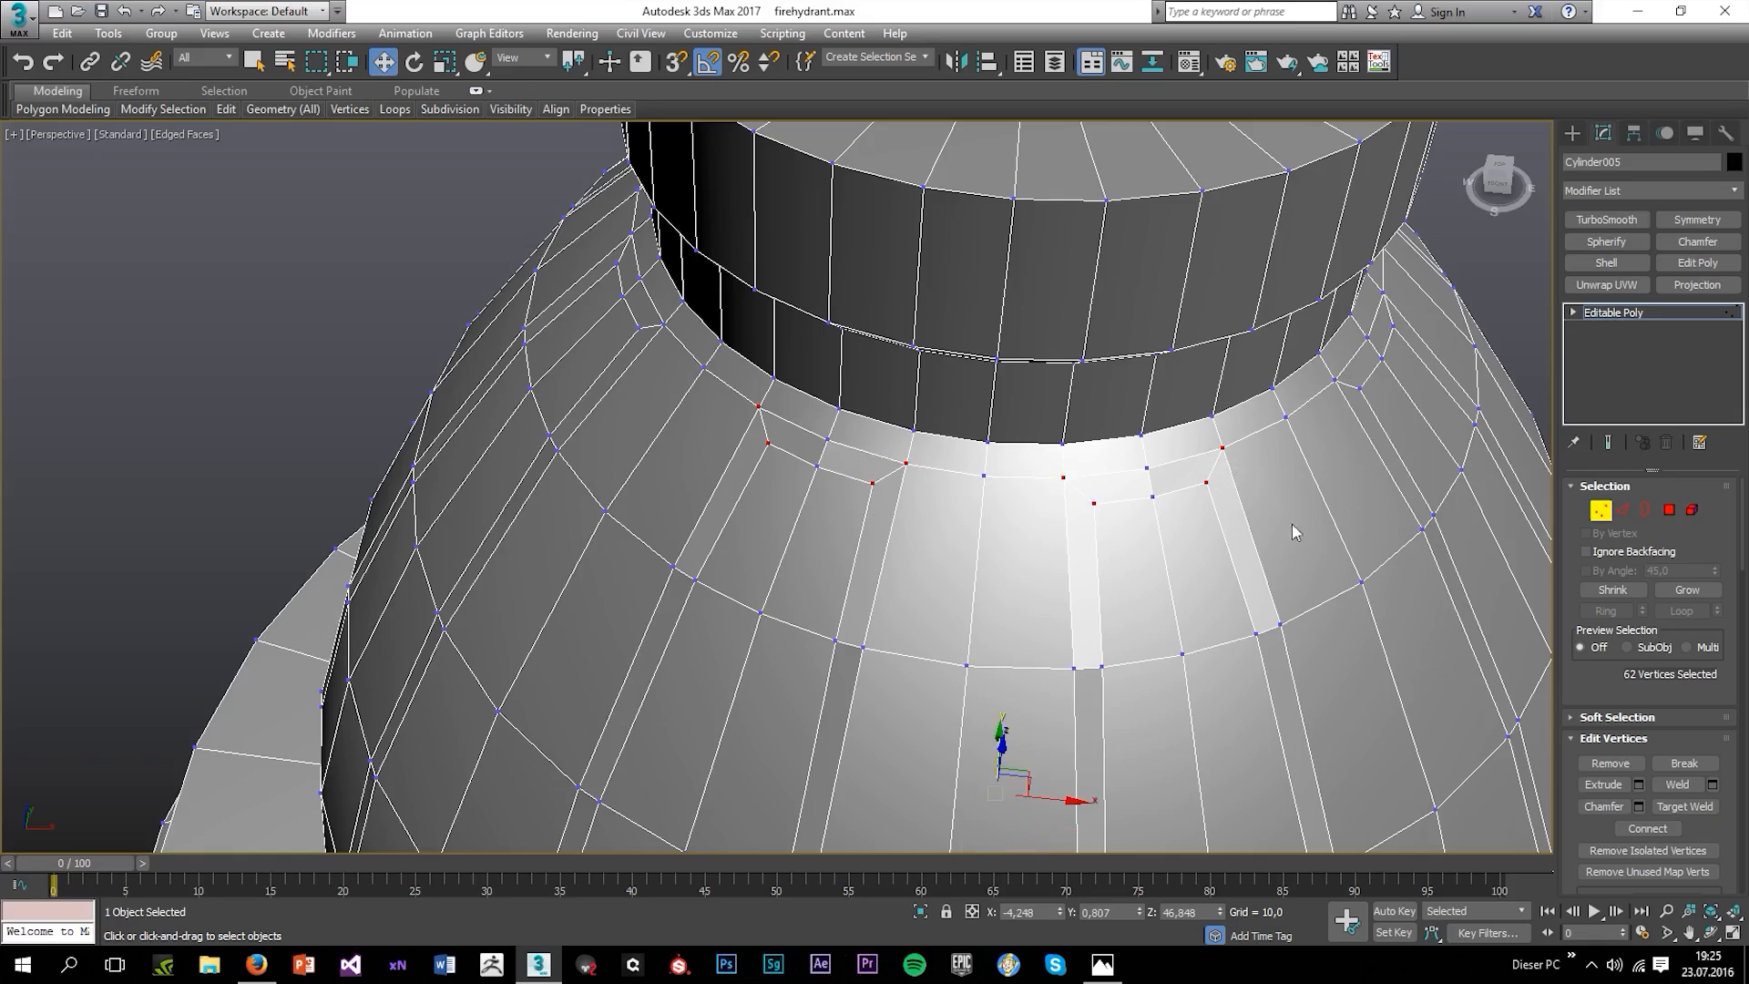
pyautogui.keyDown('ctrl'); pyautogui.moveTo(1321, 372); pyautogui.dragTo(1375, 416); pyautogui.keyUp('ctrl')
pyautogui.keyDown('alt'); pyautogui.moveTo(1376, 415); pyautogui.dragTo(1018, 430, button='middle'); pyautogui.keyUp('alt')
pyautogui.moveTo(788, 331)
pyautogui.keyDown('ctrl'); pyautogui.mouseDown()
pyautogui.moveTo(953, 476)
pyautogui.moveTo(1100, 501)
pyautogui.mouseUp(); pyautogui.keyUp('ctrl')
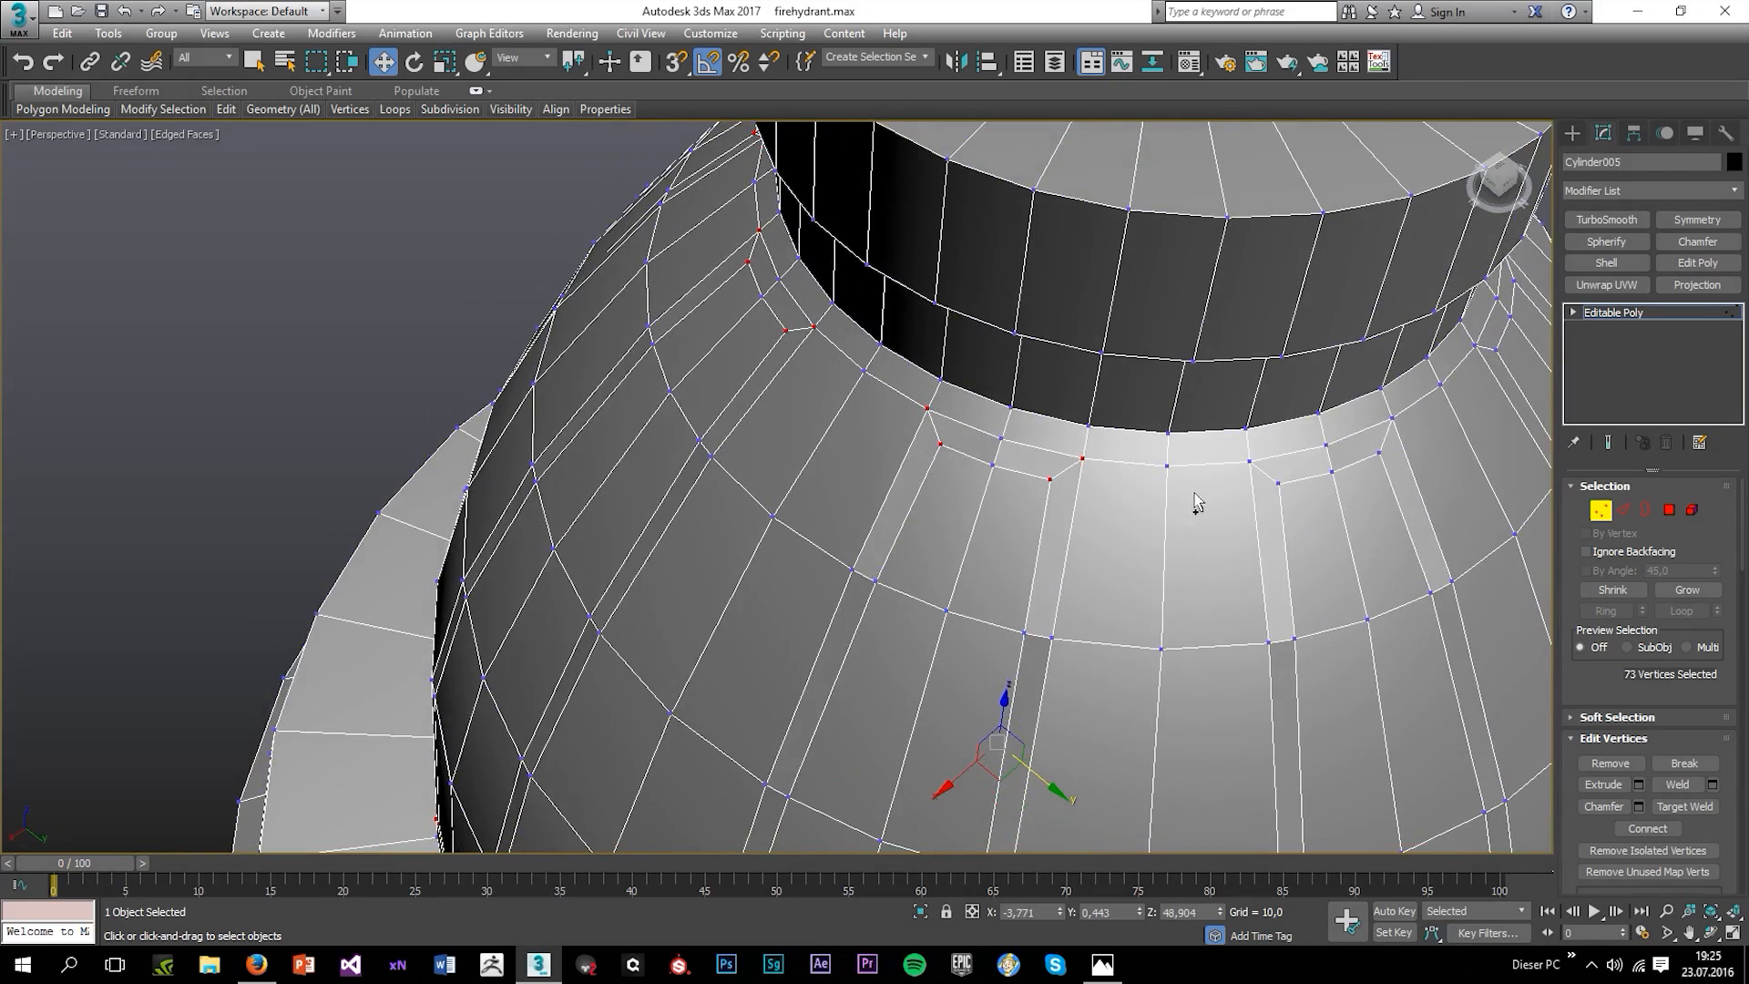
# Complete the selection with the upper corner vertices of the remaining panels around the neck.
pyautogui.keyDown('ctrl'); pyautogui.moveTo(1261, 501); pyautogui.dragTo(1266, 501); pyautogui.keyUp('ctrl')
pyautogui.keyDown('ctrl'); pyautogui.moveTo(1373, 415); pyautogui.dragTo(1397, 492); pyautogui.keyUp('ctrl')
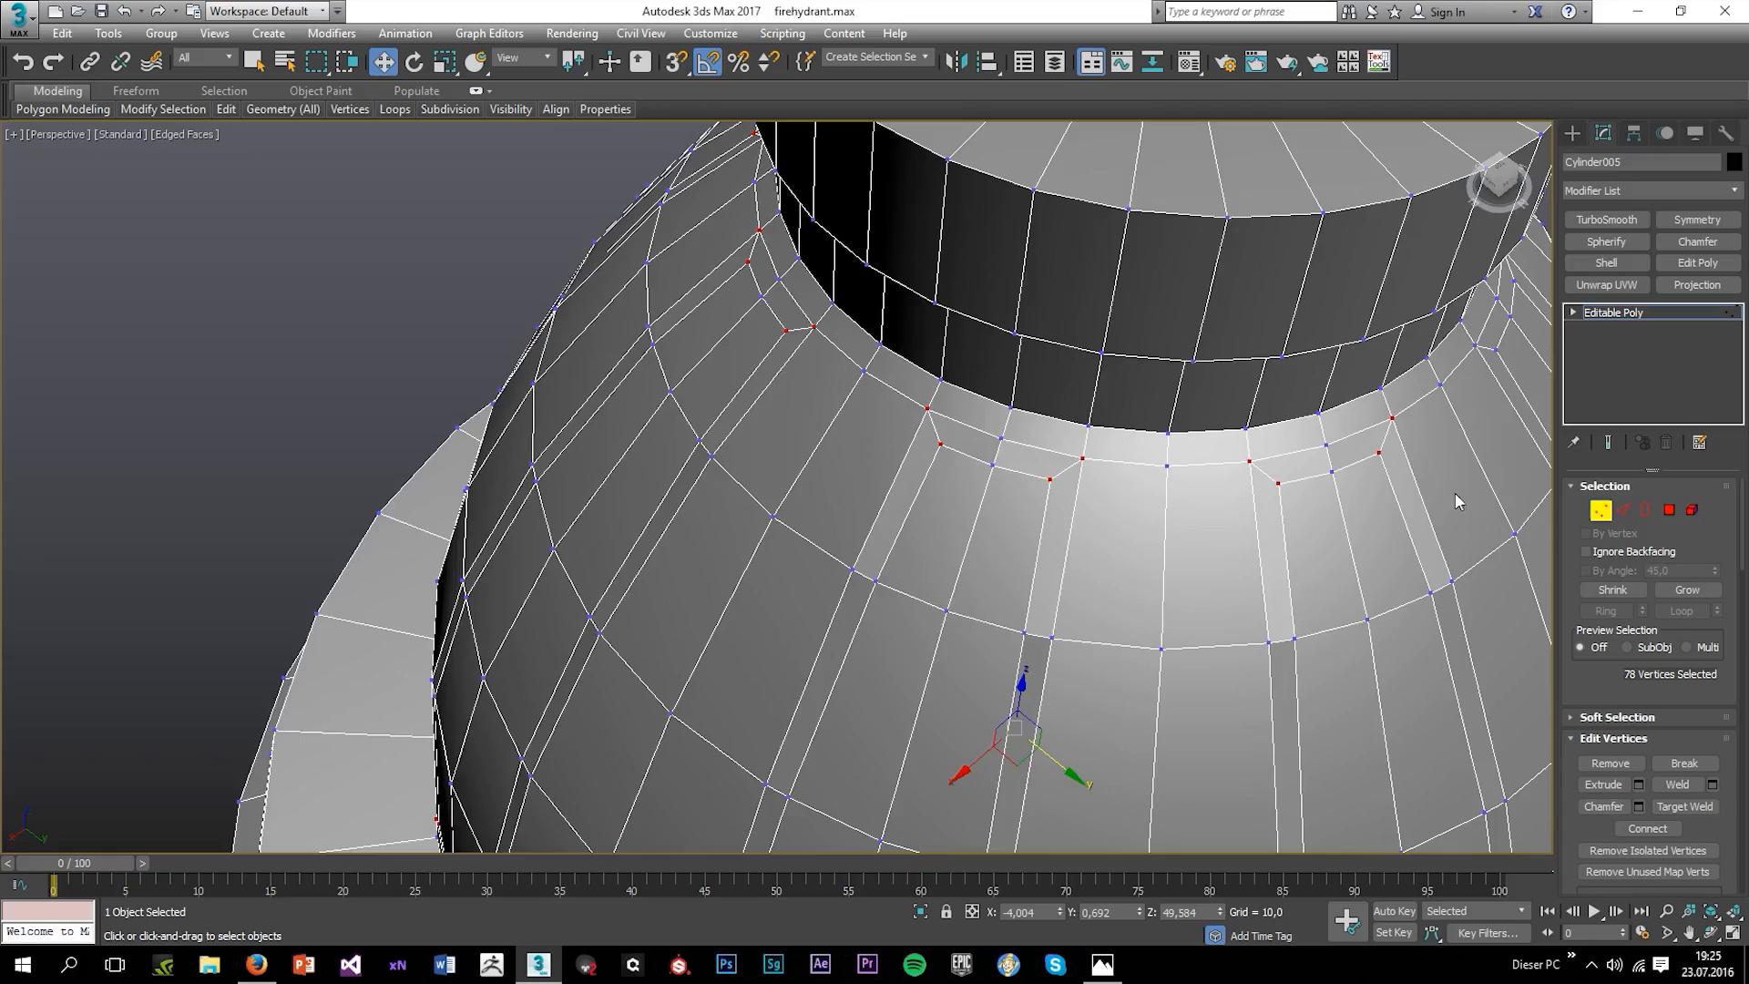
pyautogui.keyDown('alt'); pyautogui.moveTo(1452, 495); pyautogui.dragTo(1175, 439, button='middle'); pyautogui.keyUp('alt')
pyautogui.keyDown('ctrl'); pyautogui.moveTo(1214, 460); pyautogui.dragTo(1215, 462); pyautogui.keyUp('ctrl')
pyautogui.keyDown('alt'); pyautogui.moveTo(1216, 462); pyautogui.dragTo(1067, 479, button='middle'); pyautogui.keyUp('alt')
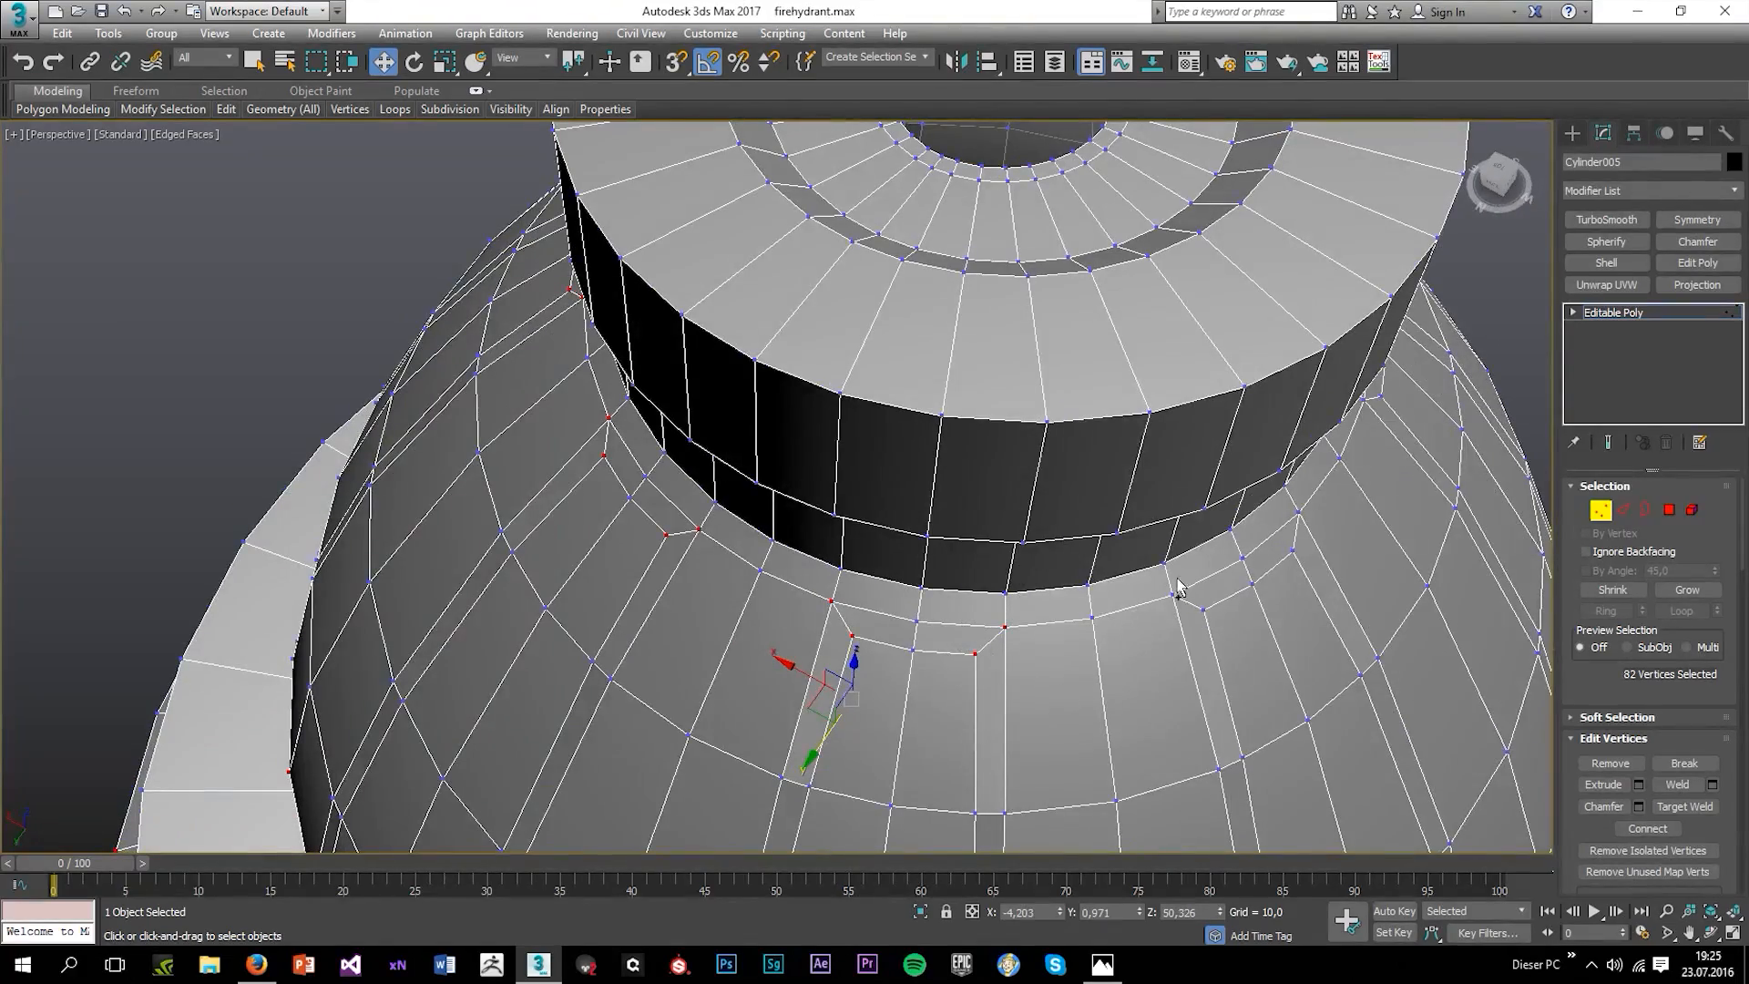
pyautogui.keyDown('ctrl'); pyautogui.moveTo(1217, 633); pyautogui.dragTo(1217, 634); pyautogui.keyUp('ctrl')
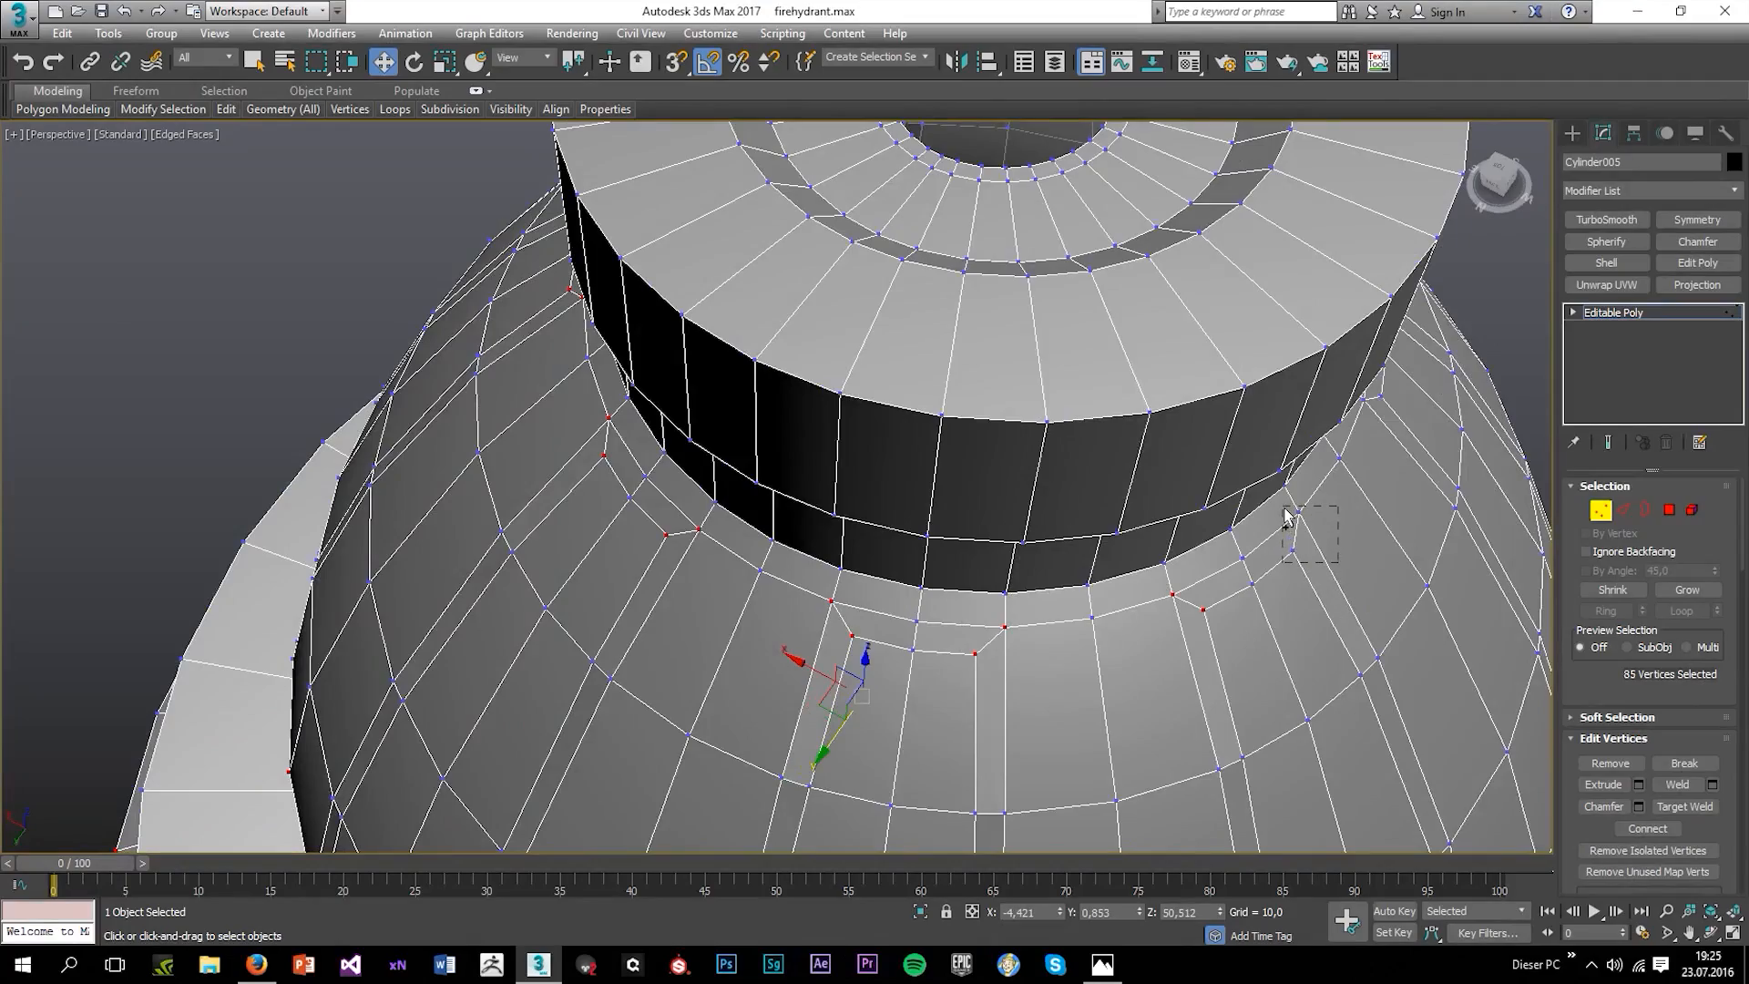
pyautogui.keyDown('ctrl'); pyautogui.moveTo(1285, 515); pyautogui.dragTo(1285, 515); pyautogui.keyUp('ctrl')
pyautogui.keyDown('alt'); pyautogui.moveTo(1285, 515); pyautogui.dragTo(1138, 565, button='middle'); pyautogui.keyUp('alt')
pyautogui.keyDown('ctrl'); pyautogui.moveTo(1190, 624); pyautogui.dragTo(1190, 625); pyautogui.keyUp('ctrl')
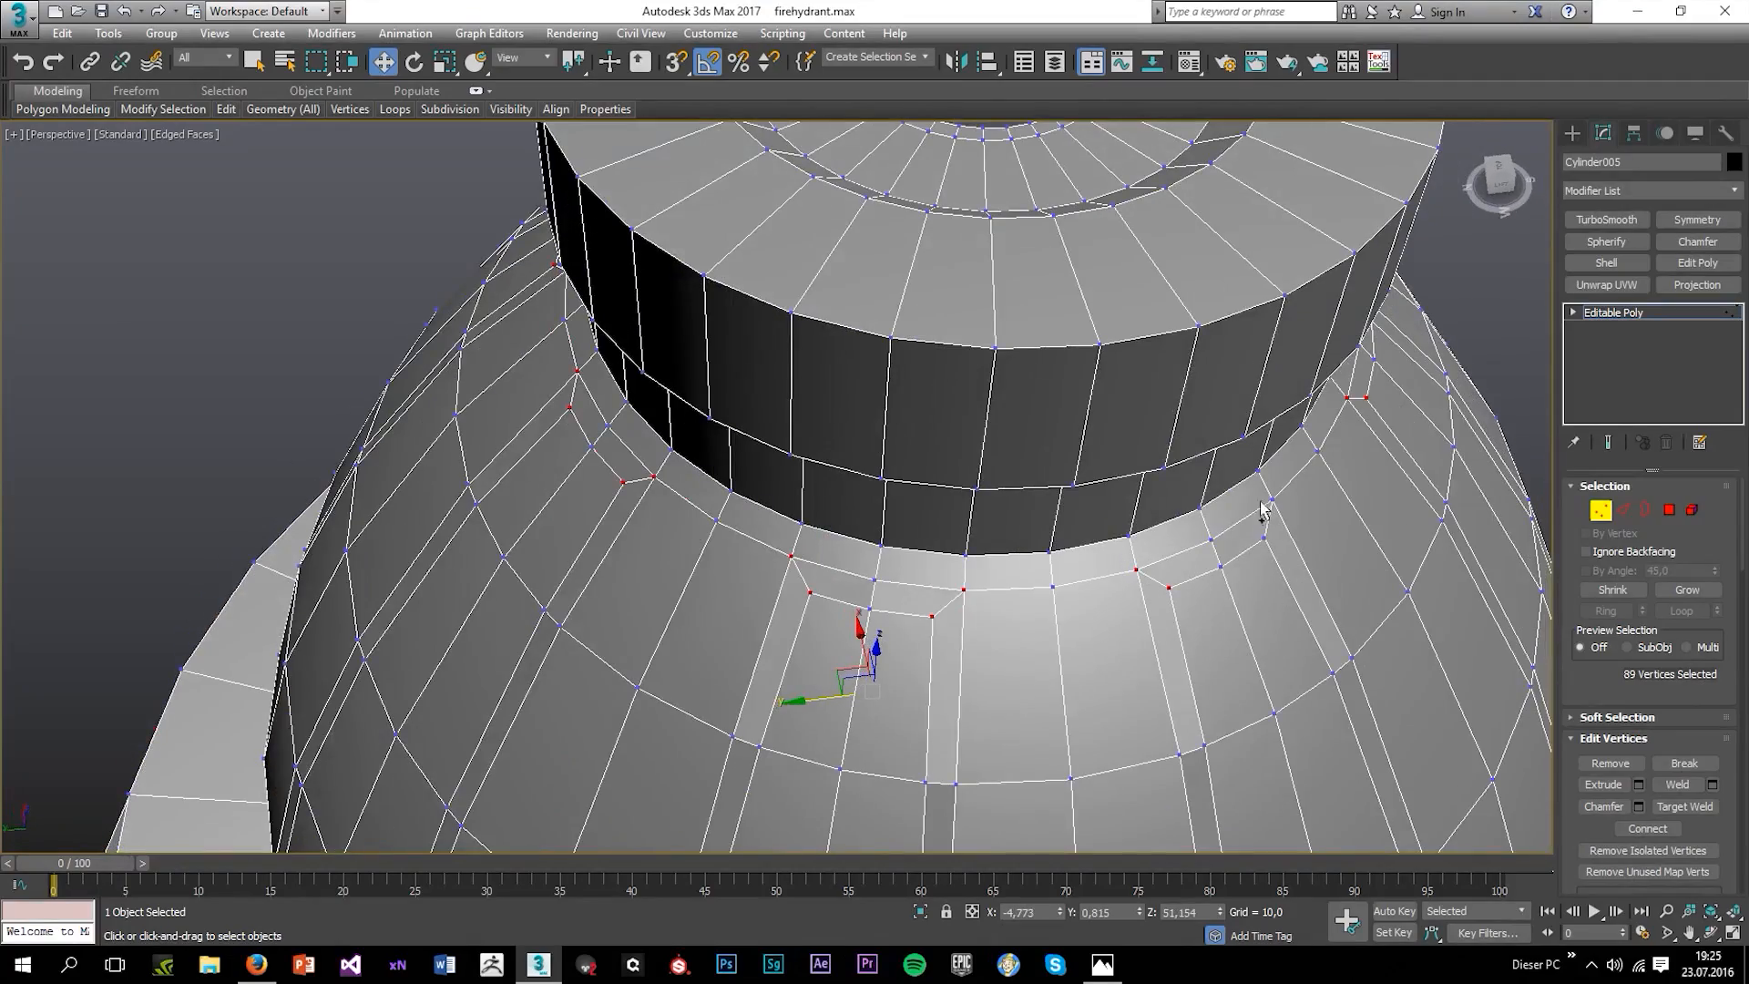
pyautogui.keyDown('ctrl'); pyautogui.moveTo(1255, 494); pyautogui.dragTo(1292, 575); pyautogui.keyUp('ctrl')
# In the Front view, remove the stray vertices on the flange below the dome from the selection.
pyautogui.keyDown('alt'); pyautogui.moveTo(1357, 544); pyautogui.dragTo(1134, 719, button='middle'); pyautogui.keyUp('alt')
pyautogui.scroll(-4, 1305, 667)
pyautogui.hotkey('alt', 'w')
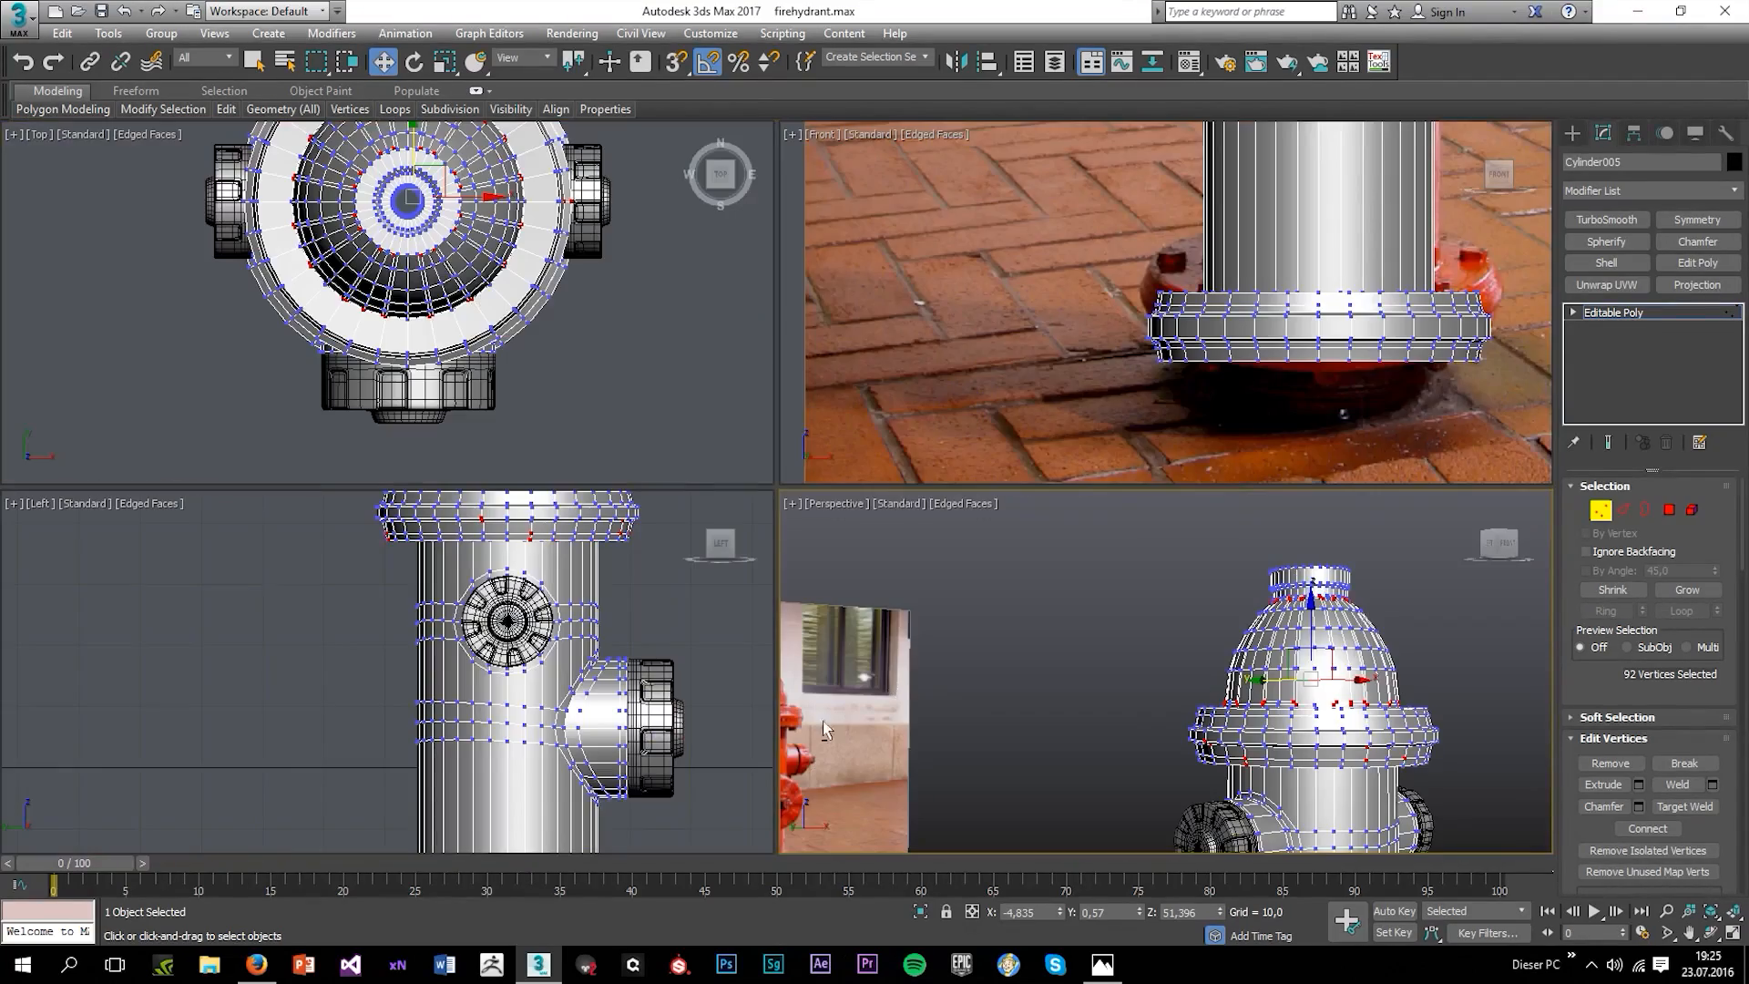
pyautogui.hotkey('alt', 'w')
pyautogui.press('z')
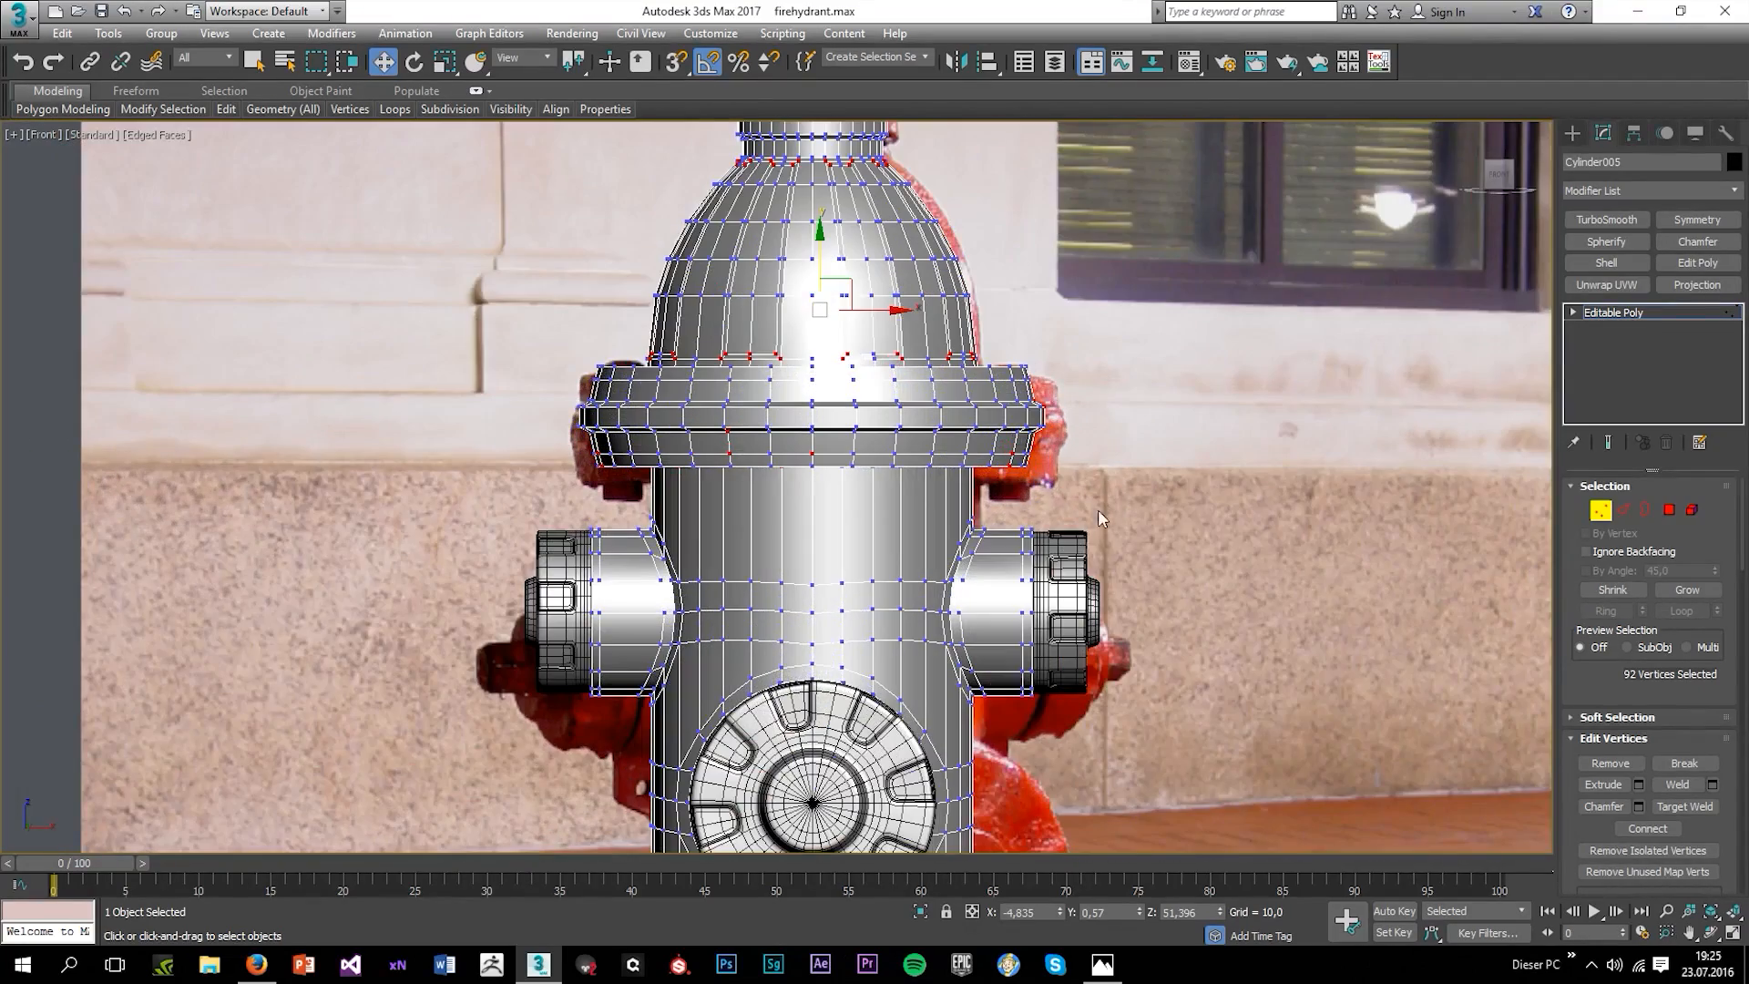
pyautogui.keyDown('alt'); pyautogui.moveTo(499, 385); pyautogui.dragTo(491, 389); pyautogui.keyUp('alt')
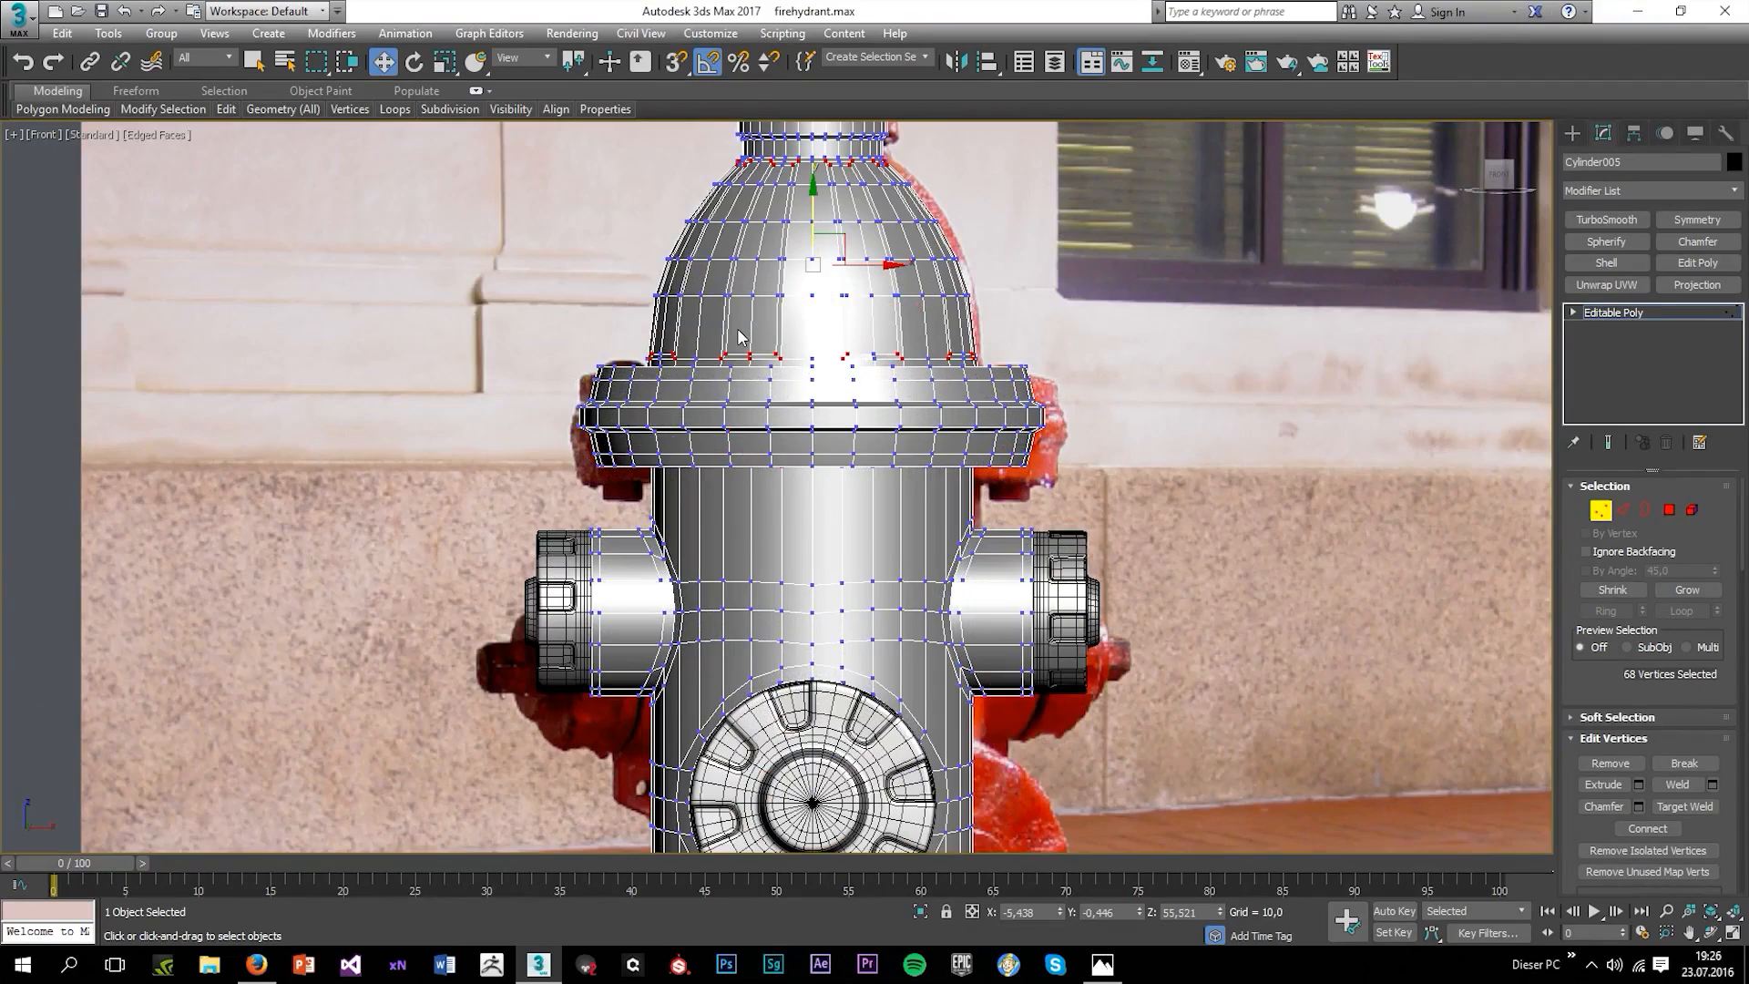
pyautogui.hotkey('alt', 'w')
pyautogui.hotkey('alt', 'w')
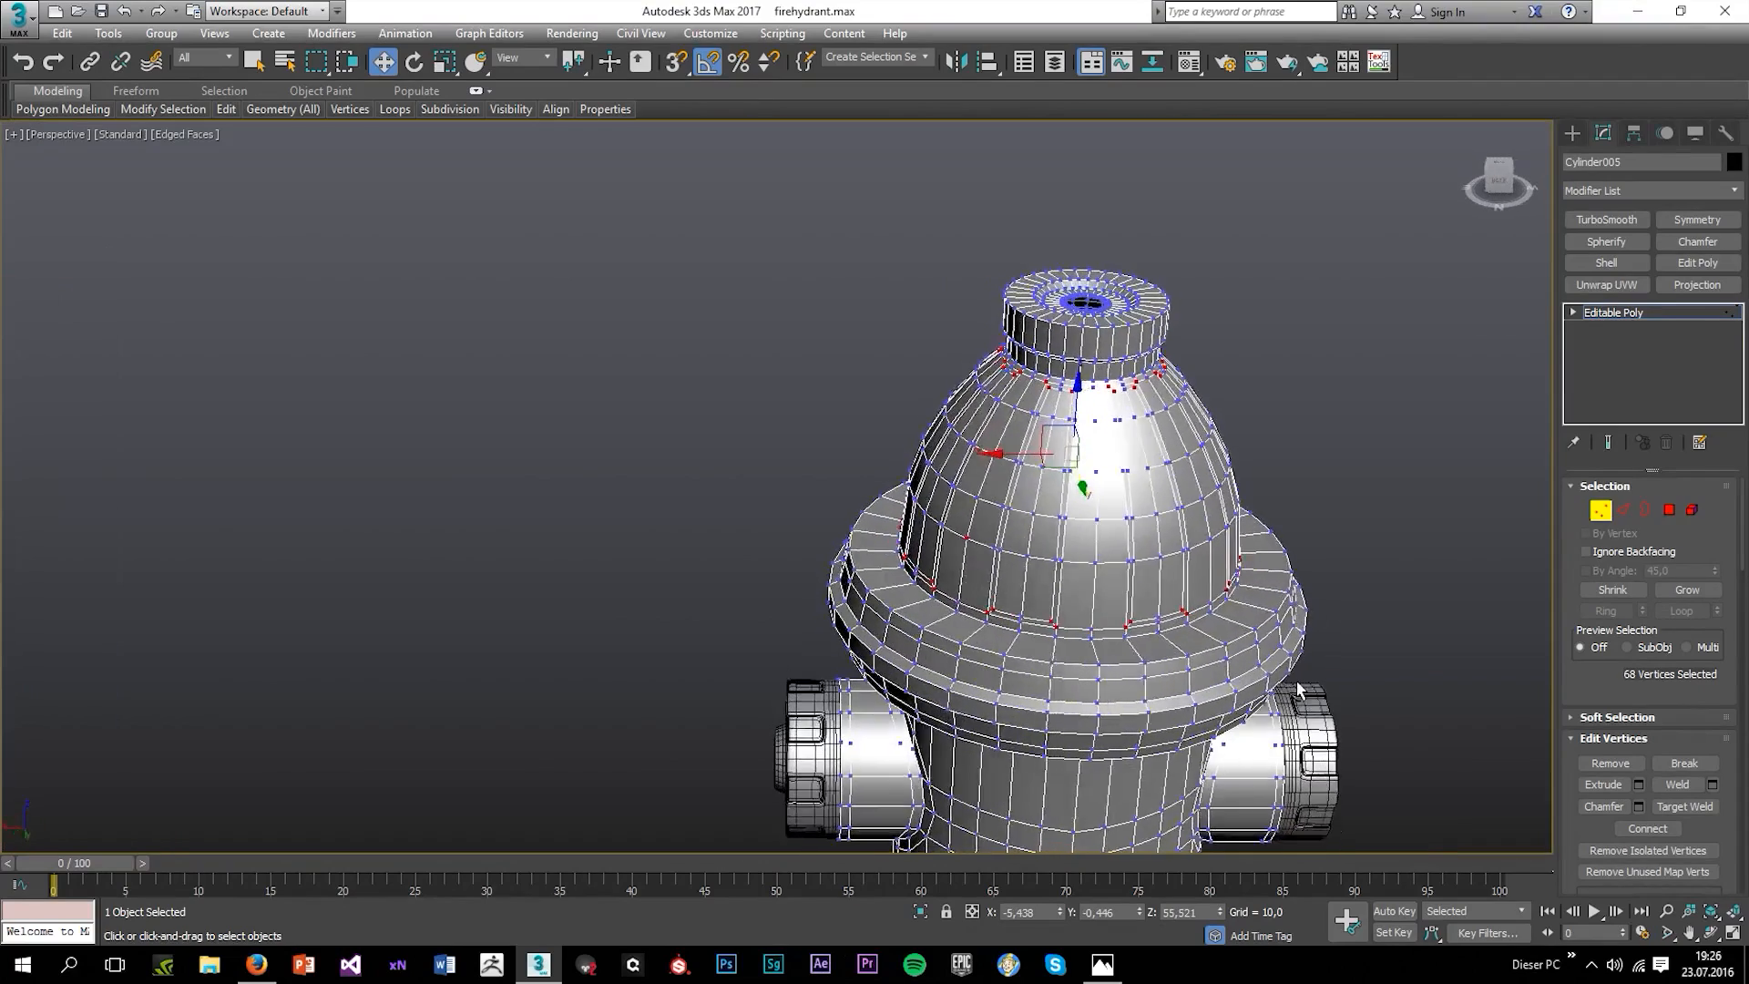
# Set the vertex constraint to Edge and scale the selected panel corner vertices to 92% along Z.
pyautogui.scroll(-5, 1621, 815)
pyautogui.click(1649, 805)
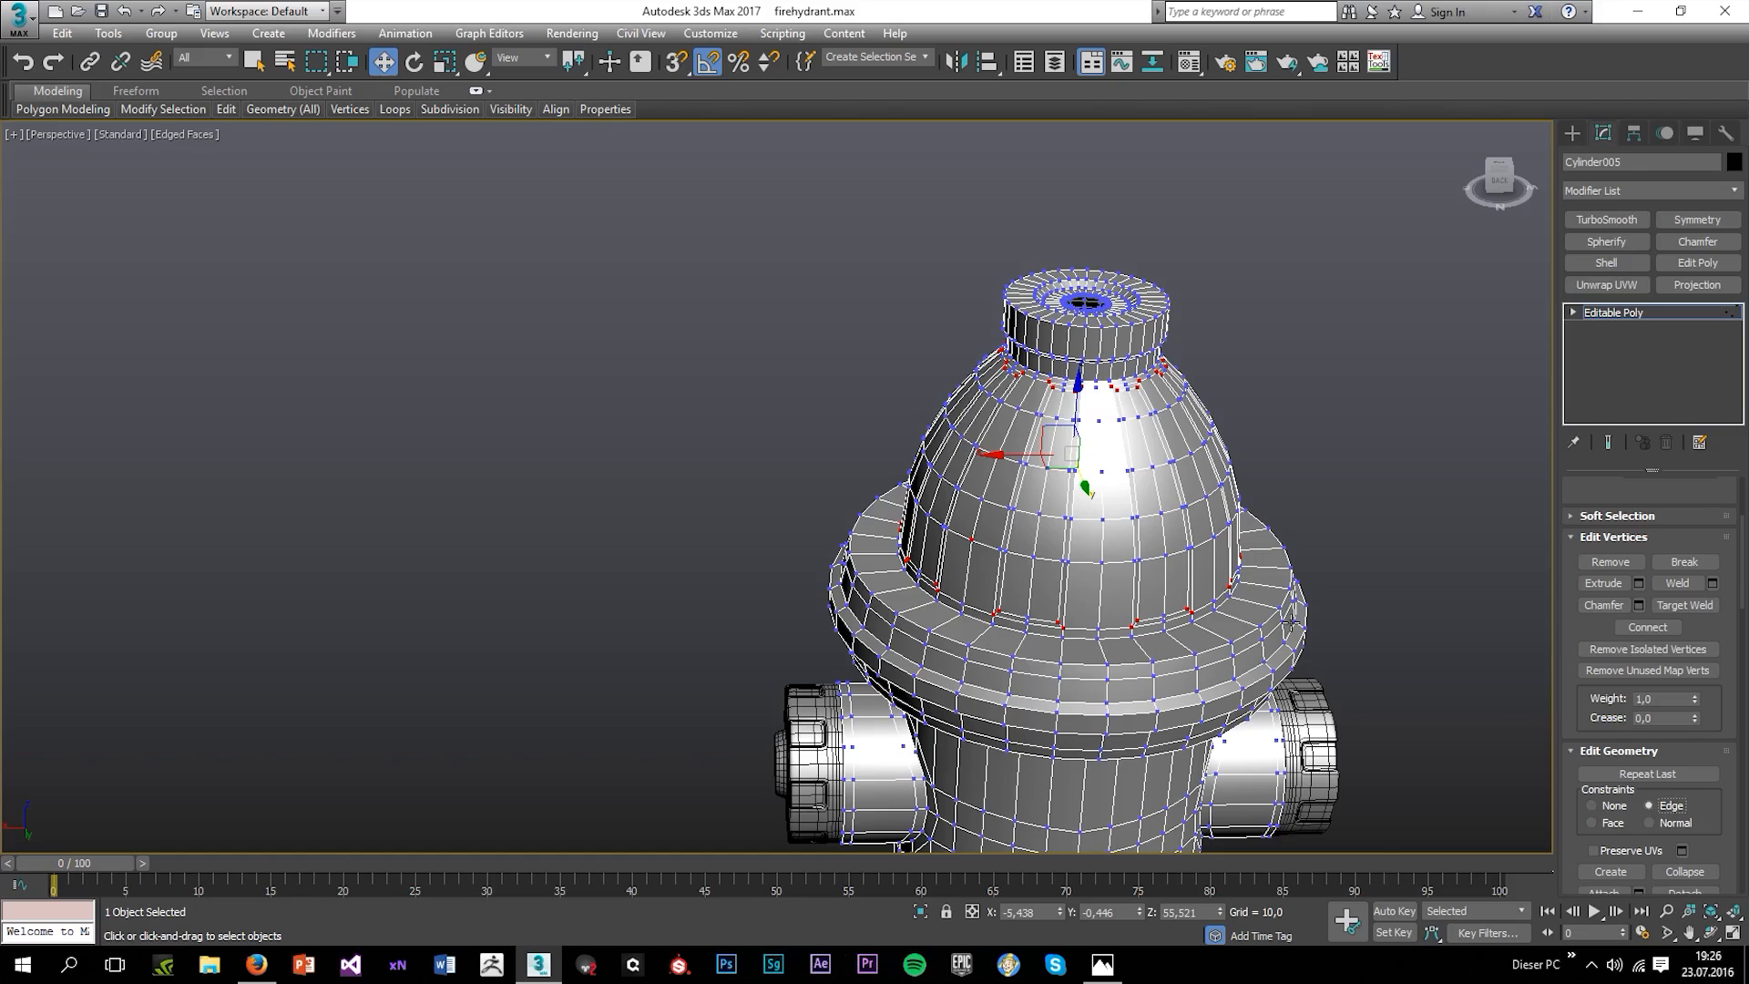
pyautogui.press('z')
pyautogui.press('r')
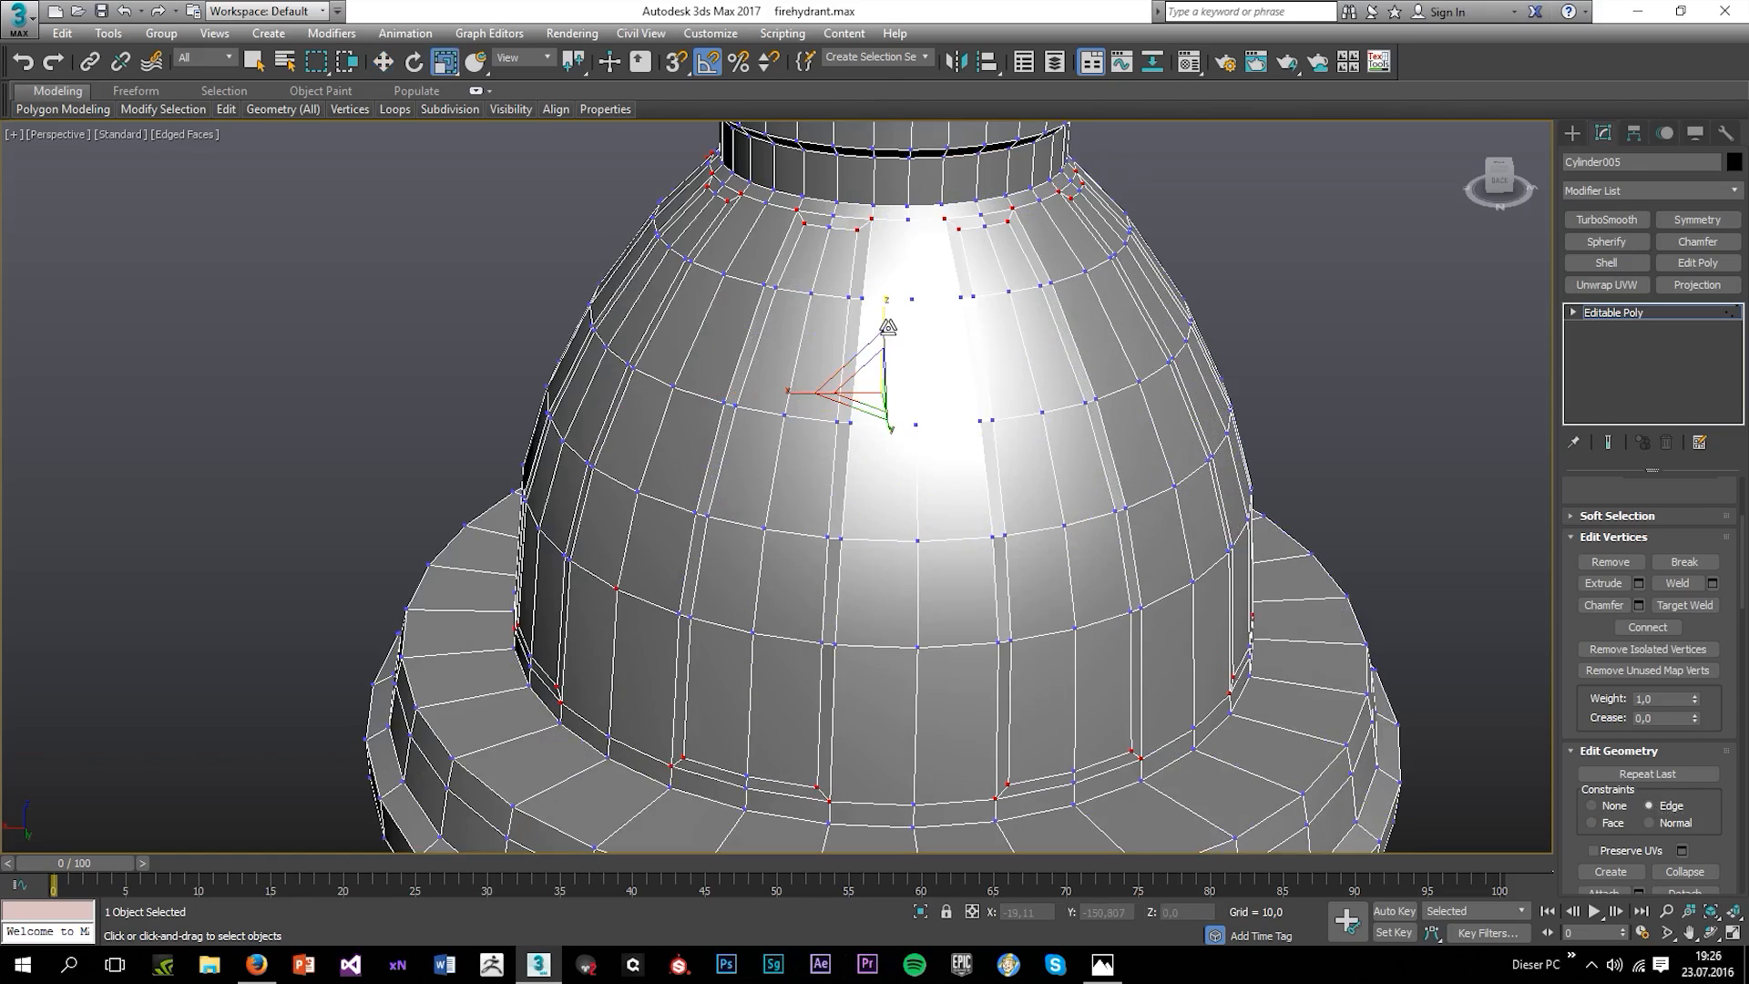
pyautogui.moveTo(888, 326); pyautogui.dragTo(901, 334)
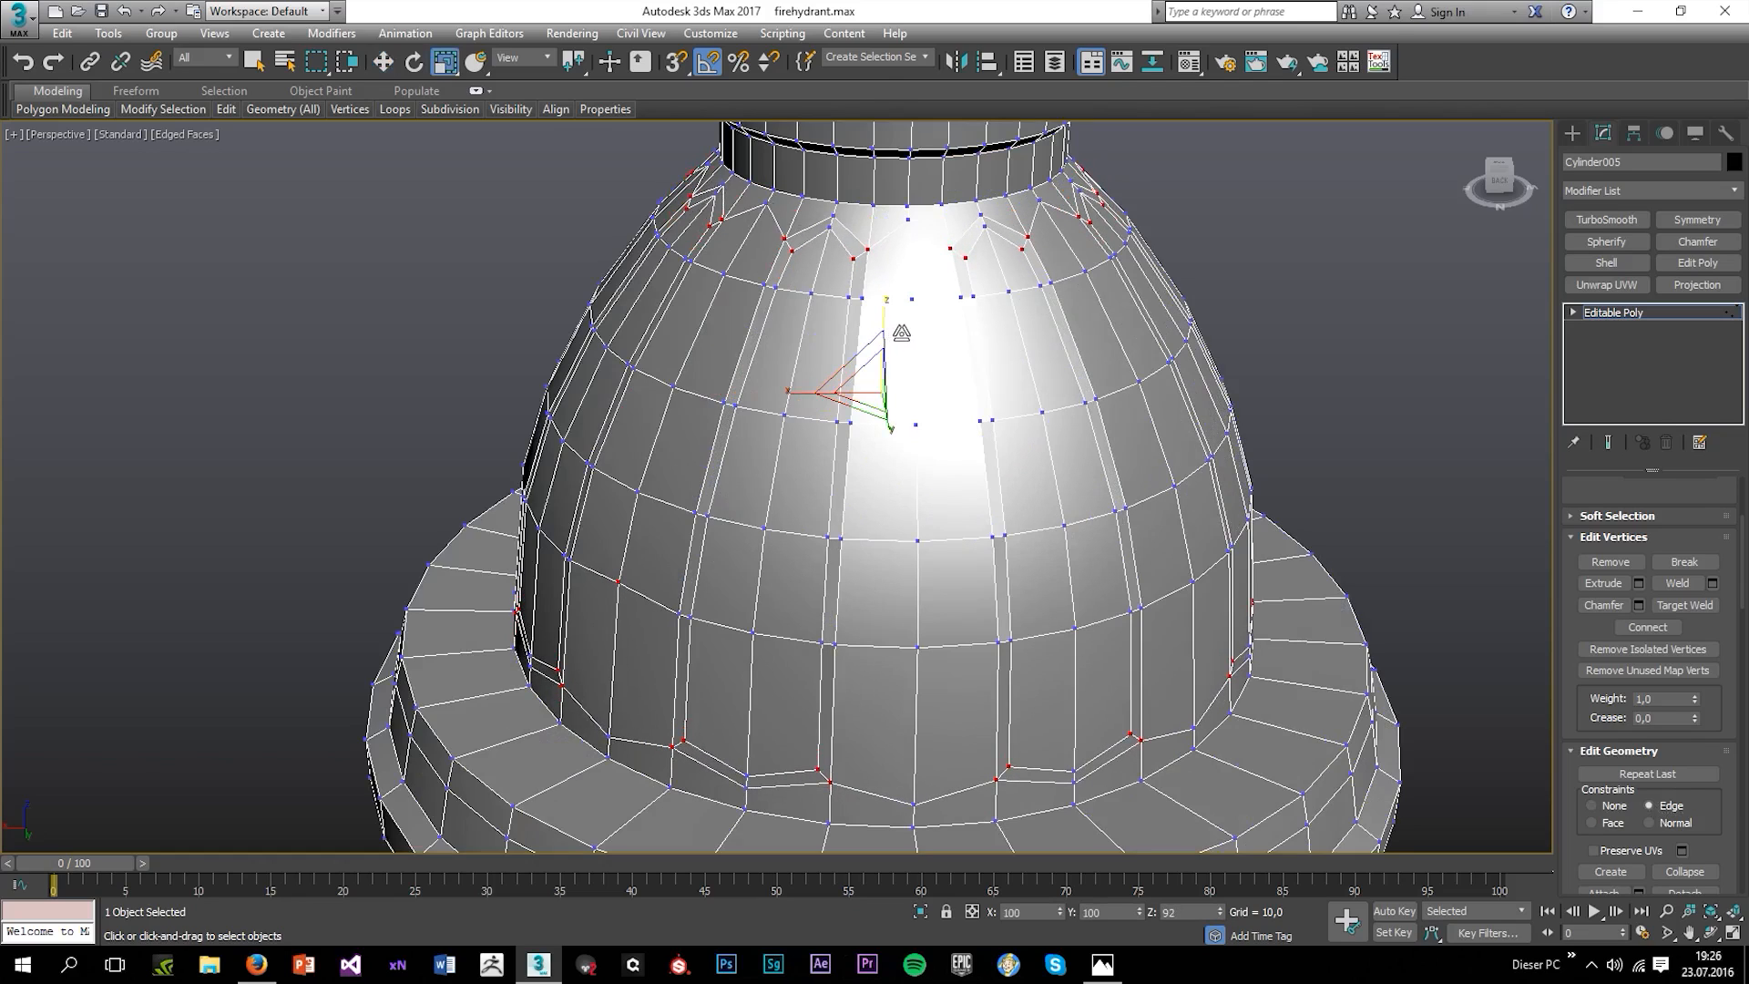
# Switch to the selected panel polygons on the dome and bevel them inward to form tapered recesses.
pyautogui.keyDown('alt'); pyautogui.moveTo(925, 419); pyautogui.dragTo(1000, 401, button='middle'); pyautogui.keyUp('alt')
pyautogui.scroll(5, 1615, 550)
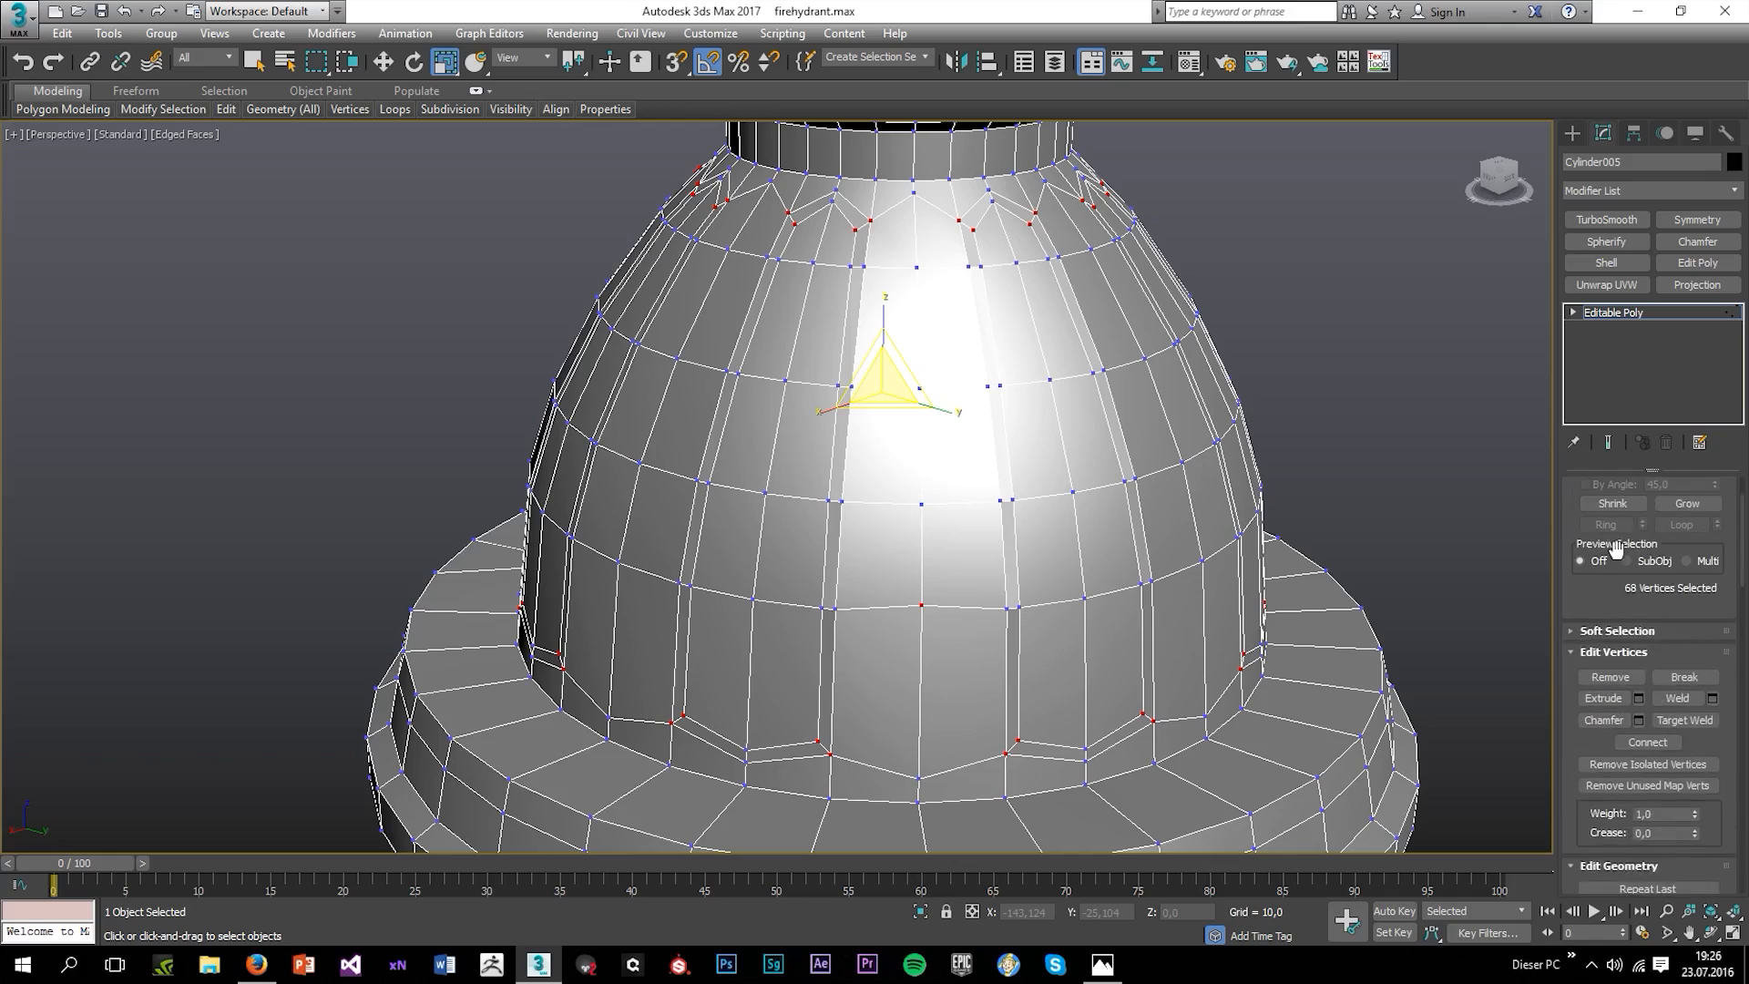
pyautogui.click(1668, 509)
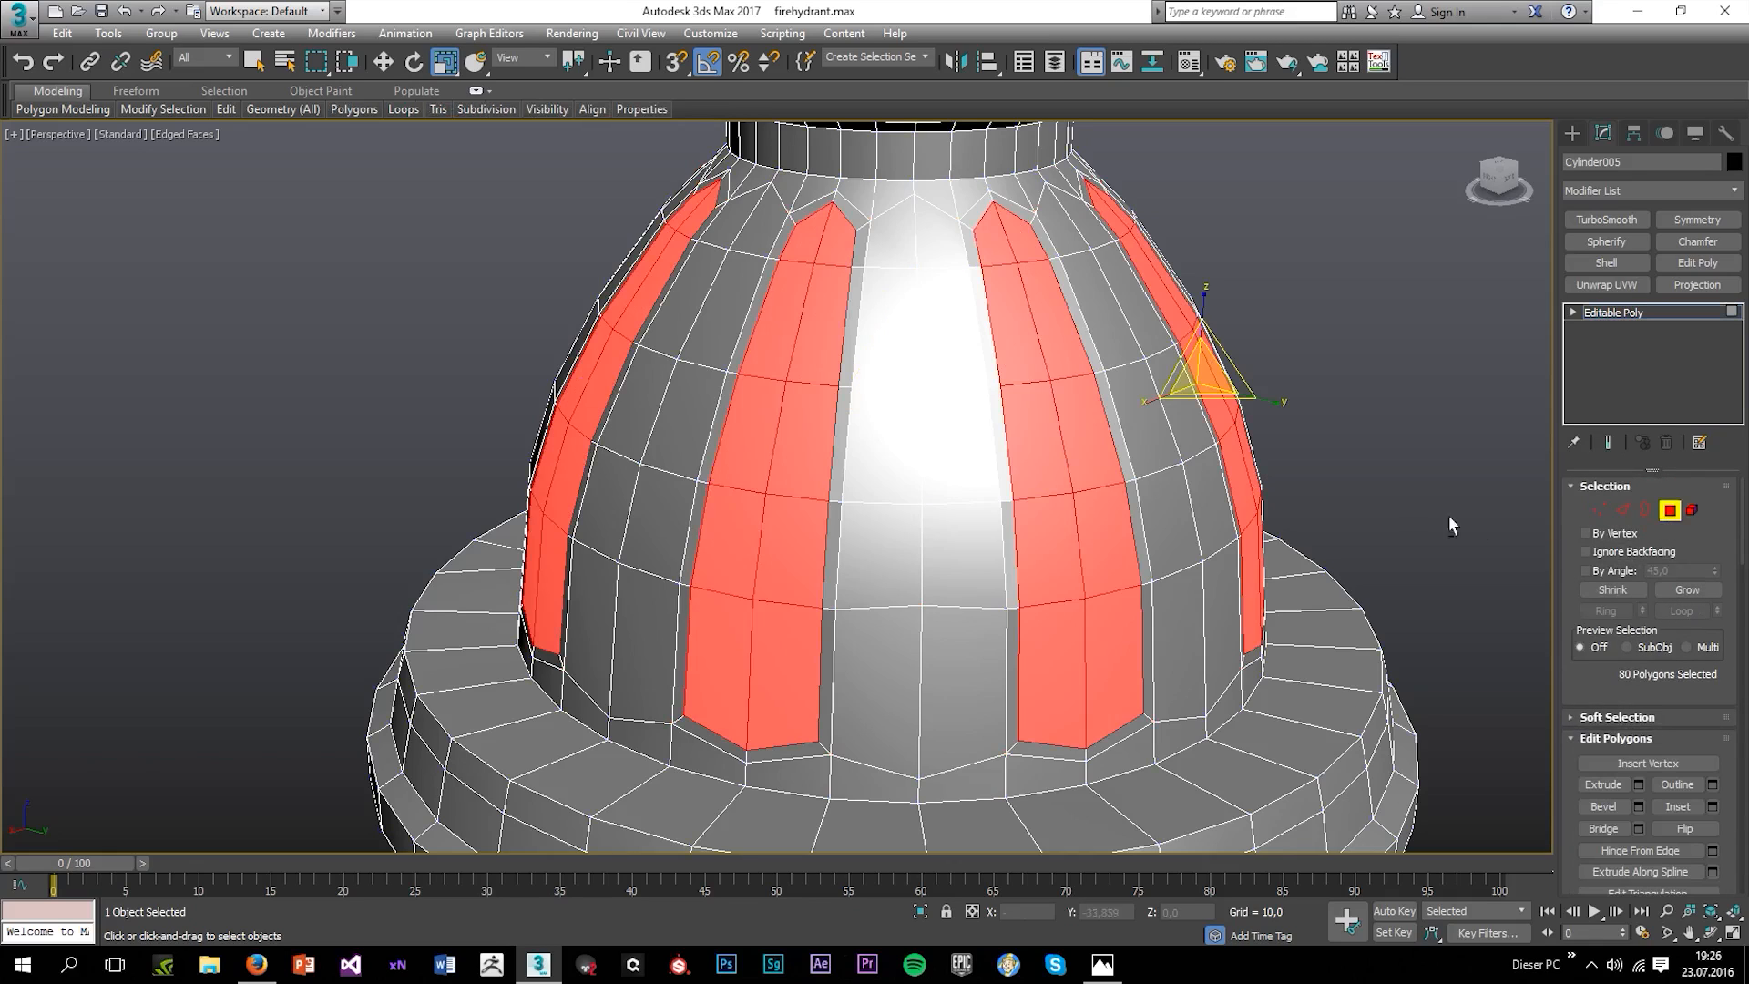
pyautogui.keyDown('alt'); pyautogui.moveTo(1448, 516); pyautogui.dragTo(1529, 483, button='middle'); pyautogui.keyUp('alt')
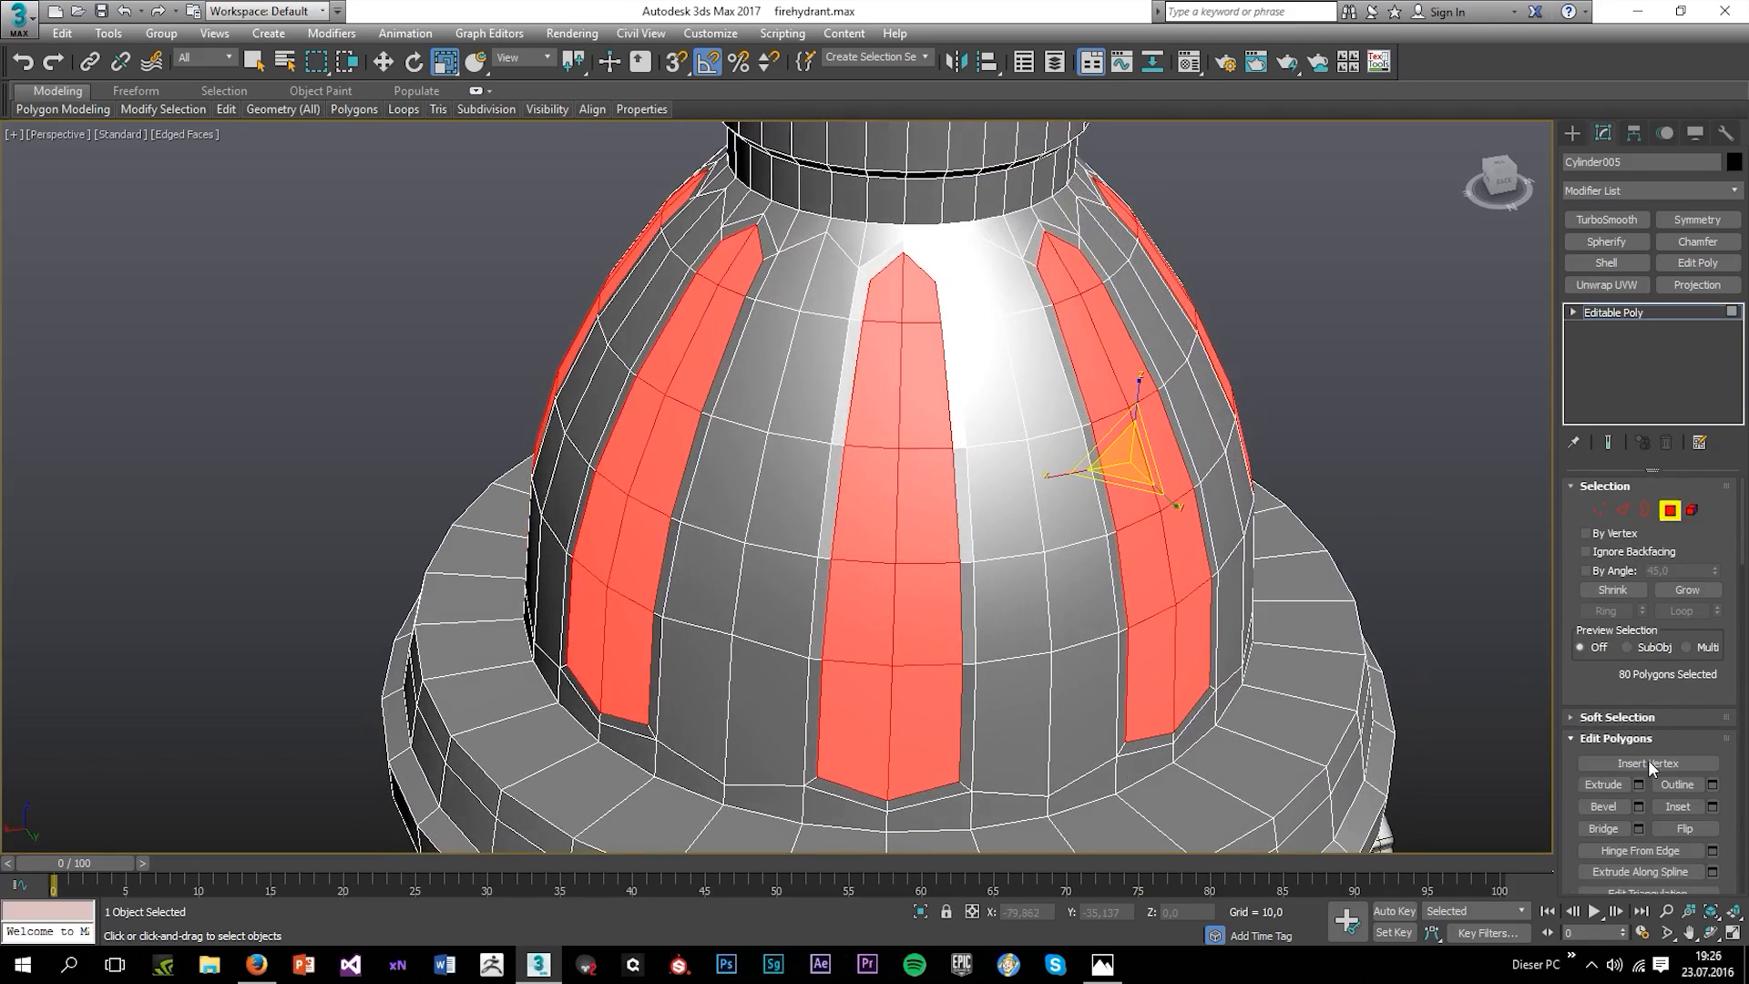
pyautogui.click(1638, 807)
pyautogui.moveTo(791, 554)
pyautogui.mouseDown()
pyautogui.moveTo(791, 536)
pyautogui.moveTo(787, 551)
pyautogui.mouseUp()
pyautogui.moveTo(938, 610)
pyautogui.keyDown('alt'); pyautogui.mouseDown(button='middle')
pyautogui.moveTo(960, 617)
pyautogui.moveTo(904, 619)
pyautogui.mouseUp(button='middle'); pyautogui.keyUp('alt')
pyautogui.click(786, 580)
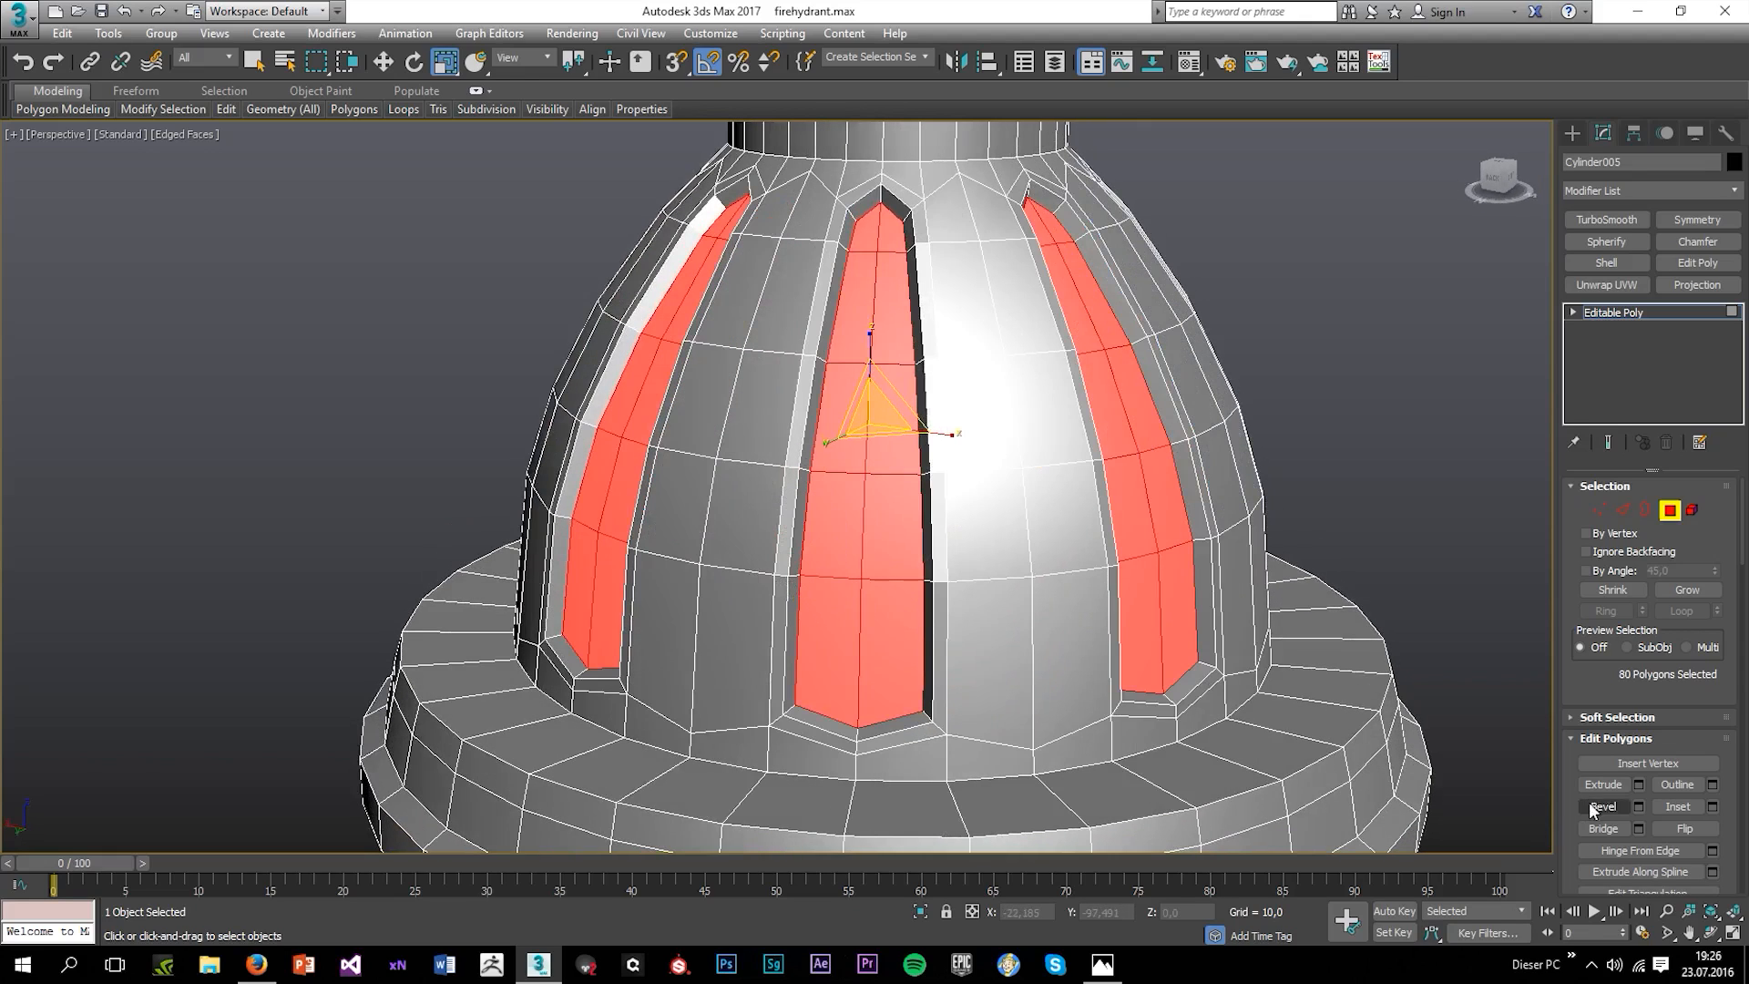
# Inset the selected polygons of all recessed dome panels slightly, undoing any attempts that select only a single polygon.
pyautogui.click(1676, 806)
pyautogui.click(854, 572)
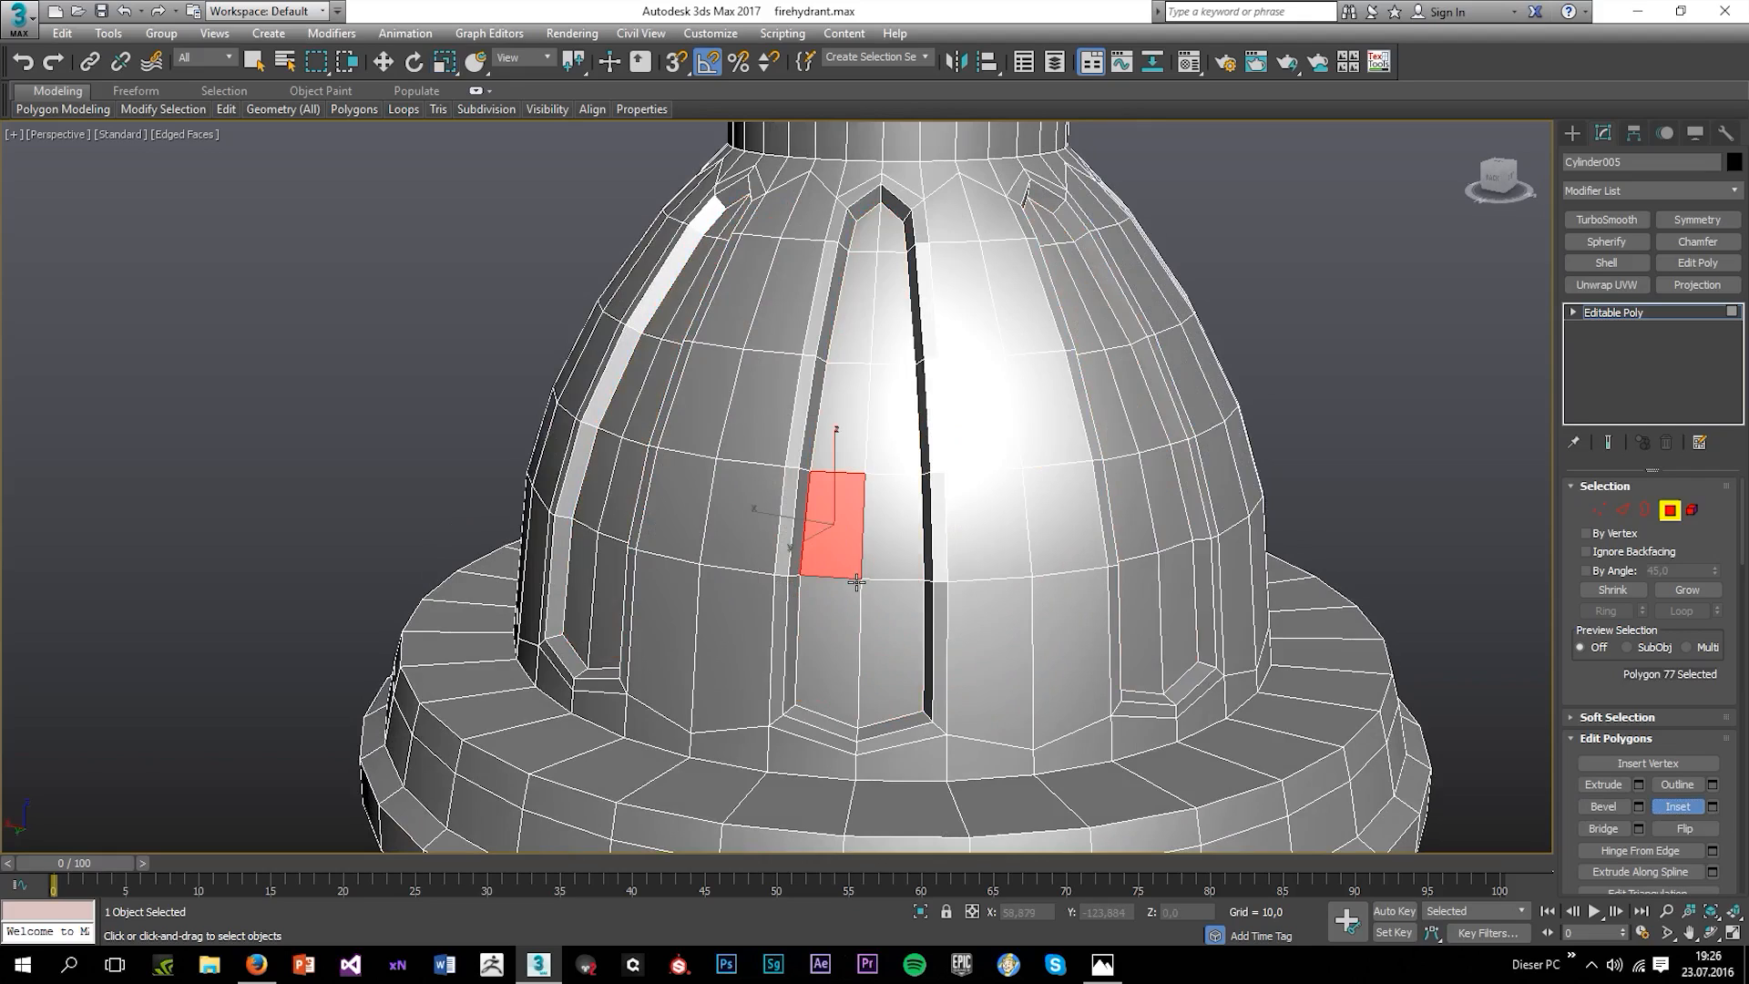
pyautogui.hotkey('ctrl', 'z')
pyautogui.click(884, 553)
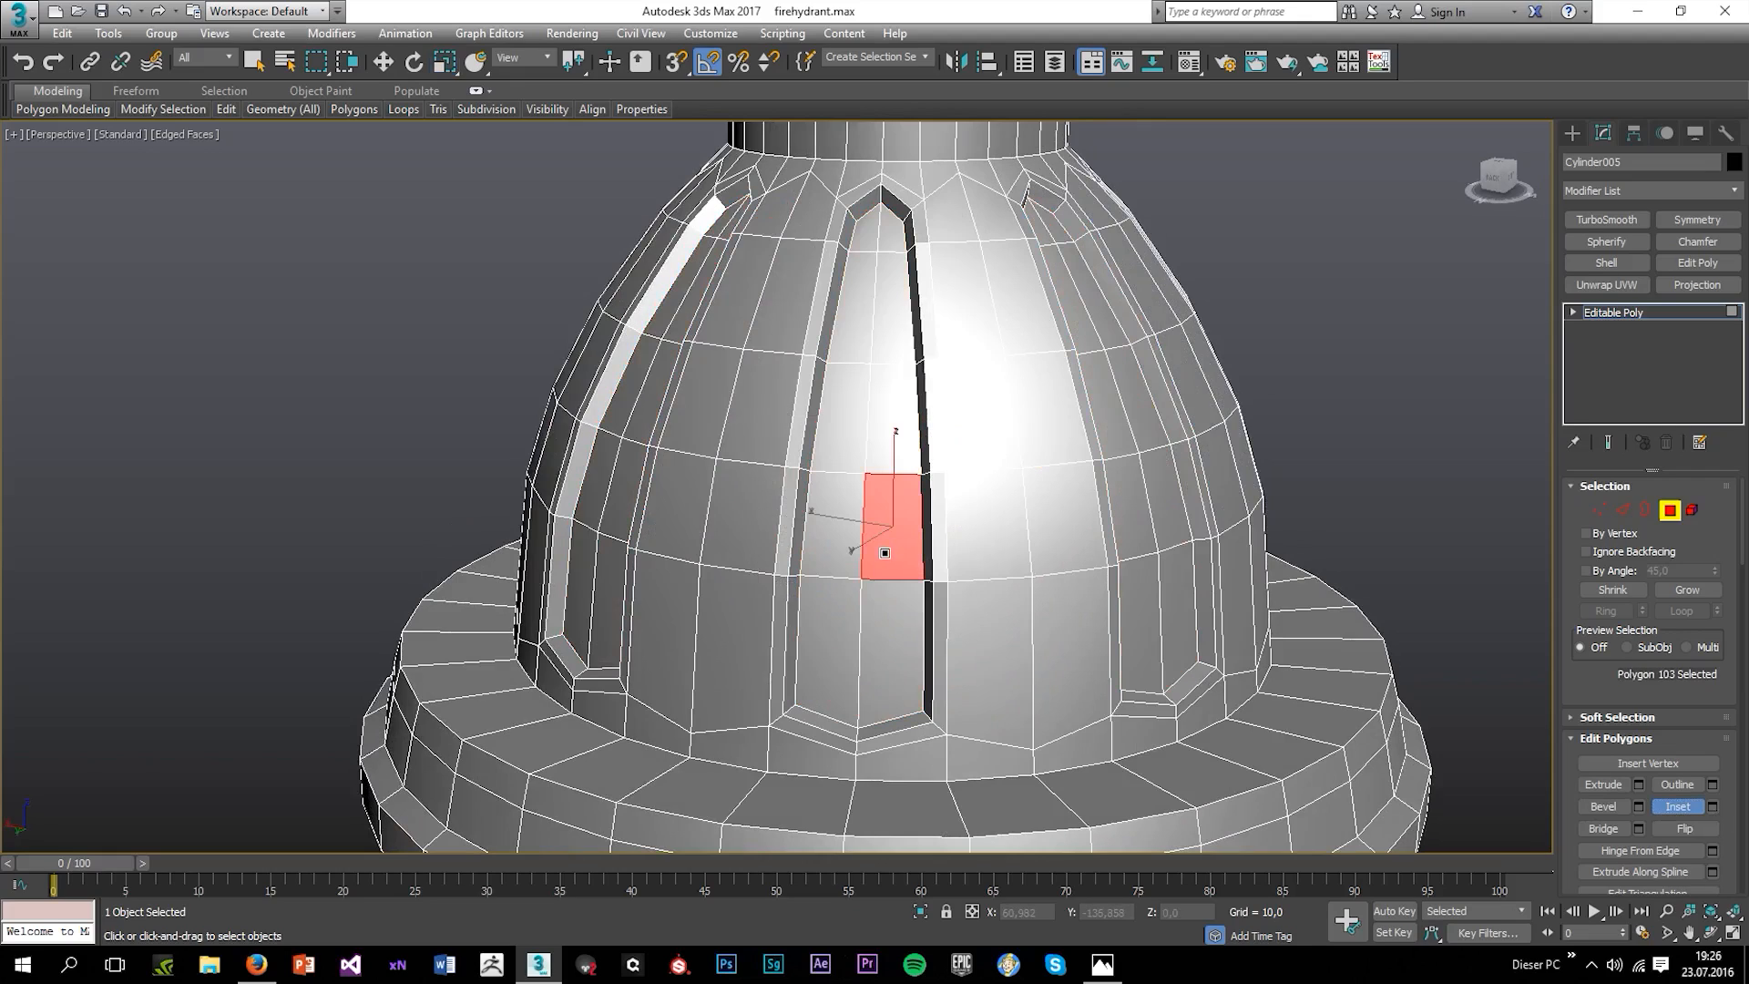
pyautogui.hotkey('ctrl', 'z')
pyautogui.click(882, 550)
pyautogui.hotkey('ctrl', 'z')
pyautogui.click(877, 496)
pyautogui.hotkey('ctrl', 'z')
pyautogui.scroll(-3, 894, 484)
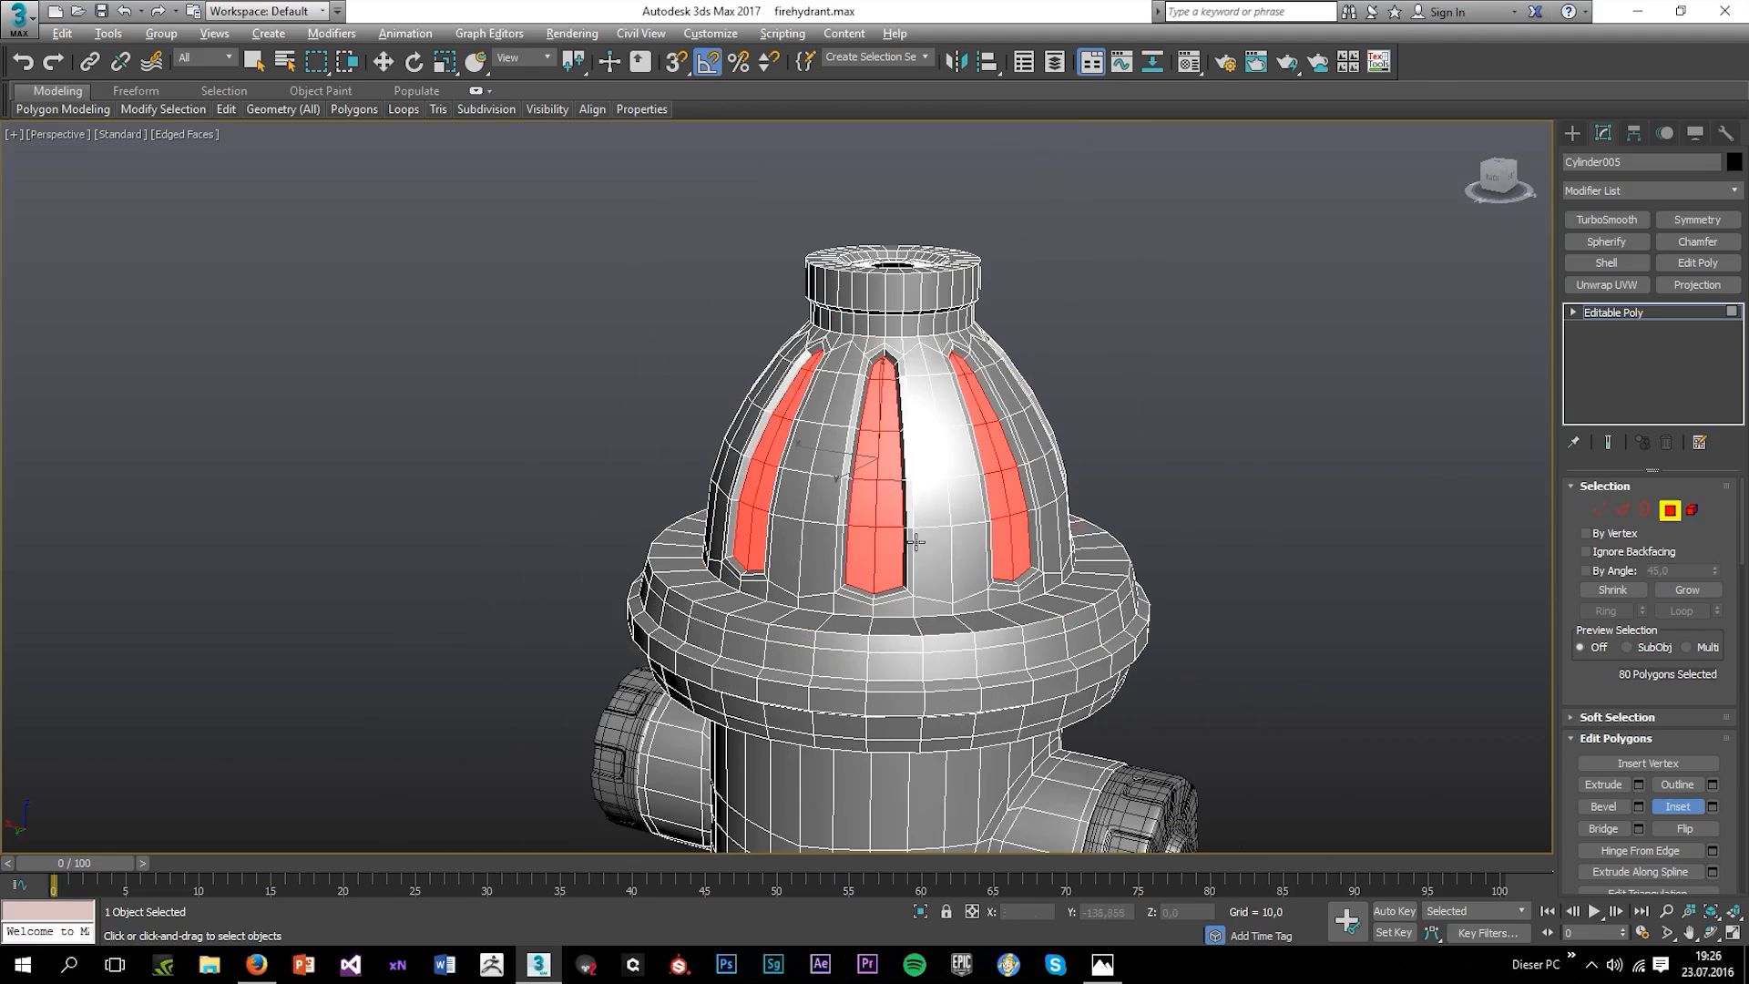
pyautogui.keyDown('alt'); pyautogui.moveTo(915, 542); pyautogui.dragTo(962, 553, button='middle'); pyautogui.keyUp('alt')
pyautogui.scroll(3, 871, 507)
pyautogui.moveTo(857, 507); pyautogui.dragTo(857, 509)
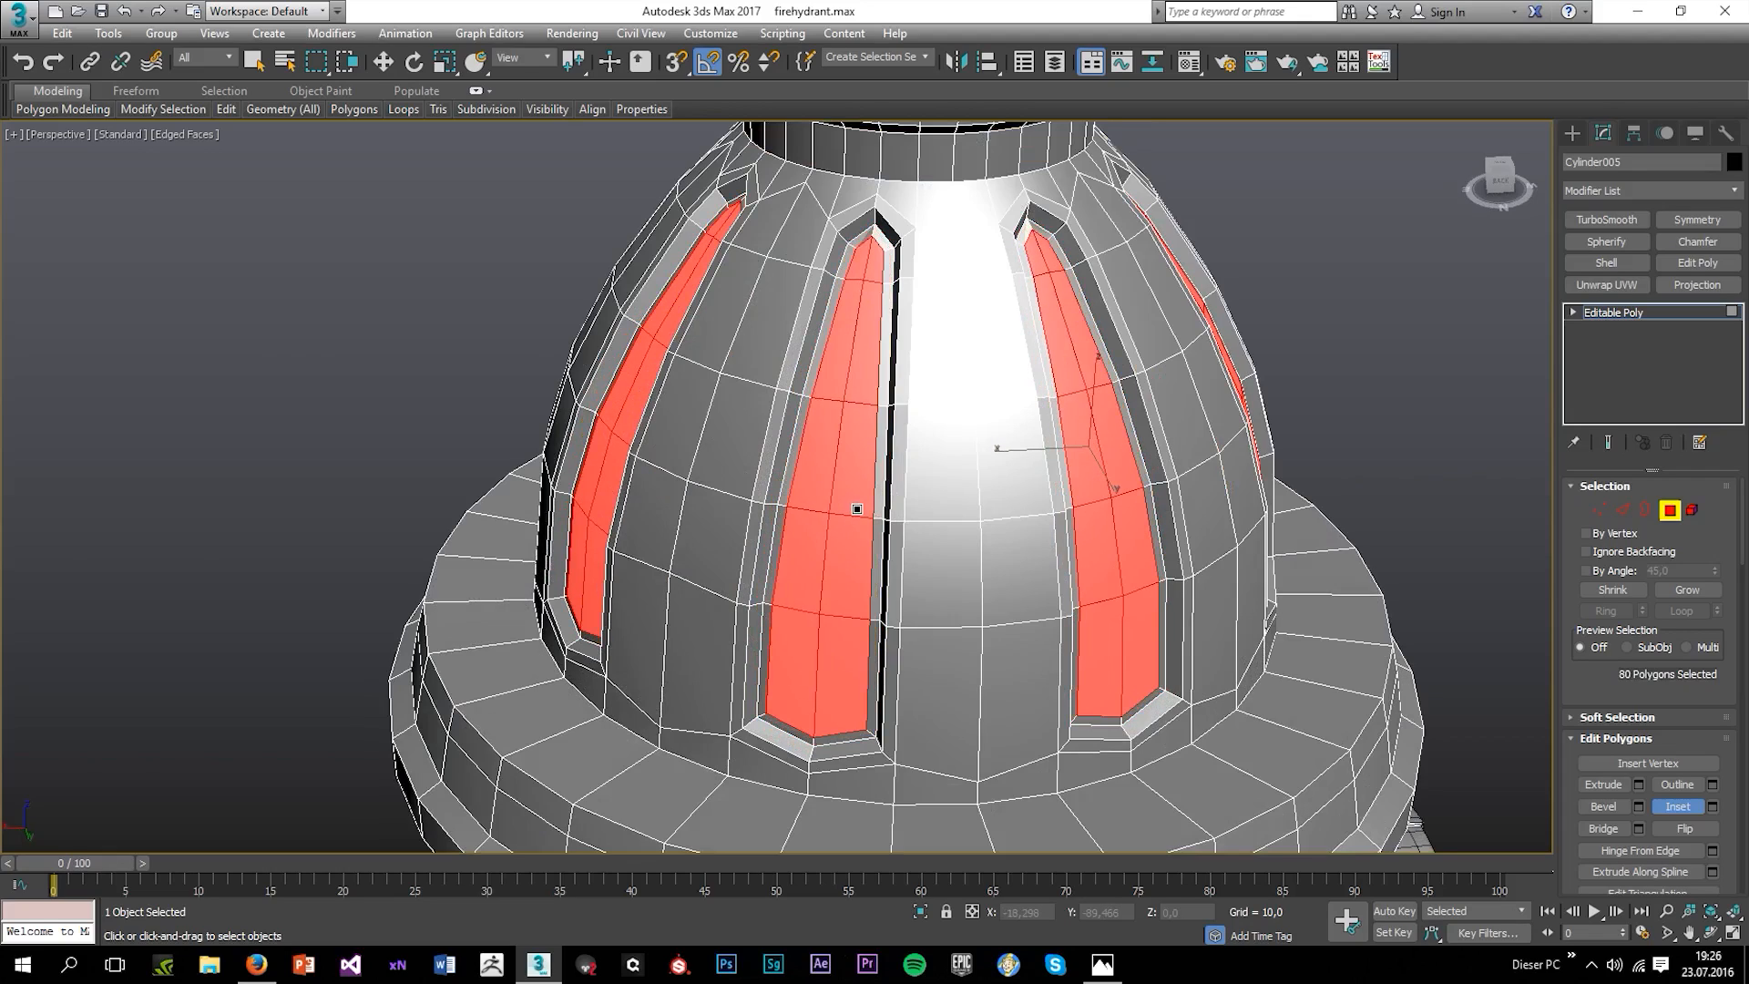
# Apply TurboSmooth to the hydrant body and preview the smoothed dome deselected, without edged faces.
pyautogui.click(338, 334)
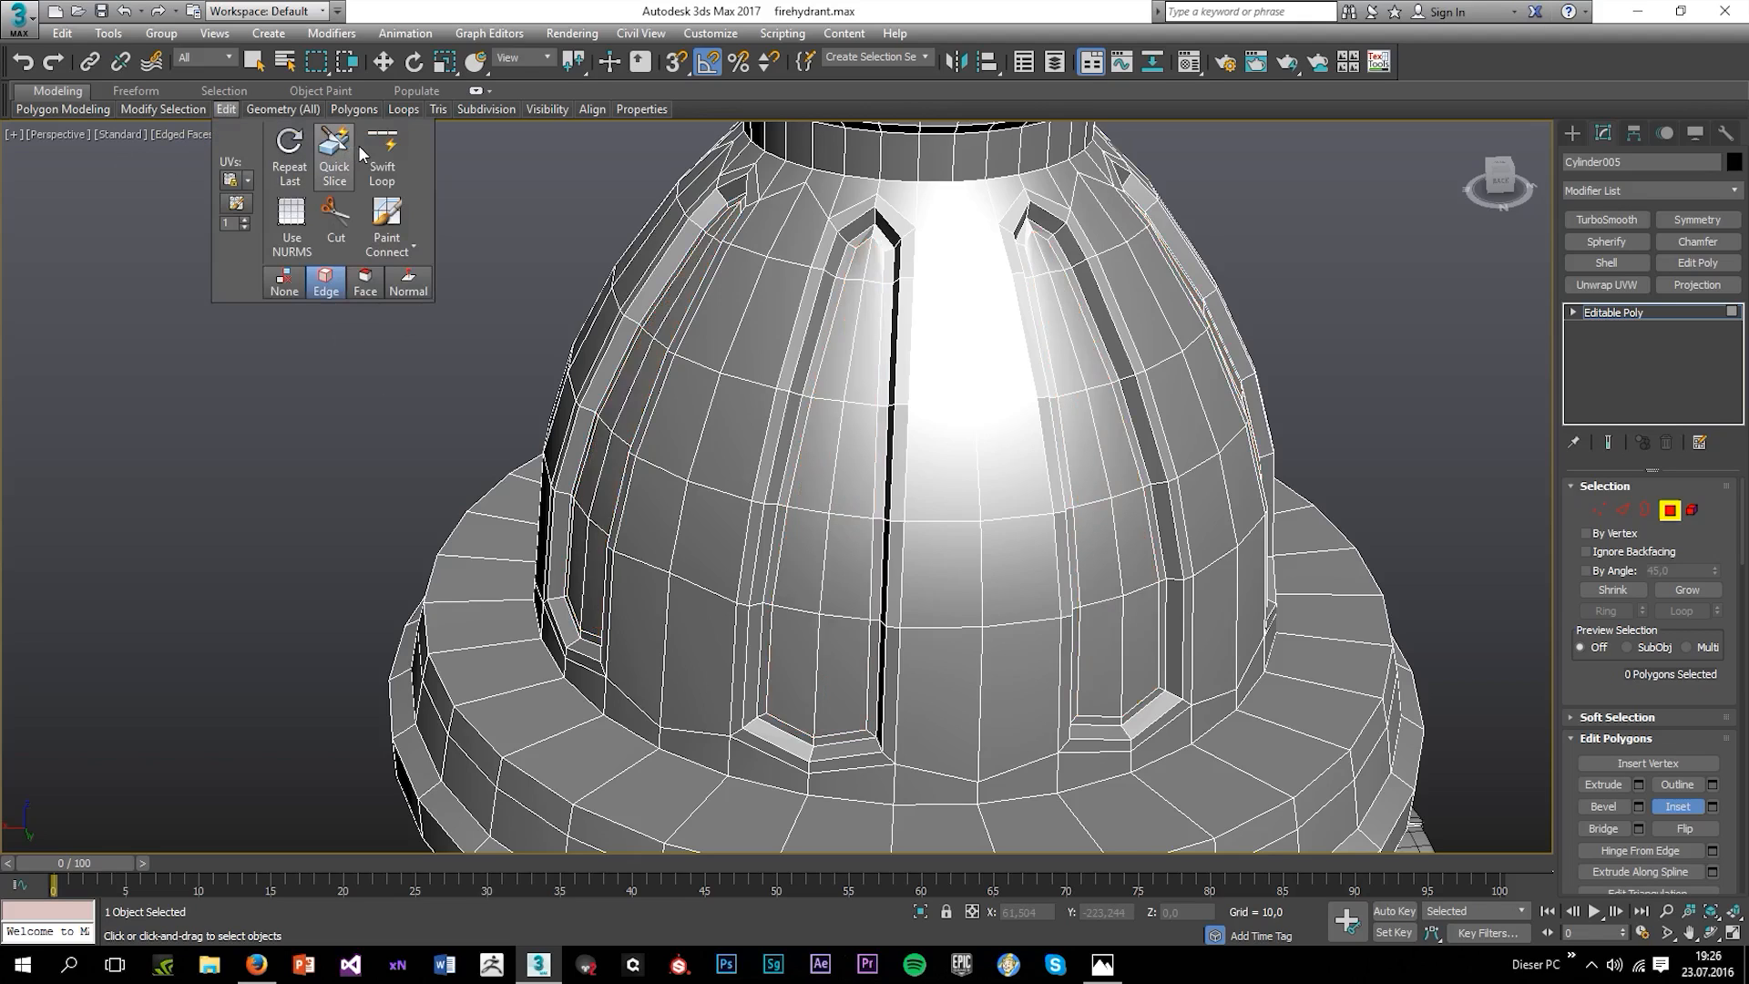
pyautogui.click(1606, 220)
pyautogui.click(1430, 262)
pyautogui.press('F4')
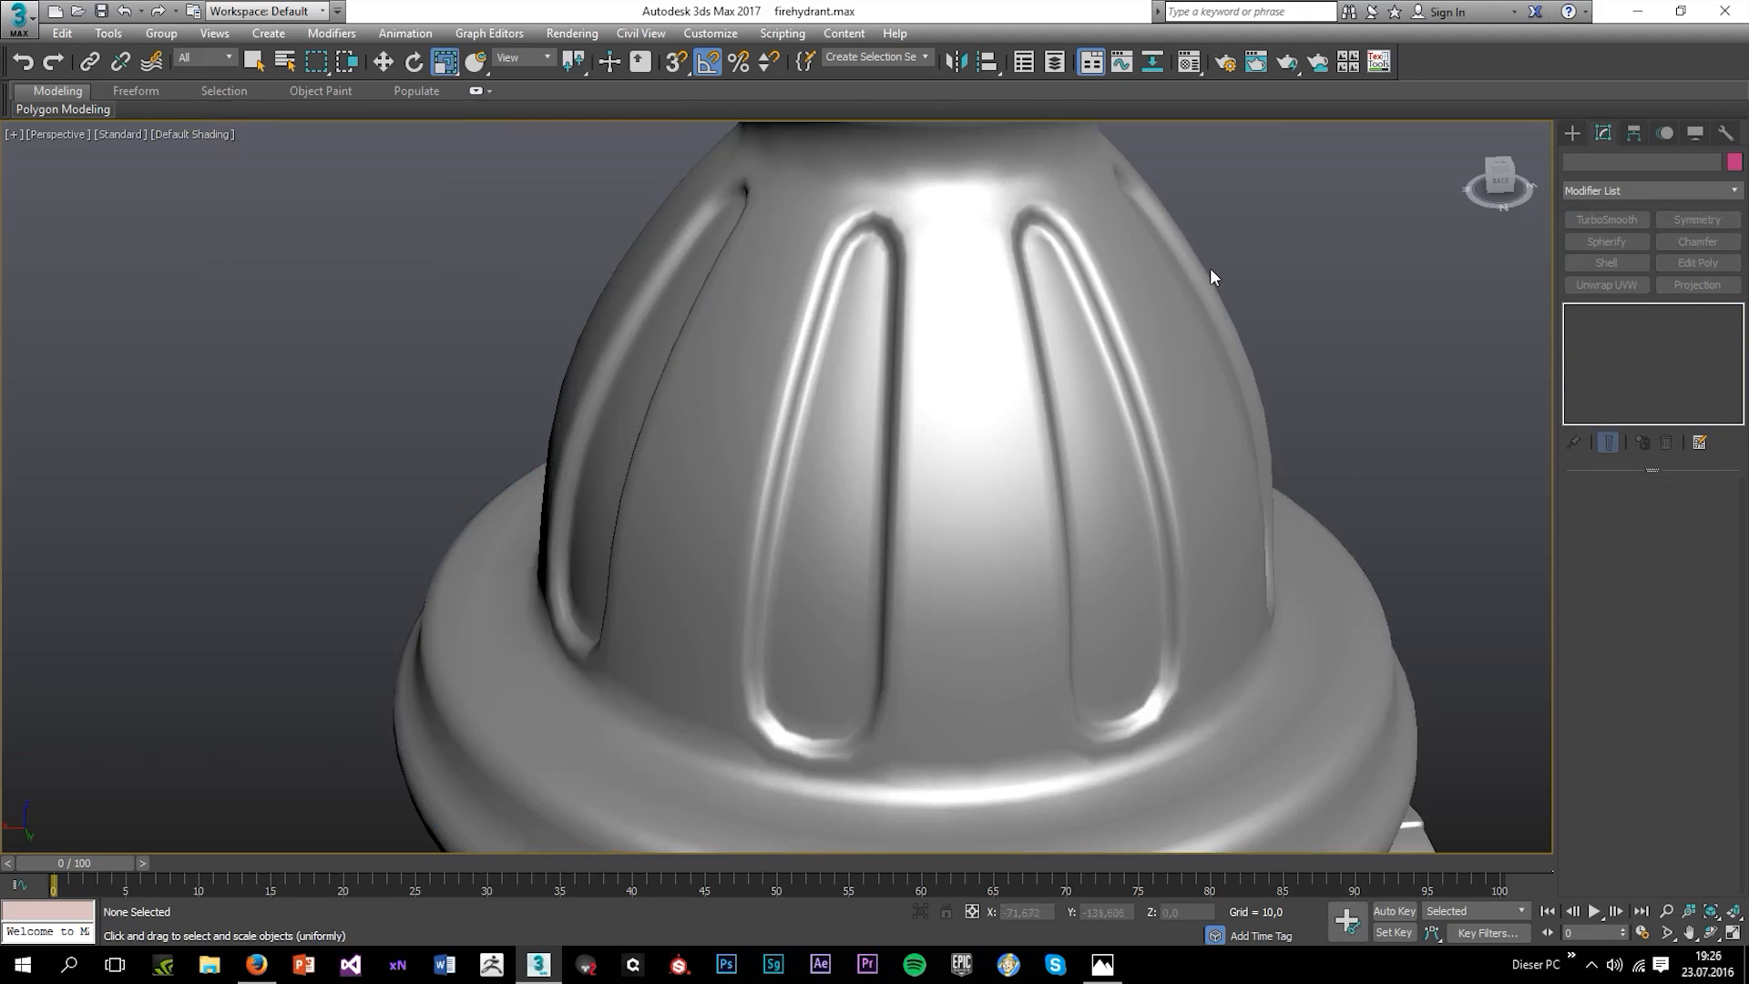
# Compare the smoothed dome panels with the hydrant cap in the reference photo from several angles.
pyautogui.scroll(-7, 1255, 363)
pyautogui.keyDown('alt'); pyautogui.moveTo(1254, 364); pyautogui.dragTo(1315, 387, button='middle'); pyautogui.keyUp('alt')
pyautogui.scroll(4, 1229, 286)
pyautogui.scroll(-6, 1182, 342)
pyautogui.keyDown('alt'); pyautogui.moveTo(1181, 342); pyautogui.dragTo(757, 469, button='middle'); pyautogui.keyUp('alt')
pyautogui.scroll(3, 685, 304)
pyautogui.scroll(3, 686, 304)
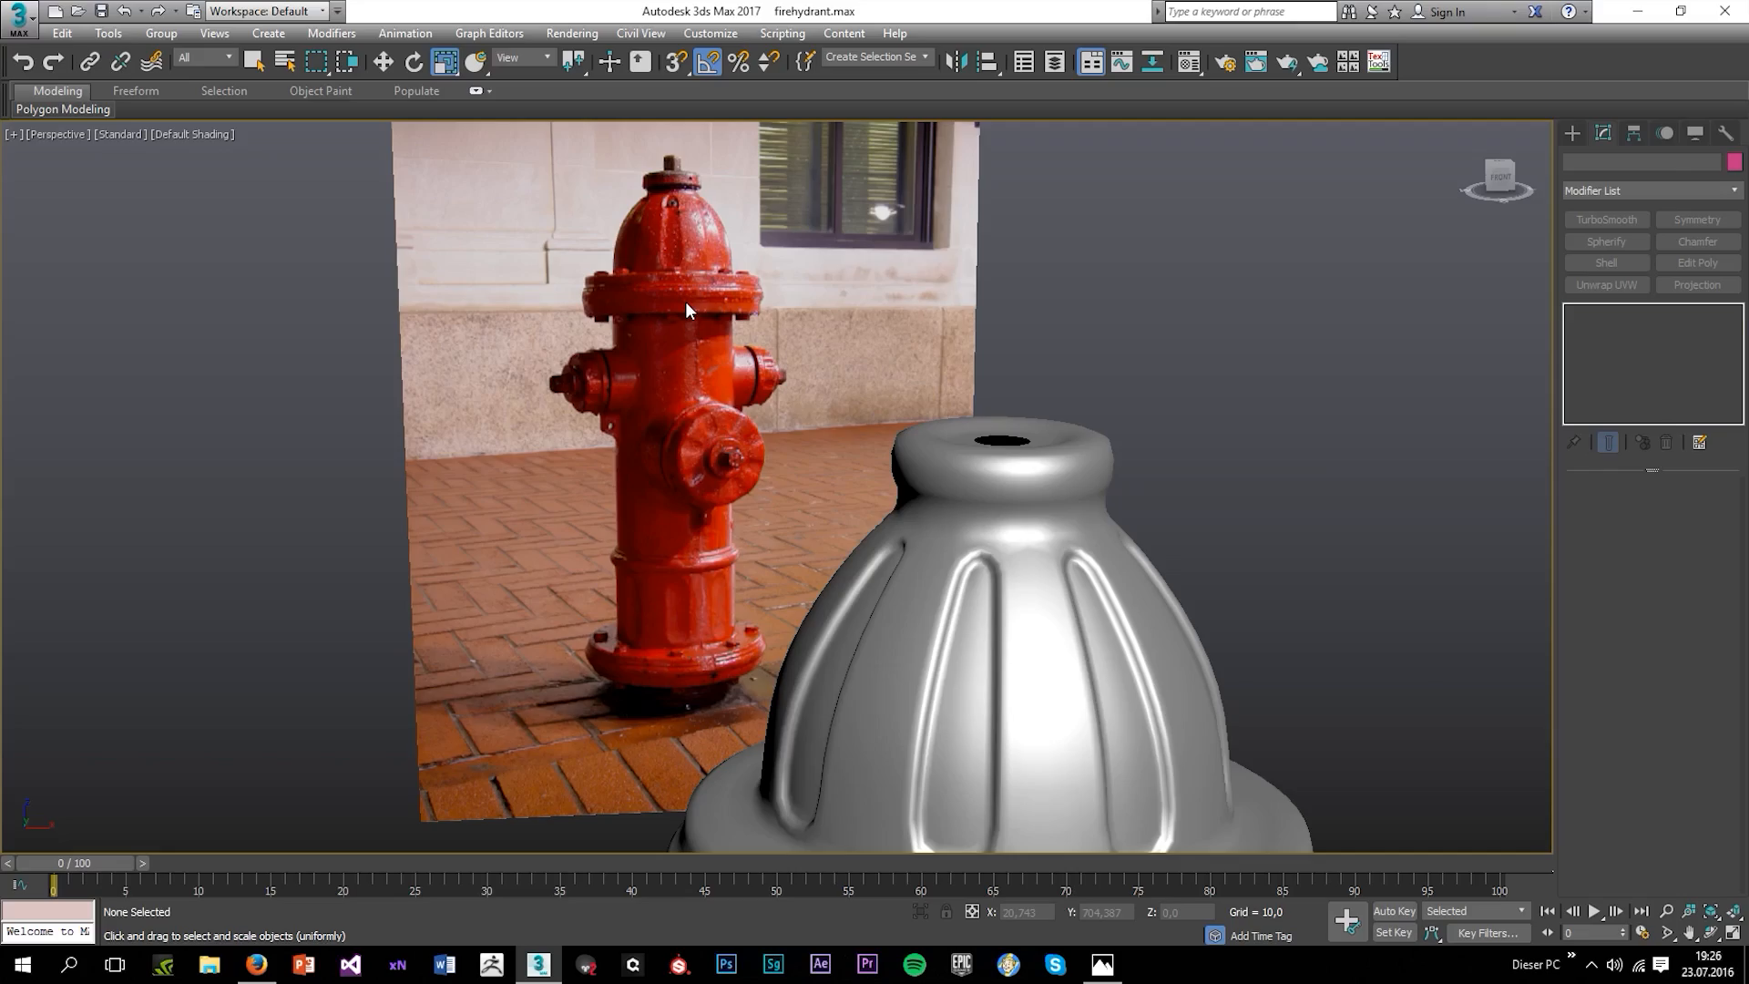
pyautogui.scroll(-3, 684, 303)
pyautogui.keyDown('alt'); pyautogui.moveTo(876, 424); pyautogui.dragTo(797, 437, button='middle'); pyautogui.keyUp('alt')
pyautogui.moveTo(798, 437); pyautogui.dragTo(871, 422, button='middle')
pyautogui.scroll(4, 871, 422)
# Enter edge editing on the hydrant body's Editable Poly level and clear the current edge selection.
pyautogui.click(850, 411)
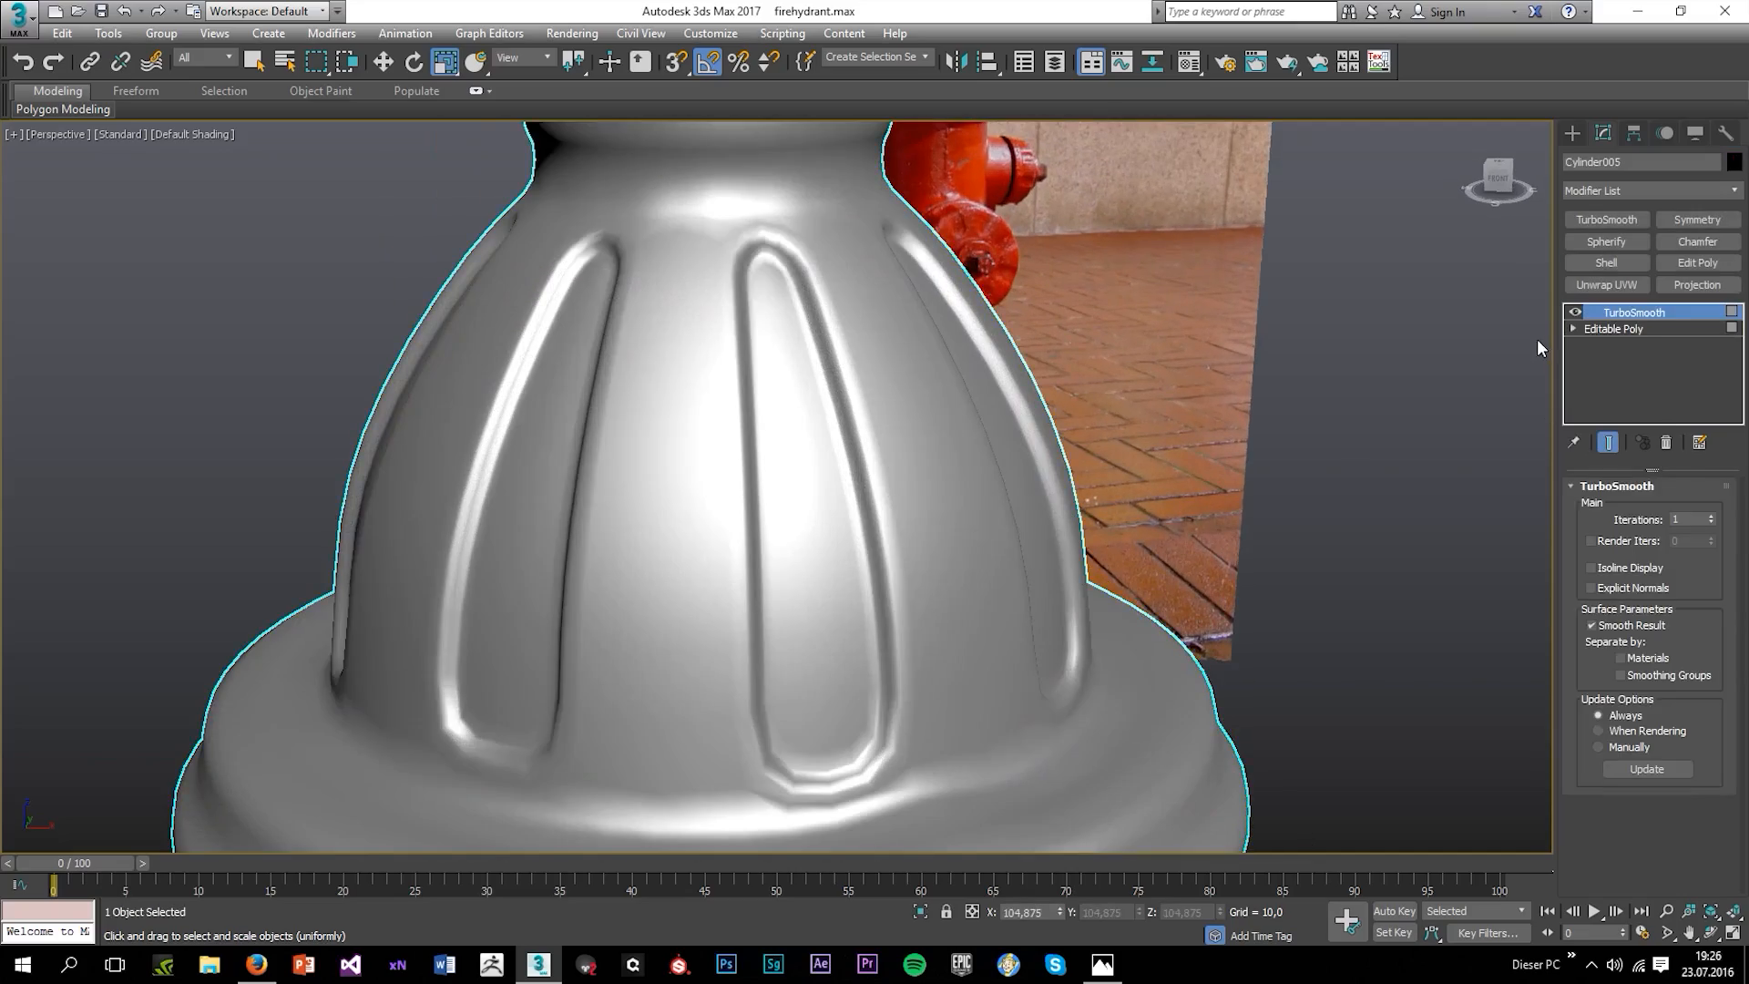
pyautogui.click(1617, 330)
pyautogui.click(1624, 510)
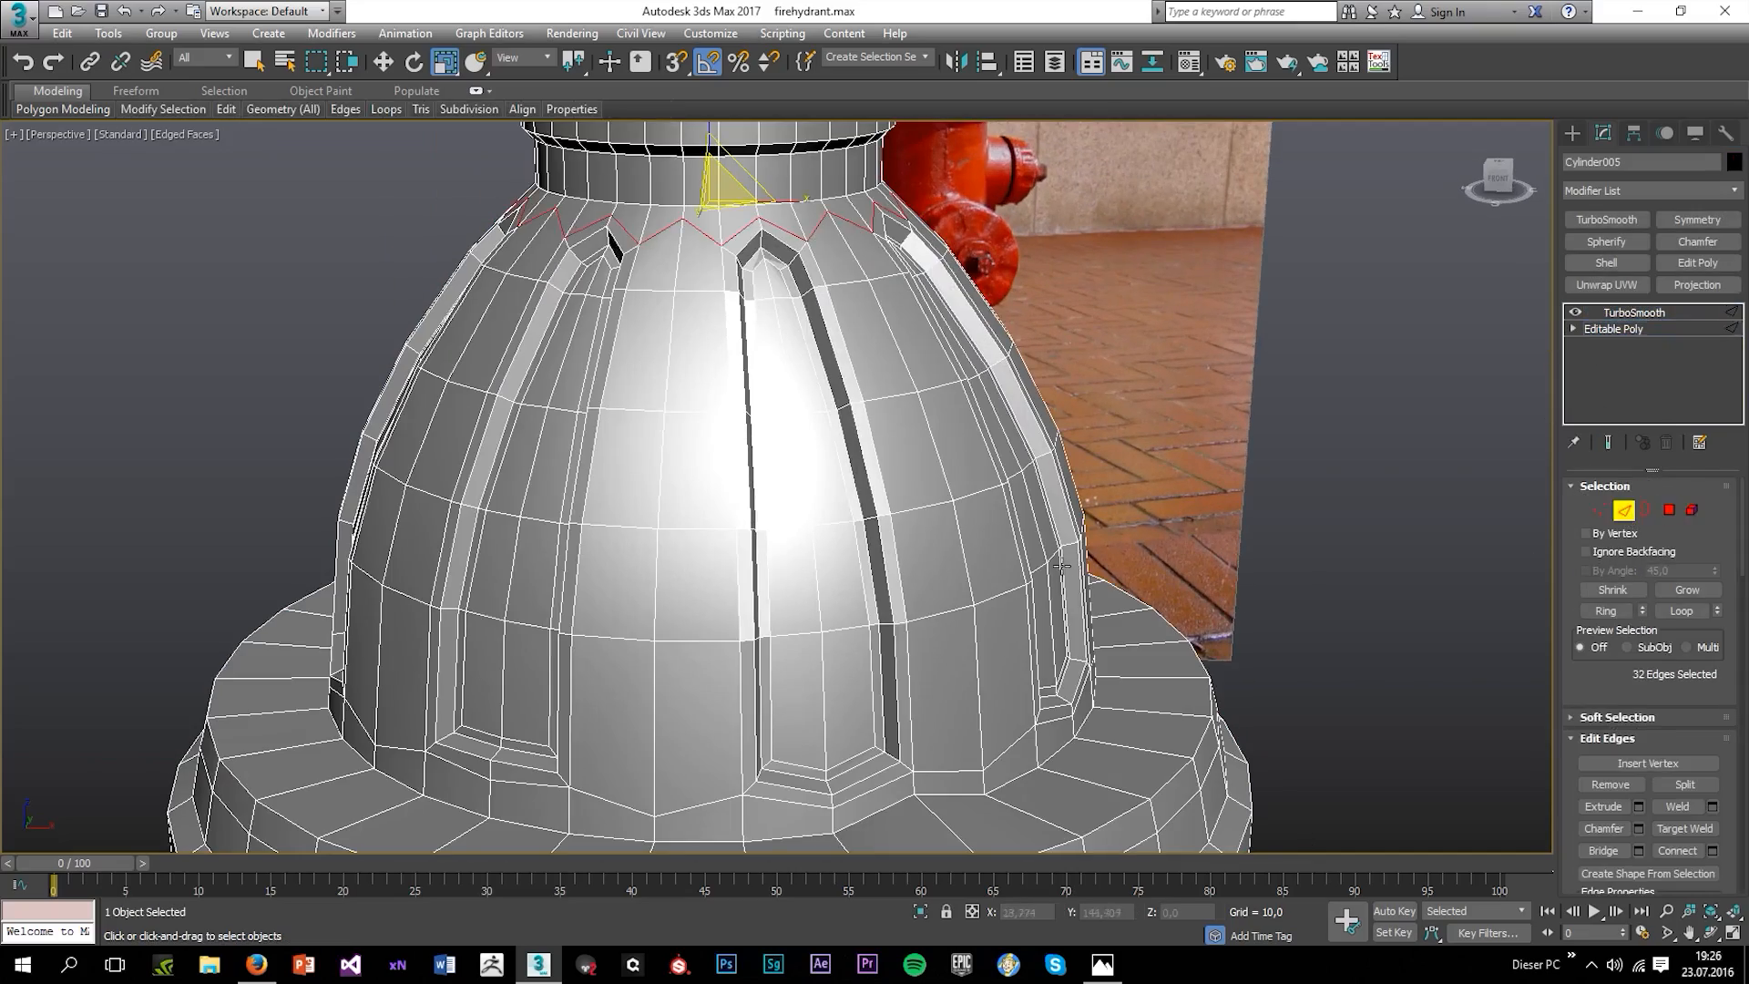
pyautogui.keyDown('alt'); pyautogui.moveTo(910, 455); pyautogui.dragTo(1040, 465, button='middle'); pyautogui.keyUp('alt')
pyautogui.click(1004, 466)
pyautogui.press('w')
pyautogui.click(1336, 472)
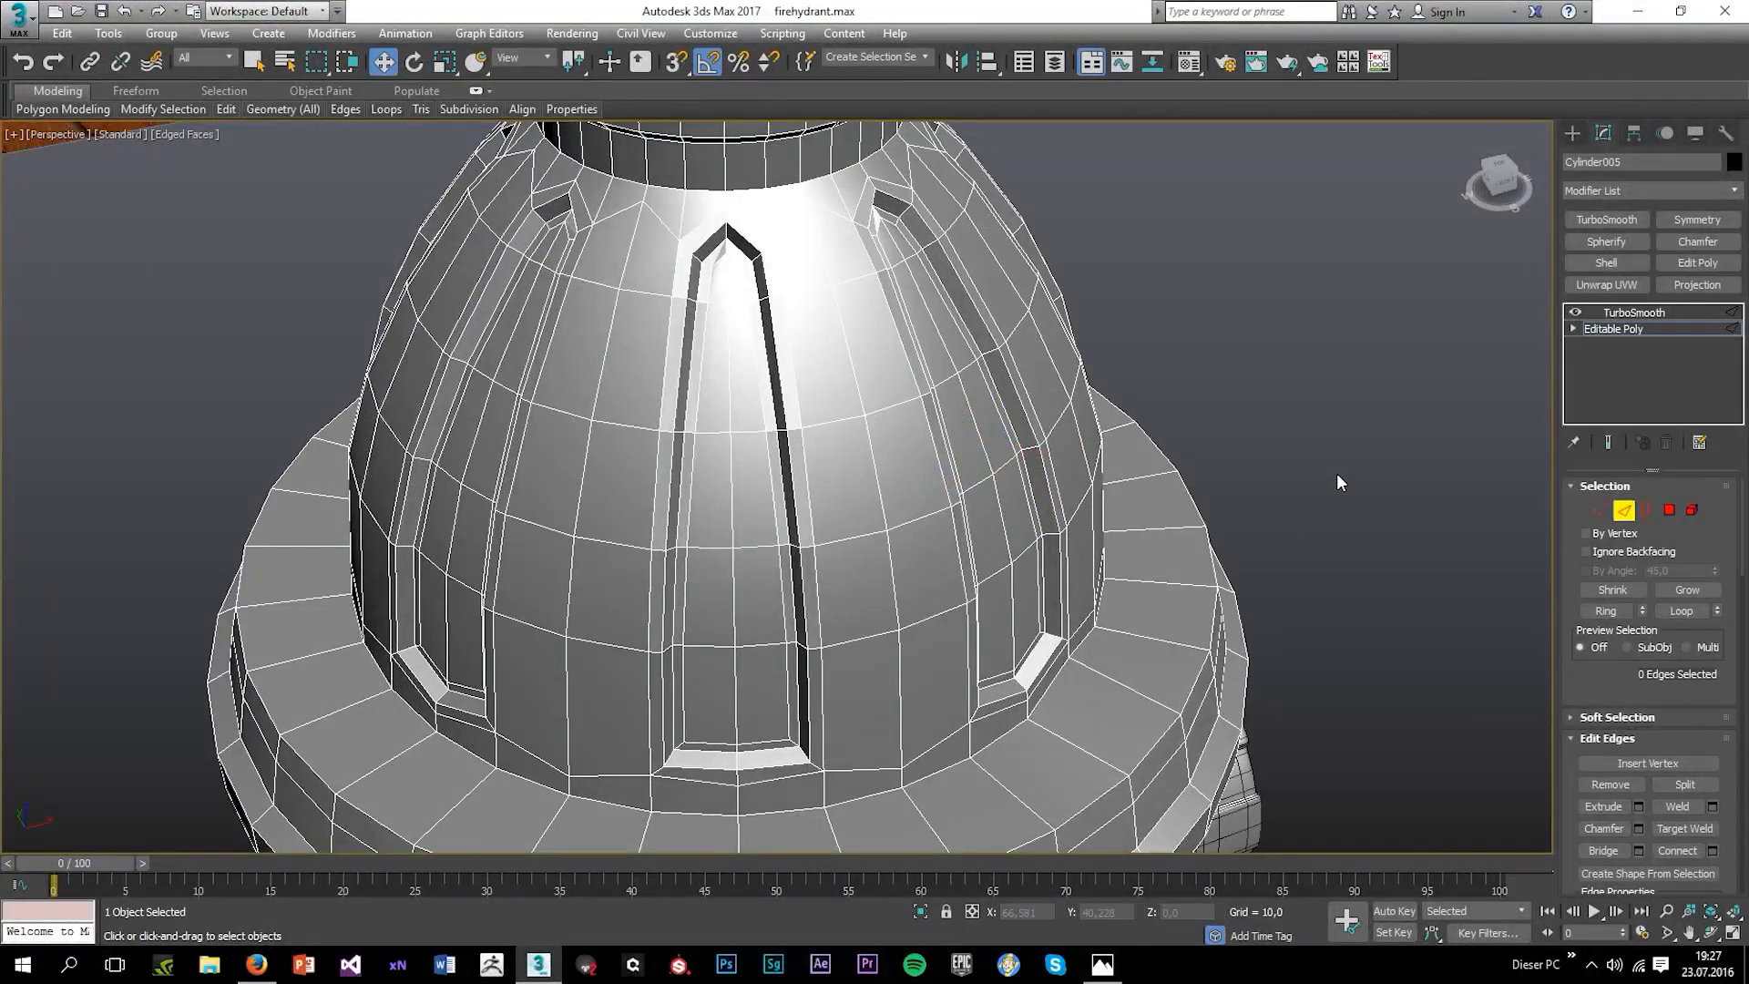
# Assign the plain non-glossy sample material from the Material Editor to the hydrant body and close the editor.
pyautogui.press('m')
pyautogui.moveTo(221, 267); pyautogui.dragTo(817, 428)
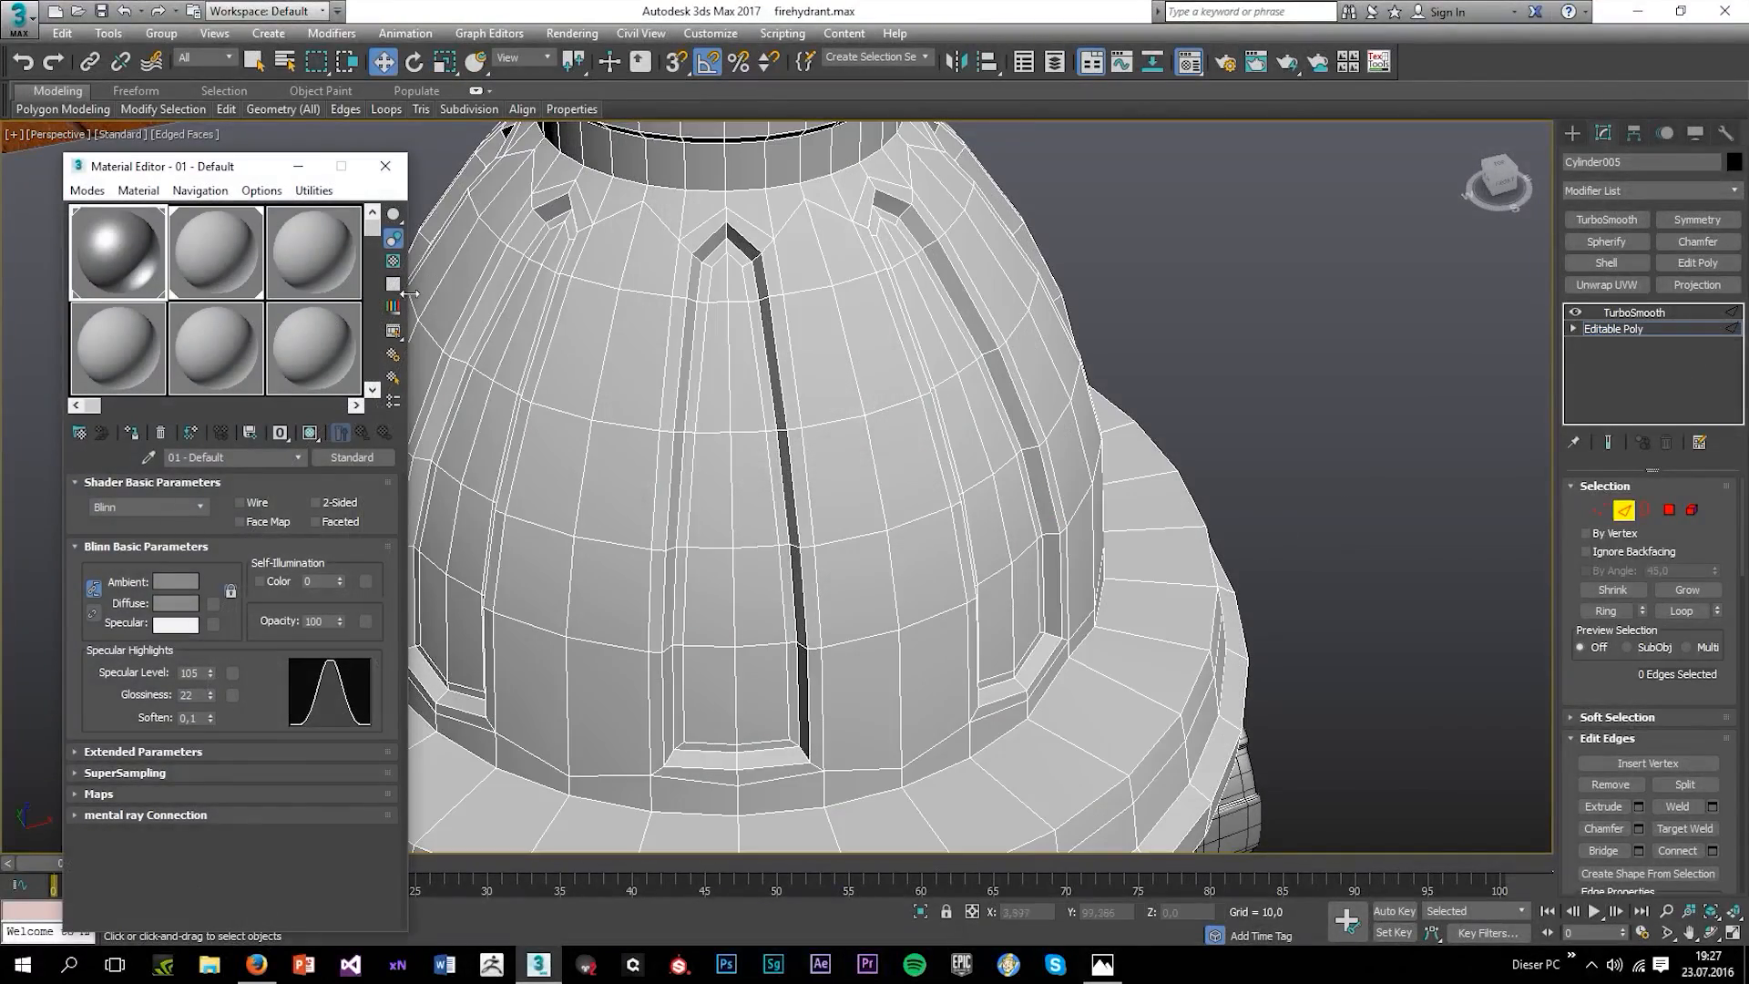
pyautogui.click(385, 167)
pyautogui.keyDown('alt'); pyautogui.moveTo(750, 430); pyautogui.dragTo(940, 391, button='middle'); pyautogui.keyUp('alt')
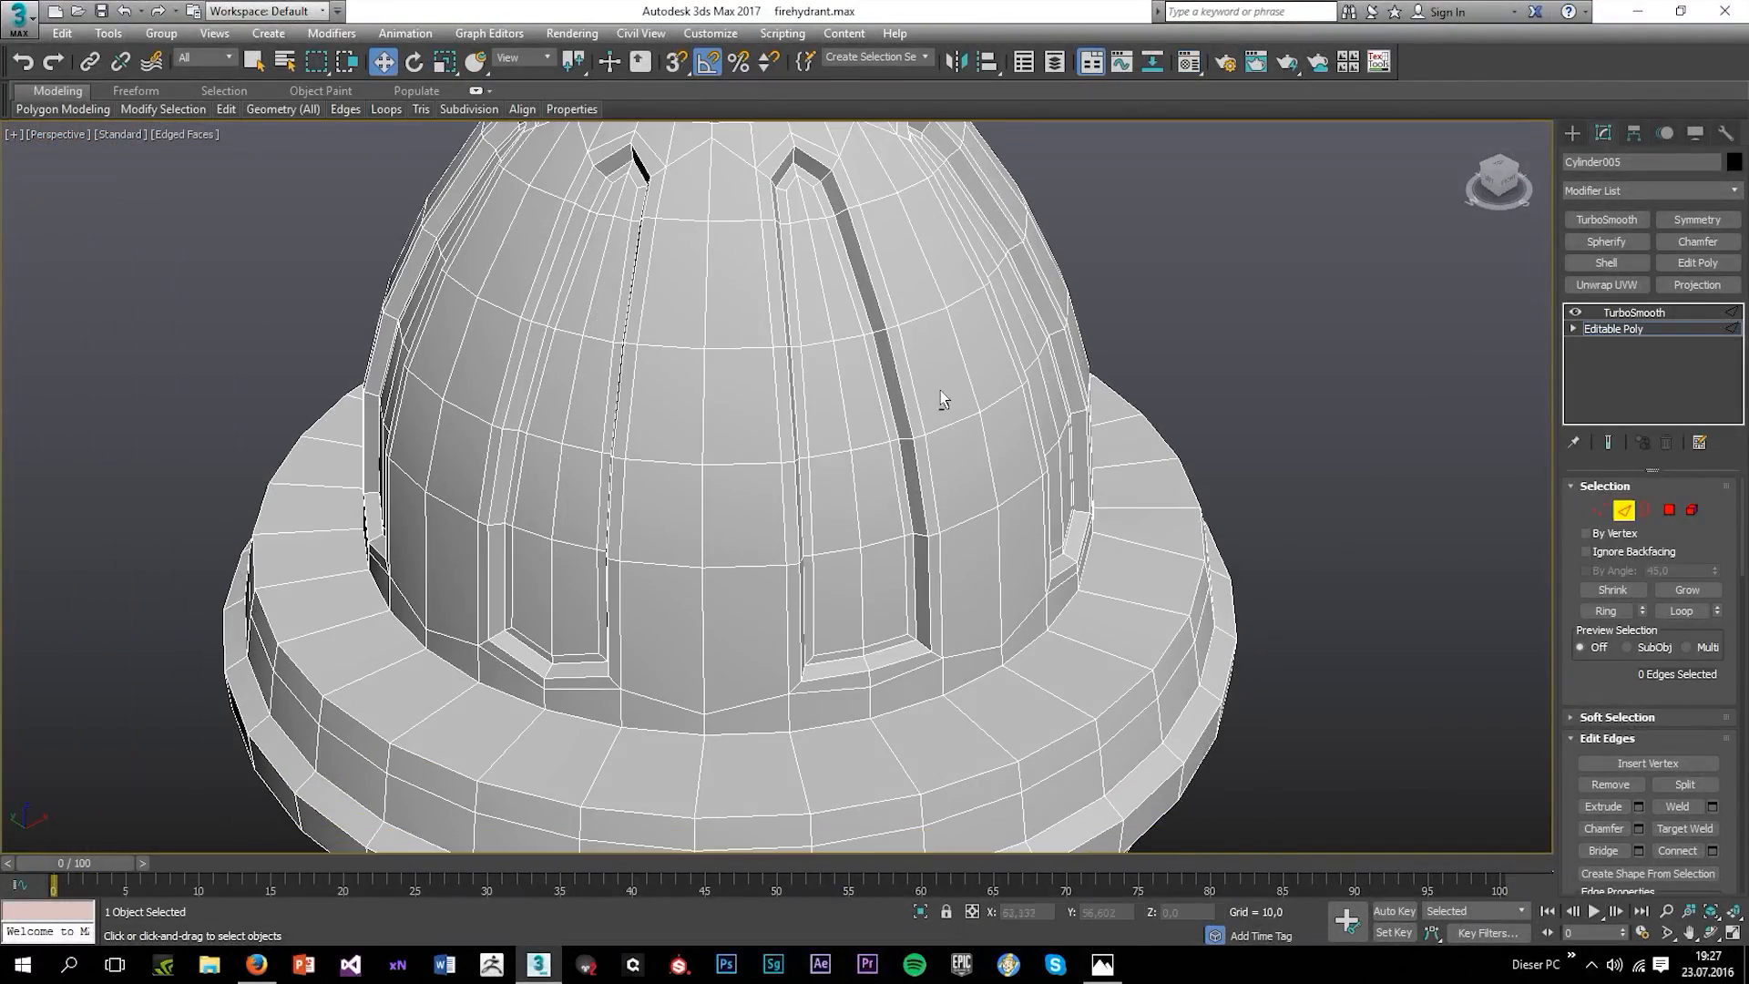
# Select one short edge across the side wall of each recessed dome panel, undoing the accidental loop selection.
pyautogui.click(1017, 246)
pyautogui.keyDown('alt'); pyautogui.moveTo(1017, 246); pyautogui.dragTo(1090, 363, button='middle'); pyautogui.keyUp('alt')
pyautogui.keyDown('ctrl'); pyautogui.click(1213, 189); pyautogui.keyUp('ctrl')
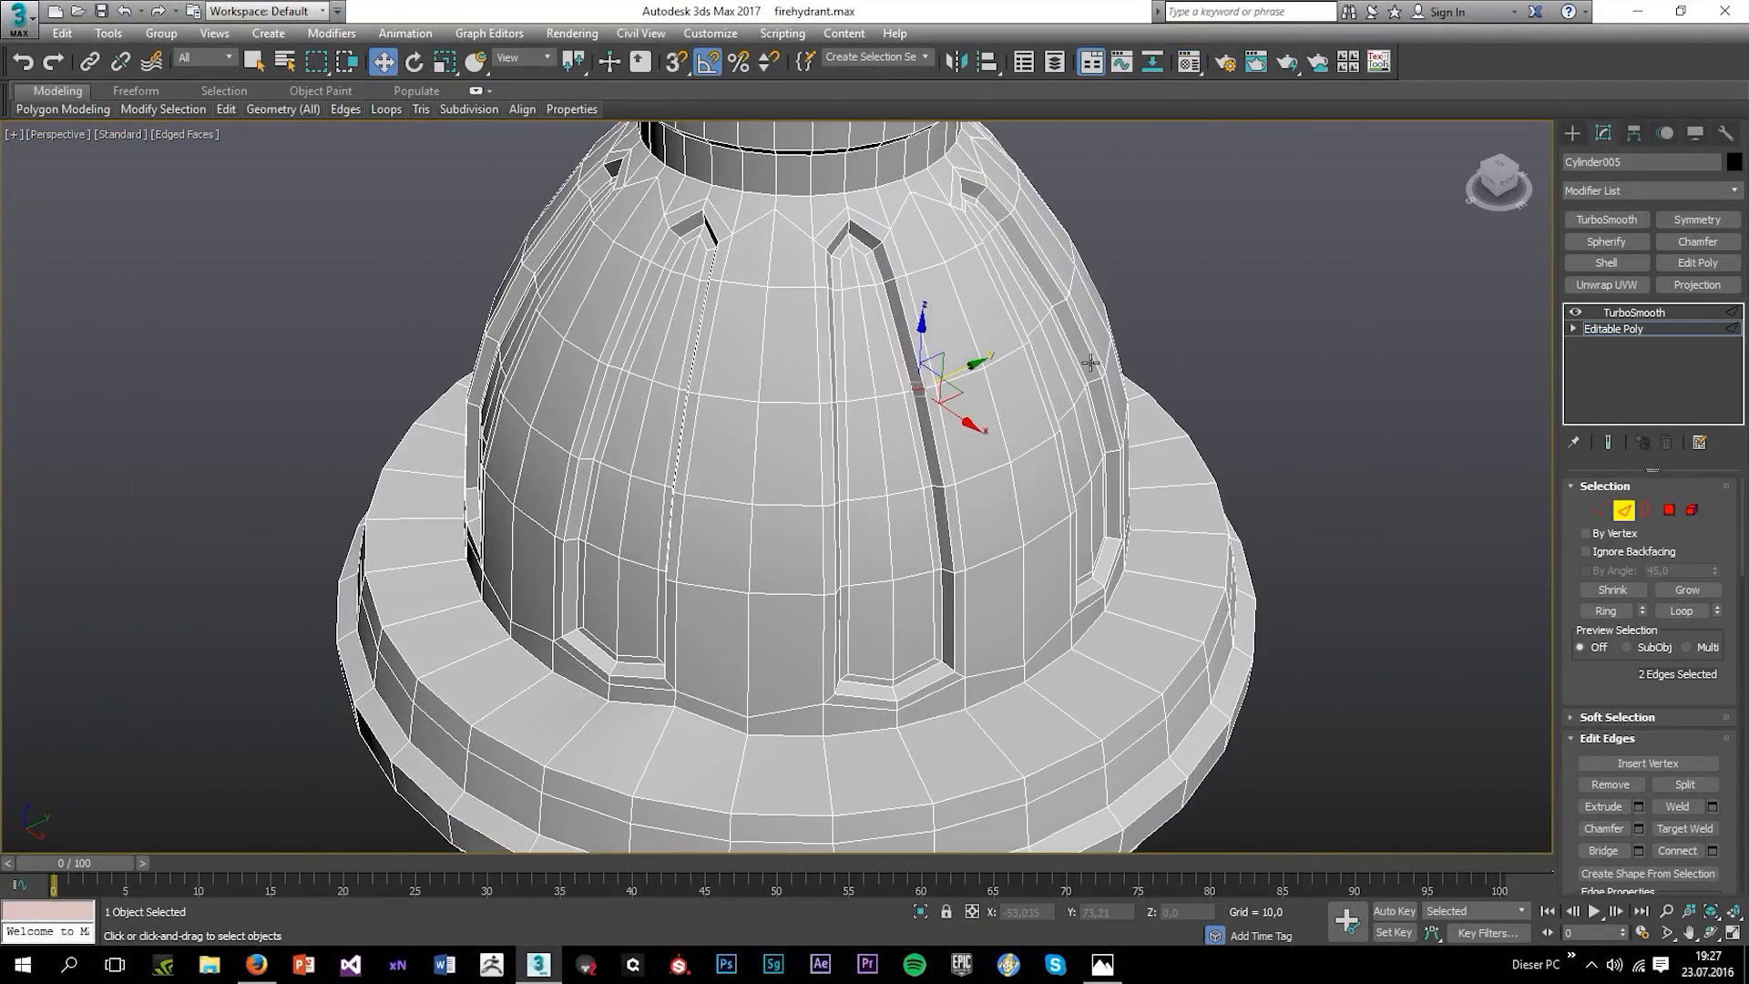
pyautogui.keyDown('ctrl'); pyautogui.click(1094, 382); pyautogui.keyUp('ctrl')
pyautogui.keyDown('alt'); pyautogui.moveTo(1222, 388); pyautogui.dragTo(1086, 398, button='middle'); pyautogui.keyUp('alt')
pyautogui.keyDown('ctrl'); pyautogui.click(1136, 394); pyautogui.keyUp('ctrl')
pyautogui.keyDown('ctrl'); pyautogui.click(1304, 454); pyautogui.keyUp('ctrl')
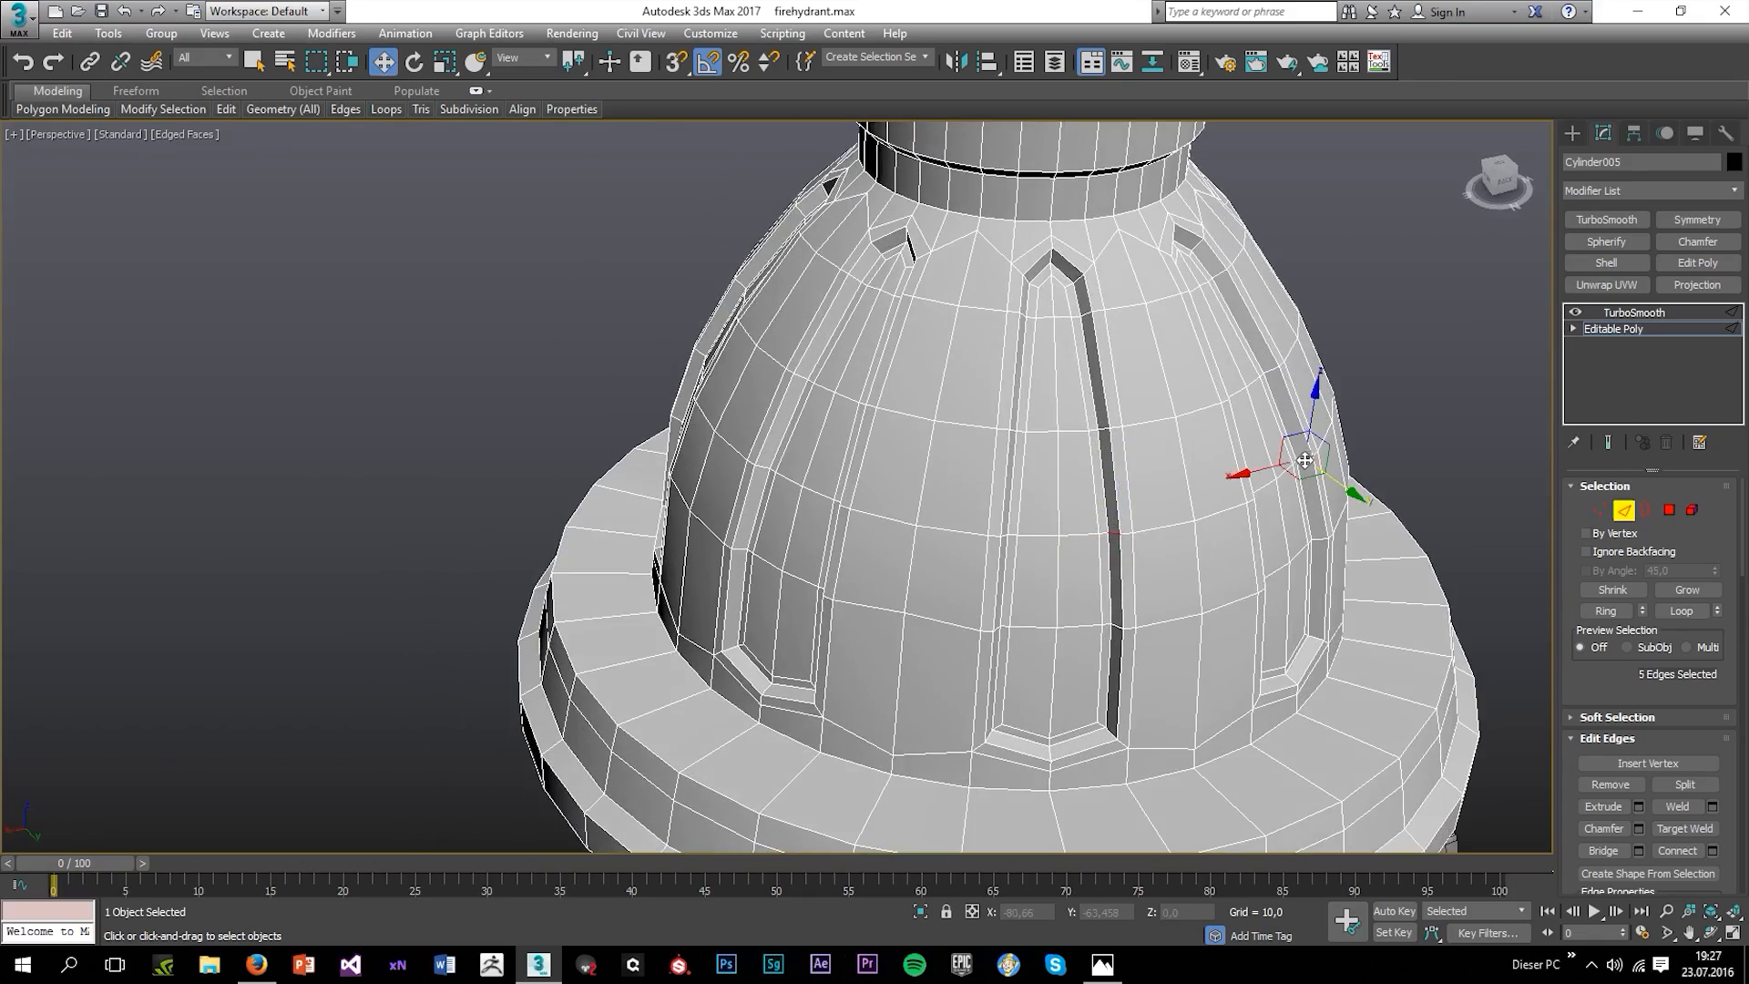
pyautogui.keyDown('alt'); pyautogui.moveTo(1304, 454); pyautogui.dragTo(1235, 460, button='middle'); pyautogui.keyUp('alt')
pyautogui.keyDown('ctrl'); pyautogui.click(1360, 581); pyautogui.keyUp('ctrl')
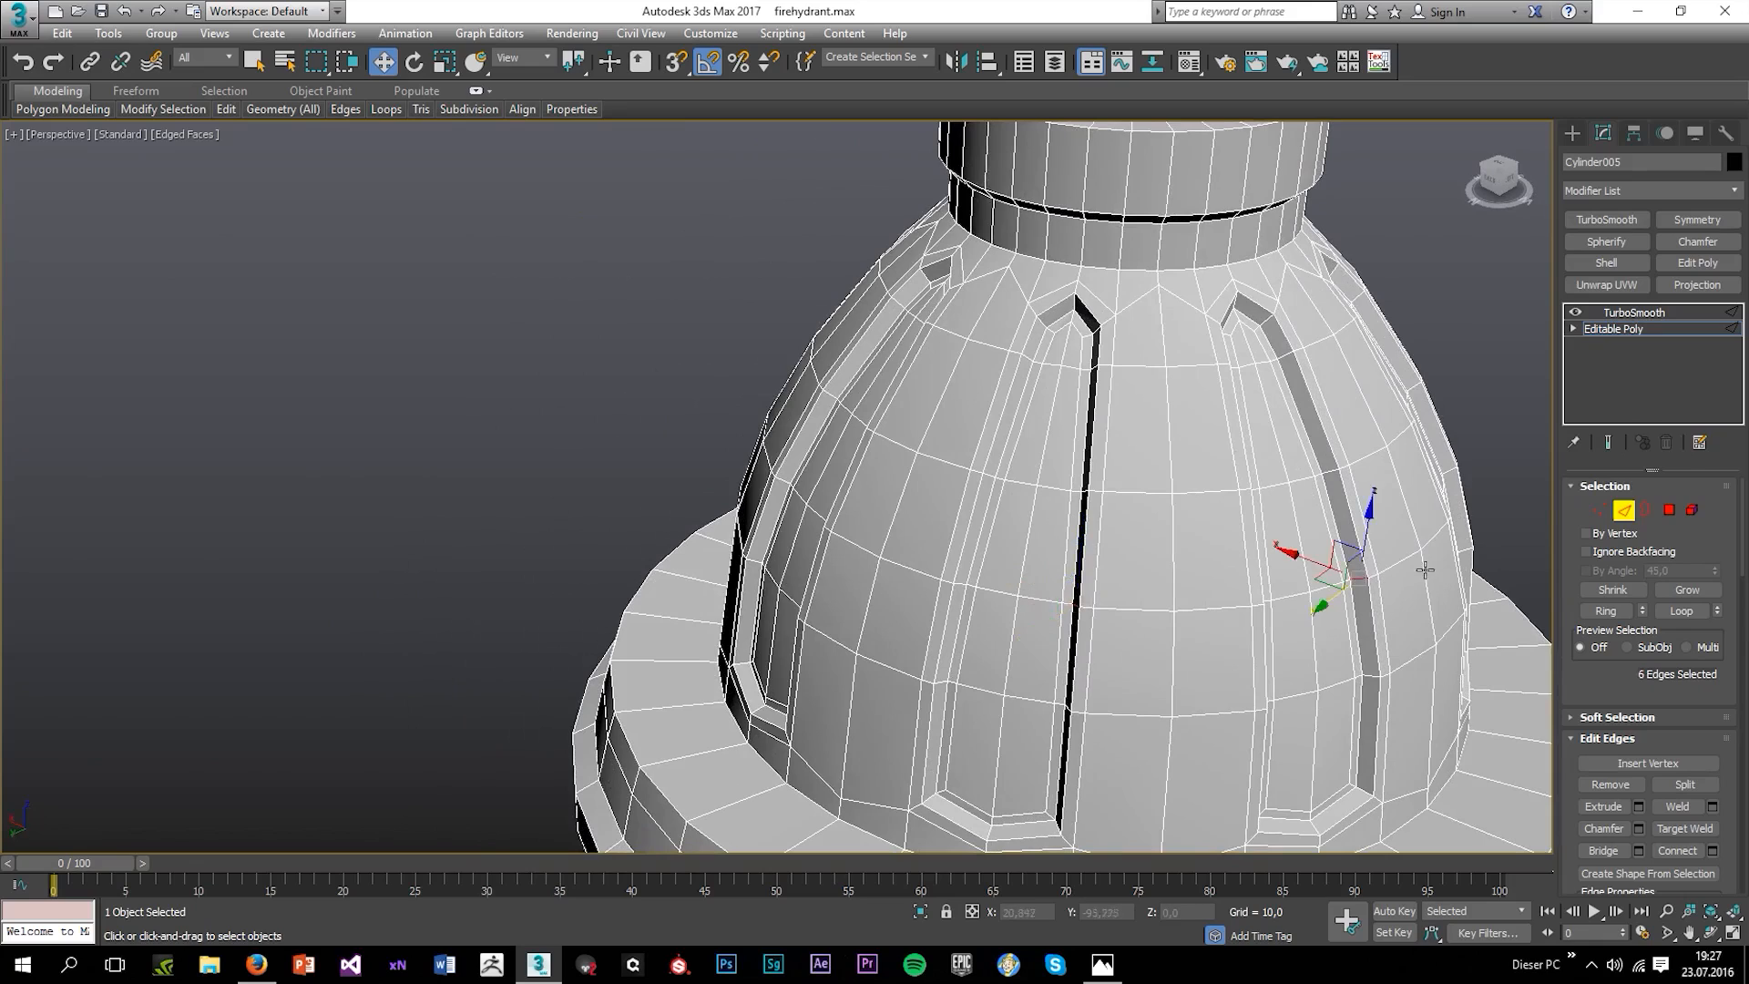
pyautogui.keyDown('alt'); pyautogui.moveTo(1360, 581); pyautogui.dragTo(1258, 500, button='middle'); pyautogui.keyUp('alt')
pyautogui.doubleClick(1241, 448)
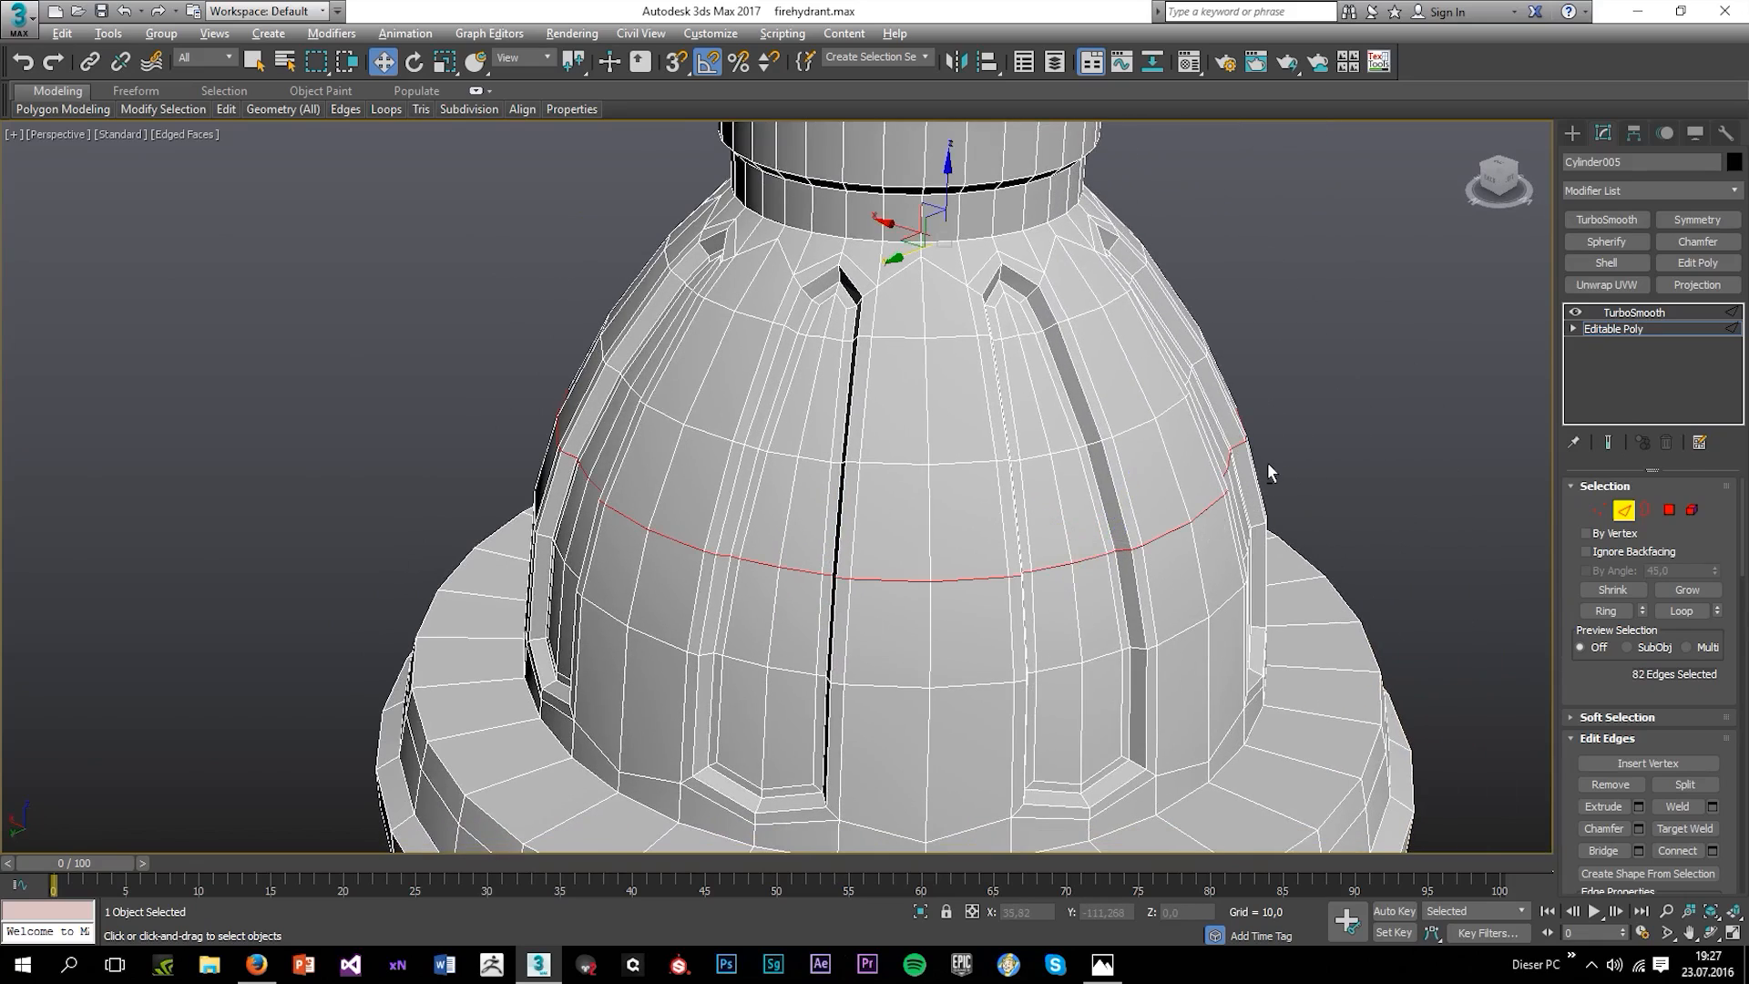
pyautogui.hotkey('ctrl', 'z')
pyautogui.keyDown('alt'); pyautogui.moveTo(1265, 479); pyautogui.dragTo(1083, 526, button='middle'); pyautogui.keyUp('alt')
pyautogui.keyDown('ctrl'); pyautogui.click(1254, 529); pyautogui.keyUp('ctrl')
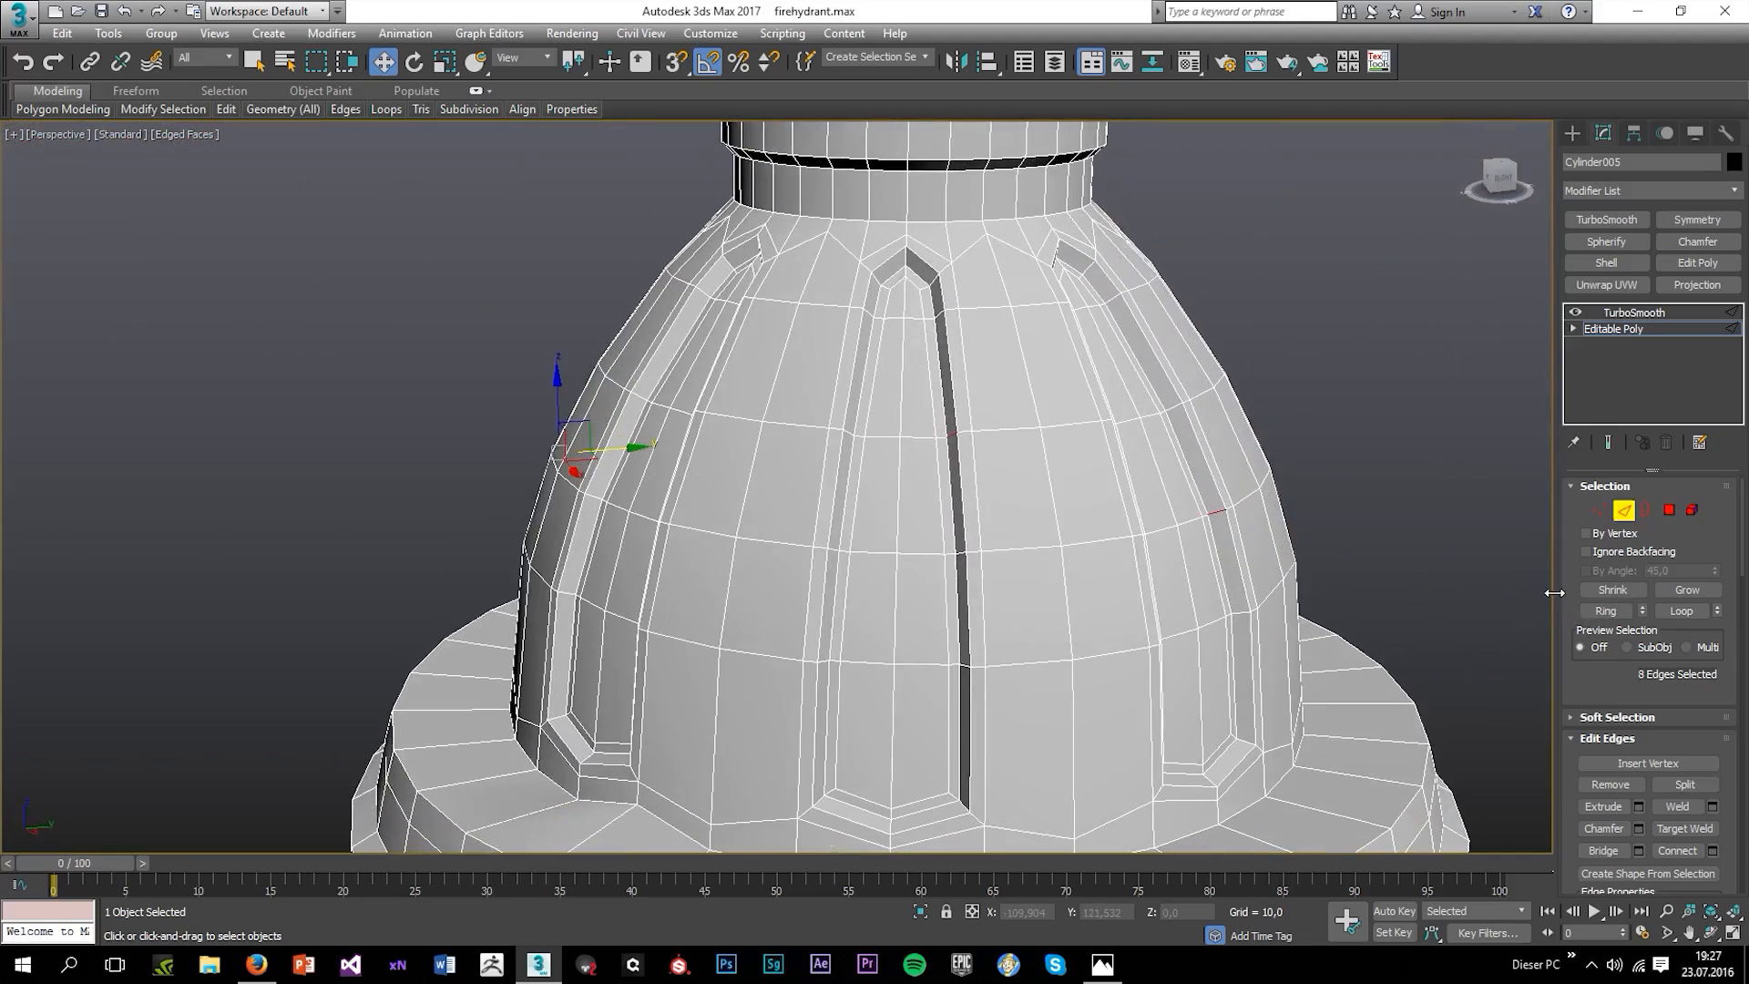
# Extend the selection to edge rings around all panel walls and connect them with a new edge loop.
pyautogui.click(1606, 611)
pyautogui.keyDown('alt'); pyautogui.moveTo(1321, 581); pyautogui.dragTo(864, 559, button='middle'); pyautogui.keyUp('alt')
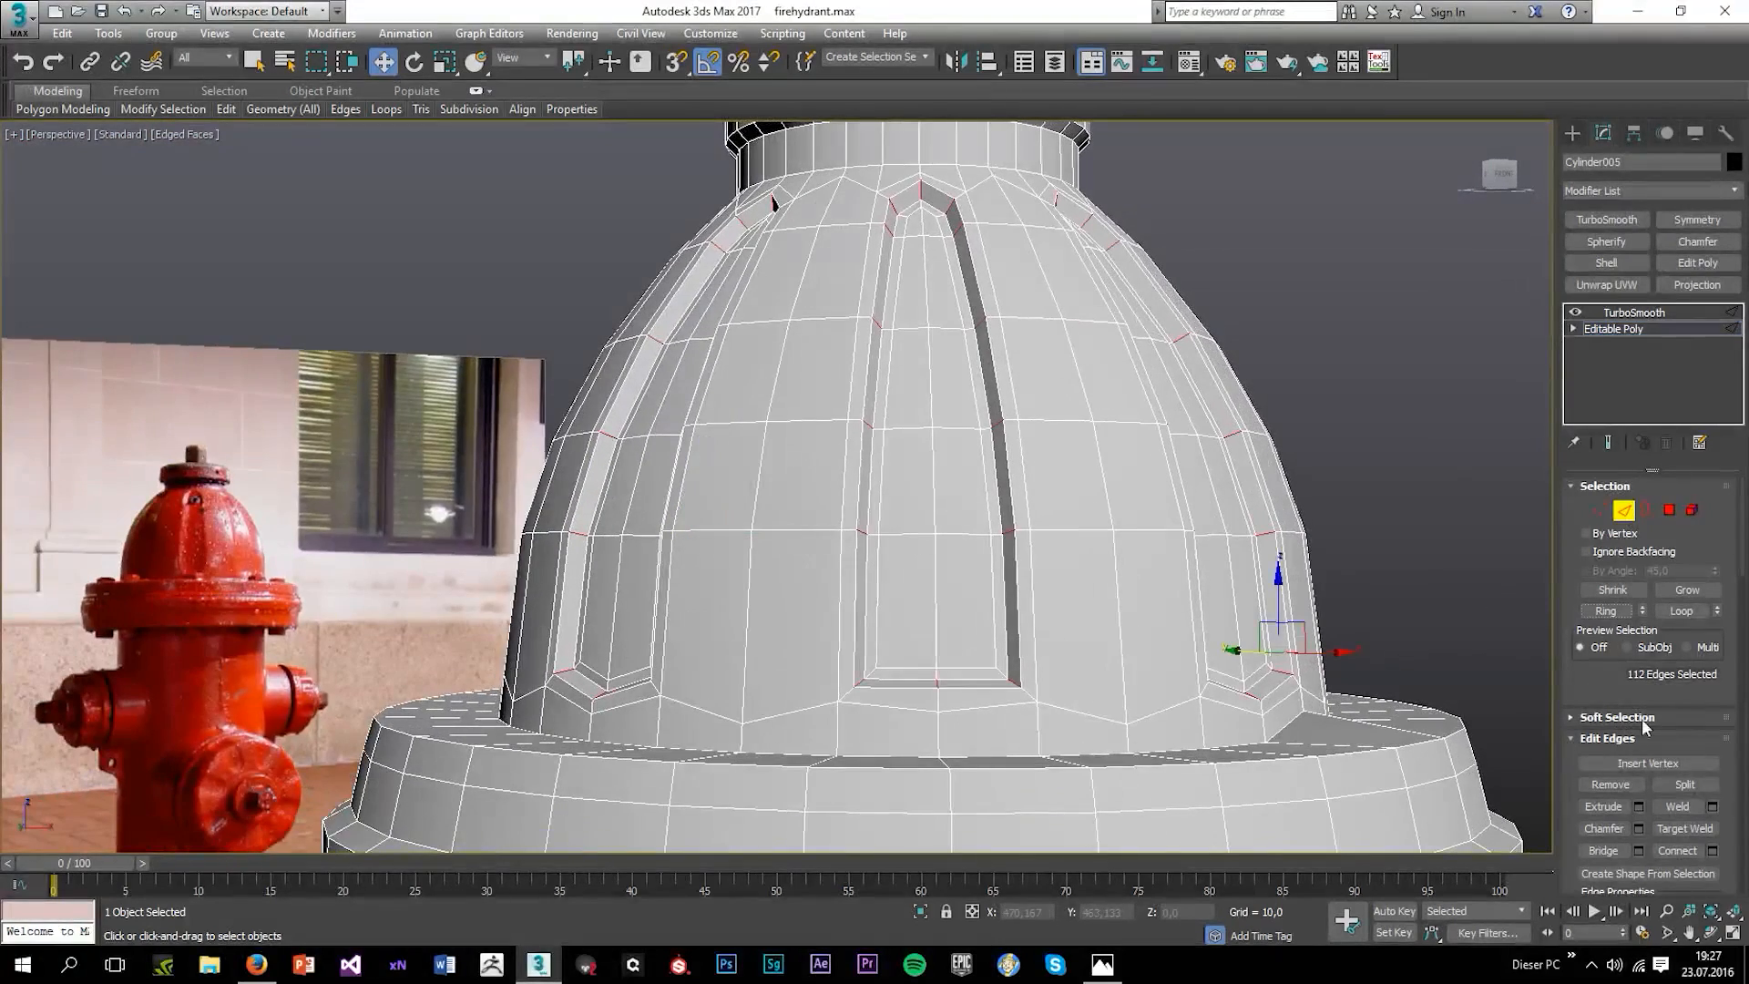
pyautogui.click(1712, 850)
pyautogui.click(788, 582)
pyautogui.click(808, 574)
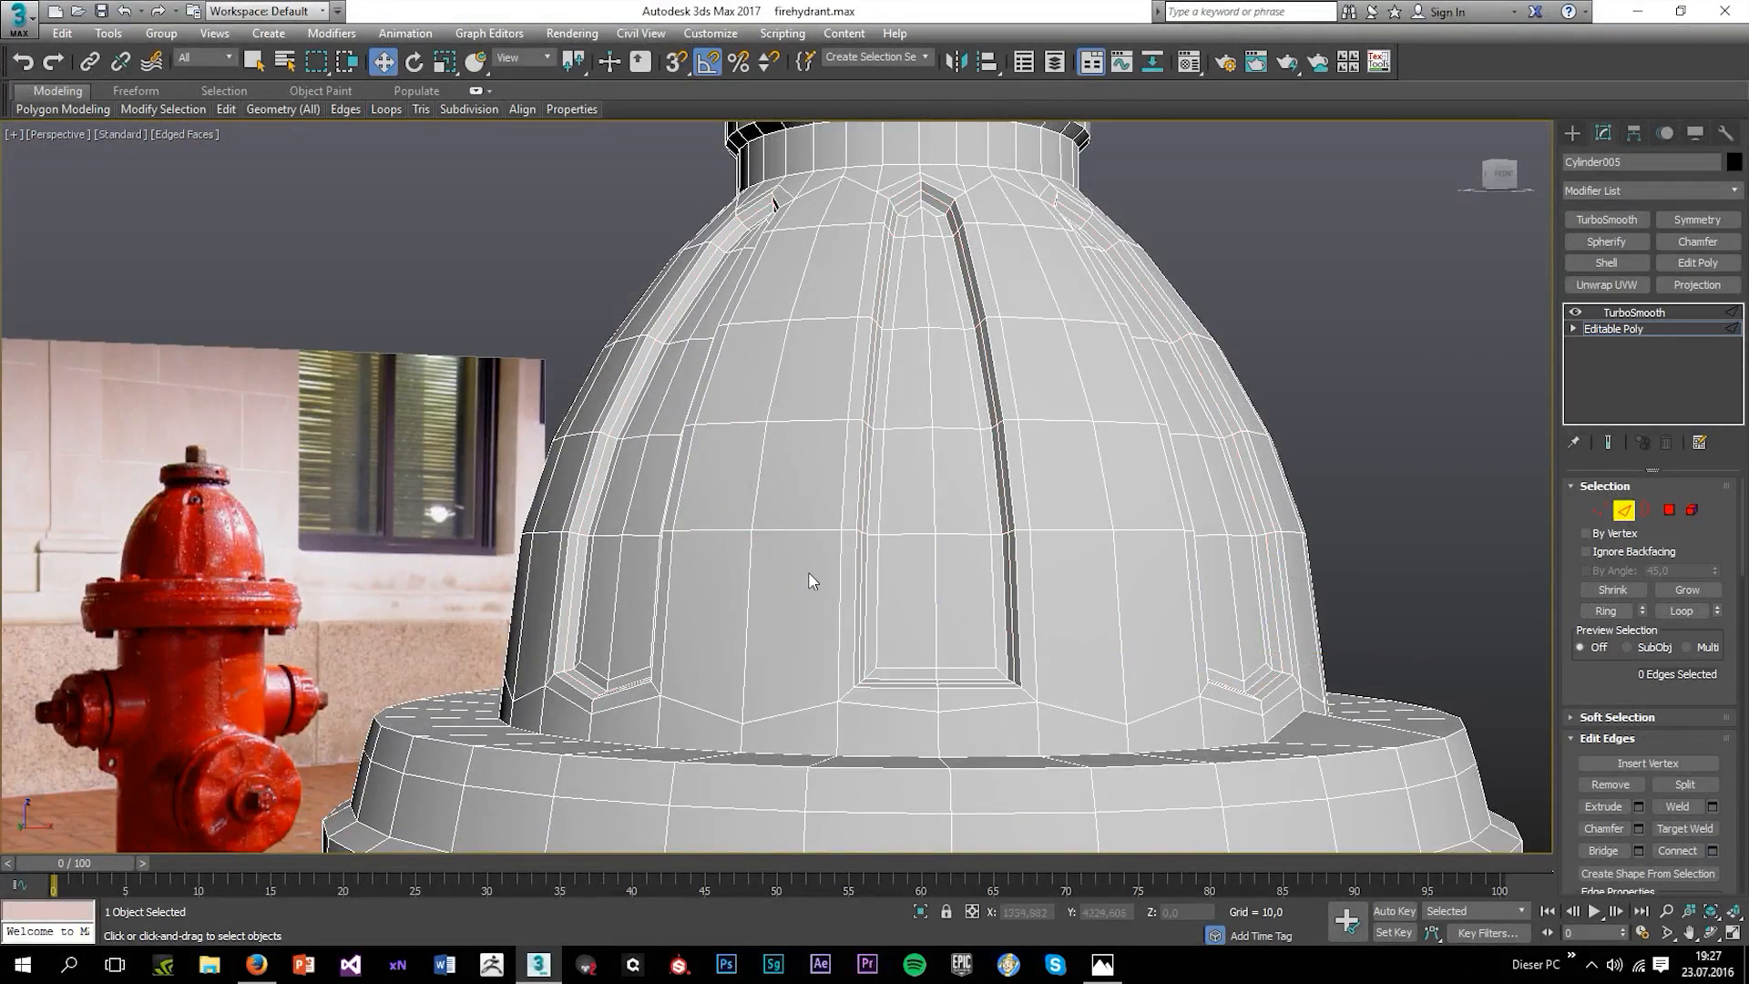
# Switch to vertex editing and select only the lower corner vertices of one recessed dome panel.
pyautogui.click(1600, 510)
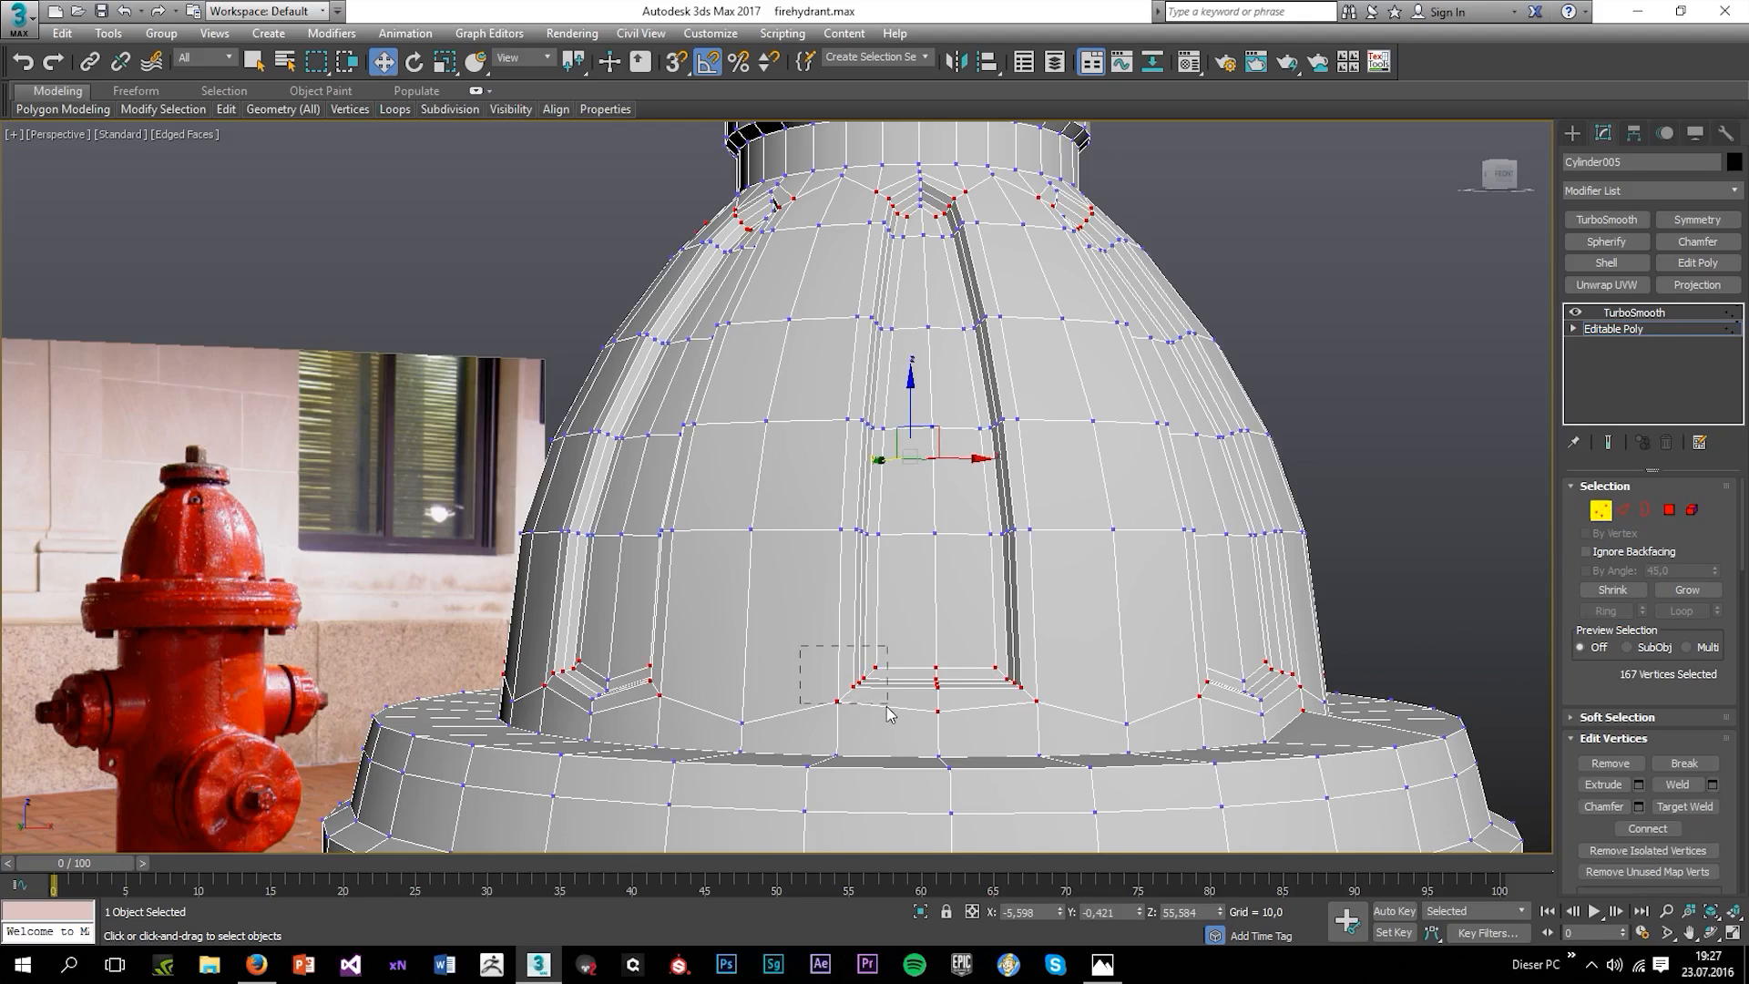
pyautogui.moveTo(888, 712); pyautogui.dragTo(888, 711)
pyautogui.keyDown('ctrl'); pyautogui.moveTo(1070, 721); pyautogui.dragTo(1070, 720); pyautogui.keyUp('ctrl')
pyautogui.scroll(-3, 1070, 720)
pyautogui.keyDown('alt'); pyautogui.moveTo(1070, 719); pyautogui.dragTo(716, 623, button='middle'); pyautogui.keyUp('alt')
pyautogui.keyDown('alt'); pyautogui.moveTo(977, 807); pyautogui.dragTo(978, 809); pyautogui.keyUp('alt')
pyautogui.keyDown('alt'); pyautogui.moveTo(1056, 774); pyautogui.dragTo(756, 731, button='middle'); pyautogui.keyUp('alt')
pyautogui.scroll(4, 1163, 649)
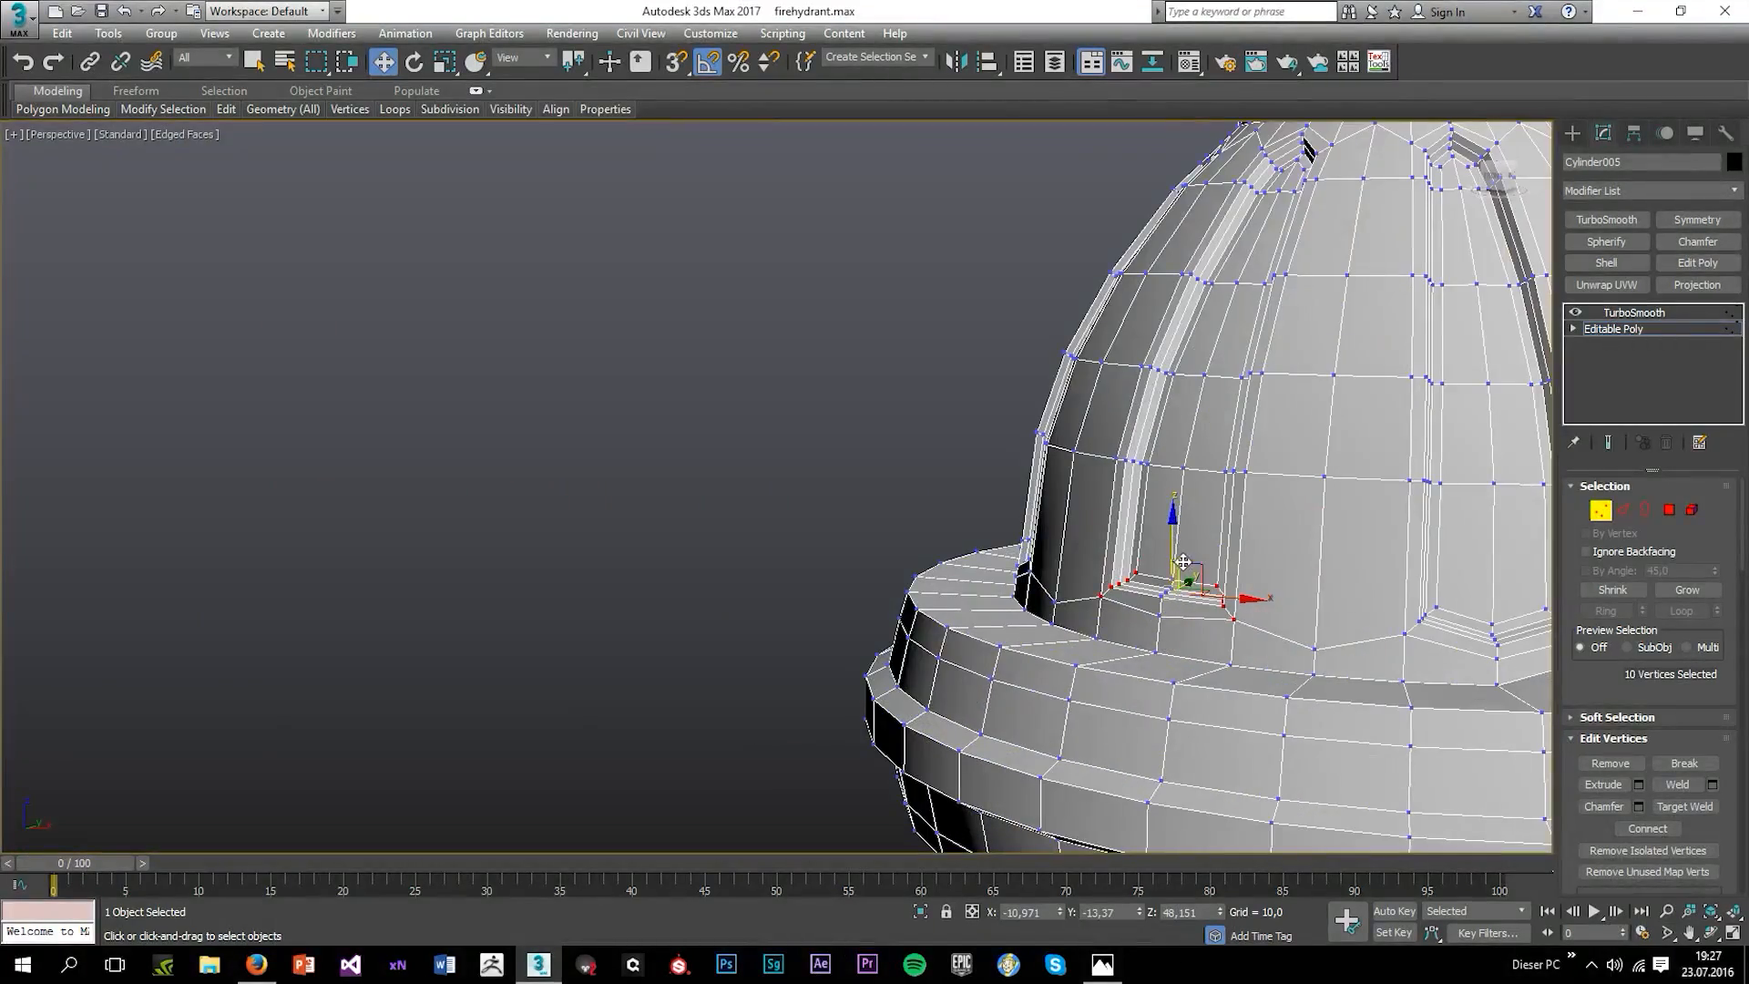
# Try to shift the panel's lower corner vertices vertically, undoing each move.
pyautogui.moveTo(1171, 558); pyautogui.dragTo(1171, 552)
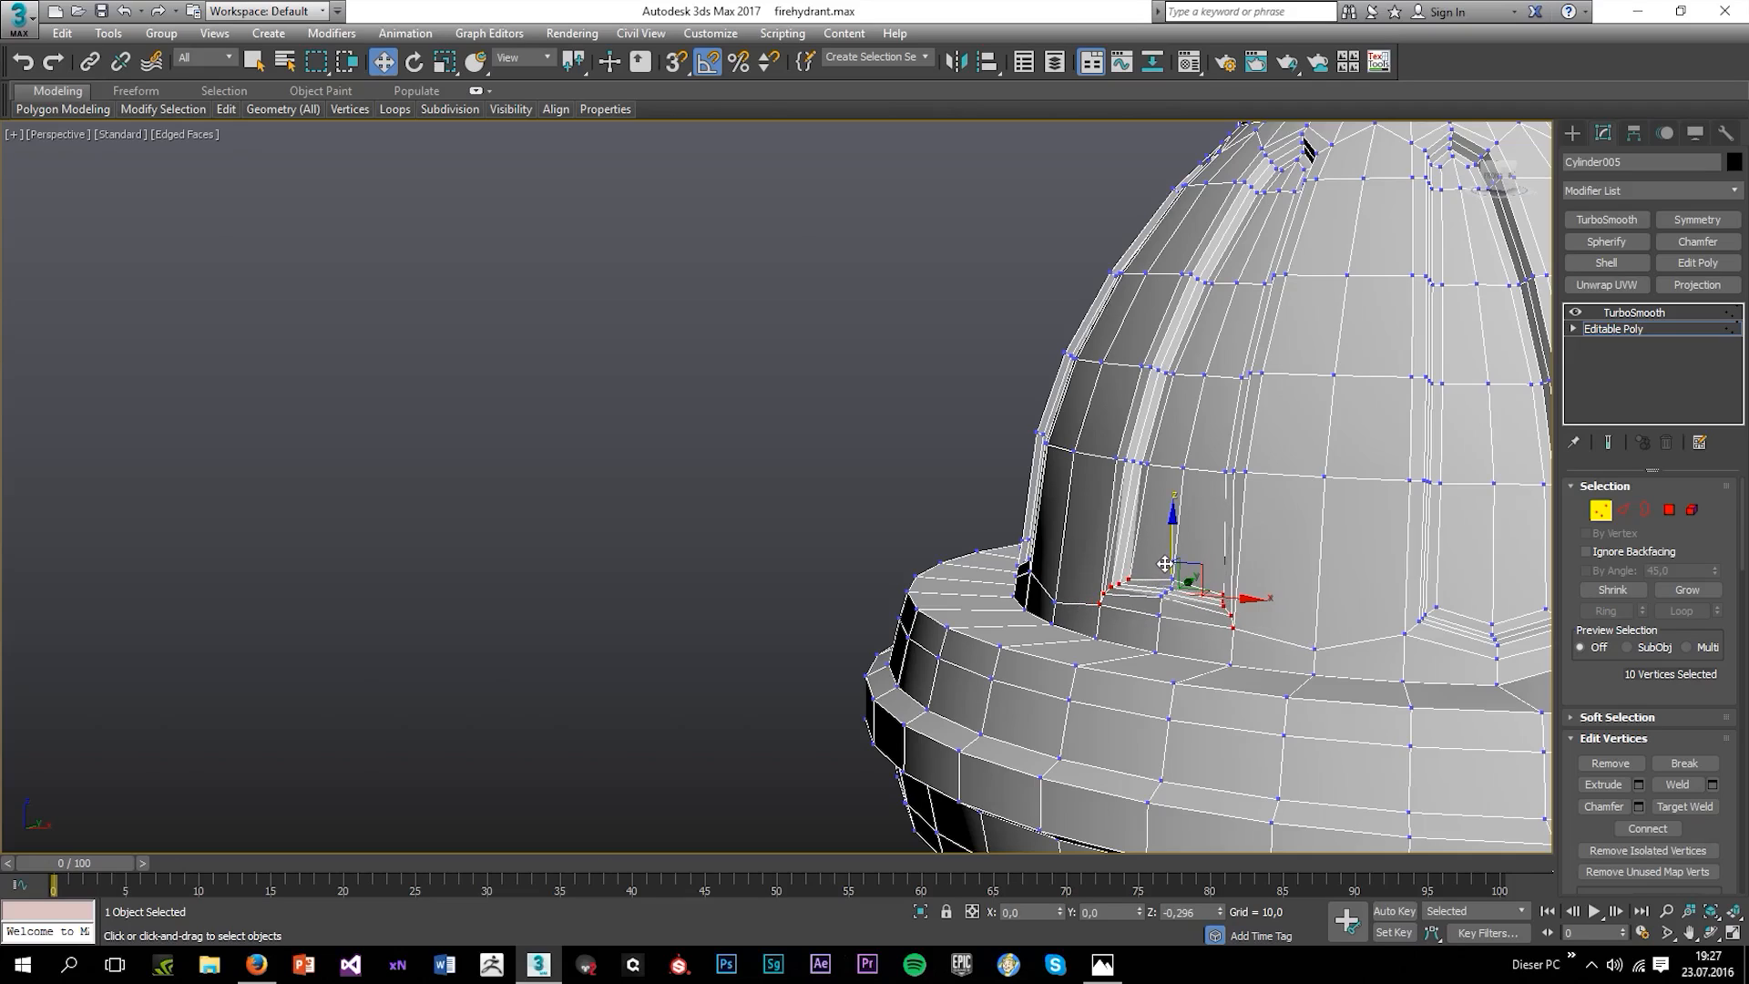
pyautogui.hotkey('ctrl', 'z')
pyautogui.click(1183, 583)
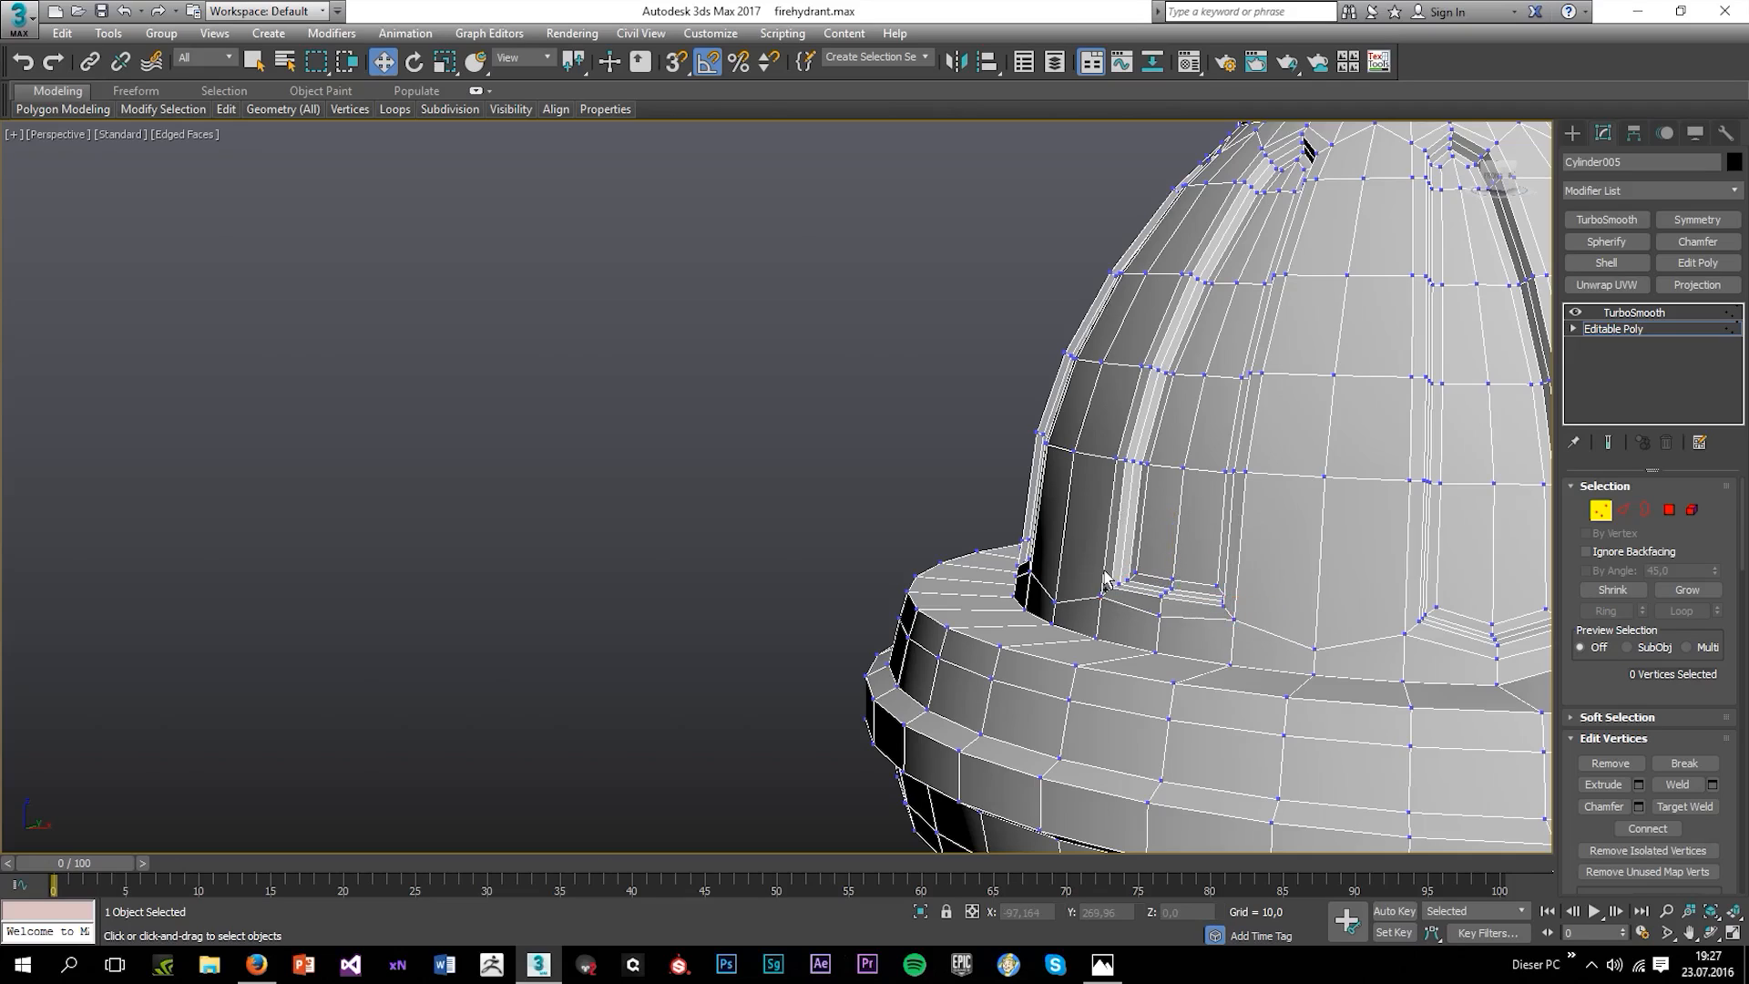
pyautogui.hotkey('ctrl', 'z')
pyautogui.moveTo(1169, 550); pyautogui.dragTo(1167, 532)
pyautogui.keyDown('alt'); pyautogui.moveTo(1167, 534); pyautogui.dragTo(1283, 553, button='middle'); pyautogui.keyUp('alt')
pyautogui.hotkey('ctrl', 'z')
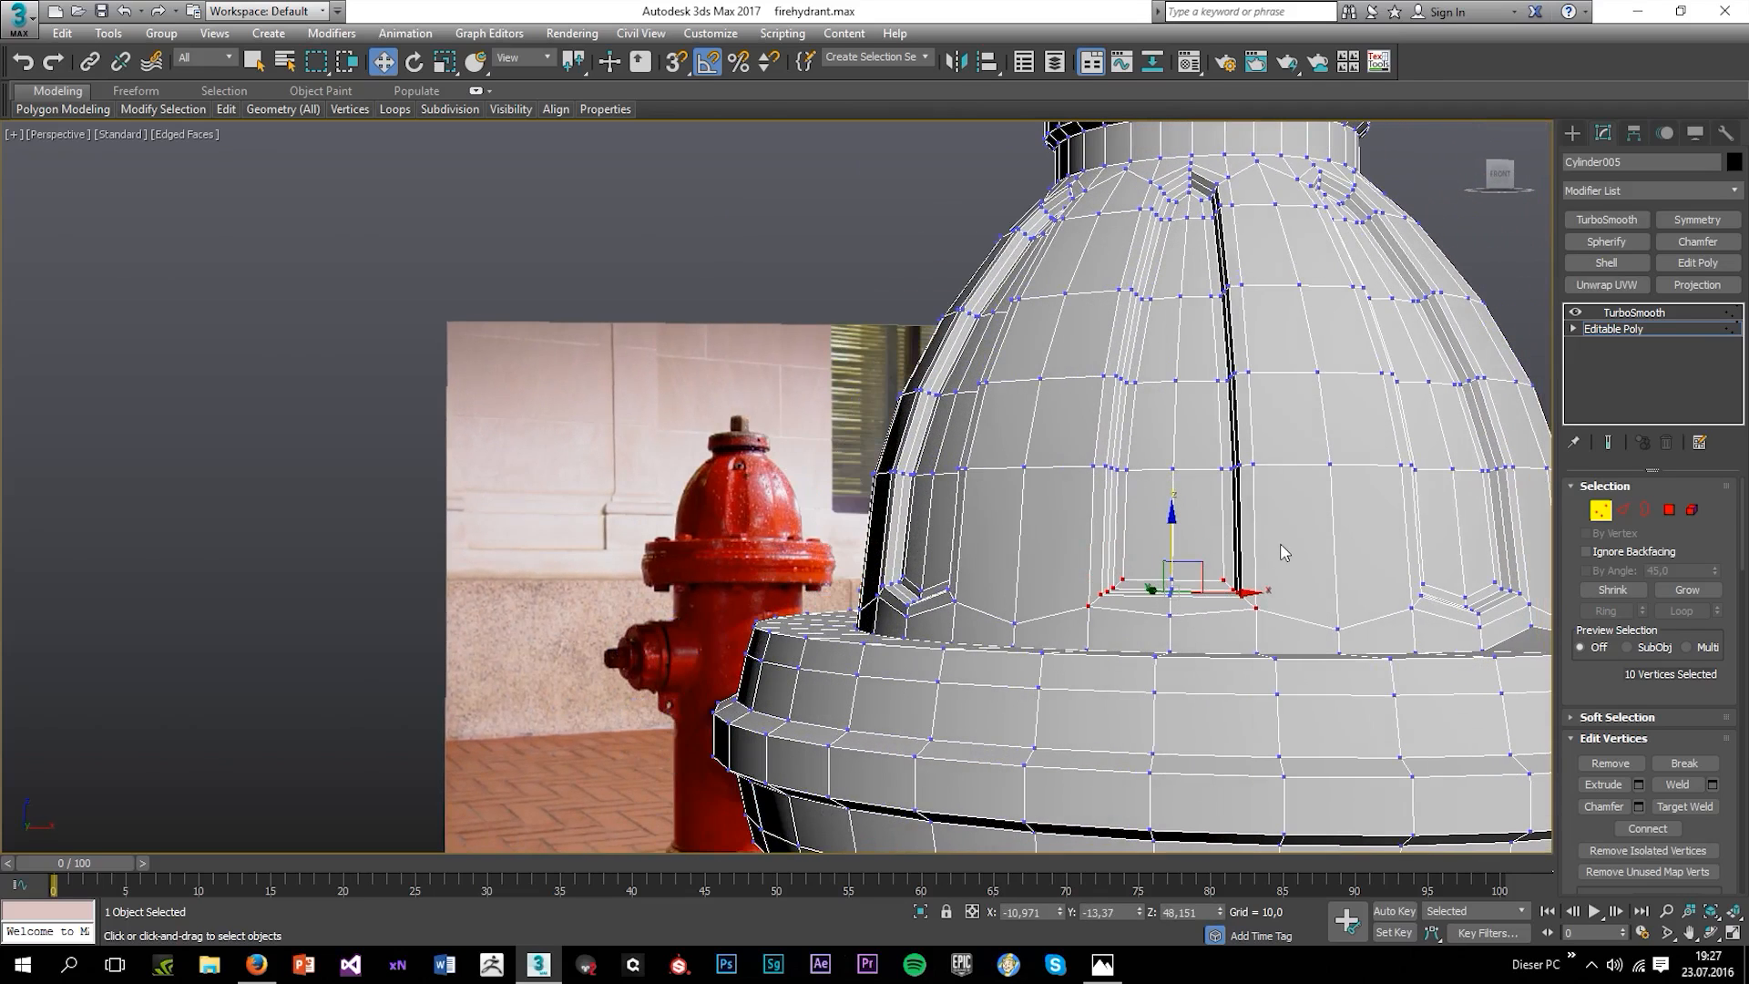
# Select the middle vertices on the recessed panels' lower edges, set the constraint to None and lower them about 0.3 along Z.
pyautogui.scroll(-3, 1616, 807)
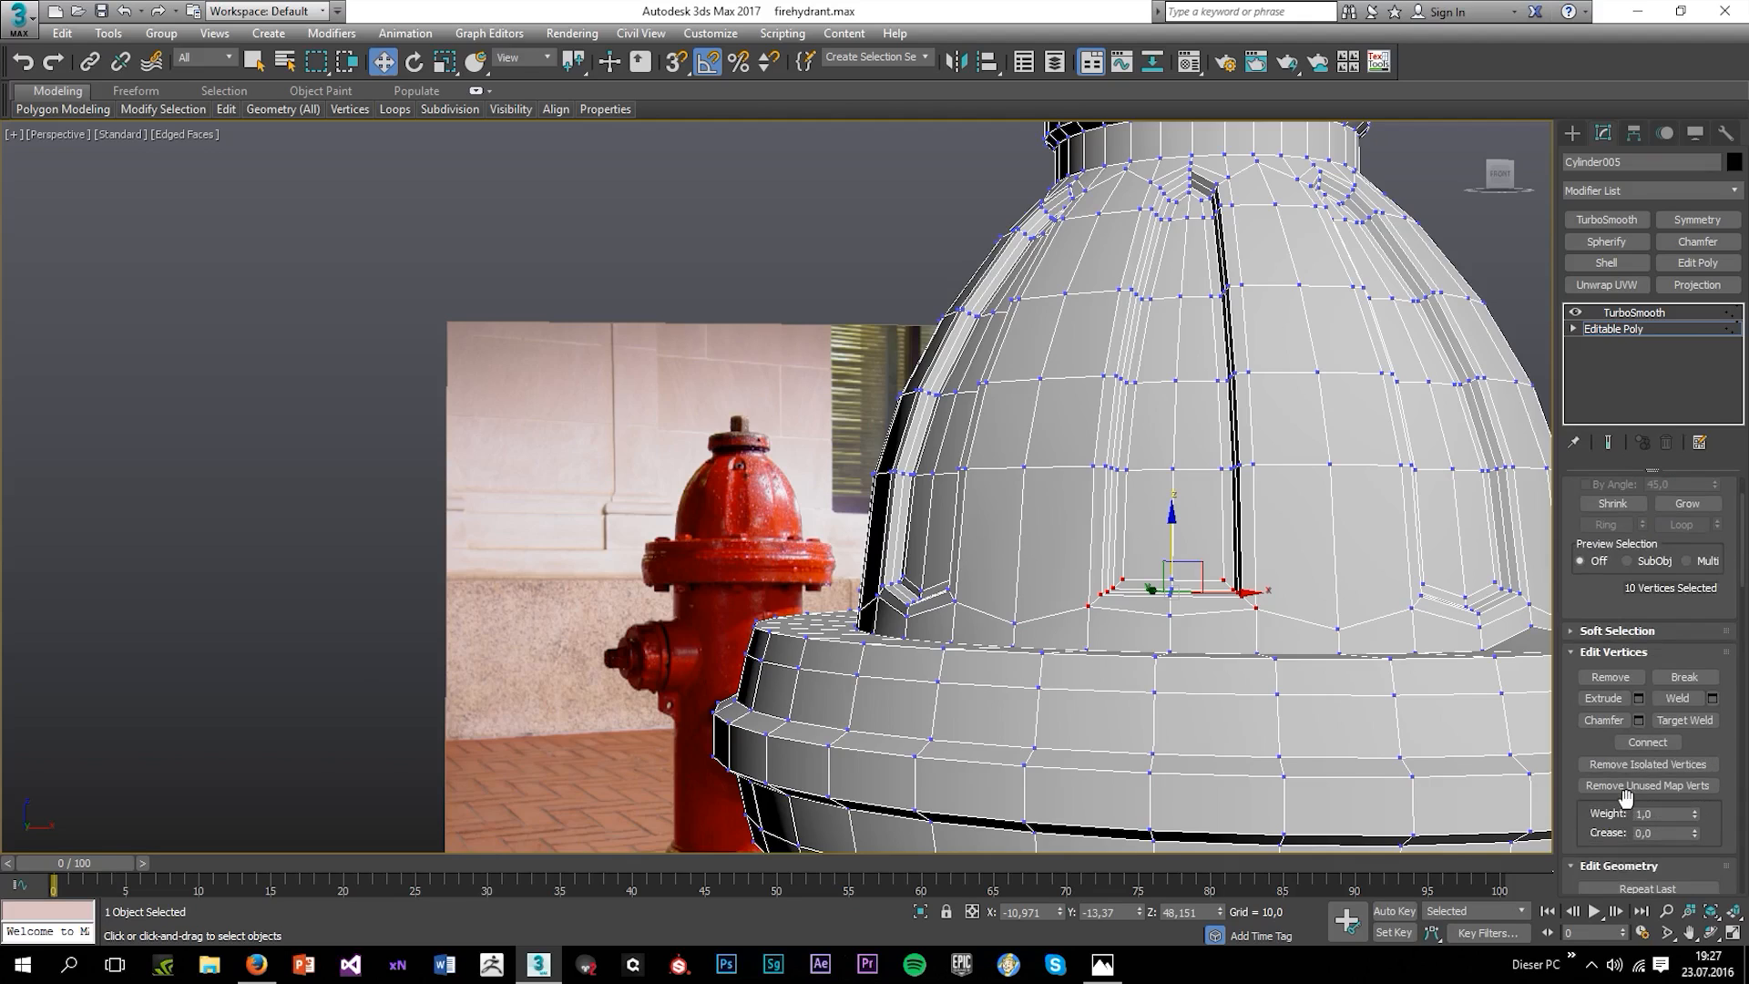
pyautogui.scroll(-1, 1616, 807)
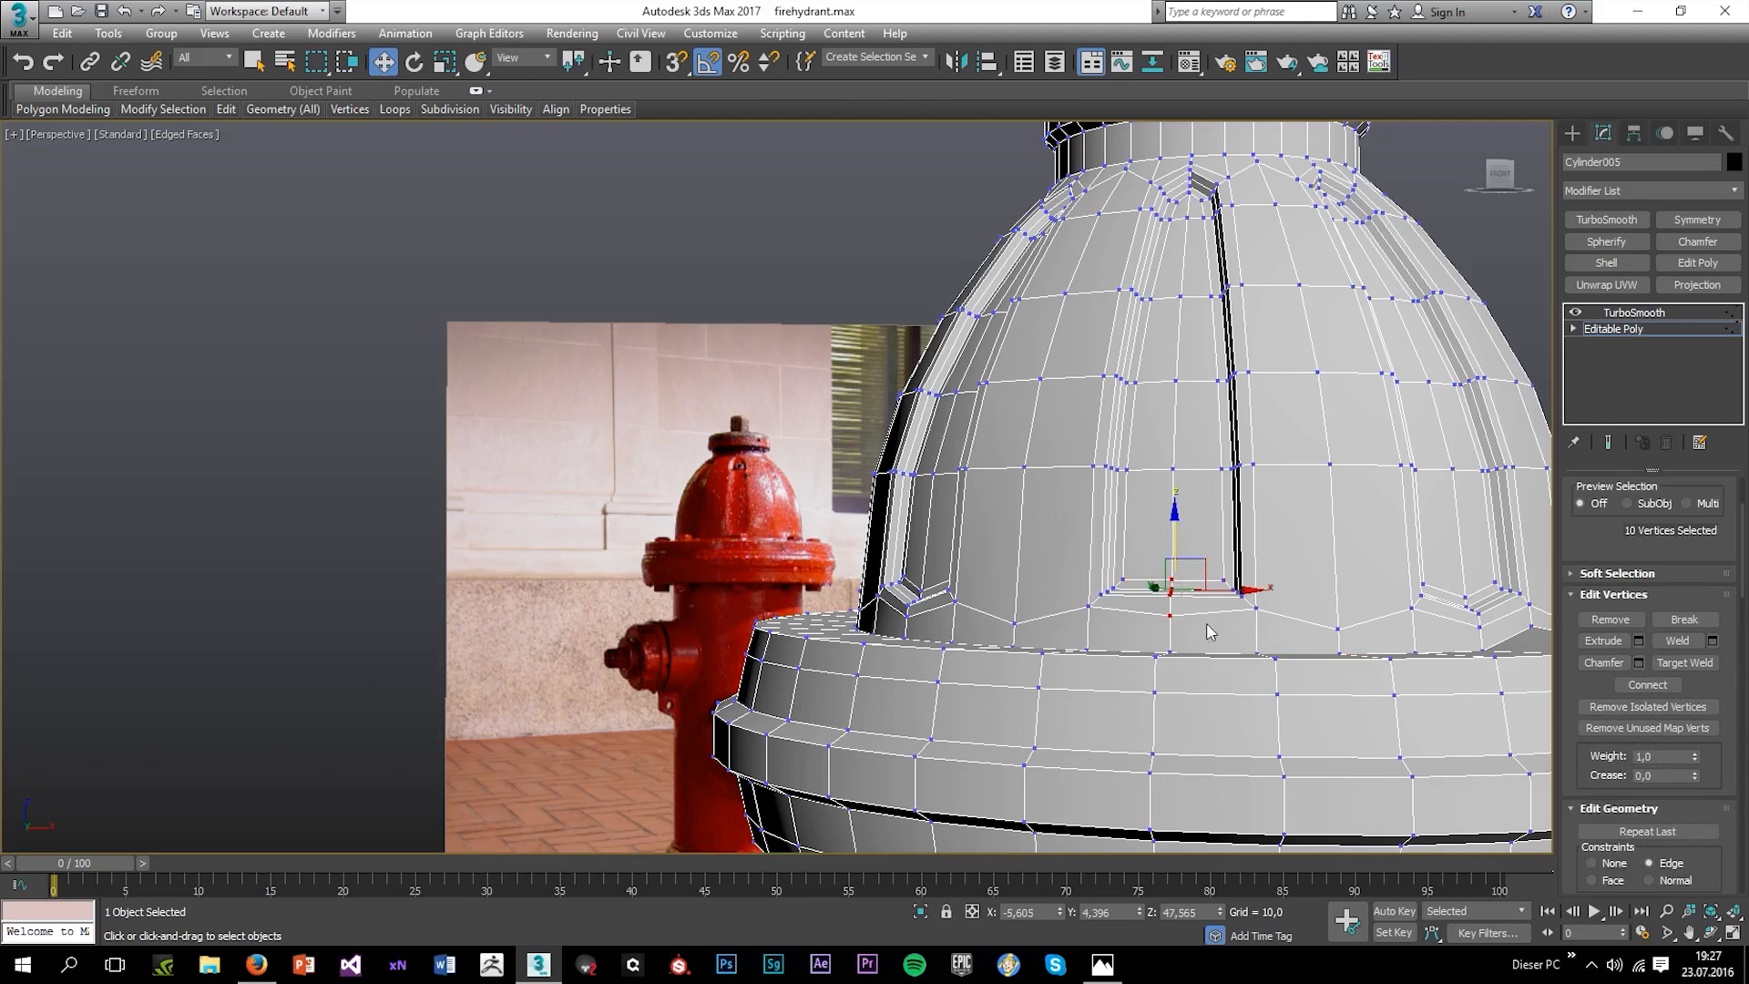
pyautogui.scroll(-5, 1307, 603)
pyautogui.keyDown('alt'); pyautogui.moveTo(1307, 603); pyautogui.dragTo(1458, 768, button='middle'); pyautogui.keyUp('alt')
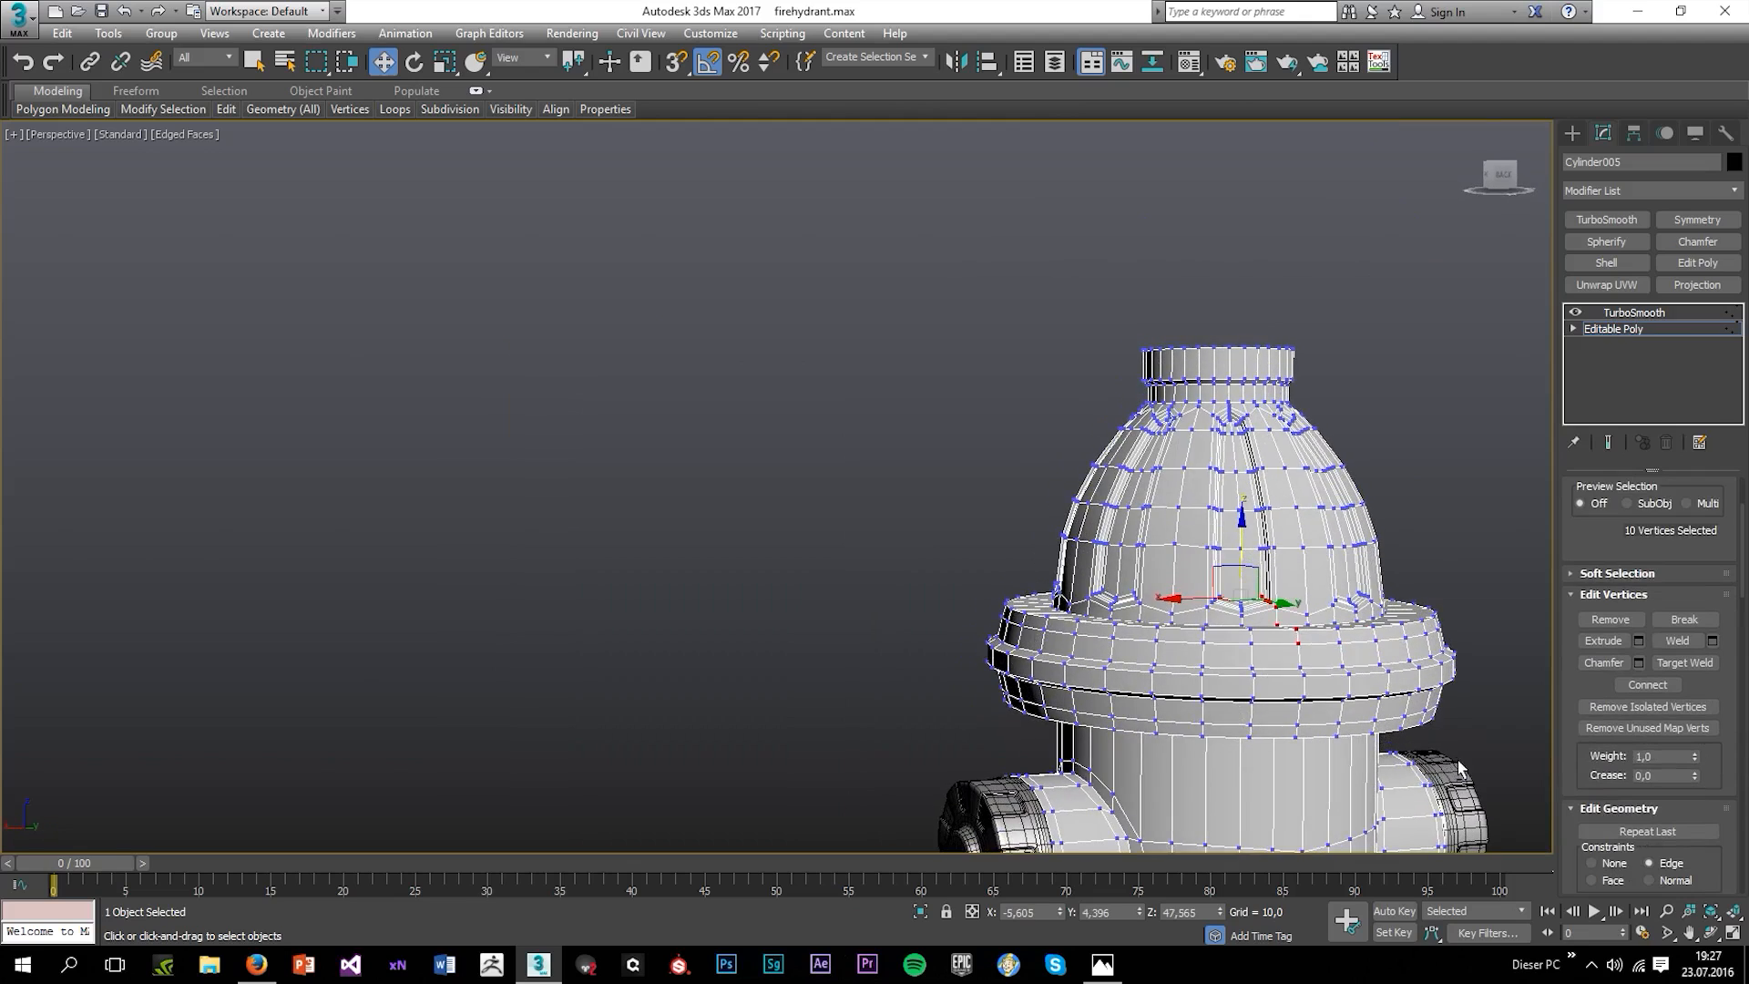
pyautogui.keyDown('alt'); pyautogui.moveTo(1251, 570); pyautogui.dragTo(1248, 569); pyautogui.keyUp('alt')
pyautogui.keyDown('alt'); pyautogui.moveTo(1250, 571); pyautogui.dragTo(1393, 588, button='middle'); pyautogui.keyUp('alt')
pyautogui.scroll(5, 1222, 547)
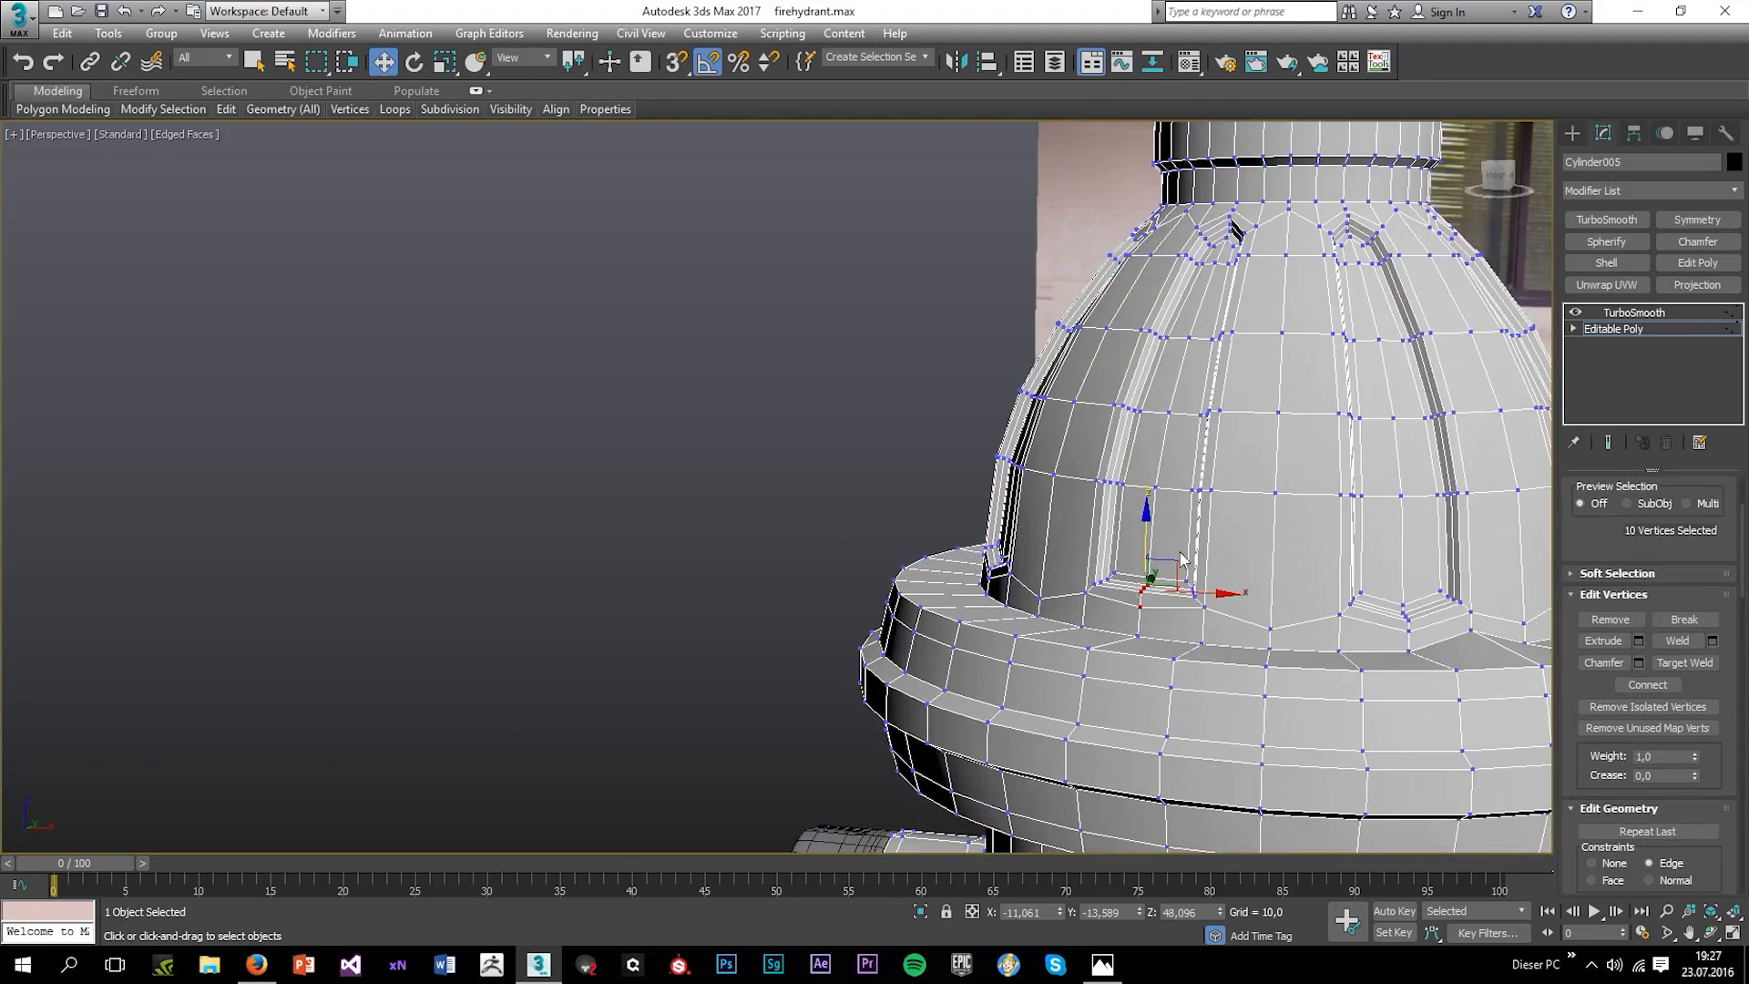
pyautogui.moveTo(1146, 549); pyautogui.dragTo(1139, 553)
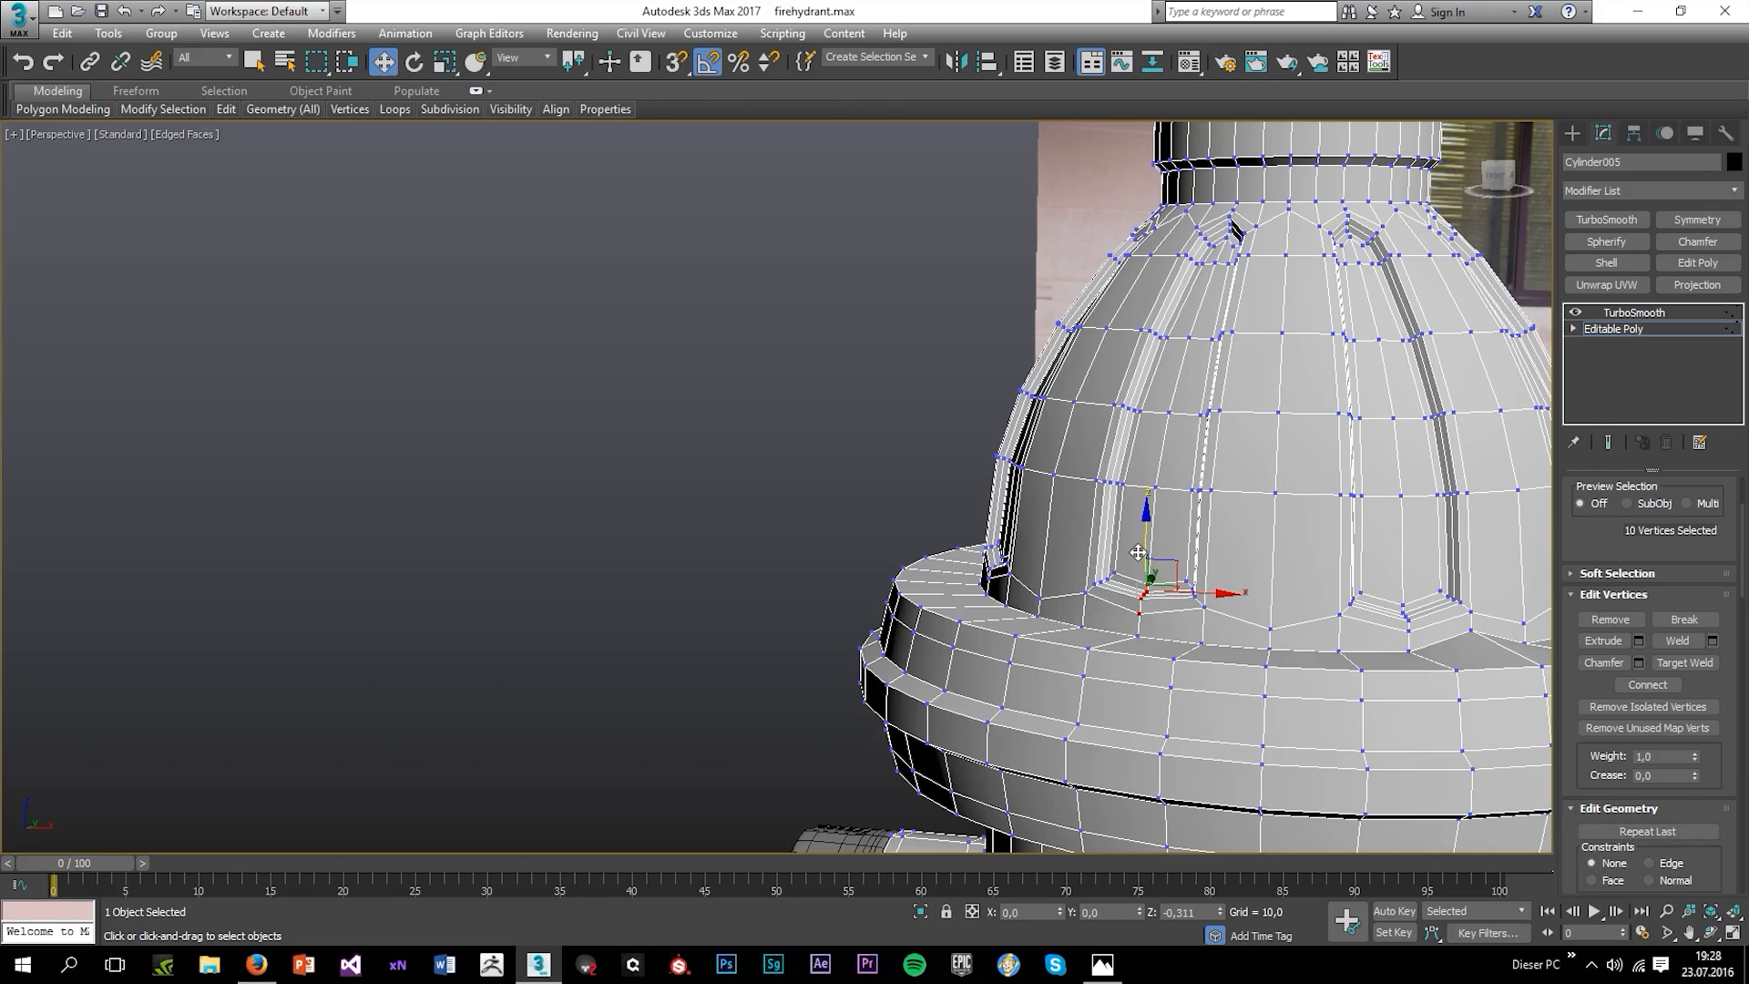
# Return to the TurboSmooth level, set its iterations to 2 and preview the hydrant deselected without edged faces.
pyautogui.click(1632, 326)
pyautogui.click(1637, 313)
pyautogui.click(783, 340)
pyautogui.press('F4')
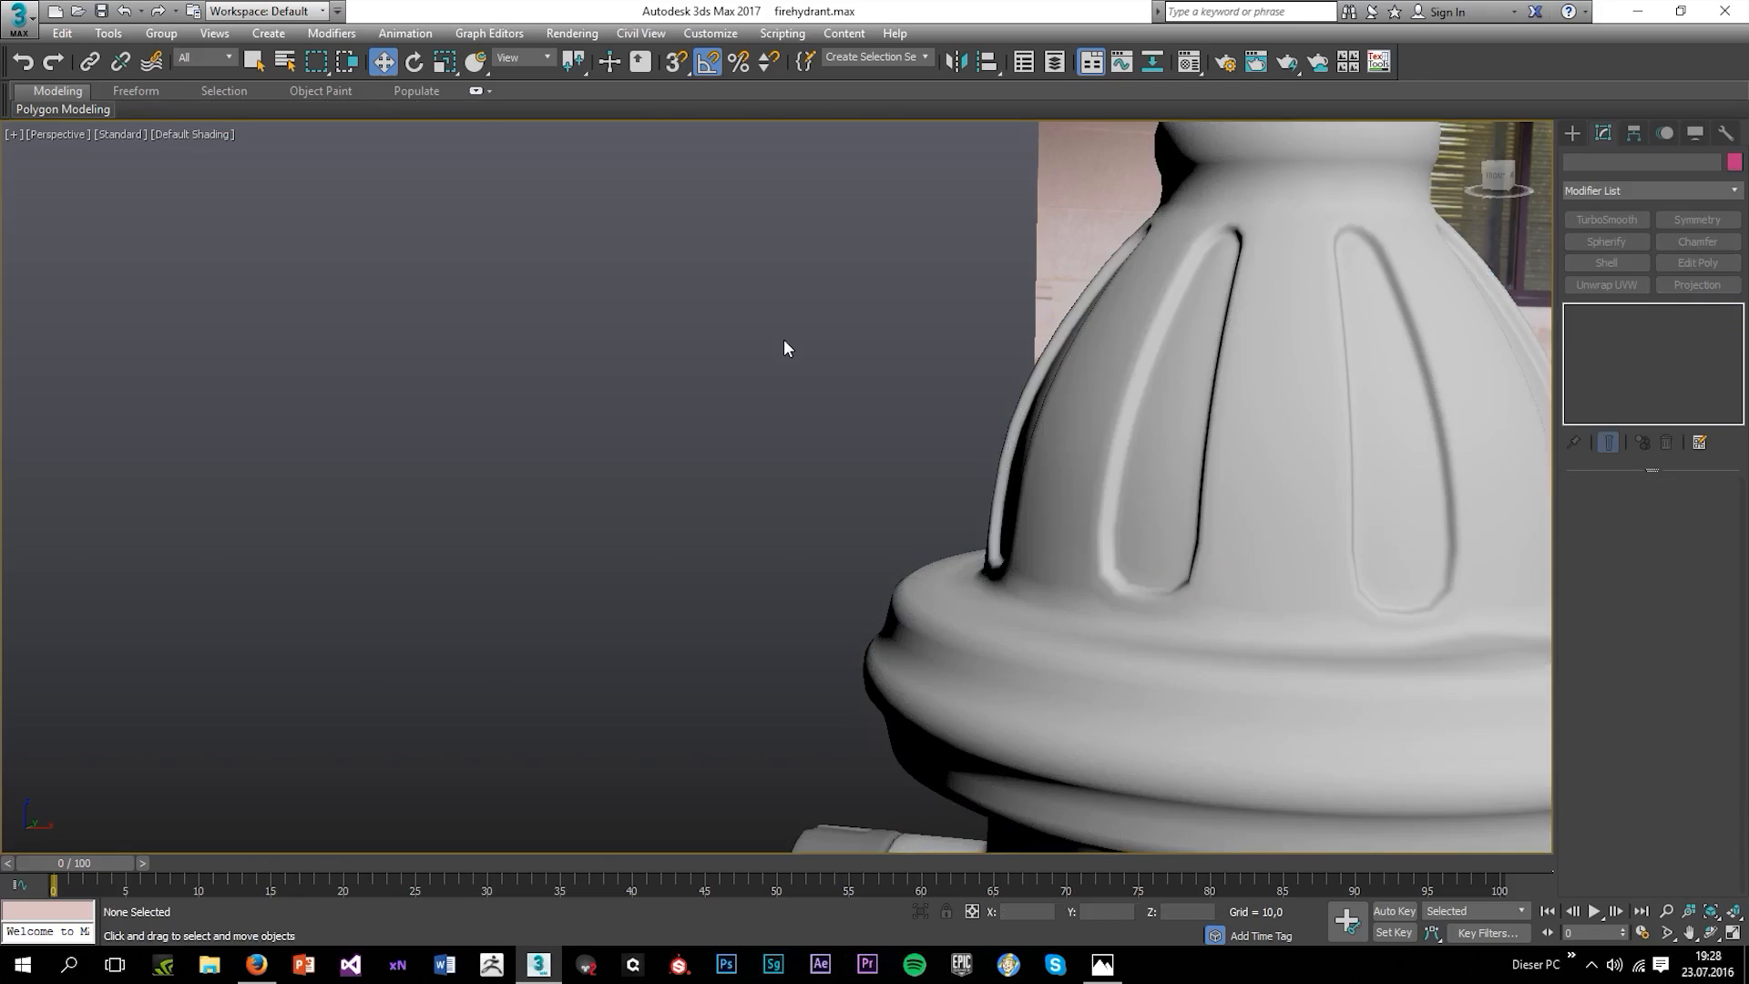
pyautogui.scroll(-5, 783, 347)
pyautogui.click(1043, 438)
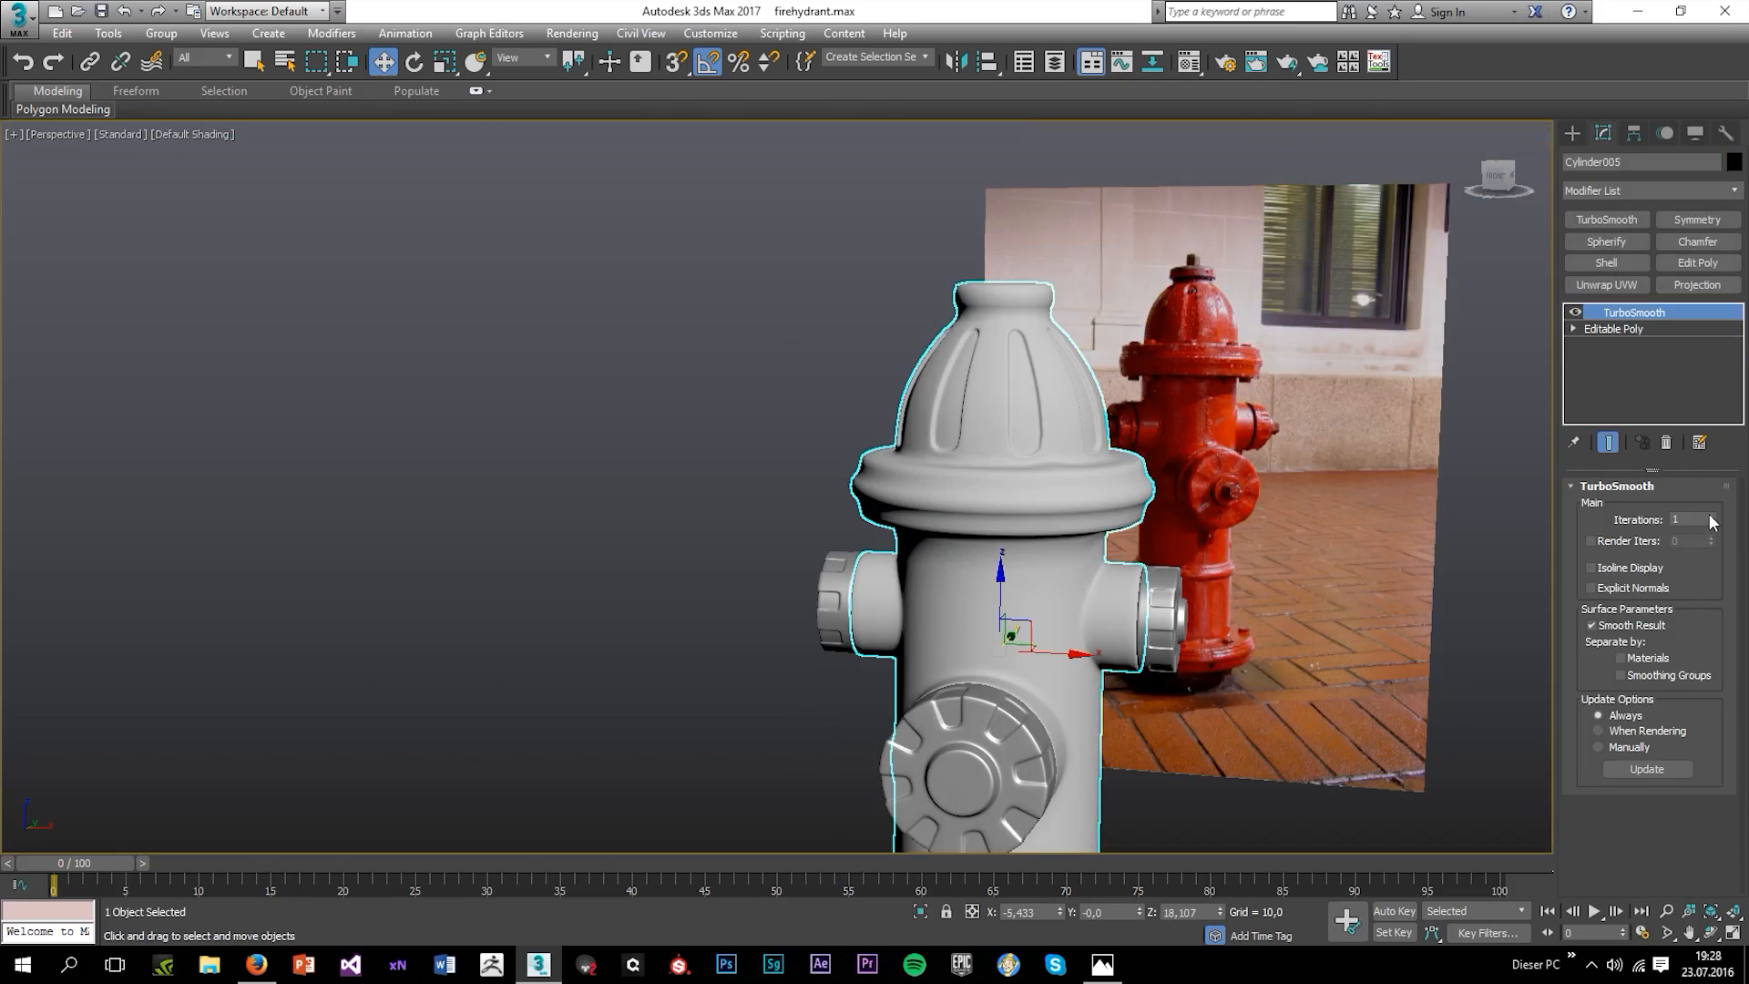
pyautogui.click(1355, 496)
pyautogui.keyDown('alt'); pyautogui.moveTo(1355, 495); pyautogui.dragTo(1248, 484, button='middle'); pyautogui.keyUp('alt')
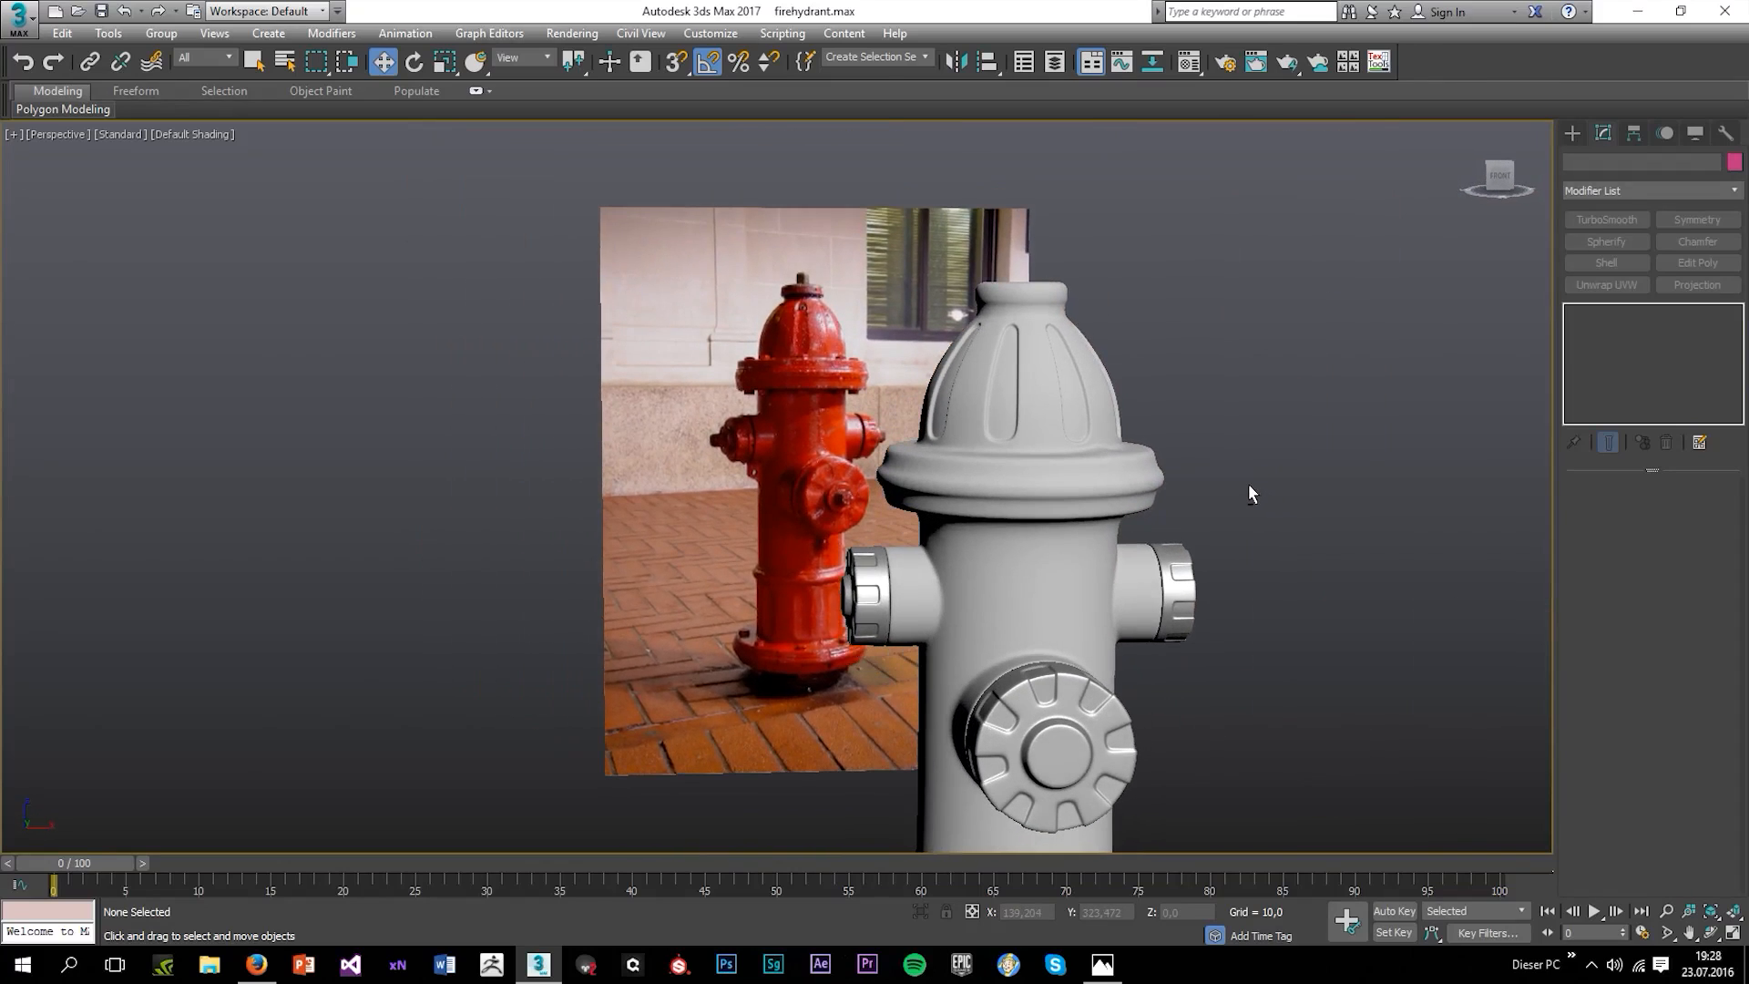
# Show edged faces and insert an edge loop with Swift Loop around the dome just below the neck of the body's base mesh.
pyautogui.click(1062, 318)
pyautogui.press('F4')
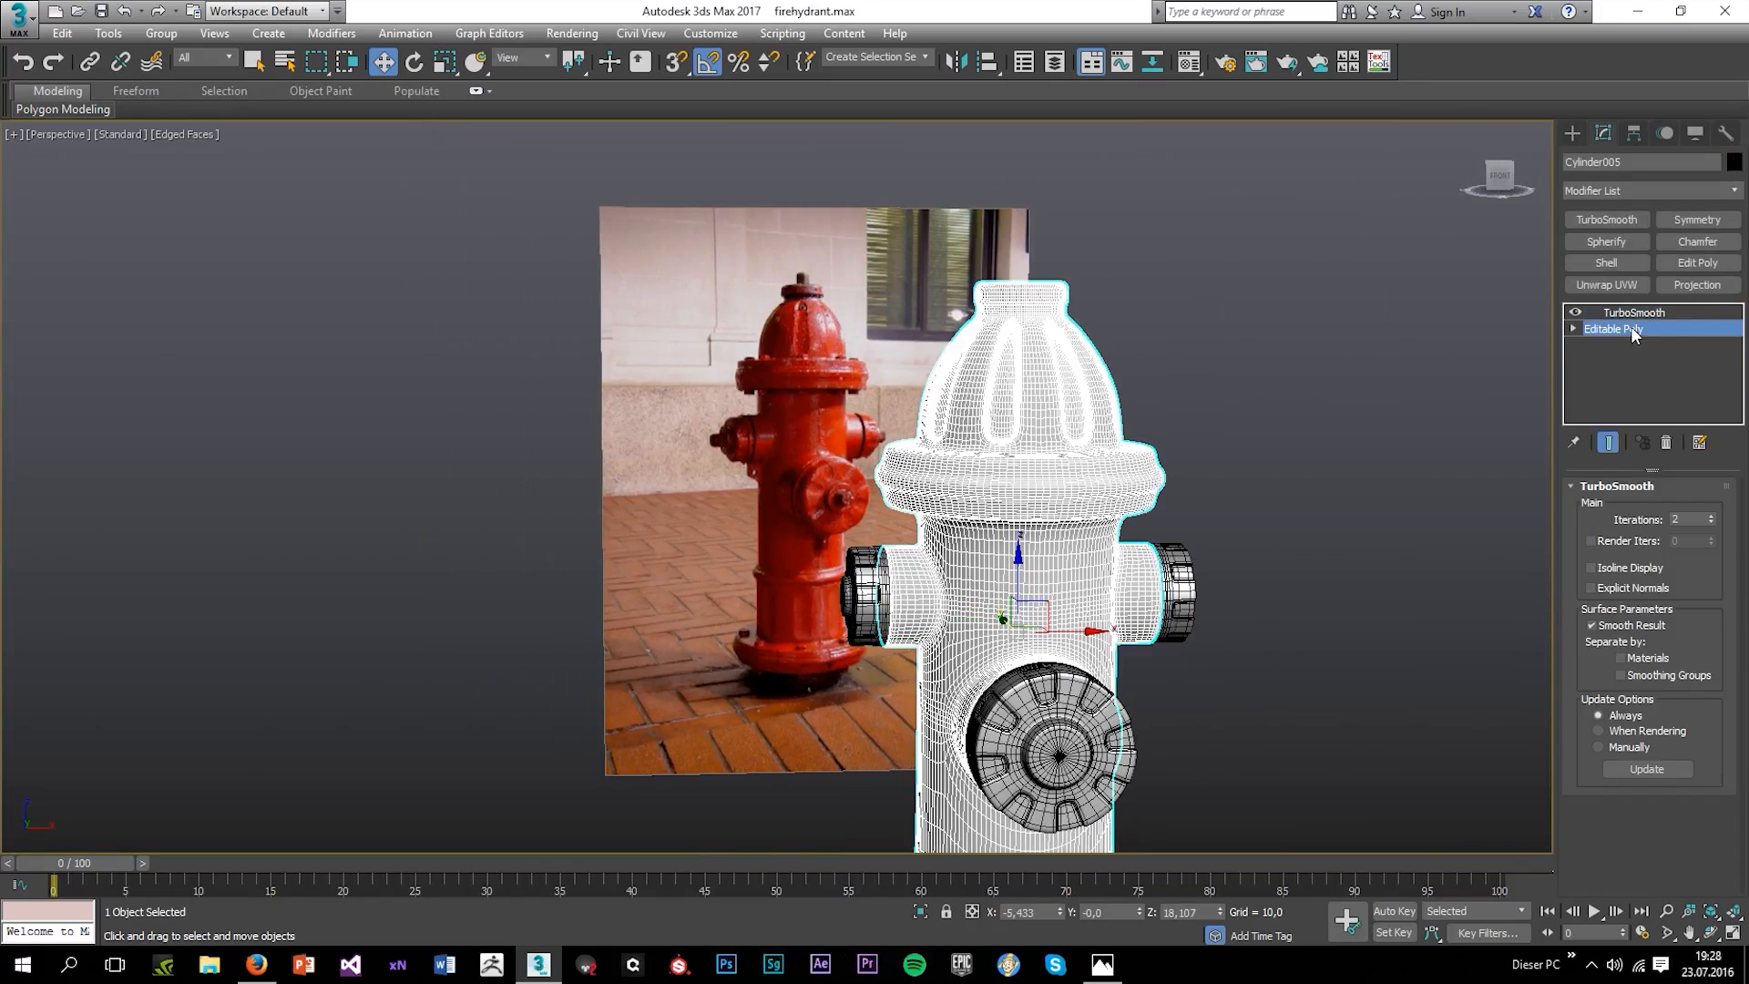
pyautogui.scroll(5, 1079, 274)
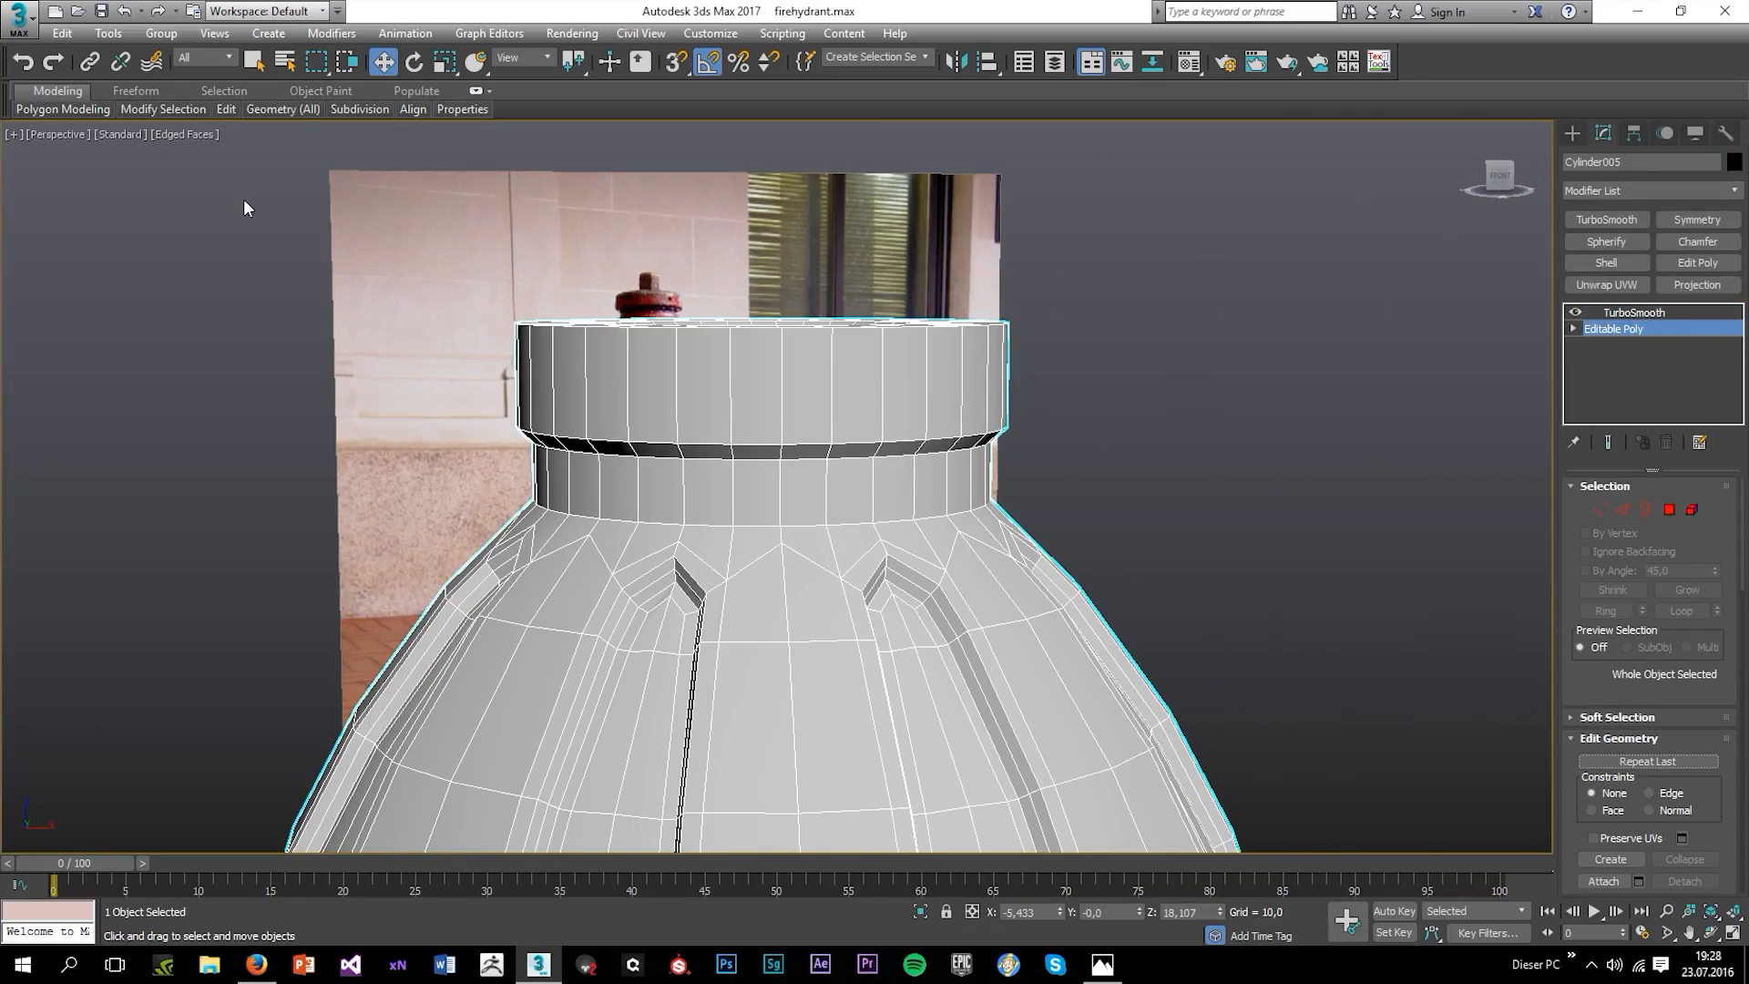
pyautogui.moveTo(222, 117)
pyautogui.click(386, 173)
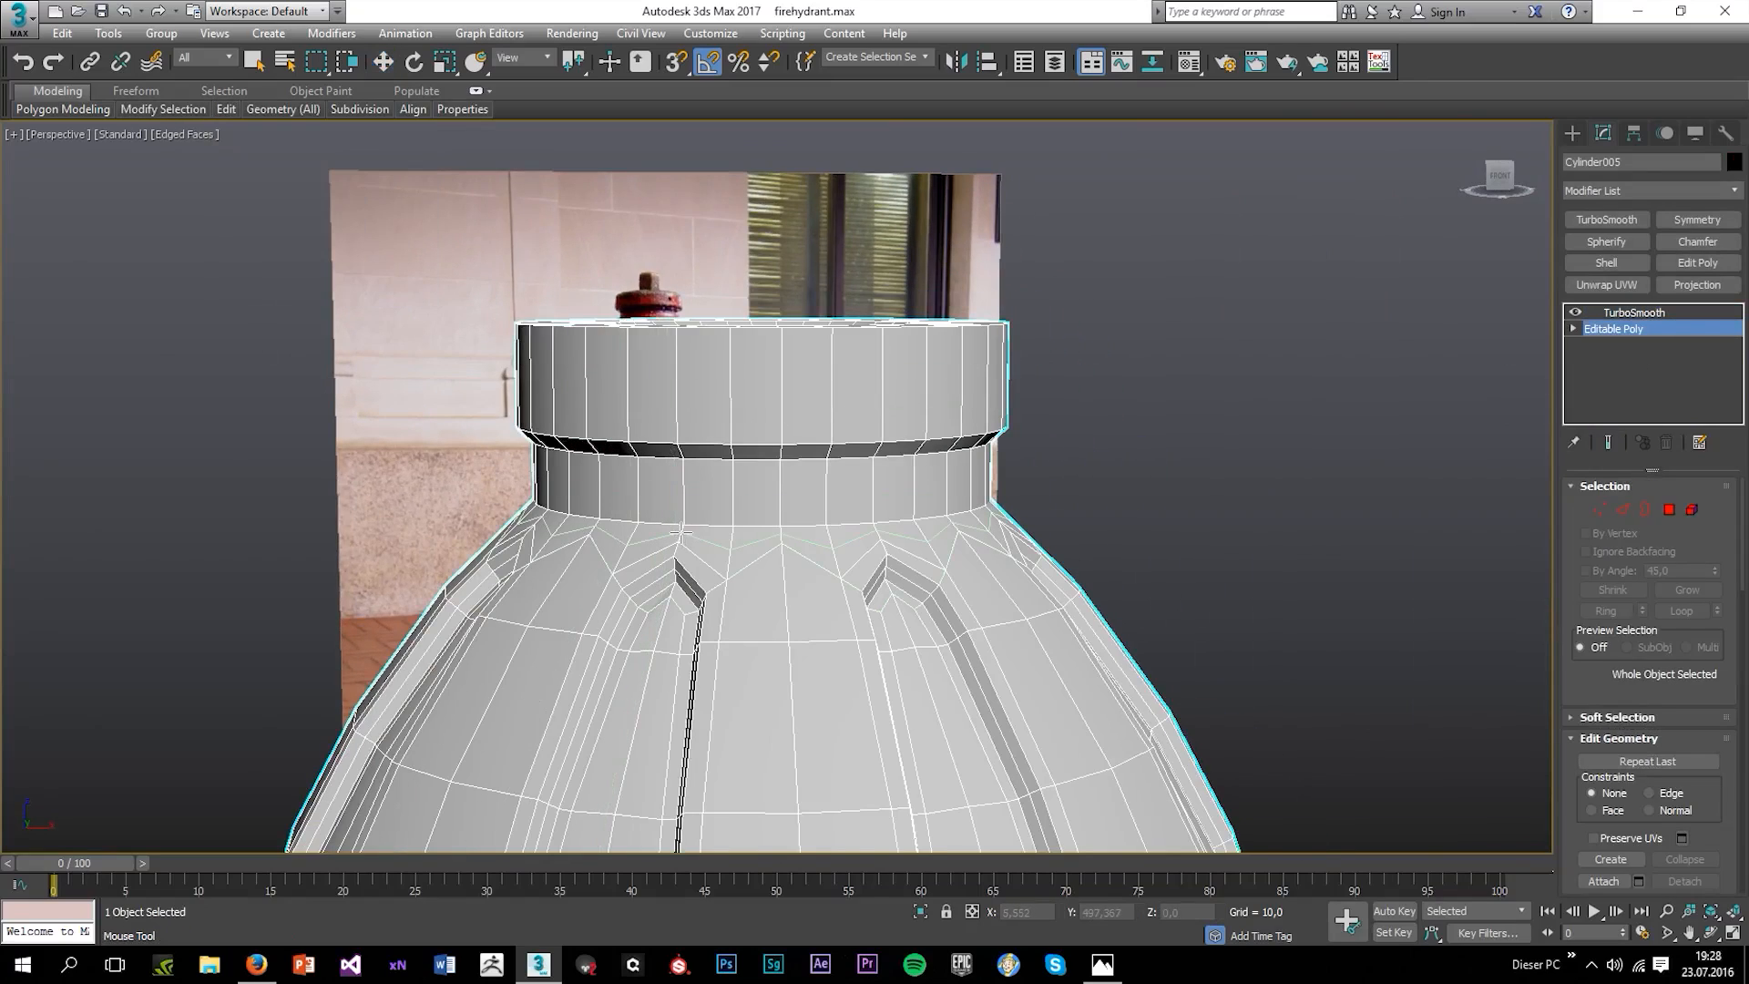
pyautogui.rightClick(796, 515)
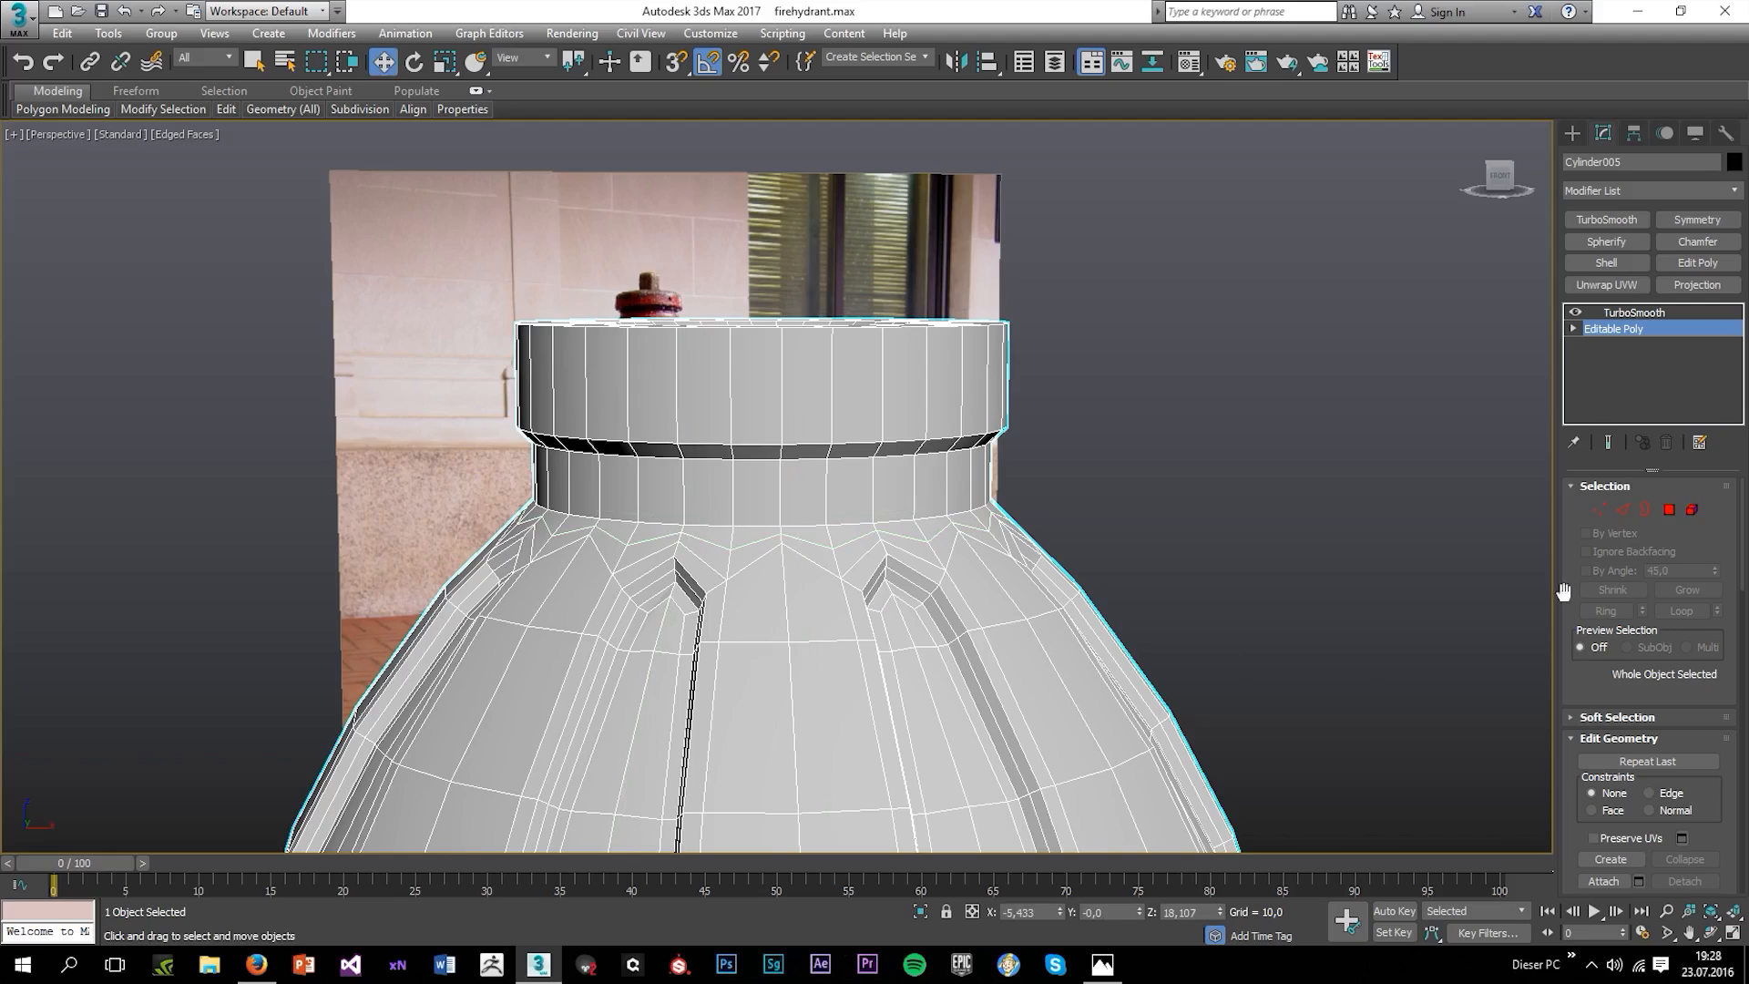
# Flatten the zigzag edge loop below the neck along Z with the Edge constraint and scale it uniformly to 98%.
pyautogui.click(1617, 511)
pyautogui.scroll(-5, 1687, 739)
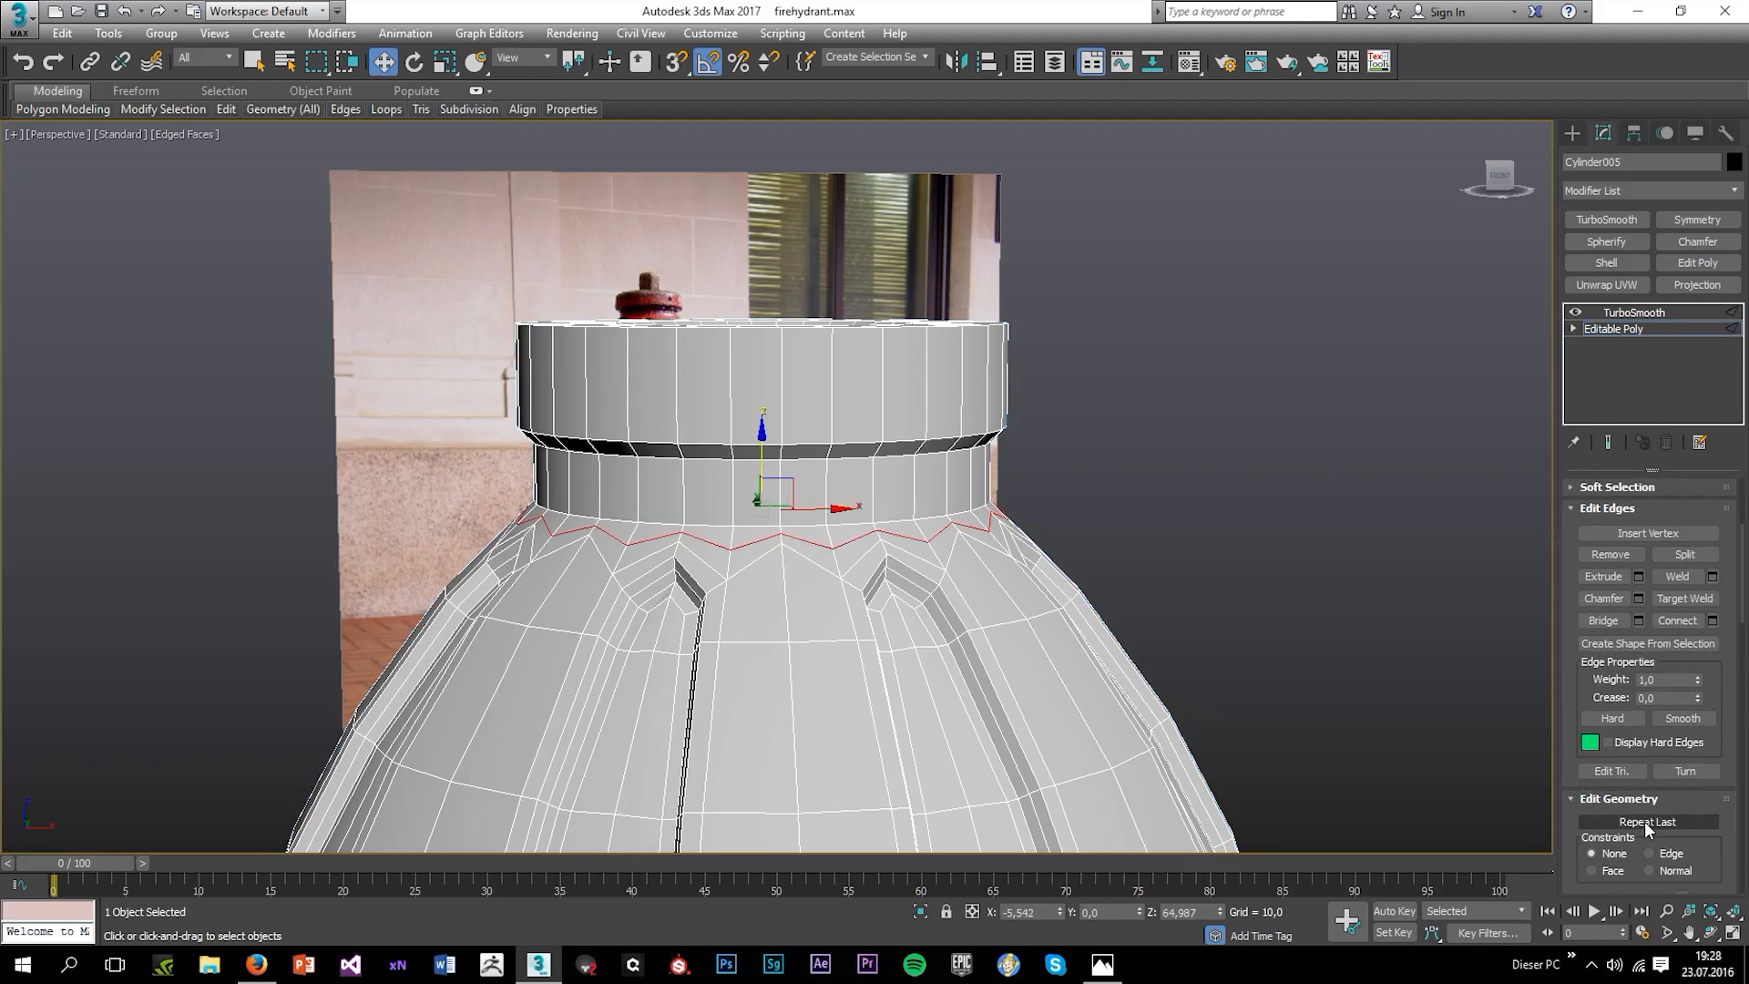
pyautogui.press('r')
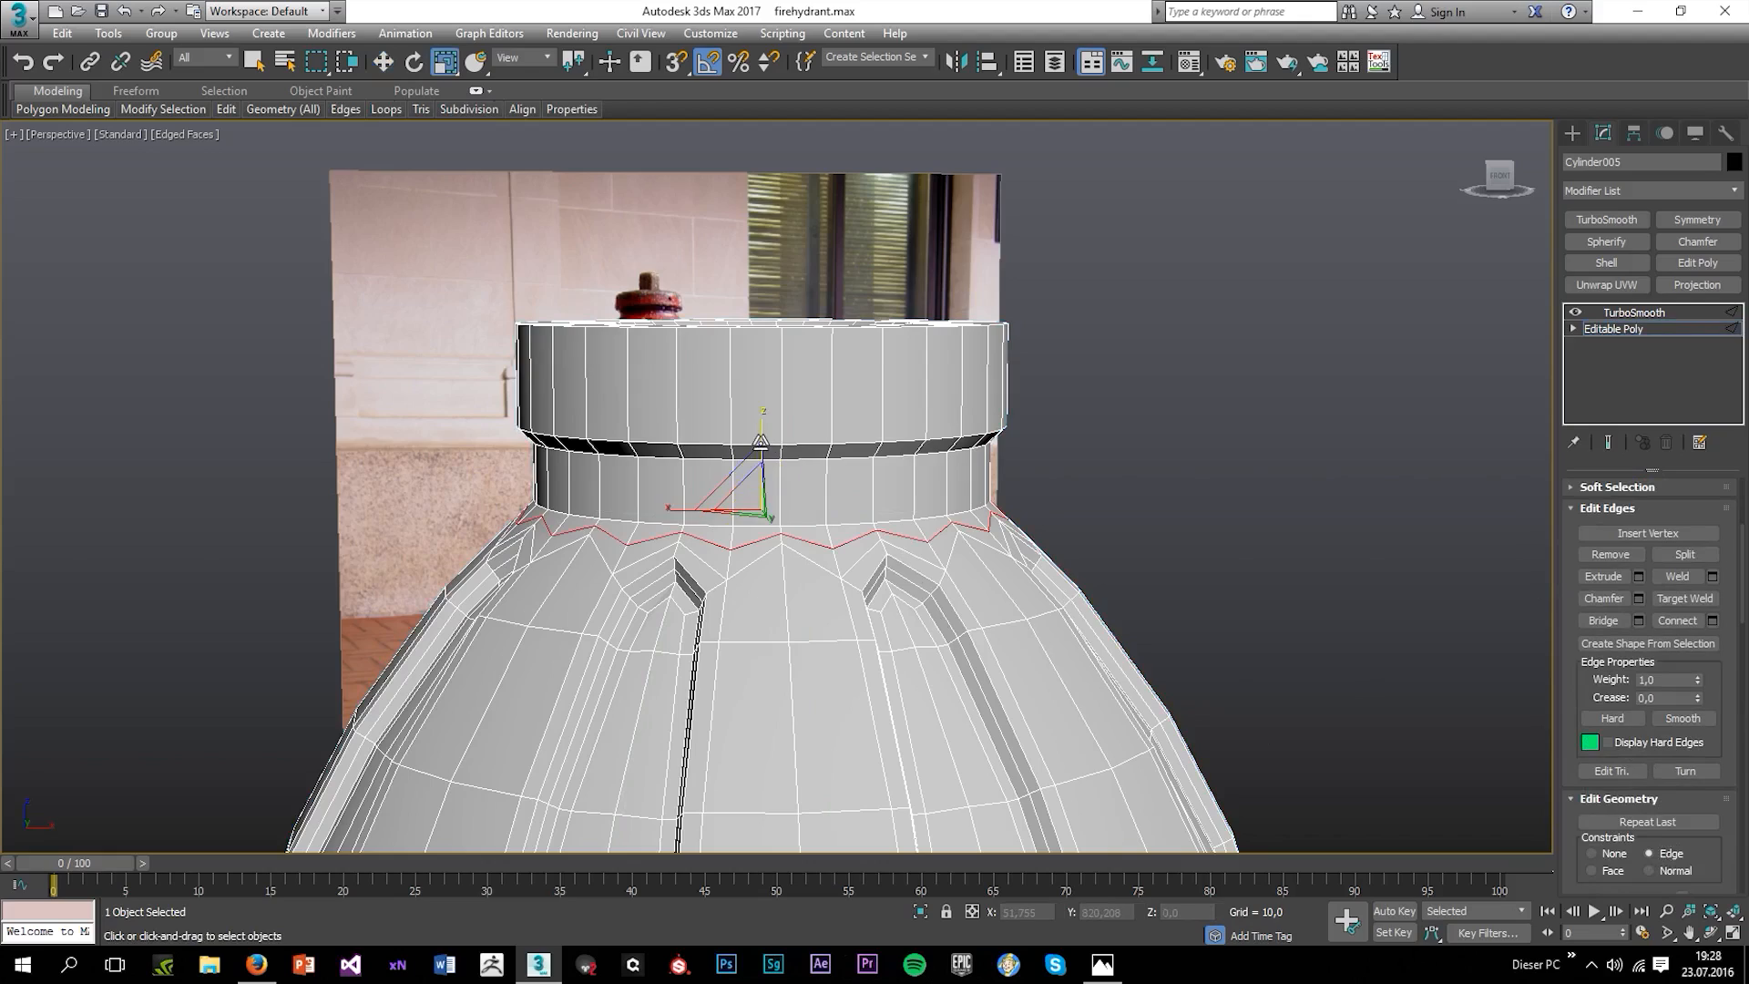
pyautogui.moveTo(762, 437); pyautogui.dragTo(839, 871)
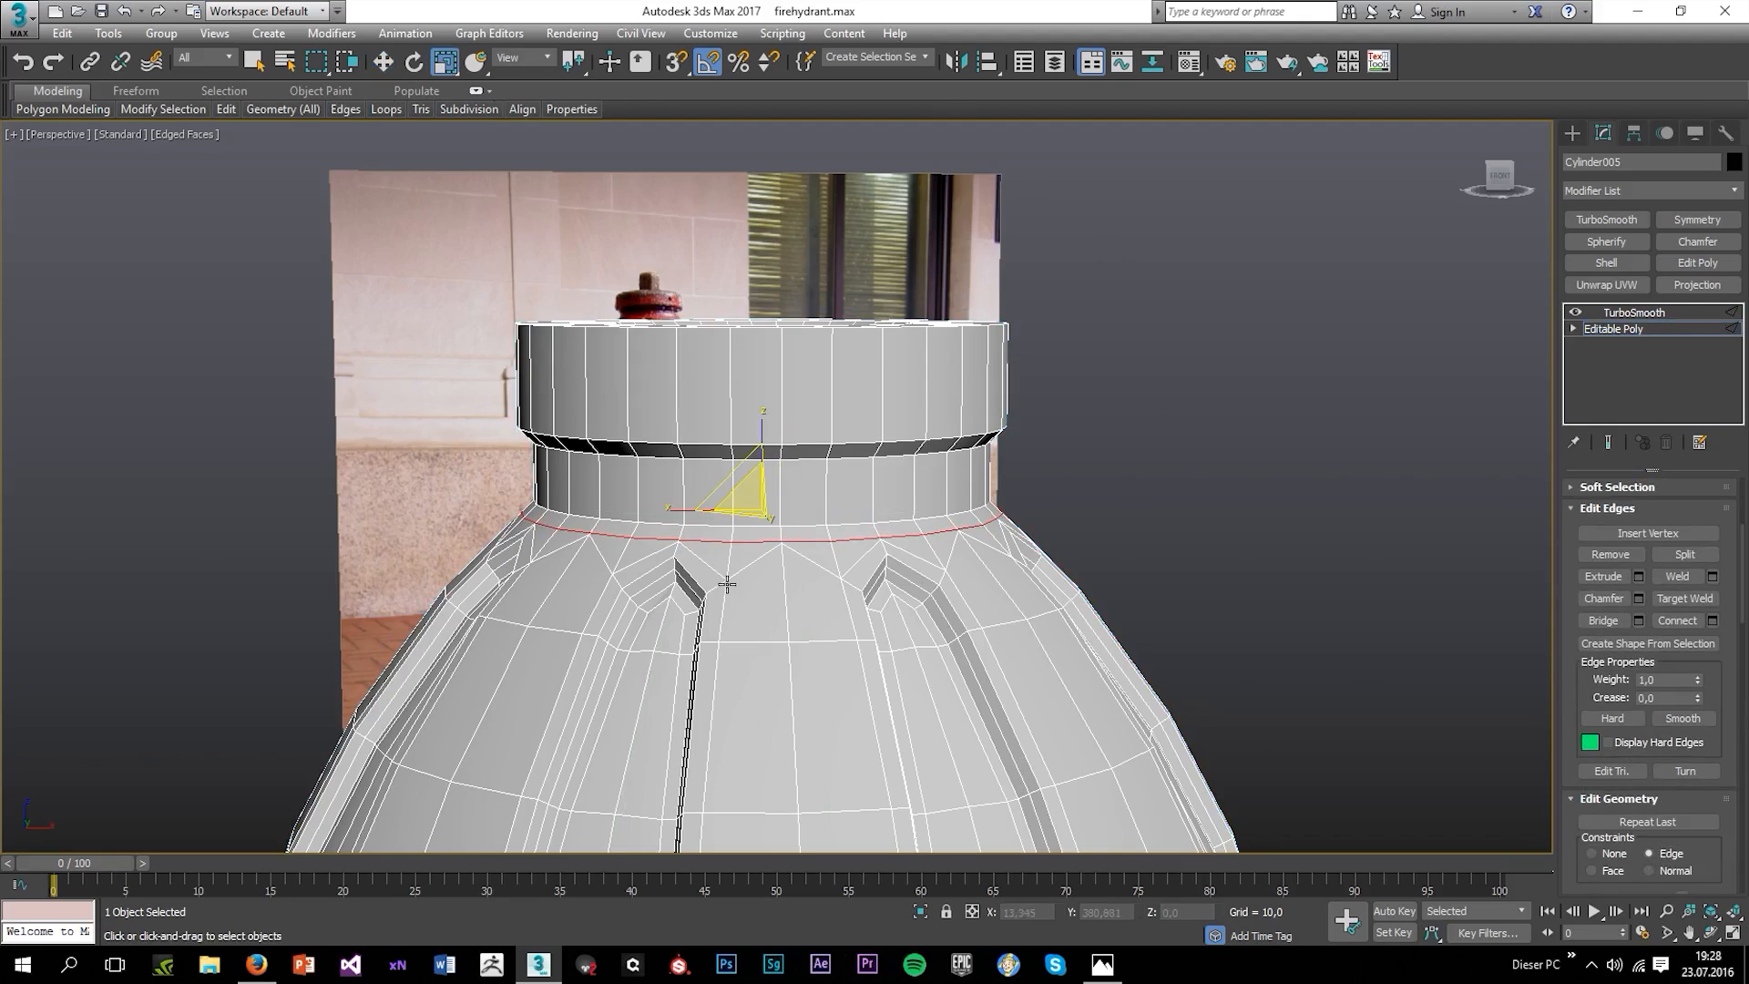
pyautogui.moveTo(749, 495); pyautogui.dragTo(746, 496)
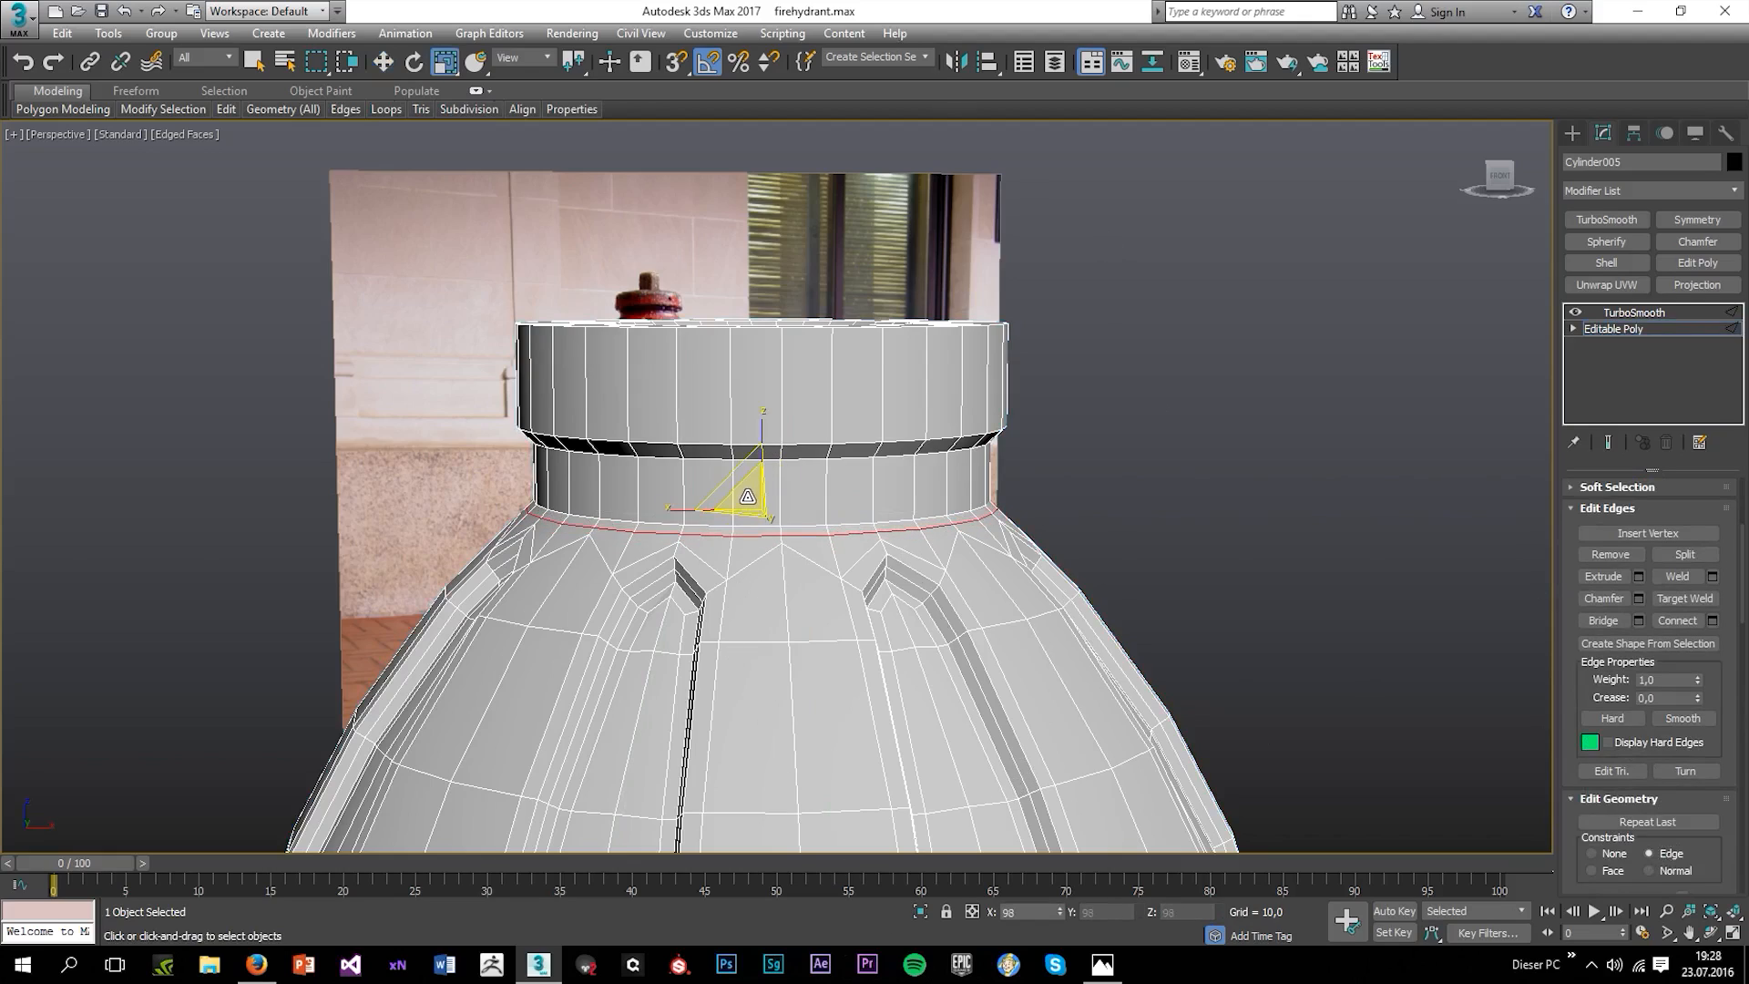
# Insert supporting edge loops with Swift Loop near the lower and upper edges of the neck and of the wider collar above it.
pyautogui.moveTo(219, 108)
pyautogui.click(382, 167)
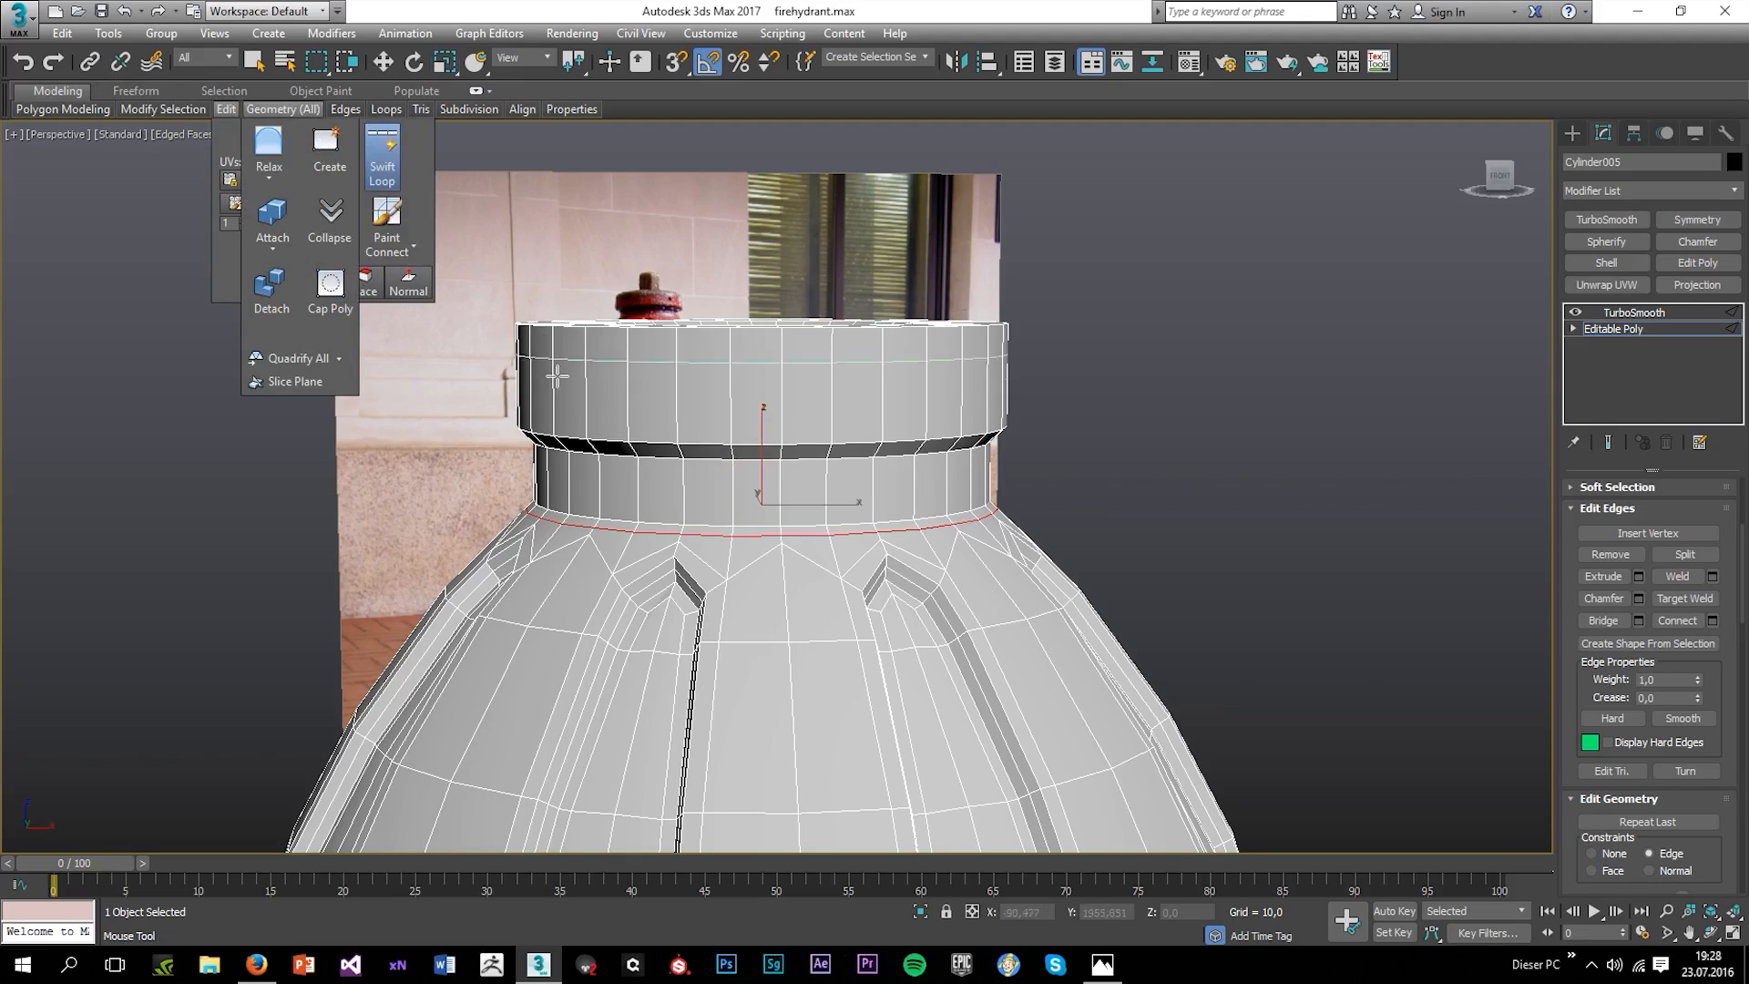
pyautogui.click(605, 502)
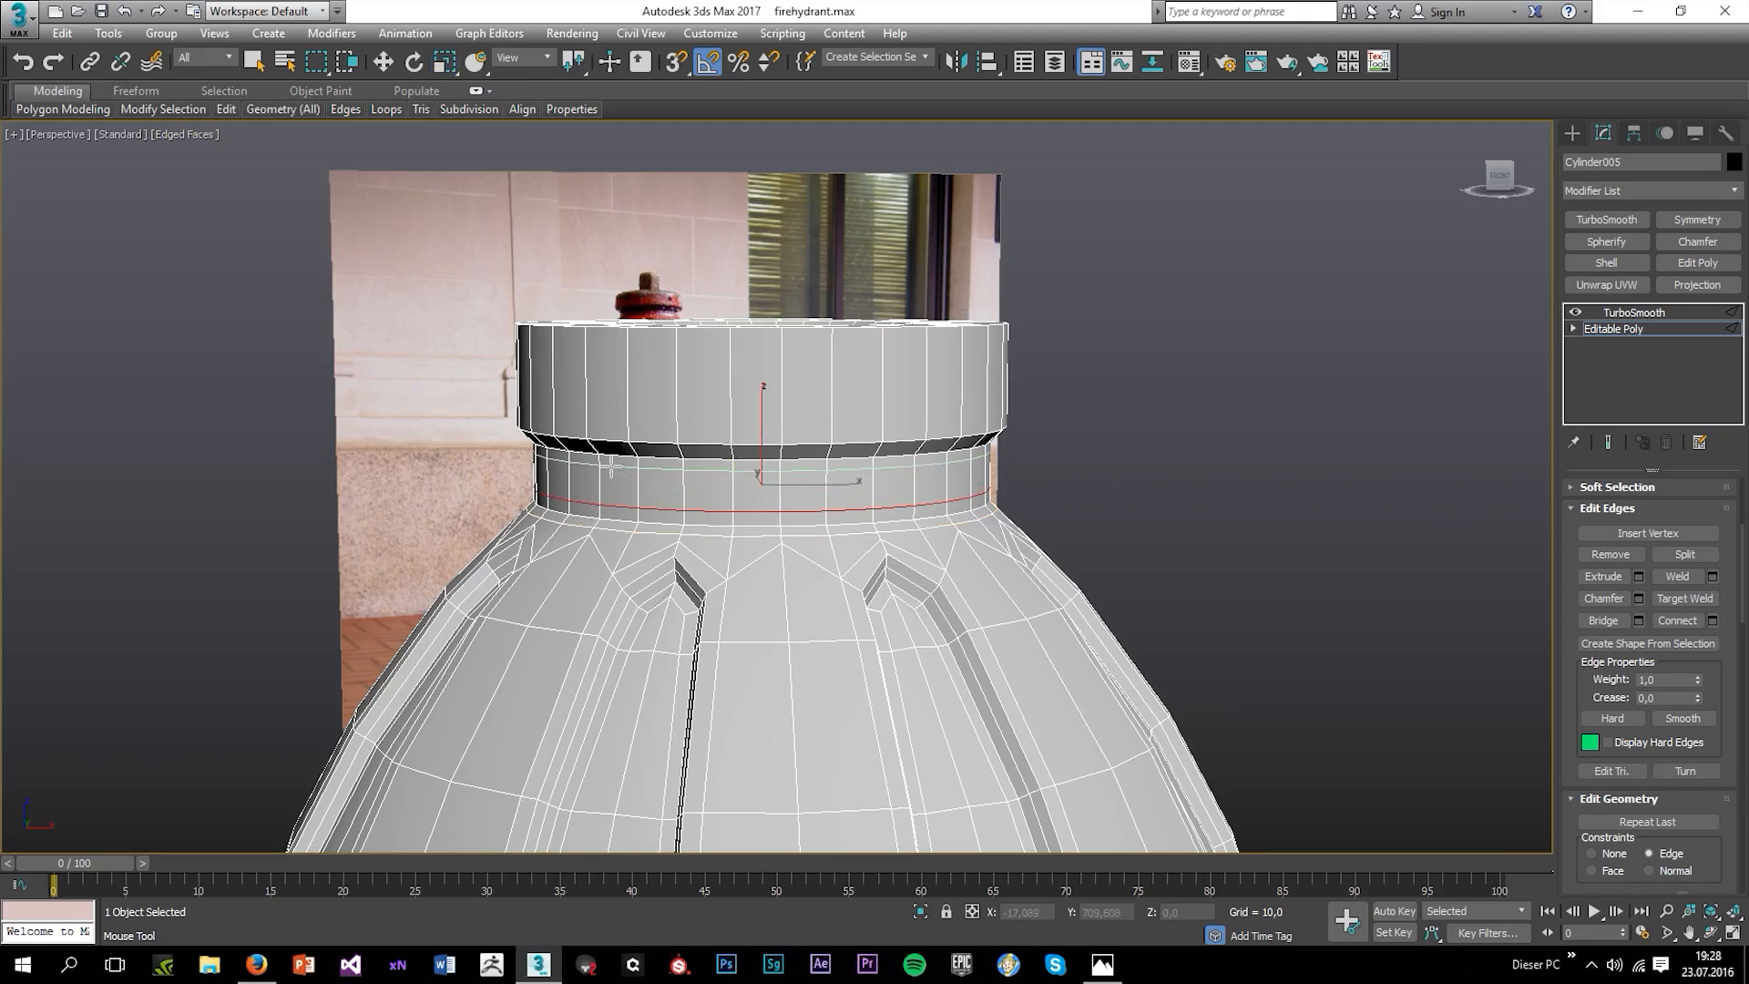
pyautogui.click(601, 465)
pyautogui.moveTo(601, 465)
pyautogui.keyDown('alt'); pyautogui.mouseDown(button='middle')
pyautogui.moveTo(612, 403)
pyautogui.moveTo(593, 433)
pyautogui.mouseUp(button='middle'); pyautogui.keyUp('alt')
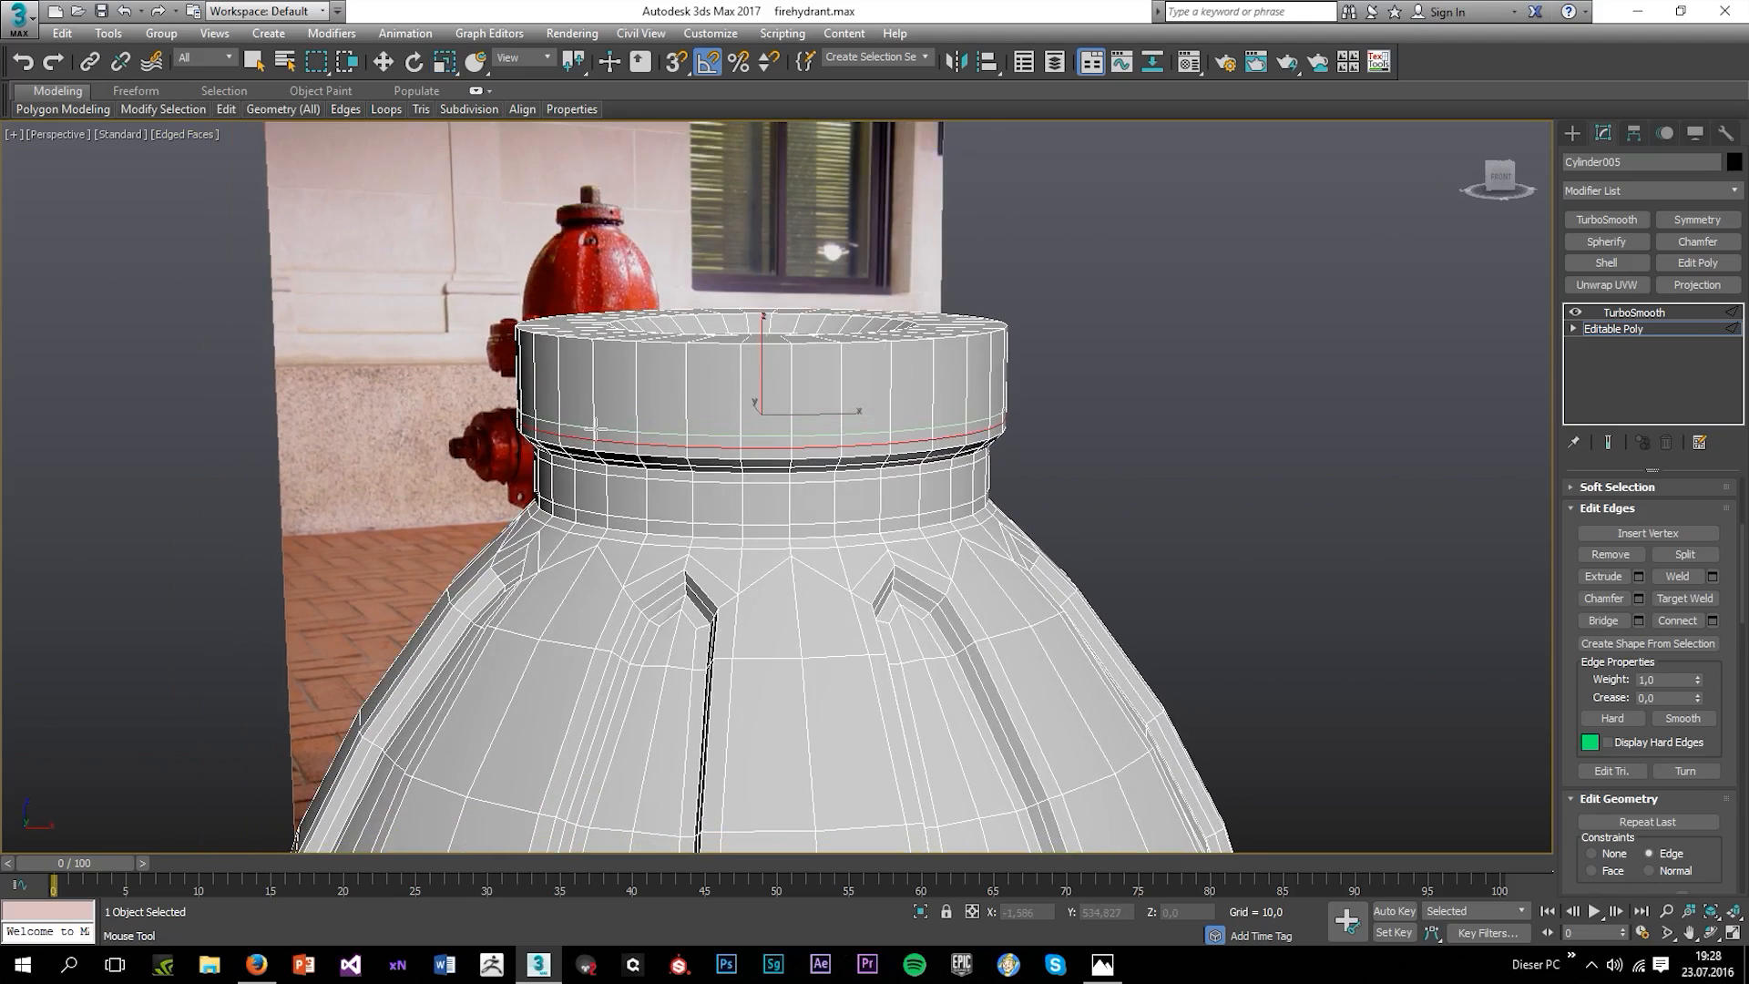
pyautogui.click(601, 415)
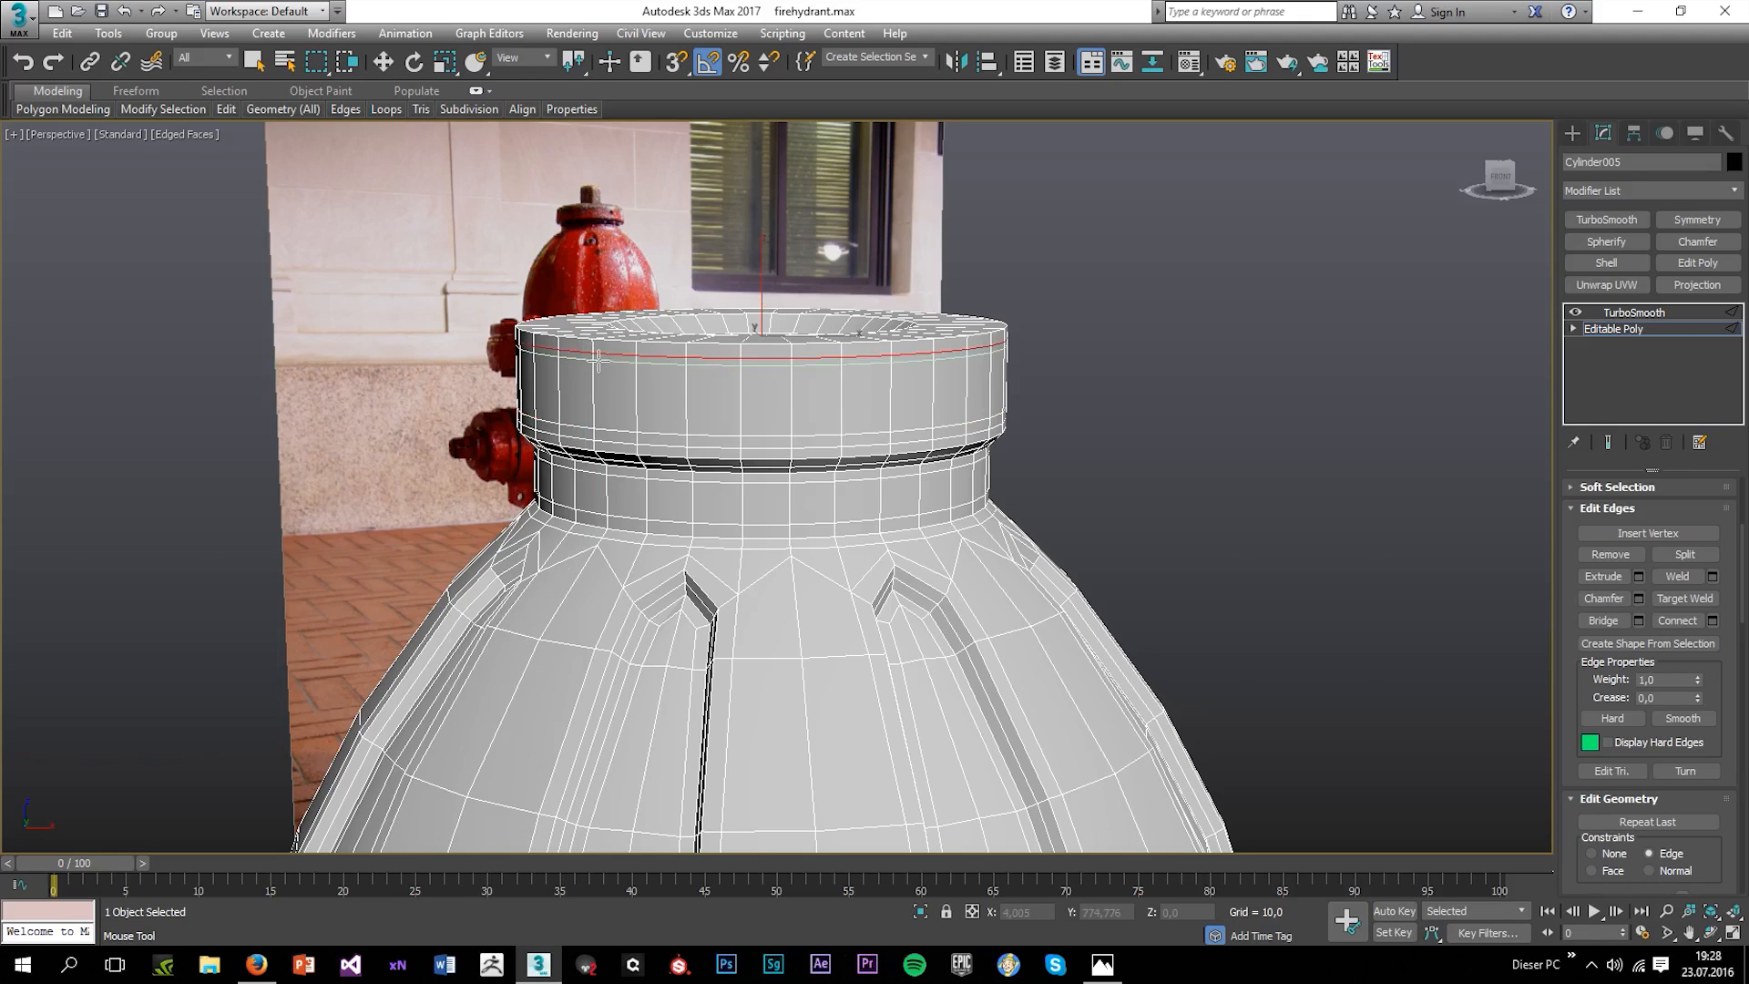
# Add edge loops on the collar's top face near its outer rim and on both sides of the circular recess edge.
pyautogui.keyDown('alt'); pyautogui.moveTo(580, 351); pyautogui.dragTo(562, 404, button='middle'); pyautogui.keyUp('alt')
pyautogui.click(564, 404)
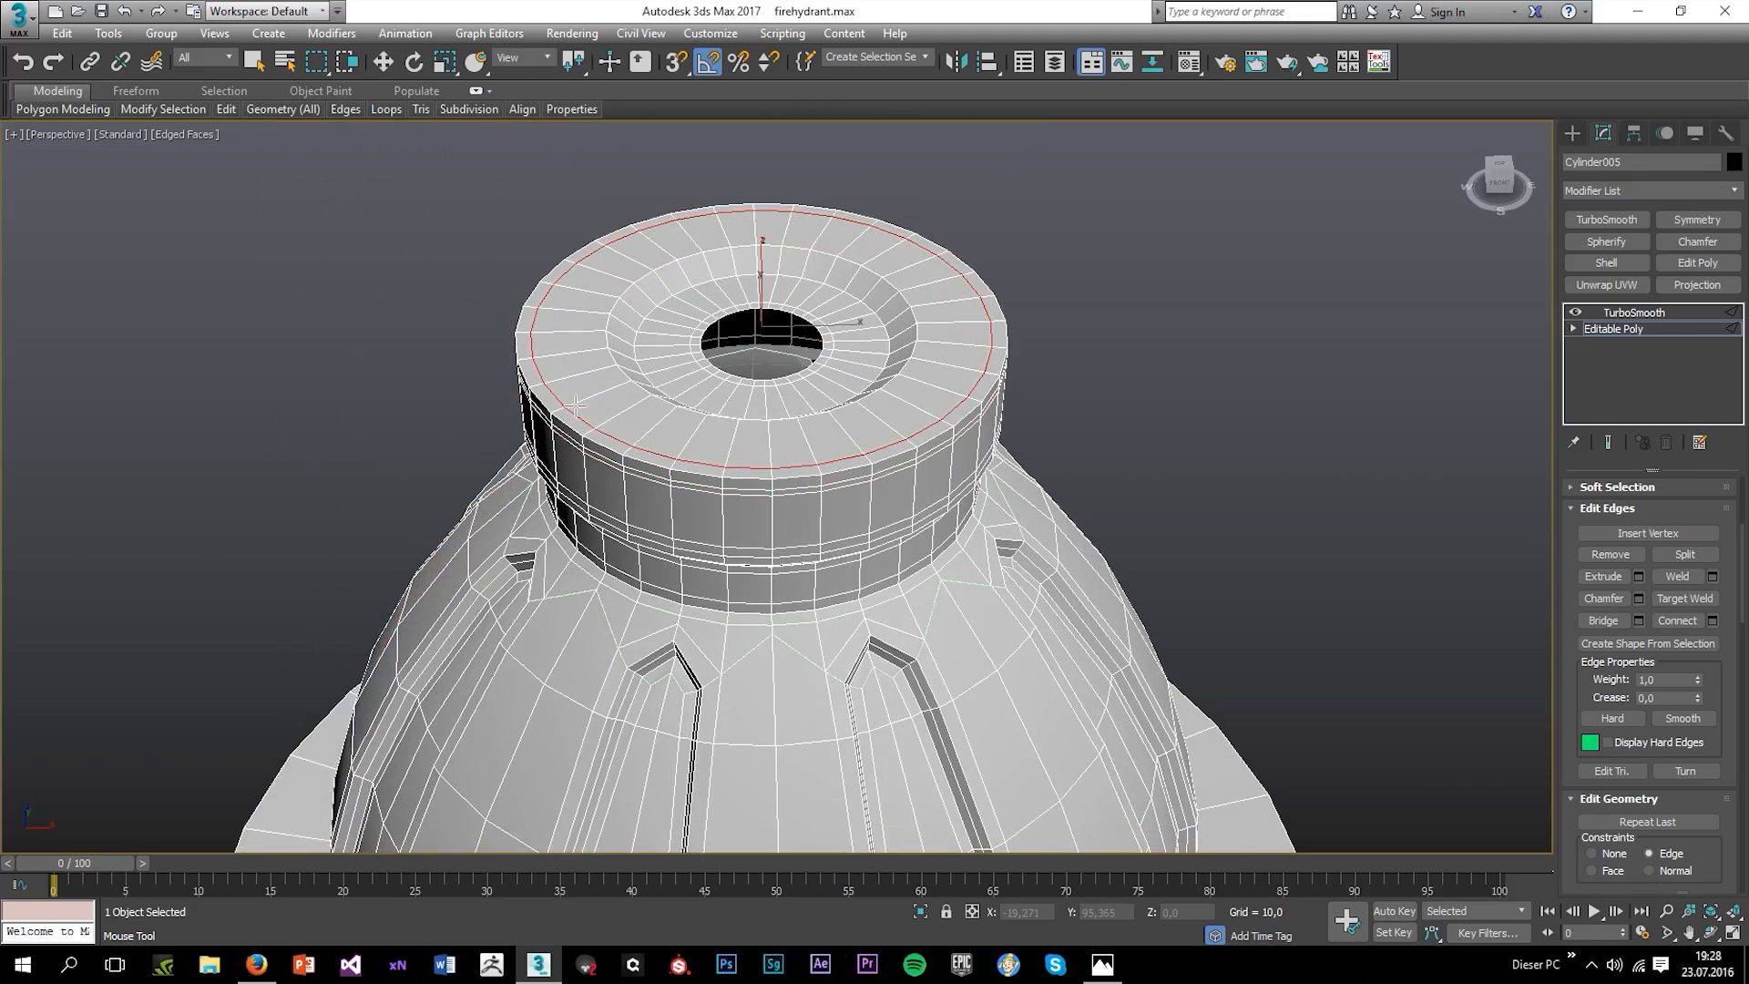
pyautogui.click(568, 400)
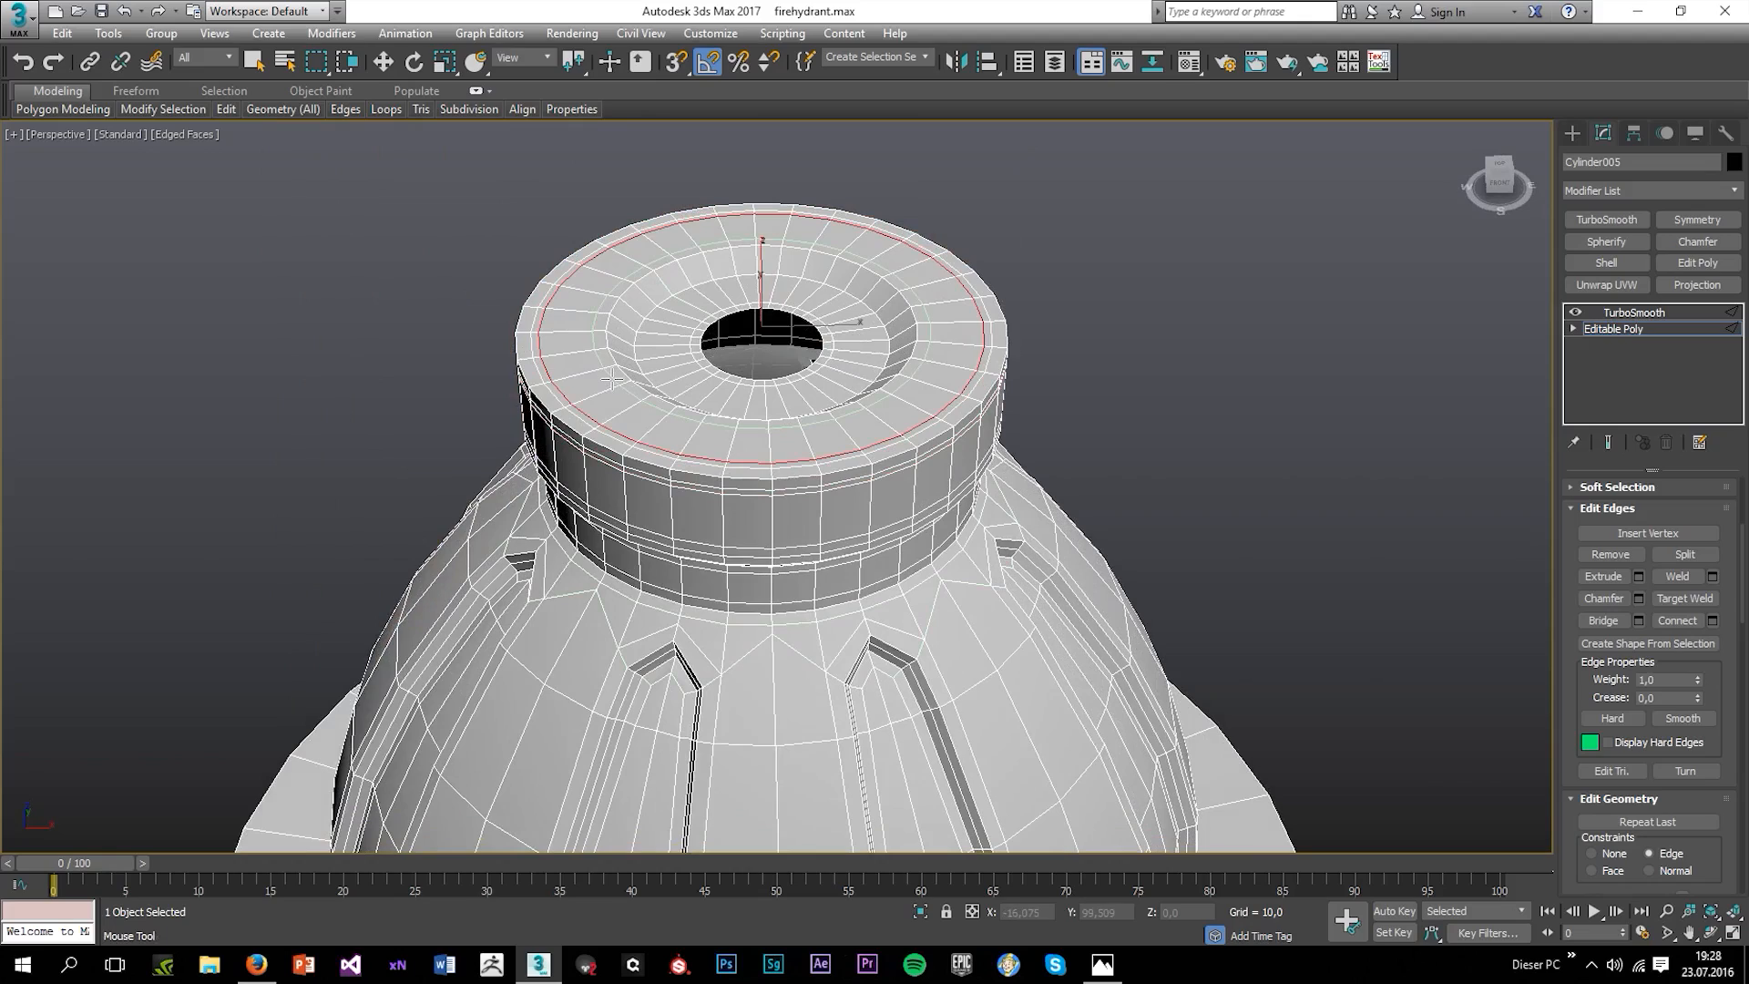
pyautogui.click(618, 321)
pyautogui.click(629, 322)
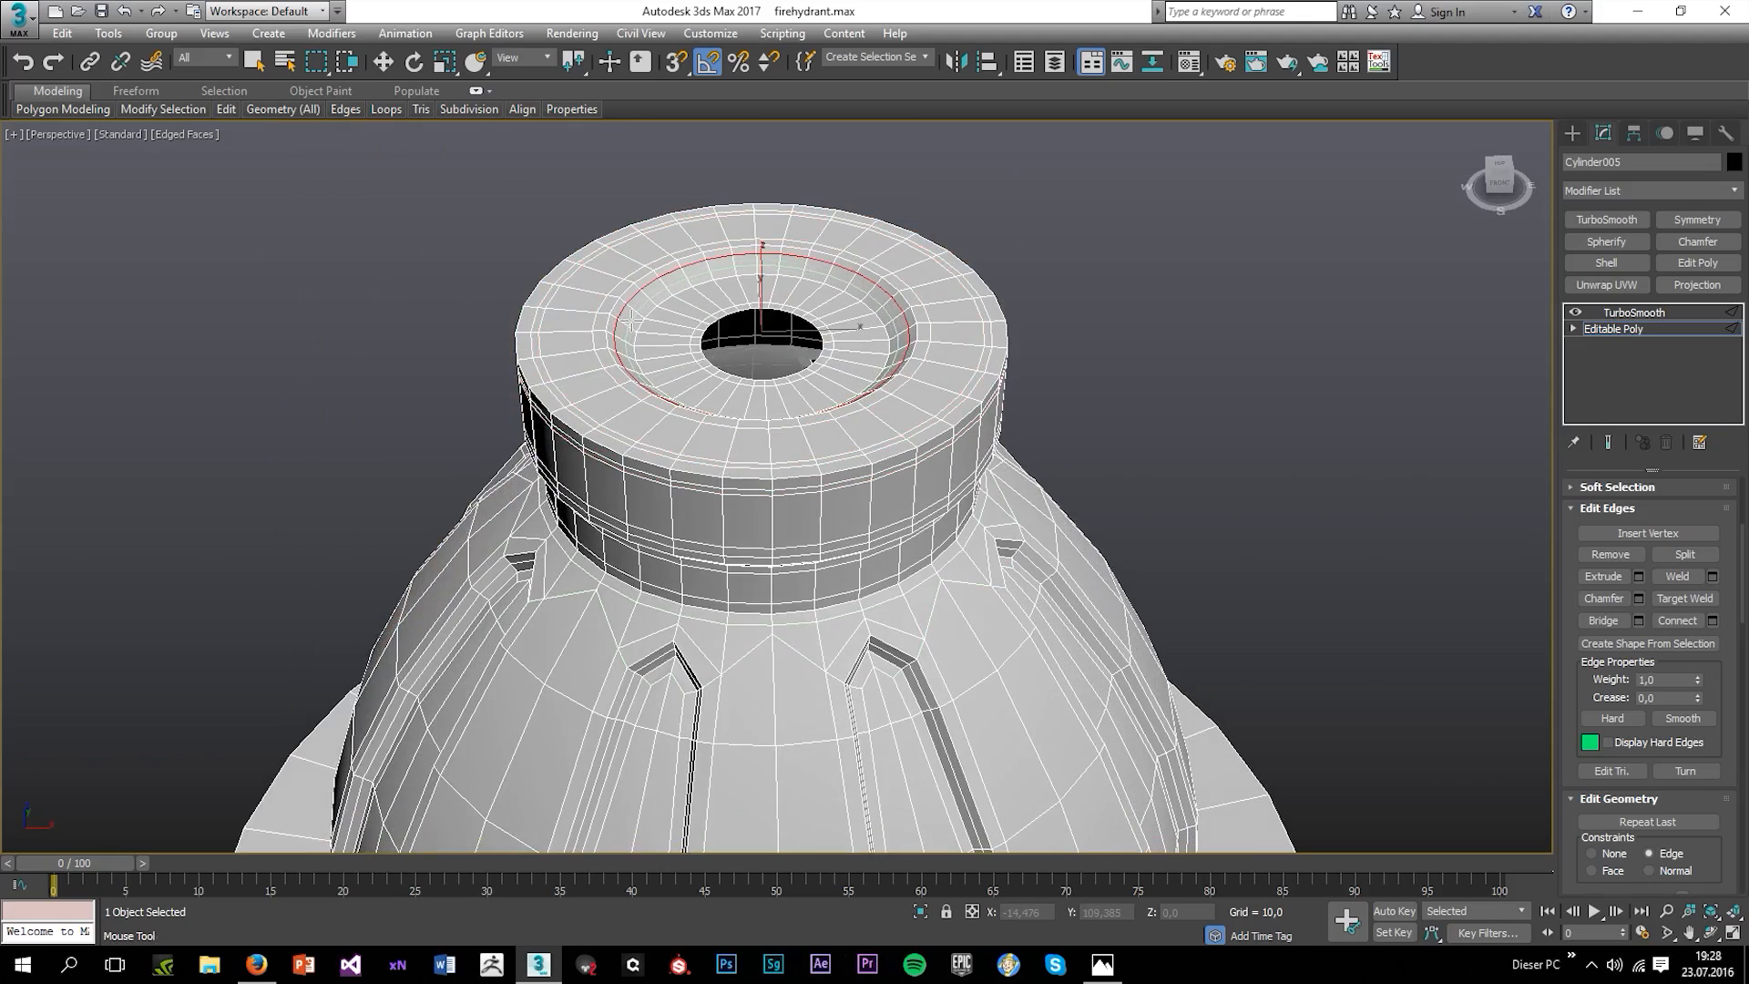
pyautogui.press('w')
pyautogui.scroll(5, 1630, 583)
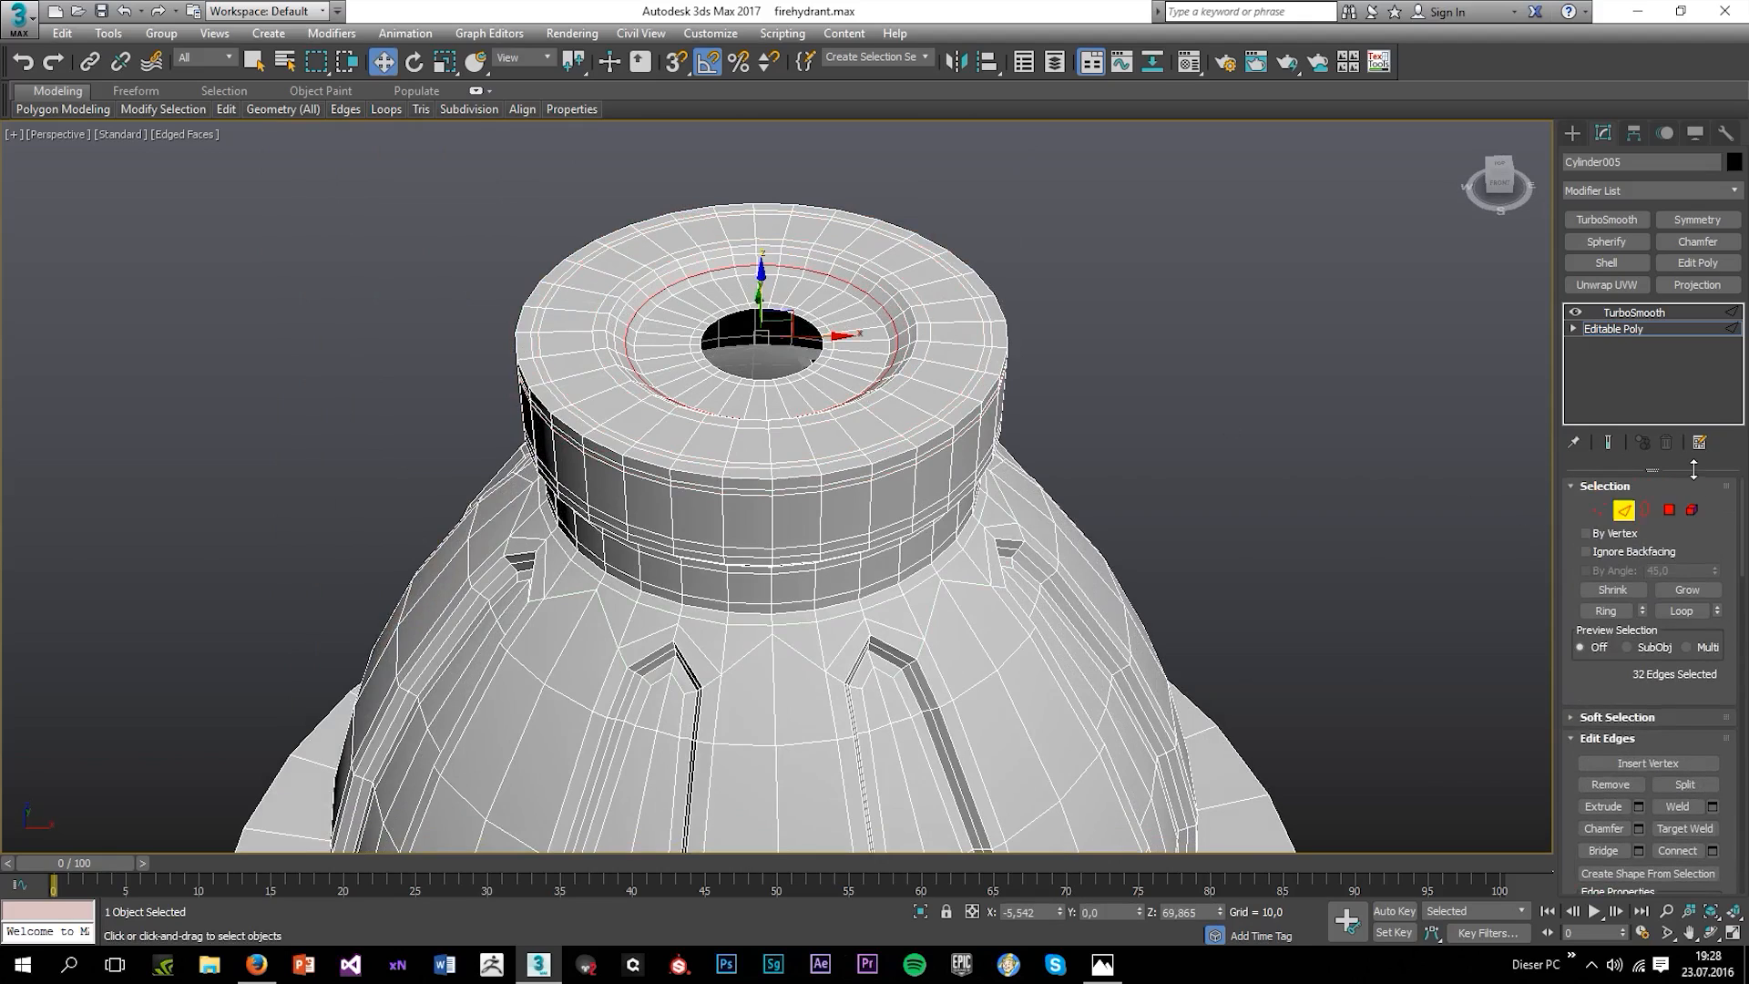
# Select the border of the open hole in the recess's centre and cap it.
pyautogui.click(1644, 510)
pyautogui.click(1645, 510)
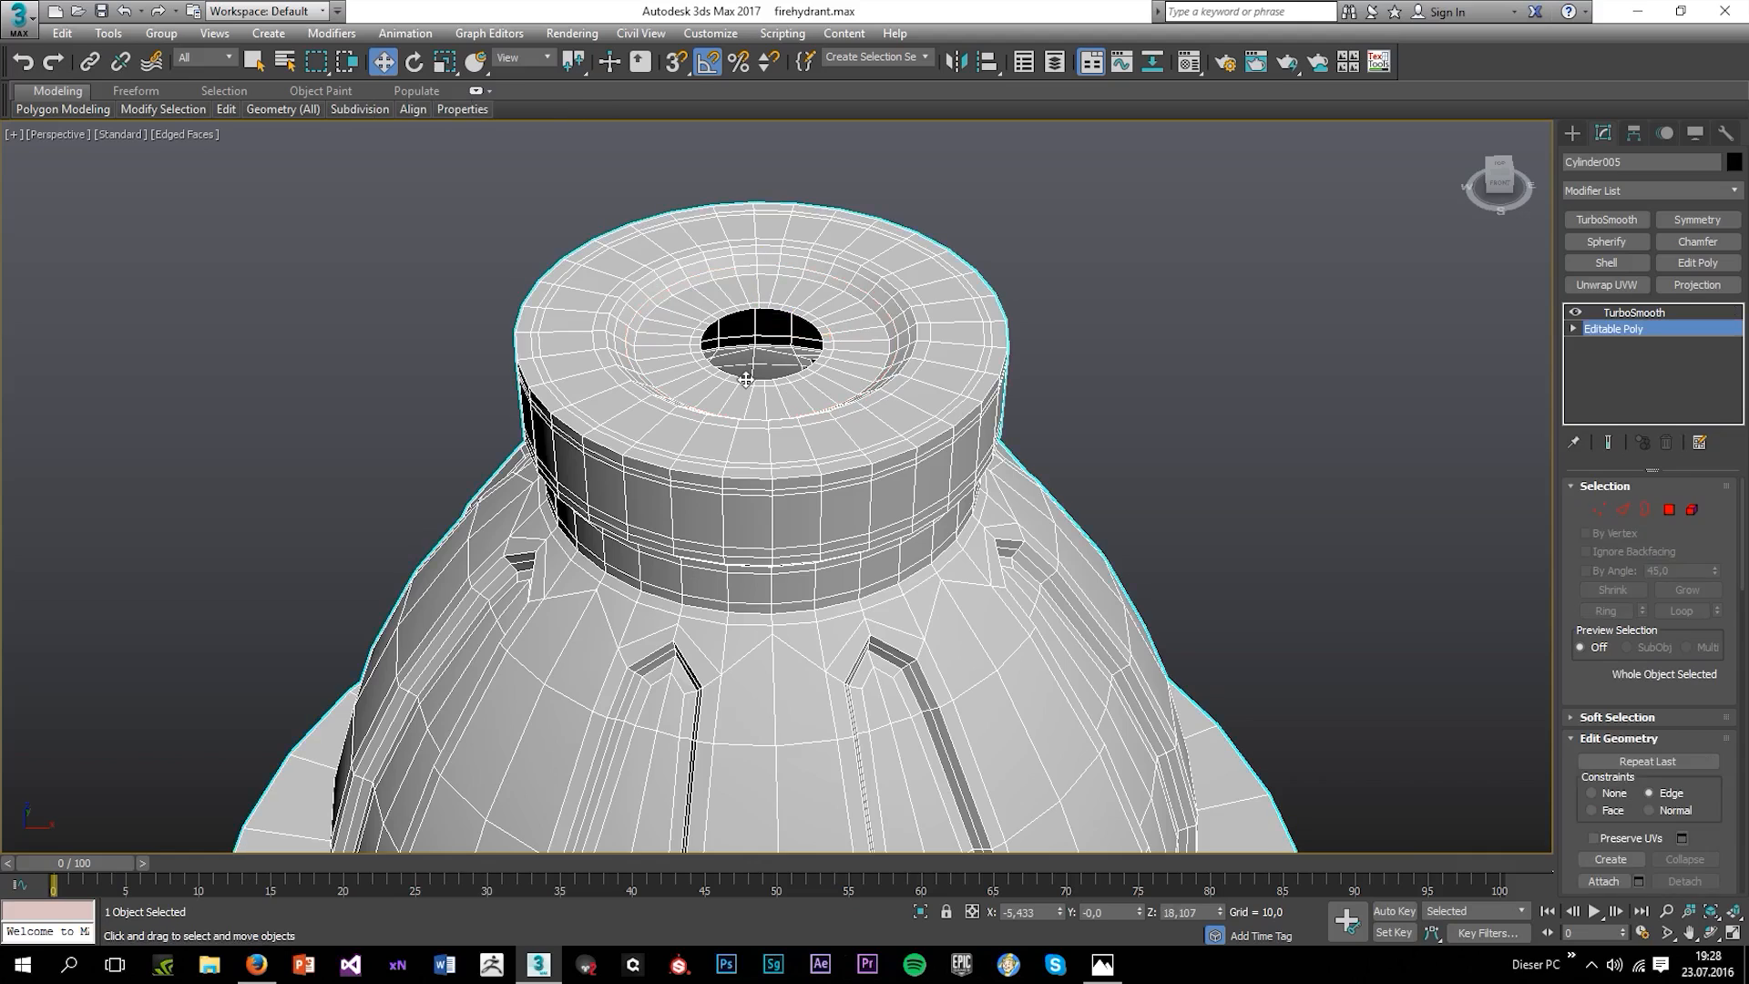
pyautogui.click(1644, 510)
pyautogui.hotkey('alt', 'p')
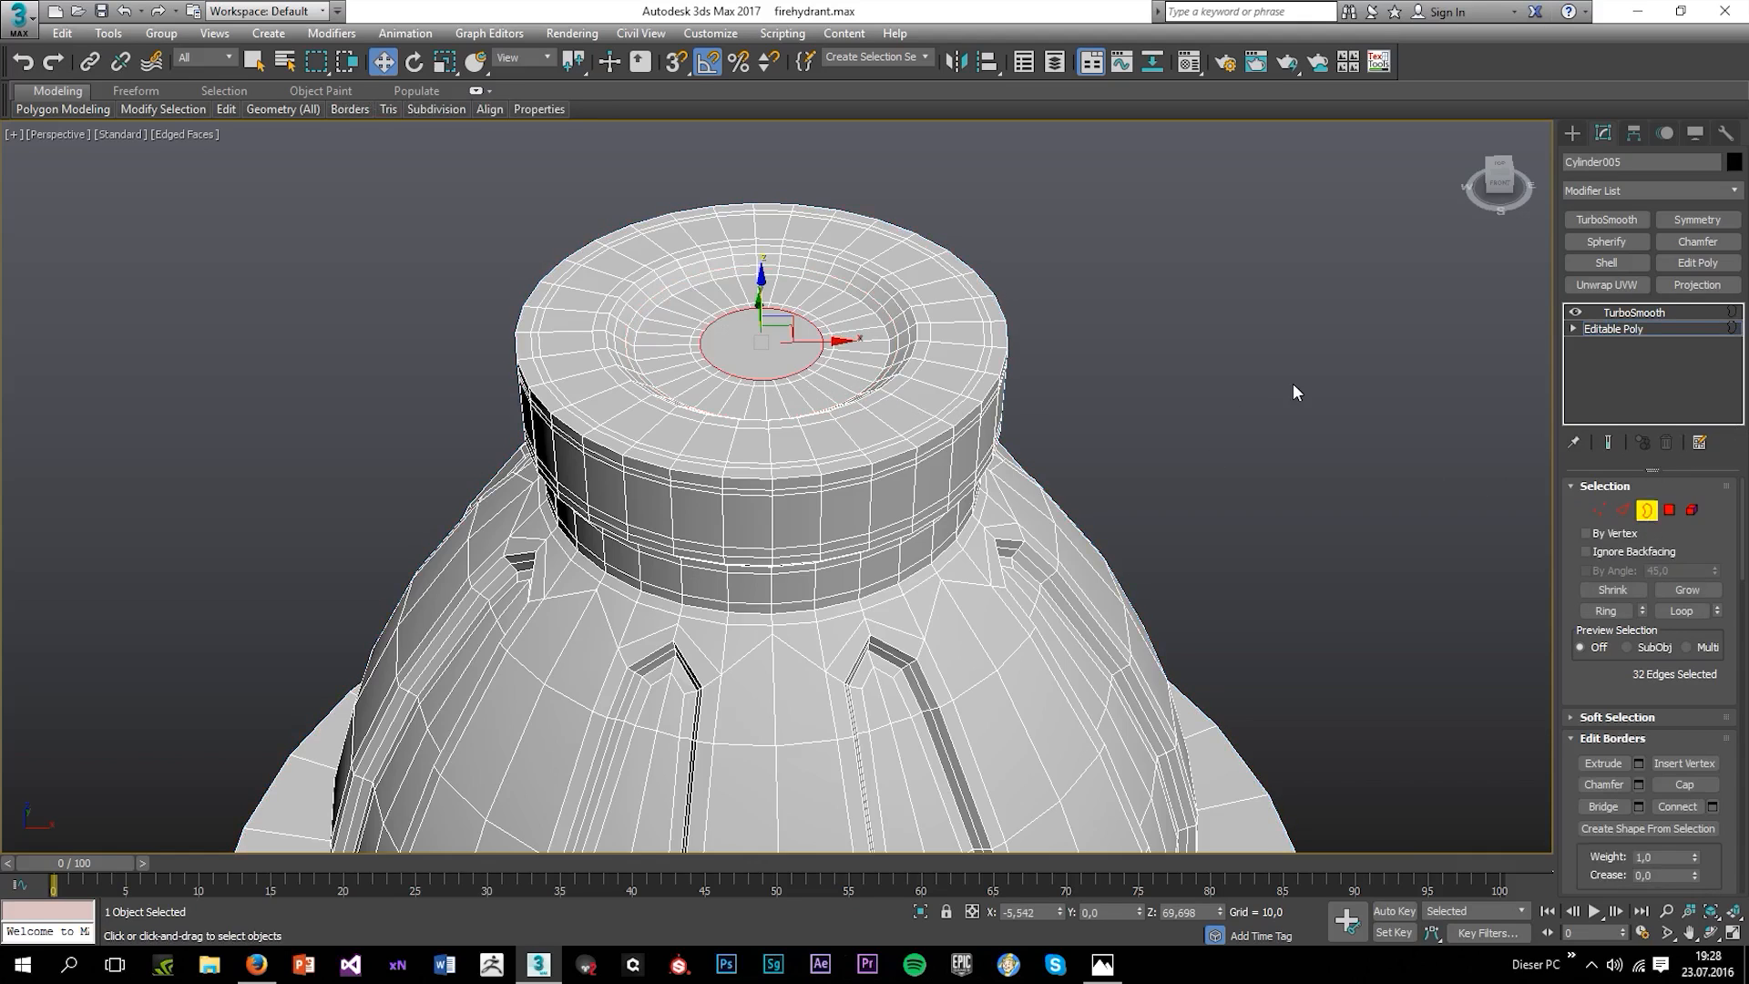
# Preview the deselected hydrant at the TurboSmooth level without edged faces and examine the dome and flange for shading flaws.
pyautogui.click(1293, 384)
pyautogui.click(1600, 314)
pyautogui.click(1249, 385)
pyautogui.press('F4')
pyautogui.scroll(-5, 1248, 386)
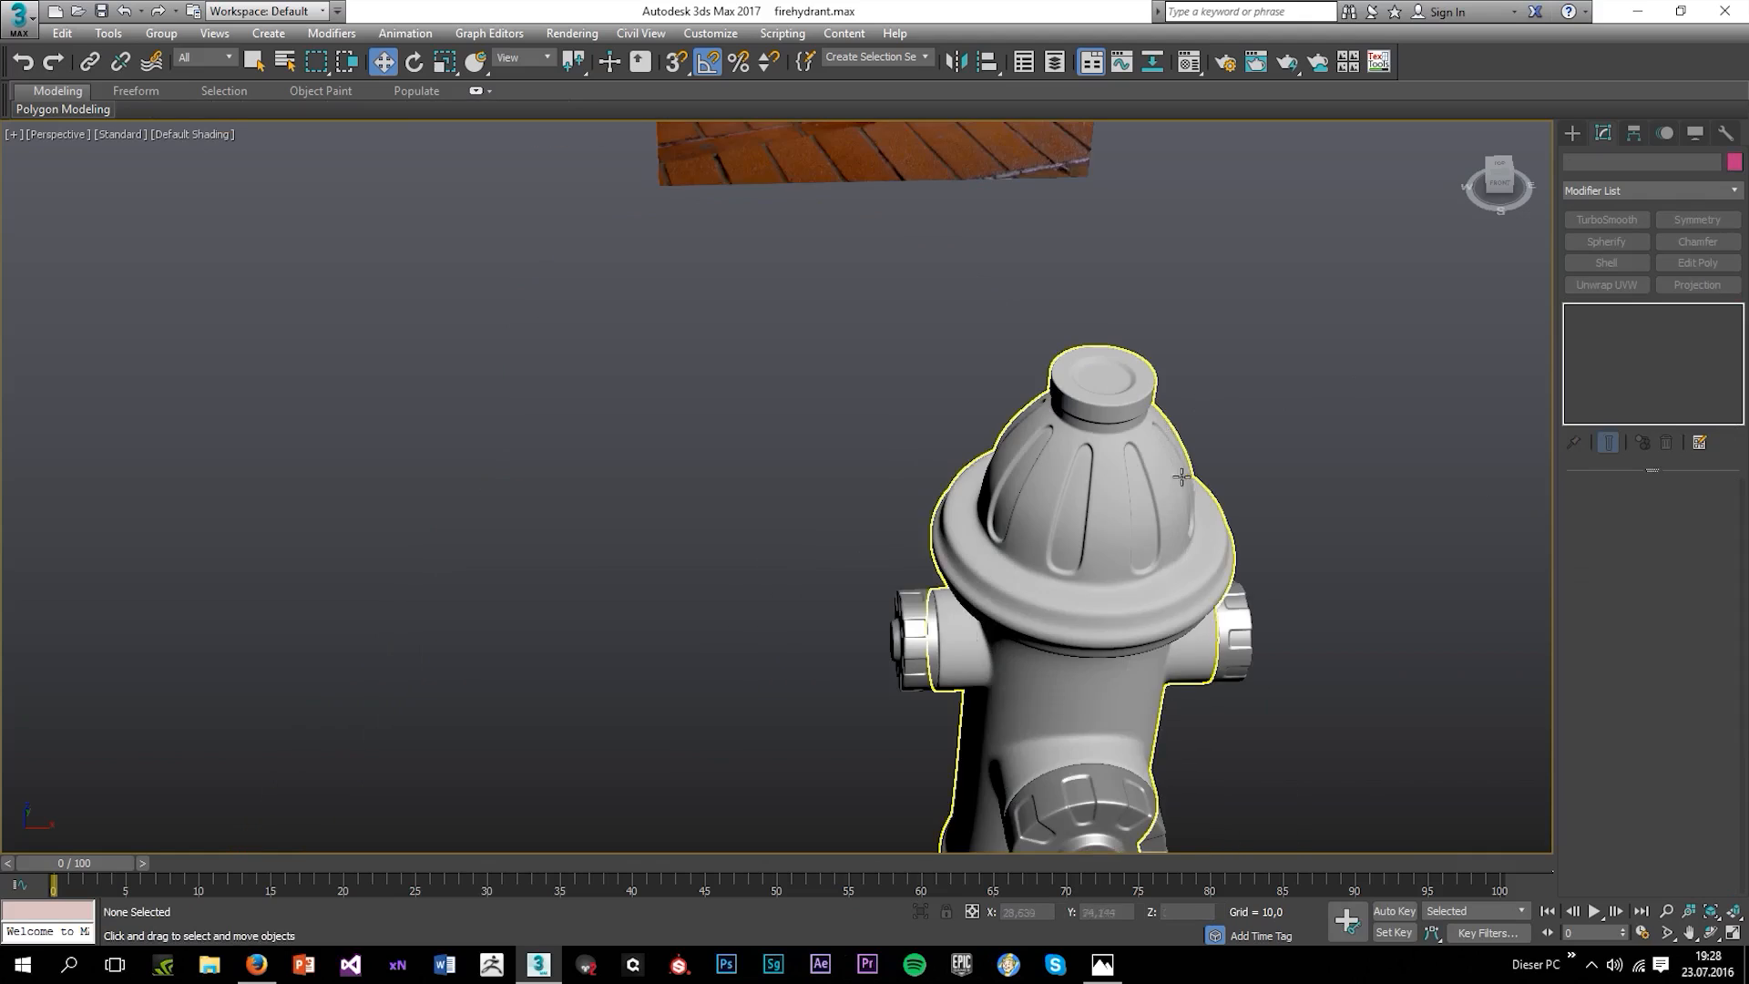
pyautogui.keyDown('alt'); pyautogui.moveTo(1181, 476); pyautogui.dragTo(1121, 471, button='middle'); pyautogui.keyUp('alt')
pyautogui.scroll(5, 1079, 498)
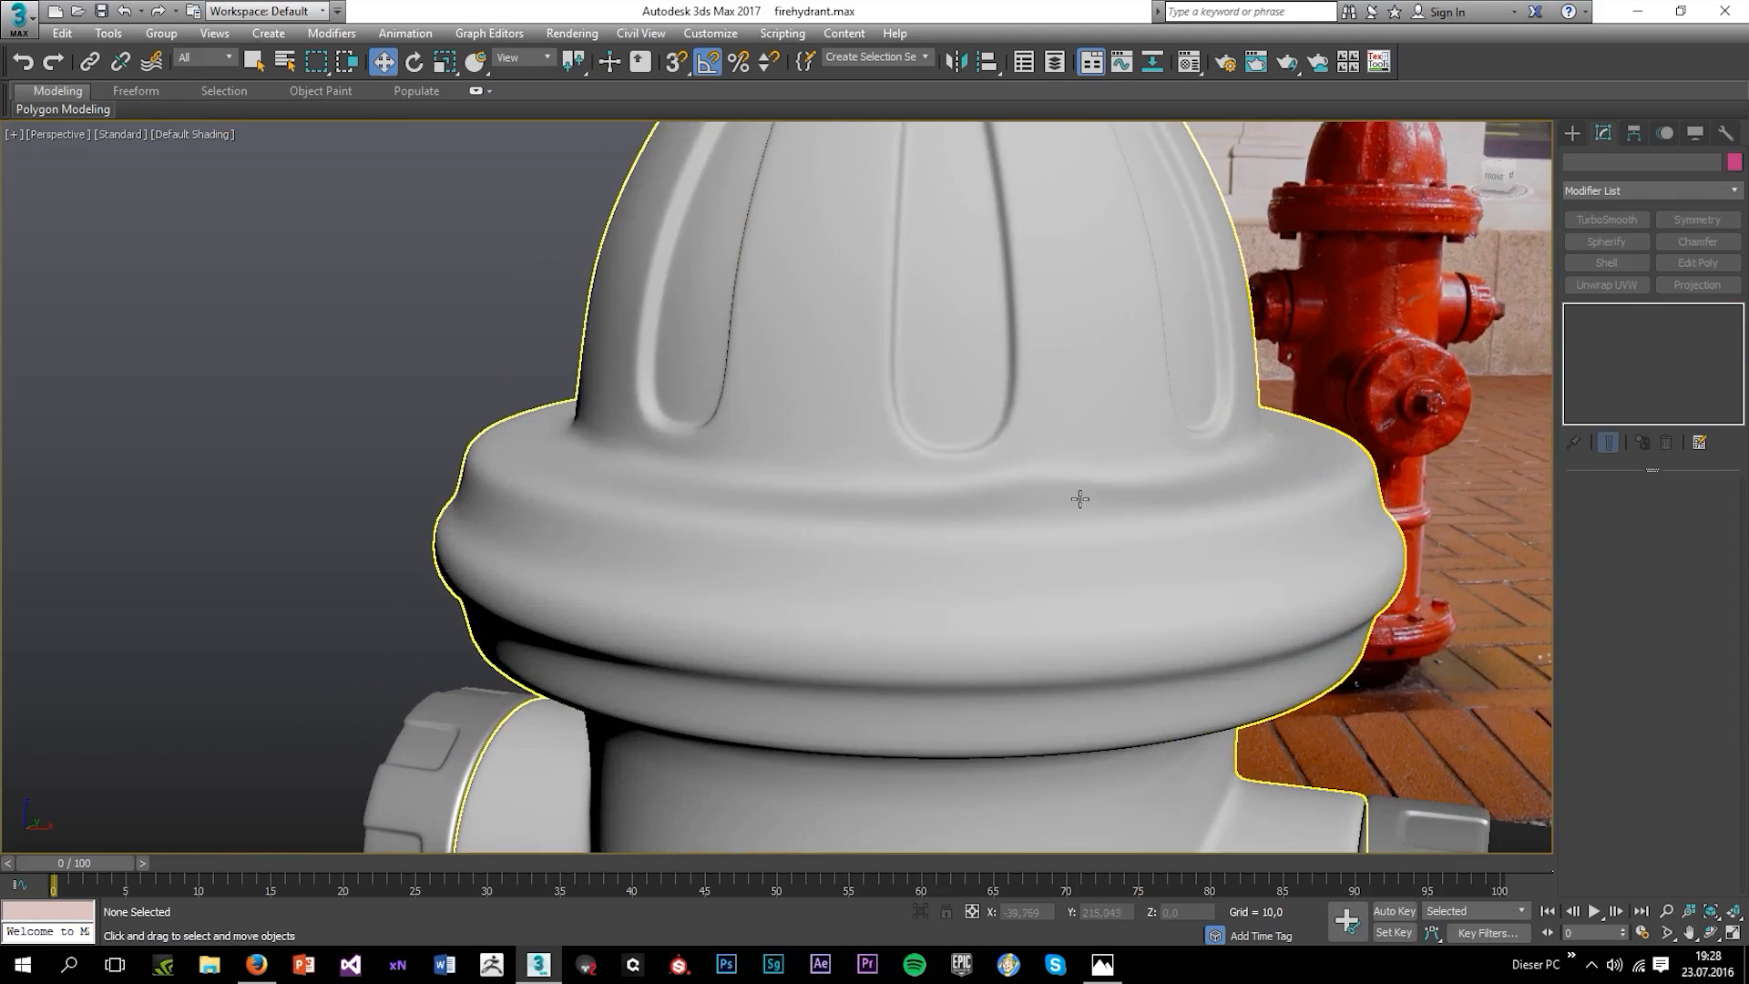
# Set the constraint to None and lower the uneven vertex at the dome's base on the flange about 0.8 along Z.
pyautogui.click(1079, 498)
pyautogui.press('F4')
pyautogui.click(1615, 329)
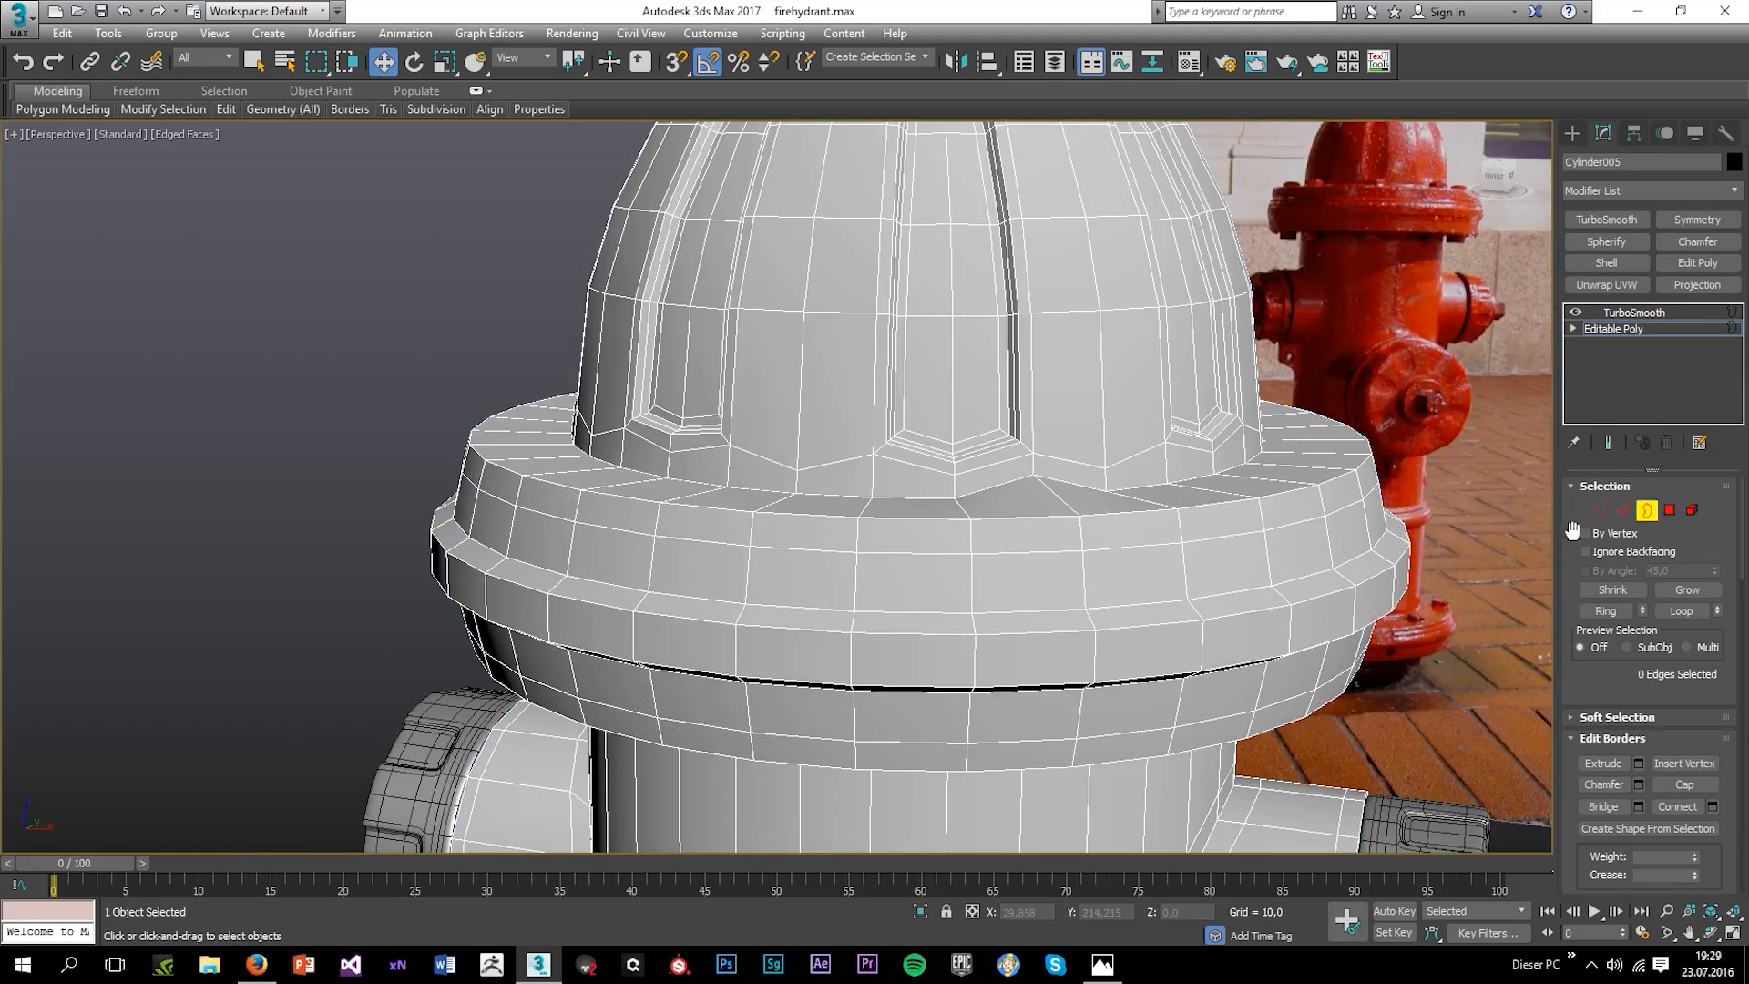
pyautogui.press('F4')
pyautogui.press('F4')
pyautogui.press('3')
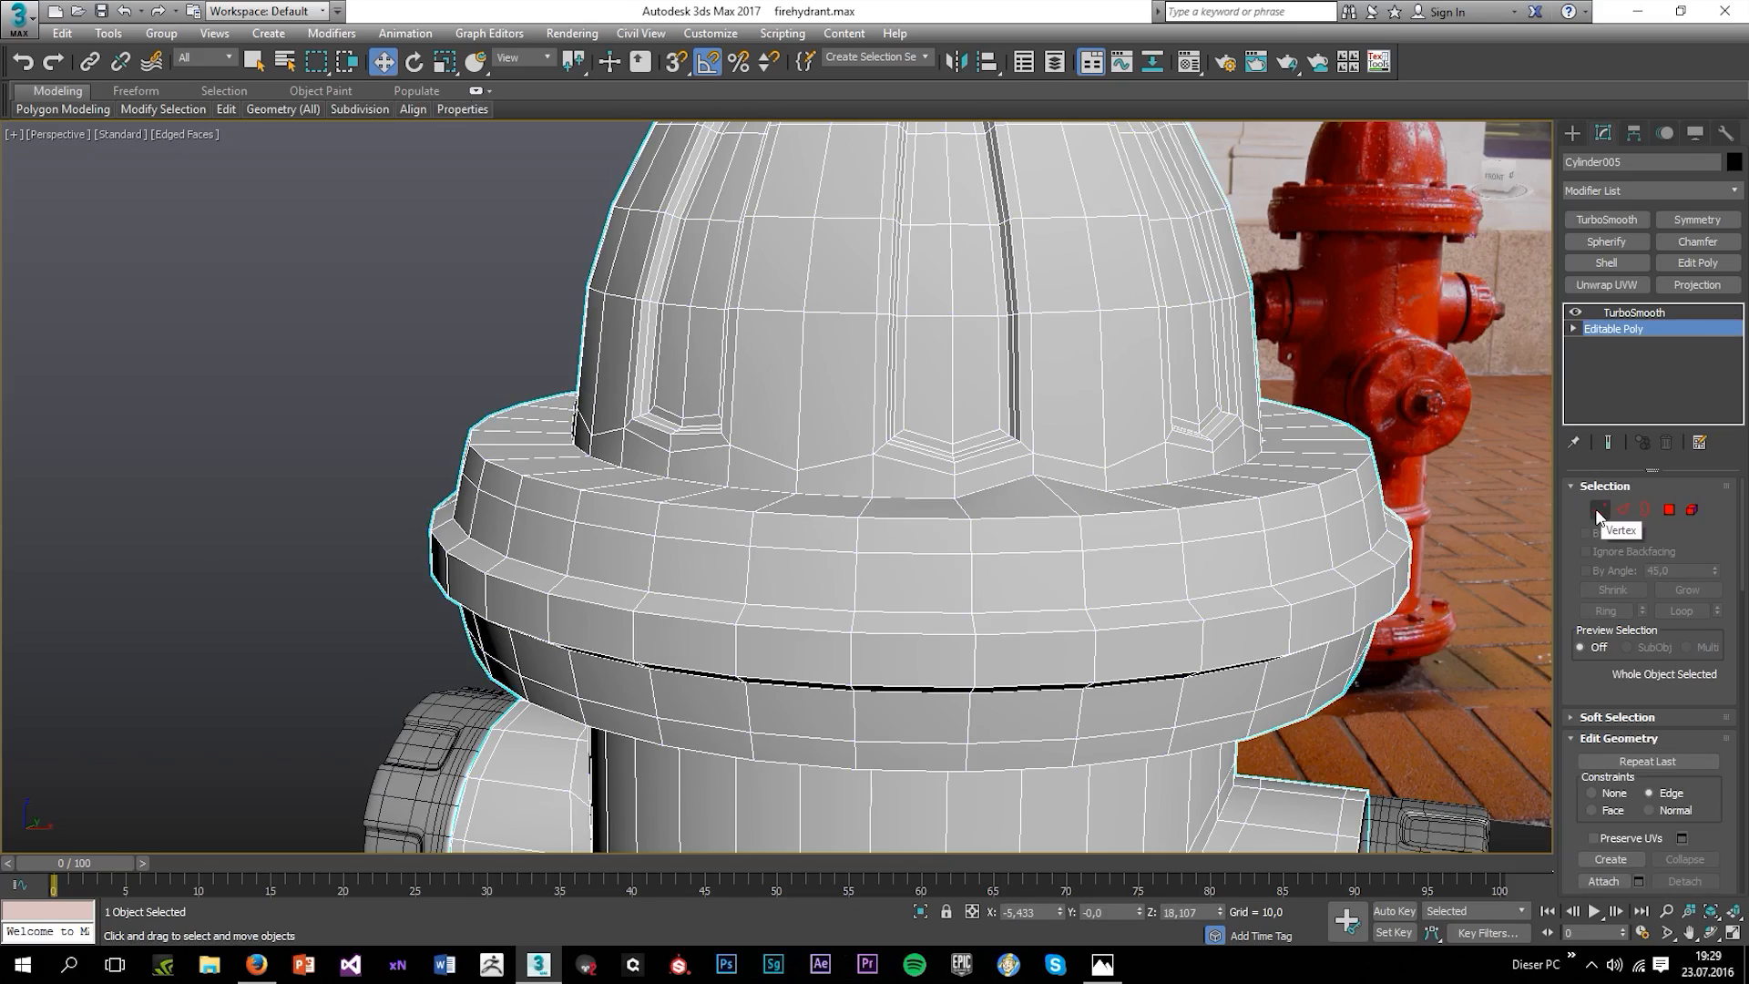
pyautogui.click(1599, 510)
pyautogui.click(1042, 492)
pyautogui.keyDown('alt'); pyautogui.moveTo(1043, 492); pyautogui.dragTo(919, 563, button='middle'); pyautogui.keyUp('alt')
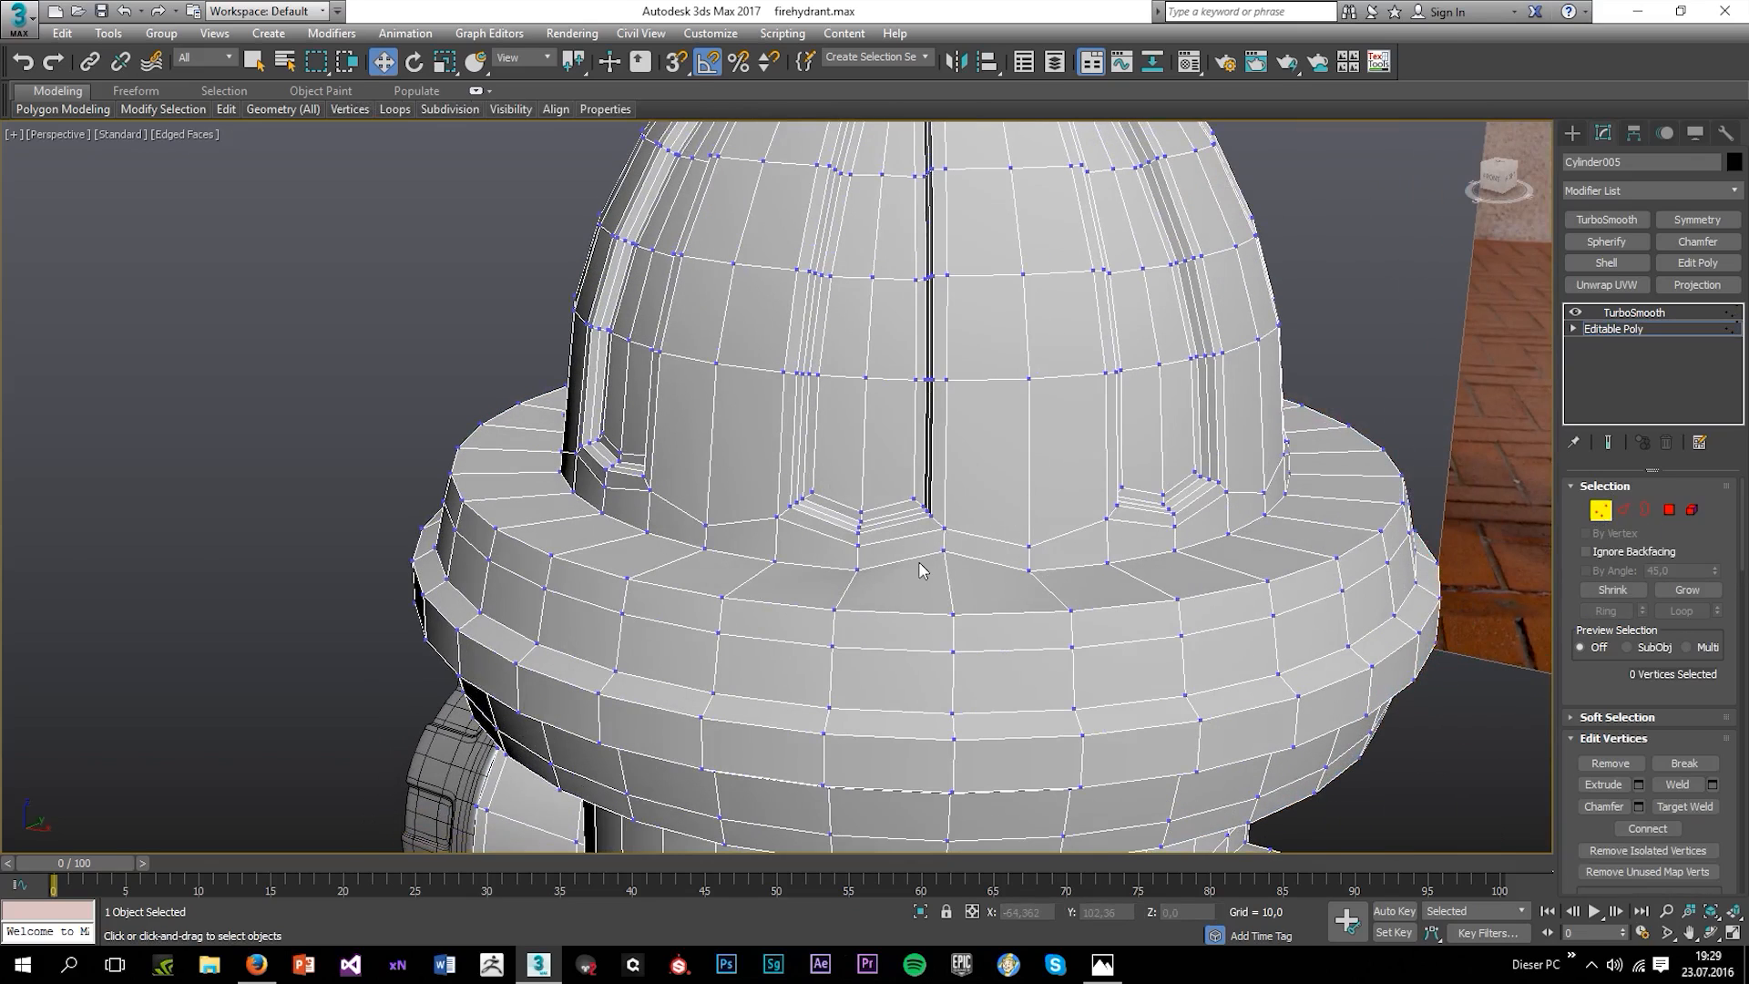
pyautogui.click(942, 551)
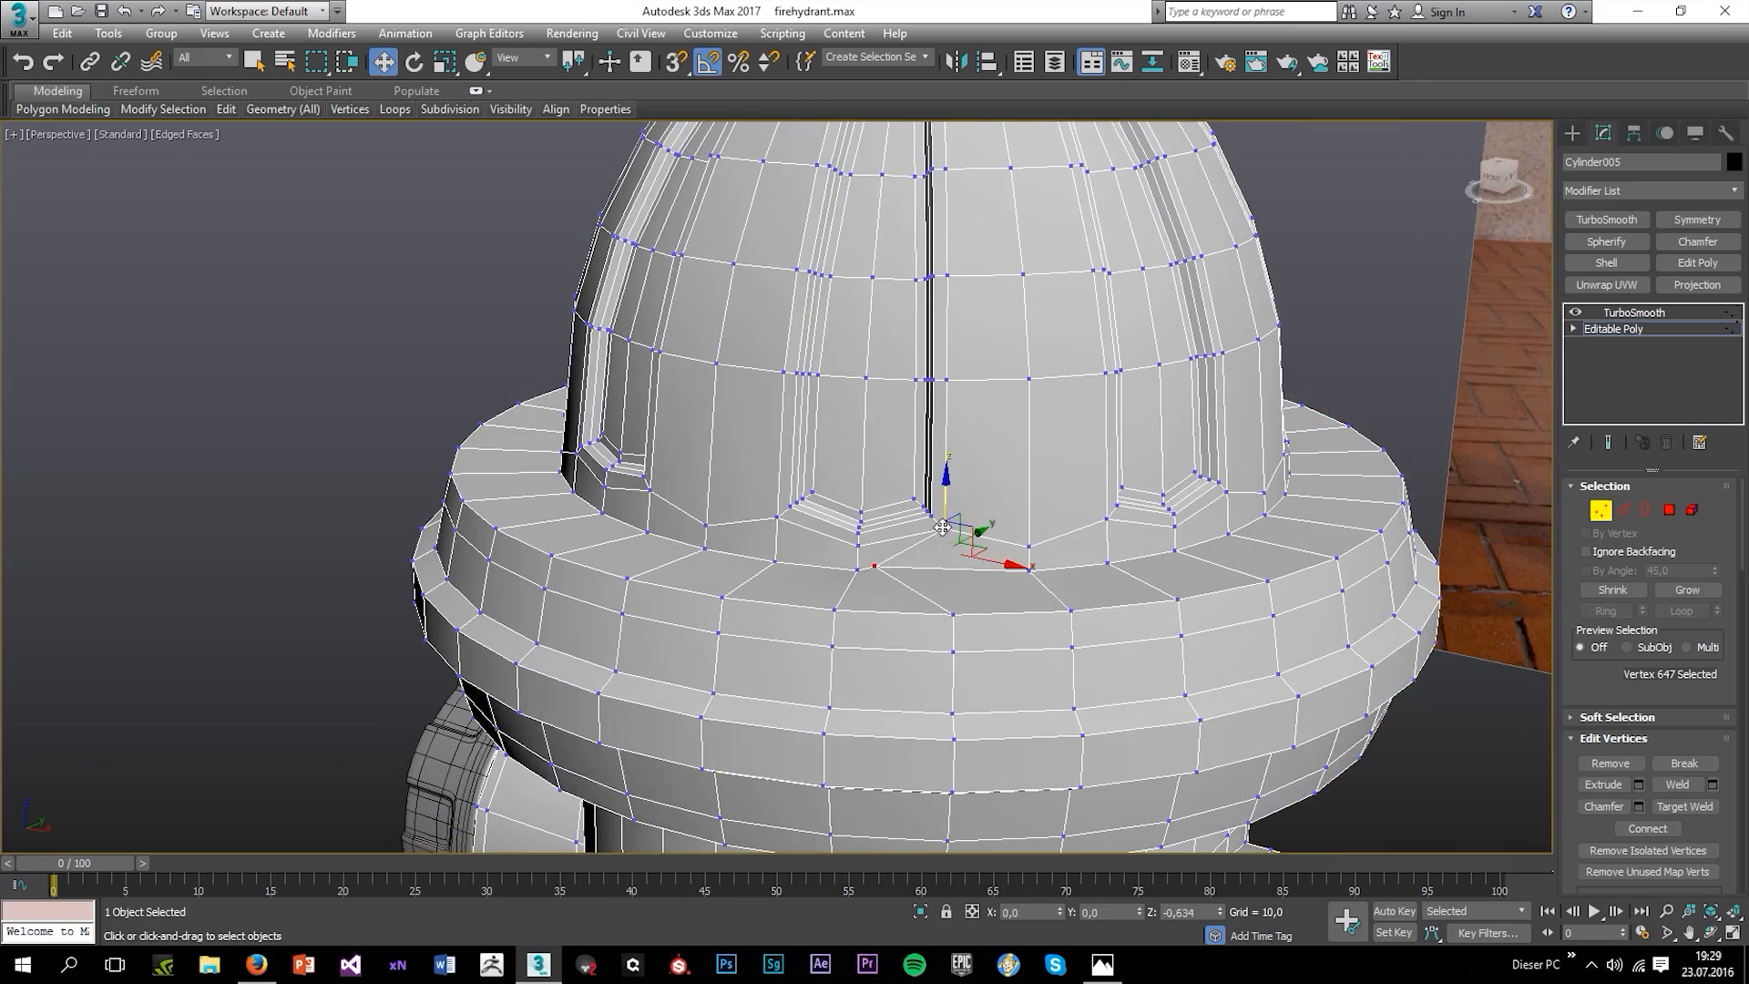
pyautogui.scroll(-4, 1598, 769)
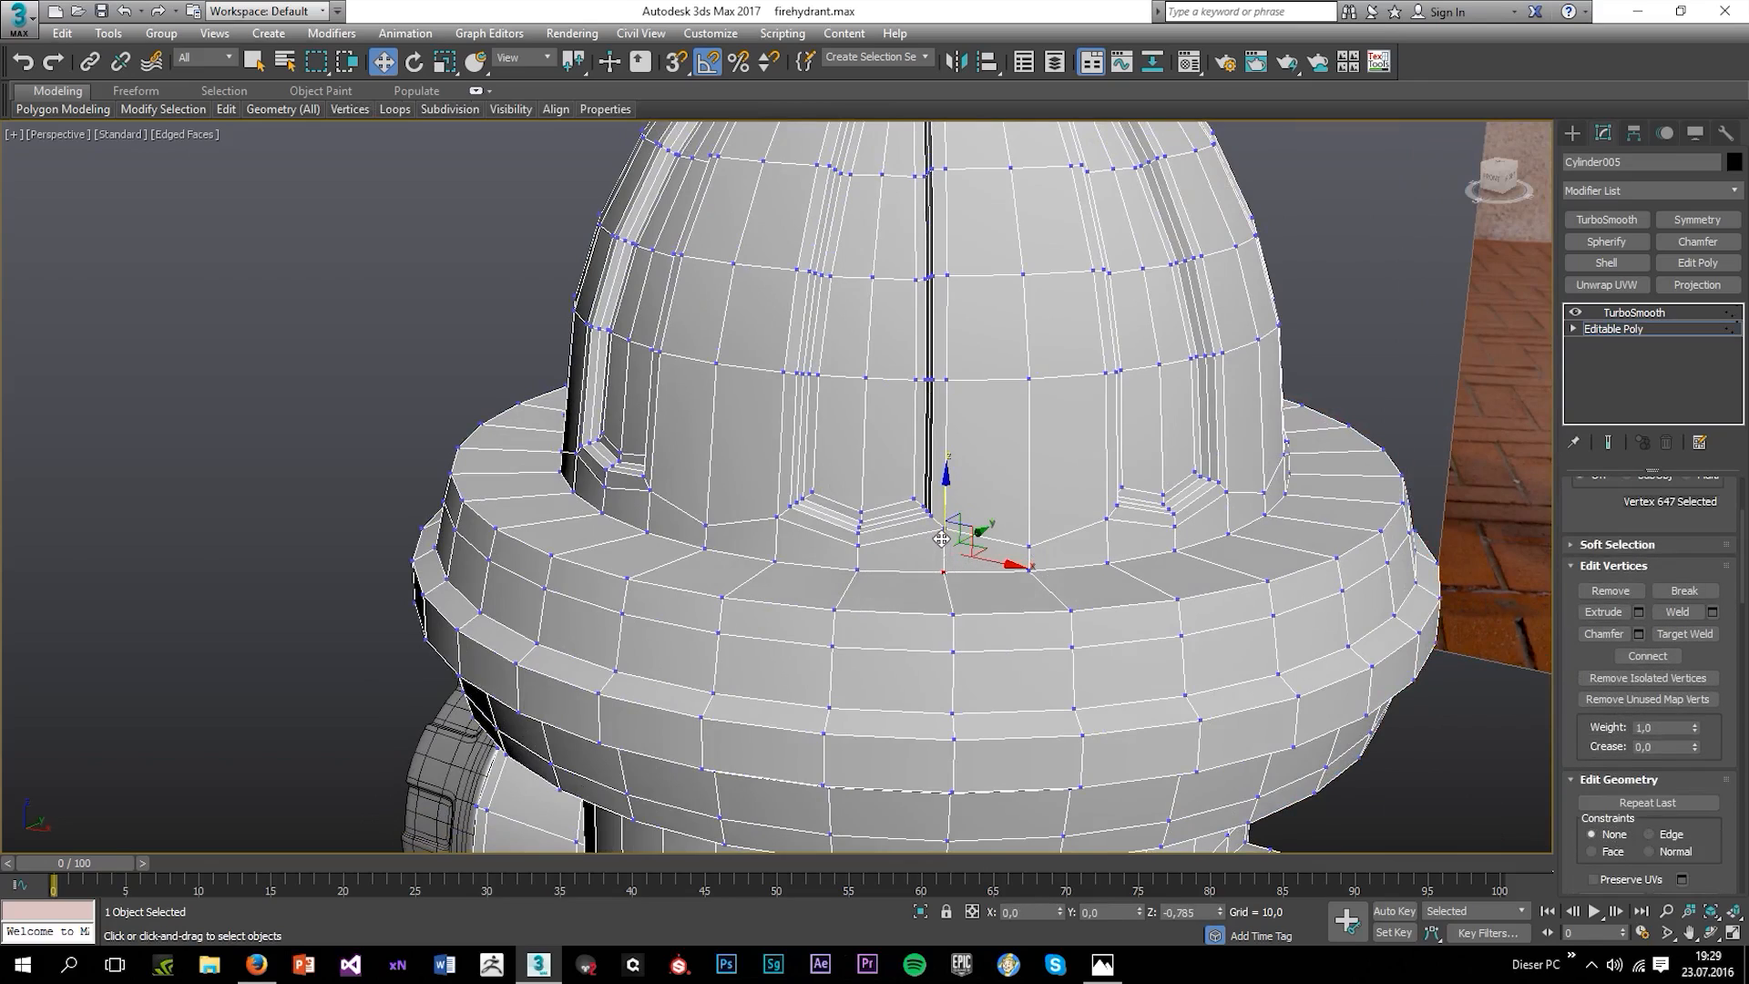
pyautogui.moveTo(936, 539); pyautogui.dragTo(936, 541)
# Return to the TurboSmooth level and inspect the deselected hydrant without edged faces around the dome's base.
pyautogui.click(1652, 313)
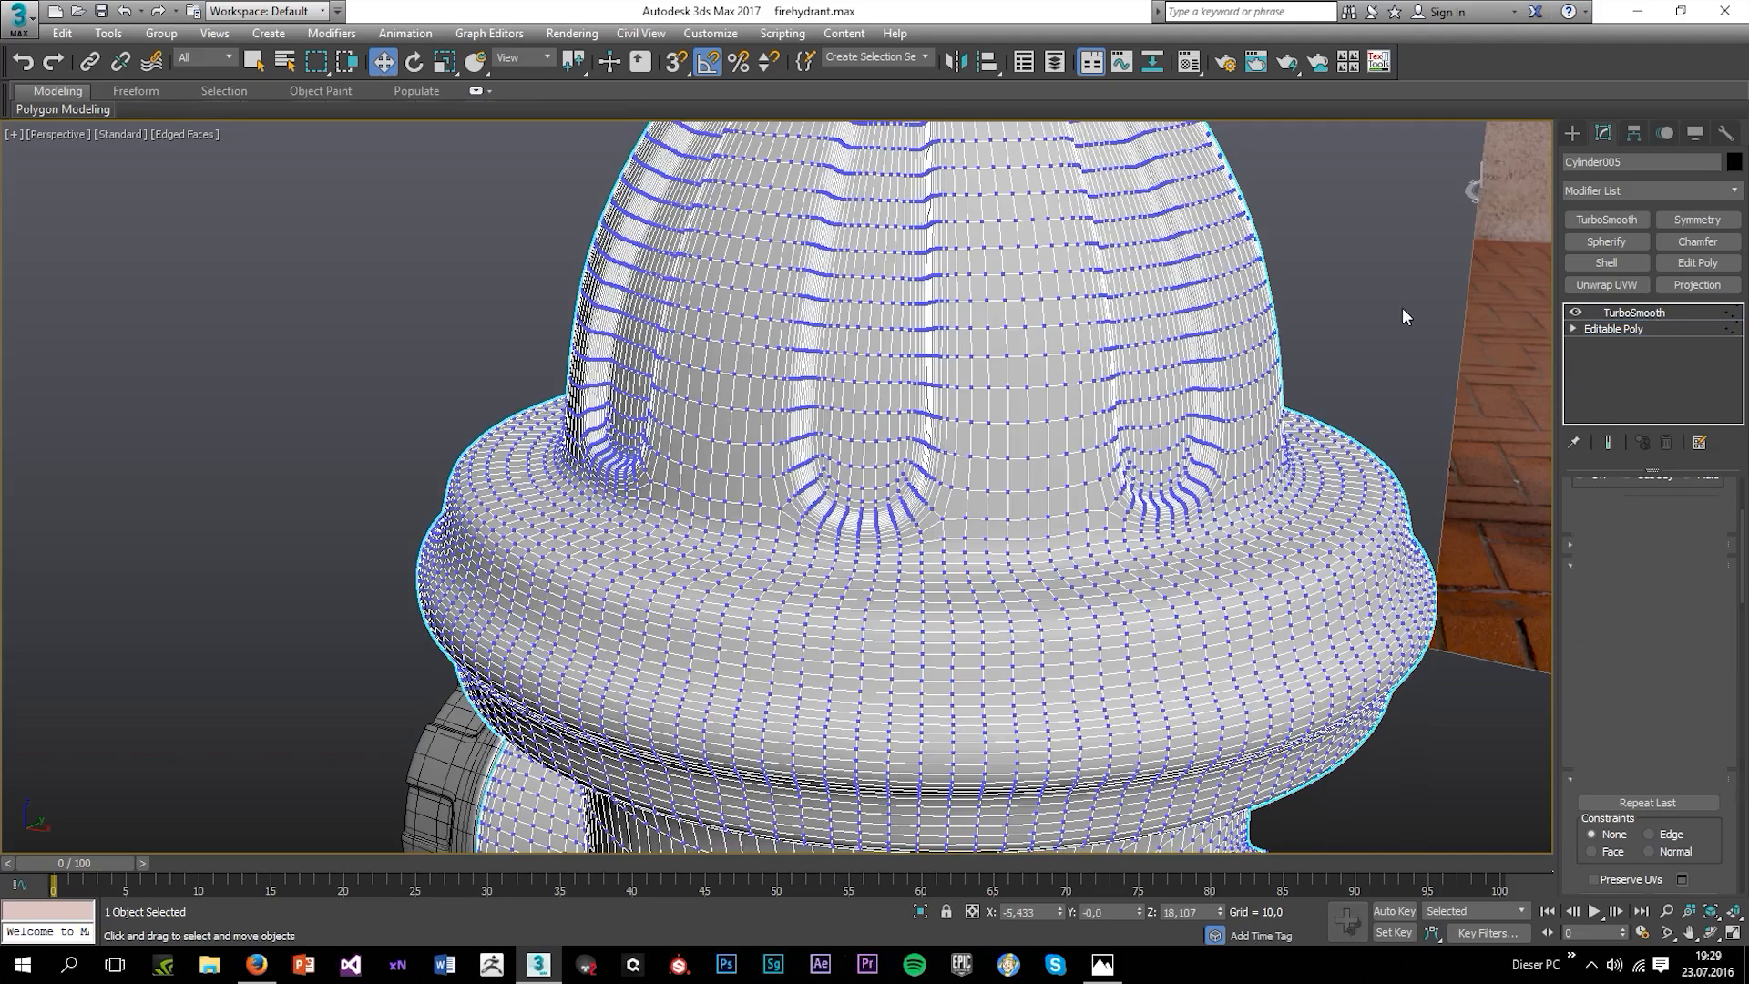
pyautogui.click(1400, 324)
pyautogui.press('F4')
pyautogui.scroll(-5, 1225, 482)
pyautogui.keyDown('alt'); pyautogui.moveTo(1200, 550); pyautogui.dragTo(1312, 582, button='middle'); pyautogui.keyUp('alt')
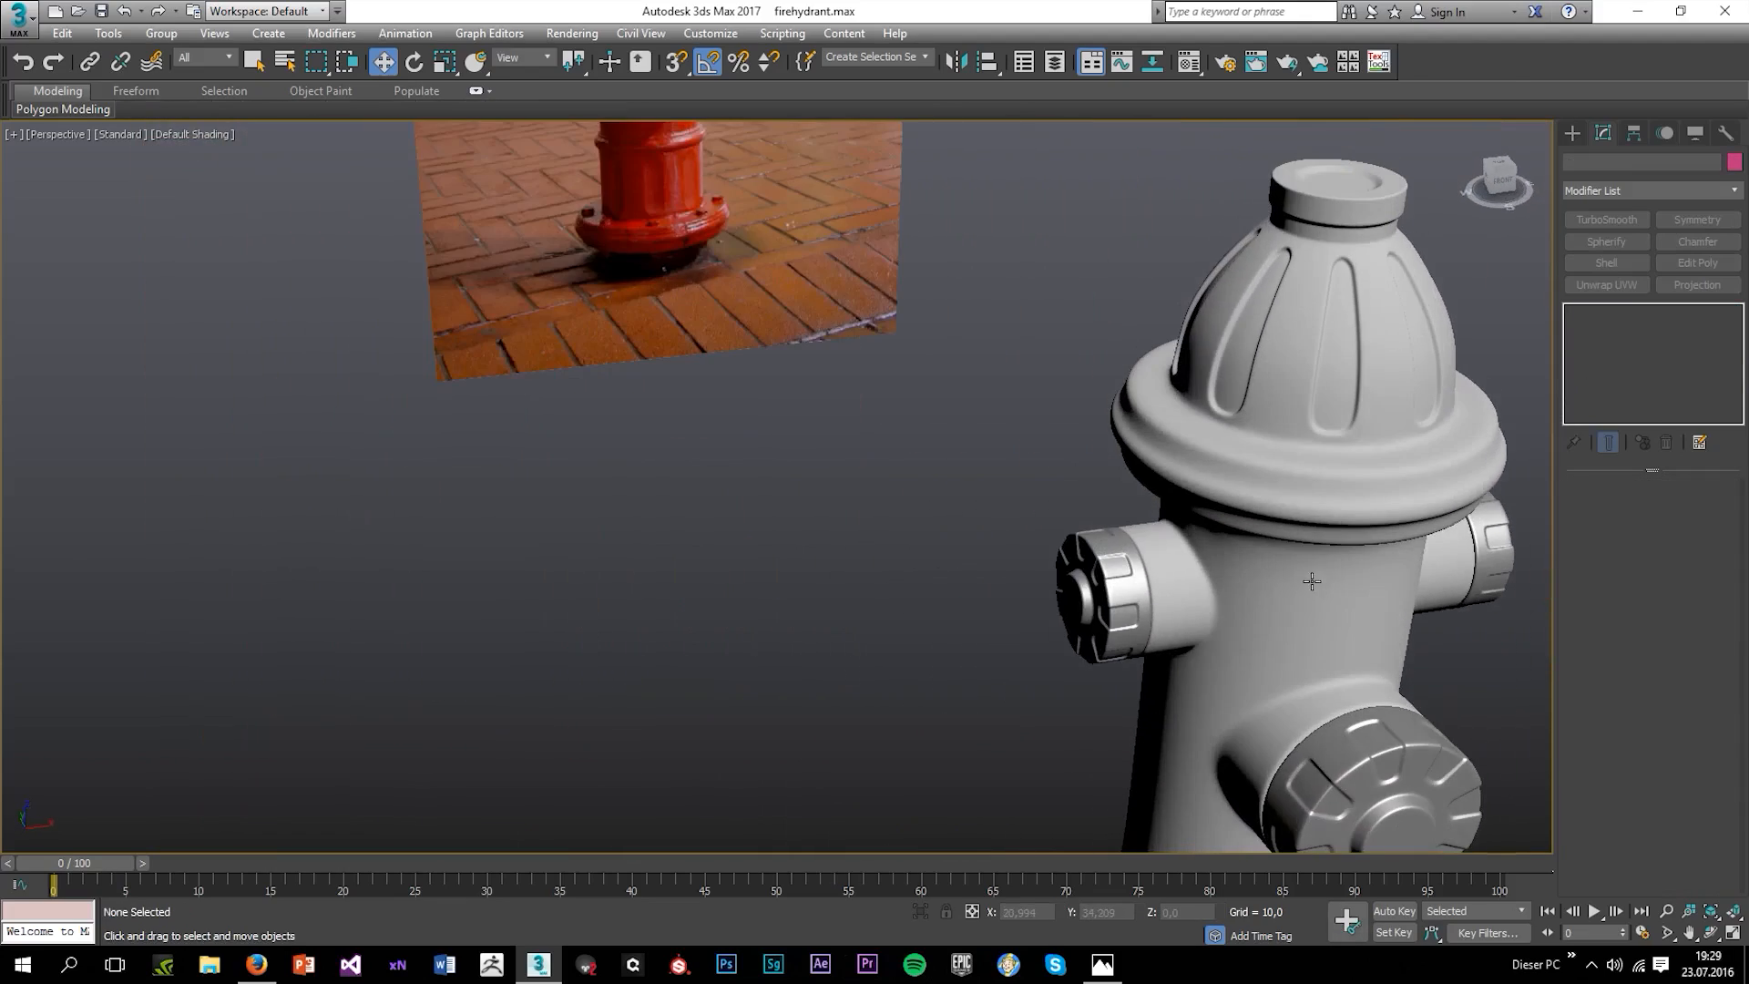
# Insert Swift Loop edge loops on the base mesh along the flange top's inner and outer edges and around the dome's base.
pyautogui.scroll(5, 1336, 454)
pyautogui.click(1336, 454)
pyautogui.click(1638, 332)
pyautogui.press('1')
pyautogui.press('F4')
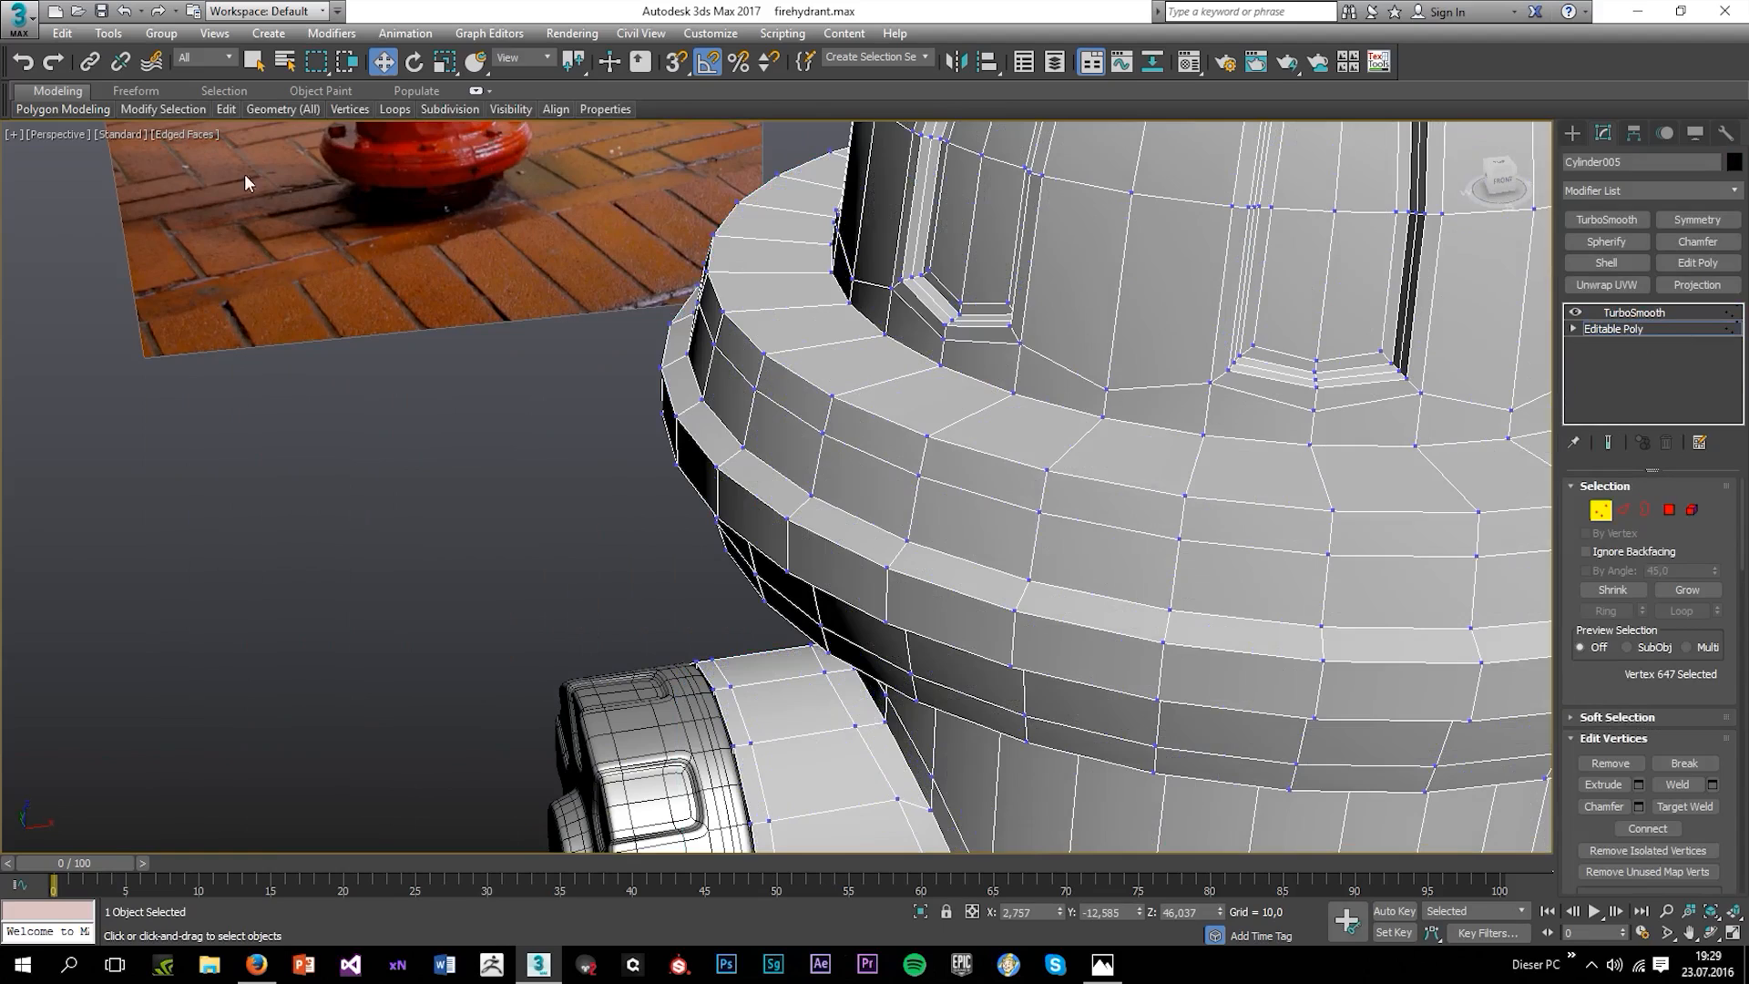
pyautogui.moveTo(219, 109)
pyautogui.click(392, 161)
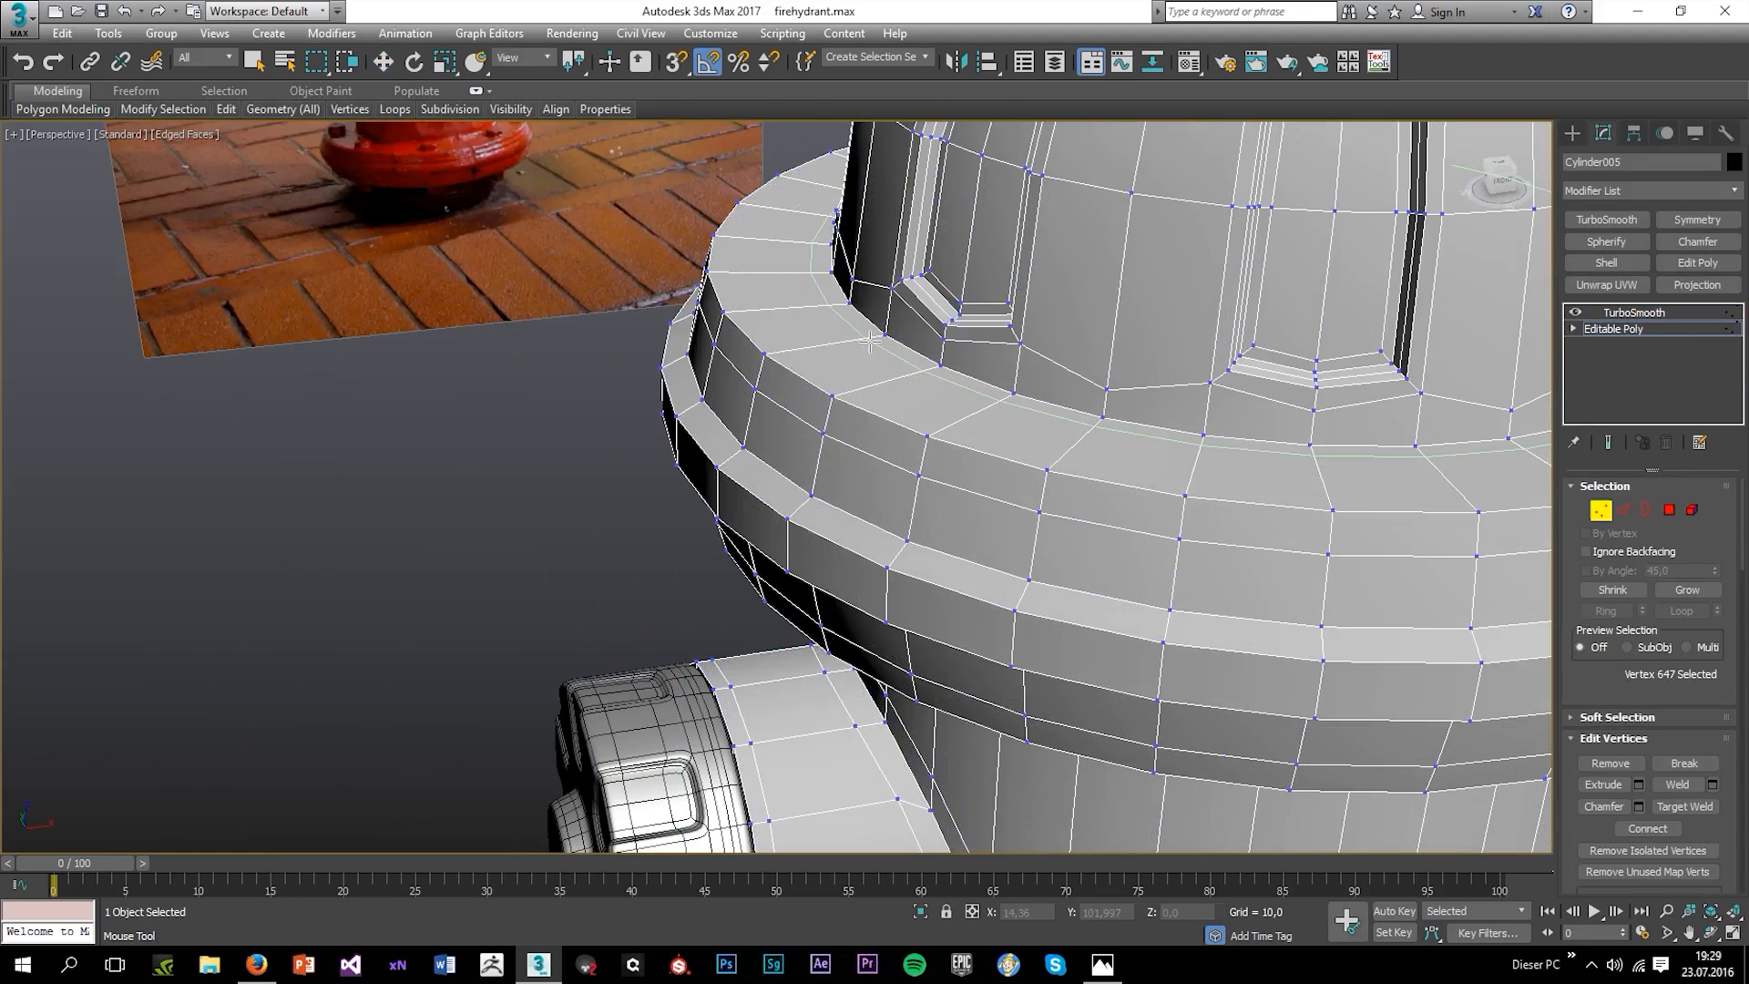
pyautogui.click(817, 346)
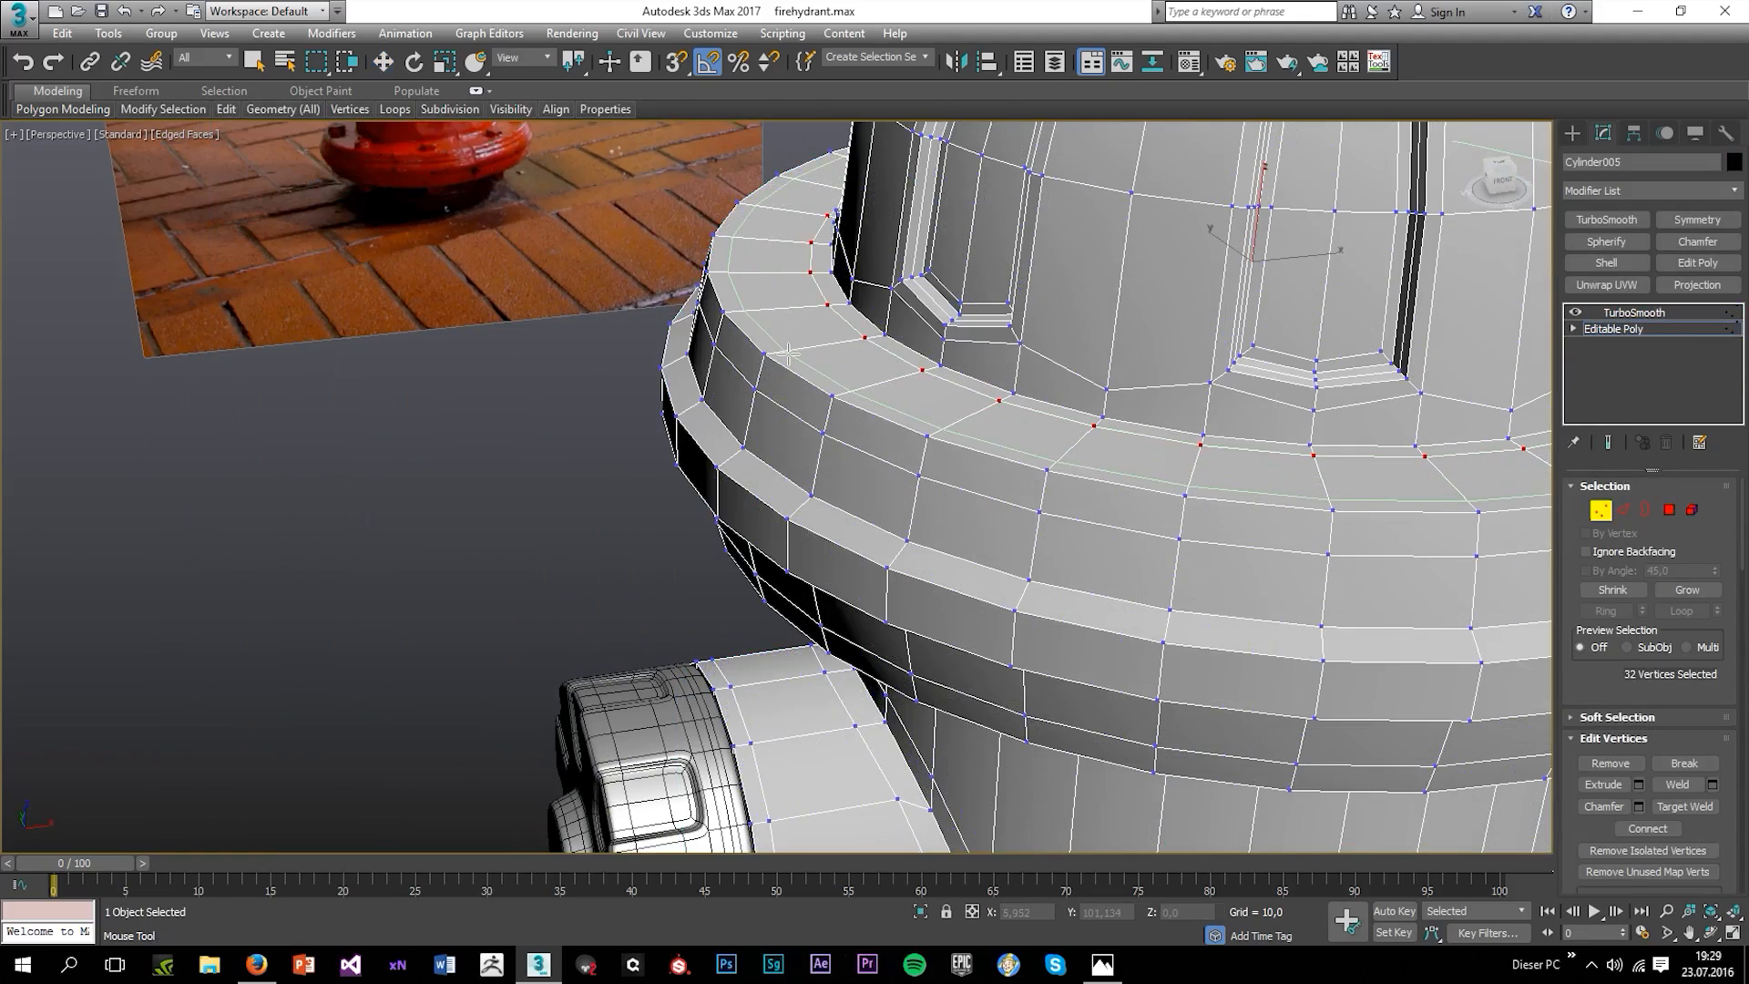
pyautogui.click(941, 355)
# Flatten the zigzag vertex loop around the dome's base by scaling it along Z.
pyautogui.rightClick(956, 361)
pyautogui.press('r')
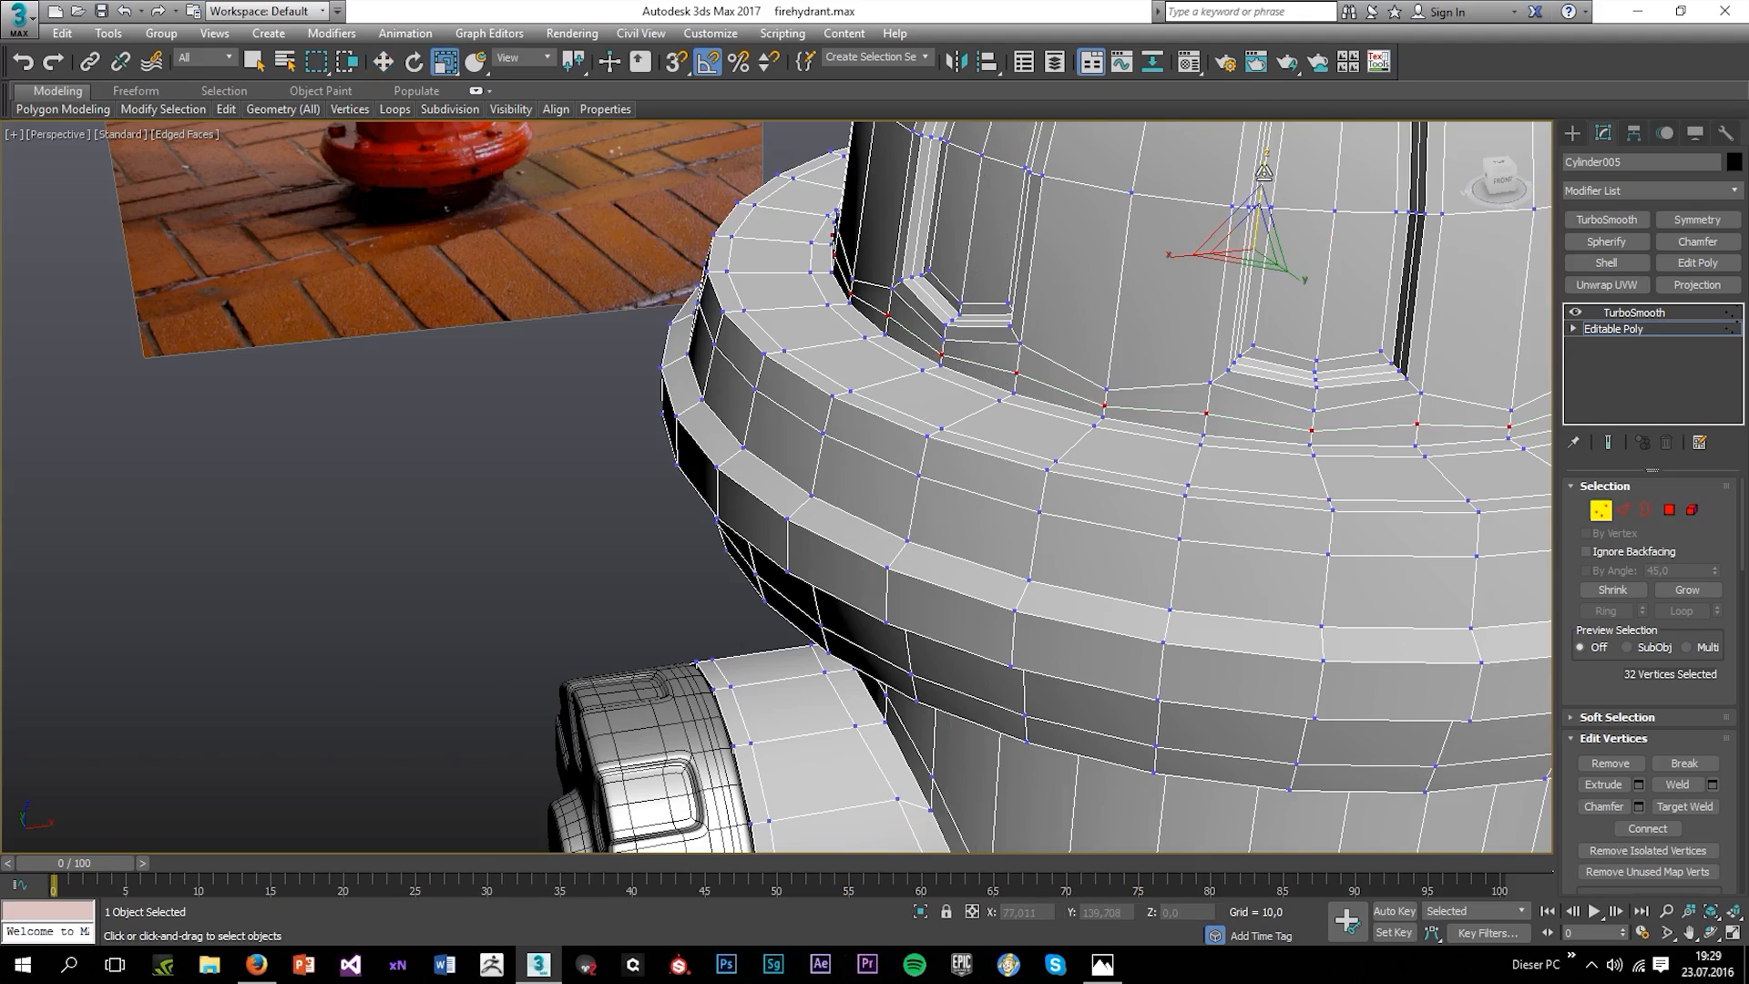
pyautogui.moveTo(1262, 178); pyautogui.dragTo(1173, 927)
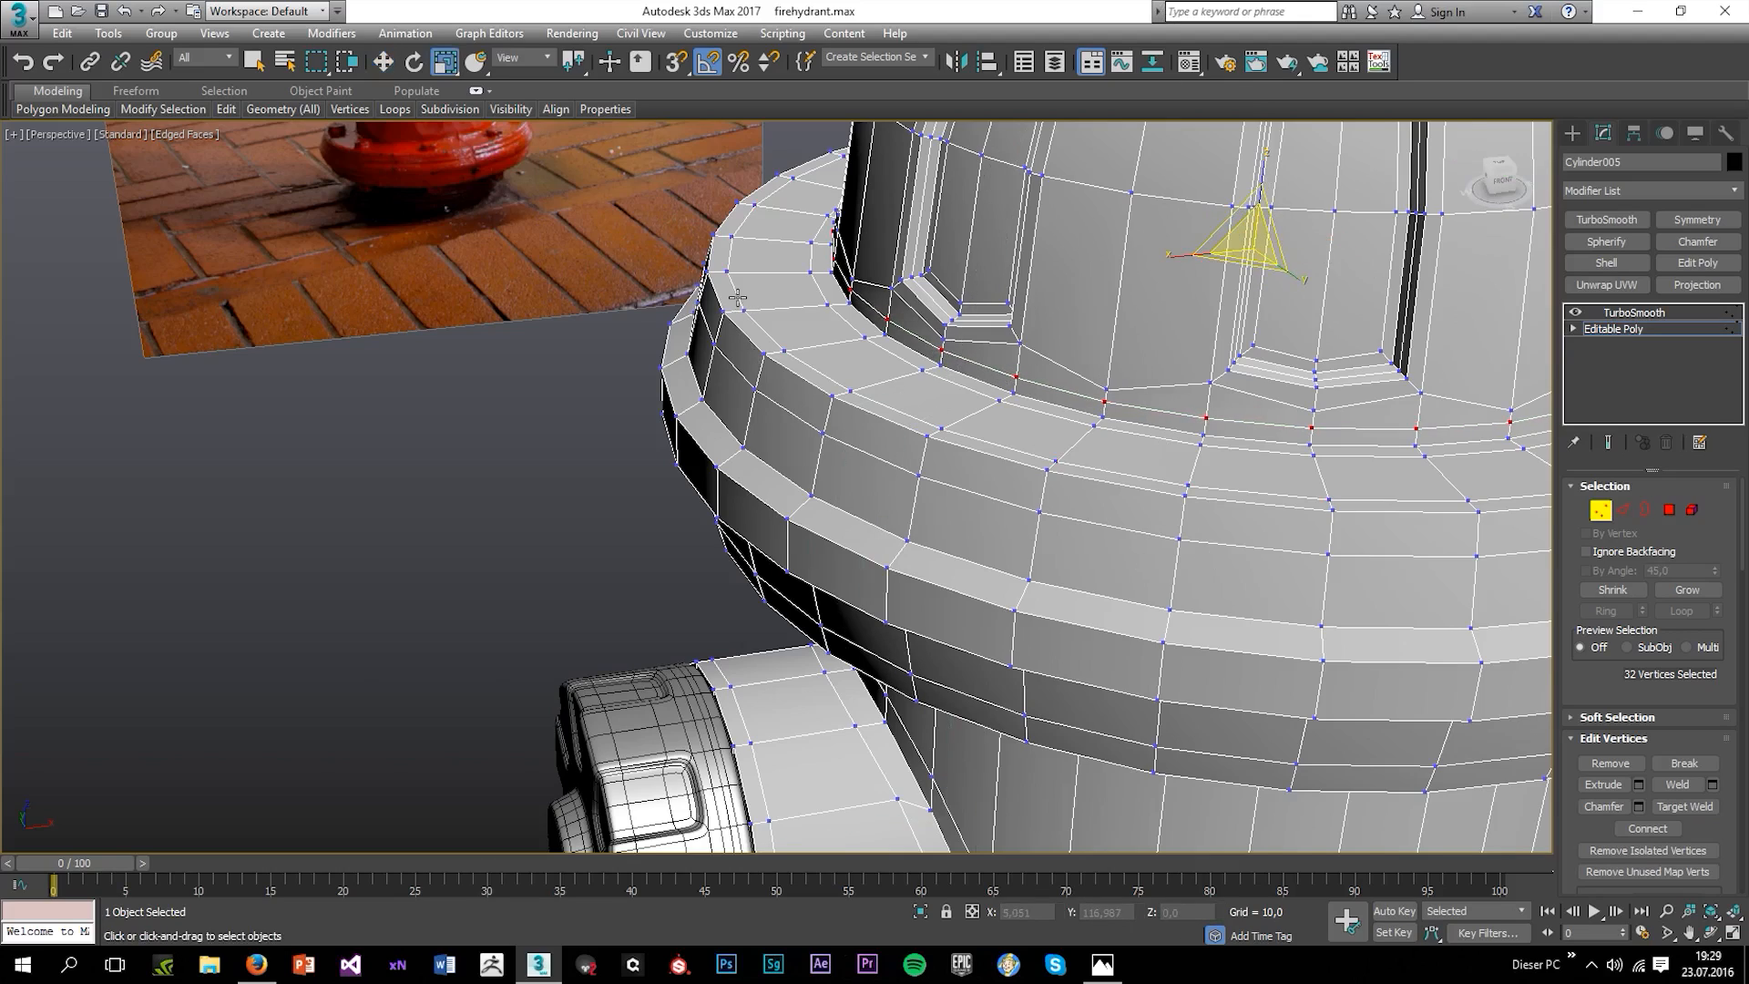
# Insert supporting edge loops around the flange's narrow ledge and just below the upper edge of its outermost band.
pyautogui.moveTo(226, 108)
pyautogui.click(382, 159)
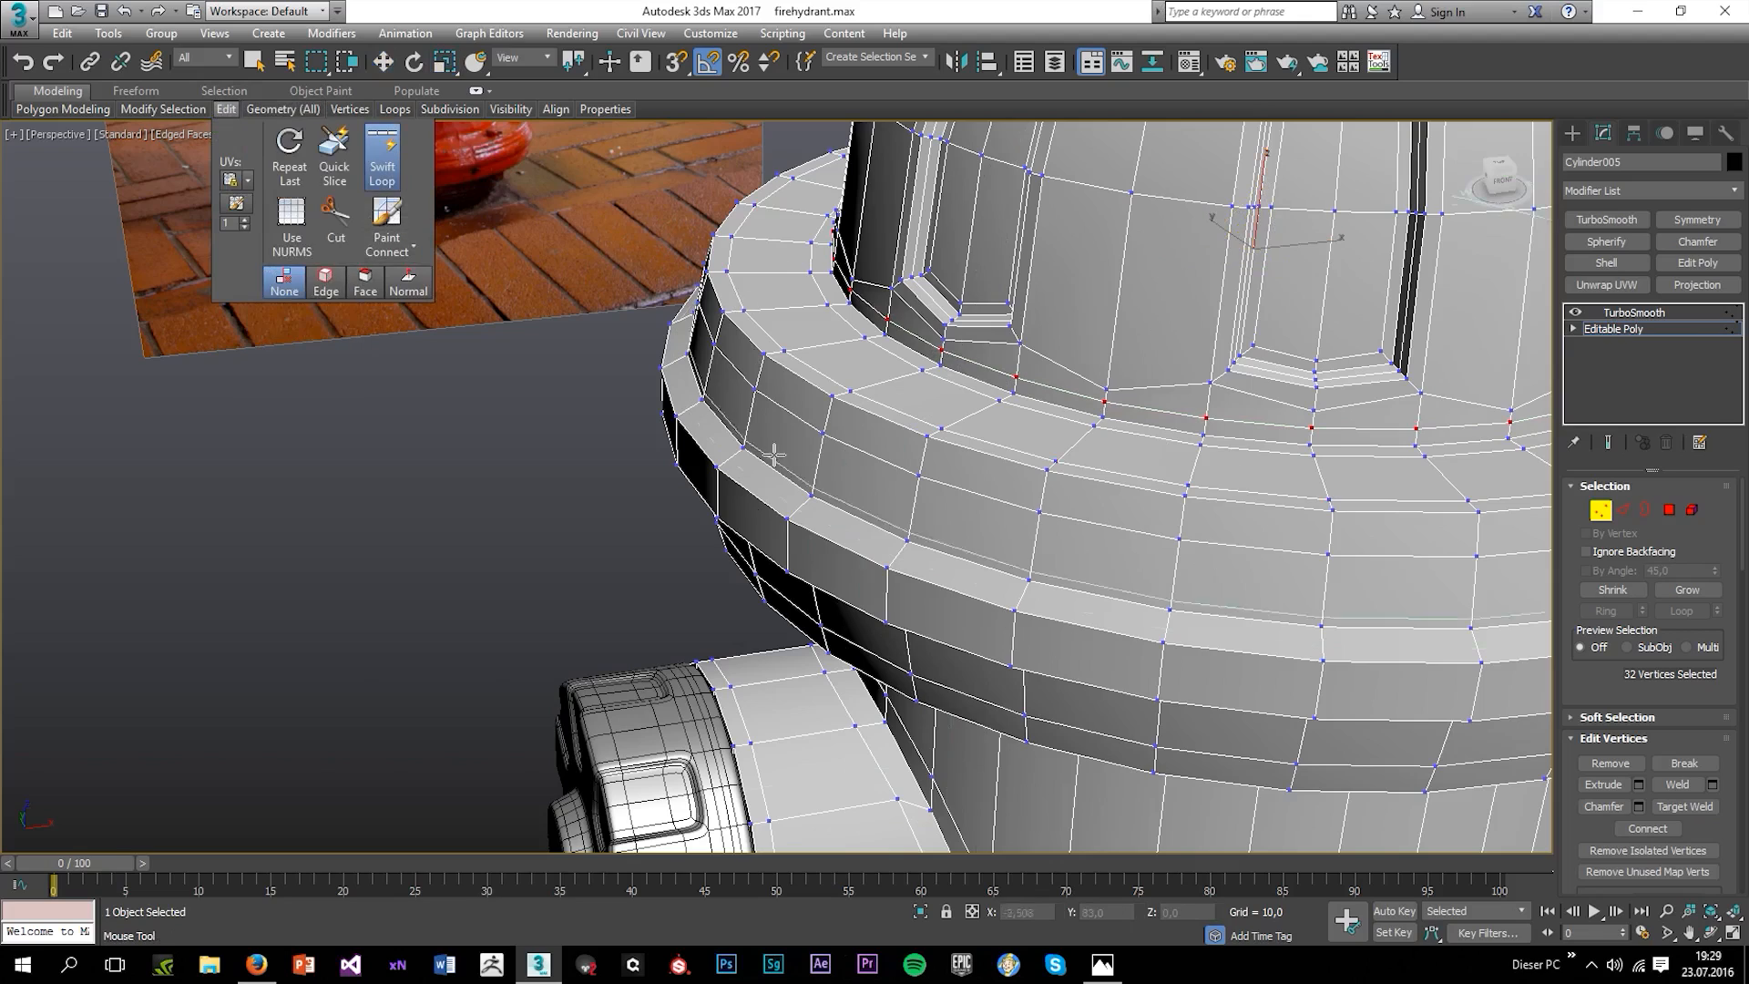
pyautogui.click(798, 504)
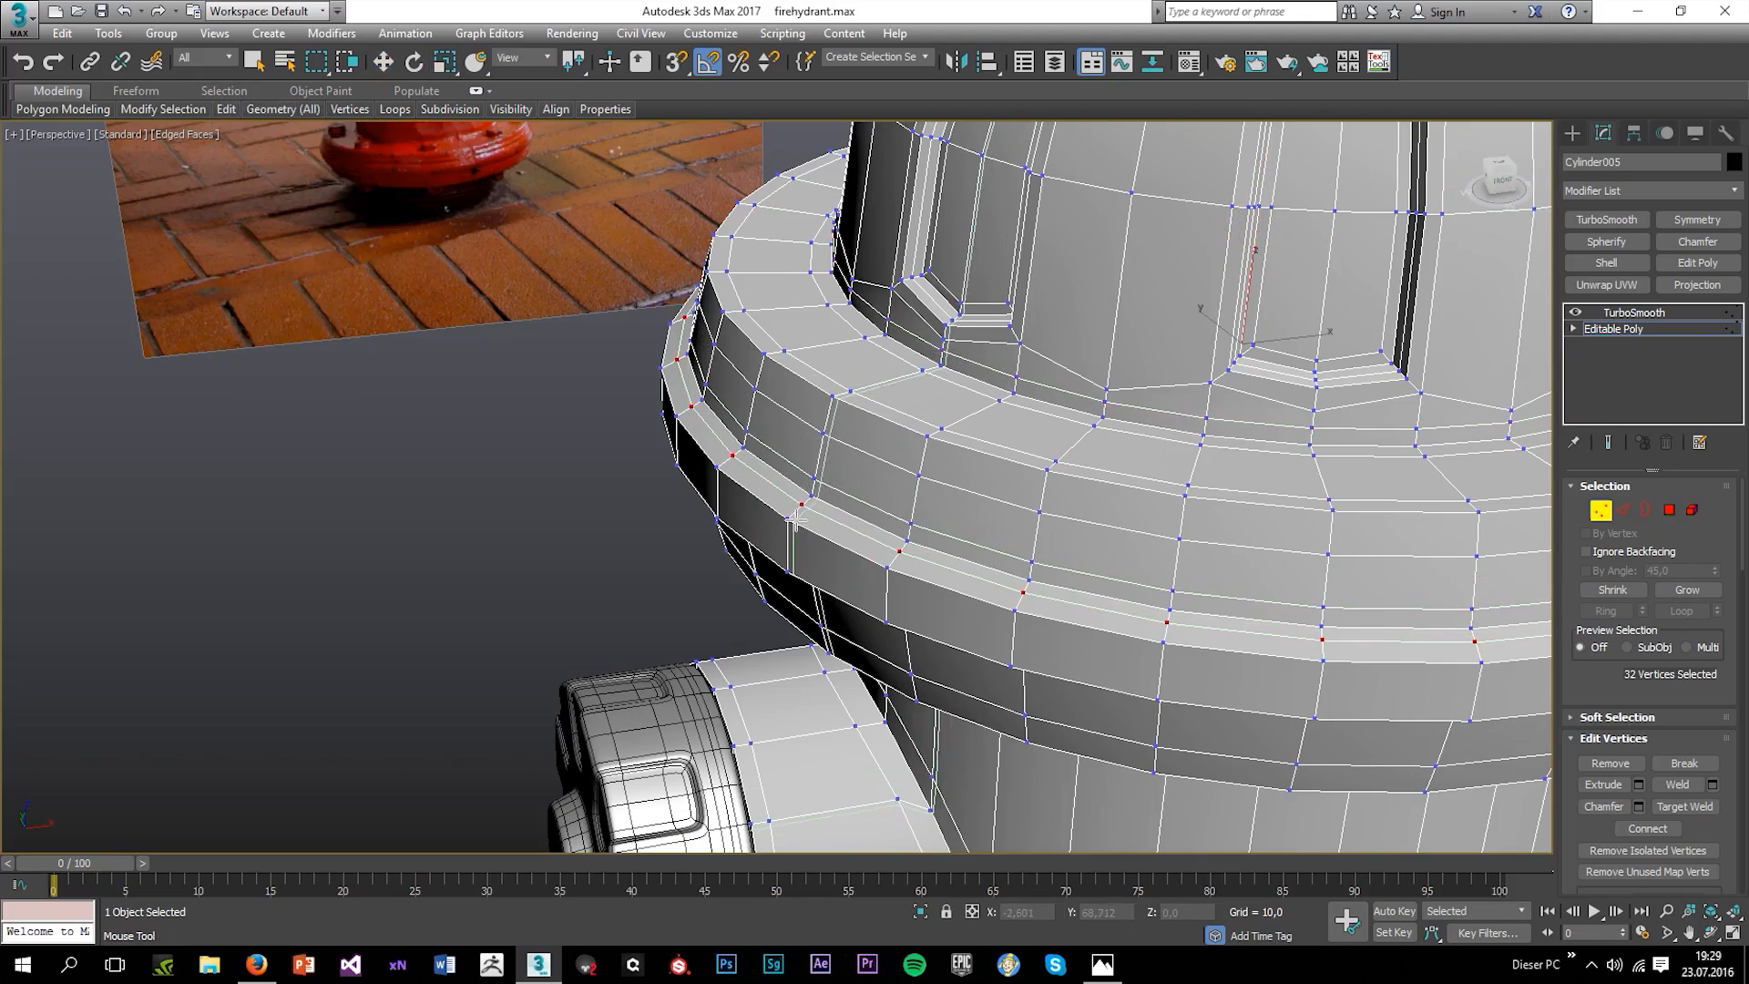
pyautogui.keyDown('alt'); pyautogui.moveTo(797, 510); pyautogui.dragTo(839, 482, button='middle'); pyautogui.keyUp('alt')
pyautogui.click(978, 345)
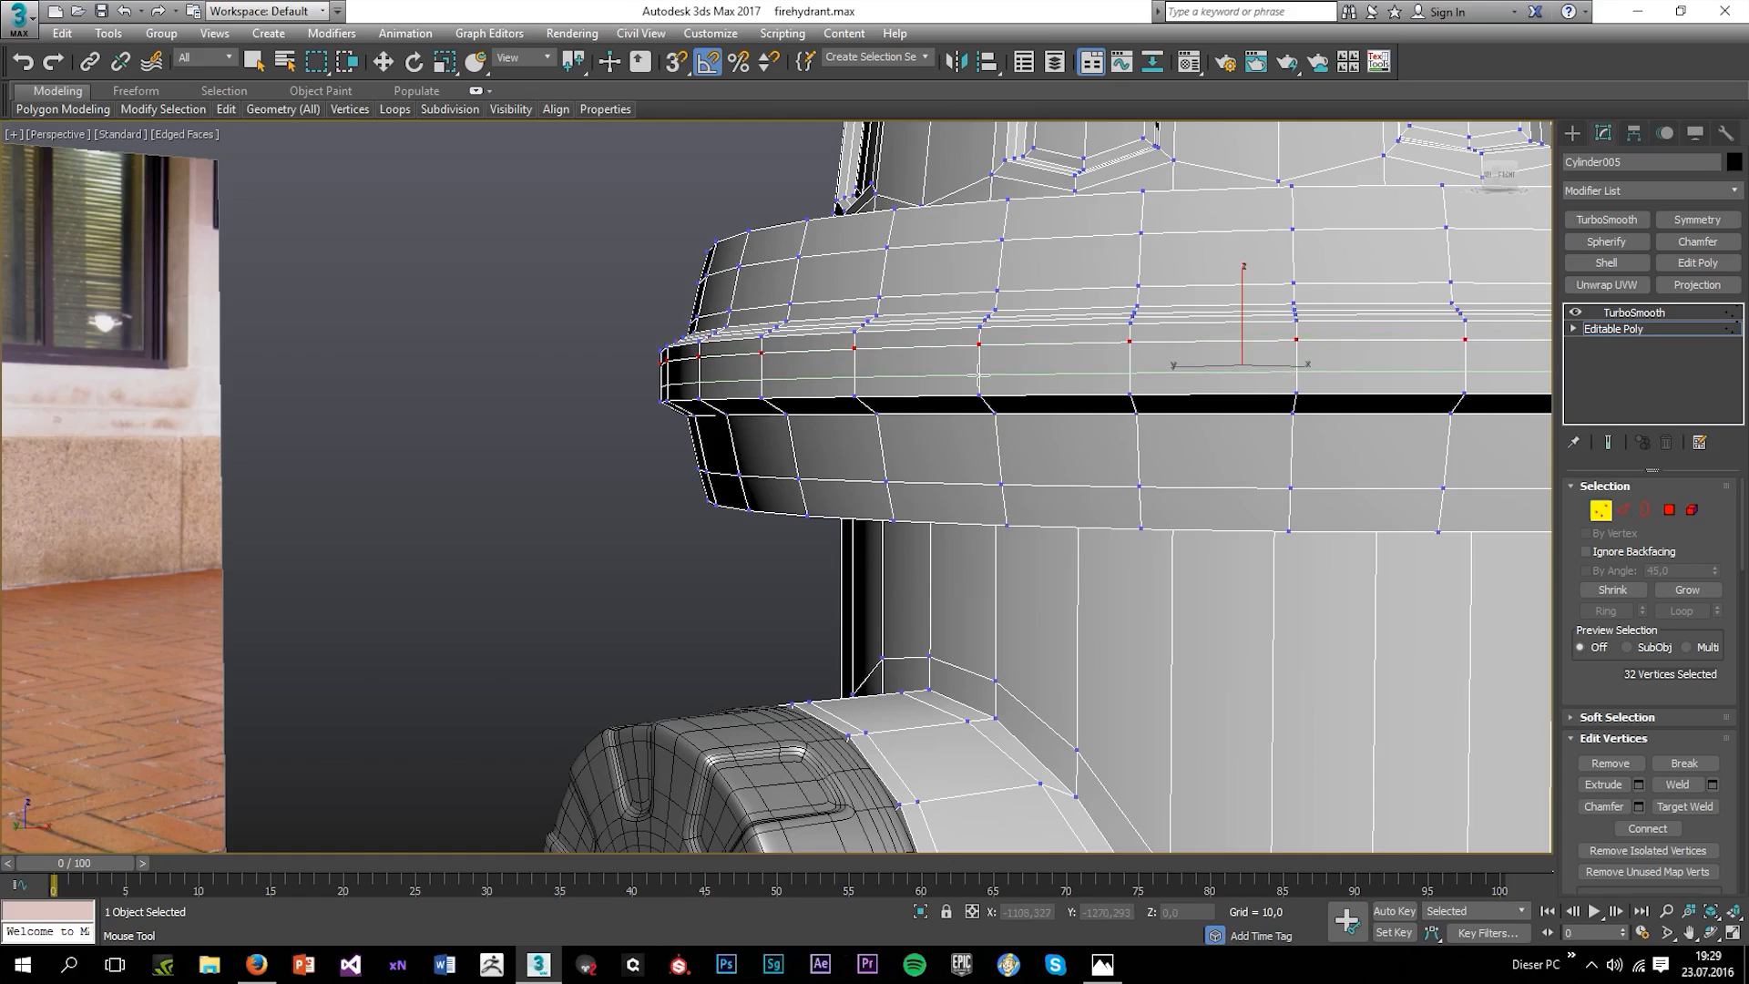
# Add edge loops at the outermost band's lower edge, in the groove beneath it and along the lower band's edges.
pyautogui.keyDown('alt'); pyautogui.moveTo(979, 378); pyautogui.dragTo(929, 282, button='middle'); pyautogui.keyUp('alt')
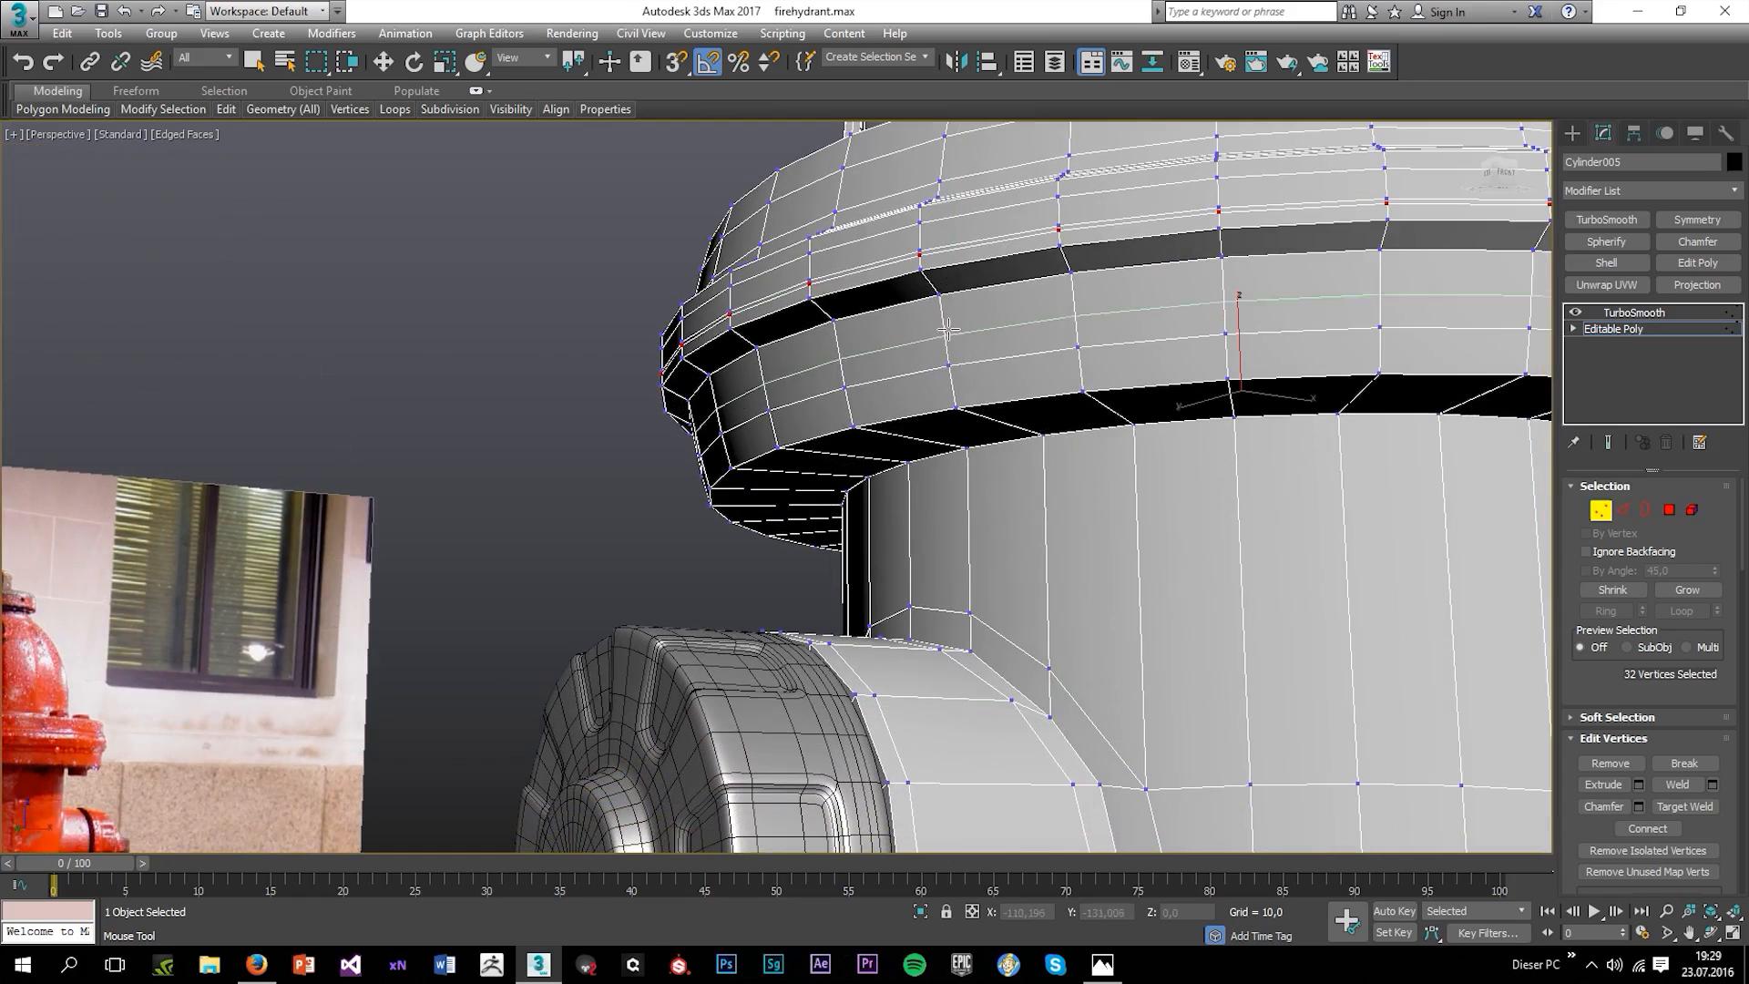
pyautogui.click(927, 278)
pyautogui.click(933, 286)
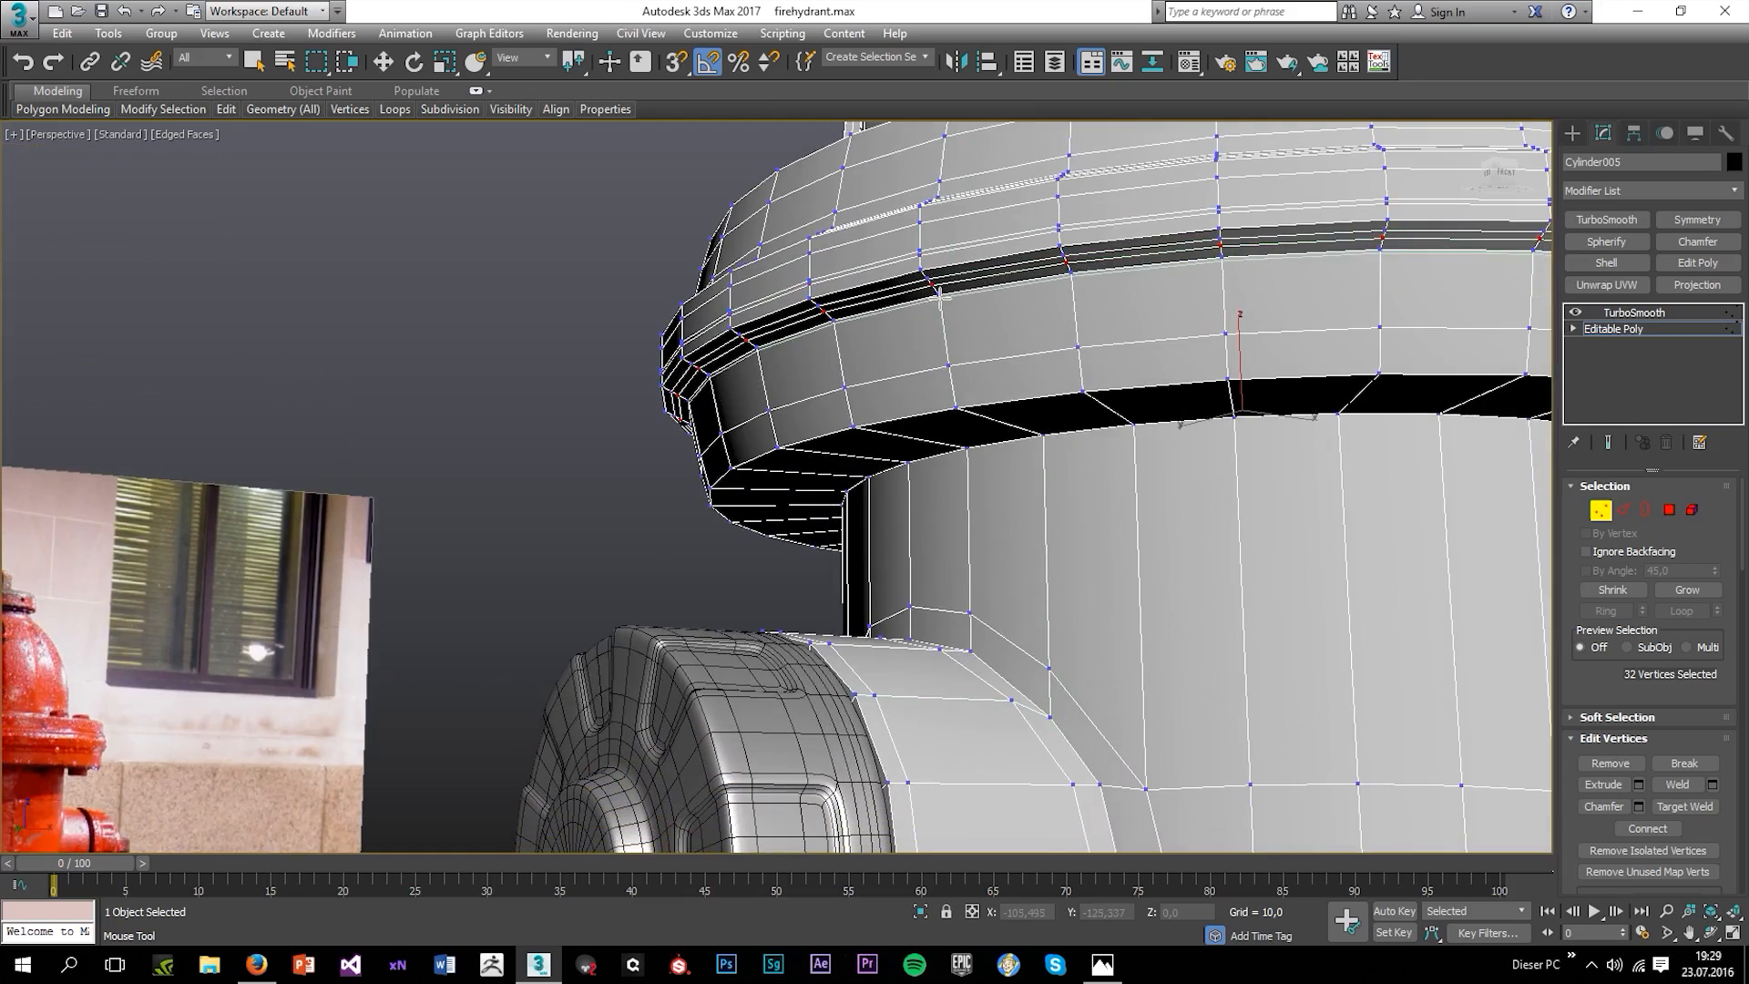
pyautogui.click(965, 408)
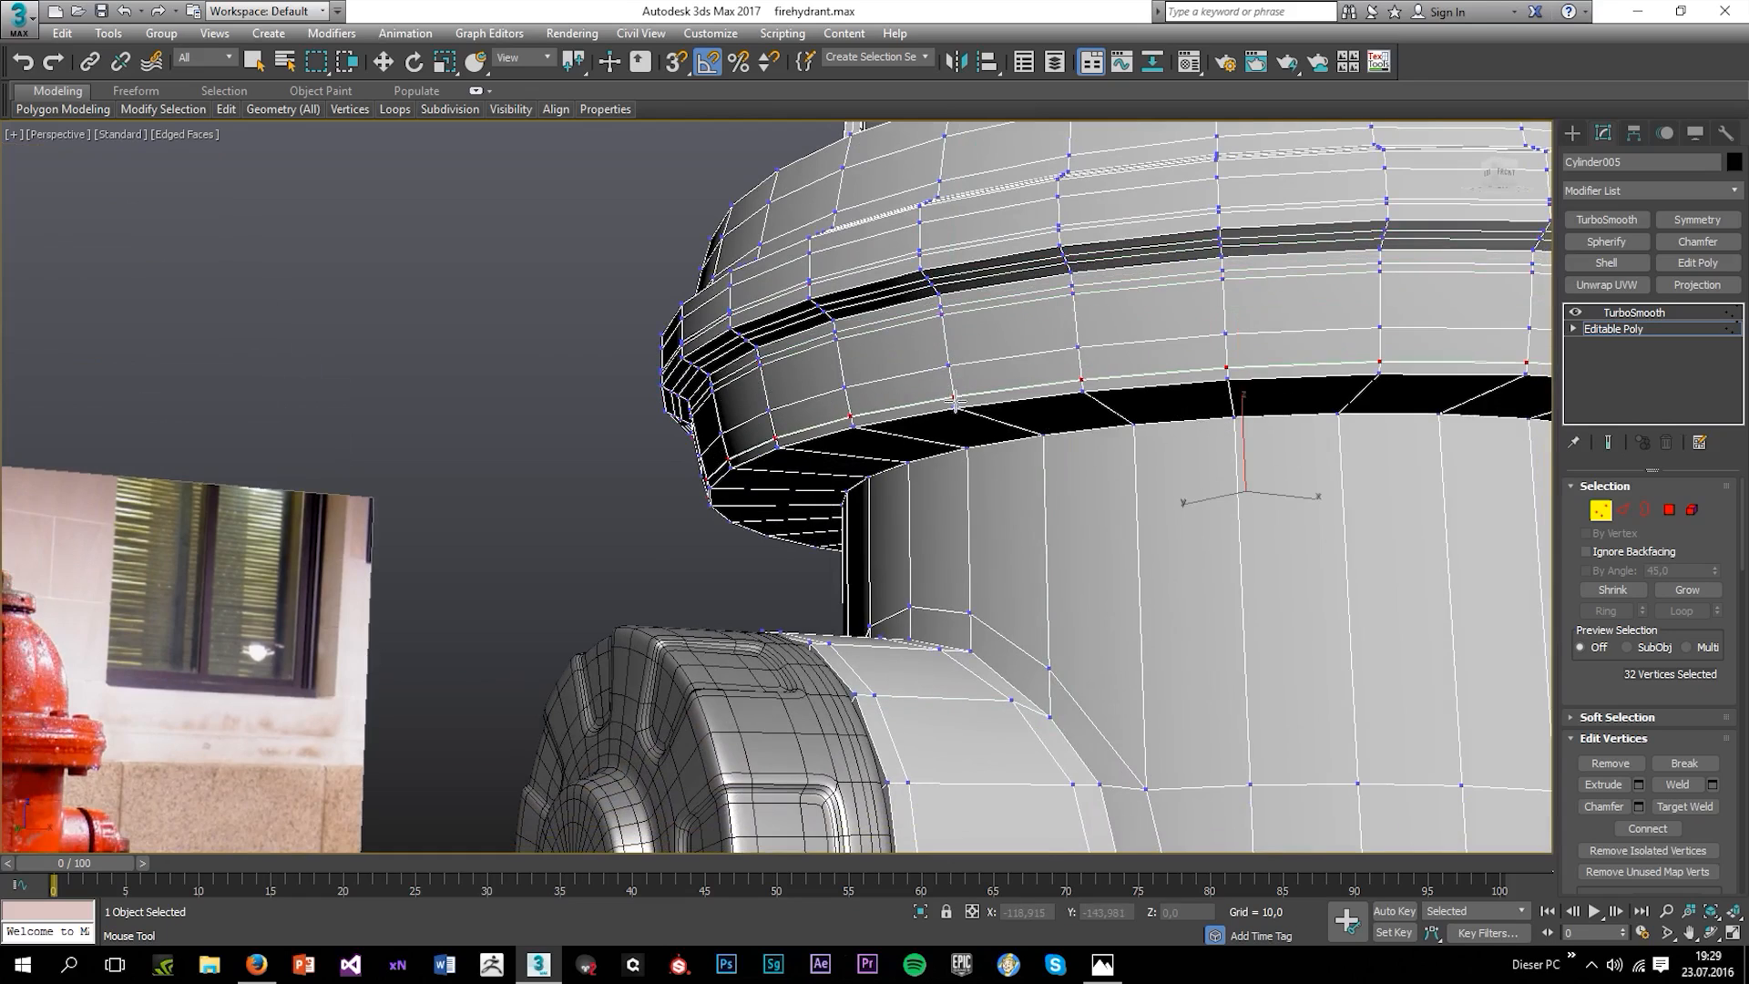
pyautogui.click(967, 417)
pyautogui.click(961, 417)
# Insert edge loops along the outer and inner edges of the flange's underside and around the body just beneath it.
pyautogui.keyDown('alt'); pyautogui.moveTo(961, 415); pyautogui.dragTo(893, 332, button='middle'); pyautogui.keyUp('alt')
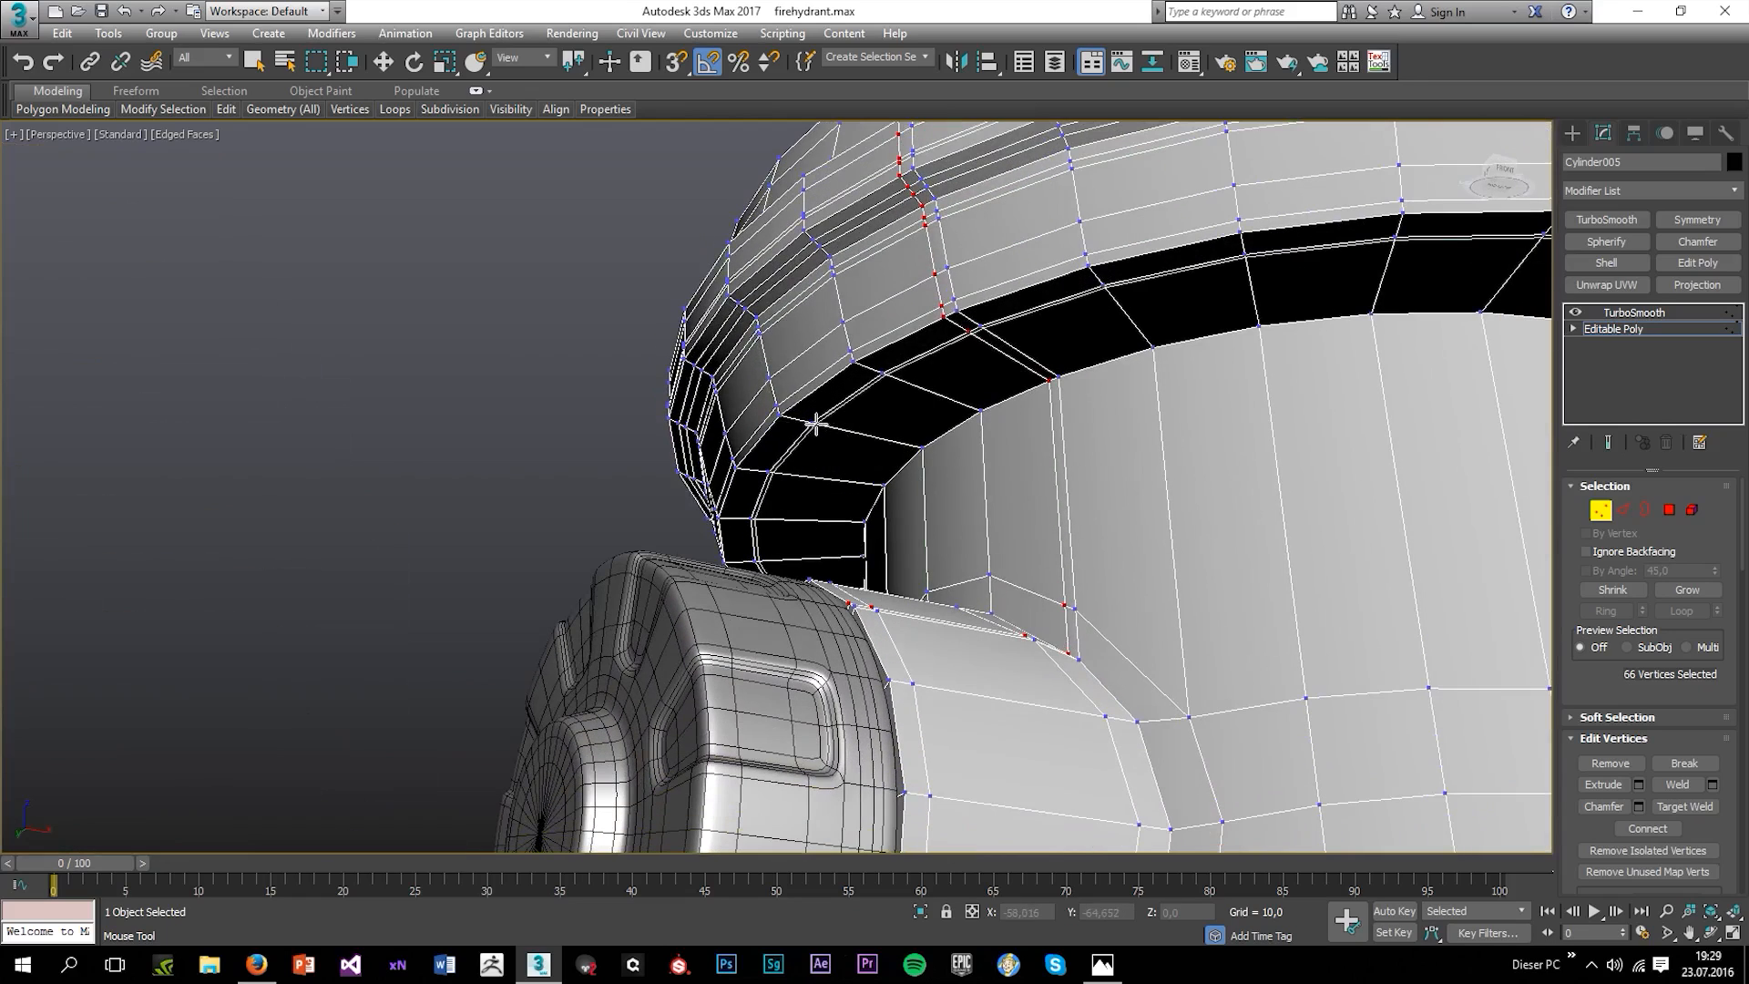
pyautogui.click(794, 417)
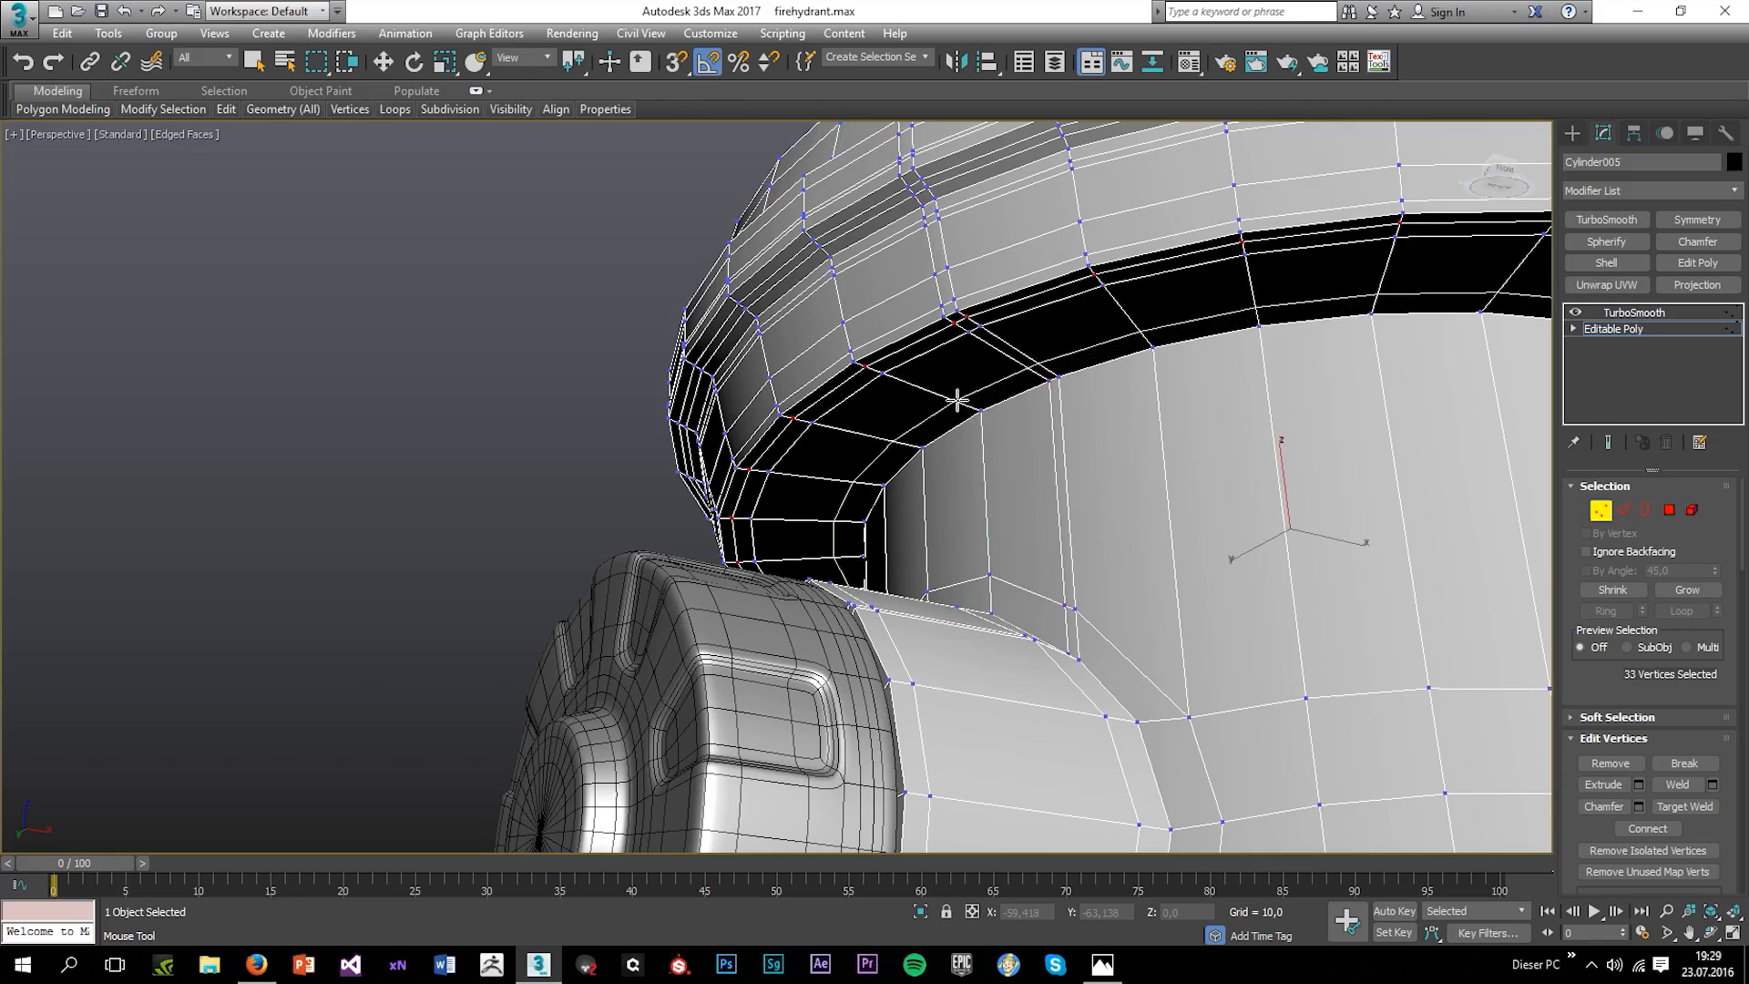
pyautogui.click(867, 371)
pyautogui.click(946, 398)
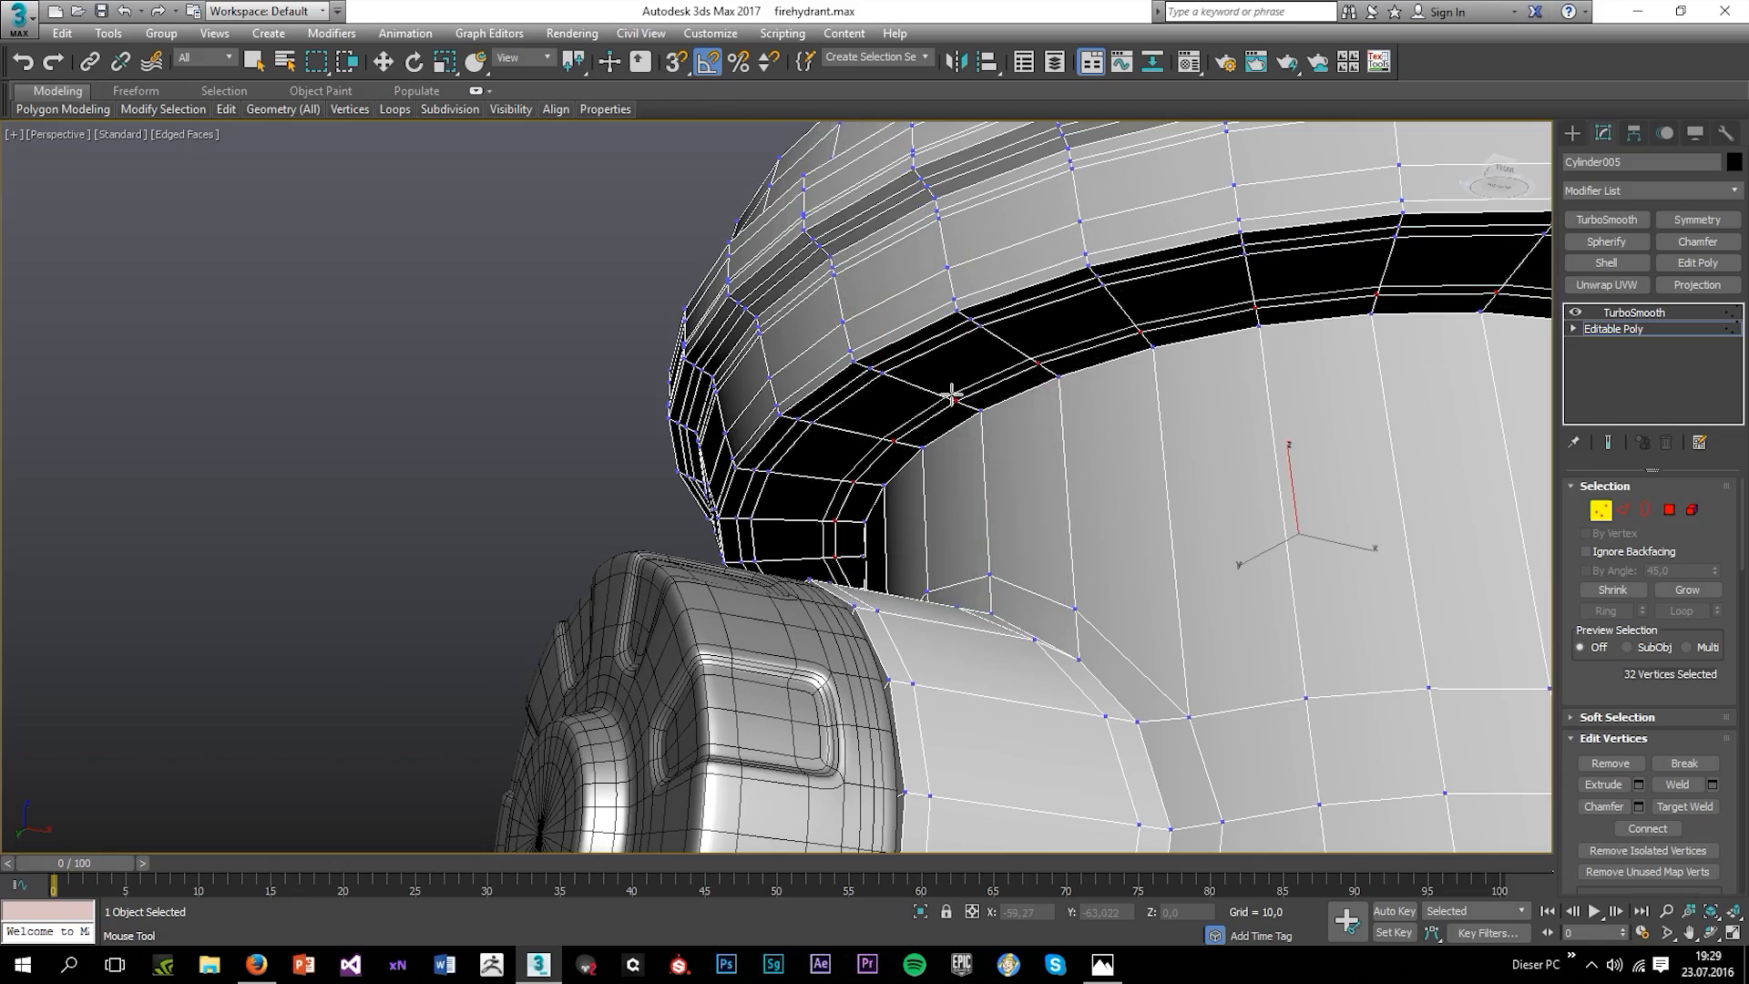
pyautogui.click(984, 441)
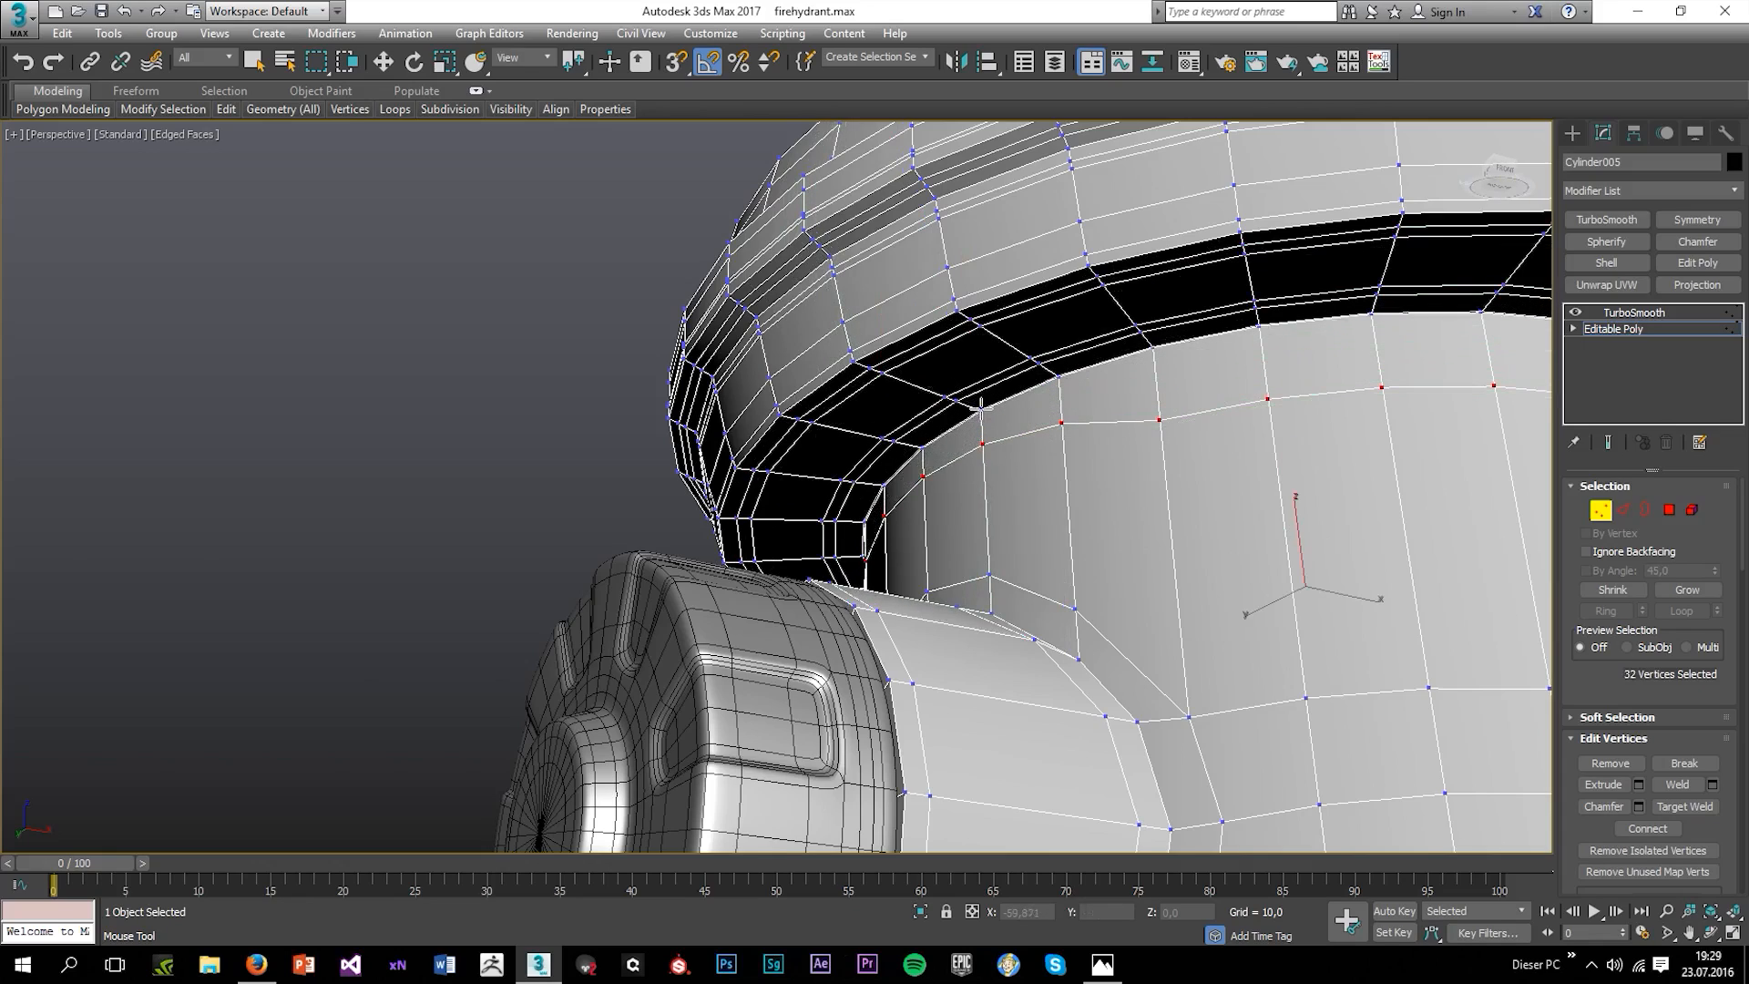
pyautogui.press('w')
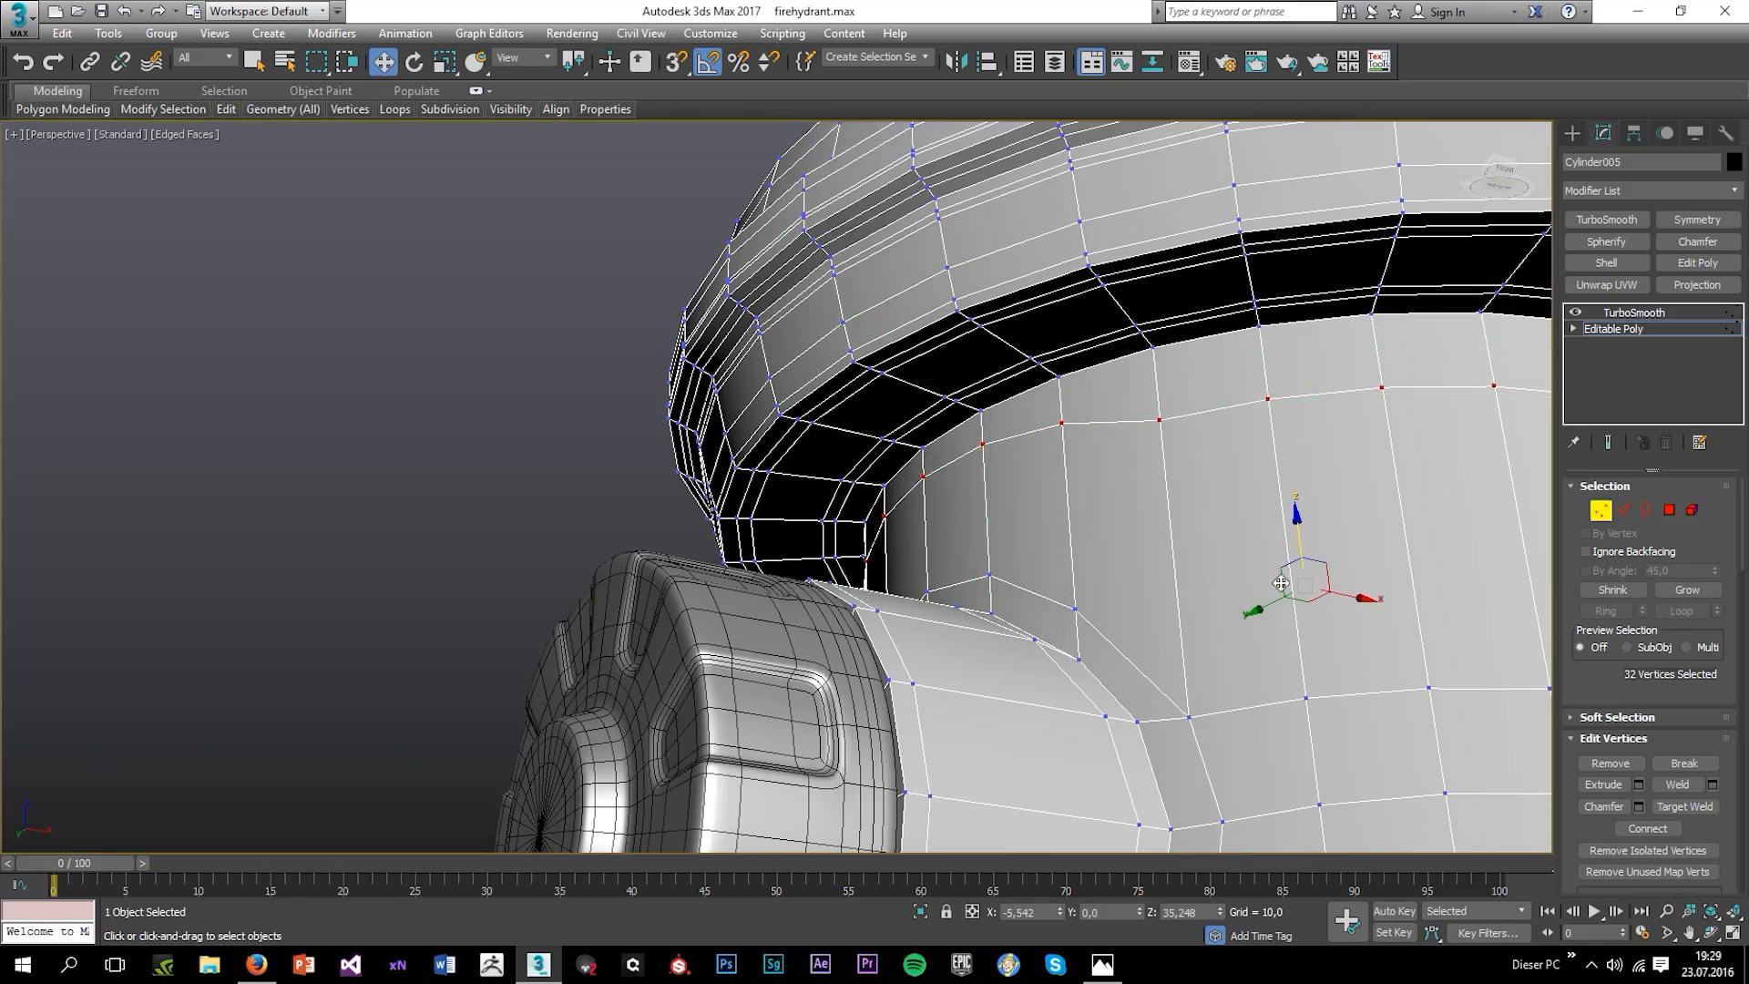
# Flatten the body's edge loop beneath the flange by scaling it along Z and insert another supporting loop just above it.
pyautogui.press('r')
pyautogui.moveTo(1319, 670); pyautogui.dragTo(1039, 130)
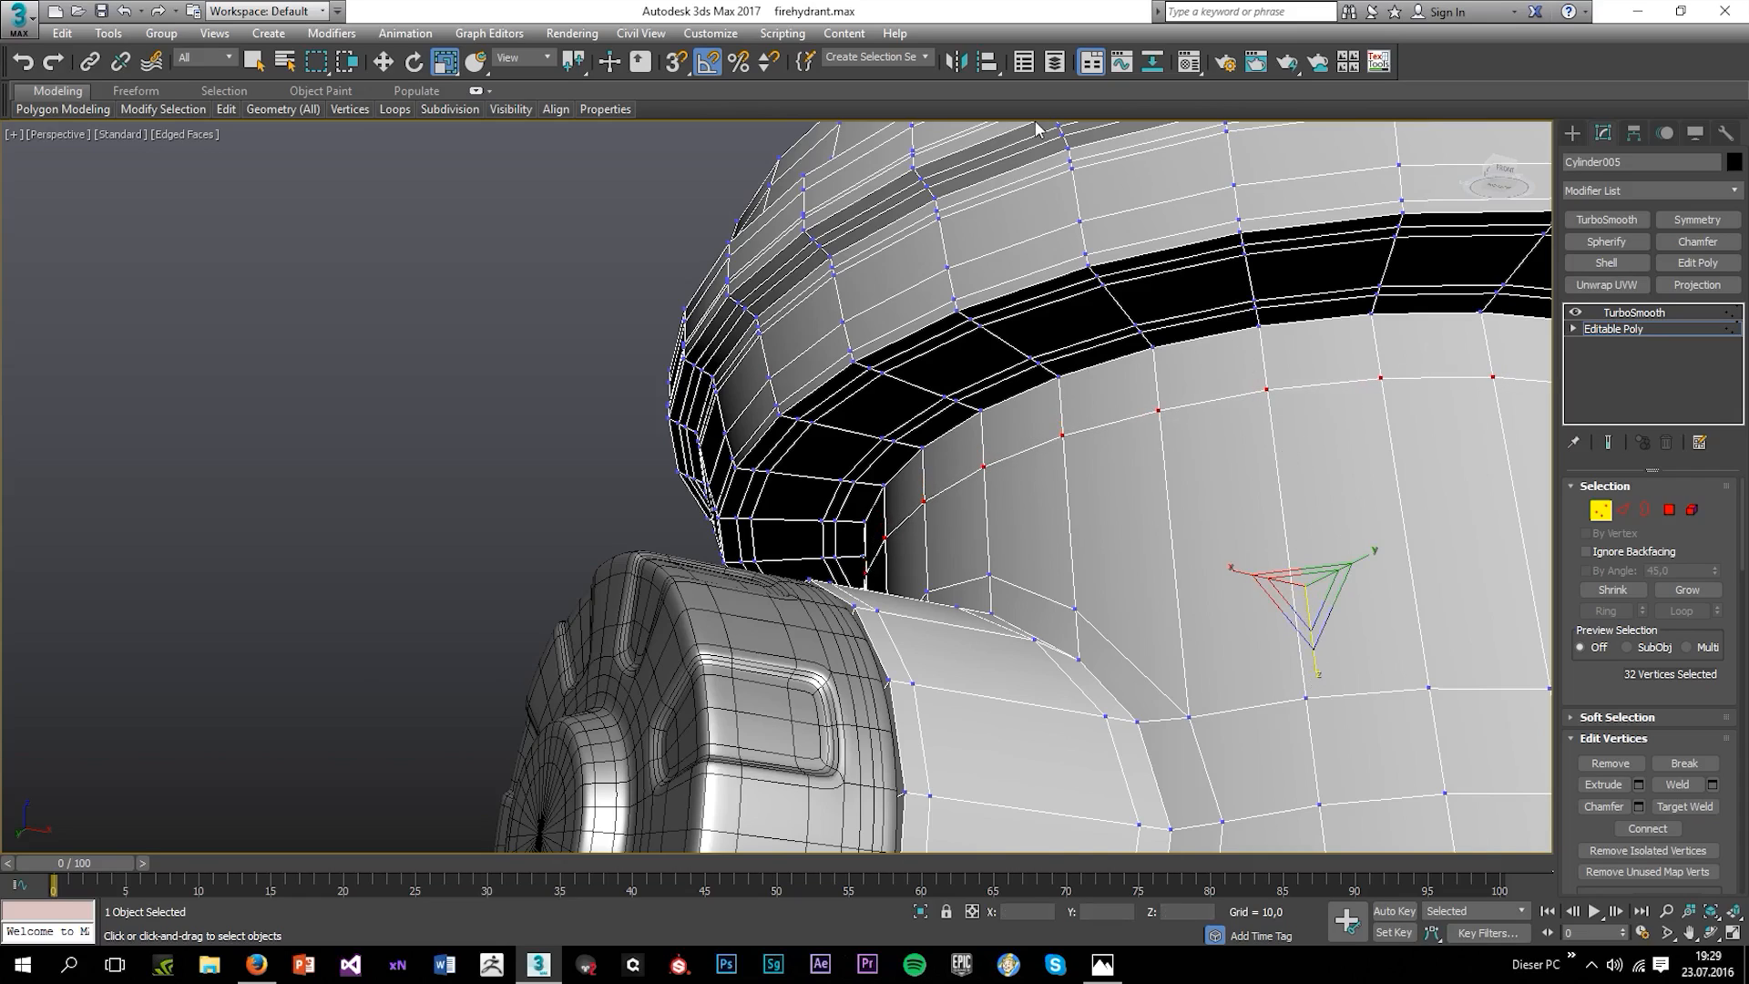
pyautogui.moveTo(228, 109)
pyautogui.click(383, 160)
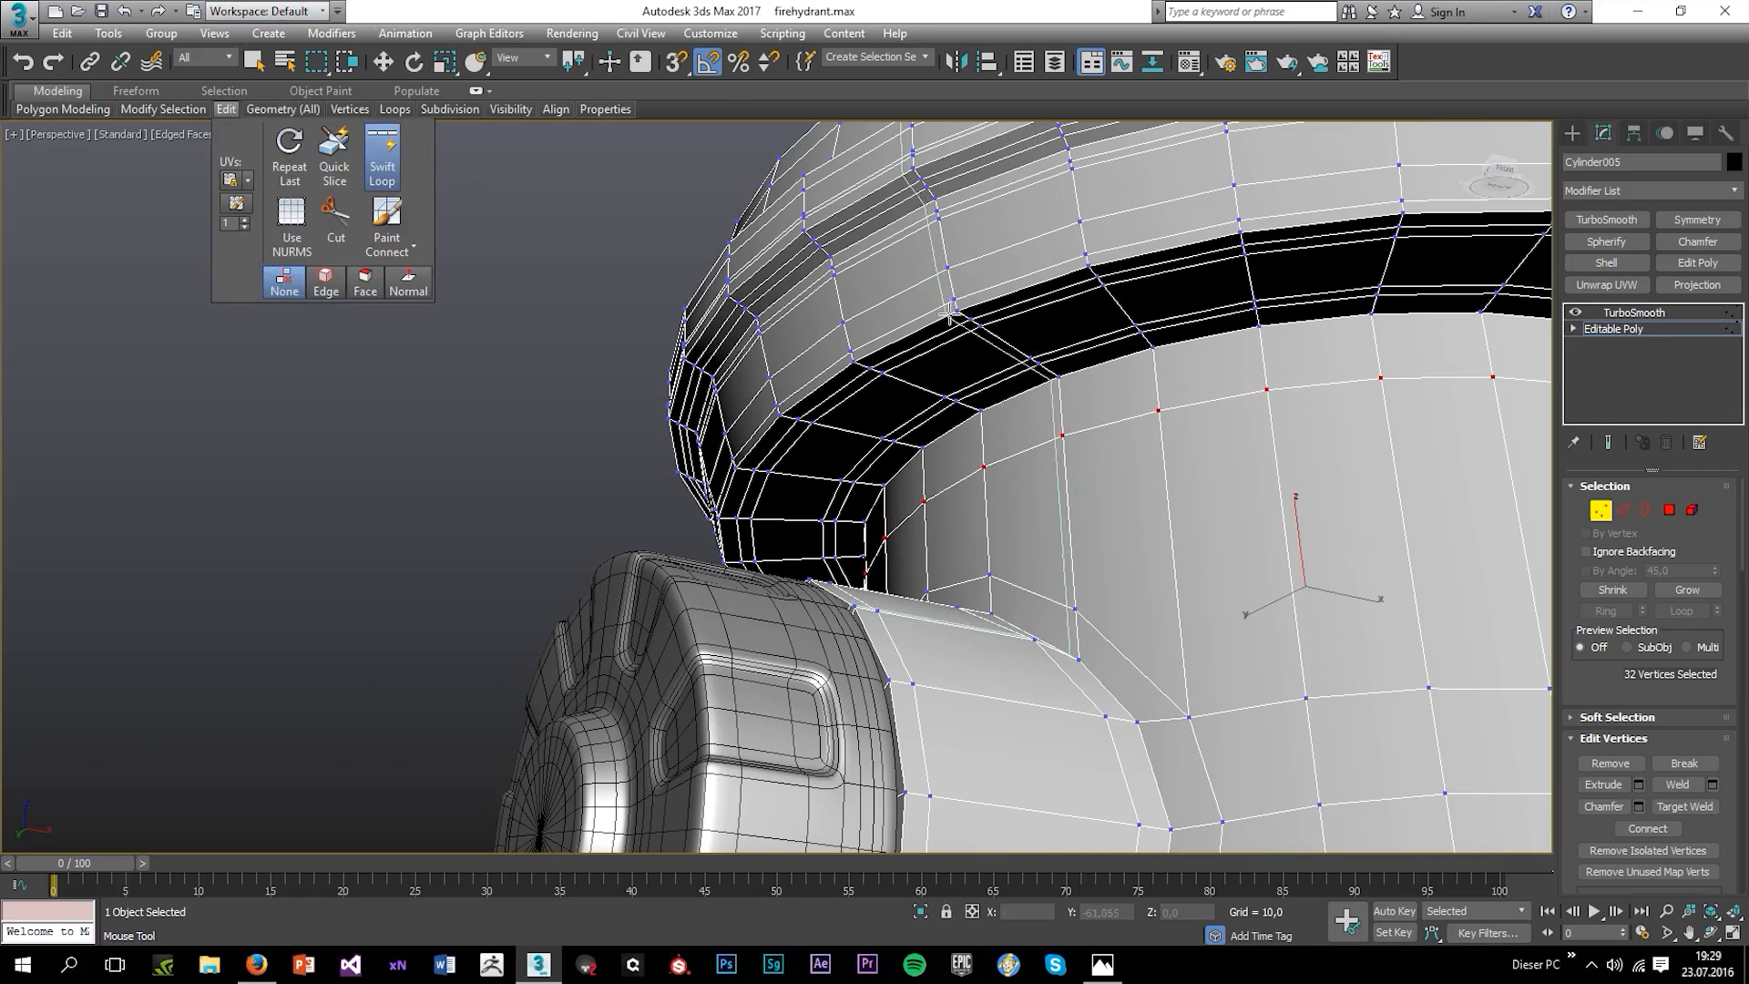
pyautogui.click(1062, 405)
pyautogui.scroll(-7, 869, 294)
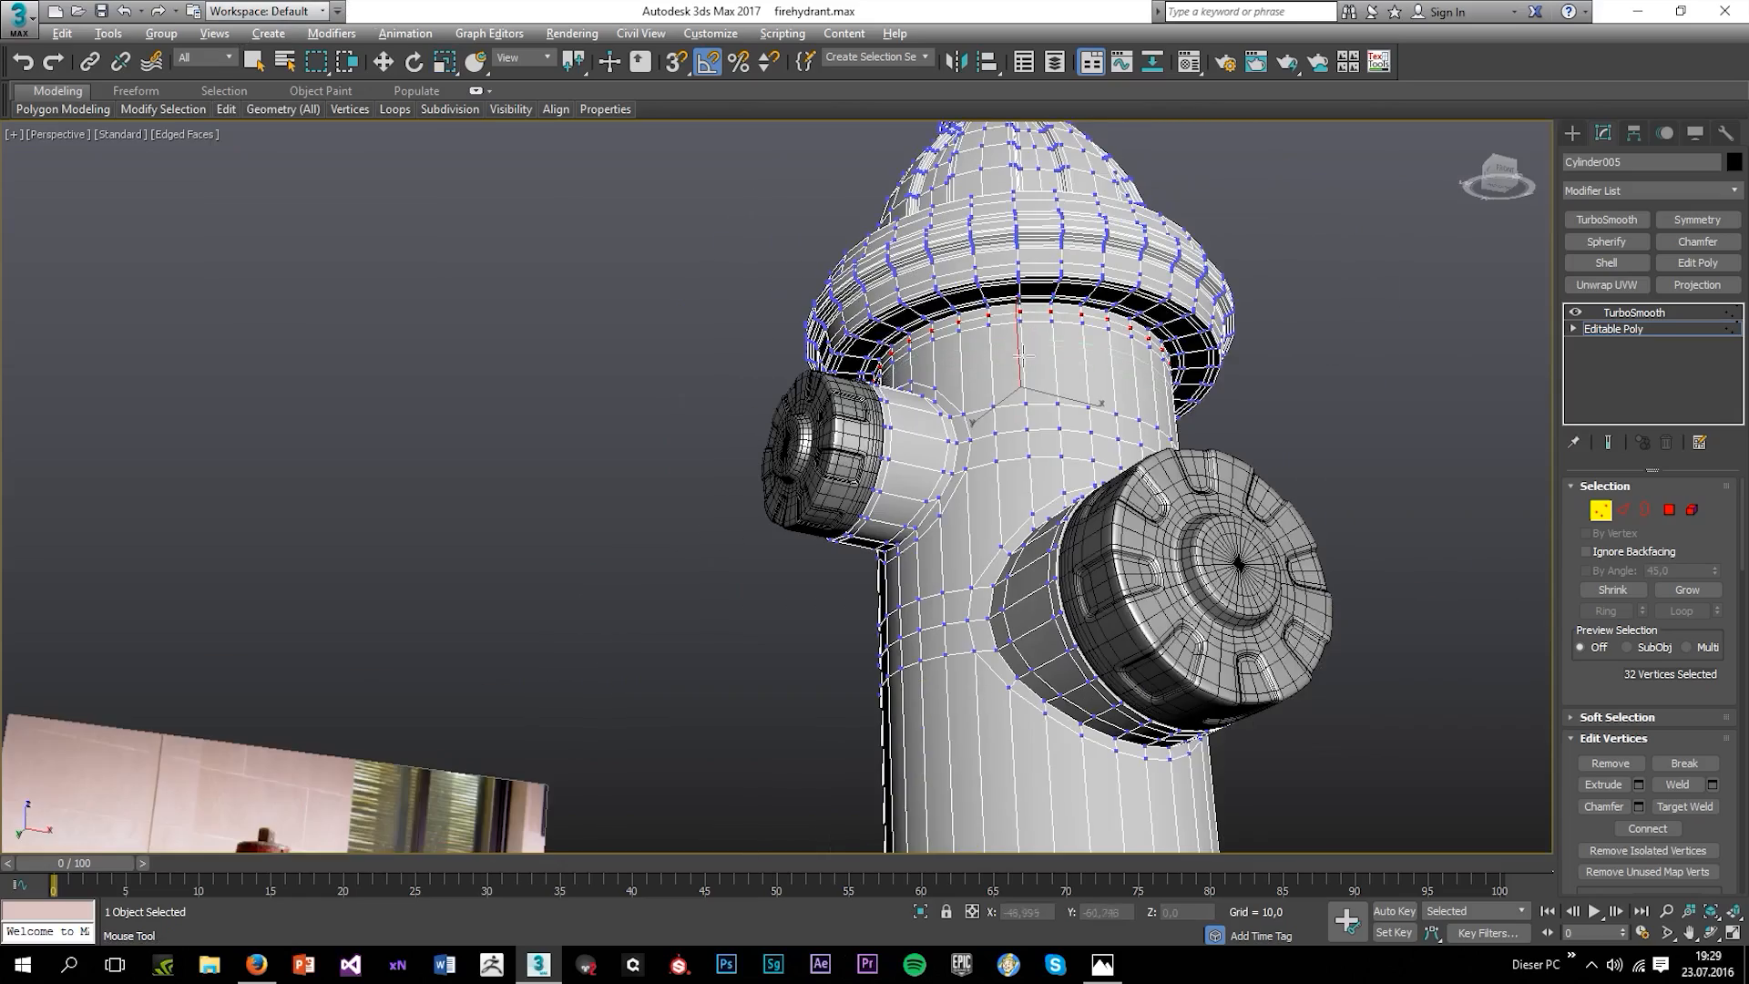
# Insert edge loops on the body just above the middle ring and along both edges of the ring's upper slope.
pyautogui.keyDown('alt'); pyautogui.moveTo(869, 294); pyautogui.dragTo(328, 628, button='middle'); pyautogui.keyUp('alt')
pyautogui.moveTo(1075, 617); pyautogui.dragTo(1012, 504, button='middle')
pyautogui.scroll(5, 973, 455)
pyautogui.click(947, 408)
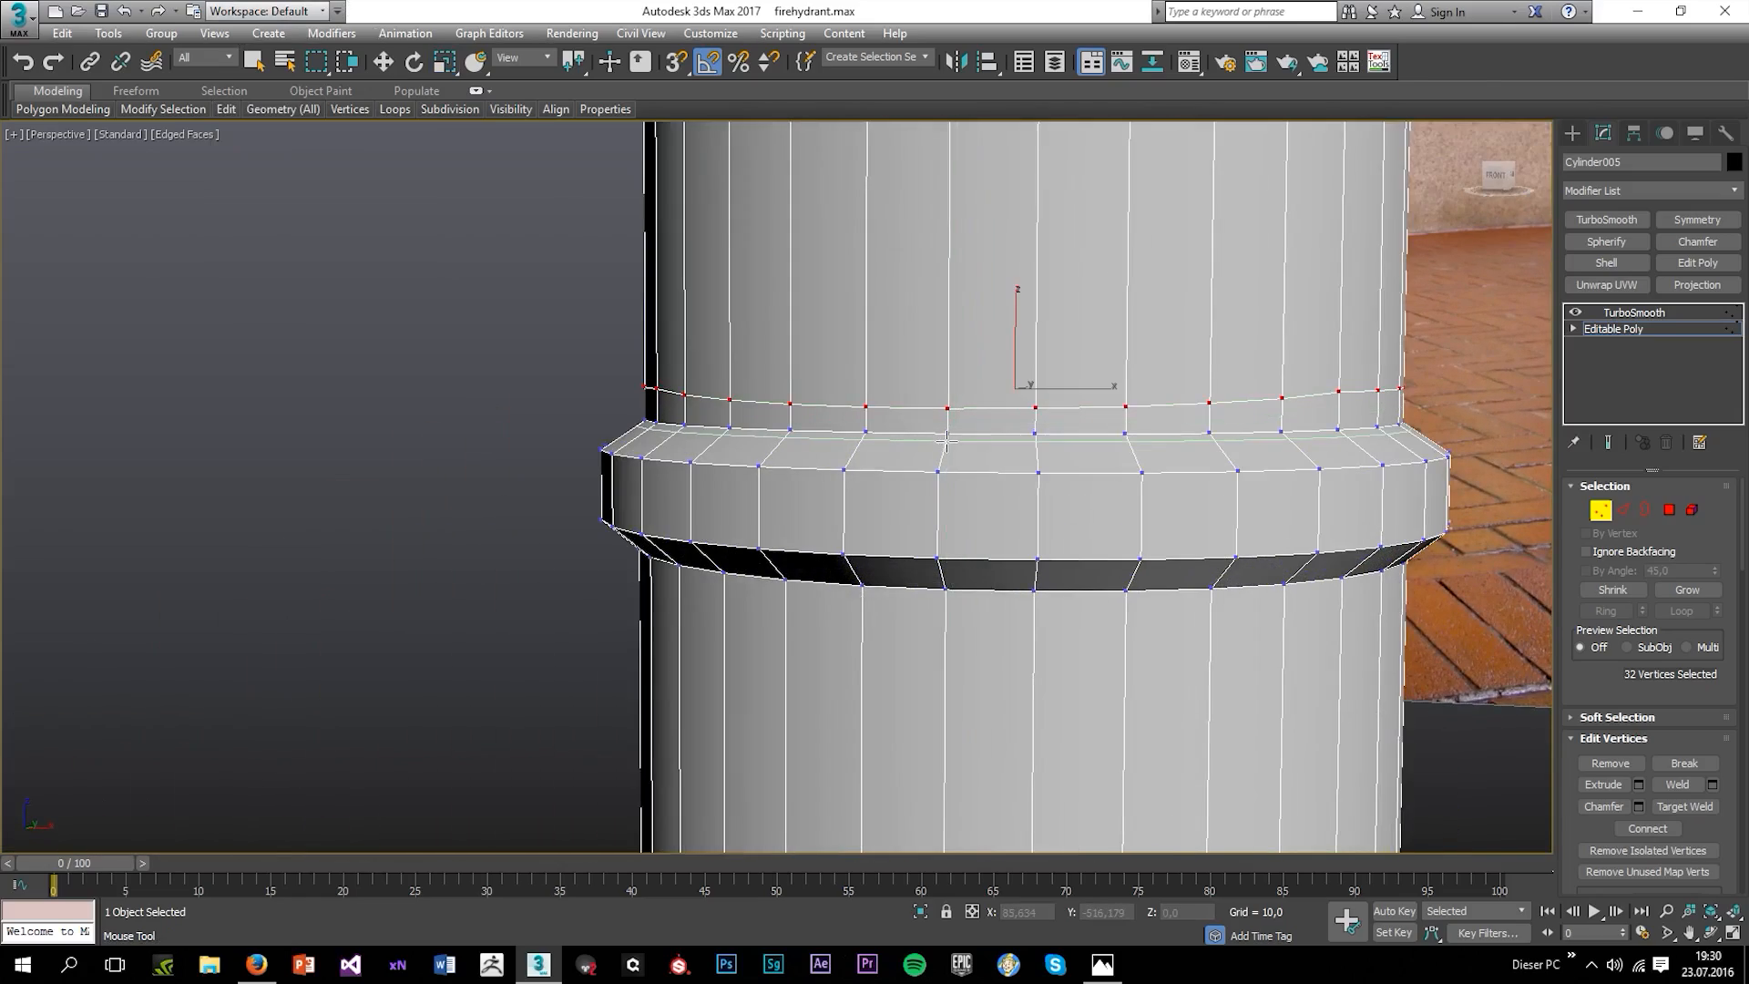
pyautogui.click(945, 443)
pyautogui.click(940, 462)
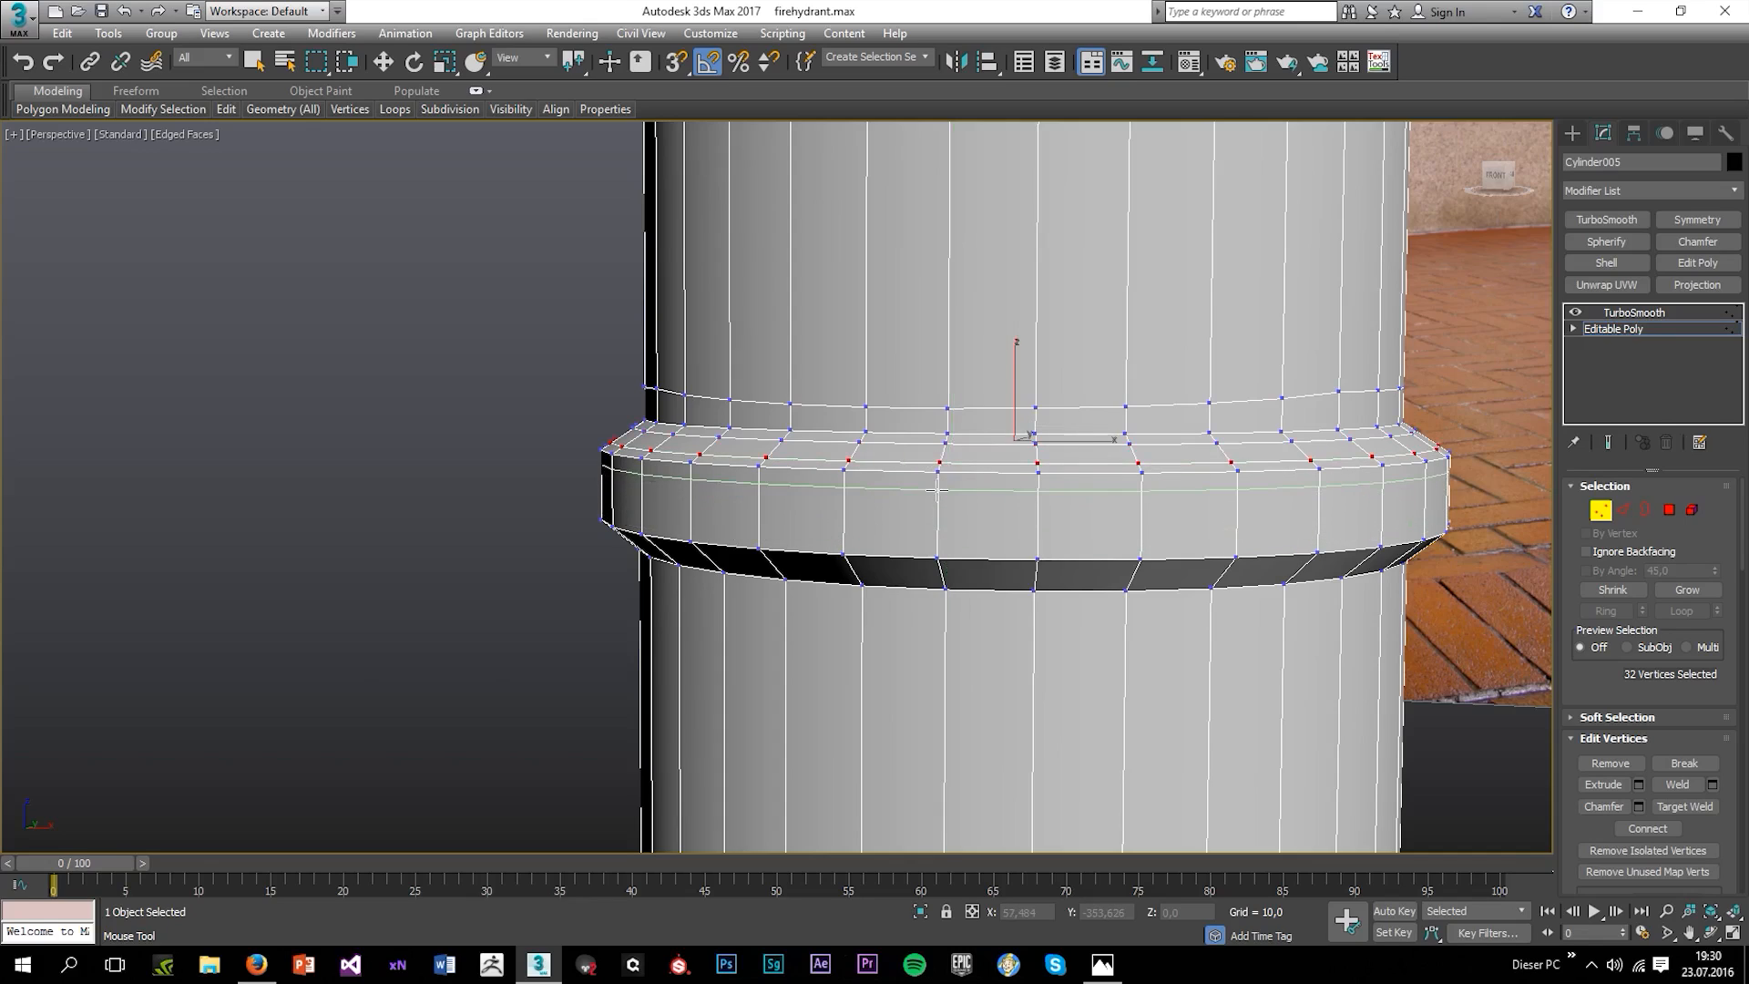
# Insert supporting edge loops along the middle ring's outer face and sloped underside, plus one on the body just below the ring.
pyautogui.click(939, 490)
pyautogui.click(938, 542)
pyautogui.click(938, 528)
pyautogui.click(937, 551)
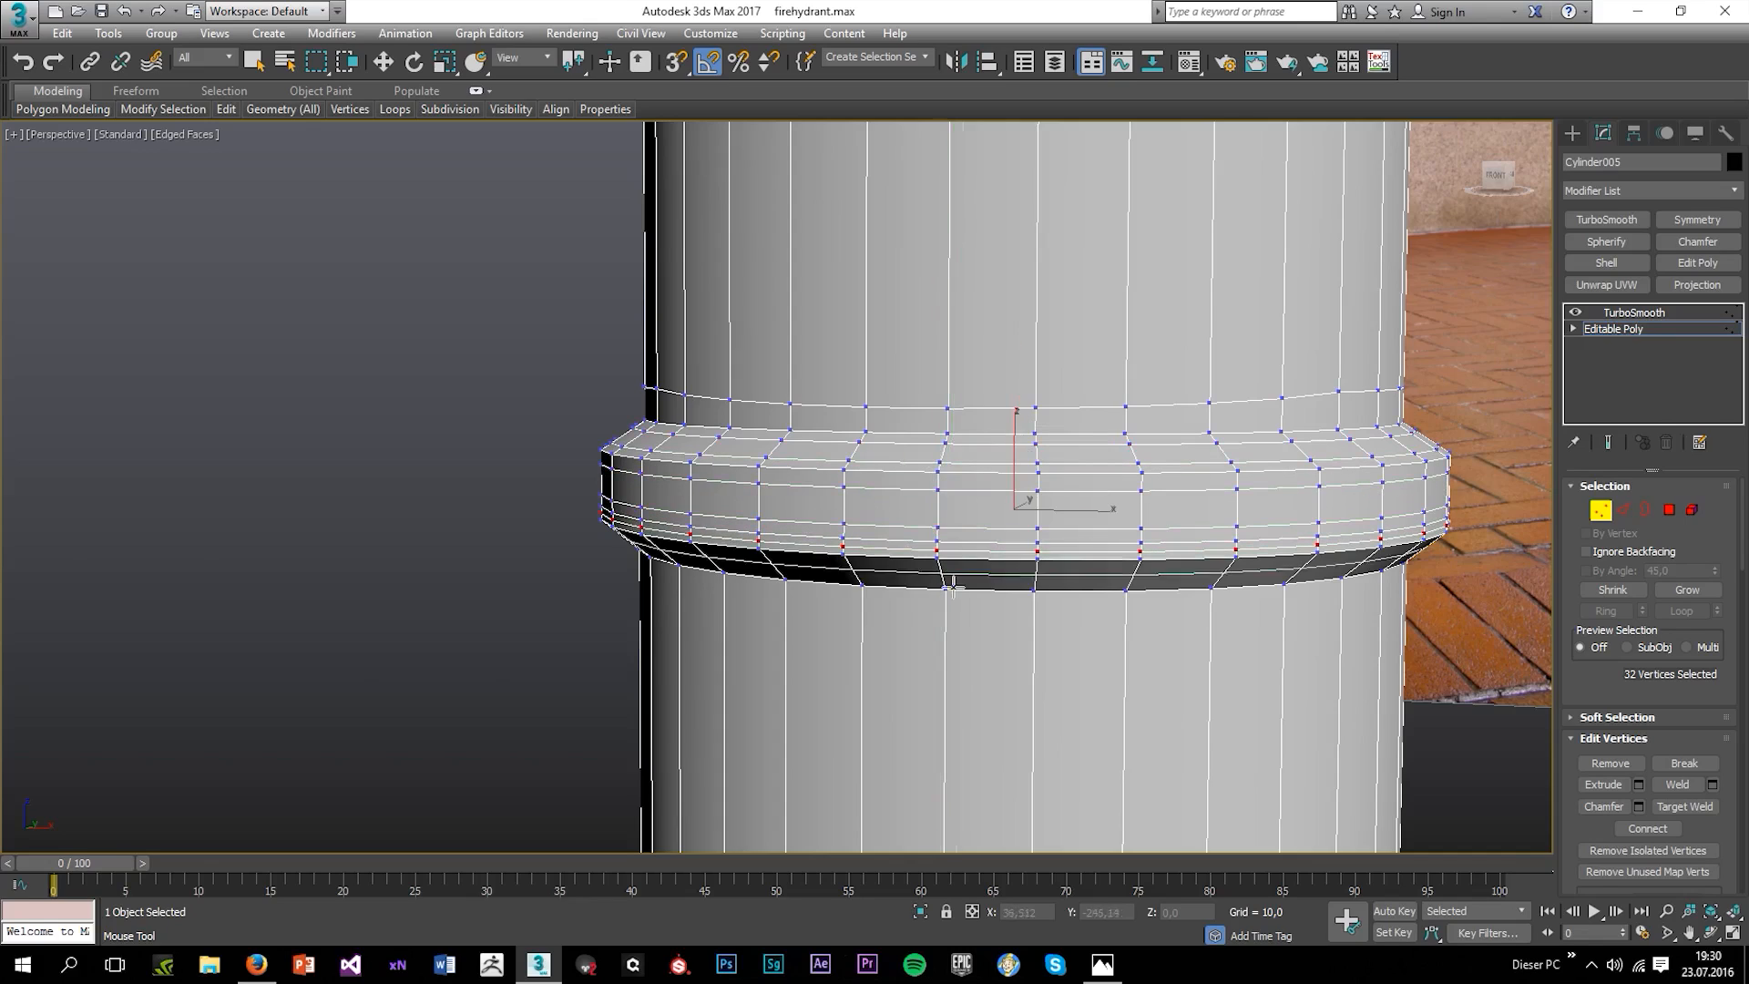
pyautogui.keyDown('alt'); pyautogui.moveTo(945, 579); pyautogui.dragTo(947, 510, button='middle'); pyautogui.keyUp('alt')
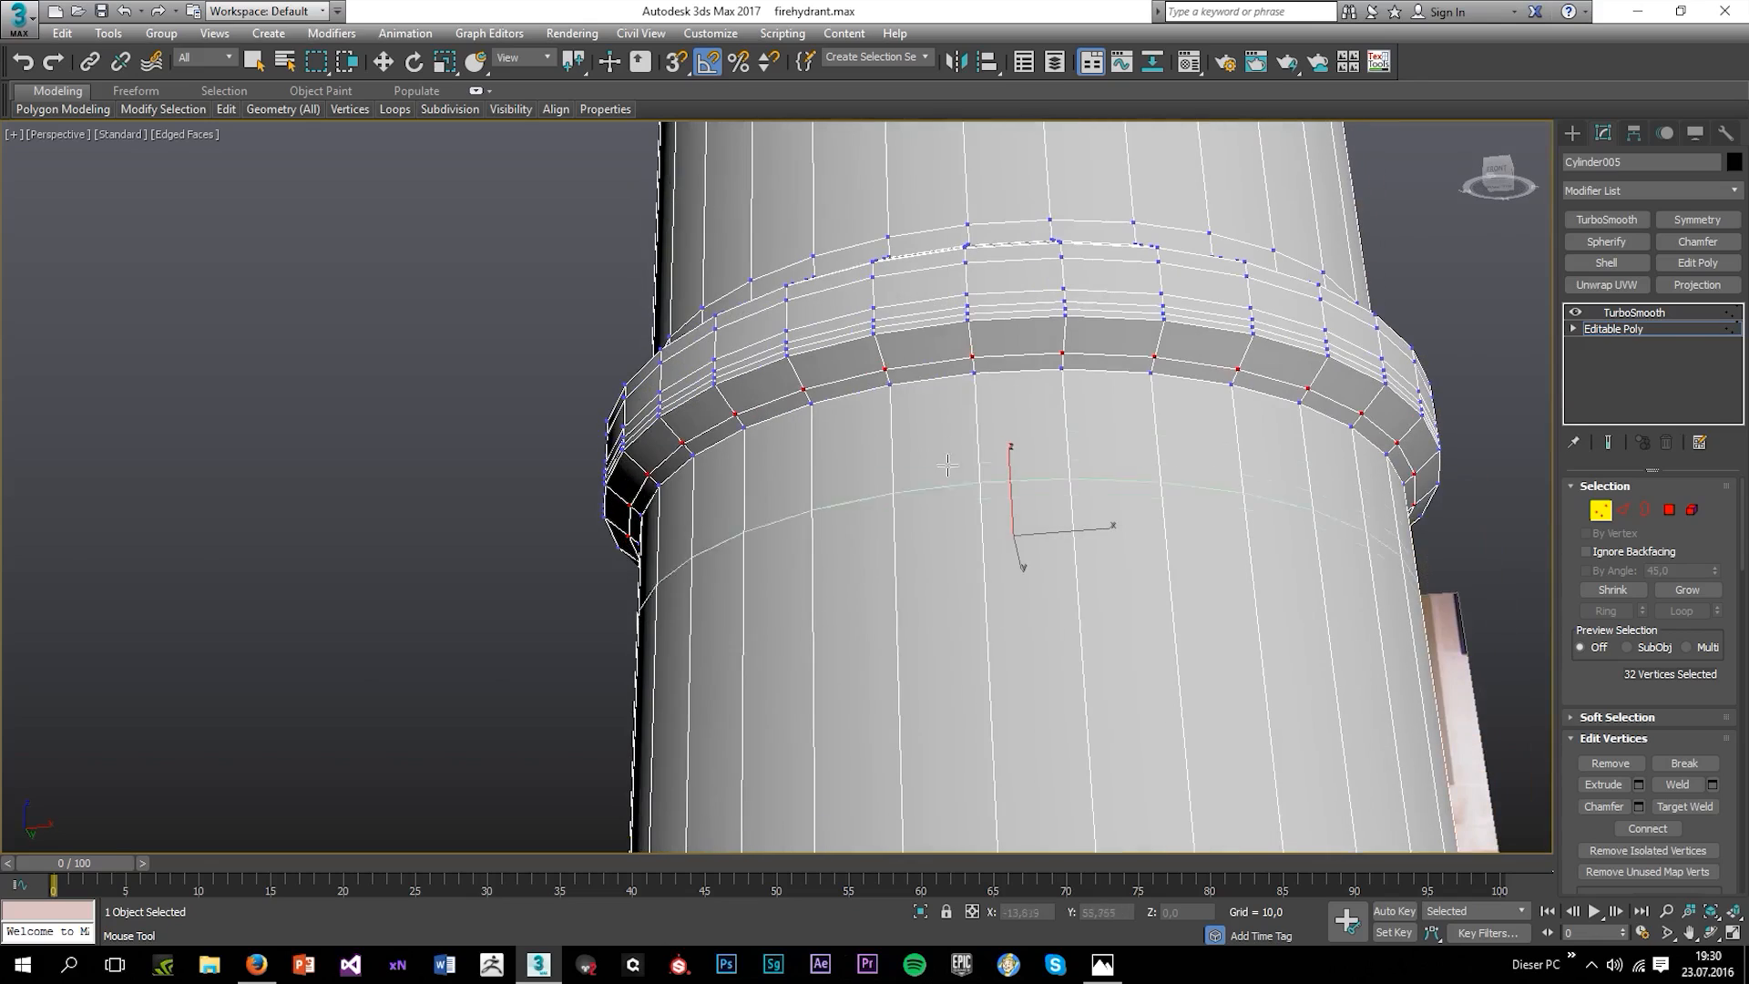
pyautogui.click(969, 342)
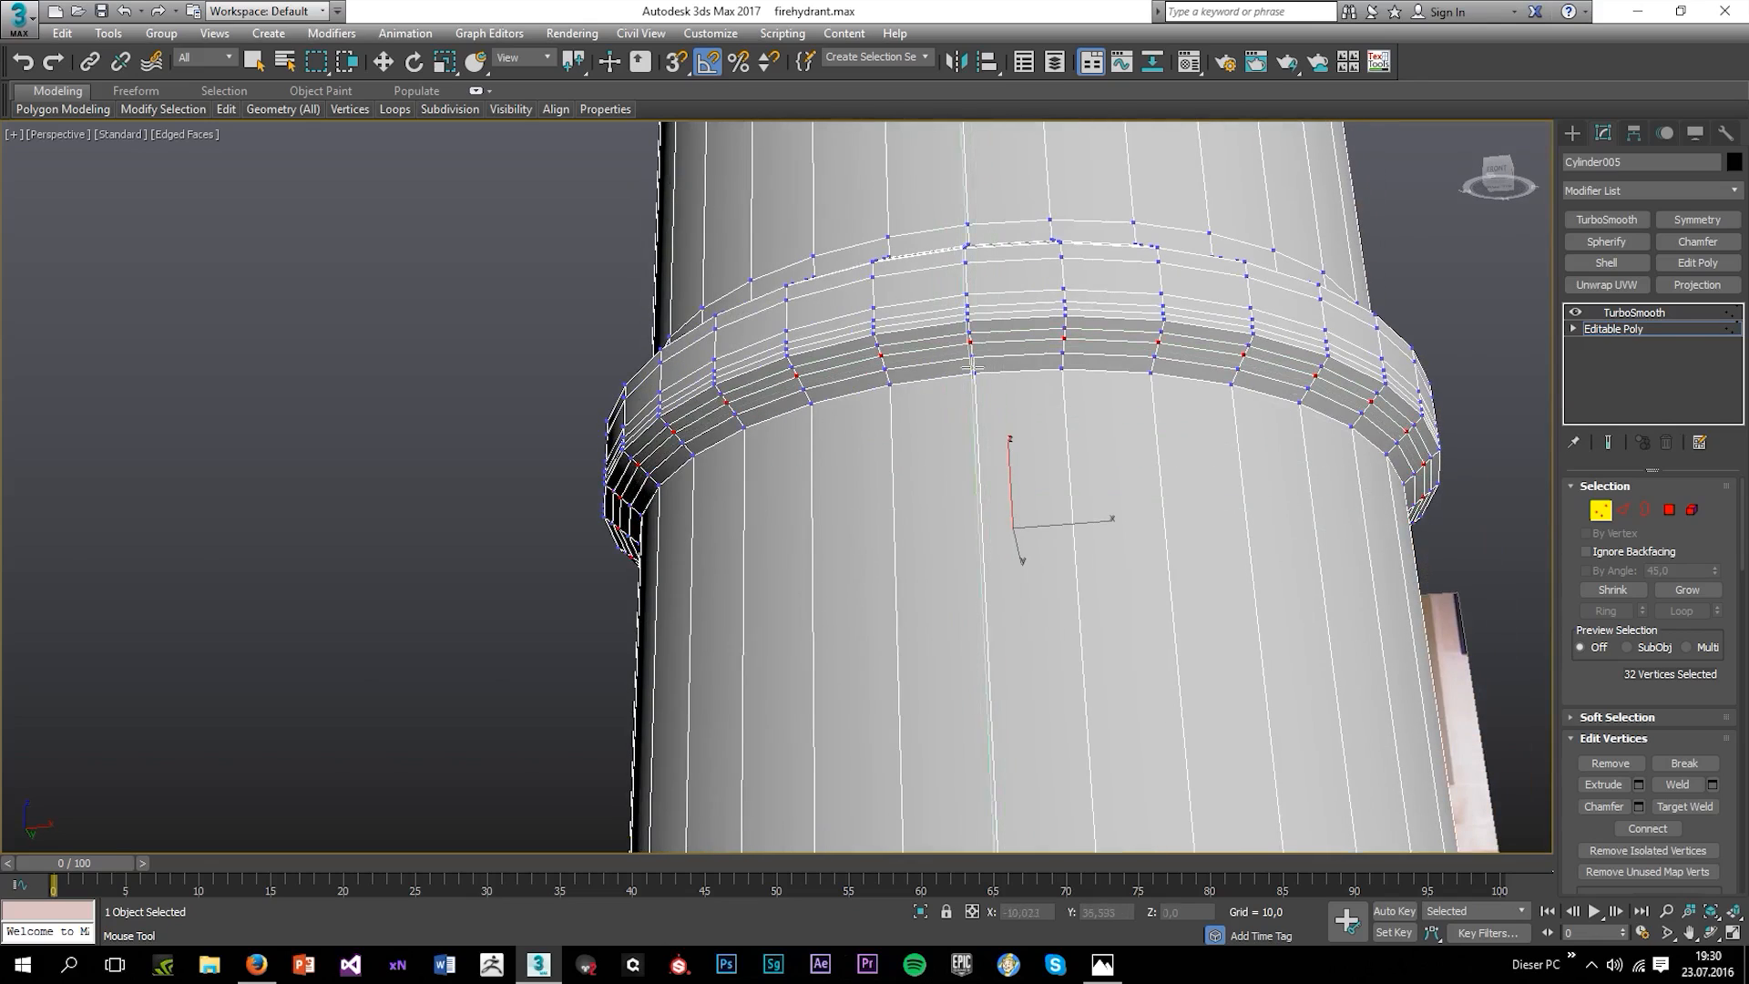
pyautogui.click(977, 391)
# Insert an edge loop around the foot of the lower body, just above the base flange.
pyautogui.scroll(-4, 980, 418)
pyautogui.moveTo(979, 509); pyautogui.dragTo(964, 382, button='middle')
pyautogui.scroll(2, 963, 391)
pyautogui.keyDown('alt'); pyautogui.moveTo(897, 637); pyautogui.dragTo(913, 727, button='middle'); pyautogui.keyUp('alt')
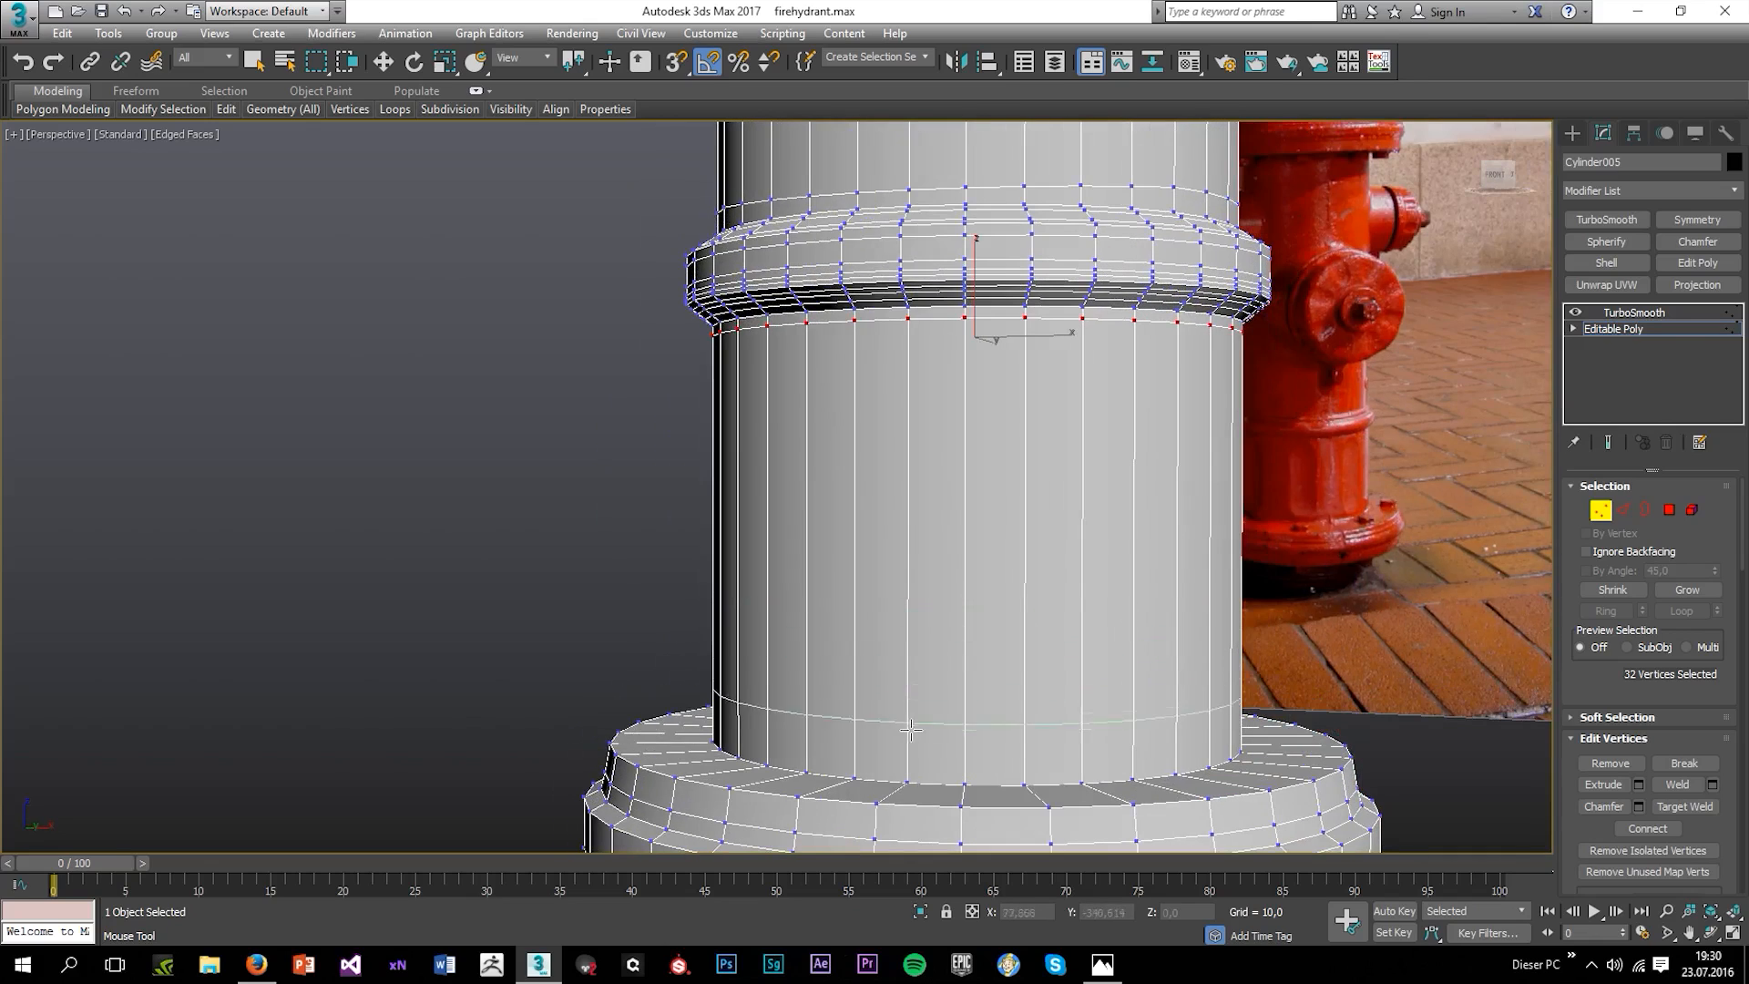
pyautogui.click(906, 765)
pyautogui.press('w')
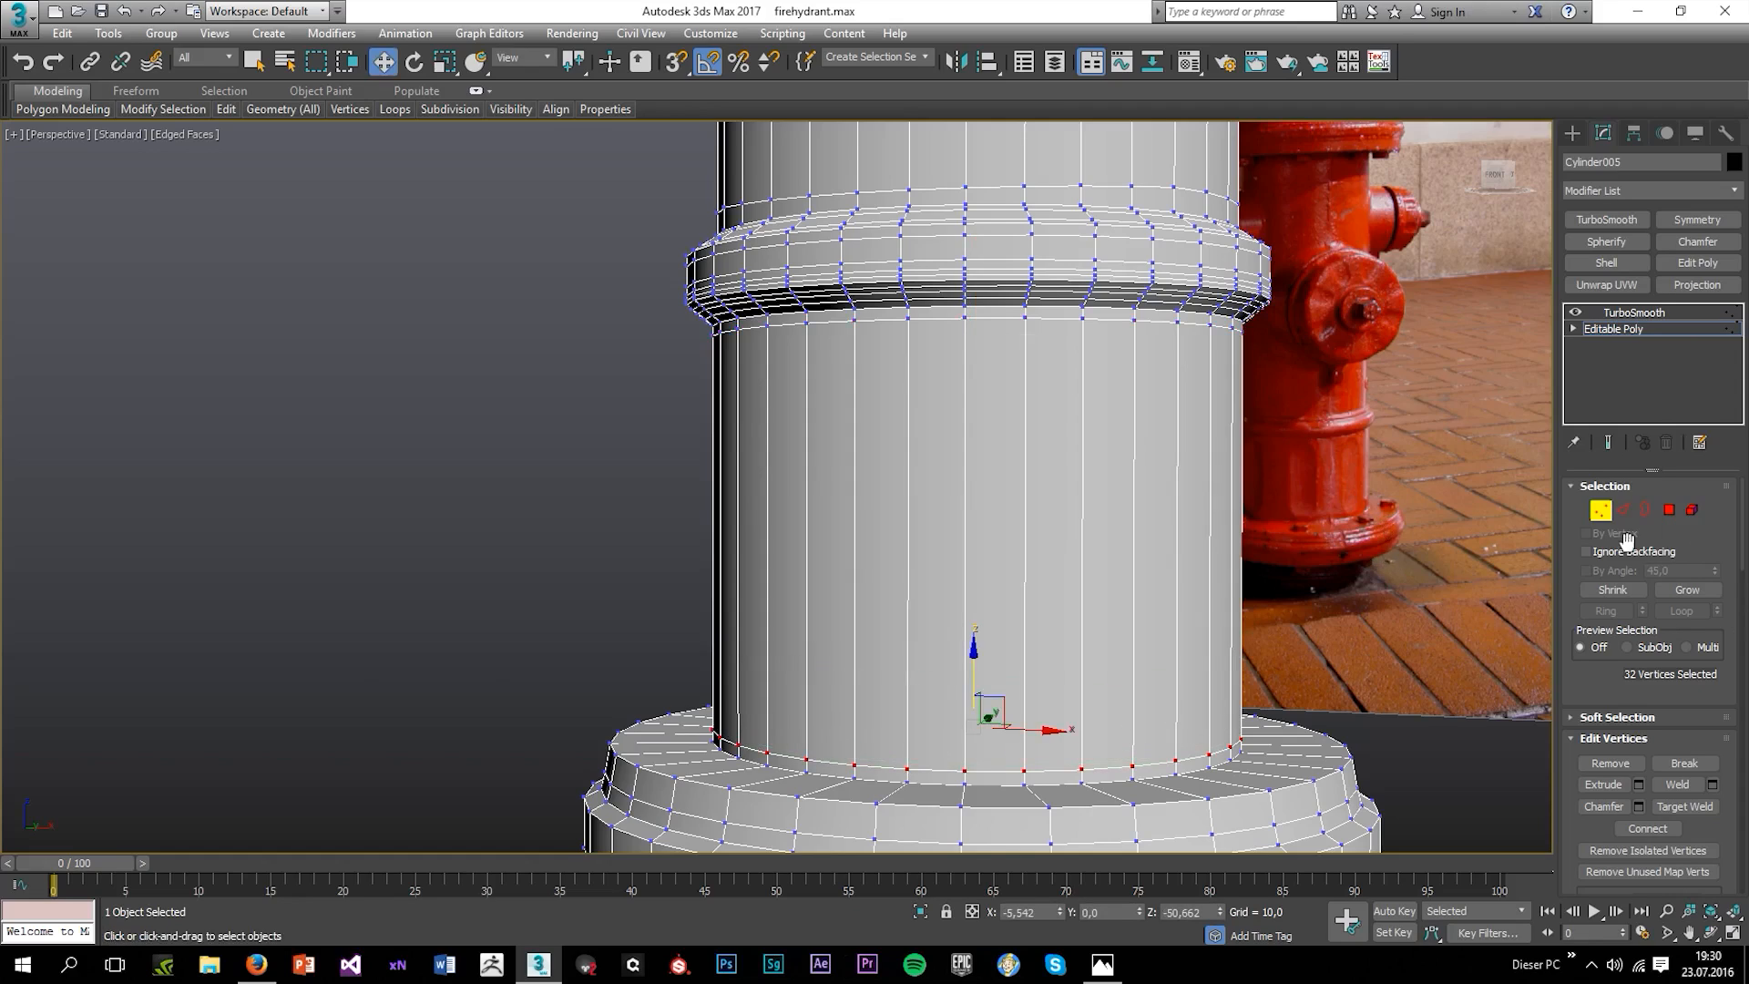
pyautogui.click(1668, 511)
pyautogui.click(946, 468)
pyautogui.keyDown('ctrl'); pyautogui.click(897, 467); pyautogui.keyUp('ctrl')
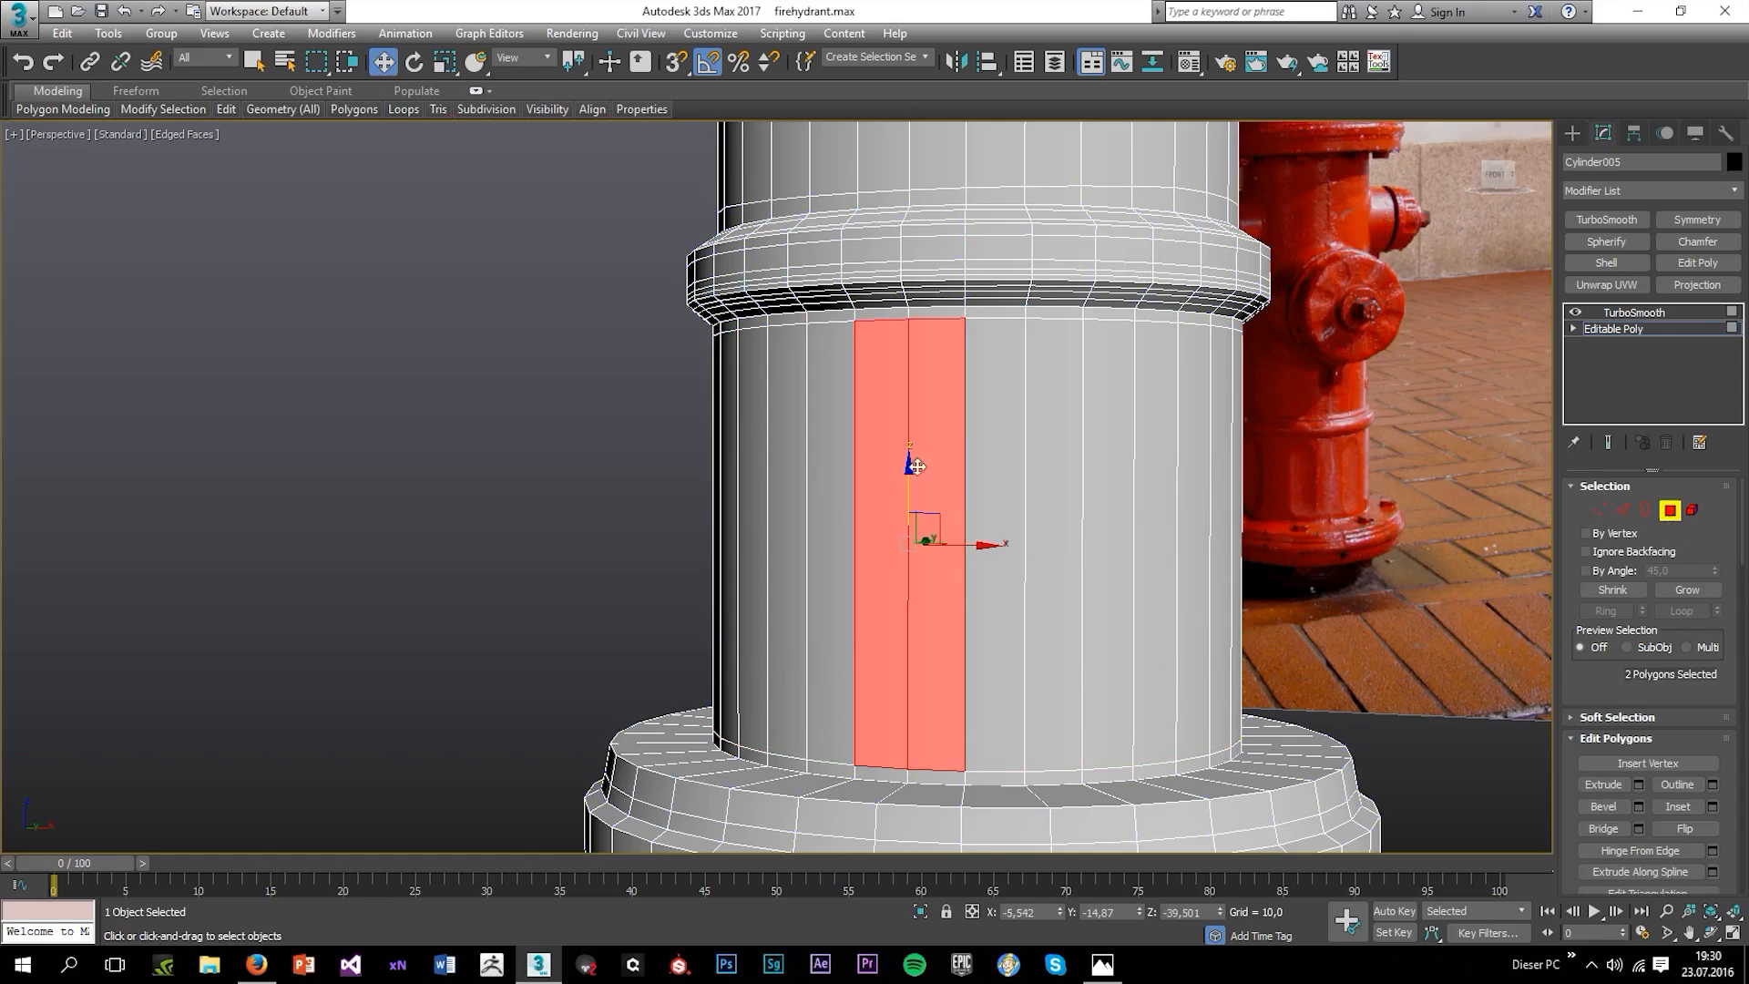
pyautogui.keyDown('alt'); pyautogui.moveTo(1093, 544); pyautogui.dragTo(1031, 536, button='middle'); pyautogui.keyUp('alt')
pyautogui.keyDown('ctrl'); pyautogui.click(1026, 493); pyautogui.keyUp('ctrl')
pyautogui.keyDown('ctrl'); pyautogui.click(1092, 503); pyautogui.keyUp('ctrl')
pyautogui.keyDown('alt'); pyautogui.moveTo(1191, 522); pyautogui.dragTo(1153, 531, button='middle'); pyautogui.keyUp('alt')
pyautogui.keyDown('ctrl'); pyautogui.click(1225, 527); pyautogui.keyUp('ctrl')
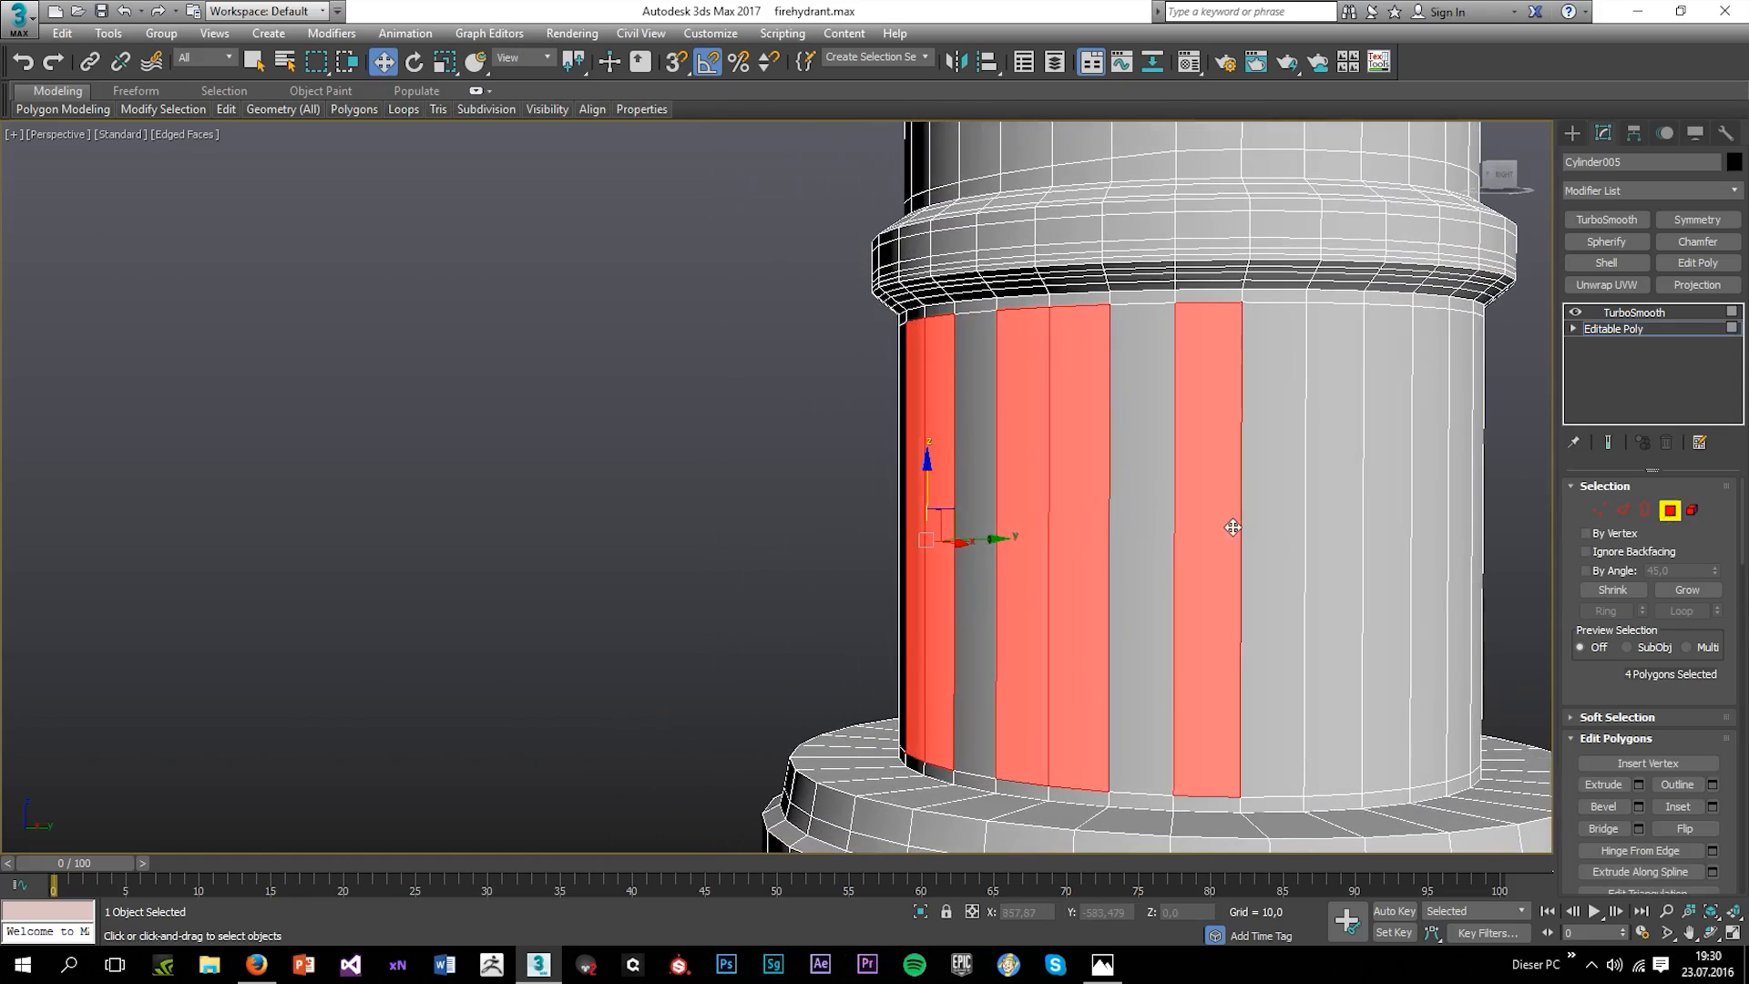
pyautogui.keyDown('ctrl'); pyautogui.click(1277, 516); pyautogui.keyUp('ctrl')
pyautogui.scroll(-4, 1277, 512)
pyautogui.keyDown('alt'); pyautogui.moveTo(1312, 515); pyautogui.dragTo(1241, 524, button='middle'); pyautogui.keyUp('alt')
pyautogui.keyDown('ctrl'); pyautogui.click(1293, 528); pyautogui.keyUp('ctrl')
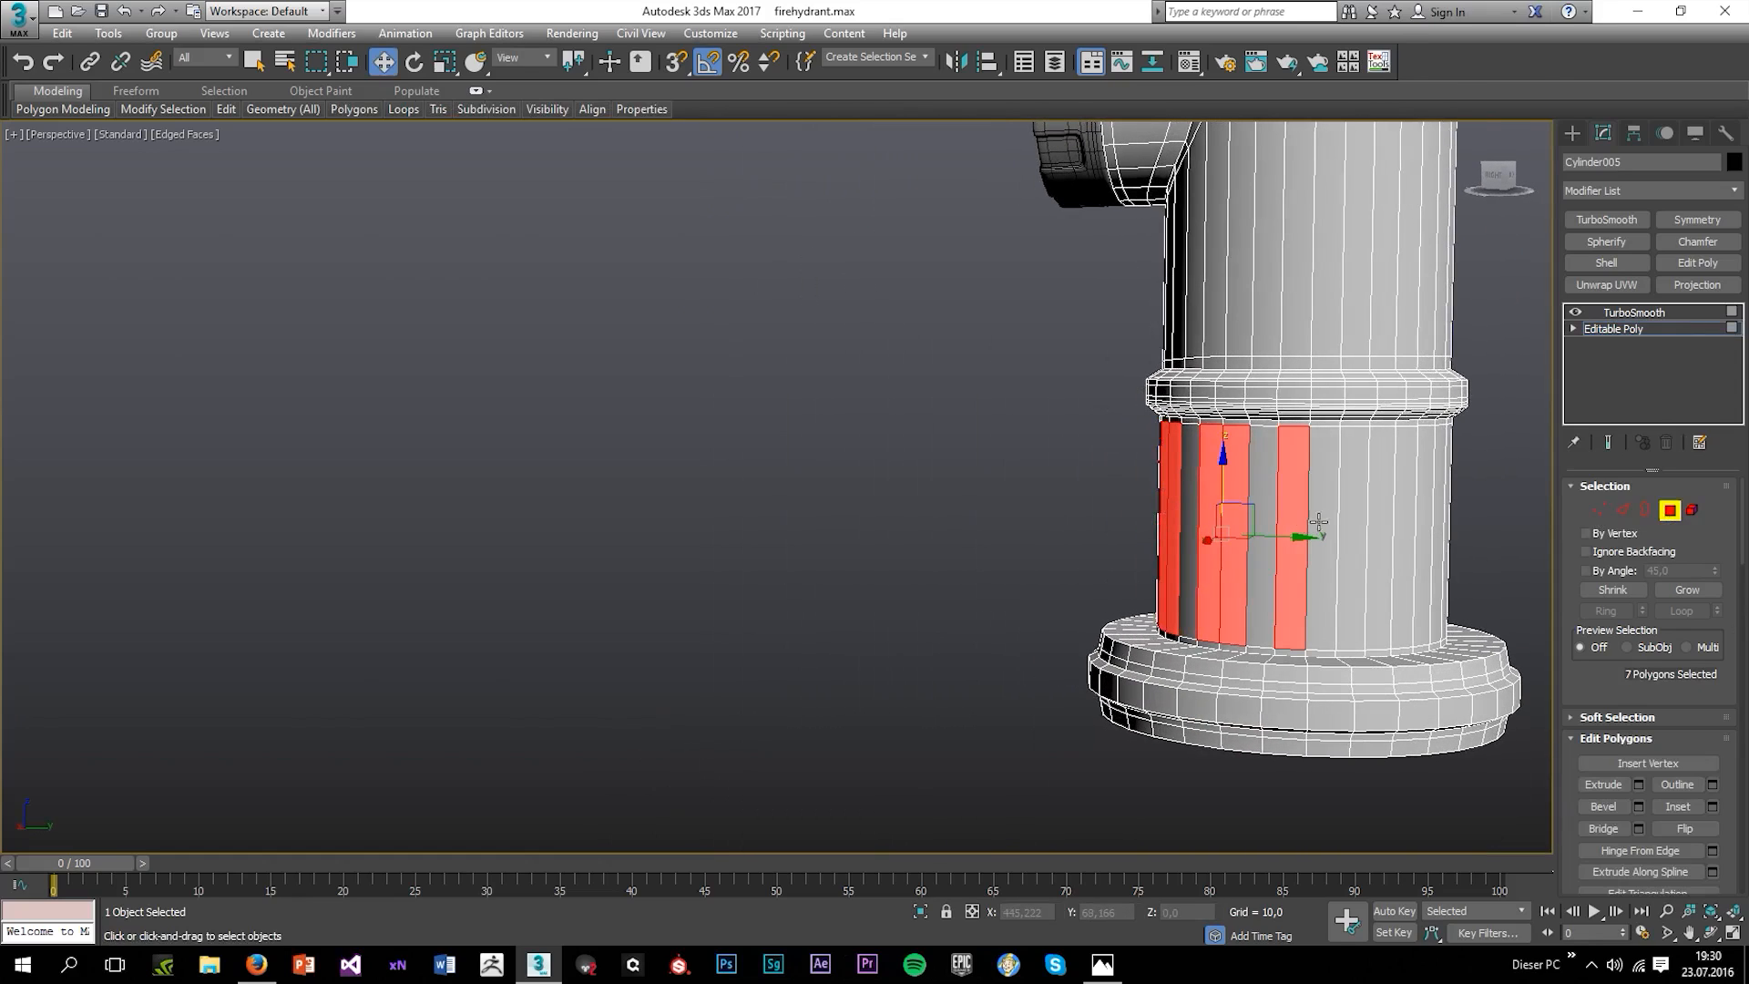
pyautogui.keyDown('ctrl'); pyautogui.click(1341, 523); pyautogui.keyUp('ctrl')
pyautogui.keyDown('alt'); pyautogui.moveTo(1340, 528); pyautogui.dragTo(1257, 547, button='middle'); pyautogui.keyUp('alt')
pyautogui.keyDown('ctrl'); pyautogui.click(1338, 541); pyautogui.keyUp('ctrl')
pyautogui.keyDown('ctrl'); pyautogui.click(1375, 543); pyautogui.keyUp('ctrl')
pyautogui.keyDown('ctrl'); pyautogui.click(1269, 538); pyautogui.keyUp('ctrl')
pyautogui.keyDown('ctrl'); pyautogui.click(1298, 544); pyautogui.keyUp('ctrl')
pyautogui.keyDown('ctrl'); pyautogui.click(1275, 551); pyautogui.keyUp('ctrl')
pyautogui.keyDown('ctrl'); pyautogui.click(1303, 555); pyautogui.keyUp('ctrl')
pyautogui.keyDown('ctrl'); pyautogui.click(1246, 544); pyautogui.keyUp('ctrl')
pyautogui.keyDown('ctrl'); pyautogui.click(1279, 537); pyautogui.keyUp('ctrl')
pyautogui.keyDown('ctrl'); pyautogui.click(1341, 544); pyautogui.keyUp('ctrl')
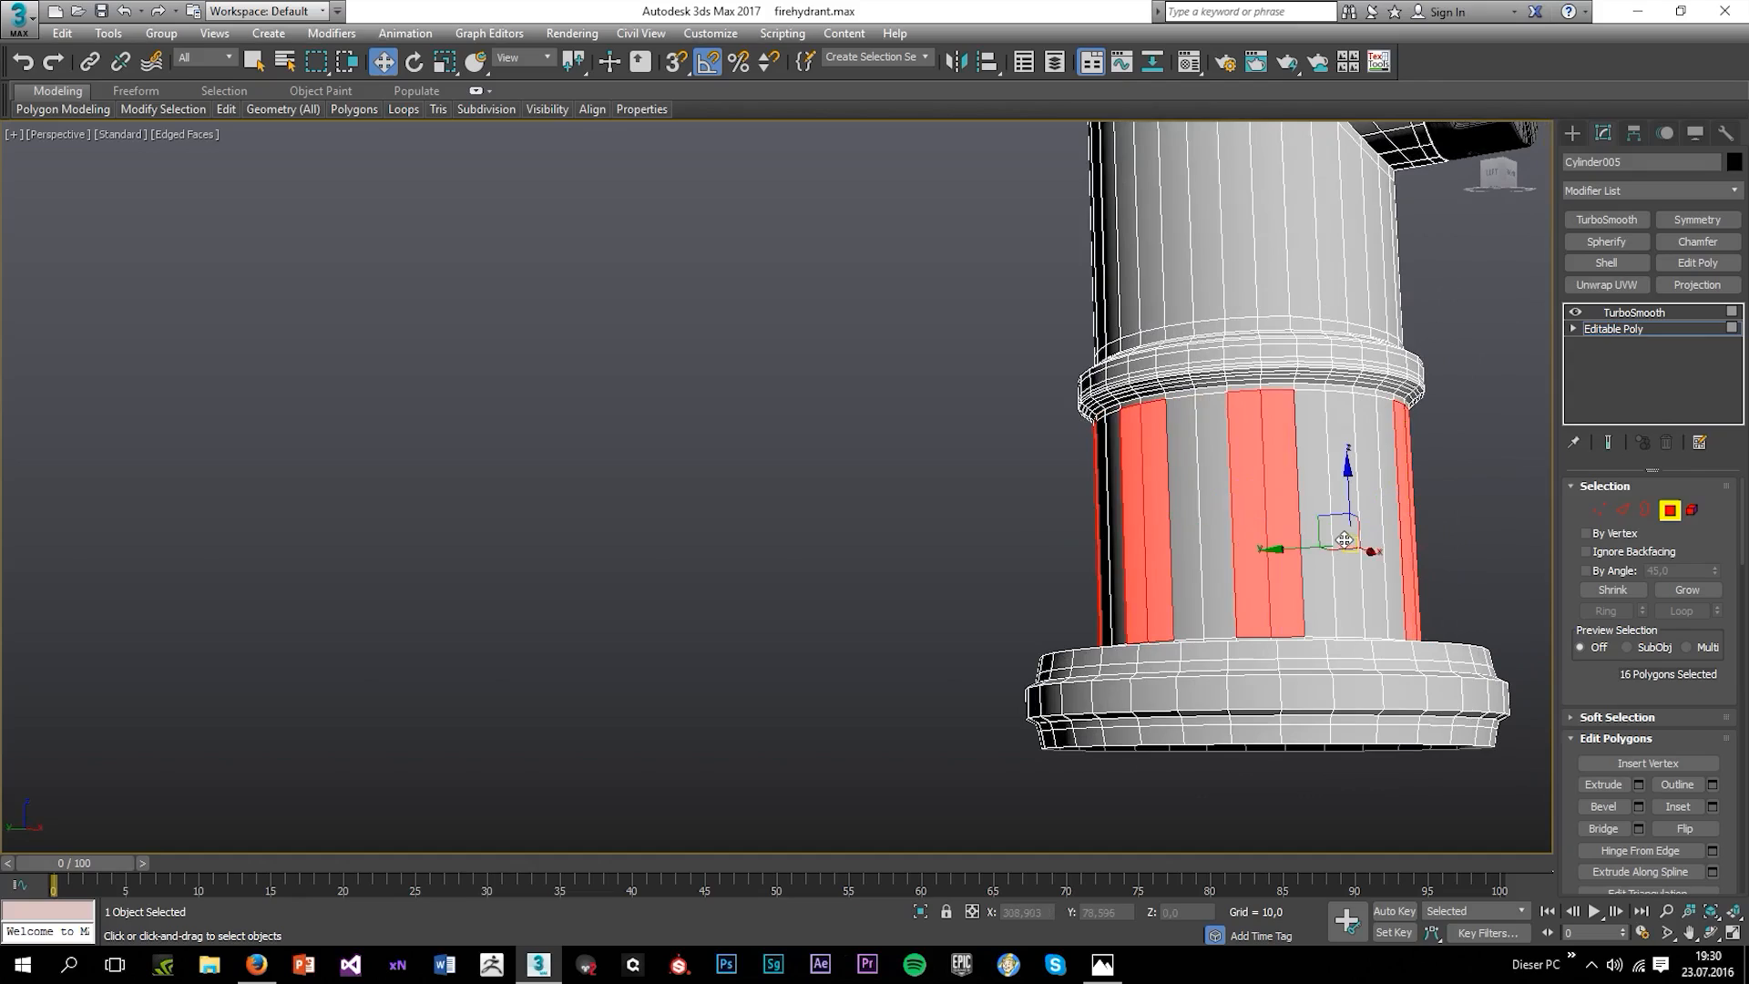
pyautogui.keyDown('ctrl'); pyautogui.click(1370, 535); pyautogui.keyUp('ctrl')
pyautogui.keyDown('alt'); pyautogui.moveTo(1370, 535); pyautogui.dragTo(1219, 576, button='middle'); pyautogui.keyUp('alt')
# Select eight pairs of adjacent polygons around the lower body, leaving two strips between pairs, and inset each pair slightly.
pyautogui.click(1225, 576)
pyautogui.keyDown('ctrl'); pyautogui.click(1257, 564); pyautogui.keyUp('ctrl')
pyautogui.keyDown('ctrl'); pyautogui.click(1339, 557); pyautogui.keyUp('ctrl')
pyautogui.keyDown('ctrl'); pyautogui.click(1371, 557); pyautogui.keyUp('ctrl')
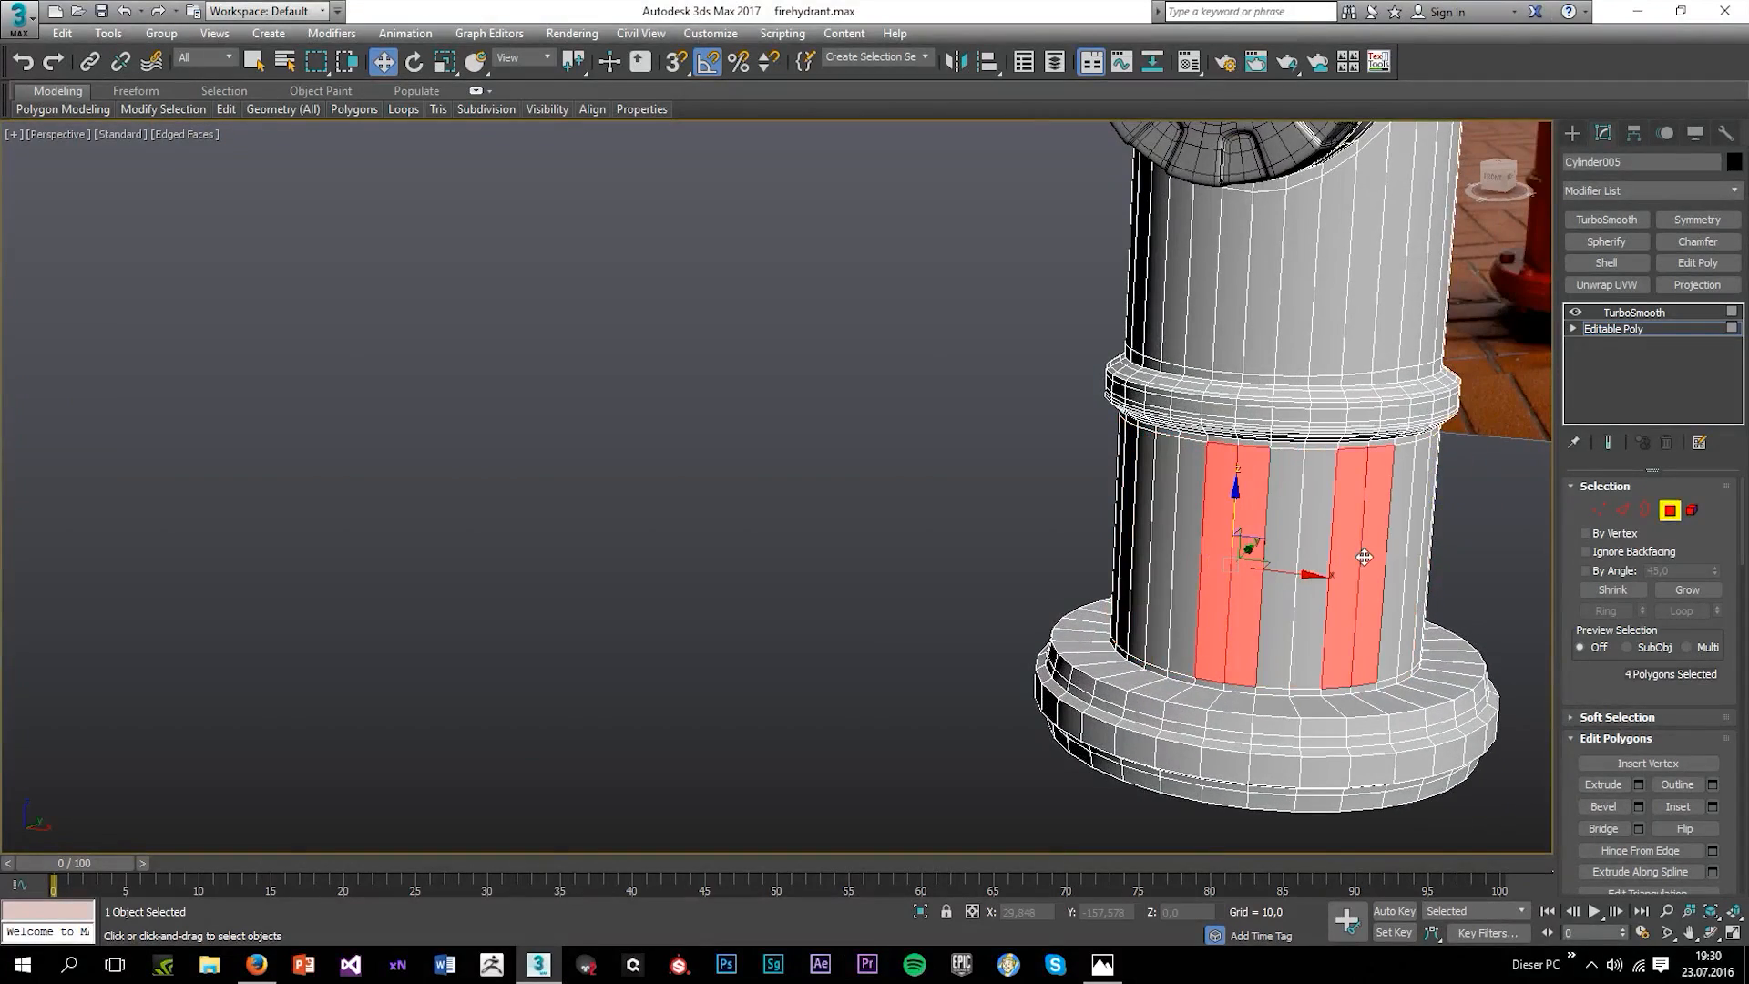
pyautogui.keyDown('alt'); pyautogui.moveTo(1371, 558); pyautogui.dragTo(1214, 605, button='middle'); pyautogui.keyUp('alt')
pyautogui.keyDown('ctrl'); pyautogui.click(1412, 581); pyautogui.keyUp('ctrl')
pyautogui.hotkey('ctrl', 'z')
pyautogui.keyDown('ctrl'); pyautogui.click(1469, 585); pyautogui.keyUp('ctrl')
pyautogui.keyDown('ctrl'); pyautogui.click(1450, 577); pyautogui.keyUp('ctrl')
pyautogui.keyDown('ctrl'); pyautogui.click(1218, 601); pyautogui.keyUp('ctrl')
pyautogui.keyDown('ctrl'); pyautogui.click(1264, 598); pyautogui.keyUp('ctrl')
pyautogui.keyDown('ctrl'); pyautogui.click(1189, 608); pyautogui.keyUp('ctrl')
pyautogui.keyDown('ctrl'); pyautogui.click(1221, 610); pyautogui.keyUp('ctrl')
pyautogui.keyDown('ctrl'); pyautogui.click(1214, 605); pyautogui.keyUp('ctrl')
pyautogui.keyDown('ctrl'); pyautogui.click(1246, 603); pyautogui.keyUp('ctrl')
pyautogui.keyDown('alt'); pyautogui.moveTo(1320, 604); pyautogui.dragTo(1242, 603, button='middle'); pyautogui.keyUp('alt')
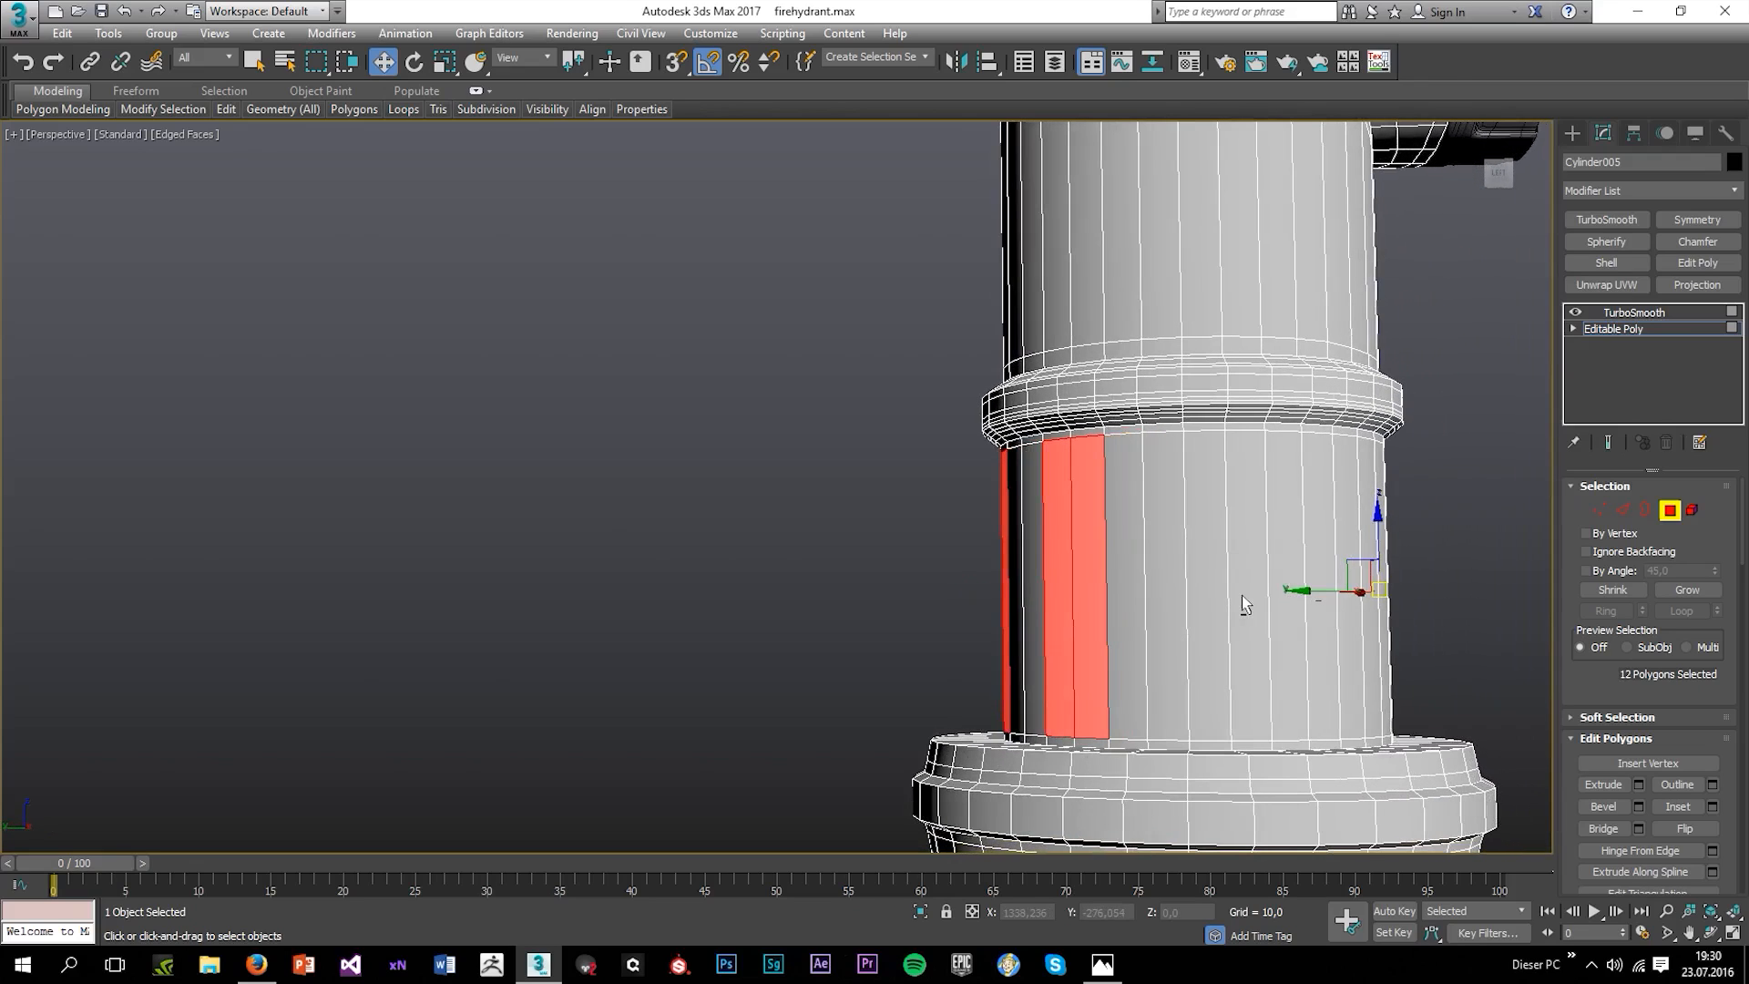
pyautogui.keyDown('ctrl'); pyautogui.click(1263, 629); pyautogui.keyUp('ctrl')
pyautogui.keyDown('alt'); pyautogui.moveTo(1263, 630); pyautogui.dragTo(1177, 646, button='middle'); pyautogui.keyUp('alt')
pyautogui.keyDown('ctrl'); pyautogui.click(1177, 646); pyautogui.keyUp('ctrl')
pyautogui.keyDown('ctrl'); pyautogui.click(1213, 639); pyautogui.keyUp('ctrl')
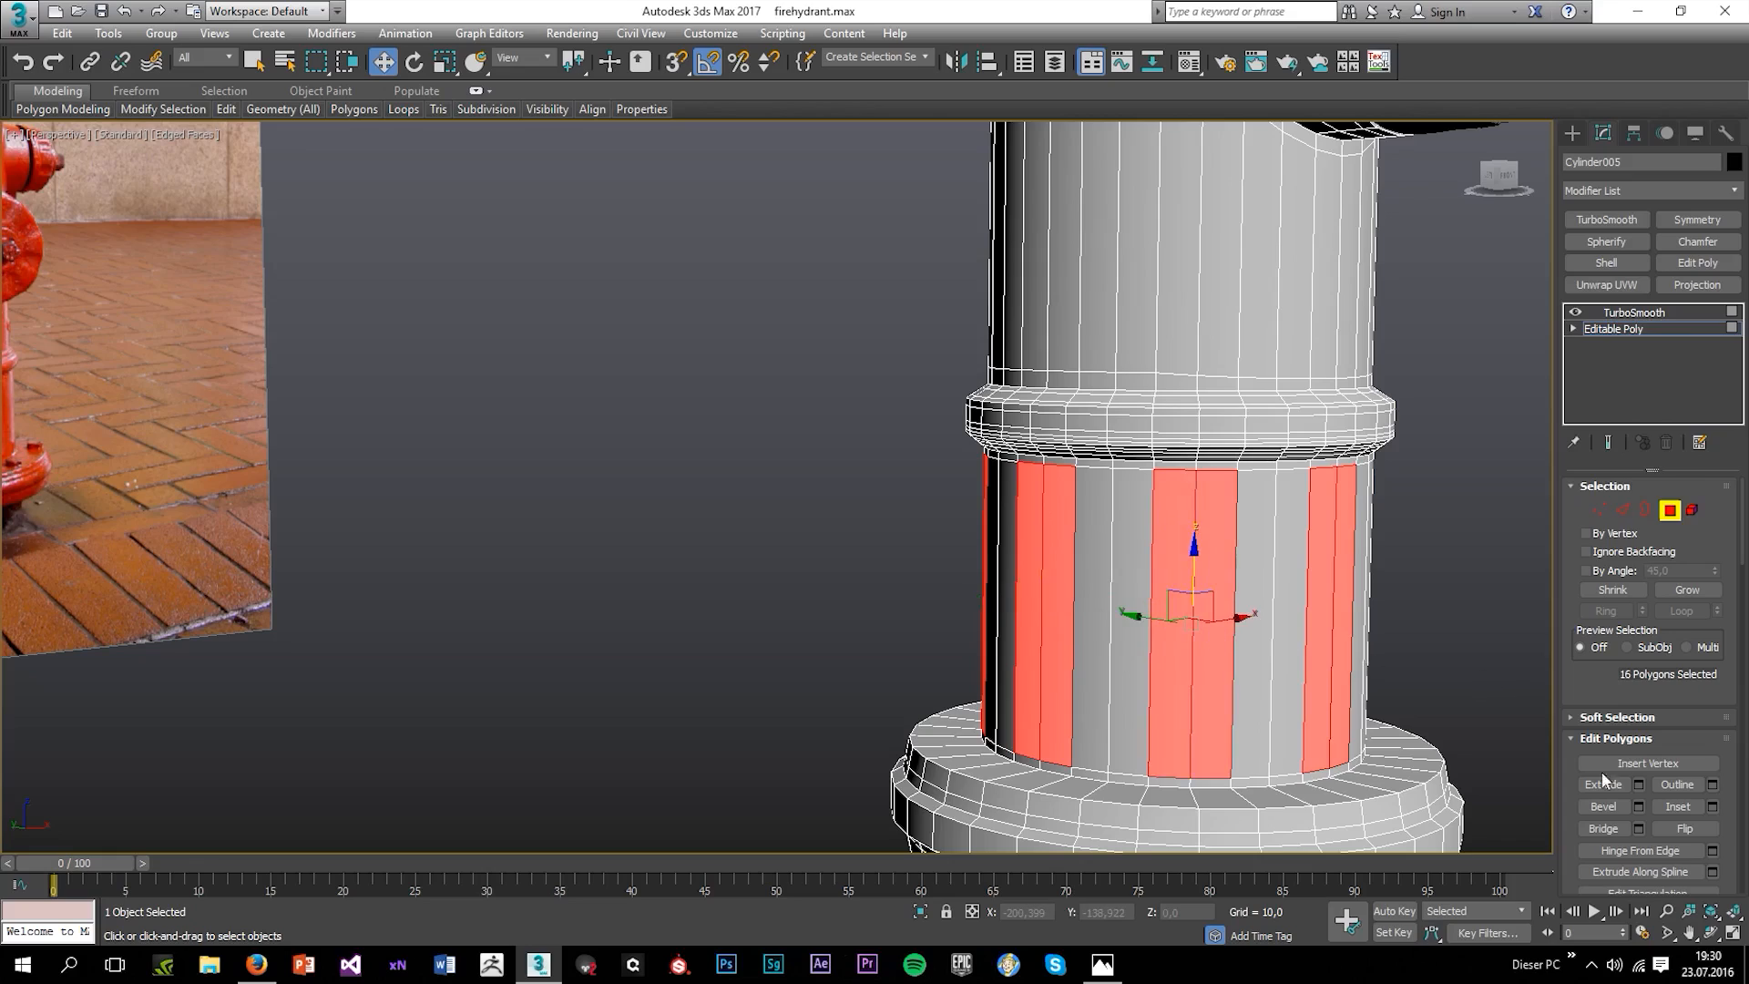
pyautogui.click(1663, 806)
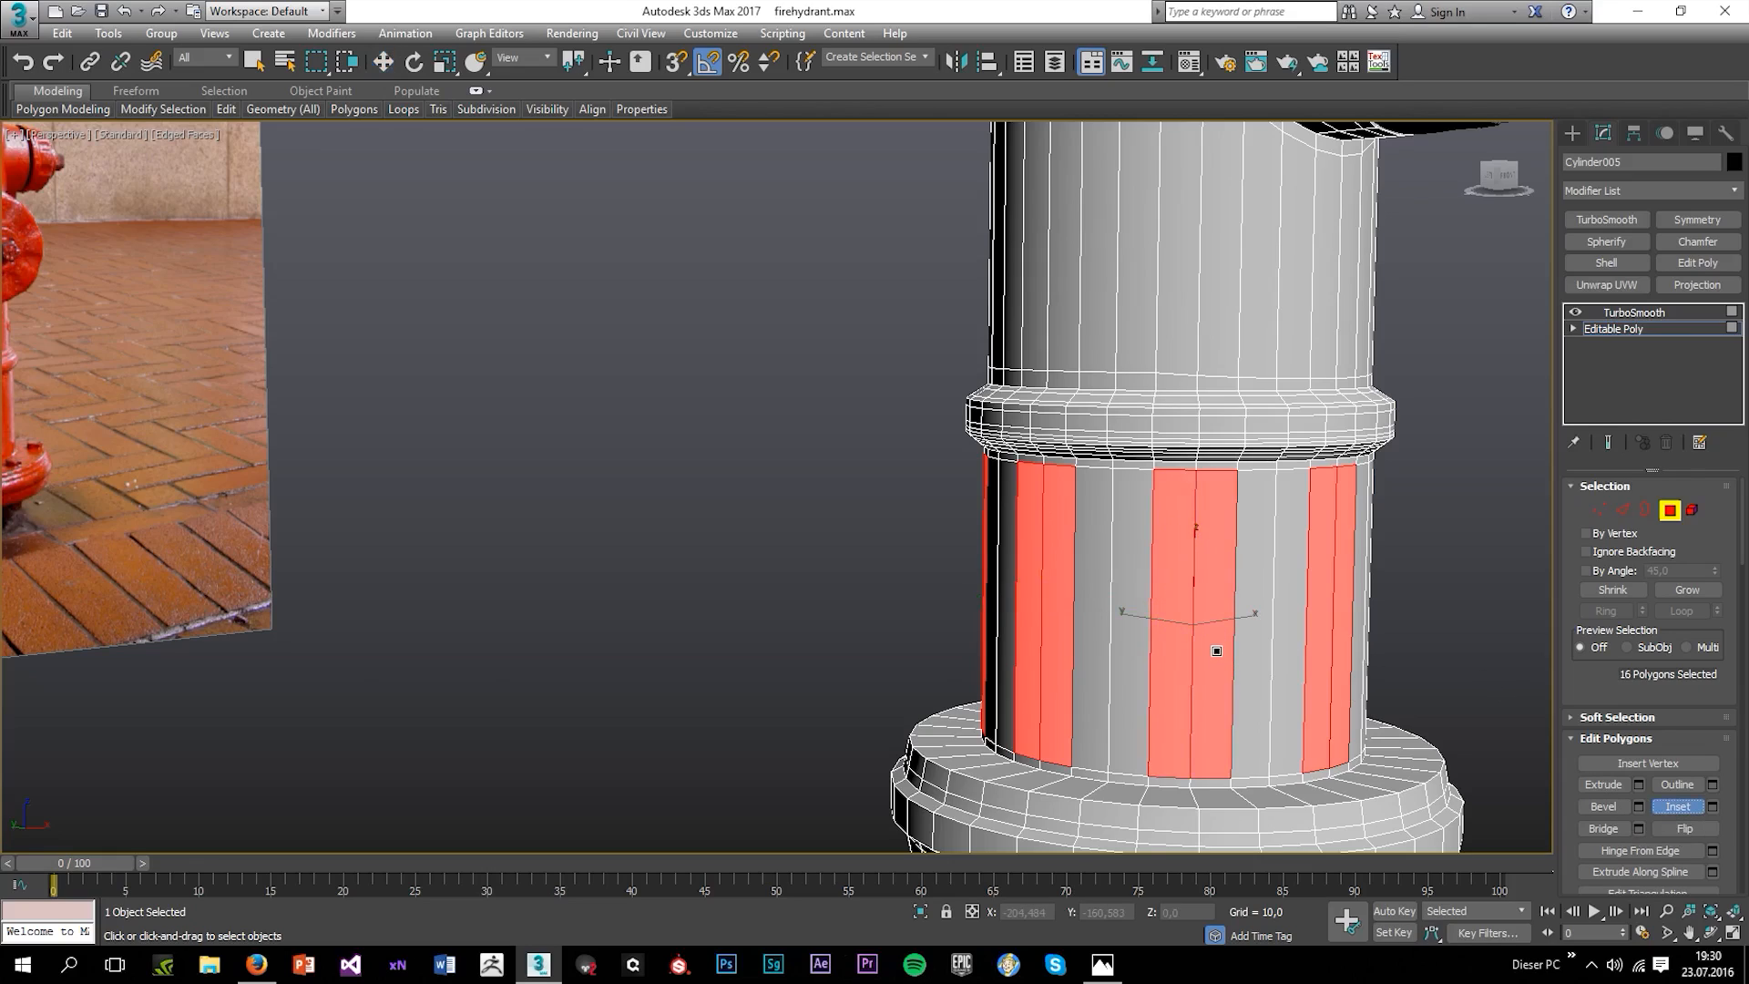
pyautogui.moveTo(1215, 650); pyautogui.dragTo(1210, 650)
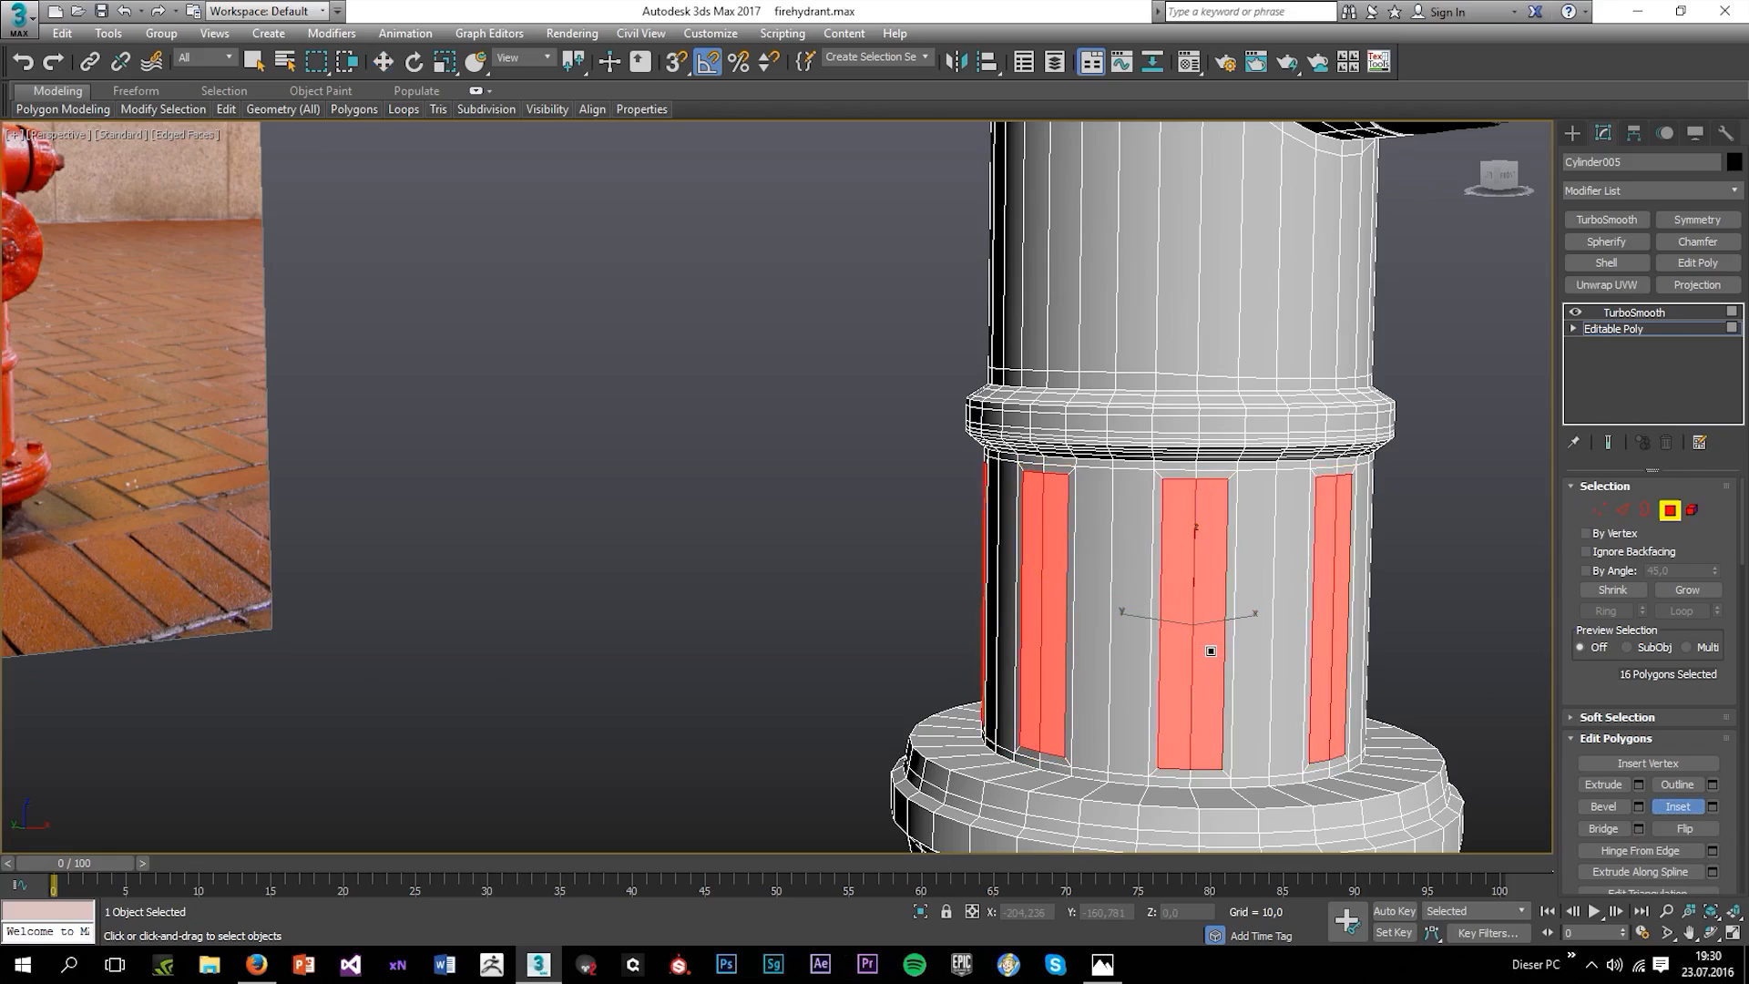
# Select the two upper corner vertices of one inset panel on the lower body.
pyautogui.click(1597, 508)
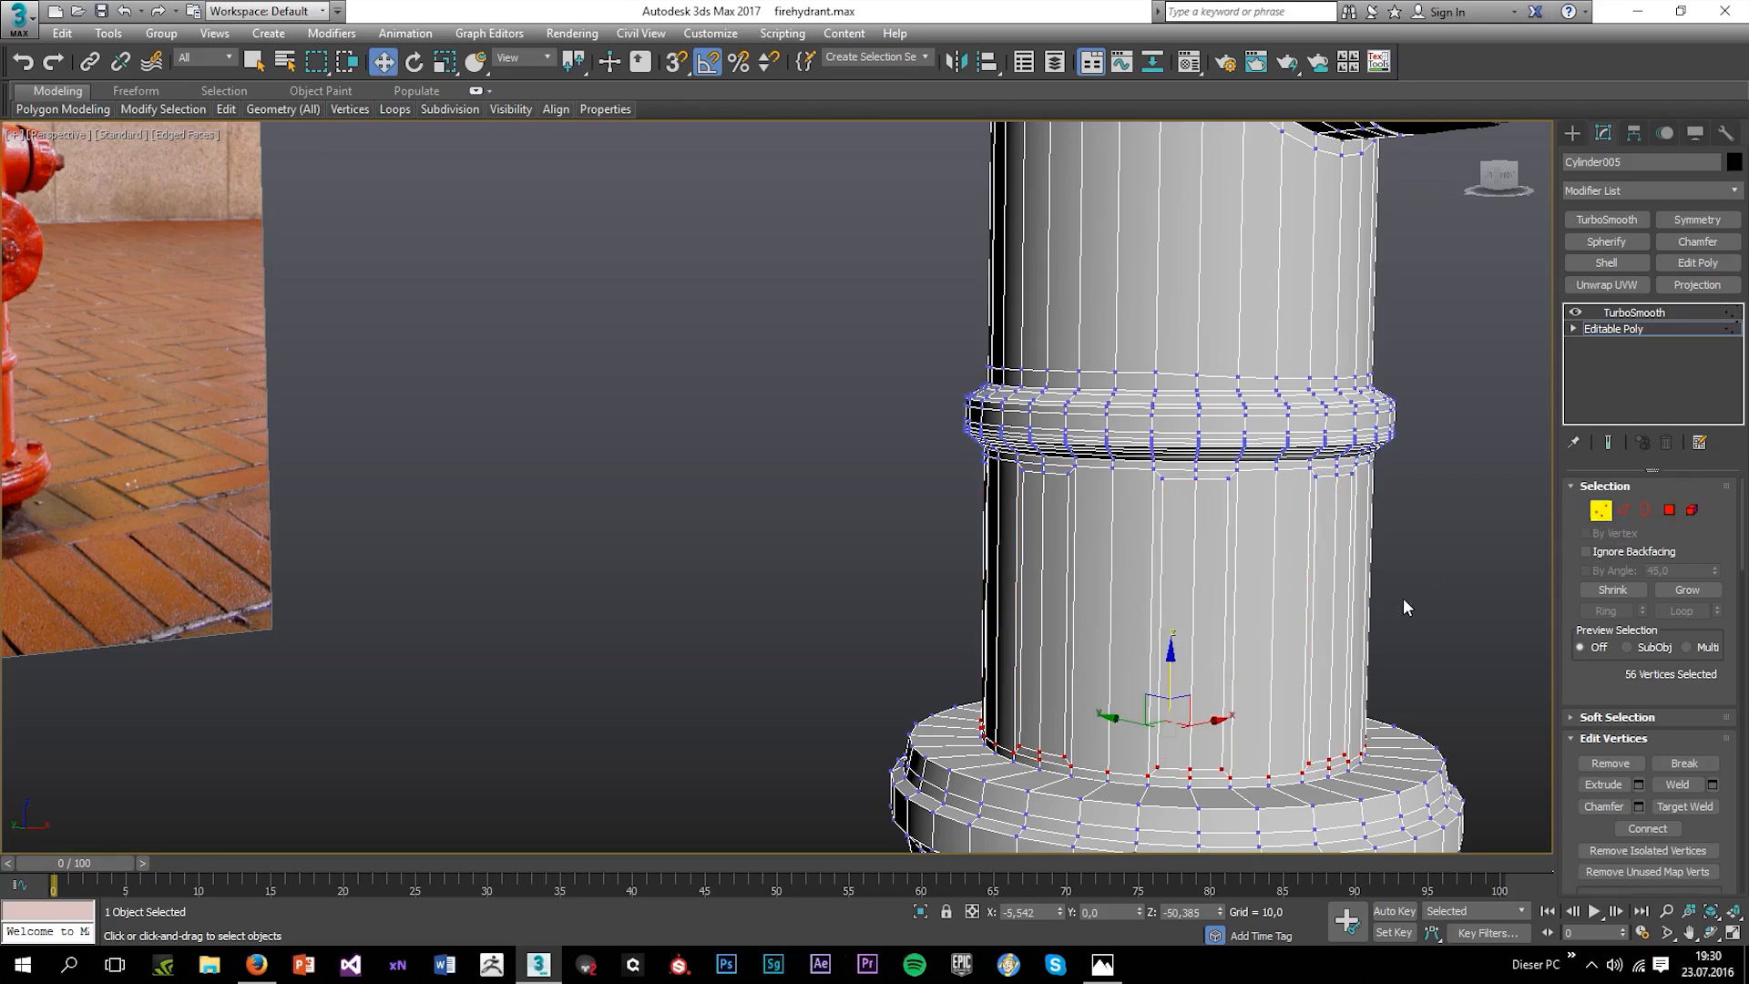
pyautogui.click(1159, 479)
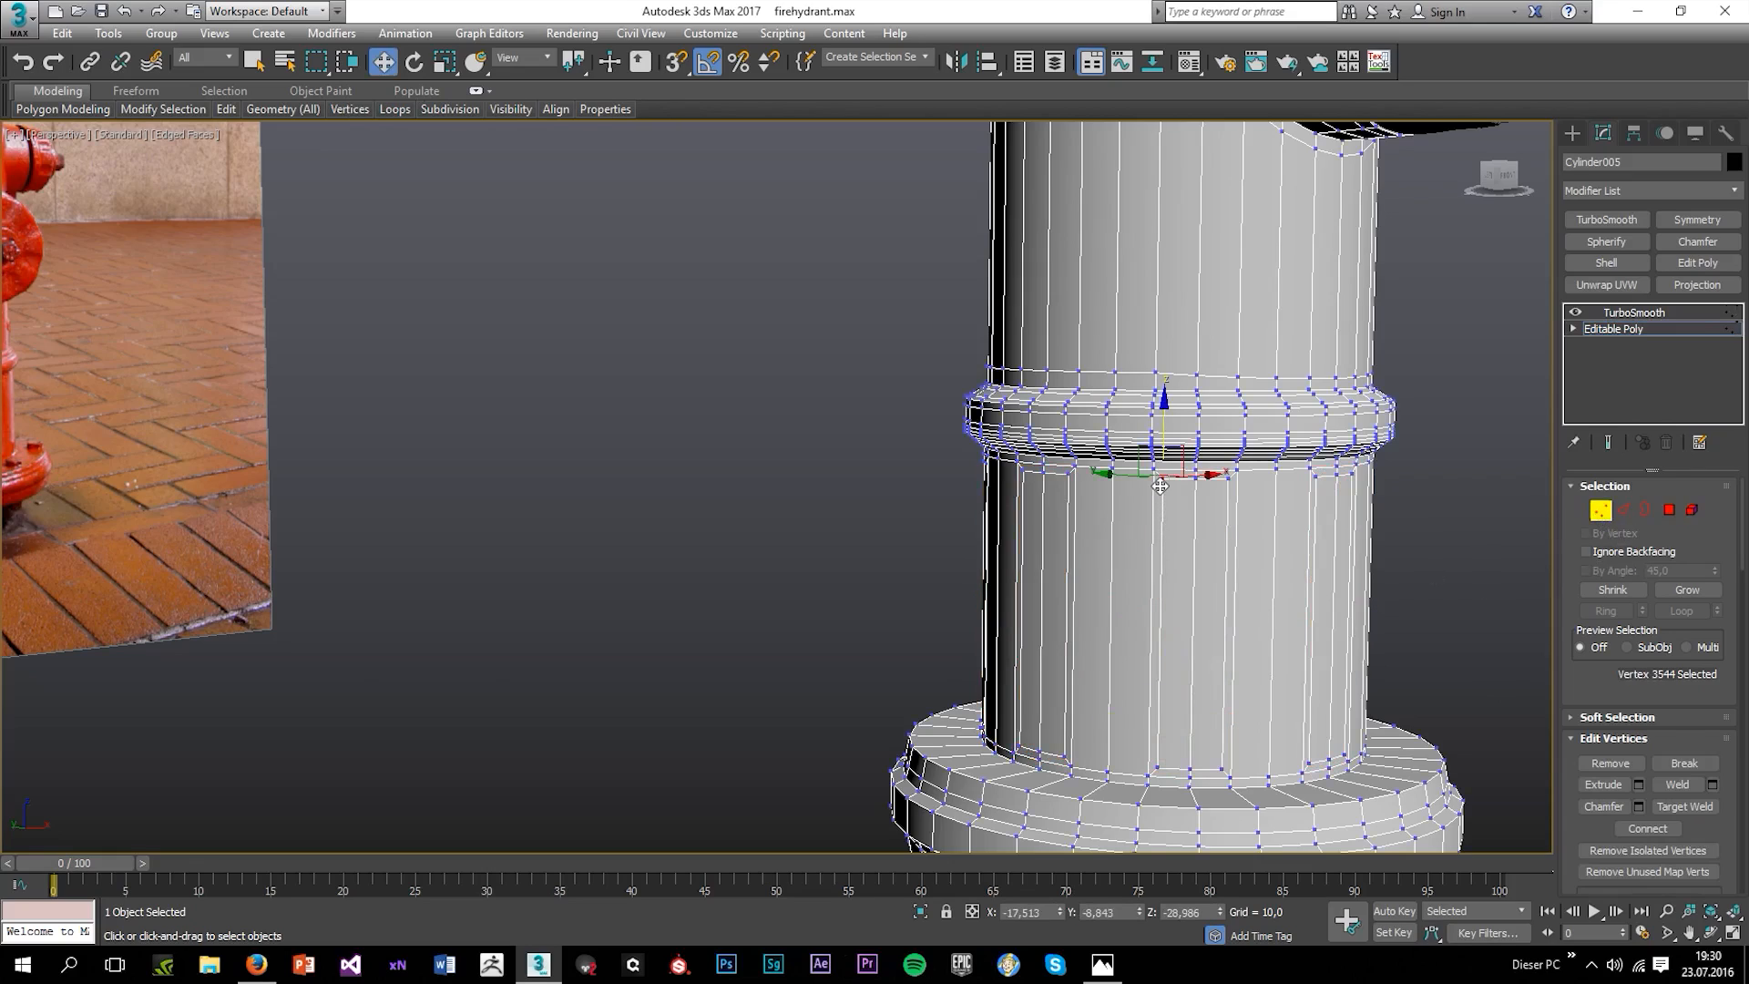
pyautogui.keyDown('ctrl'); pyautogui.click(1223, 478); pyautogui.keyUp('ctrl')
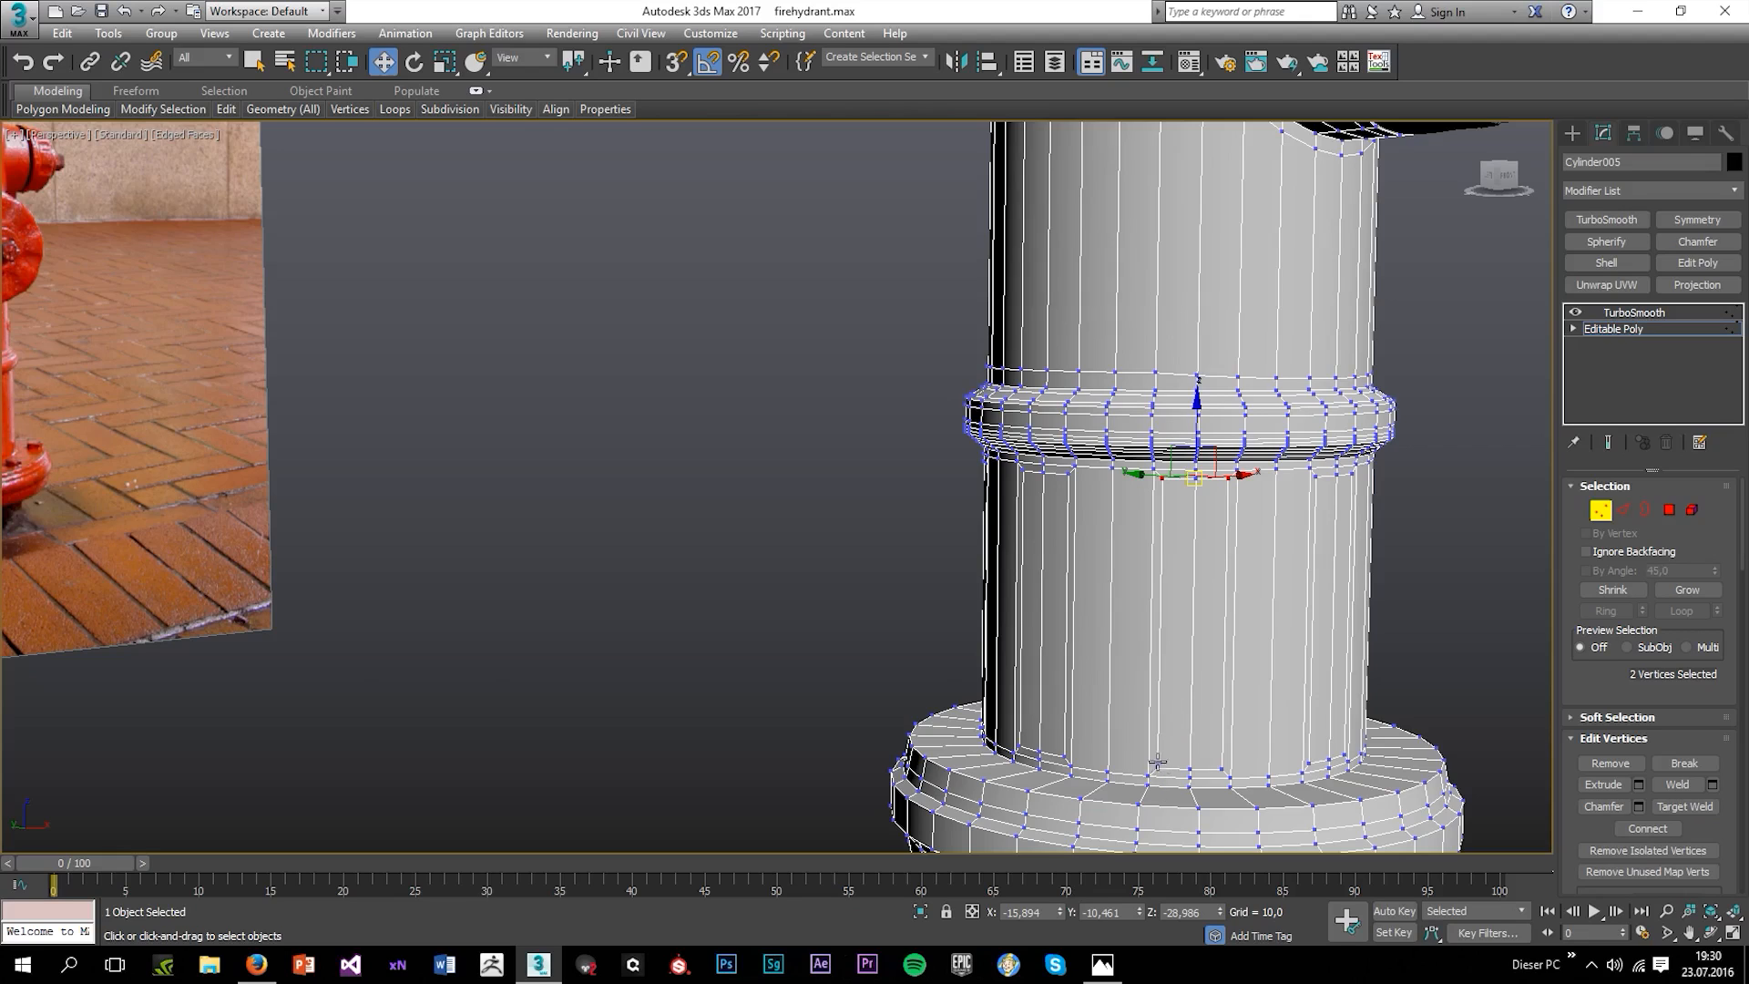
# In the front view, add the upper inner and outer corner vertices of the inset panels to the selection, using wireframe display.
pyautogui.hotkey('alt', 'w')
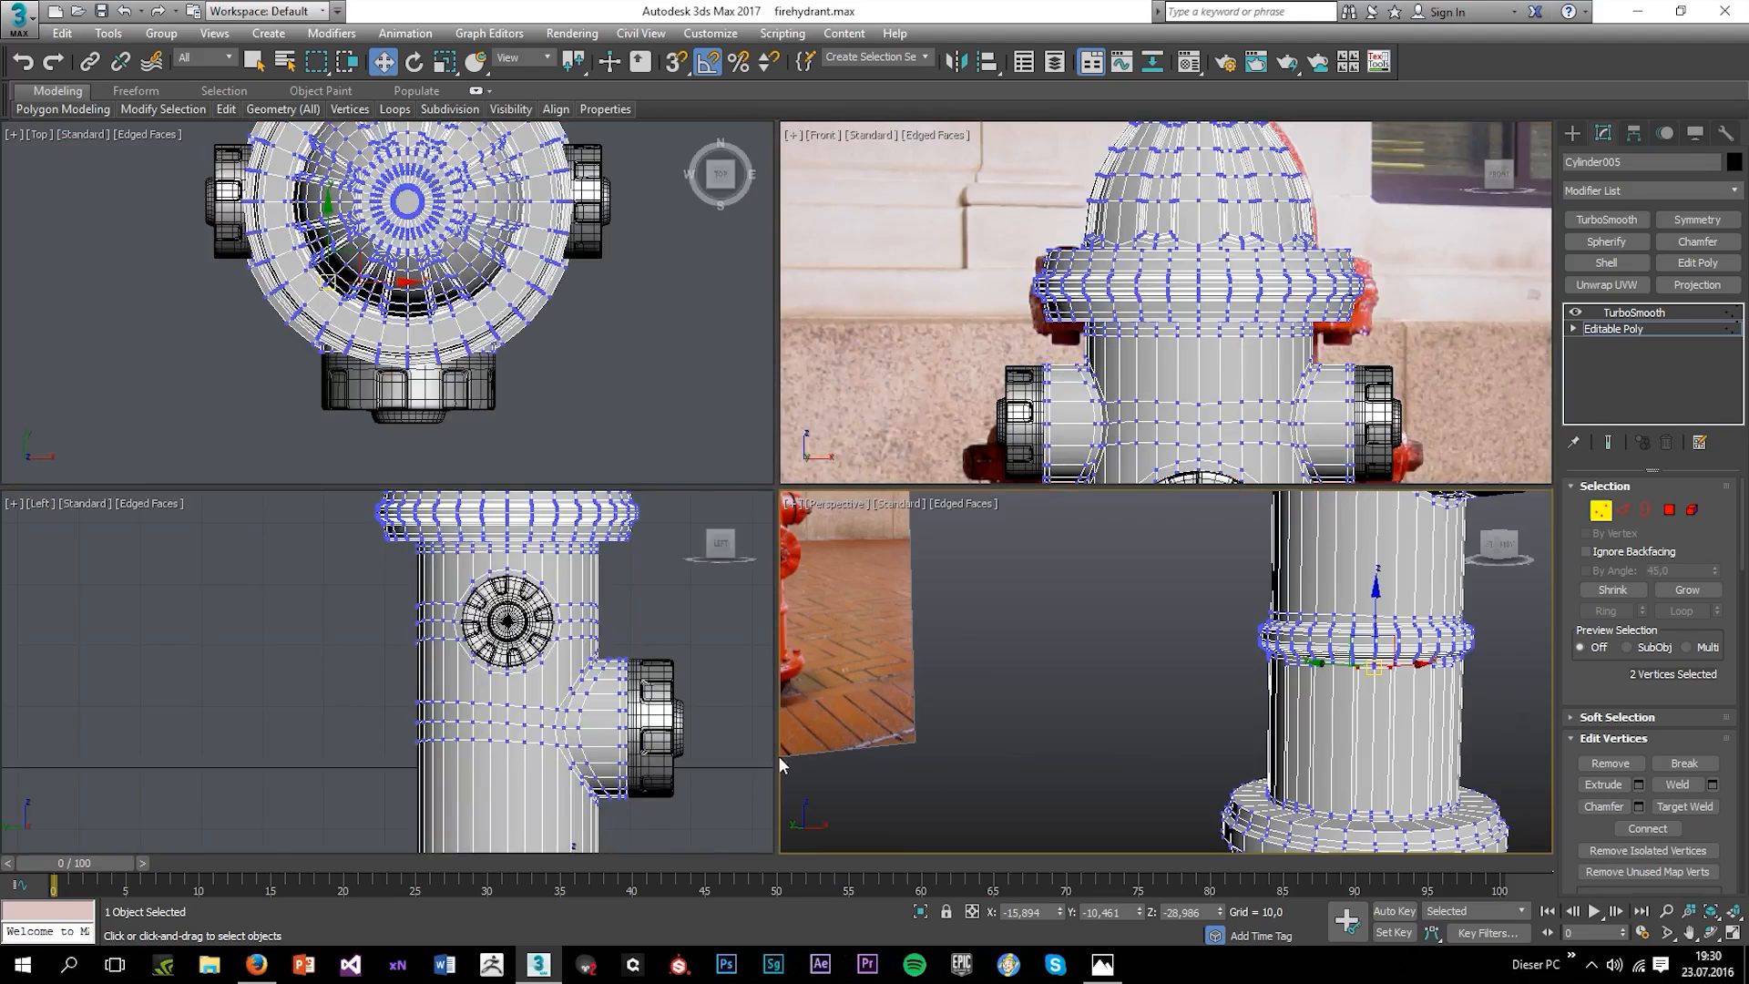
pyautogui.rightClick(1067, 425)
pyautogui.hotkey('alt', 'w')
pyautogui.scroll(-8, 1067, 425)
pyautogui.scroll(12, 924, 663)
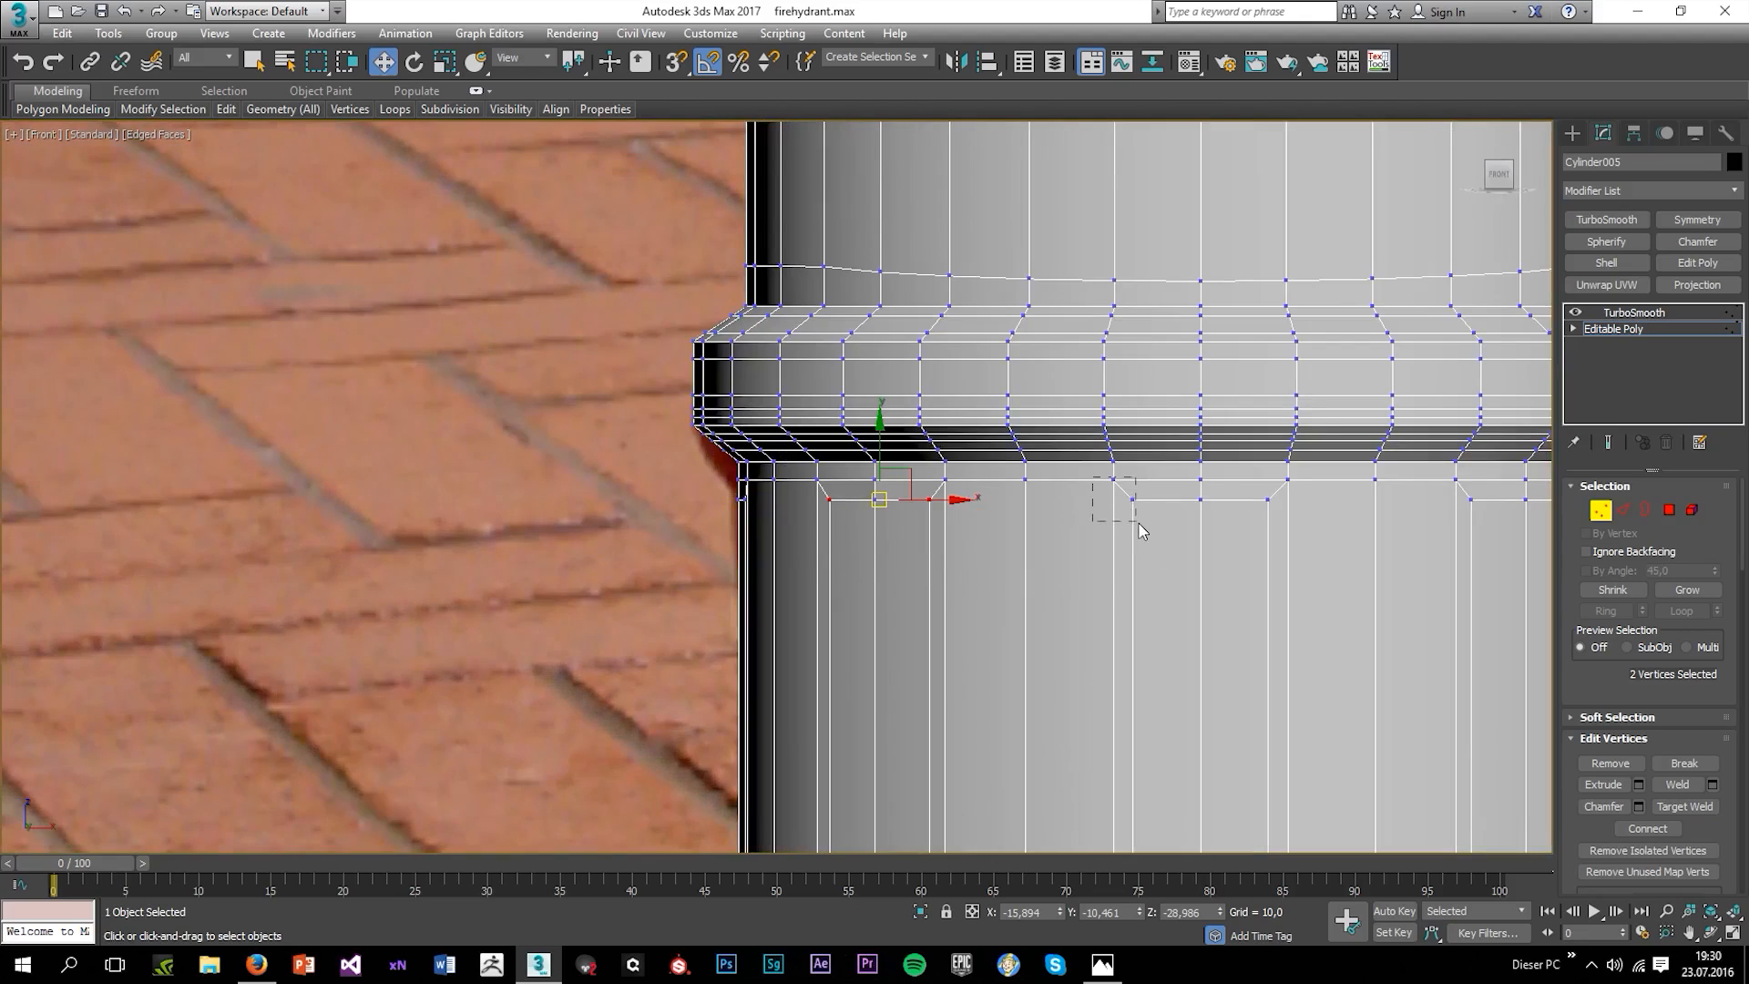
pyautogui.keyDown('ctrl'); pyautogui.moveTo(1142, 531); pyautogui.dragTo(1140, 529); pyautogui.keyUp('ctrl')
pyautogui.moveTo(1229, 556); pyautogui.dragTo(974, 536, button='middle')
pyautogui.keyDown('ctrl'); pyautogui.moveTo(1237, 508); pyautogui.dragTo(1340, 500); pyautogui.keyUp('ctrl')
pyautogui.moveTo(866, 561); pyautogui.dragTo(1040, 529, button='middle')
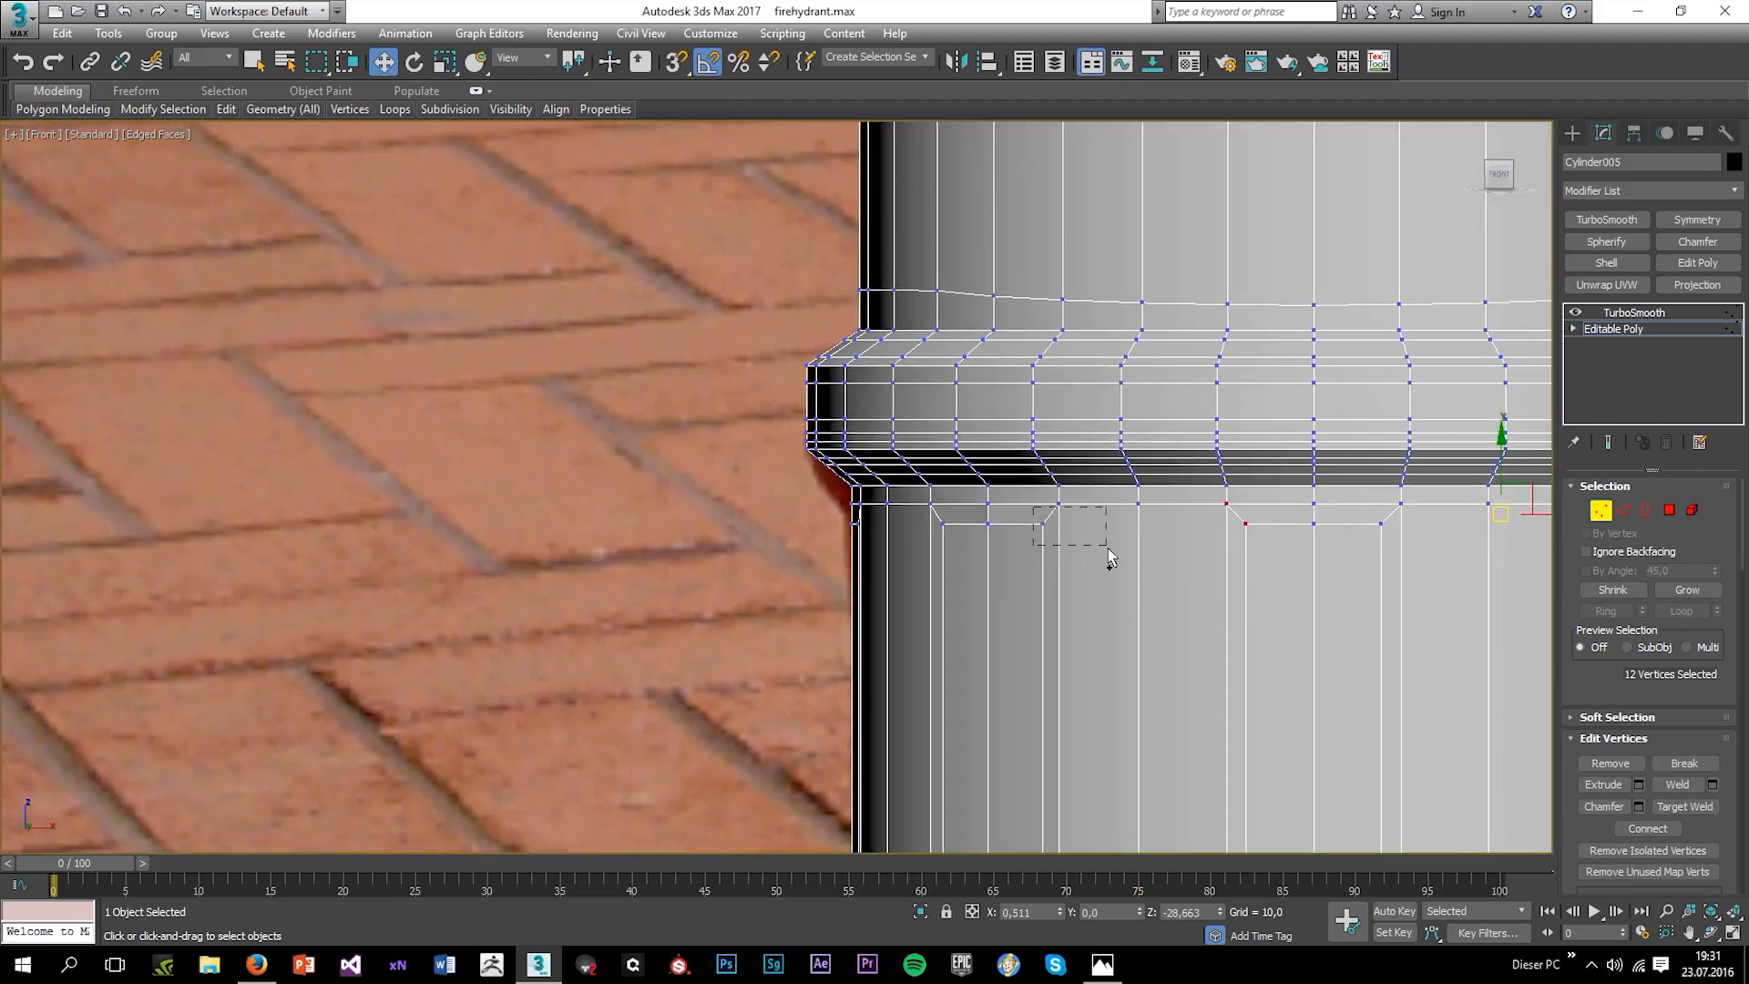
pyautogui.keyDown('ctrl'); pyautogui.moveTo(1109, 557); pyautogui.dragTo(1107, 548); pyautogui.keyUp('ctrl')
pyautogui.moveTo(906, 507); pyautogui.dragTo(965, 537)
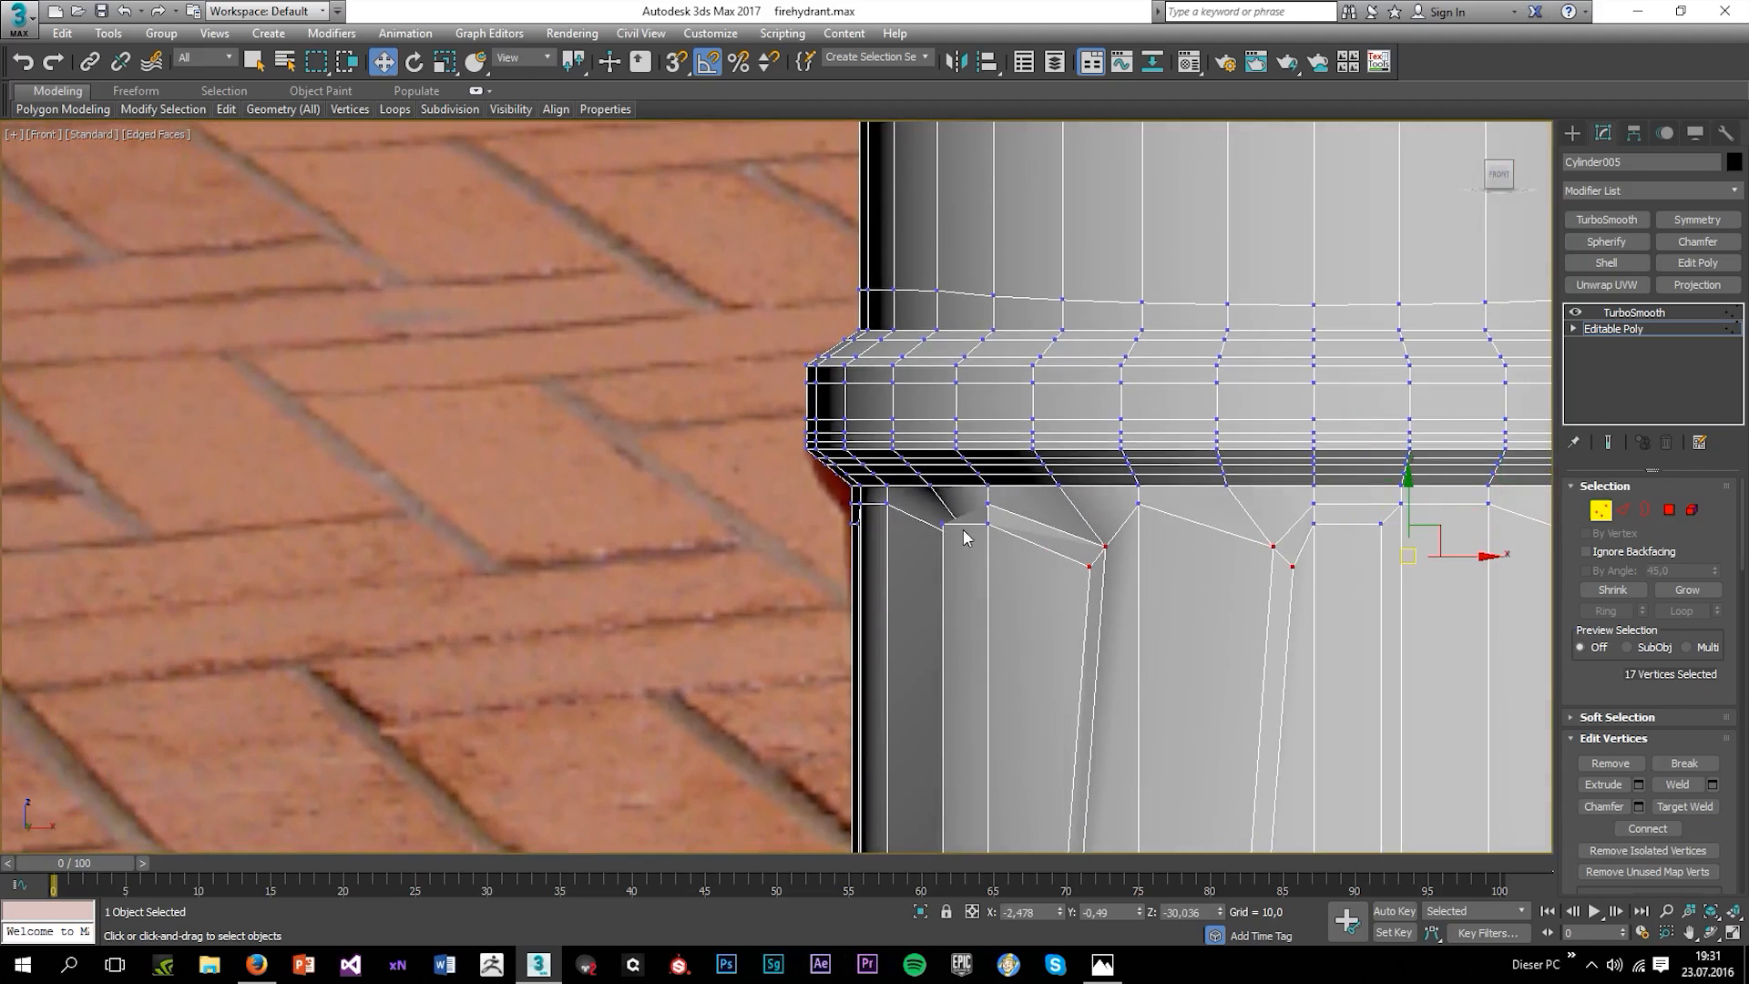
pyautogui.hotkey('ctrl', 'z')
pyautogui.press('F3')
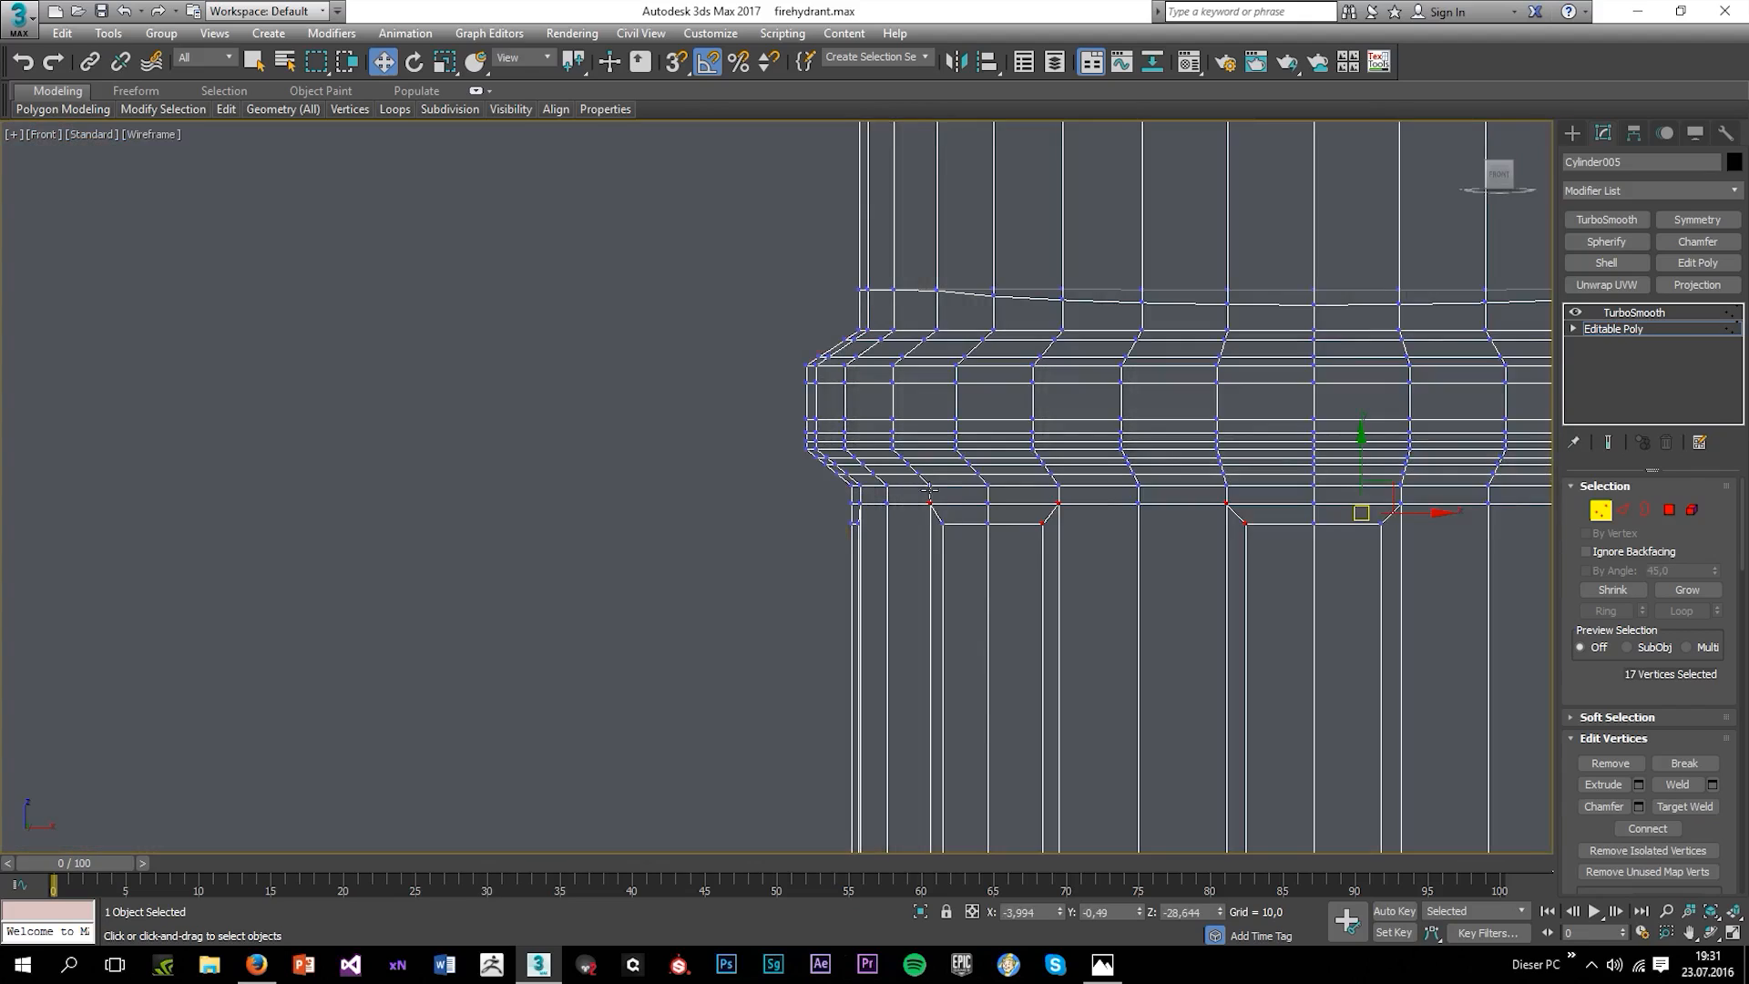
pyautogui.keyDown('ctrl'); pyautogui.moveTo(919, 507); pyautogui.dragTo(972, 545); pyautogui.keyUp('ctrl')
# Add the inner and outer corner vertices at the inset panels' lower ends to the selection in the front view.
pyautogui.scroll(-3, 972, 548)
pyautogui.moveTo(1050, 625); pyautogui.dragTo(989, 373, button='middle')
pyautogui.scroll(3, 910, 618)
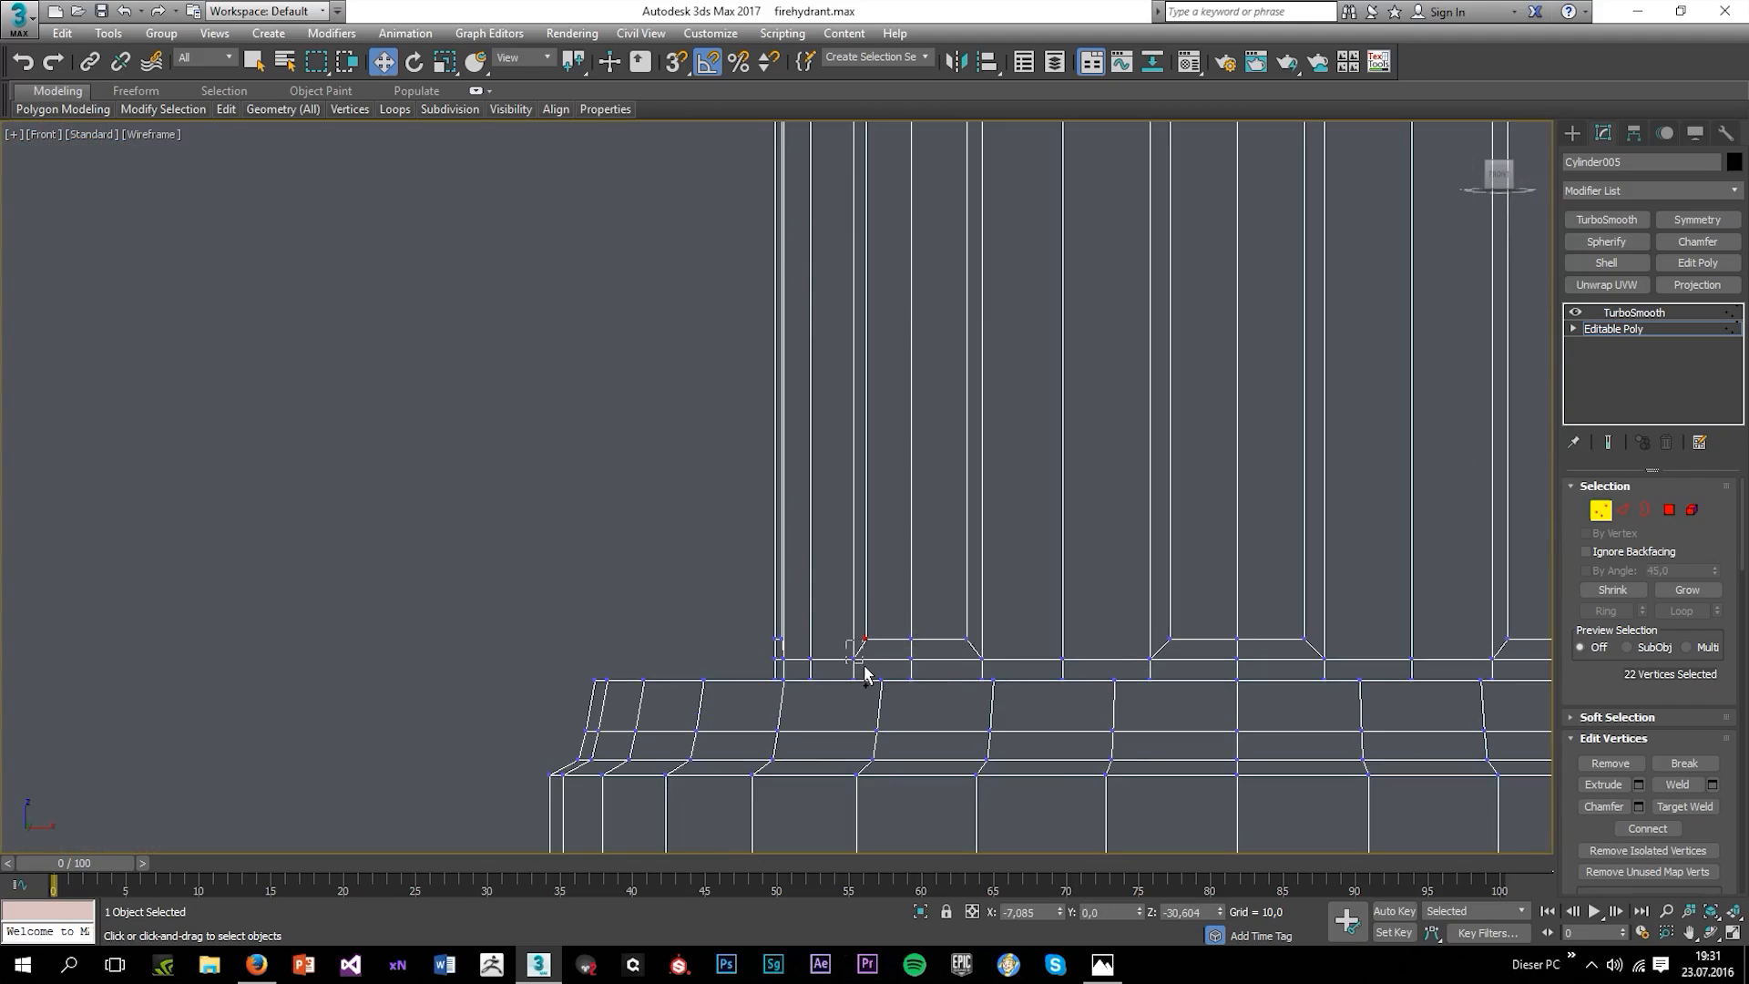
pyautogui.keyDown('ctrl'); pyautogui.moveTo(994, 674); pyautogui.dragTo(994, 674); pyautogui.keyUp('ctrl')
pyautogui.keyDown('ctrl'); pyautogui.moveTo(1191, 661); pyautogui.dragTo(1192, 661); pyautogui.keyUp('ctrl')
pyautogui.keyDown('ctrl'); pyautogui.moveTo(1285, 626); pyautogui.dragTo(1338, 669); pyautogui.keyUp('ctrl')
pyautogui.moveTo(1339, 669); pyautogui.dragTo(1193, 617, button='middle')
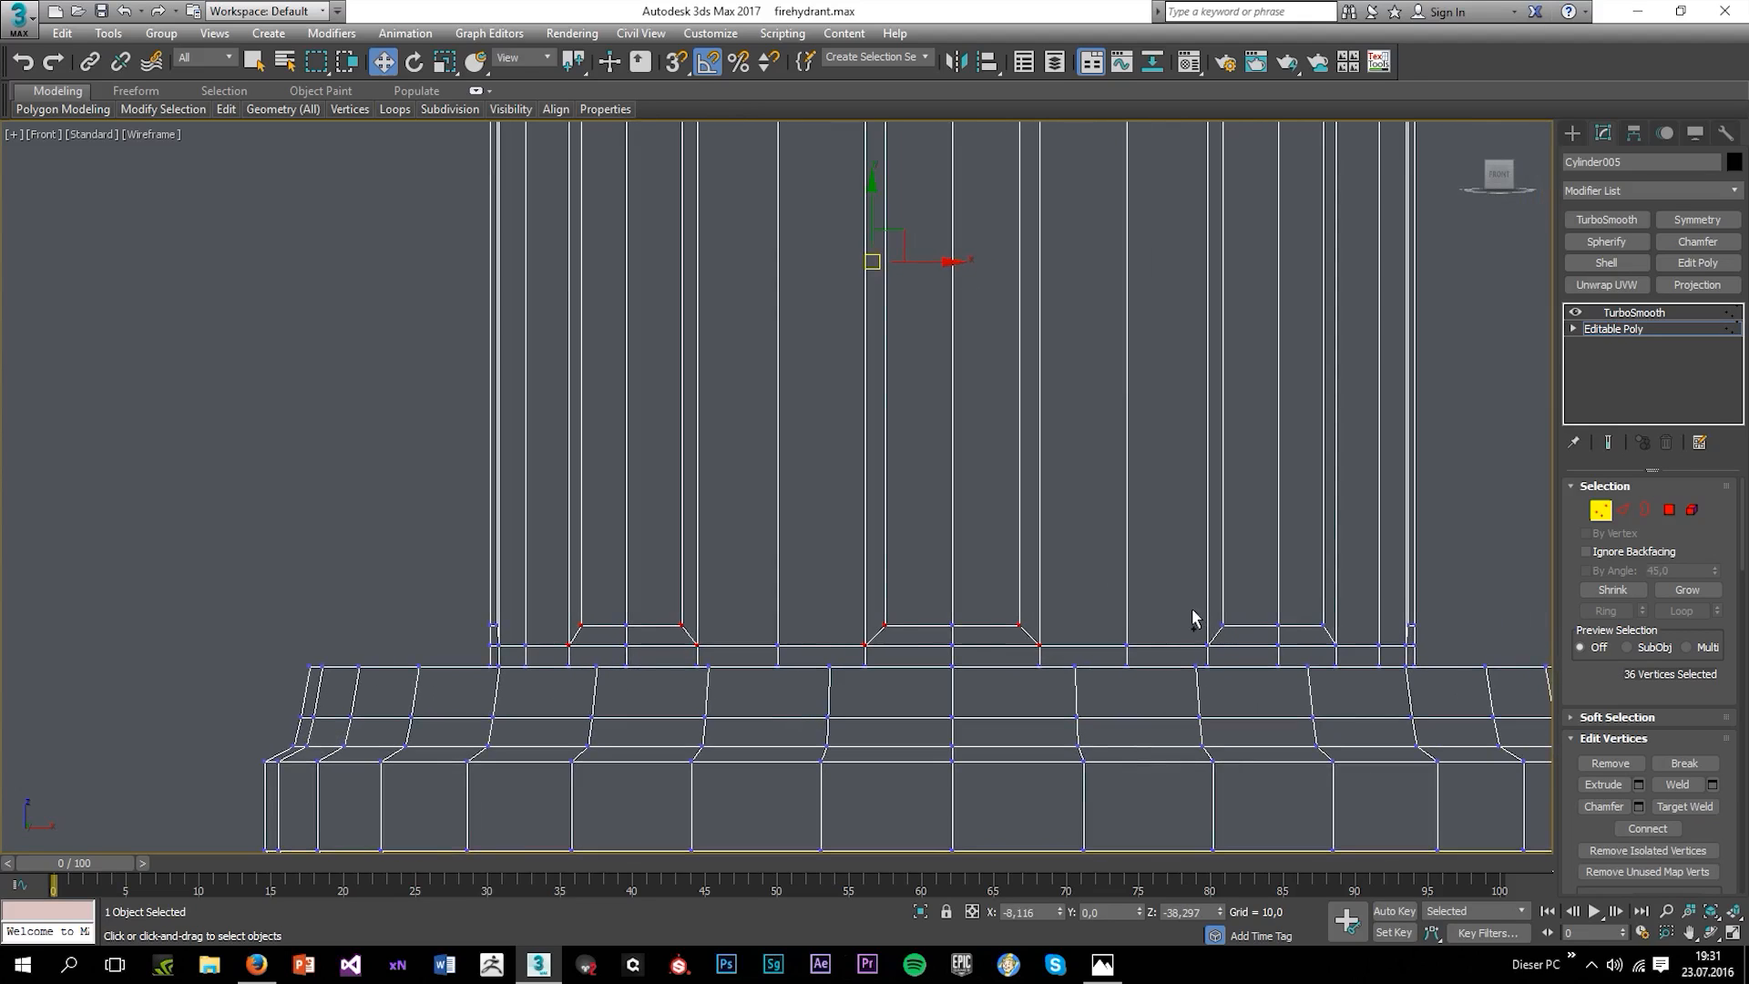
pyautogui.keyDown('ctrl'); pyautogui.moveTo(1229, 654); pyautogui.dragTo(1229, 654); pyautogui.keyUp('ctrl')
pyautogui.keyDown('ctrl'); pyautogui.moveTo(1353, 653); pyautogui.dragTo(1353, 652); pyautogui.keyUp('ctrl')
pyautogui.keyDown('ctrl'); pyautogui.moveTo(1407, 623); pyautogui.dragTo(1413, 643); pyautogui.keyUp('ctrl')
# In the left view, add the lower corner vertices of the middle inset panel to the selection.
pyautogui.scroll(-4, 1398, 607)
pyautogui.hotkey('alt', 'w')
pyautogui.middleClick(742, 724)
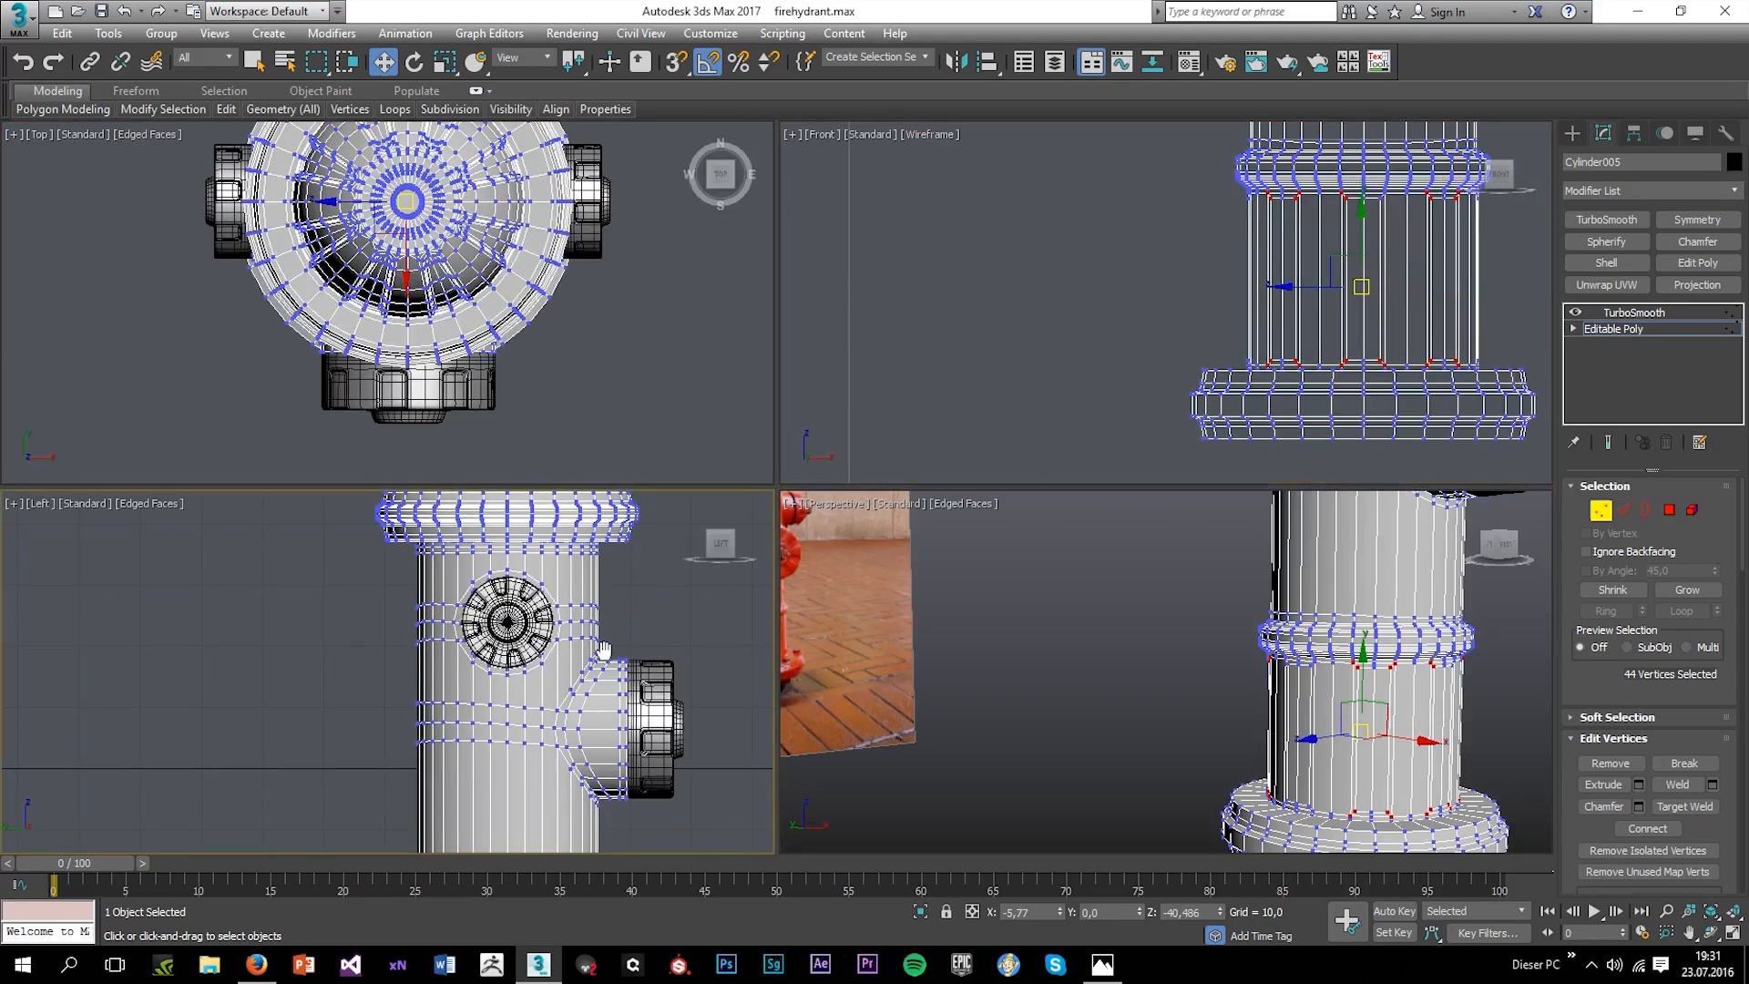
pyautogui.hotkey('alt', 'w')
pyautogui.scroll(-2, 808, 754)
pyautogui.moveTo(809, 754); pyautogui.dragTo(745, 428, button='middle')
pyautogui.moveTo(830, 704); pyautogui.dragTo(985, 526, button='middle')
pyautogui.scroll(4, 970, 601)
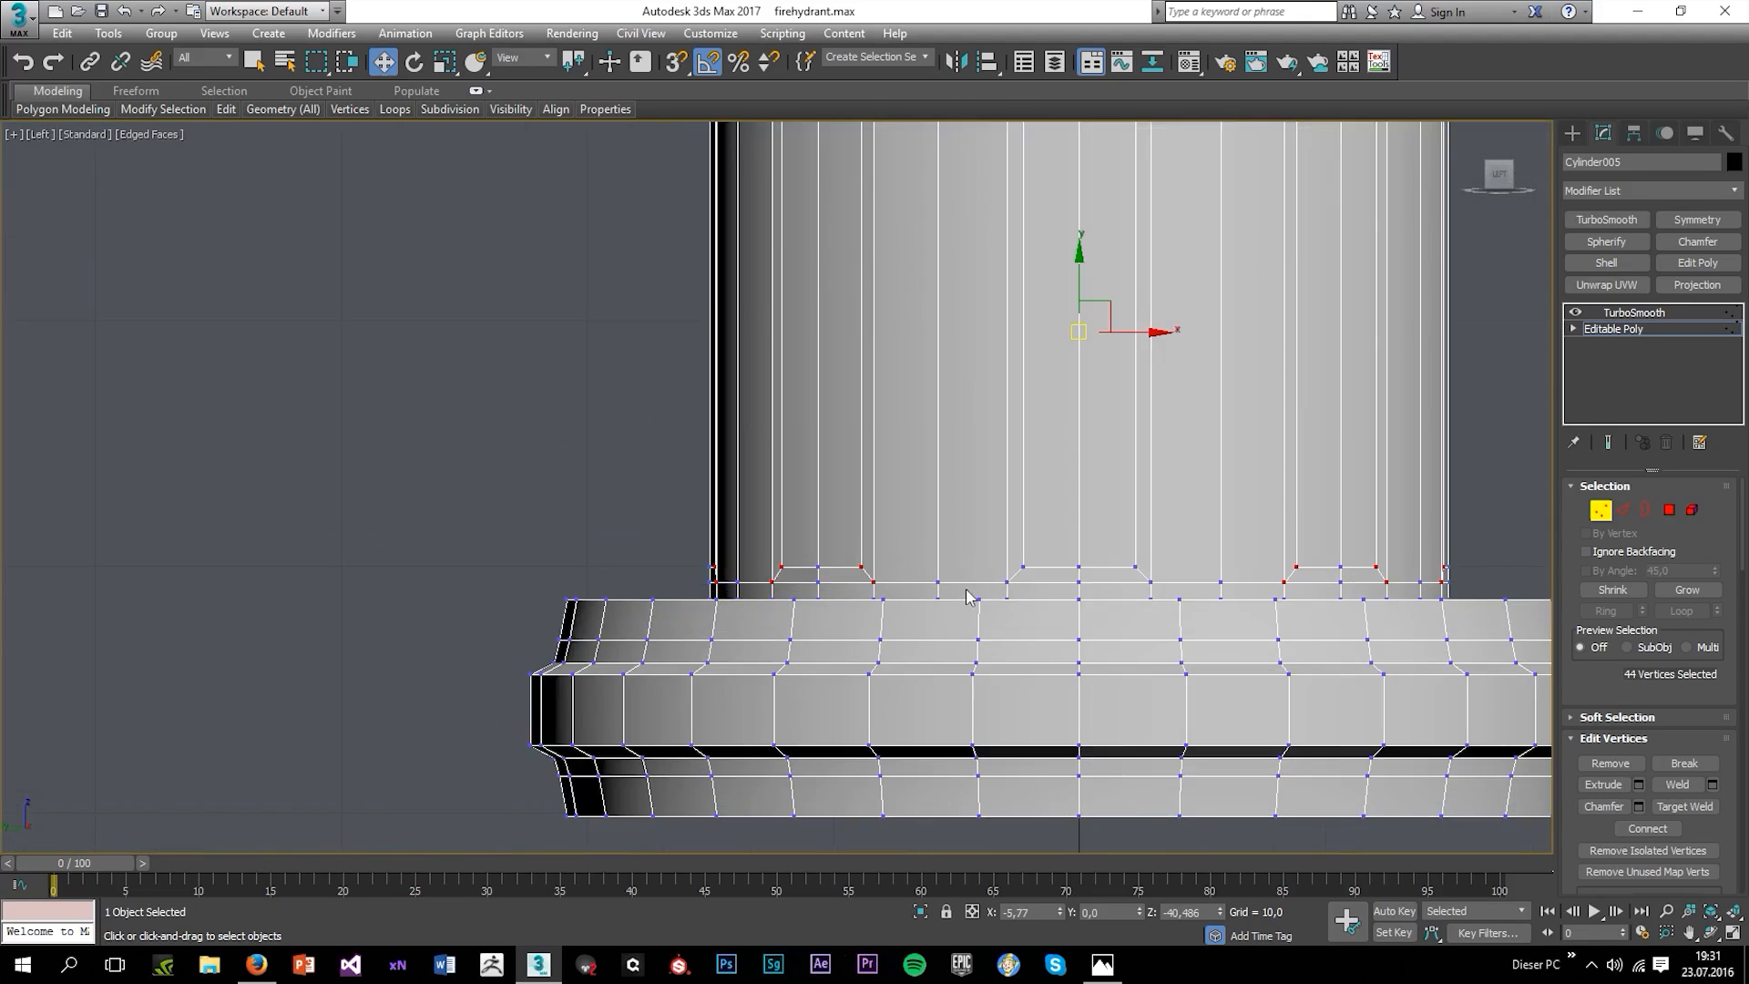
pyautogui.keyDown('ctrl'); pyautogui.moveTo(1035, 594); pyautogui.dragTo(1034, 594); pyautogui.keyUp('ctrl')
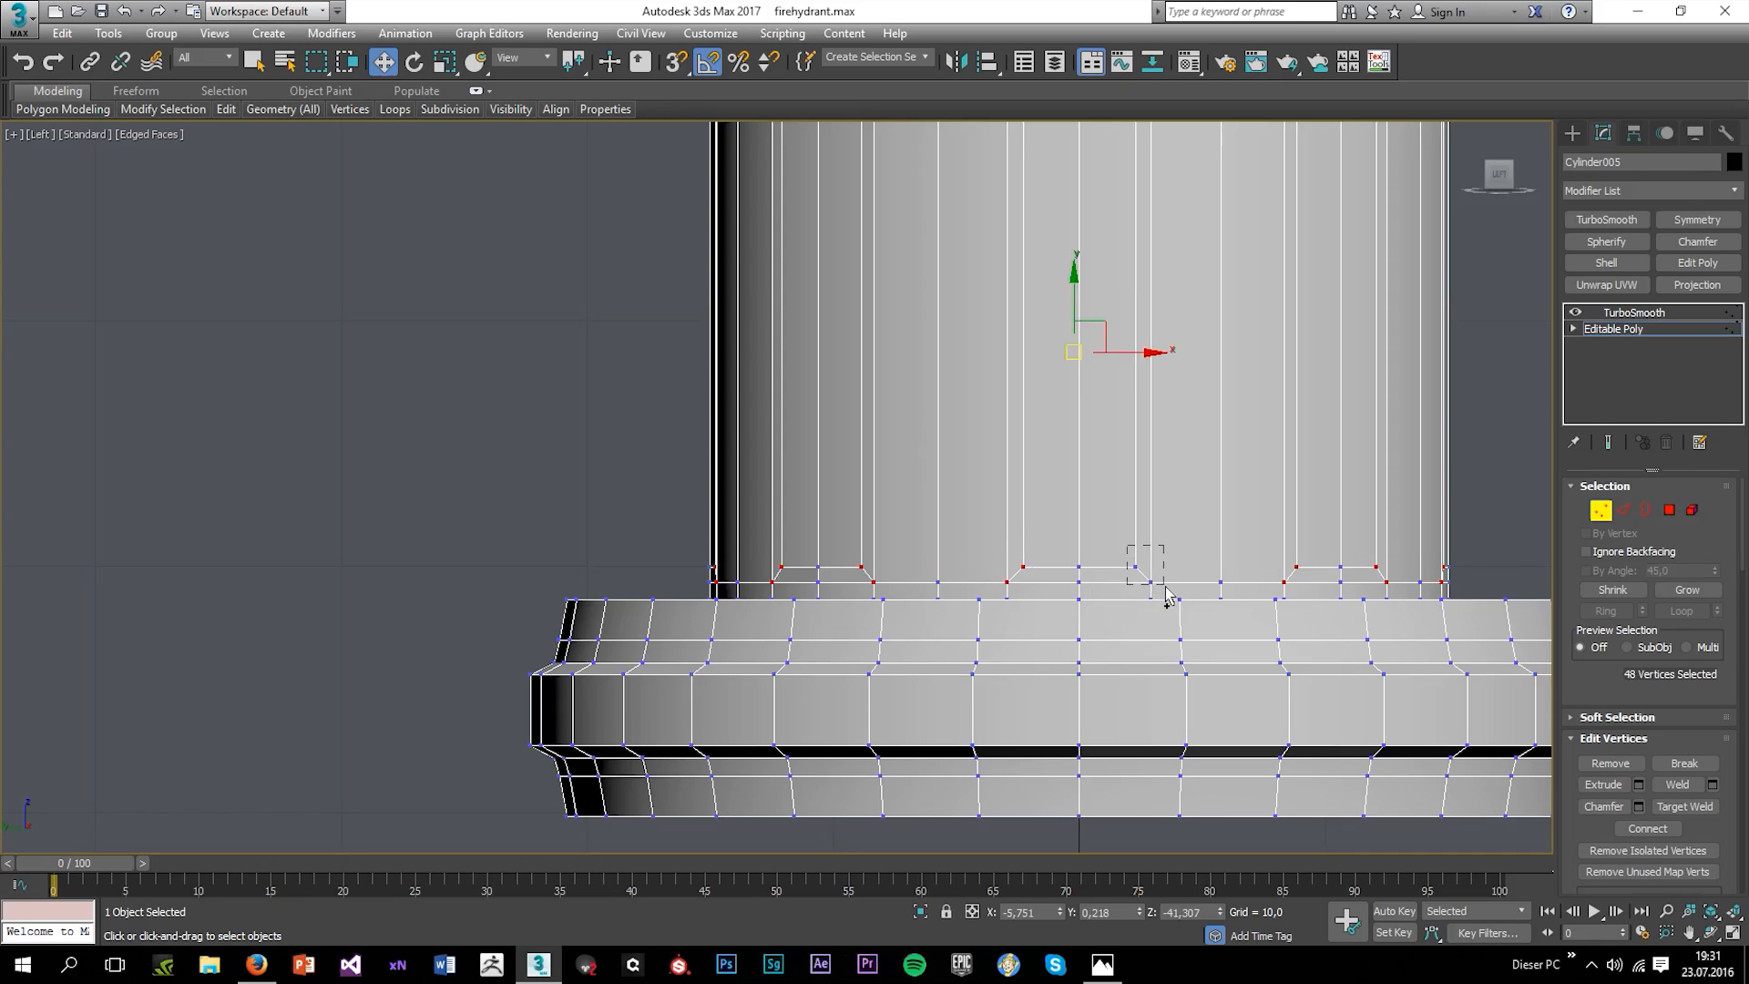
pyautogui.keyDown('ctrl'); pyautogui.moveTo(1167, 594); pyautogui.dragTo(1167, 594); pyautogui.keyUp('ctrl')
# In the perspective view, add the missing upper inner and outer corner vertices of two neighbouring inset panels to the selection.
pyautogui.press('p')
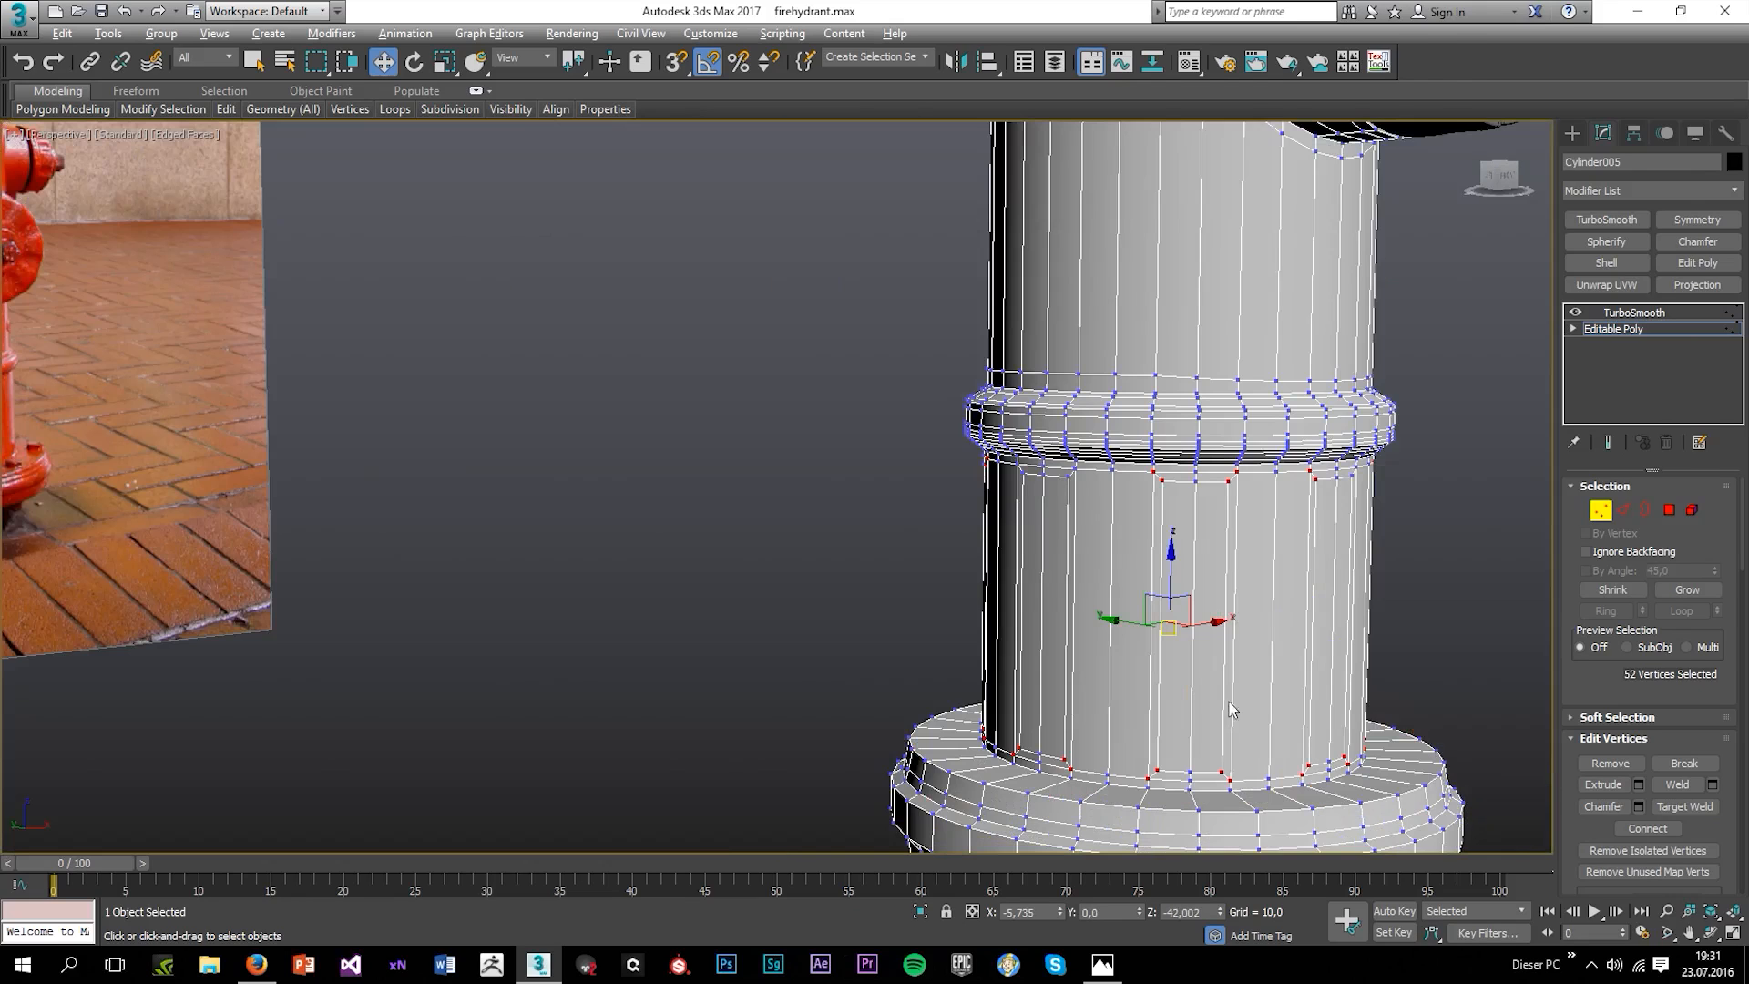
pyautogui.keyDown('alt'); pyautogui.moveTo(1144, 584); pyautogui.dragTo(1028, 577, button='middle'); pyautogui.keyUp('alt')
pyautogui.scroll(2, 1155, 508)
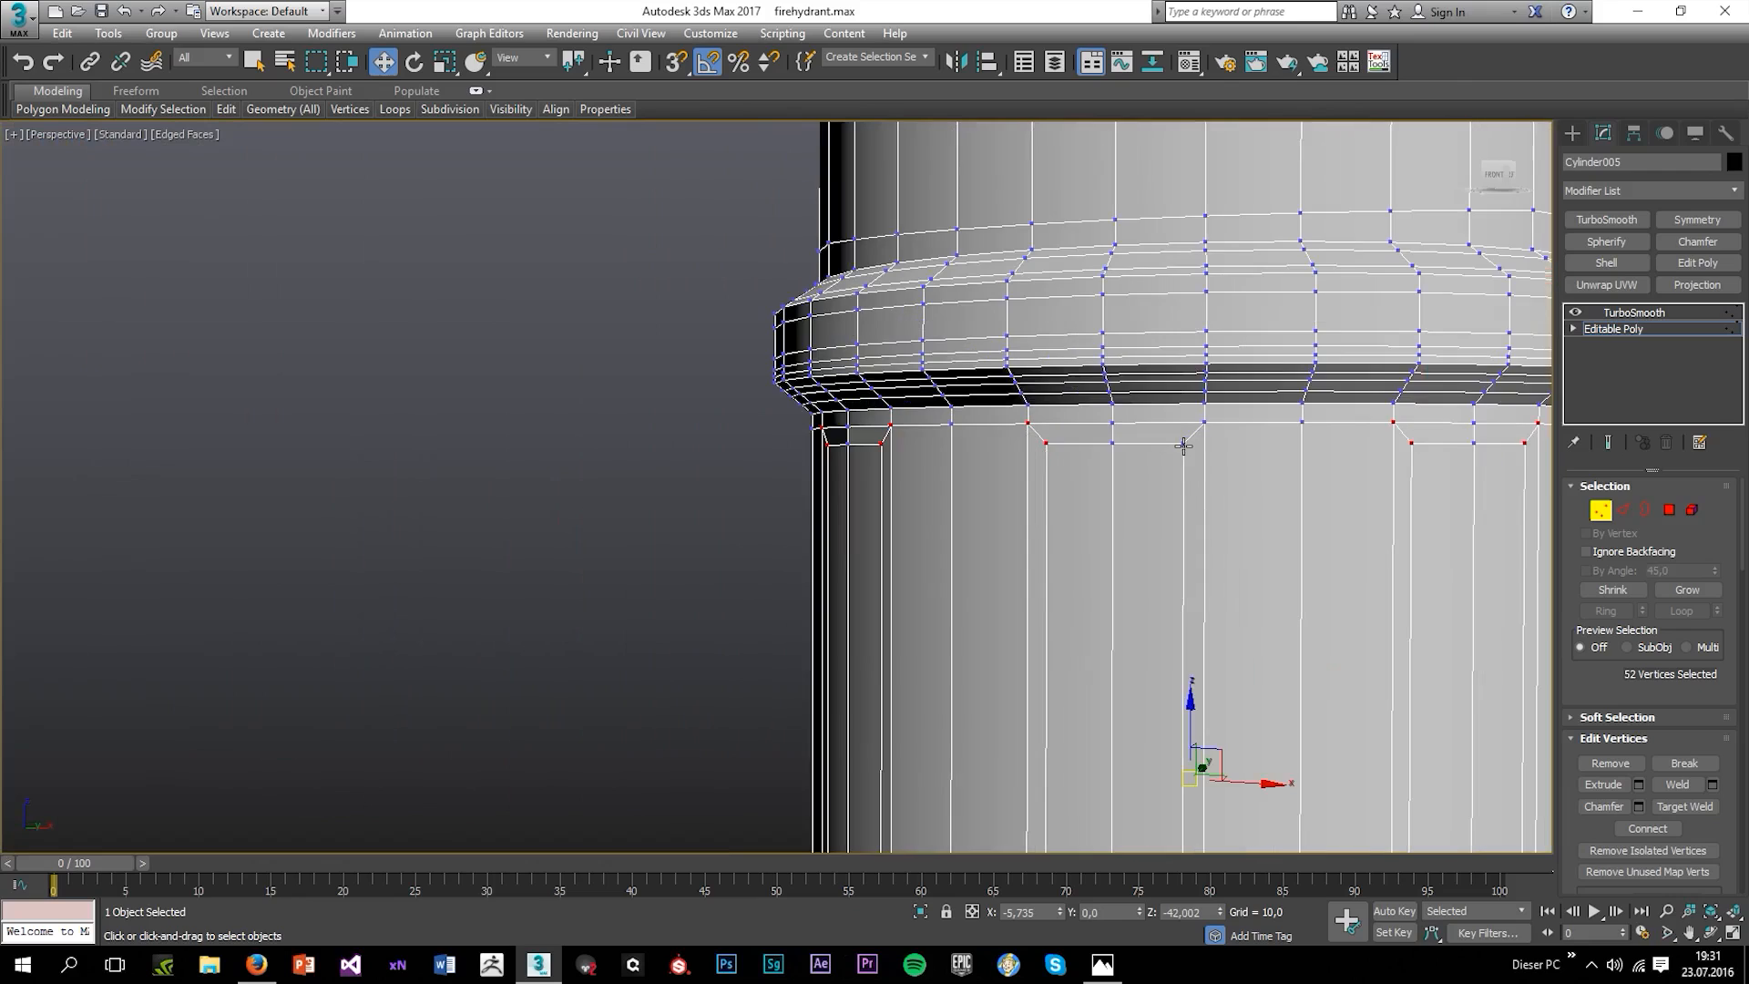
pyautogui.keyDown('ctrl'); pyautogui.click(1183, 444); pyautogui.keyUp('ctrl')
pyautogui.keyDown('ctrl'); pyautogui.click(1203, 424); pyautogui.keyUp('ctrl')
pyautogui.scroll(-1, 1249, 467)
pyautogui.keyDown('alt'); pyautogui.moveTo(1249, 467); pyautogui.dragTo(1195, 496, button='middle'); pyautogui.keyUp('alt')
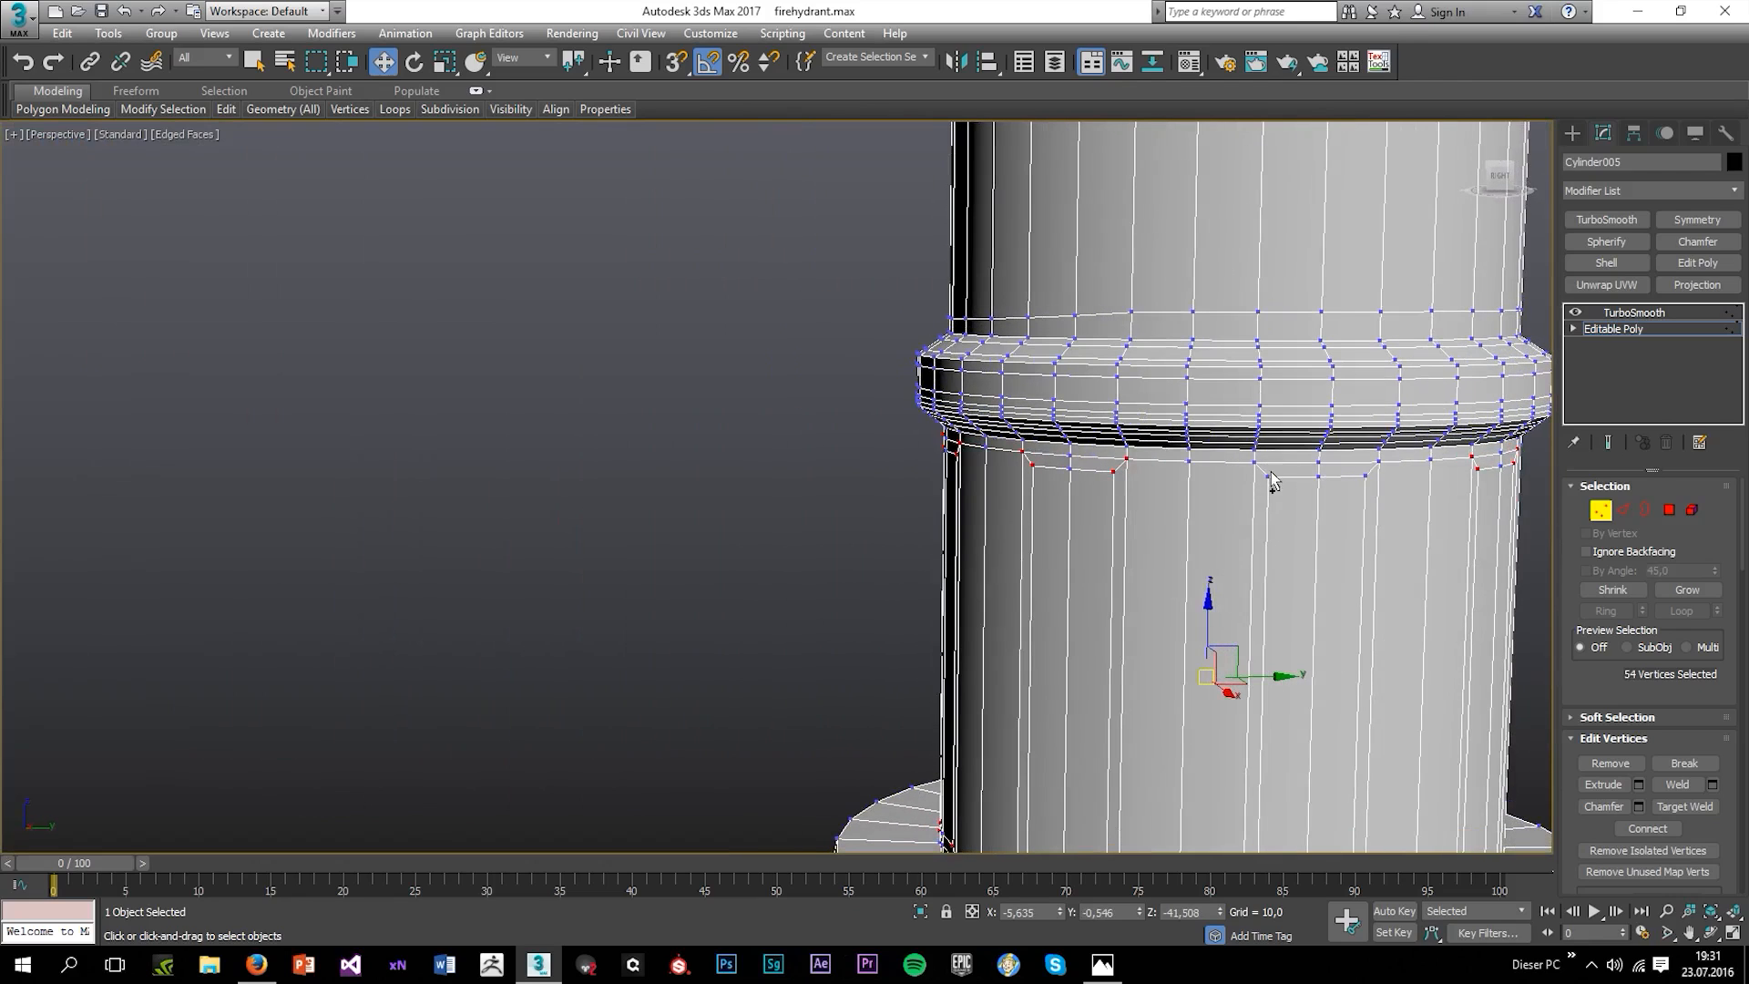
pyautogui.keyDown('ctrl'); pyautogui.click(1267, 472); pyautogui.keyUp('ctrl')
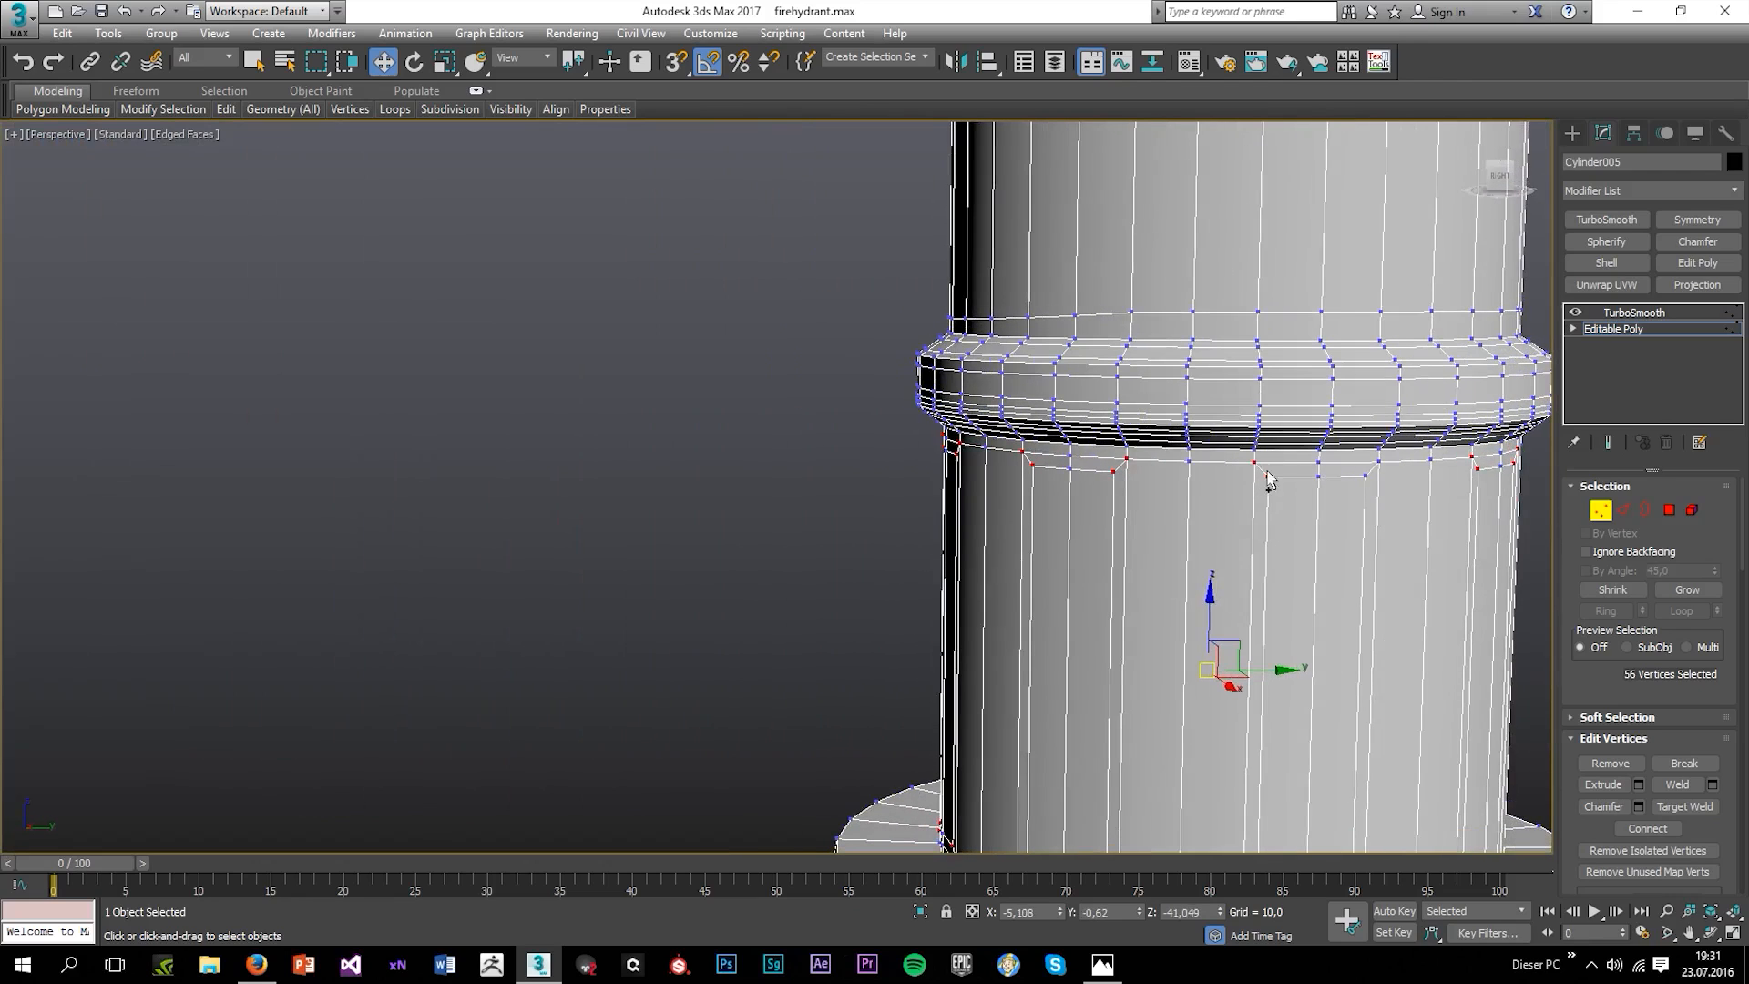
pyautogui.keyDown('ctrl'); pyautogui.click(1370, 476); pyautogui.keyUp('ctrl')
pyautogui.keyDown('ctrl'); pyautogui.click(1377, 464); pyautogui.keyUp('ctrl')
pyautogui.moveTo(1288, 532); pyautogui.dragTo(1228, 389, button='middle')
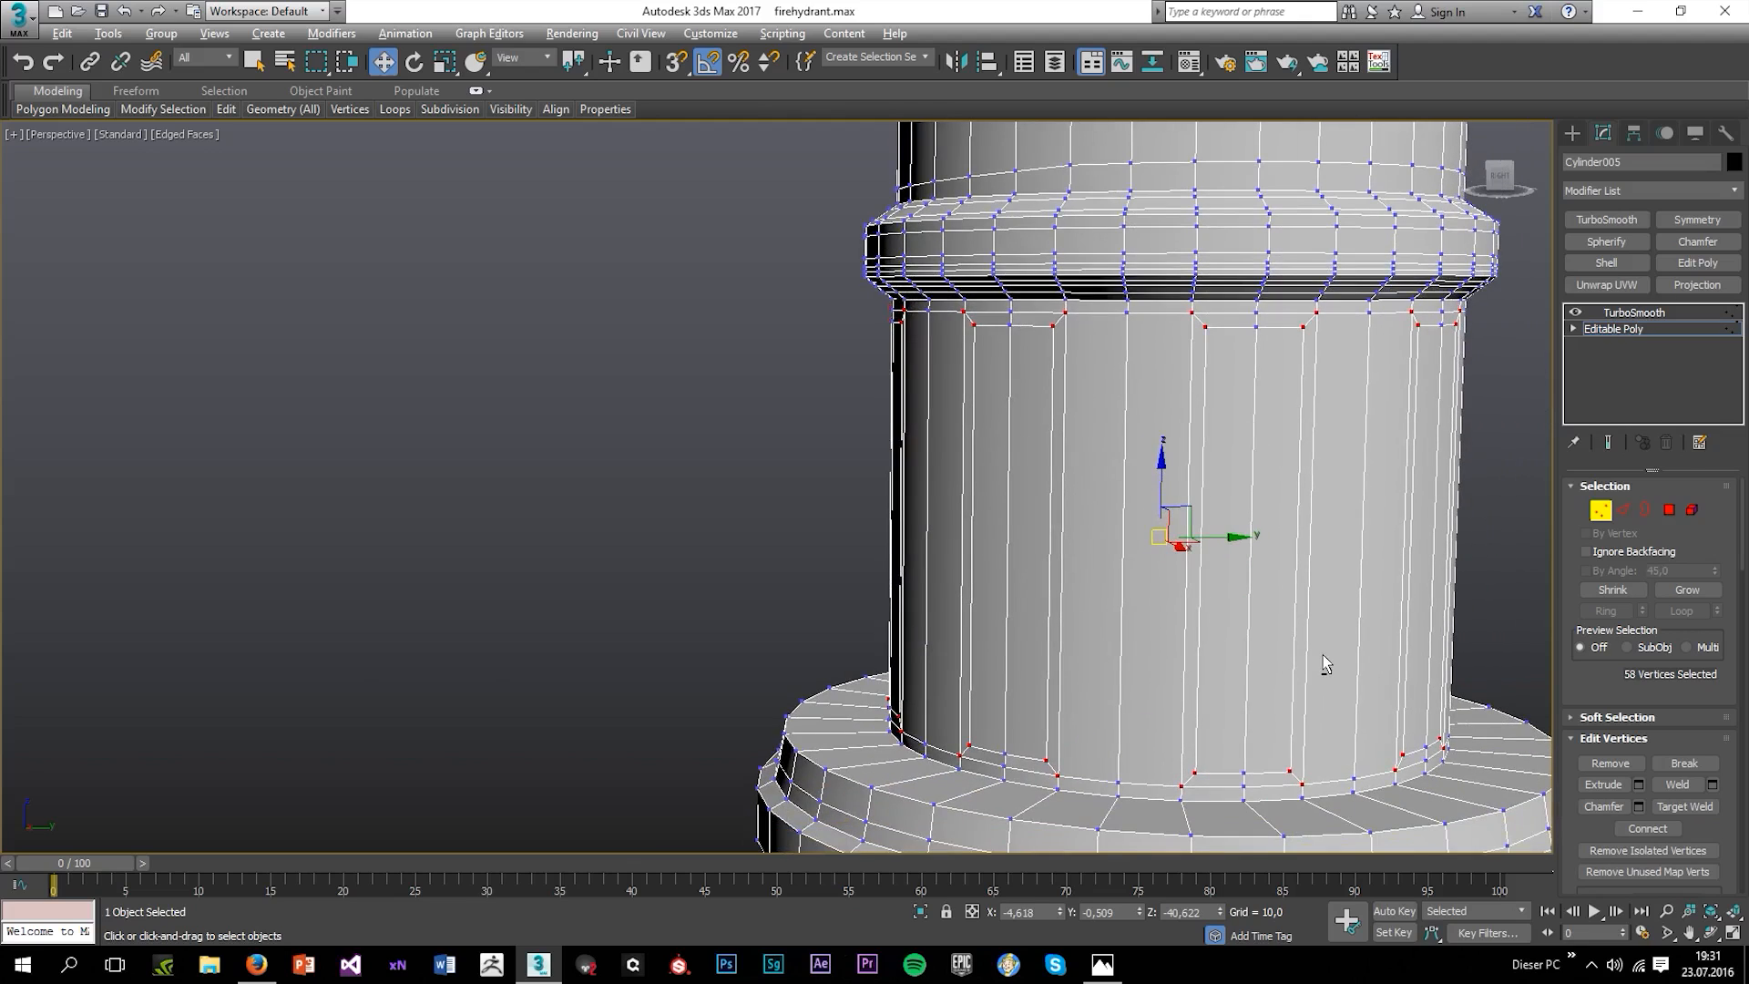
# Orbit around the body and add the remaining unselected upper corner vertices of the inset panels to the selection.
pyautogui.keyDown('alt'); pyautogui.moveTo(1325, 664); pyautogui.dragTo(1146, 660, button='middle'); pyautogui.keyUp('alt')
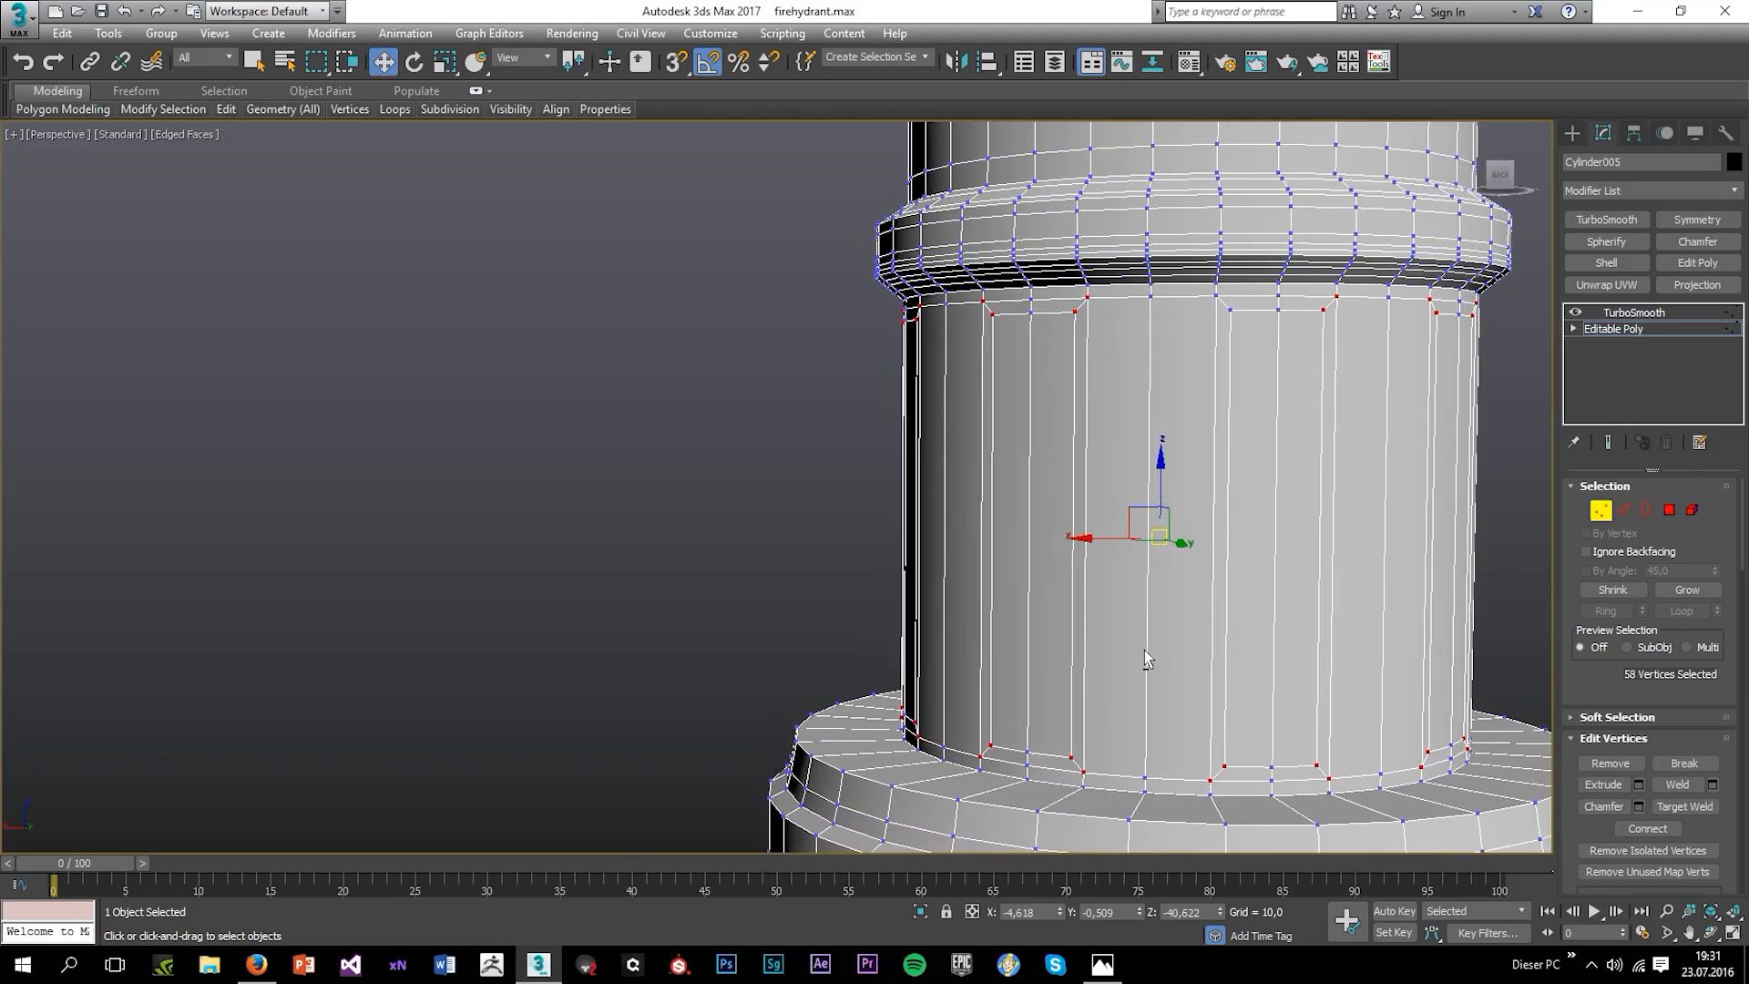
pyautogui.keyDown('ctrl'); pyautogui.click(1227, 309); pyautogui.keyUp('ctrl')
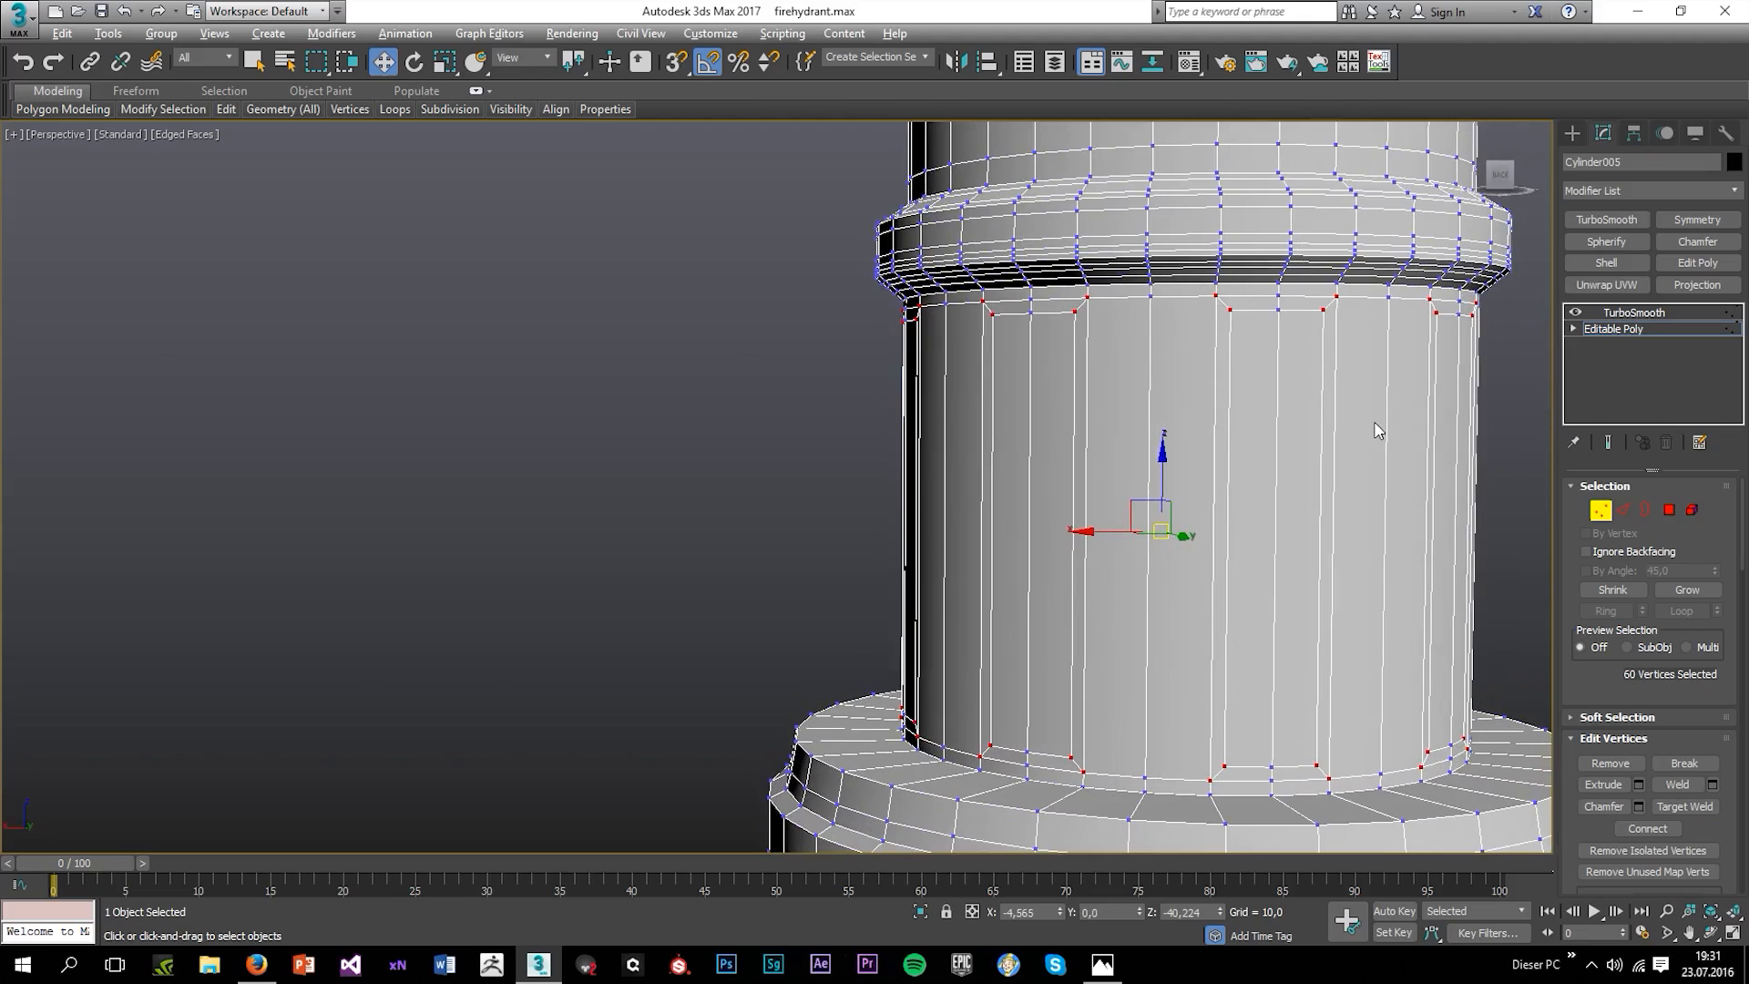
pyautogui.keyDown('alt'); pyautogui.moveTo(1377, 430); pyautogui.dragTo(1147, 346, button='middle'); pyautogui.keyUp('alt')
pyautogui.keyDown('ctrl'); pyautogui.click(1135, 317); pyautogui.keyUp('ctrl')
pyautogui.keyDown('ctrl'); pyautogui.click(1123, 308); pyautogui.keyUp('ctrl')
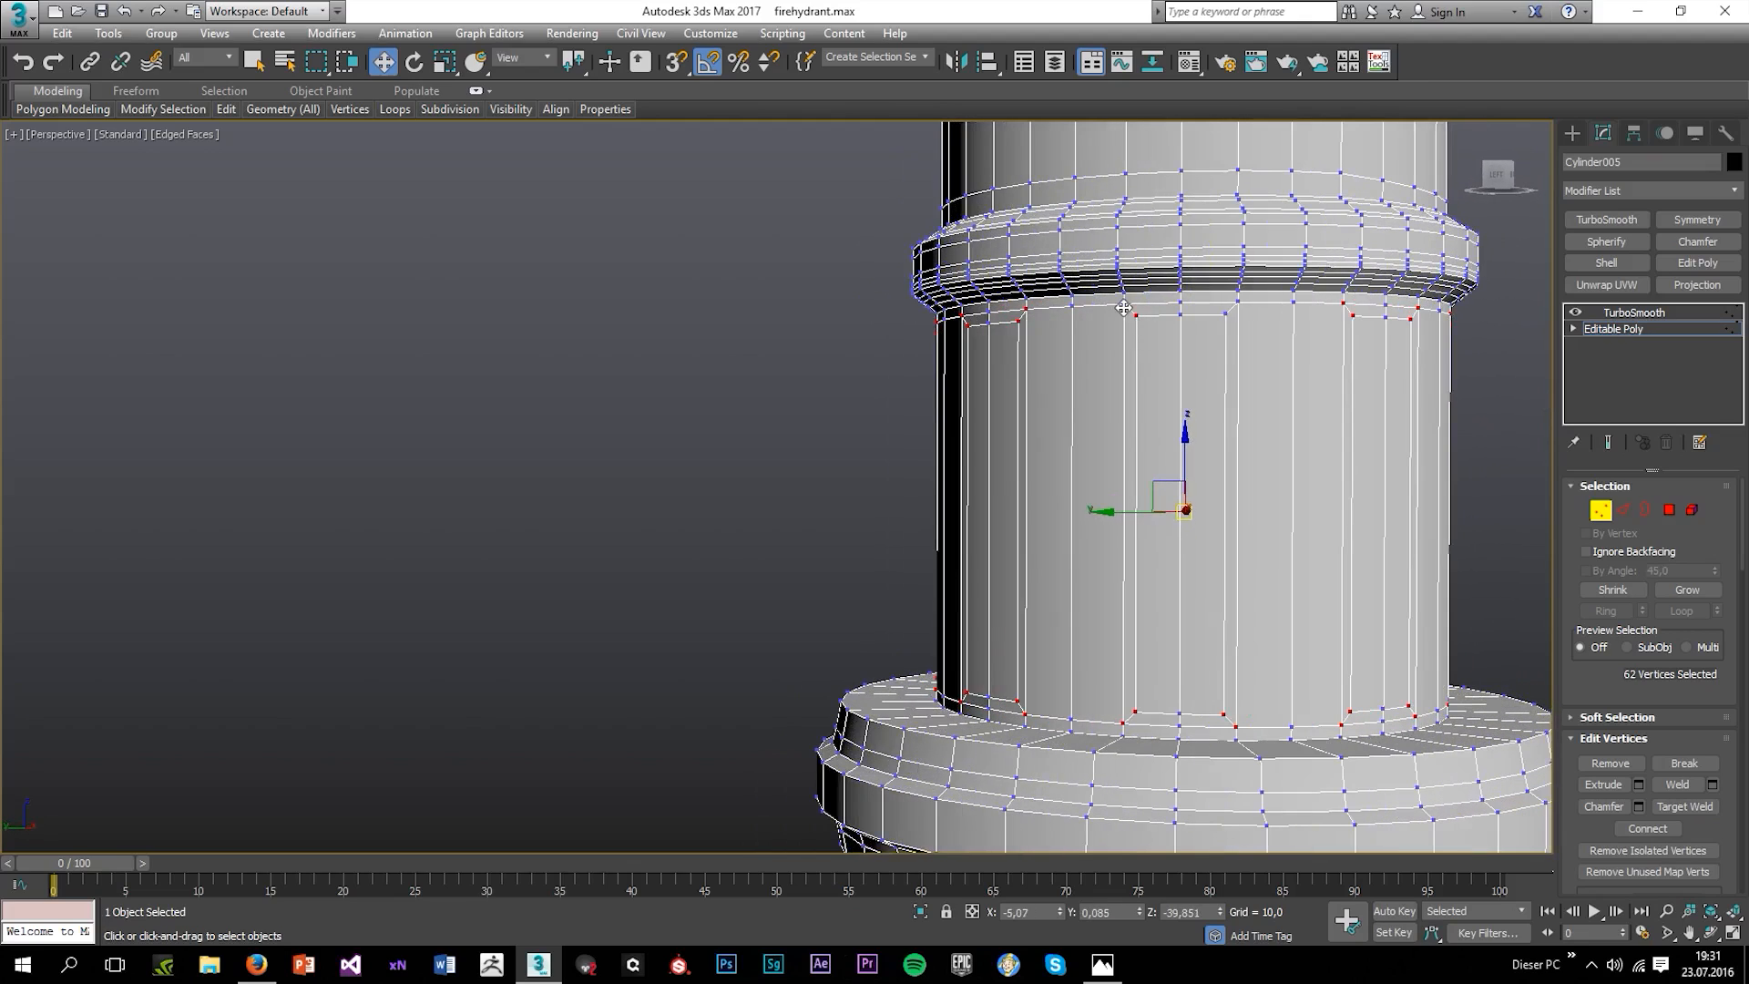
pyautogui.keyDown('ctrl'); pyautogui.click(1224, 316); pyautogui.keyUp('ctrl')
pyautogui.keyDown('ctrl'); pyautogui.click(1237, 303); pyautogui.keyUp('ctrl')
# Scale the selected corner vertices vertically inward to give the panels pointed ends, then bevel the panel polygons with height -0.537 and outline -0.27.
pyautogui.keyDown('alt'); pyautogui.moveTo(1310, 557); pyautogui.dragTo(1050, 576, button='middle'); pyautogui.keyUp('alt')
pyautogui.press('r')
pyautogui.moveTo(1184, 428); pyautogui.dragTo(1177, 441)
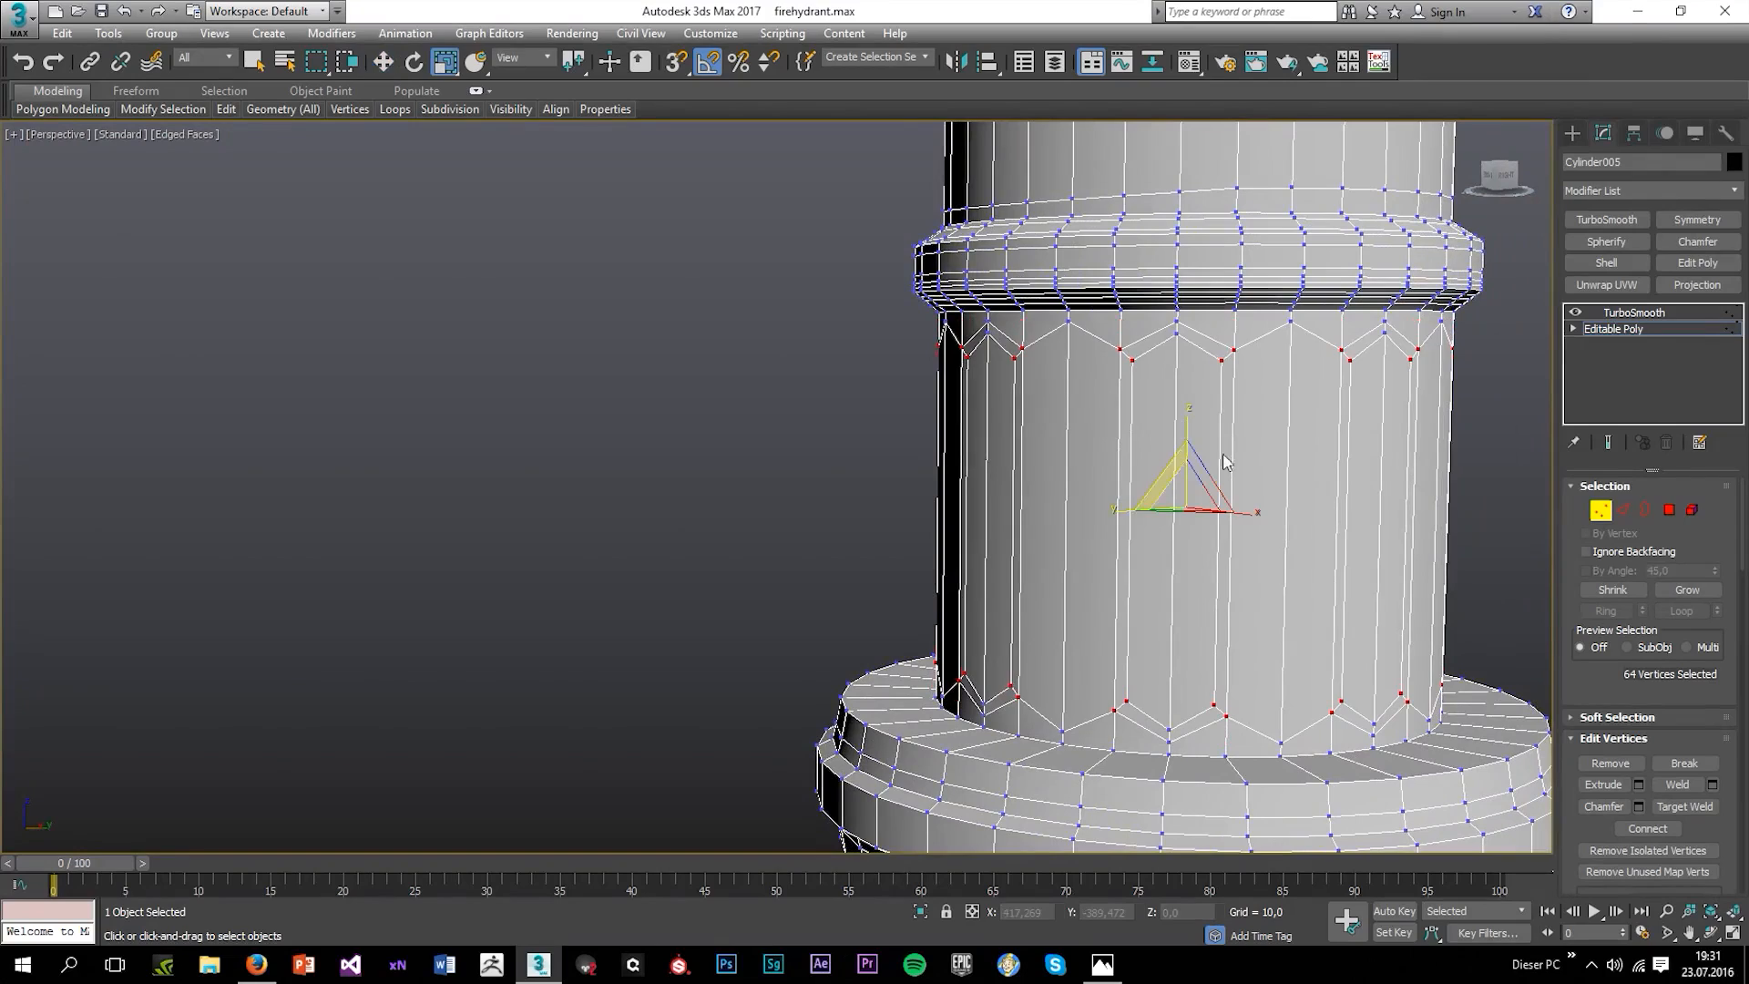
pyautogui.keyDown('ctrl'); pyautogui.click(1668, 510); pyautogui.keyUp('ctrl')
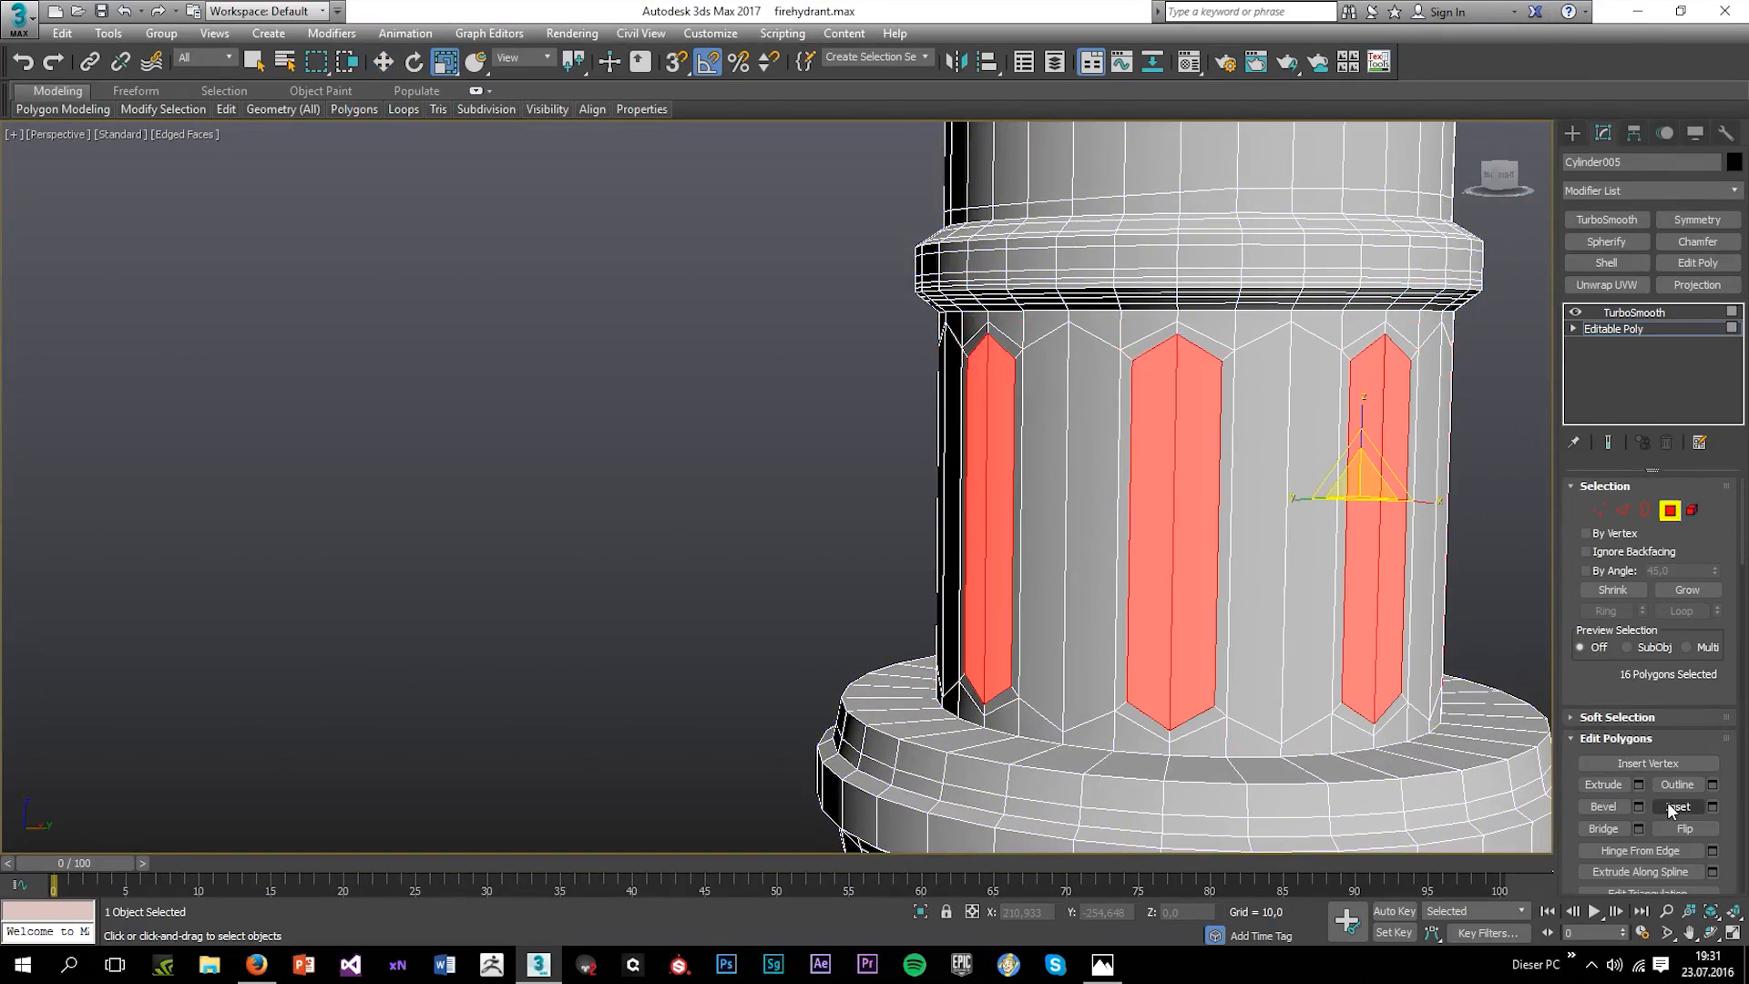
pyautogui.click(1638, 807)
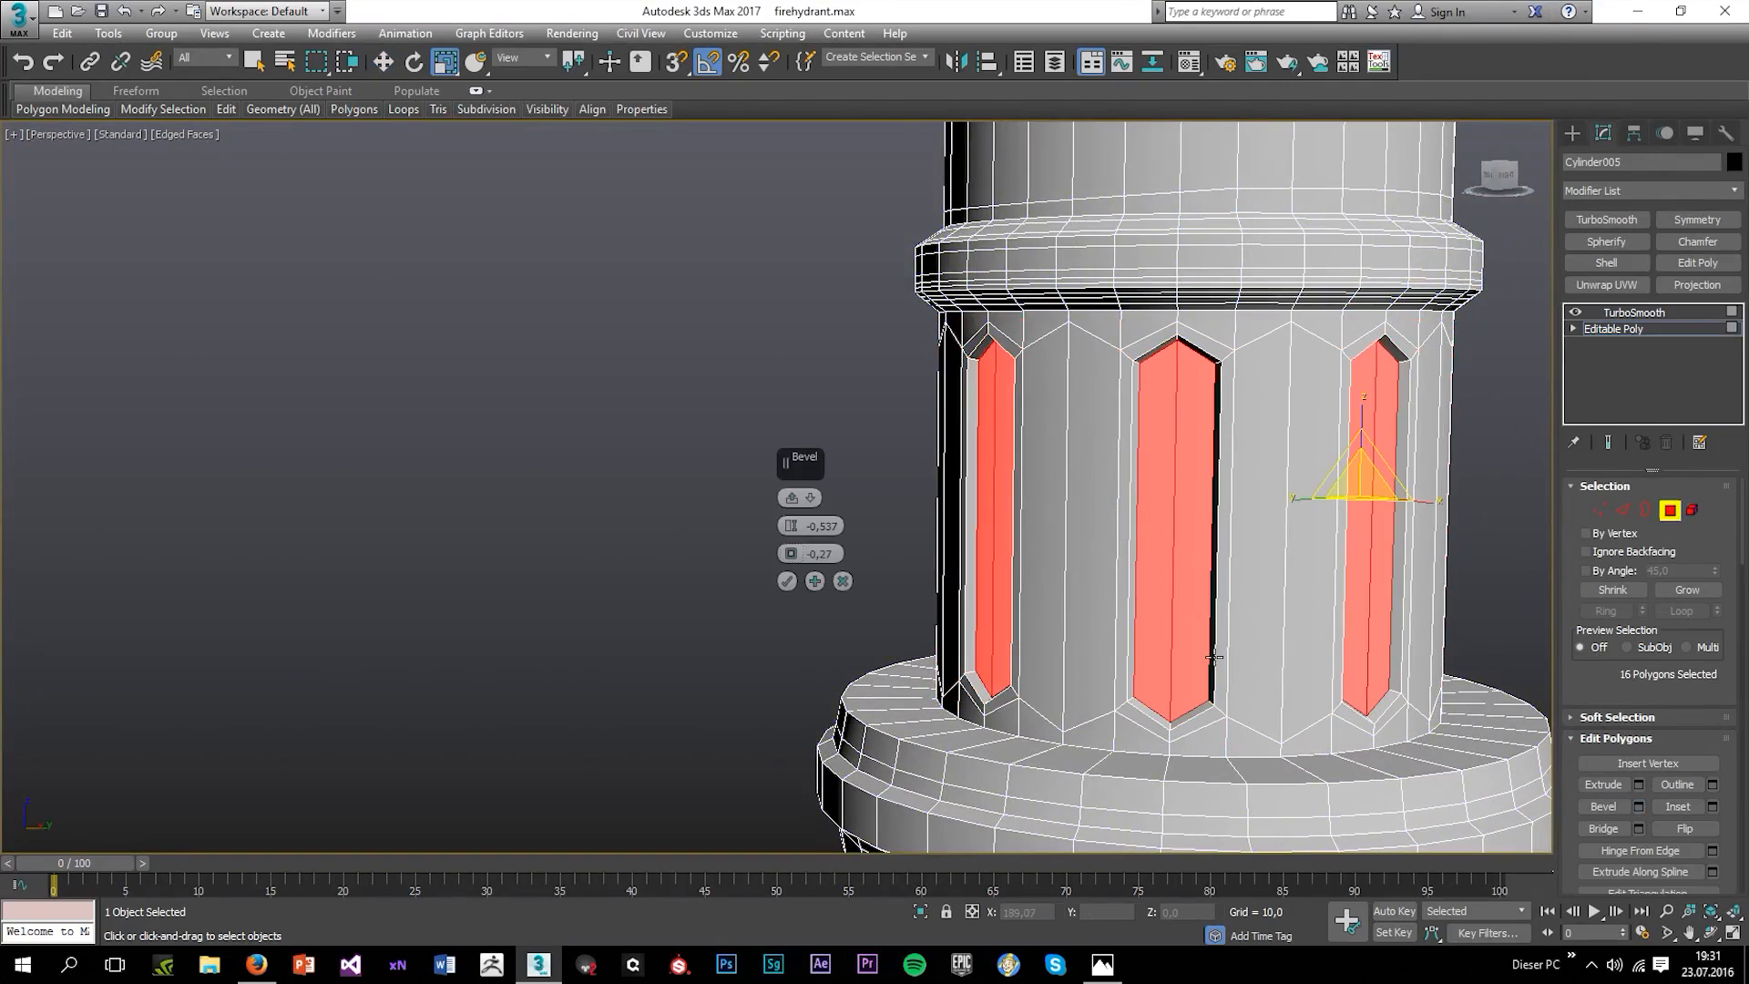
pyautogui.click(787, 581)
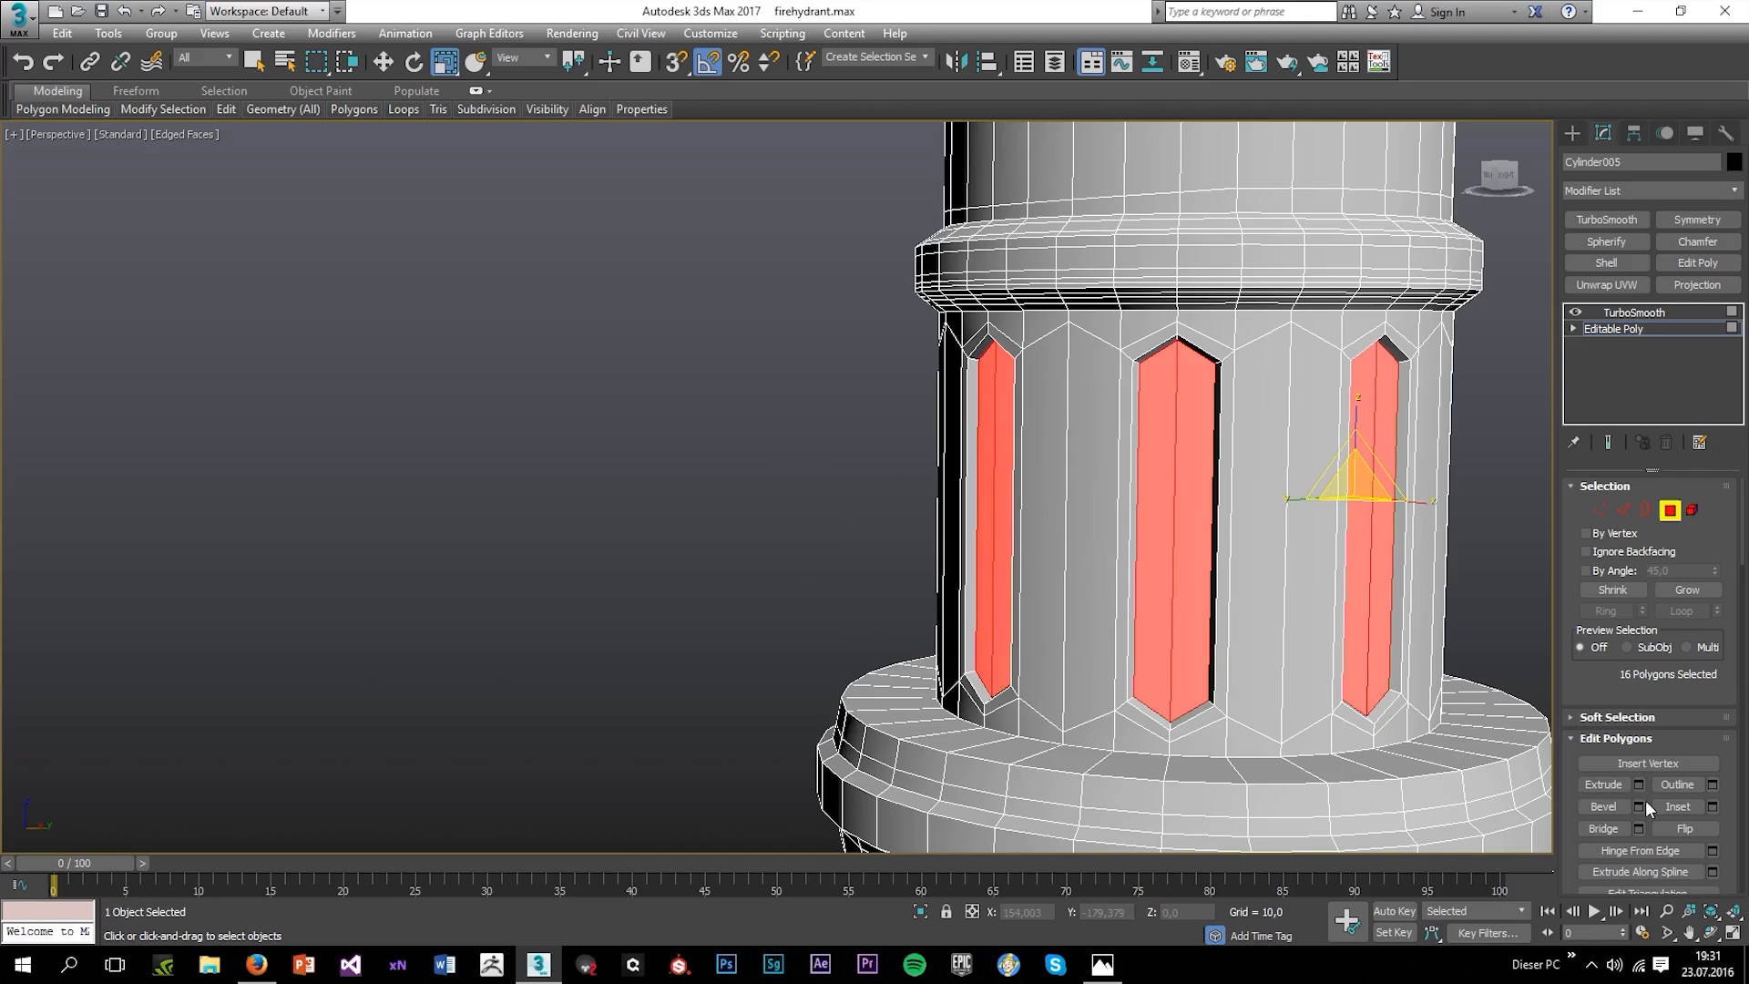
# Try a slight inset on the recessed panel polygons and undo it.
pyautogui.click(1677, 806)
pyautogui.moveTo(1197, 578); pyautogui.dragTo(1196, 579)
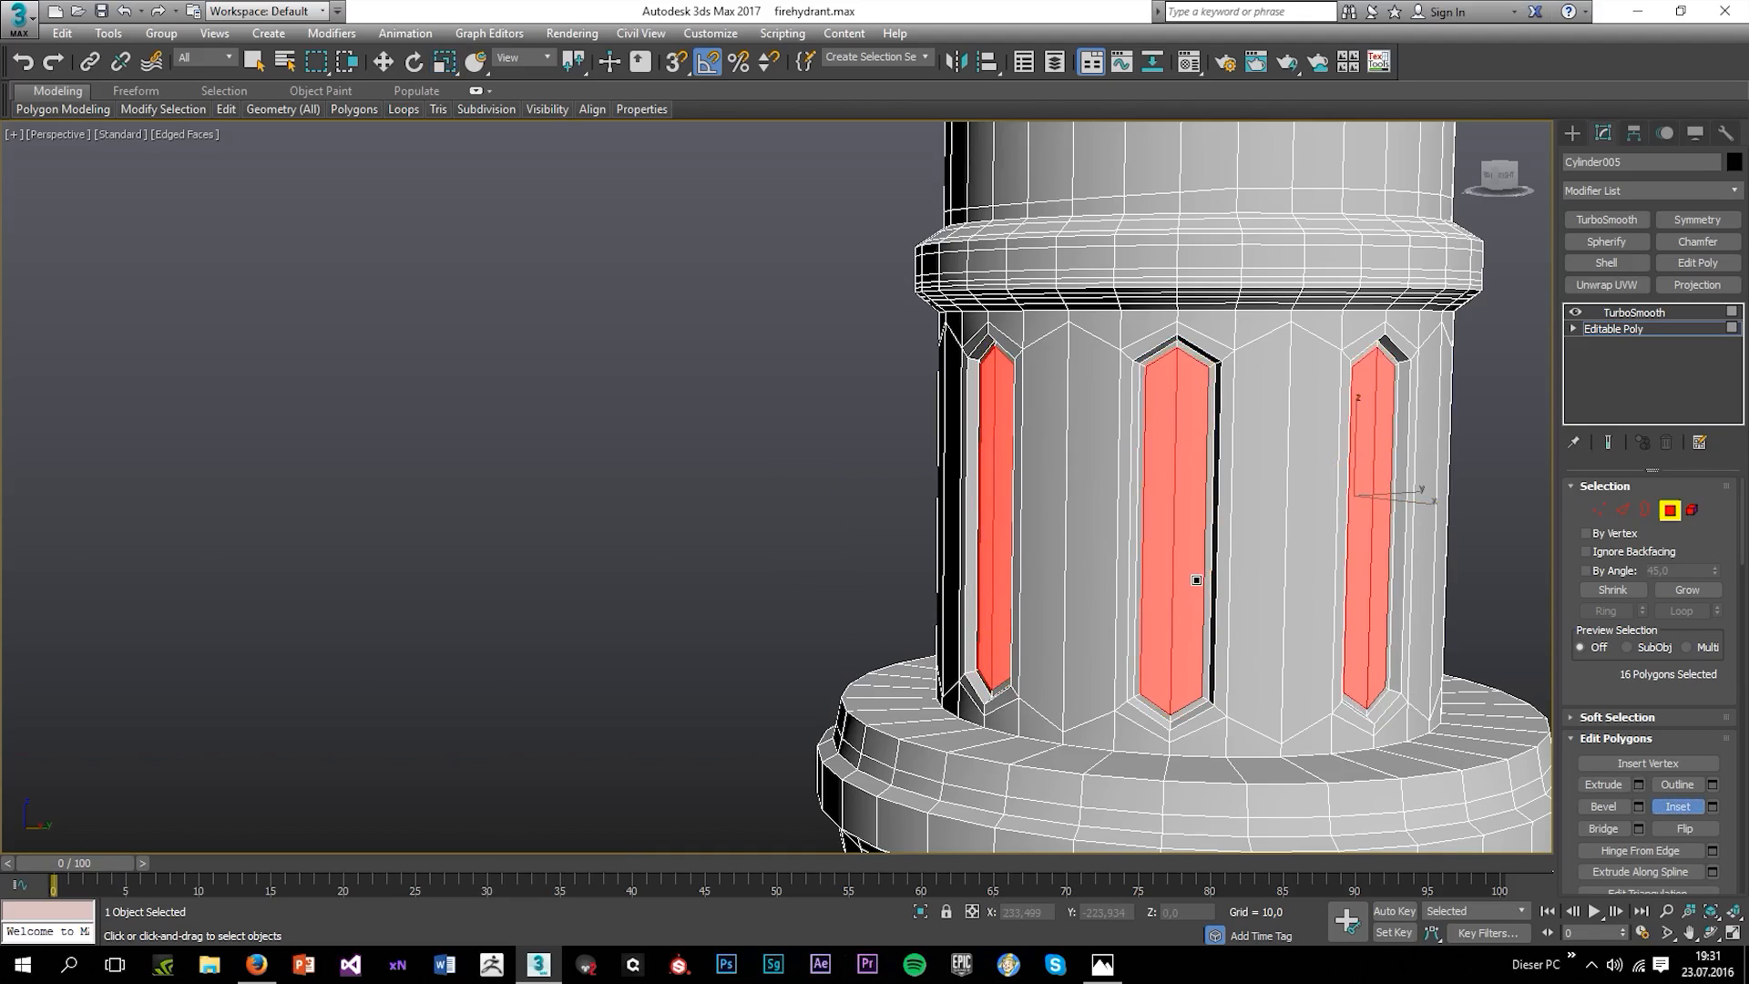
pyautogui.click(790, 533)
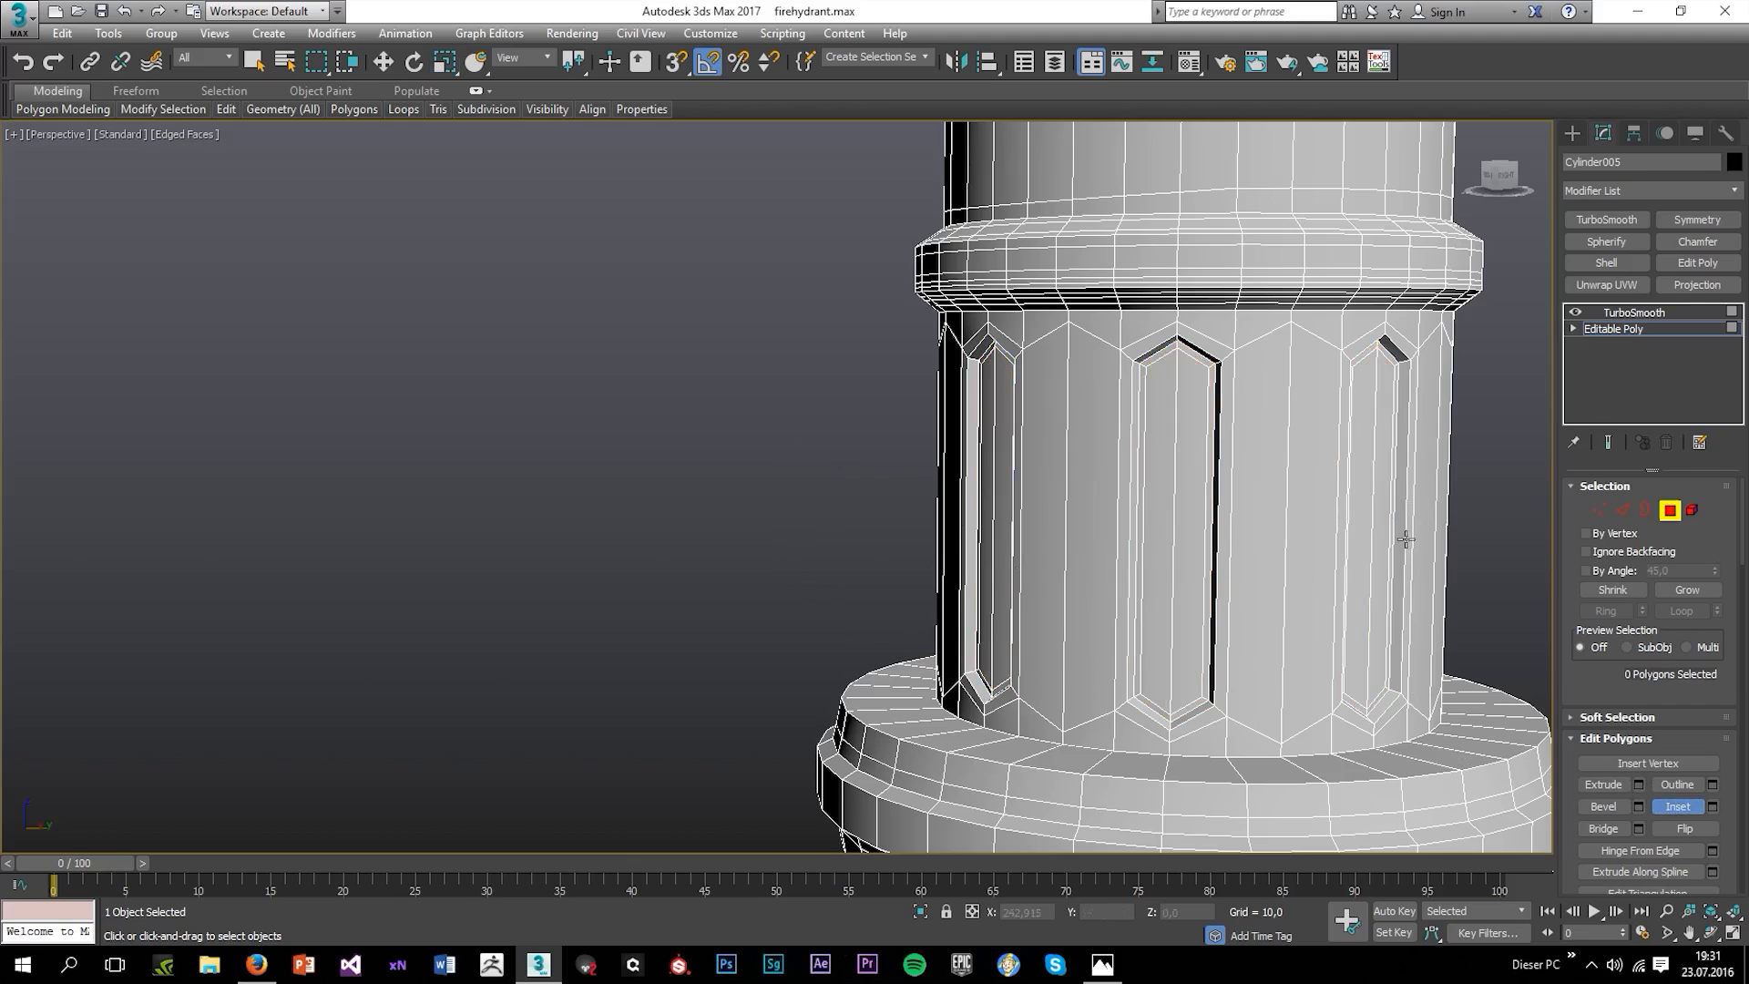
pyautogui.click(1623, 510)
pyautogui.click(974, 362)
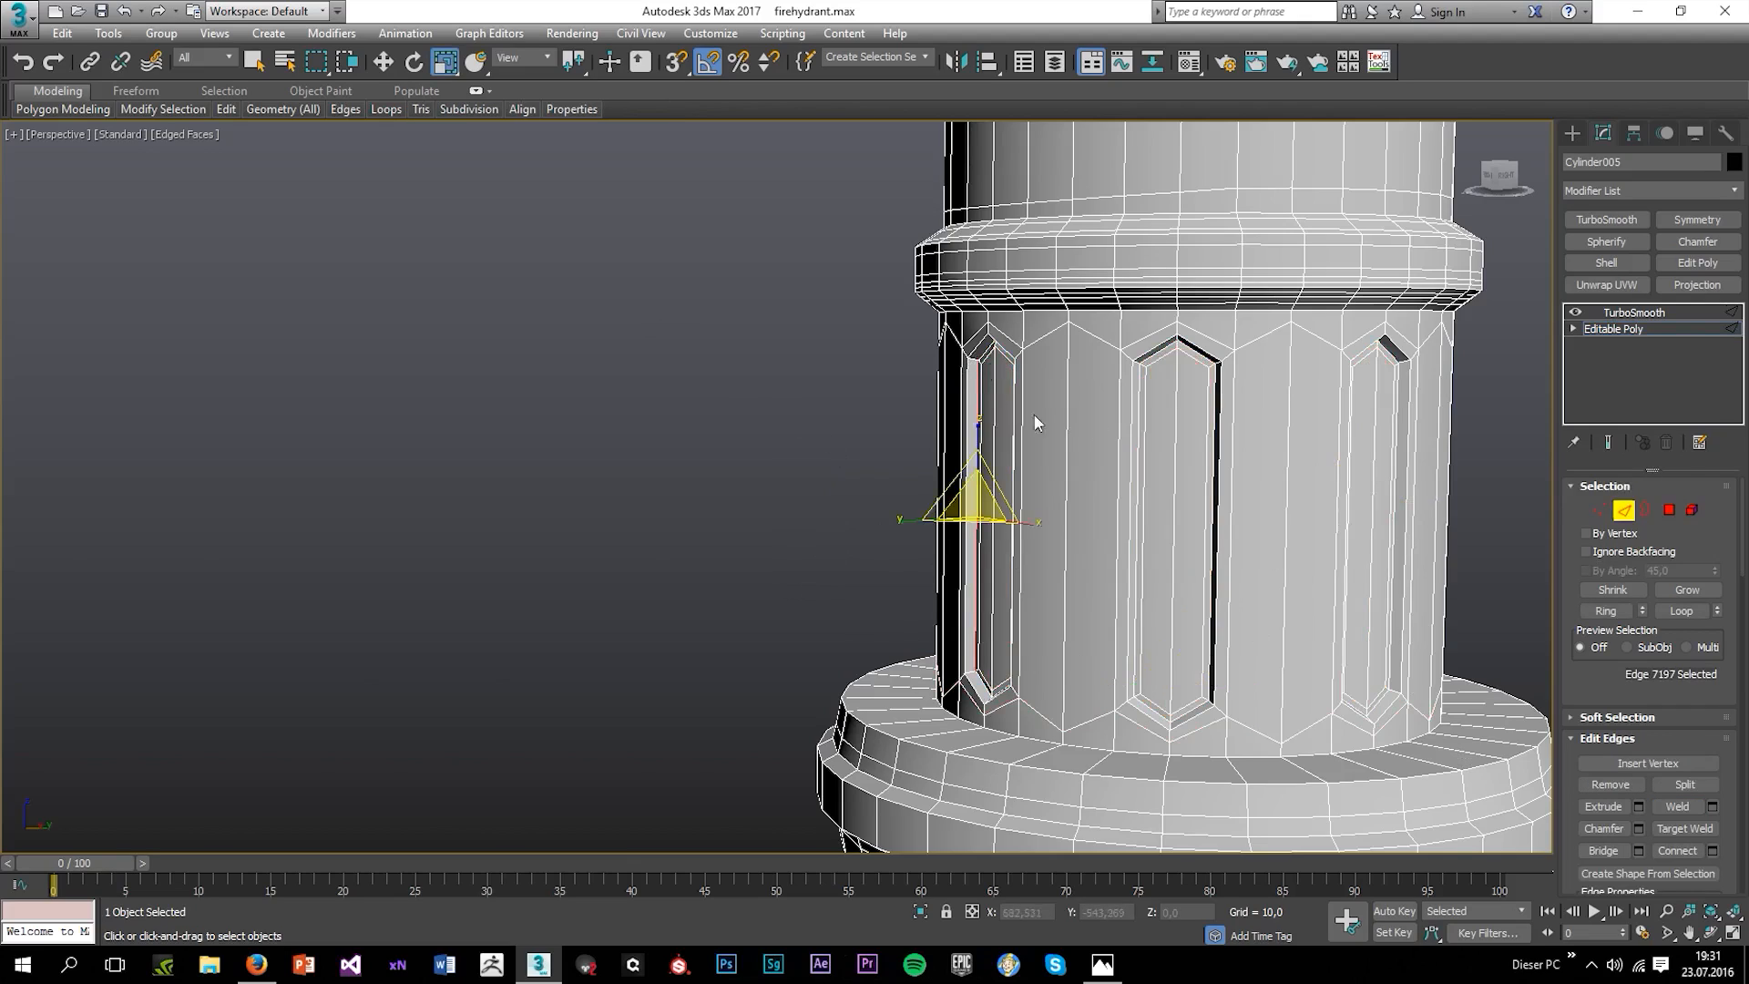
pyautogui.press('w')
pyautogui.scroll(4, 991, 363)
pyautogui.click(996, 352)
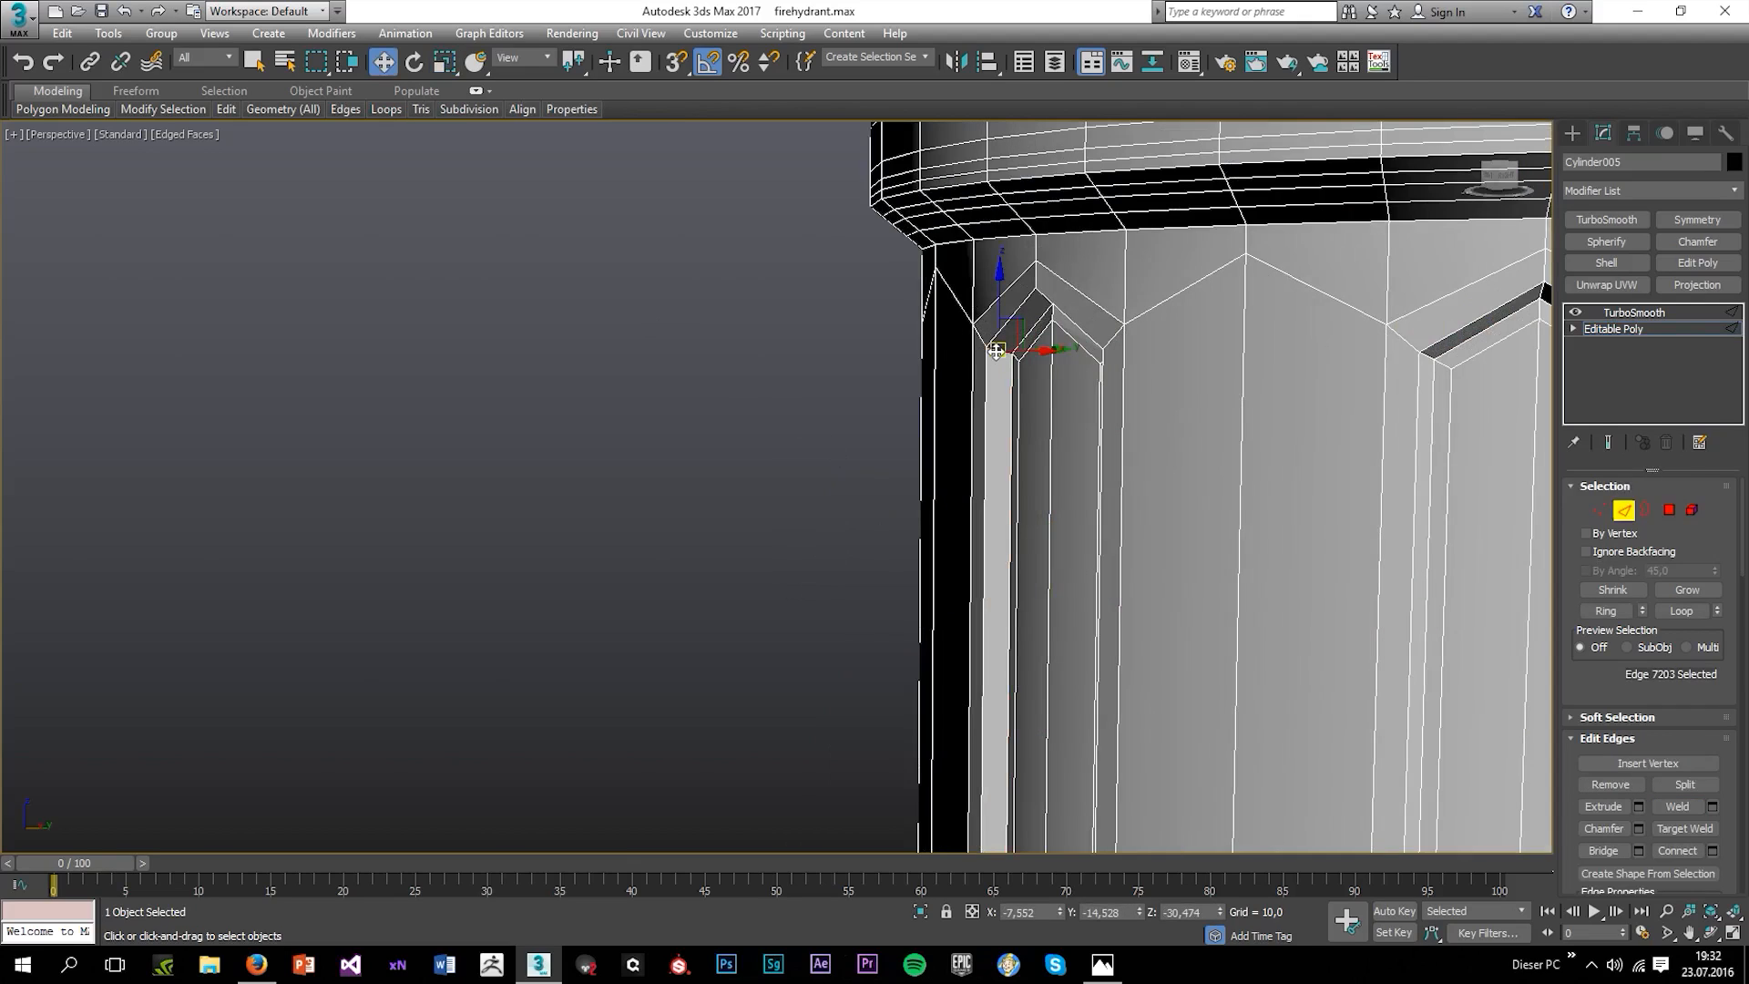
pyautogui.hotkey('ctrl', 'z')
pyautogui.hotkey('ctrl', 'z')
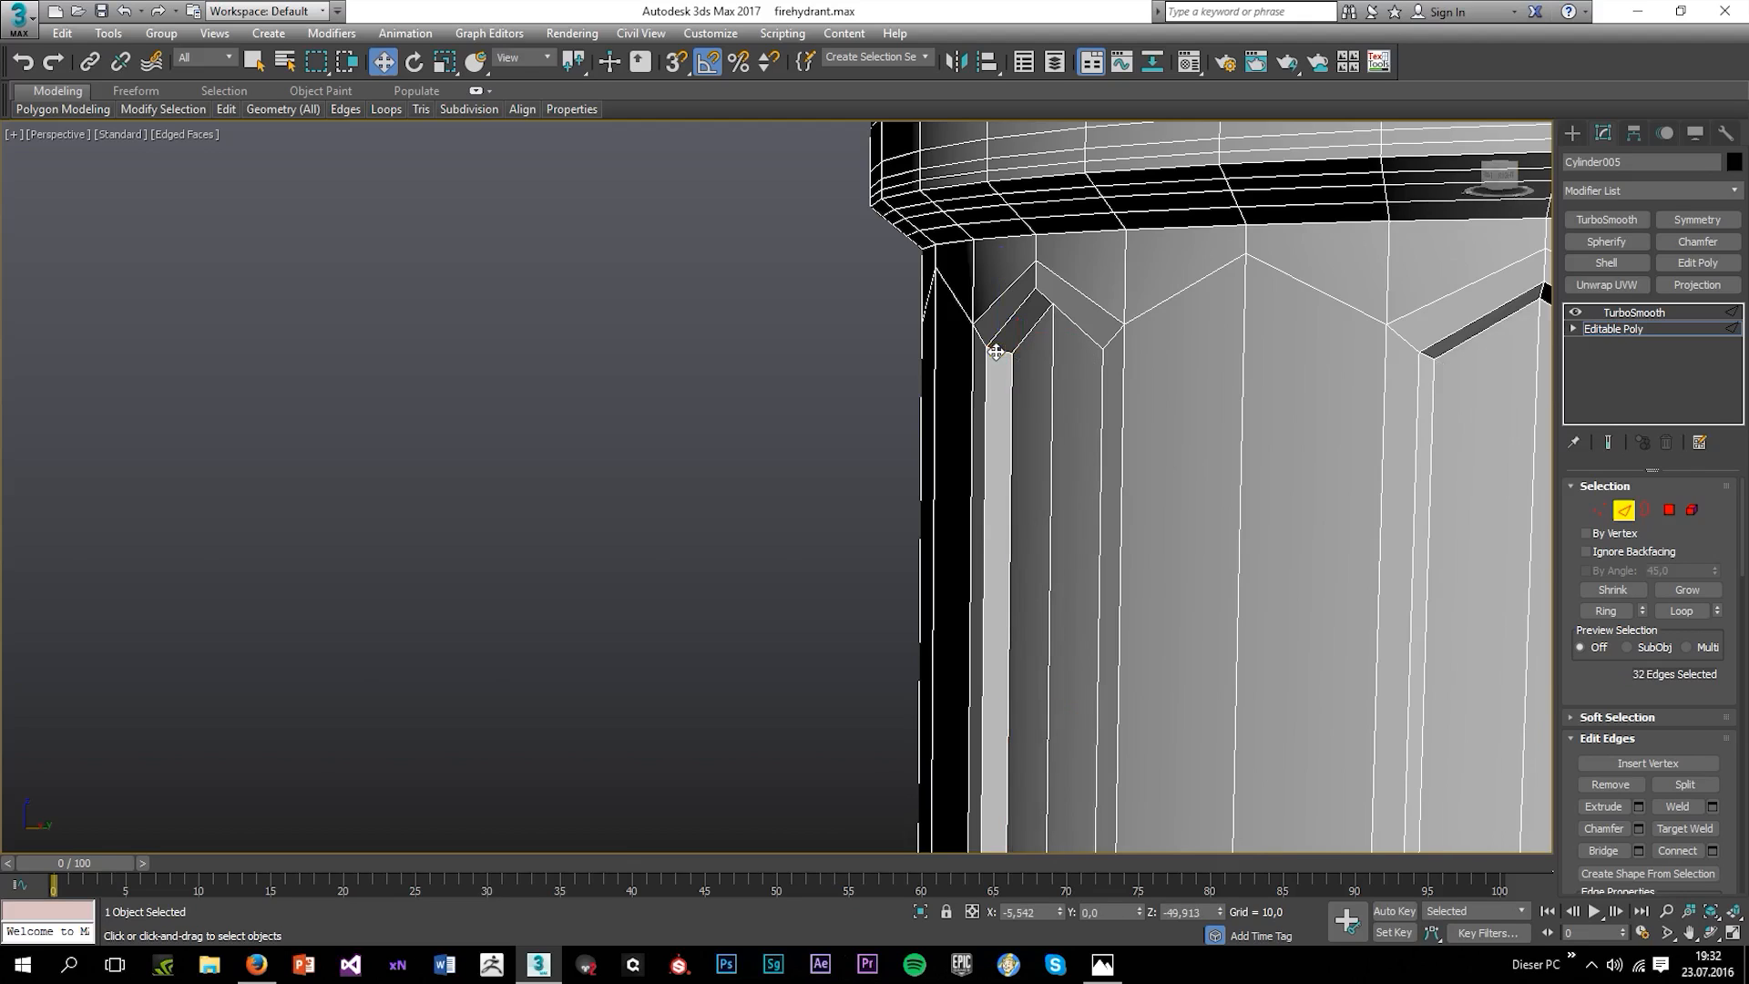
# Add two SwiftLoop edge loops around the lower body, one near the panels' upper ends and one near their lower ends.
pyautogui.click(1631, 313)
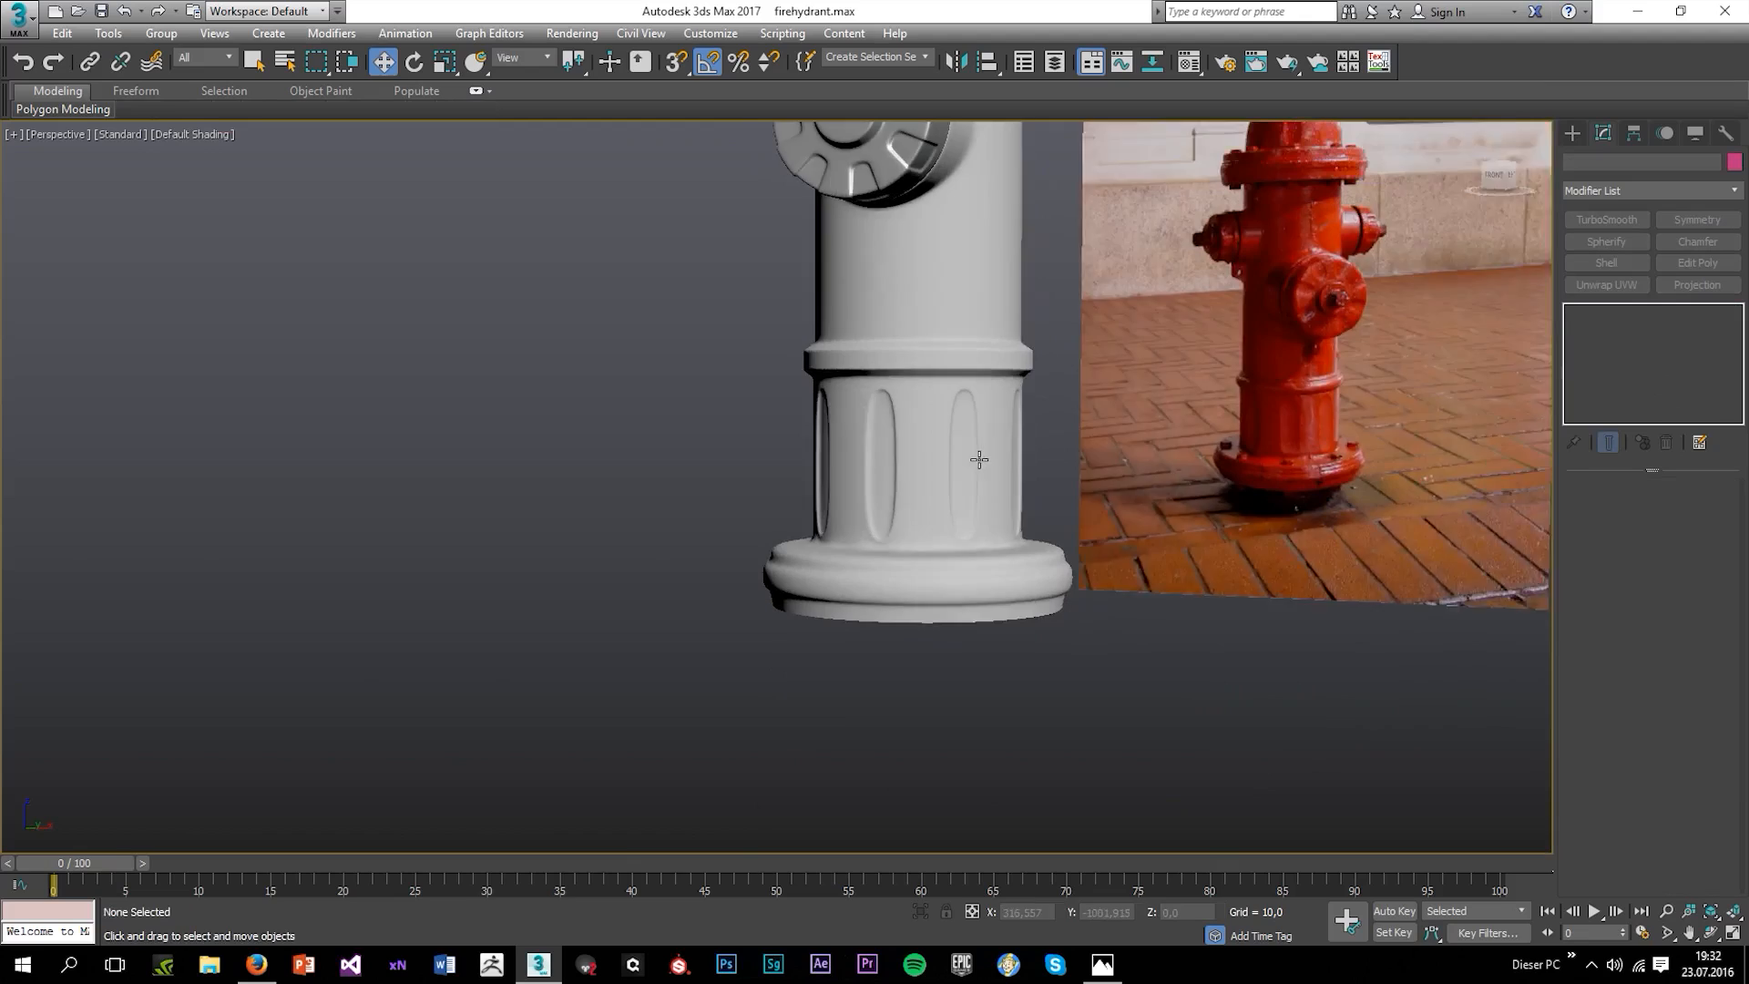
pyautogui.keyDown('alt'); pyautogui.moveTo(979, 460); pyautogui.dragTo(989, 449, button='middle'); pyautogui.keyUp('alt')
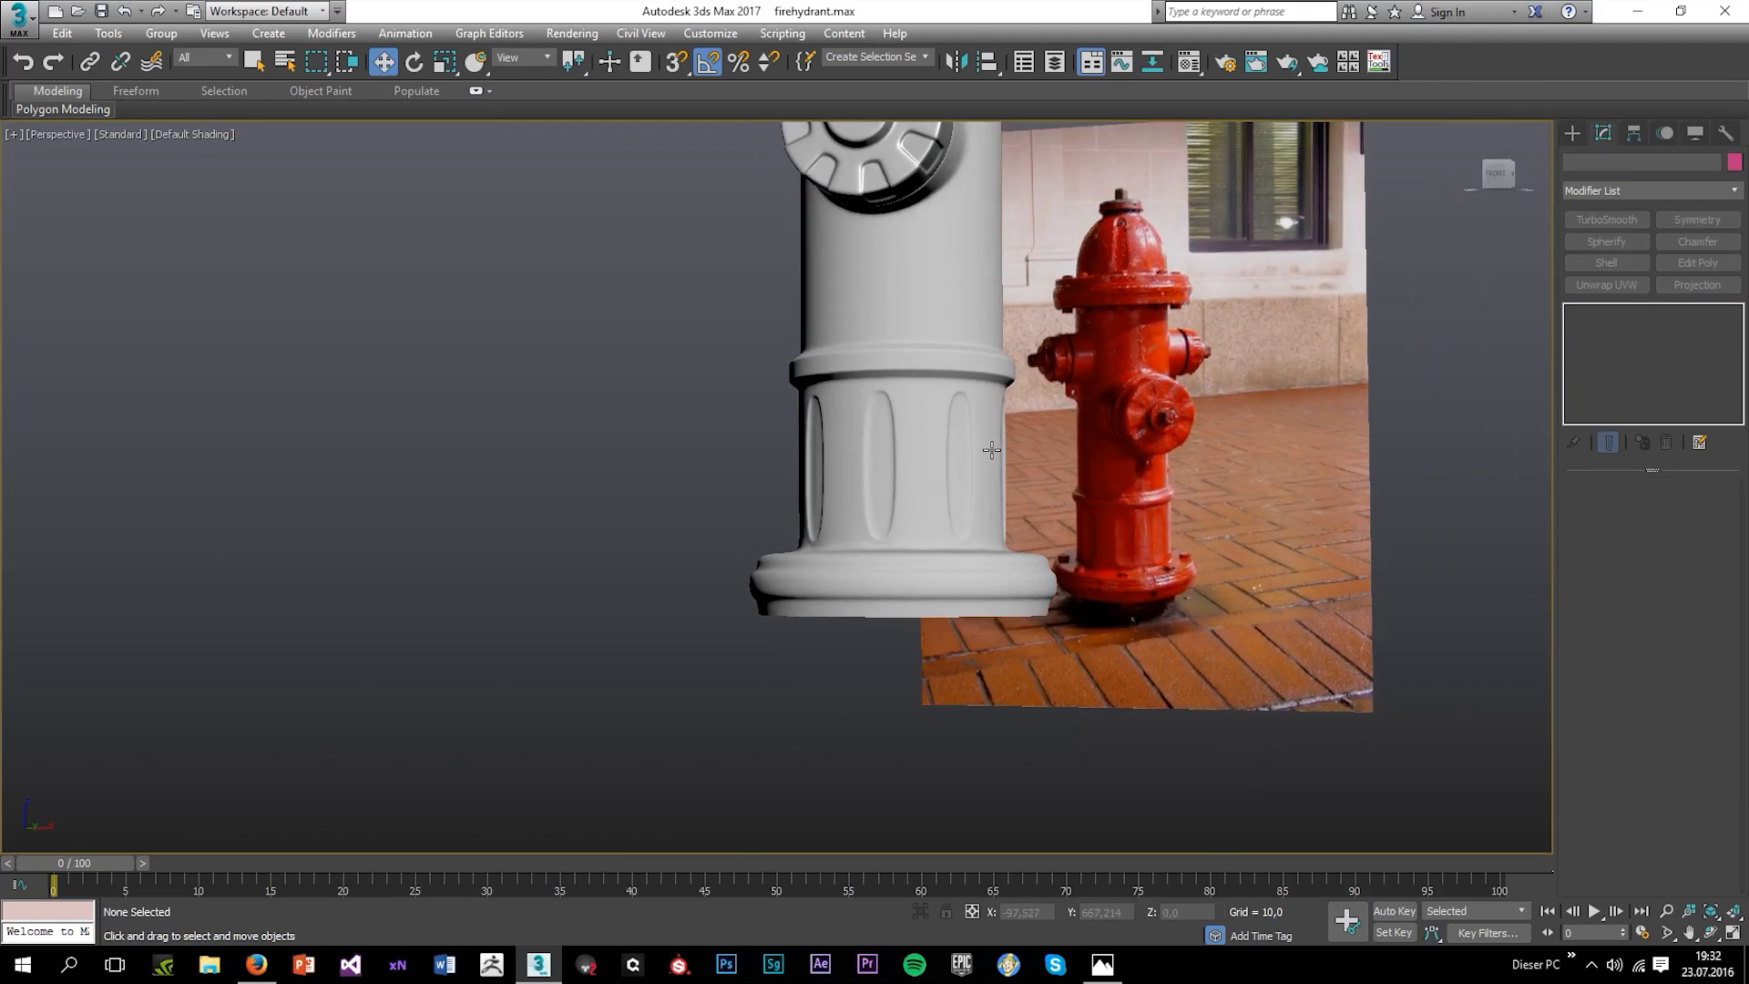
pyautogui.scroll(4, 974, 462)
pyautogui.click(972, 468)
pyautogui.click(1628, 330)
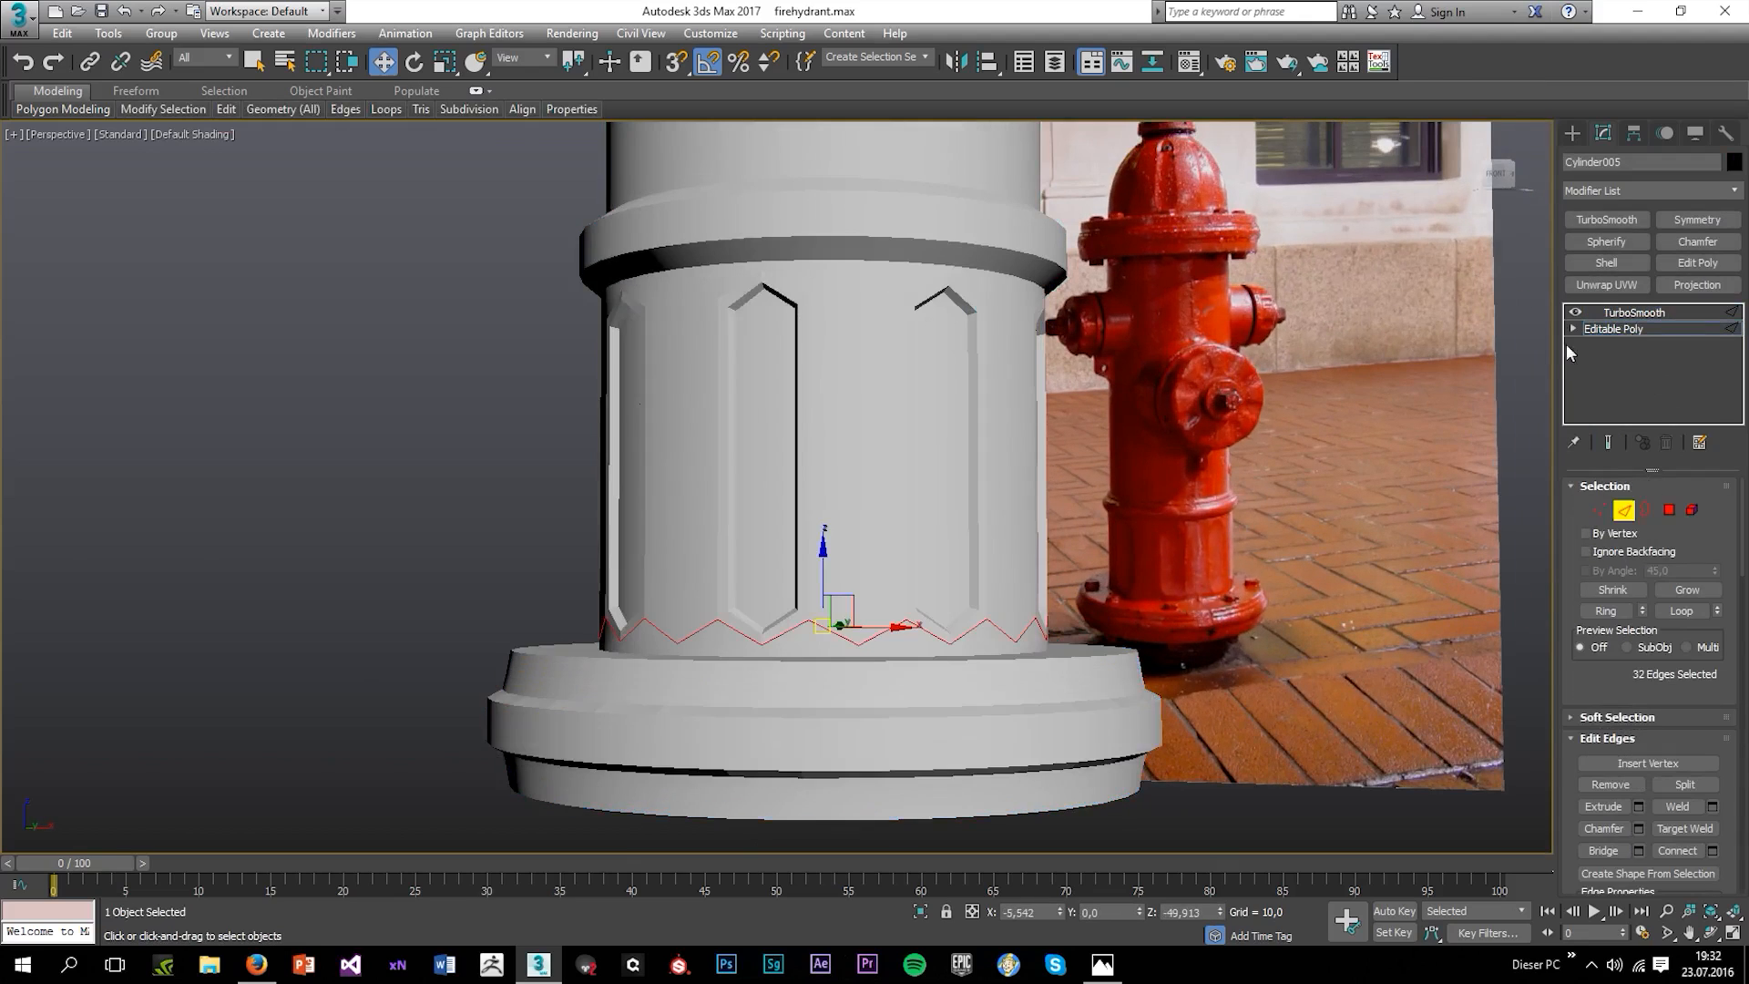
pyautogui.press('F4')
pyautogui.moveTo(226, 110)
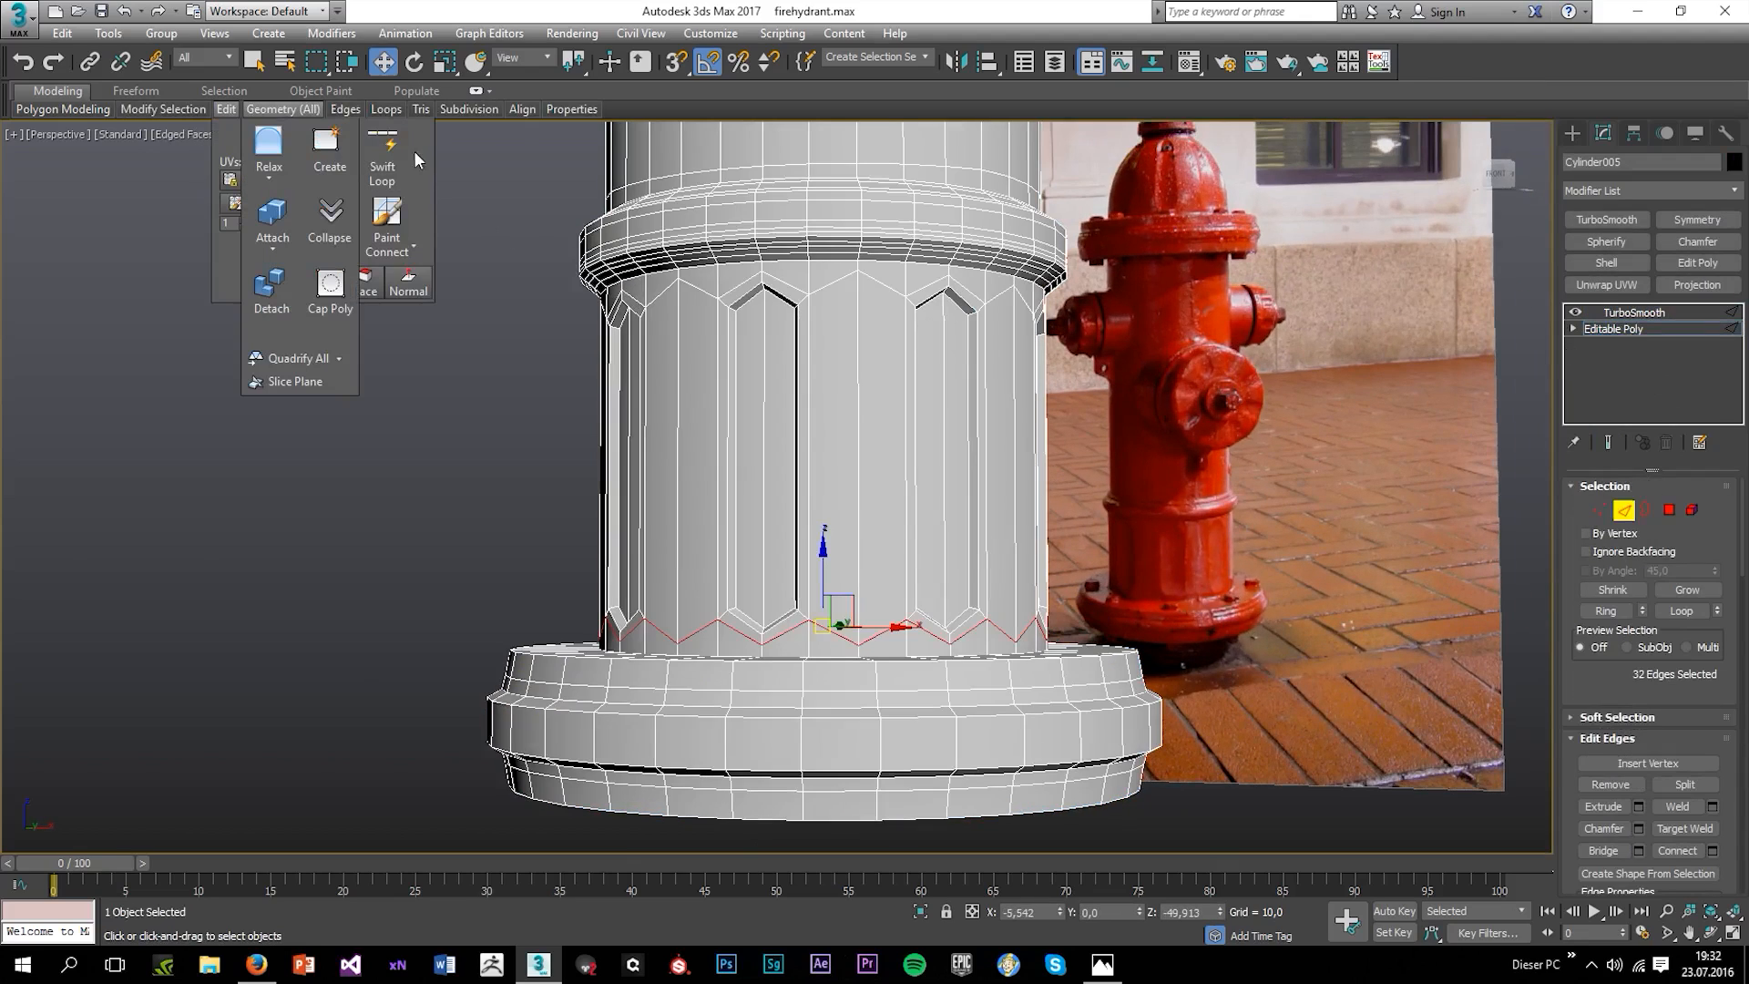
pyautogui.click(383, 153)
pyautogui.click(771, 336)
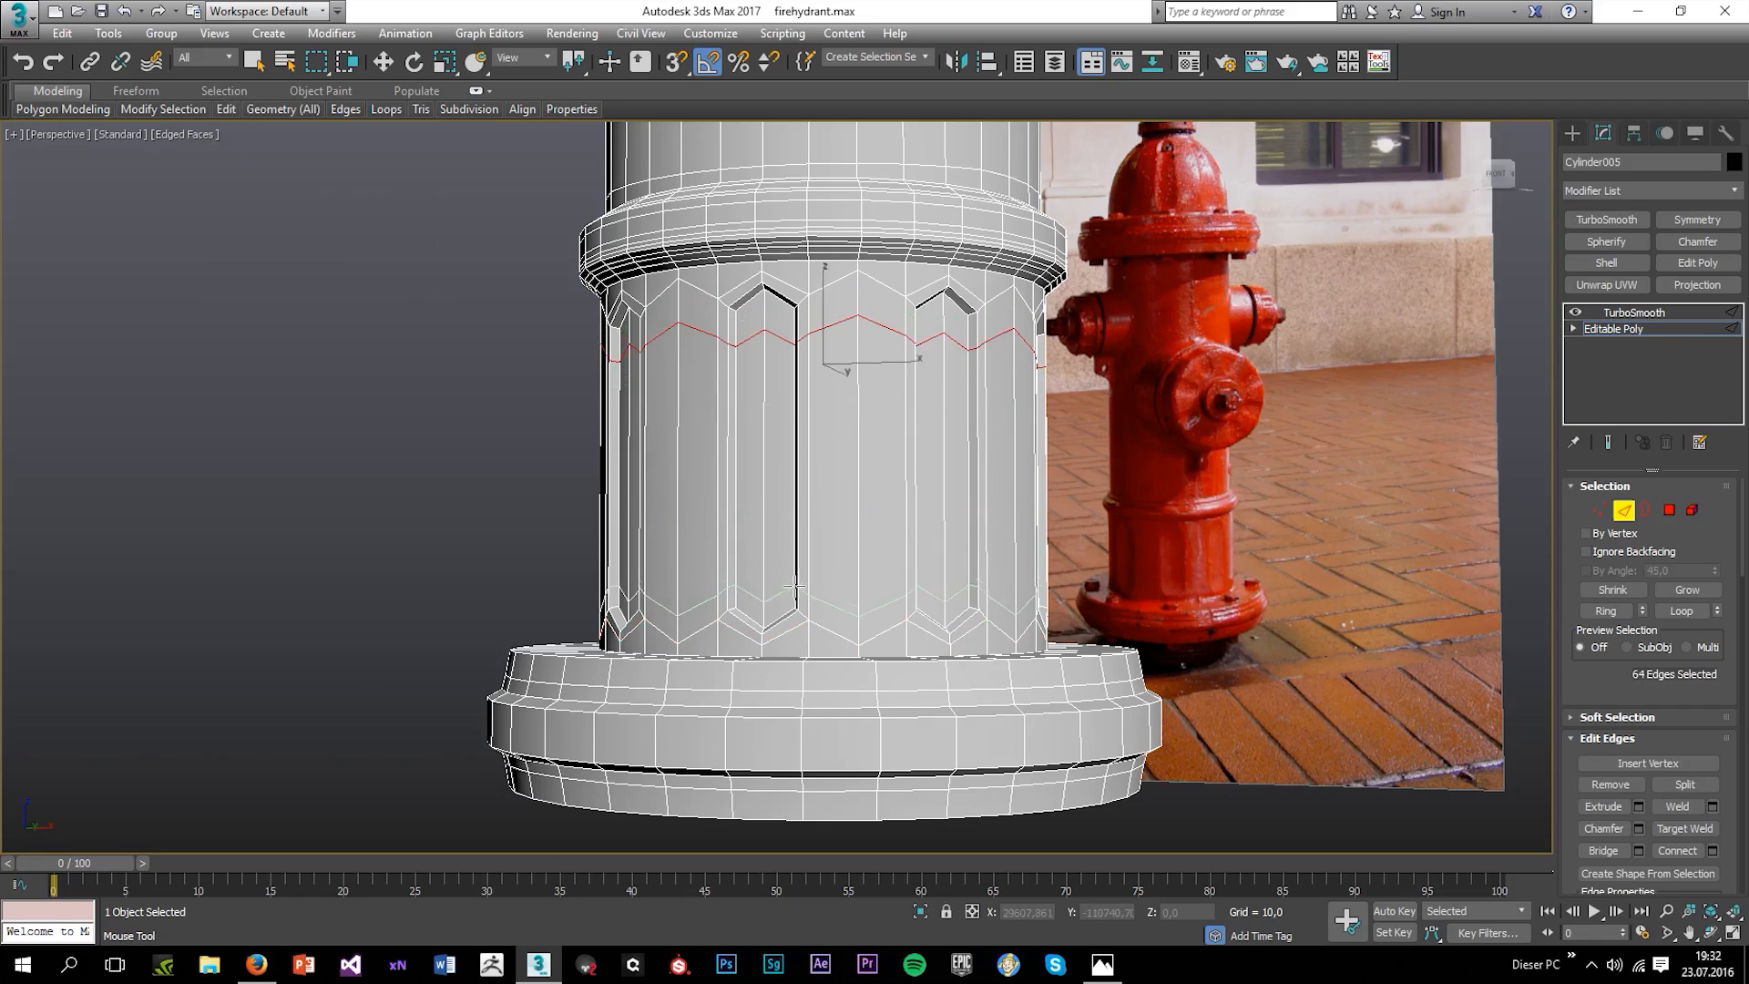
pyautogui.click(785, 590)
# Examine the smoothed hydrant beside the reference photo, comparing the cap, side outlets and lower body.
pyautogui.click(1603, 312)
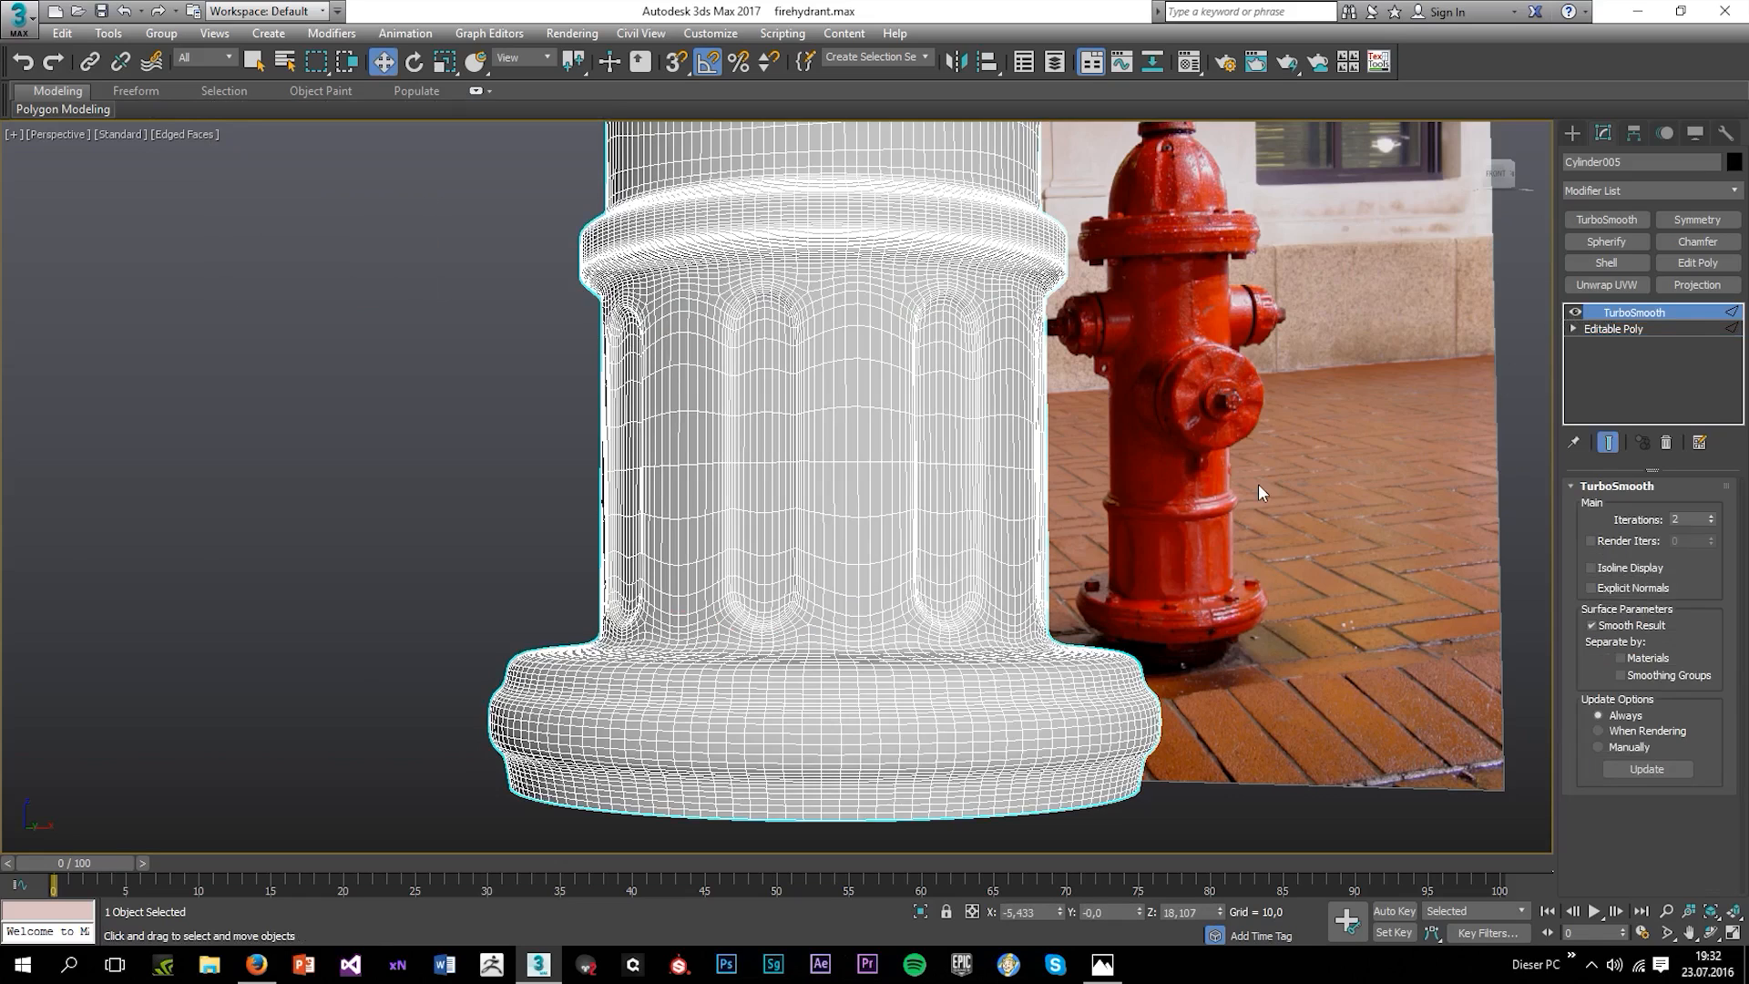
pyautogui.press('F4')
pyautogui.click(1184, 495)
pyautogui.scroll(-3, 1184, 496)
pyautogui.keyDown('alt'); pyautogui.moveTo(1144, 553); pyautogui.dragTo(1123, 613, button='middle'); pyautogui.keyUp('alt')
pyautogui.moveTo(1342, 444); pyautogui.dragTo(1217, 547, button='middle')
pyautogui.scroll(-5, 1220, 364)
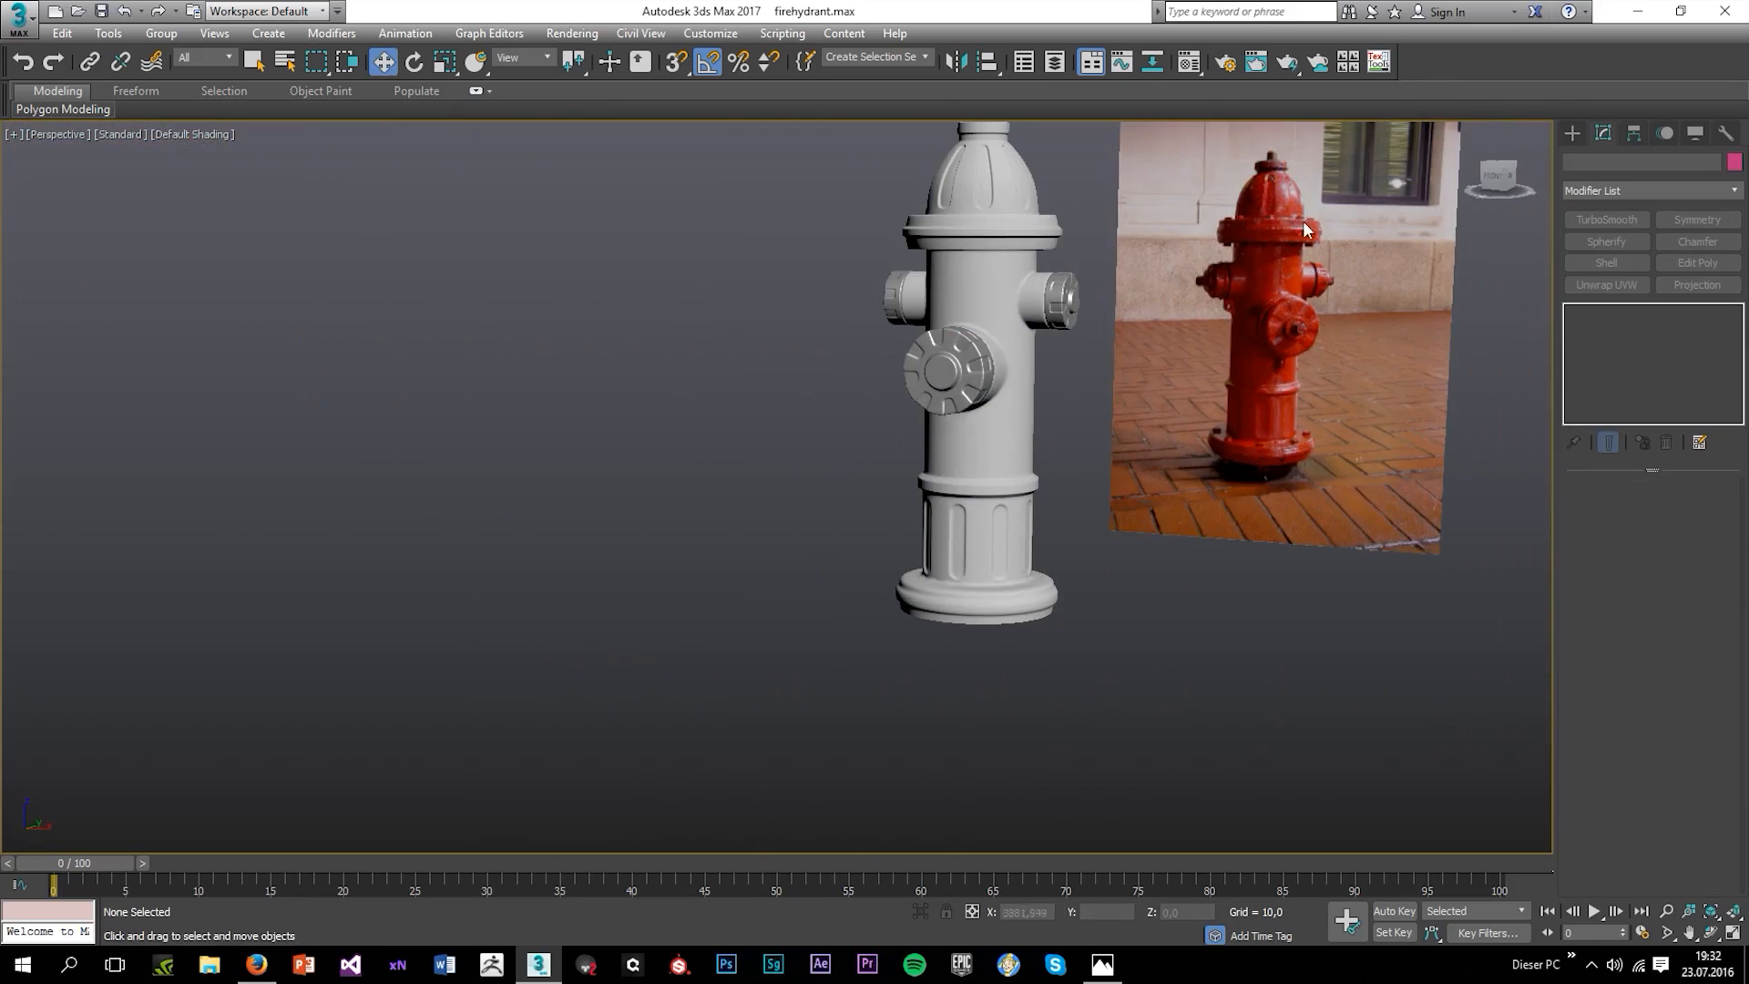
pyautogui.scroll(4, 1298, 193)
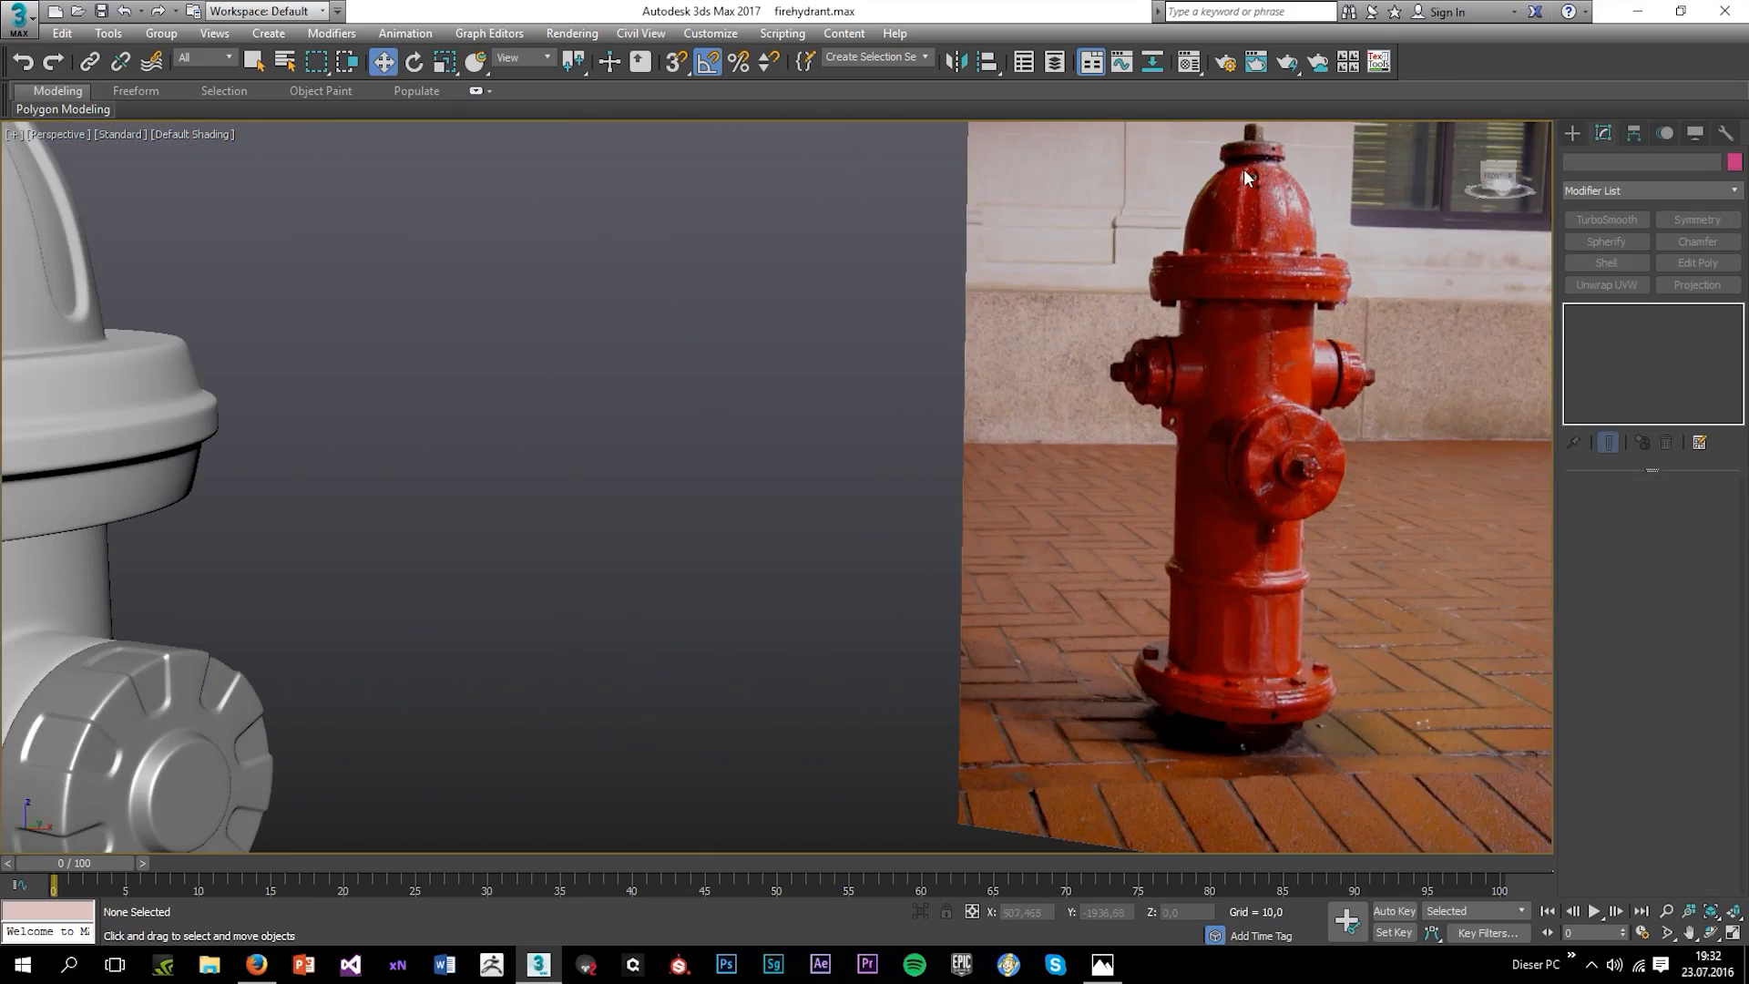
pyautogui.scroll(2, 1248, 615)
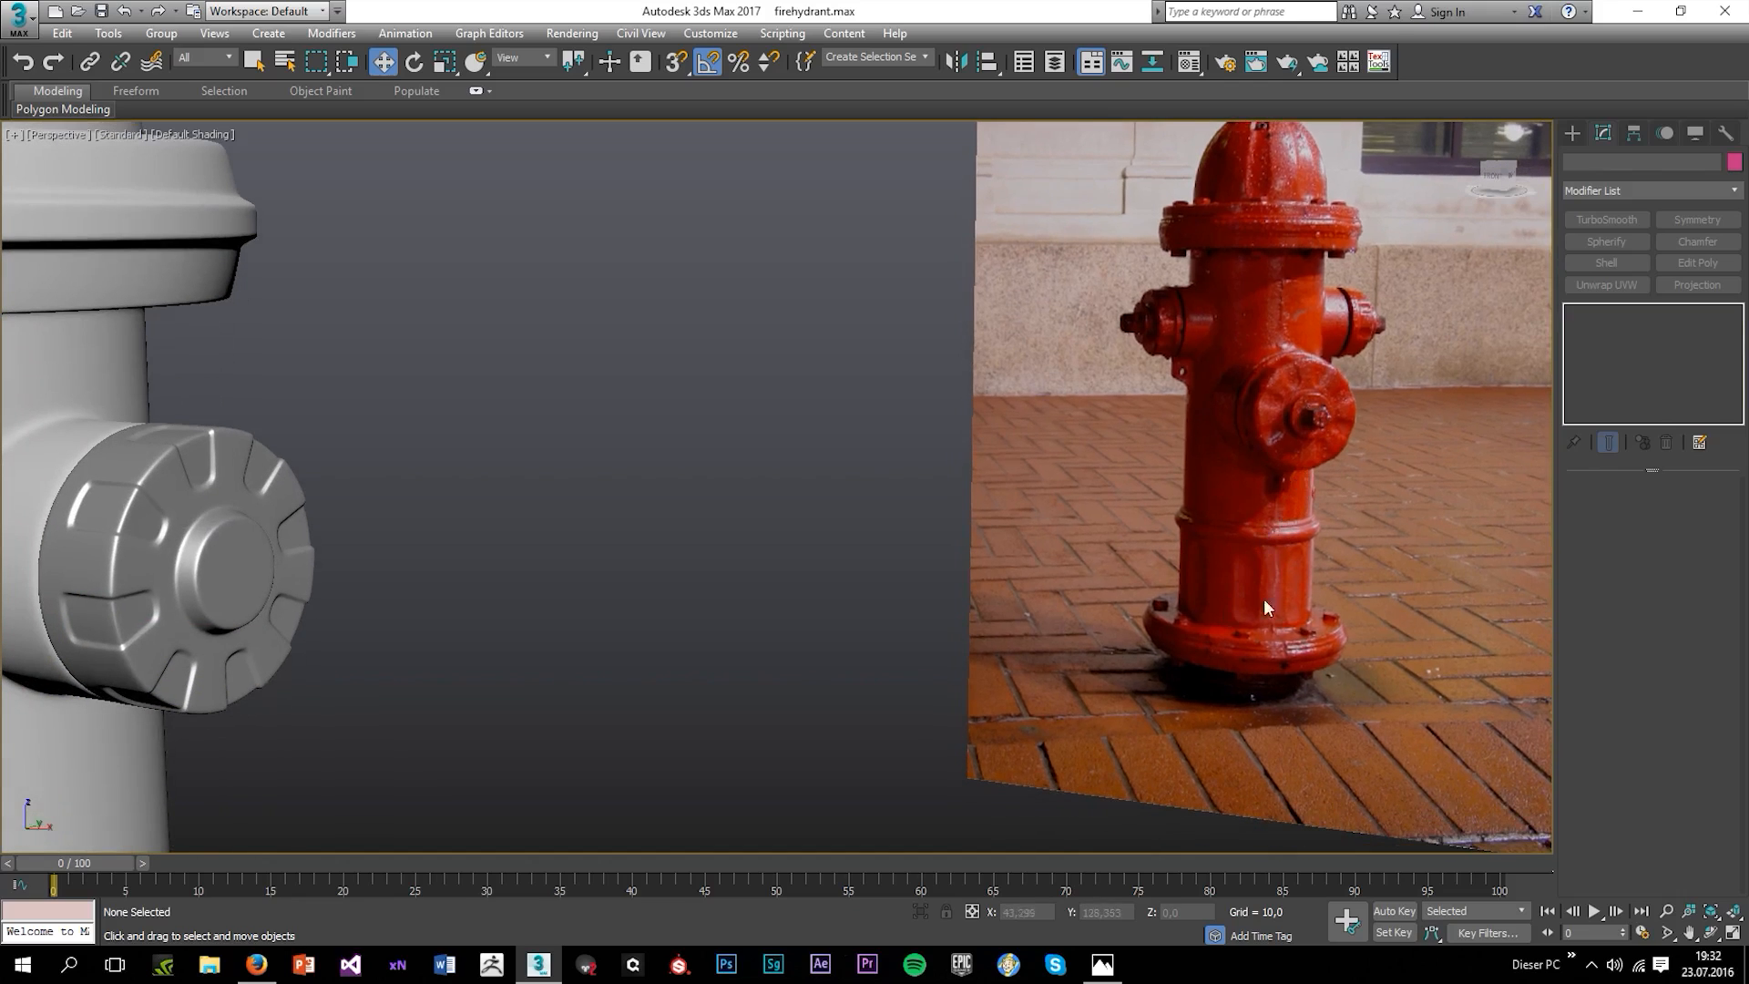
pyautogui.scroll(-5, 1193, 547)
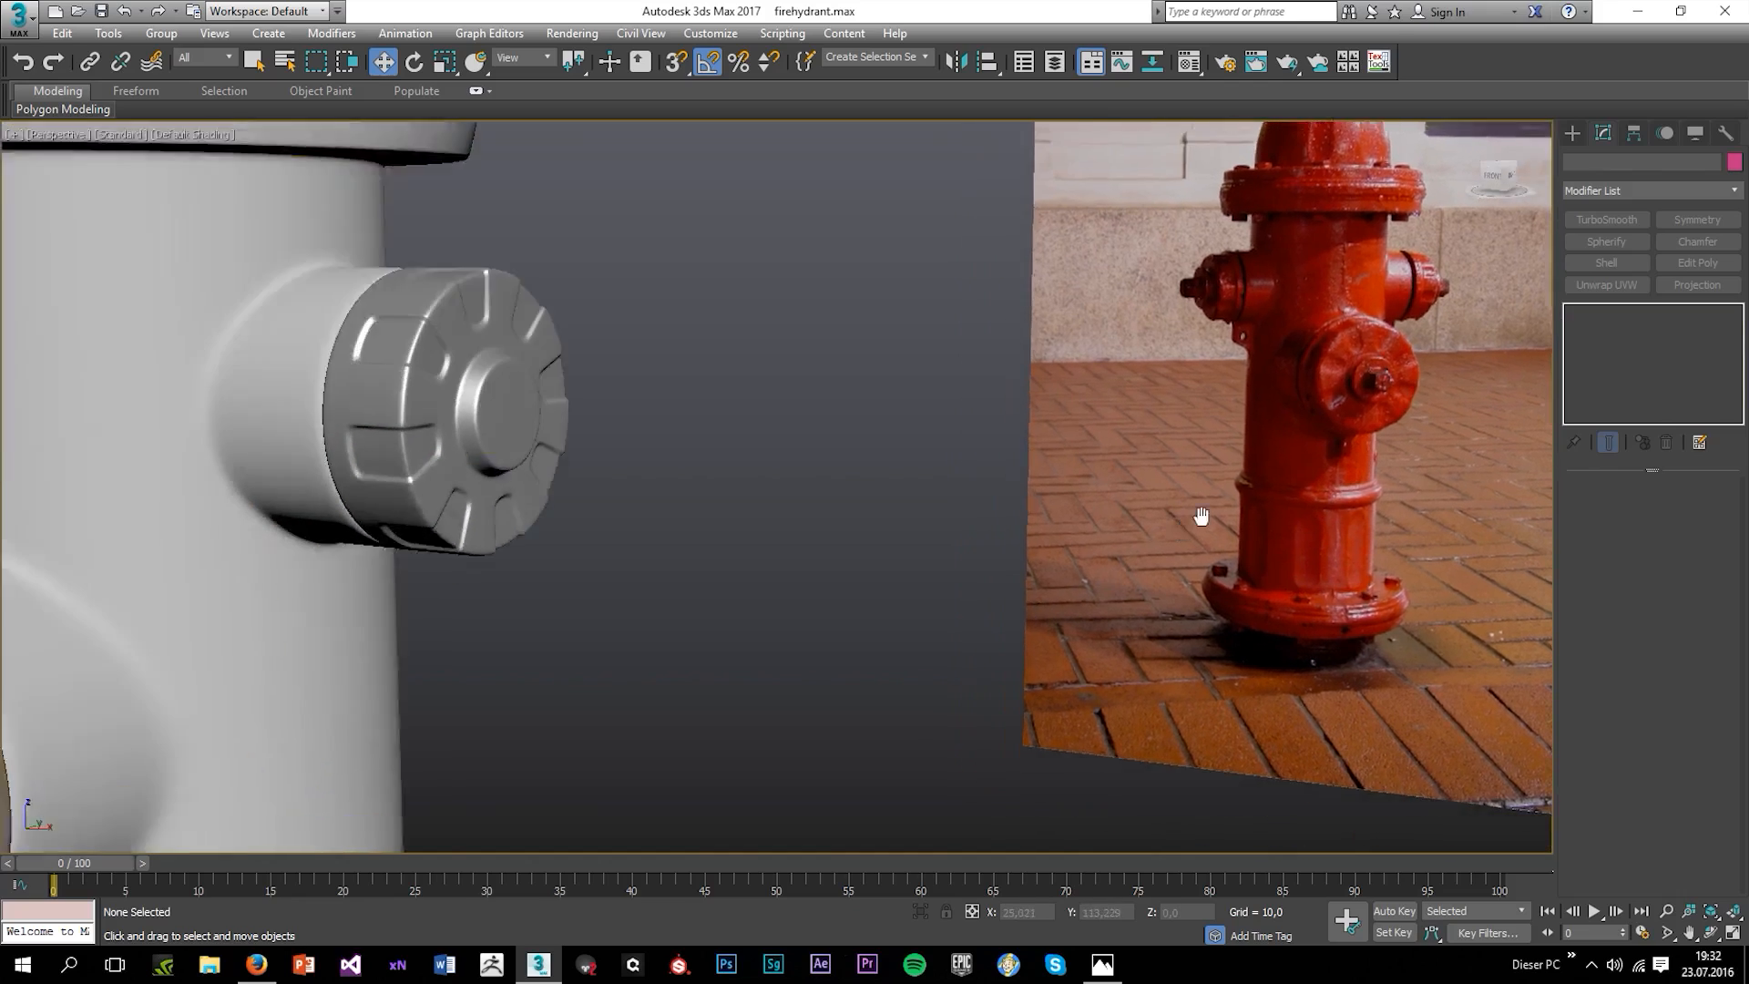
# Insert a SwiftLoop edge loop around the lower body between the ring and the panels' upper points.
pyautogui.click(839, 663)
pyautogui.scroll(6, 839, 663)
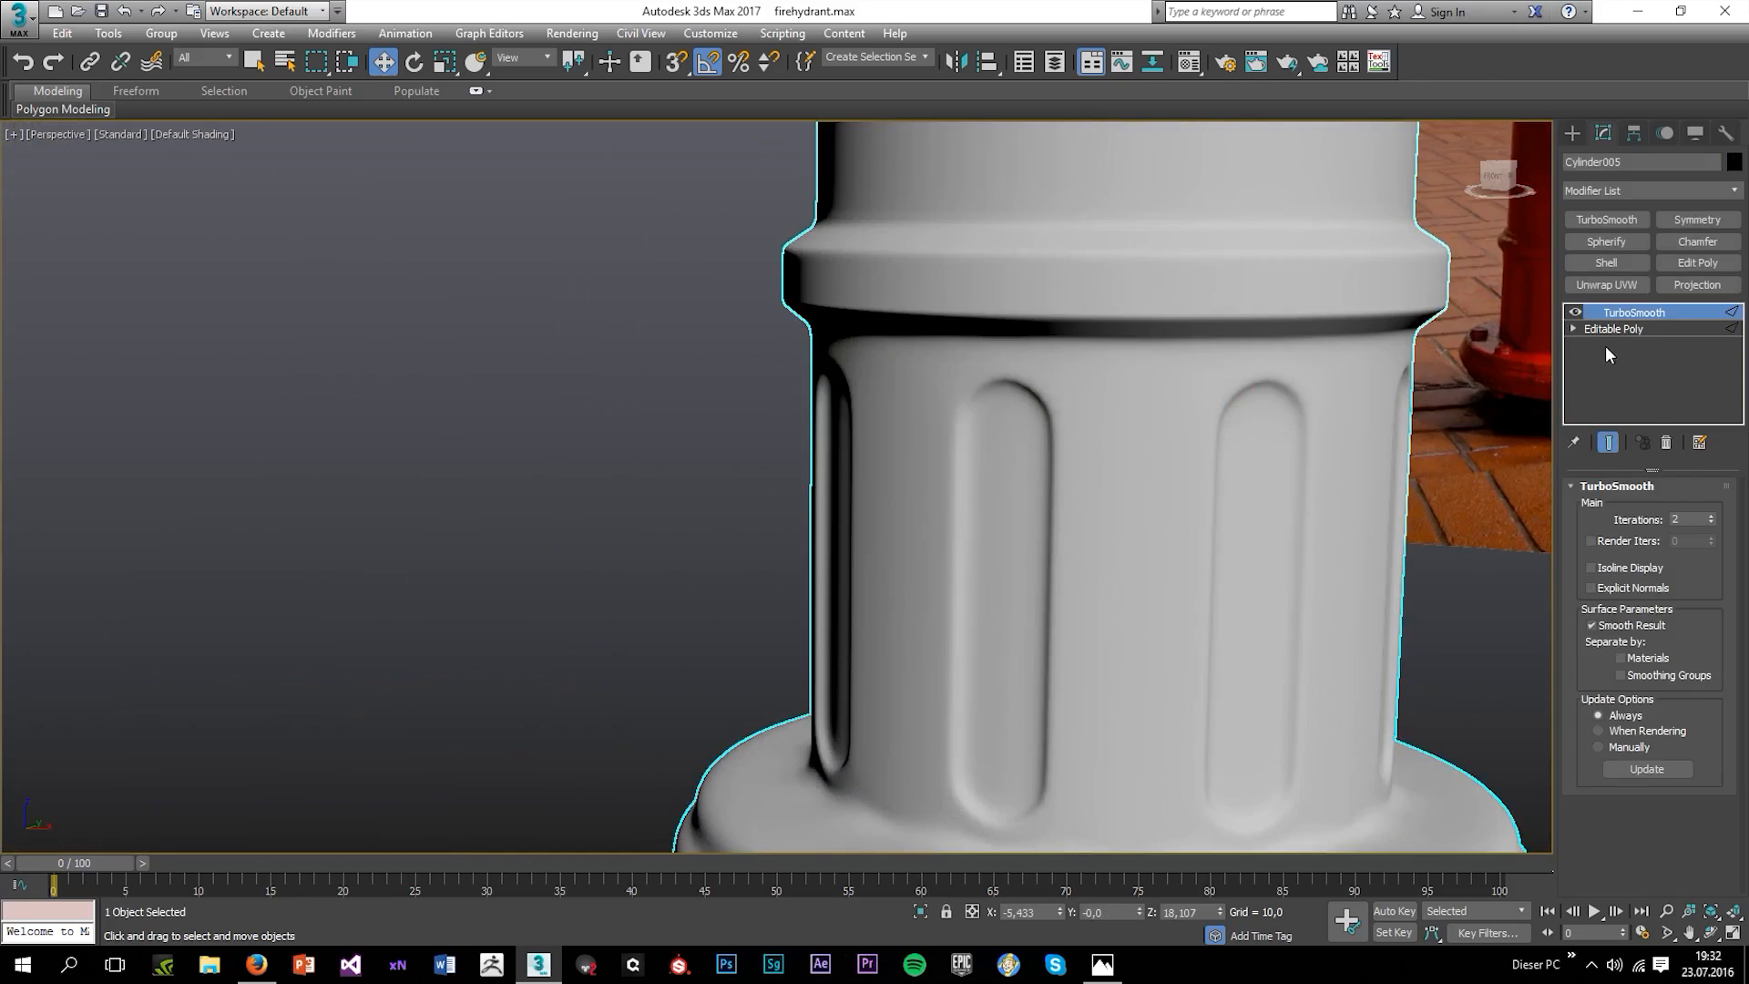
pyautogui.press('F4')
pyautogui.click(1612, 329)
pyautogui.press('2')
pyautogui.keyDown('alt'); pyautogui.moveTo(1029, 402); pyautogui.dragTo(1045, 382, button='middle'); pyautogui.keyUp('alt')
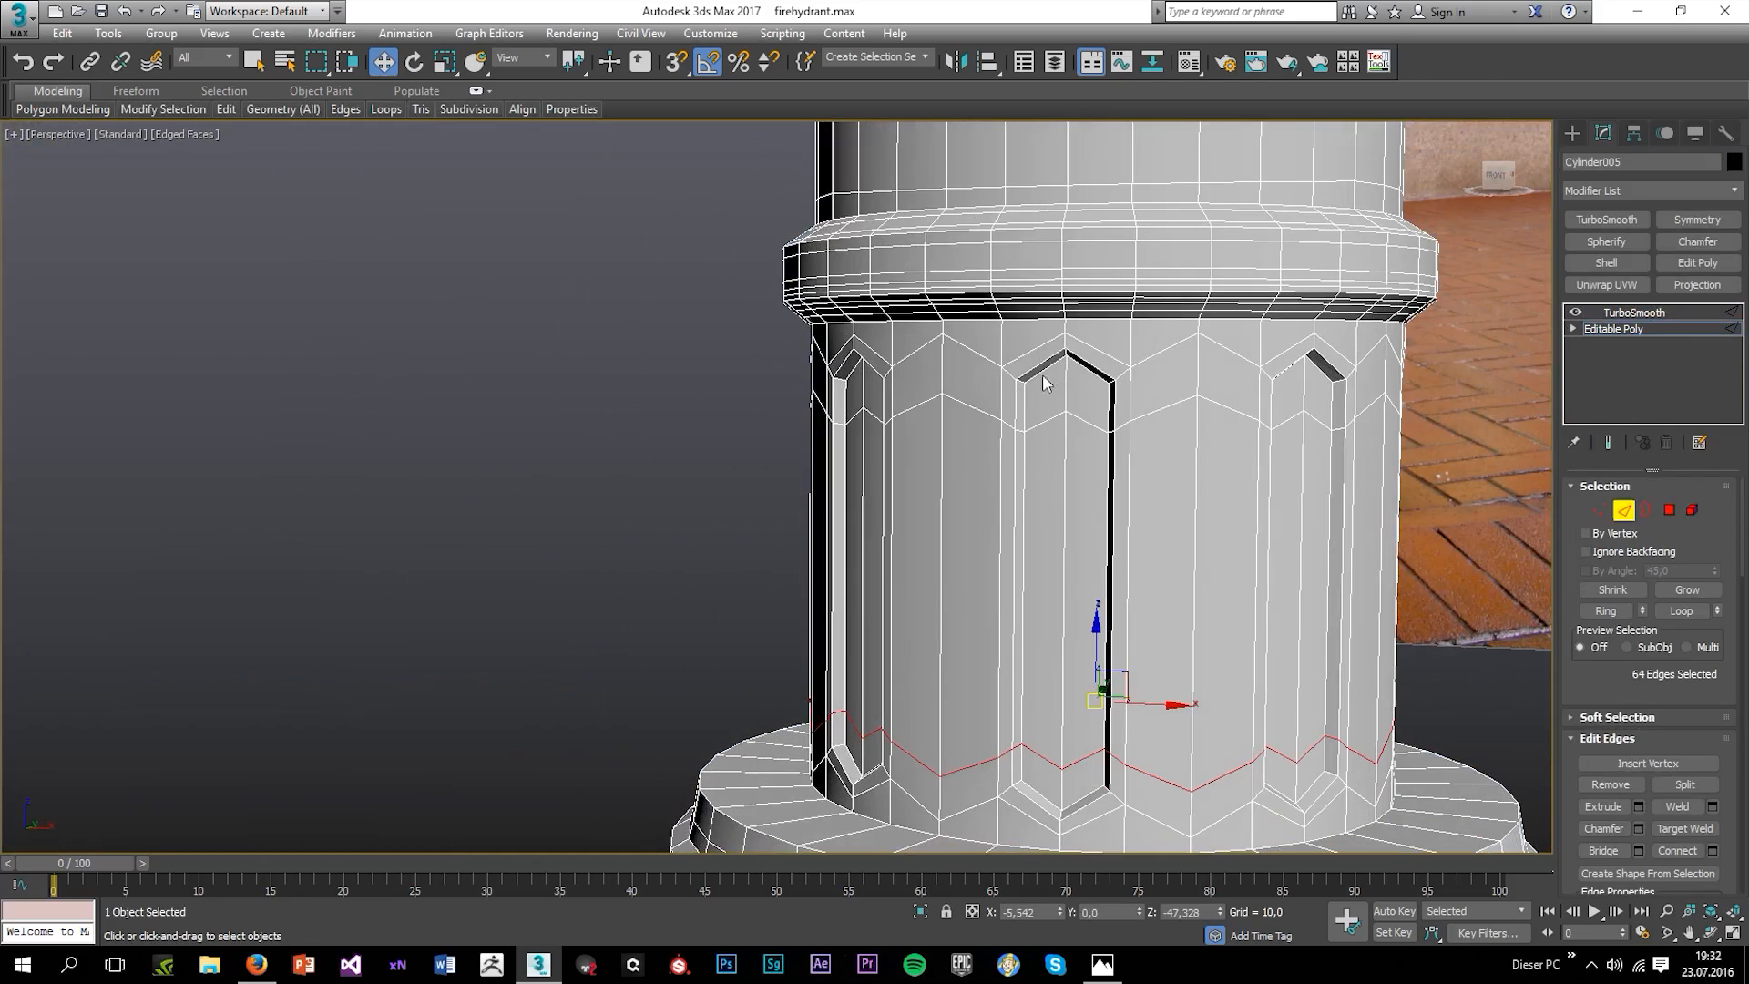
pyautogui.click(1066, 326)
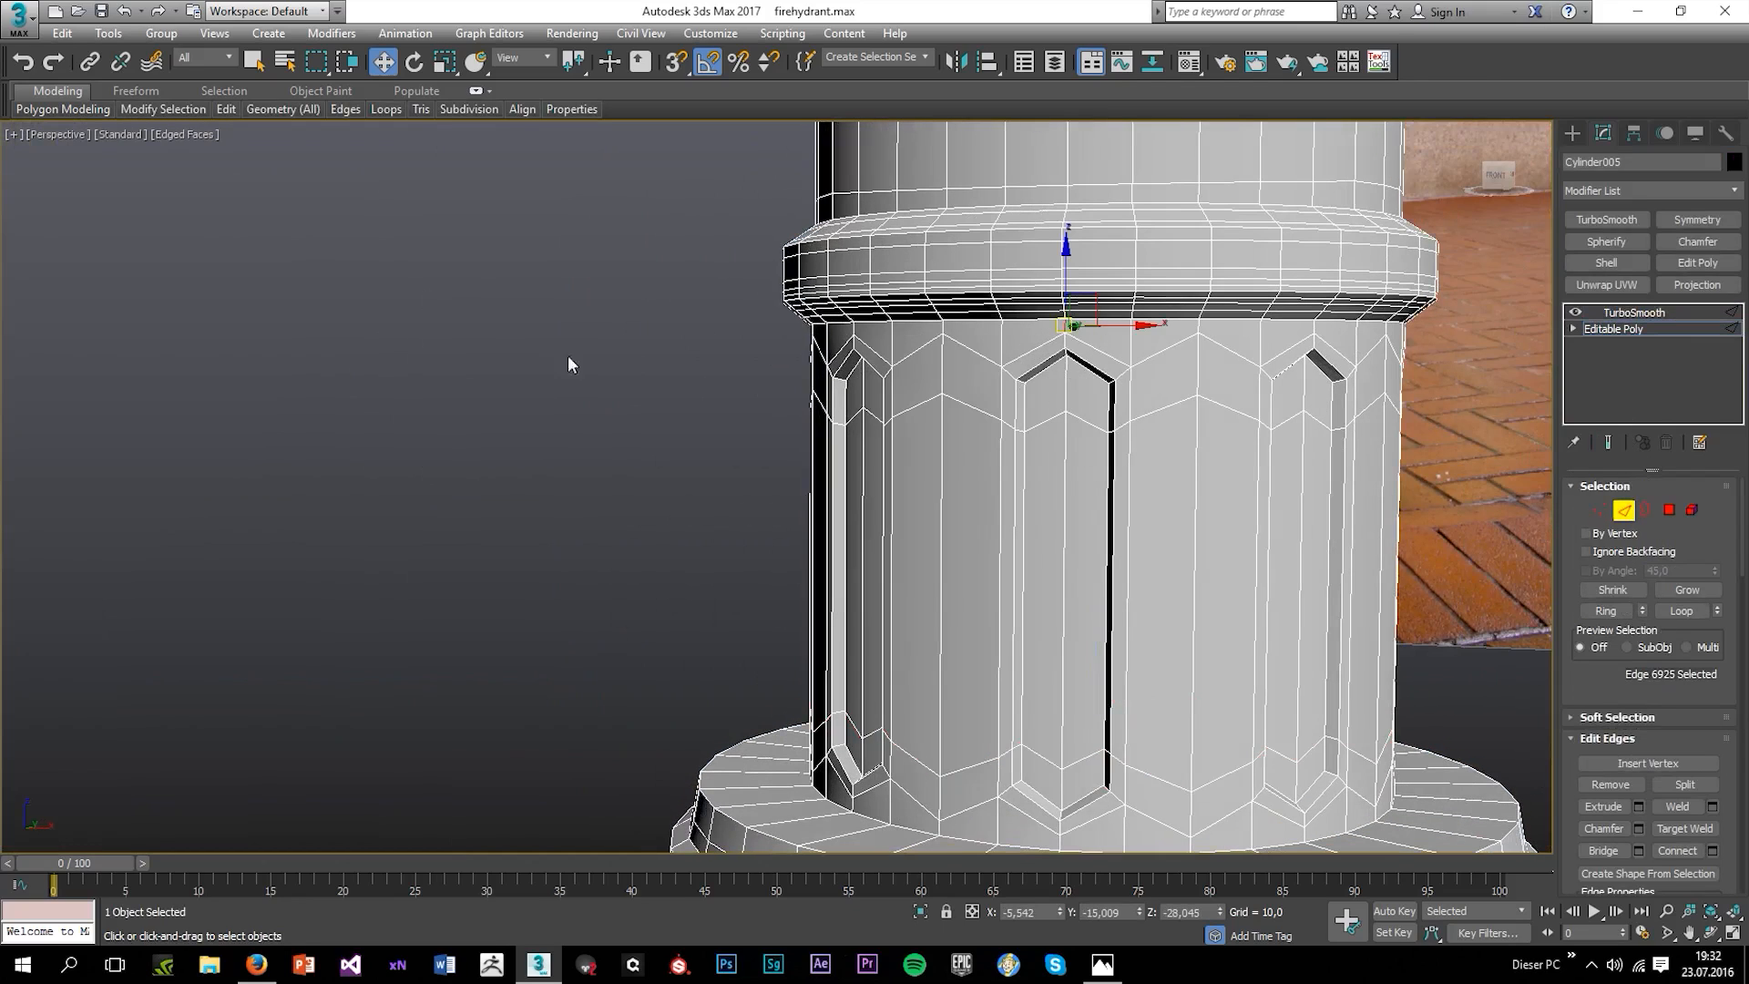
pyautogui.moveTo(226, 108)
pyautogui.click(388, 166)
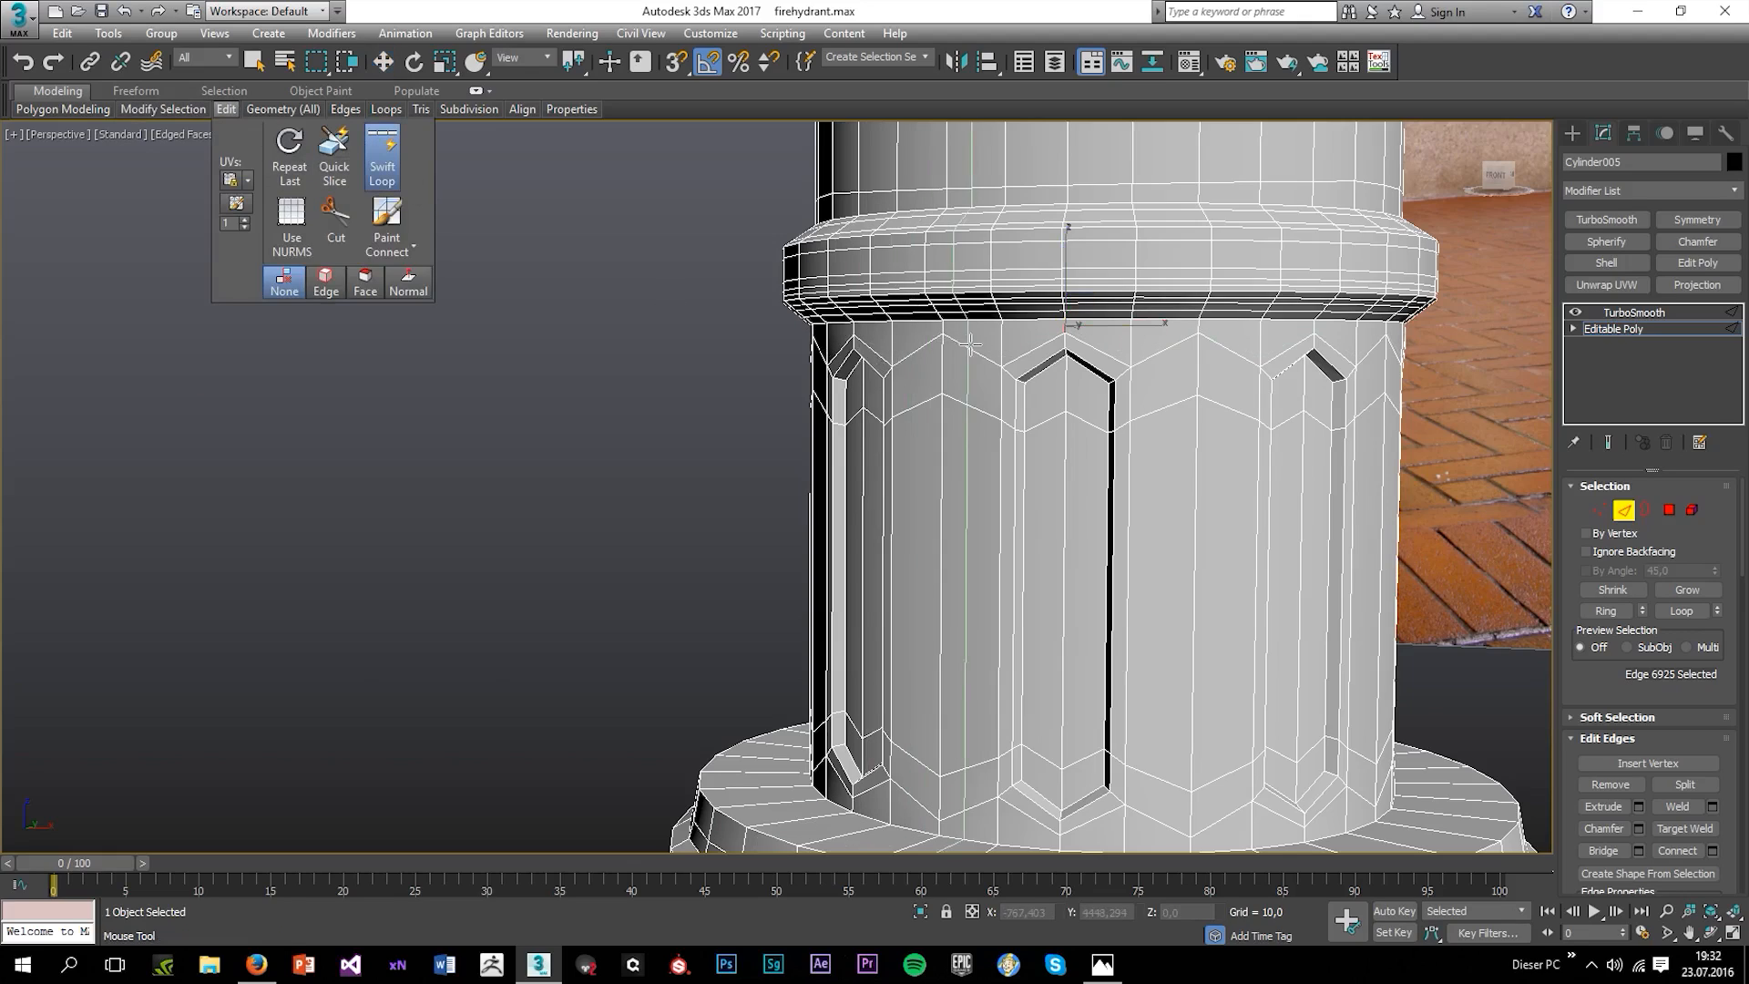
pyautogui.click(1066, 325)
pyautogui.rightClick(1067, 341)
# Flatten the new edge loop below the ring with a vertical scale and move it down slightly.
pyautogui.press('r')
pyautogui.moveTo(1102, 259); pyautogui.dragTo(1104, 656)
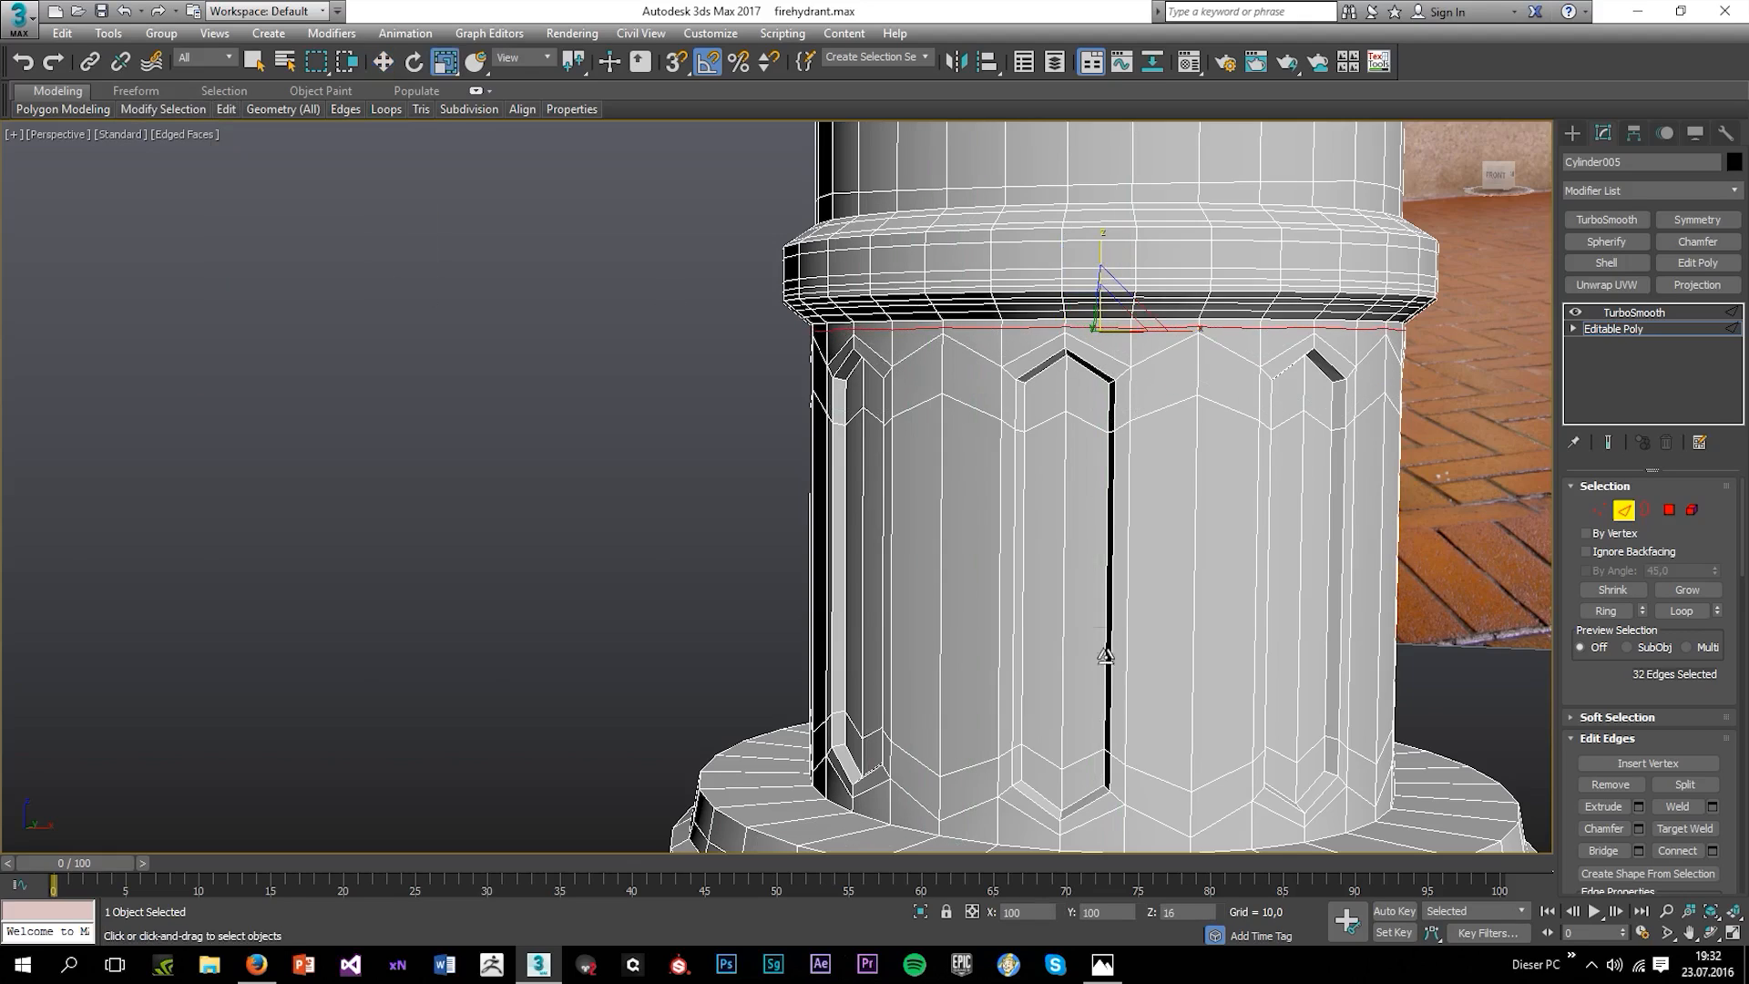
pyautogui.press('w')
pyautogui.moveTo(1102, 263); pyautogui.dragTo(1102, 265)
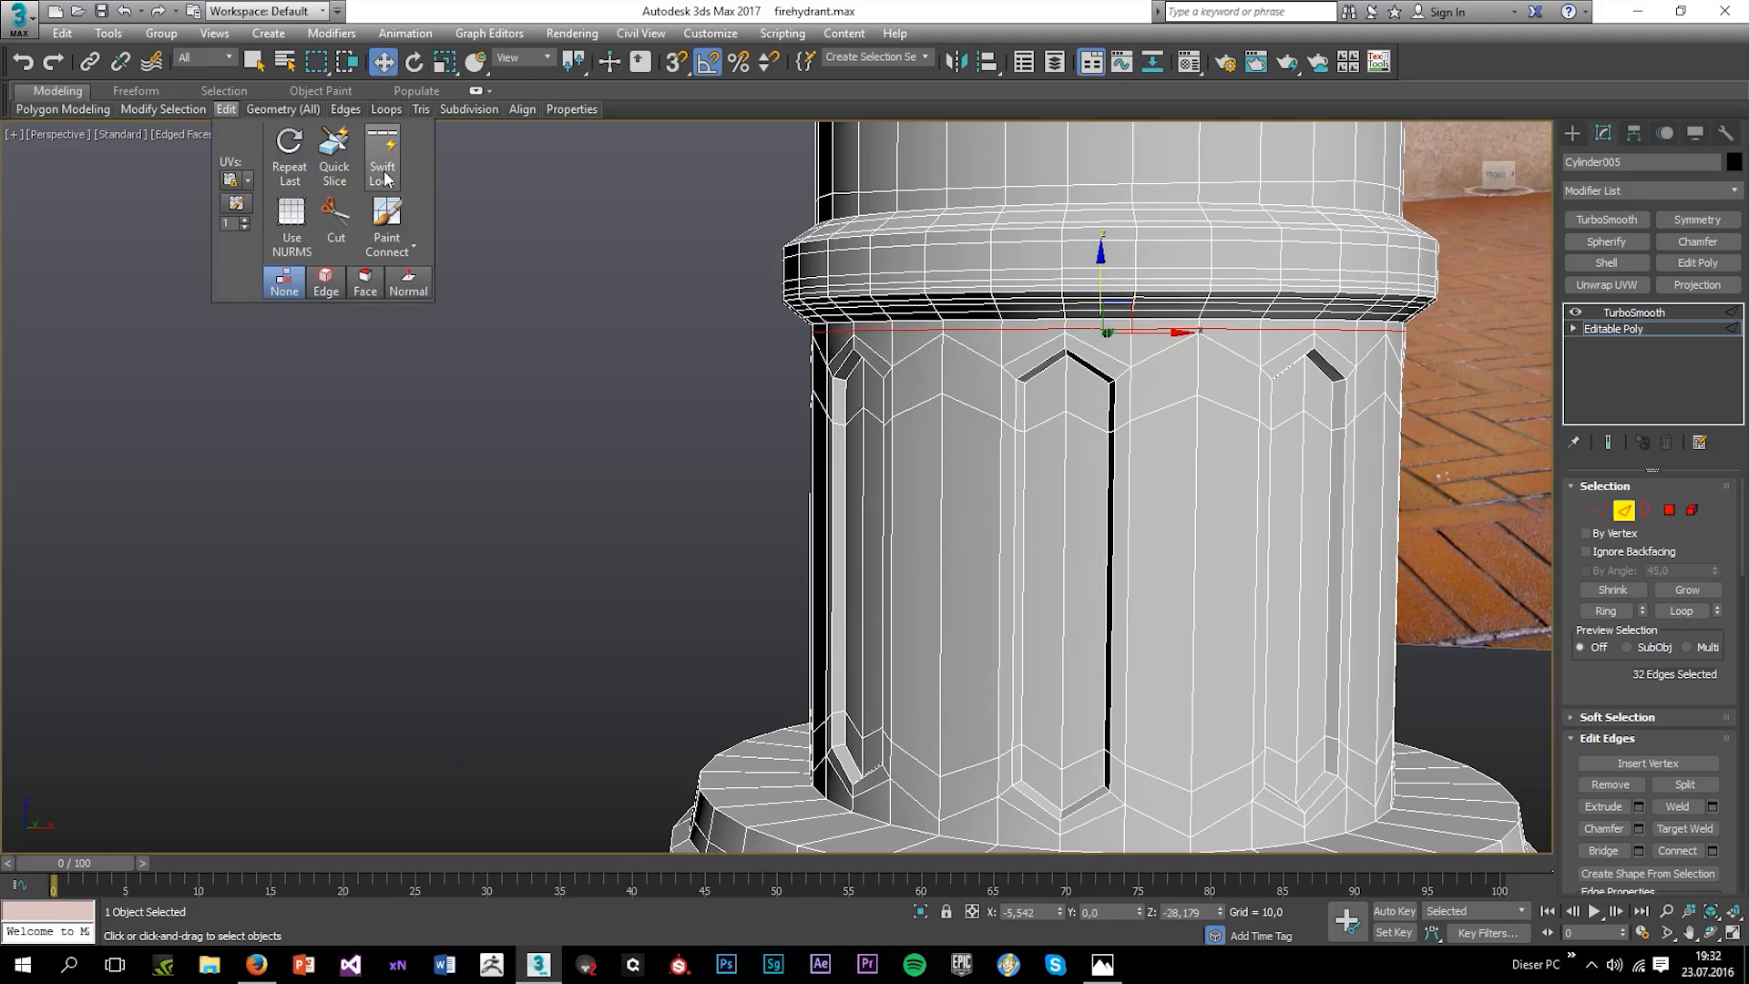
# Insert an edge loop around the lower body just above the base flange and flatten it with a vertical scale.
pyautogui.moveTo(1110, 726); pyautogui.dragTo(1034, 419, button='middle')
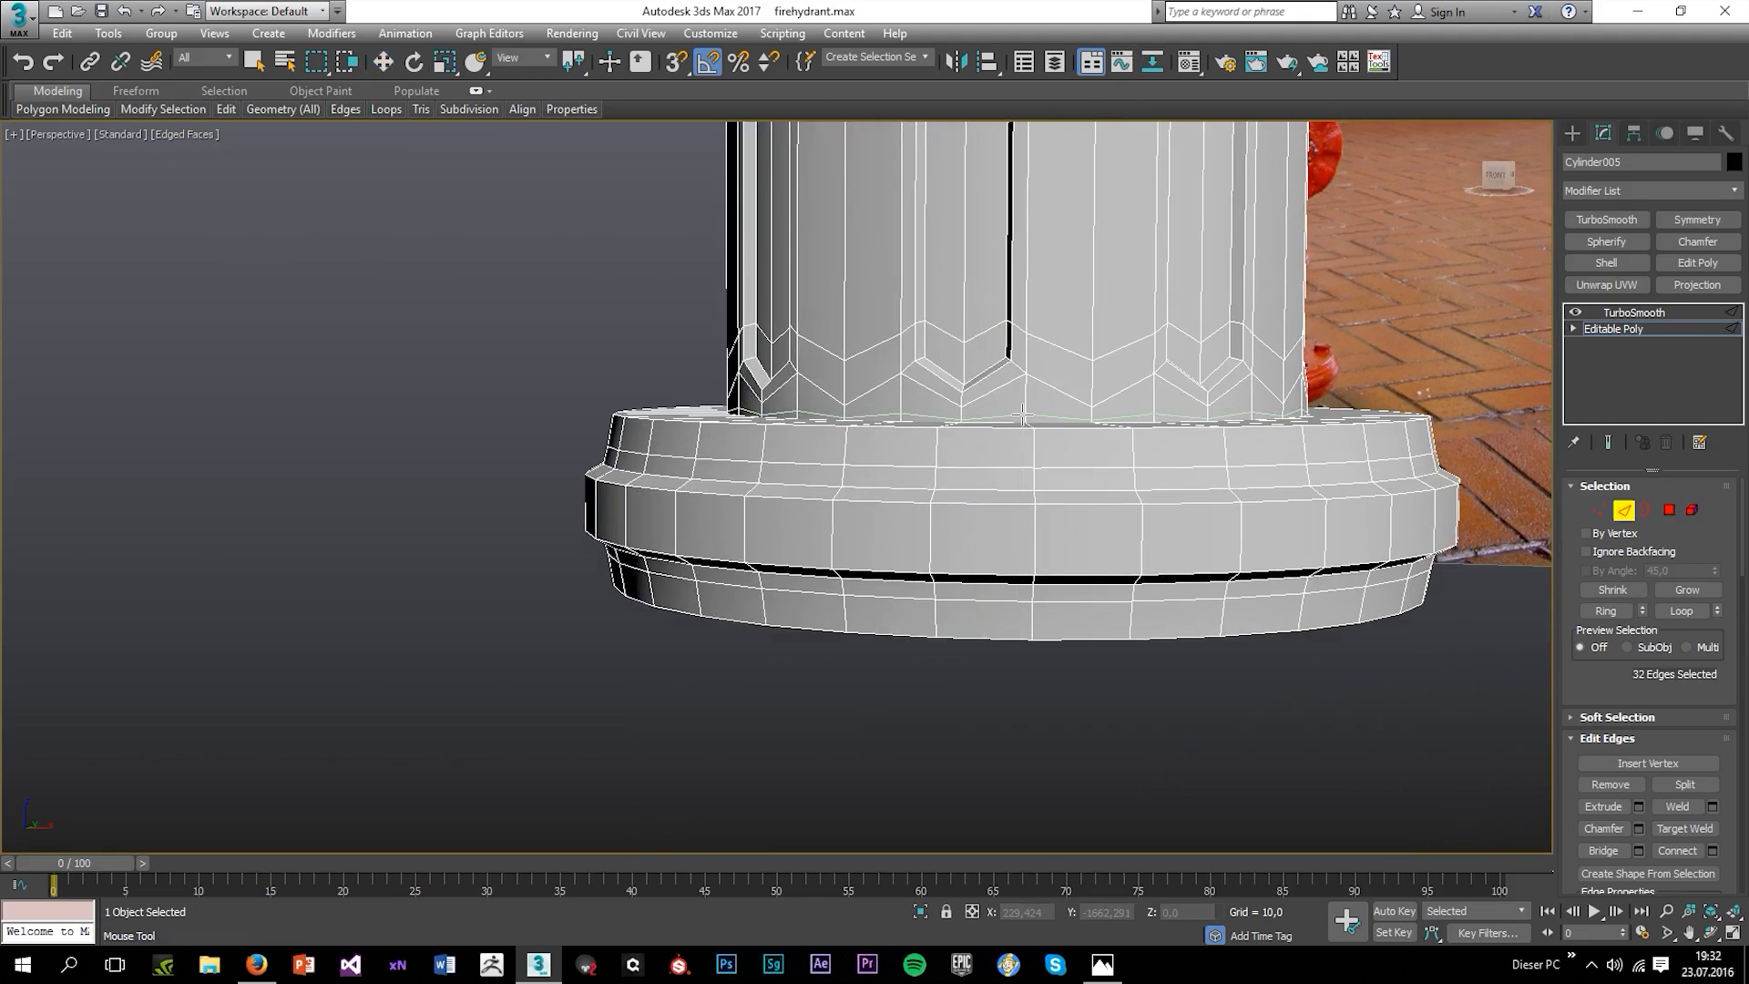
pyautogui.press('r')
pyautogui.moveTo(1014, 333); pyautogui.dragTo(1005, 583)
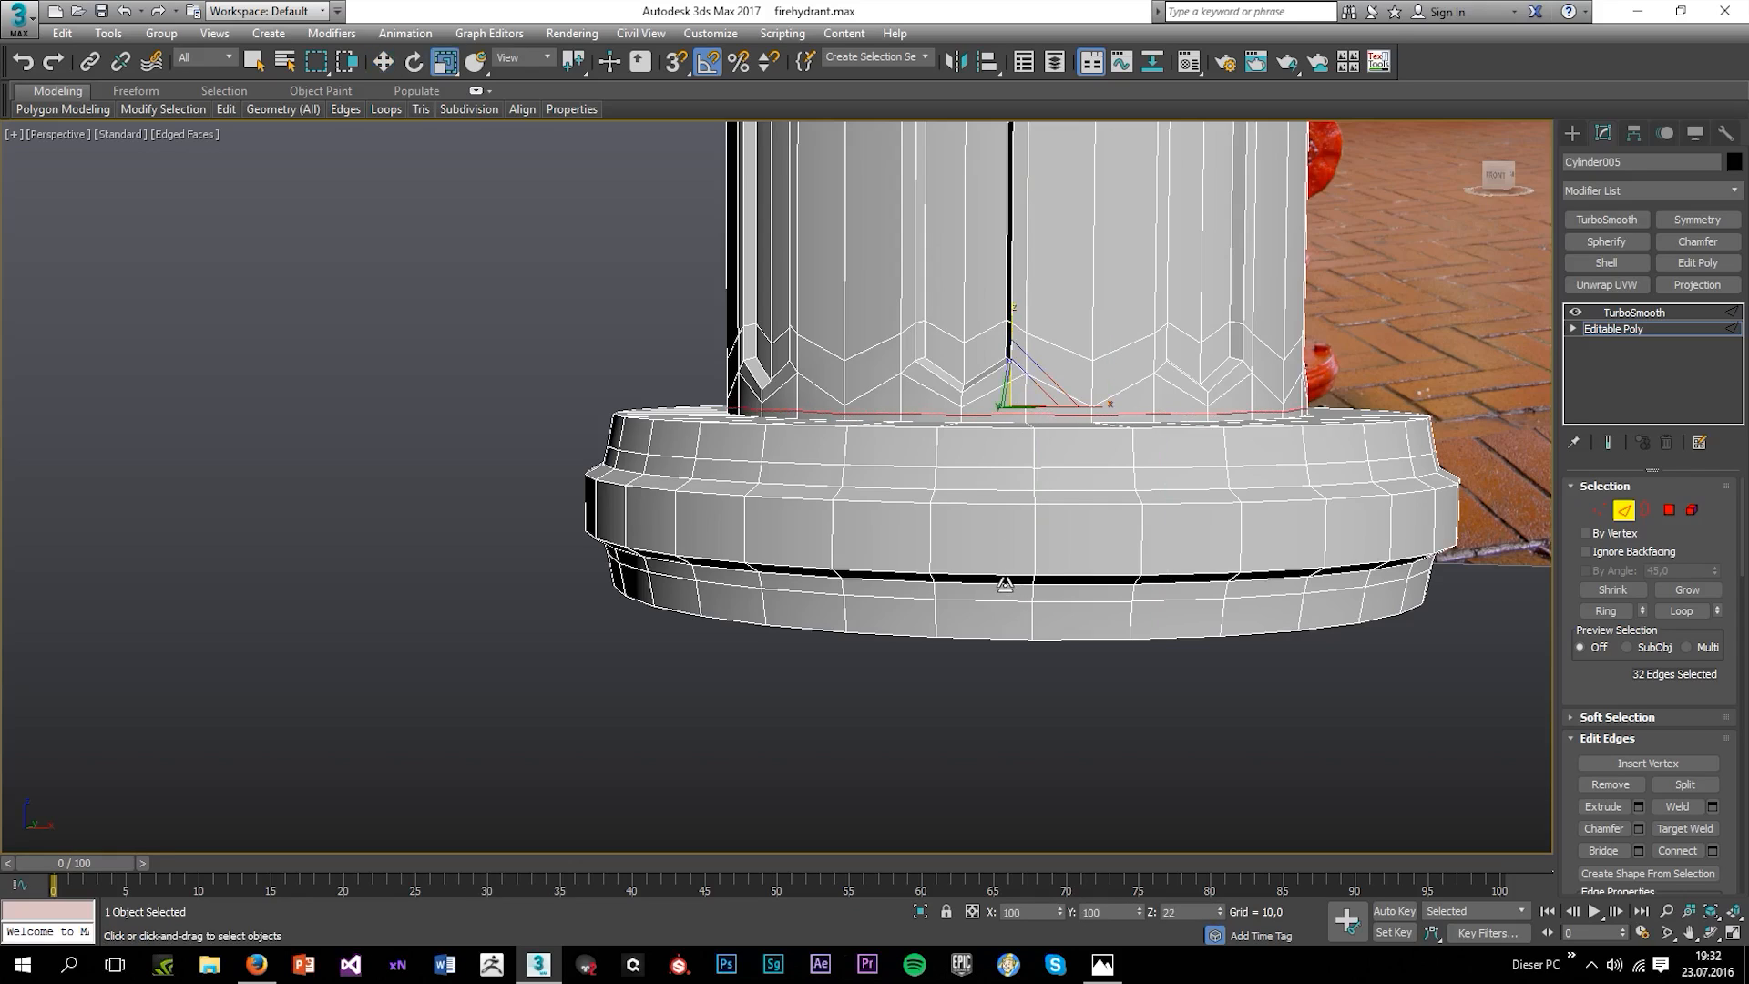
# Insert SwiftLoop supporting edge loops around the base flange's top surface, upper tier and the upper part of its wide outer band.
pyautogui.keyDown('alt'); pyautogui.moveTo(926, 332); pyautogui.dragTo(974, 483, button='middle'); pyautogui.keyUp('alt')
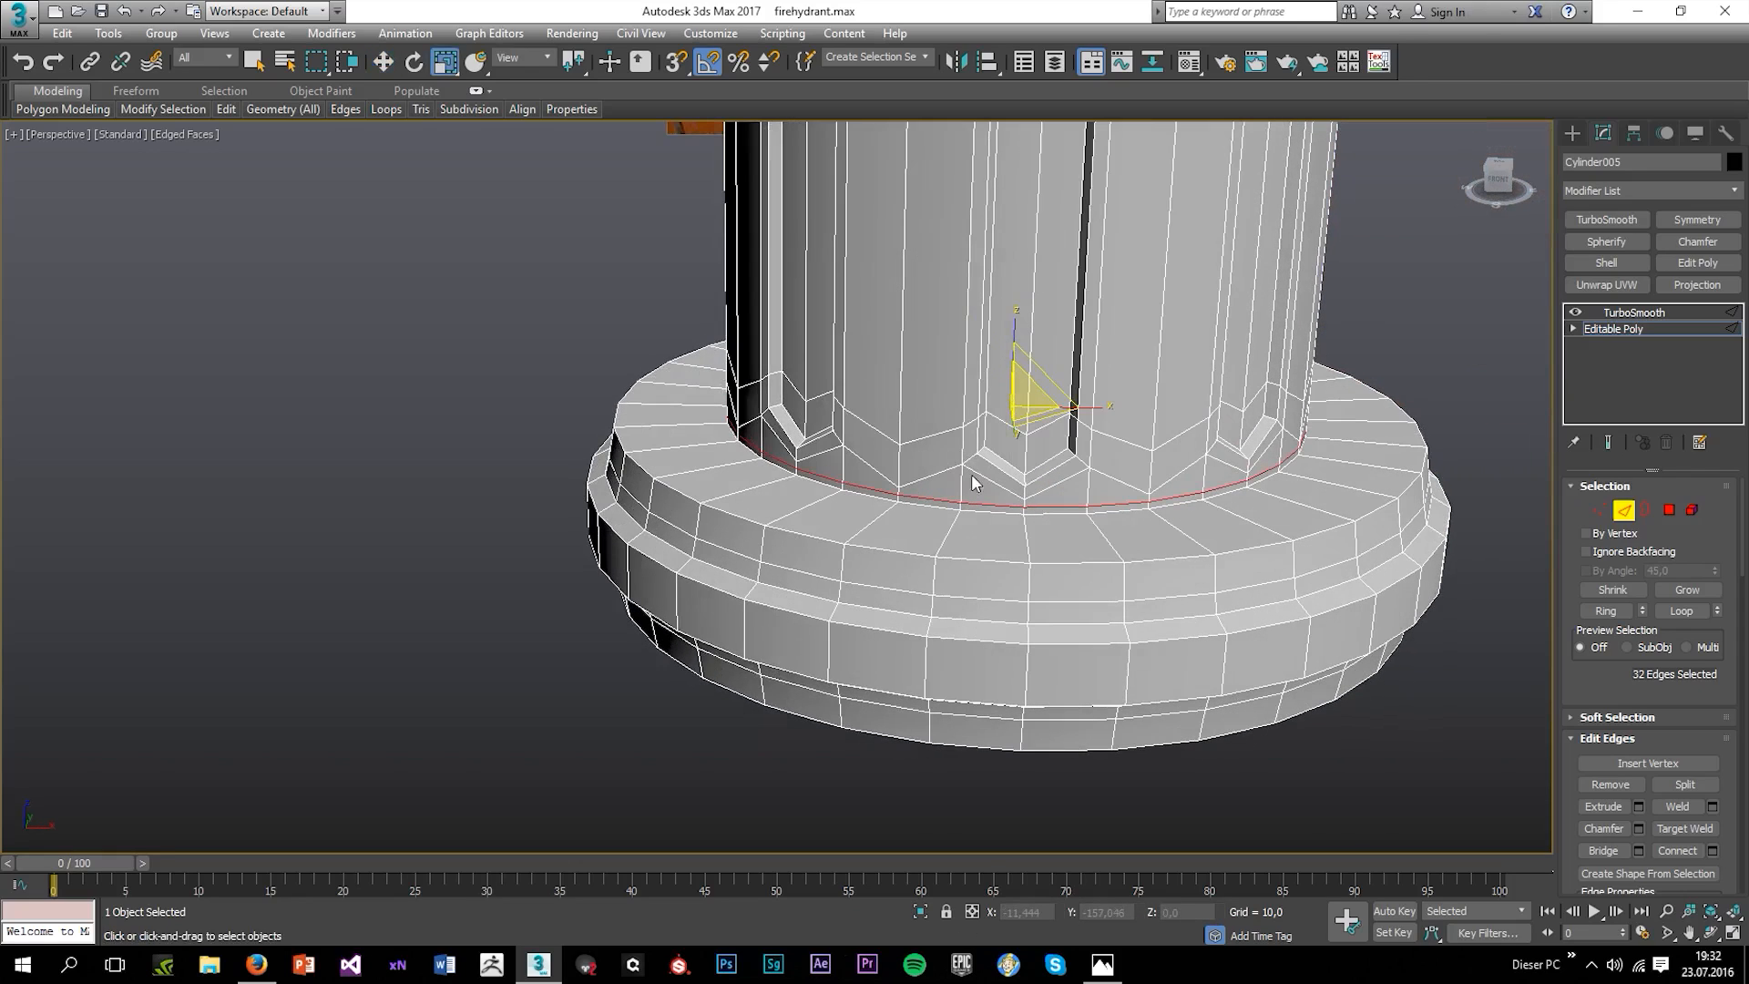
pyautogui.moveTo(282, 110)
pyautogui.click(379, 156)
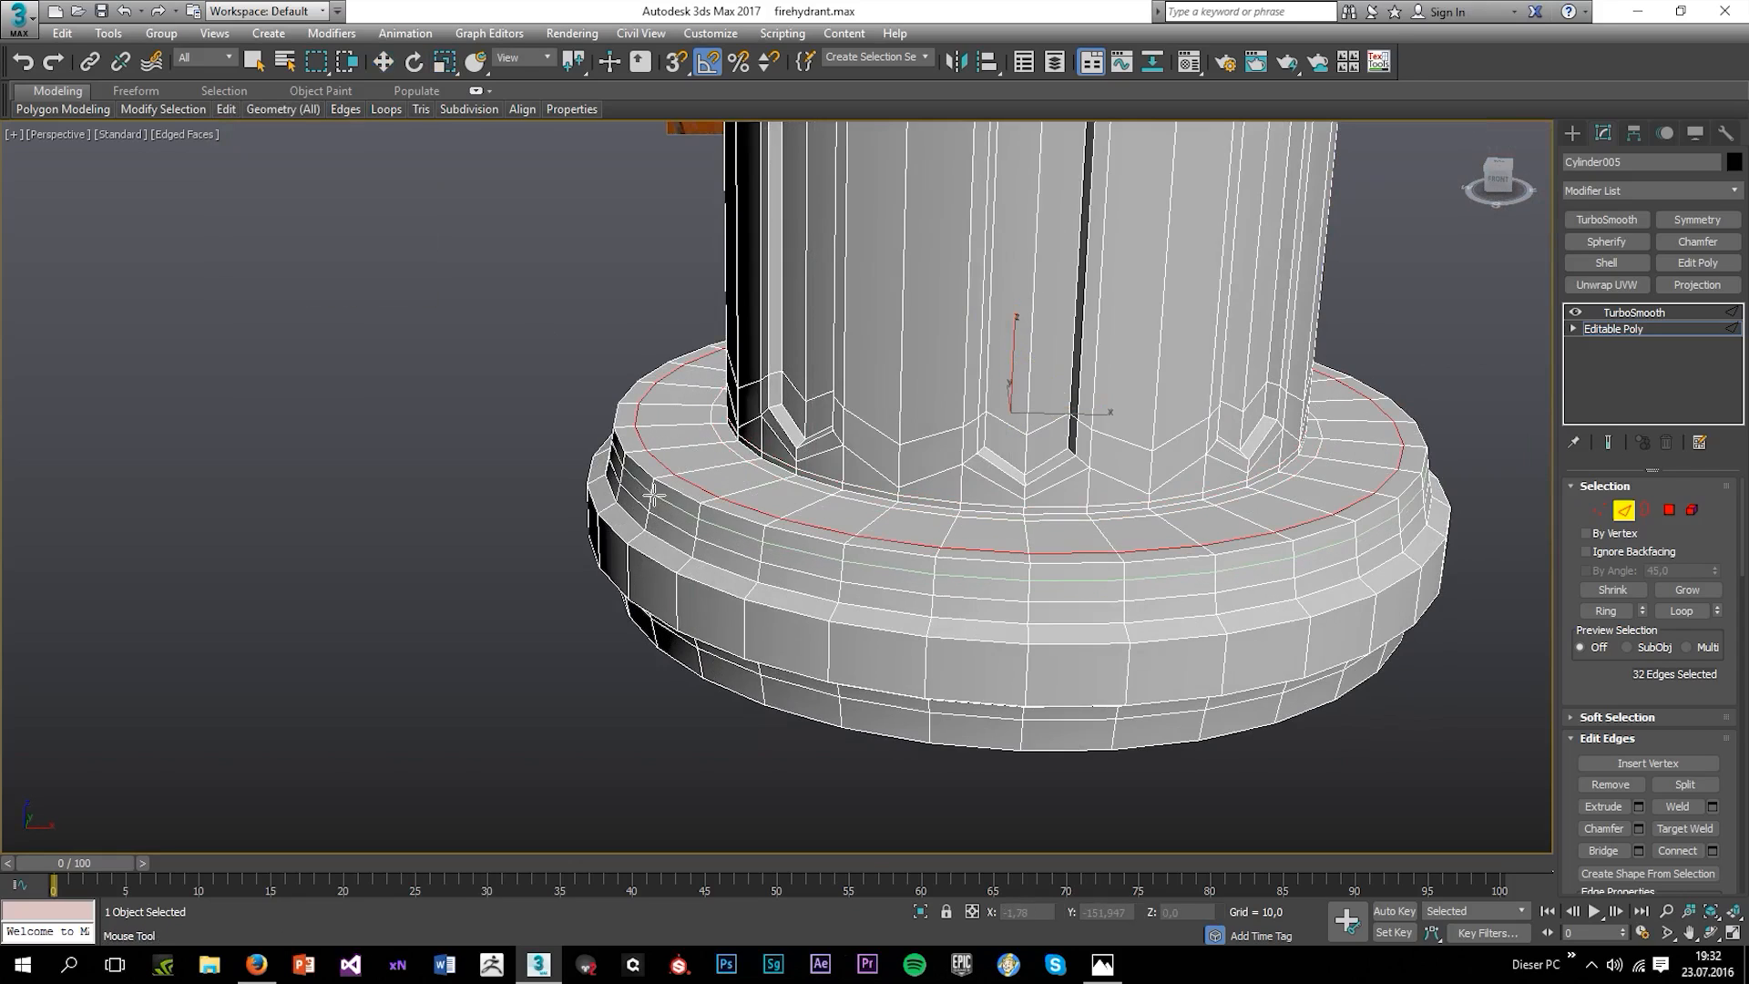
pyautogui.keyDown('alt'); pyautogui.moveTo(672, 473); pyautogui.dragTo(667, 519, button='middle'); pyautogui.keyUp('alt')
pyautogui.click(666, 524)
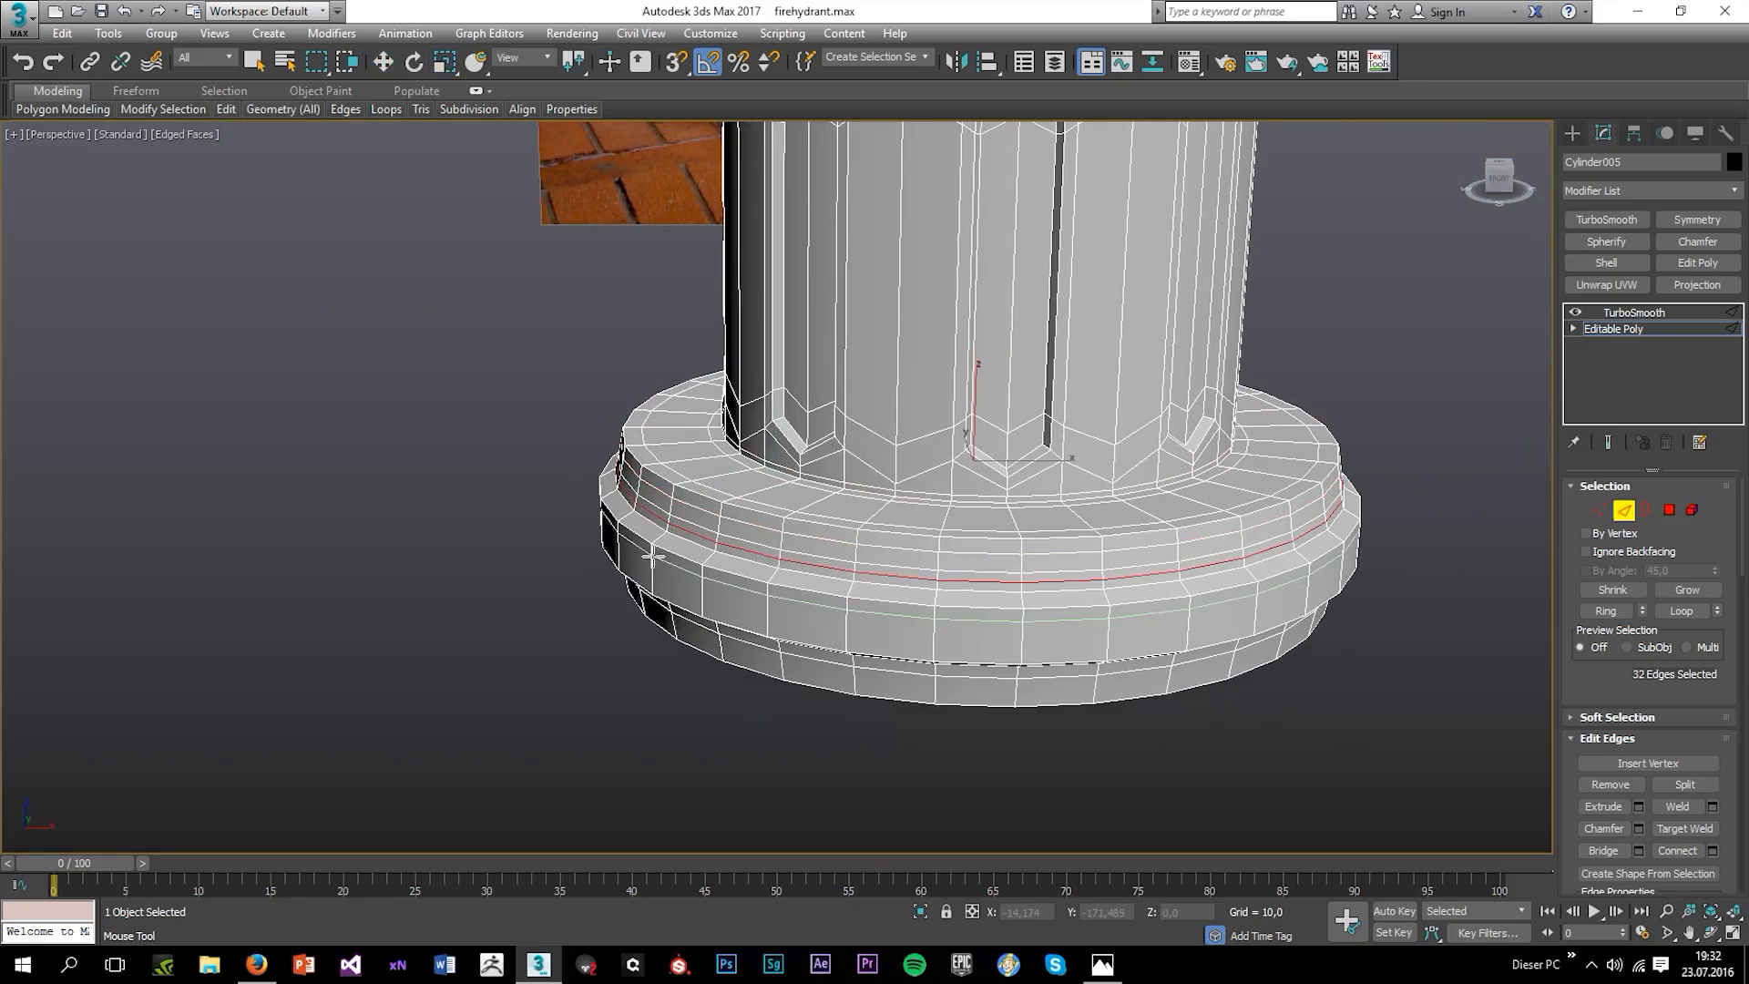
pyautogui.click(655, 539)
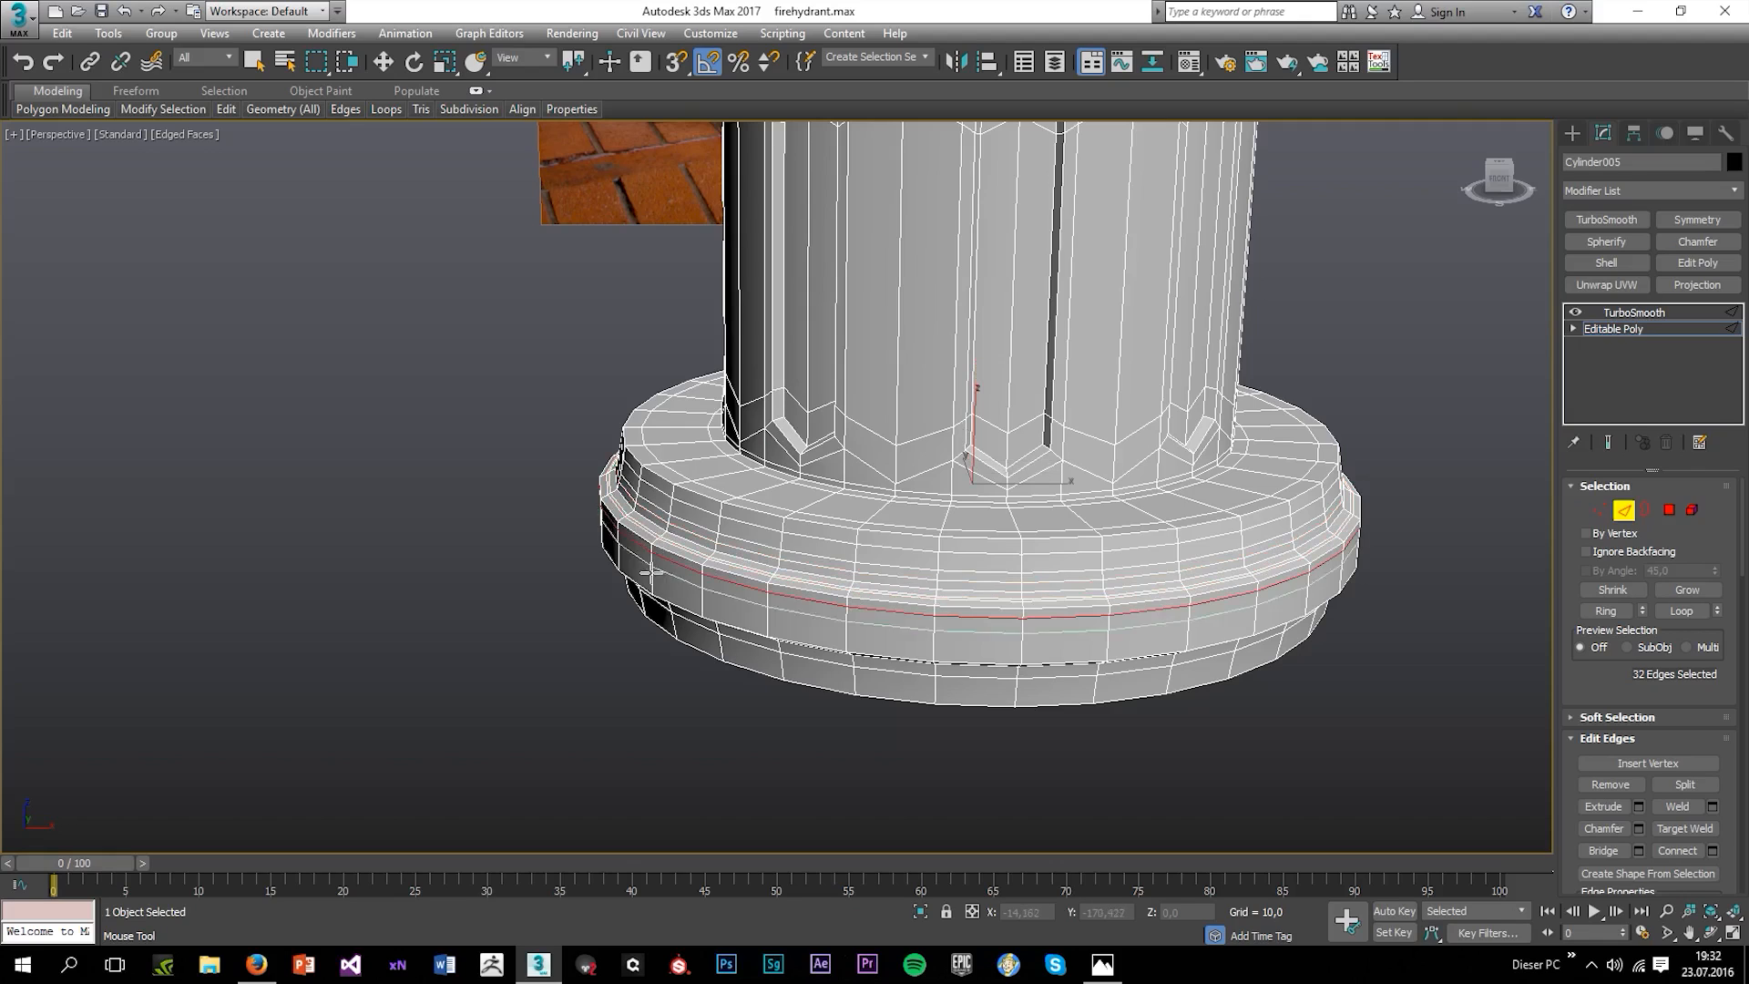
# Insert supporting edge loops around the flange's lower rim, underside step and bottom tier, and return to the TurboSmooth result.
pyautogui.keyDown('alt'); pyautogui.moveTo(650, 551); pyautogui.dragTo(672, 496, button='middle'); pyautogui.keyUp('alt')
pyautogui.scroll(4, 671, 495)
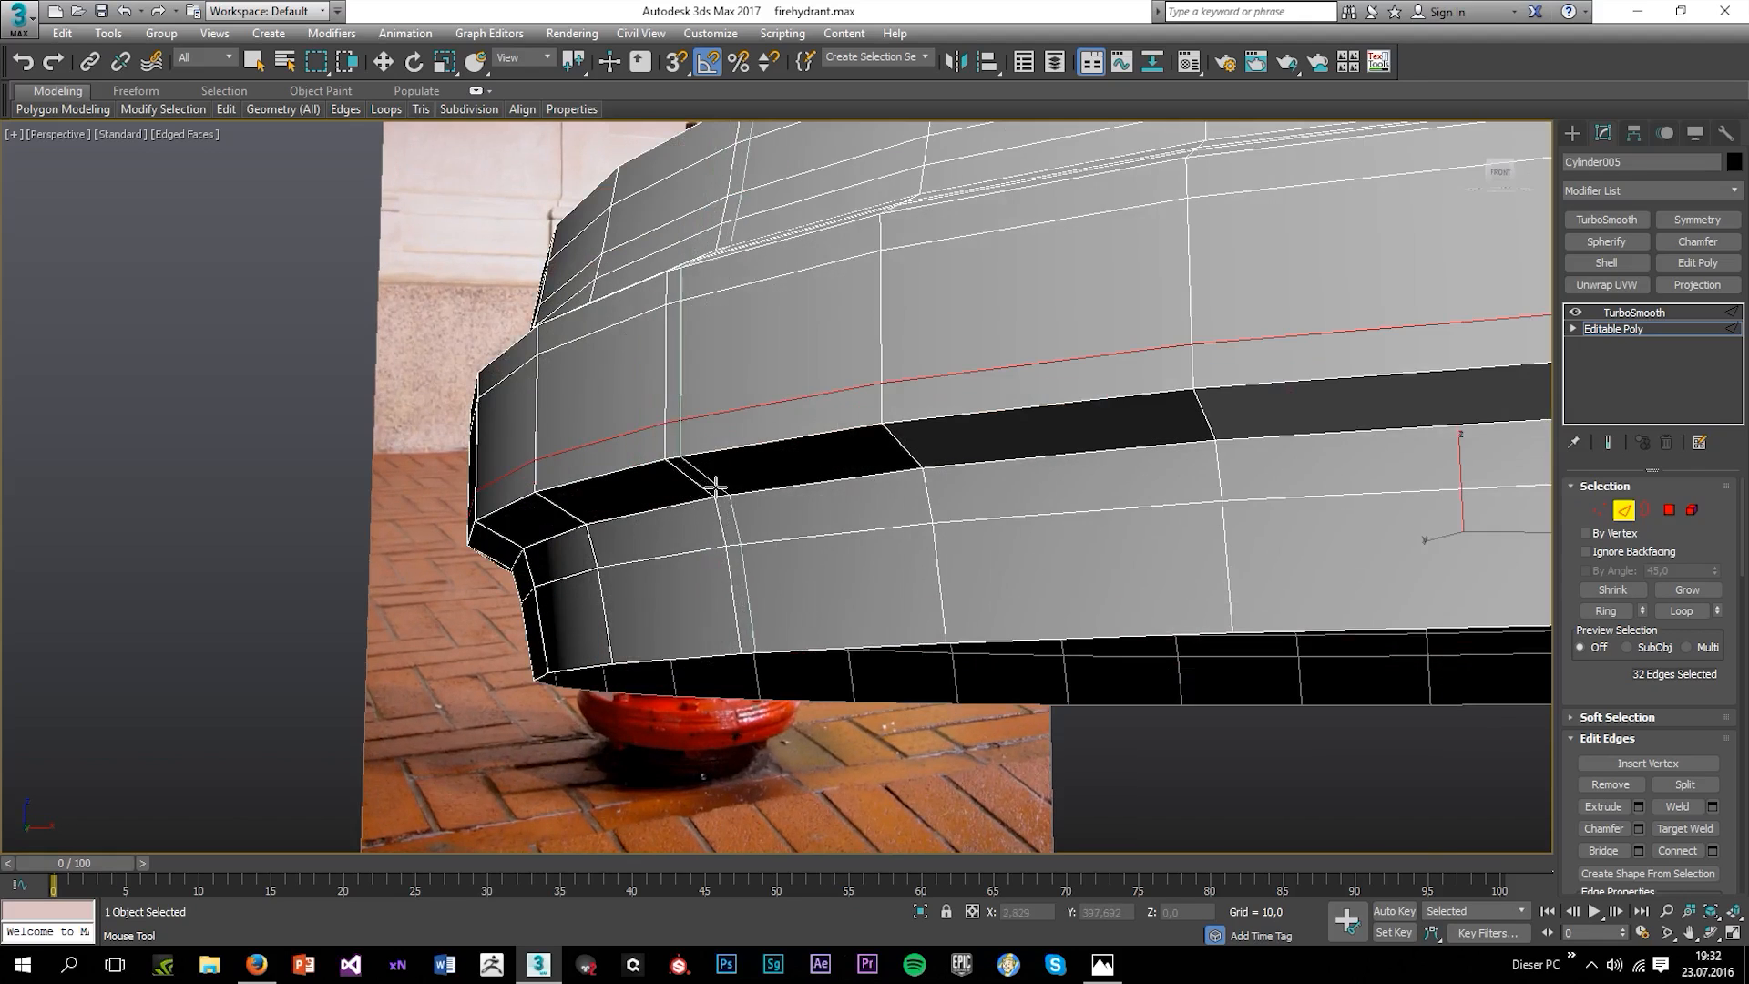
pyautogui.press('w')
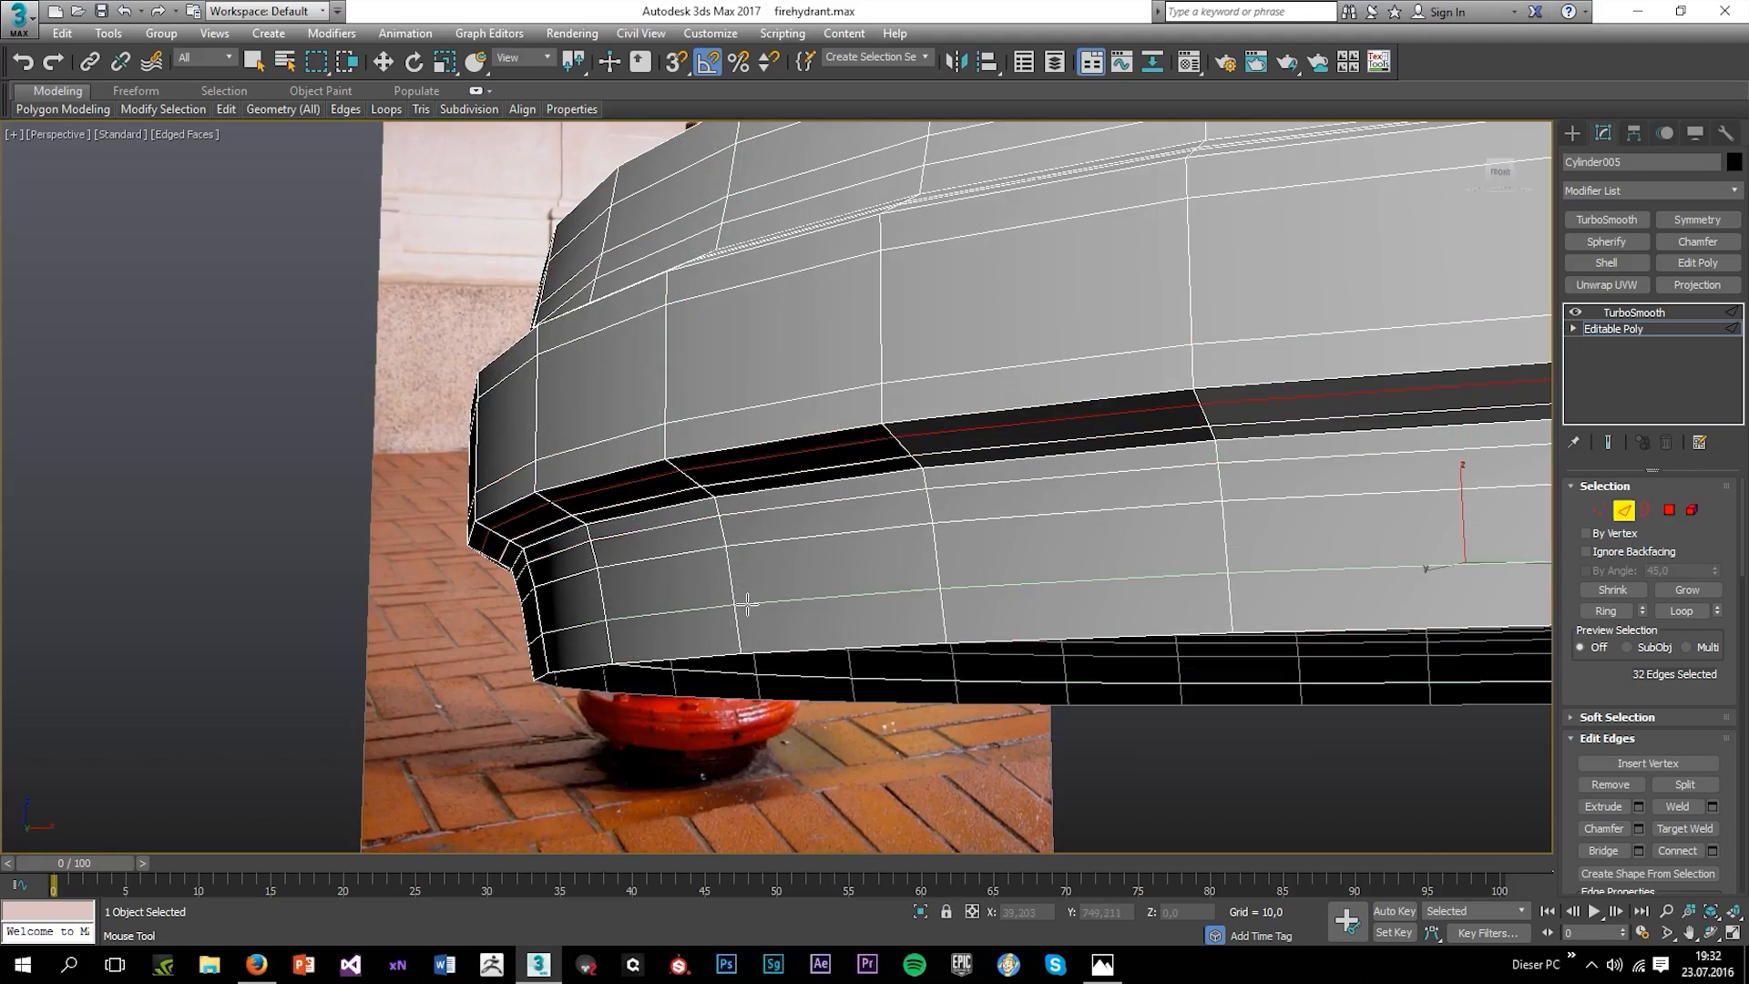
pyautogui.click(1633, 312)
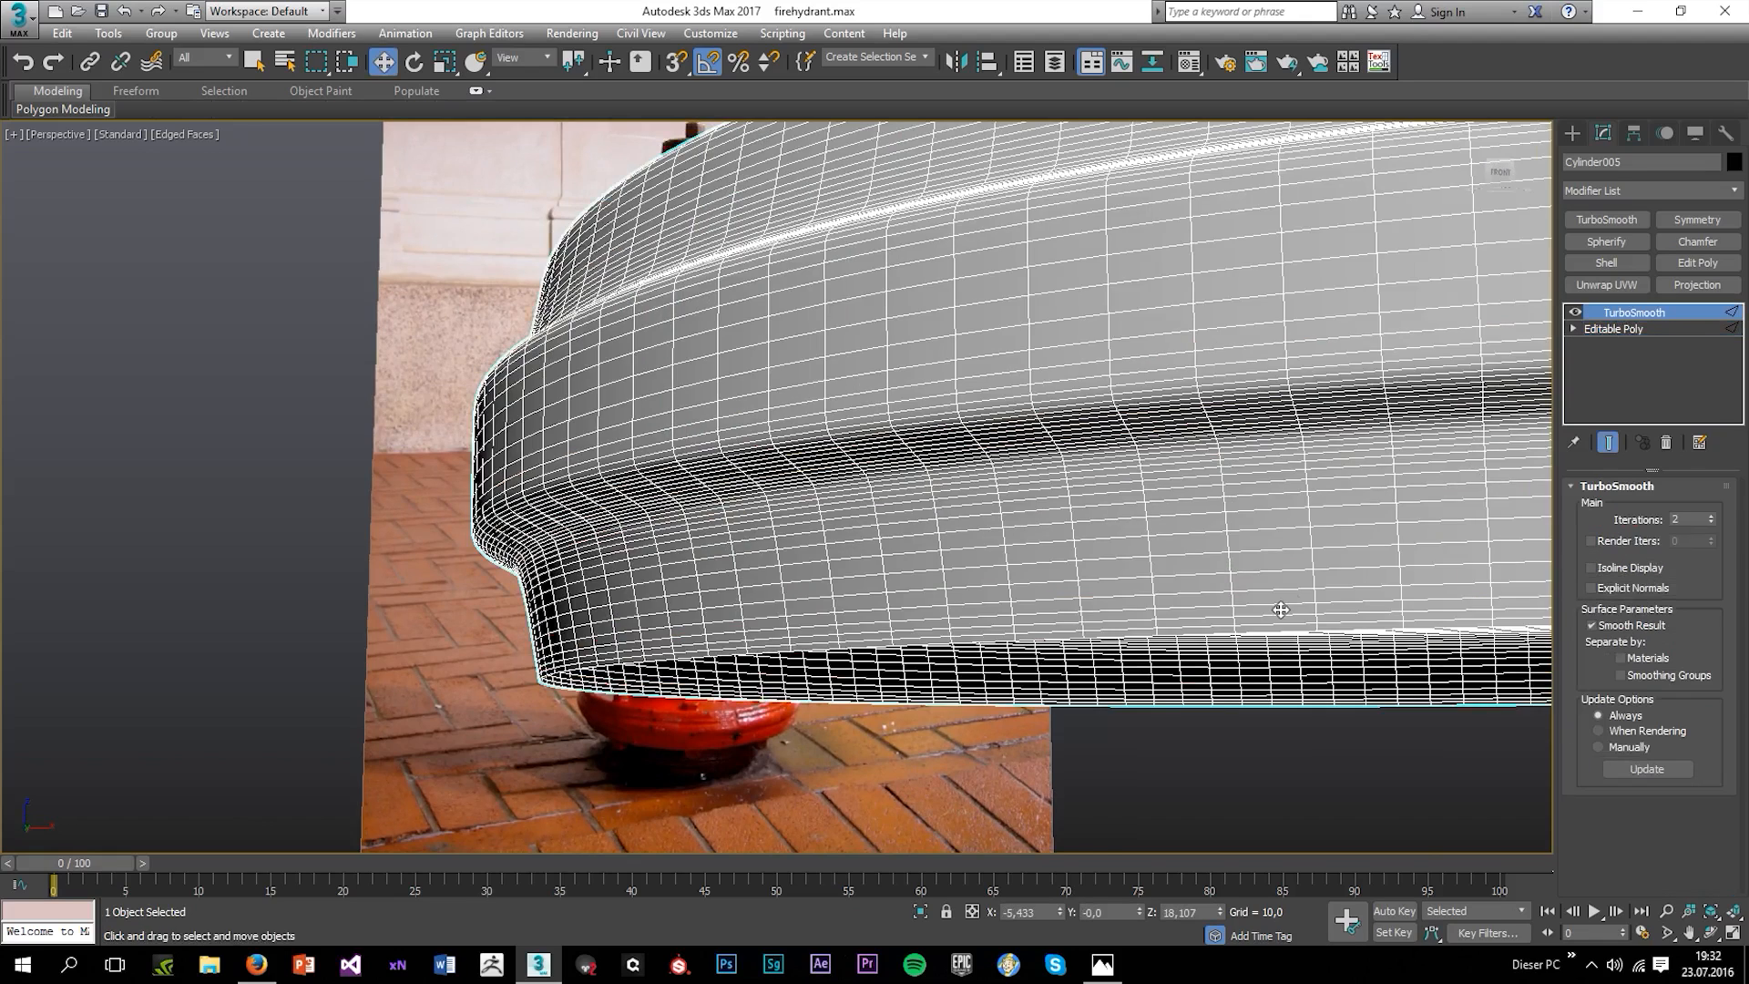
# Examine the smoothed base flange and recessed panels, and compare the whole hydrant with the reference photo.
pyautogui.scroll(-3, 942, 729)
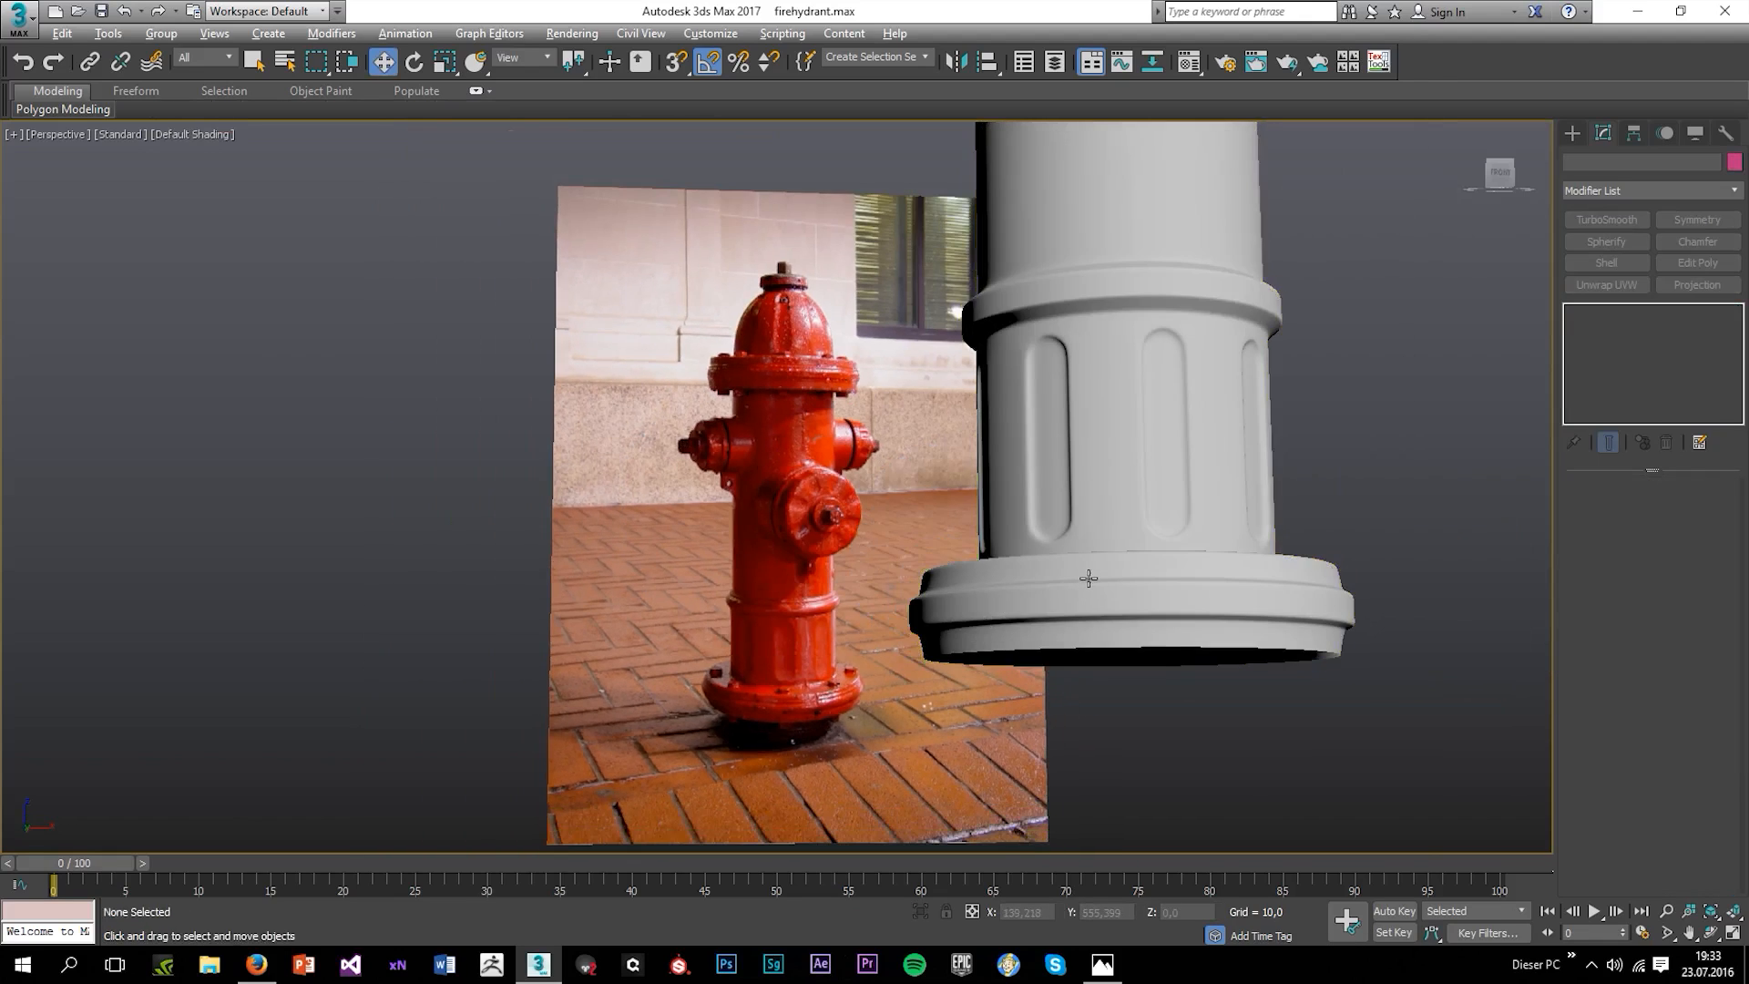
pyautogui.scroll(4, 1069, 620)
pyautogui.scroll(-6, 1069, 620)
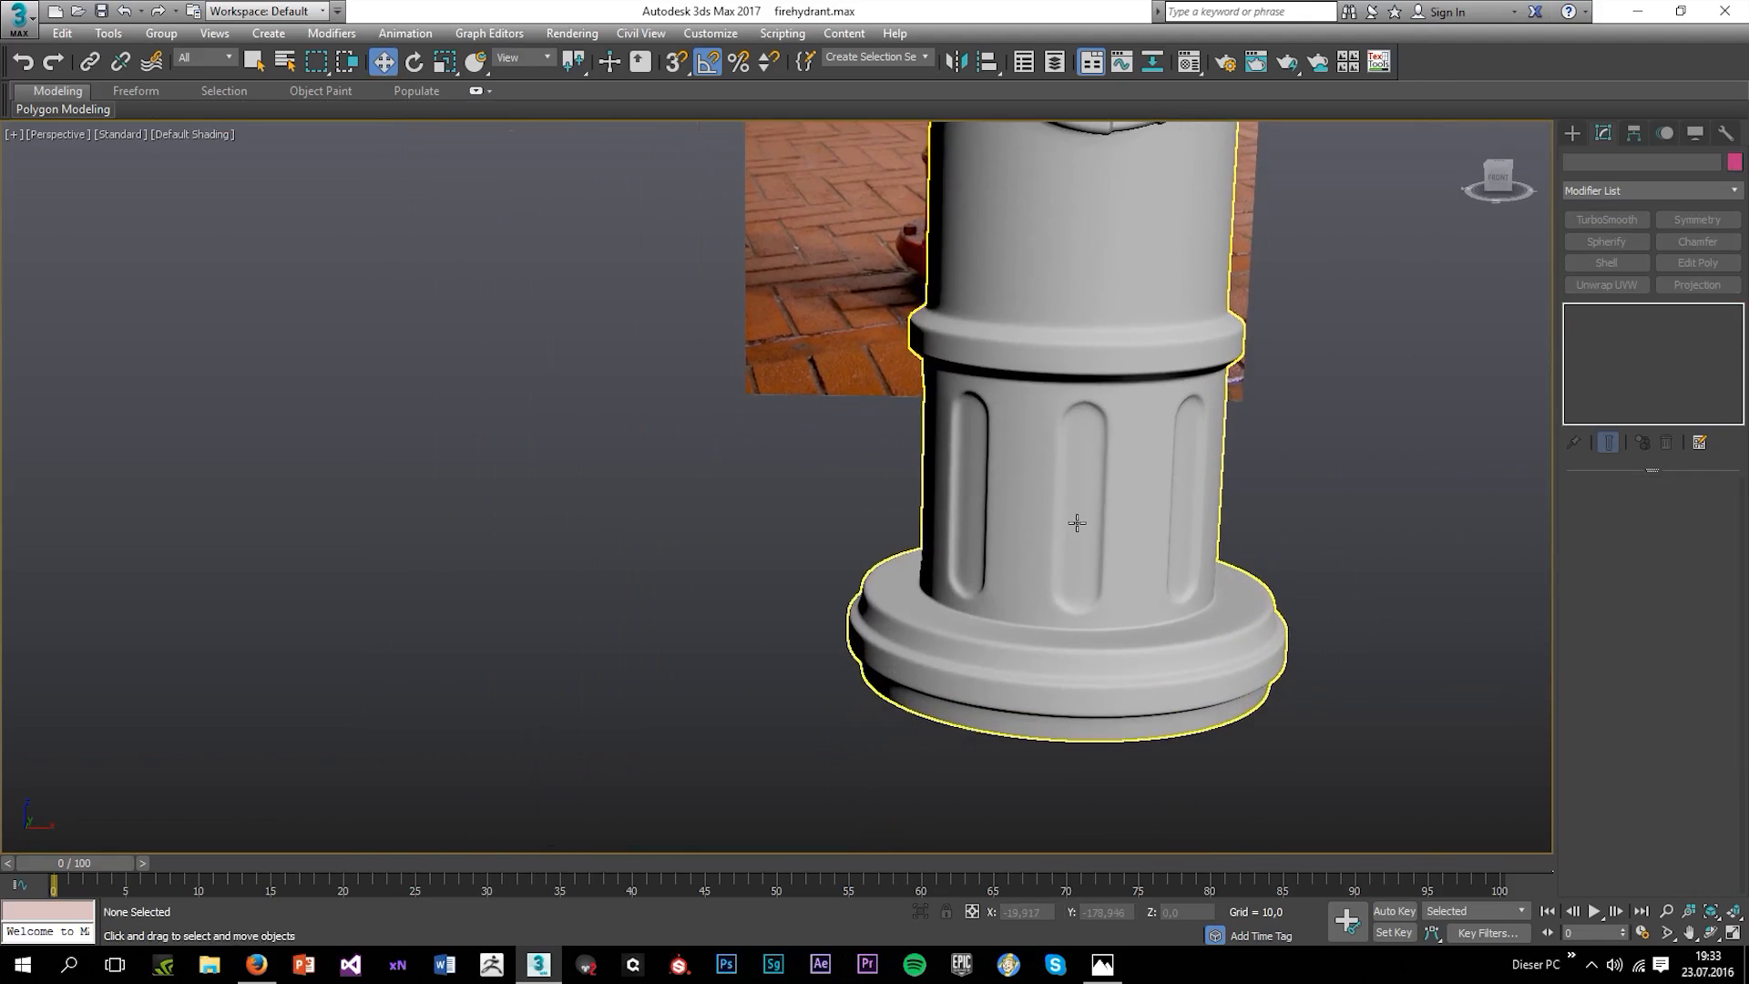
pyautogui.scroll(-2, 1120, 349)
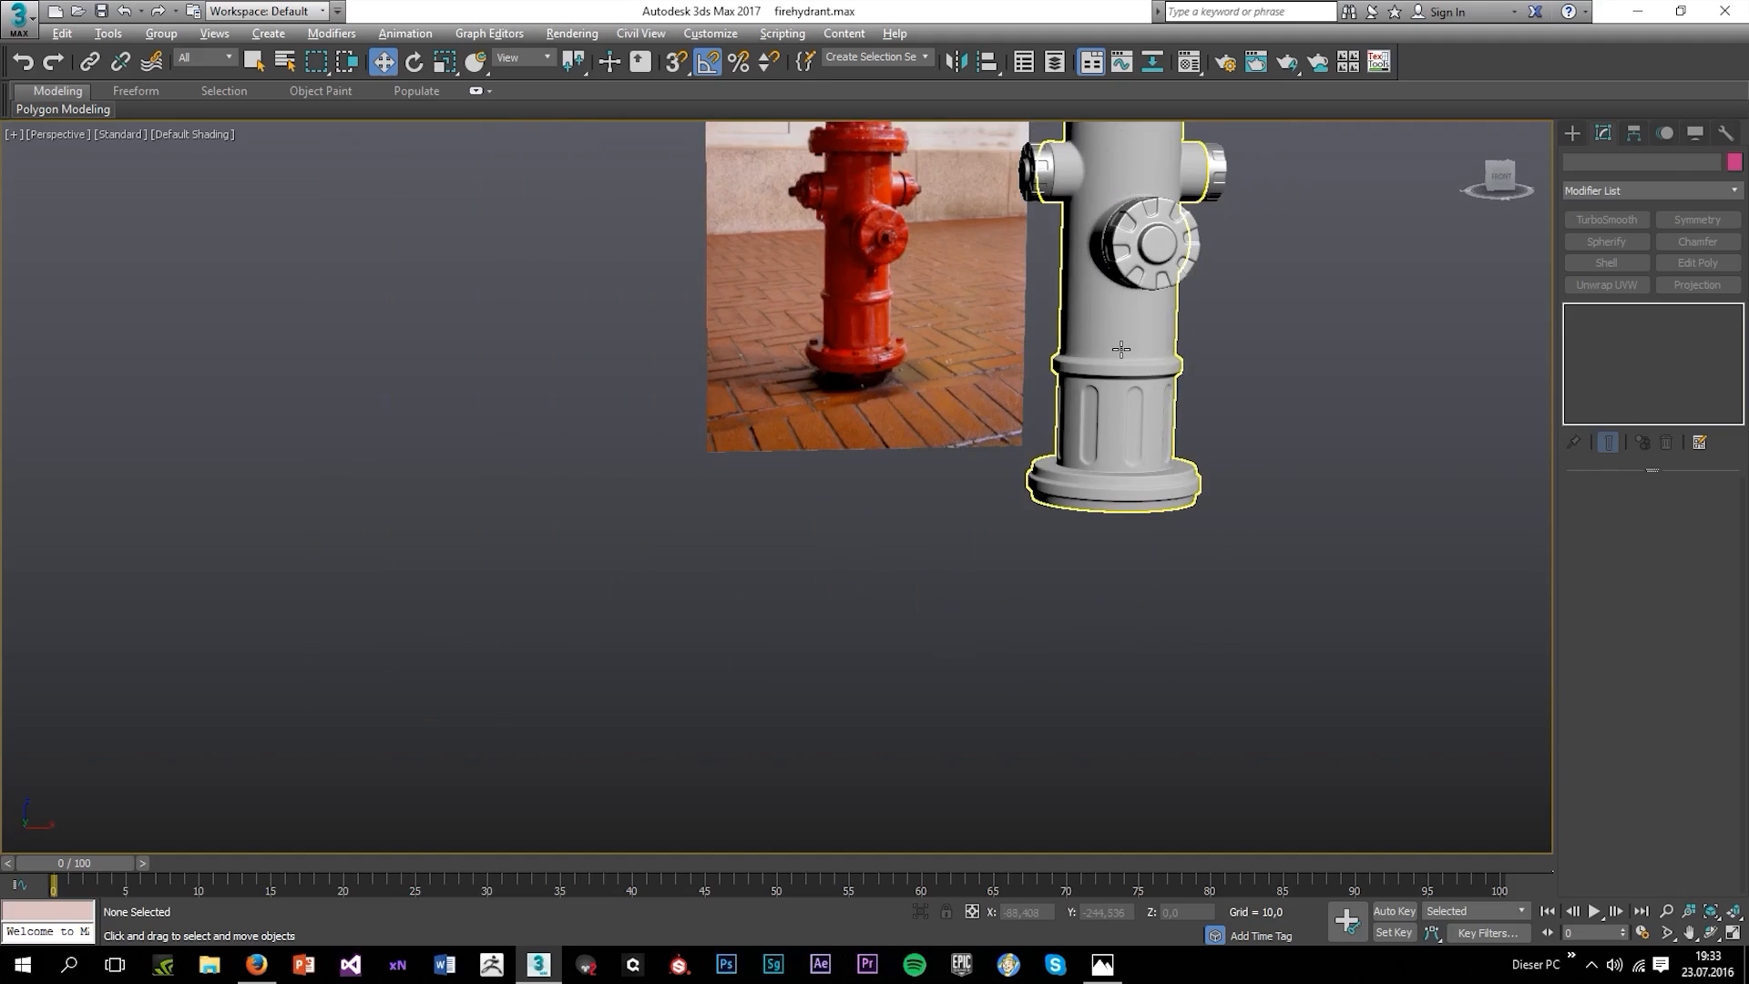
pyautogui.keyDown('alt'); pyautogui.moveTo(1120, 350); pyautogui.dragTo(1078, 368, button='middle'); pyautogui.keyUp('alt')
pyautogui.moveTo(1077, 368); pyautogui.dragTo(1039, 507, button='middle')
pyautogui.scroll(-2, 1038, 508)
pyautogui.keyDown('alt'); pyautogui.moveTo(1039, 508); pyautogui.dragTo(1051, 566, button='middle'); pyautogui.keyUp('alt')
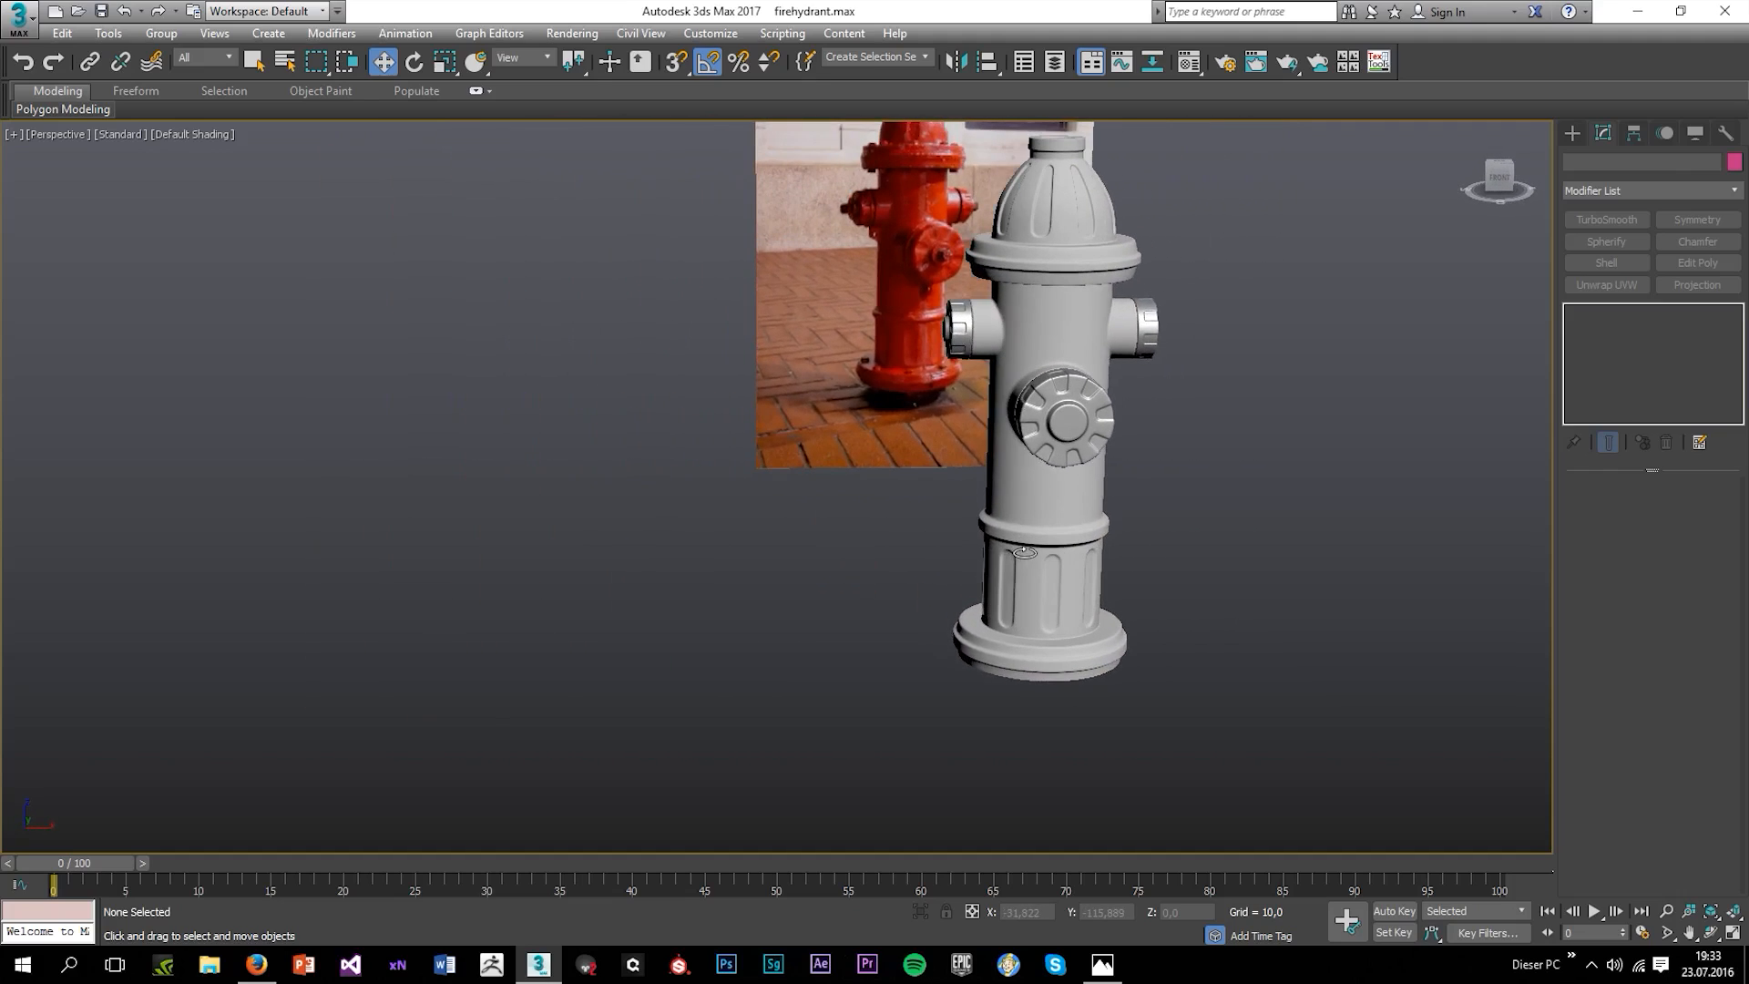
# Assign the glossy 01 - Default material from the Material Editor to the hydrant parts.
pyautogui.press('m')
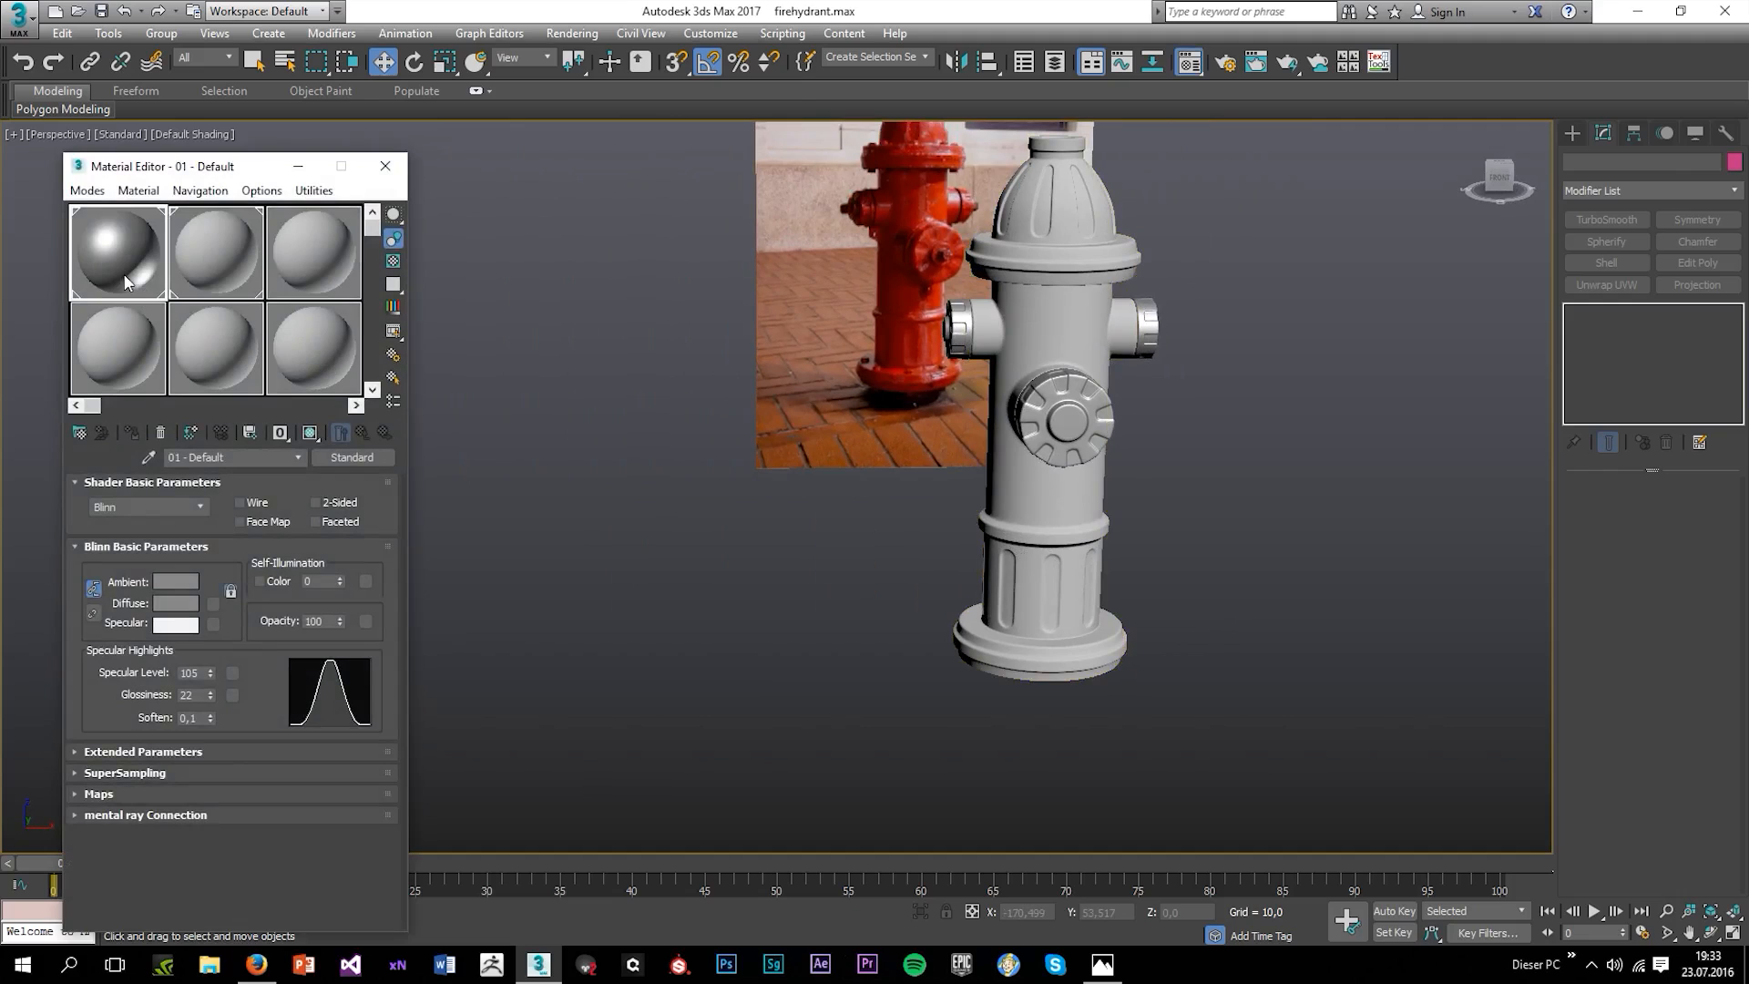
pyautogui.moveTo(126, 281); pyautogui.dragTo(965, 501)
pyautogui.keyDown('alt'); pyautogui.moveTo(965, 501); pyautogui.dragTo(1024, 530, button='middle'); pyautogui.keyUp('alt')
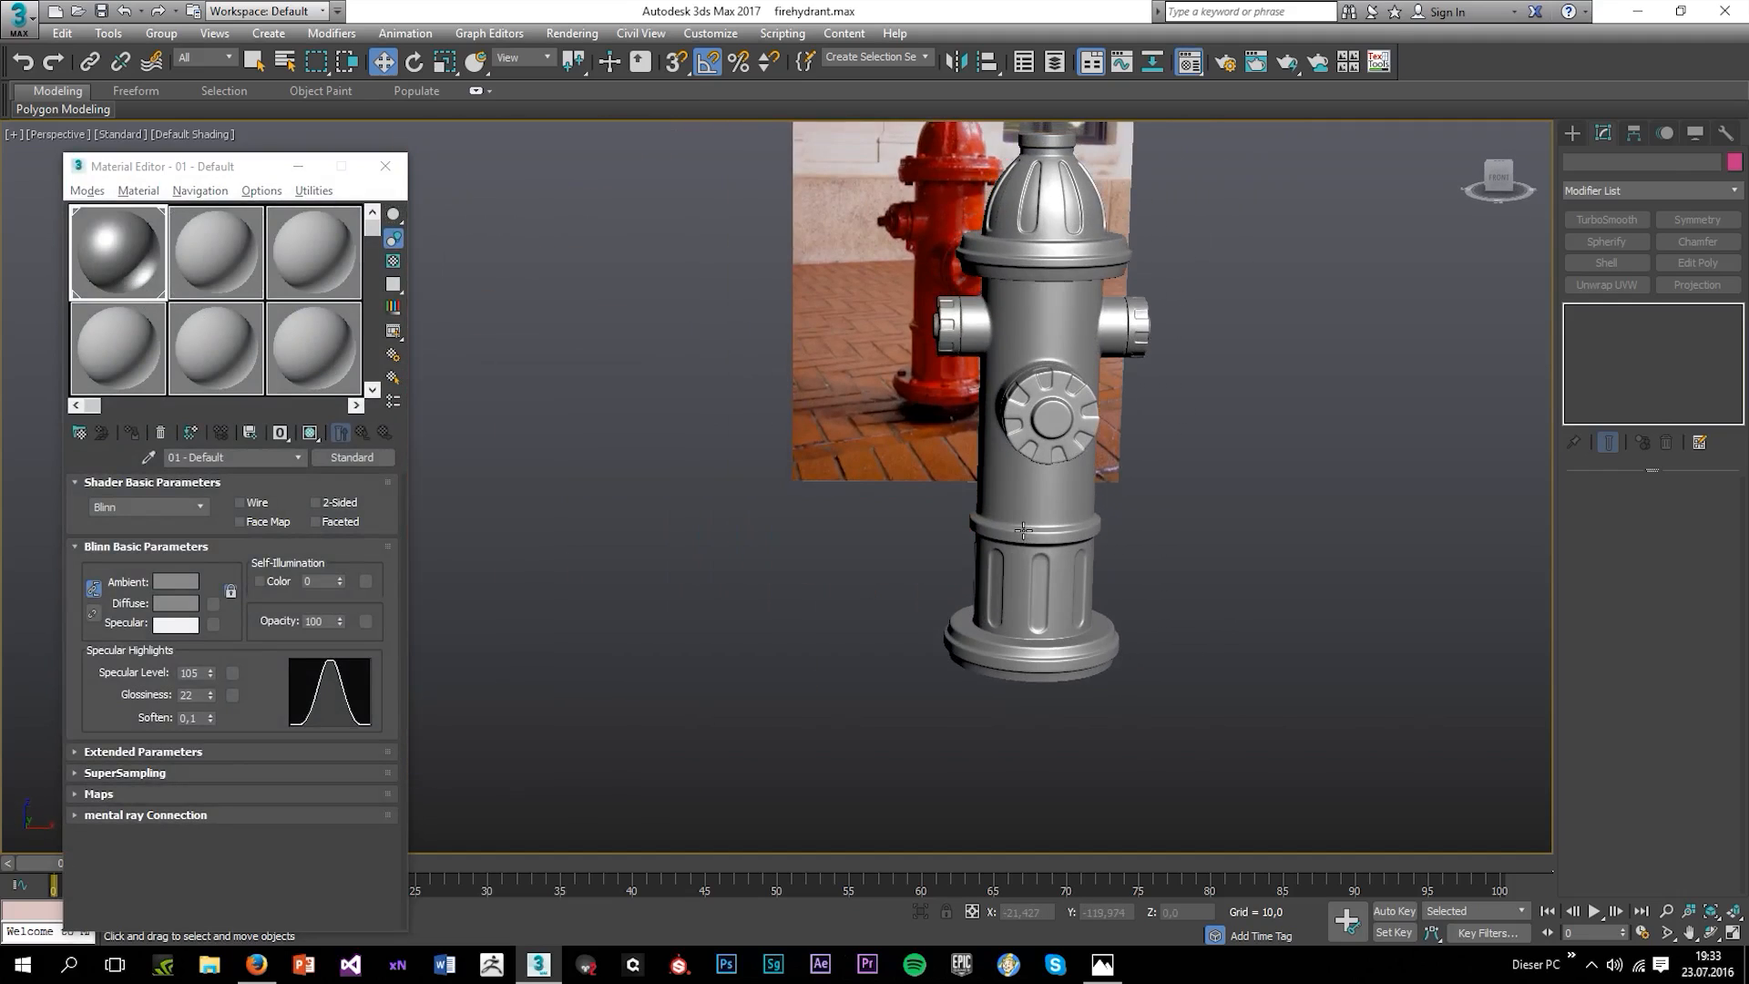
pyautogui.click(385, 165)
pyautogui.scroll(-4, 882, 421)
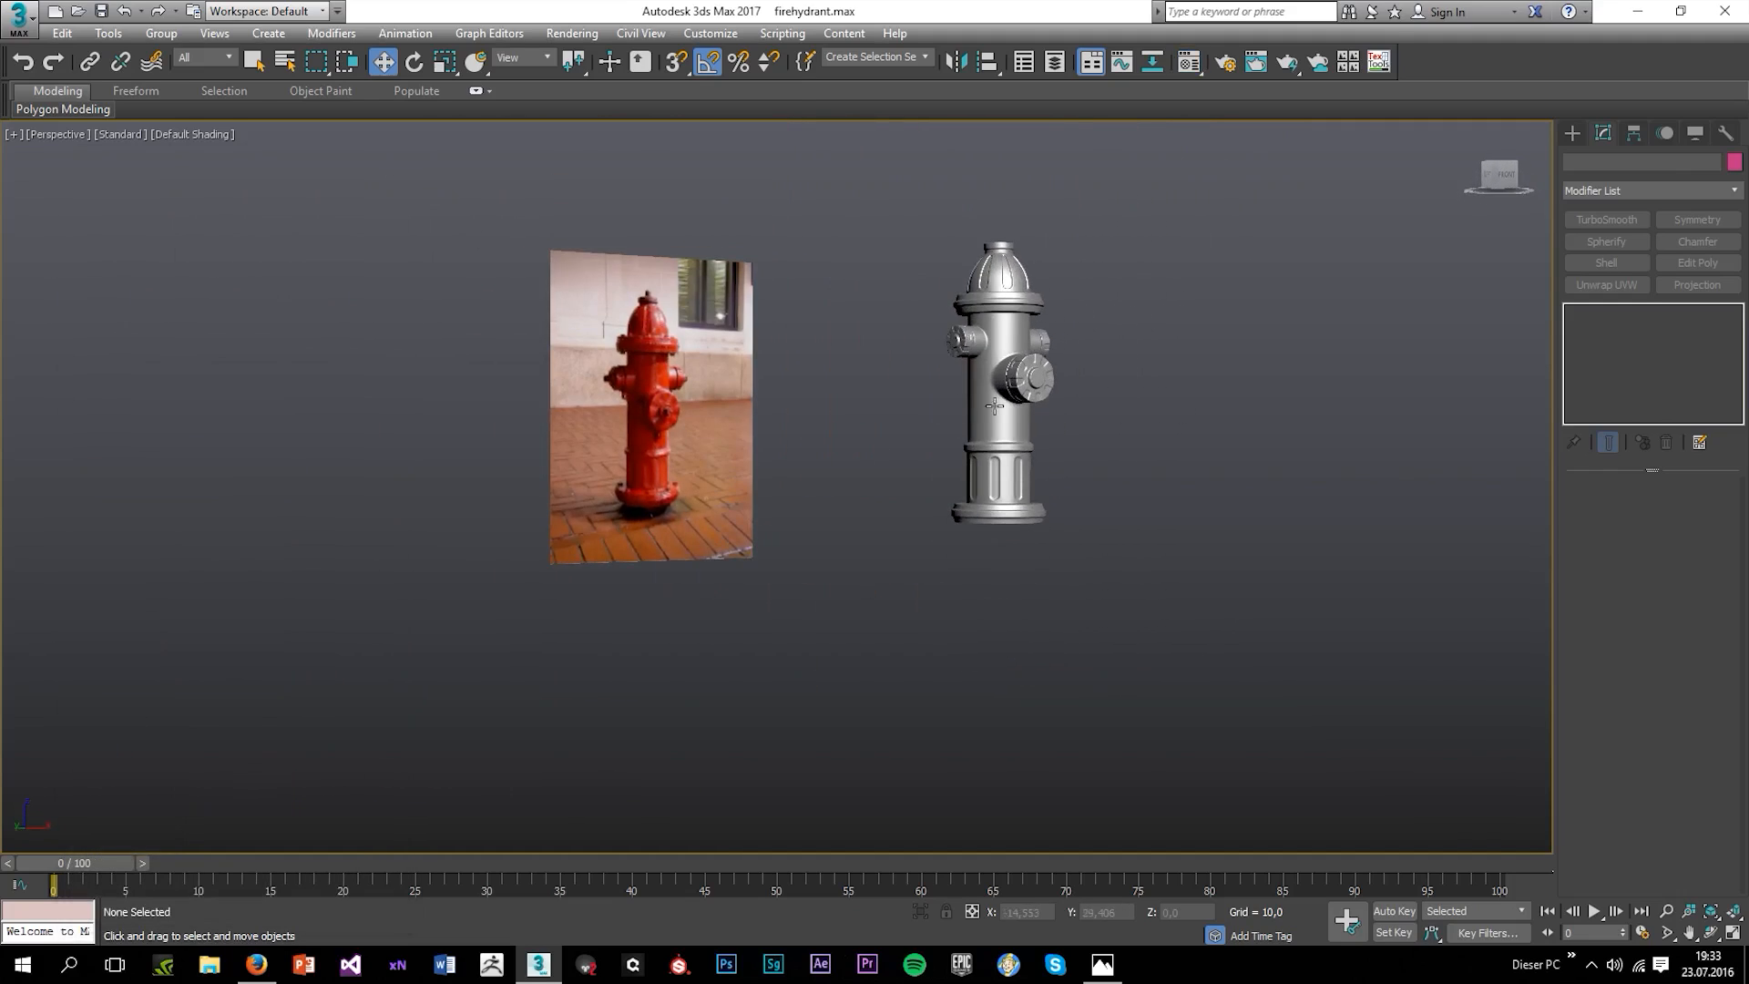
pyautogui.scroll(5, 993, 406)
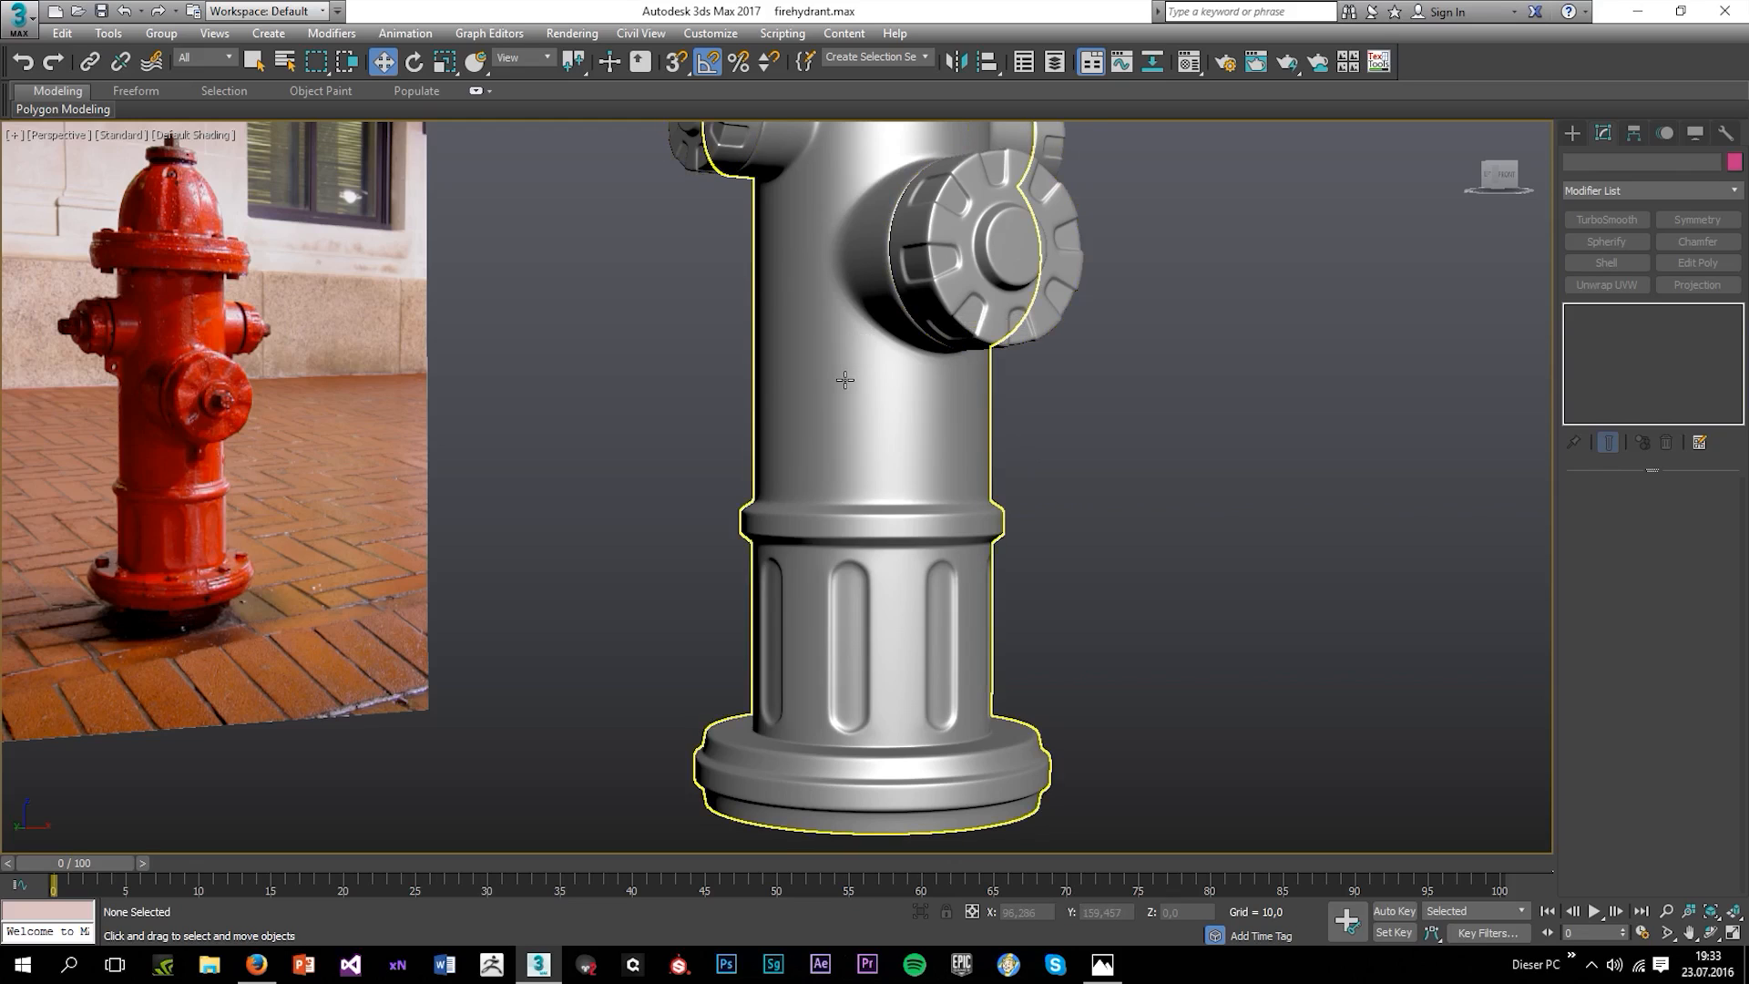
pyautogui.scroll(-4, 844, 380)
pyautogui.keyDown('alt'); pyautogui.moveTo(844, 380); pyautogui.dragTo(958, 389, button='middle'); pyautogui.keyUp('alt')
pyautogui.scroll(-2, 790, 387)
pyautogui.scroll(4, 833, 414)
# Select the open border under the base flange and extrude it inward with a uniform scale to form an underside ring.
pyautogui.click(842, 542)
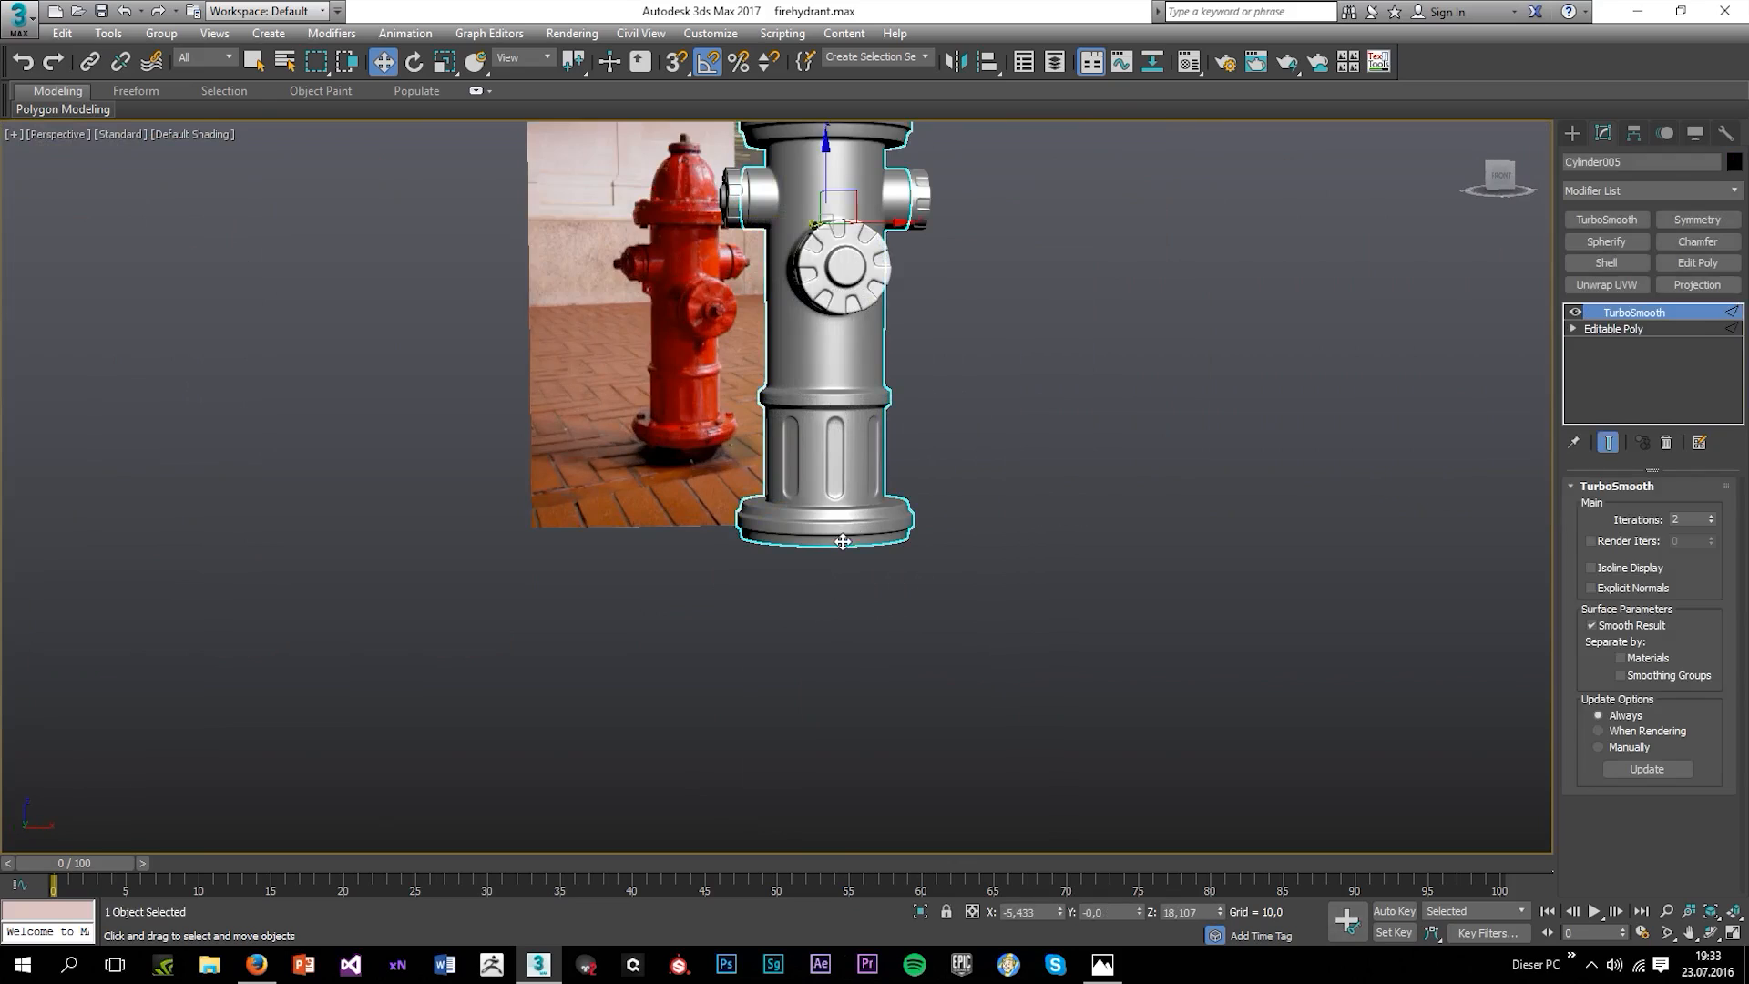
pyautogui.scroll(5, 842, 542)
pyautogui.keyDown('alt'); pyautogui.moveTo(855, 503); pyautogui.dragTo(938, 383, button='middle'); pyautogui.keyUp('alt')
pyautogui.click(1603, 336)
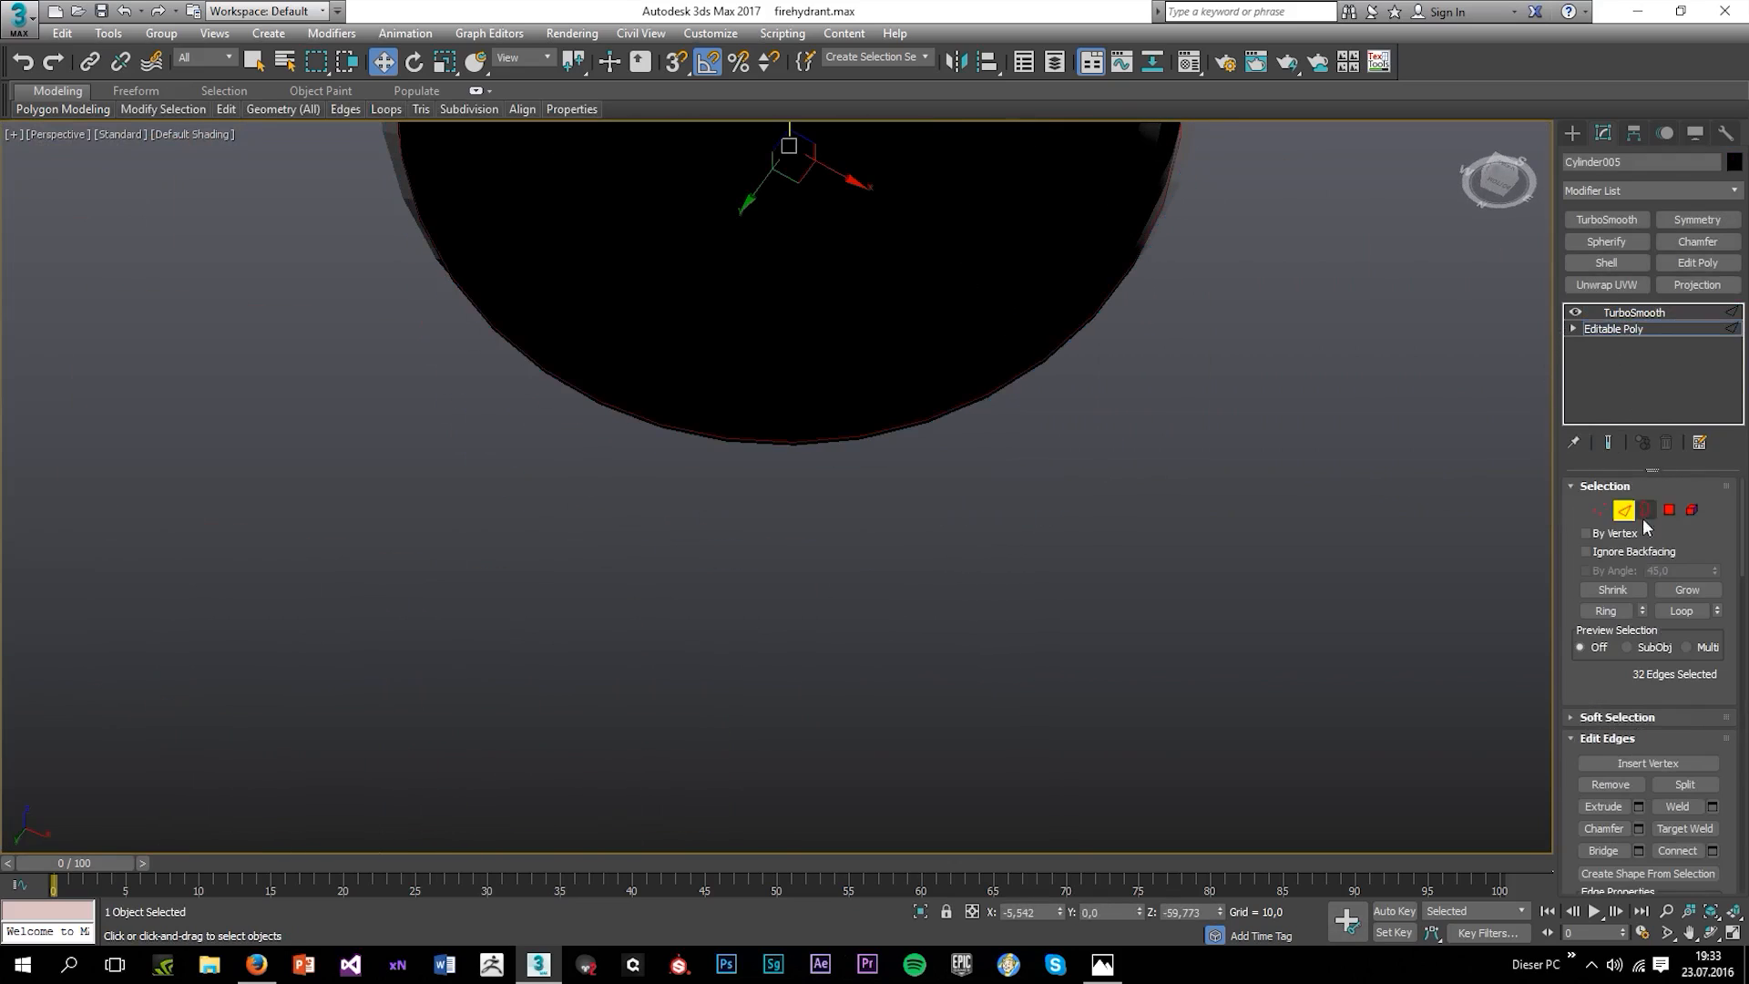
pyautogui.click(1645, 515)
pyautogui.moveTo(1084, 218); pyautogui.dragTo(1122, 505, button='middle')
pyautogui.press('r')
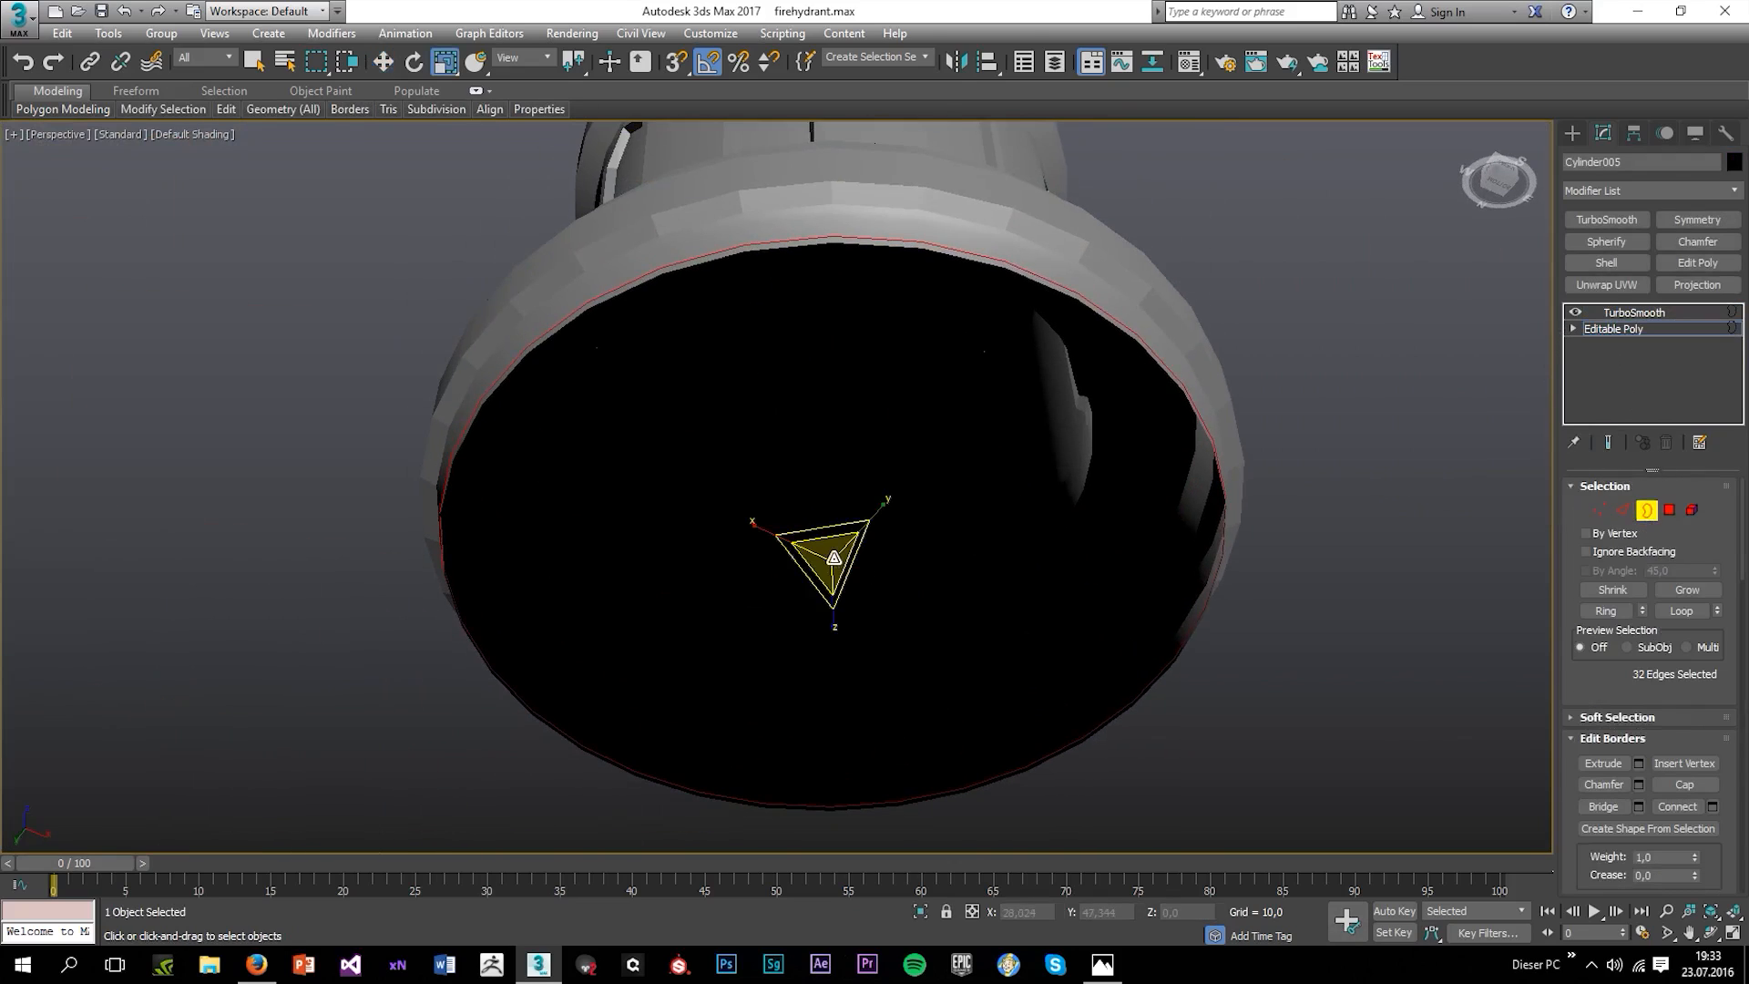
pyautogui.click(828, 562)
pyautogui.click(1095, 309)
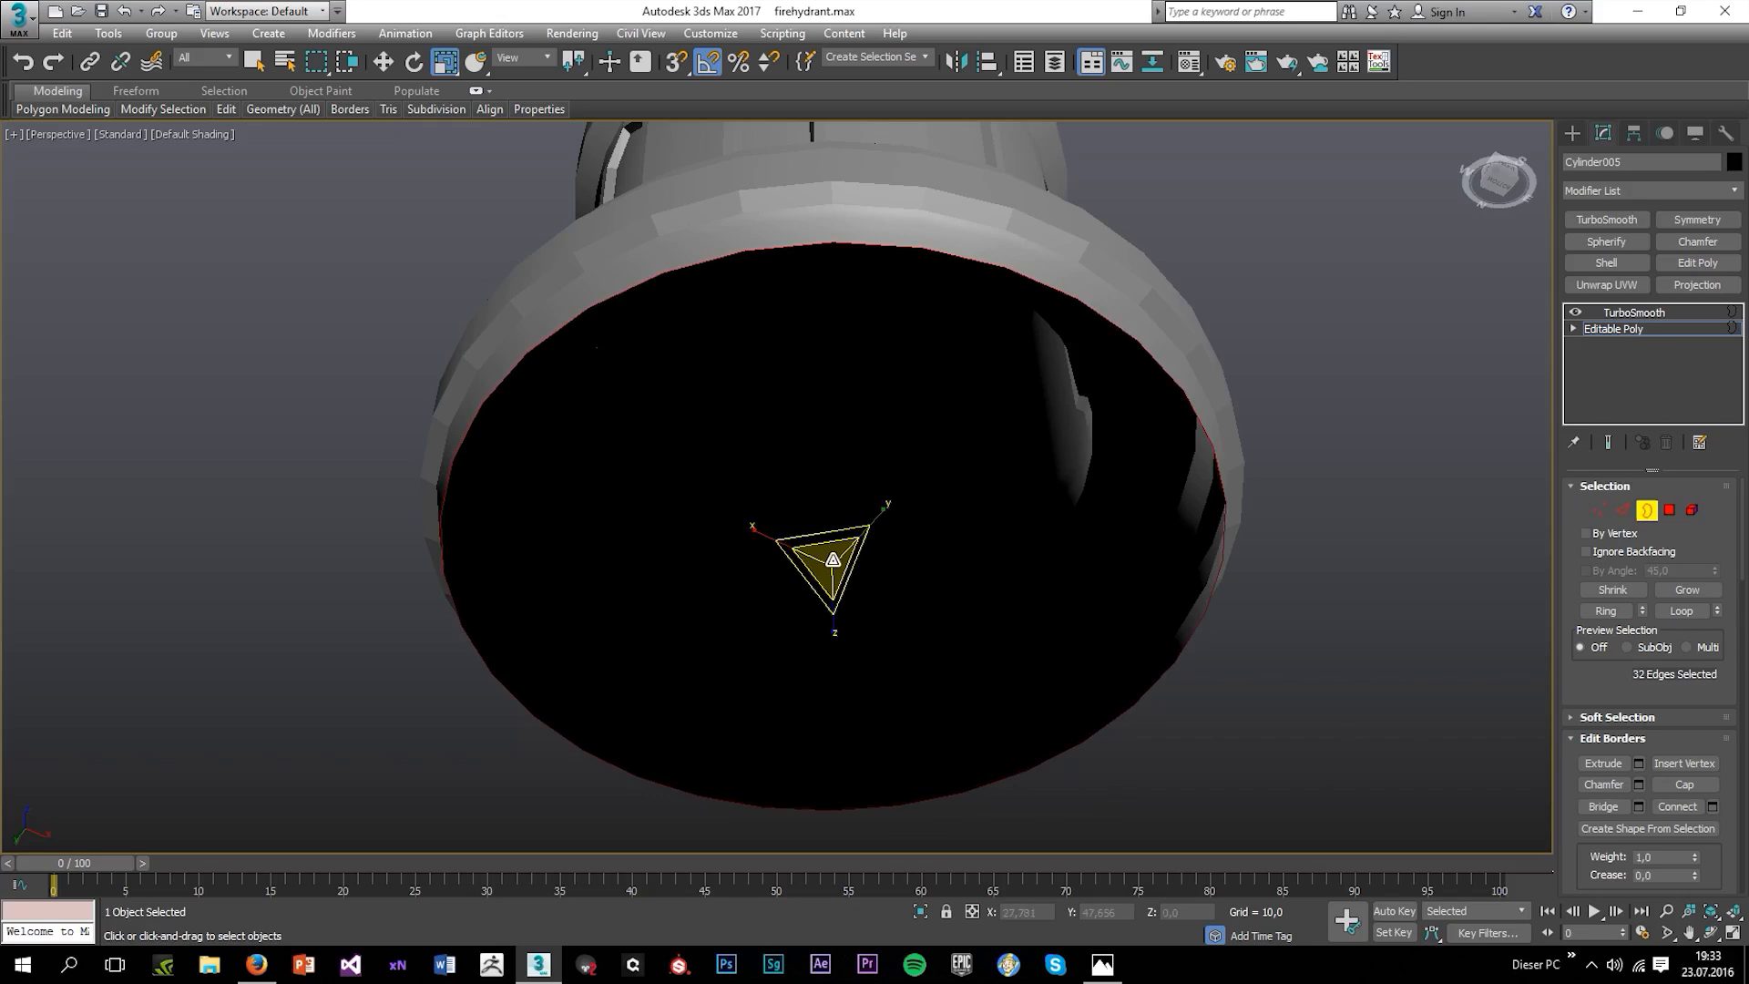
pyautogui.moveTo(831, 559); pyautogui.dragTo(827, 590)
pyautogui.hotkey('alt', 'p')
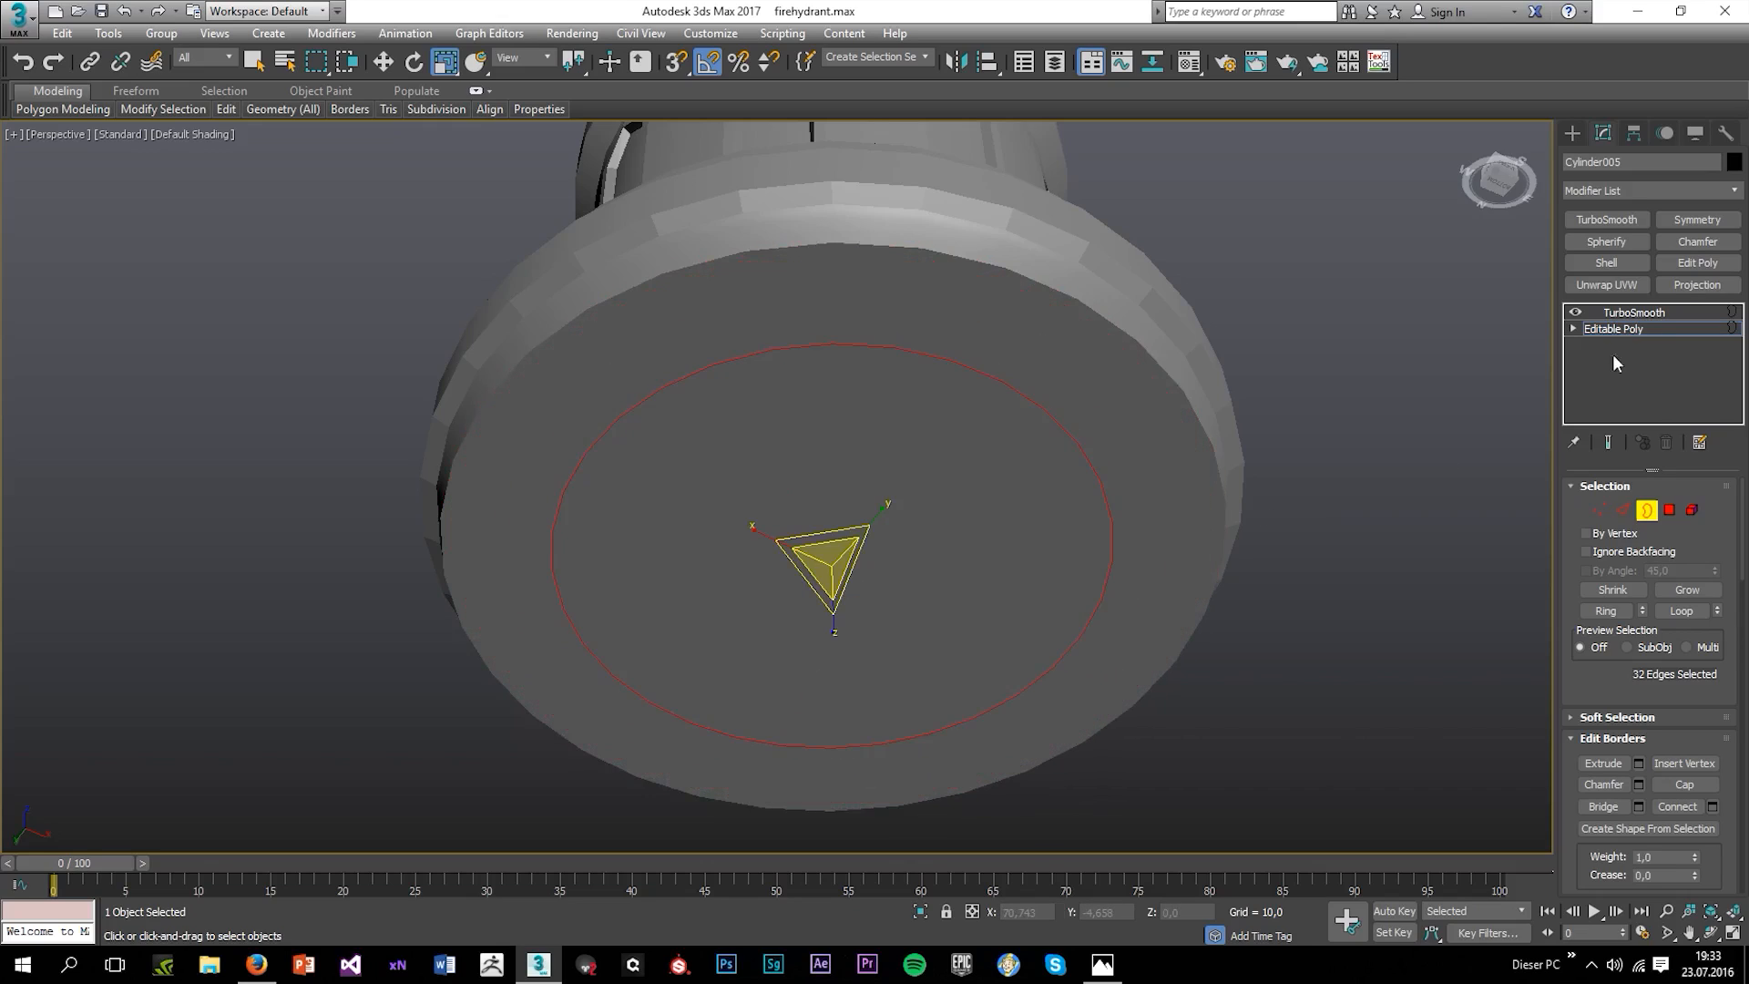
# Return to the TurboSmooth result and examine the hydrant's overall shape beside the reference photo.
pyautogui.click(1643, 315)
pyautogui.click(1337, 348)
pyautogui.scroll(-8, 1275, 354)
pyautogui.keyDown('alt'); pyautogui.moveTo(1206, 356); pyautogui.dragTo(1184, 437, button='middle'); pyautogui.keyUp('alt')
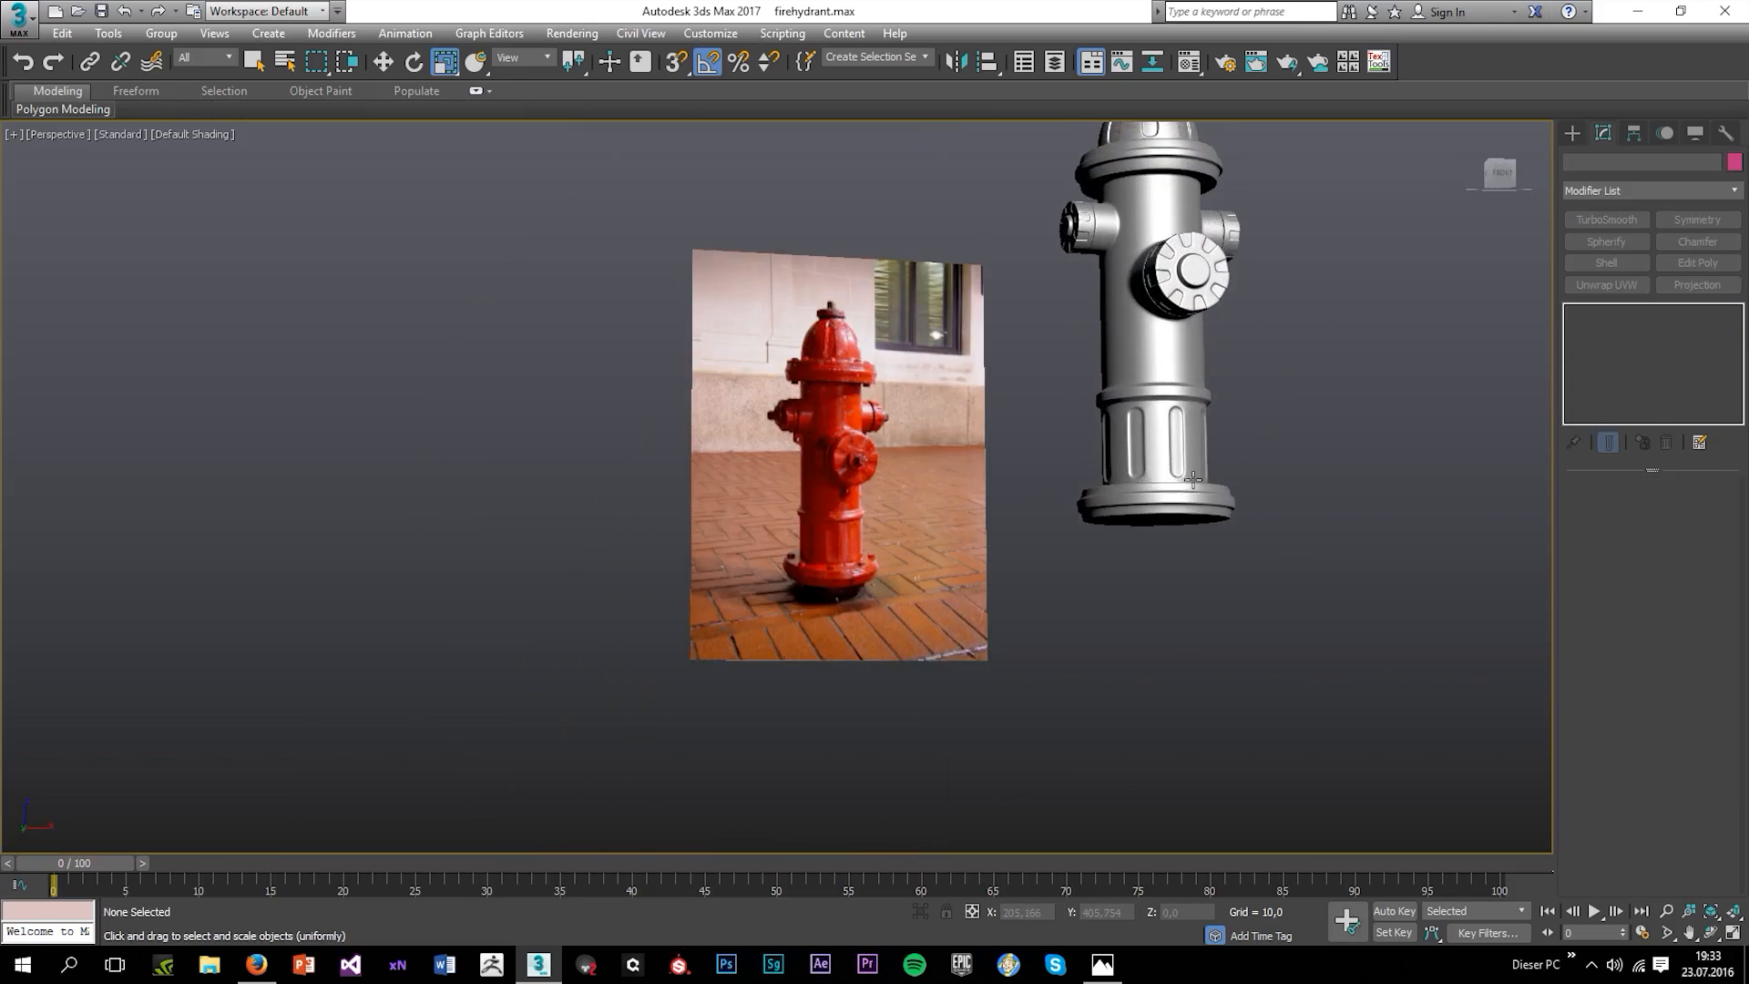
pyautogui.keyDown('alt'); pyautogui.moveTo(1166, 296); pyautogui.dragTo(1179, 349, button='middle'); pyautogui.keyUp('alt')
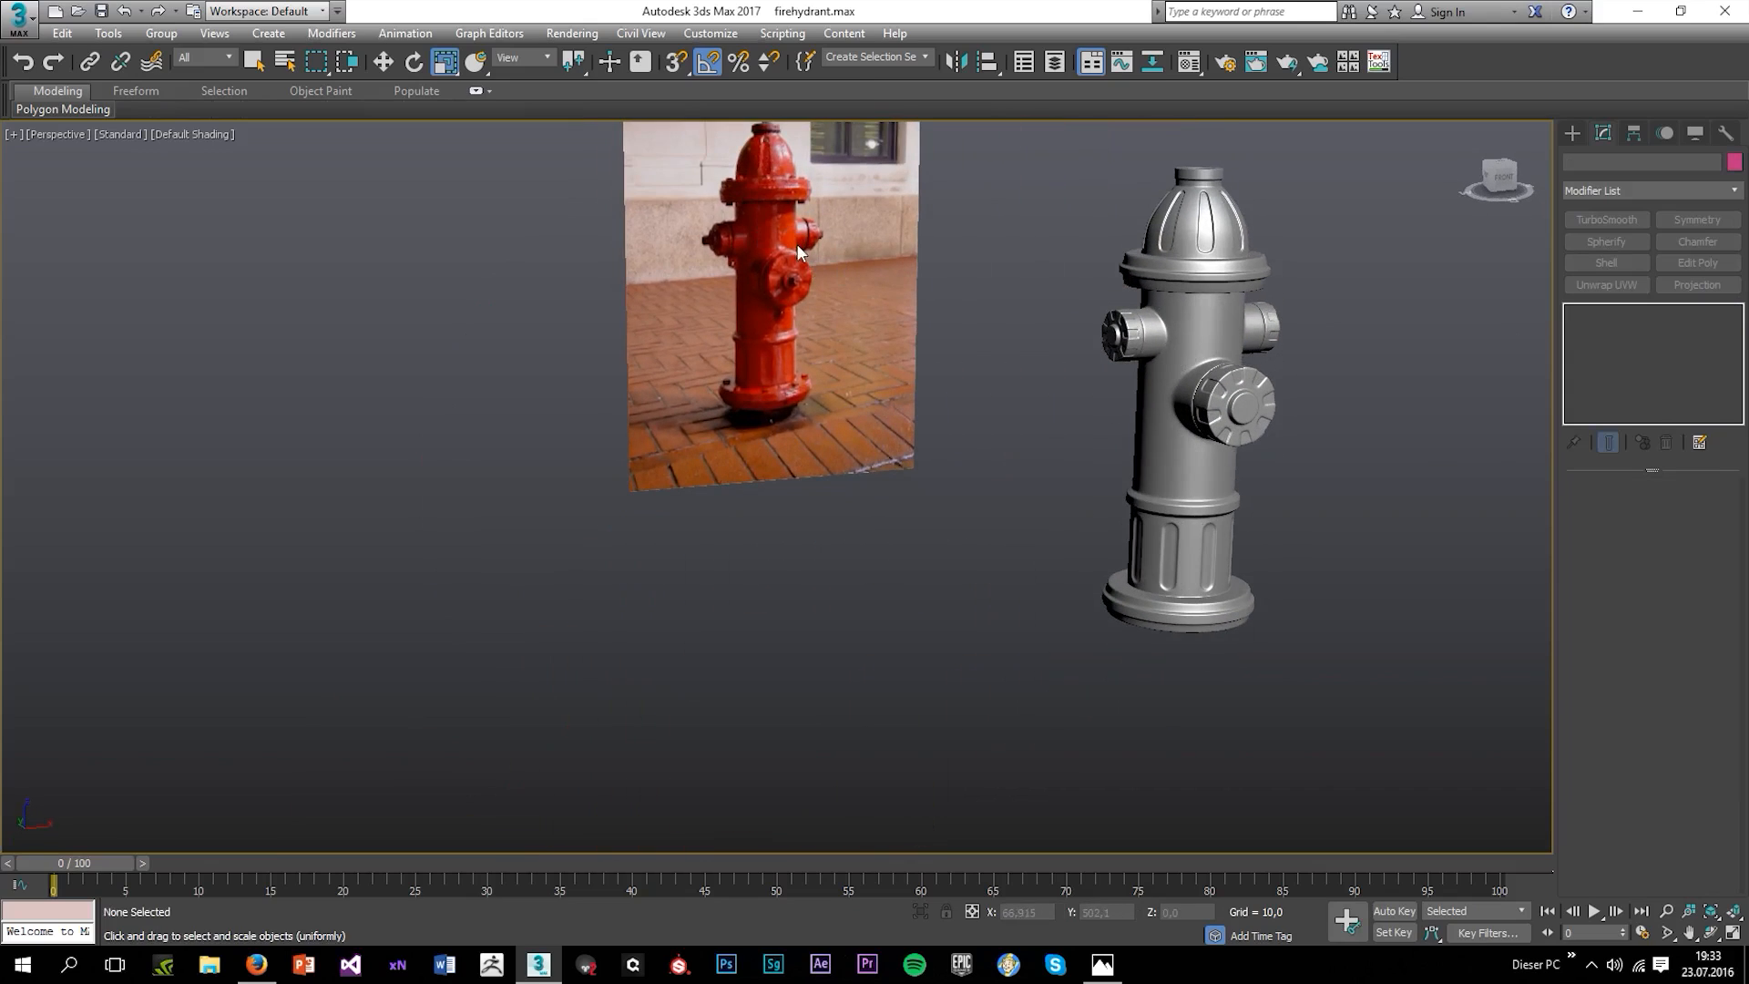
pyautogui.keyDown('alt'); pyautogui.moveTo(796, 243); pyautogui.dragTo(692, 179, button='middle'); pyautogui.keyUp('alt')
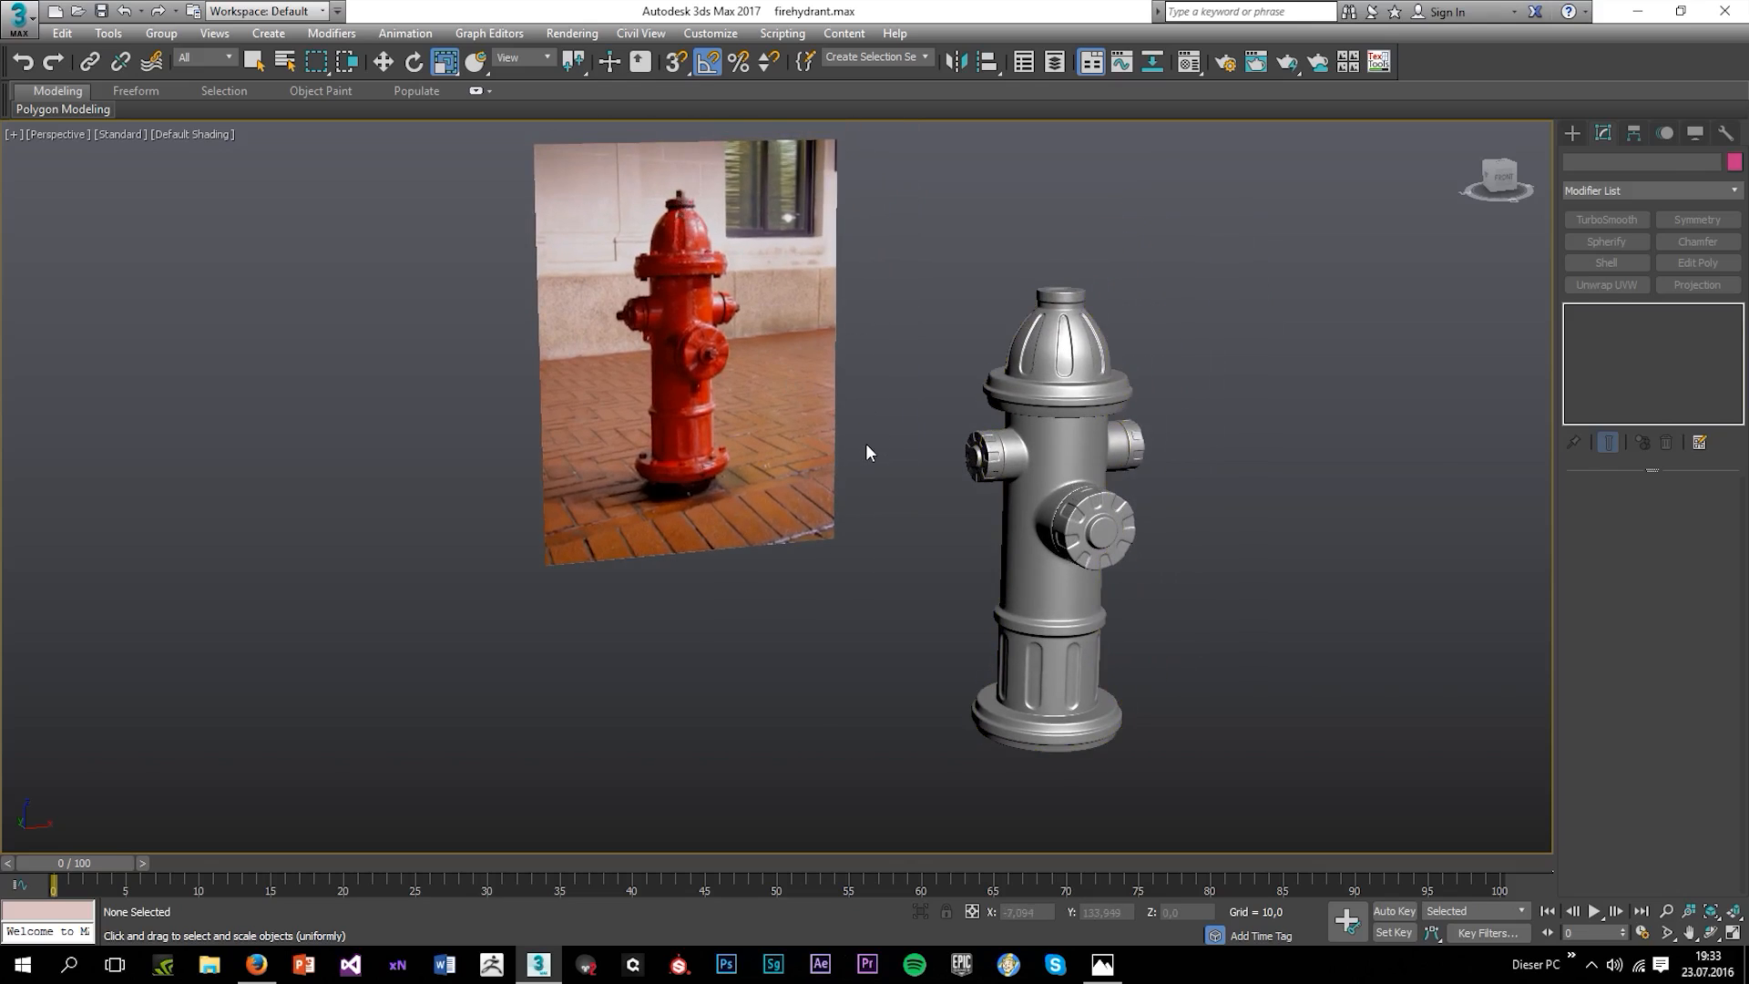
pyautogui.scroll(3, 779, 415)
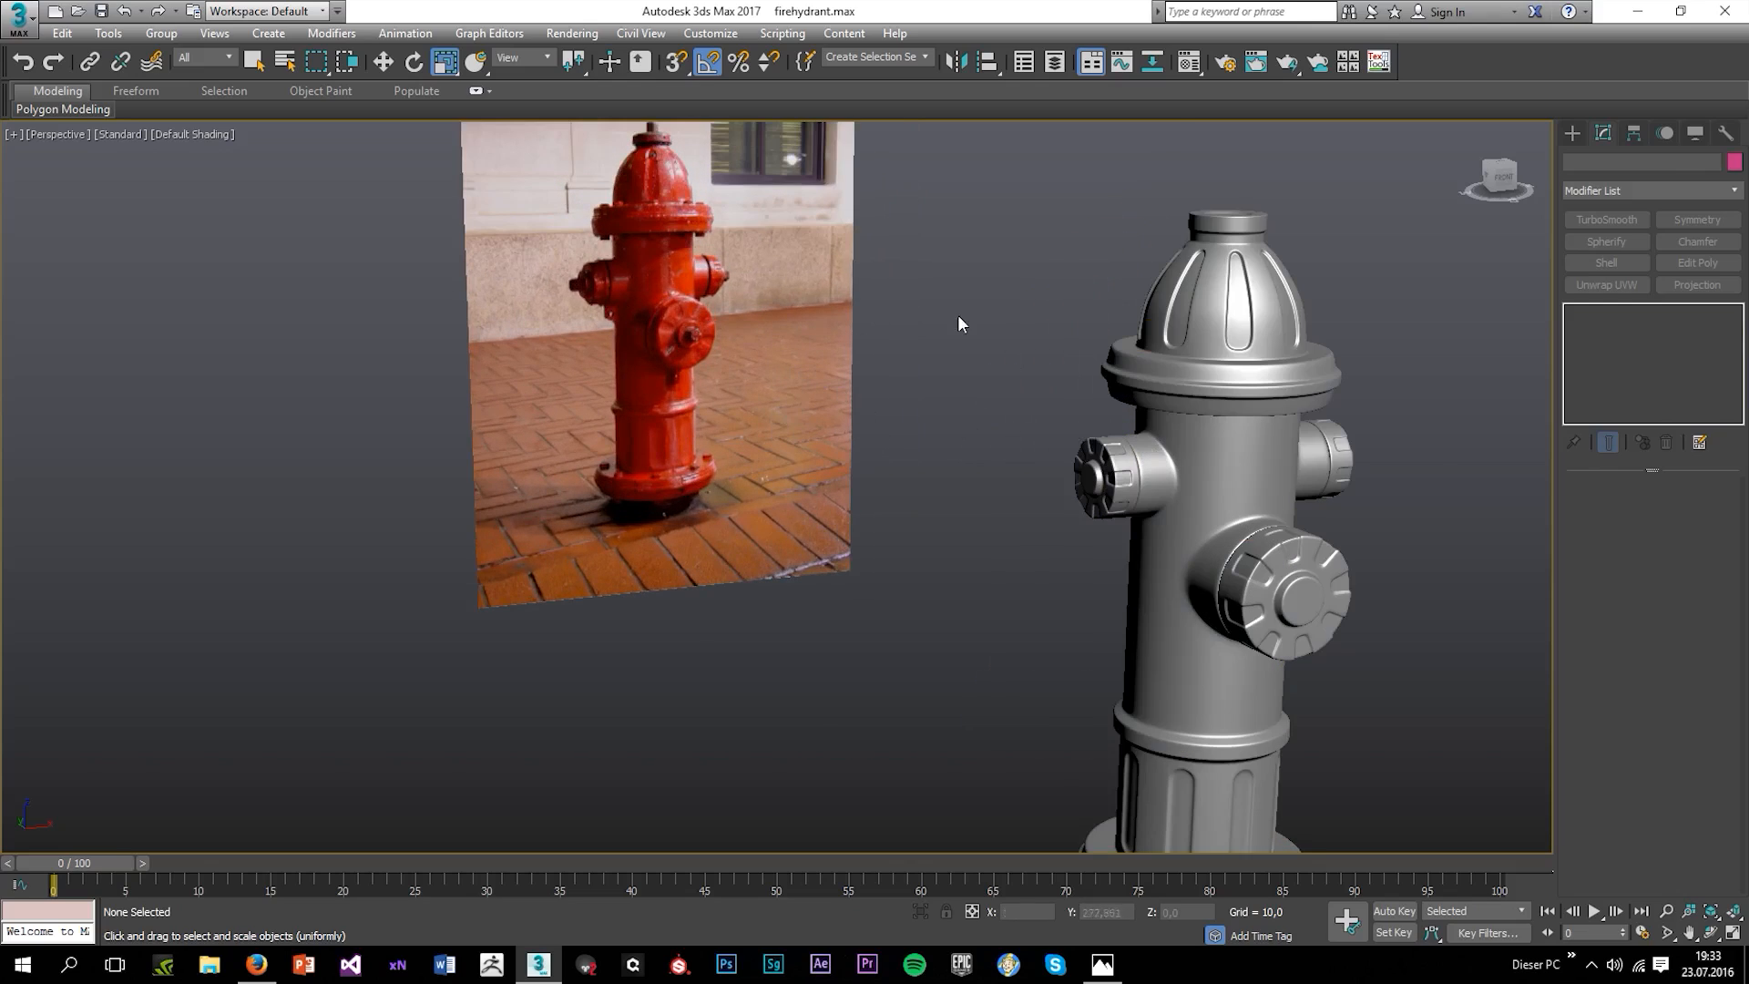
# Enable Isoline Display in the hydrant body's TurboSmooth modifier, working in the Left view.
pyautogui.hotkey('alt', 'w')
pyautogui.click(720, 592)
pyautogui.hotkey('alt', 'w')
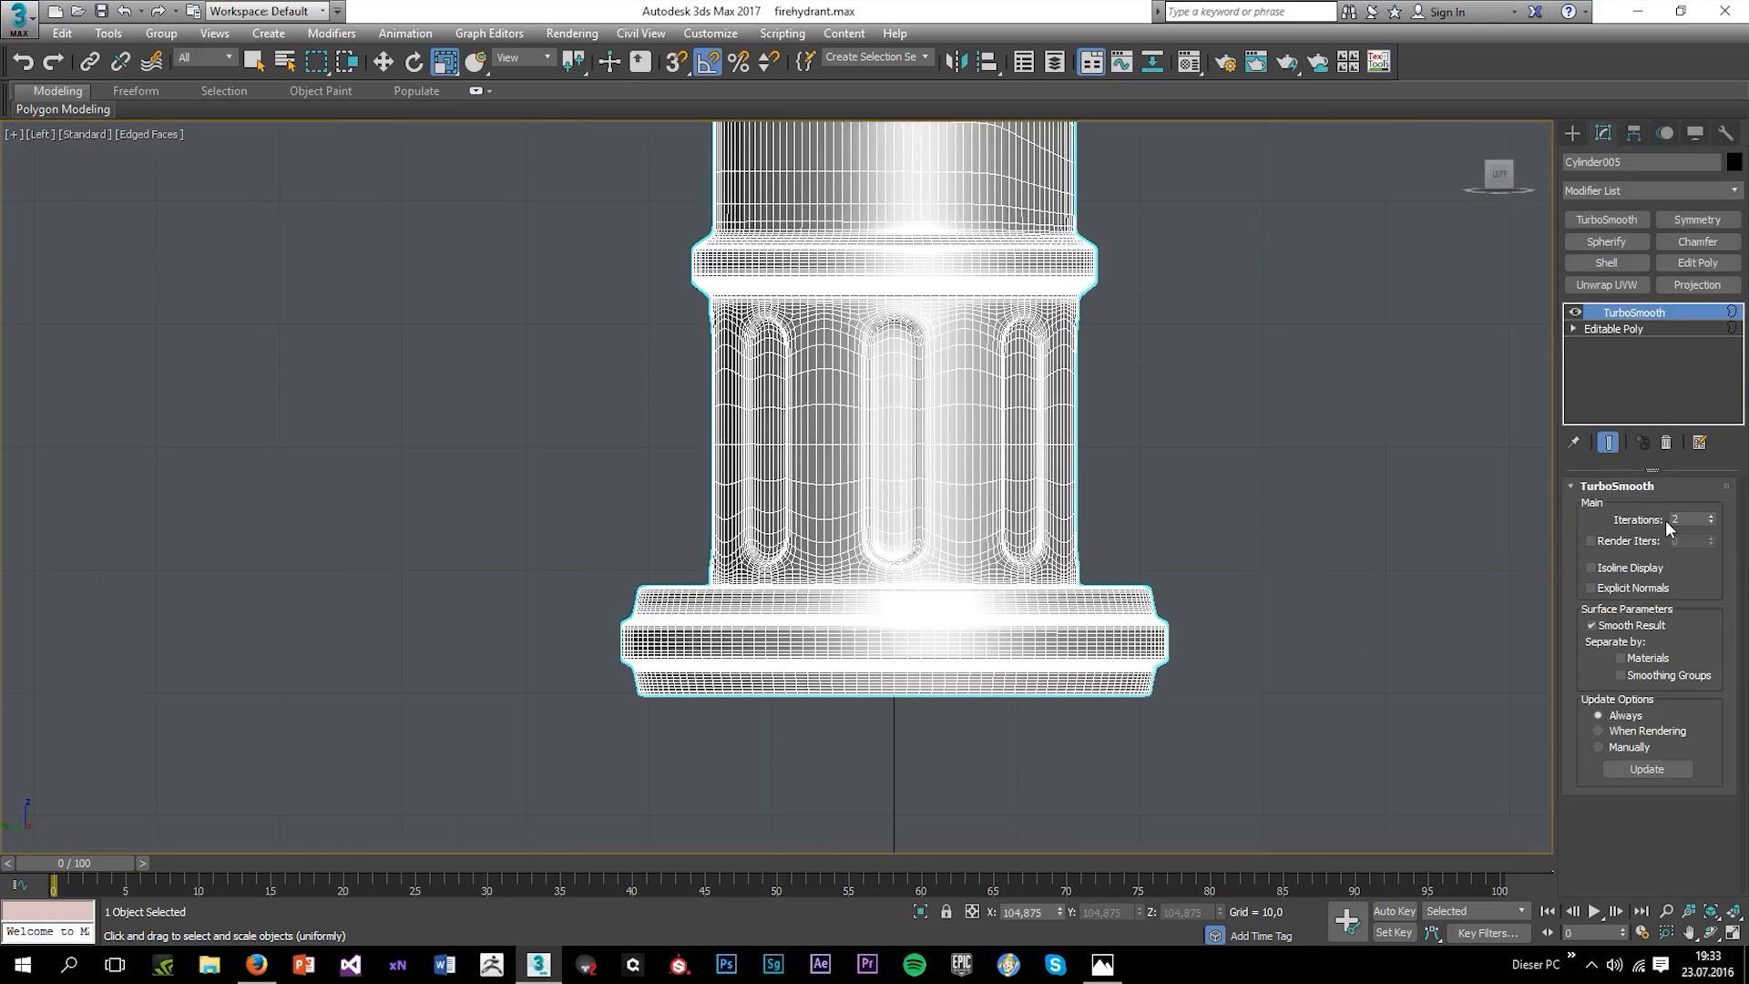
pyautogui.click(1617, 574)
pyautogui.click(1152, 350)
pyautogui.scroll(-3, 1152, 349)
pyautogui.moveTo(1111, 346); pyautogui.dragTo(1179, 689, button='middle')
# Maximize the Front view, show it shaded, and select the cap on the side outlet.
pyautogui.hotkey('alt', 'w')
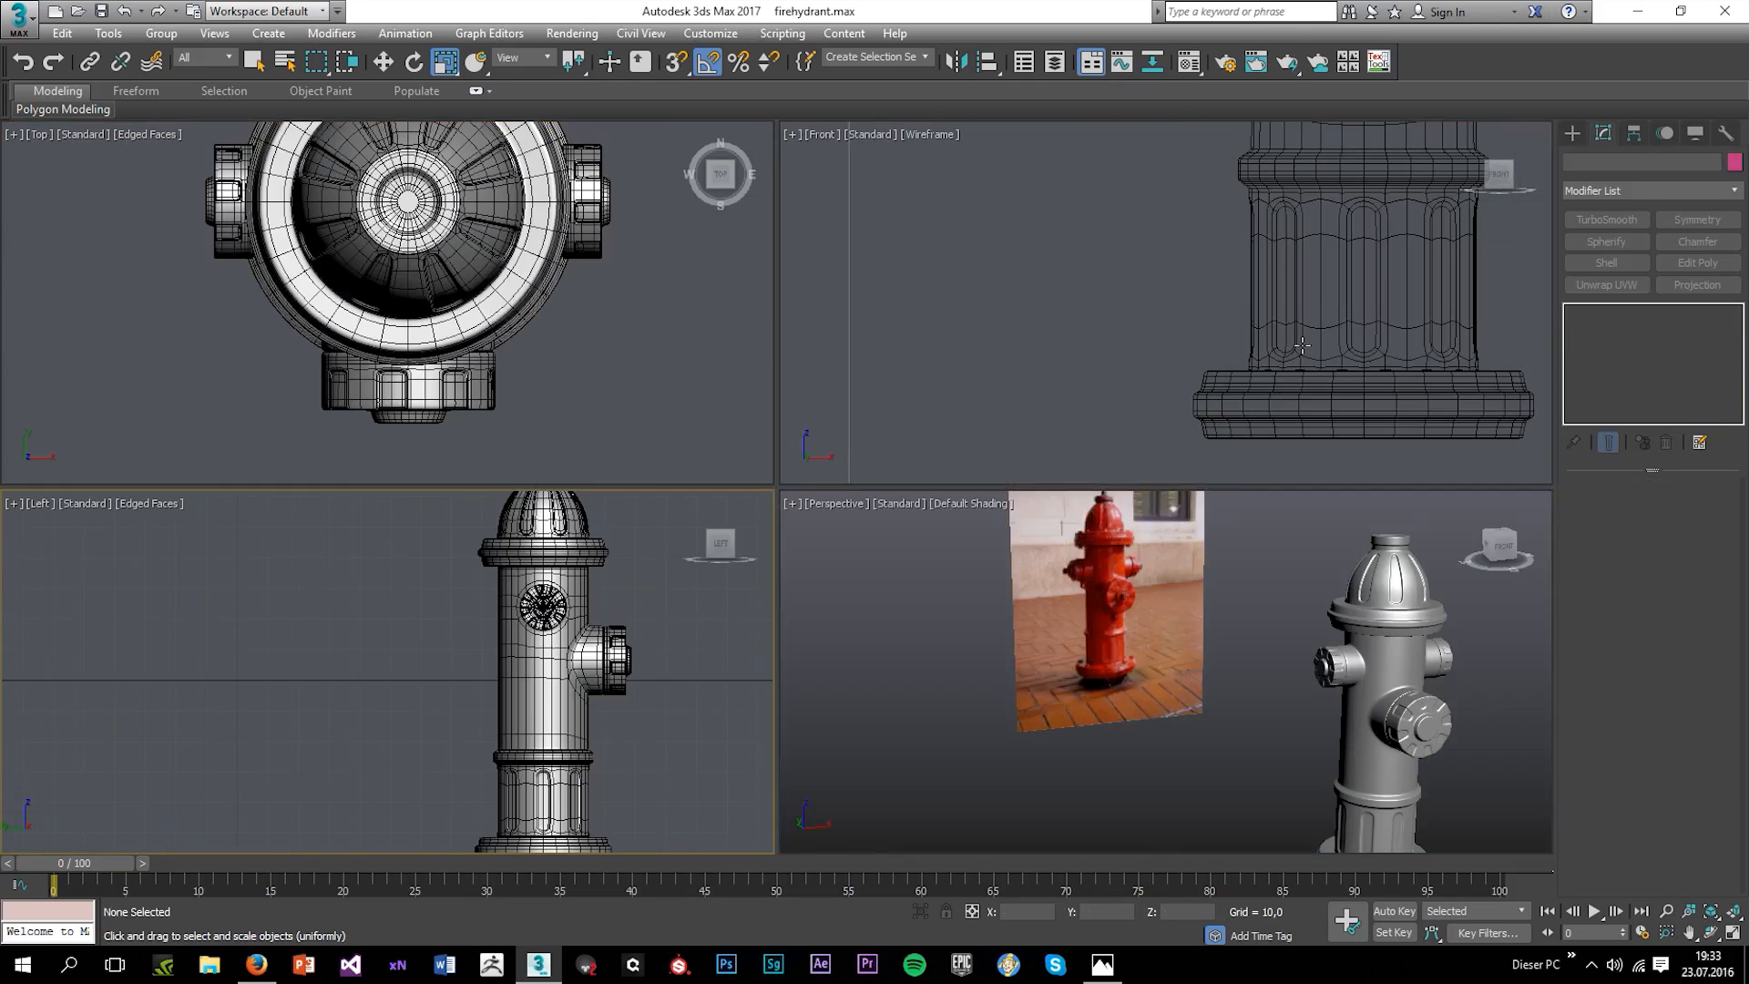
pyautogui.click(1207, 294)
pyautogui.hotkey('alt', 'w')
pyautogui.scroll(-2, 1208, 294)
pyautogui.moveTo(1208, 294); pyautogui.dragTo(1069, 623, button='middle')
pyautogui.press('F3')
pyautogui.scroll(5, 984, 424)
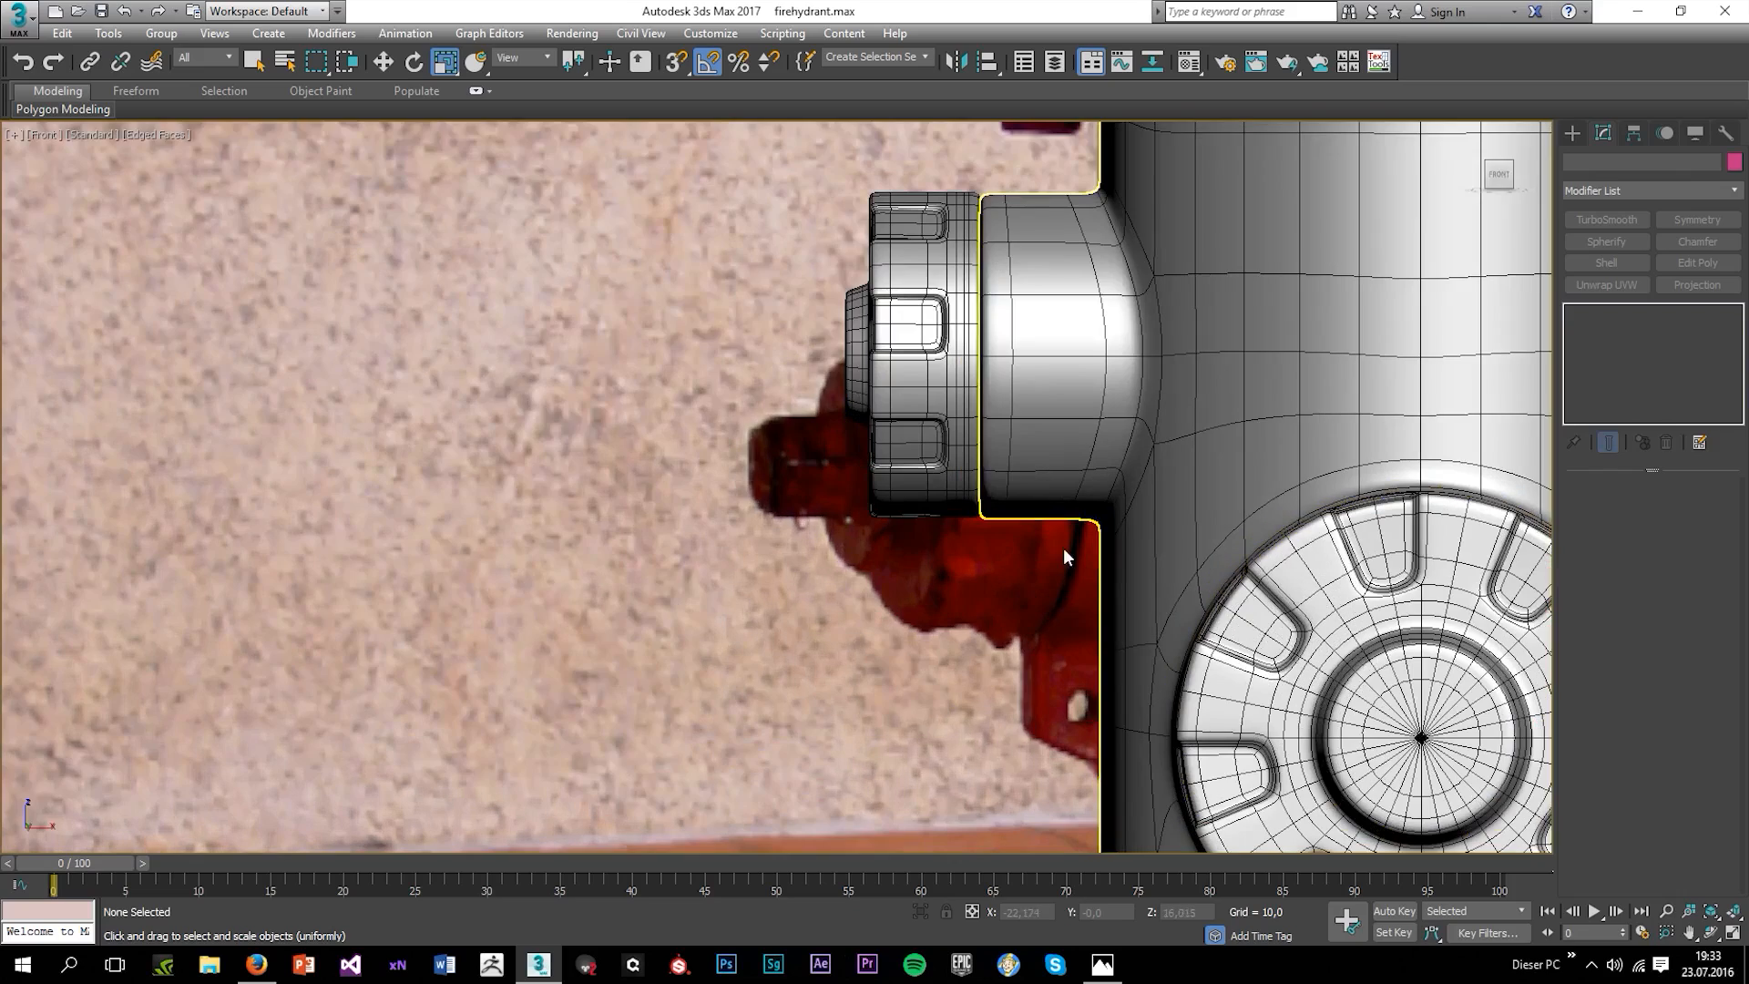
pyautogui.click(939, 431)
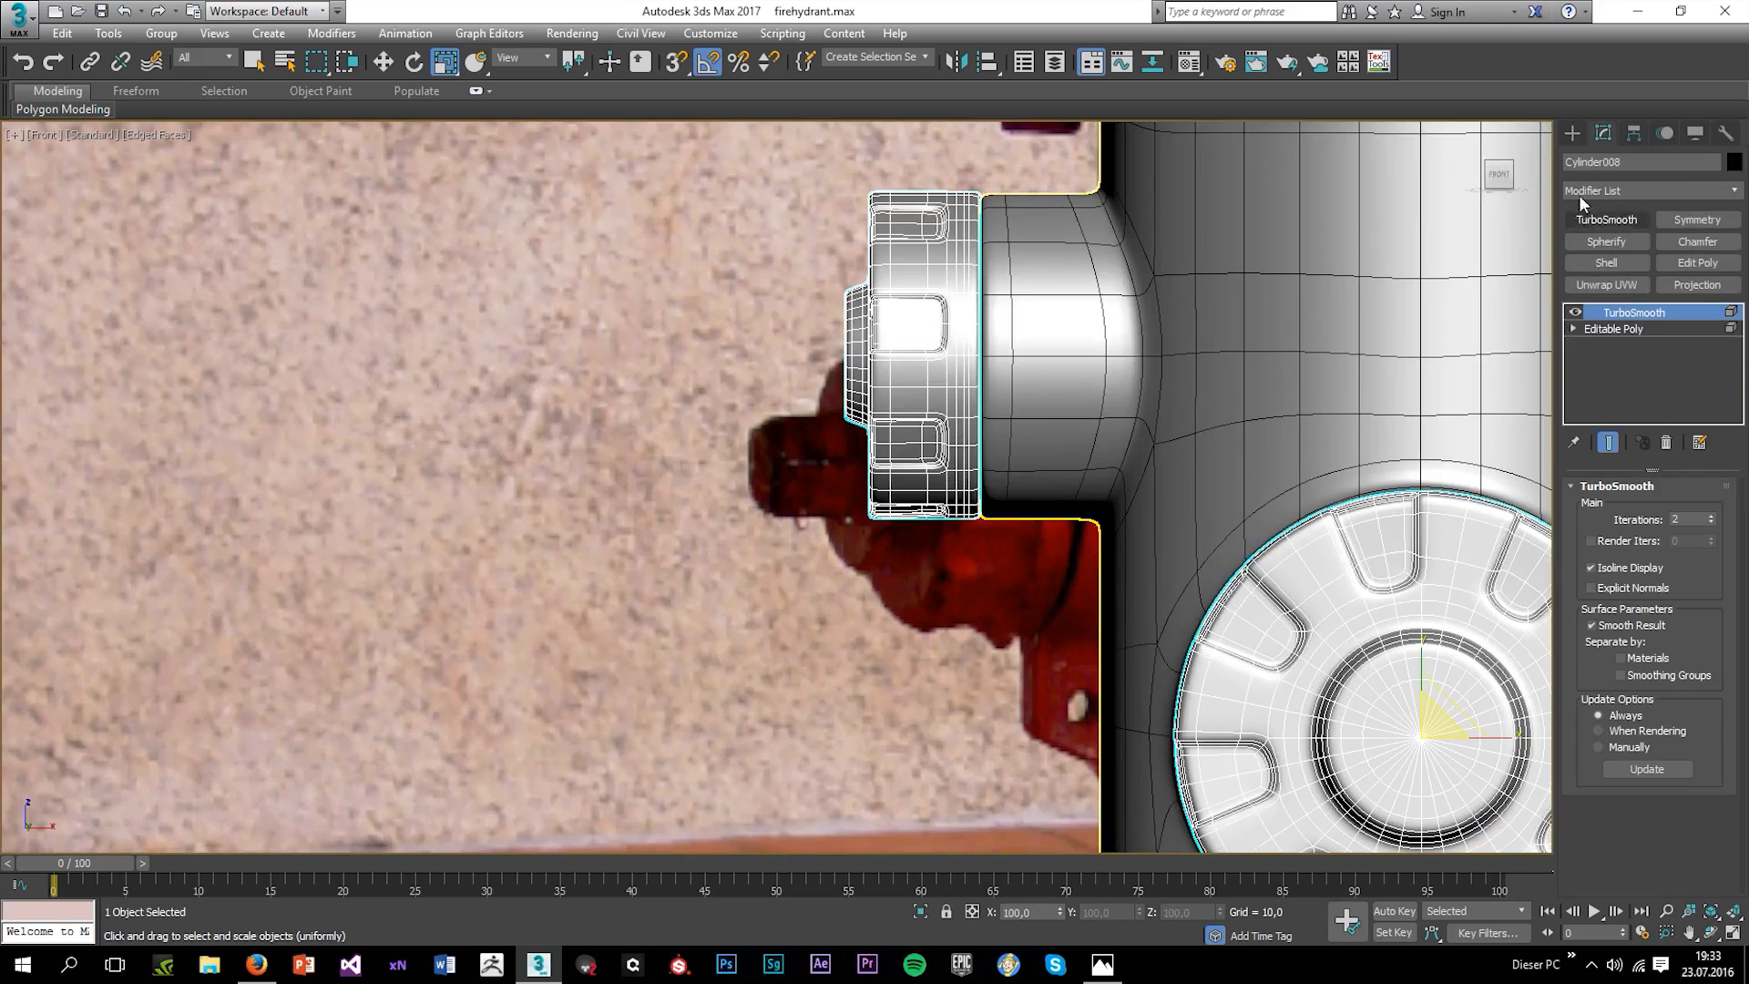
# Draw a plane about 5.8 long and 4.4 wide just below the side outlet, against the hydrant body.
pyautogui.click(1572, 134)
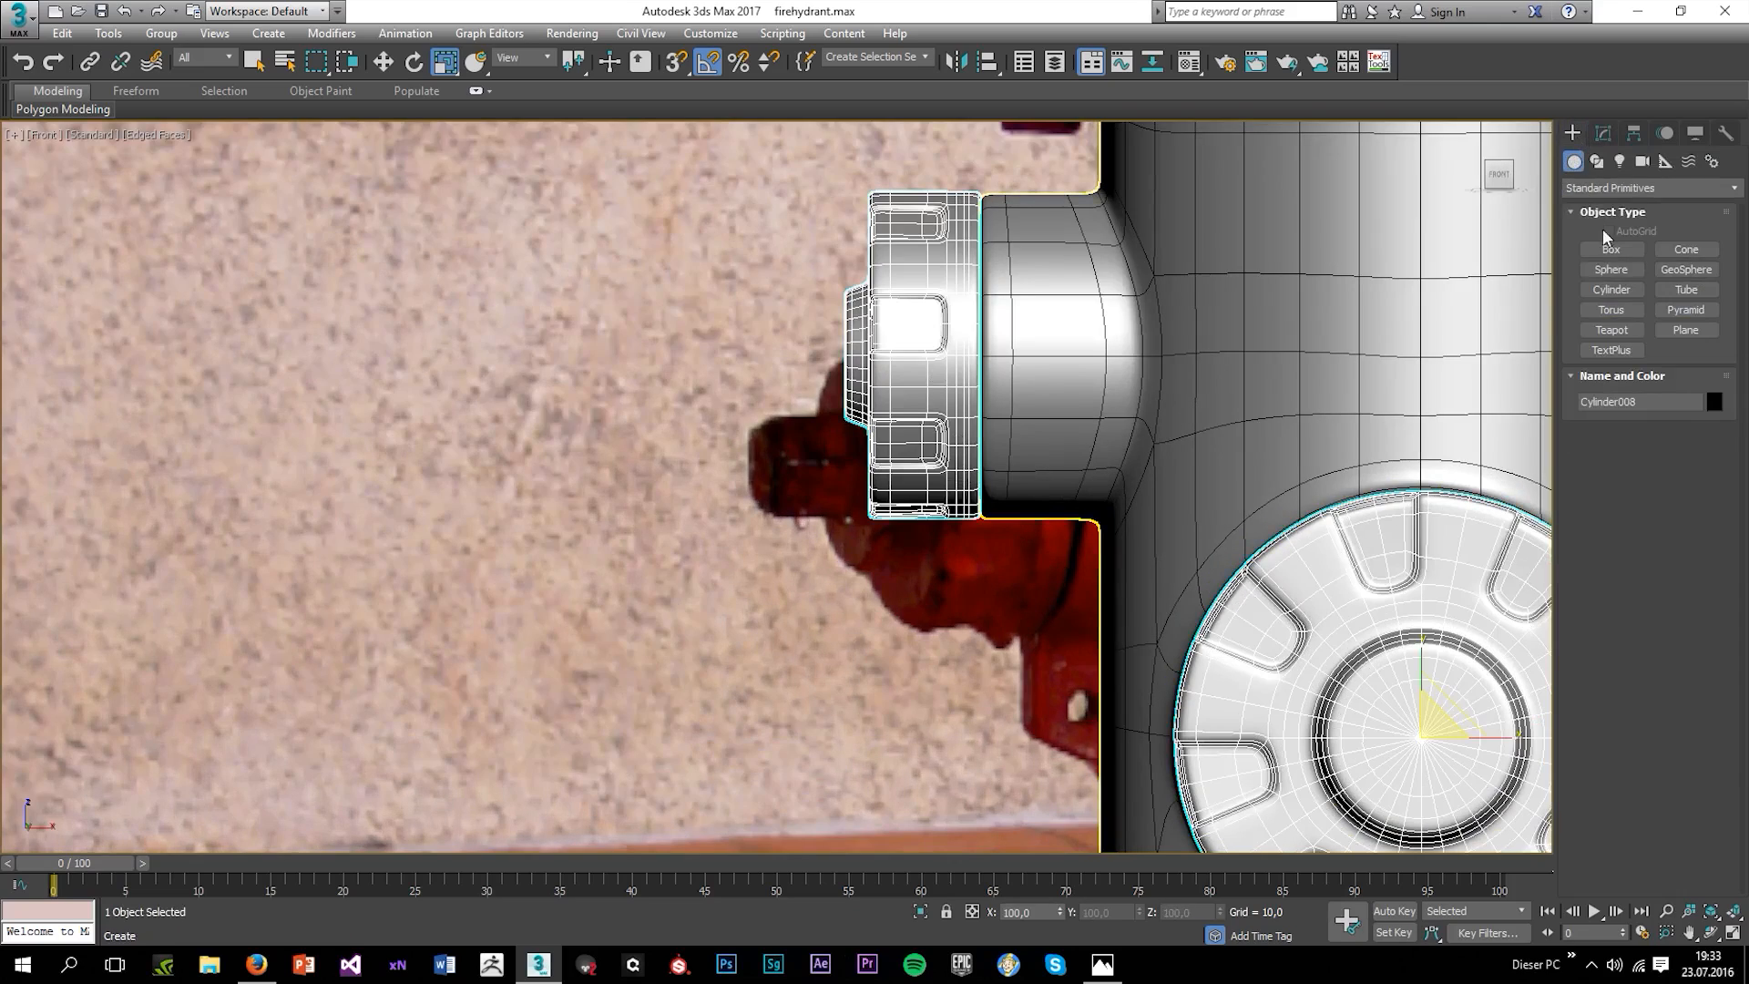
pyautogui.click(1683, 330)
pyautogui.moveTo(1030, 547); pyautogui.dragTo(1017, 494, button='middle')
pyautogui.moveTo(1022, 446); pyautogui.dragTo(1112, 570)
pyautogui.hotkey('ctrl', 'z')
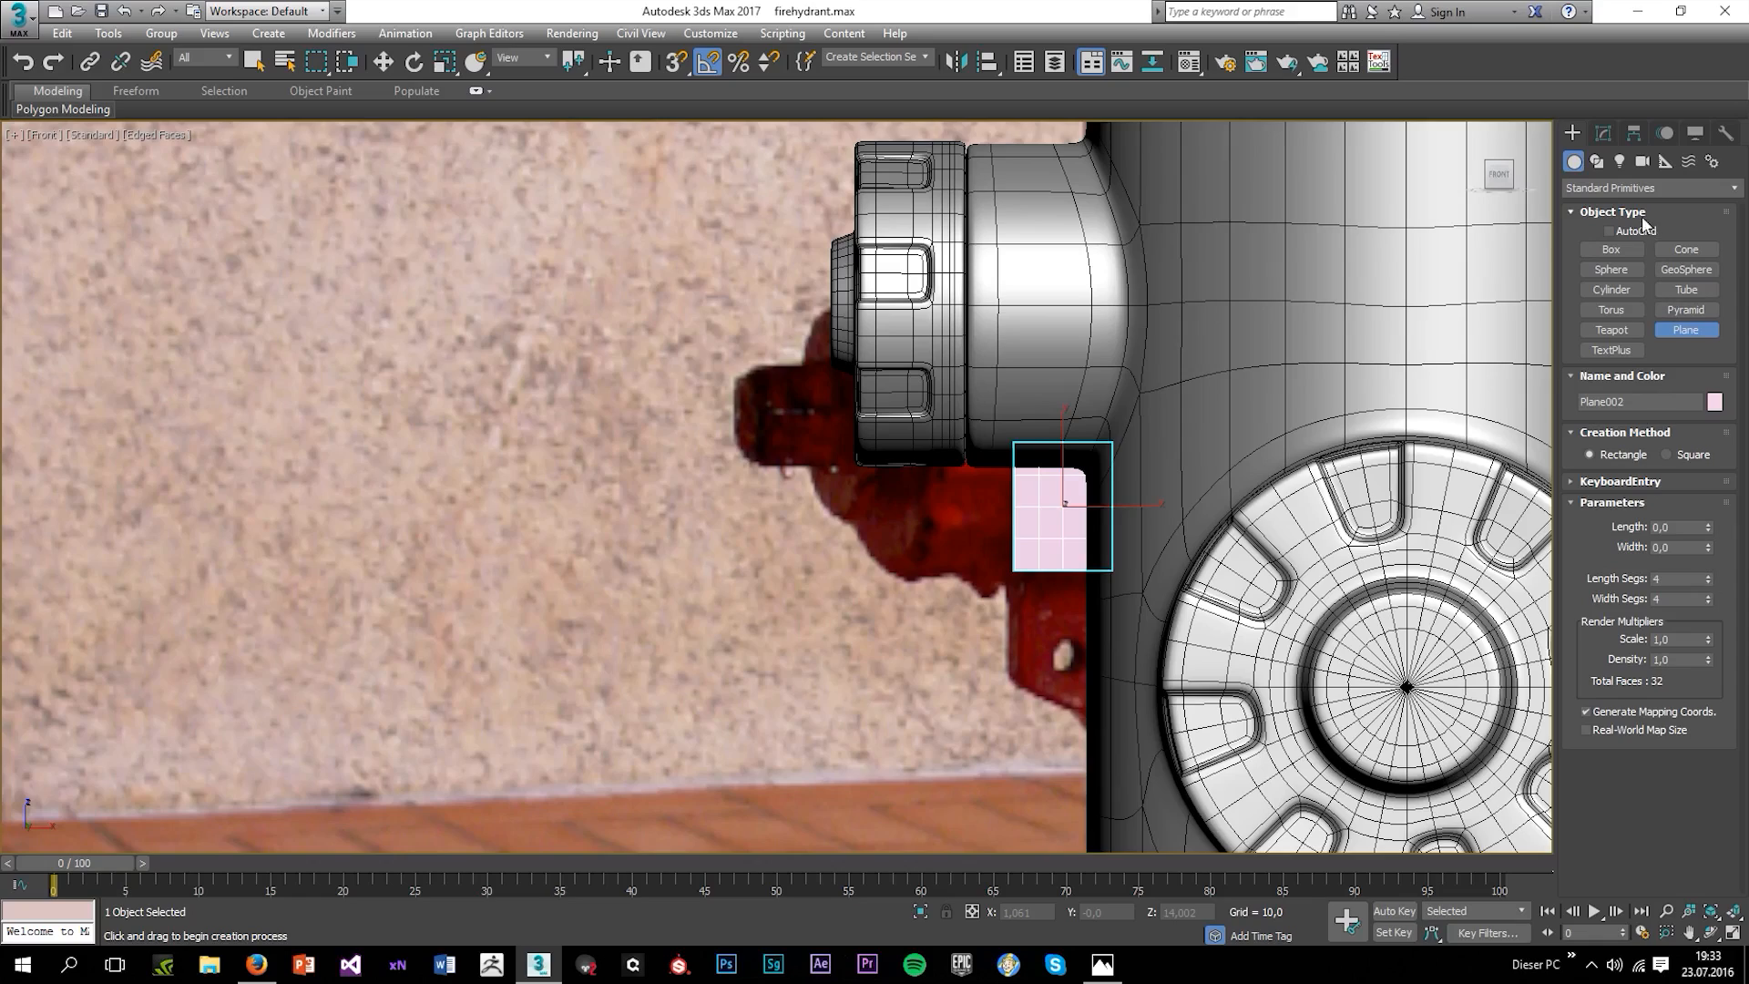
# Set the plane's length and width segments to 1 and convert it to an Editable Poly.
pyautogui.press('r')
pyautogui.click(1603, 133)
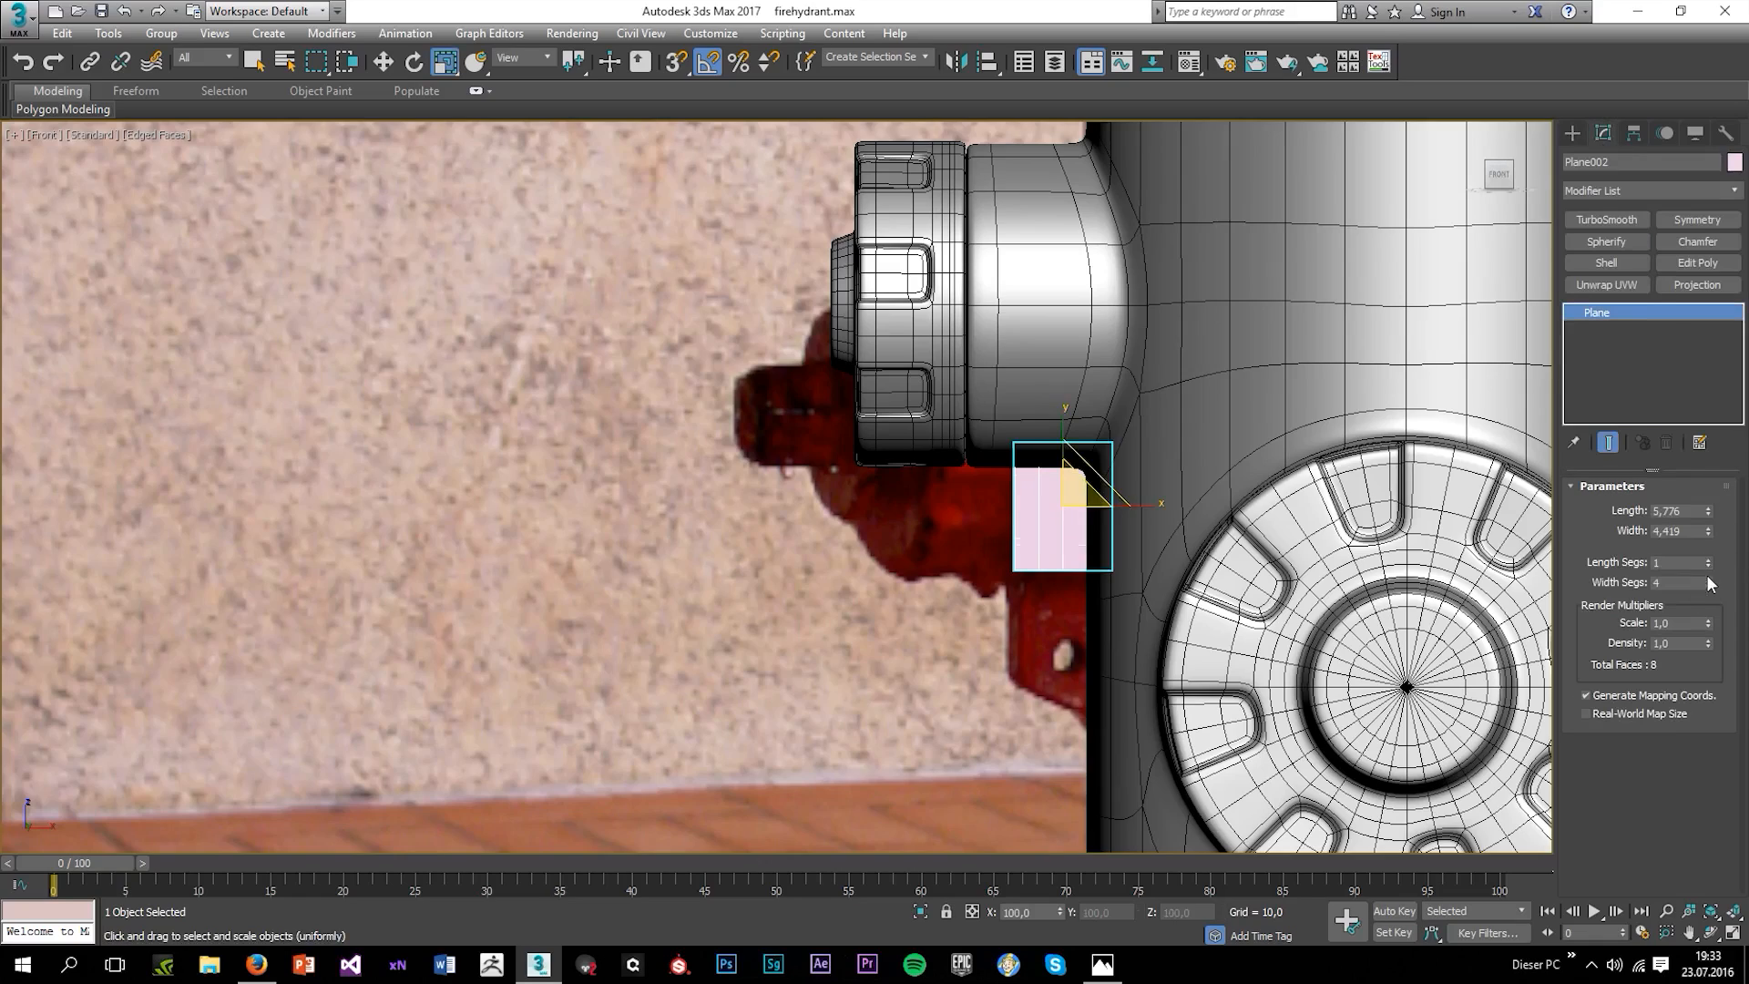
pyautogui.rightClick(1708, 584)
pyautogui.rightClick(1608, 316)
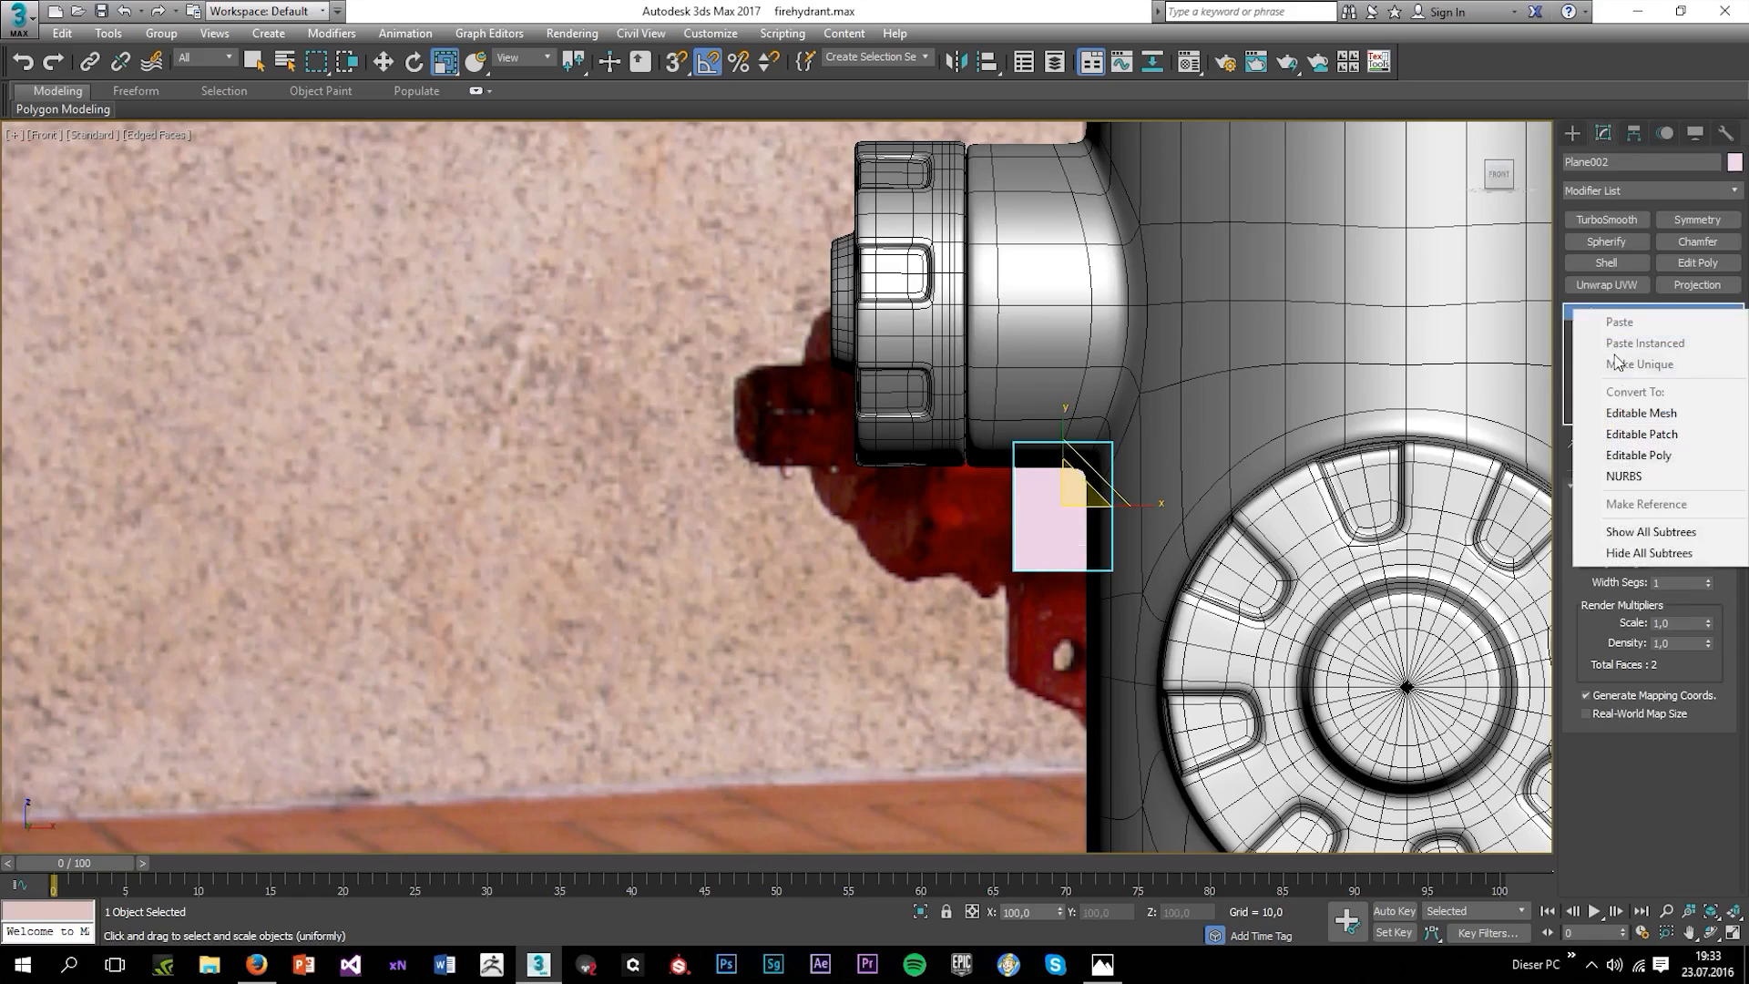
pyautogui.click(1636, 456)
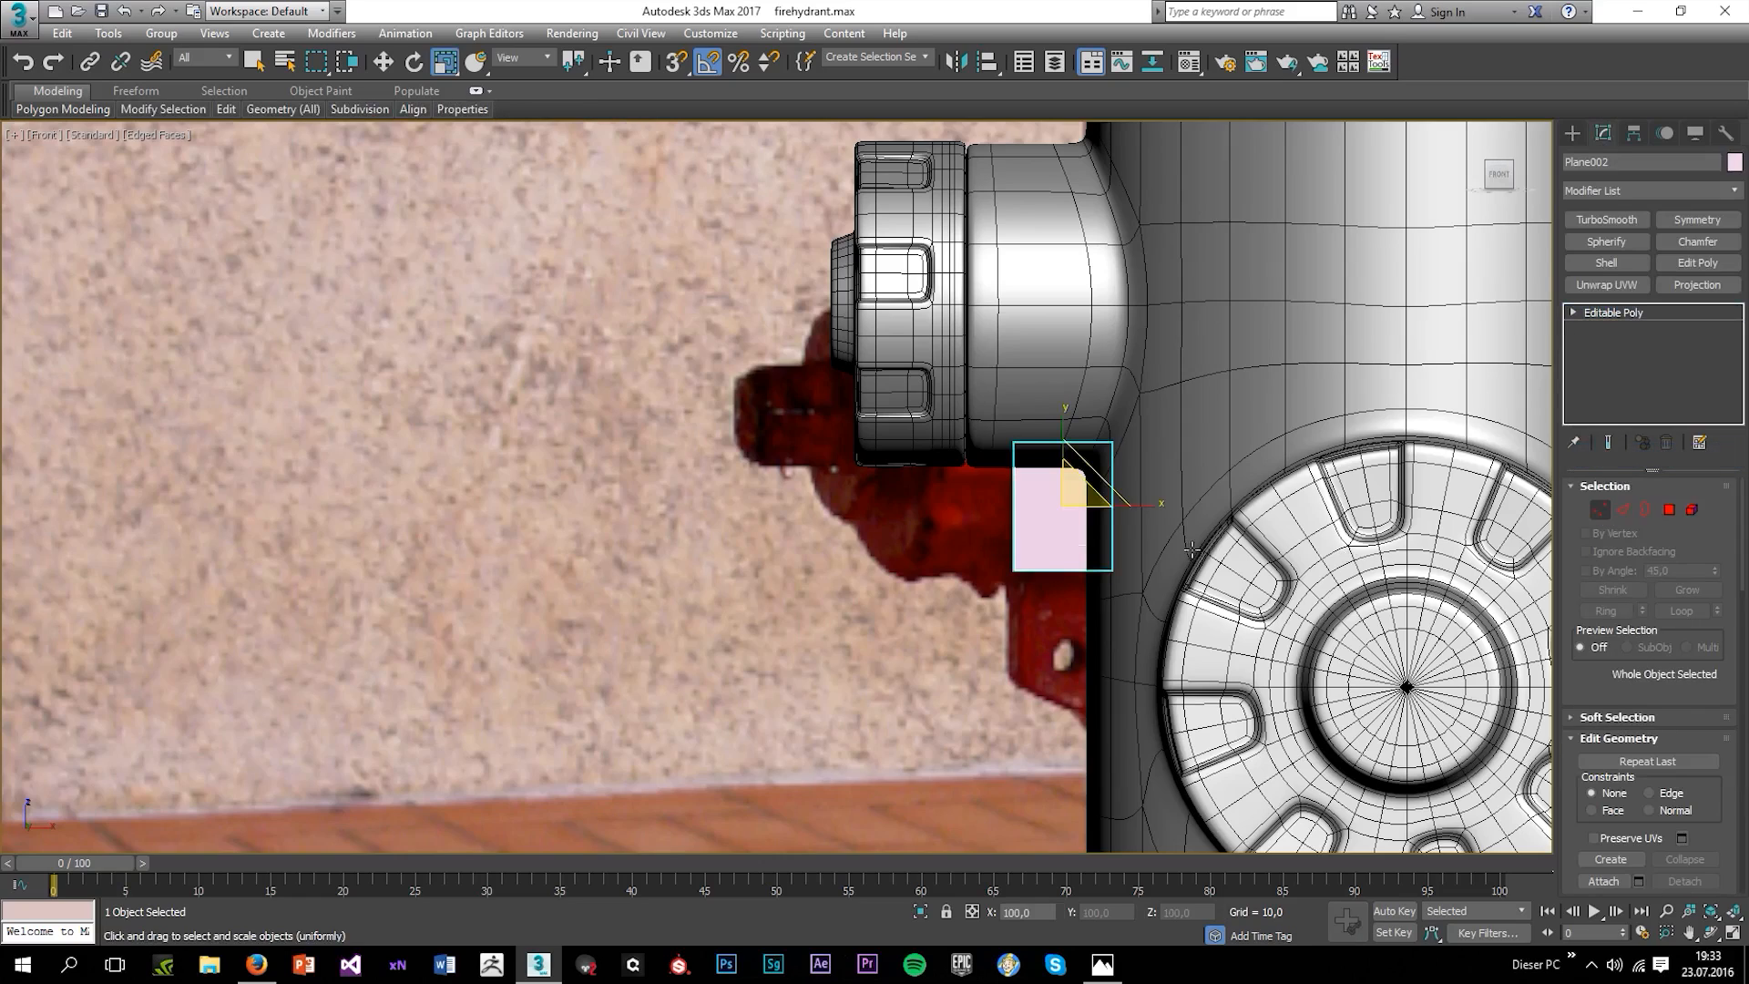
# Lower the plane's top vertices to just under the side outlet and shift its right-hand vertices slightly left against the hydrant body.
pyautogui.click(1600, 509)
pyautogui.hotkey('ctrl', 'a')
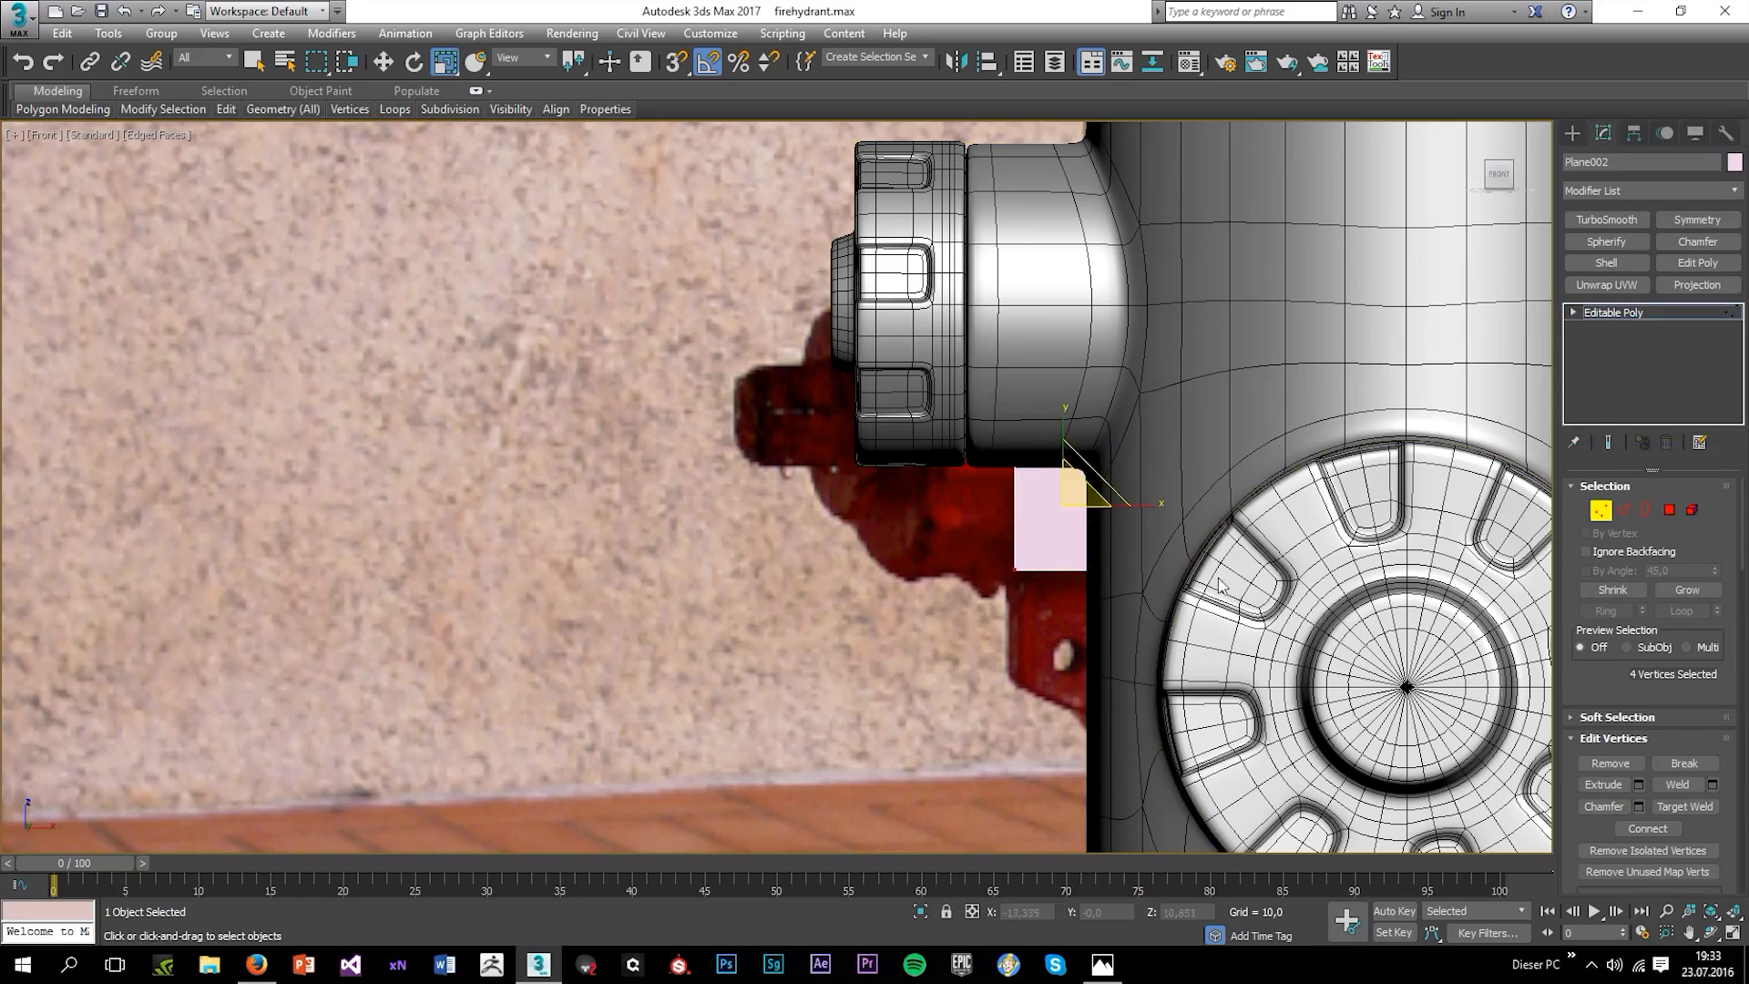
pyautogui.press('F3')
pyautogui.scroll(3, 1070, 495)
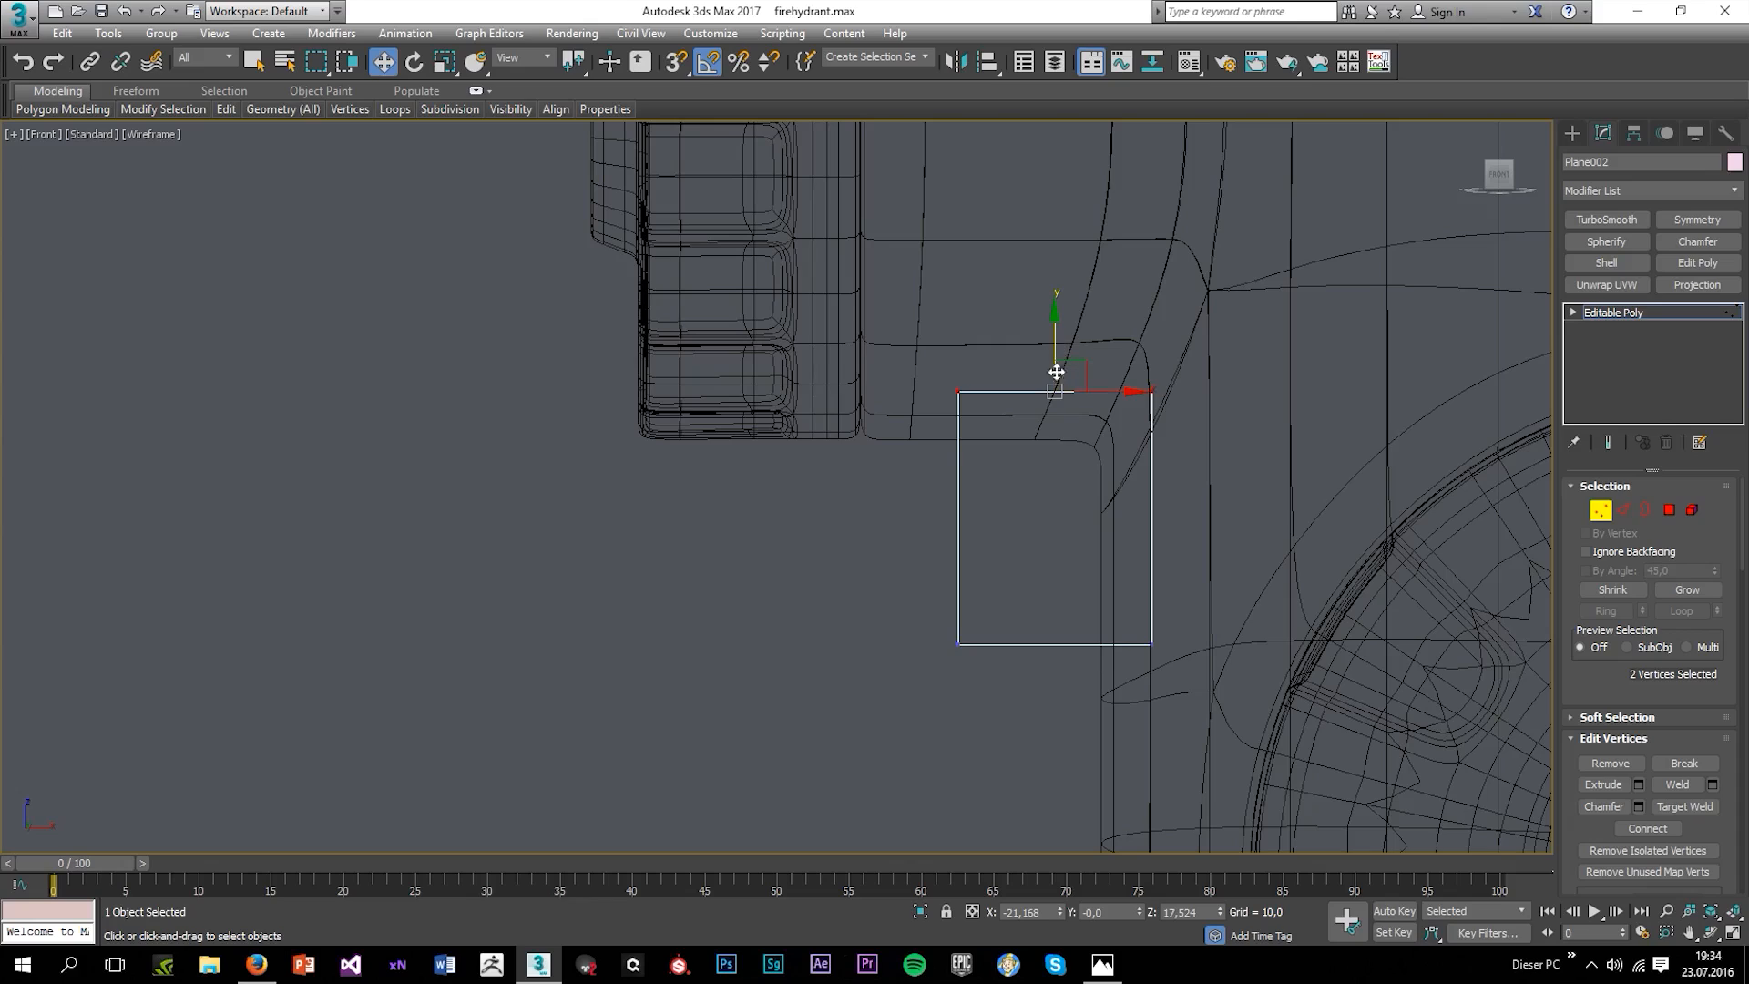
pyautogui.moveTo(1054, 372); pyautogui.dragTo(1206, 679)
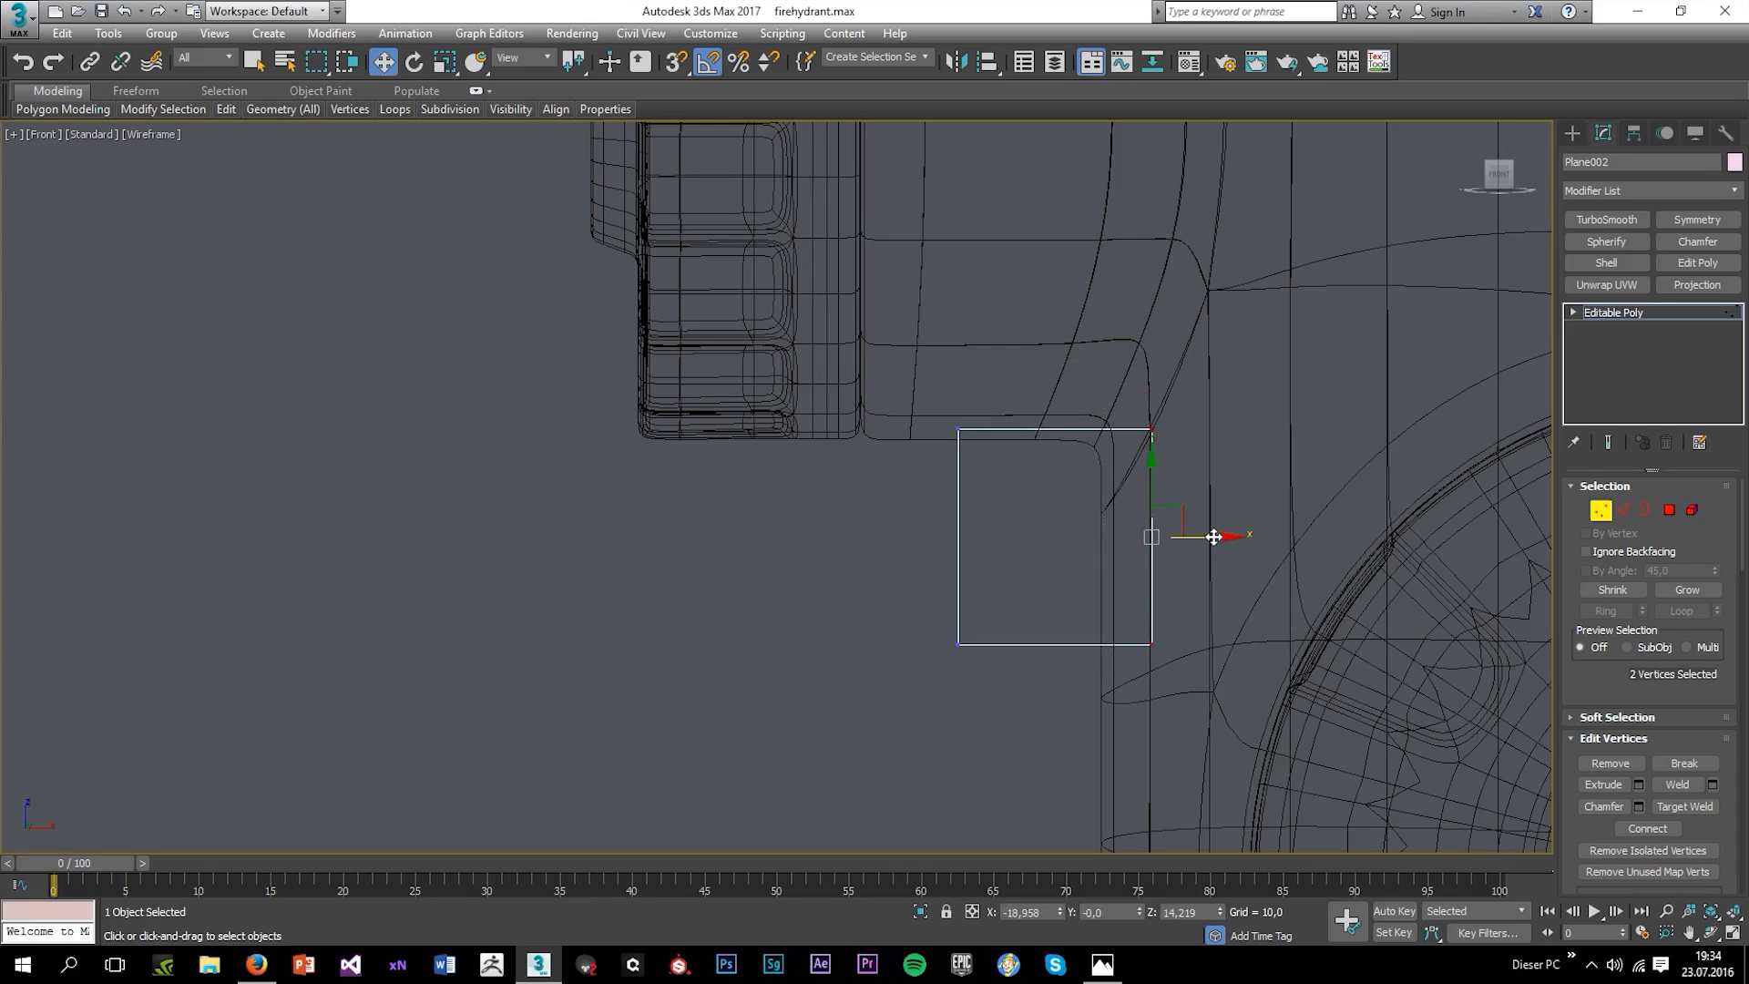
pyautogui.moveTo(1213, 536)
pyautogui.mouseDown()
pyautogui.moveTo(1173, 545)
pyautogui.moveTo(1186, 551)
pyautogui.mouseUp()
pyautogui.hotkey('alt', 'w')
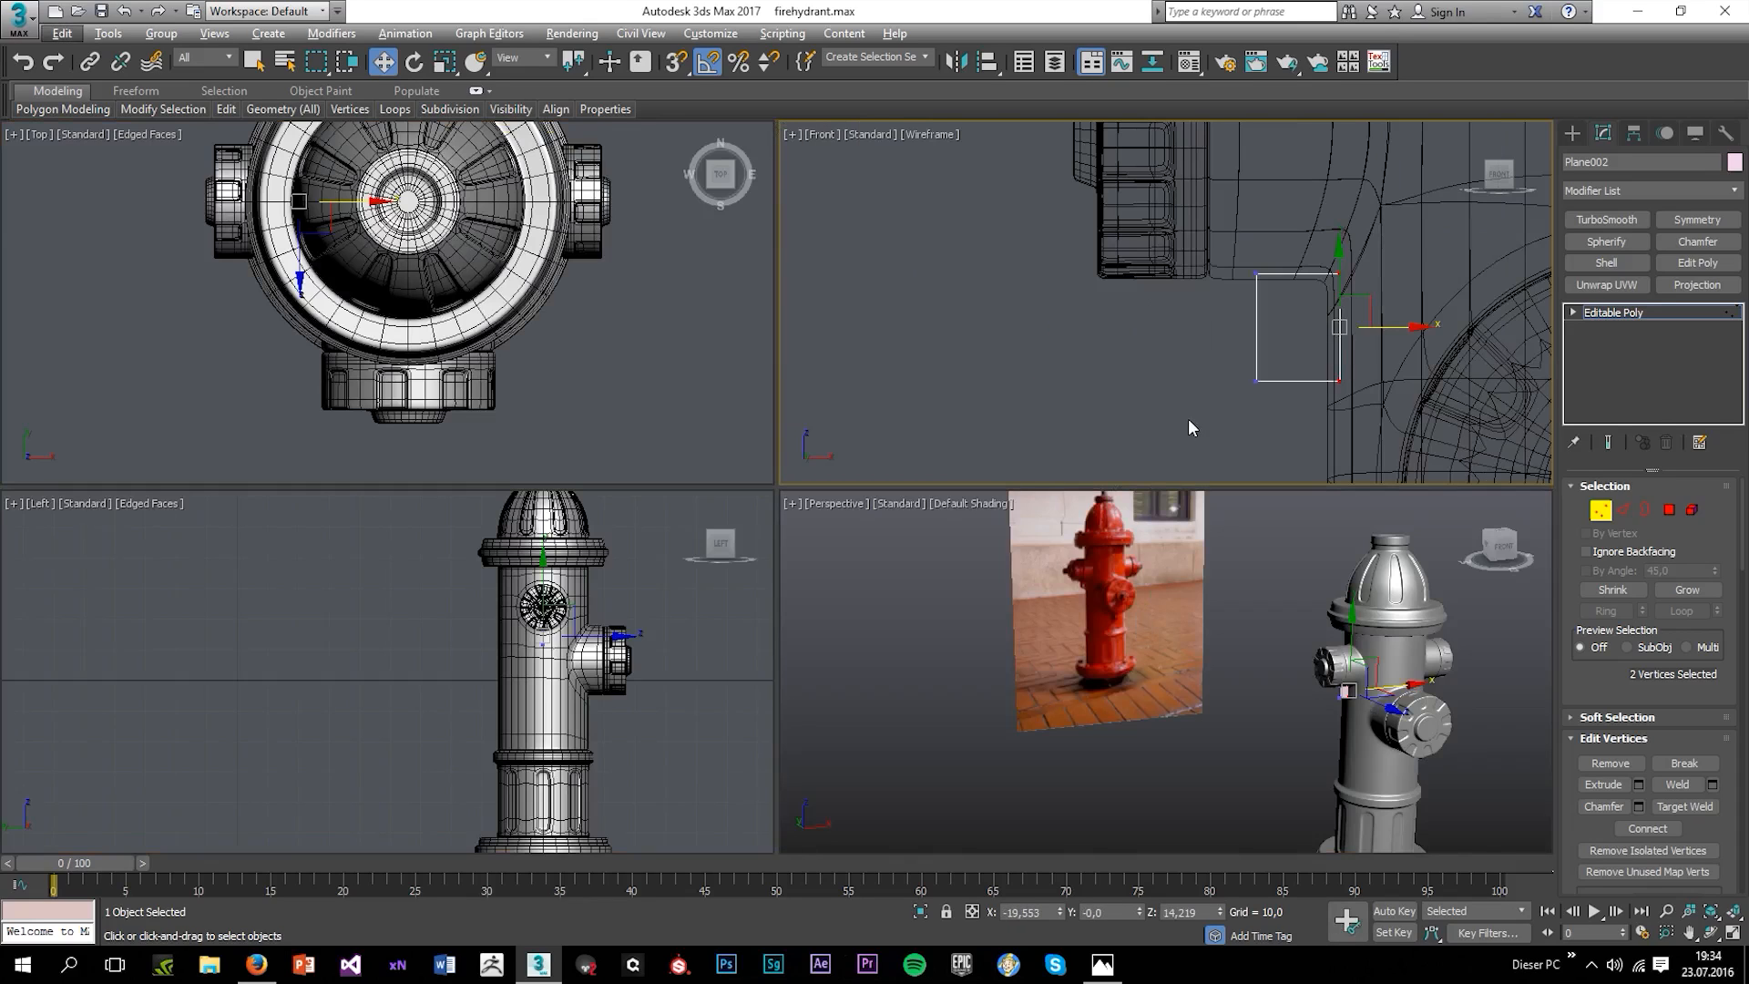
pyautogui.hotkey('alt', 'w')
pyautogui.press('F3')
# Reposition the plane's lower and left-hand vertices so its bottom edge slopes down toward the hydrant body and the plate is slightly wider.
pyautogui.click(957, 642)
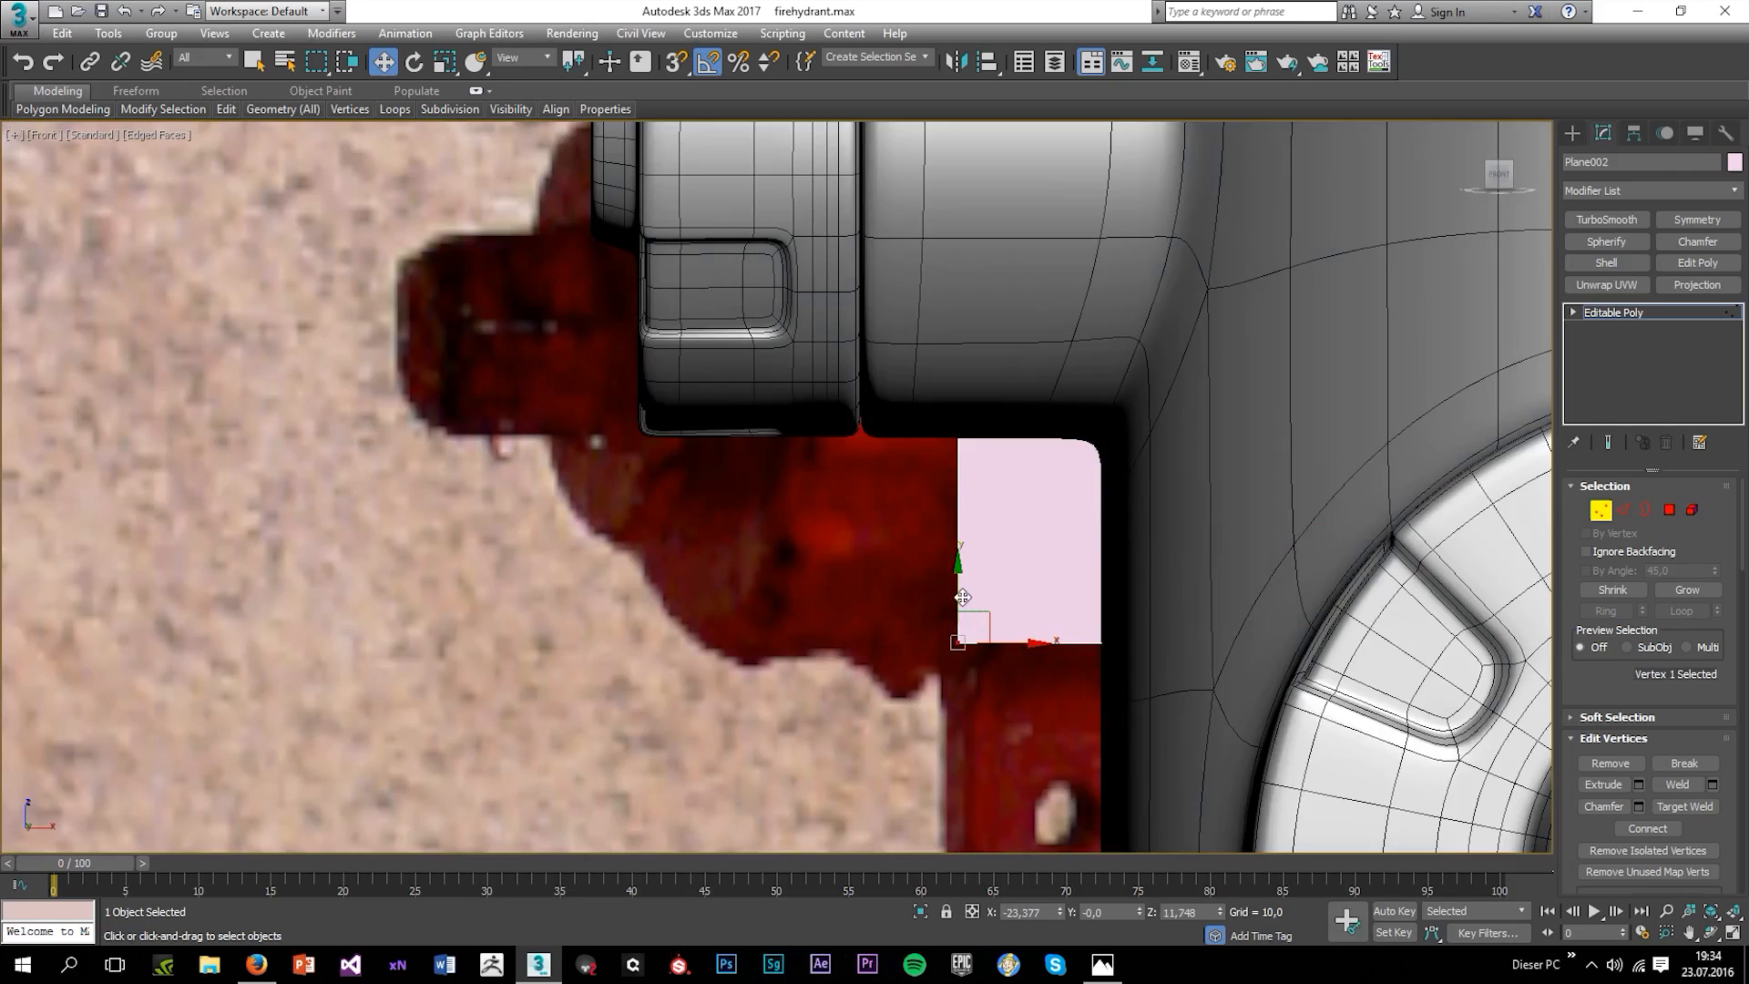
pyautogui.moveTo(963, 597); pyautogui.dragTo(963, 551)
pyautogui.scroll(-2, 963, 551)
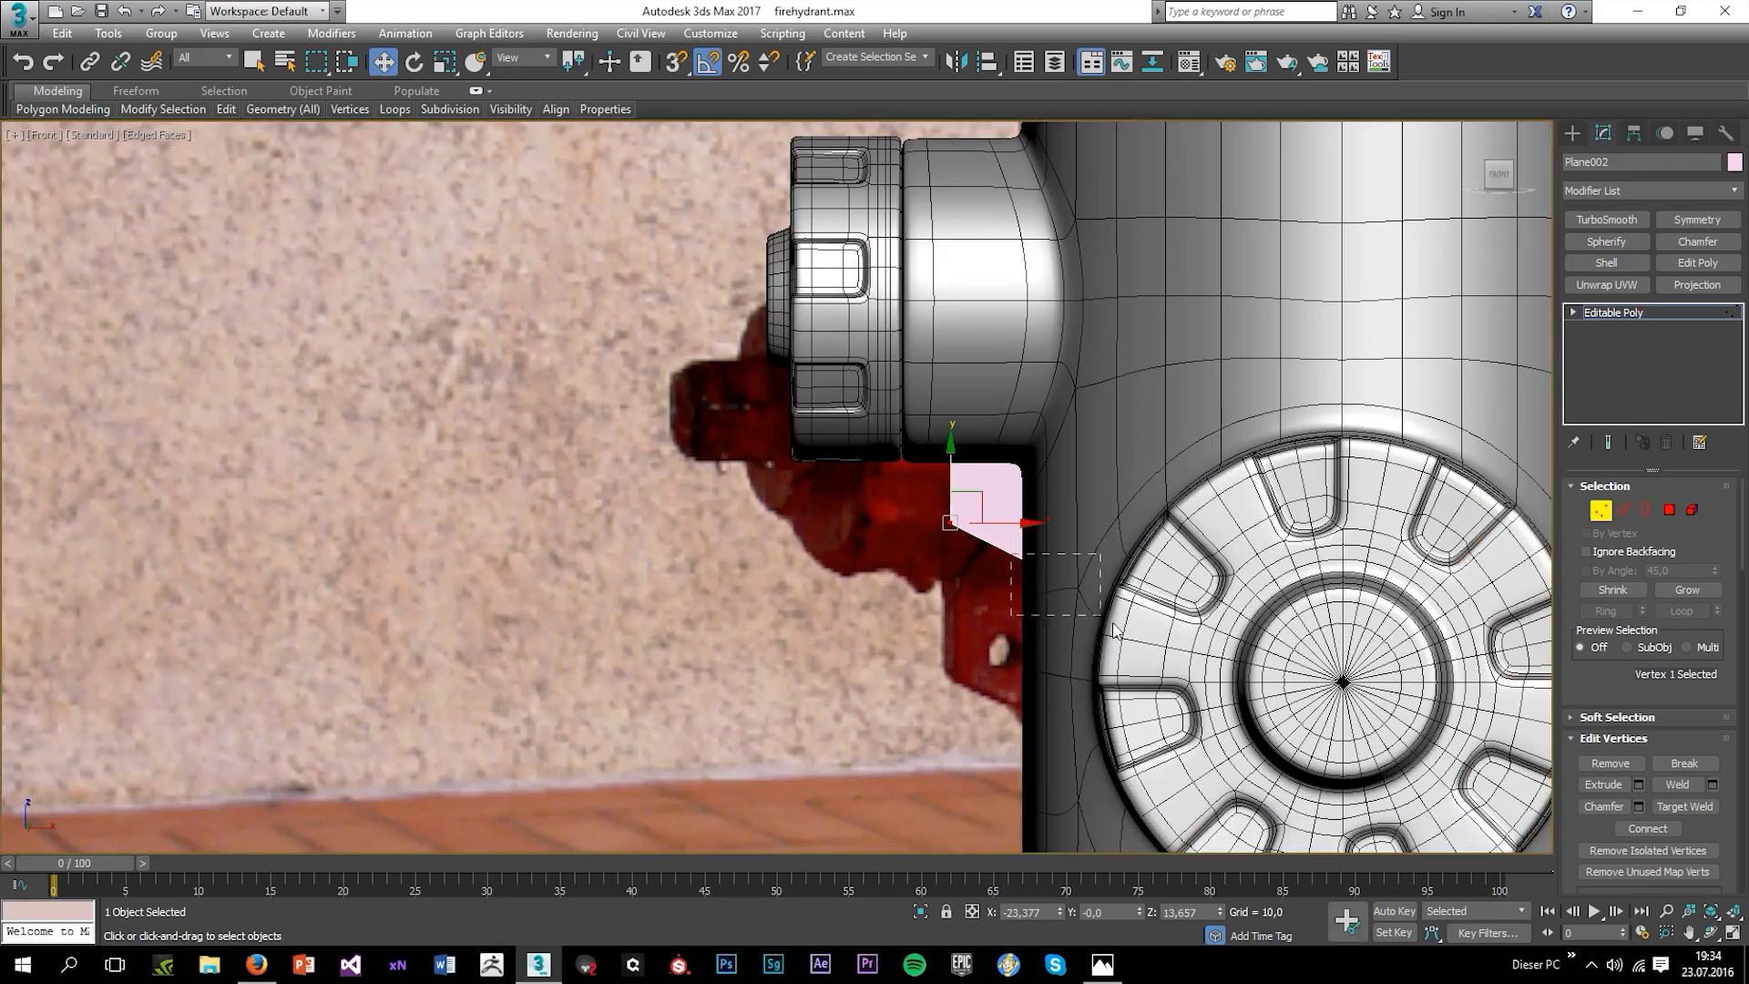
pyautogui.moveTo(1113, 627); pyautogui.dragTo(1113, 626)
pyautogui.moveTo(1025, 527); pyautogui.dragTo(1029, 538)
pyautogui.moveTo(918, 510); pyautogui.dragTo(1095, 614)
pyautogui.moveTo(989, 509); pyautogui.dragTo(986, 534)
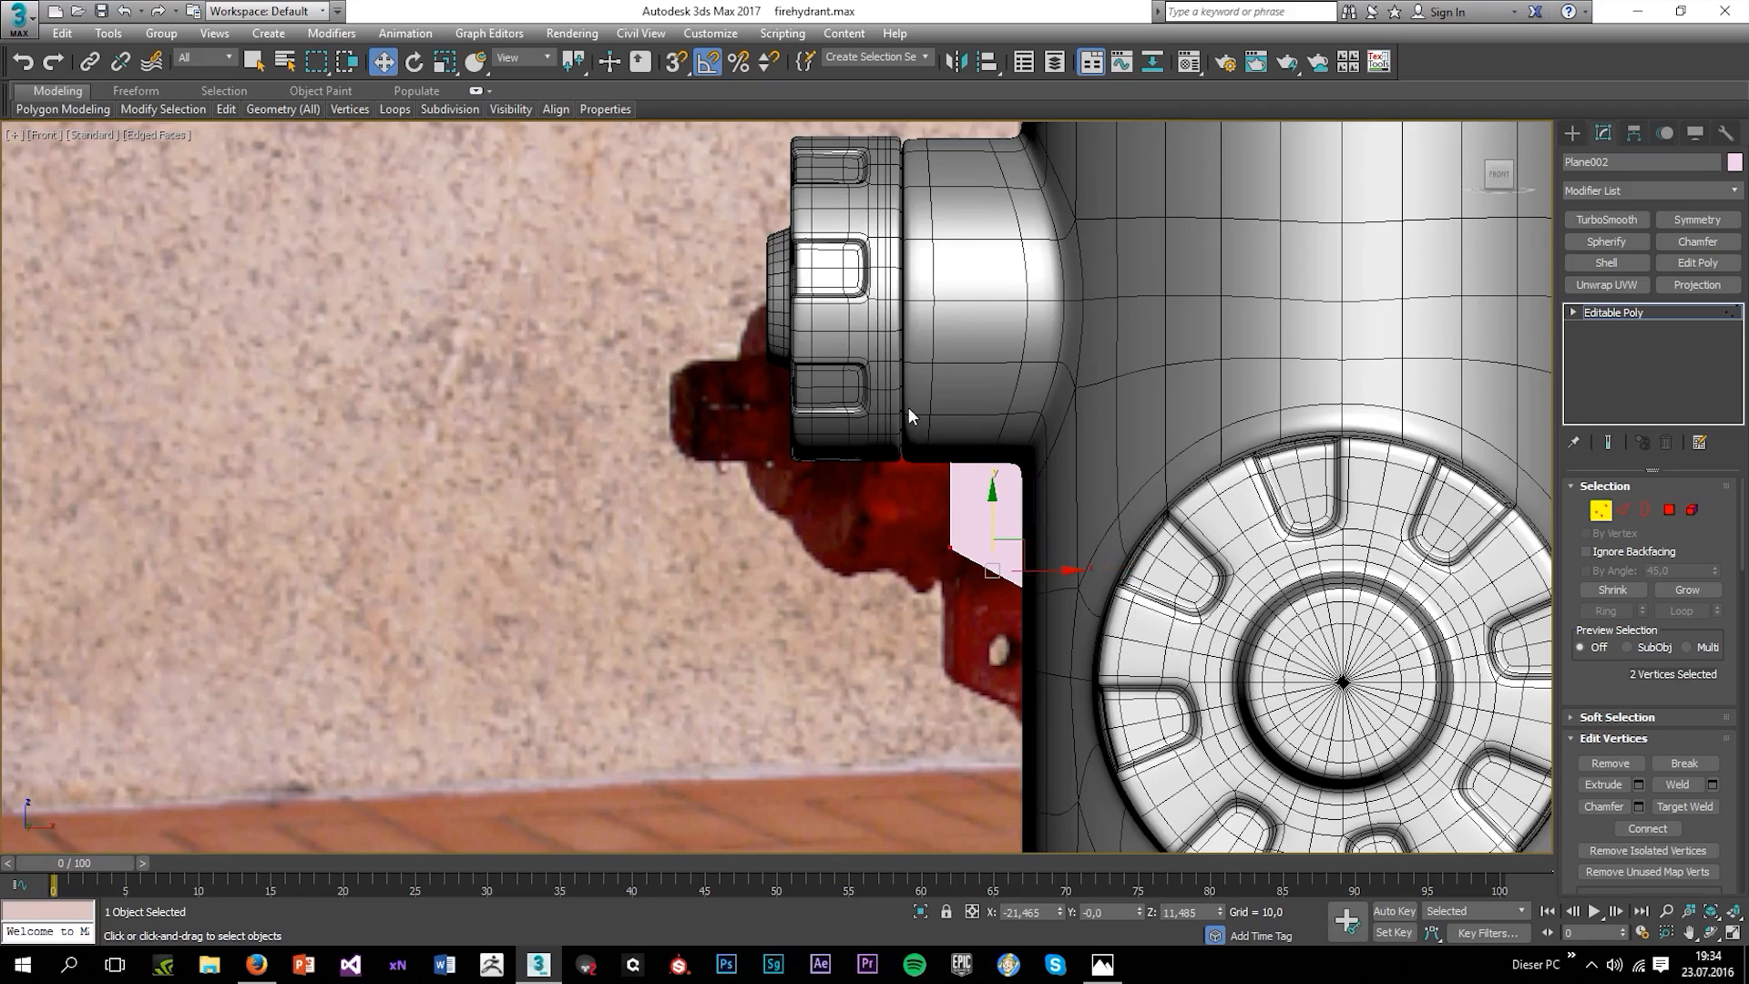
pyautogui.moveTo(909, 407); pyautogui.dragTo(947, 560)
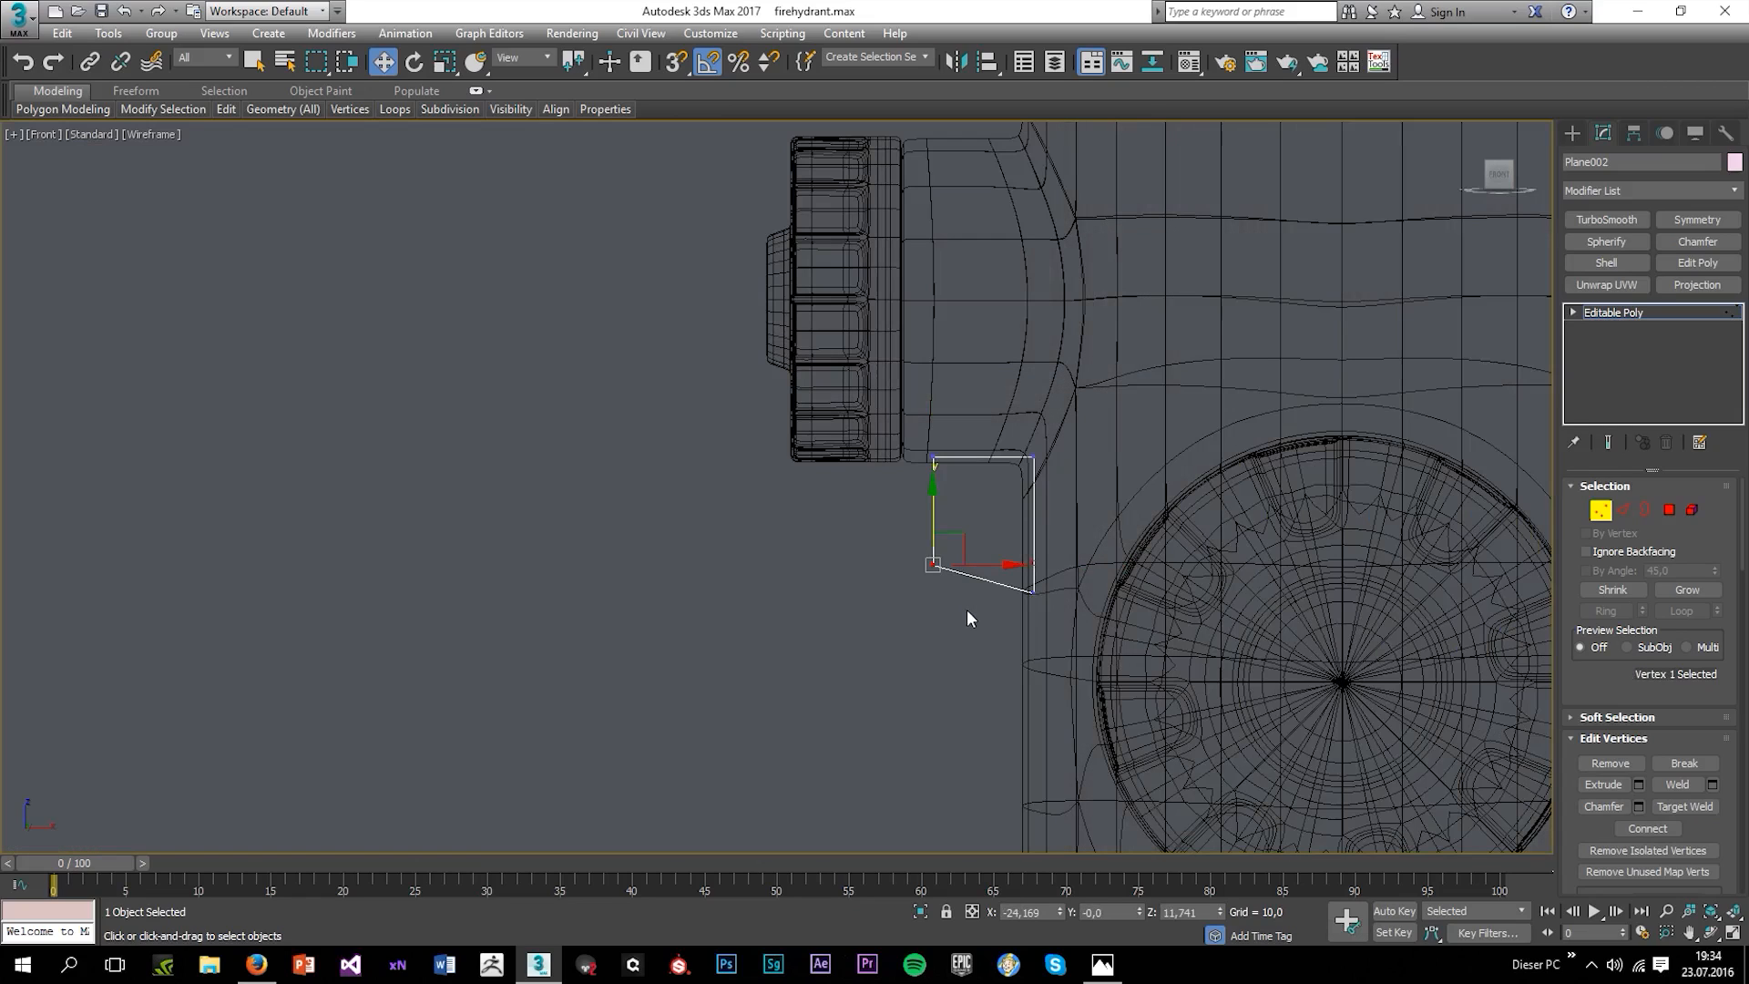
pyautogui.click(967, 609)
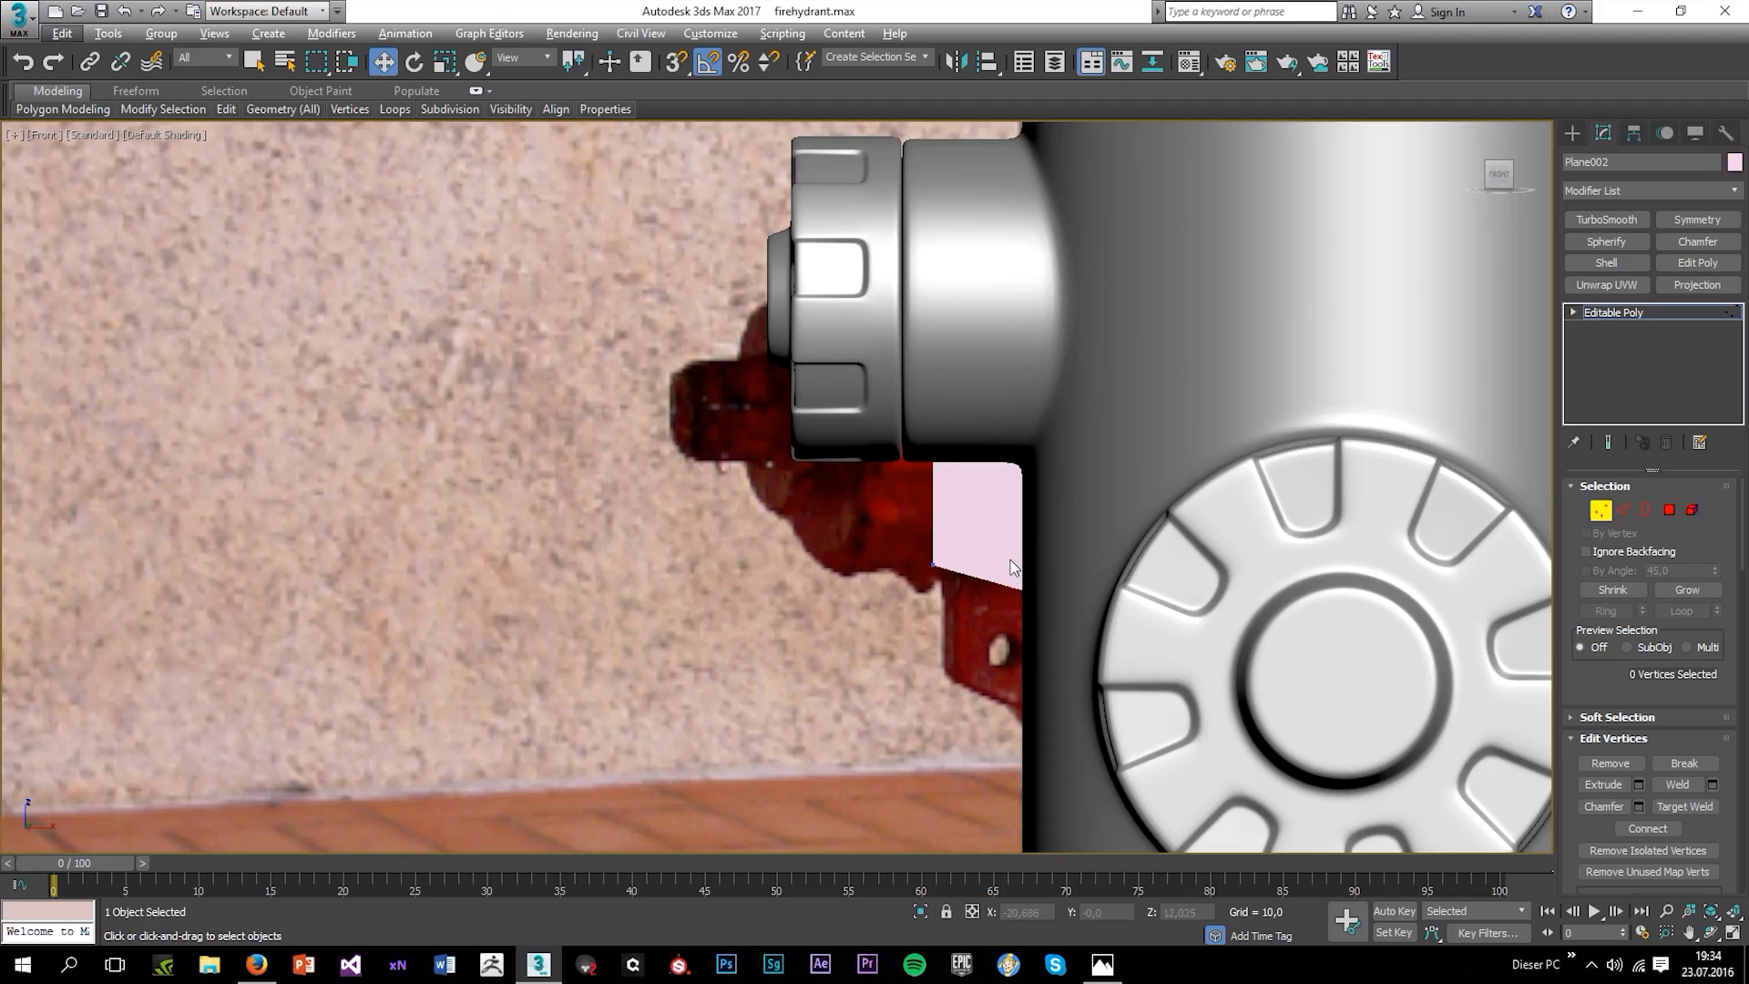
# Use Swift Loop to add support loops close to all four edges of the bracket plane and one horizontal loop across its middle.
pyautogui.press('F4')
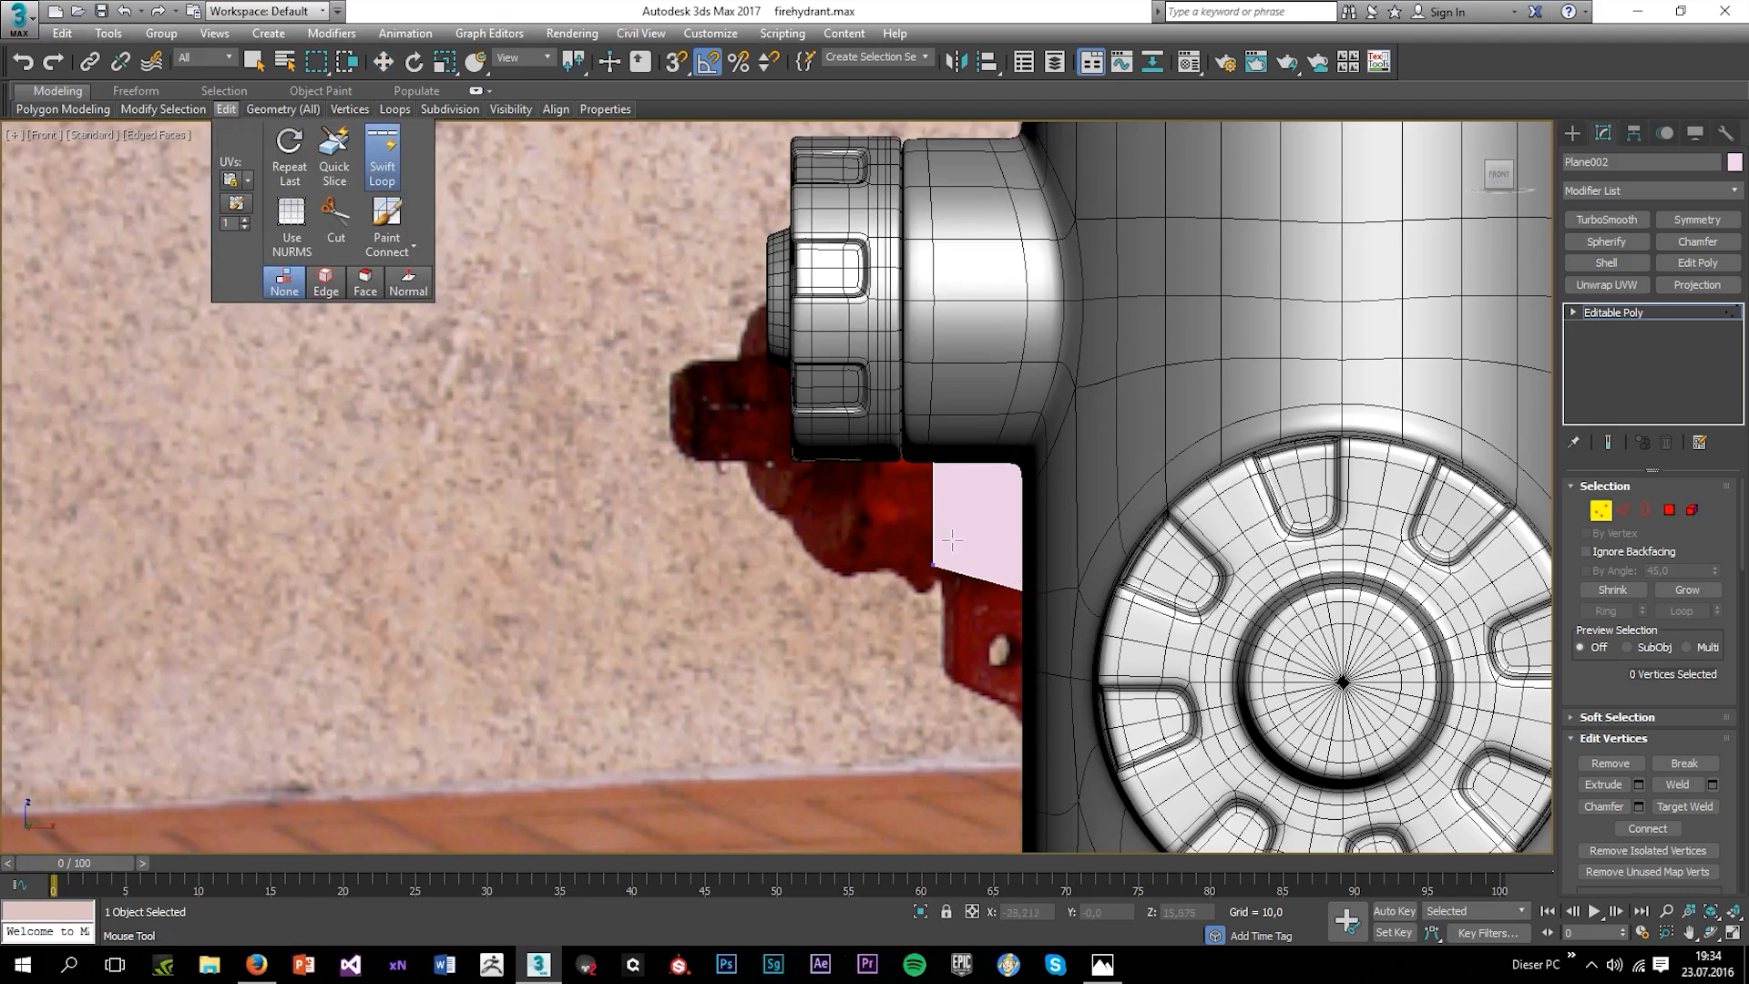
pyautogui.scroll(3, 949, 606)
pyautogui.click(927, 531)
pyautogui.click(925, 515)
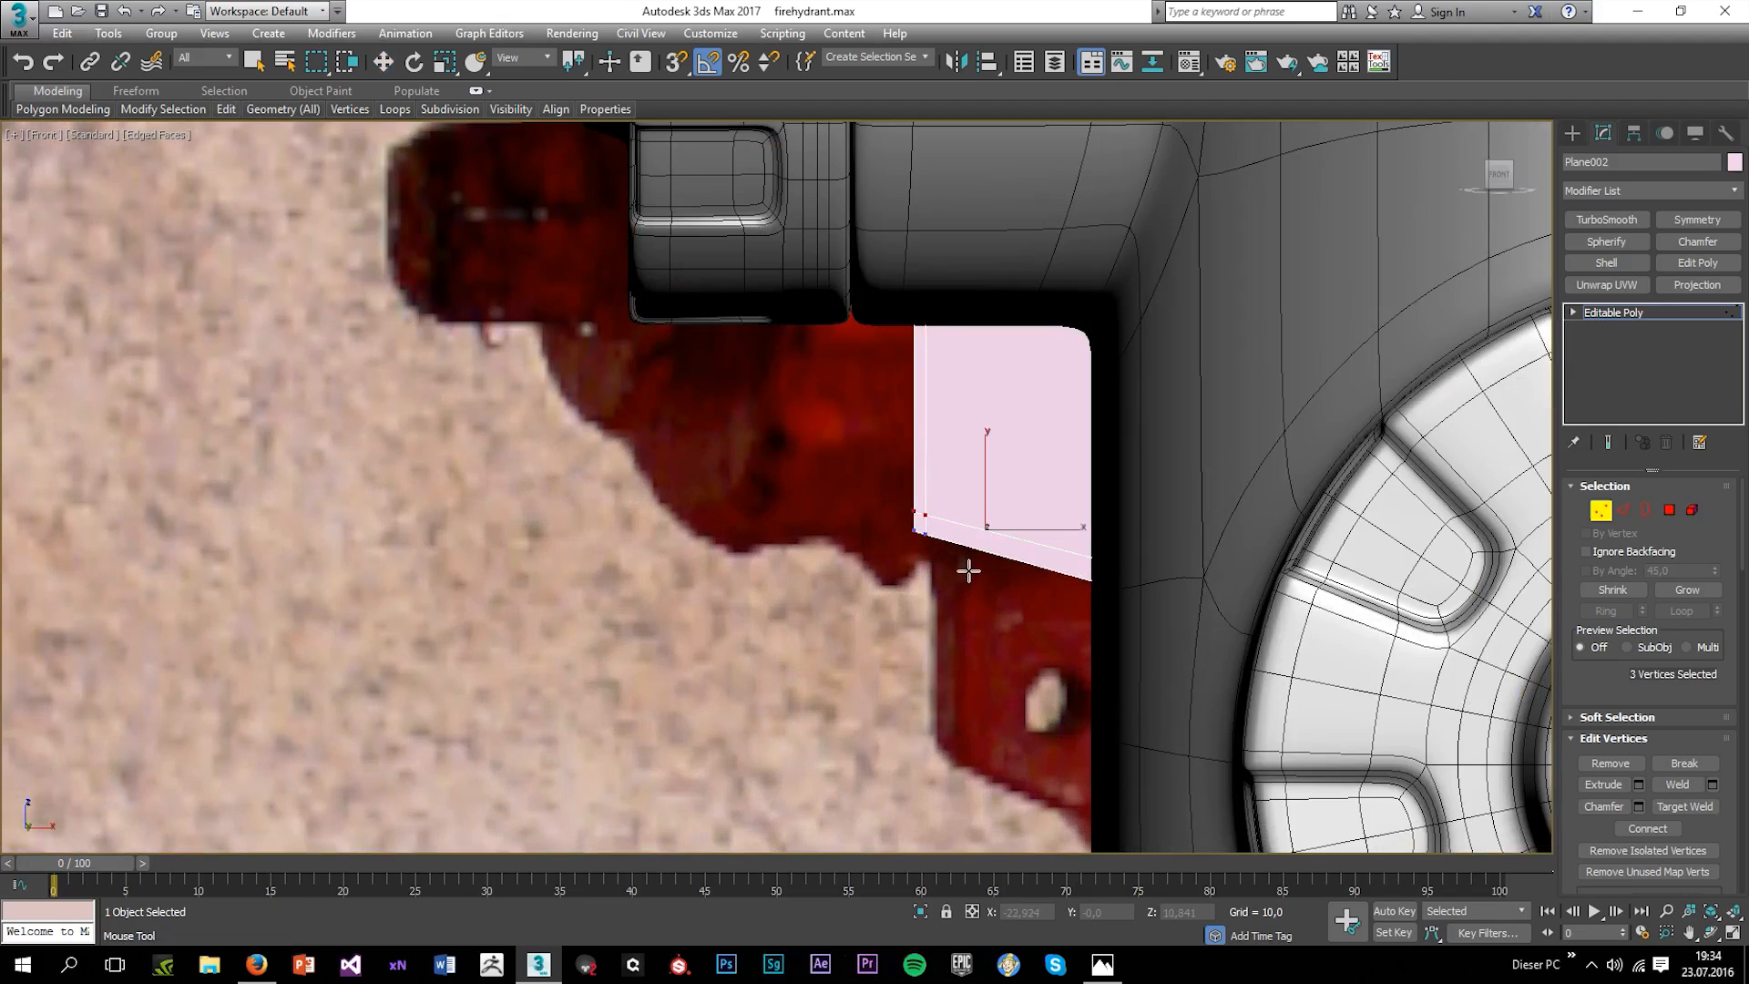
pyautogui.press('F3')
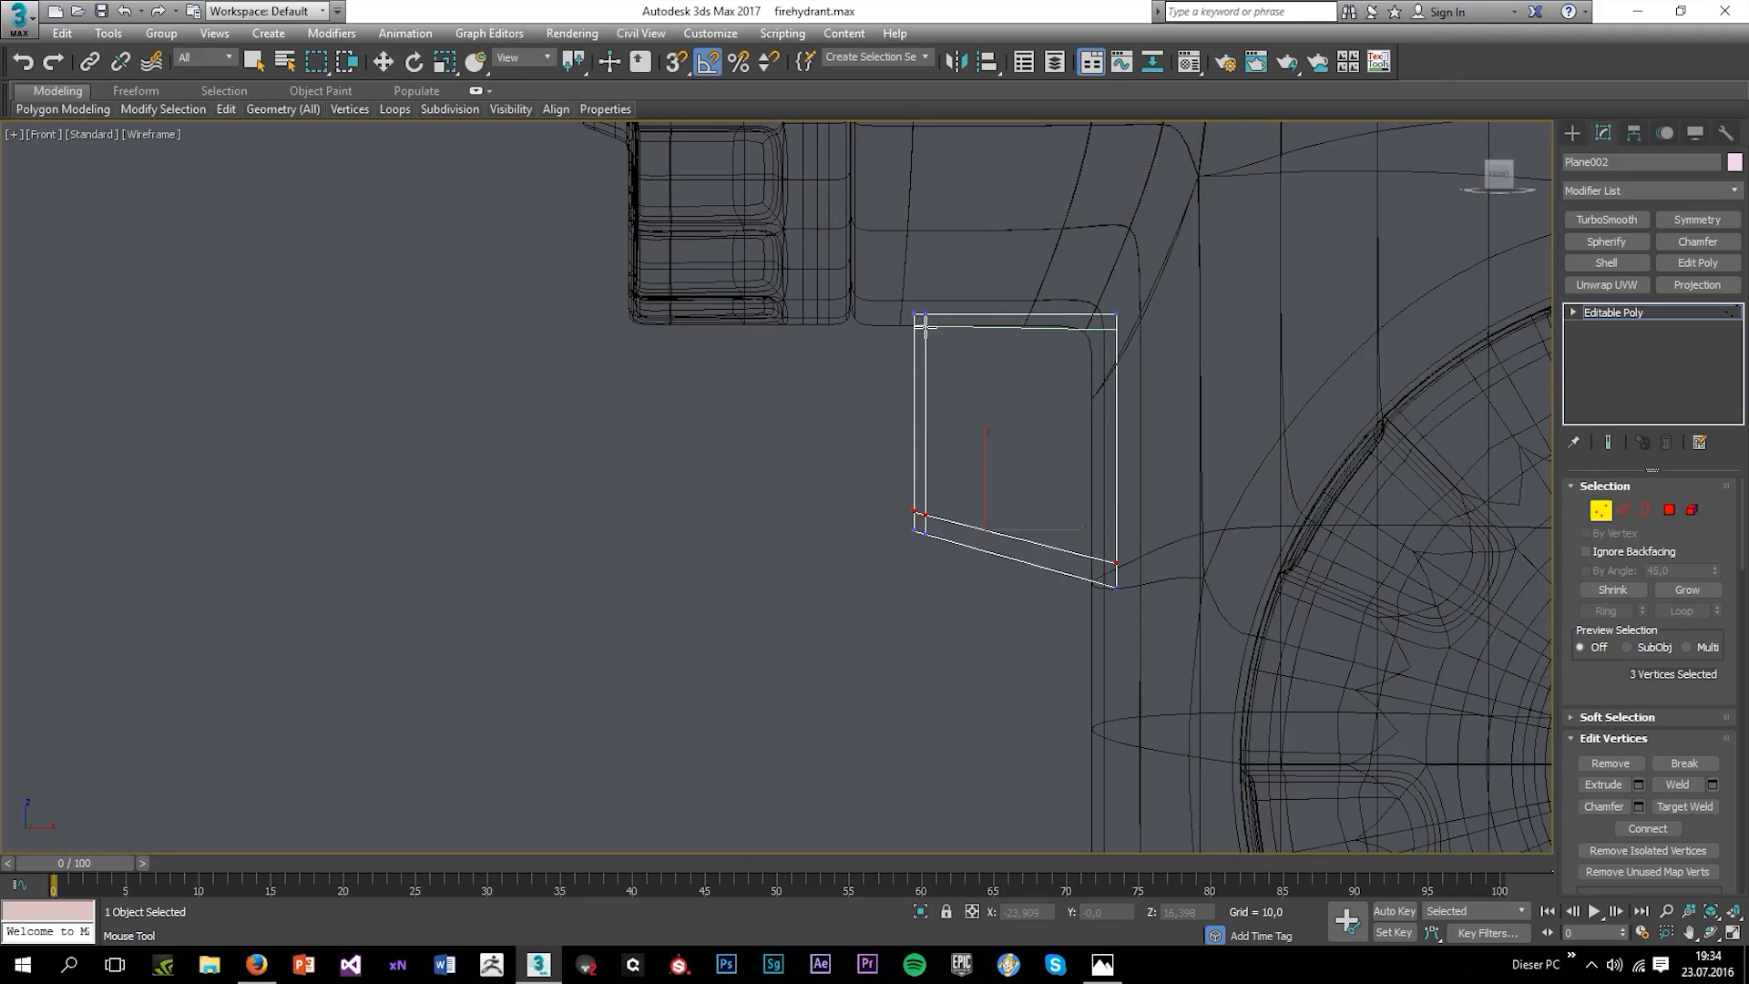
pyautogui.click(924, 326)
pyautogui.click(1089, 449)
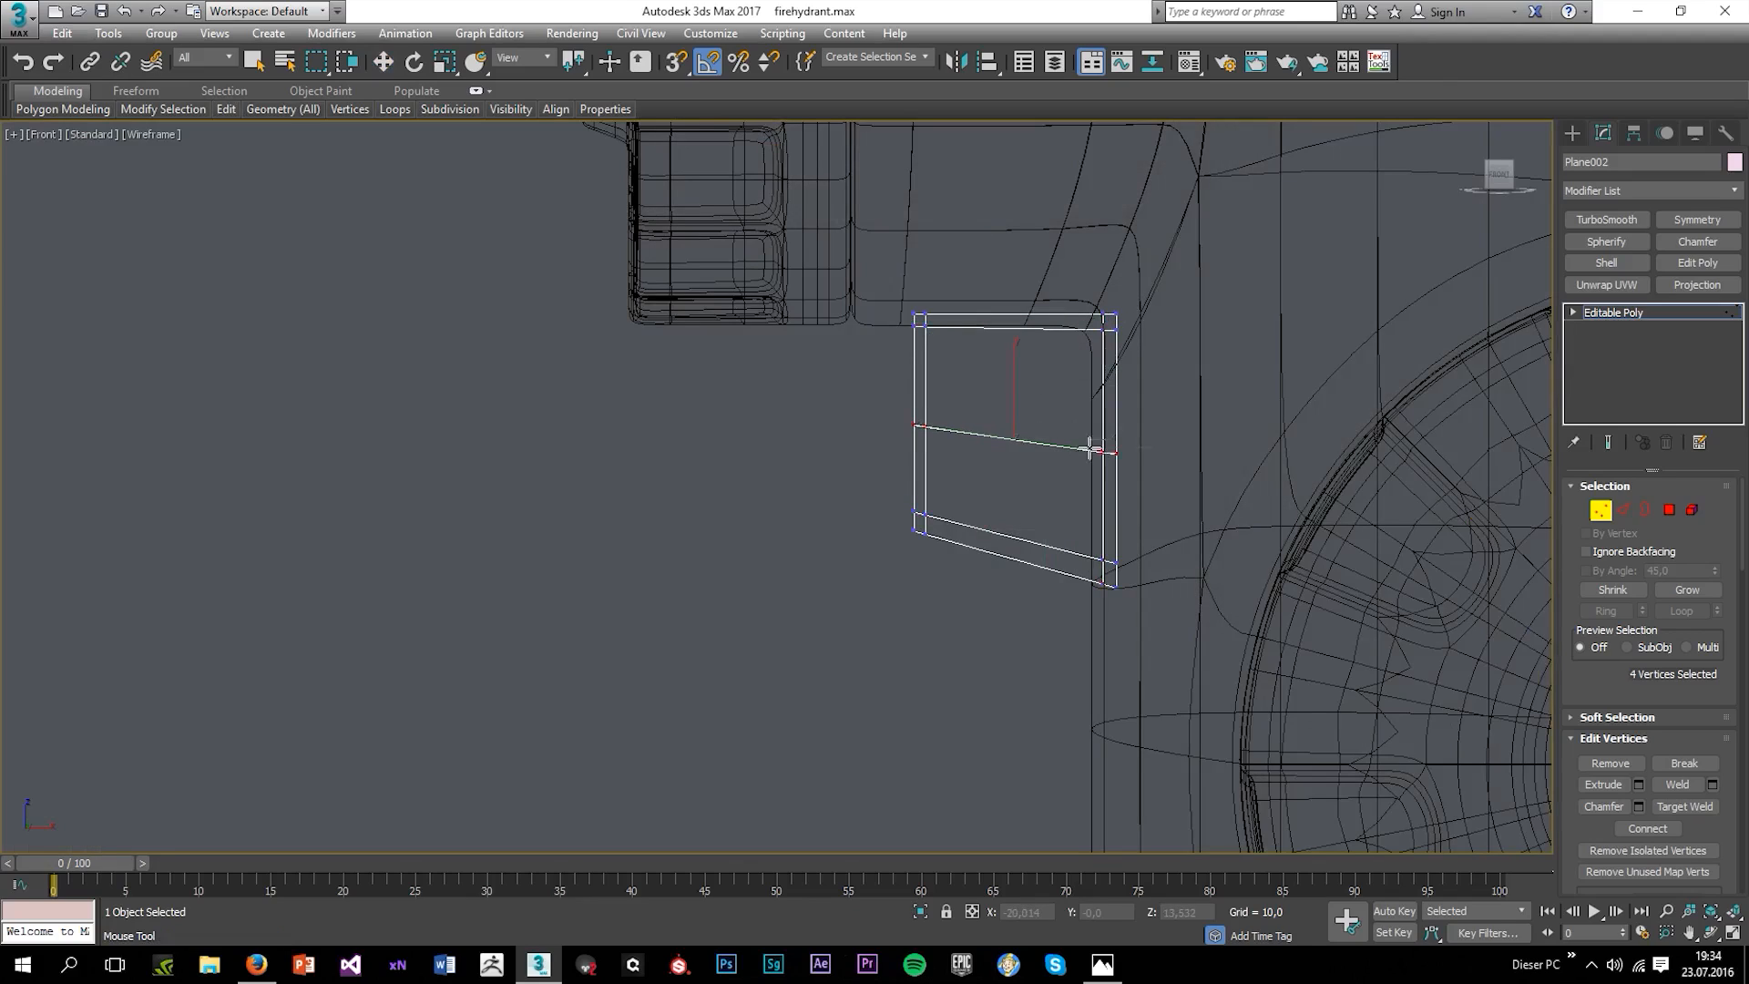
# Add two more horizontal and five vertical Swift Loops across the bracket plane's interior to surround the hole area.
pyautogui.click(1014, 426)
pyautogui.click(998, 499)
pyautogui.click(1009, 386)
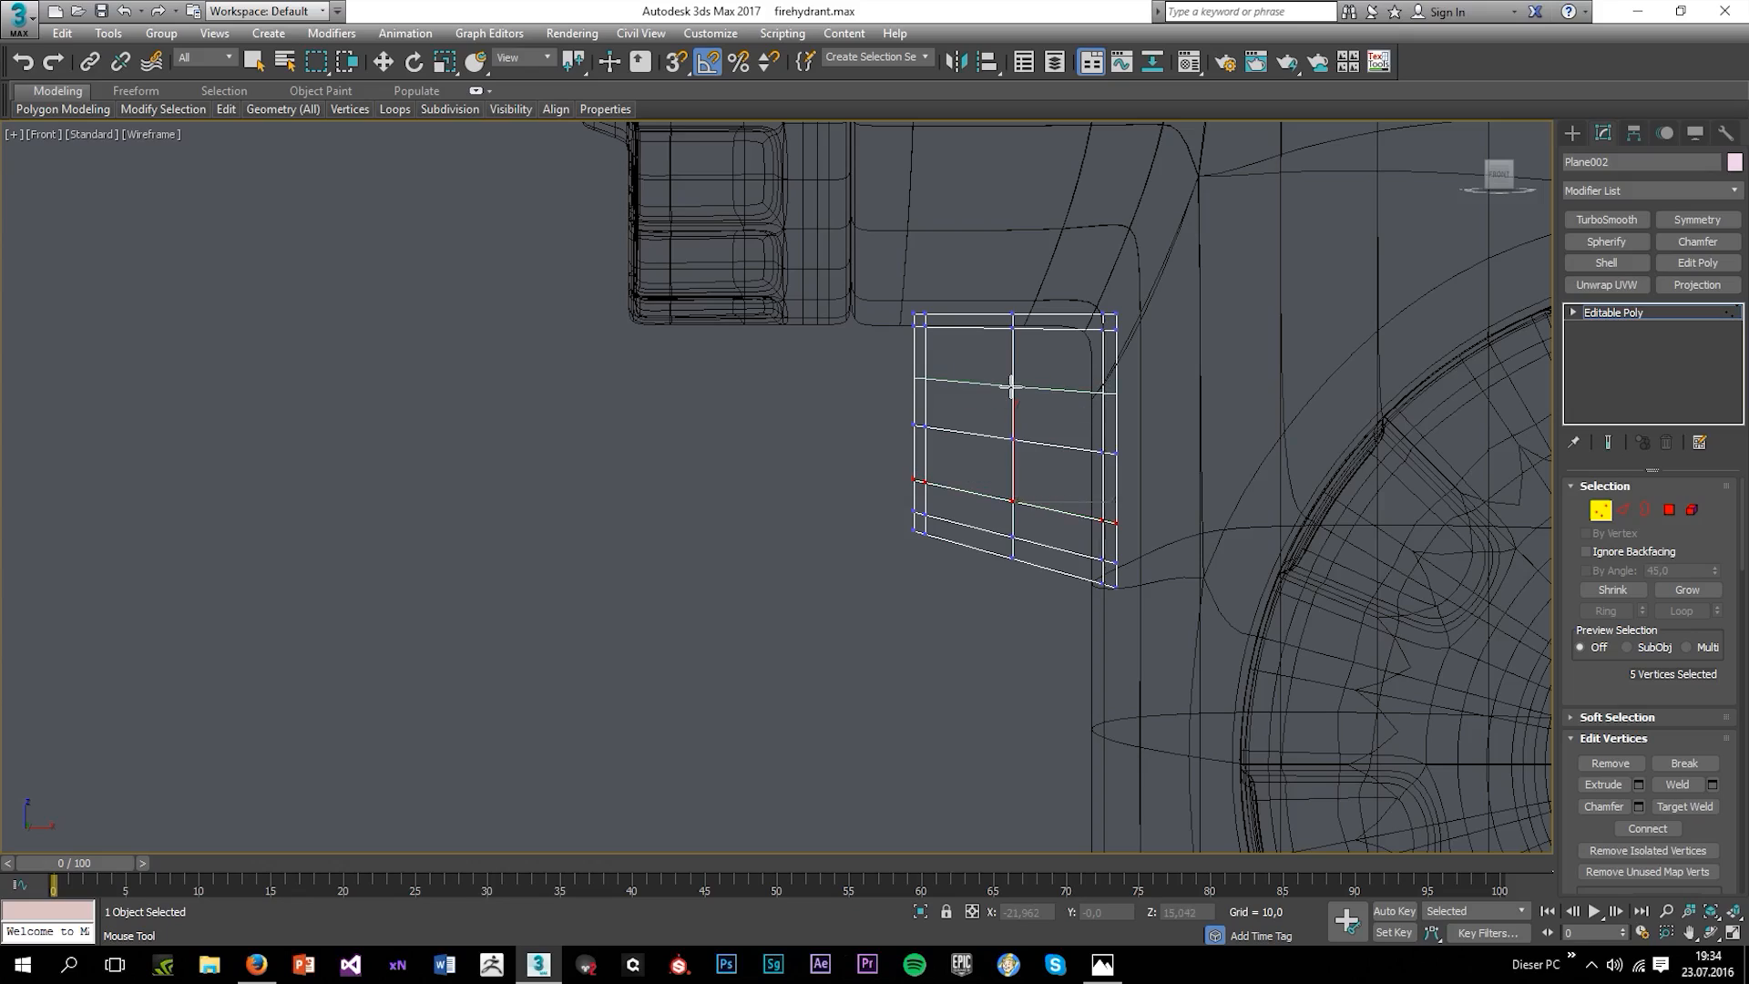
pyautogui.click(1067, 421)
pyautogui.click(954, 401)
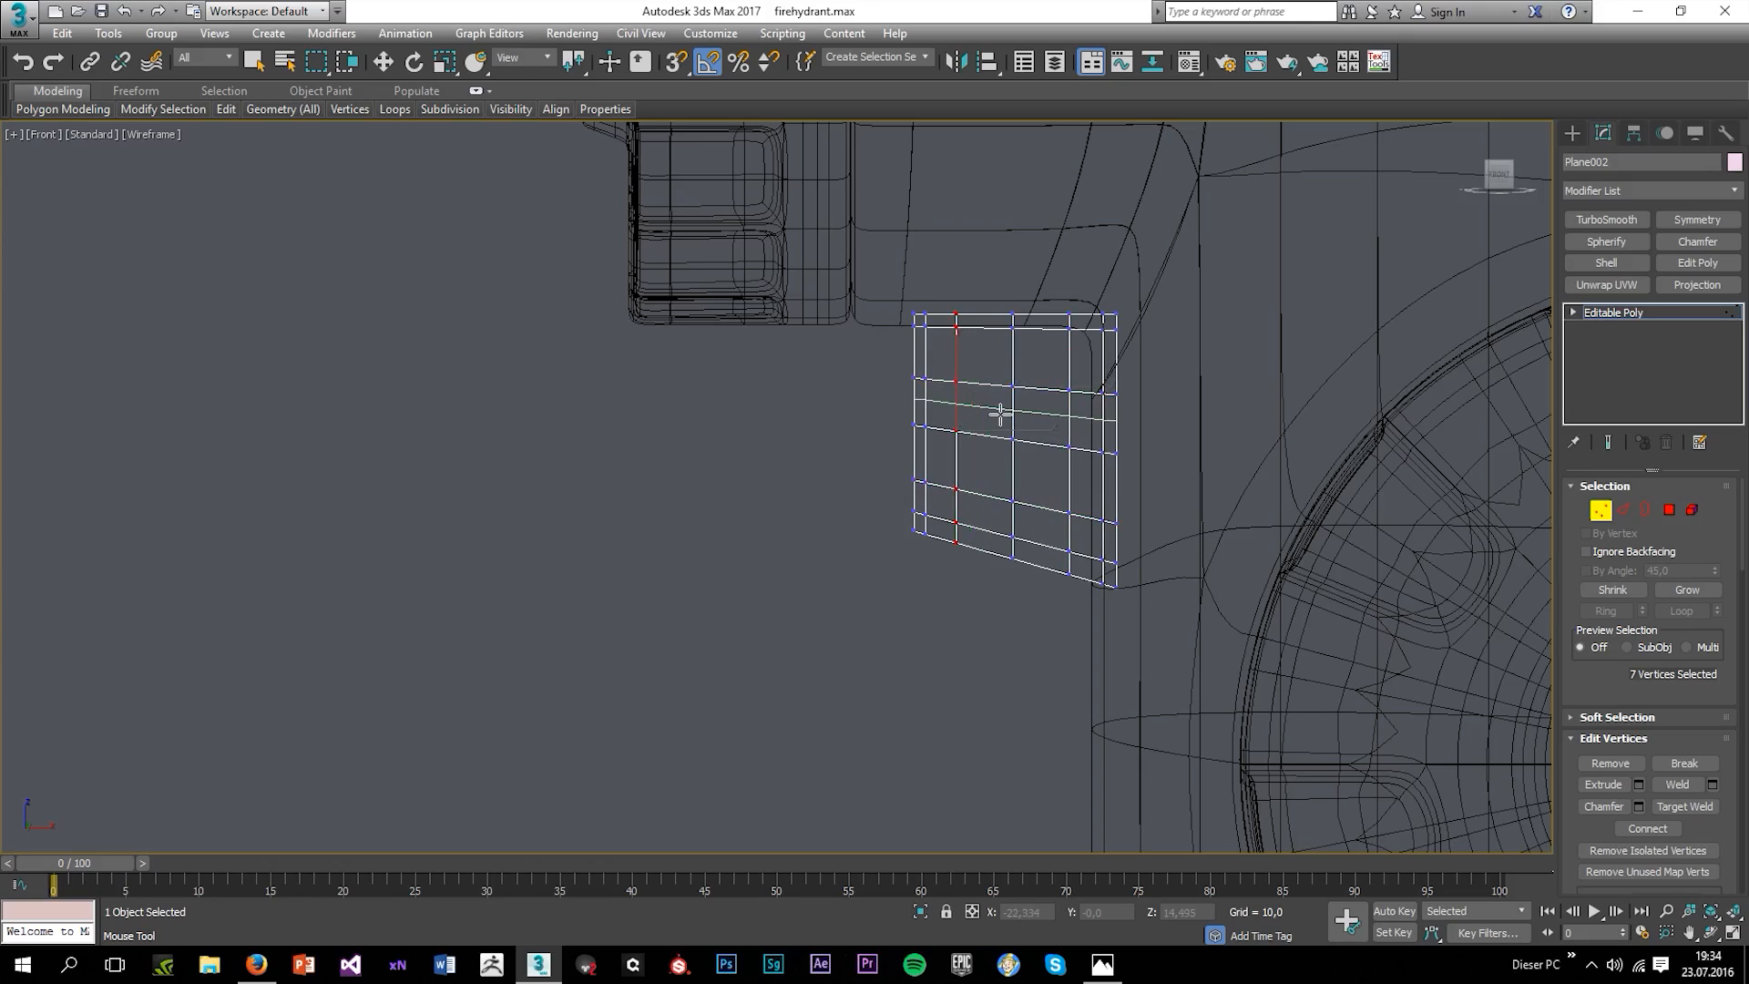
pyautogui.click(990, 404)
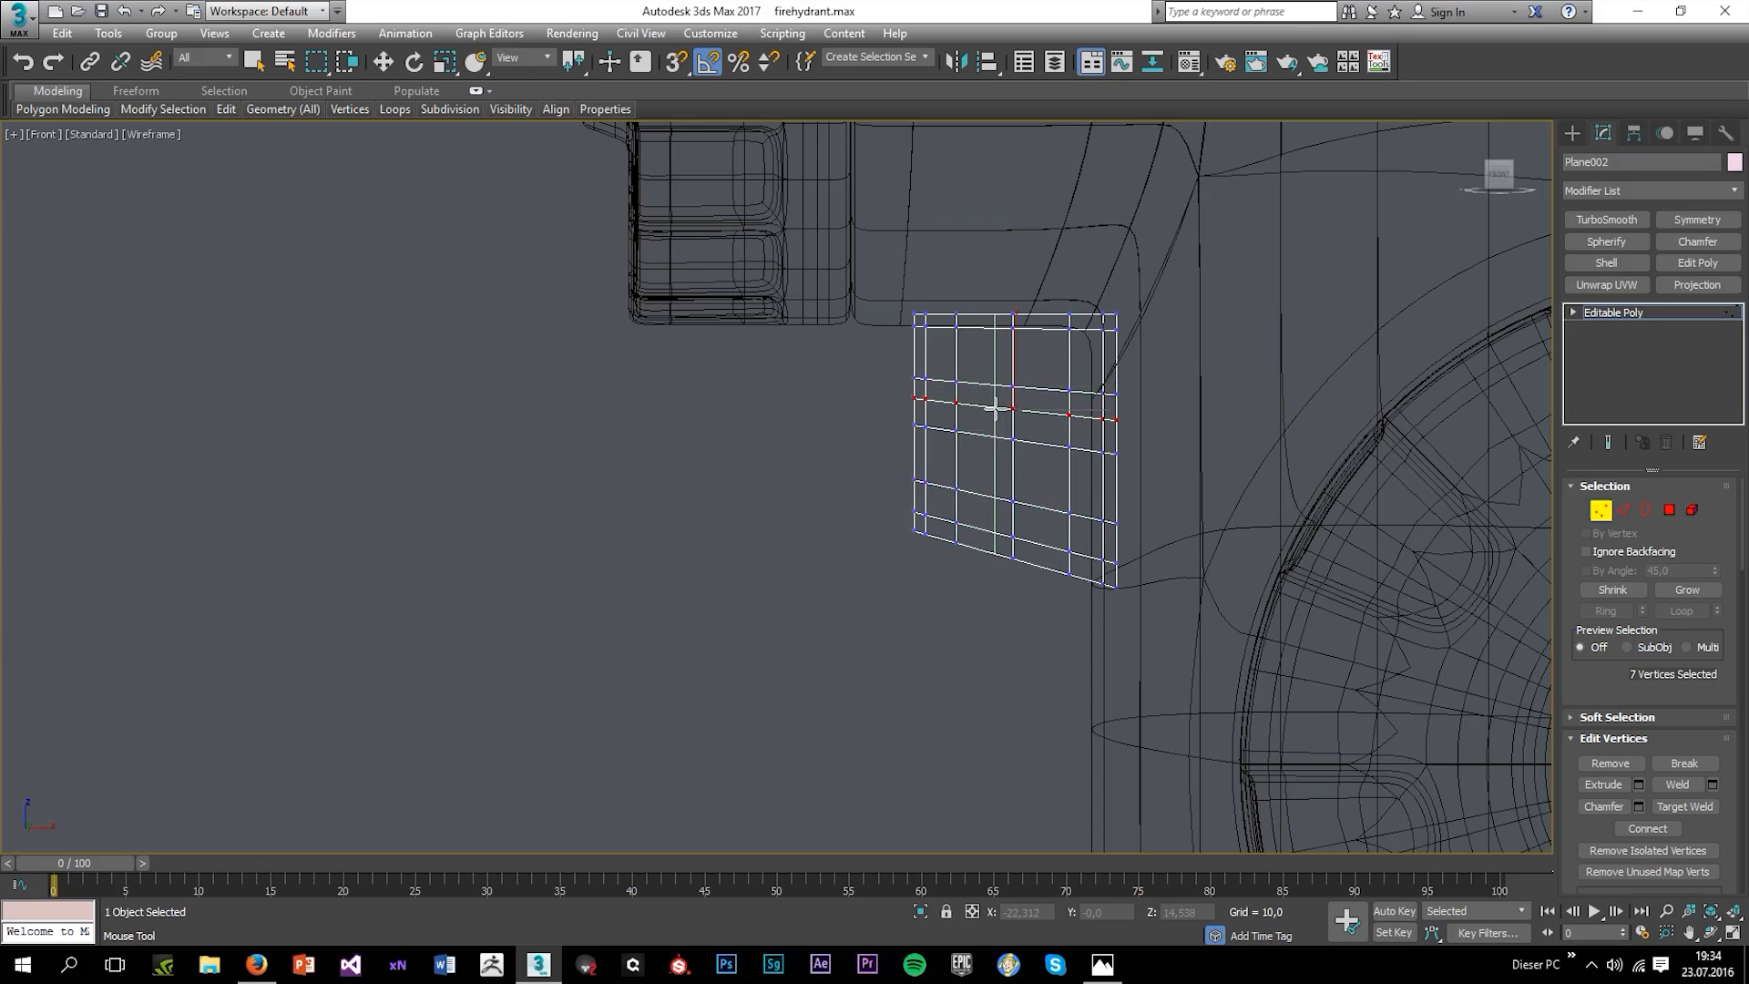
pyautogui.click(988, 400)
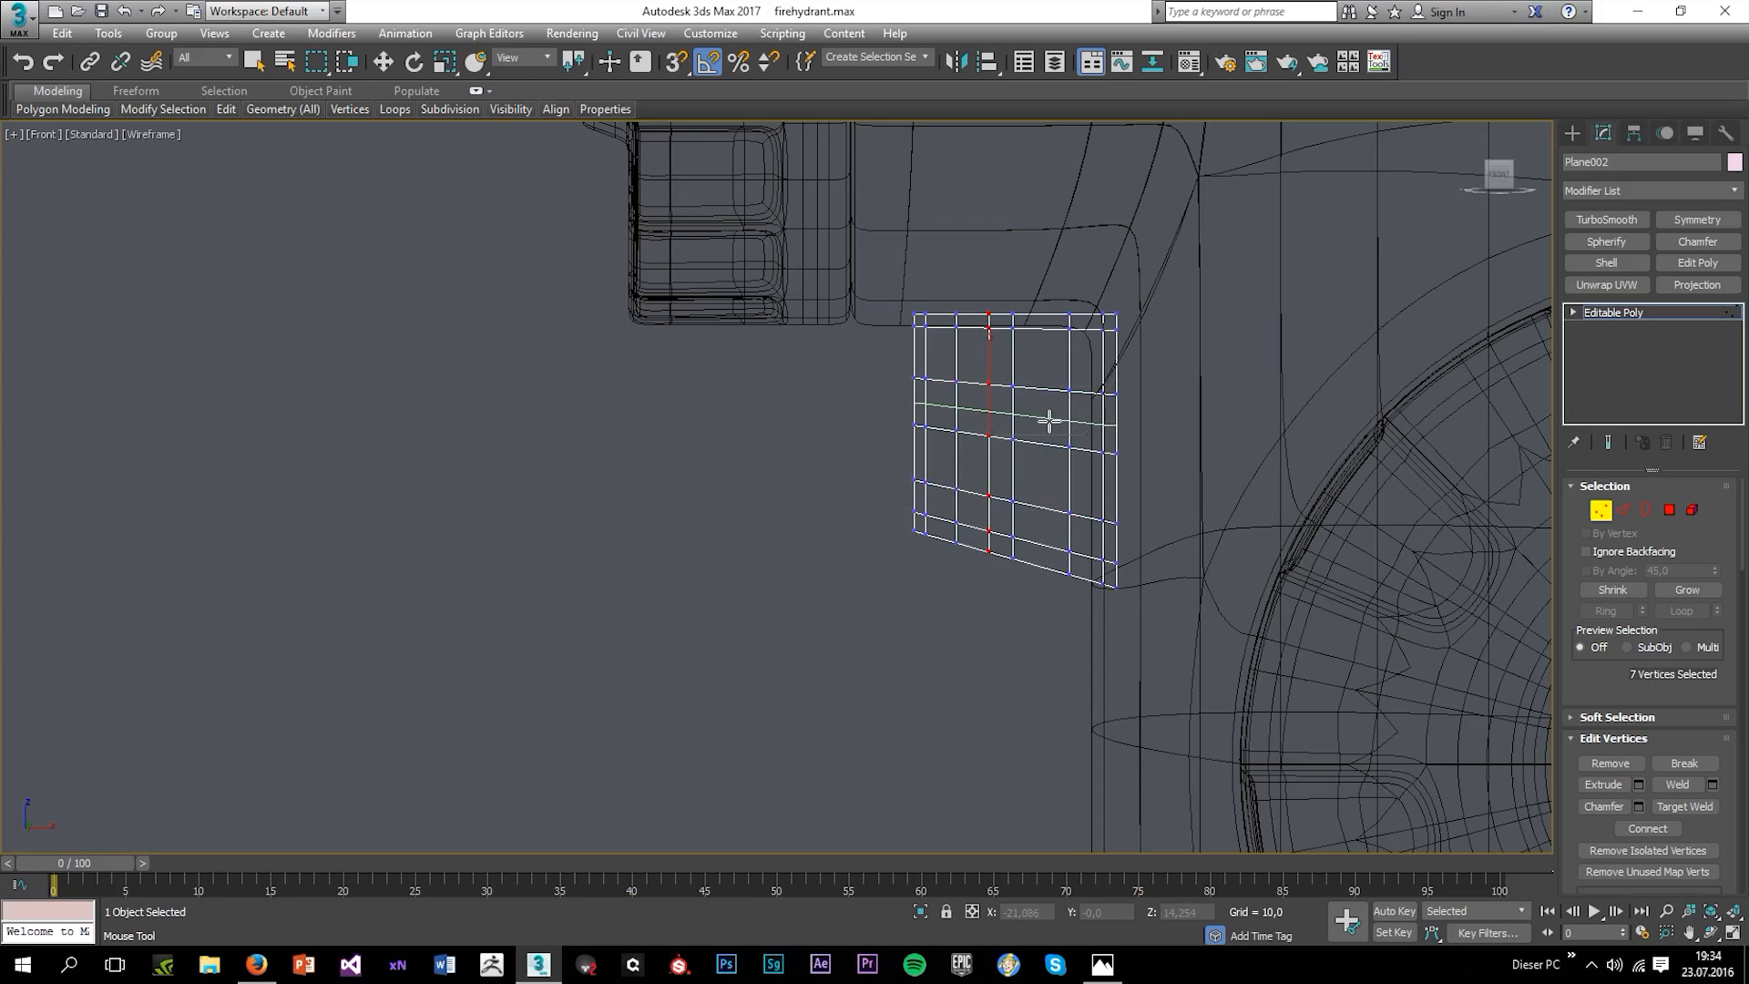
pyautogui.click(1042, 418)
pyautogui.press('w')
# Inset the central block of eight polygons slightly as a group and delete the inner faces to open a rectangular hole in the bracket.
pyautogui.click(1666, 516)
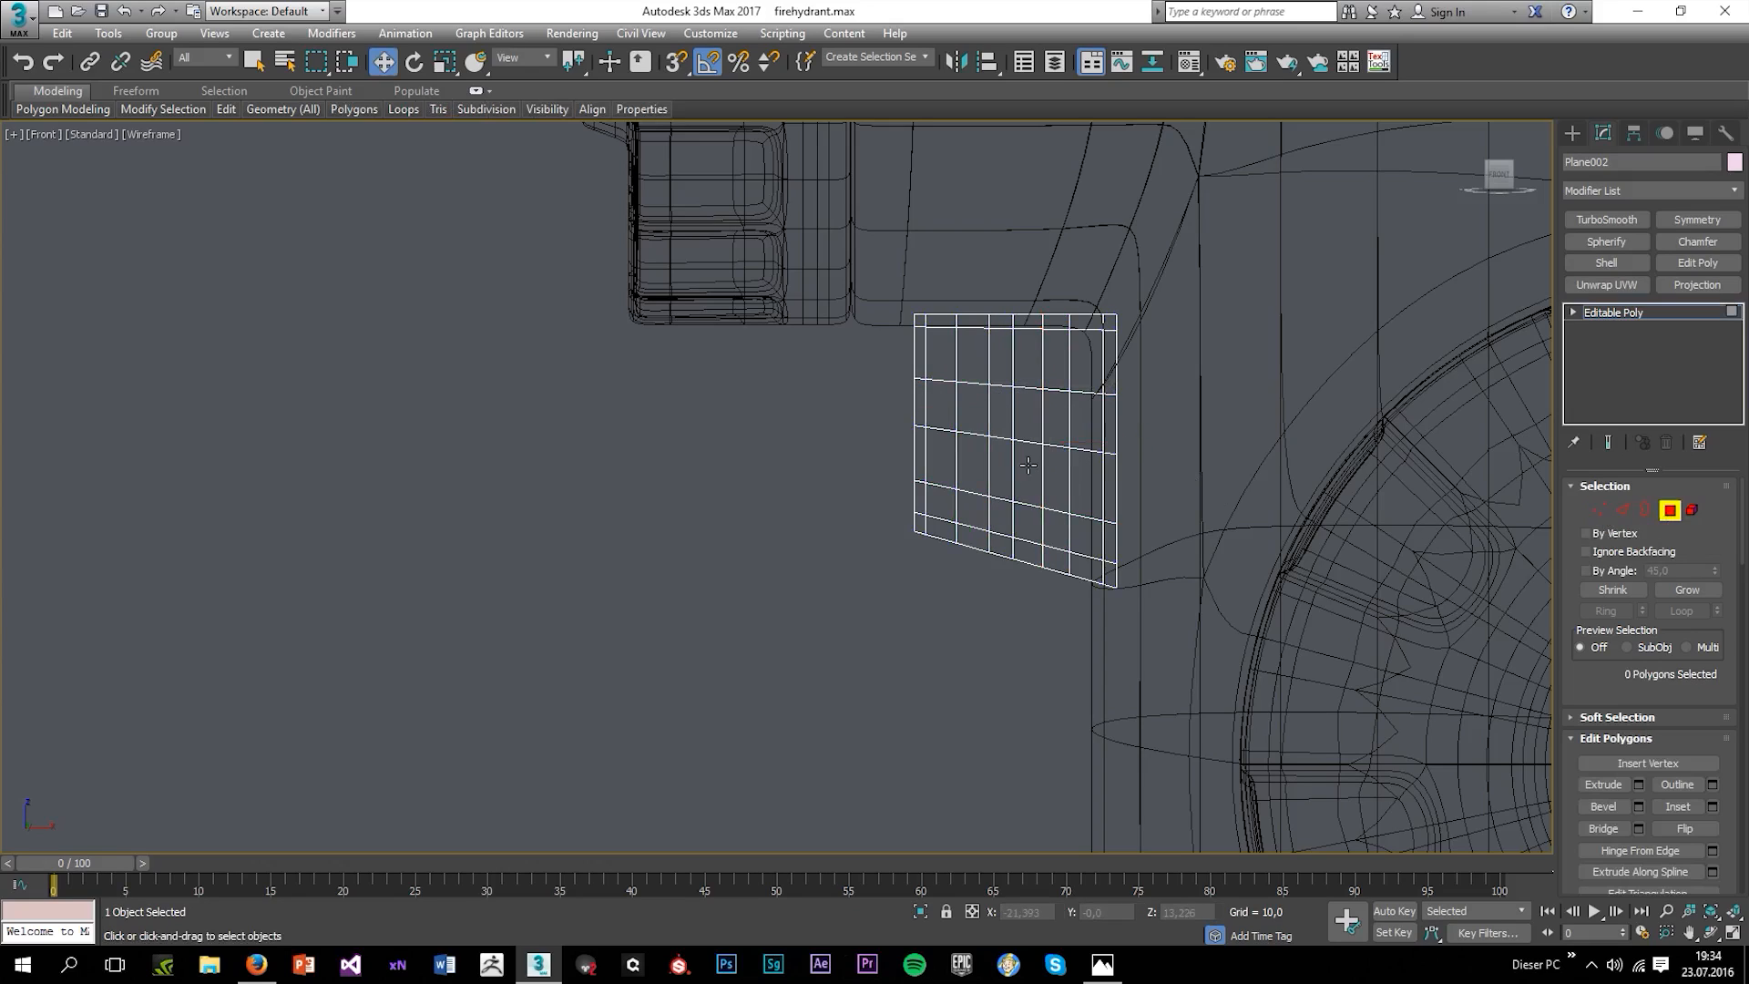
pyautogui.click(977, 463)
pyautogui.keyDown('ctrl'); pyautogui.click(1002, 463); pyautogui.keyUp('ctrl')
pyautogui.keyDown('ctrl'); pyautogui.click(979, 410); pyautogui.keyUp('ctrl')
pyautogui.keyDown('ctrl'); pyautogui.click(1001, 411); pyautogui.keyUp('ctrl')
pyautogui.keyDown('ctrl'); pyautogui.click(1029, 427); pyautogui.keyUp('ctrl')
pyautogui.keyDown('ctrl'); pyautogui.click(1027, 469); pyautogui.keyUp('ctrl')
pyautogui.keyDown('ctrl'); pyautogui.click(1082, 472); pyautogui.keyUp('ctrl')
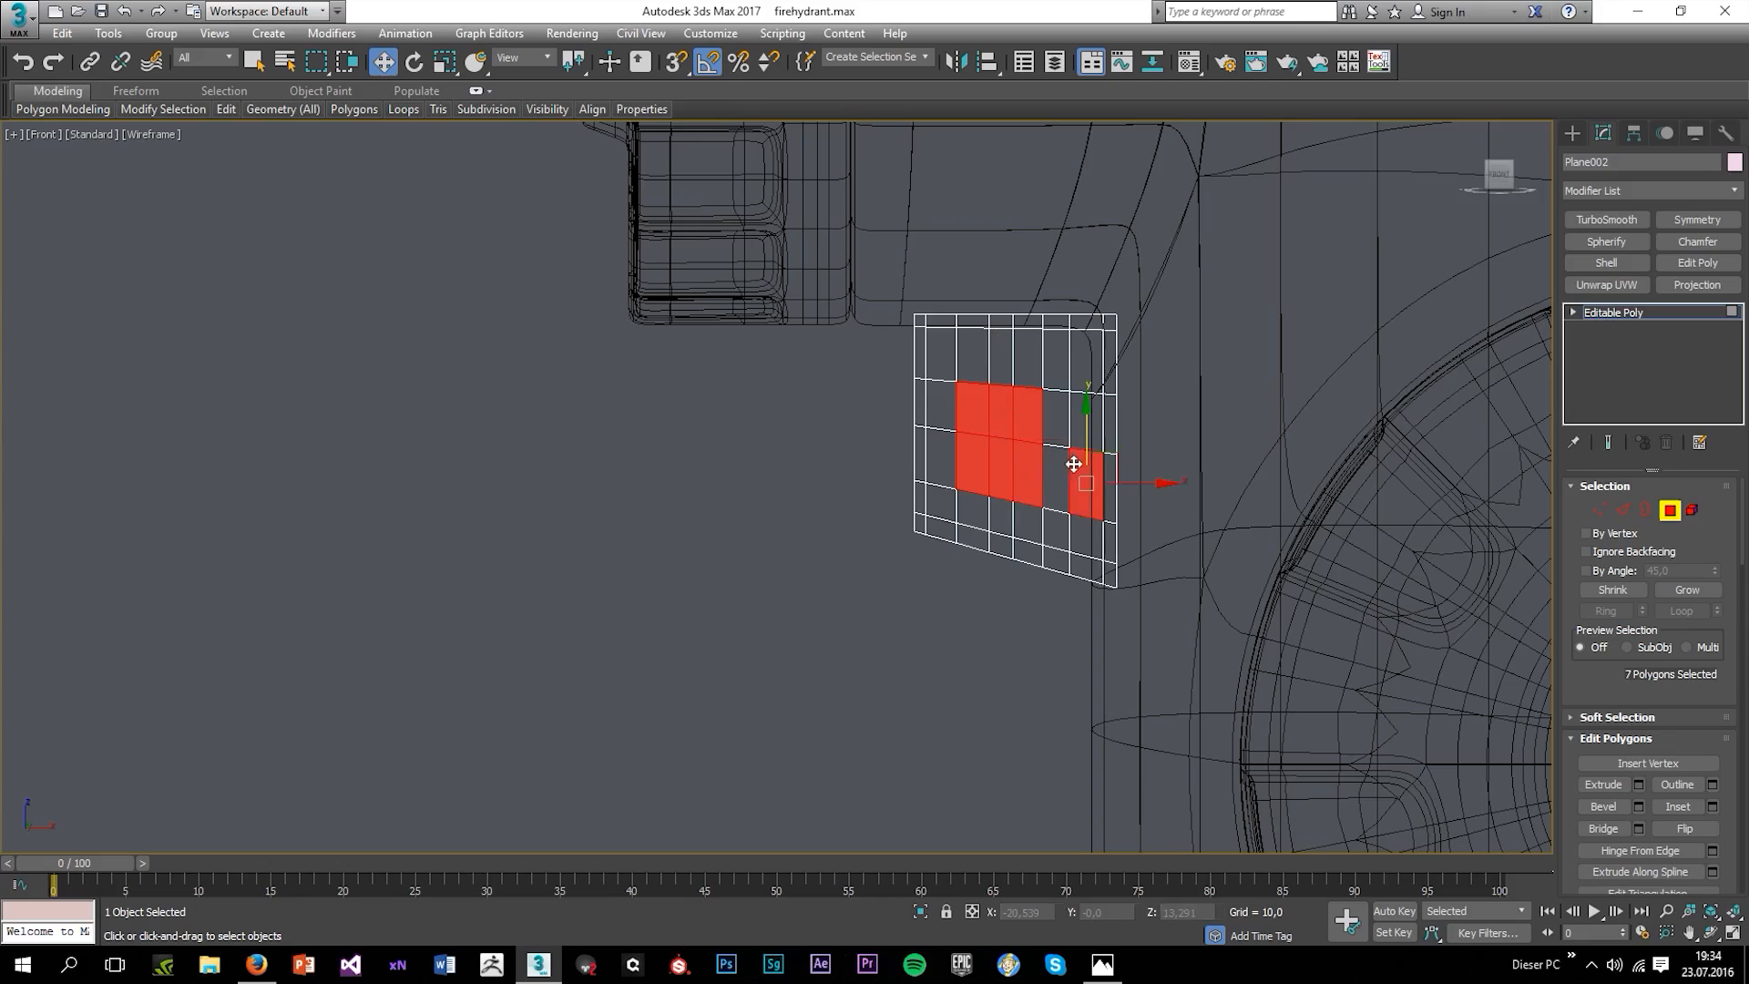
pyautogui.keyDown('ctrl'); pyautogui.click(1056, 469); pyautogui.keyUp('ctrl')
pyautogui.keyDown('ctrl'); pyautogui.click(1057, 405); pyautogui.keyUp('ctrl')
pyautogui.press('F3')
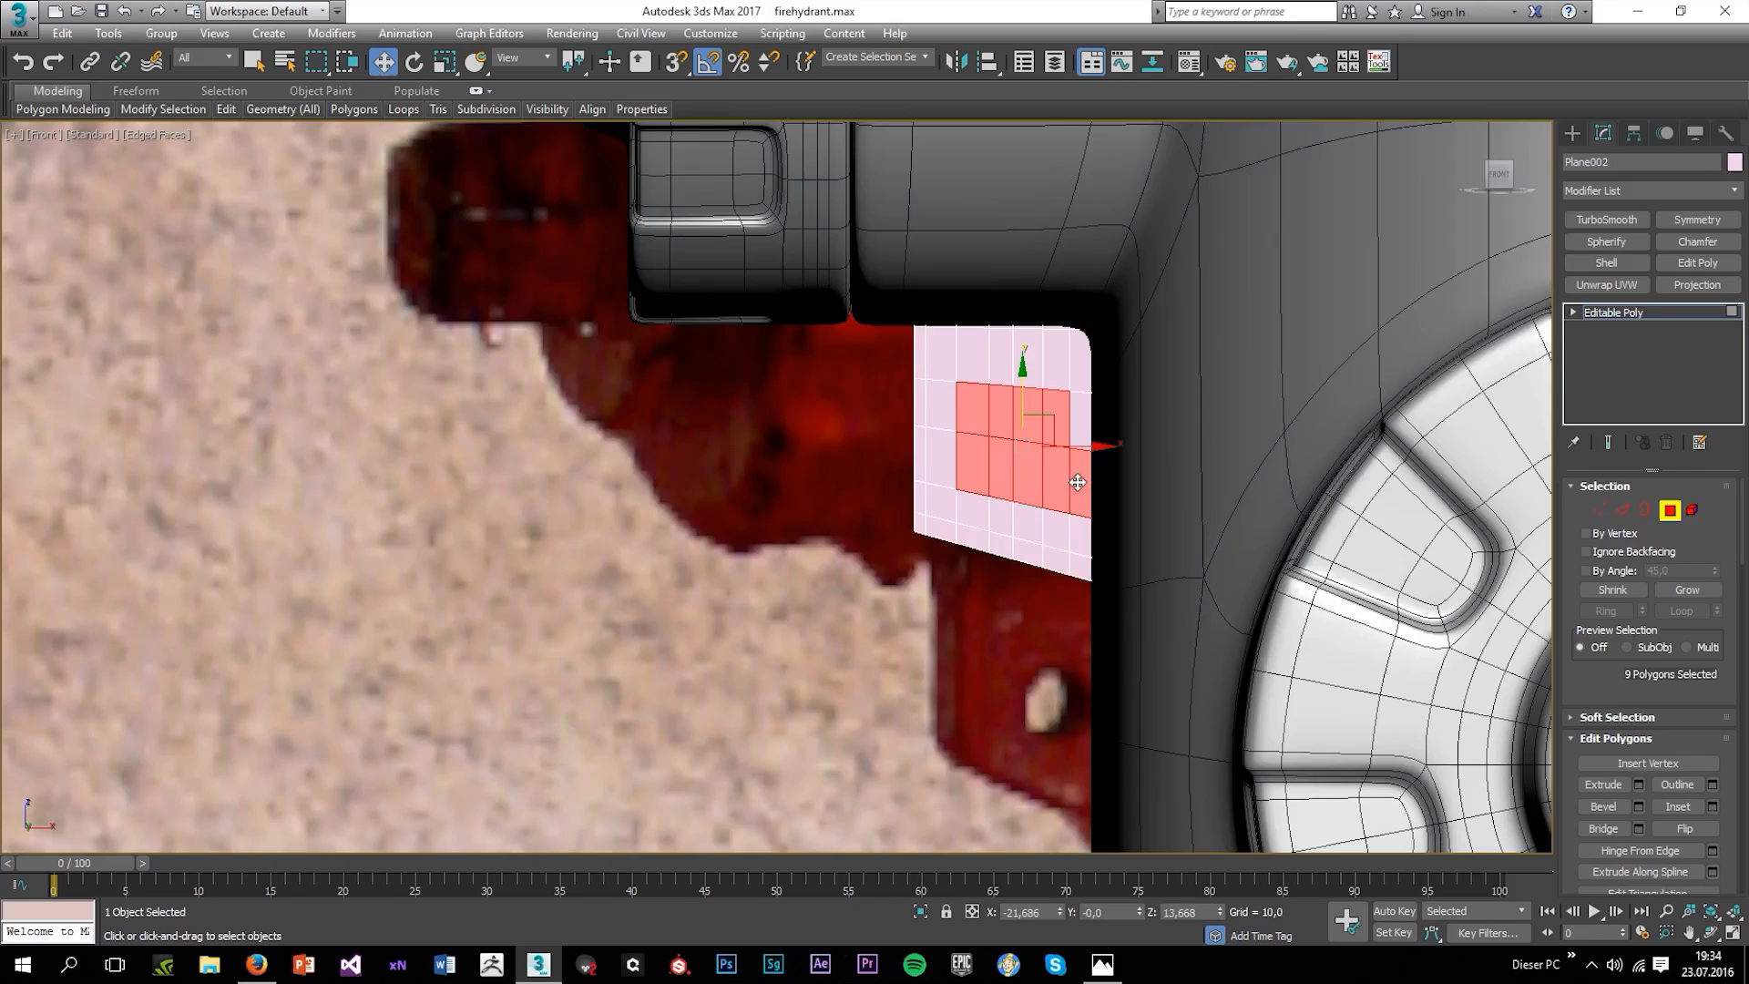
pyautogui.keyDown('alt'); pyautogui.click(1084, 490); pyautogui.keyUp('alt')
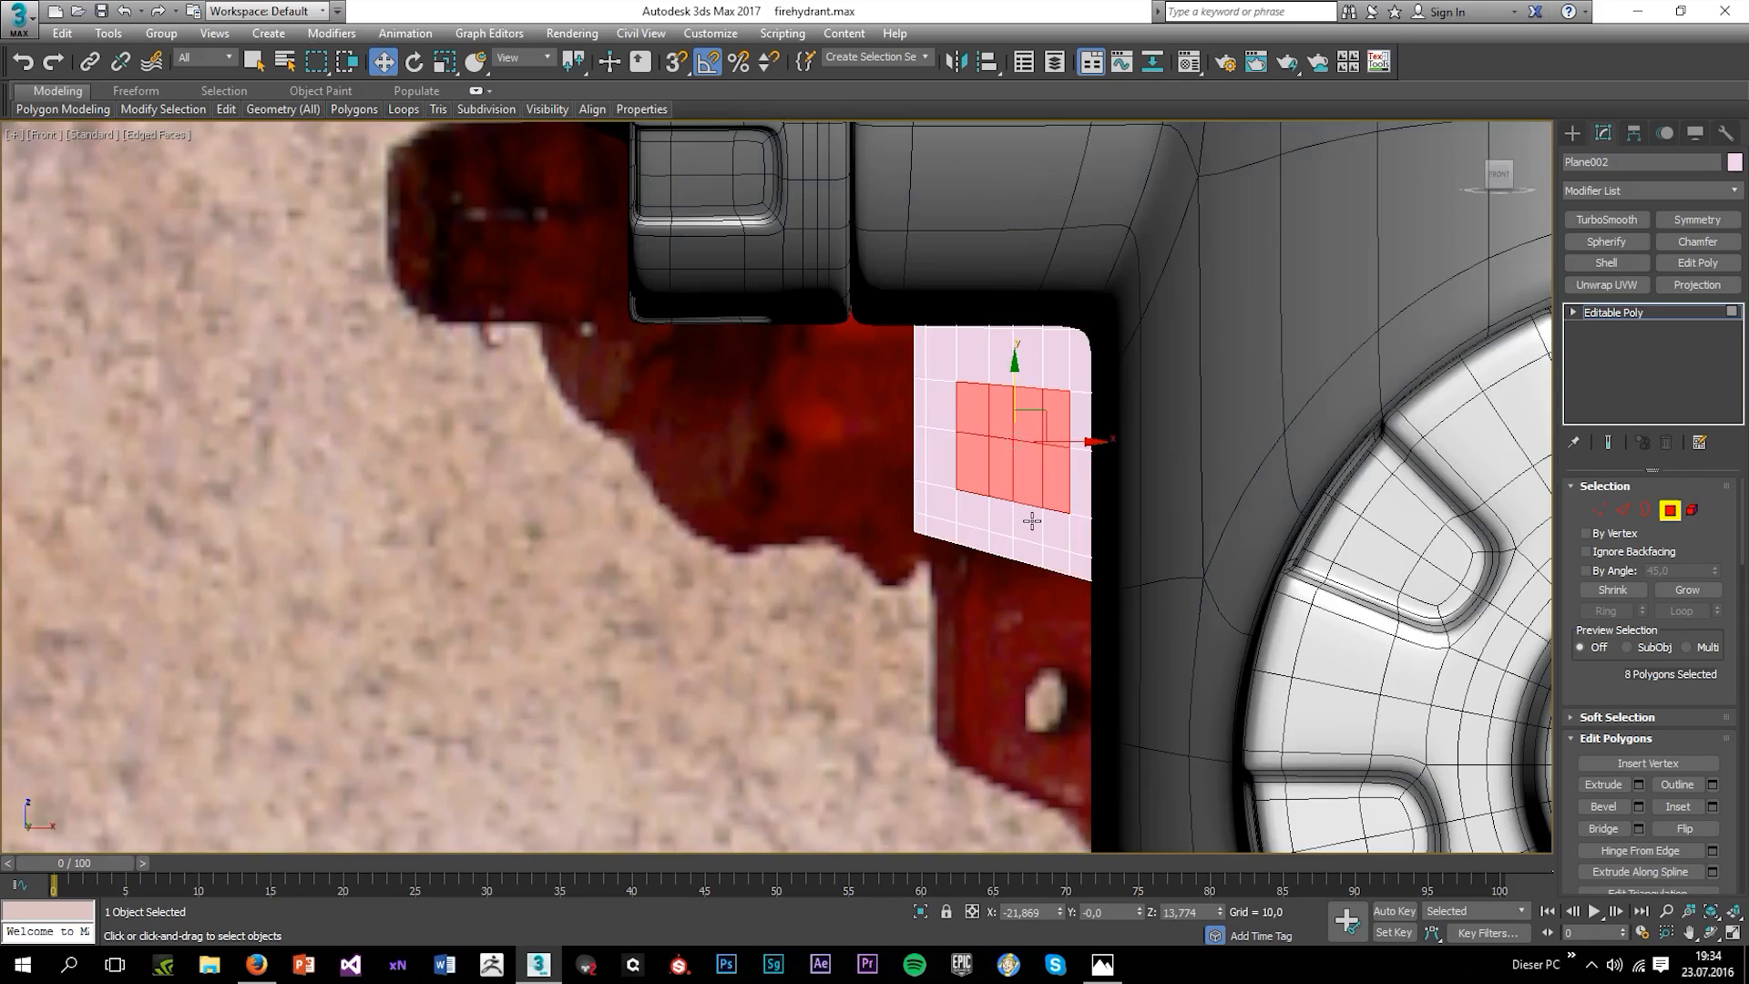
pyautogui.click(1671, 807)
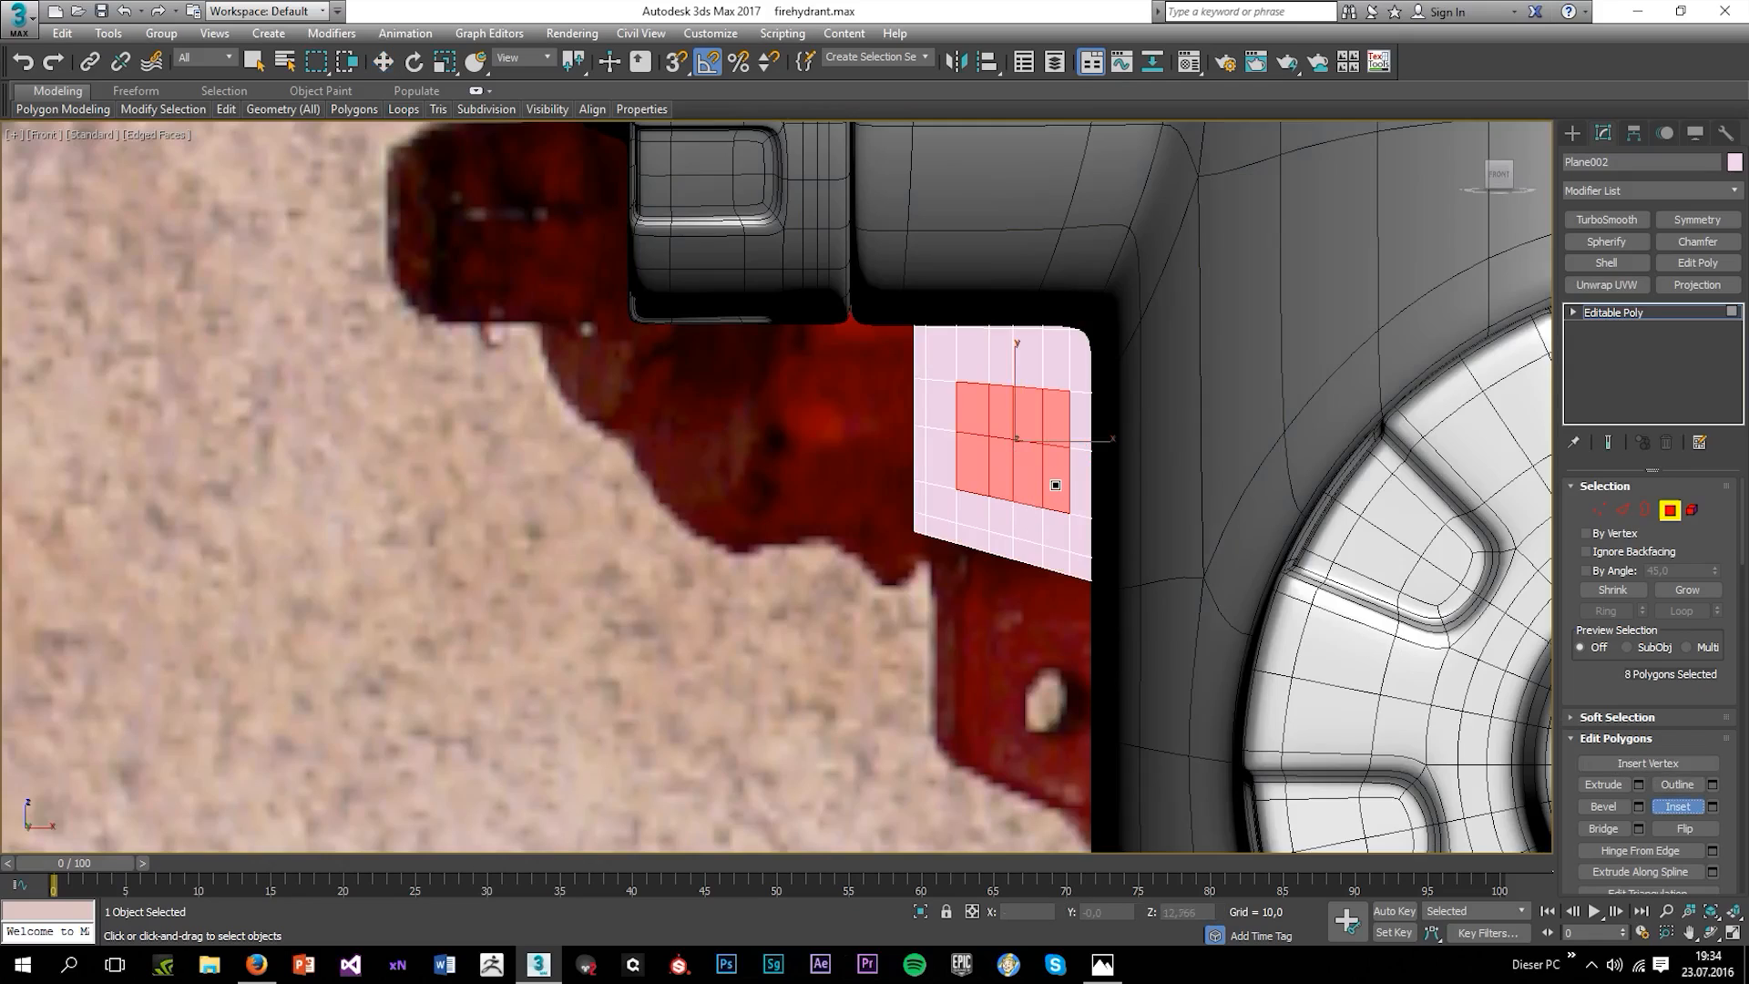
pyautogui.click(1052, 486)
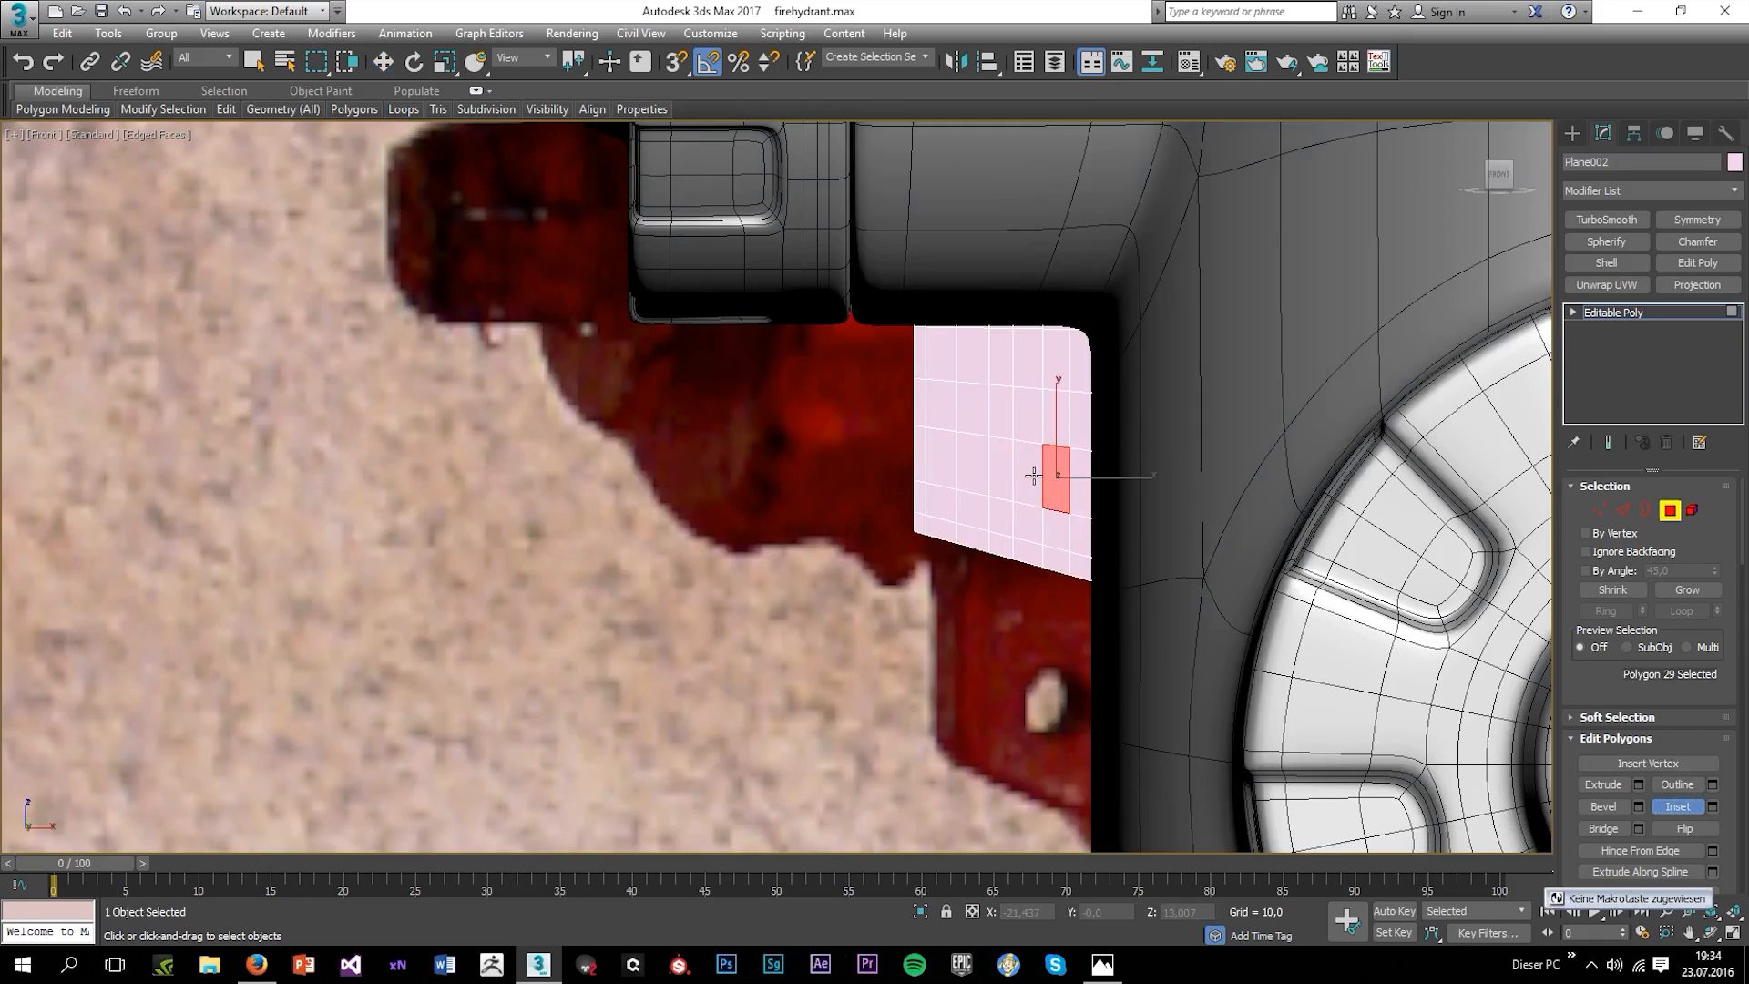
pyautogui.hotkey('ctrl', 'z')
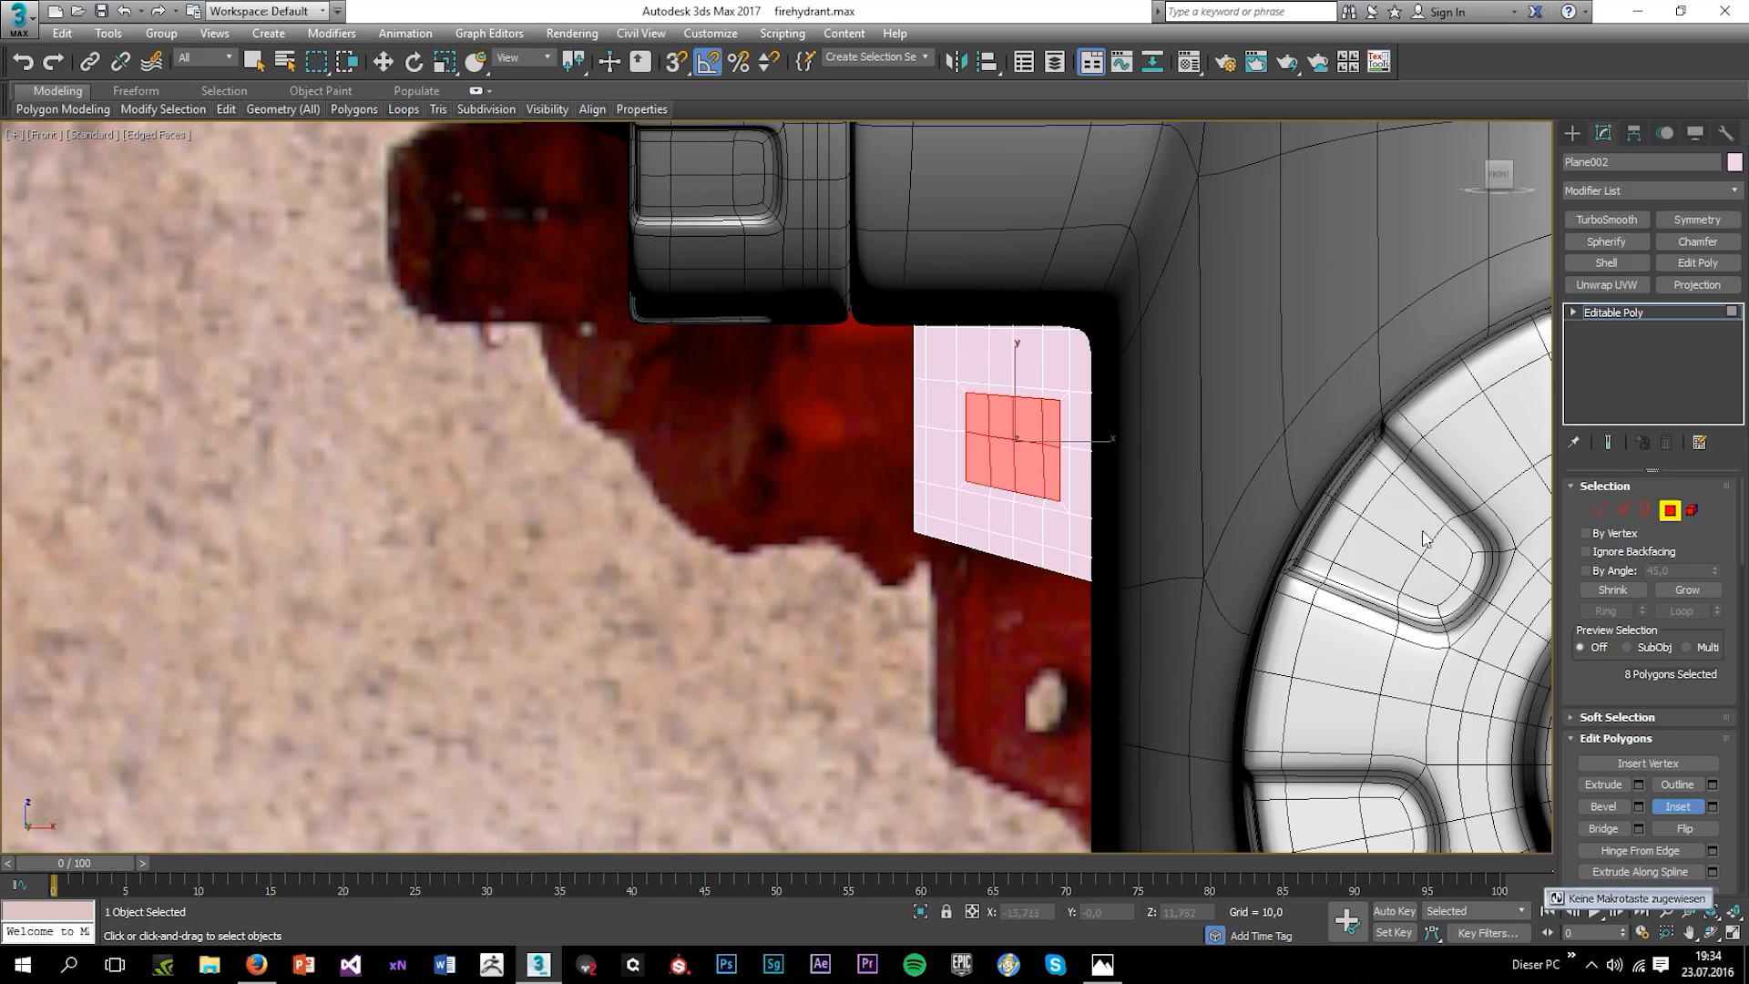
pyautogui.press('Delete')
# Reshape the hole's border edges into a circle with Loop Tools and scale the circle down uniformly.
pyautogui.click(1646, 510)
pyautogui.click(1057, 490)
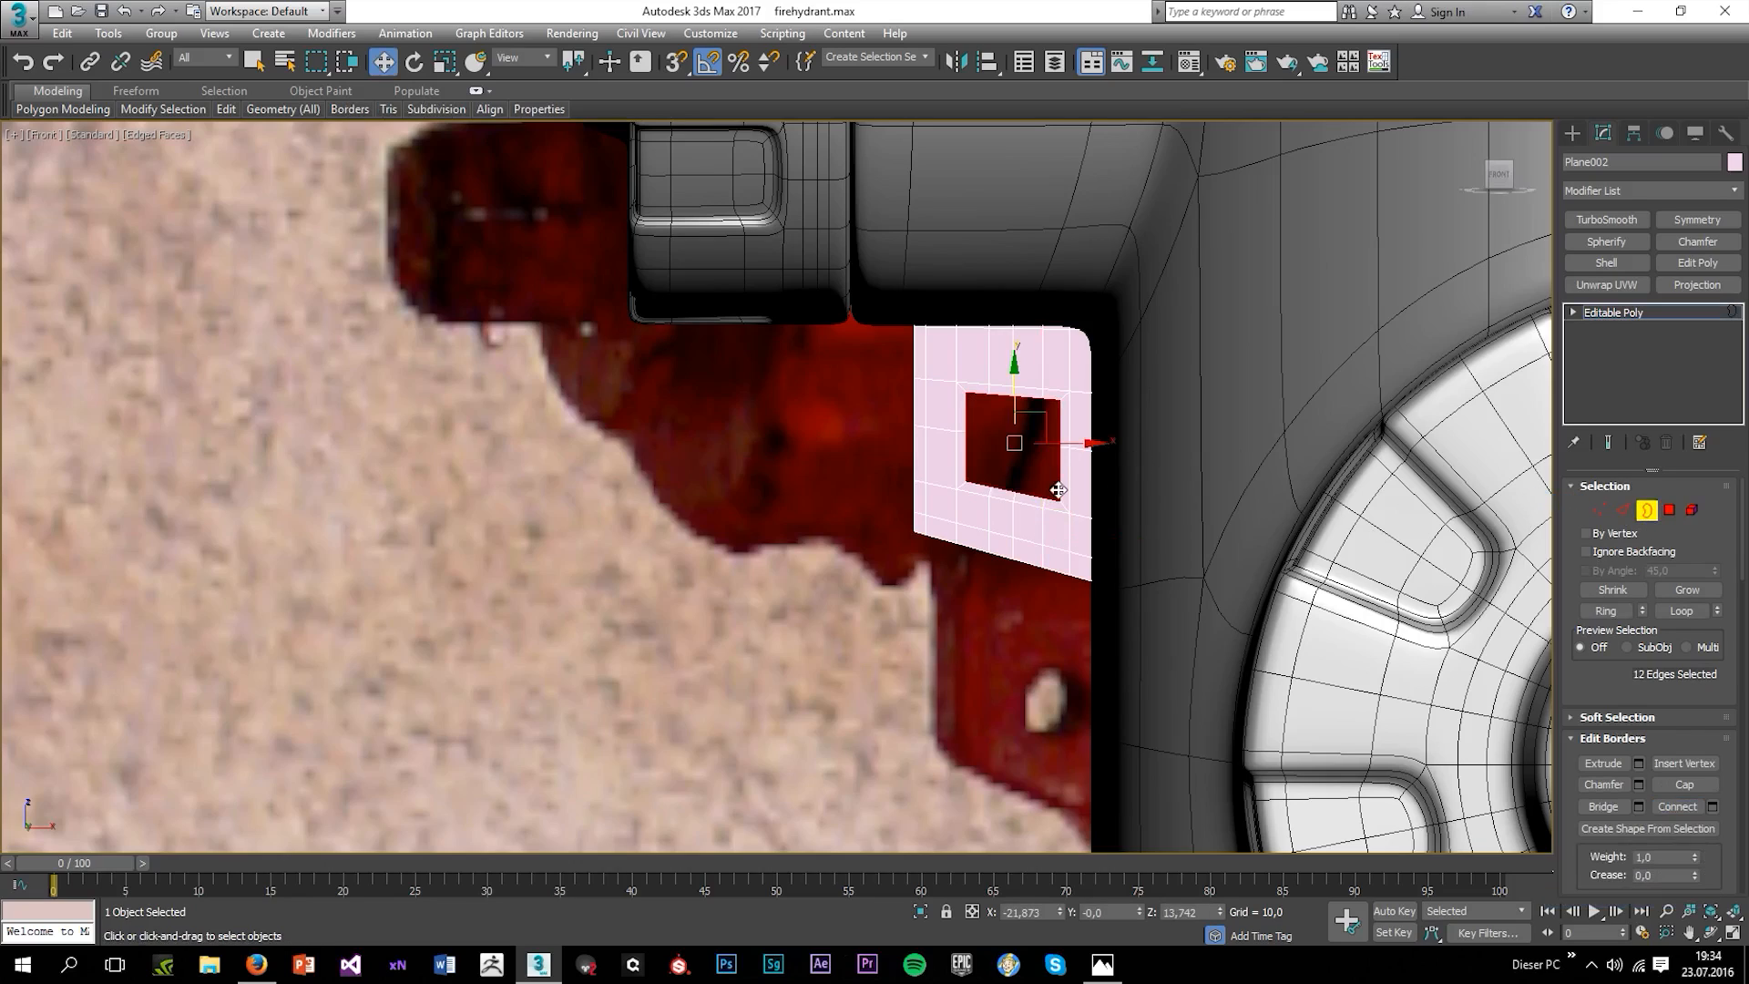
pyautogui.click(1623, 510)
pyautogui.moveTo(384, 120)
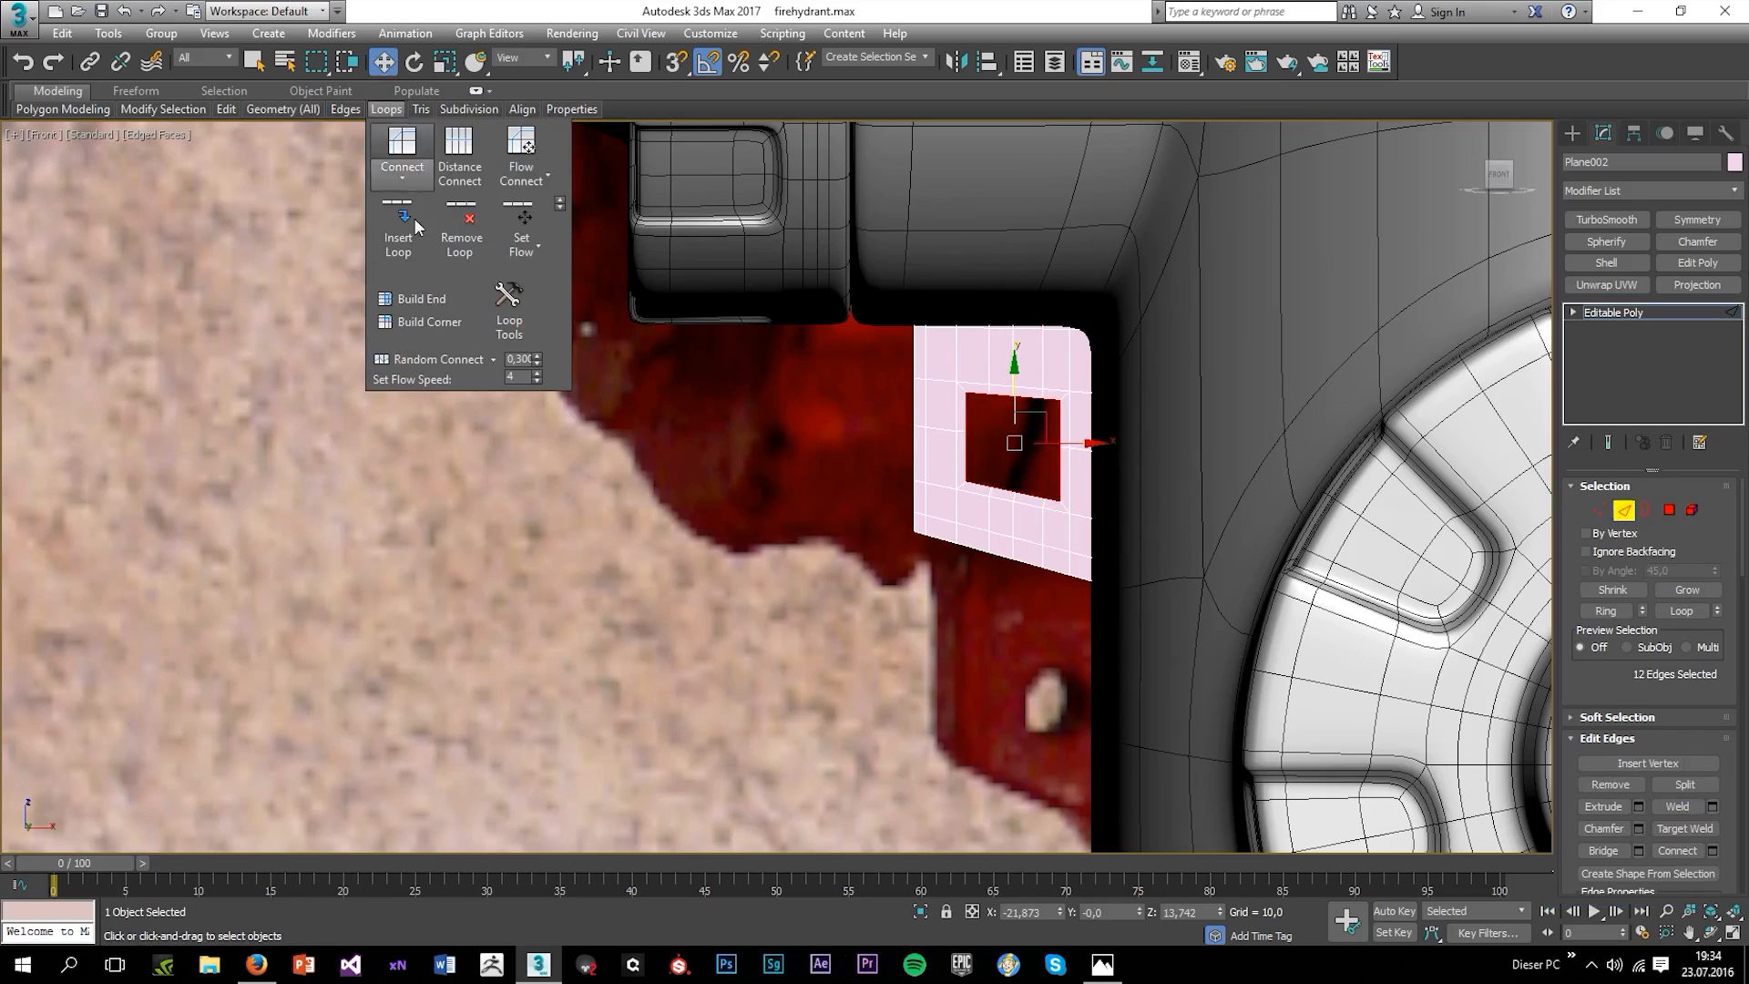
pyautogui.click(508, 282)
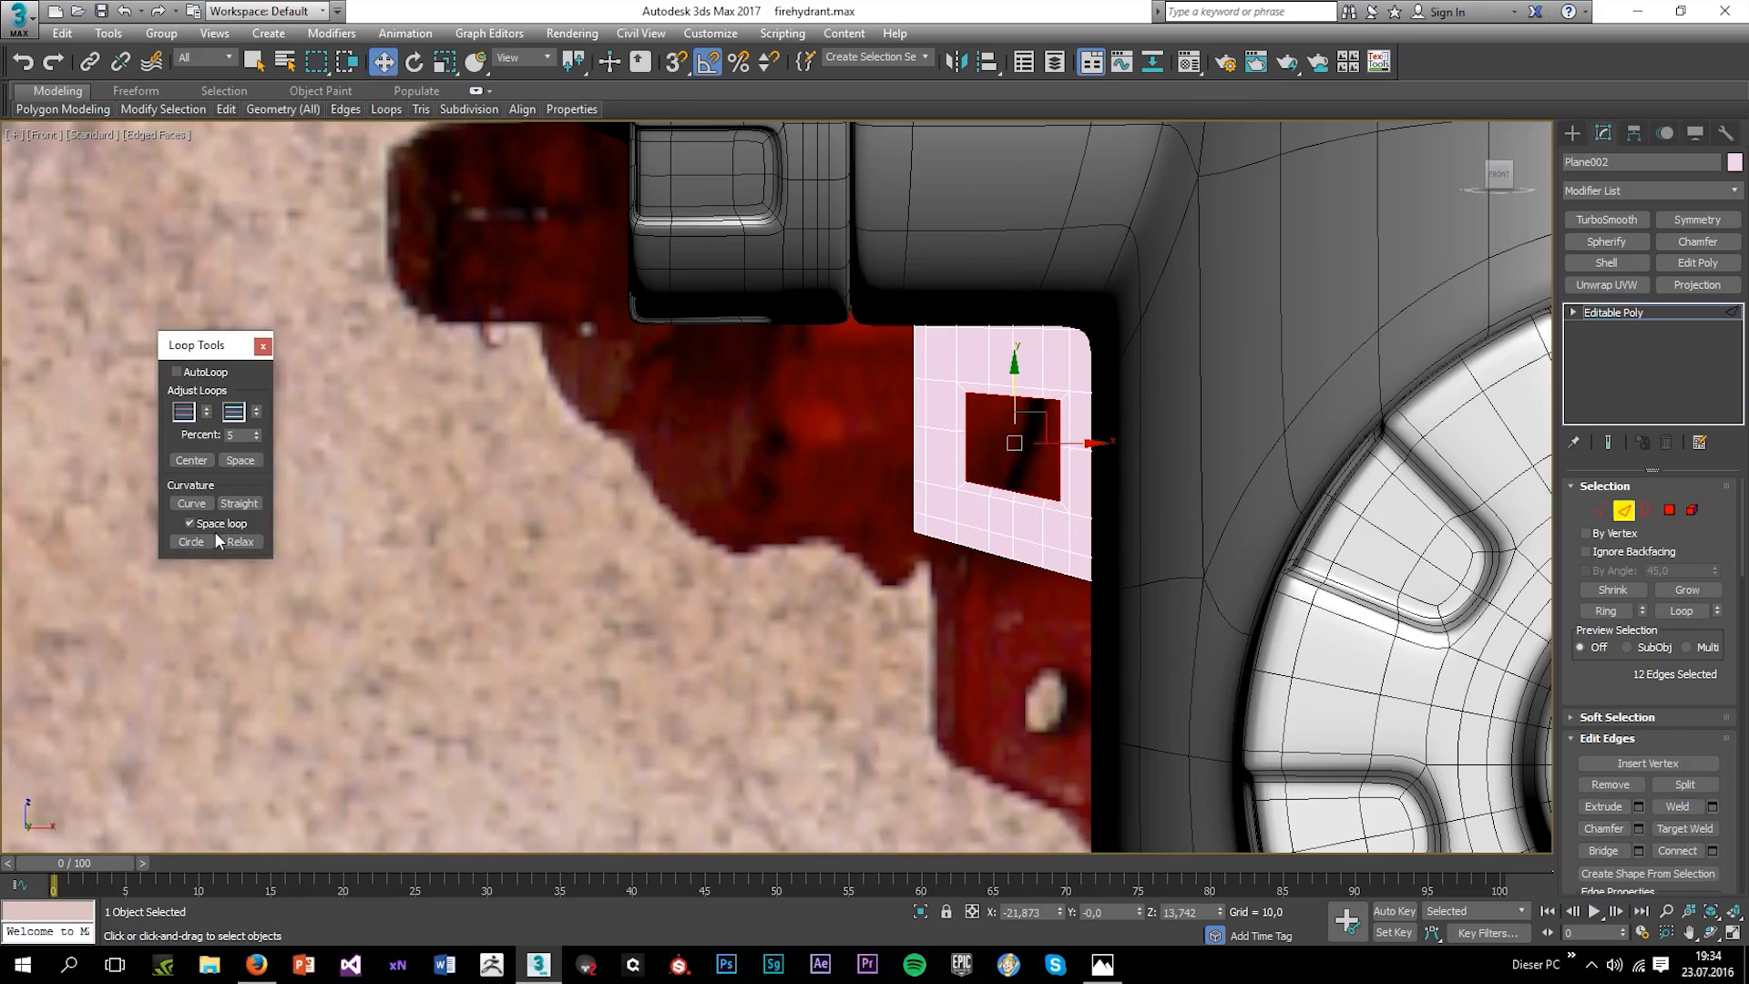
pyautogui.click(192, 541)
pyautogui.click(263, 346)
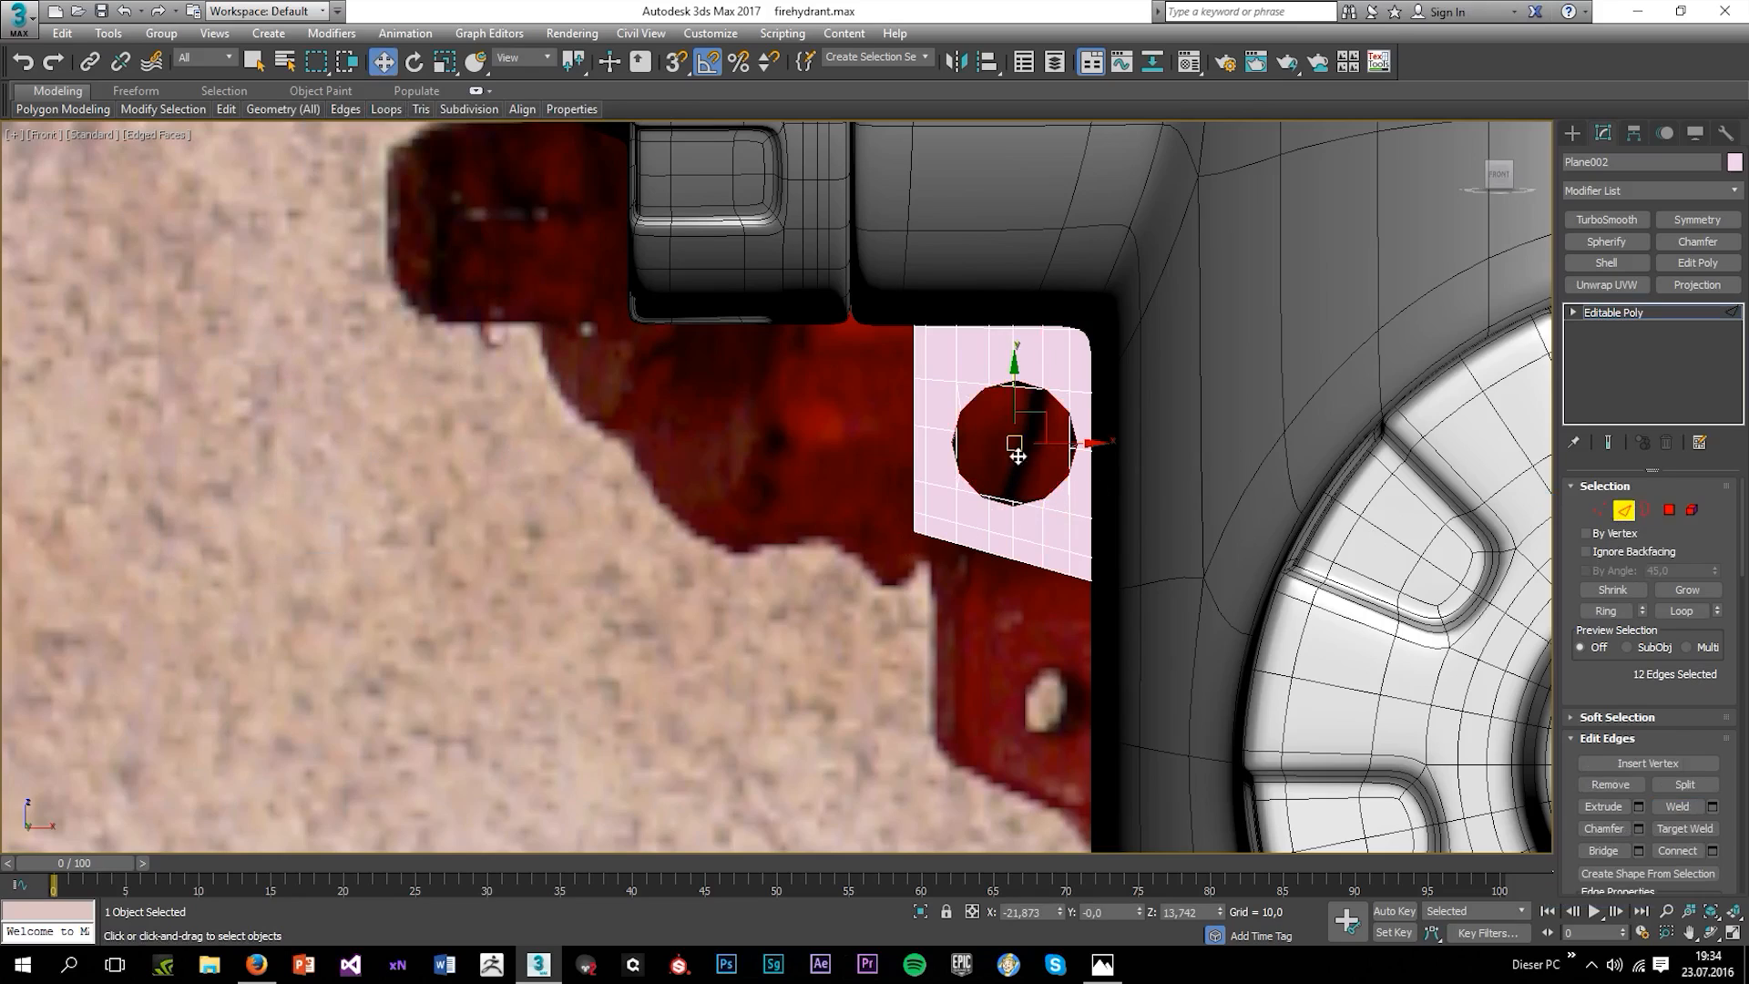
pyautogui.scroll(2, 1017, 455)
pyautogui.press('r')
pyautogui.moveTo(1010, 478); pyautogui.dragTo(1007, 470)
# Maximize the Perspective view, frame the area beneath the side outlet, and select the bracket plate as an object.
pyautogui.hotkey('alt', 'w')
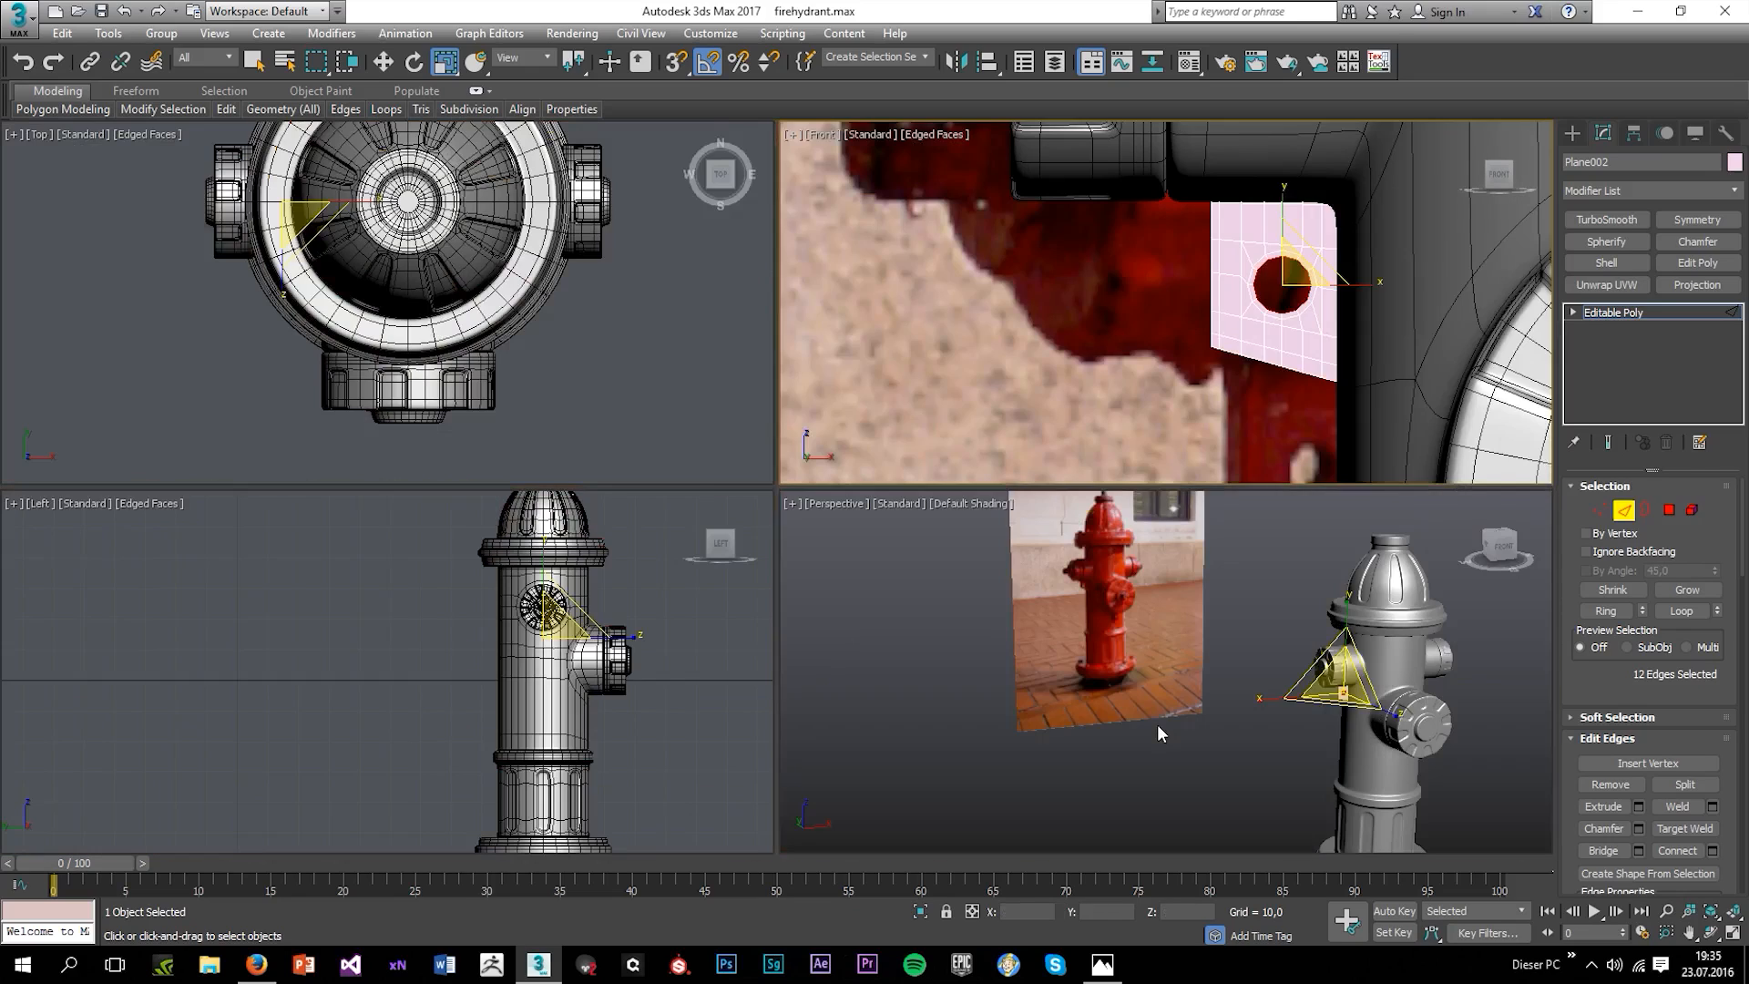
pyautogui.rightClick(1159, 722)
pyautogui.hotkey('alt', 'w')
pyautogui.scroll(4, 1197, 638)
pyautogui.click(1101, 581)
pyautogui.click(1645, 512)
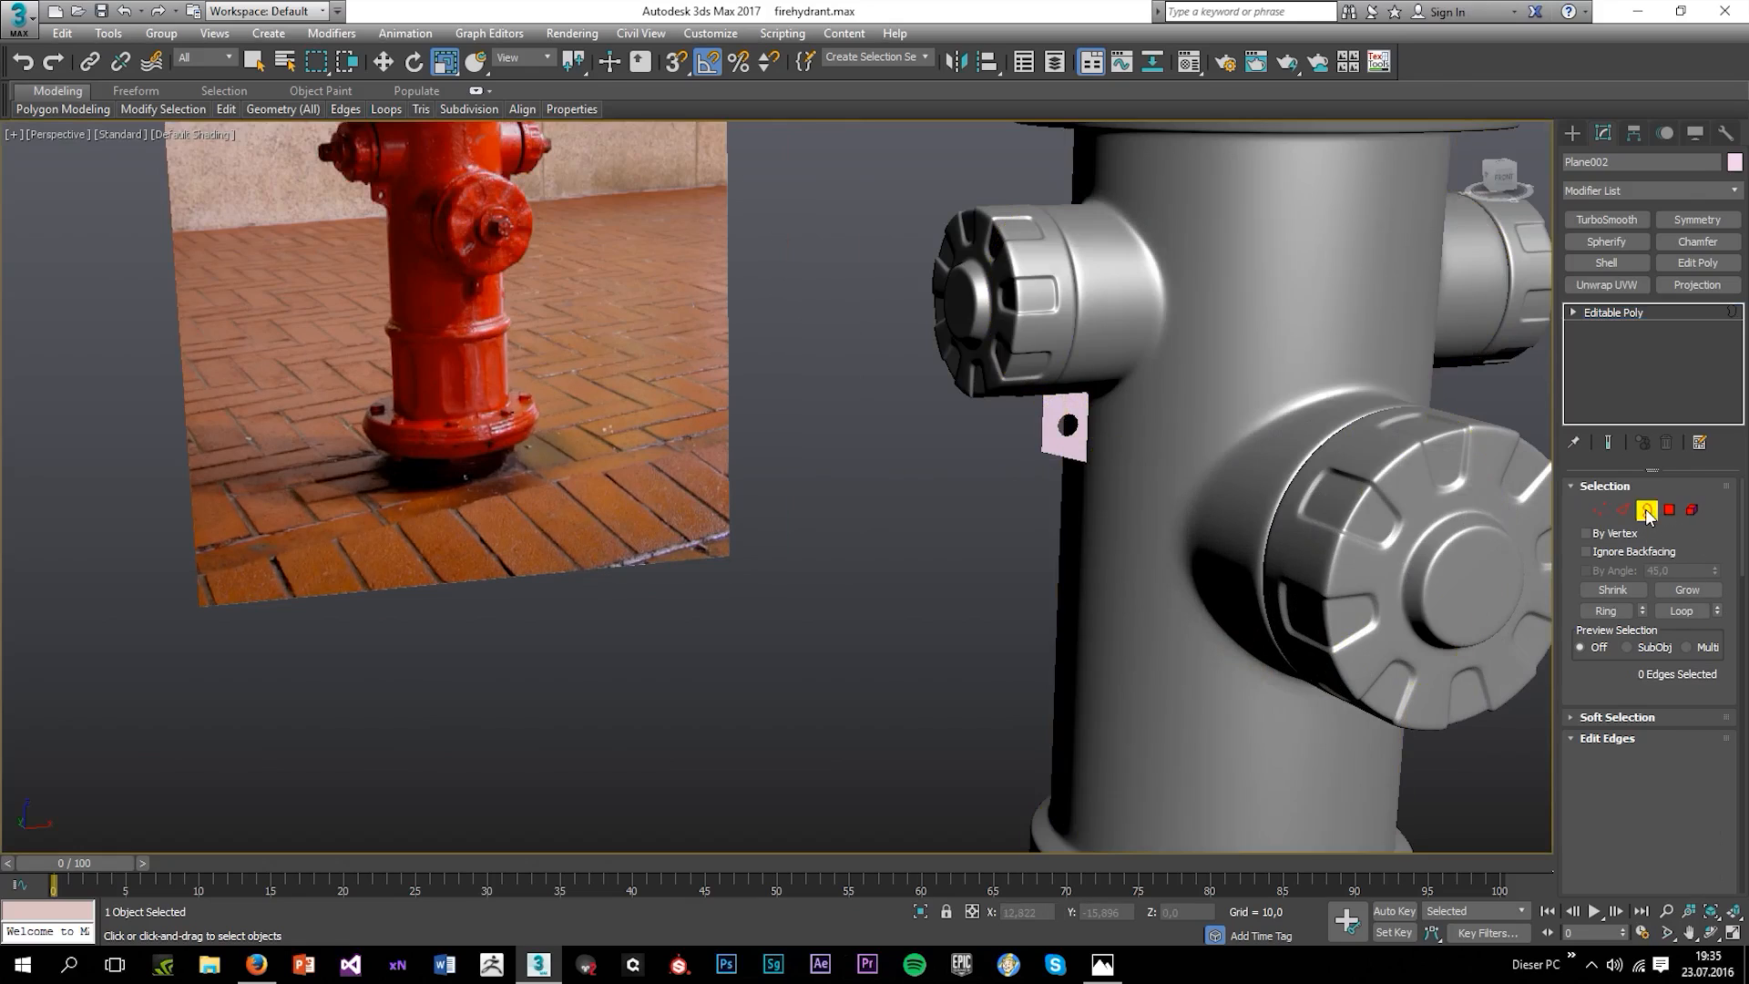
pyautogui.click(1645, 512)
pyautogui.moveTo(896, 293); pyautogui.dragTo(1297, 530)
pyautogui.scroll(3, 1084, 451)
pyautogui.click(1019, 415)
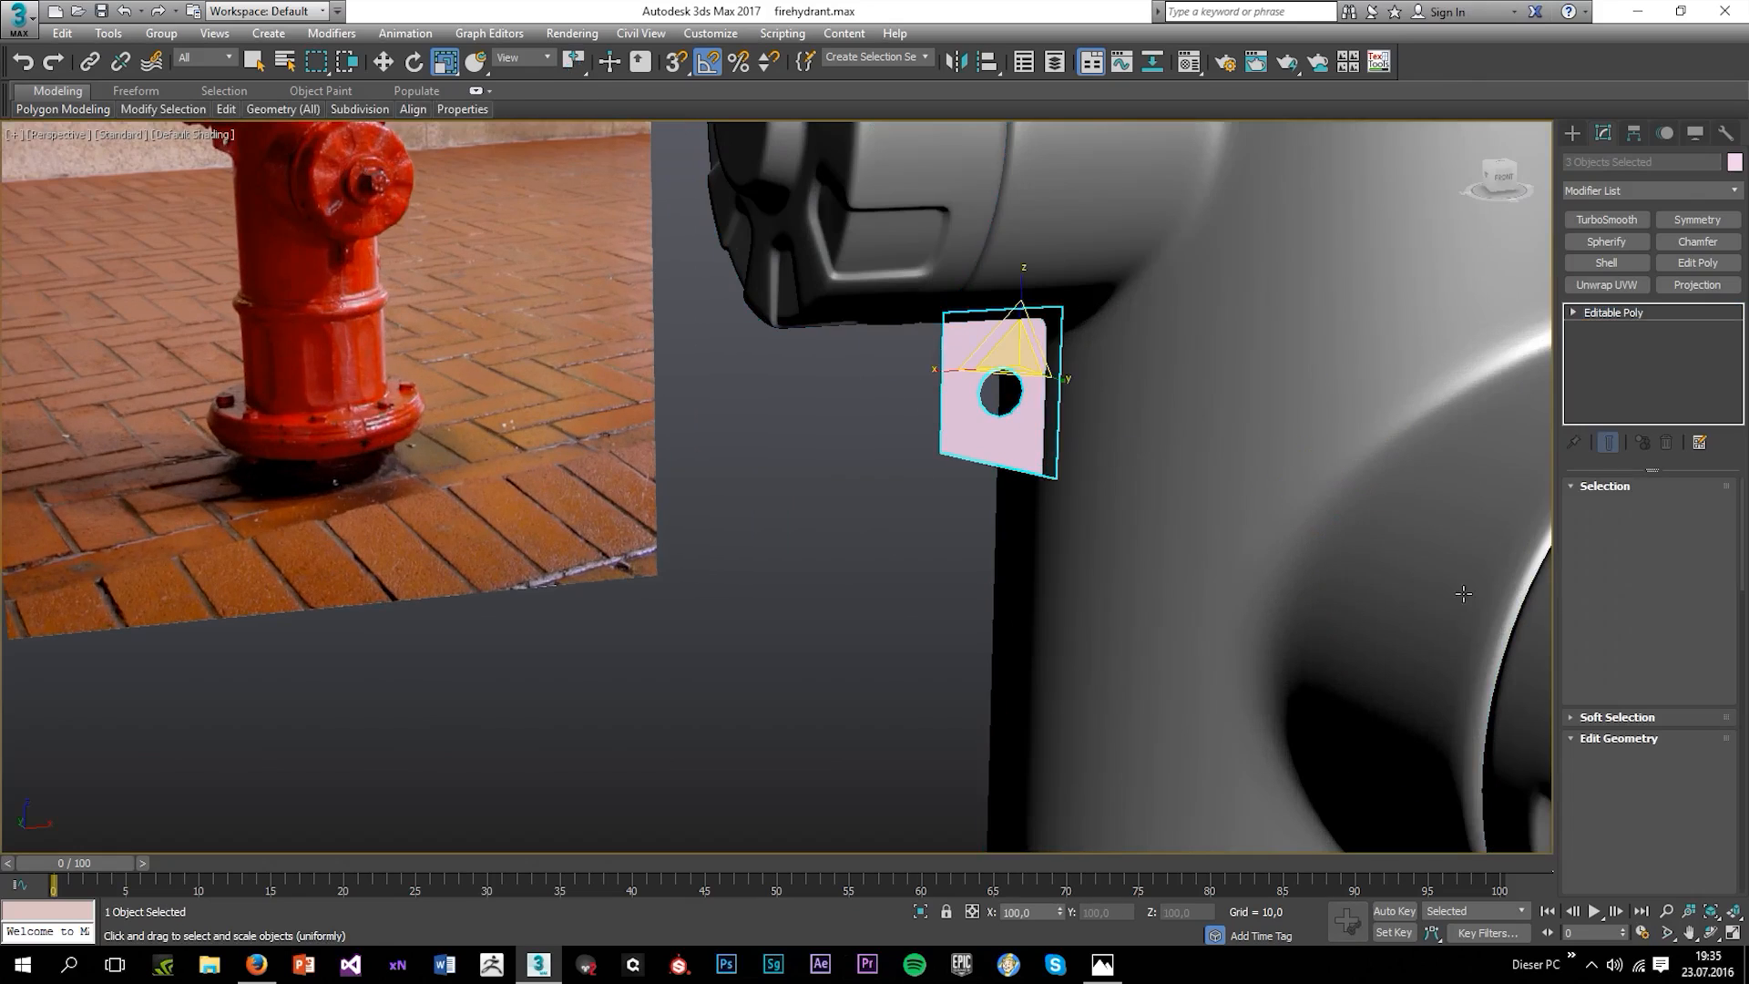
# Extrude the plate's outer and hole borders about 0.57 along Y to give the bracket thickness.
pyautogui.click(1644, 510)
pyautogui.click(978, 452)
pyautogui.keyDown('alt'); pyautogui.moveTo(978, 446); pyautogui.dragTo(1039, 387, button='middle'); pyautogui.keyUp('alt')
pyautogui.press('w')
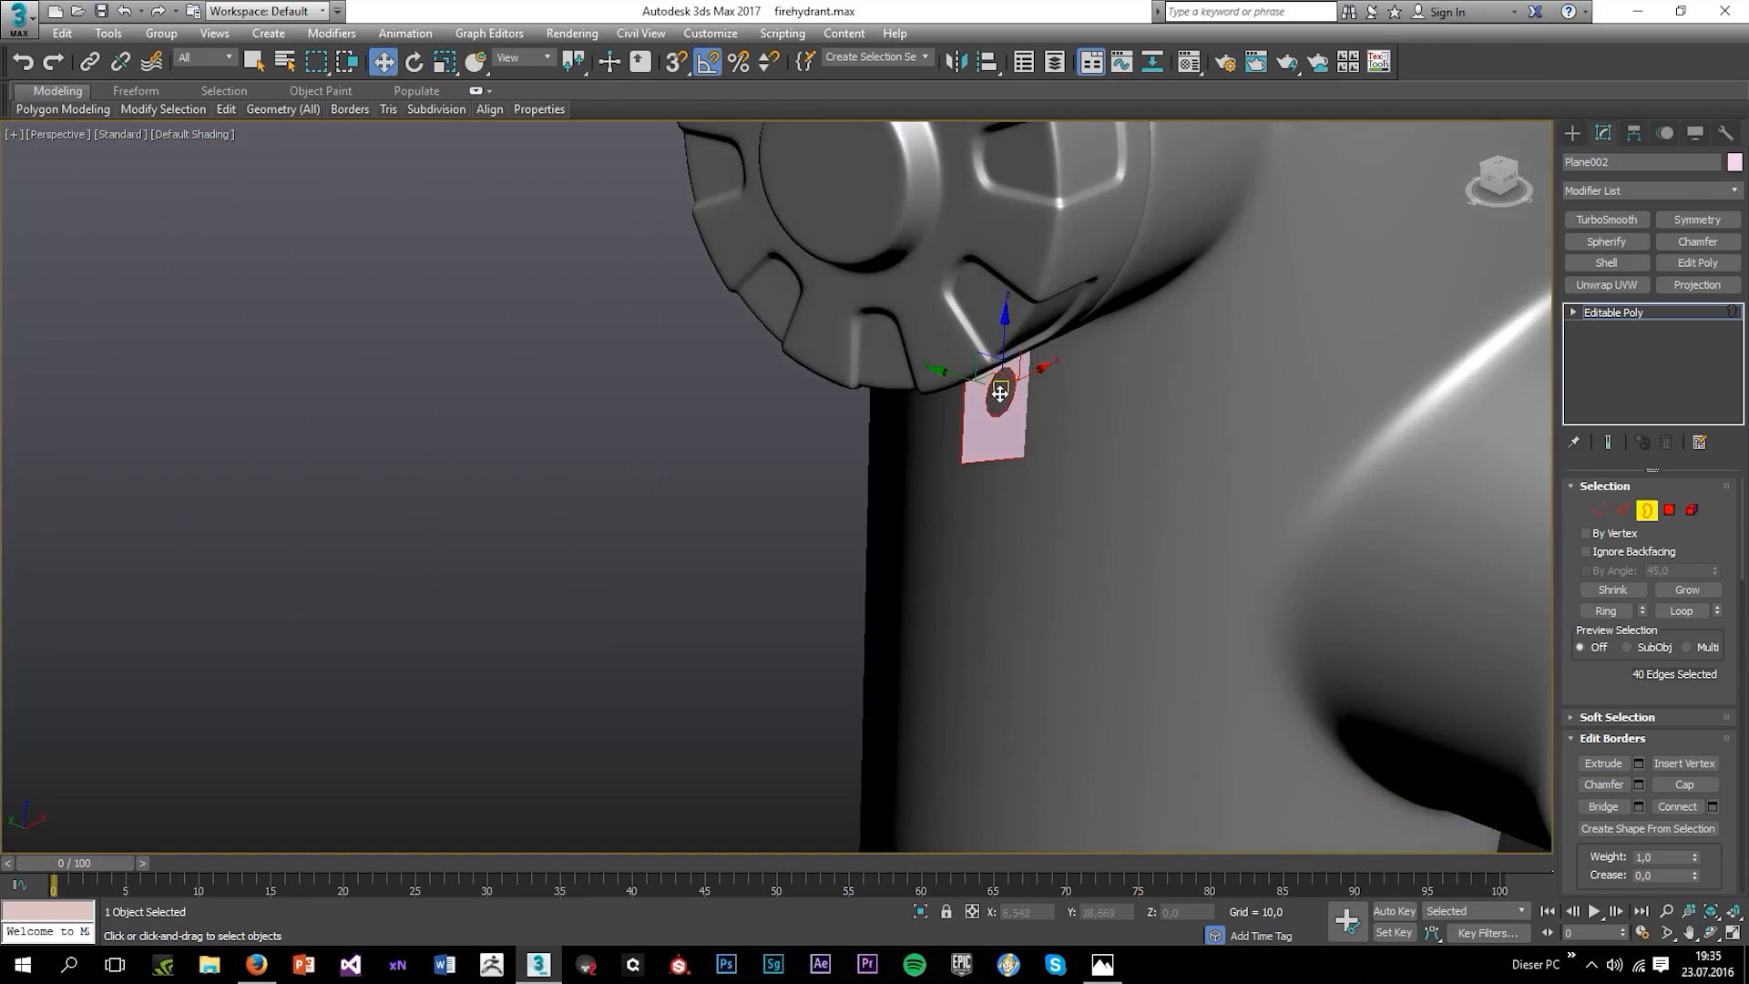
pyautogui.scroll(3, 991, 377)
pyautogui.keyDown('shift'); pyautogui.moveTo(961, 371); pyautogui.dragTo(928, 371); pyautogui.keyUp('shift')
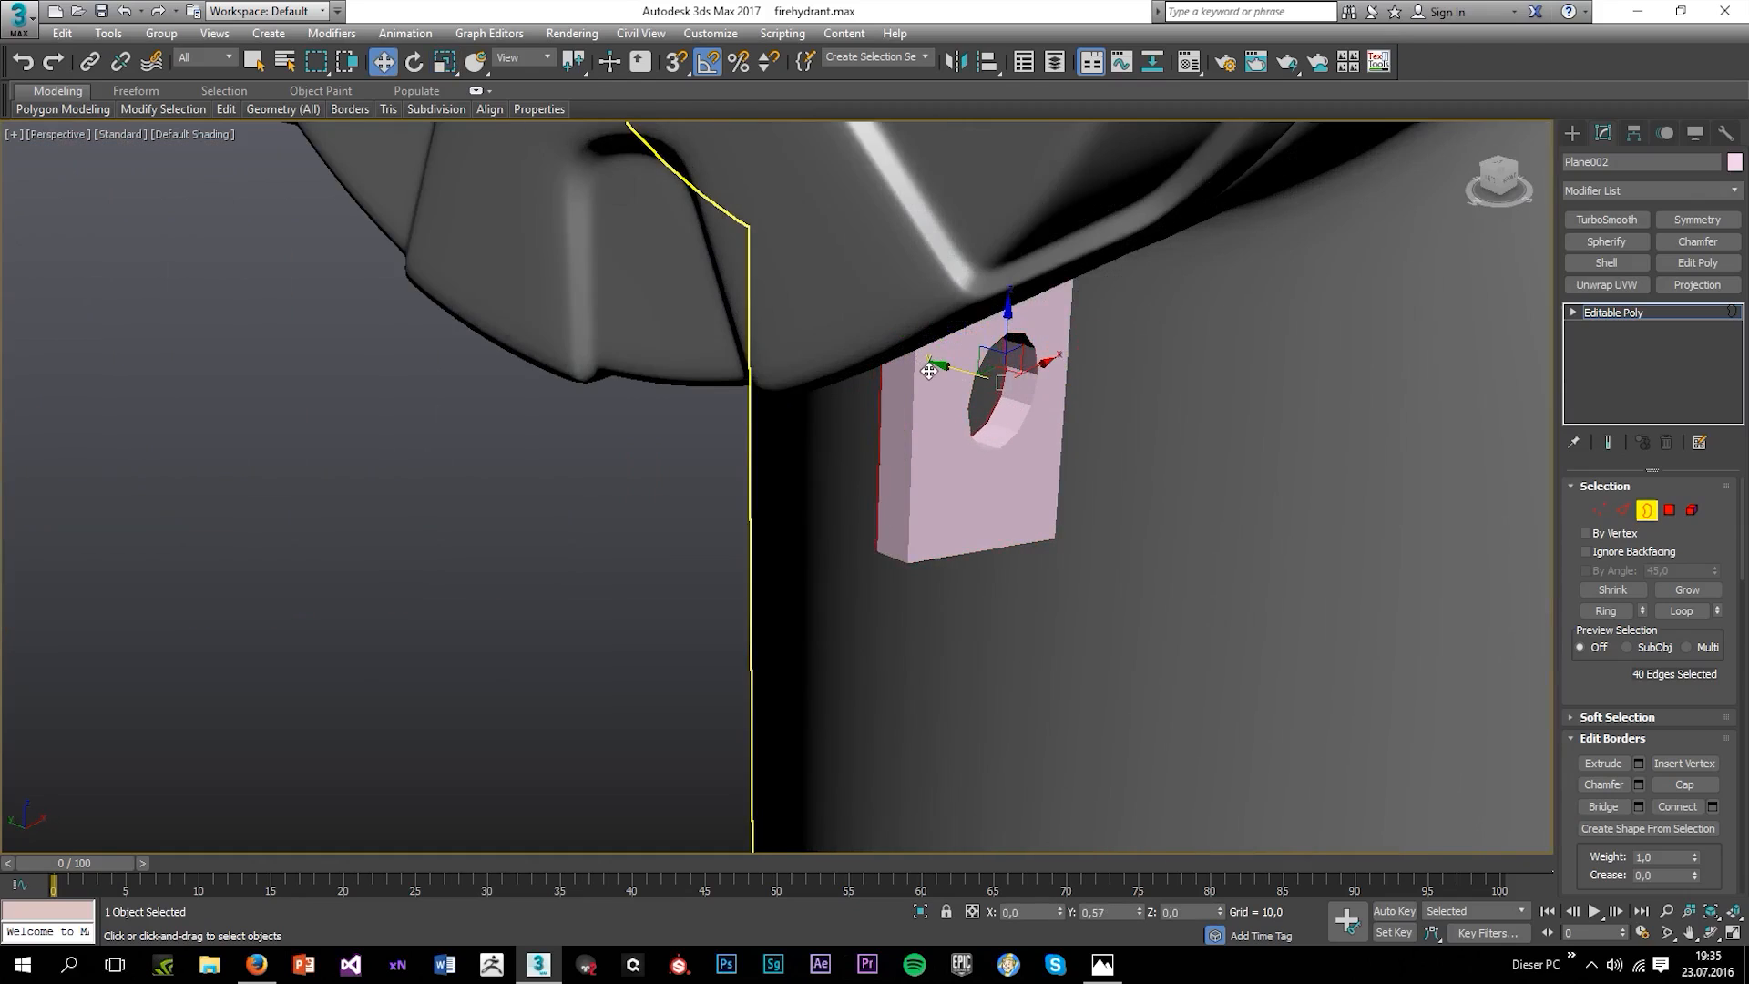
# Mirror the bracket with a Symmetry modifier on the Z axis and collapse the stack to an Editable Poly.
pyautogui.click(1697, 219)
pyautogui.click(1685, 525)
pyautogui.keyDown('alt'); pyautogui.moveTo(1411, 490); pyautogui.dragTo(1402, 415, button='middle'); pyautogui.keyUp('alt')
pyautogui.rightClick(1649, 315)
pyautogui.click(1539, 504)
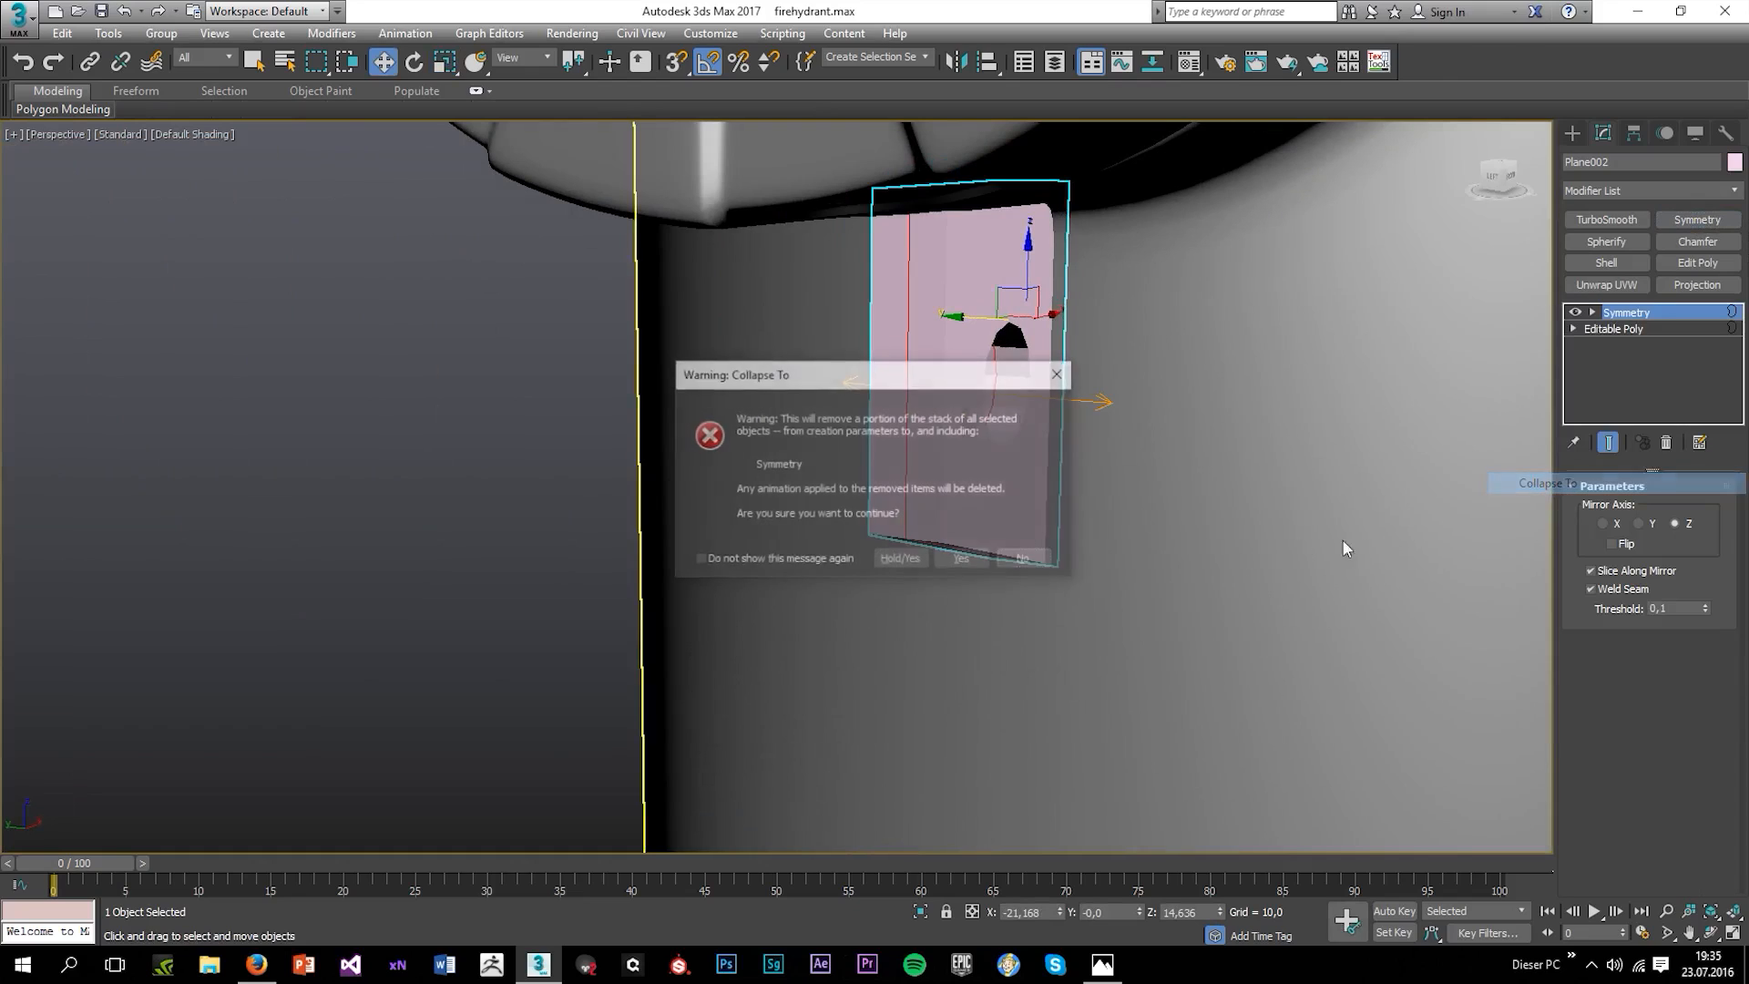
pyautogui.click(980, 559)
# Add edge loops around the bracket's side faces close to its front and rear edges with Swift Loop.
pyautogui.click(1623, 509)
pyautogui.press('F4')
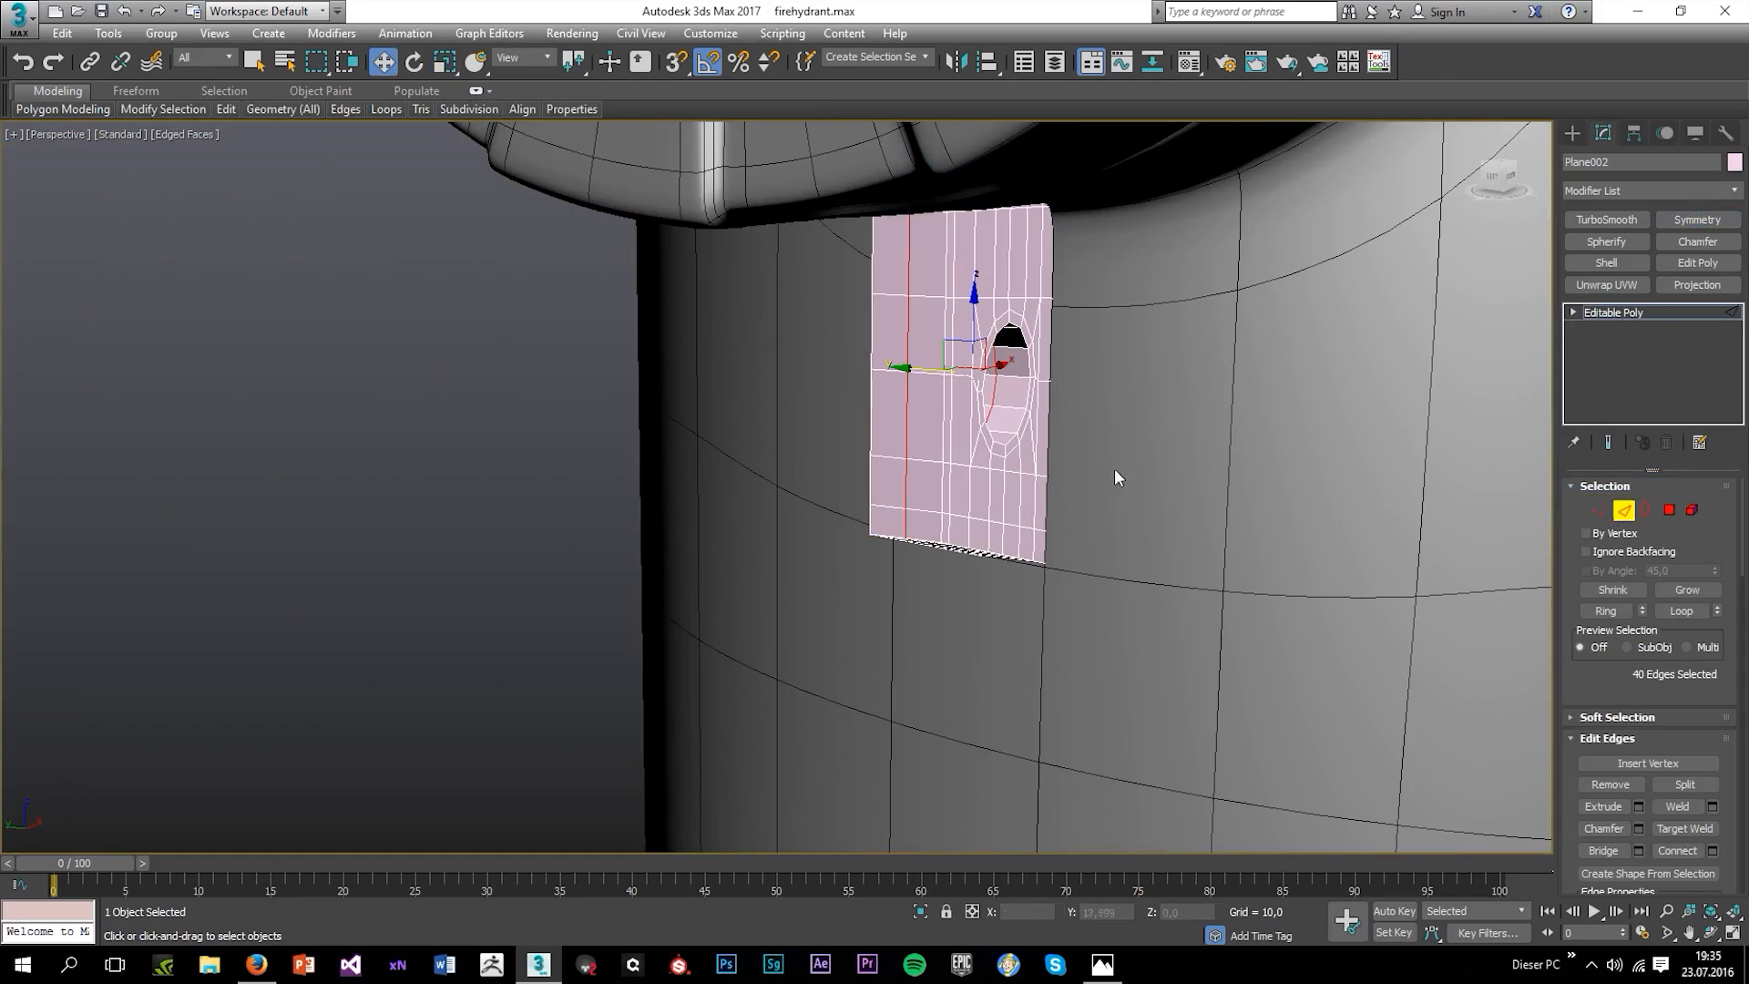
pyautogui.moveTo(218, 111)
pyautogui.click(376, 173)
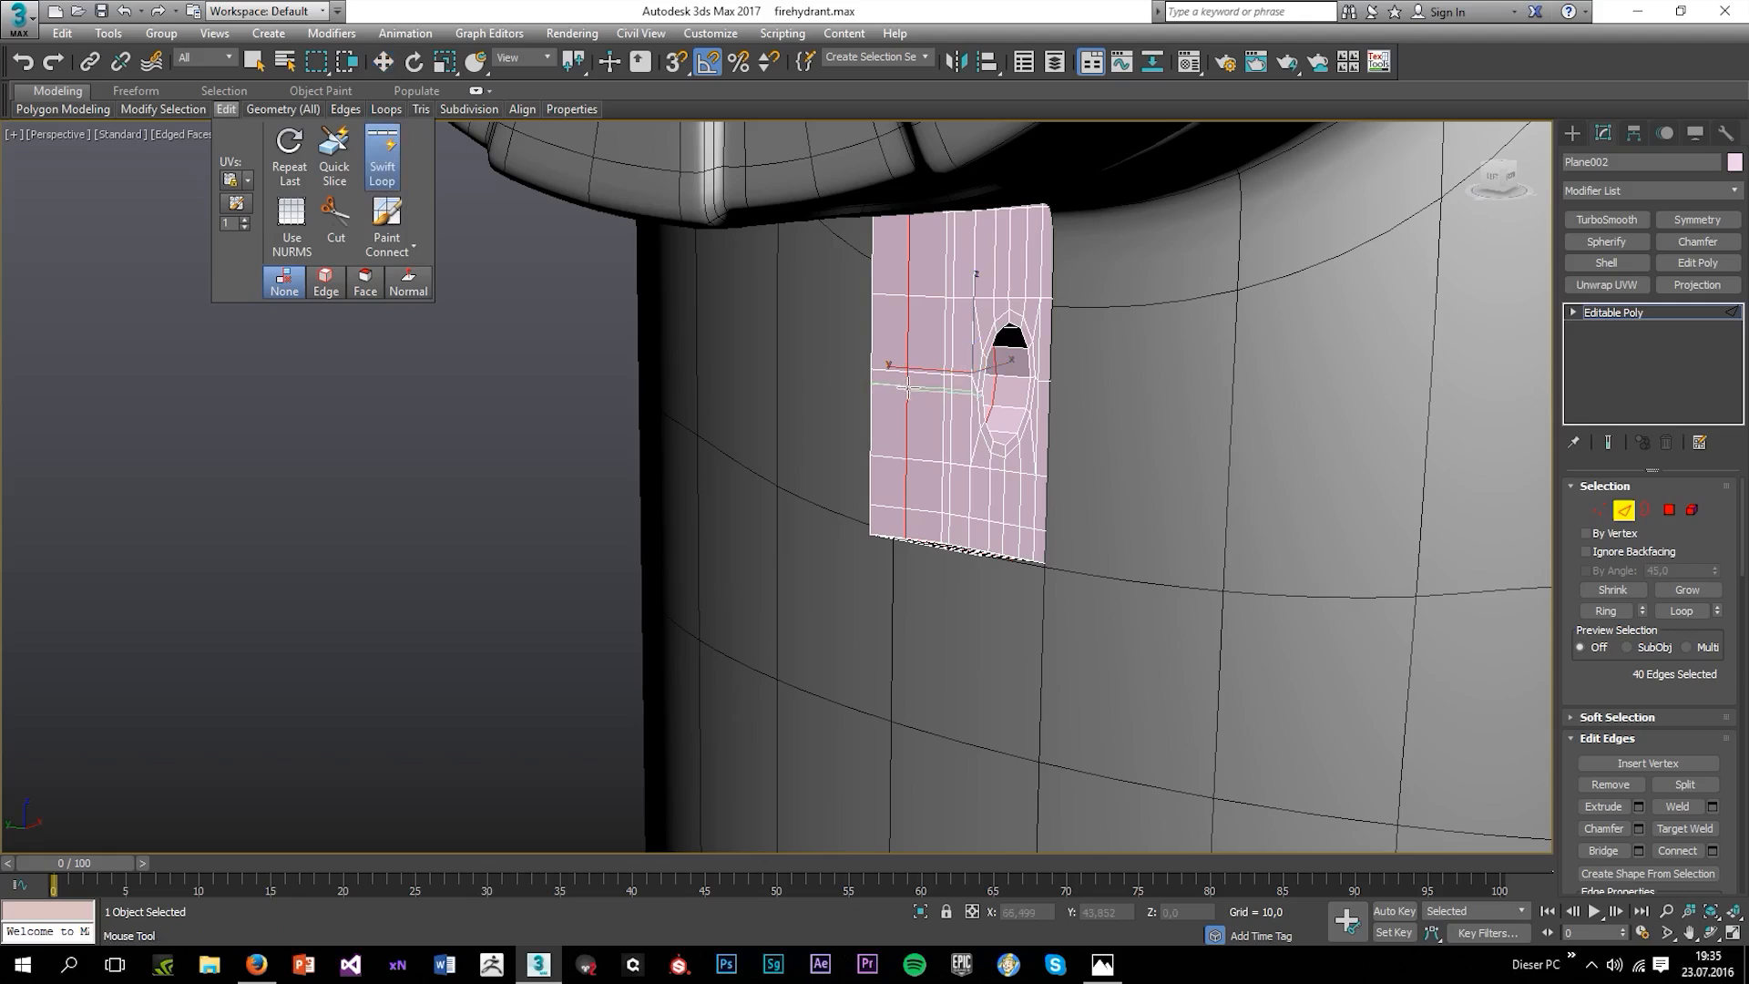
pyautogui.click(934, 373)
pyautogui.click(886, 370)
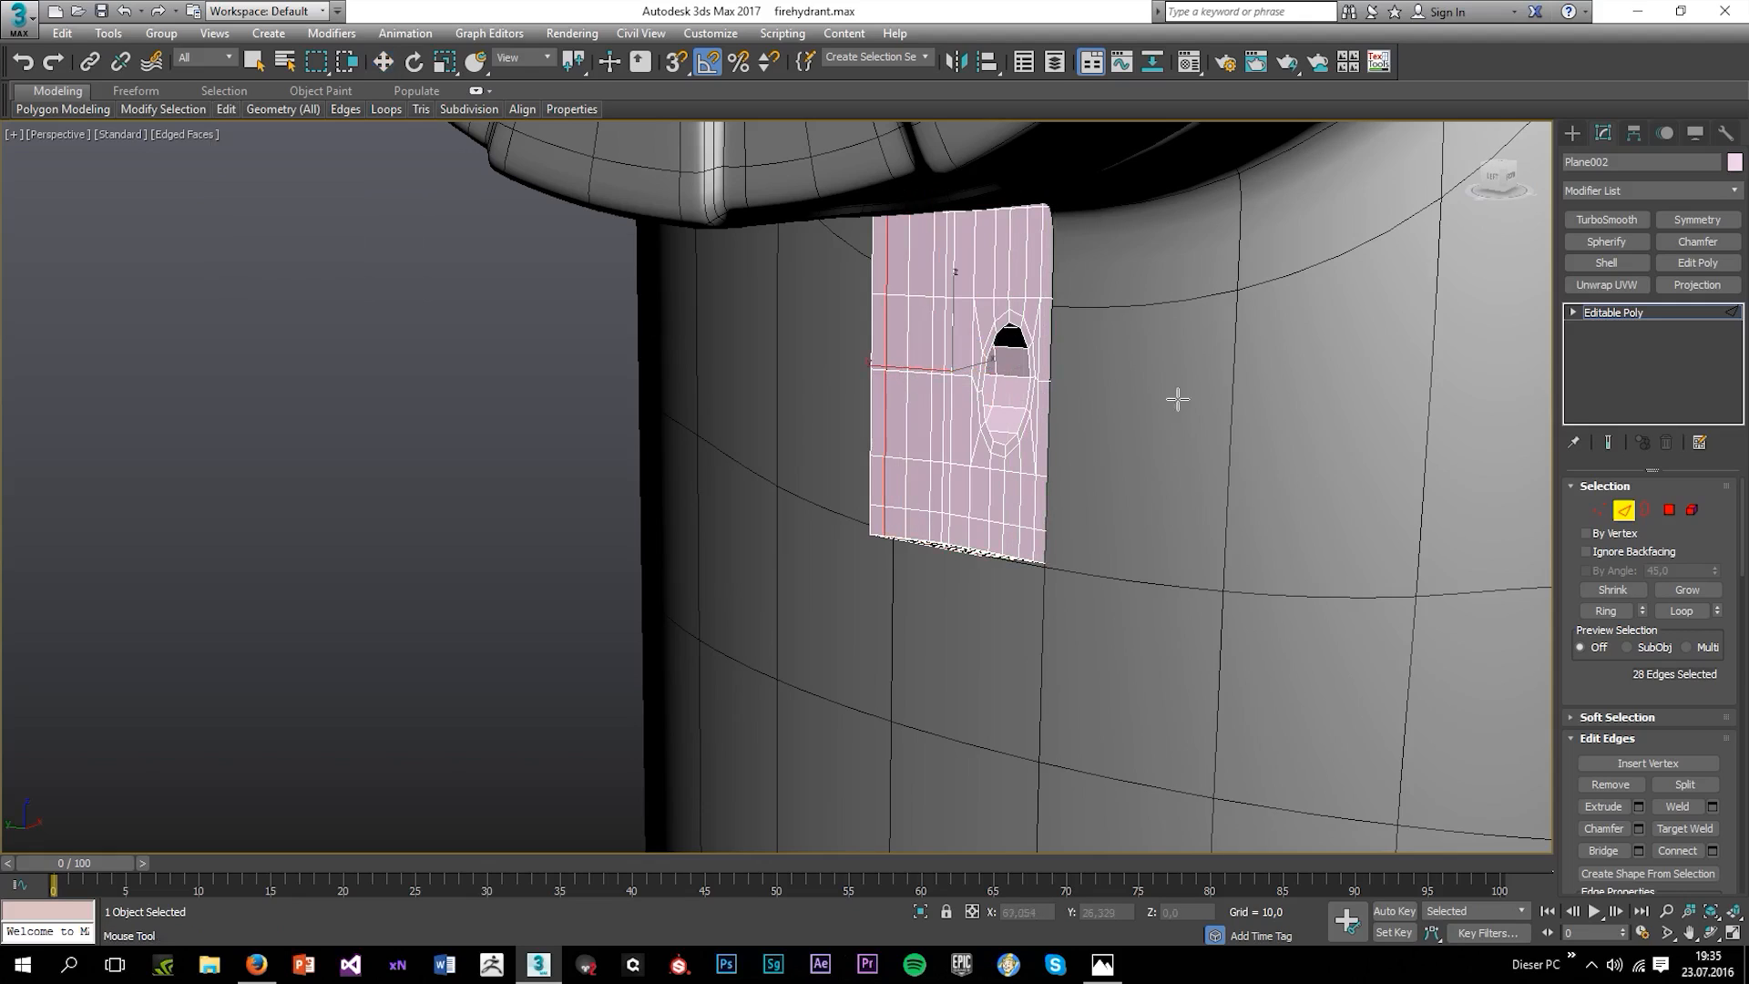
# Apply a TurboSmooth modifier with 2 iterations to the bracket.
pyautogui.click(1591, 225)
pyautogui.click(593, 434)
pyautogui.scroll(-5, 593, 433)
pyautogui.keyDown('alt'); pyautogui.moveTo(697, 437); pyautogui.dragTo(581, 439, button='middle'); pyautogui.keyUp('alt')
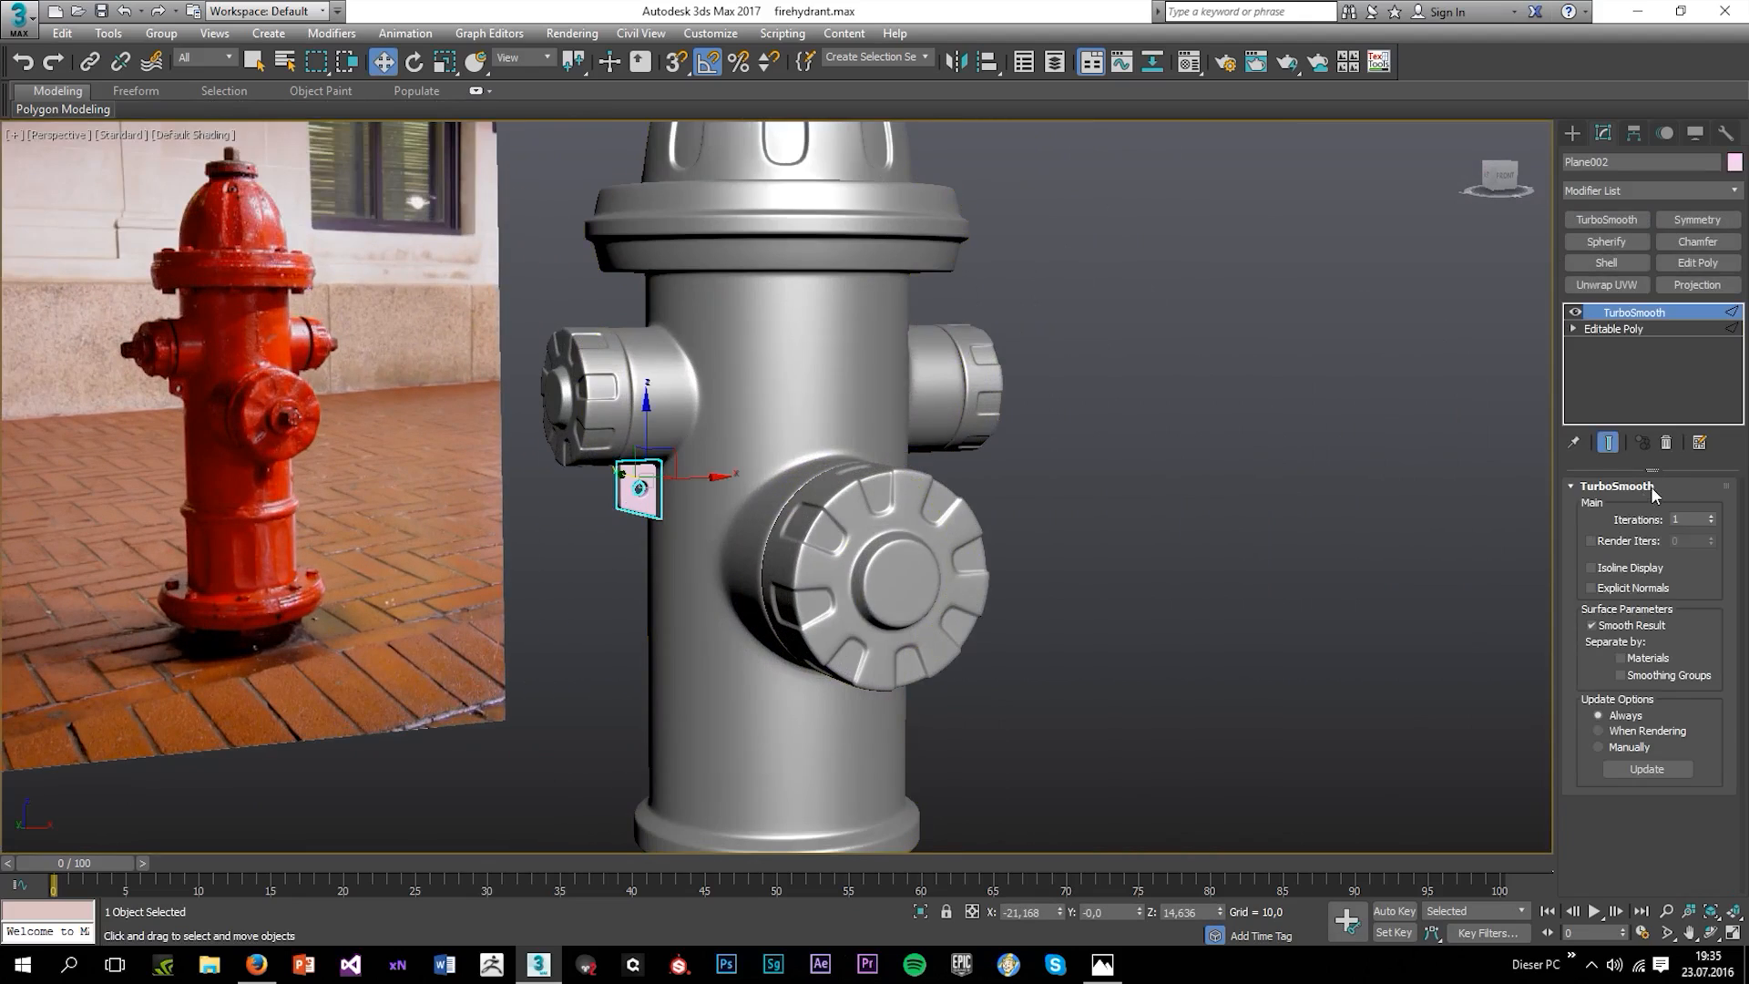
pyautogui.click(584, 479)
pyautogui.keyDown('alt'); pyautogui.moveTo(584, 479); pyautogui.dragTo(558, 500, button='middle'); pyautogui.keyUp('alt')
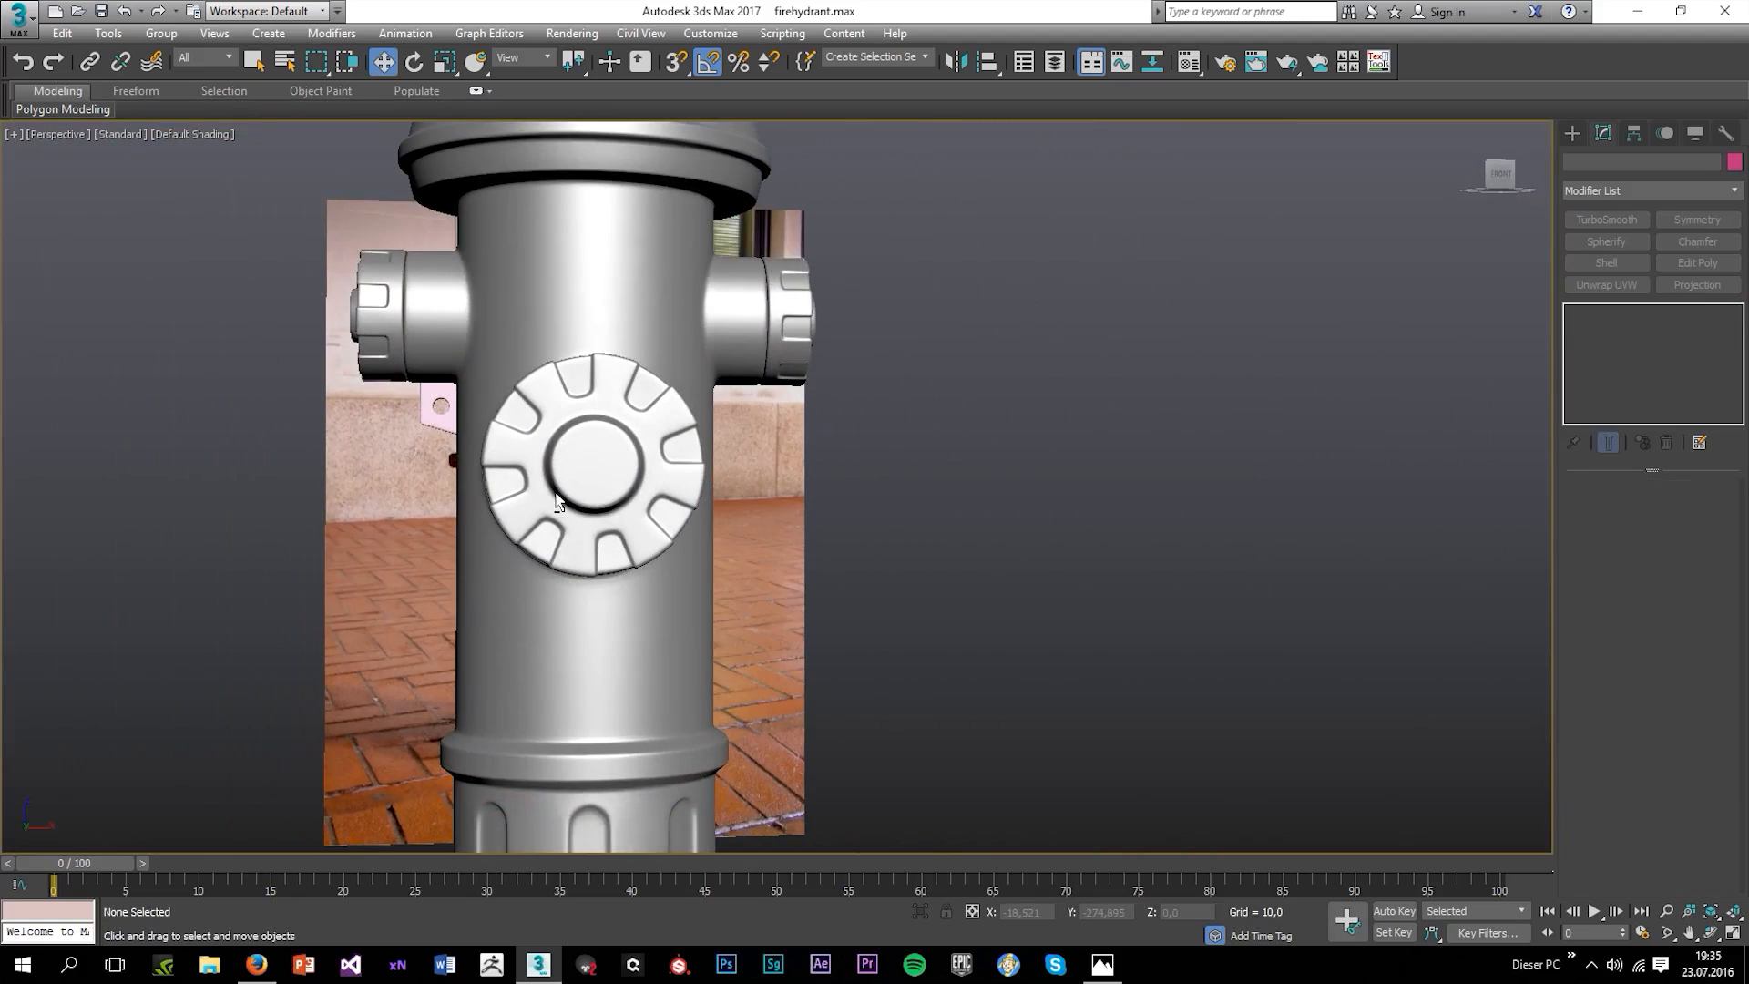
# Move the bracket up about 0.09 along Z and about 0.13 along negative X to fit beneath the outlet.
pyautogui.scroll(5, 415, 441)
pyautogui.click(444, 390)
pyautogui.moveTo(477, 329); pyautogui.dragTo(477, 325)
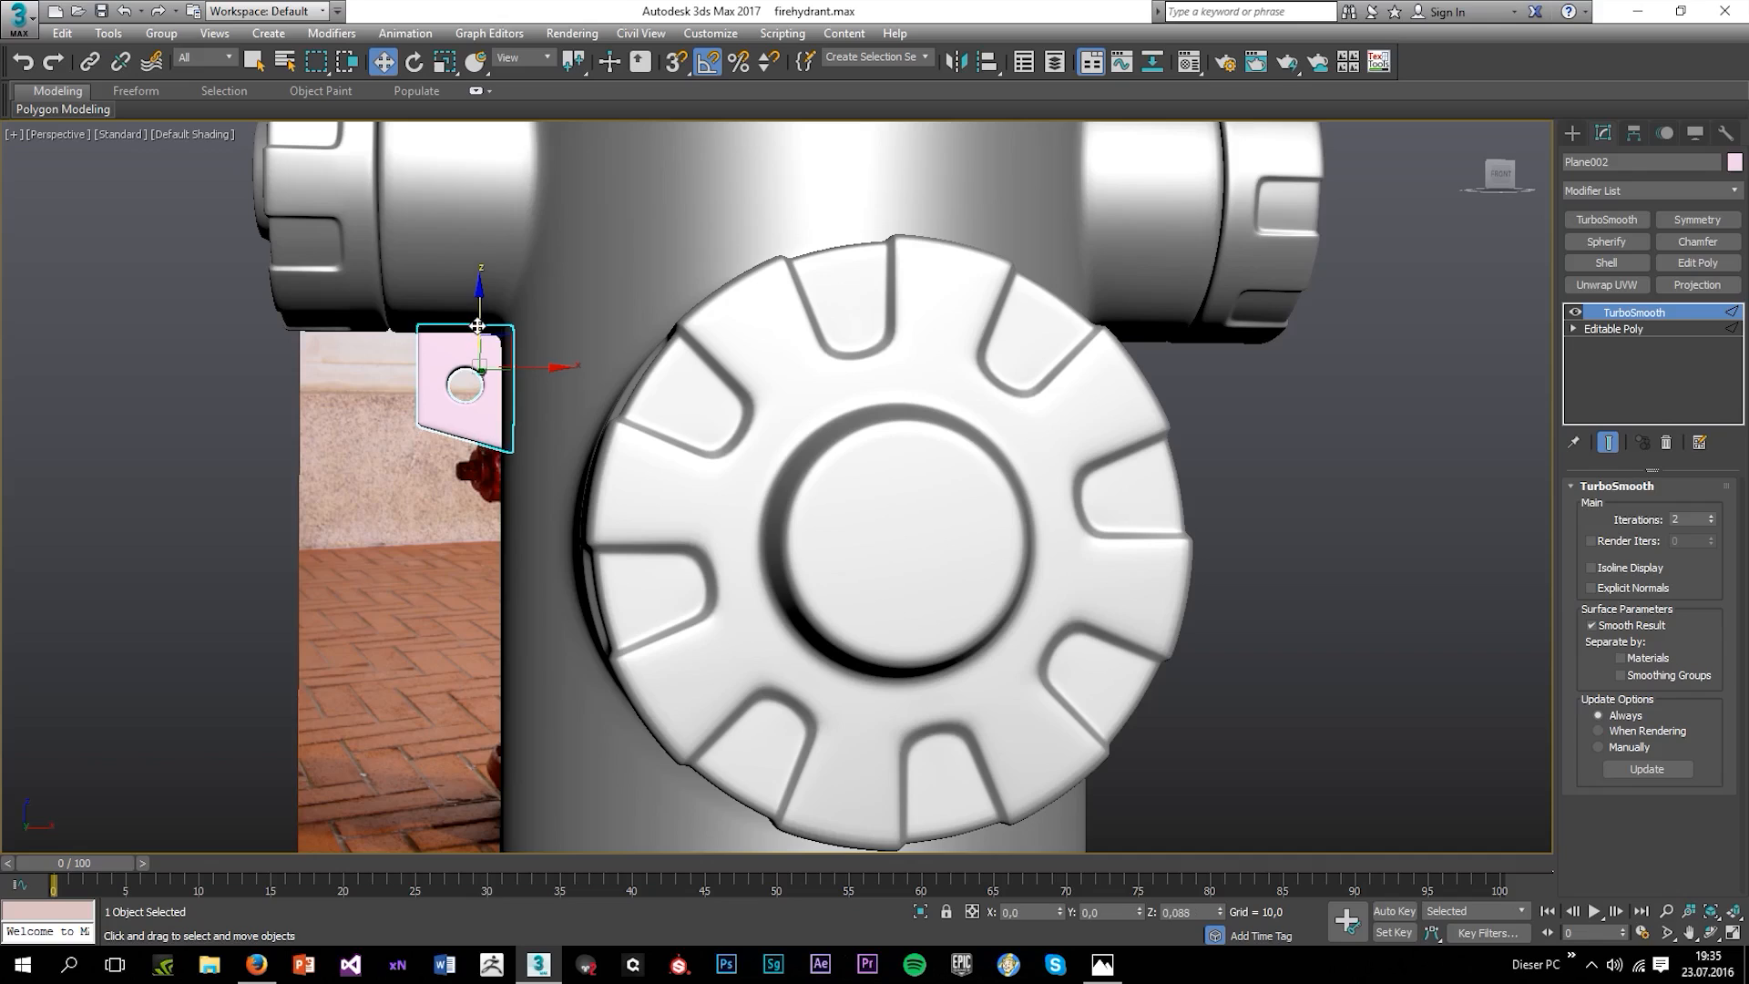
pyautogui.moveTo(557, 368); pyautogui.dragTo(554, 368)
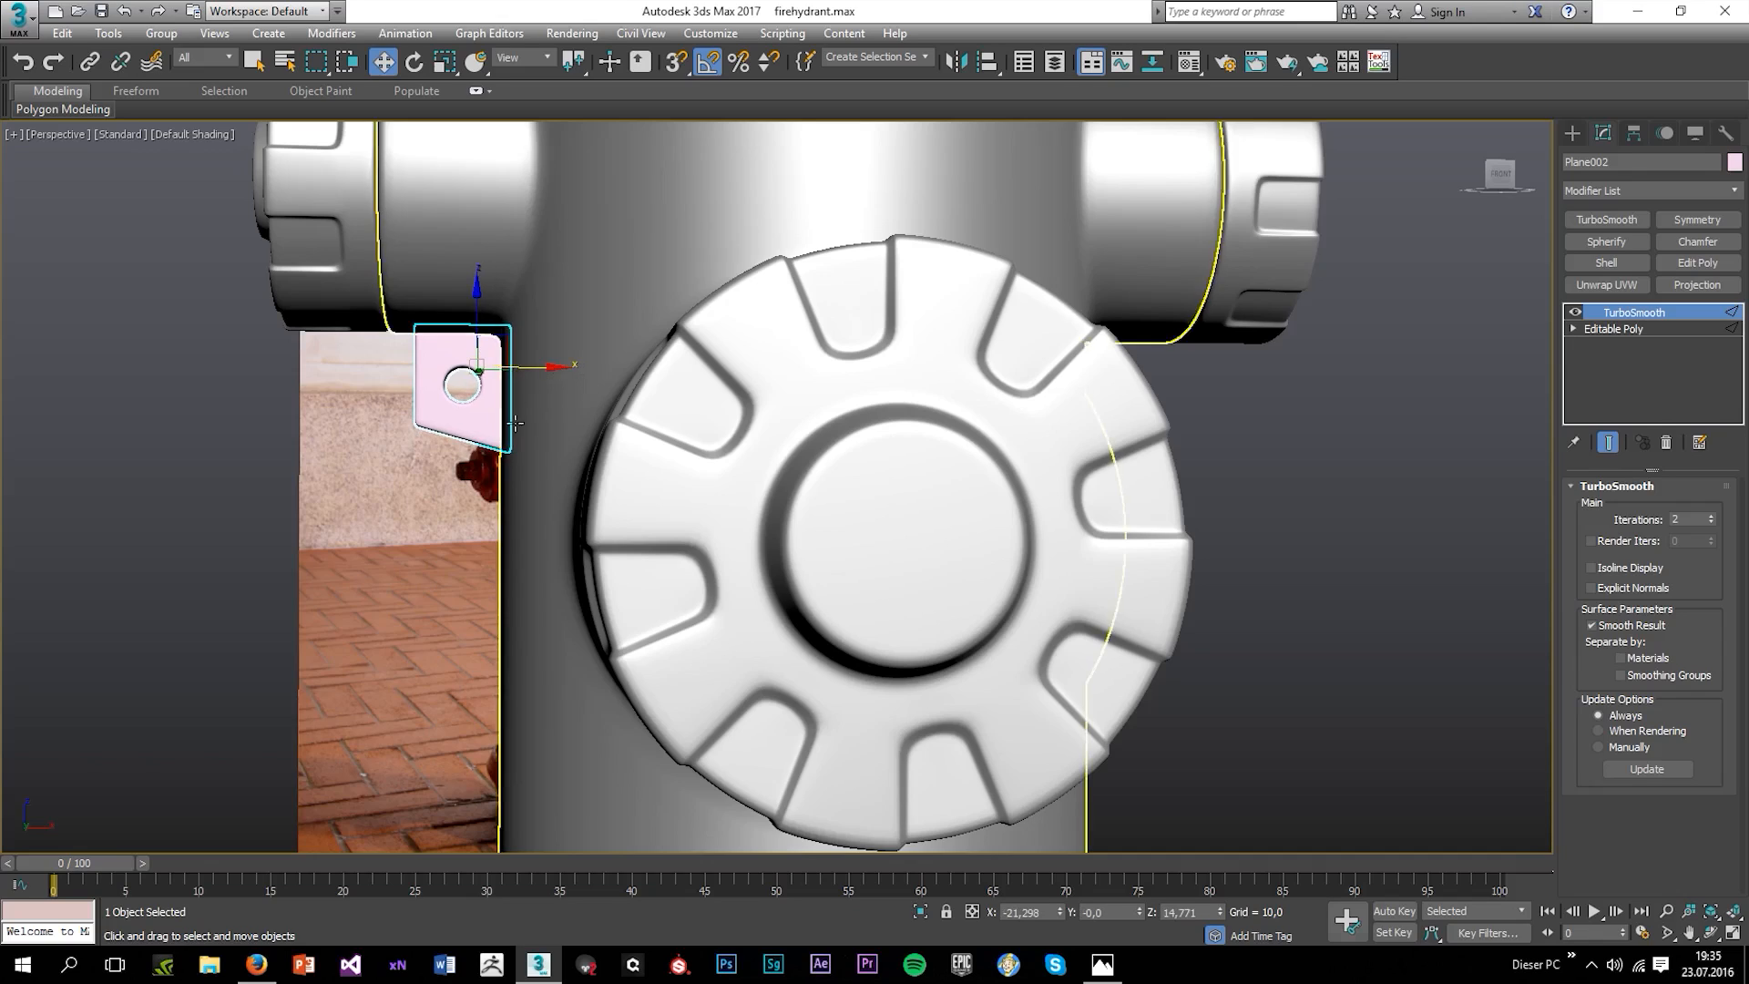
pyautogui.click(418, 481)
# Assign the grey 01 - Default material to the bracket and close the Material Editor.
pyautogui.scroll(-4, 418, 481)
pyautogui.scroll(-2, 418, 478)
pyautogui.press('m')
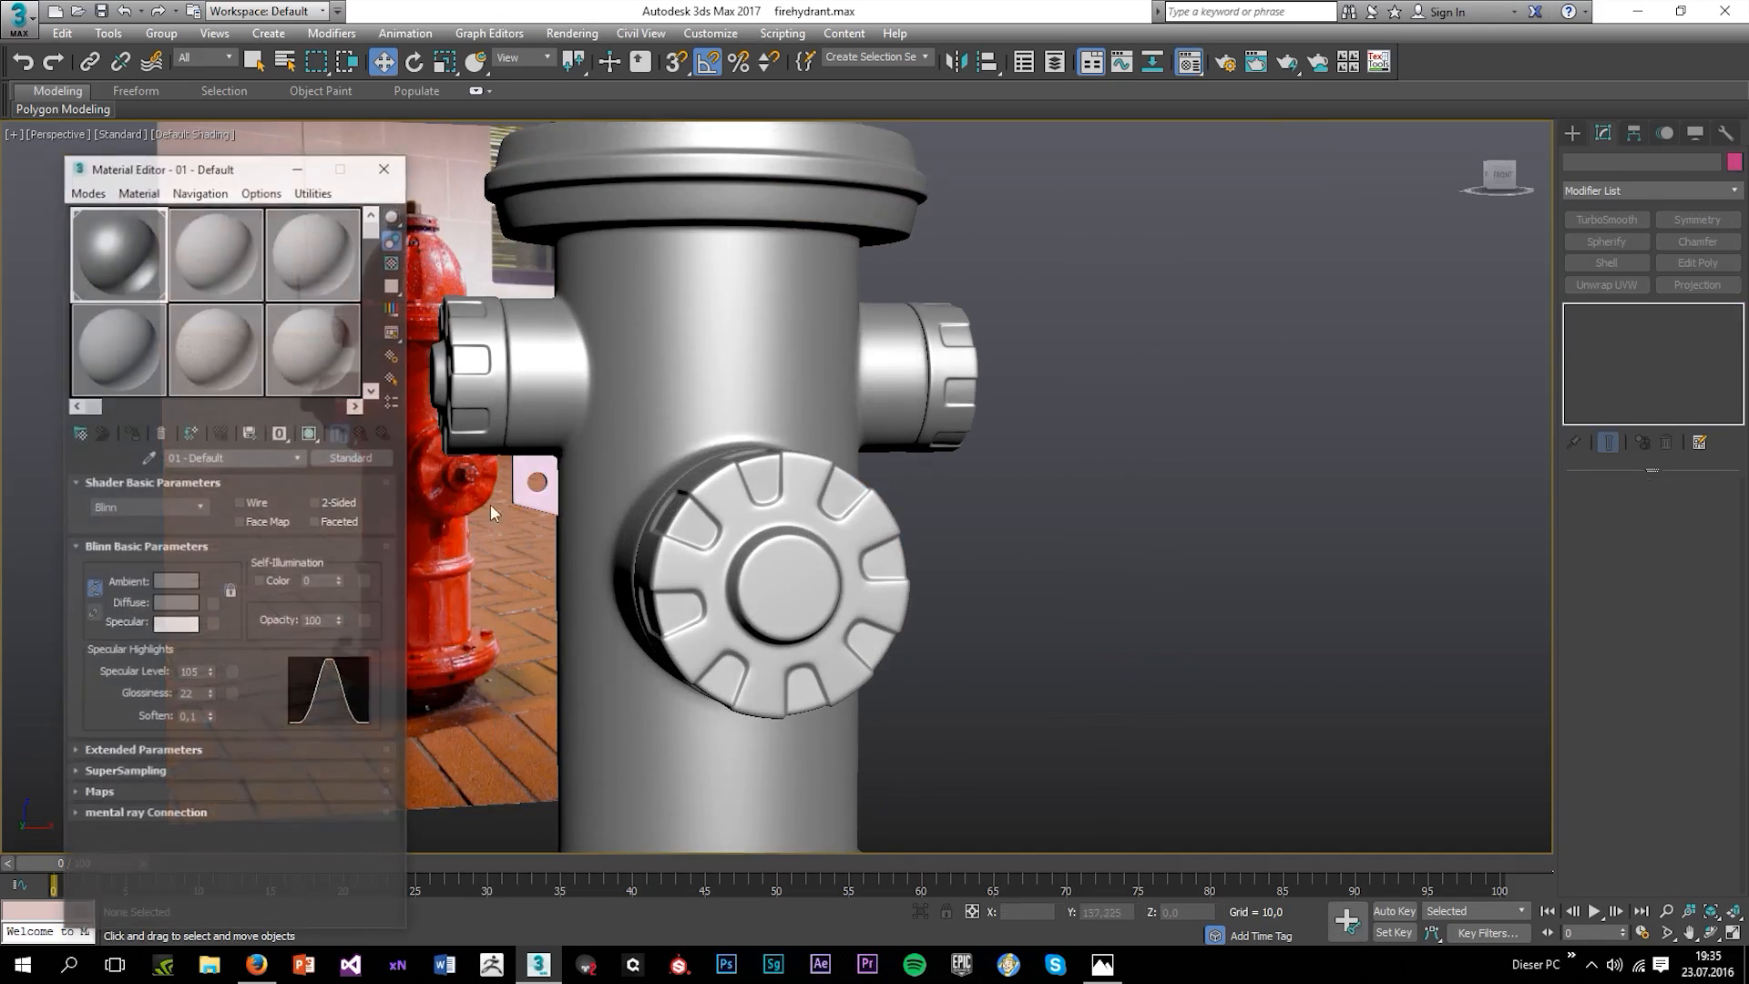
pyautogui.scroll(-3, 532, 499)
pyautogui.keyDown('alt'); pyautogui.moveTo(533, 500); pyautogui.dragTo(761, 570, button='middle'); pyautogui.keyUp('alt')
pyautogui.click(384, 164)
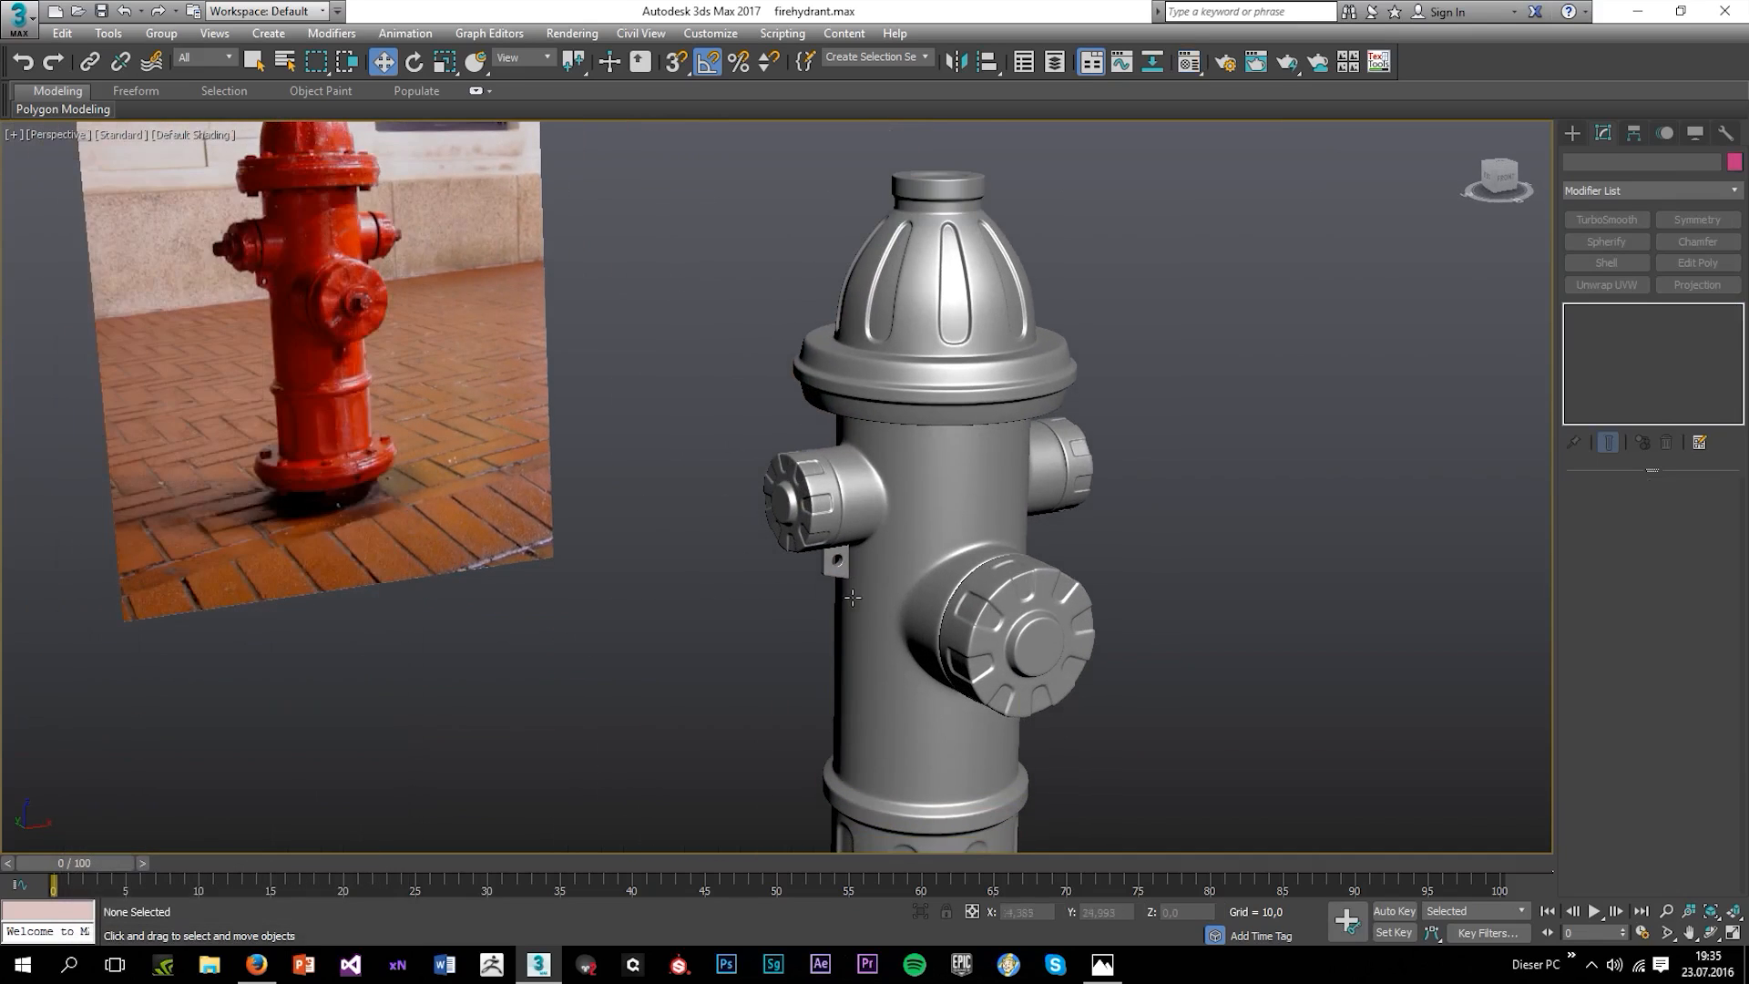
# Open the bracket's Editable Poly for vertex editing in a maximized Front view.
pyautogui.scroll(3, 831, 550)
pyautogui.click(836, 552)
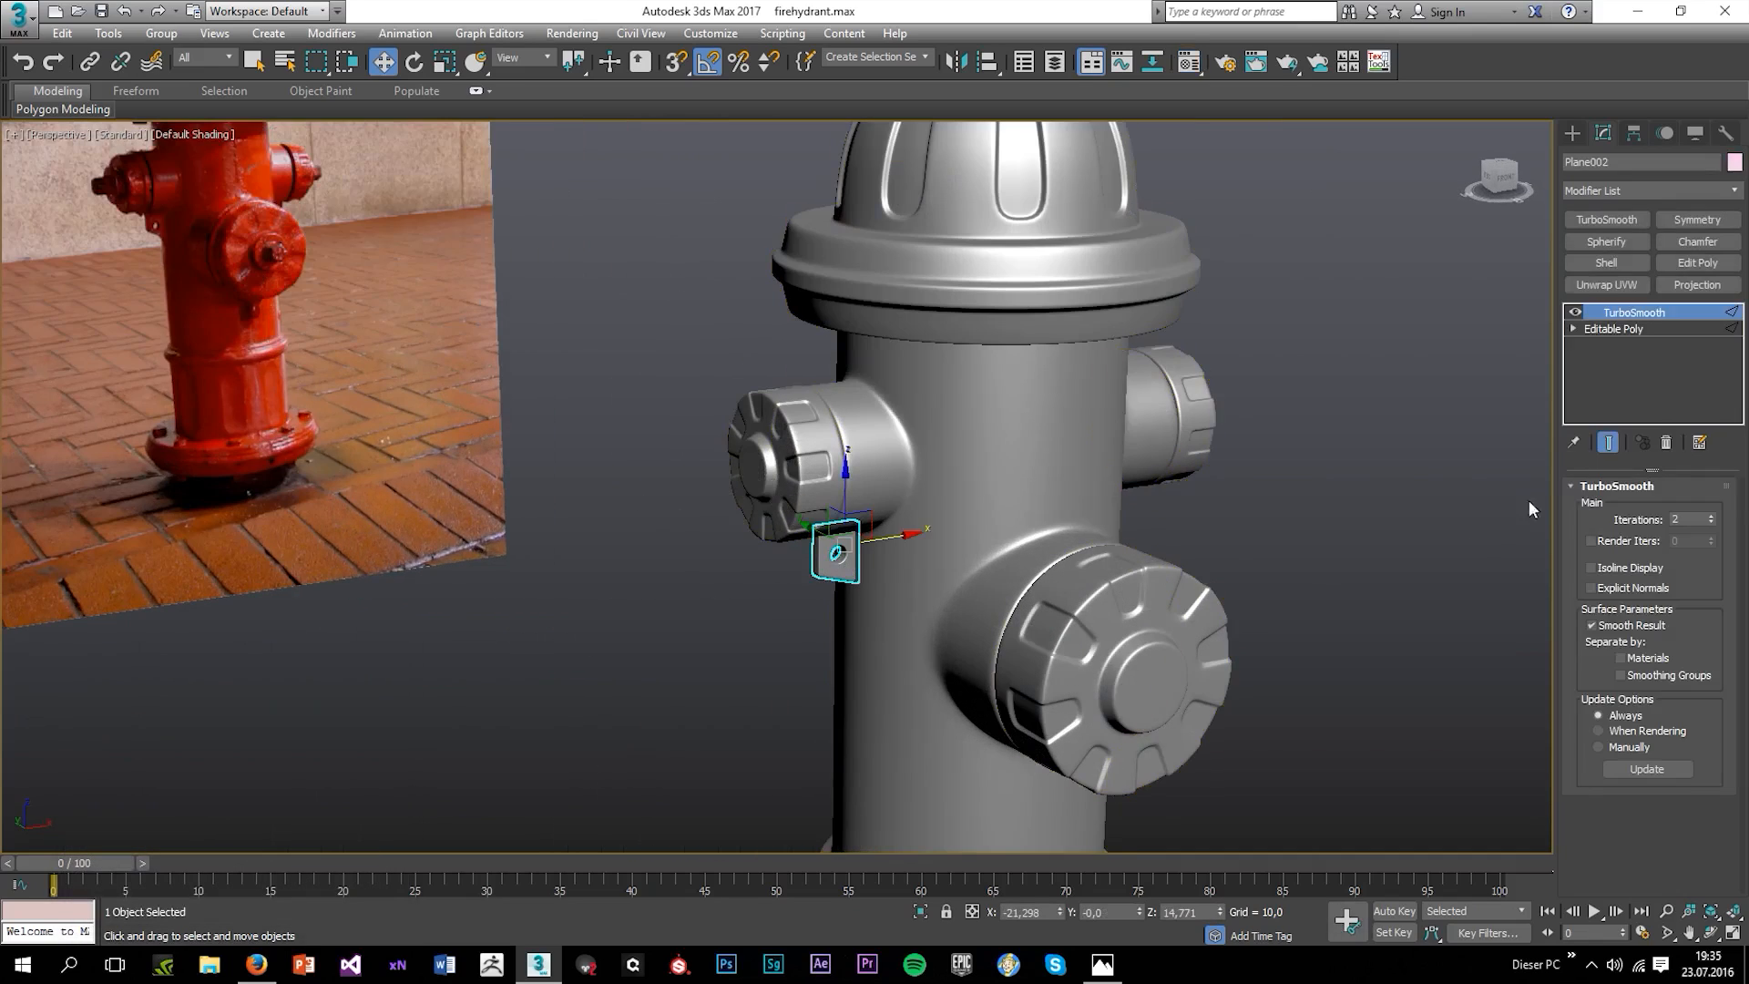
pyautogui.click(1616, 330)
pyautogui.click(1610, 511)
pyautogui.hotkey('alt', 'w')
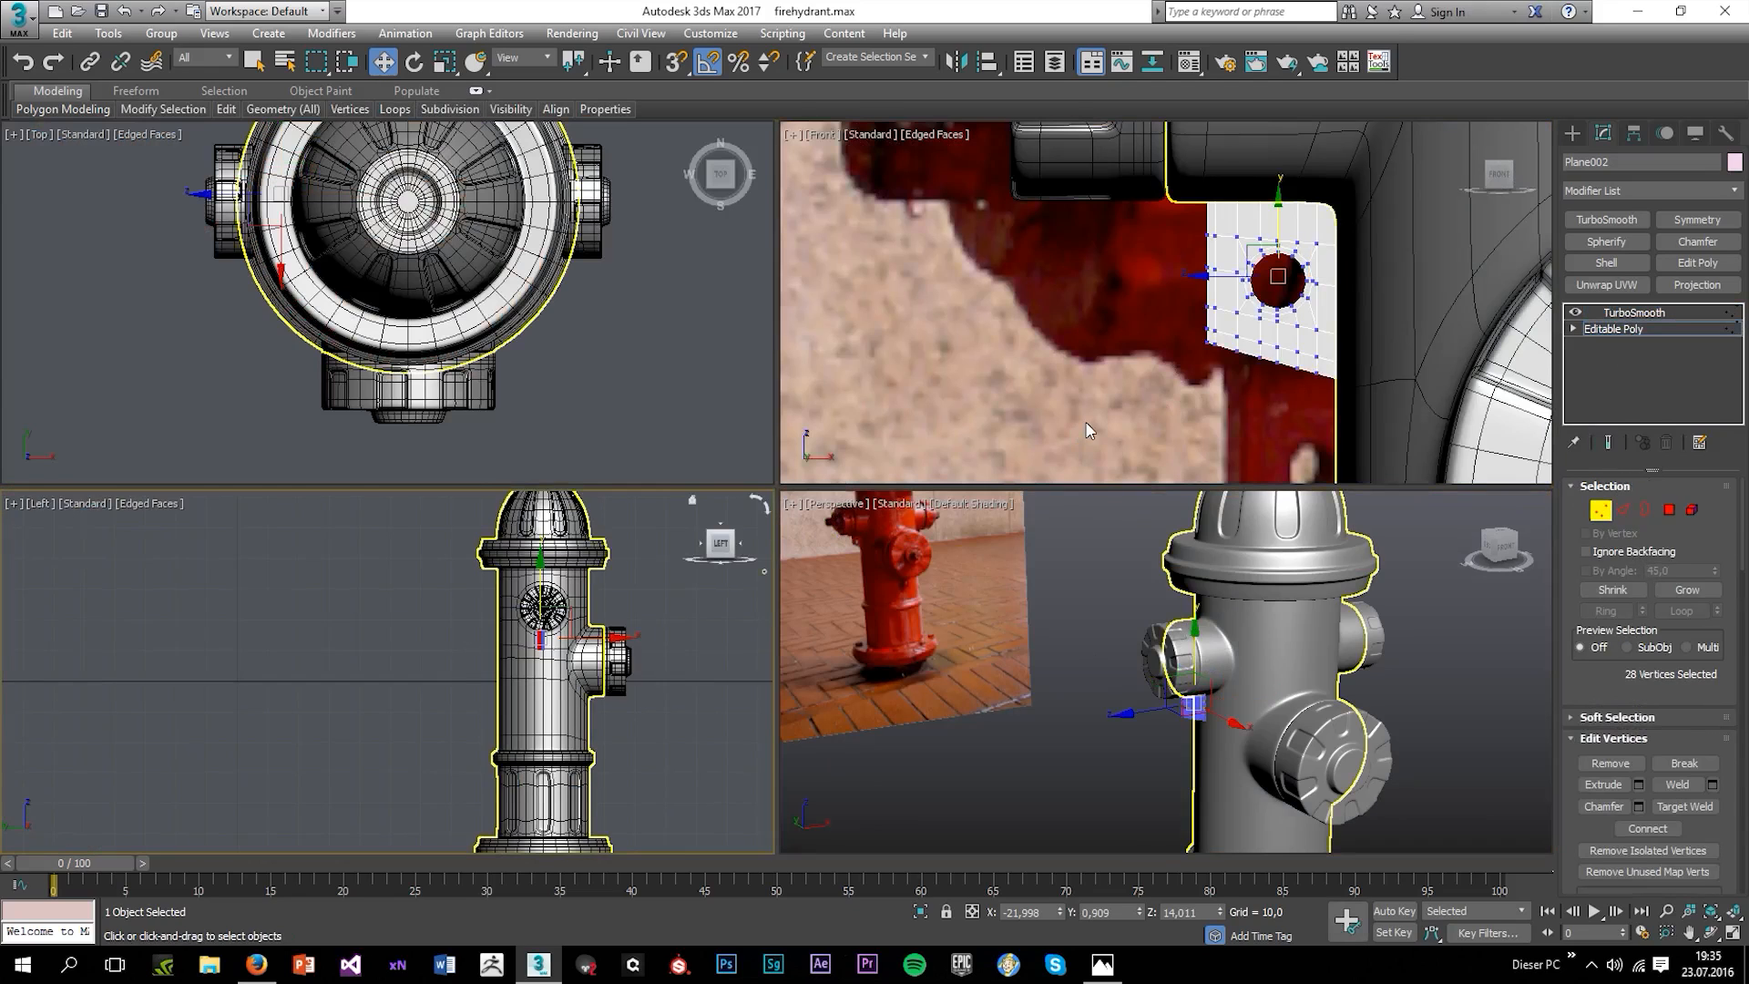
pyautogui.middleClick(1085, 422)
pyautogui.hotkey('alt', 'w')
# Select the bracket's three lower vertex rows in wireframe and shift them down away from the hole.
pyautogui.moveTo(951, 596); pyautogui.dragTo(952, 598)
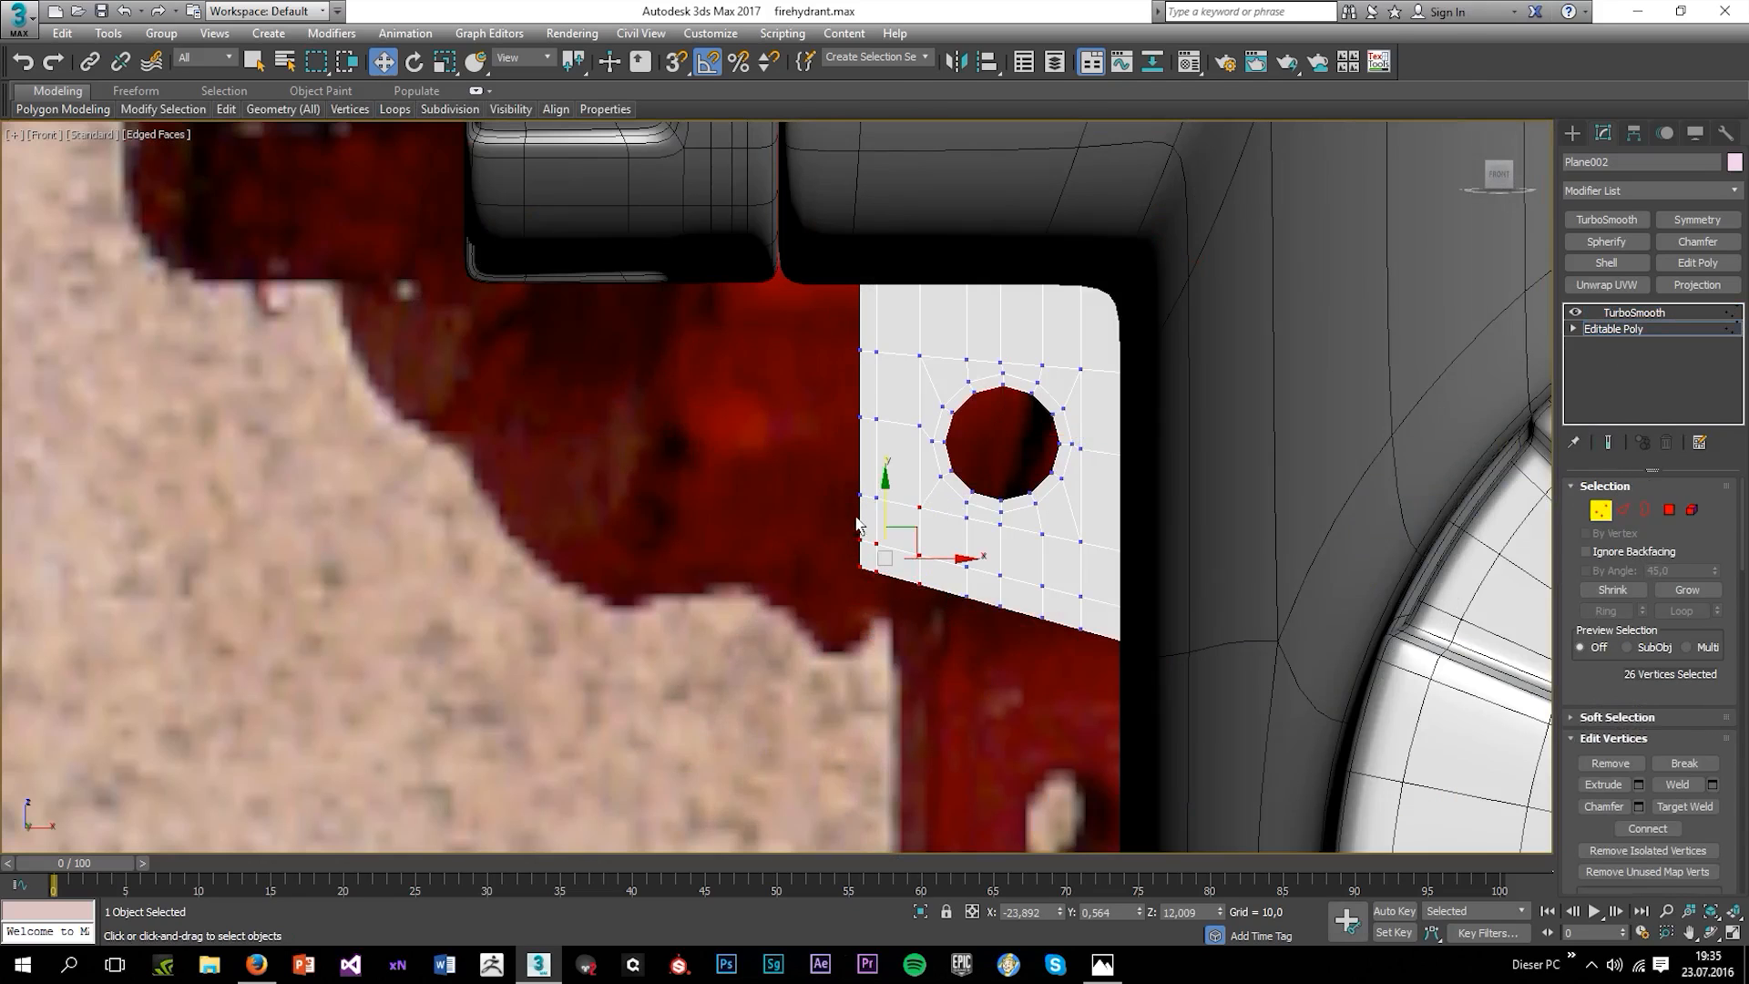
pyautogui.keyDown('ctrl'); pyautogui.moveTo(941, 528); pyautogui.dragTo(940, 524); pyautogui.keyUp('ctrl')
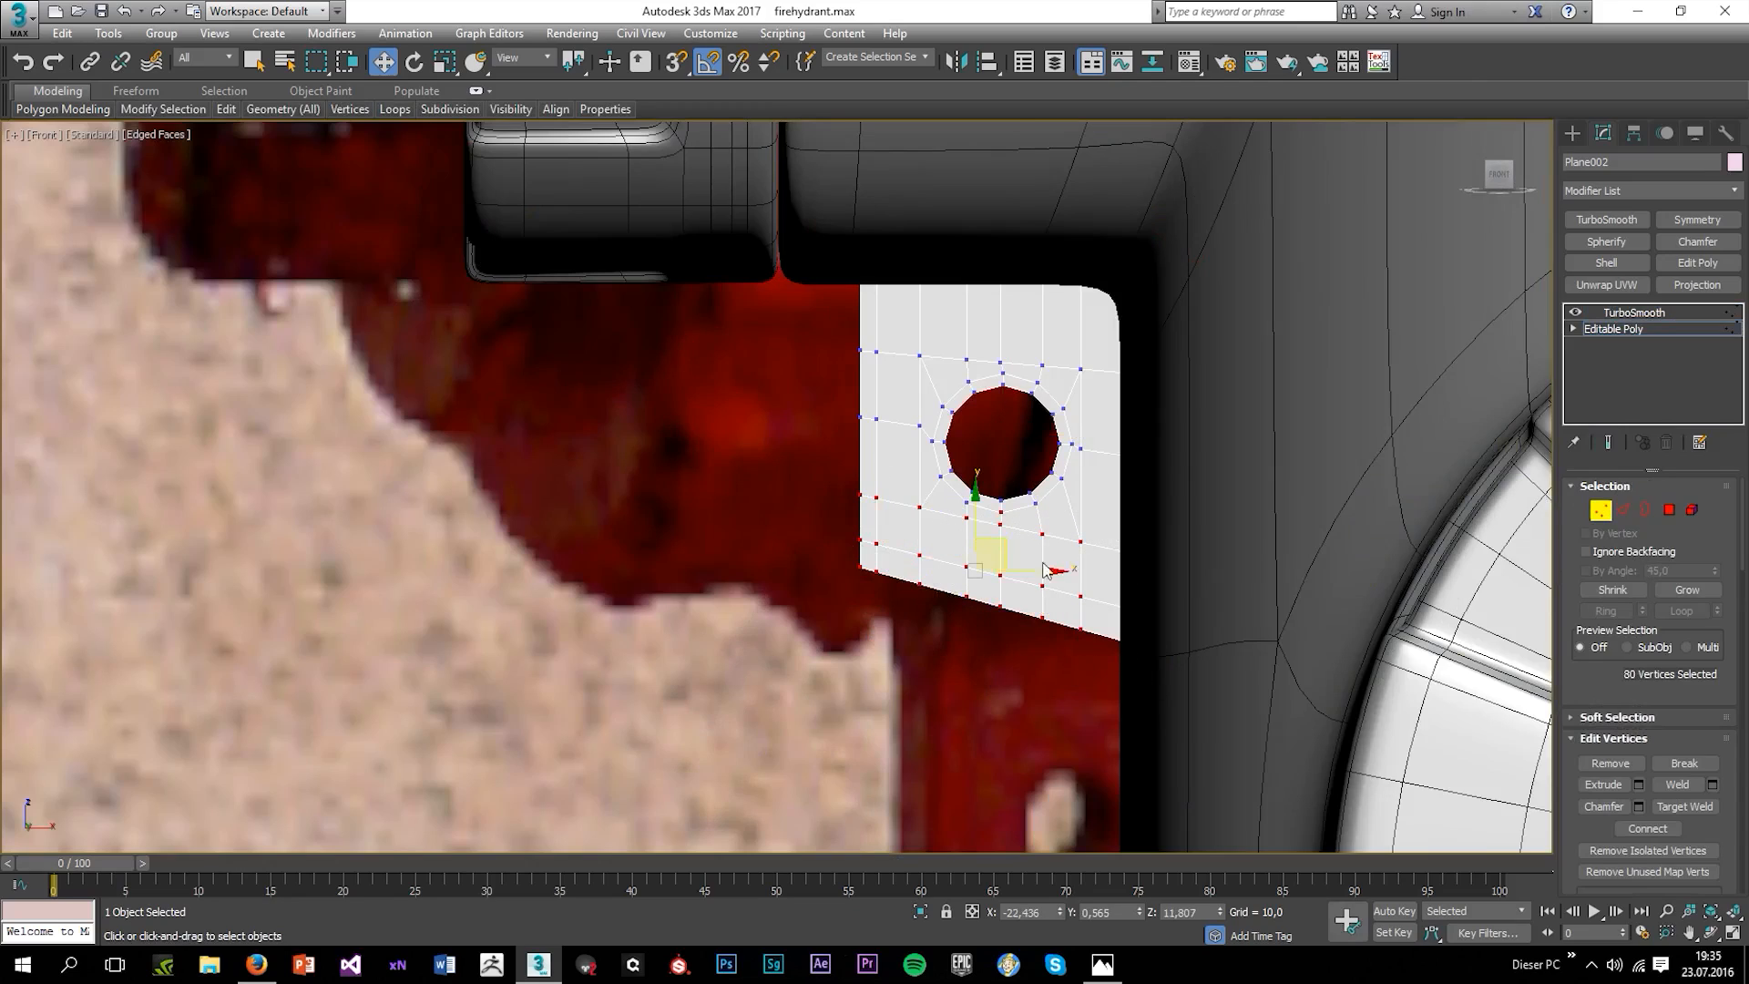
pyautogui.press('F3')
pyautogui.keyDown('ctrl'); pyautogui.moveTo(1245, 692); pyautogui.dragTo(1245, 692); pyautogui.keyUp('ctrl')
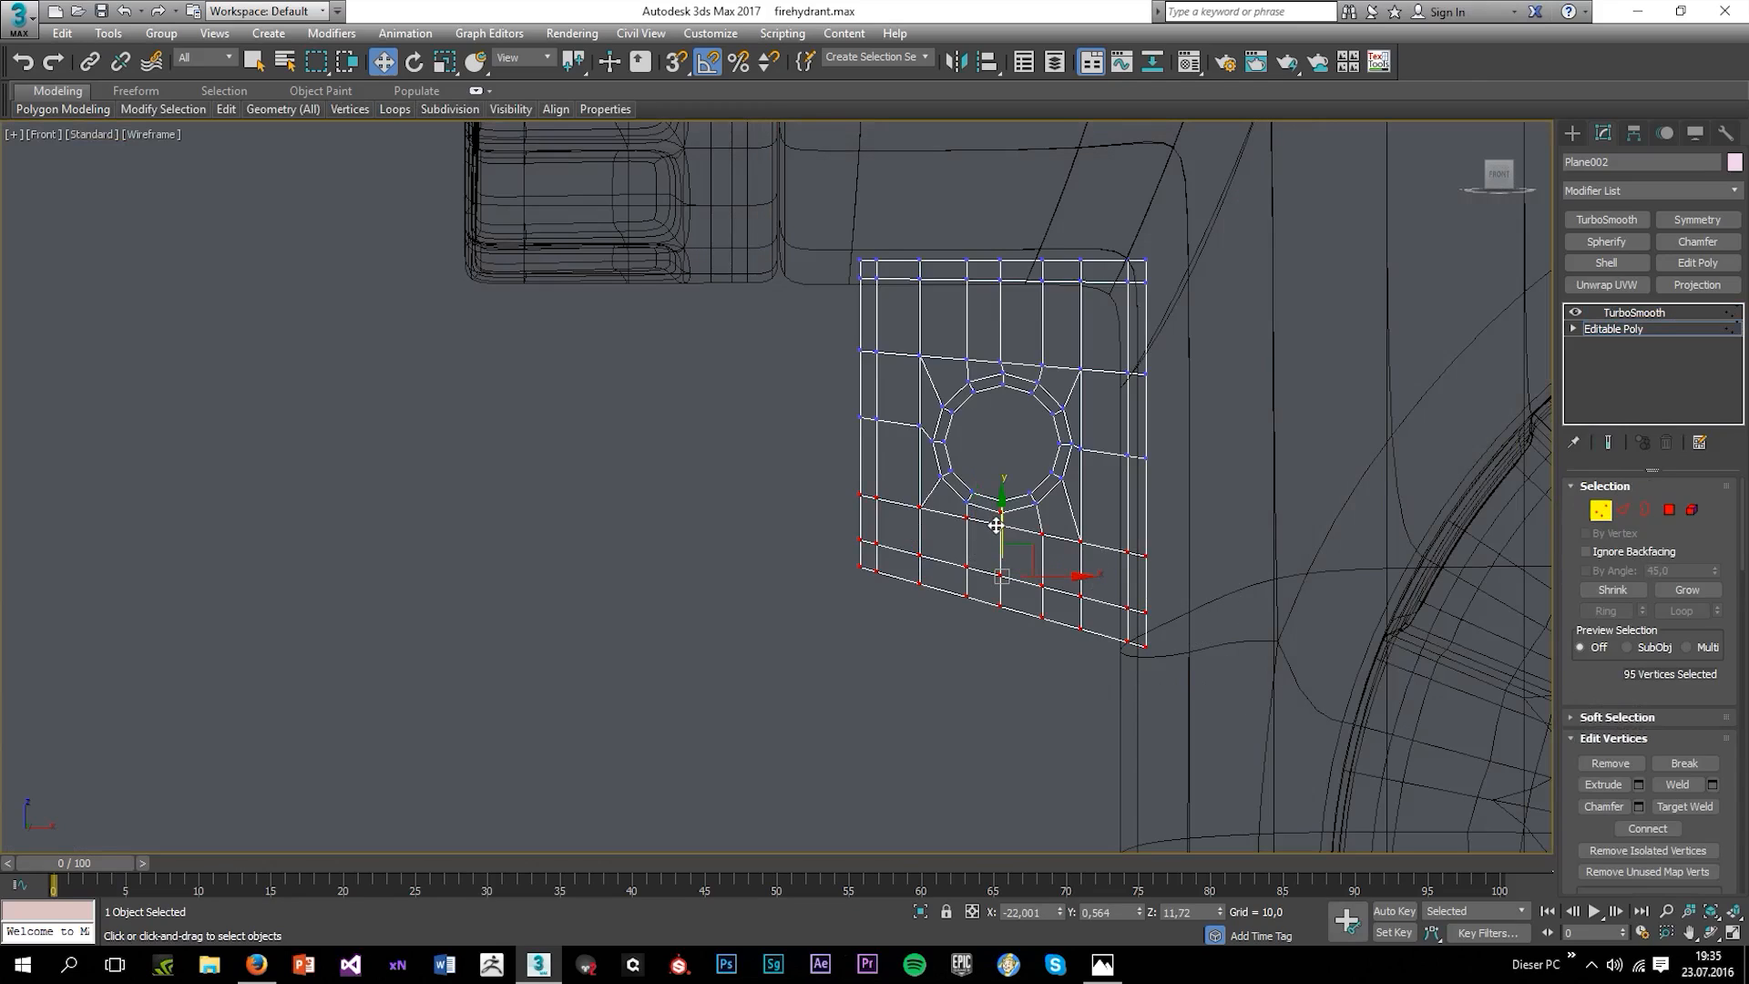
pyautogui.moveTo(1000, 539)
pyautogui.mouseDown()
pyautogui.moveTo(999, 566)
pyautogui.moveTo(986, 551)
pyautogui.mouseUp()
pyautogui.moveTo(997, 517); pyautogui.dragTo(989, 544)
pyautogui.rightClick(989, 544)
pyautogui.scroll(3, 1009, 520)
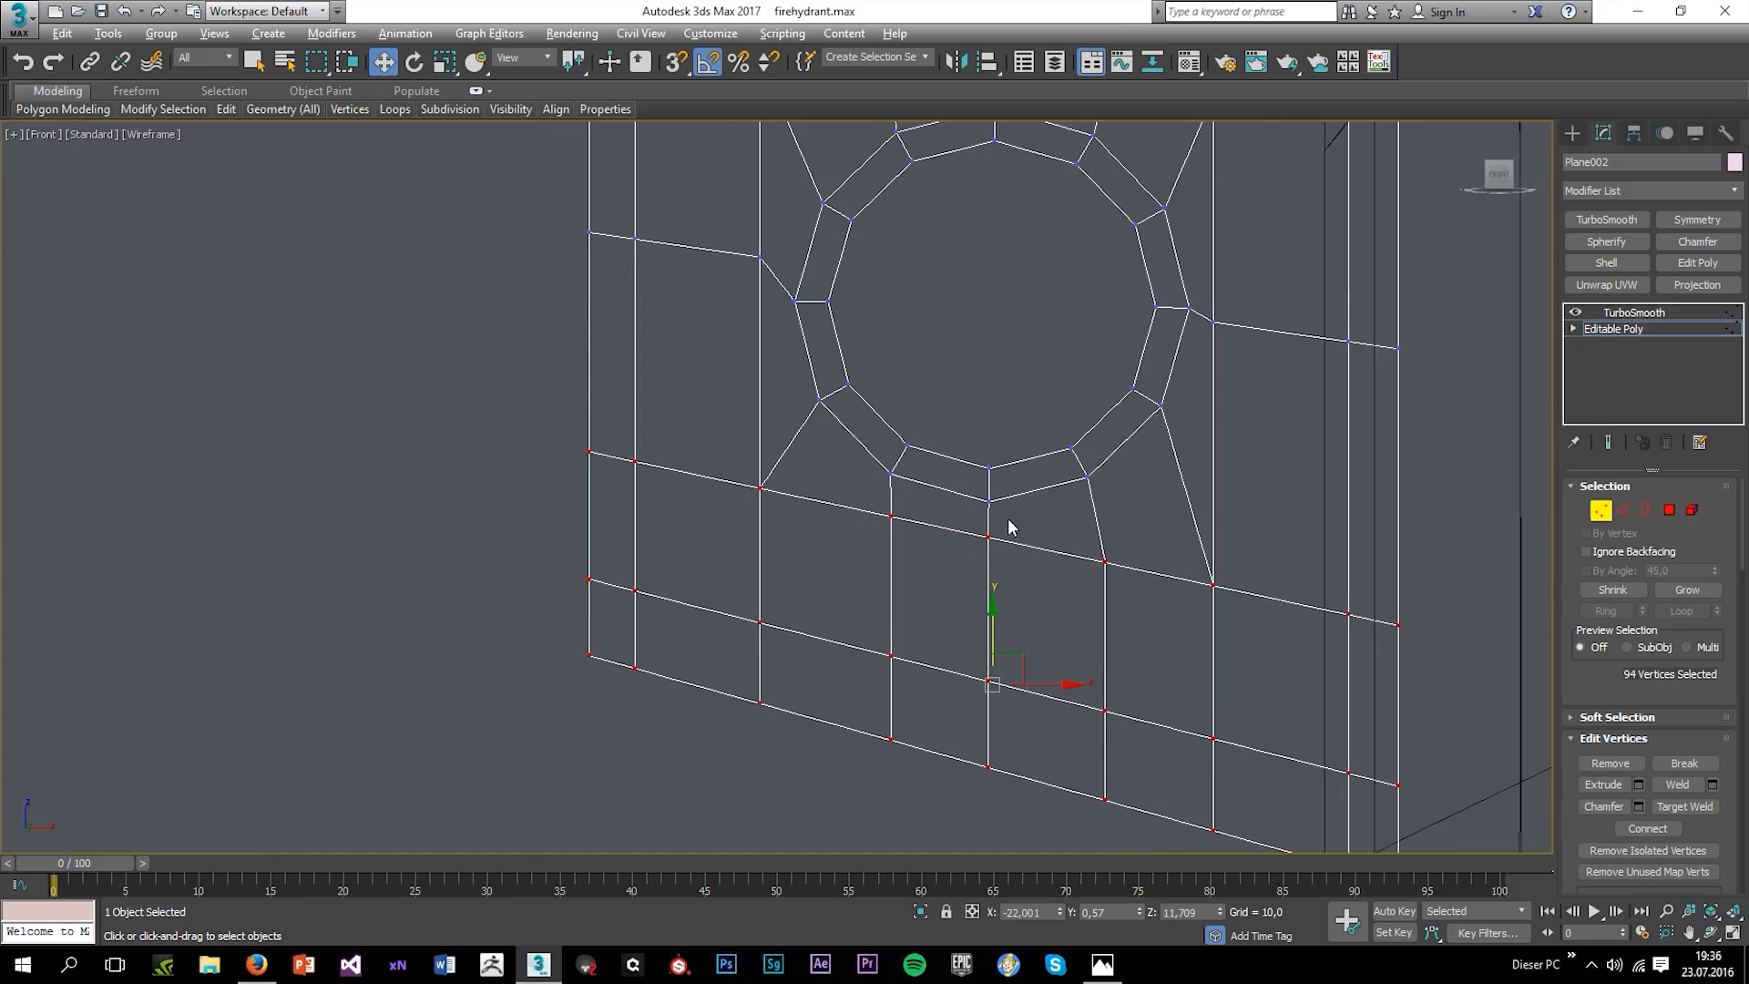
pyautogui.moveTo(989, 618); pyautogui.dragTo(980, 678)
pyautogui.click(977, 638)
pyautogui.scroll(-4, 977, 598)
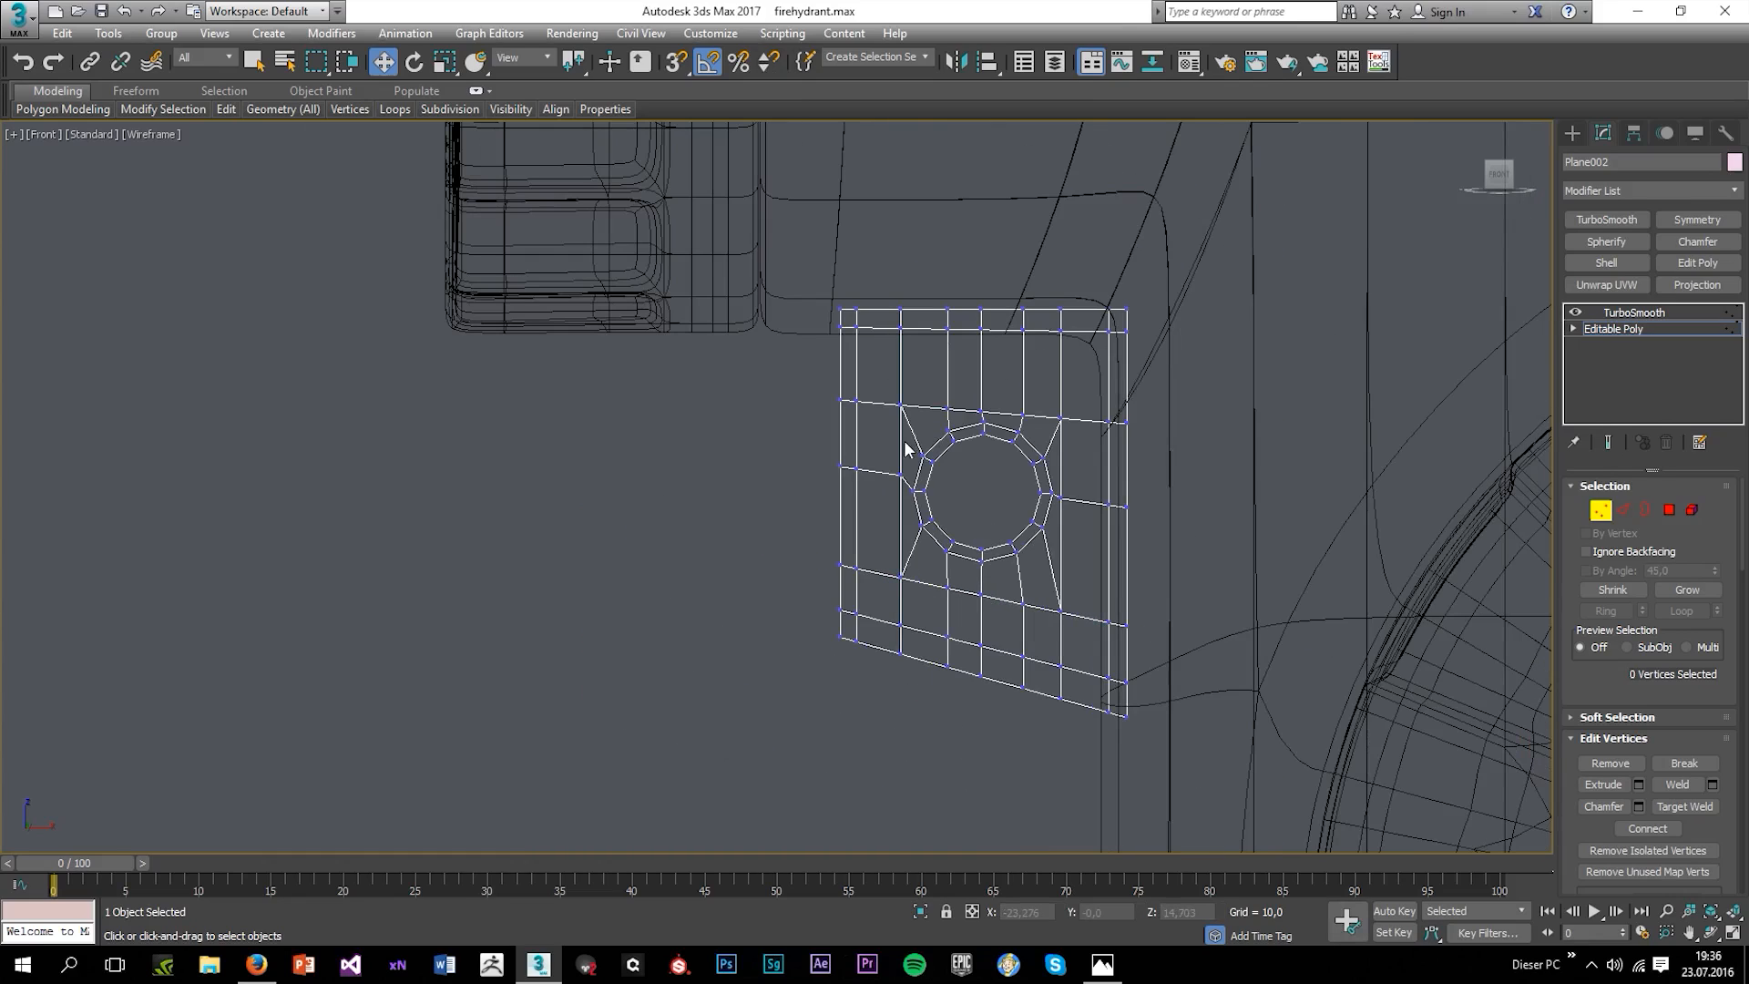
# Scale the vertices around the bracket's hole uniformly to 110 percent and return to the TurboSmooth level.
pyautogui.moveTo(1096, 574); pyautogui.dragTo(1084, 568)
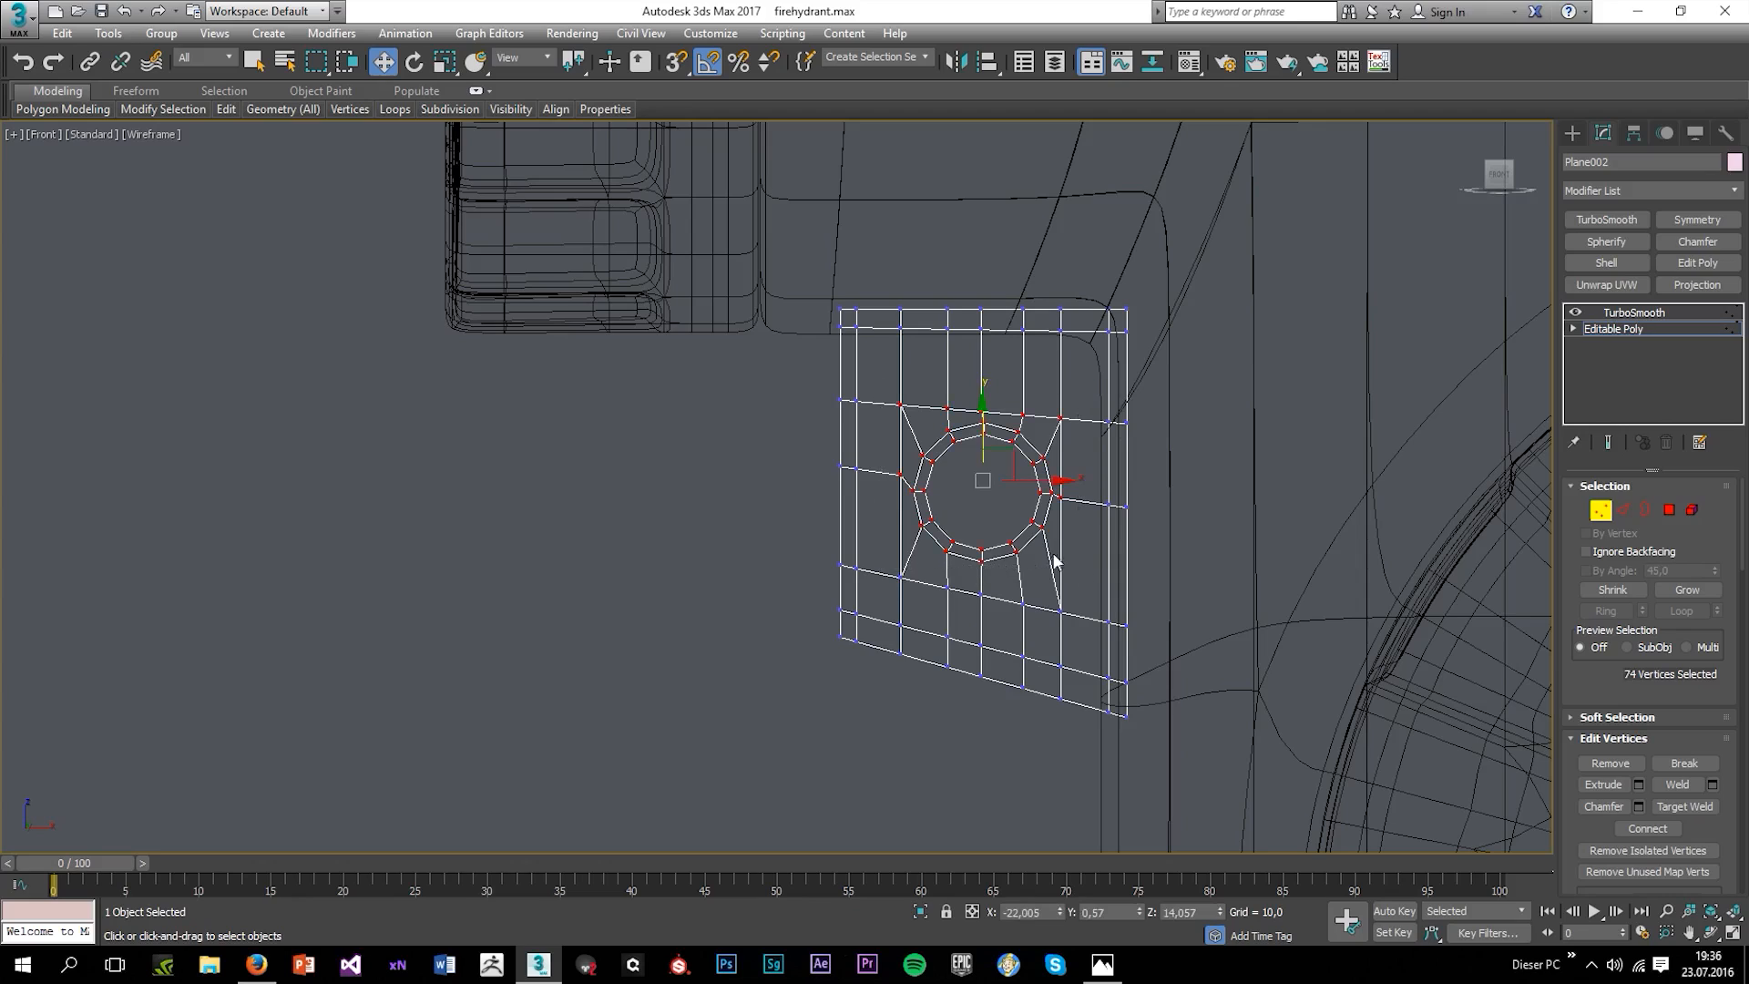
pyautogui.press('r')
pyautogui.moveTo(991, 476); pyautogui.dragTo(980, 467)
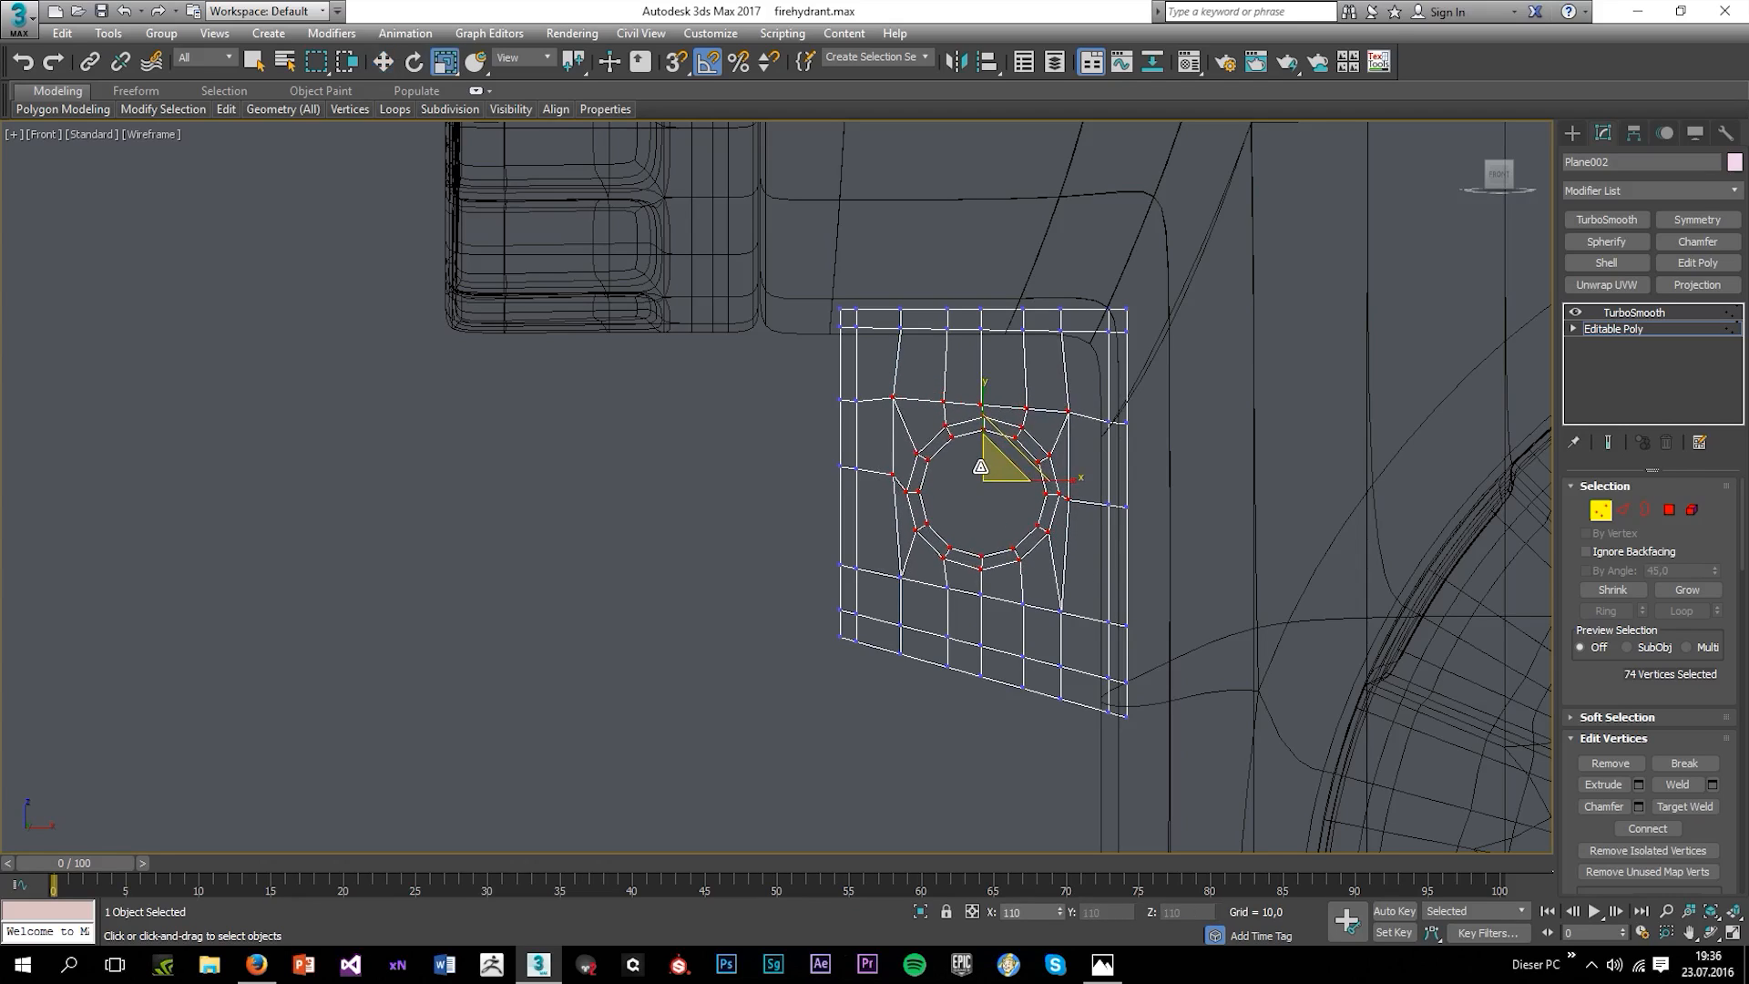
pyautogui.click(1656, 314)
pyautogui.click(721, 575)
# Maximize the Perspective view and frame the bracket beneath the side outlet.
pyautogui.hotkey('alt', 'w')
pyautogui.click(941, 686)
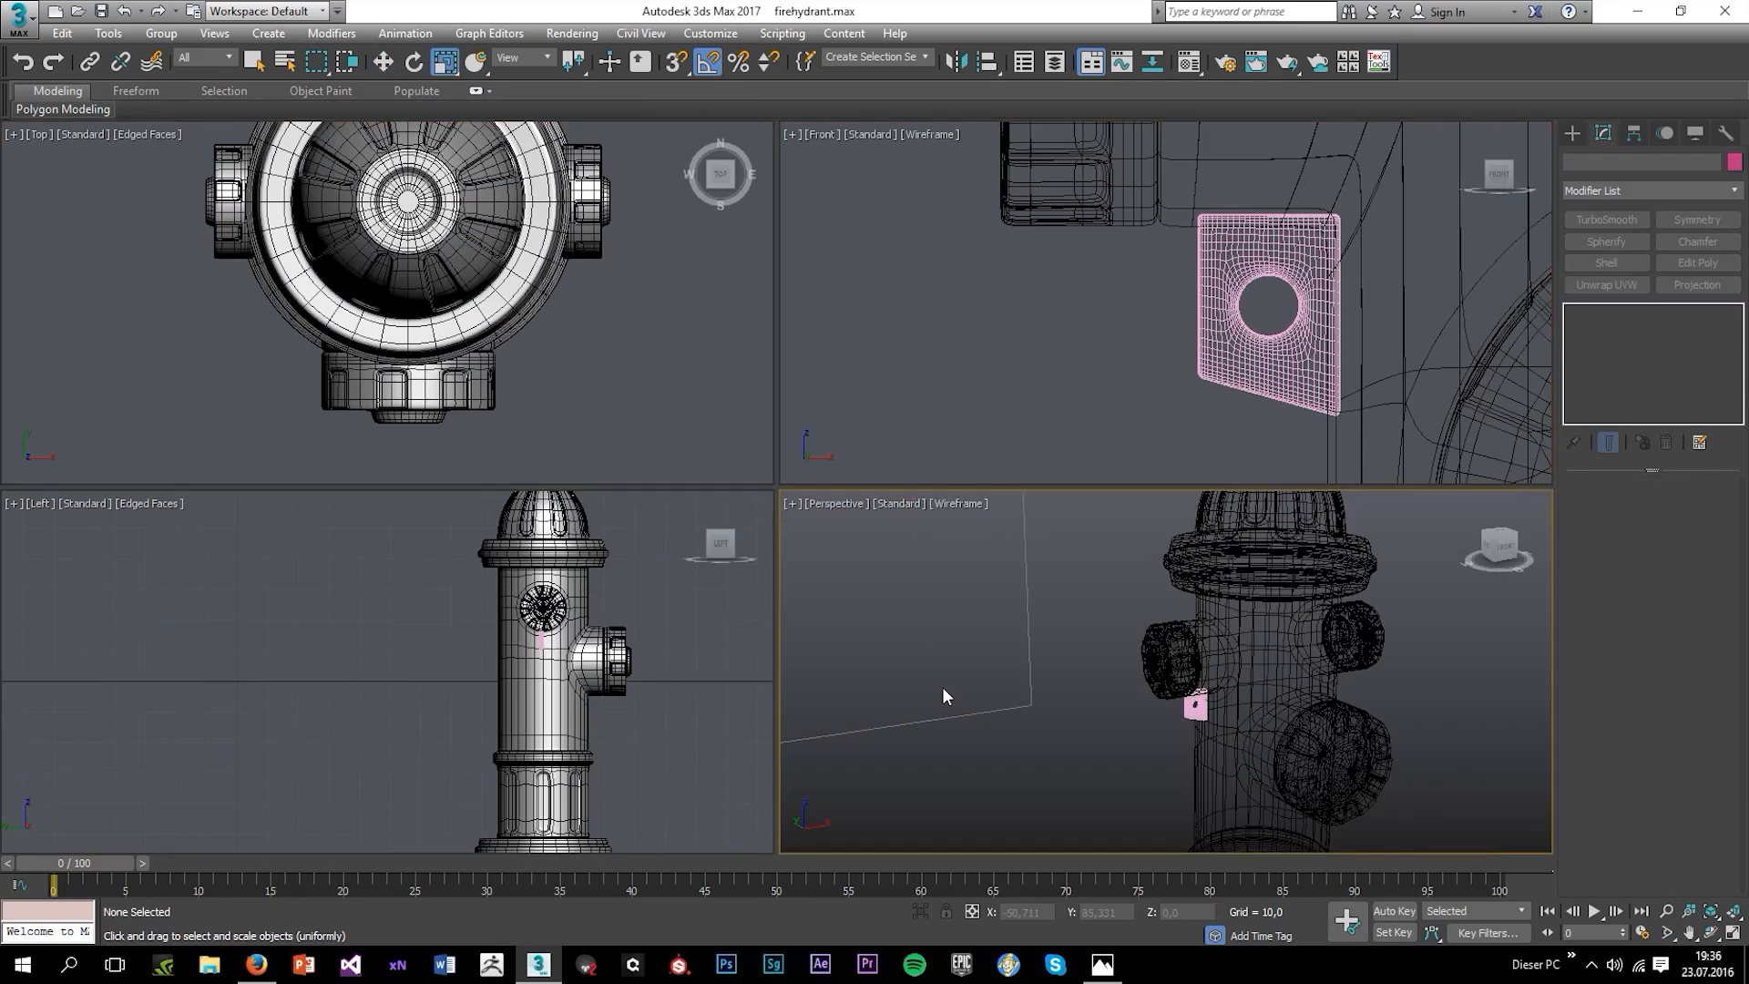
pyautogui.press('F3')
pyautogui.press('F4')
pyautogui.press('F3')
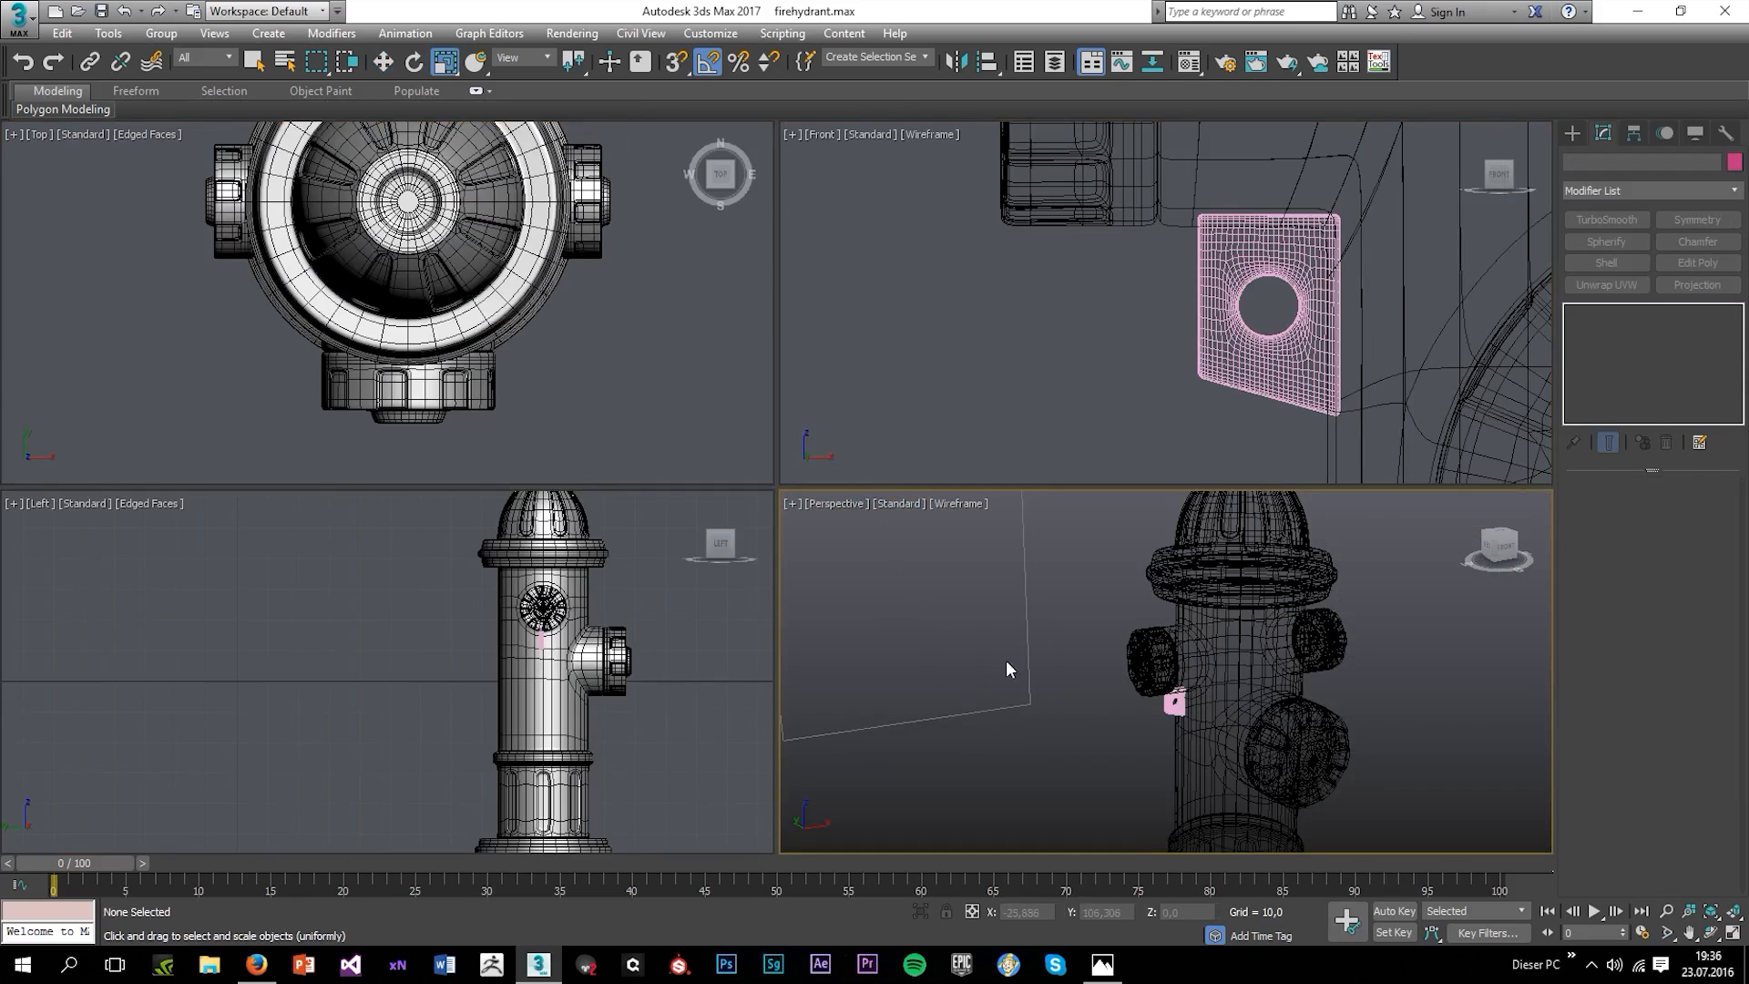
pyautogui.hotkey('alt', 'w')
pyautogui.scroll(5, 898, 610)
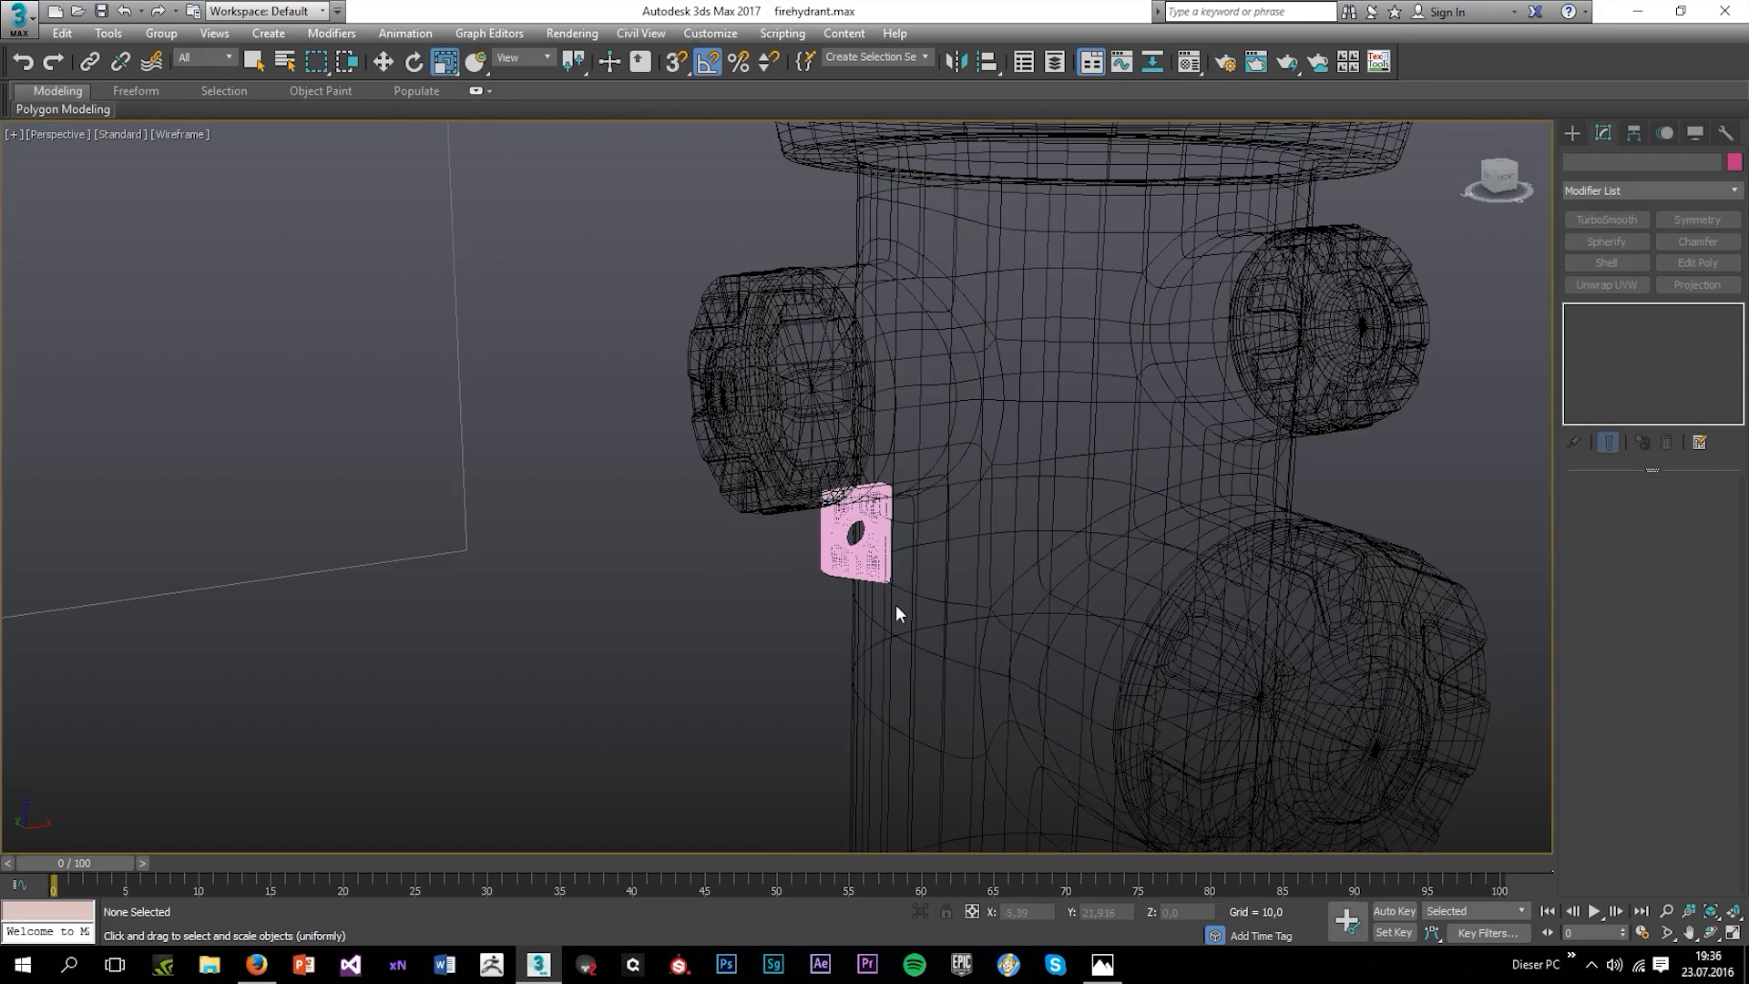
# Show the Perspective view shaded with edged faces and turn on Isoline Display in the bracket's TurboSmooth.
pyautogui.click(865, 547)
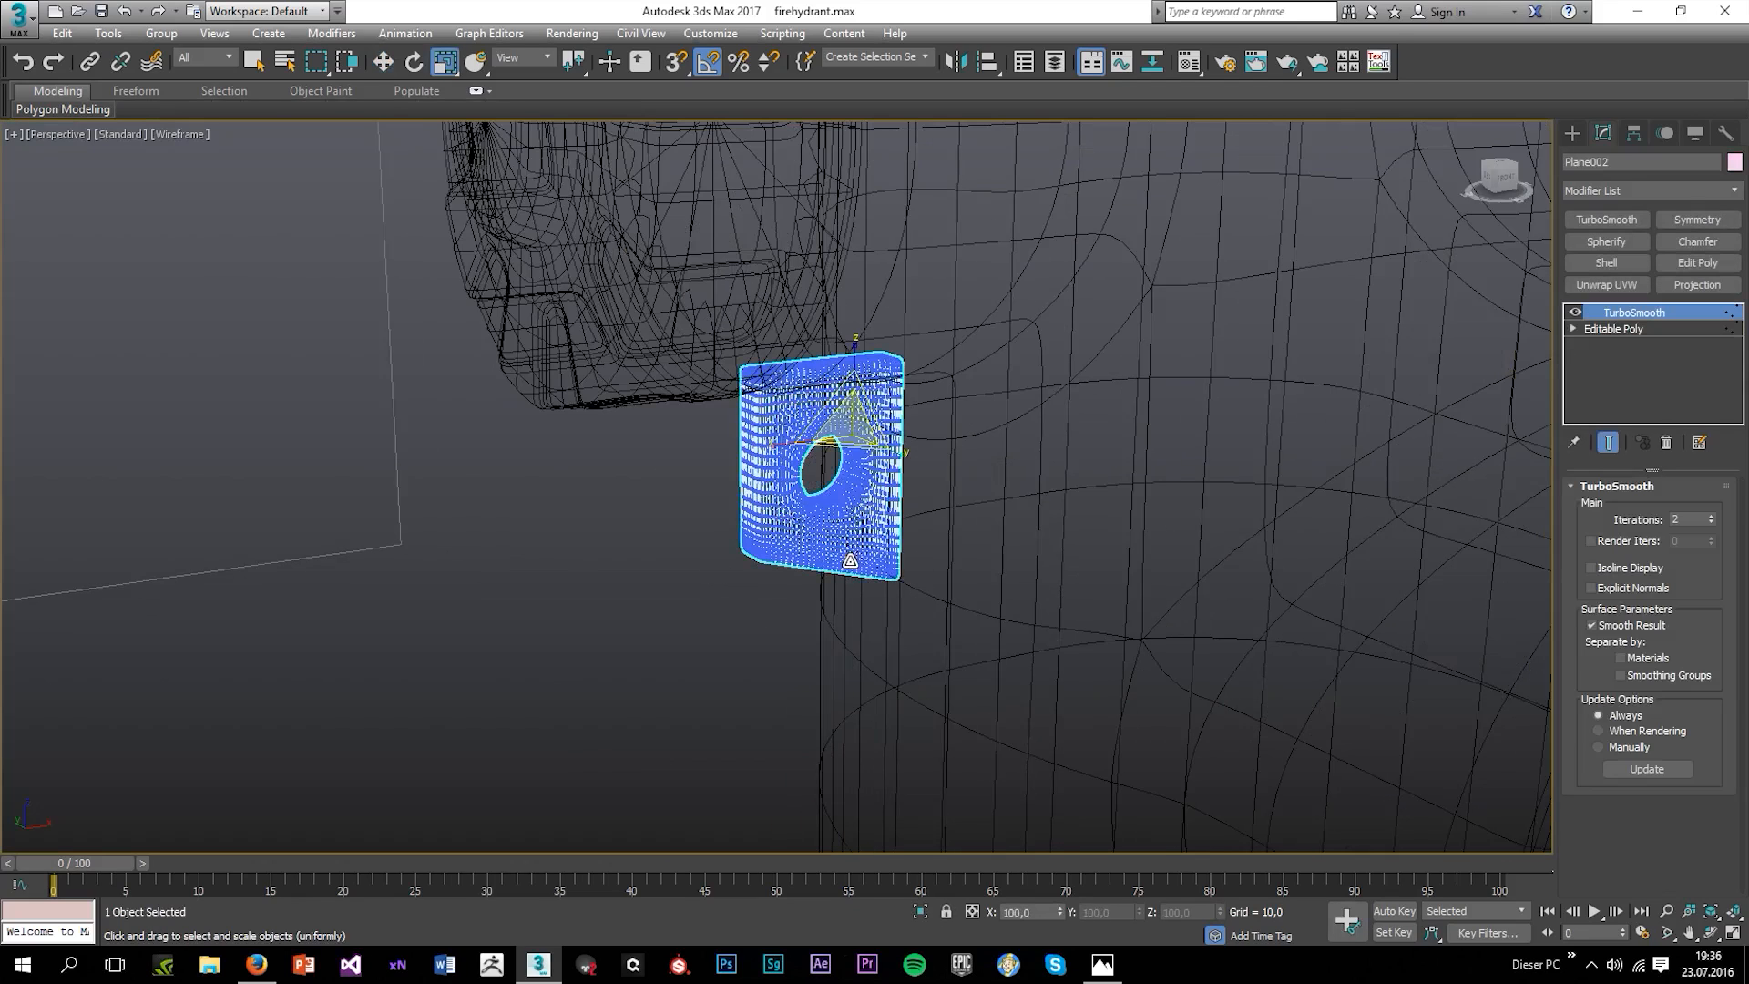
pyautogui.click(661, 643)
pyautogui.press('F3')
pyautogui.scroll(-5, 700, 609)
pyautogui.click(763, 555)
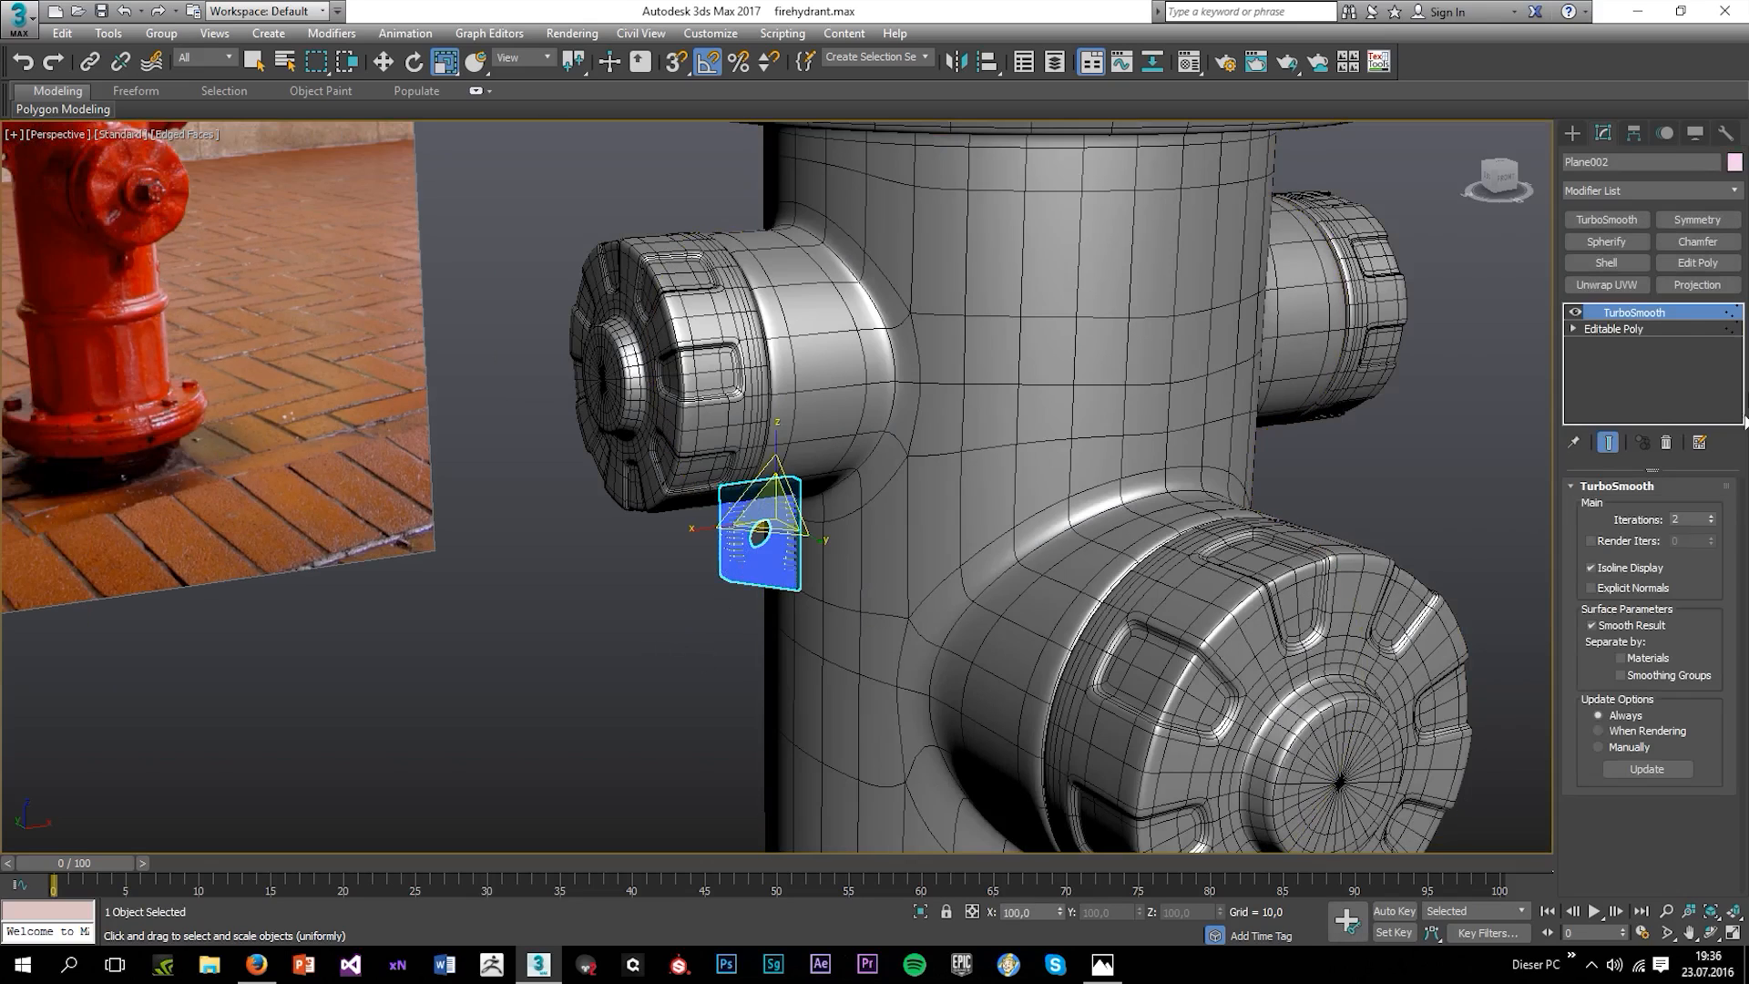
# Add a Symmetry modifier to the bracket with X as the mirror axis.
pyautogui.click(1697, 221)
pyautogui.click(1675, 524)
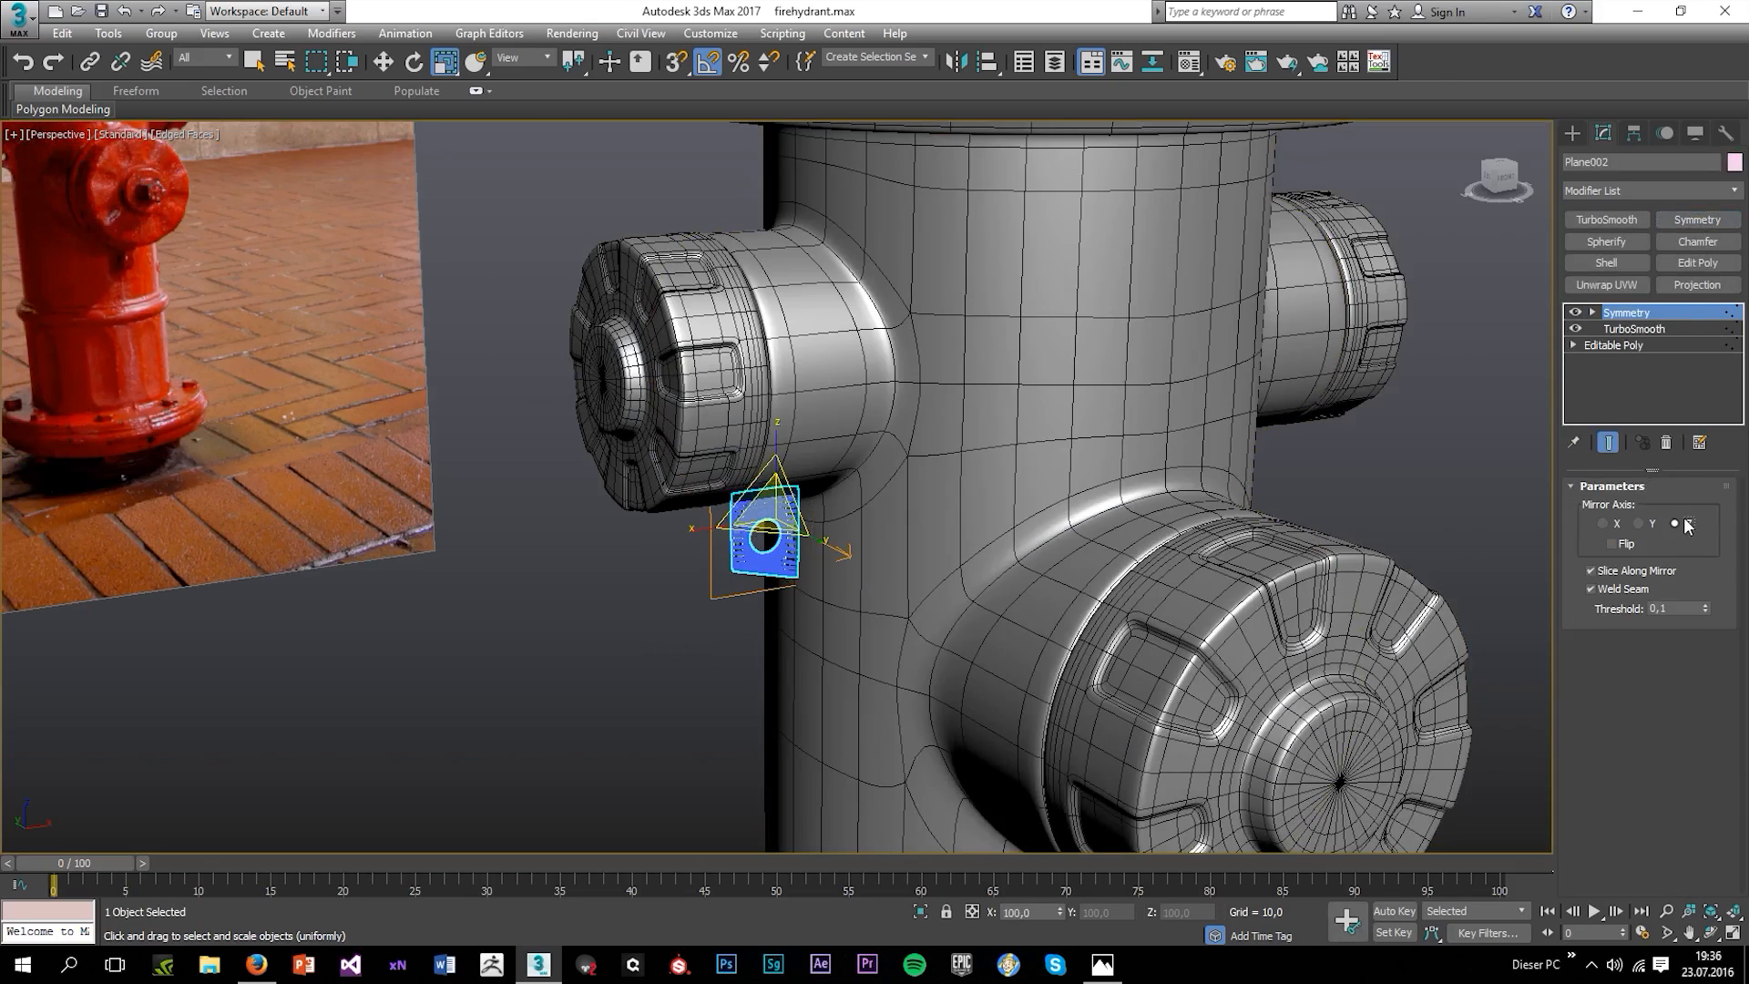
pyautogui.click(1603, 524)
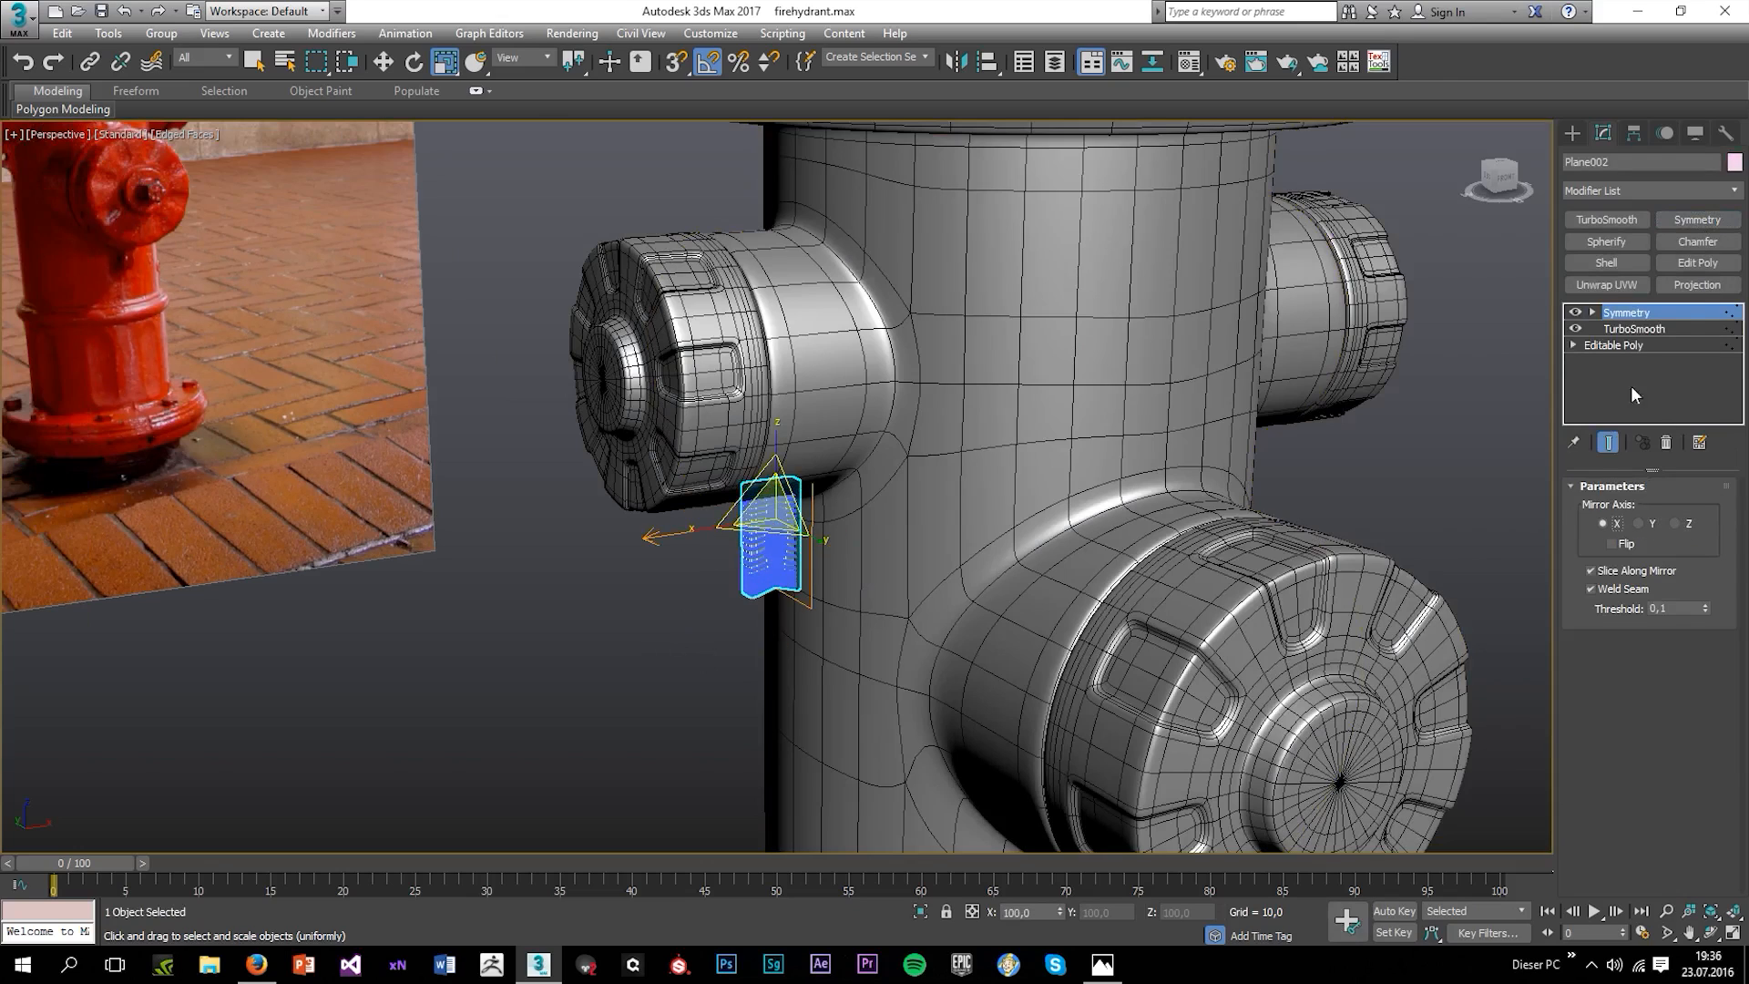
# Move the Symmetry mirror plane along X to about -5.41 and enable Flip to mirror the bracket beneath the opposite outlet.
pyautogui.click(1592, 312)
pyautogui.click(1626, 330)
pyautogui.keyDown('alt'); pyautogui.moveTo(1075, 533); pyautogui.dragTo(865, 556, button='middle'); pyautogui.keyUp('alt')
pyautogui.press('w')
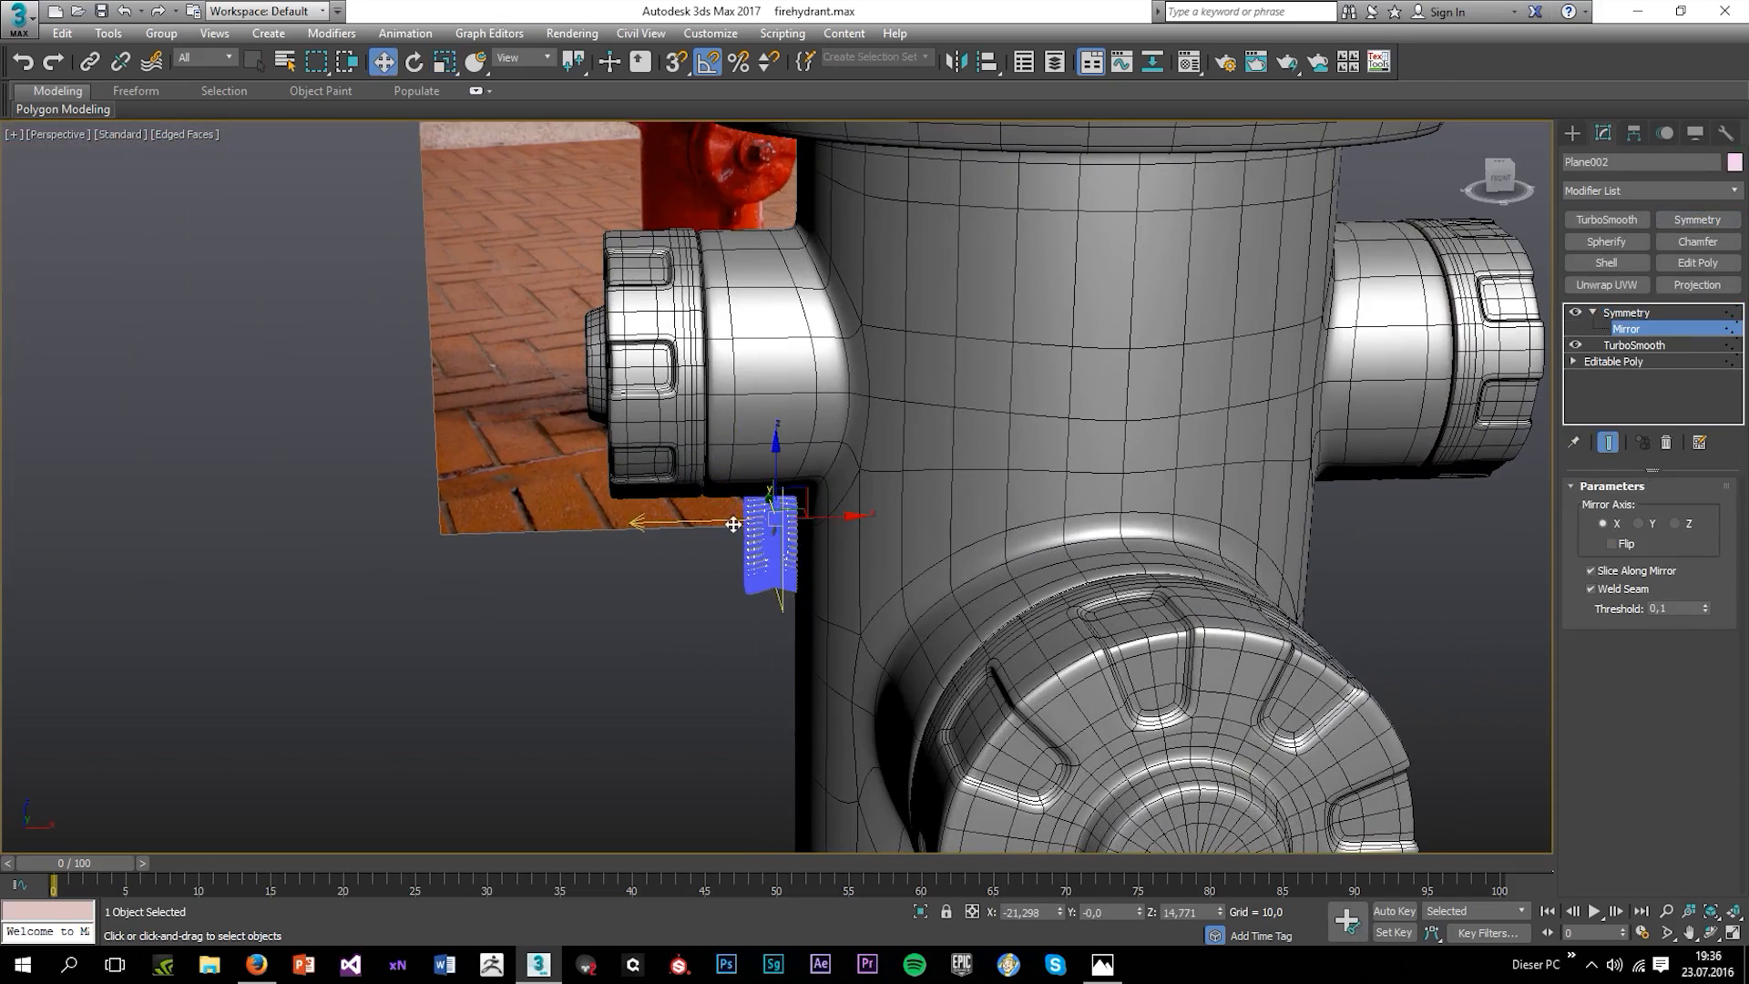
pyautogui.moveTo(823, 521); pyautogui.dragTo(1077, 576)
pyautogui.click(1610, 544)
pyautogui.keyDown('alt'); pyautogui.moveTo(1077, 576); pyautogui.dragTo(1112, 566, button='middle'); pyautogui.keyUp('alt')
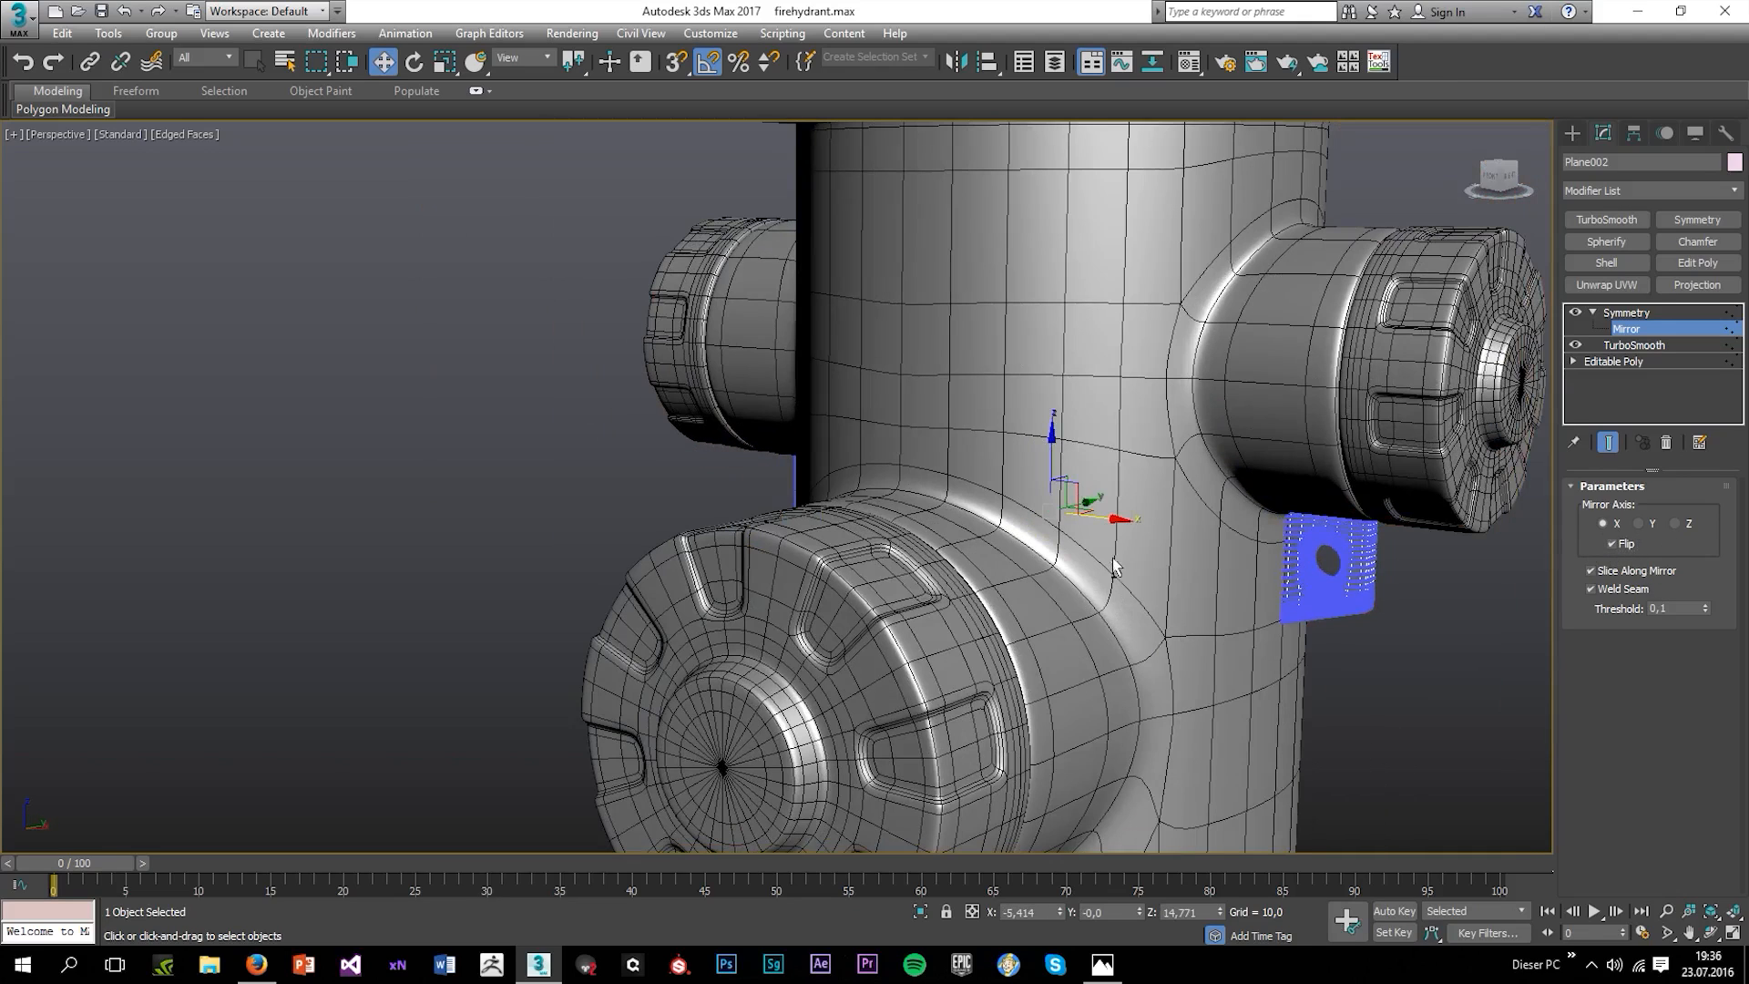
pyautogui.click(1624, 327)
pyautogui.click(1386, 642)
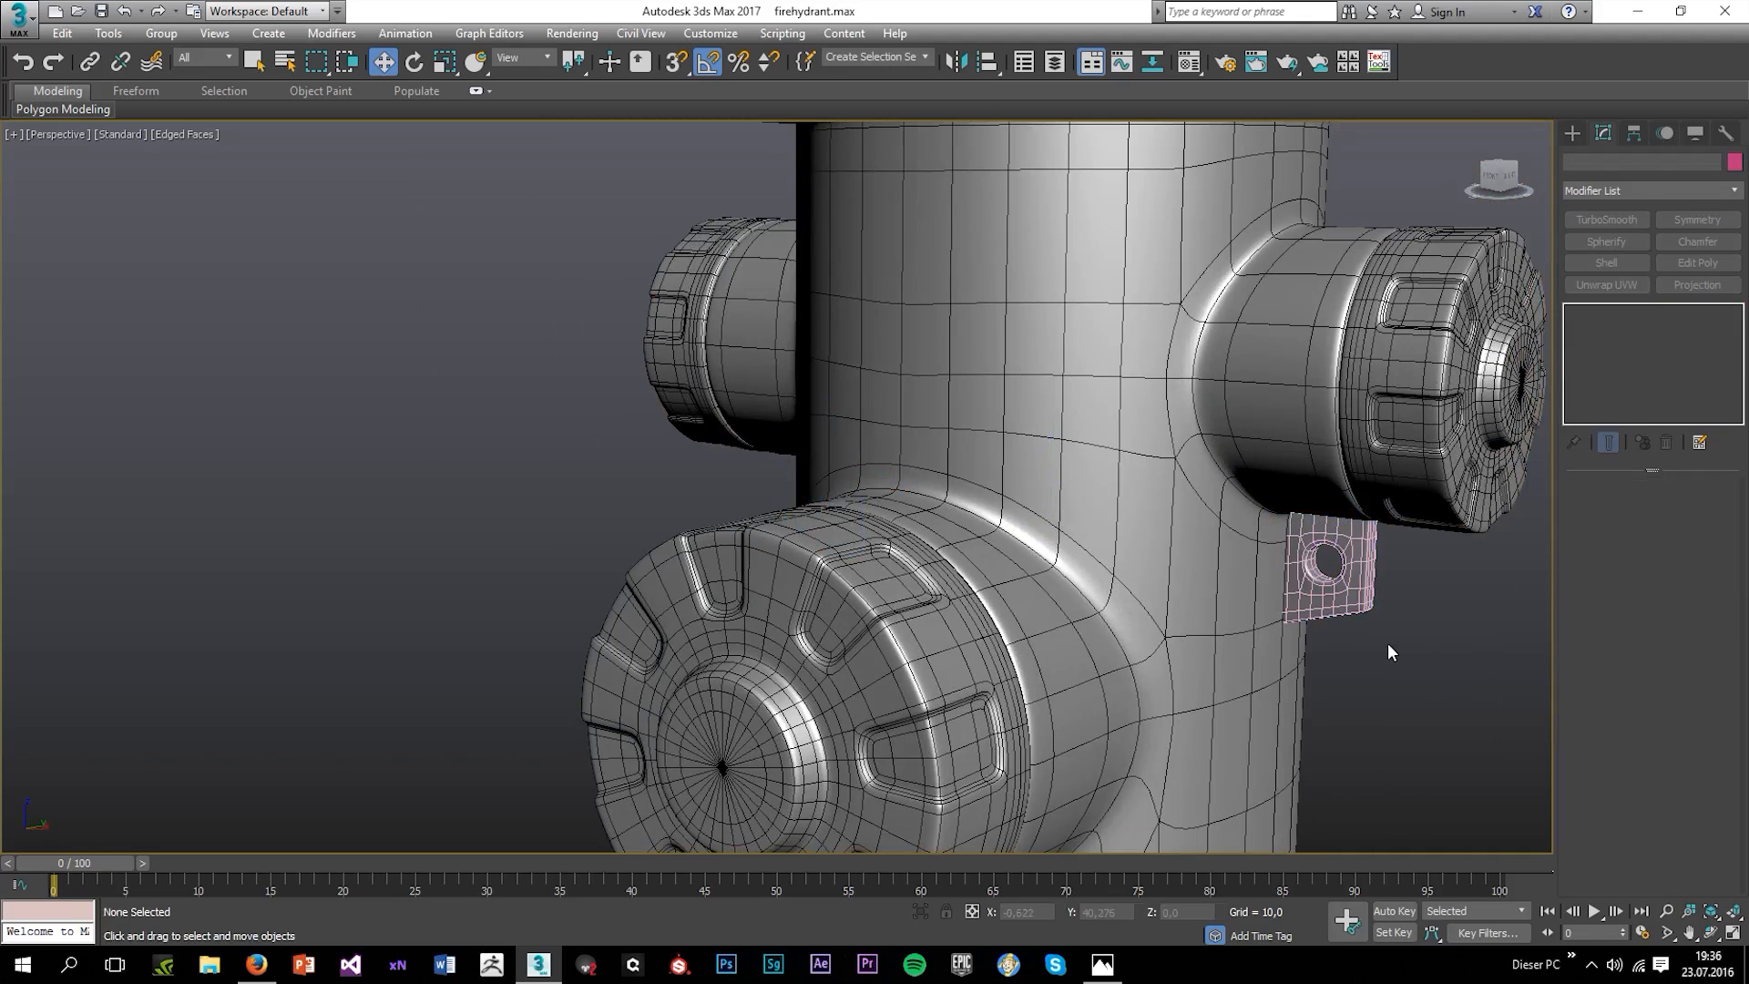
# Check both brackets from the front without edged faces and open the original bracket's Editable Poly at polygon level.
pyautogui.press('F4')
pyautogui.scroll(-5, 1365, 632)
pyautogui.keyDown('alt'); pyautogui.moveTo(1364, 632); pyautogui.dragTo(1443, 627, button='middle'); pyautogui.keyUp('alt')
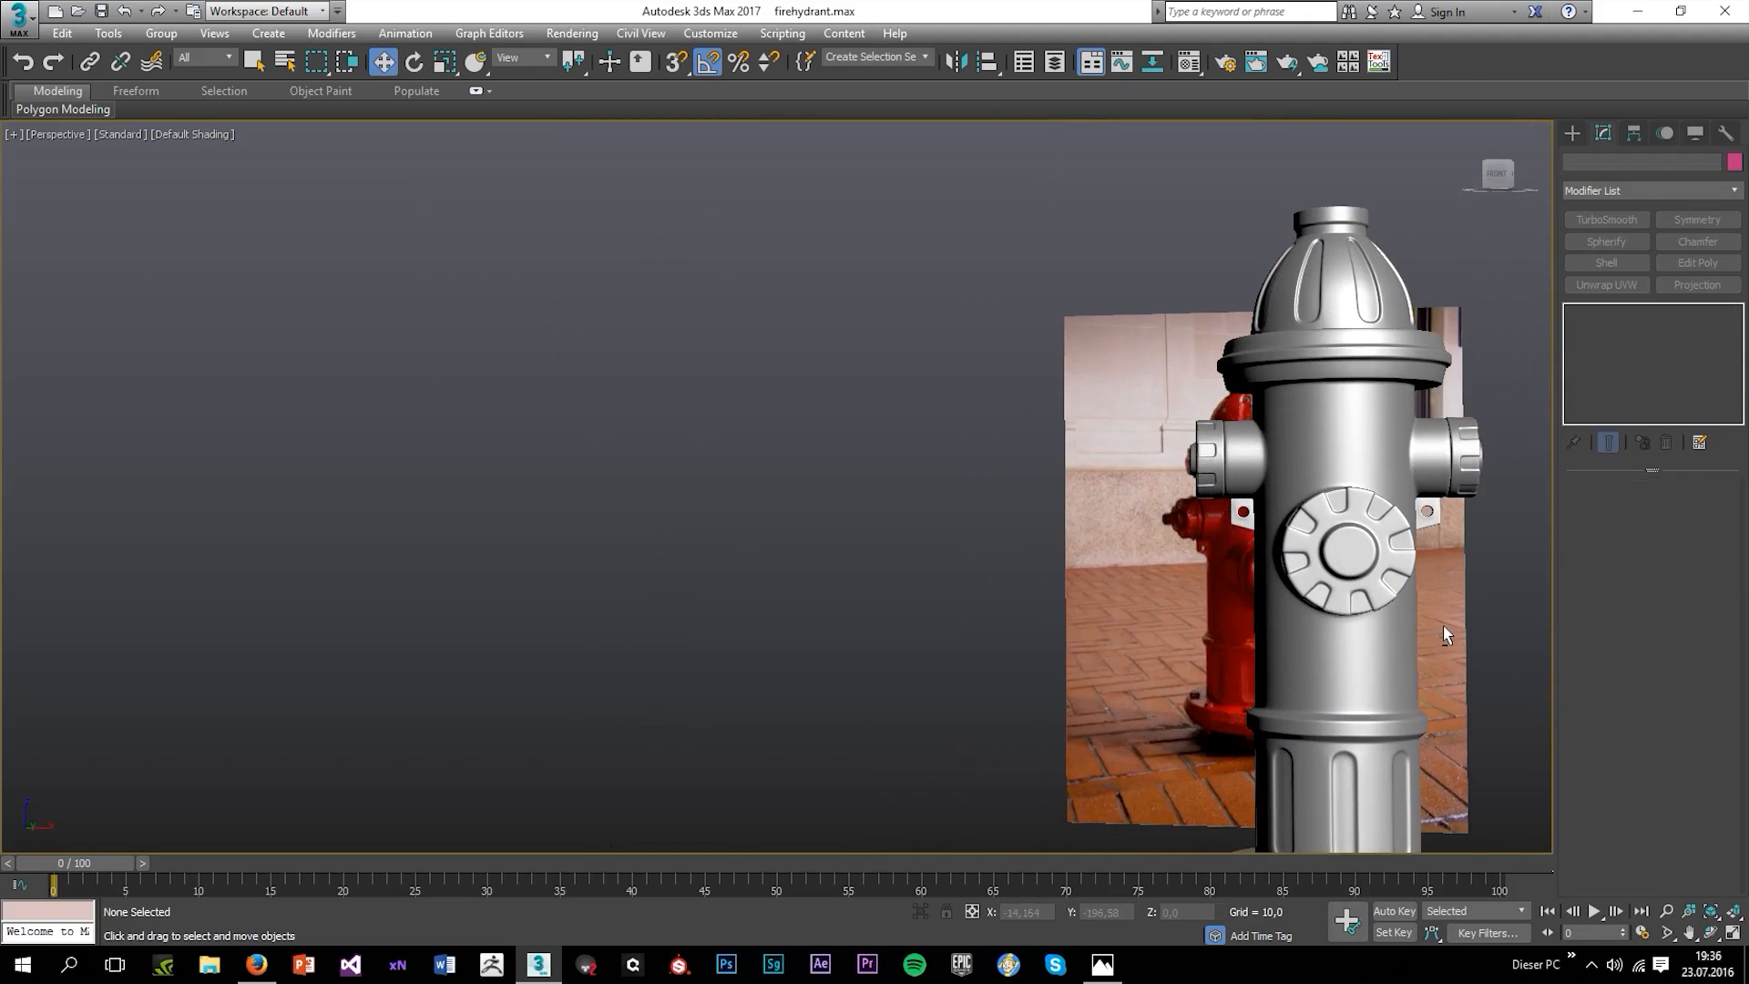
pyautogui.scroll(5, 1302, 539)
pyautogui.click(1129, 480)
pyautogui.click(1612, 362)
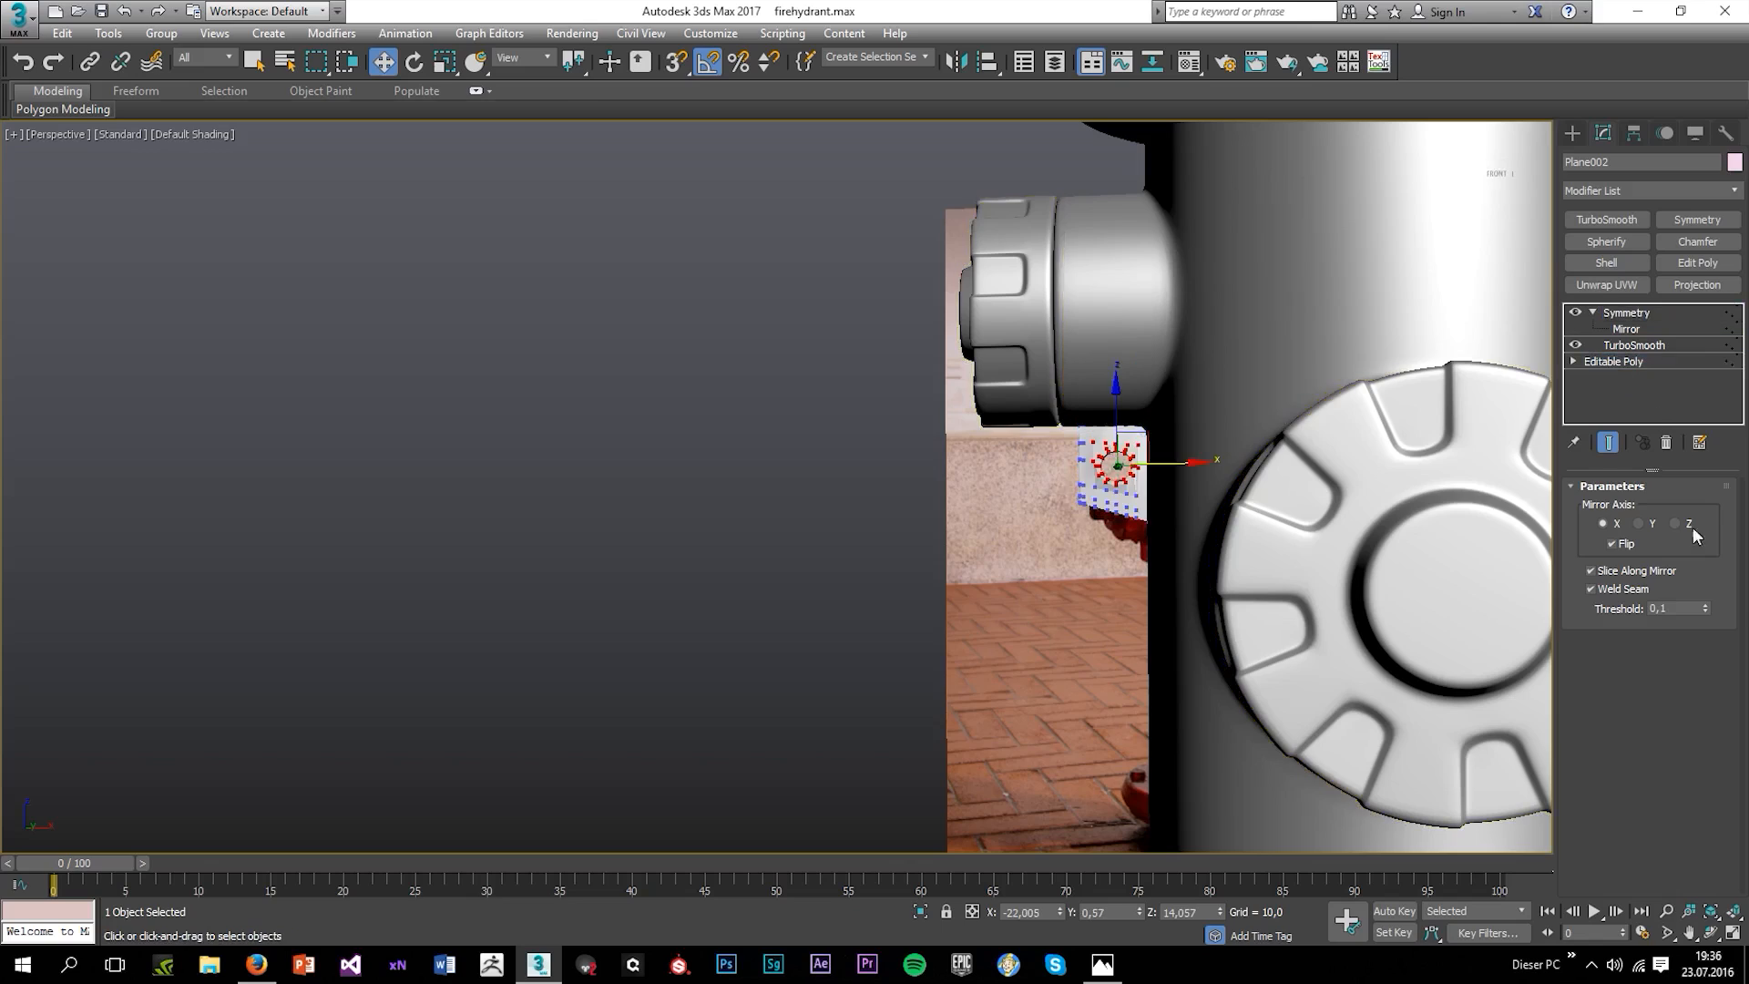
pyautogui.press('F4')
pyautogui.click(1667, 509)
pyautogui.scroll(5, 1205, 465)
pyautogui.scroll(2, 1205, 465)
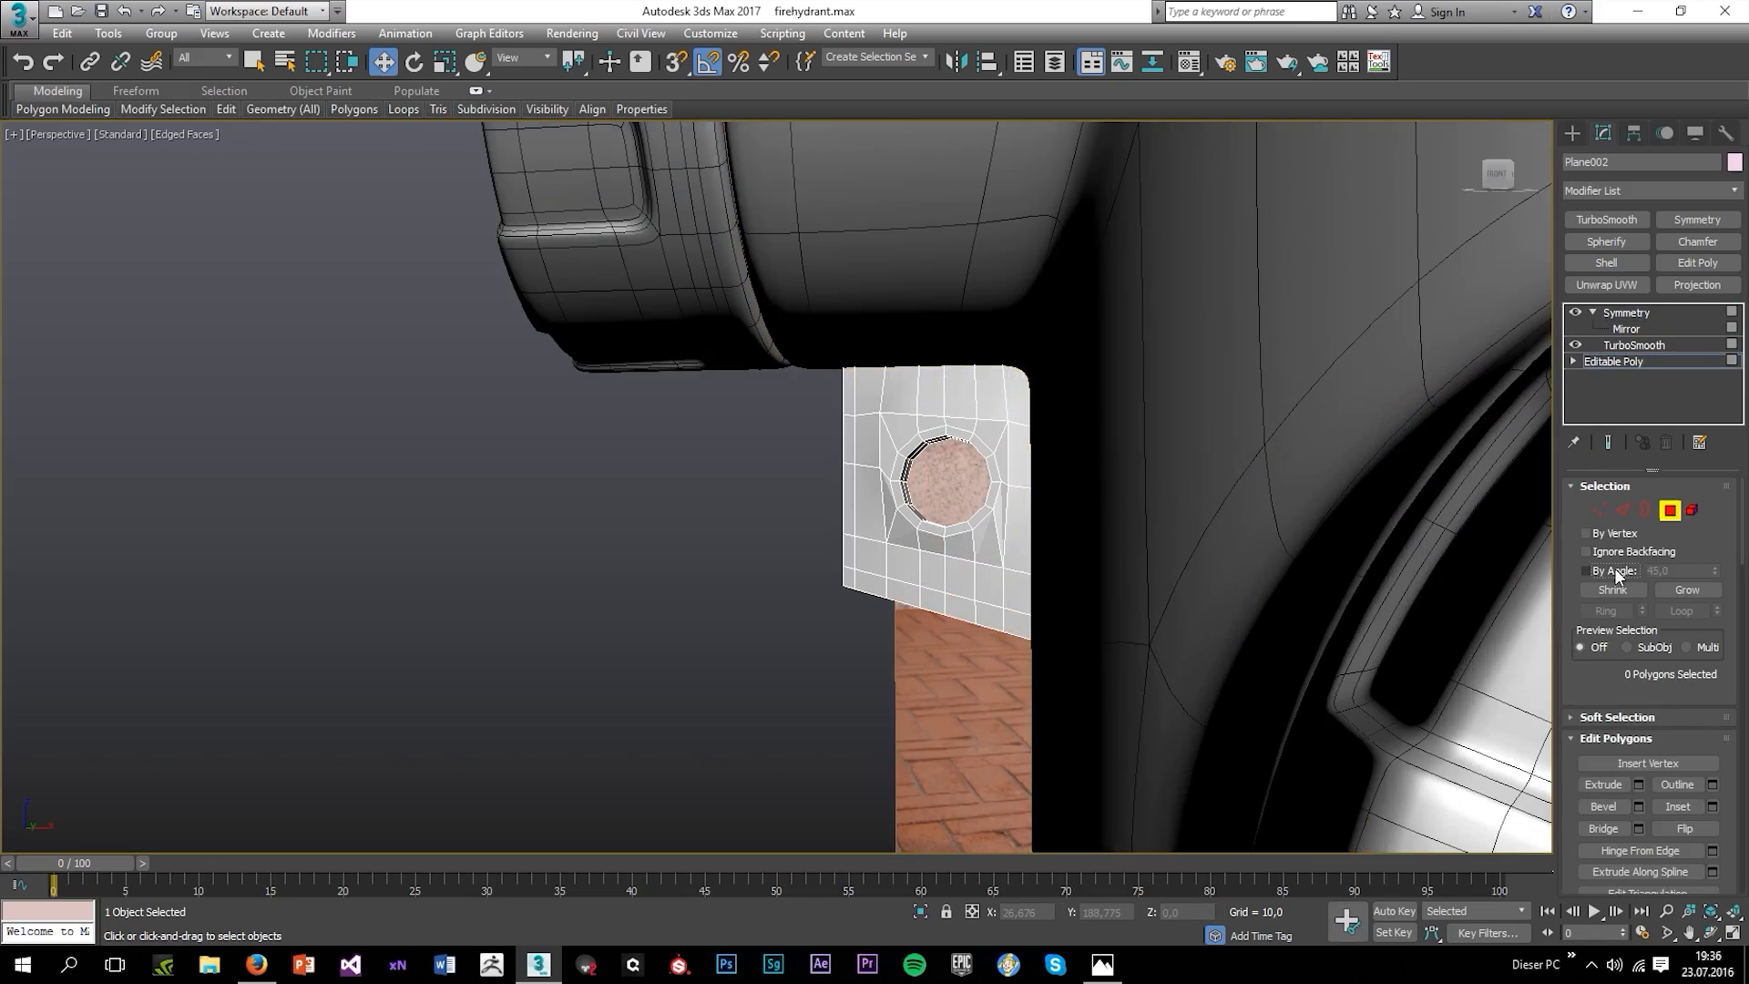
# Select the bracket's front-face polygons by an angle of 45 and align them into one flat plane.
pyautogui.click(1614, 571)
pyautogui.click(984, 534)
pyautogui.scroll(-2, 675, 271)
pyautogui.keyDown('alt'); pyautogui.moveTo(592, 255); pyautogui.dragTo(829, 296, button='middle'); pyautogui.keyUp('alt')
pyautogui.moveTo(605, 113)
pyautogui.click(598, 164)
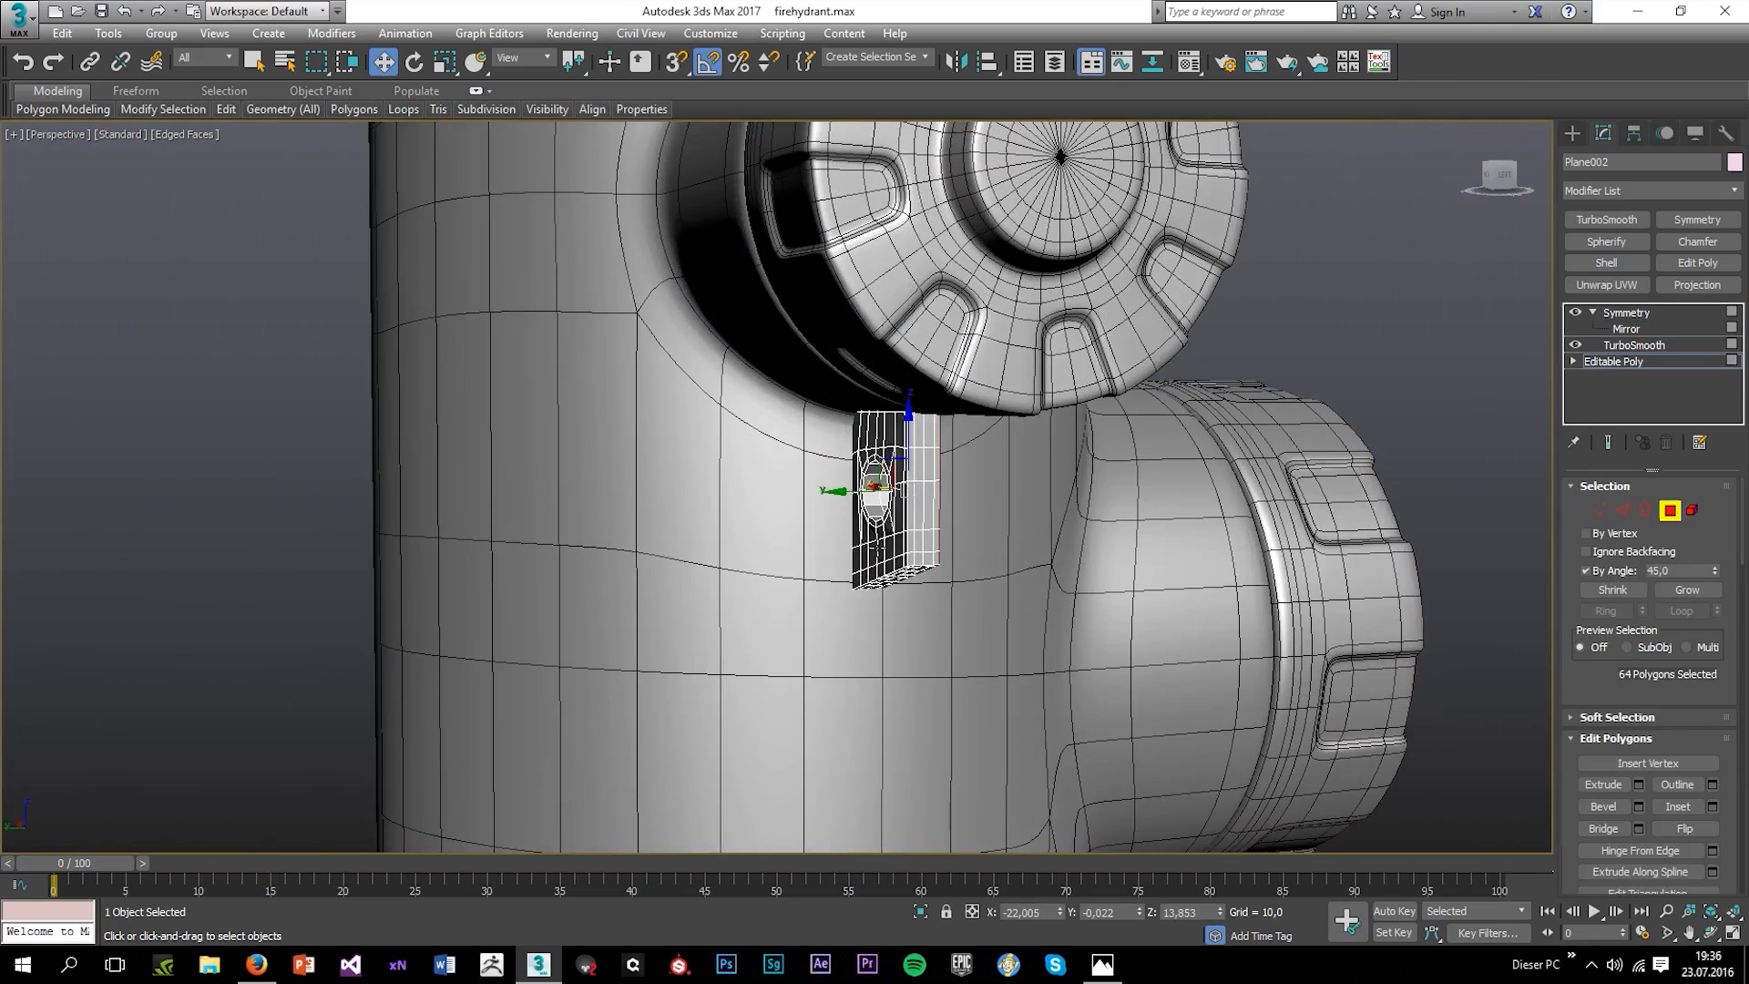
pyautogui.click(861, 478)
pyautogui.click(597, 165)
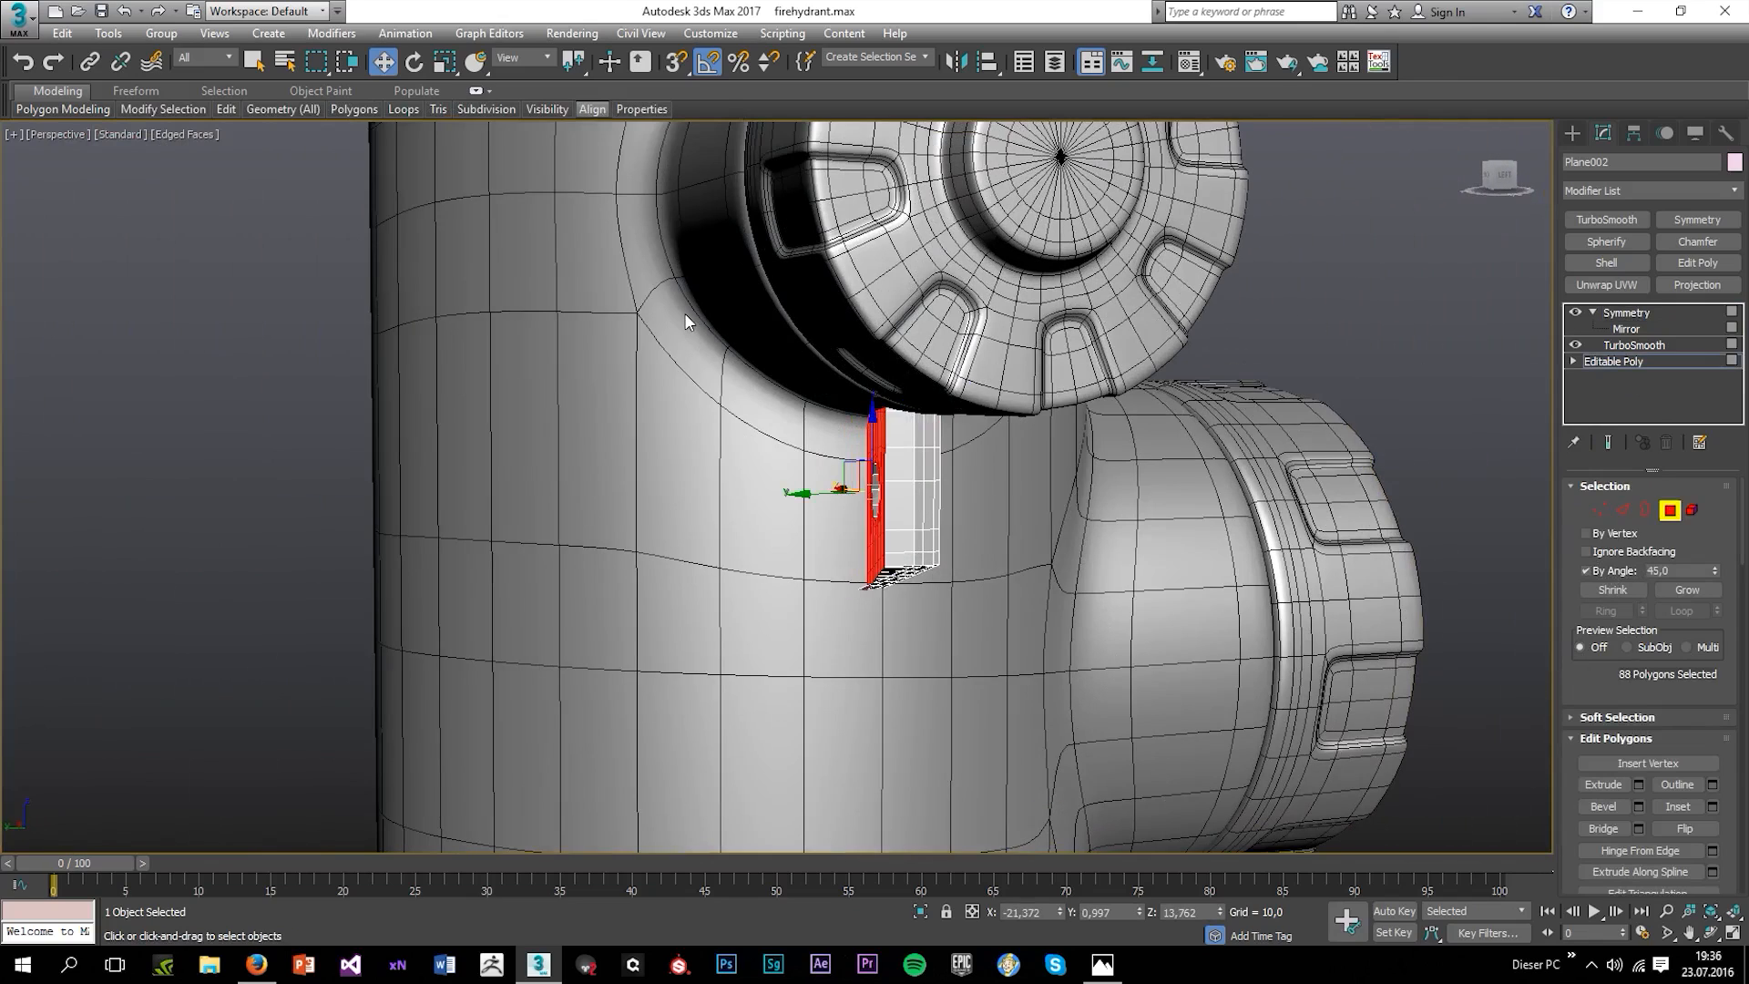
pyautogui.hotkey('ctrl', 'z')
# Select the bracket's back-face polygons in wireframe, align them into one flat plane, and return to the Symmetry level.
pyautogui.keyDown('alt'); pyautogui.moveTo(851, 511); pyautogui.dragTo(1072, 539, button='middle'); pyautogui.keyUp('alt')
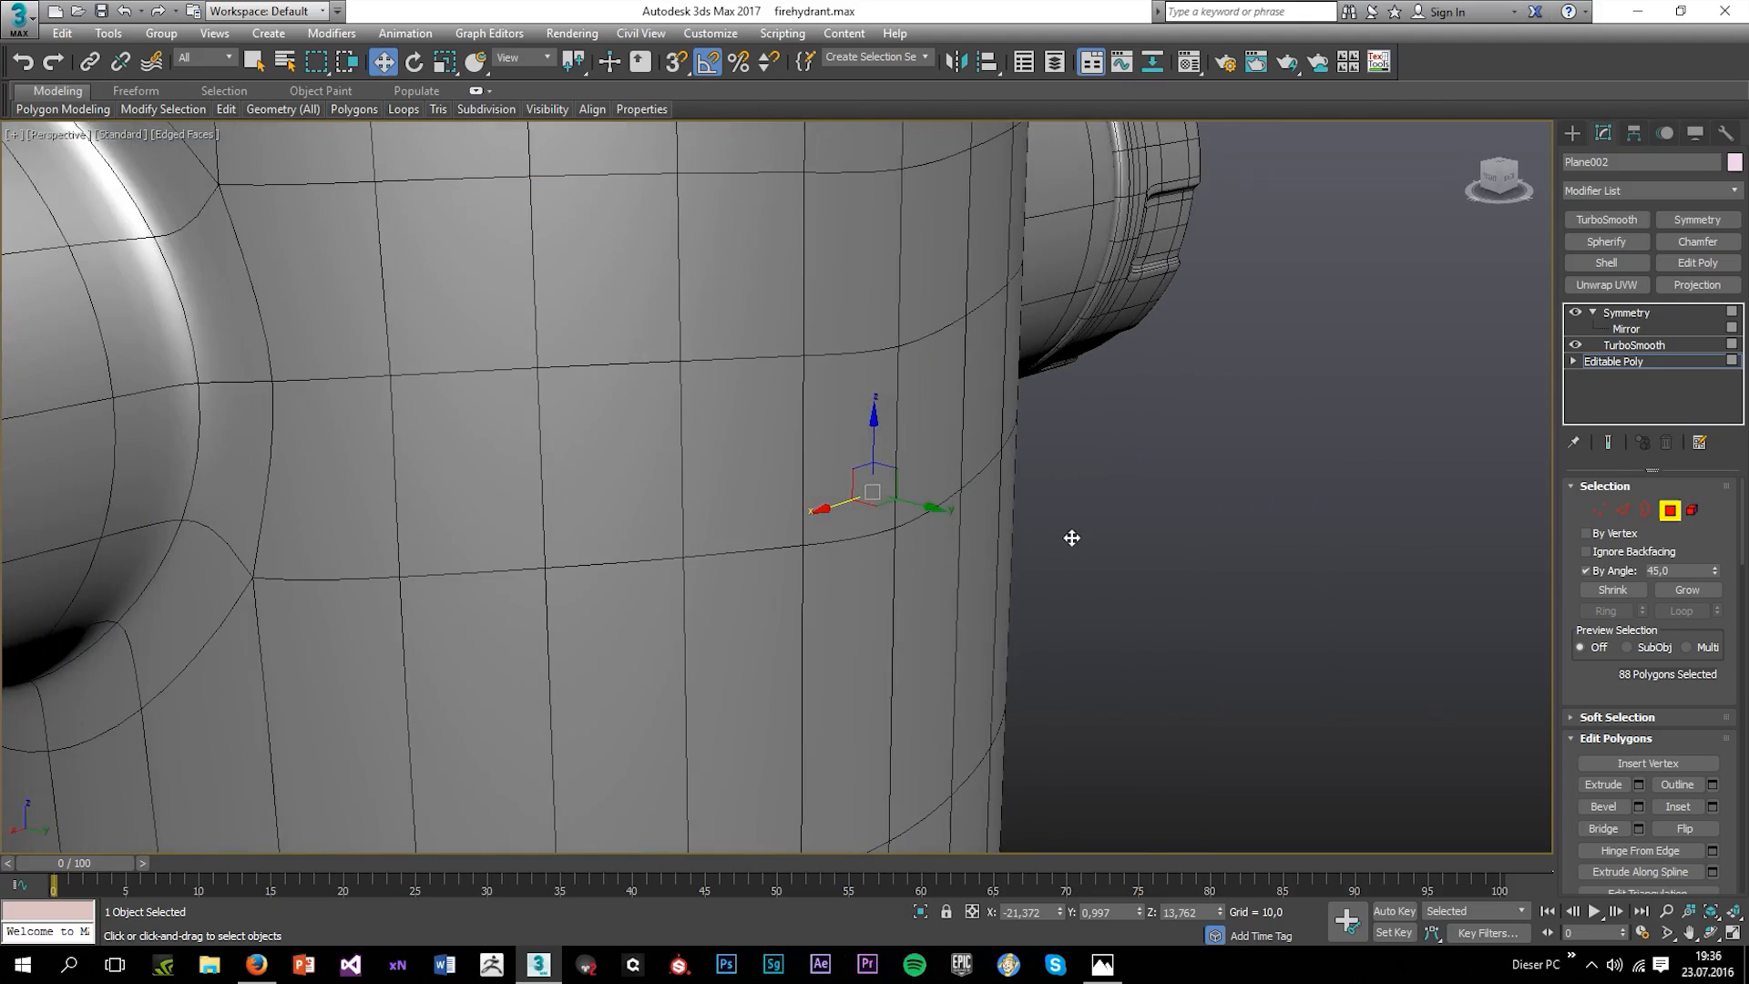
pyautogui.press('F3')
pyautogui.keyDown('alt'); pyautogui.click(826, 498); pyautogui.keyUp('alt')
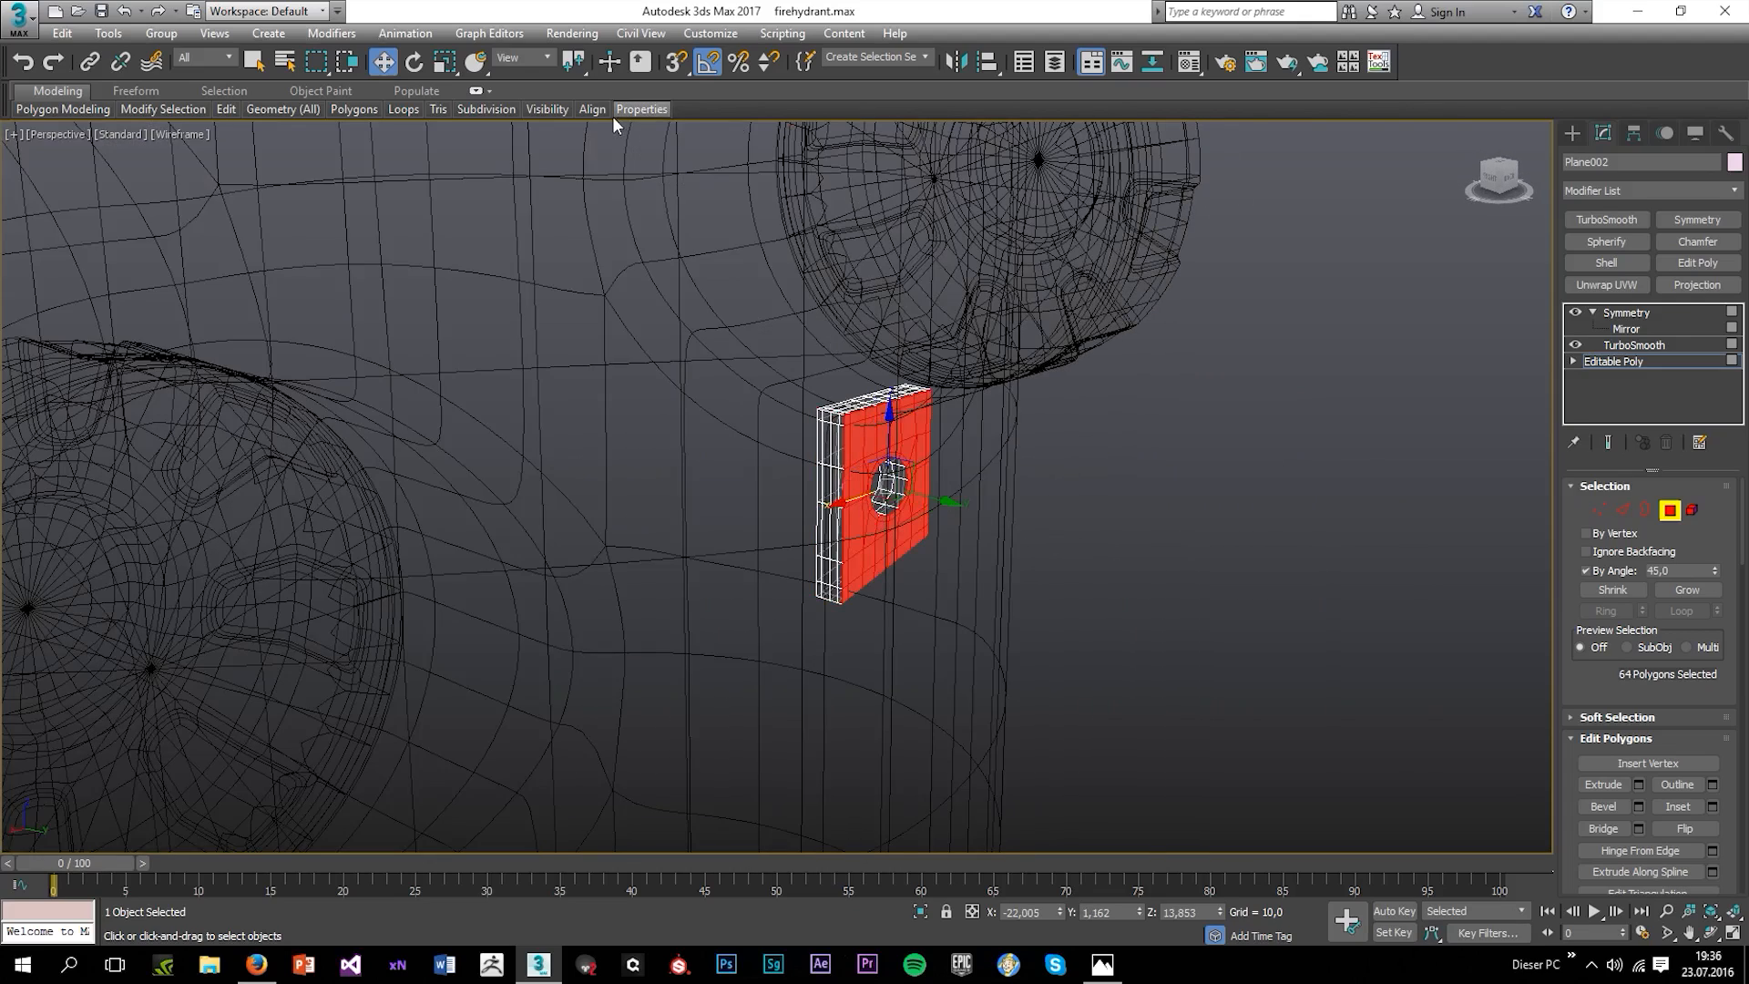
pyautogui.press('F3')
pyautogui.click(1627, 313)
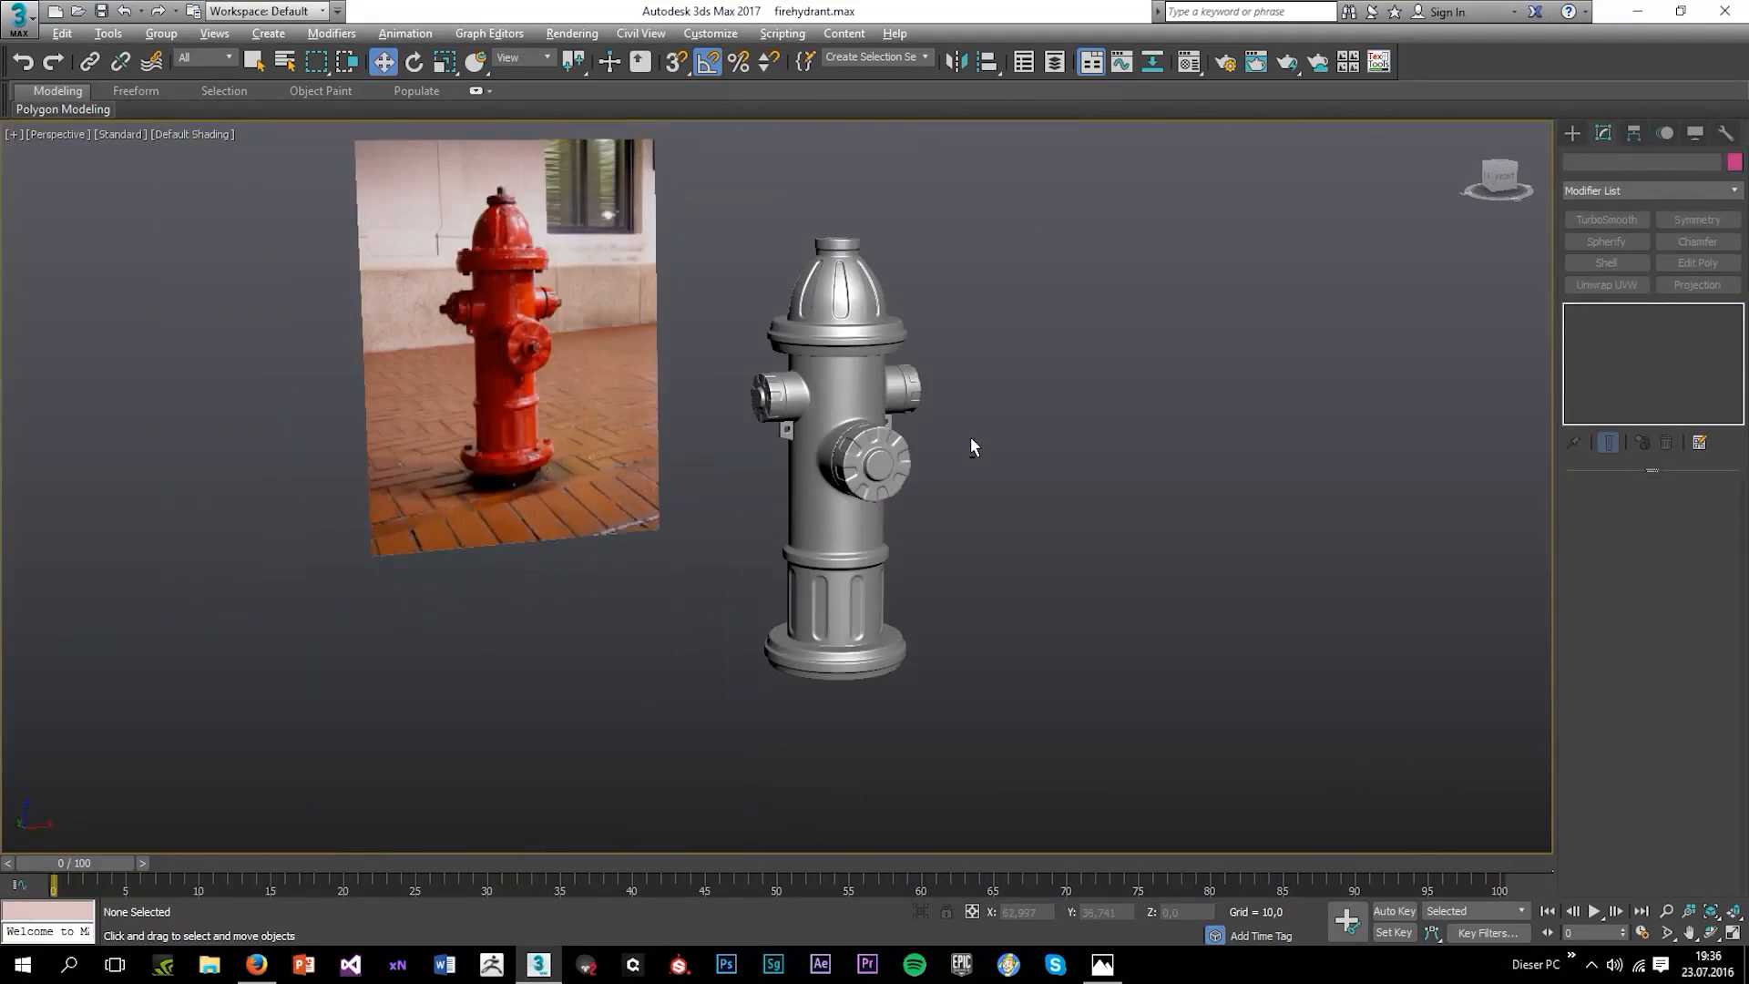
# Select the edge loop where the fluted column meets the base flange, raise it slightly, and return to the TurboSmooth level.
pyautogui.moveTo(971, 438)
pyautogui.keyDown('alt'); pyautogui.mouseDown(button='middle')
pyautogui.moveTo(1079, 424)
pyautogui.moveTo(1014, 402)
pyautogui.moveTo(925, 431)
pyautogui.moveTo(1022, 468)
pyautogui.moveTo(956, 440)
pyautogui.mouseUp(button='middle'); pyautogui.keyUp('alt')
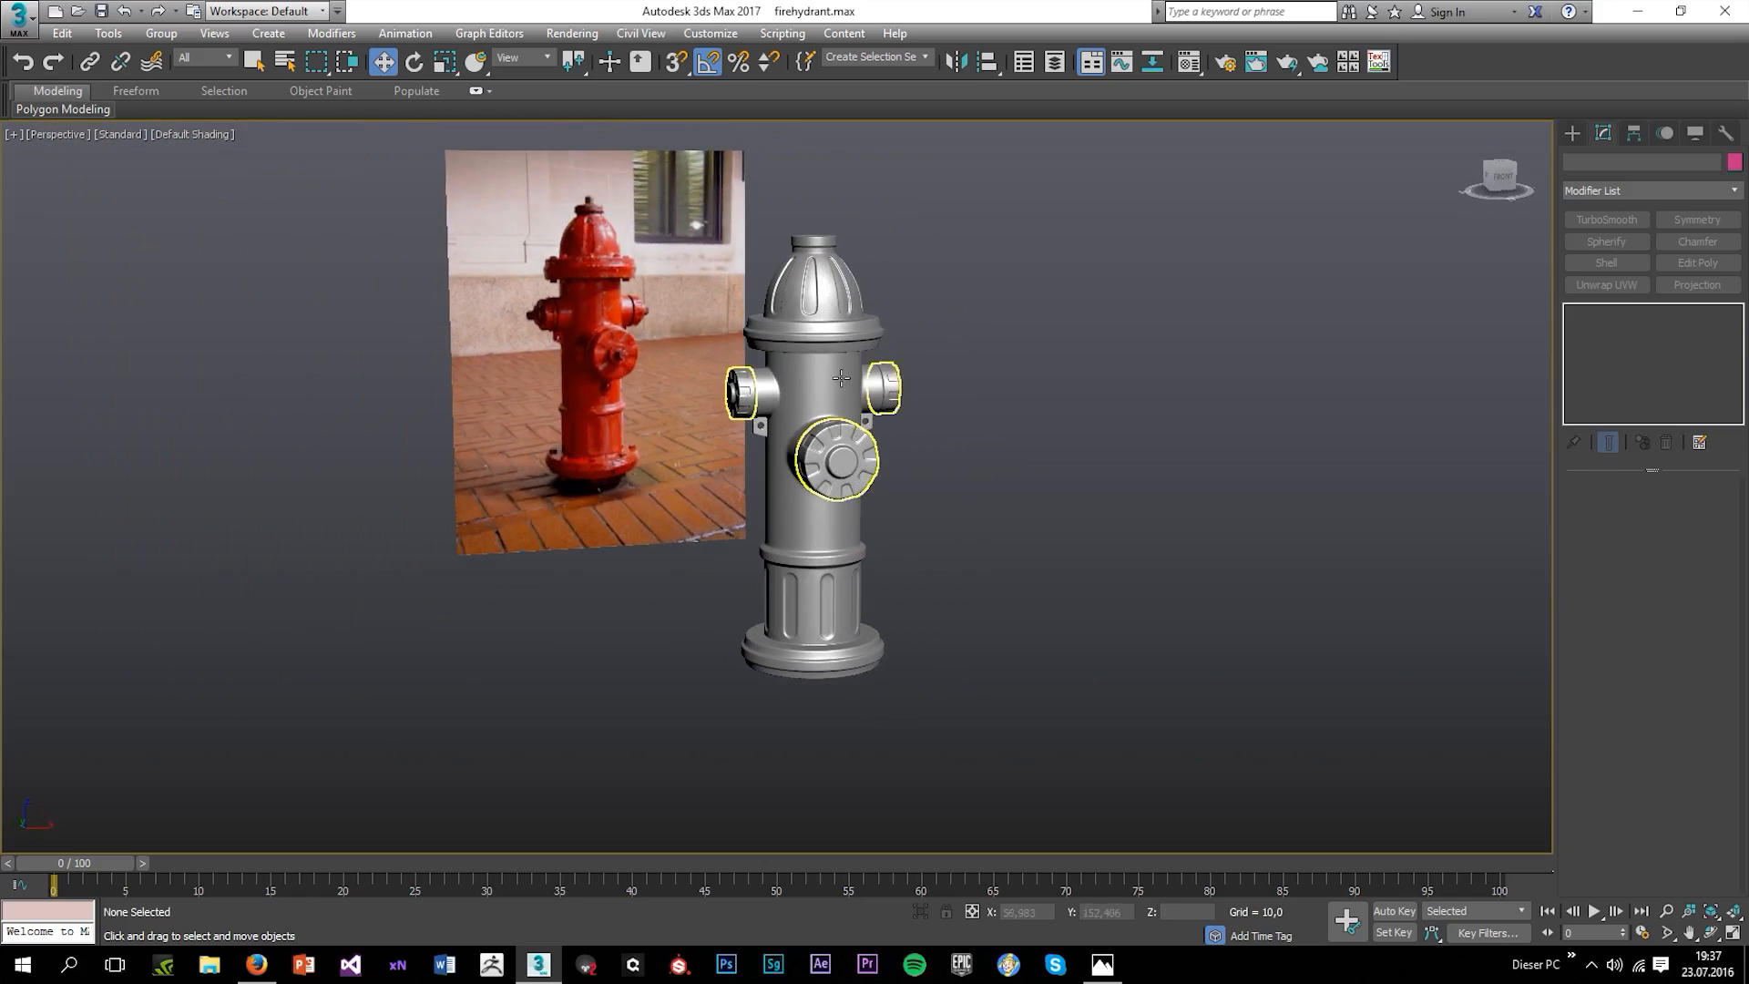
pyautogui.scroll(6, 882, 522)
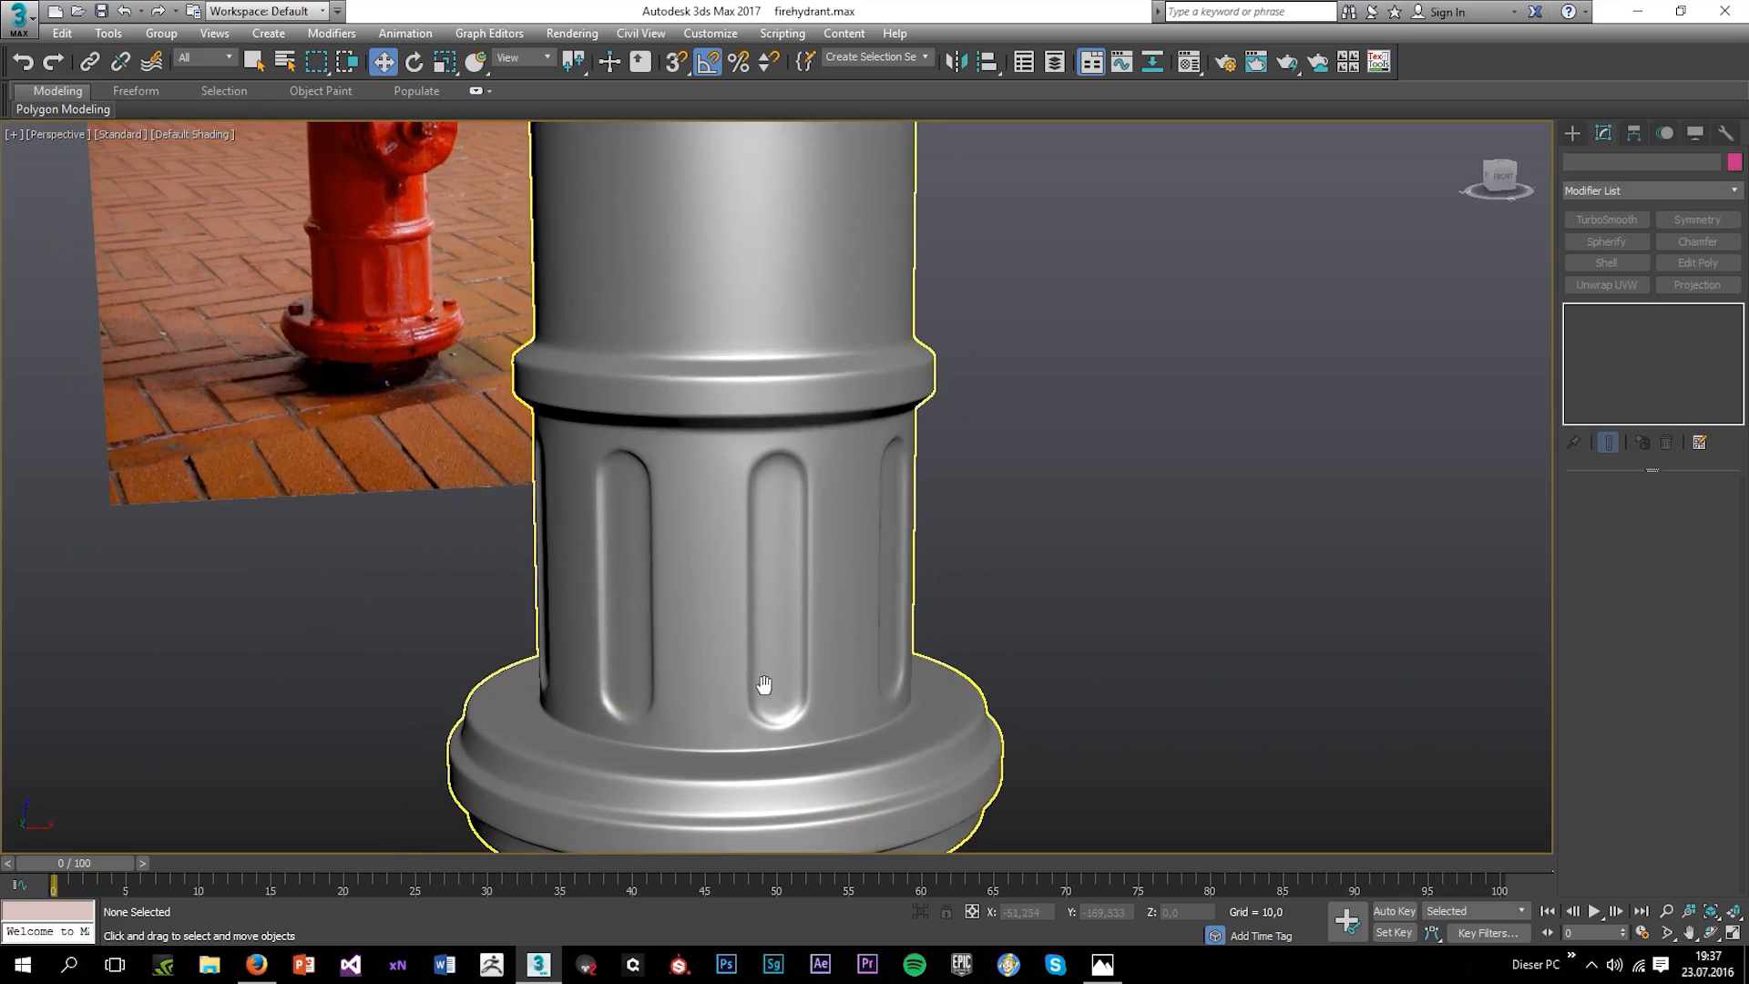
pyautogui.scroll(3, 773, 612)
pyautogui.moveTo(763, 685); pyautogui.dragTo(815, 626, button='middle')
pyautogui.scroll(-5, 815, 627)
pyautogui.scroll(5, 969, 636)
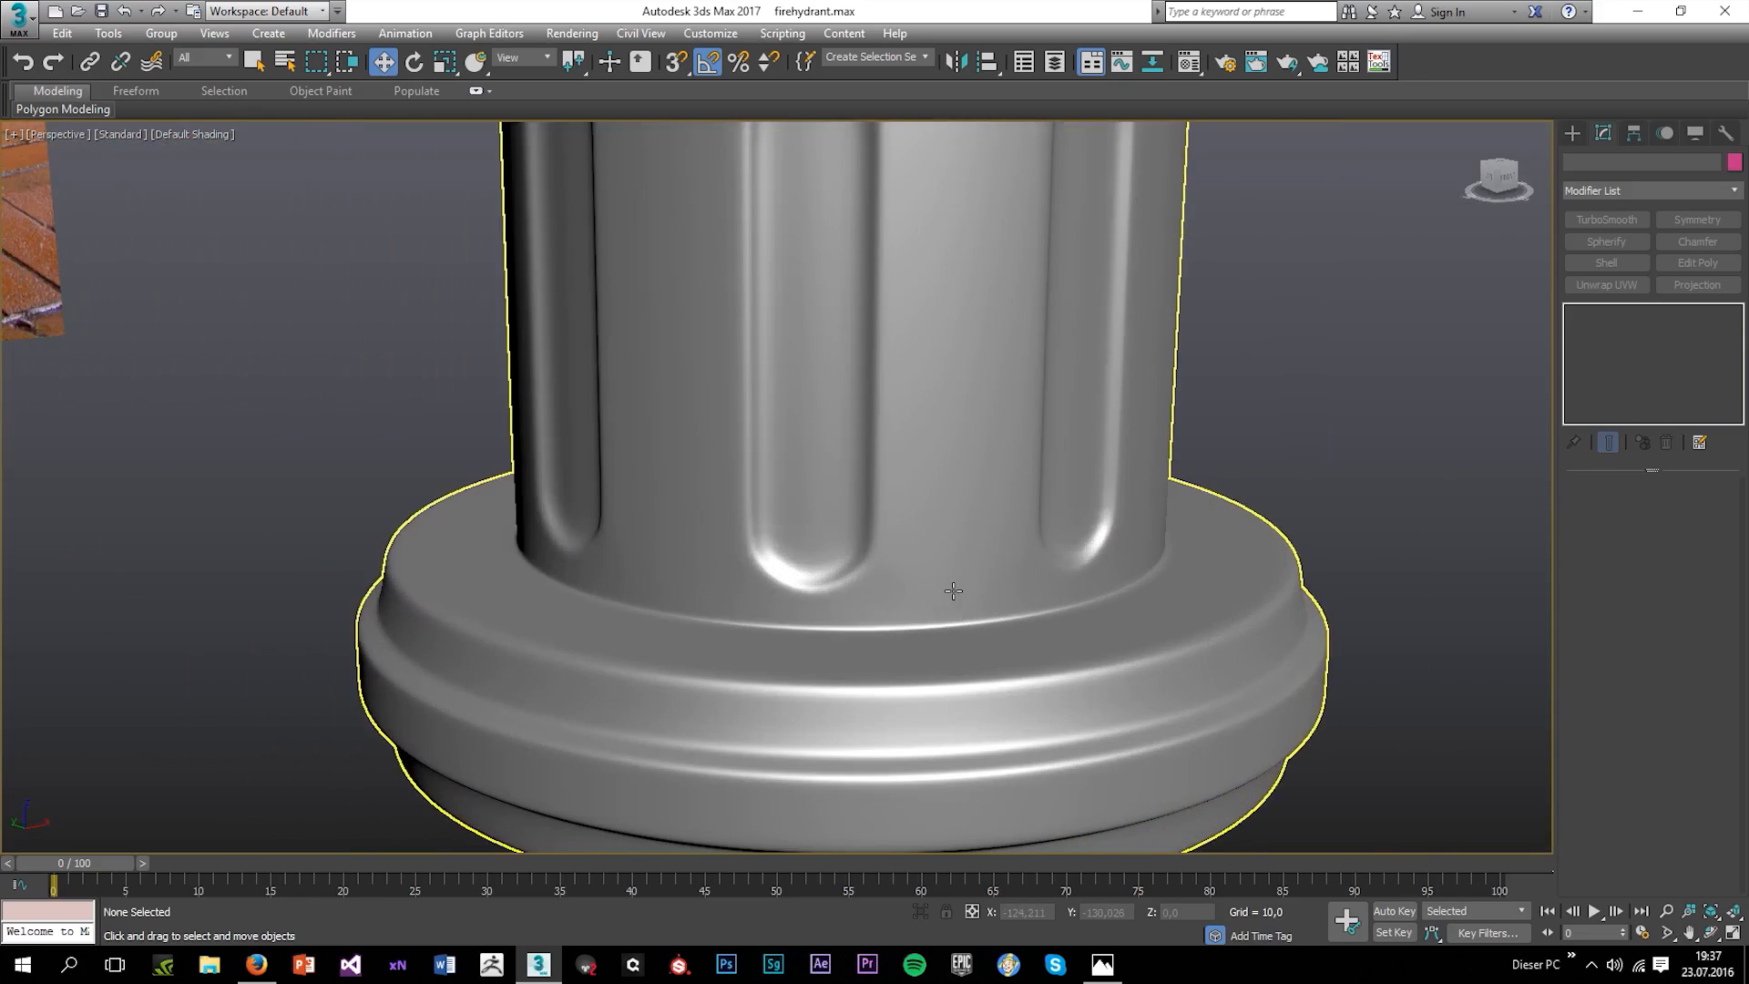
pyautogui.click(953, 591)
pyautogui.click(1593, 328)
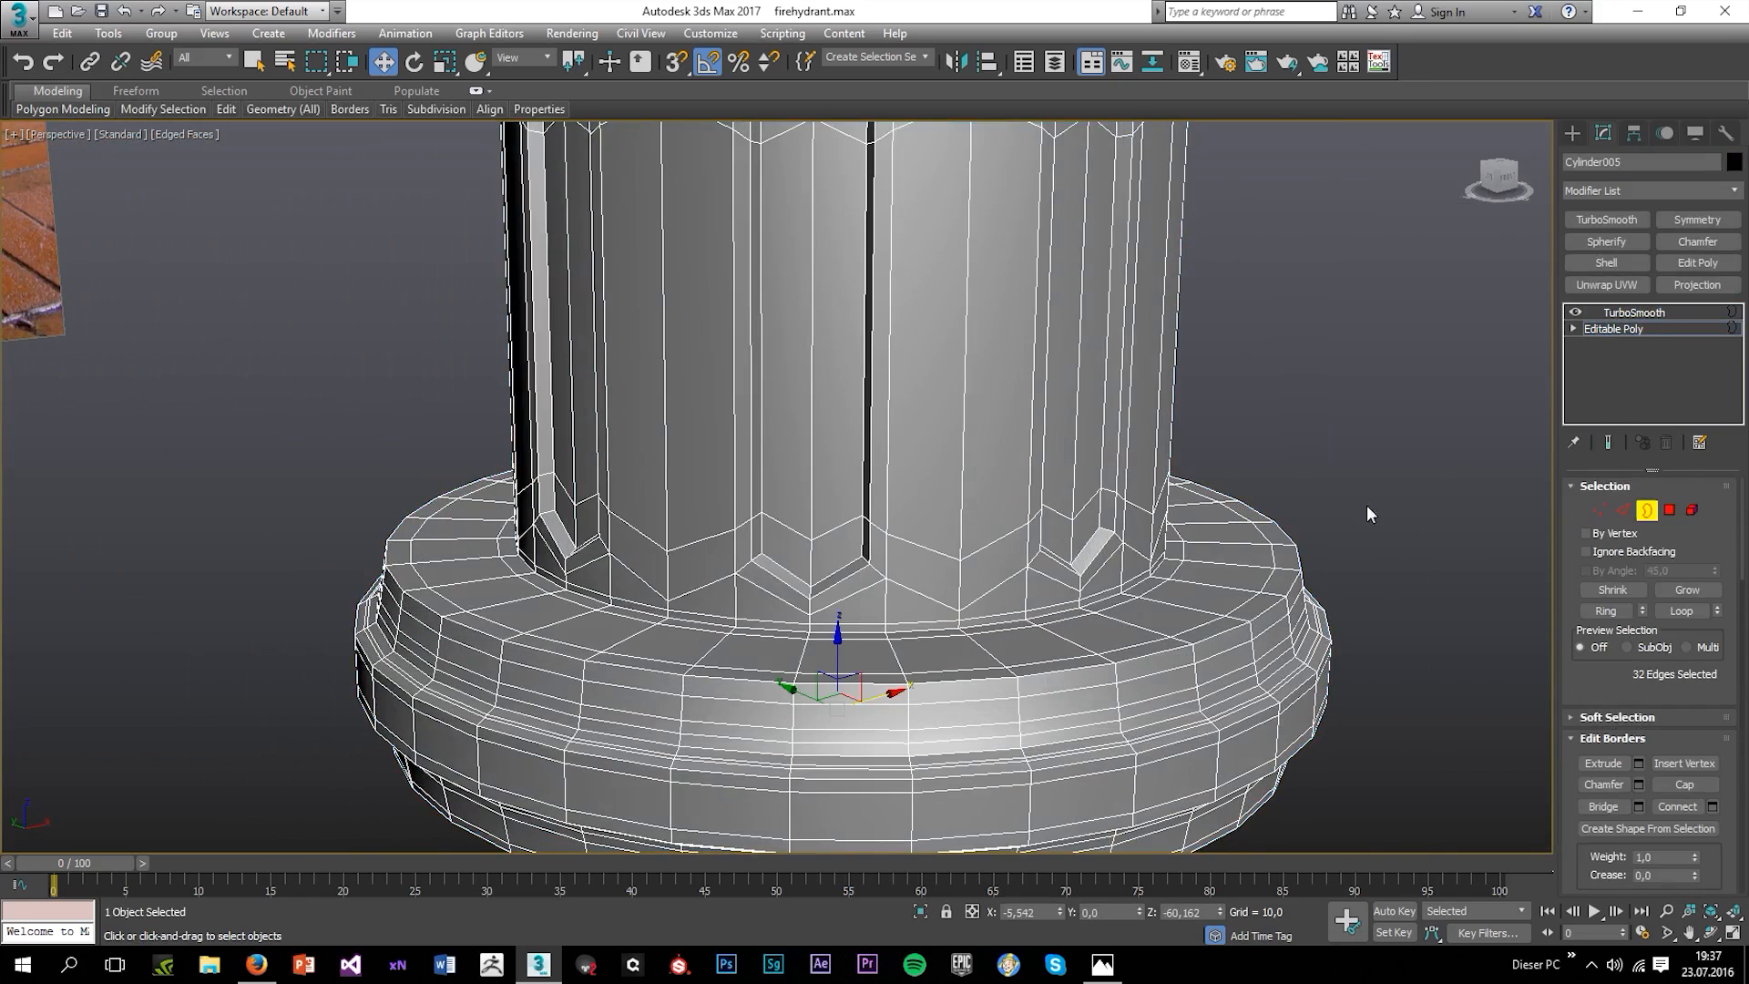
pyautogui.scroll(3, 1059, 623)
pyautogui.click(1623, 509)
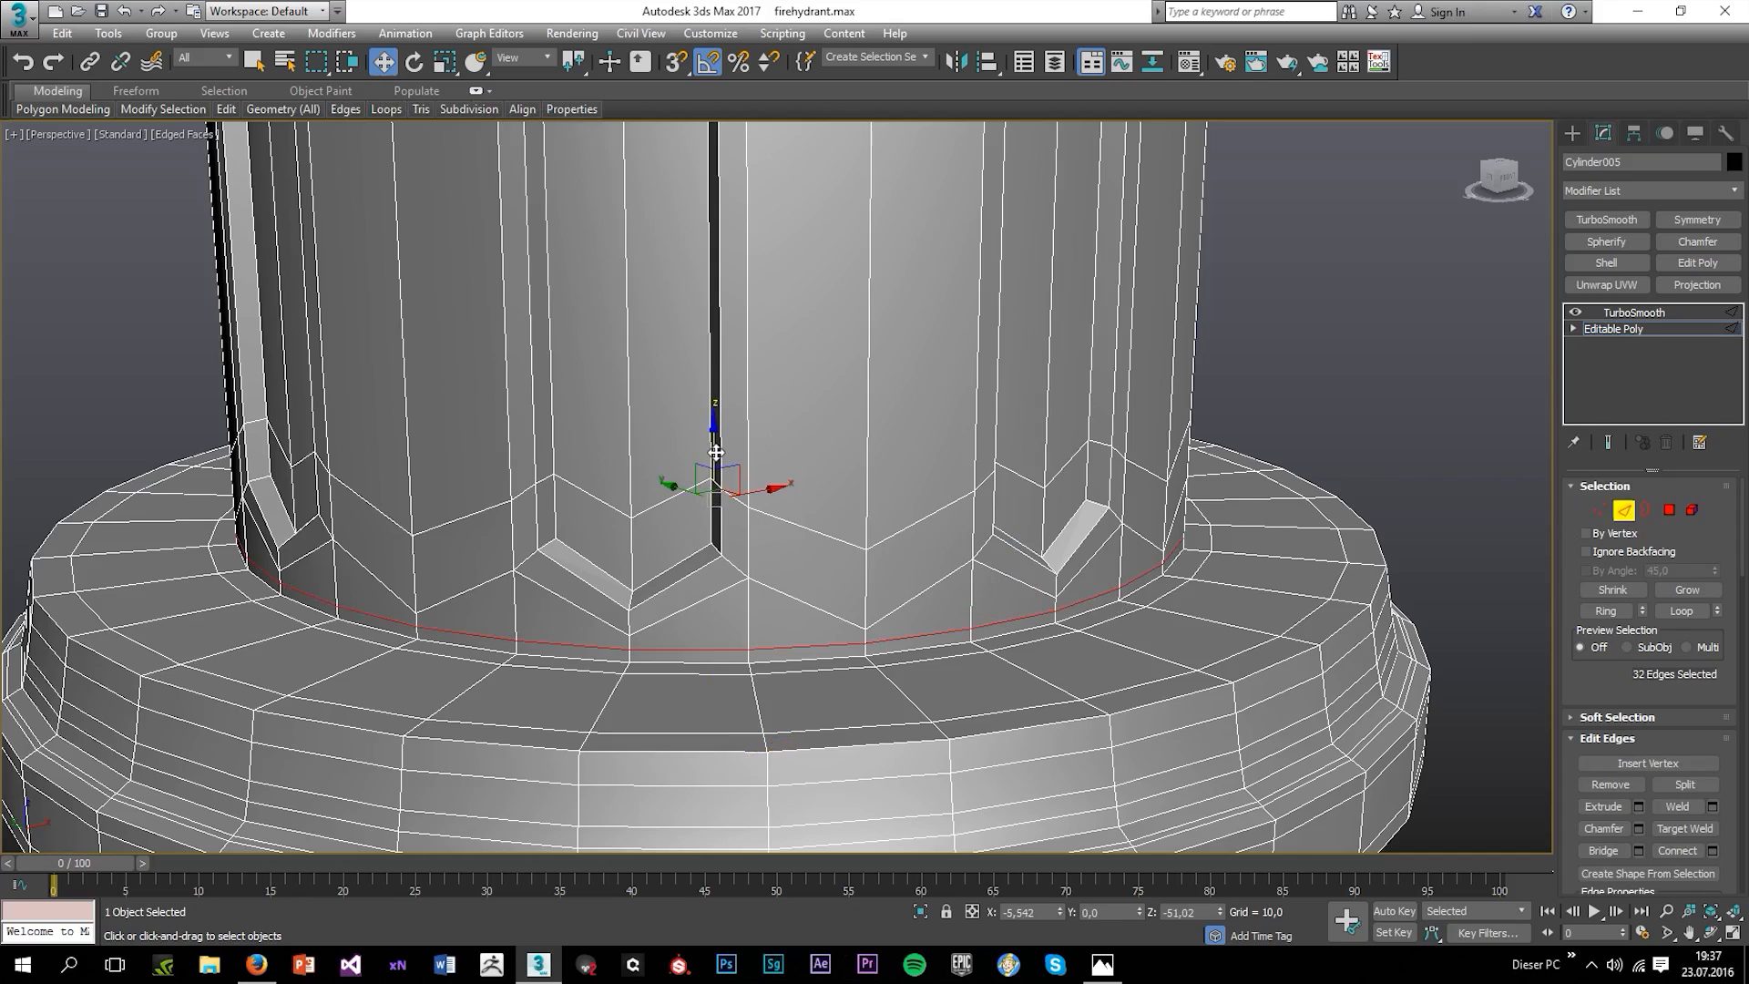
pyautogui.moveTo(713, 458); pyautogui.dragTo(711, 446)
pyautogui.click(1632, 312)
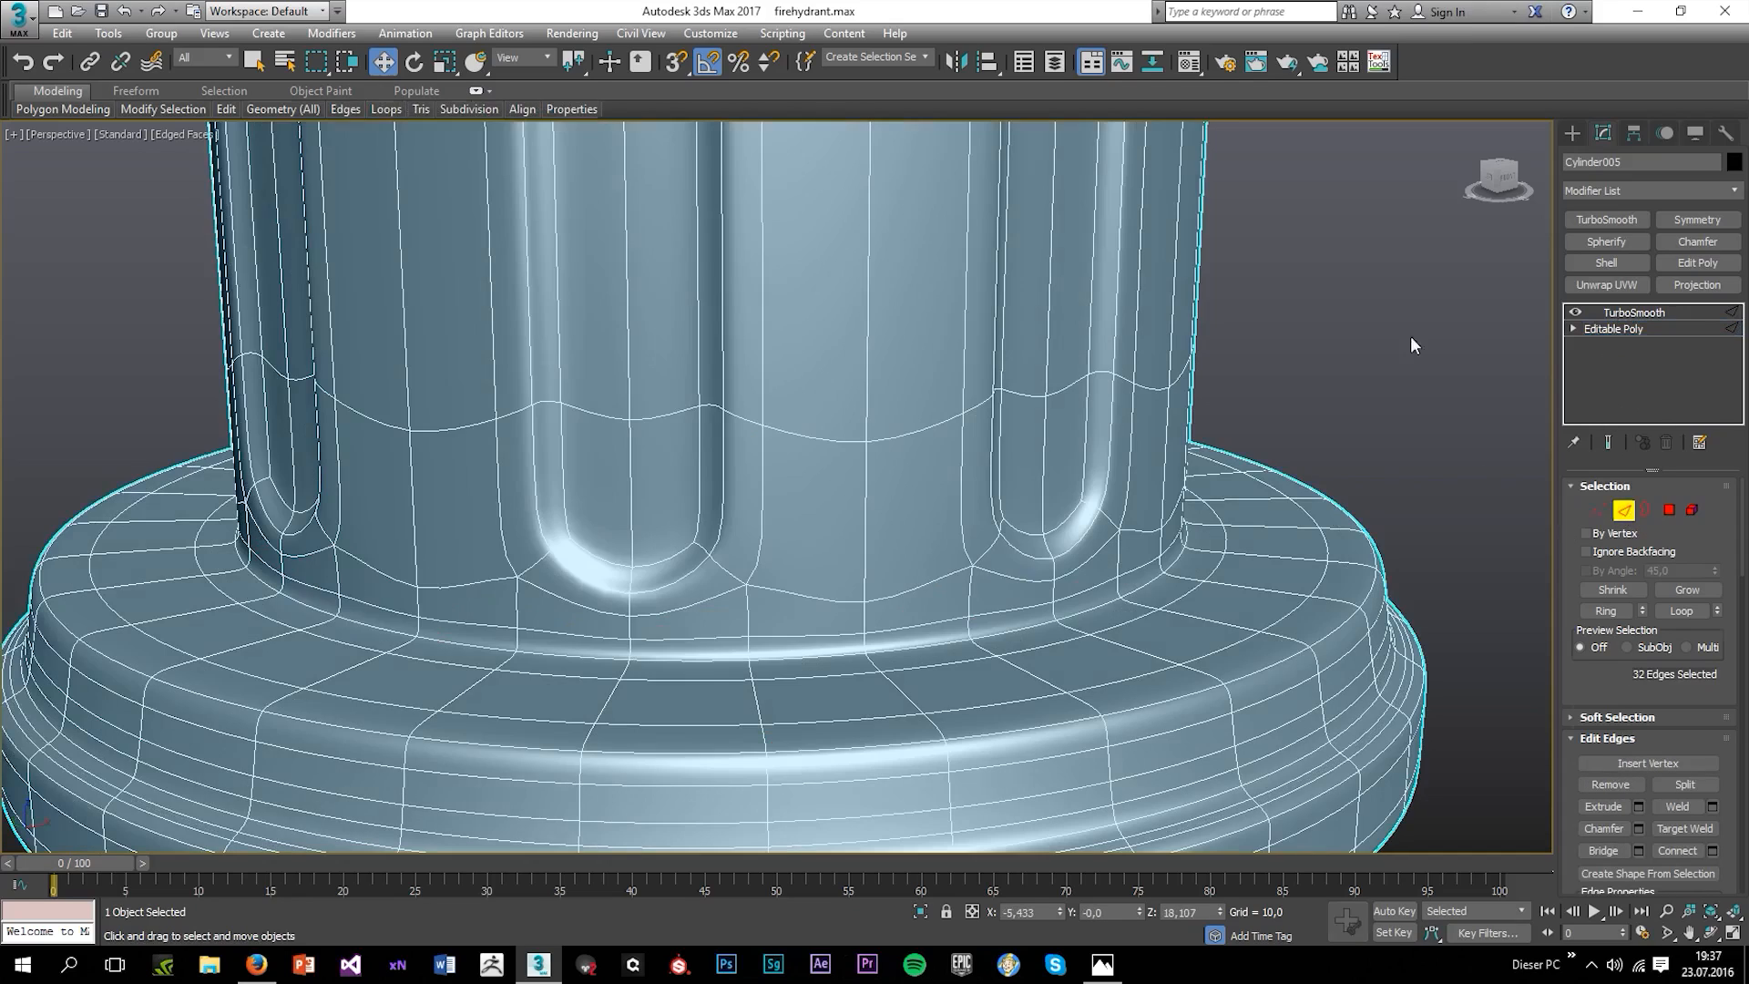
# Compare the whole hydrant with the reference photo, with nothing selected and without edged faces.
pyautogui.click(1358, 342)
pyautogui.press('F4')
pyautogui.scroll(-5, 1355, 342)
pyautogui.scroll(-4, 1269, 425)
pyautogui.keyDown('alt'); pyautogui.moveTo(1269, 425); pyautogui.dragTo(1161, 423, button='middle'); pyautogui.keyUp('alt')
pyautogui.moveTo(1161, 424); pyautogui.dragTo(1082, 534, button='middle')
pyautogui.keyDown('alt'); pyautogui.moveTo(1082, 535); pyautogui.dragTo(1457, 255, button='middle'); pyautogui.keyUp('alt')
# Create a six-sided cylinder centred on the front outlet cap in the front view, about 1.96 in radius and 5.2 high.
pyautogui.click(1571, 133)
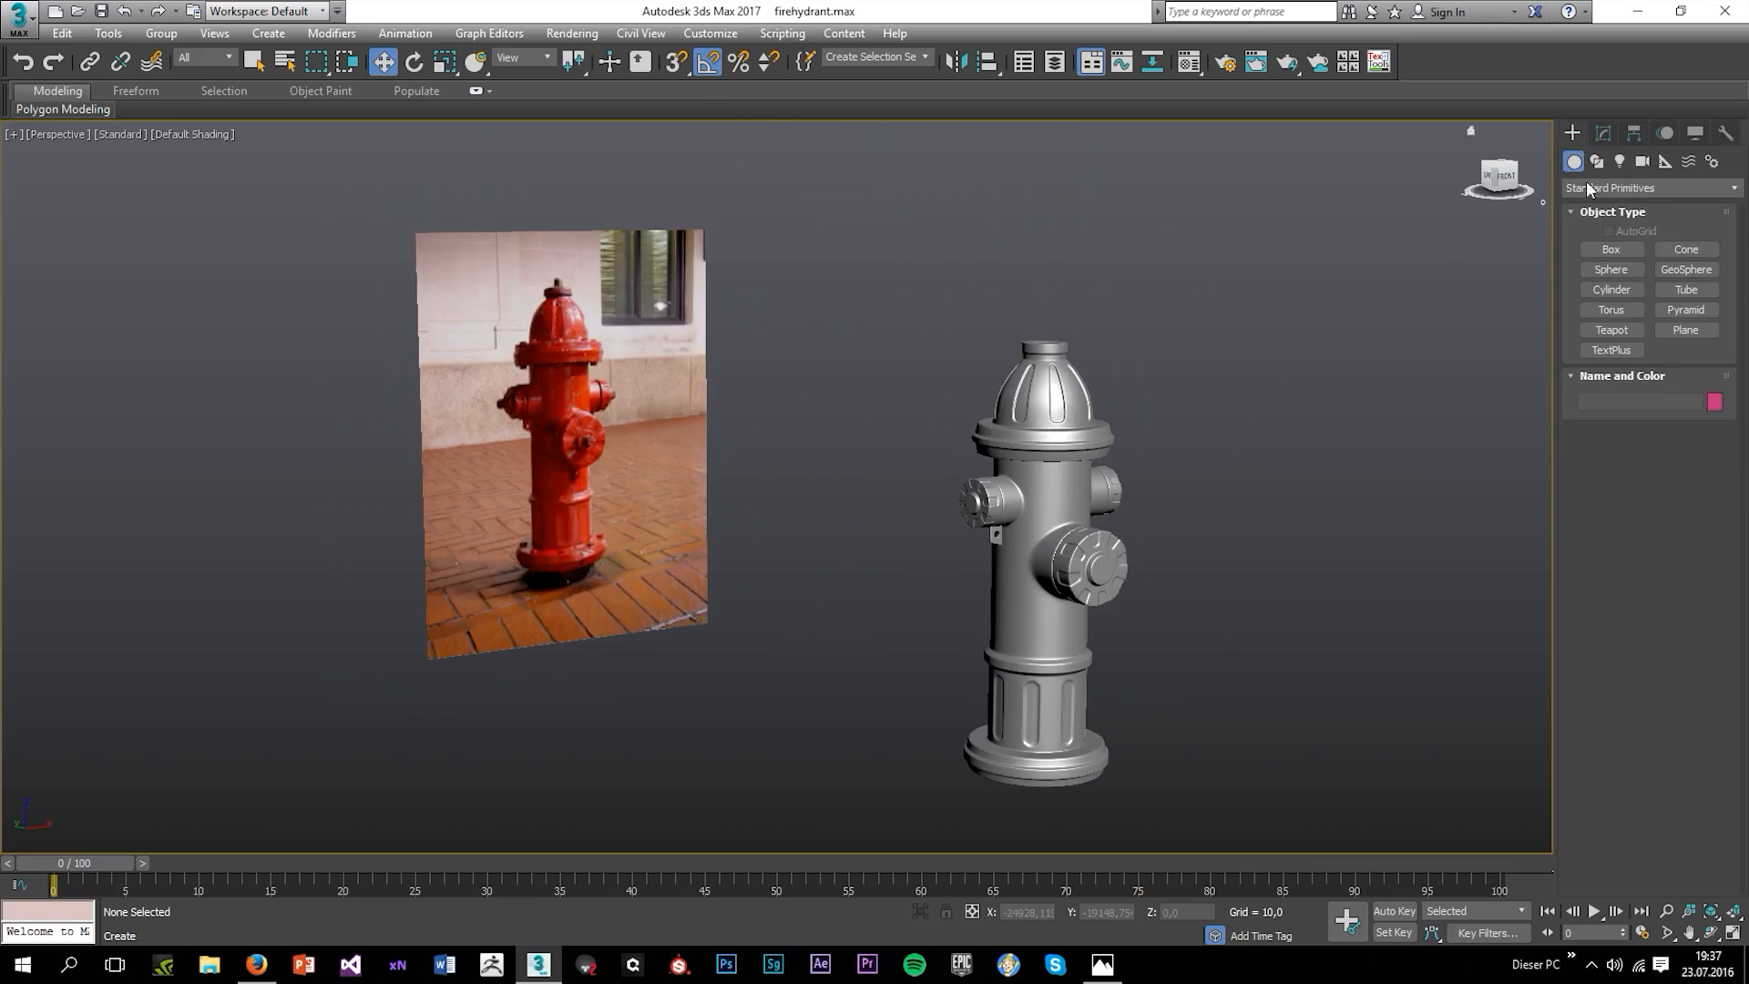
pyautogui.click(1611, 288)
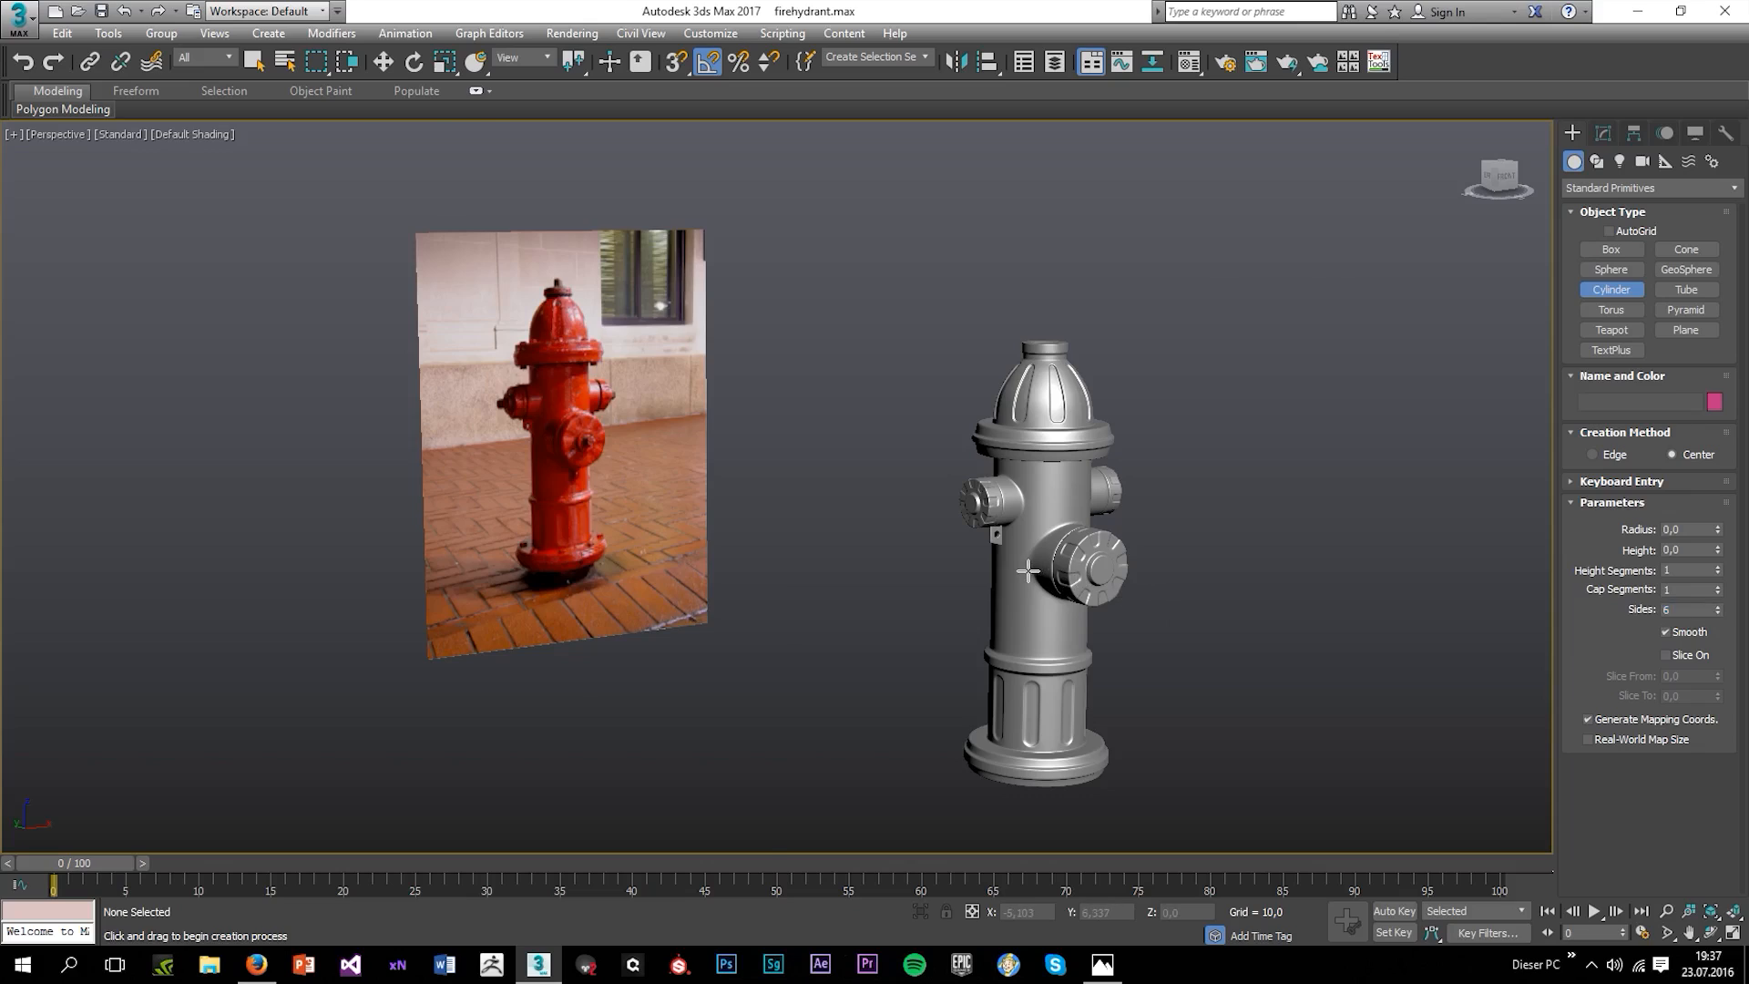
pyautogui.hotkey('alt', 'w')
pyautogui.middleClick(946, 414)
pyautogui.hotkey('alt', 'w')
pyautogui.scroll(-6, 1026, 383)
pyautogui.press('F3')
pyautogui.scroll(4, 1266, 497)
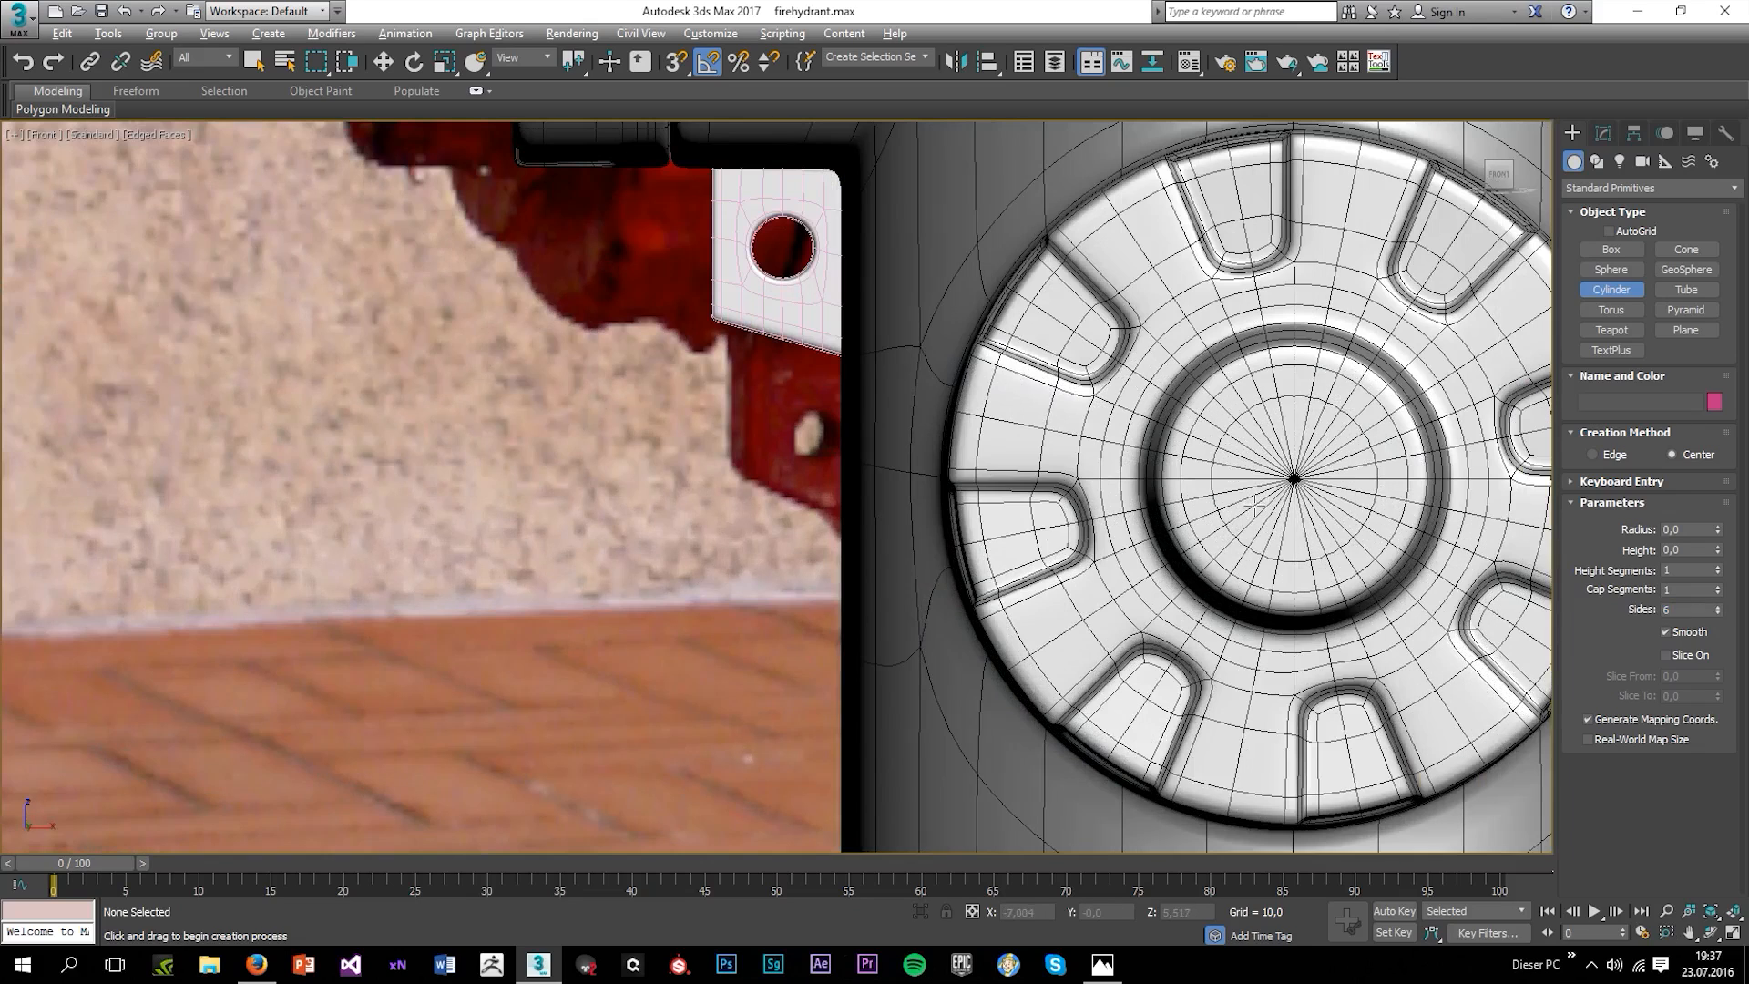
pyautogui.moveTo(1291, 477); pyautogui.dragTo(1127, 504, button='middle')
pyautogui.moveTo(1127, 504); pyautogui.dragTo(1143, 562)
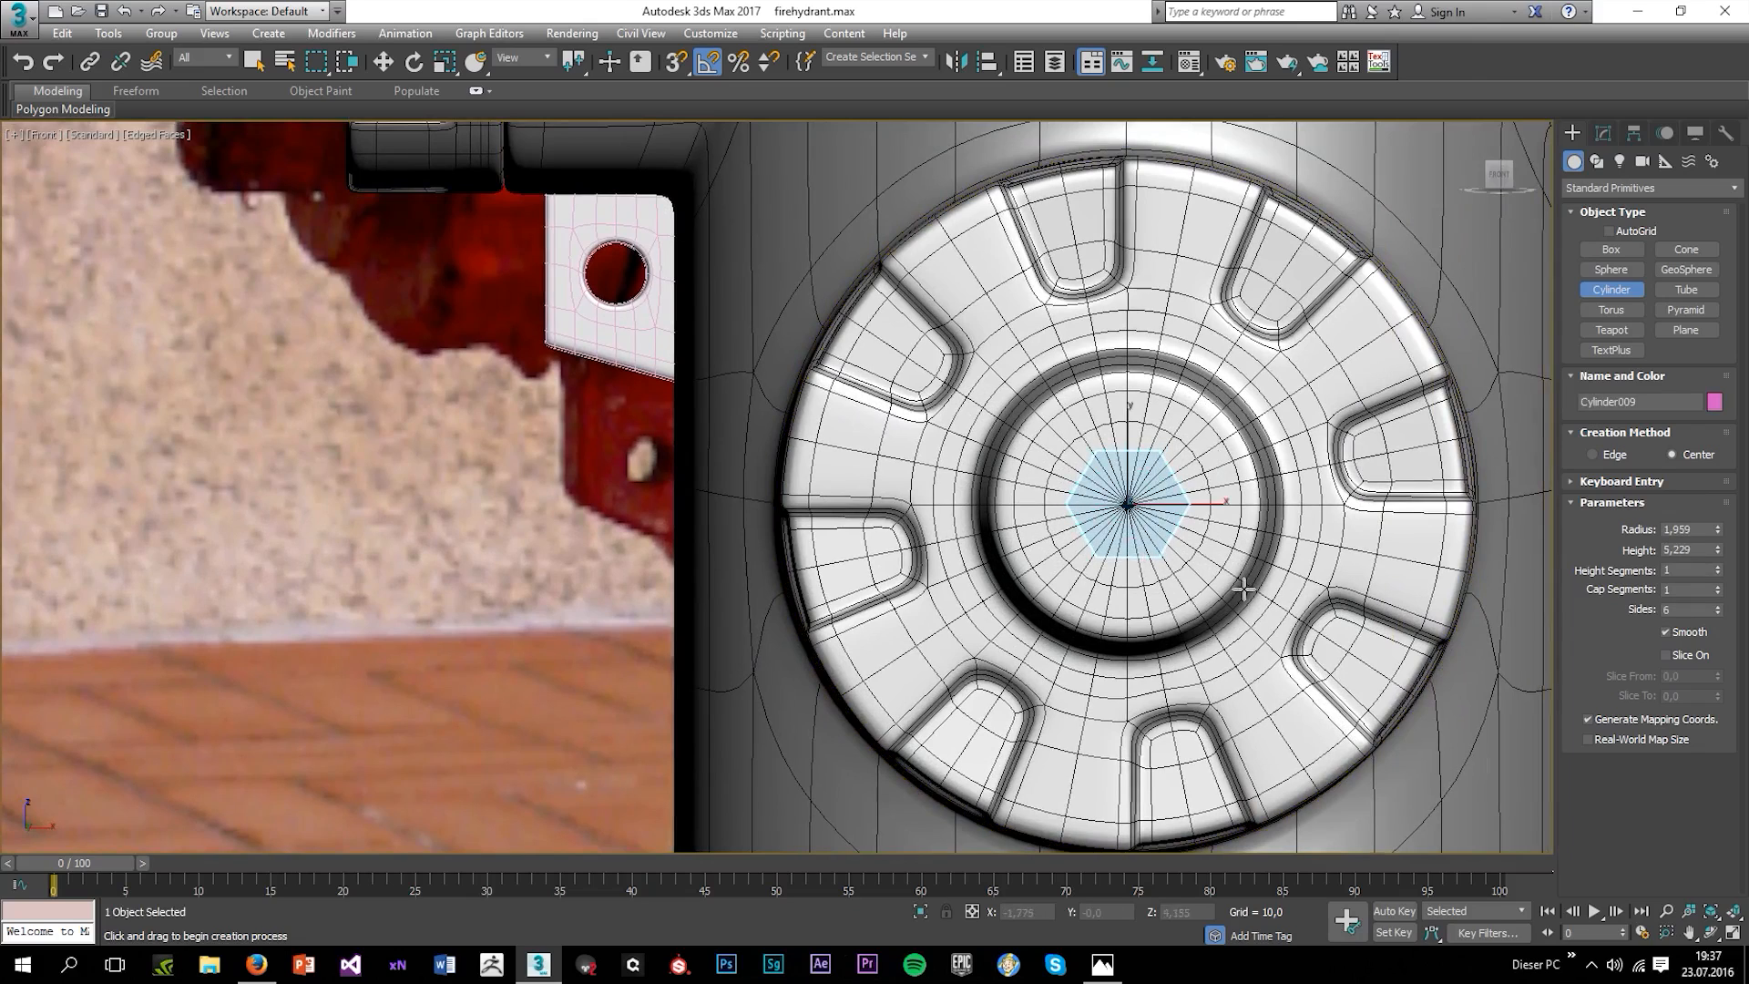
# Move the hexagonal cylinder along Y to about -28.23 so it protrudes from the front outlet cap.
pyautogui.hotkey('alt', 'w')
pyautogui.middleClick(1151, 650)
pyautogui.hotkey('alt', 'w')
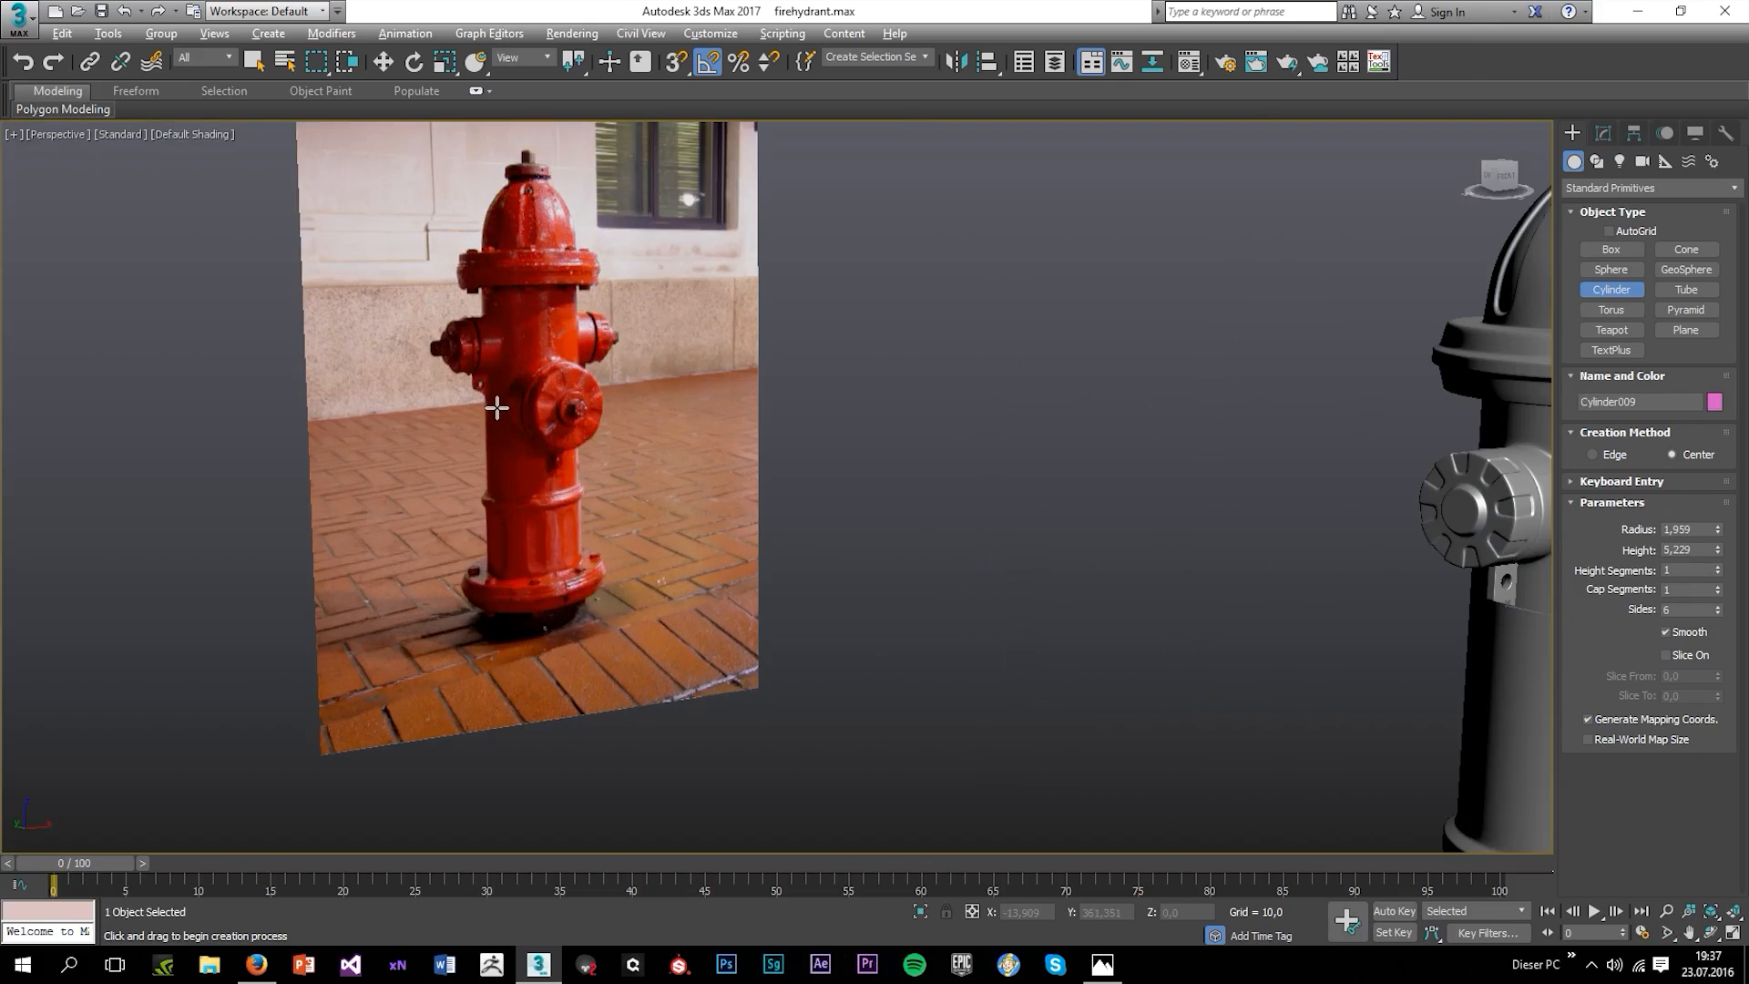
pyautogui.scroll(-3, 893, 514)
pyautogui.moveTo(1243, 571); pyautogui.dragTo(980, 570, button='middle')
pyautogui.scroll(5, 982, 570)
pyautogui.press('w')
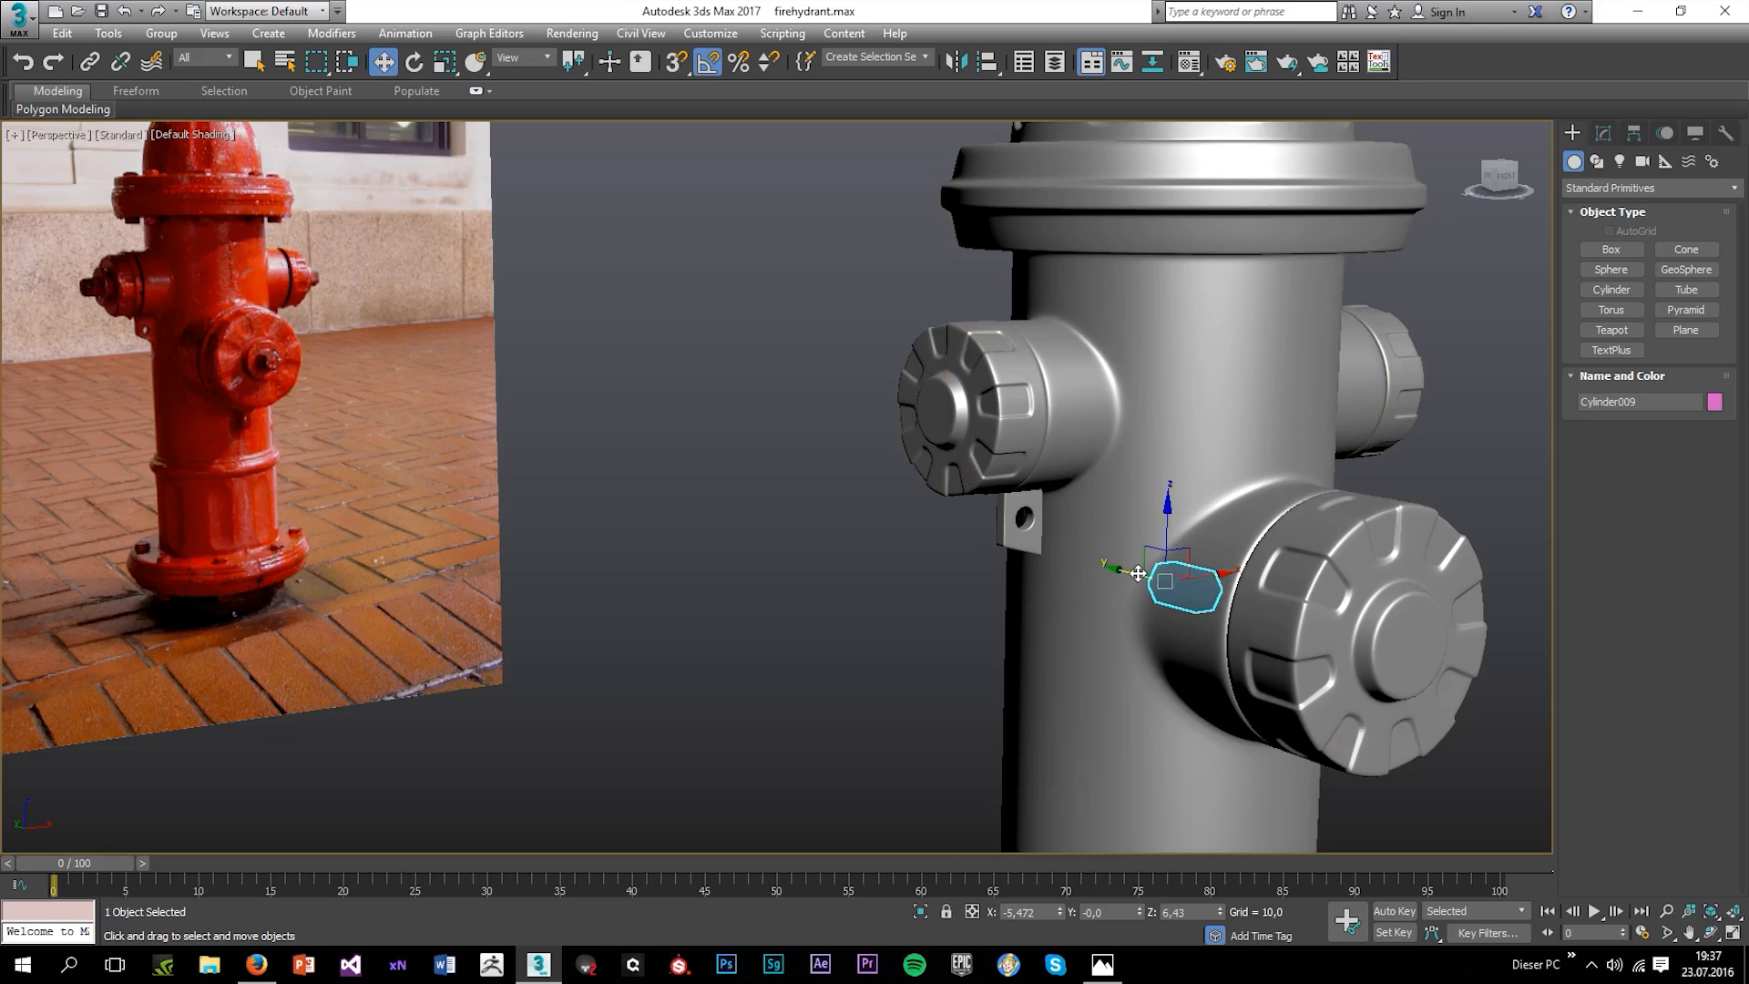
pyautogui.moveTo(1137, 573); pyautogui.dragTo(1381, 634)
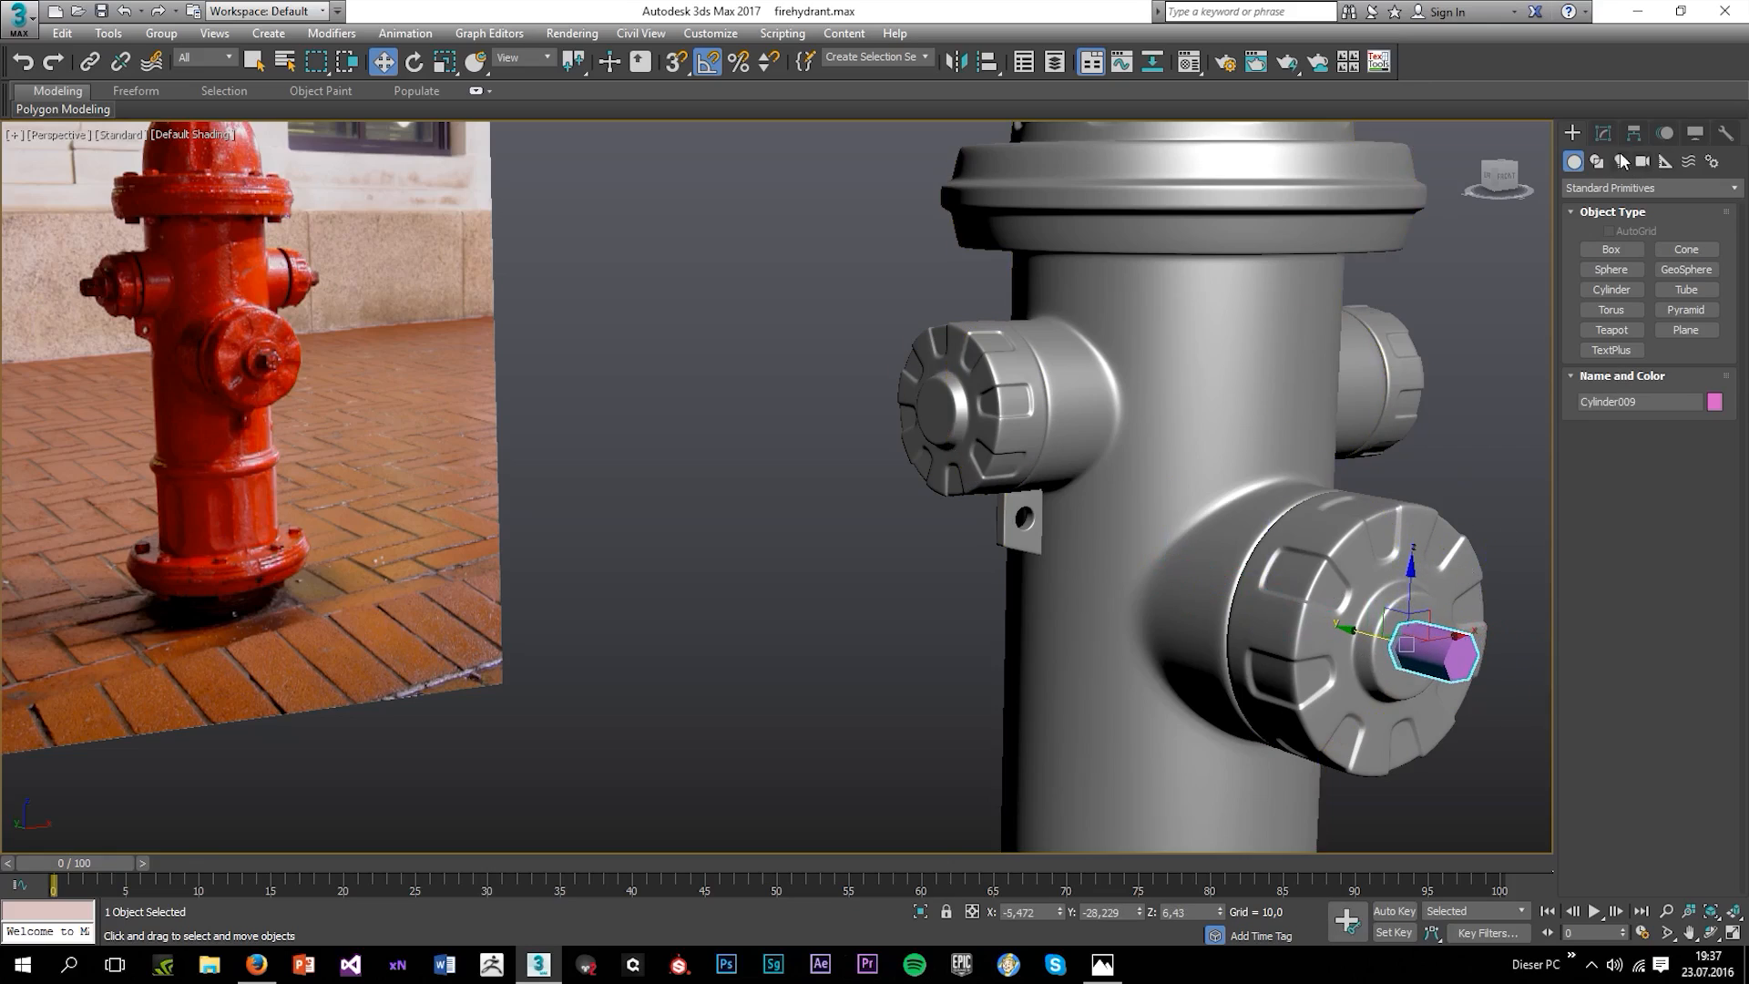
# Shorten the hexagonal cylinder slightly and convert it to an Editable Poly at element level.
pyautogui.click(1602, 133)
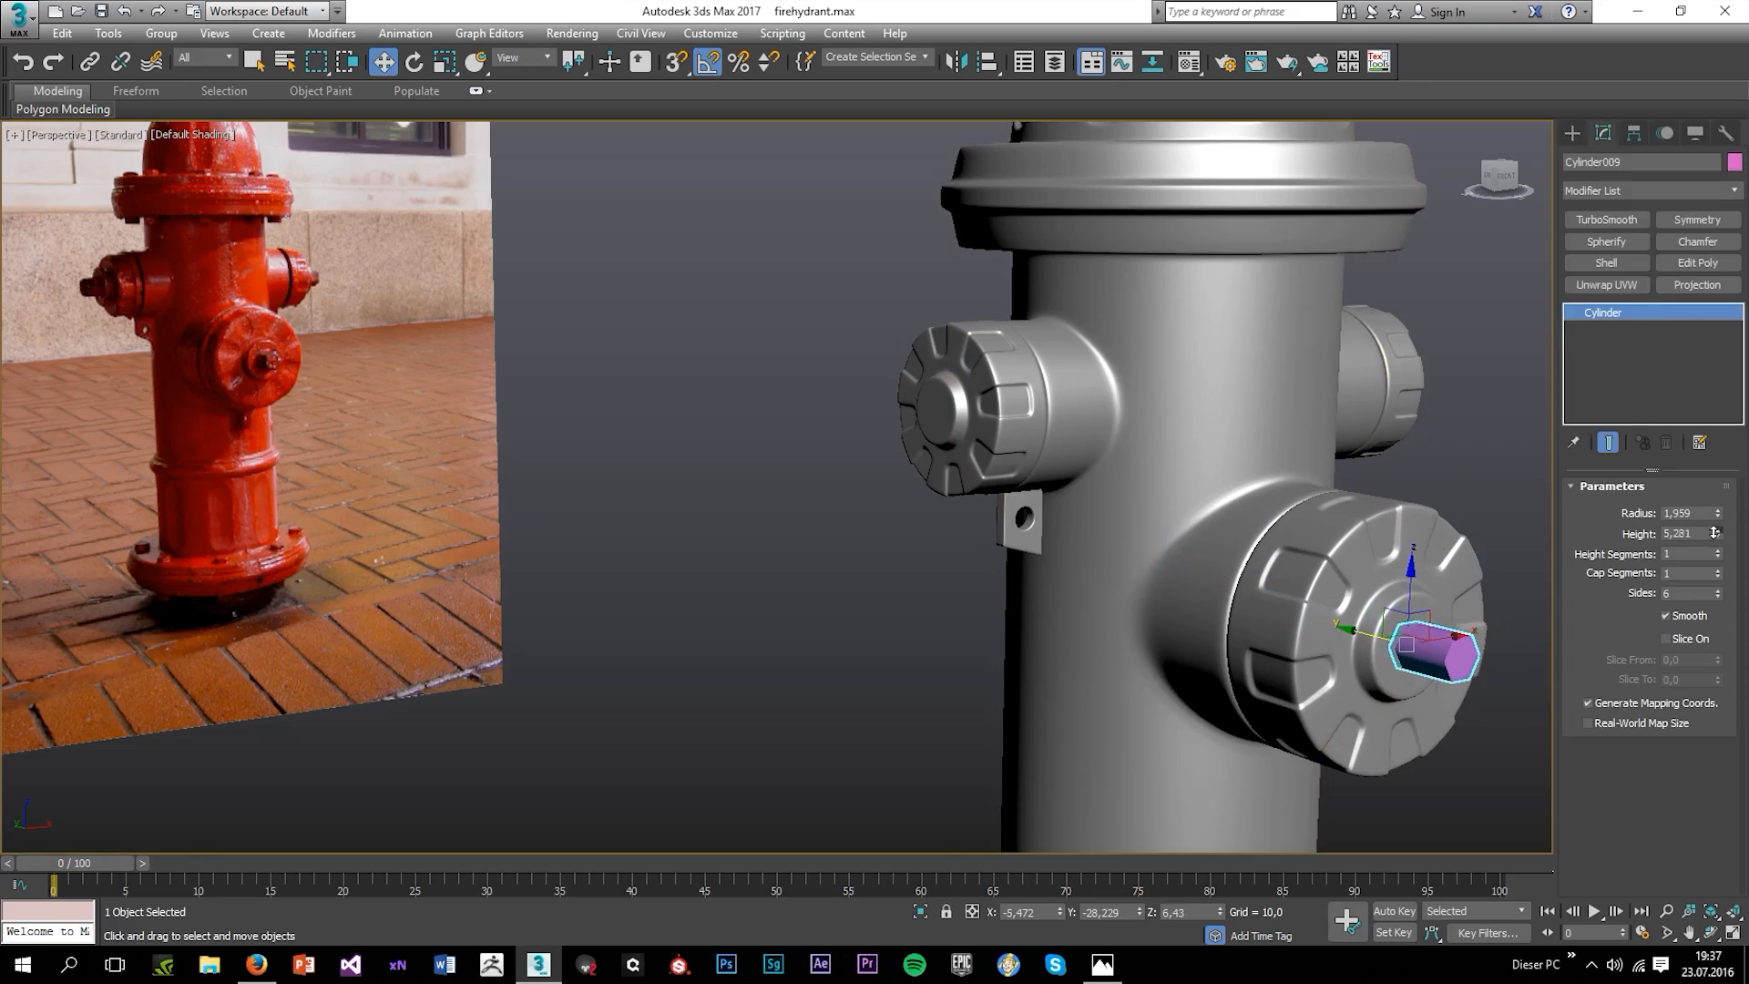
pyautogui.moveTo(1714, 533); pyautogui.dragTo(1700, 551)
pyautogui.rightClick(1612, 311)
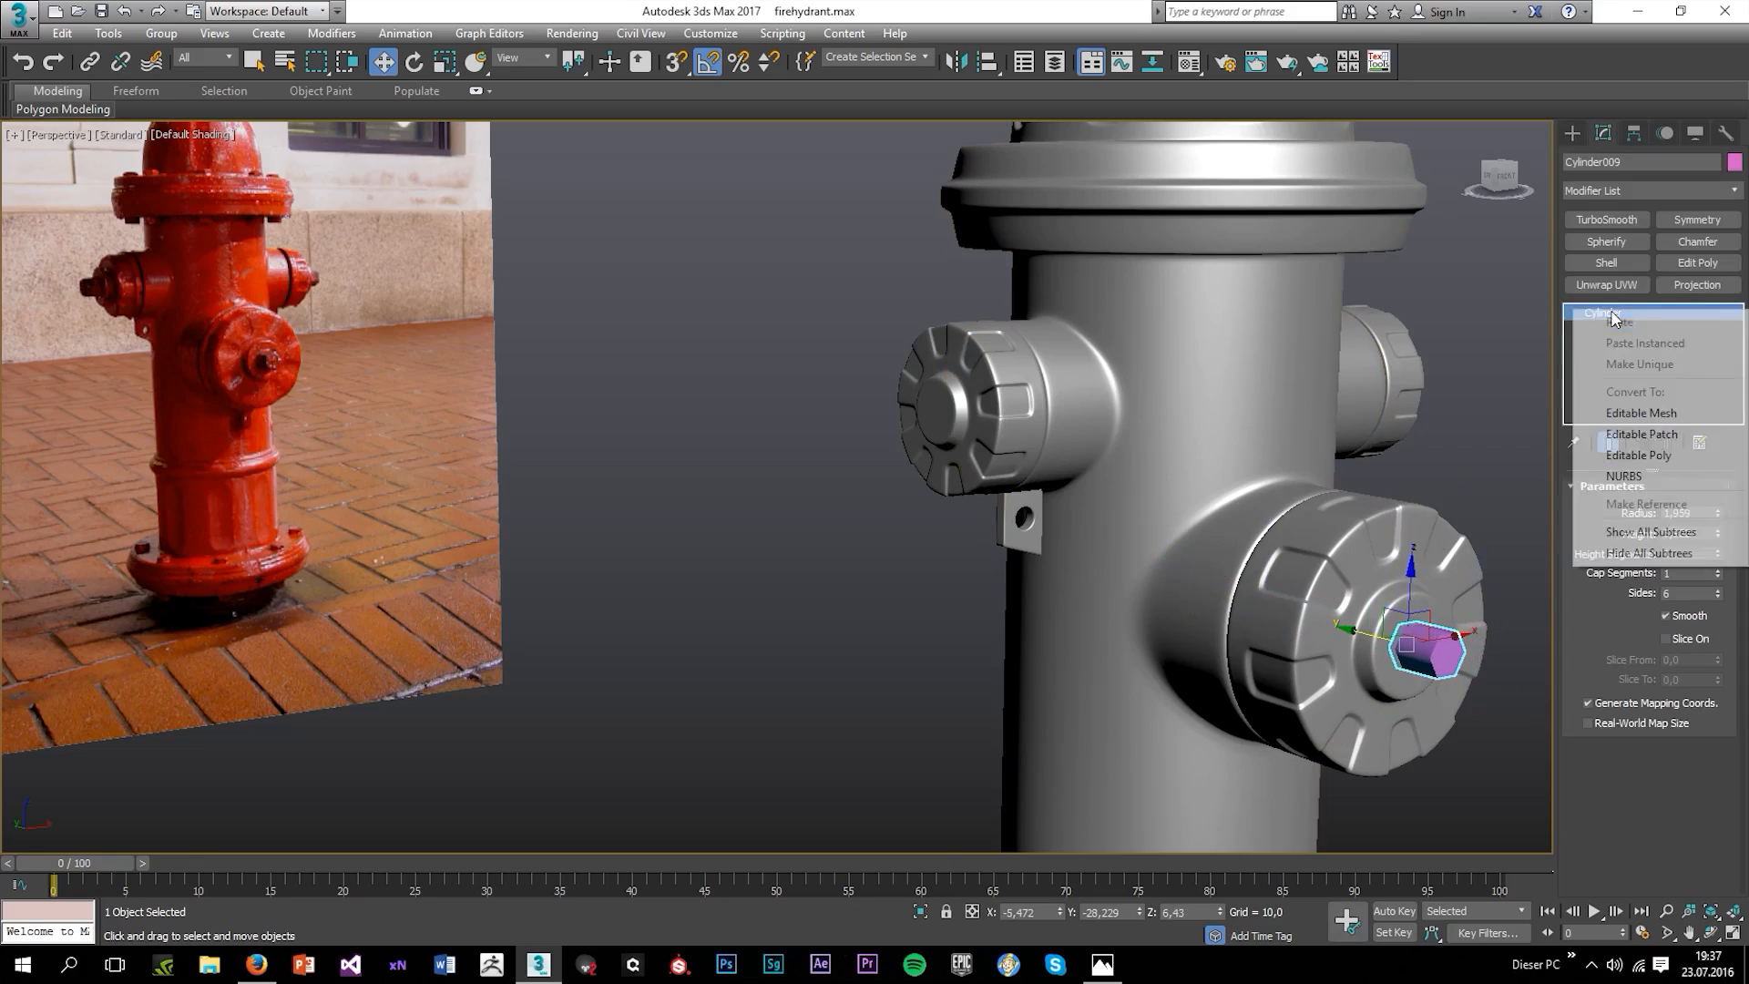
pyautogui.click(1640, 453)
pyautogui.click(1692, 509)
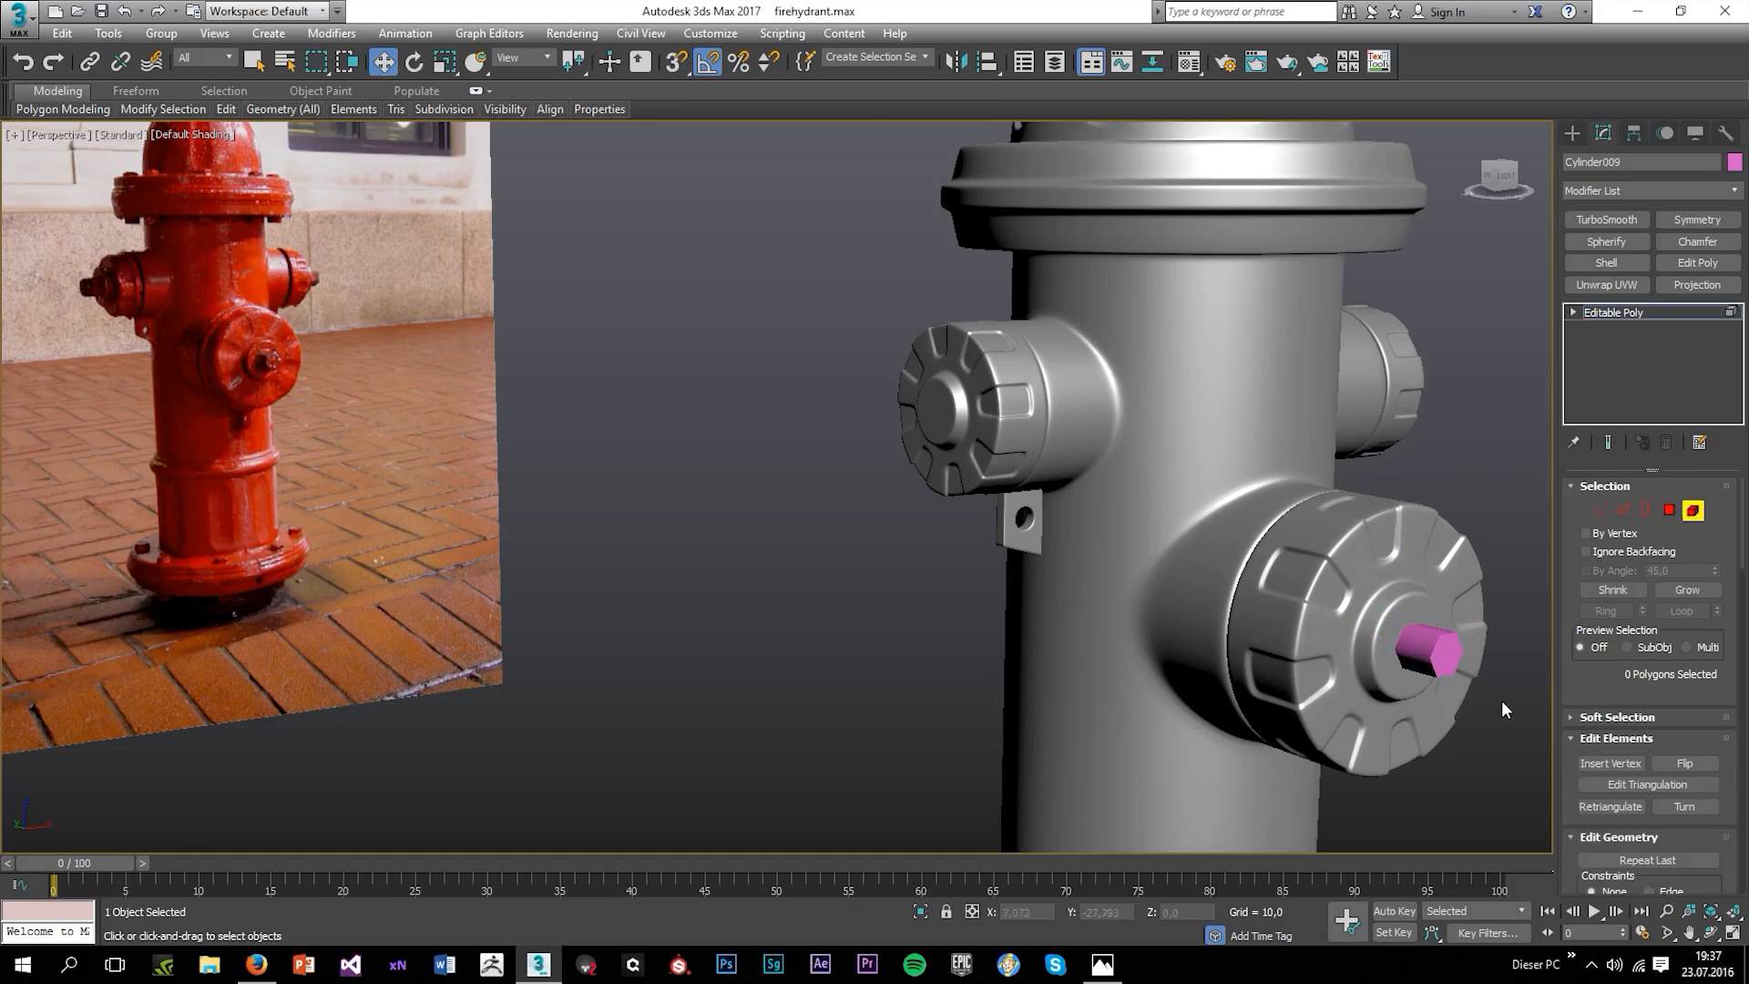
# Add a Chamfer modifier to the hexagonal bolt with tension 0.5 and smoothing input set to Unsmoothed Edges.
pyautogui.click(1696, 242)
pyautogui.click(1643, 702)
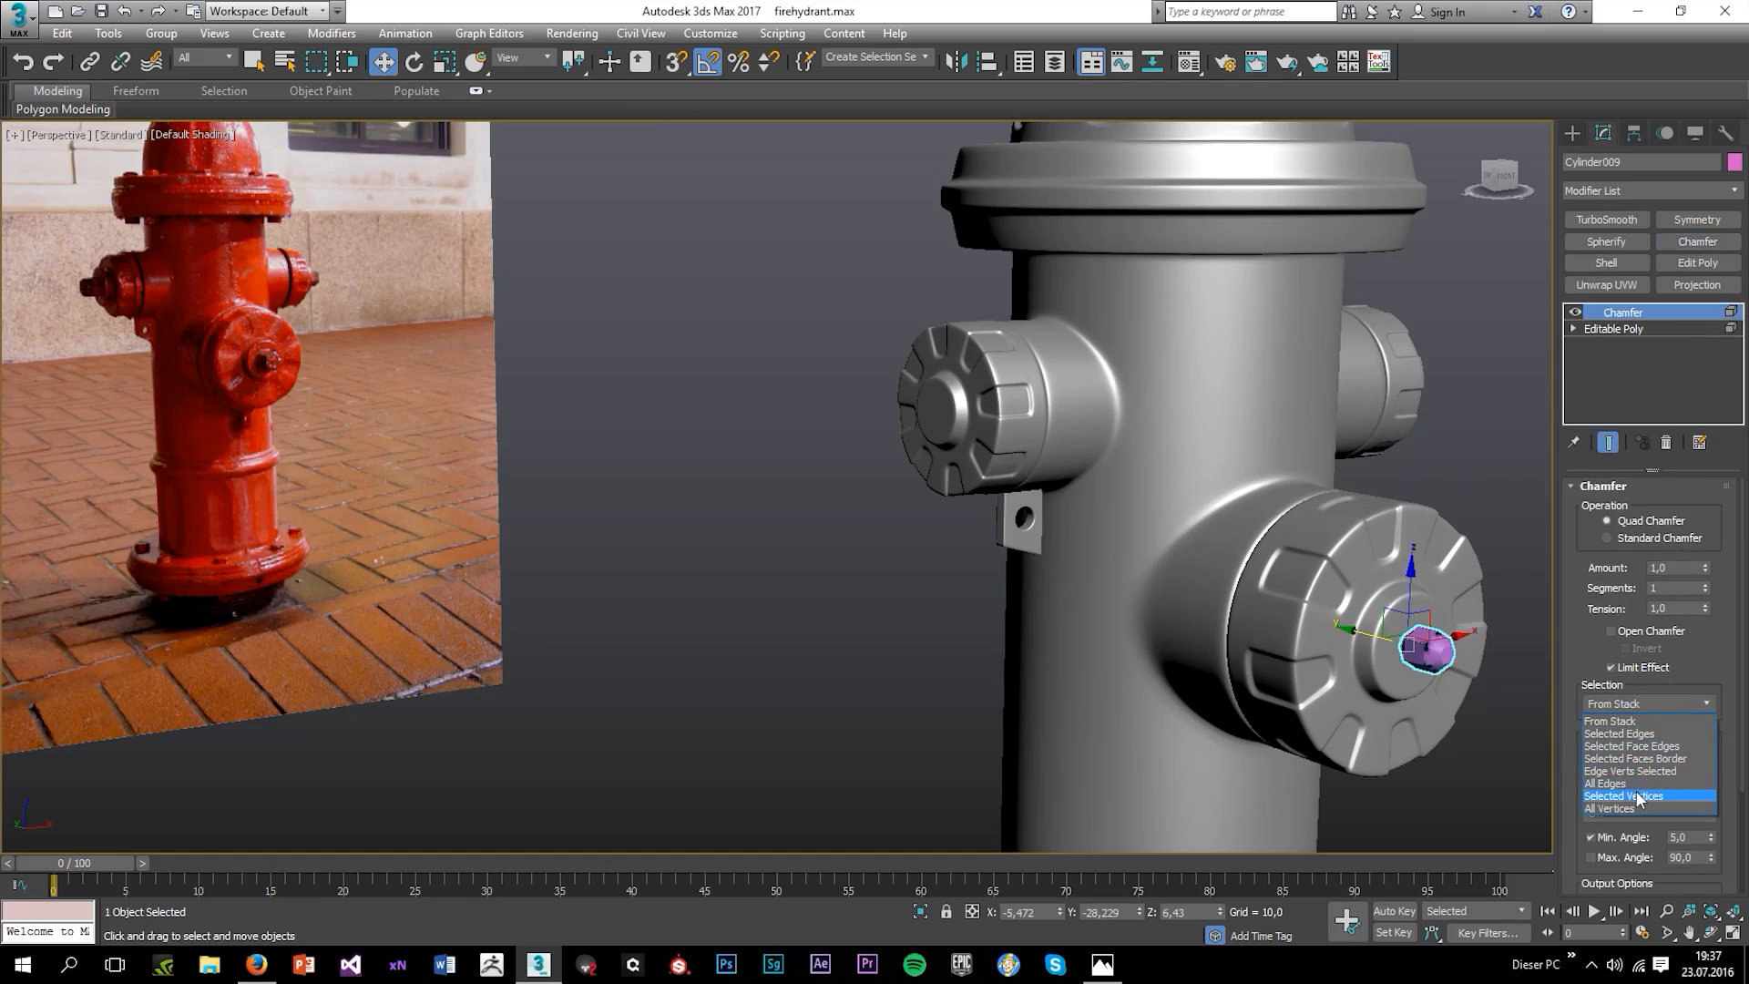
pyautogui.click(1636, 537)
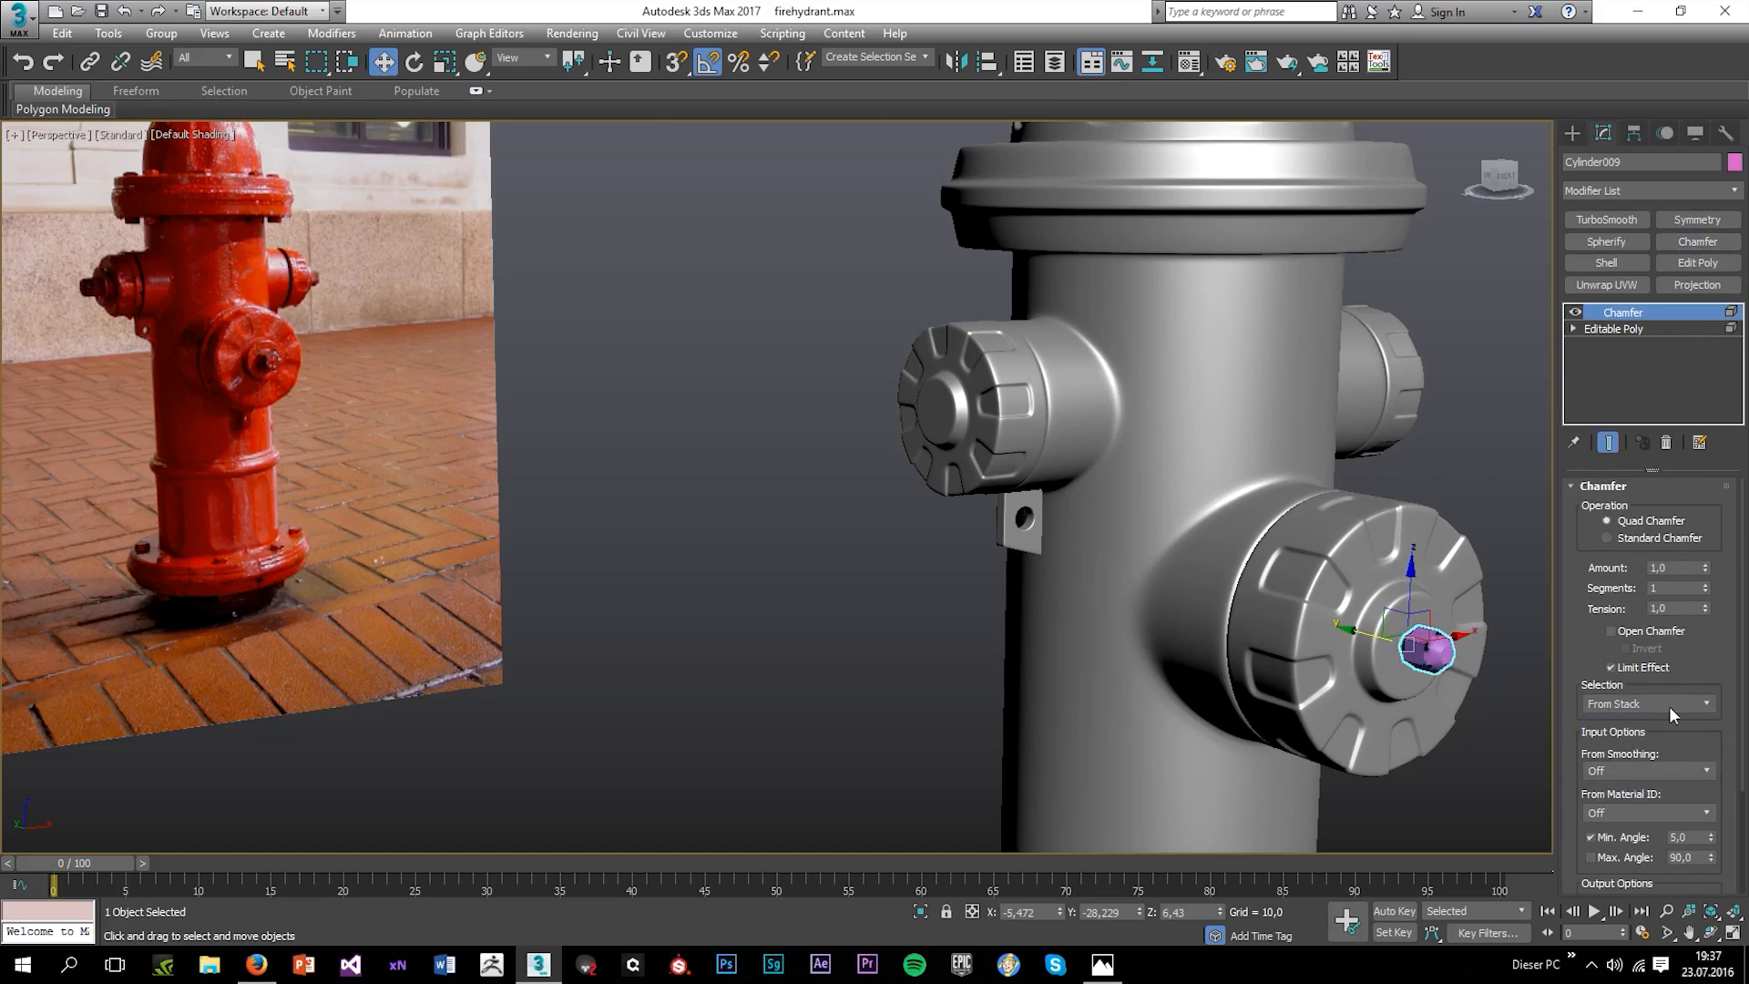
pyautogui.write('0')
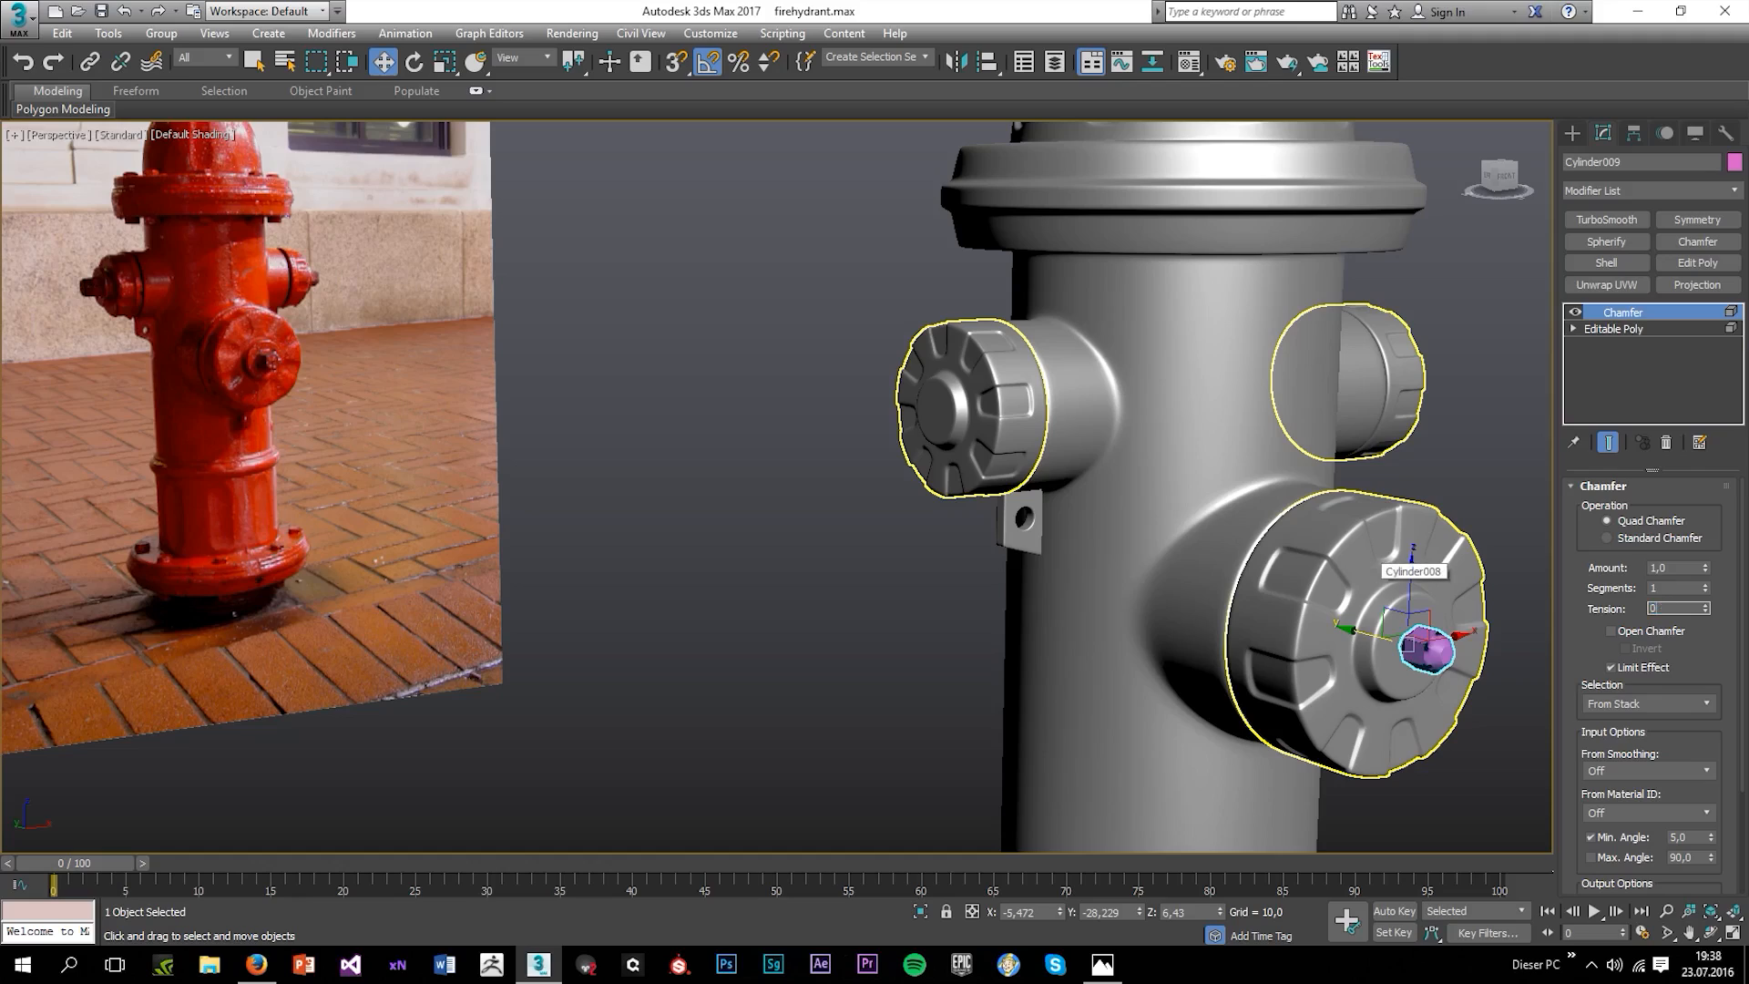
pyautogui.write(',5')
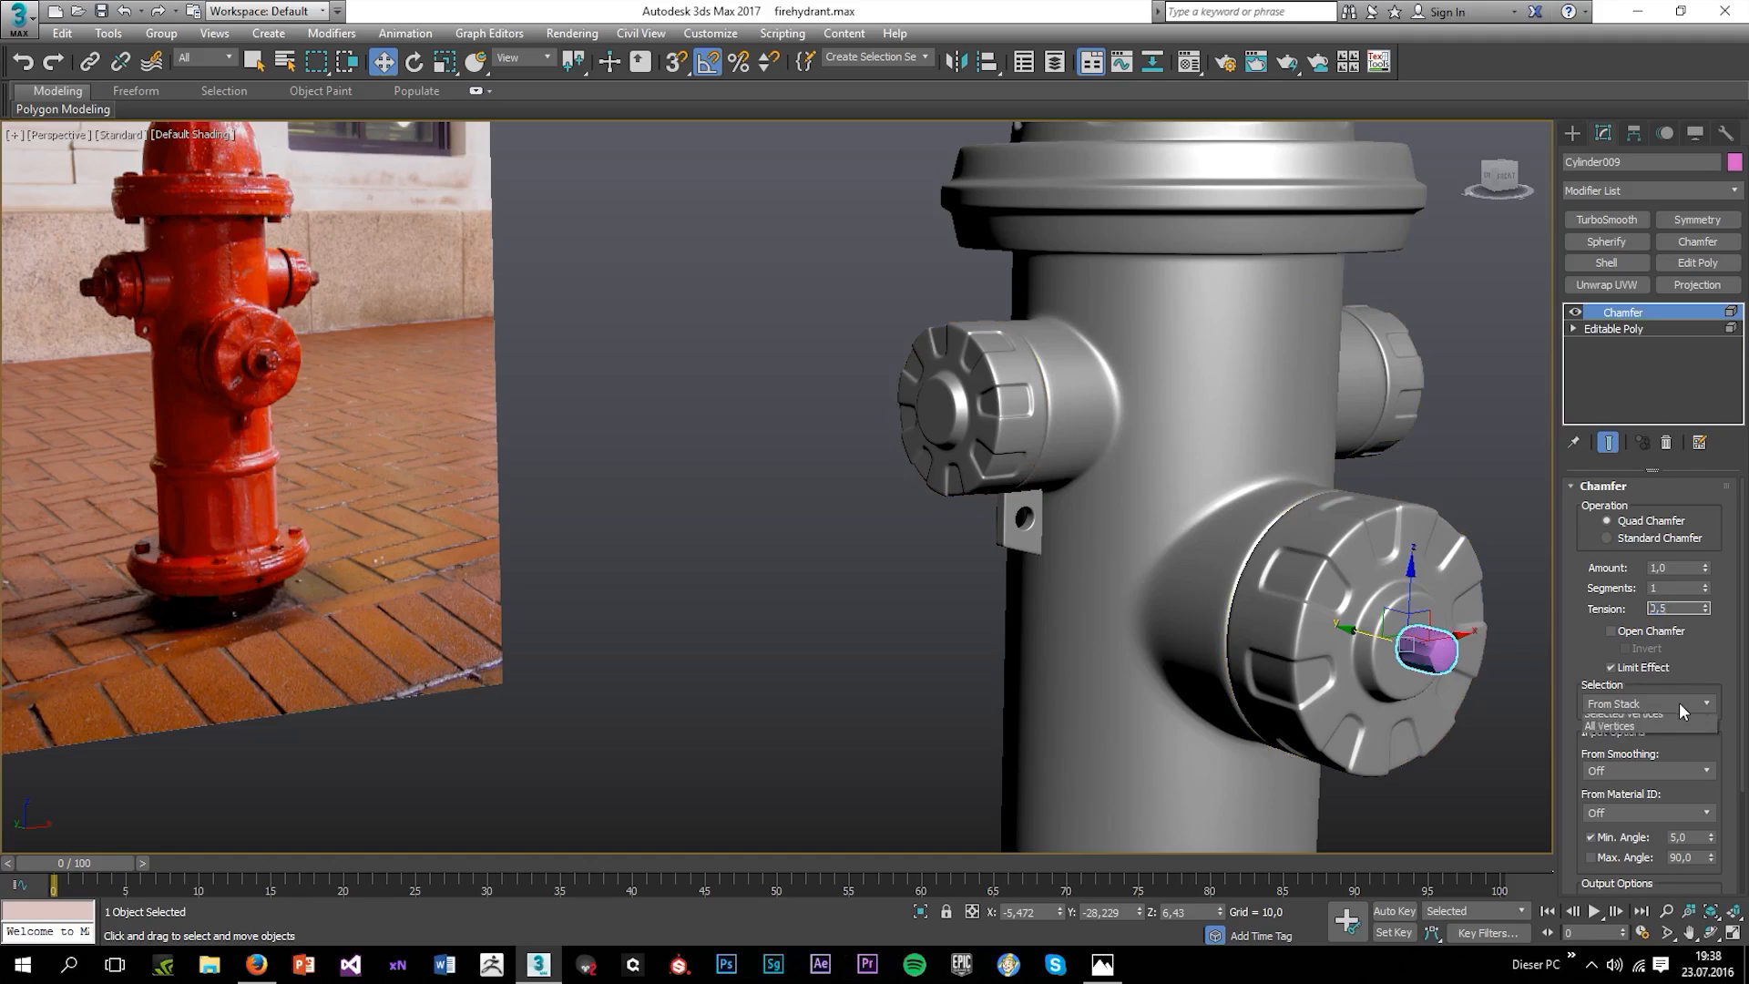
pyautogui.click(1634, 701)
pyautogui.click(1594, 649)
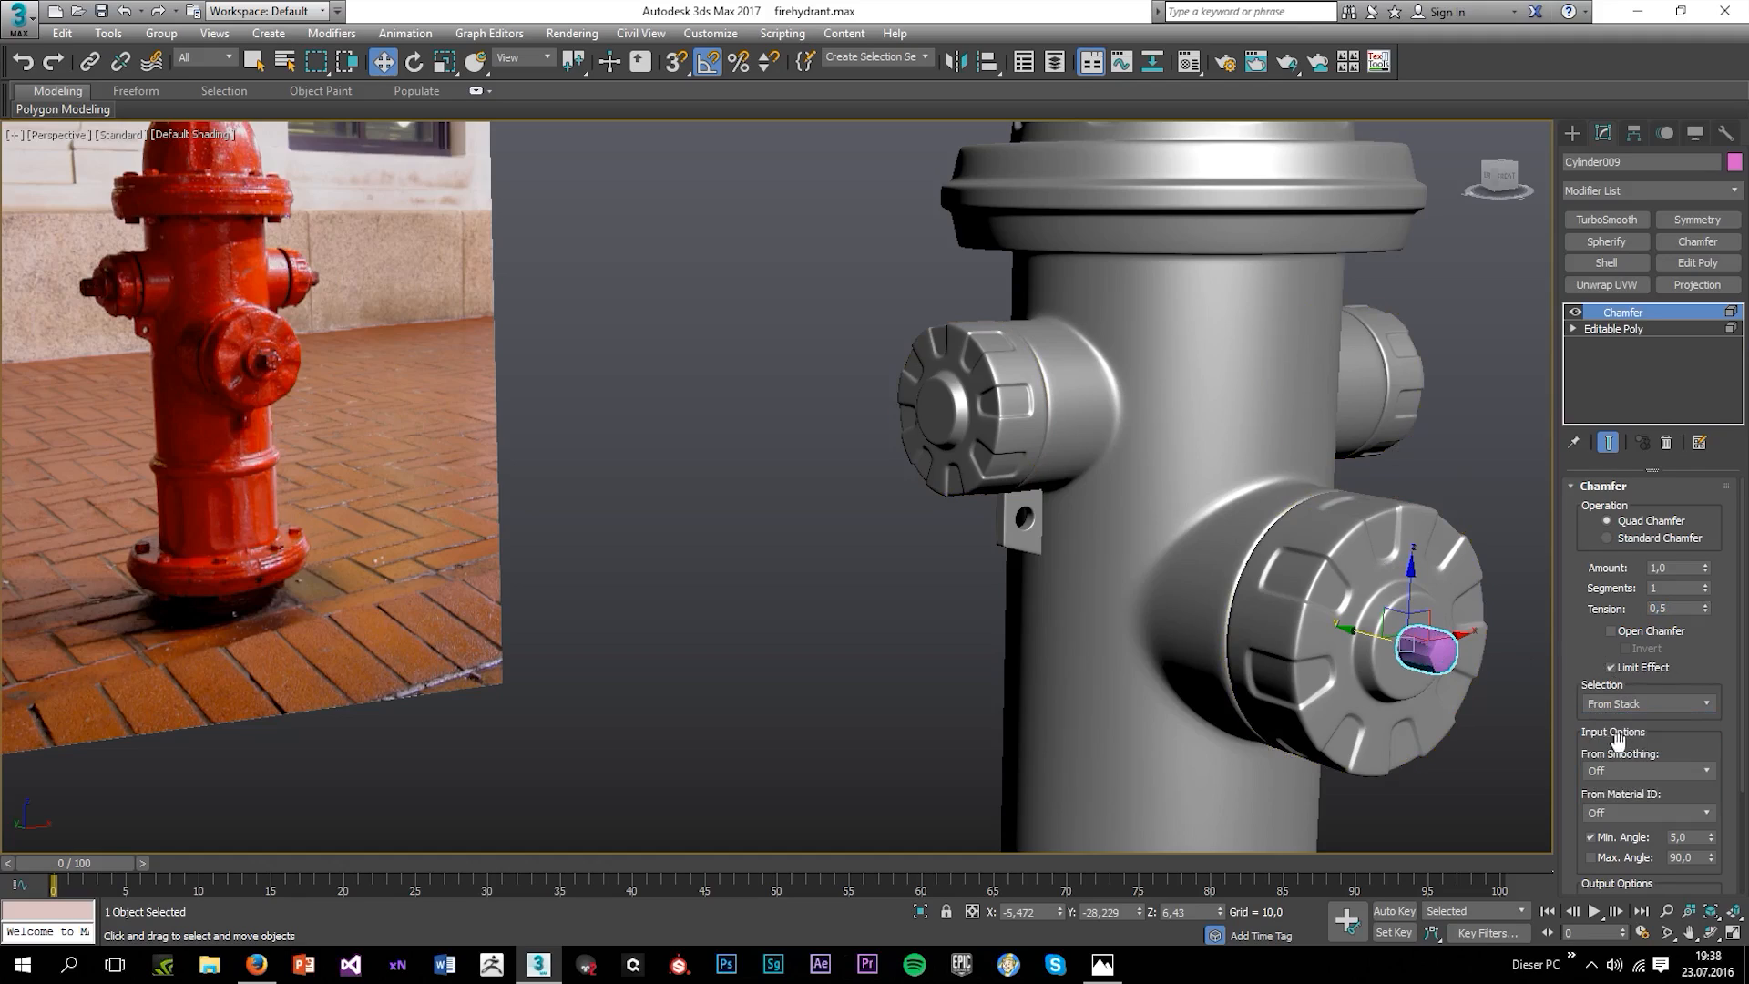
pyautogui.click(1637, 772)
pyautogui.click(1628, 805)
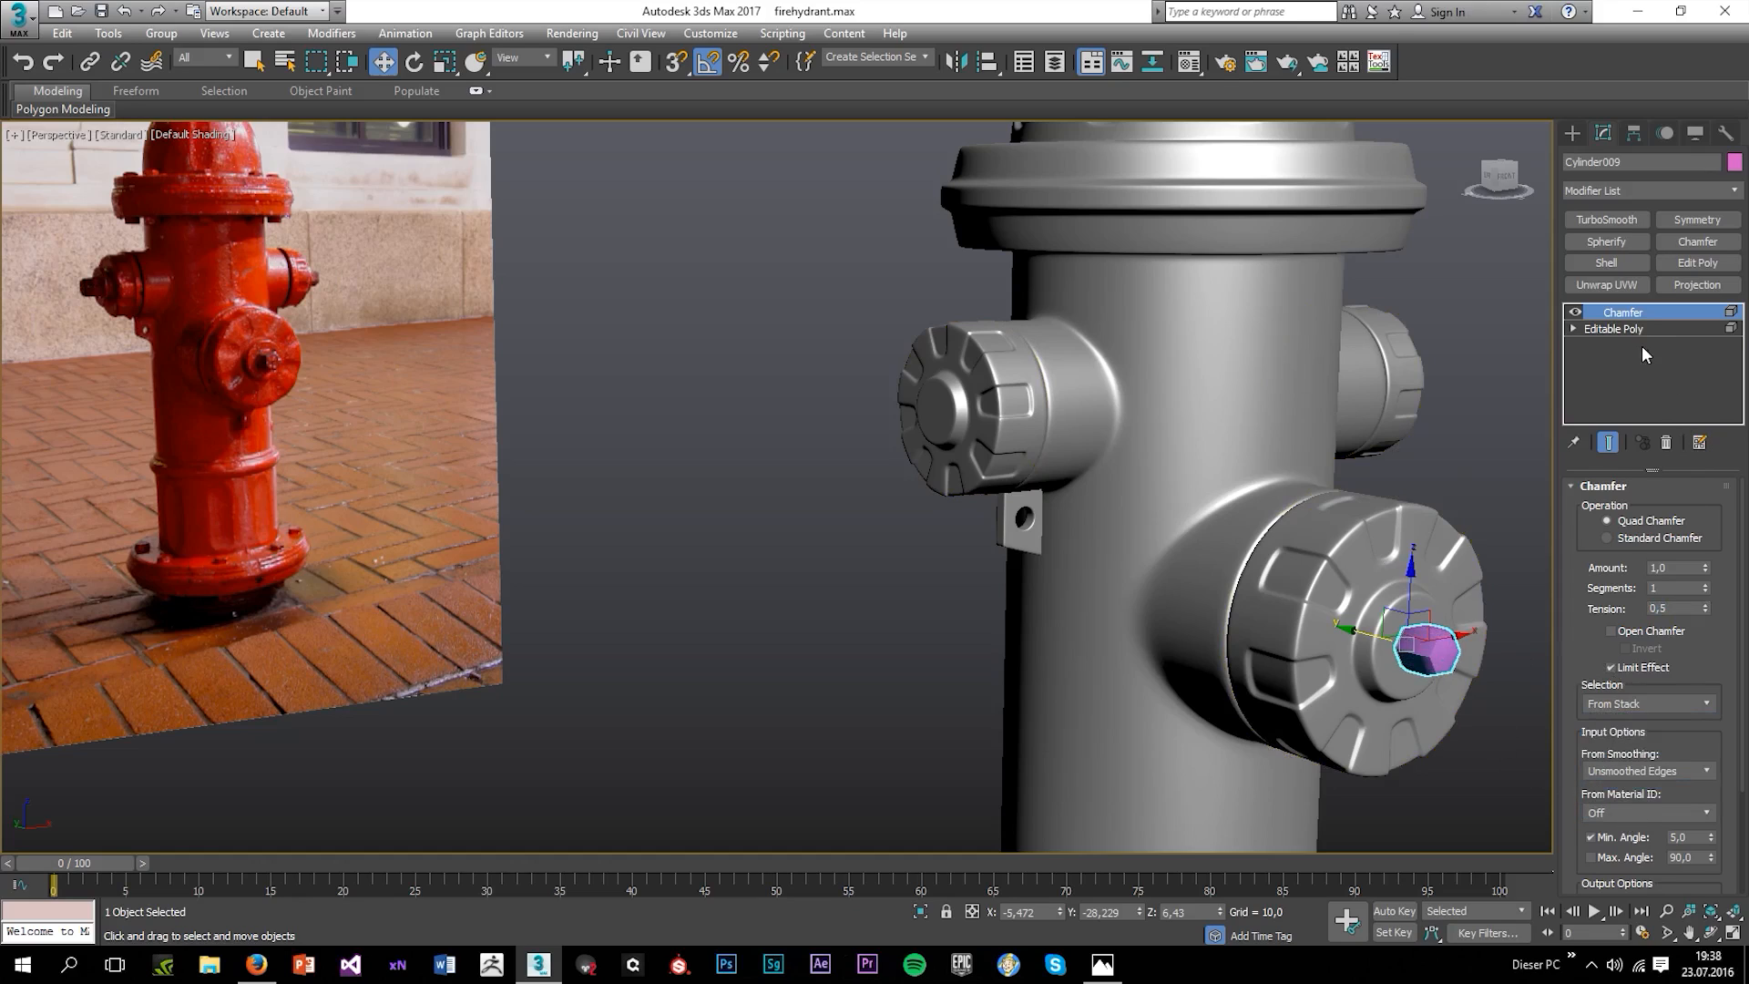
# Select all of the bolt's polygons at the Editable Poly level and make their smoothing Hard.
pyautogui.press('F4')
pyautogui.scroll(4, 1468, 639)
pyautogui.click(1623, 328)
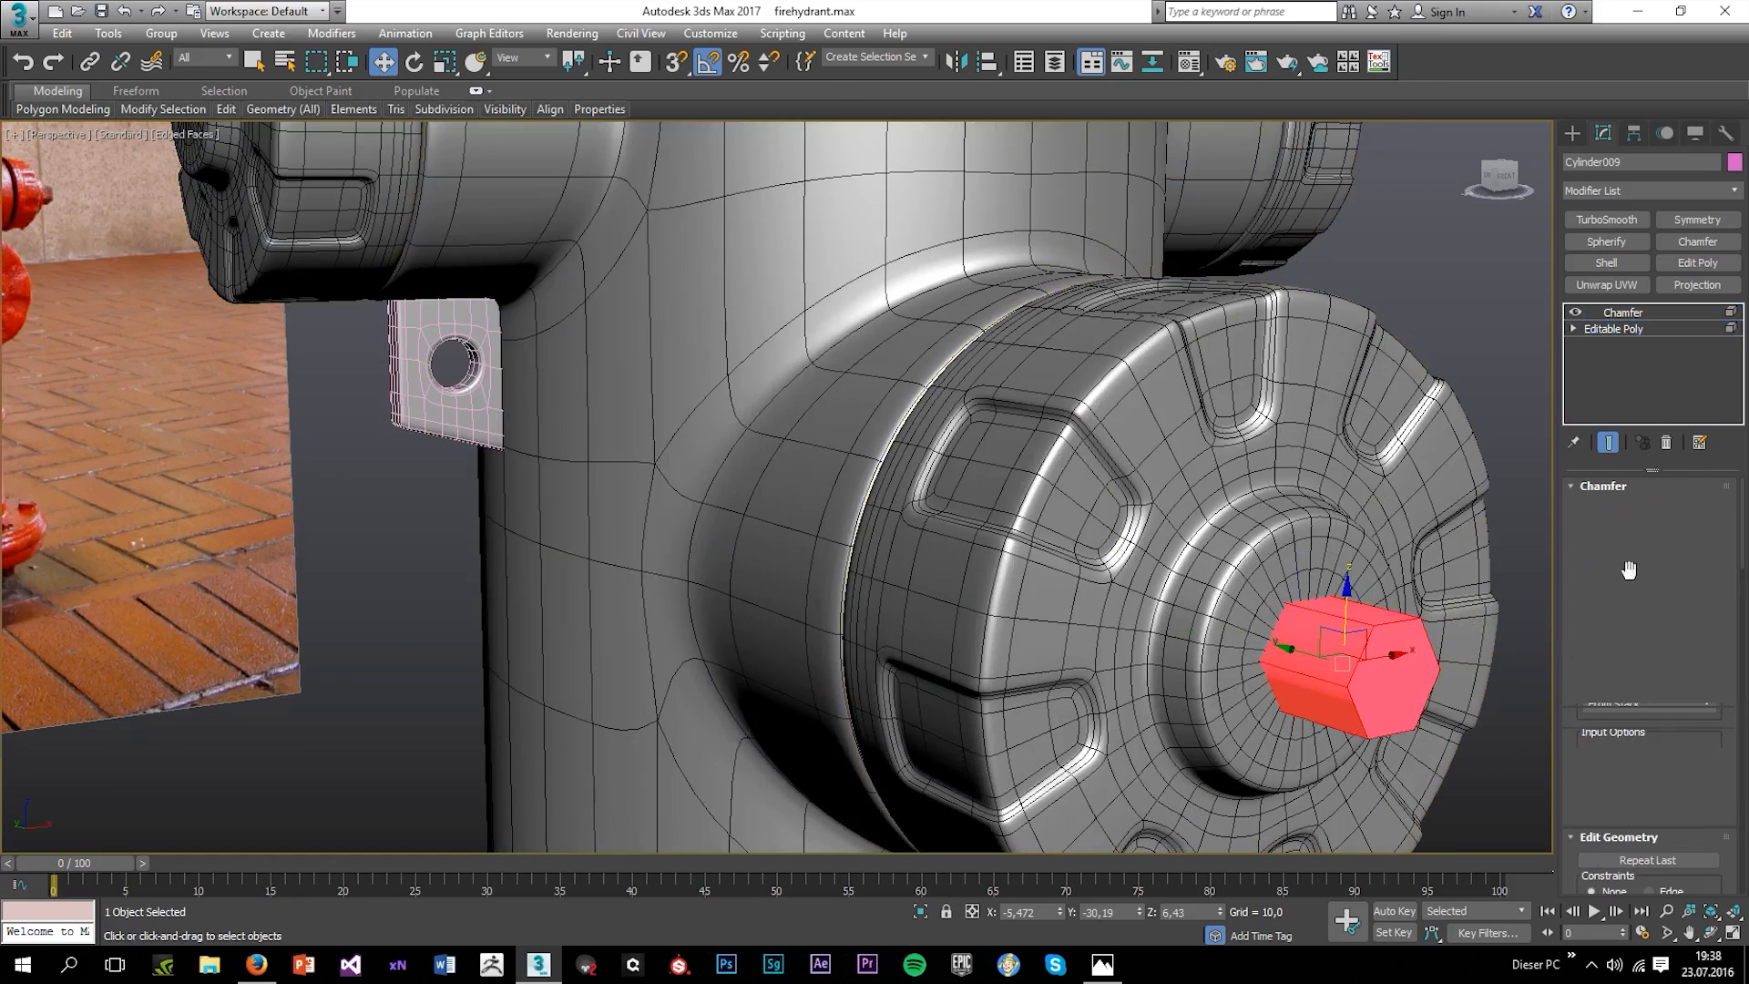
pyautogui.moveTo(616, 114)
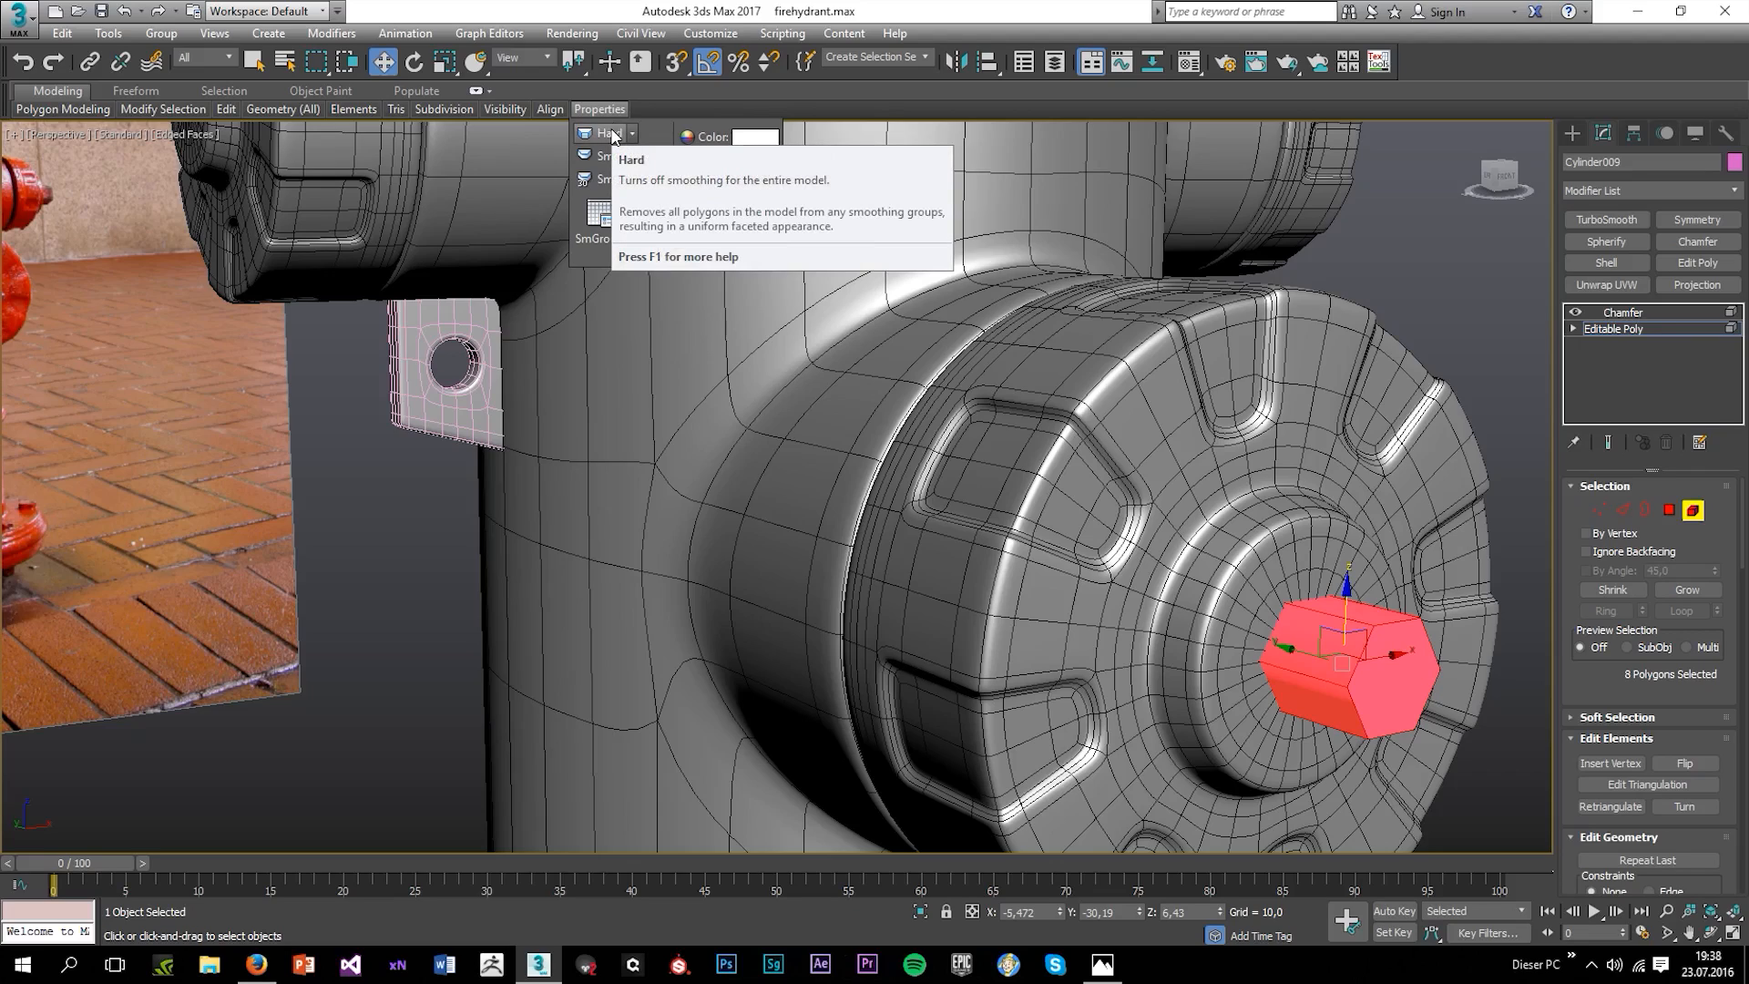
pyautogui.click(615, 135)
pyautogui.press('F4')
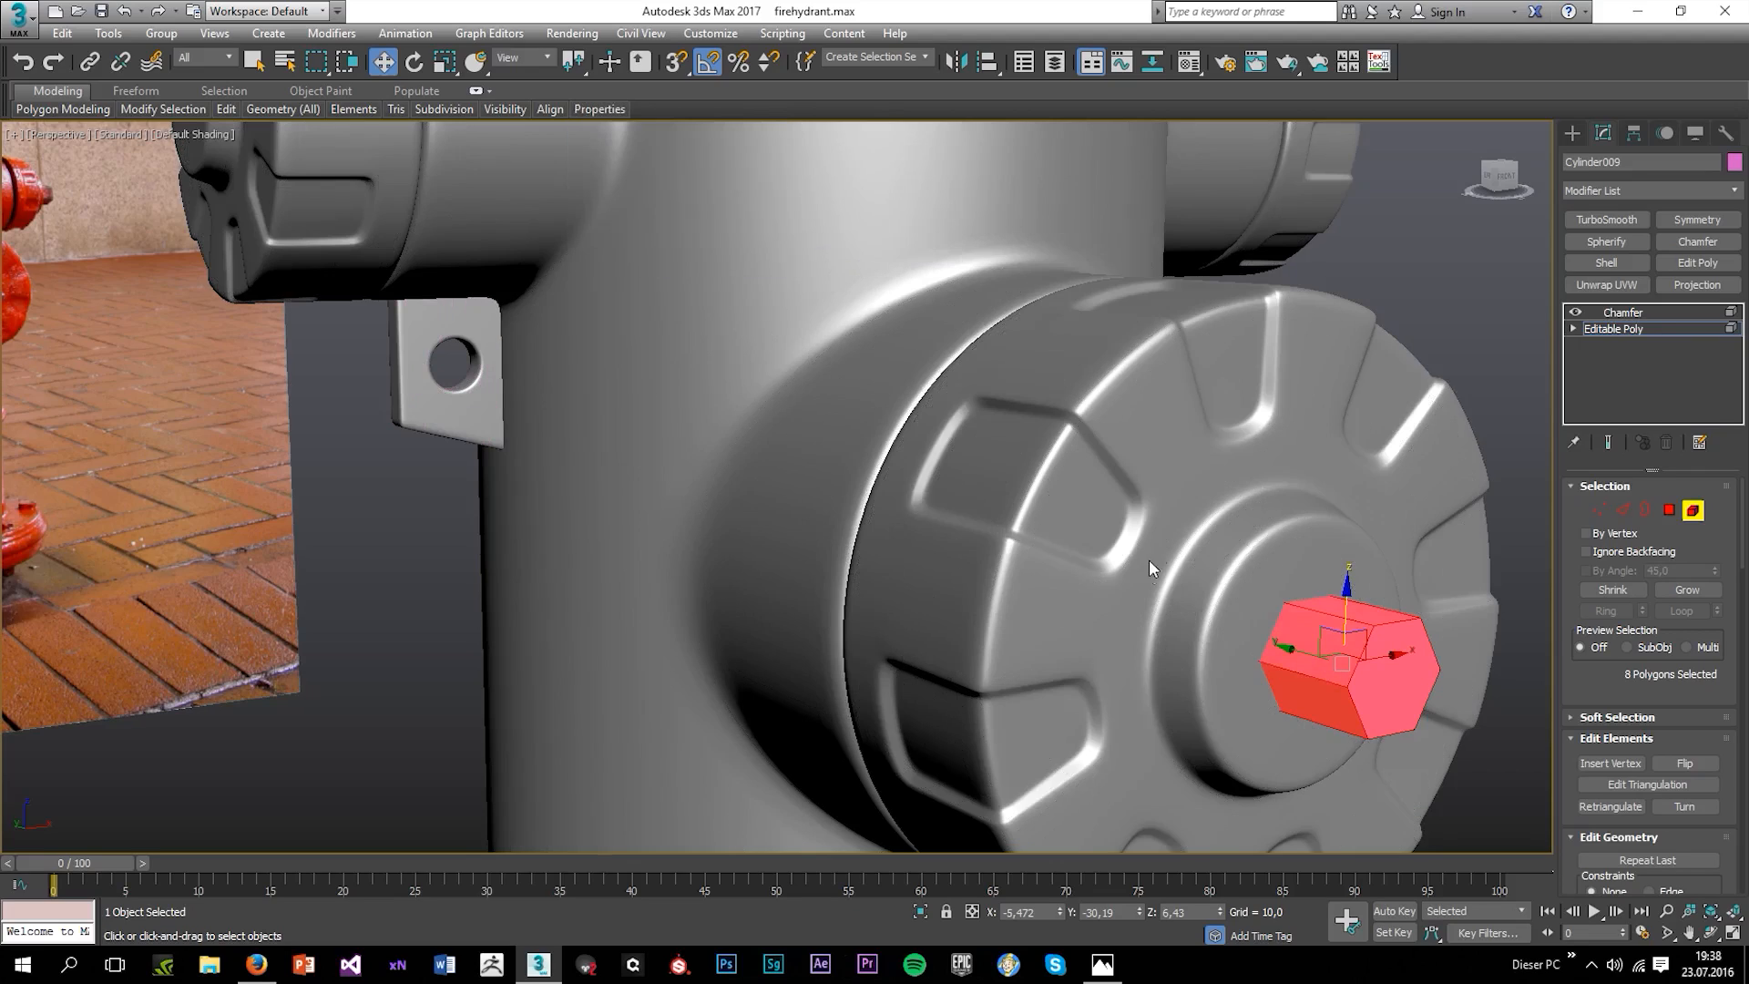
pyautogui.hotkey('ctrl', 'd')
pyautogui.moveTo(1182, 455); pyautogui.dragTo(1501, 766)
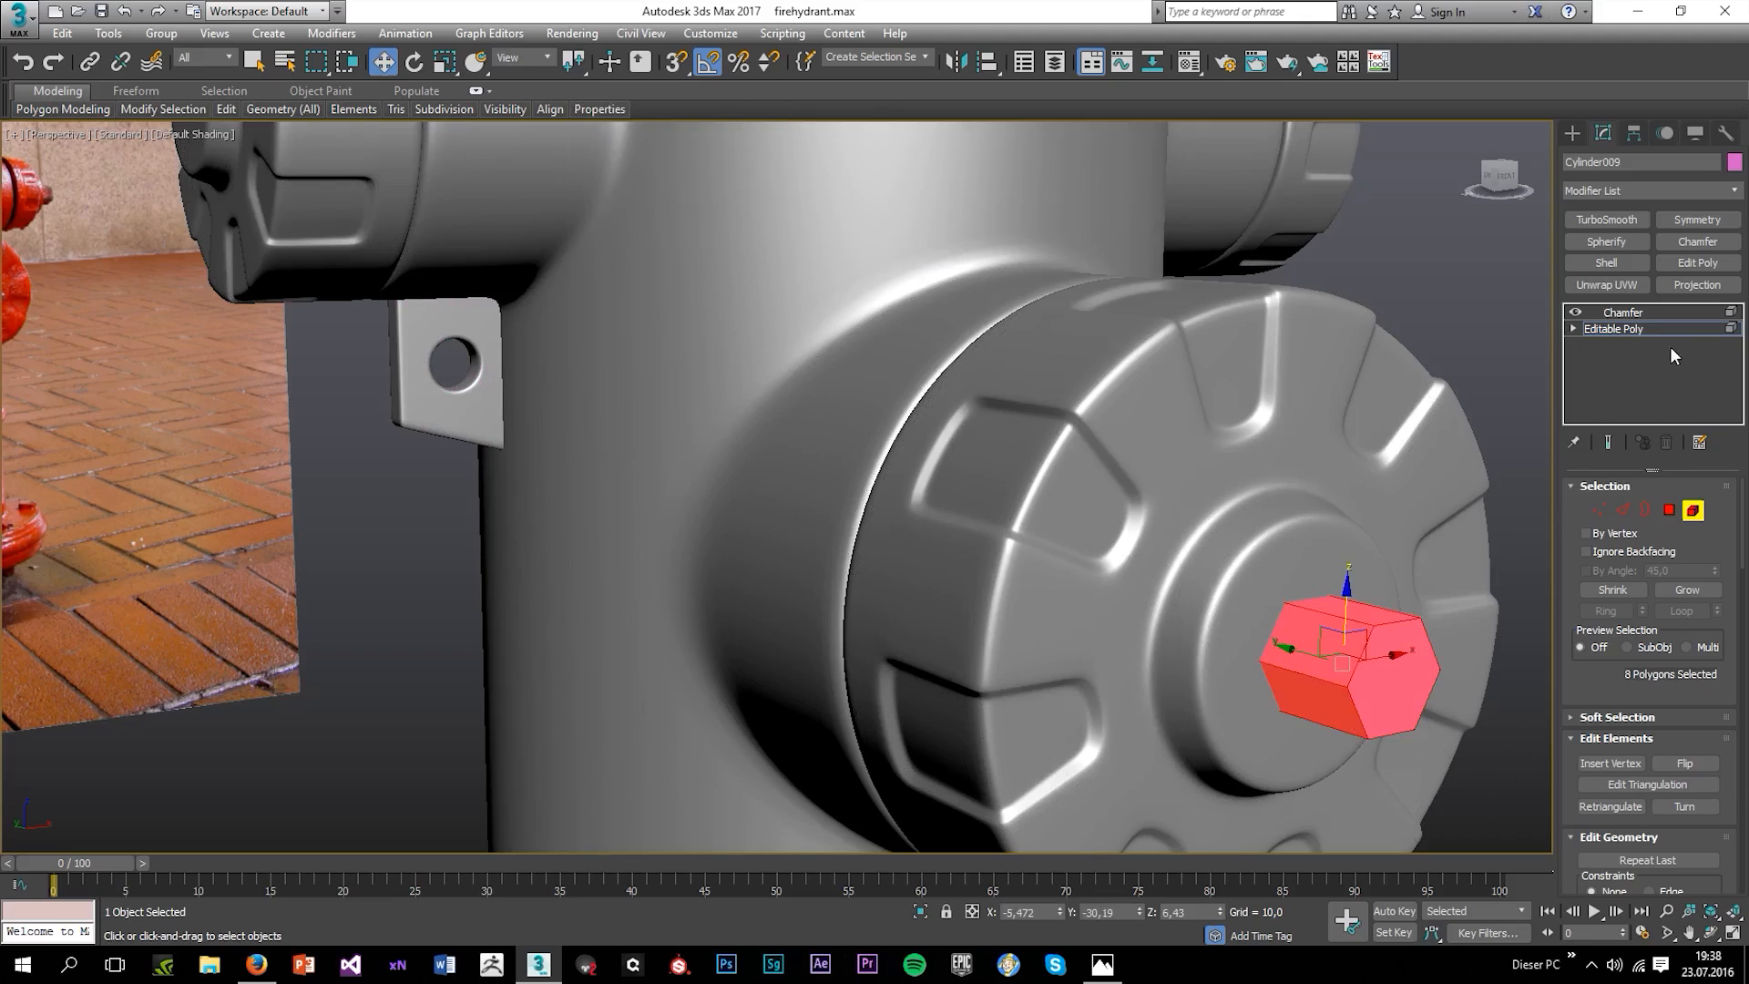
# Set the bolt's Chamfer amount to 0.28 and its segments to 2.
pyautogui.click(1635, 315)
pyautogui.press('F4')
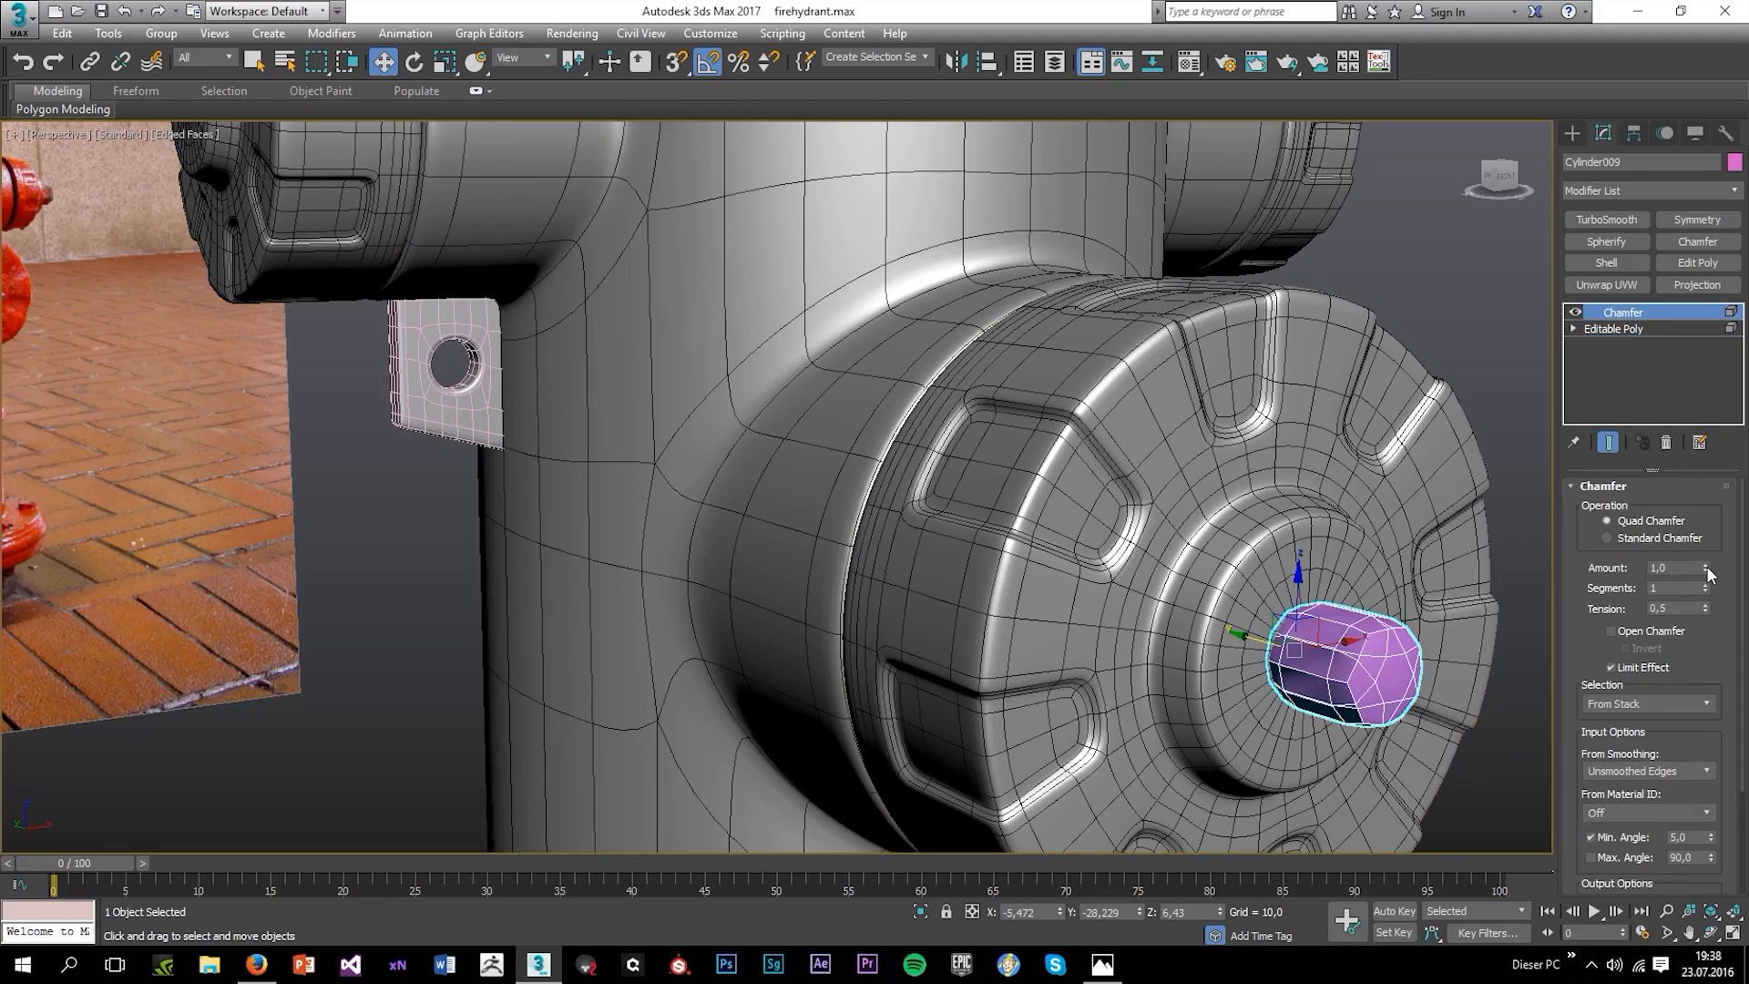
pyautogui.moveTo(1707, 572)
pyautogui.mouseDown()
pyautogui.moveTo(1699, 619)
pyautogui.moveTo(1707, 592)
pyautogui.mouseUp()
pyautogui.click(1705, 584)
pyautogui.press('F4')
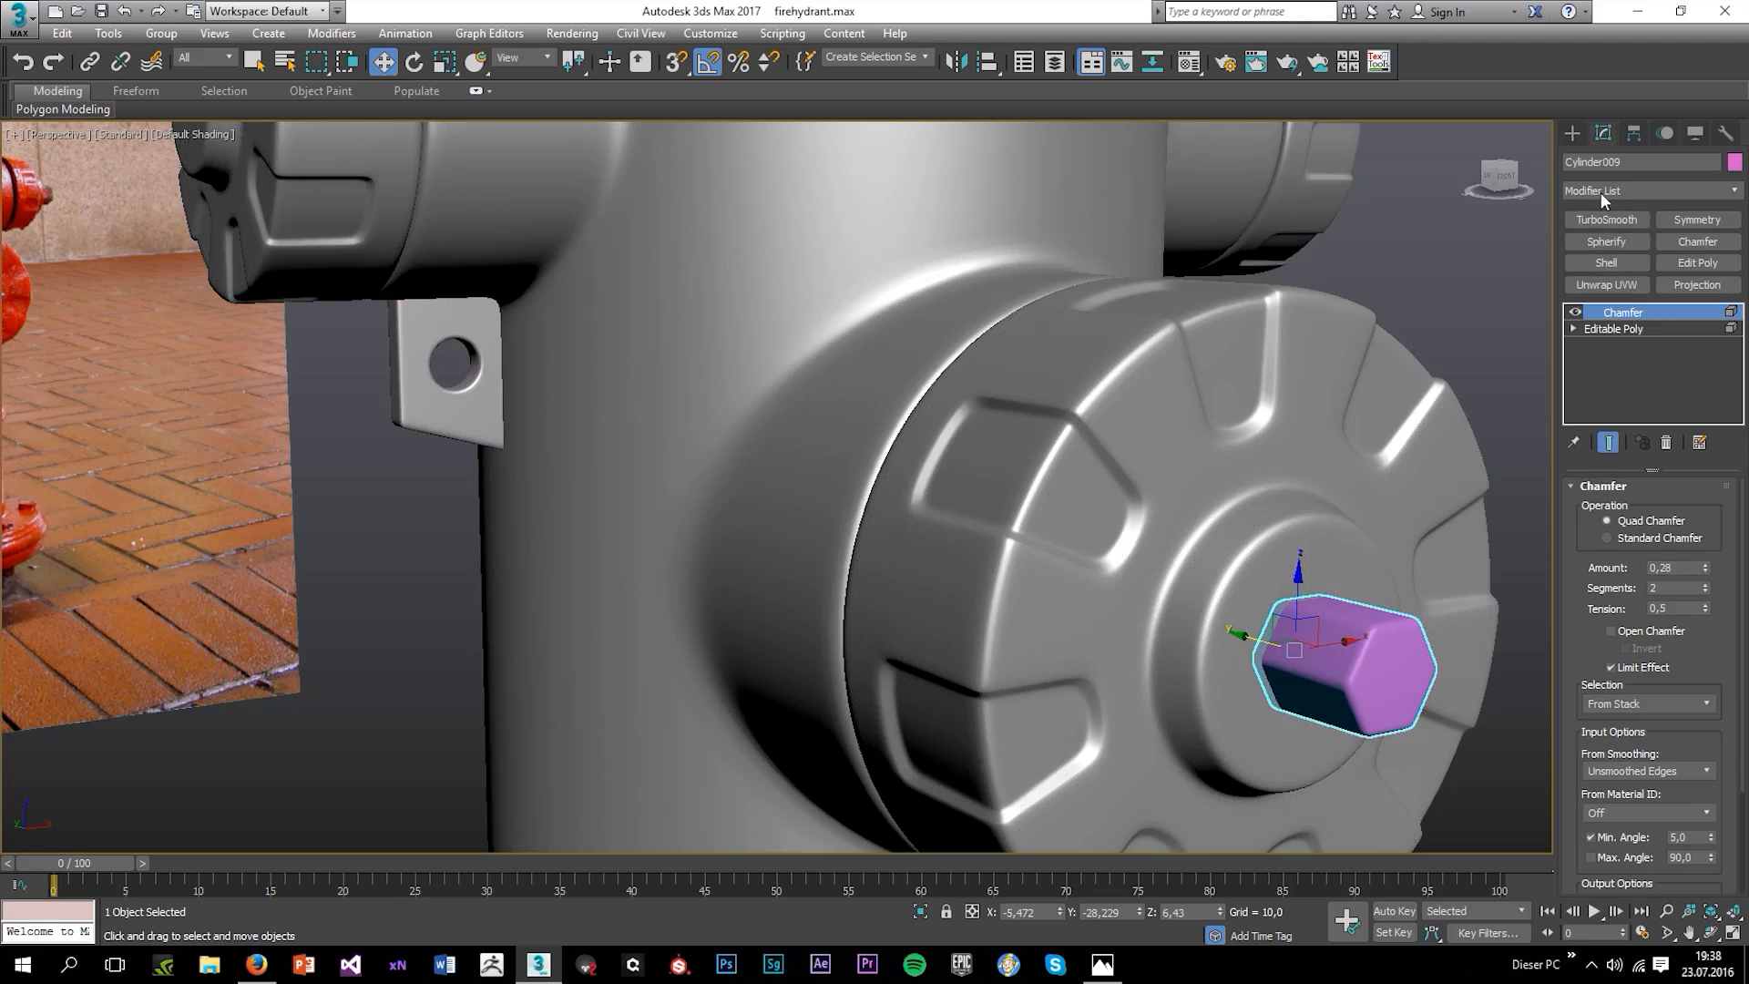
# Add a TurboSmooth modifier with 2 iterations to the bolt and return to its Editable Poly level.
pyautogui.click(1604, 221)
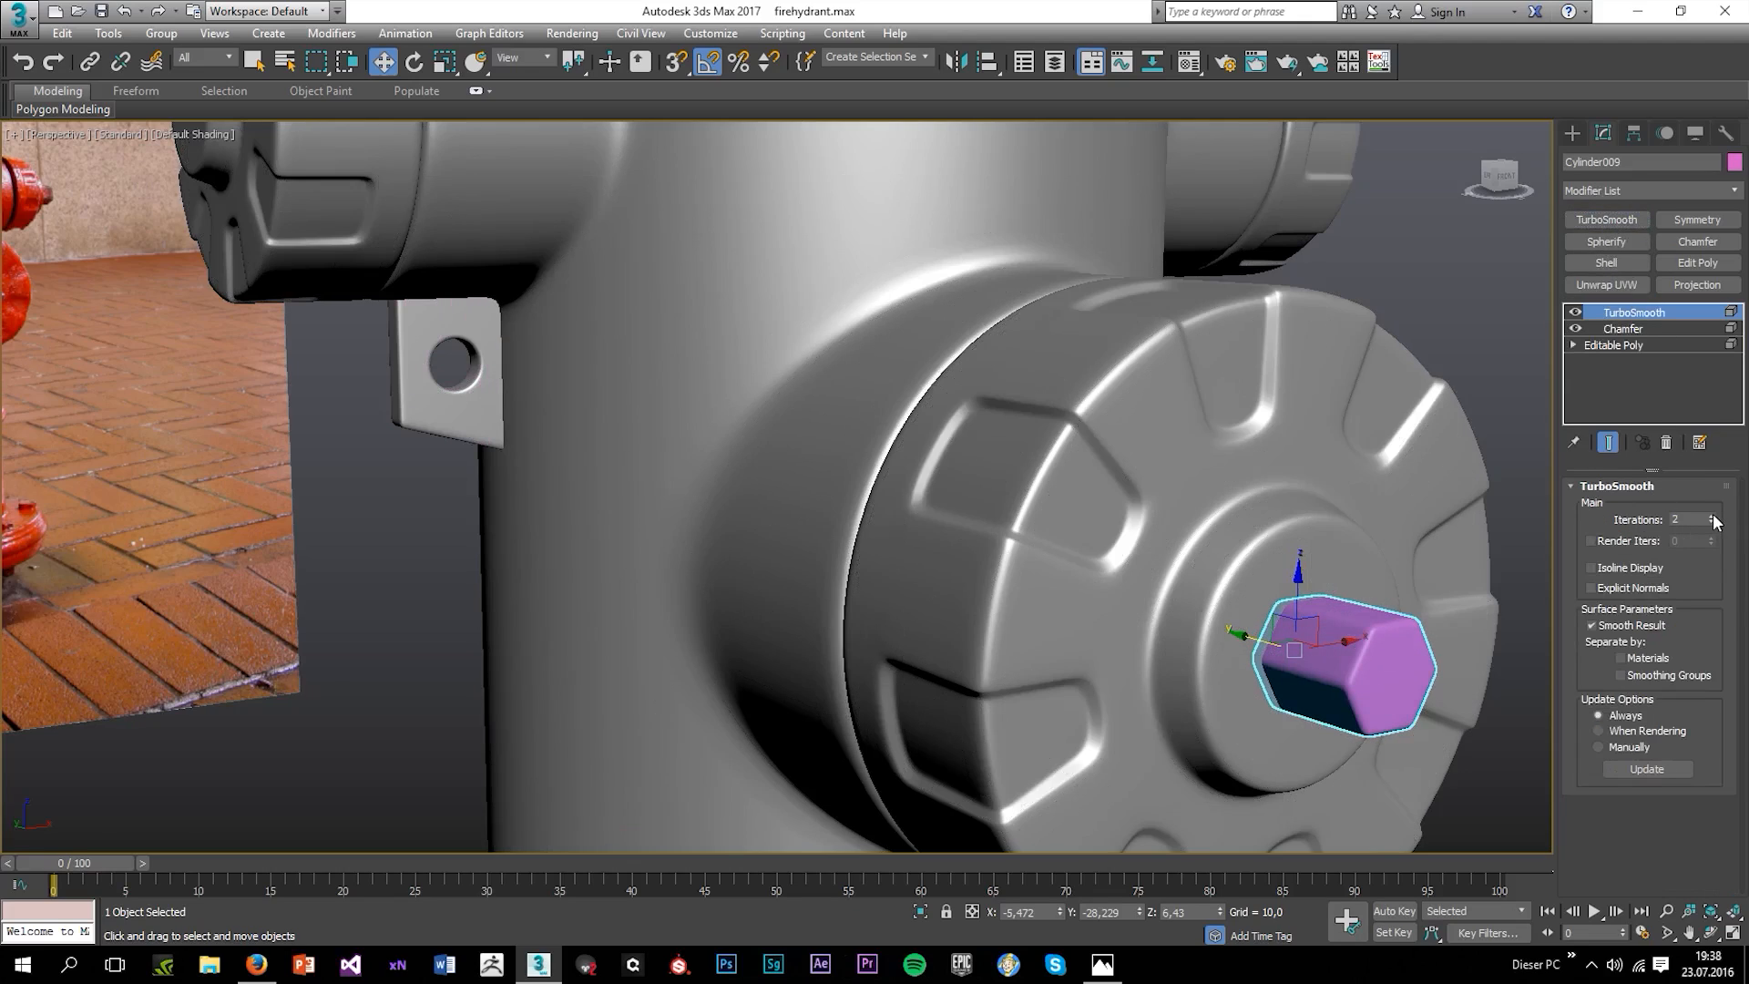
pyautogui.click(1612, 345)
pyautogui.press('5')
pyautogui.press('5')
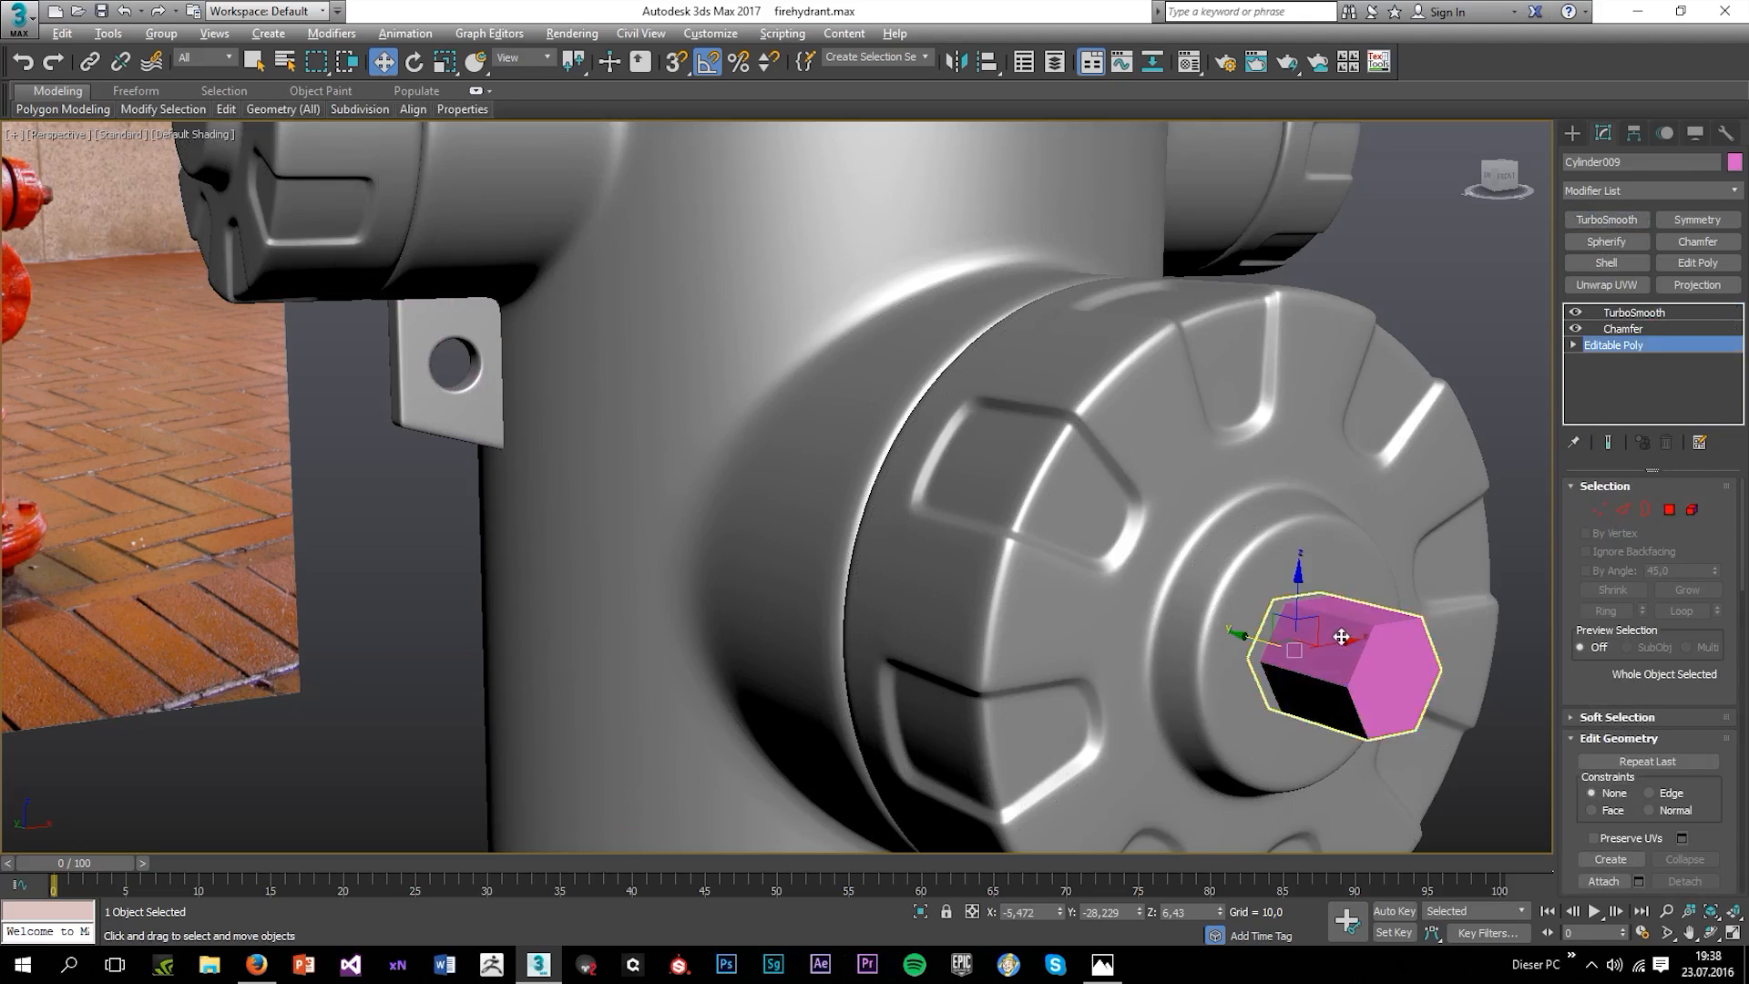
pyautogui.keyDown('alt'); pyautogui.moveTo(1340, 636); pyautogui.dragTo(1455, 619, button='middle'); pyautogui.keyUp('alt')
pyautogui.click(1413, 385)
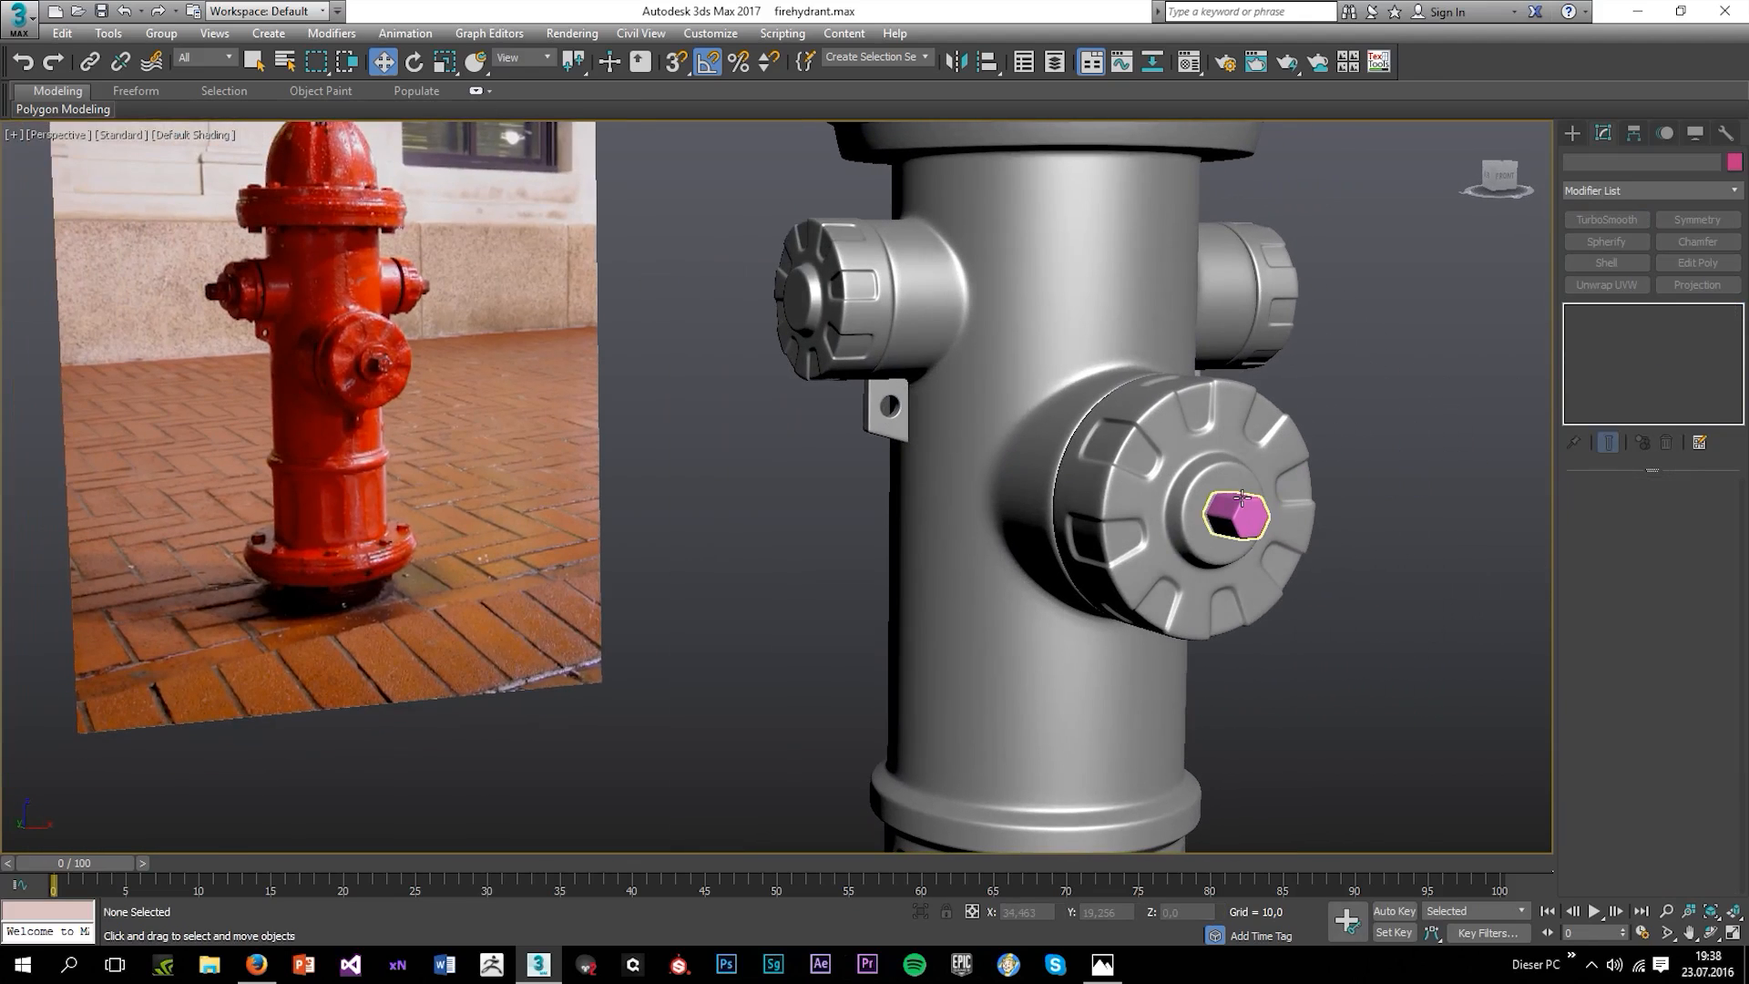
pyautogui.press('m')
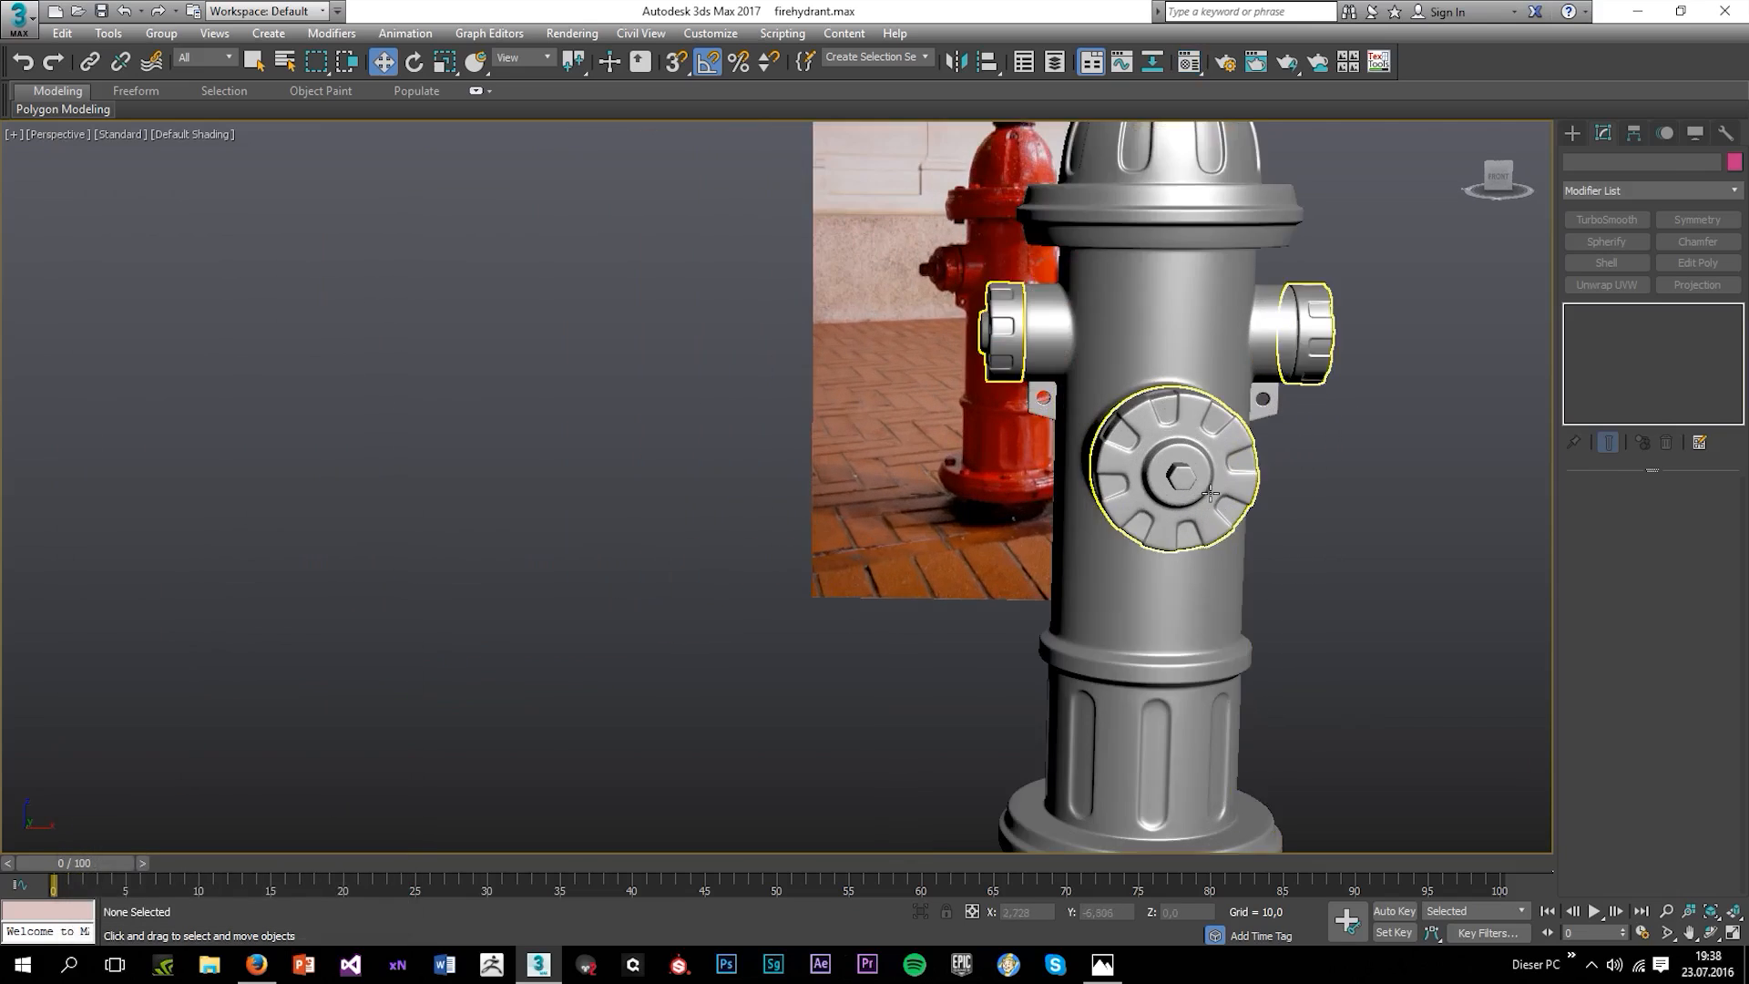
pyautogui.scroll(3, 1166, 465)
pyautogui.click(1175, 483)
pyautogui.click(1623, 349)
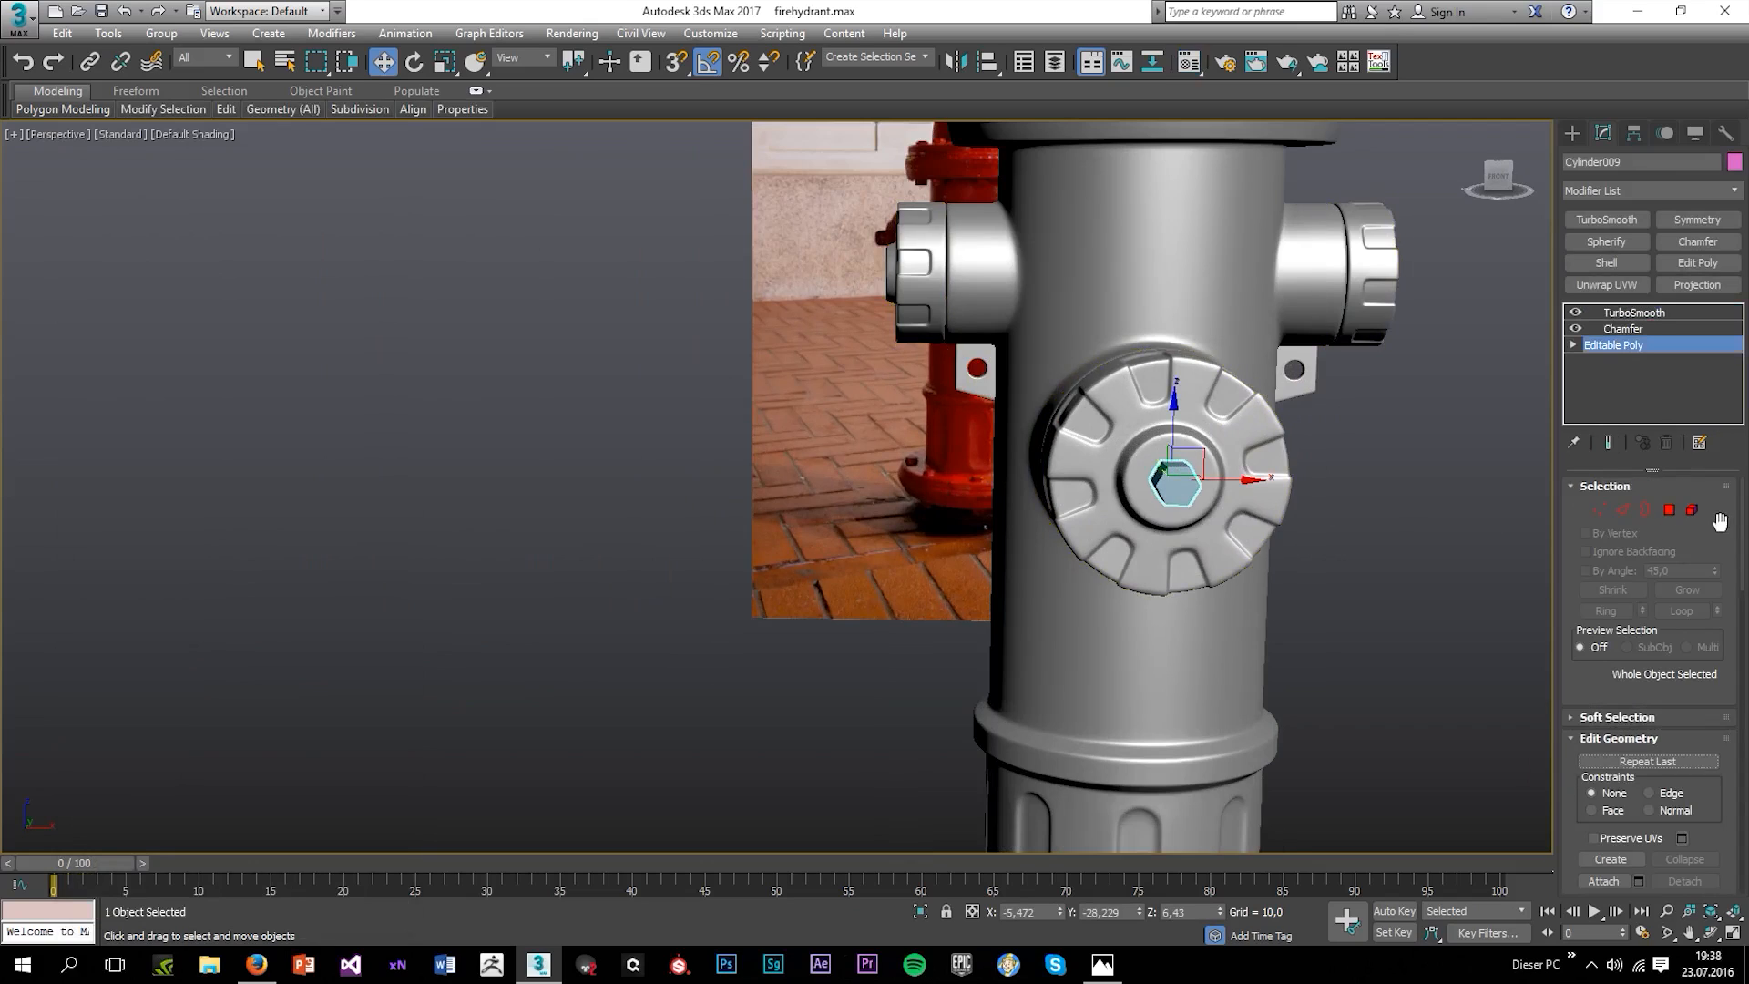
pyautogui.click(1694, 513)
pyautogui.click(1694, 513)
pyautogui.moveTo(1129, 410); pyautogui.dragTo(1257, 540)
pyautogui.click(1157, 453)
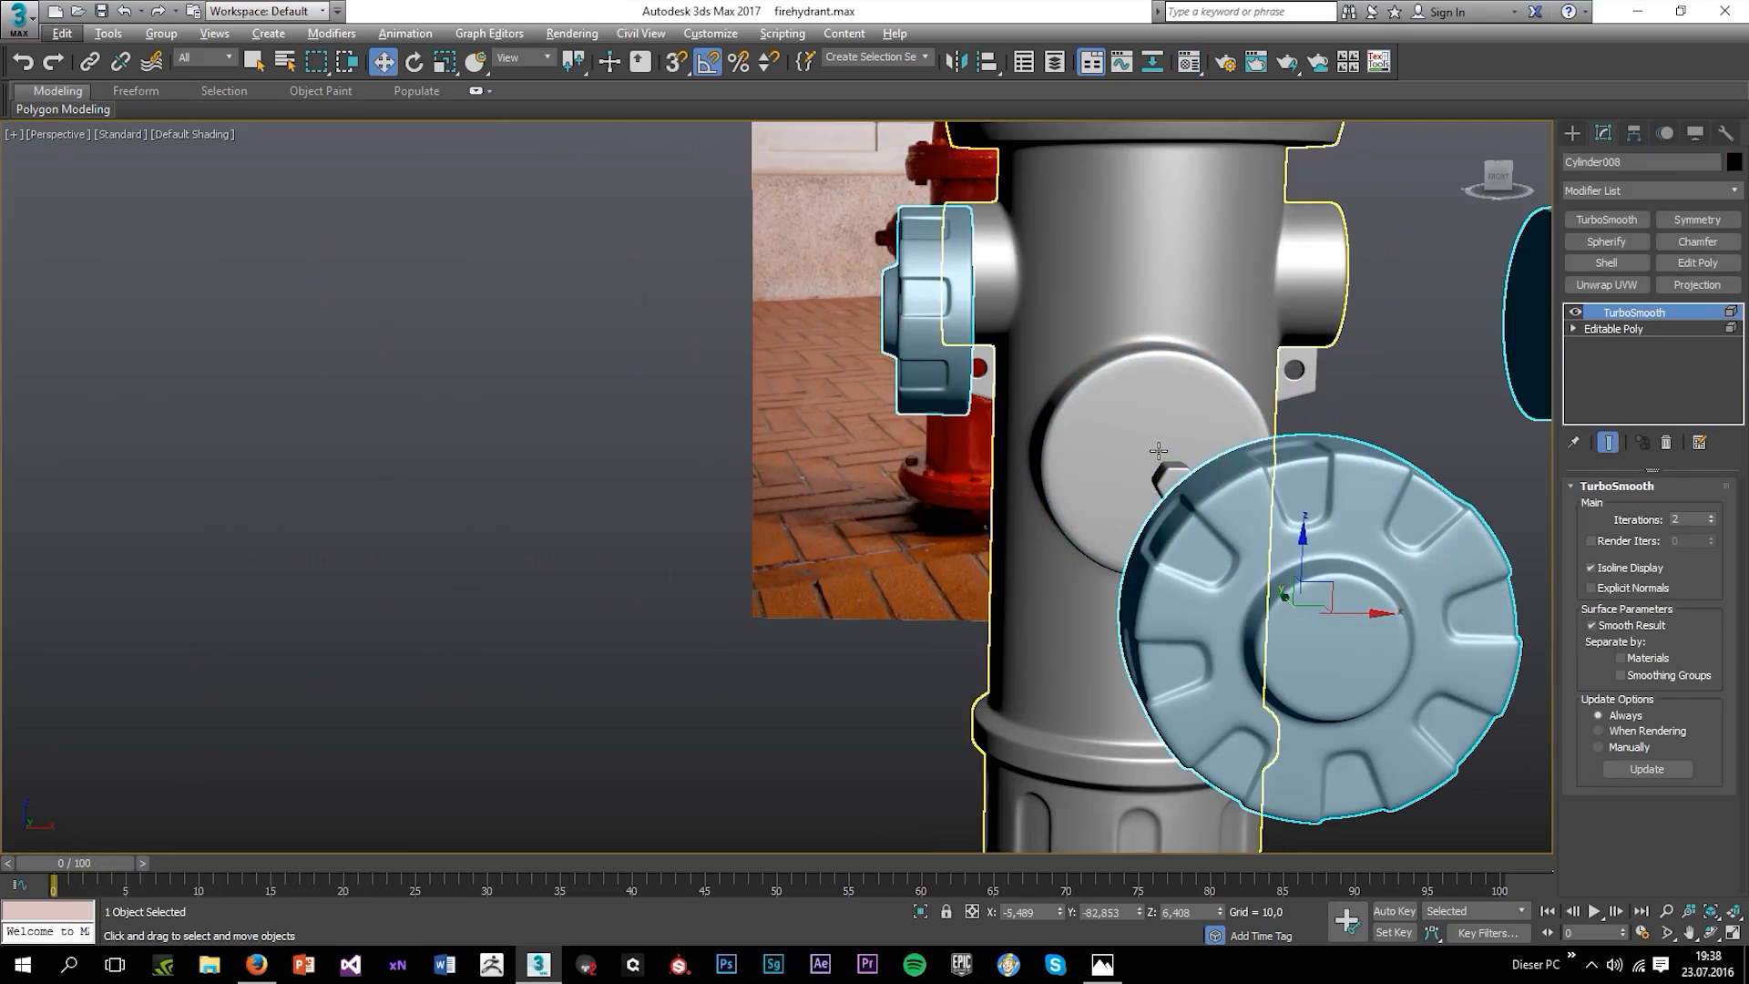
pyautogui.hotkey('ctrl', 'z')
pyautogui.hotkey('ctrl', 'z')
# Clone the hex nut on the front cap as an element of the same mesh, rotated -90° about Z.
pyautogui.click(1175, 482)
pyautogui.click(1621, 345)
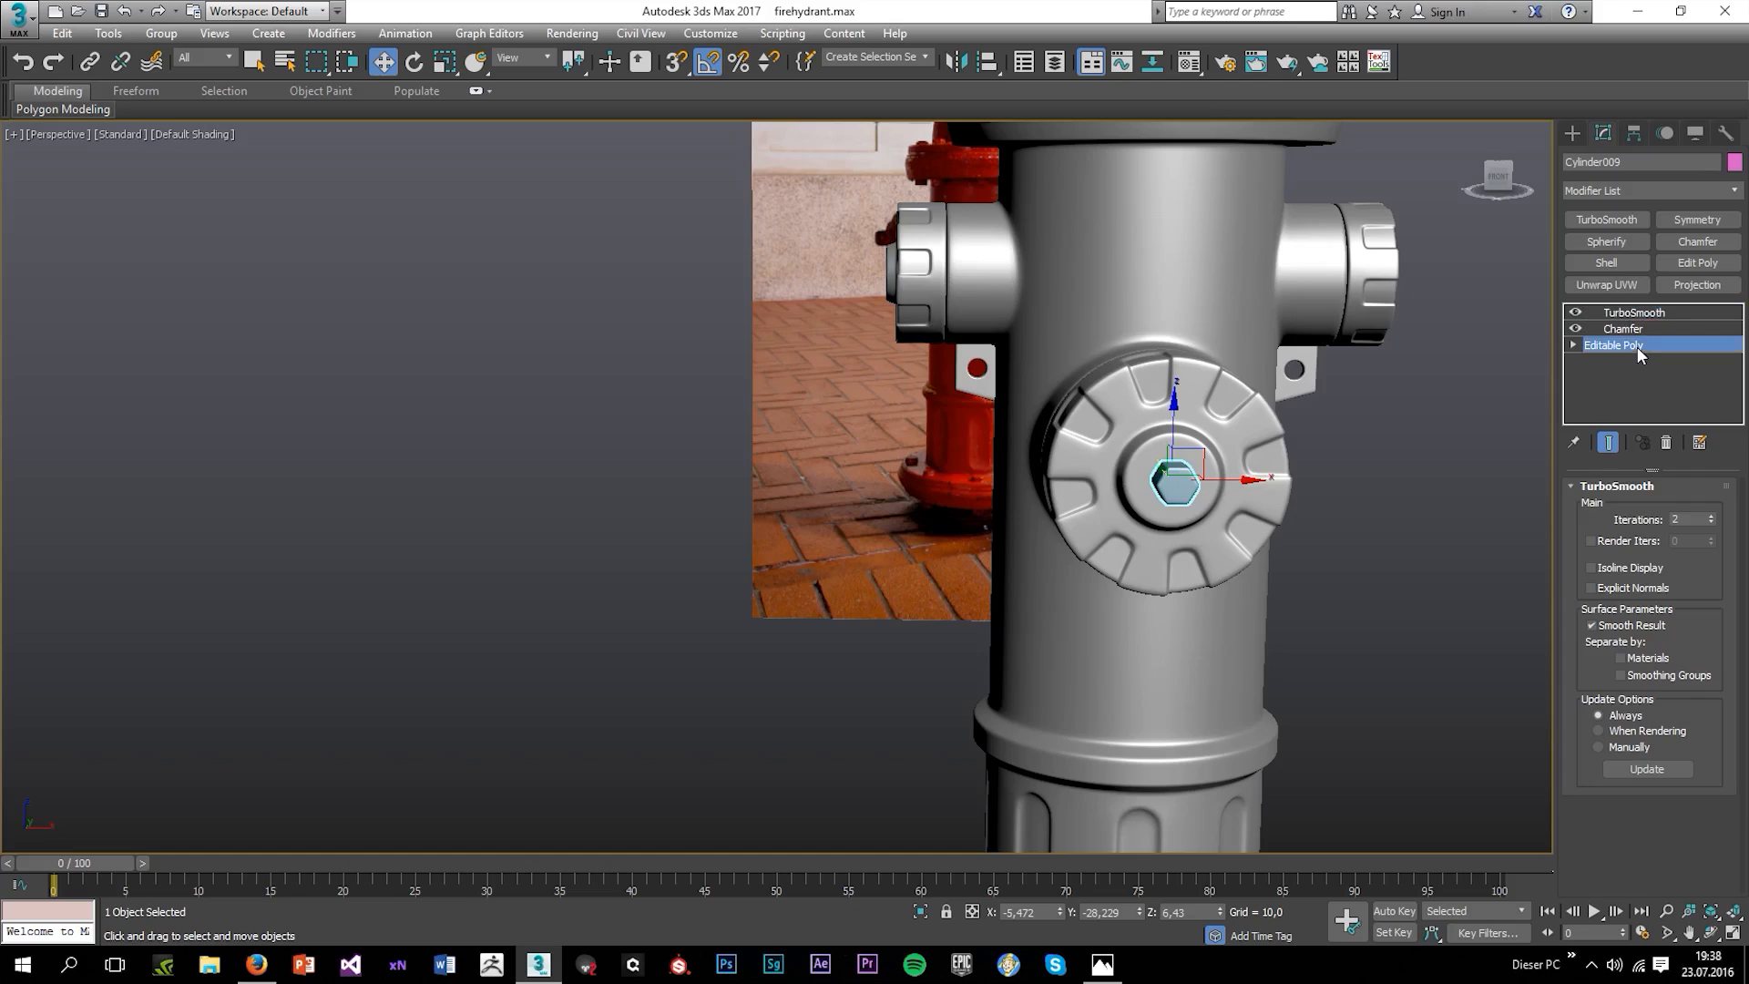
pyautogui.click(1692, 510)
pyautogui.click(1177, 485)
pyautogui.keyDown('alt'); pyautogui.moveTo(1187, 488); pyautogui.dragTo(1198, 490, button='middle'); pyautogui.keyUp('alt')
pyautogui.press('e')
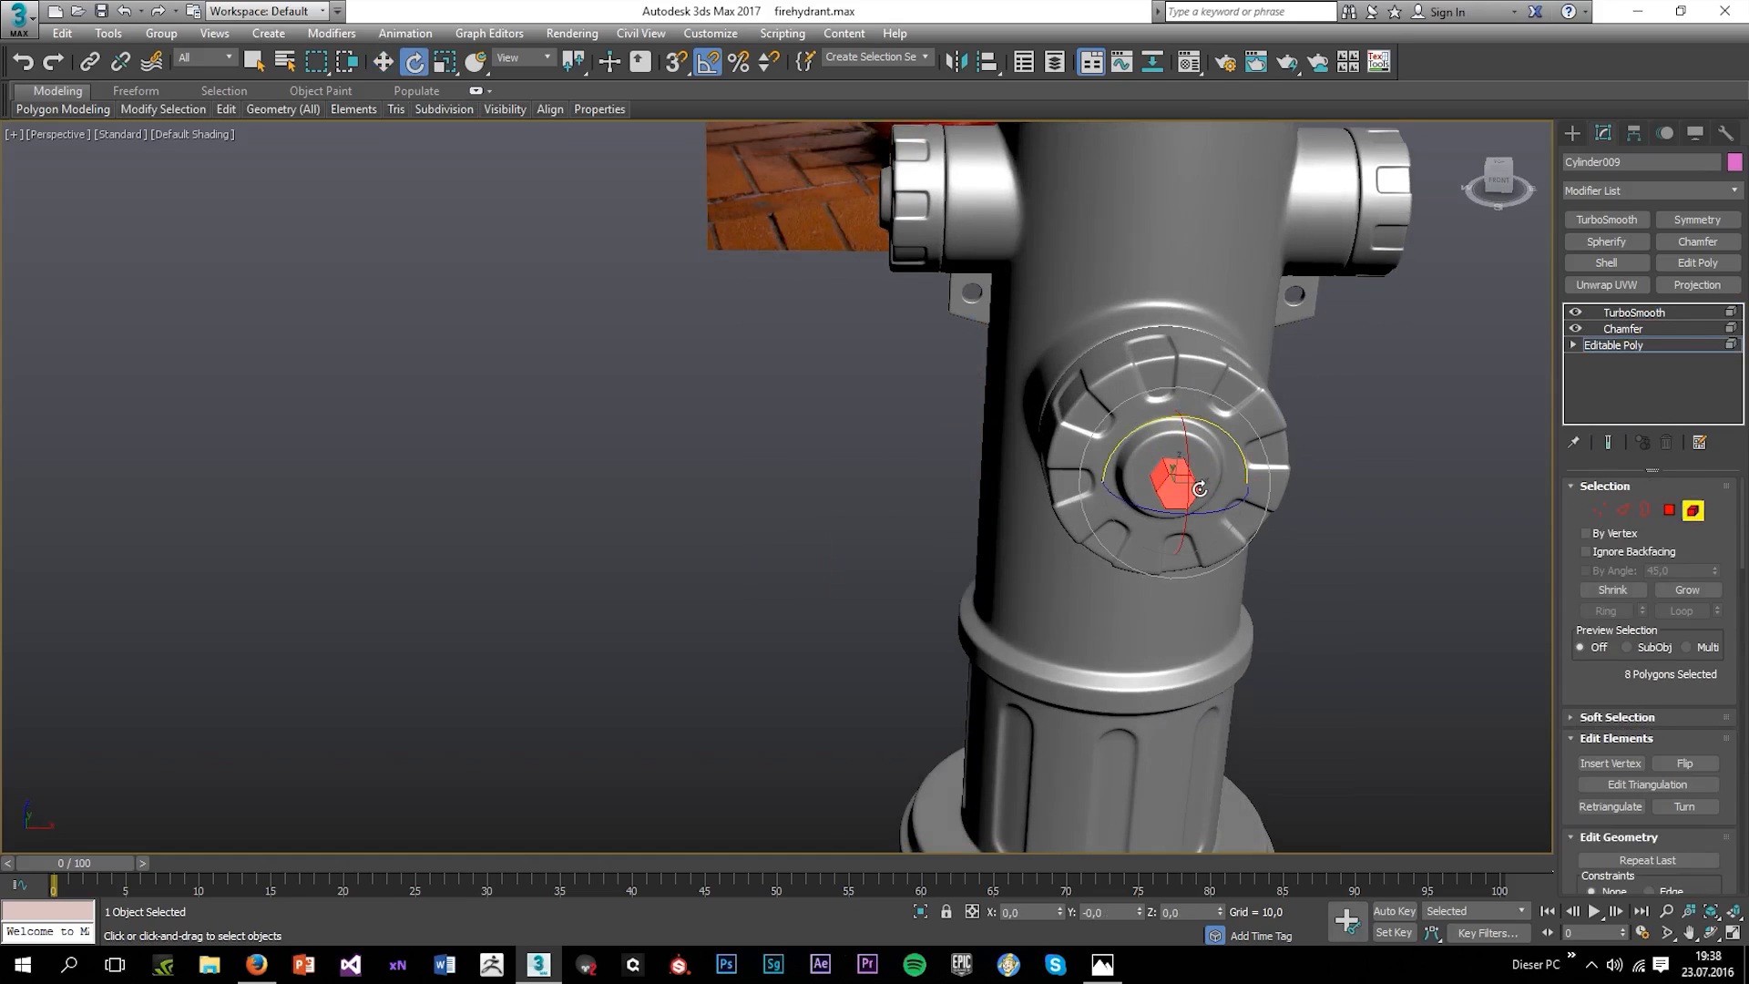
pyautogui.moveTo(1221, 512); pyautogui.dragTo(1127, 513)
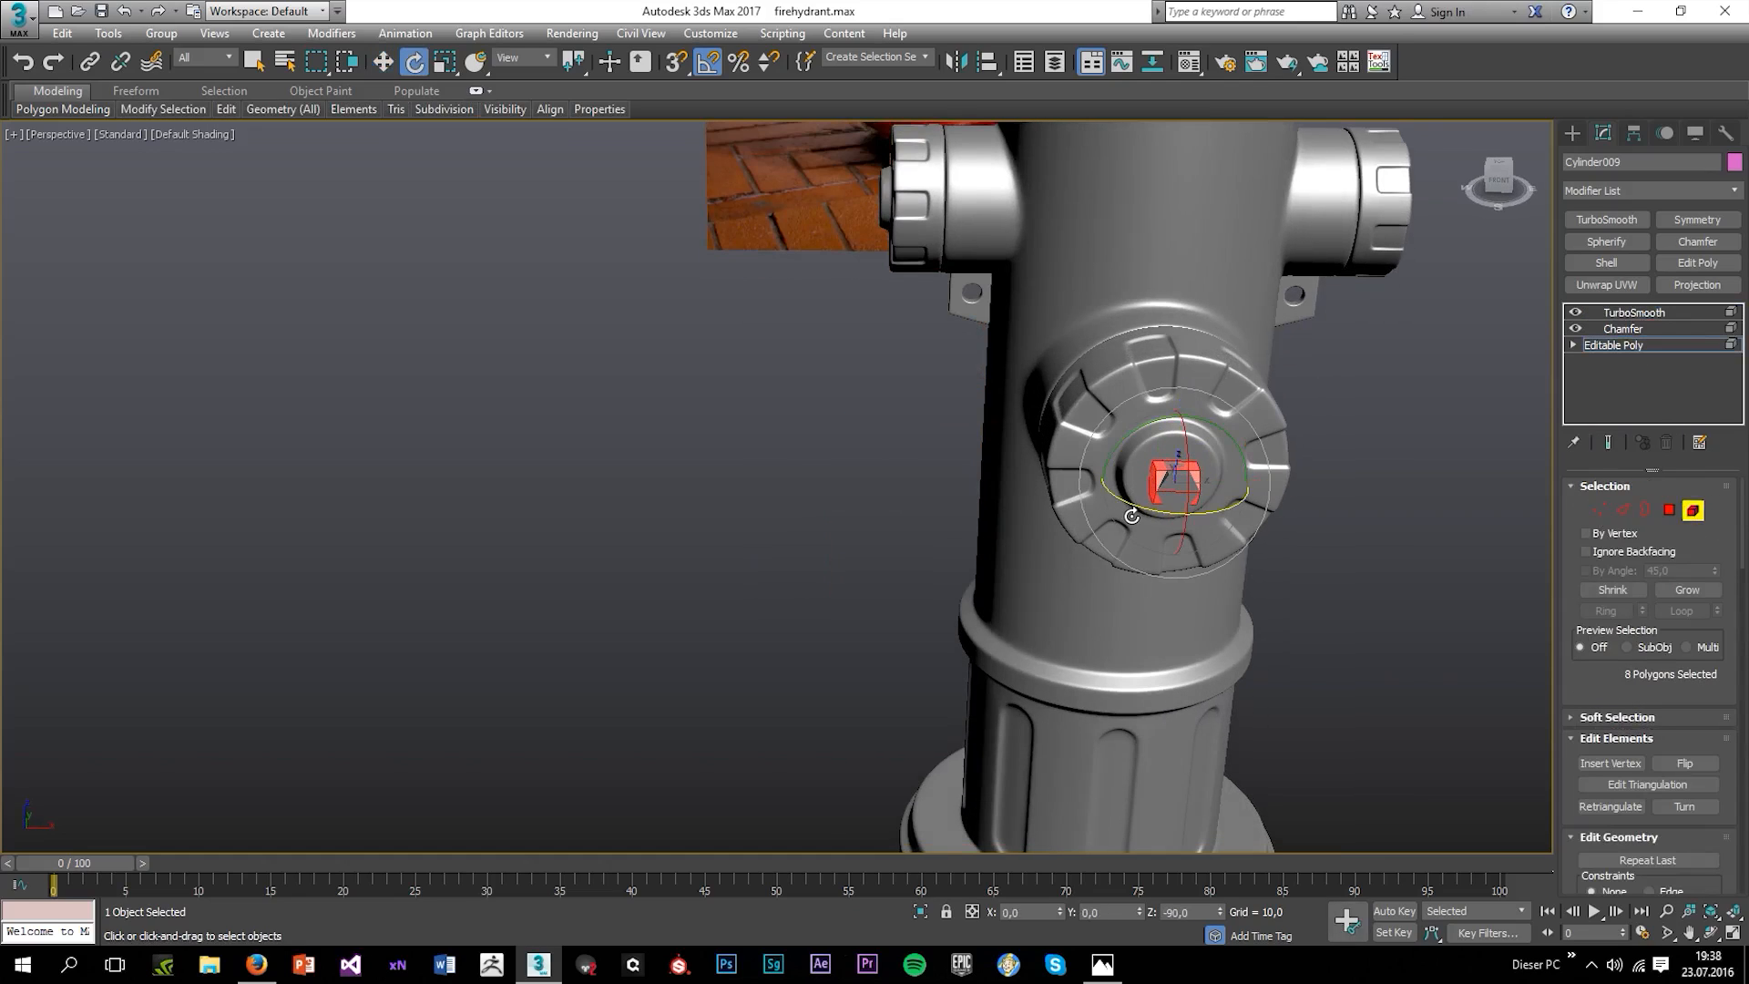
pyautogui.click(967, 494)
# Move the cloned nut onto the centre of the side outlet cap in the Left view, displayed as wireframe.
pyautogui.hotkey('alt', 'w')
pyautogui.middleClick(1053, 434)
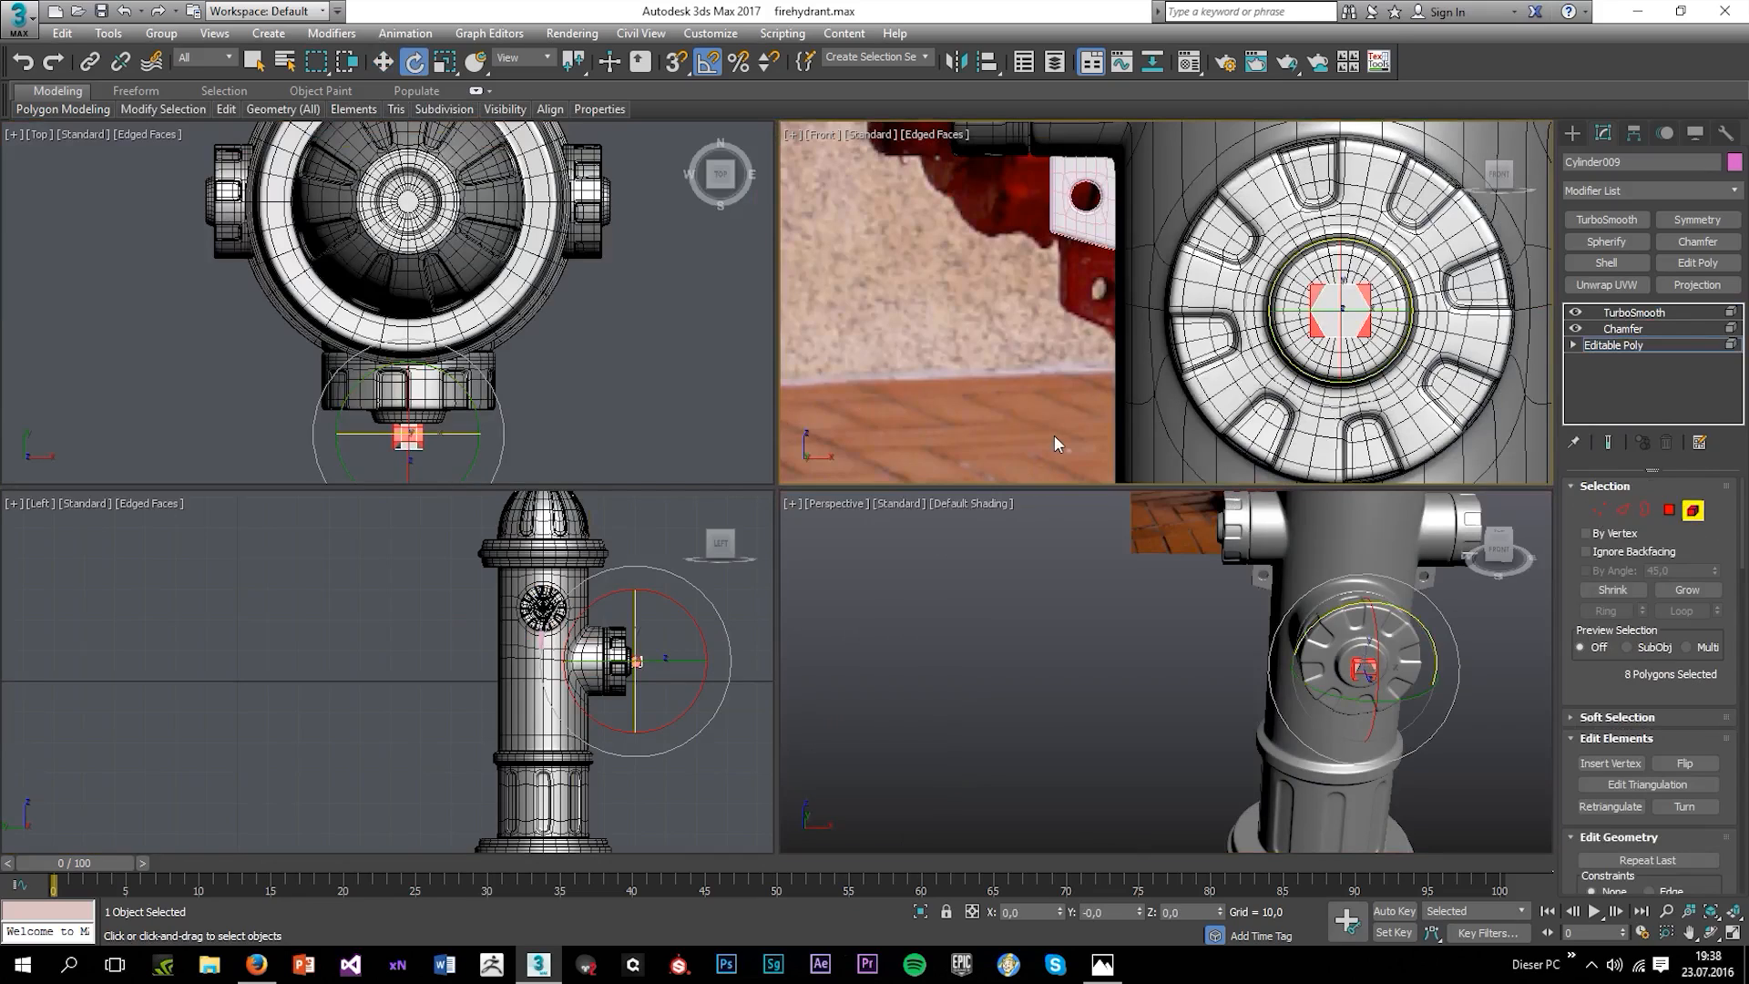
pyautogui.hotkey('alt', 'w')
pyautogui.scroll(-3, 1053, 434)
pyautogui.hotkey('alt', 'w')
pyautogui.middleClick(592, 377)
pyautogui.press('alt')
pyautogui.middleClick(625, 570)
pyautogui.hotkey('alt', 'w')
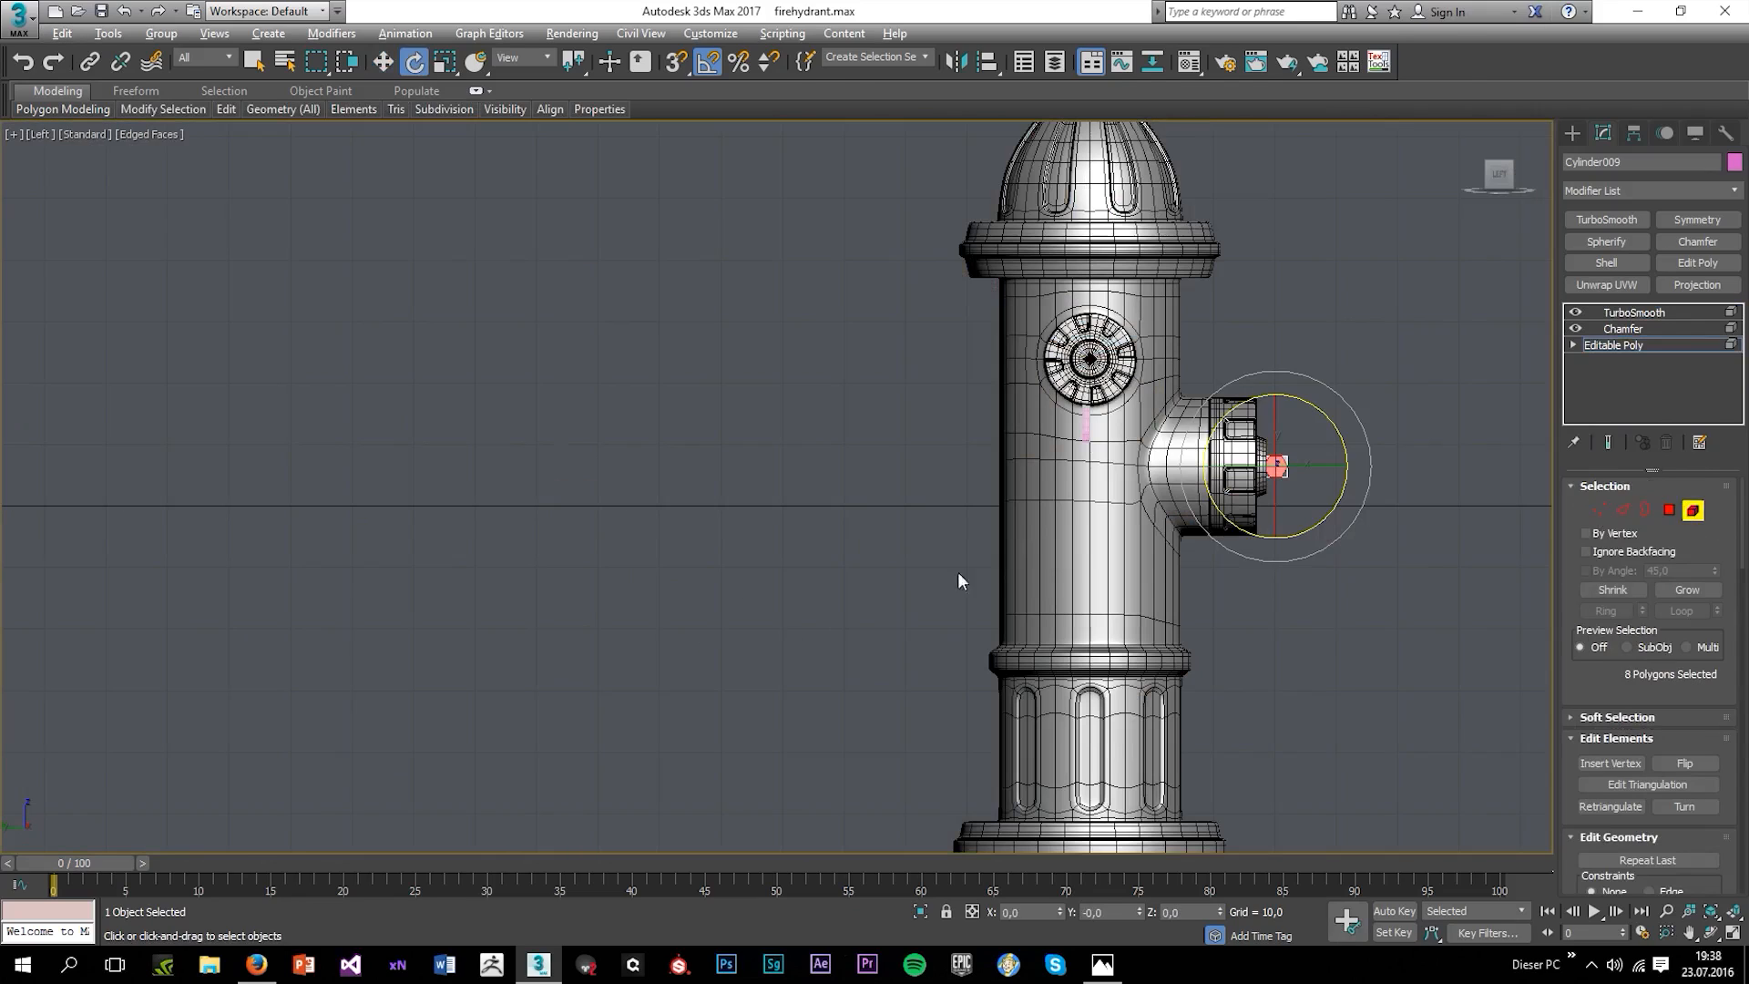
pyautogui.press('w')
pyautogui.press('F3')
pyautogui.scroll(5, 1098, 347)
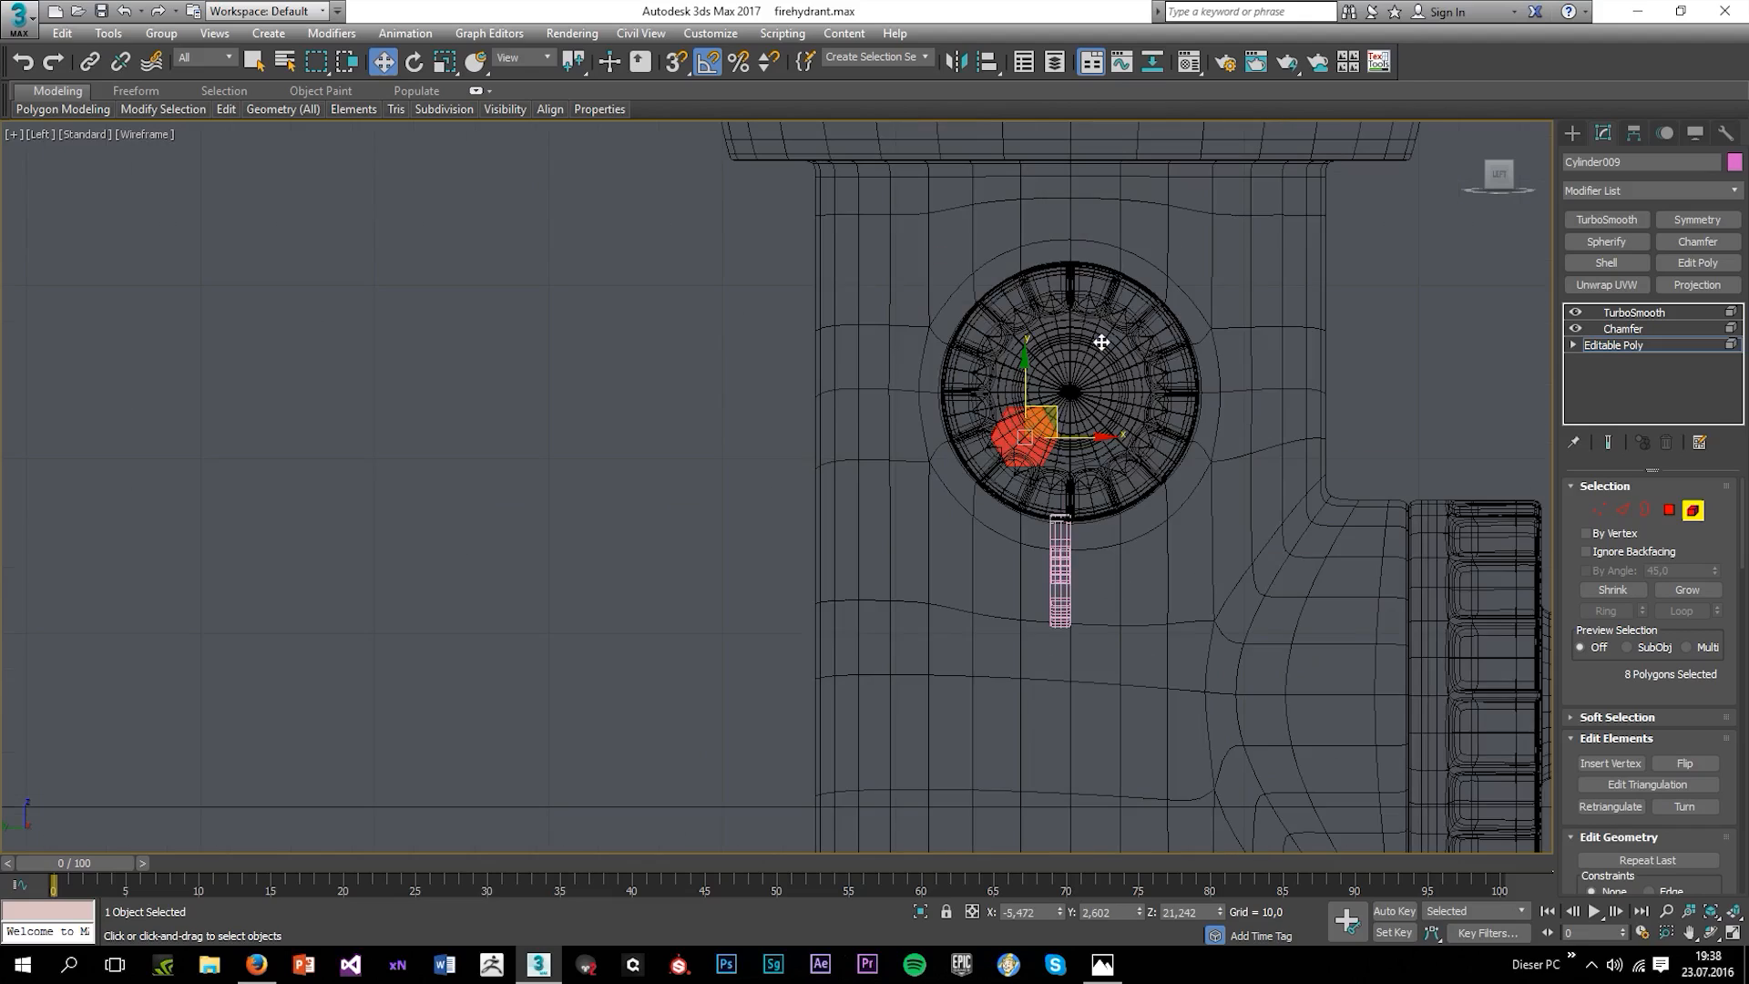
pyautogui.moveTo(1056, 412); pyautogui.dragTo(1117, 397)
pyautogui.press('r')
pyautogui.press('w')
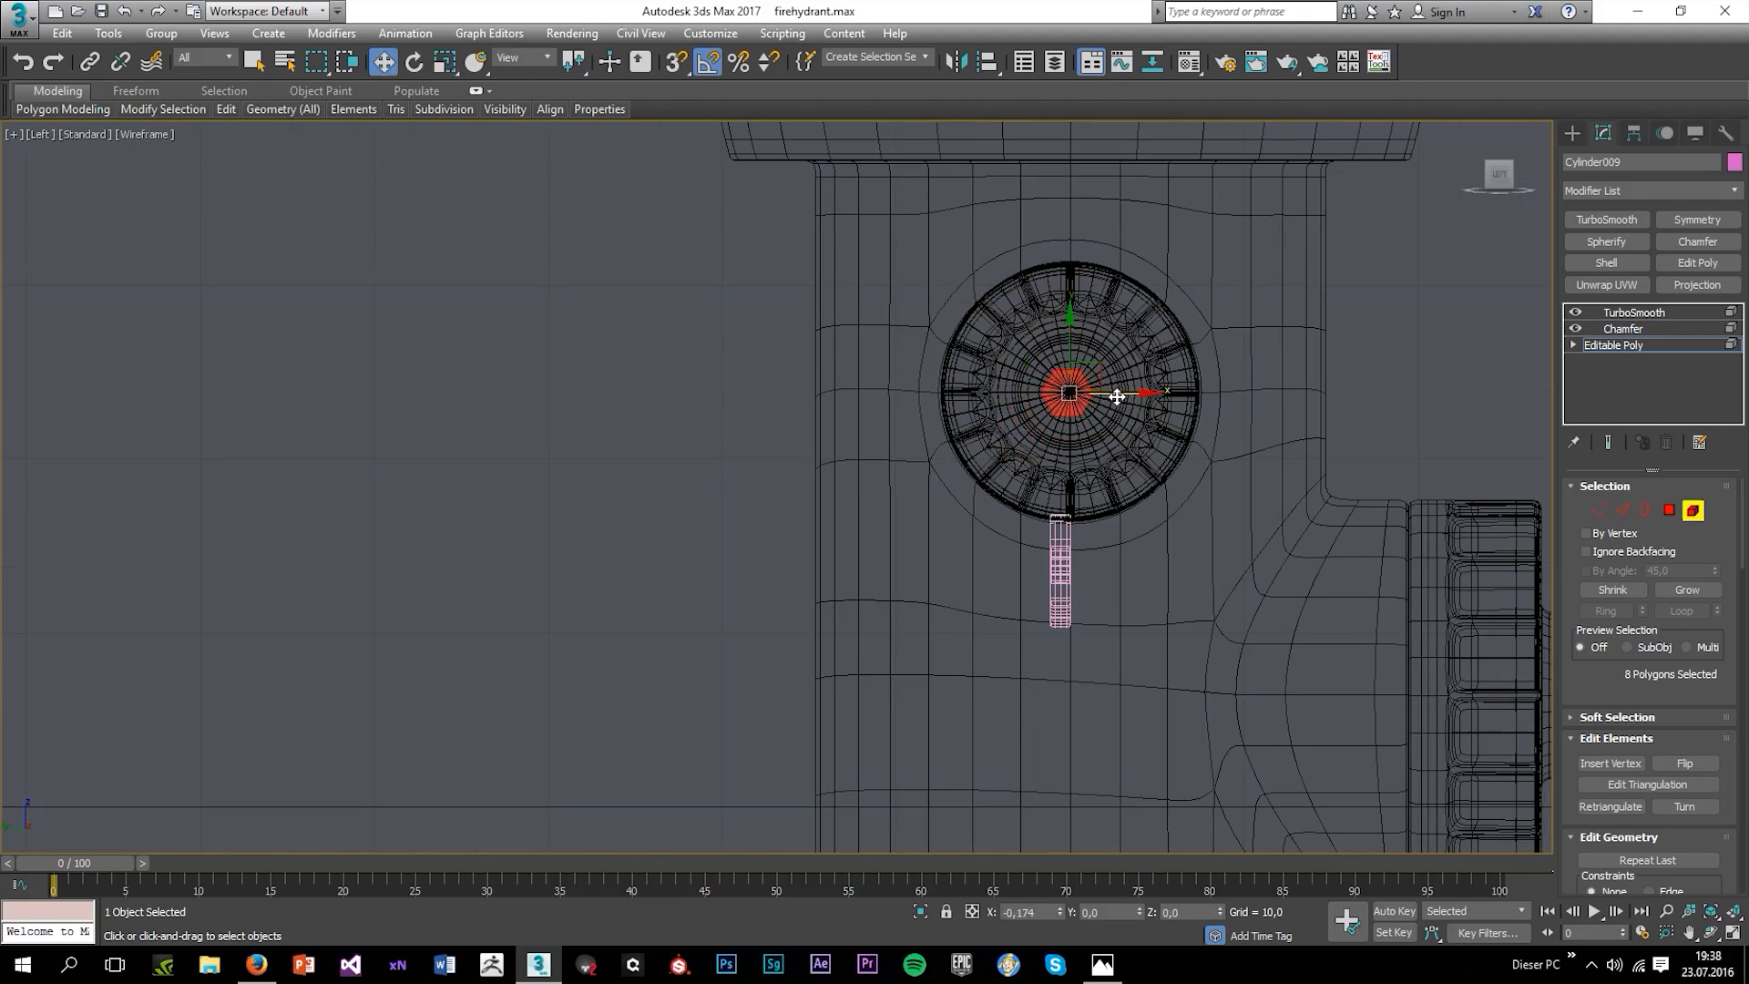
# Move the cloned nut along X to the outer face of the side cap beside the reference photo, at X about -33.06.
pyautogui.hotkey('alt', 'w')
pyautogui.middleClick(1156, 687)
pyautogui.hotkey('alt', 'w')
pyautogui.moveTo(966, 446); pyautogui.dragTo(1002, 647, button='middle')
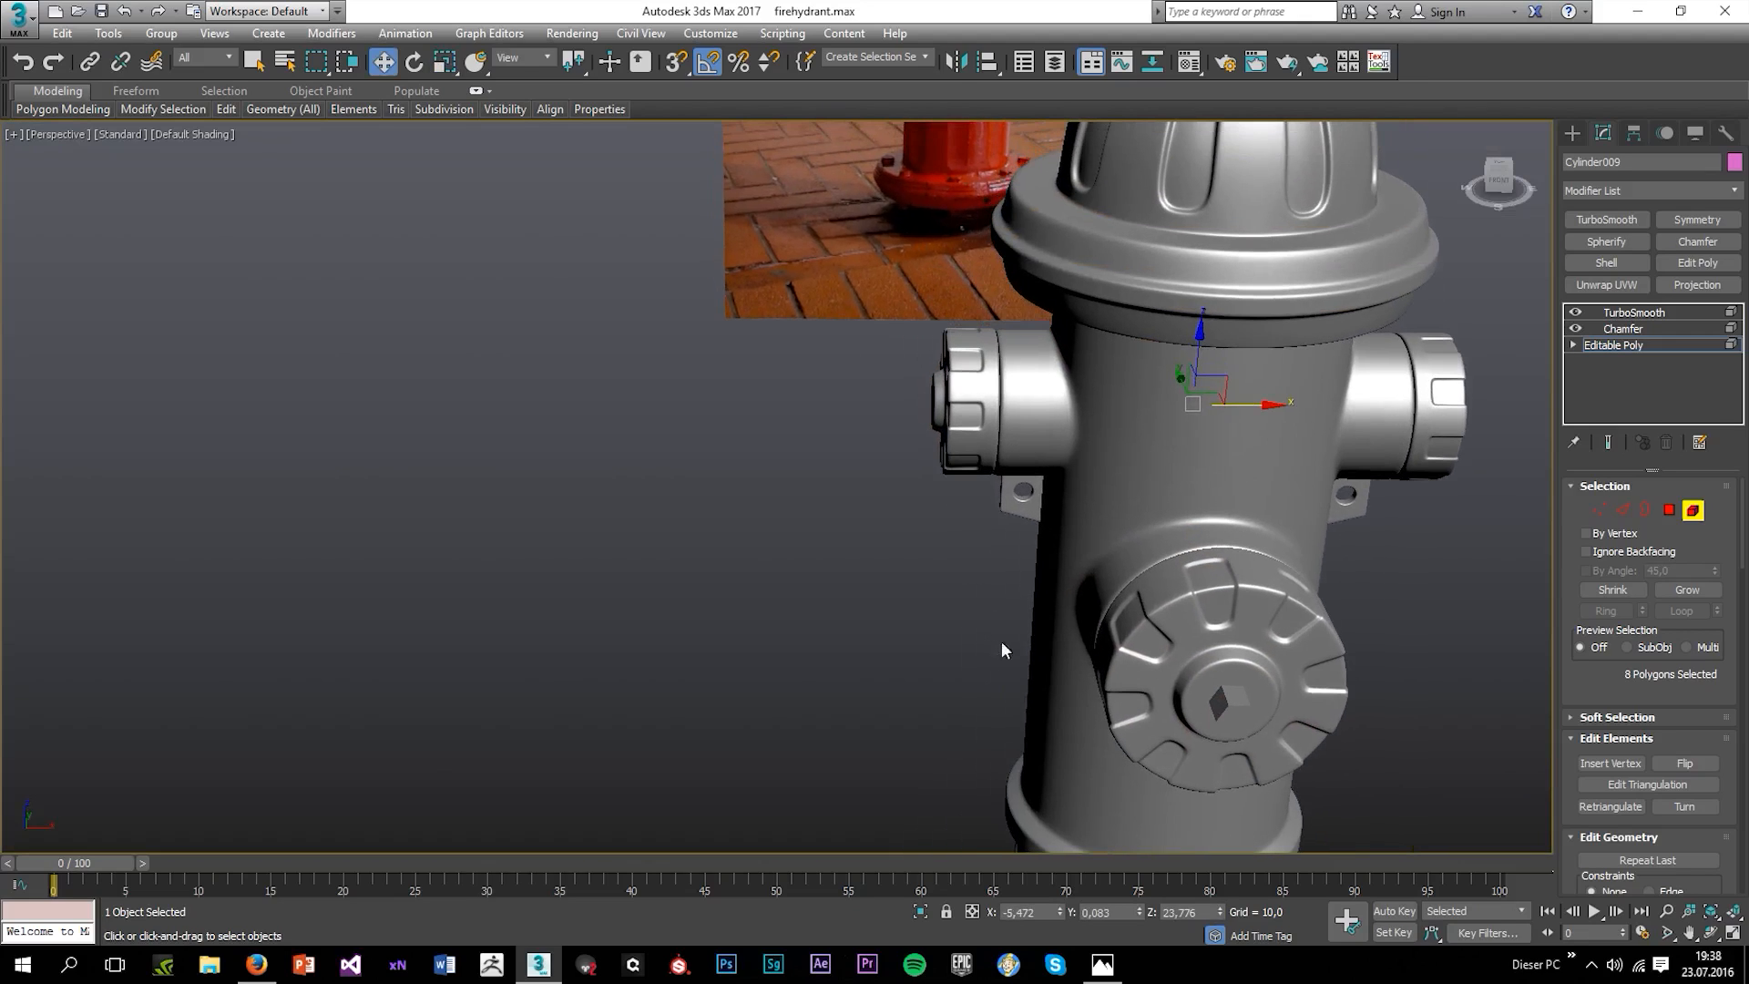
pyautogui.moveTo(1256, 411); pyautogui.dragTo(978, 436)
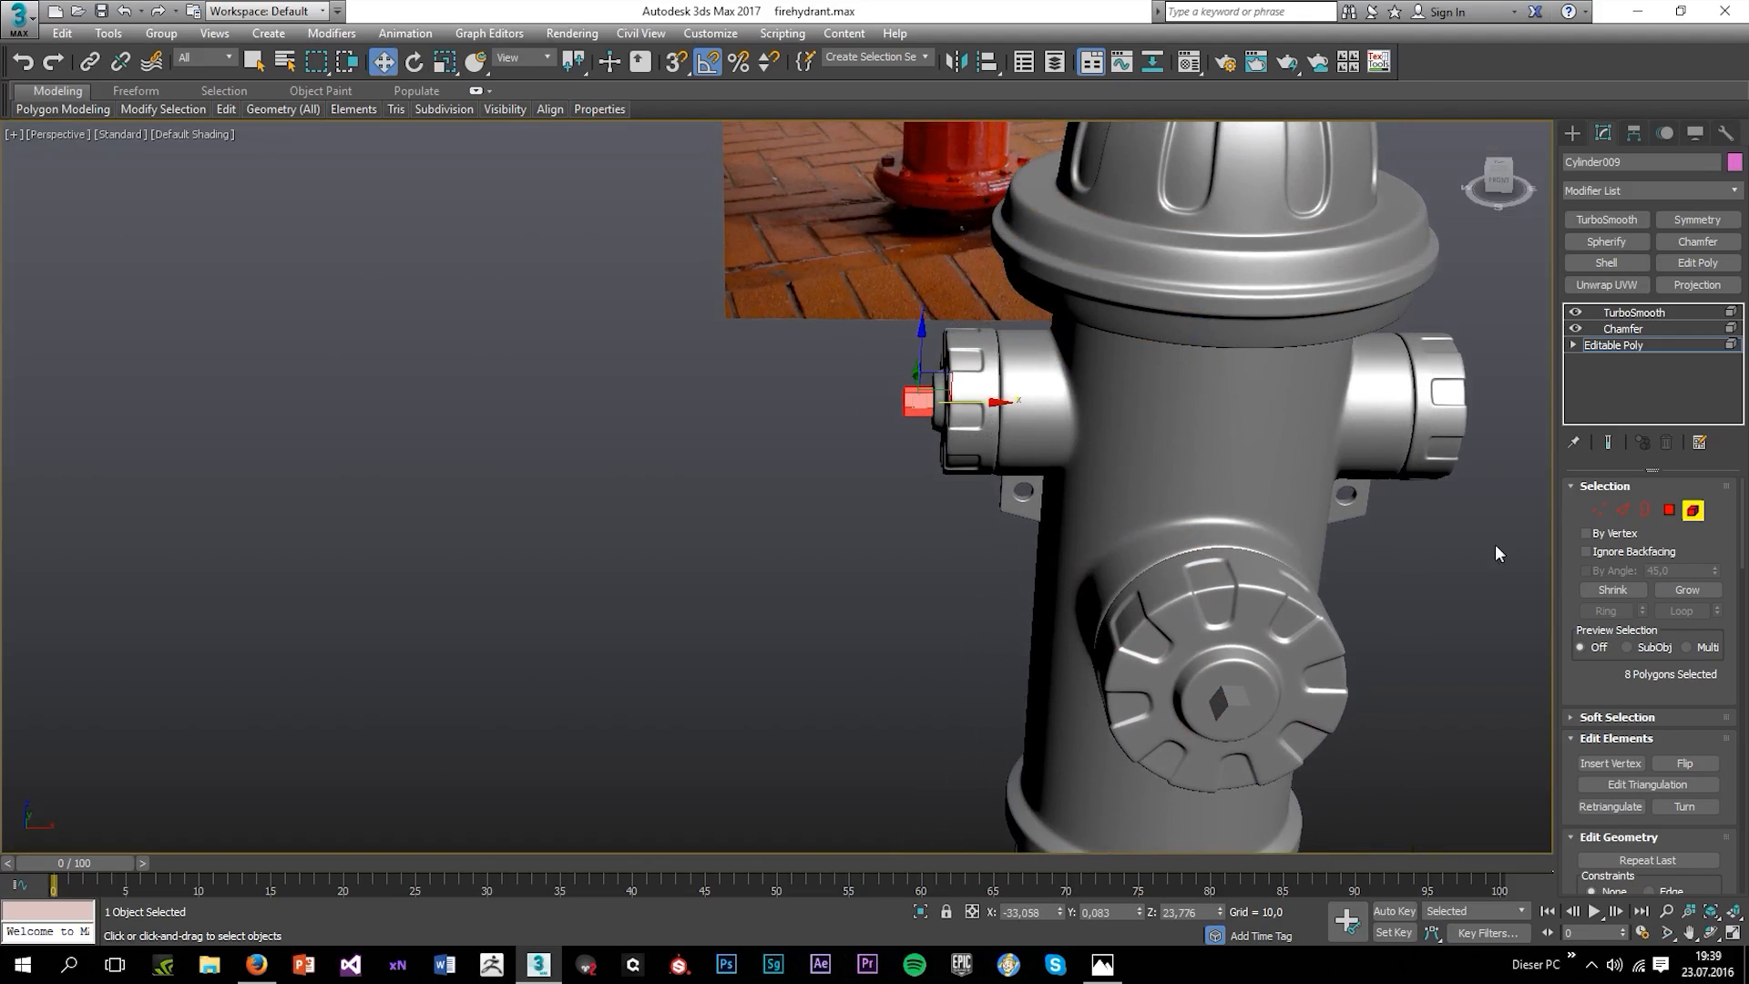
# Adjust the side nut's length by moving its six outer-end vertices along X, and check the TurboSmooth result.
pyautogui.click(1601, 510)
pyautogui.scroll(5, 926, 401)
pyautogui.moveTo(838, 332); pyautogui.dragTo(917, 507)
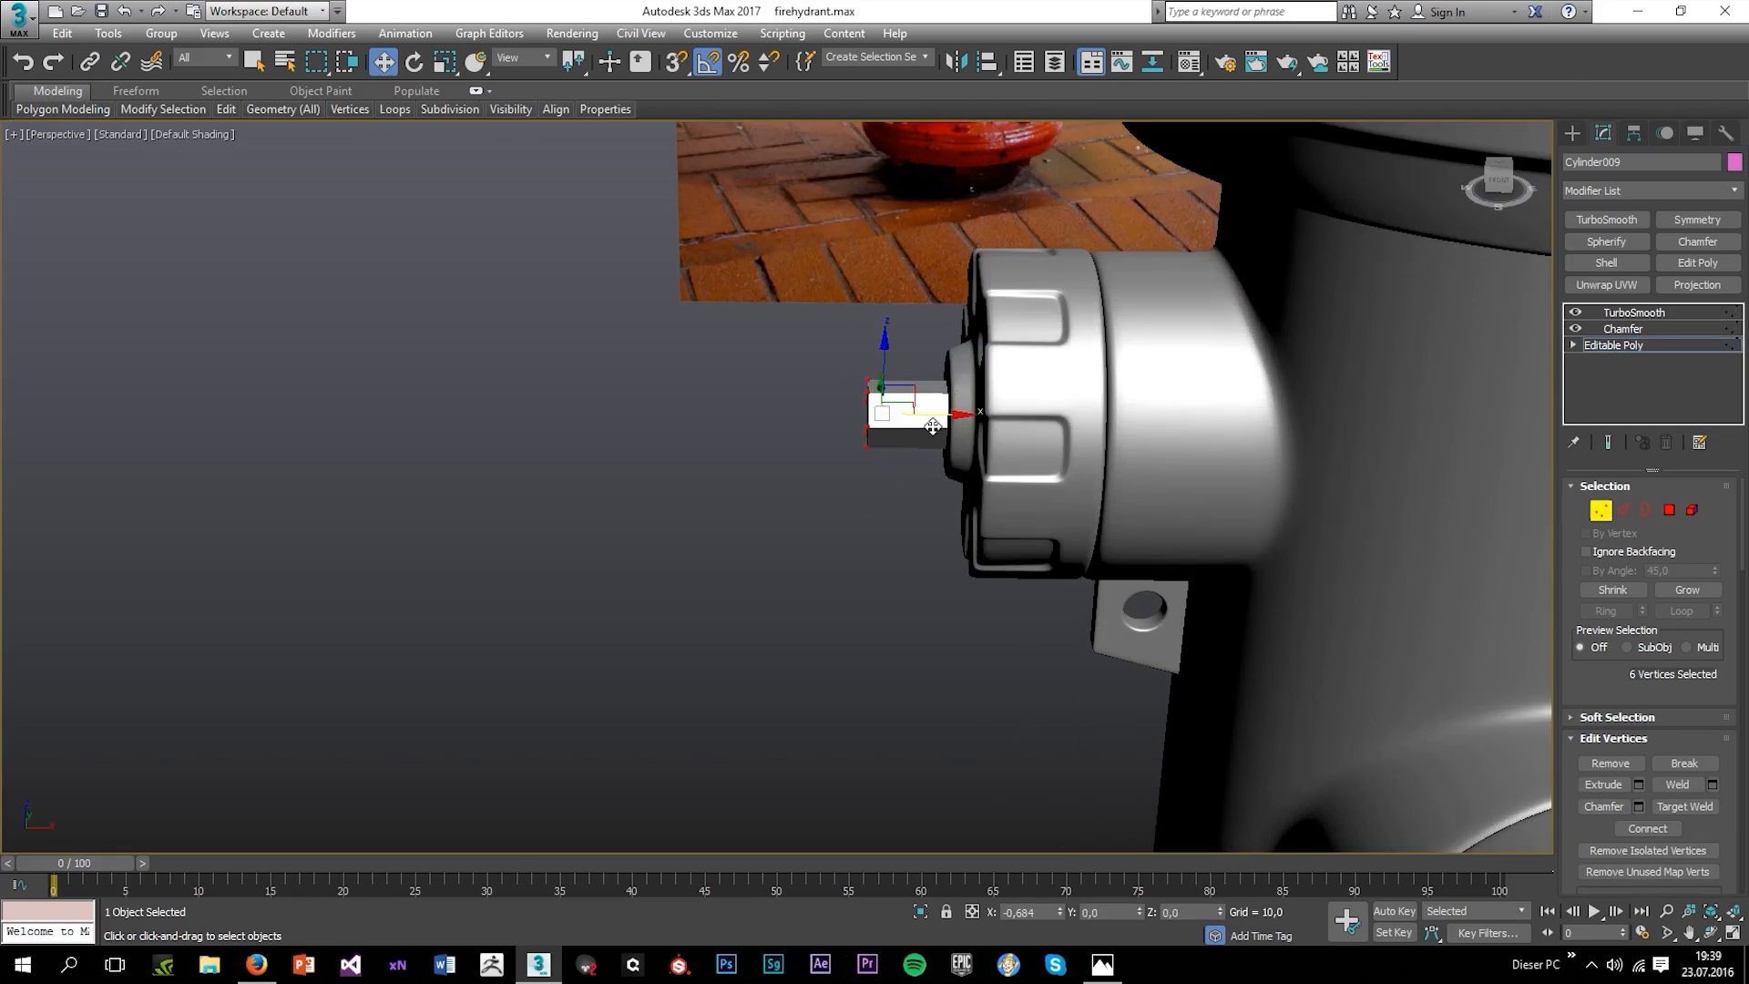
pyautogui.scroll(-5, 1197, 358)
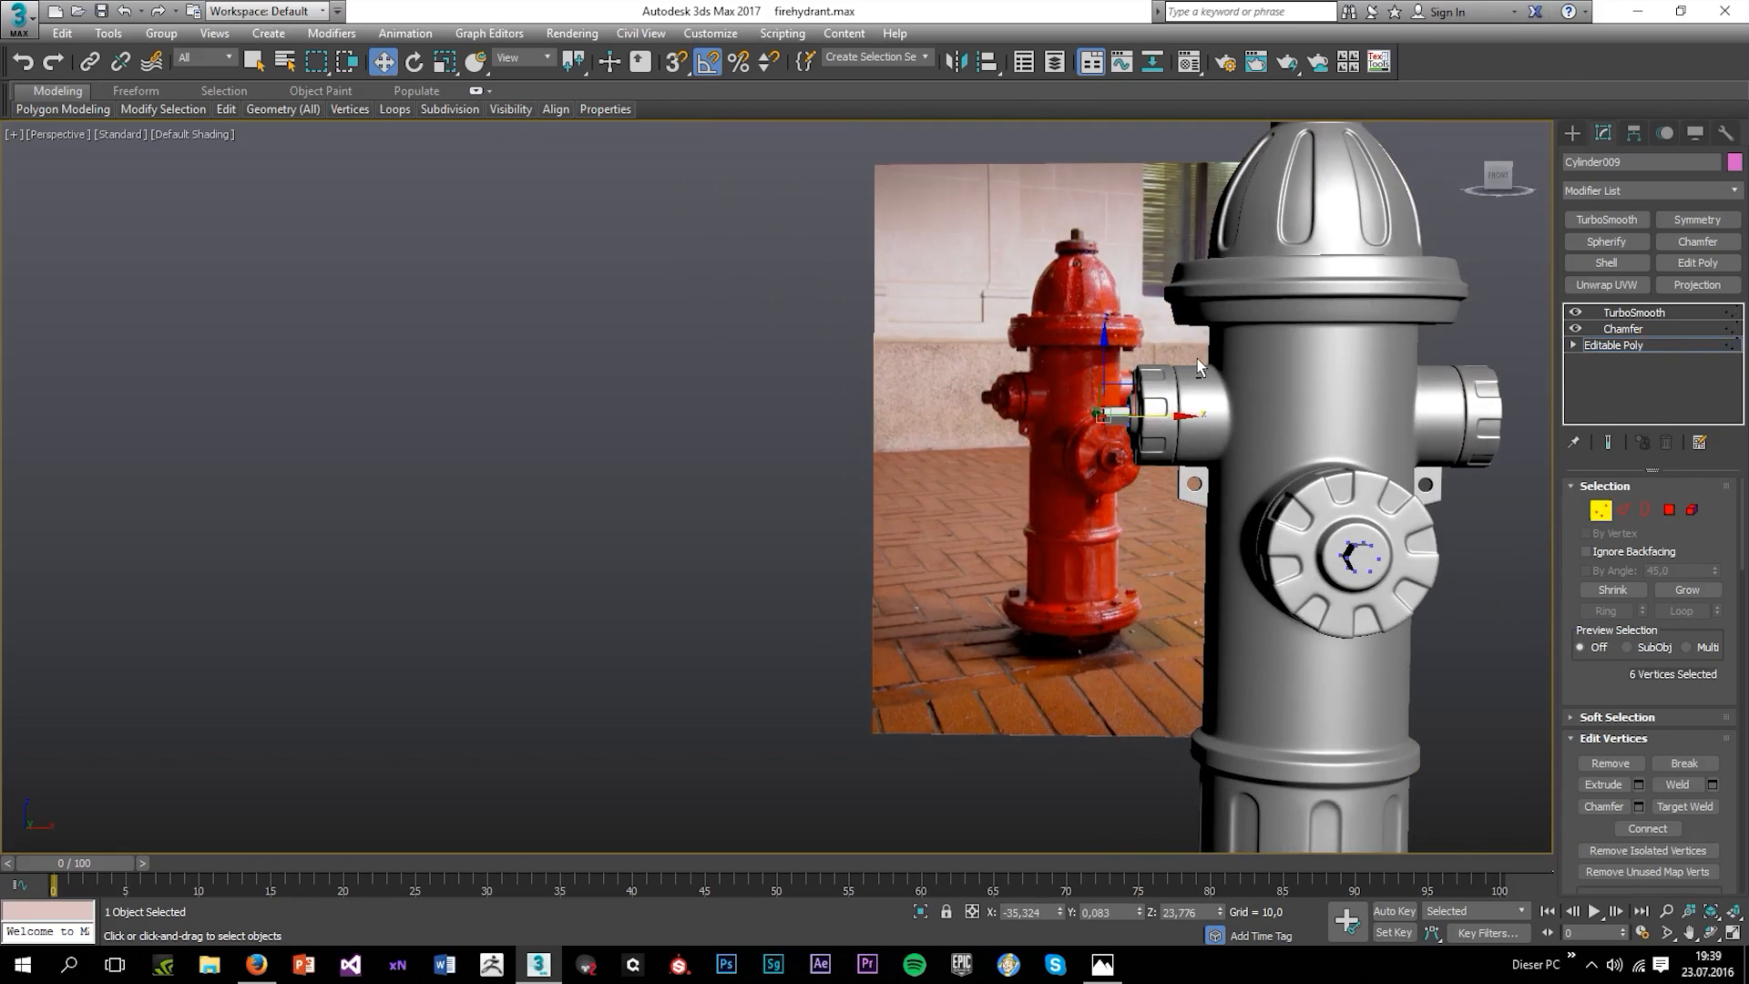
pyautogui.keyDown('alt'); pyautogui.moveTo(1197, 358); pyautogui.dragTo(1193, 360, button='middle'); pyautogui.keyUp('alt')
pyautogui.moveTo(1175, 423); pyautogui.dragTo(1182, 428)
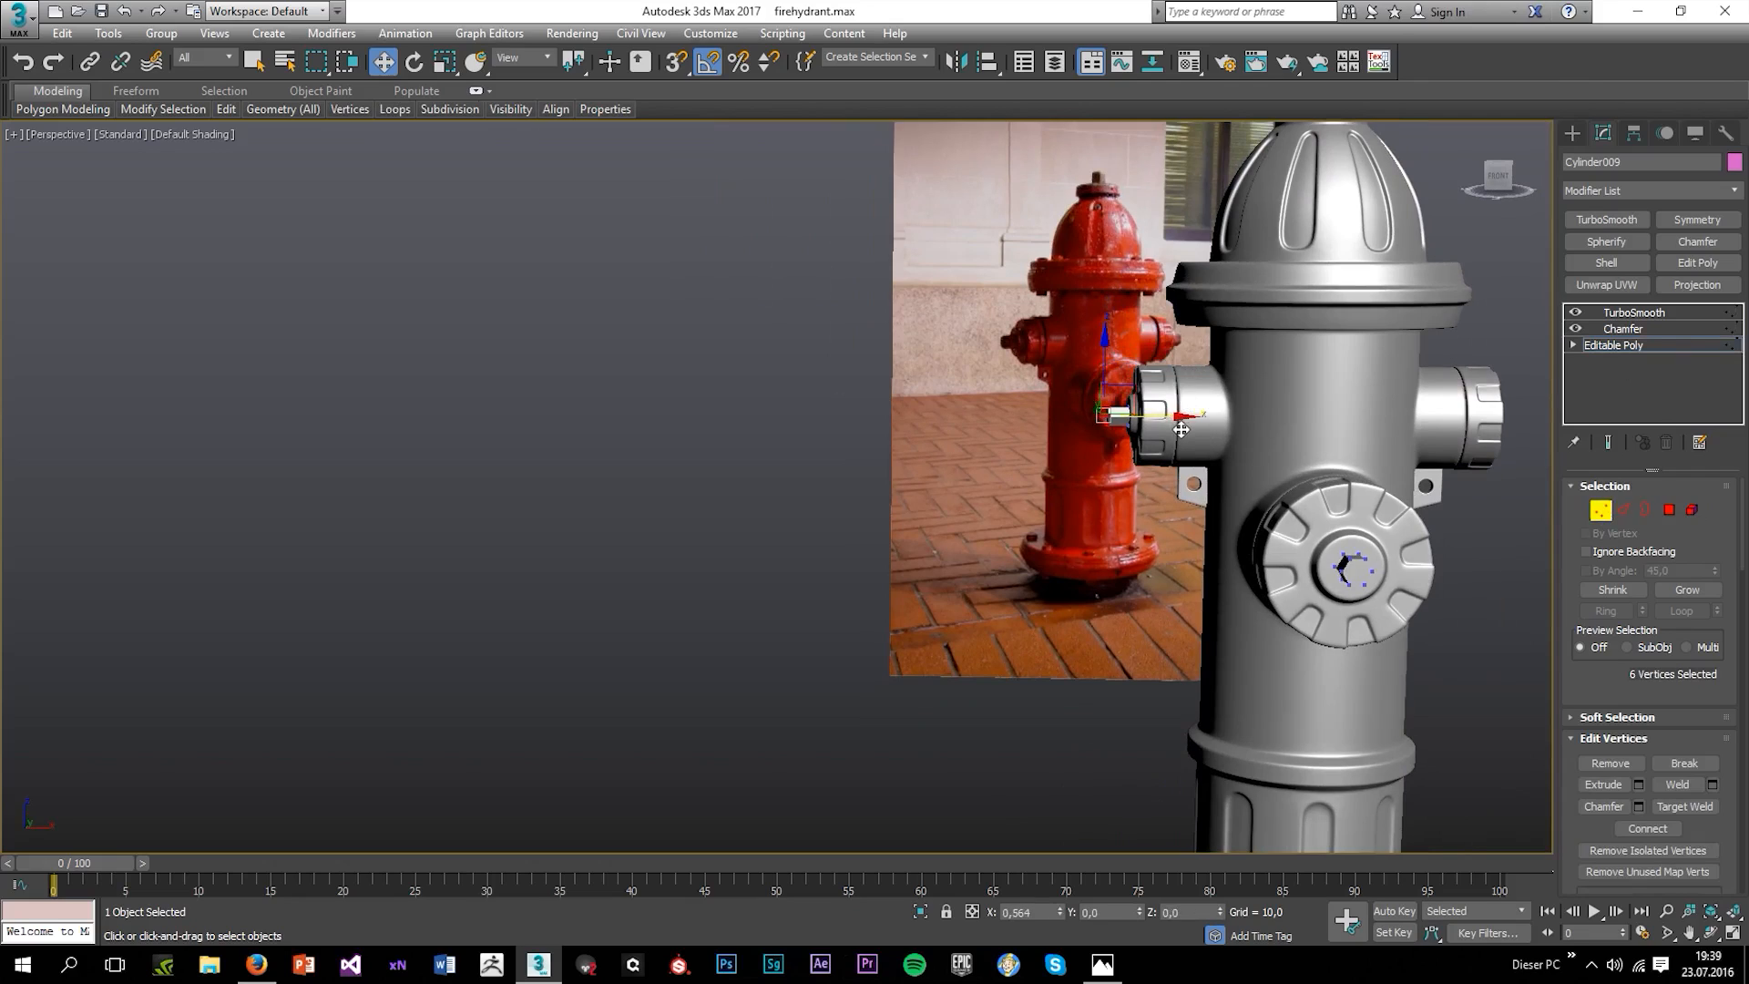
pyautogui.click(1634, 313)
pyautogui.scroll(3, 1119, 414)
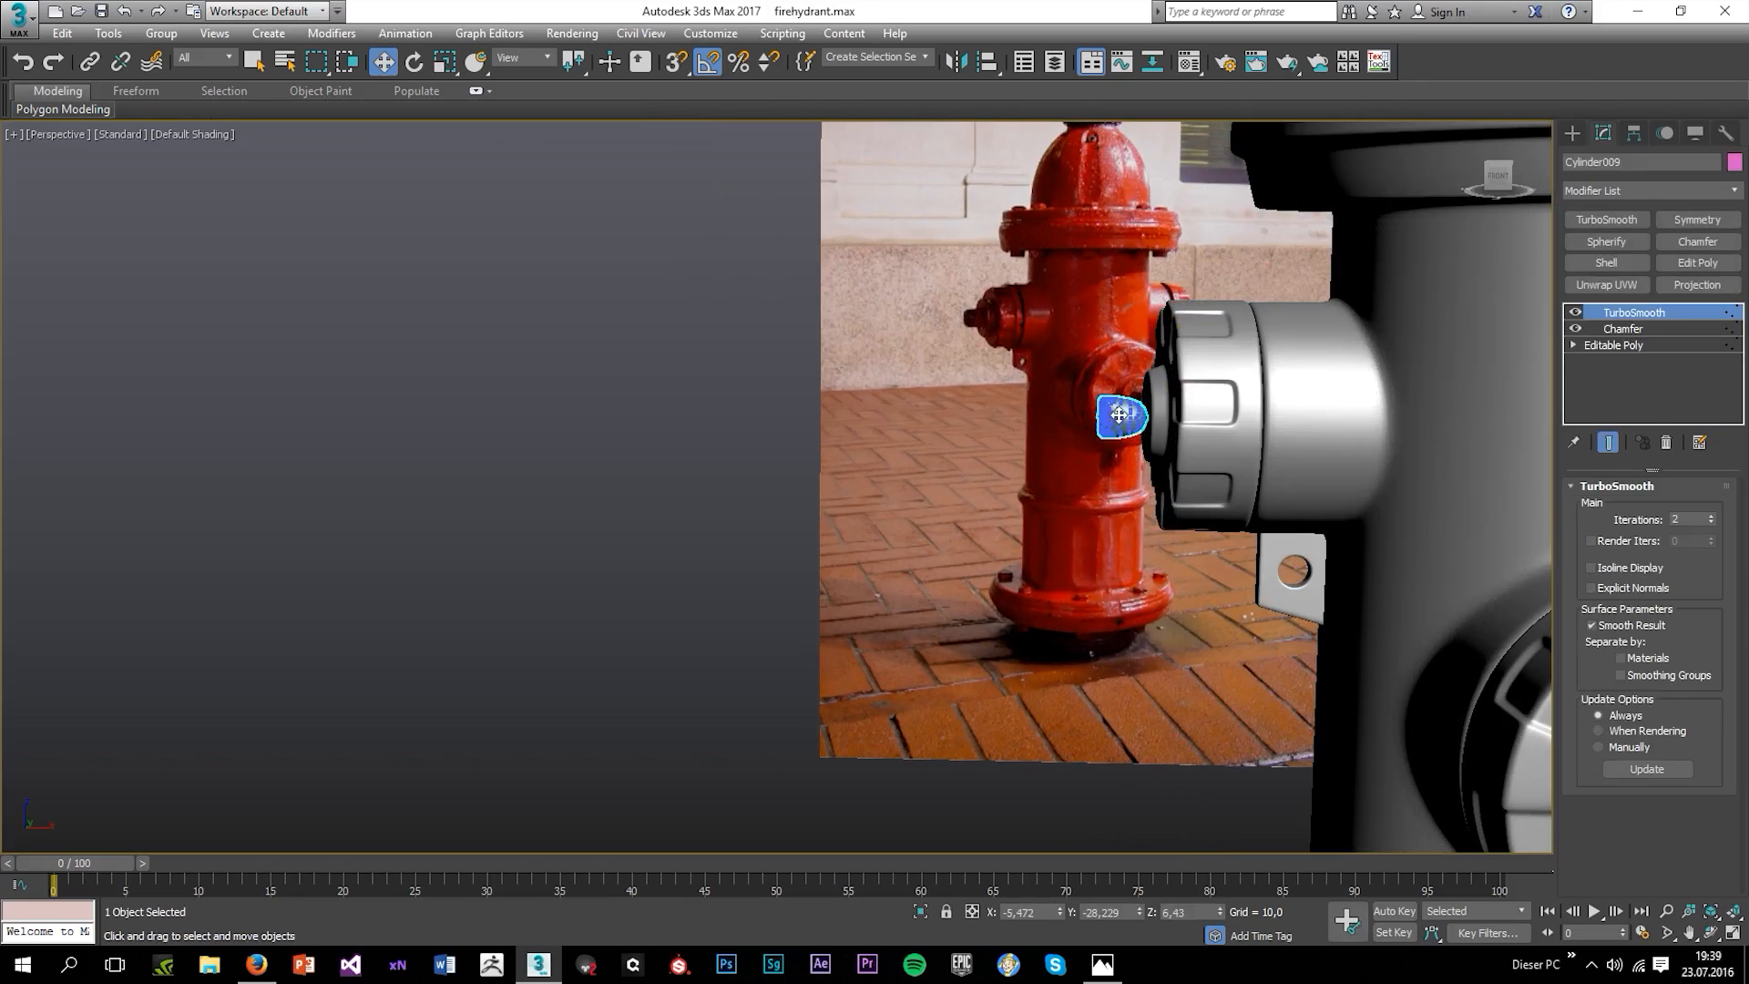
# Clone the side nut as an element along X onto the opposite side cap, and leave element editing.
pyautogui.click(1617, 346)
pyautogui.click(1686, 488)
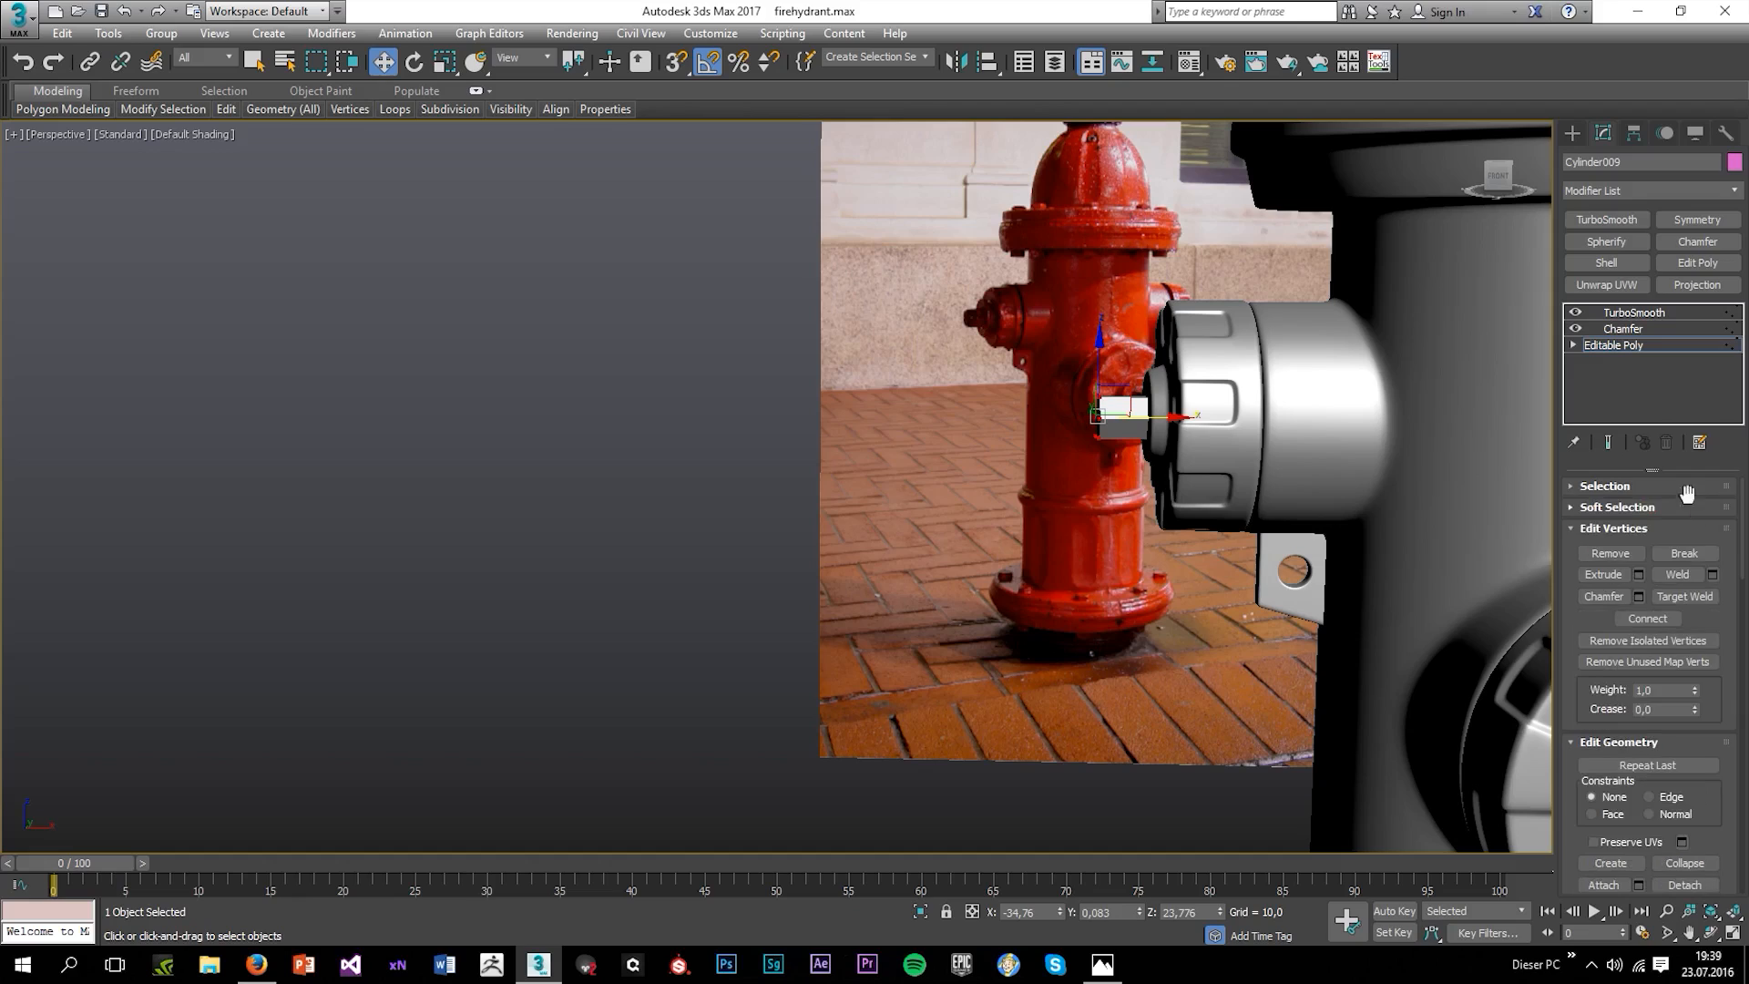
pyautogui.click(1687, 487)
pyautogui.click(1692, 510)
pyautogui.scroll(-5, 1067, 473)
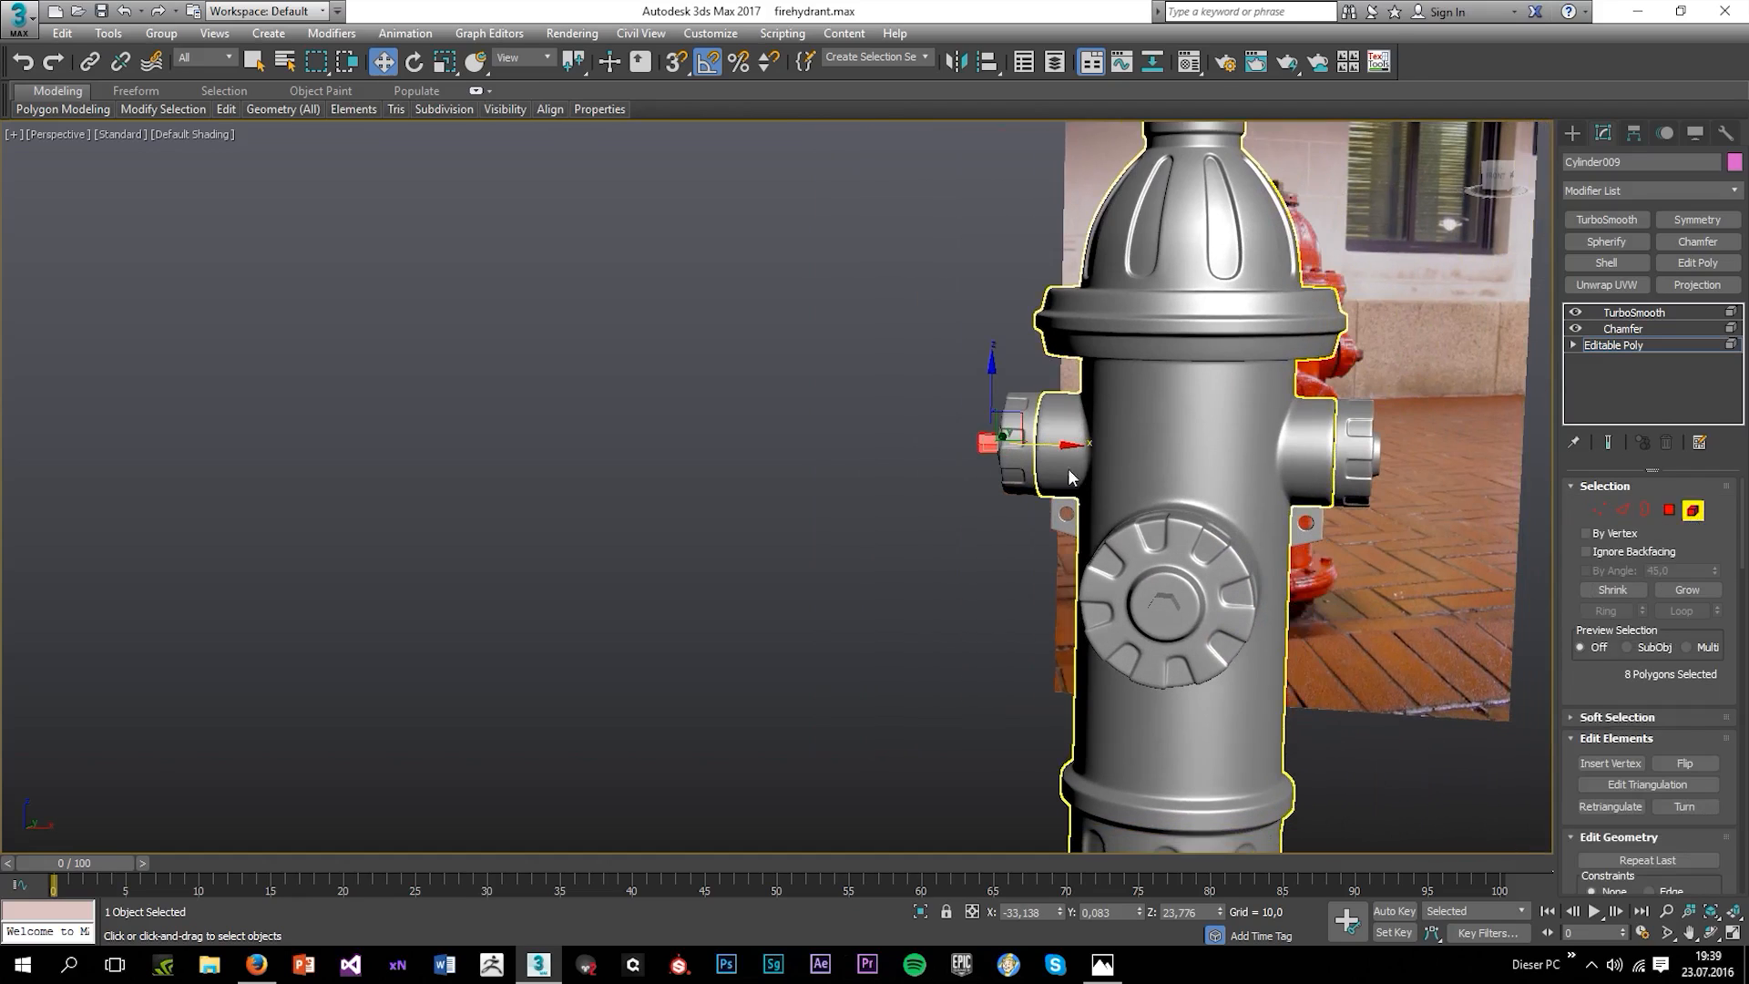
pyautogui.moveTo(1063, 443)
pyautogui.mouseDown()
pyautogui.moveTo(1364, 527)
pyautogui.moveTo(1460, 524)
pyautogui.mouseUp()
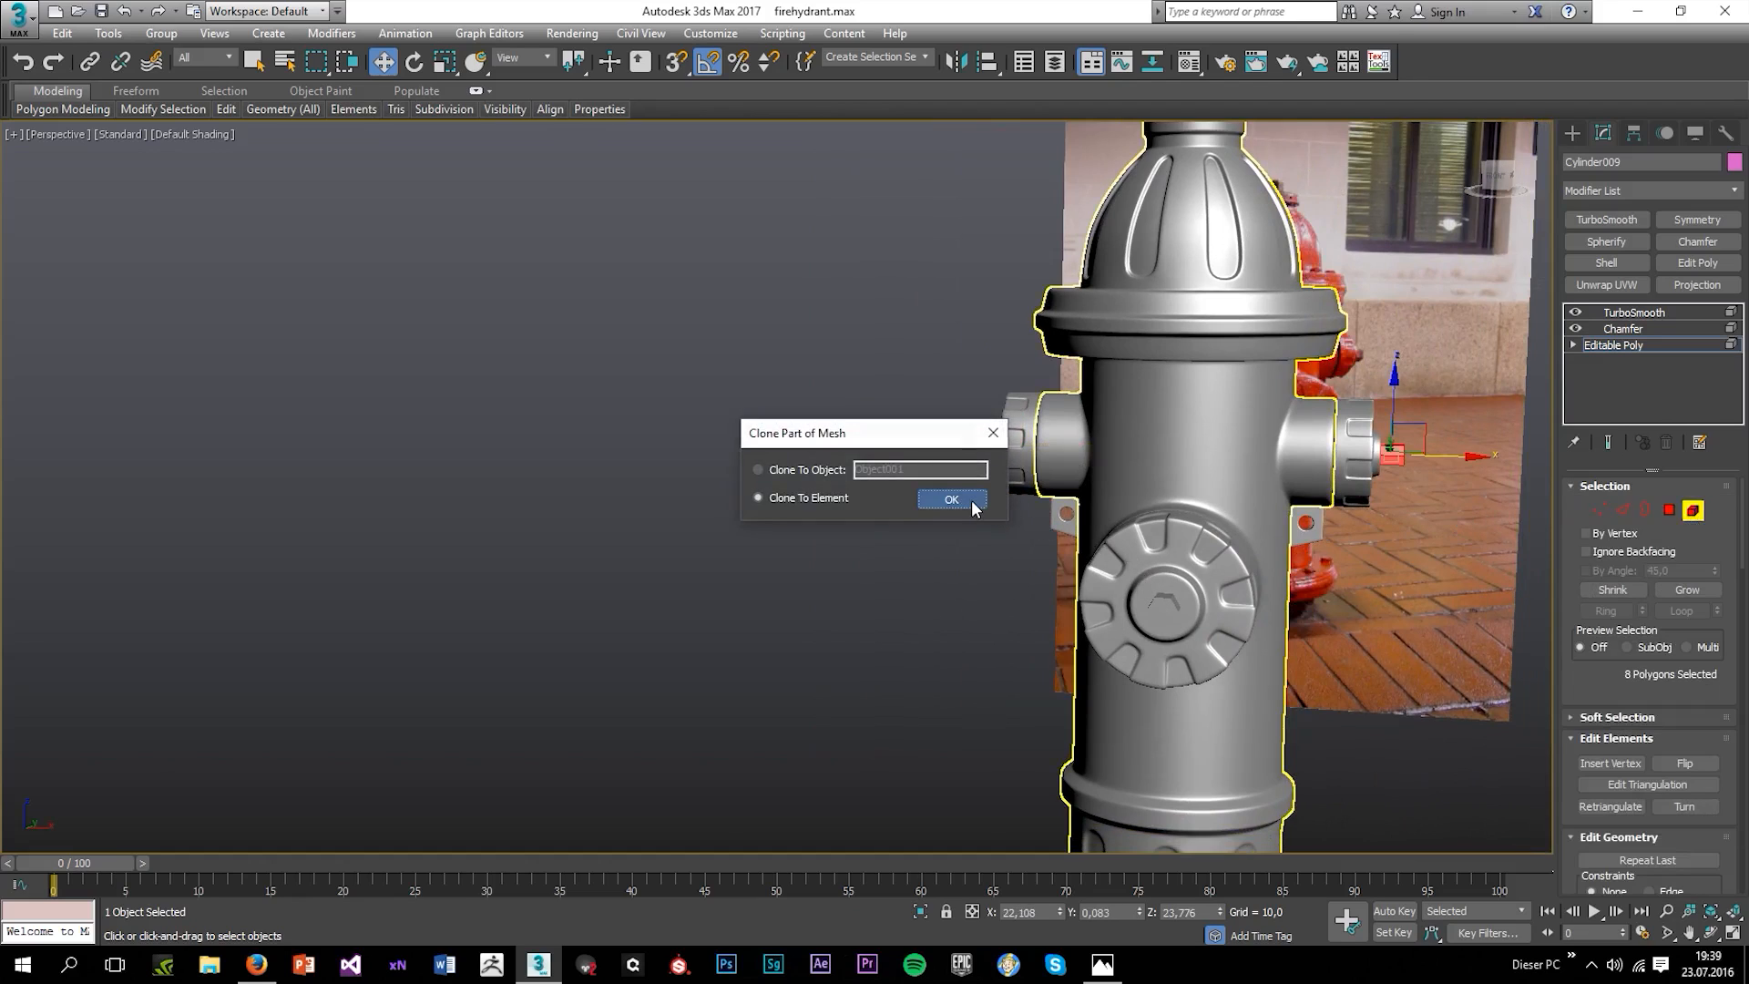
pyautogui.click(971, 500)
pyautogui.moveTo(809, 267); pyautogui.dragTo(1594, 845)
pyautogui.click(1633, 314)
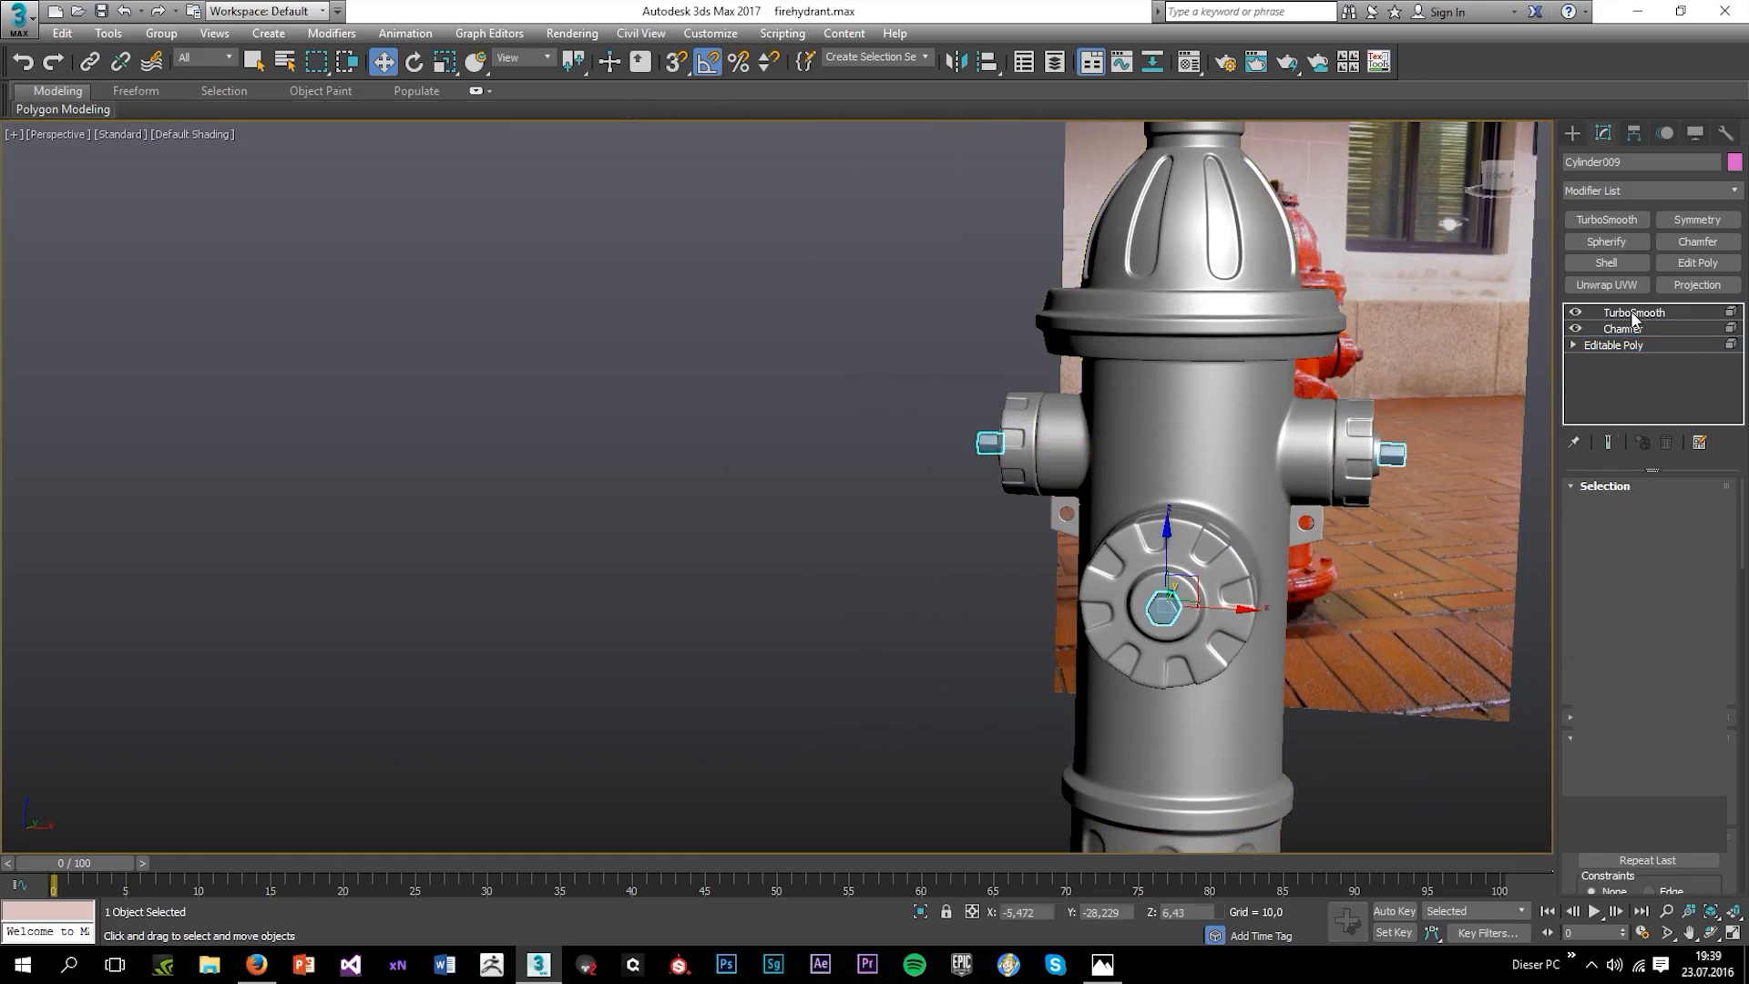
pyautogui.click(1364, 607)
# Clone the front cap's nut as an element of the same mesh, rotated -90° about X.
pyautogui.scroll(-4, 1364, 612)
pyautogui.keyDown('alt'); pyautogui.moveTo(1247, 582); pyautogui.dragTo(1300, 605, button='middle'); pyautogui.keyUp('alt')
pyautogui.scroll(-4, 1204, 577)
pyautogui.scroll(5, 1155, 485)
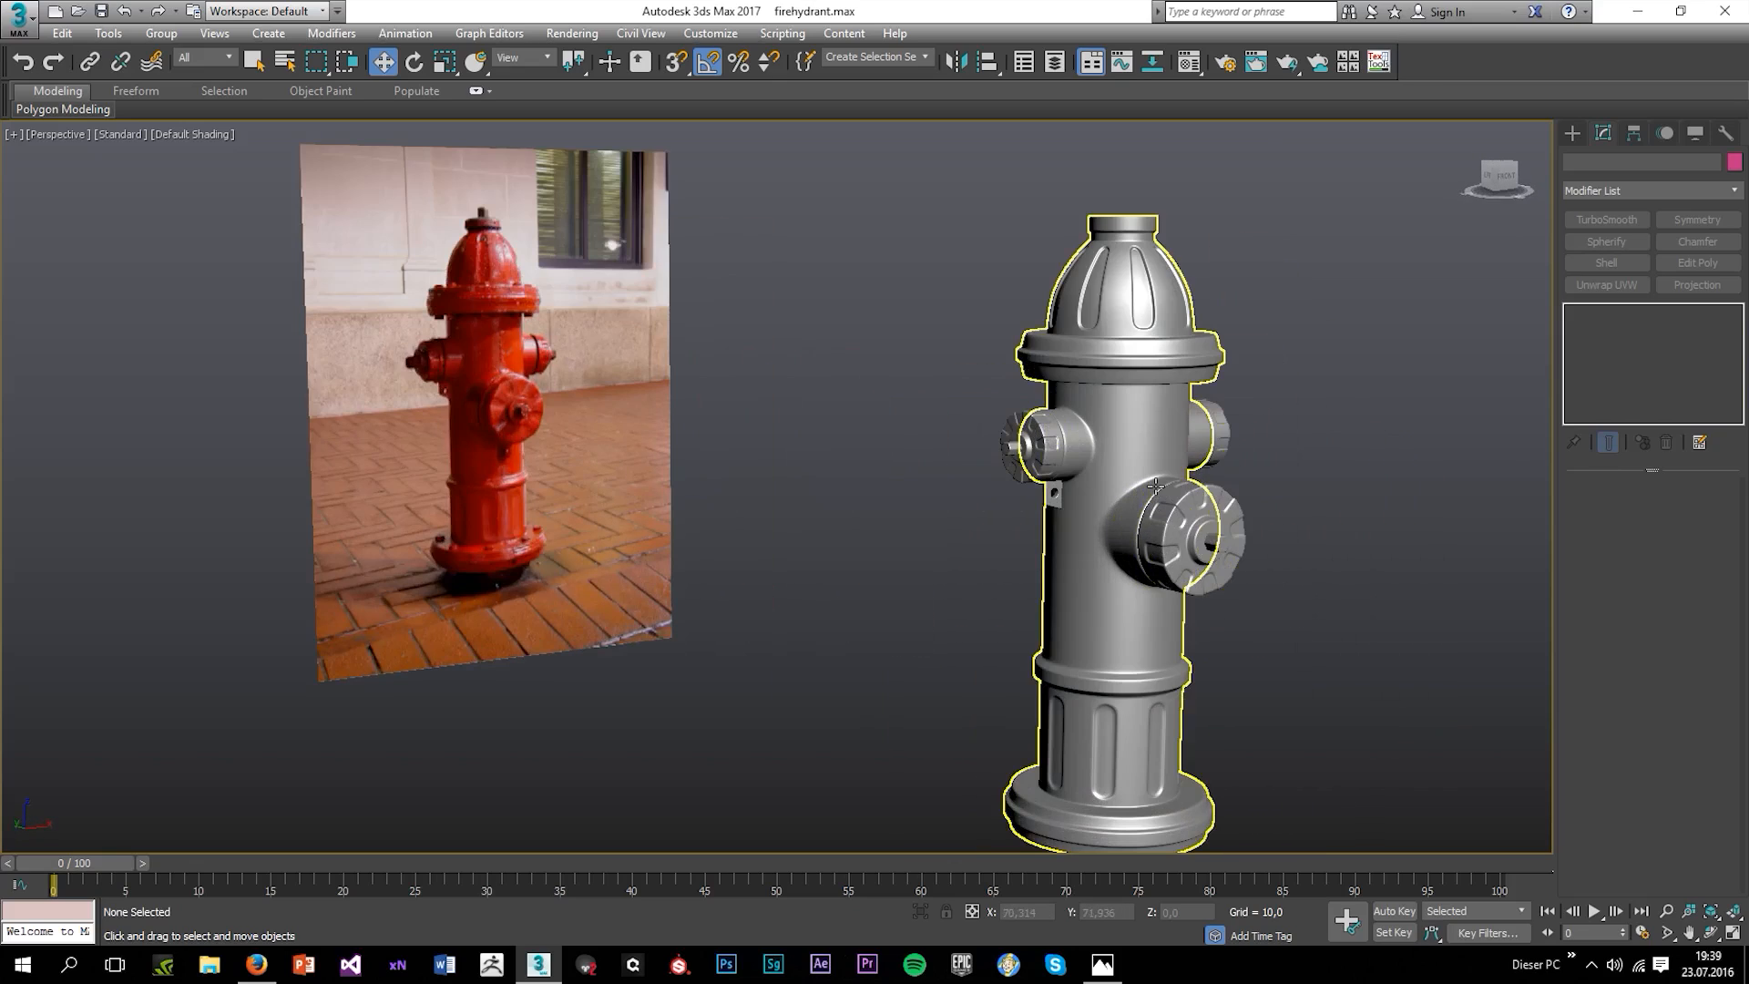
pyautogui.scroll(3, 1217, 377)
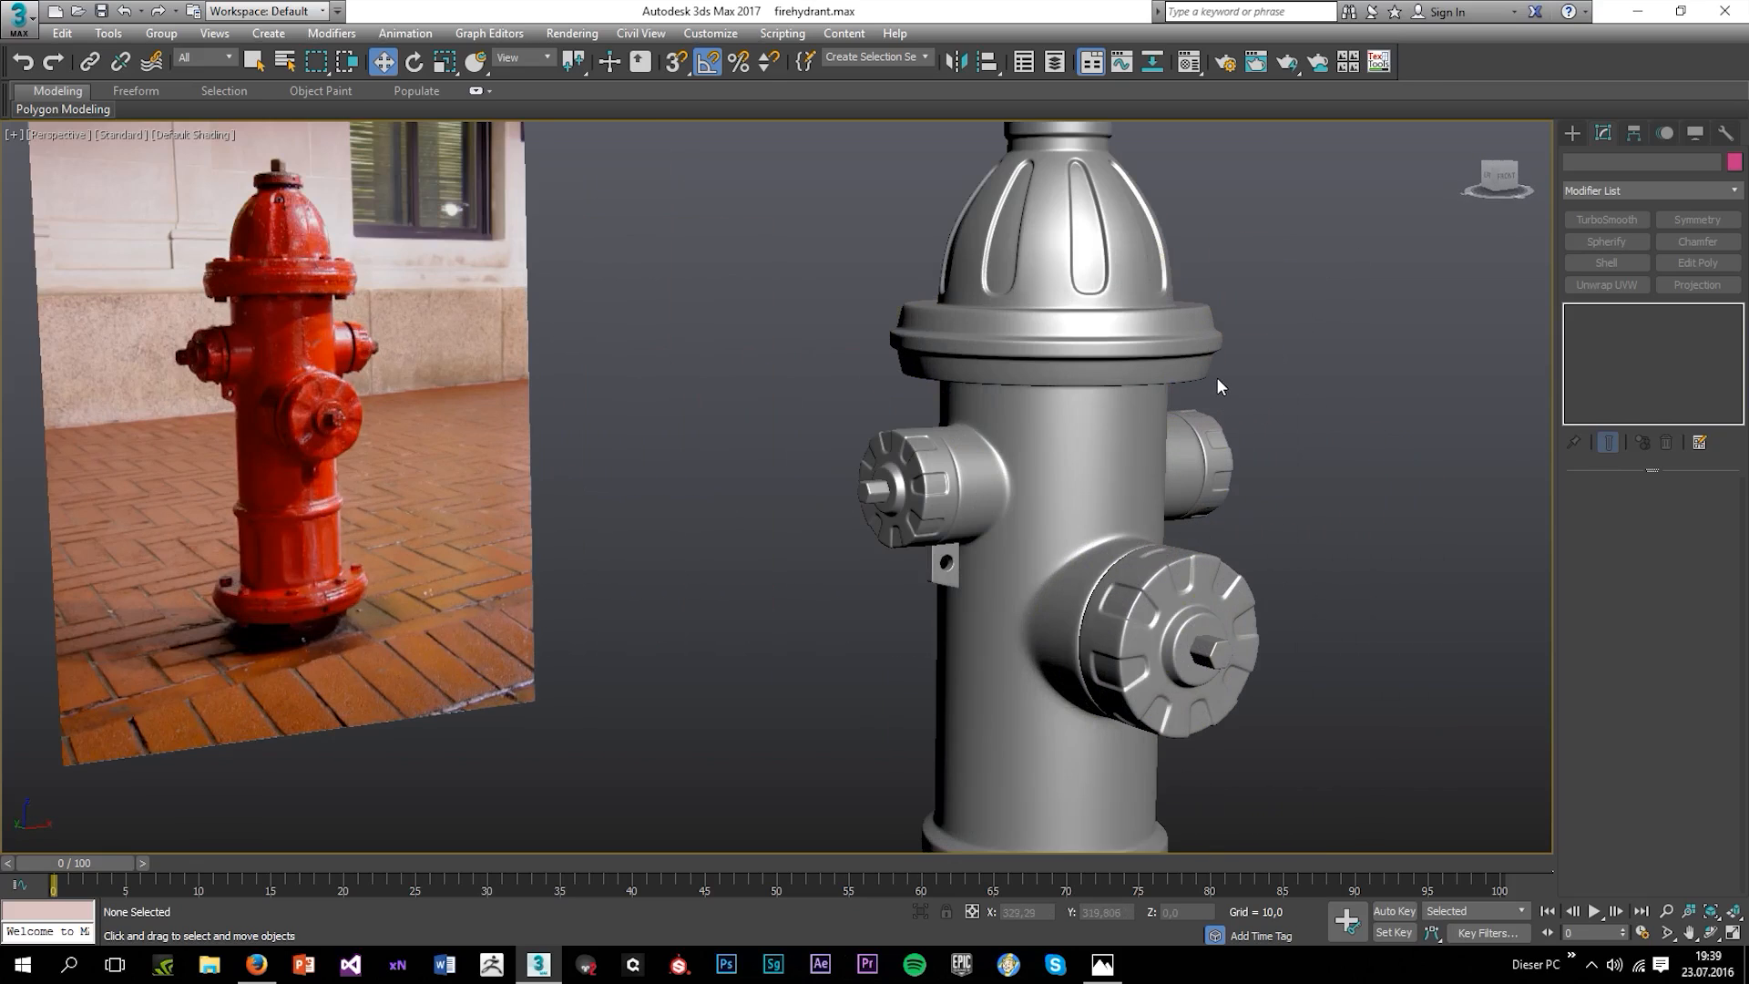
pyautogui.click(1214, 645)
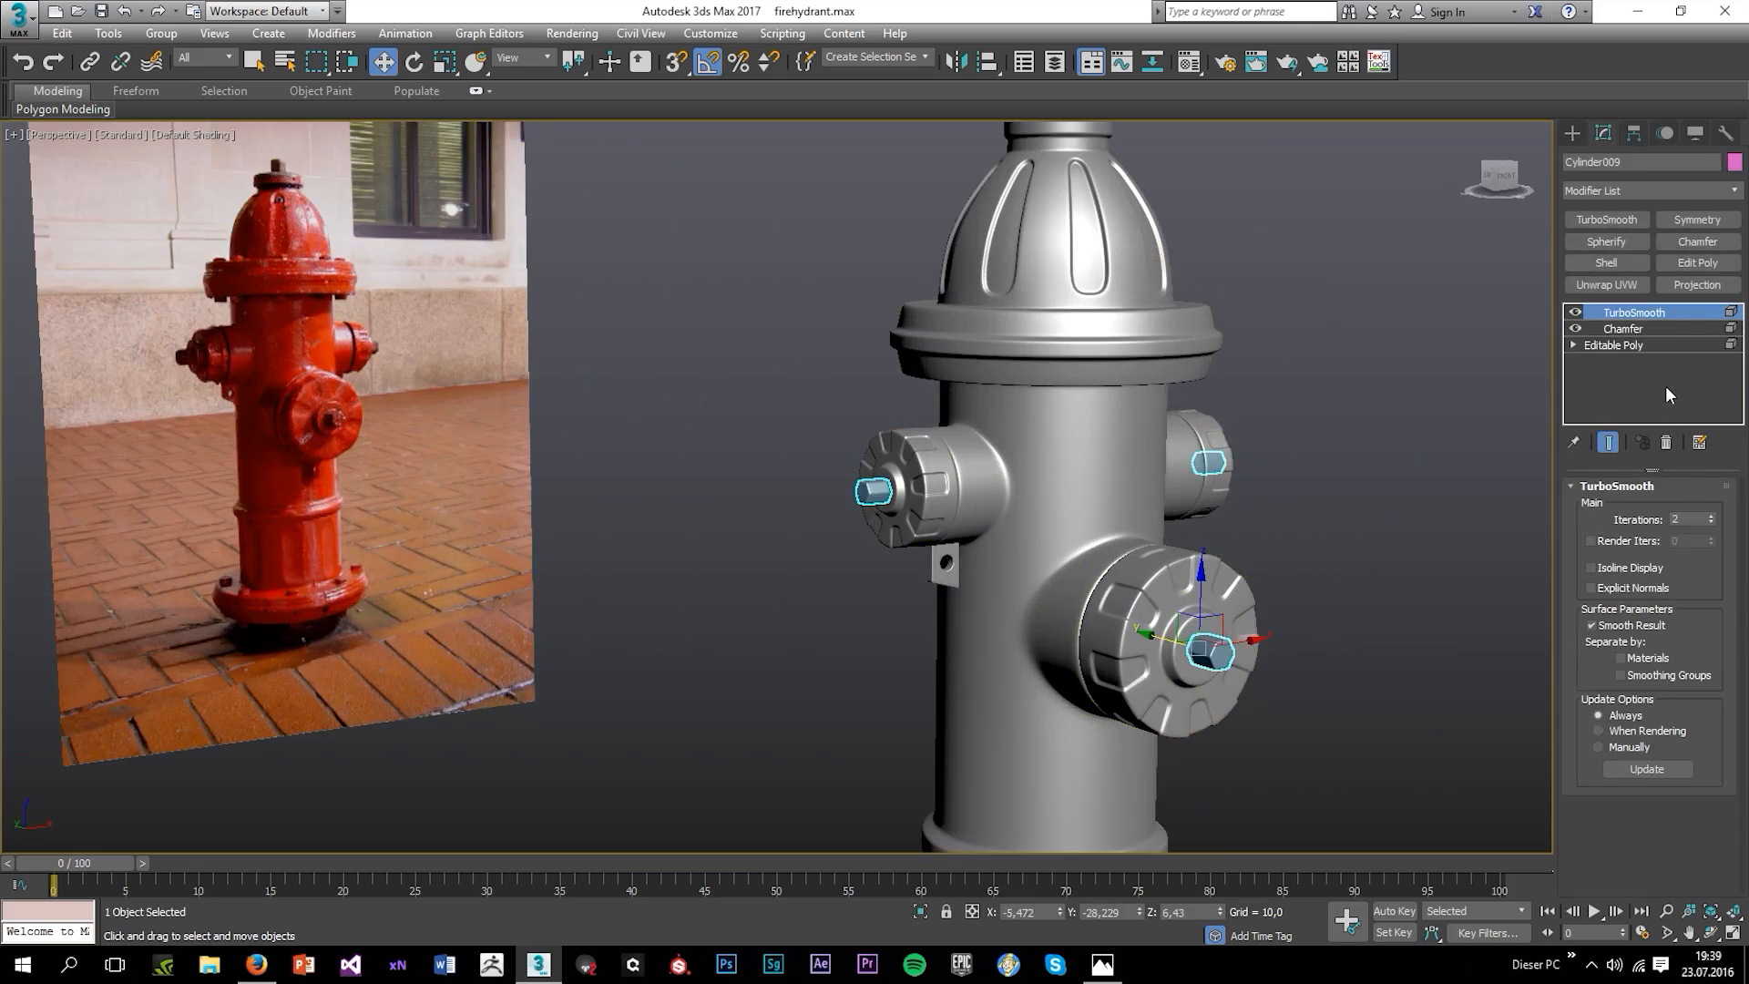
pyautogui.click(1617, 345)
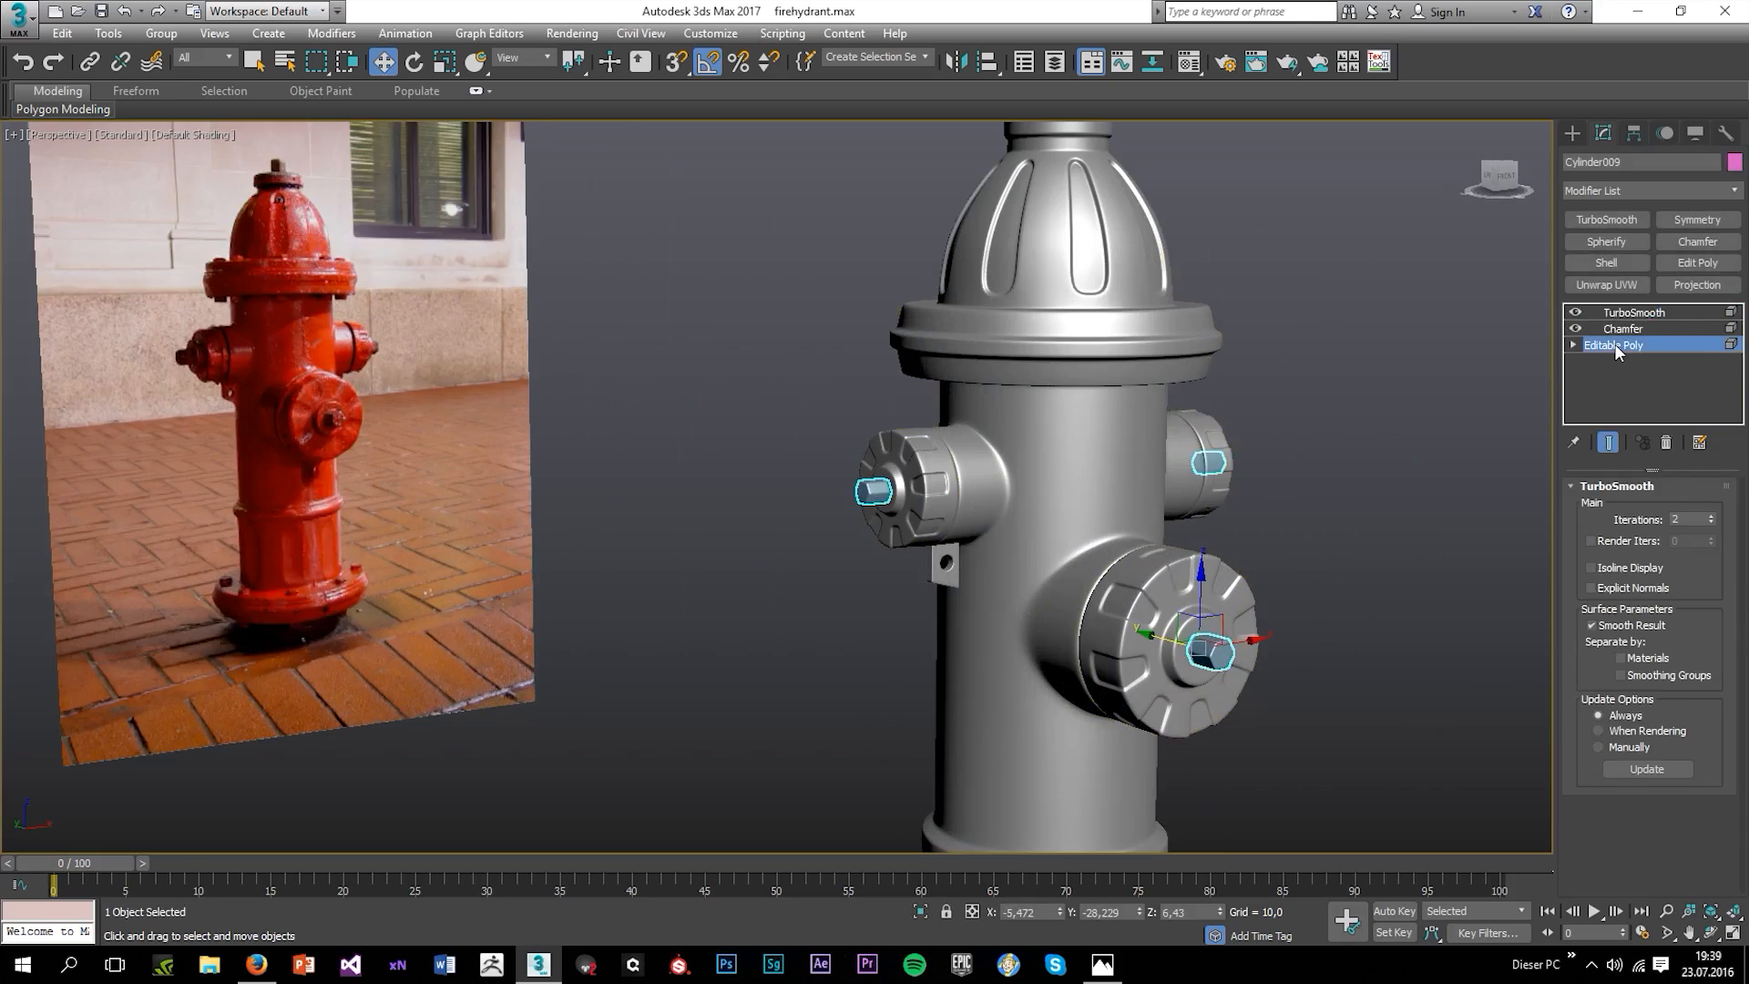
pyautogui.press('e')
pyautogui.click(1212, 647)
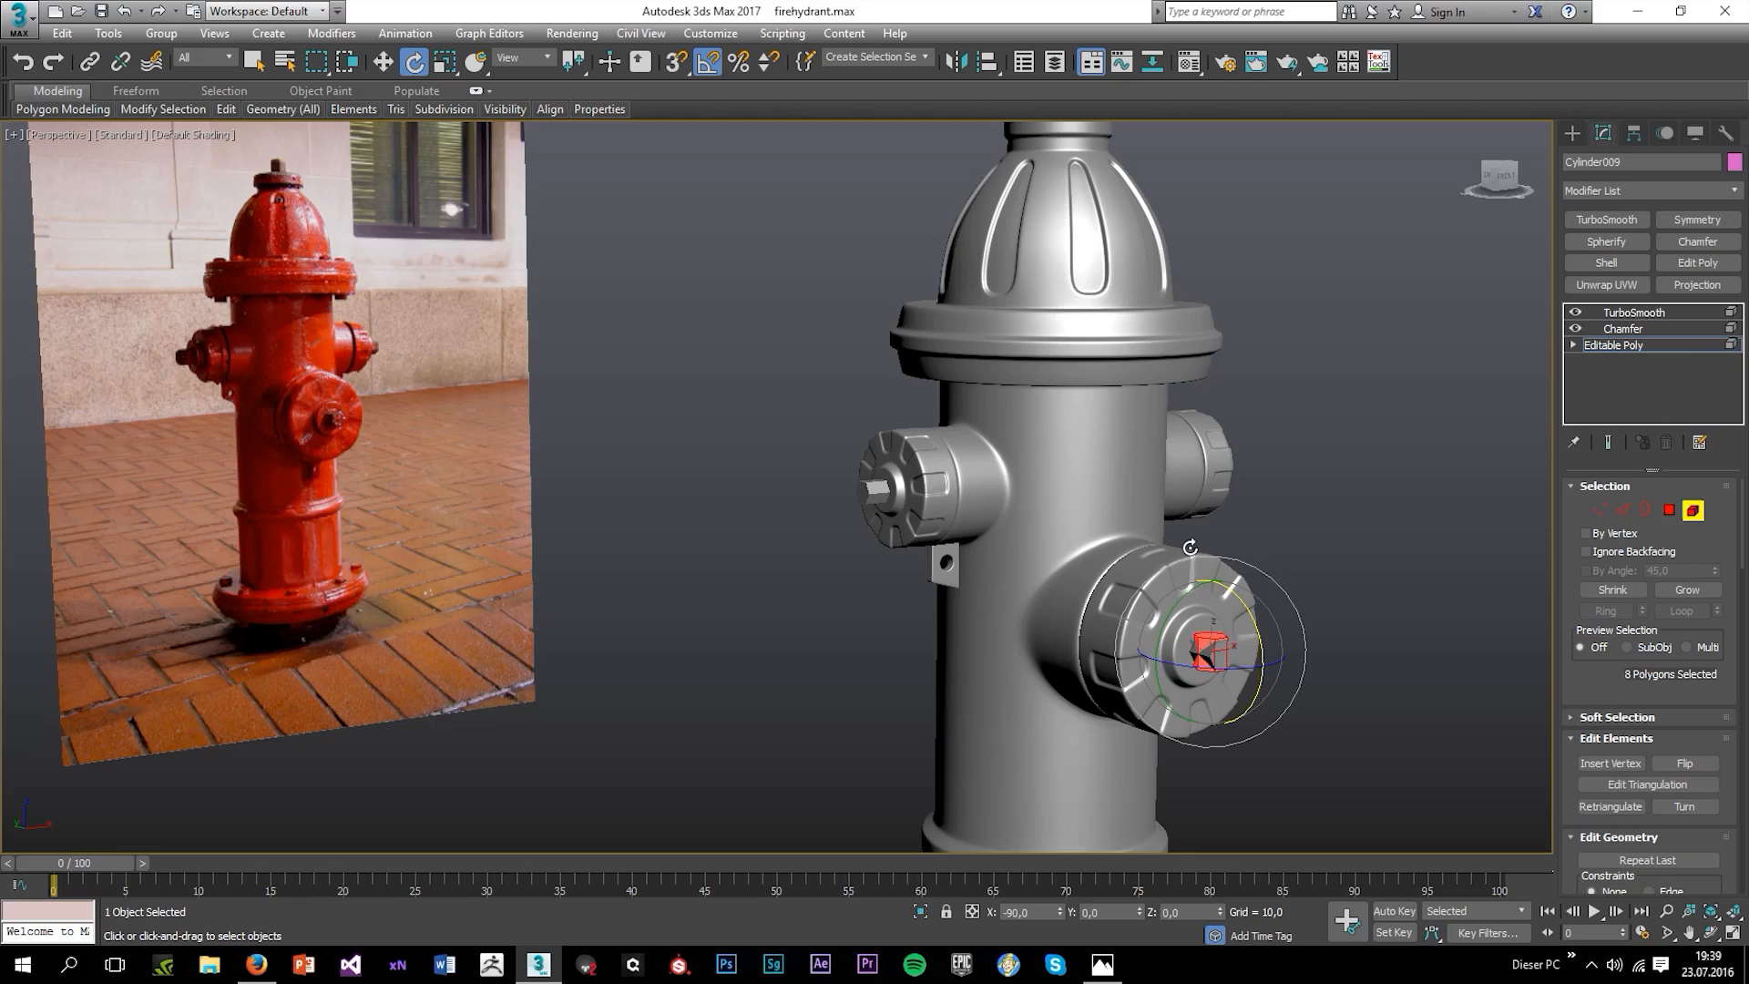
pyautogui.keyDown('shift'); pyautogui.moveTo(1183, 542); pyautogui.dragTo(1183, 542); pyautogui.keyUp('shift')
pyautogui.click(952, 501)
# Raise the new nut in the Front view to just above the hydrant's bonnet, at Z about 71.70.
pyautogui.hotkey('alt', 'w')
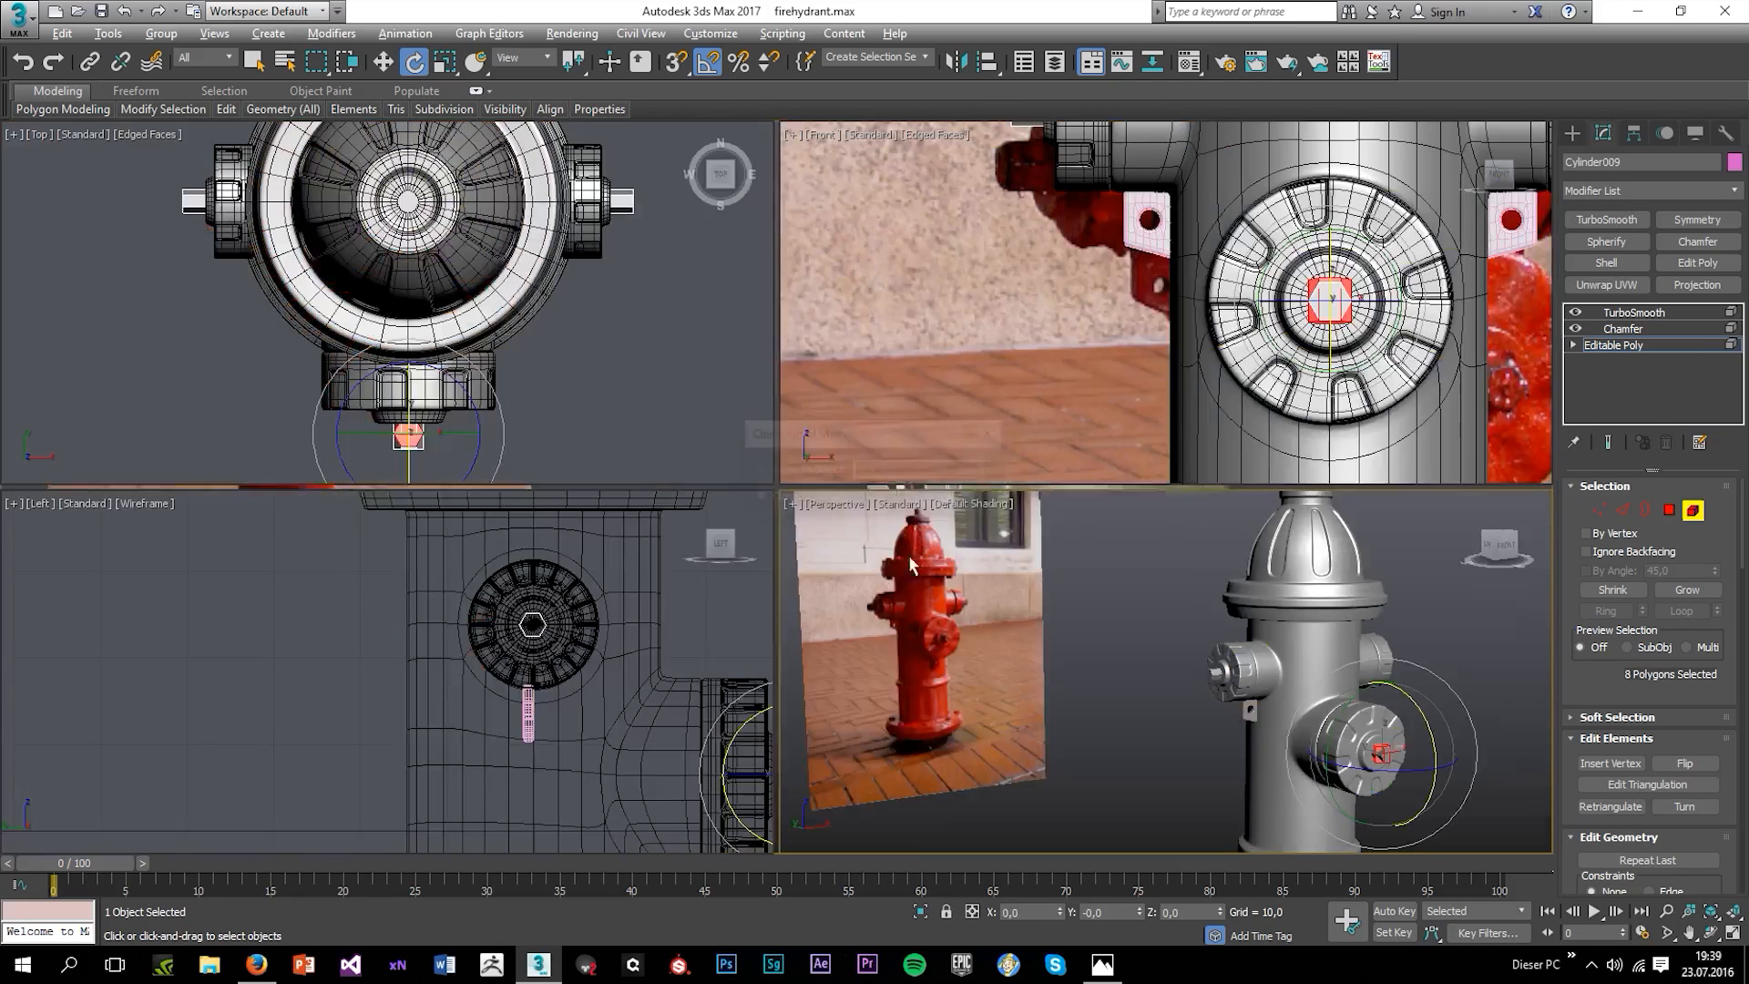
pyautogui.hotkey('alt', 'w')
pyautogui.scroll(-3, 1110, 440)
pyautogui.press('w')
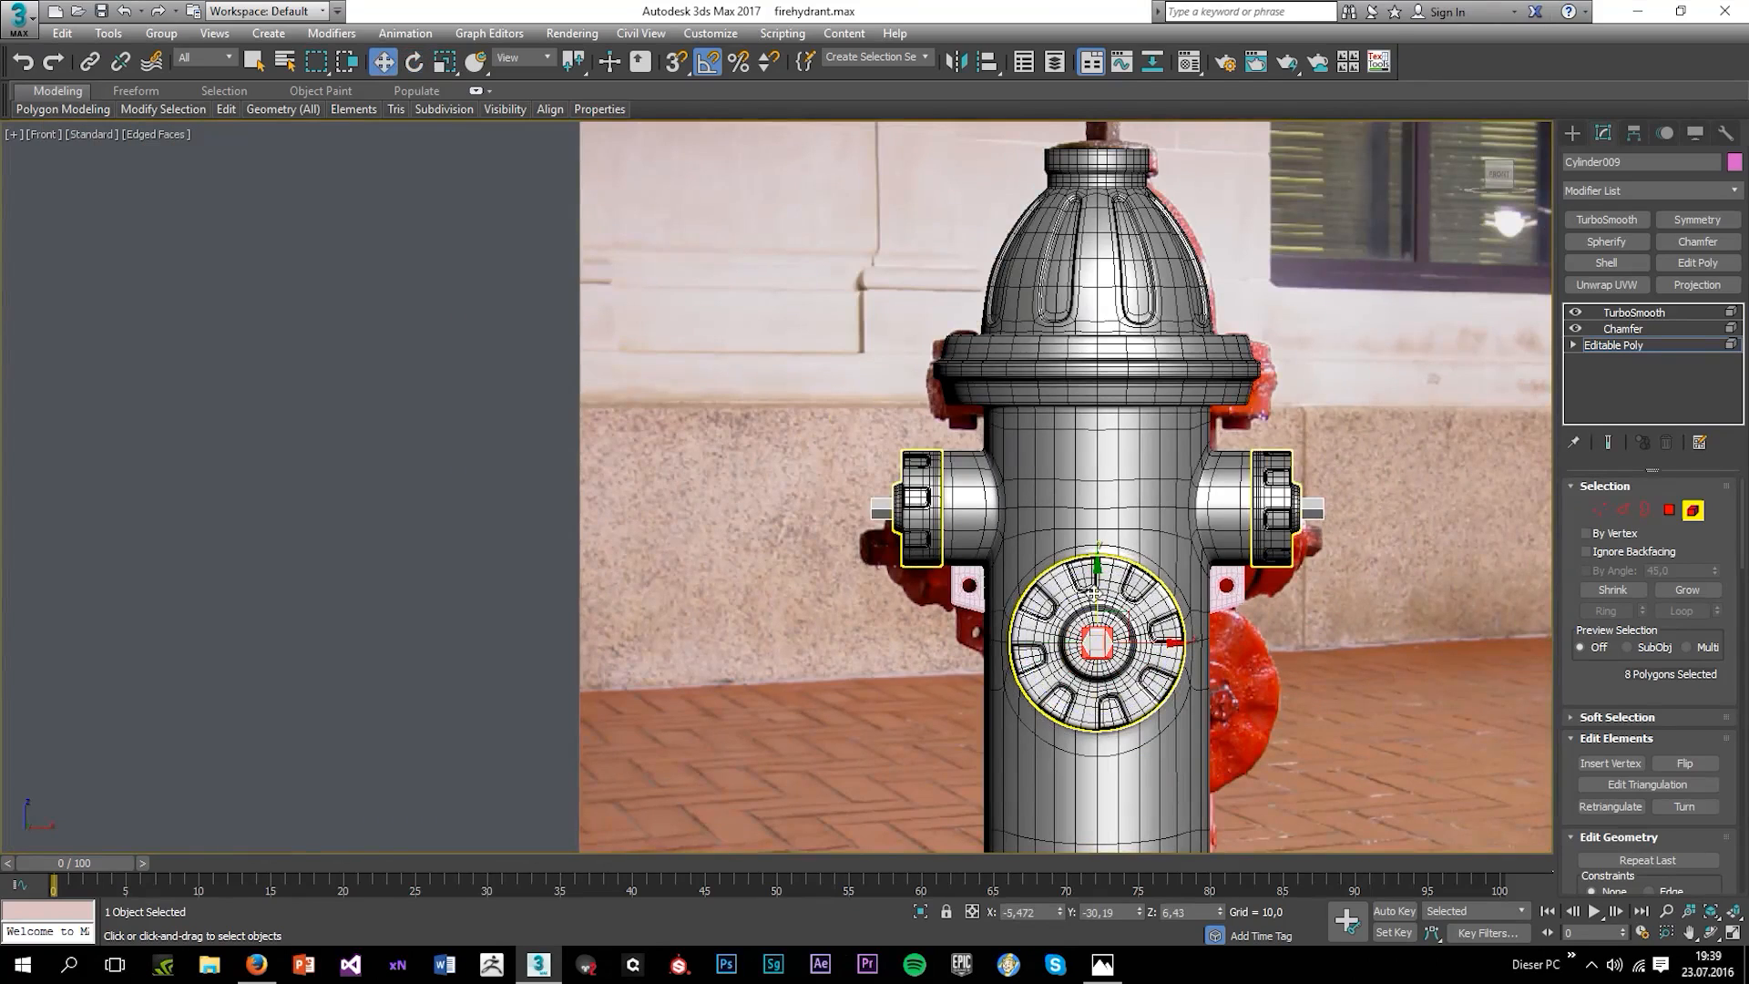
pyautogui.moveTo(1064, 198); pyautogui.dragTo(1113, 549, button='middle')
pyautogui.moveTo(1128, 542); pyautogui.dragTo(1106, 437)
# Rotate the raised nut in the Left view until it stands upright.
pyautogui.hotkey('alt', 'w')
pyautogui.rightClick(665, 594)
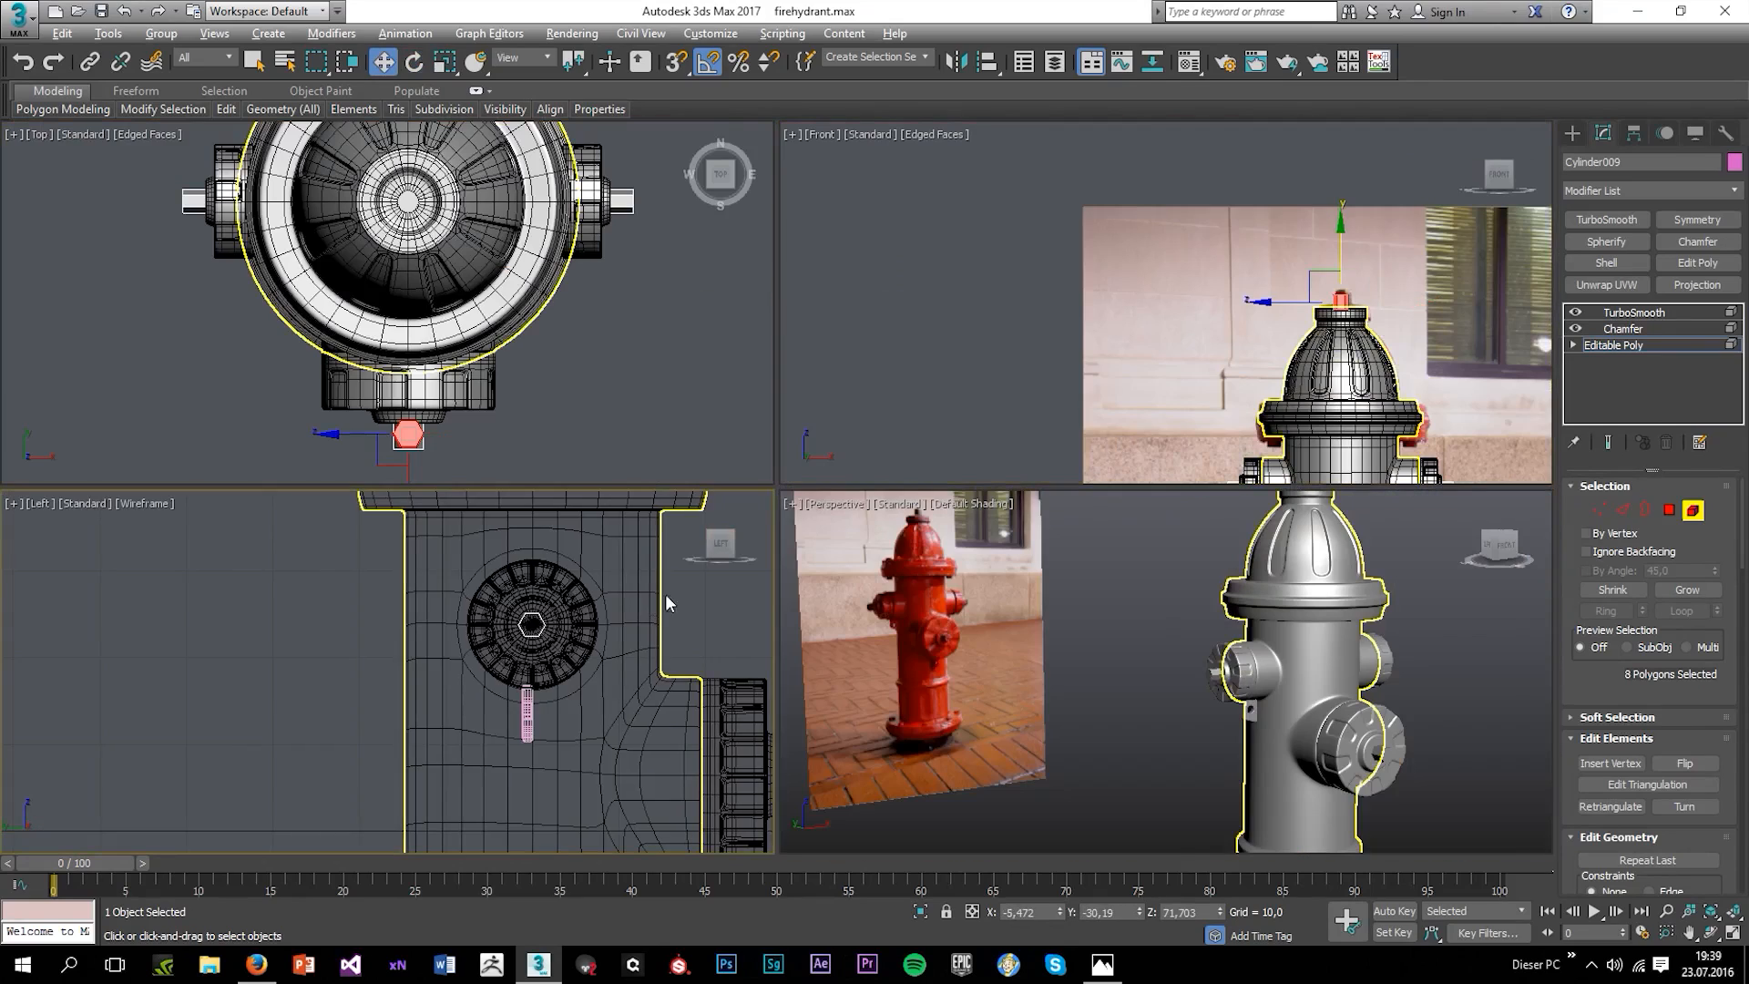
pyautogui.hotkey('alt', 'w')
pyautogui.scroll(-5, 692, 596)
pyautogui.moveTo(847, 519); pyautogui.dragTo(998, 537, button='middle')
pyautogui.scroll(5, 997, 496)
pyautogui.press('e')
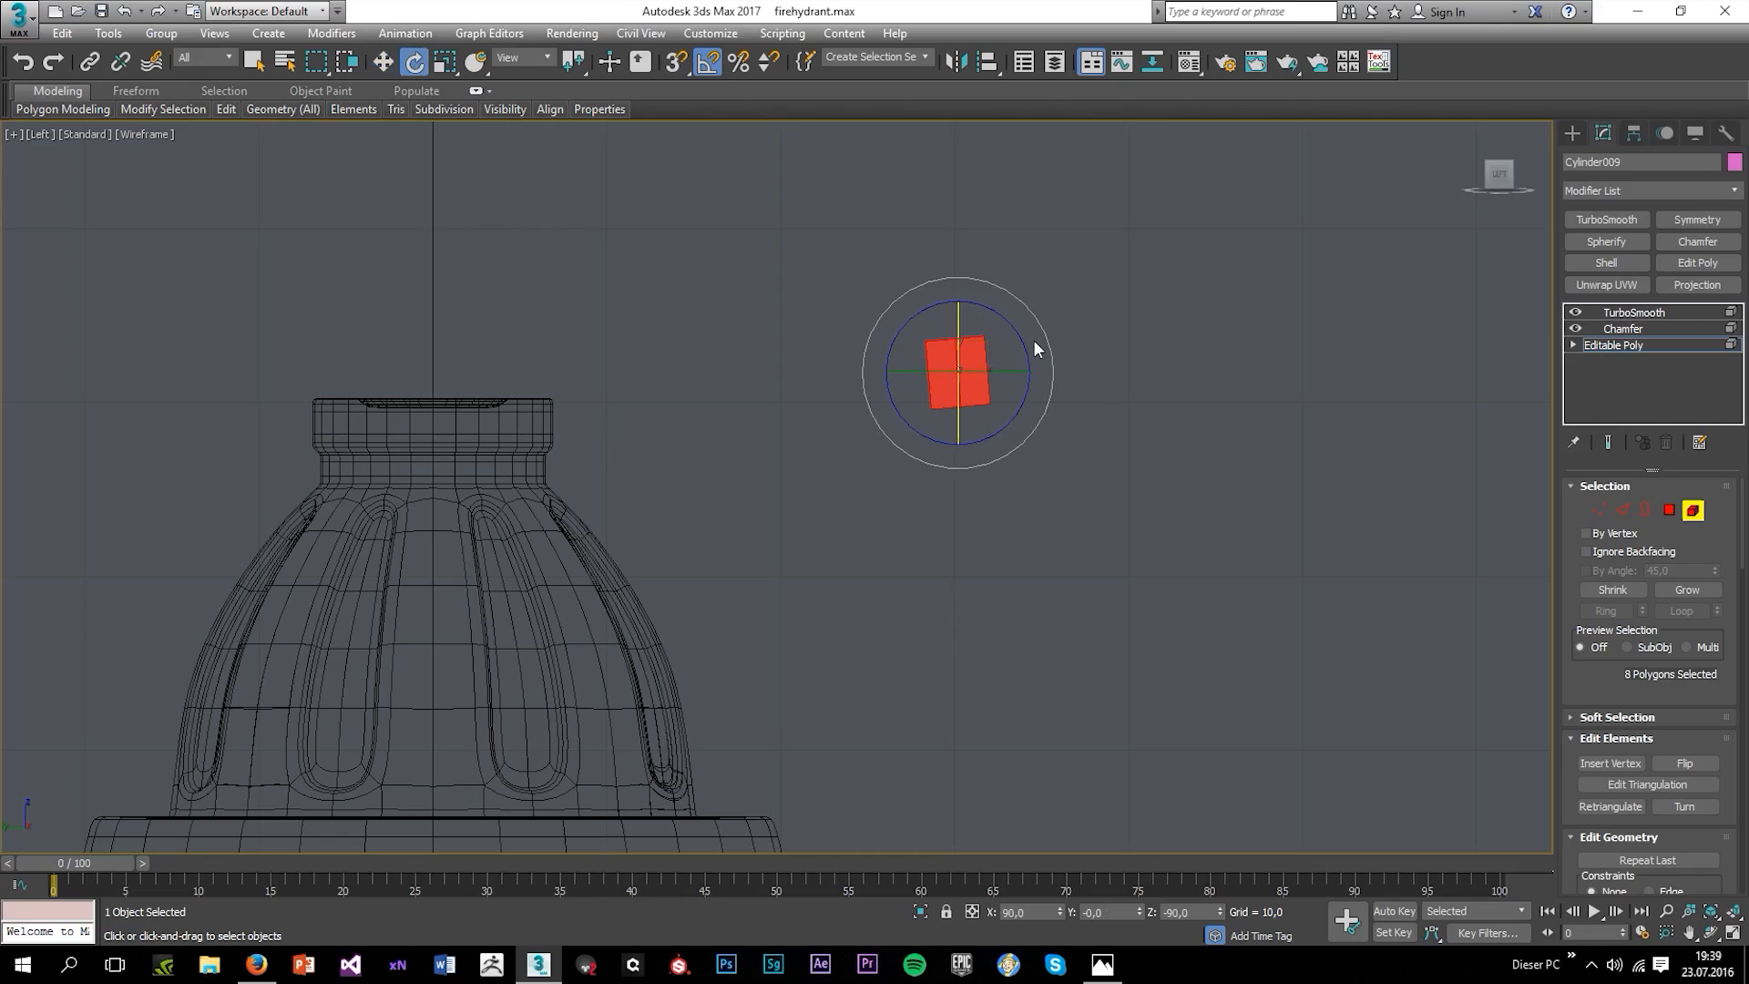
pyautogui.moveTo(1033, 341); pyautogui.dragTo(1022, 339)
# Centre the upright nut over the bonnet at Y about -0.25 and lower it to Z about 71.42.
pyautogui.press('w')
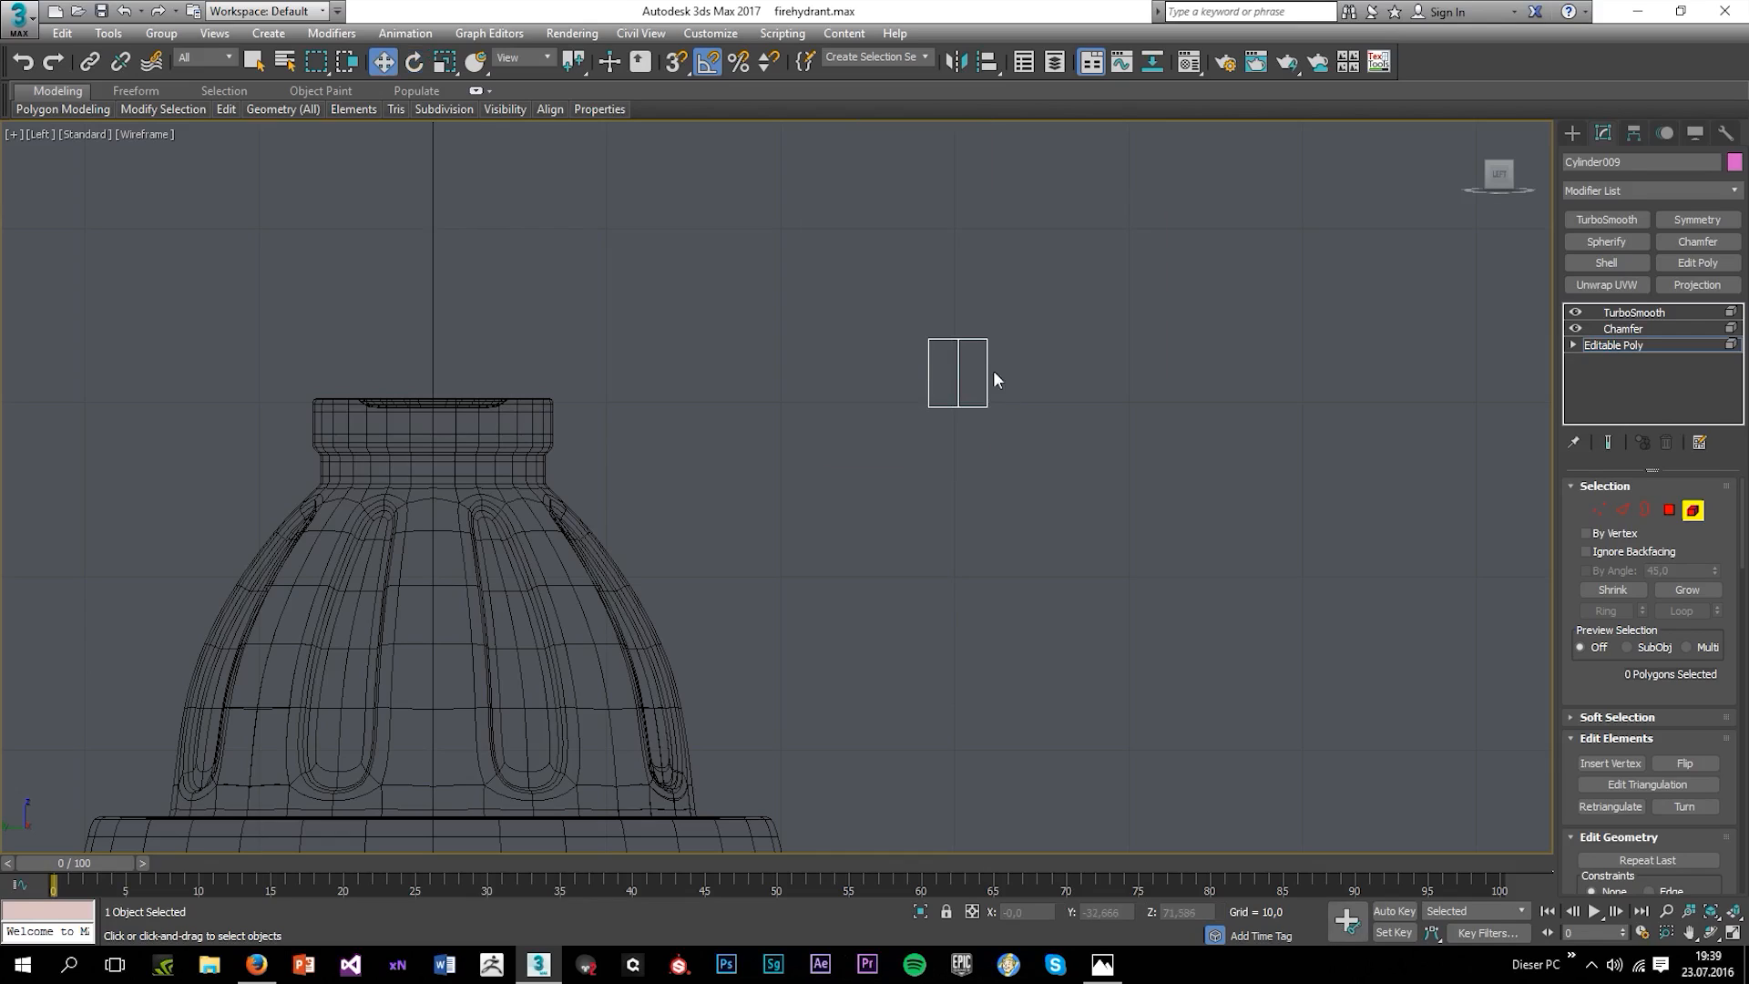
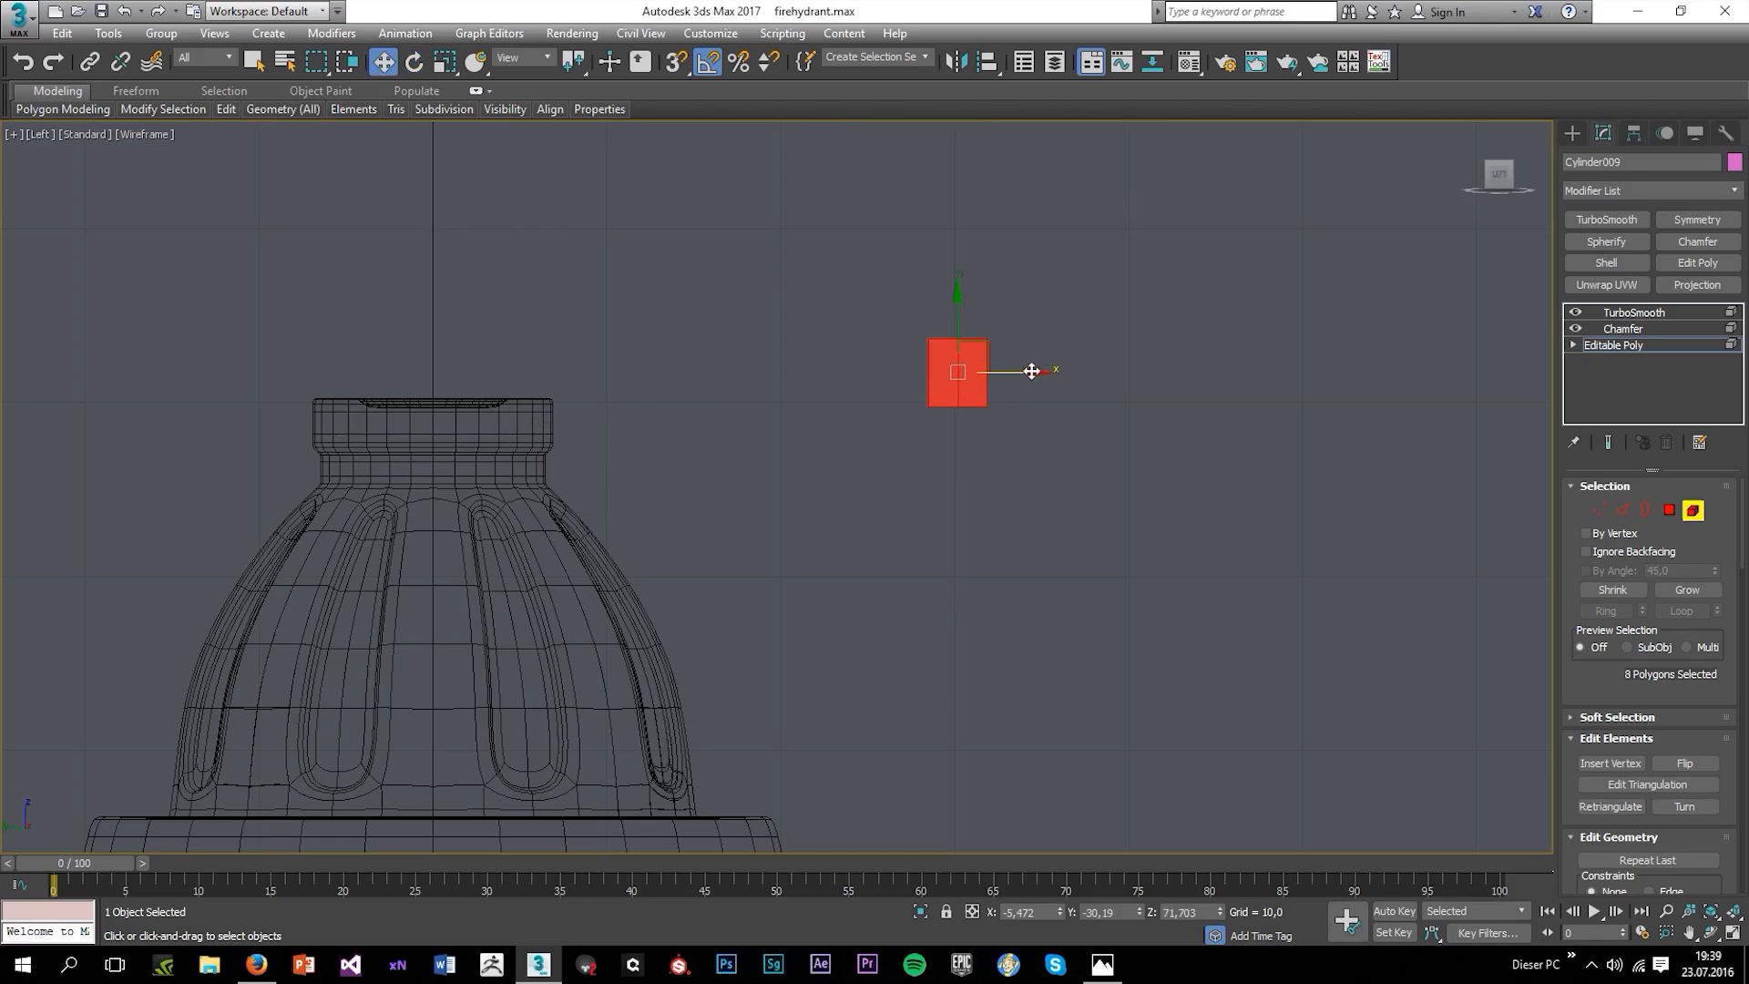
pyautogui.moveTo(1031, 371); pyautogui.dragTo(512, 433)
pyautogui.hotkey('alt', 'w')
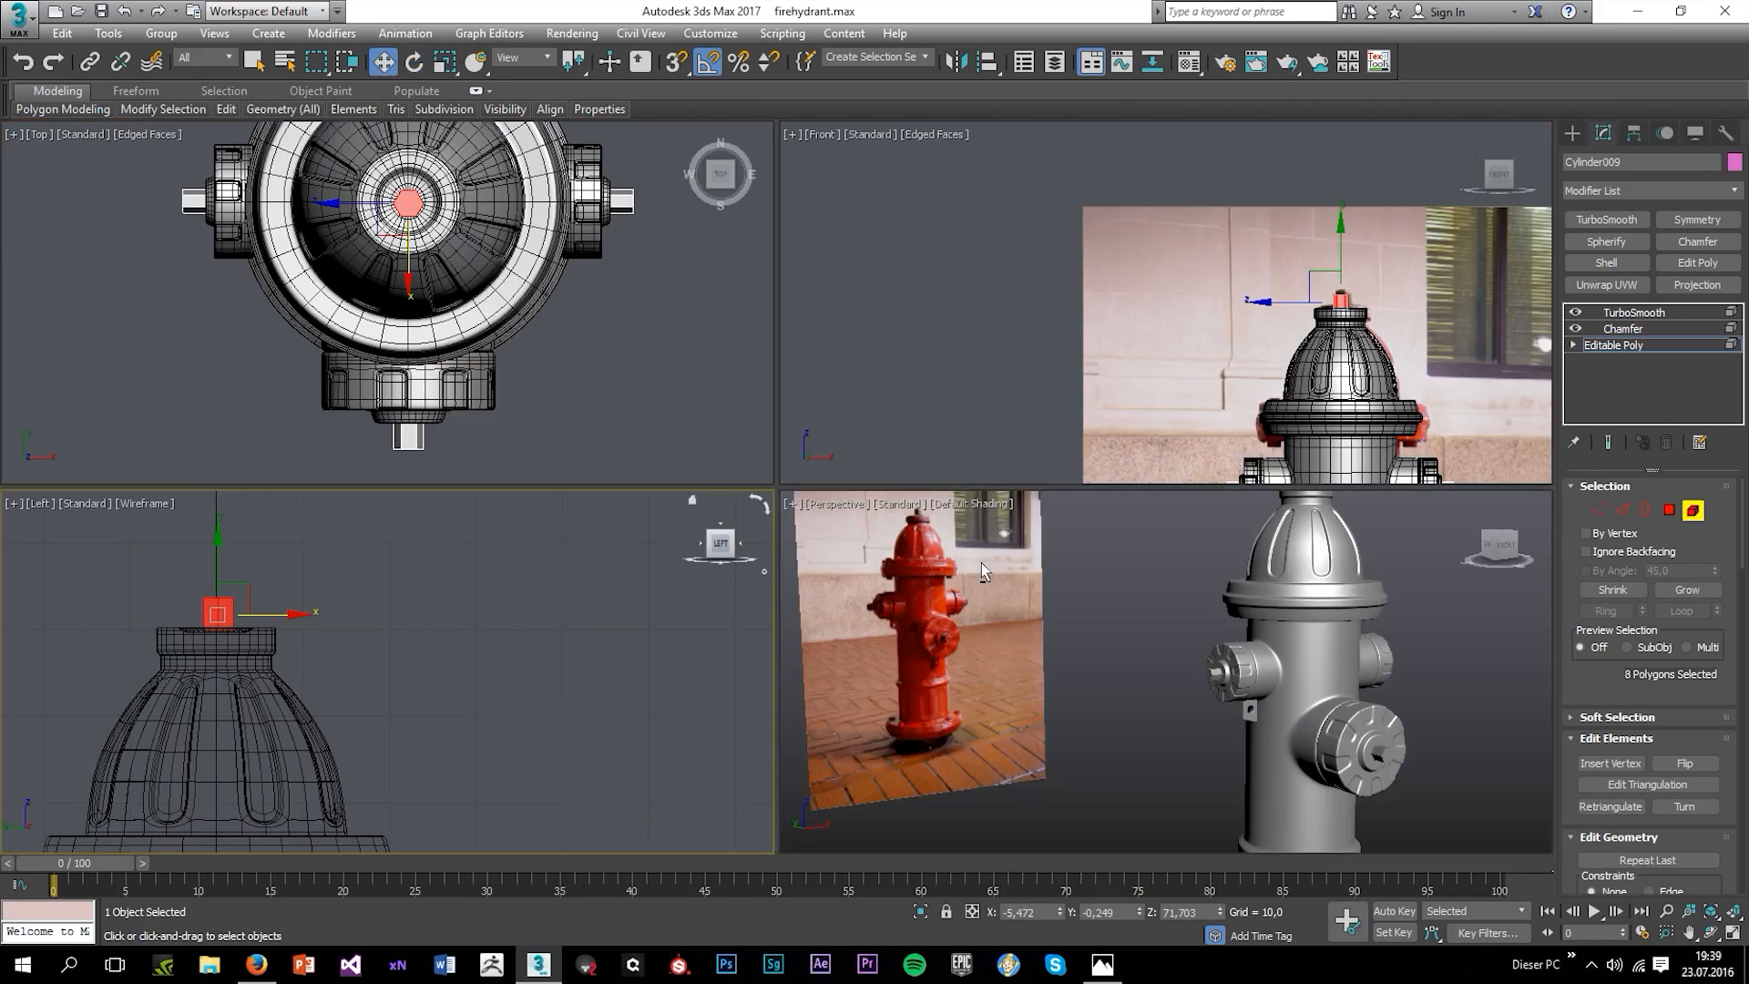
pyautogui.middleClick(981, 561)
pyautogui.hotkey('alt', 'w')
pyautogui.moveTo(1025, 571); pyautogui.dragTo(1006, 774, button='middle')
pyautogui.scroll(4, 1044, 368)
pyautogui.keyDown('alt'); pyautogui.moveTo(1044, 368); pyautogui.dragTo(1044, 298, button='middle'); pyautogui.keyUp('alt')
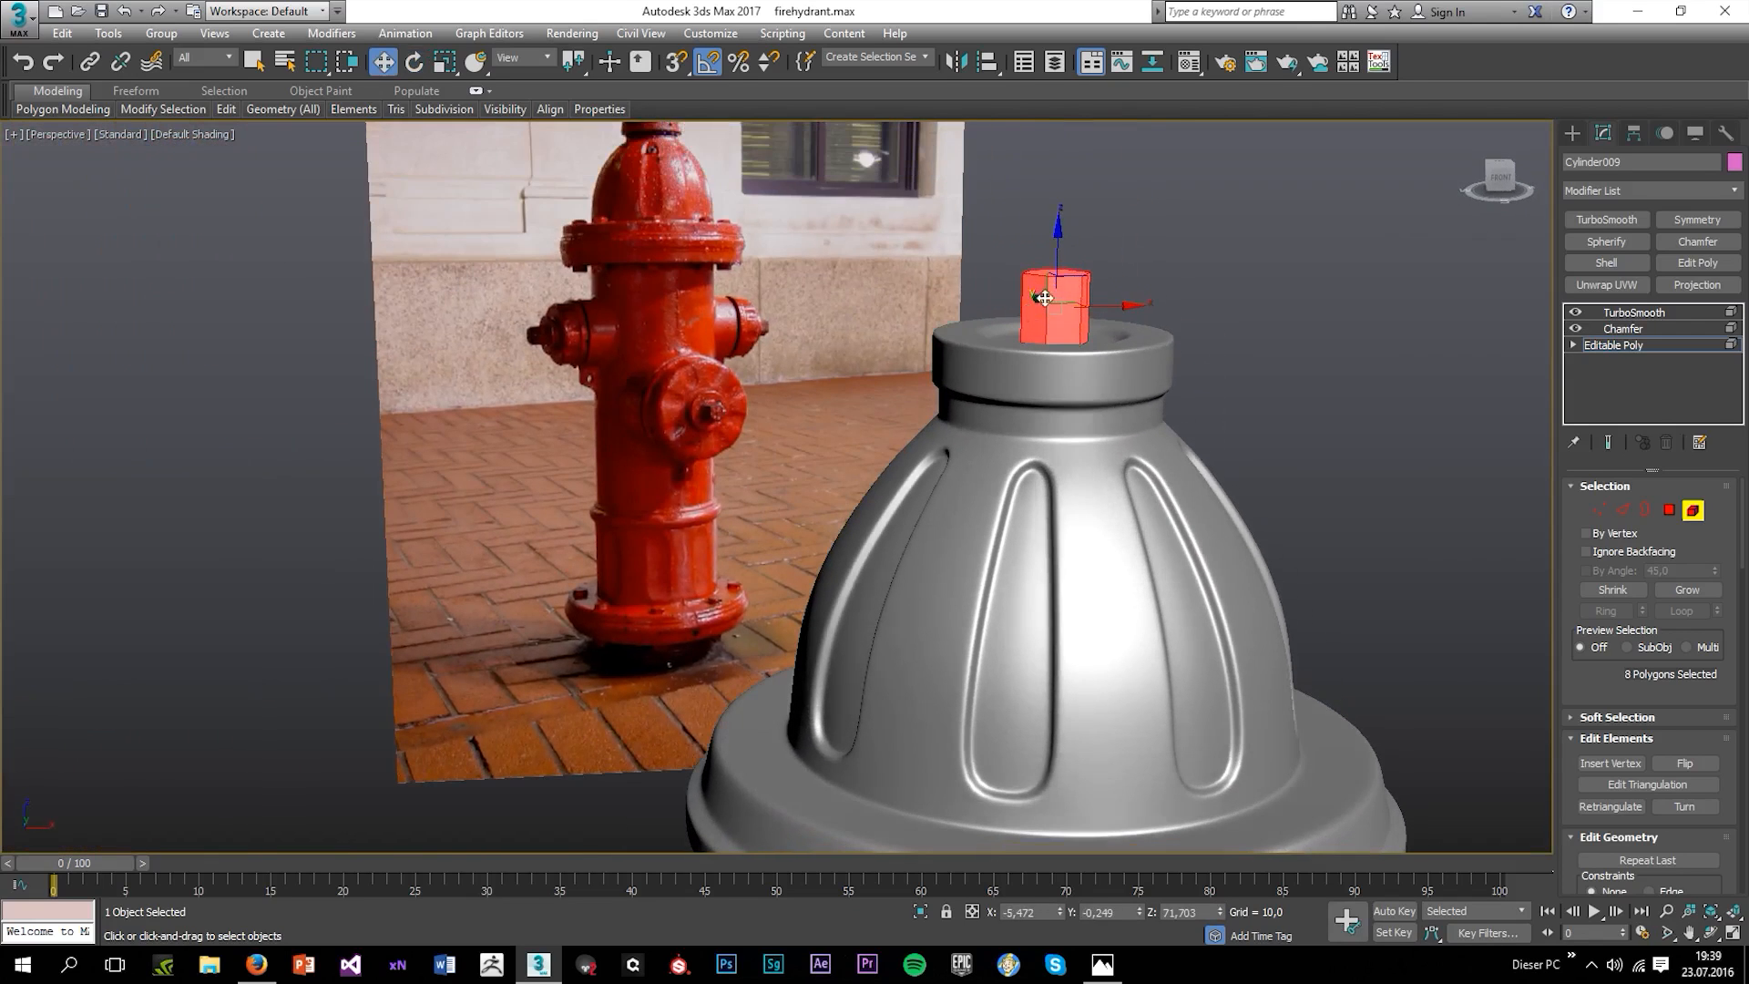
pyautogui.scroll(-8, 1246, 593)
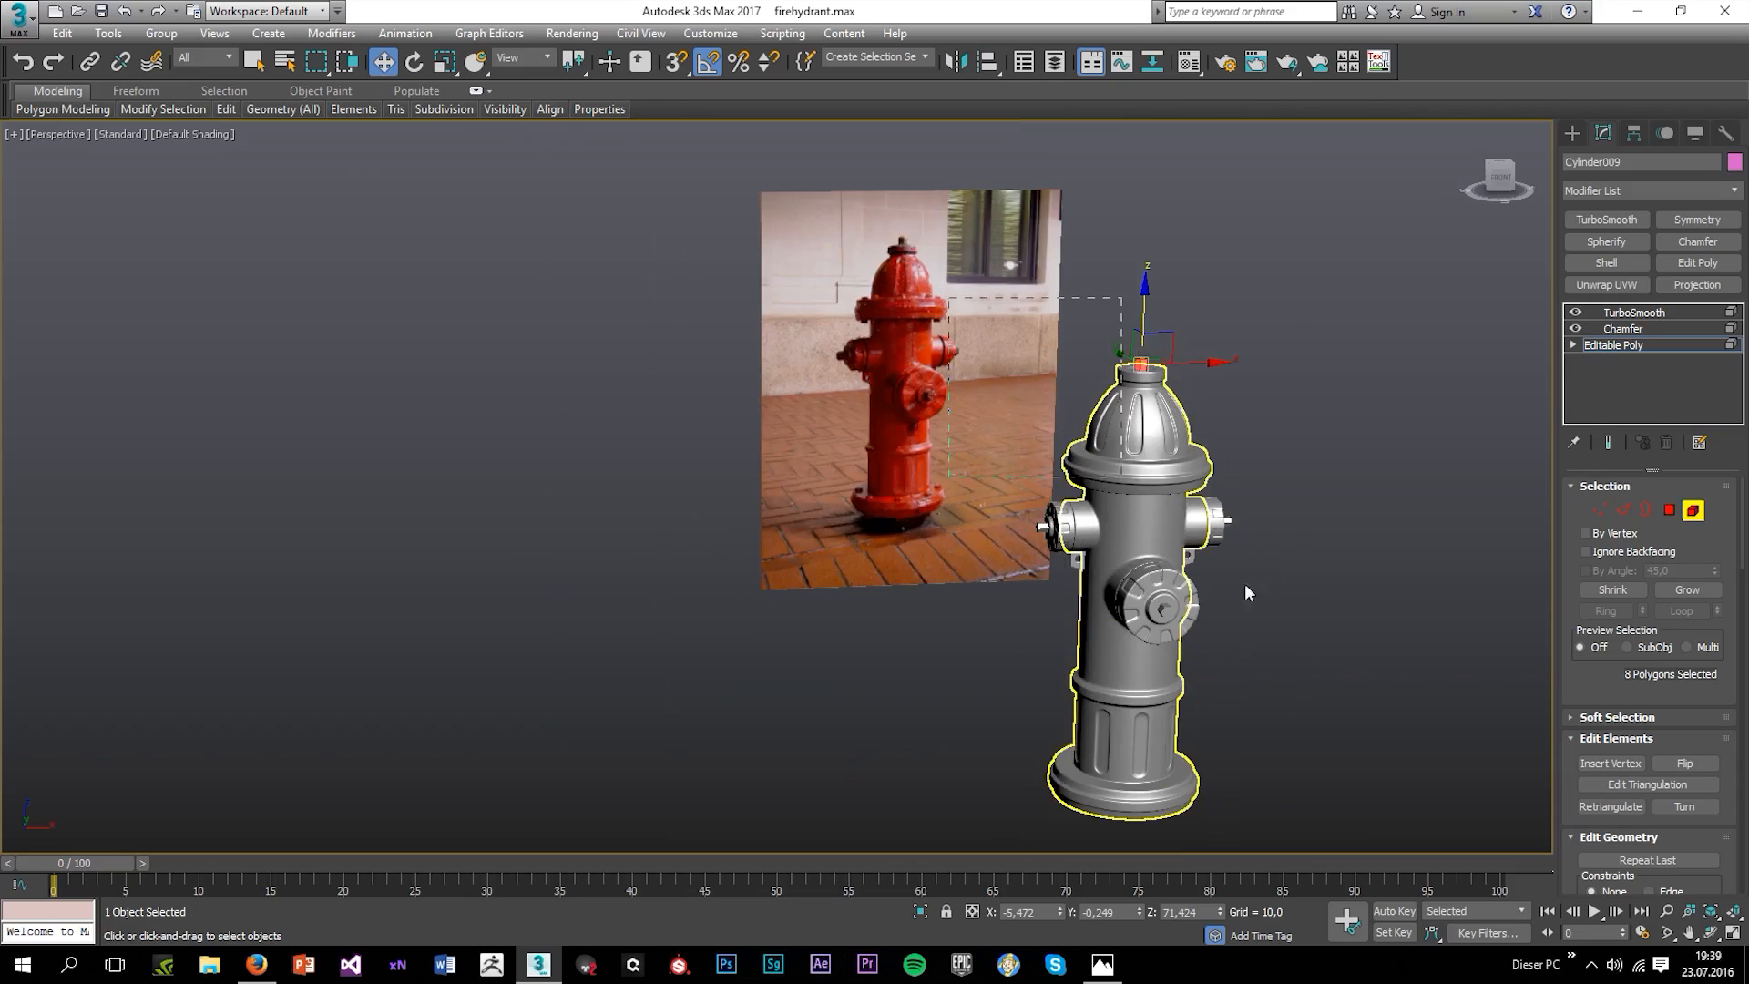
# Return the nut mesh to its smoothed result, deselect it and inspect the hydrant's top nut from above.
pyautogui.click(1630, 312)
pyautogui.click(1292, 364)
pyautogui.scroll(3, 1237, 386)
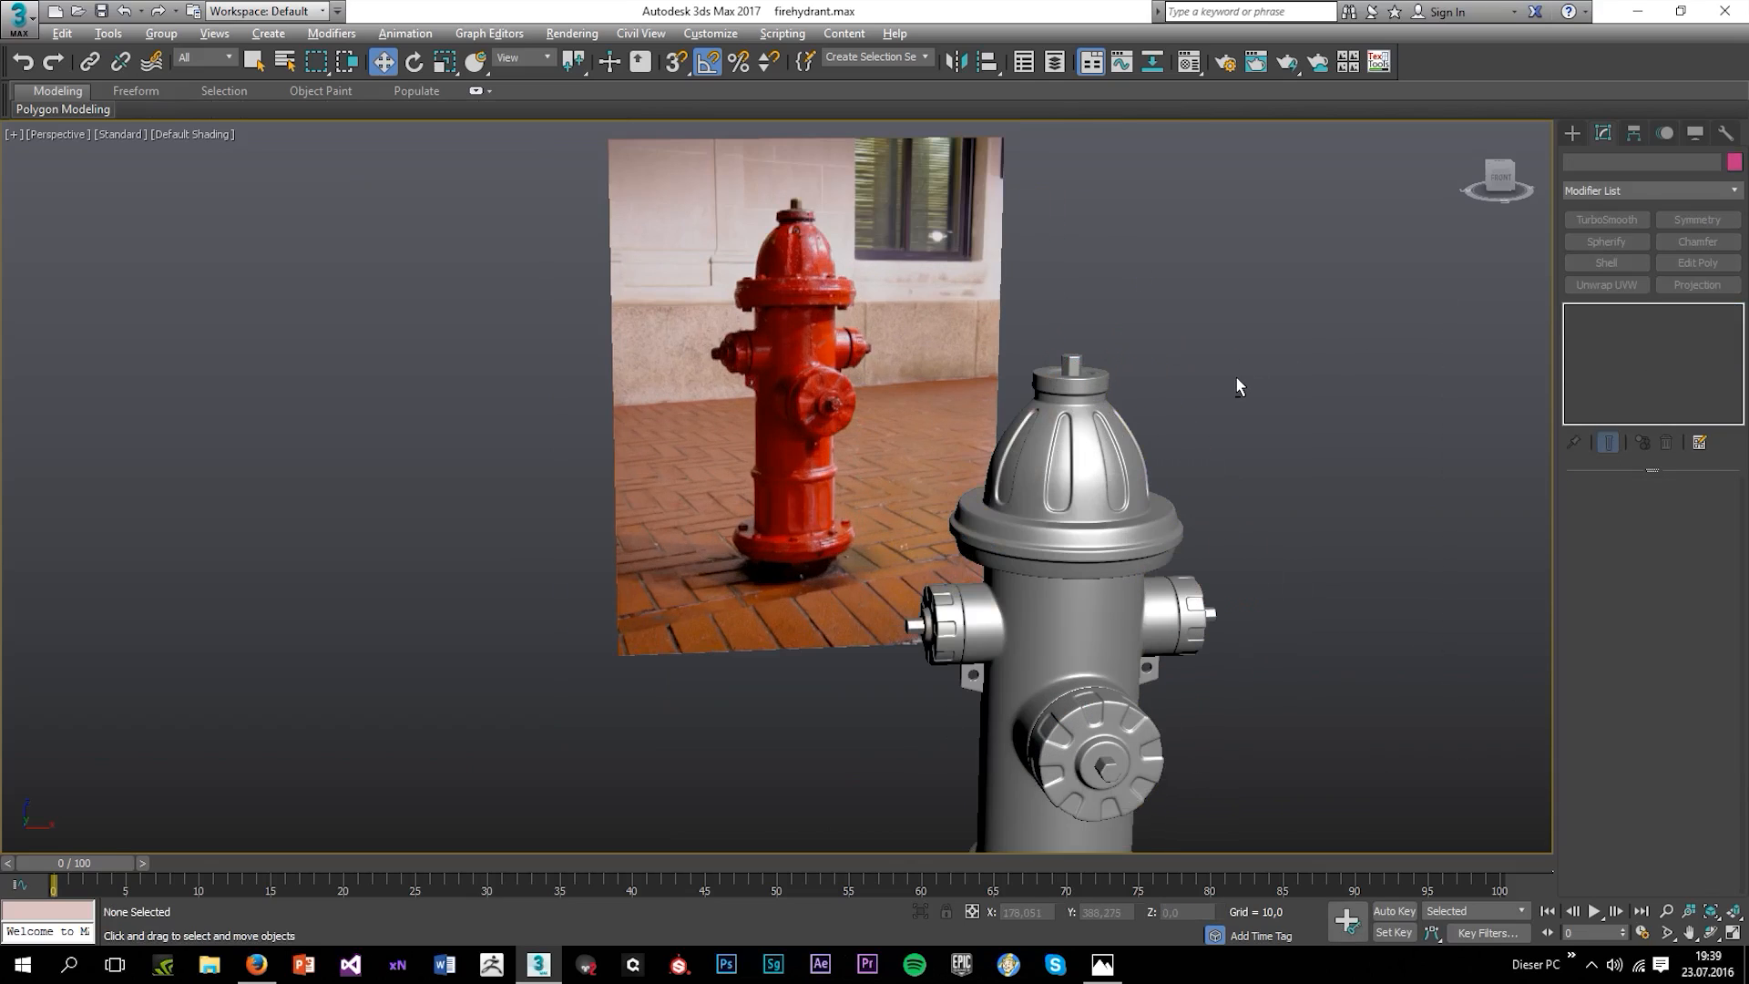
pyautogui.scroll(-4, 1221, 357)
pyautogui.keyDown('alt'); pyautogui.moveTo(1222, 355); pyautogui.dragTo(1177, 449, button='middle'); pyautogui.keyUp('alt')
pyautogui.scroll(-3, 1250, 412)
pyautogui.scroll(6, 1176, 449)
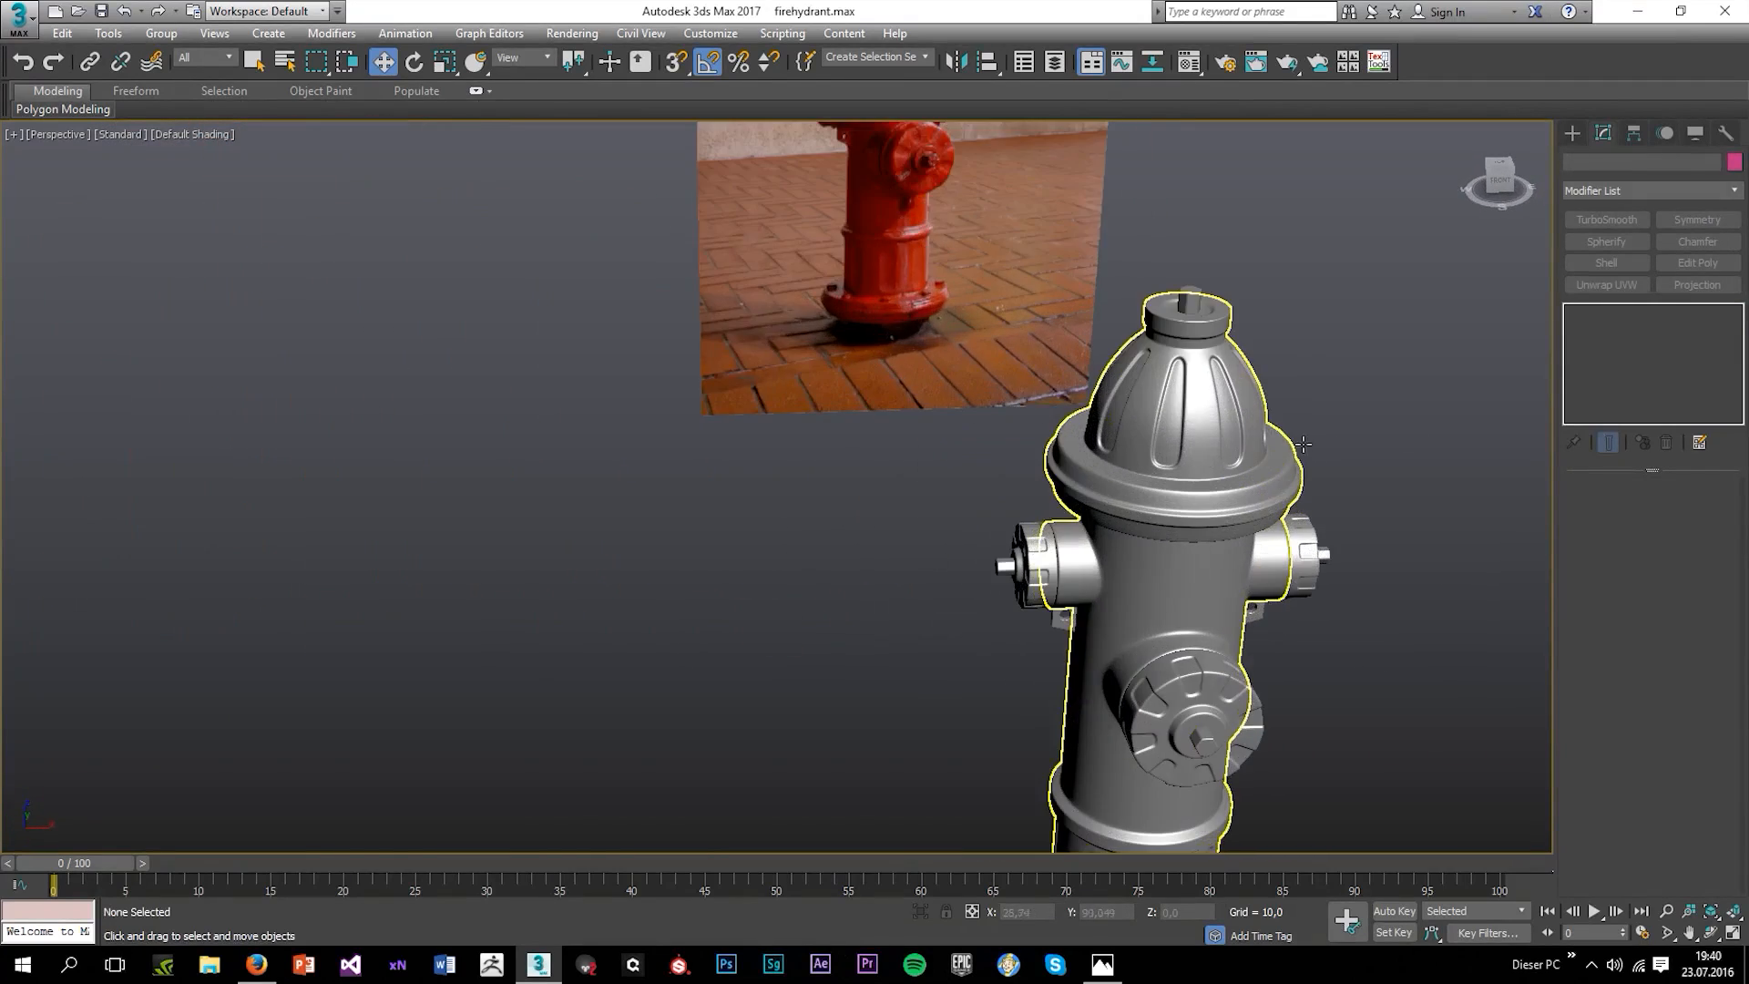
# Clone the bonnet-top nut element in the Top view to a separate object named b, at Y about 17.32 over the bonnet flange.
pyautogui.click(1575, 135)
pyautogui.click(1189, 302)
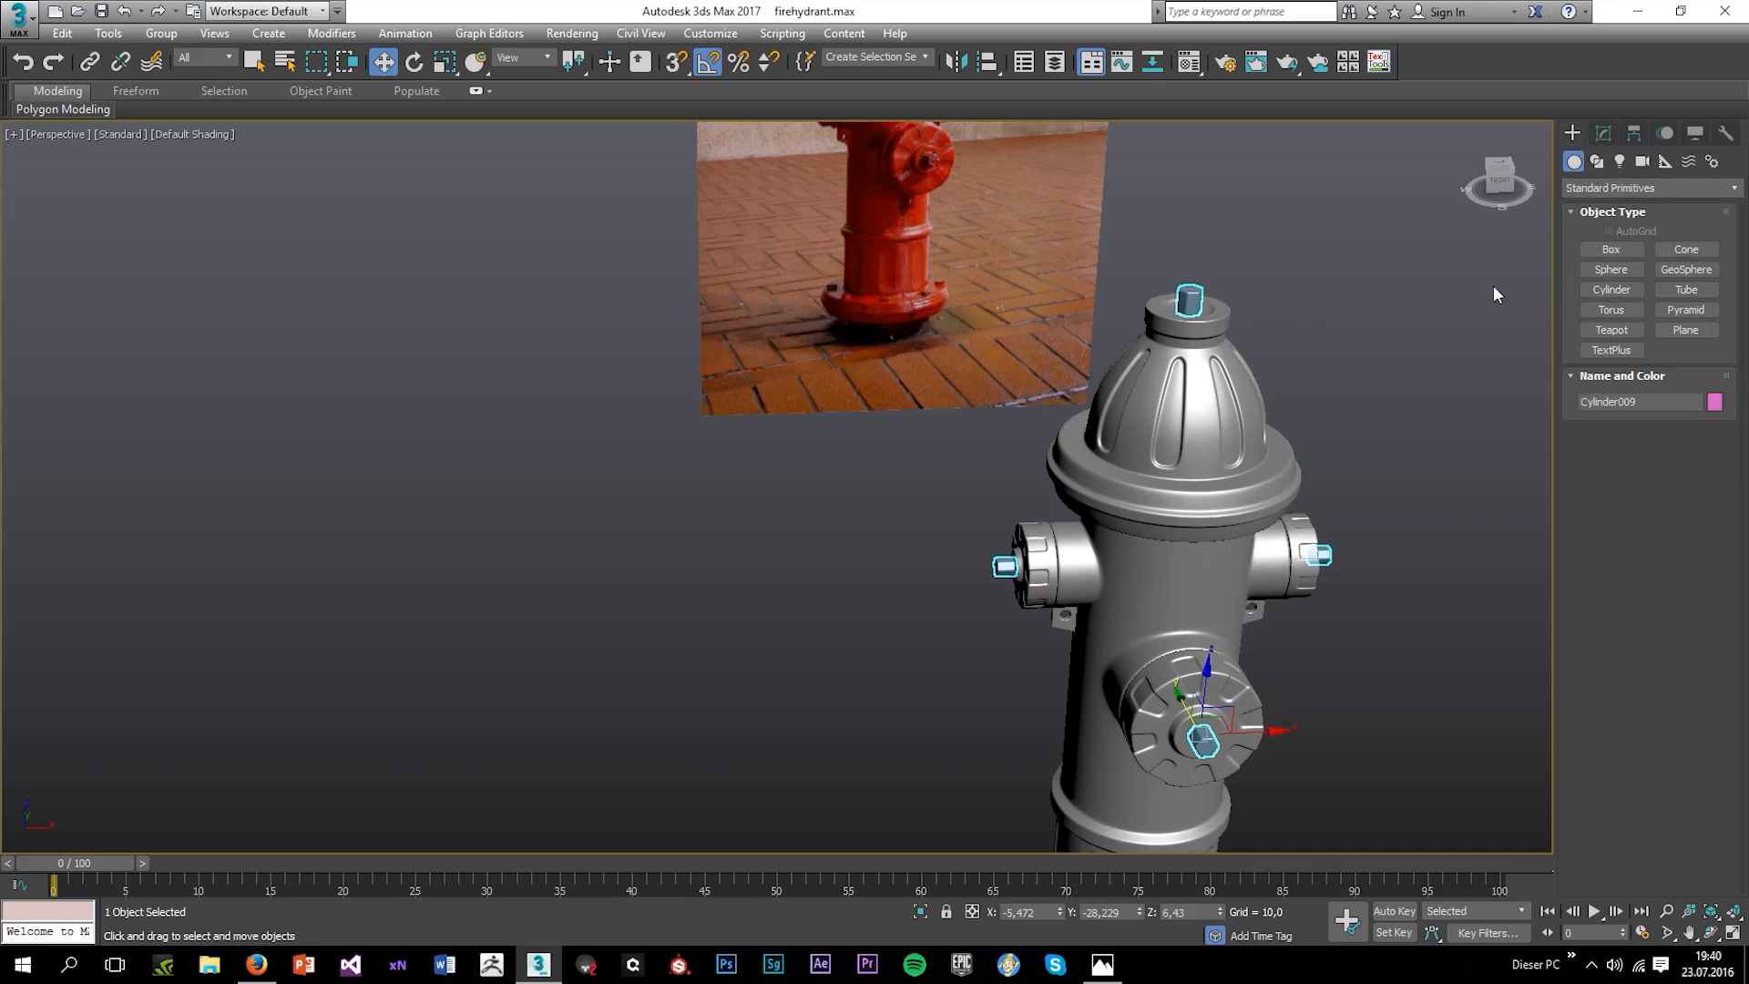
pyautogui.click(1603, 133)
pyautogui.click(1619, 328)
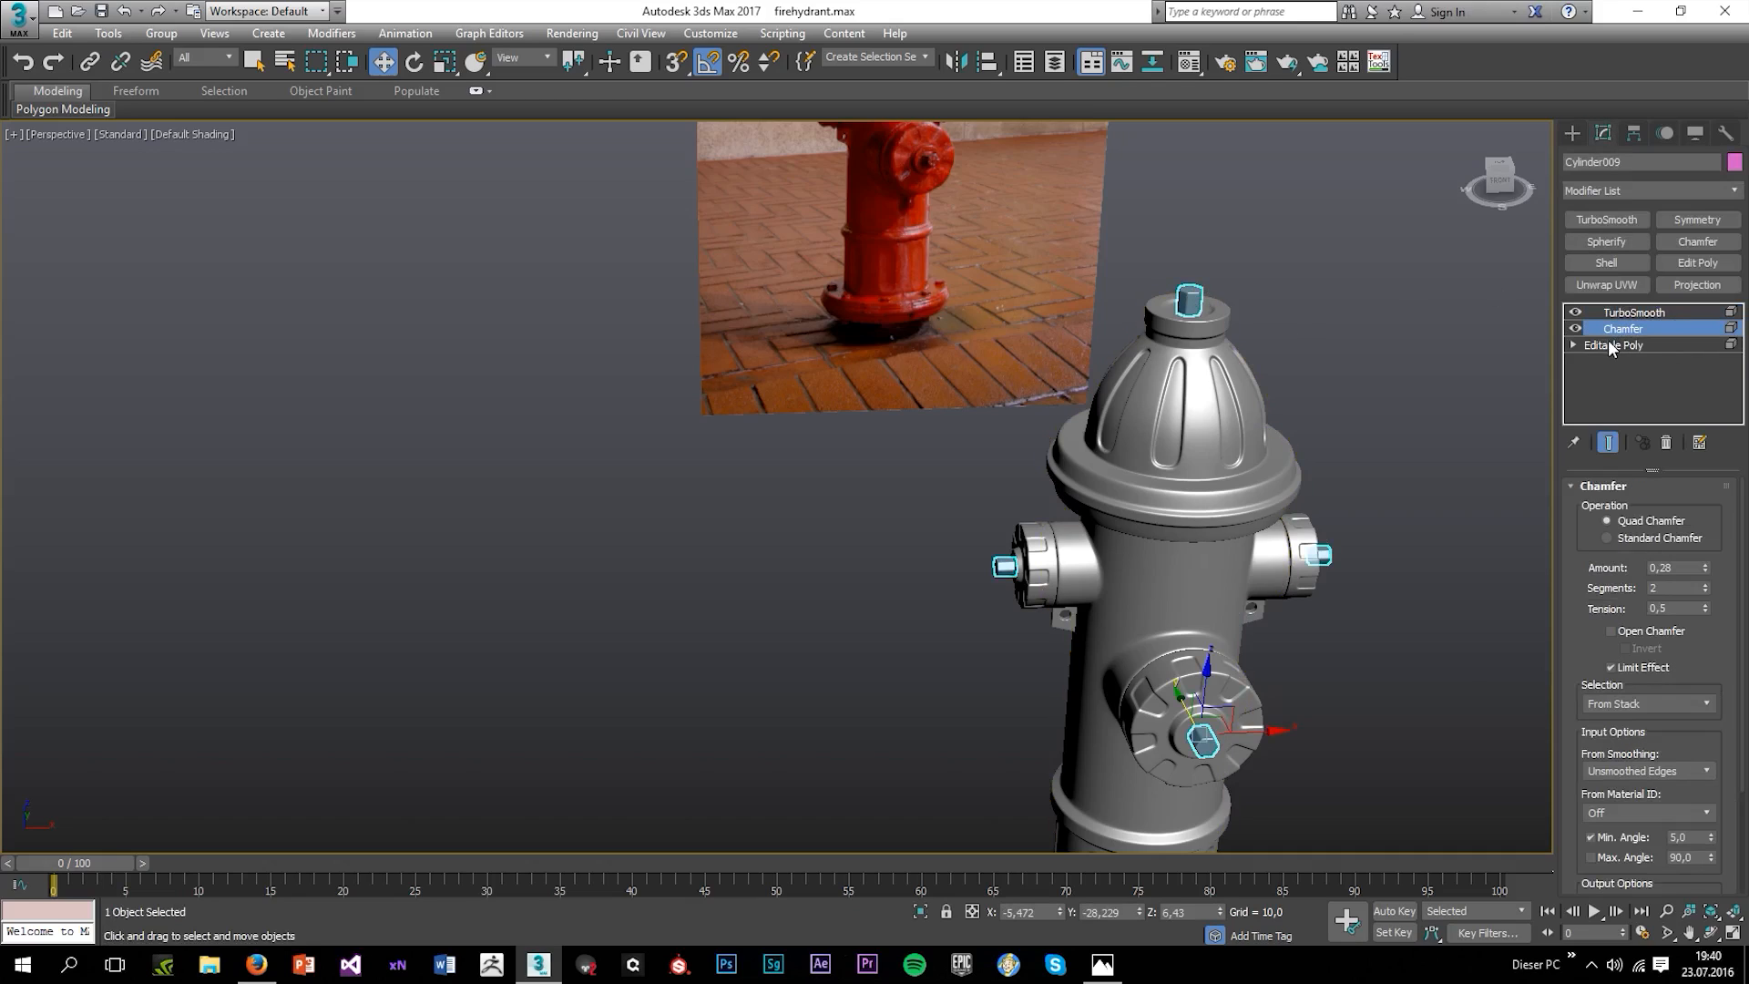
pyautogui.click(1613, 344)
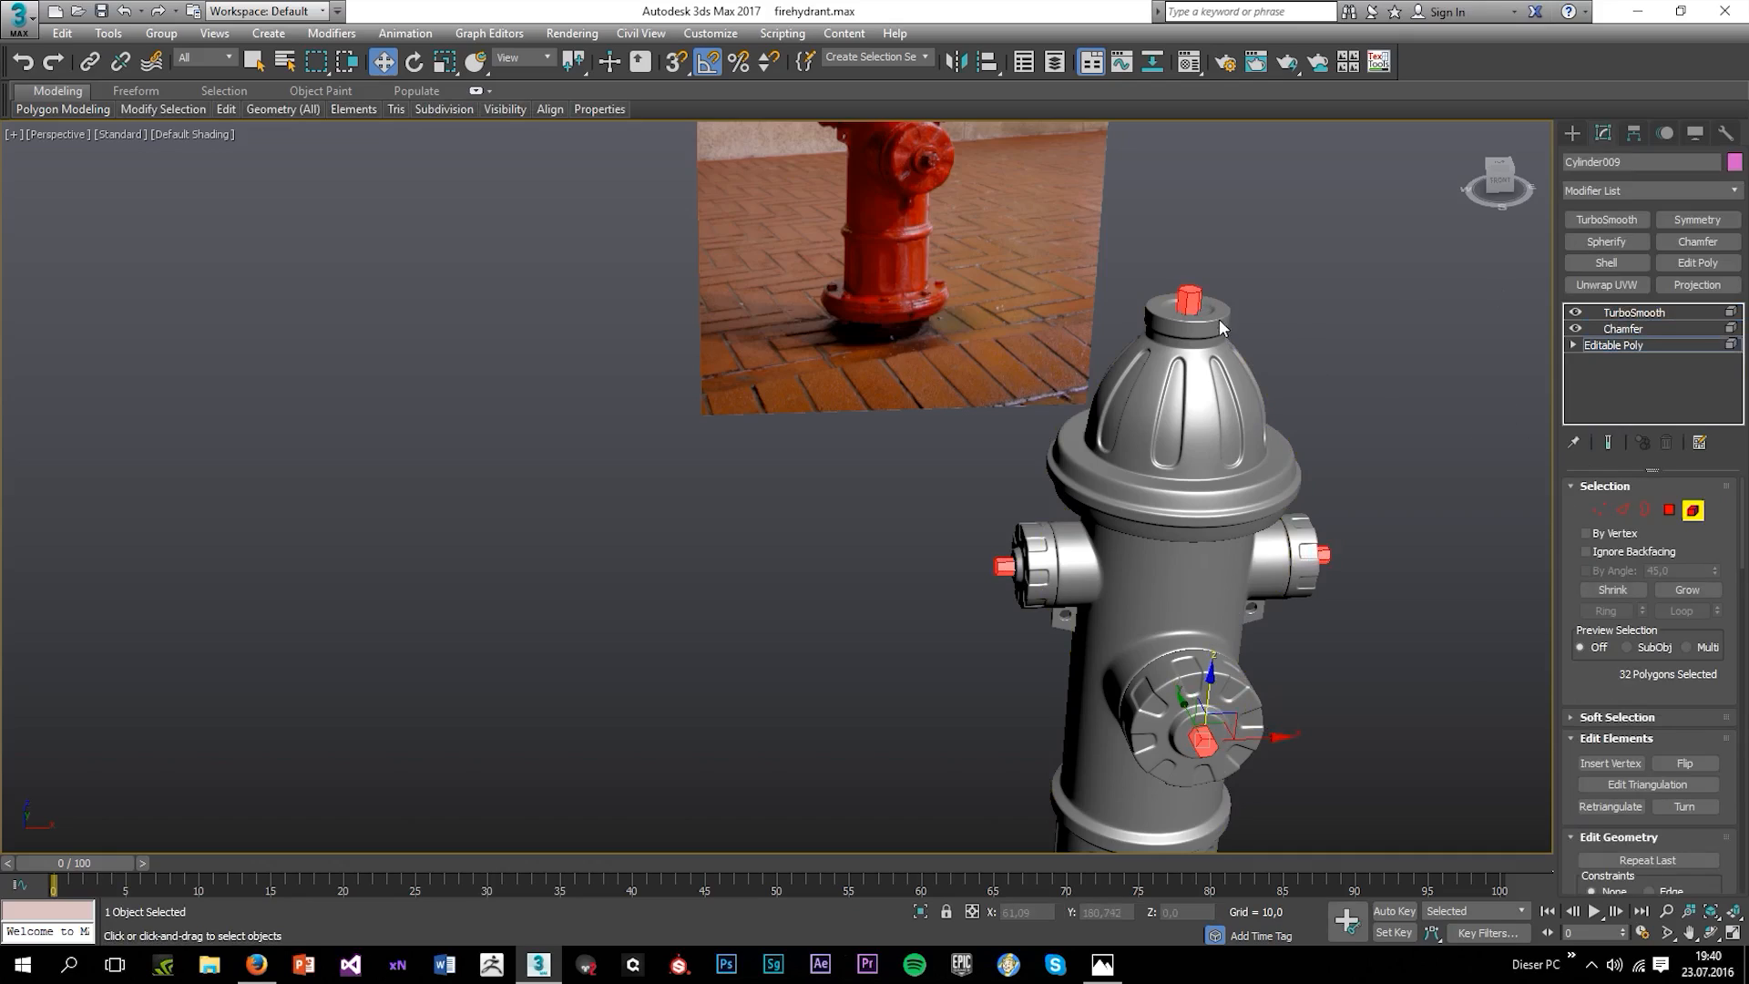
pyautogui.click(1189, 303)
pyautogui.hotkey('alt', 'w')
pyautogui.rightClick(565, 359)
pyautogui.hotkey('alt', 'w')
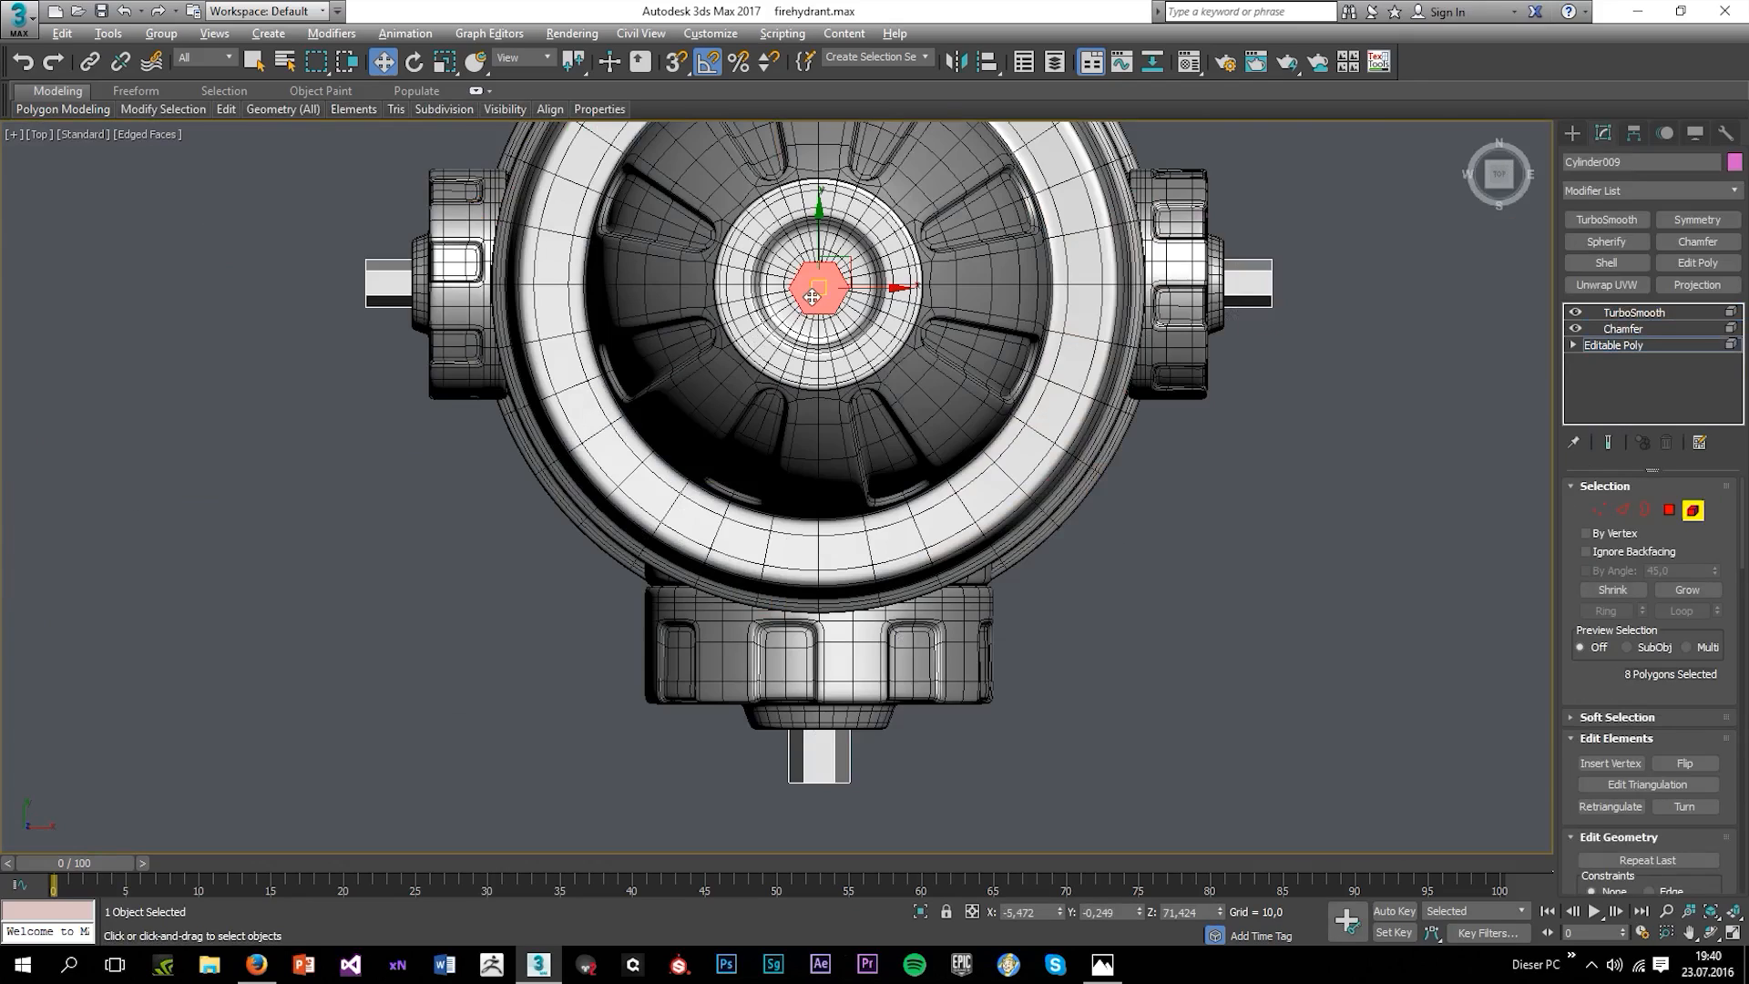
pyautogui.scroll(3, 811, 296)
pyautogui.scroll(-4, 877, 428)
pyautogui.moveTo(875, 388); pyautogui.dragTo(872, 115)
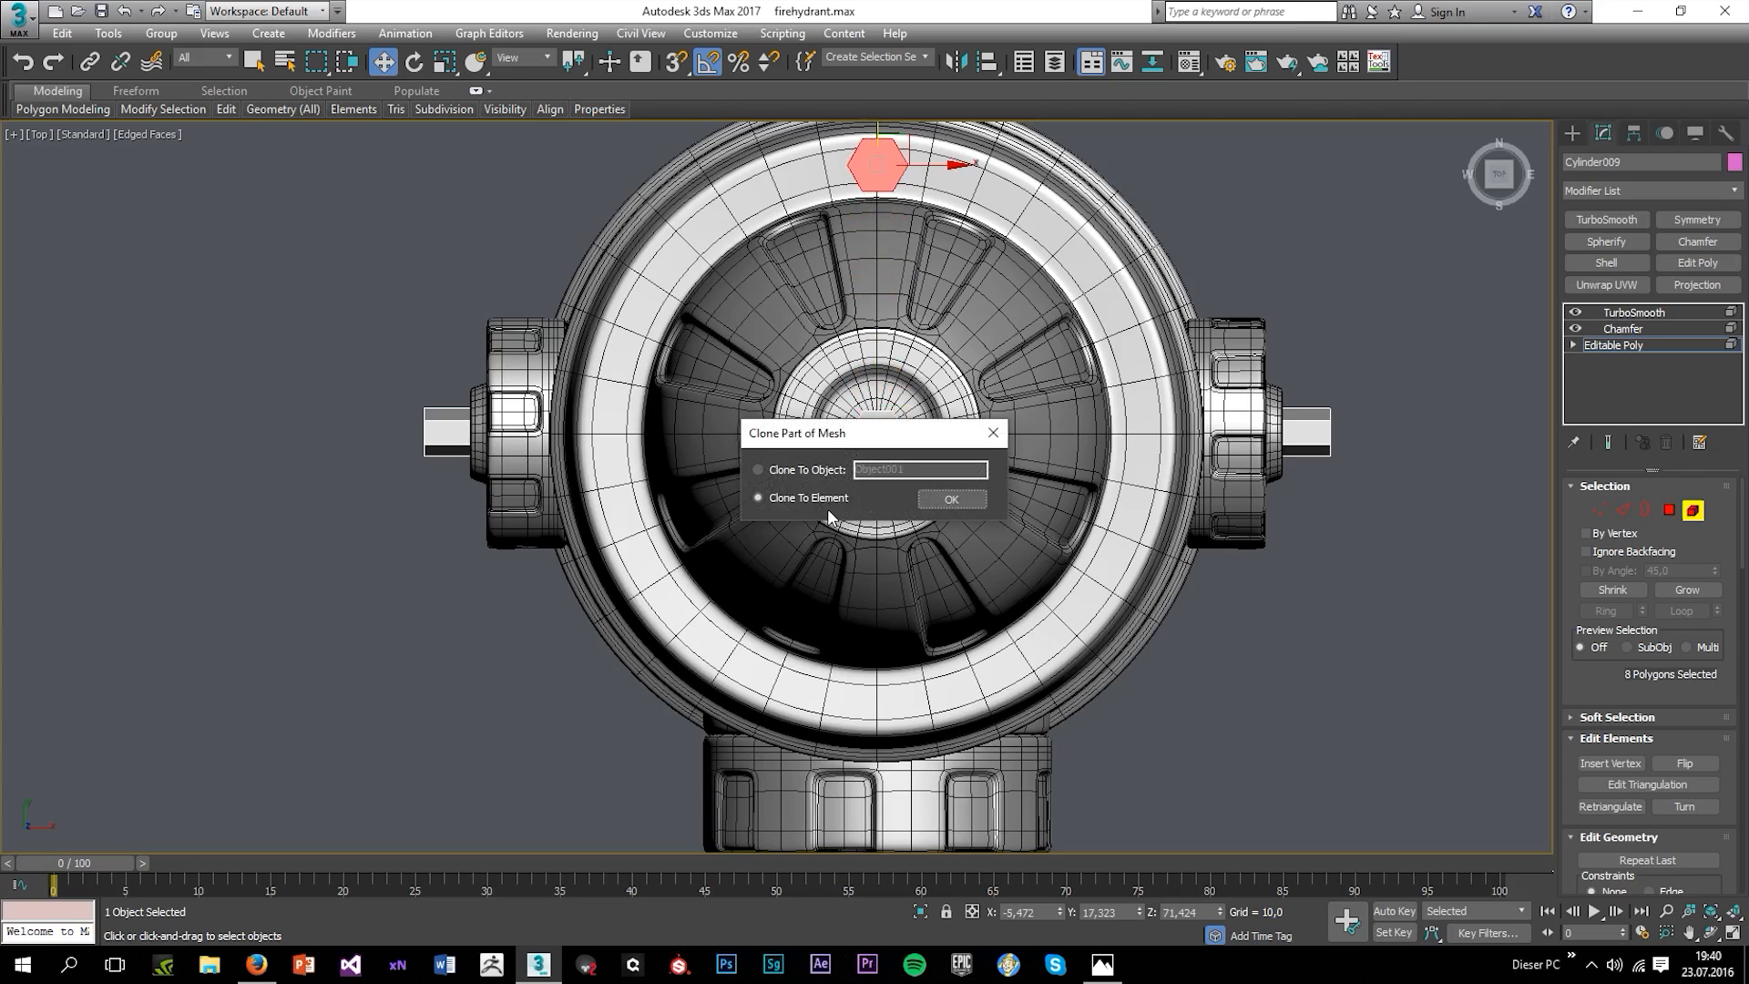
pyautogui.click(818, 470)
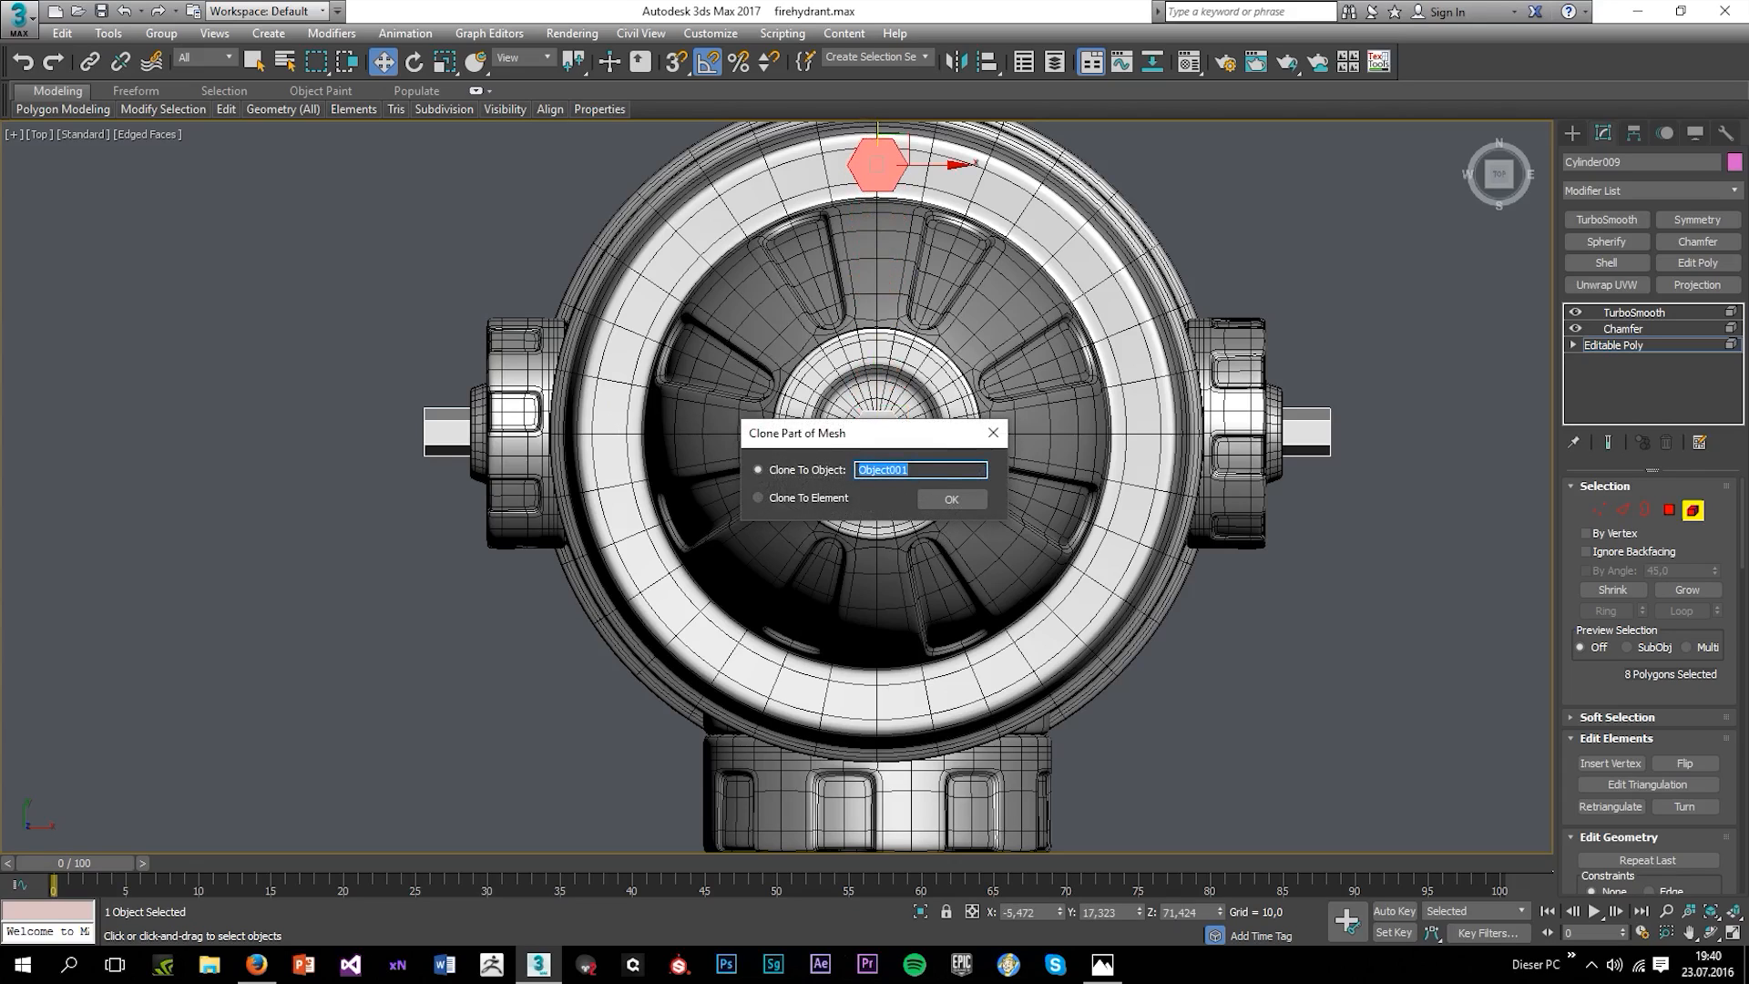
pyautogui.press('Return')
pyautogui.moveTo(1124, 499); pyautogui.dragTo(1181, 631, button='middle')
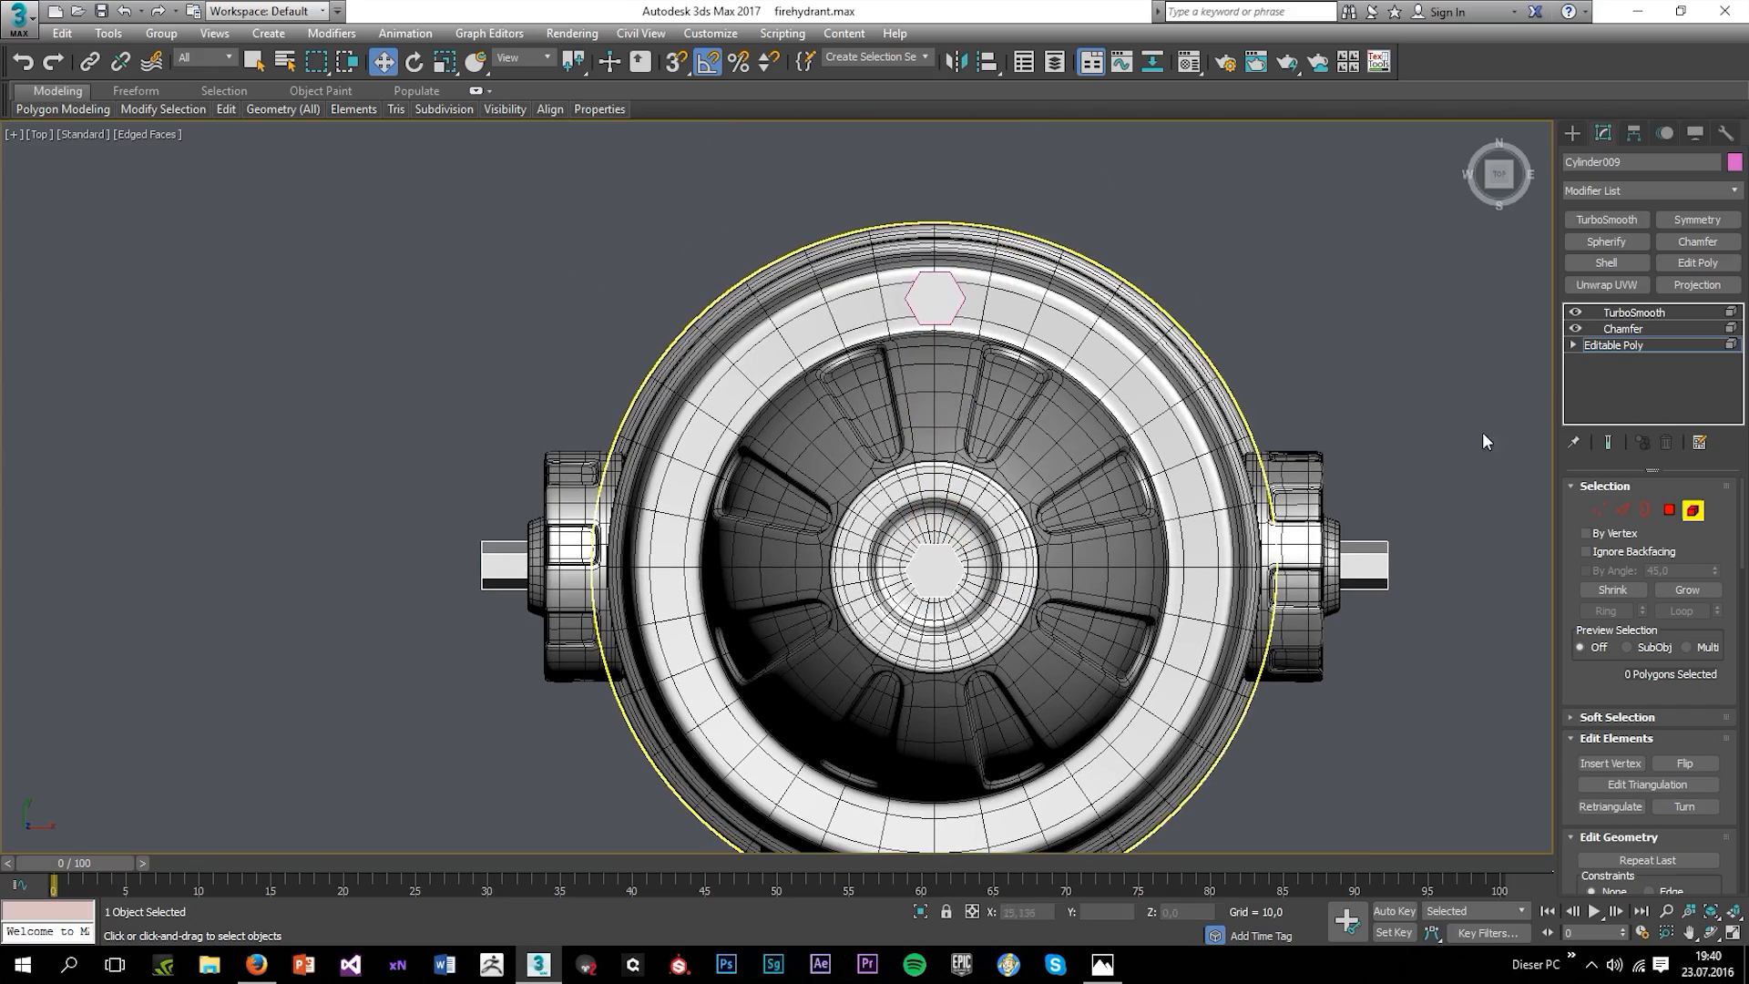
# Add a Chamfer modifier with a tension of 0.5 to the separate nut on the bonnet flange.
pyautogui.click(1626, 347)
pyautogui.click(969, 321)
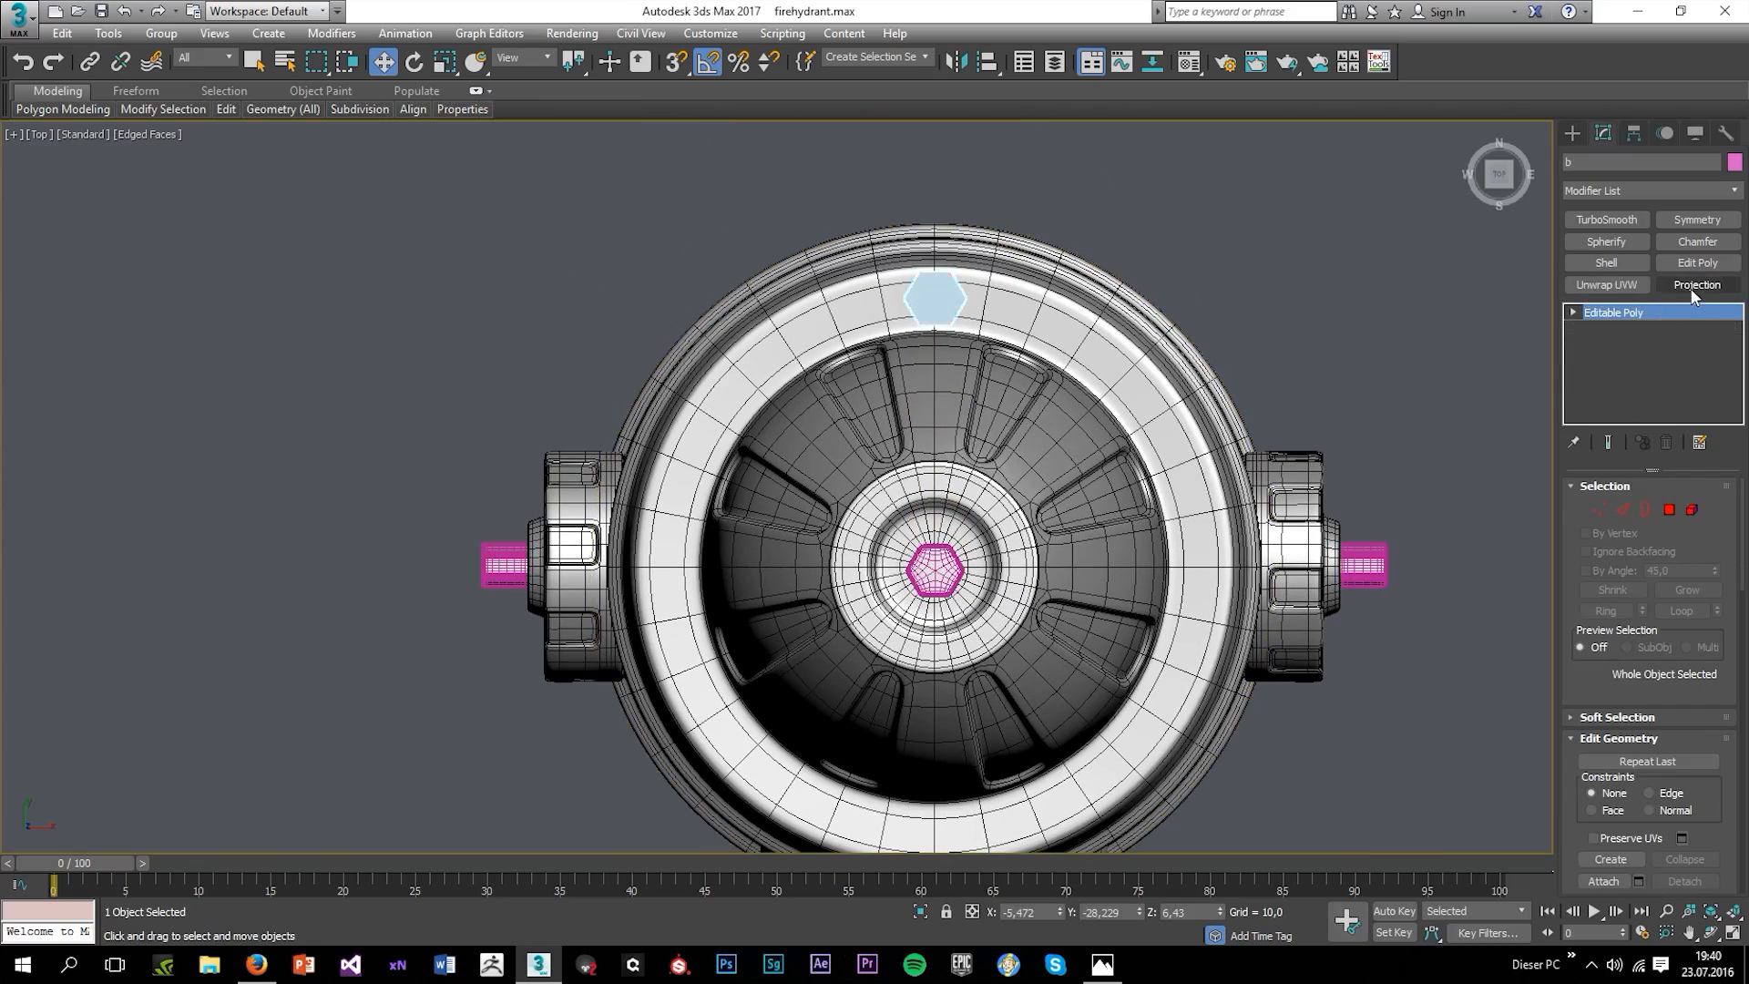
pyautogui.click(1697, 243)
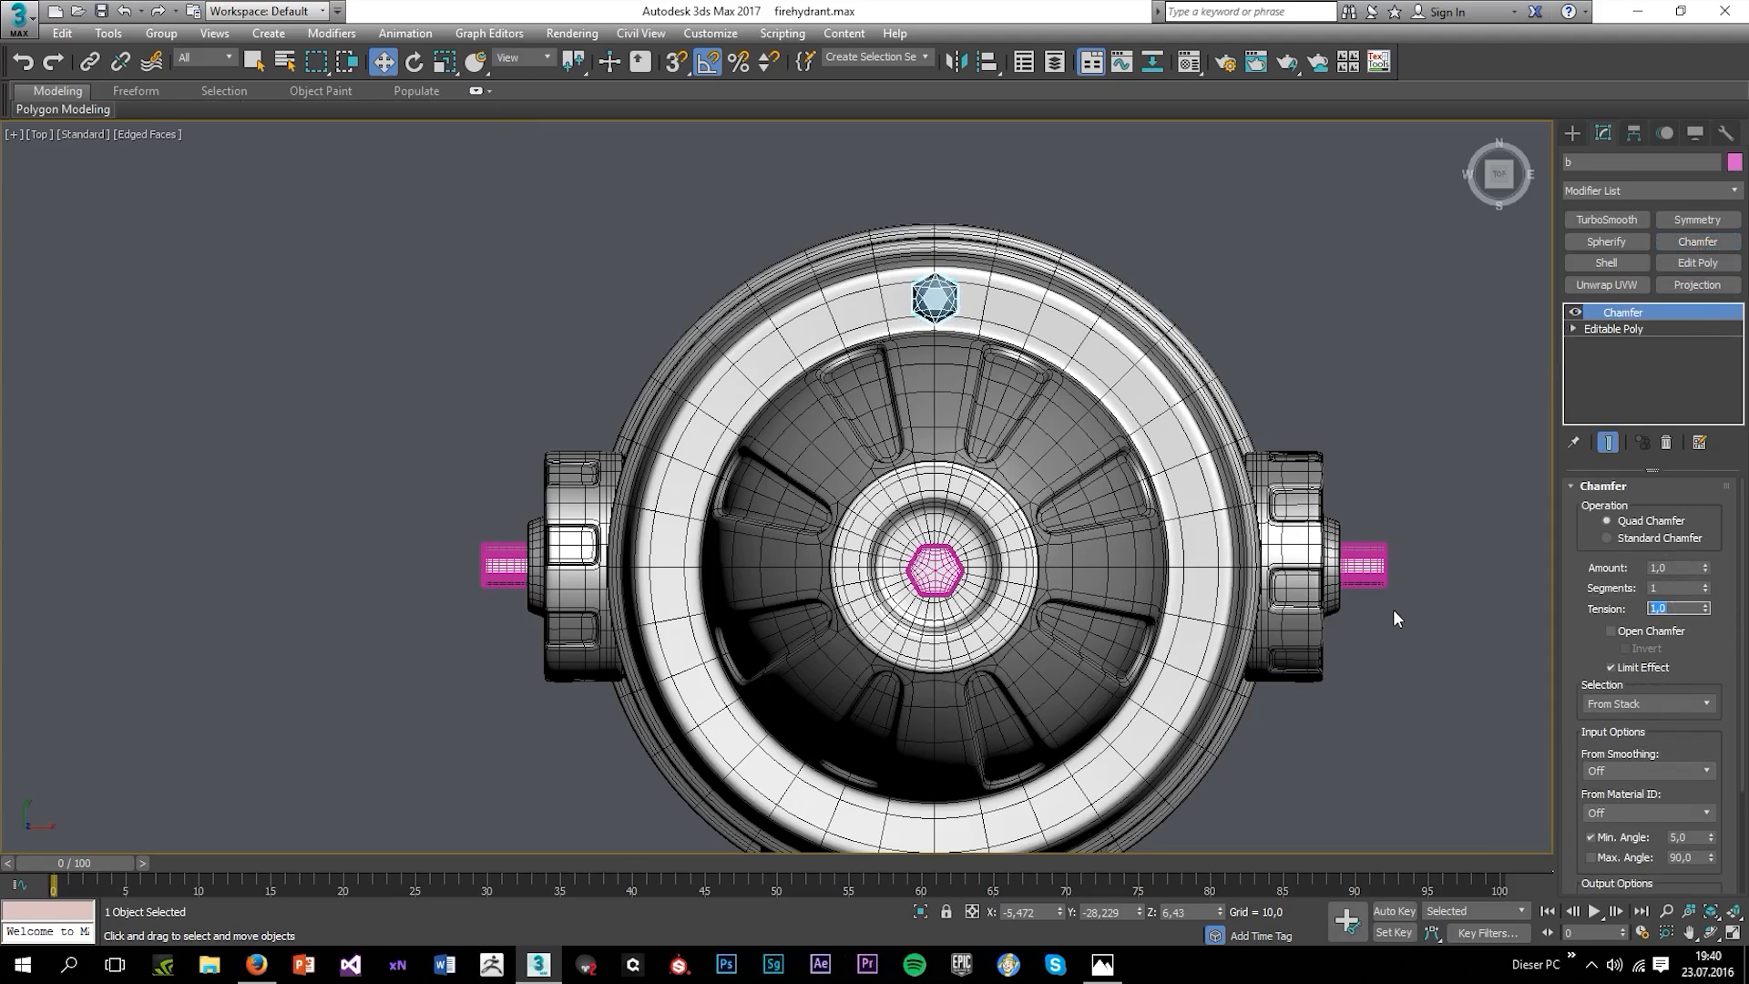
pyautogui.write('0,5')
pyautogui.press('Return')
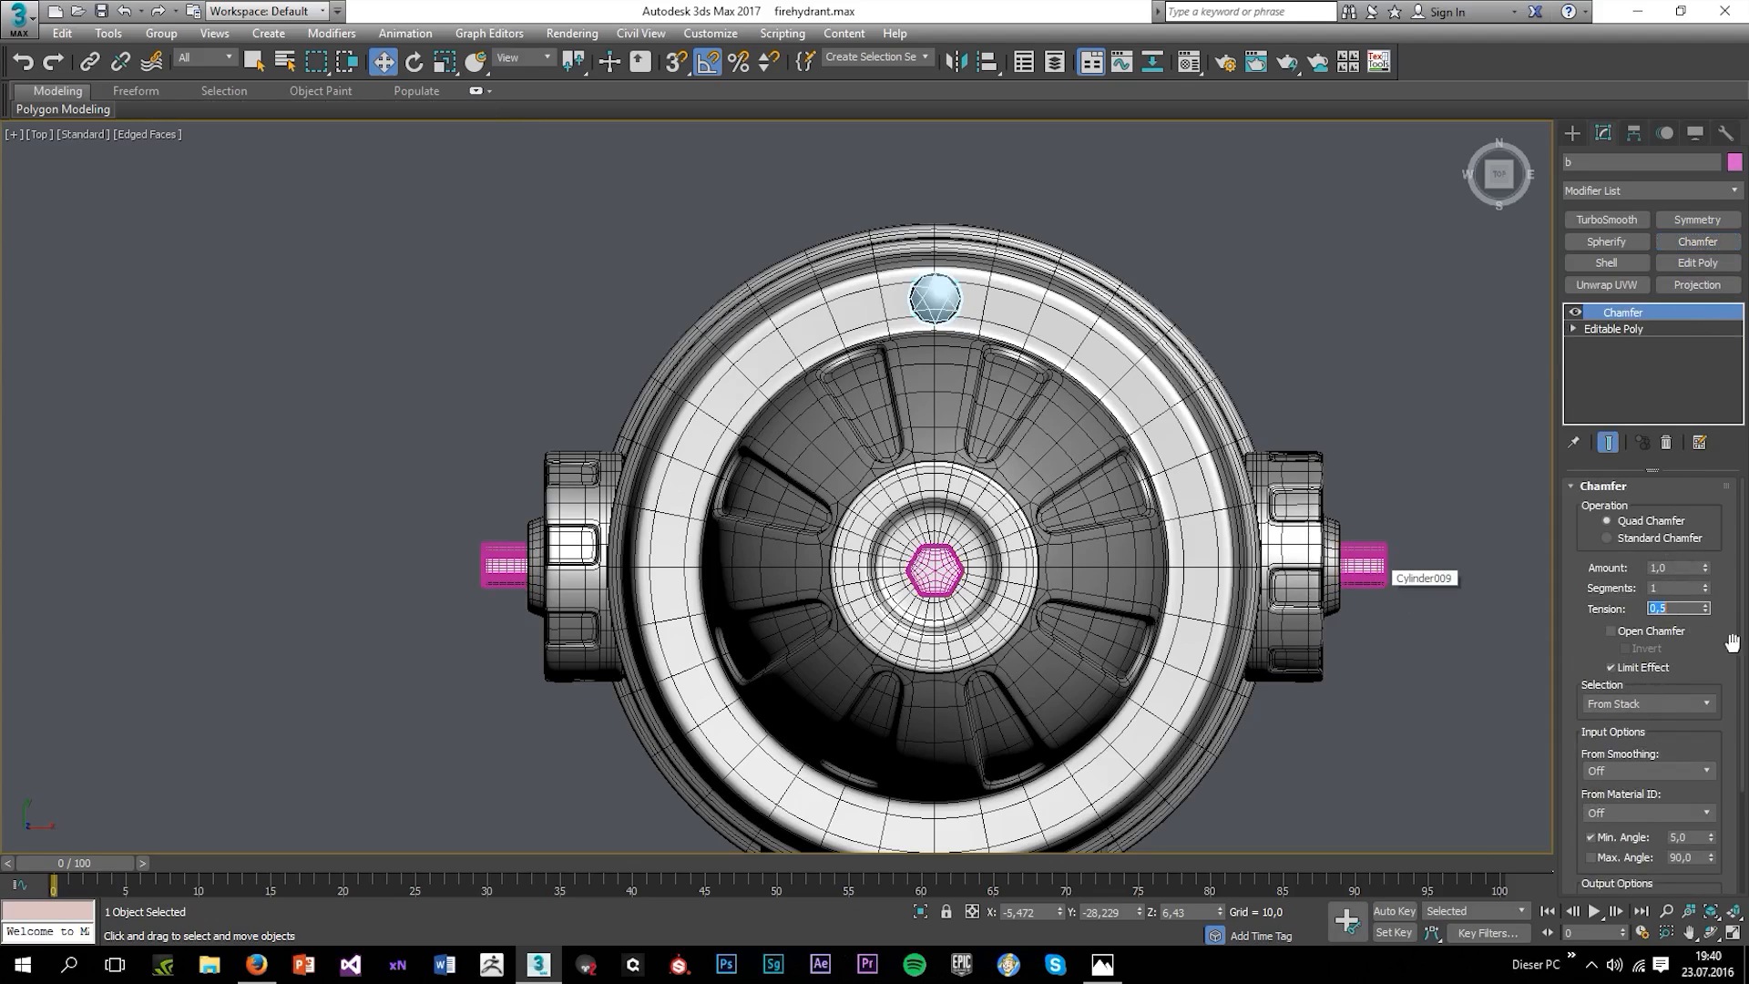
# Restrict the flange nut's chamfer to unsmoothed edges, with an amount of about 0.27 and 2 segments.
pyautogui.click(1689, 702)
pyautogui.click(1662, 728)
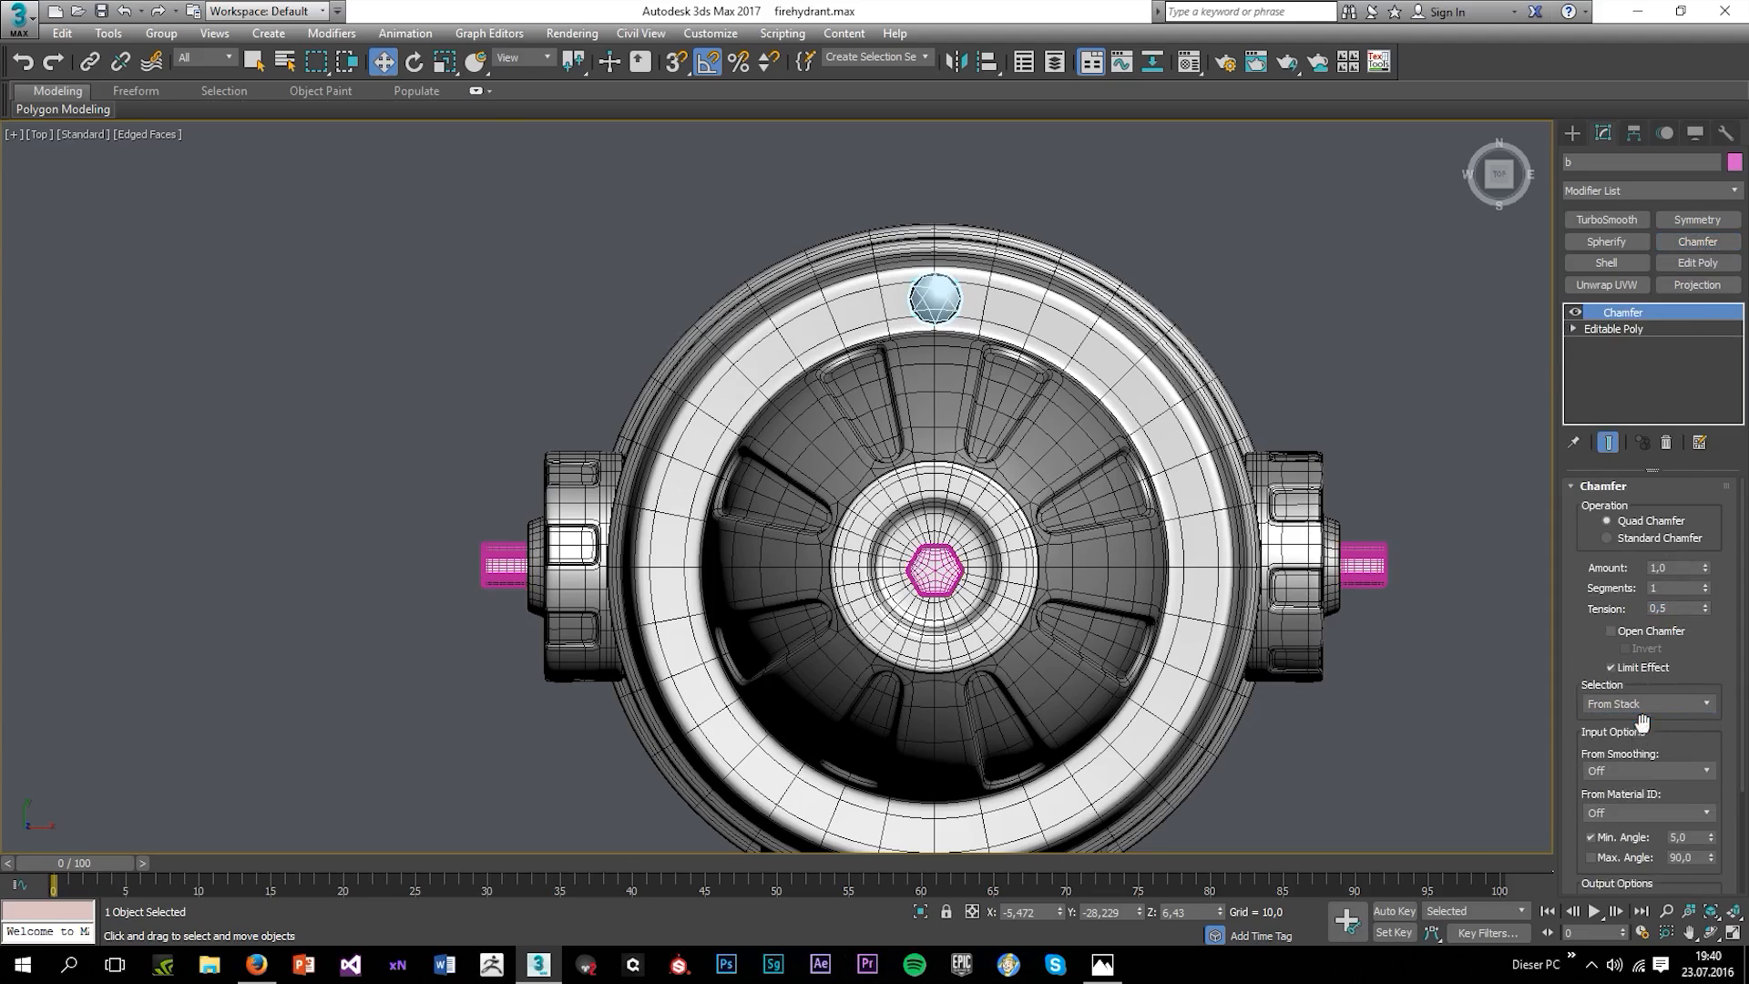
pyautogui.click(1619, 772)
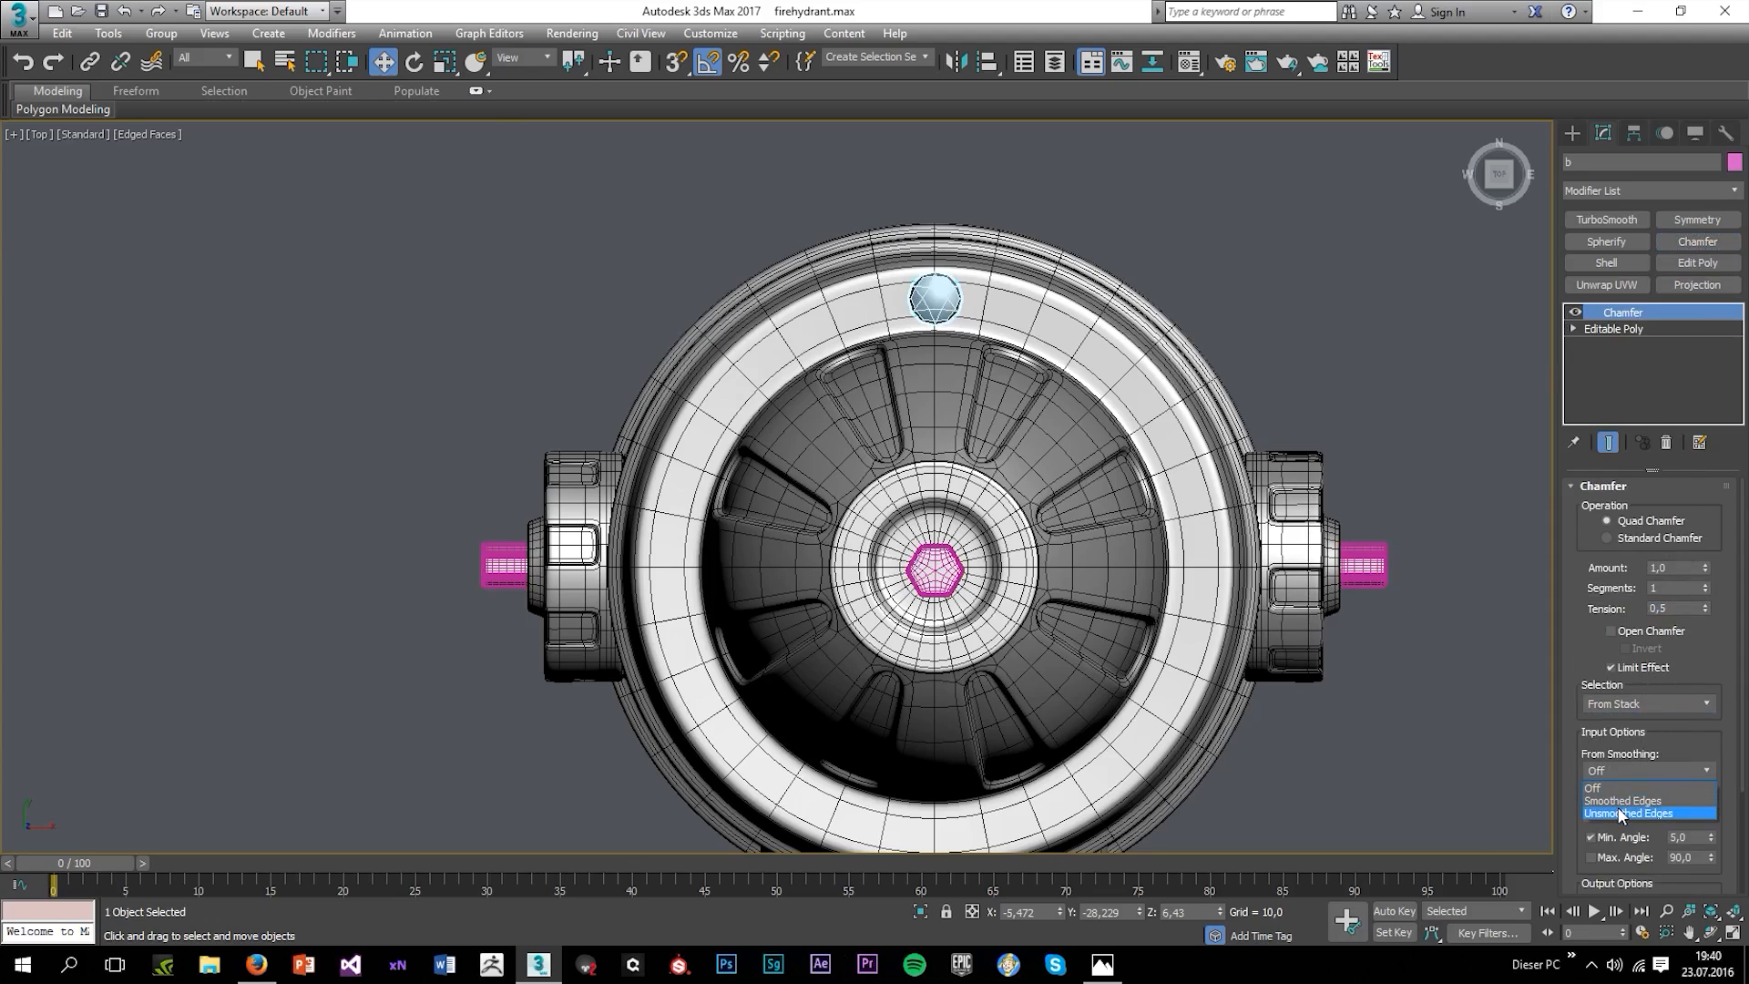
pyautogui.click(1610, 805)
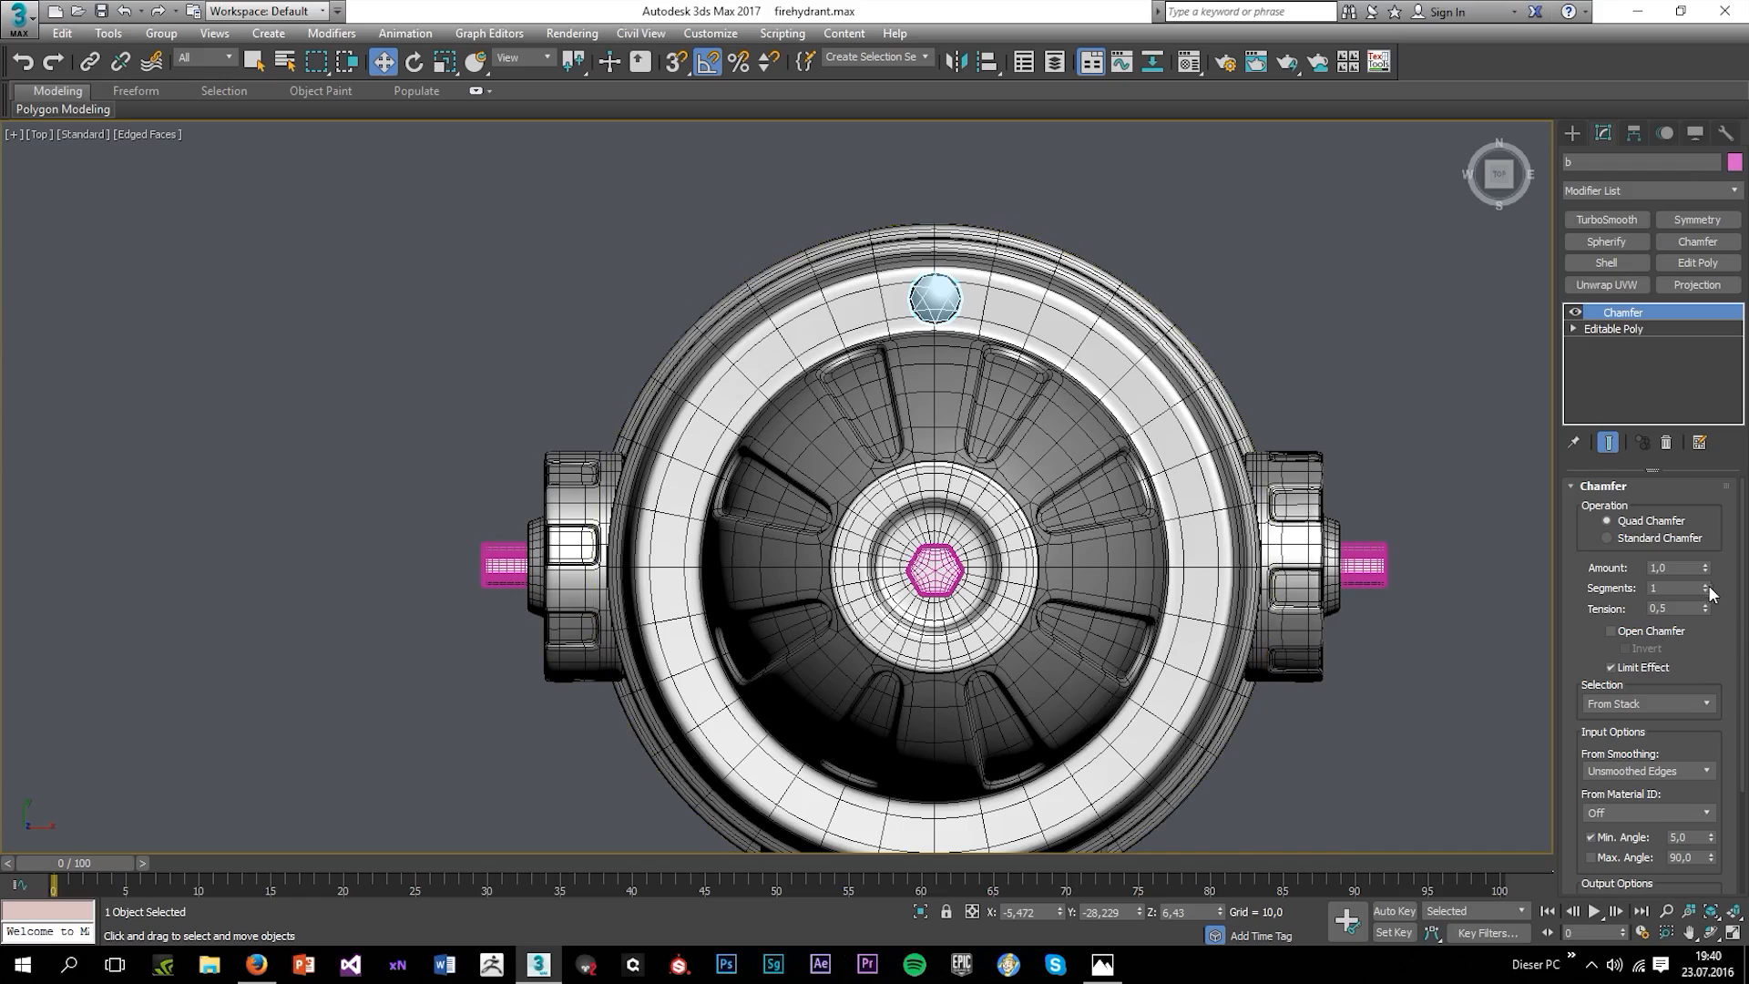
pyautogui.moveTo(1704, 569); pyautogui.dragTo(1679, 622)
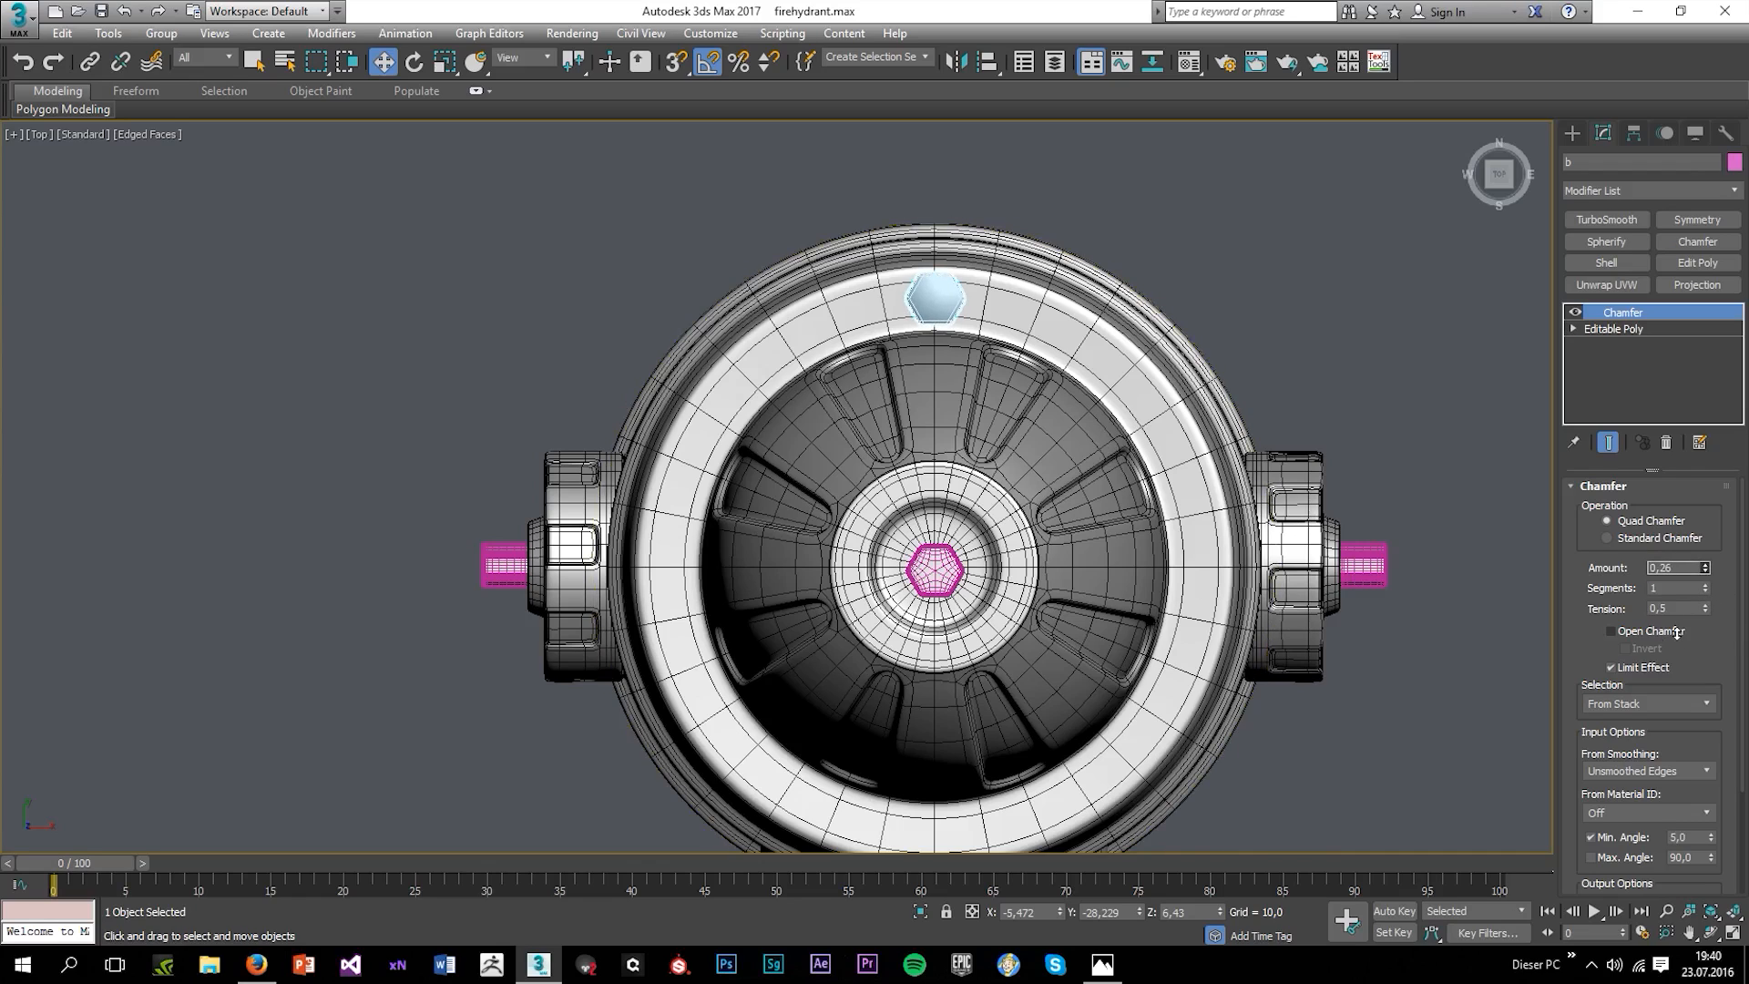
pyautogui.click(1705, 585)
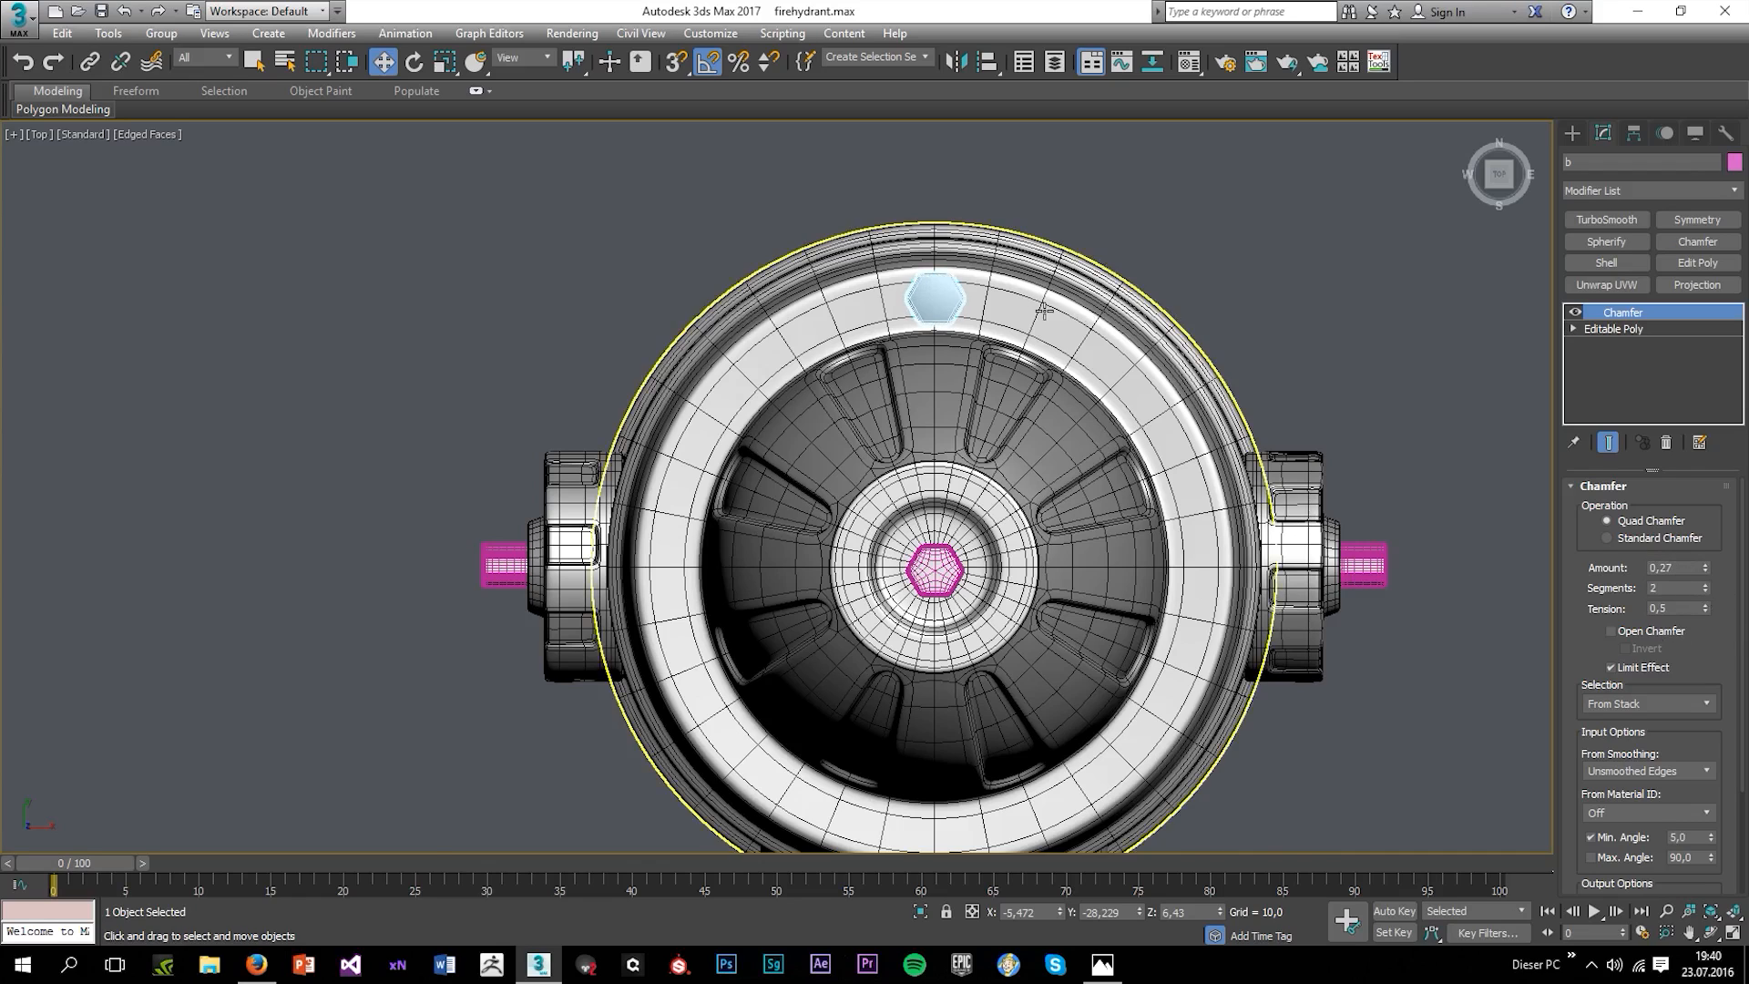
# Add TurboSmooth with 2 iterations to the flange nut and turn off the edge display.
pyautogui.scroll(5, 1044, 307)
pyautogui.click(1608, 220)
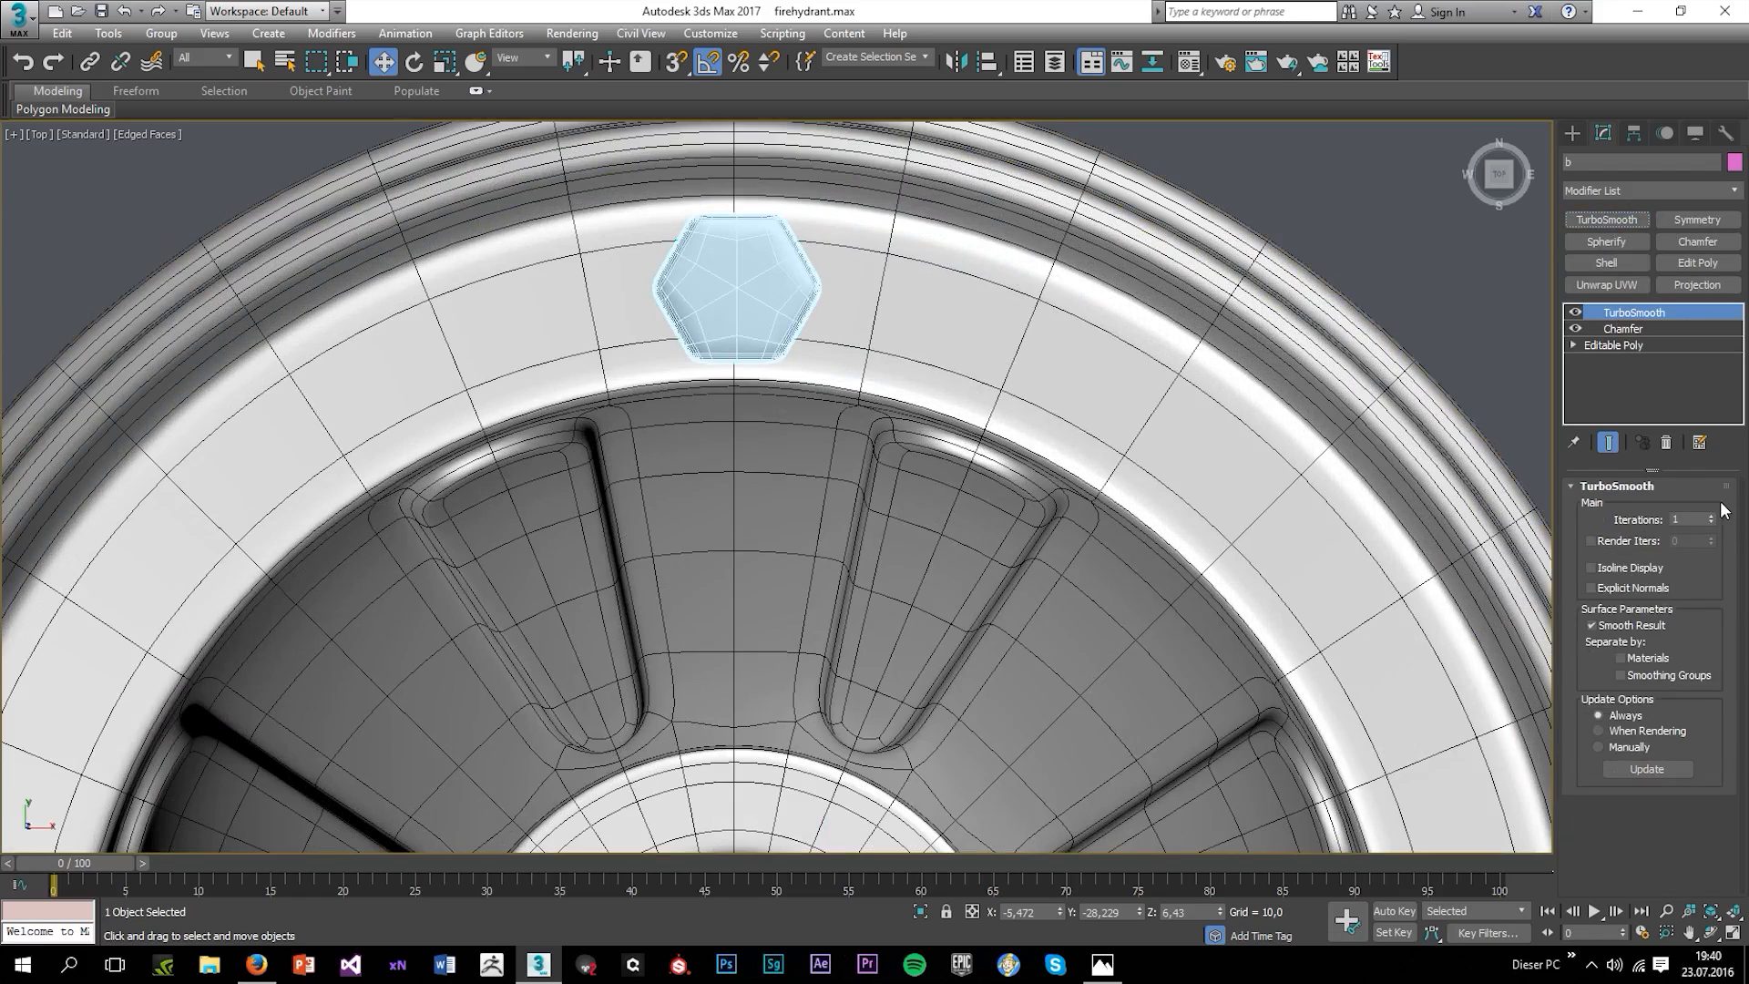
pyautogui.click(1711, 516)
pyautogui.click(1239, 193)
pyautogui.press('F4')
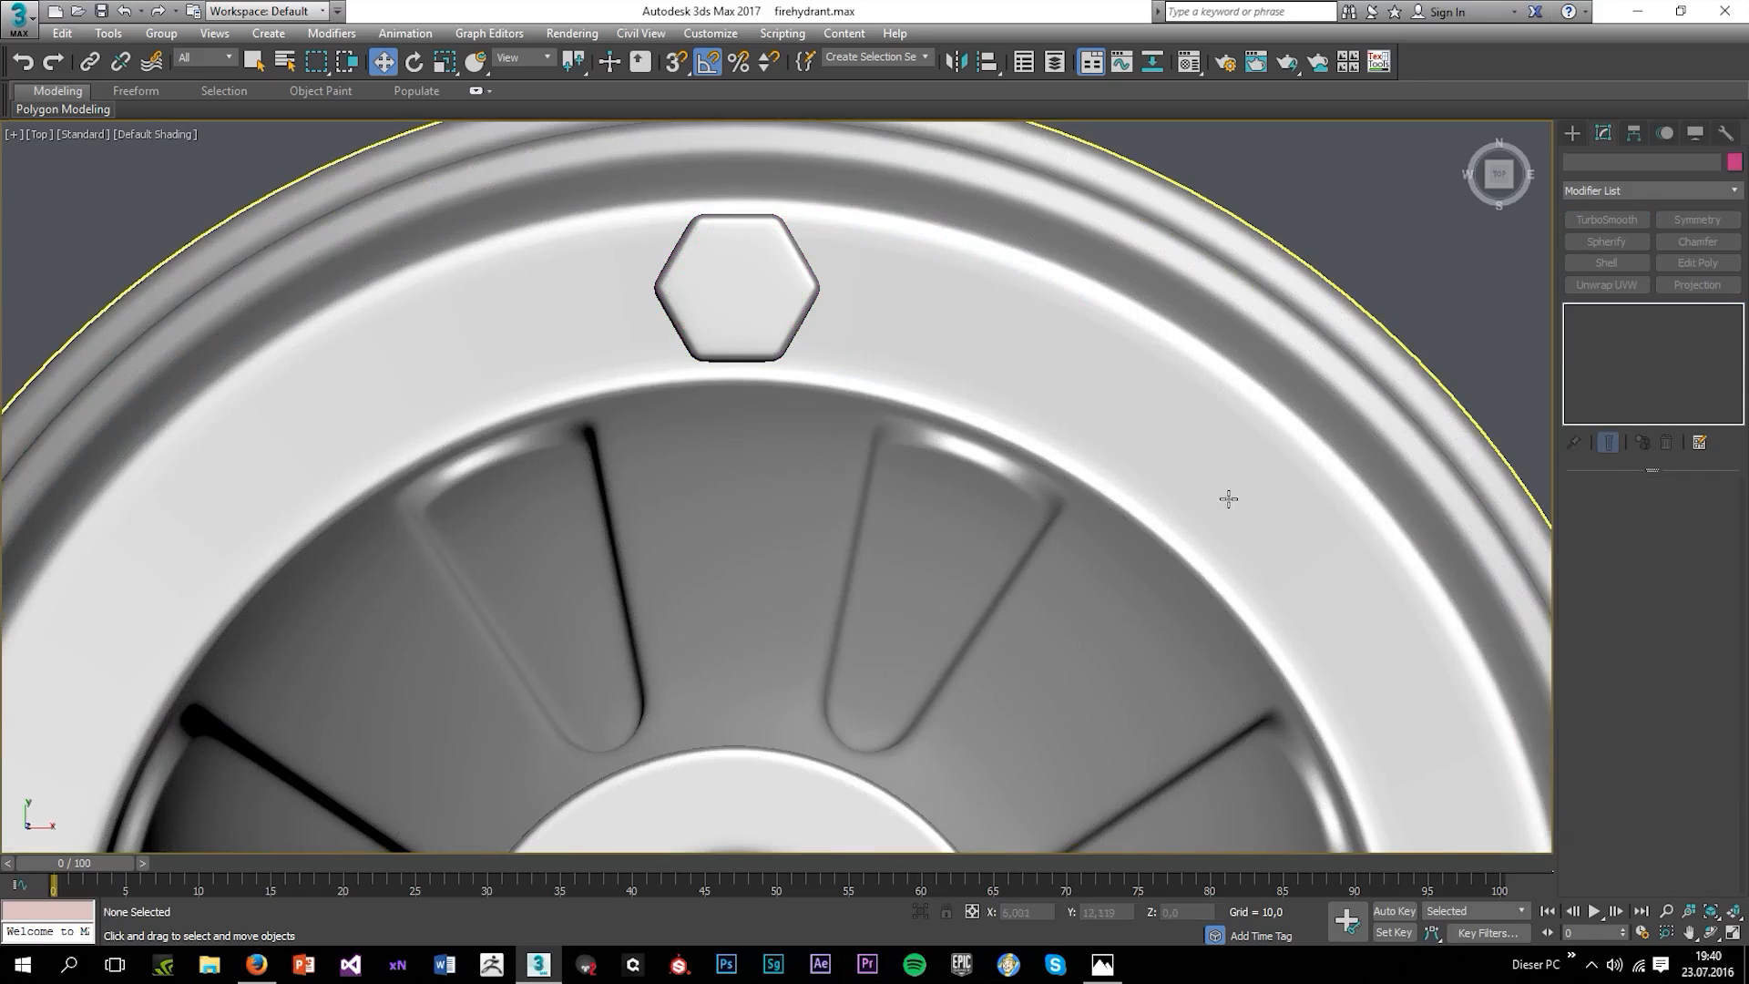
pyautogui.scroll(-4, 1229, 495)
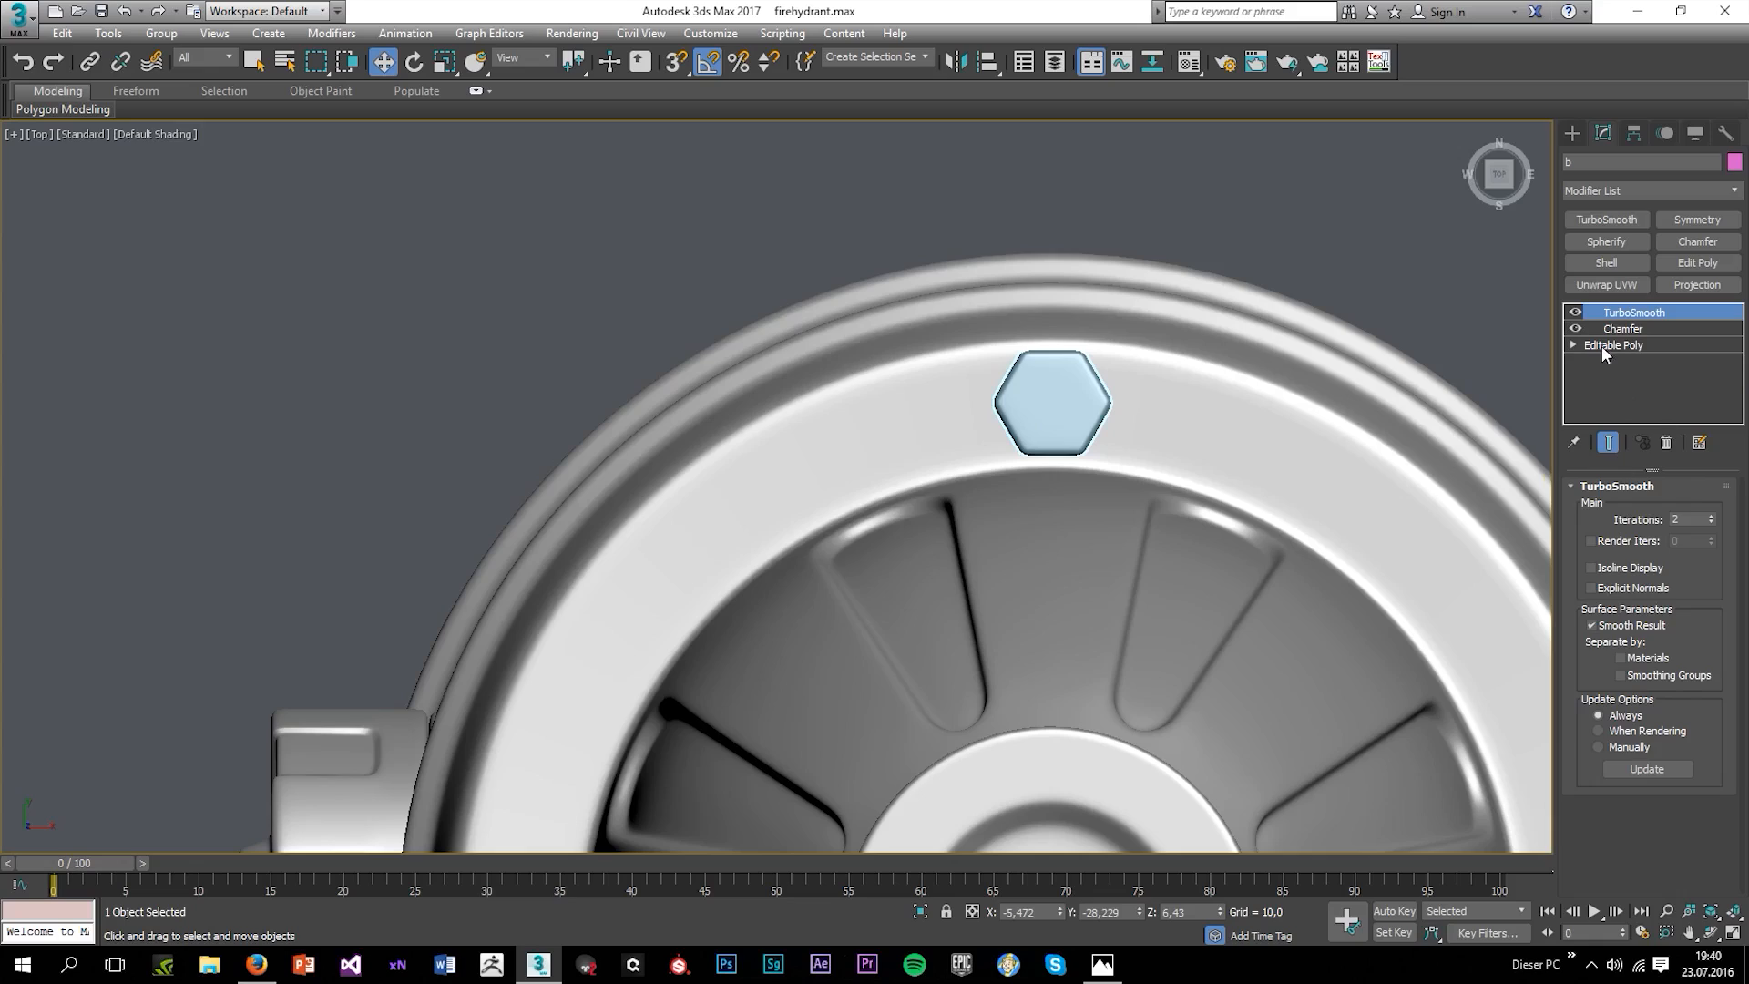
# Scale the flange nut's element down slightly and centre it across the flange at Y about 17.13.
pyautogui.click(1604, 346)
pyautogui.click(1692, 510)
pyautogui.press('e')
pyautogui.press('r')
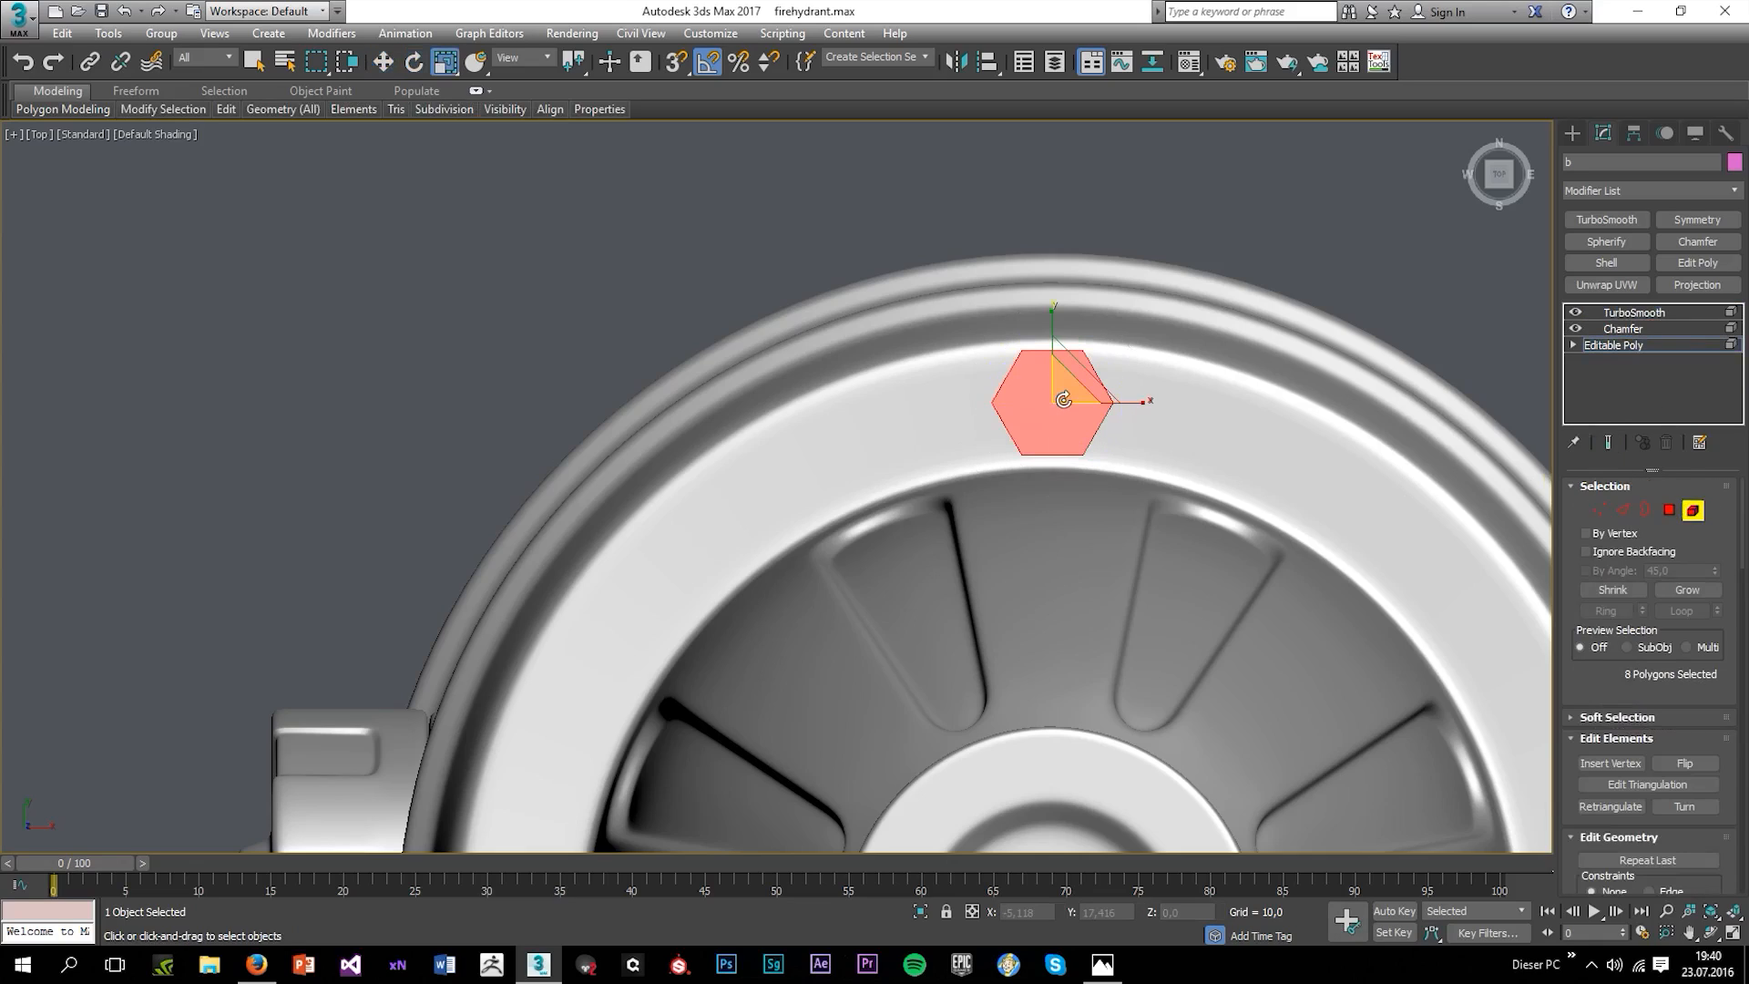
pyautogui.moveTo(1063, 399); pyautogui.dragTo(1049, 365)
pyautogui.press('w')
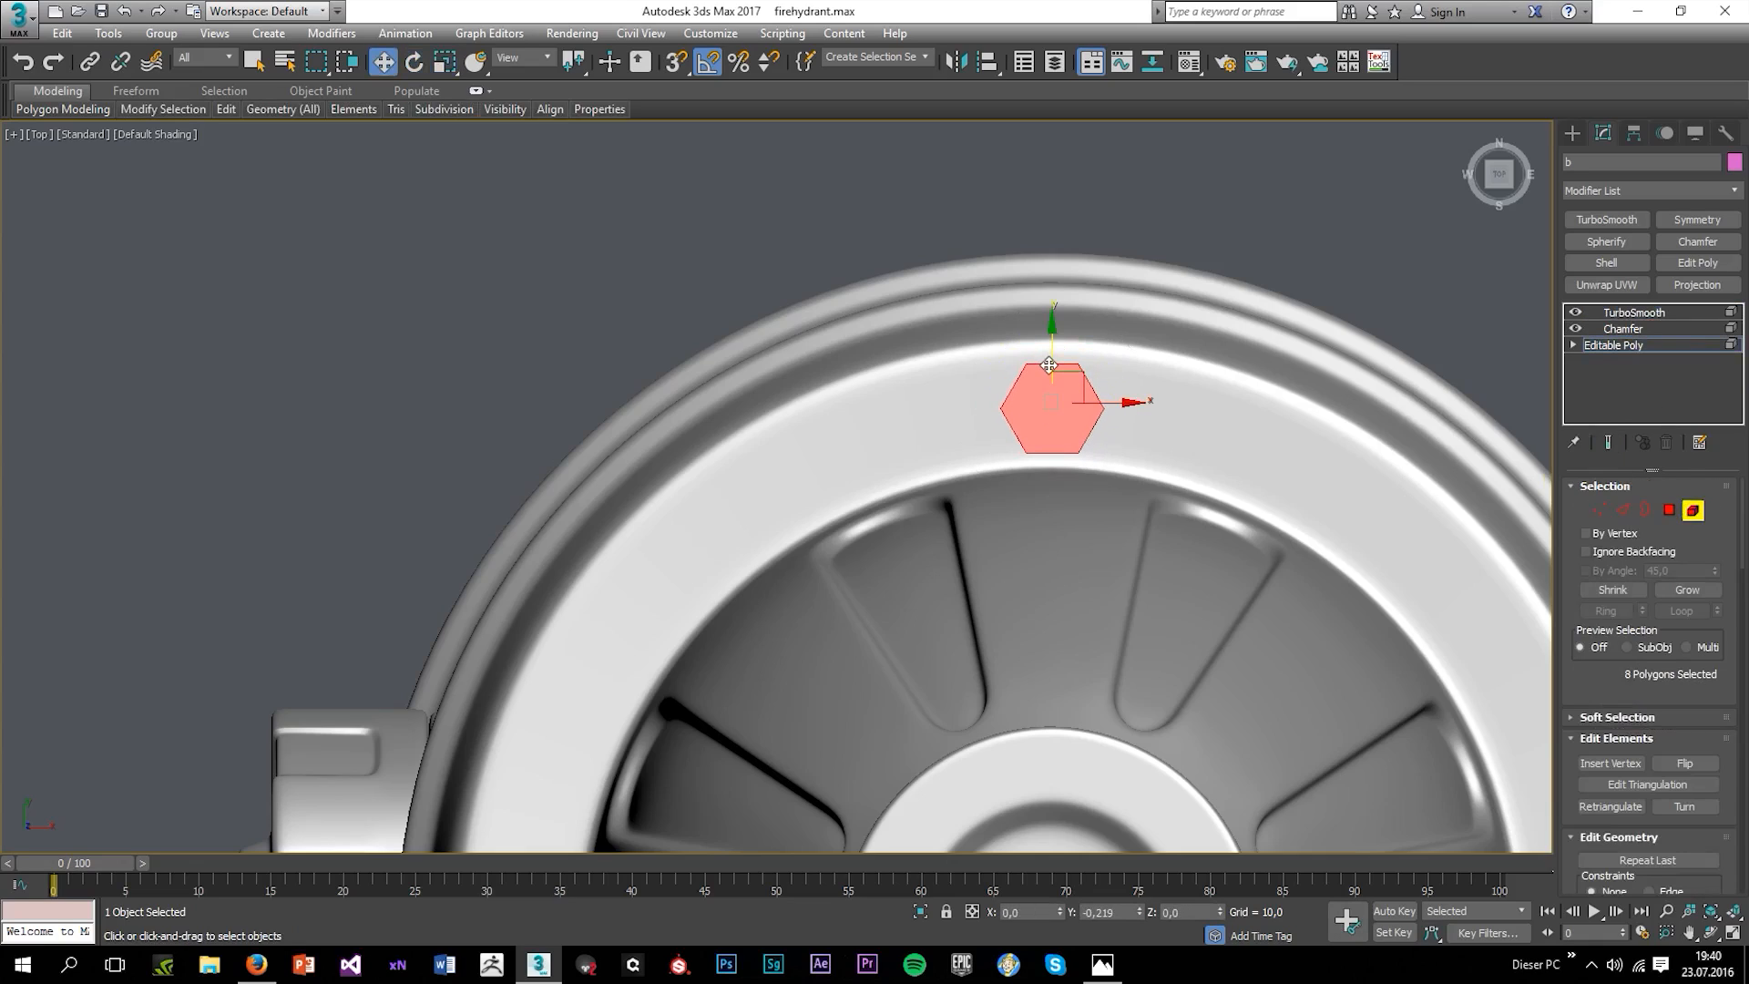
pyautogui.click(1622, 312)
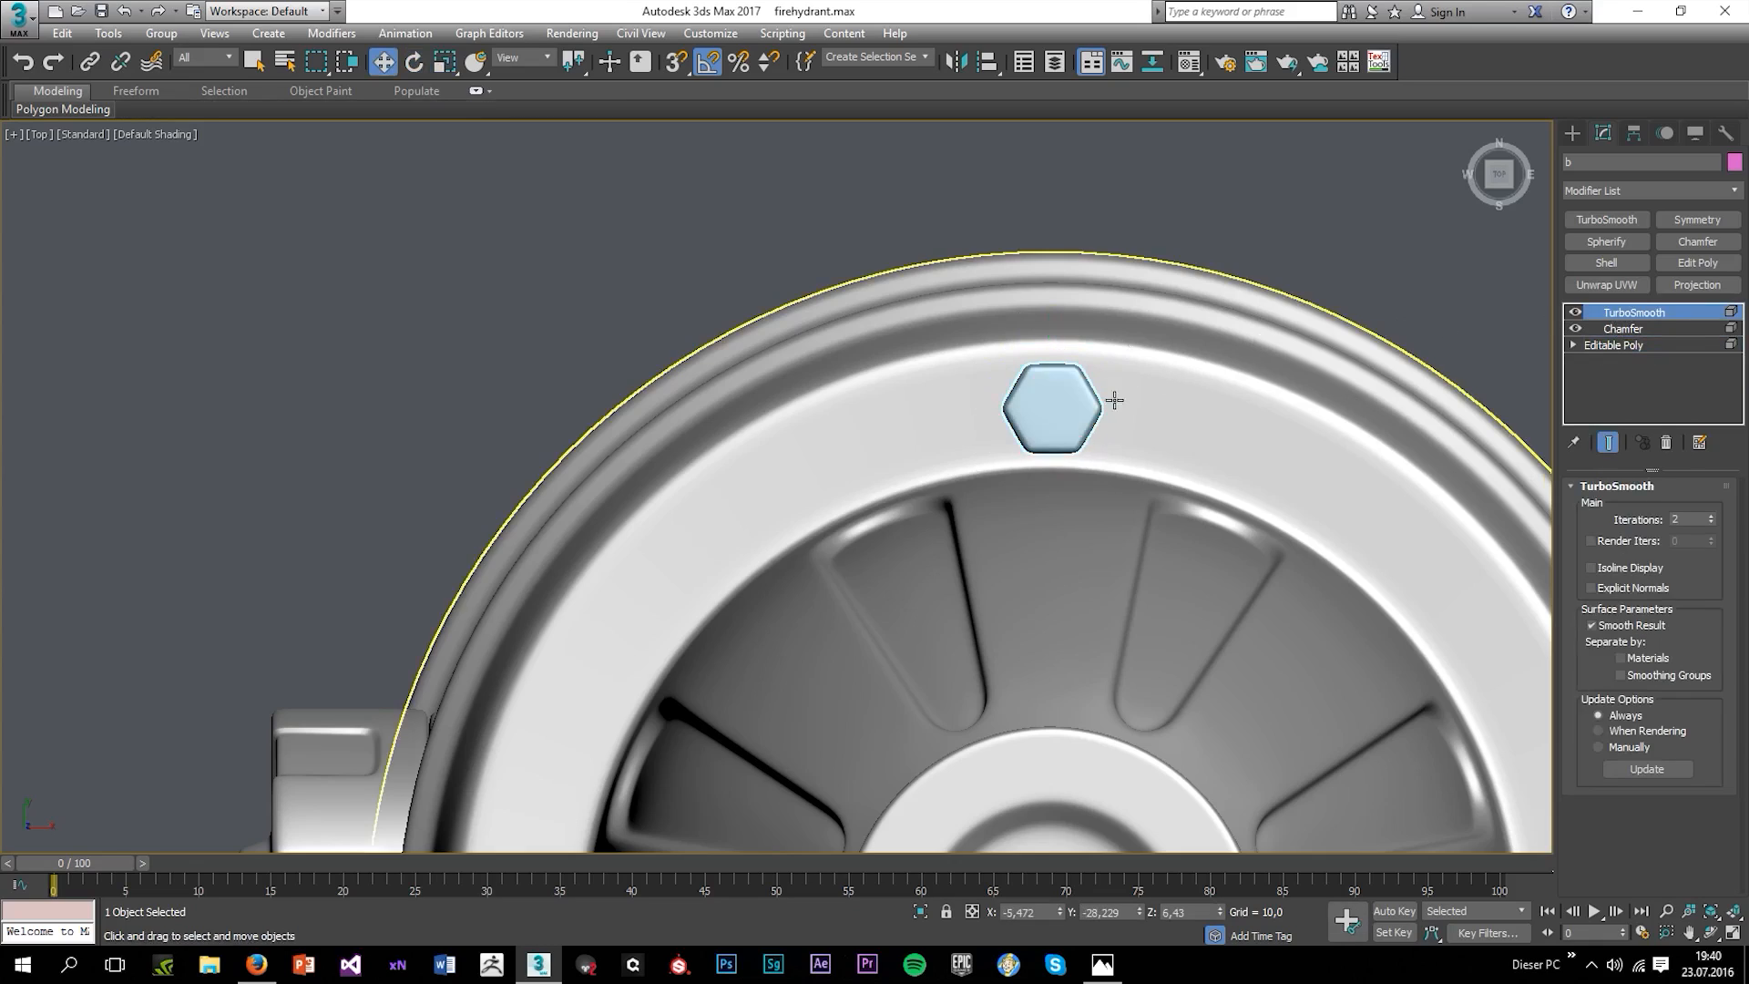
pyautogui.click(1626, 347)
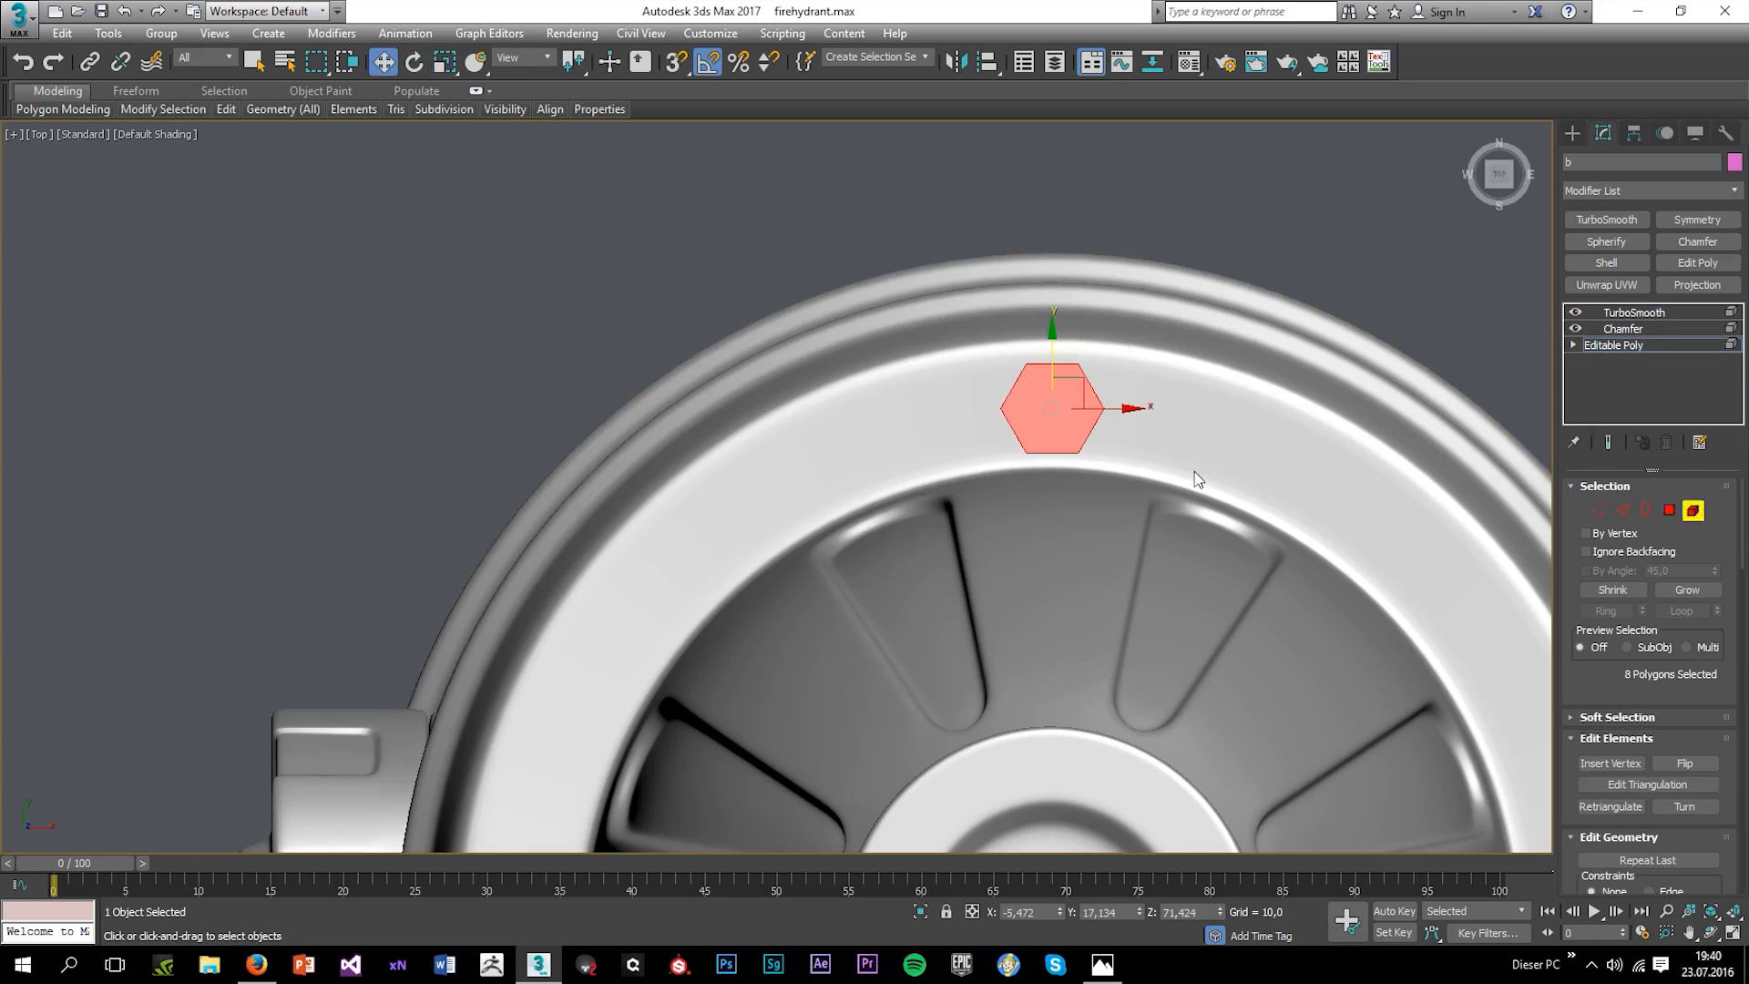
# Try to clone the flange nut diagonally along the bonnet flange, and undo it.
pyautogui.scroll(-3, 1198, 460)
pyautogui.moveTo(1199, 456); pyautogui.dragTo(993, 314, button='middle')
pyautogui.moveTo(1014, 315); pyautogui.dragTo(1164, 362)
pyautogui.click(969, 495)
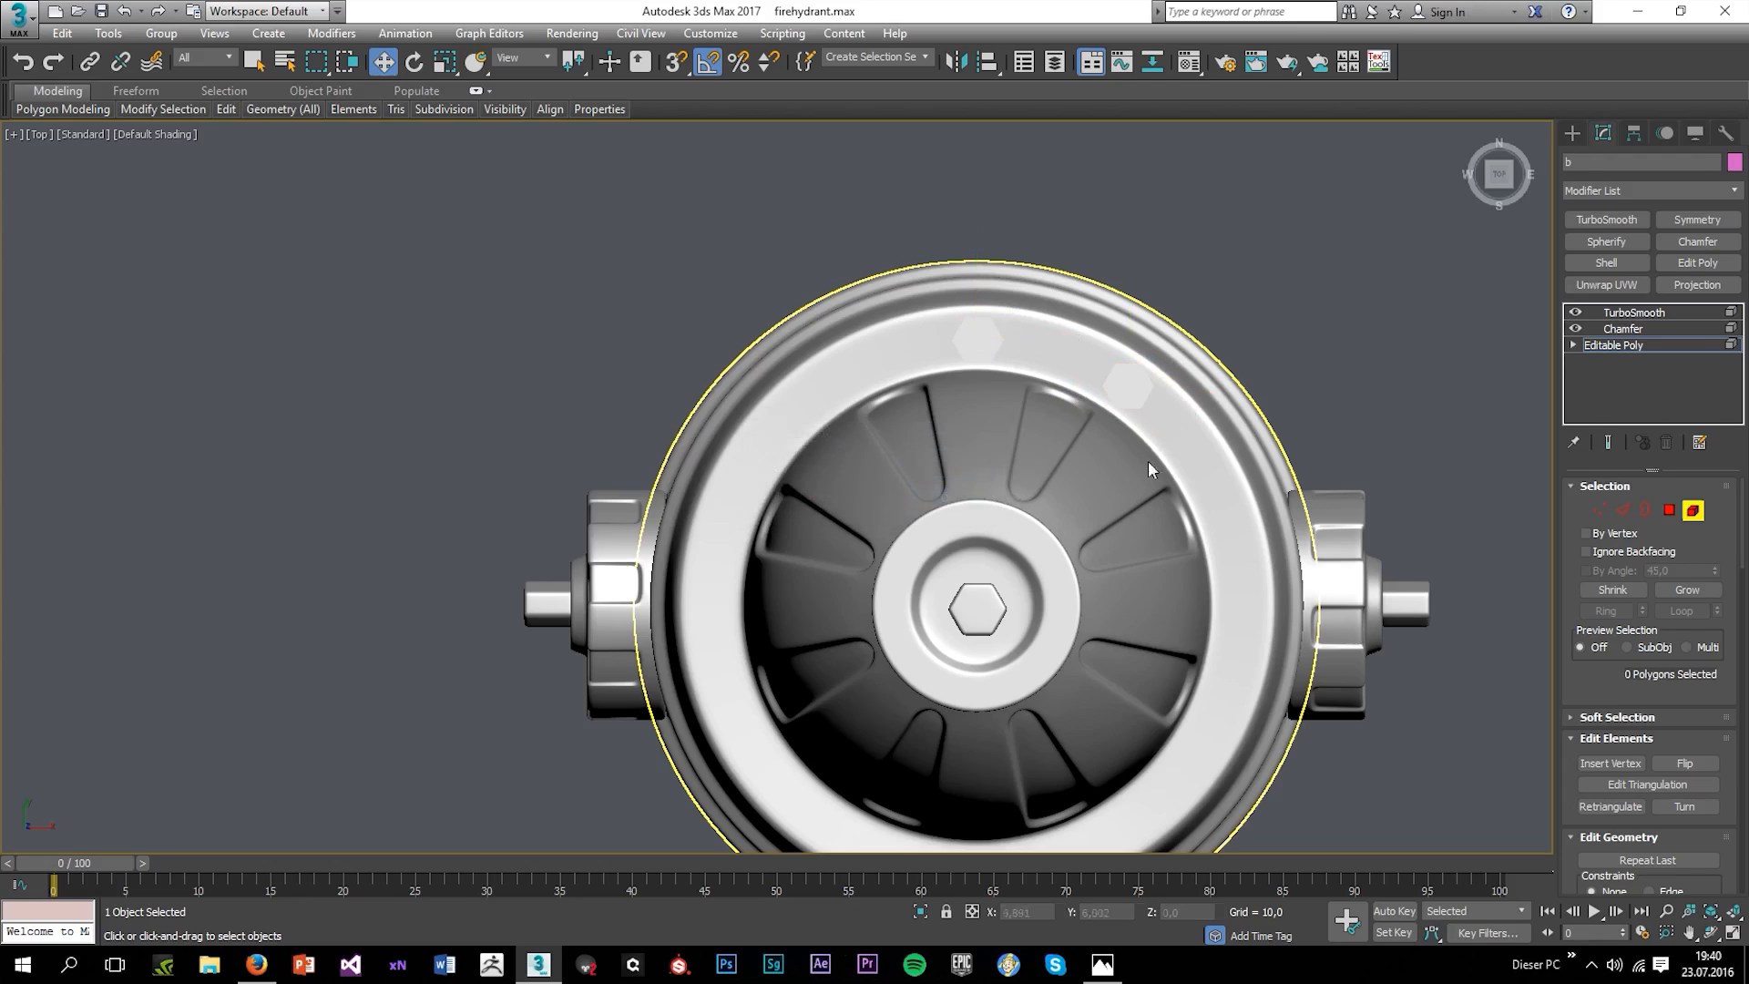
pyautogui.press('e')
pyautogui.hotkey('ctrl', 'z')
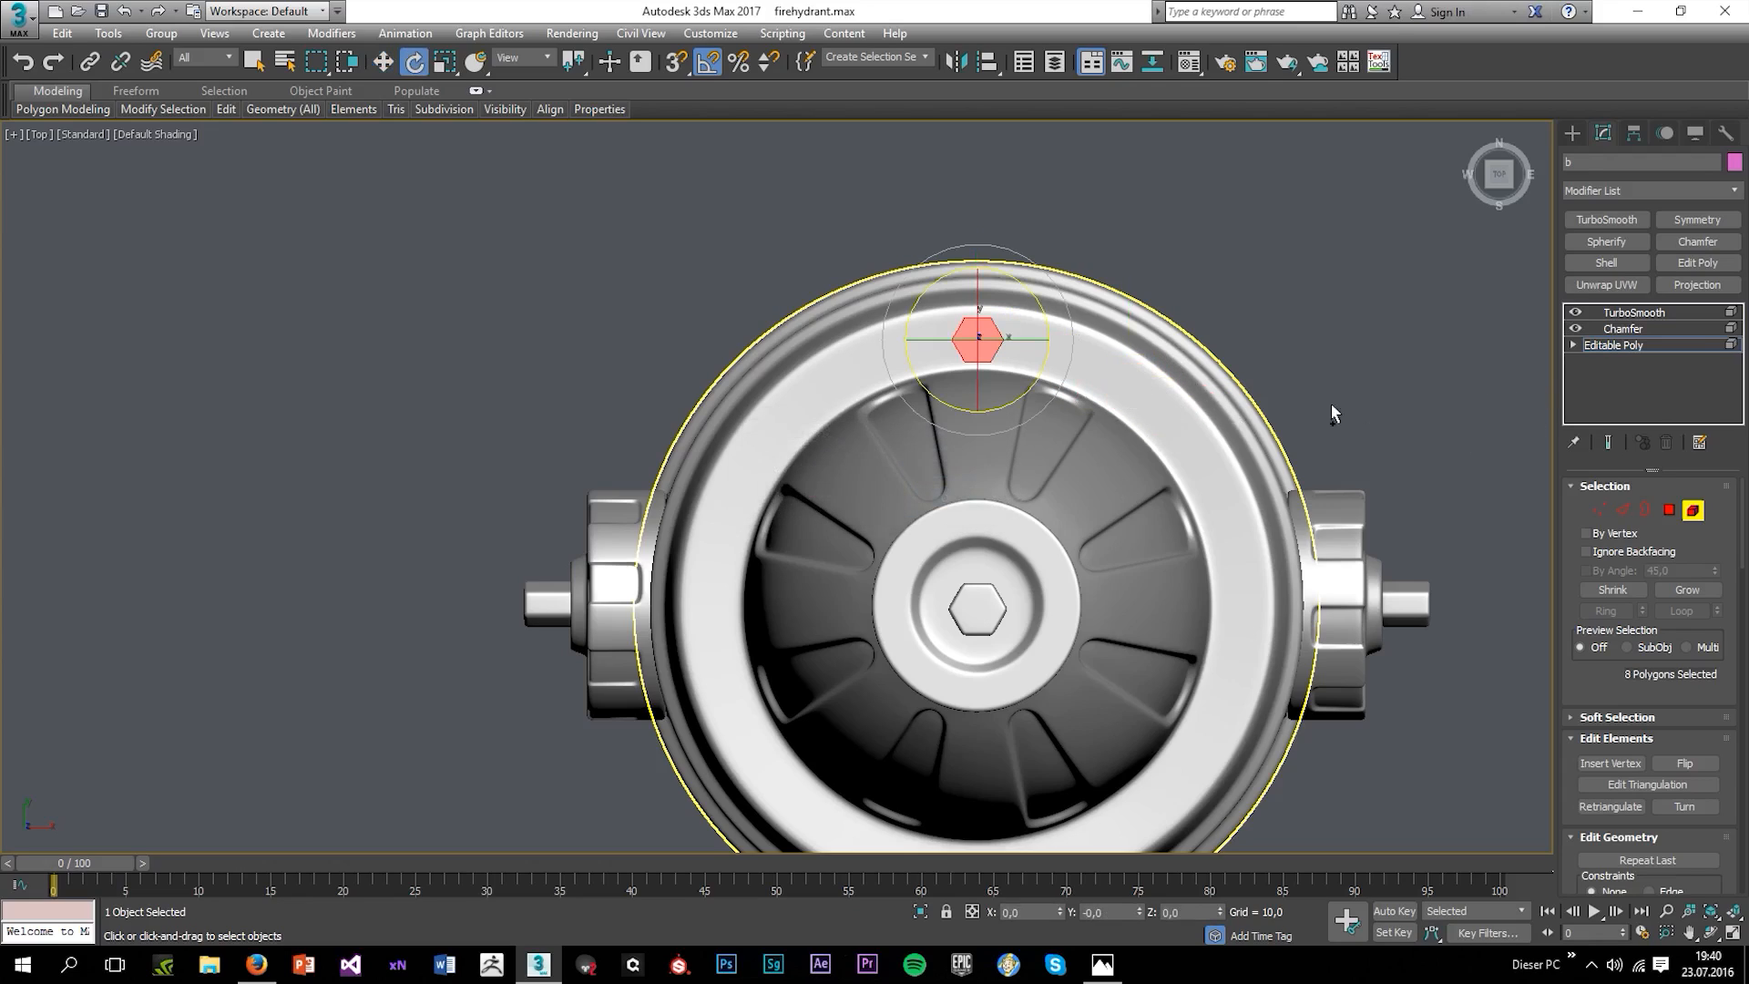
# Clone the flange nut as an element to X about 5.29, Y about 13.16, and rotate the copy -45° about Z.
pyautogui.press('w')
pyautogui.keyDown('shift'); pyautogui.moveTo(1027, 326); pyautogui.dragTo(1194, 388); pyautogui.keyUp('shift')
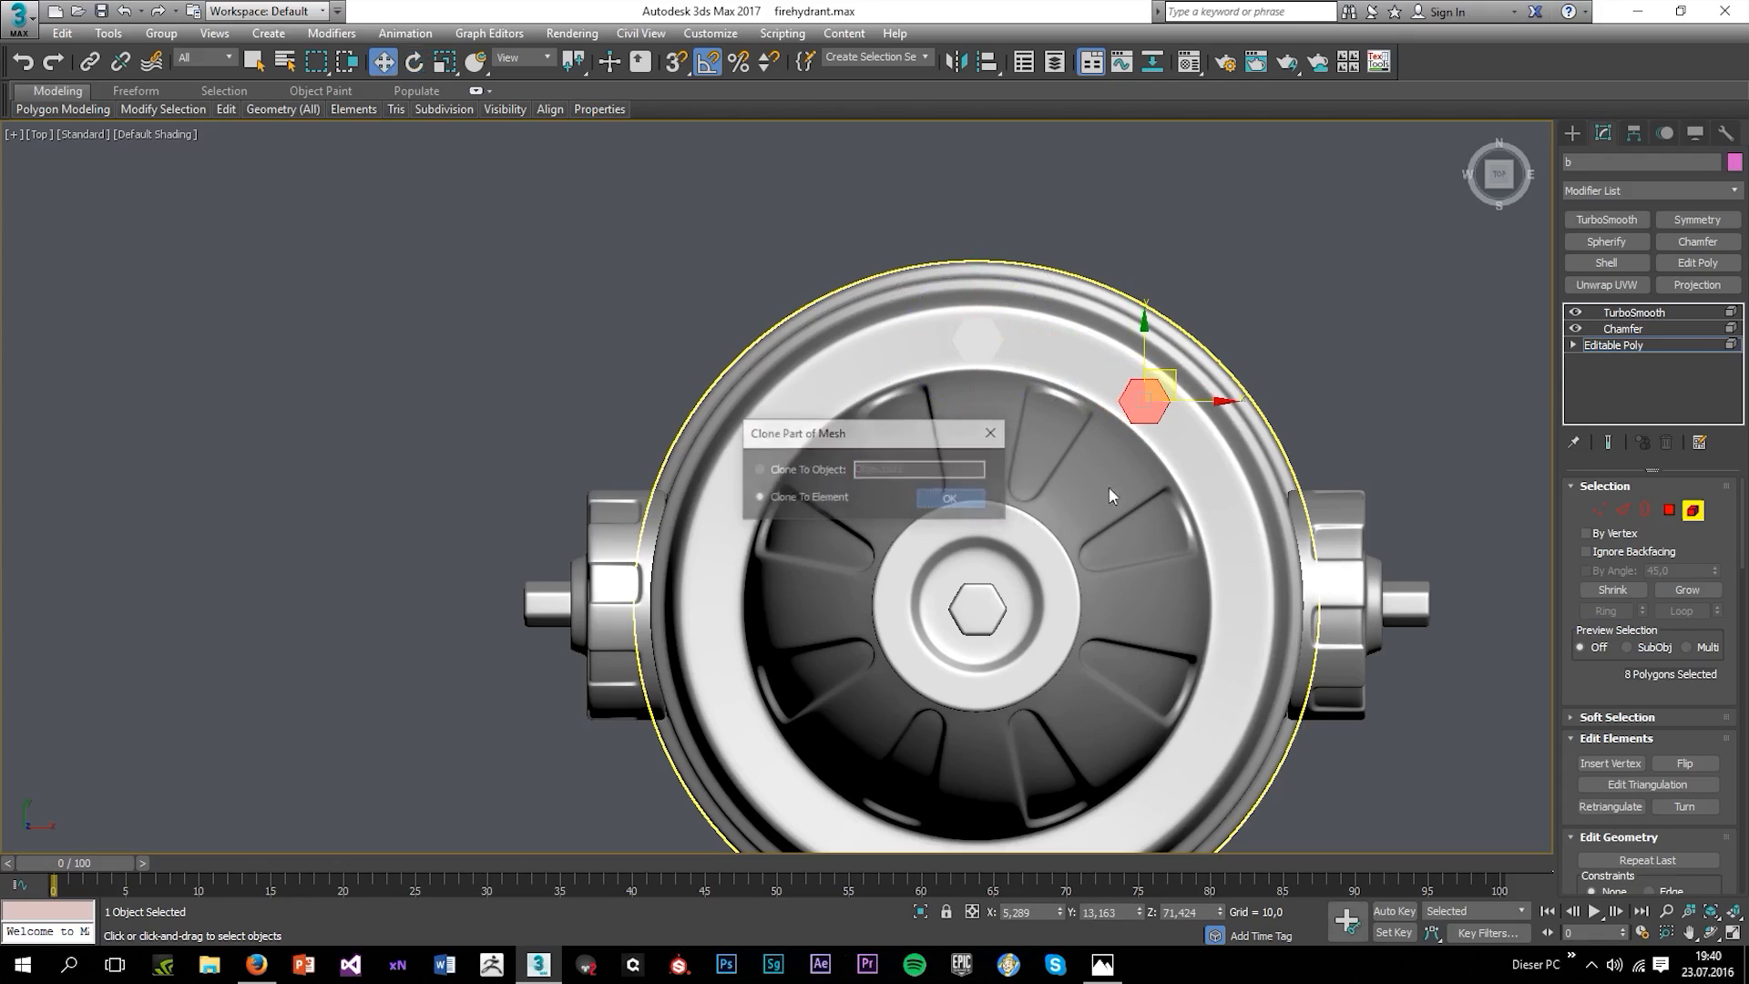
pyautogui.click(951, 499)
pyautogui.press('e')
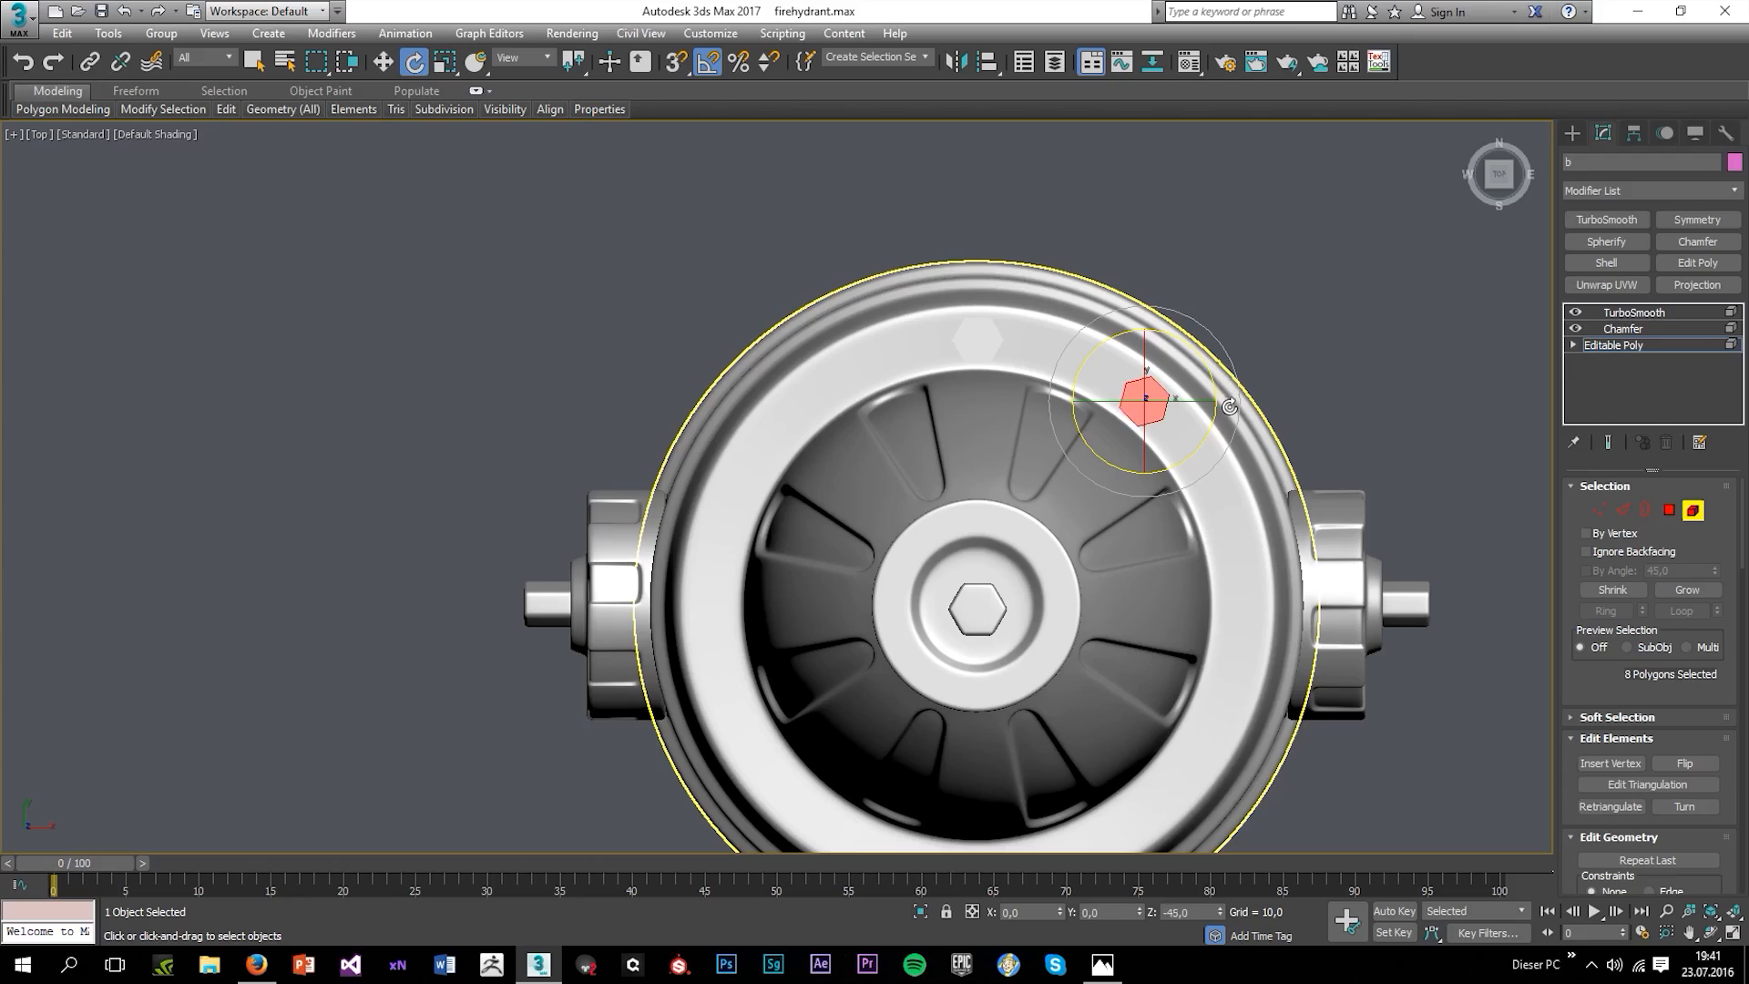
pyautogui.press('w')
pyautogui.press('e')
pyautogui.press('w')
# Clone the second flange nut as an element to X about 11.51, Y about 0.96, rotate it 15° about Z and show edges.
pyautogui.moveTo(1174, 376)
pyautogui.mouseDown()
pyautogui.moveTo(1237, 462)
pyautogui.moveTo(1270, 567)
pyautogui.mouseUp()
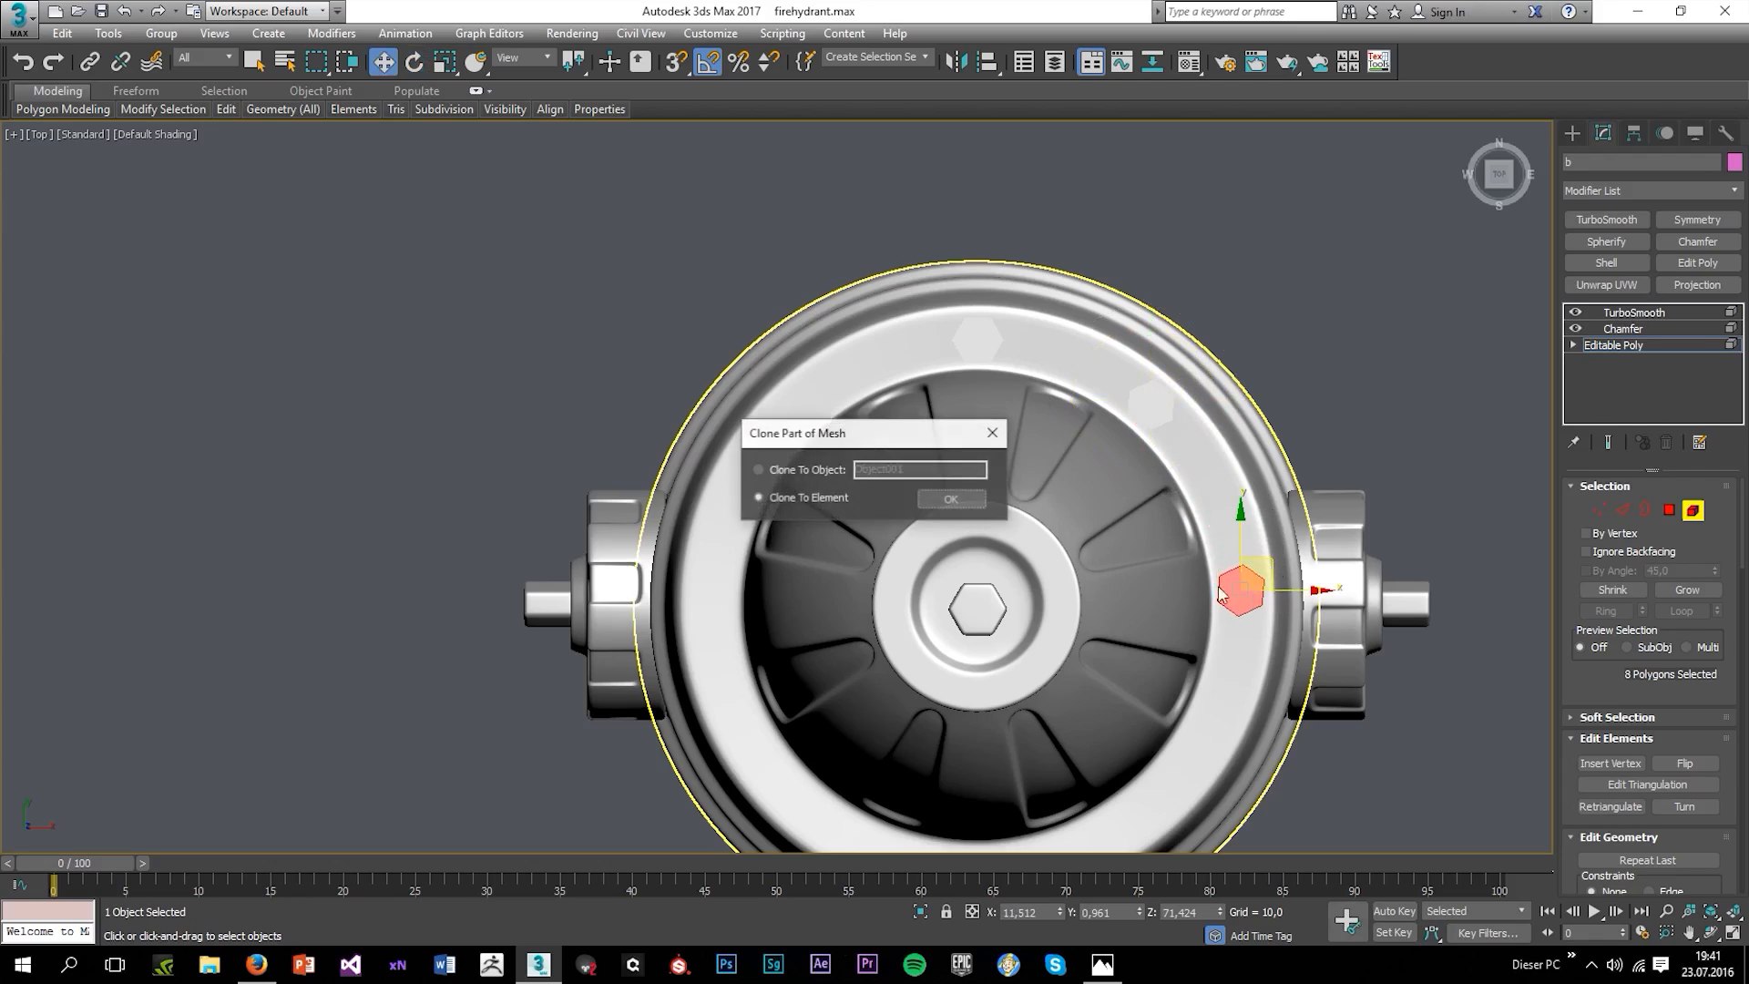
pyautogui.click(954, 500)
pyautogui.press('e')
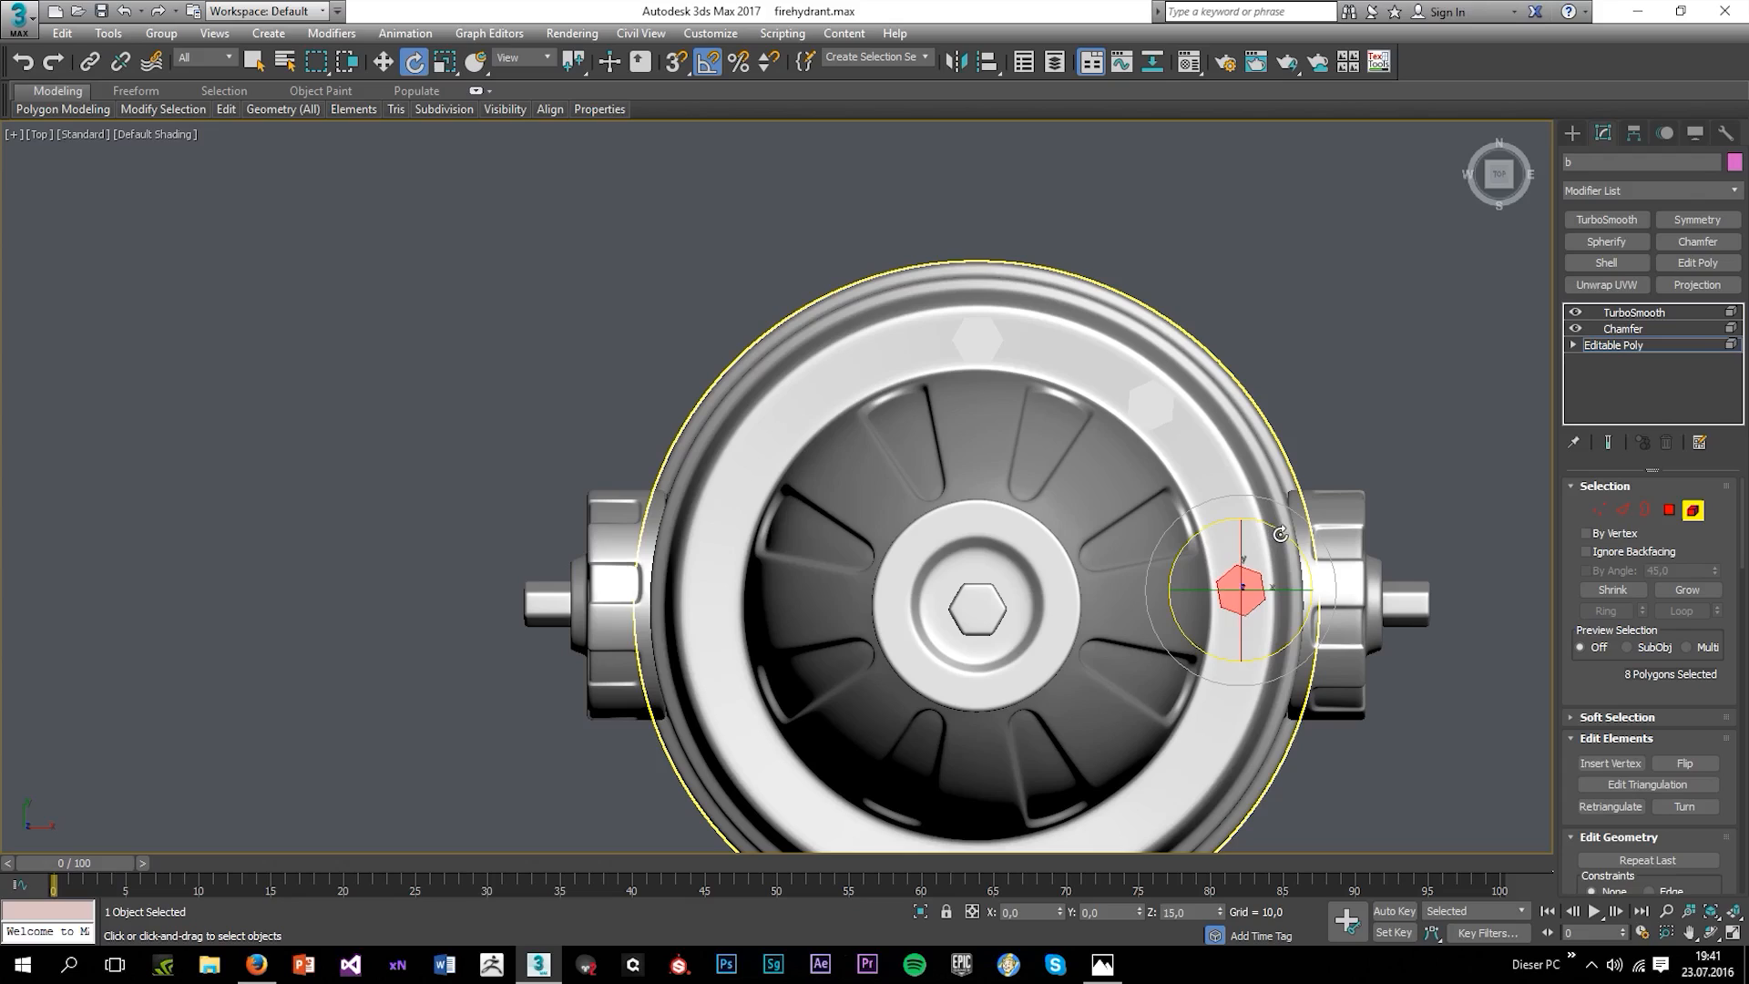
pyautogui.press('F4')
# Reposition the second flange nut to X about 6.67, Y about 11.91, midway between its neighbours.
pyautogui.click(1151, 406)
pyautogui.press('w')
pyautogui.moveTo(1181, 384); pyautogui.dragTo(1270, 576)
pyautogui.hotkey('ctrl', 'z')
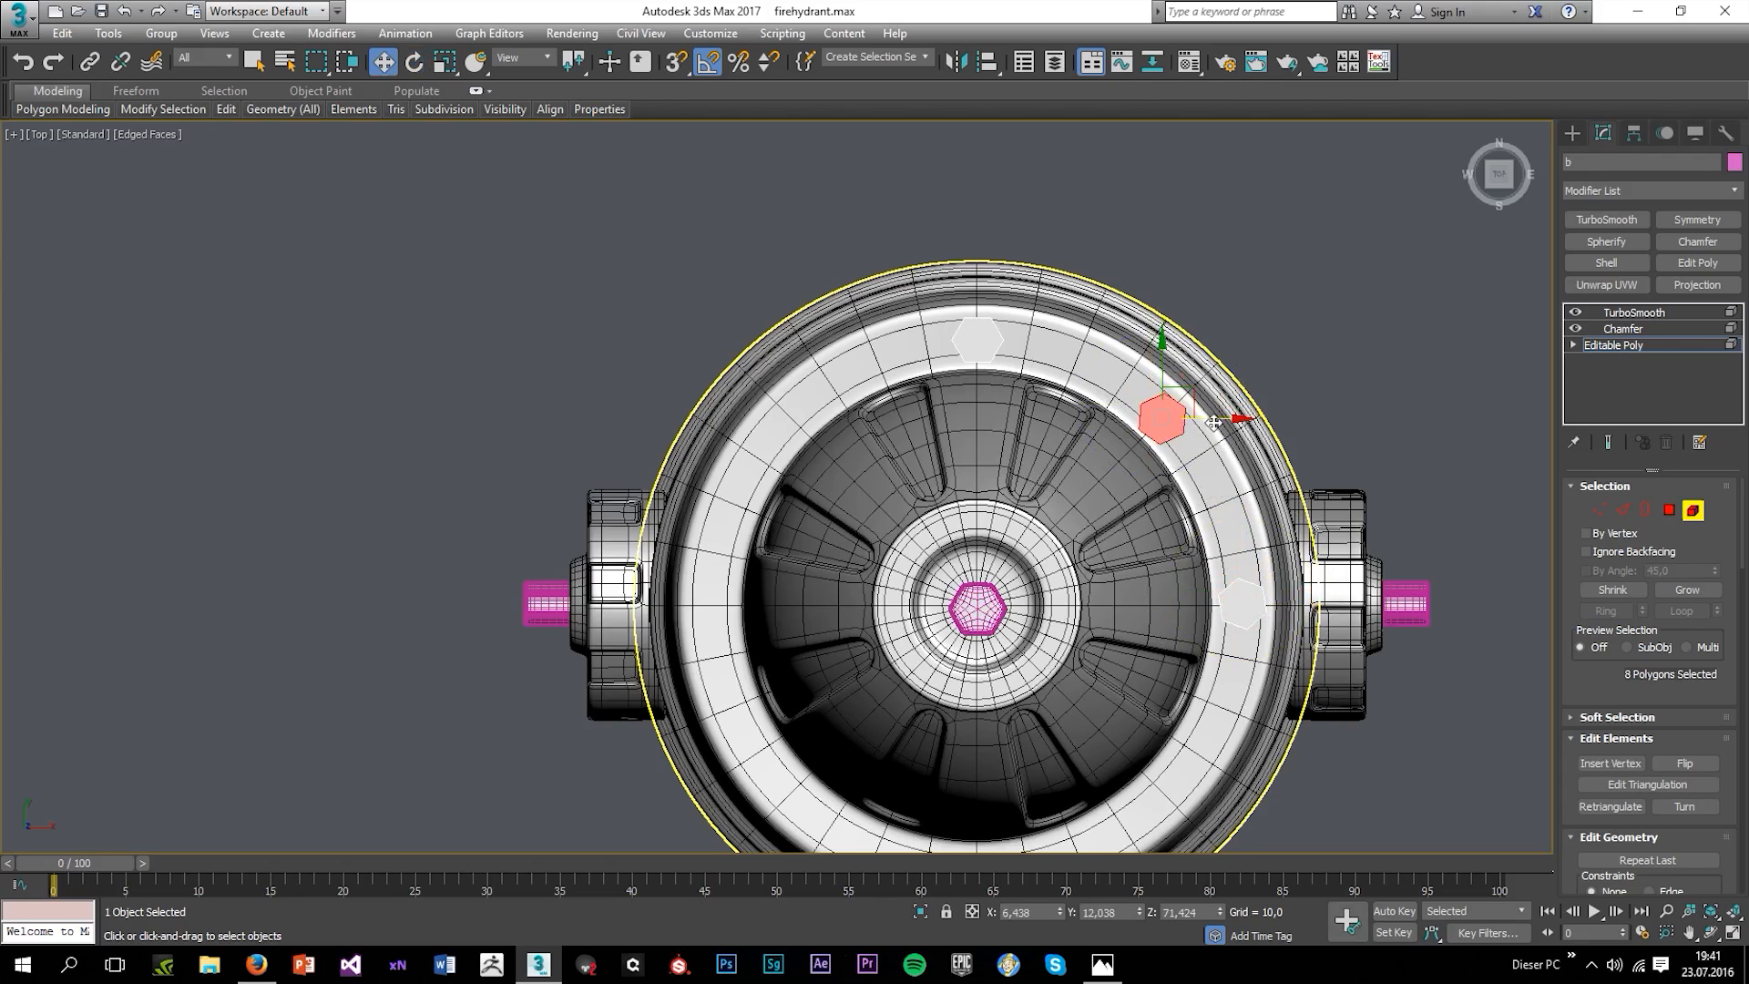
pyautogui.moveTo(1198, 400); pyautogui.dragTo(1202, 402)
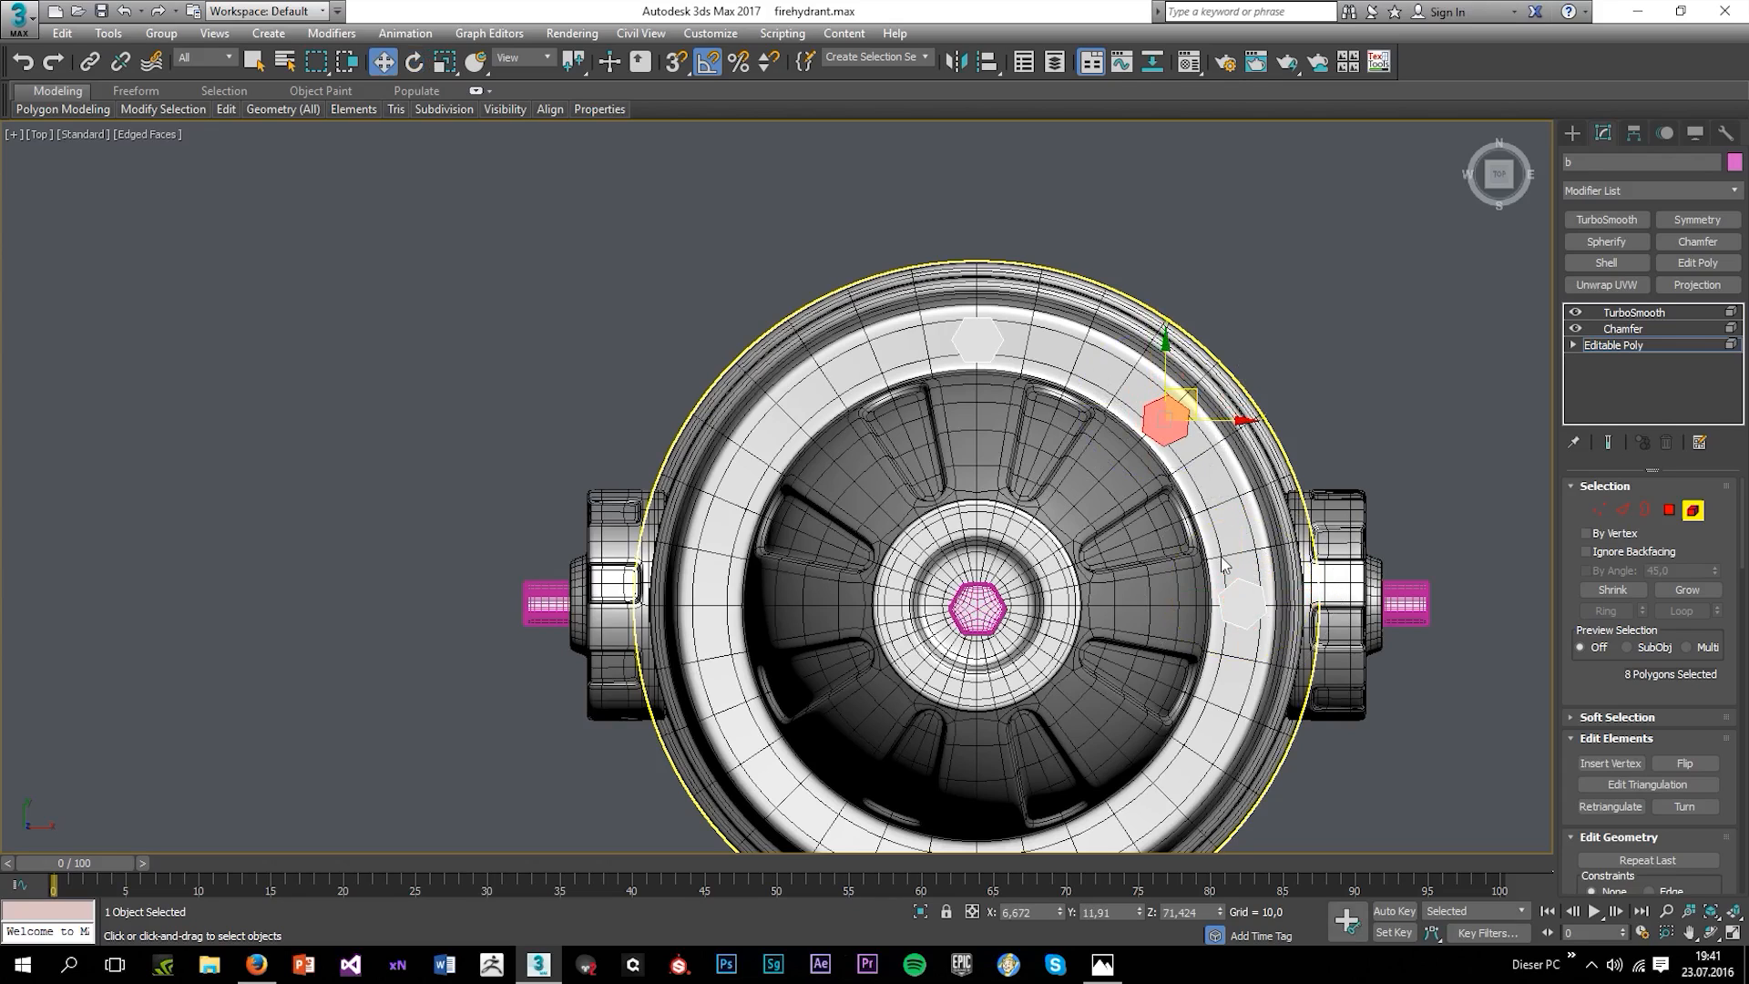
# Clone the third flange nut as an element to X about 8.69, Y about -9.79, and rotate the copy -30° about Z.
pyautogui.moveTo(1225, 579); pyautogui.dragTo(1266, 465, button='middle')
pyautogui.click(1280, 505)
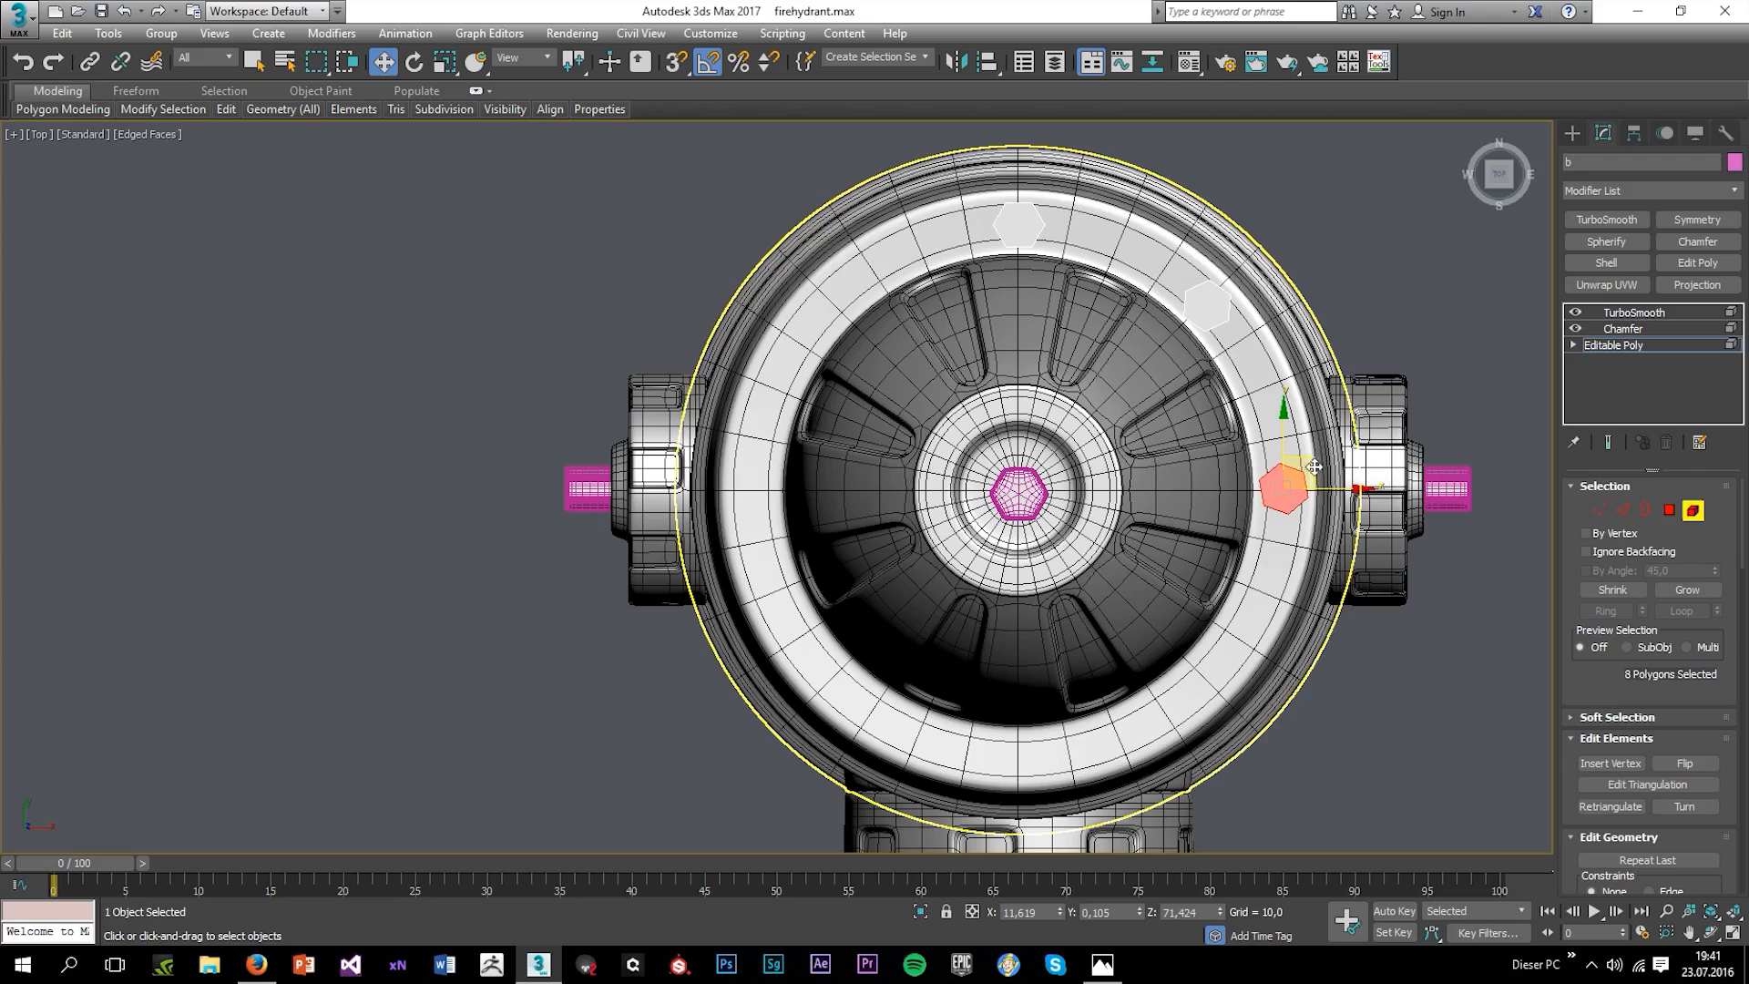
pyautogui.moveTo(1313, 466); pyautogui.dragTo(1269, 612)
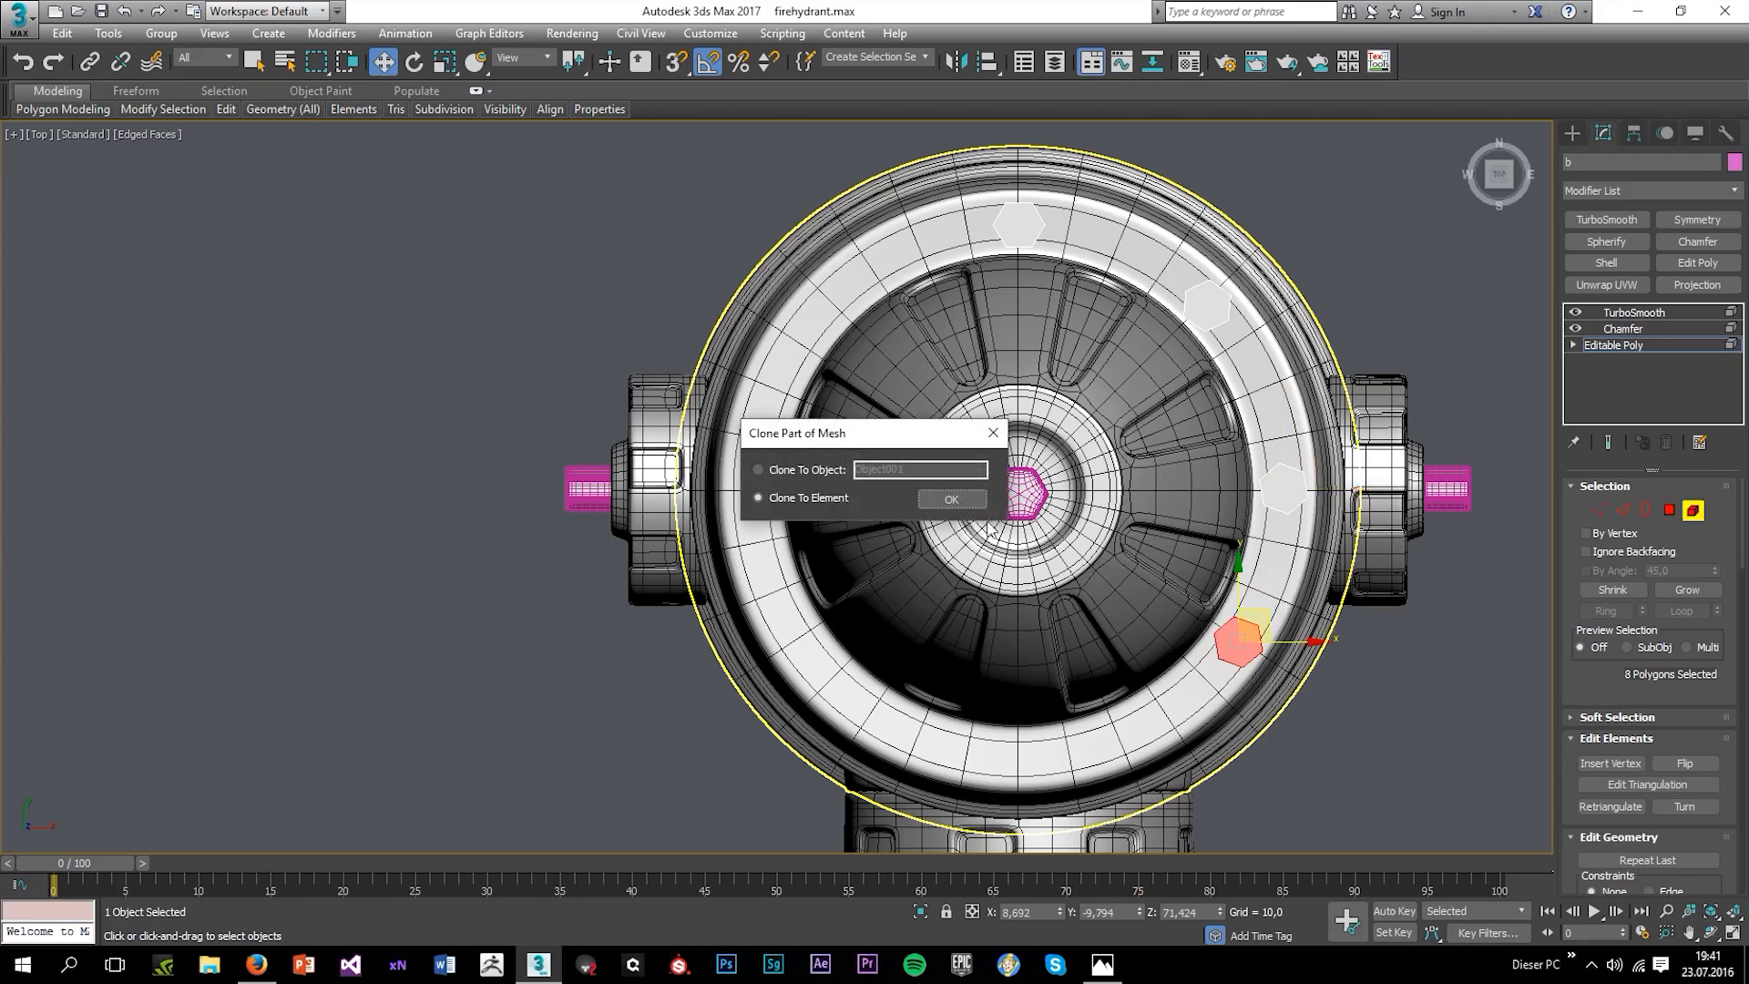
pyautogui.press('Return')
pyautogui.press('e')
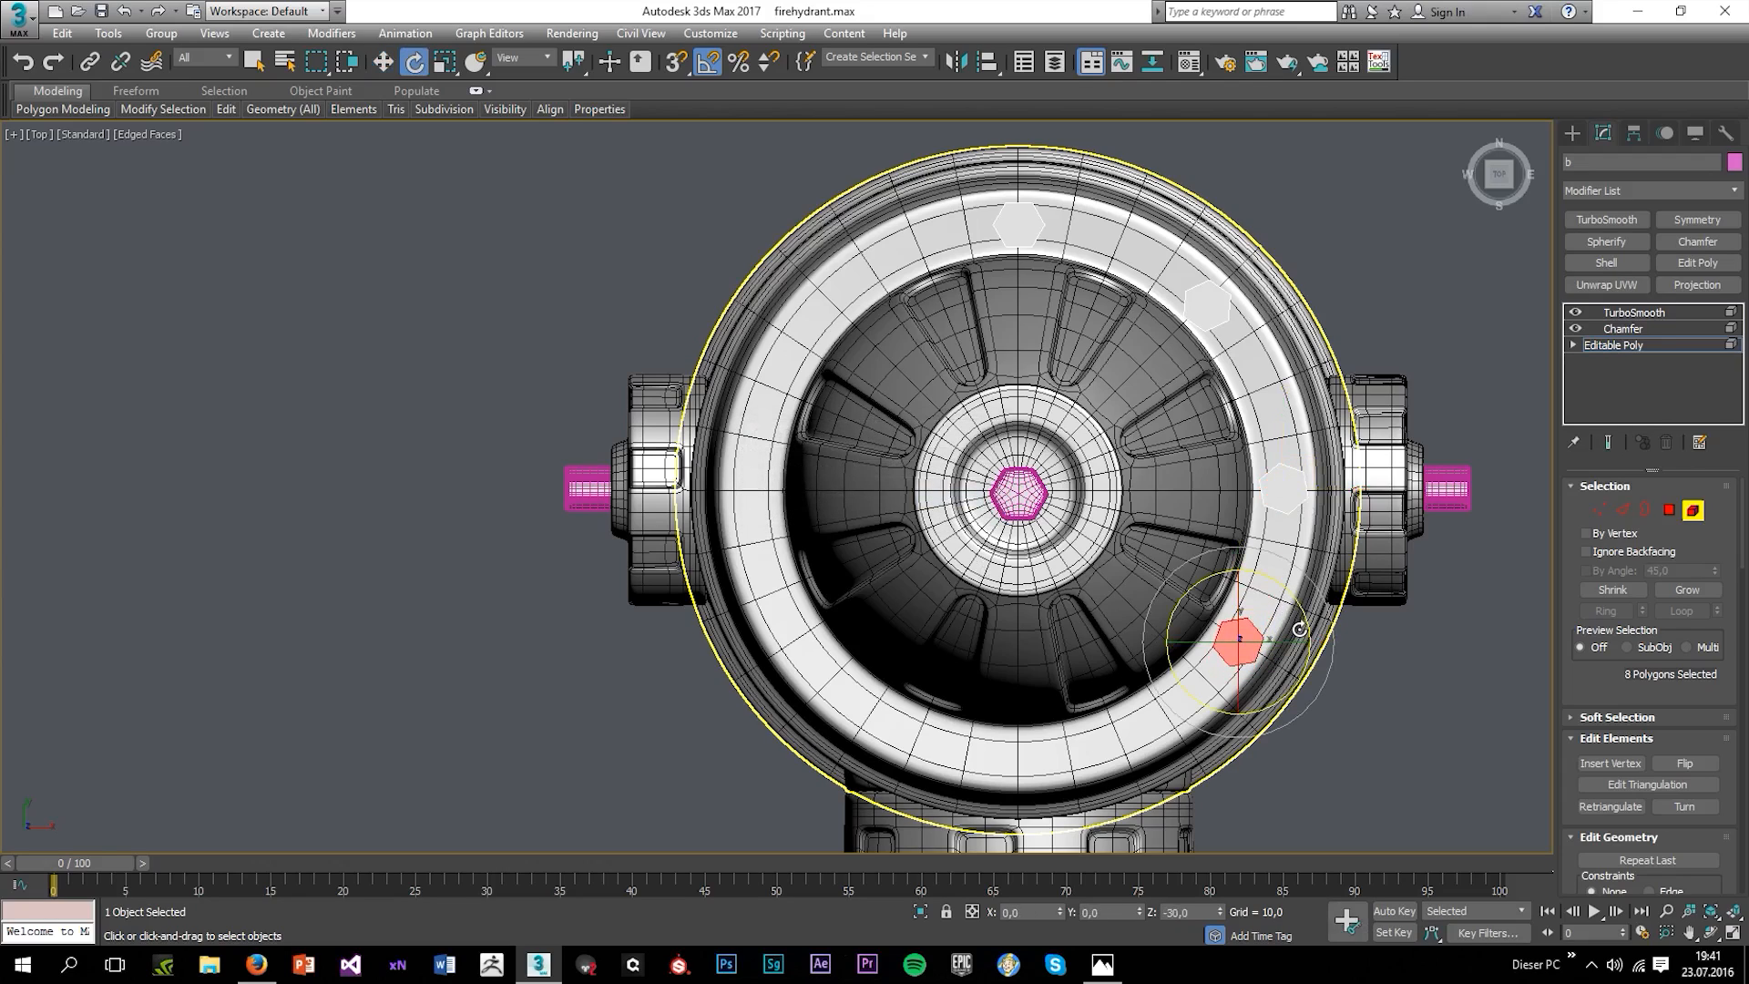
# Clone the selected flange nut as an element to the front of the ring at X about -5.38, Y about -16.90.
pyautogui.press('w')
pyautogui.moveTo(1289, 635); pyautogui.dragTo(1349, 557, button='middle')
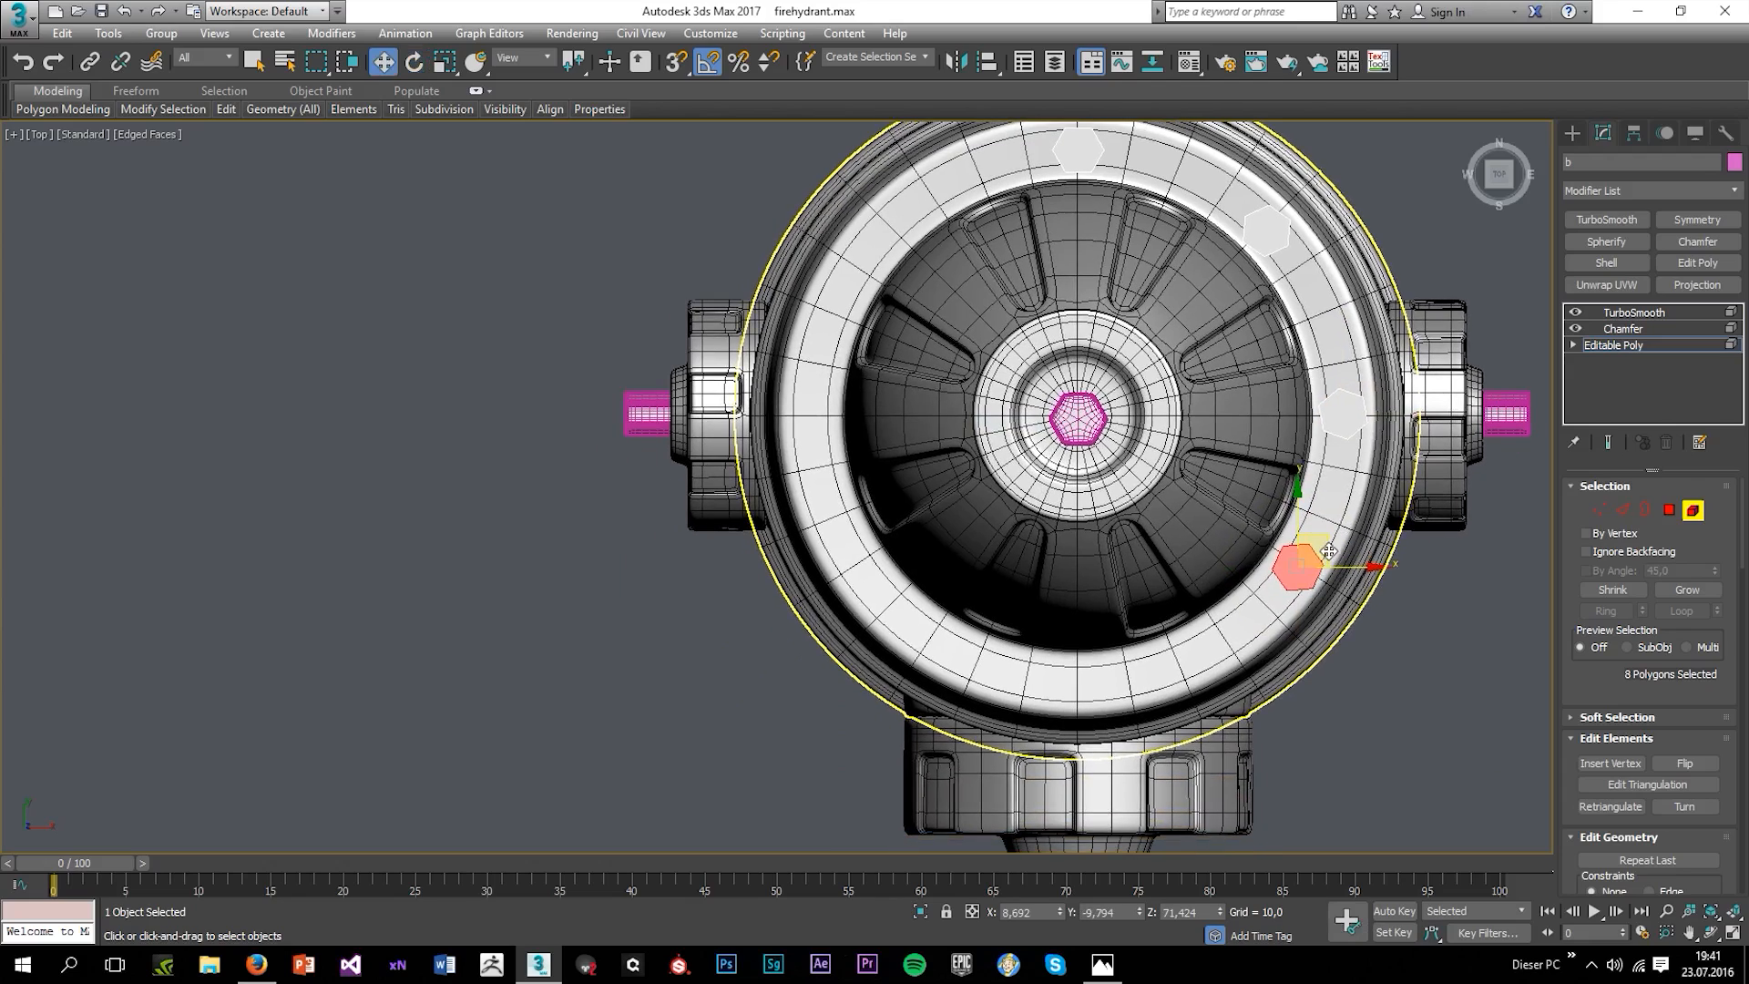
pyautogui.keyDown('shift'); pyautogui.moveTo(1329, 551); pyautogui.dragTo(1106, 662); pyautogui.keyUp('shift')
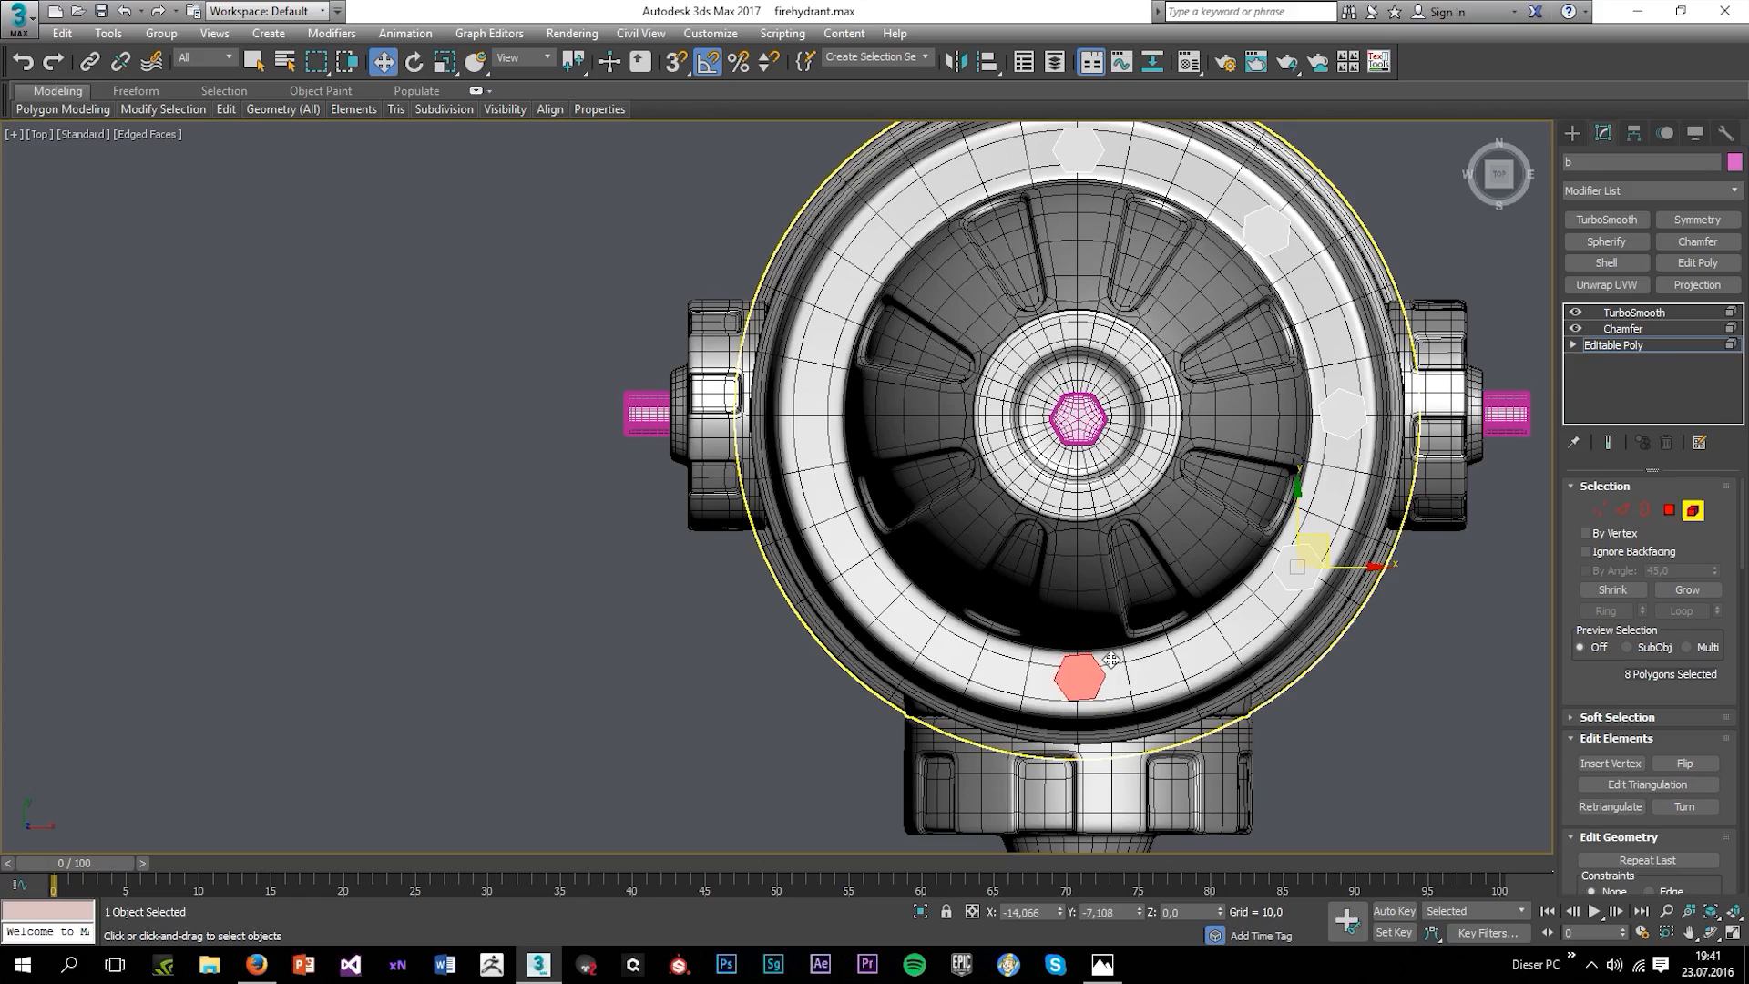
pyautogui.click(961, 506)
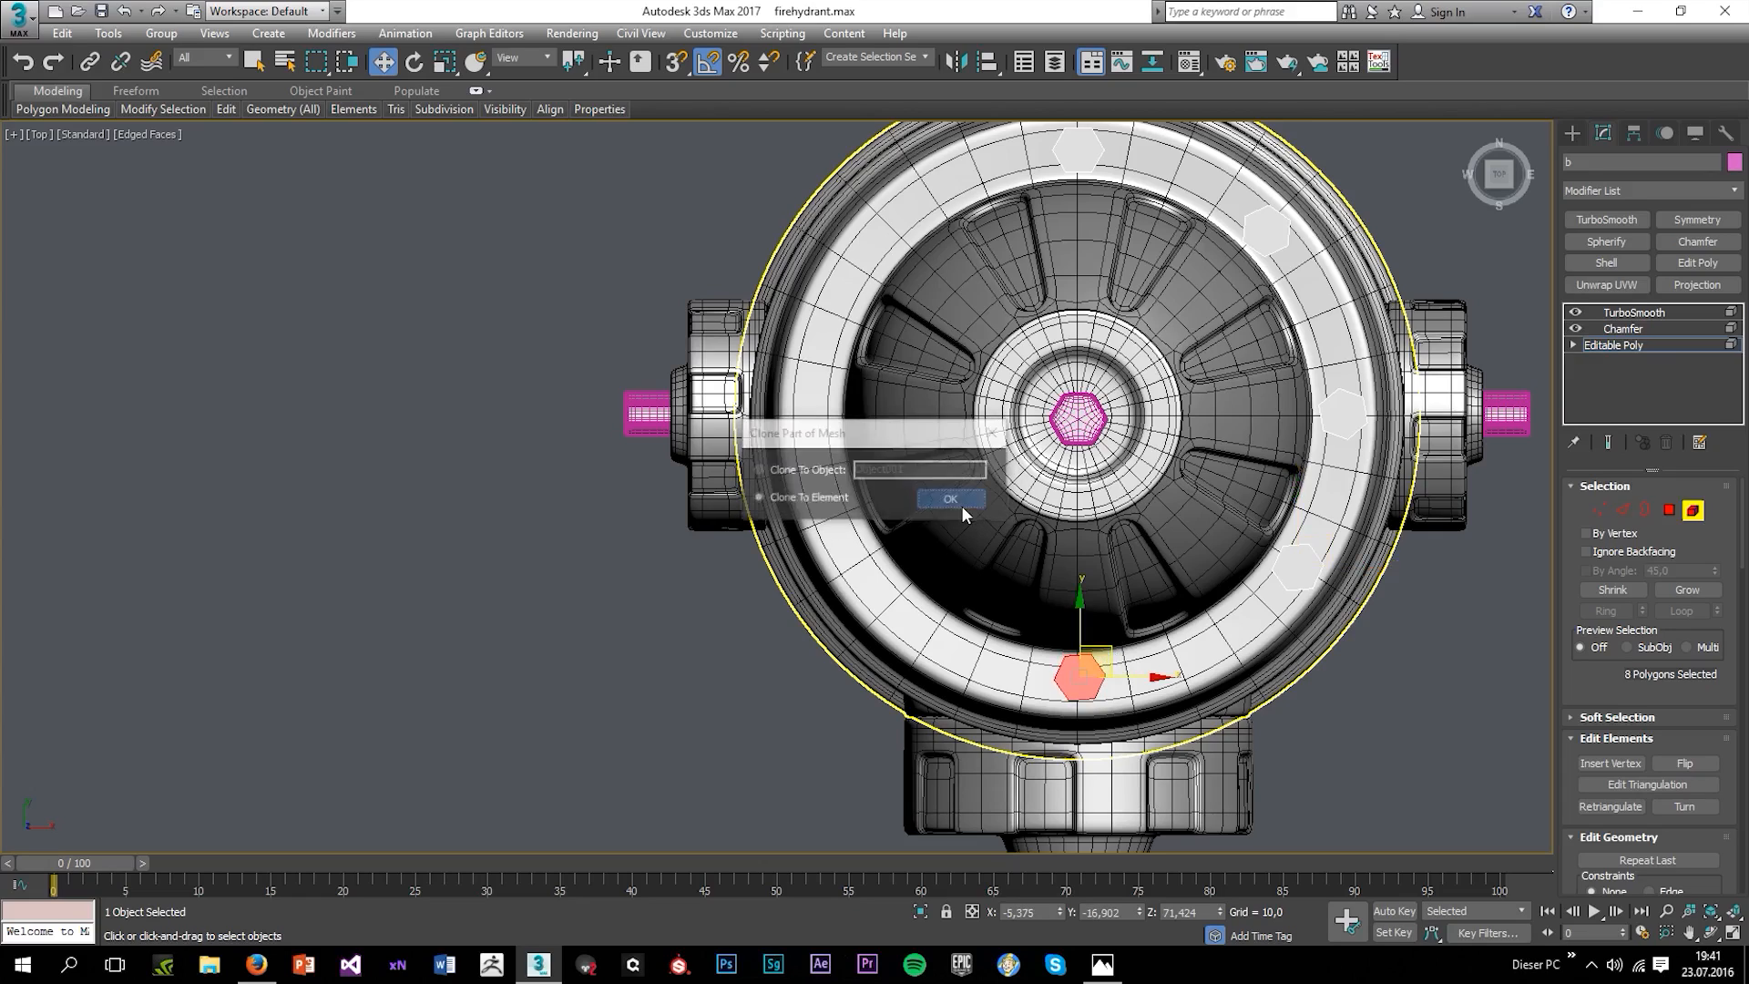
# Shift the nut between the +X and front nuts by about -2.00 in X and -2.59 in Y, then deselect it.
pyautogui.click(1288, 572)
pyautogui.moveTo(1328, 538); pyautogui.dragTo(1295, 580)
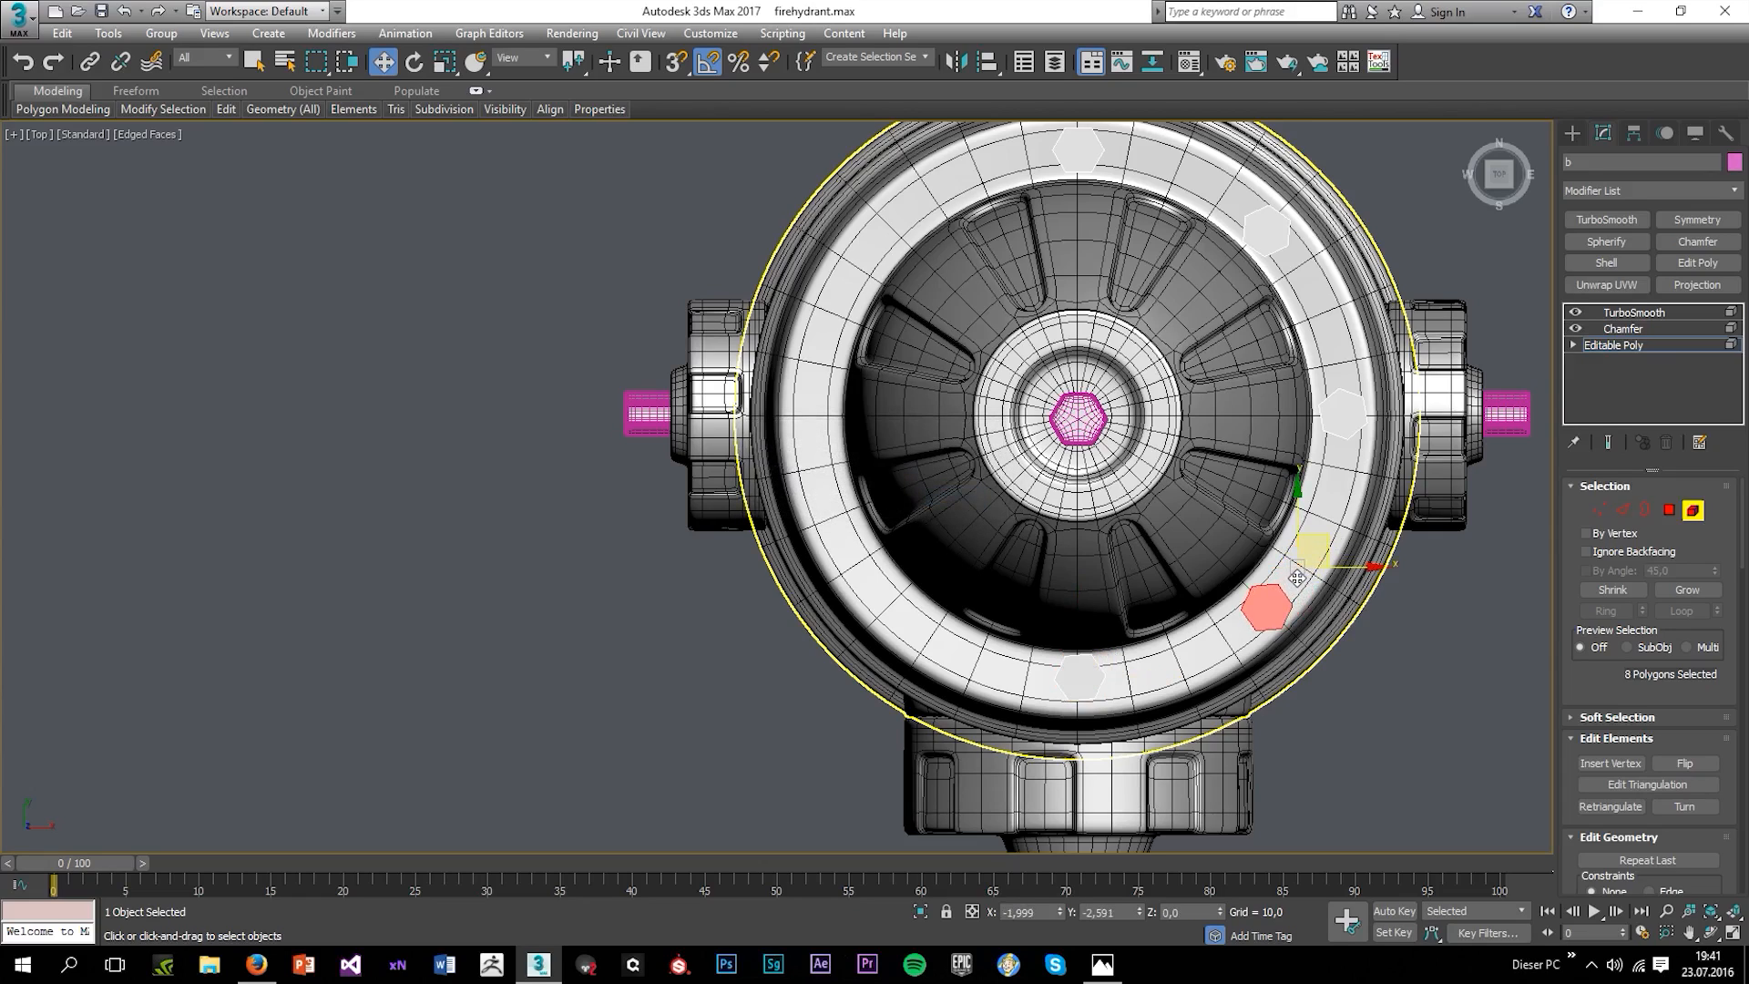
pyautogui.click(1362, 642)
# Clone the three +X side nuts as elements to the opposite side and move the middle copy about -9.64 along X onto the flange.
pyautogui.scroll(-3, 1351, 628)
pyautogui.scroll(1, 1298, 504)
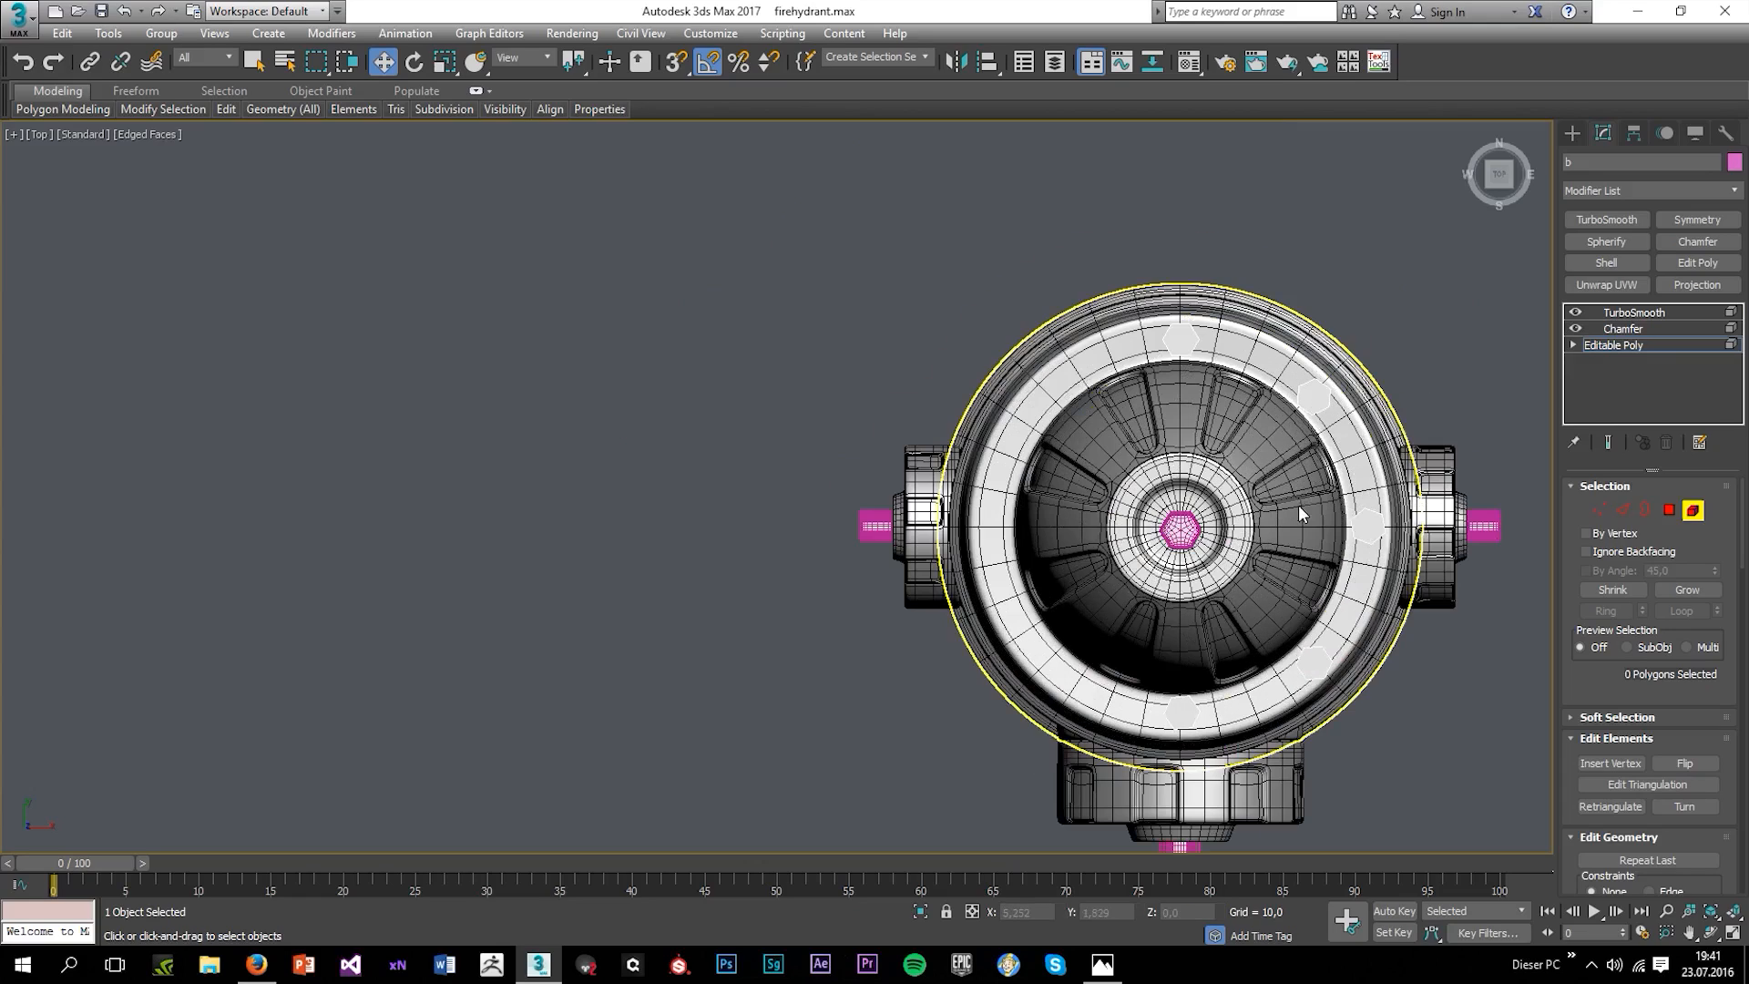
pyautogui.click(1311, 397)
pyautogui.keyDown('ctrl'); pyautogui.click(1367, 527); pyautogui.keyUp('ctrl')
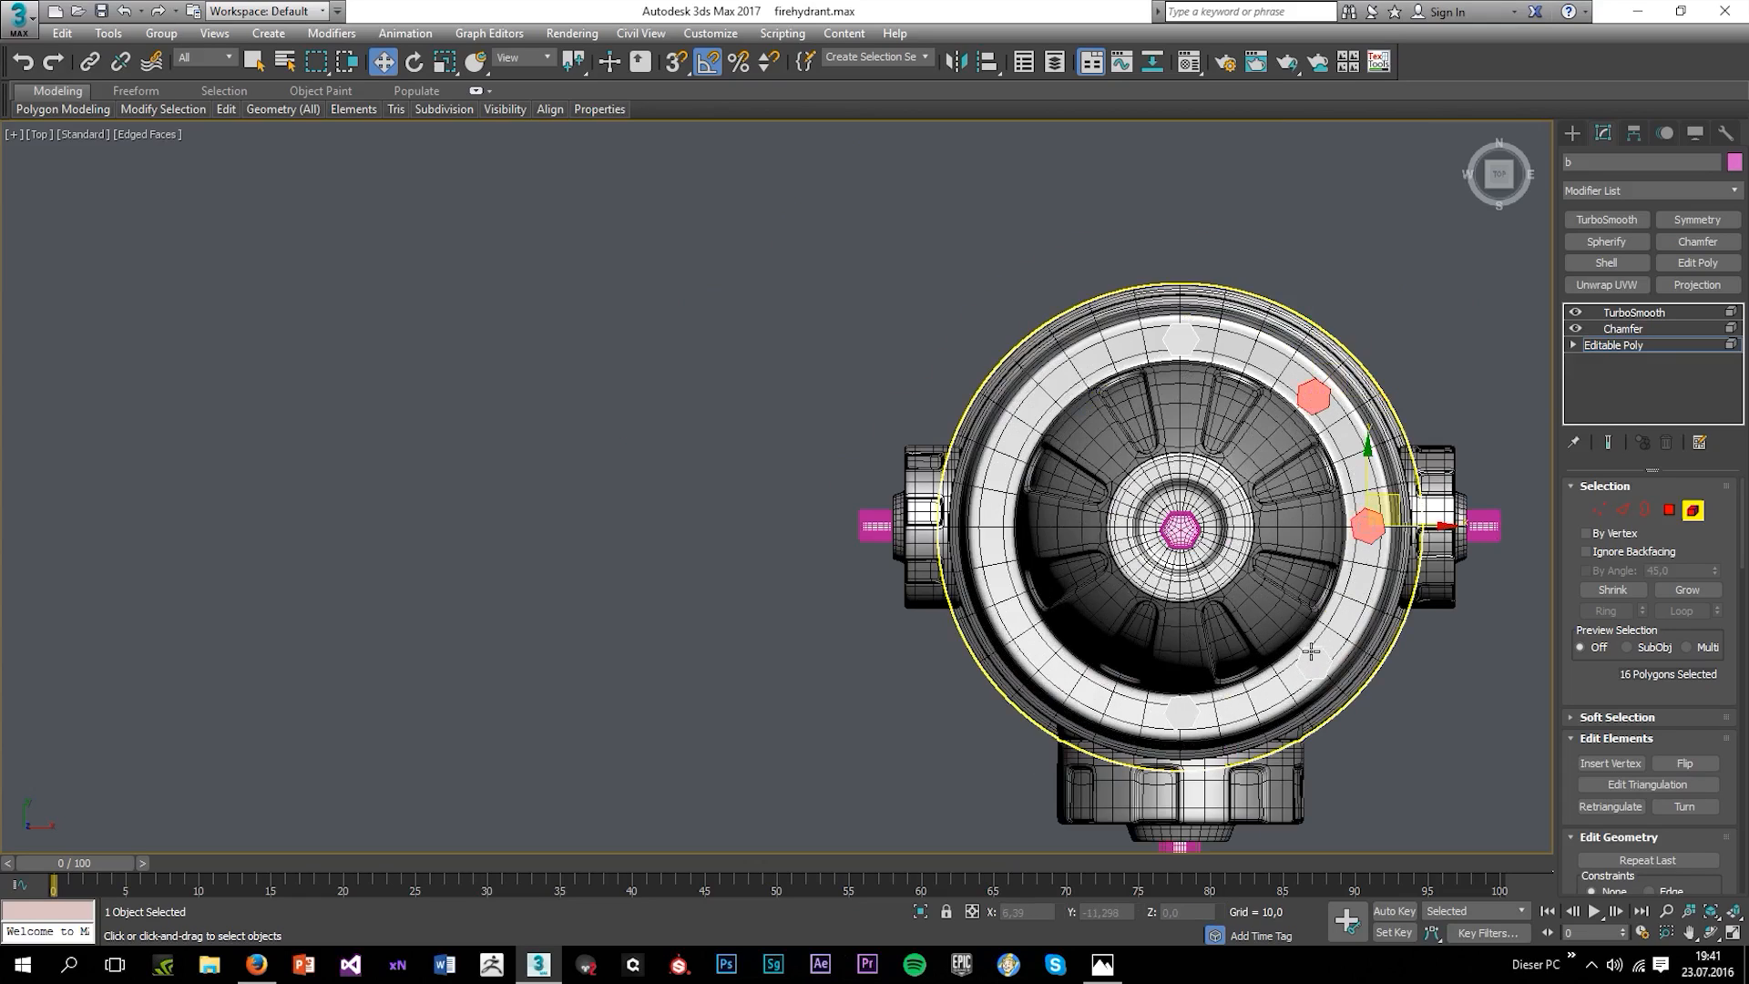
pyautogui.keyDown('ctrl'); pyautogui.click(1311, 652); pyautogui.keyUp('ctrl')
pyautogui.moveTo(1375, 658); pyautogui.dragTo(1109, 636)
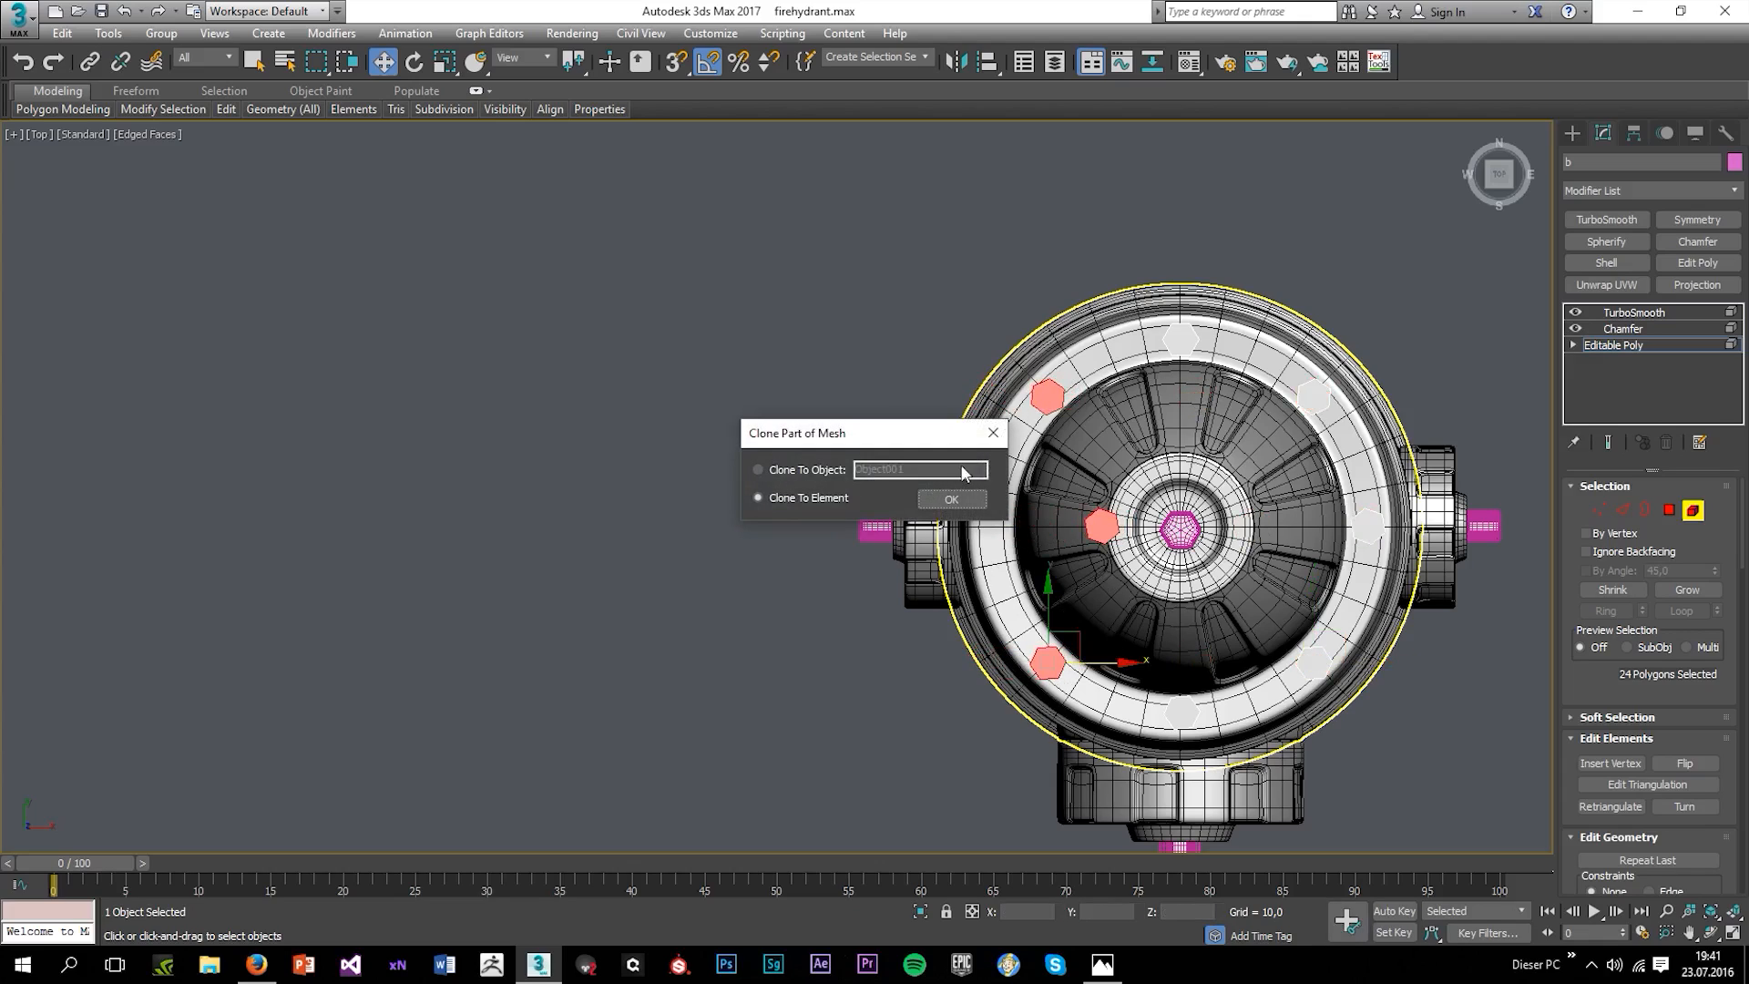
pyautogui.press('Return')
pyautogui.click(1098, 524)
pyautogui.moveTo(1164, 528); pyautogui.dragTo(1055, 537)
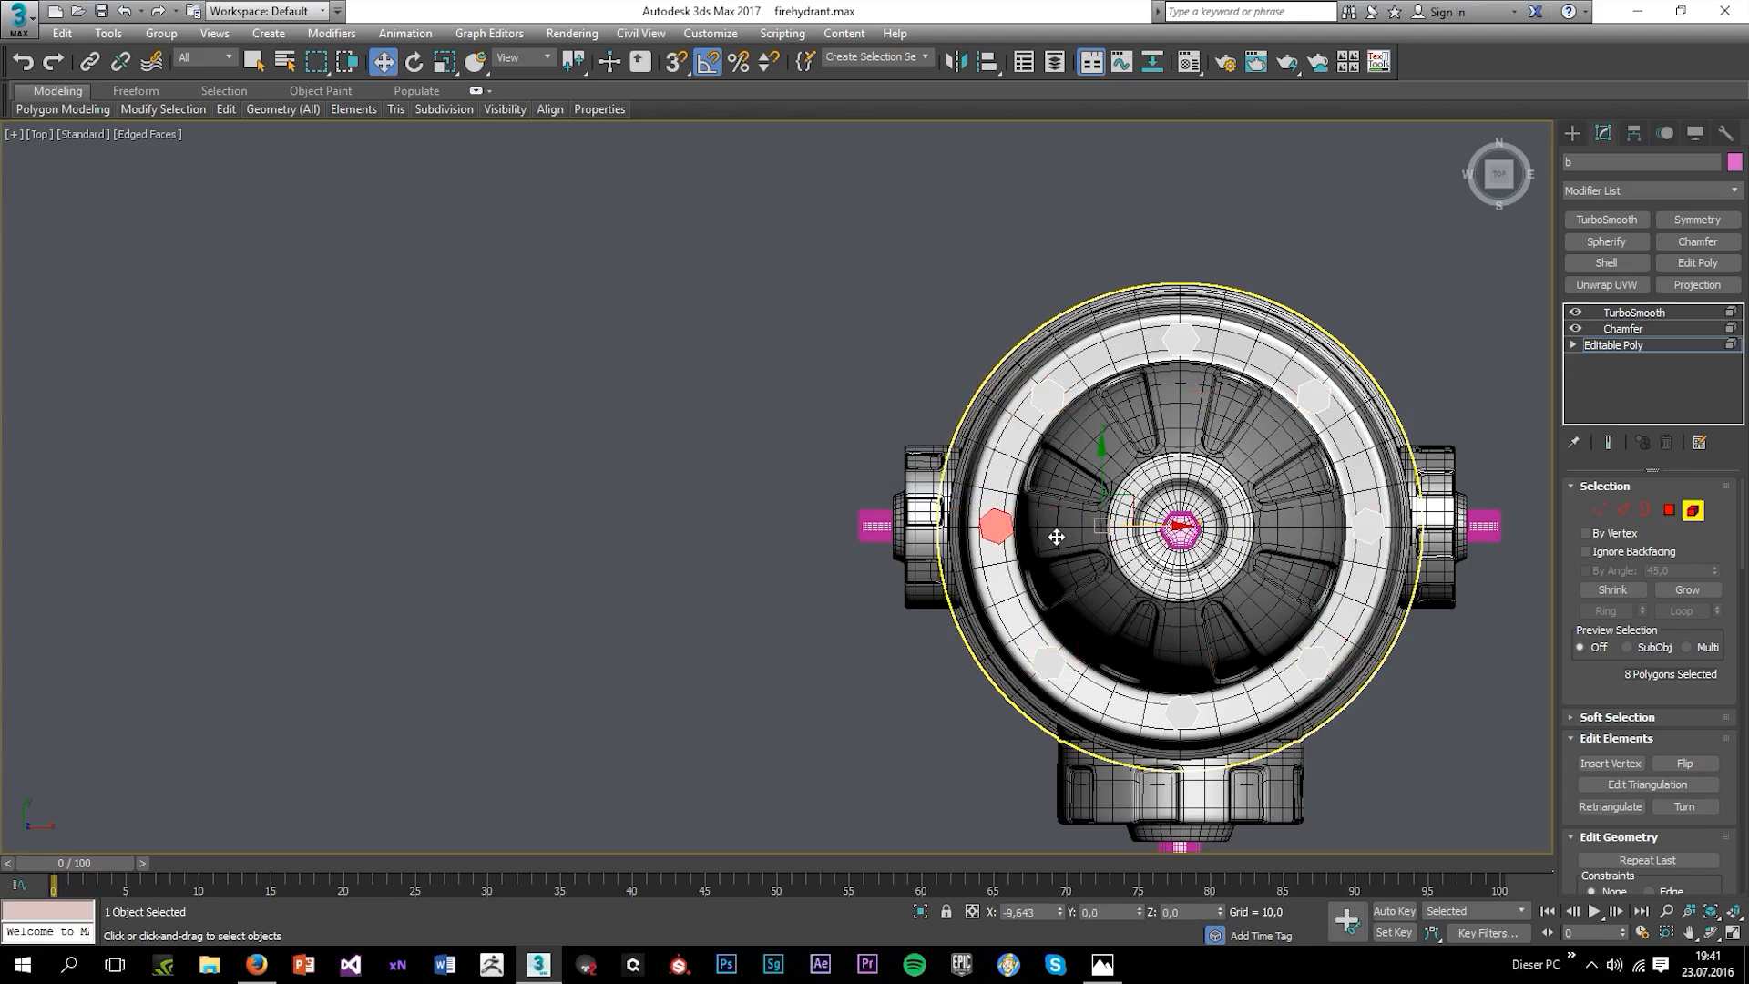
# Select the top vertices of all eight flange nuts in the perspective view and lower them to make the nuts flatter.
pyautogui.hotkey('alt', 'w')
pyautogui.click(1111, 663)
pyautogui.hotkey('alt', 'w')
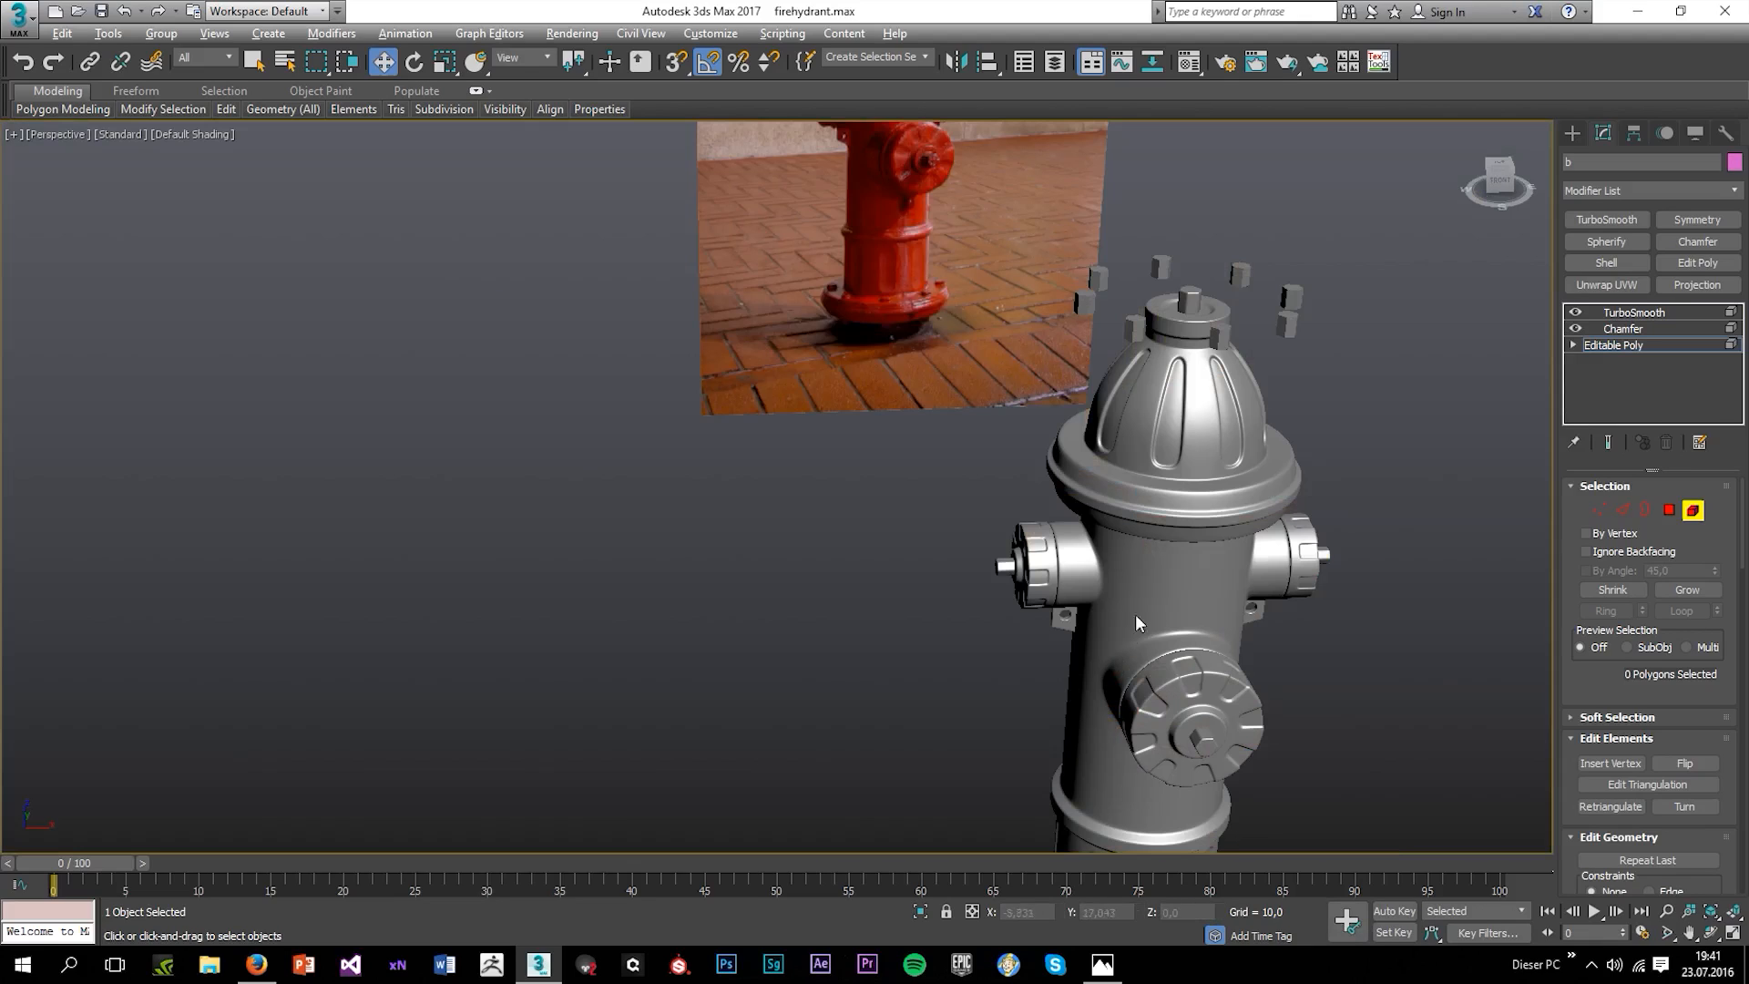
pyautogui.keyDown('alt'); pyautogui.moveTo(1200, 447); pyautogui.dragTo(1182, 497, button='middle'); pyautogui.keyUp('alt')
pyautogui.click(1600, 512)
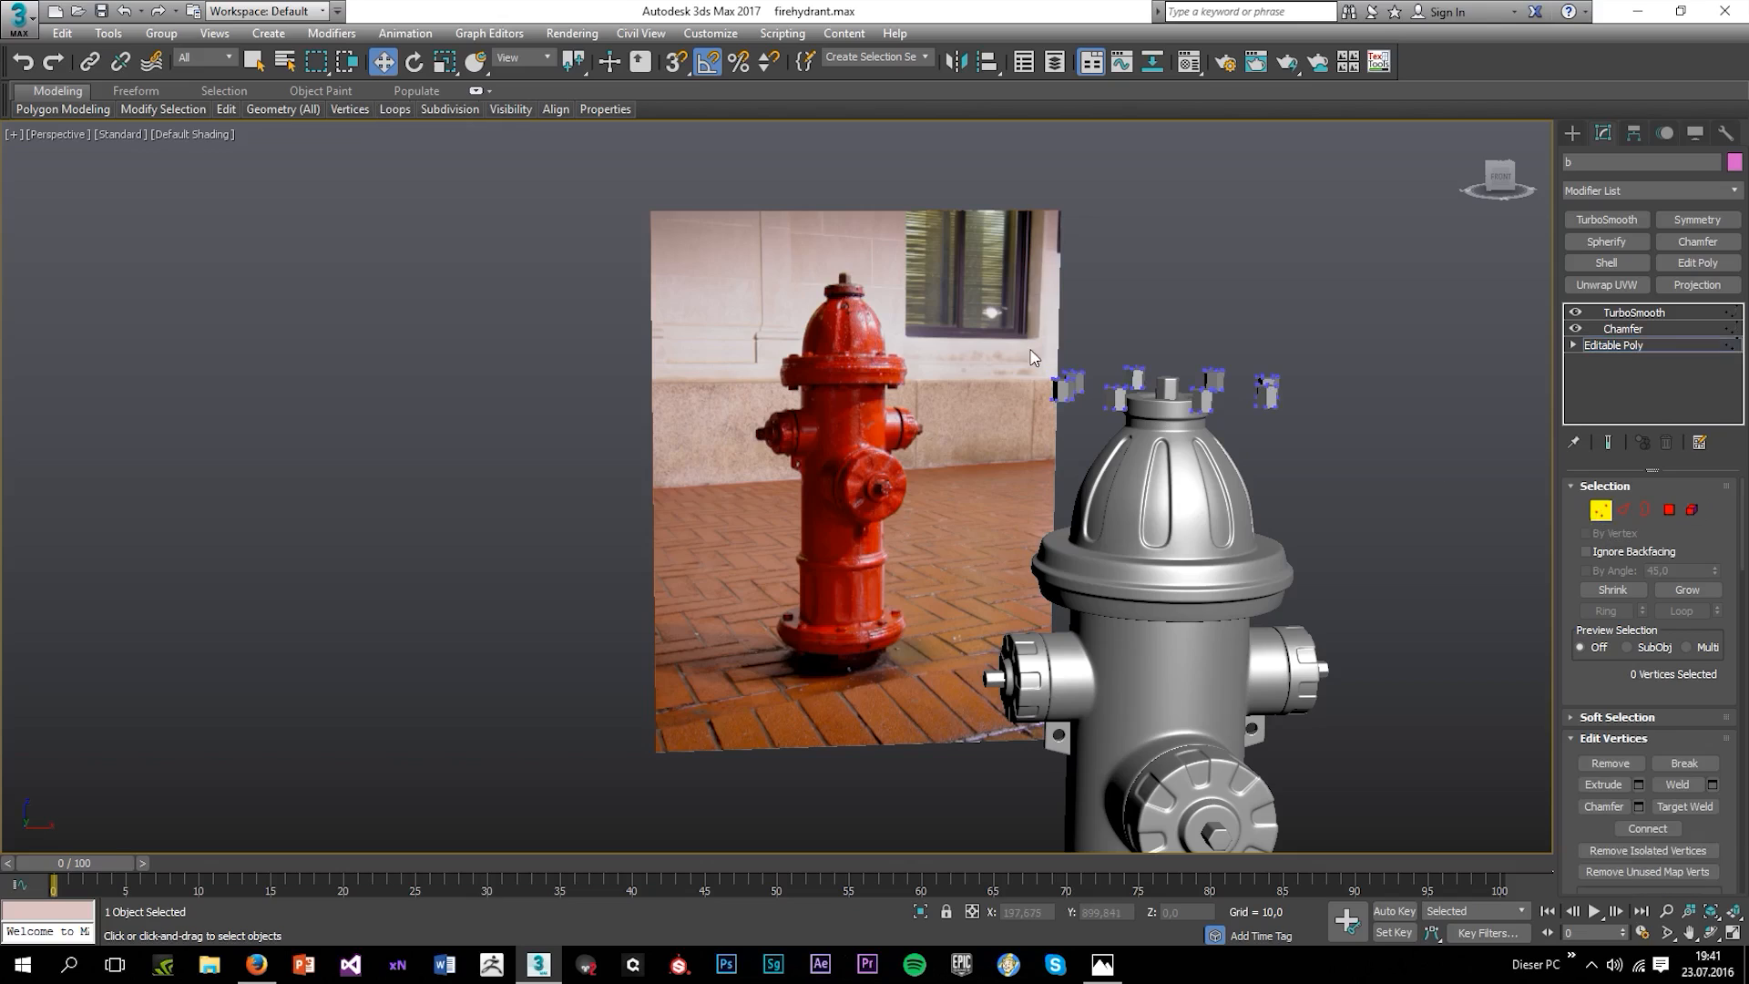
pyautogui.scroll(3, 1151, 387)
pyautogui.moveTo(1471, 450); pyautogui.dragTo(1516, 434)
pyautogui.keyDown('alt'); pyautogui.moveTo(856, 332); pyautogui.dragTo(842, 293, button='middle'); pyautogui.keyUp('alt')
pyautogui.moveTo(1516, 435); pyautogui.dragTo(1516, 436)
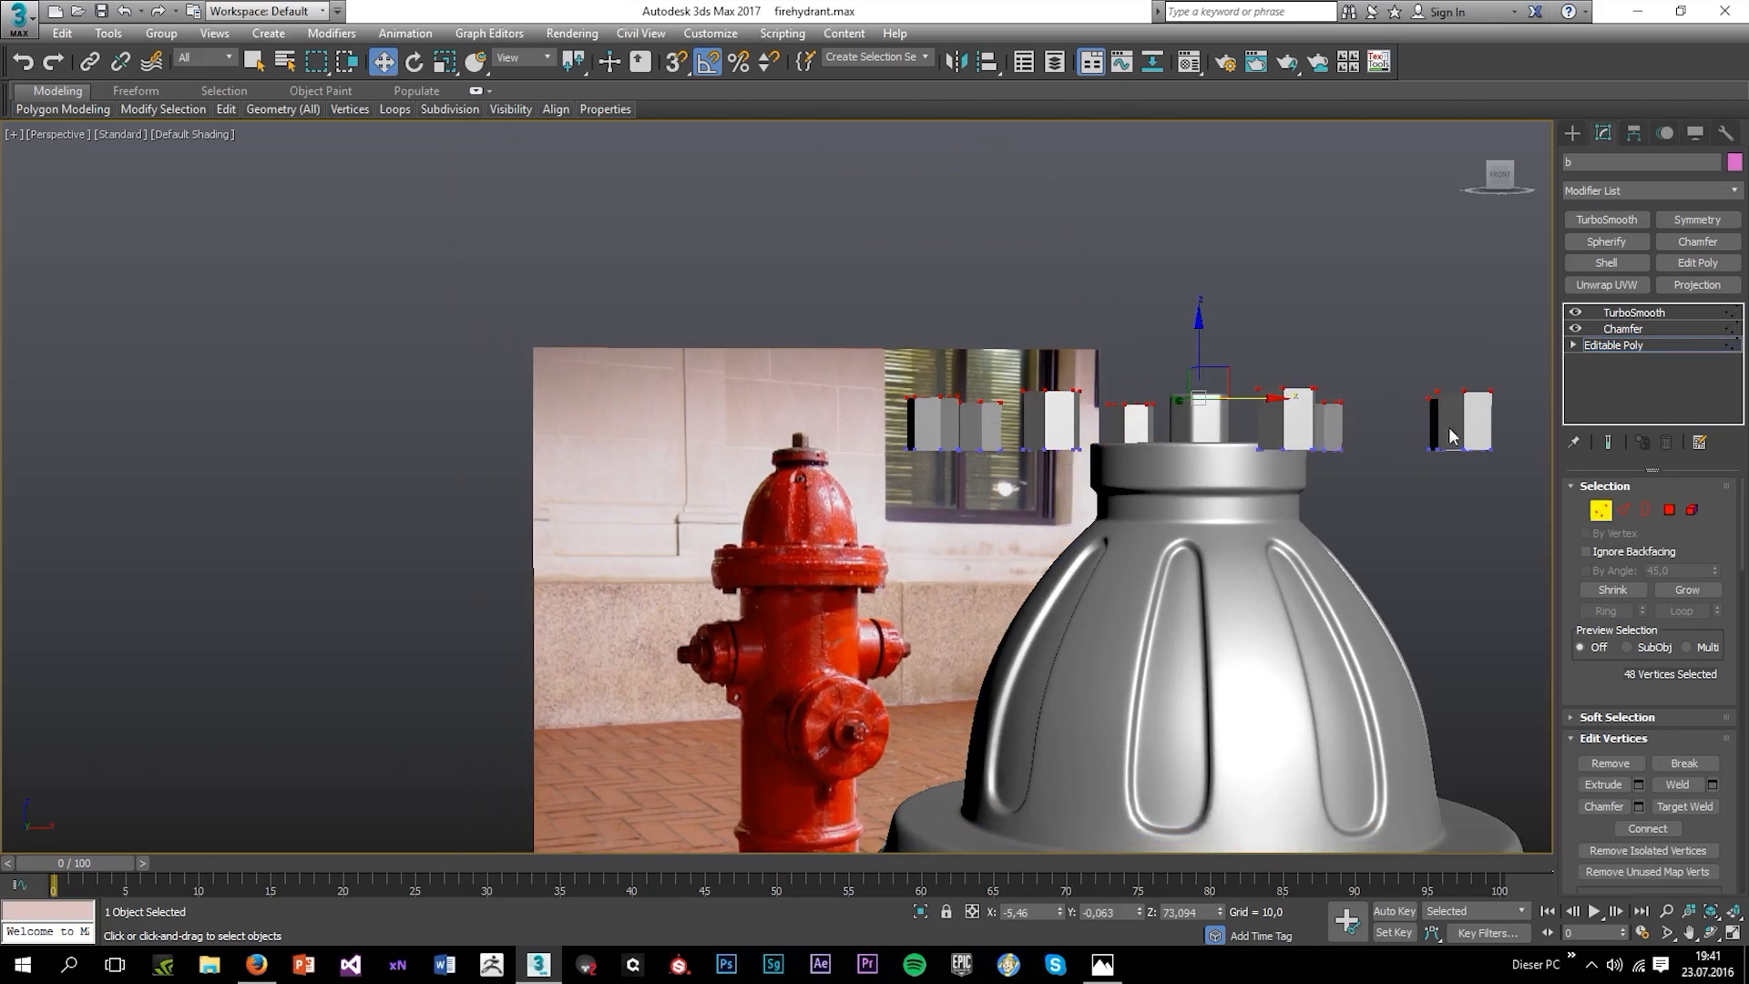
pyautogui.moveTo(1198, 362)
pyautogui.mouseDown()
pyautogui.moveTo(1184, 426)
pyautogui.moveTo(1201, 384)
pyautogui.mouseUp()
# Select all eight flattened nuts as elements and lower them along Z onto the upper face of the bonnet flange.
pyautogui.click(1691, 510)
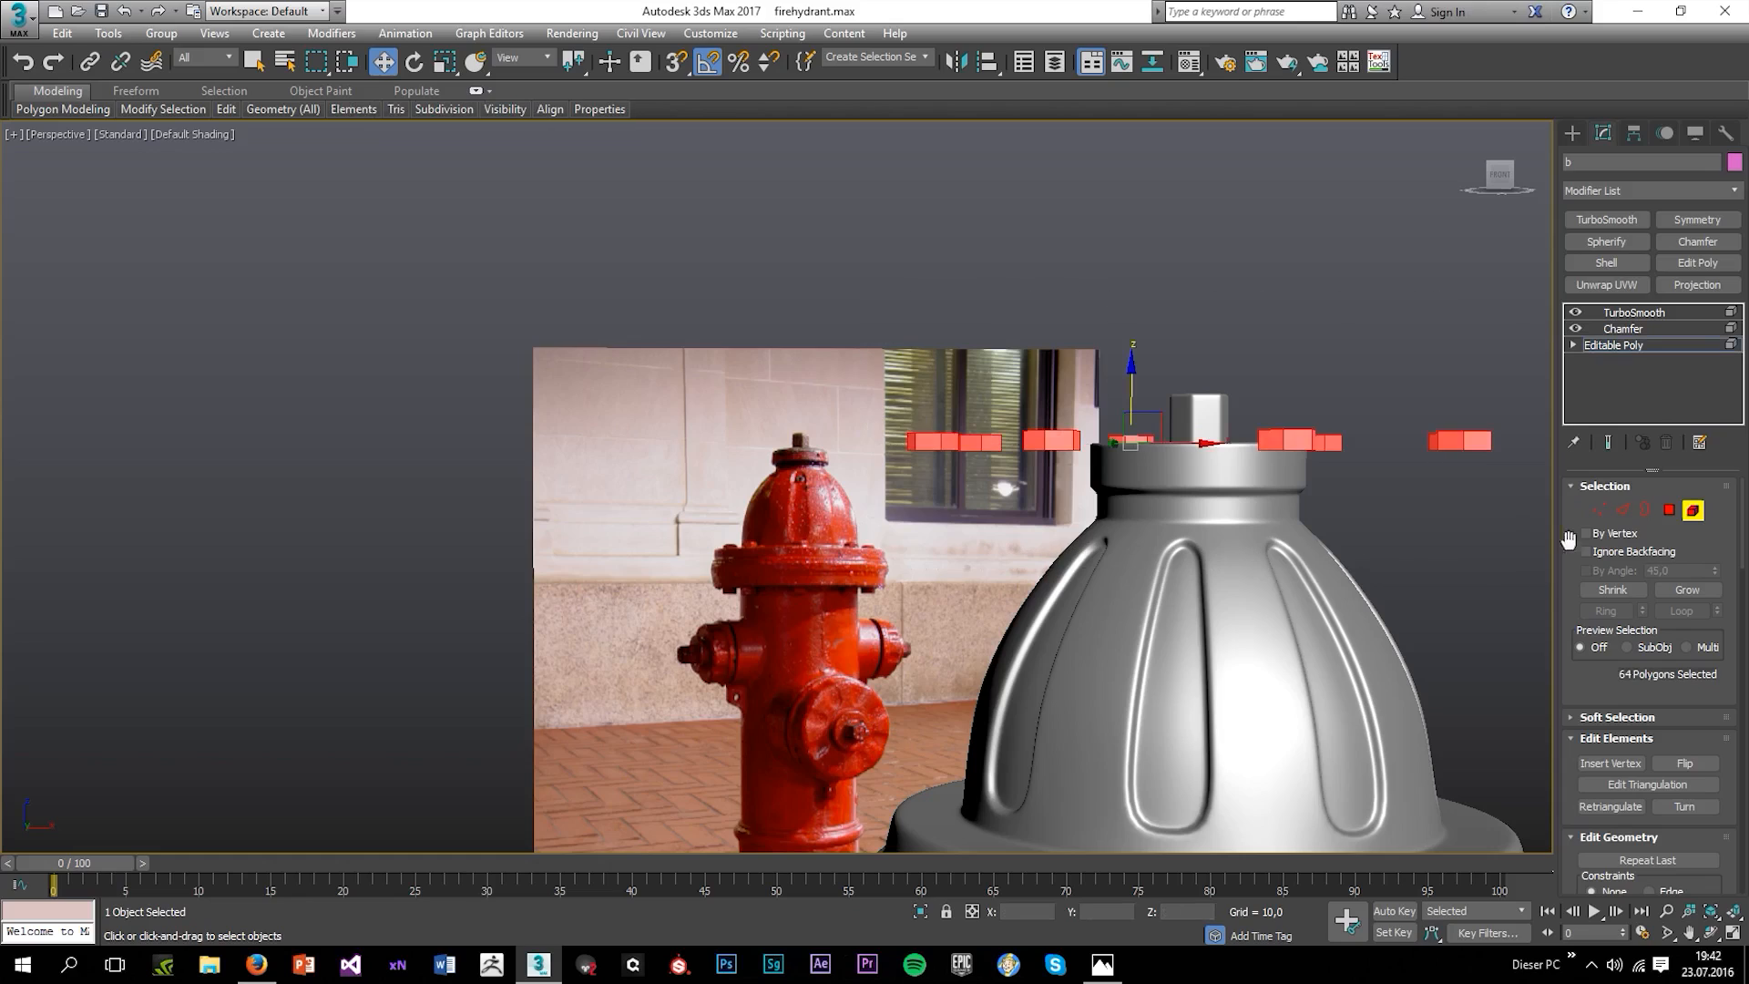
pyautogui.scroll(-2, 1198, 382)
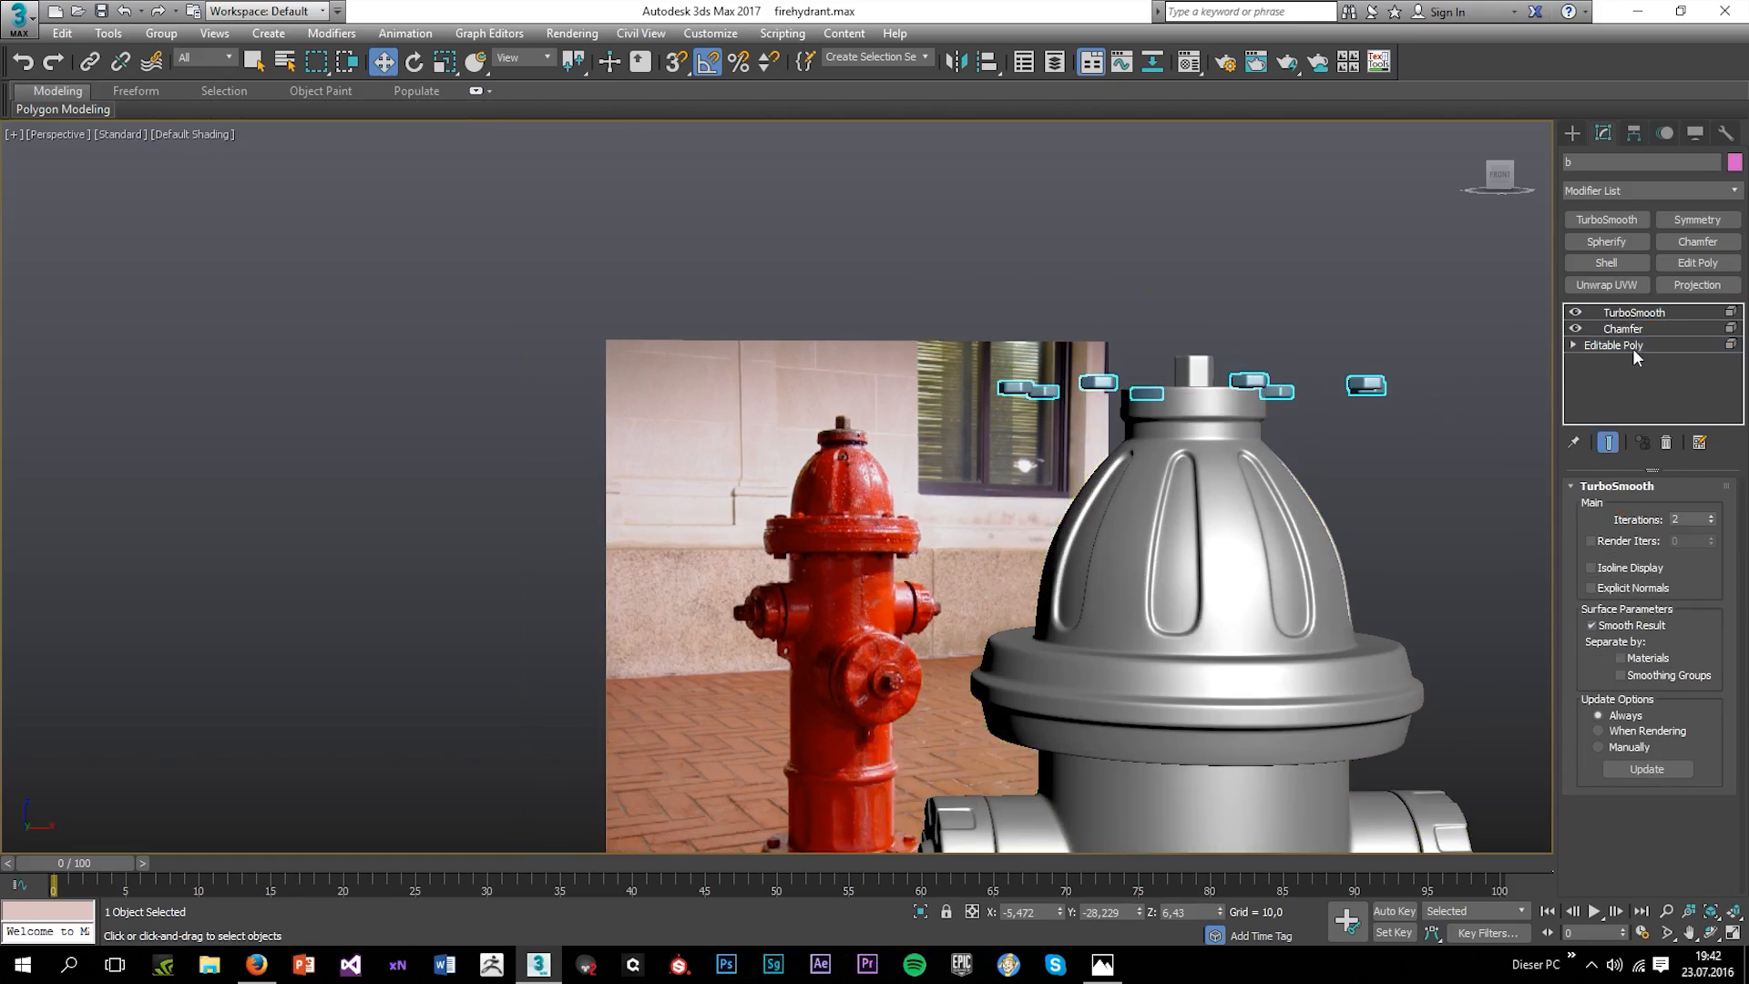
pyautogui.moveTo(1148, 351); pyautogui.dragTo(1139, 580)
# Clone the ring of eight nuts as elements down to the underside of the bonnet flange.
pyautogui.keyDown('alt'); pyautogui.moveTo(1140, 580); pyautogui.dragTo(1152, 568, button='middle'); pyautogui.keyUp('alt')
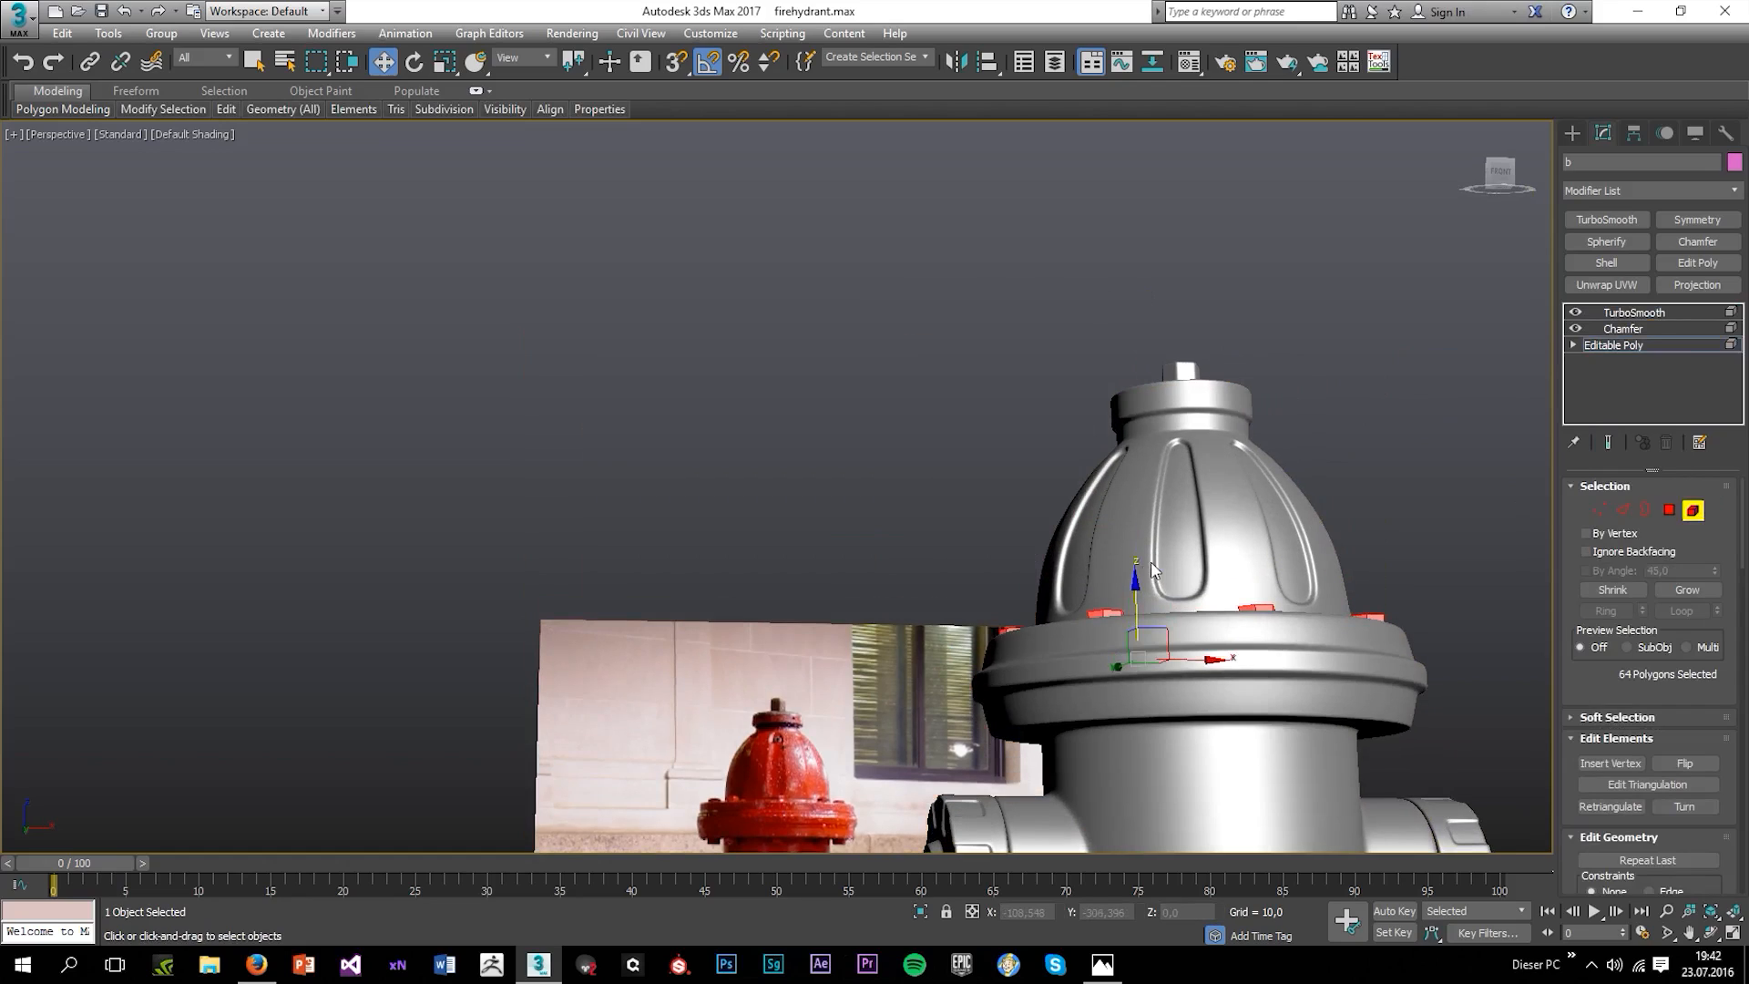
pyautogui.moveTo(1133, 594)
pyautogui.mouseDown()
pyautogui.moveTo(1130, 715)
pyautogui.moveTo(1117, 686)
pyautogui.mouseUp()
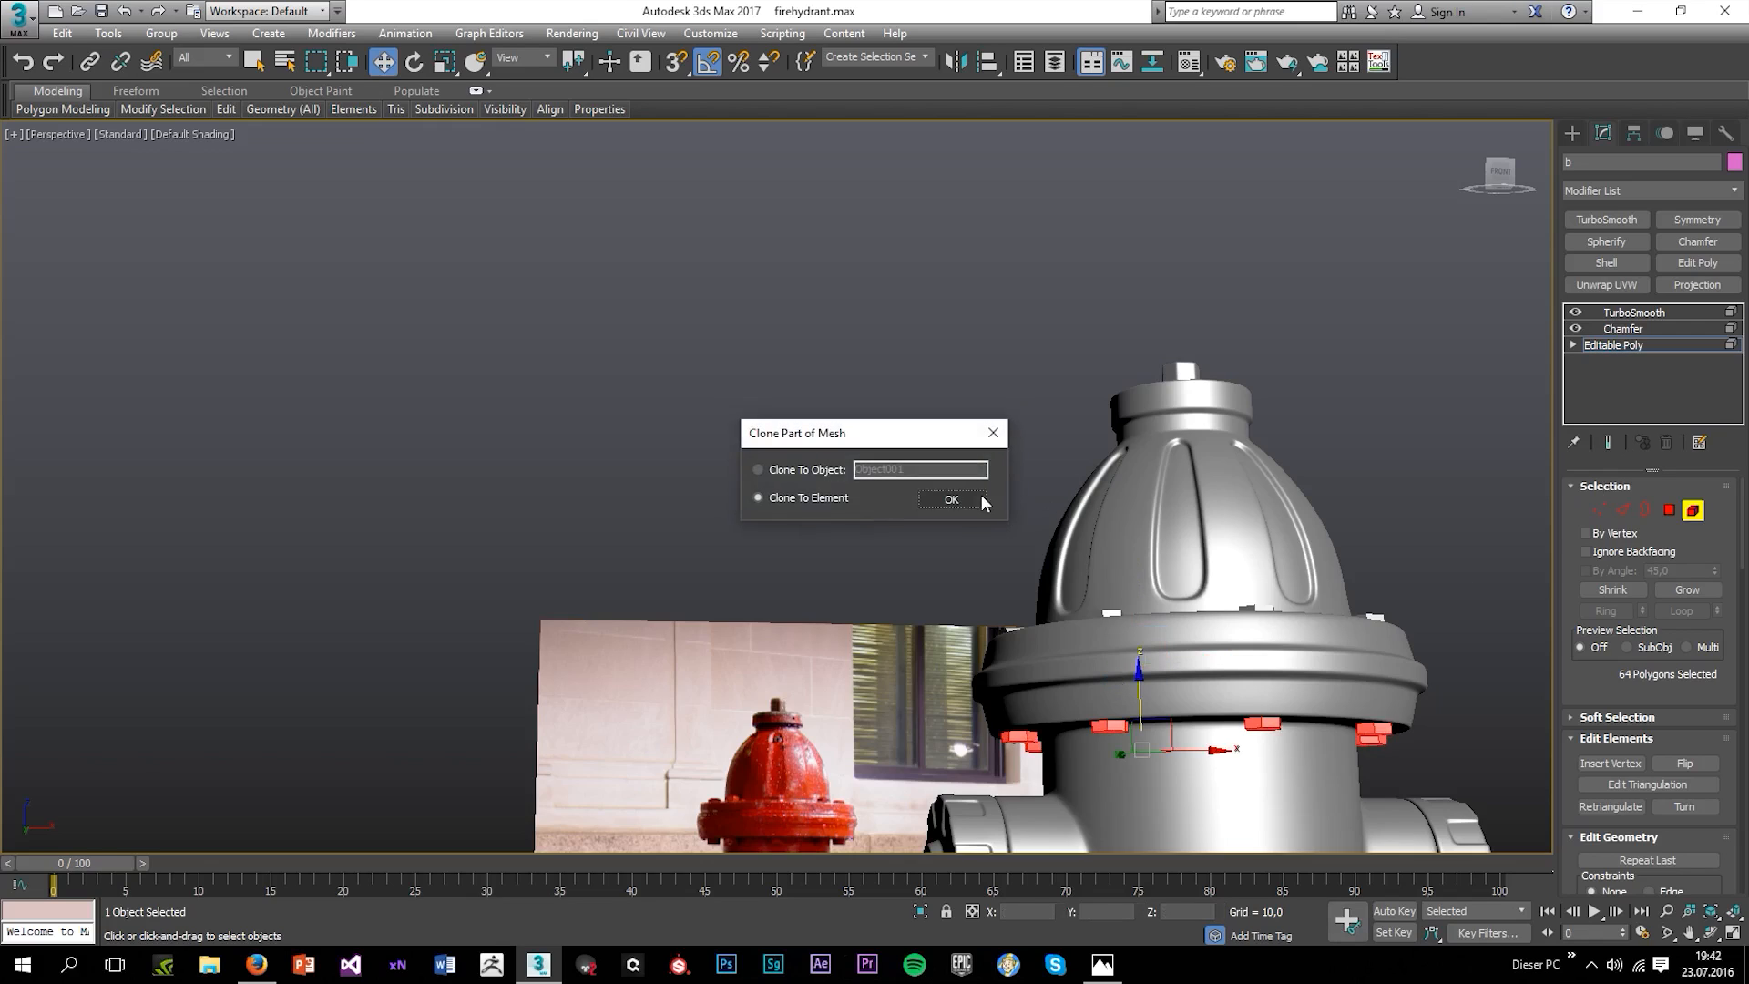
pyautogui.click(955, 501)
# Examine the smoothed nuts above and below the bonnet flange from several angles and compare them with the reference photo.
pyautogui.click(1637, 314)
pyautogui.click(1357, 363)
pyautogui.scroll(-4, 1357, 363)
pyautogui.keyDown('alt'); pyautogui.moveTo(1357, 363); pyautogui.dragTo(1193, 646, button='middle'); pyautogui.keyUp('alt')
pyautogui.scroll(5, 1193, 646)
pyautogui.click(1140, 741)
pyautogui.click(1646, 345)
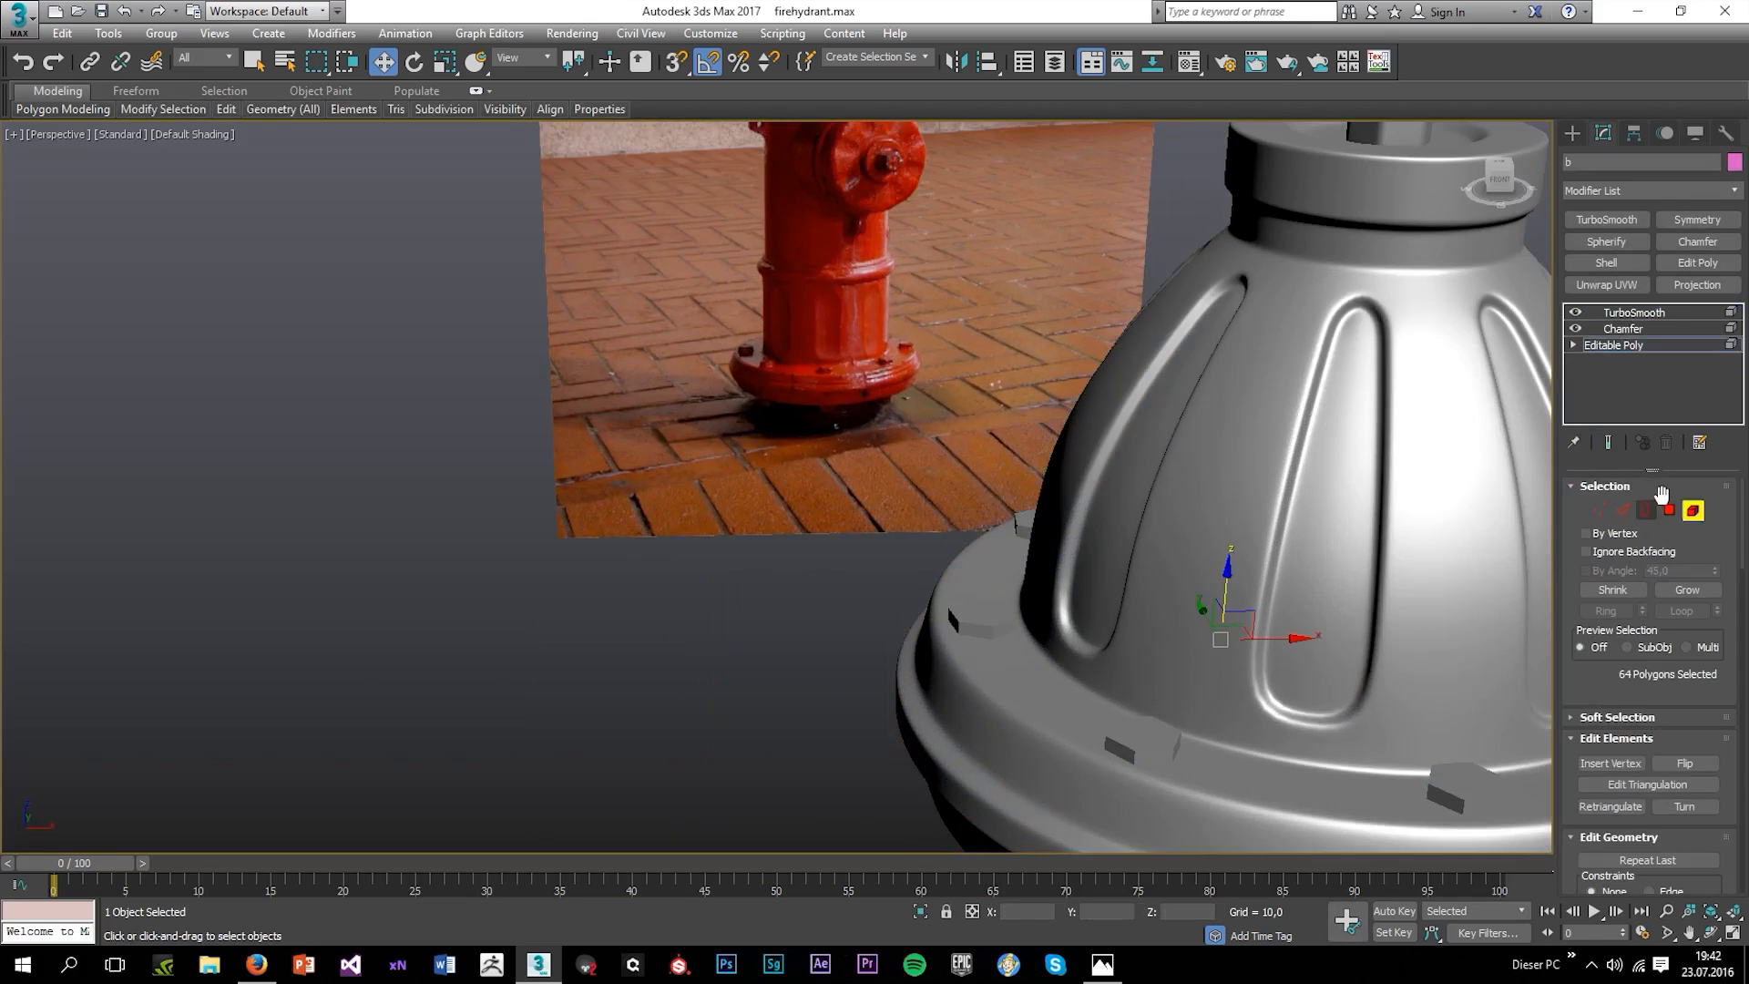
pyautogui.scroll(-2, 1257, 588)
pyautogui.scroll(-3, 1045, 406)
pyautogui.hotkey('ctrl', 'a')
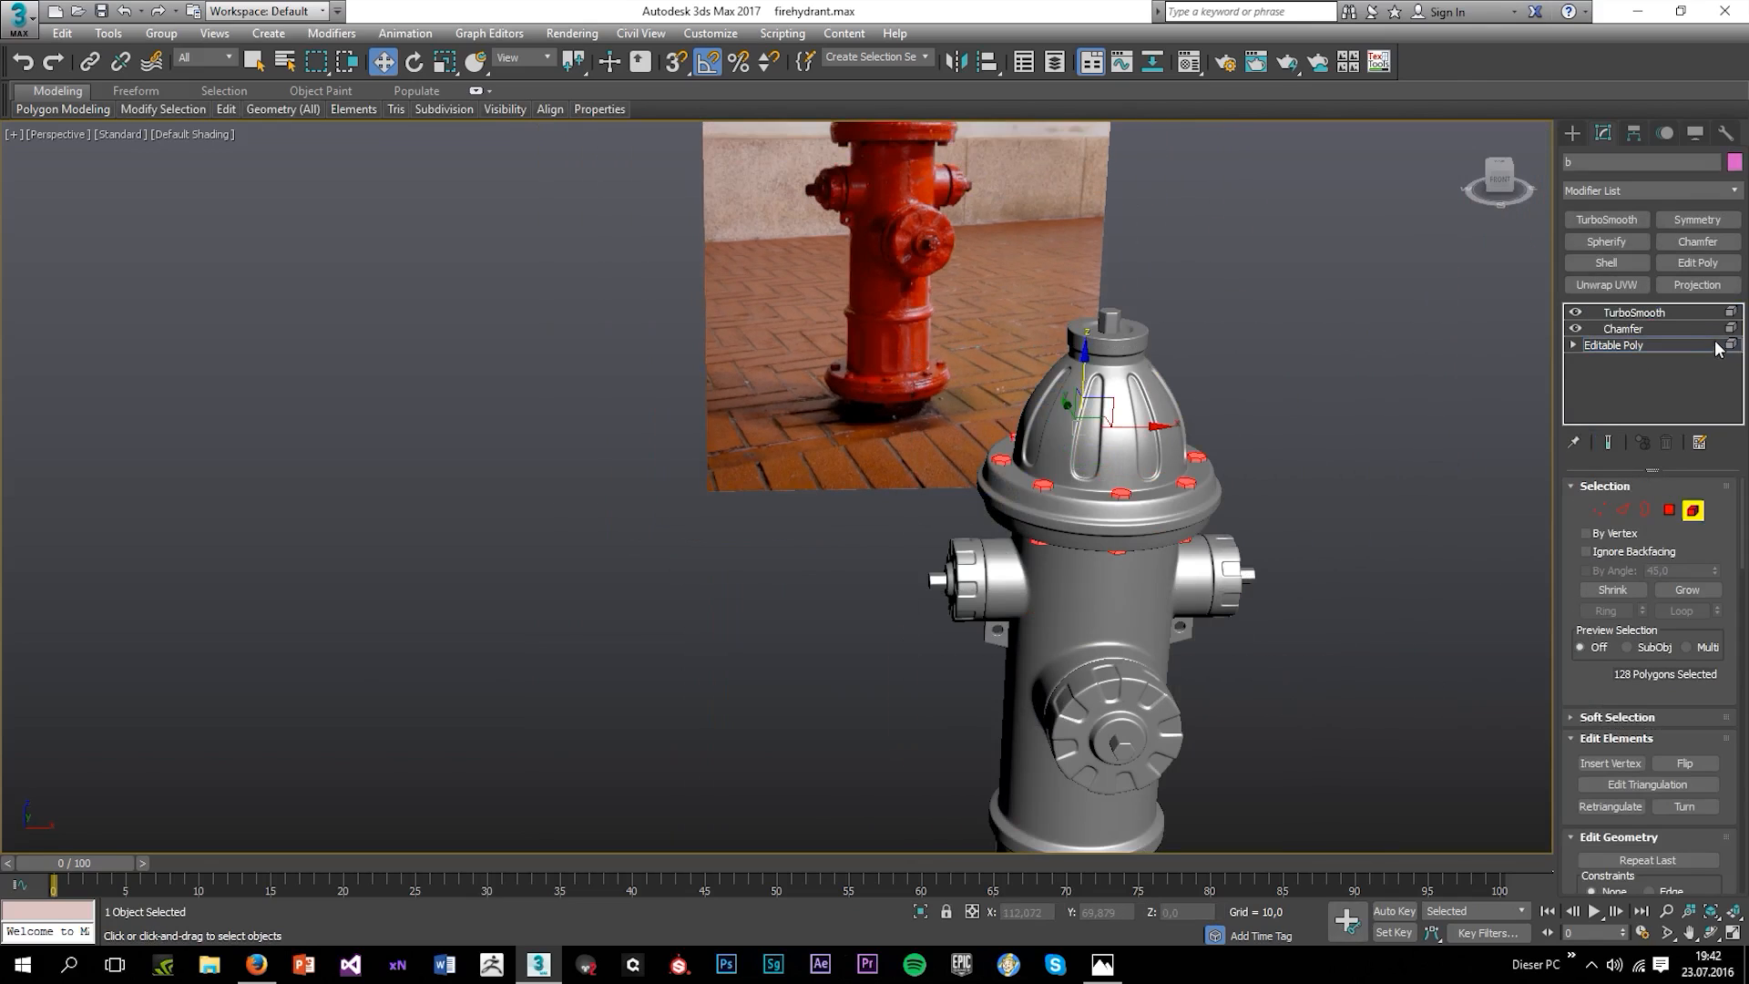
pyautogui.click(1656, 314)
pyautogui.click(1325, 547)
pyautogui.keyDown('alt'); pyautogui.moveTo(1275, 569); pyautogui.dragTo(1221, 519, button='middle'); pyautogui.keyUp('alt')
pyautogui.scroll(-3, 1166, 500)
pyautogui.scroll(5, 1058, 541)
pyautogui.scroll(-5, 1152, 516)
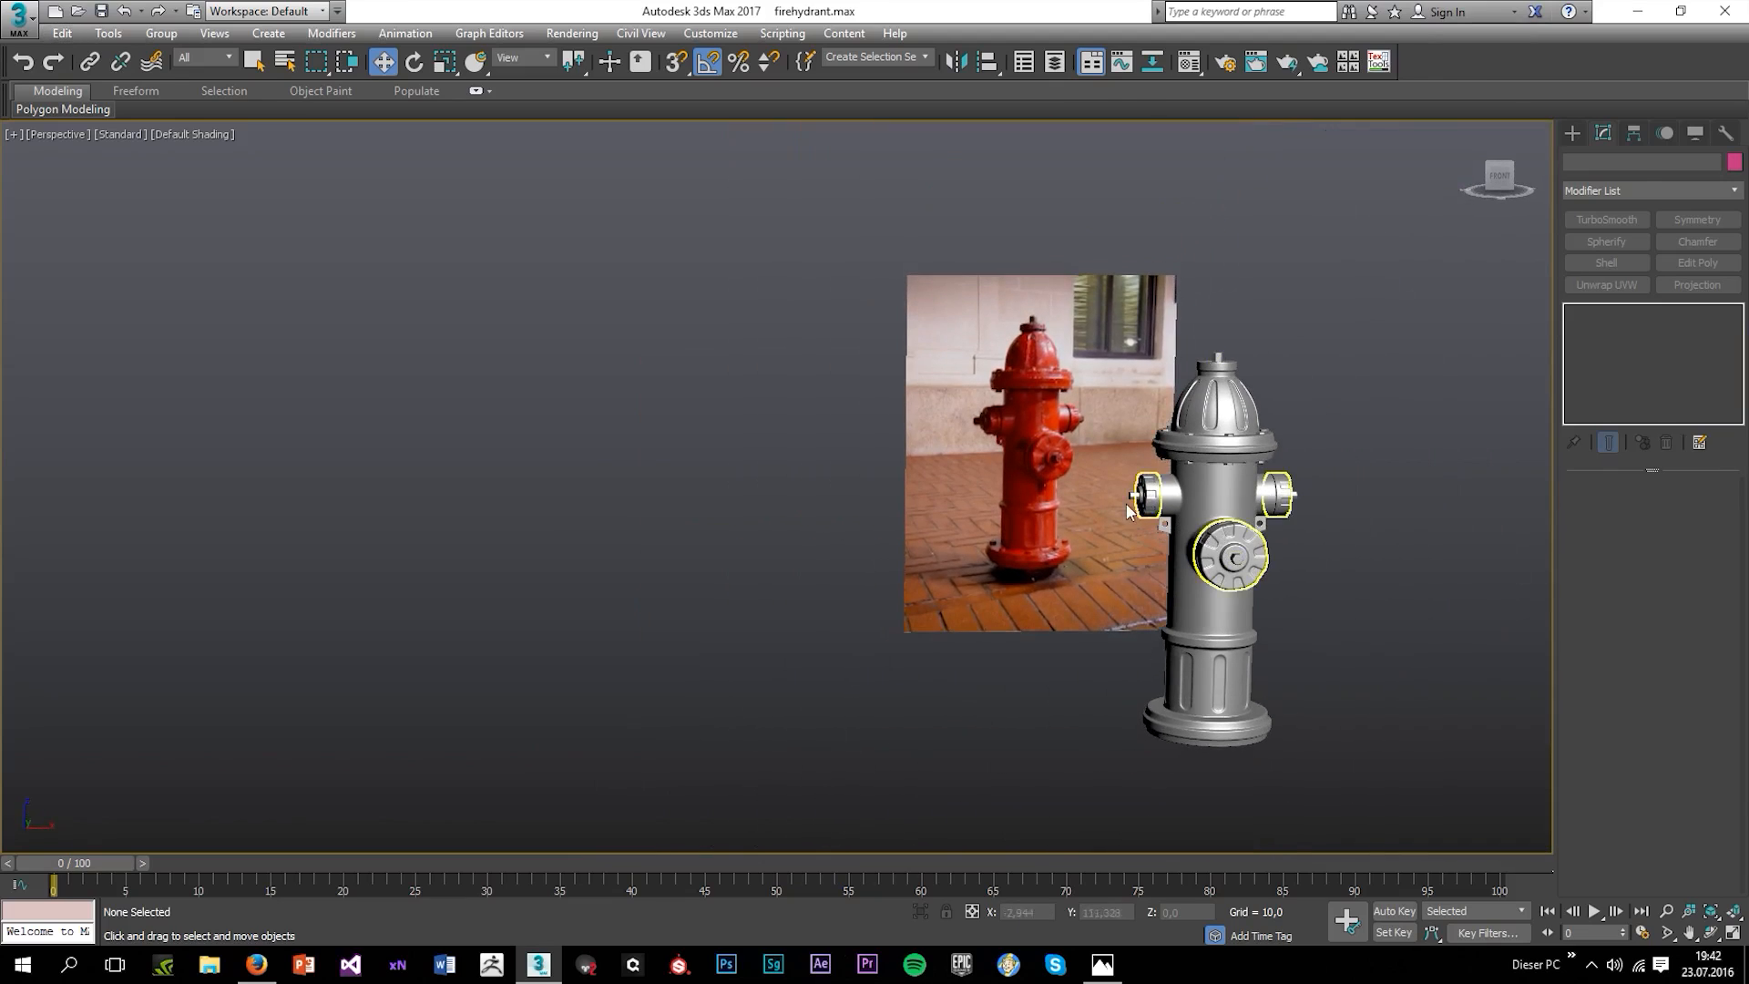
# Select the eight nuts under the bonnet flange and clone them as elements down to the ridge on the lower barrel.
pyautogui.scroll(5, 1241, 507)
pyautogui.click(1215, 494)
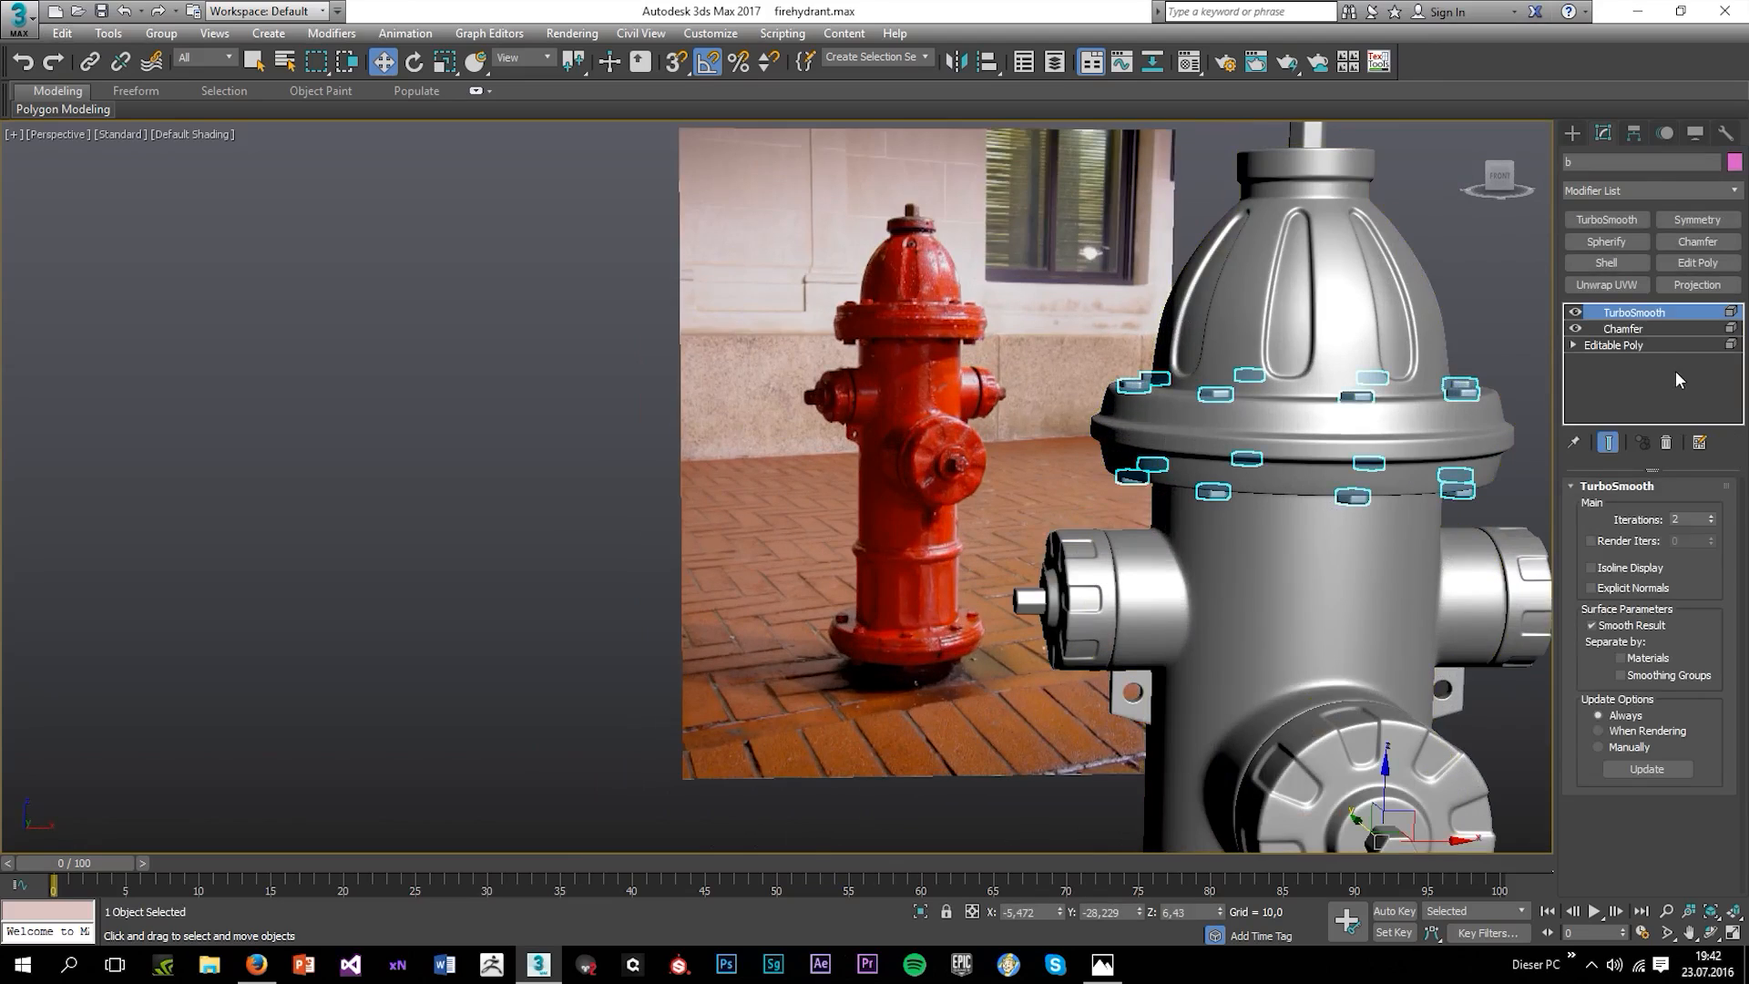
pyautogui.click(1693, 508)
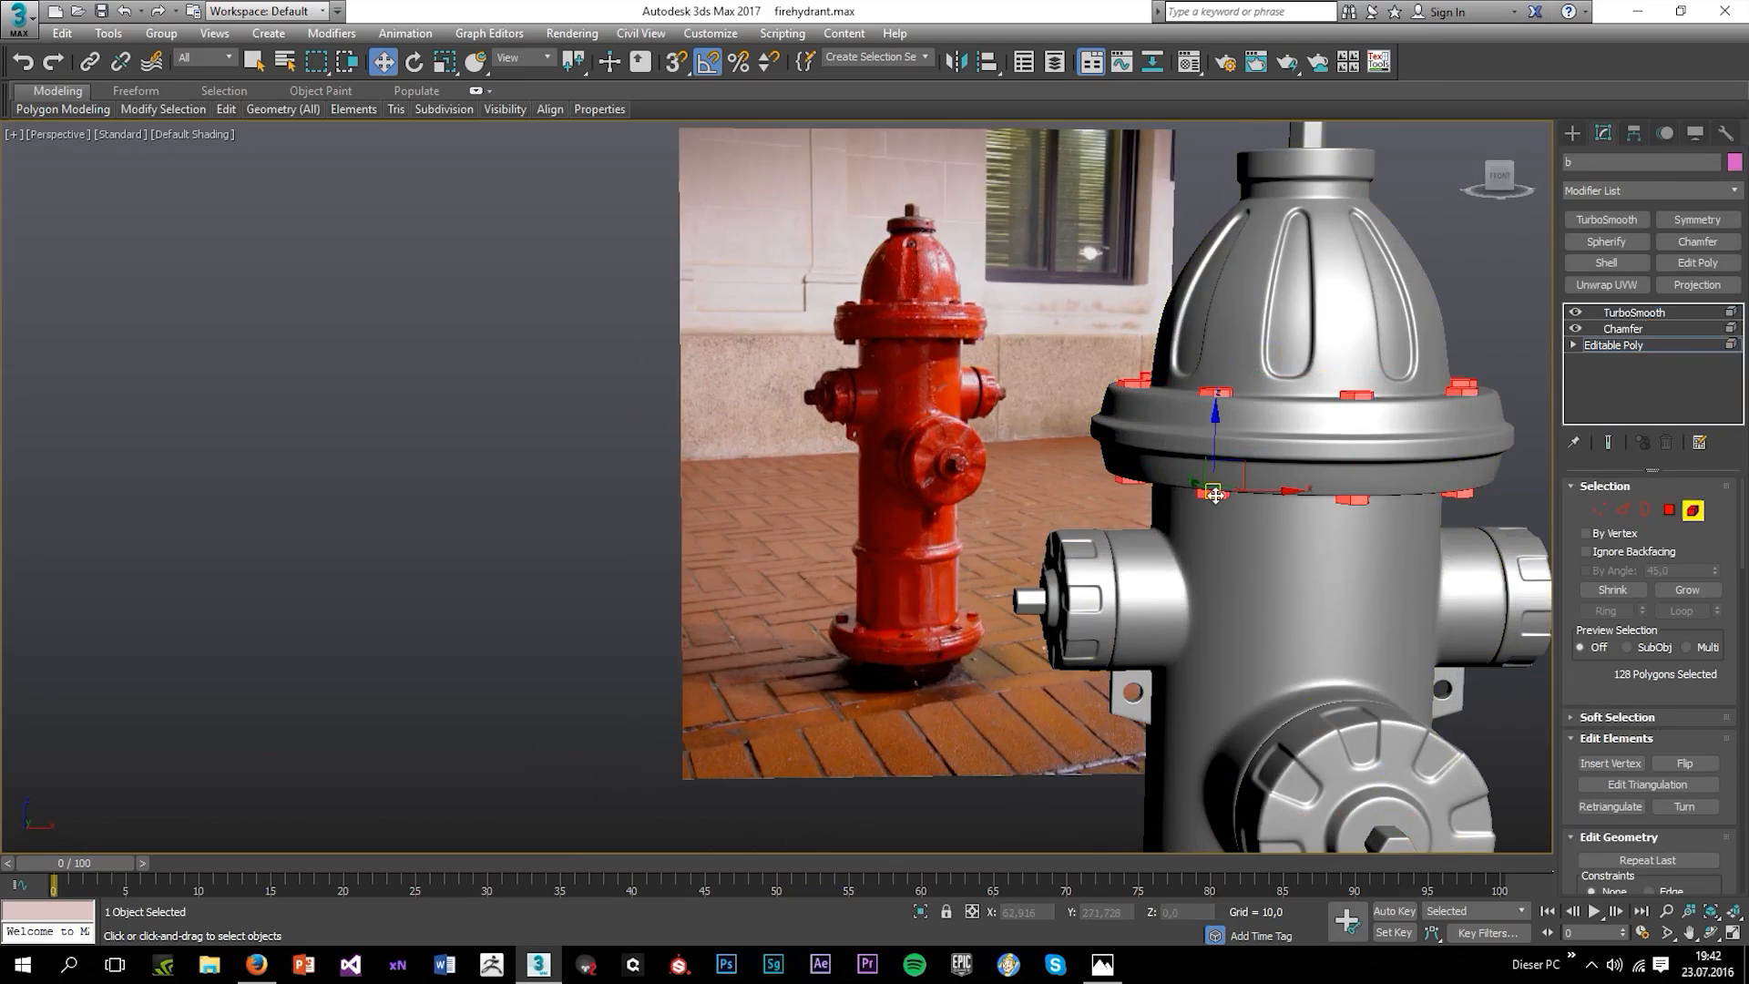
pyautogui.keyDown('alt'); pyautogui.moveTo(1195, 543); pyautogui.dragTo(1204, 524, button='middle'); pyautogui.keyUp('alt')
pyautogui.moveTo(991, 455); pyautogui.dragTo(1554, 630)
pyautogui.moveTo(1275, 608); pyautogui.dragTo(1179, 519, button='middle')
pyautogui.scroll(-3, 1176, 518)
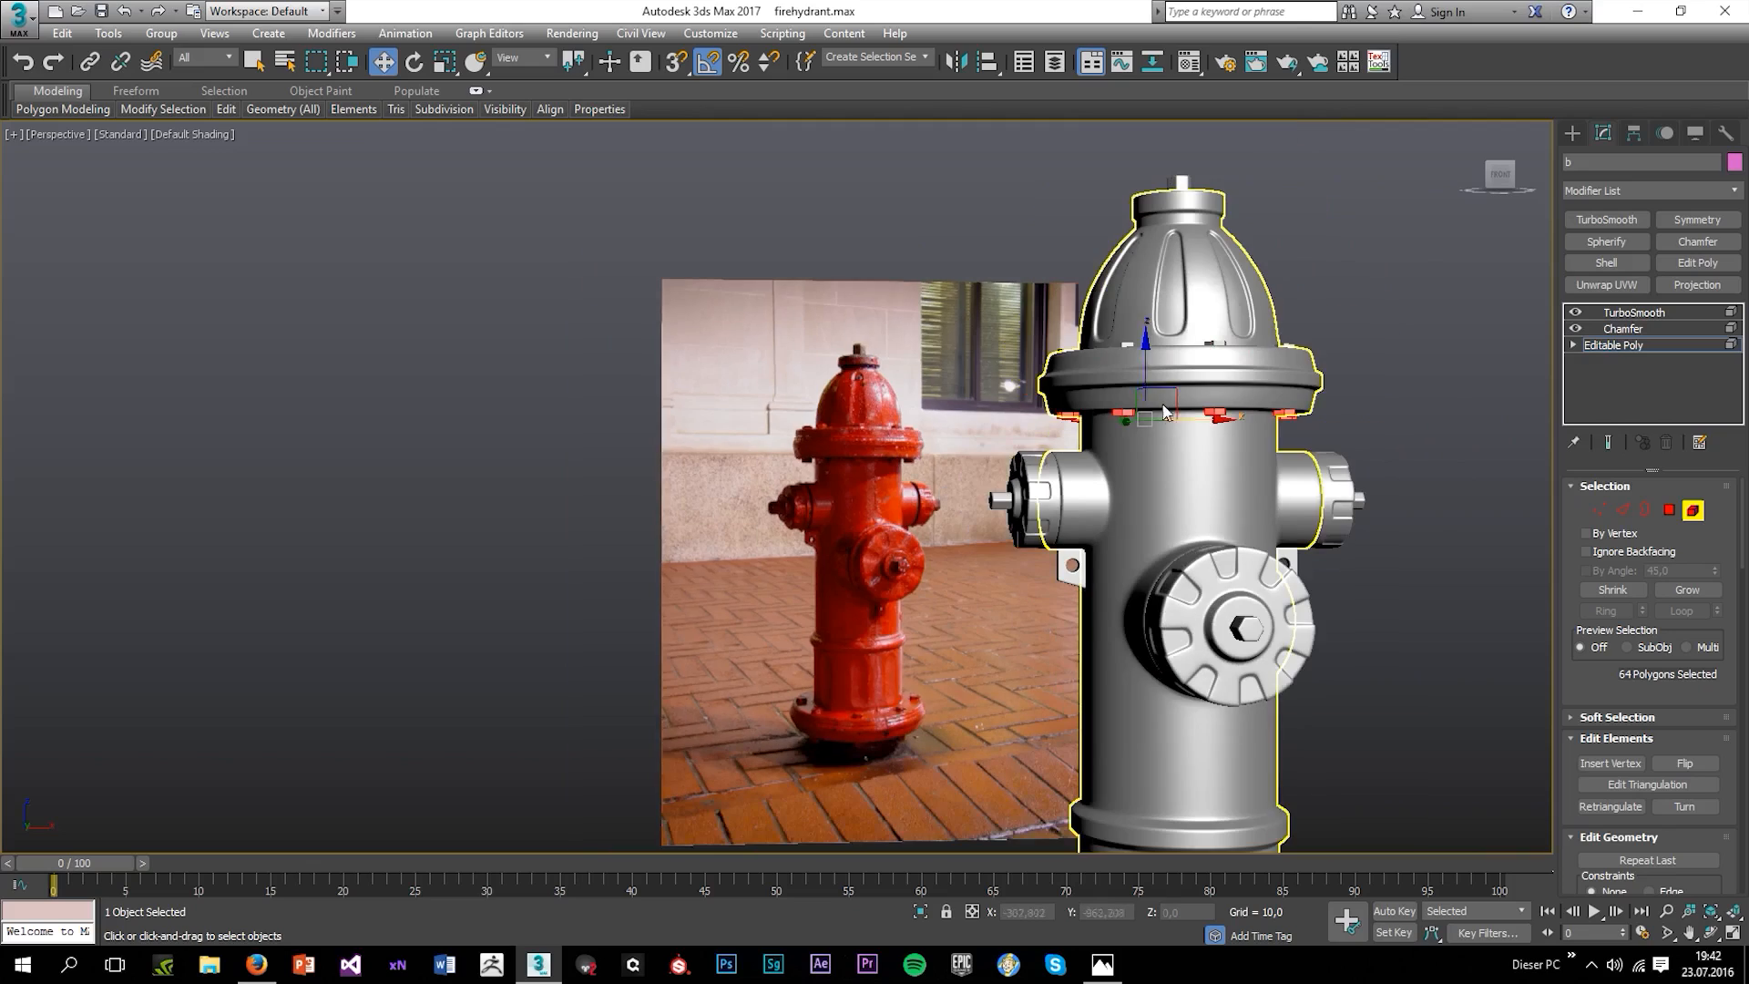
pyautogui.moveTo(1144, 346); pyautogui.dragTo(1142, 755)
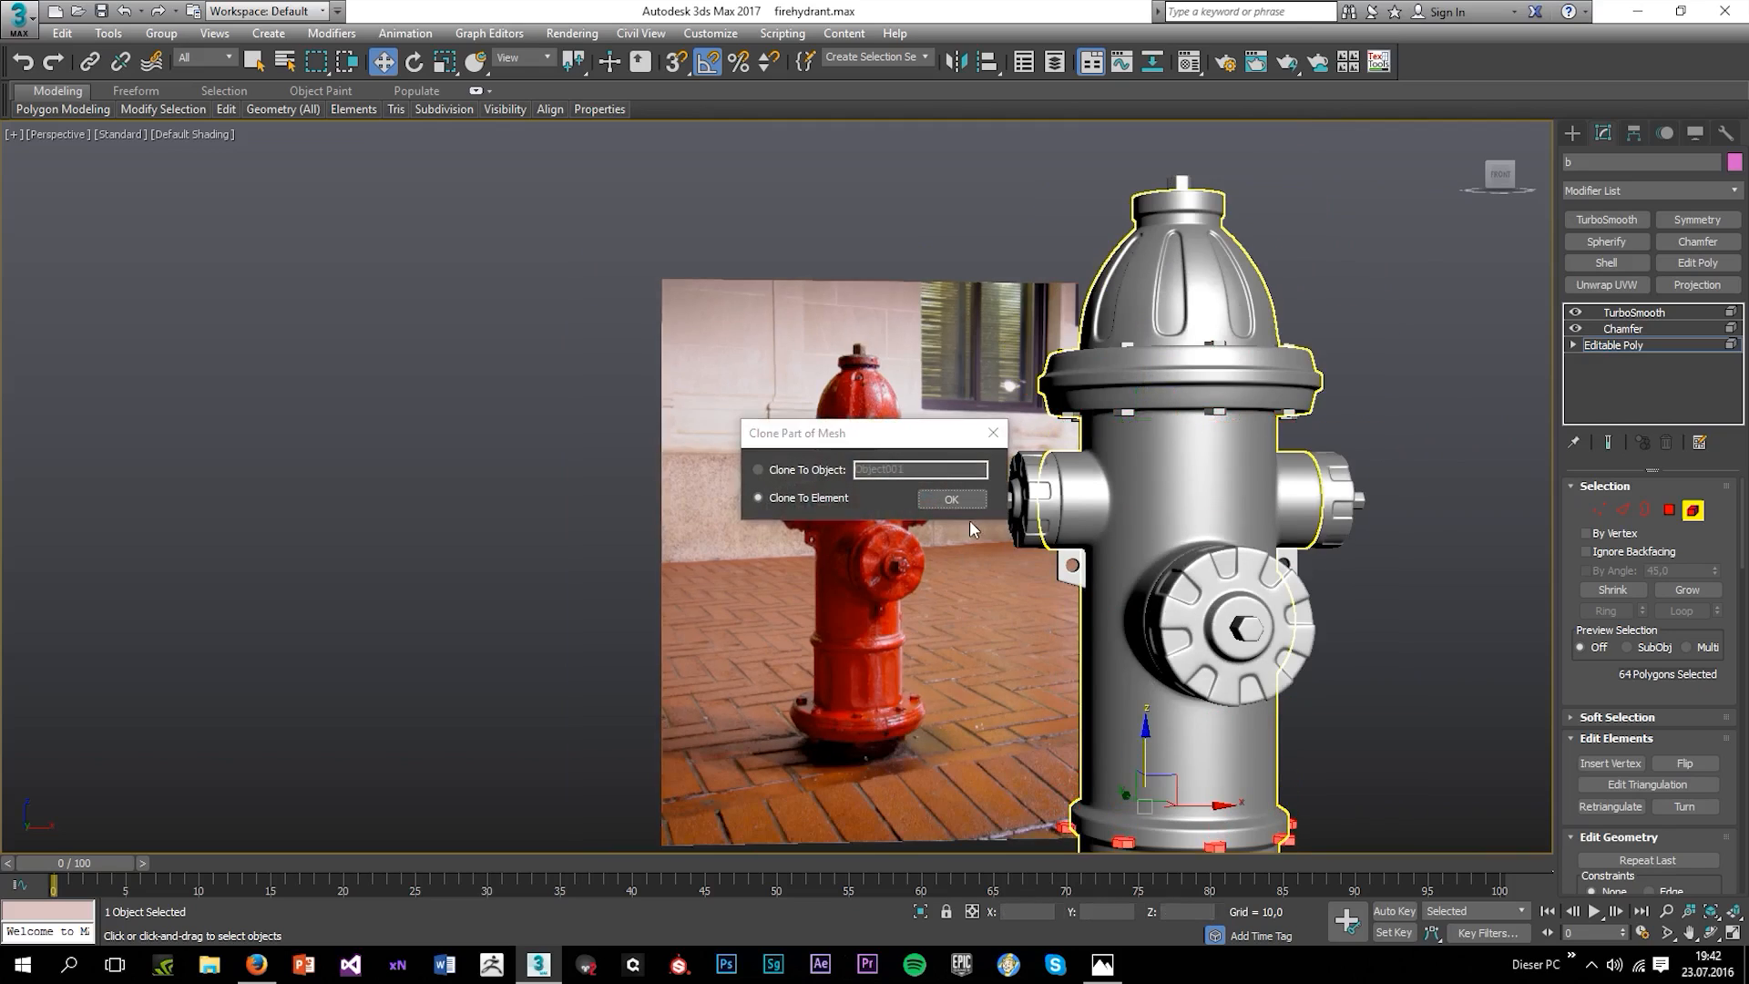
pyautogui.click(948, 500)
# Lower the cloned nut ring by about 24.7 along Z onto the base flange and shift it slightly toward -Y.
pyautogui.moveTo(1144, 785); pyautogui.dragTo(1122, 626, button='middle')
pyautogui.scroll(3, 1122, 626)
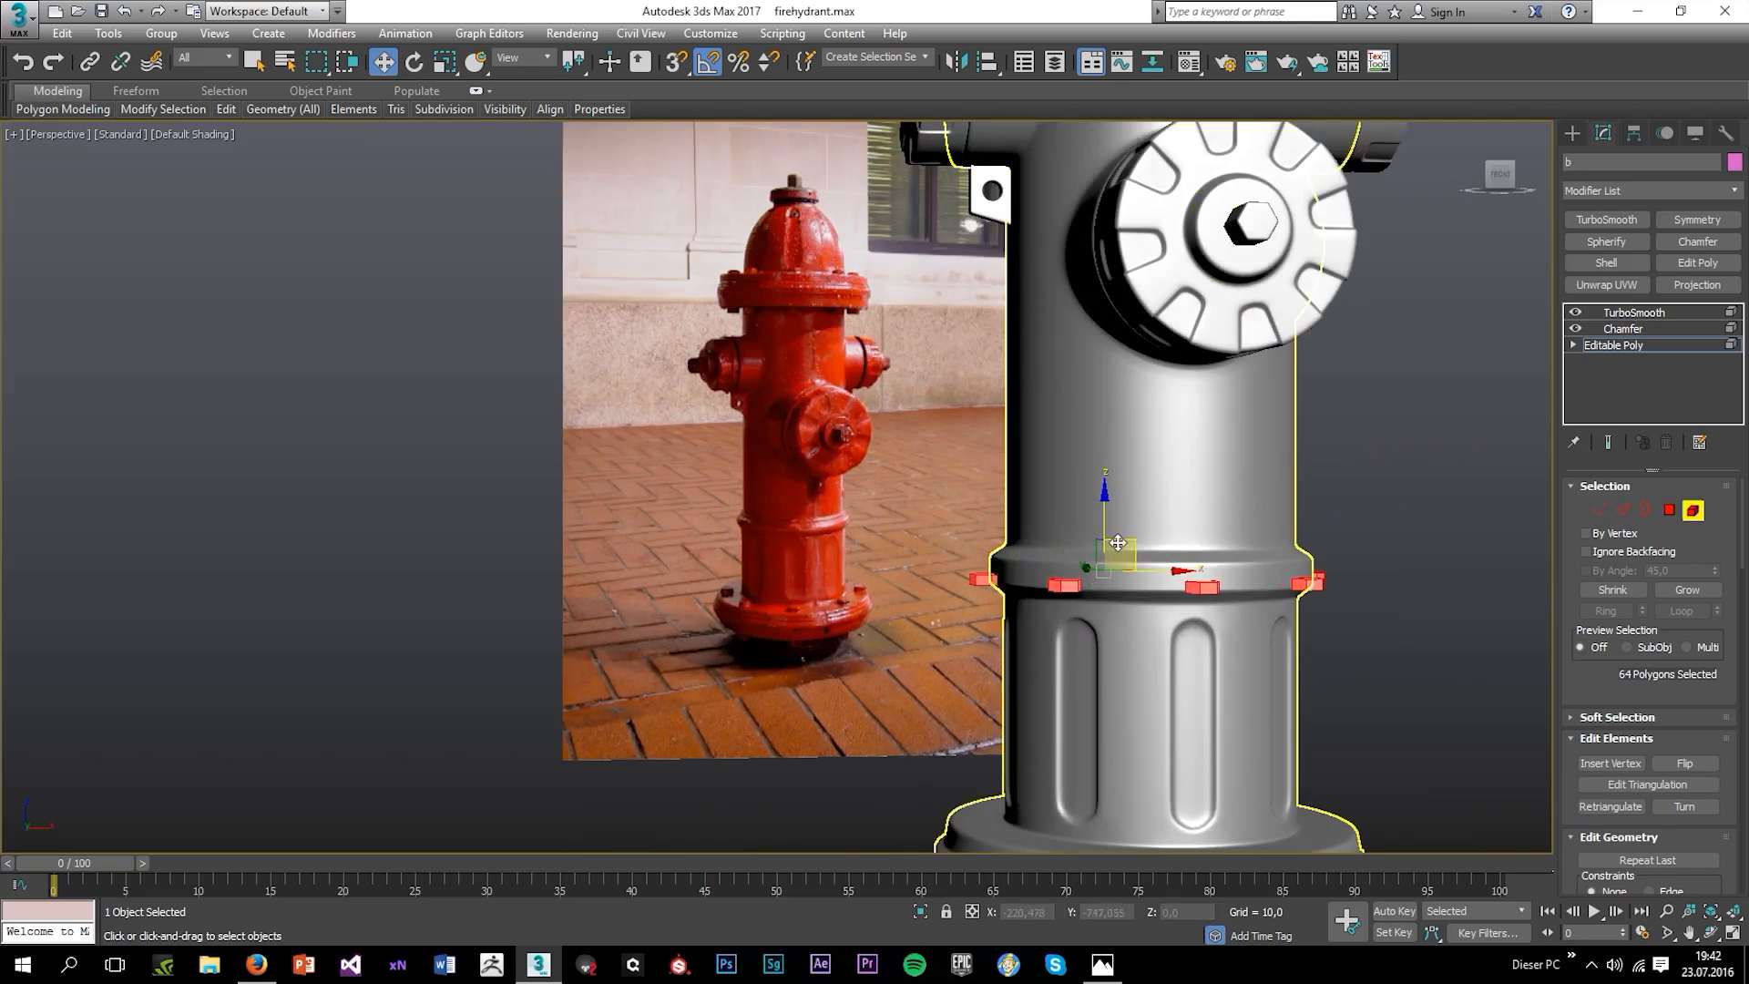
pyautogui.moveTo(1106, 528); pyautogui.dragTo(1064, 747)
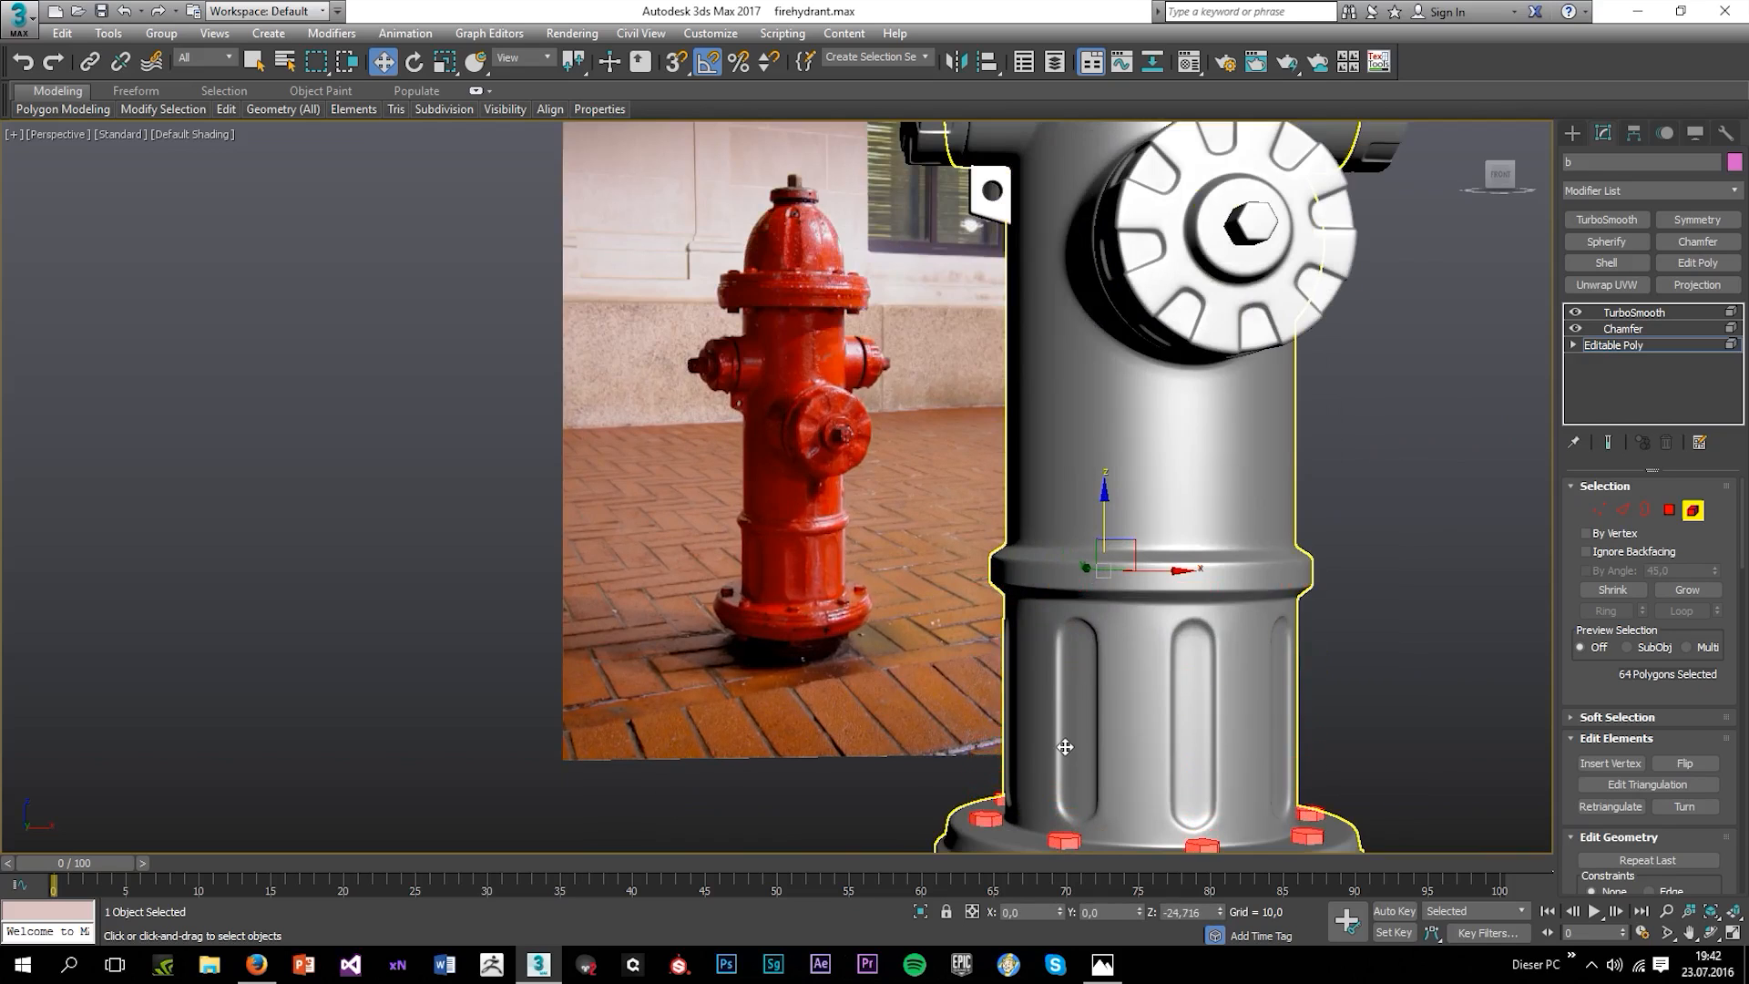
pyautogui.keyDown('alt'); pyautogui.moveTo(1065, 746); pyautogui.dragTo(1112, 642, button='middle'); pyautogui.keyUp('alt')
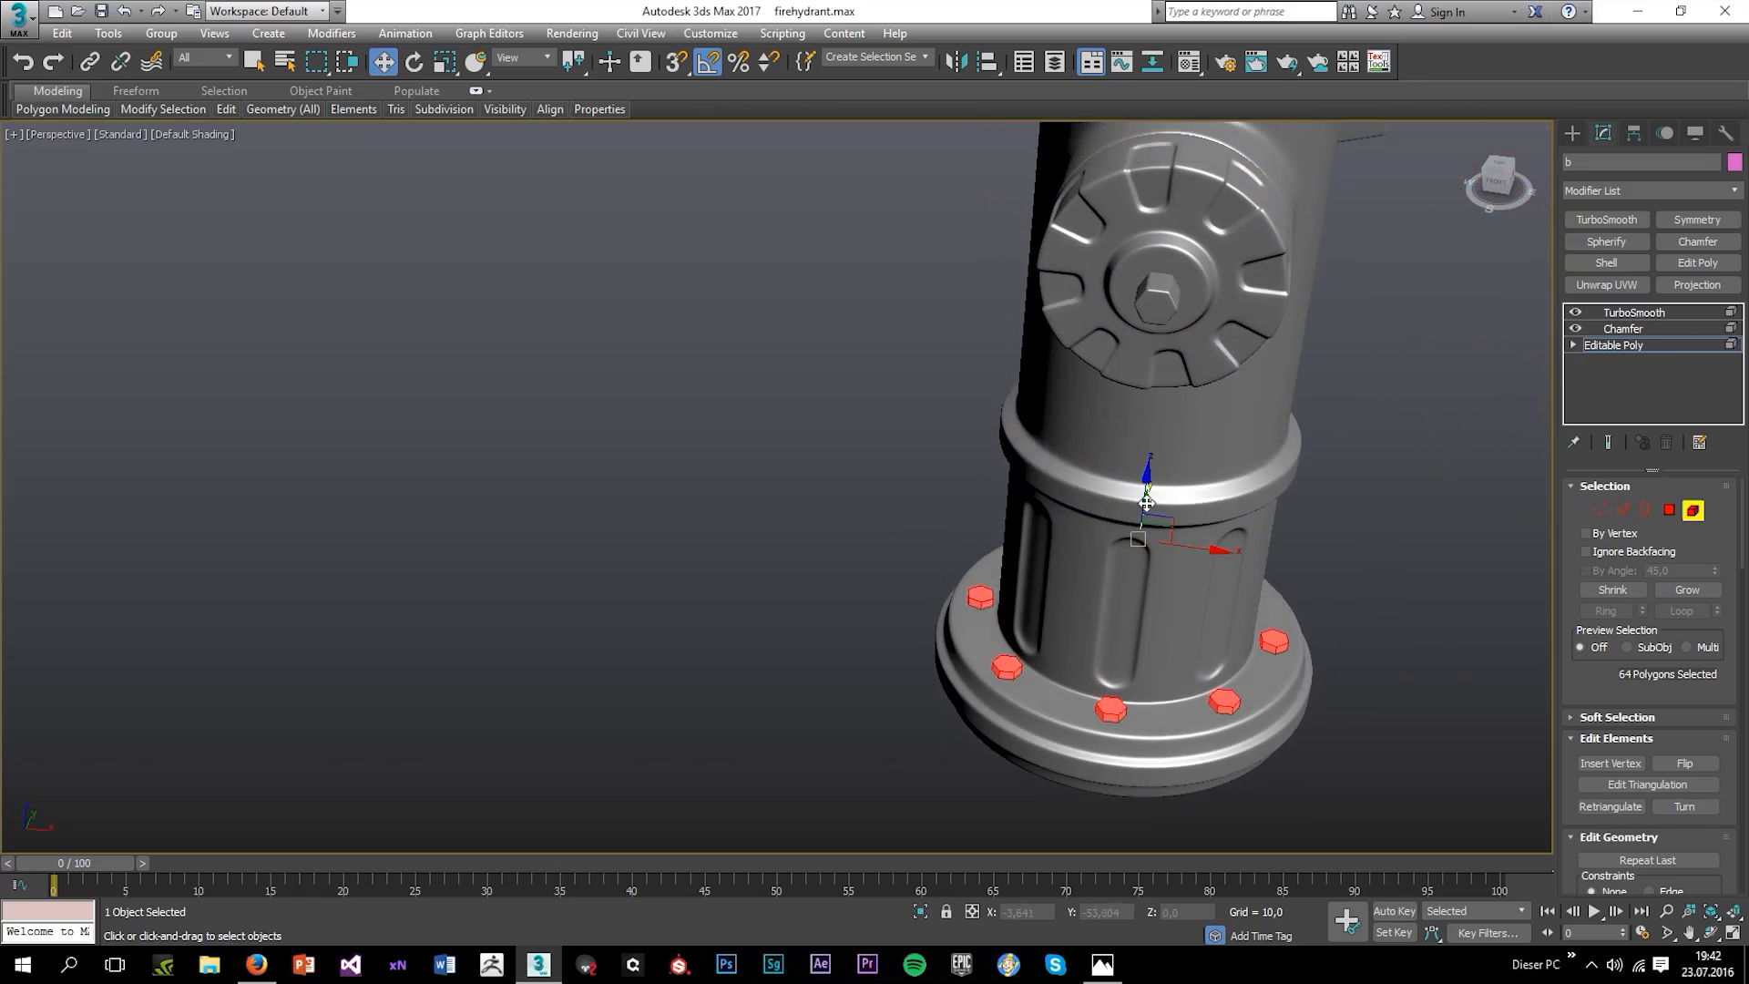
pyautogui.moveTo(1146, 501); pyautogui.dragTo(1141, 510)
# Select only the -X side nut of the base ring and move it outward along X on the base flange.
pyautogui.keyDown('alt'); pyautogui.moveTo(1141, 510); pyautogui.dragTo(1048, 356, button='middle'); pyautogui.keyUp('alt')
pyautogui.hotkey('alt', 'w')
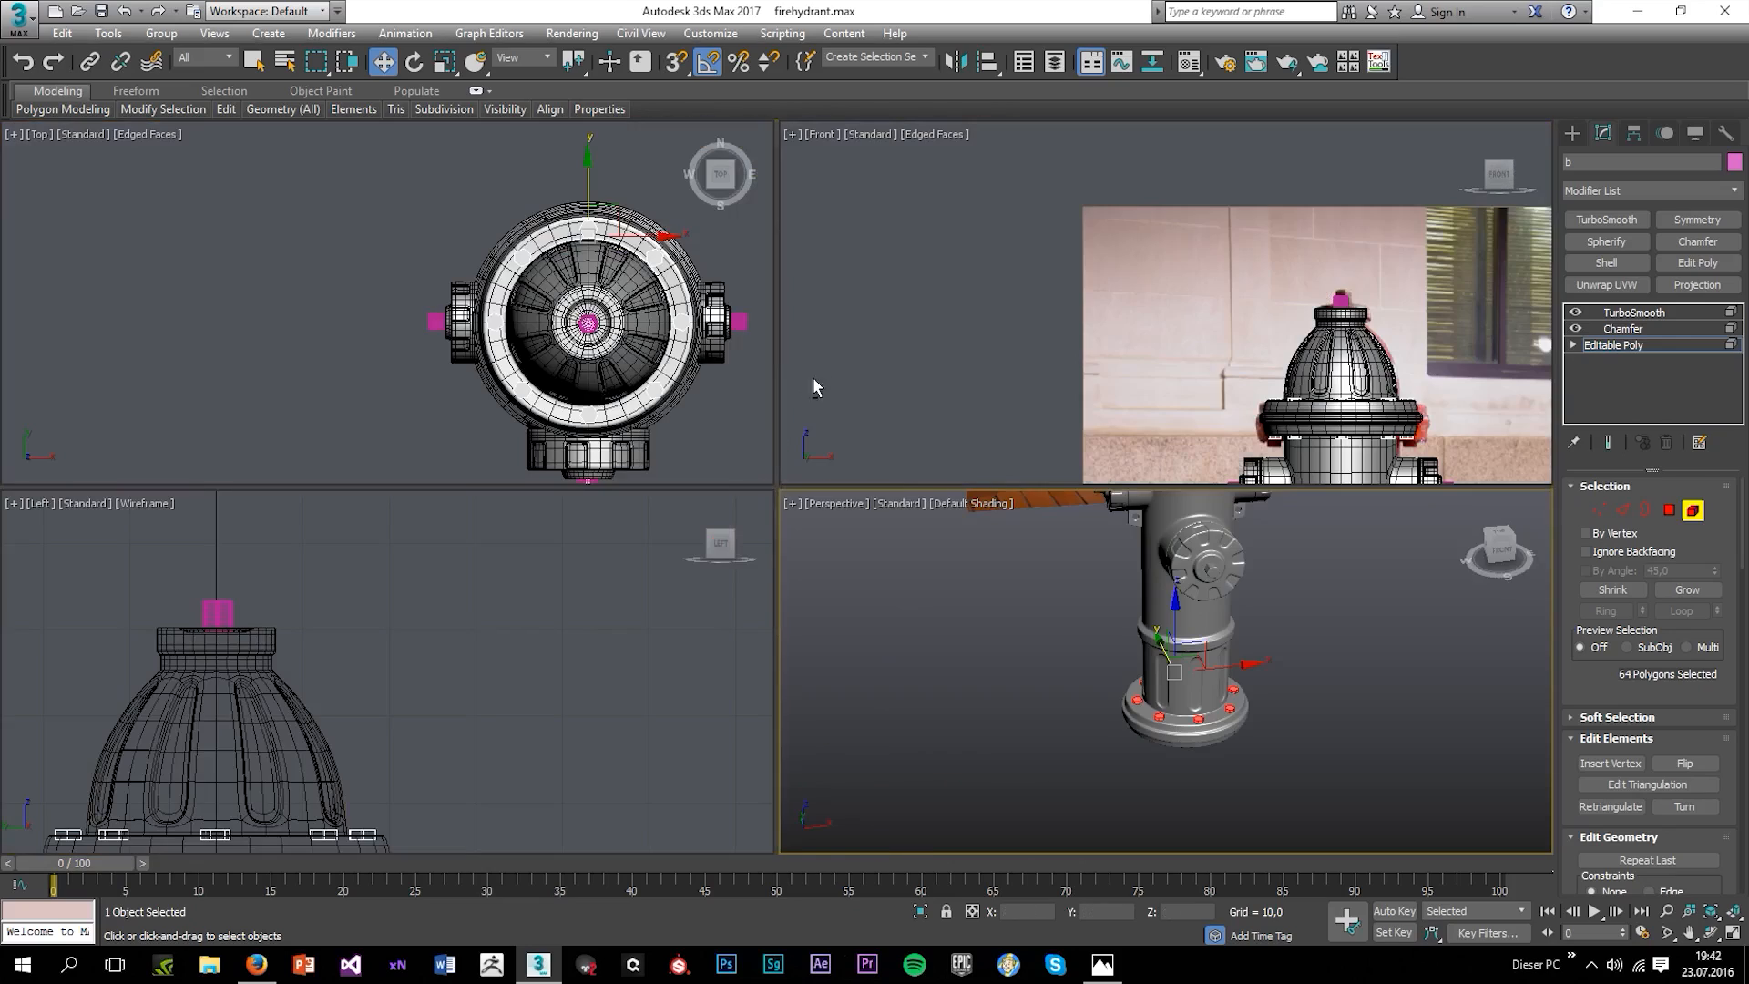
pyautogui.middleClick(676, 351)
pyautogui.hotkey('alt', 'w')
pyautogui.scroll(5, 1167, 365)
pyautogui.scroll(-5, 1167, 340)
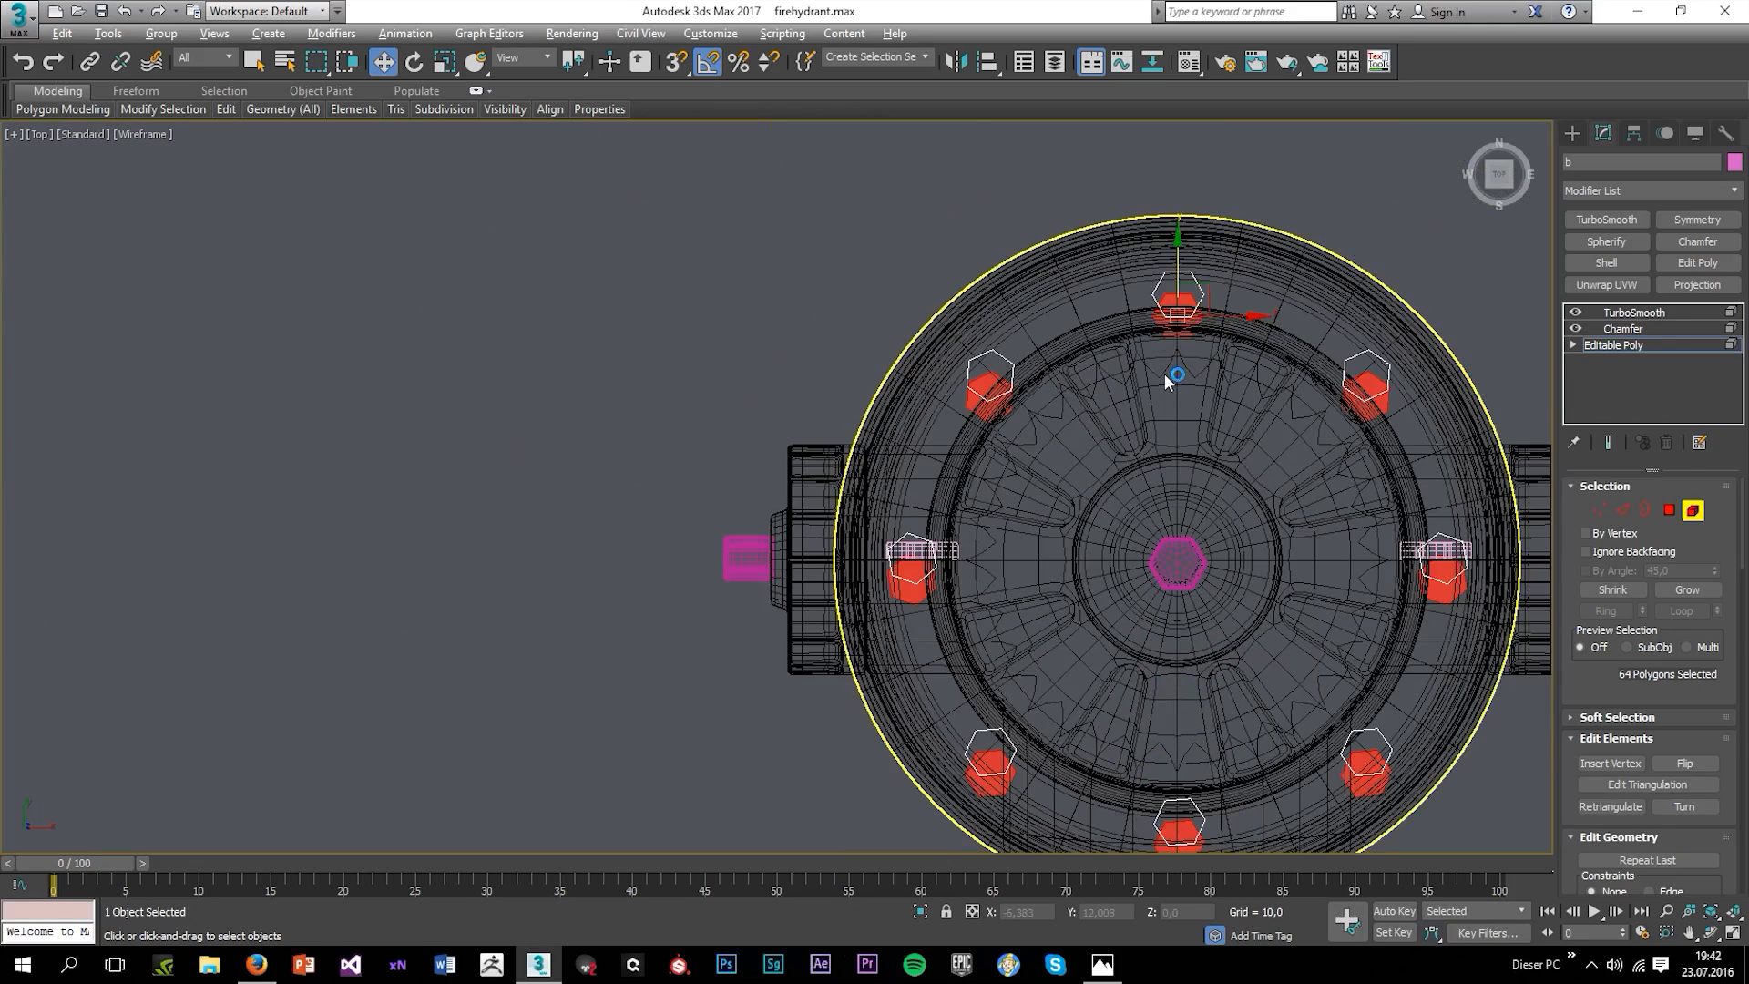
pyautogui.click(911, 588)
pyautogui.click(912, 588)
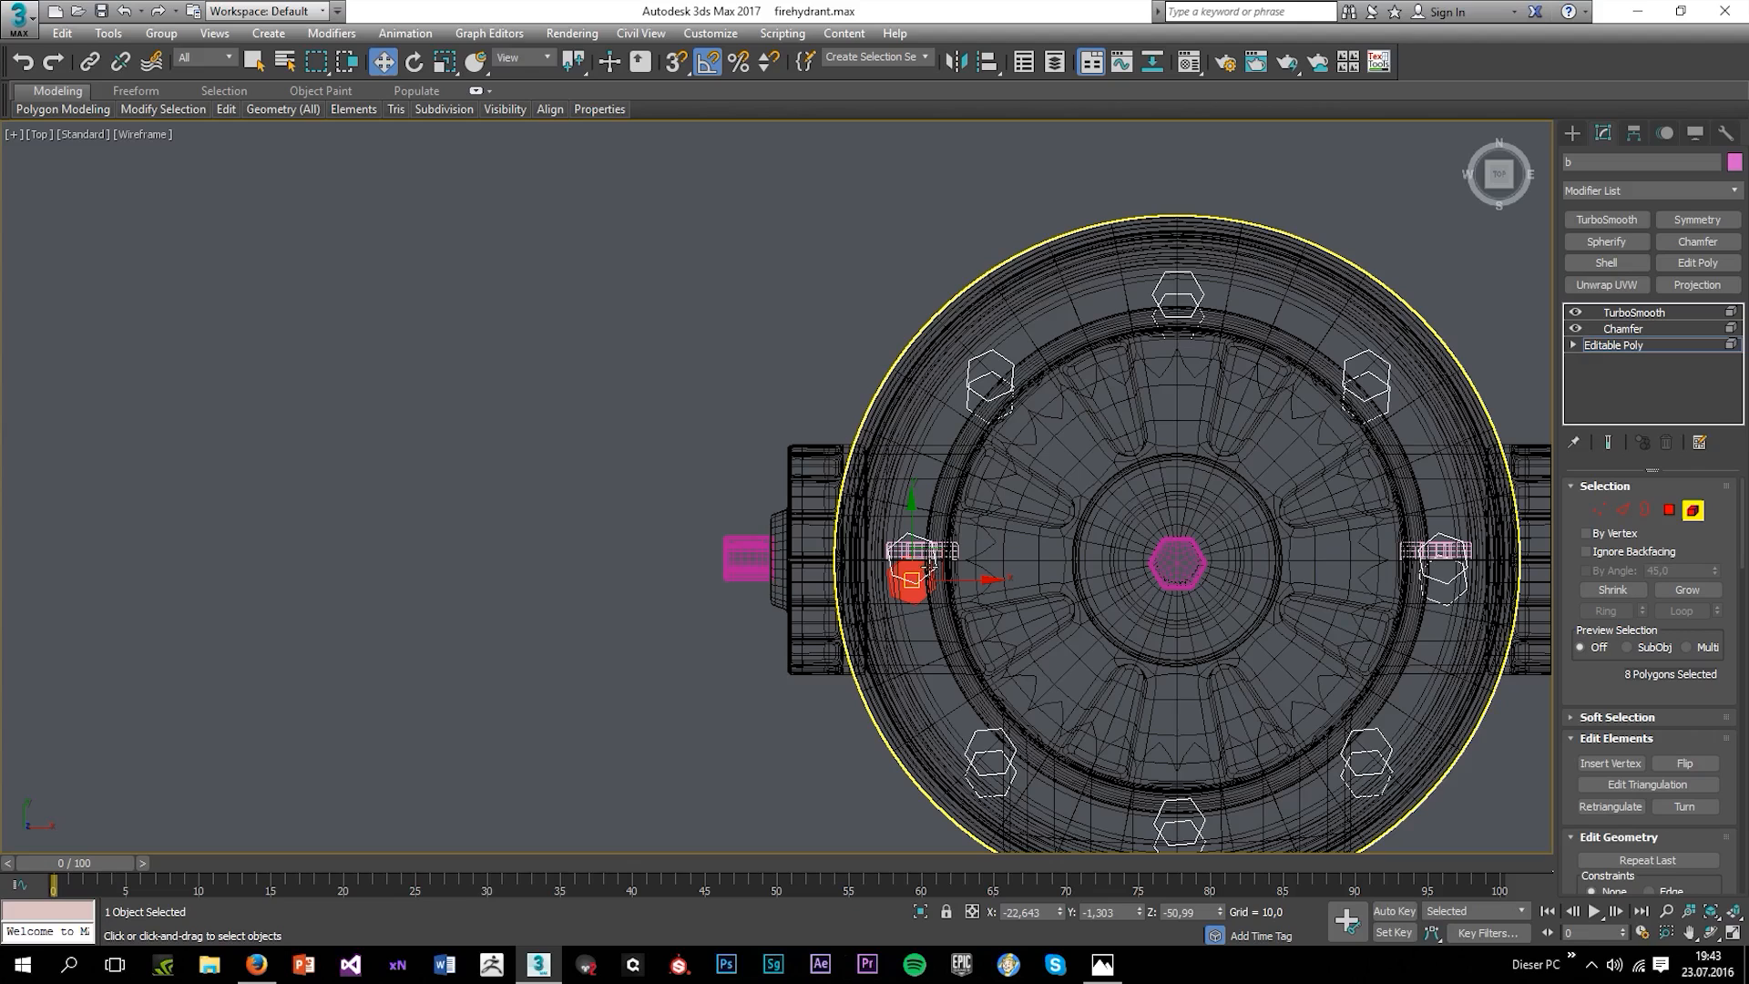
pyautogui.hotkey('alt', 'w')
pyautogui.middleClick(1163, 658)
pyautogui.hotkey('alt', 'w')
pyautogui.scroll(5, 841, 587)
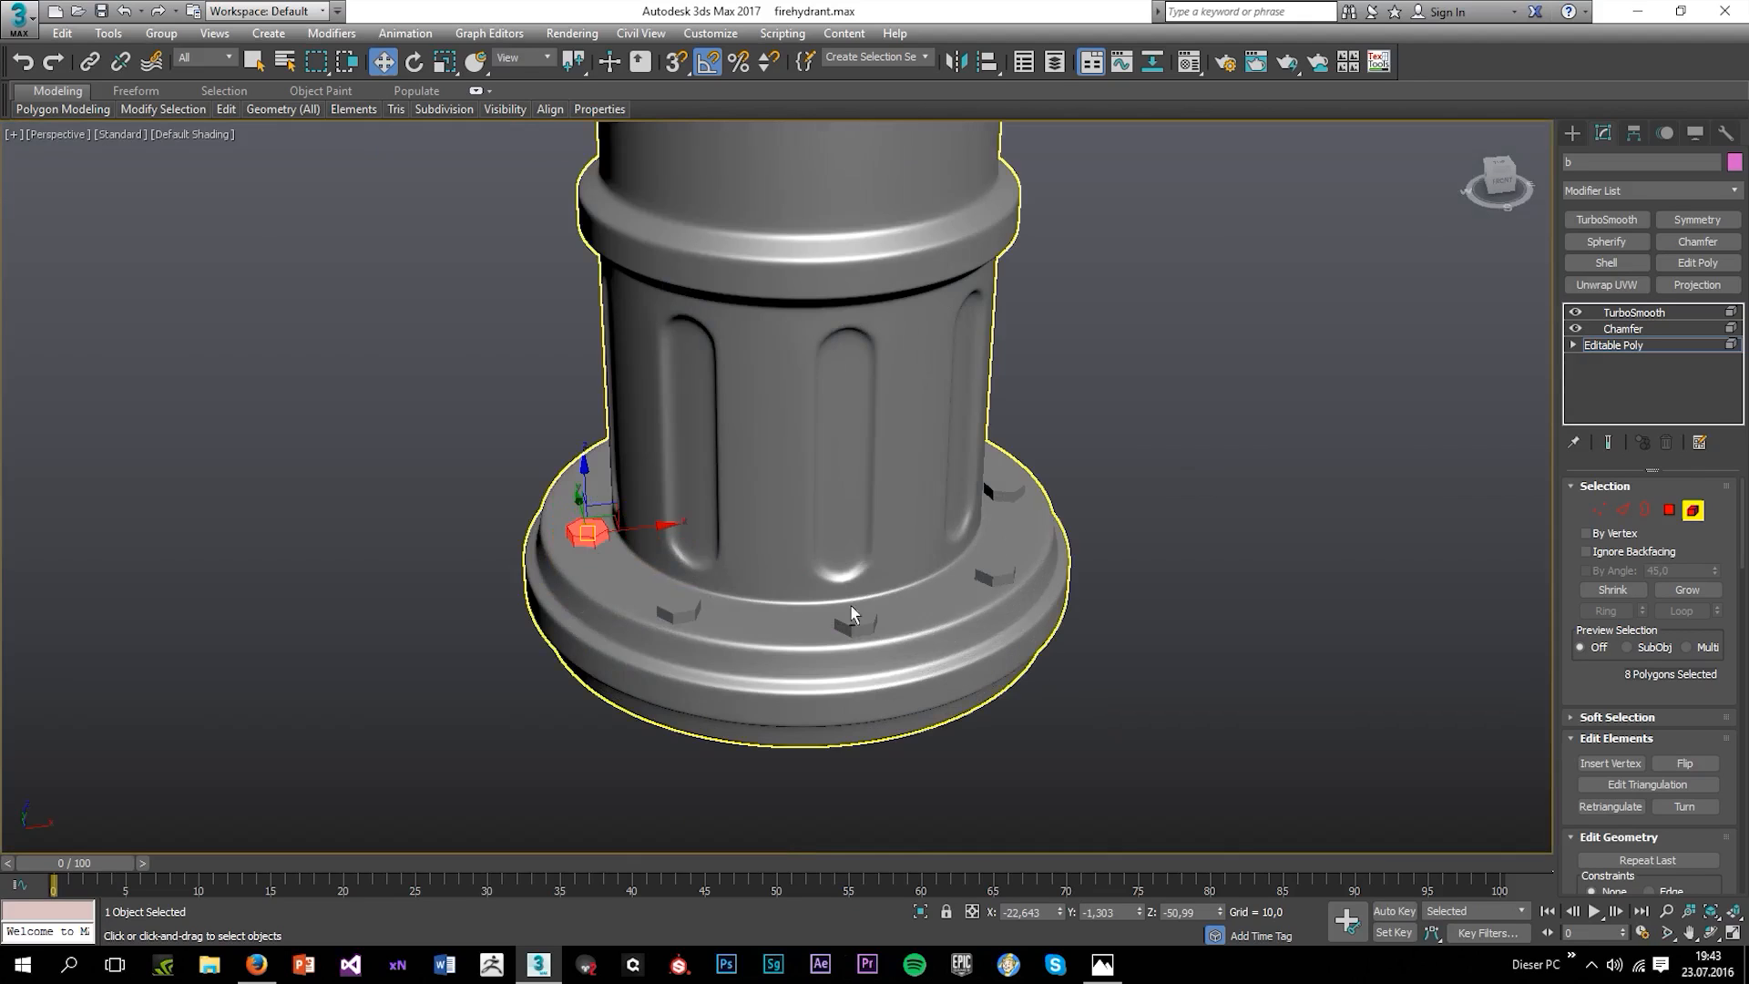
pyautogui.keyDown('alt'); pyautogui.moveTo(829, 645); pyautogui.dragTo(1144, 640, button='middle'); pyautogui.keyUp('alt')
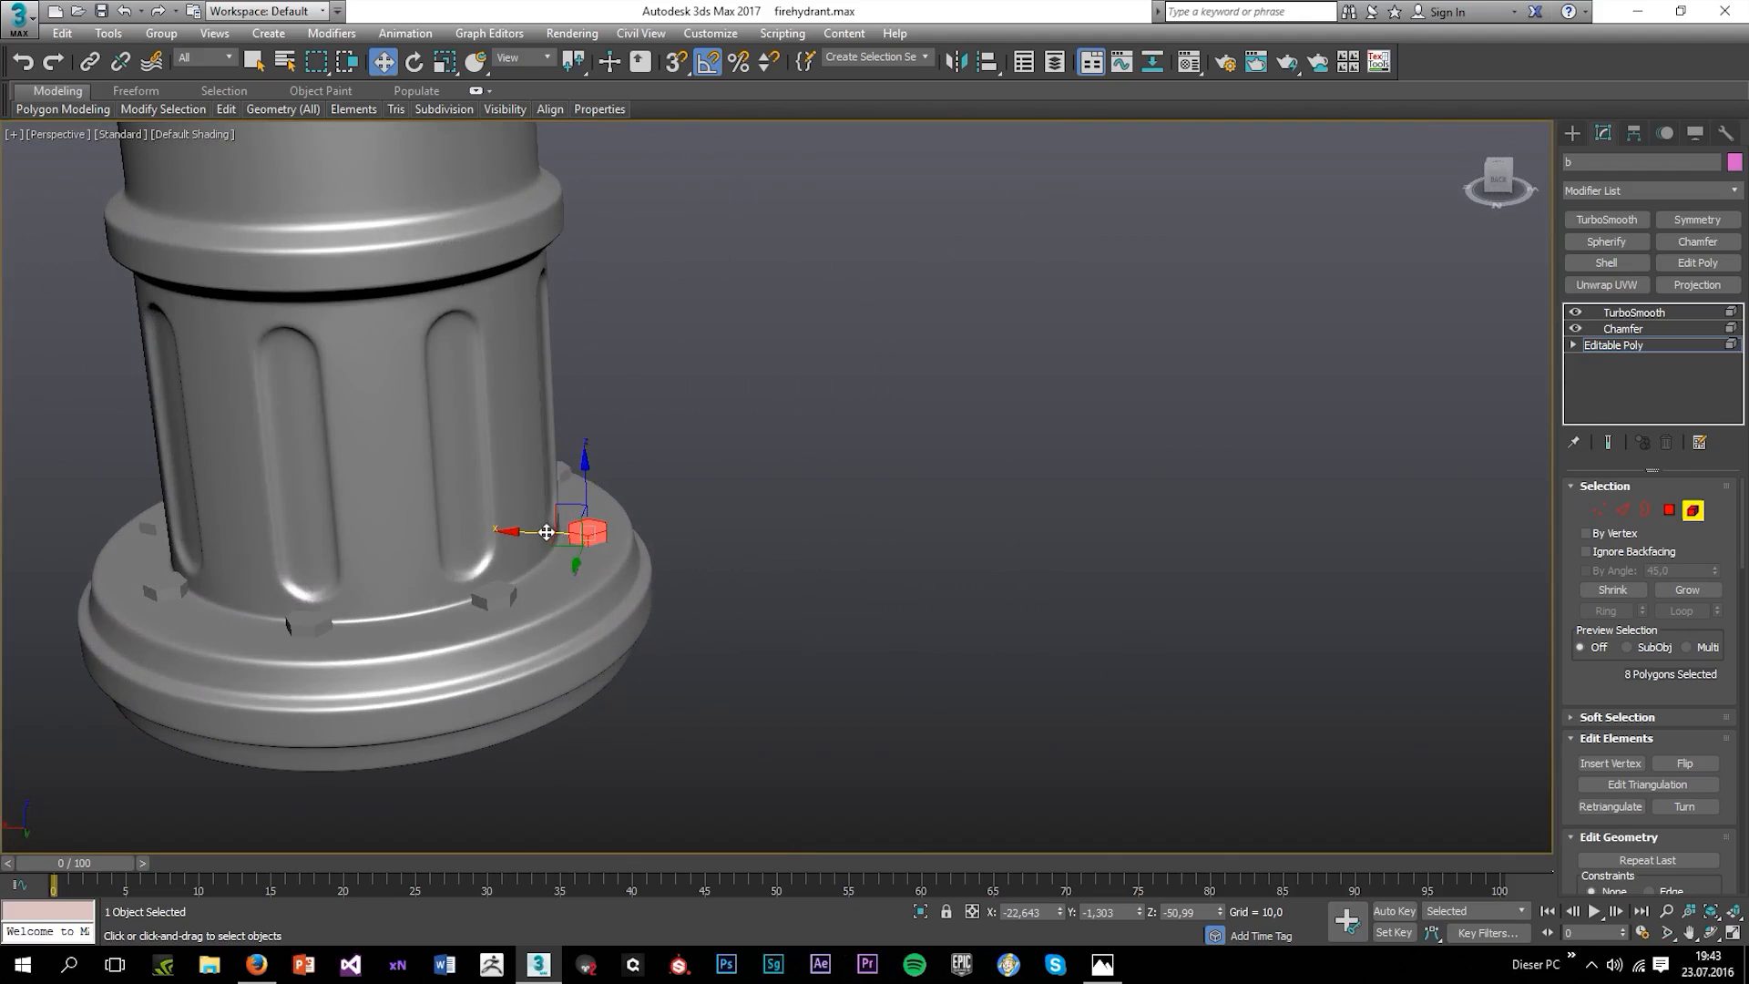
pyautogui.keyDown('alt'); pyautogui.moveTo(521, 592); pyautogui.dragTo(506, 697, button='middle'); pyautogui.keyUp('alt')
pyautogui.moveTo(451, 630); pyautogui.dragTo(565, 627)
# Move the rear nut of the base ring outward along Y to Y about 17.79.
pyautogui.moveTo(565, 626); pyautogui.dragTo(825, 493, button='middle')
pyautogui.click(683, 616)
pyautogui.keyDown('alt'); pyautogui.moveTo(648, 628); pyautogui.dragTo(753, 636, button='middle'); pyautogui.keyUp('alt')
pyautogui.moveTo(745, 616); pyautogui.dragTo(766, 655)
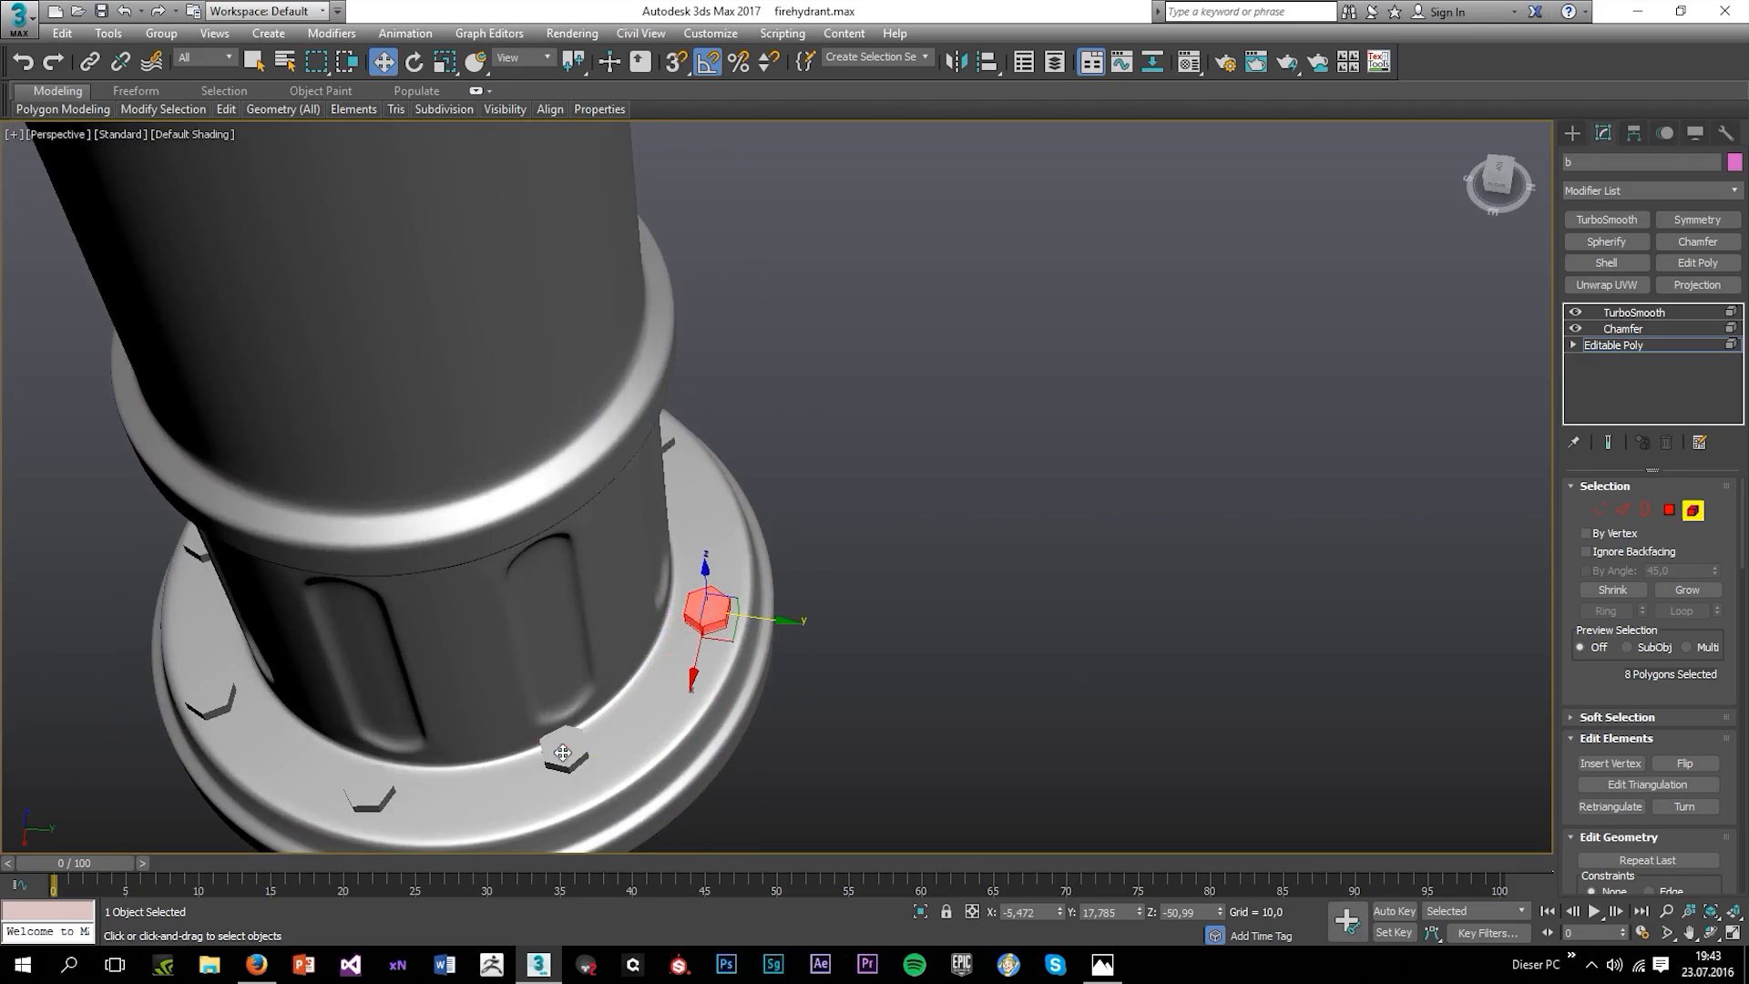
# Reposition the base nut between the rear and +X nuts to X about 7.09, Y about 12.27.
pyautogui.click(563, 752)
pyautogui.keyDown('alt'); pyautogui.moveTo(572, 752); pyautogui.dragTo(683, 733, button='middle'); pyautogui.keyUp('alt')
pyautogui.moveTo(631, 789); pyautogui.dragTo(635, 788)
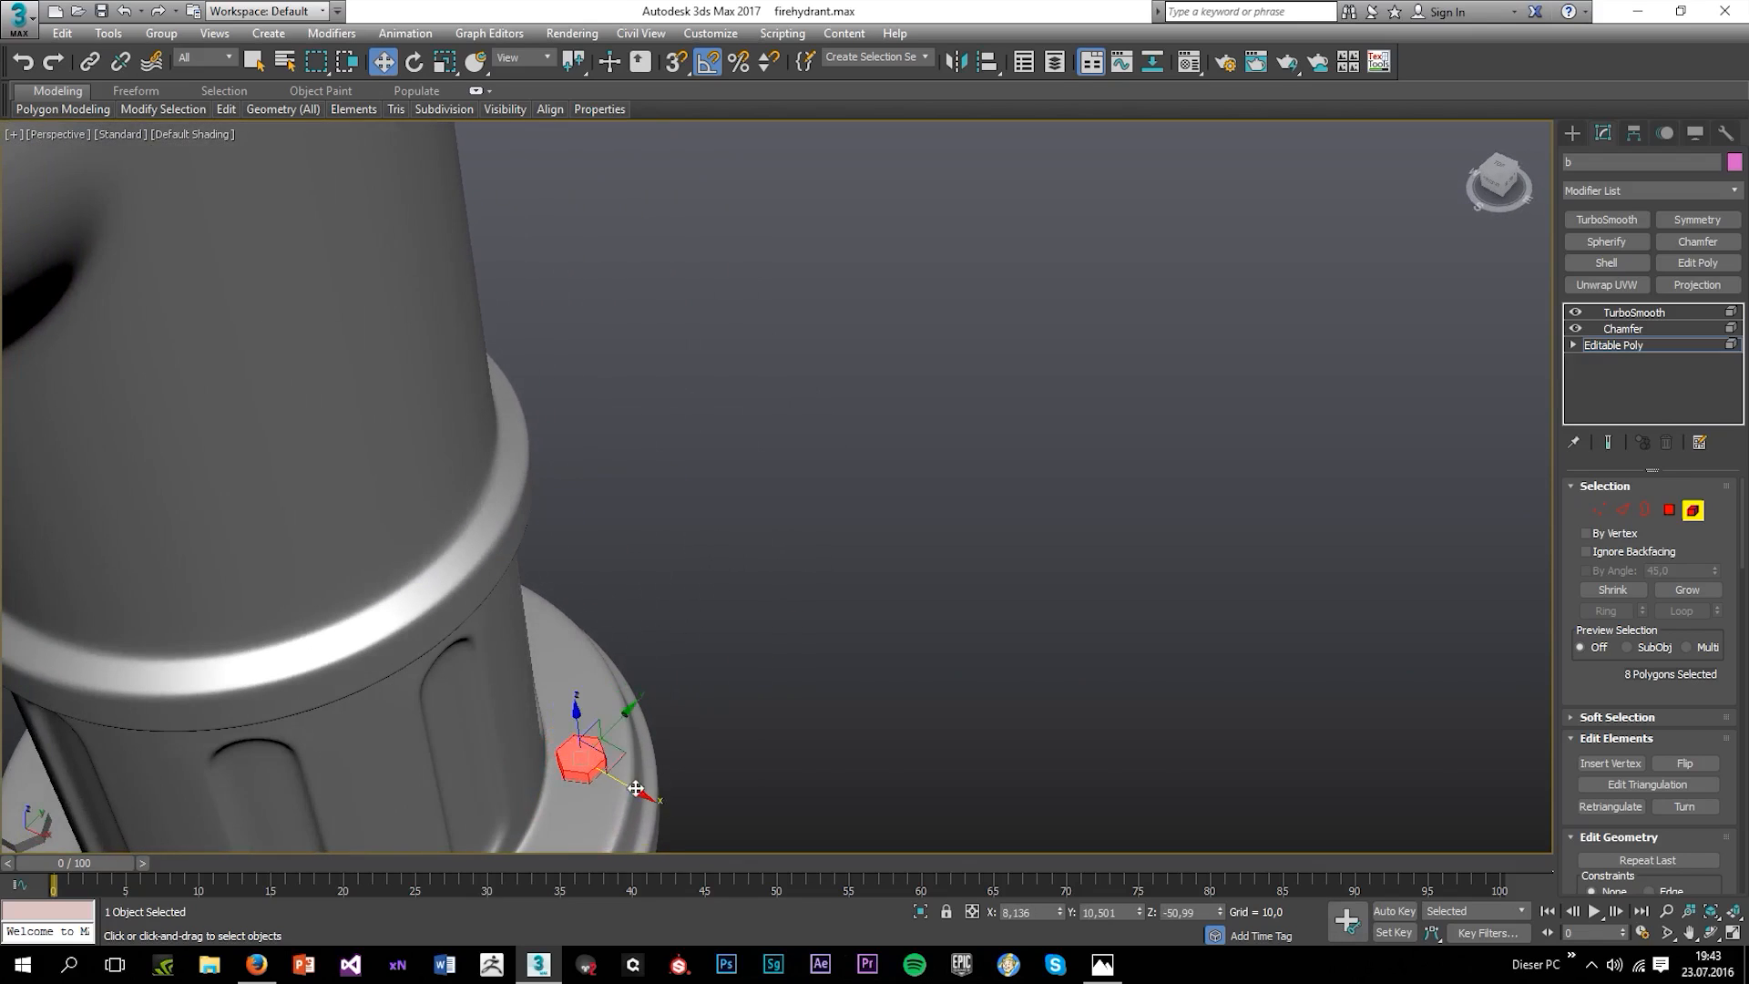
pyautogui.moveTo(610, 723); pyautogui.dragTo(631, 760)
# Move the +X side nut of the base ring outward to X about 12.00.
pyautogui.keyDown('alt'); pyautogui.moveTo(632, 761); pyautogui.dragTo(793, 760, button='middle'); pyautogui.keyUp('alt')
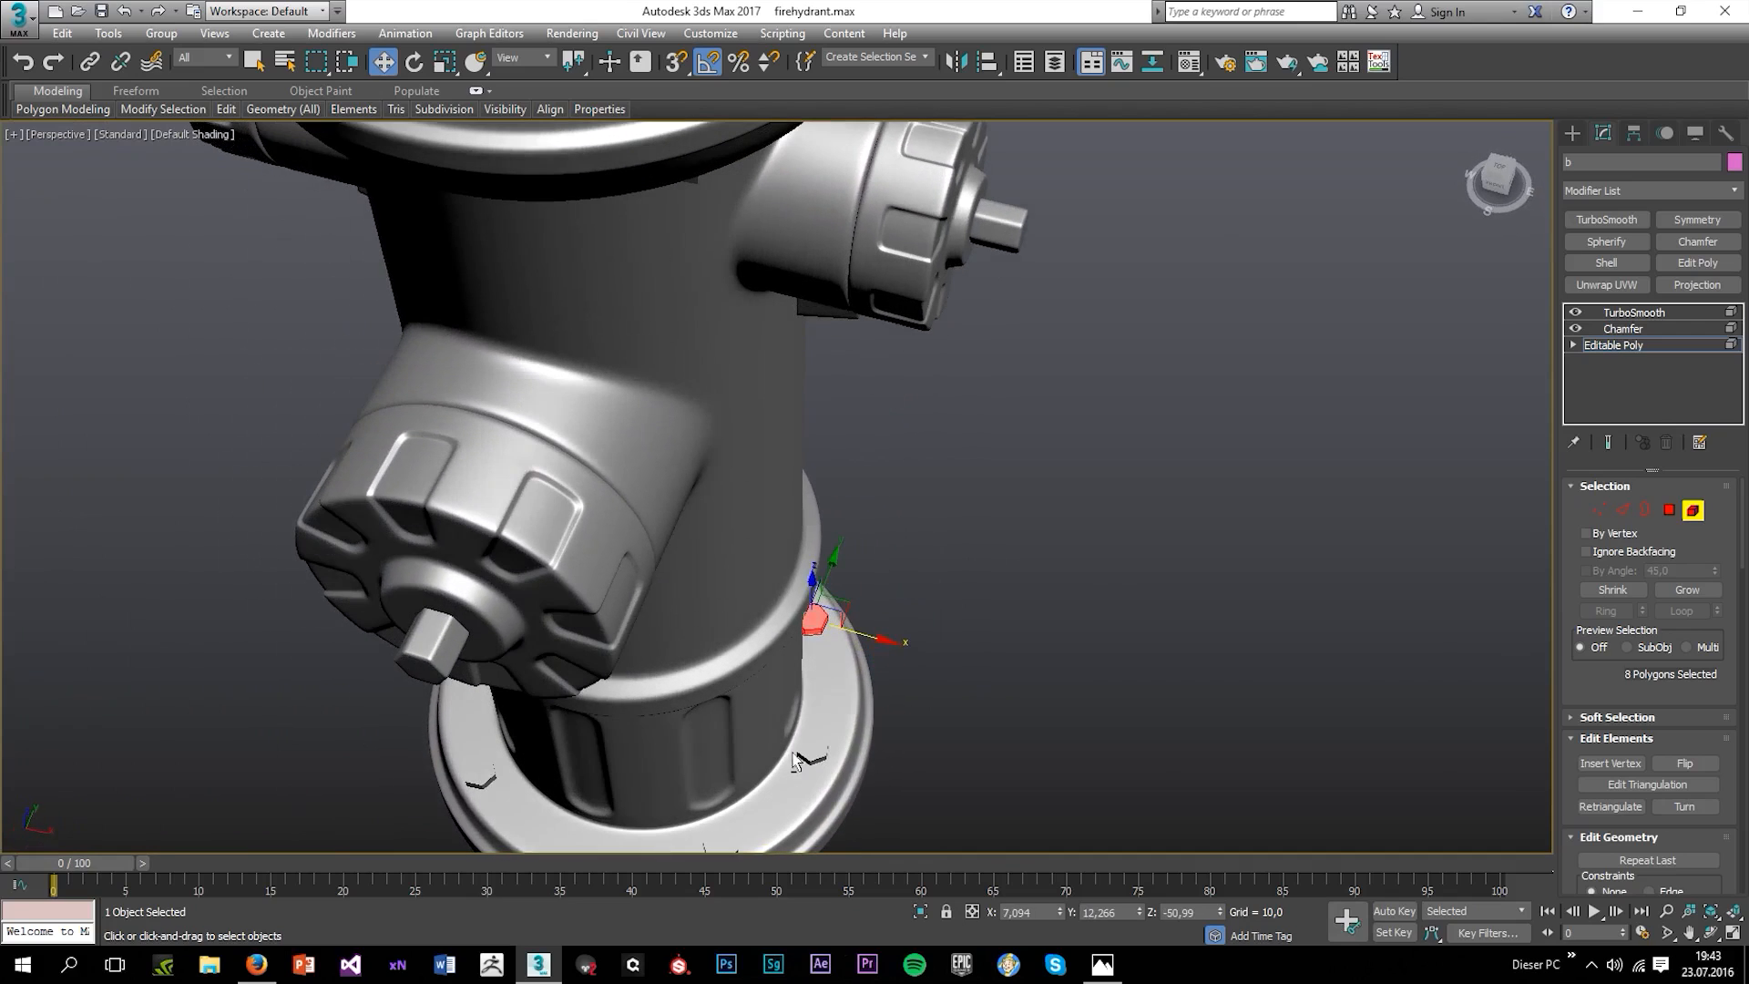
pyautogui.moveTo(842, 756); pyautogui.dragTo(845, 758)
pyautogui.moveTo(845, 761); pyautogui.dragTo(988, 541, button='middle')
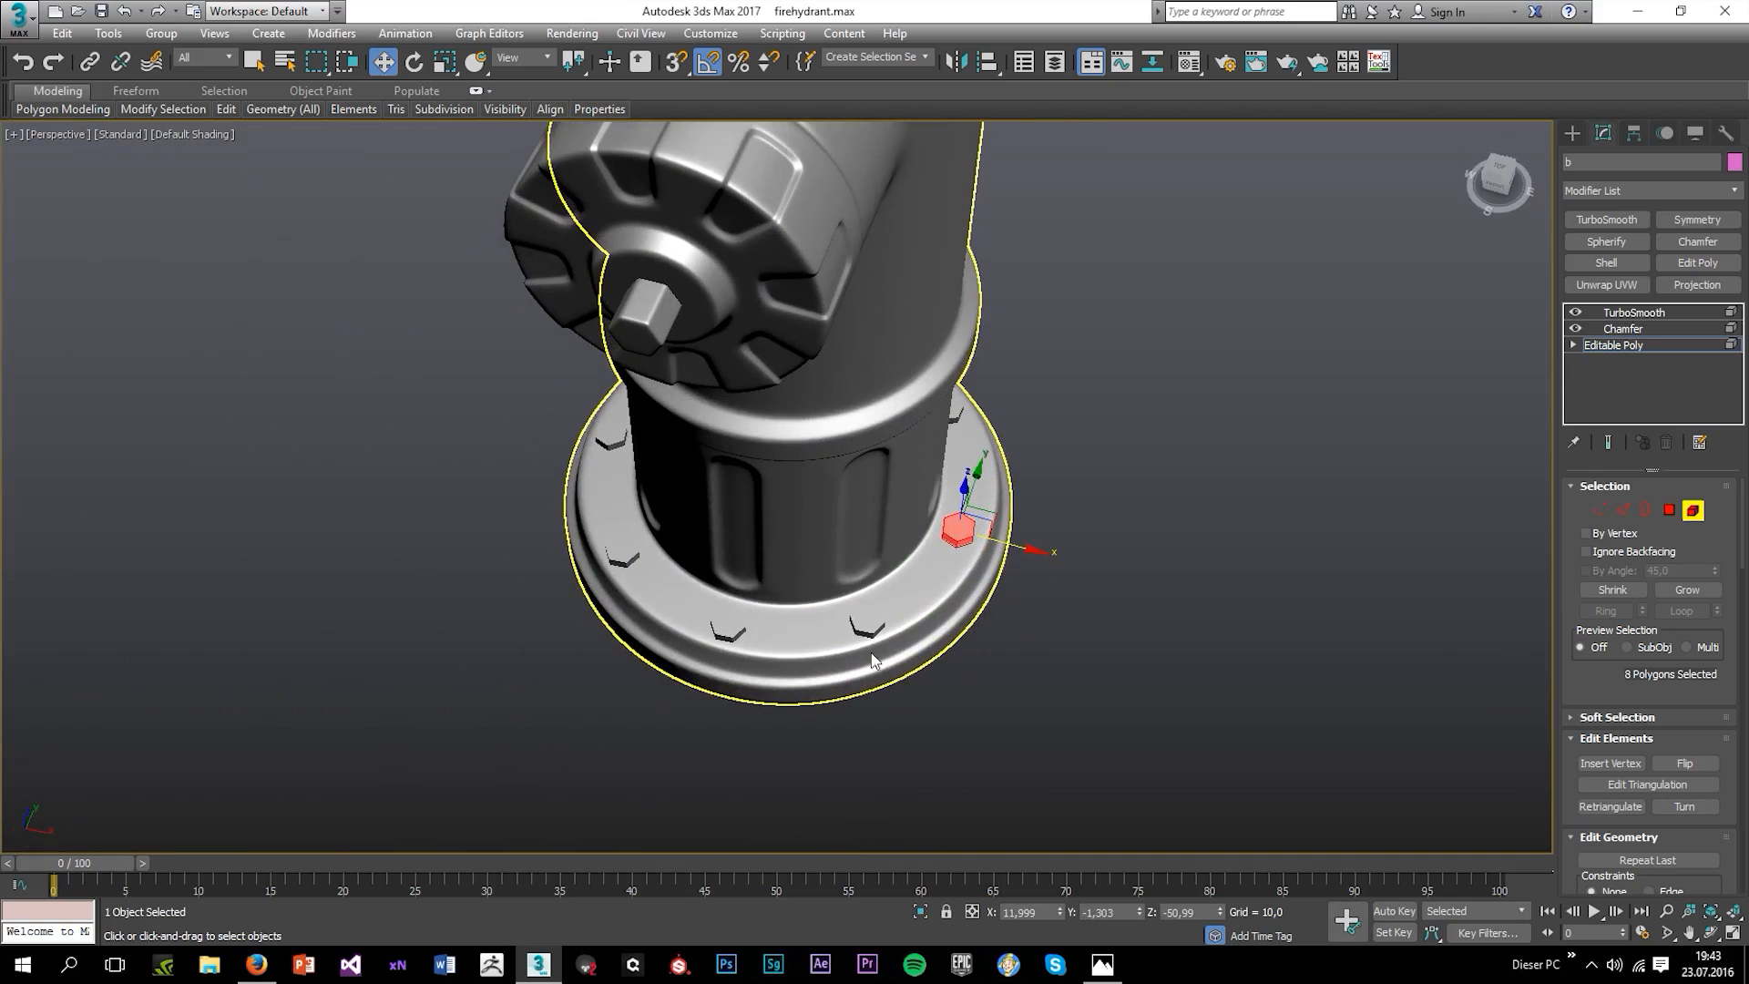
# Reposition the base nut between the +X and front nuts to X about 6.69, Y about -13.10.
pyautogui.click(867, 626)
pyautogui.keyDown('alt'); pyautogui.moveTo(863, 665); pyautogui.dragTo(950, 661, button='middle'); pyautogui.keyUp('alt')
pyautogui.moveTo(835, 599); pyautogui.dragTo(831, 588)
pyautogui.keyDown('alt'); pyautogui.moveTo(833, 608); pyautogui.dragTo(791, 518, button='middle'); pyautogui.keyUp('alt')
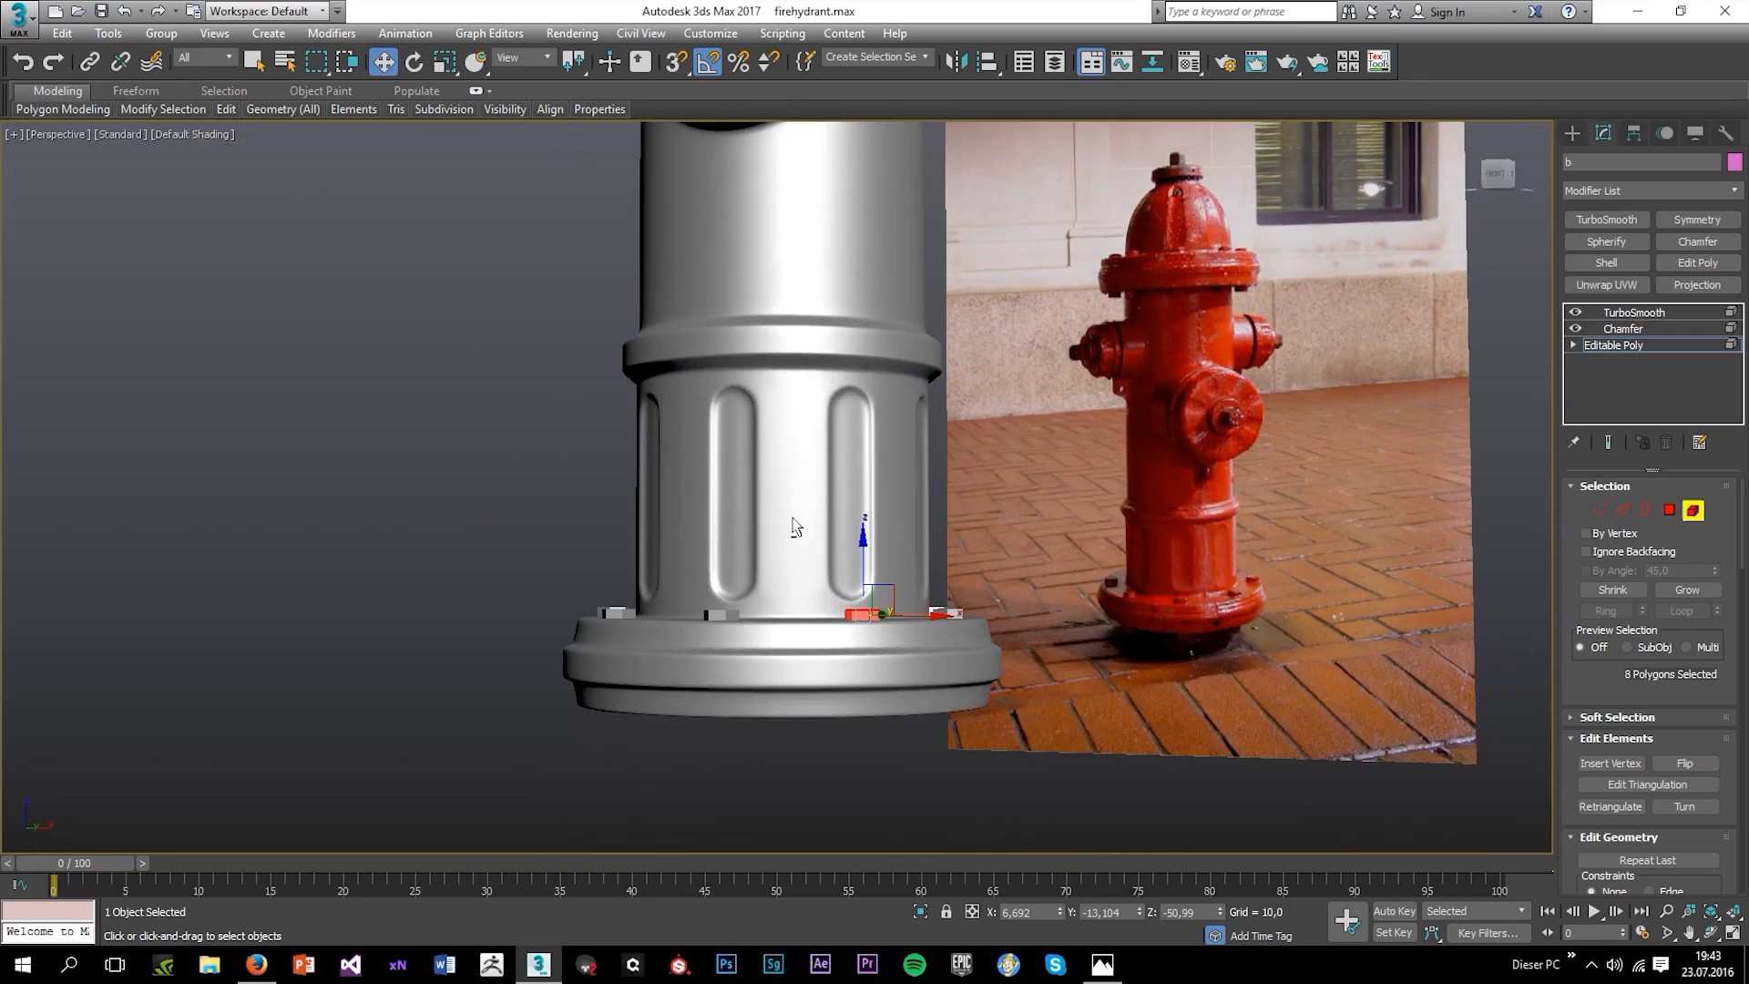
# Delete every nut of the base ring except the one between the +X and front positions.
pyautogui.moveTo(463, 484); pyautogui.dragTo(1037, 691)
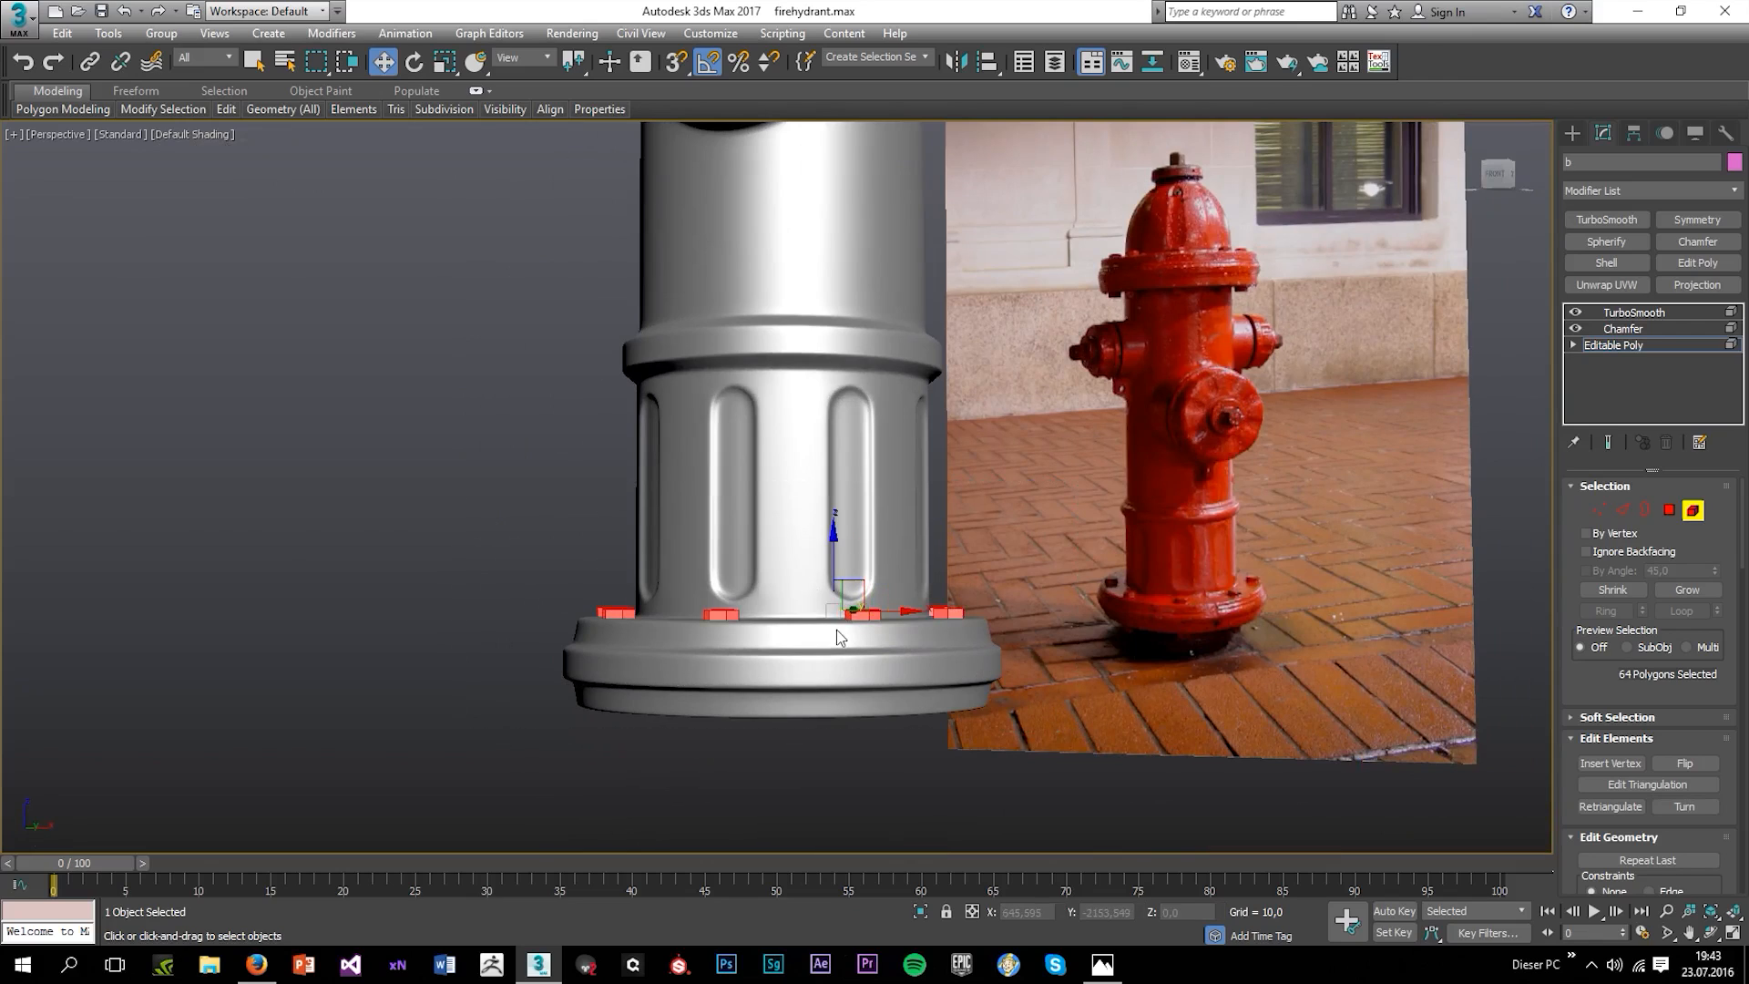
pyautogui.moveTo(752, 696); pyautogui.dragTo(753, 696)
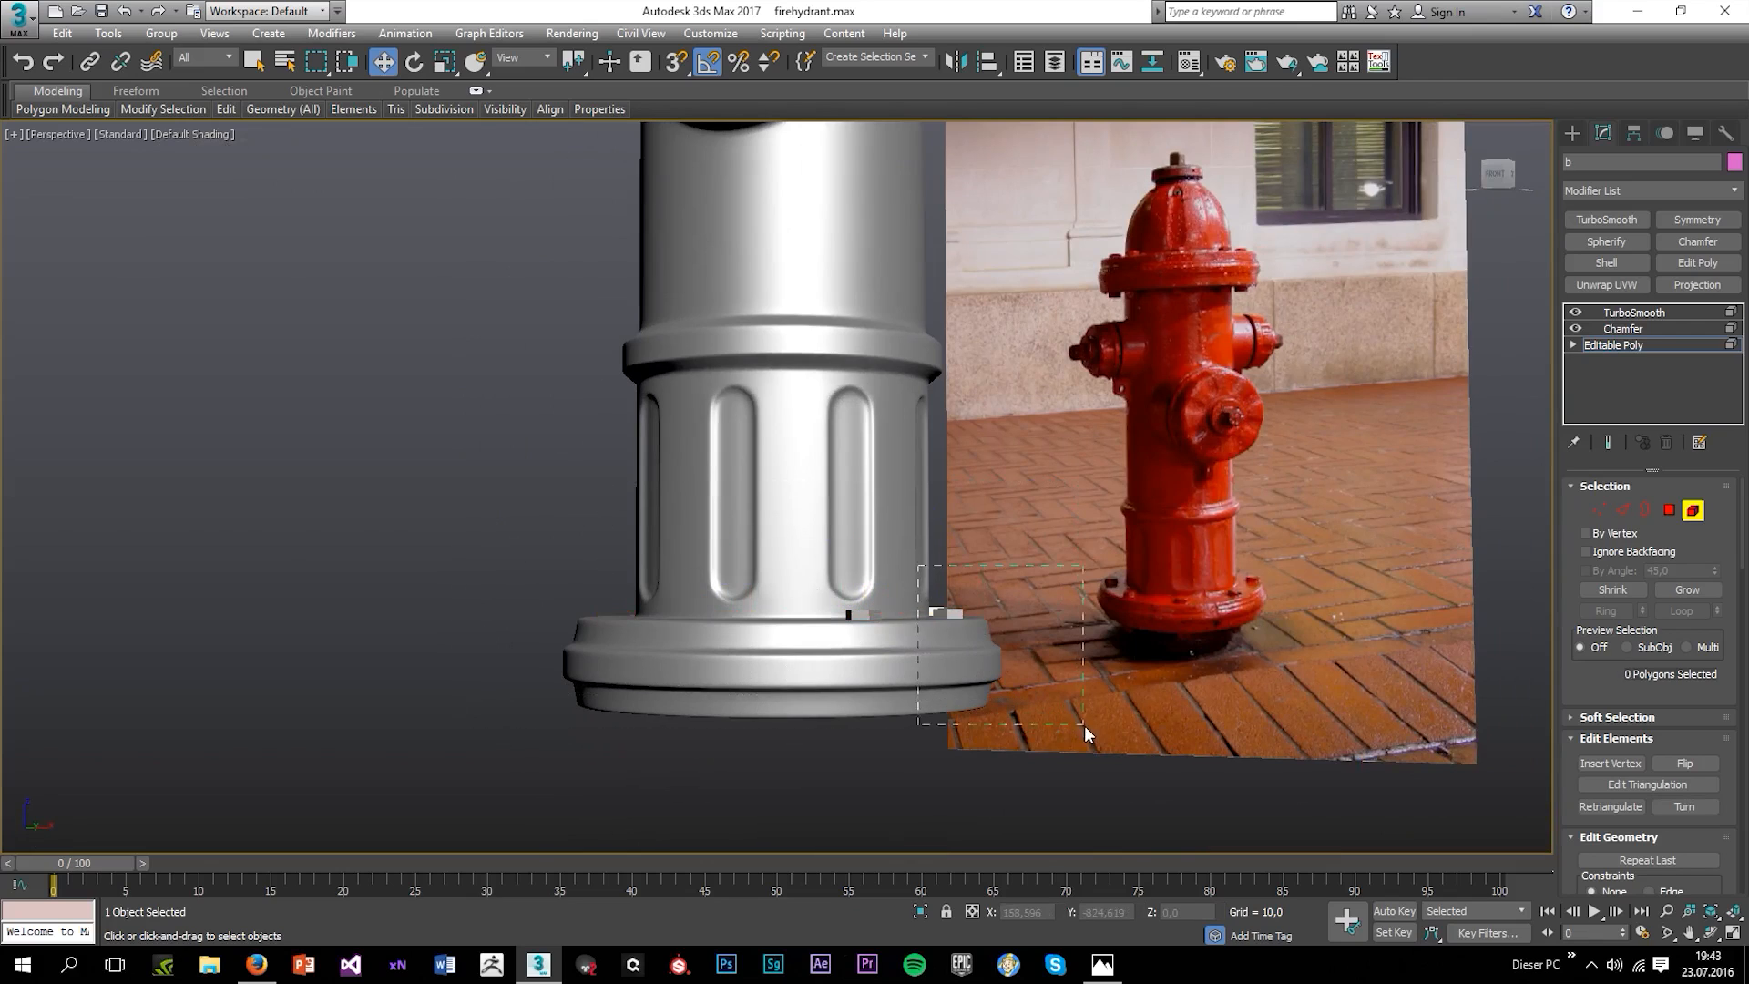
pyautogui.moveTo(1084, 725); pyautogui.dragTo(1084, 725)
pyautogui.scroll(3, 984, 647)
pyautogui.keyDown('alt'); pyautogui.moveTo(969, 658); pyautogui.dragTo(811, 669, button='middle'); pyautogui.keyUp('alt')
pyautogui.moveTo(817, 557); pyautogui.dragTo(1044, 725)
pyautogui.press('Delete')
pyautogui.moveTo(530, 715); pyautogui.dragTo(533, 718)
# Move the remaining base nut to the front of the flange, at X about -5.41, Y about -18.09.
pyautogui.hotkey('alt', 'w')
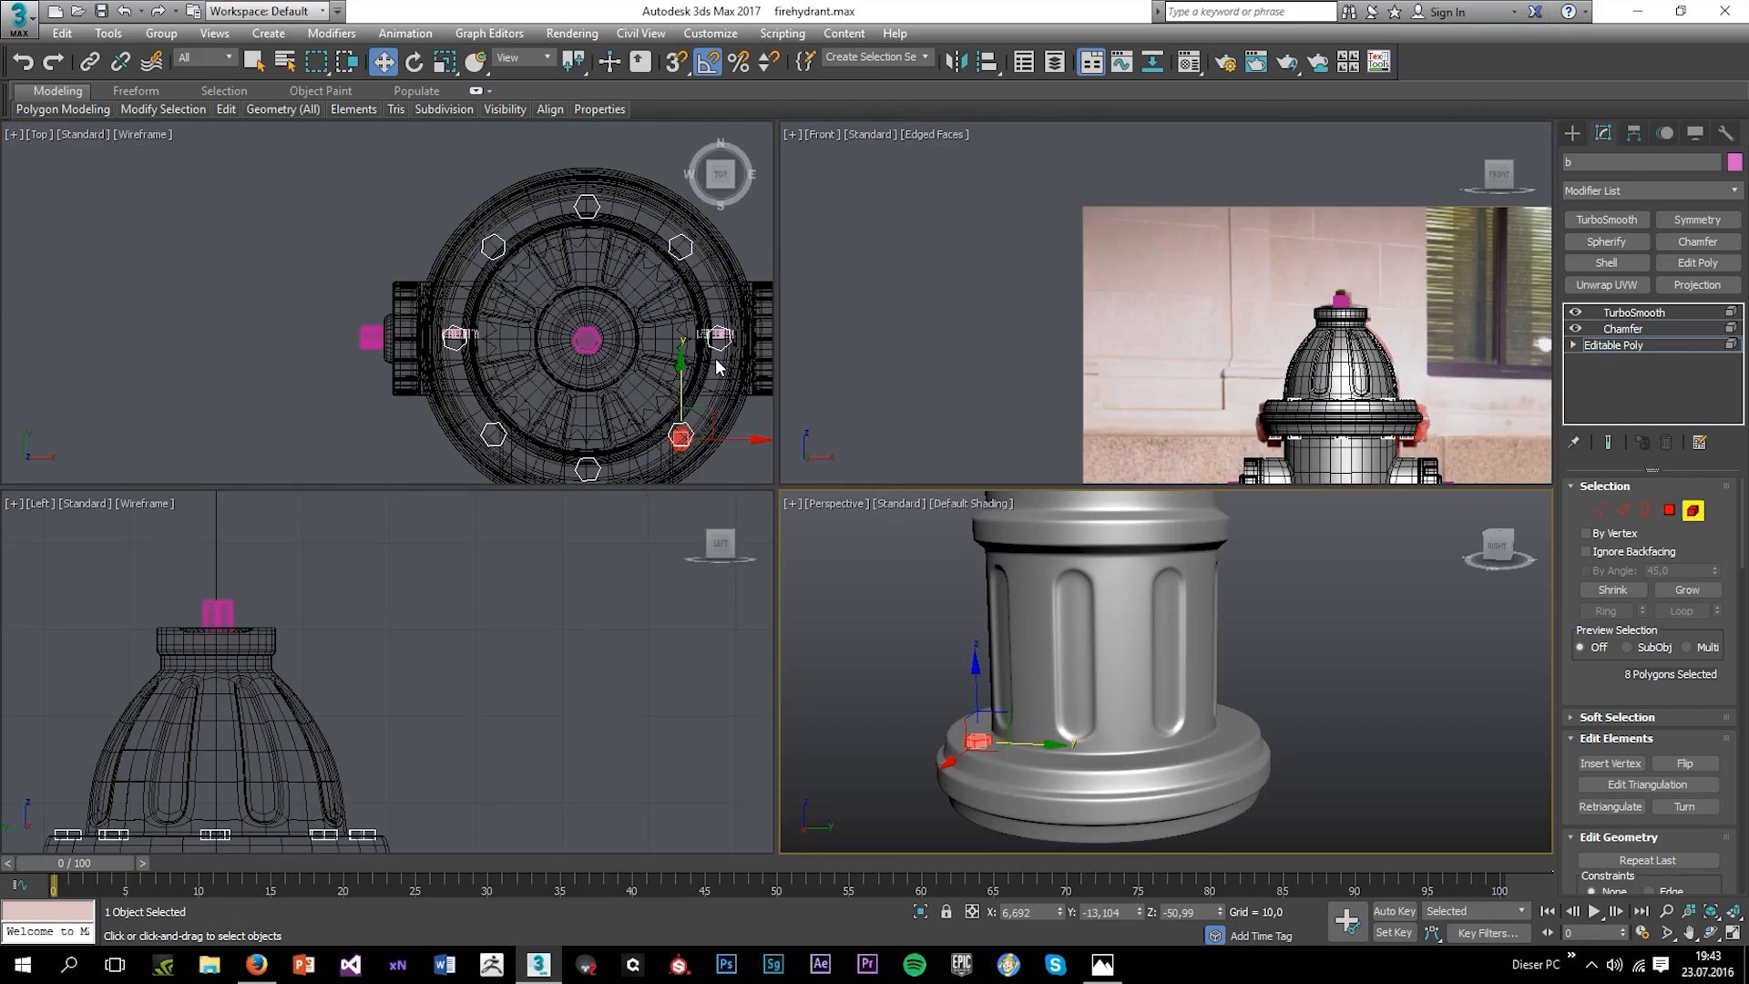
pyautogui.middleClick(714, 358)
pyautogui.hotkey('alt', 'w')
pyautogui.moveTo(1007, 582); pyautogui.dragTo(881, 413, button='middle')
pyautogui.press('F3')
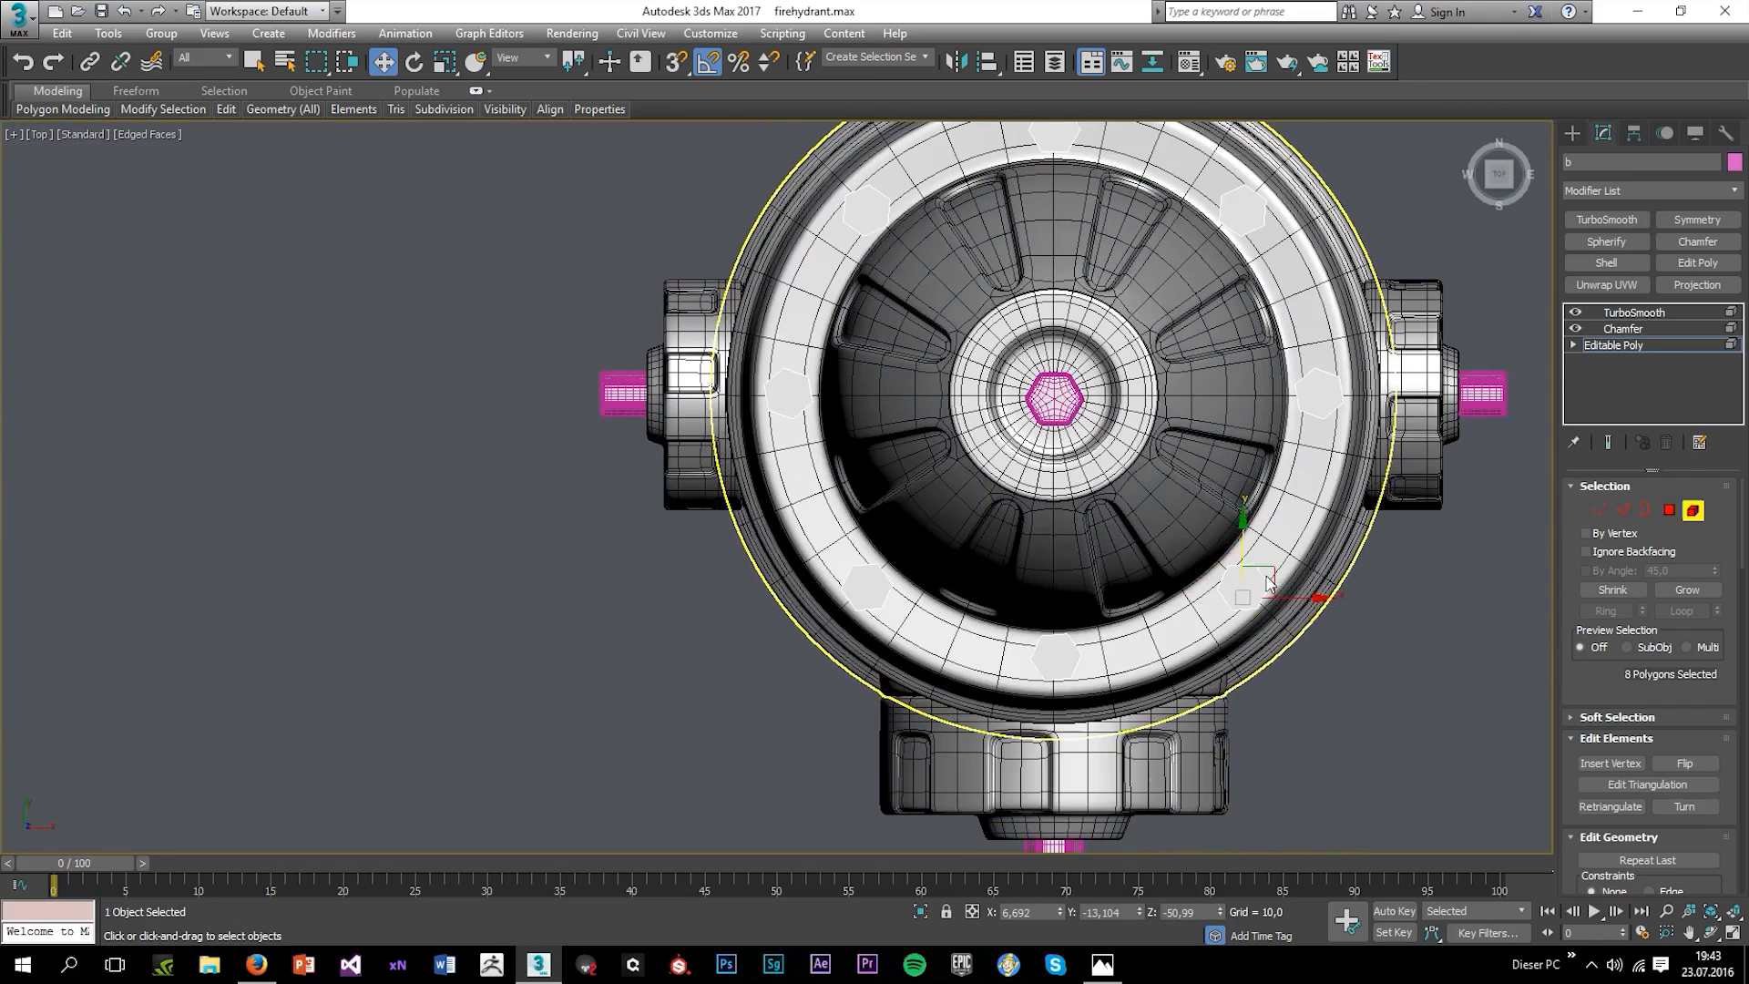
pyautogui.press('F3')
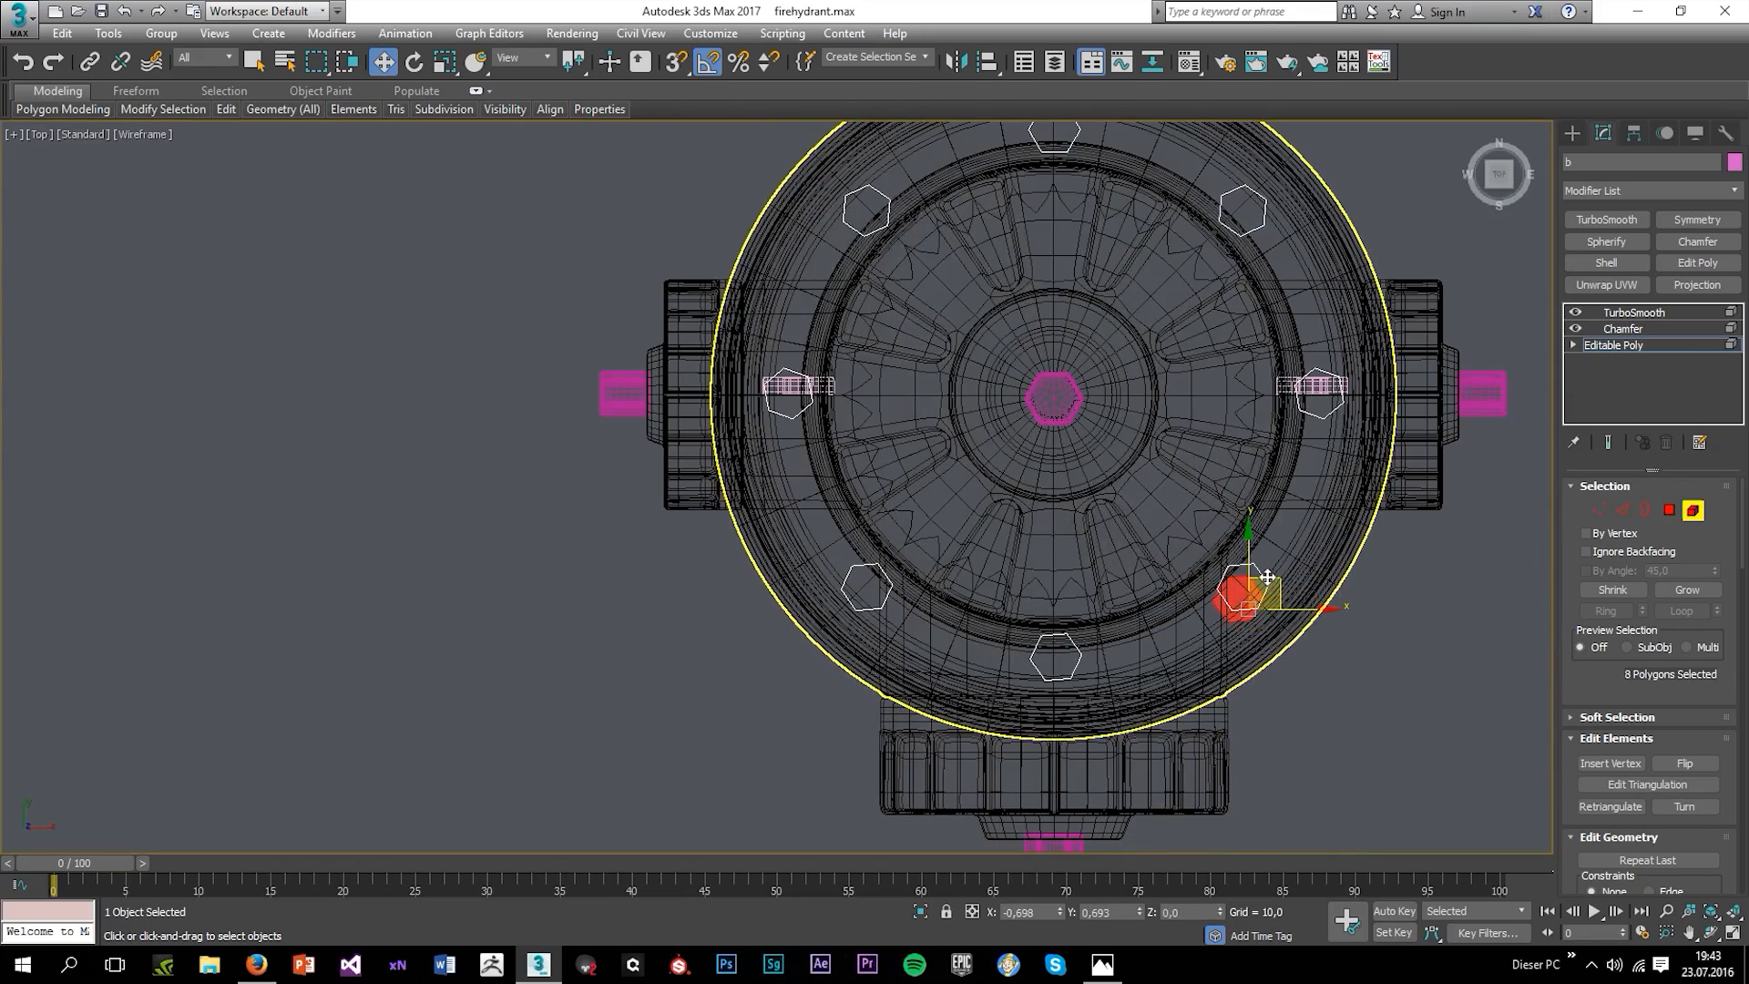
pyautogui.moveTo(1267, 584); pyautogui.dragTo(1086, 652)
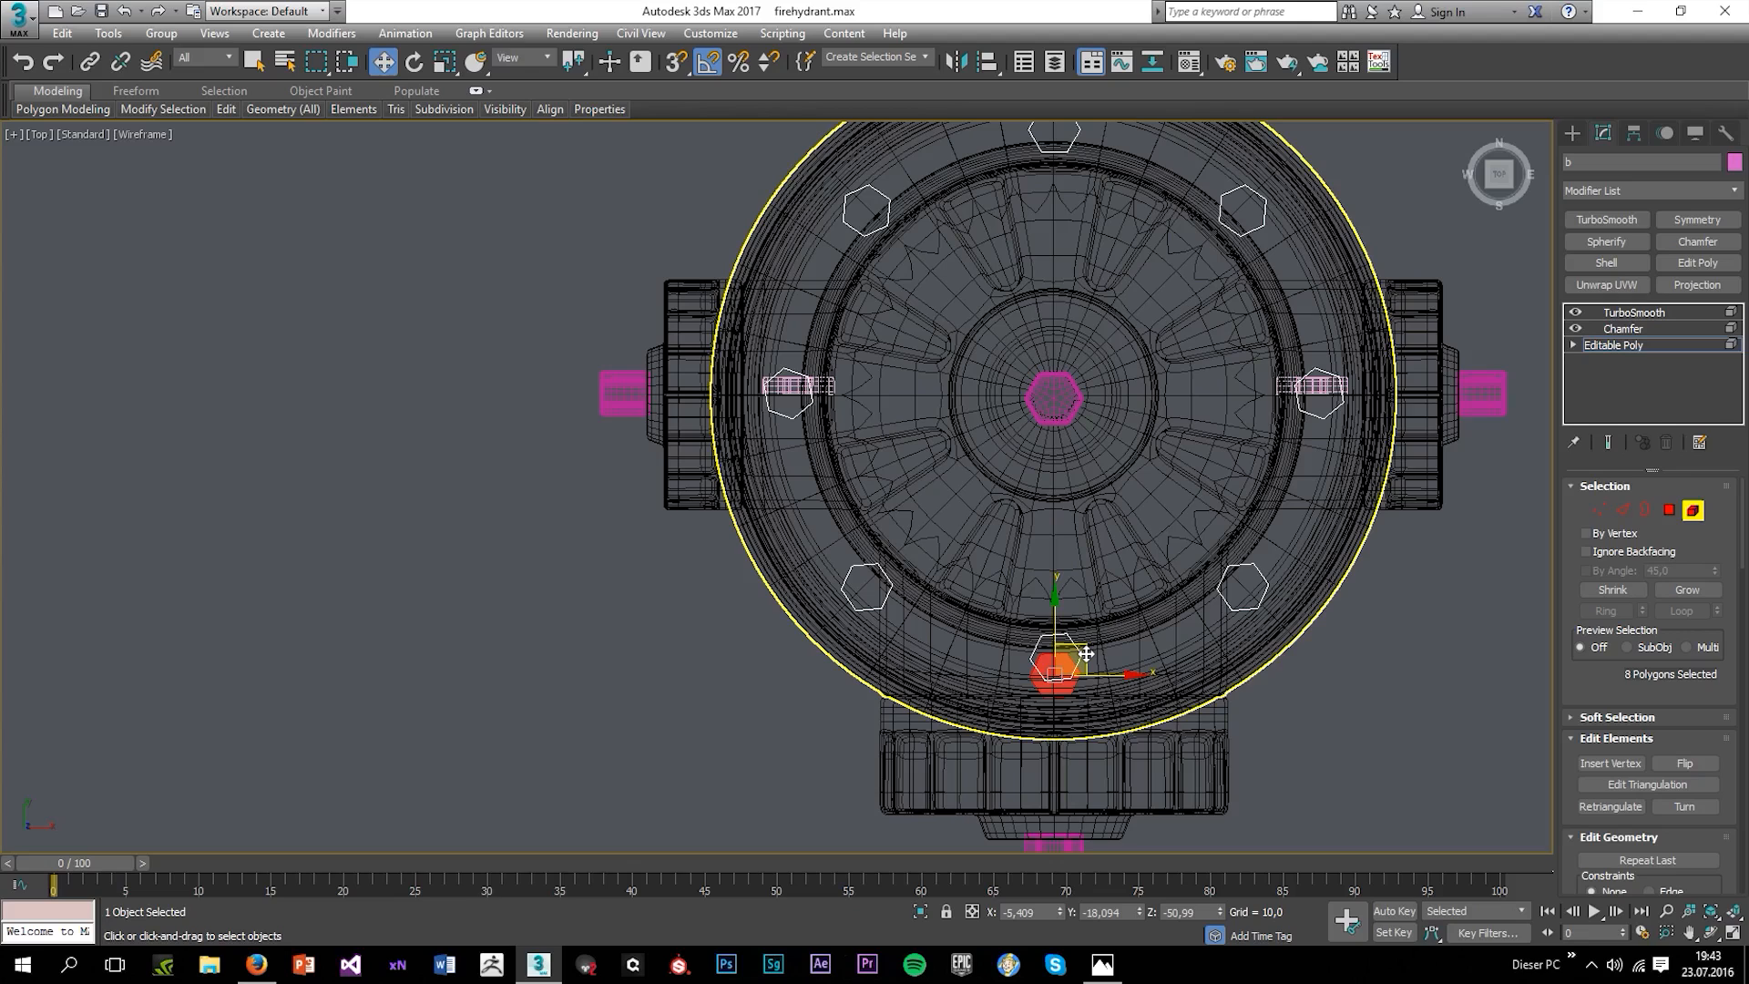
pyautogui.hotkey('alt', 'w')
pyautogui.middleClick(1189, 690)
pyautogui.hotkey('alt', 'w')
pyautogui.keyDown('alt'); pyautogui.moveTo(861, 707); pyautogui.dragTo(971, 795, button='middle'); pyautogui.keyUp('alt')
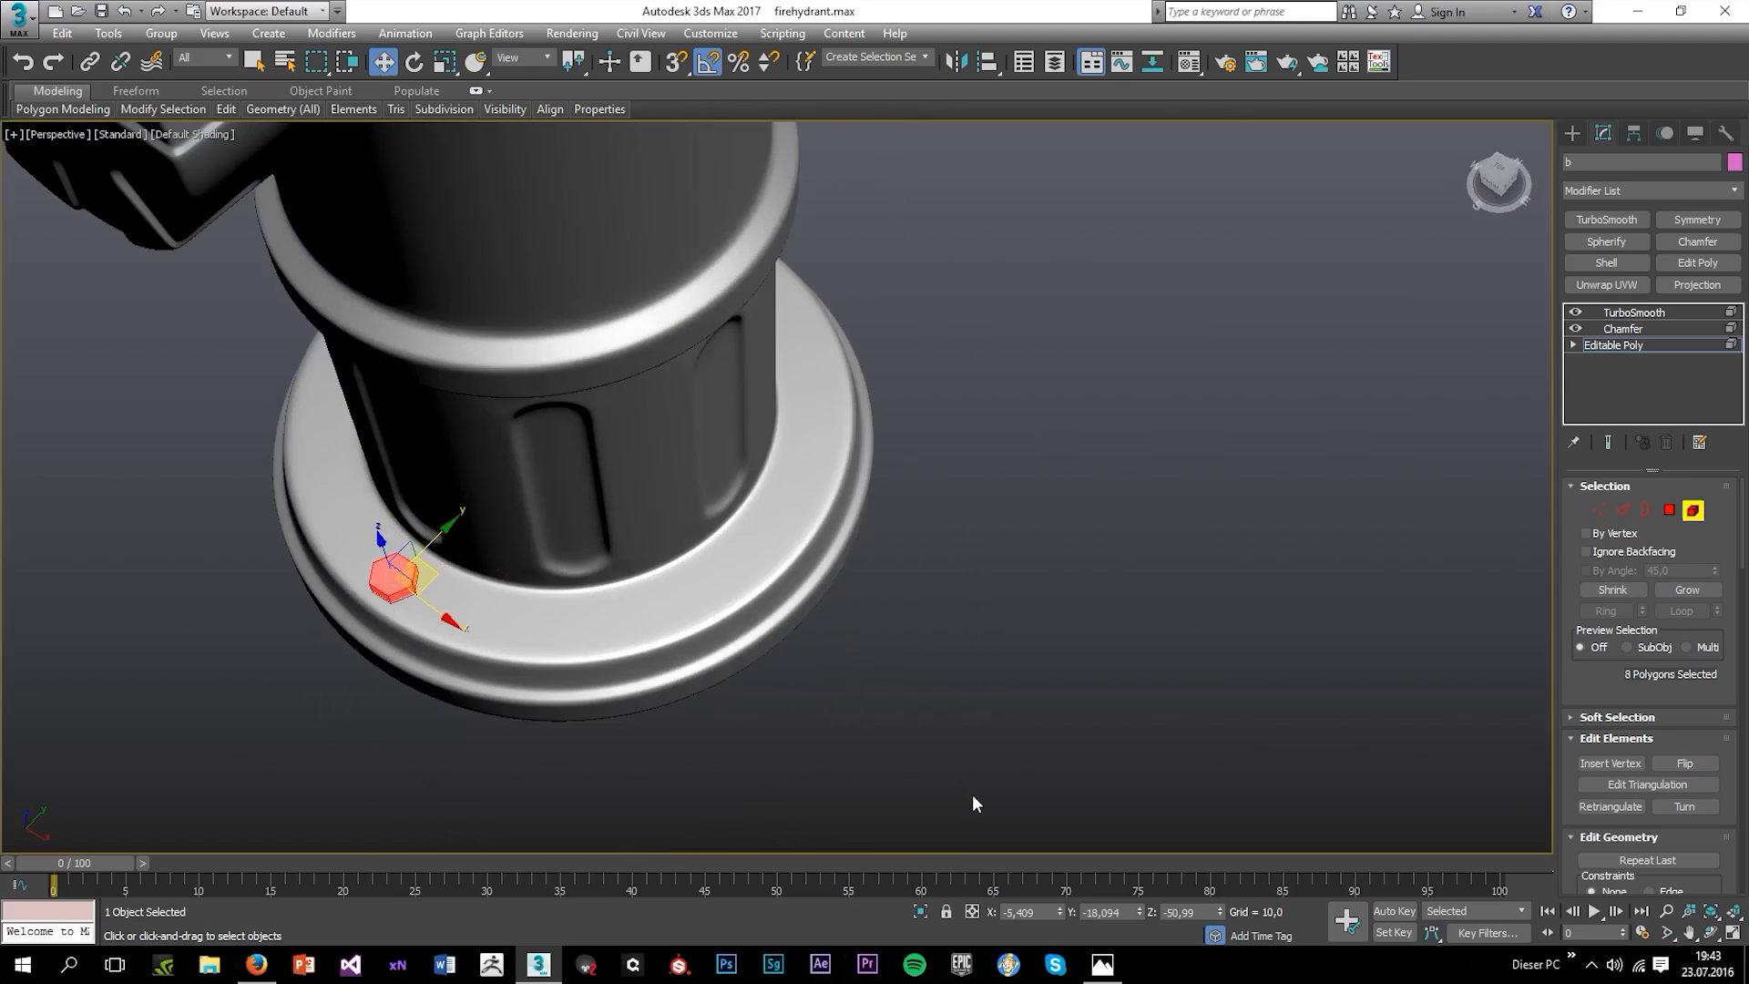
# Try cloning the front base nut as elements to X about 7.89, Y about -13.68 and to the +X side at X about 13.19.
pyautogui.hotkey('alt', 'w')
pyautogui.middleClick(735, 396)
pyautogui.hotkey('alt', 'w')
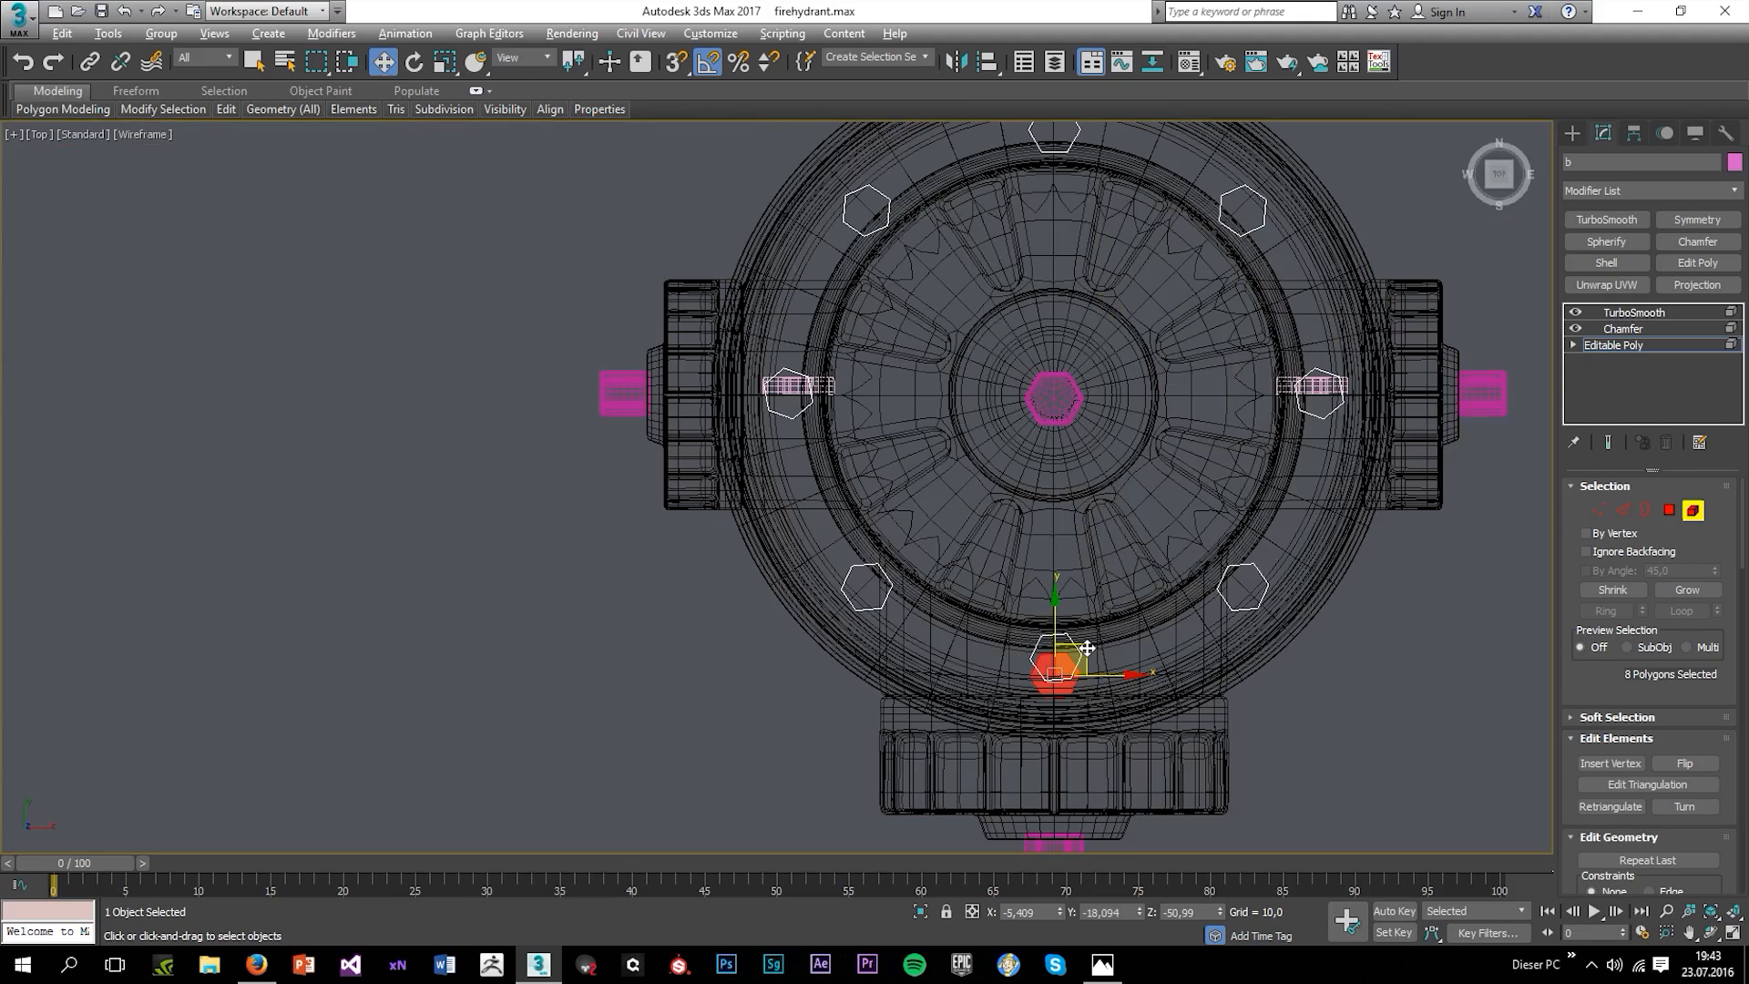
pyautogui.moveTo(1087, 647); pyautogui.dragTo(1293, 583)
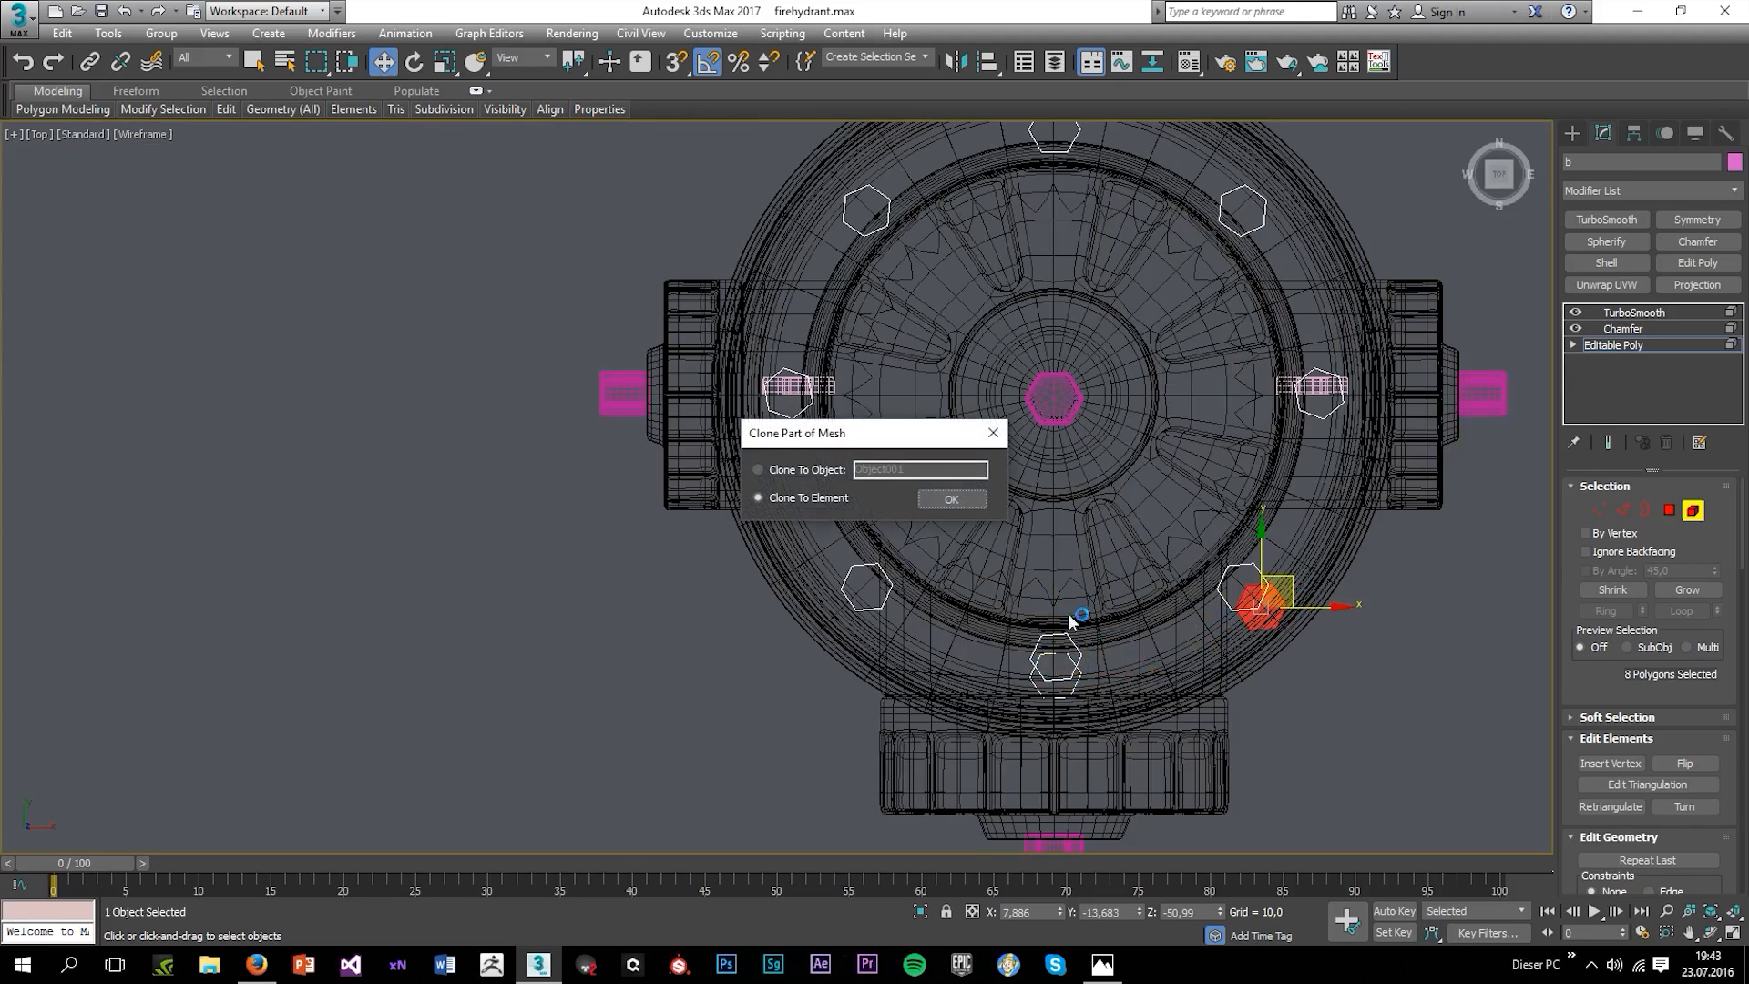
pyautogui.click(943, 505)
pyautogui.press('e')
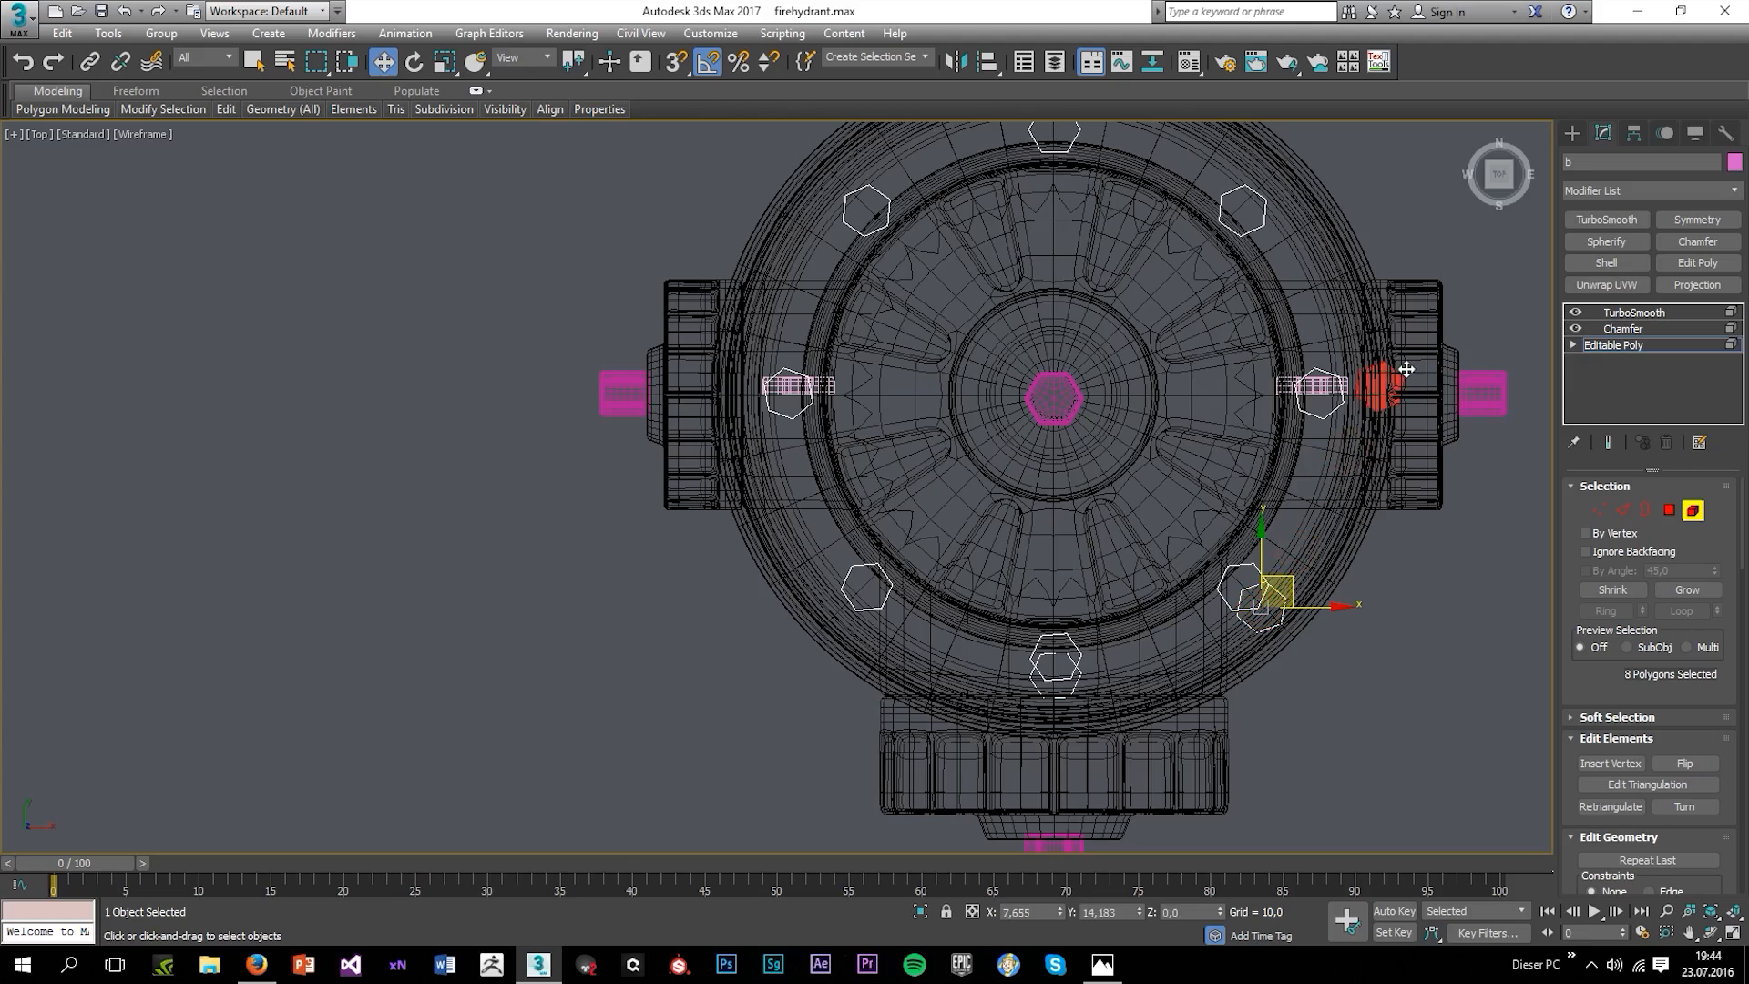
pyautogui.keyDown('shift'); pyautogui.moveTo(1370, 377); pyautogui.dragTo(1370, 377); pyautogui.keyUp('shift')
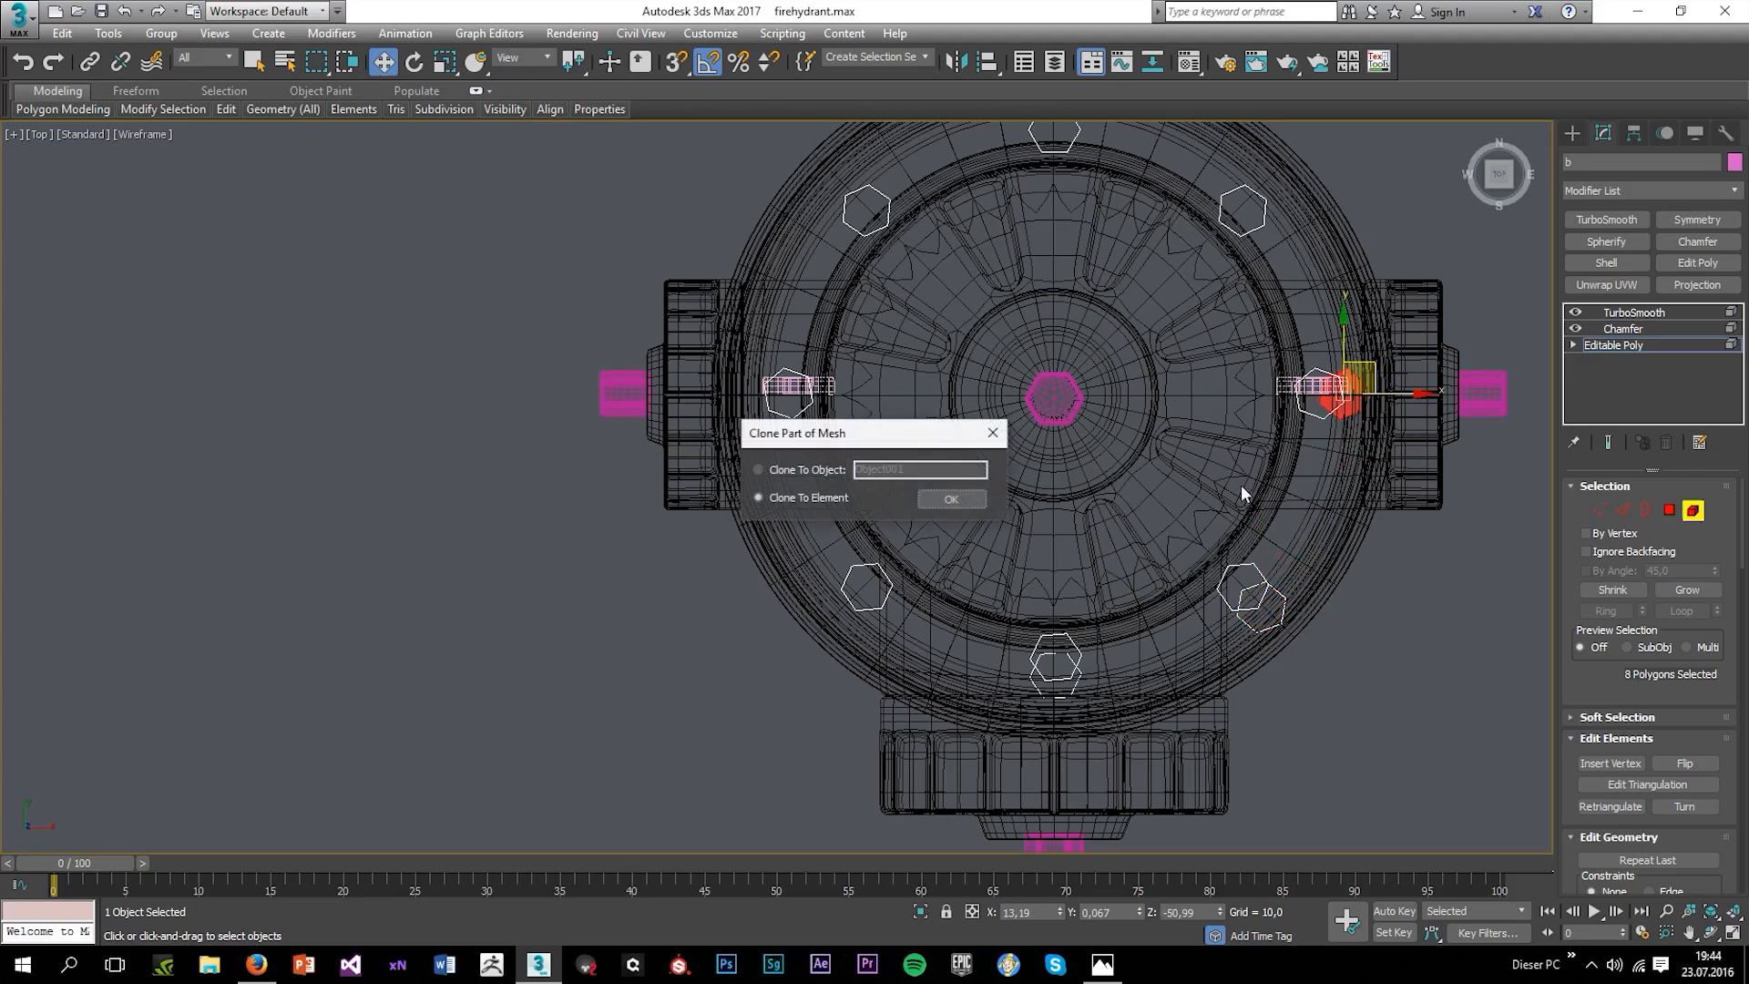
pyautogui.click(972, 499)
# Delete the two cloned nuts from the base flange, keeping only the front nut.
pyautogui.hotkey('alt', 'w')
pyautogui.rightClick(993, 678)
pyautogui.hotkey('alt', 'w')
pyautogui.keyDown('alt'); pyautogui.moveTo(884, 637); pyautogui.dragTo(950, 614, button='middle'); pyautogui.keyUp('alt')
pyautogui.click(728, 704)
pyautogui.keyDown('alt'); pyautogui.moveTo(727, 704); pyautogui.dragTo(657, 649, button='middle'); pyautogui.keyUp('alt')
pyautogui.keyDown('ctrl'); pyautogui.click(911, 650); pyautogui.keyUp('ctrl')
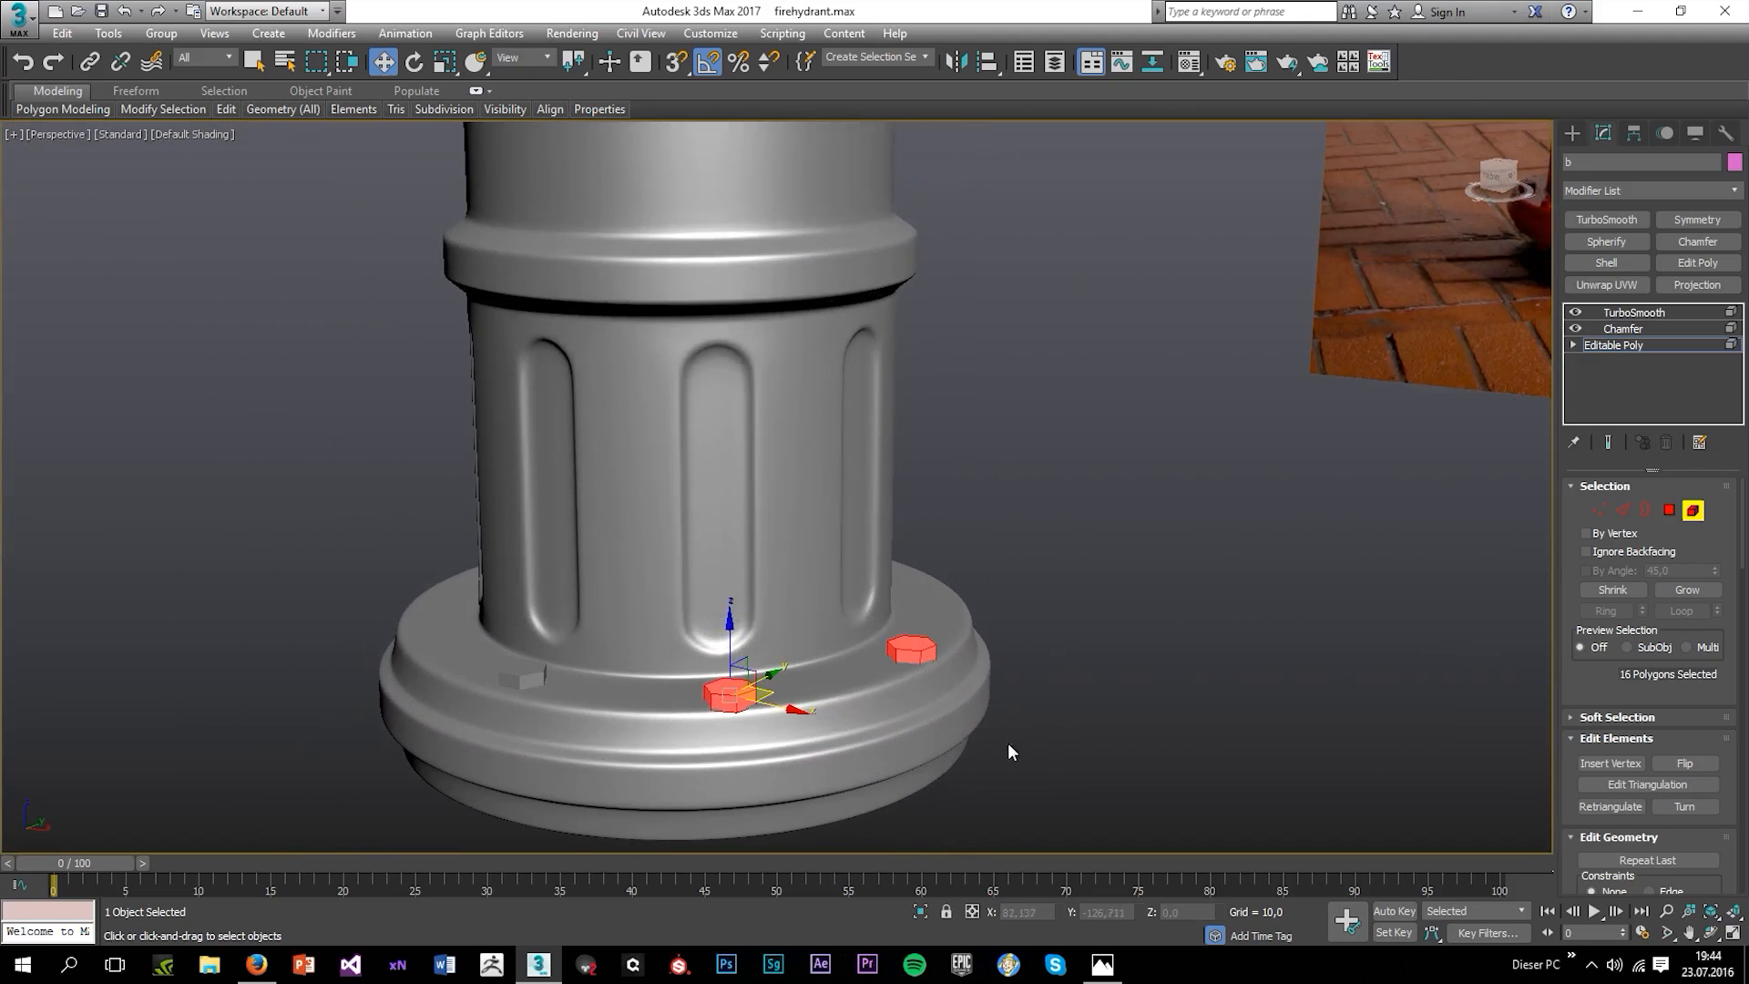
pyautogui.press('Delete')
# Move the front base nut slightly inward along Y to Y about -17.73.
pyautogui.click(513, 677)
pyautogui.keyDown('alt'); pyautogui.moveTo(508, 680); pyautogui.dragTo(524, 743, button='middle'); pyautogui.keyUp('alt')
pyautogui.keyDown('alt'); pyautogui.moveTo(676, 672); pyautogui.dragTo(752, 703, button='middle'); pyautogui.keyUp('alt')
pyautogui.hotkey('alt', 'w')
pyautogui.hotkey('alt', 'w')
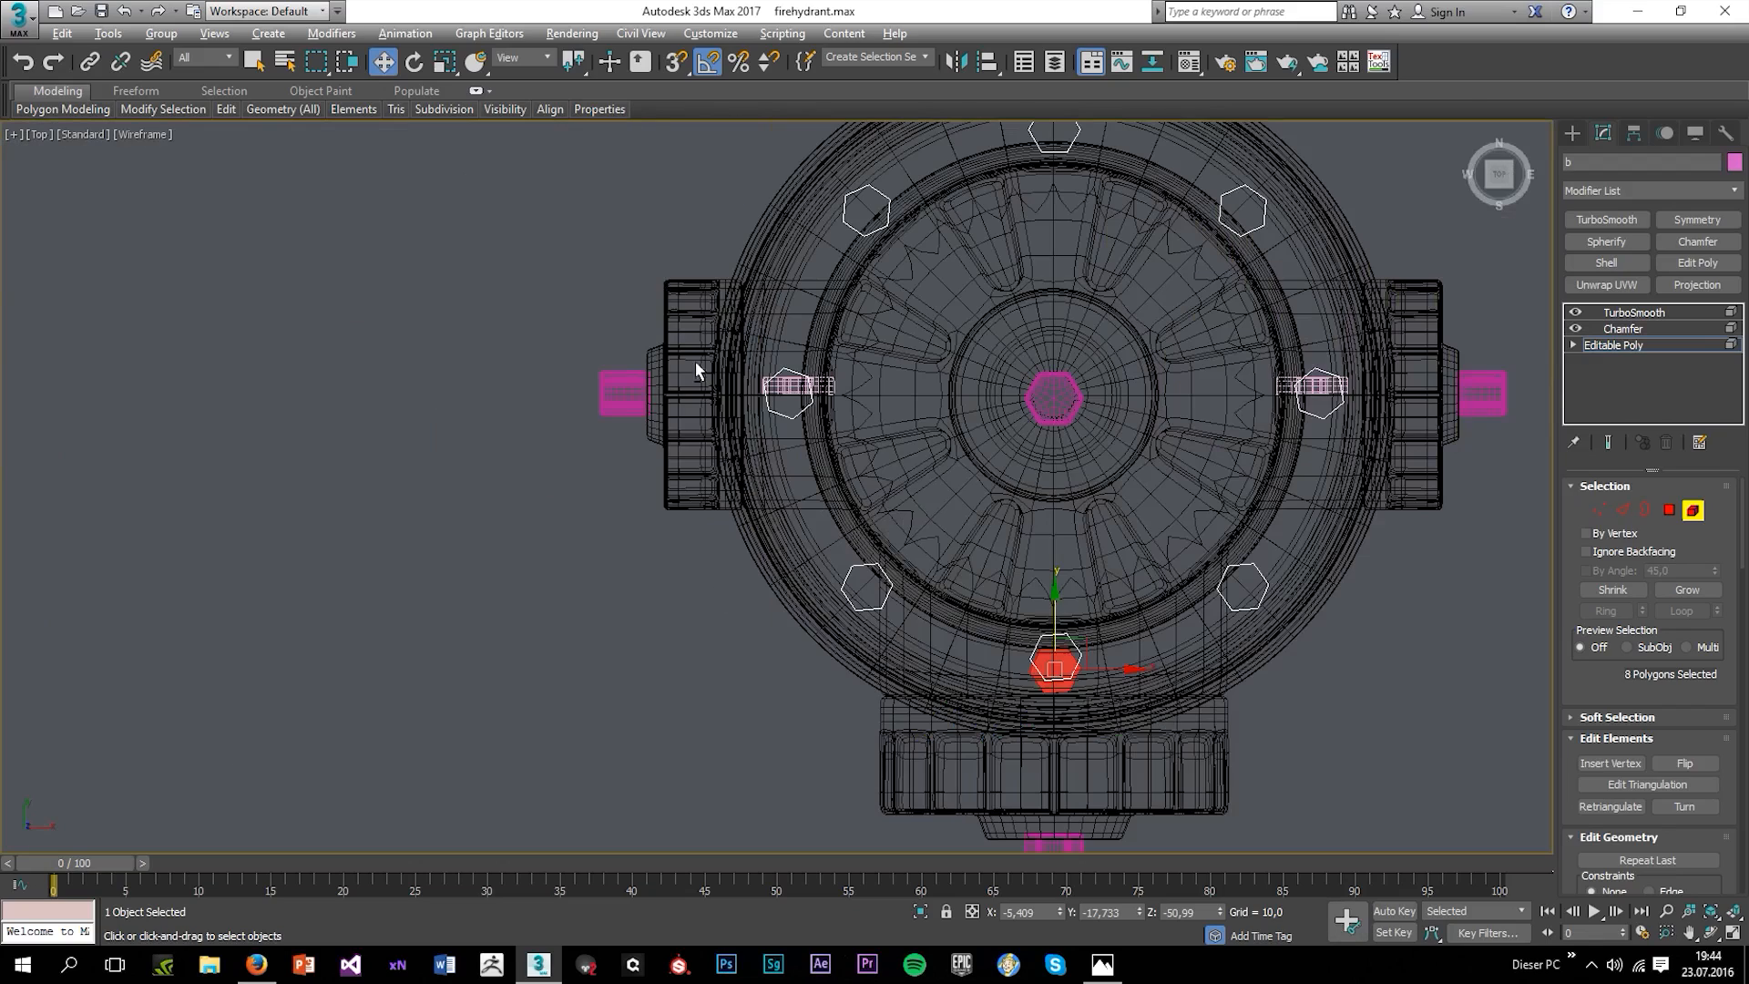
# Clone the front base nut as an element between the front and +X positions, at X about 6.99, Y about -12.71.
pyautogui.scroll(5, 1007, 690)
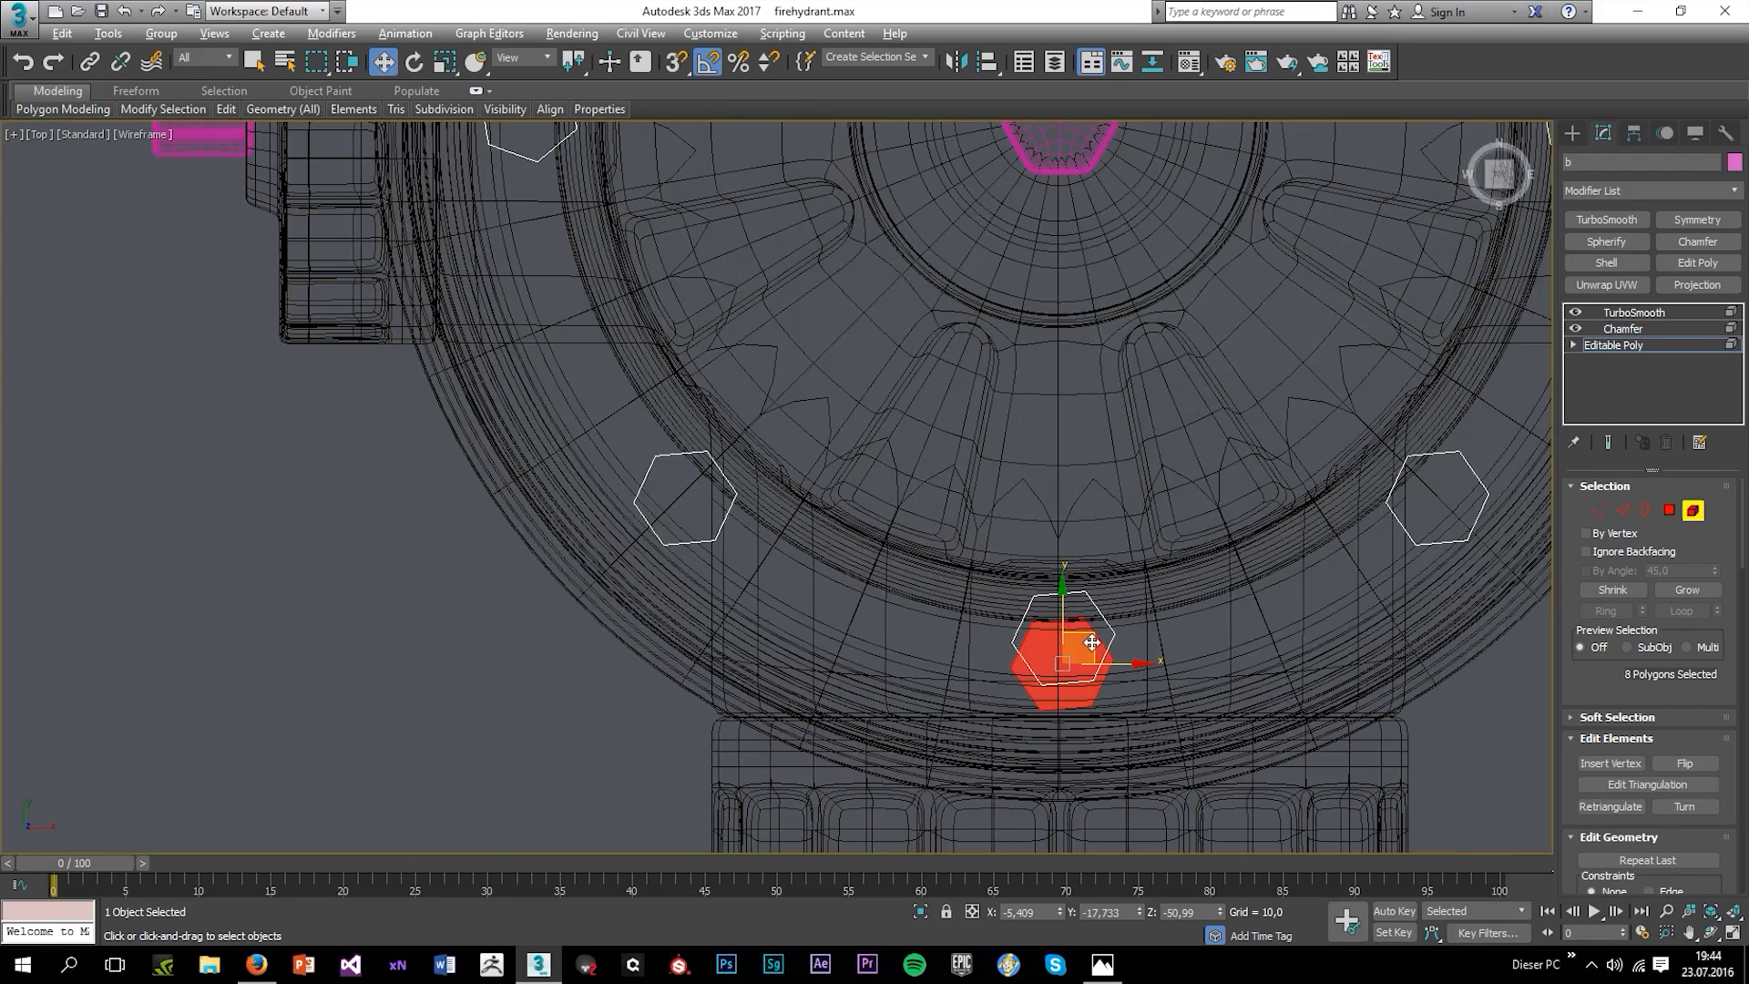
pyautogui.moveTo(1091, 642)
pyautogui.mouseDown()
pyautogui.moveTo(1508, 491)
pyautogui.moveTo(1476, 488)
pyautogui.mouseUp()
pyautogui.click(961, 496)
pyautogui.hotkey('alt', 'w')
pyautogui.middleClick(916, 693)
pyautogui.hotkey('alt', 'w')
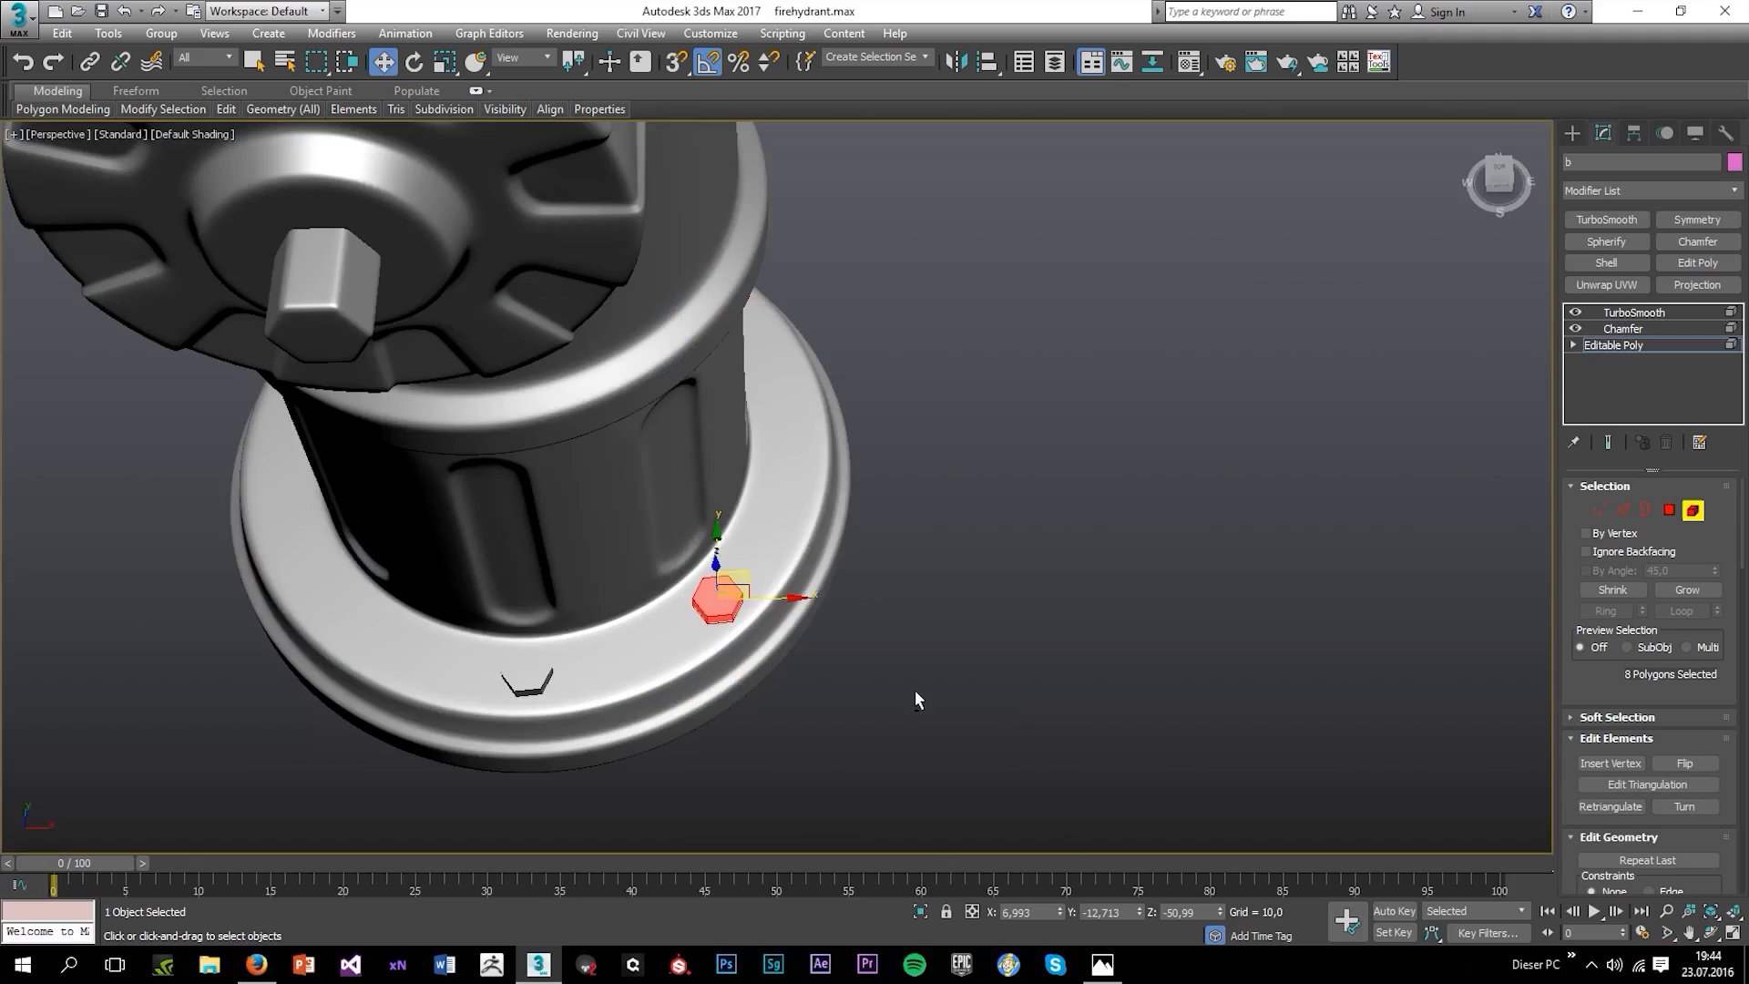
pyautogui.moveTo(915, 694)
pyautogui.keyDown('alt'); pyautogui.mouseDown(button='middle')
pyautogui.moveTo(961, 693)
pyautogui.moveTo(918, 695)
pyautogui.mouseUp(button='middle'); pyautogui.keyUp('alt')
# Clone the newly placed base nut as an element to the +X side of the base flange.
pyautogui.hotkey('alt', 'w')
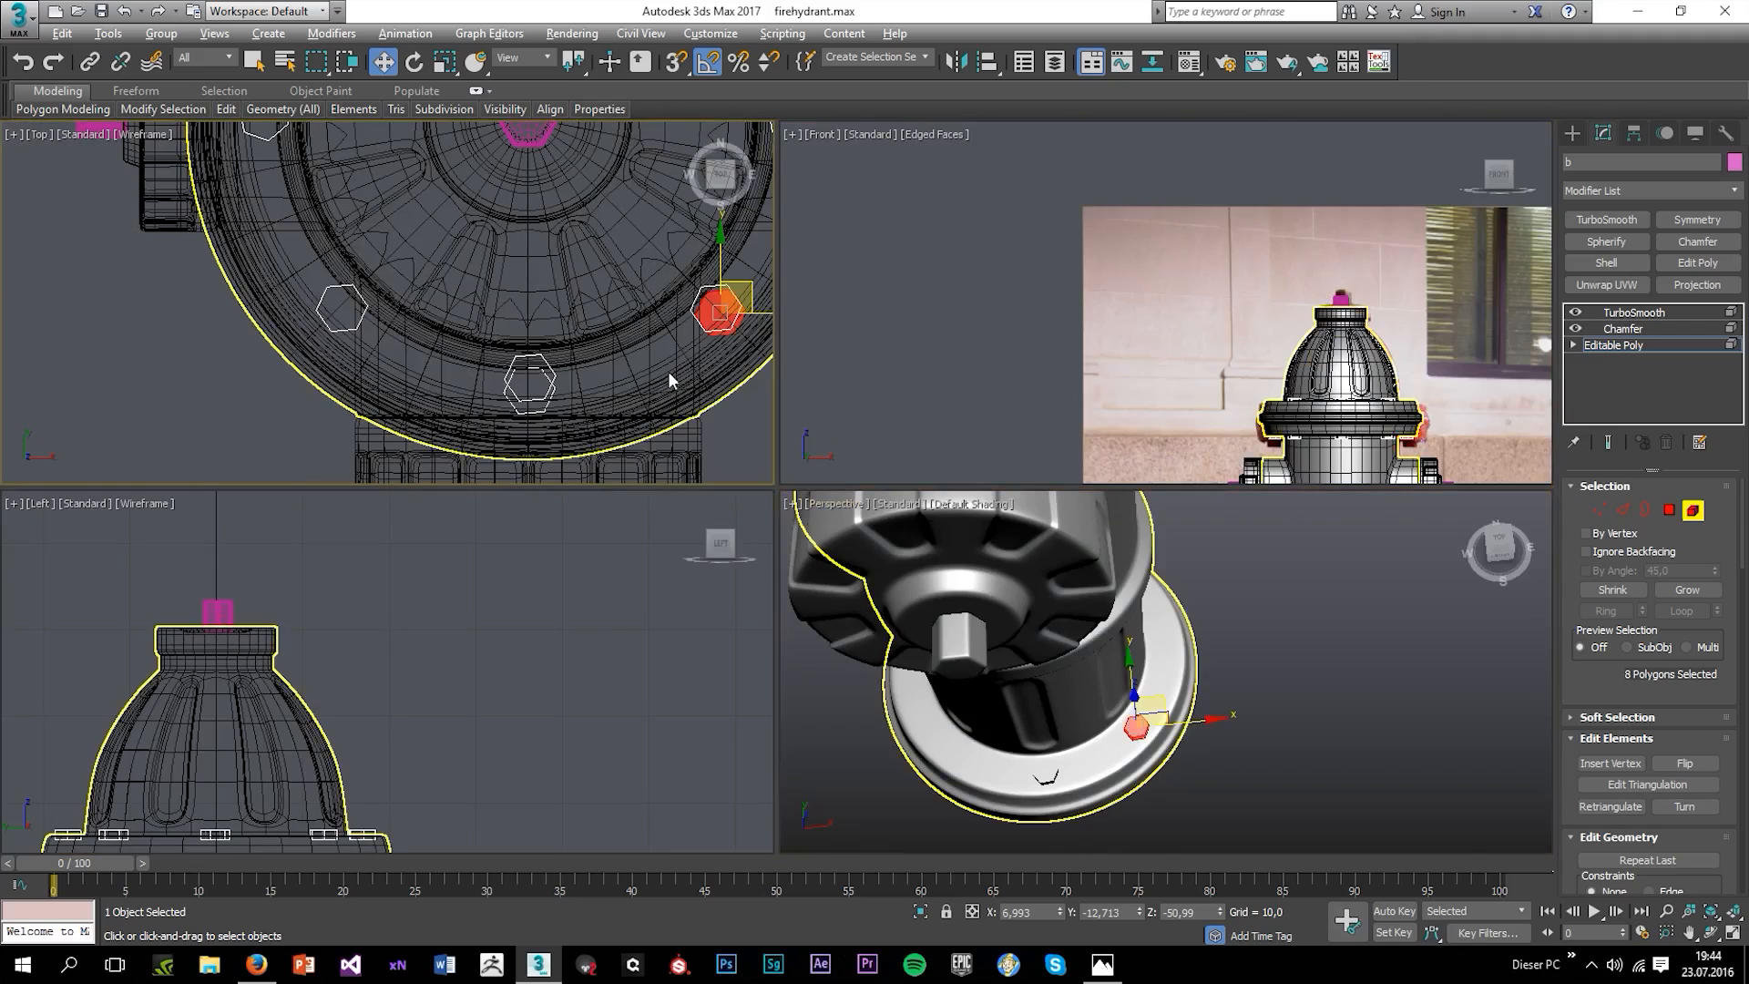
pyautogui.middleClick(668, 370)
pyautogui.hotkey('alt', 'w')
pyautogui.moveTo(905, 474); pyautogui.dragTo(870, 523, button='middle')
pyautogui.moveTo(871, 524); pyautogui.dragTo(931, 402)
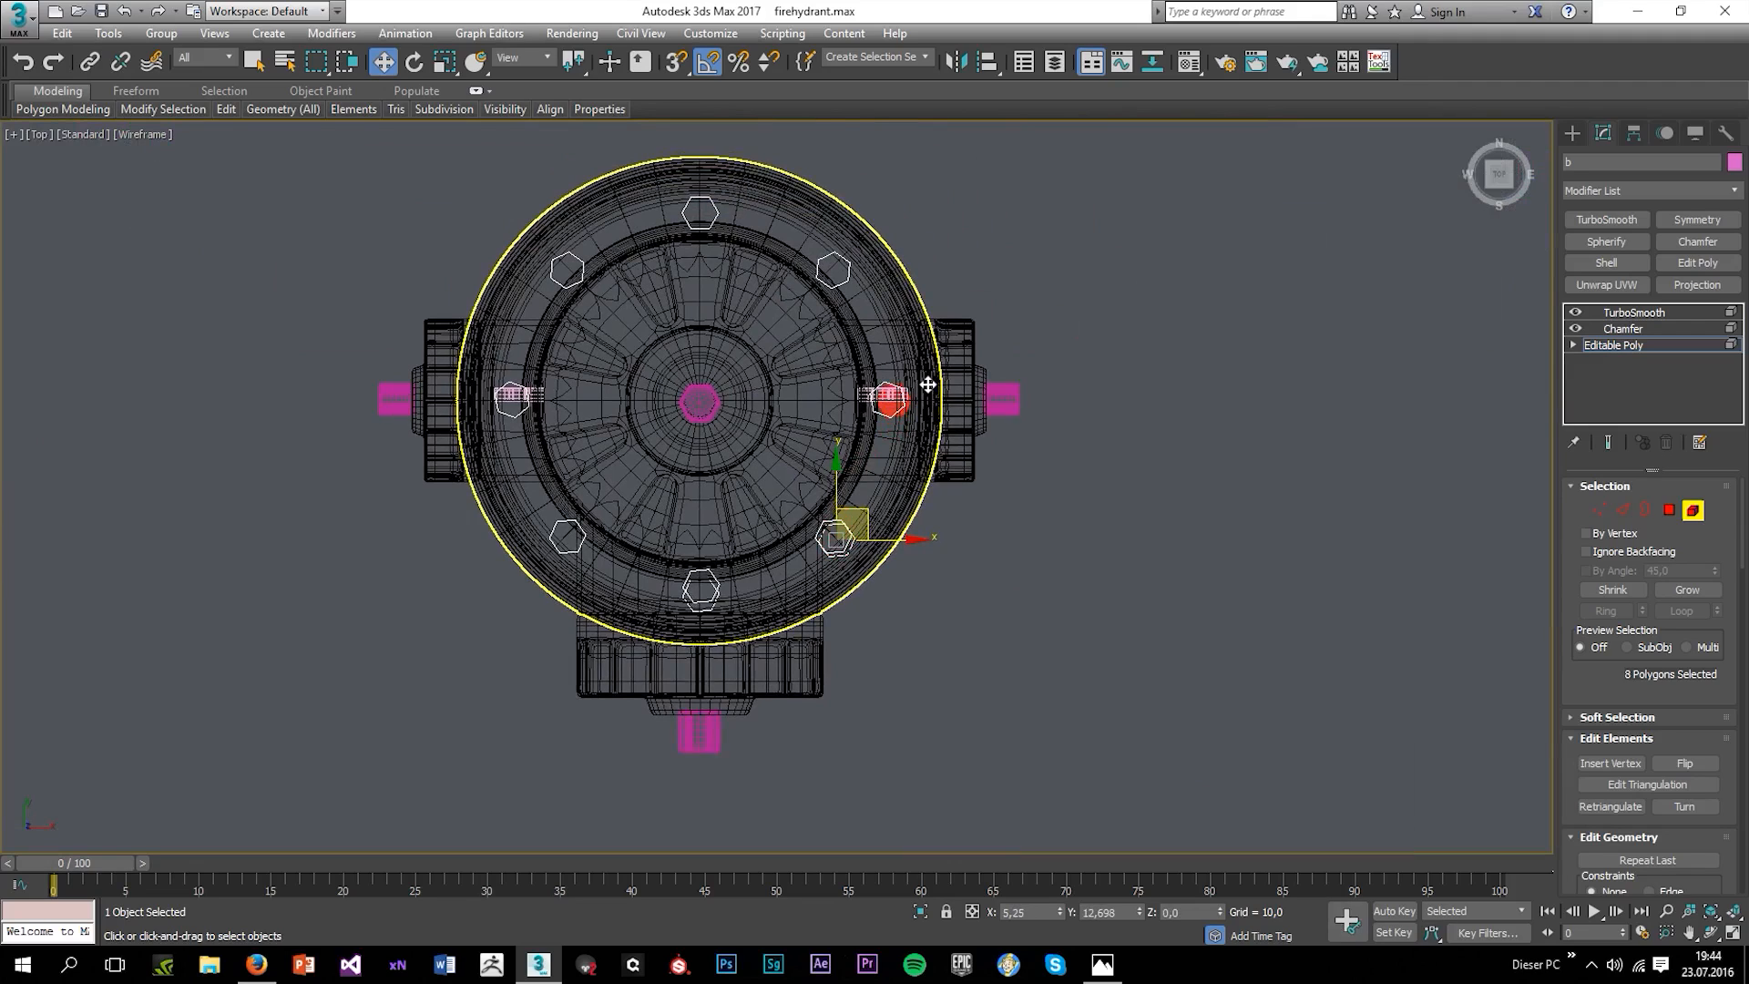
pyautogui.keyDown('shift'); pyautogui.moveTo(928, 384); pyautogui.dragTo(927, 384); pyautogui.keyUp('shift')
pyautogui.click(946, 496)
# Clone the +X side base nut as an element toward the rear, at X about 7.35, Y about 12.55.
pyautogui.scroll(5, 1019, 560)
pyautogui.moveTo(1019, 561)
pyautogui.mouseDown(button='middle')
pyautogui.moveTo(988, 545)
pyautogui.moveTo(1054, 596)
pyautogui.mouseUp(button='middle')
pyautogui.moveTo(1054, 593); pyautogui.dragTo(902, 215)
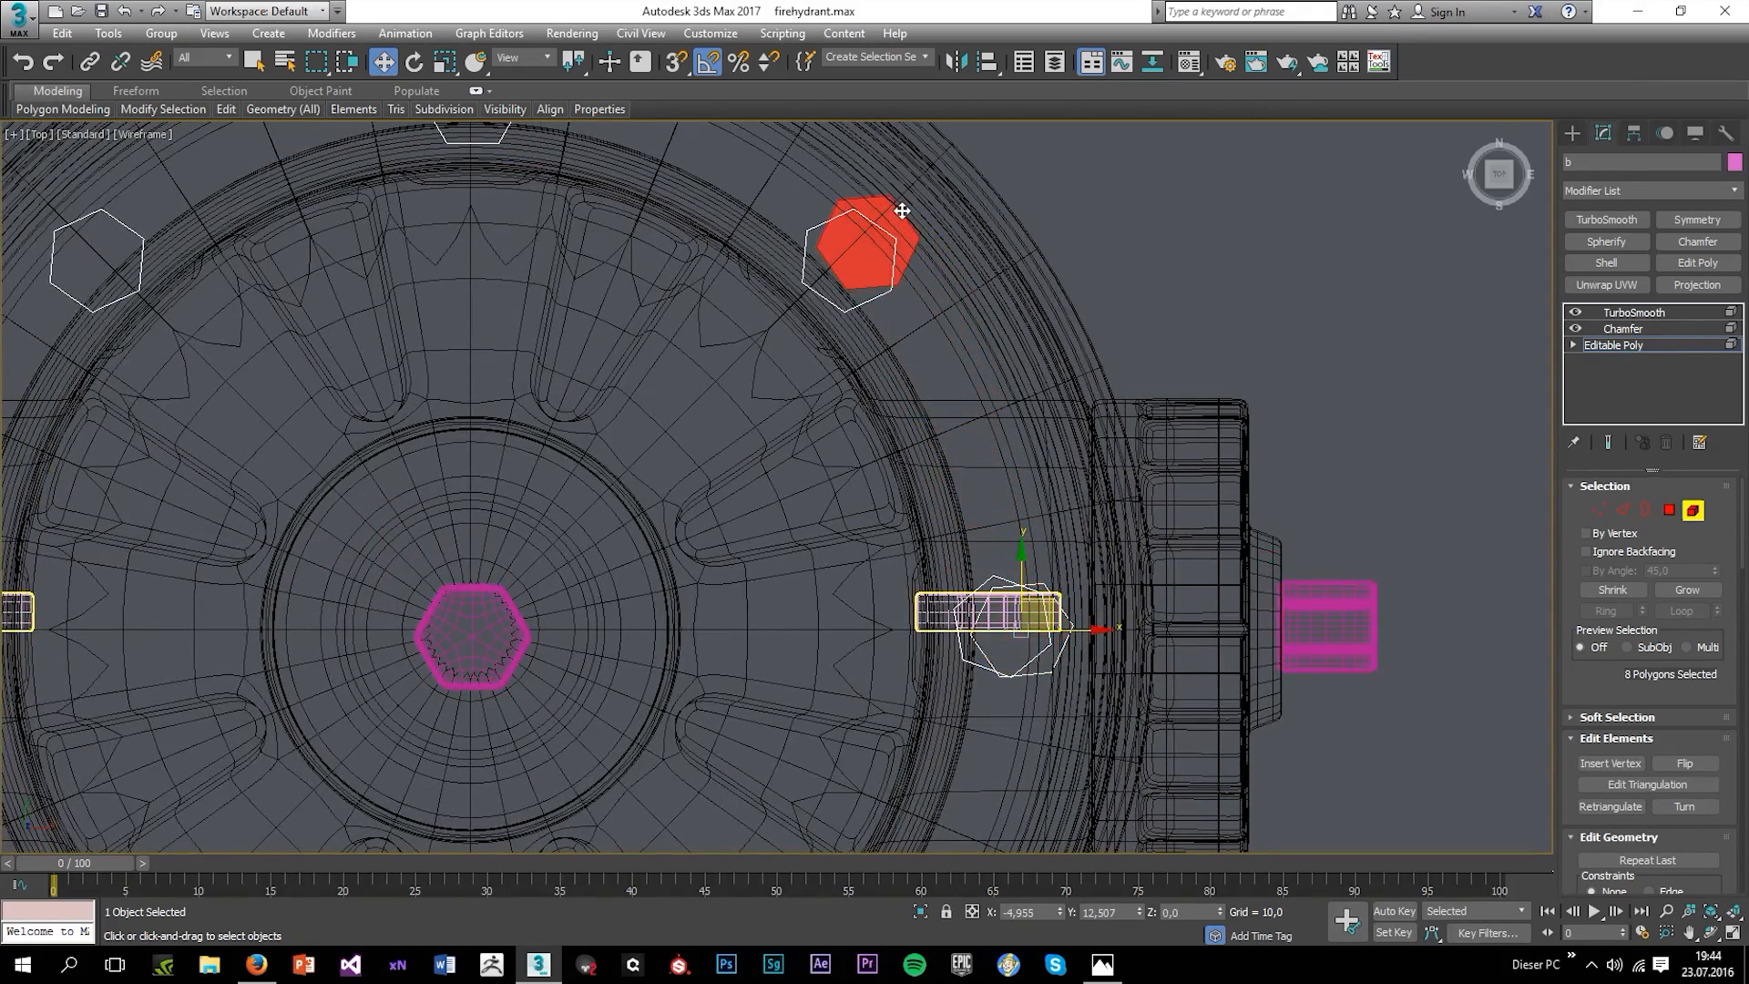
pyautogui.keyDown('shift'); pyautogui.moveTo(903, 208); pyautogui.dragTo(904, 209); pyautogui.keyUp('shift')
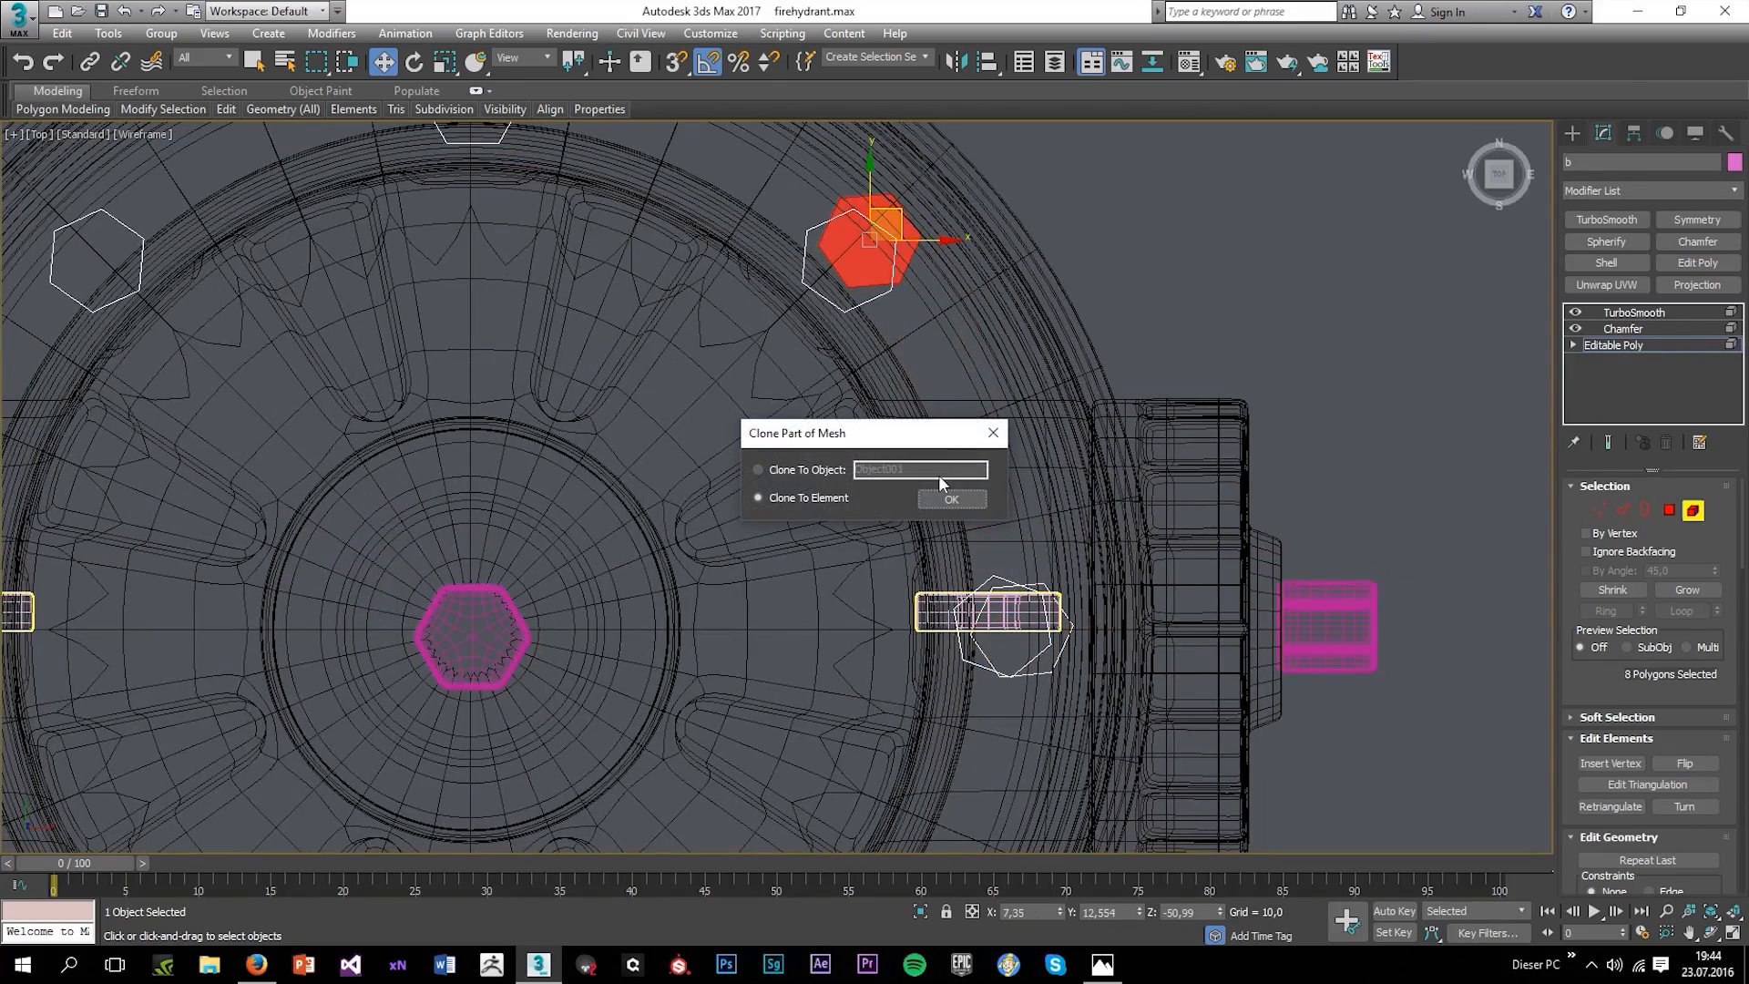
pyautogui.click(947, 499)
# Clone the selected base nut as an element to the rear of the flange, at X about -5.61, Y about 17.67.
pyautogui.scroll(-3, 1039, 507)
pyautogui.moveTo(1088, 405); pyautogui.dragTo(808, 290)
pyautogui.click(961, 500)
pyautogui.hotkey('alt', 'w')
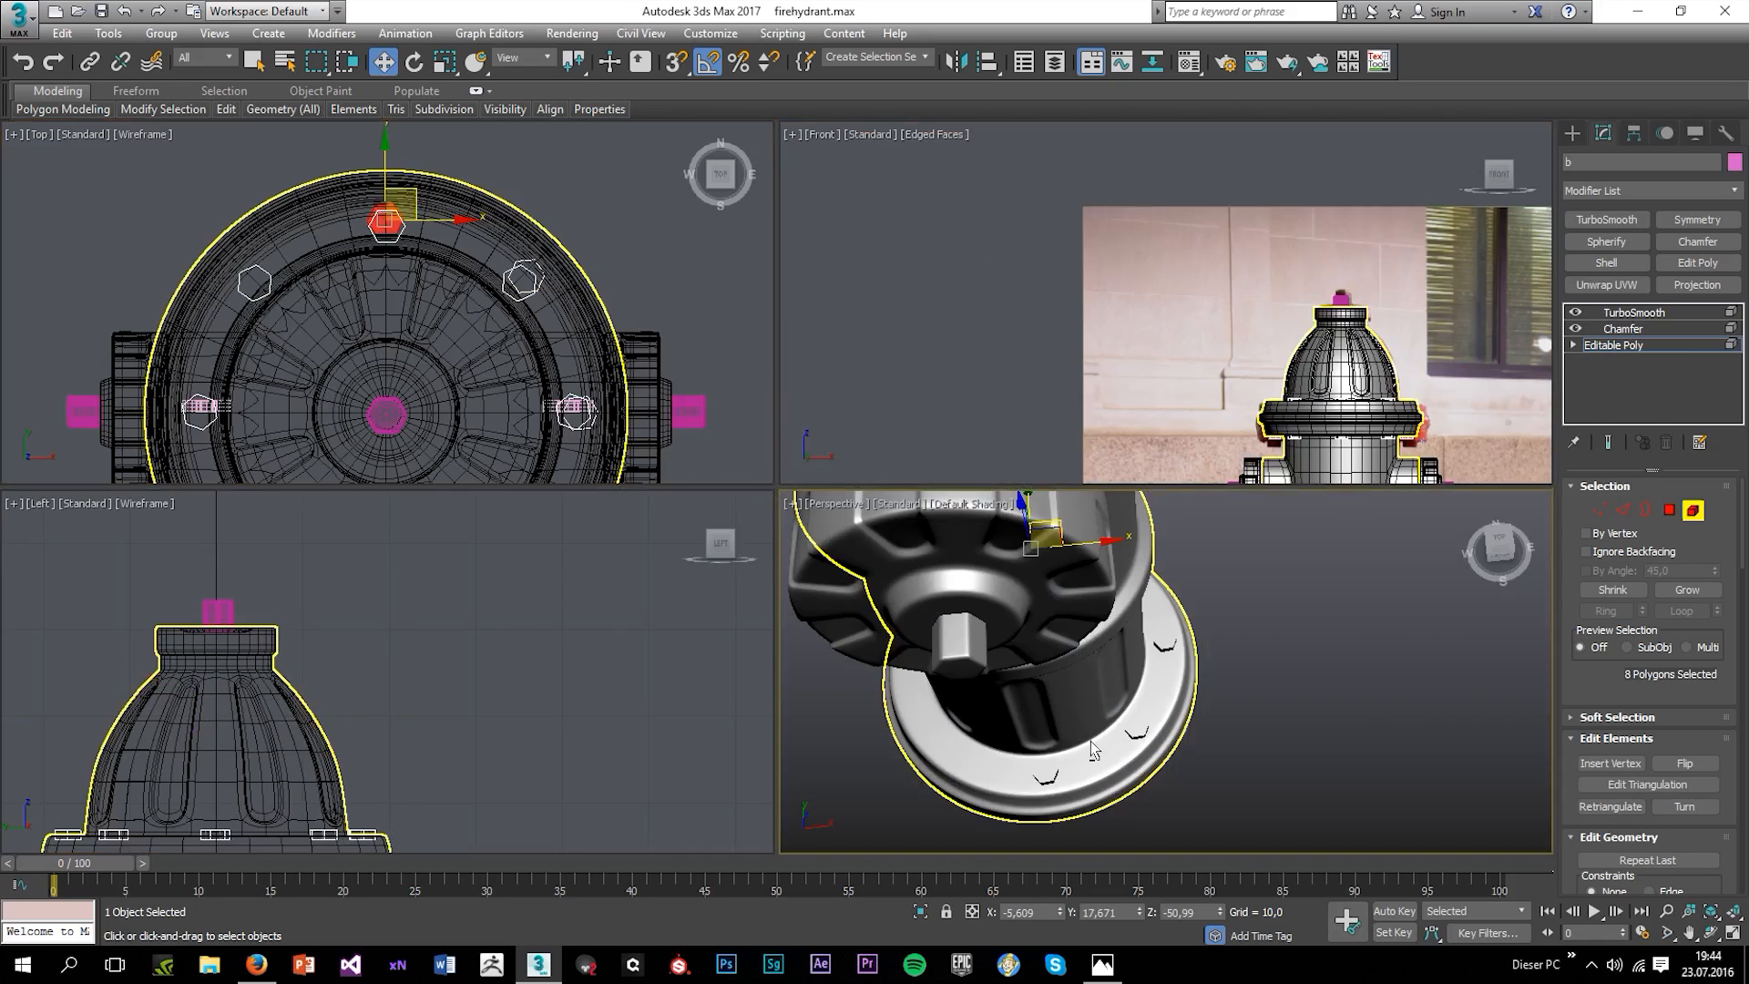
pyautogui.middleClick(1090, 736)
pyautogui.hotkey('alt', 'w')
pyautogui.moveTo(975, 710)
pyautogui.keyDown('alt'); pyautogui.mouseDown(button='middle')
pyautogui.moveTo(914, 692)
pyautogui.moveTo(820, 734)
pyautogui.moveTo(828, 655)
pyautogui.moveTo(931, 662)
pyautogui.mouseUp(button='middle'); pyautogui.keyUp('alt')
# Clone the rear base nut as an element between the rear and -X positions, at X about -18.35, Y about 12.63.
pyautogui.hotkey('alt', 'w')
pyautogui.middleClick(597, 319)
pyautogui.hotkey('alt', 'w')
pyautogui.moveTo(1023, 271); pyautogui.dragTo(1112, 250, button='middle')
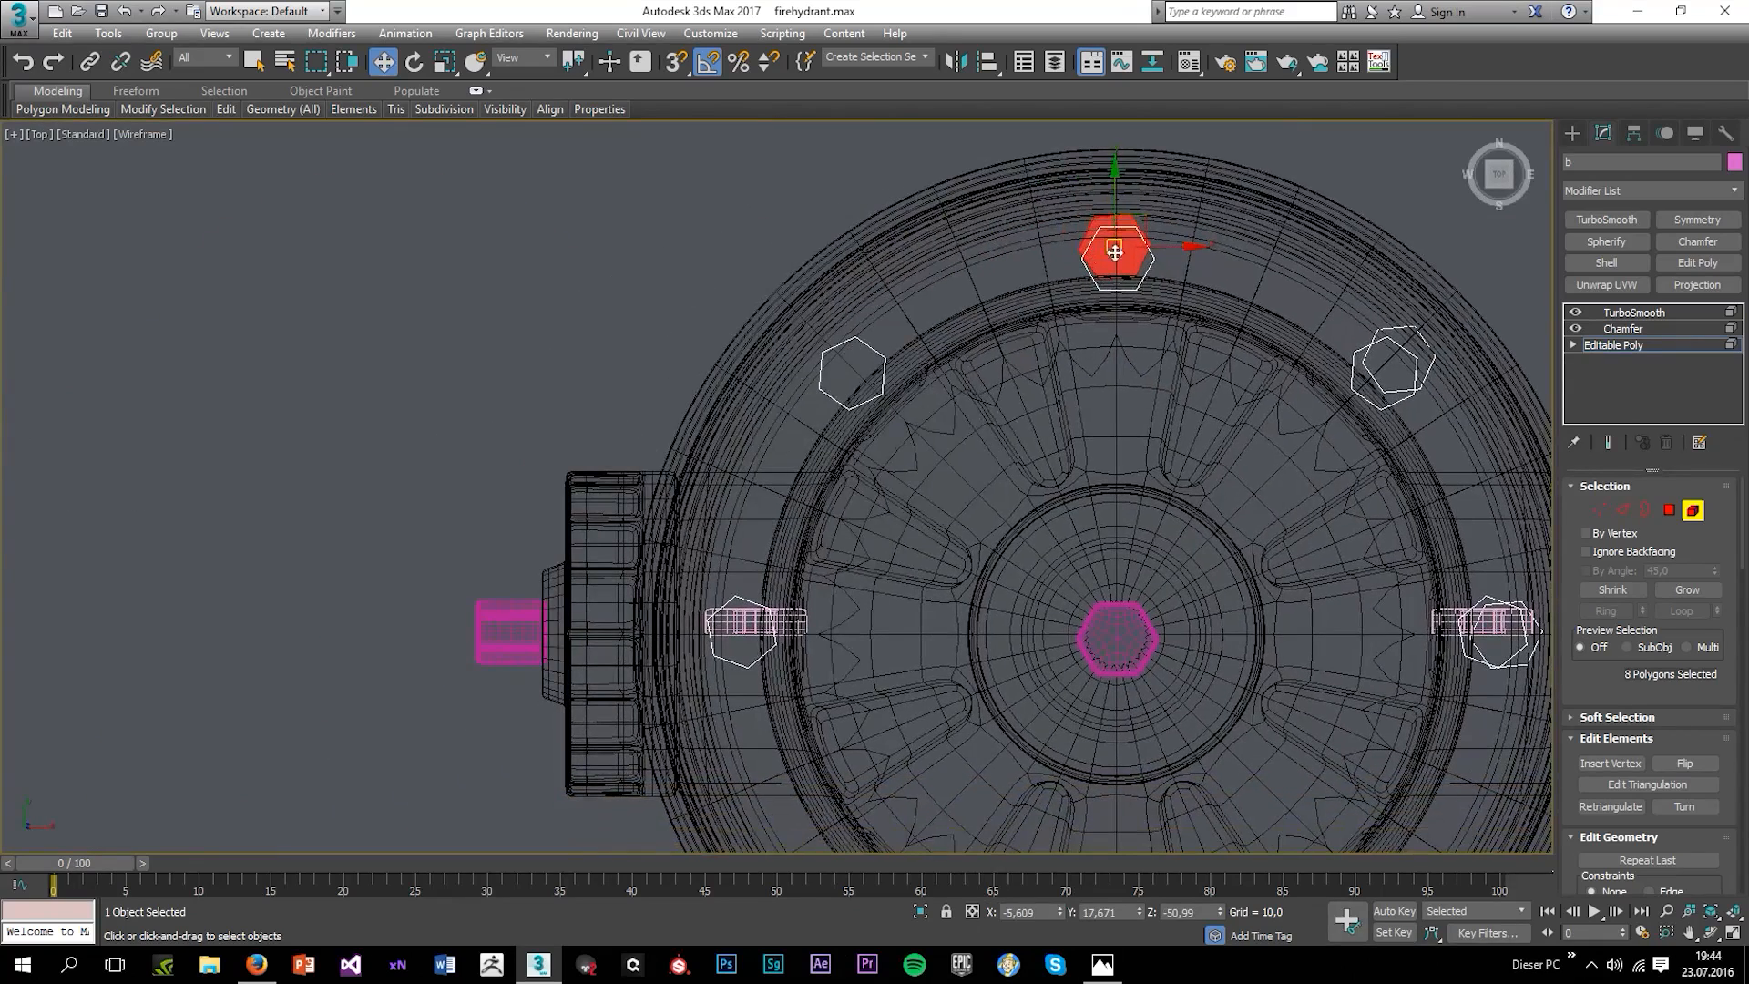
pyautogui.moveTo(1148, 226); pyautogui.dragTo(868, 335)
pyautogui.click(950, 500)
pyautogui.hotkey('alt', 'w')
pyautogui.middleClick(952, 556)
pyautogui.hotkey('alt', 'w')
pyautogui.moveTo(874, 592)
pyautogui.keyDown('alt'); pyautogui.mouseDown(button='middle')
pyautogui.moveTo(977, 625)
pyautogui.moveTo(629, 469)
pyautogui.mouseUp(button='middle'); pyautogui.keyUp('alt')
pyautogui.scroll(-3, 629, 469)
pyautogui.moveTo(629, 469); pyautogui.dragTo(965, 592, button='middle')
pyautogui.keyDown('alt'); pyautogui.moveTo(965, 592); pyautogui.dragTo(819, 530, button='middle'); pyautogui.keyUp('alt')
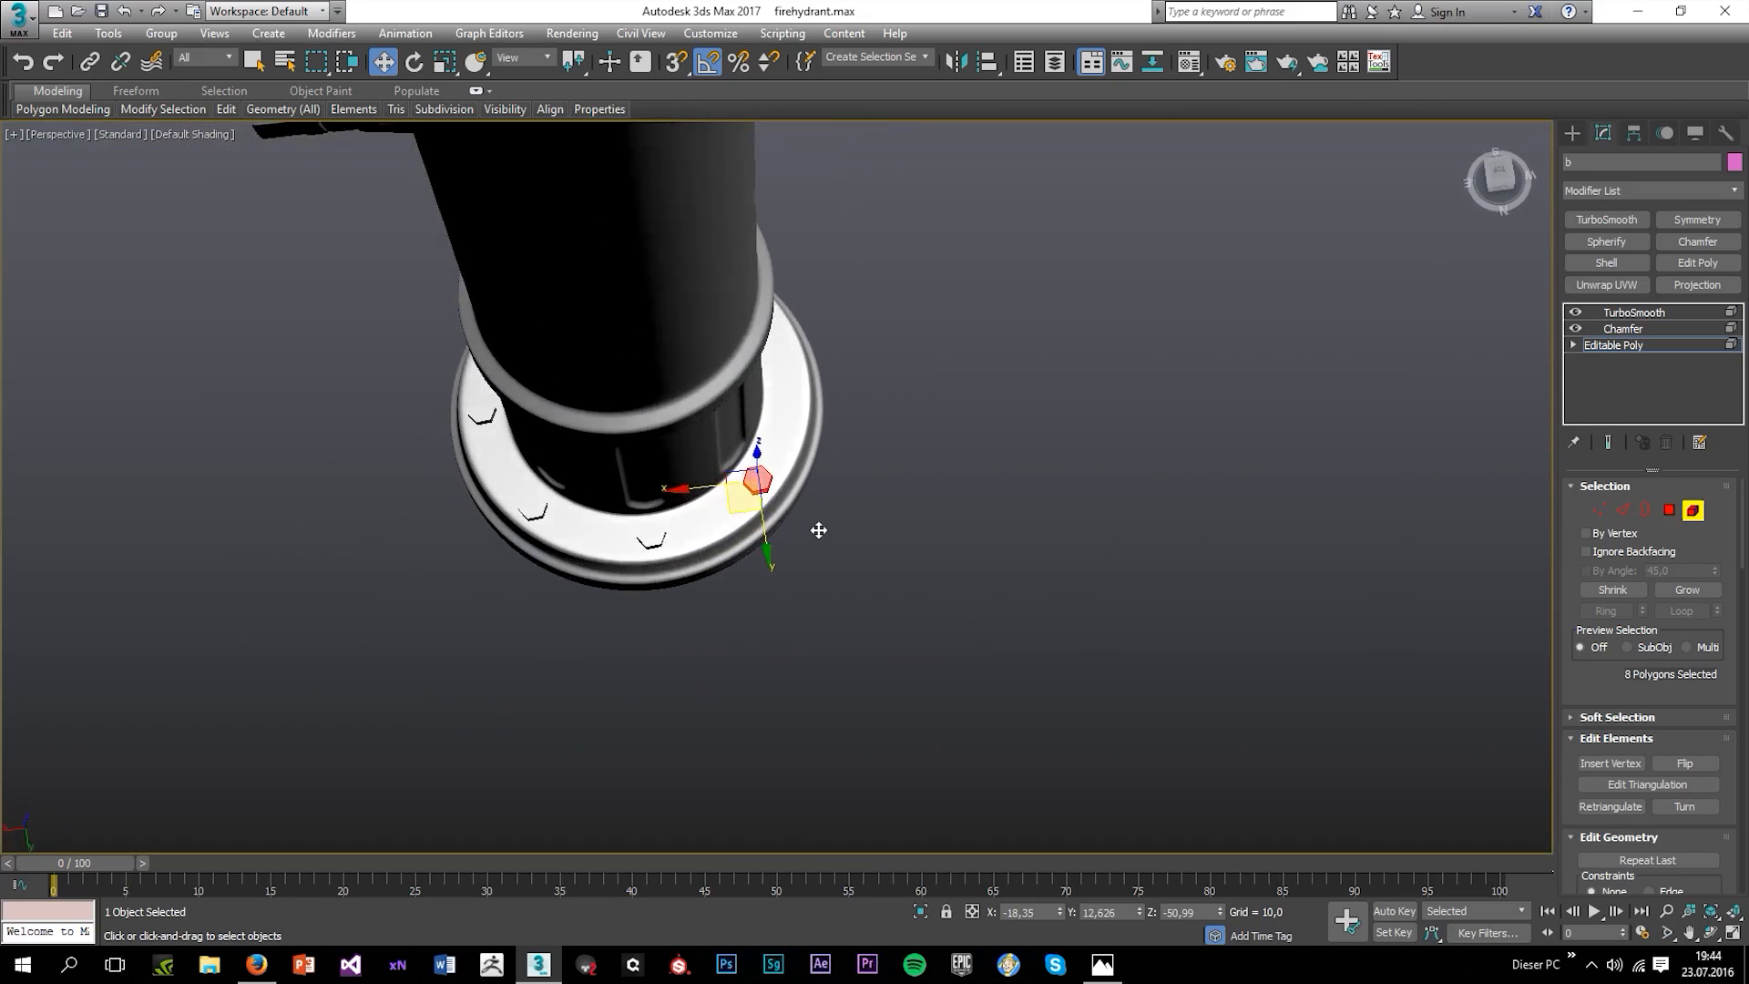
# Clone the selected base nut as an element to the -X side, at X about -23.35, Y about 0.10.
pyautogui.hotkey('alt', 'w')
pyautogui.middleClick(692, 320)
pyautogui.hotkey('alt', 'w')
pyautogui.moveTo(571, 418); pyautogui.dragTo(797, 292, button='middle')
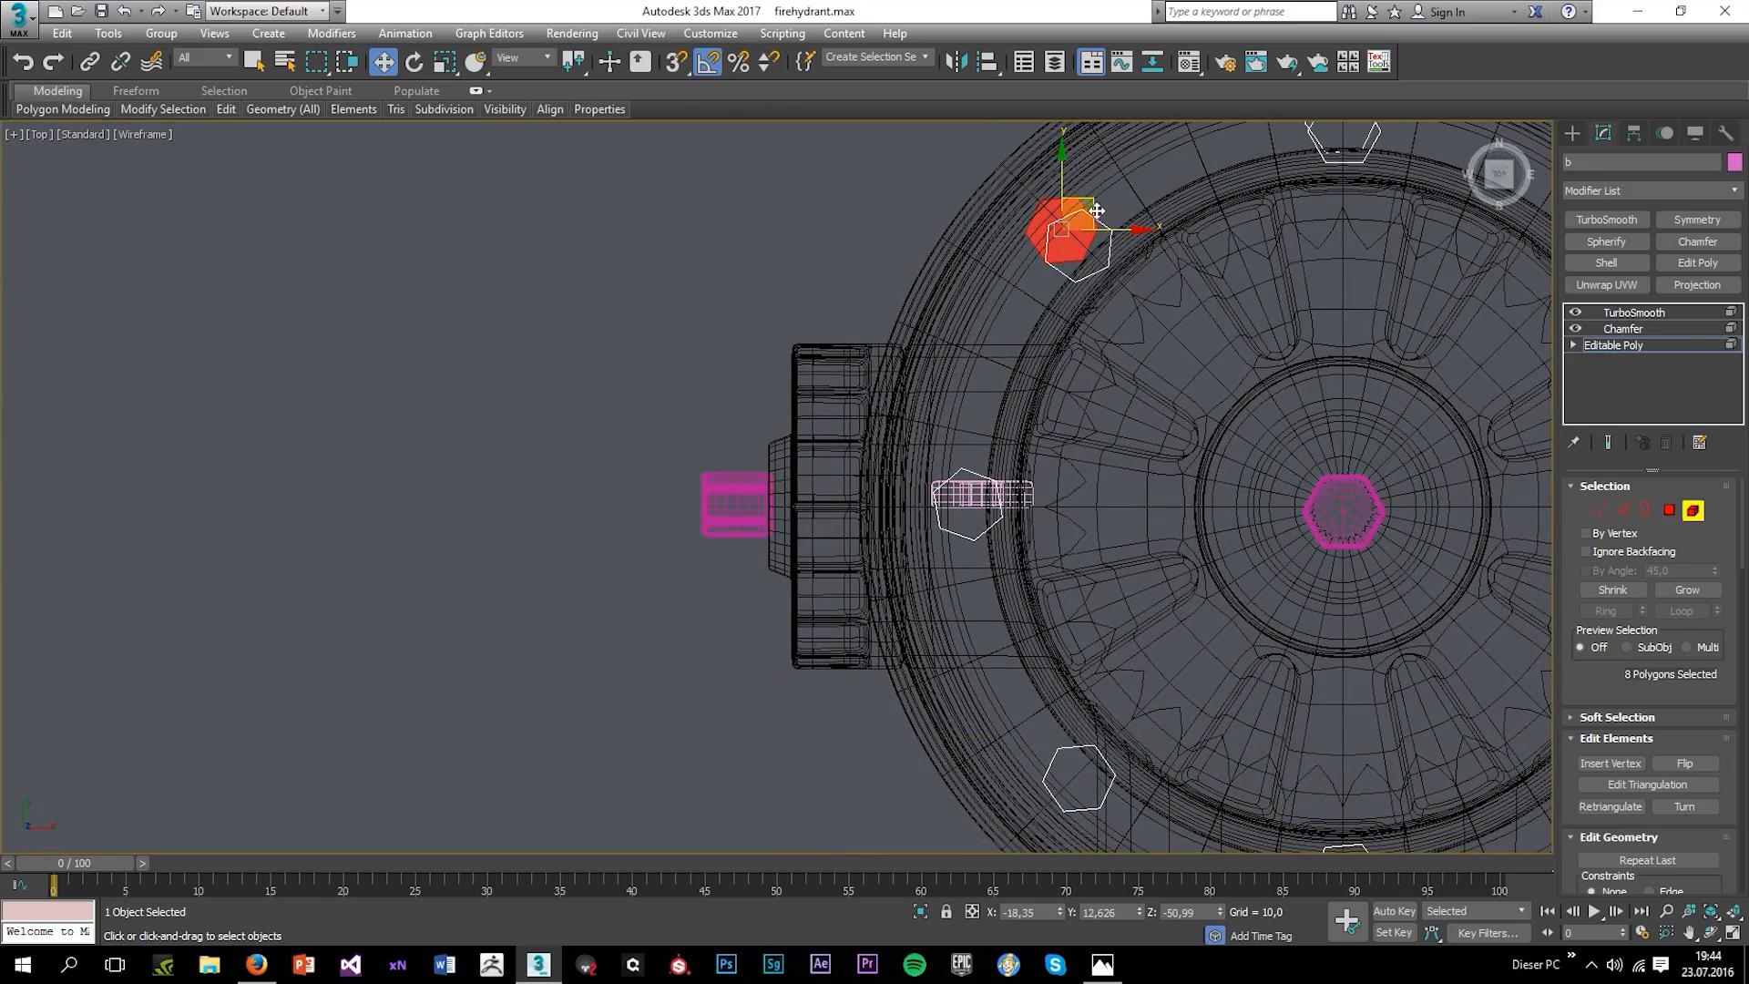
pyautogui.moveTo(1096, 210); pyautogui.dragTo(990, 478)
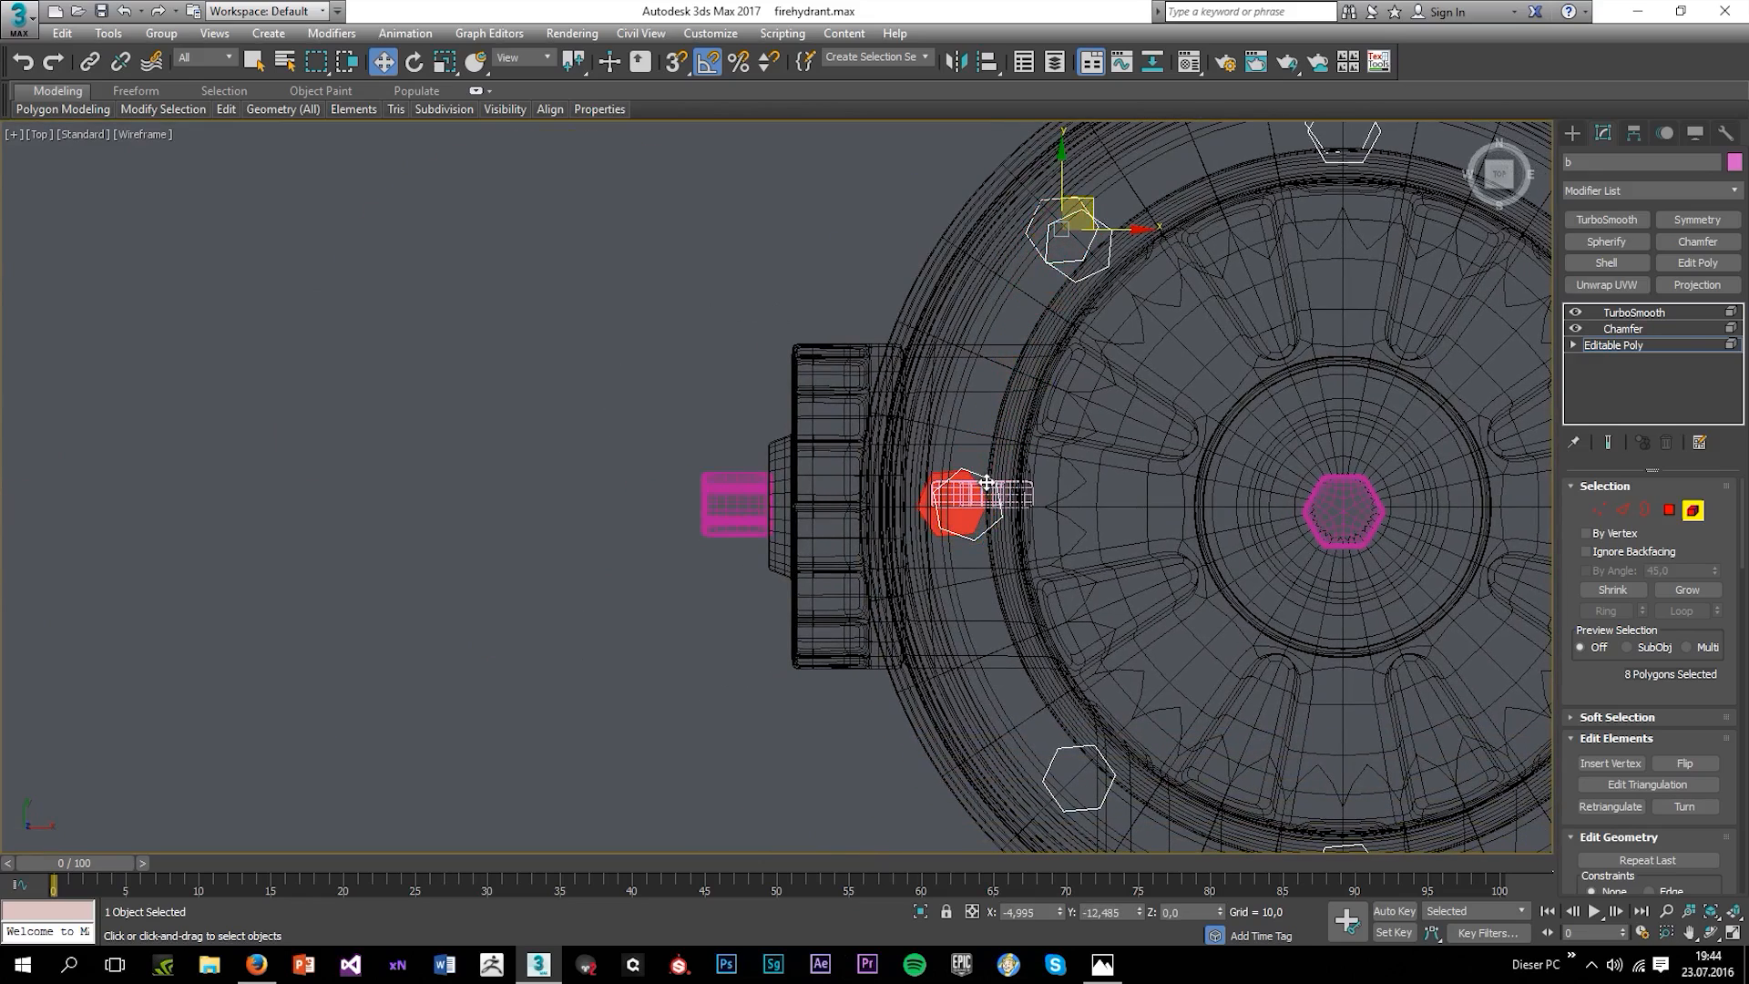
pyautogui.keyDown('shift'); pyautogui.moveTo(987, 483); pyautogui.dragTo(987, 483); pyautogui.keyUp('shift')
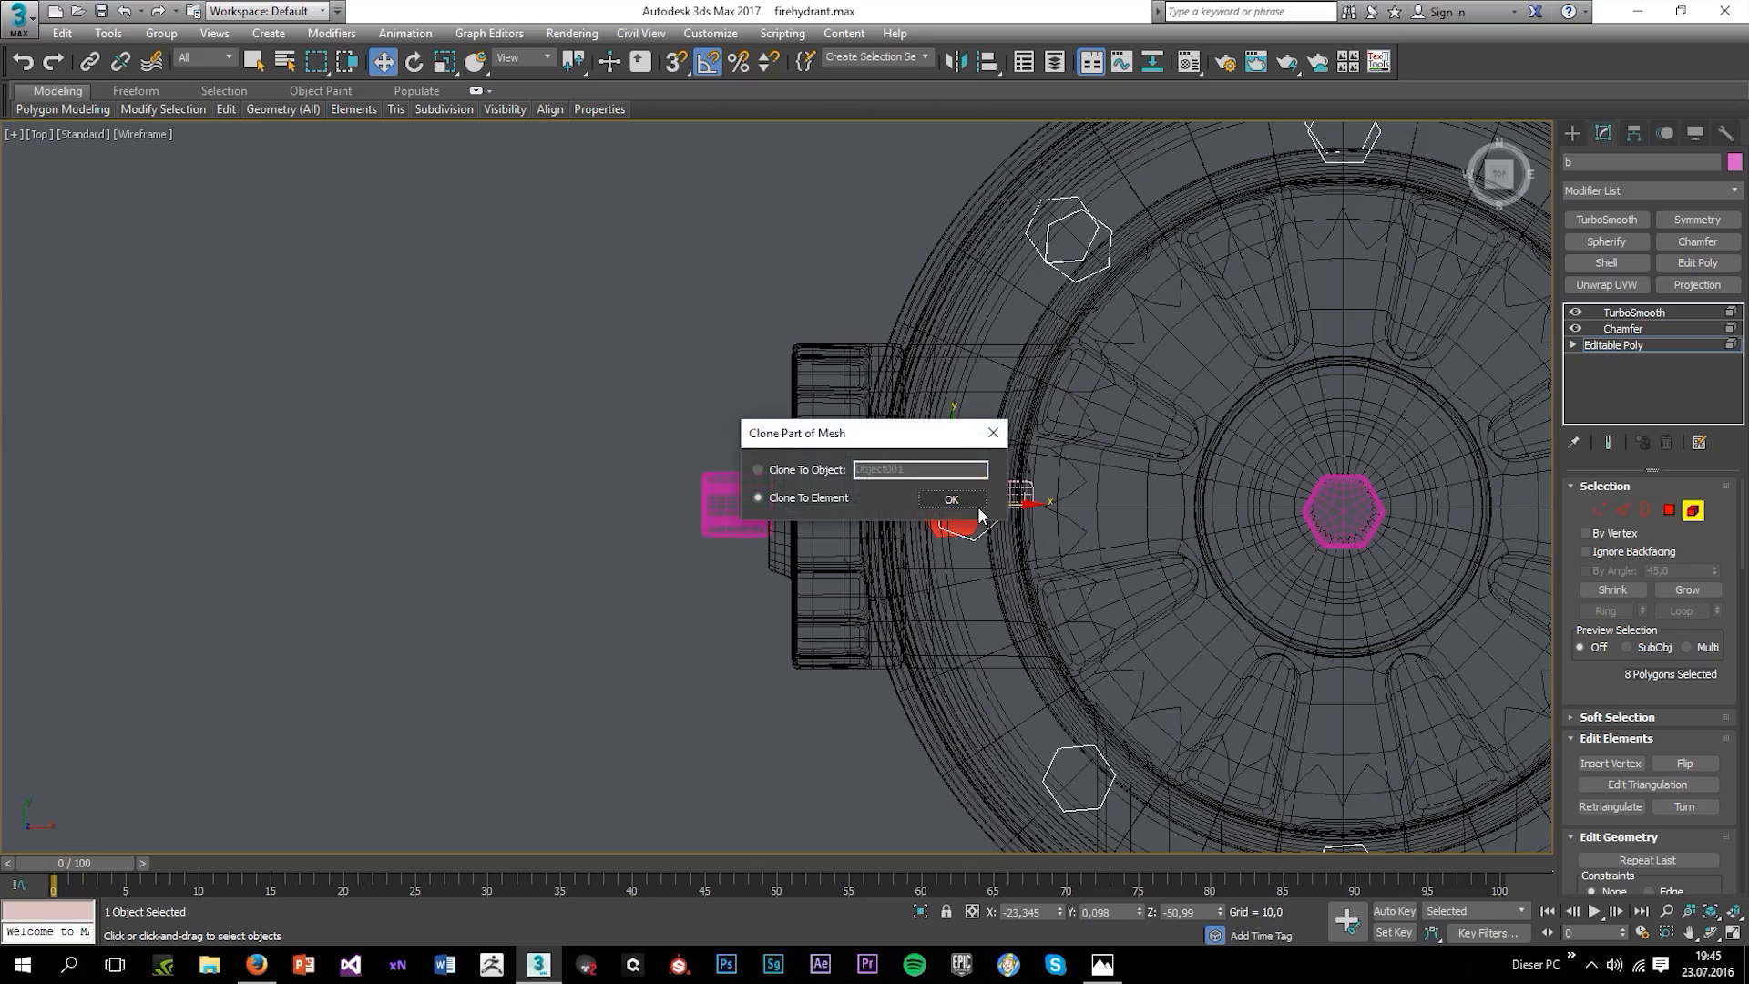
pyautogui.click(974, 504)
pyautogui.hotkey('alt', 'w')
pyautogui.middleClick(988, 574)
pyautogui.hotkey('alt', 'w')
pyautogui.keyDown('alt'); pyautogui.moveTo(952, 570); pyautogui.dragTo(680, 511, button='middle'); pyautogui.keyUp('alt')
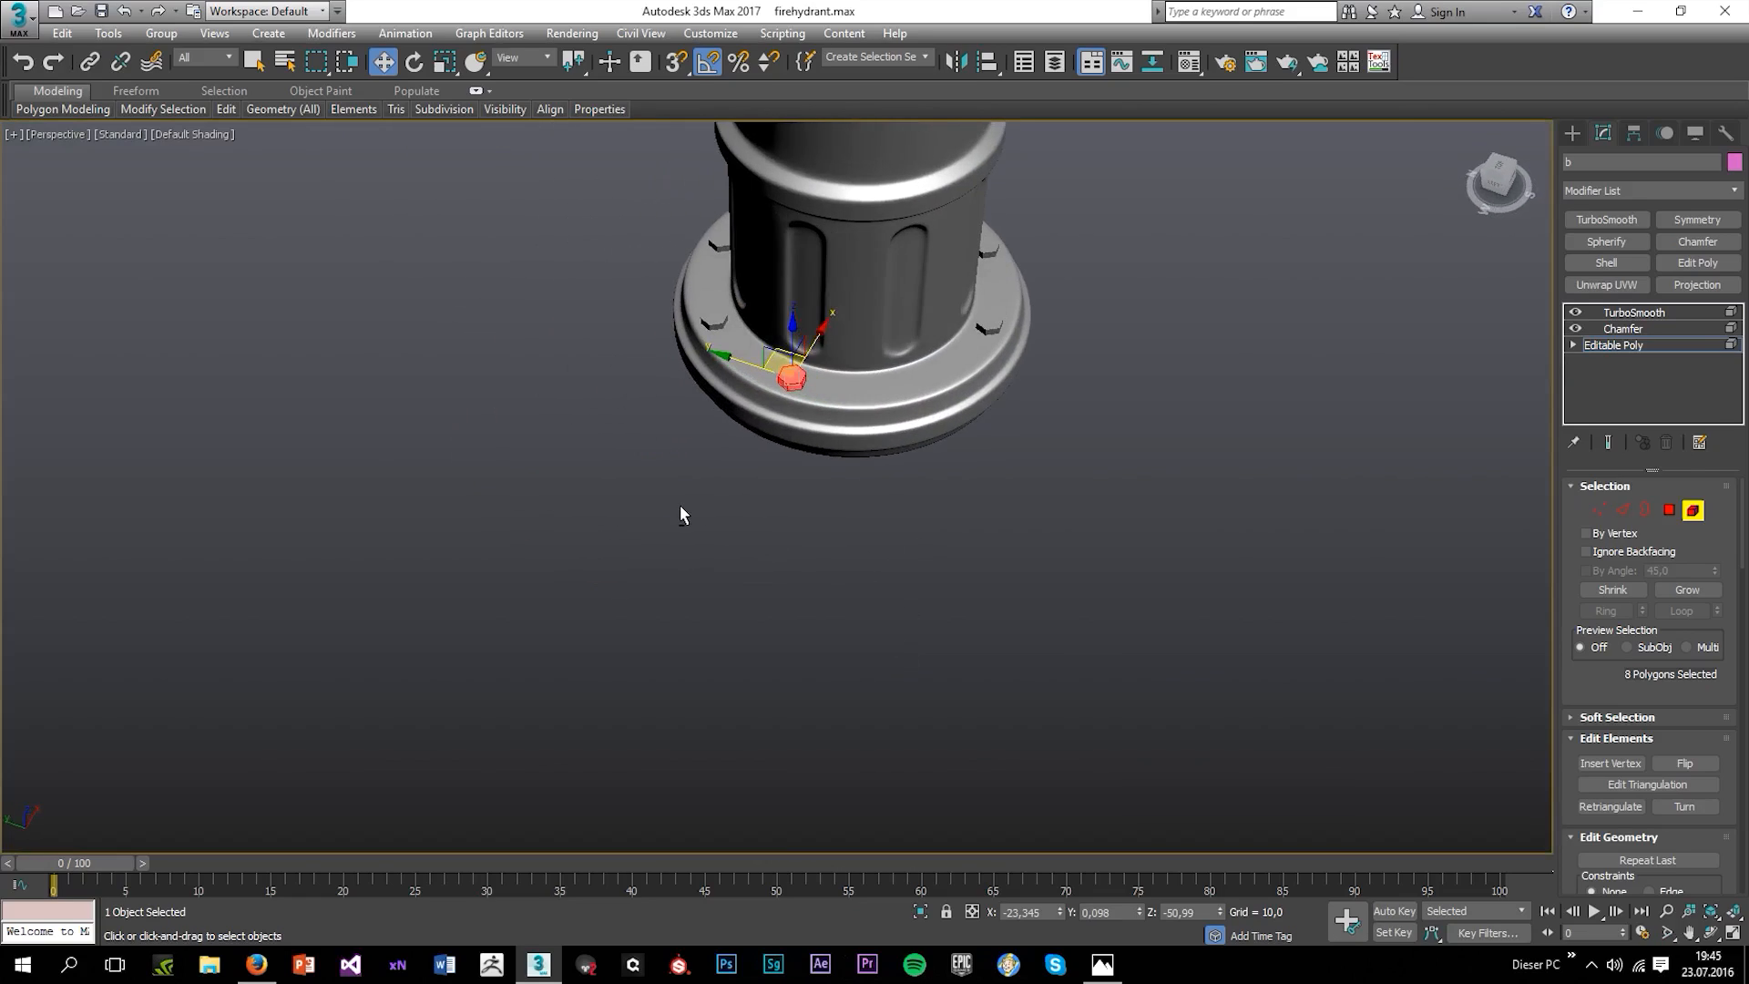
# Clone the -X side nut as an element between the -X and front positions, at X about -17.97, Y about -13.03.
pyautogui.hotkey('alt', 'w')
pyautogui.middleClick(563, 310)
pyautogui.hotkey('alt', 'w')
pyautogui.moveTo(652, 402); pyautogui.dragTo(652, 374, button='middle')
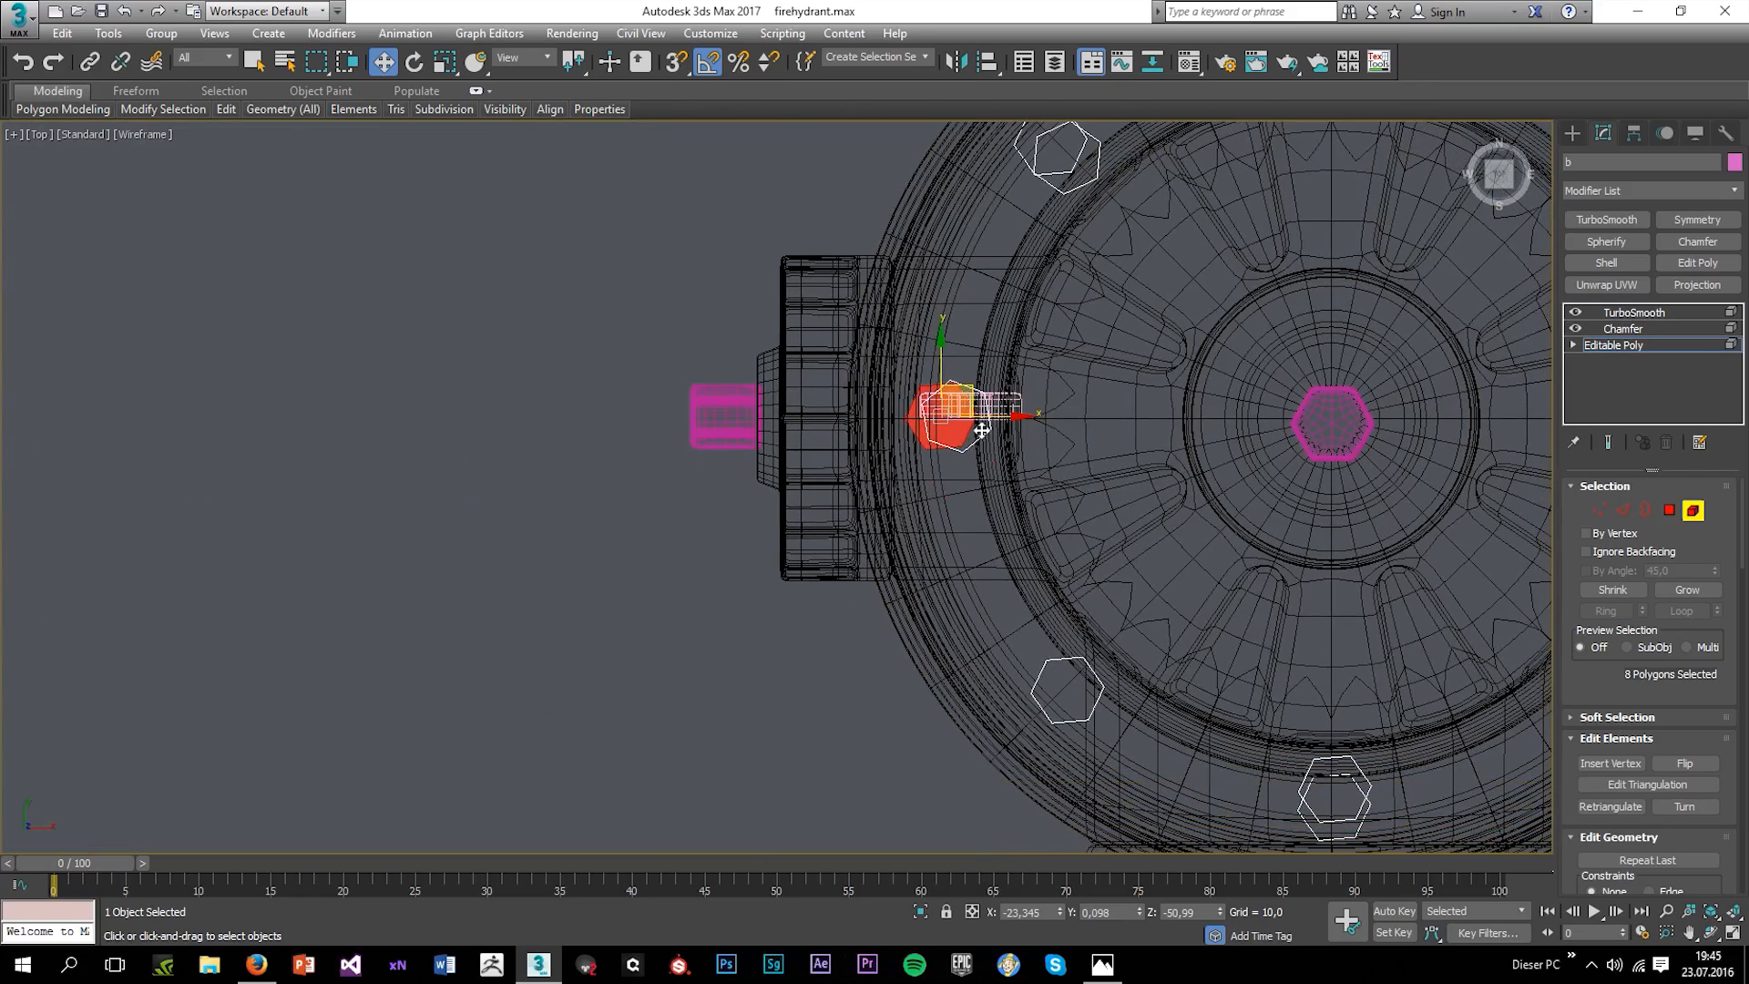
pyautogui.moveTo(982, 429); pyautogui.dragTo(1082, 681)
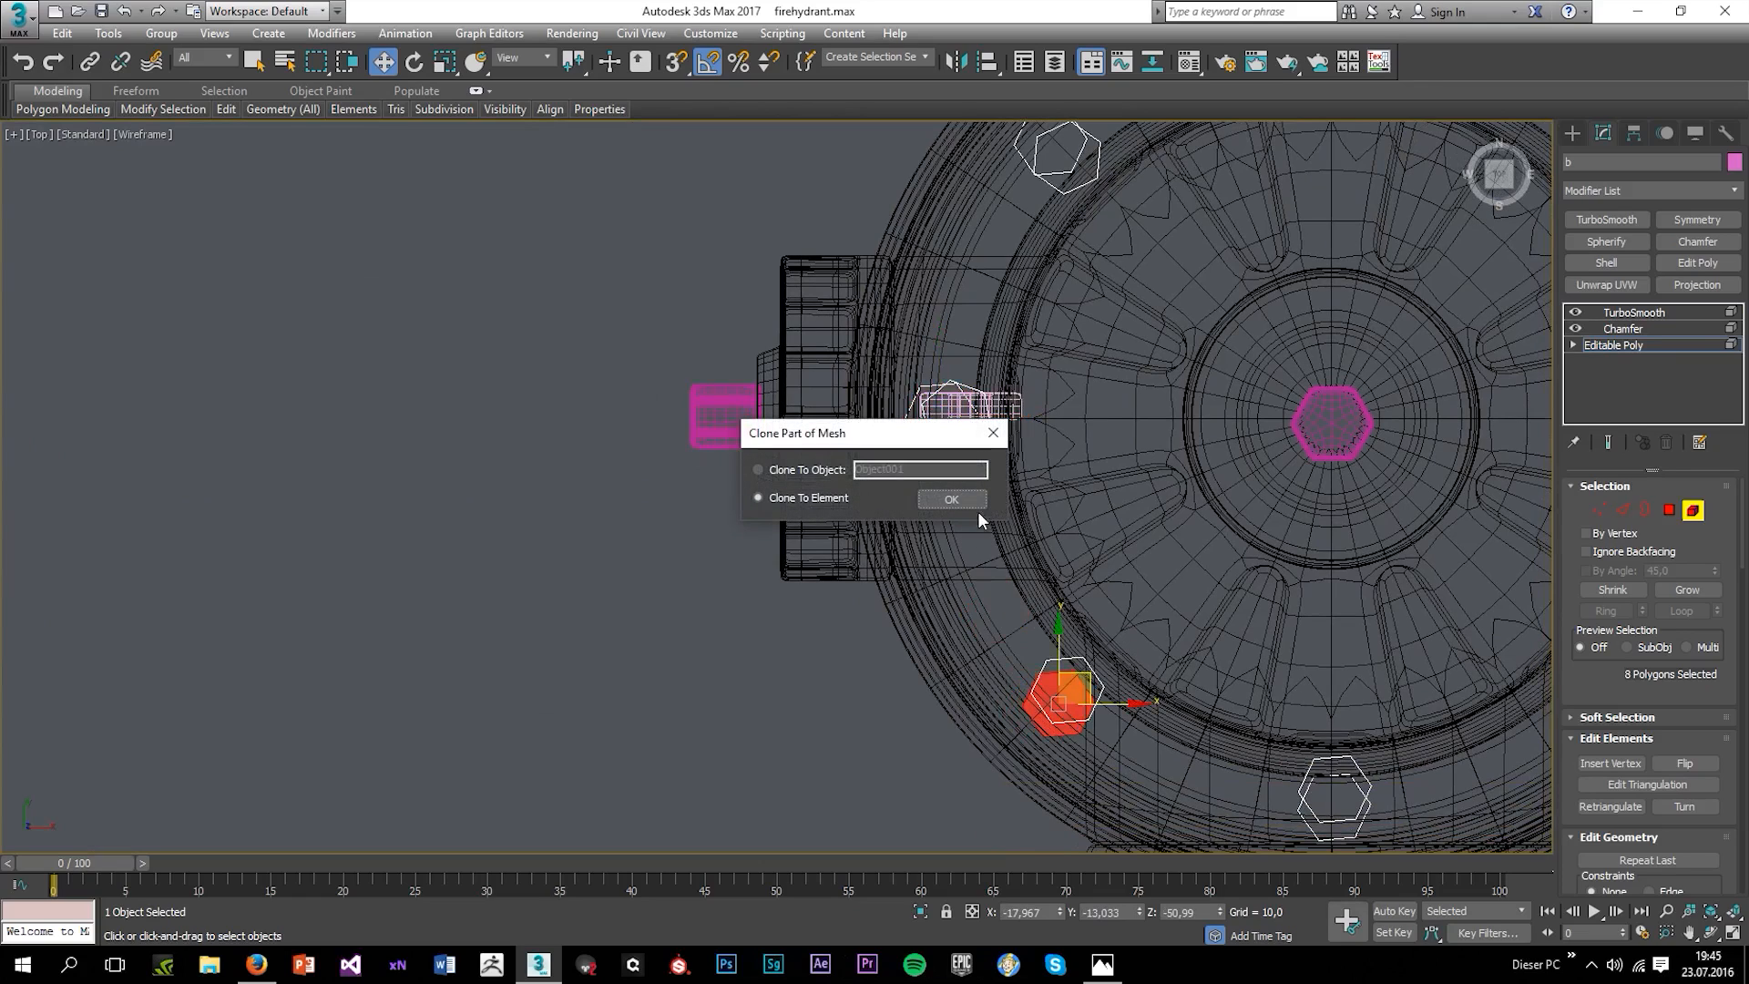
pyautogui.click(975, 504)
pyautogui.hotkey('alt', 'w')
pyautogui.middleClick(1035, 702)
pyautogui.hotkey('alt', 'w')
pyautogui.moveTo(1009, 590)
pyautogui.keyDown('alt'); pyautogui.mouseDown(button='middle')
pyautogui.moveTo(984, 535)
pyautogui.moveTo(1038, 500)
pyautogui.moveTo(972, 434)
pyautogui.mouseUp(button='middle'); pyautogui.keyUp('alt')
# Select all eight base nuts and clone them as elements about 9.17 down to the underside of the base flange.
pyautogui.hotkey('ctrl', 'a')
pyautogui.scroll(4, 953, 441)
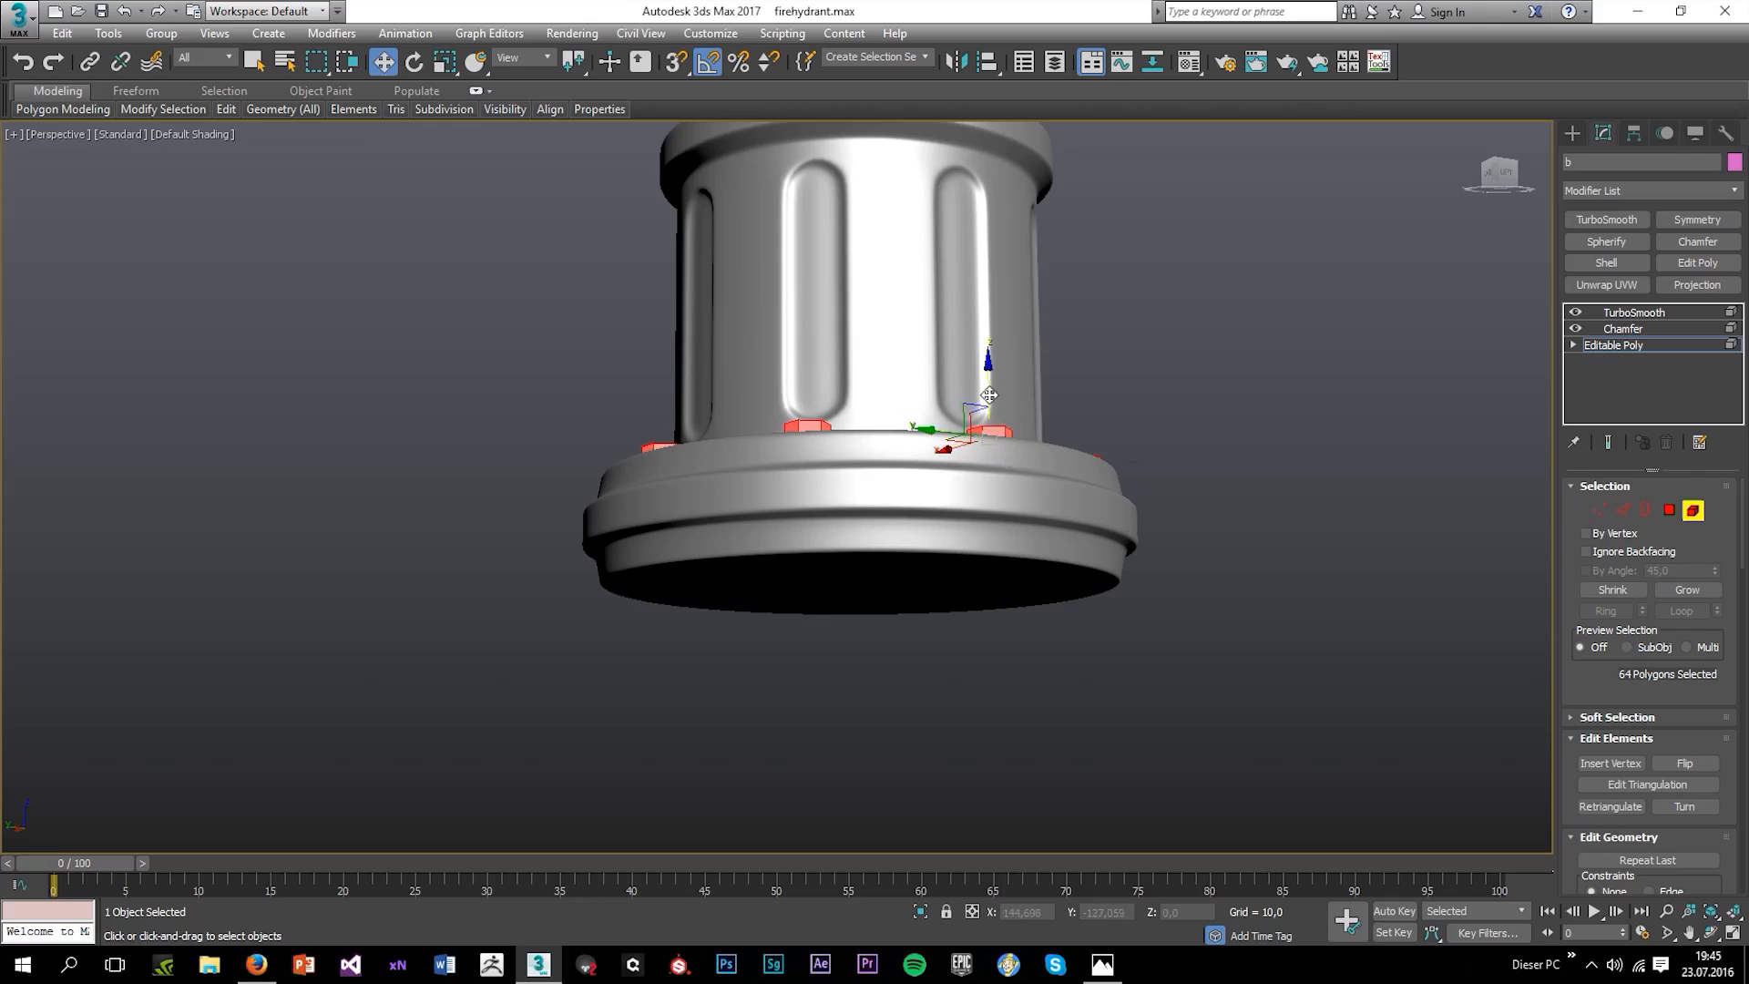
pyautogui.keyDown('shift'); pyautogui.moveTo(988, 395); pyautogui.dragTo(954, 498); pyautogui.keyUp('shift')
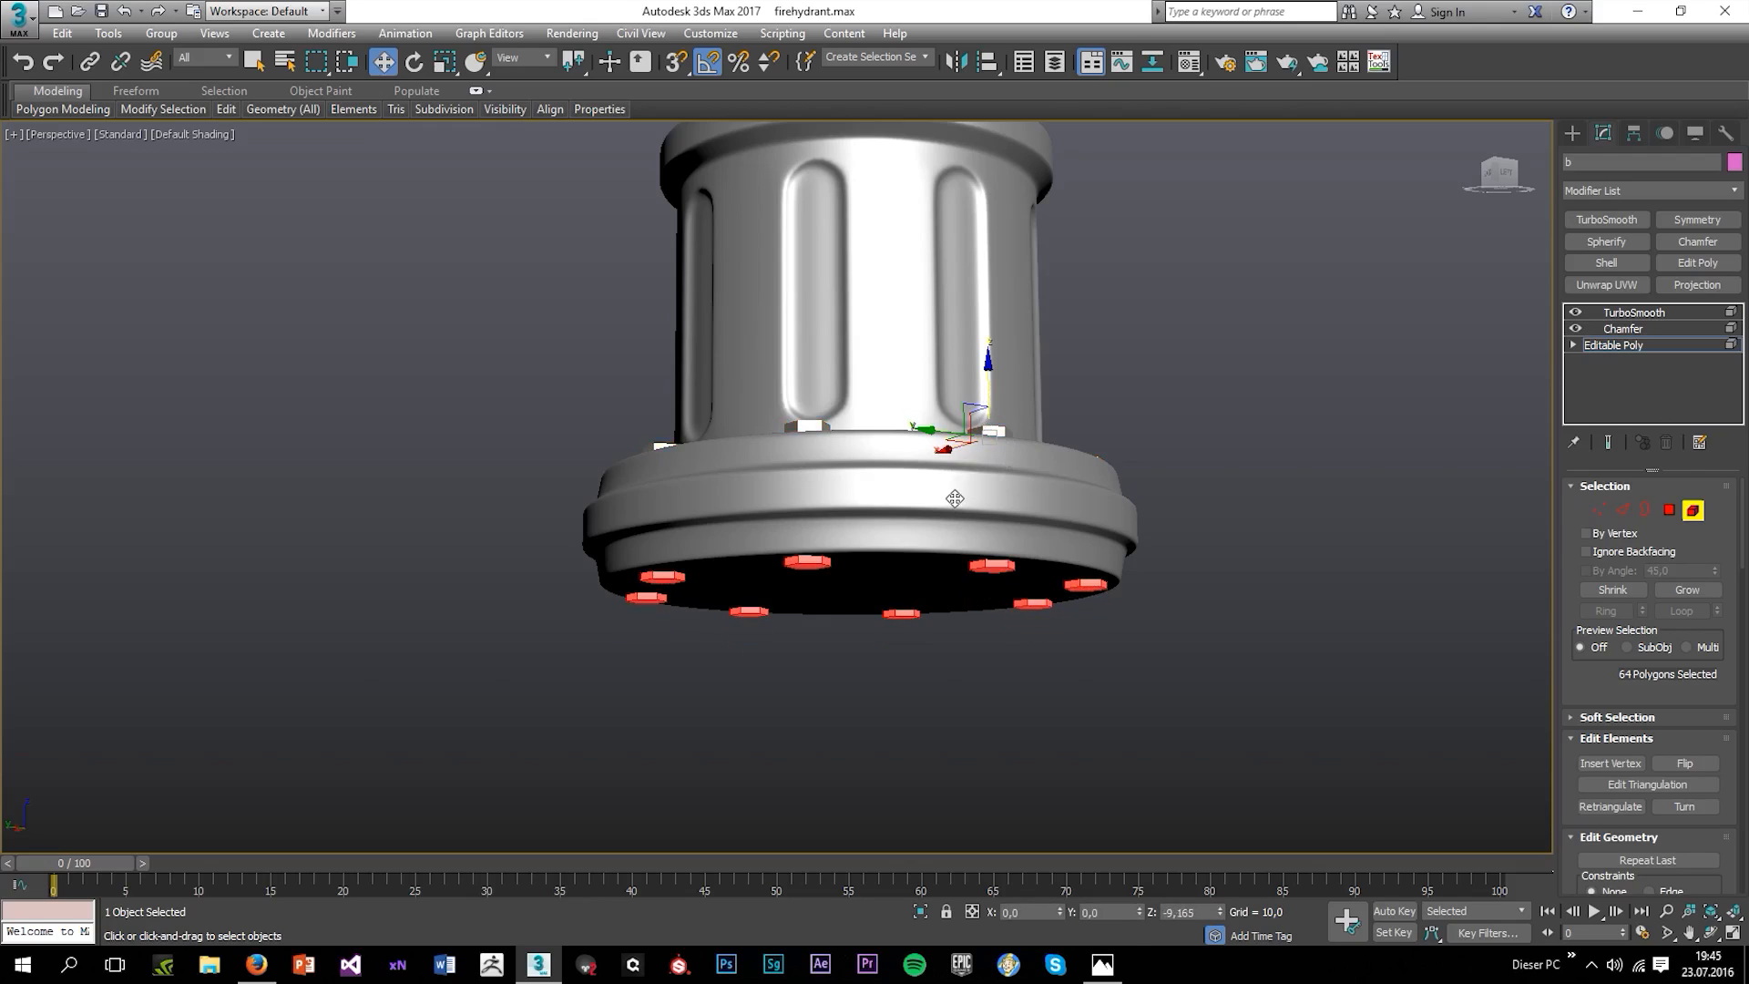
pyautogui.click(938, 507)
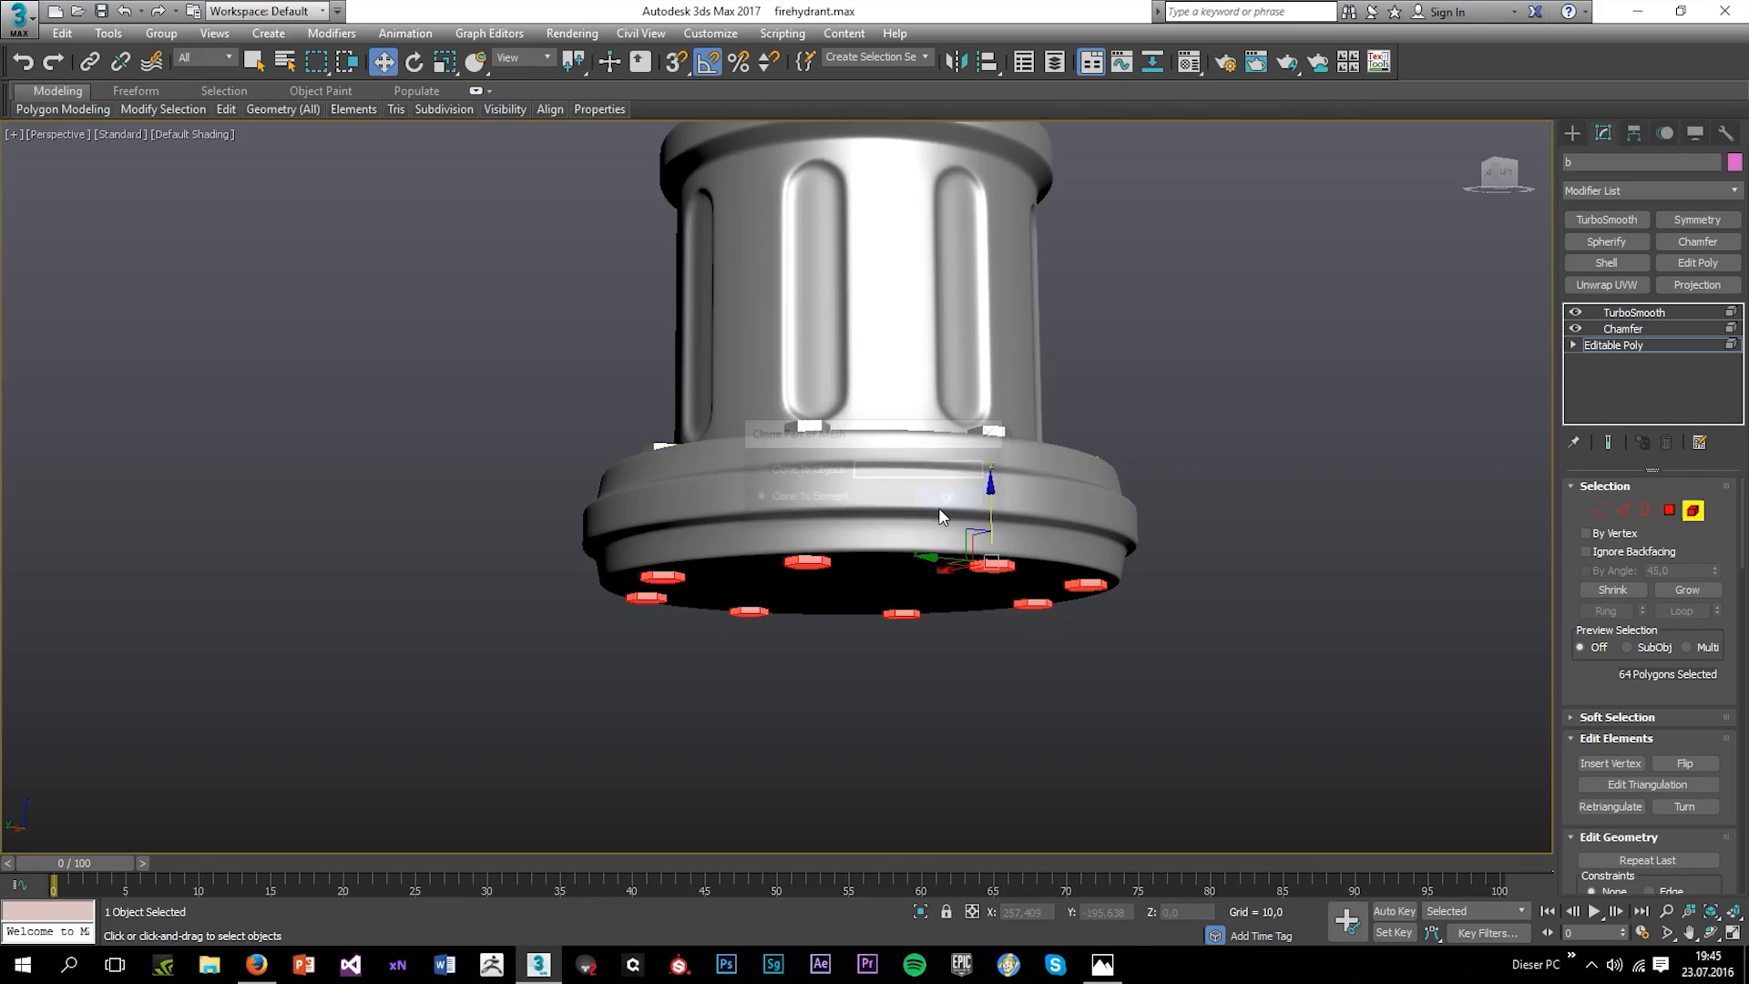
pyautogui.click(1626, 313)
pyautogui.click(1302, 406)
# Examine the smoothed nuts around the base and bonnet flanges and compare the whole hydrant with the reference photo.
pyautogui.keyDown('alt'); pyautogui.moveTo(998, 401); pyautogui.dragTo(1000, 477, button='middle'); pyautogui.keyUp('alt')
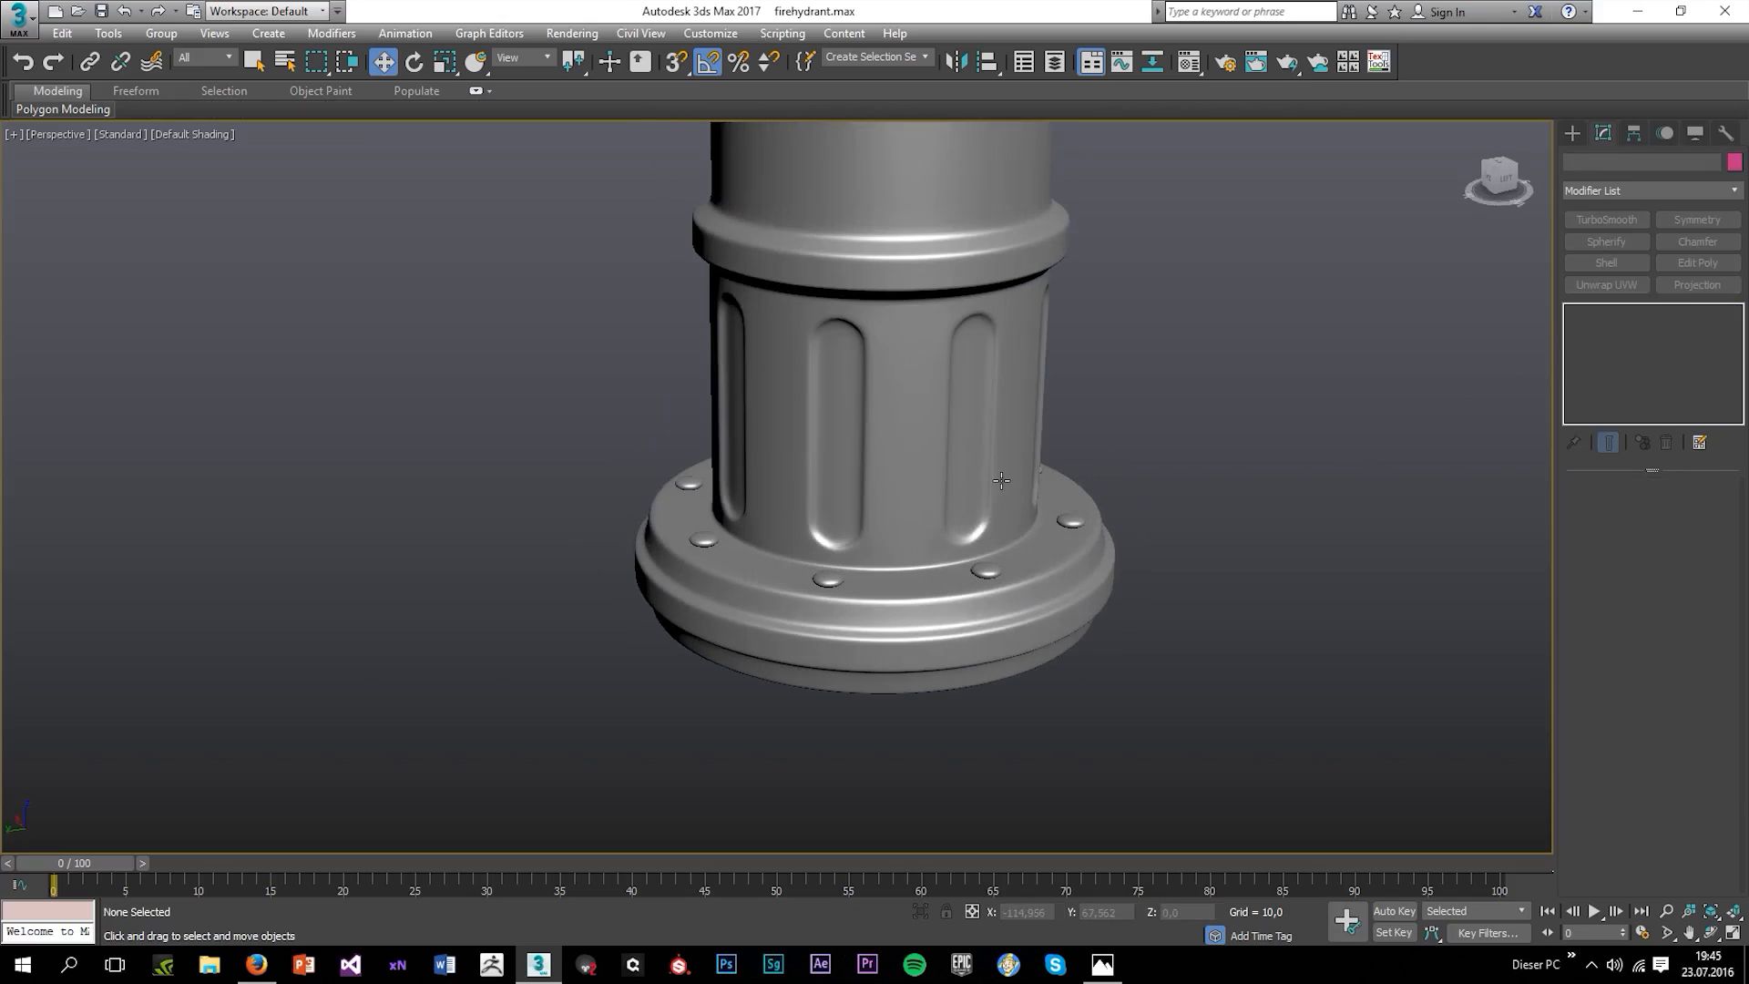
pyautogui.click(989, 574)
pyautogui.click(1617, 346)
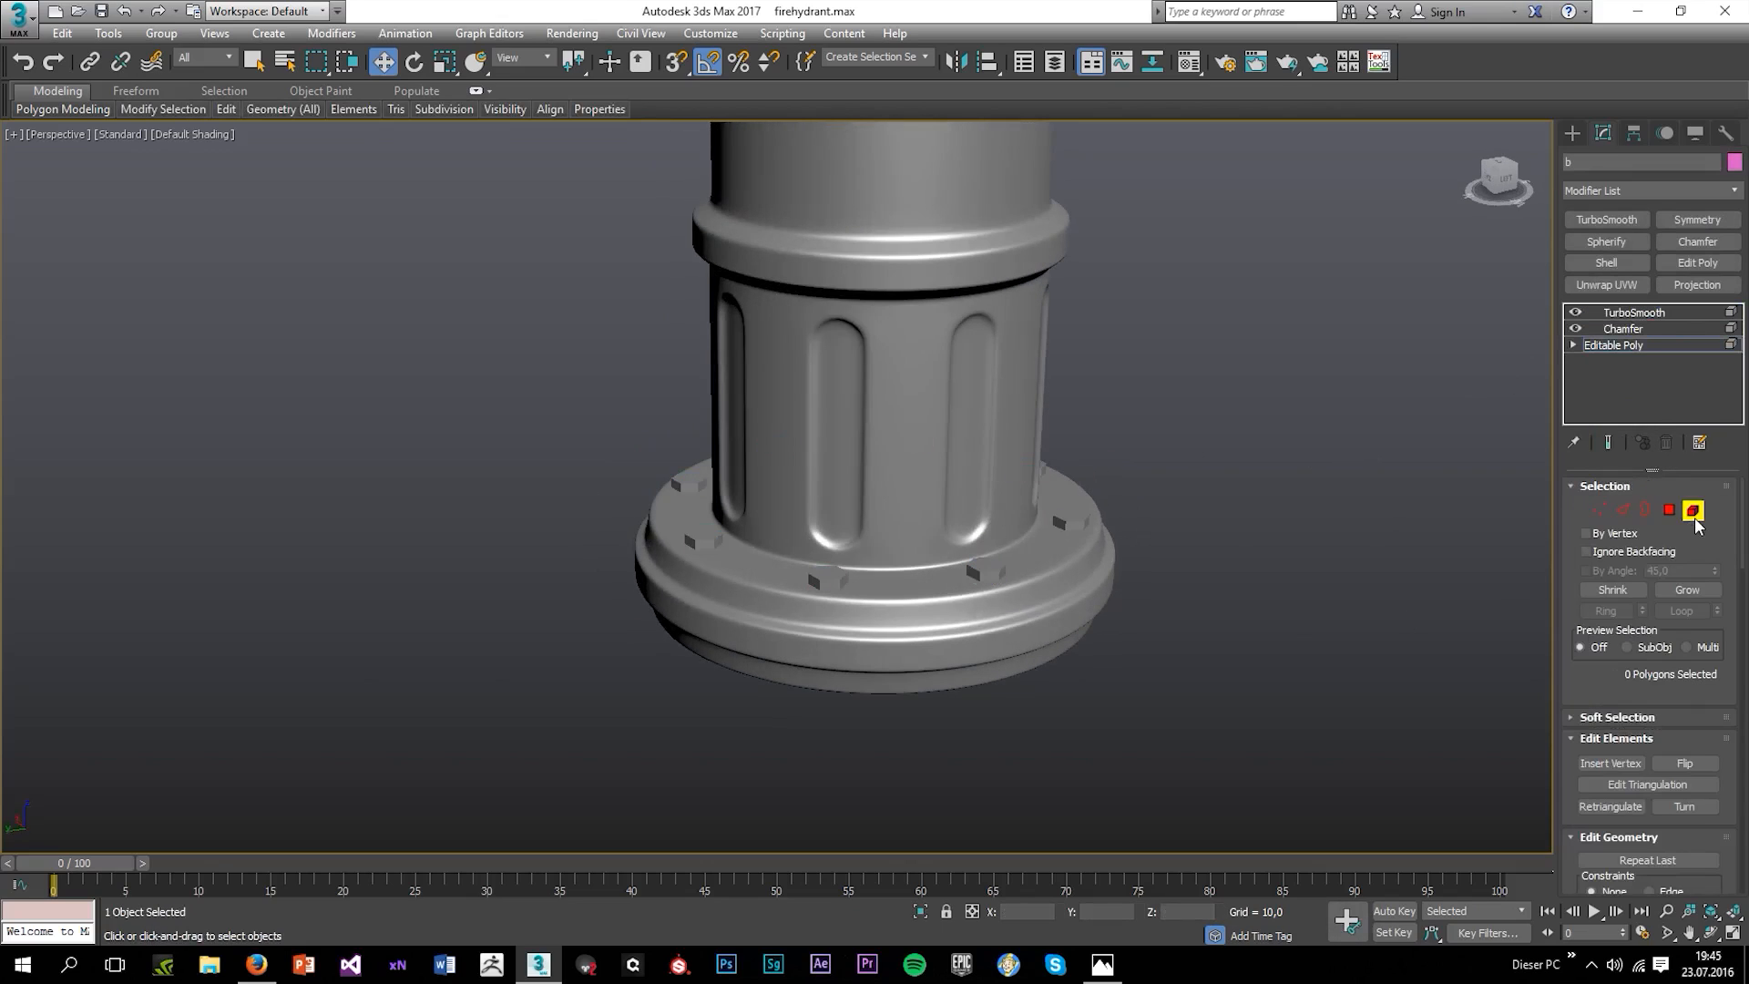
pyautogui.click(1692, 511)
pyautogui.scroll(-6, 1217, 531)
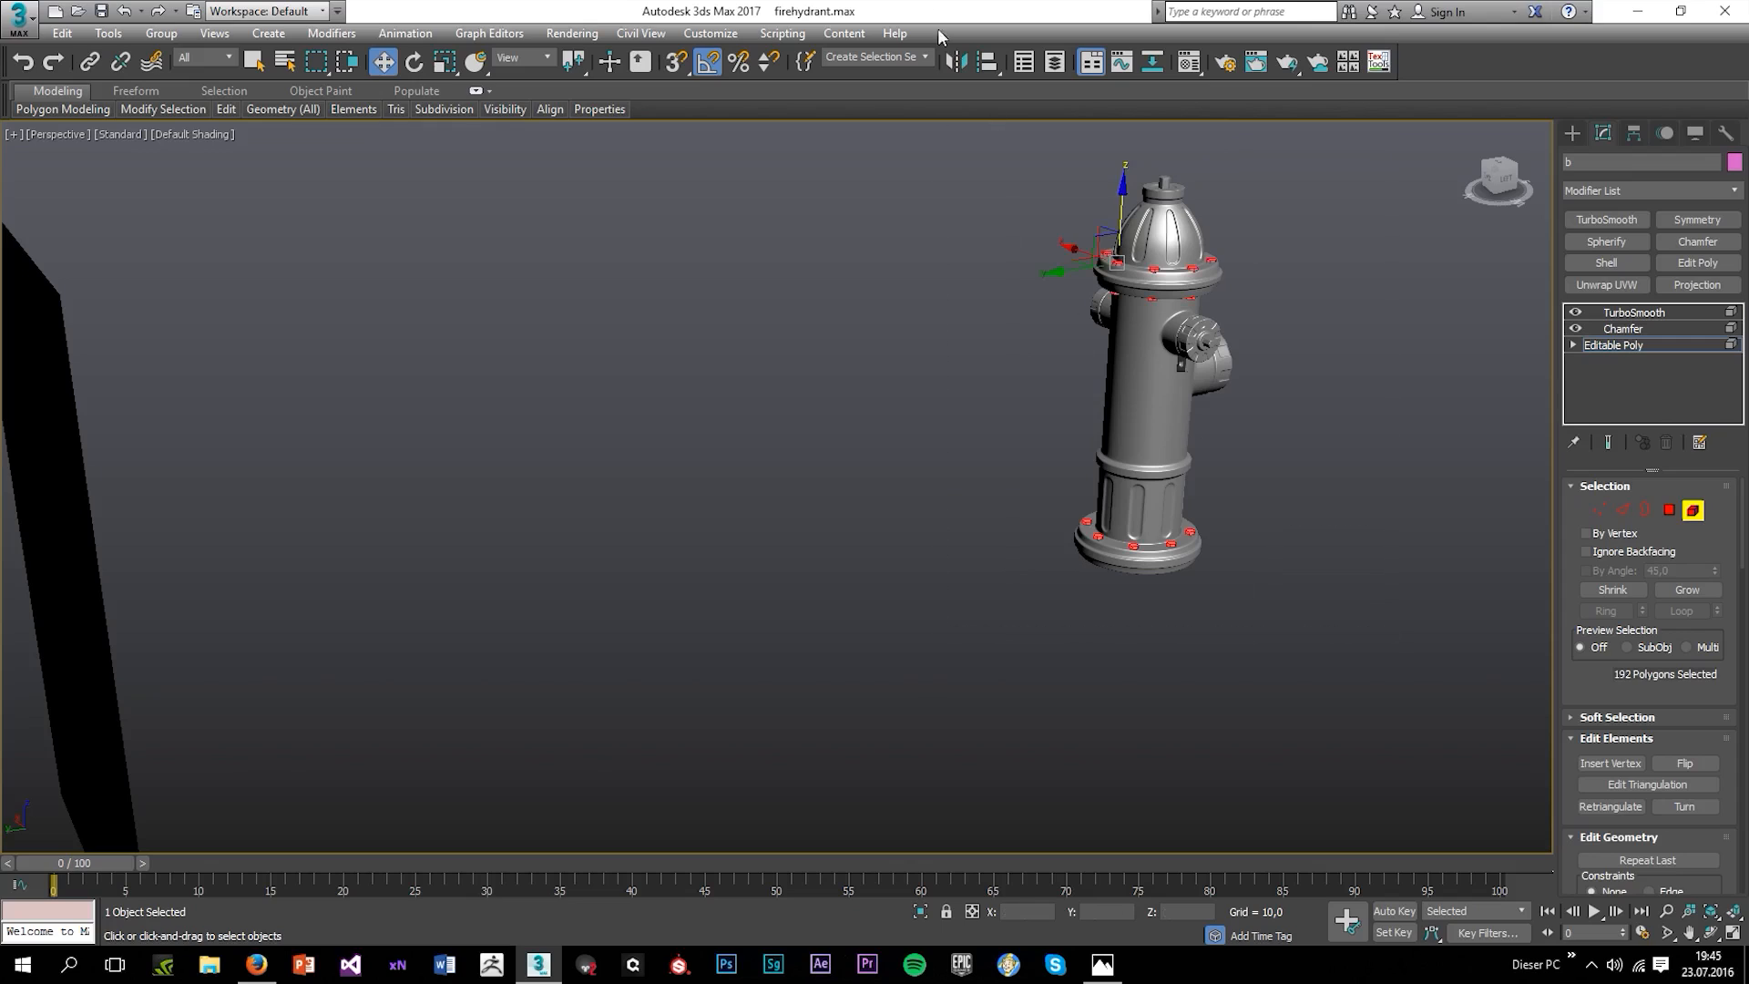
pyautogui.click(1636, 314)
pyautogui.click(1332, 353)
pyautogui.keyDown('alt'); pyautogui.moveTo(1331, 353); pyautogui.dragTo(1089, 314, button='middle'); pyautogui.keyUp('alt')
pyautogui.scroll(4, 1029, 517)
pyautogui.moveTo(932, 343); pyautogui.dragTo(823, 492, button='middle')
pyautogui.scroll(-4, 824, 491)
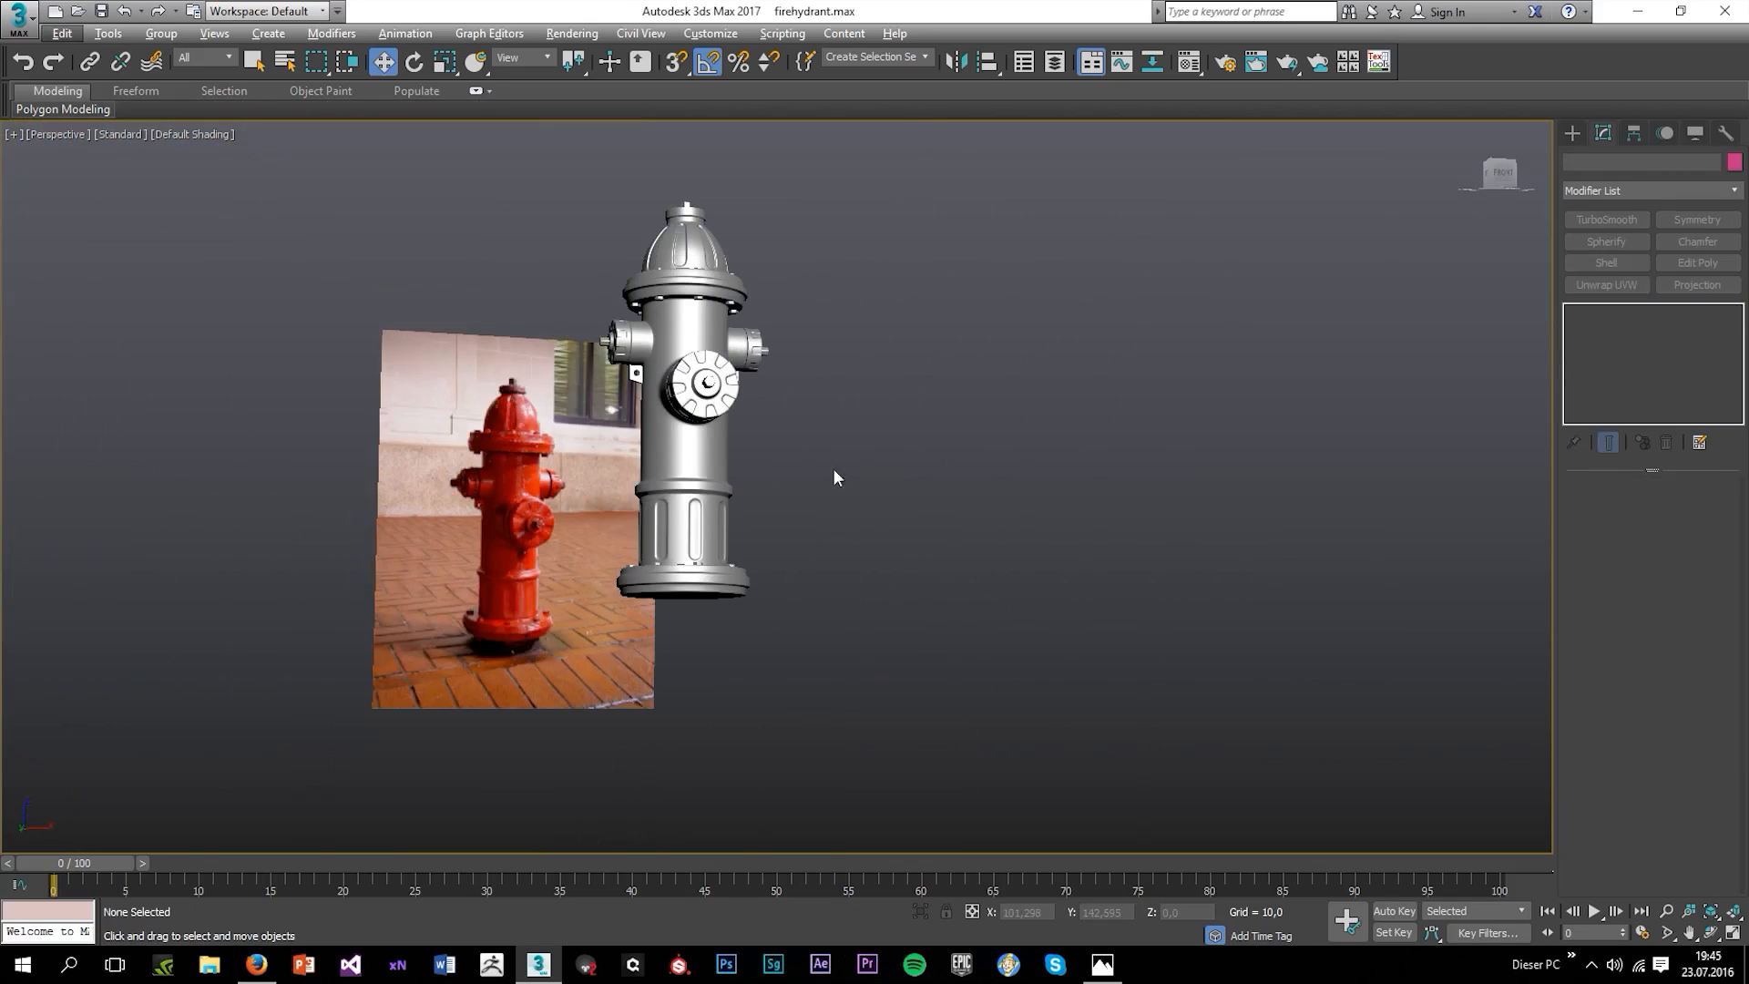
pyautogui.moveTo(745, 398); pyautogui.dragTo(925, 574, button='middle')
pyautogui.keyDown('alt'); pyautogui.moveTo(924, 573); pyautogui.dragTo(941, 480, button='middle'); pyautogui.keyUp('alt')
pyautogui.scroll(6, 1056, 410)
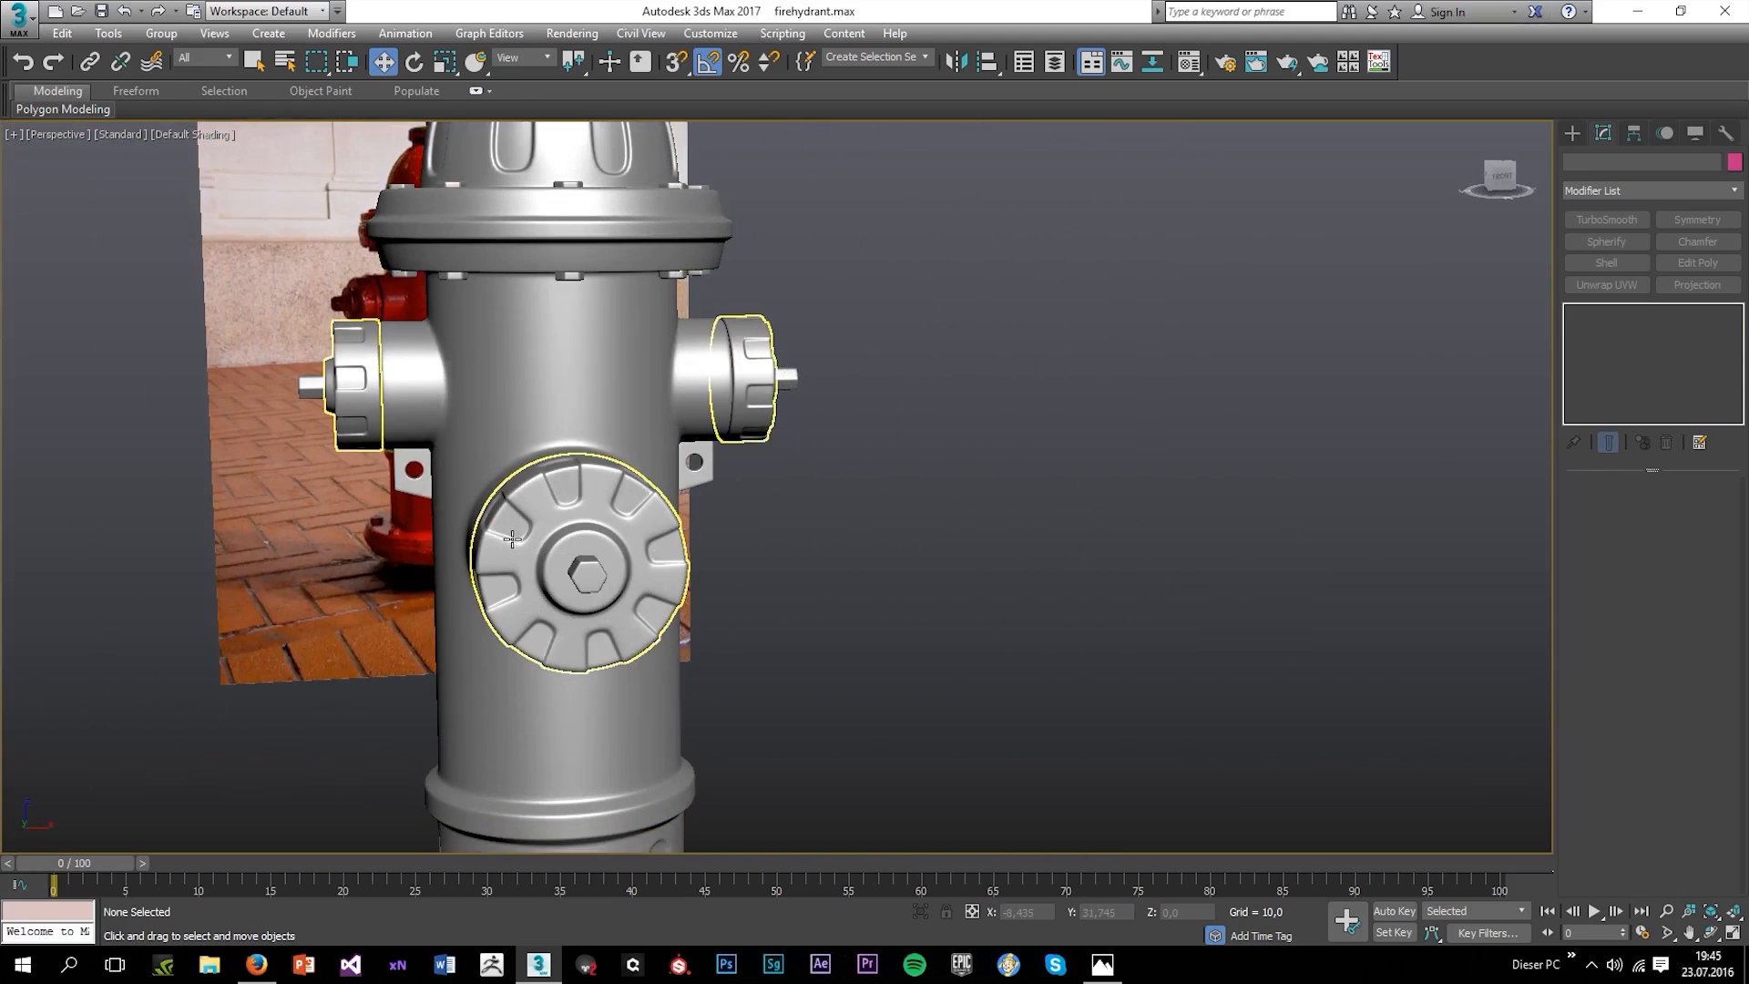
pyautogui.keyDown('alt'); pyautogui.moveTo(510, 532); pyautogui.dragTo(521, 588, button='middle'); pyautogui.keyUp('alt')
pyautogui.scroll(-6, 592, 525)
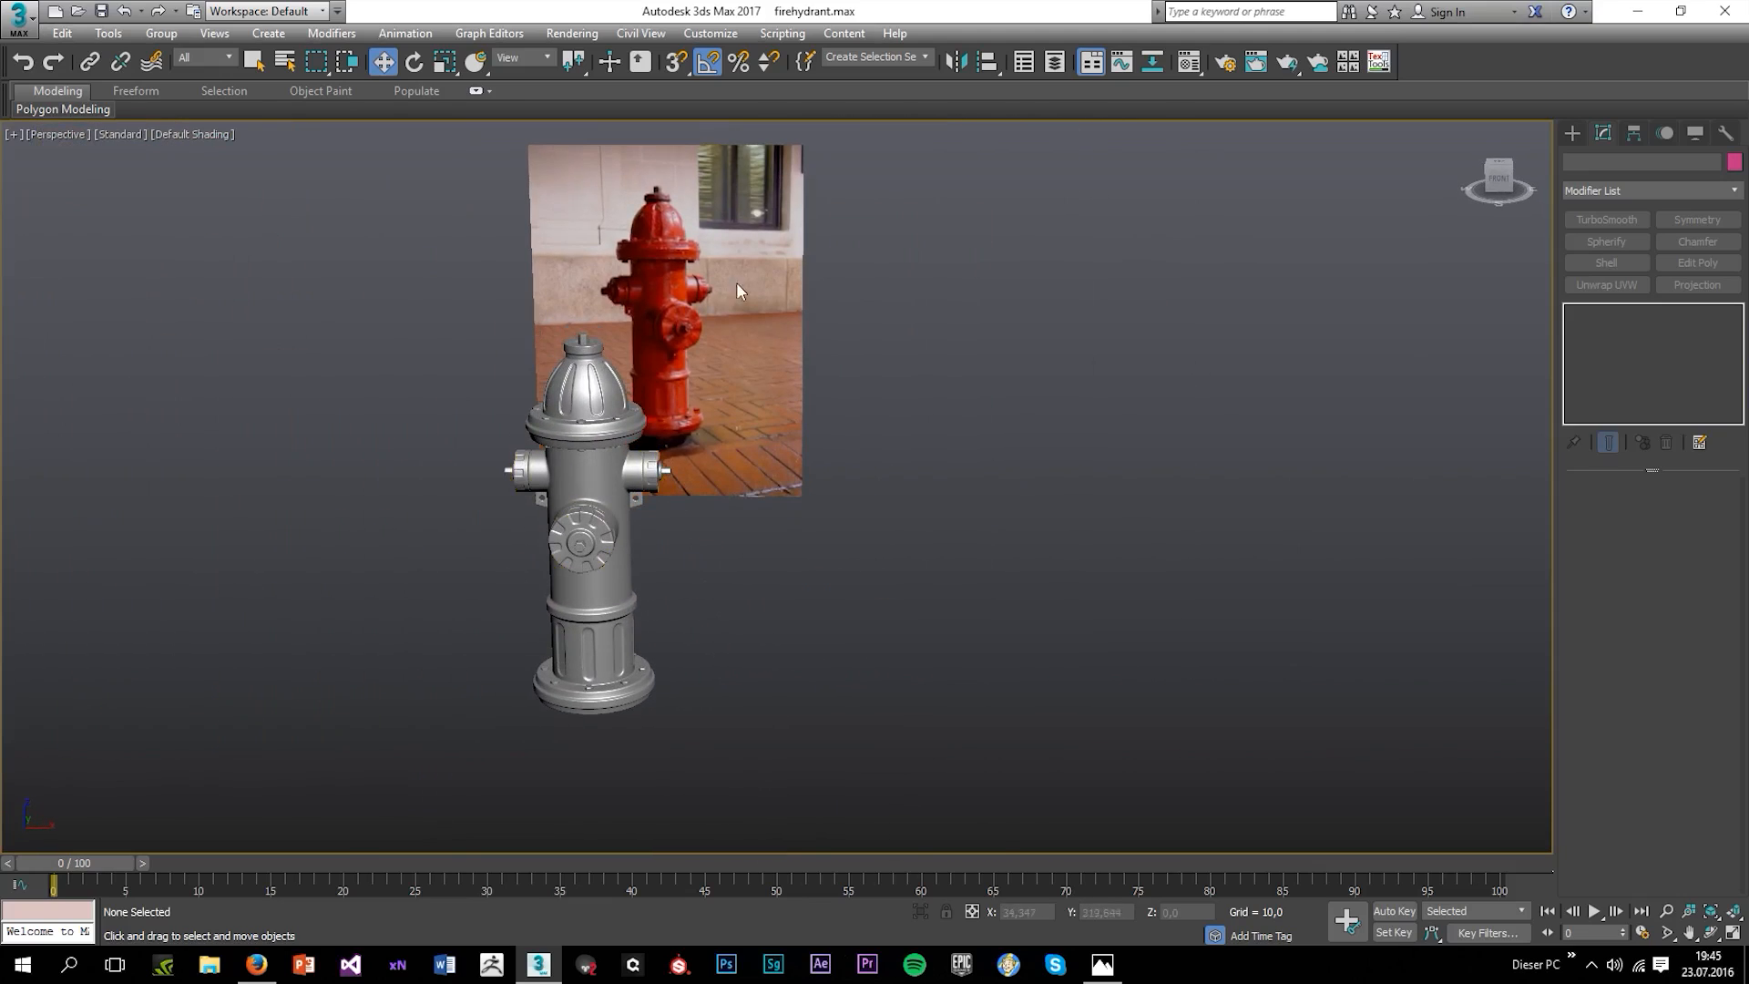
# Choose the Cylinder primitive with 16 sides and turn off edged faces in the front view.
pyautogui.click(1572, 133)
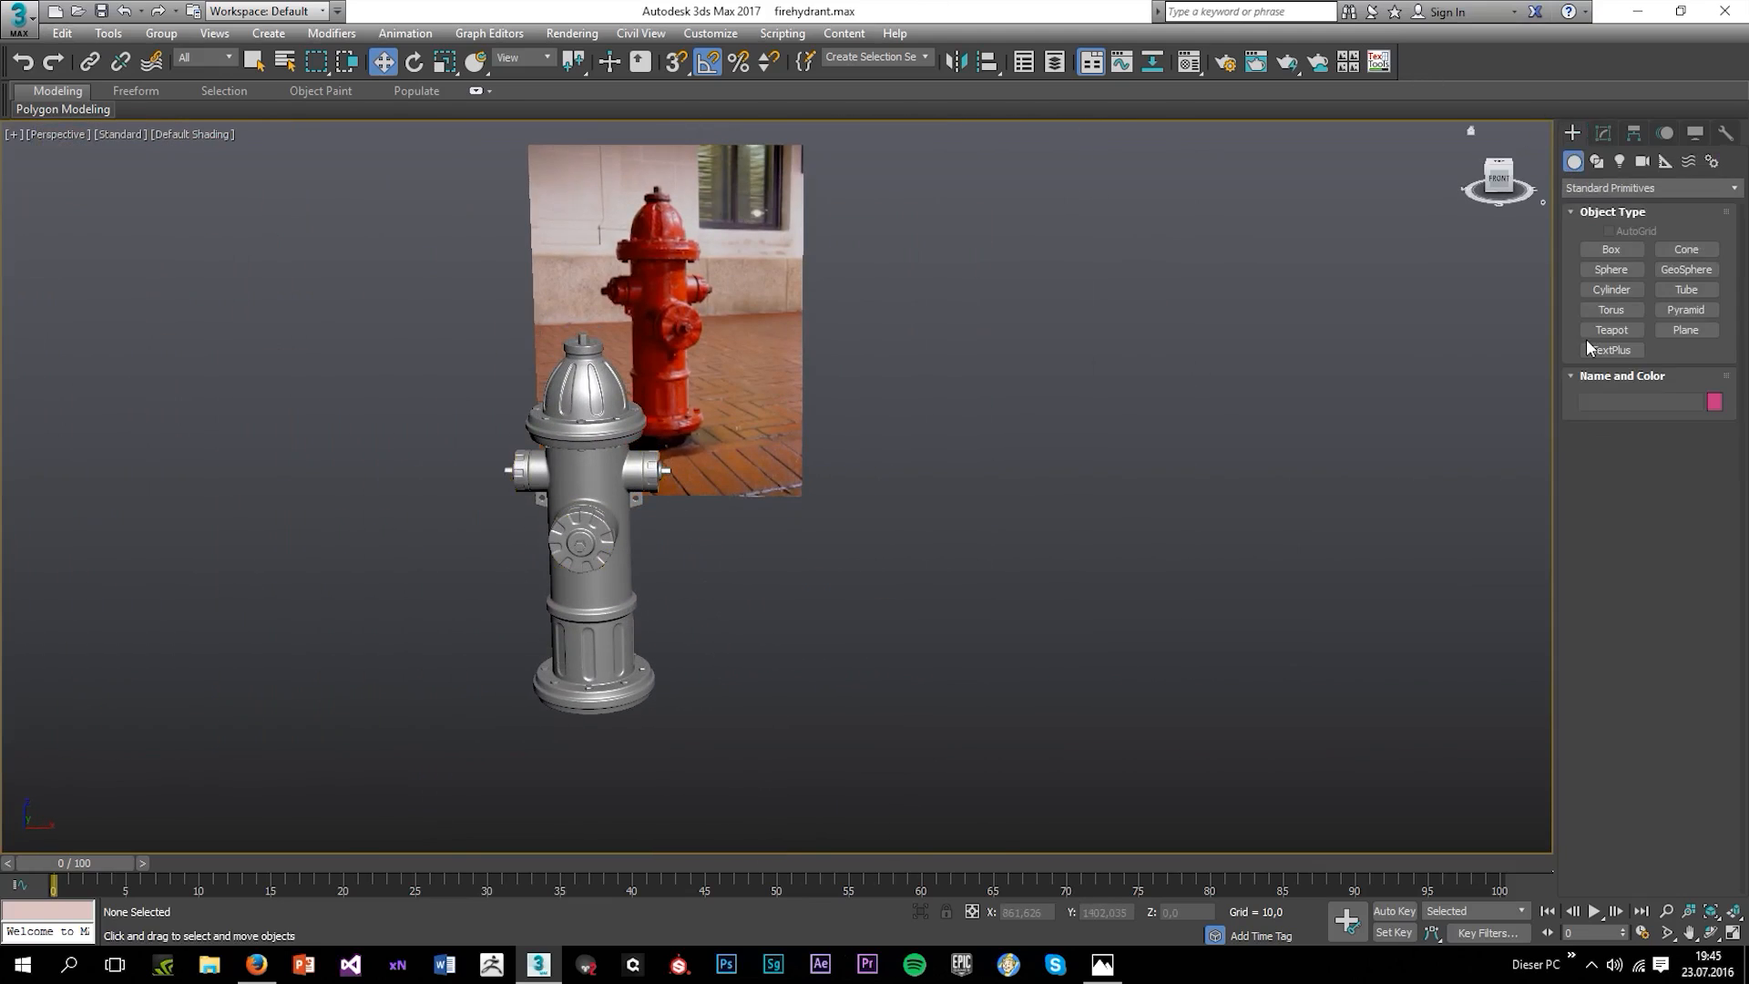
pyautogui.click(1611, 292)
pyautogui.click(1682, 608)
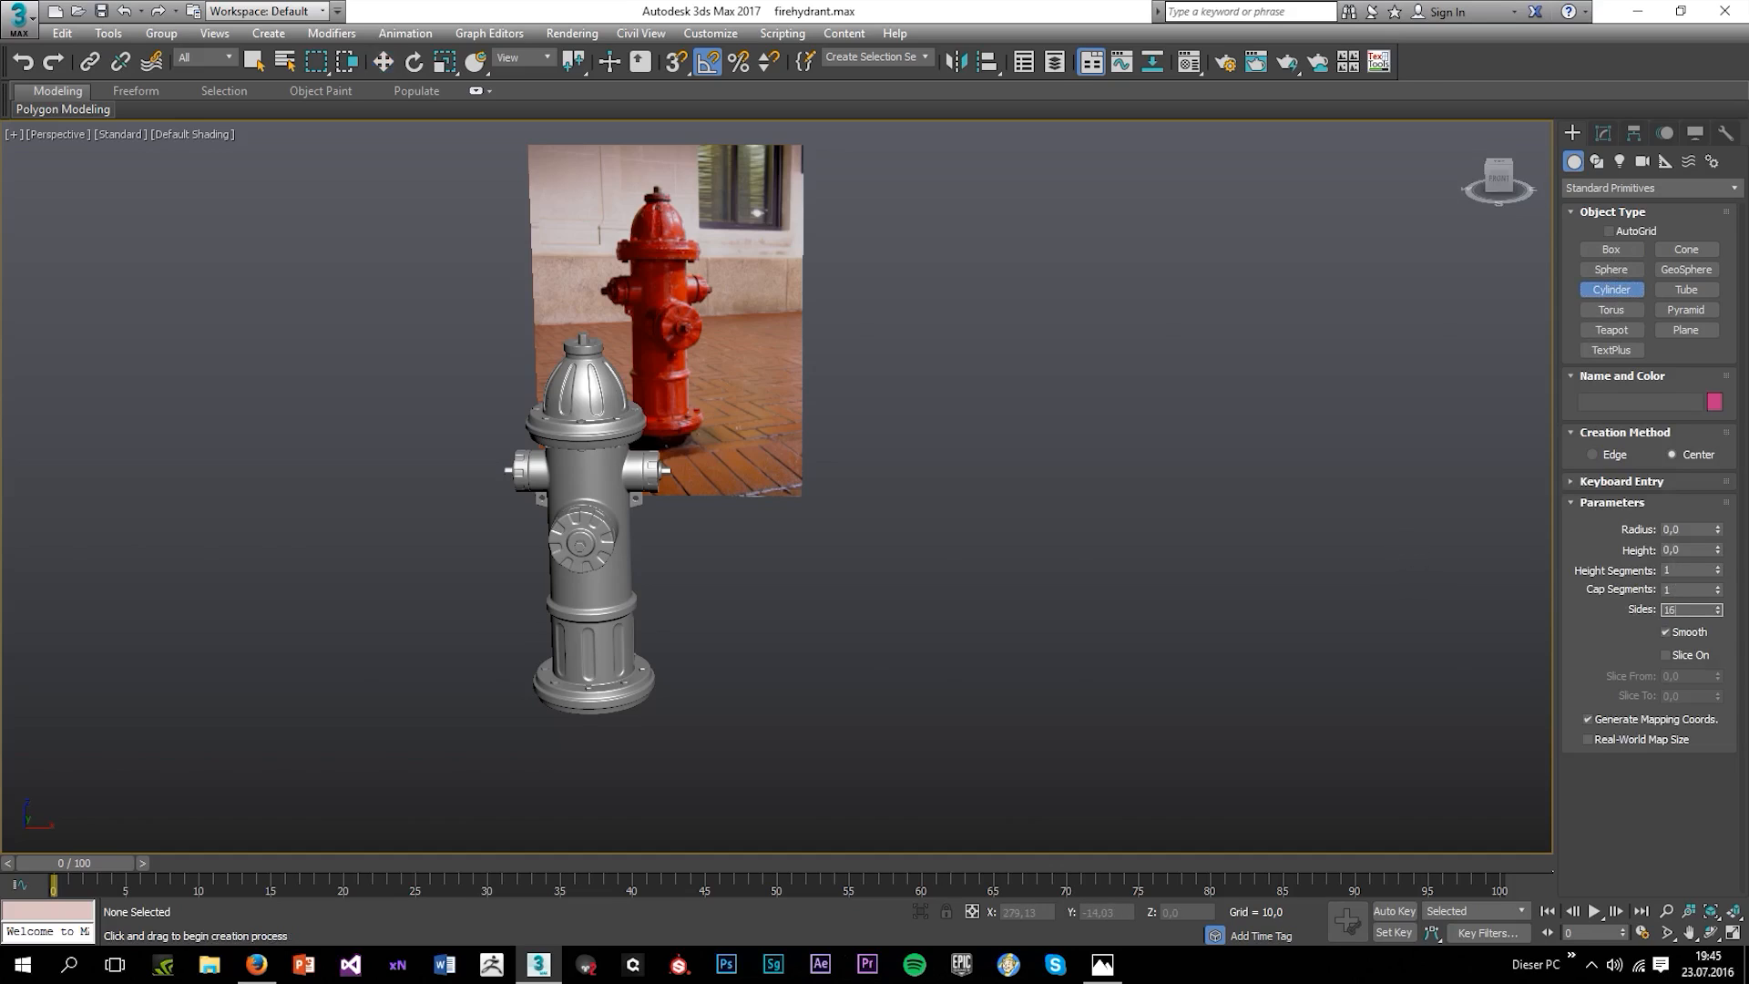
pyautogui.hotkey('alt', 'w')
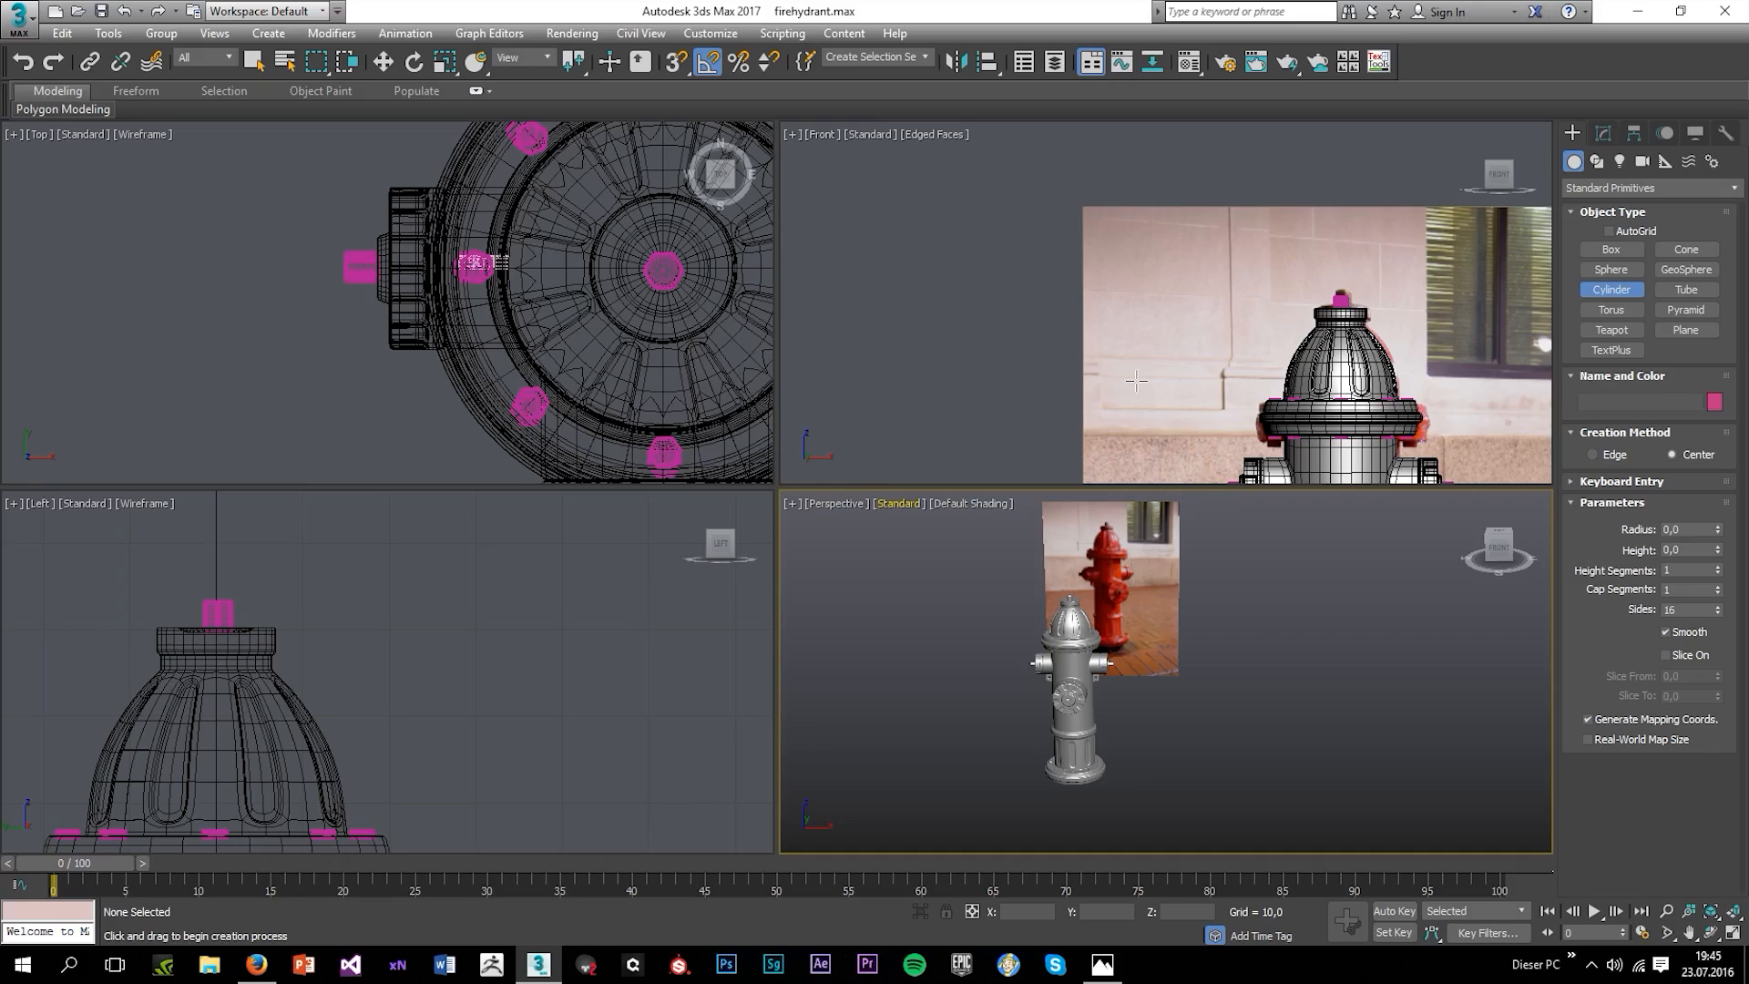
pyautogui.hotkey('alt', 'w')
pyautogui.scroll(10, 1135, 381)
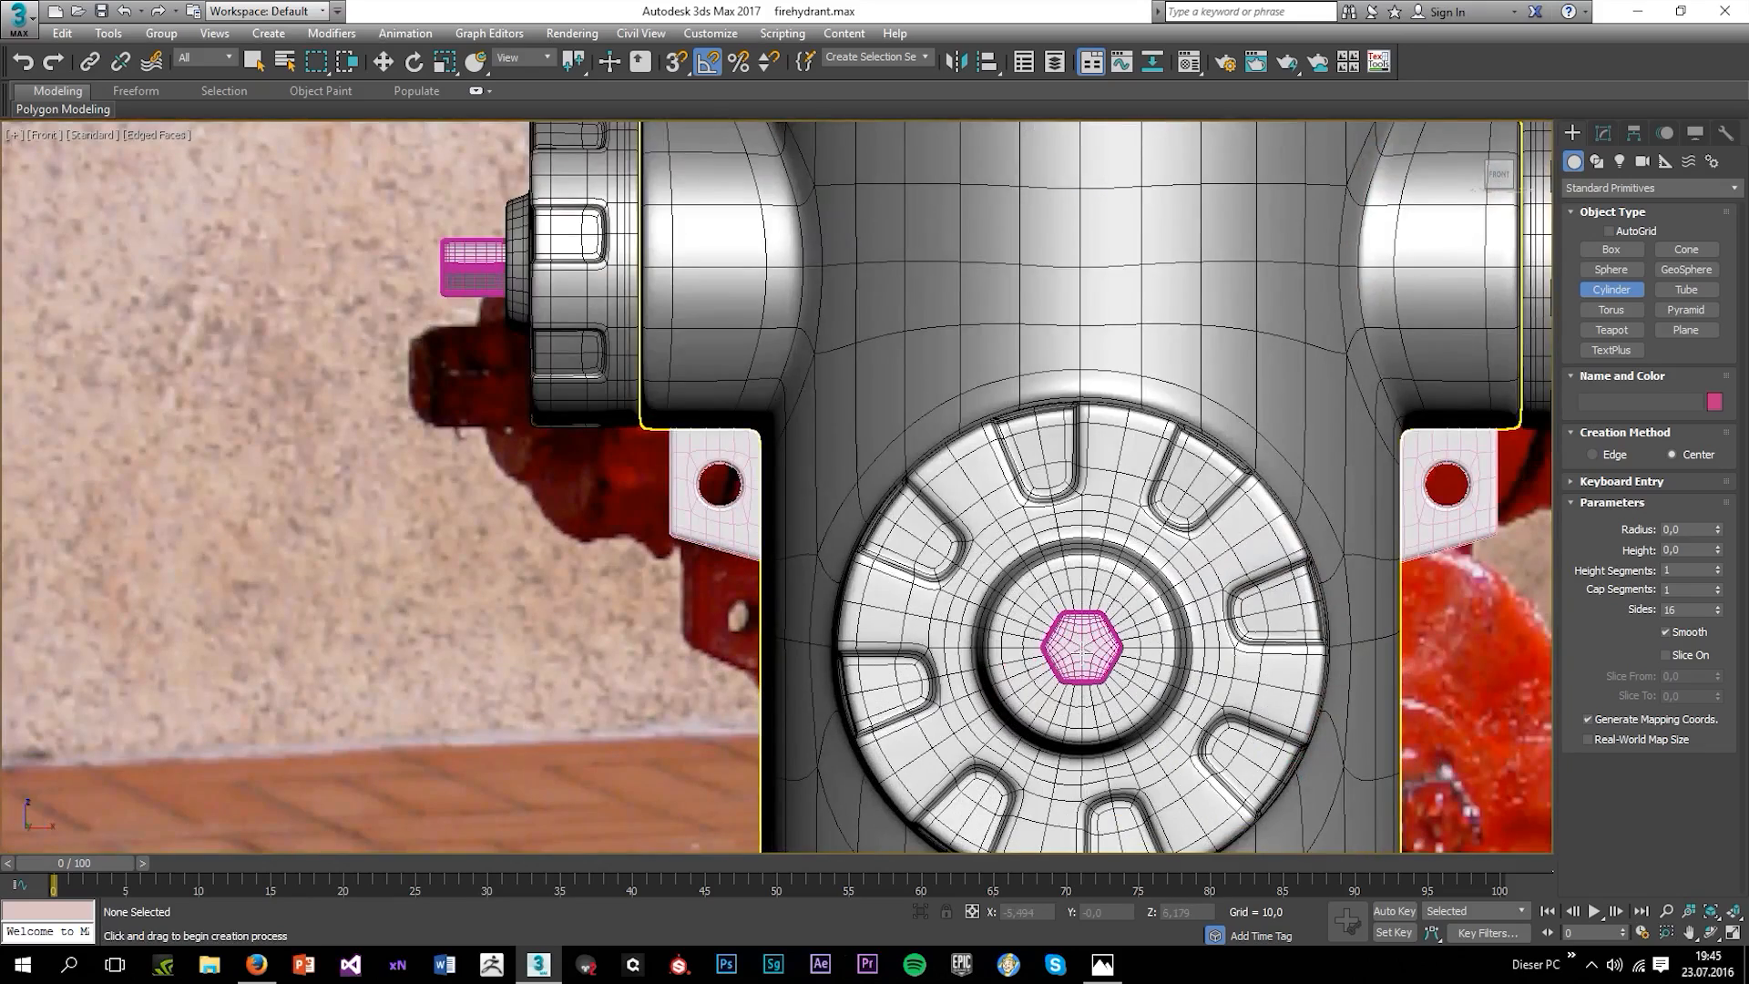
pyautogui.press('F4')
pyautogui.hotkey('alt', 'w')
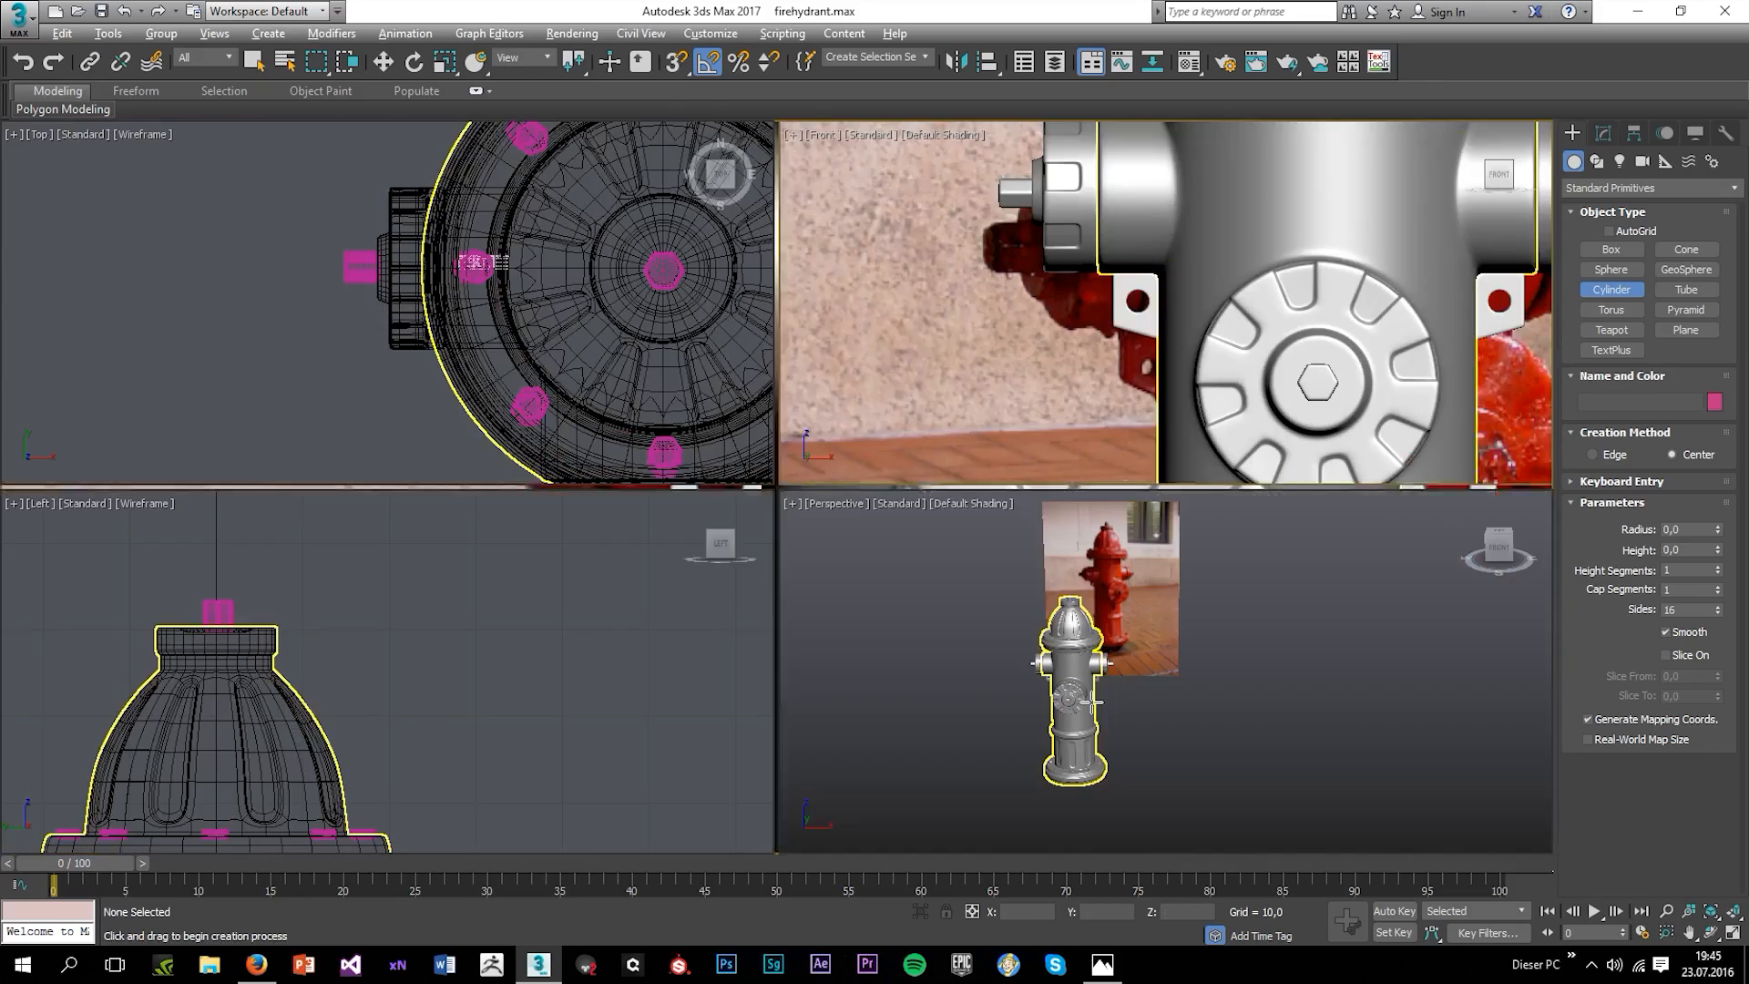
# Examine the outlet caps, nuts and perforated lugs from several angles beside the reference photo.
pyautogui.middleClick(1011, 675)
pyautogui.hotkey('alt', 'w')
pyautogui.scroll(5, 1010, 675)
pyautogui.keyDown('alt'); pyautogui.moveTo(820, 628); pyautogui.dragTo(897, 636, button='middle'); pyautogui.keyUp('alt')
pyautogui.moveTo(656, 637); pyautogui.dragTo(1148, 533, button='middle')
pyautogui.moveTo(808, 597); pyautogui.dragTo(819, 783, button='middle')
pyautogui.keyDown('alt'); pyautogui.moveTo(938, 546); pyautogui.dragTo(843, 550, button='middle'); pyautogui.keyUp('alt')
pyautogui.scroll(-3, 795, 564)
pyautogui.scroll(-5, 780, 588)
# Draw a 16-sided cylinder centred on the front cap's hex nut, radius about 2.31 and height about 6.99, and convert it to Editable Poly.
pyautogui.hotkey('alt', 'w')
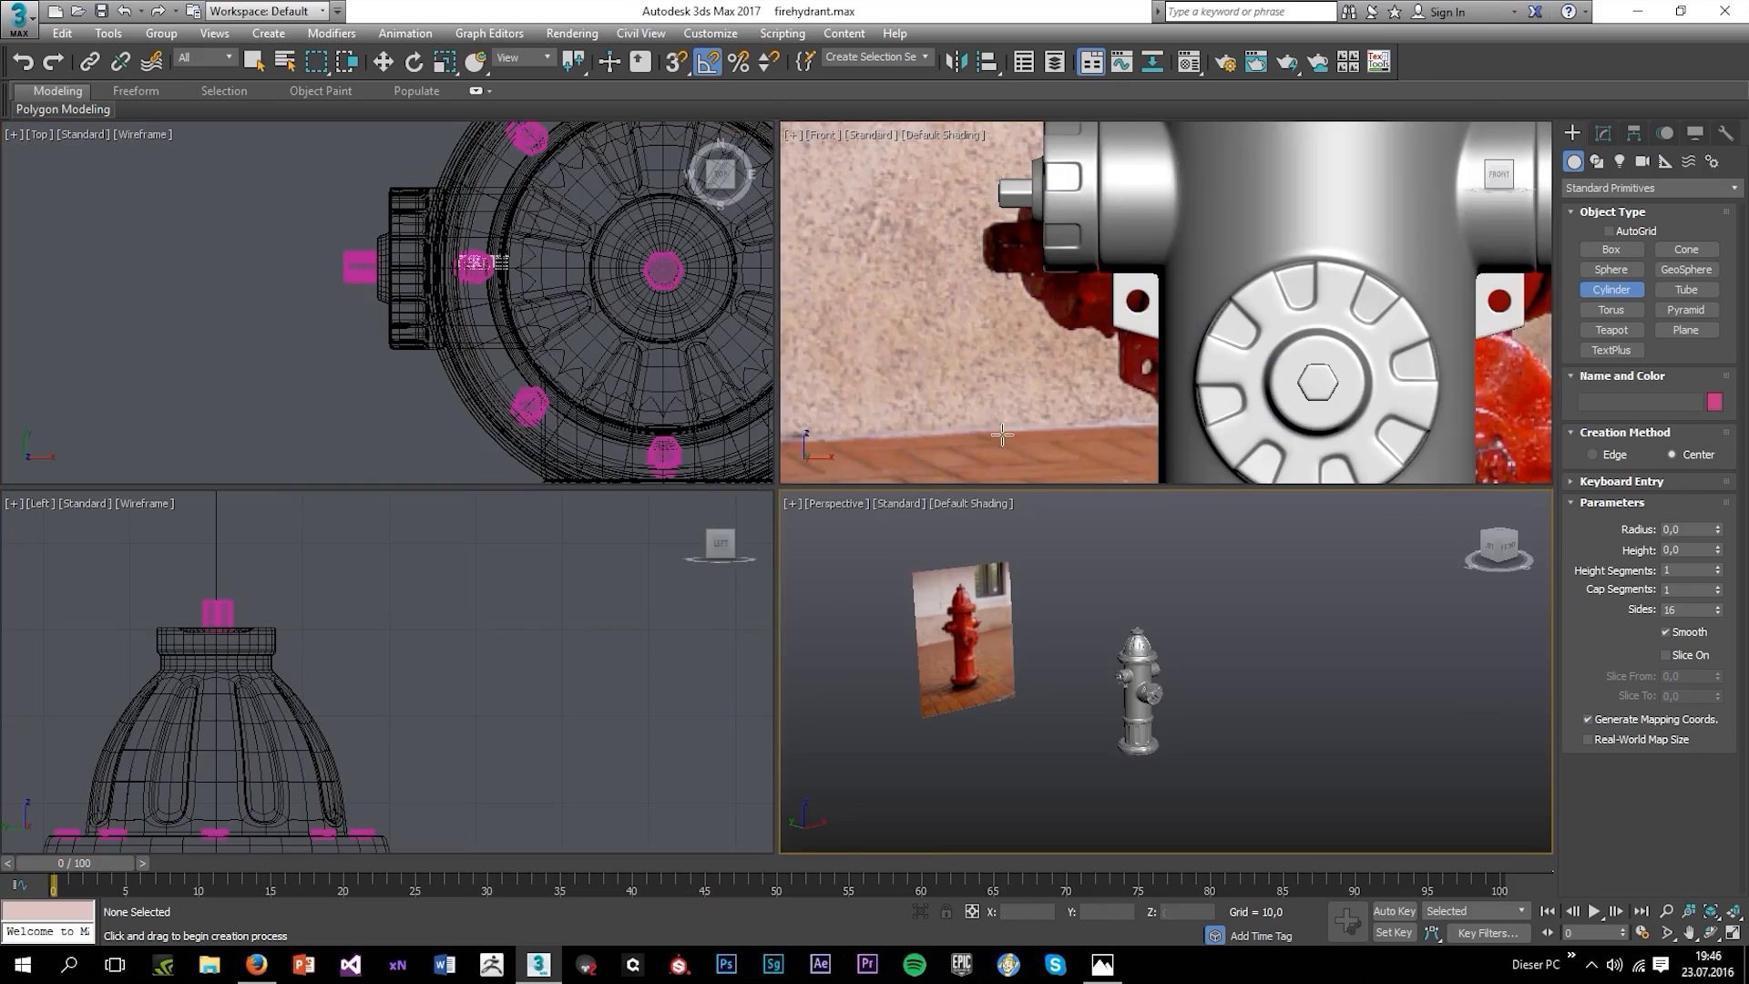
pyautogui.hotkey('alt', 'w')
pyautogui.scroll(-3, 982, 485)
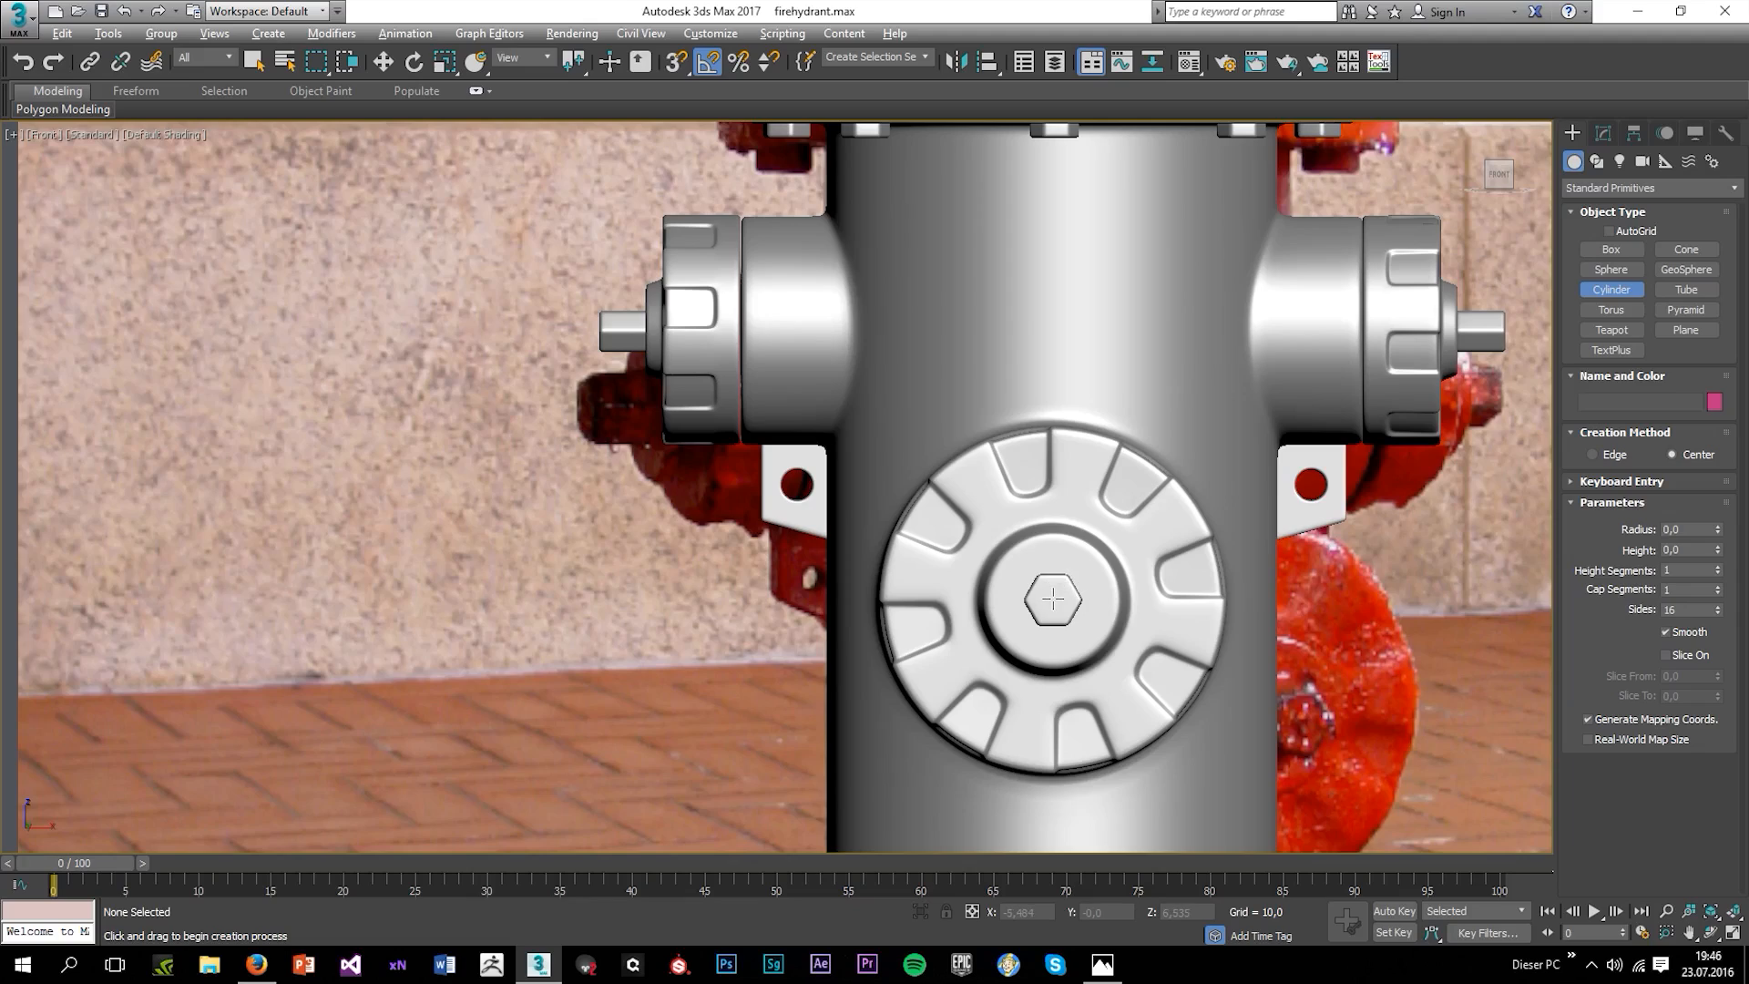
pyautogui.moveTo(1052, 599); pyautogui.dragTo(1060, 631)
pyautogui.click(1060, 631)
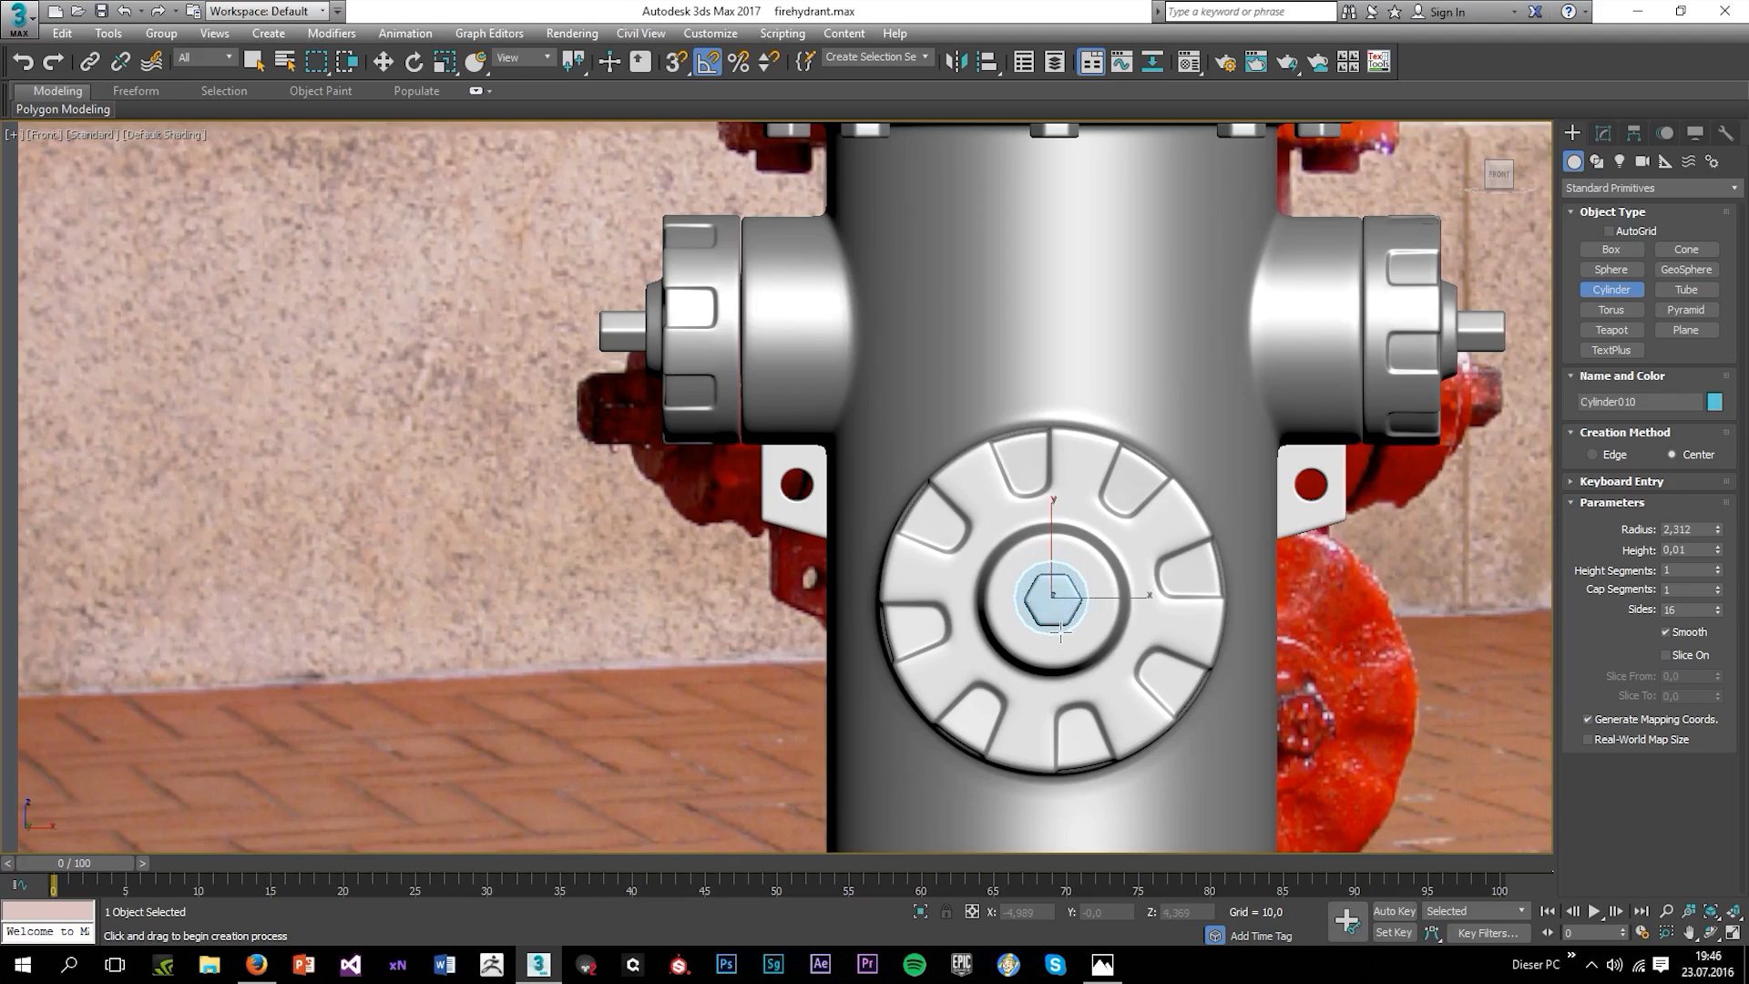
pyautogui.click(1603, 133)
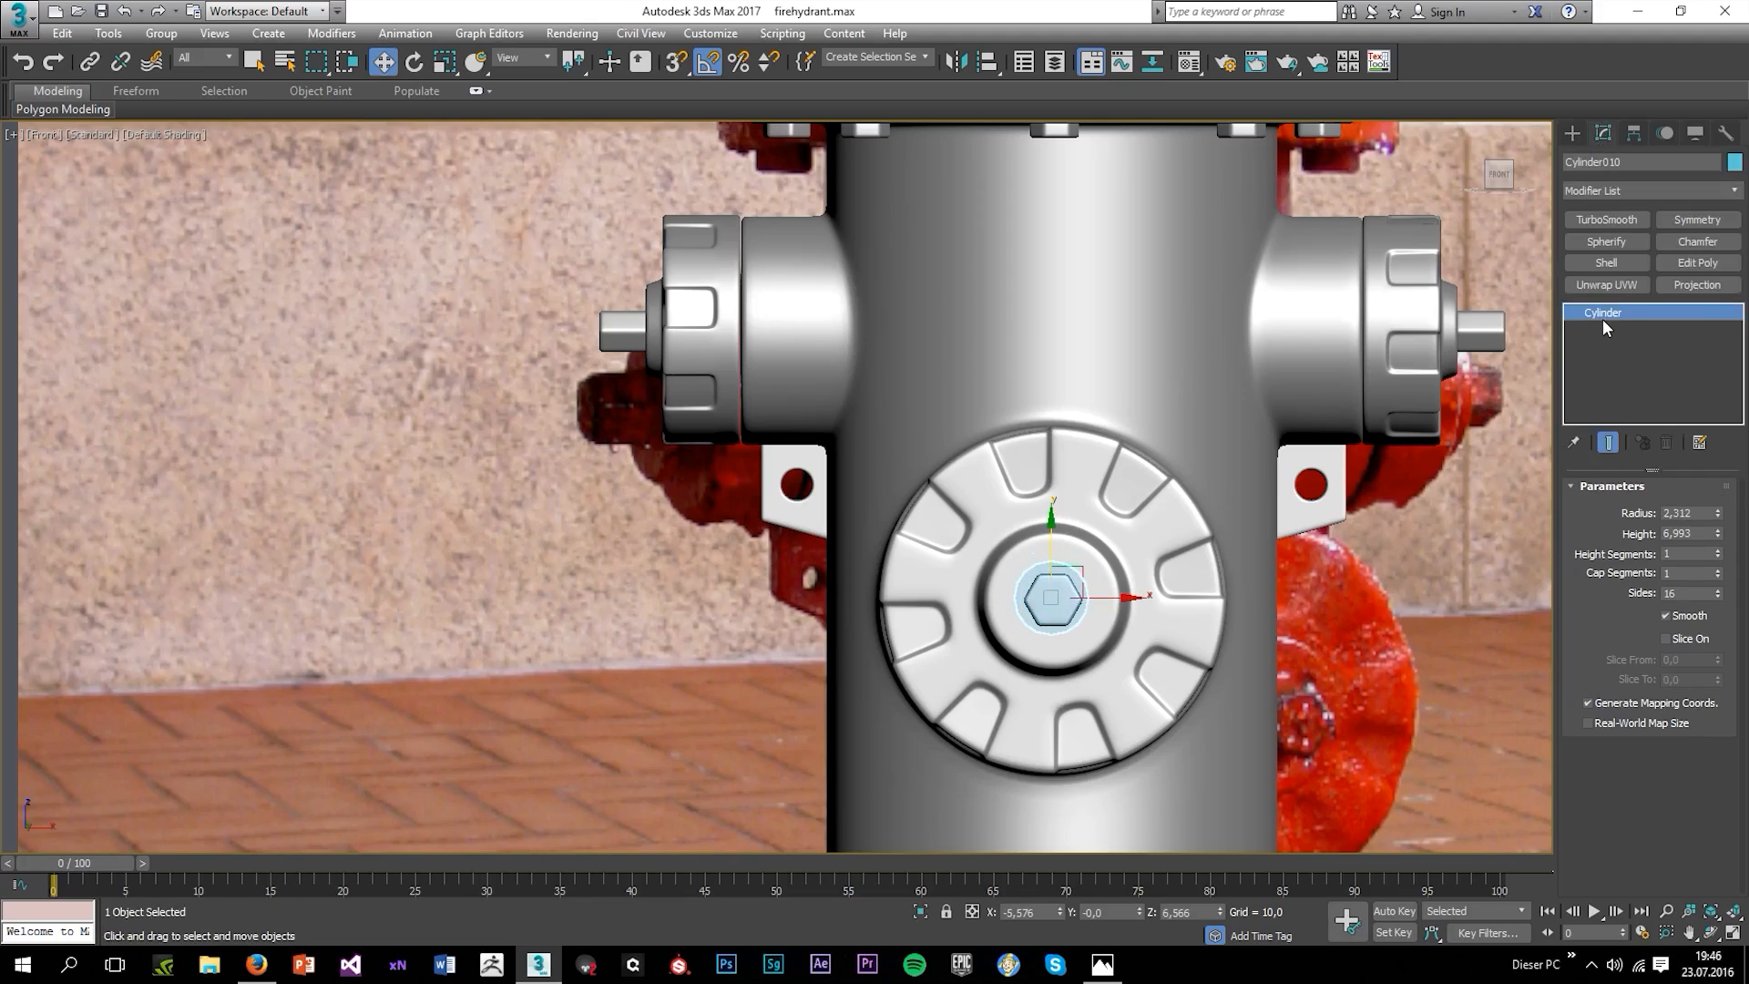
pyautogui.rightClick(1603, 312)
pyautogui.click(1627, 463)
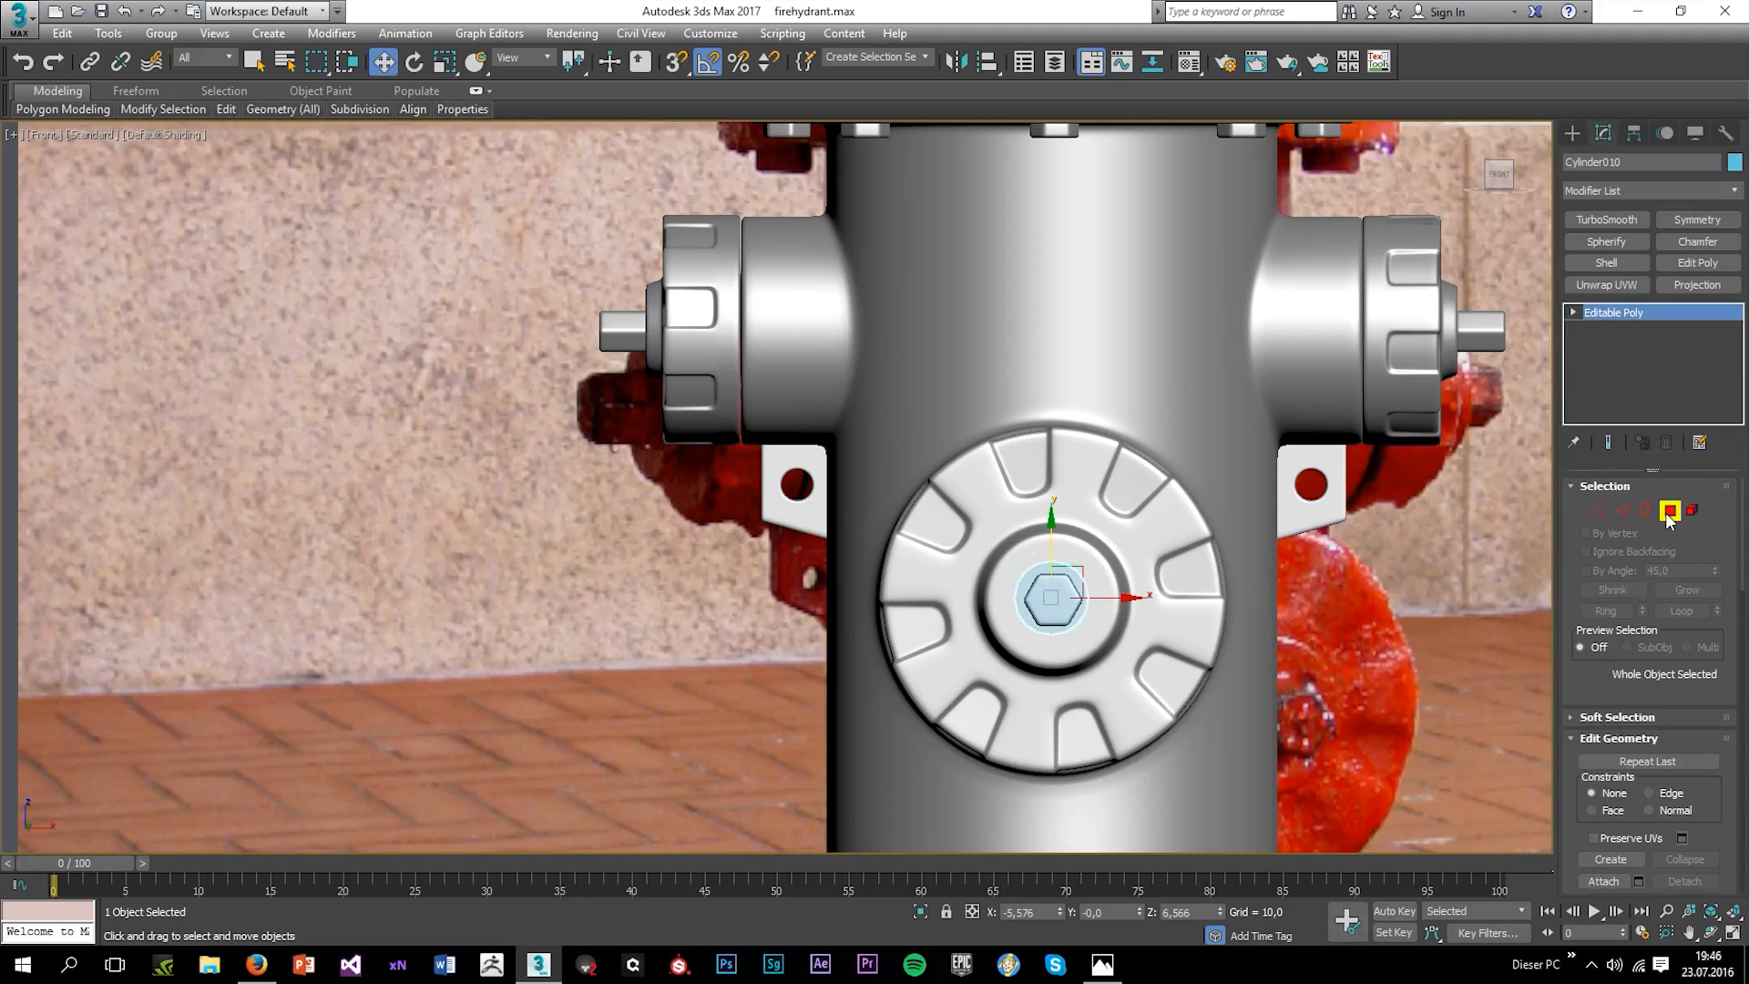
# Delete both end-cap polygons of the new cylinder, leaving an open tube.
pyautogui.click(1670, 510)
pyautogui.hotkey('alt', 'w')
pyautogui.hotkey('alt', 'w')
pyautogui.press('F3')
pyautogui.scroll(10, 586, 494)
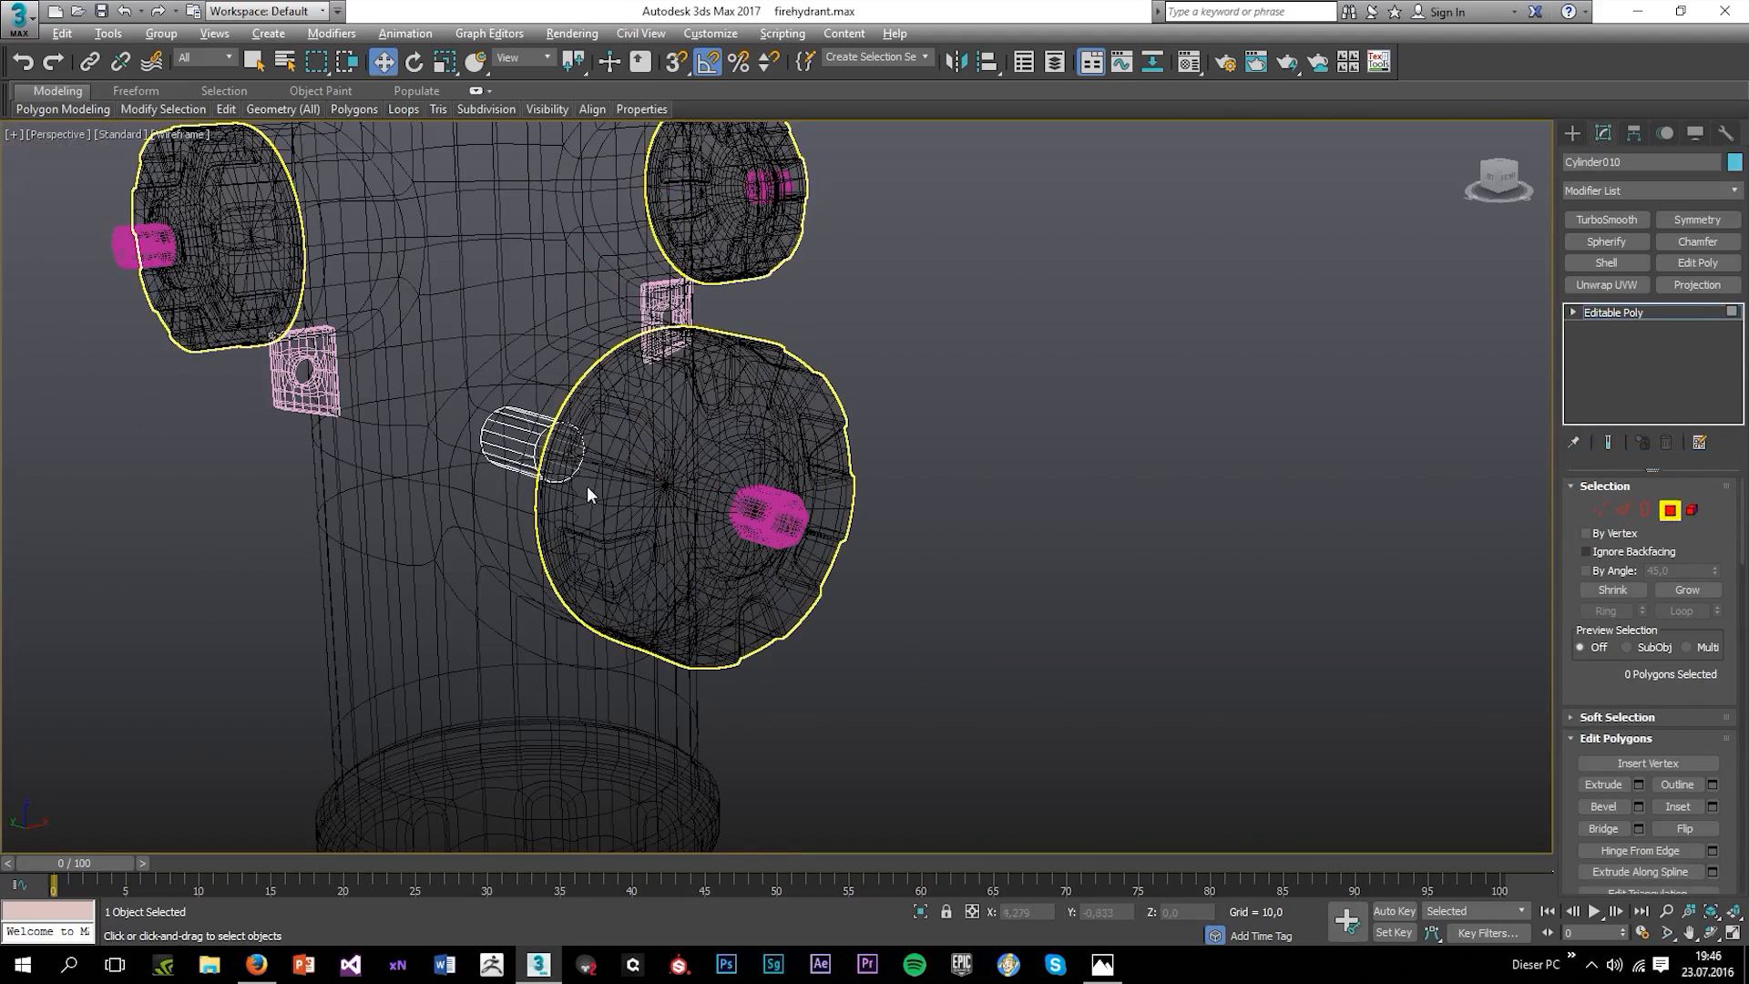
pyautogui.click(563, 458)
pyautogui.keyDown('alt'); pyautogui.moveTo(563, 460); pyautogui.dragTo(669, 464, button='middle'); pyautogui.keyUp('alt')
pyautogui.keyDown('ctrl'); pyautogui.click(498, 479); pyautogui.keyUp('ctrl')
pyautogui.keyDown('ctrl'); pyautogui.click(480, 472); pyautogui.keyUp('ctrl')
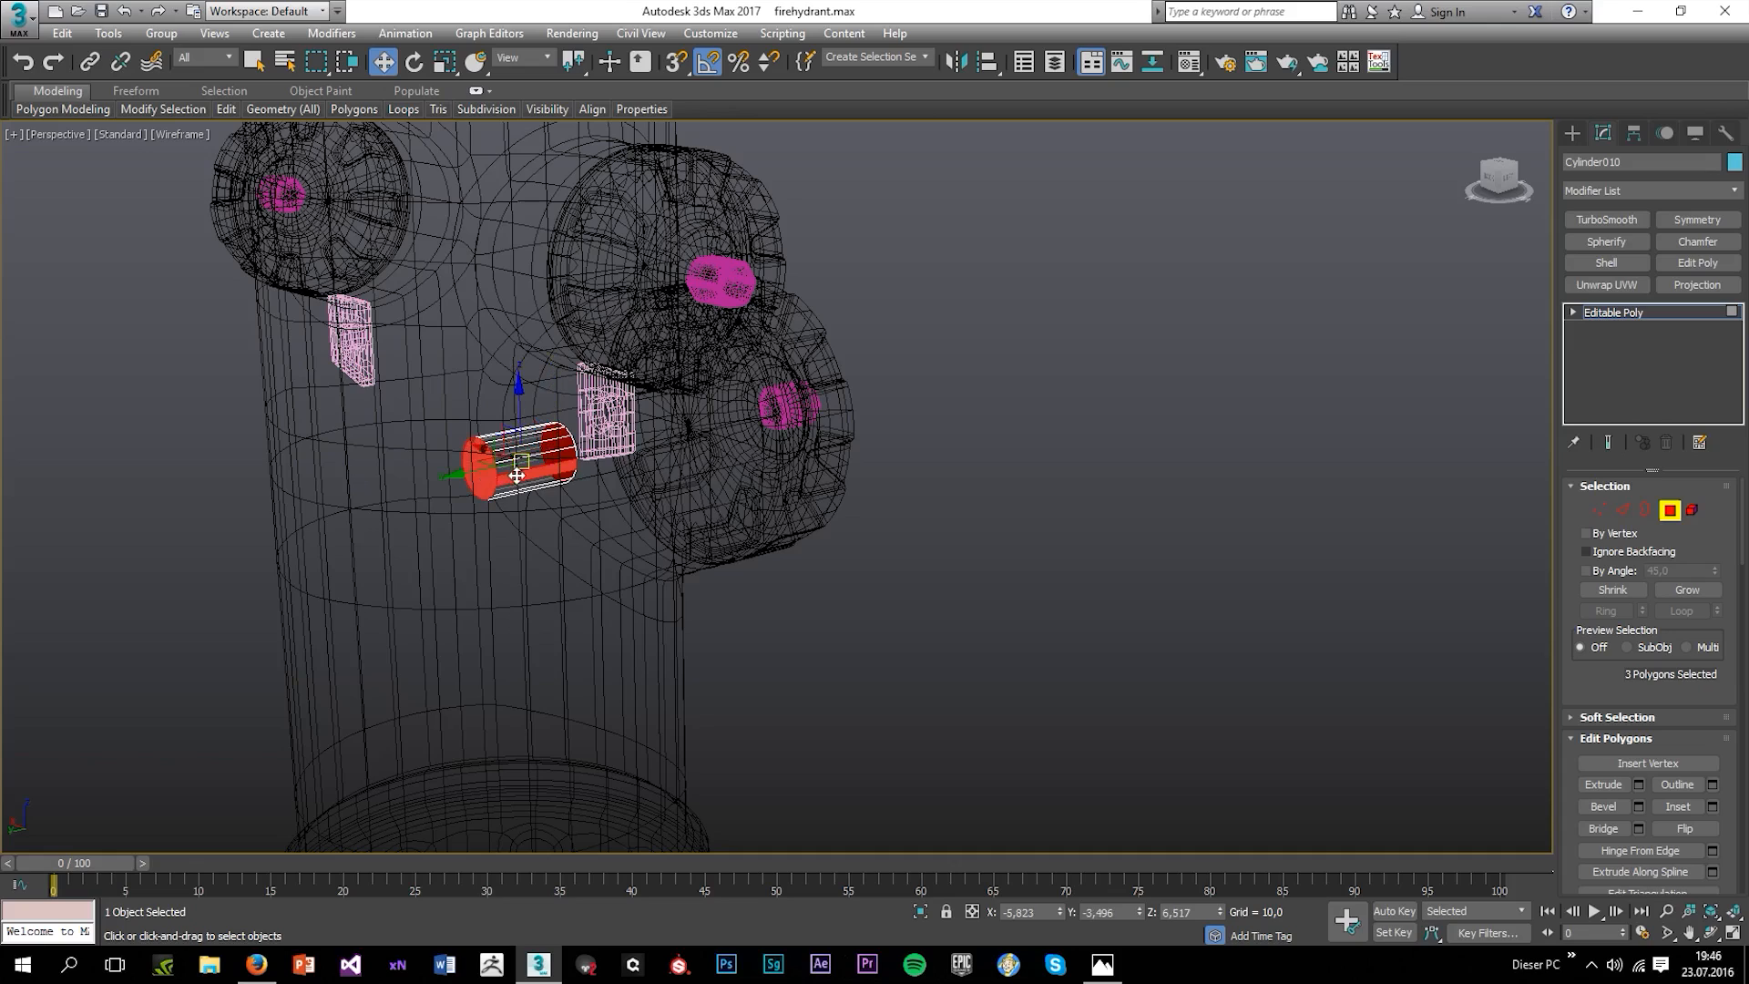
pyautogui.click(701, 514)
# Move the tube's 16 rear vertices about 5.77 toward the front in the left view, shortening it to a narrow ring.
pyautogui.click(1607, 509)
pyautogui.hotkey('alt', 'w')
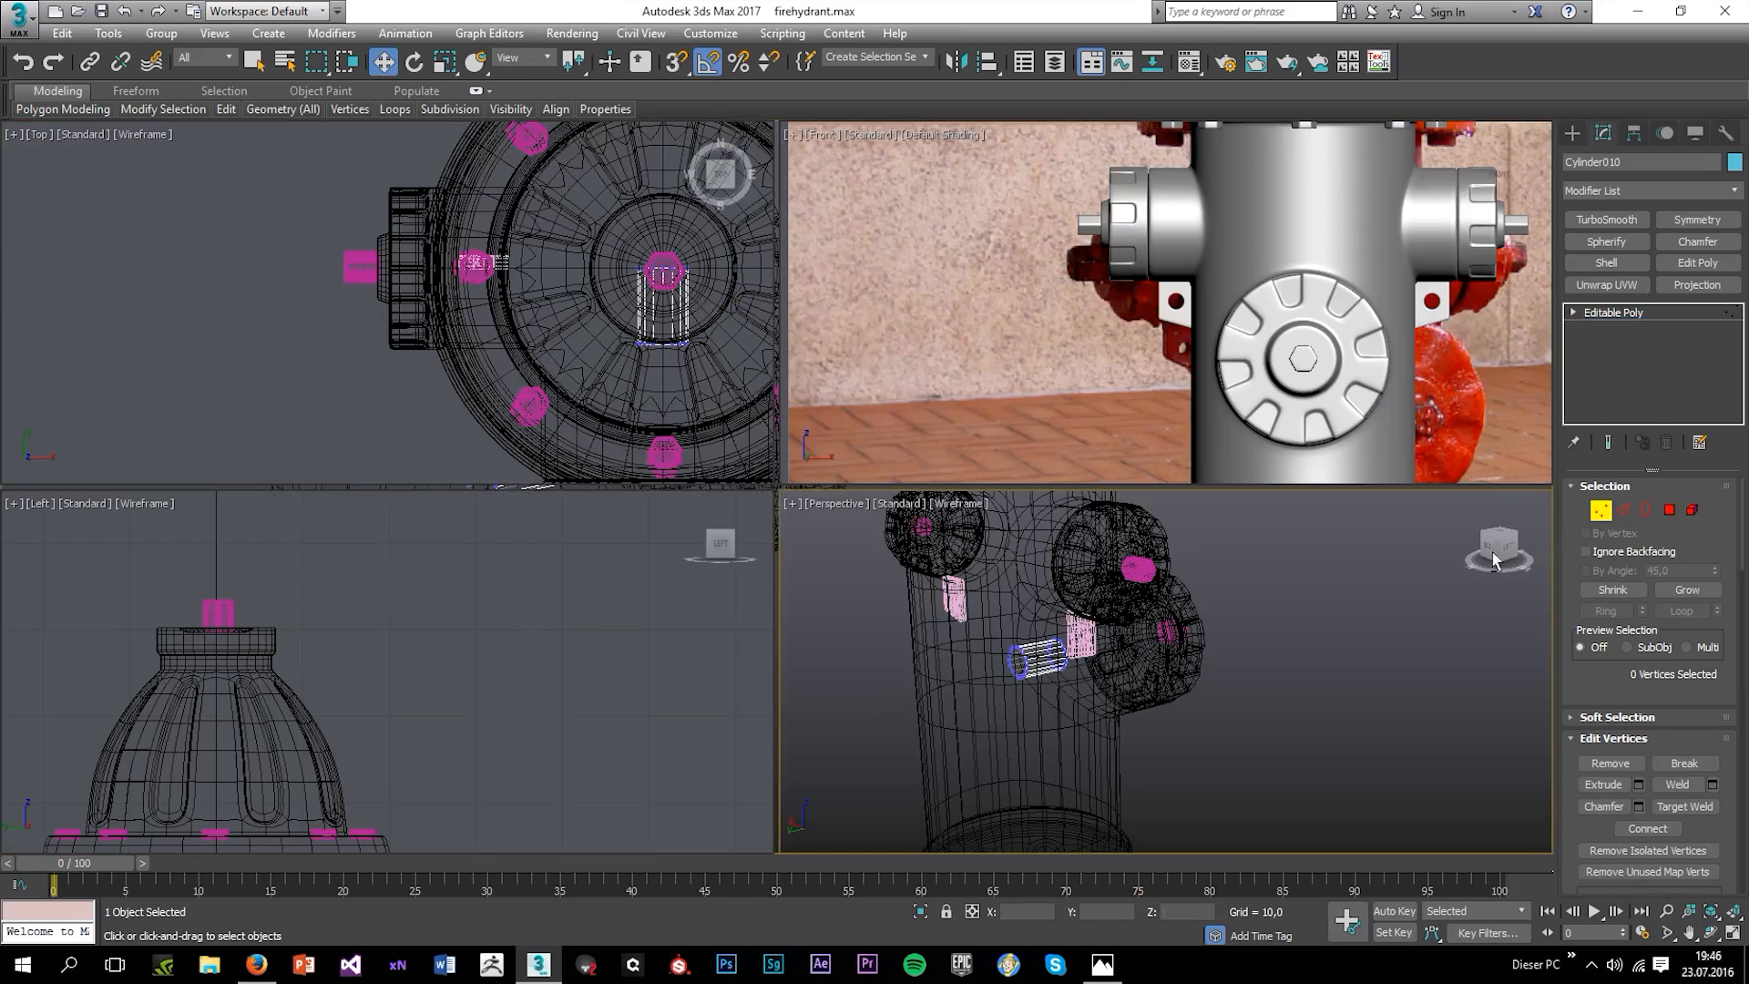
pyautogui.click(641, 696)
pyautogui.hotkey('alt', 'w')
pyautogui.scroll(-5, 641, 696)
pyautogui.moveTo(787, 523); pyautogui.dragTo(887, 360, button='middle')
pyautogui.scroll(4, 747, 679)
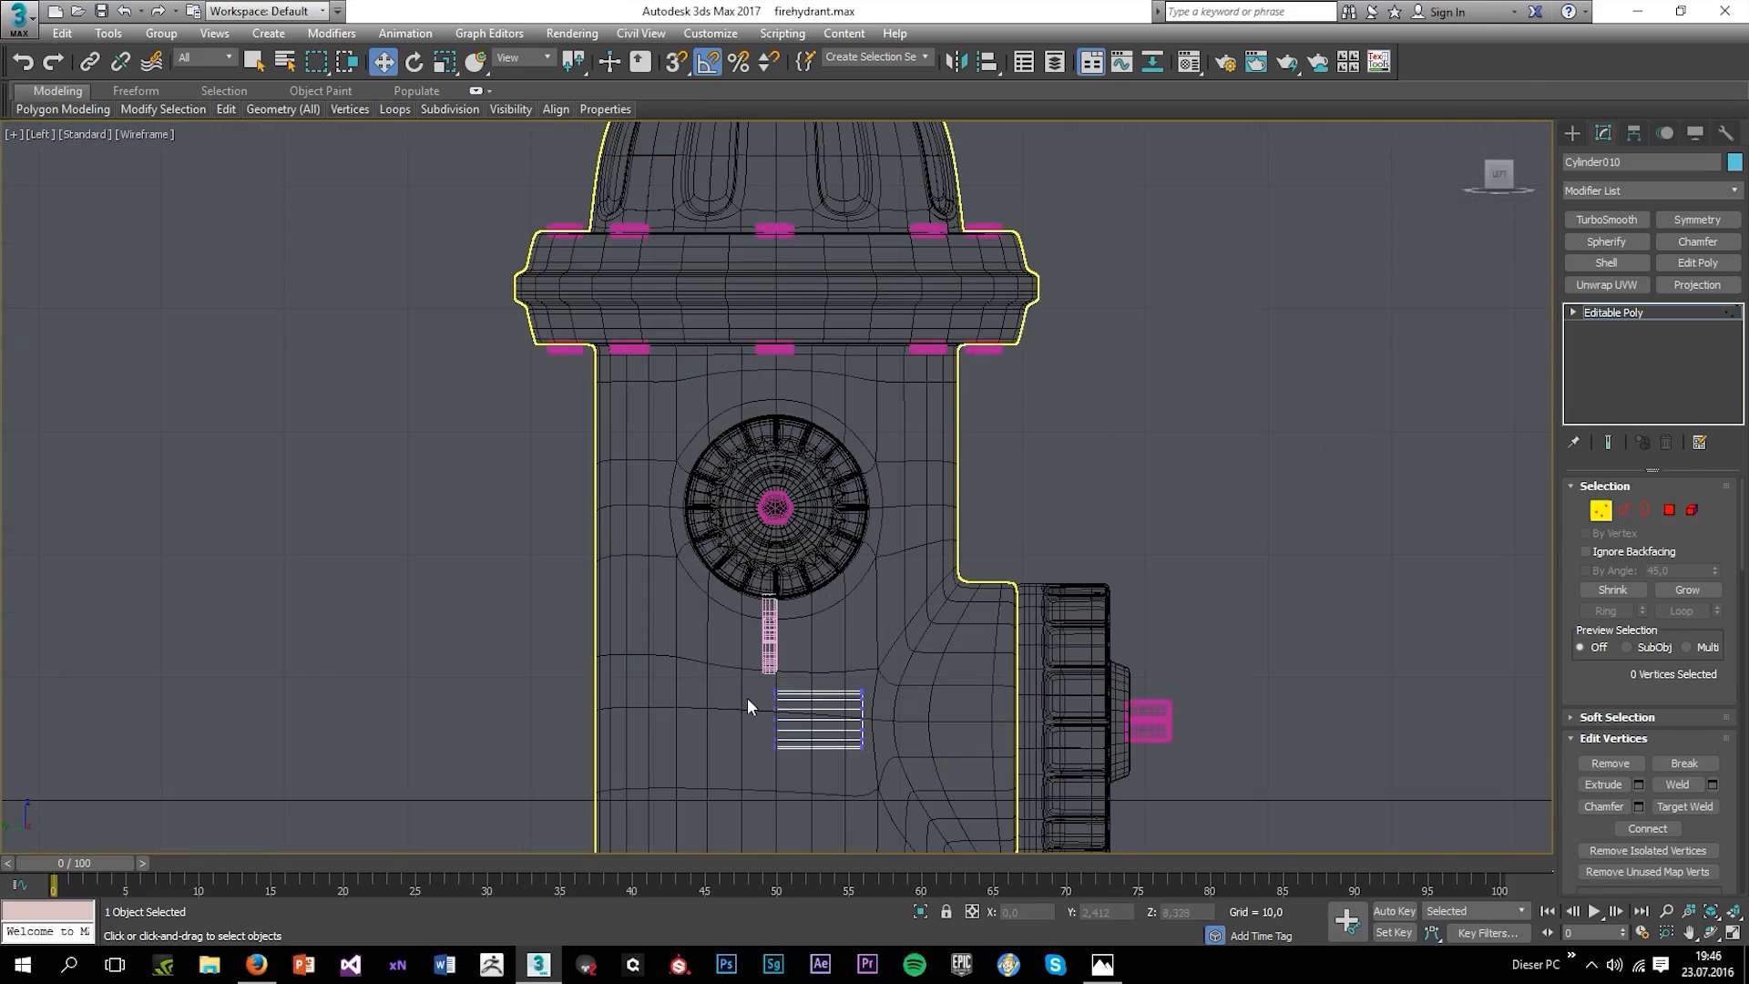
pyautogui.moveTo(740, 700); pyautogui.dragTo(840, 818)
pyautogui.moveTo(737, 658); pyautogui.dragTo(813, 790)
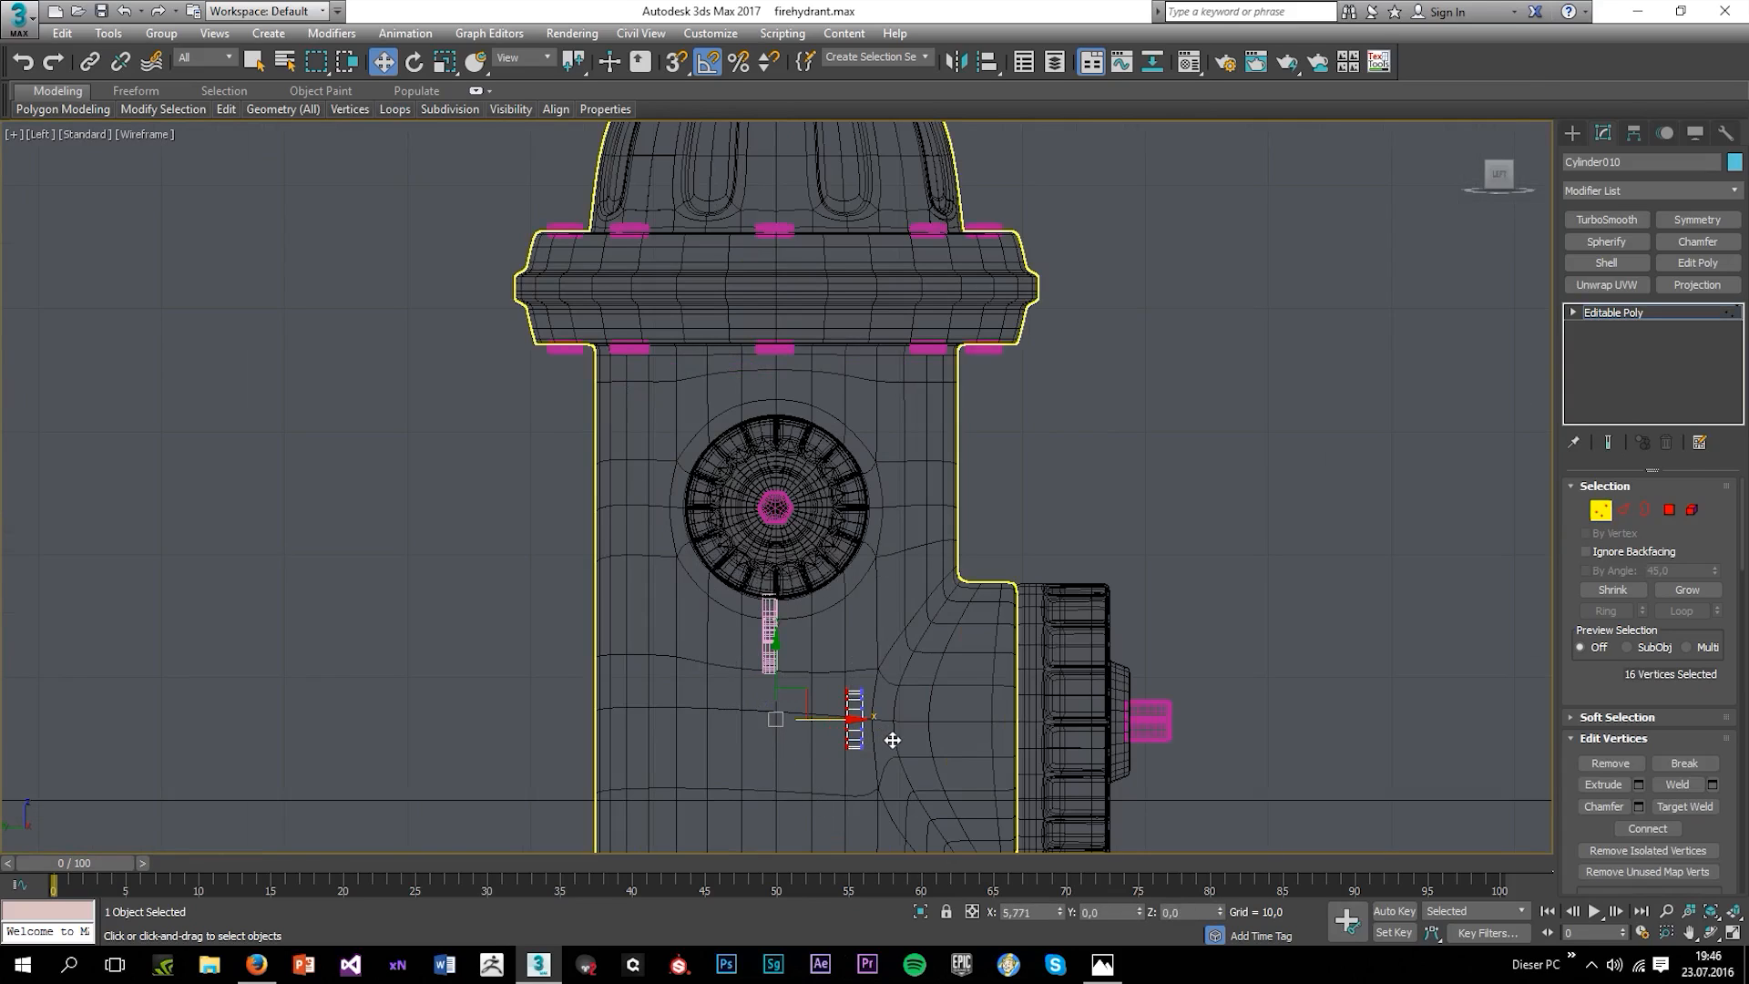
# Move the ring's lower vertices down in the front view, stretching the circle into an elongated loop.
pyautogui.hotkey('alt', 'w')
pyautogui.click(1047, 382)
pyautogui.hotkey('alt', 'w')
pyautogui.press('F3')
pyautogui.scroll(5, 1043, 652)
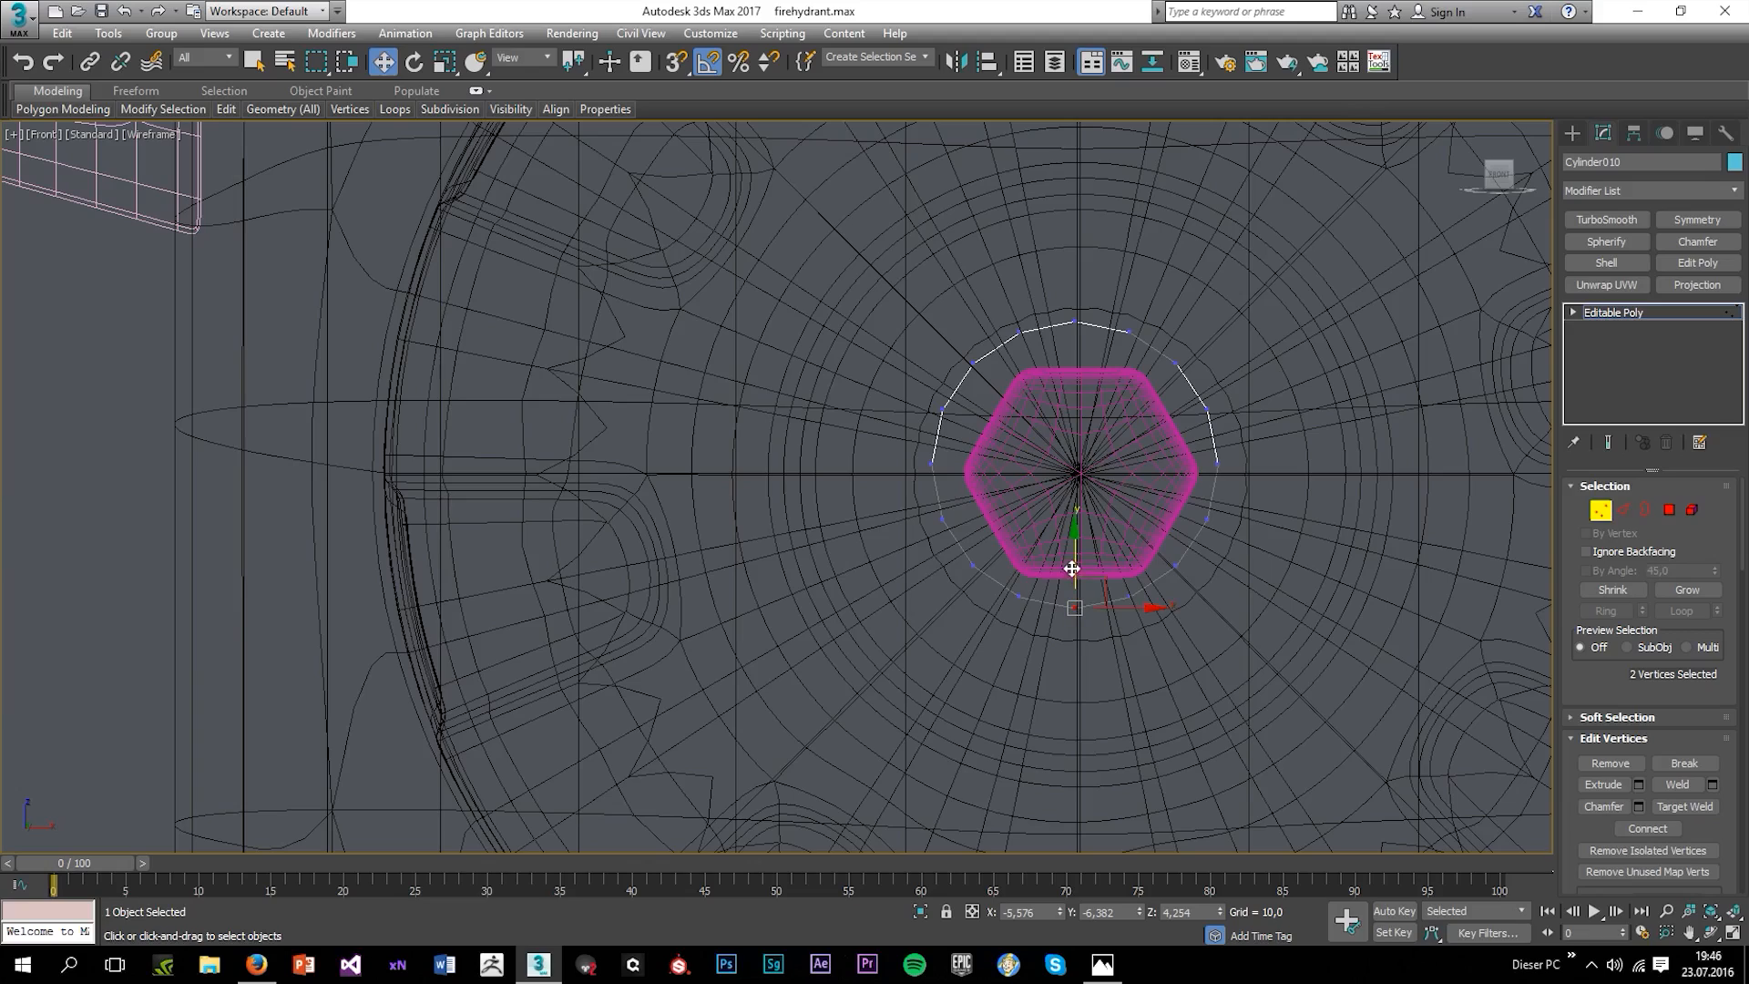
pyautogui.moveTo(1071, 569); pyautogui.dragTo(1071, 694)
pyautogui.keyDown('ctrl'); pyautogui.moveTo(1109, 558); pyautogui.dragTo(1070, 688); pyautogui.keyUp('ctrl')
pyautogui.moveTo(1073, 527); pyautogui.dragTo(1070, 651)
# Select the whole loop as an element and move it out to the front cap's nut, at Y about -30.51.
pyautogui.hotkey('alt', 'w')
pyautogui.hotkey('alt', 'w')
pyautogui.press('F3')
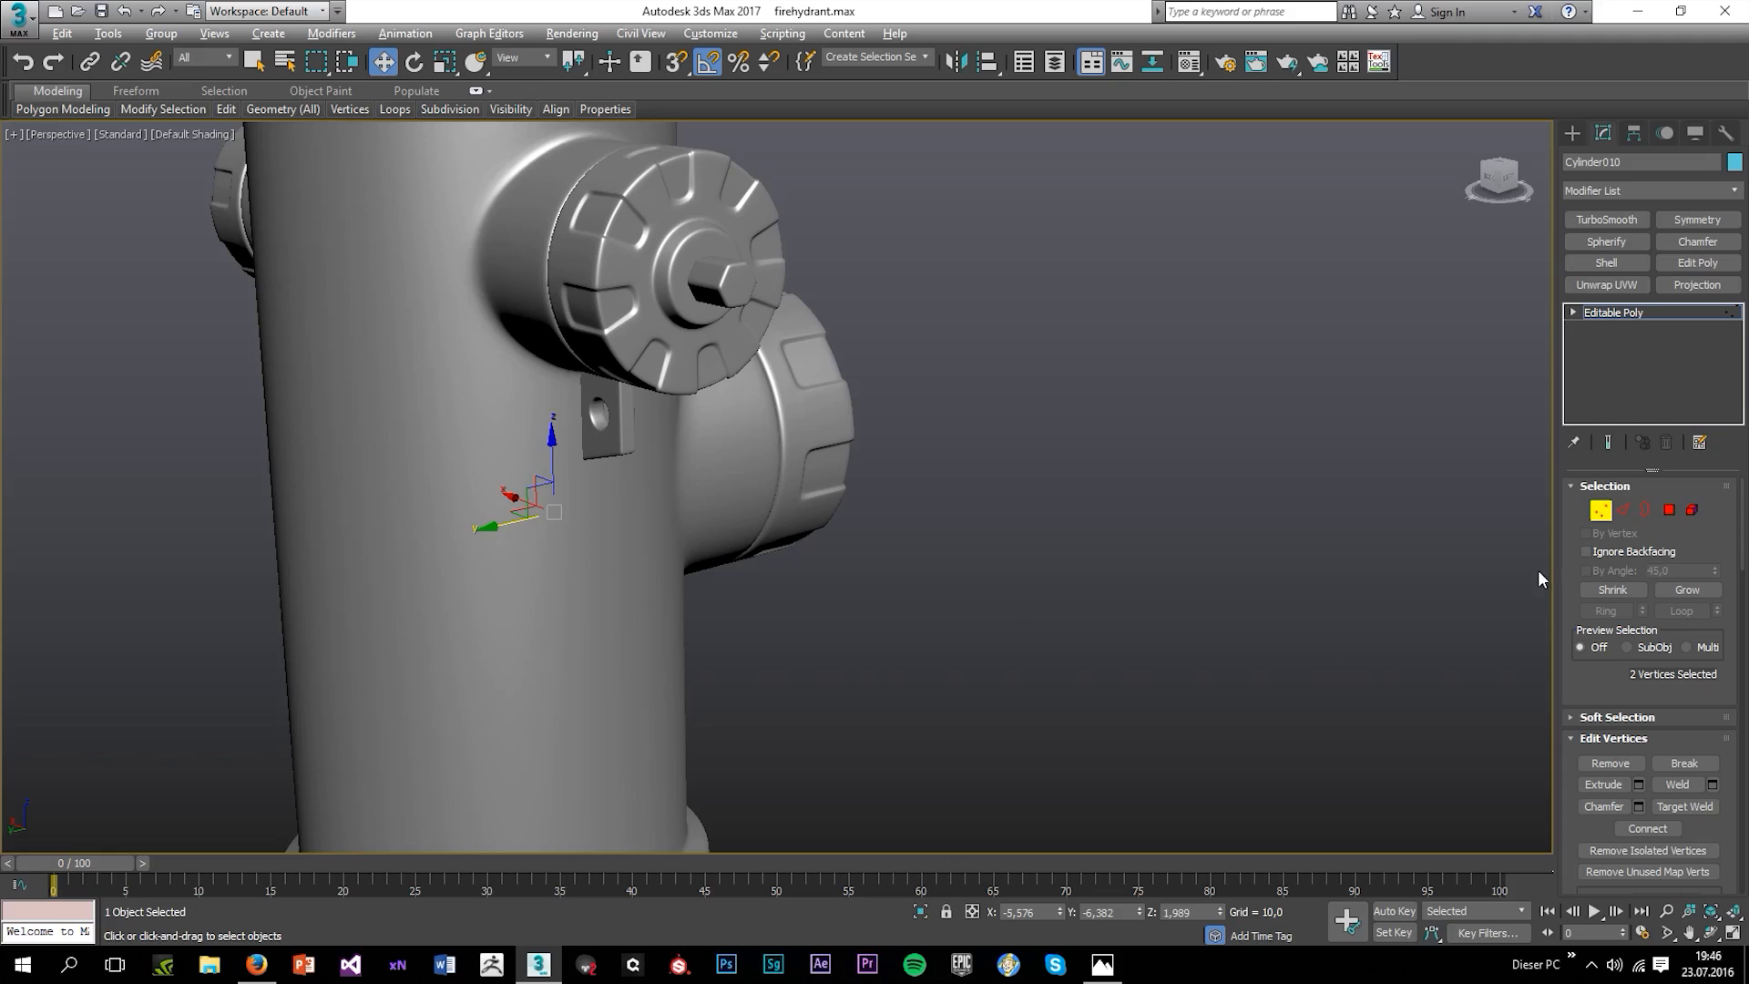
pyautogui.click(1690, 512)
pyautogui.moveTo(508, 293); pyautogui.dragTo(765, 565)
pyautogui.keyDown('alt'); pyautogui.moveTo(802, 562); pyautogui.dragTo(656, 551, button='middle'); pyautogui.keyUp('alt')
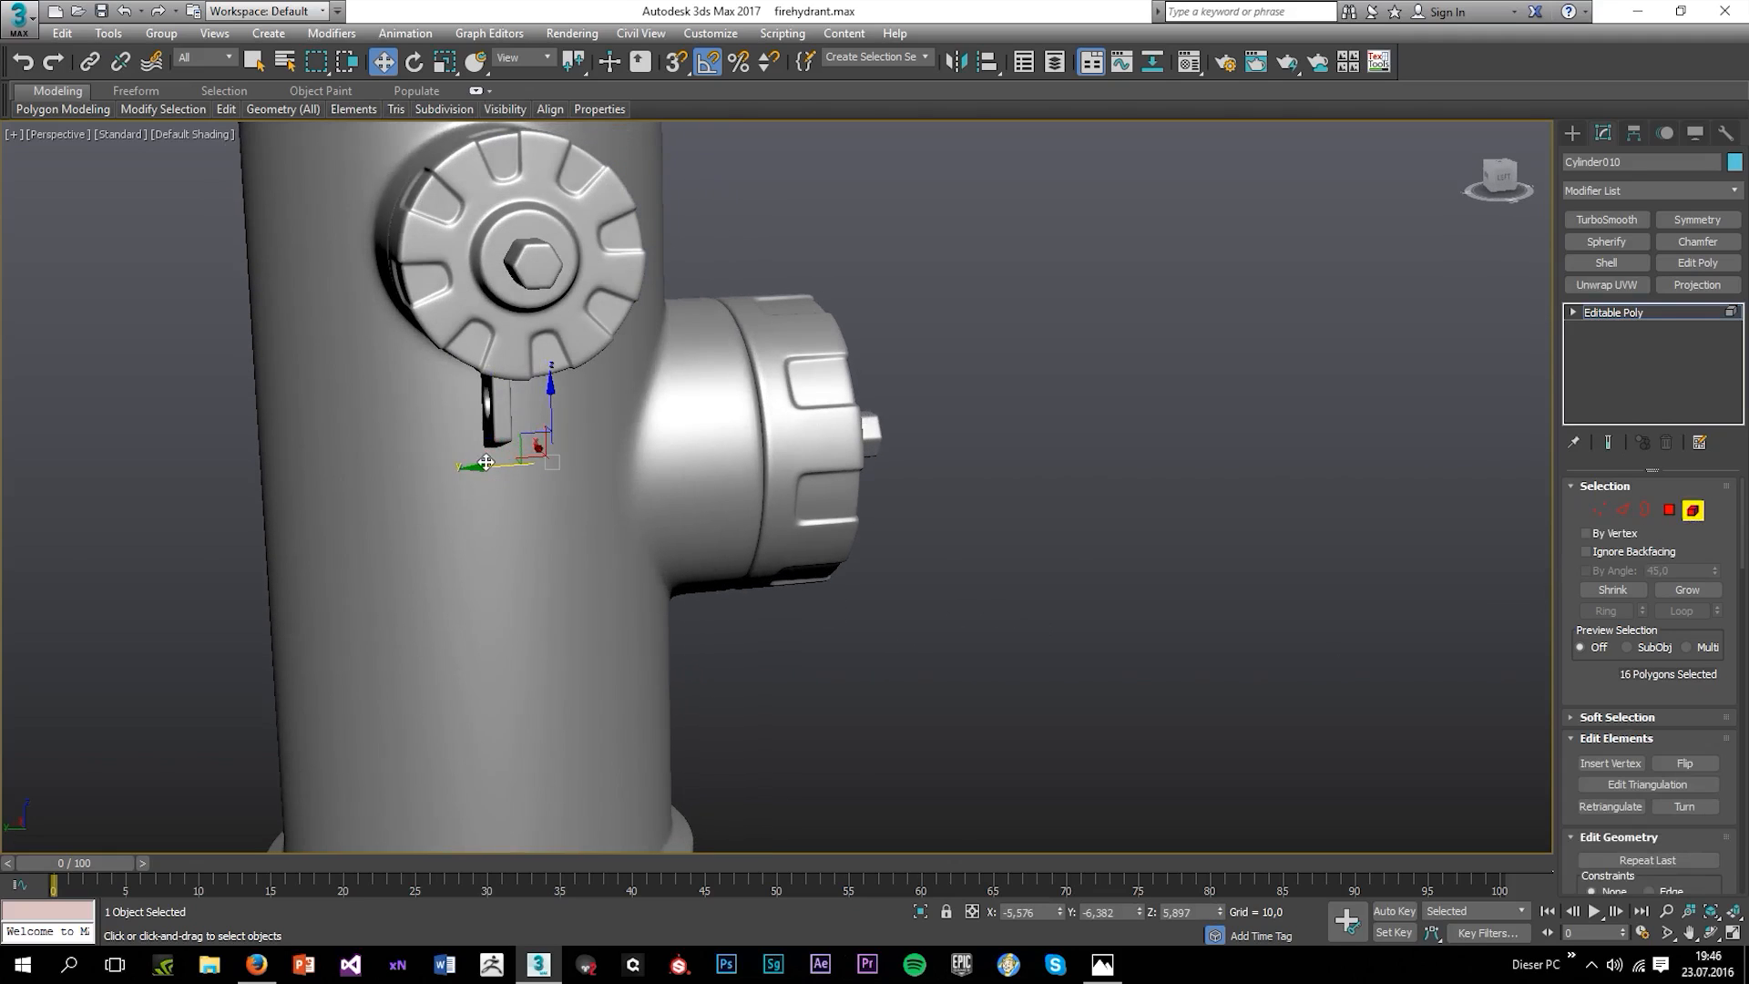
pyautogui.moveTo(483, 464); pyautogui.dragTo(785, 557)
pyautogui.keyDown('alt'); pyautogui.moveTo(785, 556); pyautogui.dragTo(750, 512, button='middle'); pyautogui.keyUp('alt')
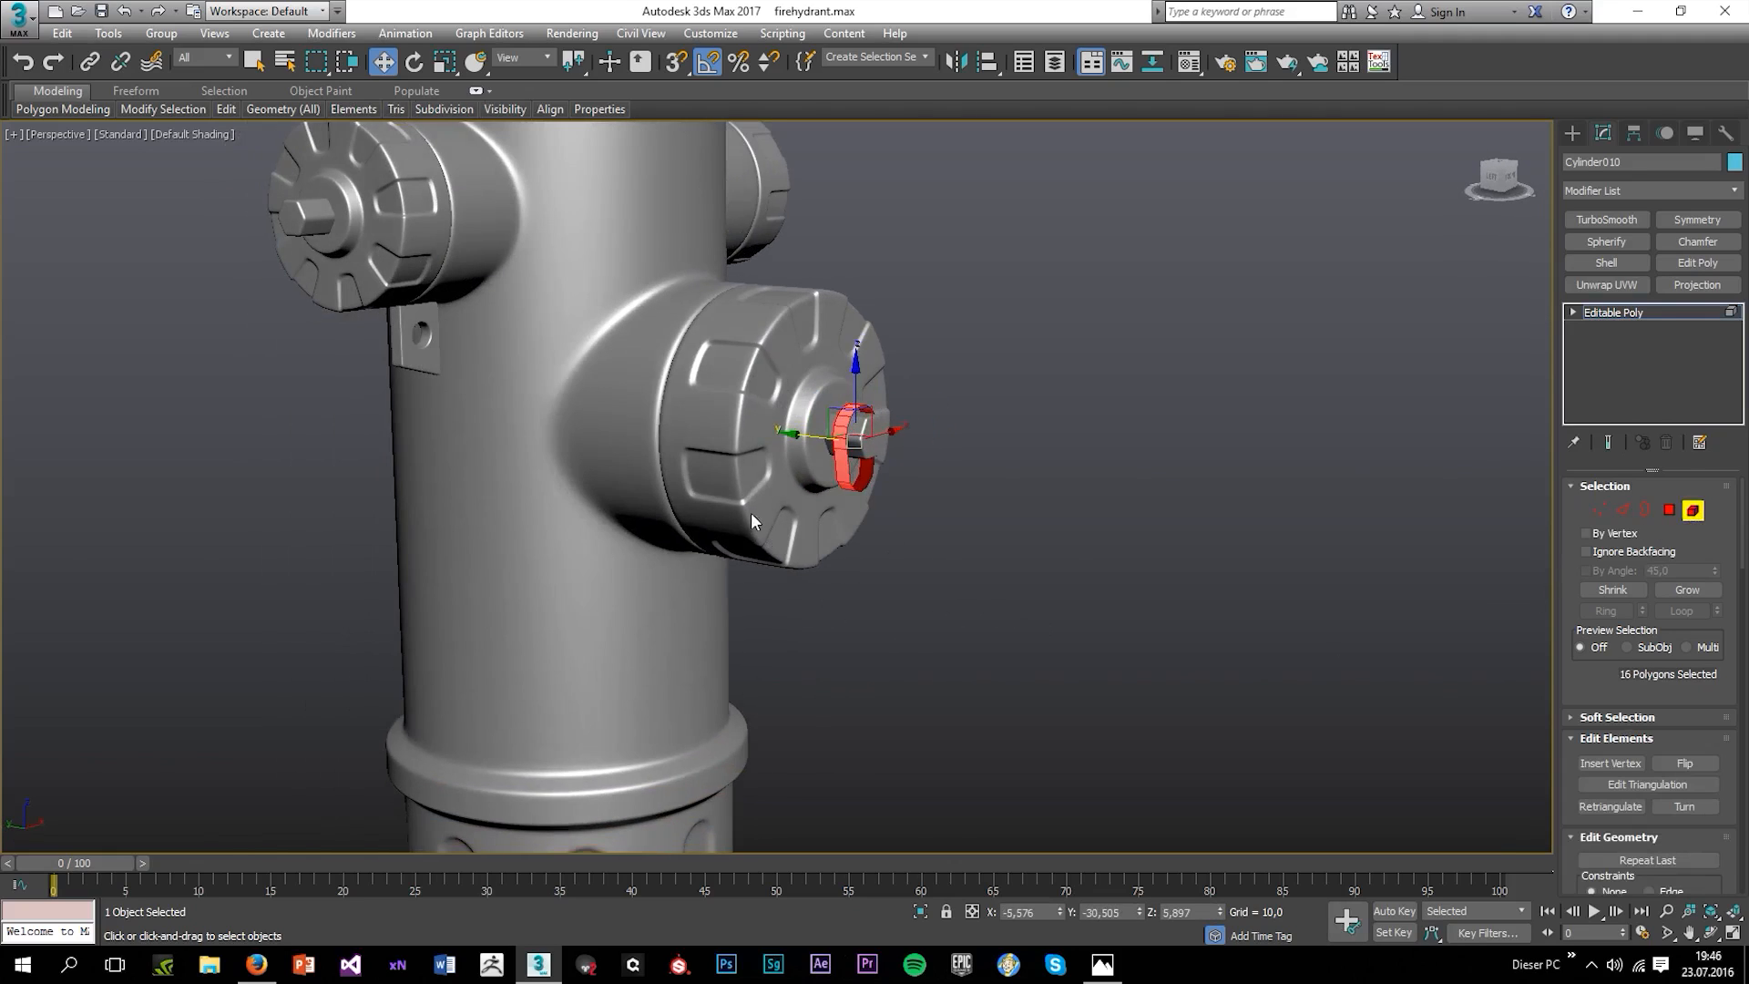
# Lower the selected loop slightly around the front hex nut, to Z about 5.52.
pyautogui.scroll(5, 774, 474)
pyautogui.keyDown('alt'); pyautogui.moveTo(897, 437); pyautogui.dragTo(809, 423, button='middle'); pyautogui.keyUp('alt')
pyautogui.click(809, 353)
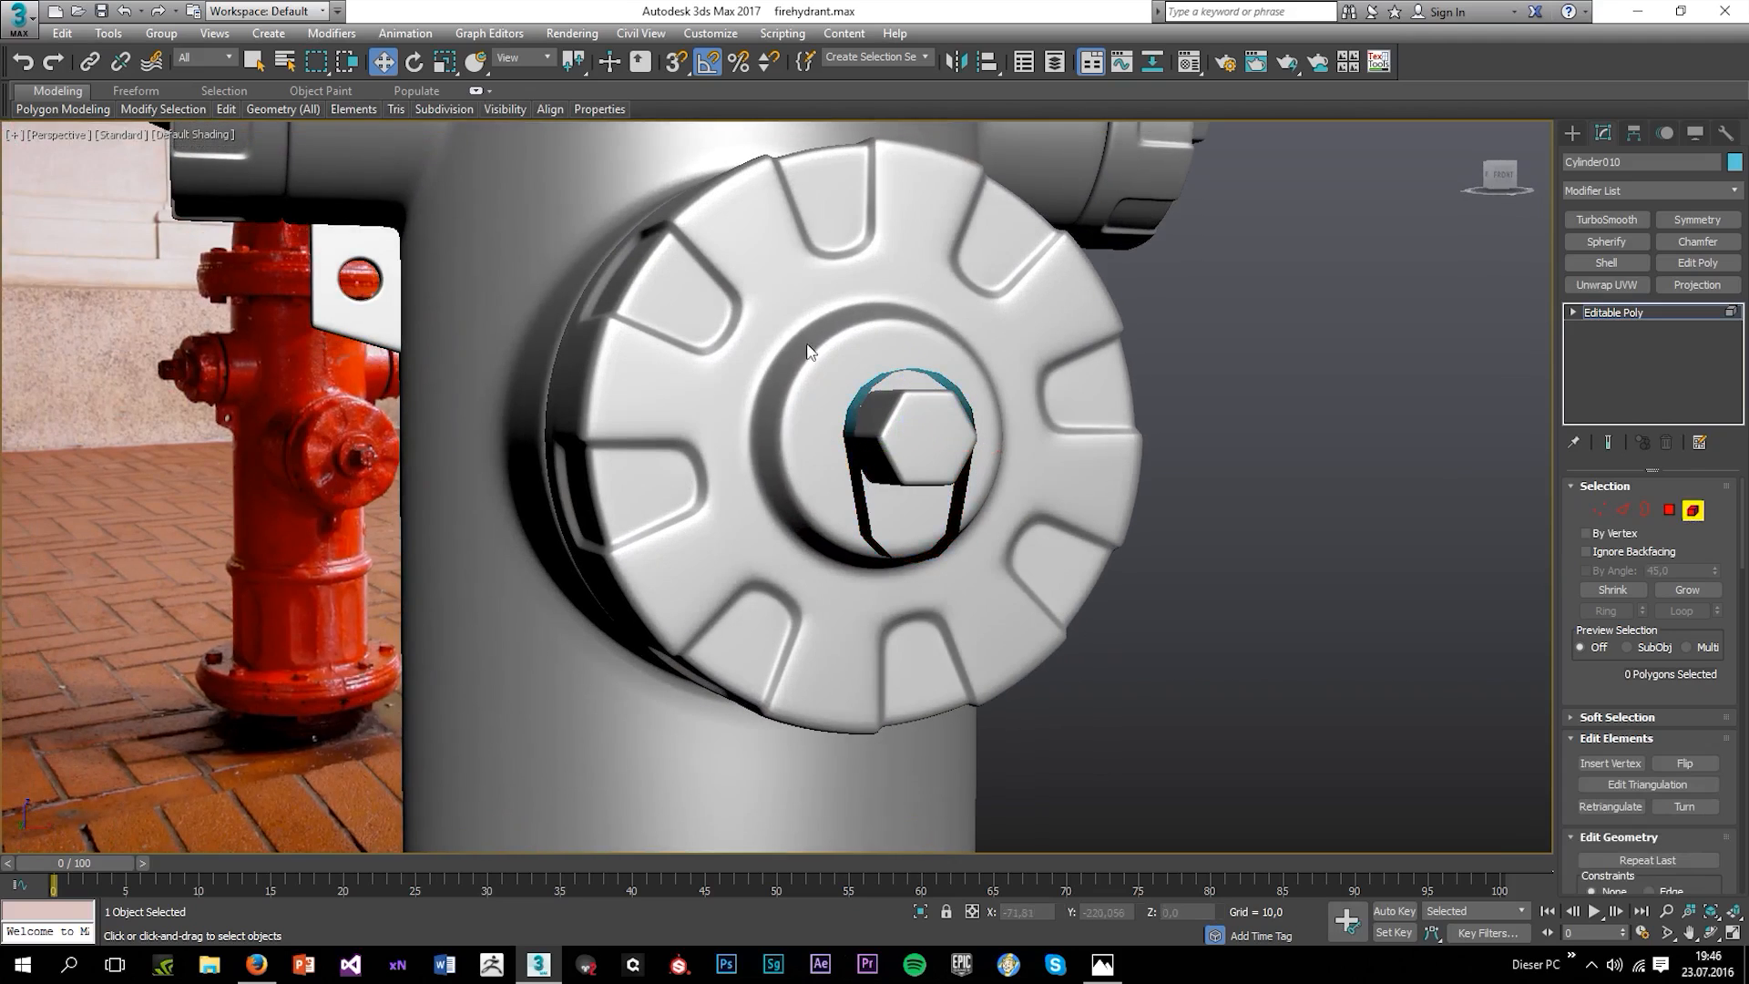
pyautogui.hotkey('ctrl', 'z')
pyautogui.moveTo(908, 417); pyautogui.dragTo(900, 431)
pyautogui.keyDown('alt'); pyautogui.moveTo(900, 432); pyautogui.dragTo(911, 475, button='middle'); pyautogui.keyUp('alt')
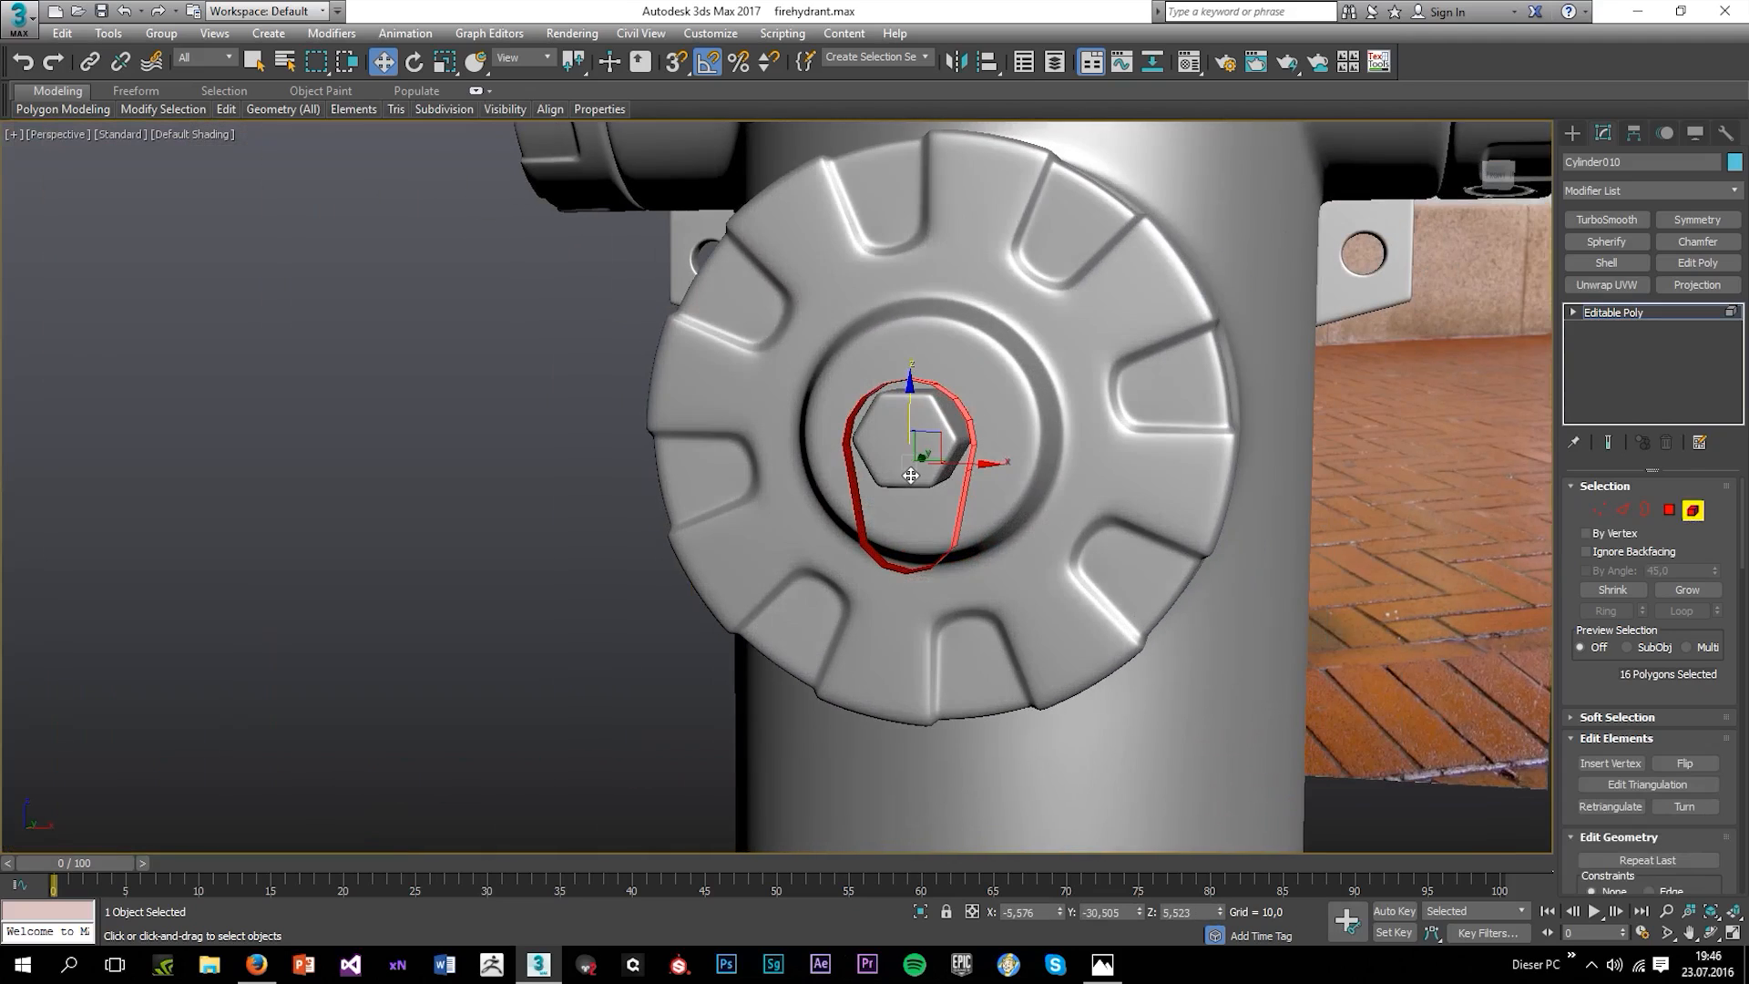
pyautogui.keyDown('alt'); pyautogui.moveTo(1184, 447); pyautogui.dragTo(997, 445, button='middle'); pyautogui.keyUp('alt')
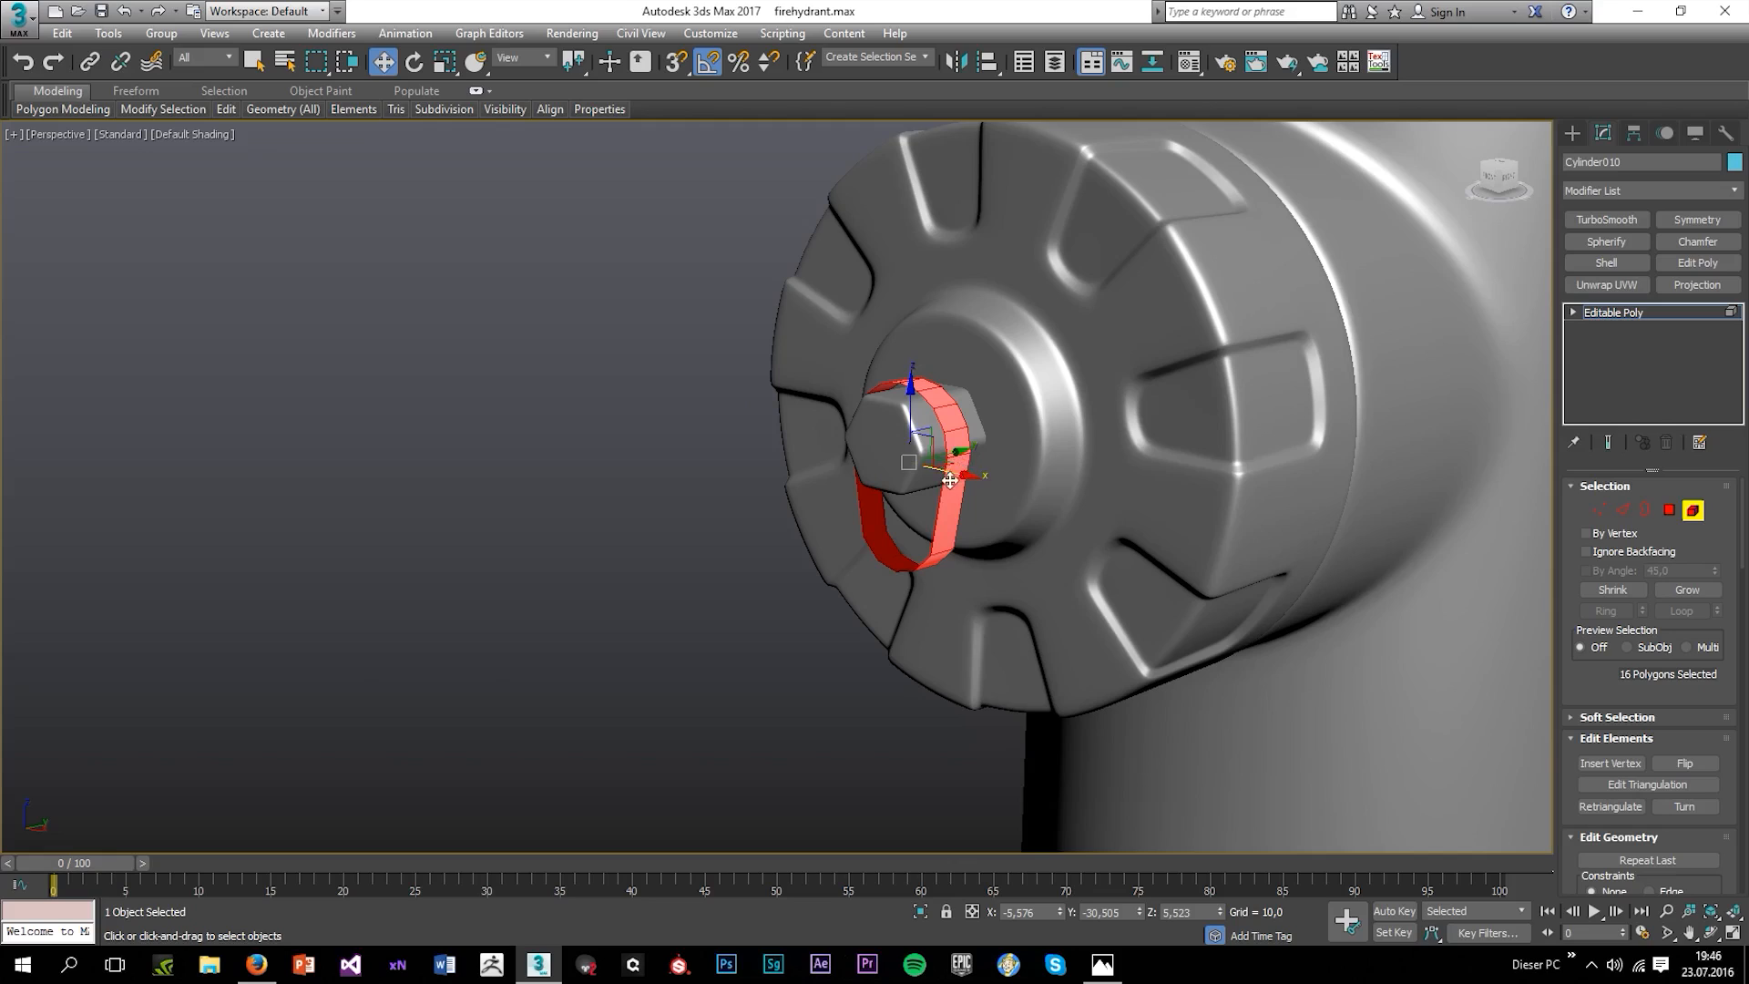
# Scale the loop up uniformly to about the width of the front cap's raised centre and push it back against the cap.
pyautogui.press('r')
pyautogui.moveTo(909, 455); pyautogui.dragTo(887, 366)
pyautogui.press('w')
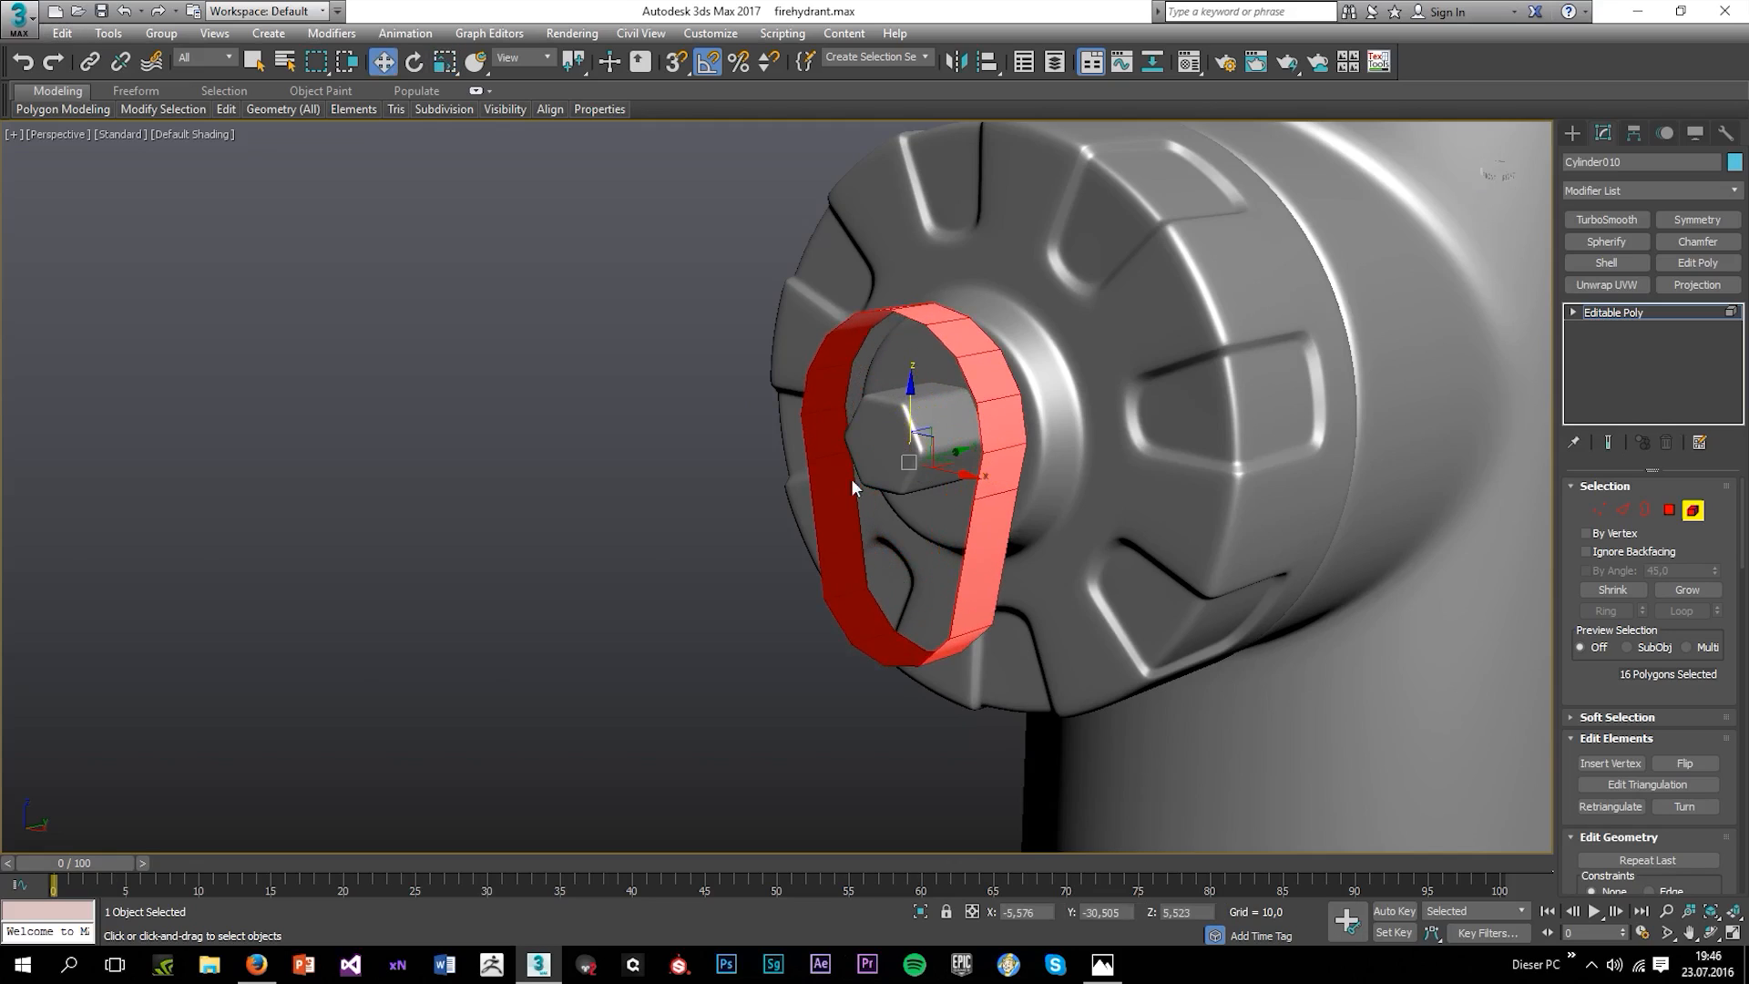
pyautogui.hotkey('alt', 'w')
pyautogui.rightClick(1184, 336)
pyautogui.hotkey('alt', 'w')
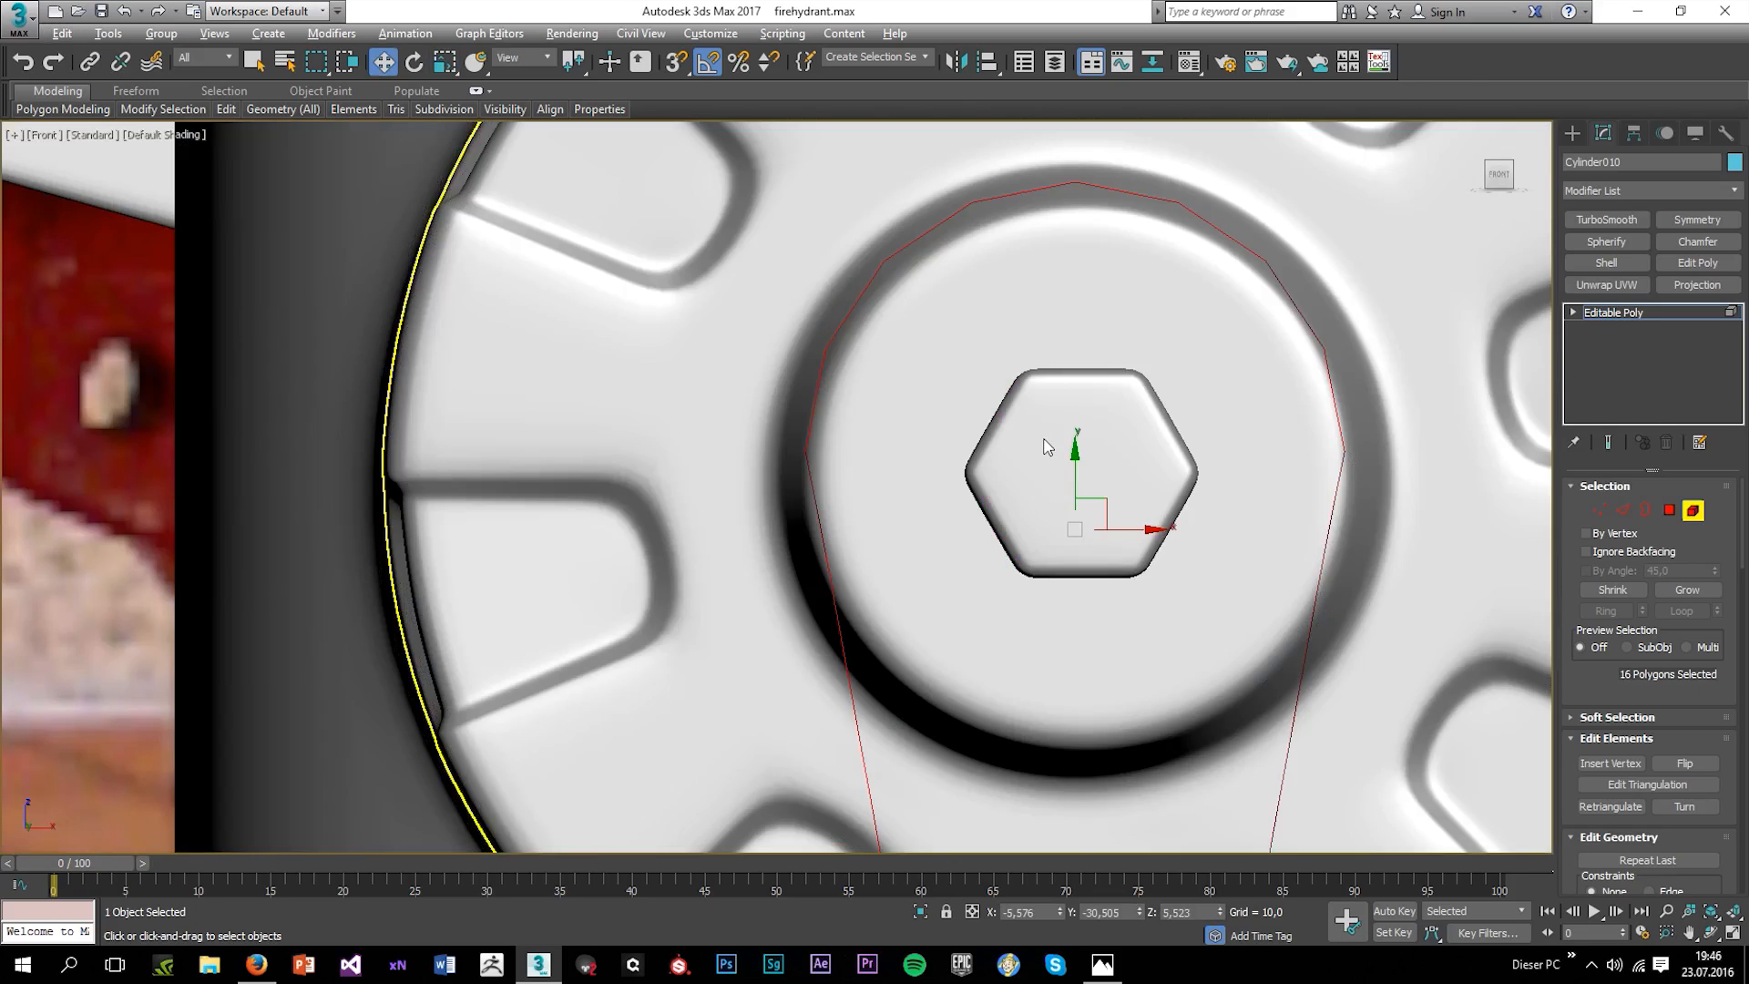
pyautogui.hotkey('alt', 'w')
pyautogui.rightClick(1128, 648)
pyautogui.hotkey('alt', 'w')
pyautogui.keyDown('alt'); pyautogui.moveTo(971, 548); pyautogui.dragTo(811, 548, button='middle'); pyautogui.keyUp('alt')
pyautogui.moveTo(976, 457); pyautogui.dragTo(1041, 457)
# Try to flare the loop by scaling its rear border to 114%.
pyautogui.click(1639, 507)
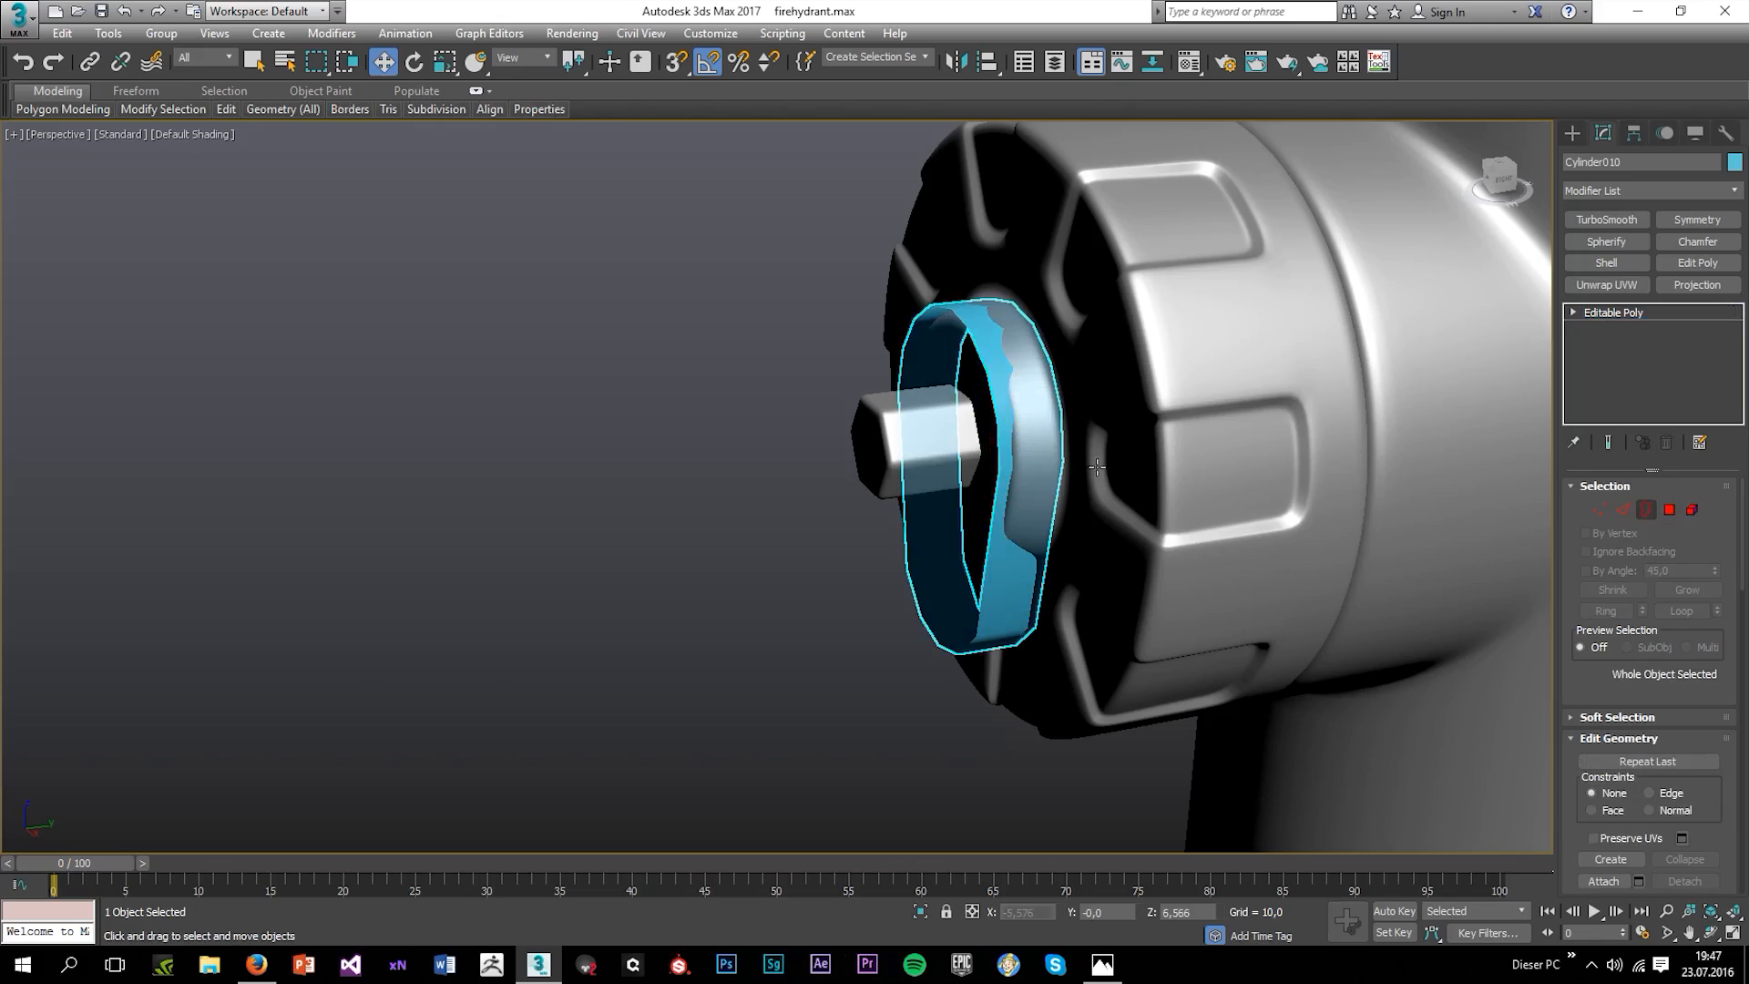
pyautogui.click(1048, 467)
pyautogui.press('r')
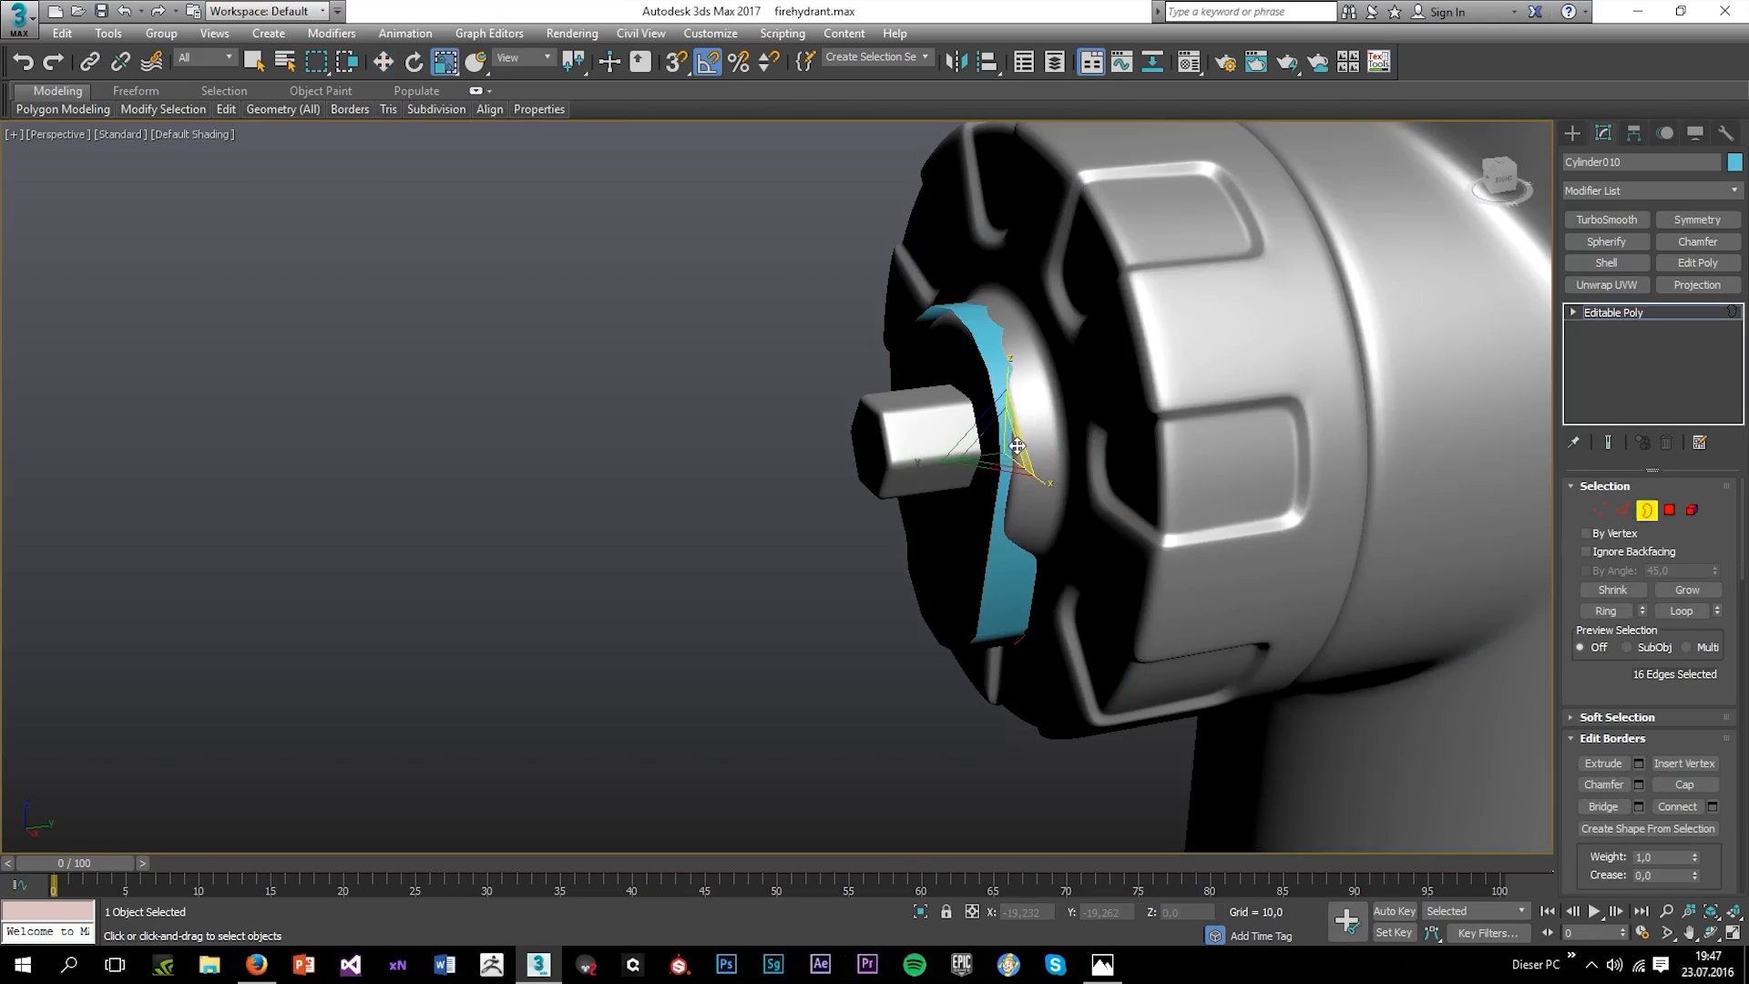
pyautogui.click(1002, 437)
pyautogui.click(1014, 440)
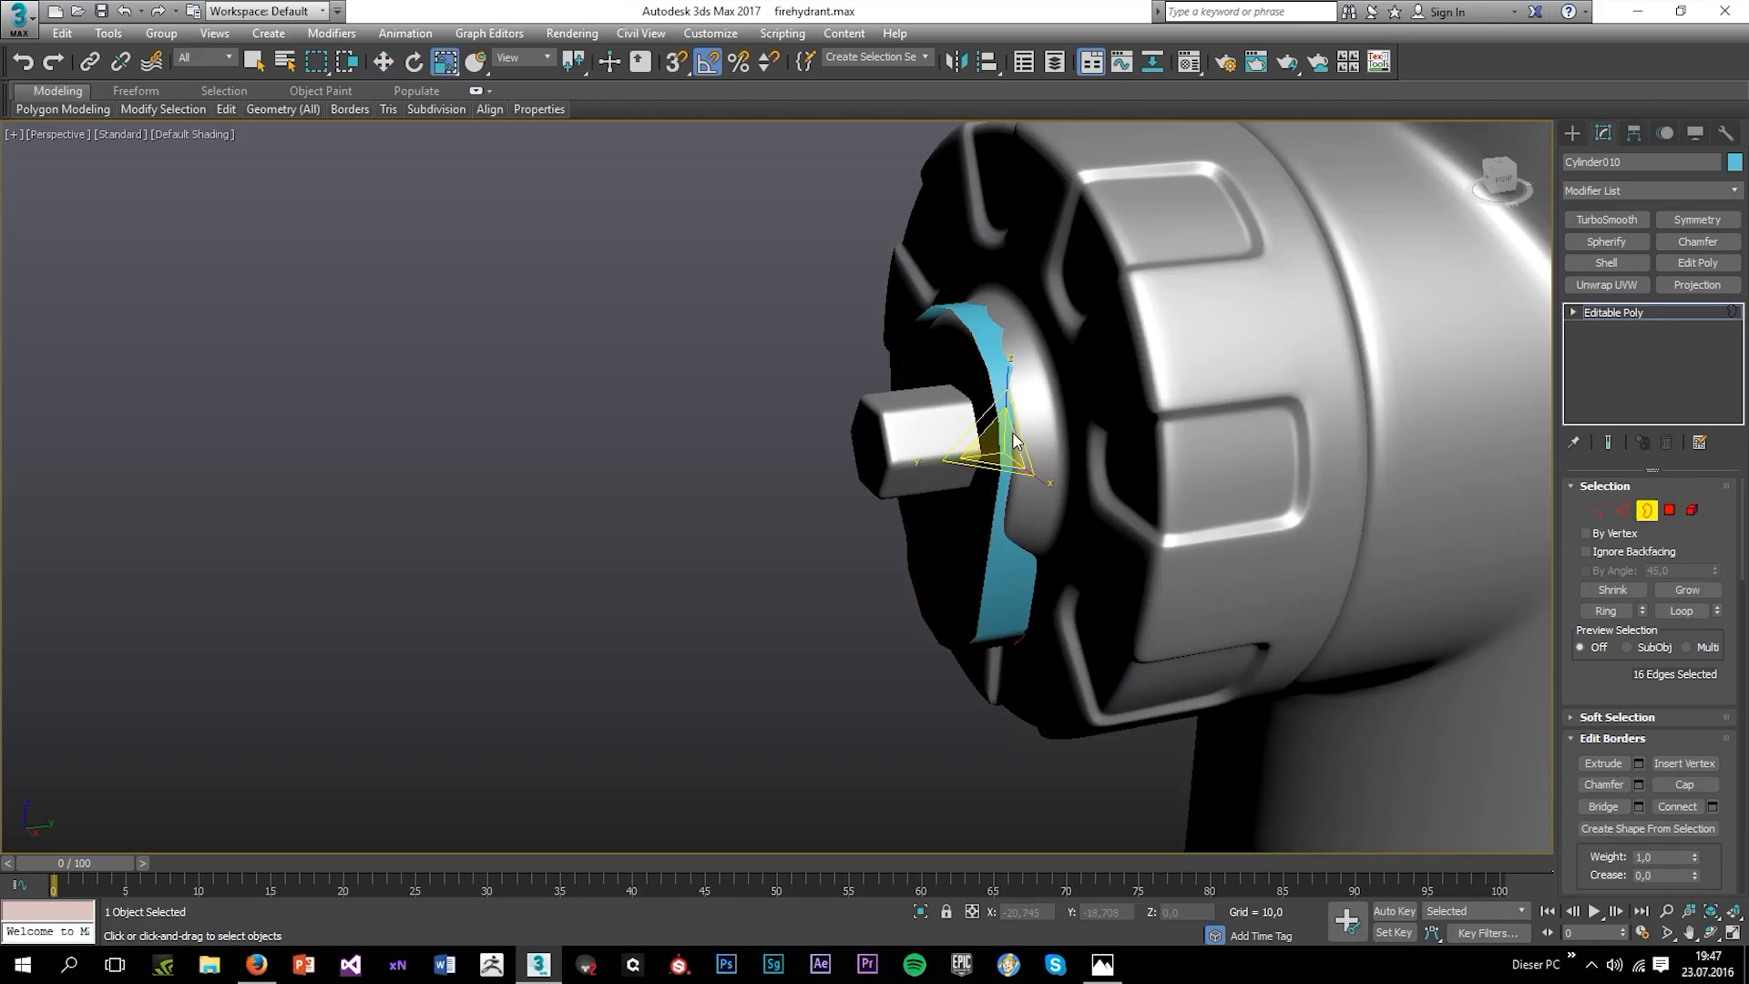
pyautogui.press('F3')
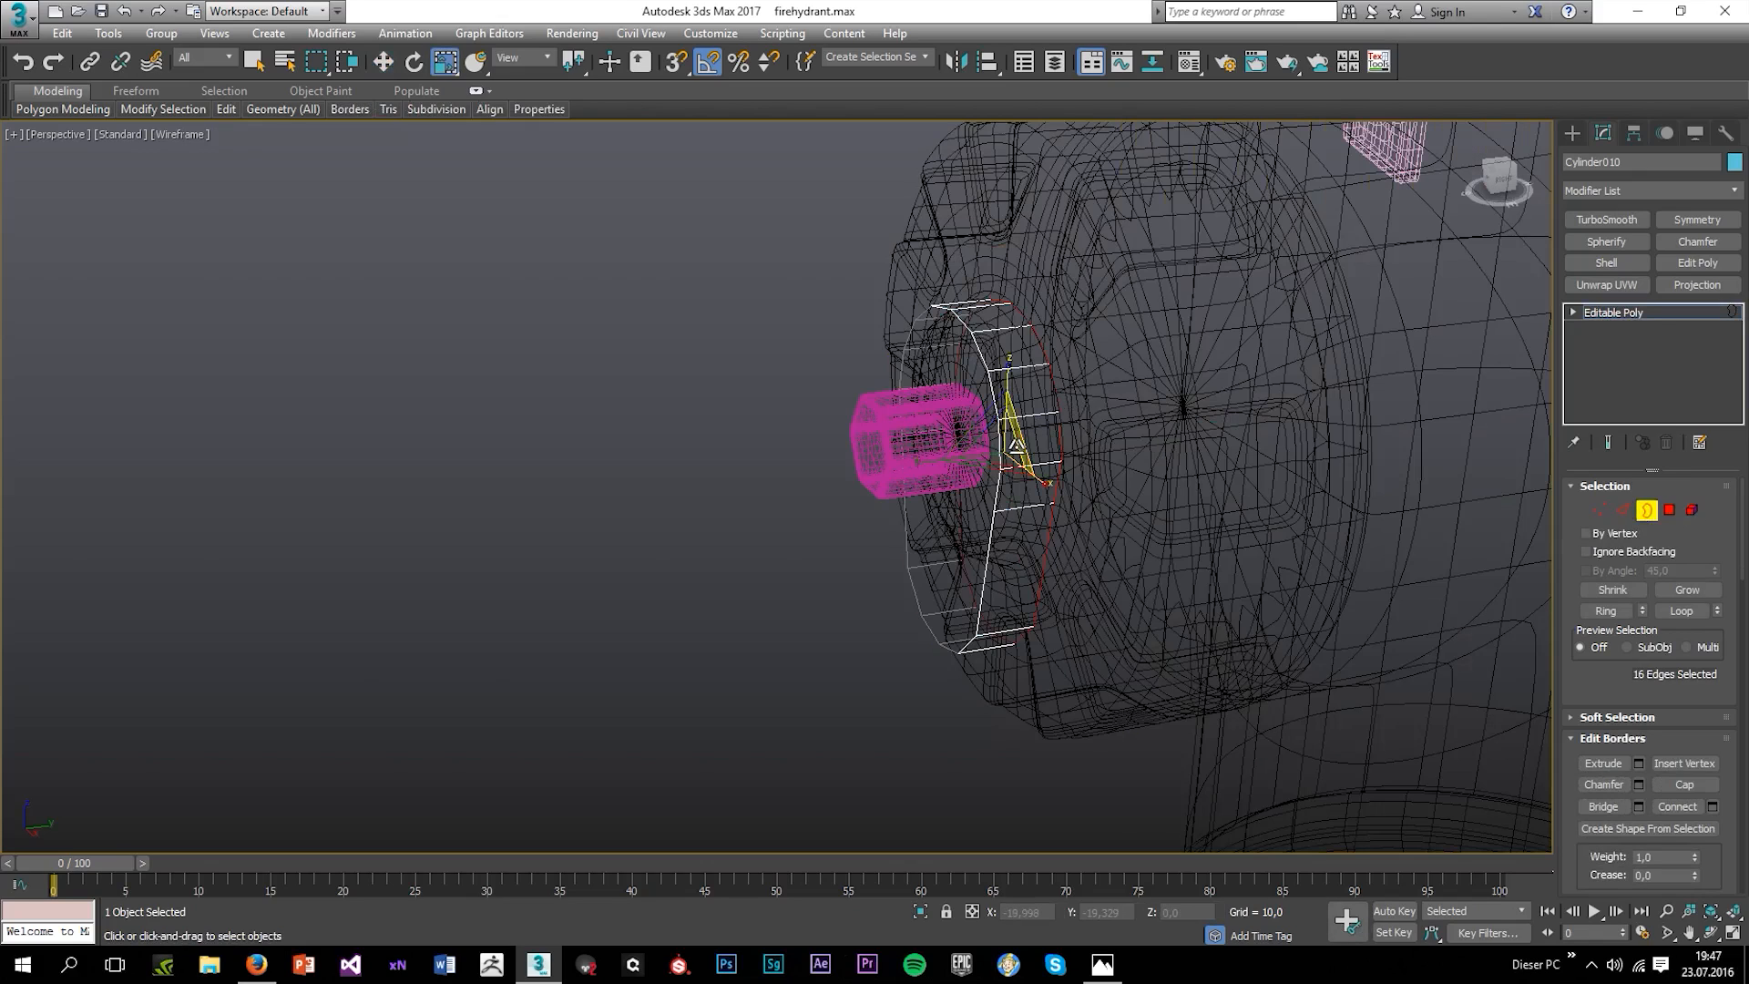
pyautogui.moveTo(991, 446); pyautogui.dragTo(983, 431)
pyautogui.press('F3')
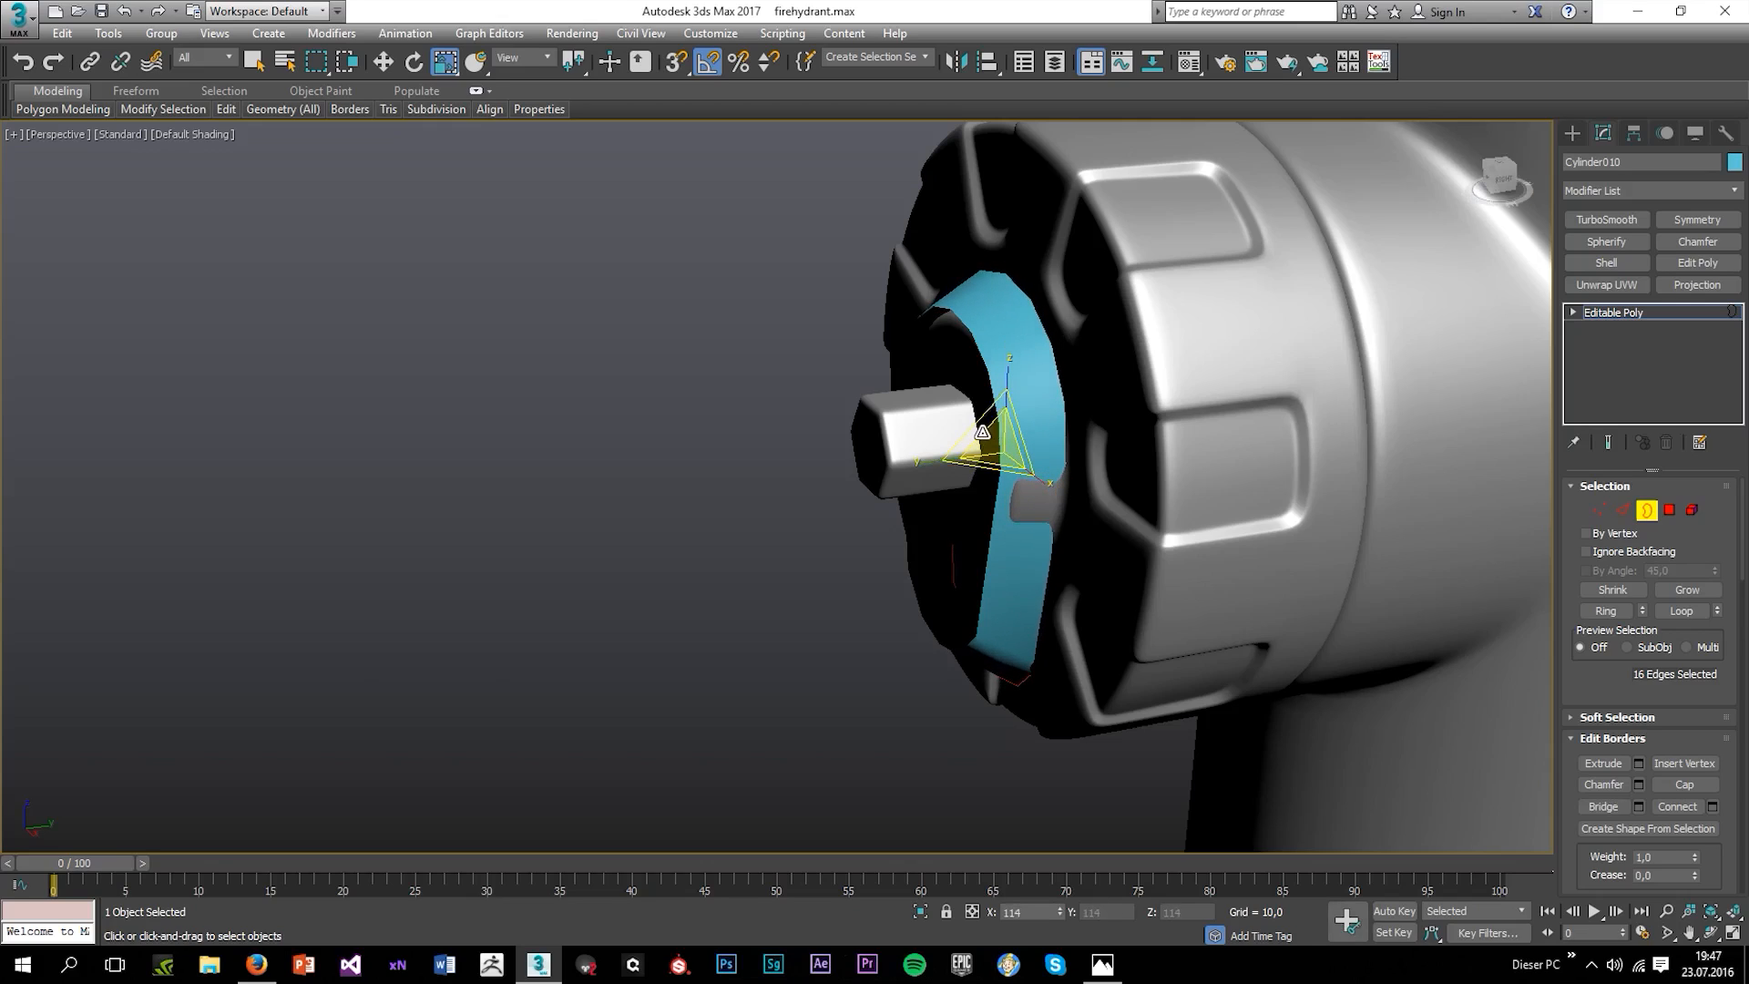
pyautogui.keyDown('alt'); pyautogui.moveTo(982, 432); pyautogui.dragTo(1085, 464, button='middle'); pyautogui.keyUp('alt')
pyautogui.moveTo(1077, 473); pyautogui.dragTo(1079, 473)
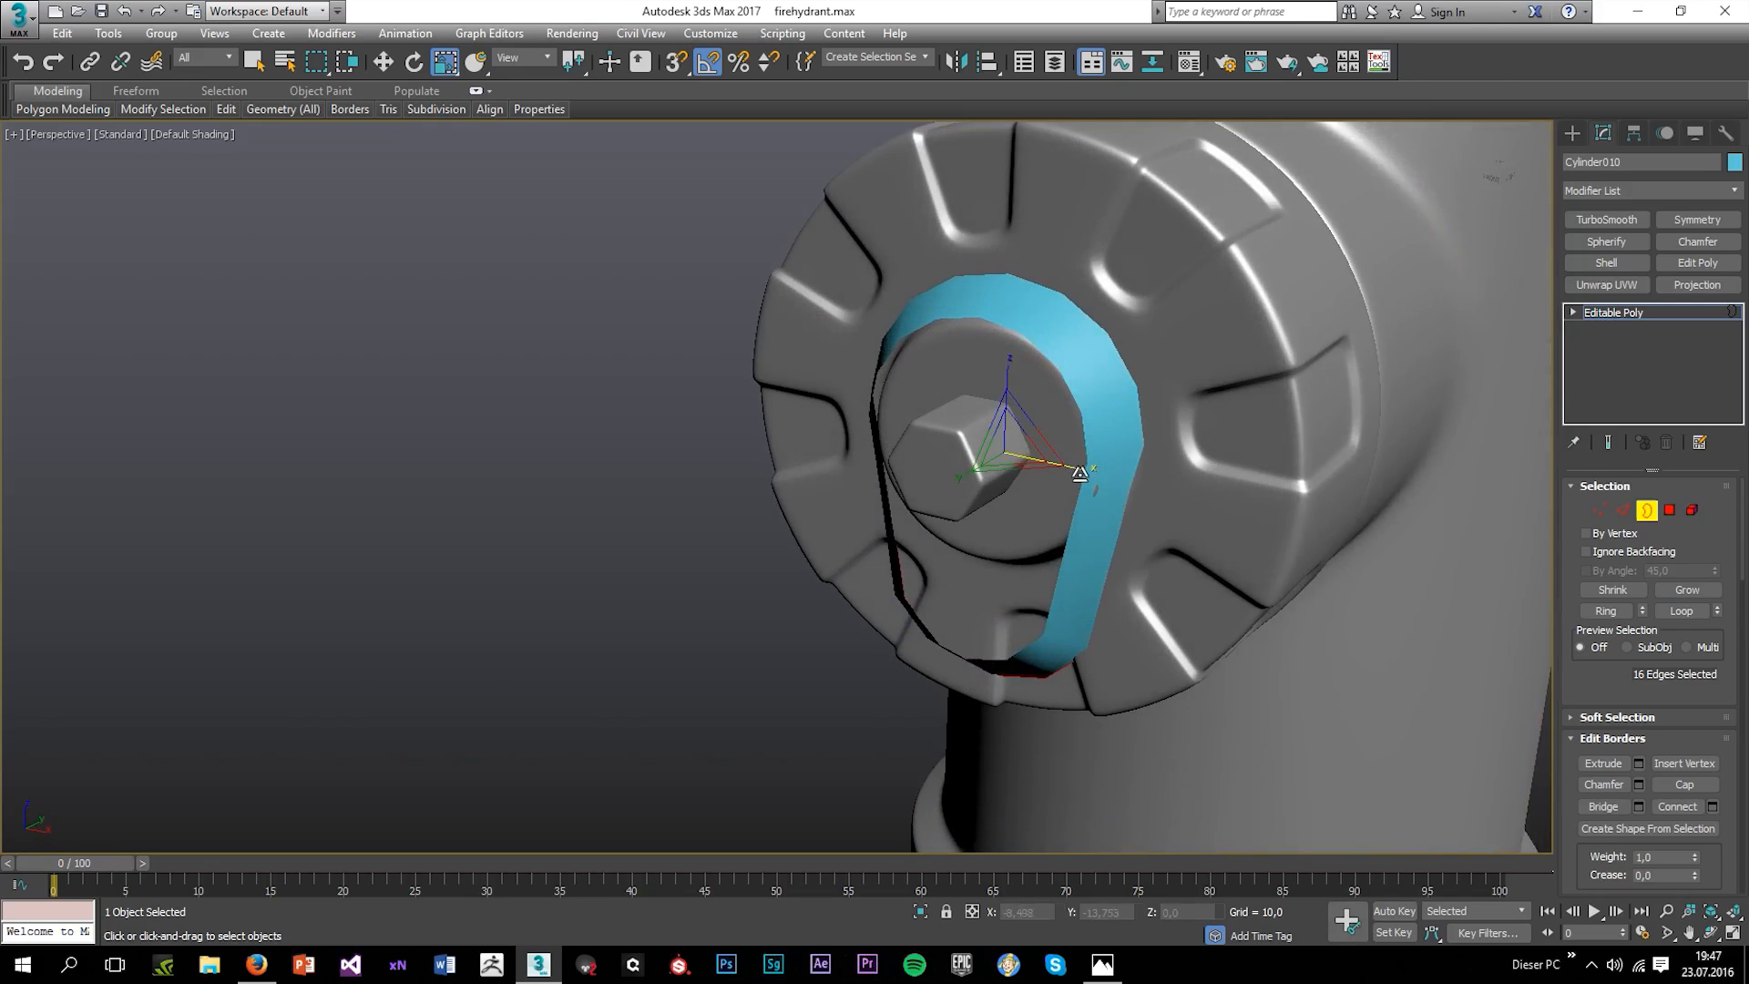
pyautogui.keyDown('alt'); pyautogui.moveTo(1079, 473); pyautogui.dragTo(1188, 503, button='middle'); pyautogui.keyUp('alt')
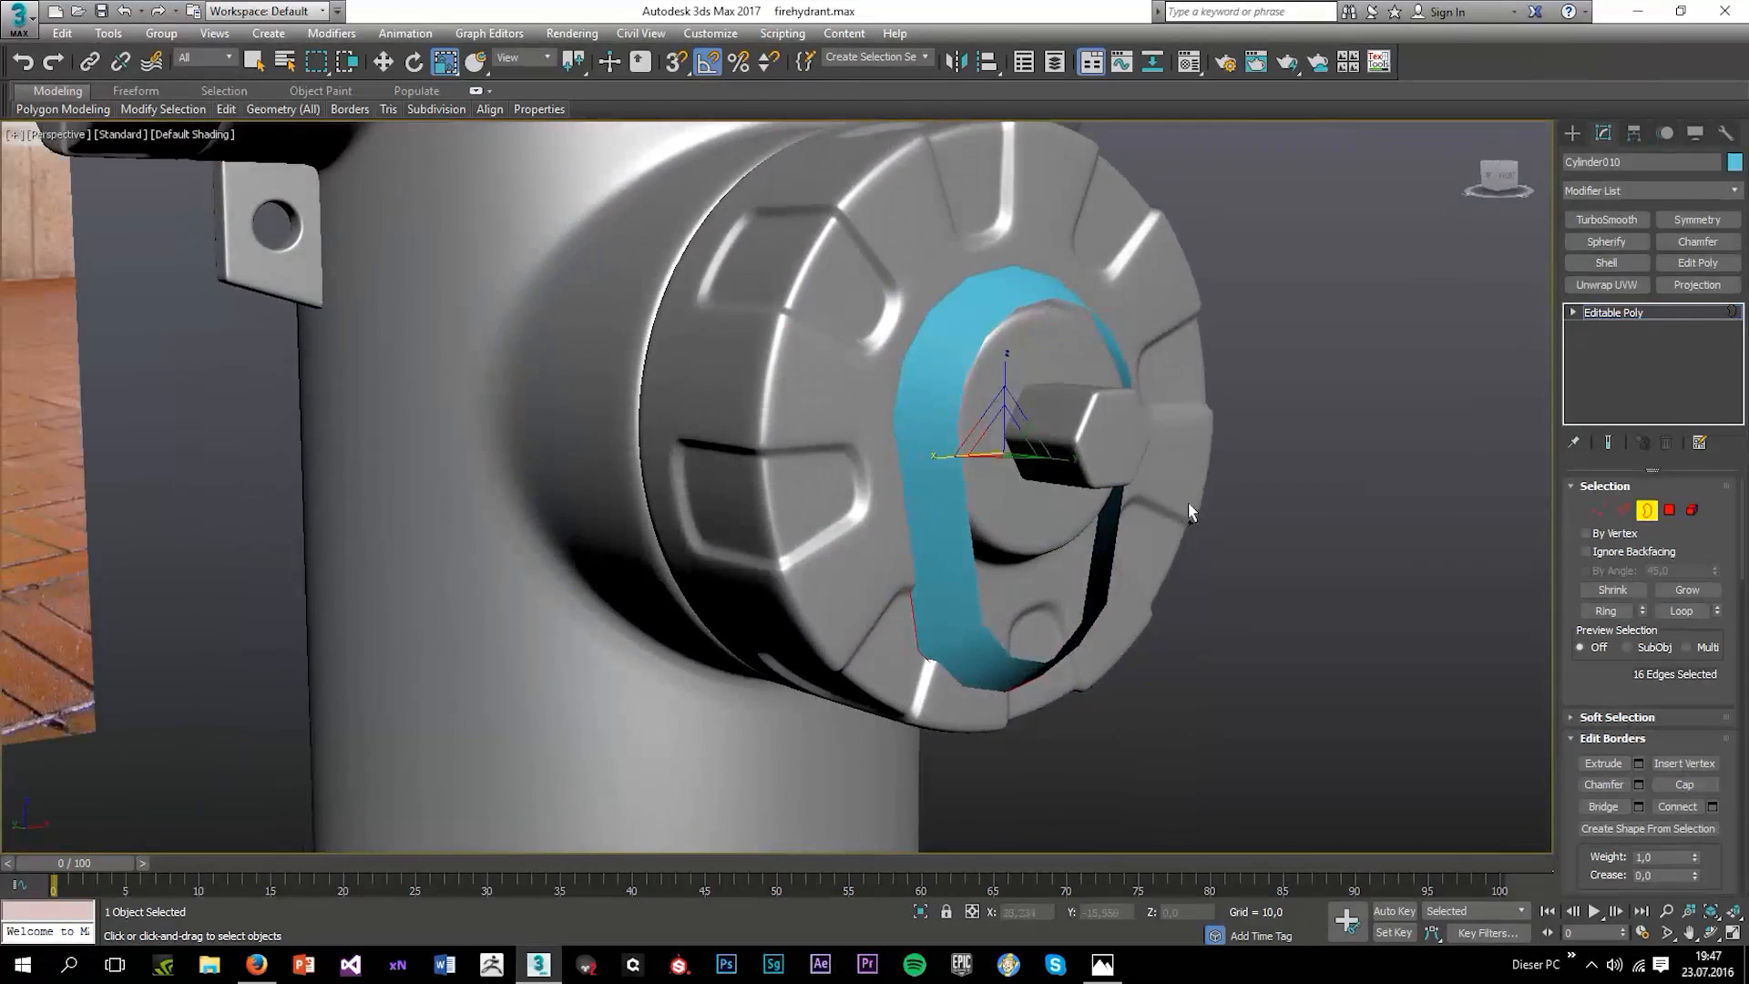
pyautogui.hotkey('ctrl', 'z')
pyautogui.hotkey('ctrl', 'z')
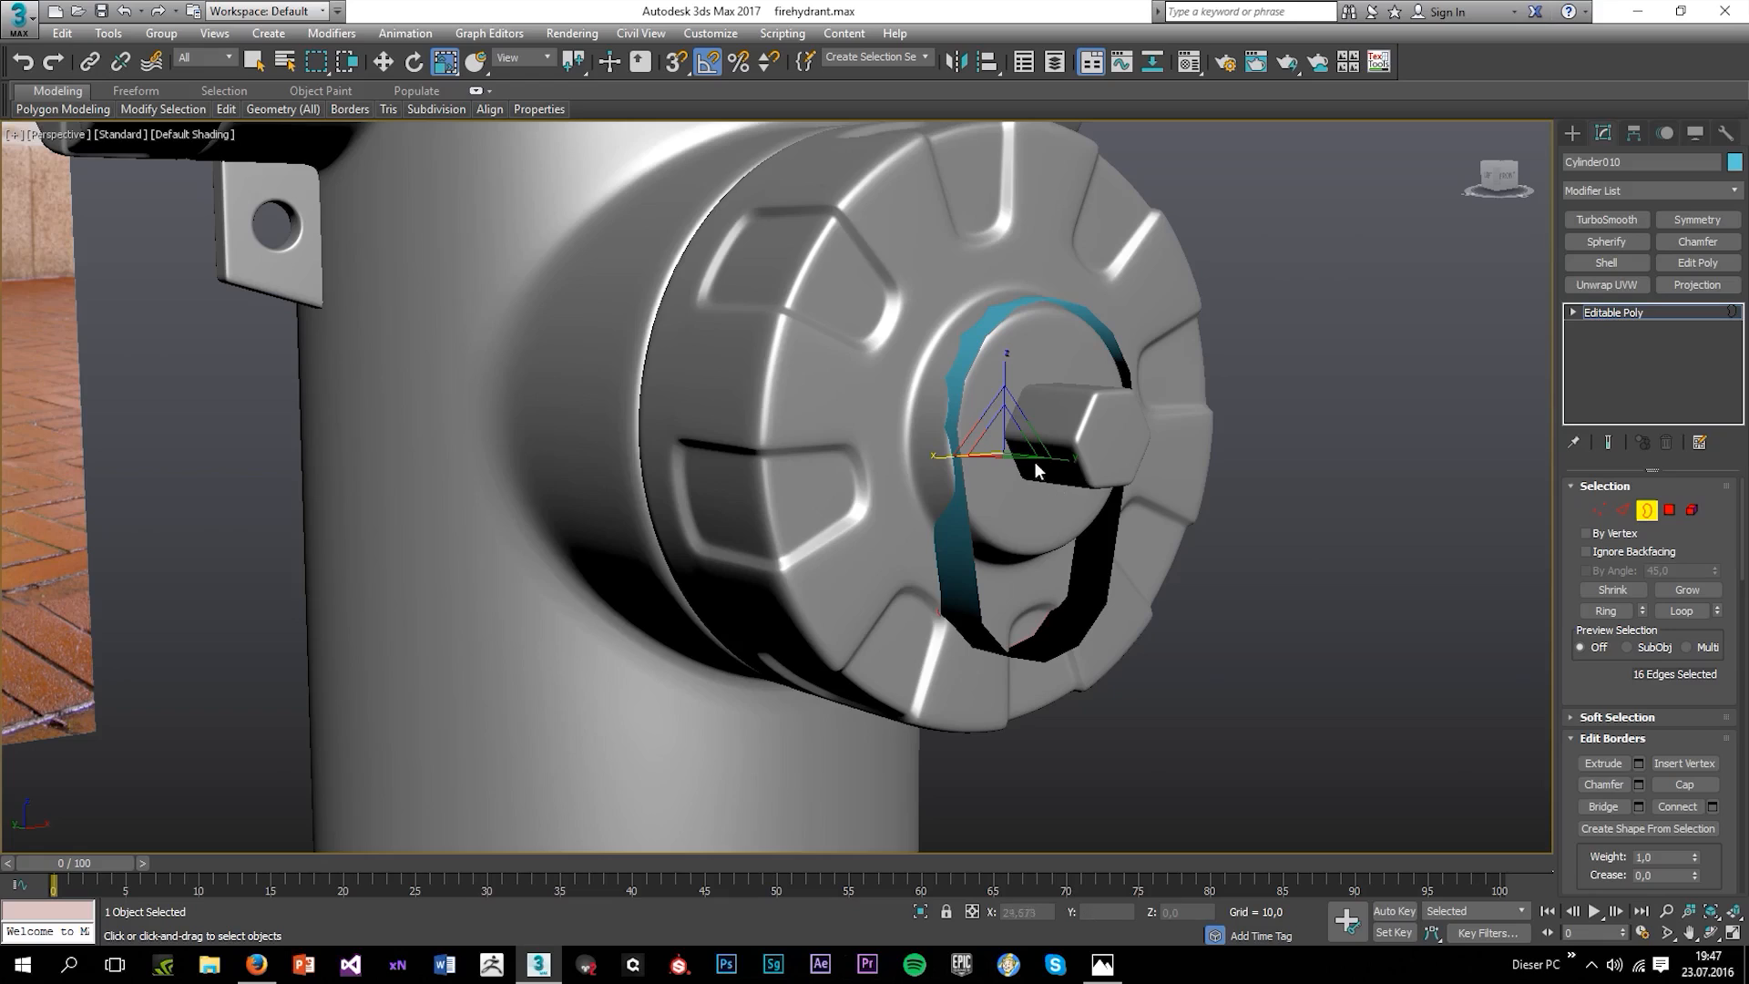
# Reposition the loop as an element so its top hangs around the front hex nut, at Y about -29.98, Z about 2.65.
pyautogui.press('w')
pyautogui.keyDown('alt'); pyautogui.moveTo(1035, 469); pyautogui.dragTo(1024, 467, button='middle'); pyautogui.keyUp('alt')
pyautogui.moveTo(963, 446); pyautogui.dragTo(1063, 489)
pyautogui.press('5')
pyautogui.click(976, 443)
pyautogui.keyDown('alt'); pyautogui.moveTo(1120, 523); pyautogui.dragTo(1017, 521, button='middle'); pyautogui.keyUp('alt')
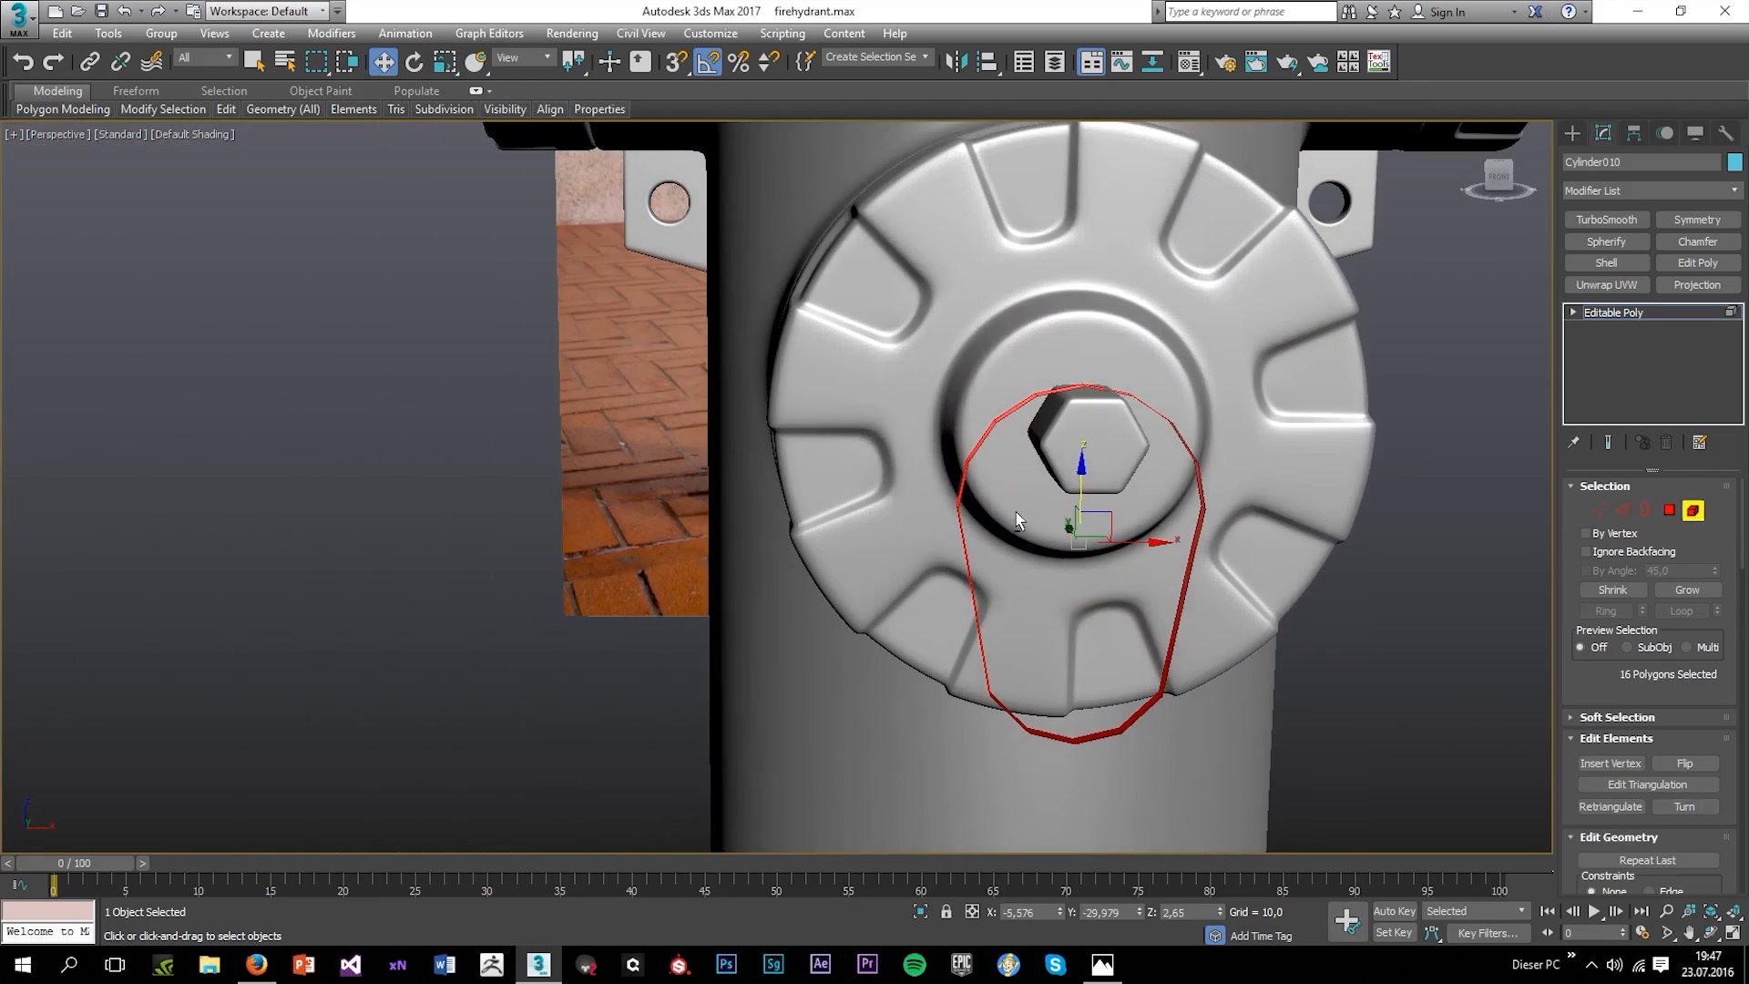
# Narrow the loop horizontally in the front view until it is slightly wider than the hex nut.
pyautogui.hotkey('alt', 'w')
pyautogui.rightClick(1178, 394)
pyautogui.hotkey('alt', 'w')
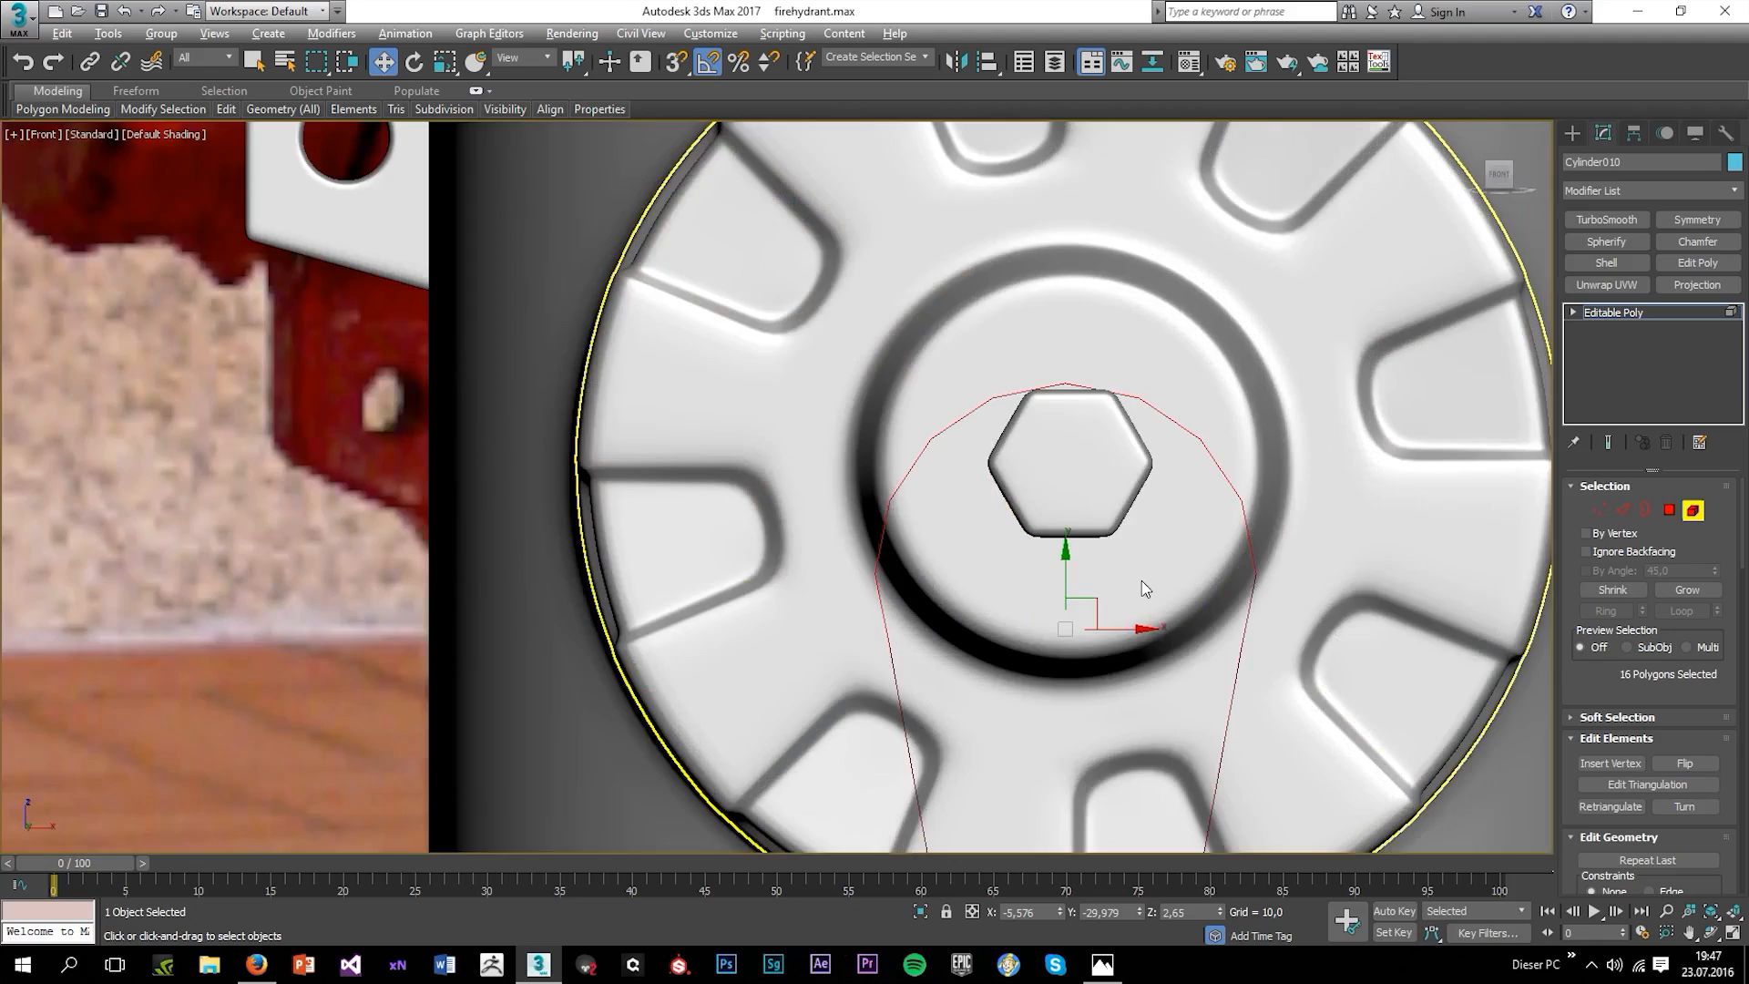
pyautogui.scroll(-2, 1148, 648)
pyautogui.press('r')
pyautogui.moveTo(1177, 628)
pyautogui.mouseDown()
pyautogui.moveTo(1108, 617)
pyautogui.moveTo(1084, 563)
pyautogui.moveTo(1168, 638)
pyautogui.mouseUp()
pyautogui.press('w')
pyautogui.press('r')
# Shorten the loop by moving the vertices of its narrow lower end up towards the hex nut.
pyautogui.click(1600, 511)
pyautogui.scroll(4, 1058, 471)
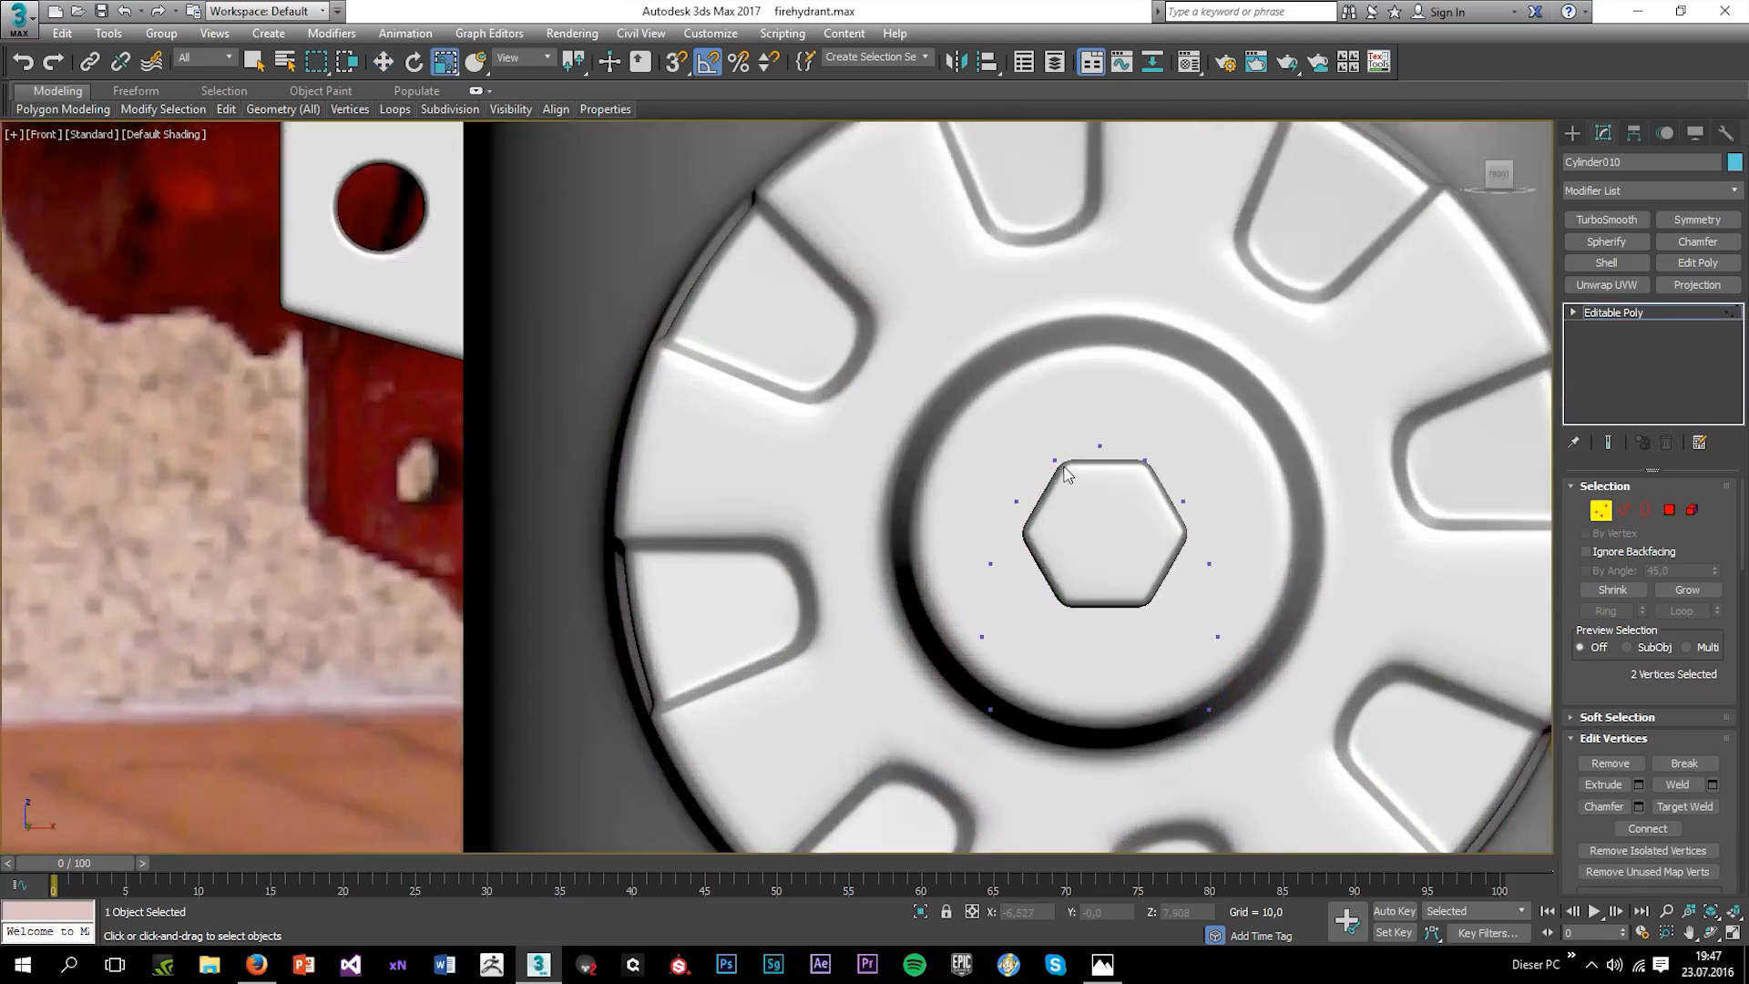
pyautogui.press('w')
pyautogui.scroll(-3, 1110, 405)
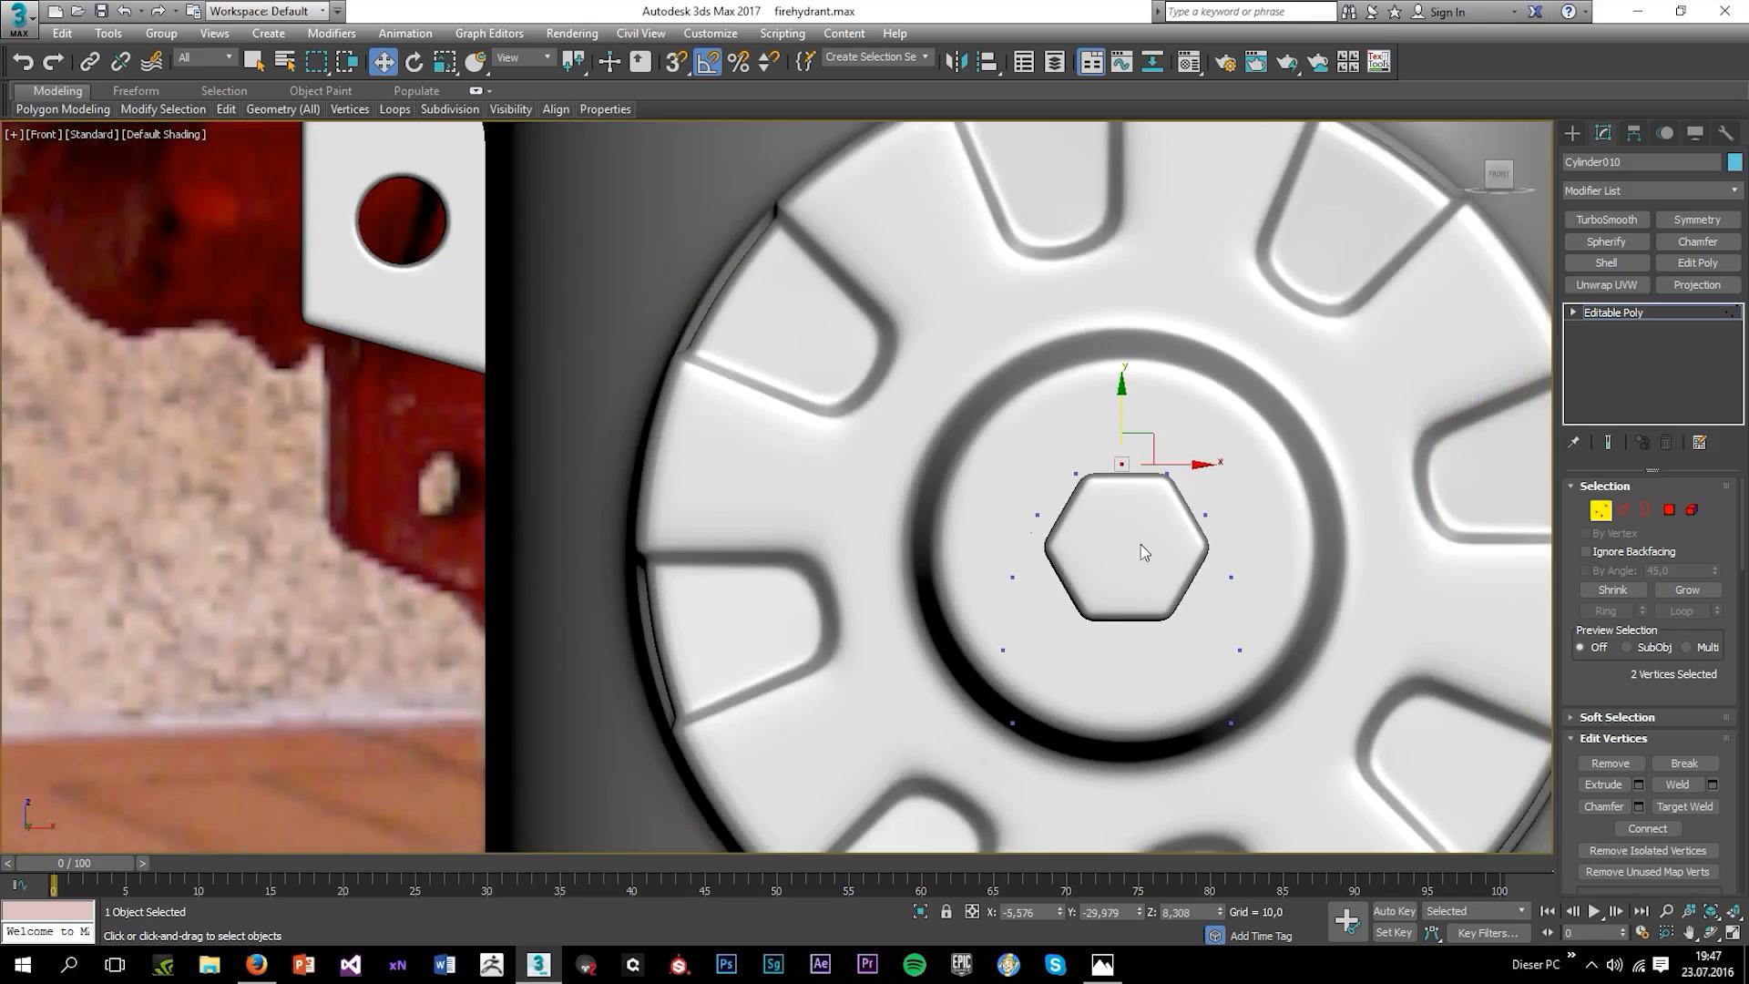
pyautogui.press('F3')
pyautogui.moveTo(1170, 654); pyautogui.dragTo(1139, 501, button='middle')
pyautogui.moveTo(1208, 816); pyautogui.dragTo(1210, 818)
pyautogui.moveTo(1169, 673); pyautogui.dragTo(1154, 577, button='middle')
pyautogui.keyDown('ctrl'); pyautogui.moveTo(941, 644); pyautogui.dragTo(1218, 795); pyautogui.keyUp('ctrl')
pyautogui.press('r')
pyautogui.moveTo(1159, 603)
pyautogui.mouseDown()
pyautogui.moveTo(1137, 604)
pyautogui.moveTo(1150, 612)
pyautogui.mouseUp()
pyautogui.moveTo(1211, 785); pyautogui.dragTo(1217, 795)
pyautogui.press('w')
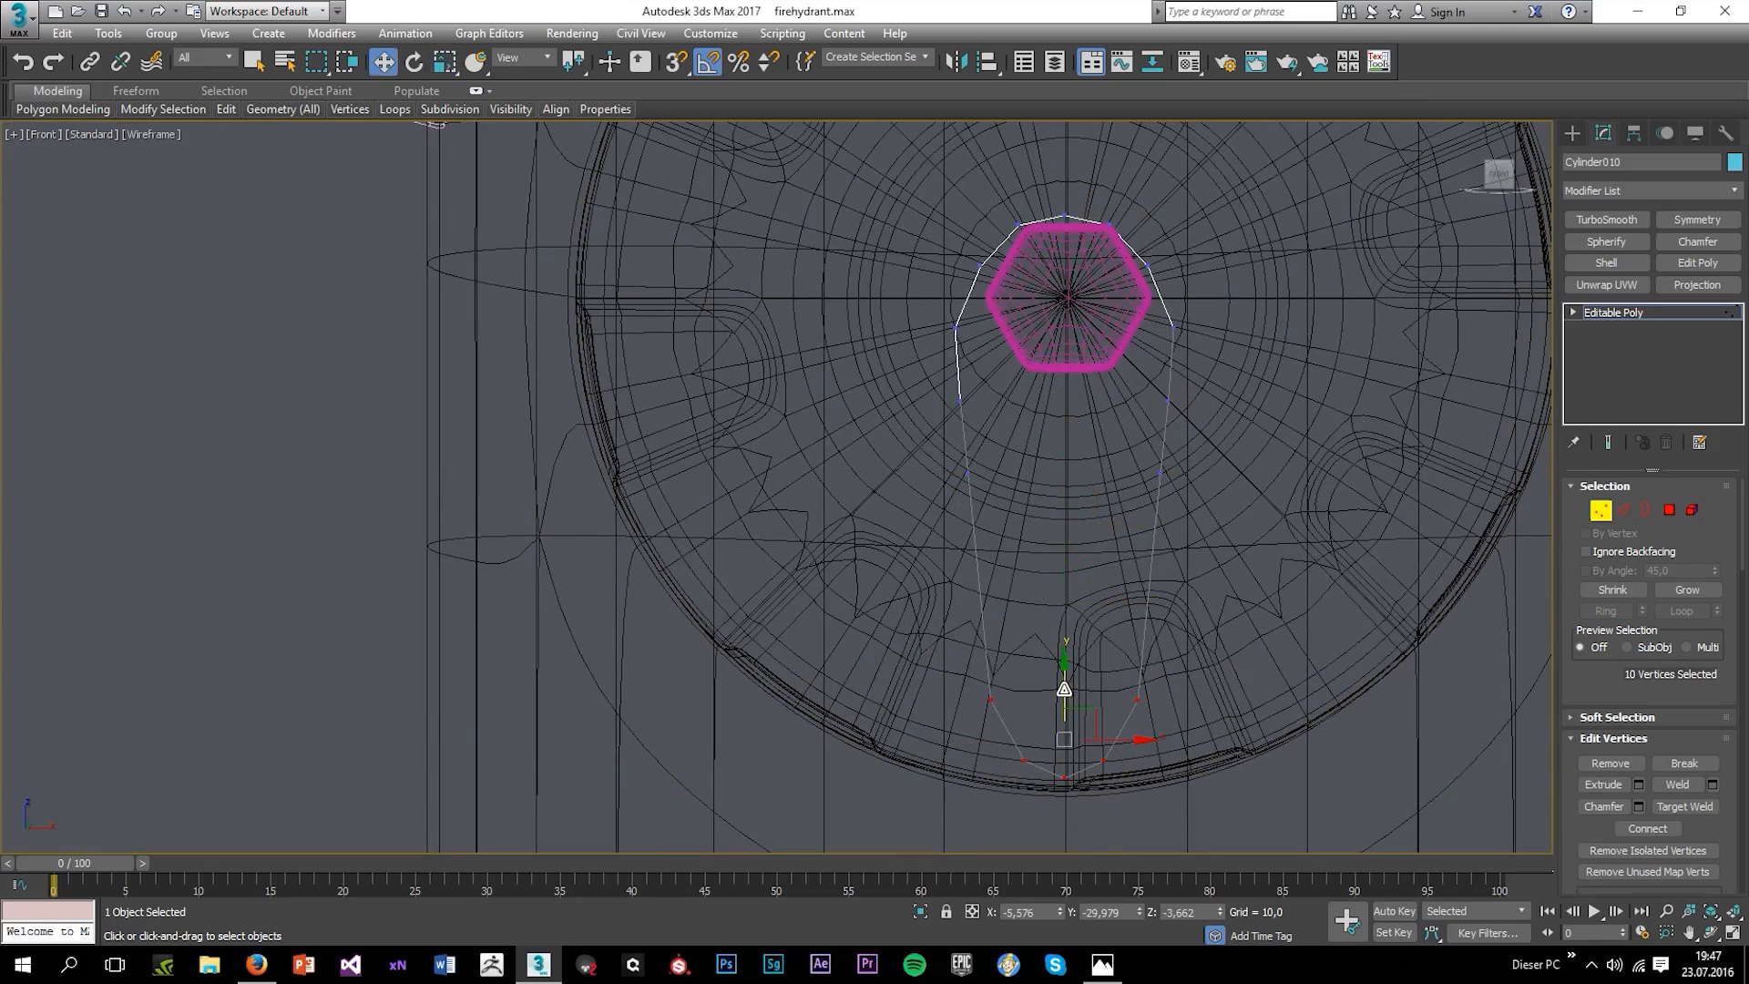
pyautogui.moveTo(1064, 694); pyautogui.dragTo(1040, 536)
# Adjust the horizontal spacing of the loop's side vertex pairs so its sides taper smoothly towards the lower end.
pyautogui.moveTo(927, 443); pyautogui.dragTo(1218, 515)
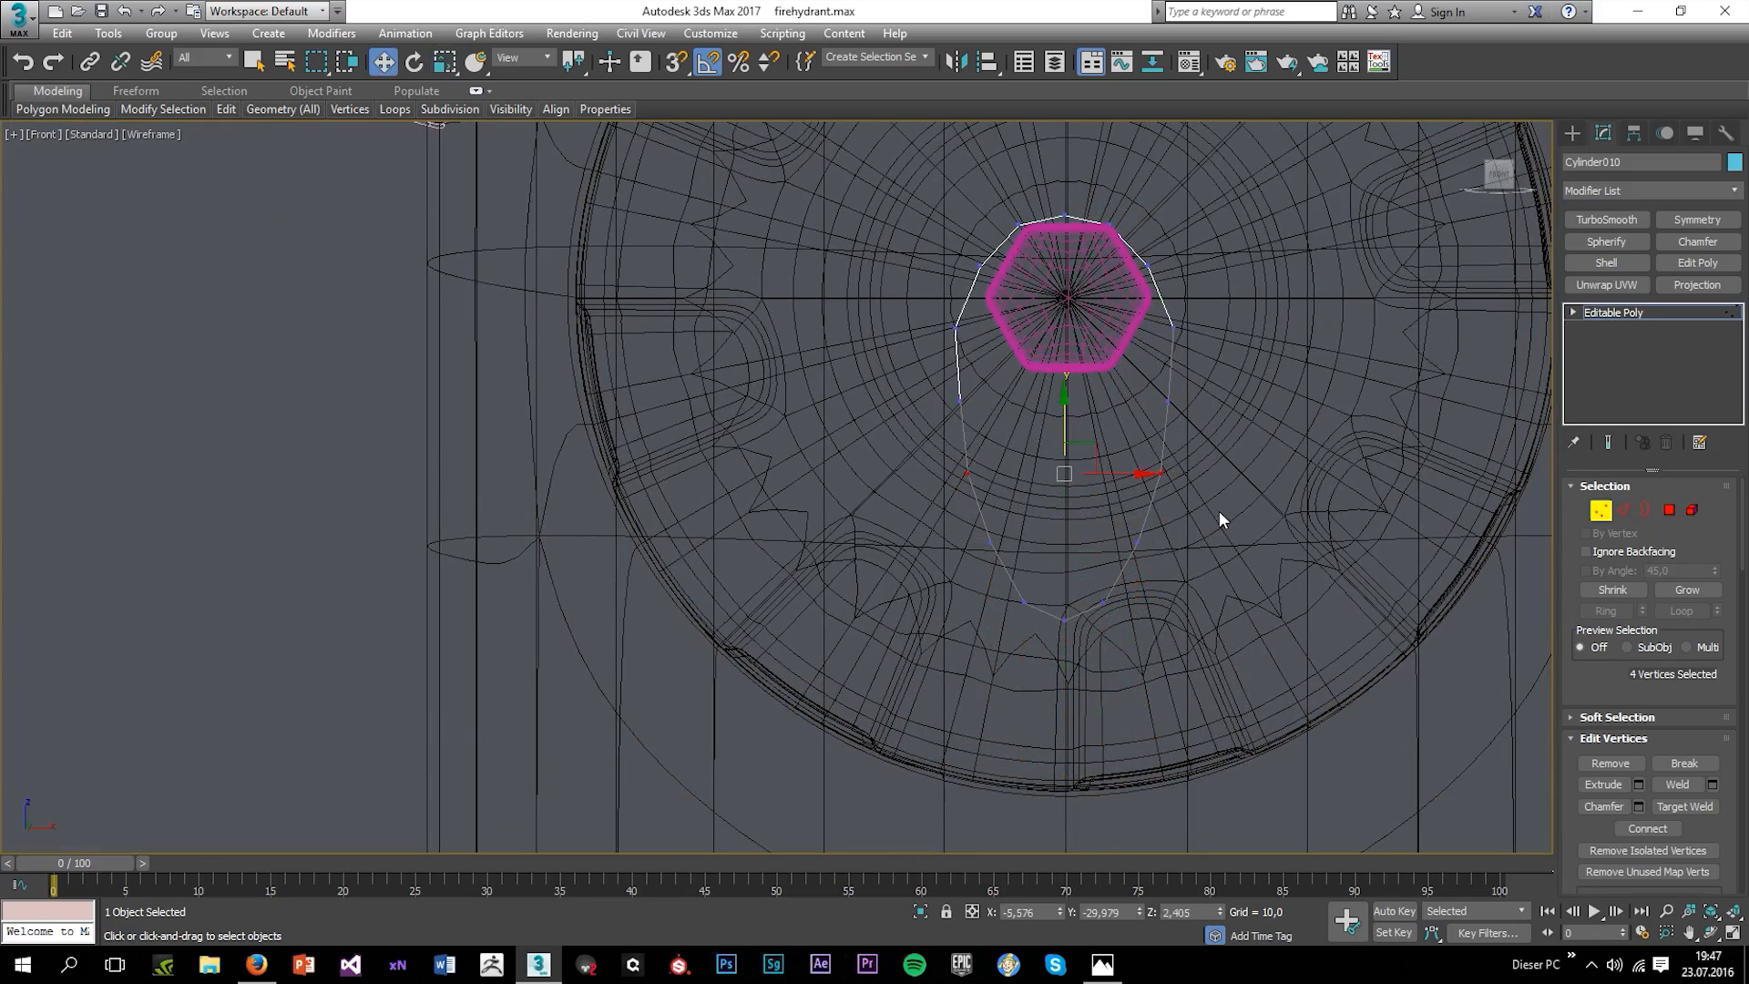
pyautogui.press('r')
pyautogui.moveTo(1144, 473); pyautogui.dragTo(1204, 465)
pyautogui.moveTo(1173, 406); pyautogui.dragTo(1145, 409)
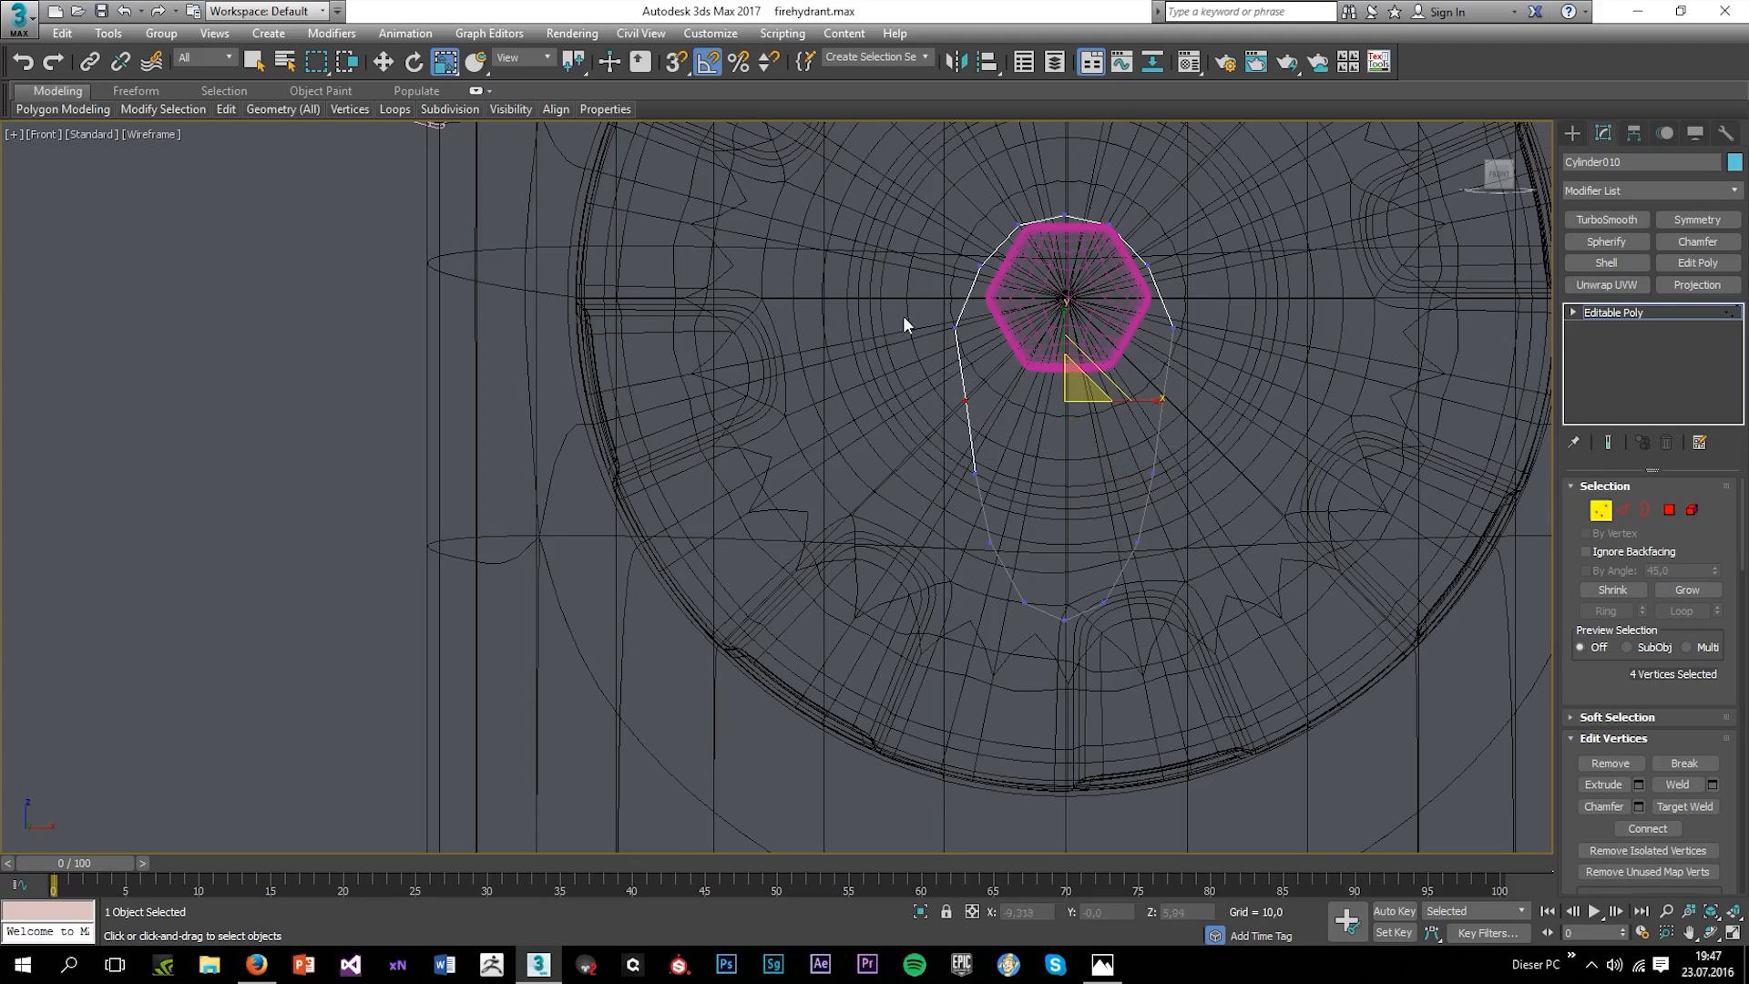
pyautogui.moveTo(903, 315); pyautogui.dragTo(988, 353)
pyautogui.keyDown('ctrl'); pyautogui.click(1171, 326); pyautogui.keyUp('ctrl')
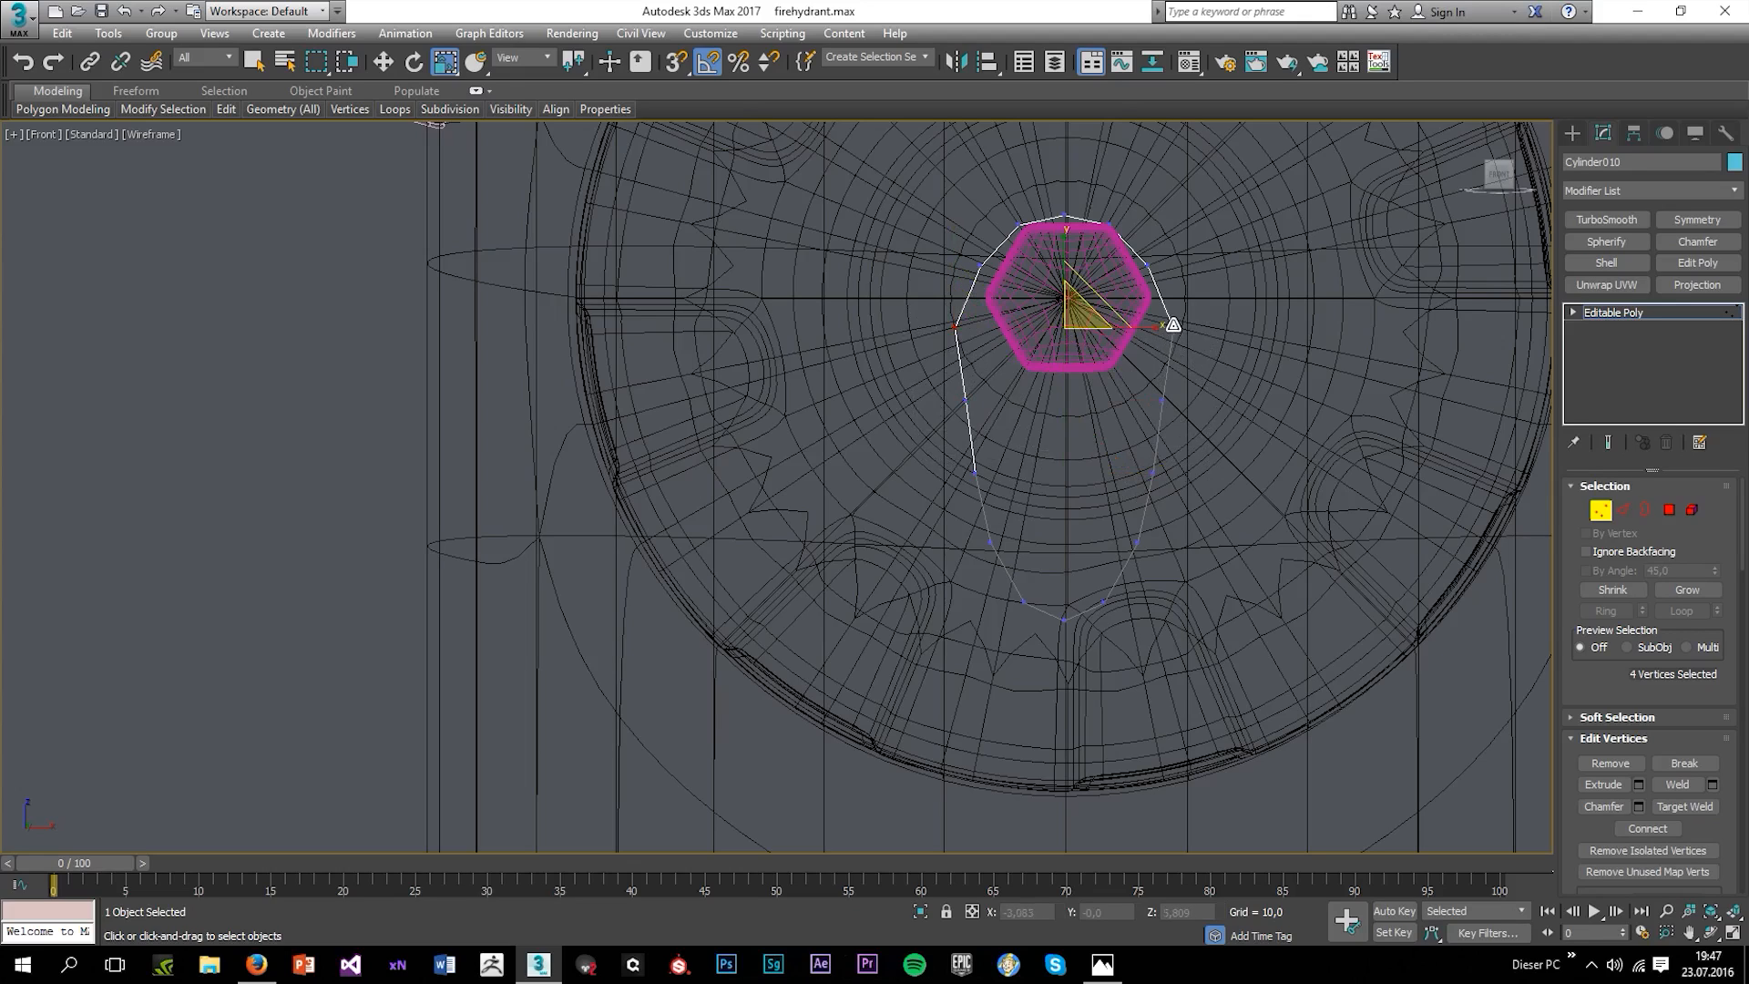
pyautogui.moveTo(1165, 328); pyautogui.dragTo(1166, 332)
# Select the loop as an element and move it back along Y towards the raised centre of the front cap.
pyautogui.hotkey('alt', 'w')
pyautogui.click(1215, 612)
pyautogui.hotkey('alt', 'w')
pyautogui.scroll(-2, 1202, 606)
pyautogui.moveTo(1139, 596)
pyautogui.keyDown('alt'); pyautogui.mouseDown(button='middle')
pyautogui.moveTo(1183, 593)
pyautogui.moveTo(1251, 534)
pyautogui.moveTo(1338, 573)
pyautogui.mouseUp(button='middle'); pyautogui.keyUp('alt')
pyautogui.click(1691, 511)
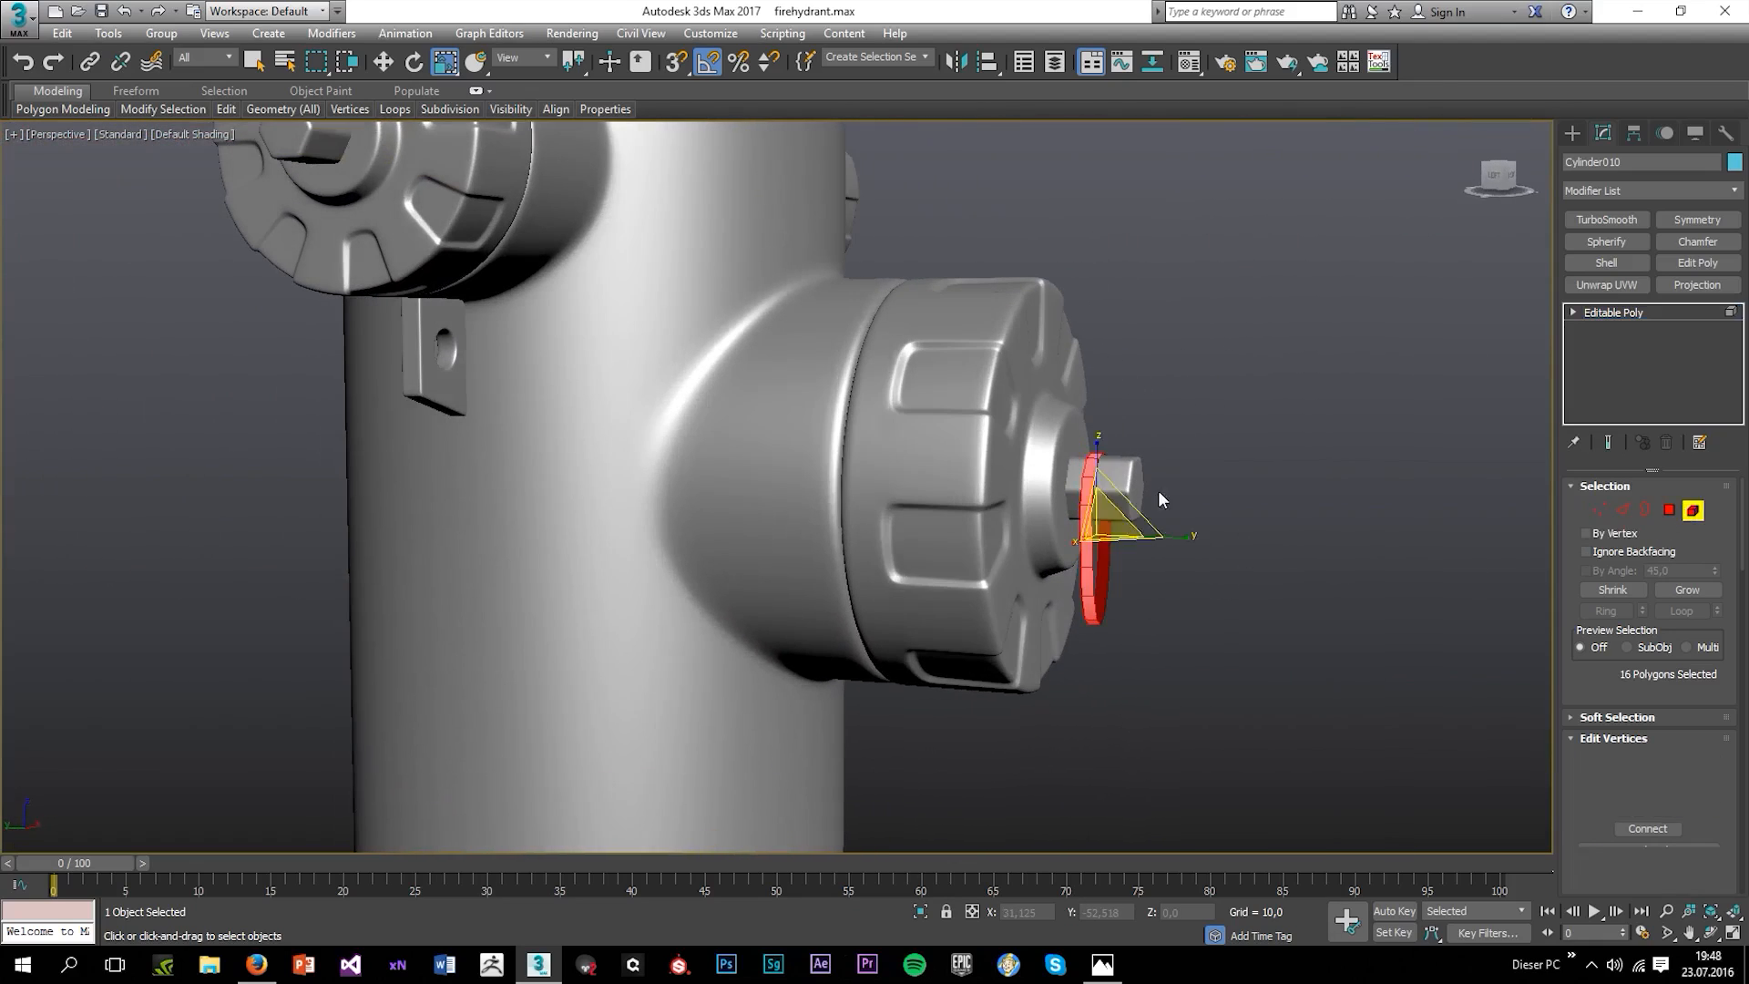
pyautogui.scroll(5, 1096, 526)
pyautogui.press('w')
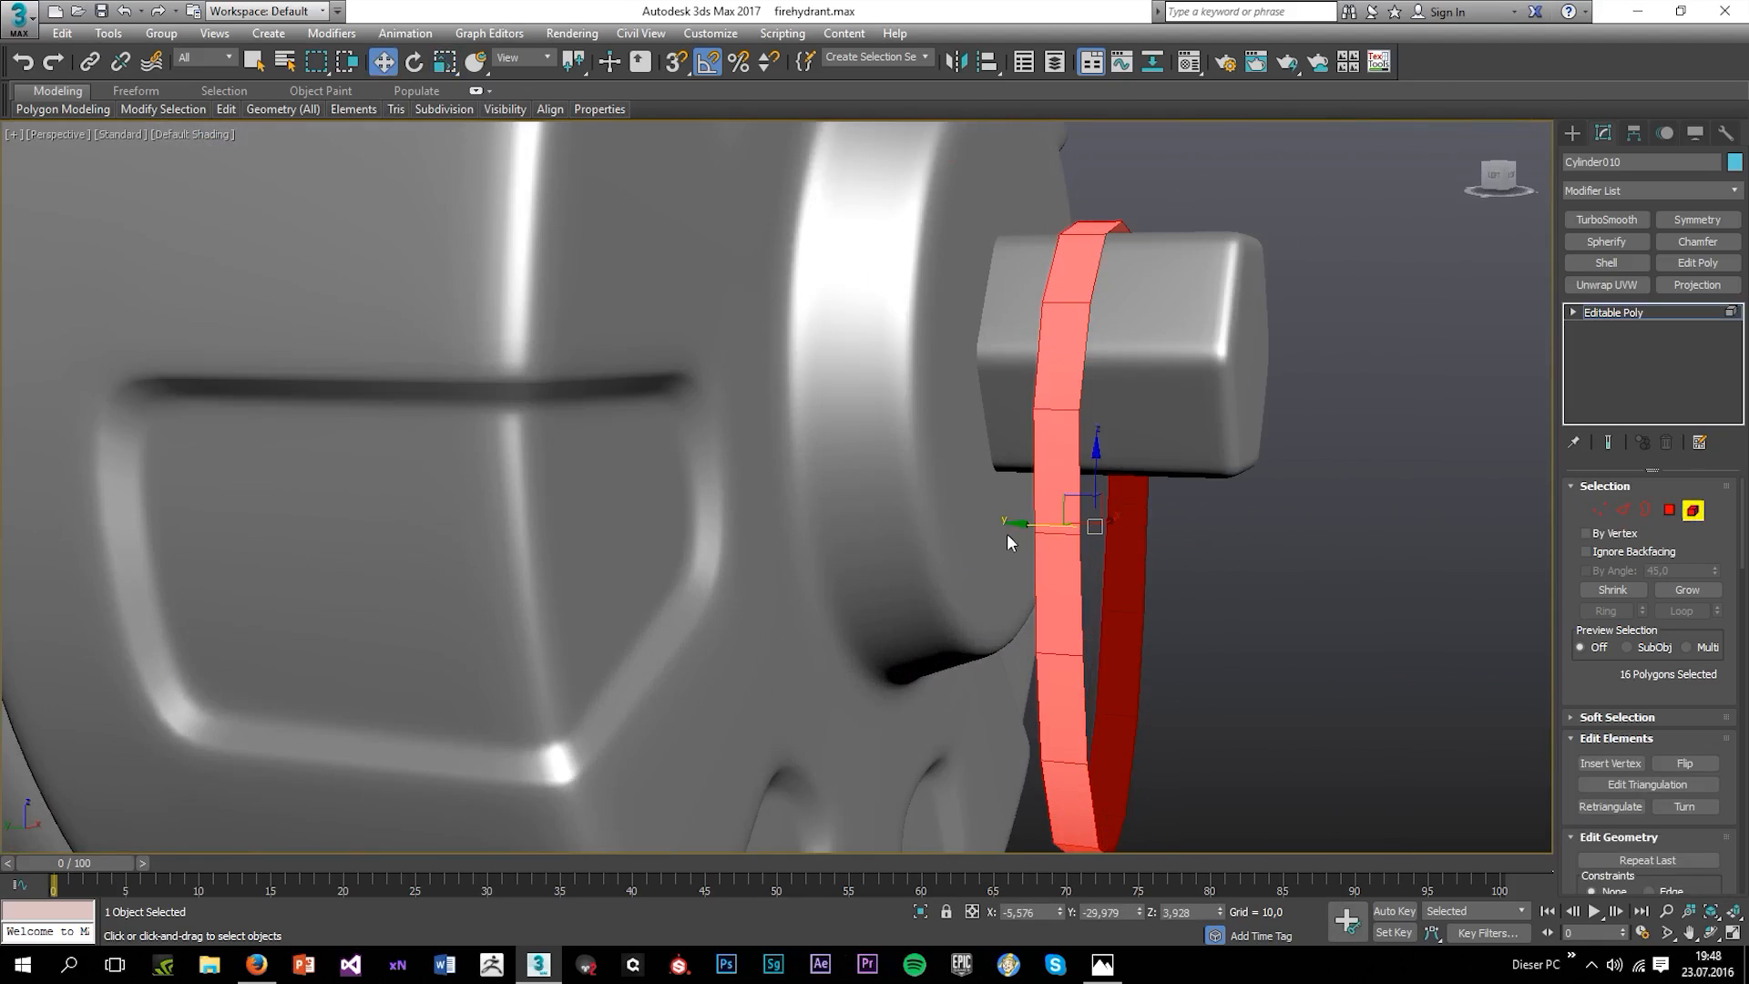
pyautogui.moveTo(1025, 524); pyautogui.dragTo(986, 528)
pyautogui.scroll(-4, 1111, 517)
pyautogui.keyDown('alt'); pyautogui.moveTo(1112, 518); pyautogui.dragTo(1307, 466, button='middle'); pyautogui.keyUp('alt')
# Thicken the loop into a ring with a Shell of 0.32 outer amount and collapse the modifier into the mesh.
pyautogui.click(1626, 260)
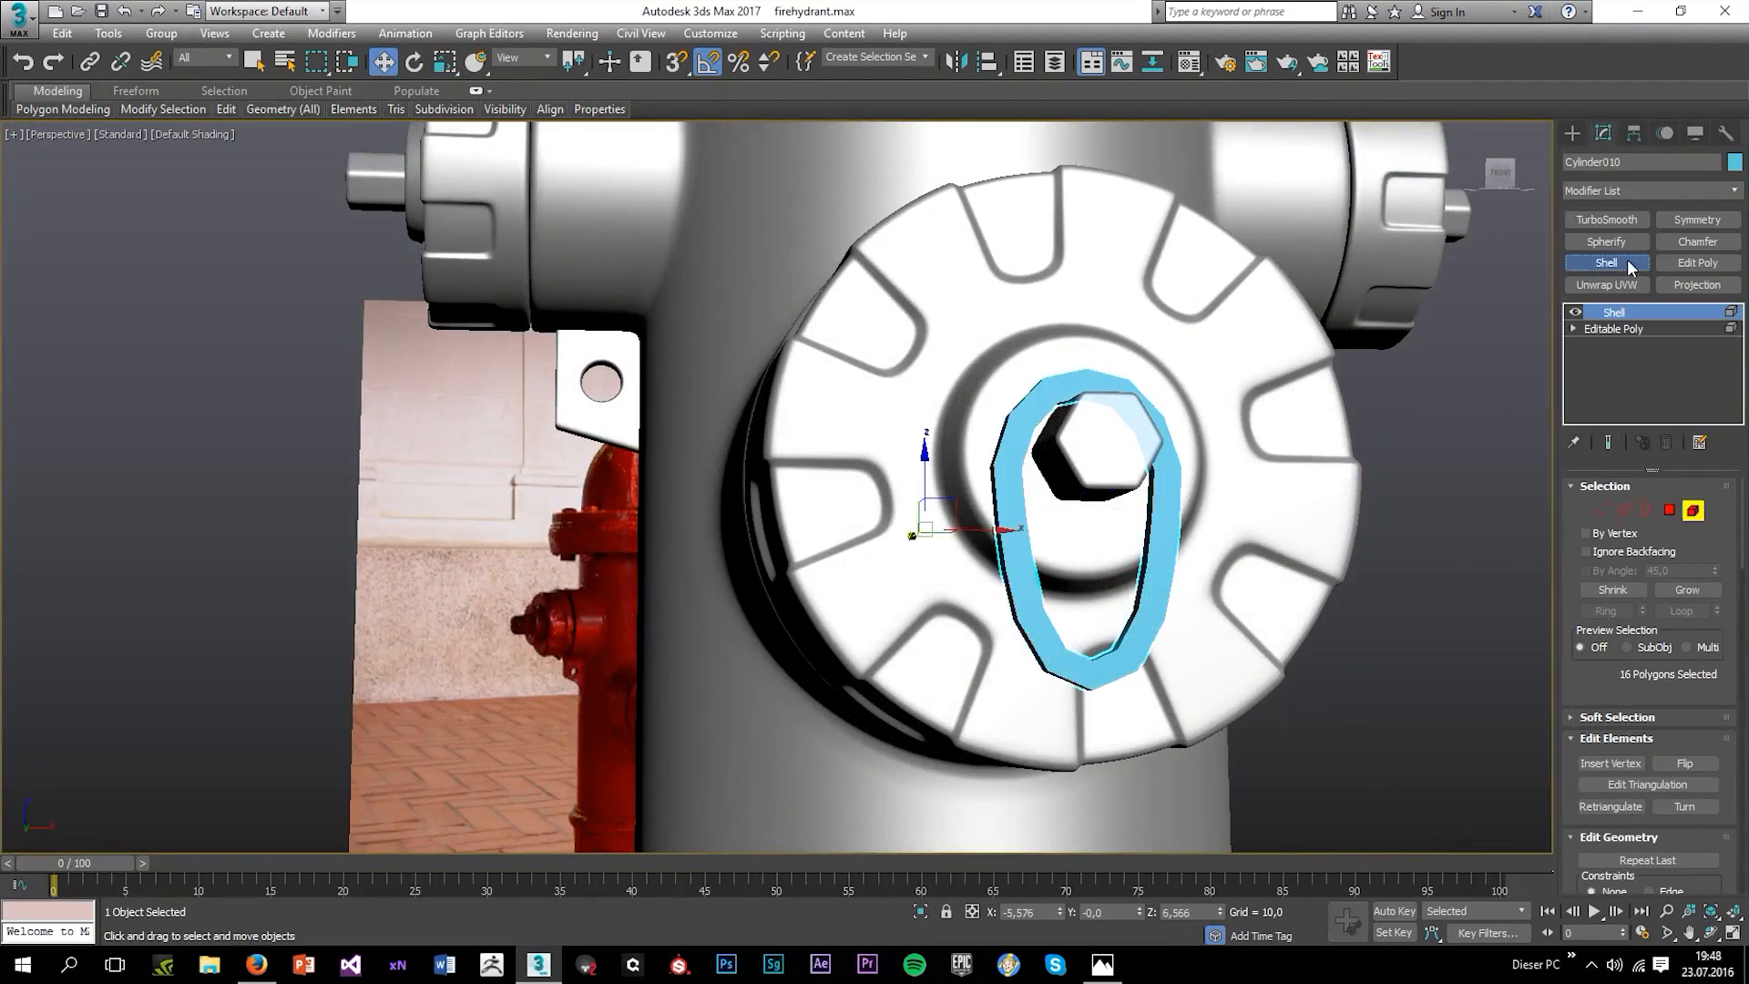
pyautogui.moveTo(1711, 539); pyautogui.dragTo(1681, 602)
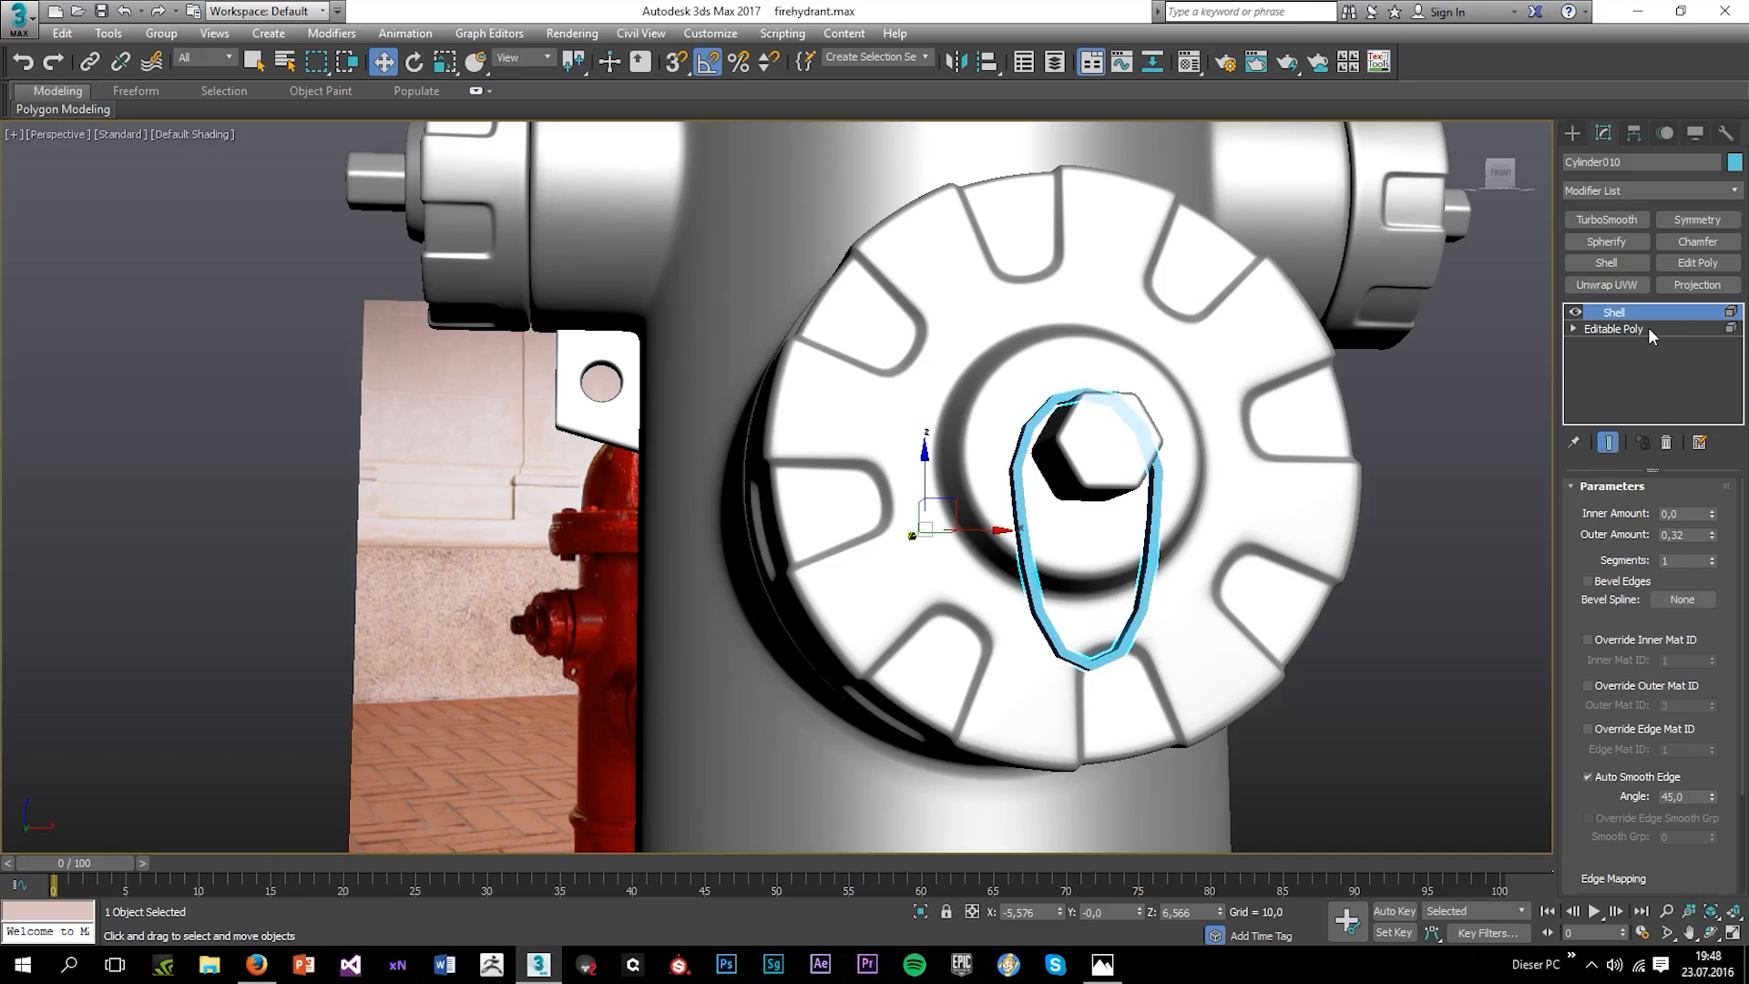
pyautogui.rightClick(1631, 310)
pyautogui.click(1557, 479)
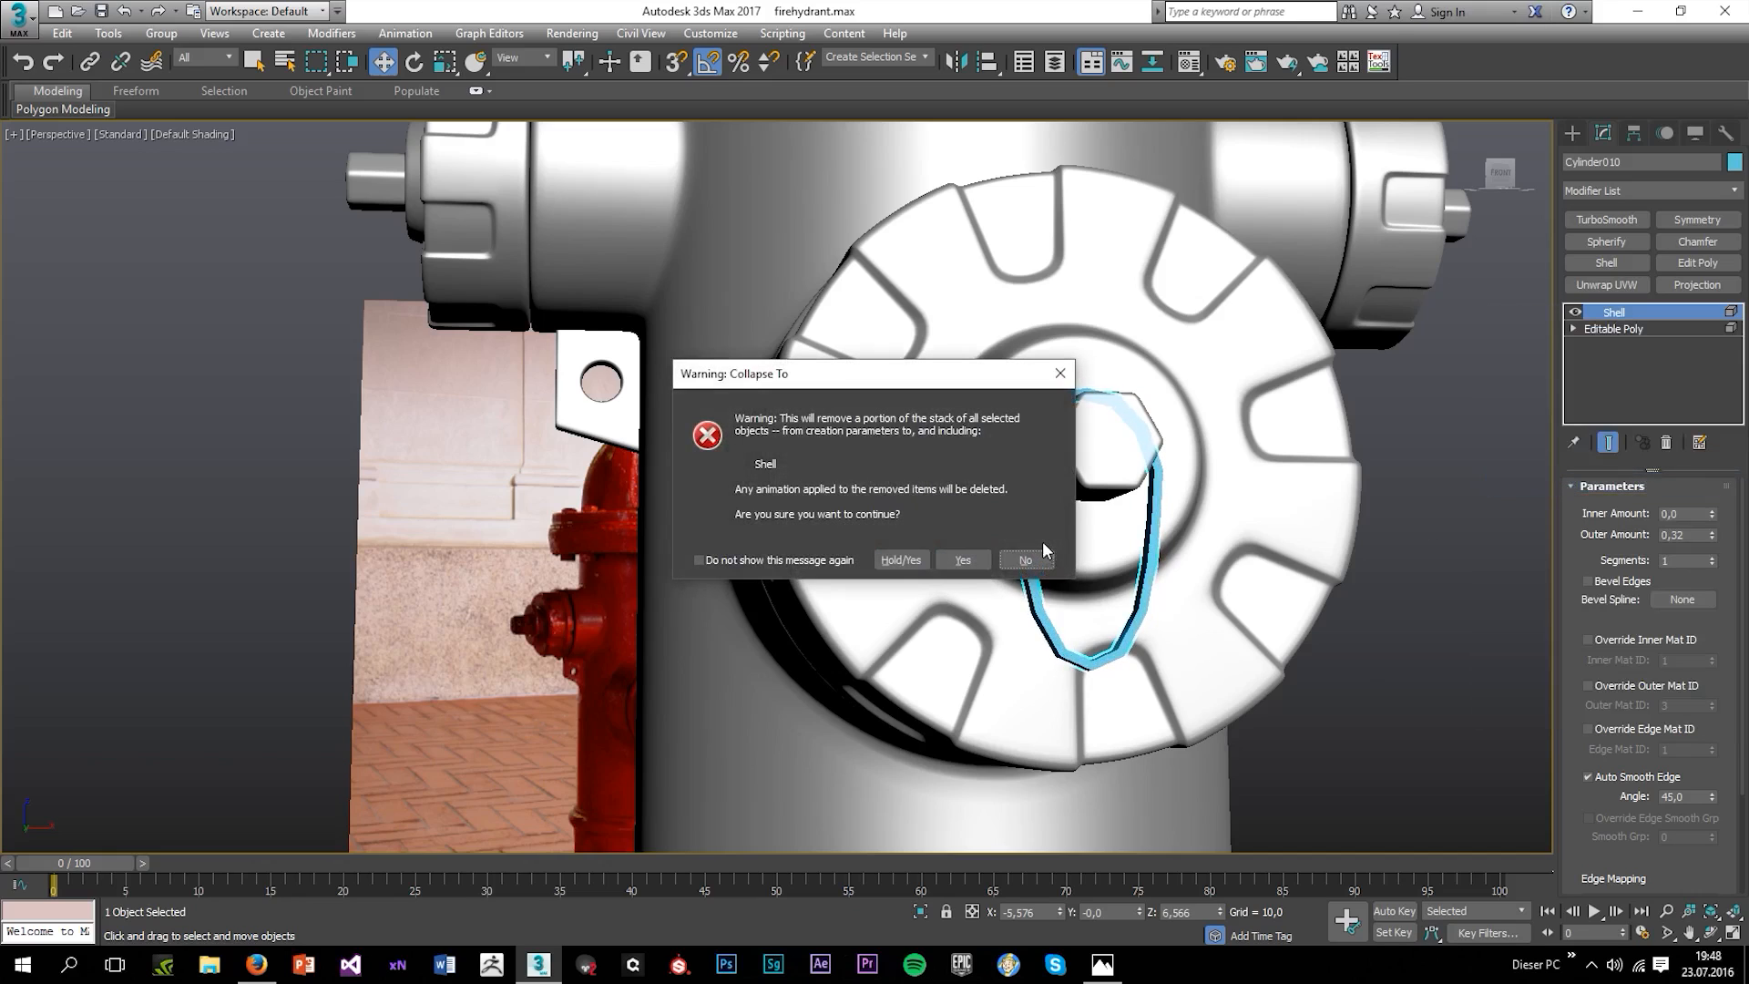
pyautogui.click(967, 562)
pyautogui.keyDown('alt'); pyautogui.moveTo(988, 533); pyautogui.dragTo(1302, 570, button='middle'); pyautogui.keyUp('alt')
pyautogui.click(1308, 571)
# Set the object colour of all the hydrant parts to black, leaving out the reference photo.
pyautogui.press('F4')
pyautogui.scroll(-8, 1308, 571)
pyautogui.press('F4')
pyautogui.scroll(4, 1284, 579)
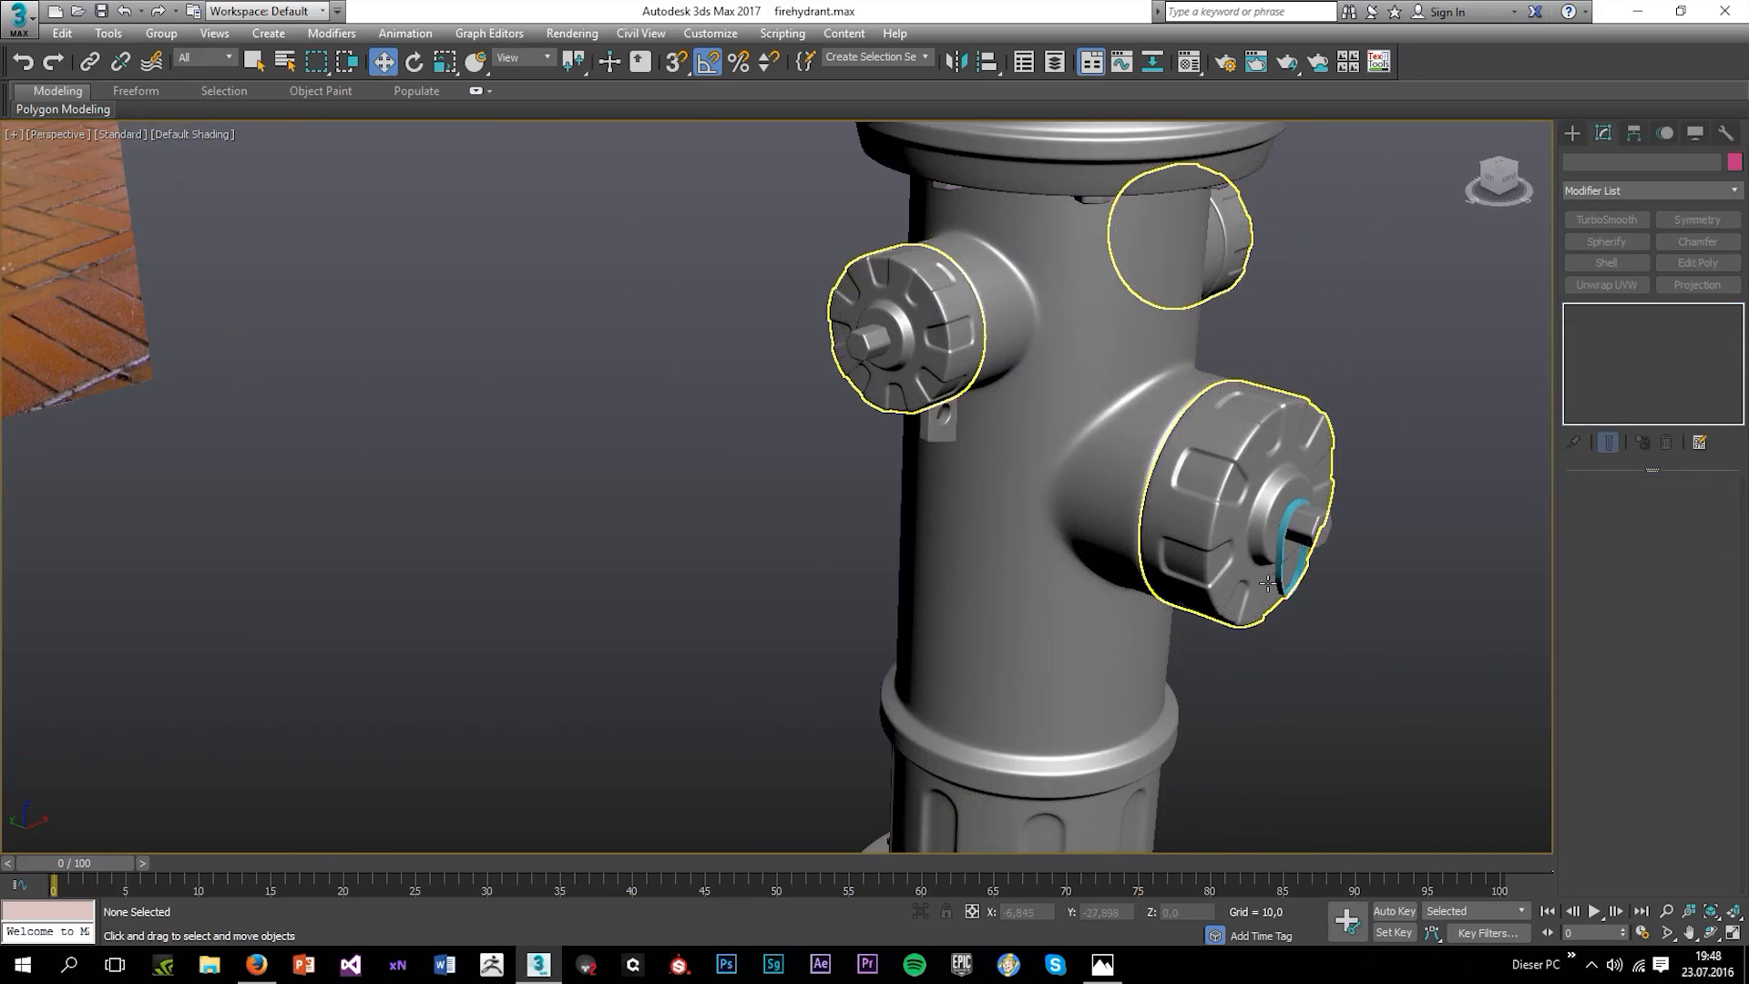
pyautogui.scroll(-6, 1268, 583)
pyautogui.moveTo(975, 391); pyautogui.dragTo(1452, 775)
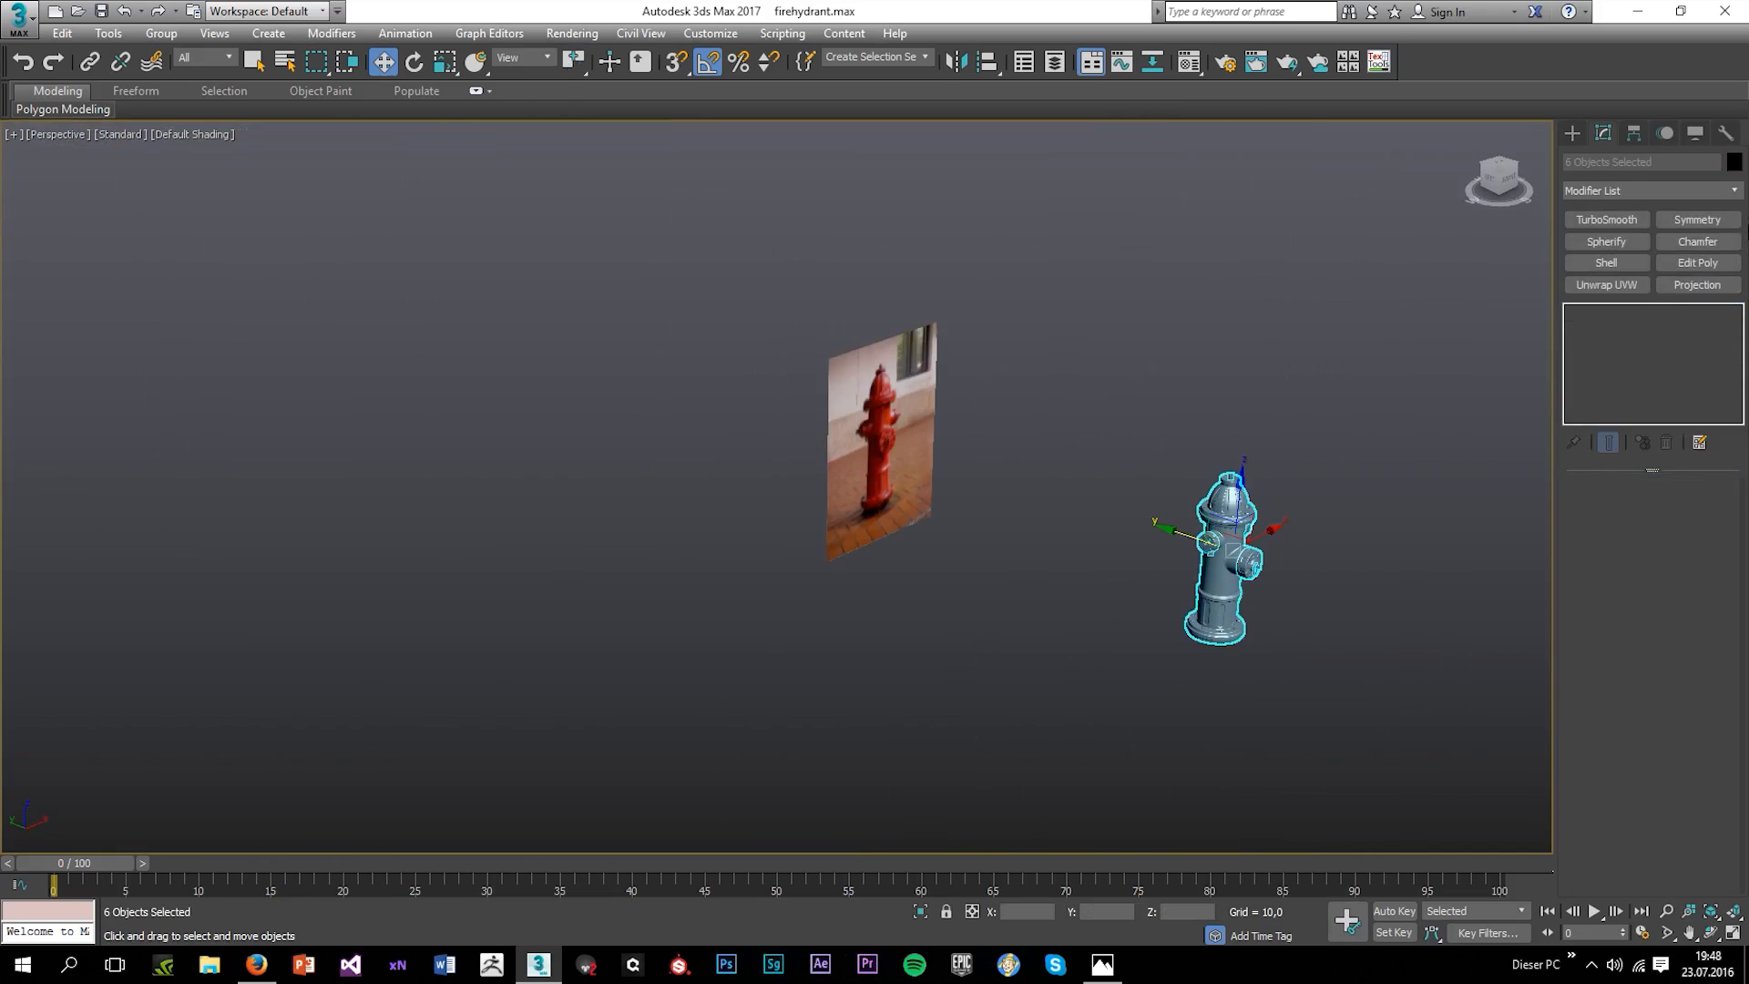
pyautogui.click(1733, 162)
pyautogui.click(1037, 616)
pyautogui.click(1257, 683)
pyautogui.scroll(6, 1229, 578)
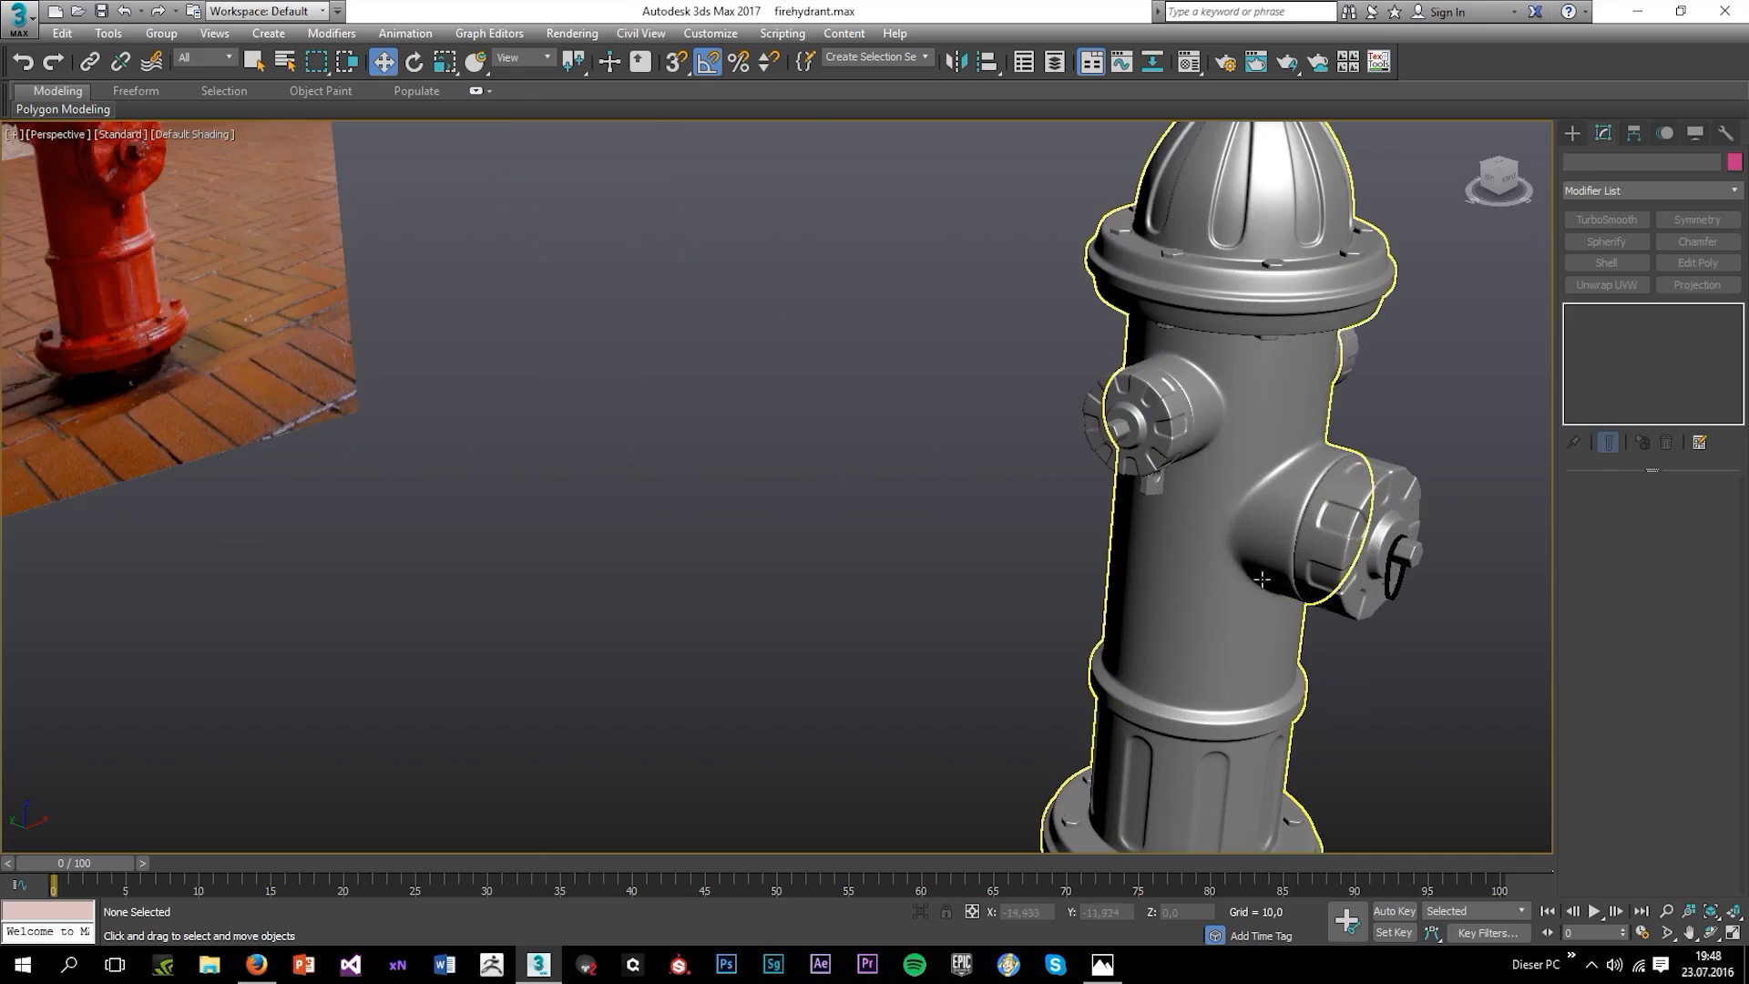
# Assign the 01 - Default material to the ring on the front cap and show the edged faces.
pyautogui.moveTo(1375, 597); pyautogui.dragTo(1129, 494, button='middle')
pyautogui.scroll(5, 1129, 493)
pyautogui.moveTo(912, 394); pyautogui.dragTo(1172, 500, button='middle')
pyautogui.press('m')
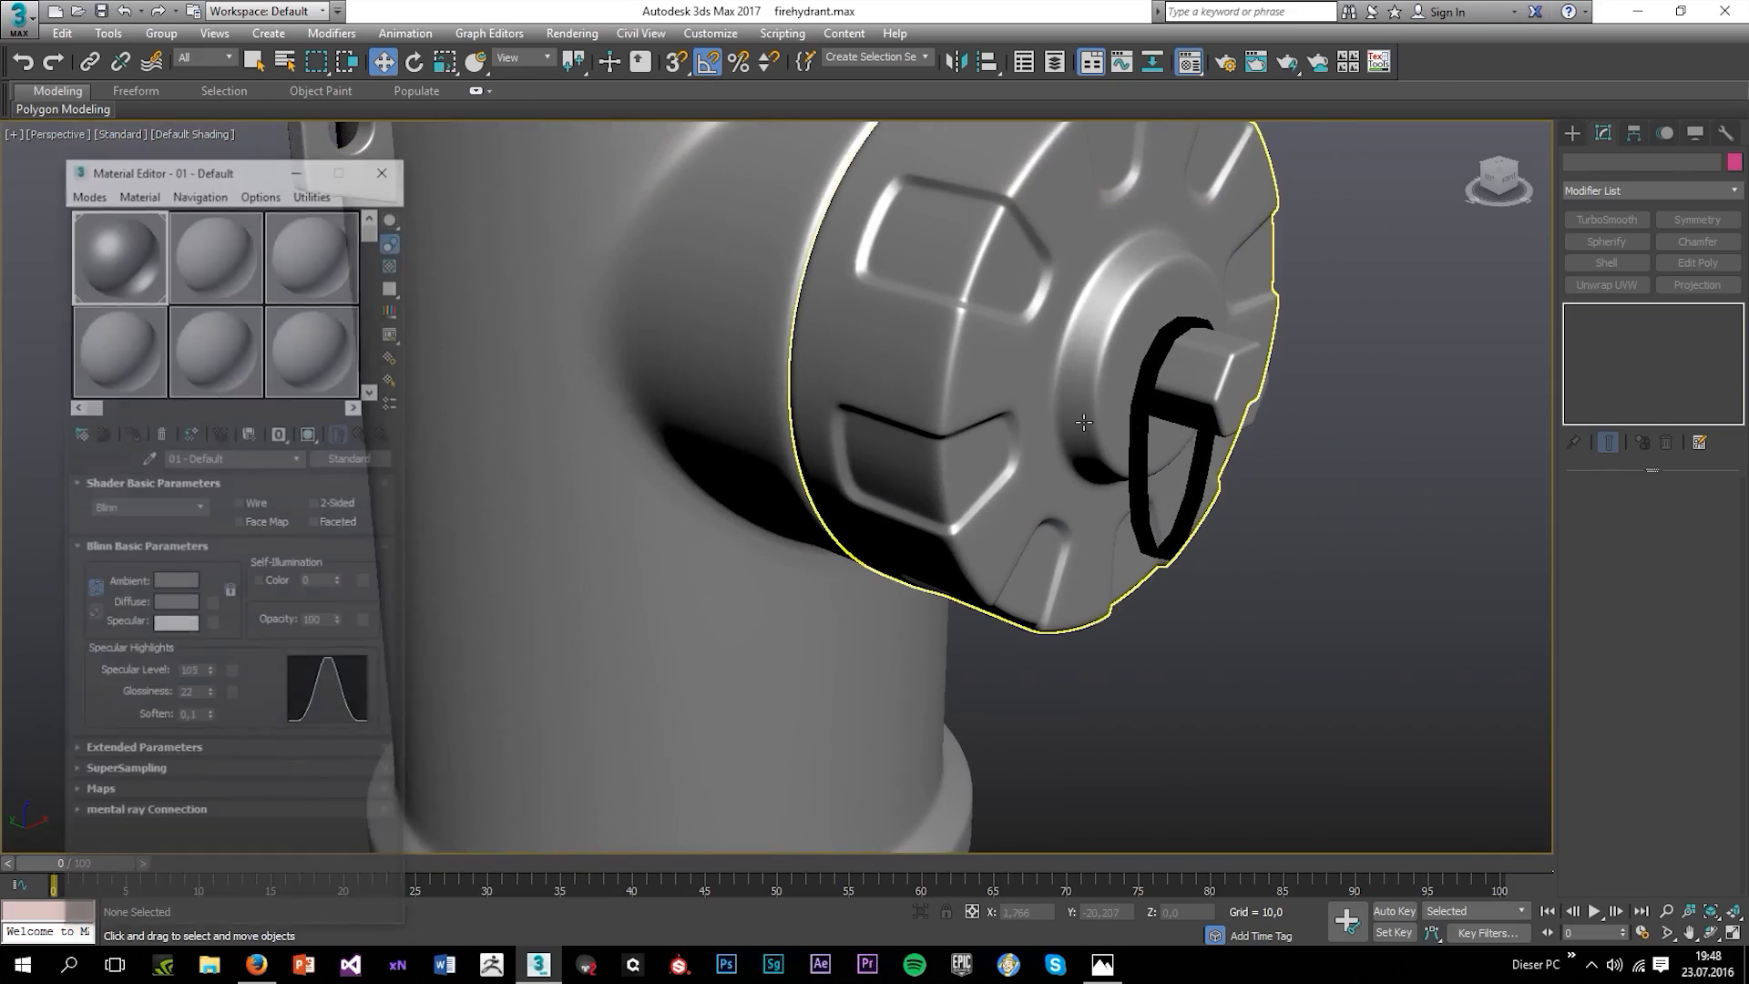
pyautogui.moveTo(74, 276); pyautogui.dragTo(1175, 430)
pyautogui.click(382, 170)
pyautogui.press('F4')
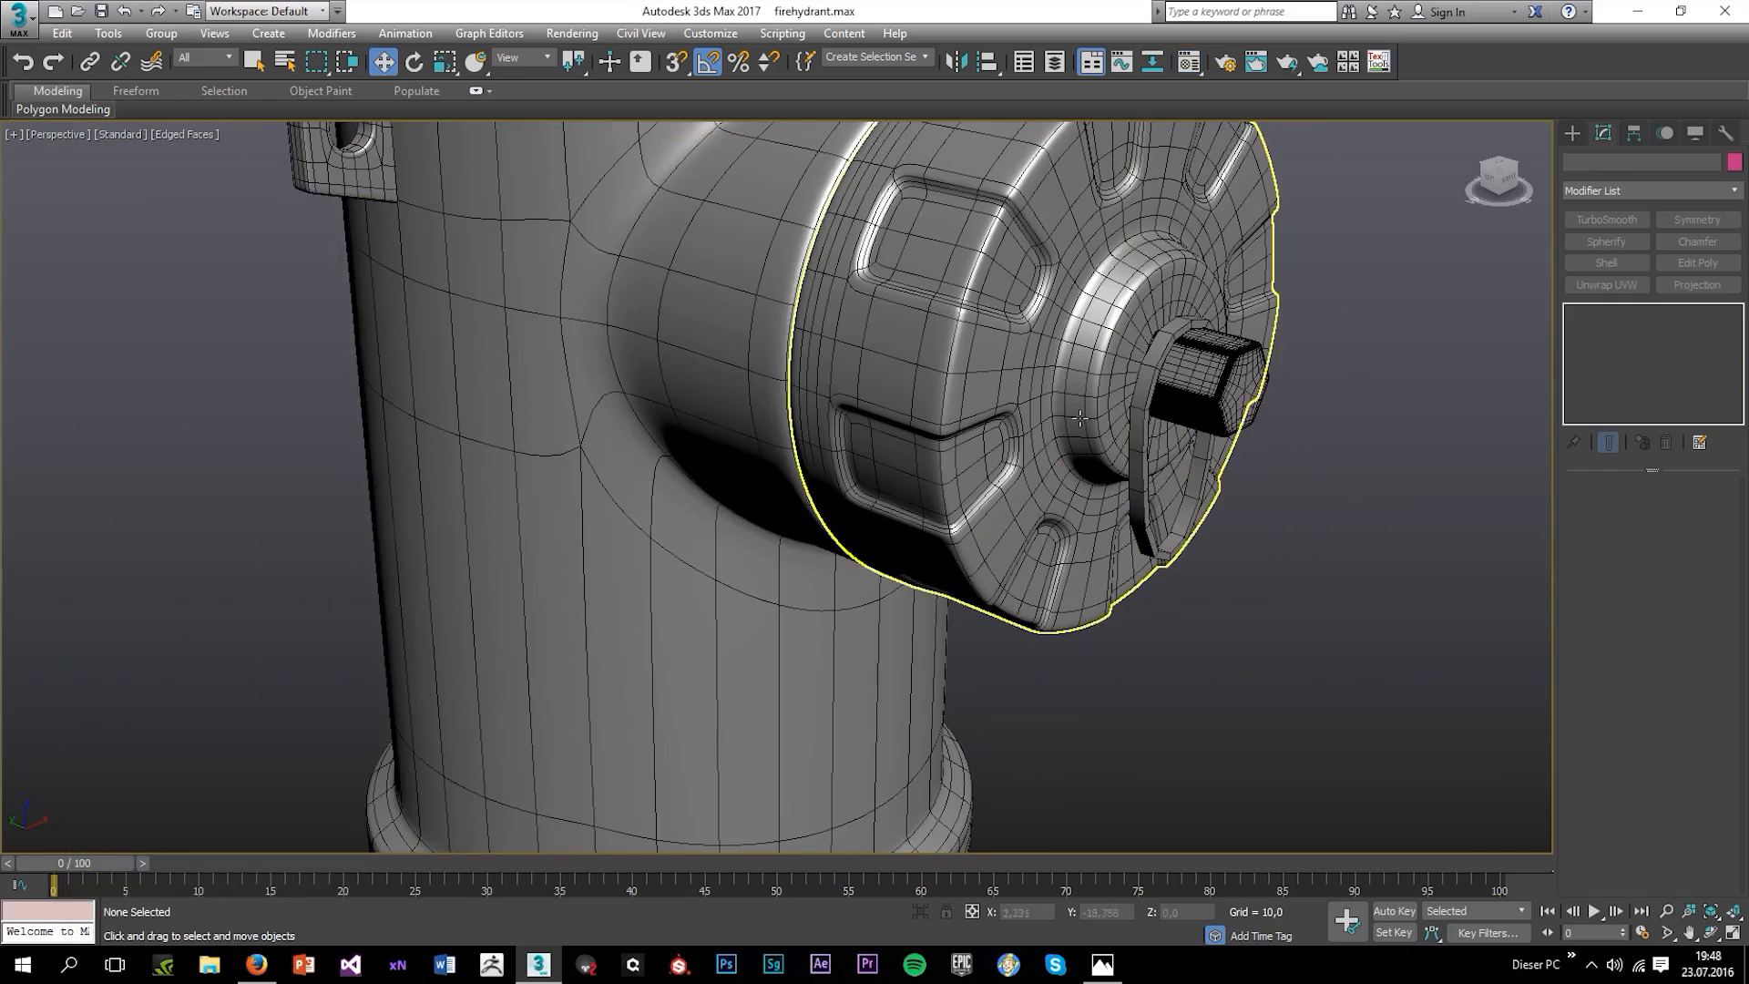
# Convert the ring to Editable Poly and select the edge loop along its rear side.
pyautogui.click(1140, 459)
pyautogui.rightClick(1613, 344)
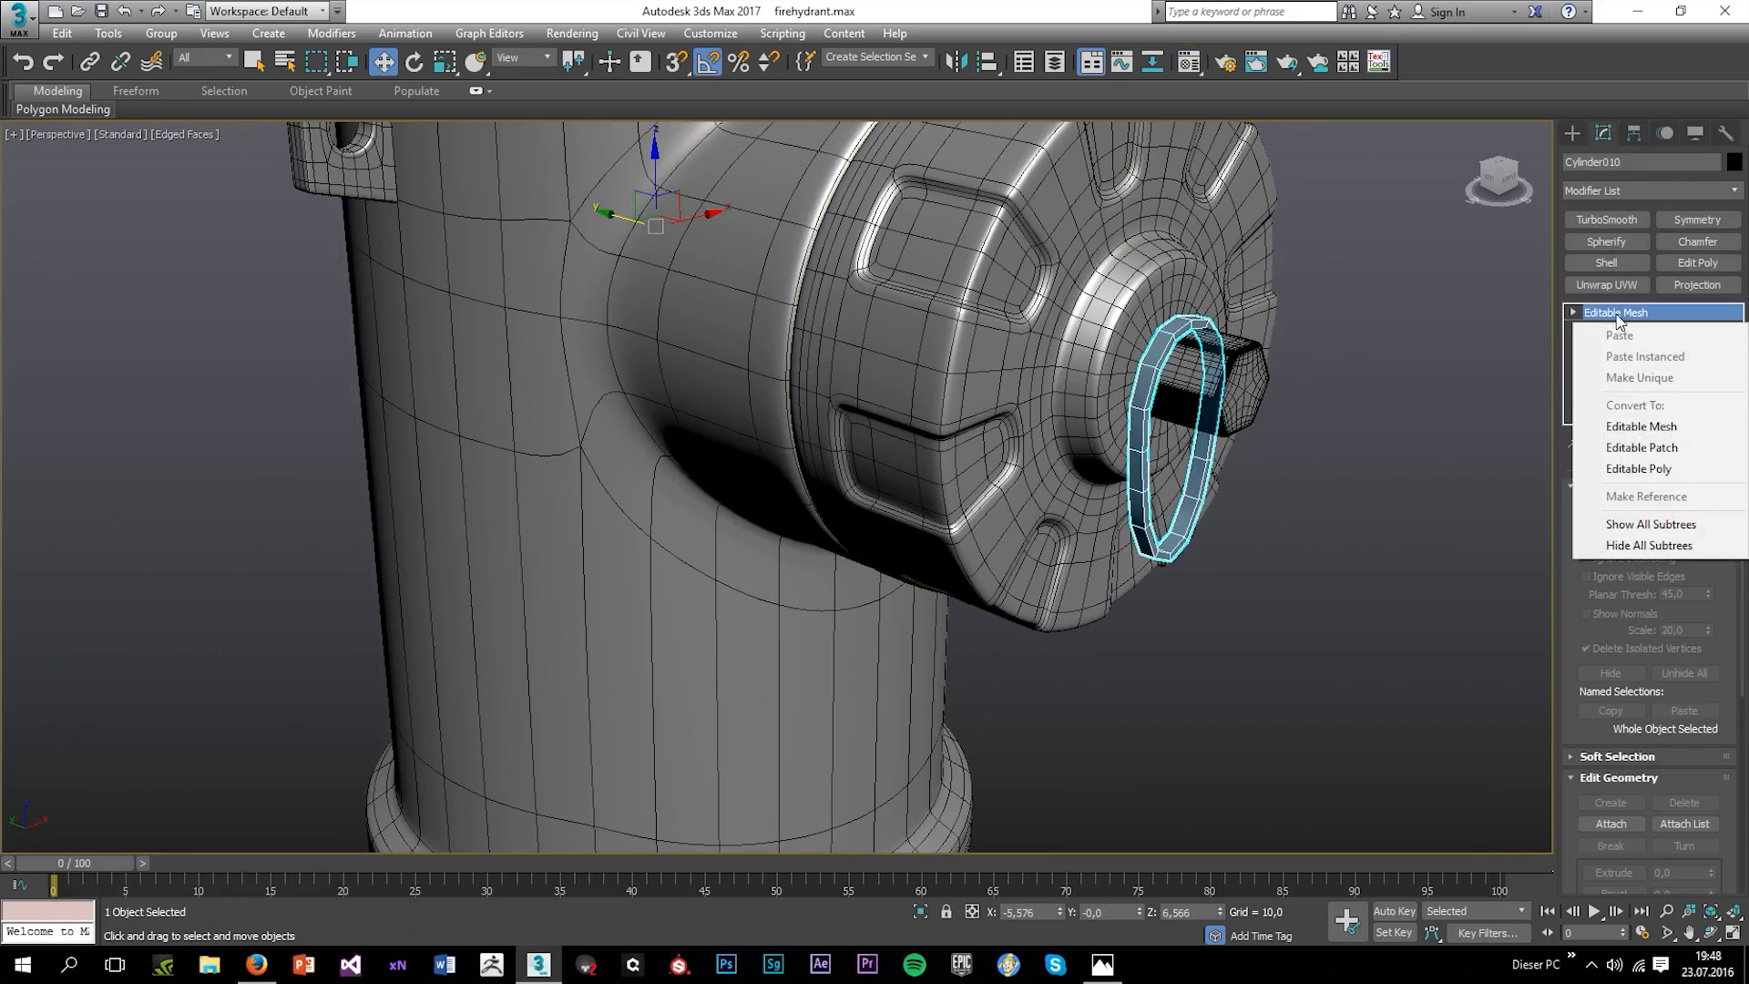
pyautogui.click(1635, 458)
pyautogui.click(1626, 514)
pyautogui.doubleClick(1194, 434)
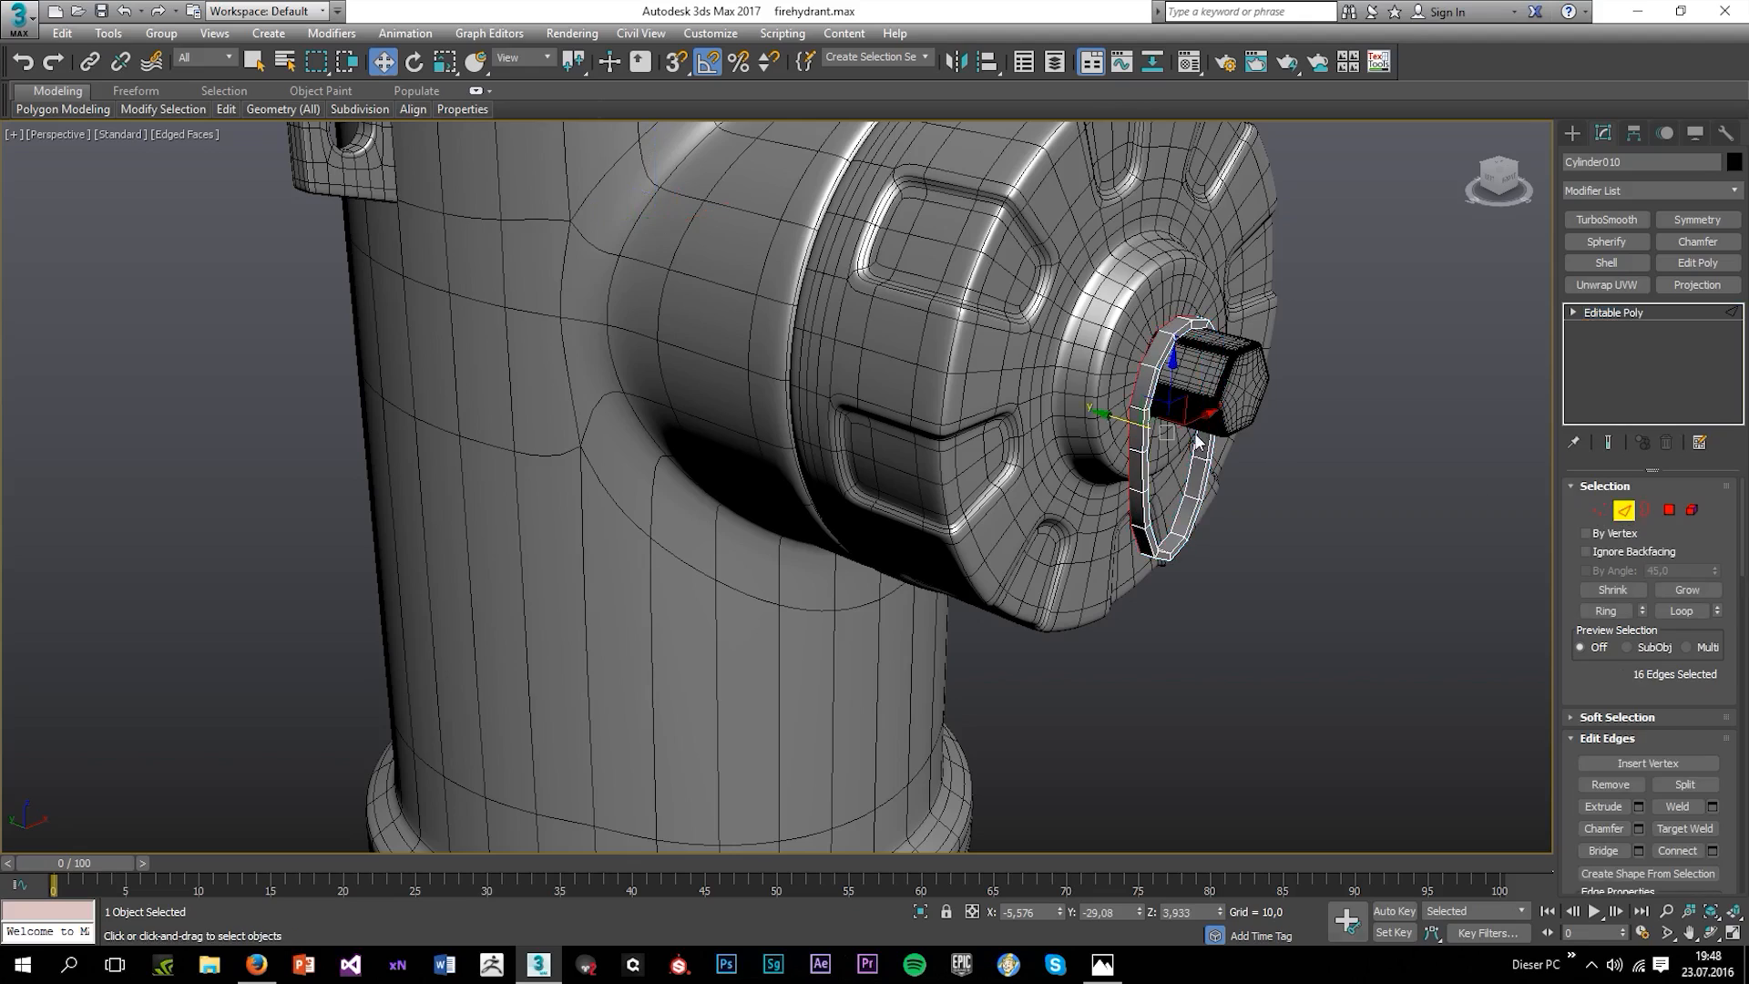
# Add supporting edge loops running along the ring with Swift Loop.
pyautogui.scroll(3, 628, 244)
pyautogui.moveTo(237, 113)
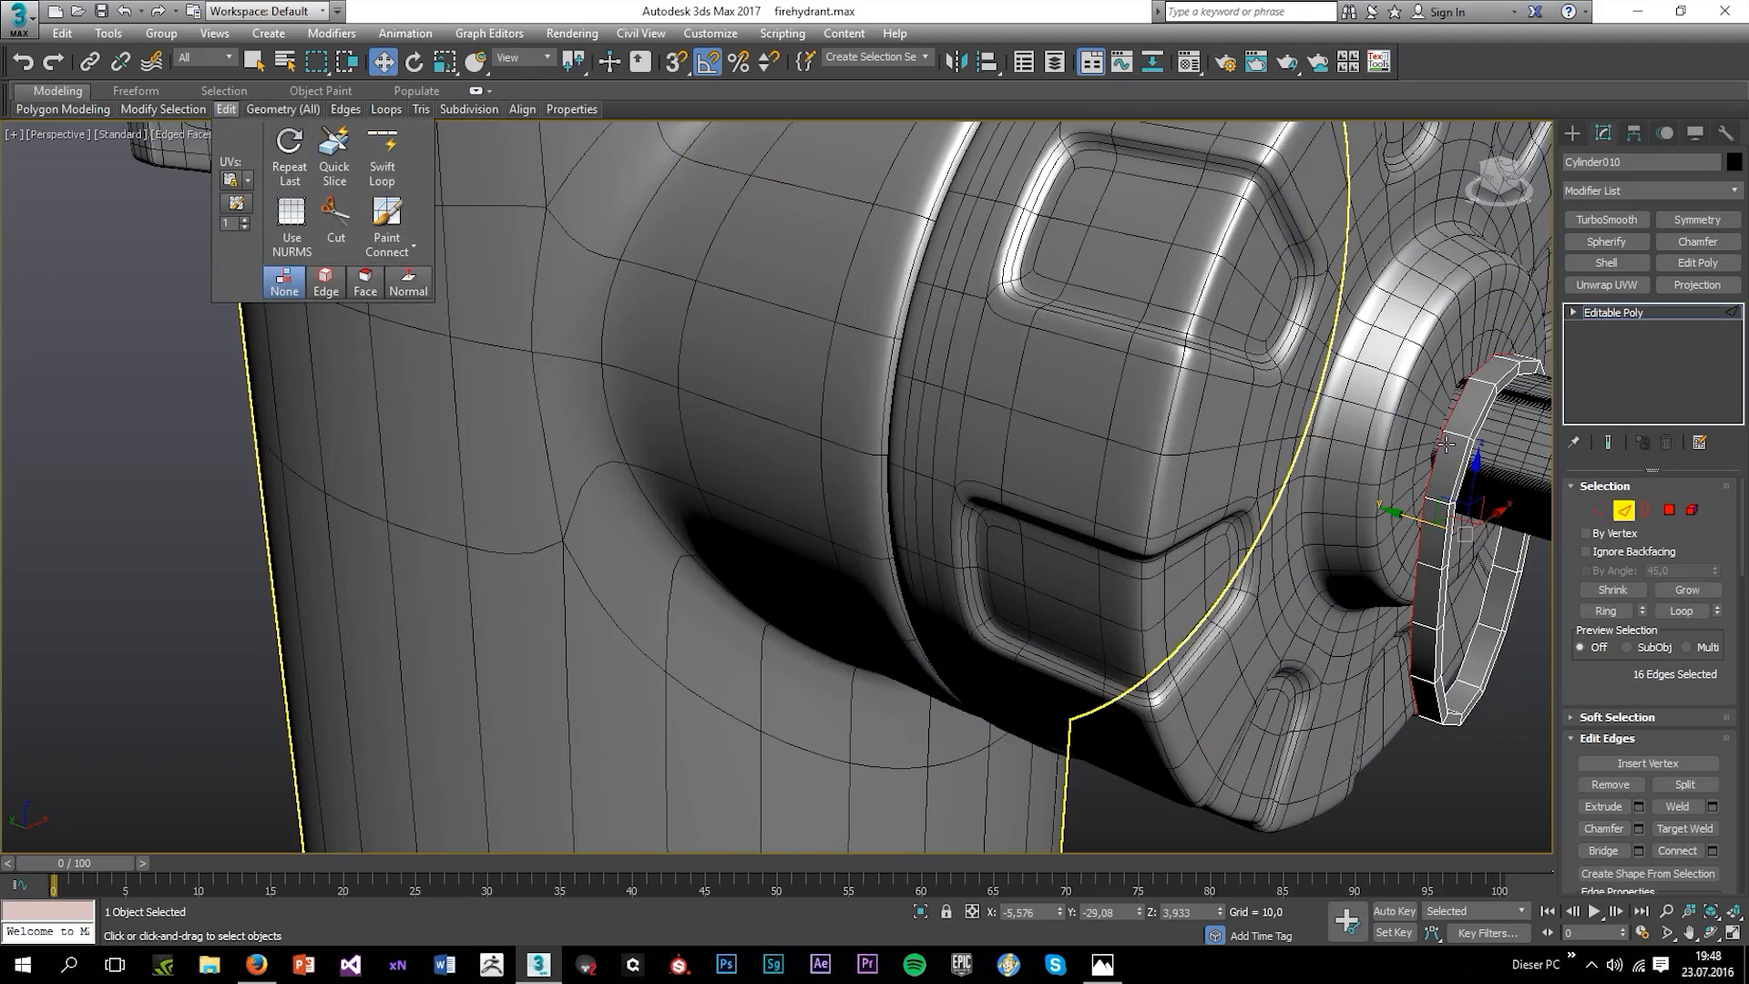
pyautogui.scroll(-3, 1448, 437)
pyautogui.scroll(3, 437, 256)
pyautogui.scroll(-4, 995, 407)
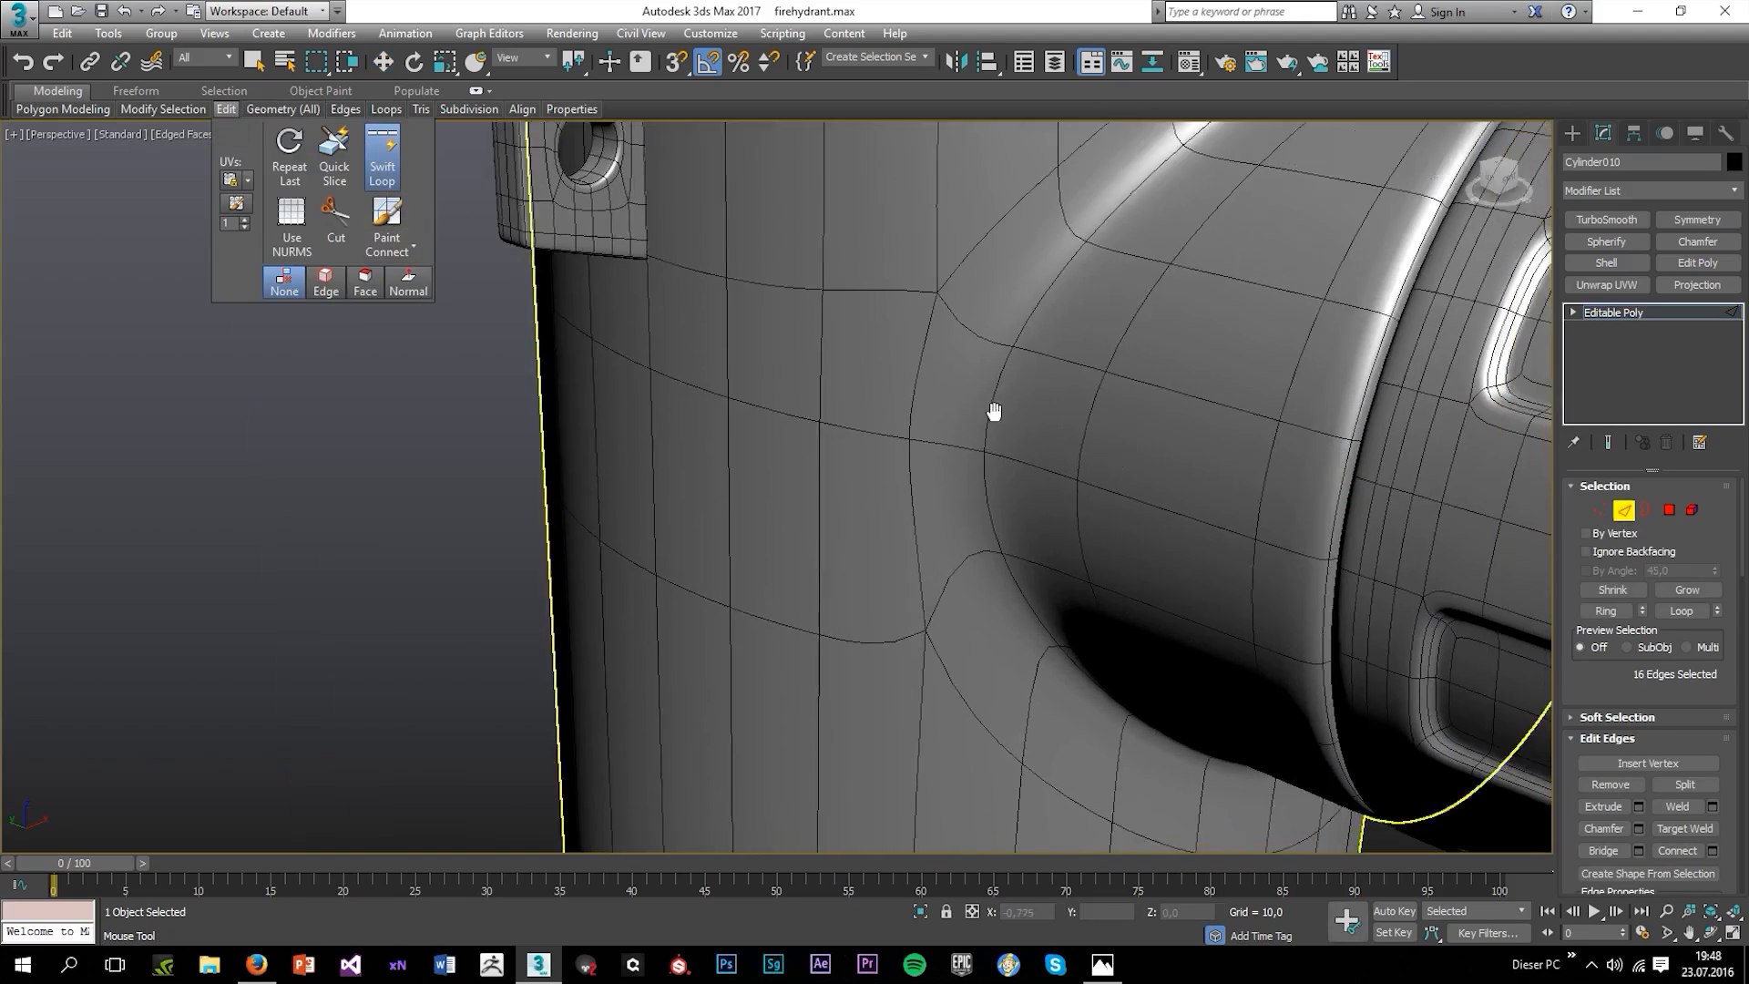
pyautogui.scroll(4, 1193, 426)
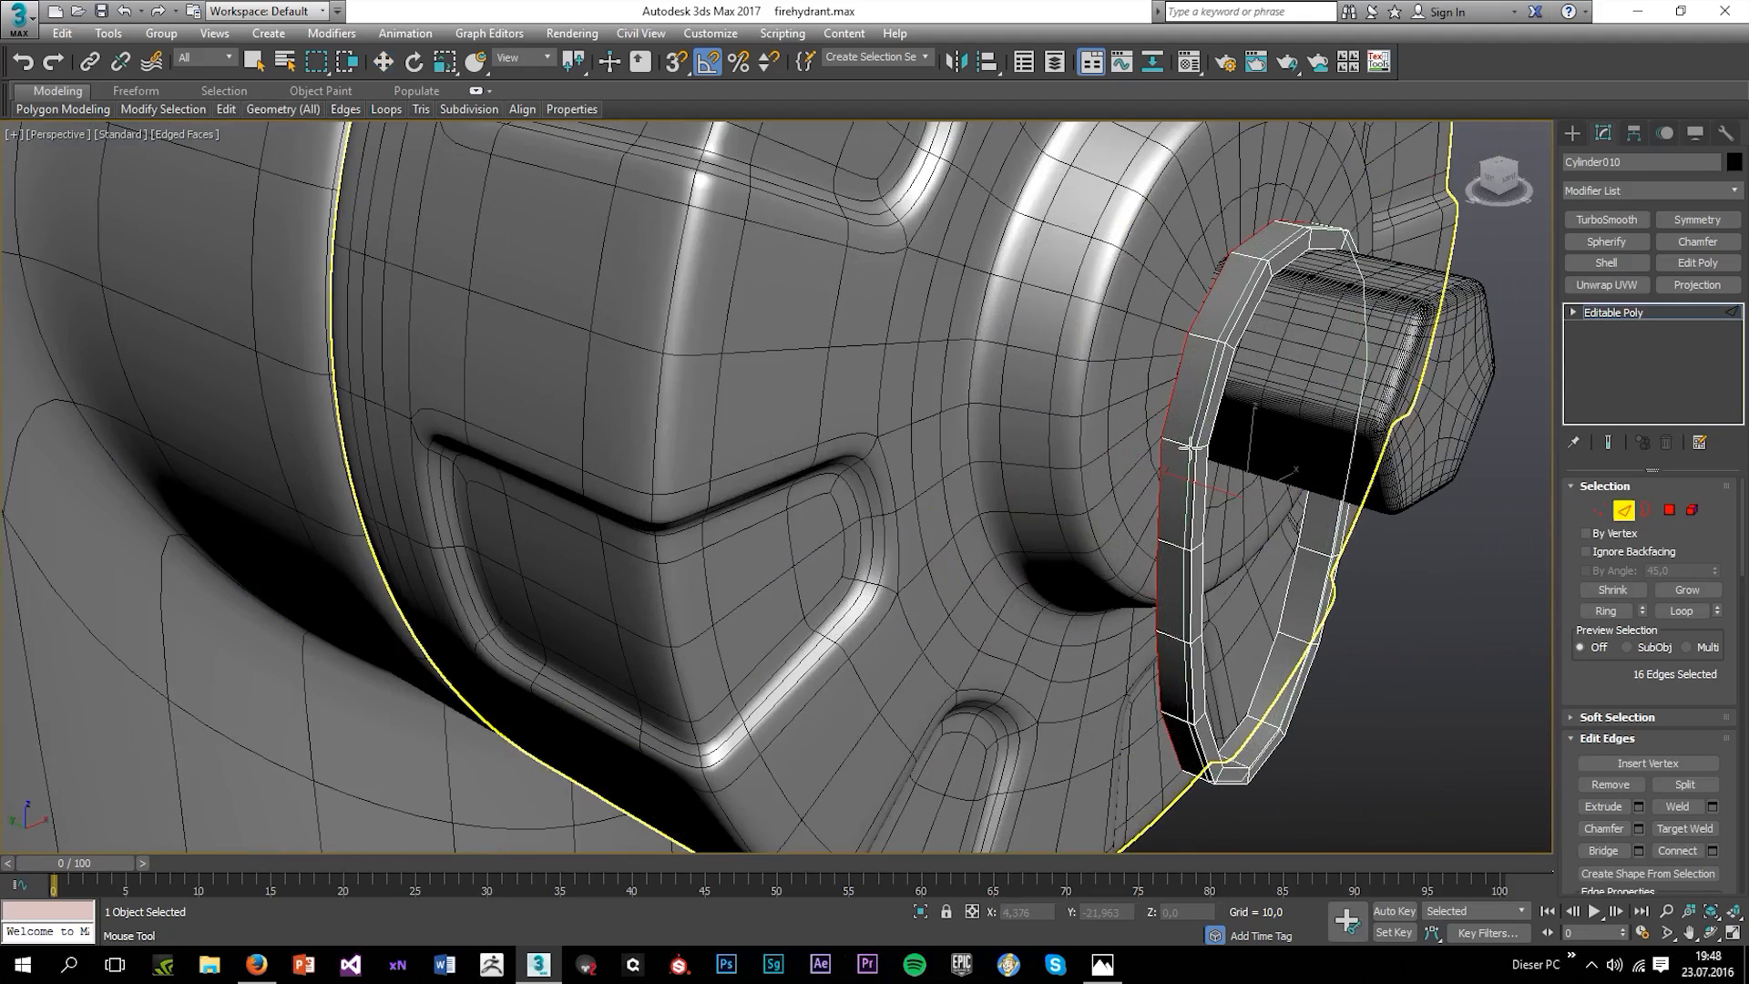
pyautogui.click(1189, 444)
pyautogui.keyDown('alt'); pyautogui.moveTo(1166, 445); pyautogui.dragTo(1119, 406, button='middle'); pyautogui.keyUp('alt')
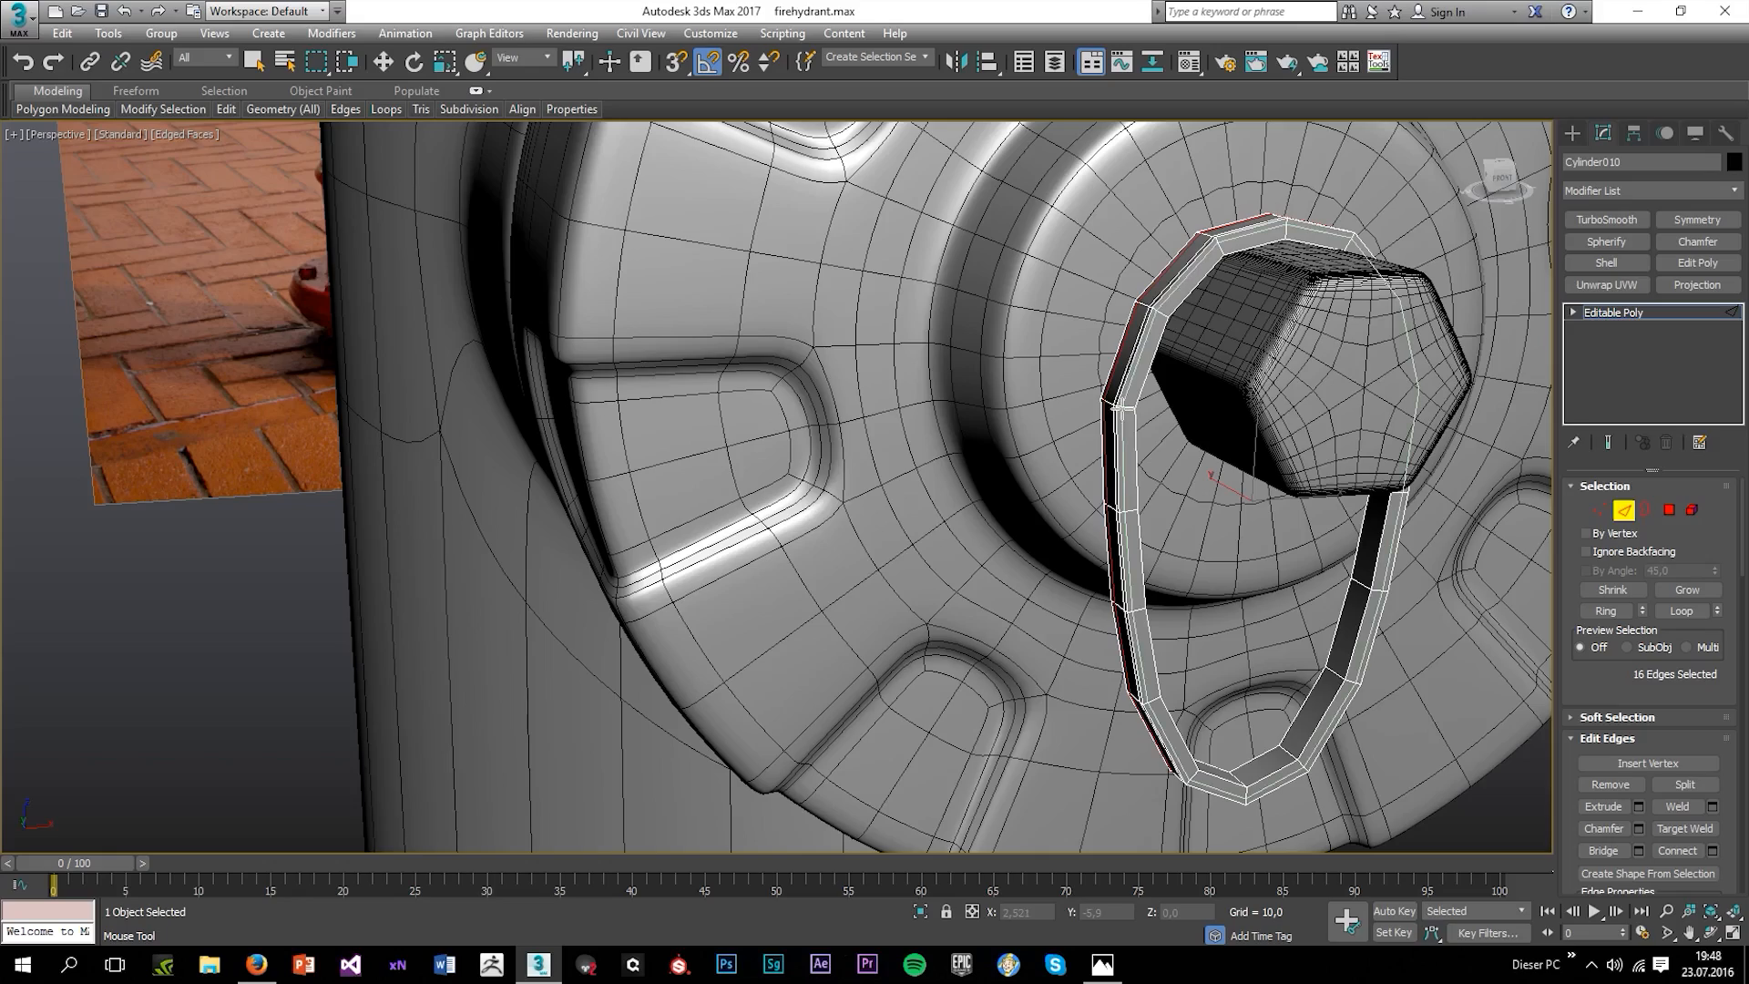
pyautogui.click(1125, 408)
pyautogui.keyDown('alt'); pyautogui.moveTo(1126, 408); pyautogui.dragTo(991, 468, button='middle'); pyautogui.keyUp('alt')
pyautogui.scroll(2, 1292, 460)
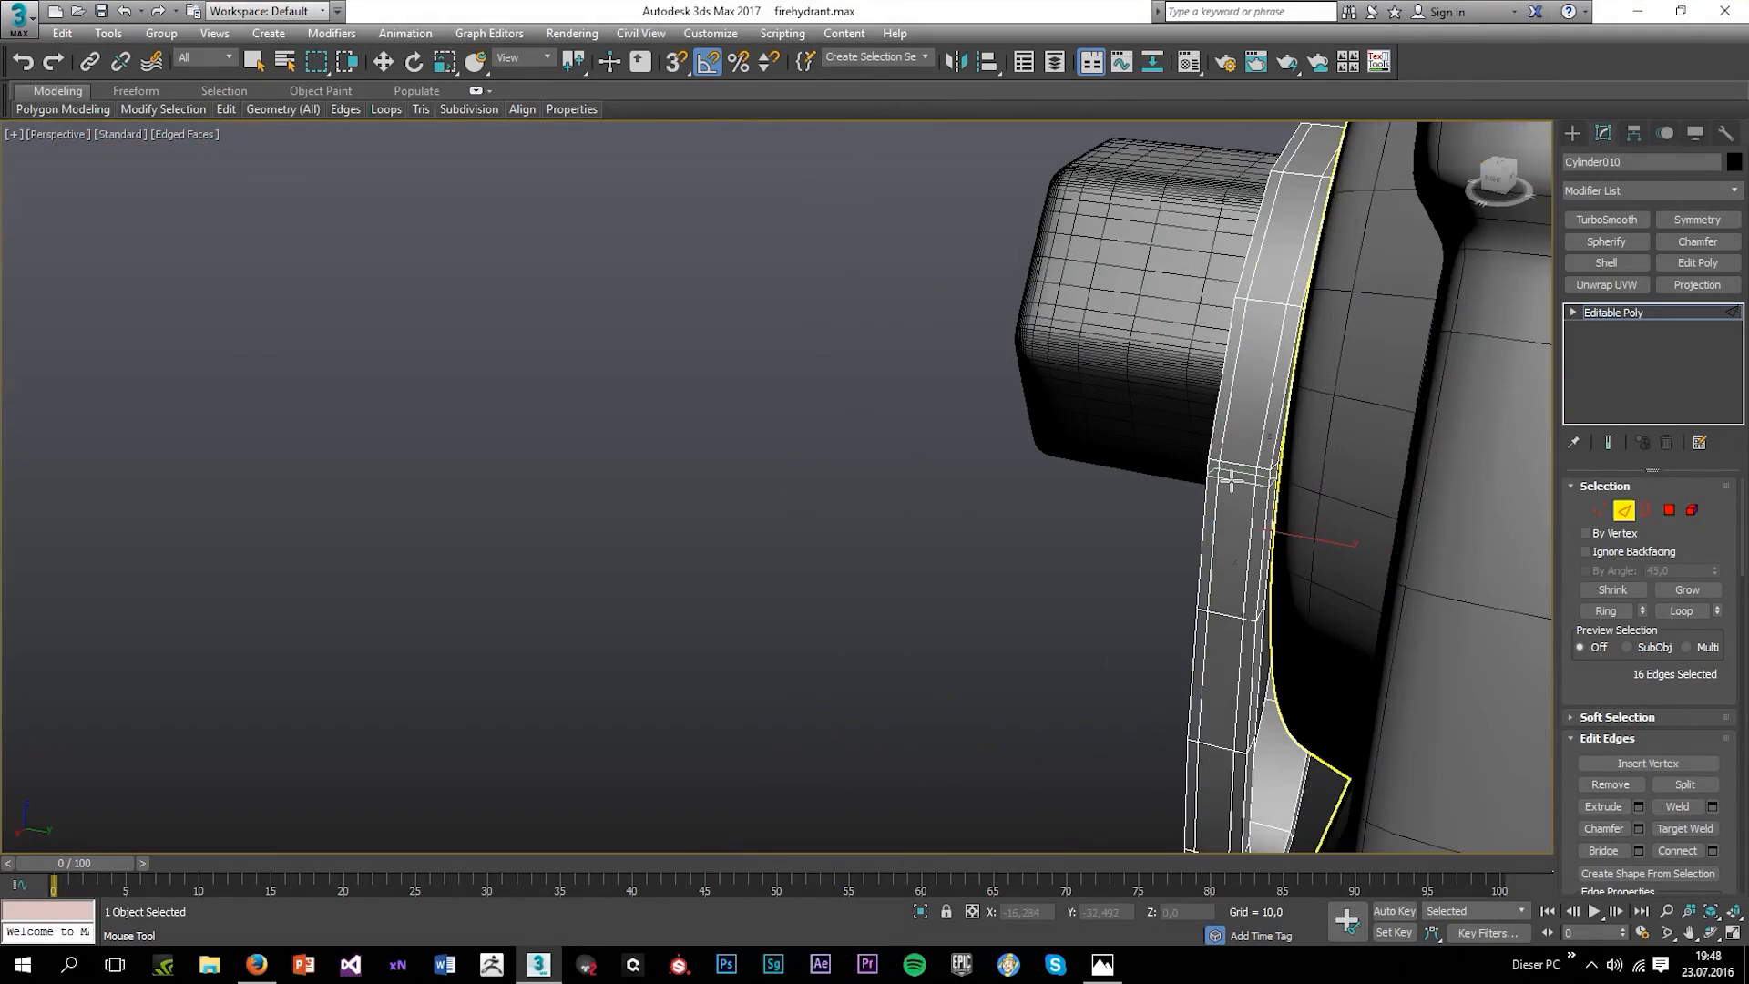
# Try to add one more Swift Loop edge loop to the ring in wireframe display.
pyautogui.press('F3')
pyautogui.keyDown('alt'); pyautogui.moveTo(1231, 480); pyautogui.dragTo(1120, 456, button='middle'); pyautogui.keyUp('alt')
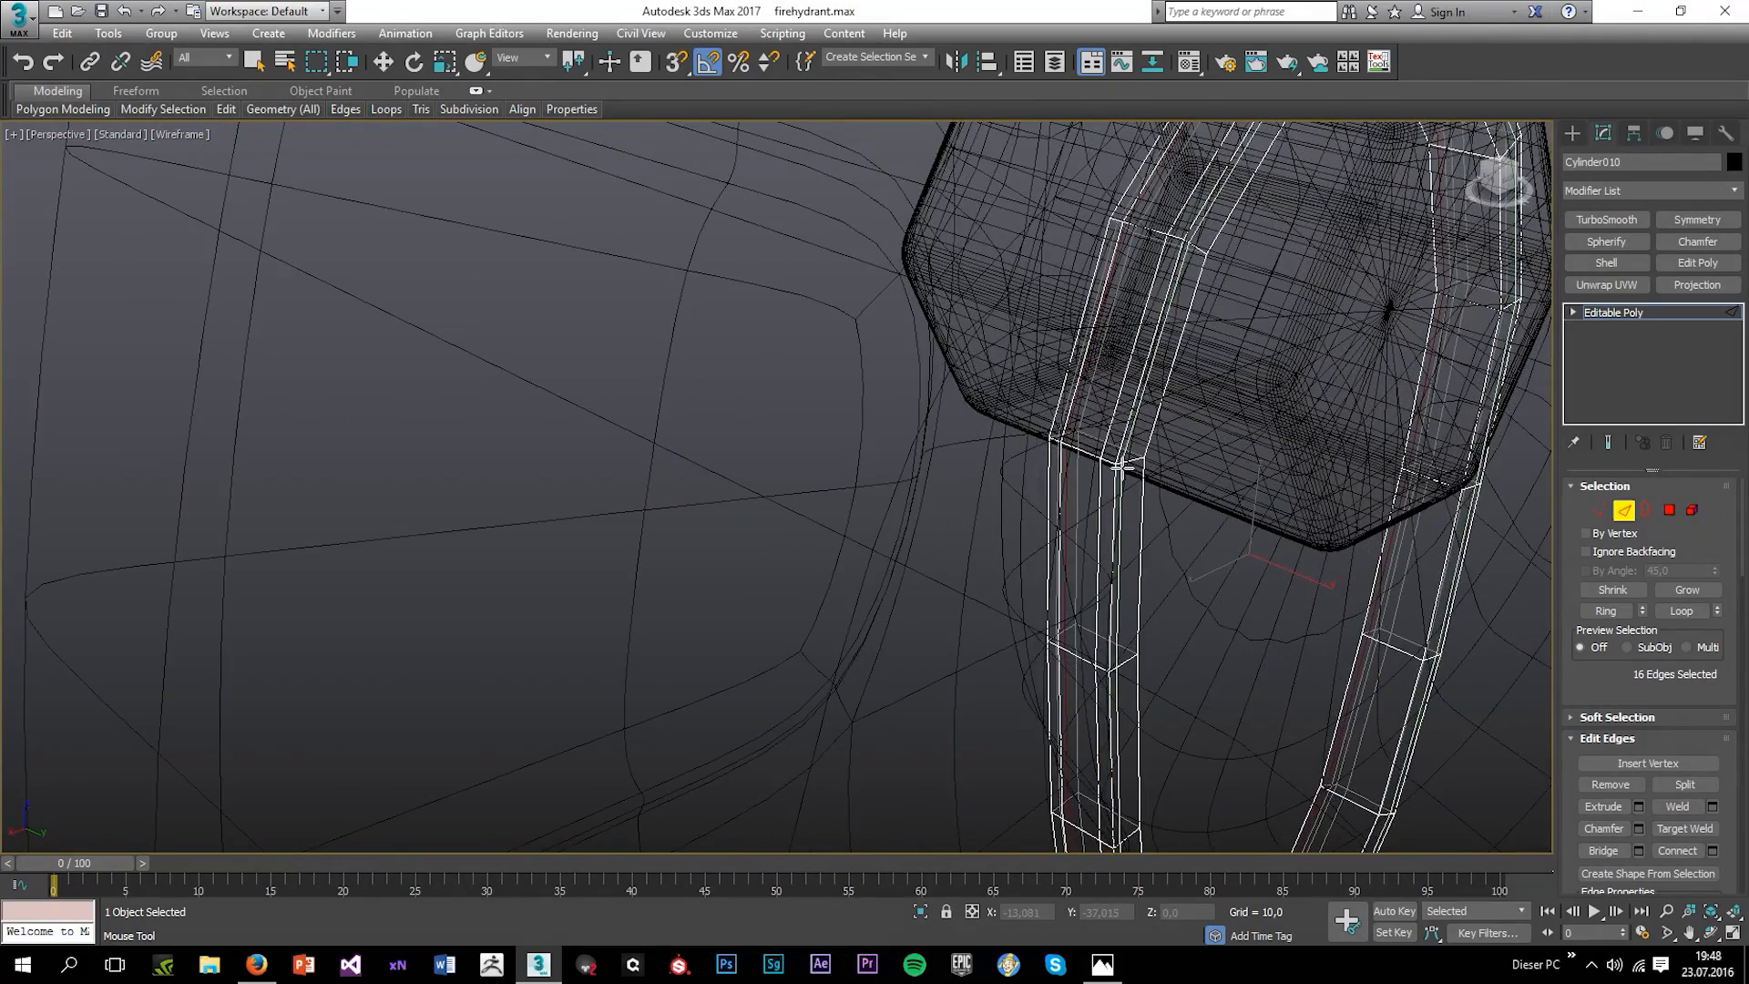
pyautogui.click(1126, 465)
pyautogui.press('F3')
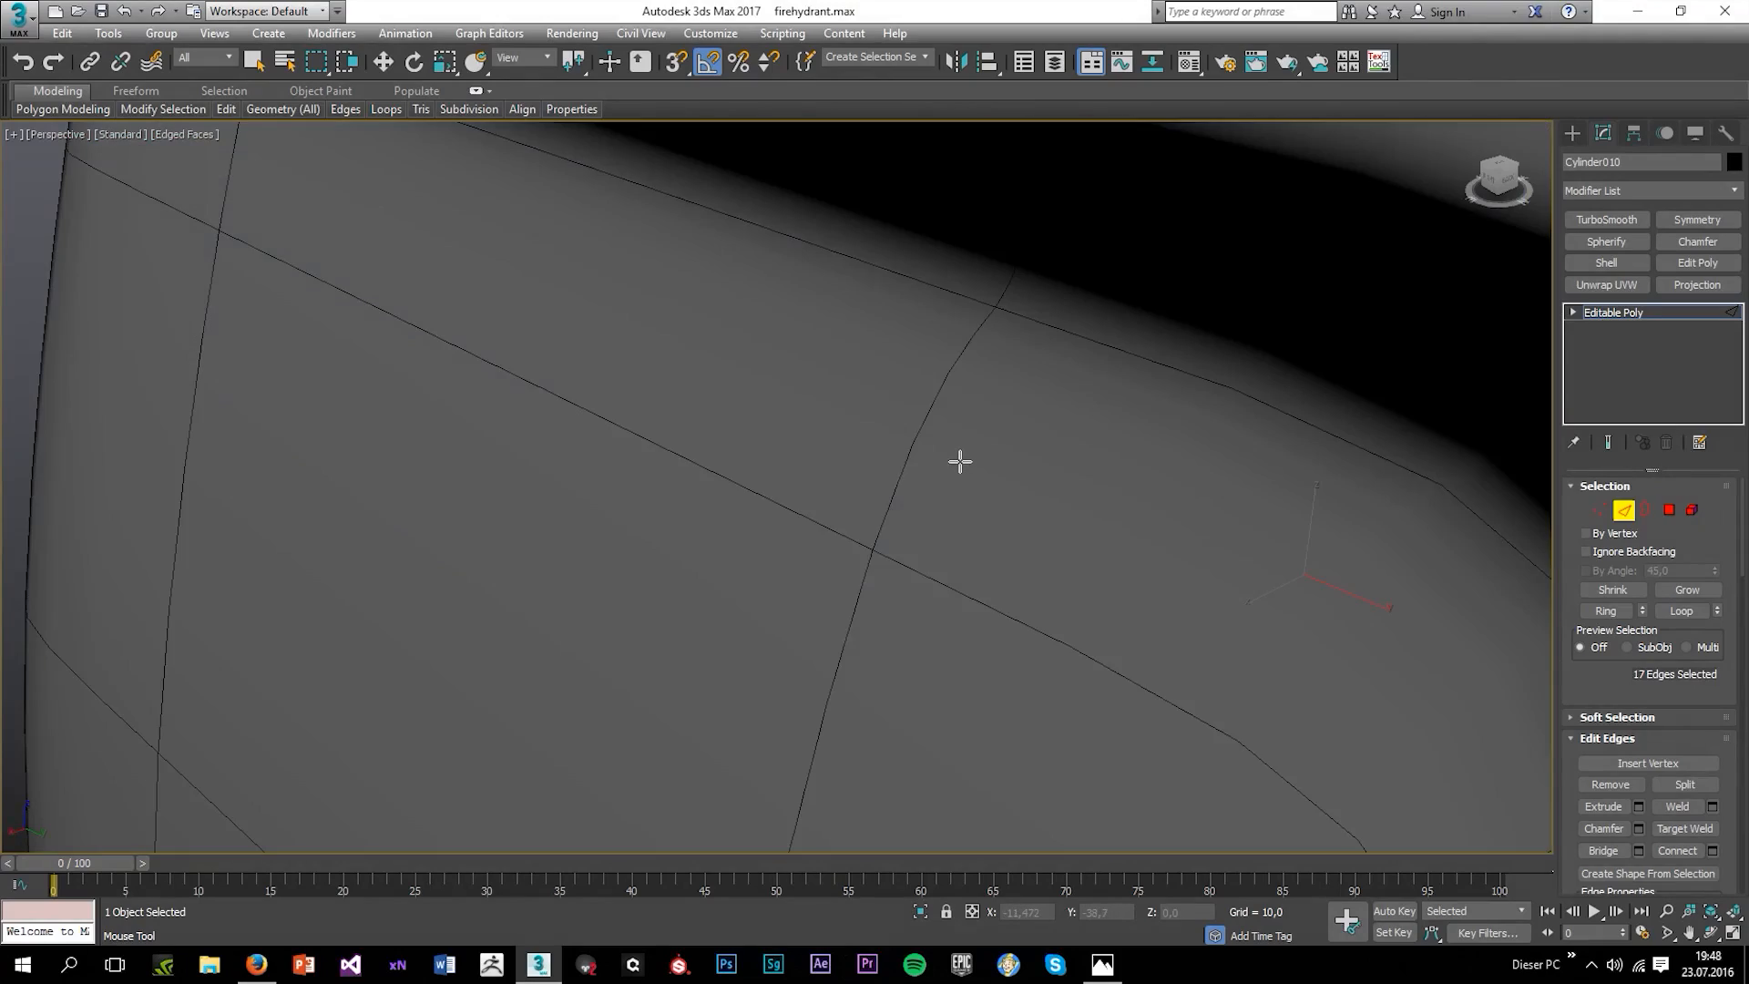
# Leave Swift Loop and smooth the ring with a TurboSmooth modifier at 2 iterations.
pyautogui.press('F4')
pyautogui.press('w')
pyautogui.moveTo(954, 441)
pyautogui.keyDown('alt'); pyautogui.mouseDown(button='middle')
pyautogui.moveTo(1104, 466)
pyautogui.moveTo(1165, 437)
pyautogui.mouseUp(button='middle'); pyautogui.keyUp('alt')
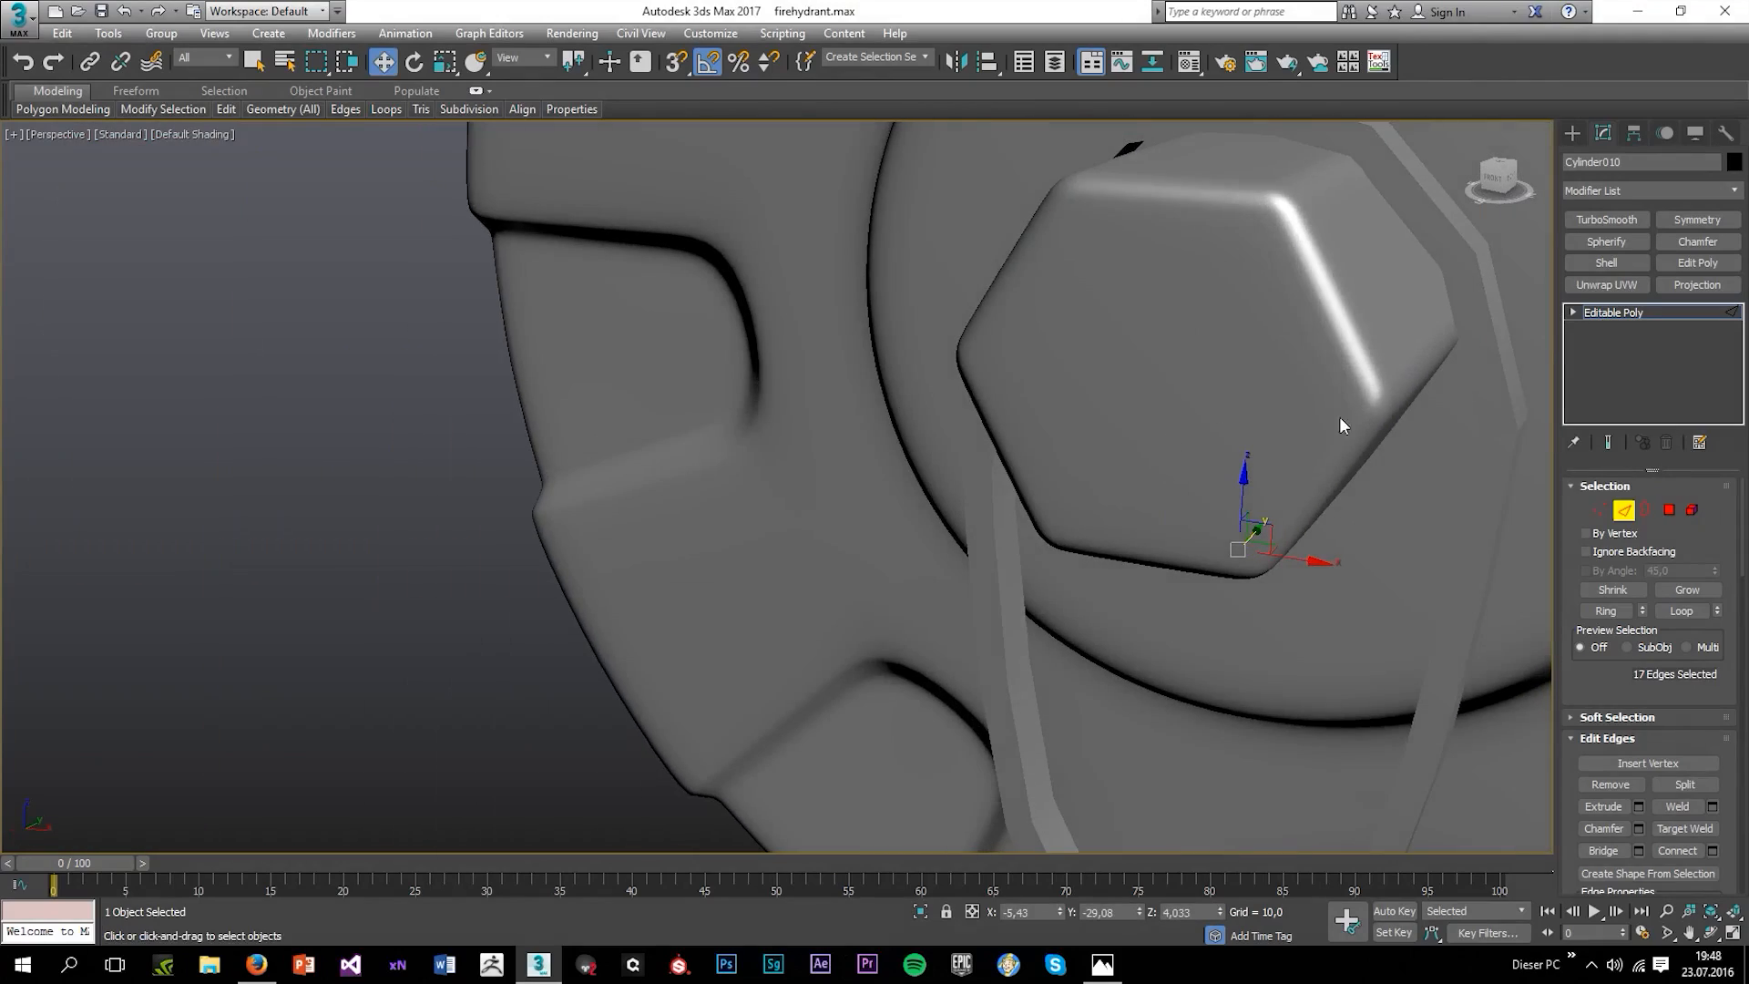
pyautogui.click(1605, 219)
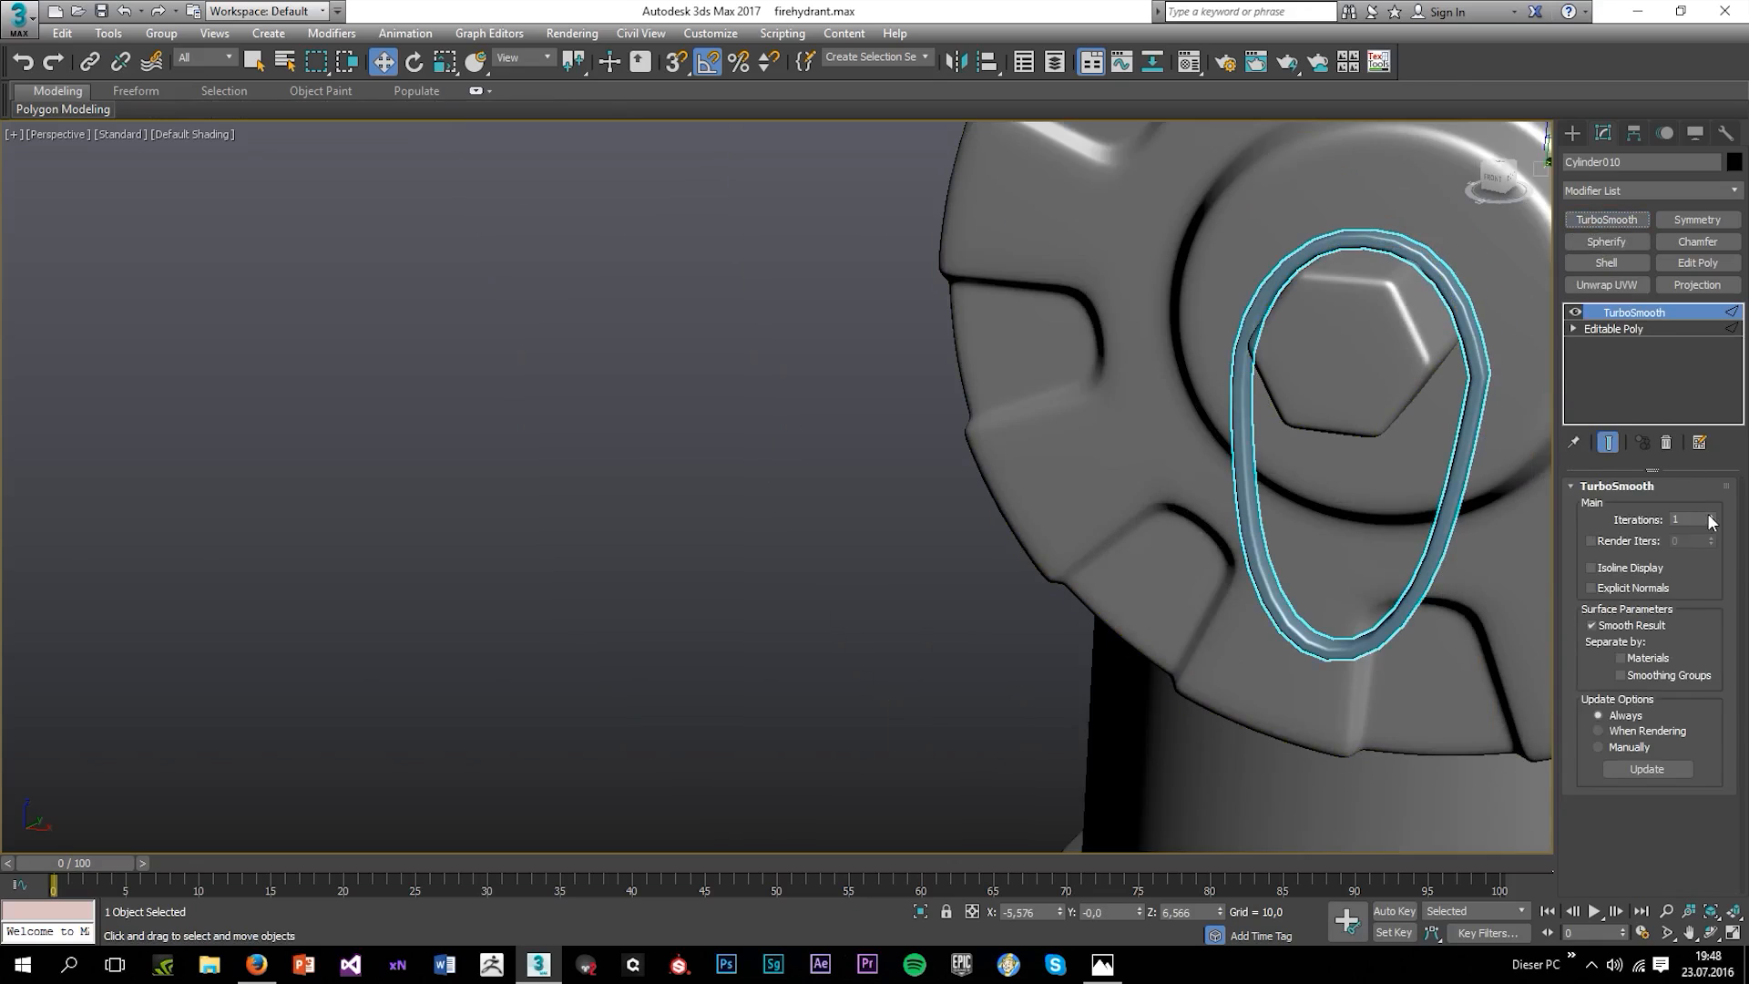
pyautogui.click(1710, 517)
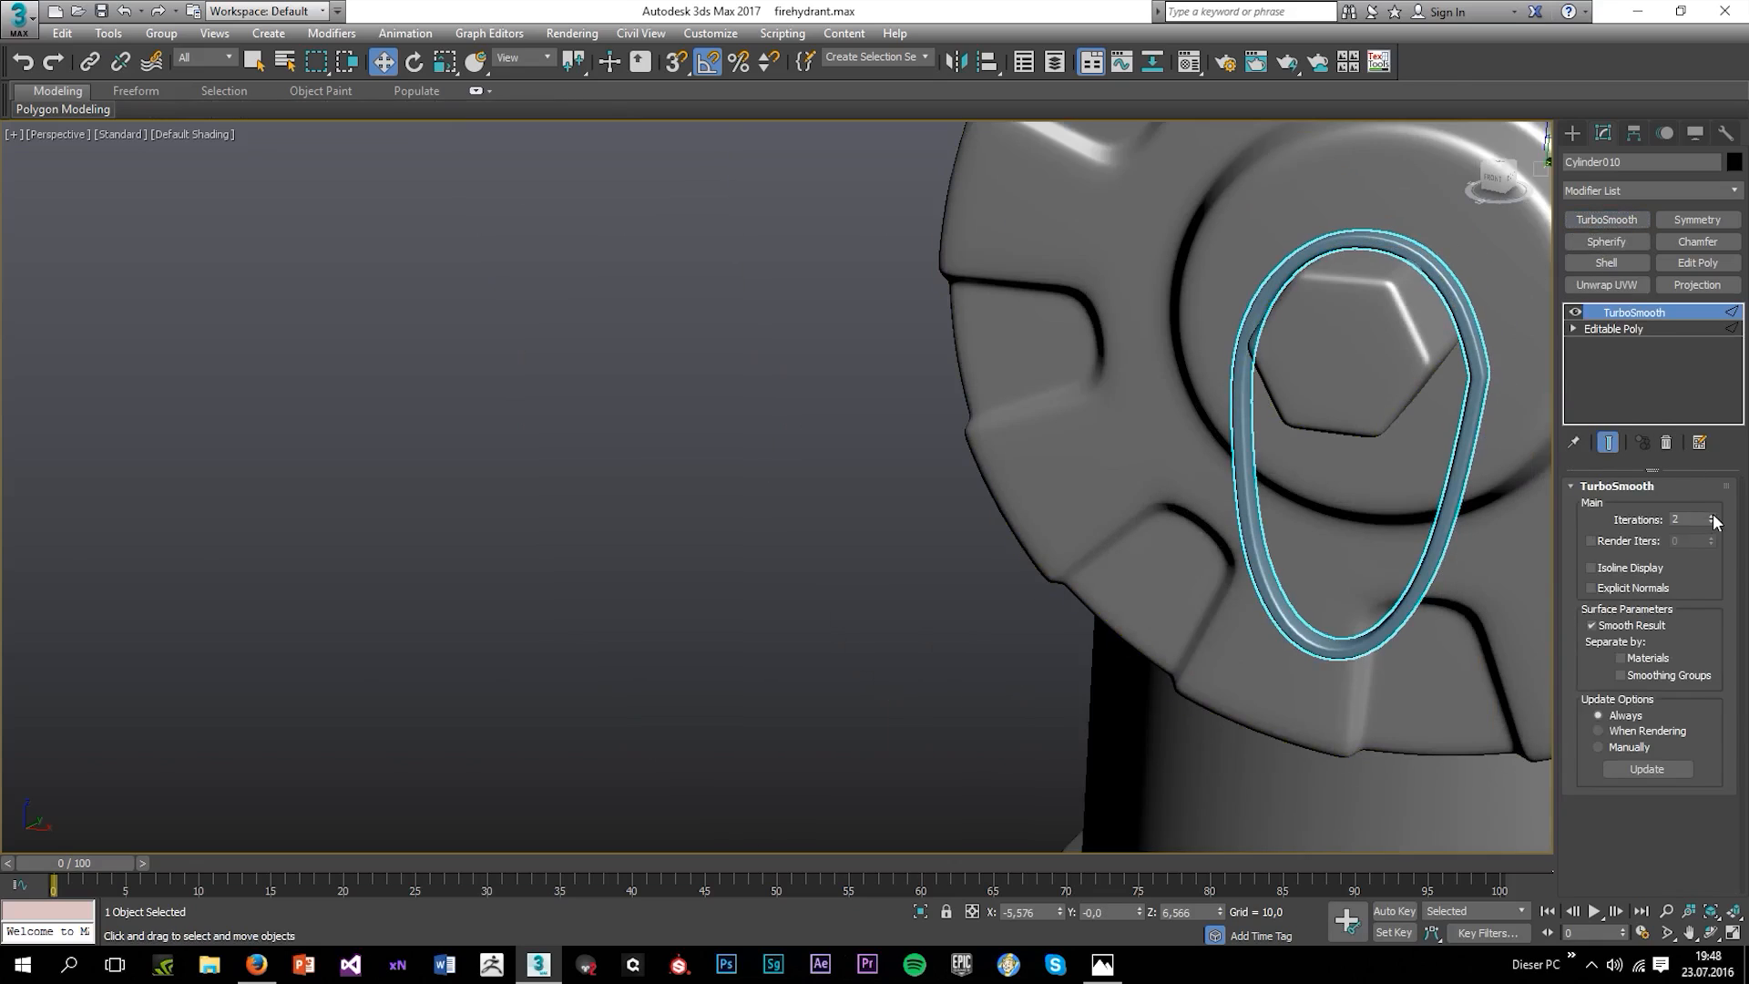
pyautogui.keyDown('alt'); pyautogui.moveTo(1415, 513); pyautogui.dragTo(1428, 489, button='middle'); pyautogui.keyUp('alt')
# Remove the stray crosswise edge loop beside the hex nut from the ring's base Editable Poly.
pyautogui.click(1617, 330)
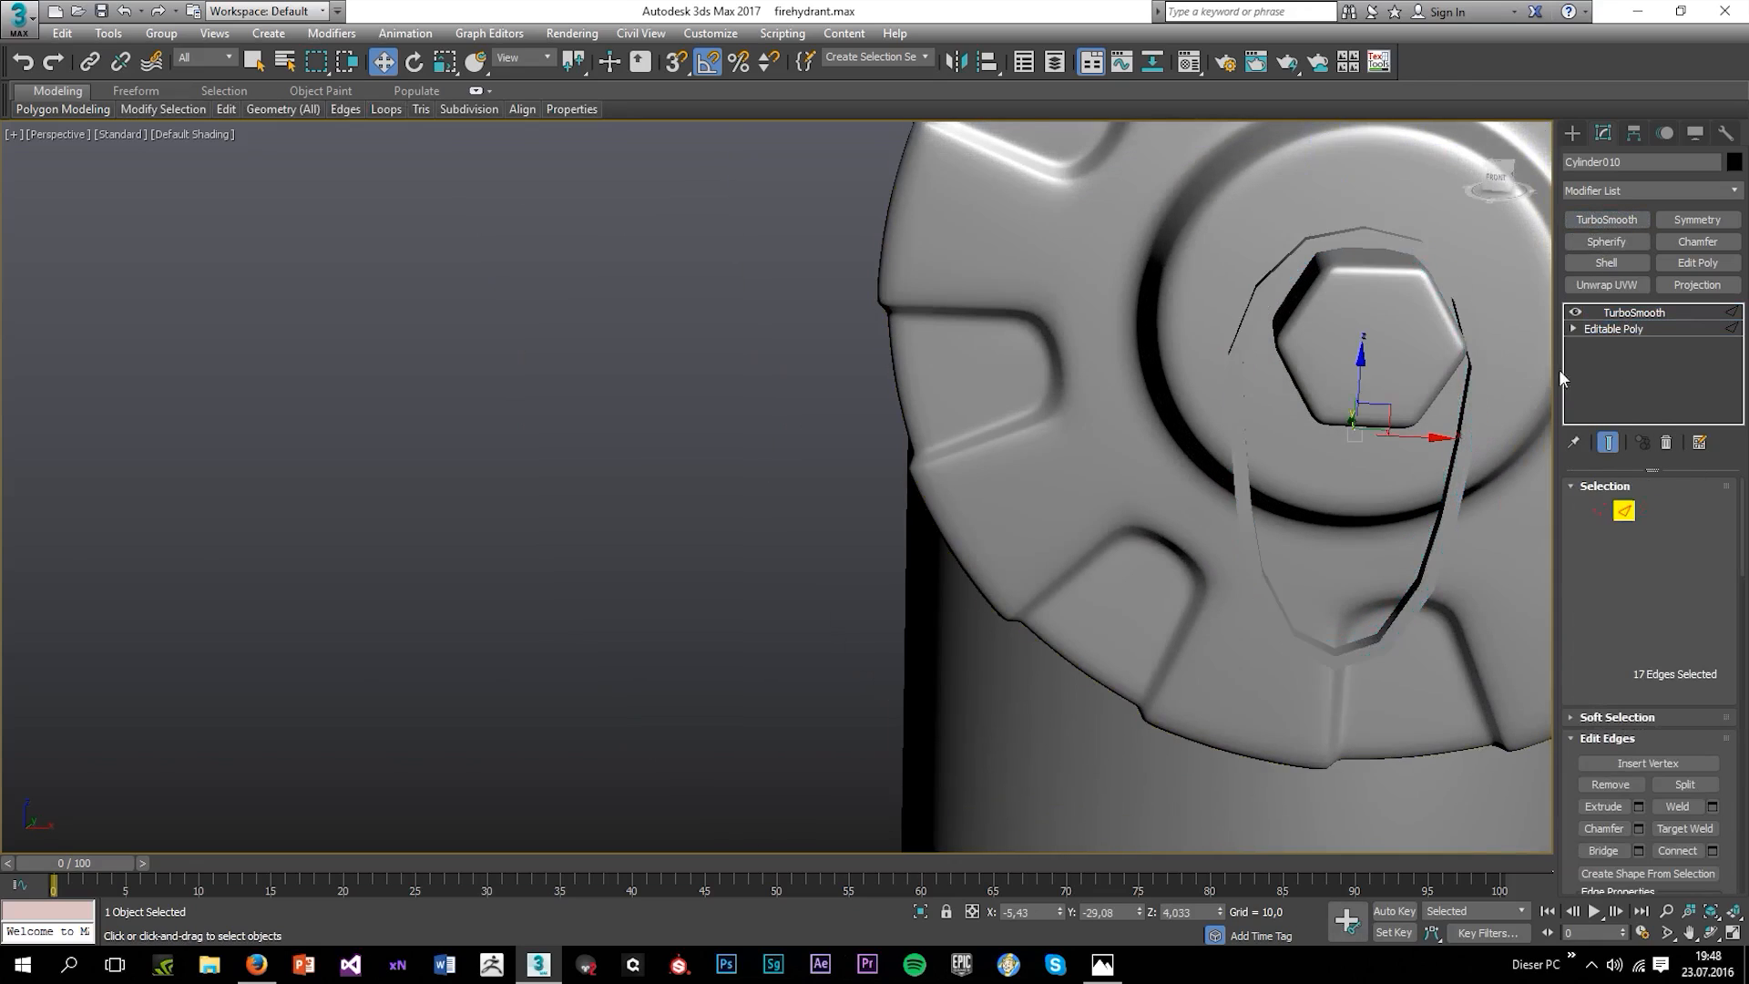
pyautogui.press('F4')
pyautogui.scroll(5, 1448, 364)
pyautogui.moveTo(1448, 364); pyautogui.dragTo(1322, 363, button='middle')
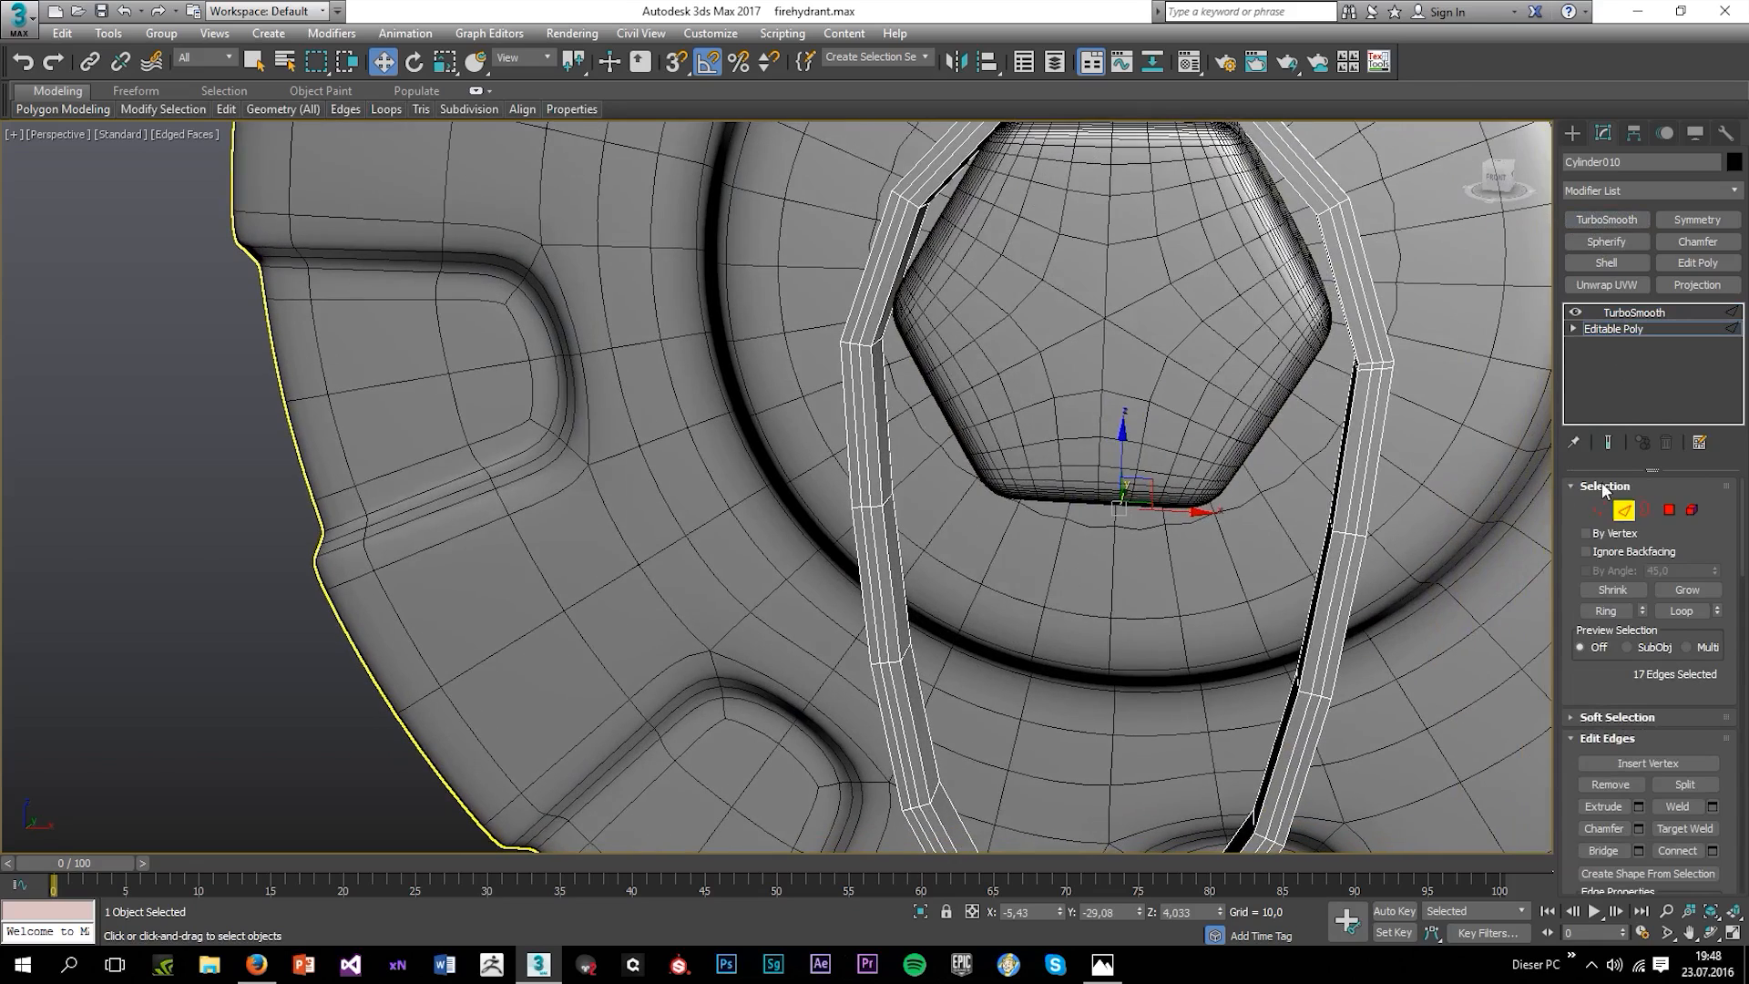
pyautogui.click(1364, 373)
pyautogui.scroll(5, 1368, 375)
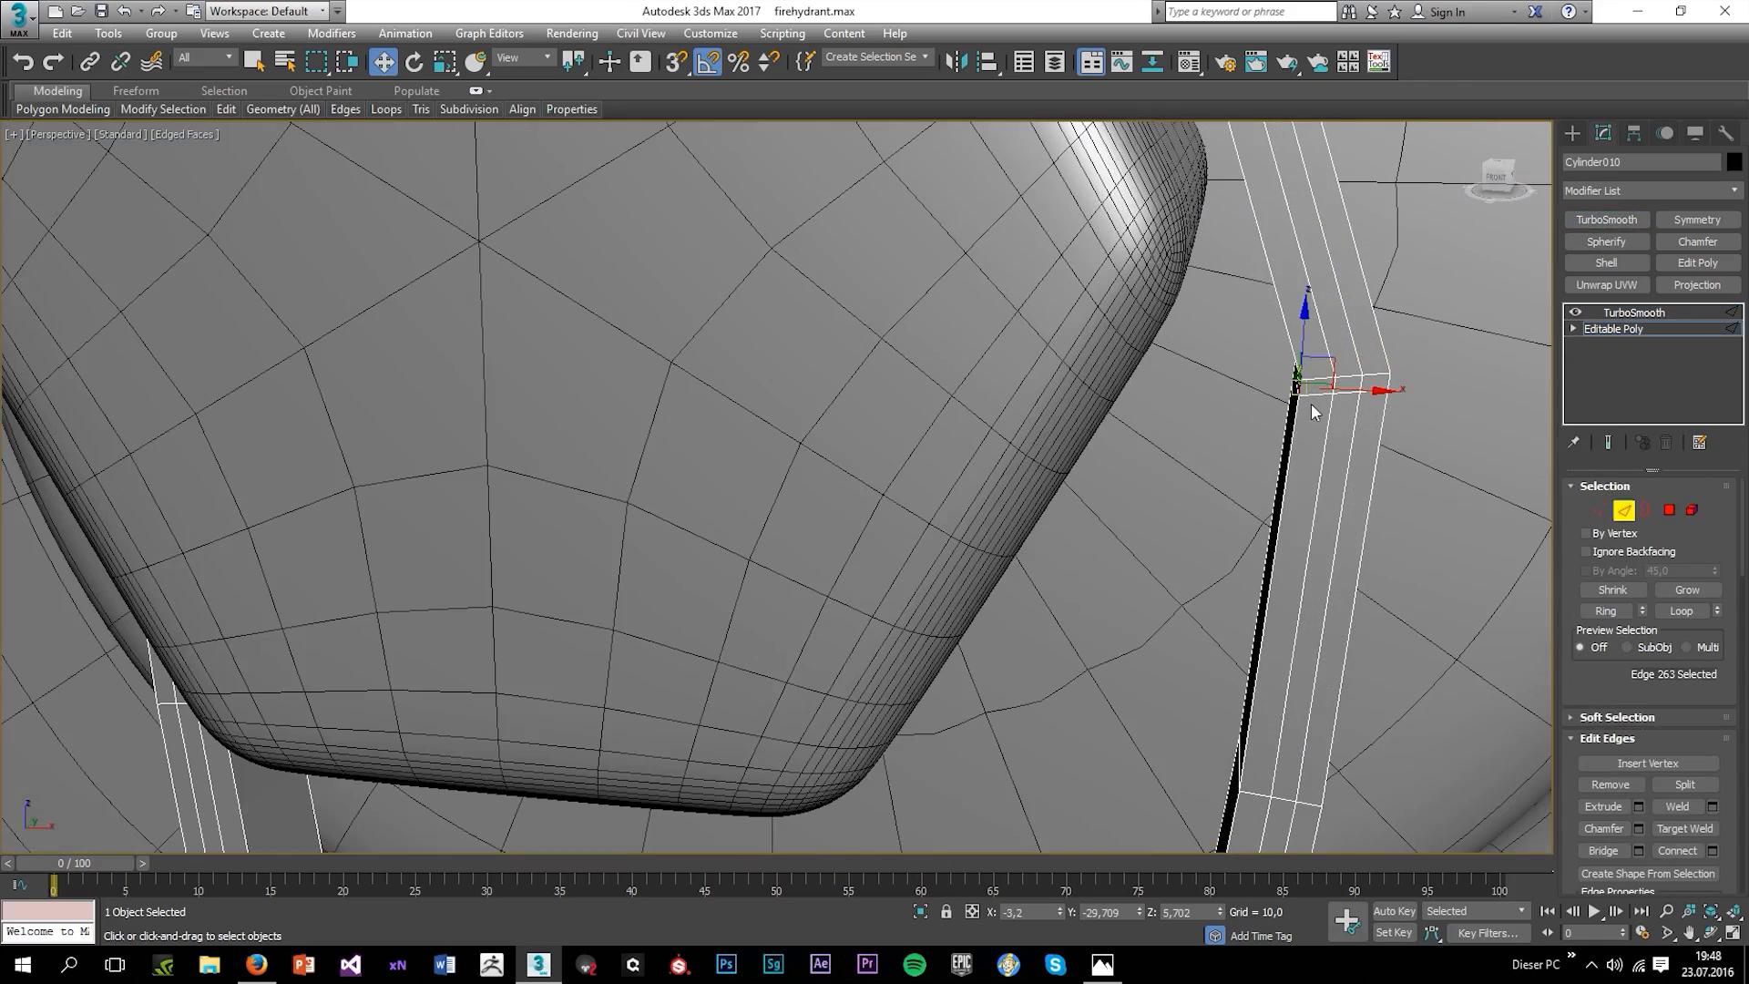
pyautogui.click(1402, 419)
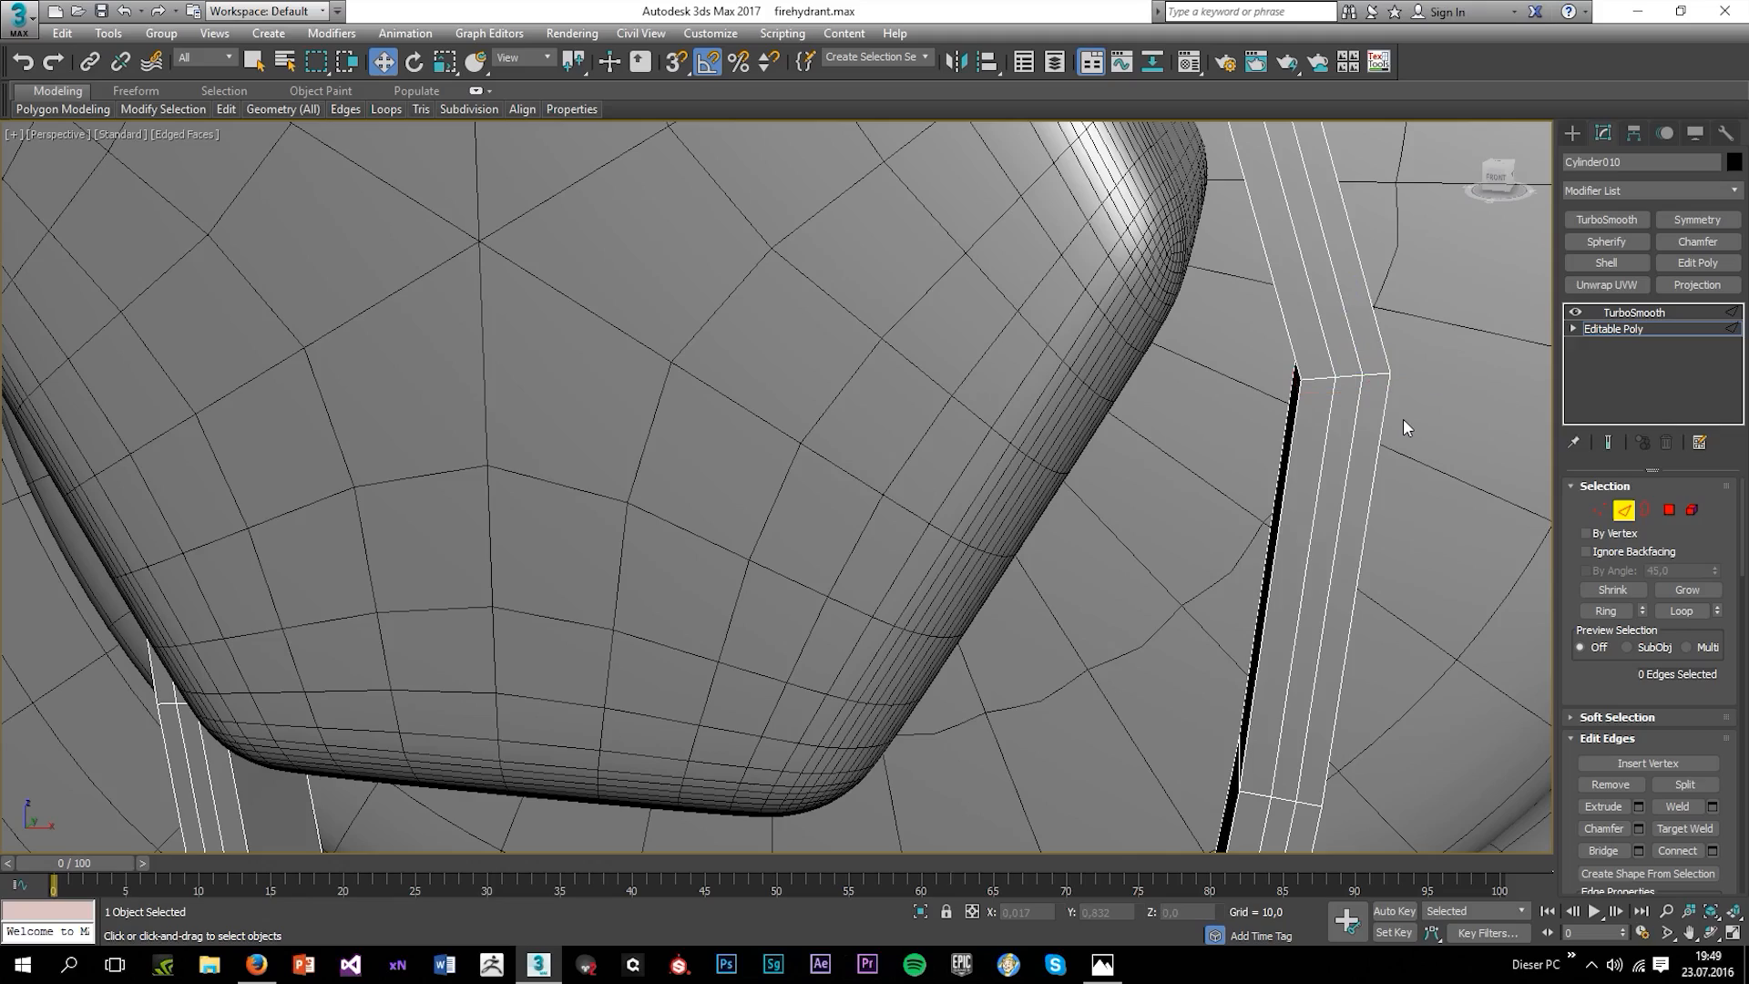
# Return to the ring's TurboSmooth result, deselect it and compare the hydrant with the reference photo.
pyautogui.click(1626, 313)
pyautogui.scroll(-8, 1453, 337)
pyautogui.press('F4')
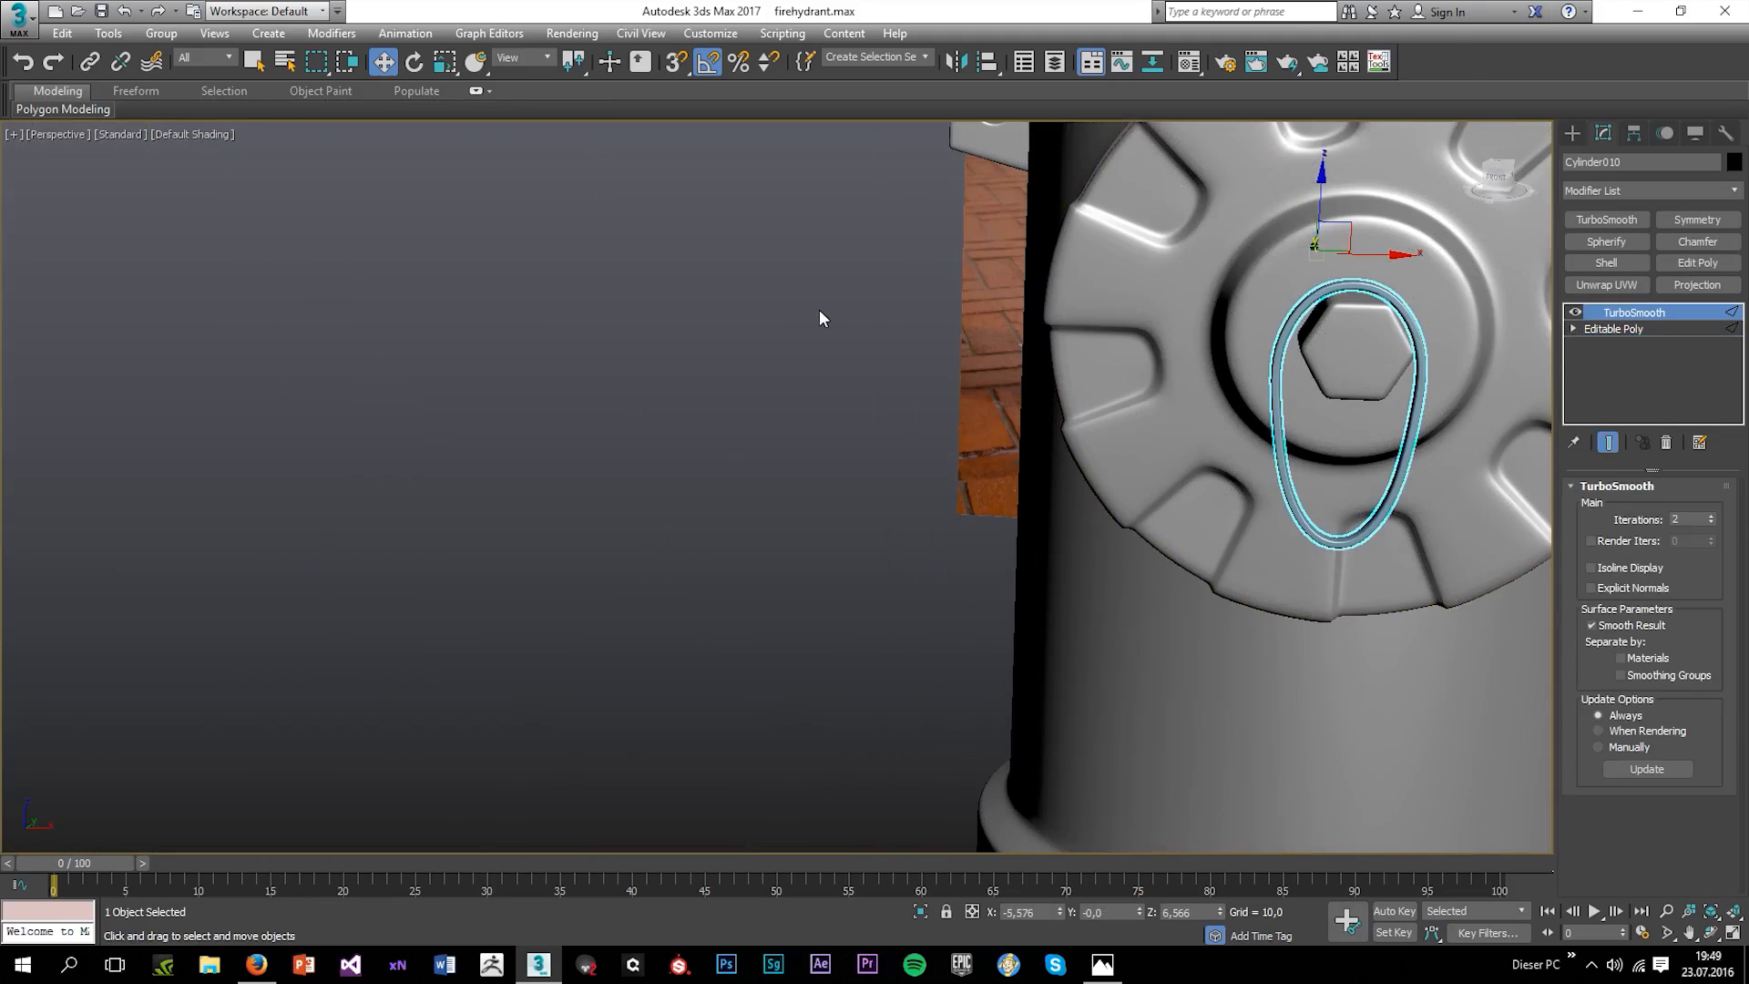
pyautogui.click(818, 308)
pyautogui.scroll(-3, 975, 401)
pyautogui.keyDown('alt'); pyautogui.moveTo(974, 410); pyautogui.dragTo(1039, 394, button='middle'); pyautogui.keyUp('alt')
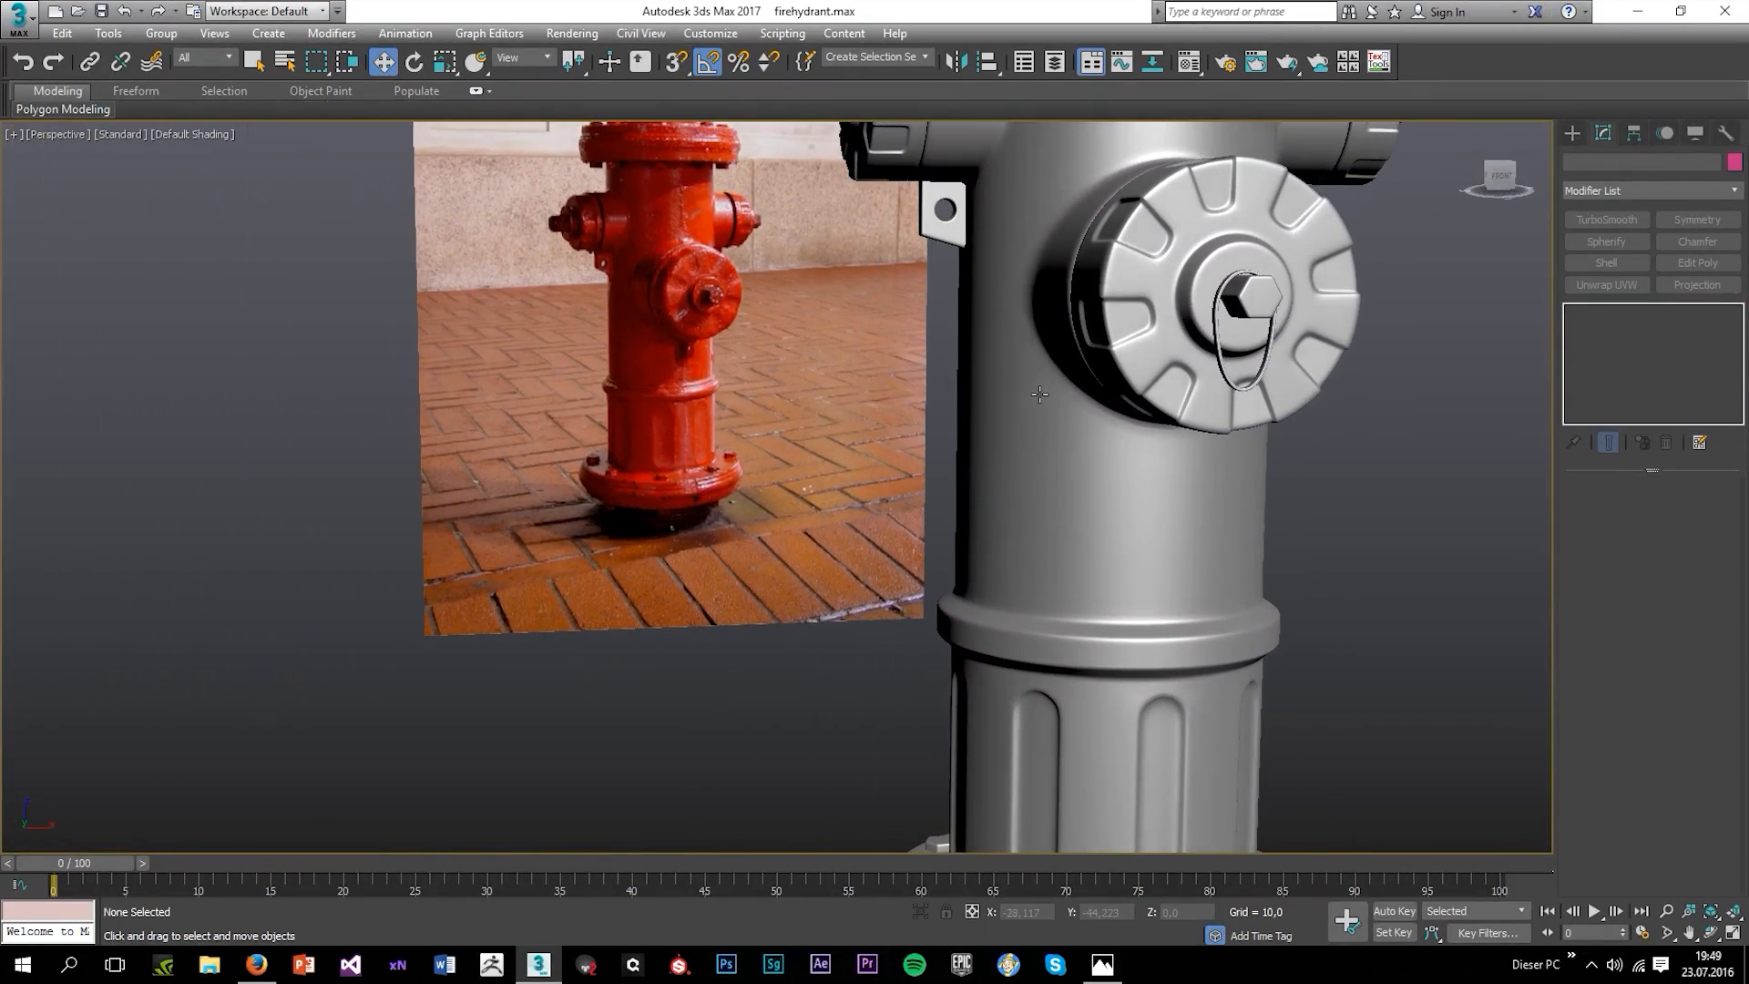
# Draw a rectangle spline about 4.7 long and 2.7 wide beside the front outlet cap in the shaded Front view.
pyautogui.click(1572, 134)
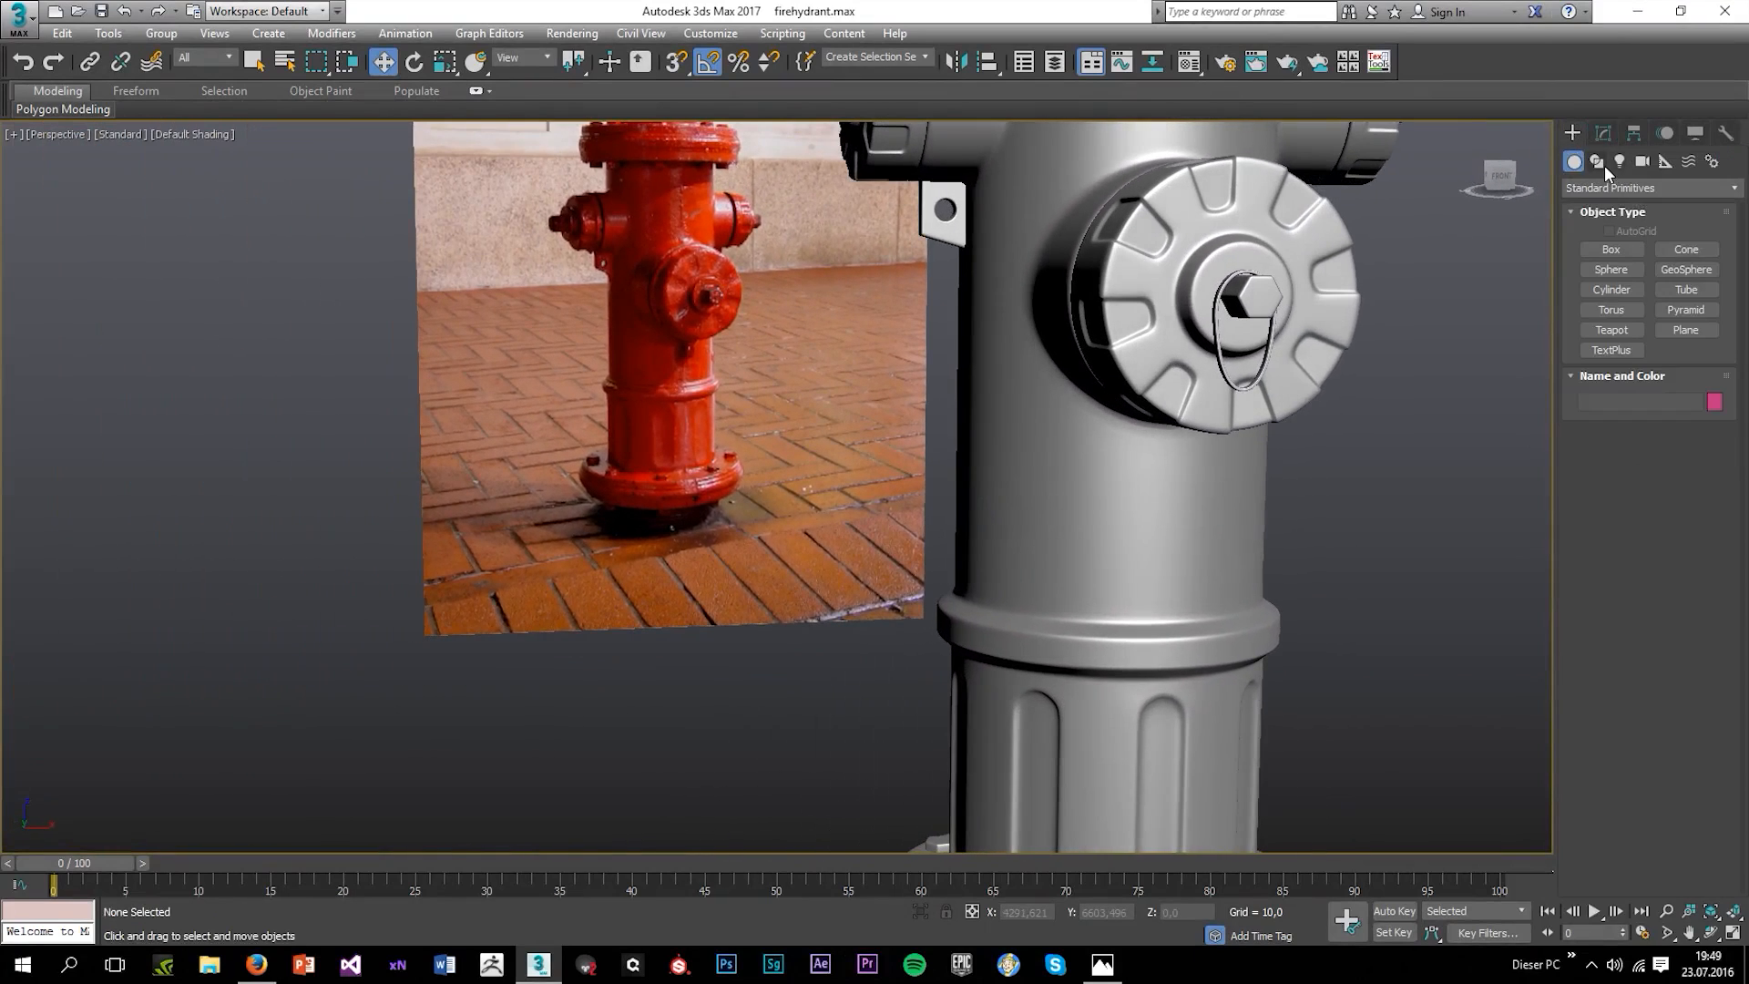
pyautogui.click(1598, 162)
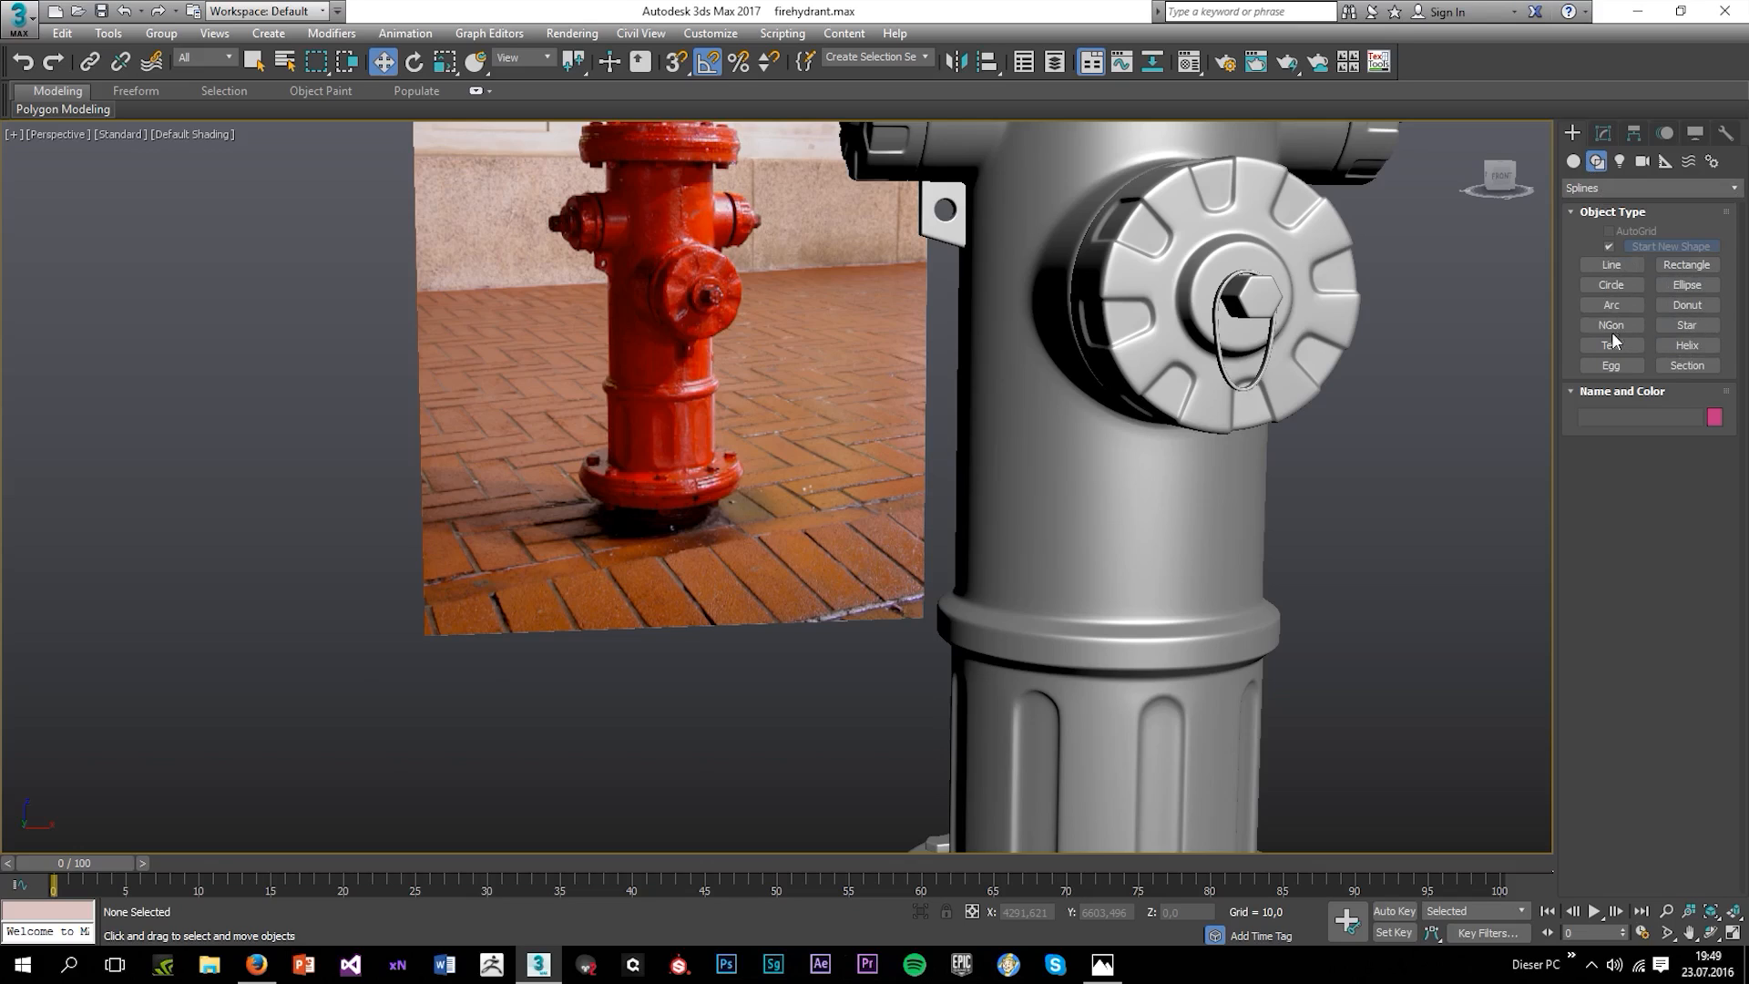
pyautogui.click(1686, 265)
pyautogui.hotkey('alt', 'w')
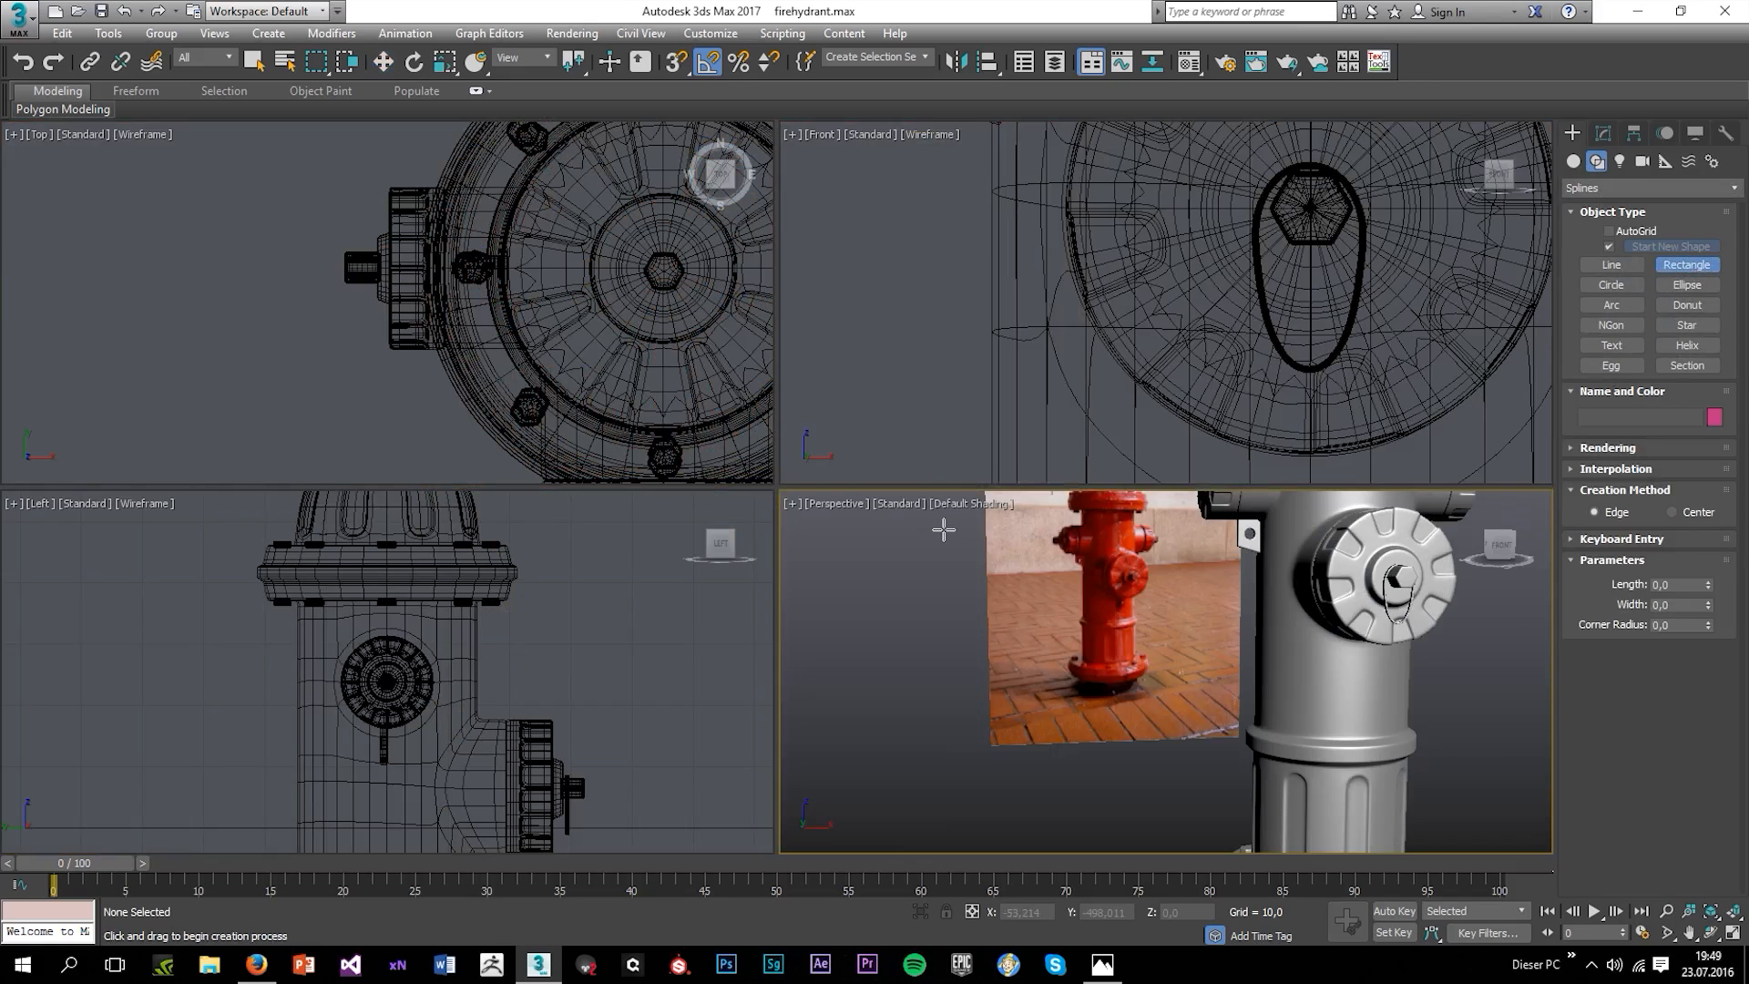
pyautogui.middleClick(1052, 445)
pyautogui.hotkey('alt', 'w')
pyautogui.scroll(-3, 1091, 397)
pyautogui.press('F3')
pyautogui.scroll(-2, 1095, 512)
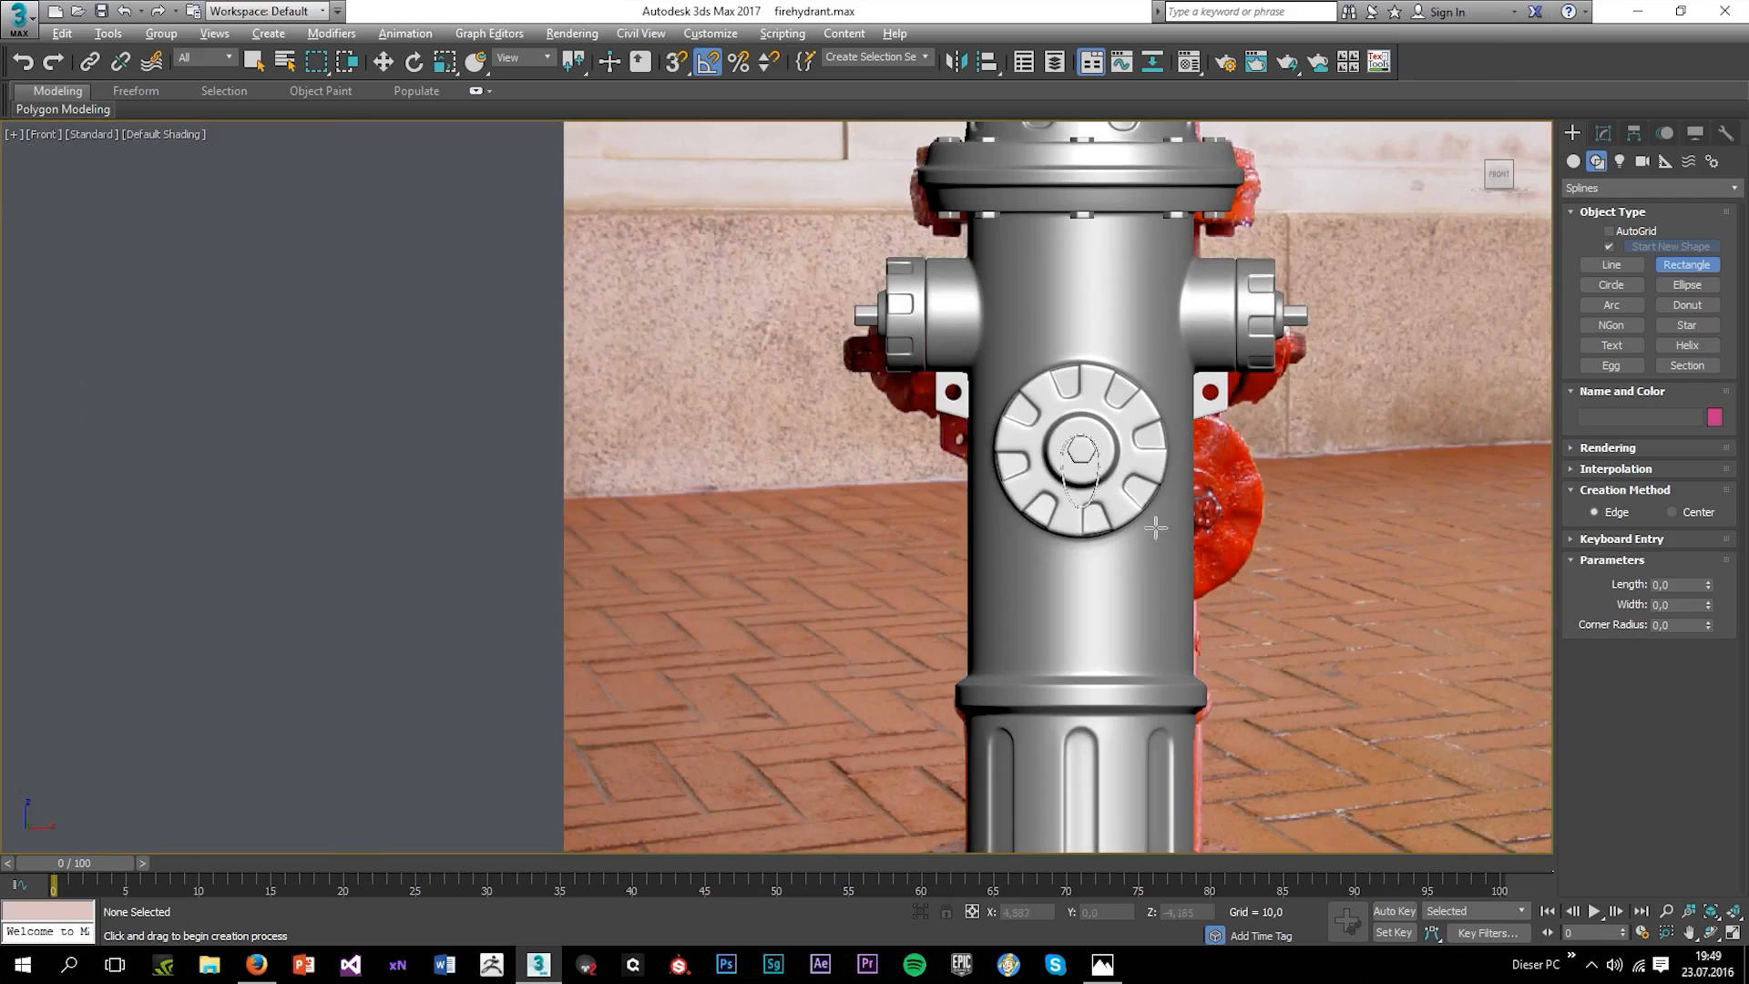
pyautogui.scroll(2, 1153, 523)
pyautogui.moveTo(1261, 495); pyautogui.dragTo(1304, 568)
# Convert the new rectangle to an Editable Spline.
pyautogui.click(1603, 133)
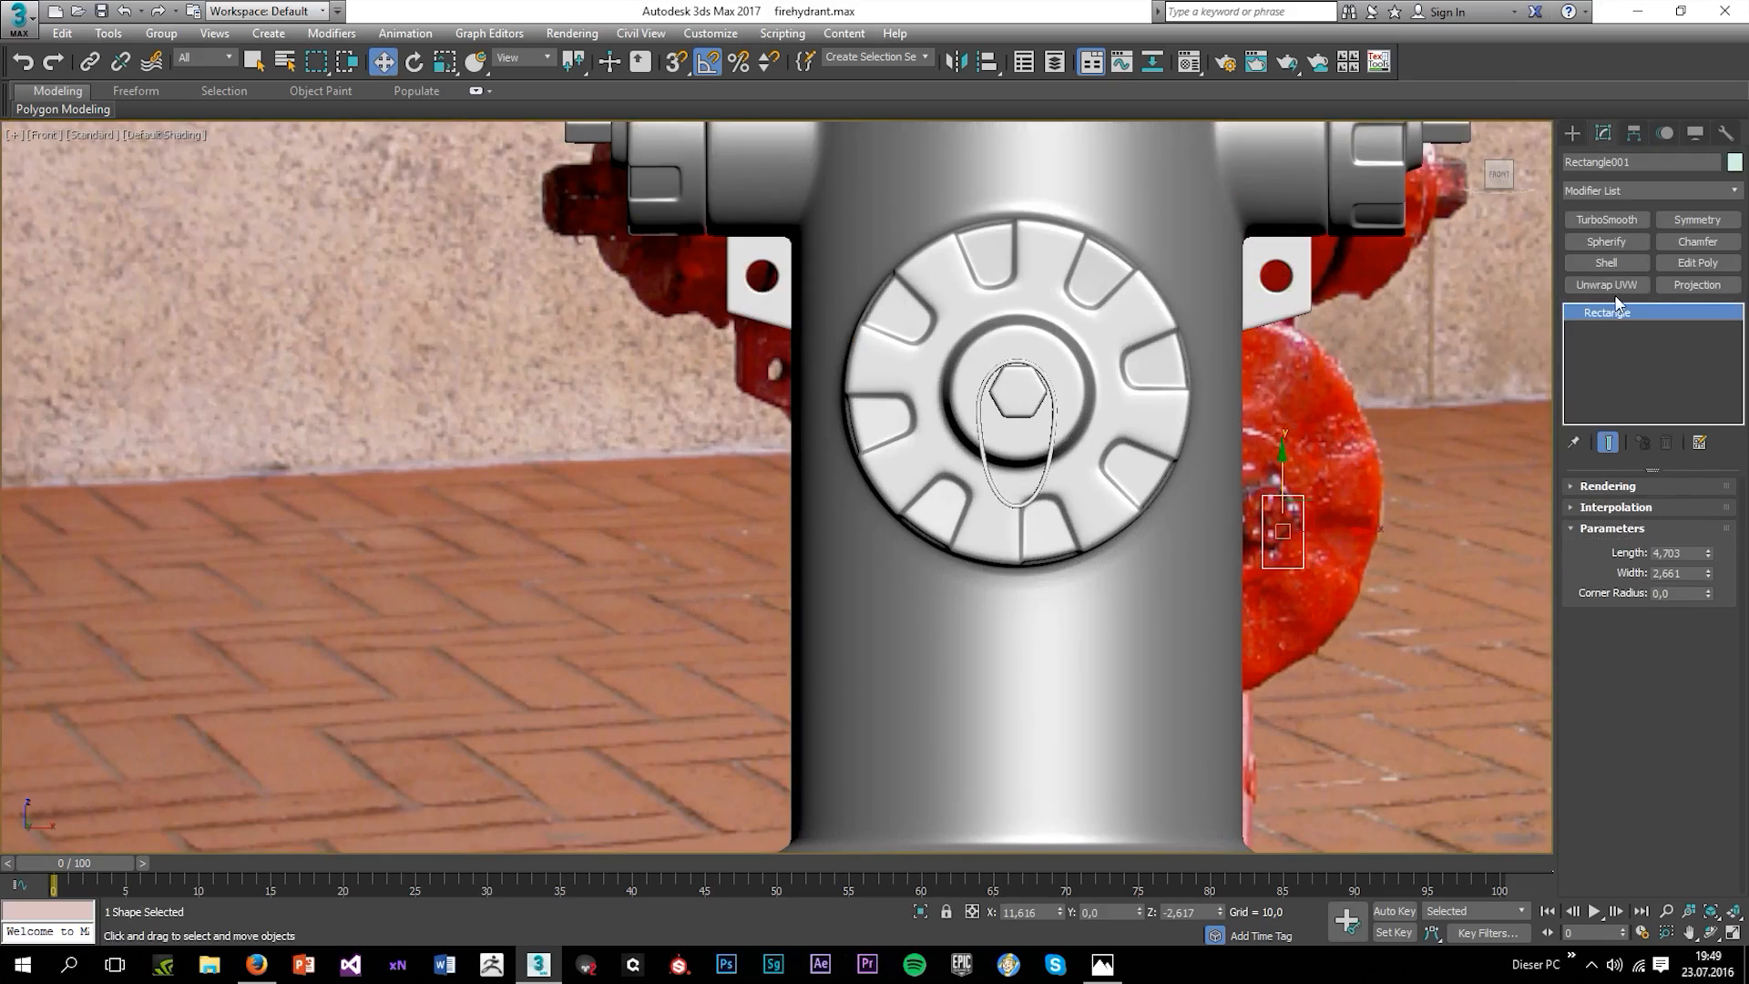
pyautogui.rightClick(1603, 313)
pyautogui.click(1638, 438)
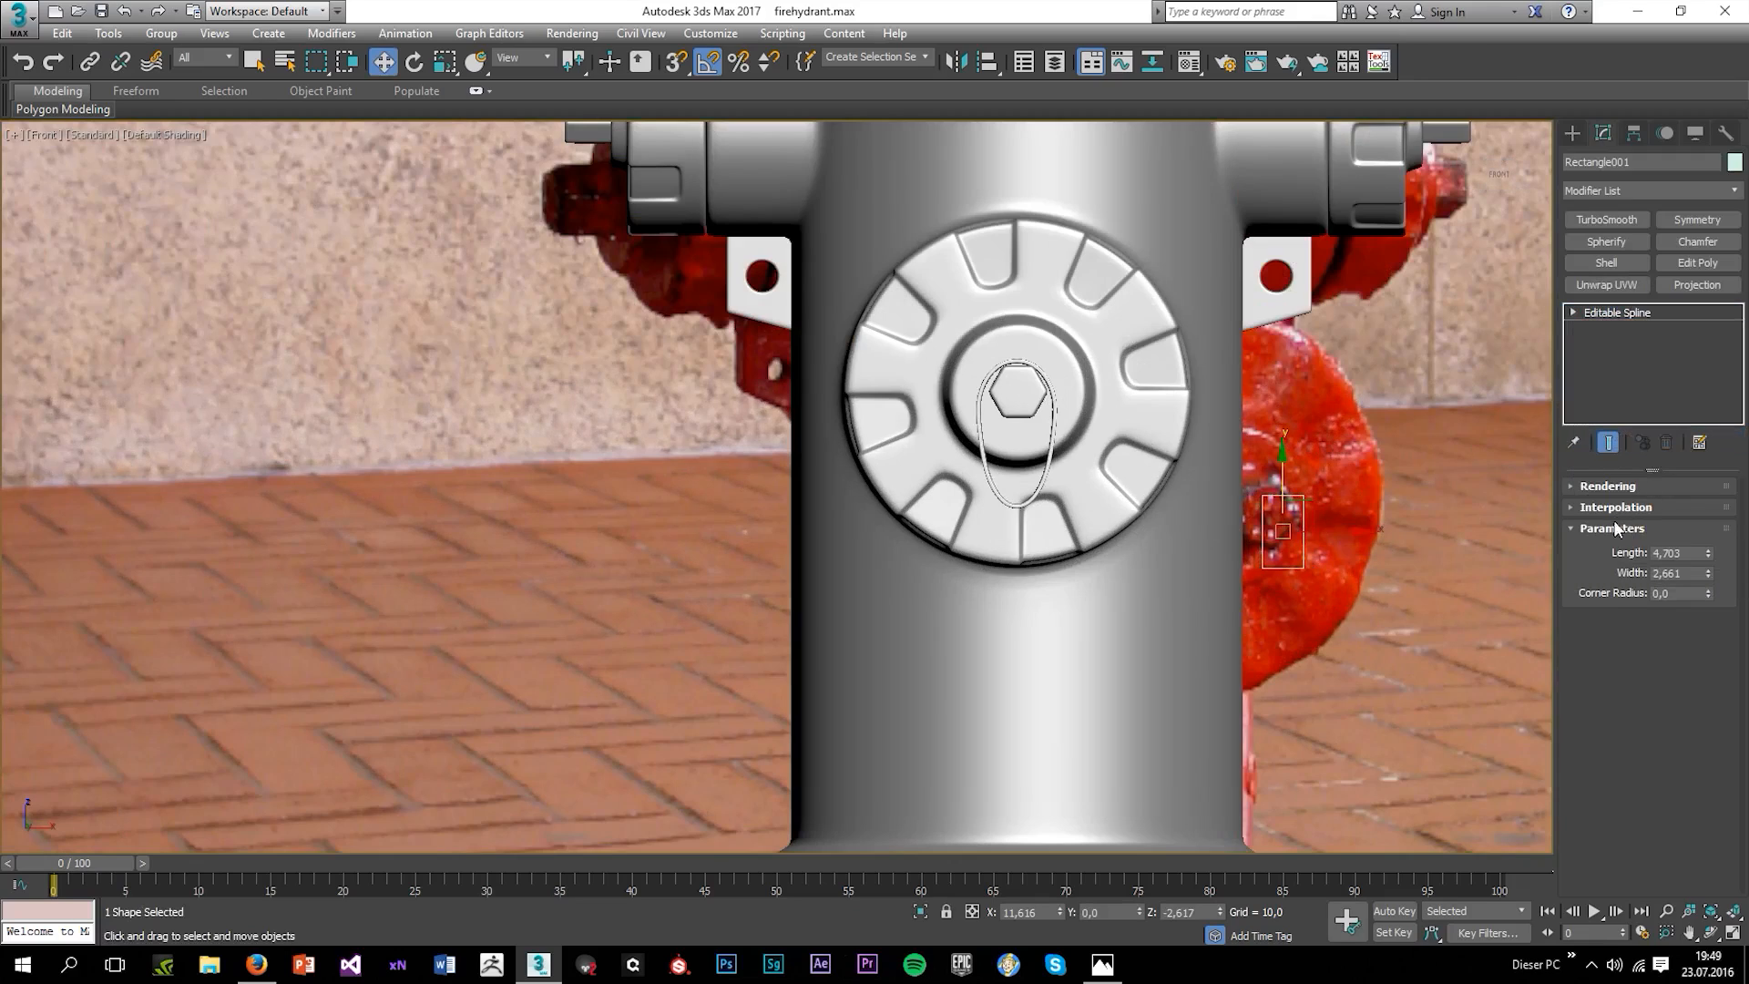
pyautogui.moveTo(1207, 428); pyautogui.dragTo(1461, 674)
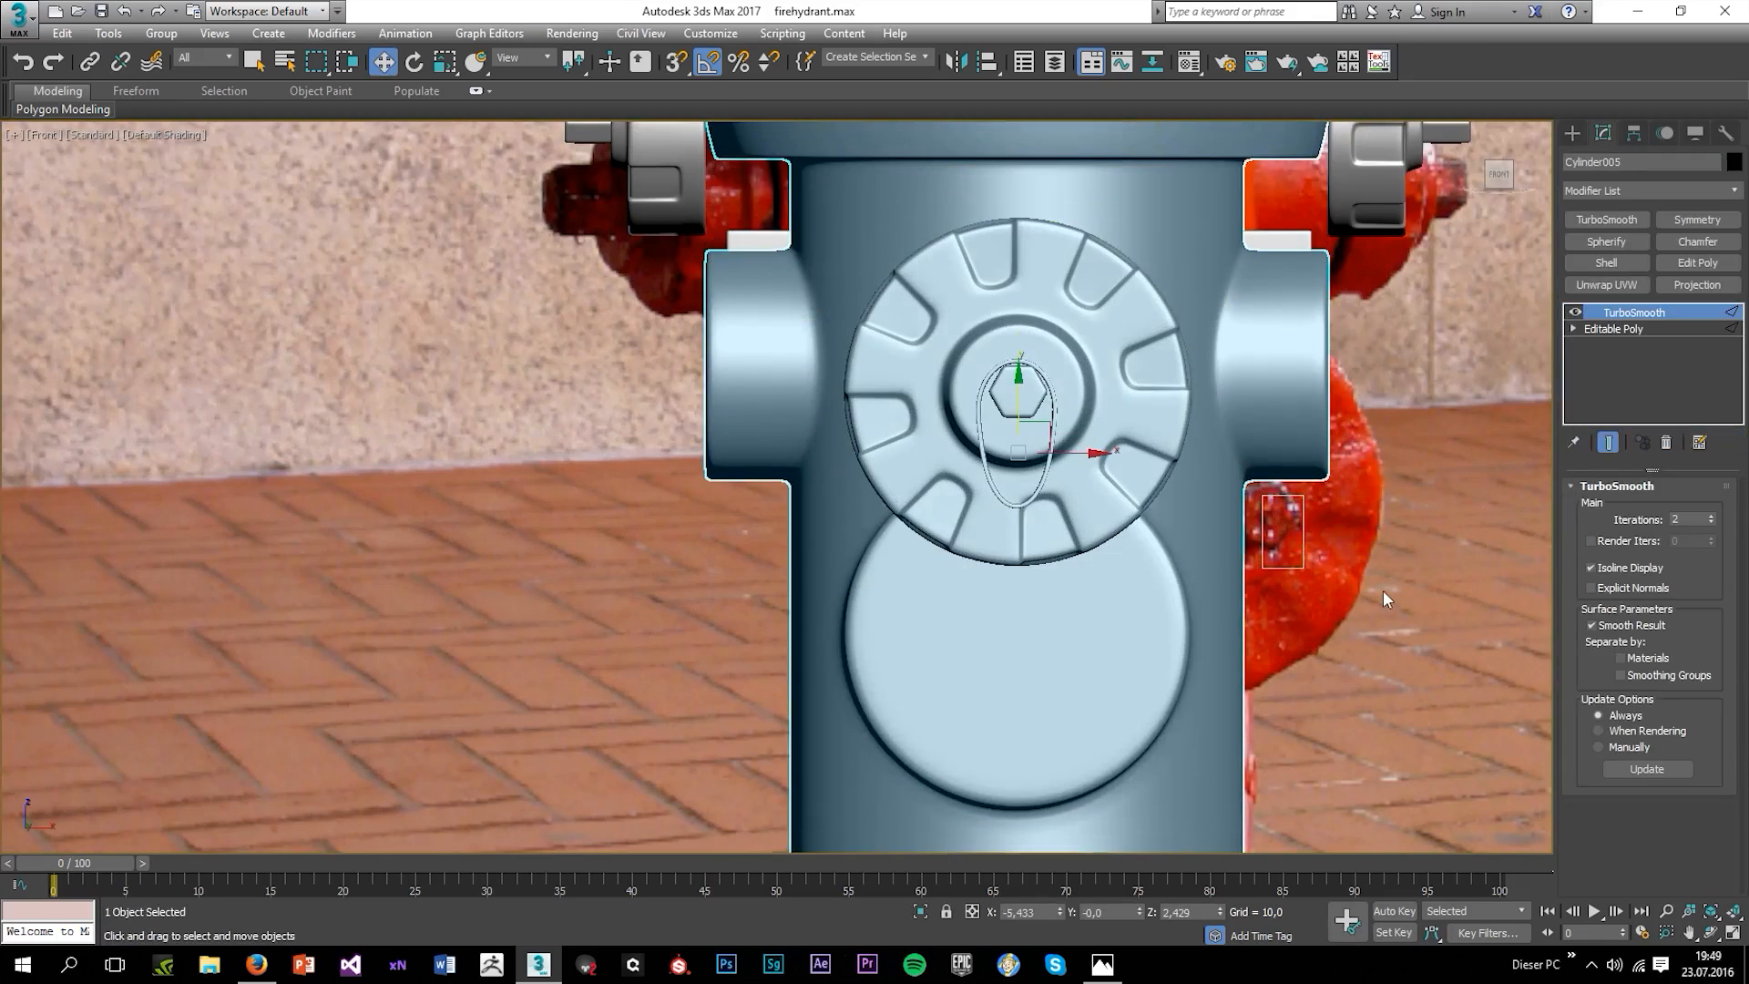
pyautogui.hotkey('ctrl', 'z')
pyautogui.click(1606, 326)
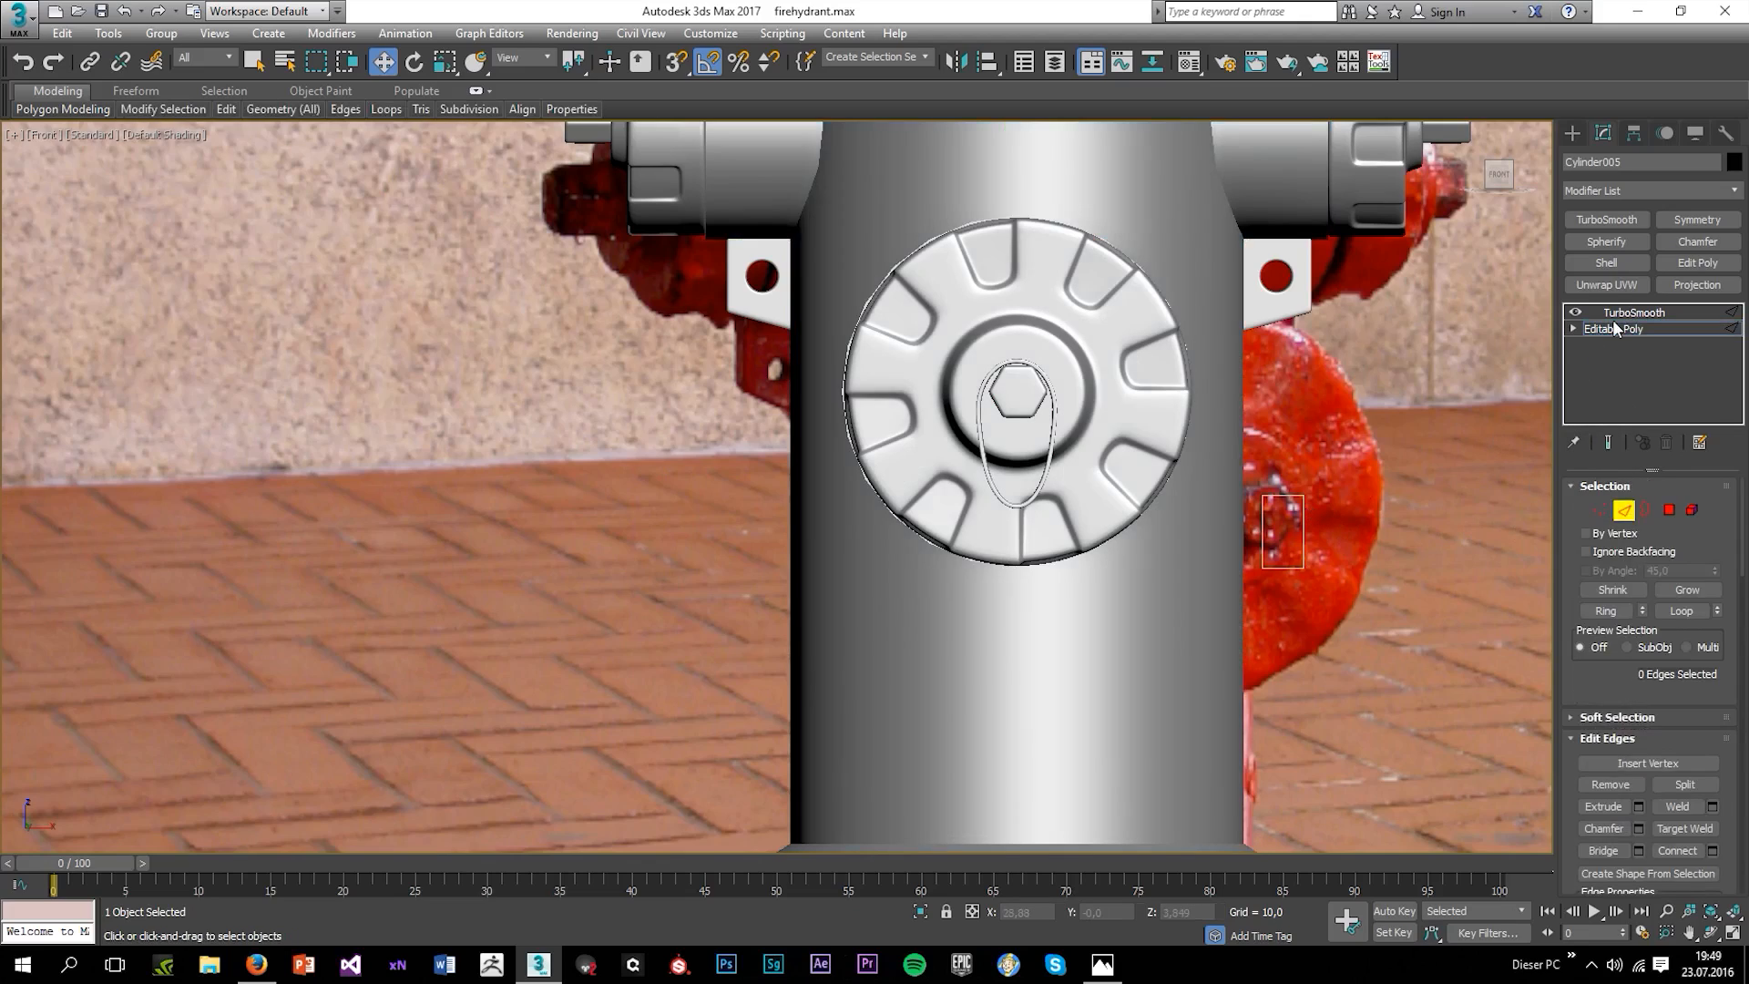
pyautogui.press('2')
# Fillet all four corner vertices of the rectangle spline so it gets fully rounded ends like a chain link.
pyautogui.click(1303, 506)
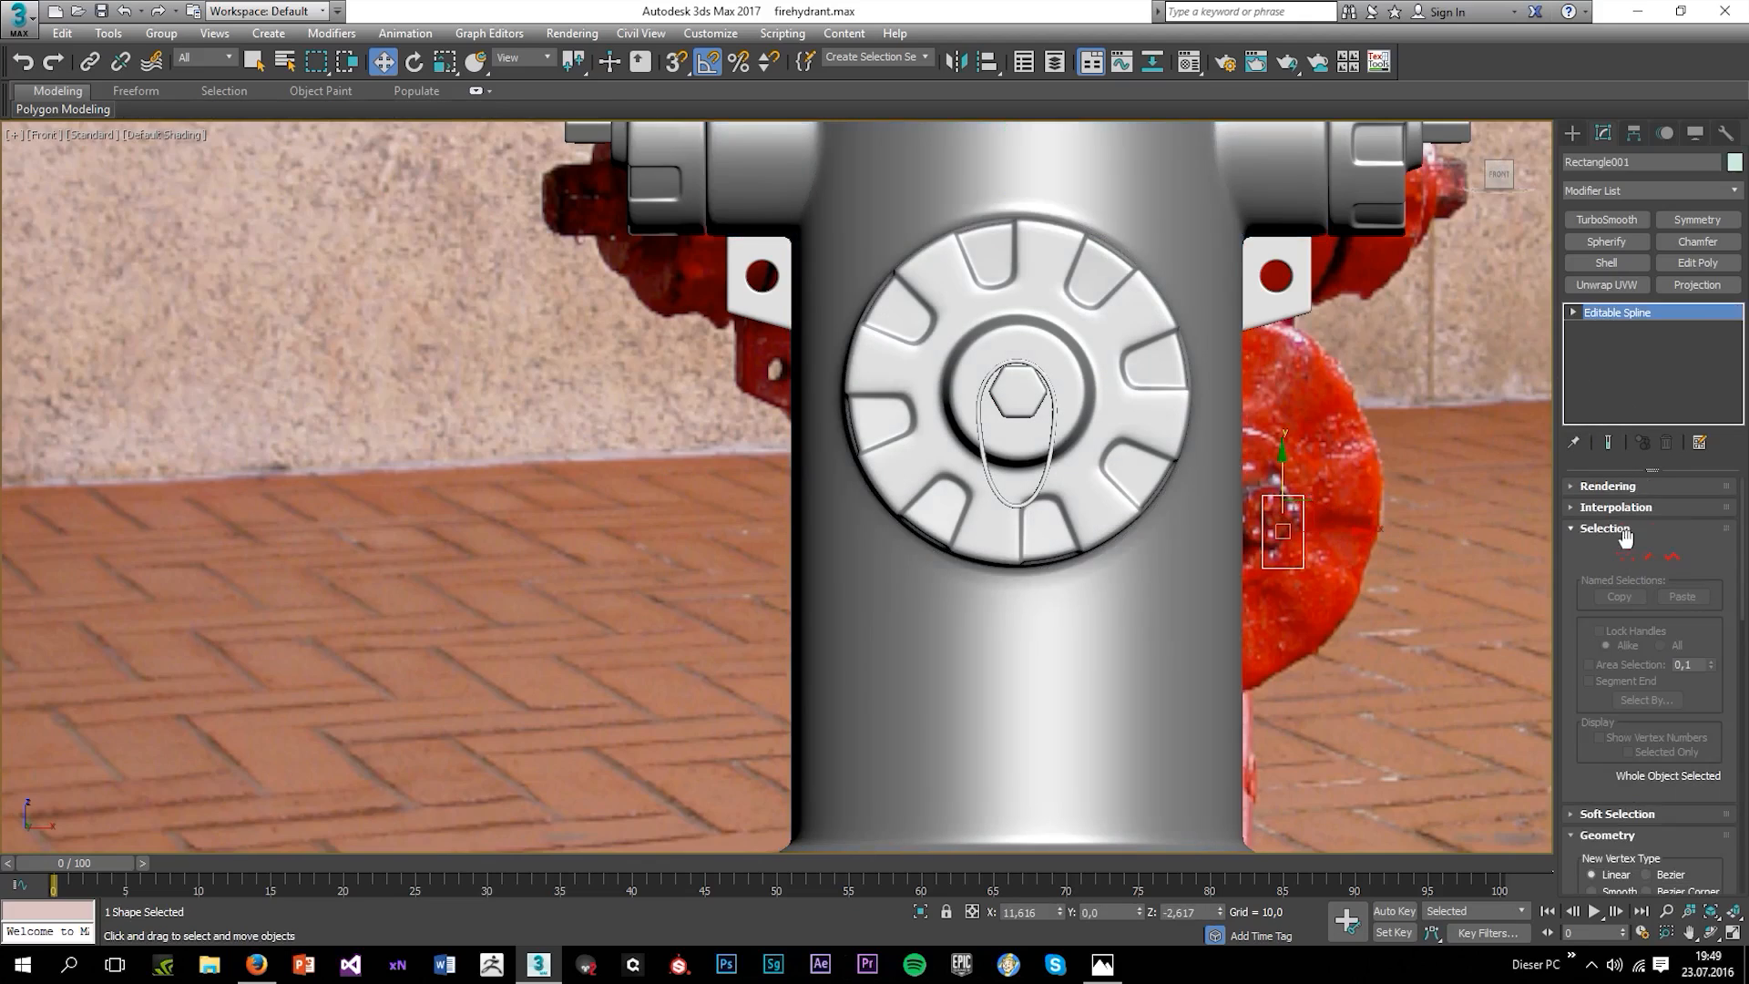
pyautogui.click(1626, 556)
pyautogui.moveTo(1403, 620); pyautogui.dragTo(1206, 384)
pyautogui.scroll(-4, 1636, 685)
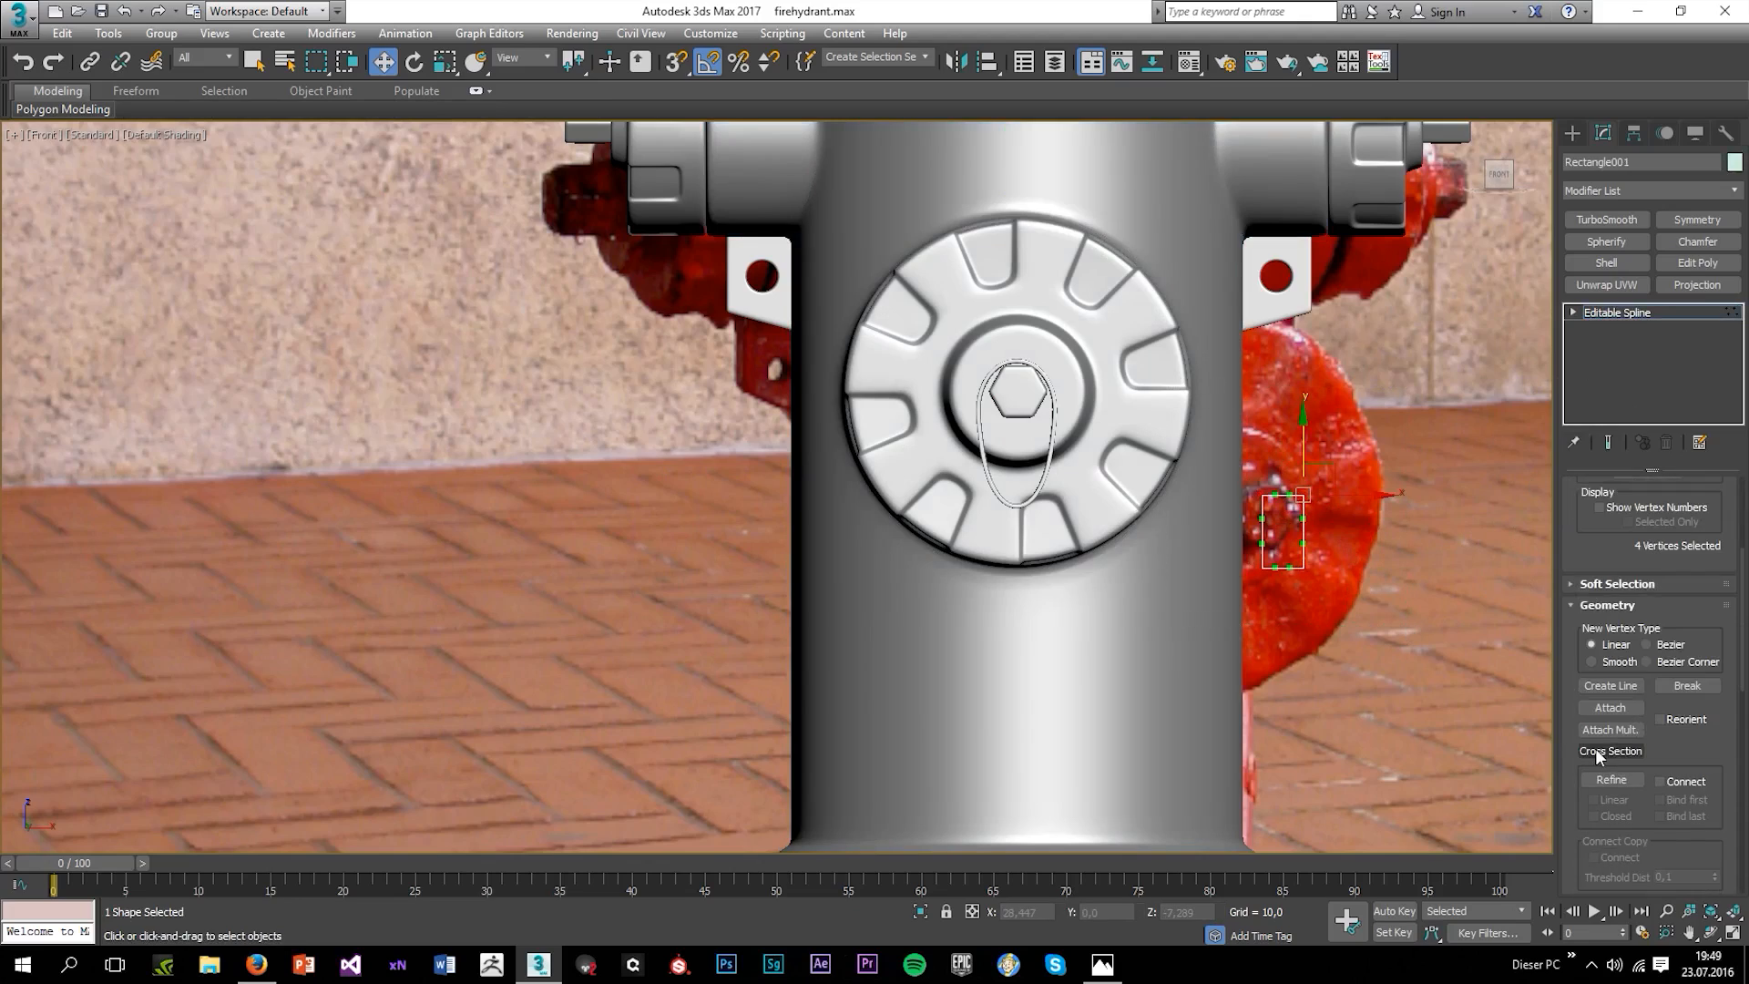
pyautogui.scroll(-6, 1603, 752)
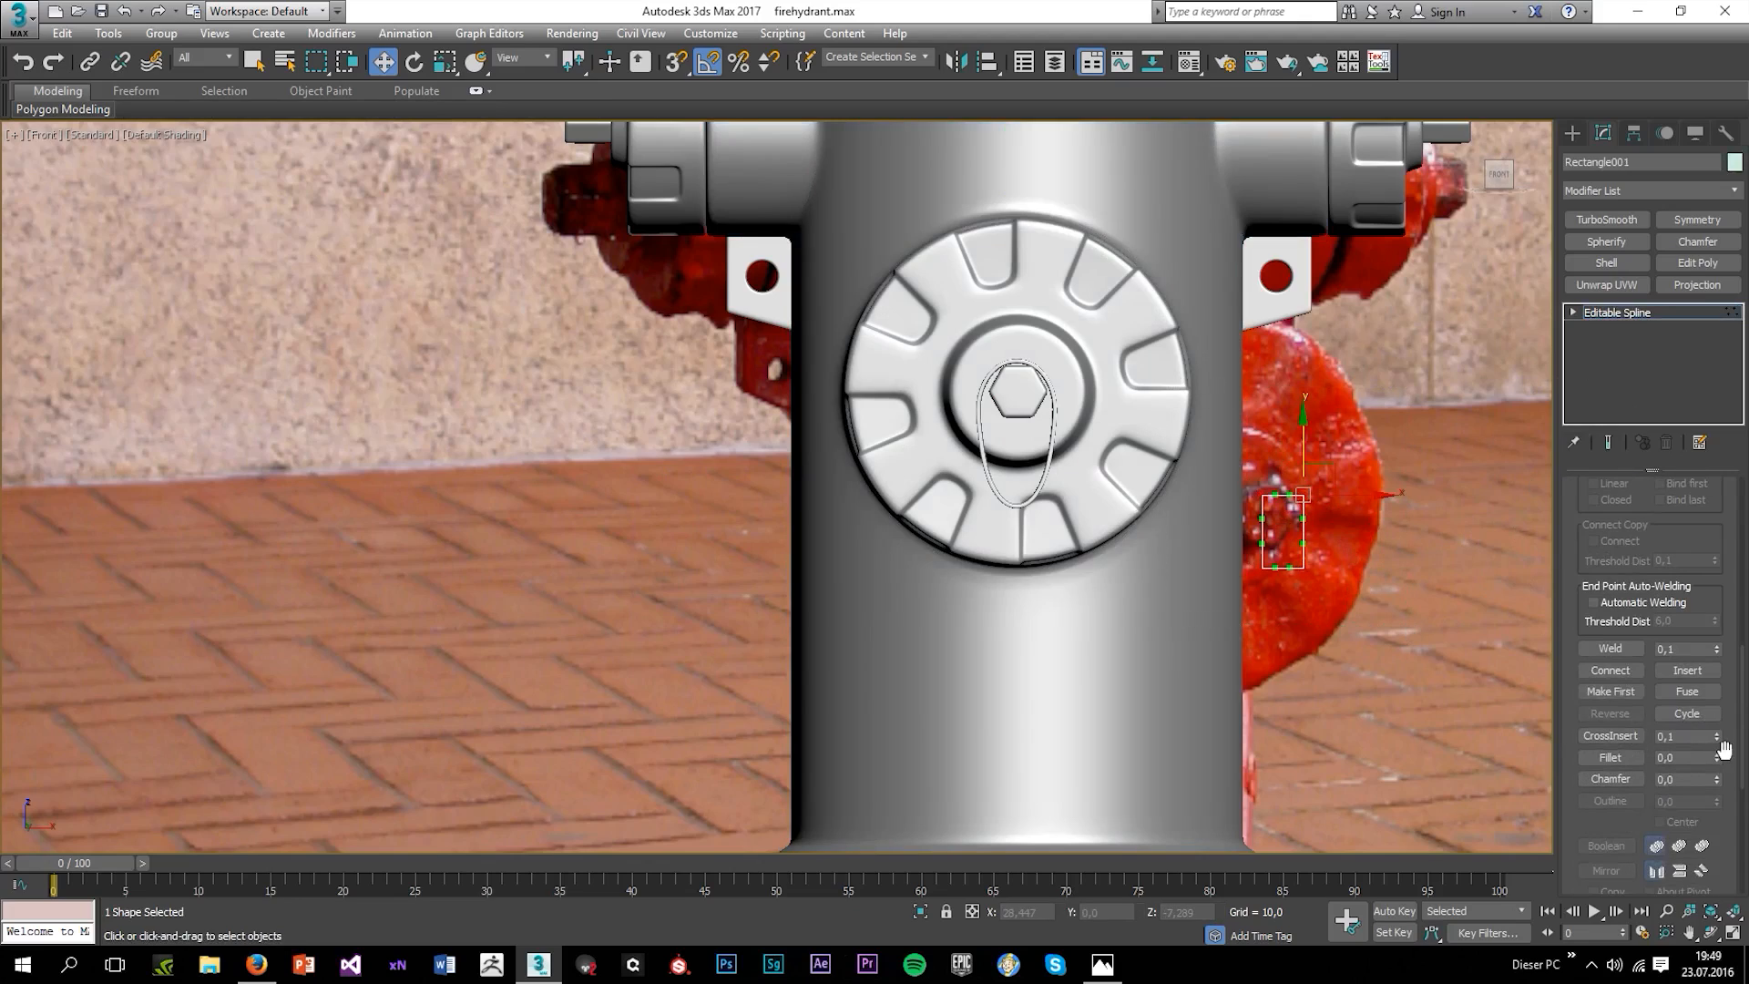
pyautogui.moveTo(1718, 756); pyautogui.dragTo(1716, 754)
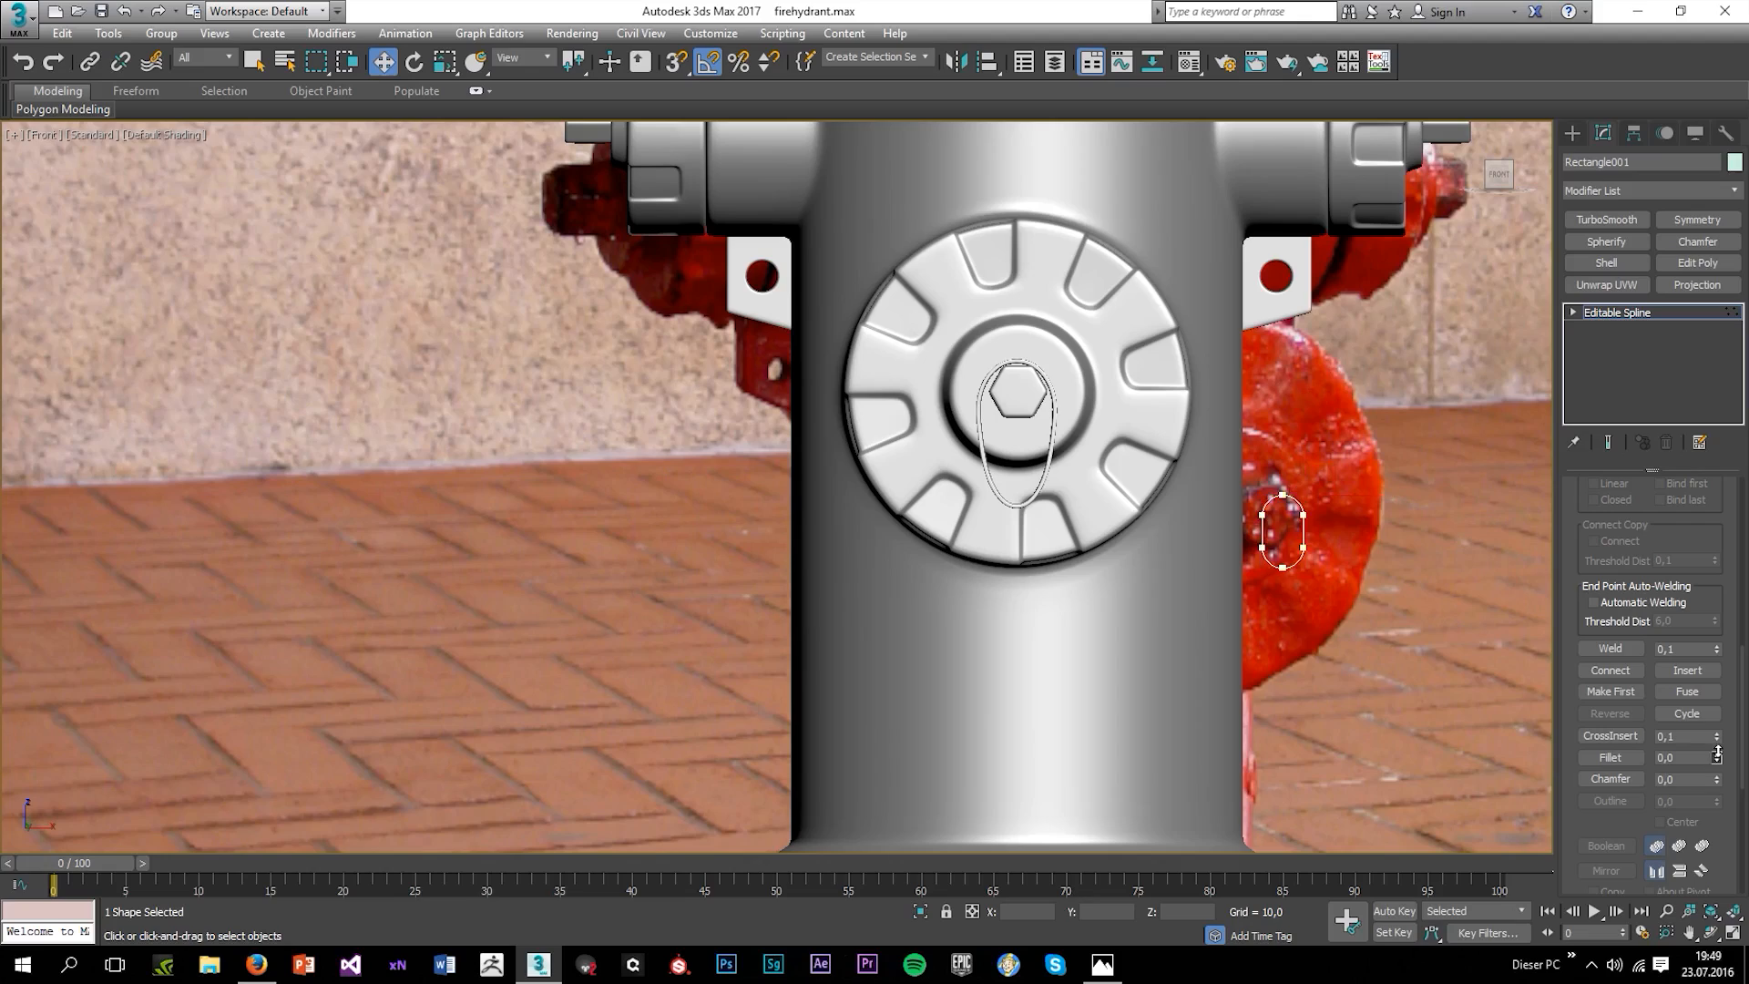
pyautogui.rightClick(1607, 311)
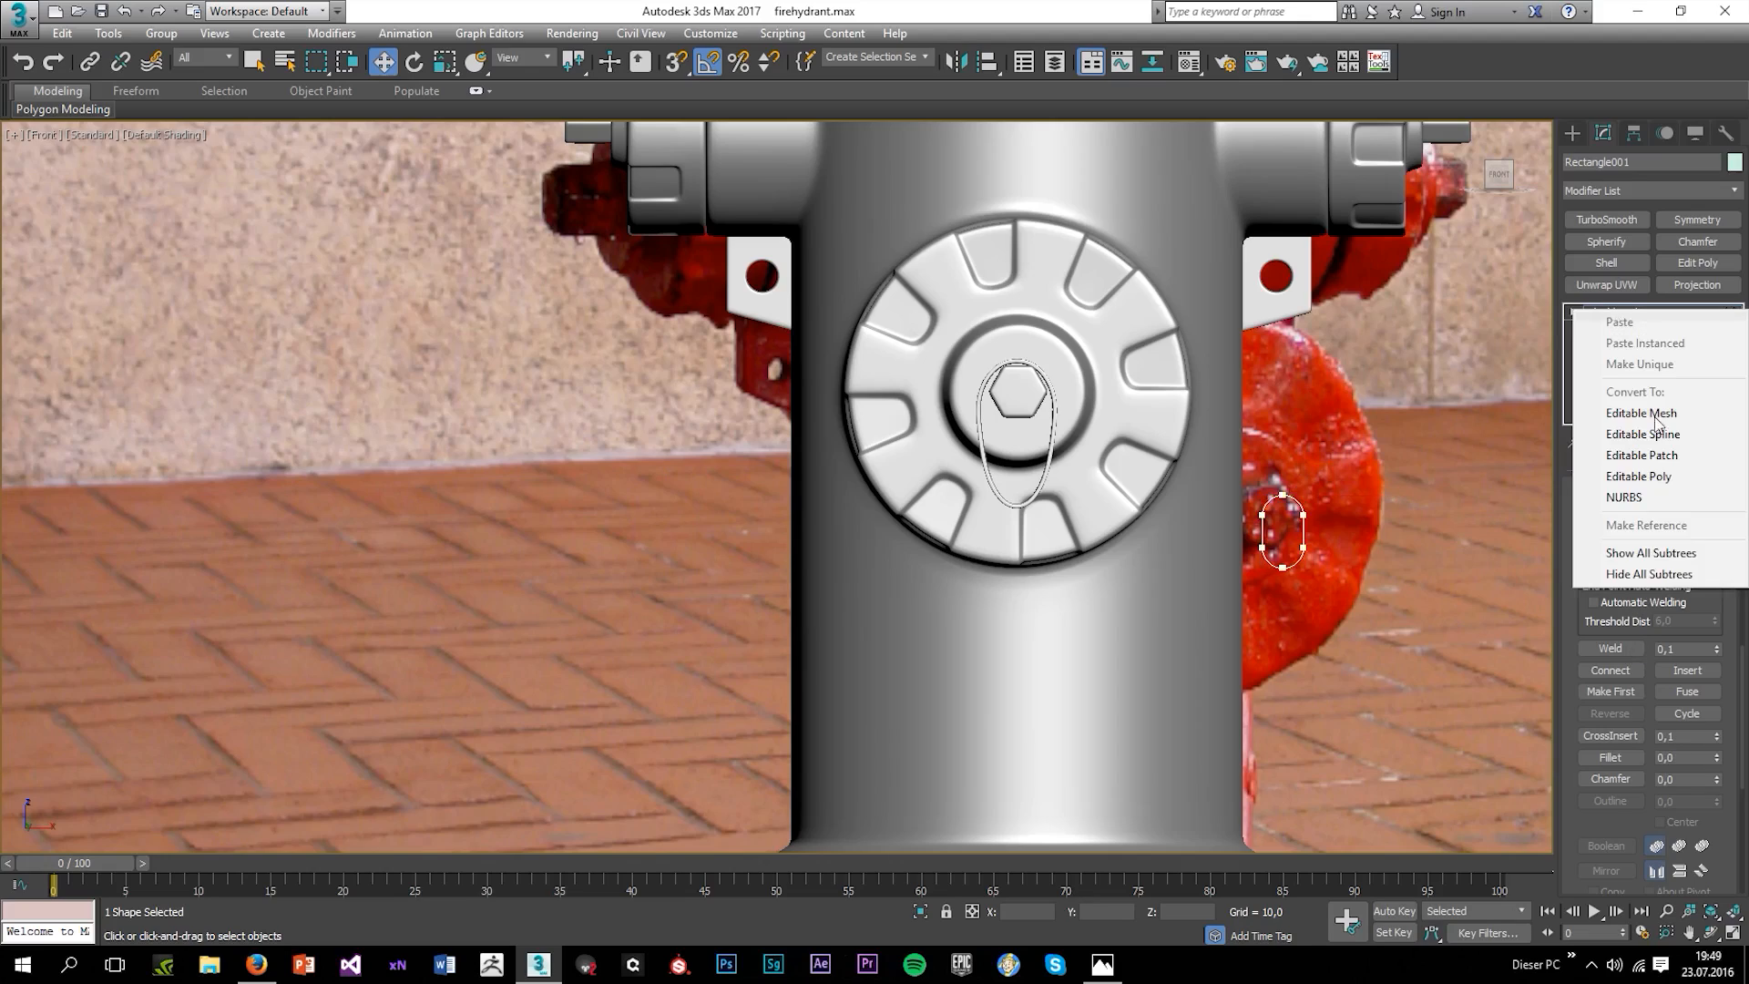
pyautogui.click(1659, 484)
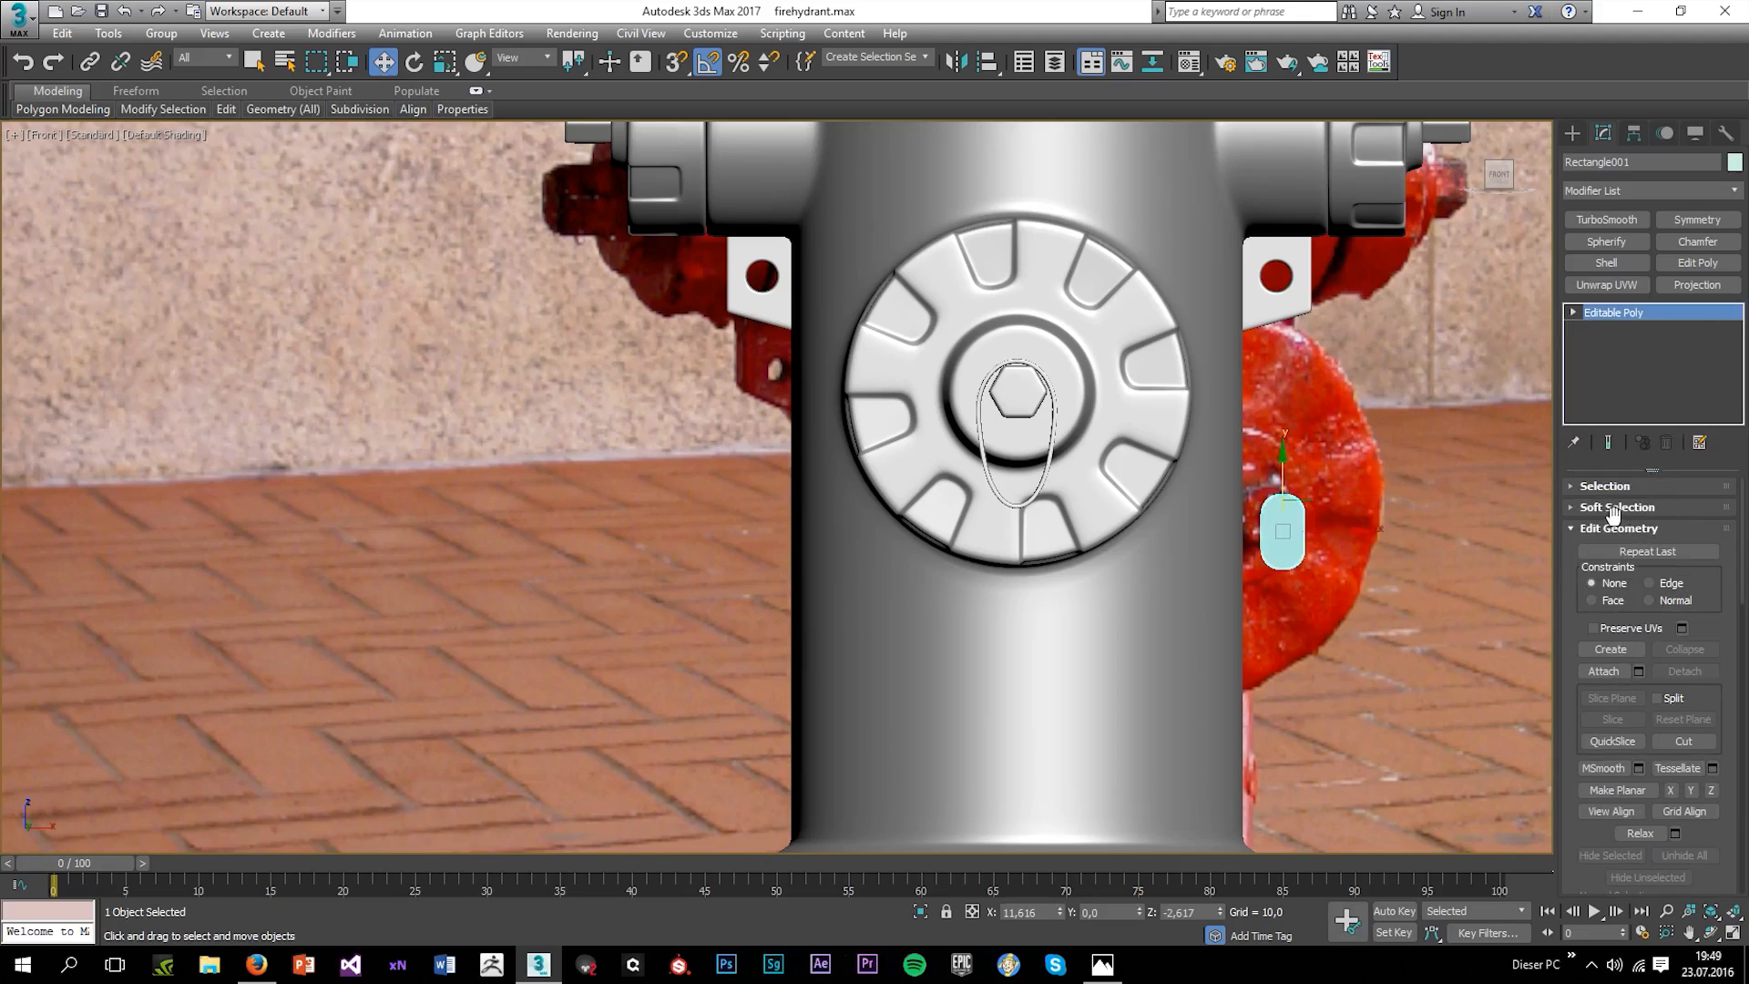
pyautogui.hotkey('ctrl', 'z')
# Enable the spline in the viewport as a radial tube with thickness 0.68 and convert it to Editable Poly.
pyautogui.click(1626, 487)
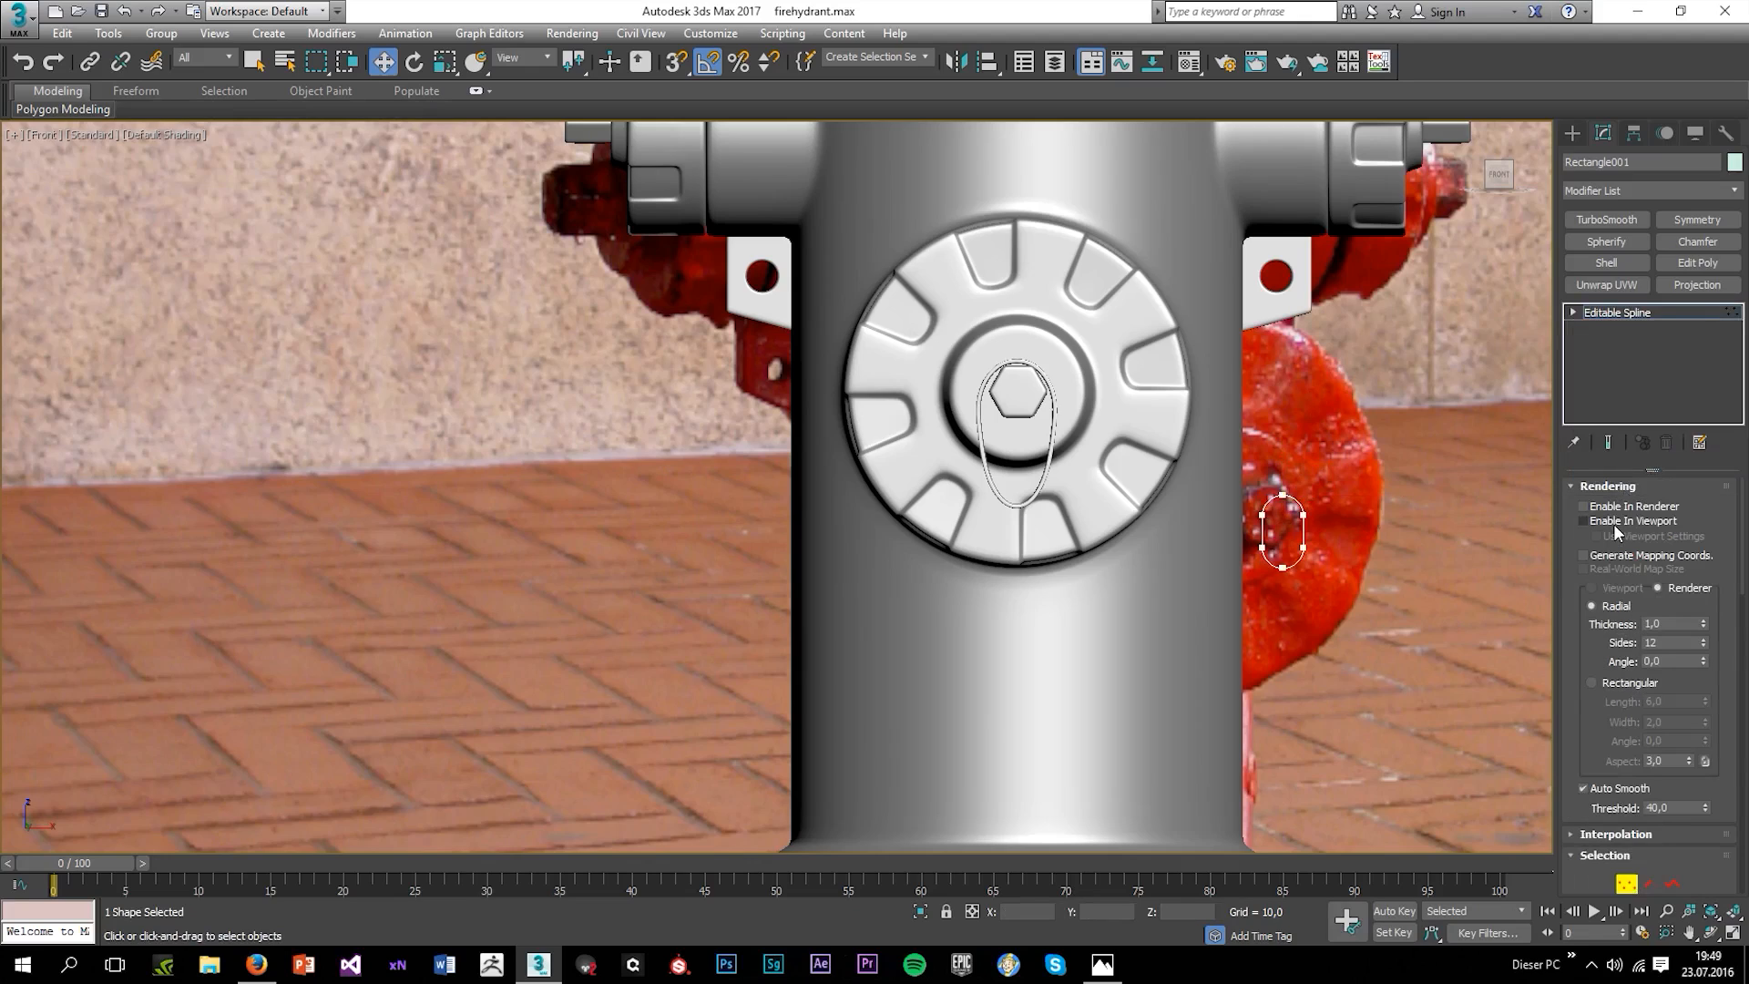
pyautogui.click(1613, 521)
pyautogui.scroll(5, 1340, 553)
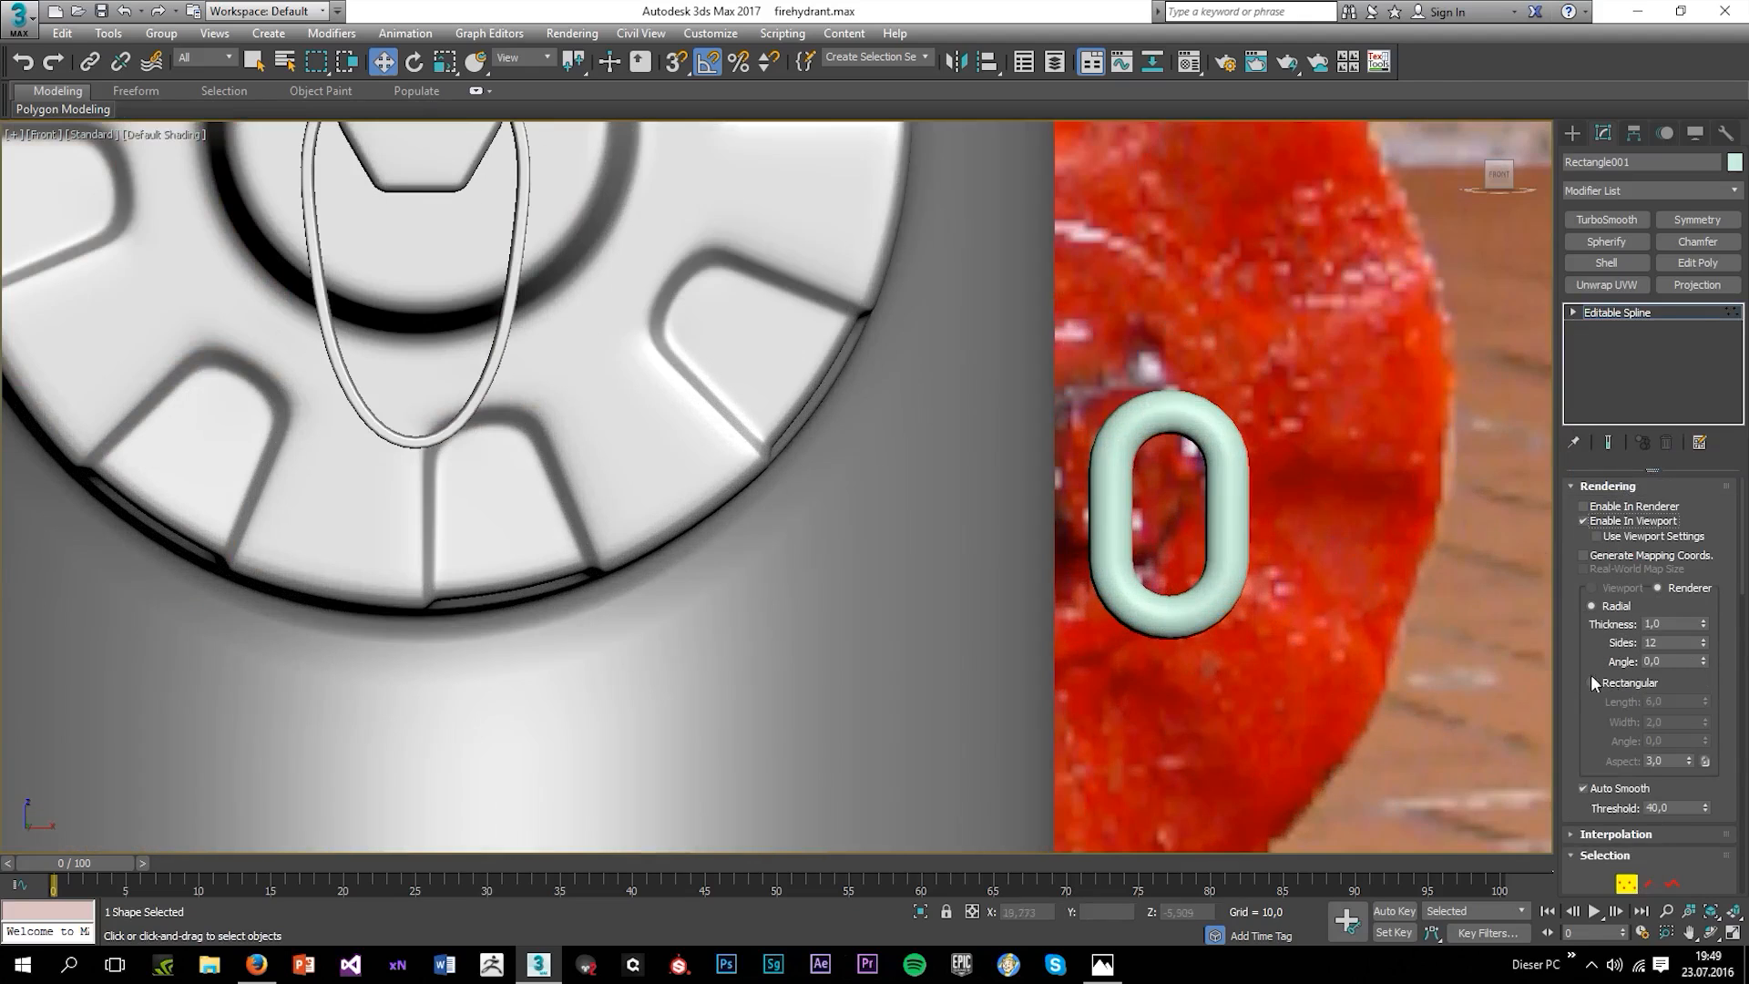
pyautogui.press('F4')
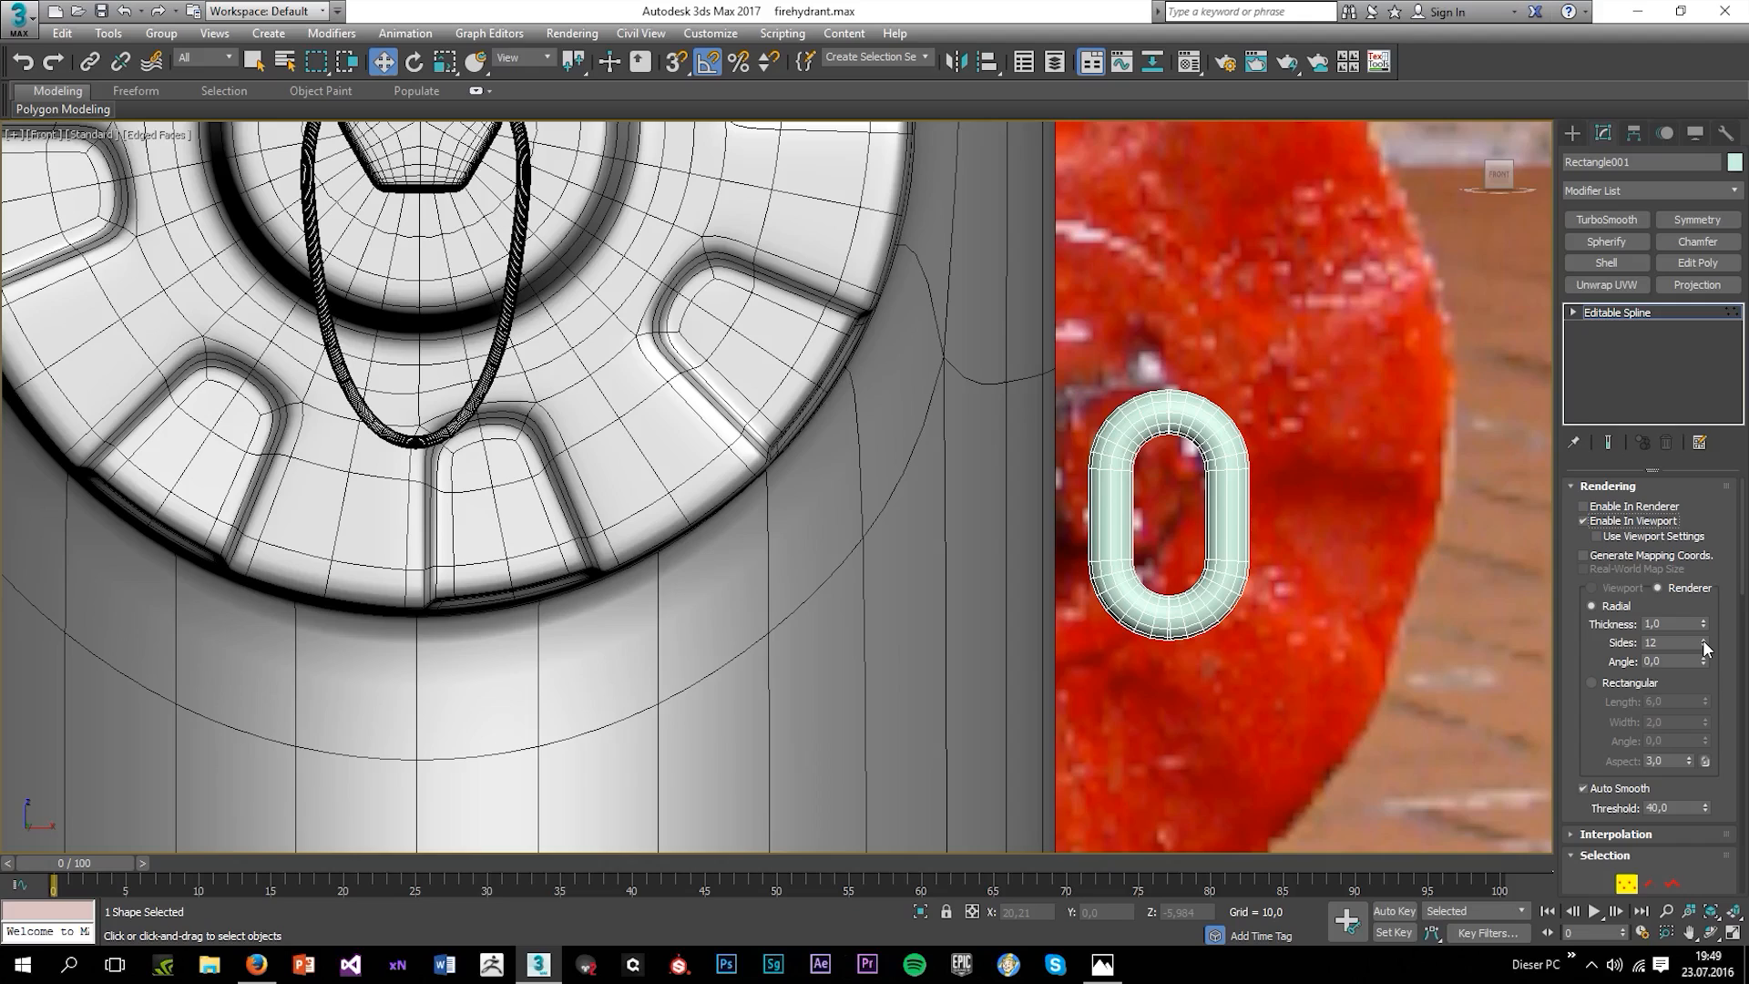
pyautogui.moveTo(1702, 631); pyautogui.dragTo(1690, 655)
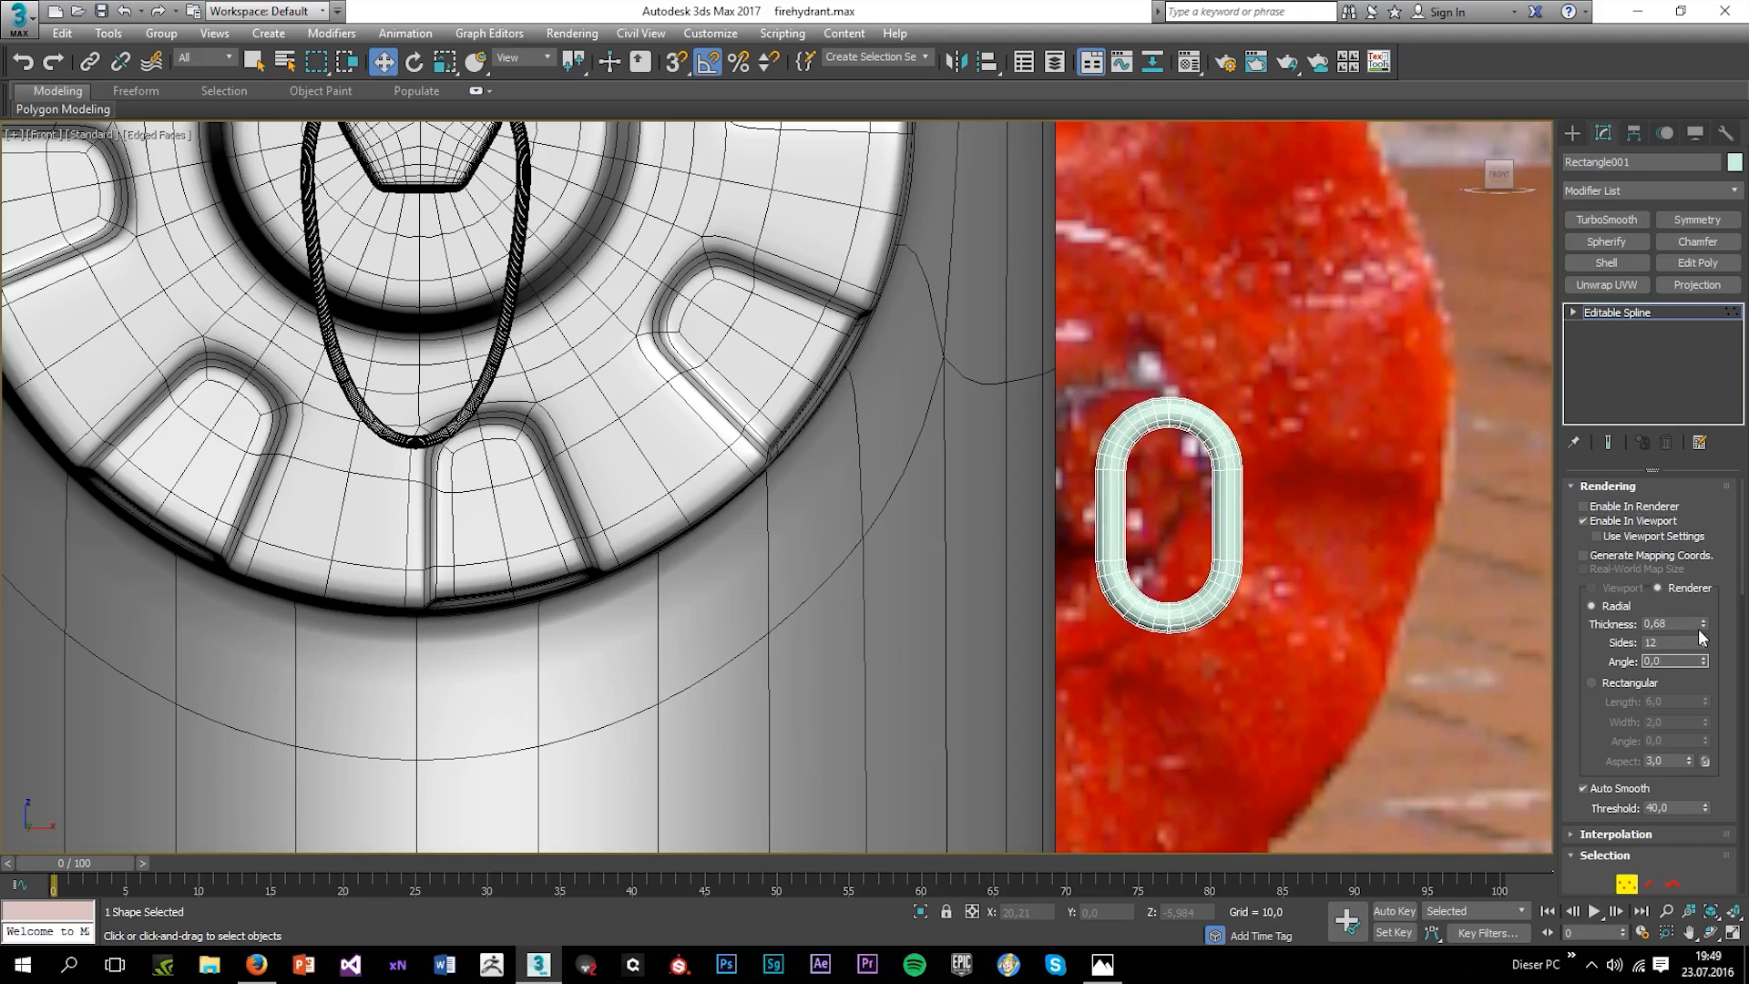
pyautogui.rightClick(1601, 369)
pyautogui.click(1617, 483)
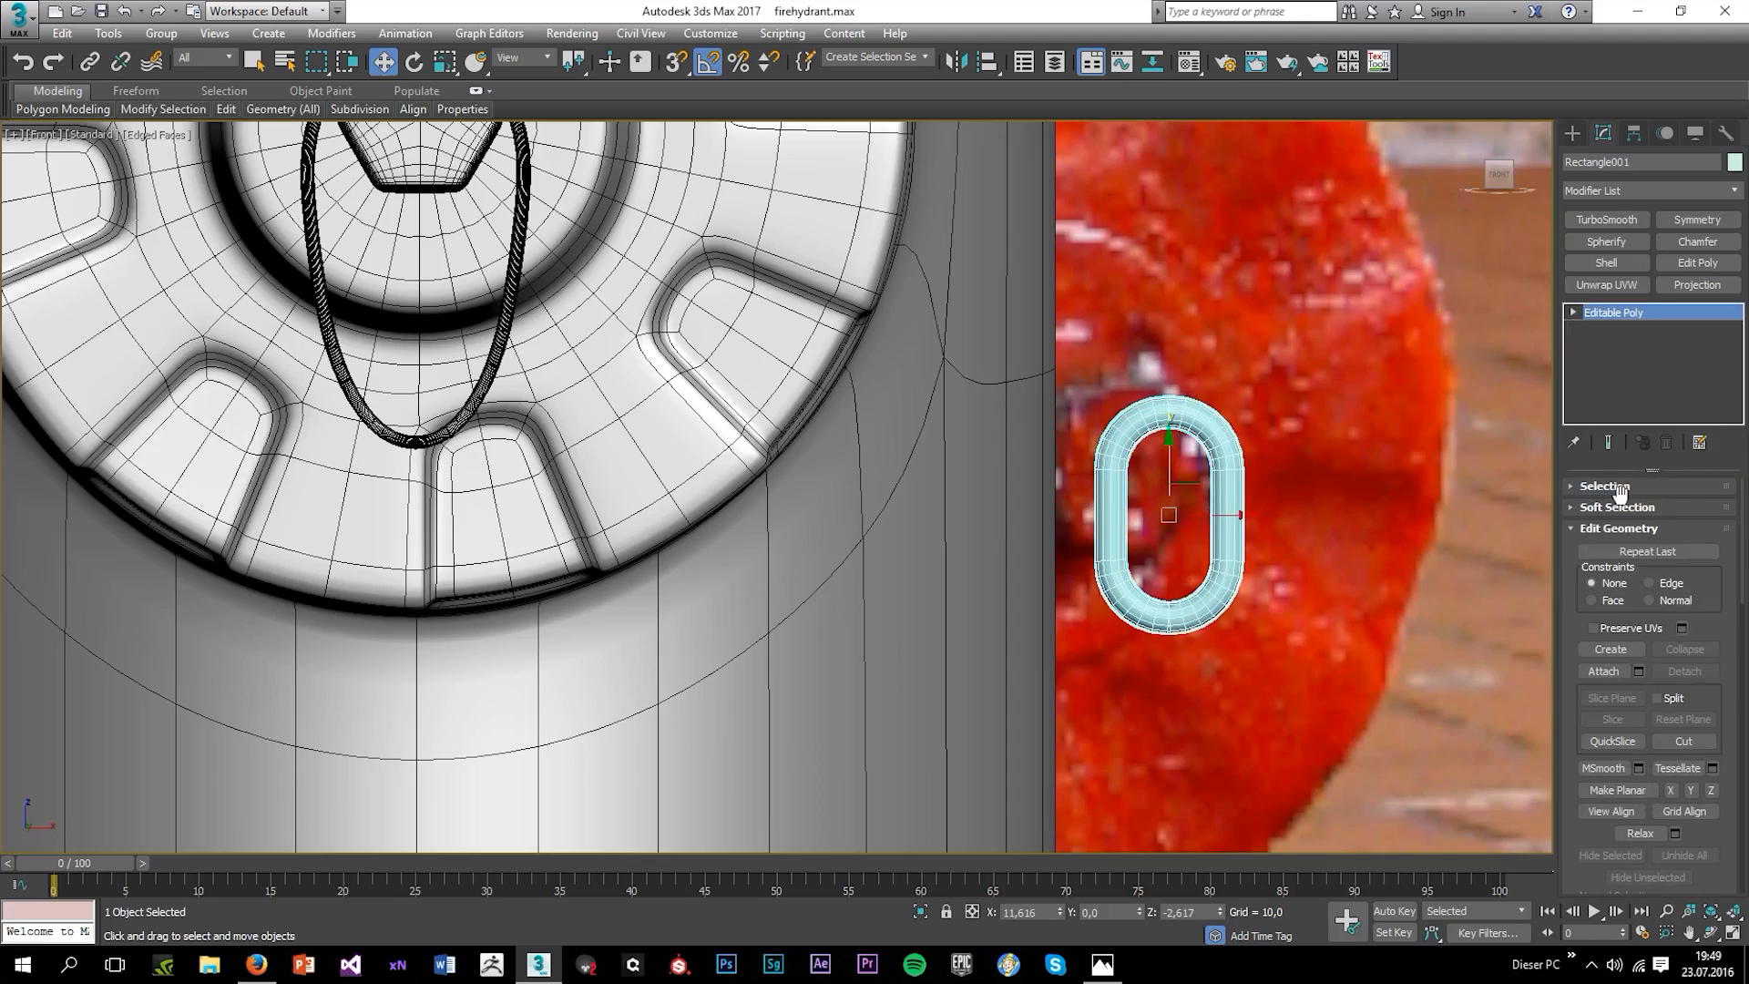
# Remove the surplus crosswise edge loops where the tube doubles up at the lower and upper ends of the link.
pyautogui.click(1619, 492)
pyautogui.press('2')
pyautogui.scroll(3, 1372, 594)
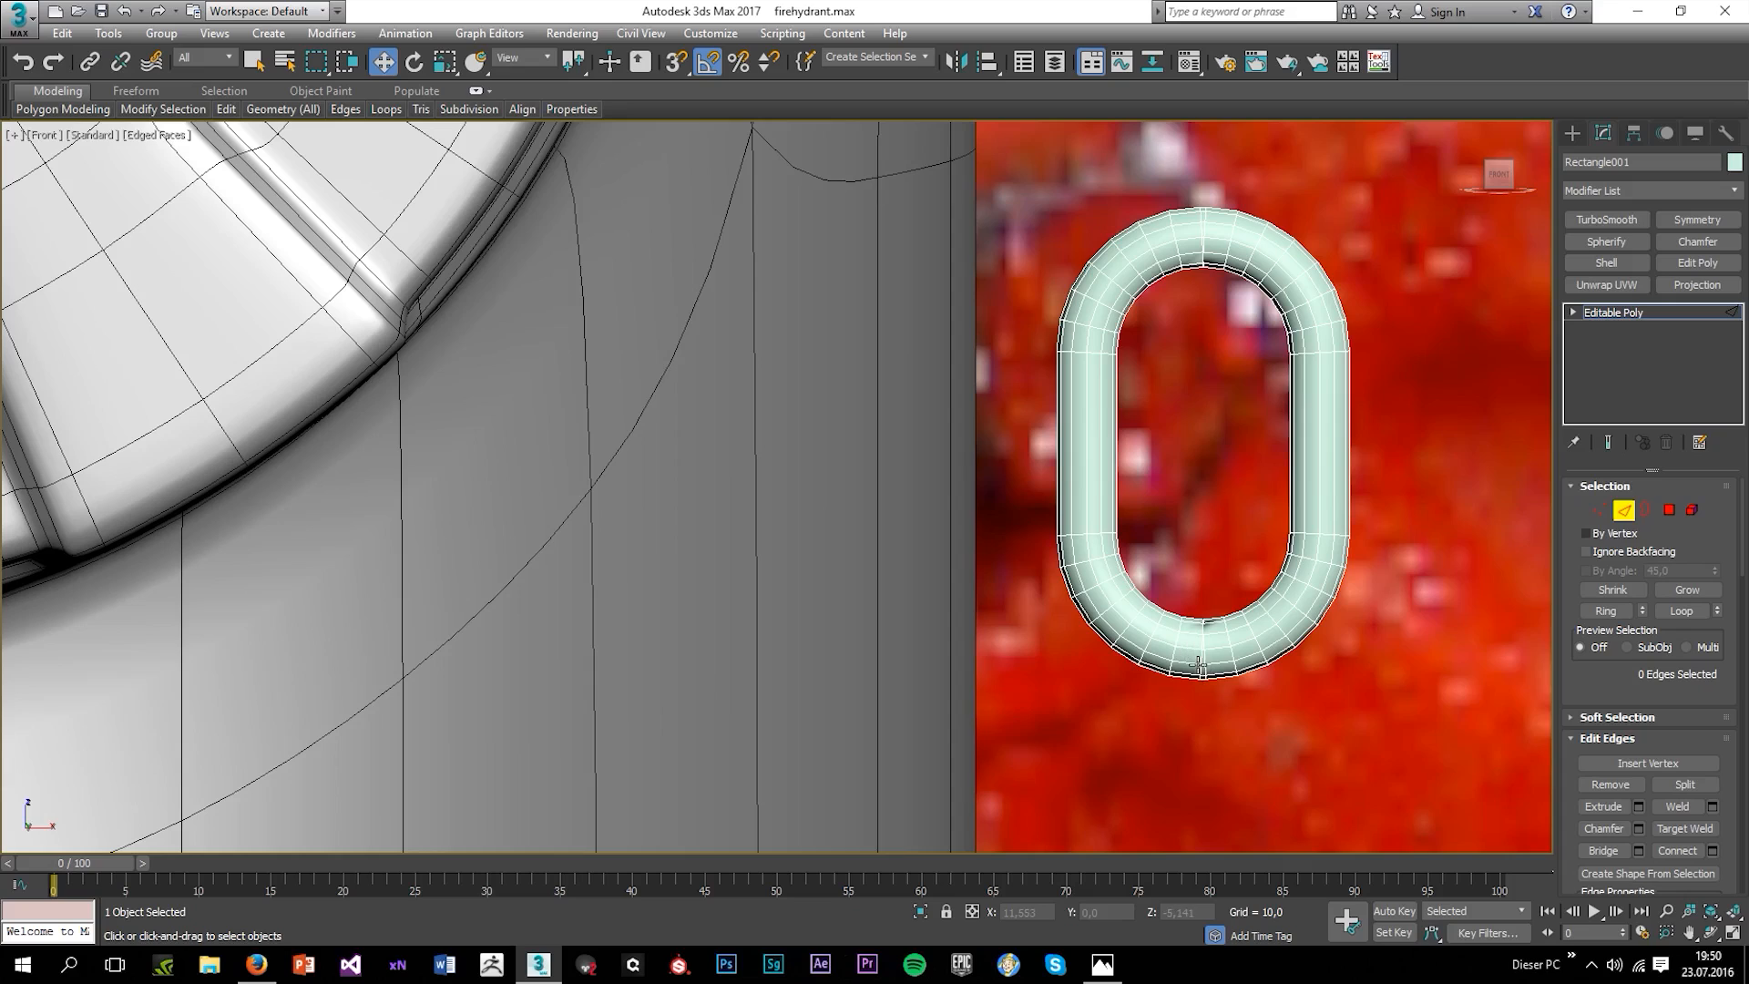
pyautogui.doubleClick(1197, 665)
pyautogui.click(1194, 652)
pyautogui.doubleClick(1194, 651)
pyautogui.scroll(4, 1187, 663)
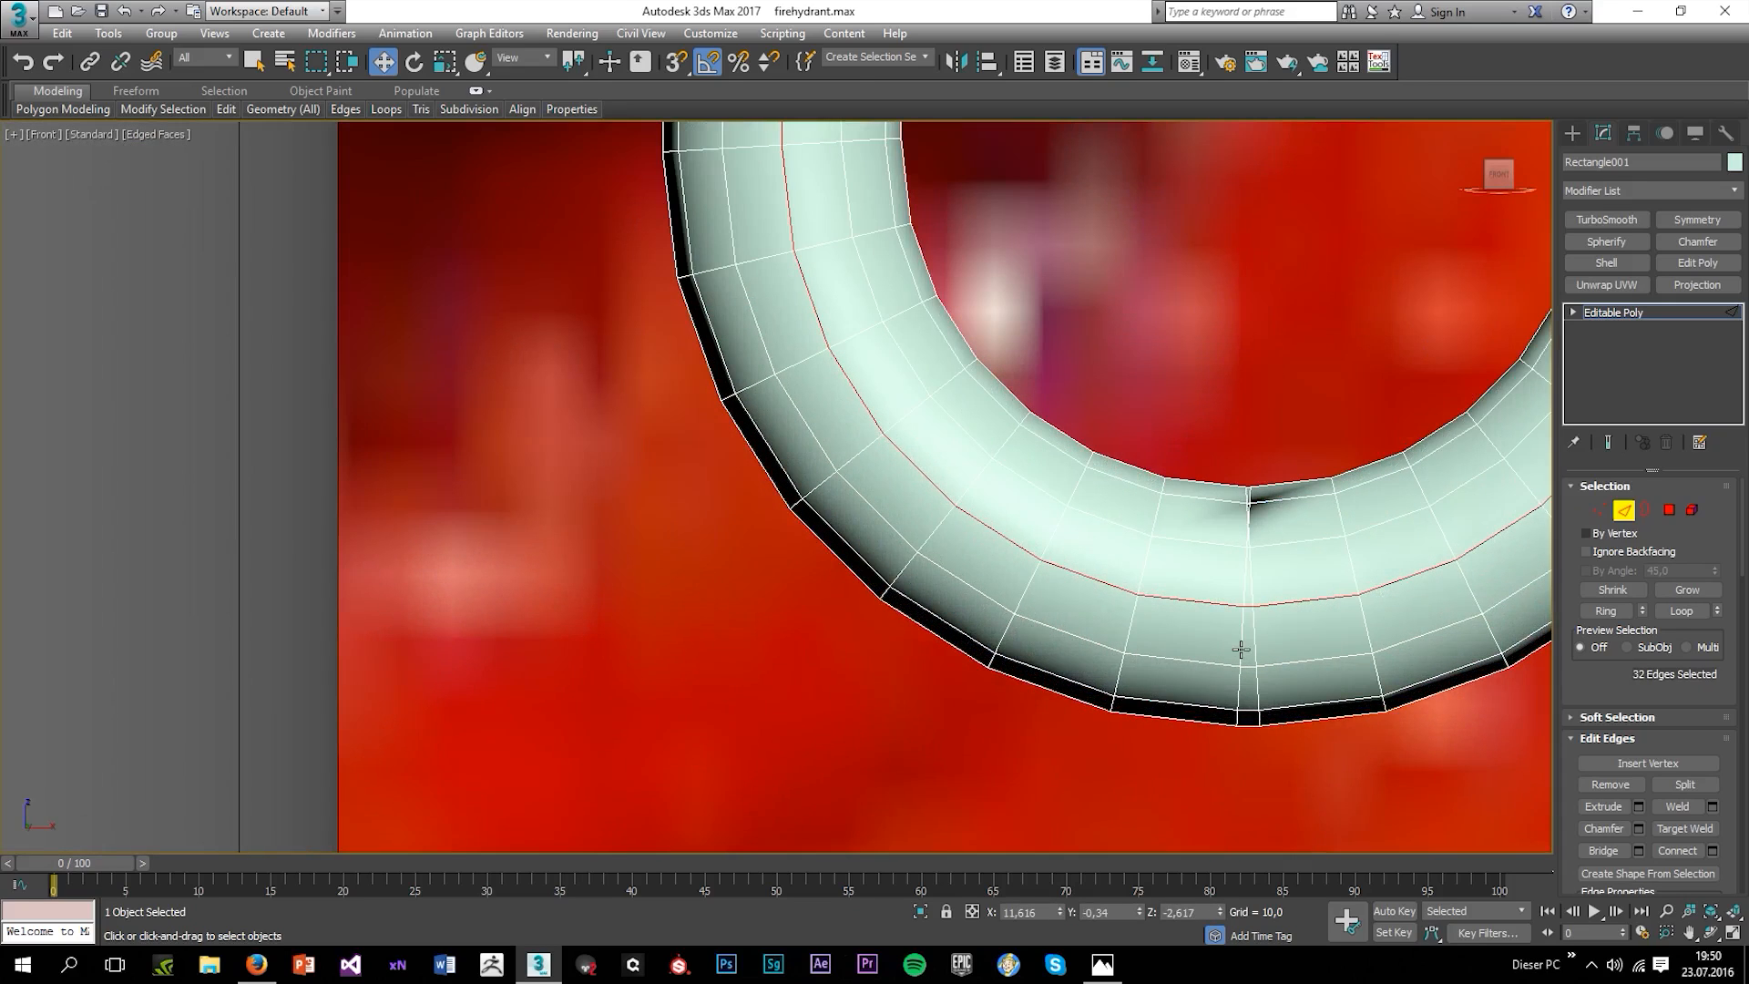
pyautogui.doubleClick(1240, 648)
pyautogui.scroll(-5, 1221, 674)
pyautogui.scroll(5, 1239, 397)
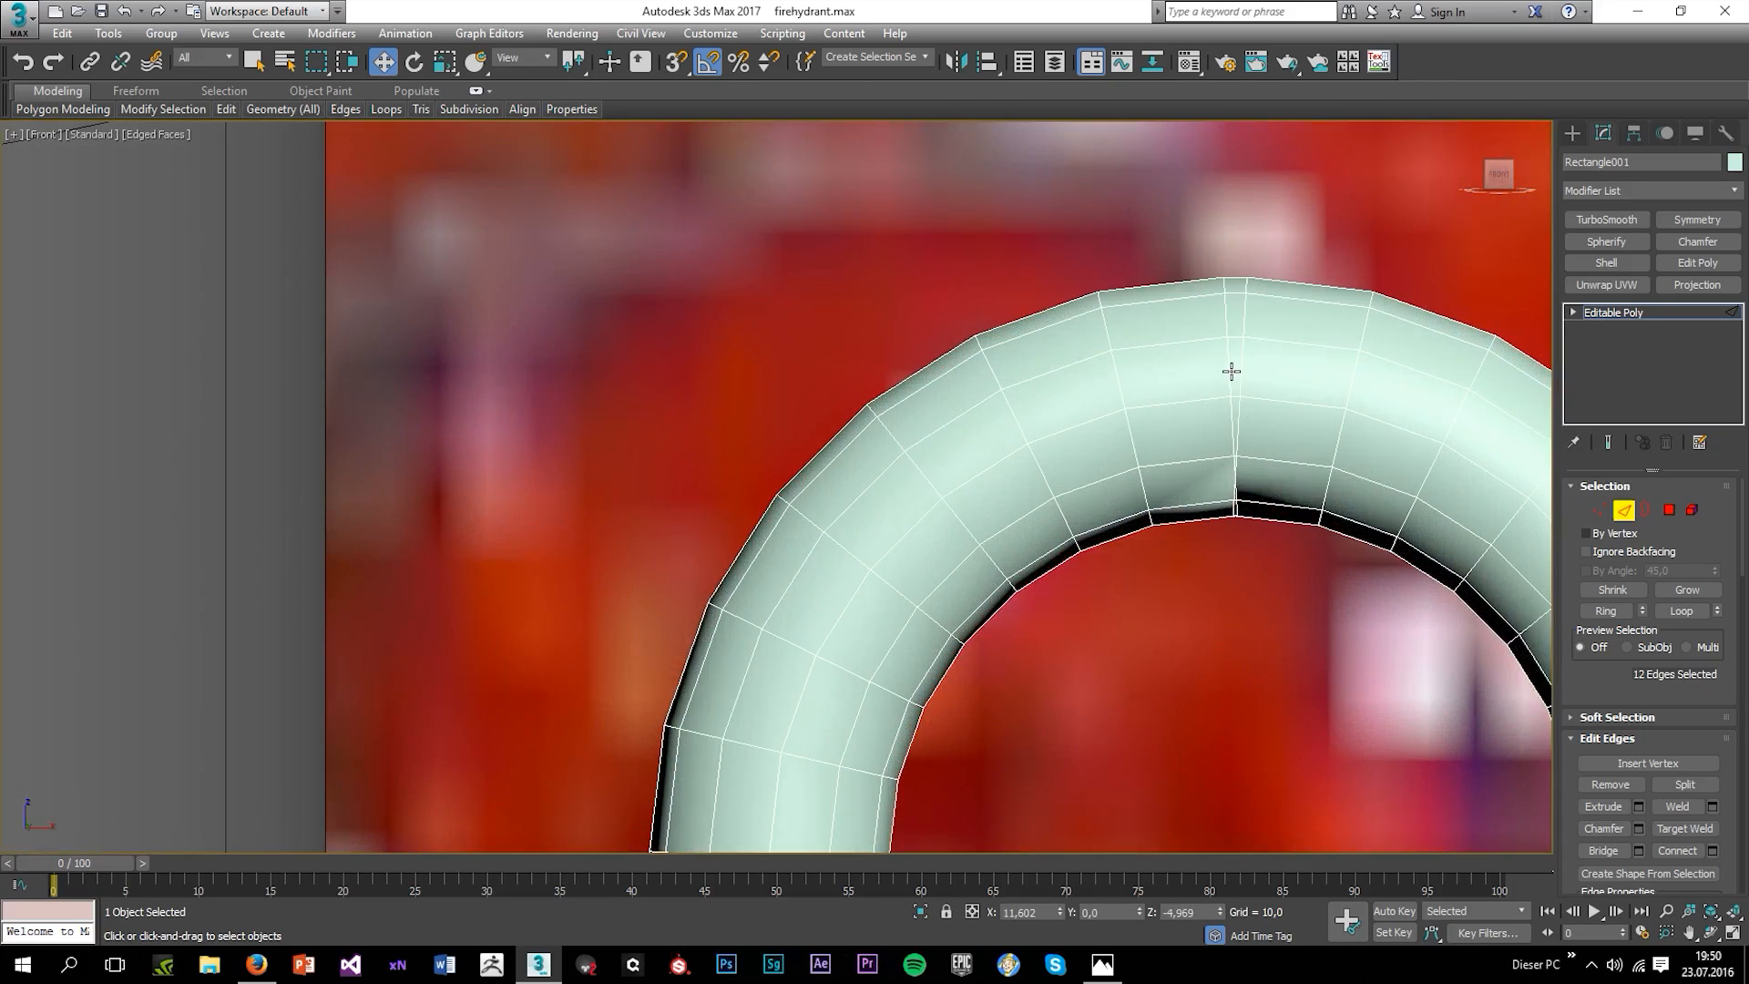
pyautogui.keyDown('ctrl'); pyautogui.doubleClick(1232, 361); pyautogui.keyUp('ctrl')
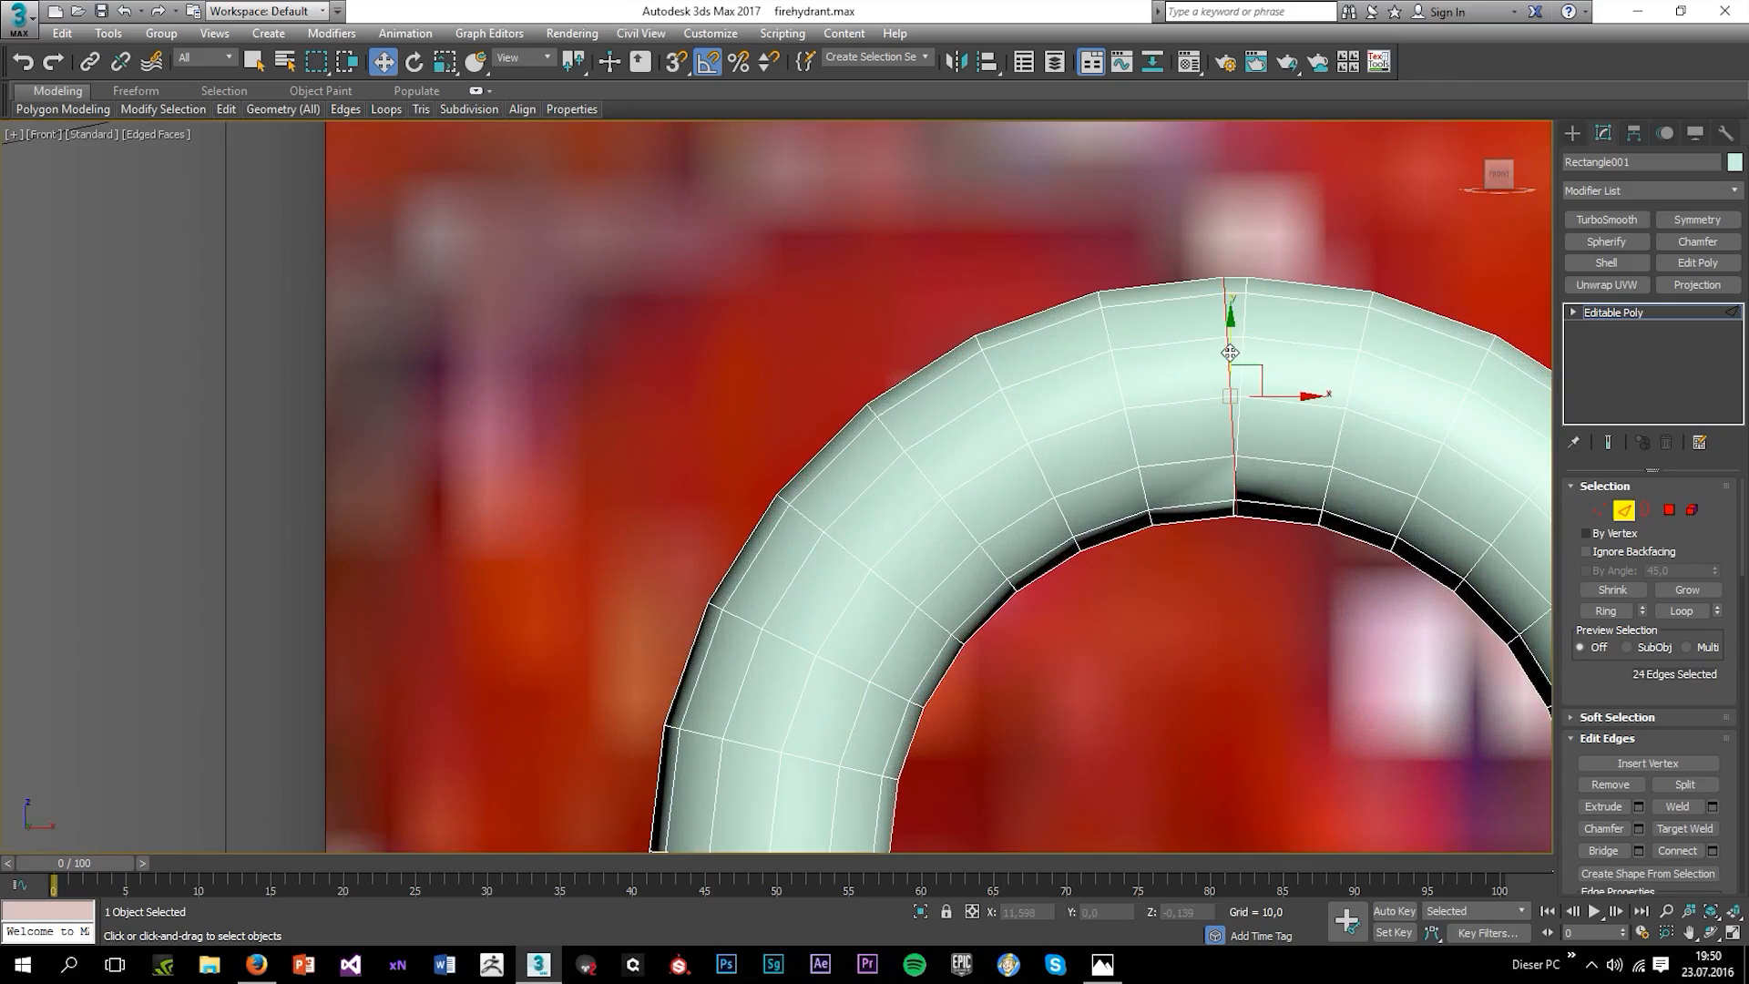
pyautogui.press('BackSpace')
pyautogui.scroll(-5, 1231, 375)
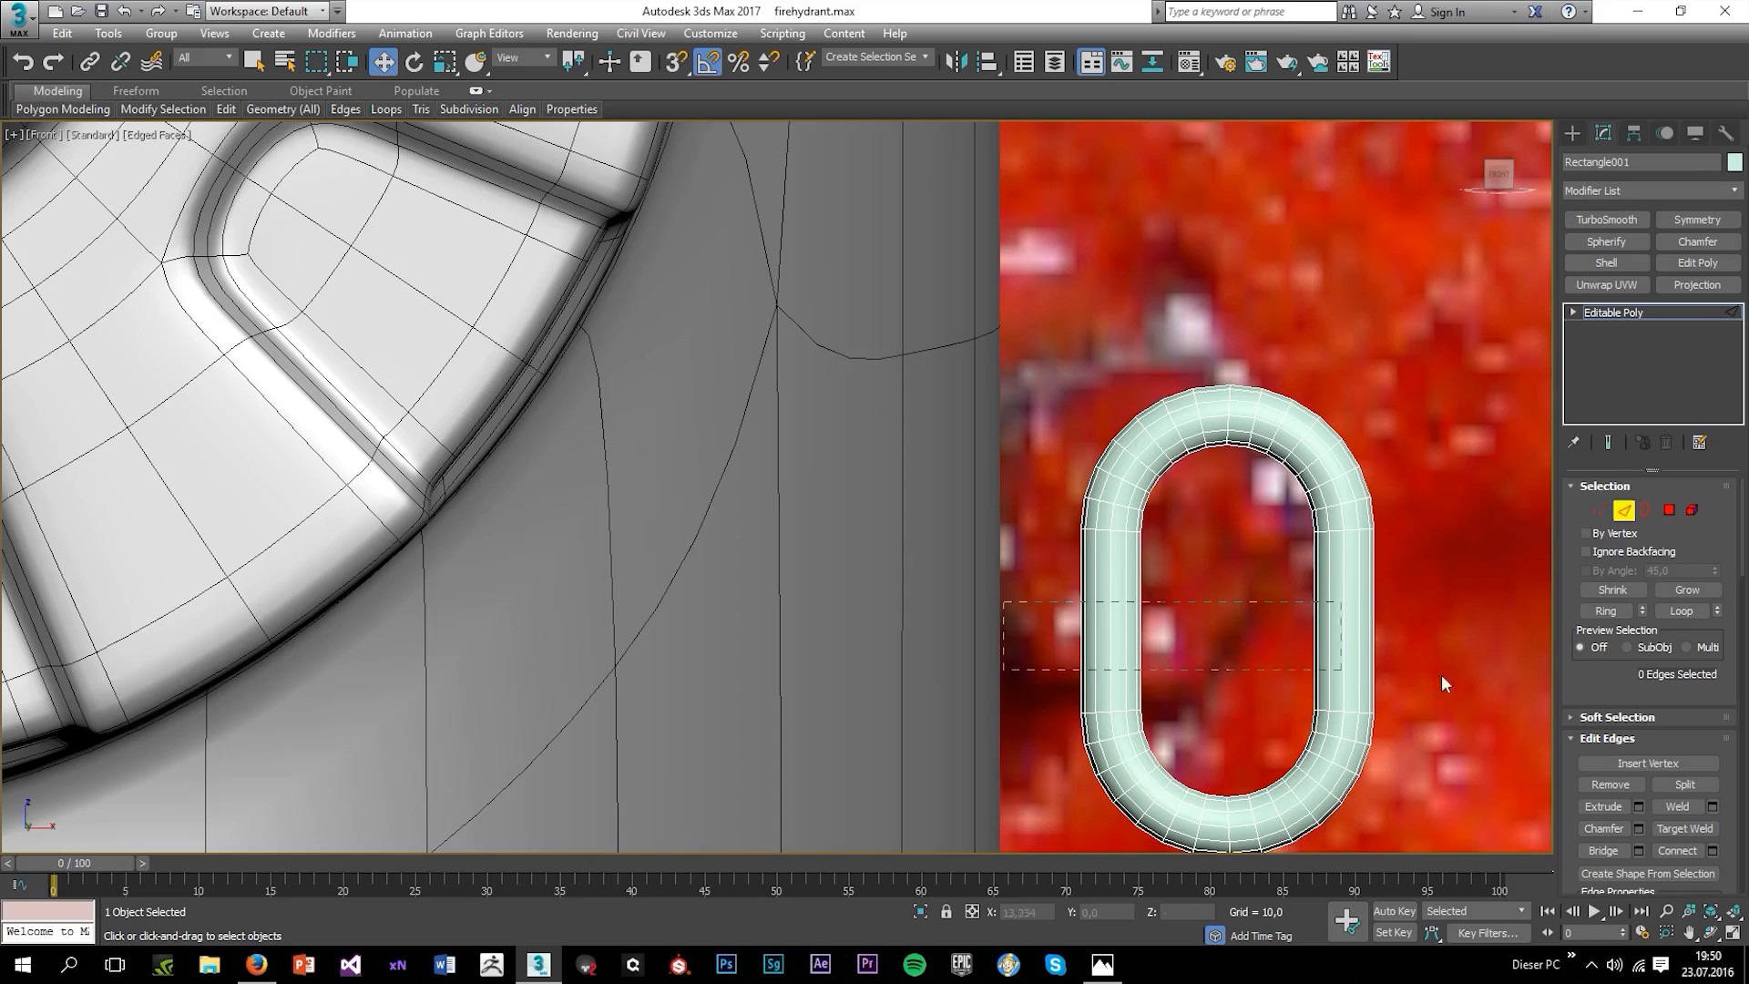
# Chamfer the crosswise loops on the link's straight sides by 0.606 and smooth it with a single TurboSmooth modifier.
pyautogui.click(1637, 828)
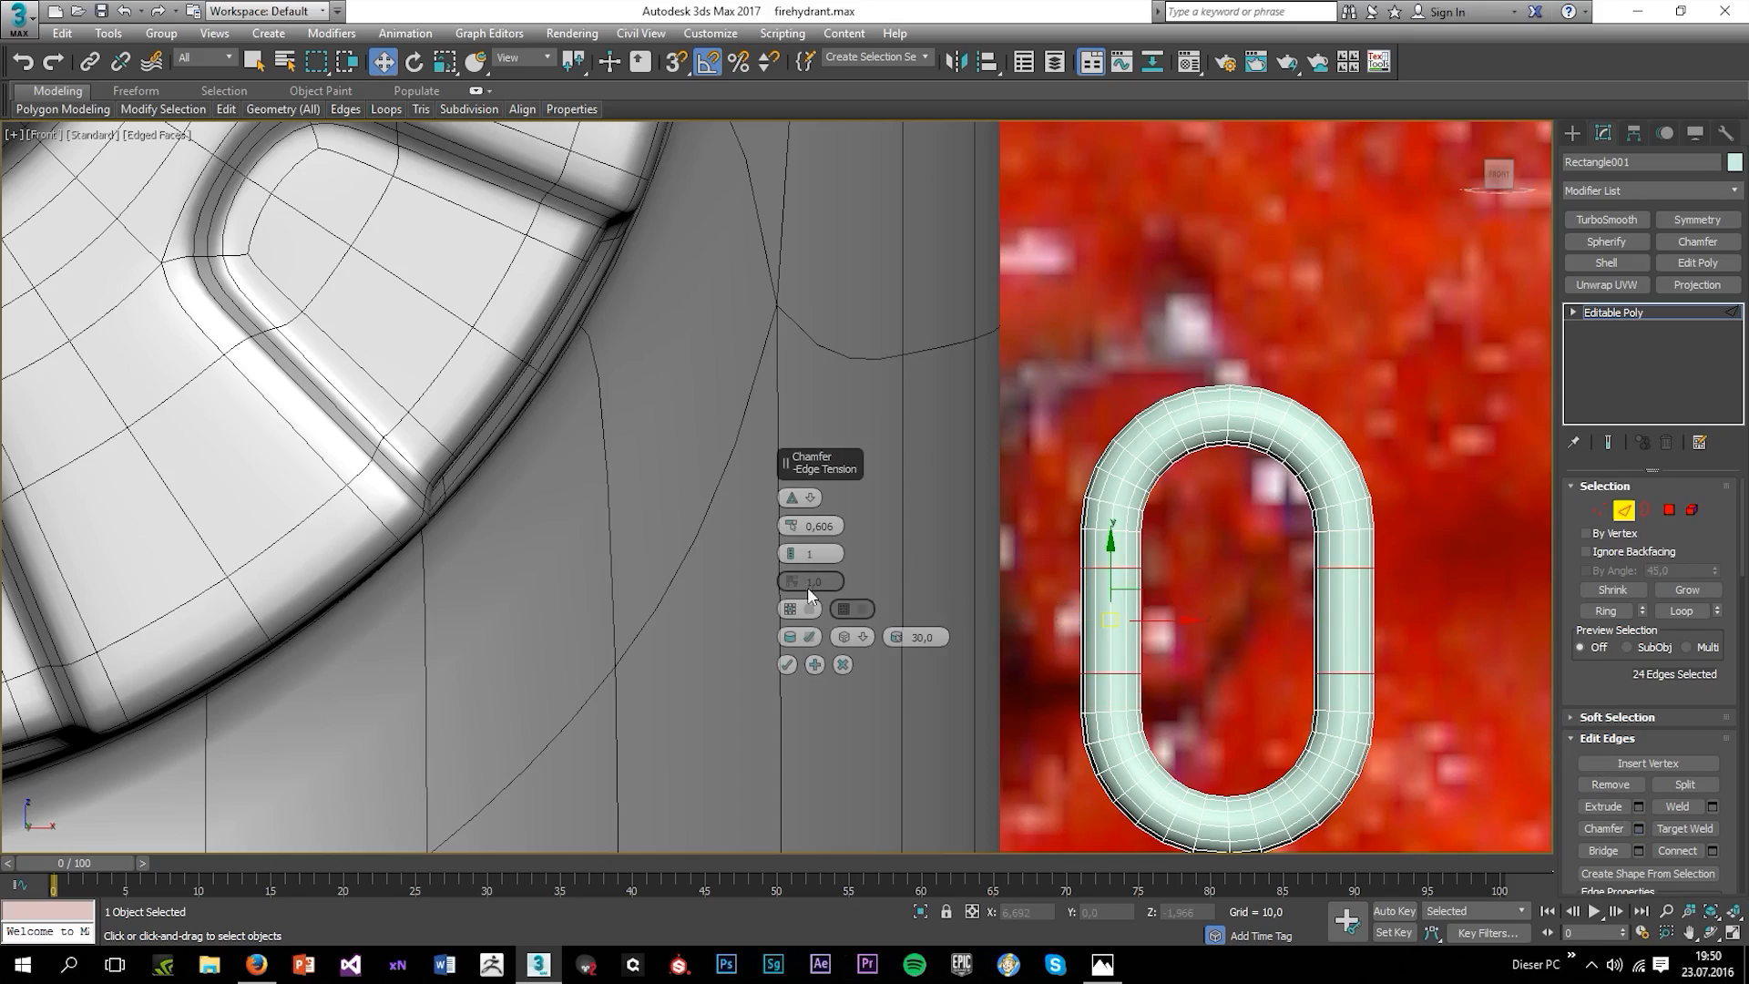
pyautogui.click(787, 663)
pyautogui.doubleClick(1587, 224)
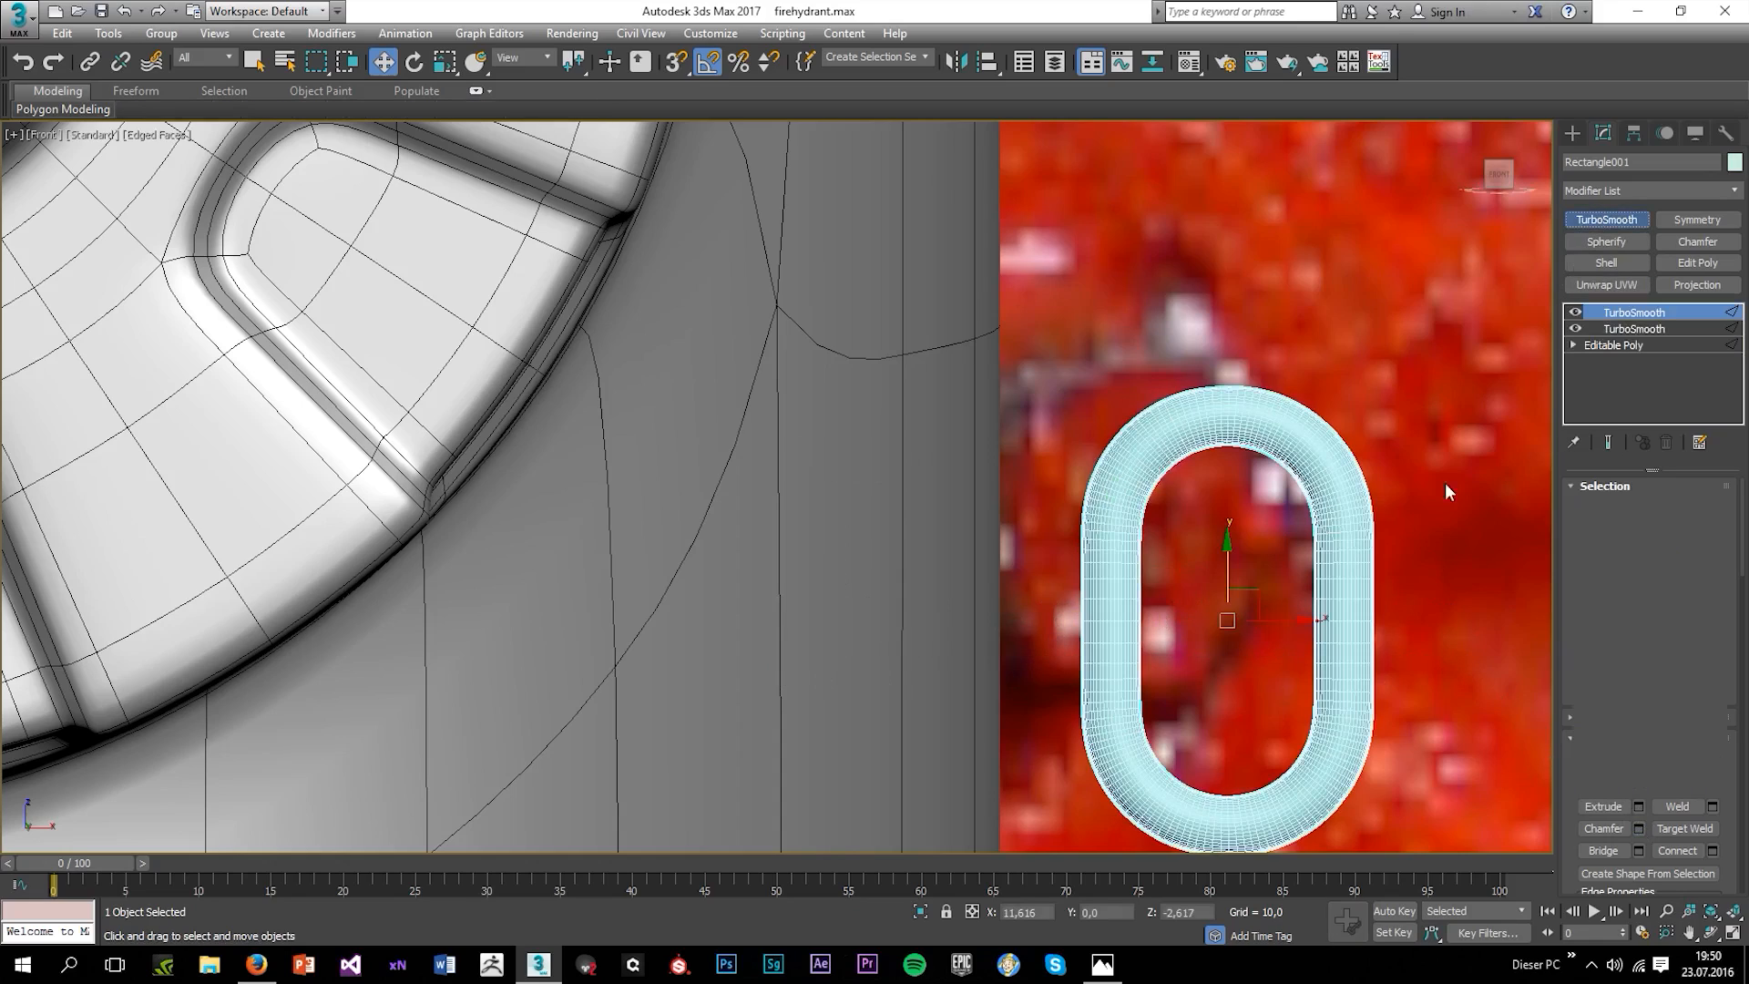
pyautogui.rightClick(1639, 311)
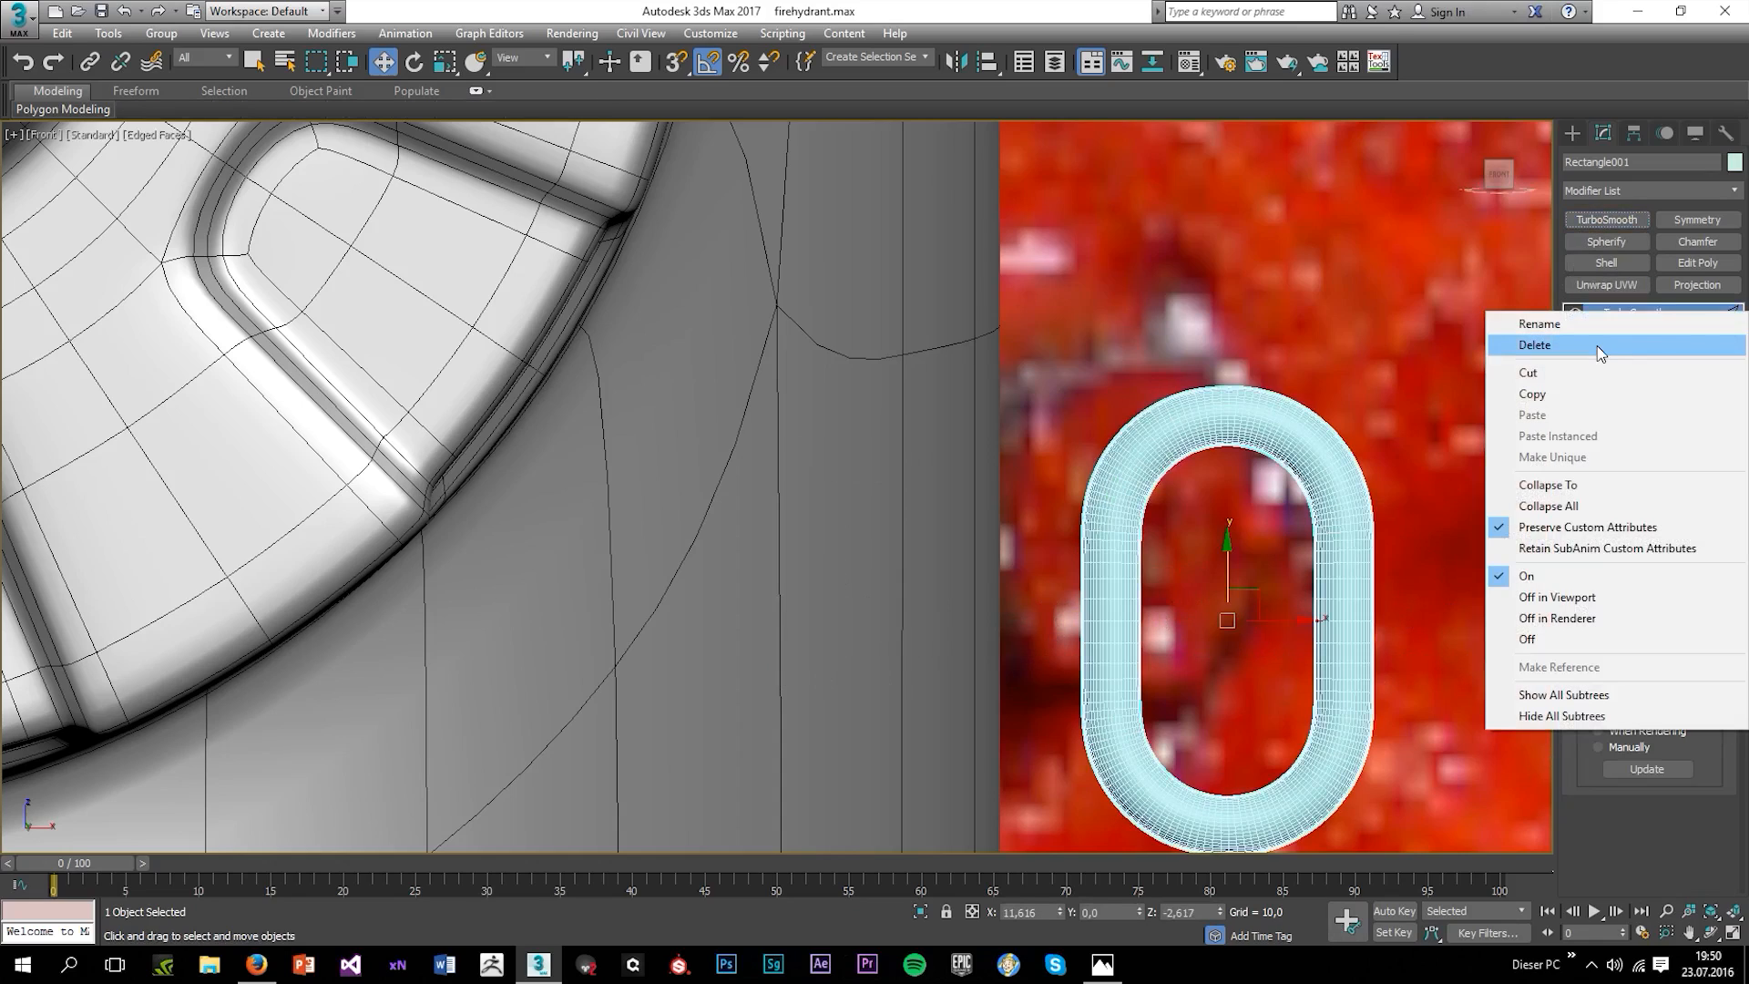
pyautogui.click(1597, 346)
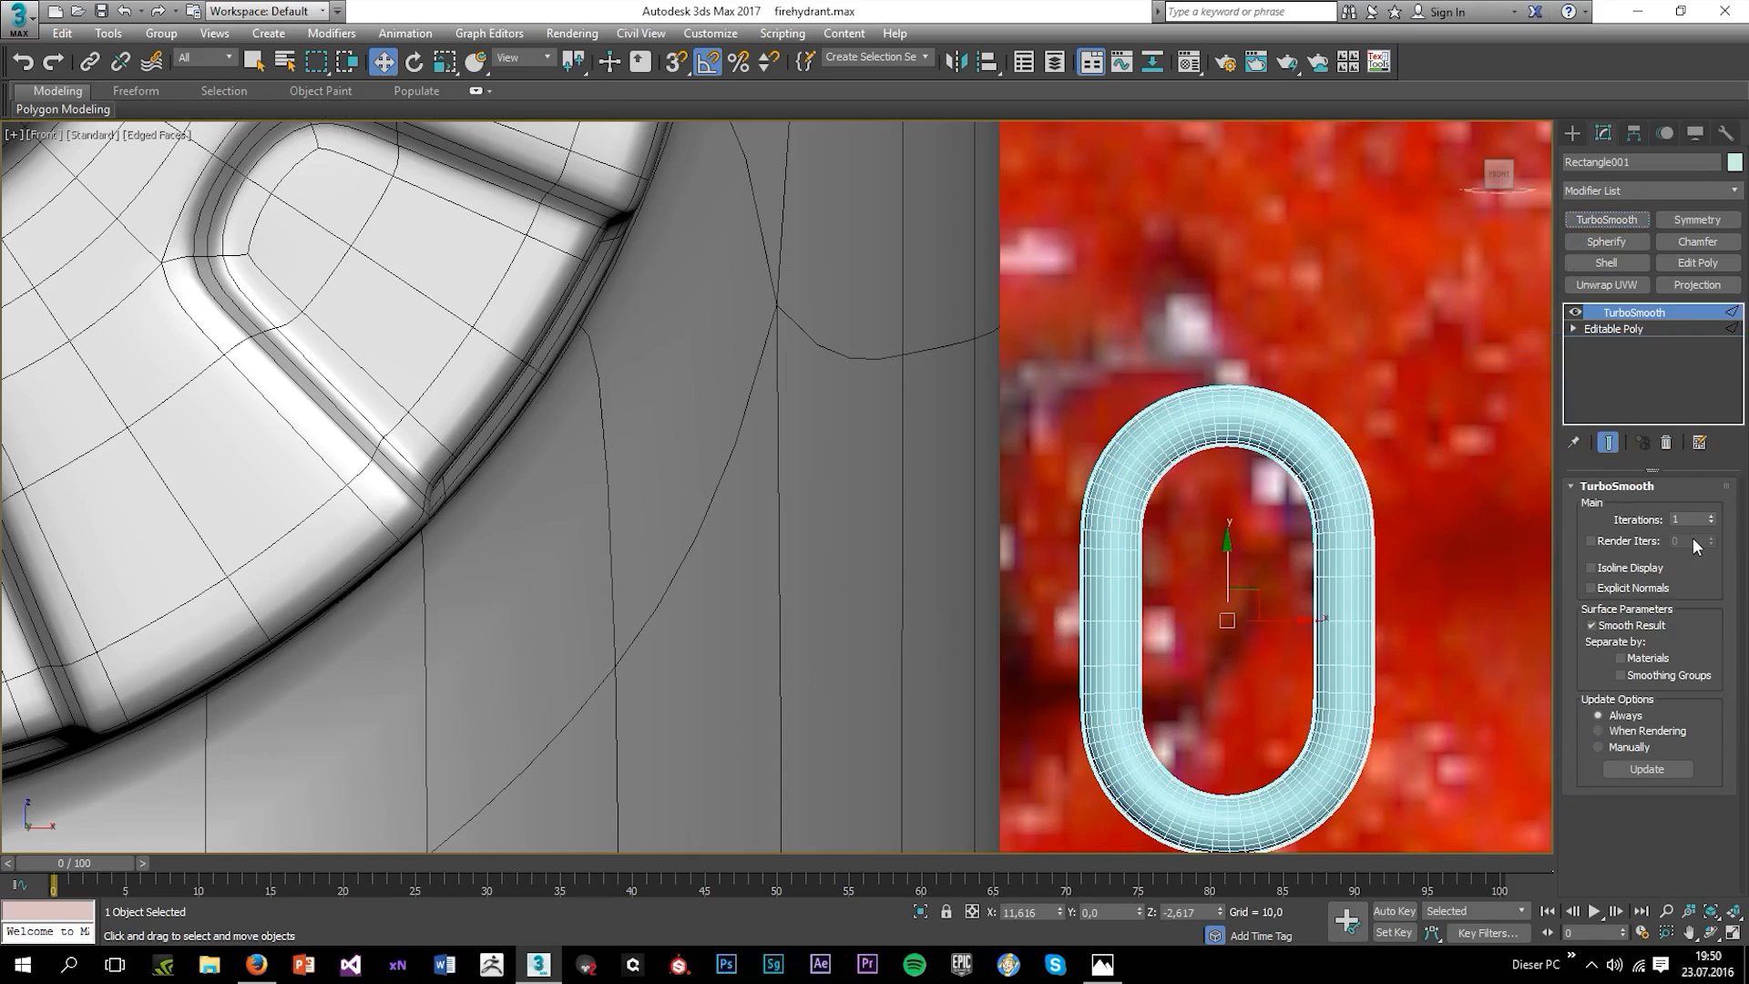
# Move the link in the Perspective view to in front of the front outlet cap and raise it toward the hanging ring.
pyautogui.click(1428, 581)
pyautogui.hotkey('alt', 'w')
pyautogui.click(1428, 685)
pyautogui.hotkey('alt', 'w')
pyautogui.keyDown('alt'); pyautogui.moveTo(1315, 544); pyautogui.dragTo(1254, 557, button='middle'); pyautogui.keyUp('alt')
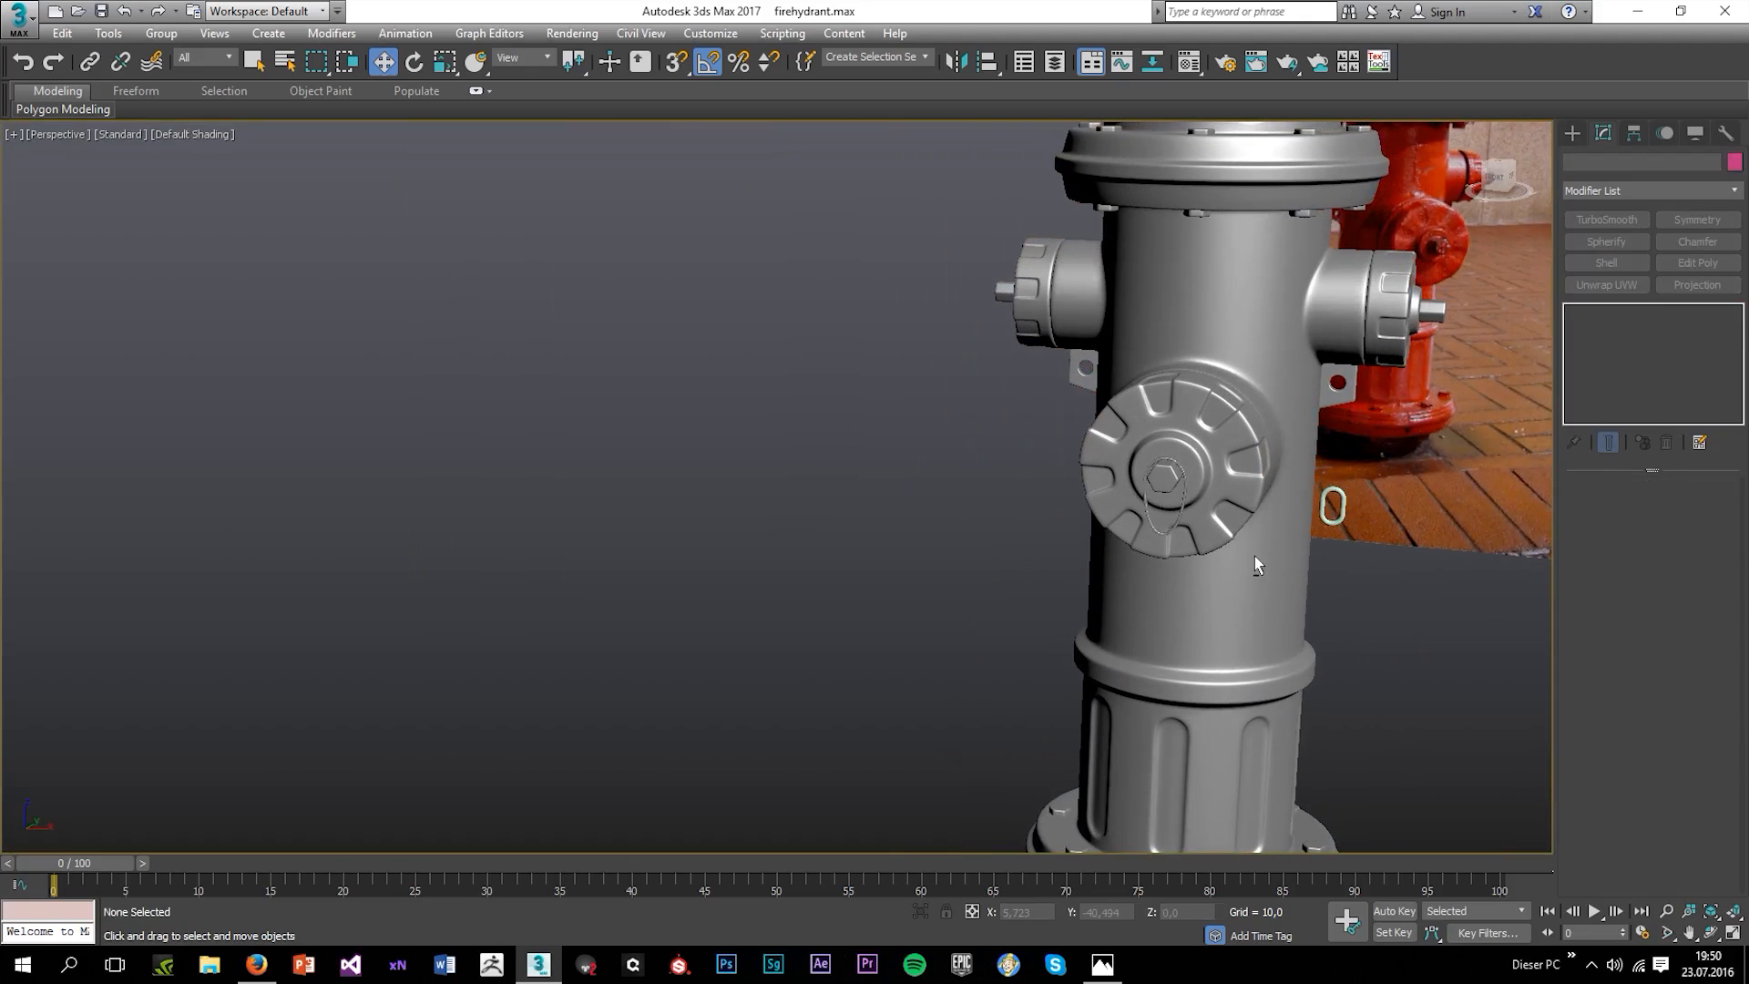
pyautogui.click(1341, 504)
pyautogui.keyDown('alt'); pyautogui.moveTo(1342, 505); pyautogui.dragTo(1289, 561, button='middle'); pyautogui.keyUp('alt')
pyautogui.moveTo(1371, 493); pyautogui.dragTo(1151, 581)
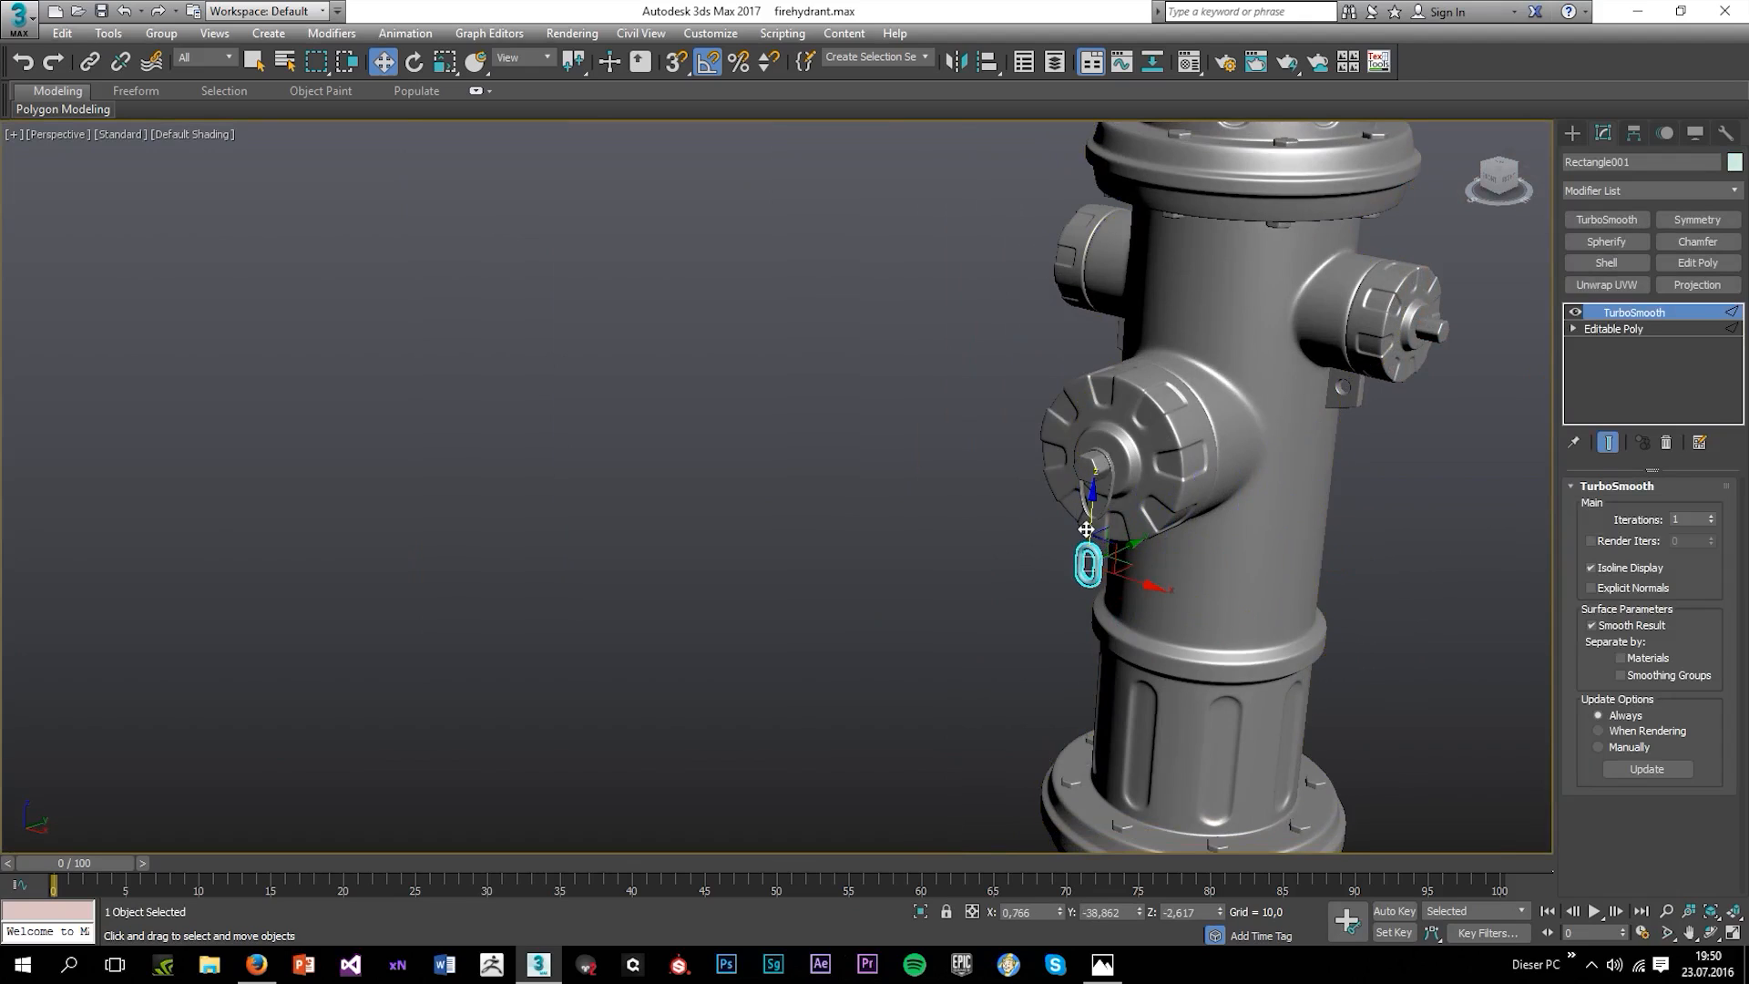
pyautogui.moveTo(1089, 528); pyautogui.dragTo(1091, 490)
# Shift the link back to the ring's depth, then sideways and down to the ring's lower end.
pyautogui.scroll(6, 1084, 499)
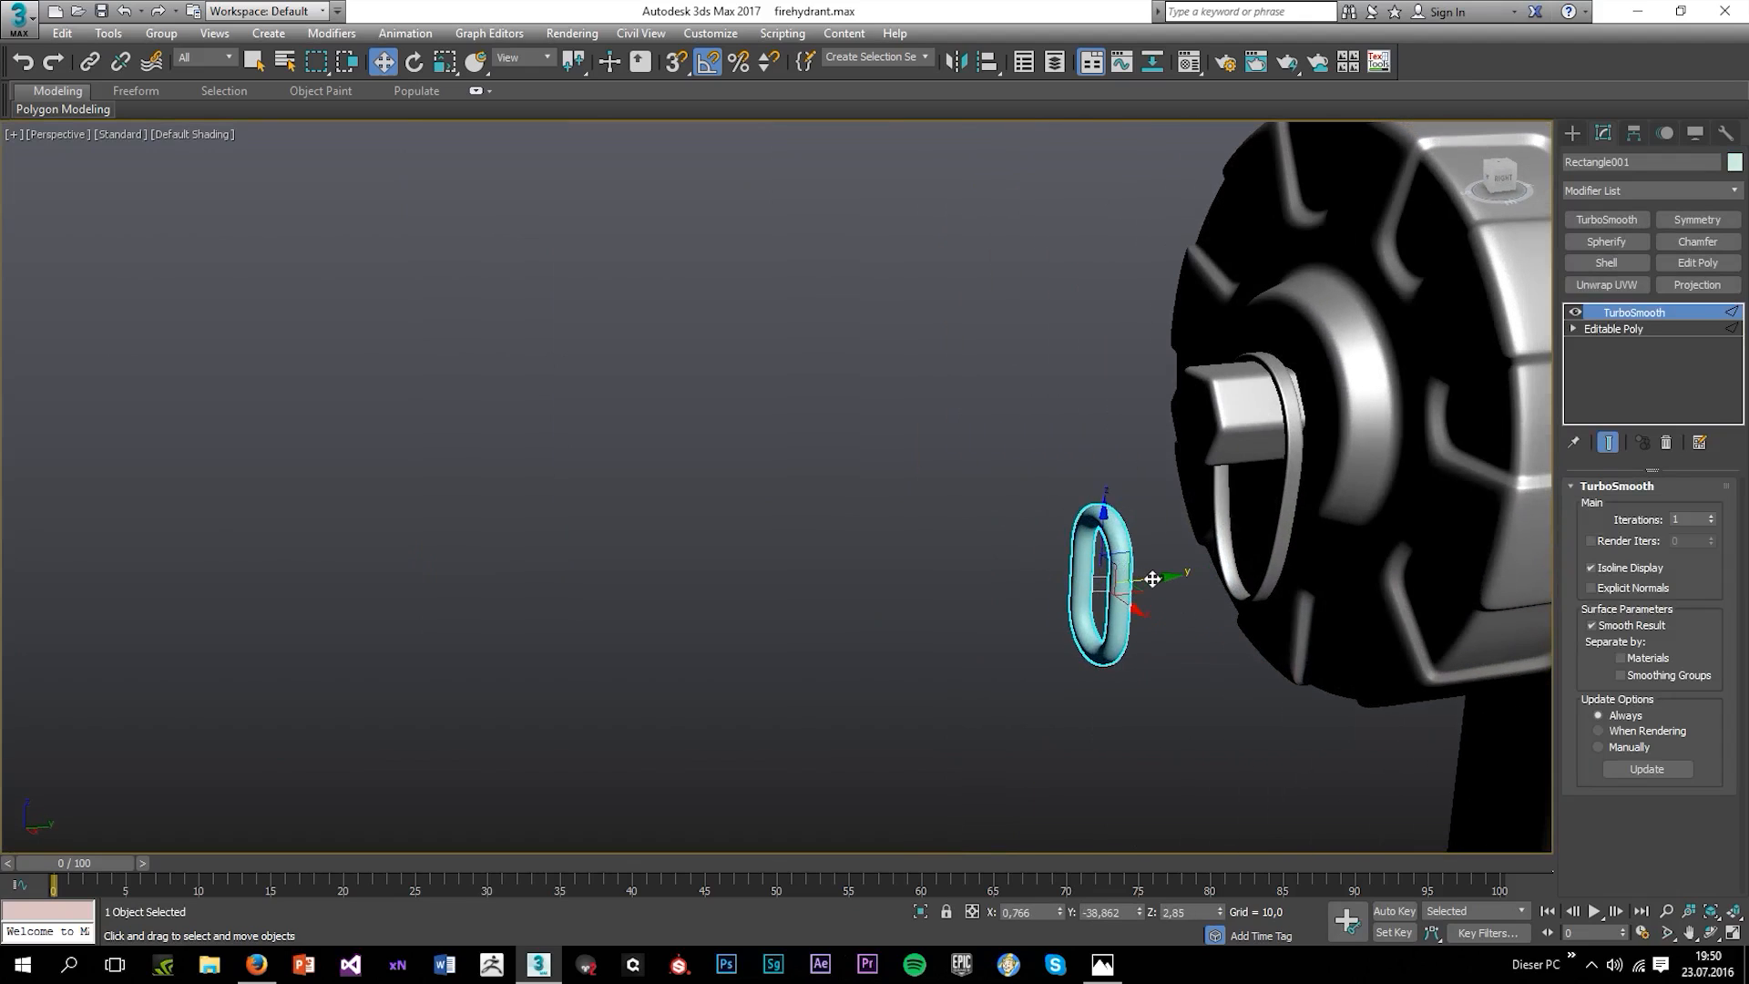
pyautogui.moveTo(1152, 580); pyautogui.dragTo(1339, 594)
pyautogui.keyDown('alt'); pyautogui.moveTo(1340, 594); pyautogui.dragTo(1399, 594, button='middle'); pyautogui.keyUp('alt')
pyautogui.moveTo(1399, 594); pyautogui.dragTo(1125, 555)
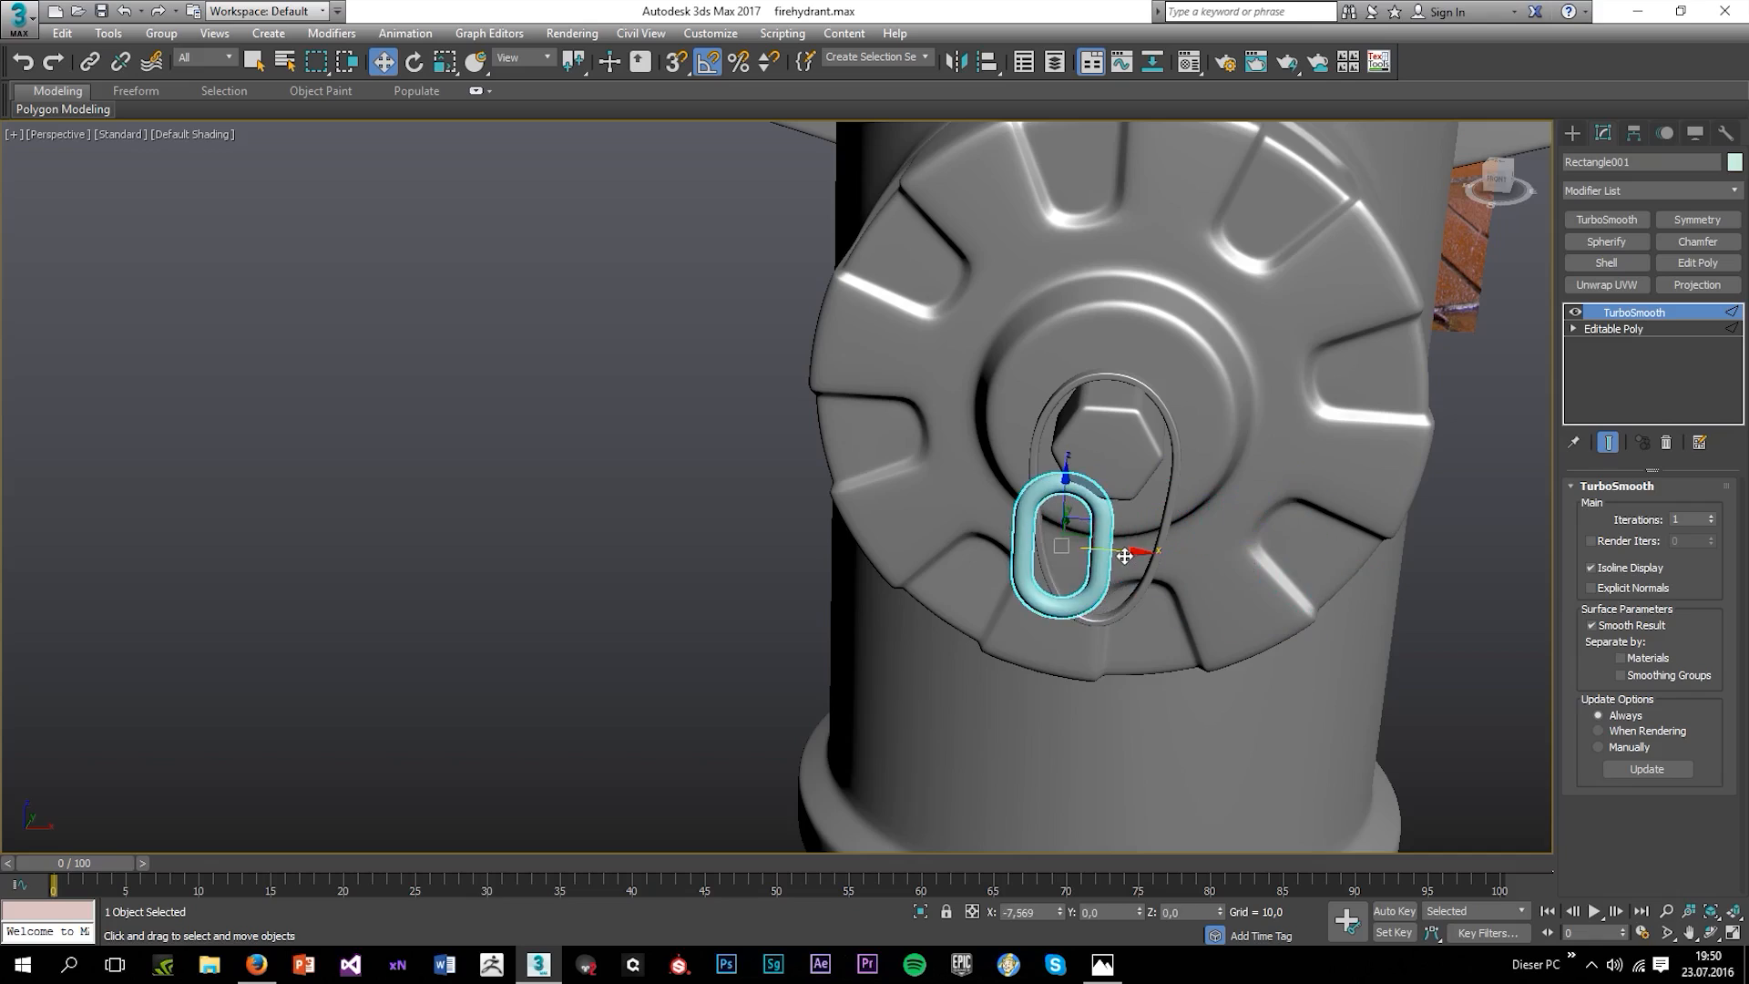
pyautogui.keyDown('alt'); pyautogui.moveTo(1124, 556); pyautogui.dragTo(988, 557, button='middle'); pyautogui.keyUp('alt')
pyautogui.moveTo(1119, 554); pyautogui.dragTo(1196, 574)
pyautogui.moveTo(1145, 490); pyautogui.dragTo(1137, 602)
# Rotate the link a quarter turn about its vertical axis so it stands edge-on to the cap.
pyautogui.keyDown('alt'); pyautogui.moveTo(1138, 602); pyautogui.dragTo(1202, 638, button='middle'); pyautogui.keyUp('alt')
pyautogui.press('e')
pyautogui.moveTo(1202, 674); pyautogui.dragTo(1198, 705)
pyautogui.press('w')
# Center the link under the ring's lowest point in the Front view and return to the Perspective view.
pyautogui.hotkey('alt', 'w')
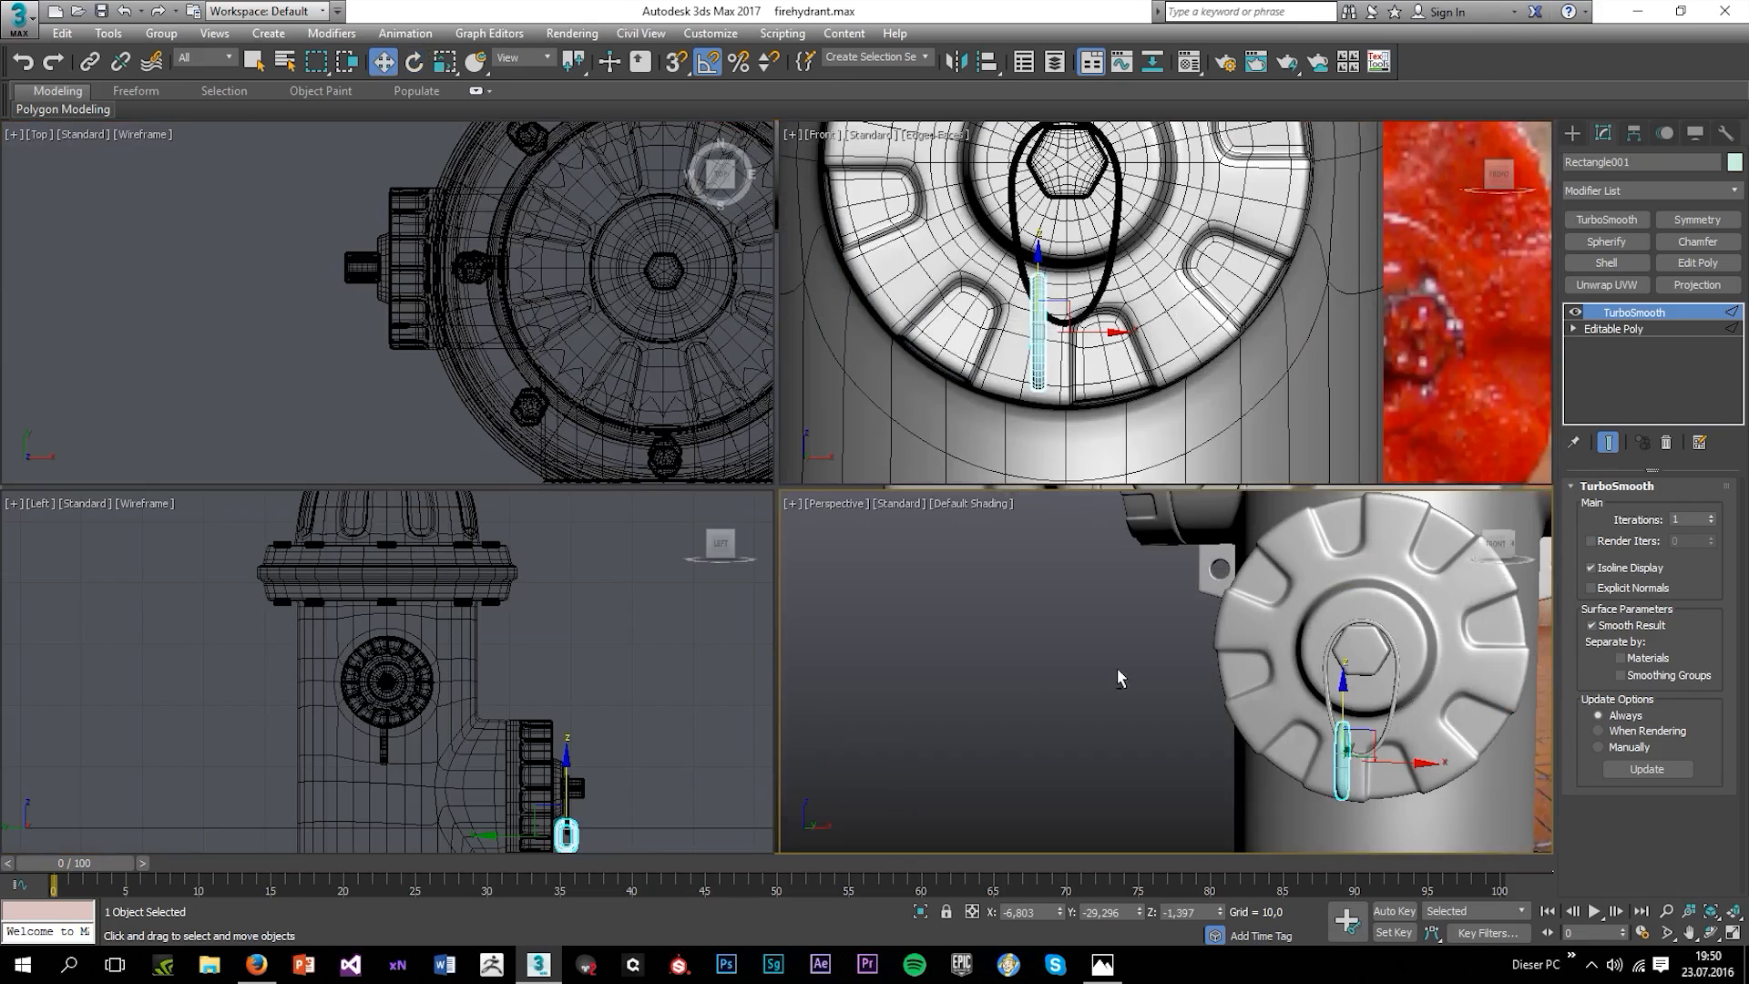
pyautogui.middleClick(870, 476)
pyautogui.hotkey('alt', 'w')
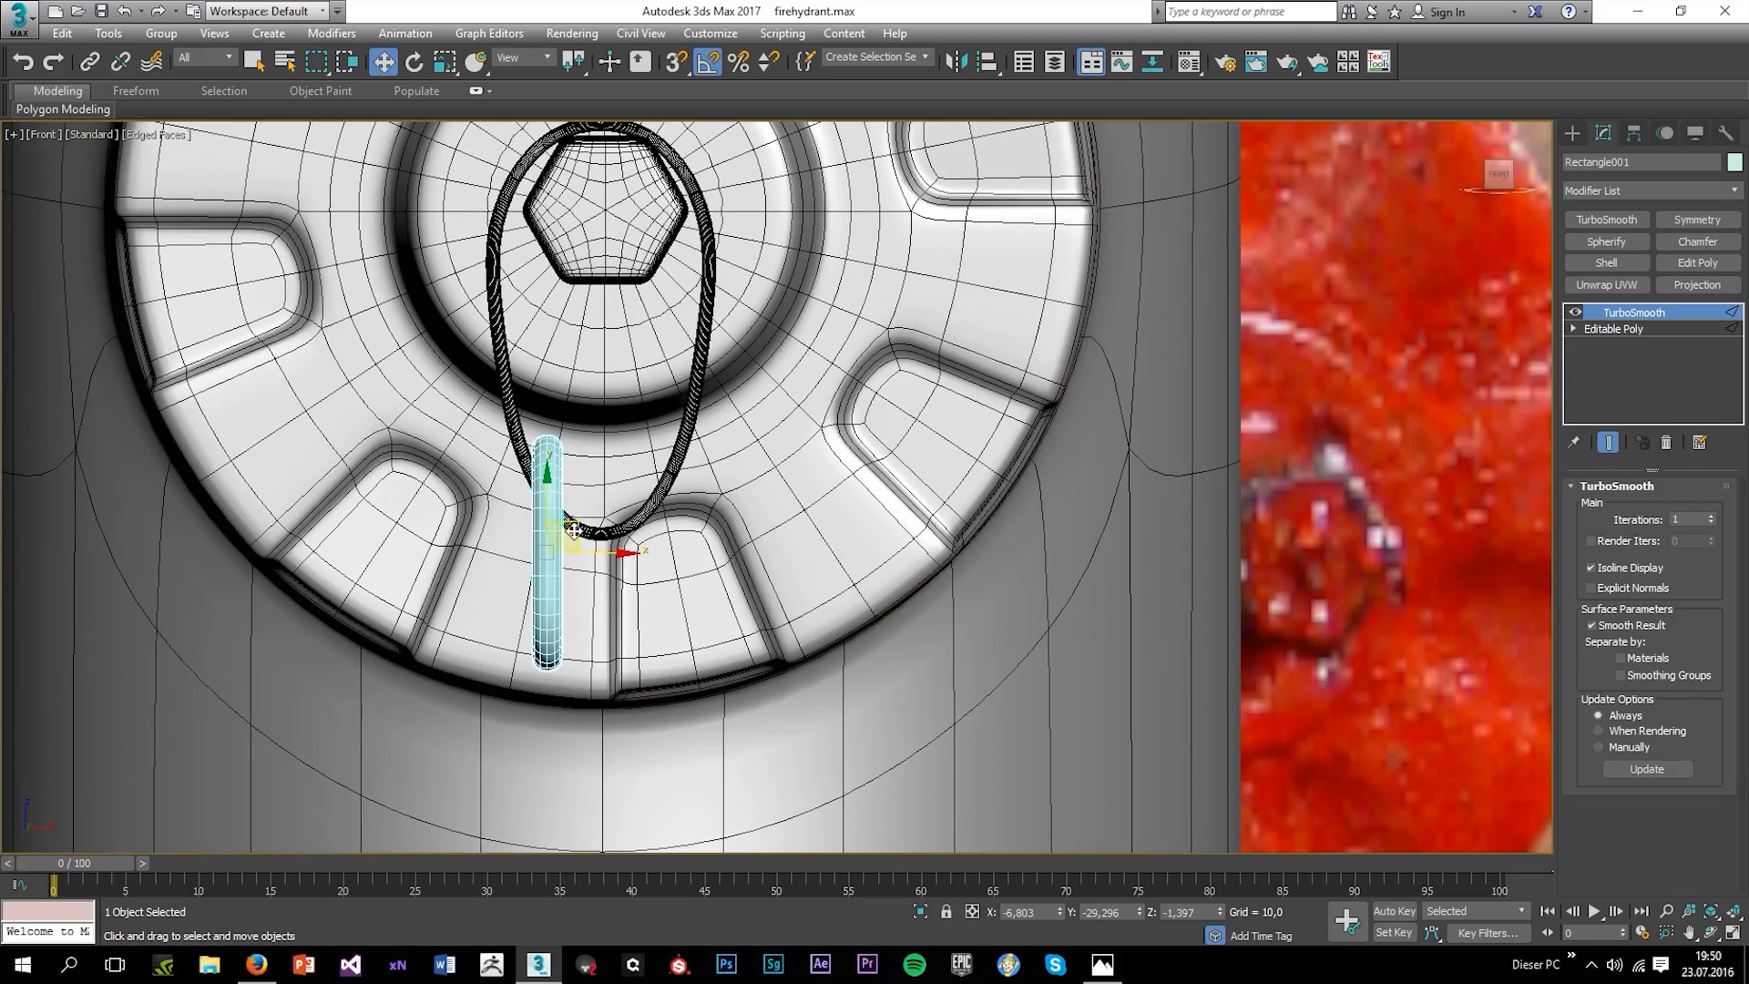
pyautogui.moveTo(608, 550); pyautogui.dragTo(626, 596)
pyautogui.hotkey('alt', 'w')
pyautogui.middleClick(1136, 746)
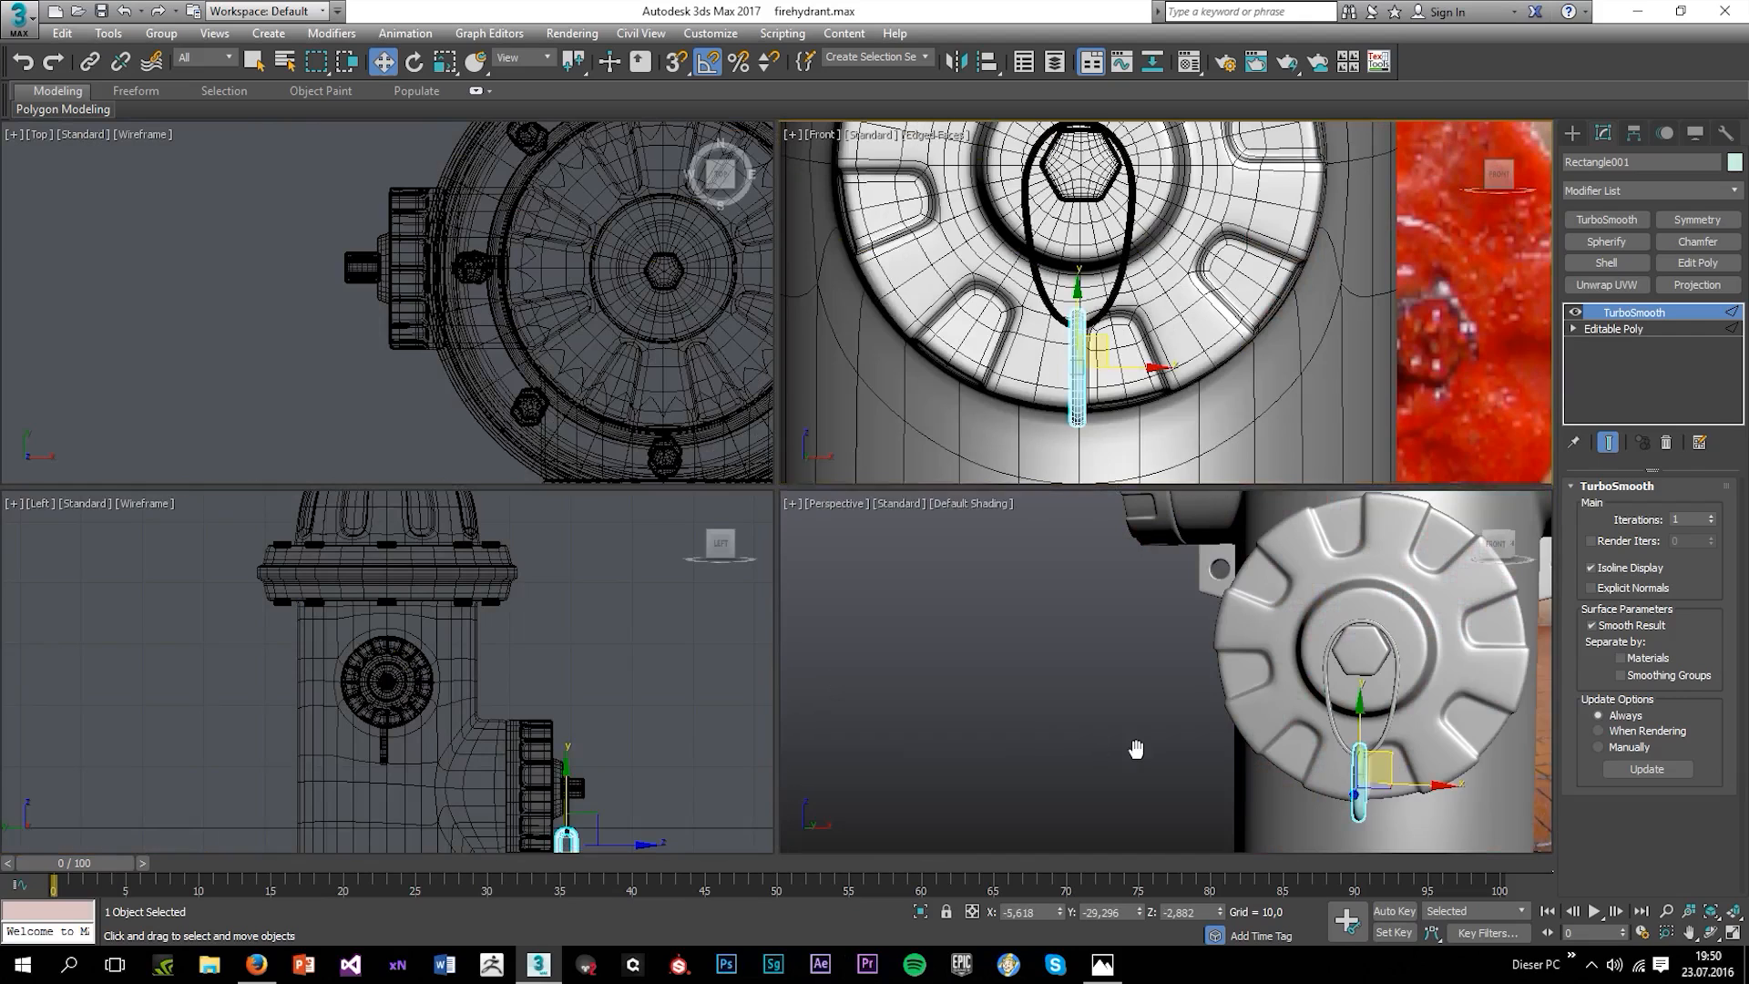
# Clone the chain link straight down in the Front view so a second link hangs below the first.
pyautogui.hotkey('alt', 'w')
pyautogui.keyDown('alt'); pyautogui.moveTo(1135, 743); pyautogui.dragTo(1014, 678, button='middle'); pyautogui.keyUp('alt')
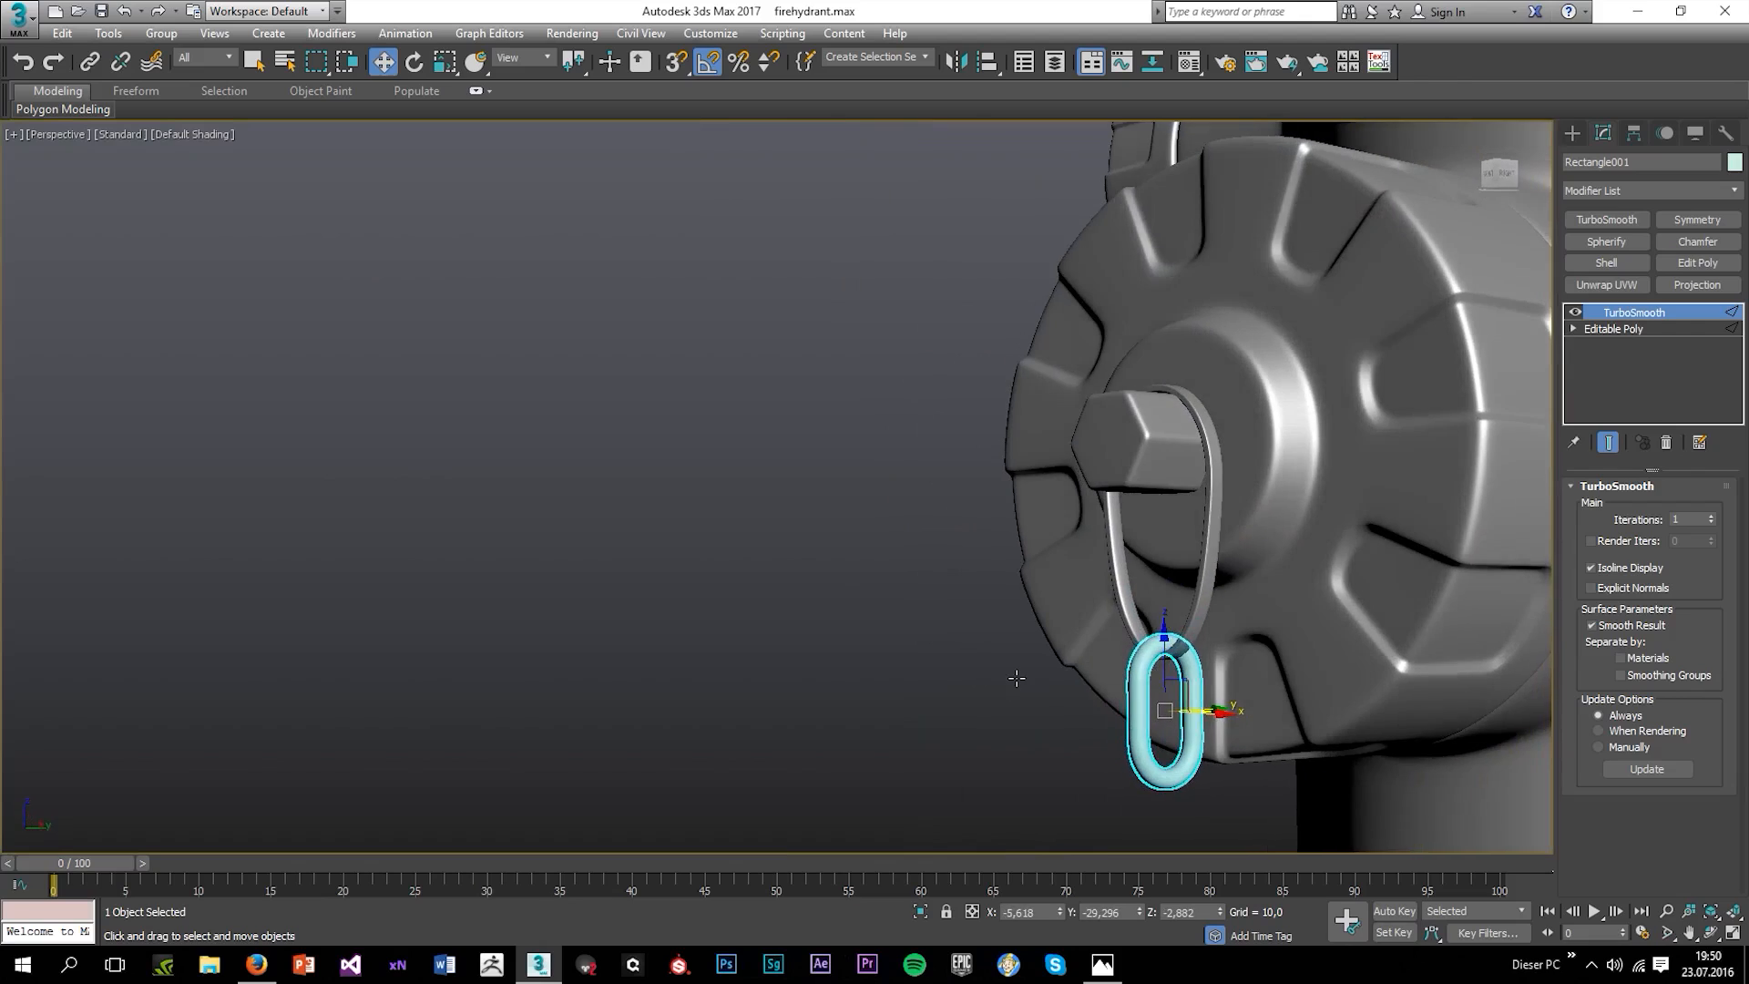
pyautogui.moveTo(1127, 675); pyautogui.dragTo(1096, 550, button='middle')
pyautogui.hotkey('alt', 'w')
pyautogui.middleClick(910, 350)
pyautogui.hotkey('alt', 'w')
pyautogui.moveTo(962, 504)
pyautogui.mouseDown(button='middle')
pyautogui.moveTo(1097, 428)
pyautogui.moveTo(1130, 381)
pyautogui.mouseUp(button='middle')
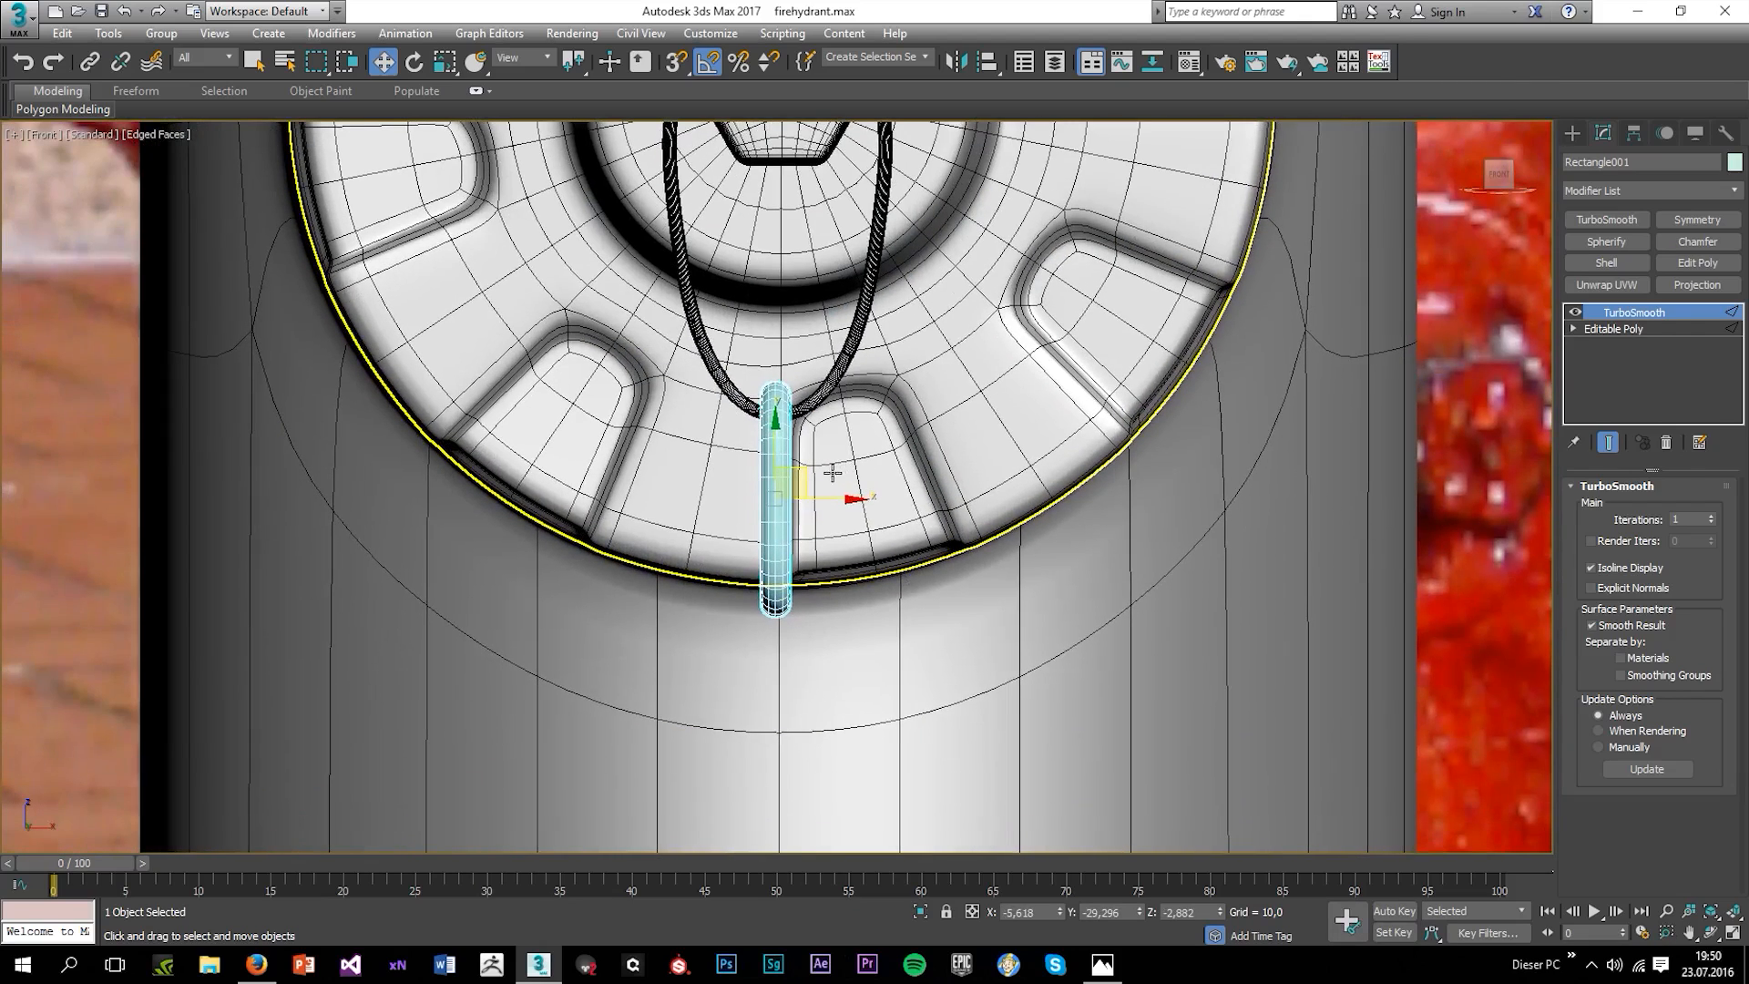
pyautogui.moveTo(774, 461)
pyautogui.keyDown('shift'); pyautogui.mouseDown()
pyautogui.moveTo(733, 647)
pyautogui.moveTo(726, 624)
pyautogui.moveTo(877, 680)
pyautogui.mouseUp(); pyautogui.keyUp('shift')
pyautogui.click(874, 563)
# Rotate the second link a quarter turn about its vertical axis and adjust its height to interlock with the first.
pyautogui.press('e')
pyautogui.press('w')
pyautogui.moveTo(790, 608); pyautogui.dragTo(790, 629)
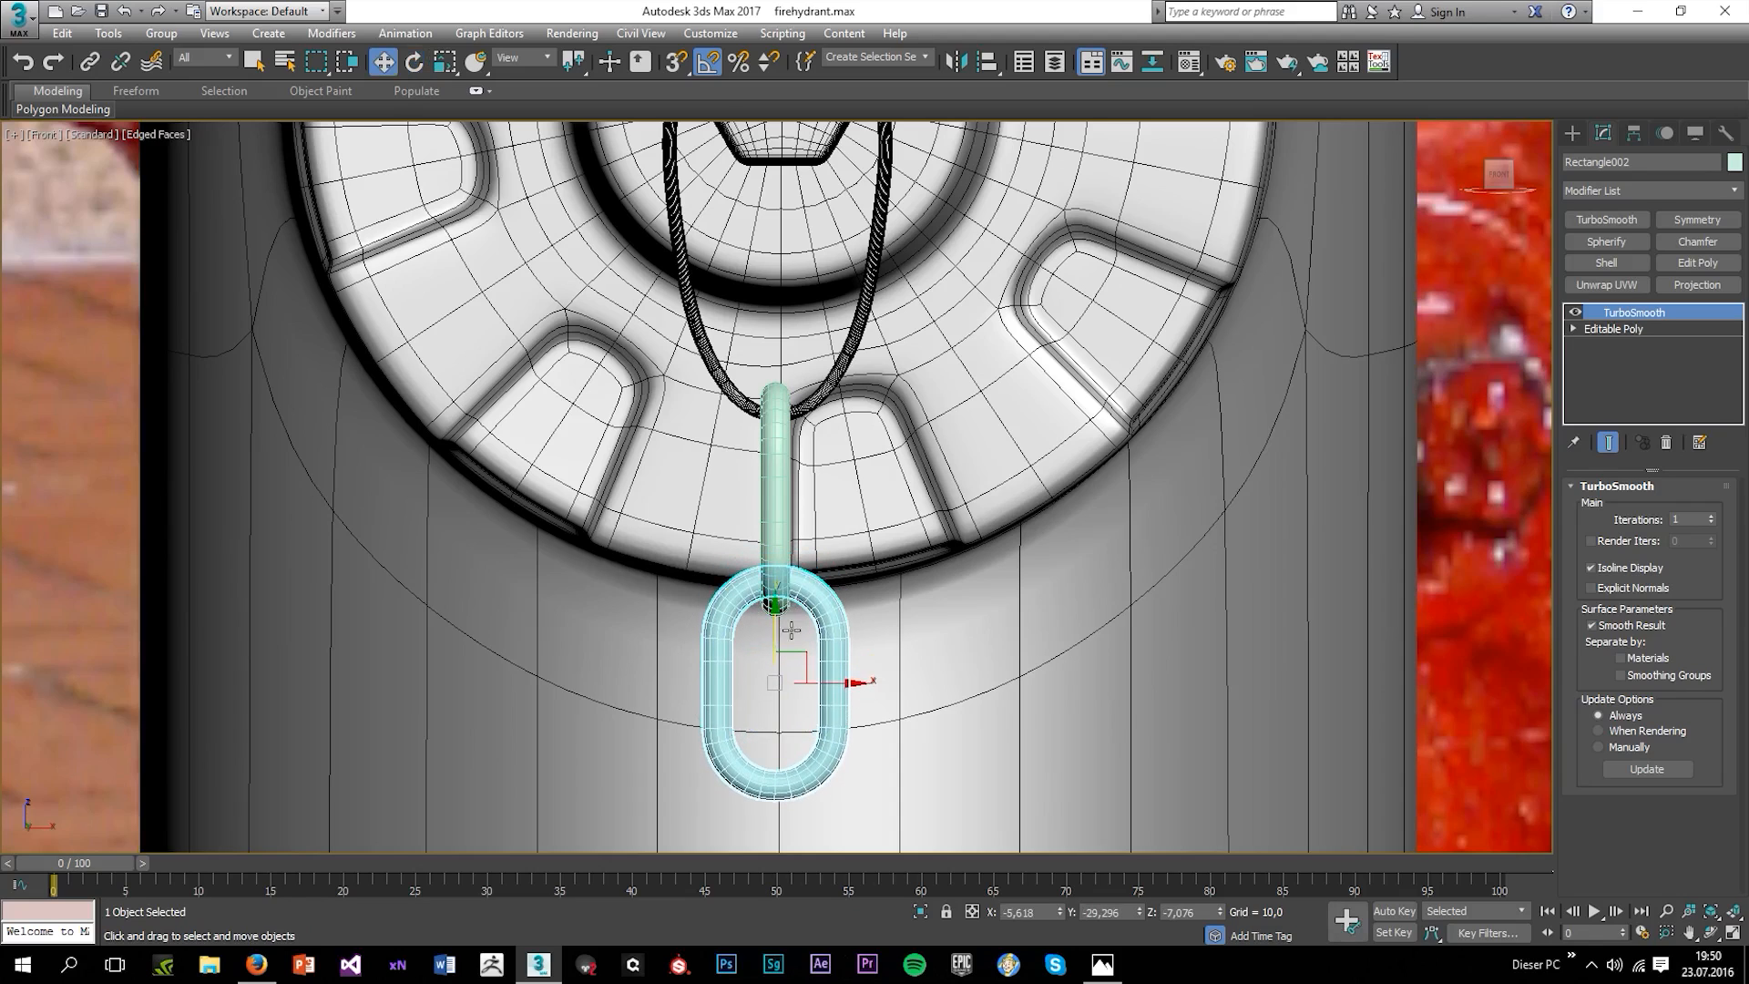
# Scale both links together uniformly to 74 percent and raise them back onto the ring's lower end.
pyautogui.scroll(-5, 802, 626)
pyautogui.hotkey('alt', 'w')
pyautogui.rightClick(1183, 662)
pyautogui.hotkey('alt', 'w')
pyautogui.keyDown('alt'); pyautogui.moveTo(1074, 604); pyautogui.dragTo(1221, 617, button='middle'); pyautogui.keyUp('alt')
pyautogui.scroll(-6, 1175, 592)
pyautogui.scroll(4, 1219, 615)
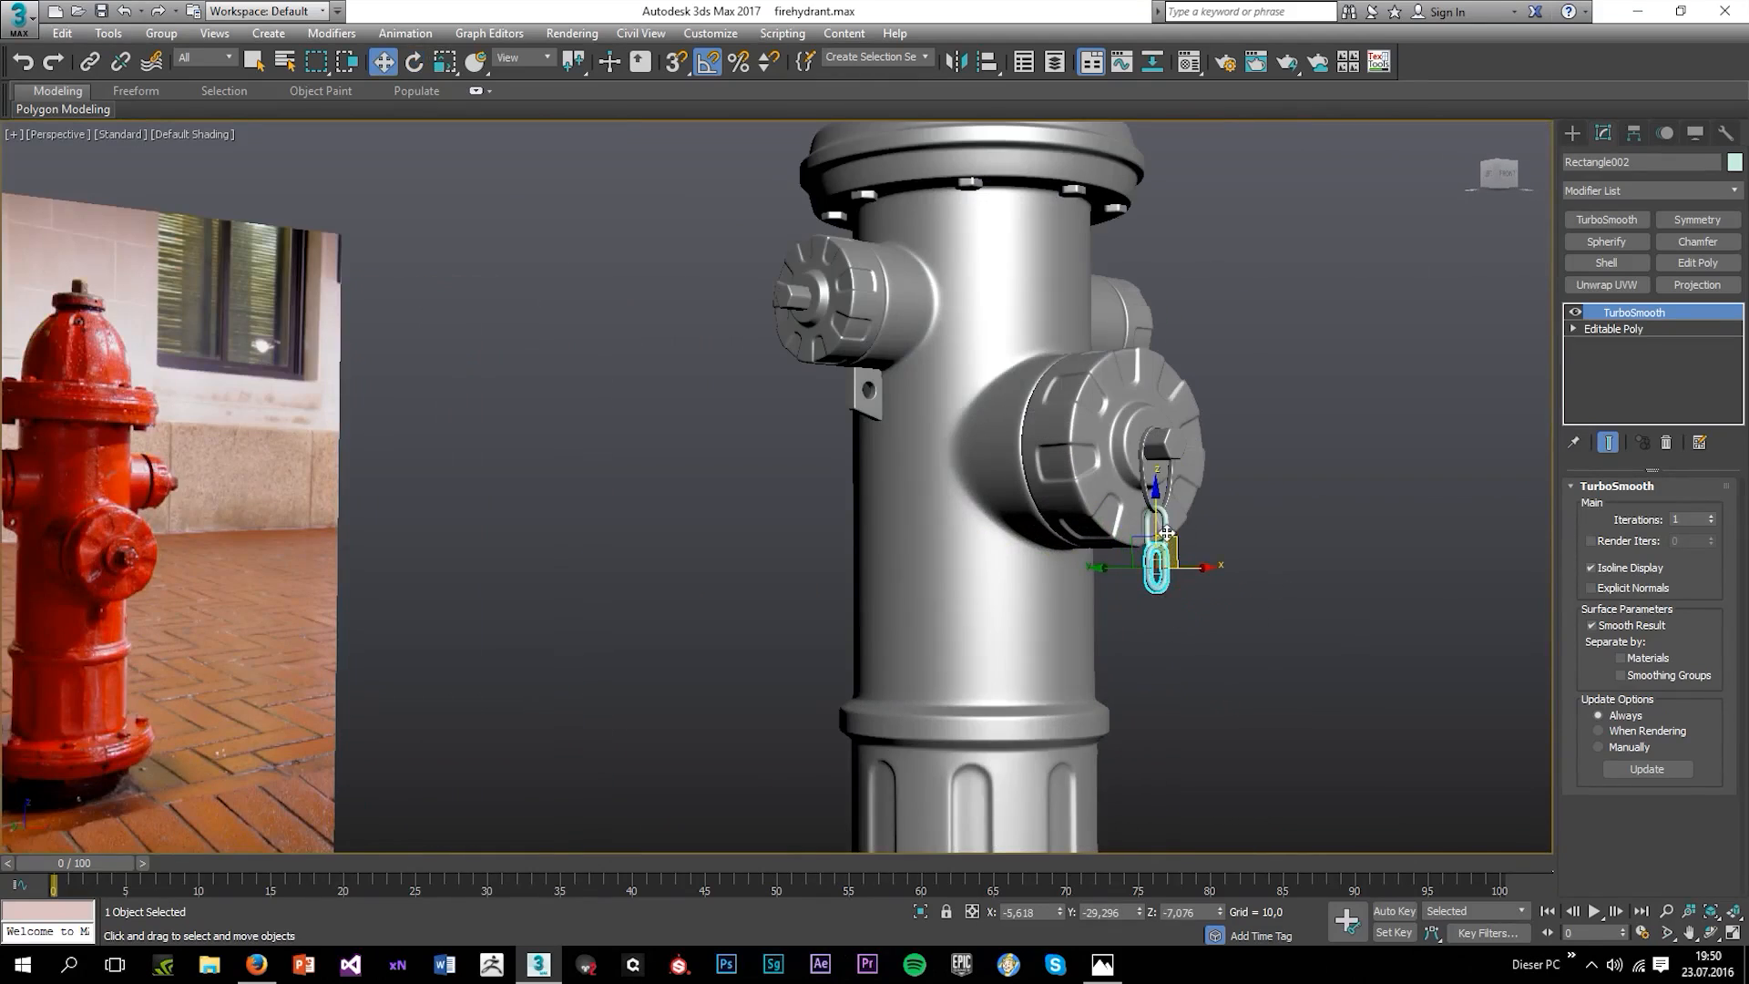
pyautogui.keyDown('ctrl'); pyautogui.click(1165, 531); pyautogui.keyUp('ctrl')
pyautogui.scroll(7, 1166, 535)
pyautogui.press('r')
pyautogui.moveTo(1177, 550); pyautogui.dragTo(1173, 598)
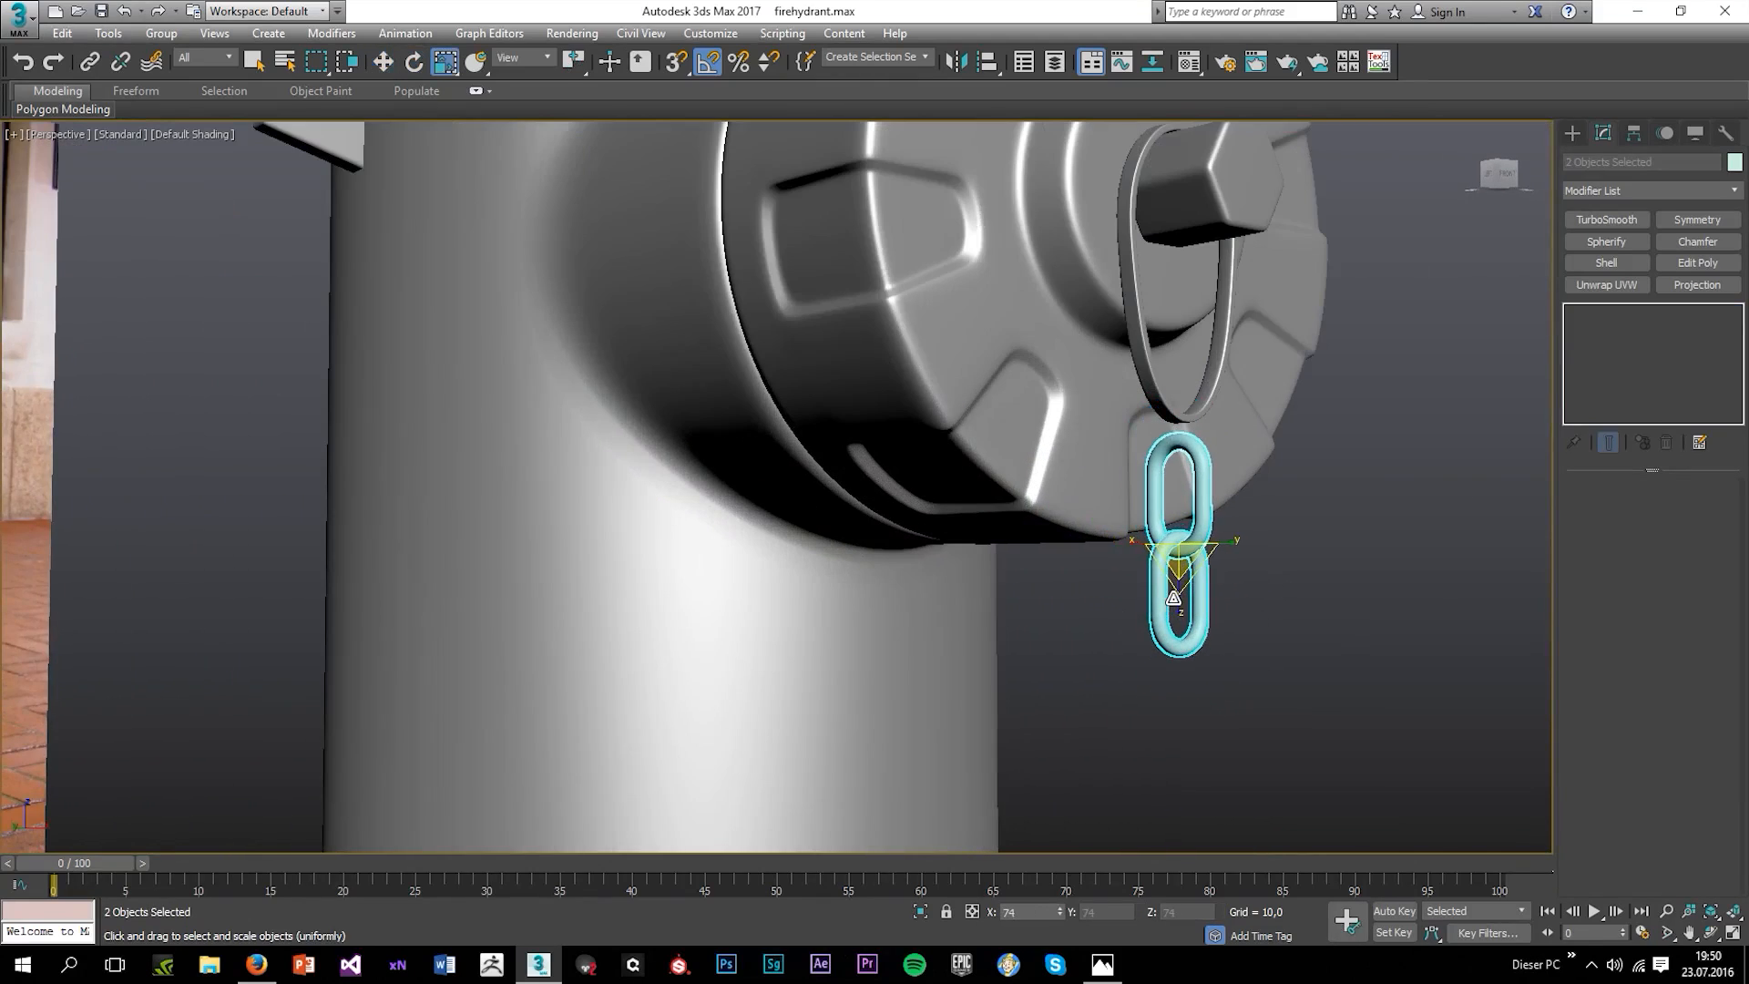
pyautogui.press('w')
pyautogui.moveTo(1164, 499); pyautogui.dragTo(1162, 465)
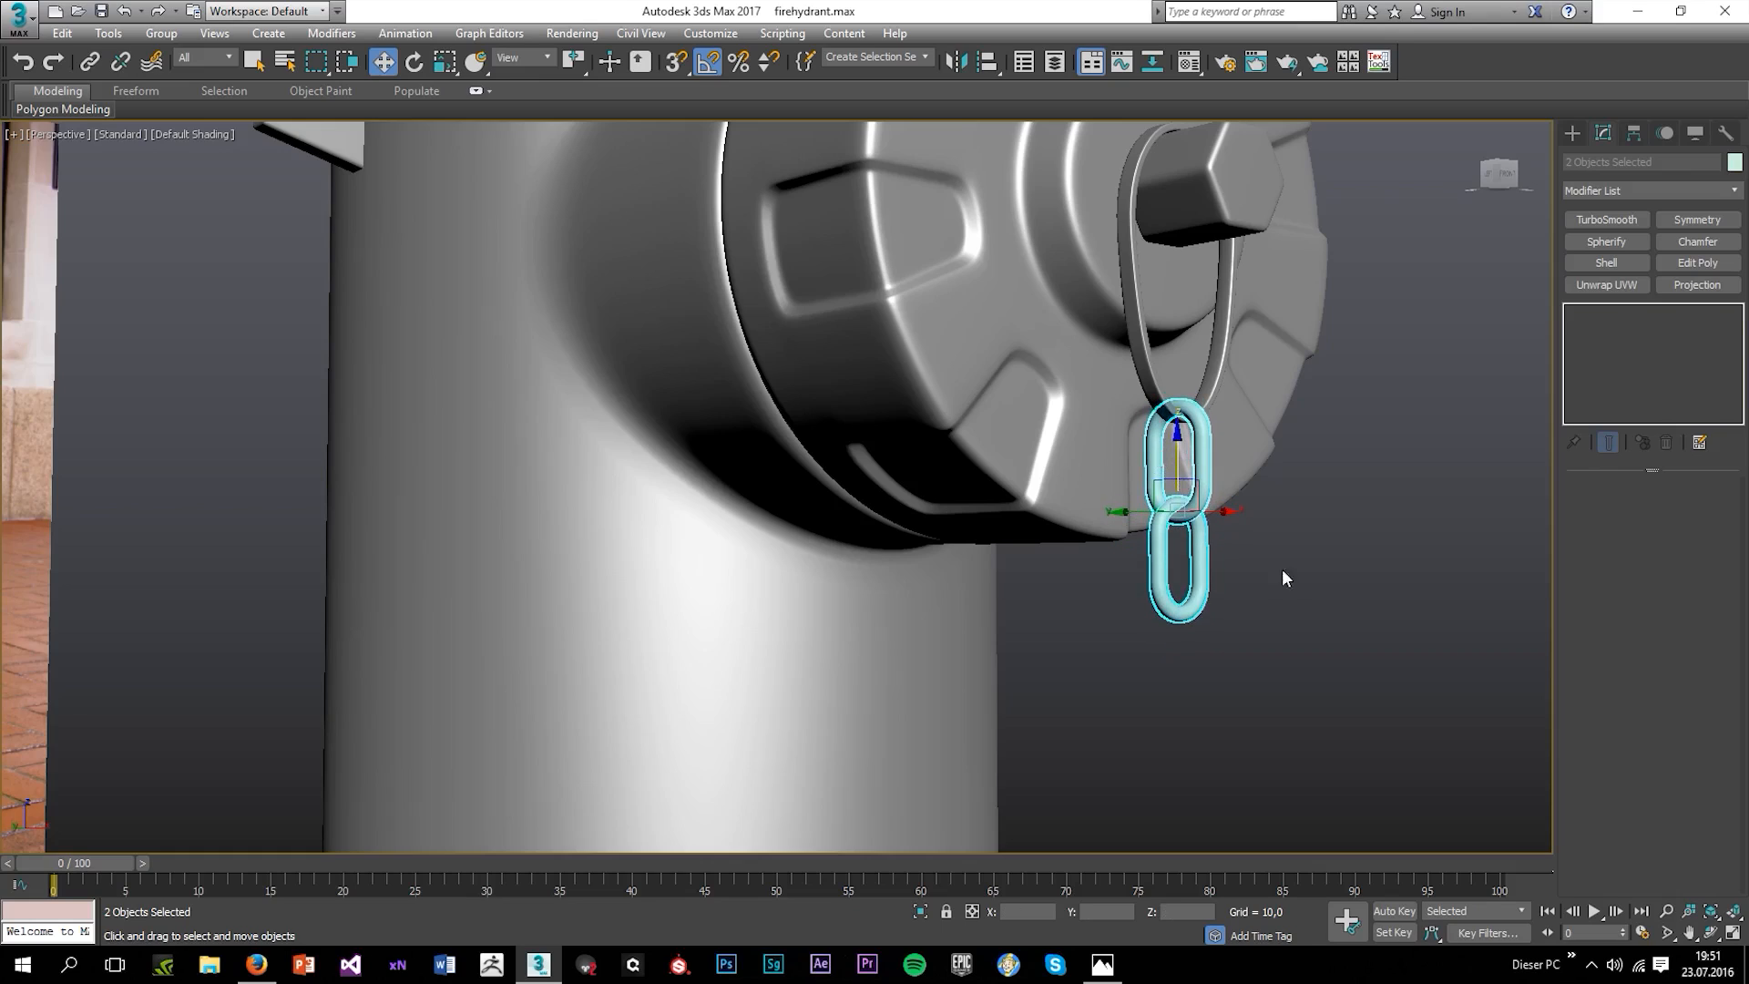
# Delete the separate upper link object, keeping only the lower link.
pyautogui.scroll(-5, 1173, 610)
pyautogui.keyDown('alt'); pyautogui.moveTo(1173, 611); pyautogui.dragTo(1042, 605, button='middle'); pyautogui.keyUp('alt')
pyautogui.scroll(2, 1041, 605)
pyautogui.click(1039, 607)
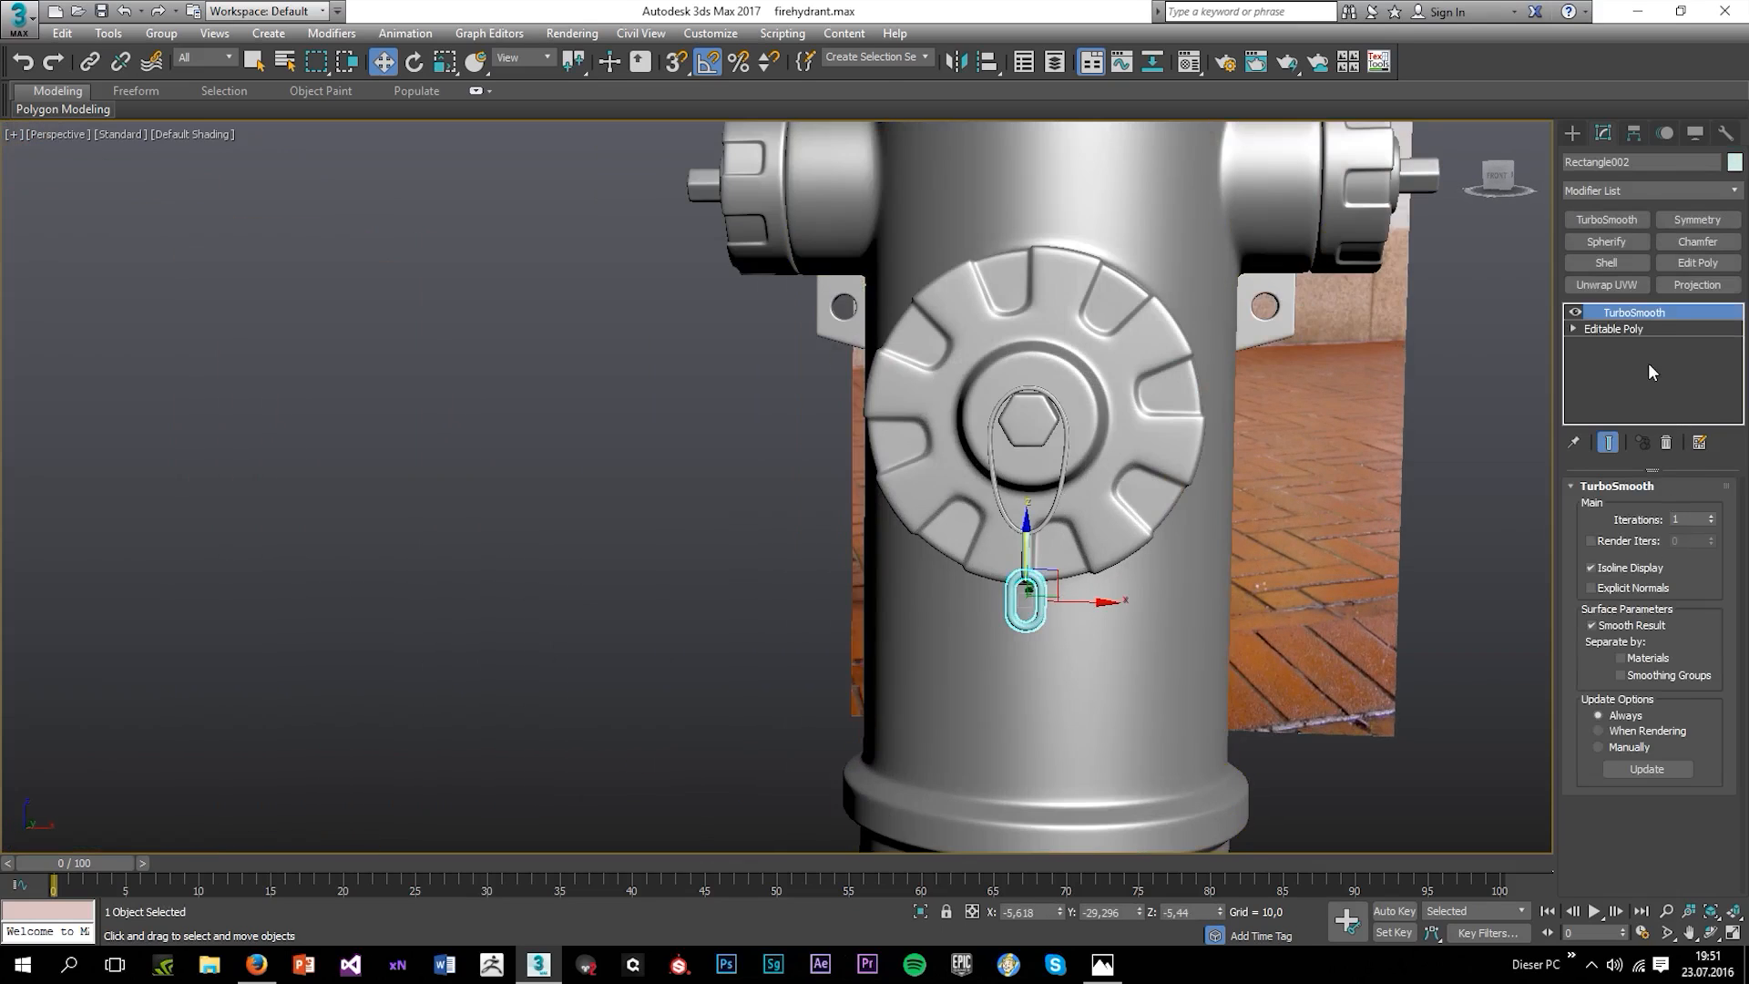
pyautogui.click(1613, 329)
pyautogui.click(1692, 510)
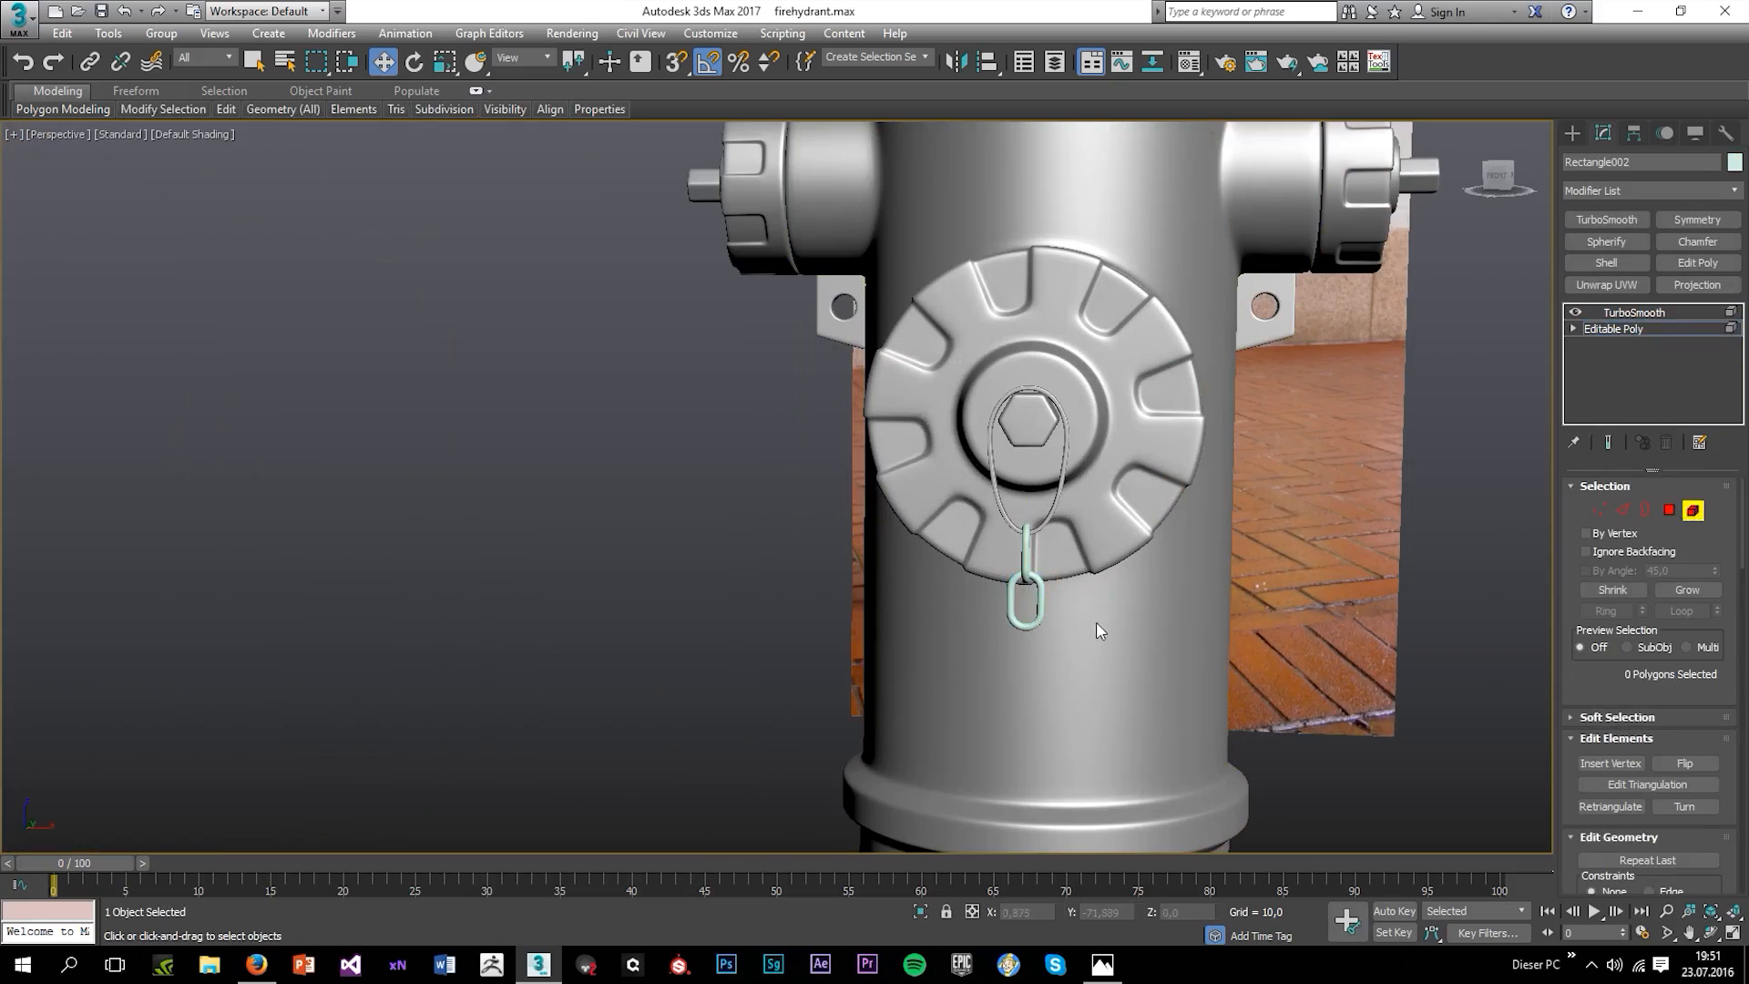
pyautogui.scroll(2, 1068, 576)
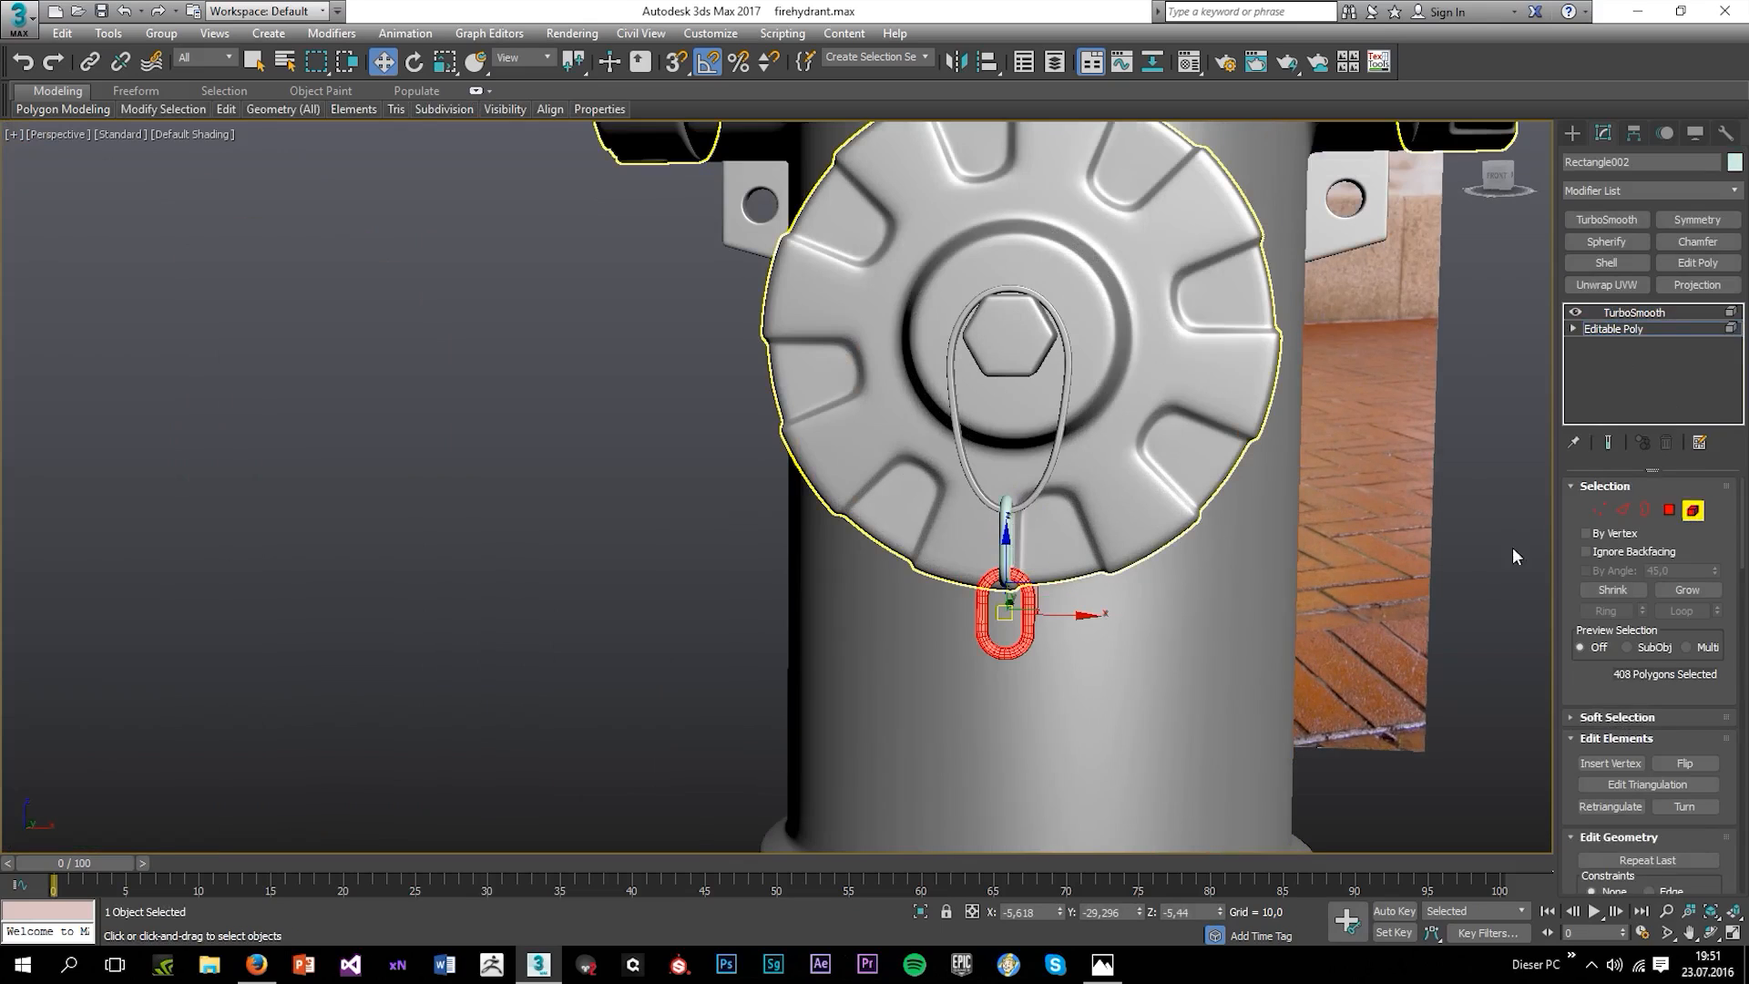
pyautogui.click(1605, 330)
pyautogui.click(1004, 544)
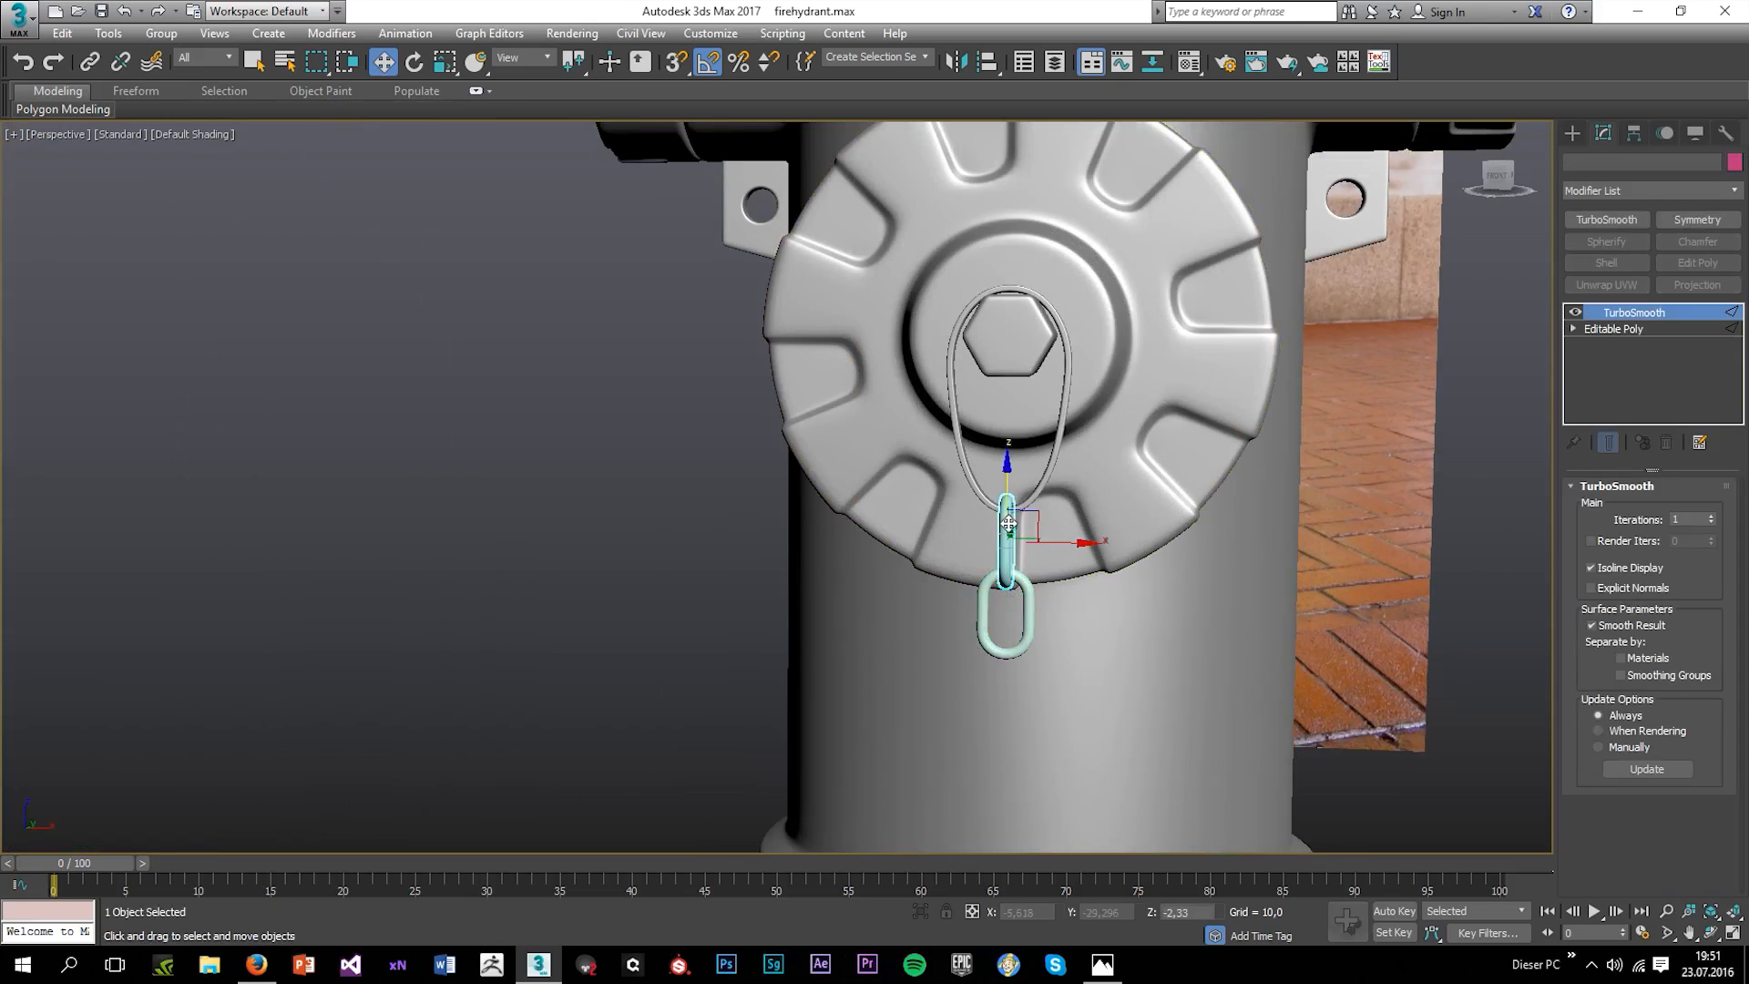
pyautogui.press('Delete')
# Clone the remaining link upward to the ring in the Front view as an element of the same mesh.
pyautogui.click(1028, 602)
pyautogui.click(1619, 331)
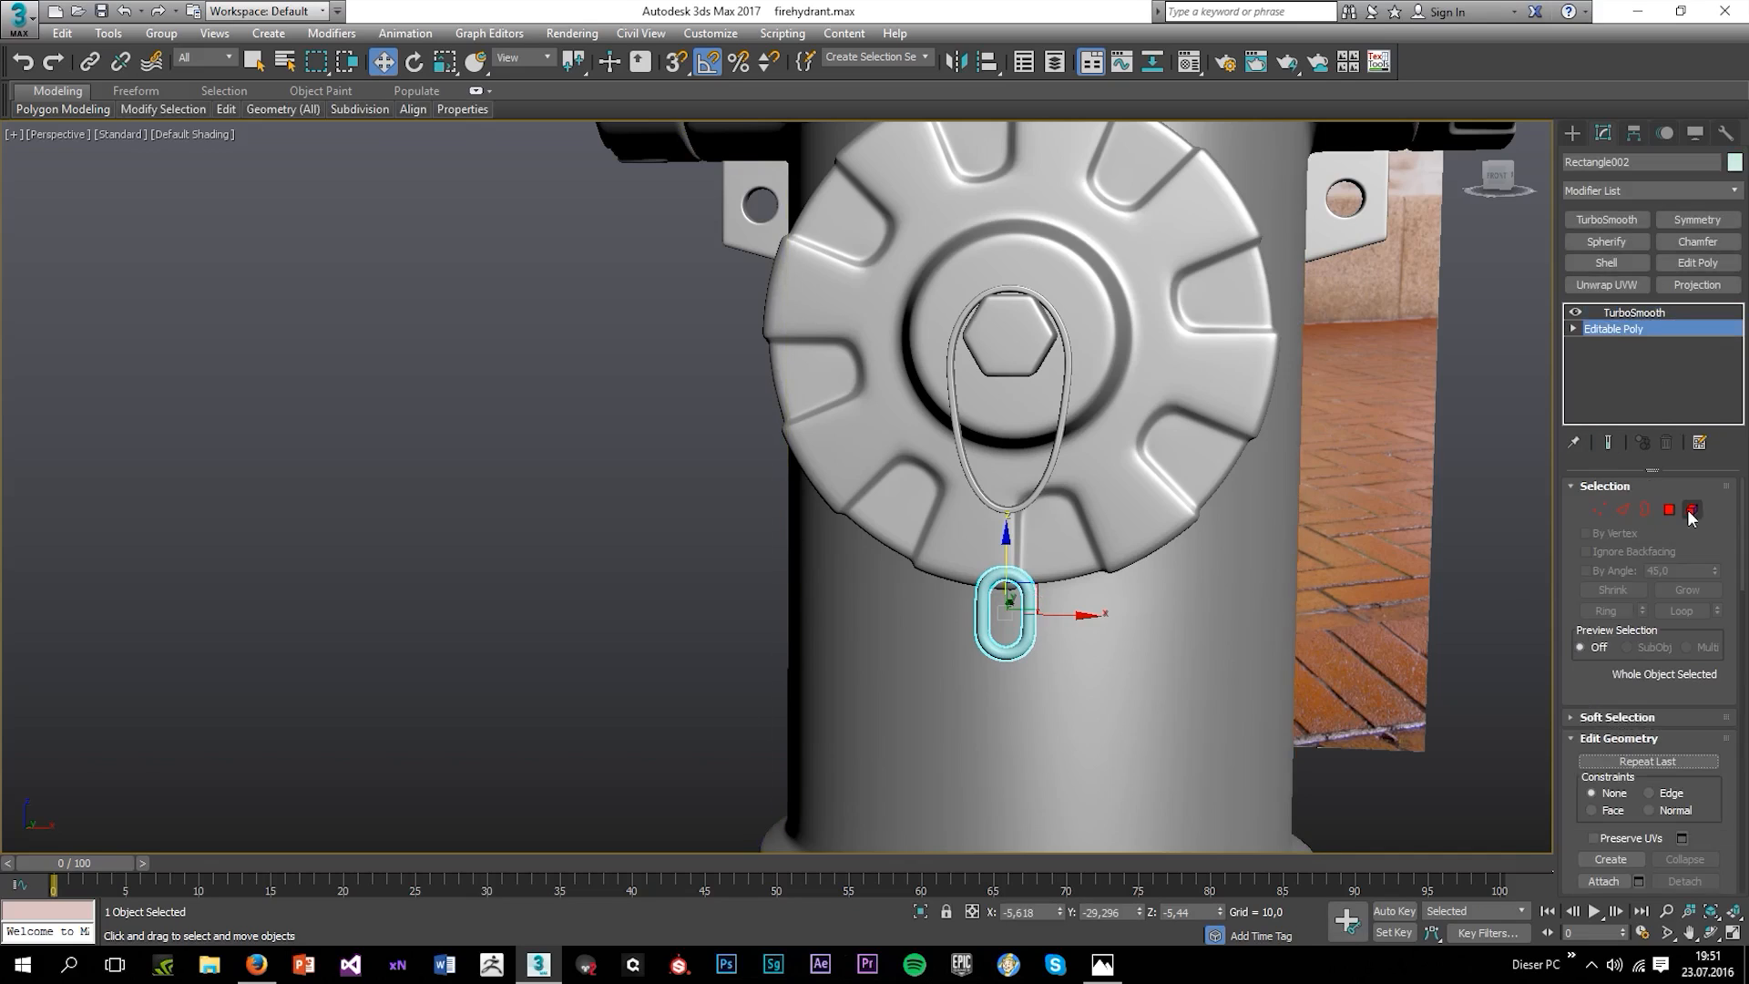
pyautogui.click(1690, 510)
pyautogui.hotkey('alt', 'w')
pyautogui.rightClick(1084, 423)
pyautogui.hotkey('alt', 'w')
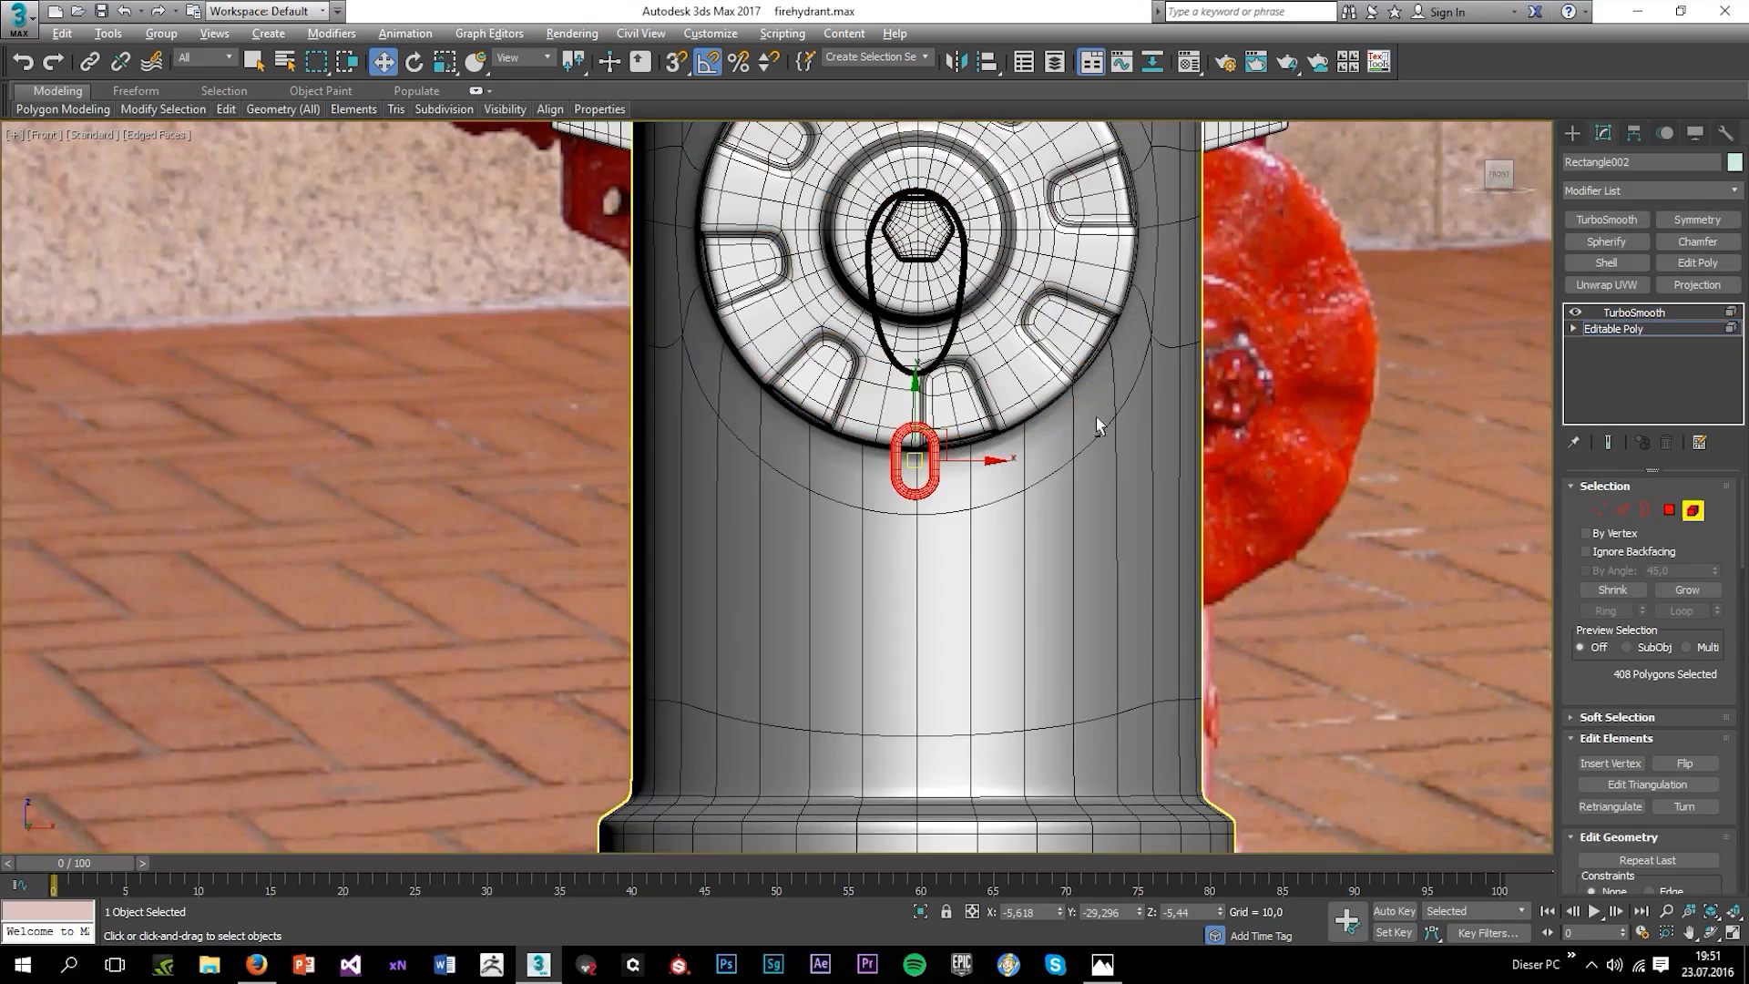
pyautogui.scroll(4, 1038, 401)
pyautogui.scroll(2, 794, 446)
pyautogui.keyDown('shift'); pyautogui.moveTo(784, 496); pyautogui.dragTo(776, 333); pyautogui.keyUp('shift')
pyautogui.click(934, 500)
# Rotate the upper link about its vertical axis so it sits crosswise to the link below.
pyautogui.press('e')
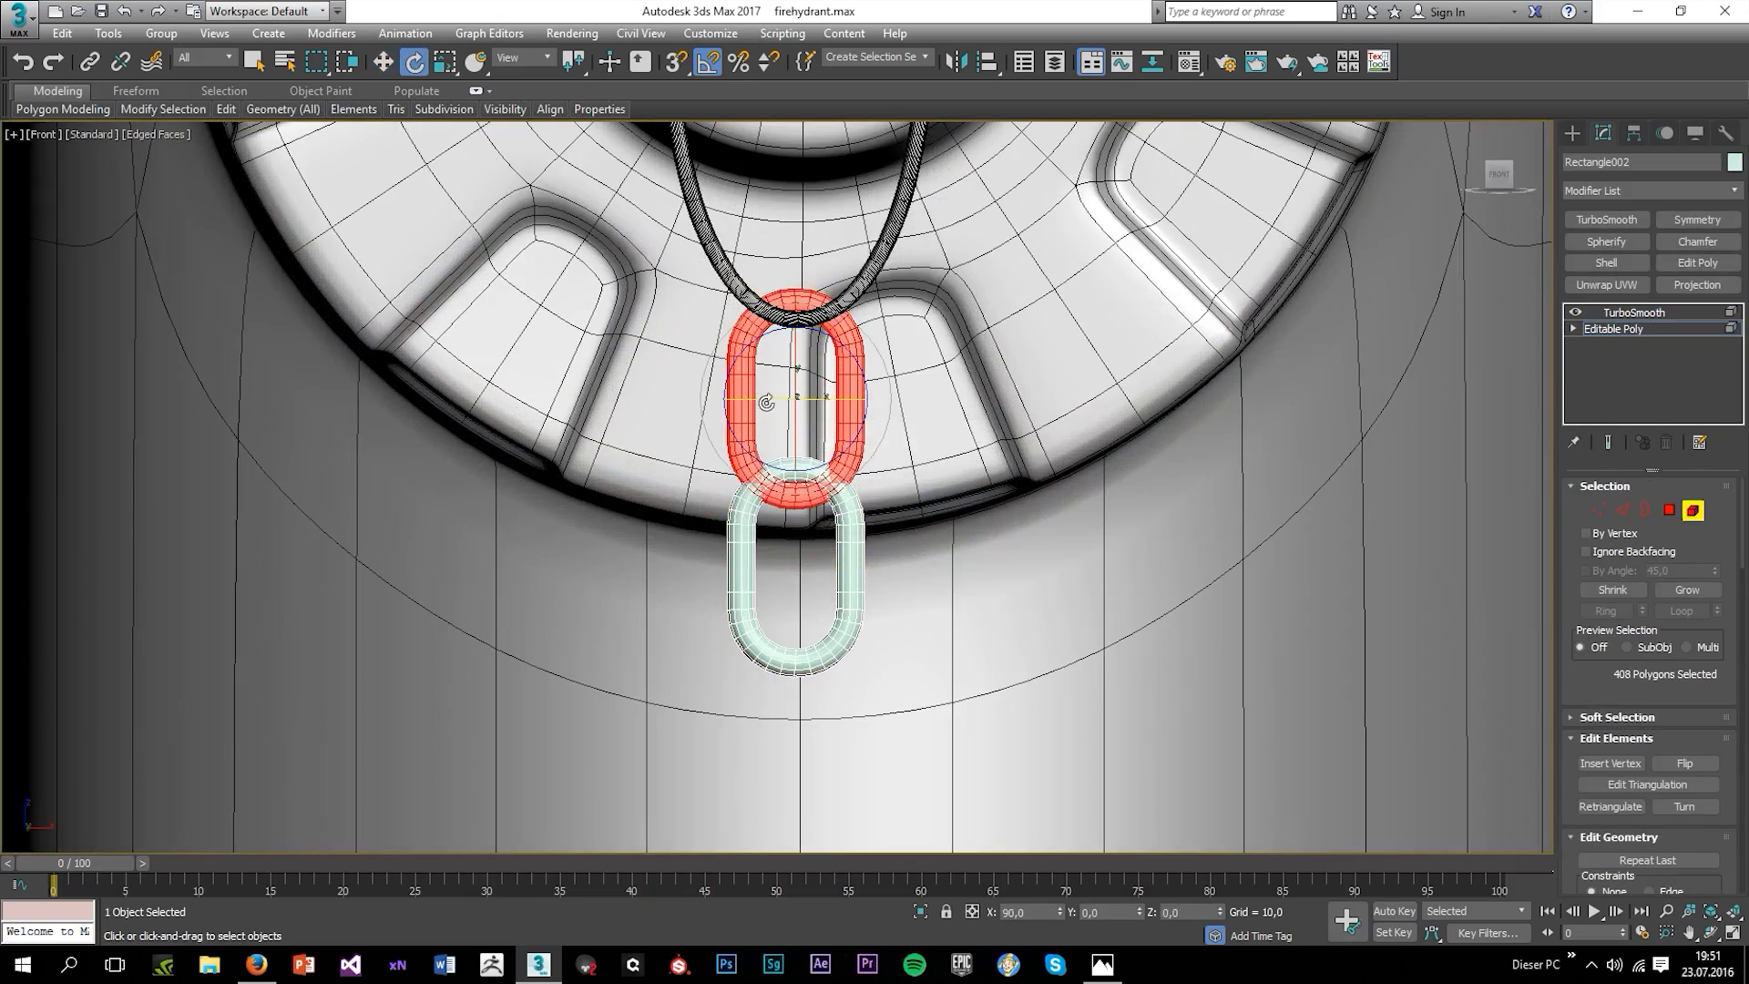
pyautogui.moveTo(765, 400); pyautogui.dragTo(832, 416)
pyautogui.press('w')
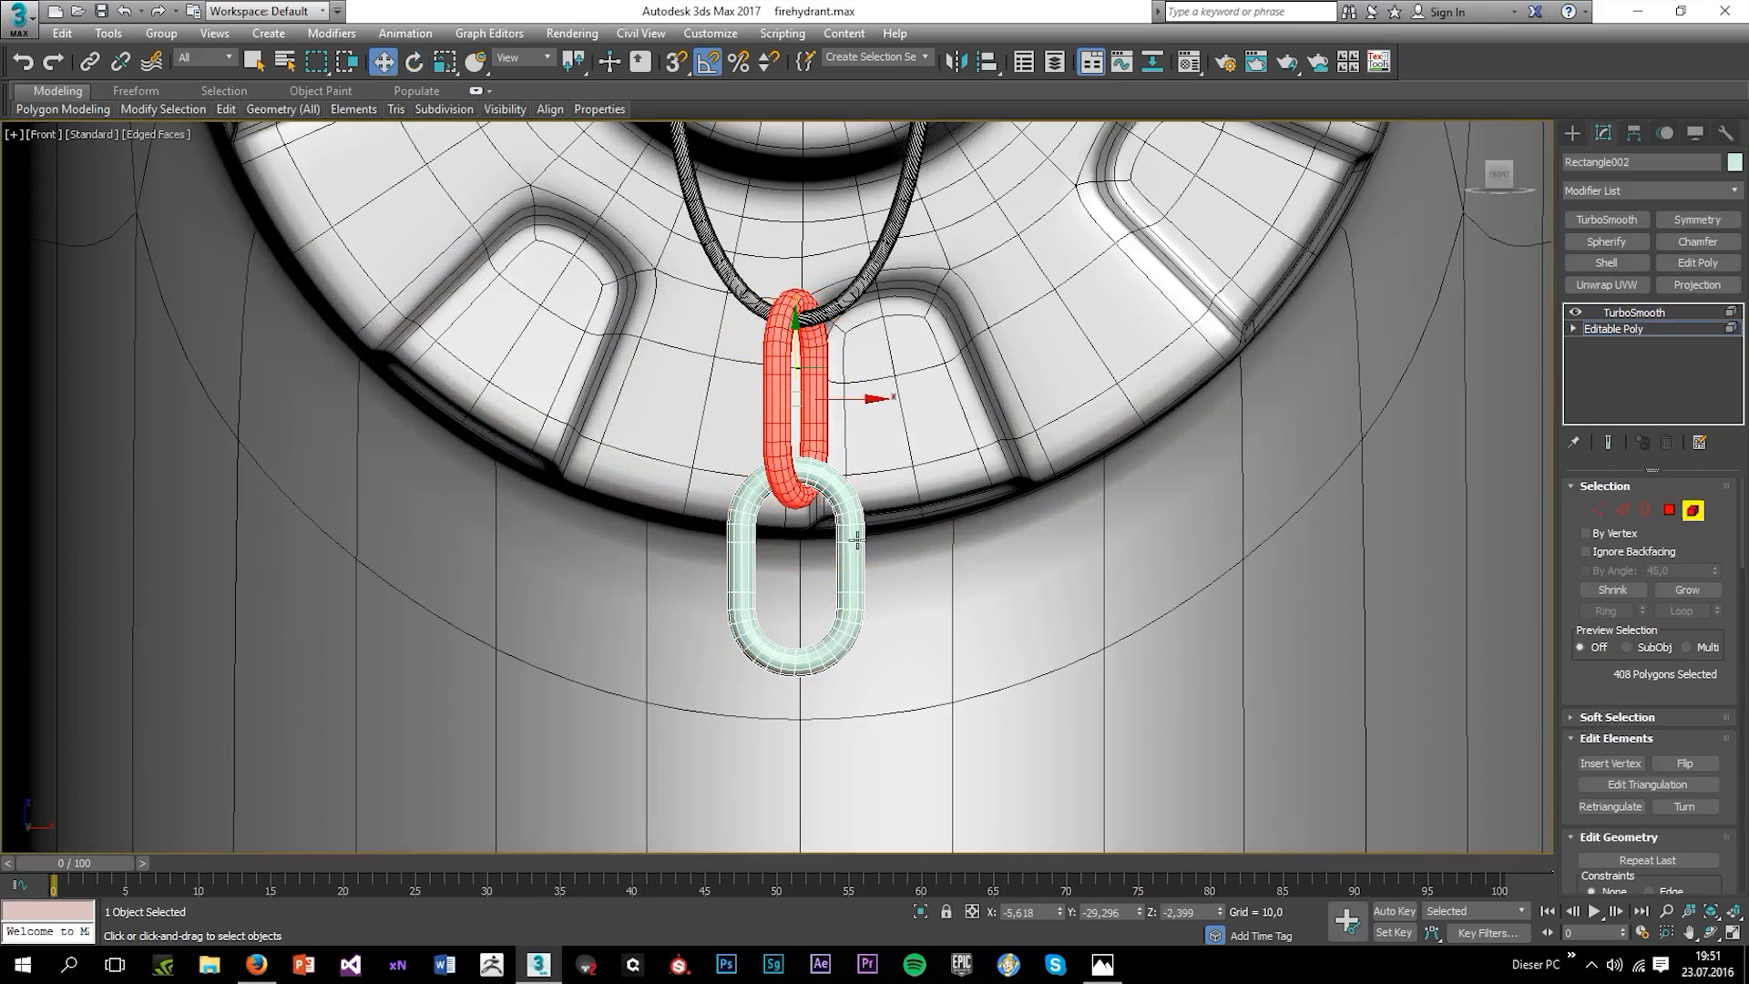
# Clone the lower link downward as a third link element and turn it about its vertical axis.
pyautogui.click(853, 541)
pyautogui.scroll(-3, 852, 542)
pyautogui.moveTo(852, 542); pyautogui.dragTo(902, 449, button='middle')
pyautogui.moveTo(874, 415)
pyautogui.keyDown('shift'); pyautogui.mouseDown()
pyautogui.moveTo(861, 573)
pyautogui.moveTo(861, 495)
pyautogui.mouseUp(); pyautogui.keyUp('shift')
pyautogui.click(945, 500)
pyautogui.press('e')
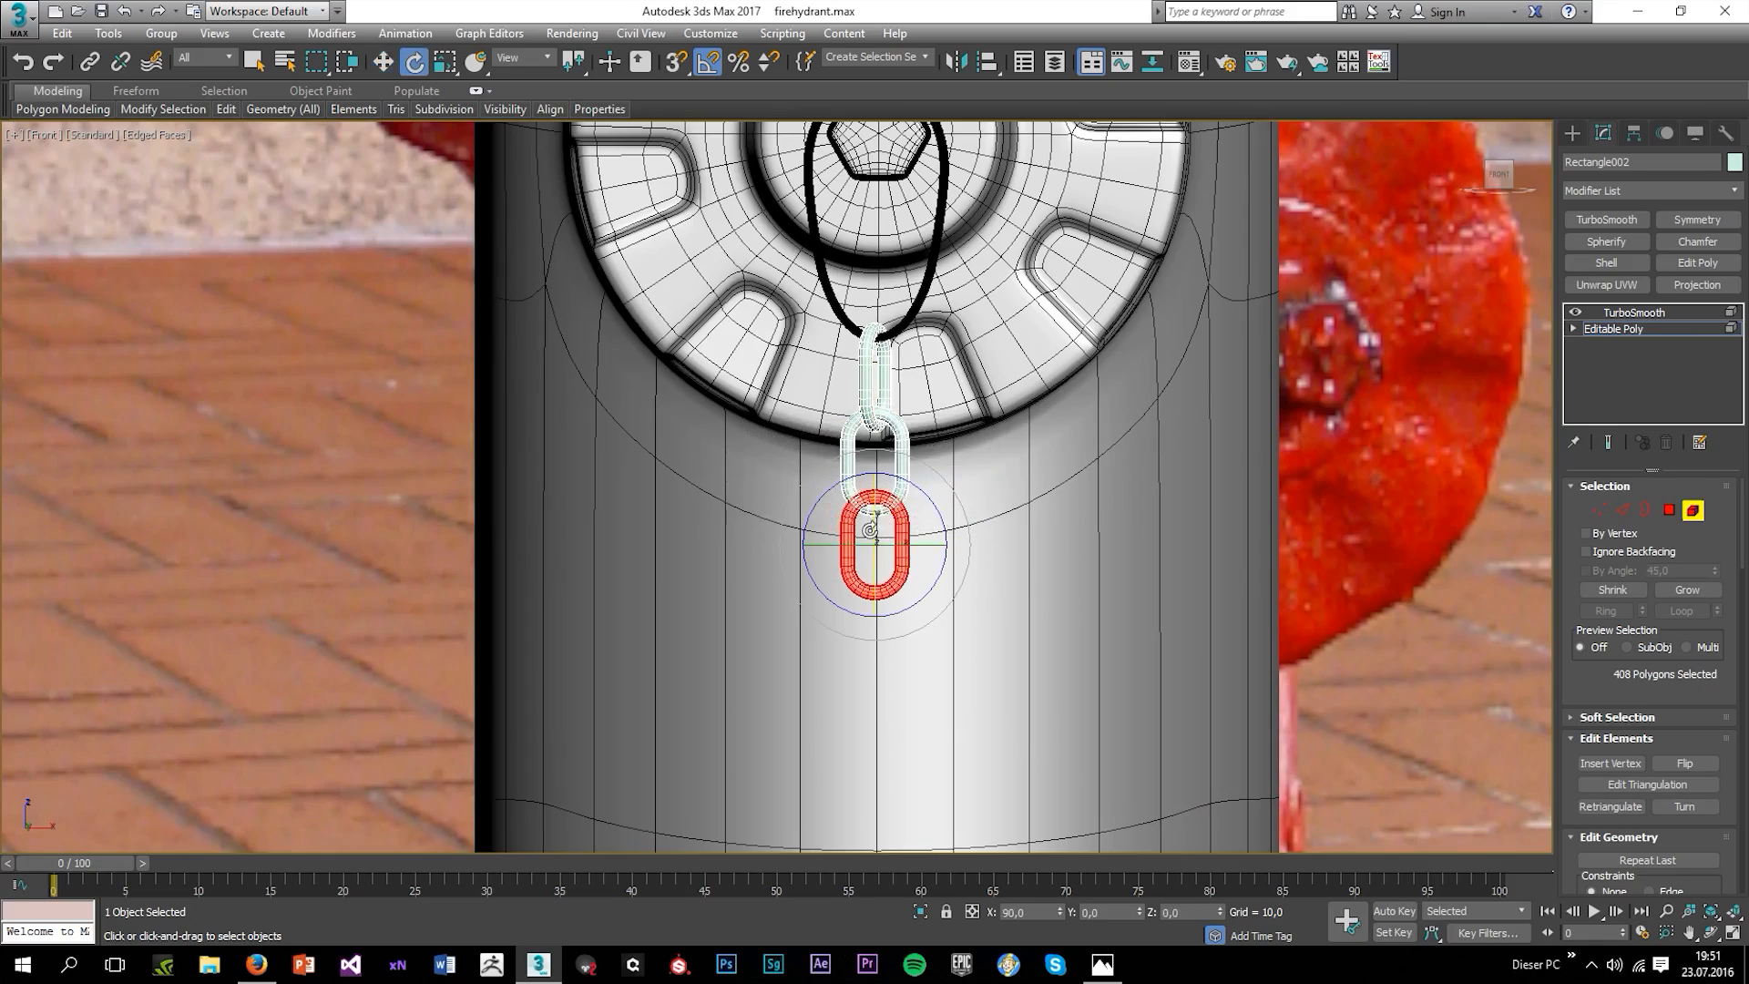
pyautogui.press('w')
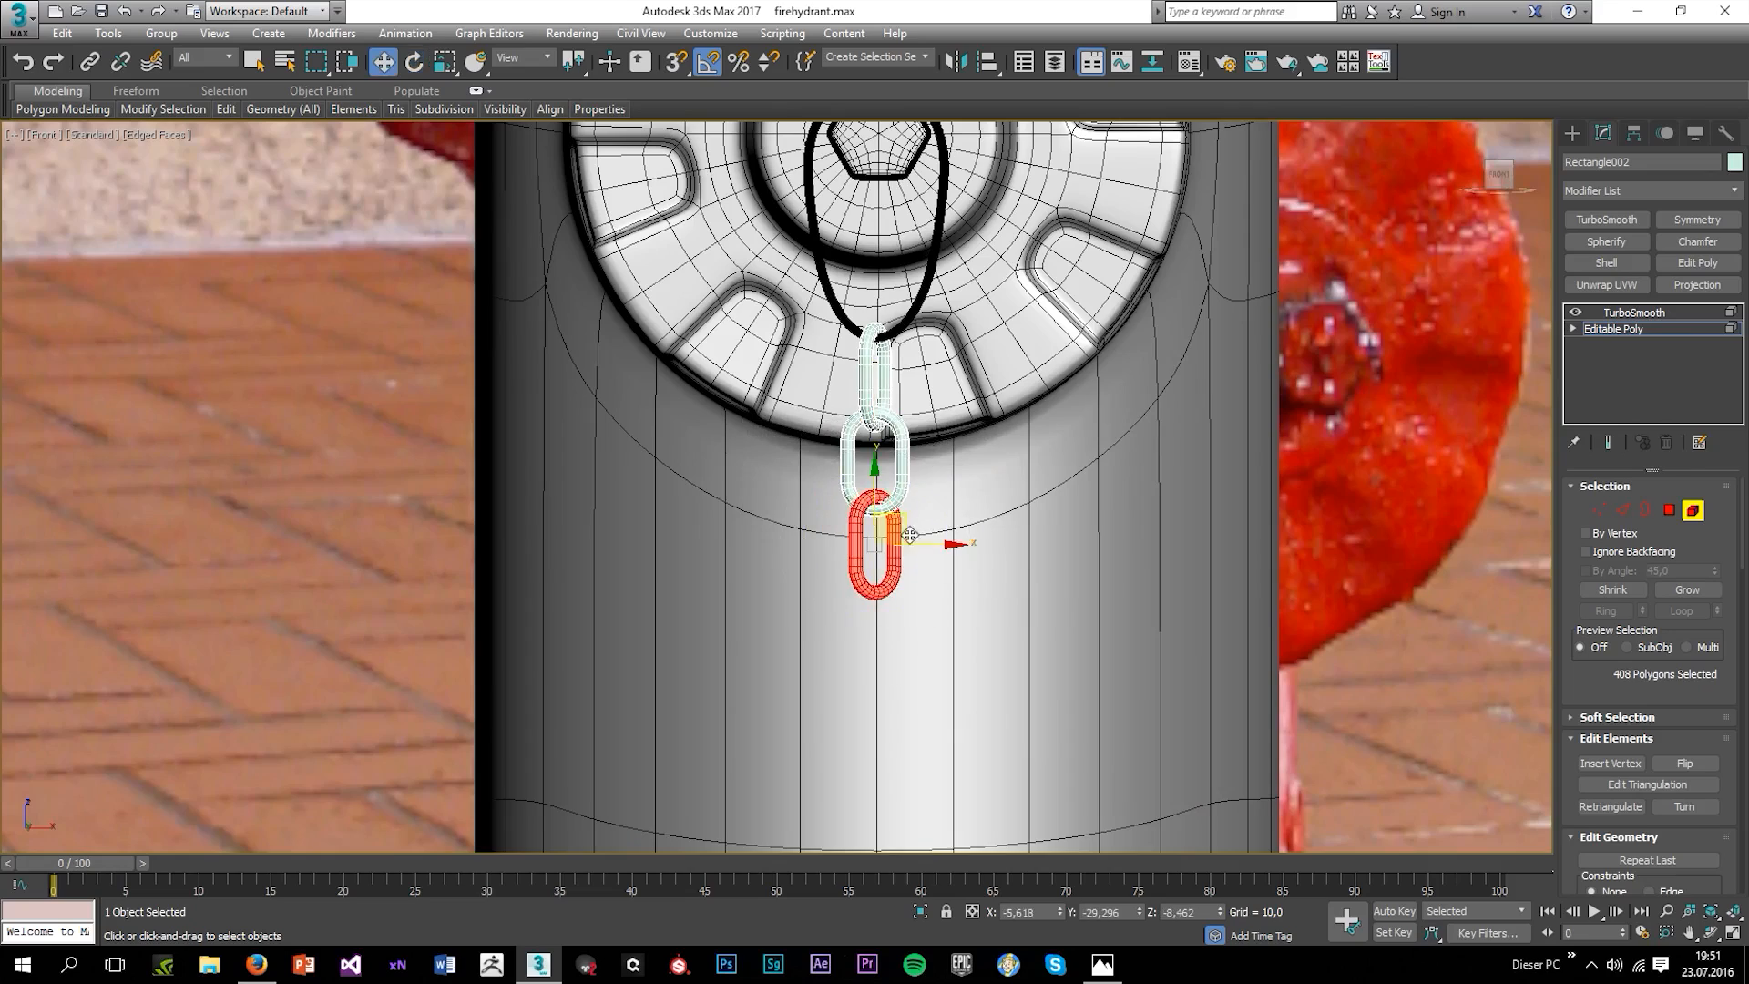
# Clone the third link downward as a fourth element, turn it to face forward and lower it slightly.
pyautogui.keyDown('shift'); pyautogui.moveTo(875, 505); pyautogui.dragTo(874, 586); pyautogui.keyUp('shift')
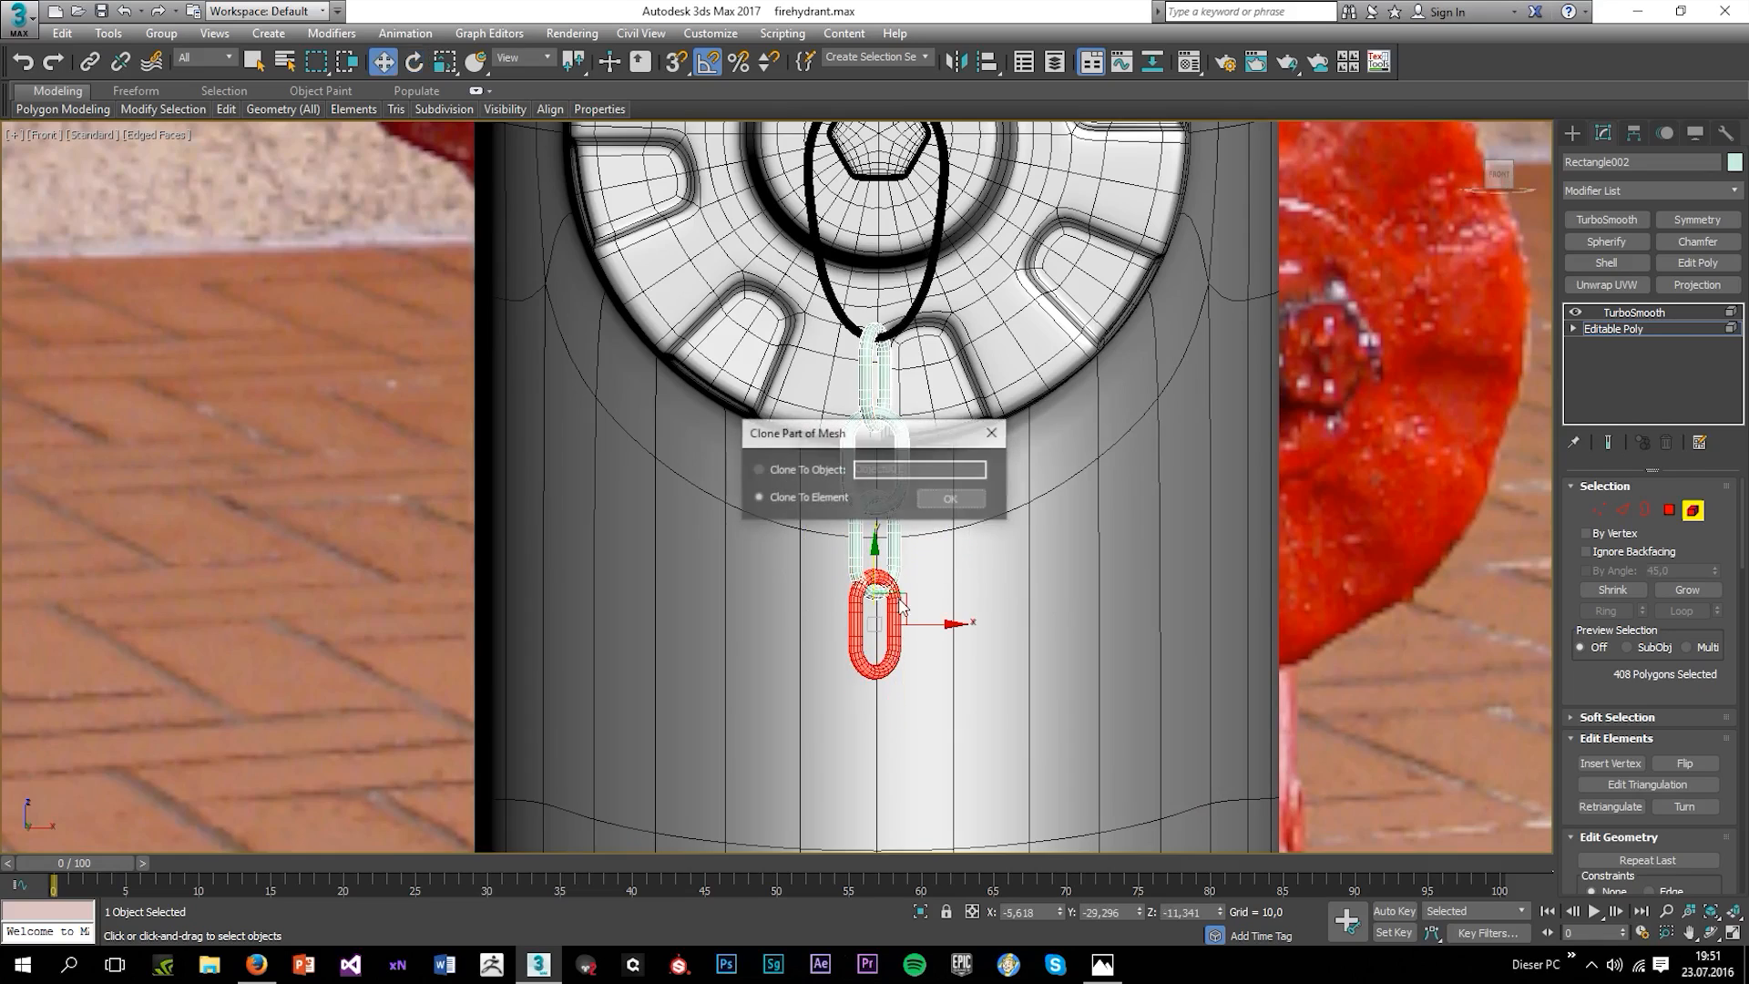
pyautogui.click(938, 501)
pyautogui.press('e')
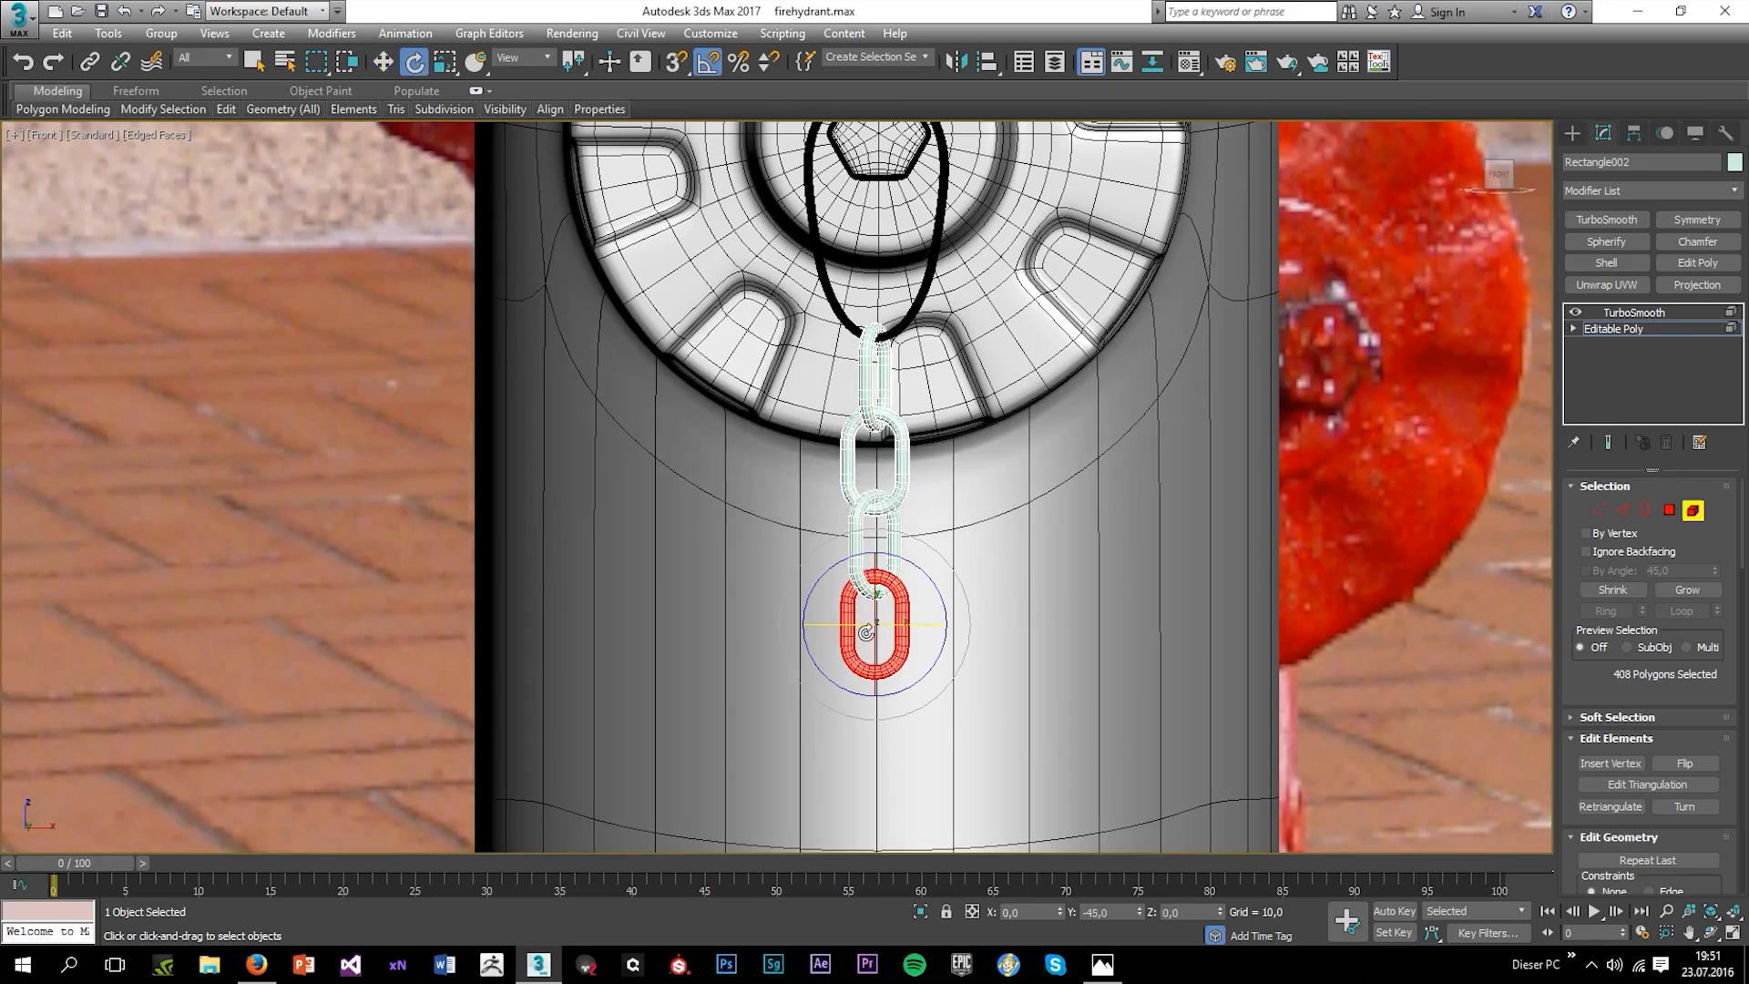
pyautogui.press('w')
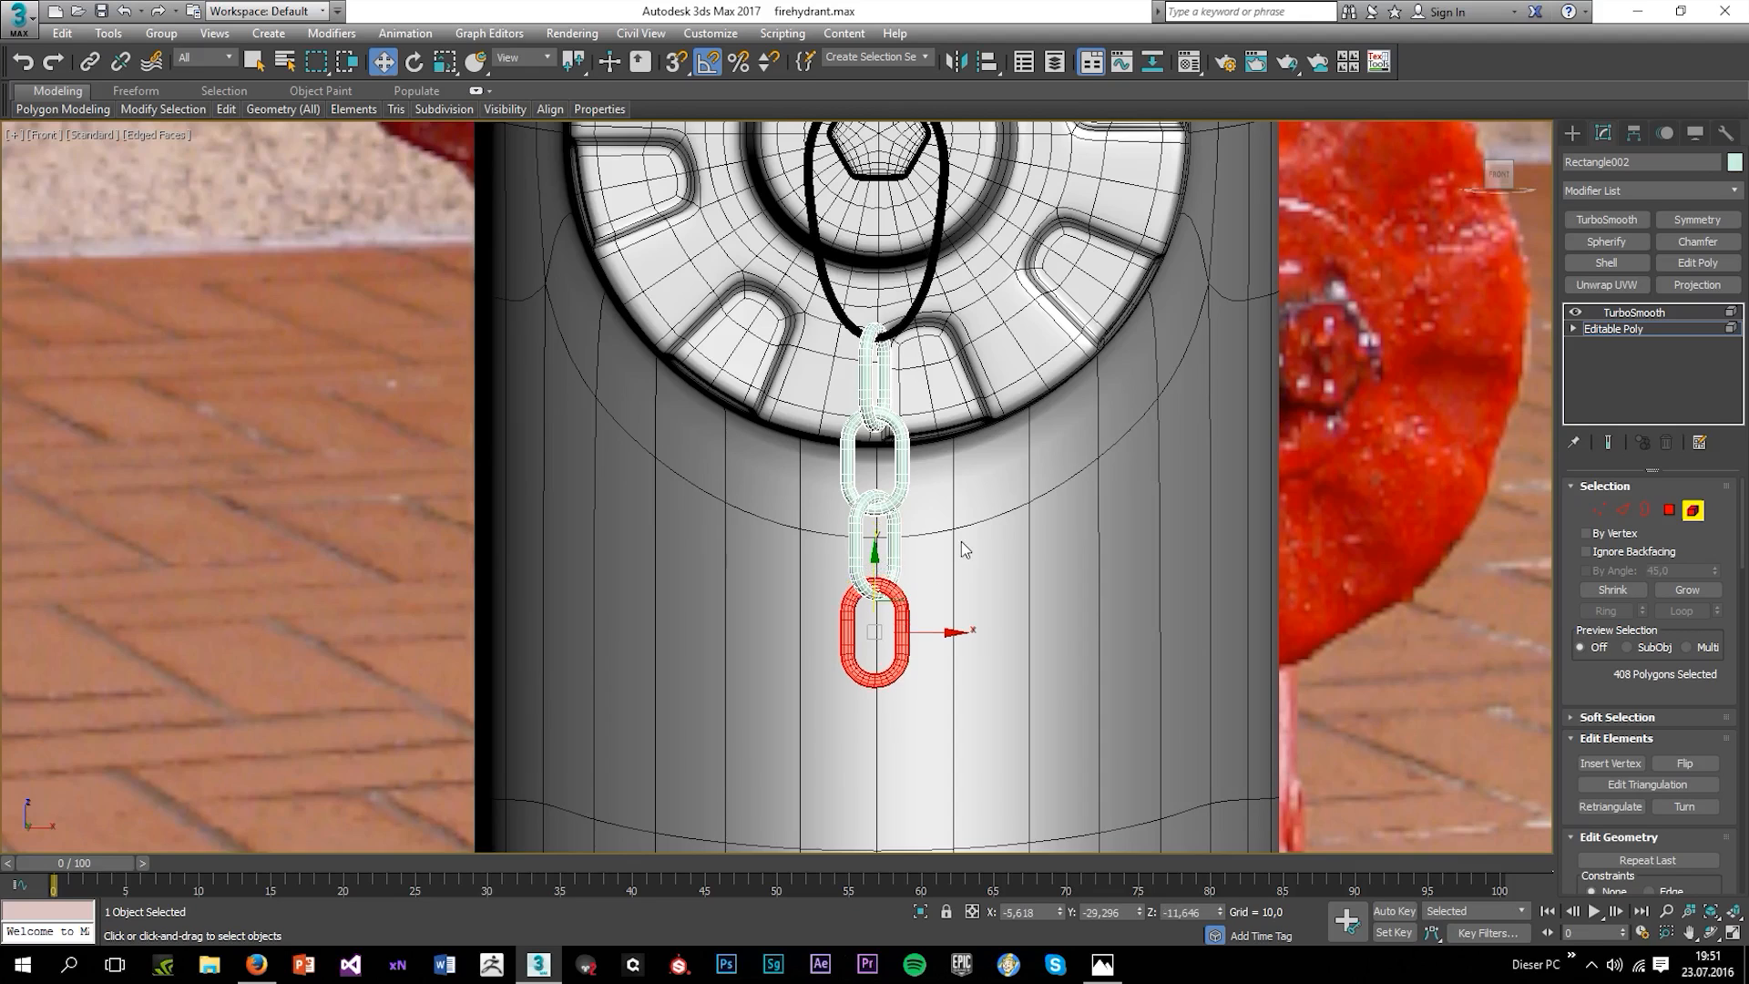
# Clone the fourth link downward in the Perspective view as a fifth element and rotate it crosswise.
pyautogui.hotkey('alt', 'w')
pyautogui.click(1107, 612)
pyautogui.hotkey('alt', 'w')
pyautogui.scroll(-6, 942, 510)
pyautogui.keyDown('alt'); pyautogui.moveTo(943, 504); pyautogui.dragTo(1034, 507, button='middle'); pyautogui.keyUp('alt')
pyautogui.scroll(3, 971, 592)
pyautogui.moveTo(910, 579); pyautogui.dragTo(1029, 641)
pyautogui.scroll(6, 953, 545)
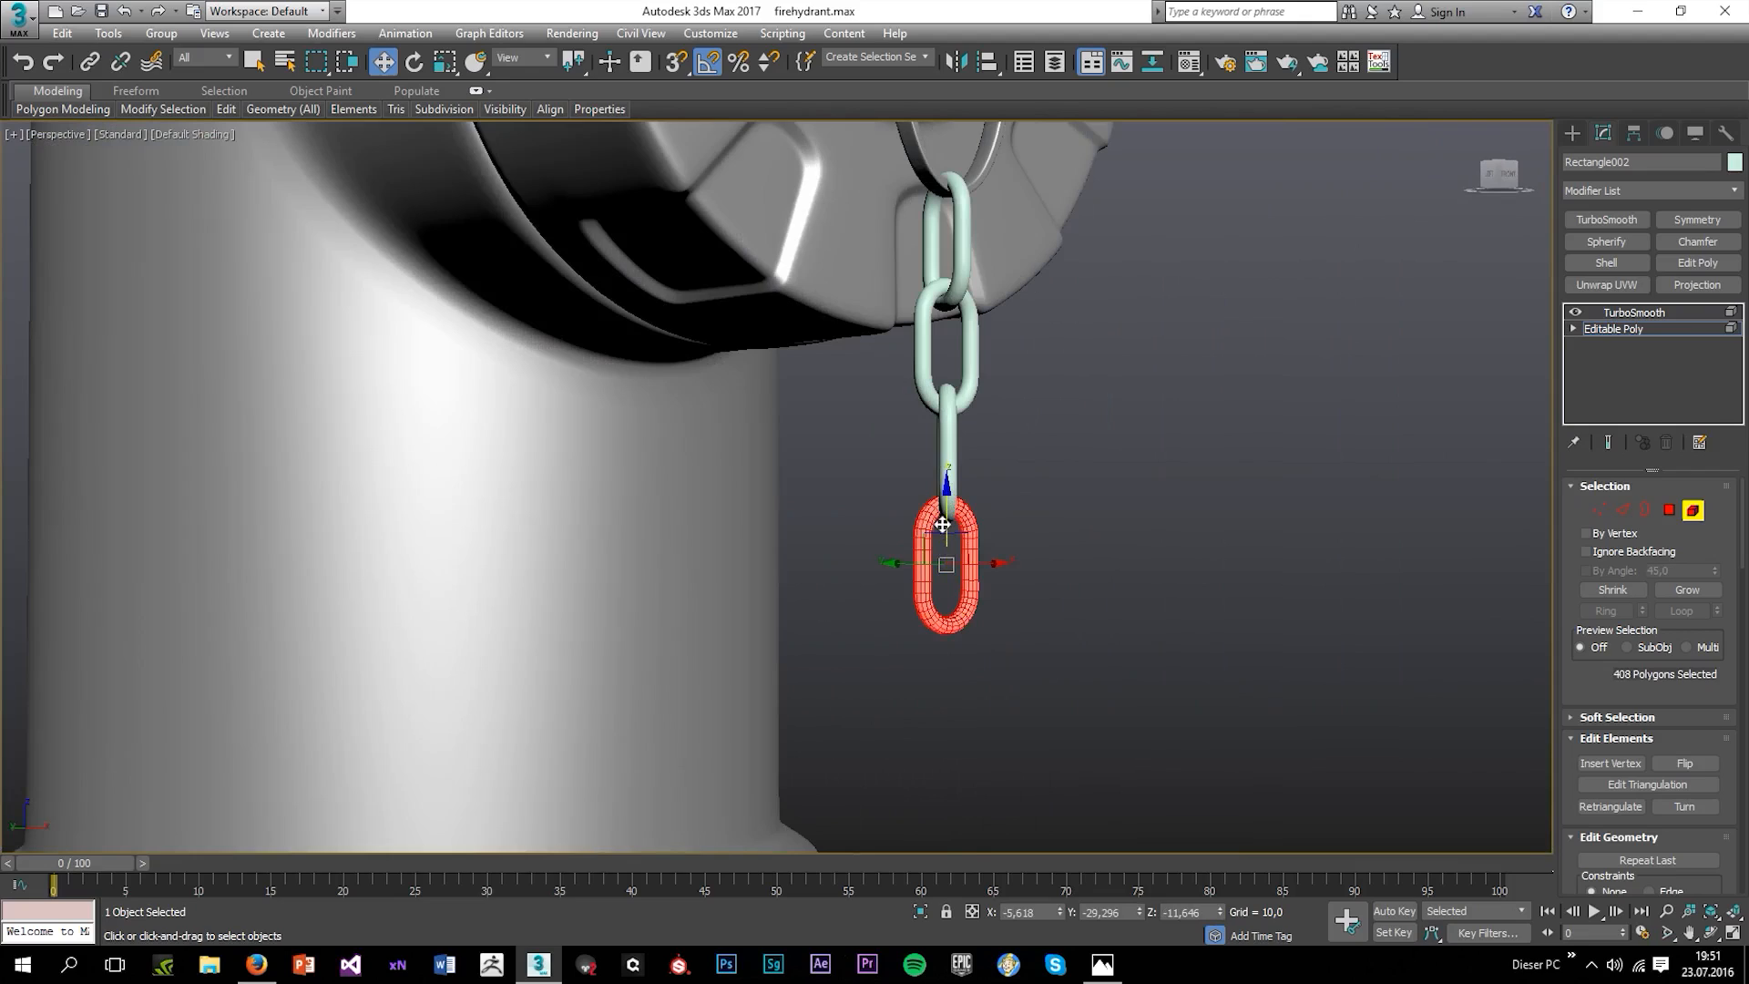
pyautogui.moveTo(943, 524)
pyautogui.keyDown('shift'); pyautogui.mouseDown()
pyautogui.moveTo(935, 628)
pyautogui.moveTo(977, 679)
pyautogui.mouseUp(); pyautogui.keyUp('shift')
pyautogui.click(949, 502)
pyautogui.press('e')
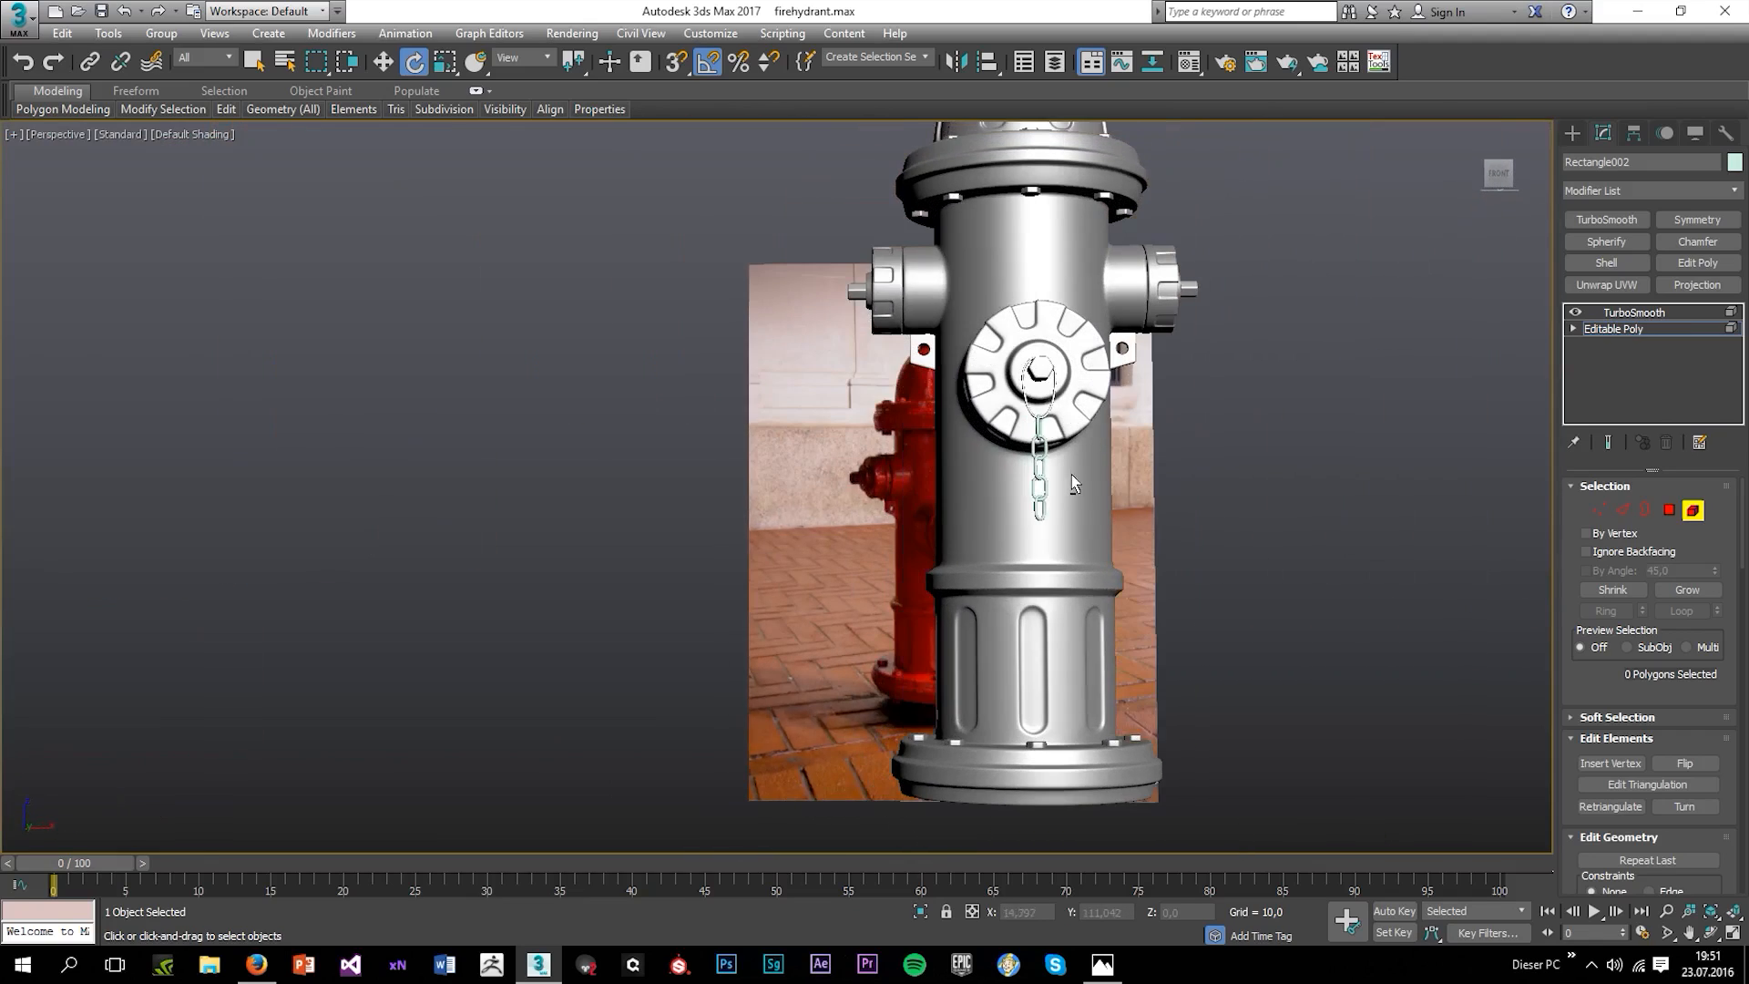
# Clone the fifth link downward as a sixth element and rotate it about its vertical axis.
pyautogui.scroll(2, 1059, 519)
pyautogui.click(1048, 515)
pyautogui.scroll(3, 1045, 510)
pyautogui.press('w')
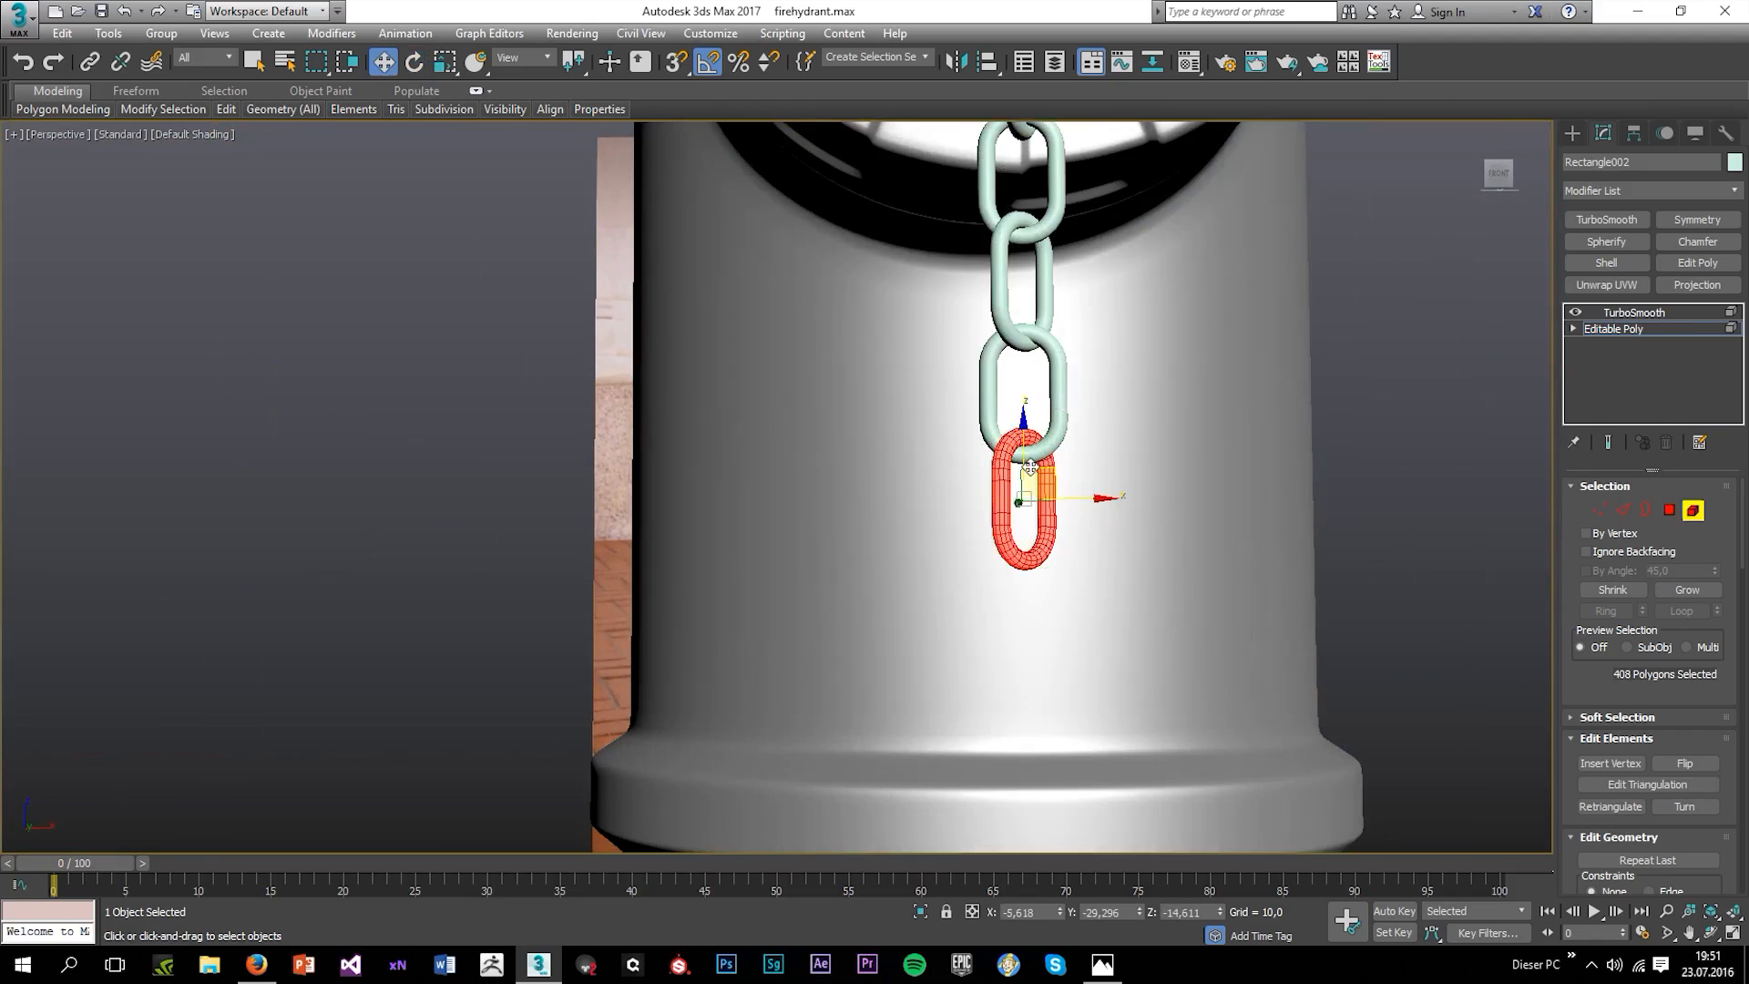
pyautogui.moveTo(1026, 457); pyautogui.dragTo(1013, 561)
pyautogui.click(951, 499)
pyautogui.press('e')
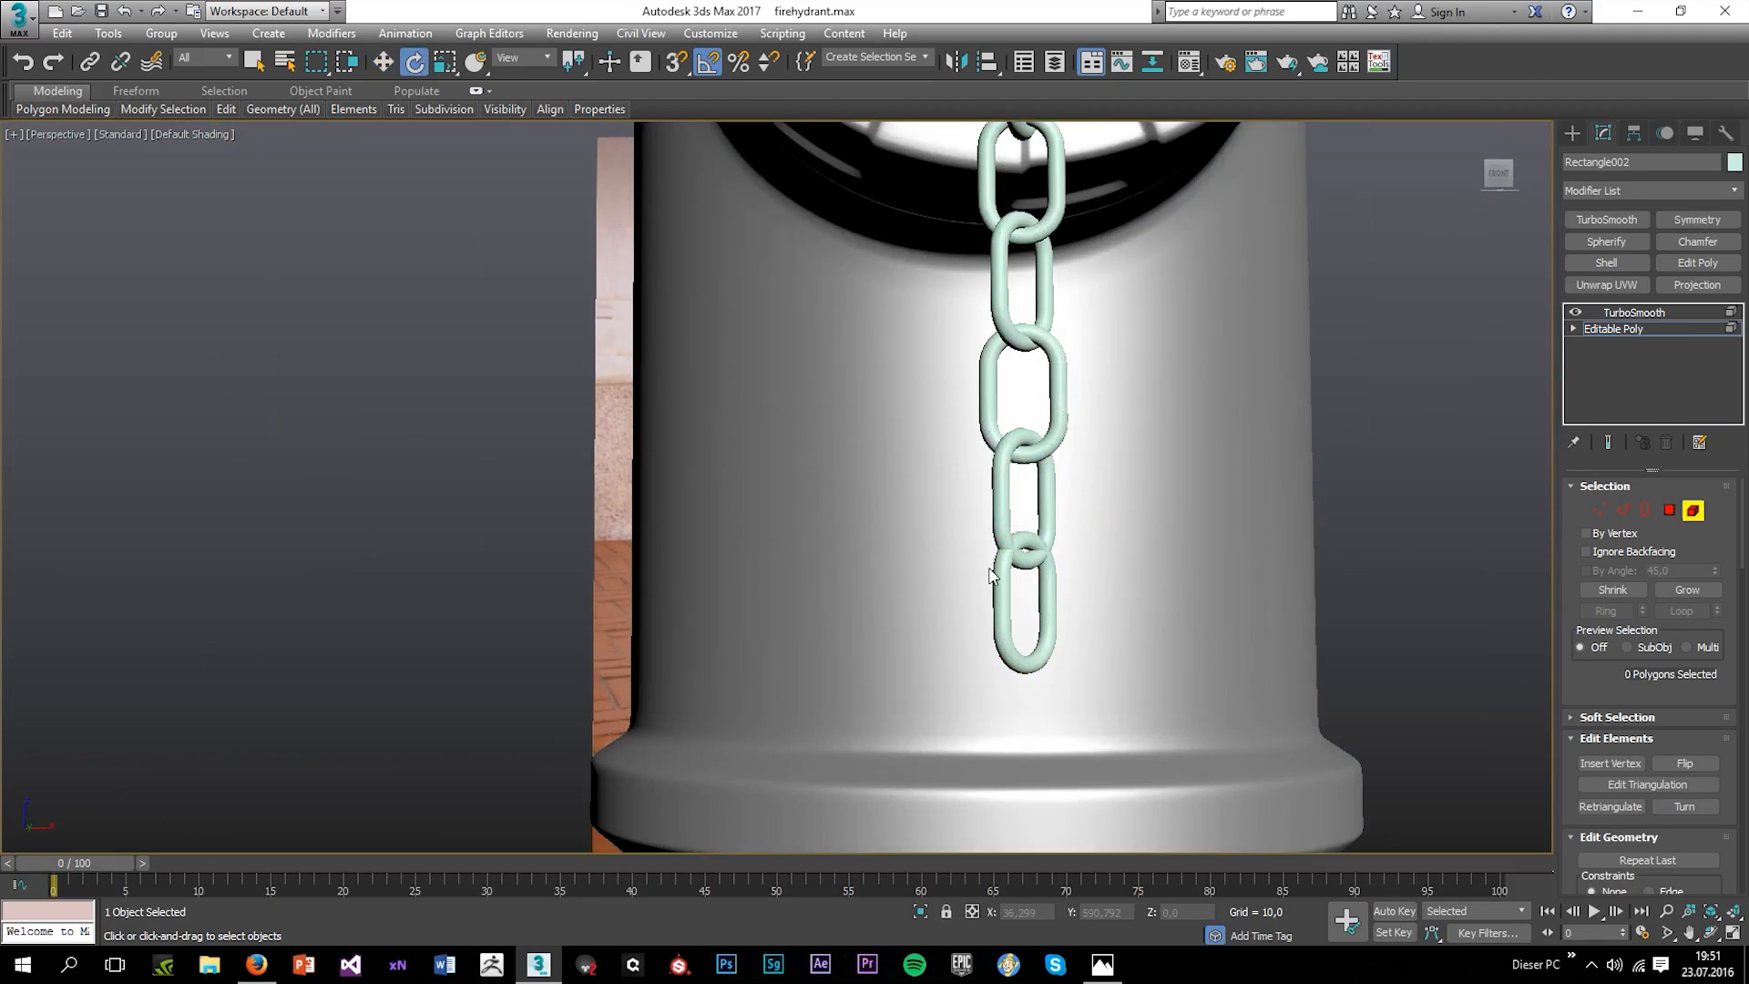
pyautogui.click(991, 572)
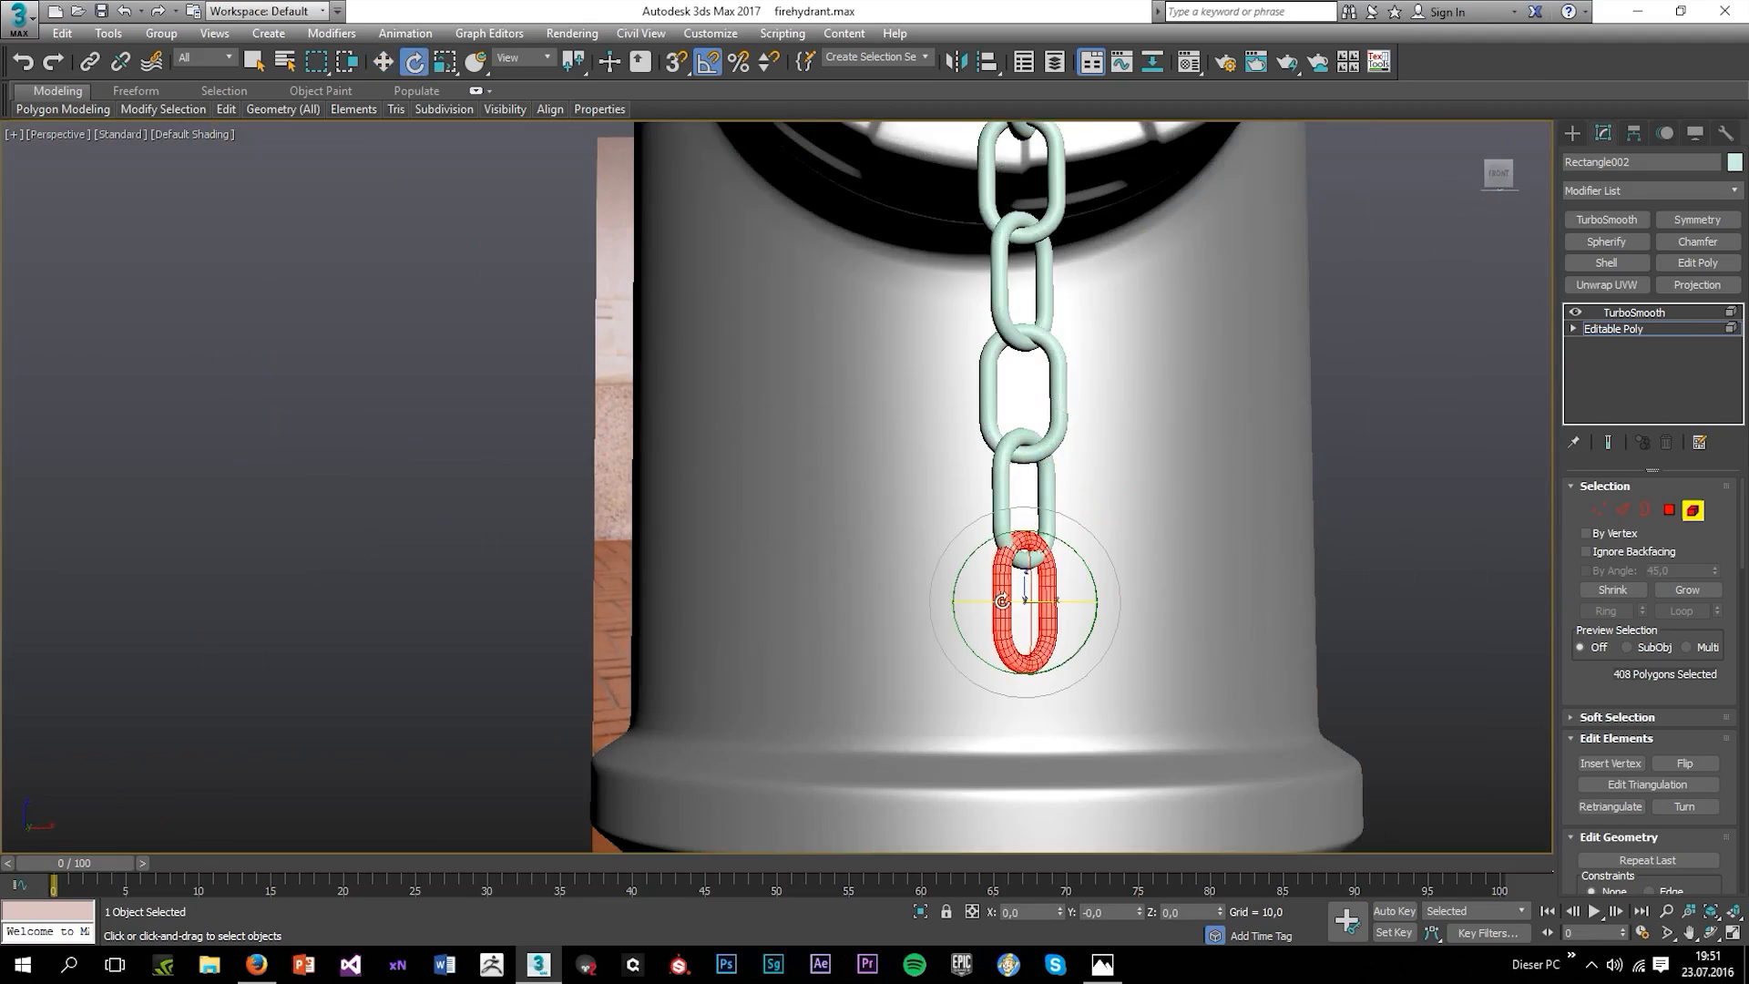
pyautogui.moveTo(1002, 601); pyautogui.dragTo(1040, 606)
pyautogui.click(1189, 476)
# Clone the chain's lowest link downward as a seventh element, rotate it crosswise and fine-tune its height.
pyautogui.scroll(-5, 1184, 478)
pyautogui.keyDown('alt'); pyautogui.moveTo(1175, 482); pyautogui.dragTo(1101, 467, button='middle'); pyautogui.keyUp('alt')
pyautogui.scroll(-4, 1036, 441)
pyautogui.scroll(8, 1027, 474)
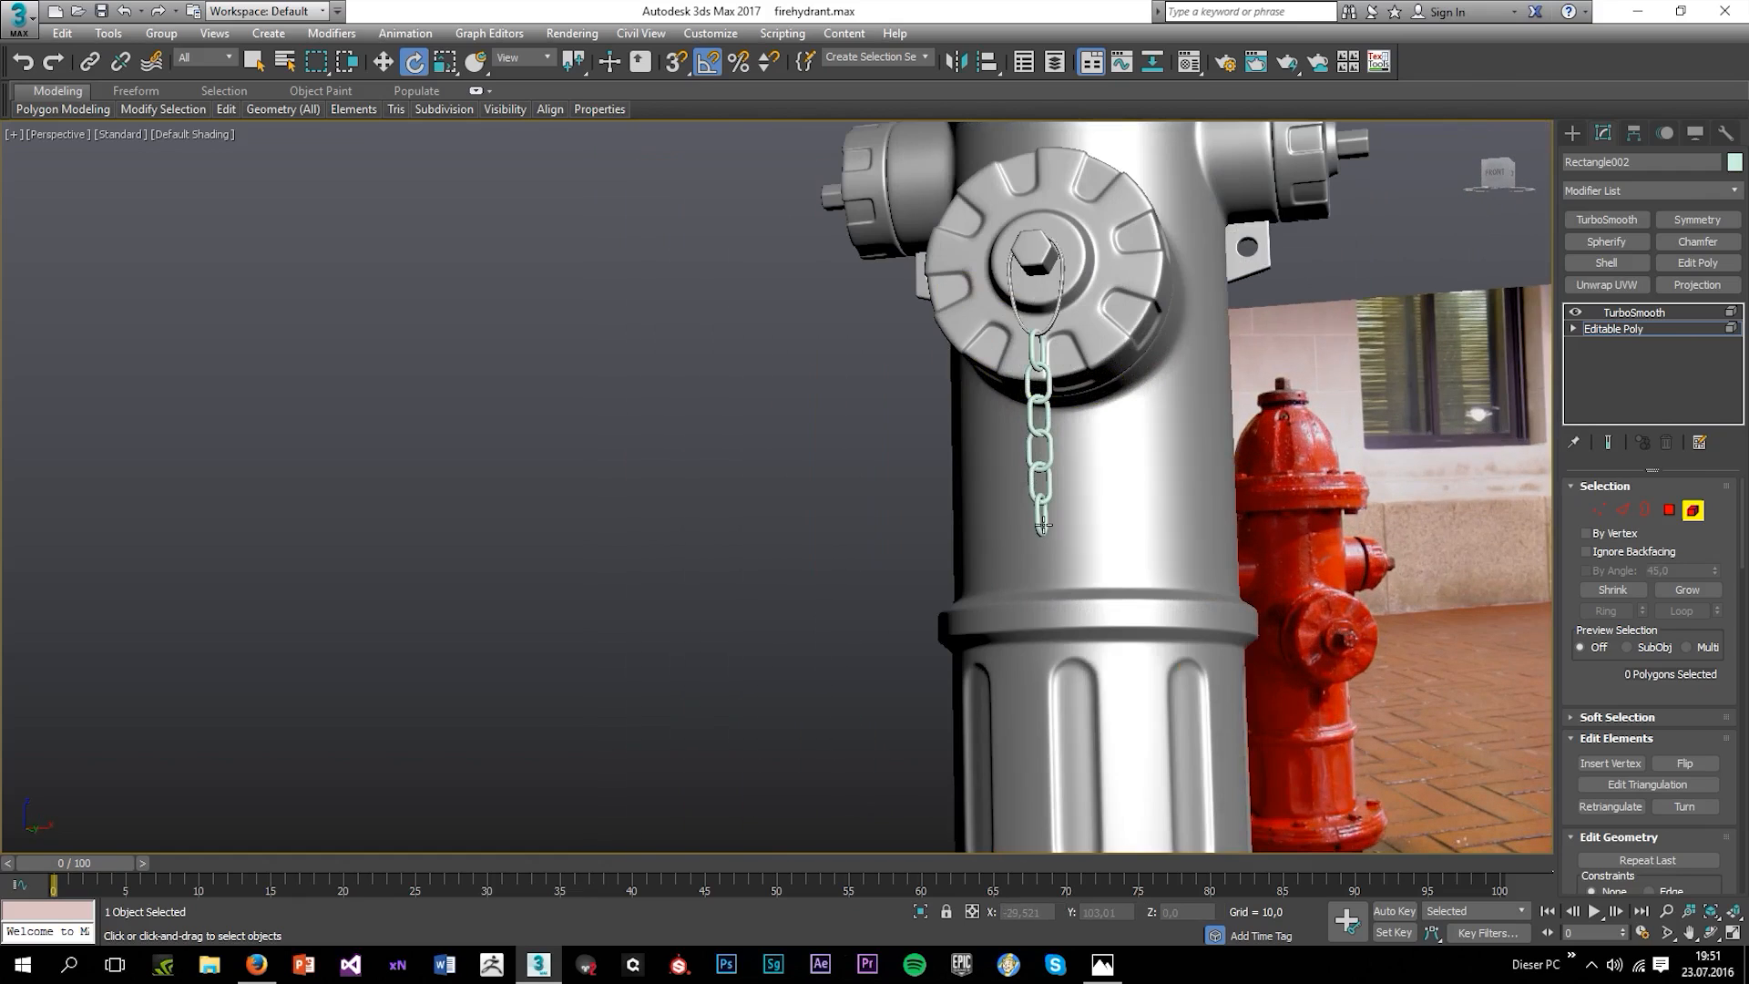
pyautogui.click(1043, 524)
pyautogui.press('w')
pyautogui.keyDown('alt'); pyautogui.moveTo(1043, 523); pyautogui.dragTo(1042, 487, button='middle'); pyautogui.keyUp('alt')
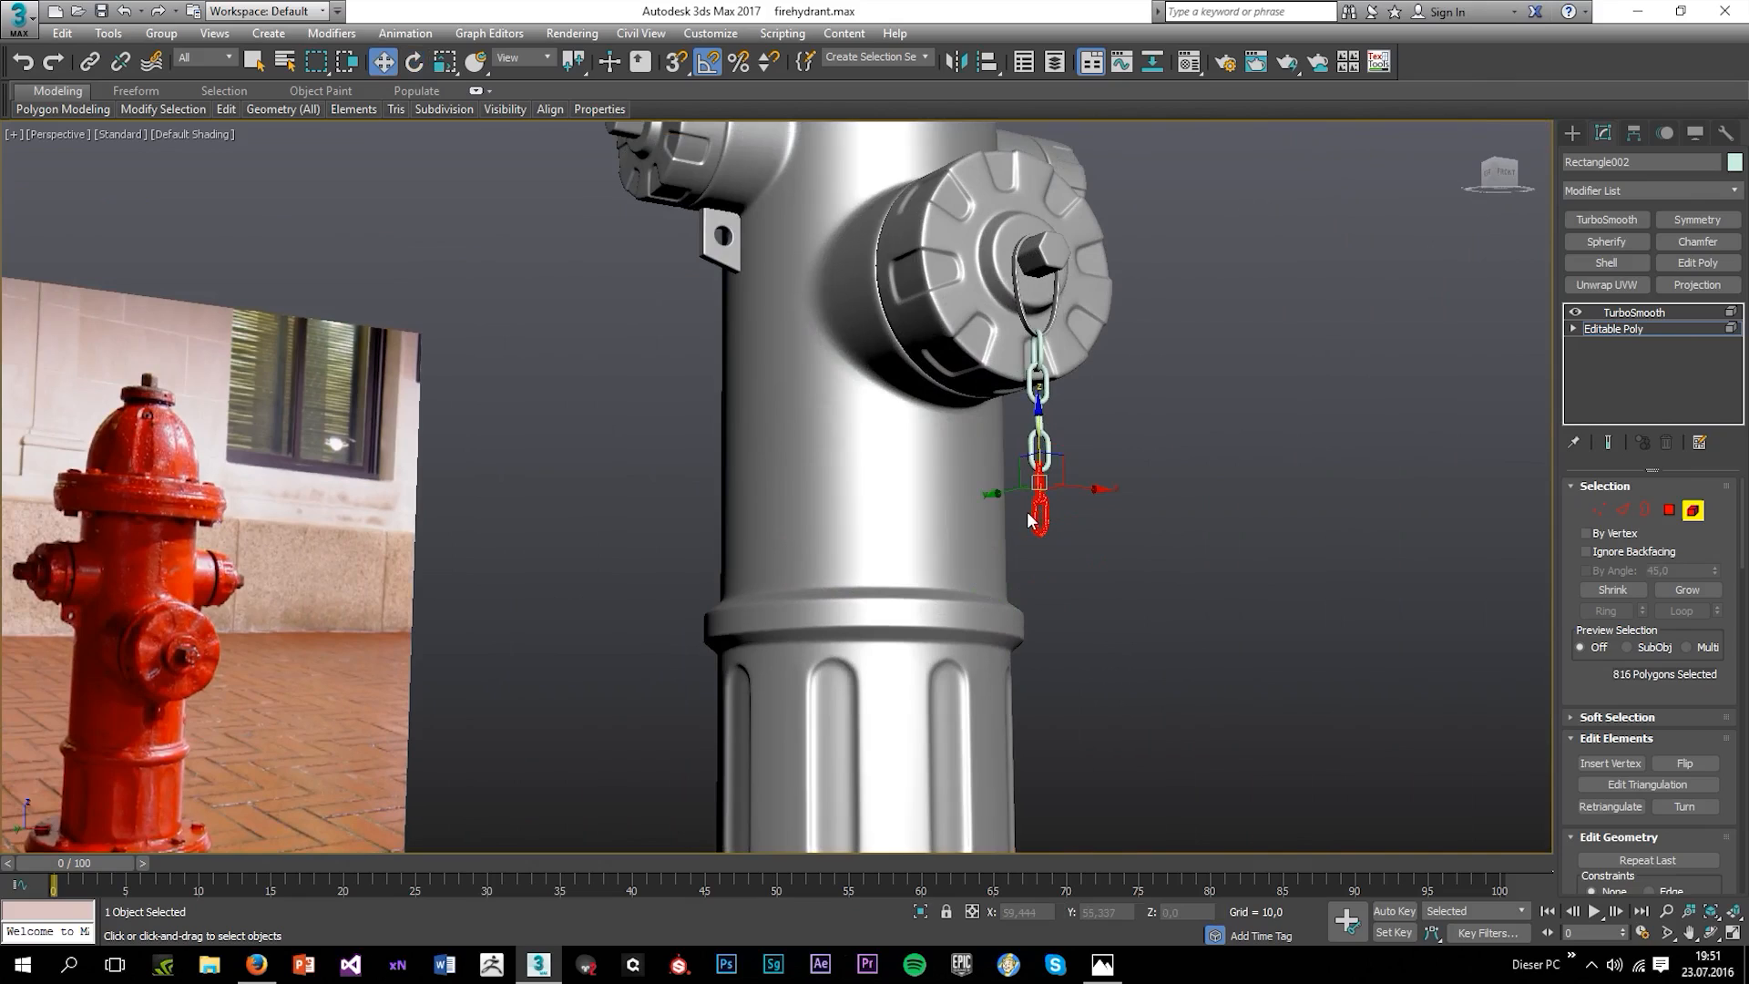
pyautogui.scroll(5, 1071, 555)
pyautogui.click(1081, 485)
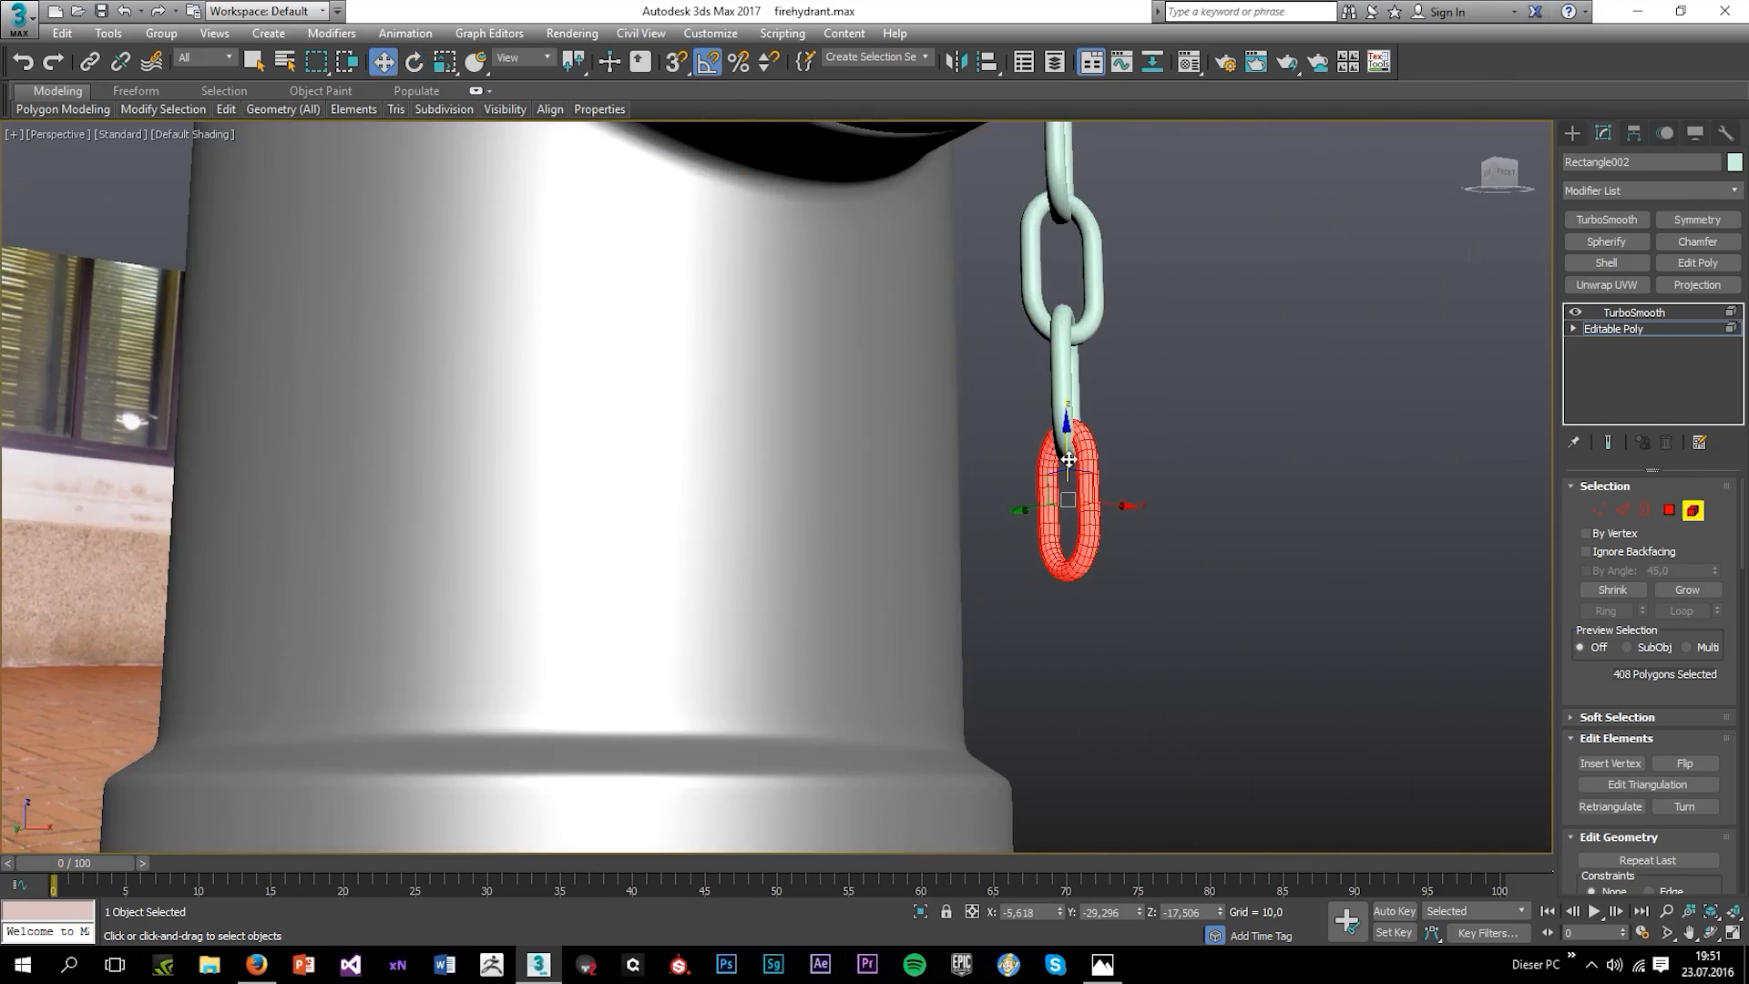
pyautogui.moveTo(1068, 459)
pyautogui.keyDown('shift'); pyautogui.mouseDown()
pyautogui.moveTo(1040, 580)
pyautogui.moveTo(1083, 624)
pyautogui.mouseUp(); pyautogui.keyUp('shift')
pyautogui.click(940, 505)
pyautogui.press('e')
pyautogui.press('w')
pyautogui.moveTo(1071, 557); pyautogui.dragTo(1068, 576)
pyautogui.click(1253, 492)
# Leave element editing and assign the 01 - Default material to the whole chain.
pyautogui.scroll(-4, 1253, 491)
pyautogui.keyDown('alt'); pyautogui.moveTo(1253, 492); pyautogui.dragTo(1041, 431, button='middle'); pyautogui.keyUp('alt')
pyautogui.scroll(-5, 1059, 497)
pyautogui.scroll(5, 1041, 432)
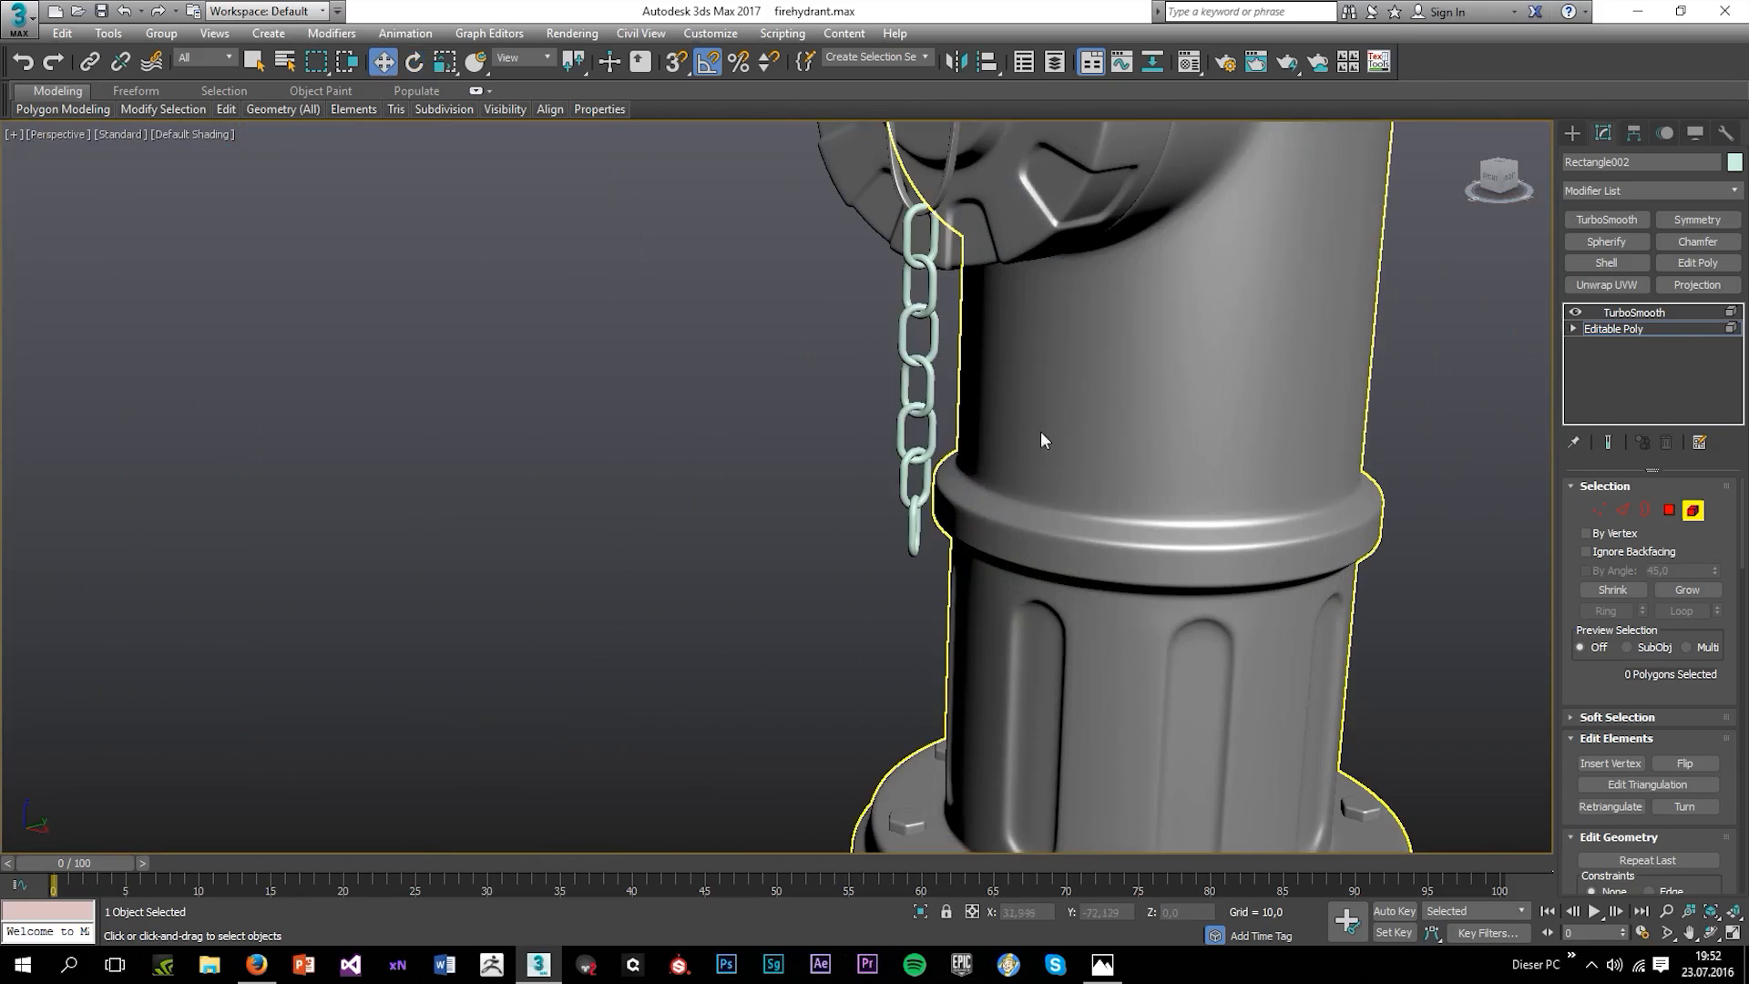
pyautogui.click(1588, 328)
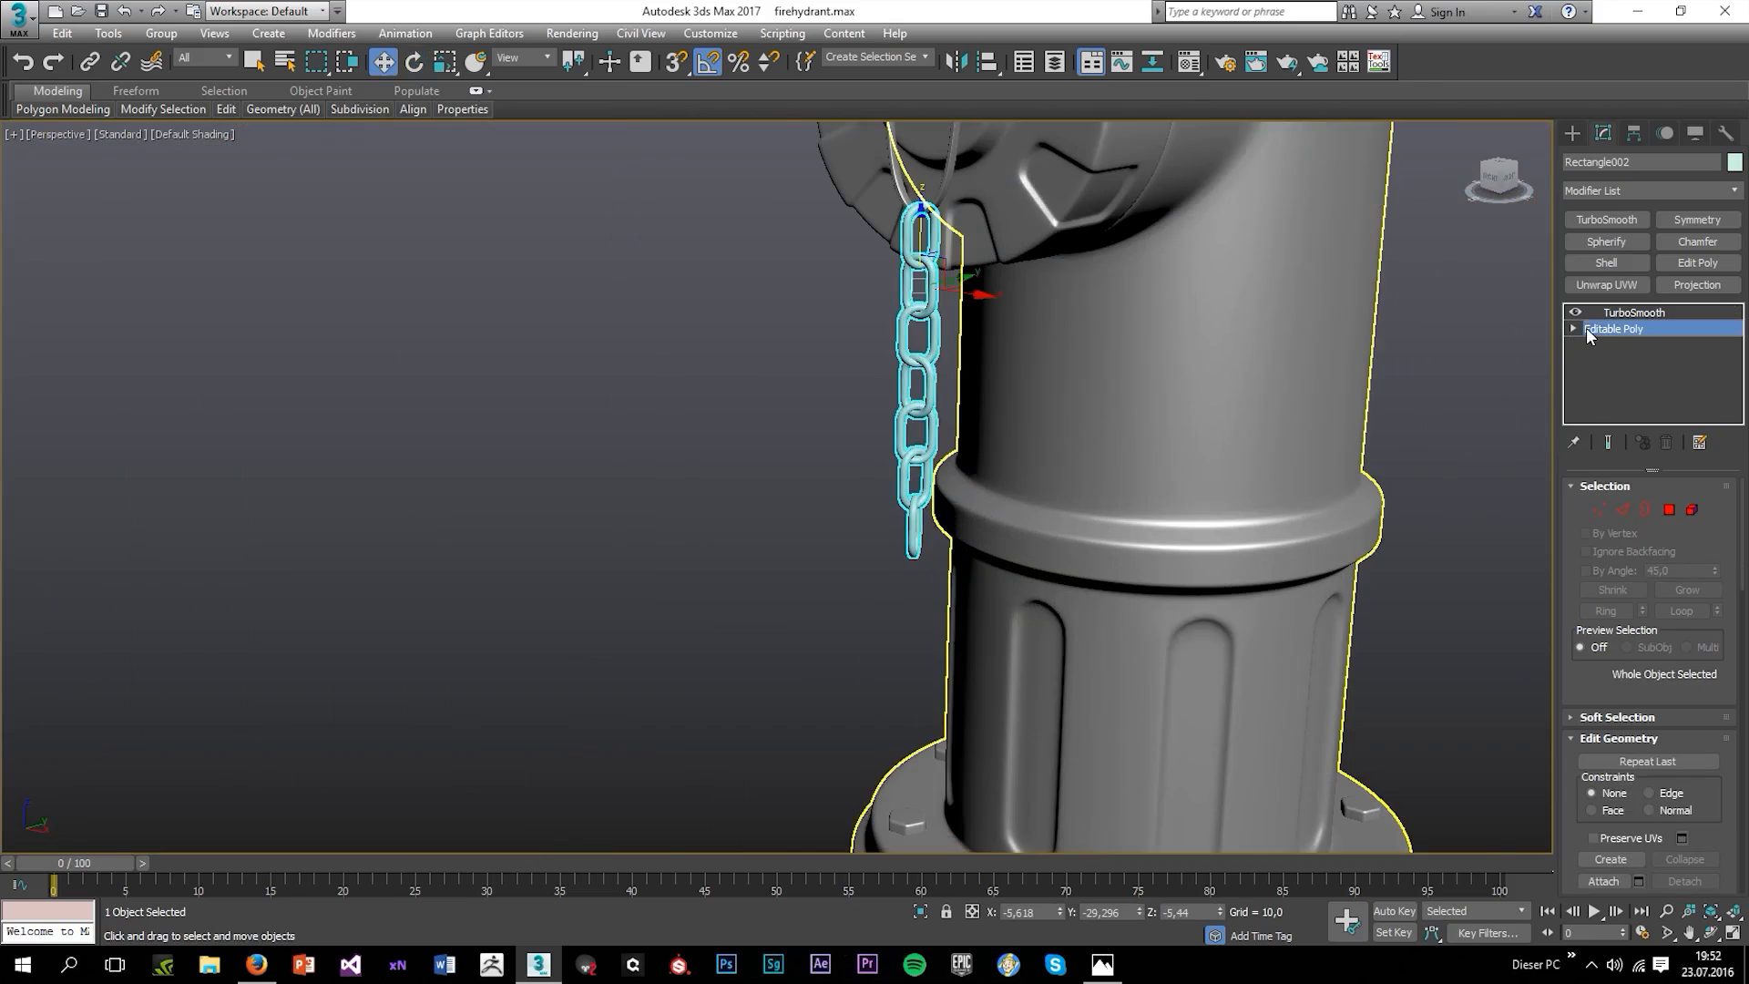
pyautogui.press('m')
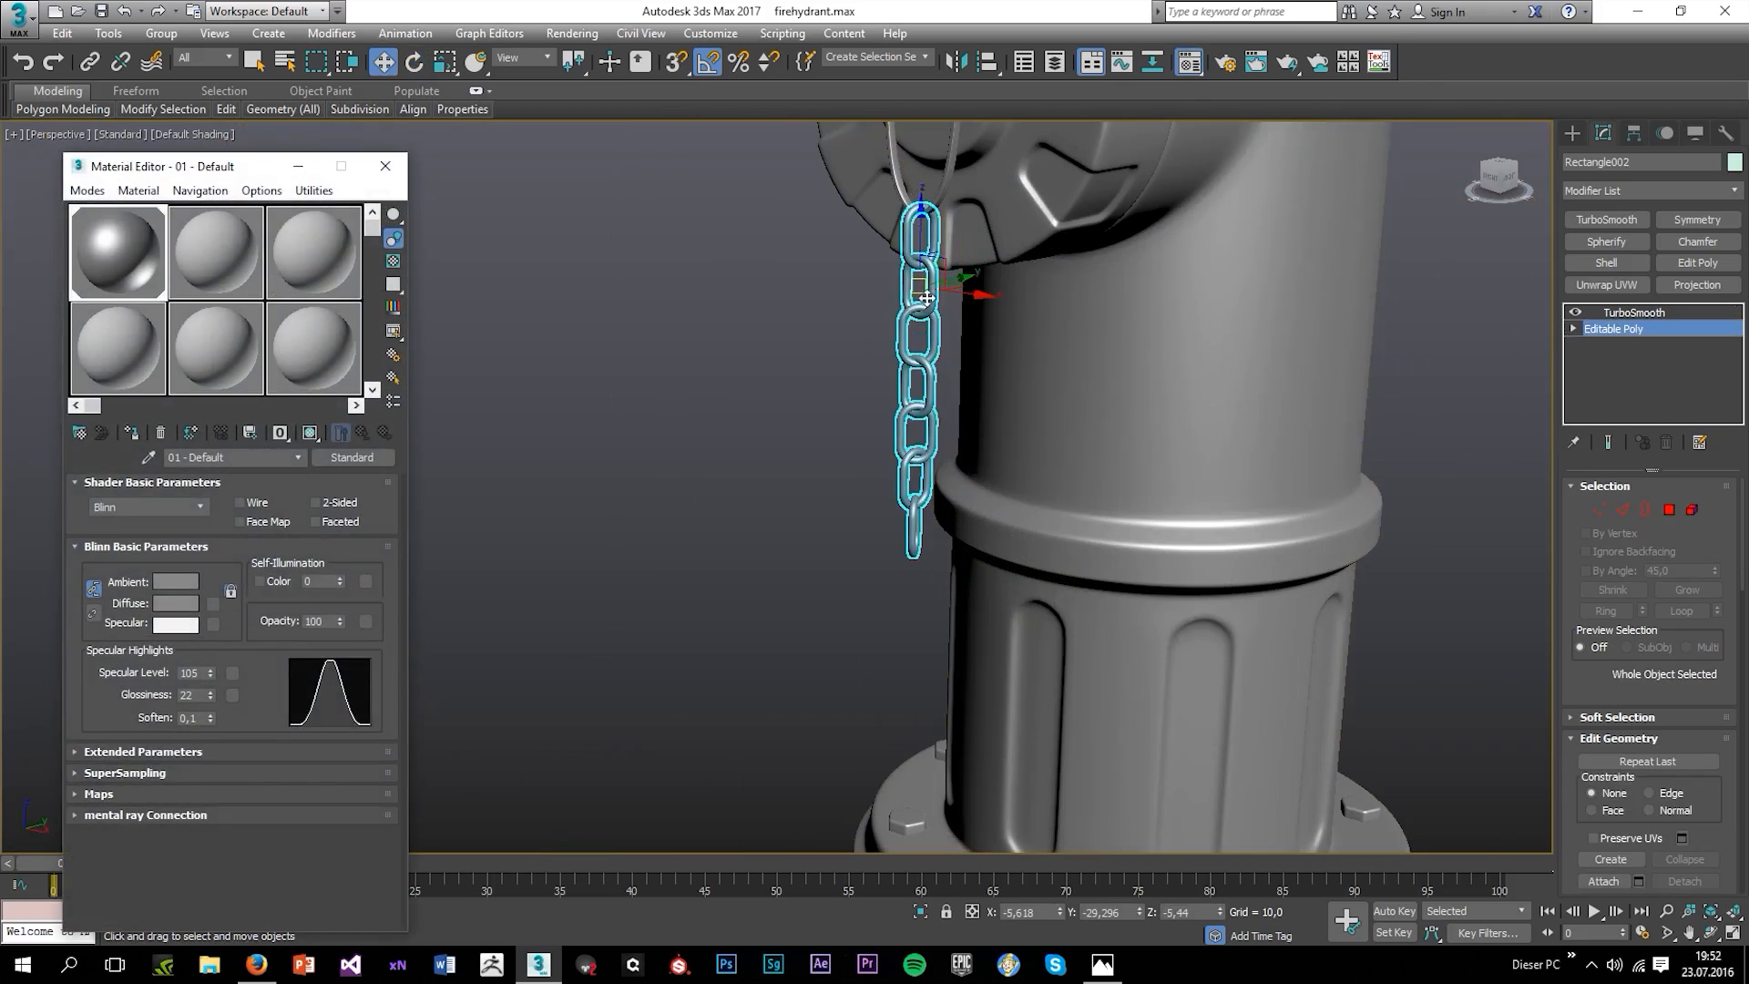
pyautogui.click(519, 294)
pyautogui.click(396, 175)
# Check the hanging ring's TurboSmooth settings and turn on edged faces in the Perspective view.
pyautogui.scroll(-5, 548, 257)
pyautogui.keyDown('alt'); pyautogui.moveTo(548, 257); pyautogui.dragTo(788, 287, button='middle'); pyautogui.keyUp('alt')
pyautogui.scroll(4, 657, 266)
pyautogui.click(926, 273)
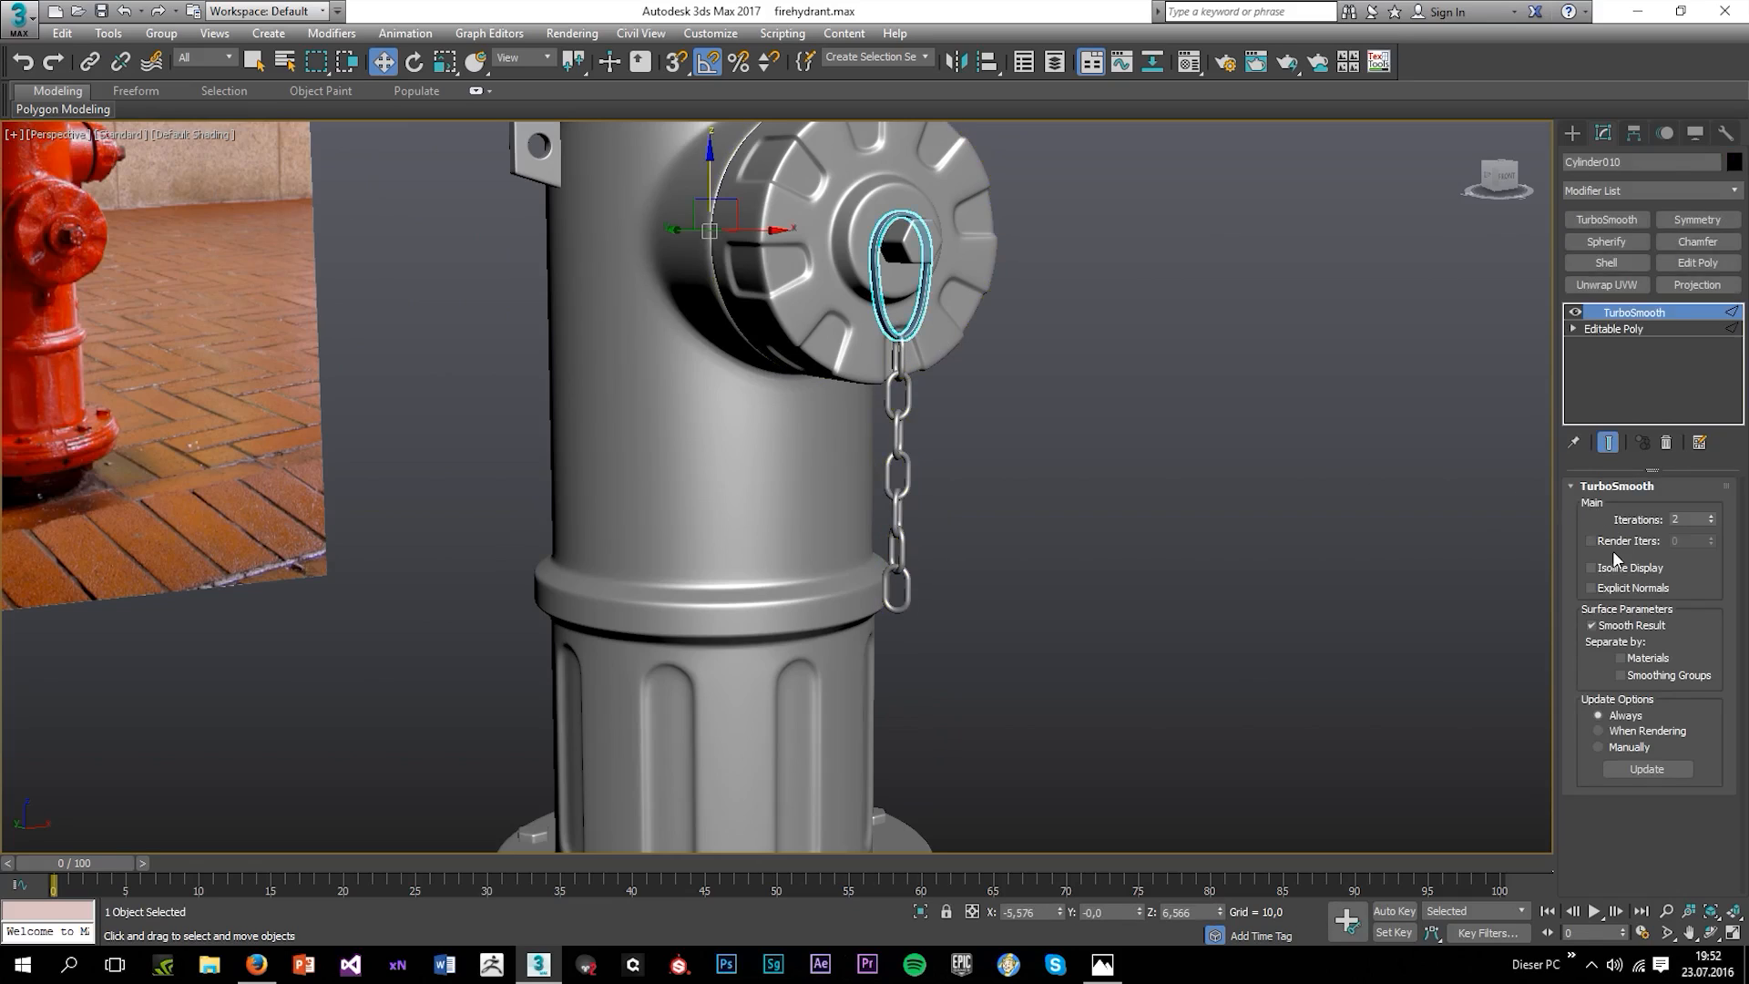
pyautogui.click(1131, 441)
pyautogui.press('F4')
pyautogui.scroll(3, 751, 316)
pyautogui.scroll(-5, 846, 332)
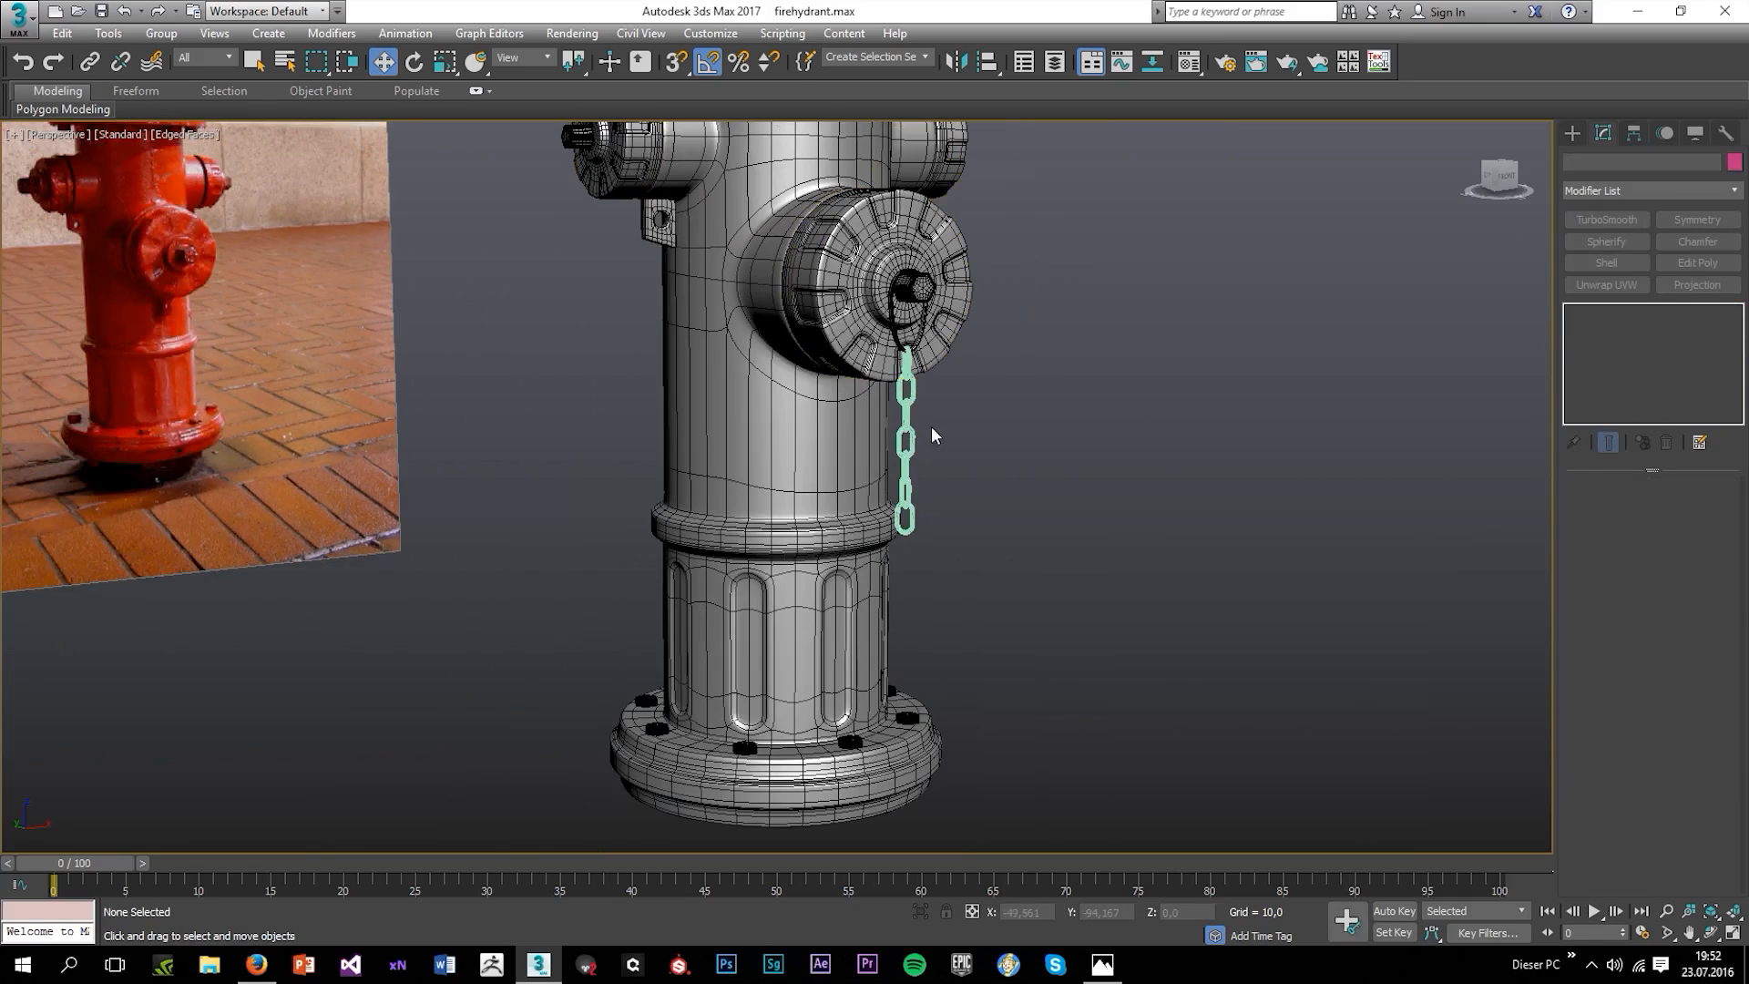
# Set the chain's object color to black.
pyautogui.moveTo(900, 406); pyautogui.dragTo(899, 405)
pyautogui.click(974, 474)
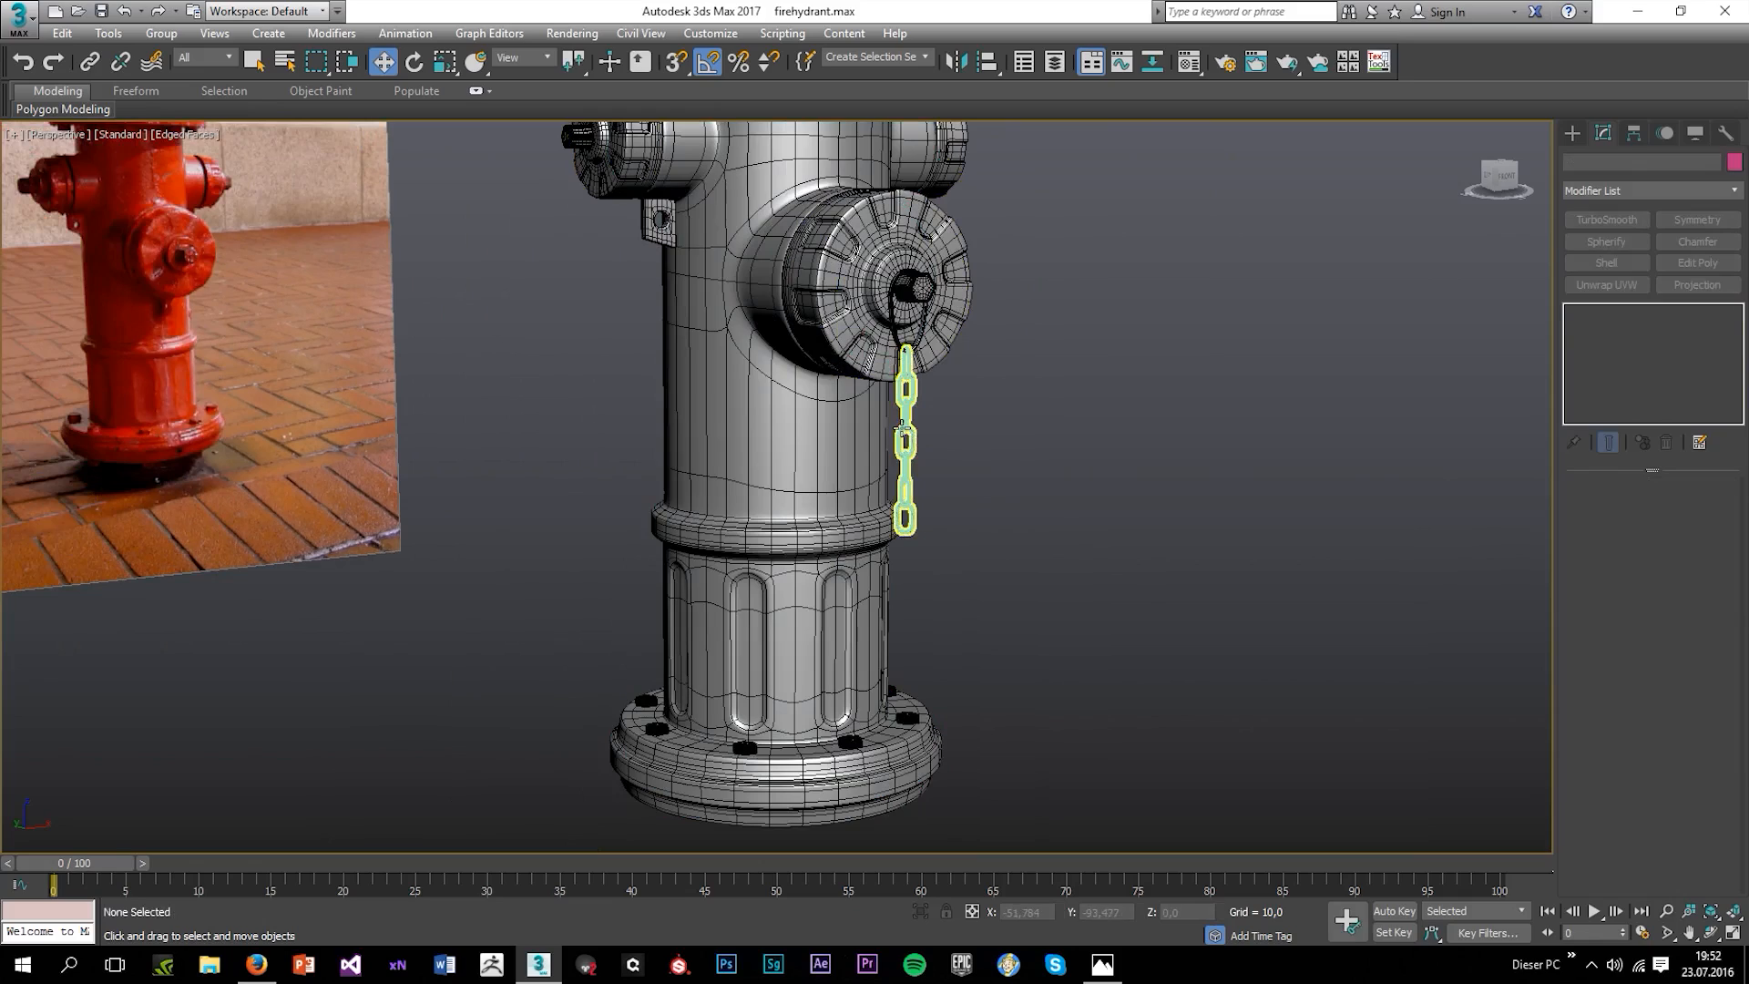
pyautogui.click(904, 443)
pyautogui.click(1733, 161)
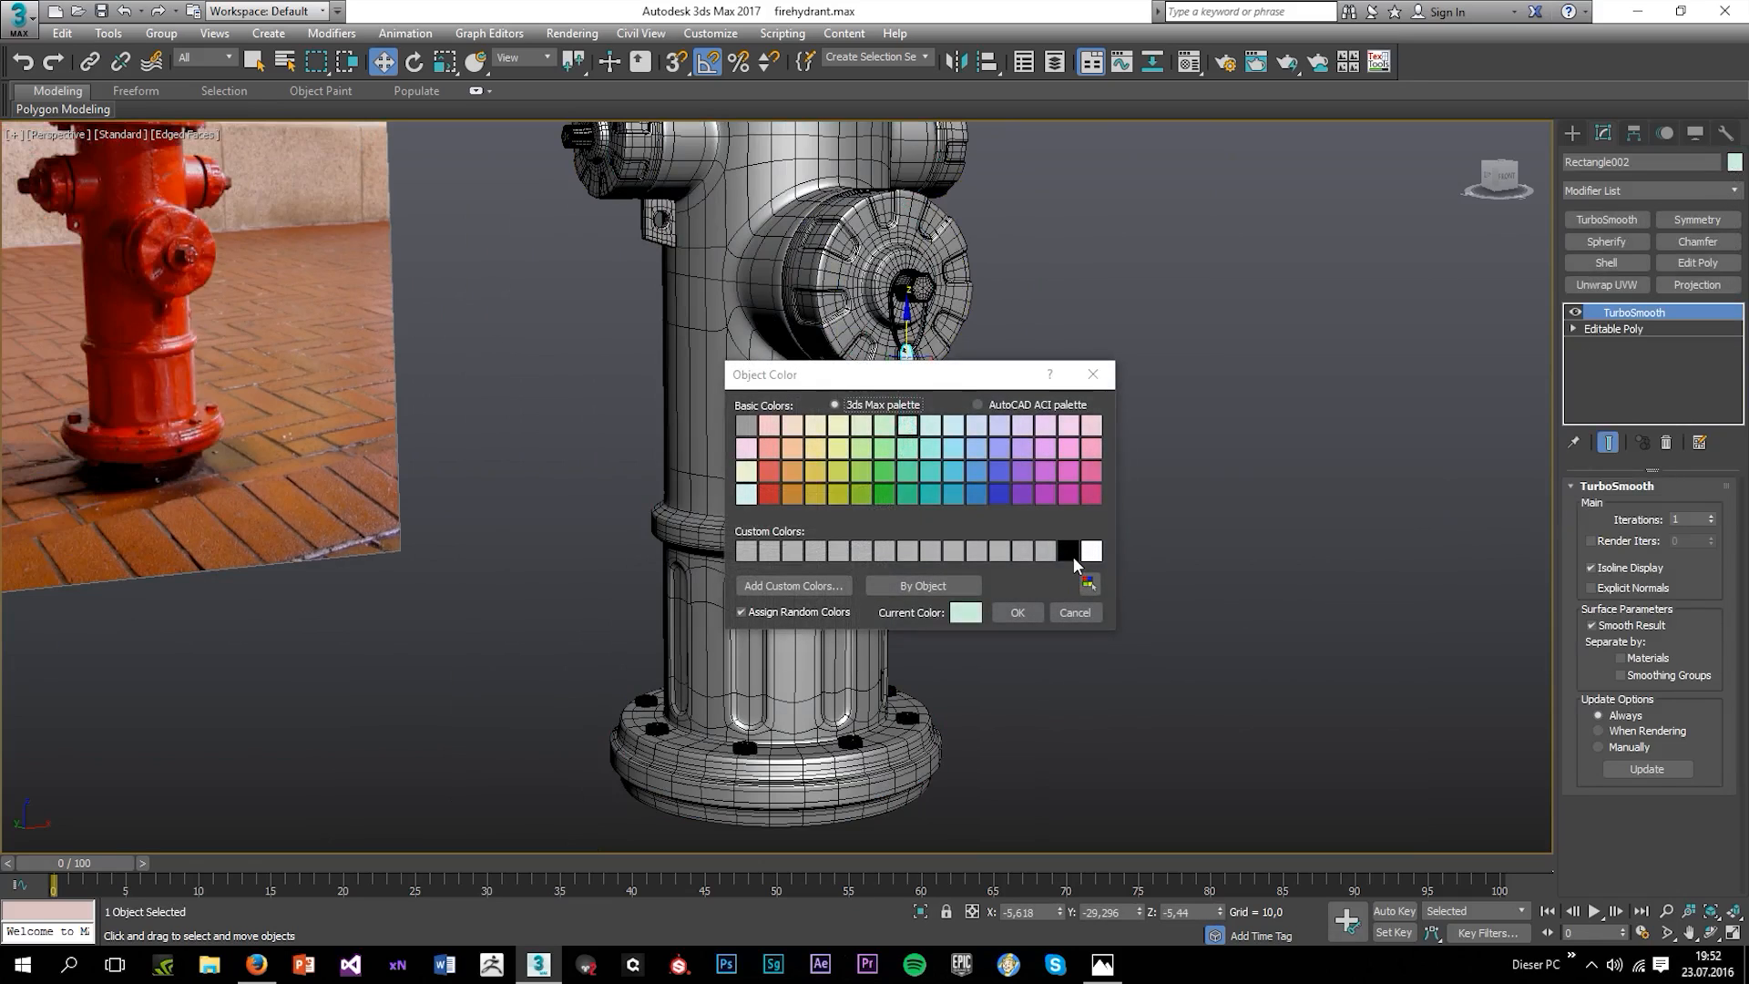
pyautogui.click(1018, 612)
# Enable Isoline Display in the bolts' TurboSmooth and turn off edged faces in the Perspective view.
pyautogui.click(850, 742)
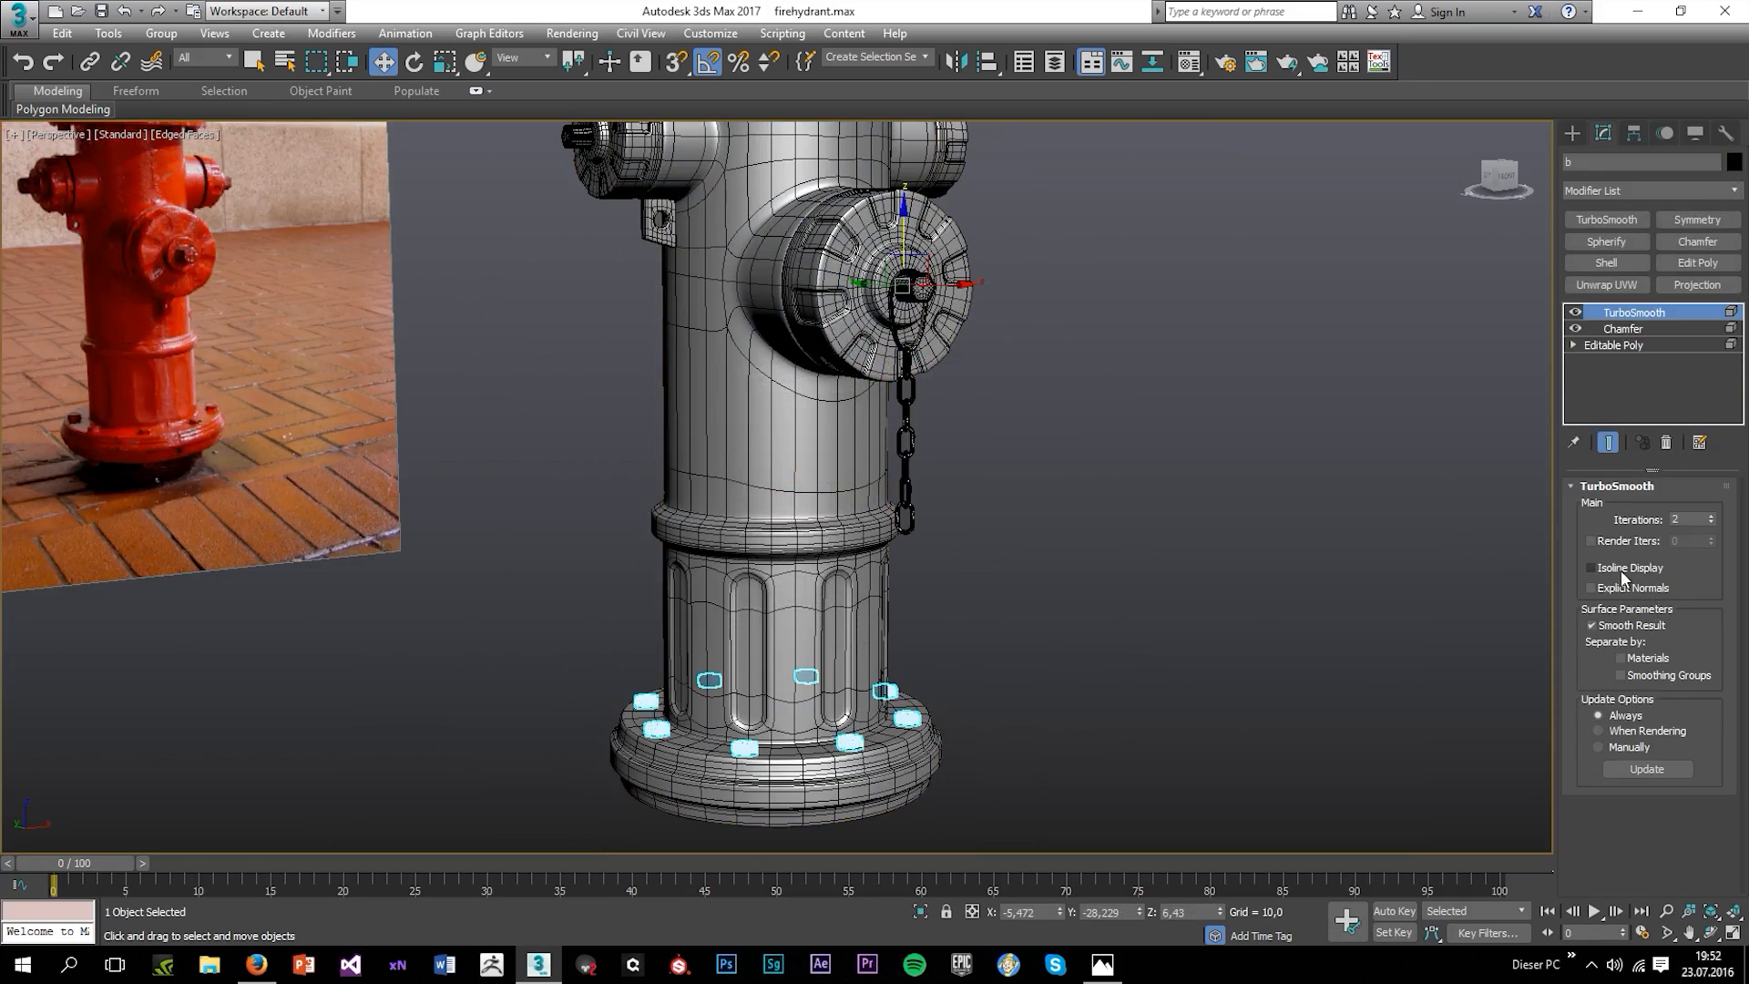
pyautogui.click(1098, 554)
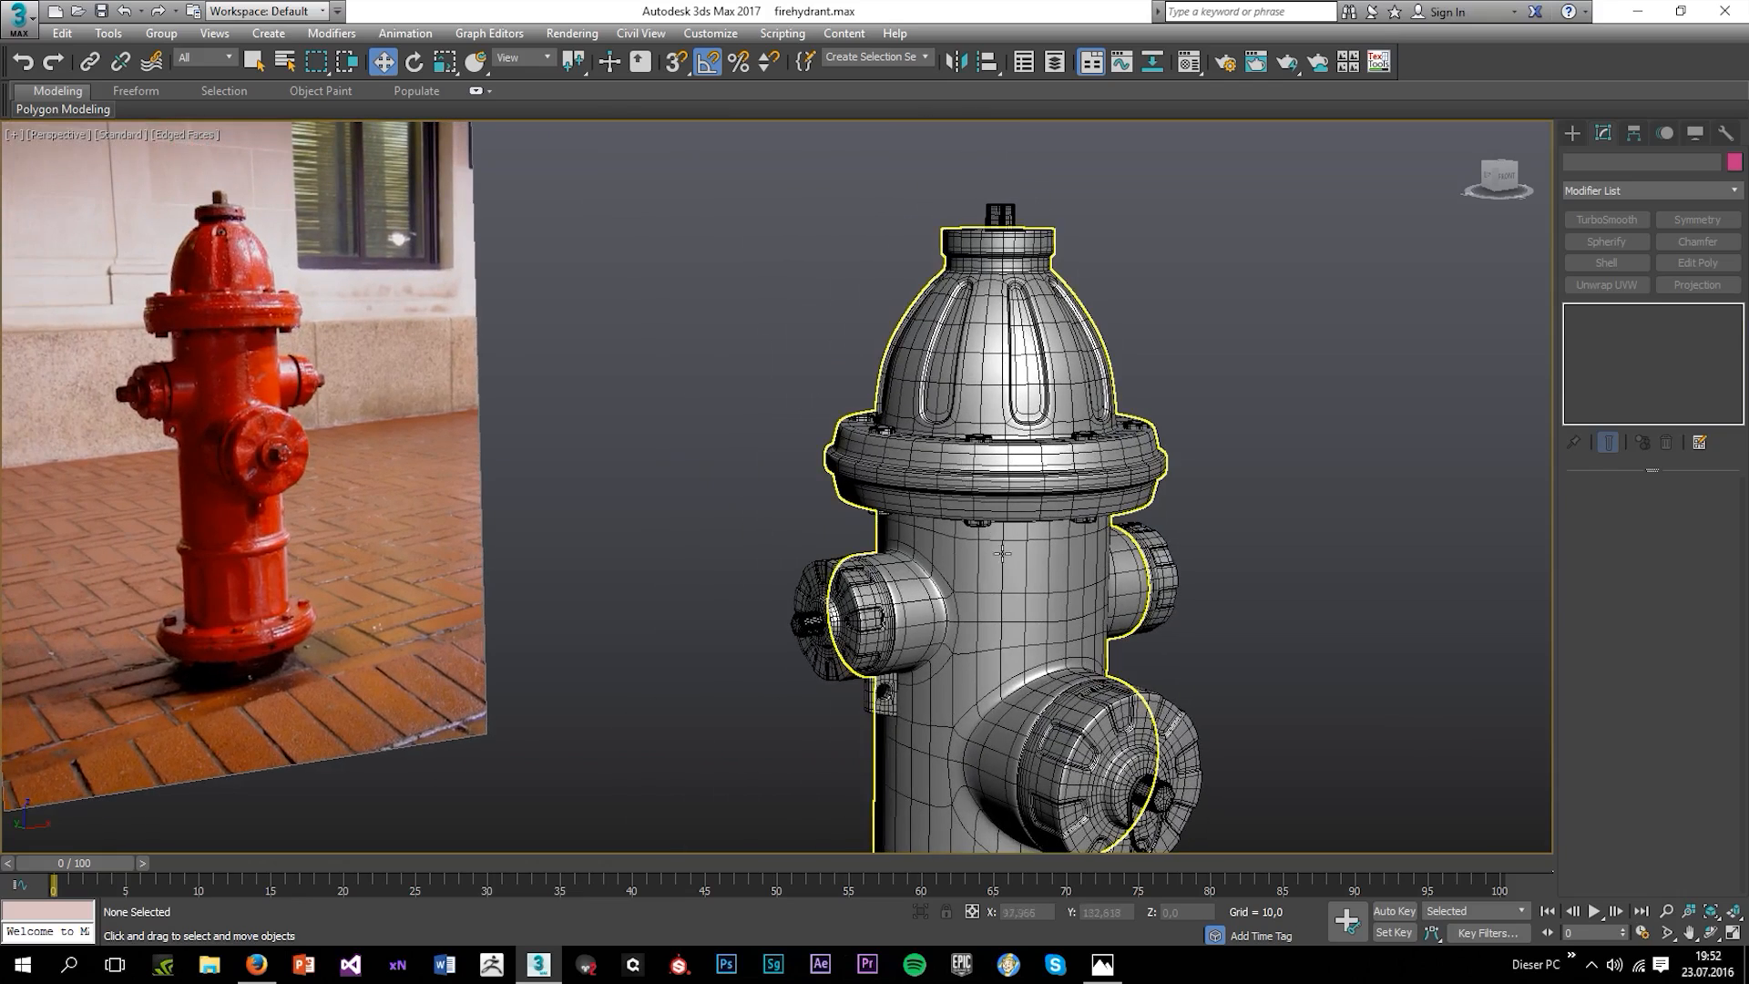
pyautogui.press('F4')
# Select the front cap's ring together with its chain and clone both sideways in the Front view toward the side outlet.
pyautogui.scroll(-6, 1142, 506)
pyautogui.moveTo(1140, 508)
pyautogui.keyDown('alt'); pyautogui.mouseDown(button='middle')
pyautogui.moveTo(1000, 569)
pyautogui.moveTo(888, 546)
pyautogui.moveTo(807, 570)
pyautogui.moveTo(1170, 558)
pyautogui.moveTo(1101, 573)
pyautogui.mouseUp(button='middle'); pyautogui.keyUp('alt')
pyautogui.scroll(8, 1101, 574)
pyautogui.click(898, 490)
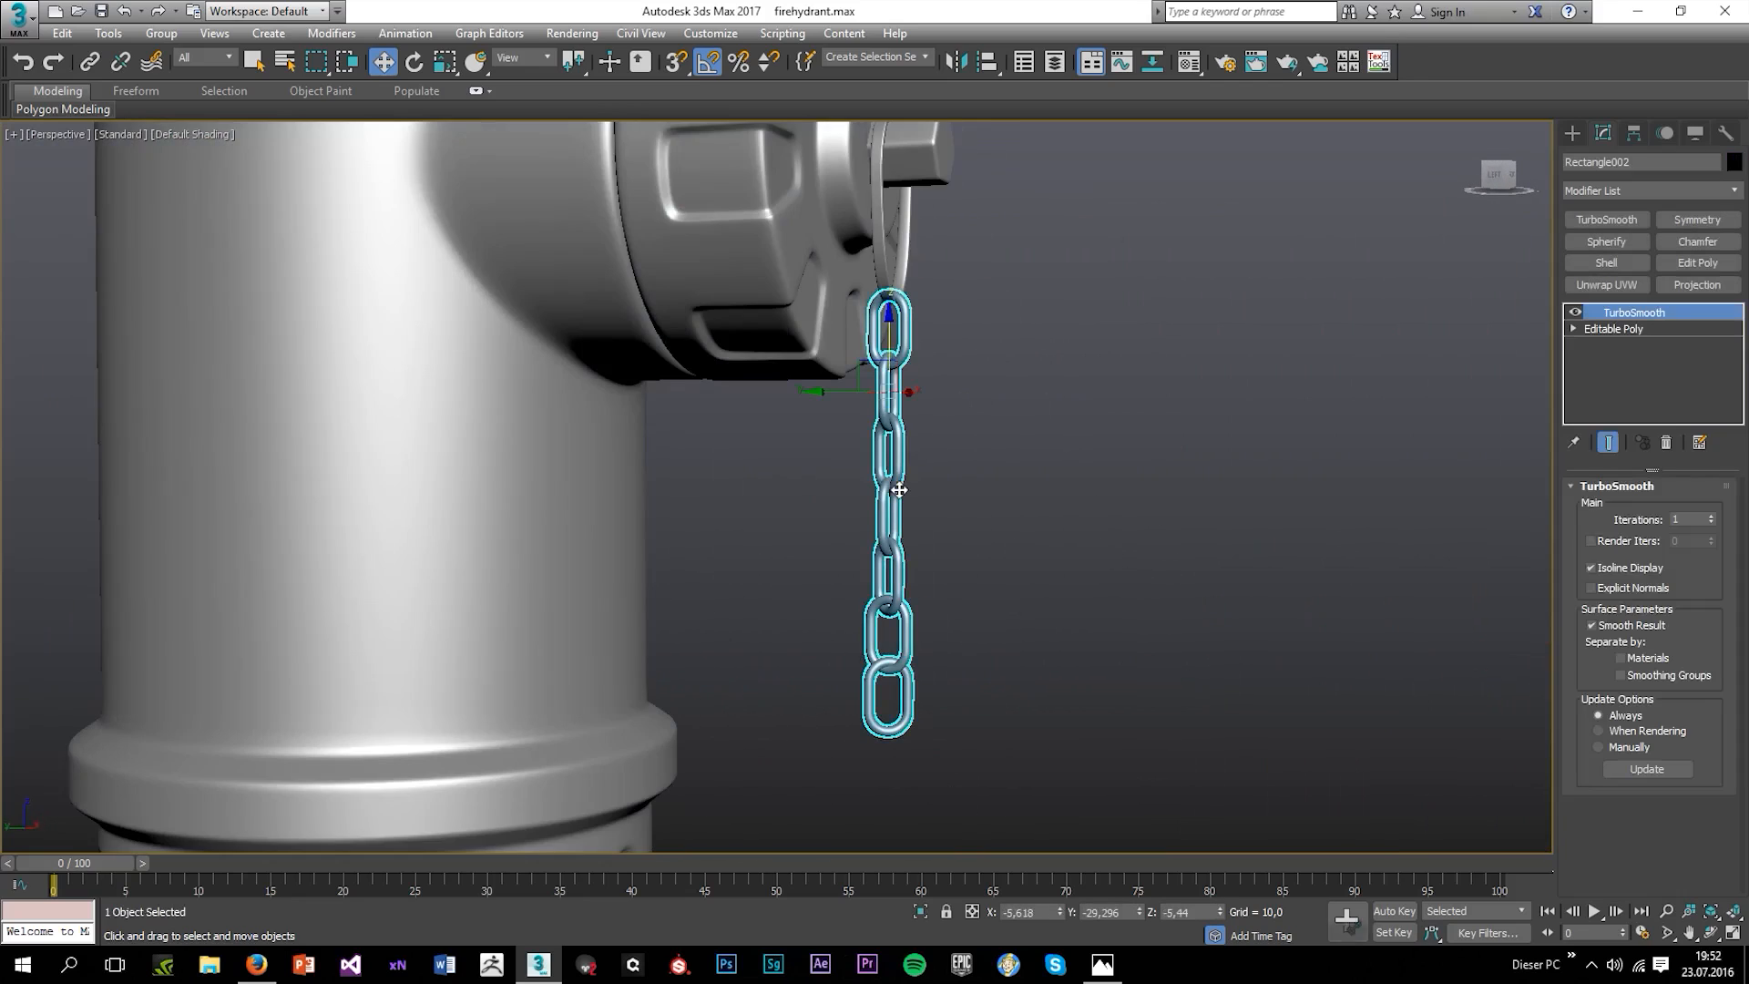
pyautogui.keyDown('ctrl'); pyautogui.click(904, 303); pyautogui.keyUp('ctrl')
pyautogui.hotkey('alt', 'w')
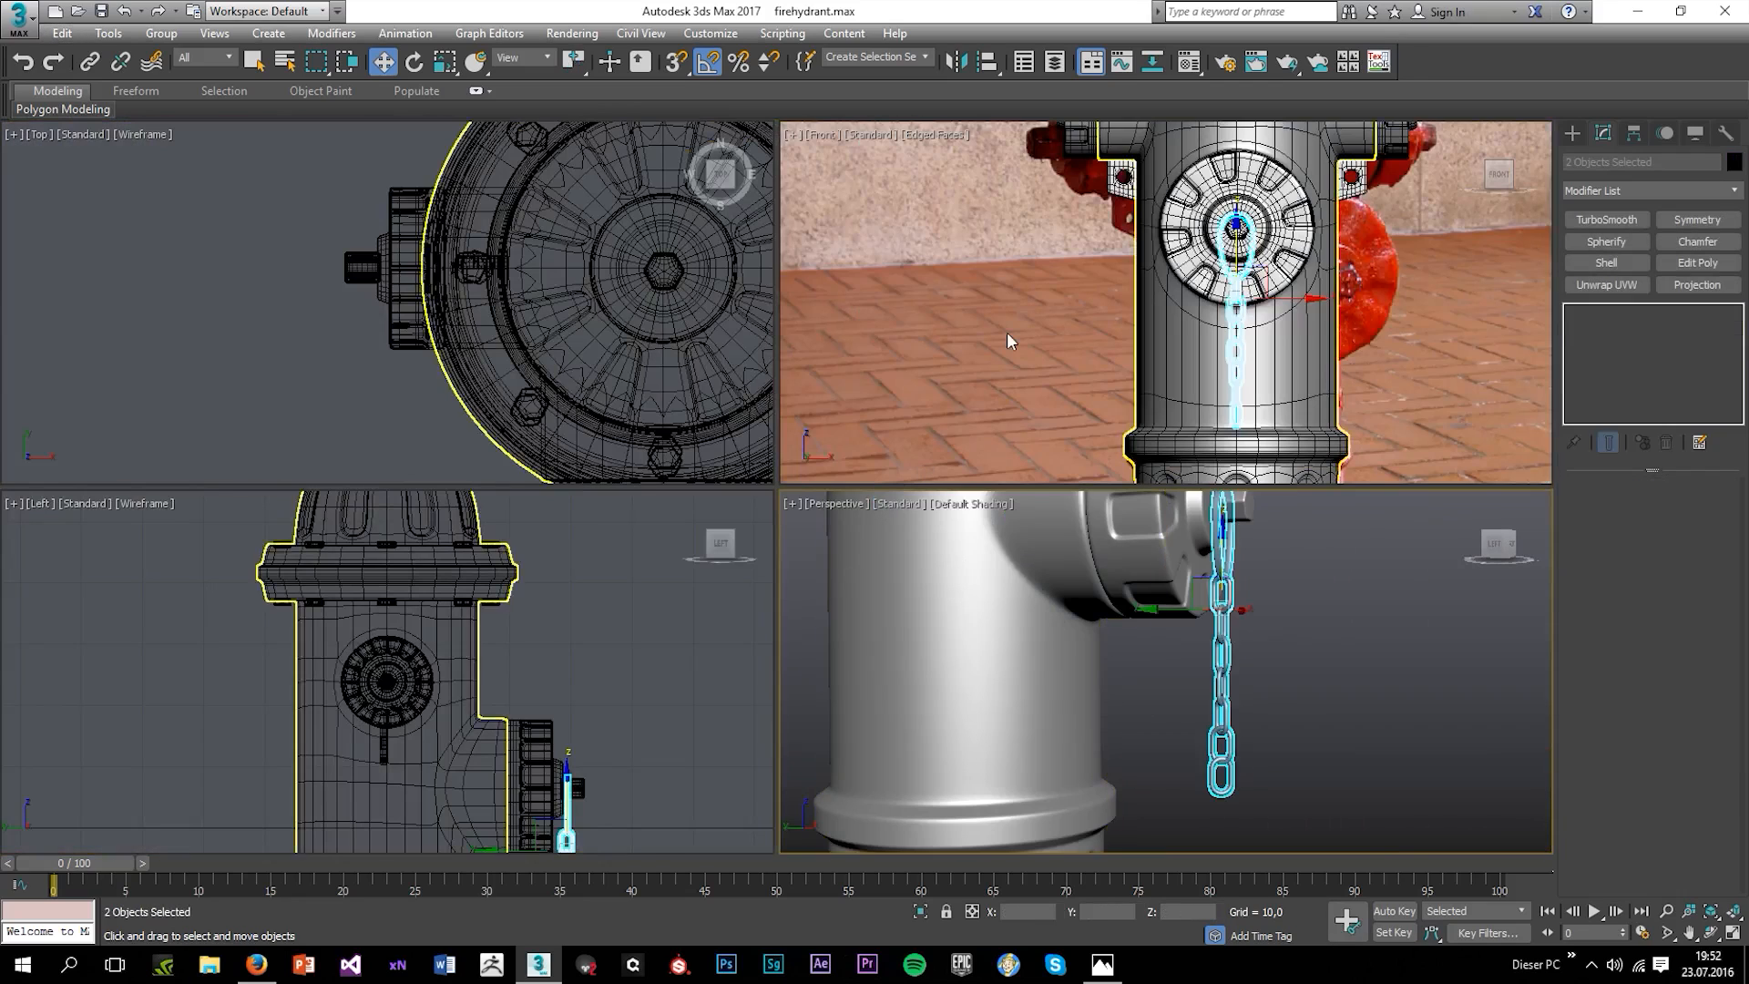
pyautogui.hotkey('alt', 'w')
pyautogui.moveTo(1083, 522)
pyautogui.keyDown('shift'); pyautogui.mouseDown()
pyautogui.moveTo(716, 269)
pyautogui.moveTo(820, 312)
pyautogui.moveTo(1056, 315)
pyautogui.mouseUp(); pyautogui.keyUp('shift')
pyautogui.click(875, 564)
# Fit the copied ring and chain to the side outlet cap by turning them crosswise, centering them and scaling to 82%.
pyautogui.press('e')
pyautogui.hotkey('alt', 'w')
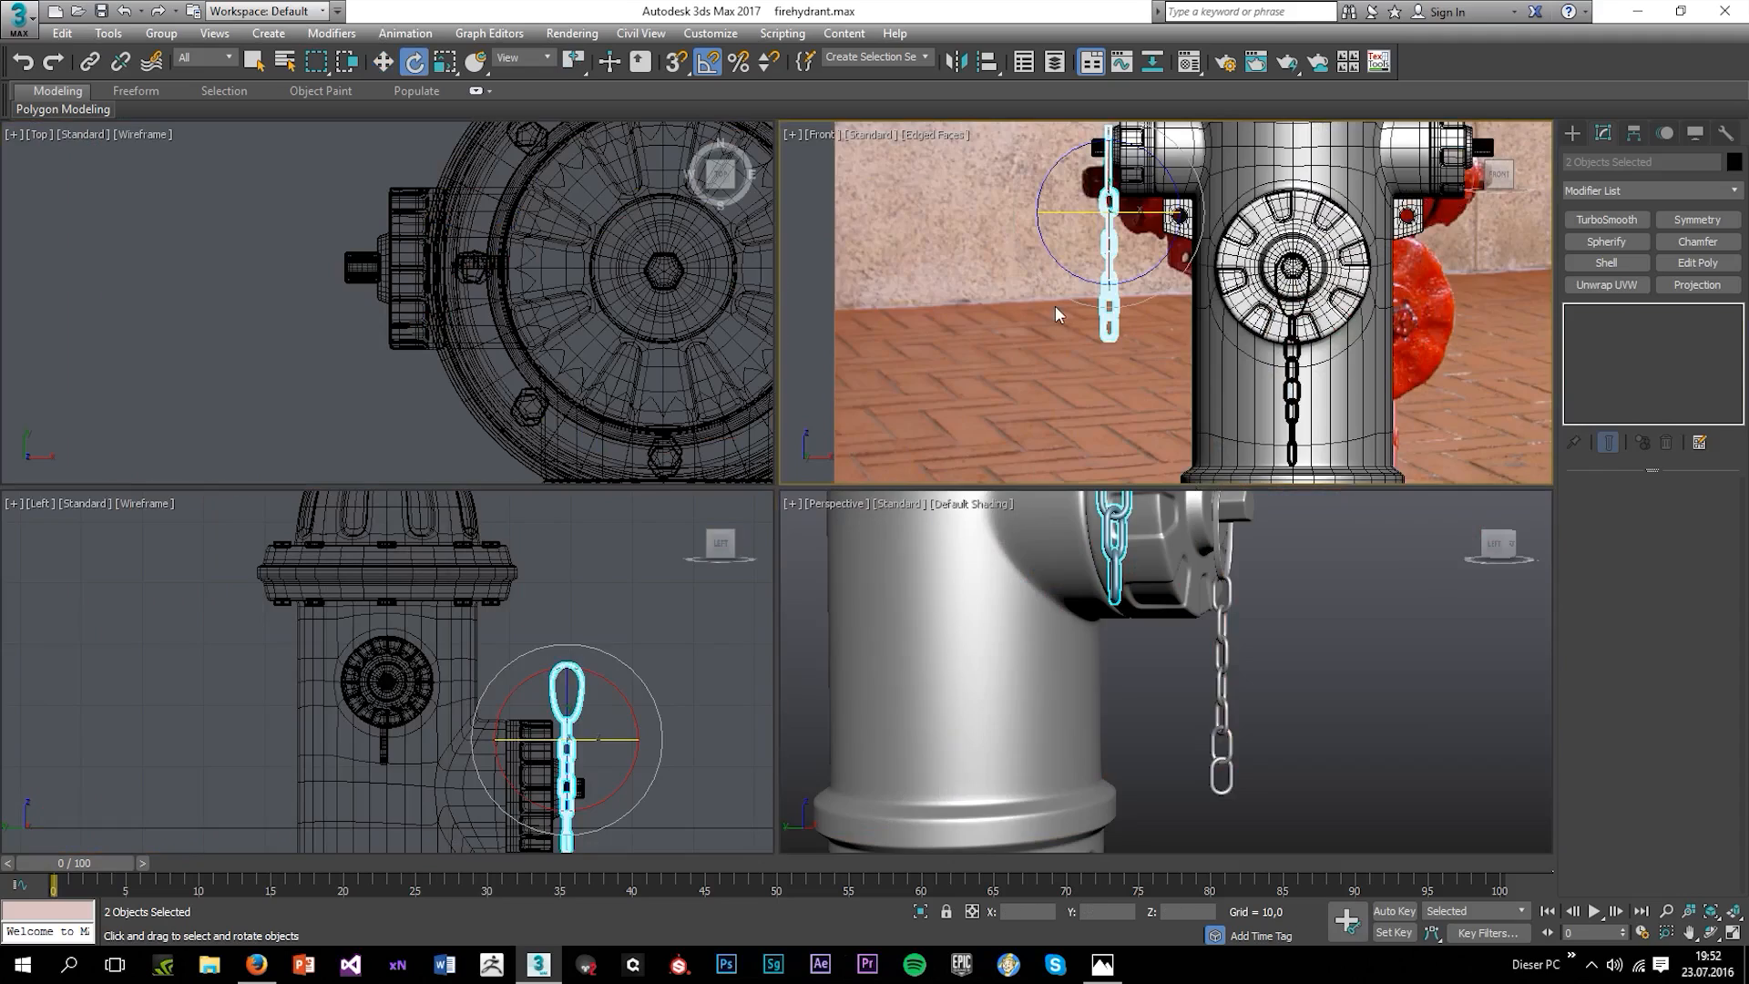
pyautogui.rightClick(628, 577)
pyautogui.hotkey('alt', 'w')
pyautogui.press('F3')
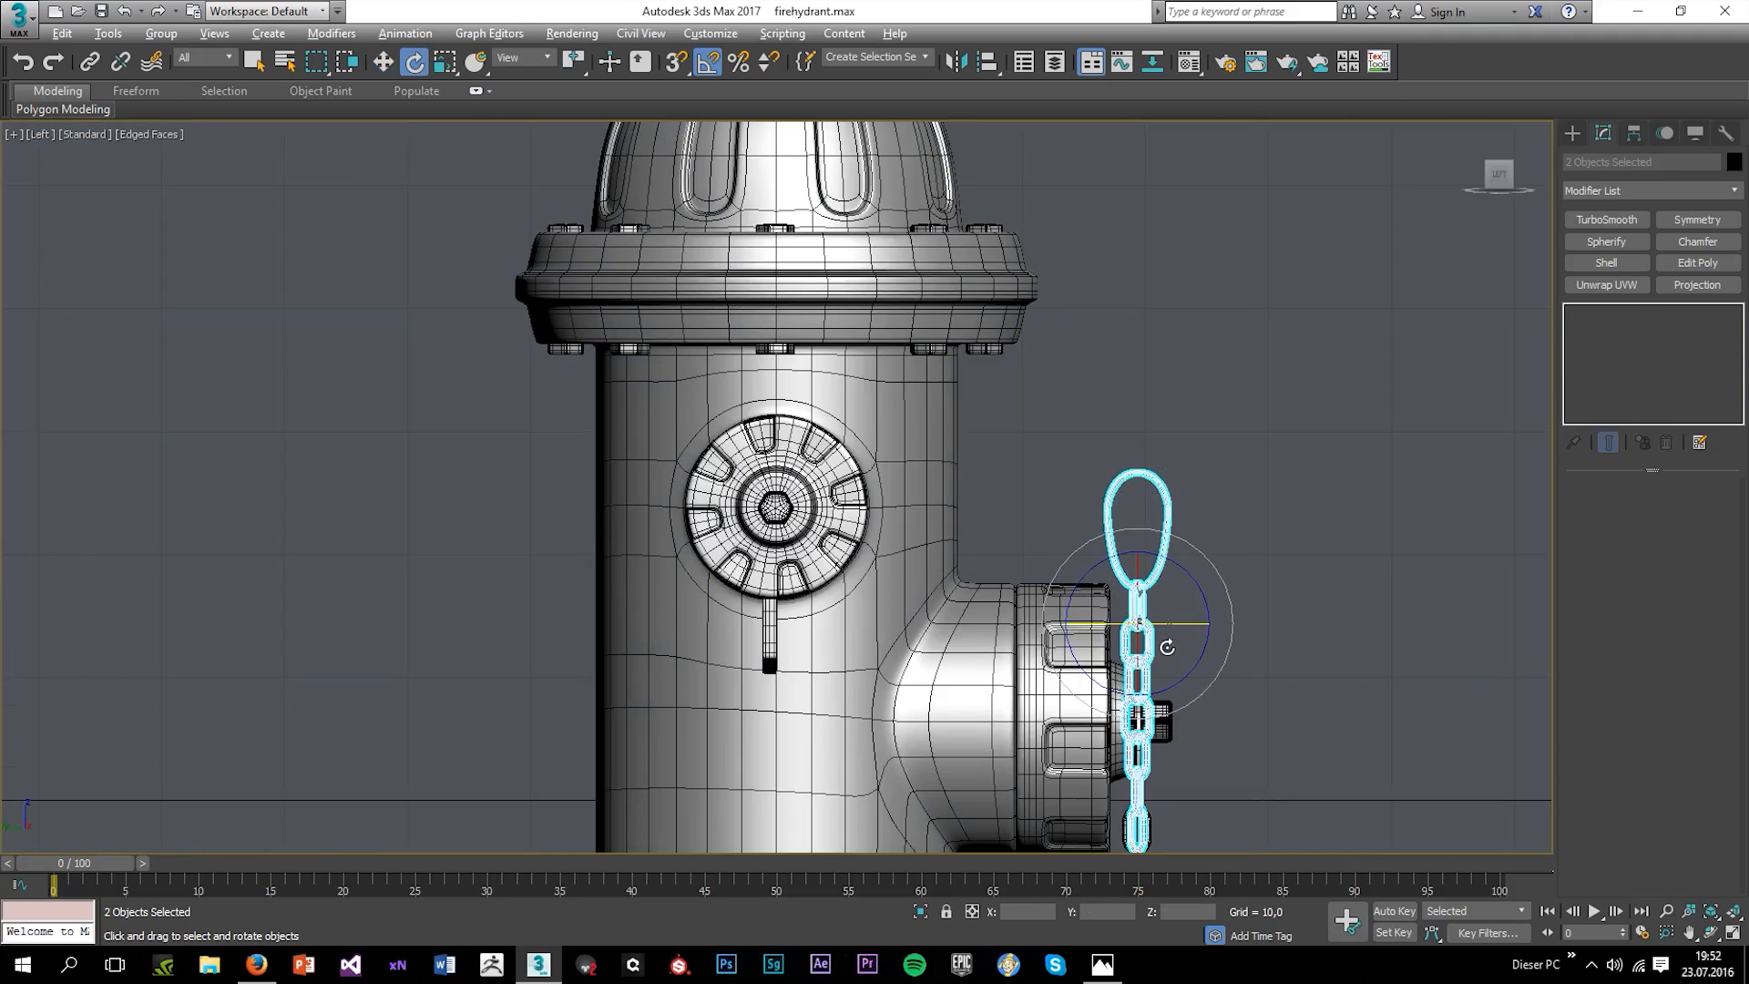
pyautogui.moveTo(1159, 614); pyautogui.dragTo(788, 649)
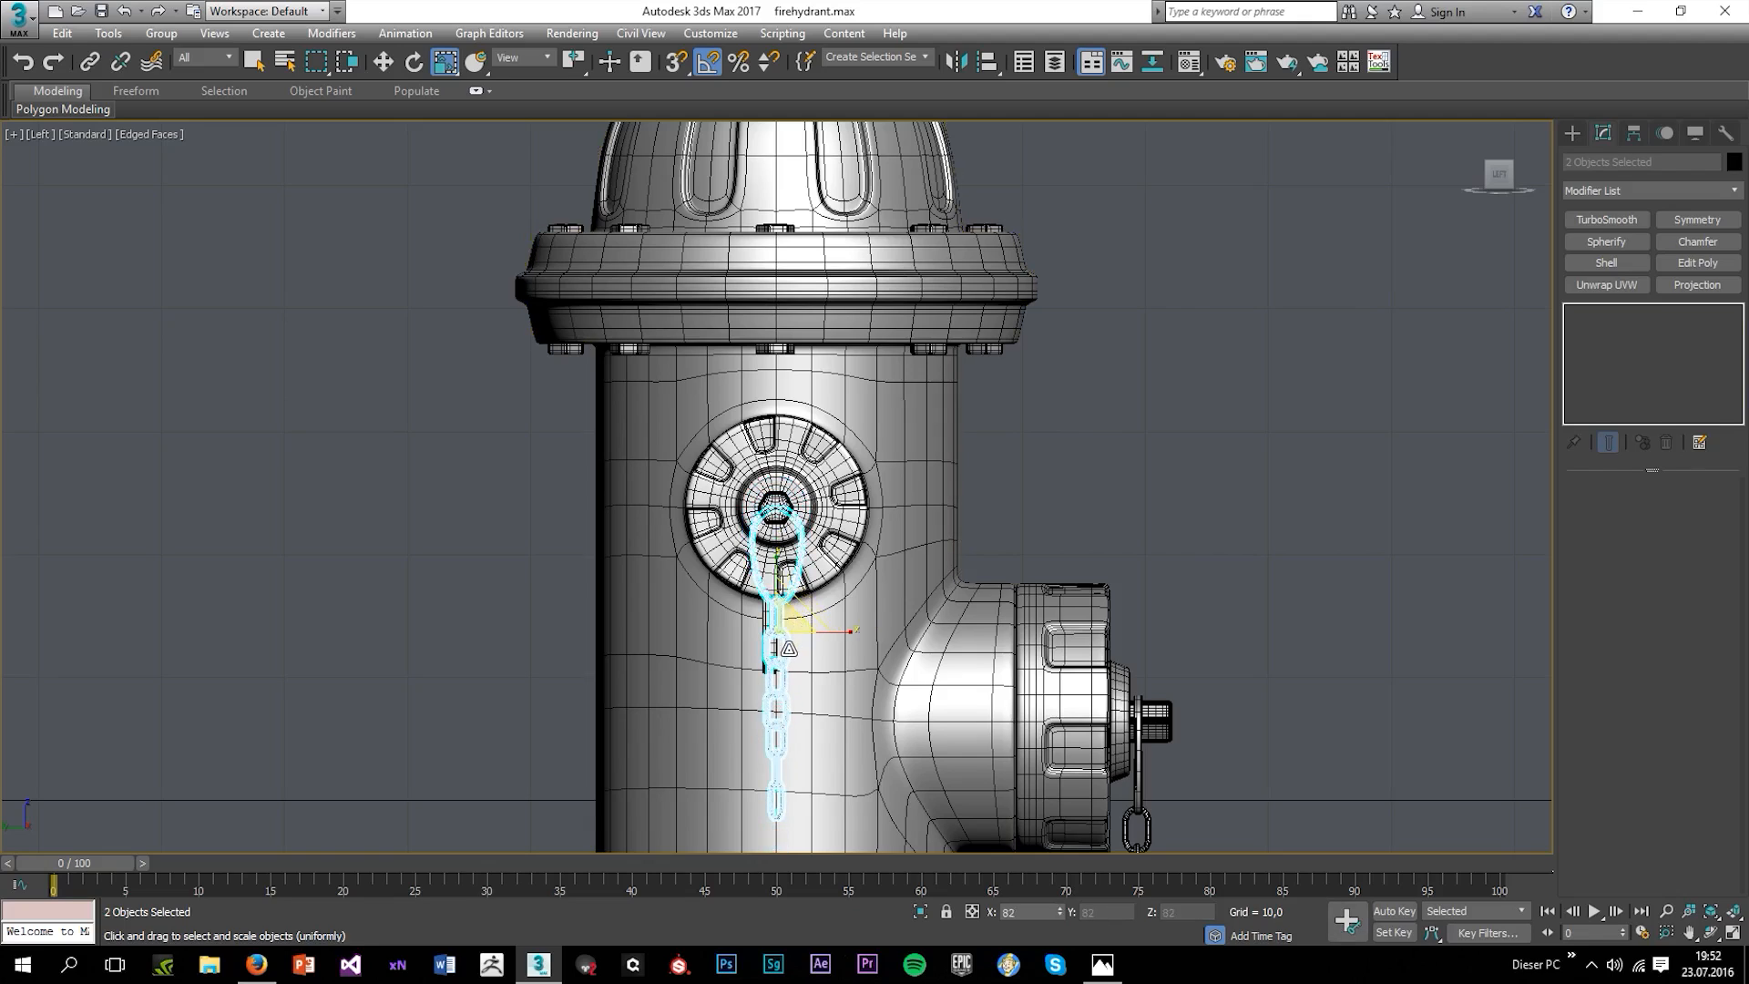
# Fine-tune the height of the copied ring and chain so the ring hangs on the side cap's nut.
pyautogui.press('w')
pyautogui.moveTo(773, 588); pyautogui.dragTo(772, 562)
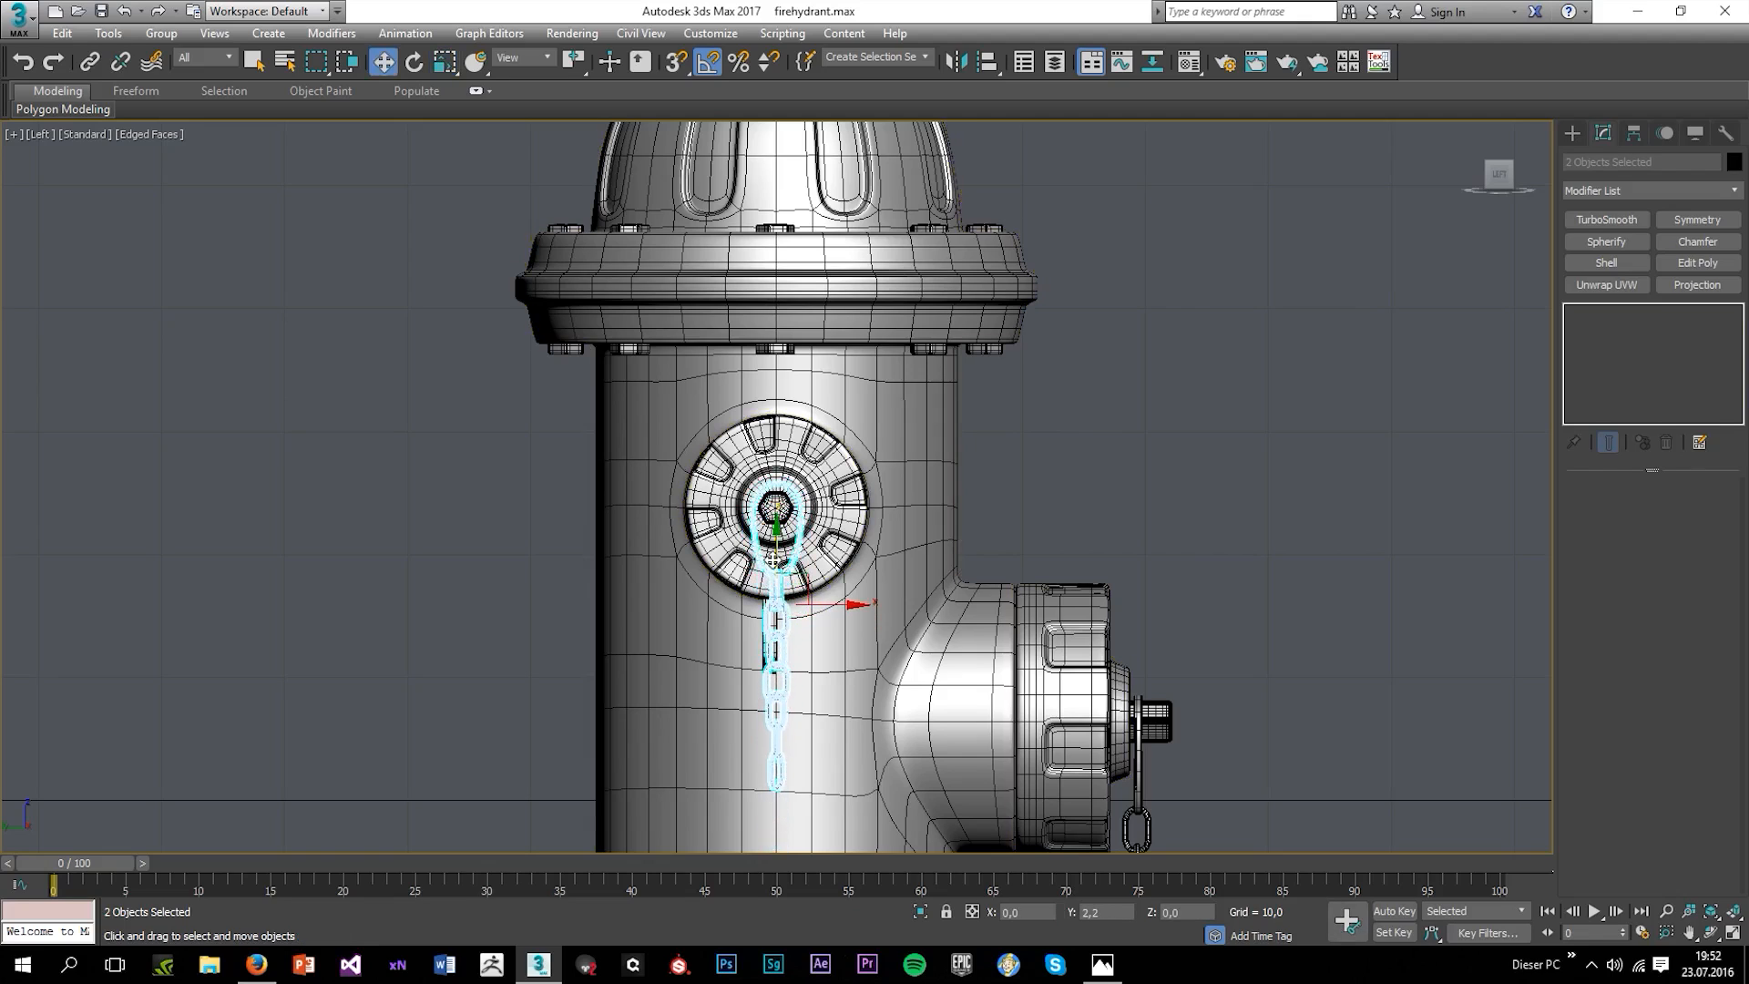
pyautogui.scroll(3, 773, 562)
pyautogui.hotkey('ctrl', 'z')
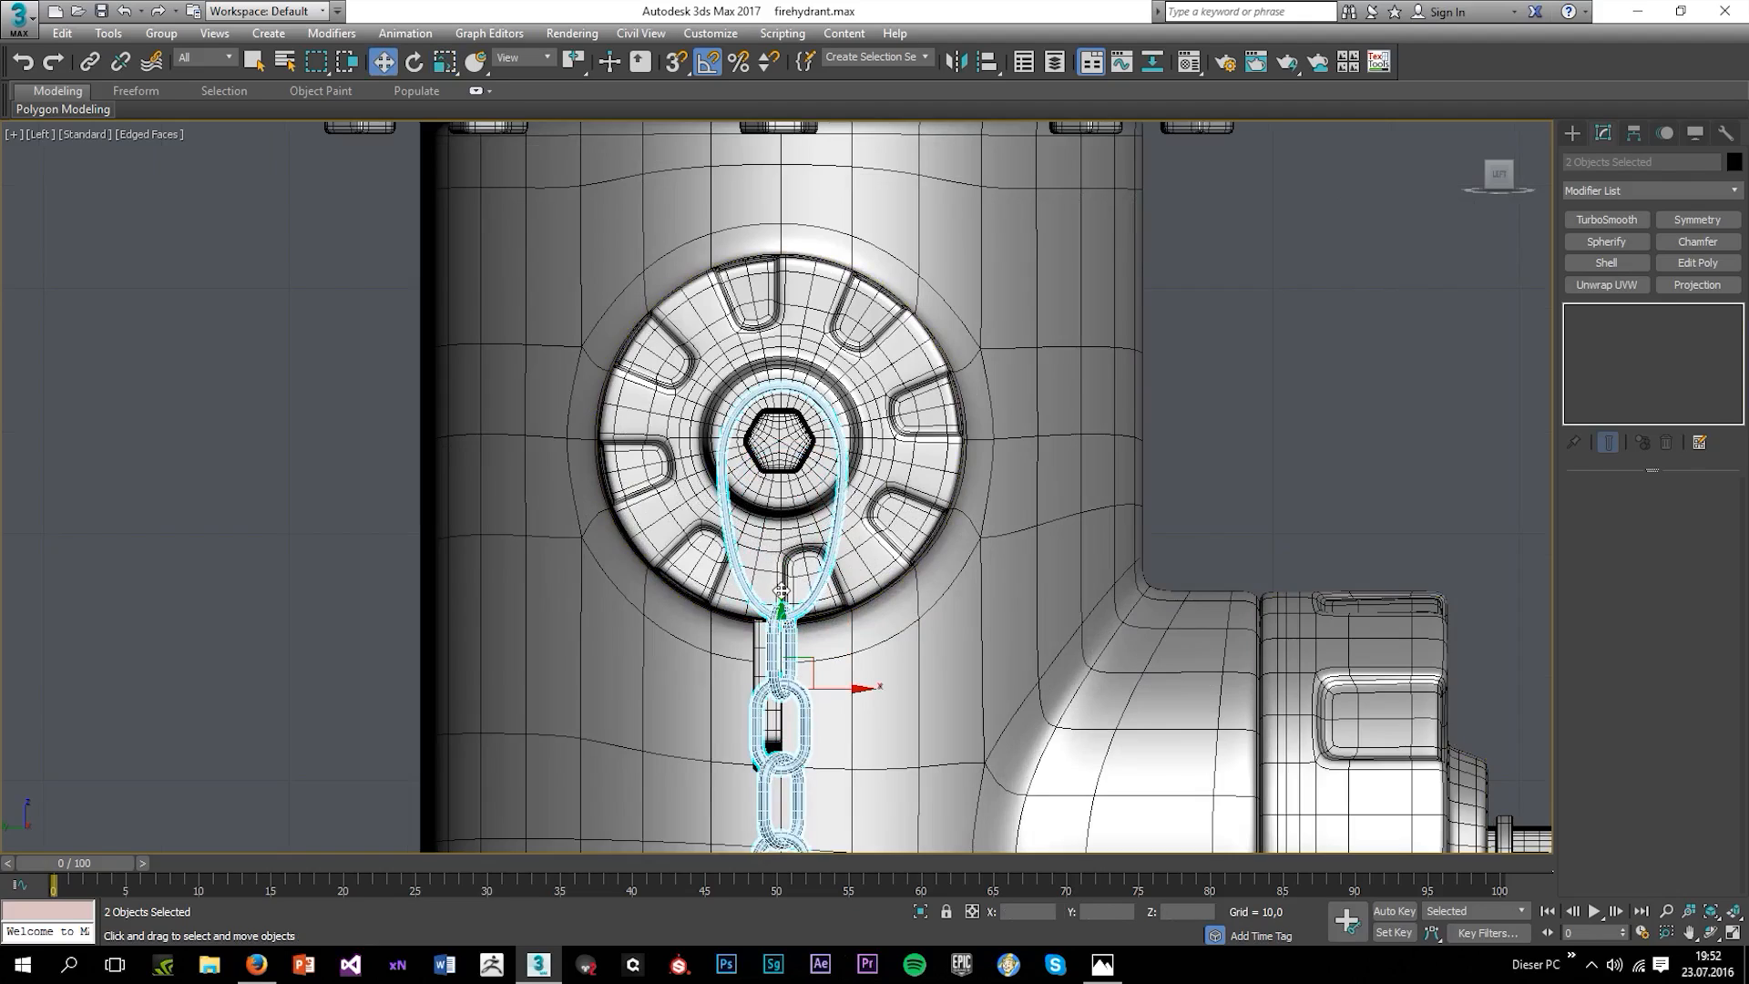
pyautogui.moveTo(784, 612); pyautogui.dragTo(781, 631)
pyautogui.hotkey('alt', 'w')
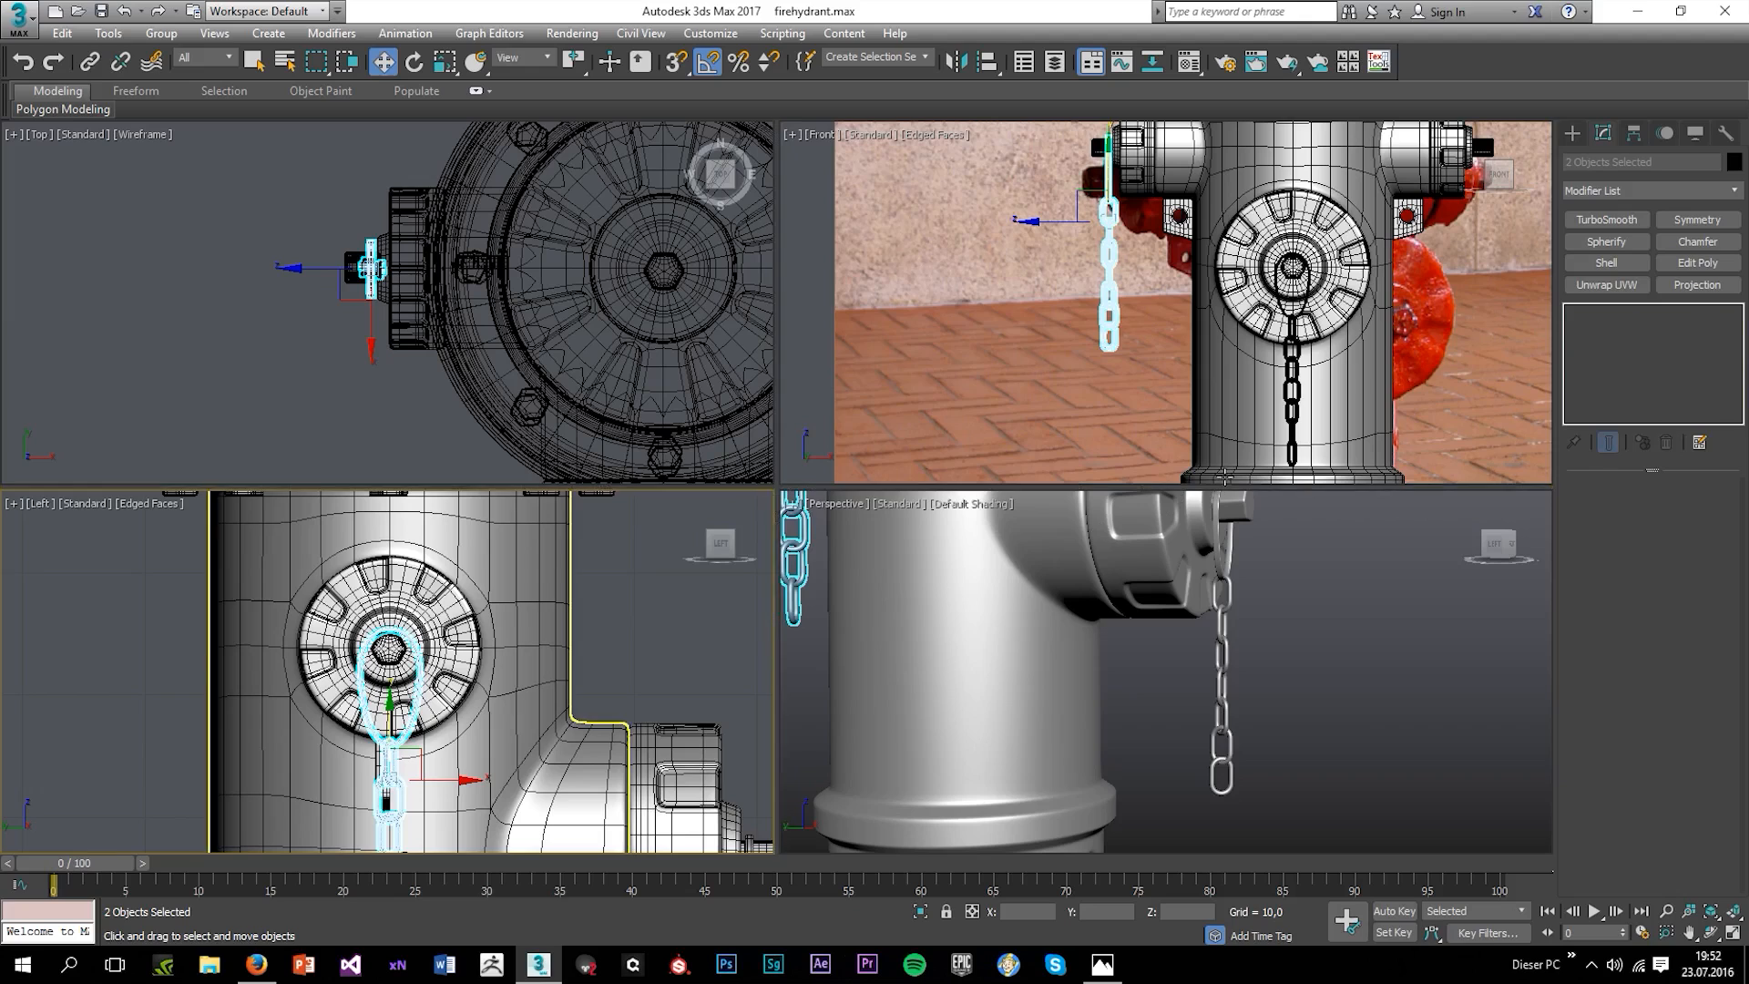
# Clone the side cap's ring and chain across the hydrant onto the opposite side outlet cap.
pyautogui.middleClick(1177, 671)
pyautogui.hotkey('alt', 'w')
pyautogui.click(1212, 596)
pyautogui.scroll(-5, 973, 527)
pyautogui.scroll(3, 993, 546)
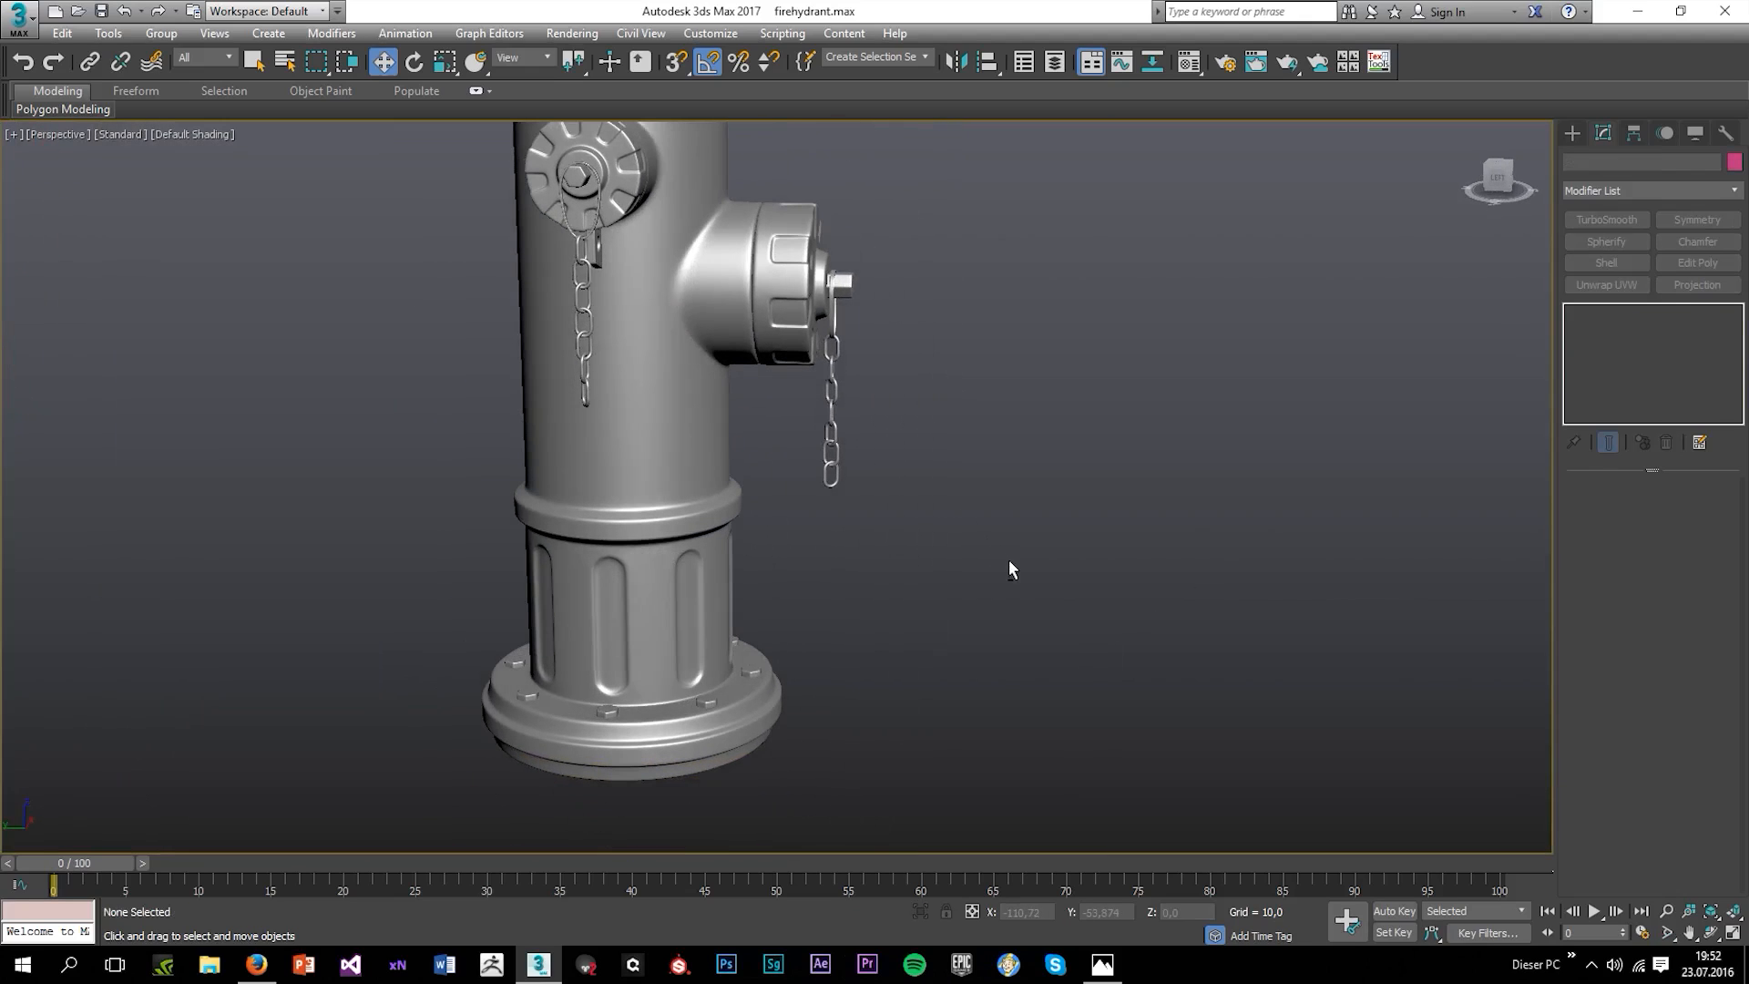
pyautogui.keyDown('alt'); pyautogui.moveTo(1008, 559); pyautogui.dragTo(1018, 417, button='middle'); pyautogui.keyUp('alt')
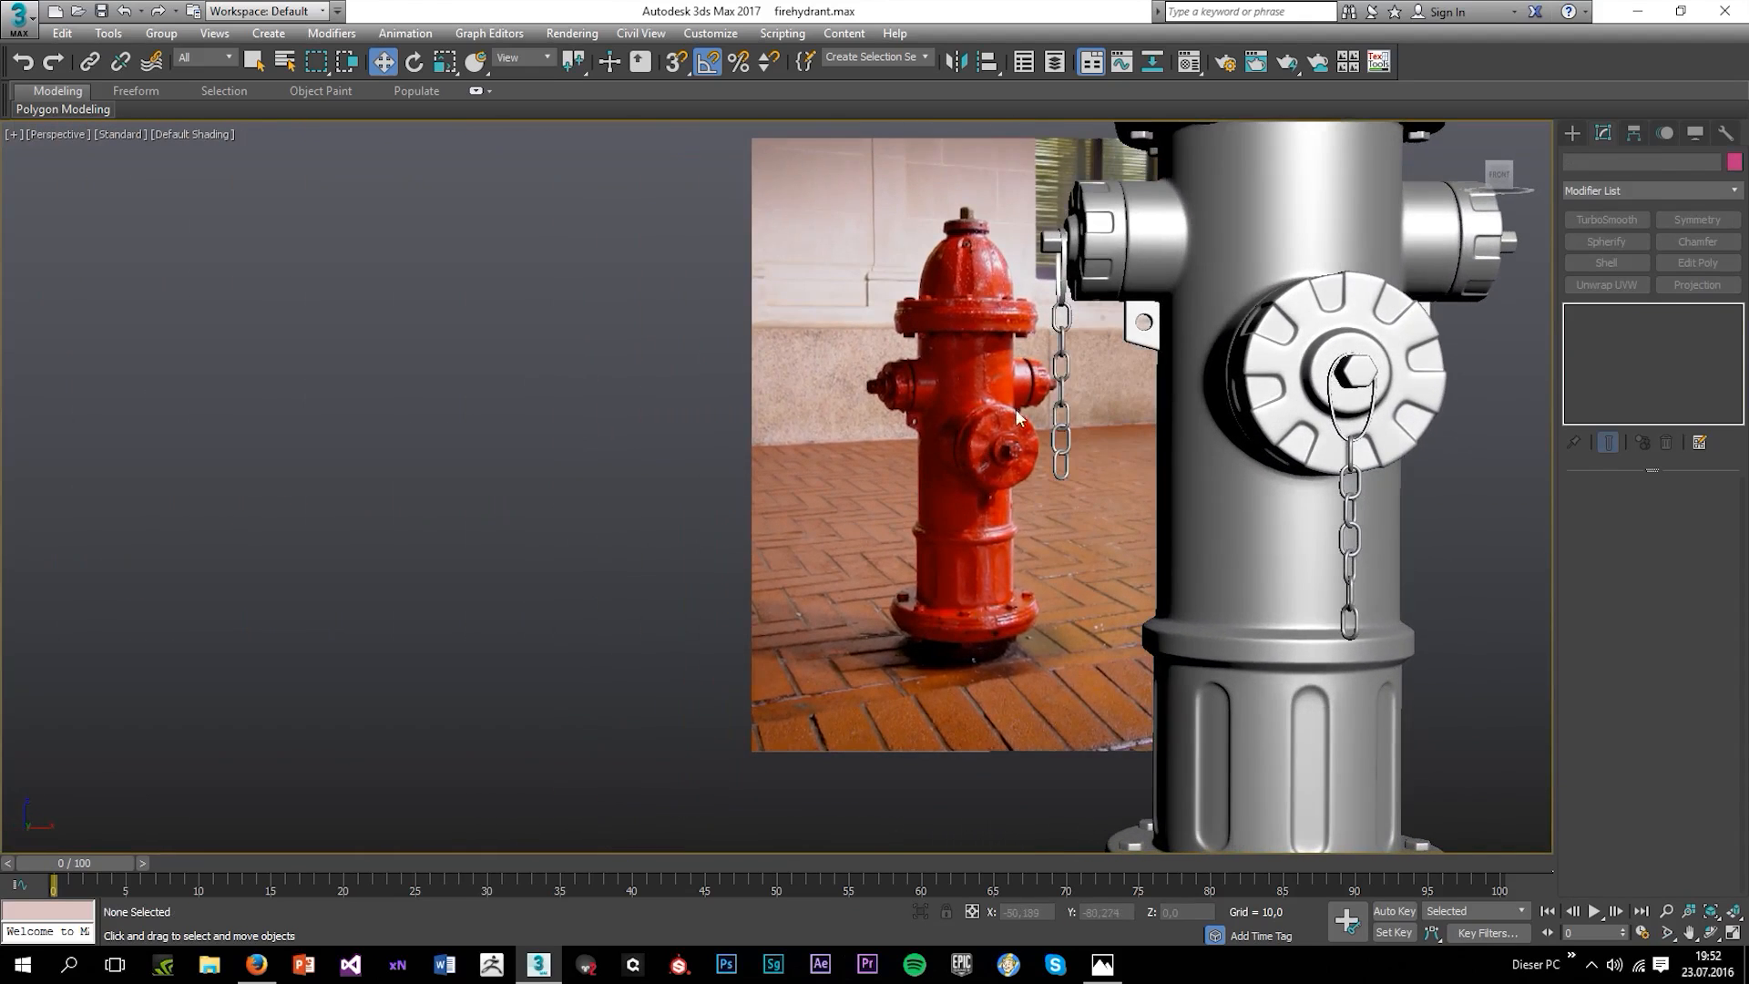
pyautogui.click(1054, 314)
pyautogui.keyDown('ctrl'); pyautogui.click(1060, 280); pyautogui.keyUp('ctrl')
pyautogui.keyDown('alt'); pyautogui.moveTo(1069, 363); pyautogui.dragTo(957, 401, button='middle'); pyautogui.keyUp('alt')
pyautogui.moveTo(910, 376); pyautogui.dragTo(1351, 457)
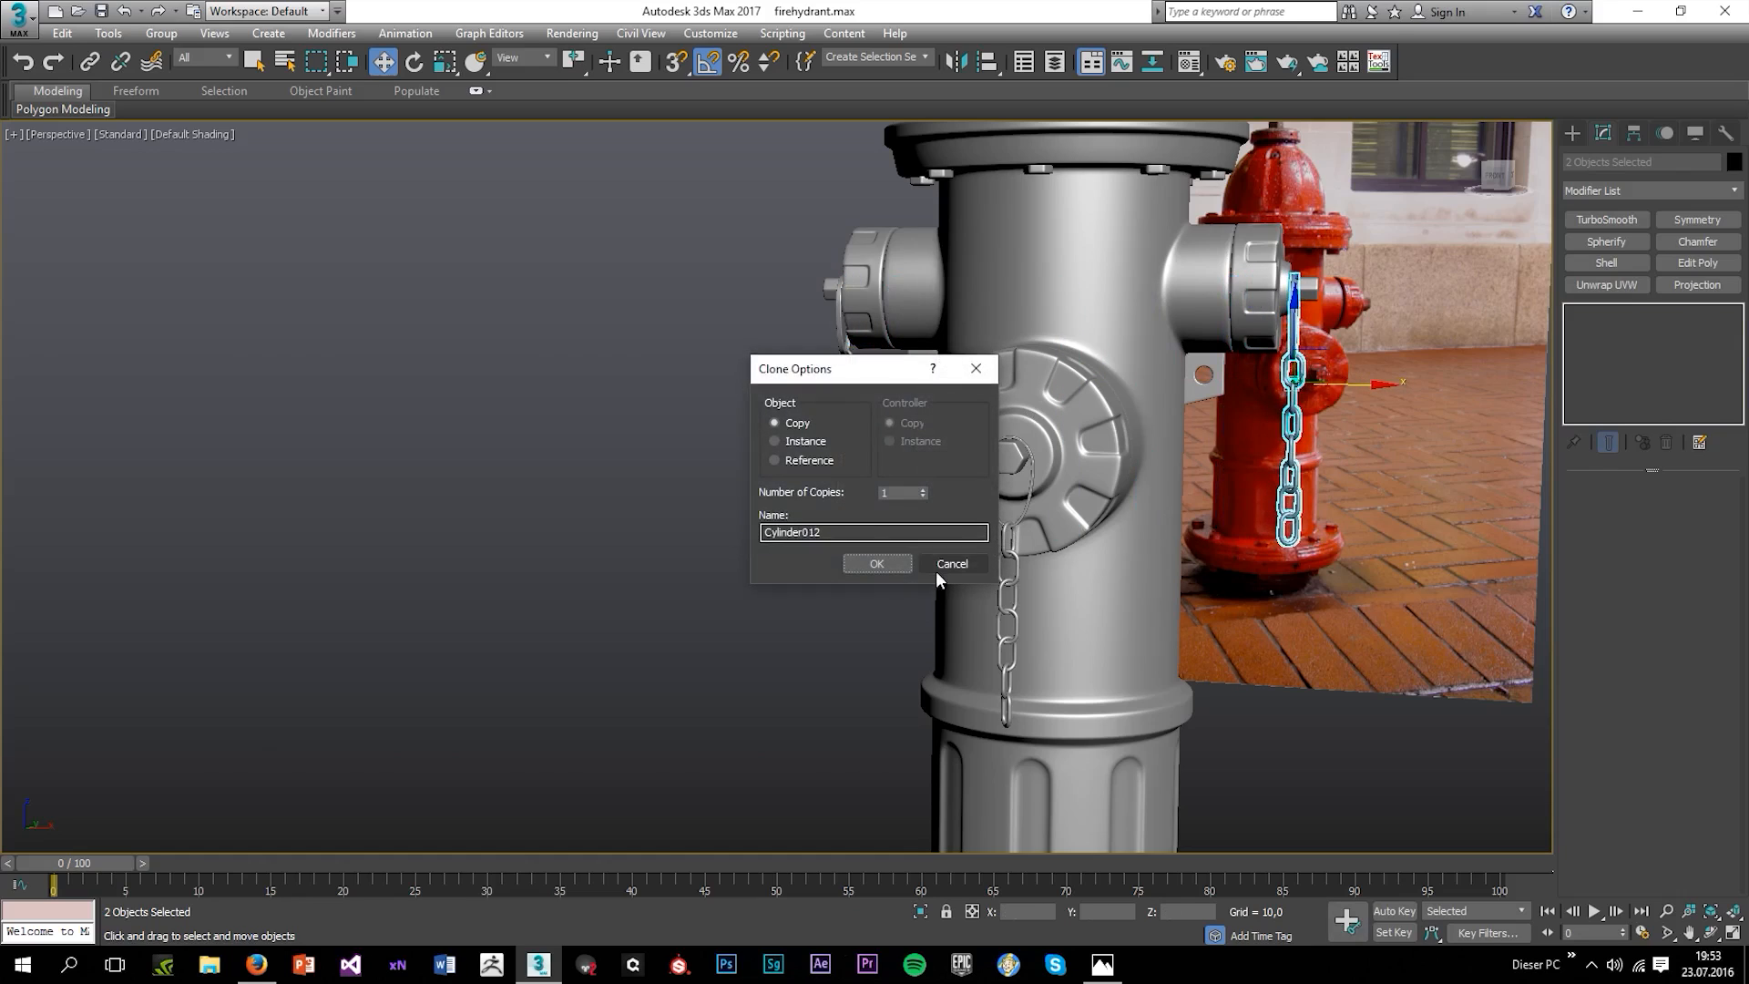
pyautogui.click(952, 564)
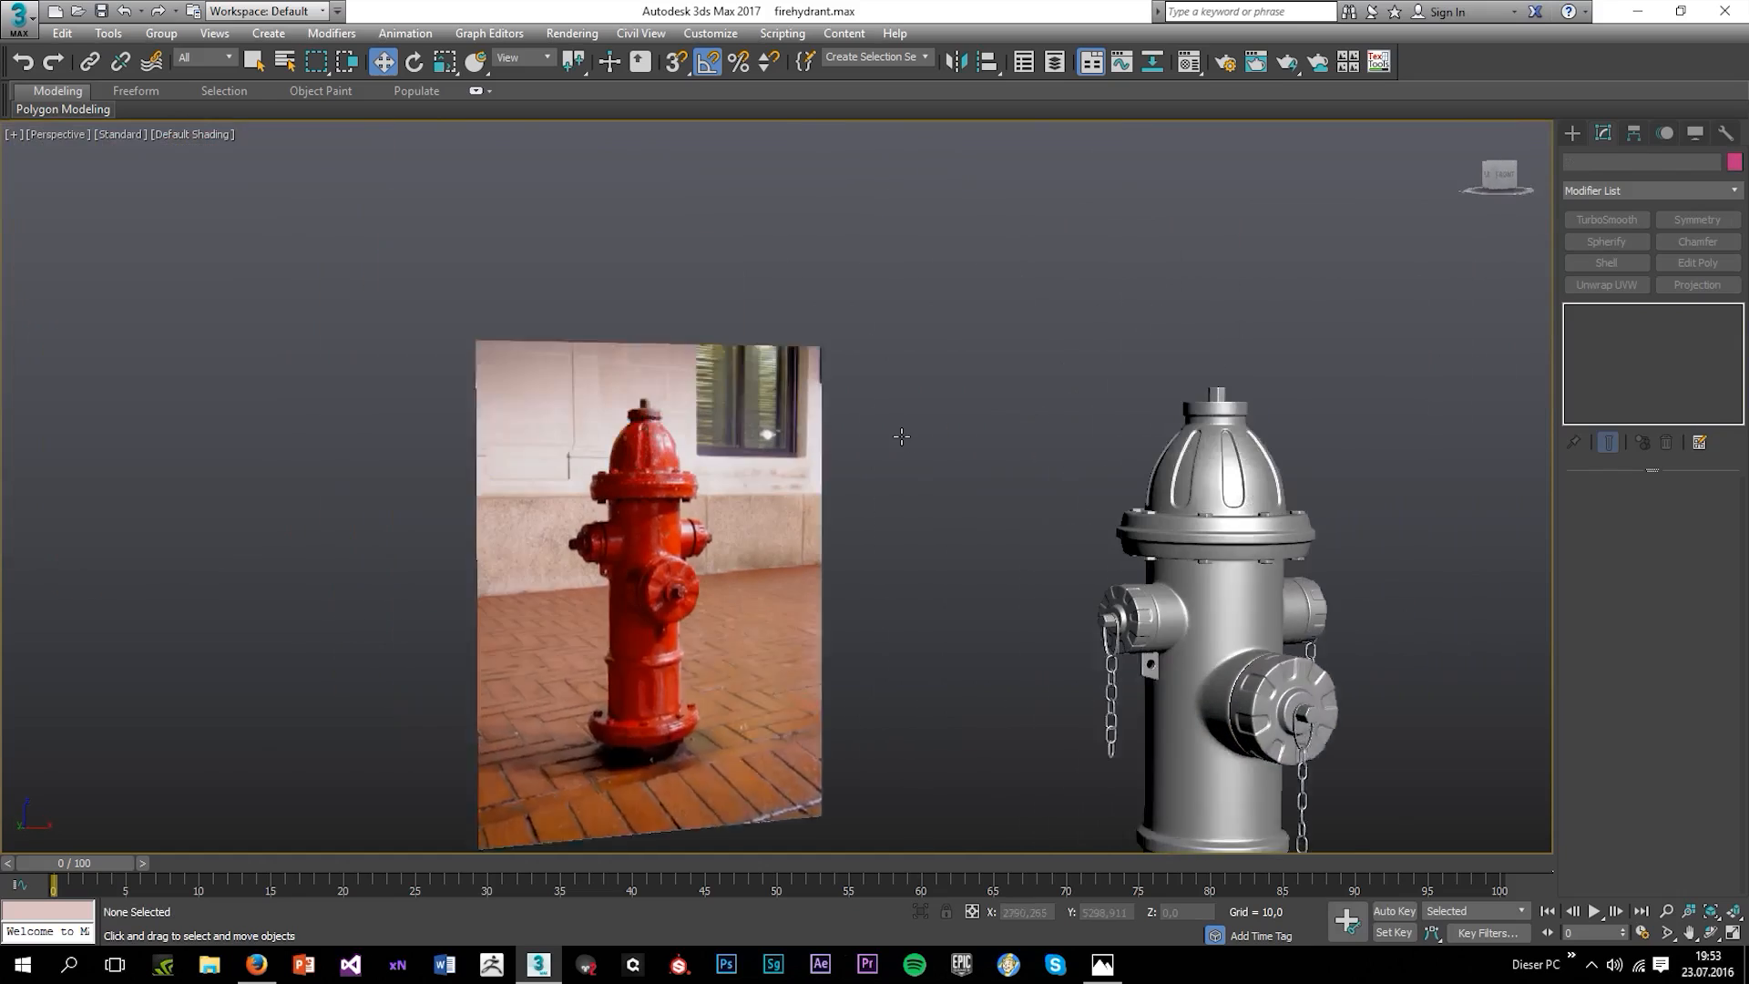
# Unfreeze all objects and delete the plane holding the reference photo.
pyautogui.scroll(-2, 957, 482)
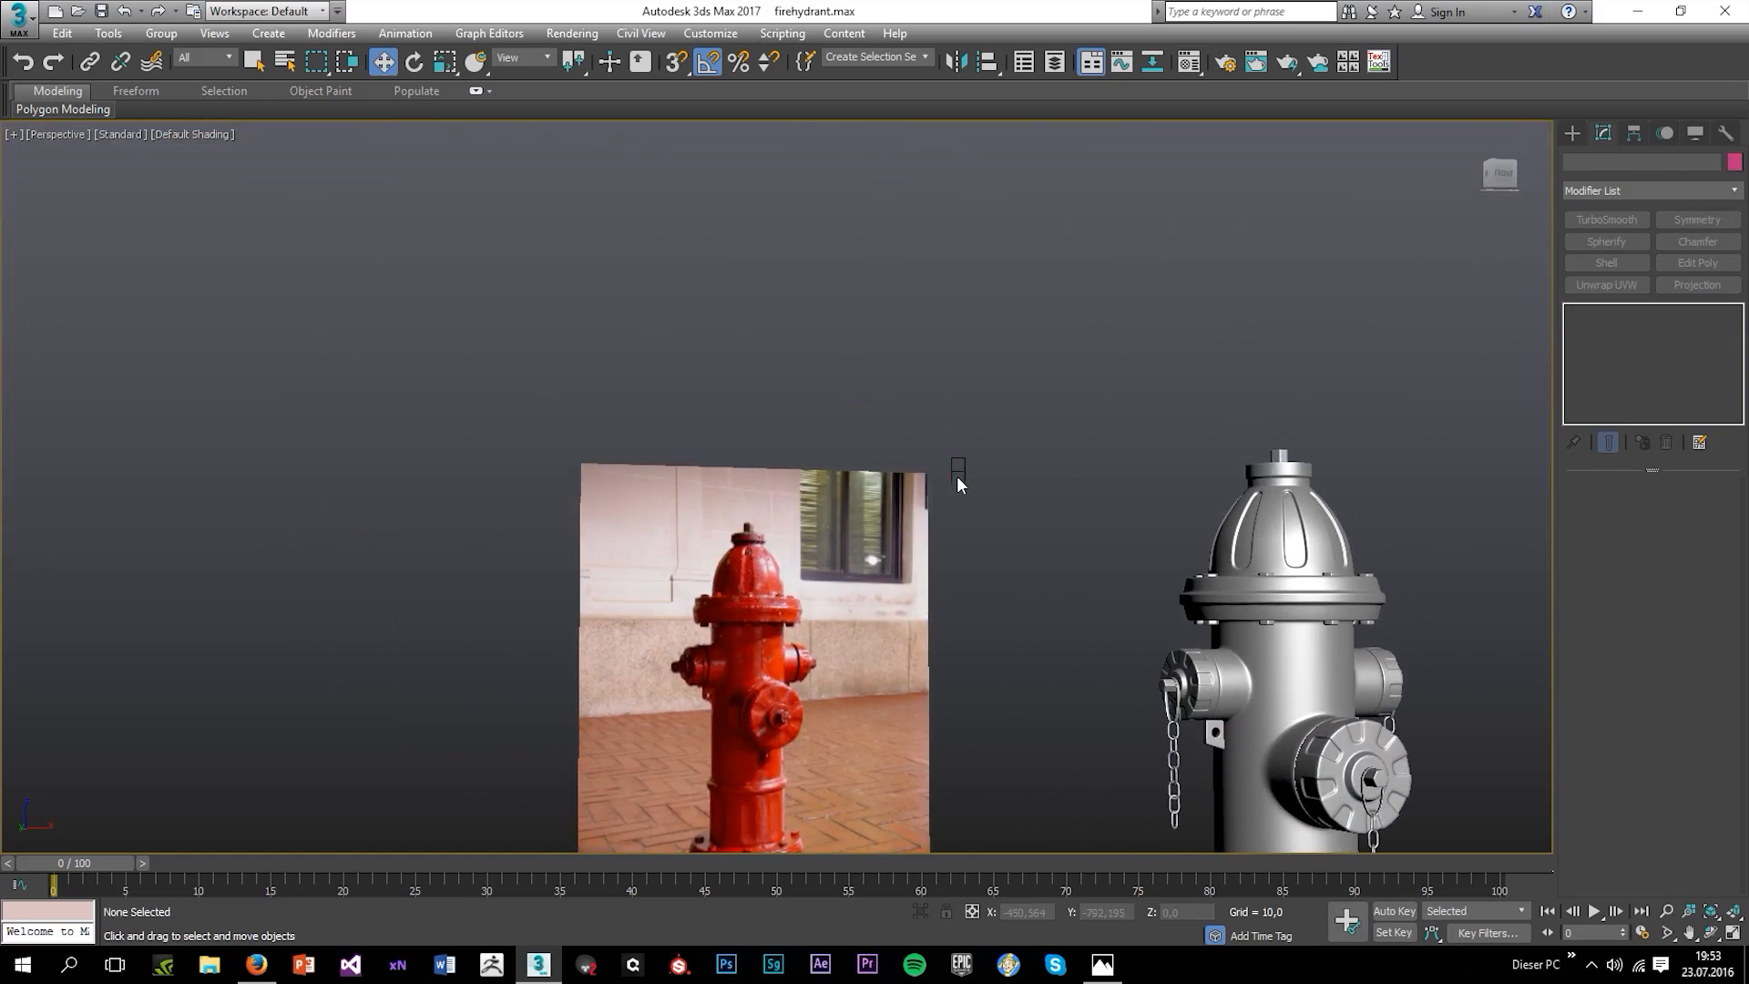
pyautogui.rightClick(957, 473)
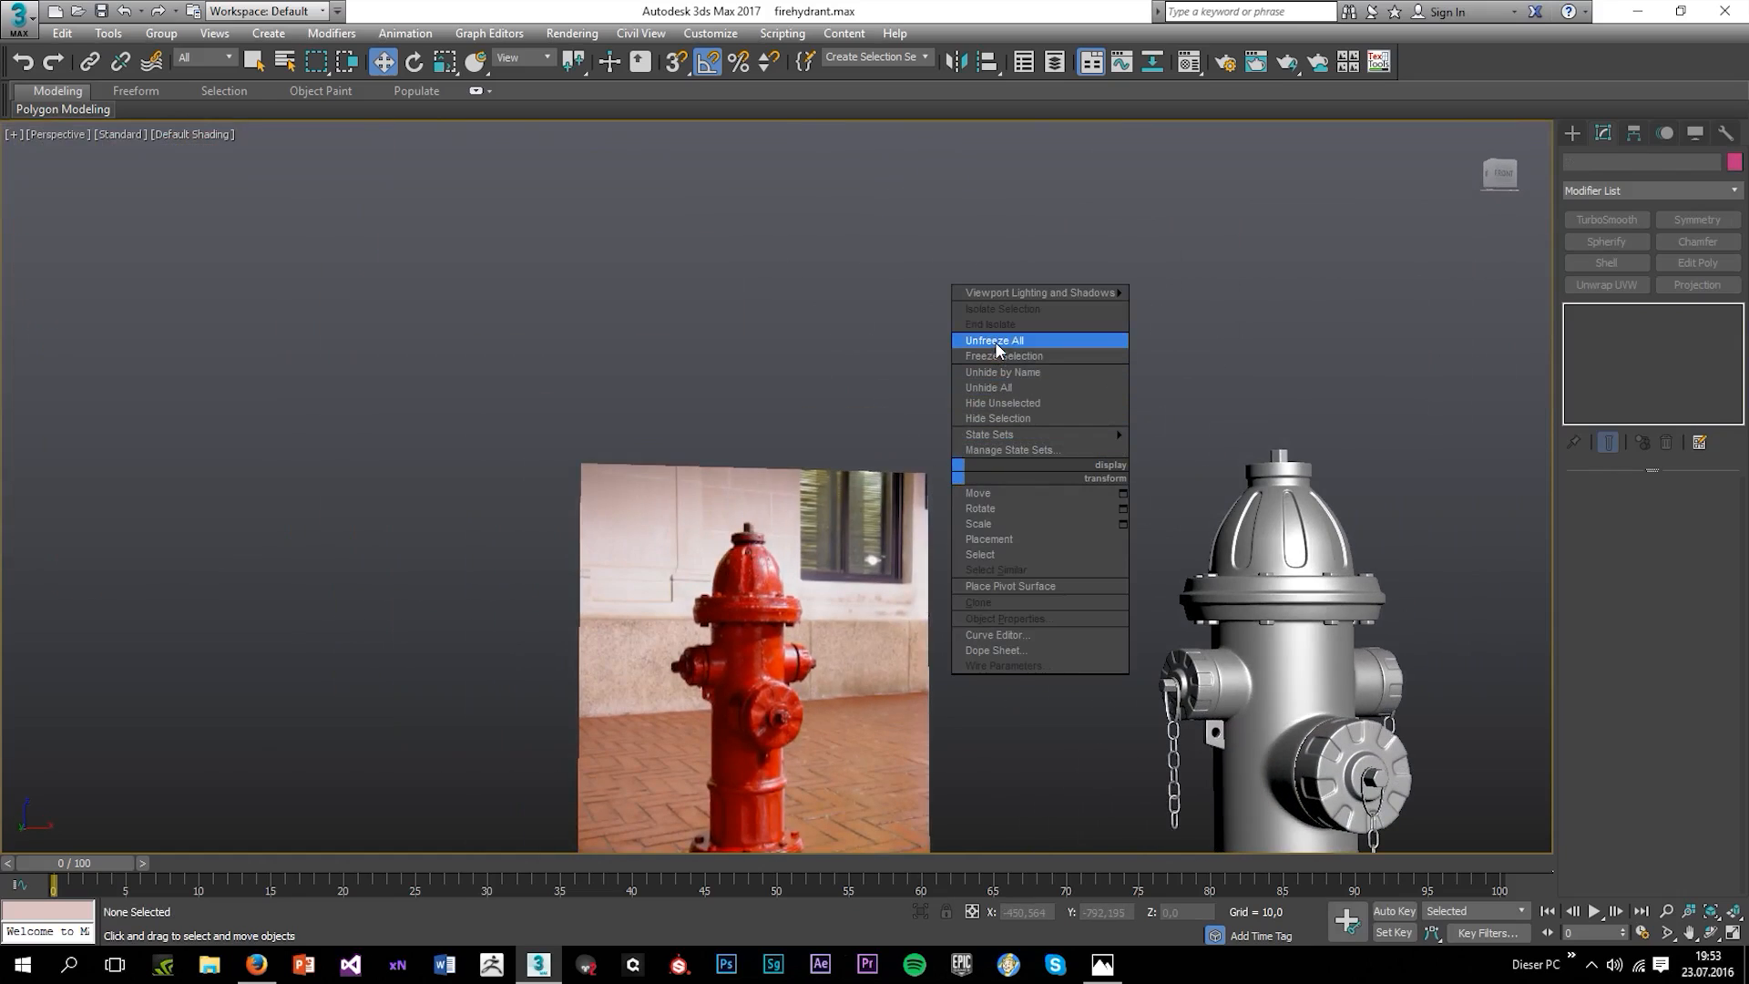
pyautogui.click(994, 340)
pyautogui.click(918, 476)
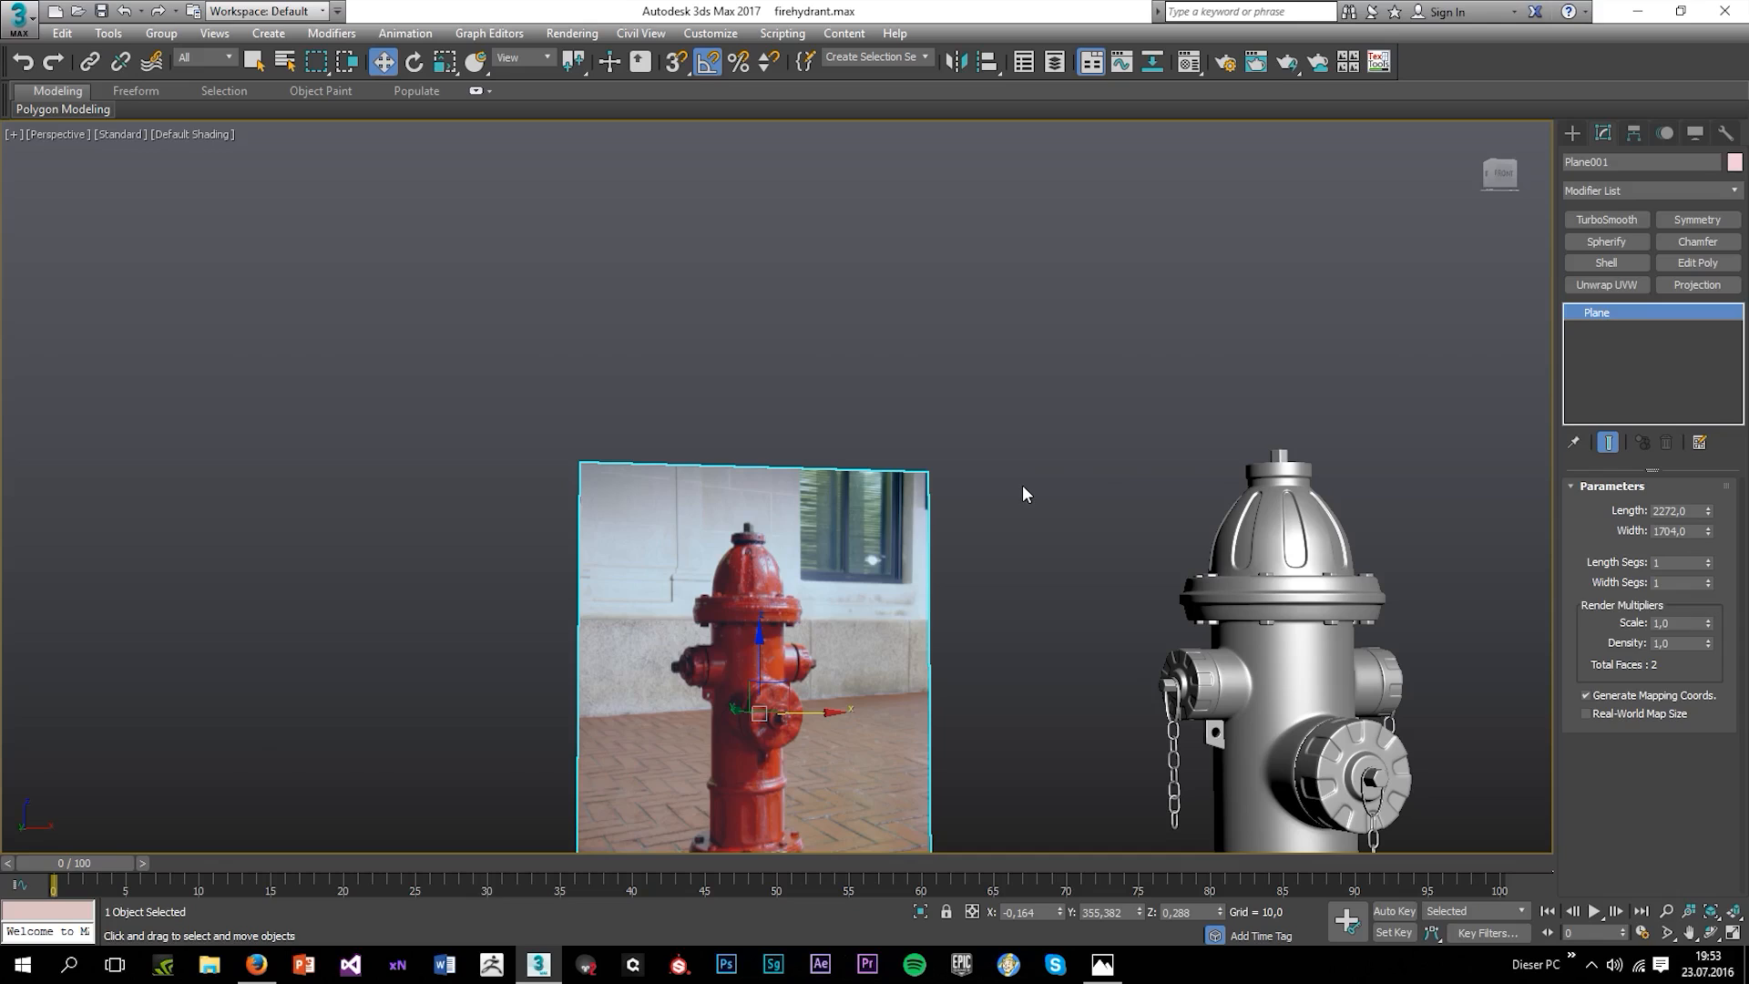
pyautogui.press('Delete')
# Select the bolt elements on top of the bonnet flange and lower them by about 0.12.
pyautogui.scroll(-3, 1003, 441)
pyautogui.moveTo(1096, 584); pyautogui.dragTo(1104, 483, button='middle')
pyautogui.scroll(3, 984, 514)
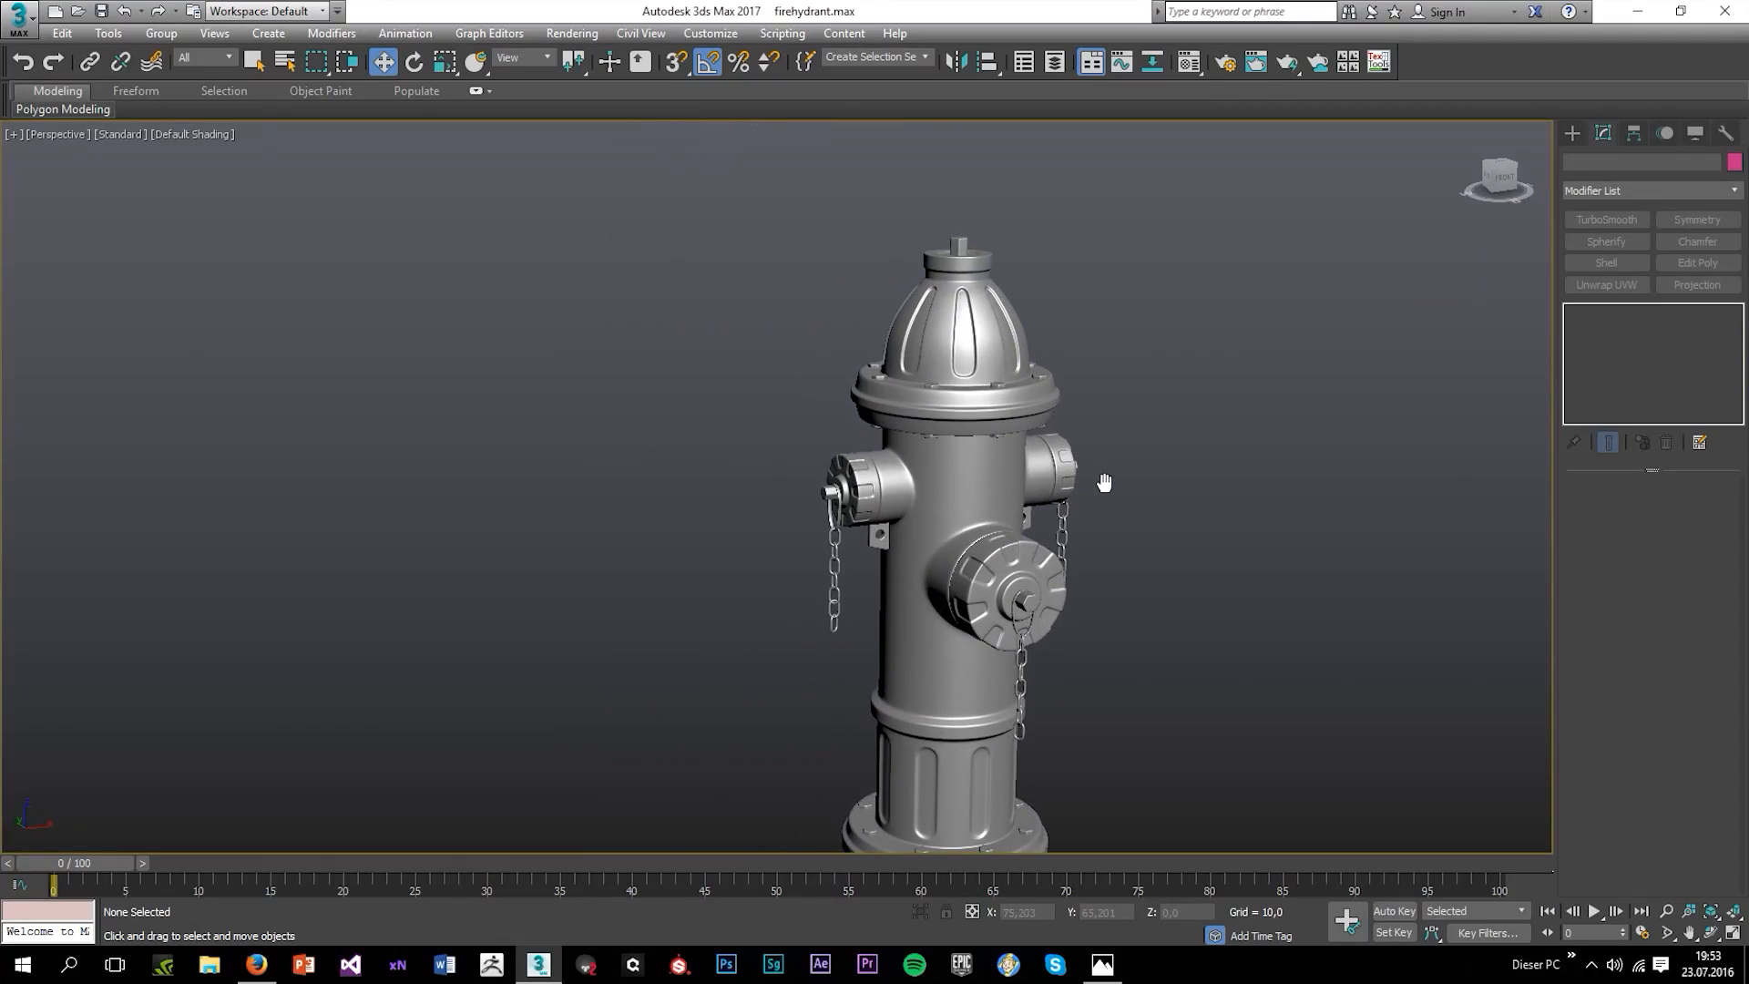
pyautogui.scroll(4, 1027, 446)
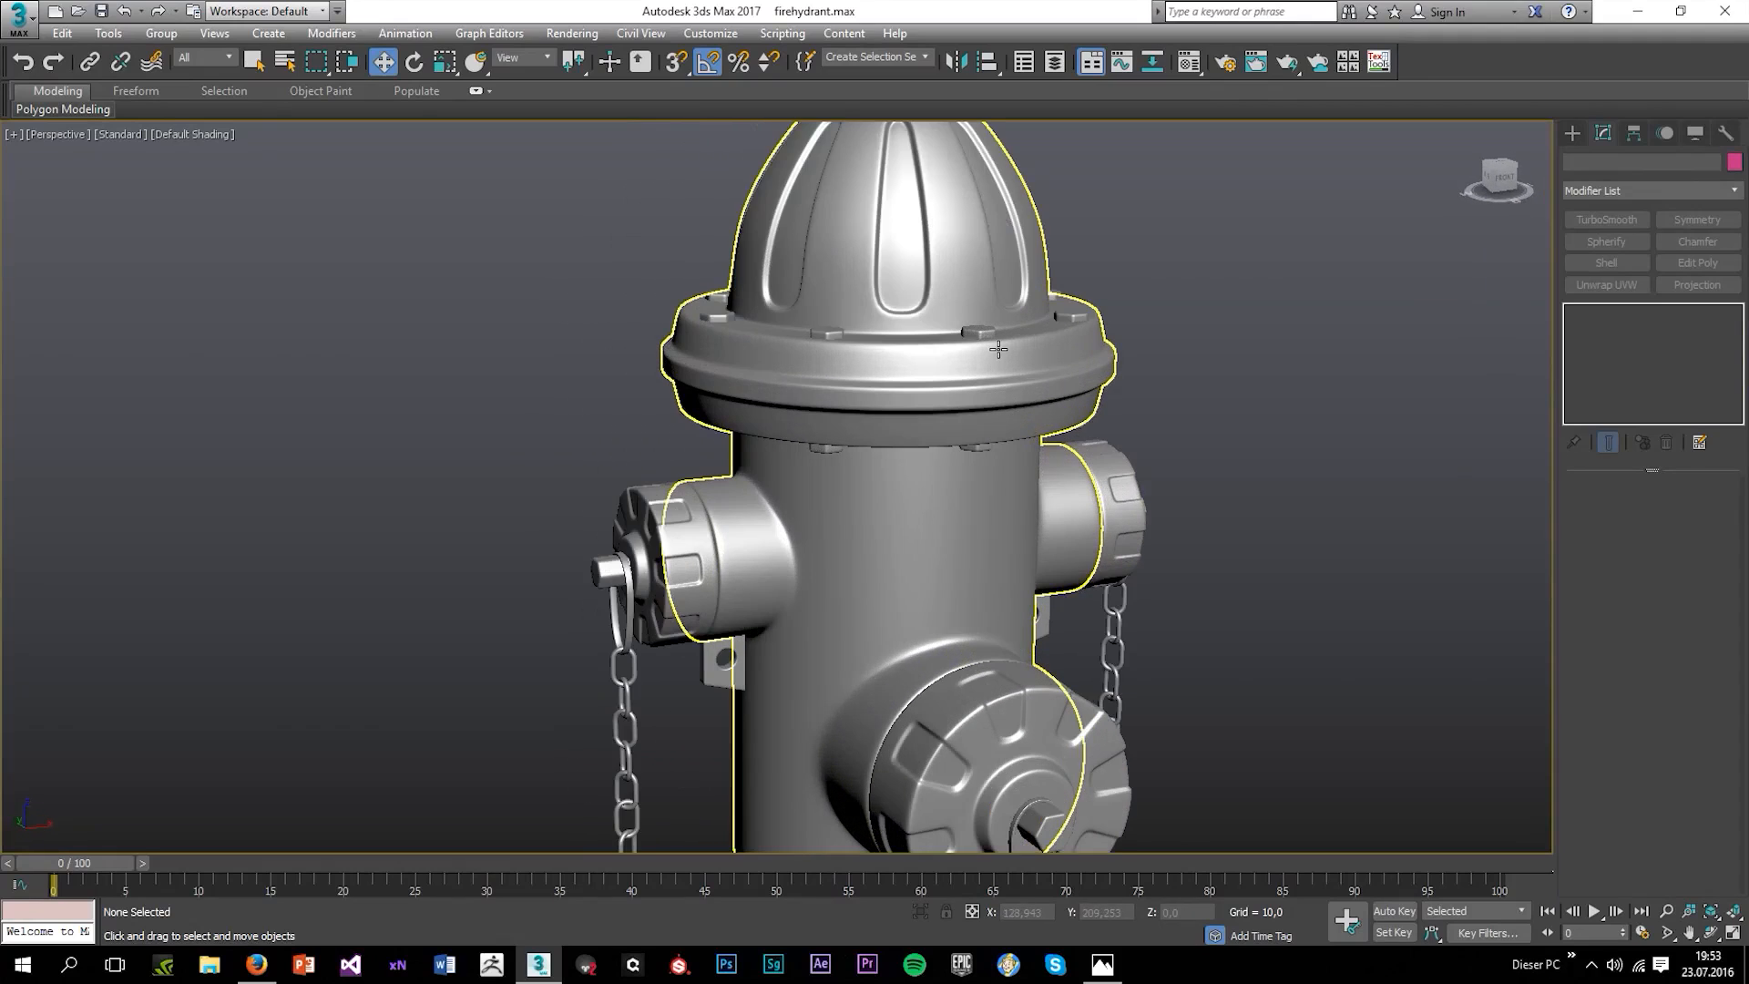
pyautogui.scroll(3, 847, 339)
pyautogui.click(852, 344)
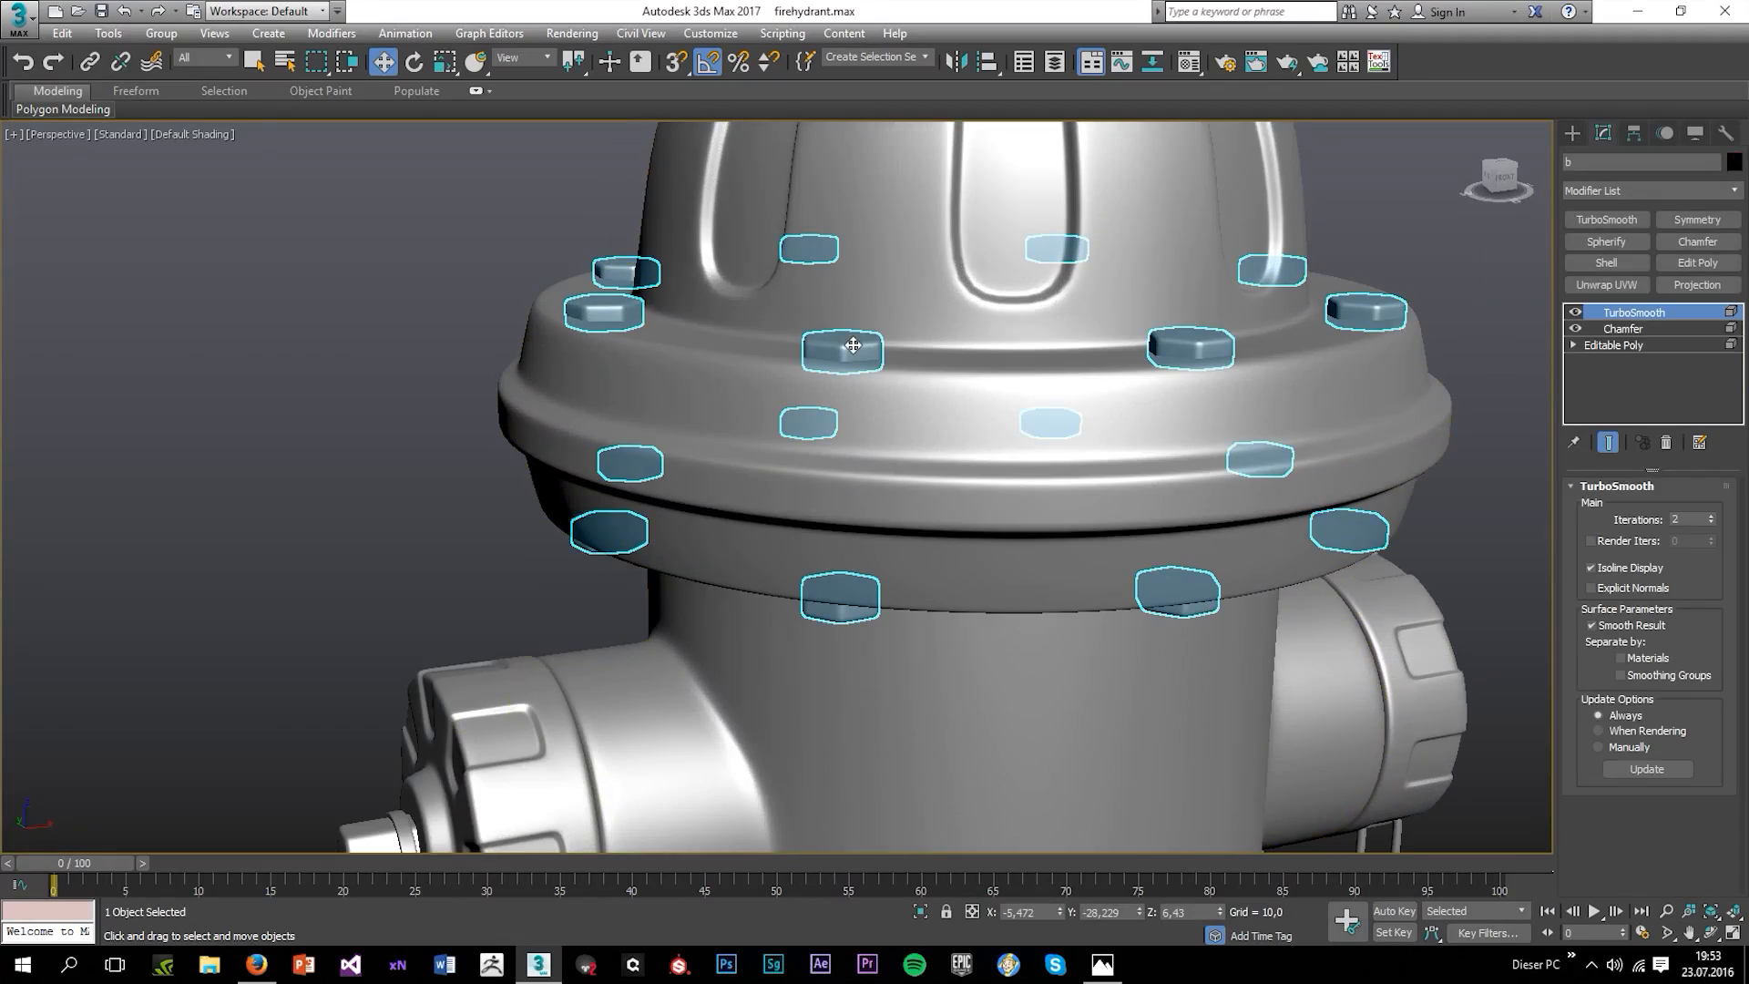
pyautogui.click(1631, 346)
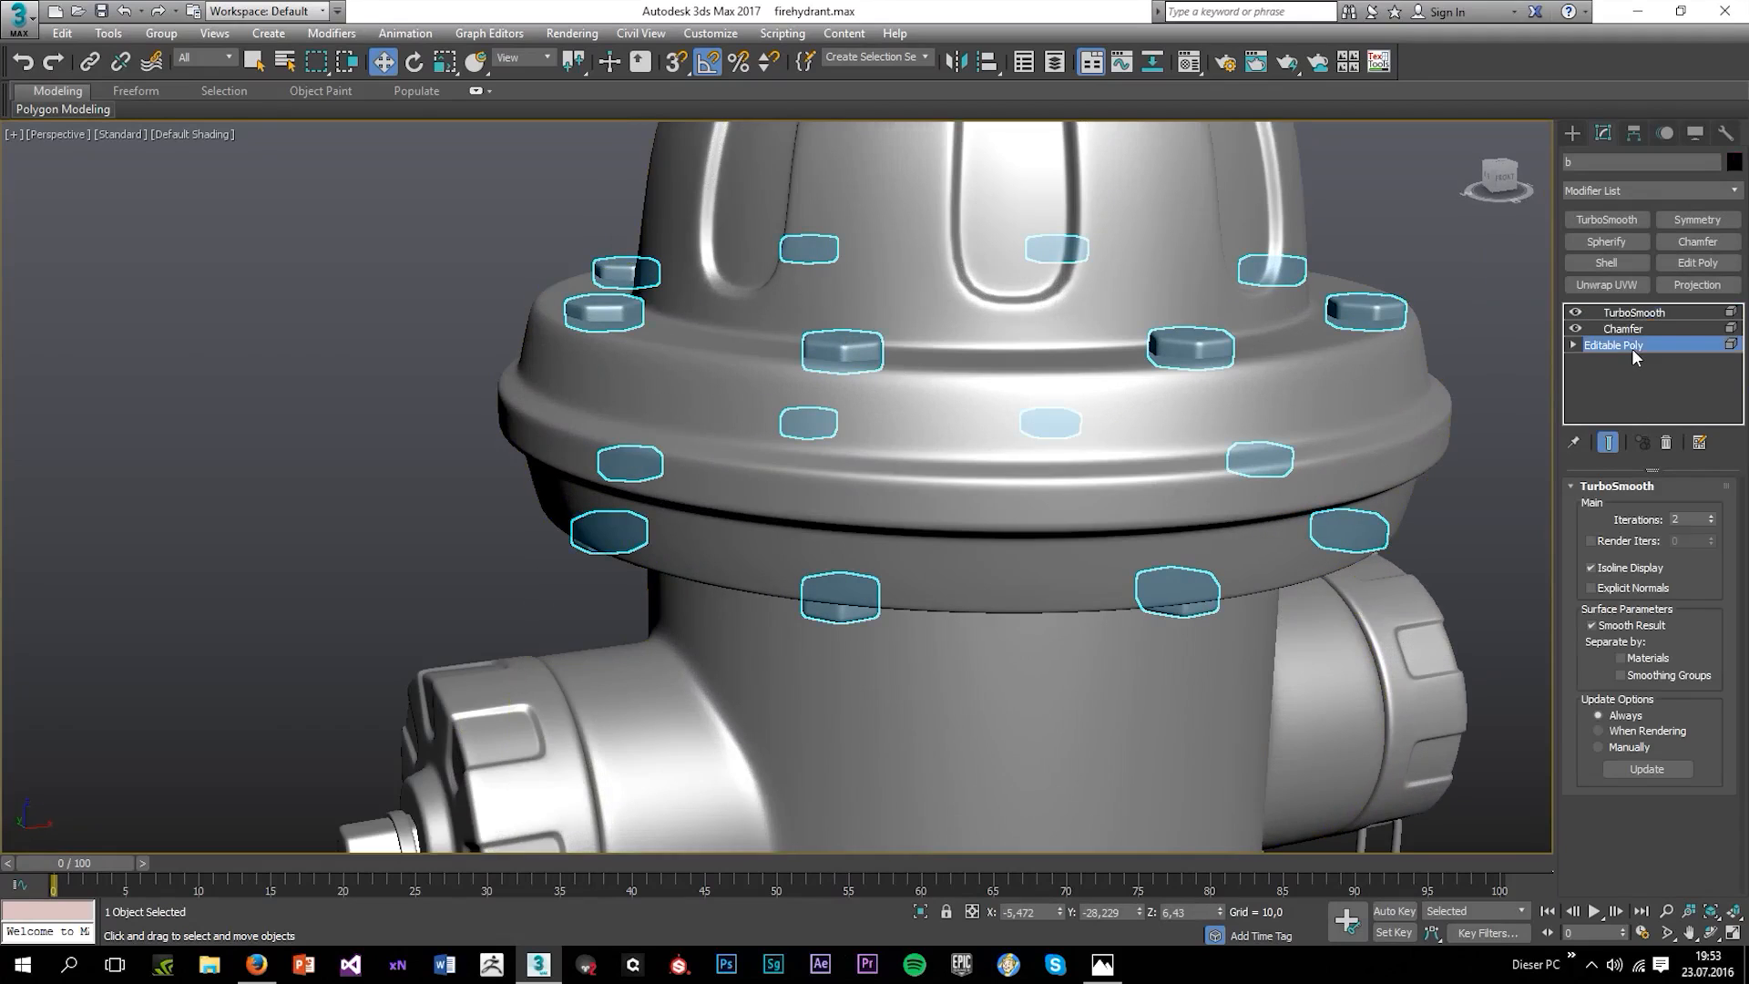
pyautogui.click(1176, 336)
pyautogui.scroll(-5, 1259, 440)
pyautogui.hotkey('ctrl', 'a')
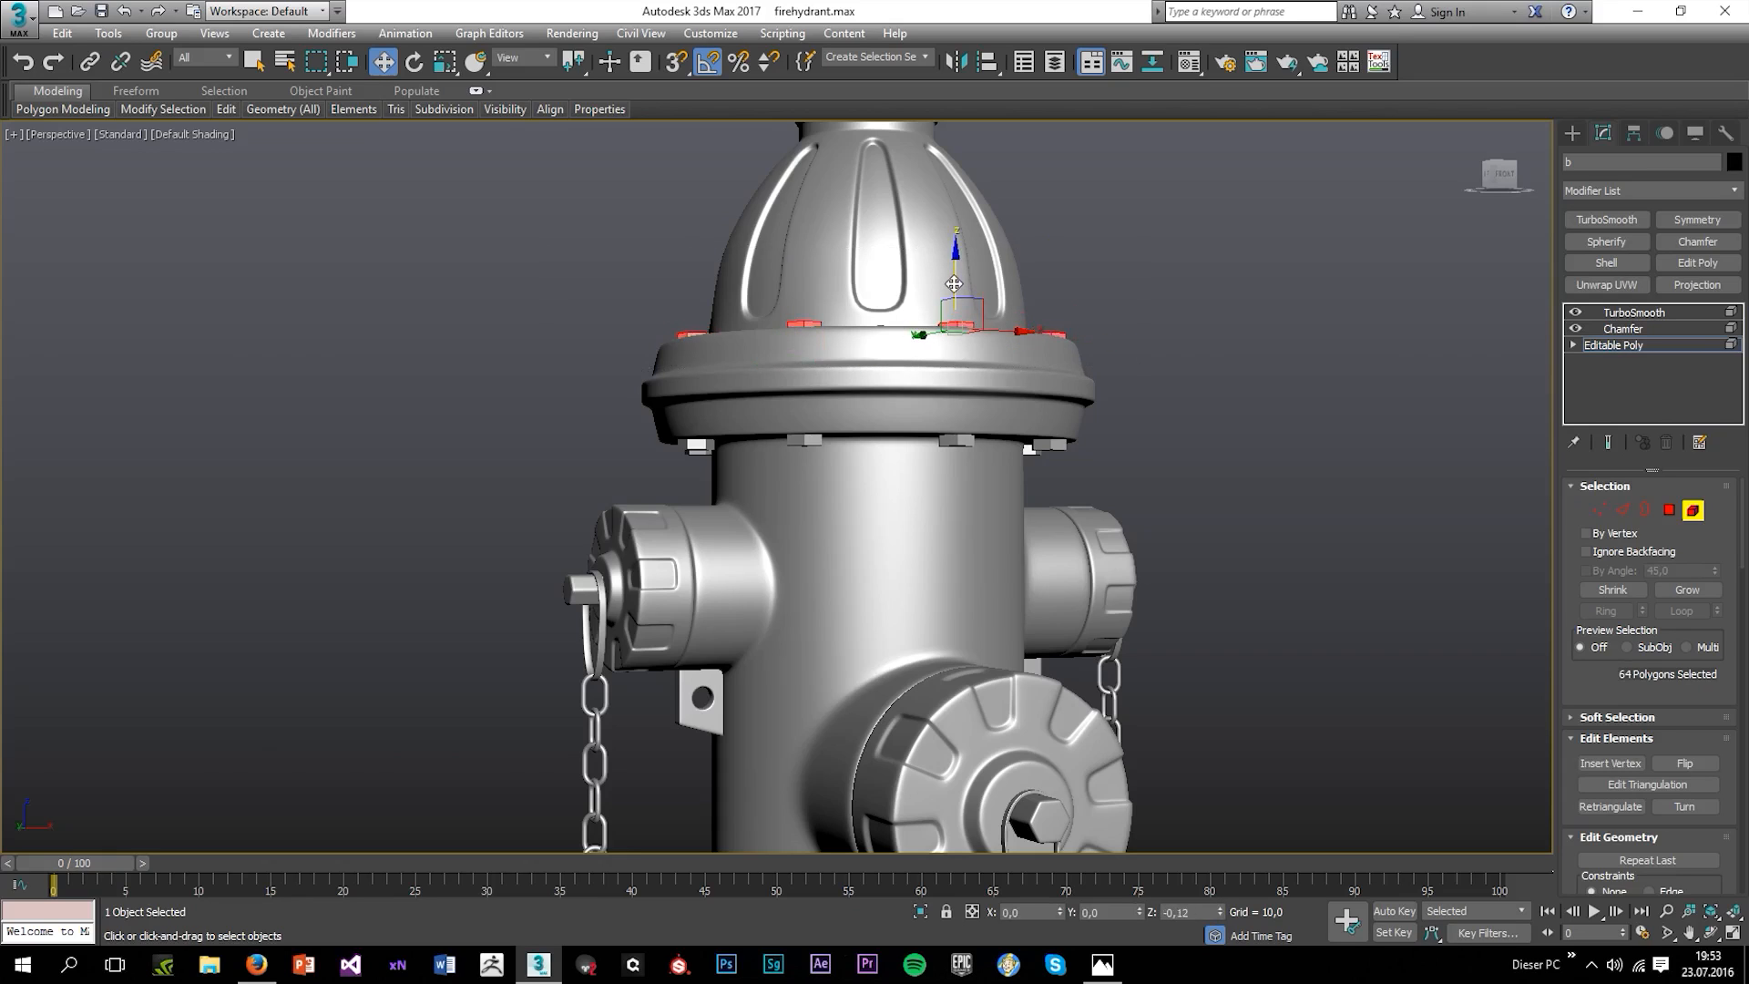
pyautogui.click(1058, 250)
# Select the row of bolt elements beneath the bonnet flange and fine-tune their height against it.
pyautogui.keyDown('alt'); pyautogui.moveTo(930, 372); pyautogui.dragTo(662, 445, button='middle'); pyautogui.keyUp('alt')
pyautogui.moveTo(593, 400); pyautogui.dragTo(816, 490)
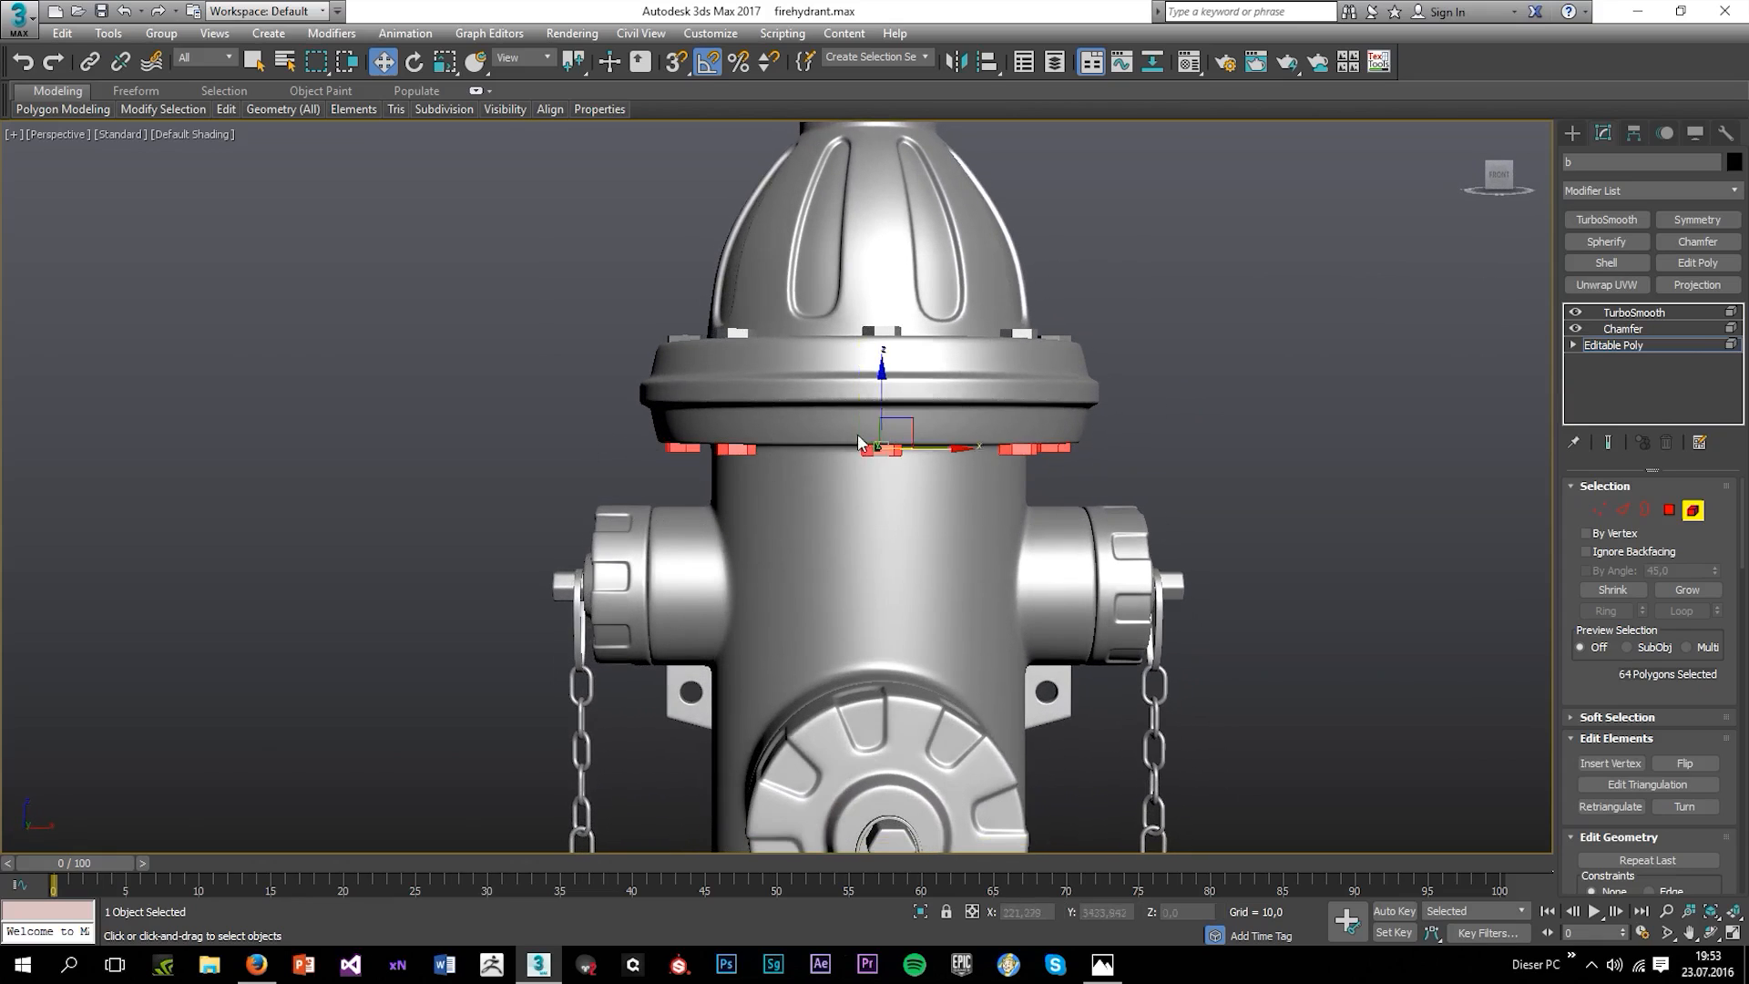
pyautogui.click(1127, 466)
pyautogui.scroll(-3, 1127, 466)
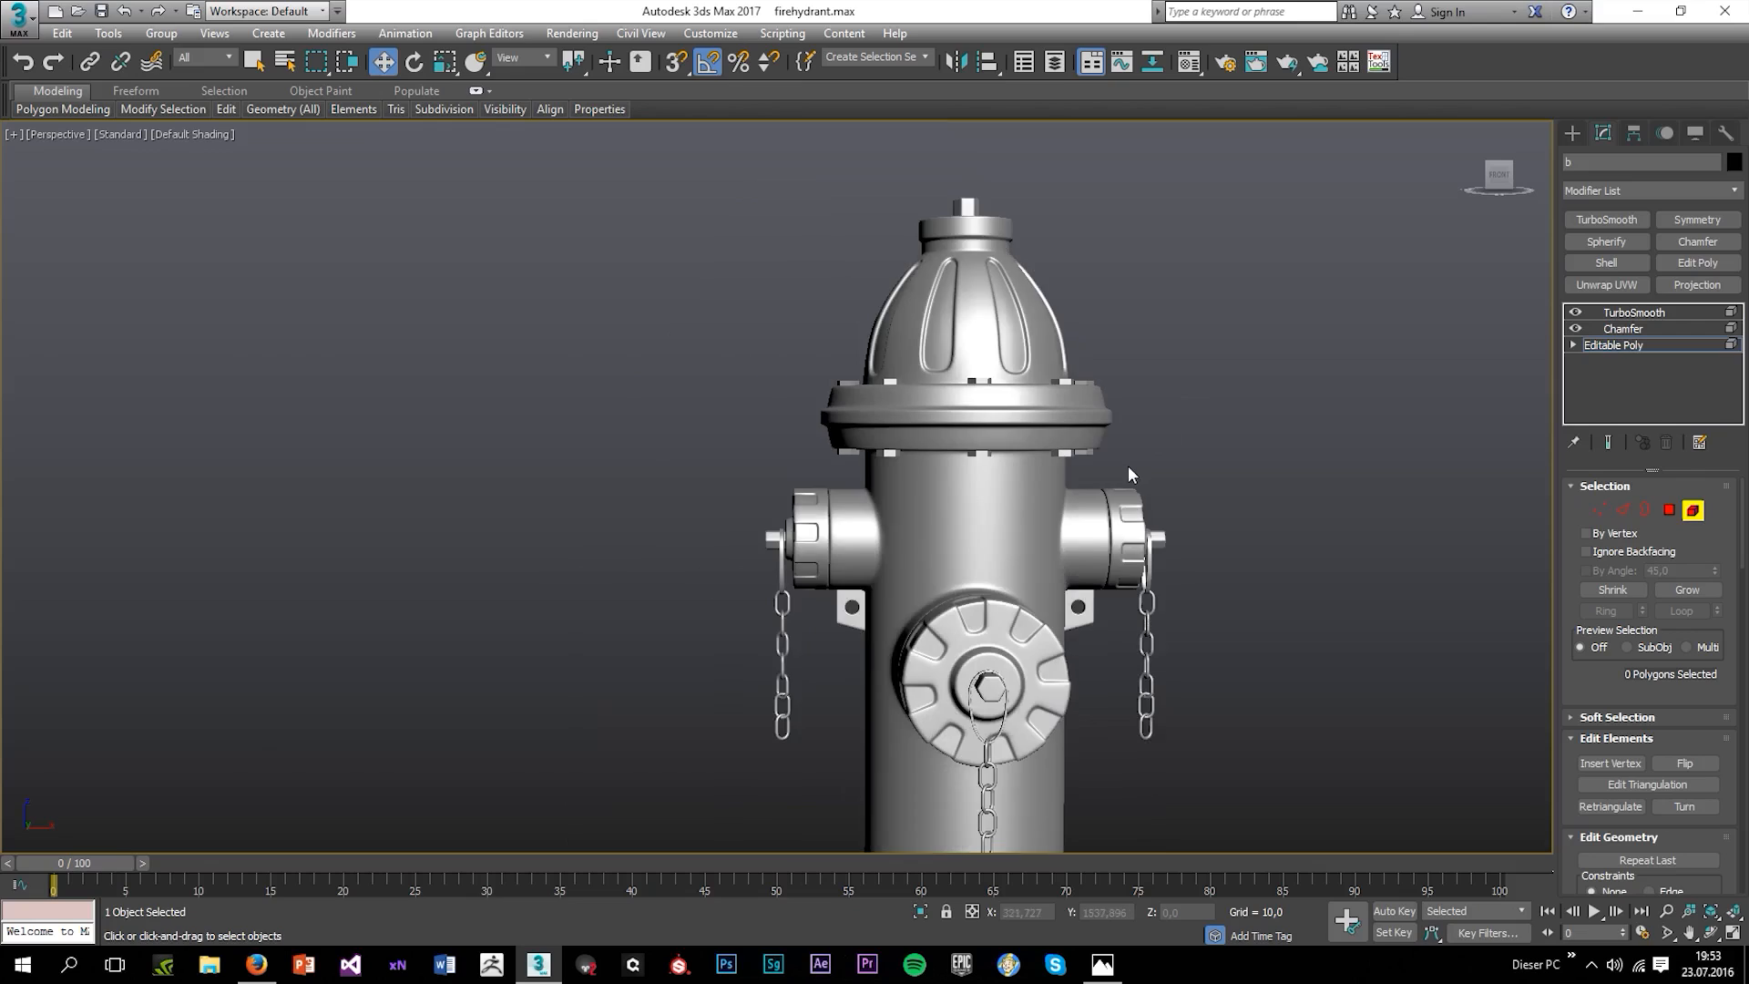
# Fine-tune the height of the bolts on the base flange, then leave element editing and deselect the bolts.
pyautogui.moveTo(1127, 510); pyautogui.dragTo(1115, 239, button='middle')
pyautogui.moveTo(1013, 560); pyautogui.dragTo(998, 413, button='middle')
pyautogui.moveTo(944, 578)
pyautogui.keyDown('alt'); pyautogui.mouseDown(button='middle')
pyautogui.moveTo(949, 539)
pyautogui.moveTo(954, 576)
pyautogui.mouseUp(button='middle'); pyautogui.keyUp('alt')
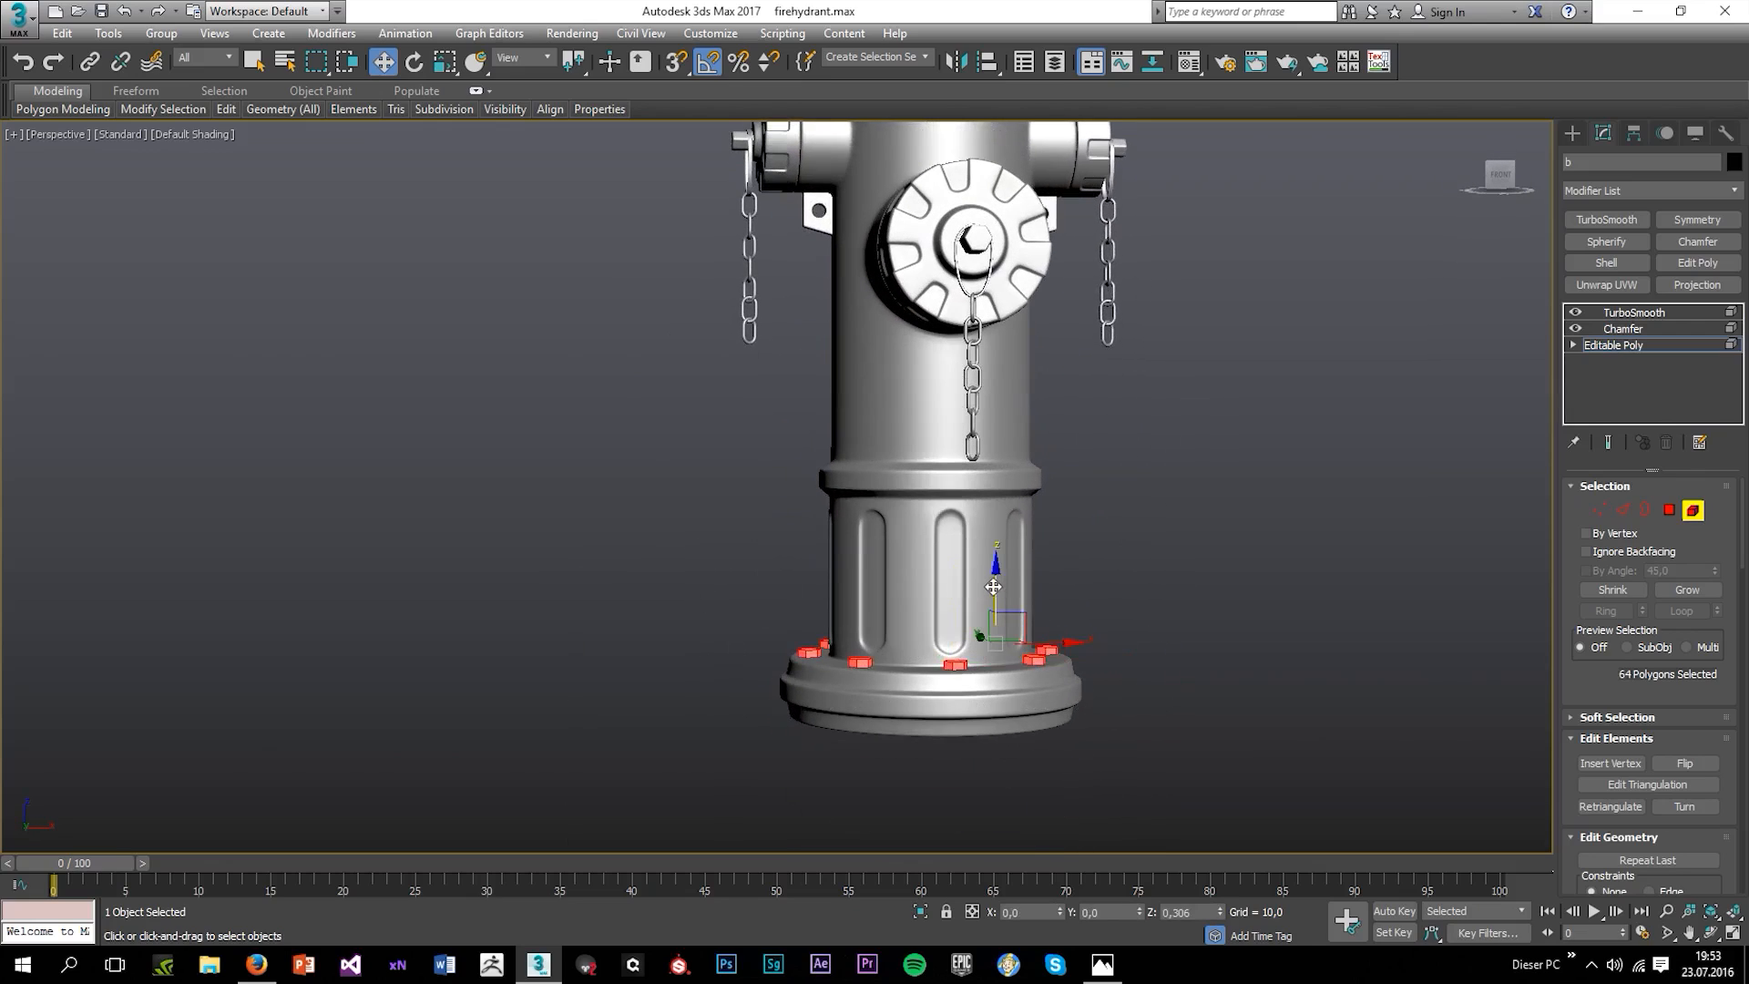
pyautogui.click(1615, 315)
pyautogui.click(1220, 466)
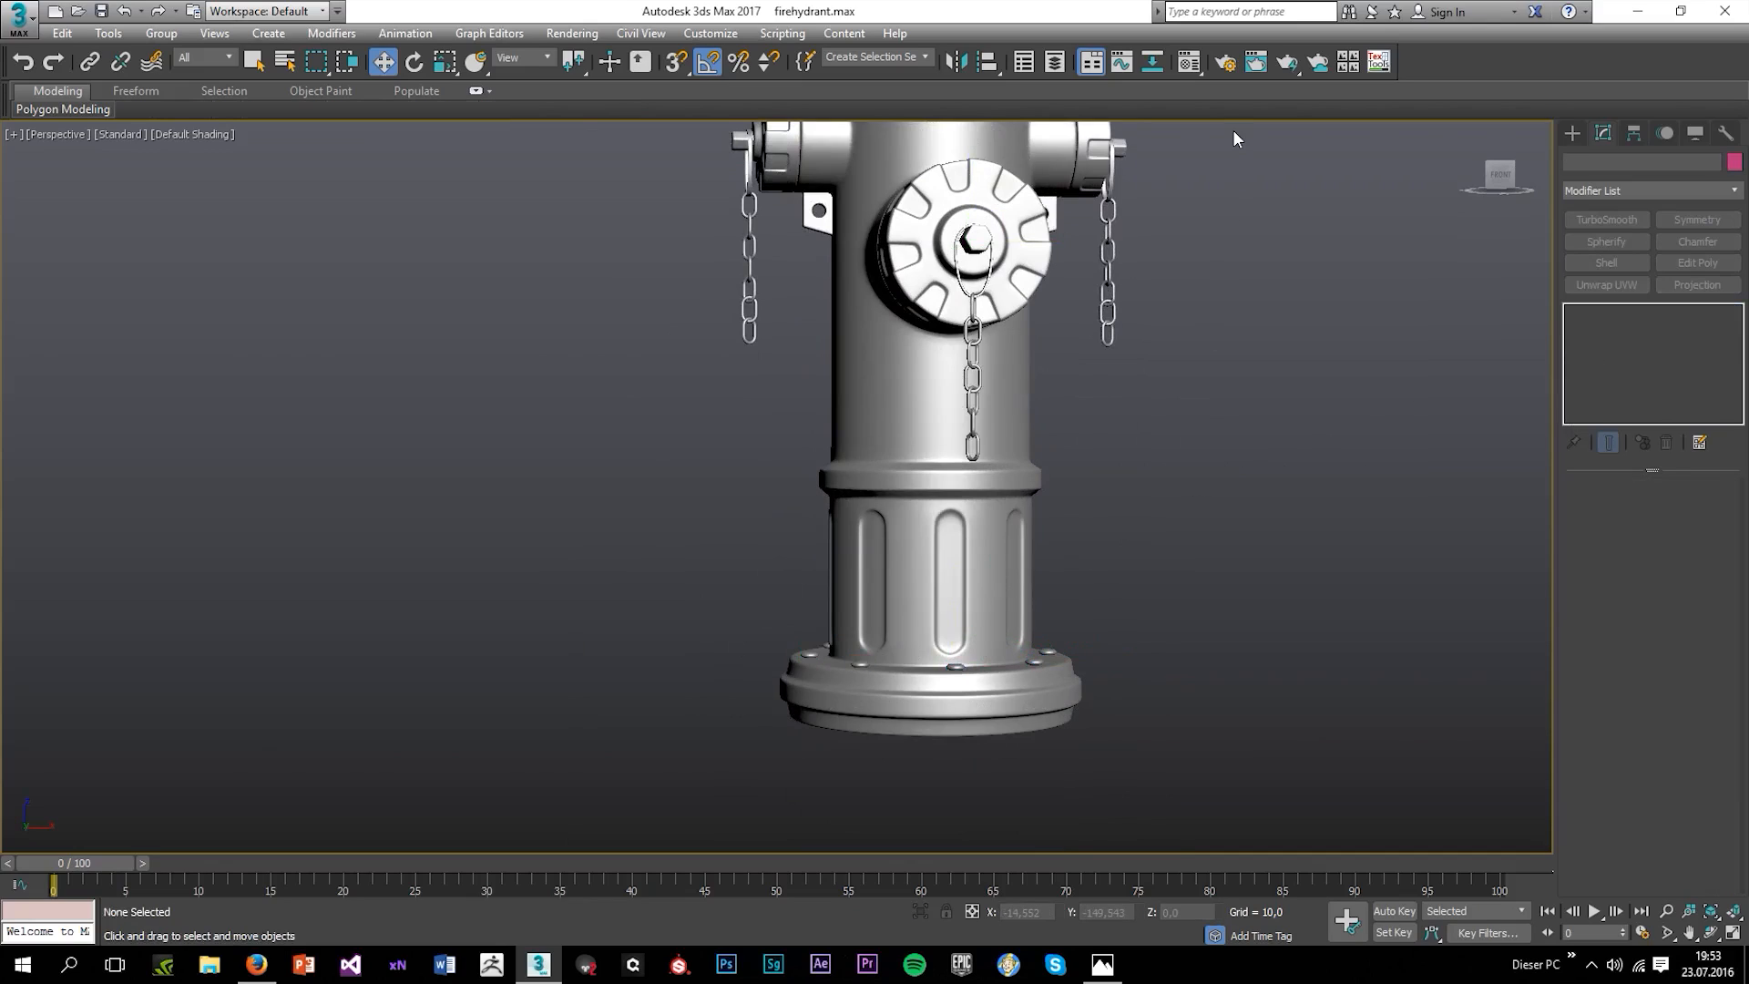